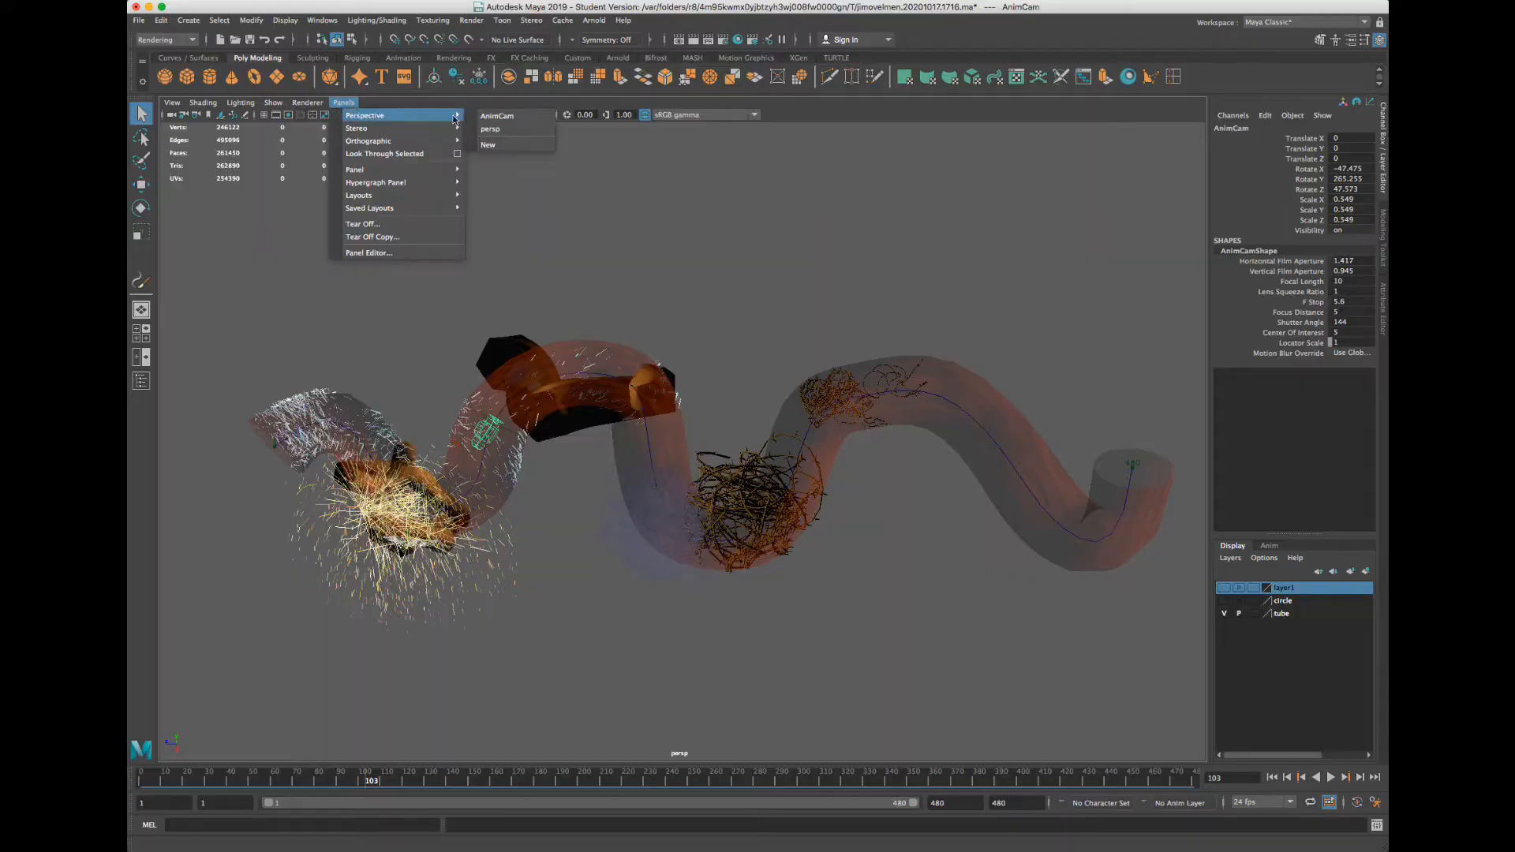
# Look through the AnimCam camera and scrub and play the timeline to review the flight through the tunnel
pyautogui.click(498, 117)
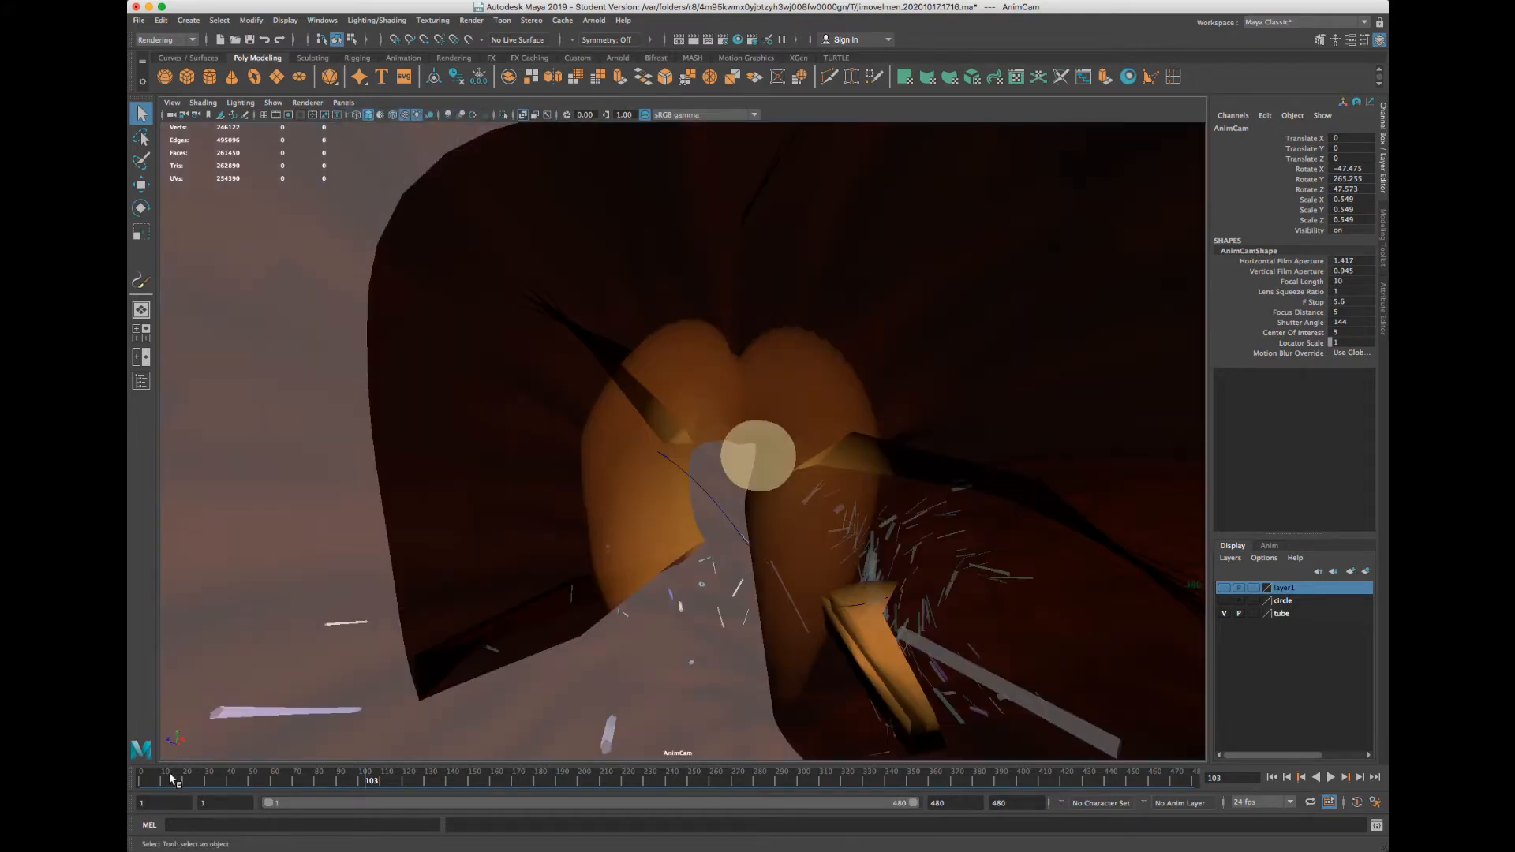
pyautogui.moveTo(171, 777)
pyautogui.mouseDown()
pyautogui.moveTo(490, 796)
pyautogui.moveTo(624, 782)
pyautogui.moveTo(872, 805)
pyautogui.mouseUp()
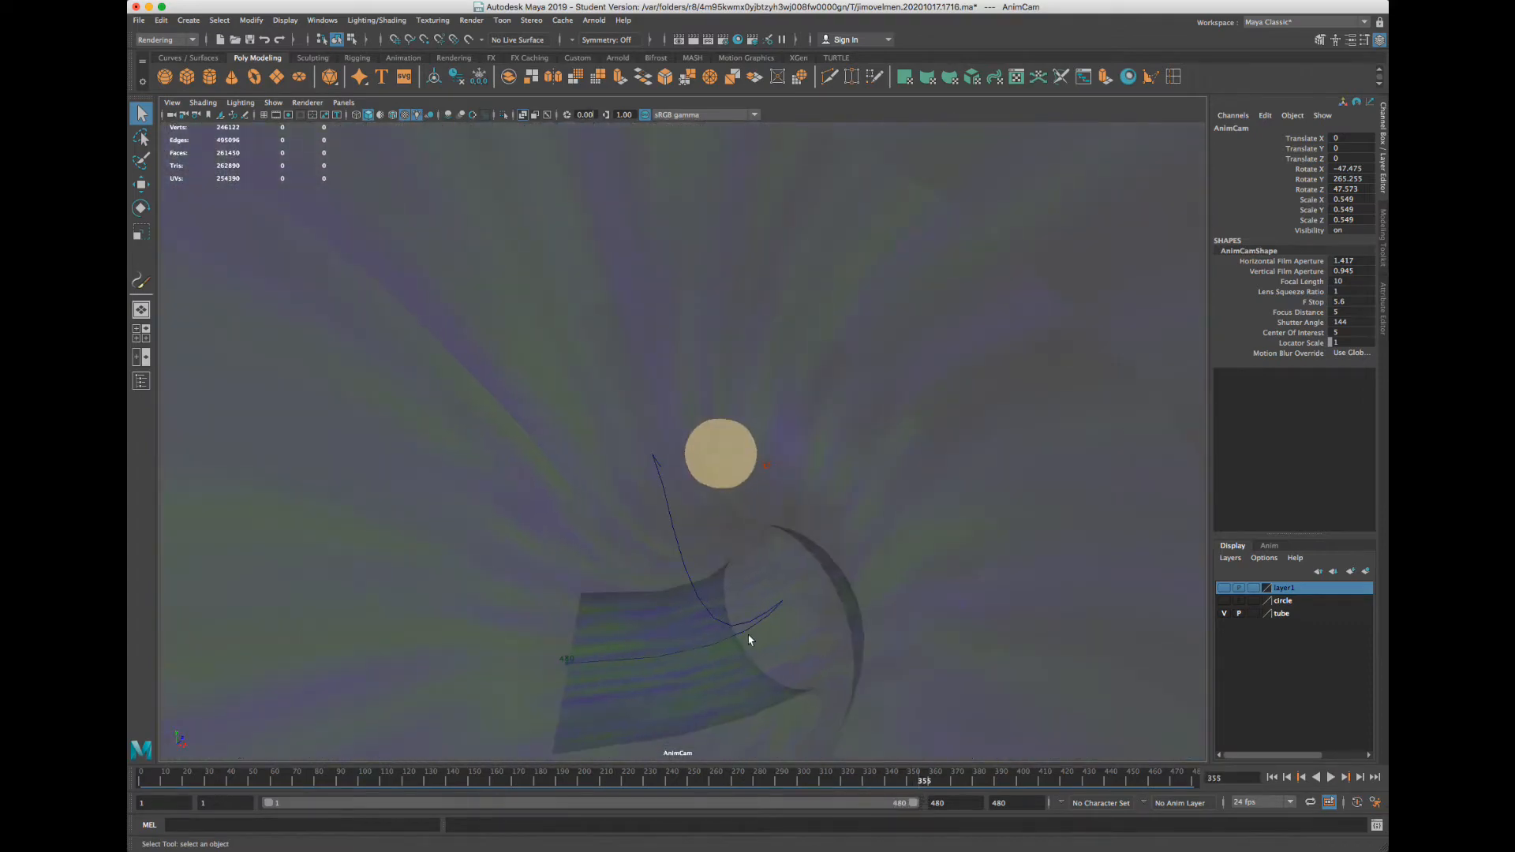
pyautogui.hotkey('alt', 'v')
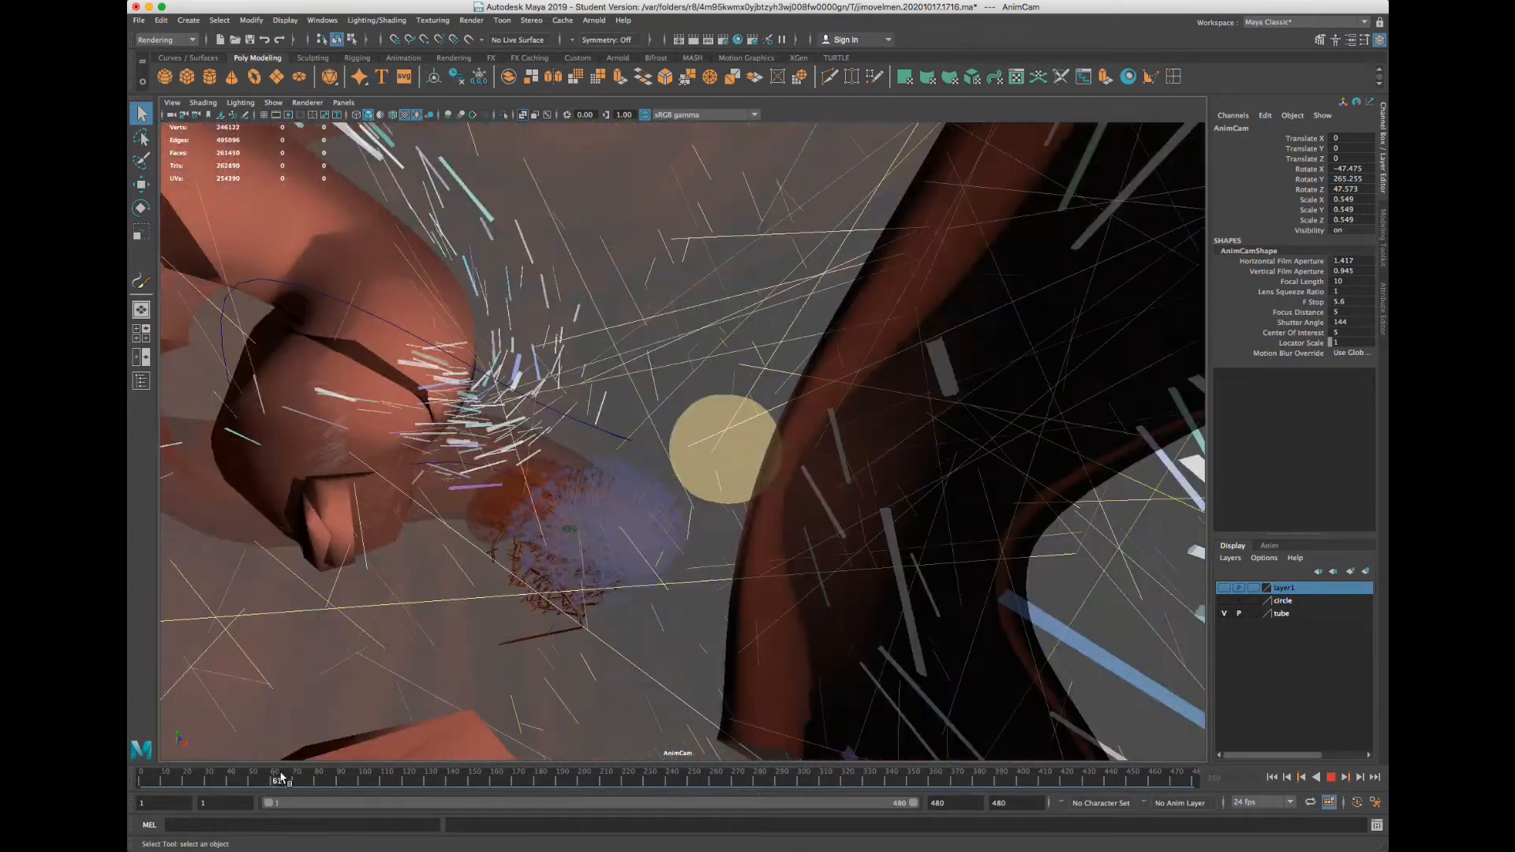
pyautogui.click(288, 779)
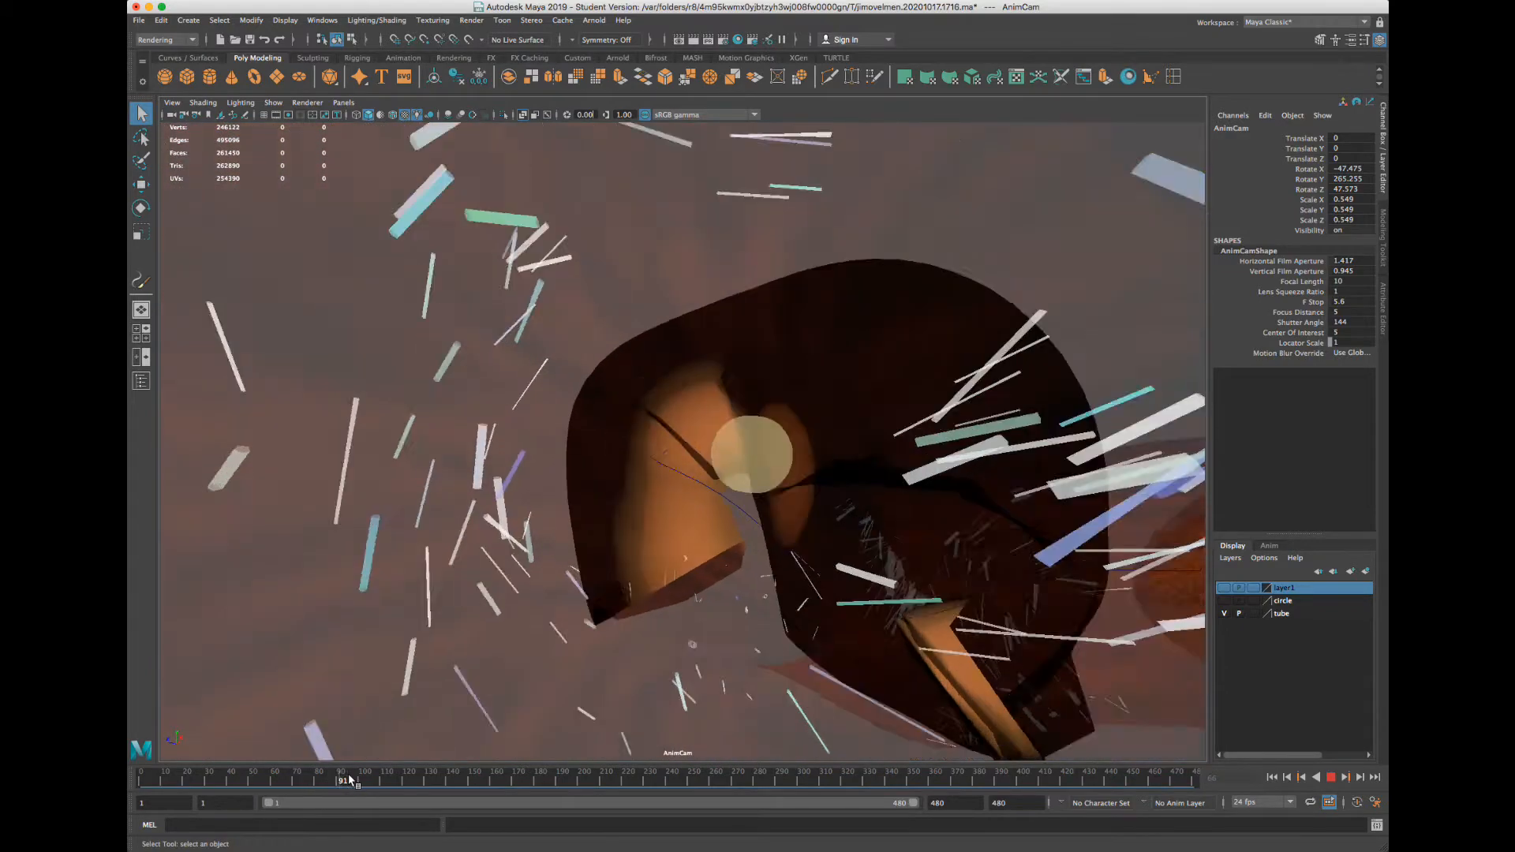
pyautogui.moveTo(349, 779)
pyautogui.mouseDown()
pyautogui.moveTo(642, 786)
pyautogui.moveTo(193, 782)
pyautogui.moveTo(921, 781)
pyautogui.mouseUp()
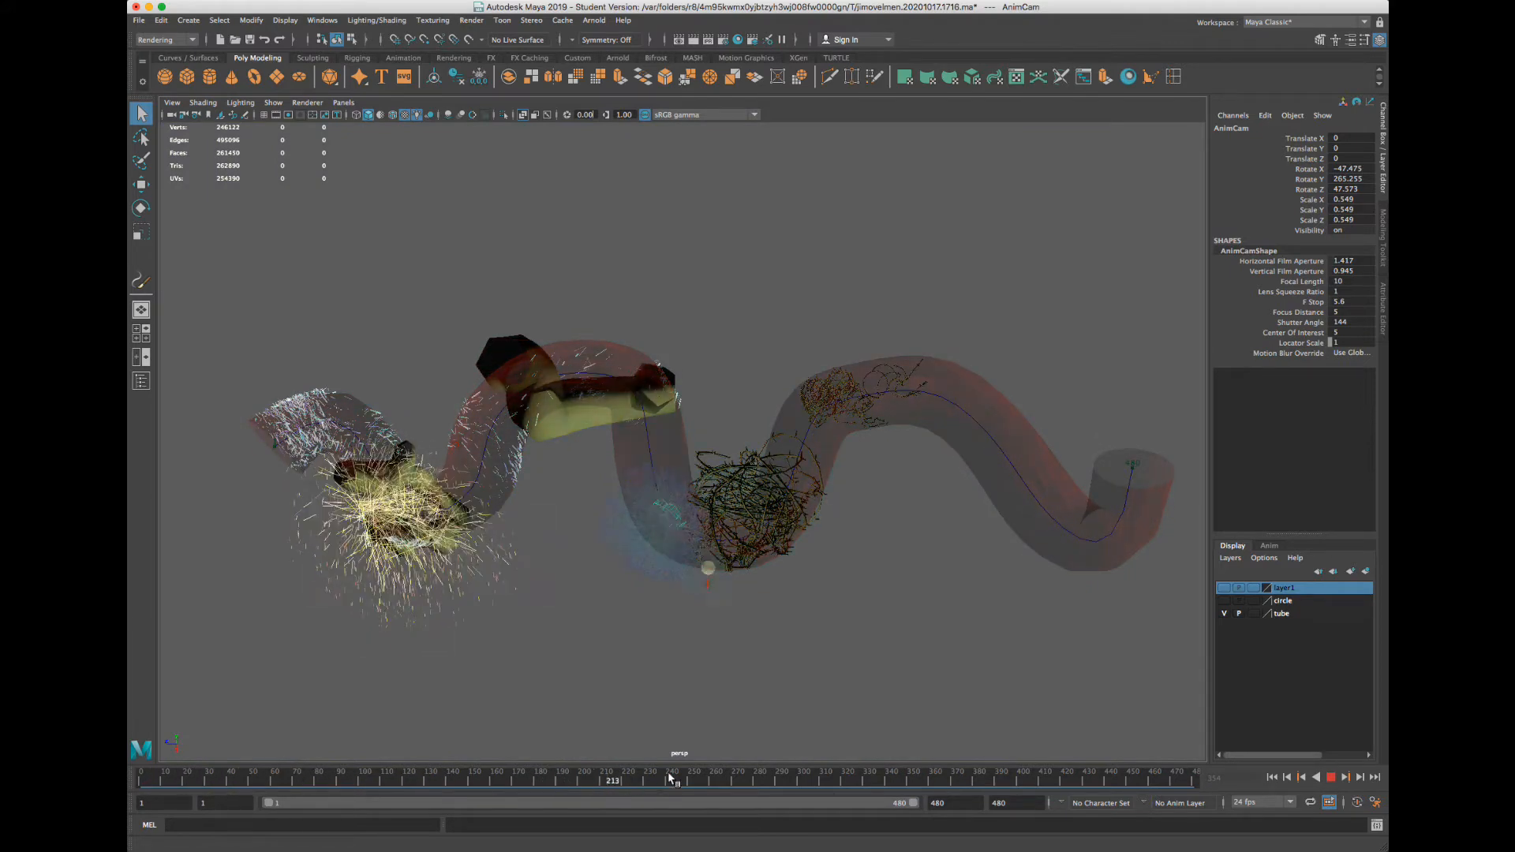
# Replay the tunnel animation from its start in the perspective view and return to the first frame
pyautogui.click(1332, 777)
pyautogui.click(160, 782)
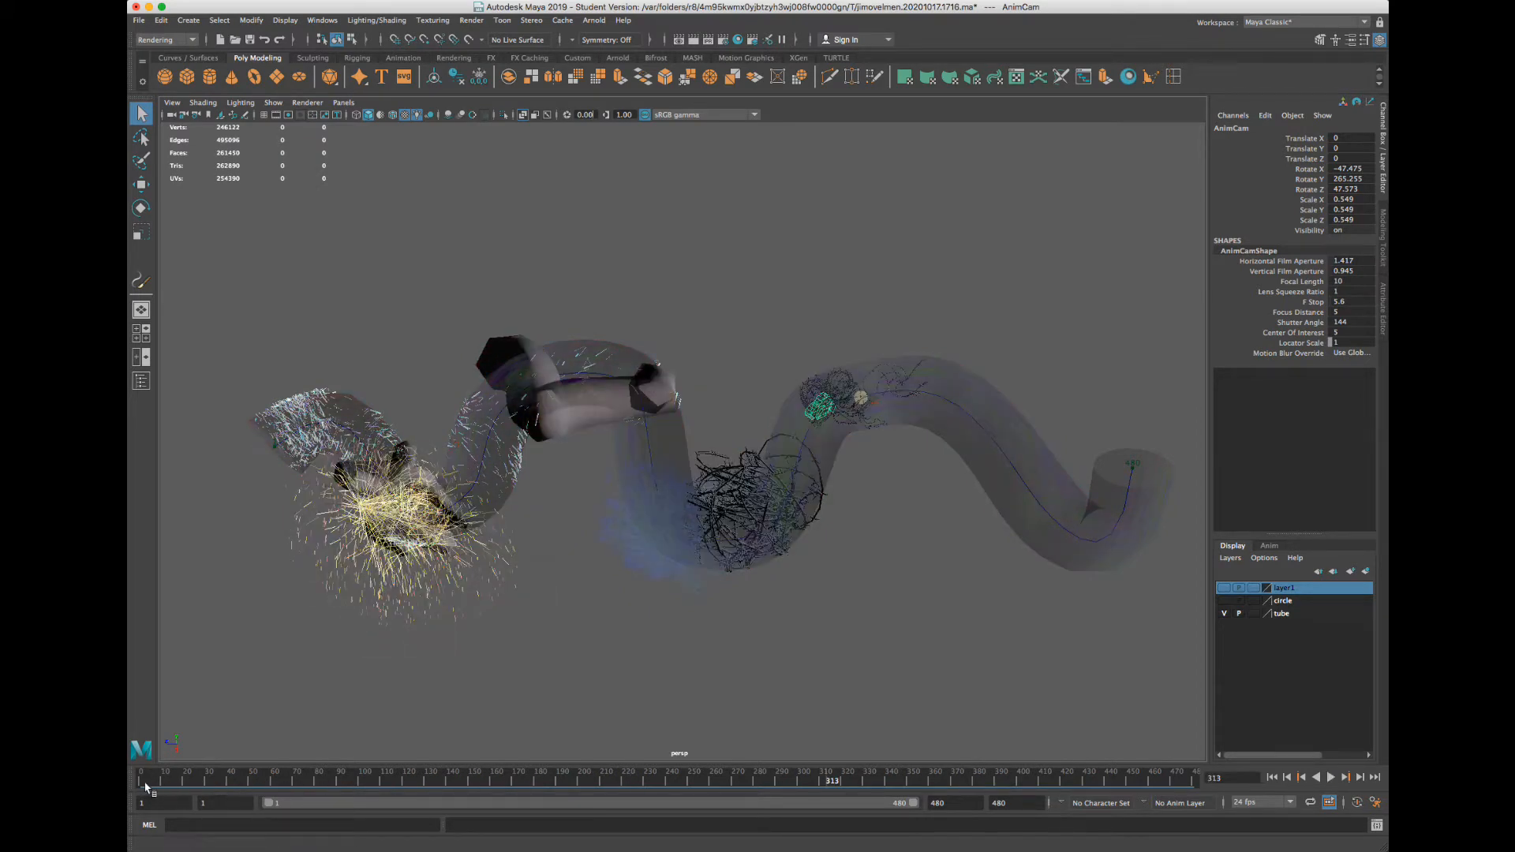
pyautogui.click(146, 787)
pyautogui.hotkey('alt', 'v')
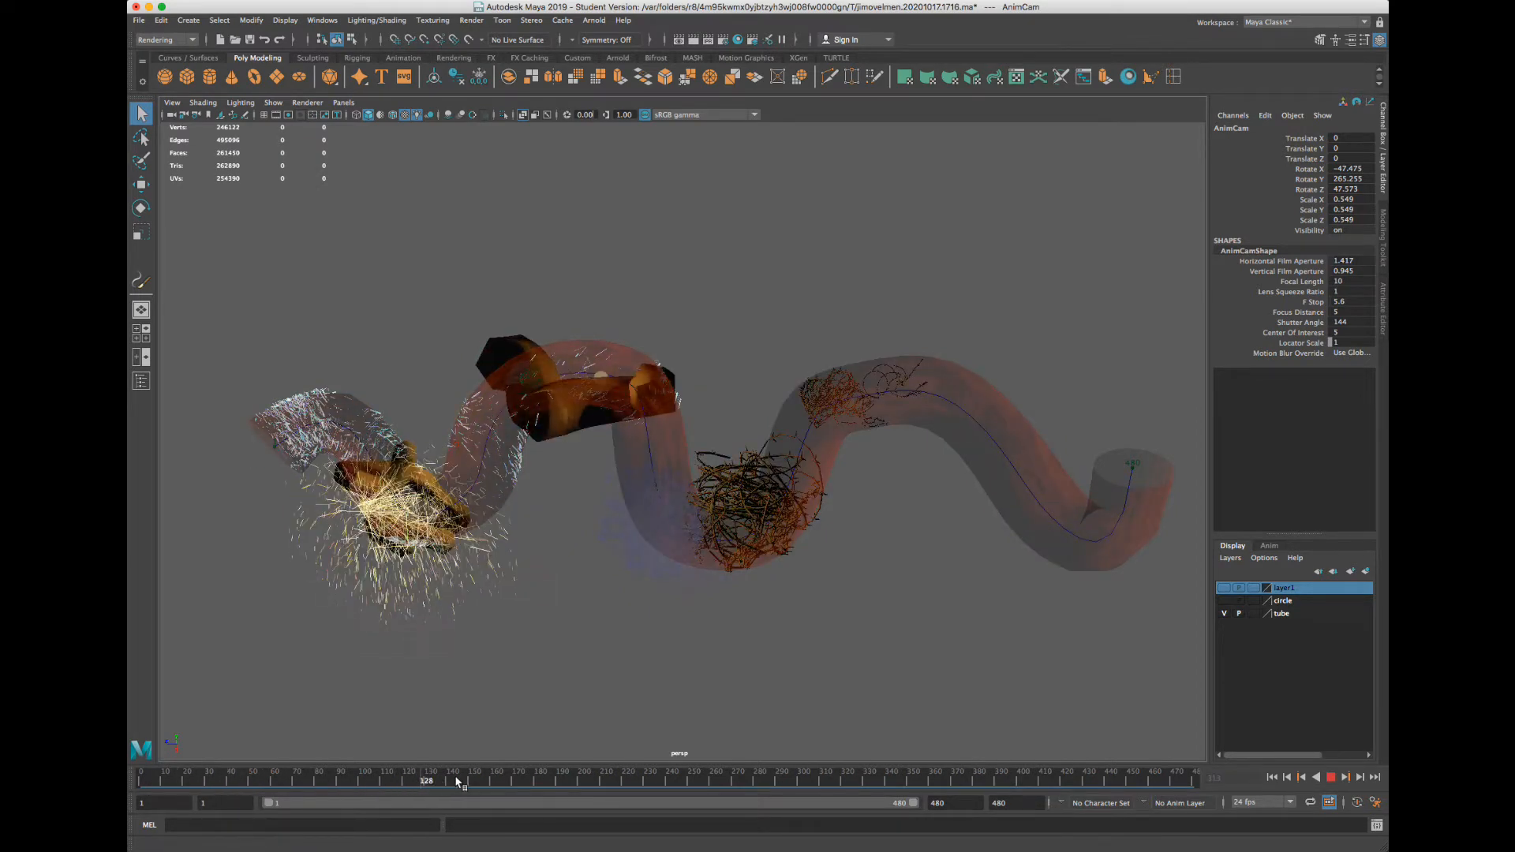
pyautogui.hotkey('alt', 'v')
pyautogui.hotkey('alt', 'shift', 'v')
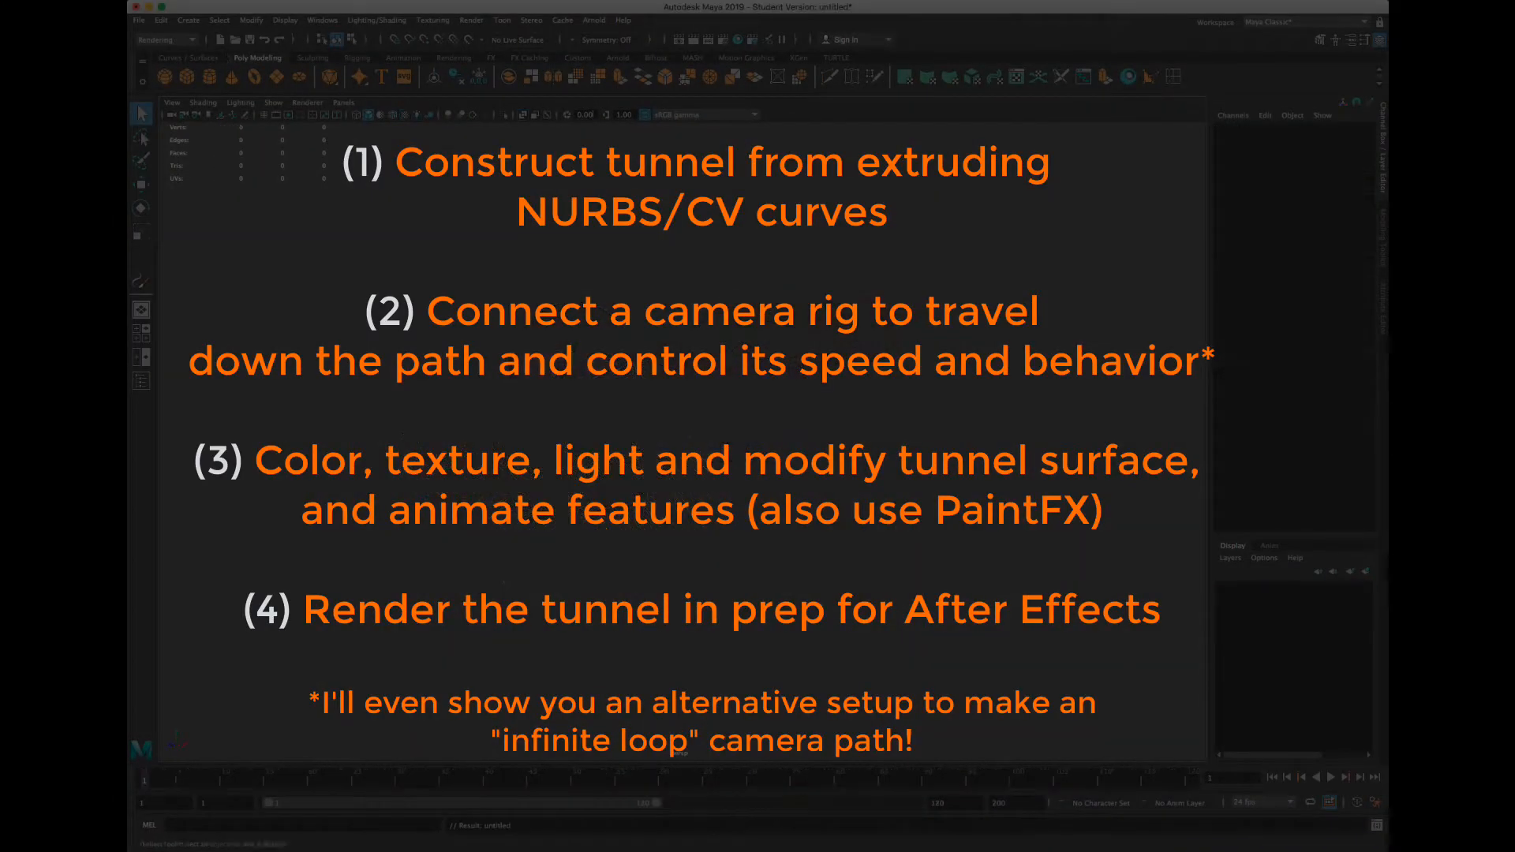
# Create a NURBS circle at the origin and scale it uniformly to about 1.666
pyautogui.press('Escape')
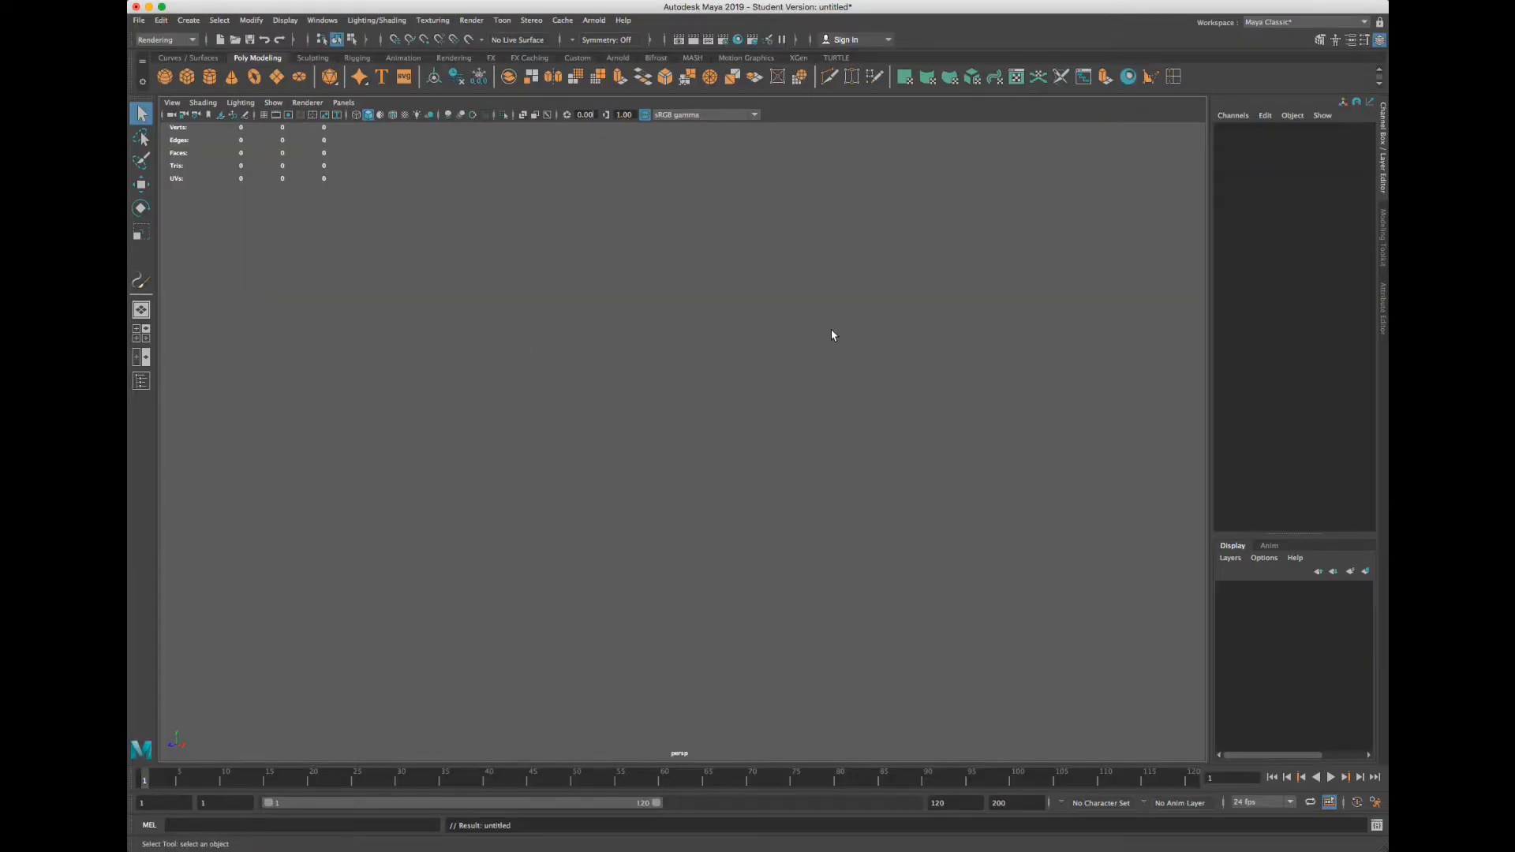
pyautogui.press('space')
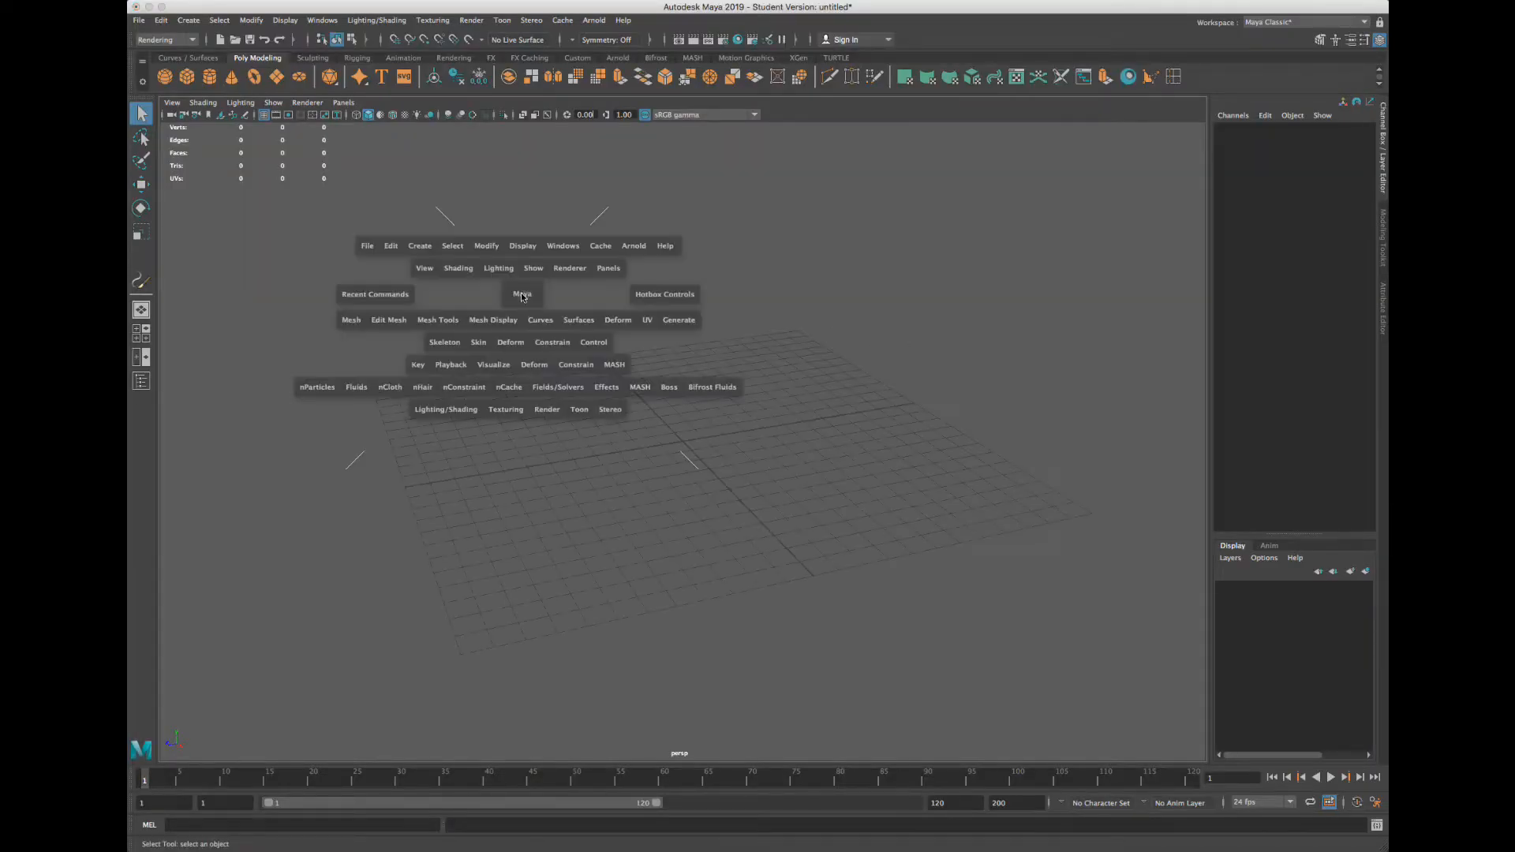
pyautogui.click(417, 247)
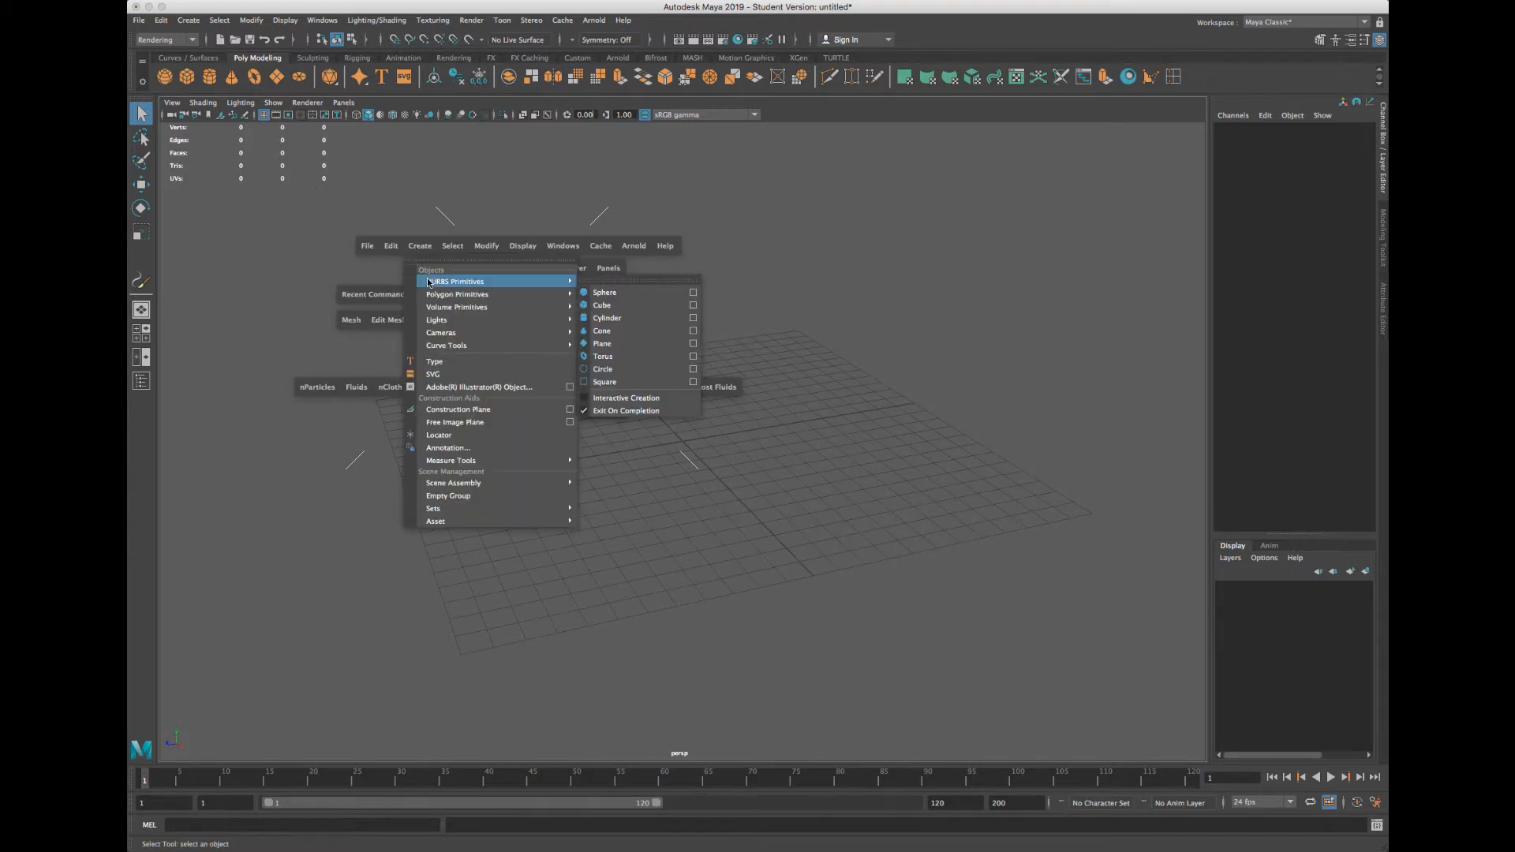
pyautogui.moveTo(443, 335)
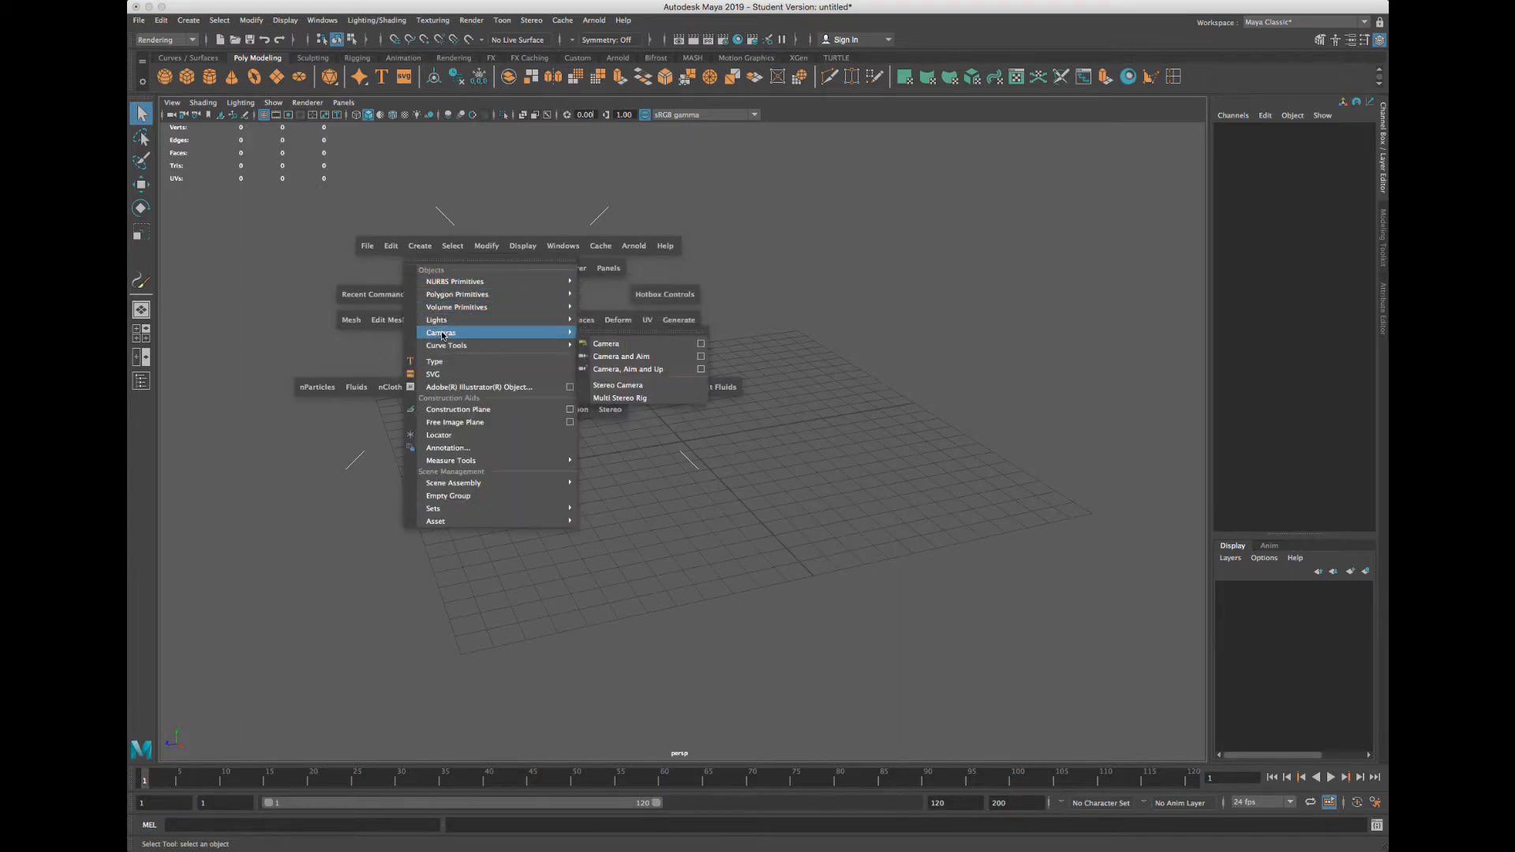
pyautogui.moveTo(465, 282)
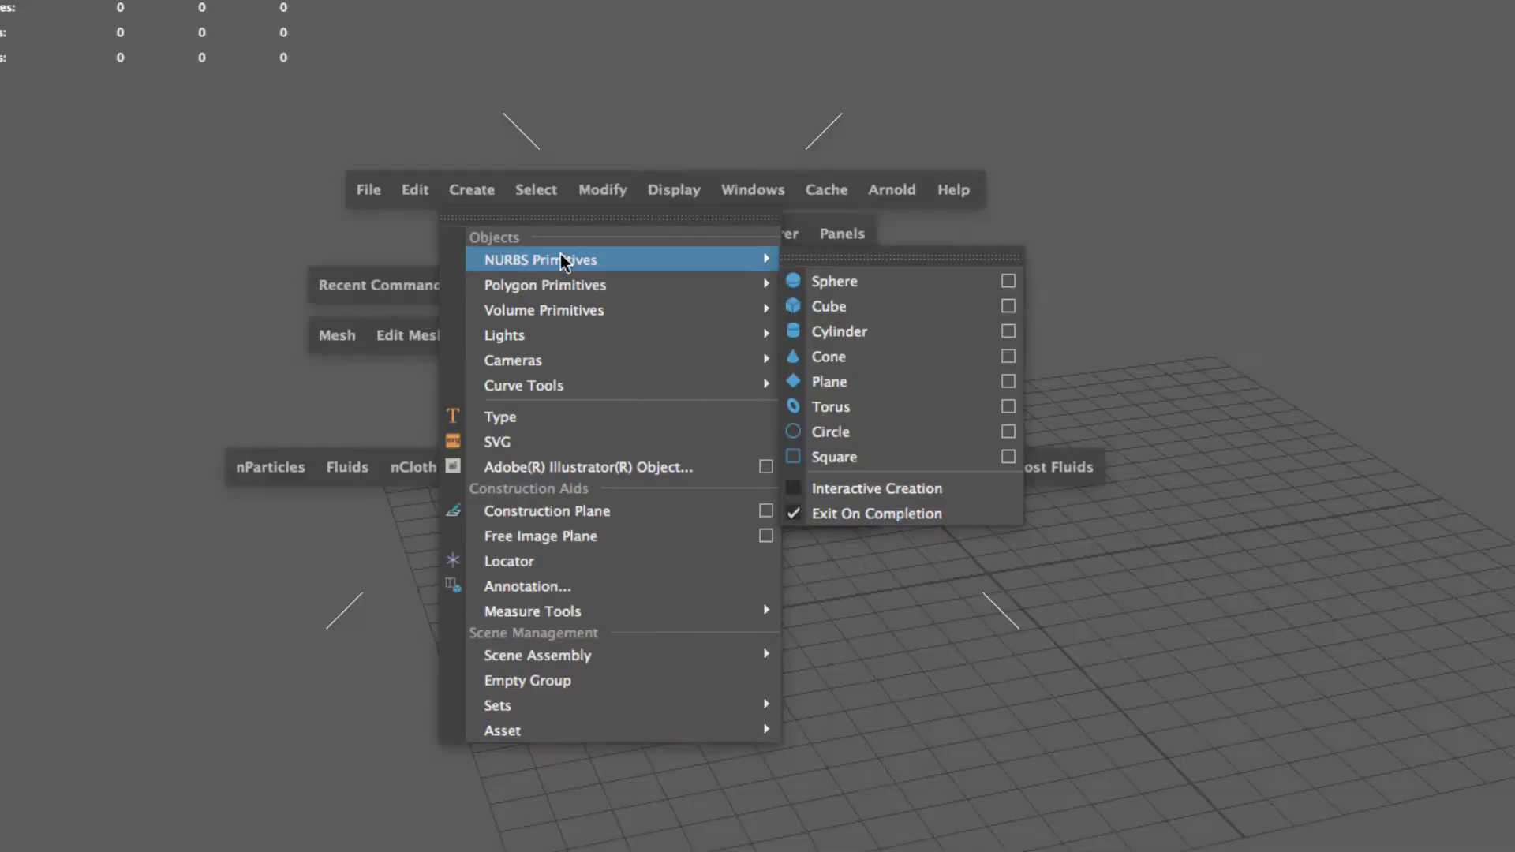
pyautogui.click(832, 431)
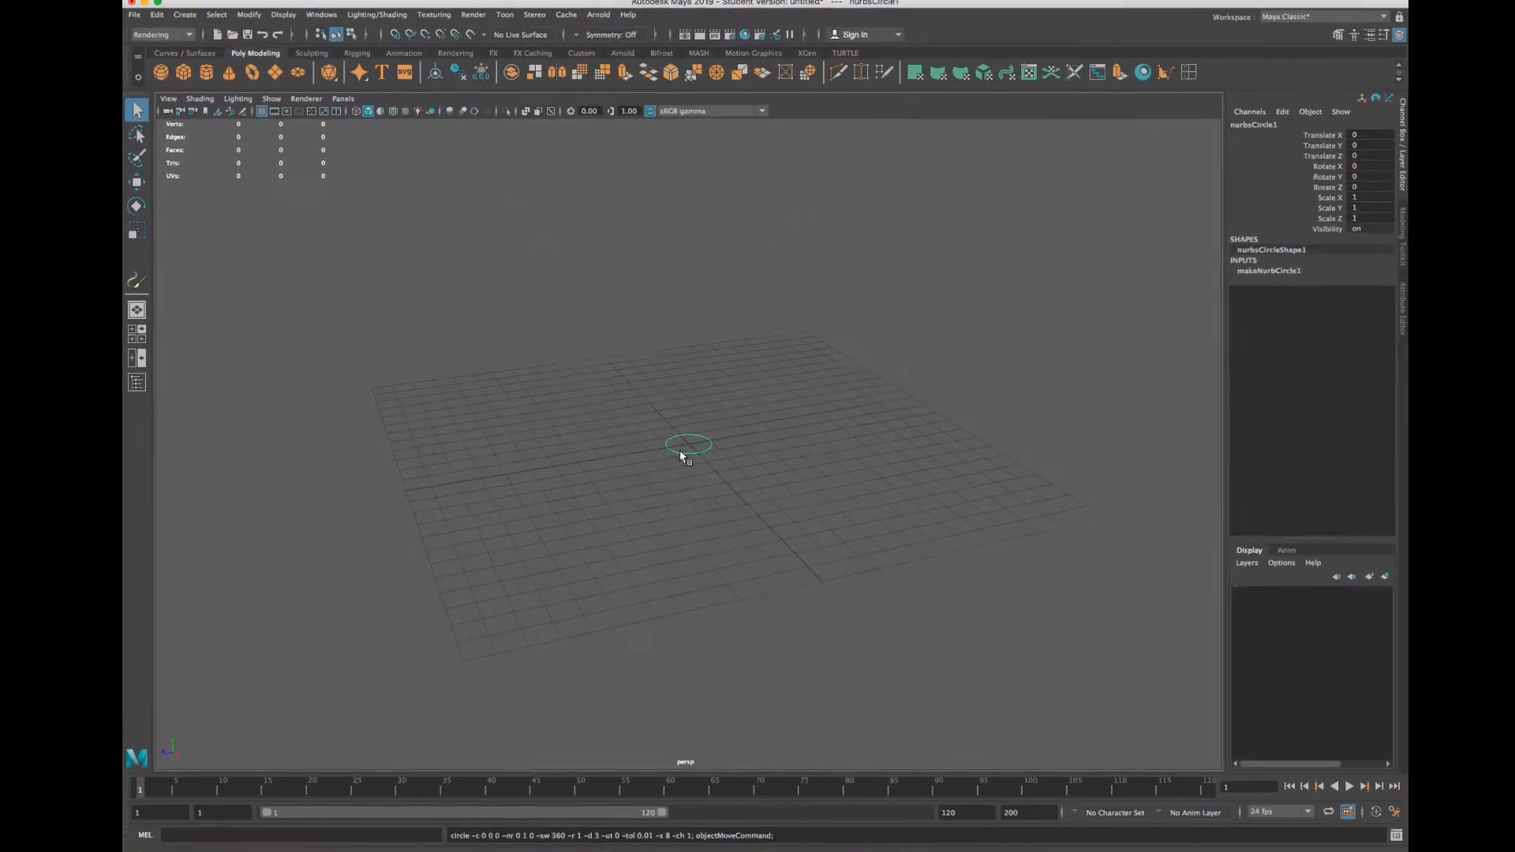
pyautogui.press('r')
pyautogui.moveTo(689, 444); pyautogui.dragTo(710, 438)
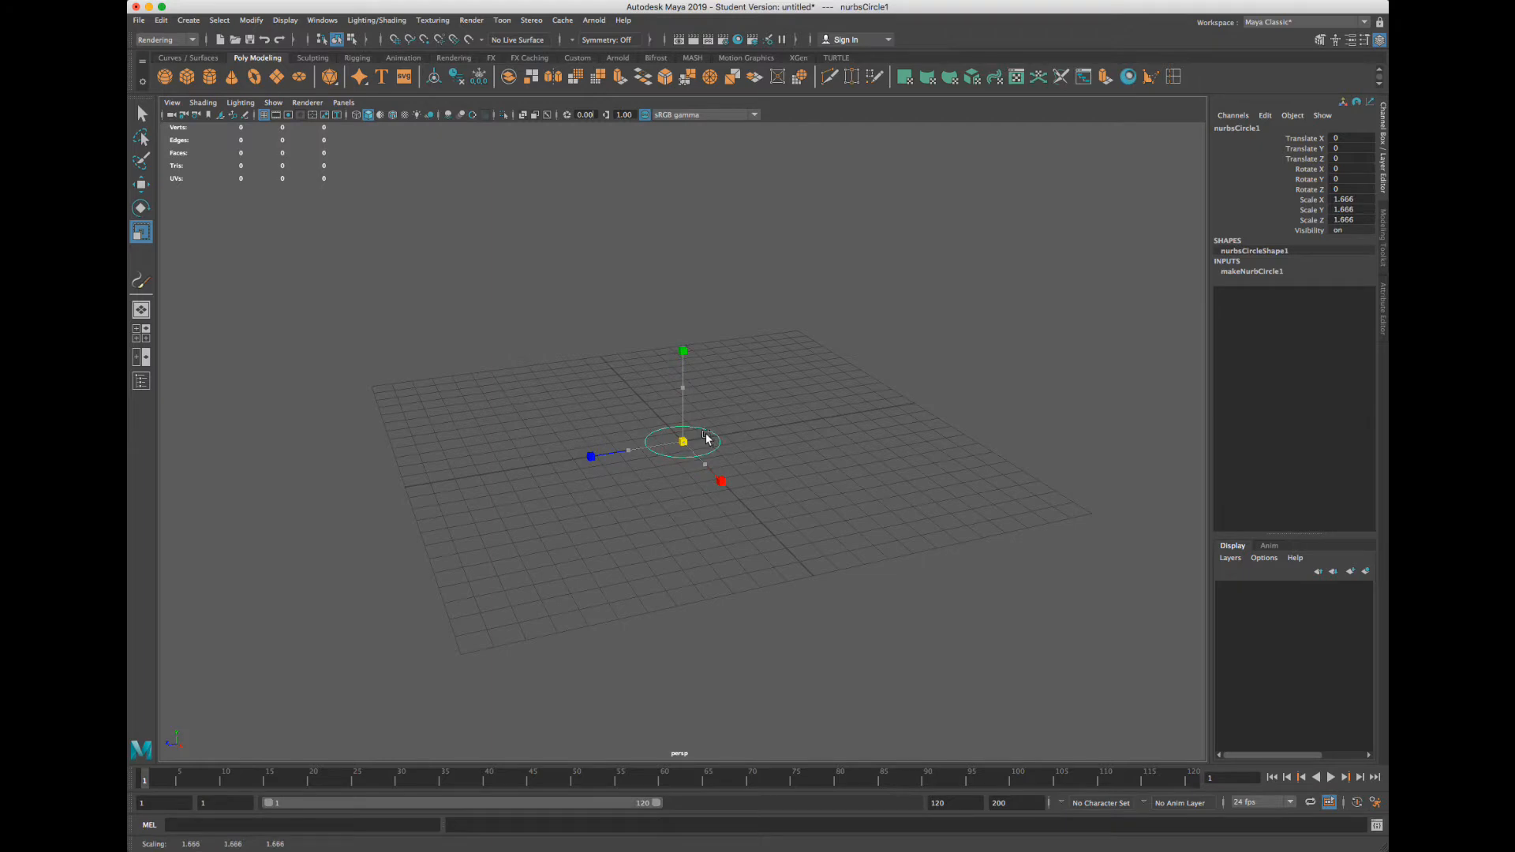
# Rotate the circle upright by setting its Rotate X to 90
pyautogui.press('e')
pyautogui.moveTo(654, 401); pyautogui.dragTo(924, 281)
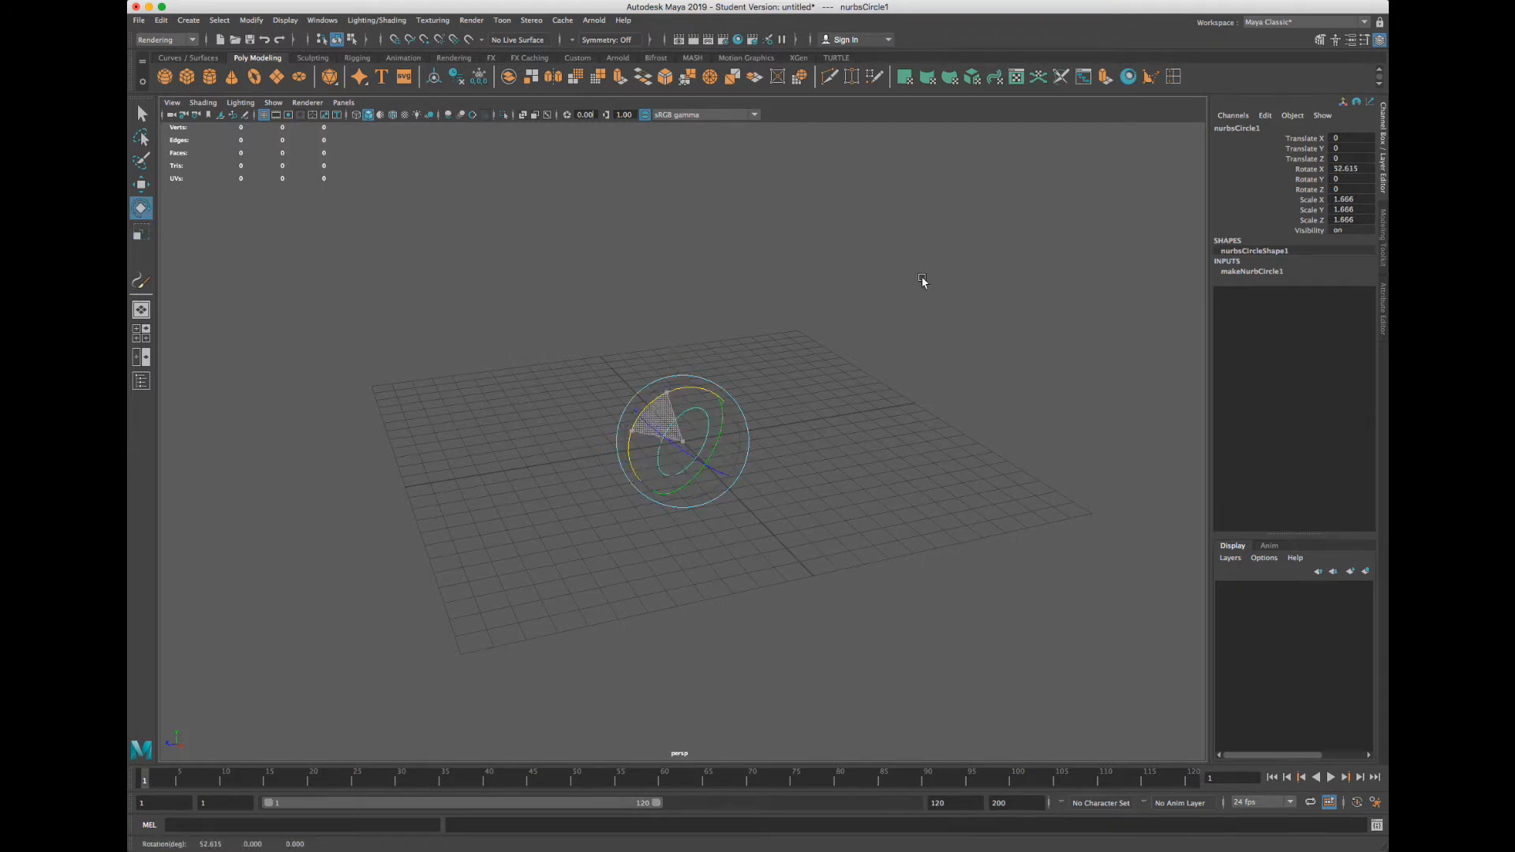
pyautogui.doubleClick(1342, 169)
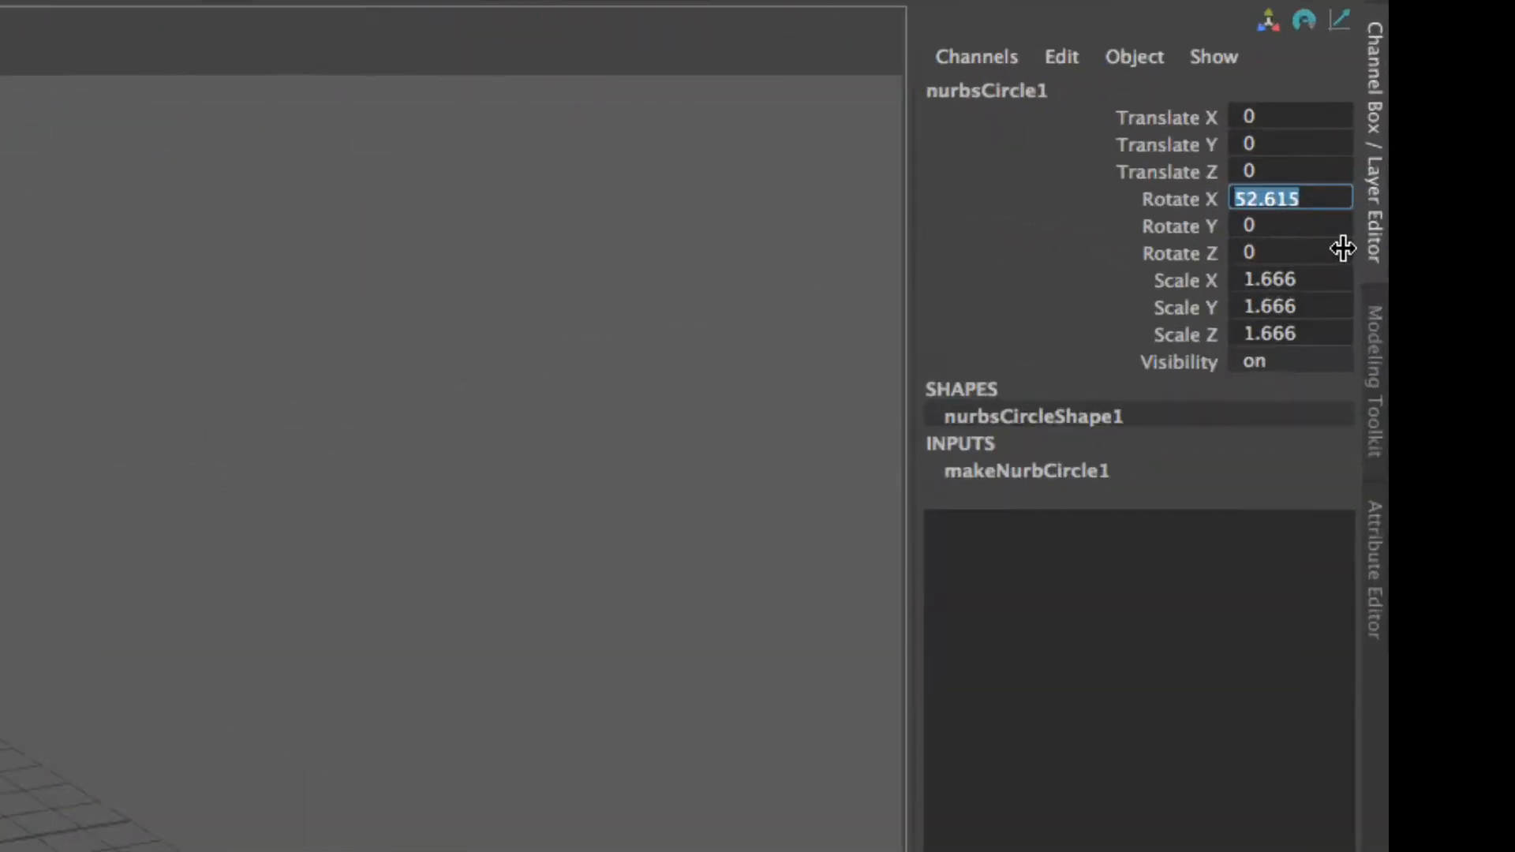
pyautogui.write('90.0')
pyautogui.press('Return')
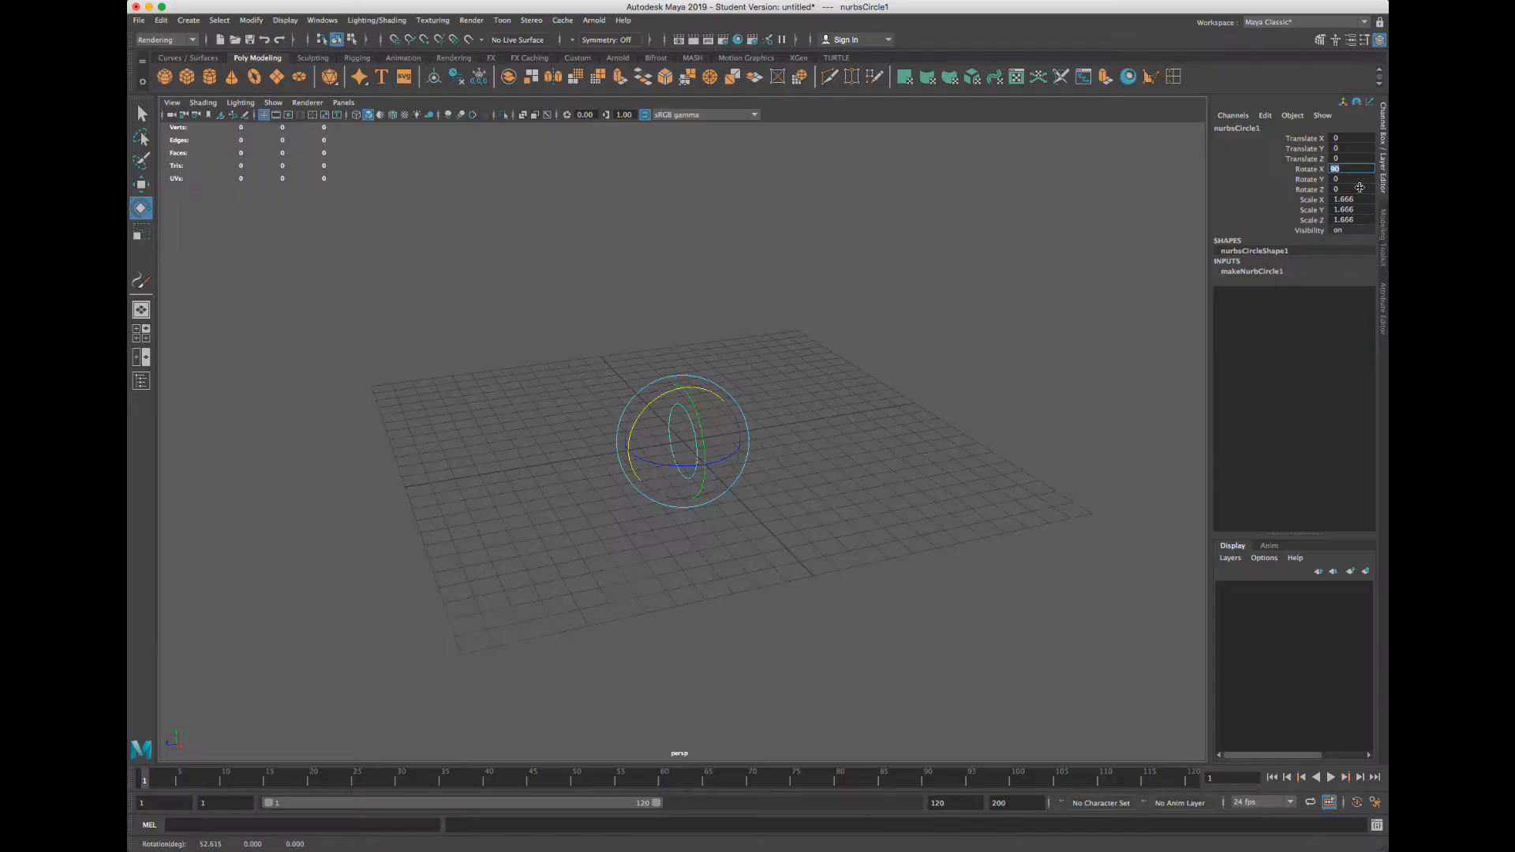
pyautogui.click(886, 470)
pyautogui.press('super+z')
# Move the circle with grid snapping to Translate Z 12 at the grid's edge and scale it uniformly to about 1.293
pyautogui.press('w')
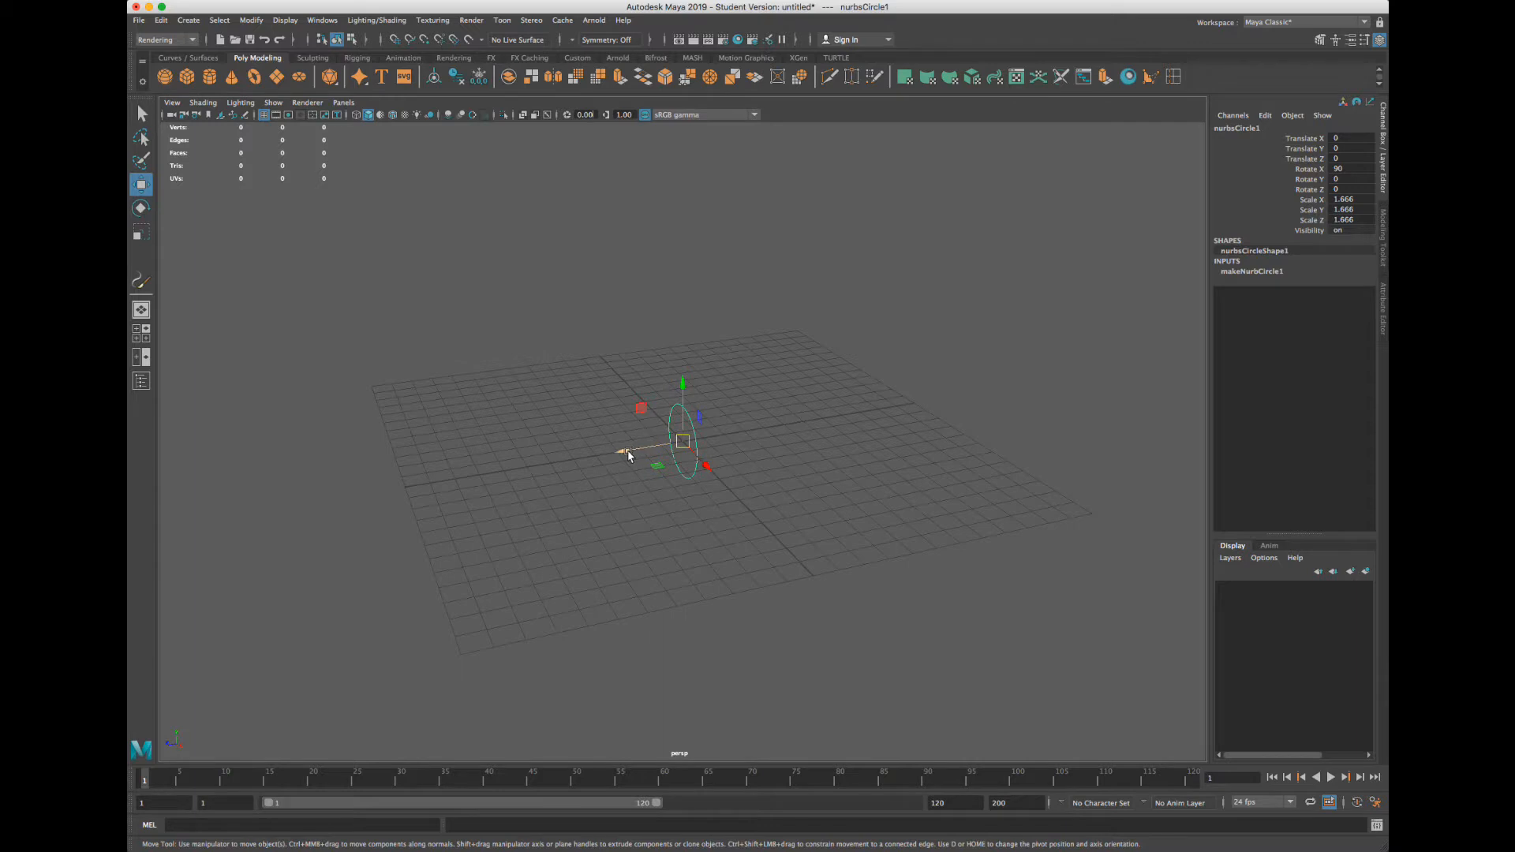
pyautogui.press('x')
pyautogui.moveTo(629, 455); pyautogui.dragTo(406, 479)
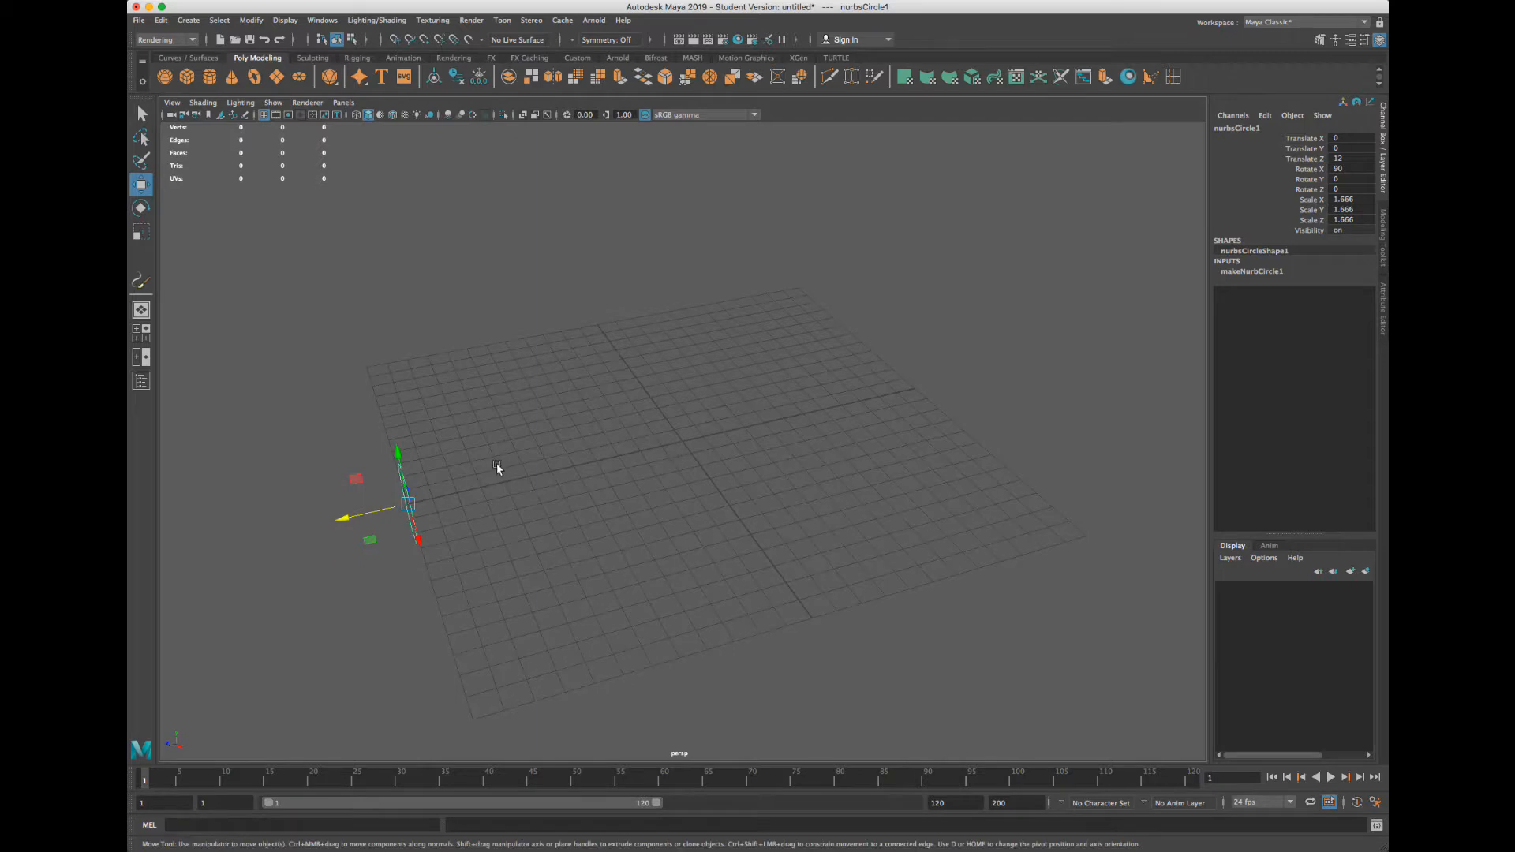
pyautogui.keyDown('alt'); pyautogui.moveTo(497, 471); pyautogui.dragTo(568, 483); pyautogui.keyUp('alt')
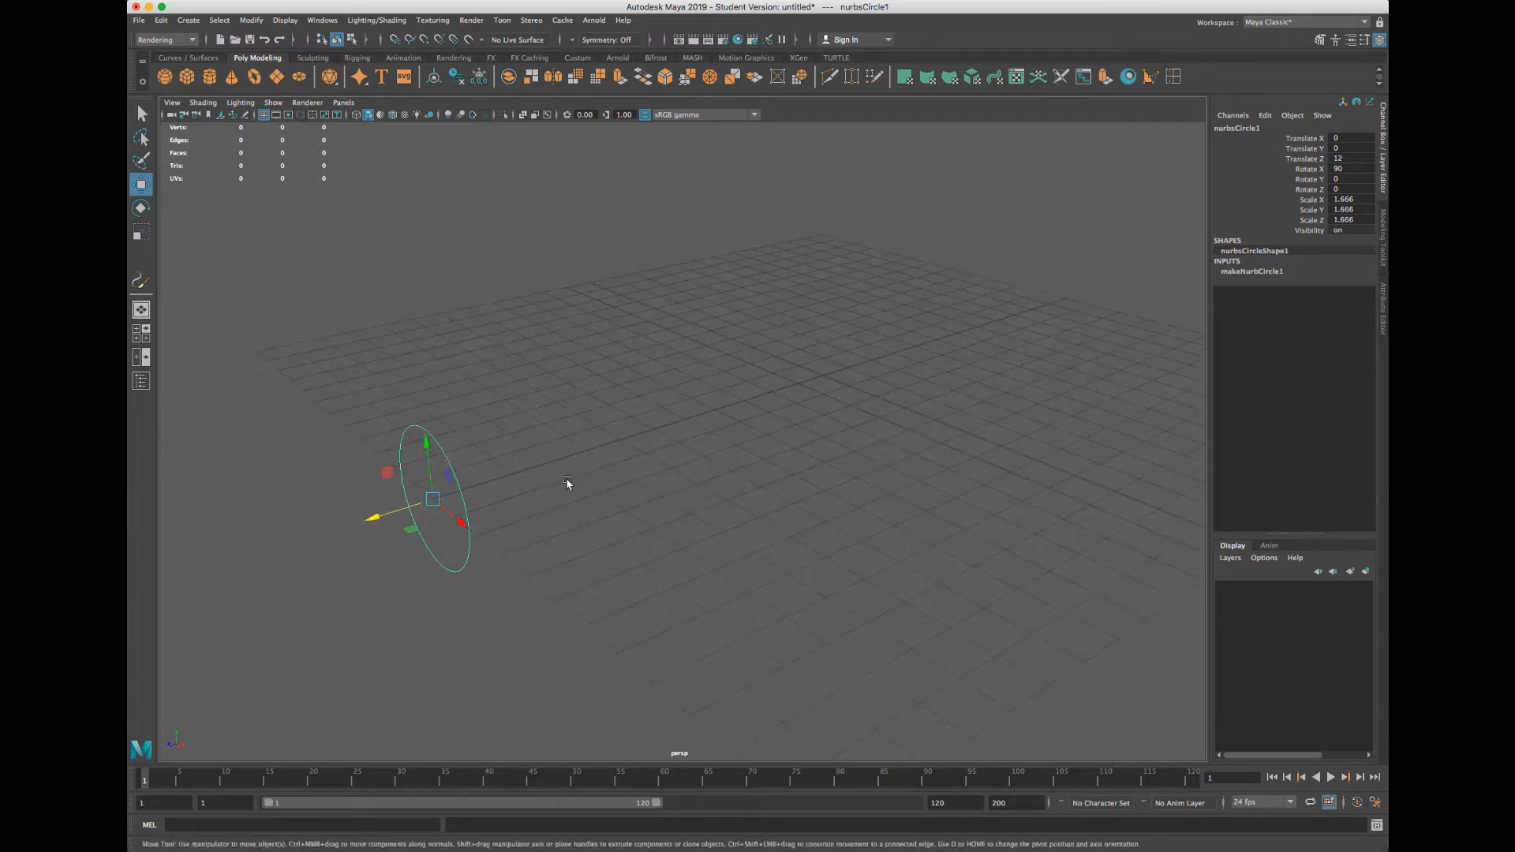
pyautogui.press('r')
pyautogui.moveTo(433, 499); pyautogui.dragTo(407, 500)
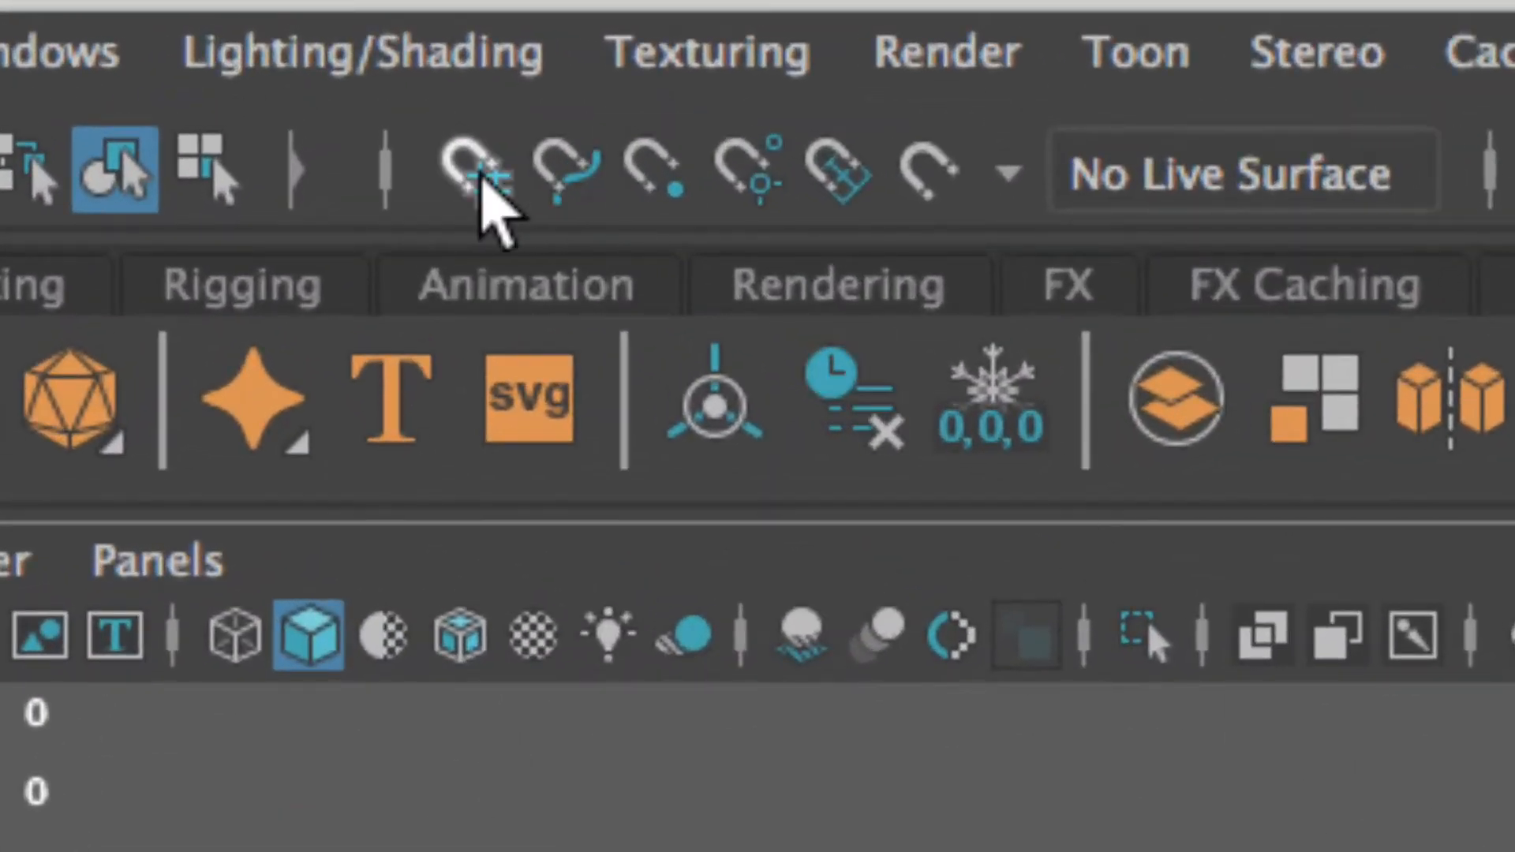
pyautogui.click(483, 189)
pyautogui.click(483, 193)
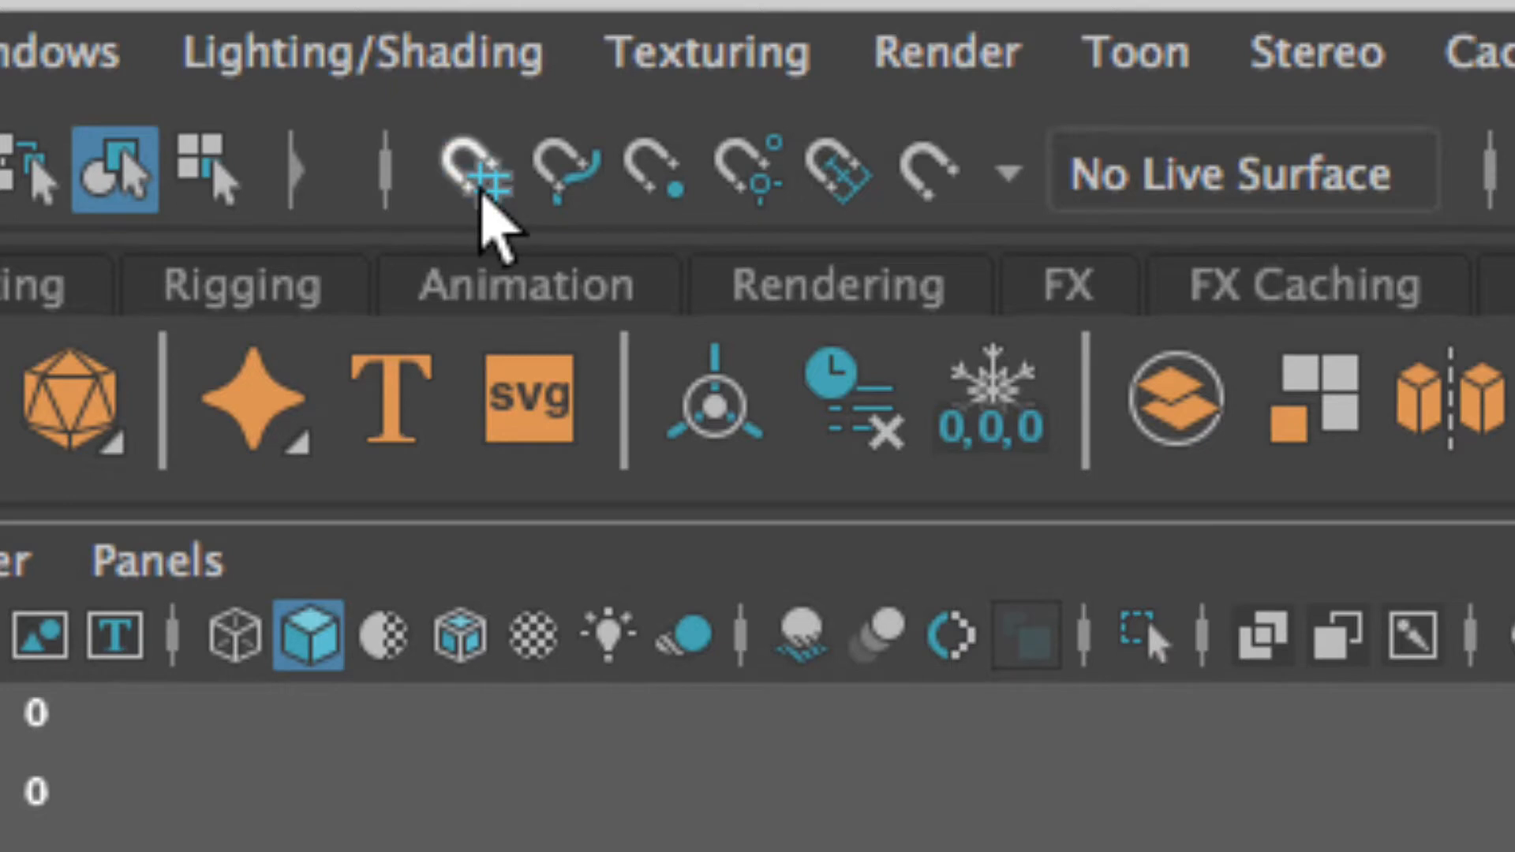
pyautogui.click(481, 189)
pyautogui.click(482, 189)
pyautogui.click(483, 190)
pyautogui.click(483, 189)
pyautogui.click(483, 190)
pyautogui.click(483, 190)
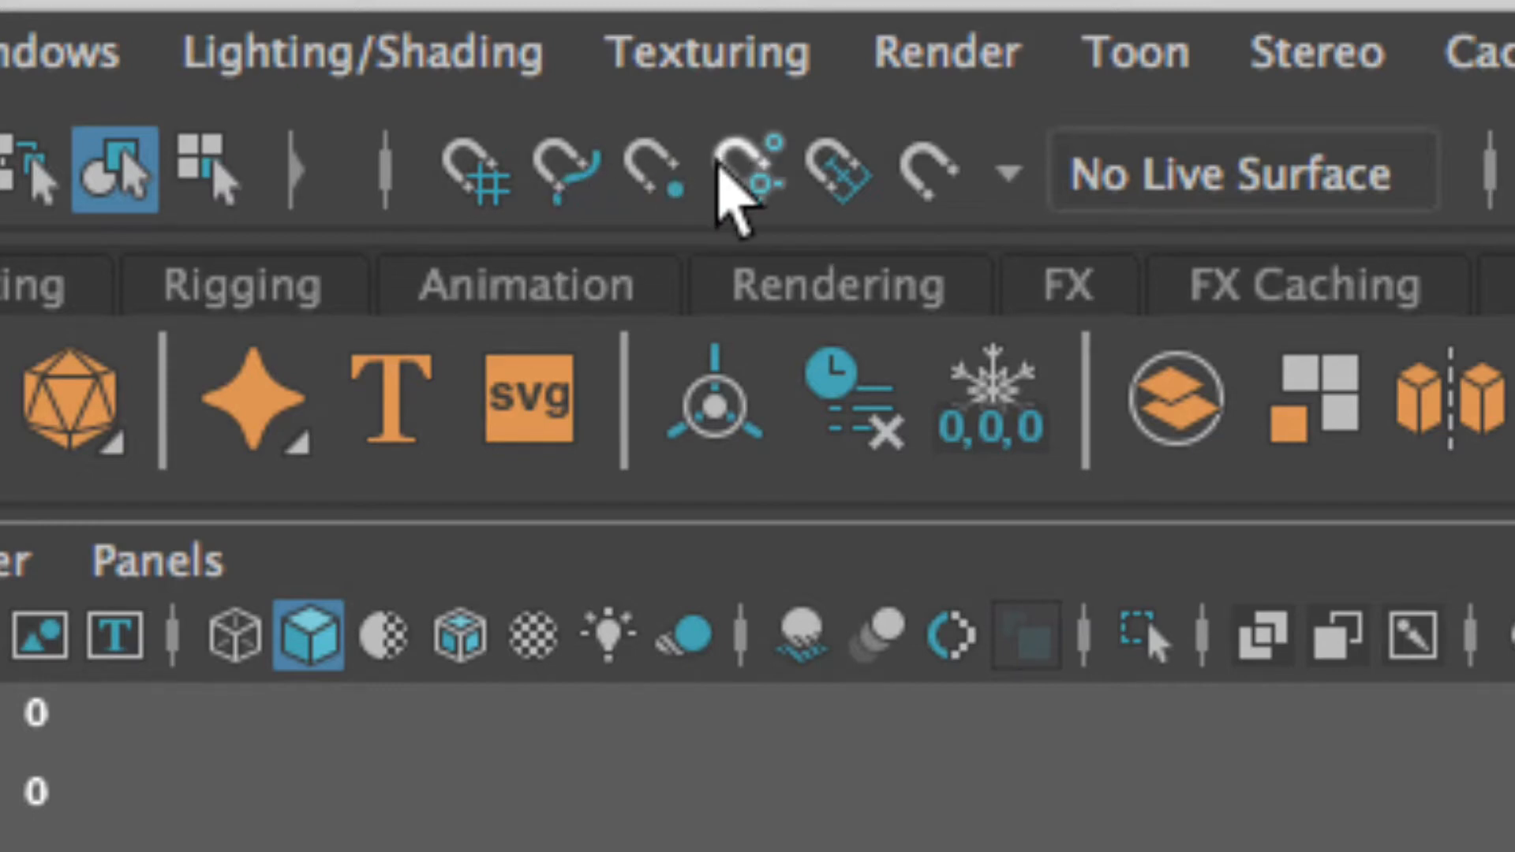
pyautogui.click(620, 195)
pyautogui.click(620, 195)
pyautogui.click(621, 195)
pyautogui.click(618, 193)
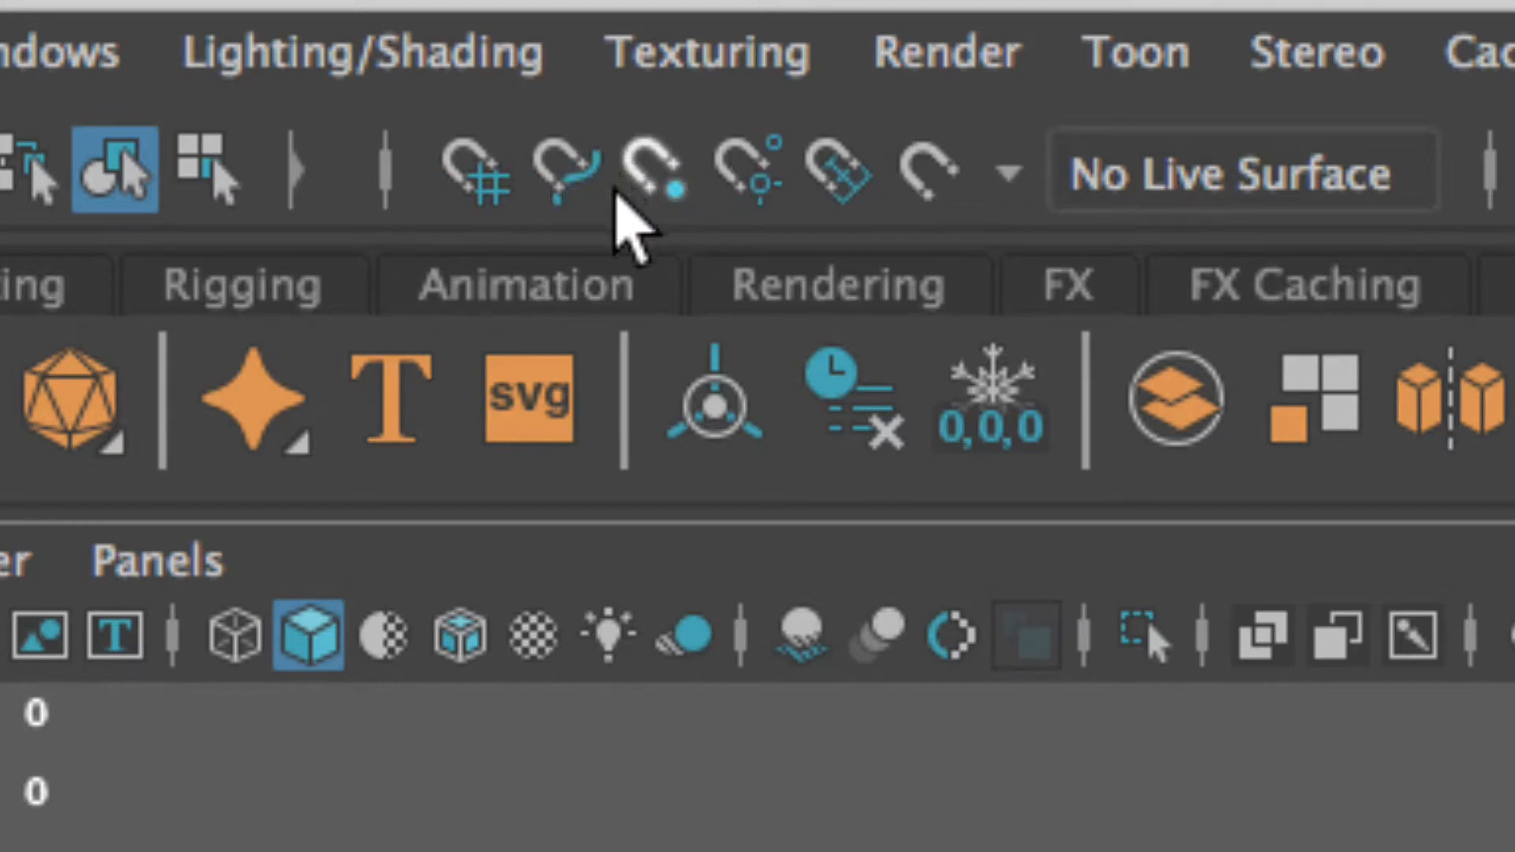
pyautogui.click(618, 195)
pyautogui.click(618, 196)
pyautogui.press('b')
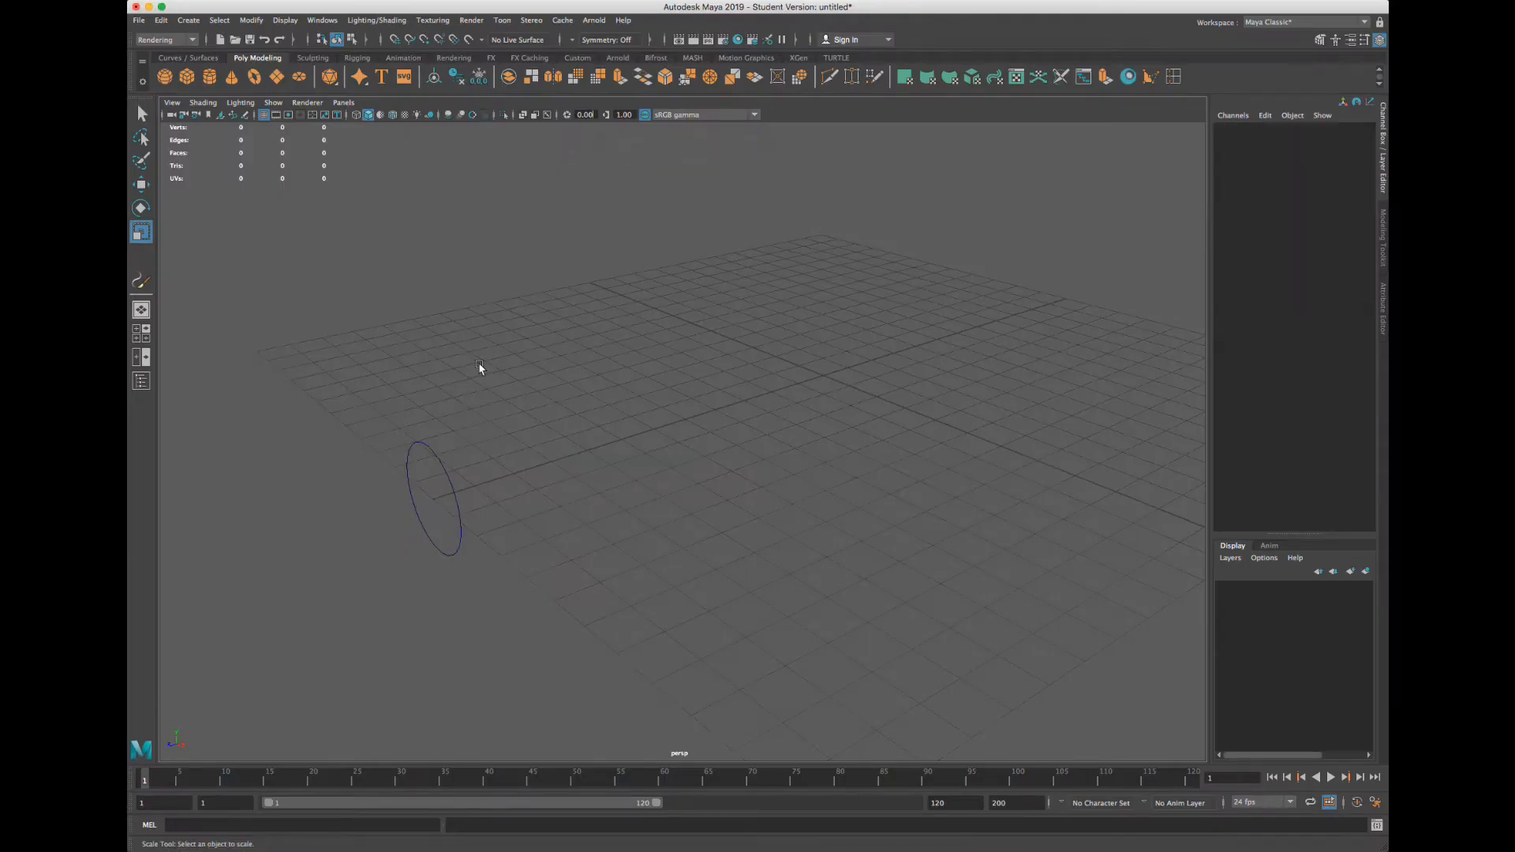
# Reselect the circle at the grid's edge and scale it uniformly to about 1.071
pyautogui.click(409, 490)
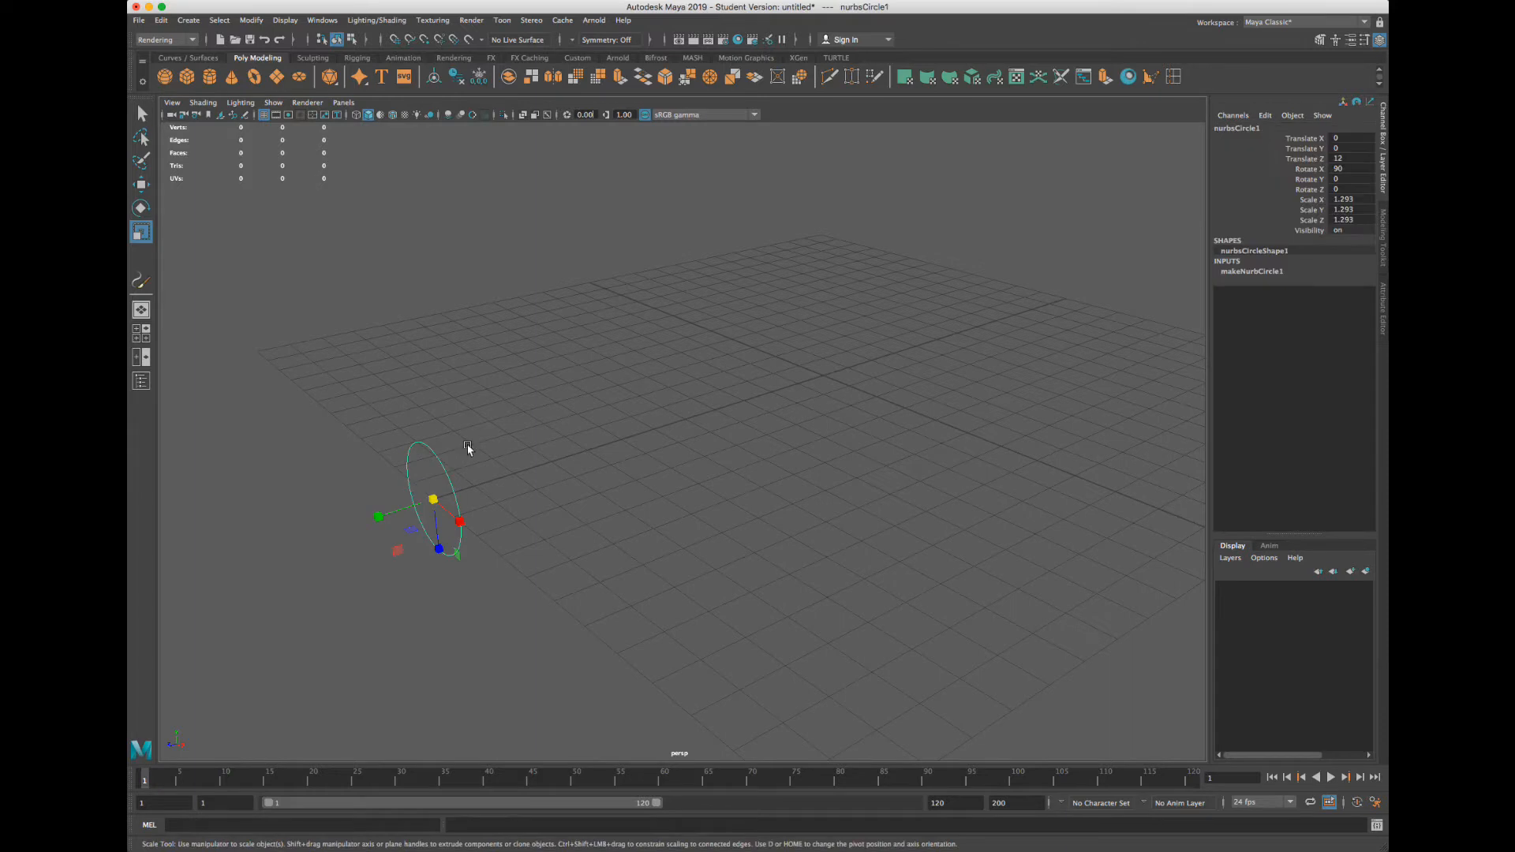
pyautogui.moveTo(433, 499); pyautogui.dragTo(531, 453)
pyautogui.keyDown('alt'); pyautogui.moveTo(649, 446); pyautogui.dragTo(500, 469); pyautogui.keyUp('alt')
pyautogui.keyDown('alt'); pyautogui.moveTo(595, 457); pyautogui.dragTo(797, 404); pyautogui.keyUp('alt')
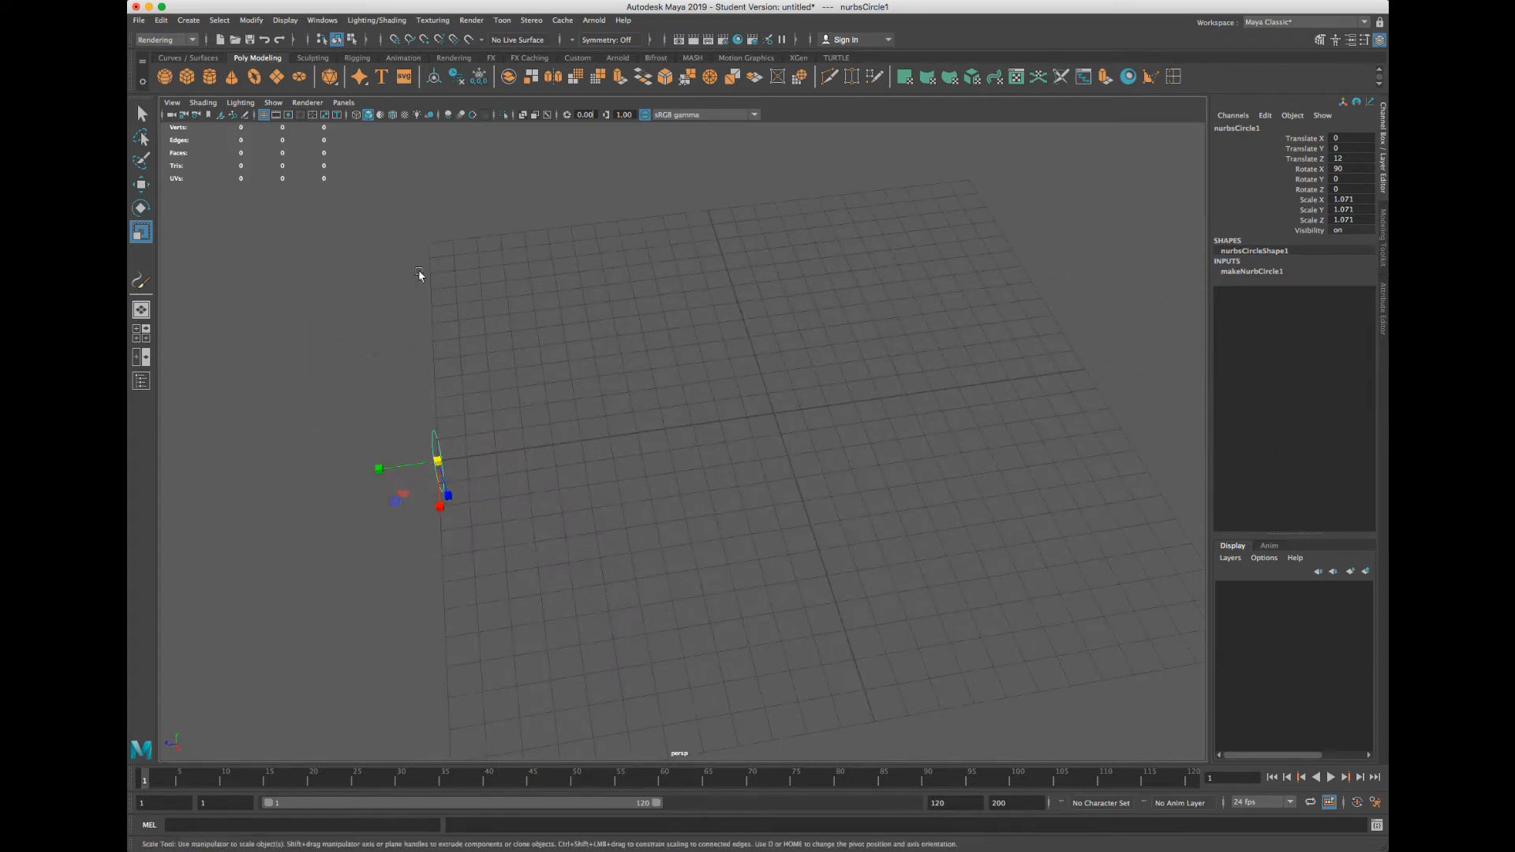
# Deselect the circle and activate the CV Curve Tool
pyautogui.click(439, 252)
pyautogui.press('space')
pyautogui.click(499, 274)
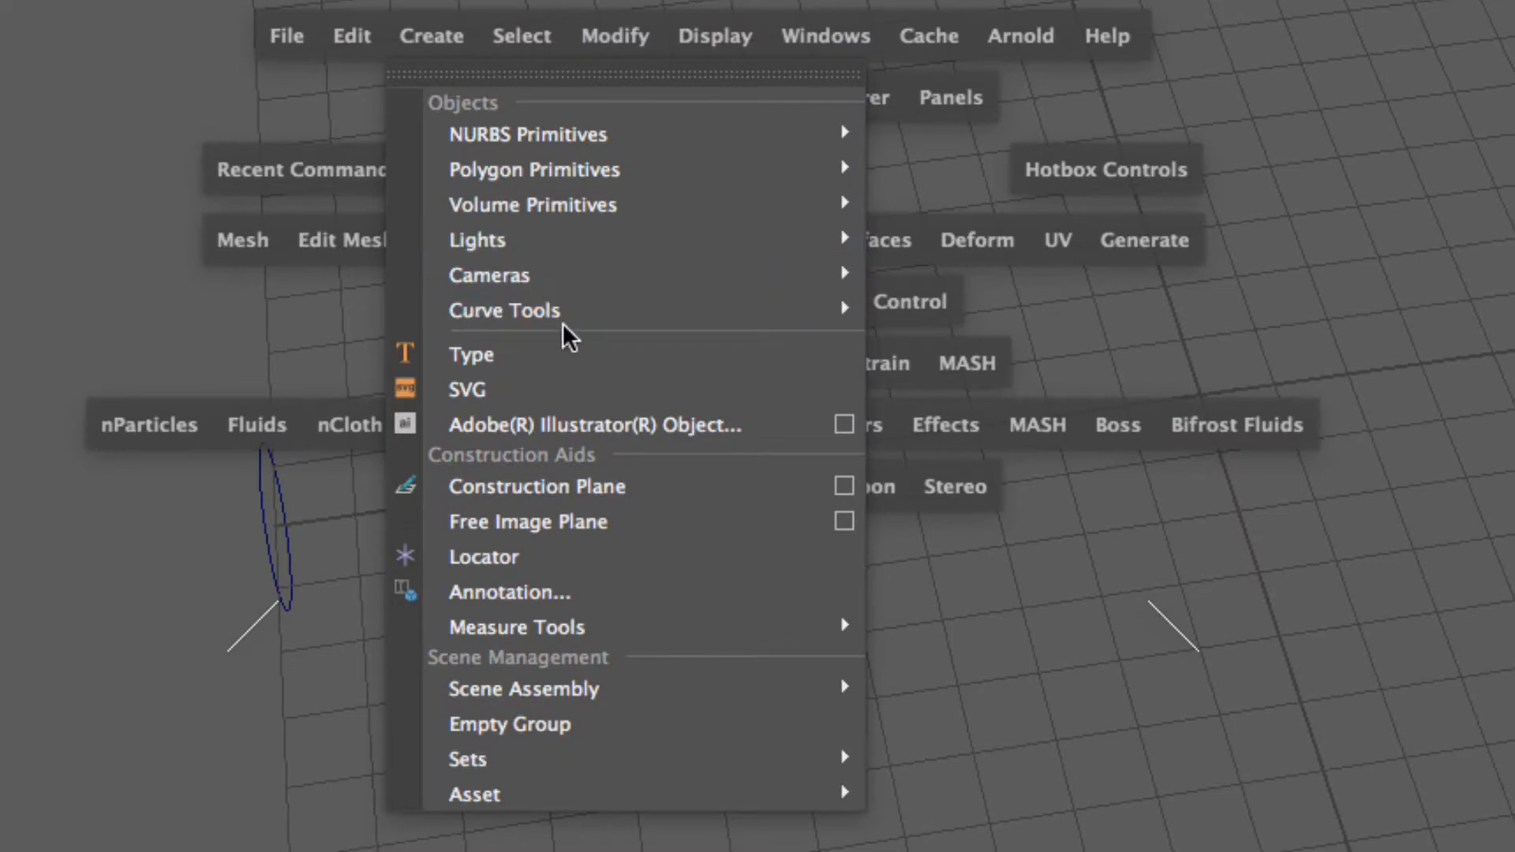
pyautogui.moveTo(550, 376)
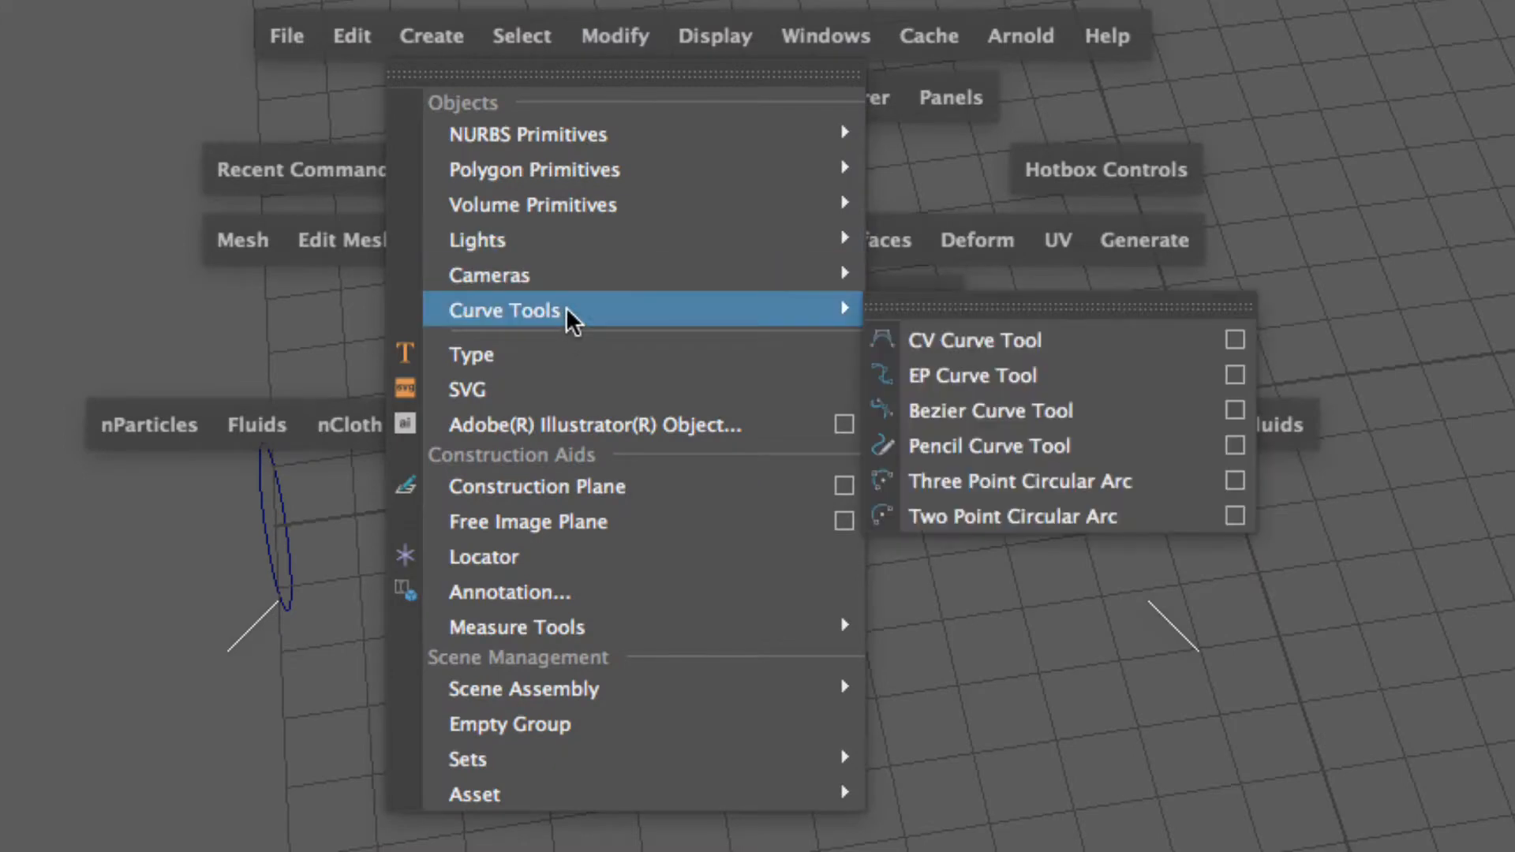
pyautogui.click(1073, 346)
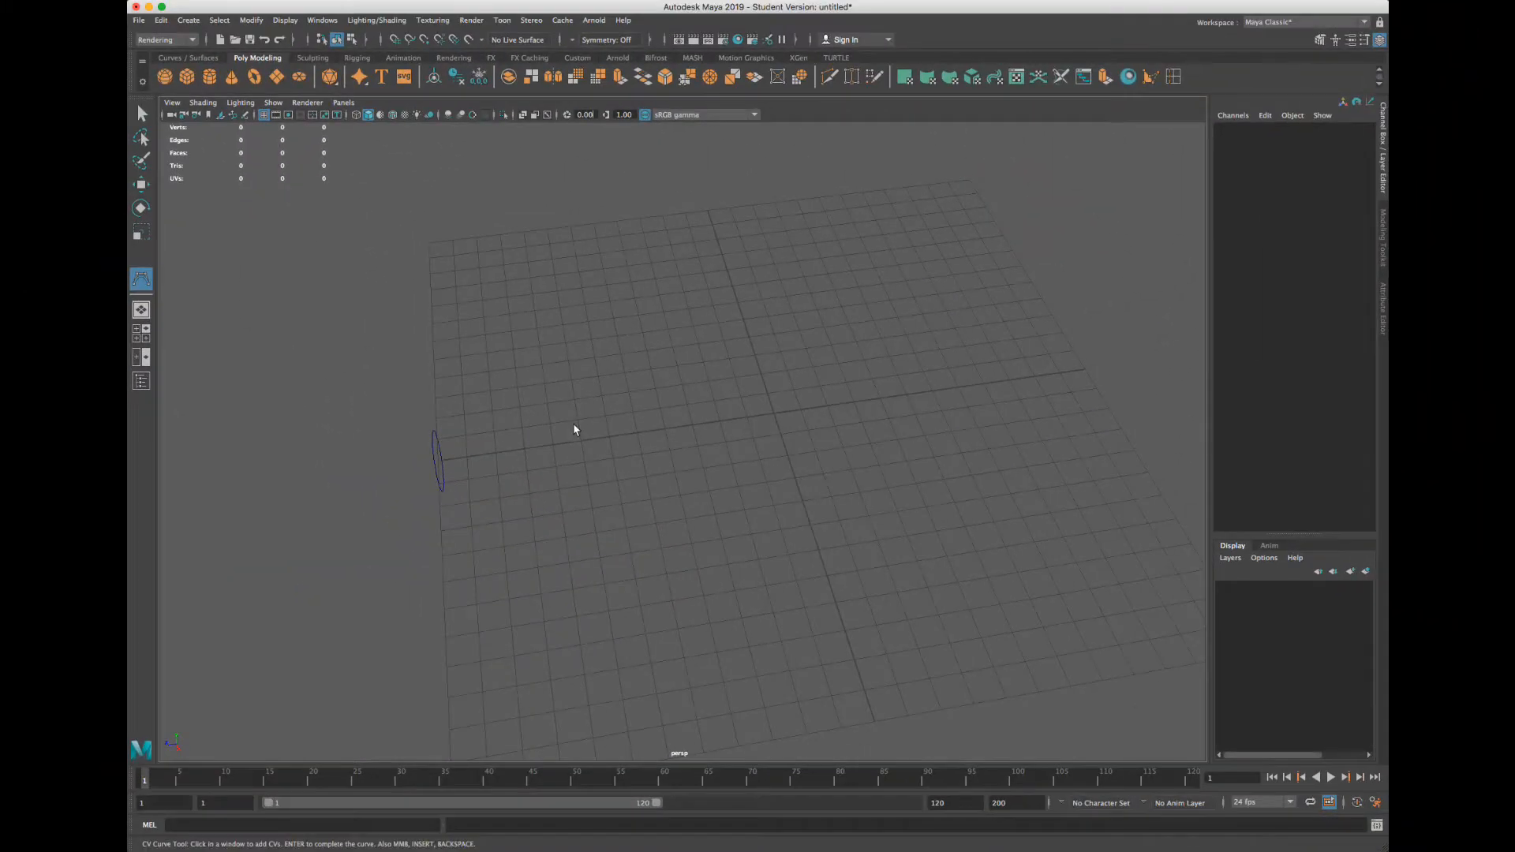
# Switch the viewport from the perspective view to the orthographic side view with a wide drawing area
pyautogui.scroll(-2, 574, 426)
pyautogui.moveTo(647, 435)
pyautogui.keyDown('alt'); pyautogui.mouseDown()
pyautogui.moveTo(676, 433)
pyautogui.moveTo(646, 434)
pyautogui.moveTo(670, 454)
pyautogui.mouseUp(); pyautogui.keyUp('alt')
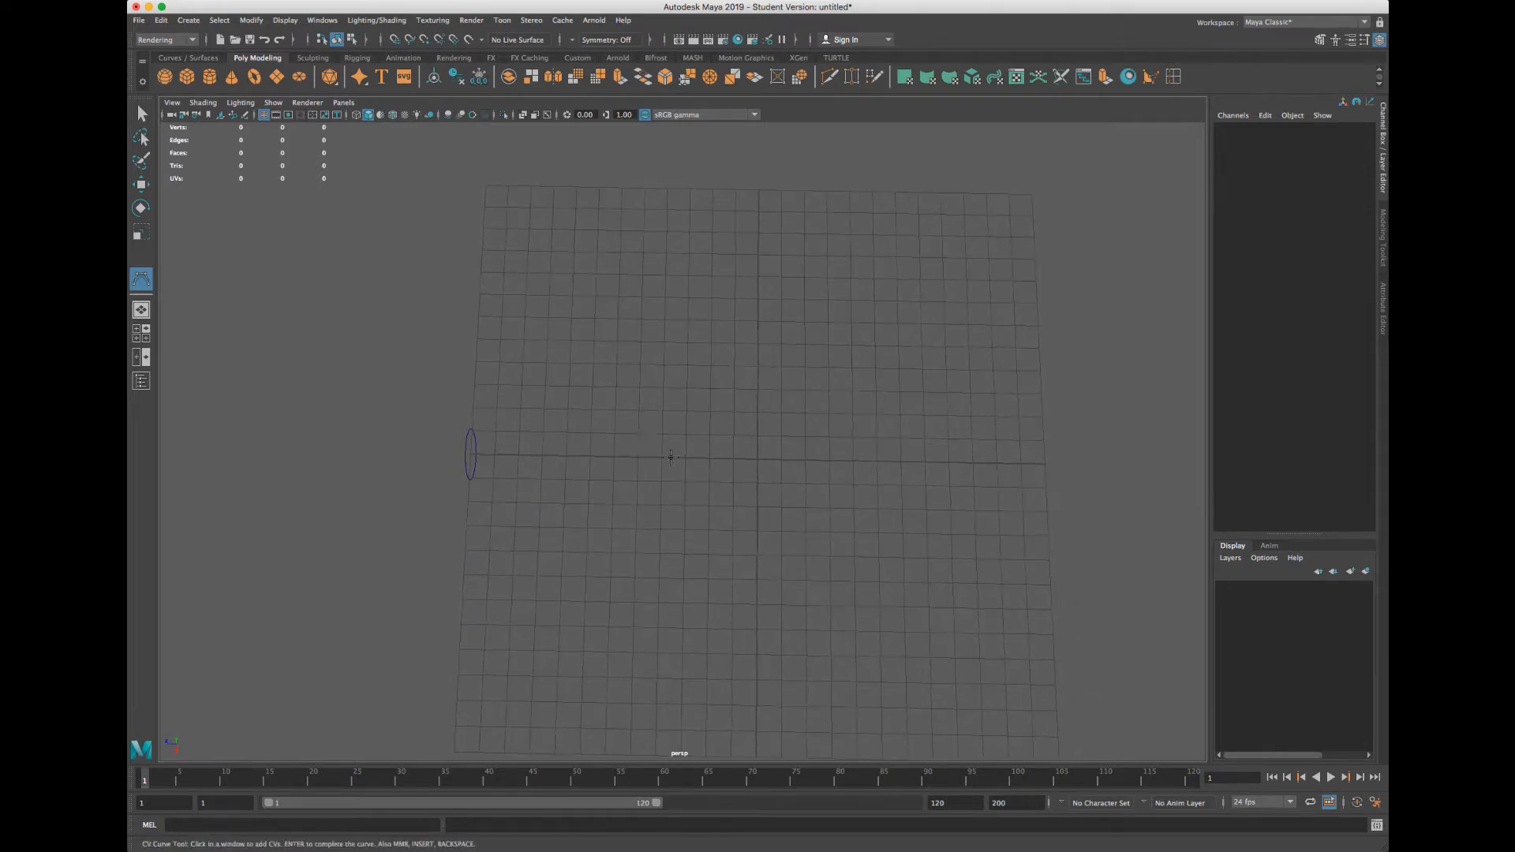
pyautogui.scroll(-3, 673, 455)
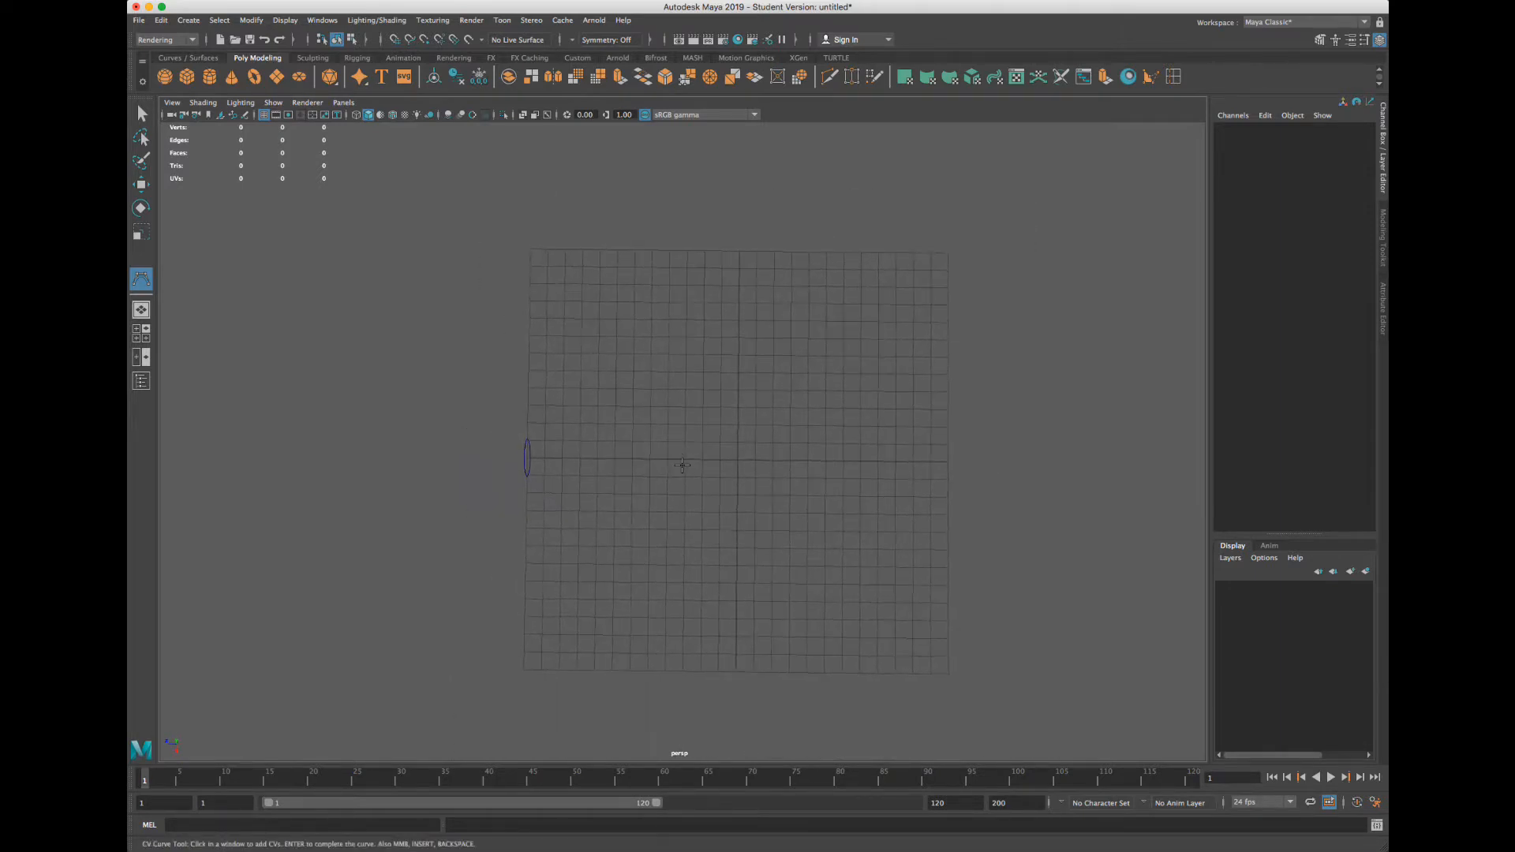
pyautogui.scroll(3, 683, 466)
pyautogui.keyDown('alt'); pyautogui.moveTo(745, 459); pyautogui.dragTo(589, 504); pyautogui.keyUp('alt')
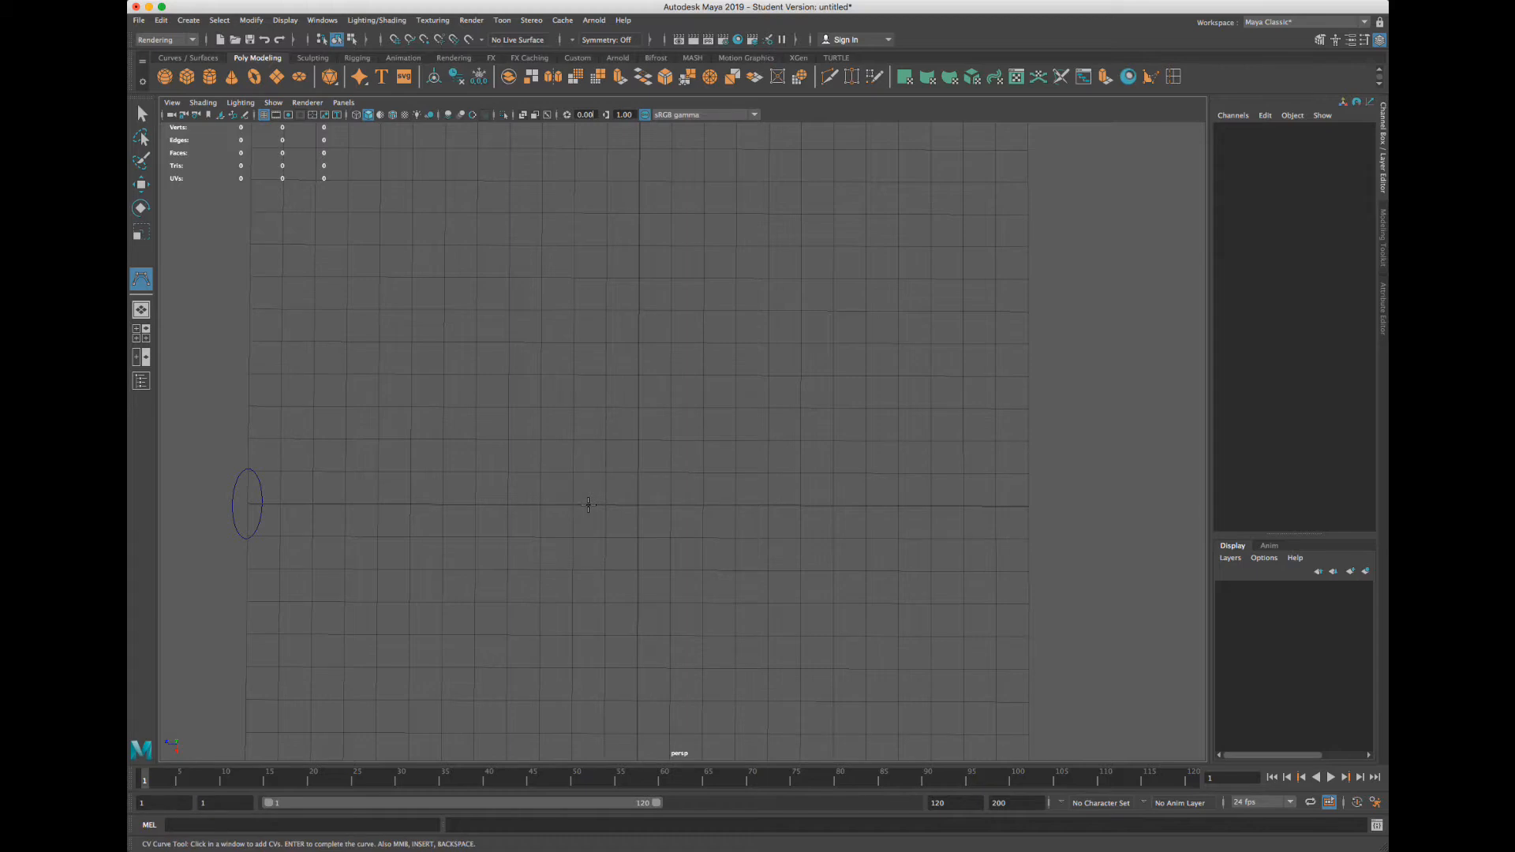
pyautogui.press('space')
pyautogui.press('space')
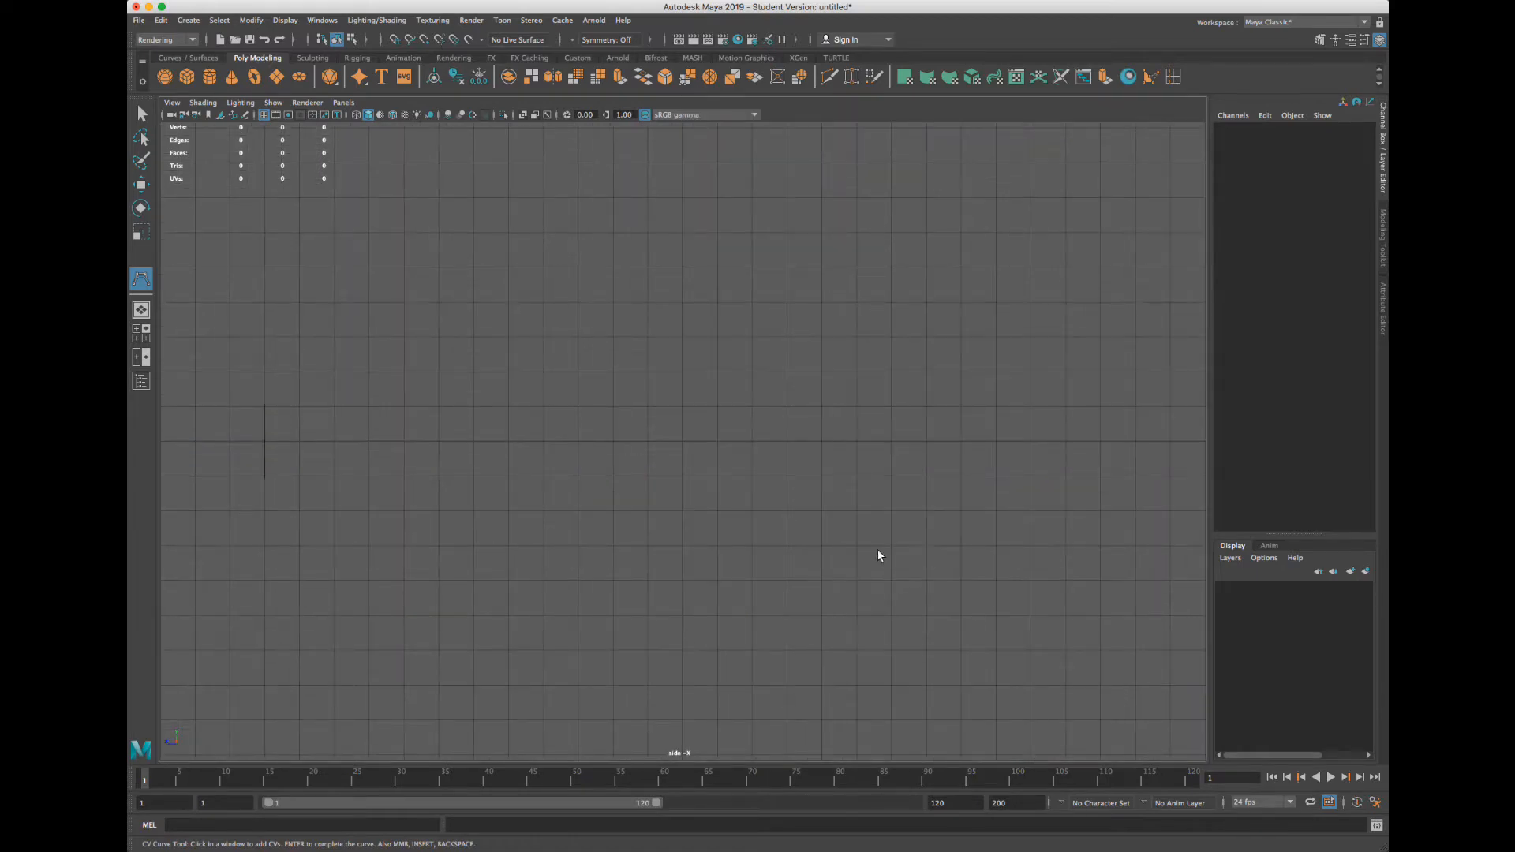
pyautogui.scroll(-8, 790, 539)
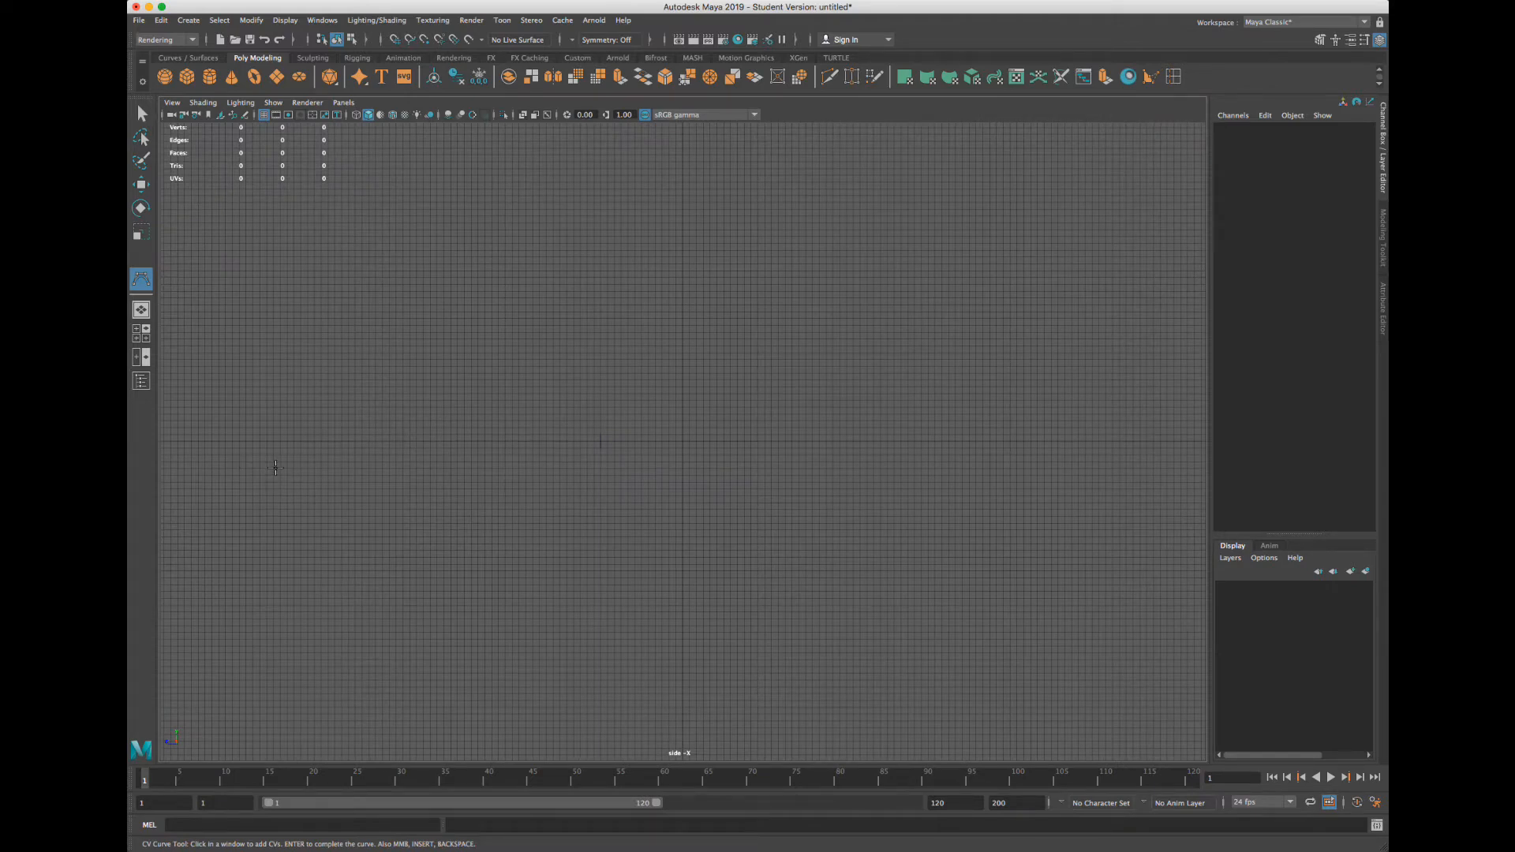
# Sketch a linear CV curve with ten points in the side view, doubling back beneath itself at the end
pyautogui.click(232, 527)
pyautogui.click(343, 566)
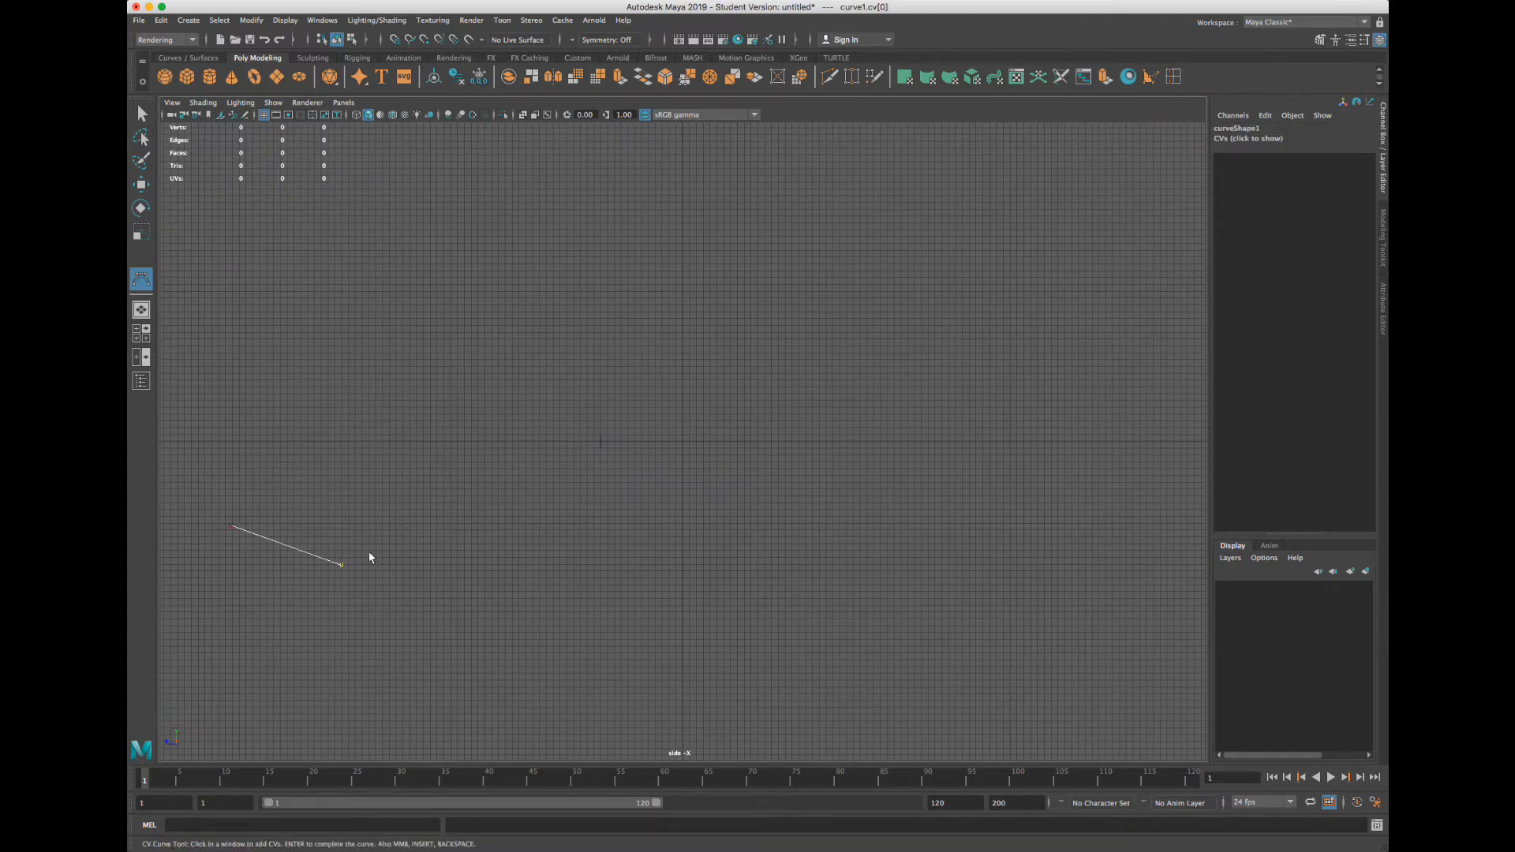
pyautogui.click(491, 417)
pyautogui.click(598, 271)
pyautogui.click(913, 599)
pyautogui.click(1062, 584)
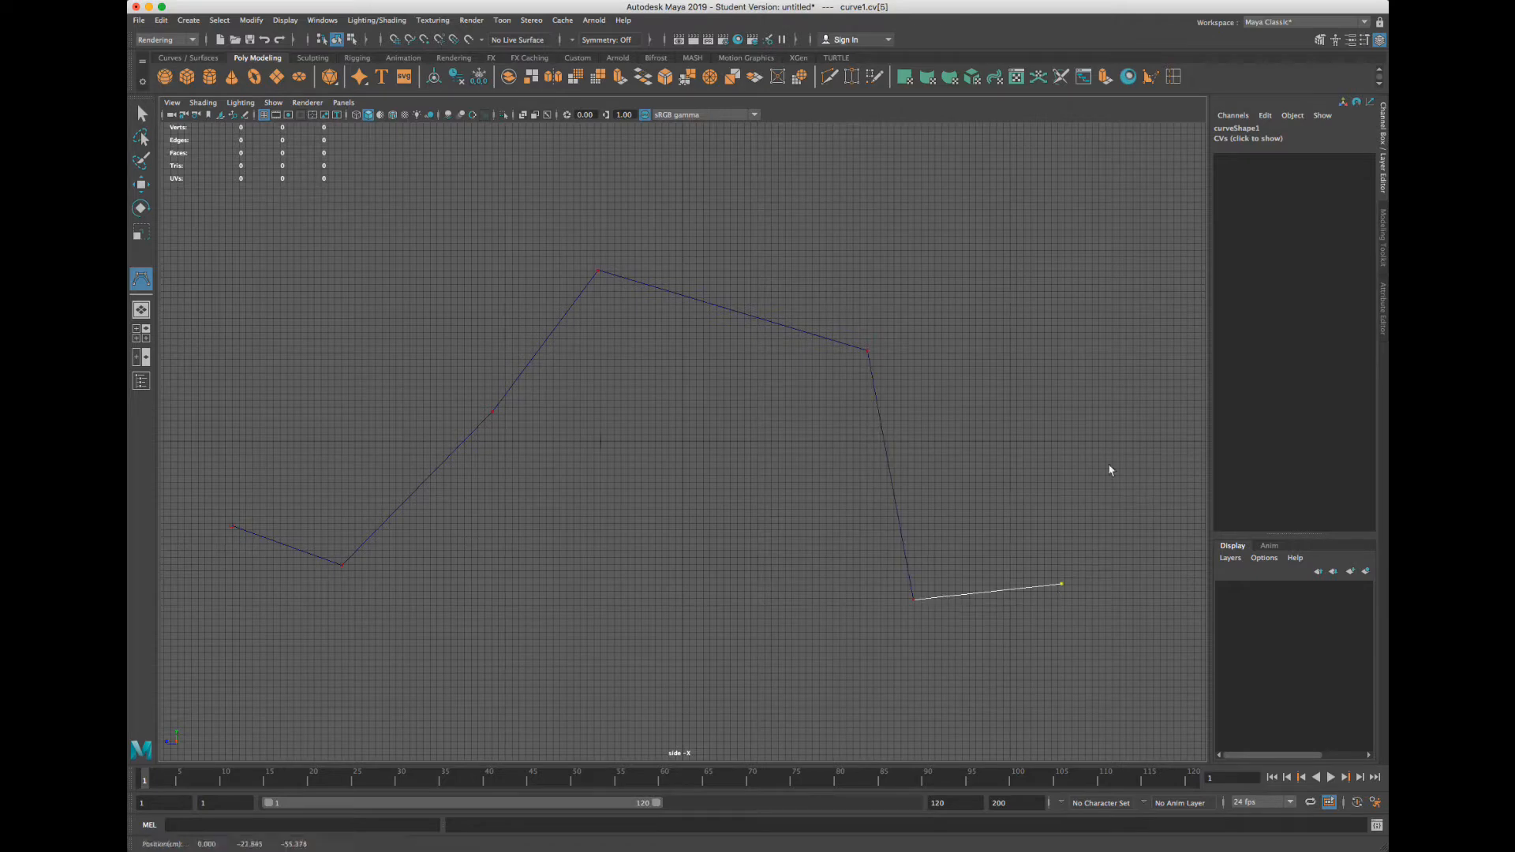
pyautogui.click(1134, 395)
pyautogui.click(782, 657)
pyautogui.click(671, 526)
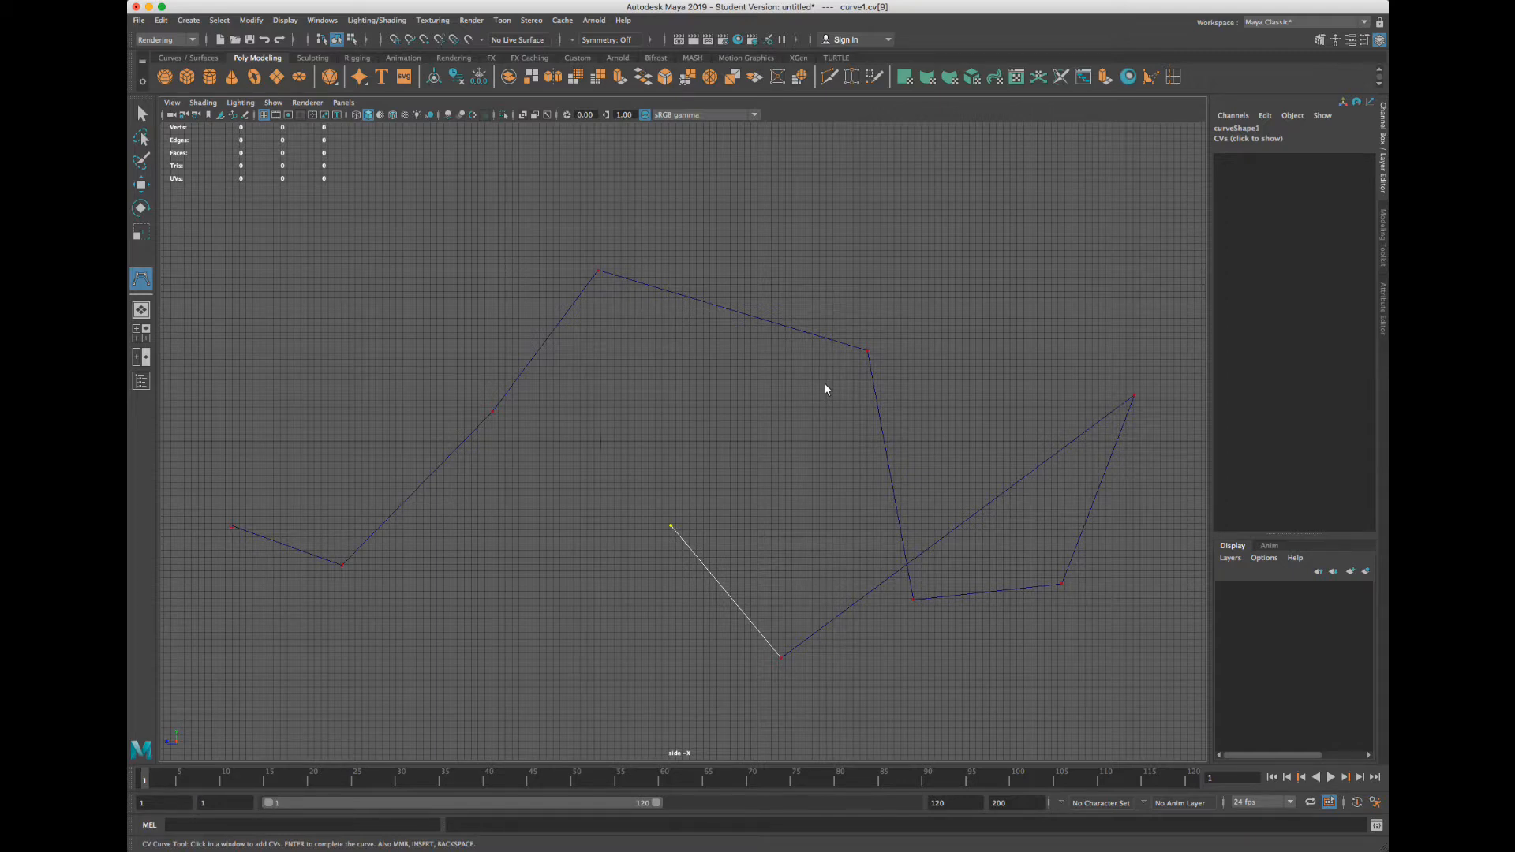
# Remove all the points of the unfinished linear curve
pyautogui.press('BackSpace')
pyautogui.press('BackSpace')
pyautogui.press('BackSpace')
pyautogui.press('BackSpace')
pyautogui.press('BackSpace')
pyautogui.press('BackSpace')
pyautogui.press('BackSpace')
pyautogui.press('BackSpace')
pyautogui.press('BackSpace')
pyautogui.press('BackSpace')
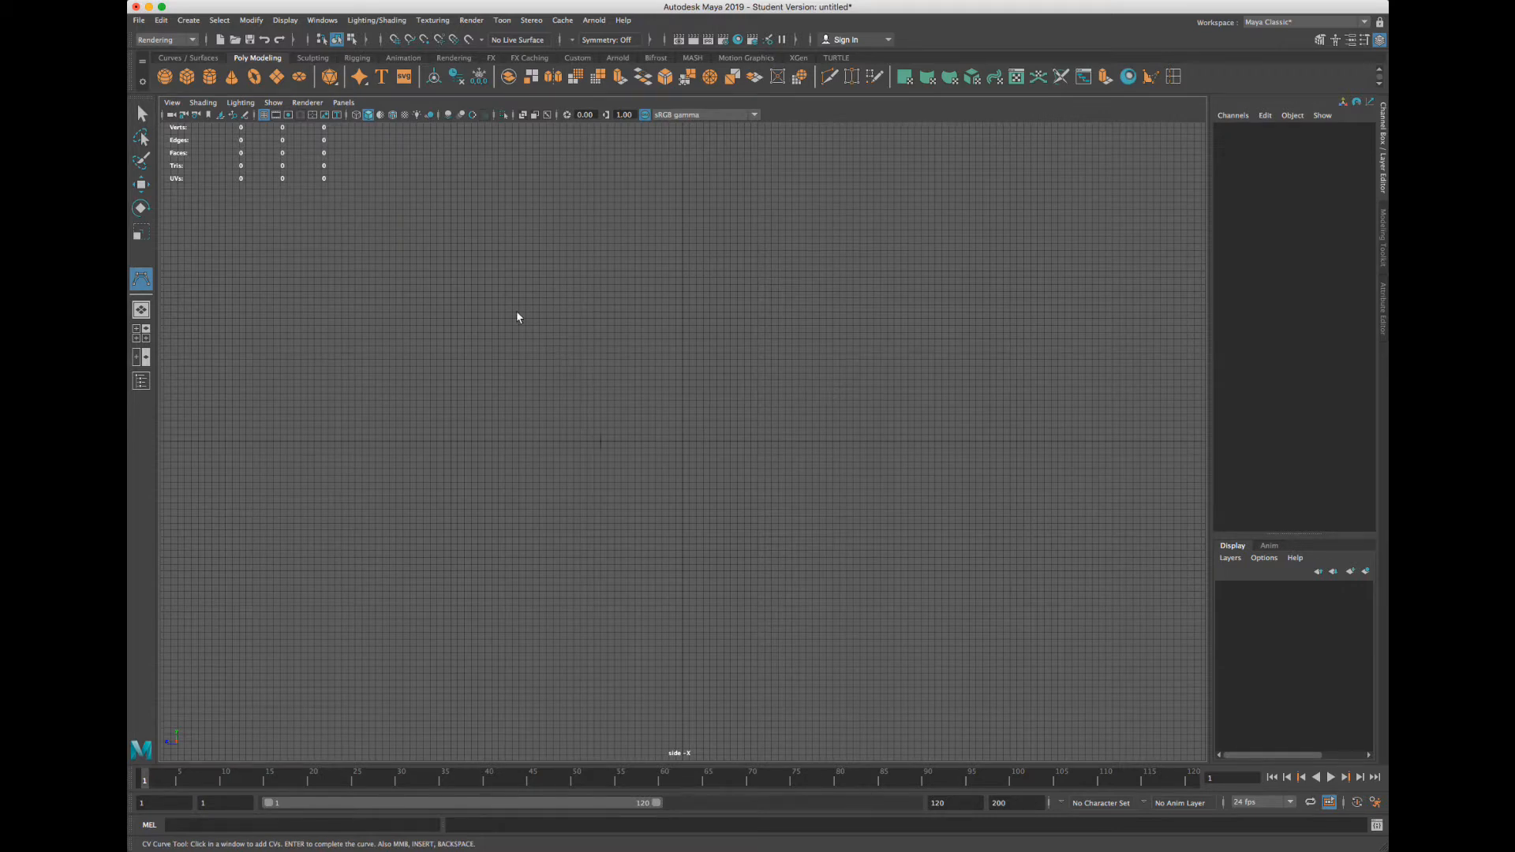
# Open the CV Curve Tool options and set the curve degree to 3 Cubic
pyautogui.press('space')
pyautogui.click(361, 241)
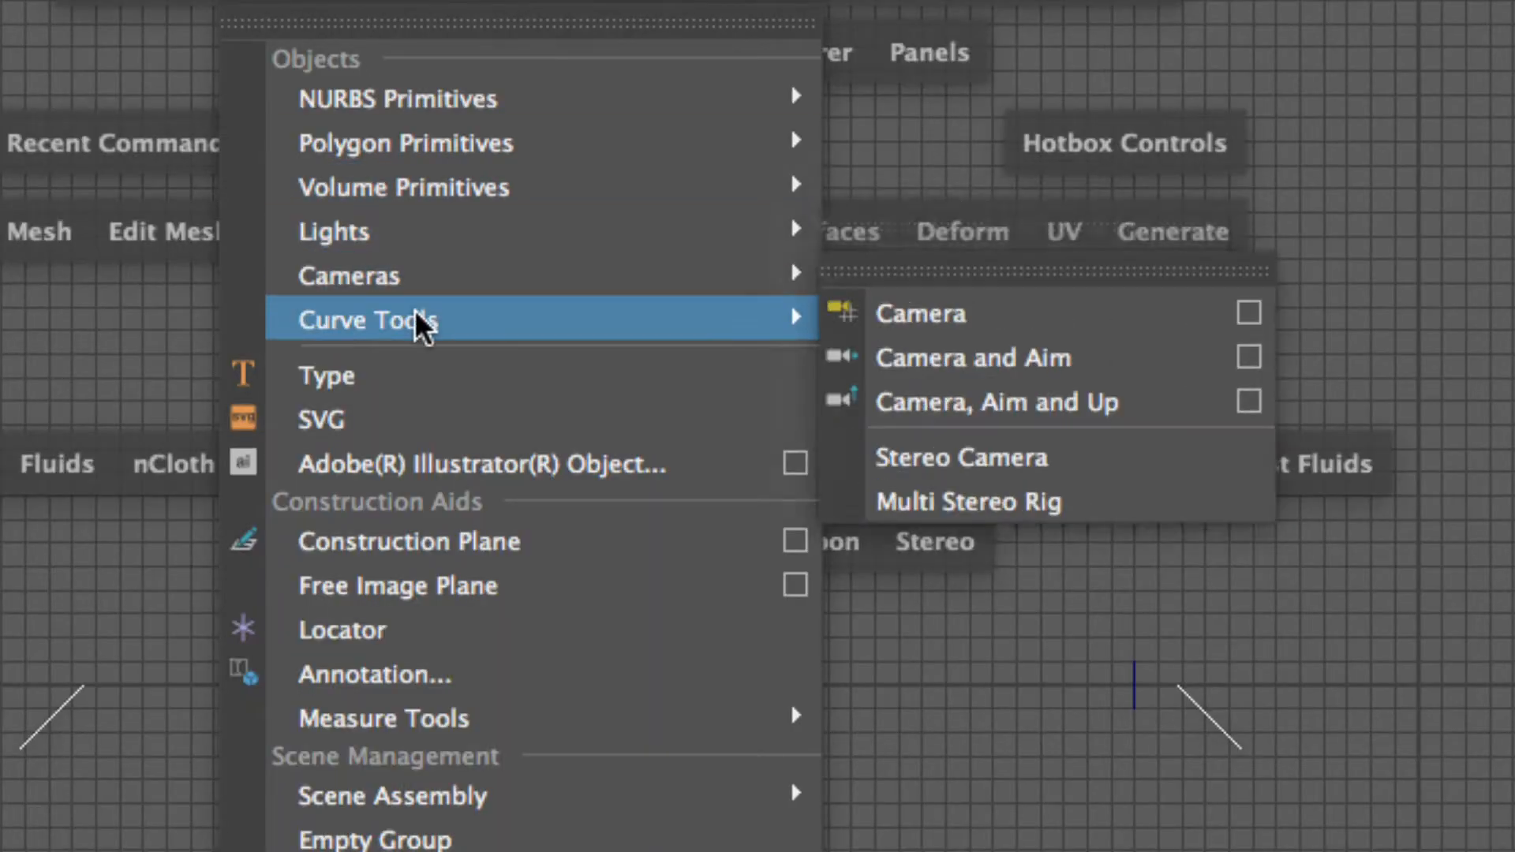
pyautogui.moveTo(418, 324)
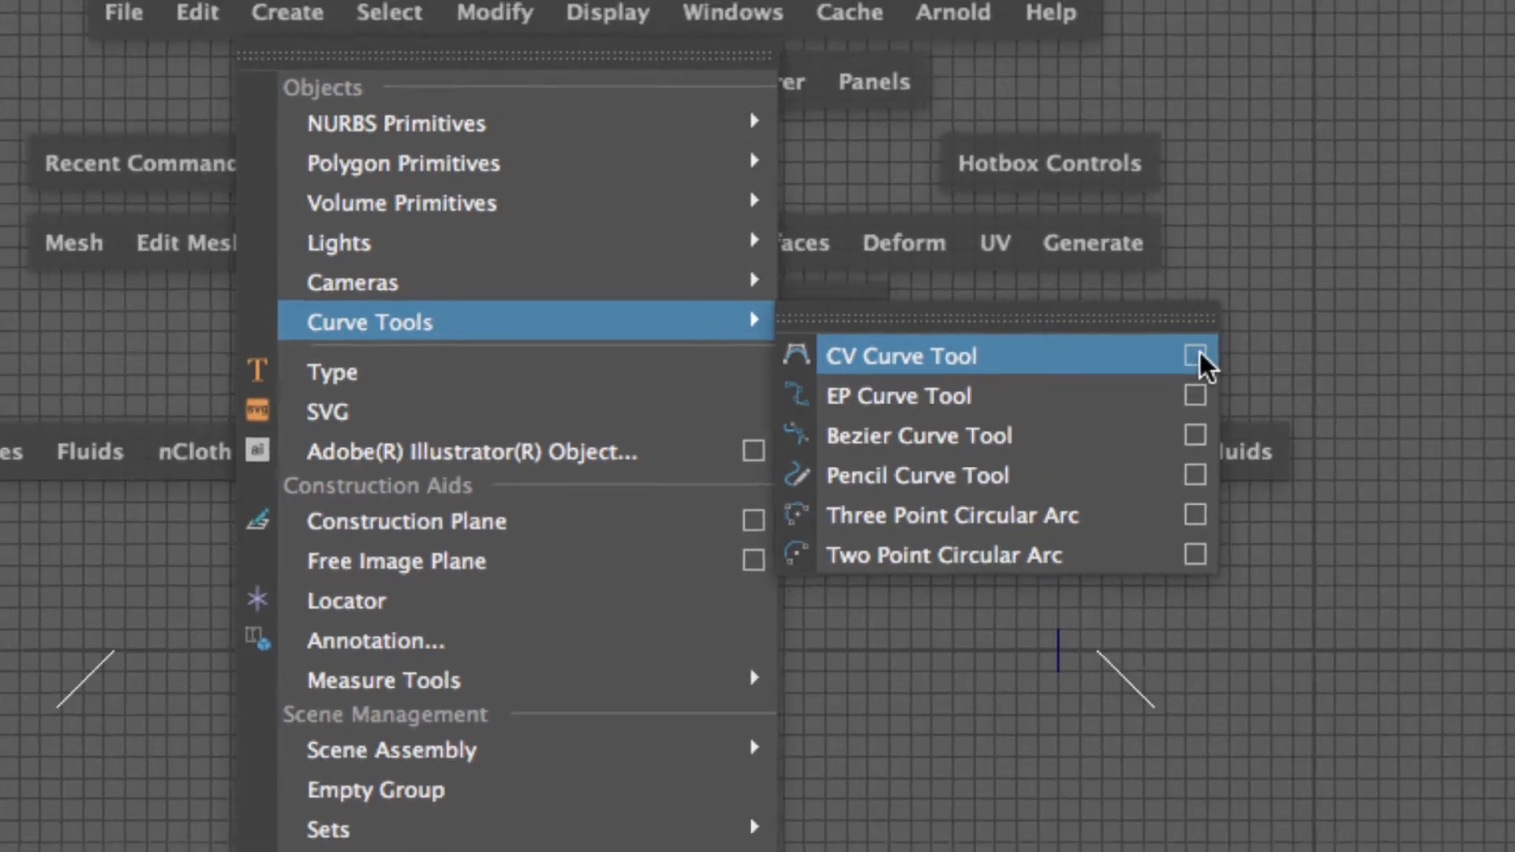
pyautogui.click(1292, 357)
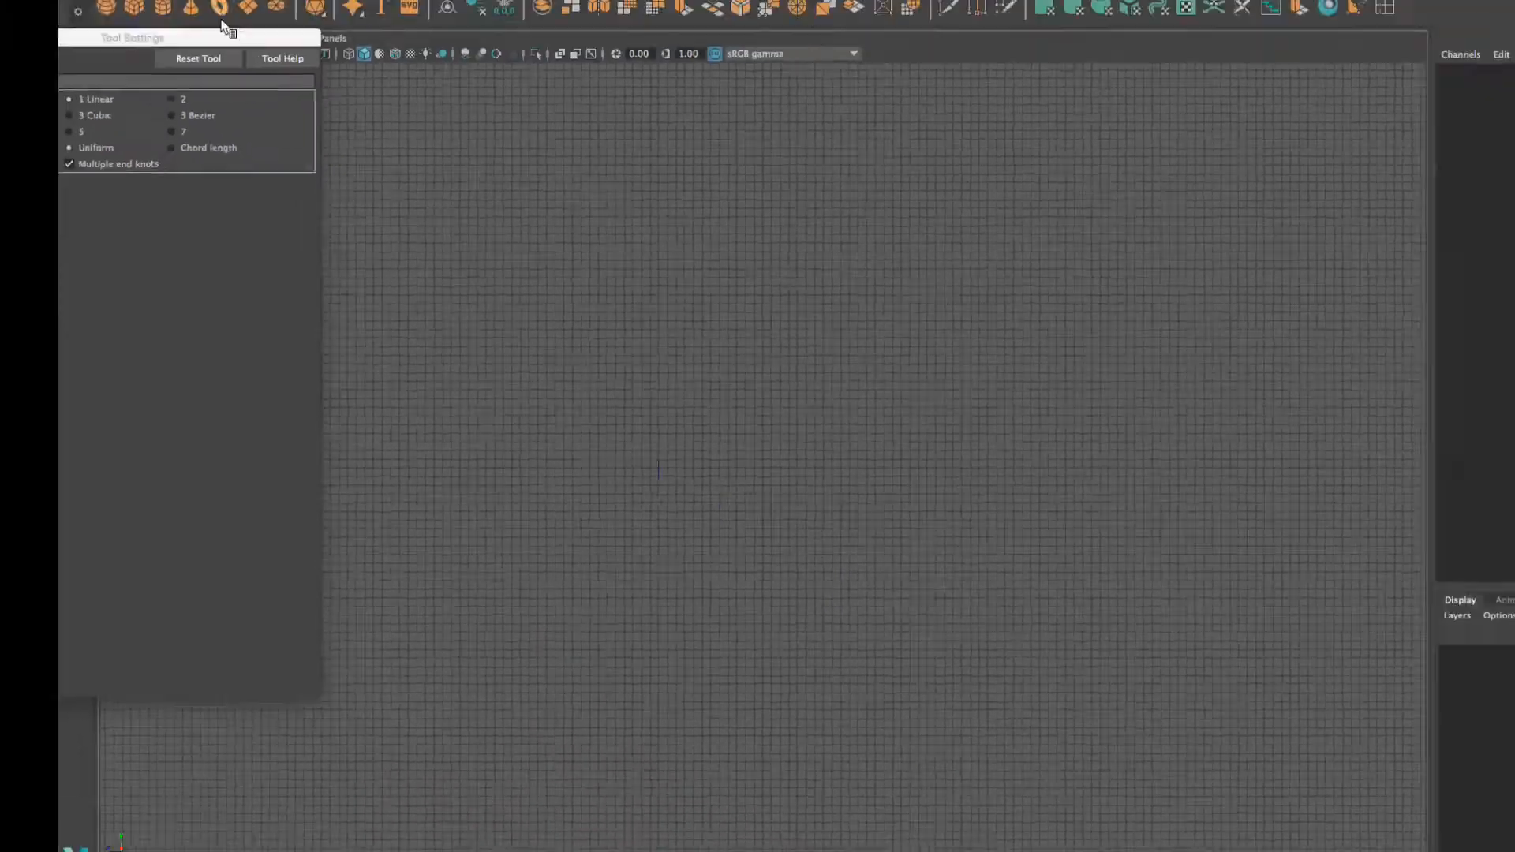
pyautogui.moveTo(252, 97); pyautogui.dragTo(658, 181)
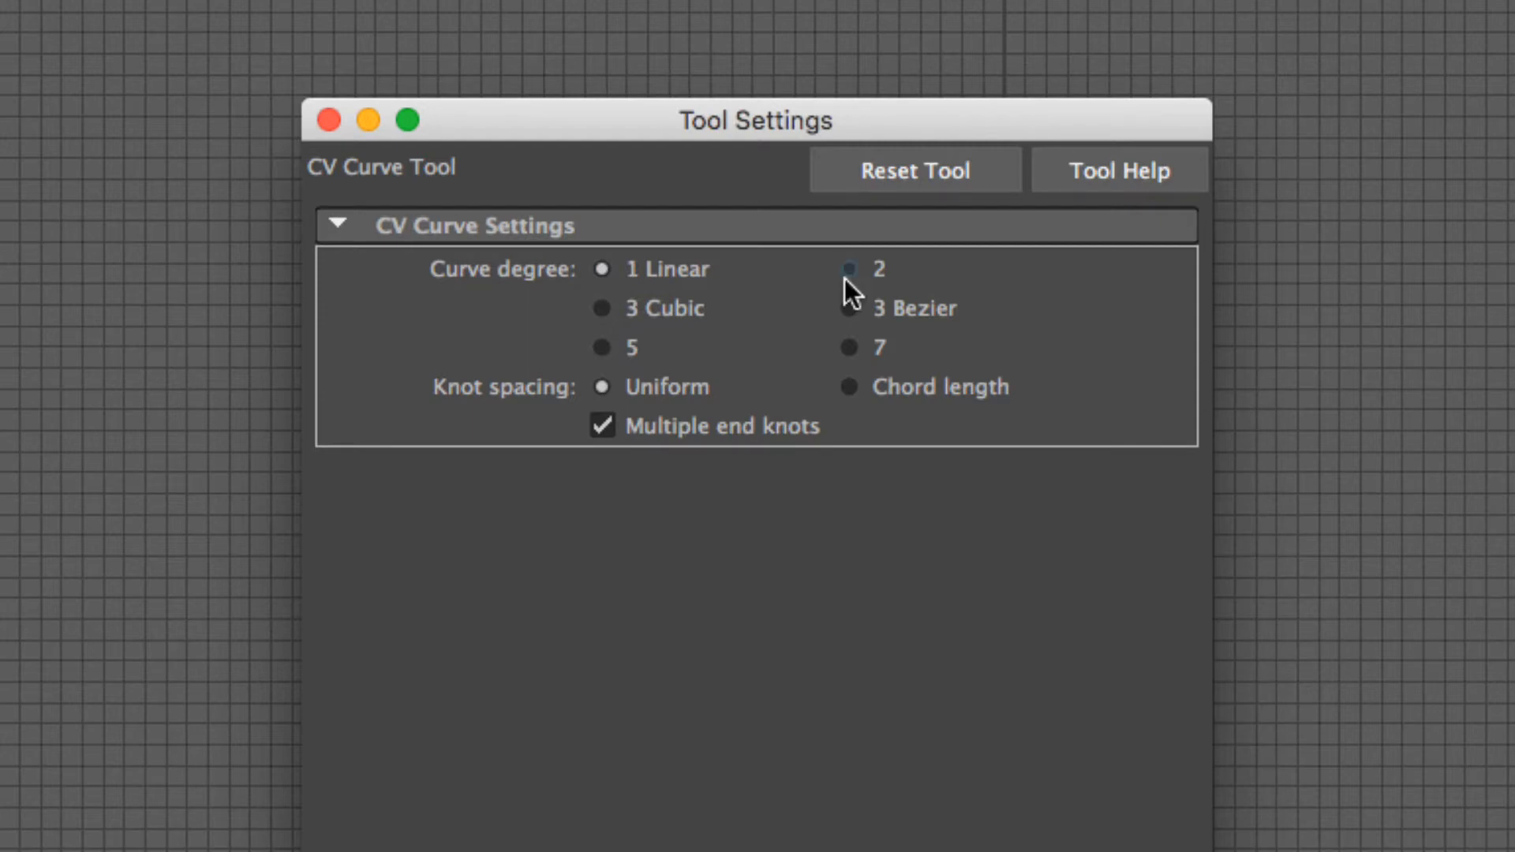
pyautogui.moveTo(646, 130); pyautogui.dragTo(640, 186)
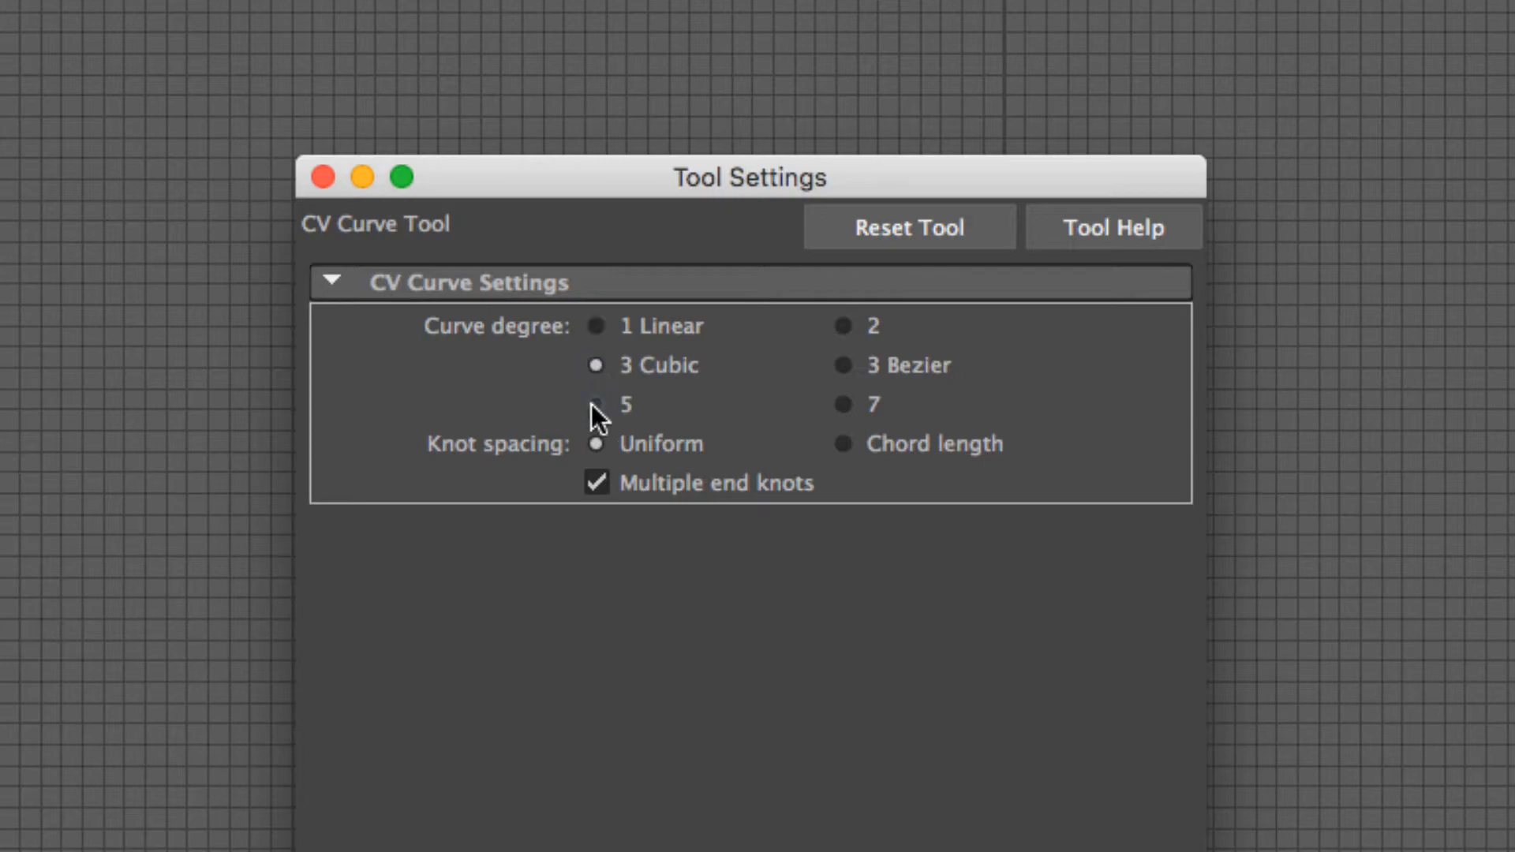
pyautogui.moveTo(508, 189); pyautogui.dragTo(1466, 231)
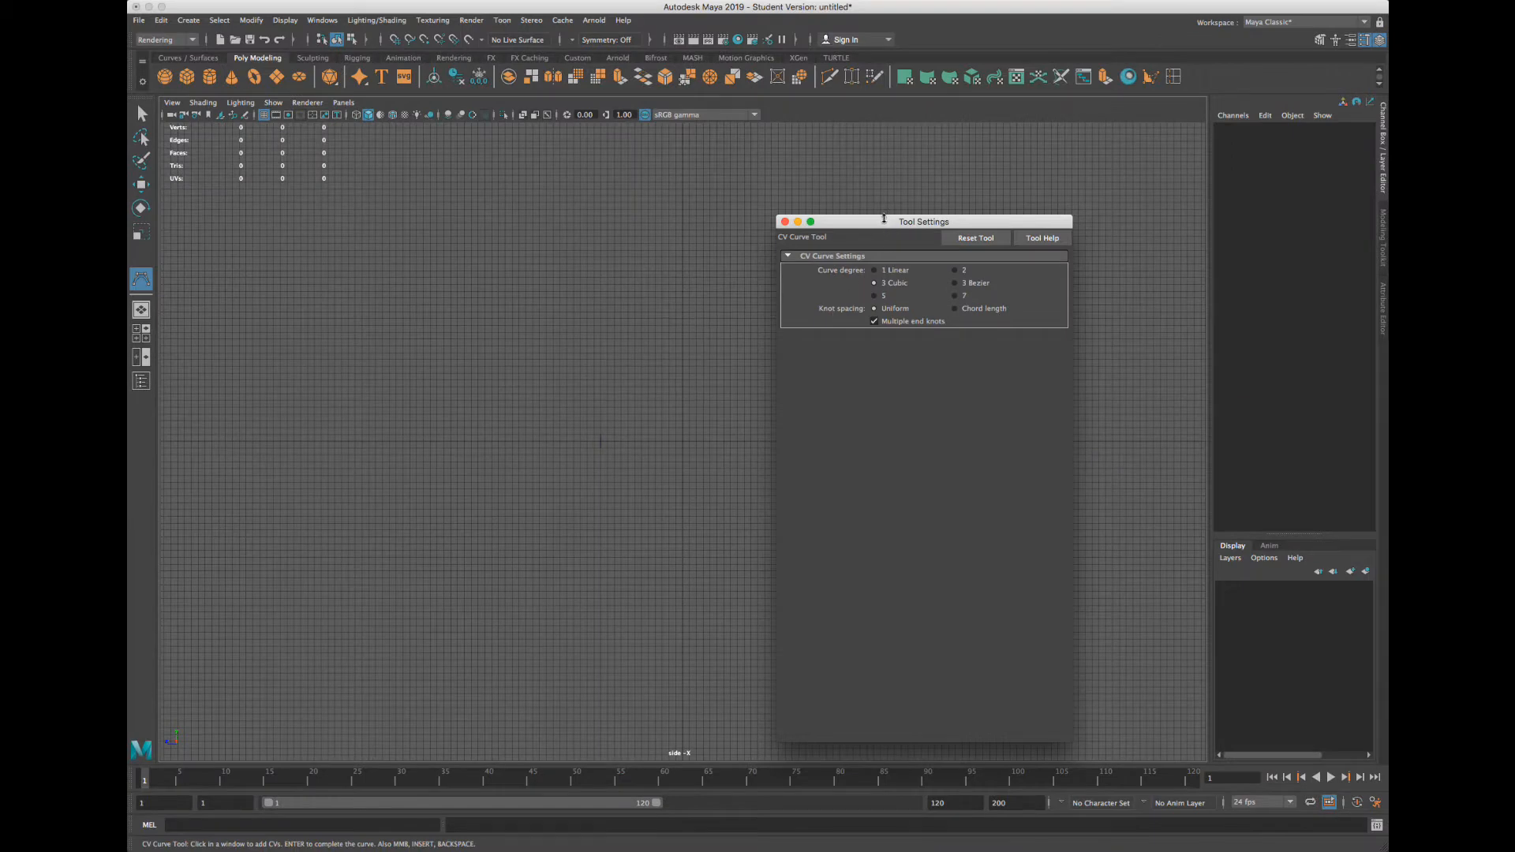
pyautogui.moveTo(884, 219); pyautogui.dragTo(892, 194)
# Draw a cubic CV curve from four zigzag points in the side view and finish it
pyautogui.click(169, 486)
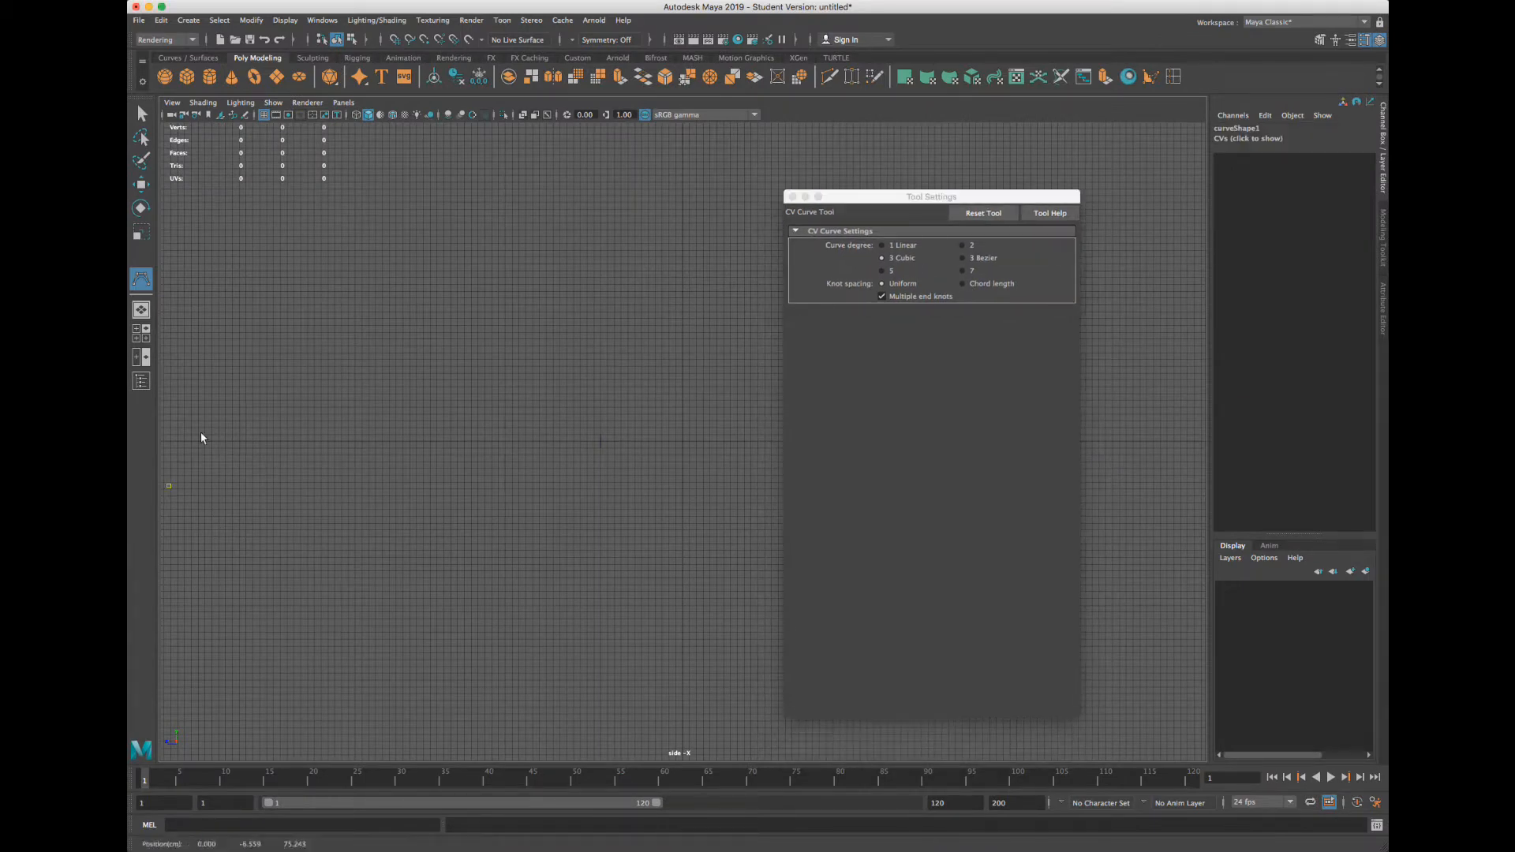
pyautogui.click(297, 280)
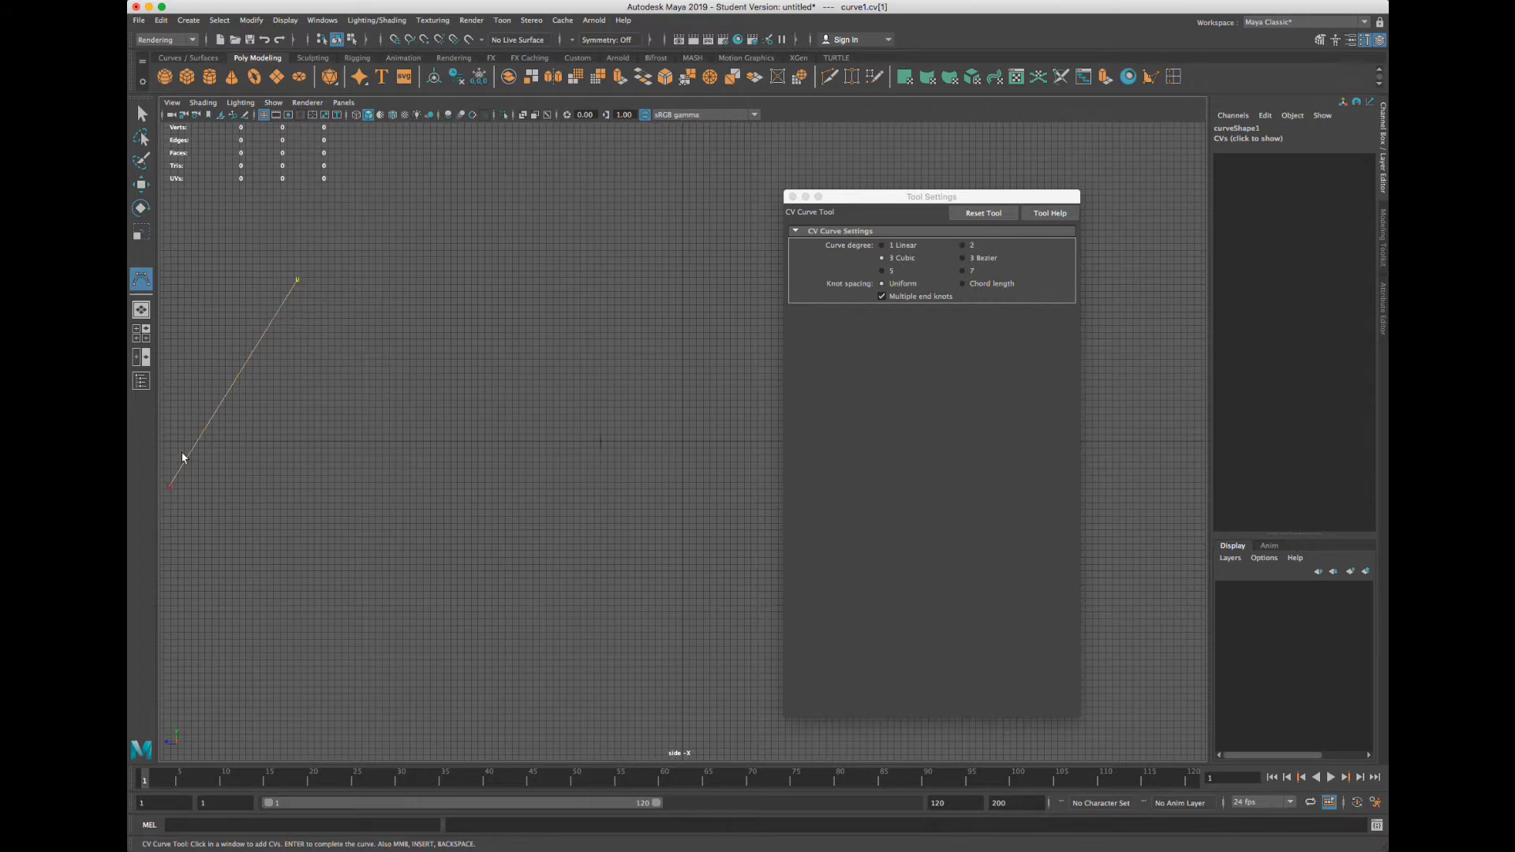
pyautogui.click(418, 487)
pyautogui.click(565, 281)
pyautogui.click(142, 113)
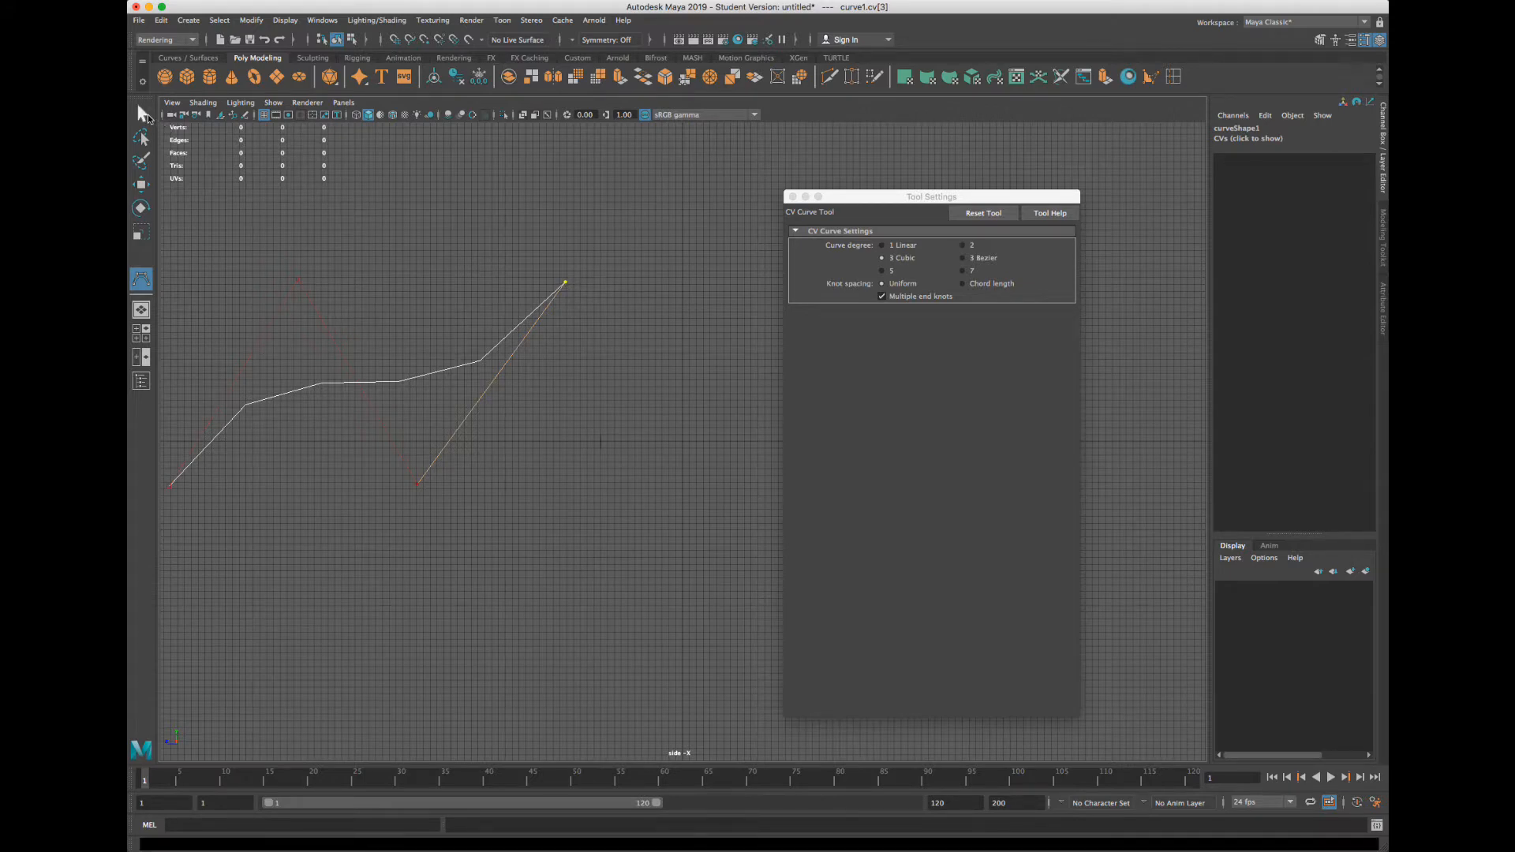
# Undo the cubic test curve
pyautogui.click(434, 317)
pyautogui.press('super+z')
pyautogui.press('super+z')
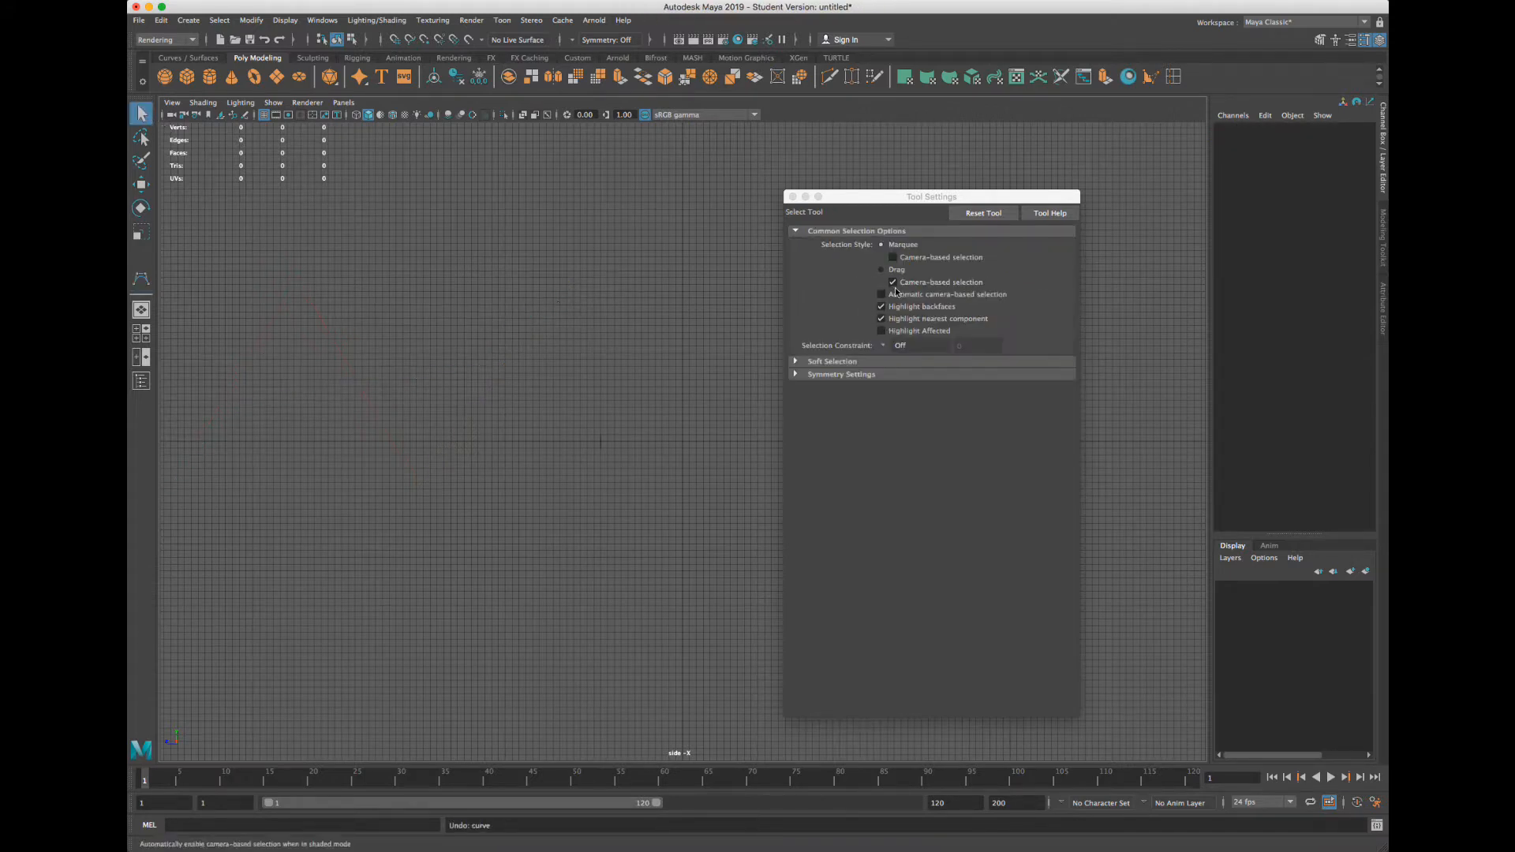
# Reactivate the CV Curve Tool, set the curve degree to 5 and sketch a zigzag test curve, then discard it
pyautogui.press('y')
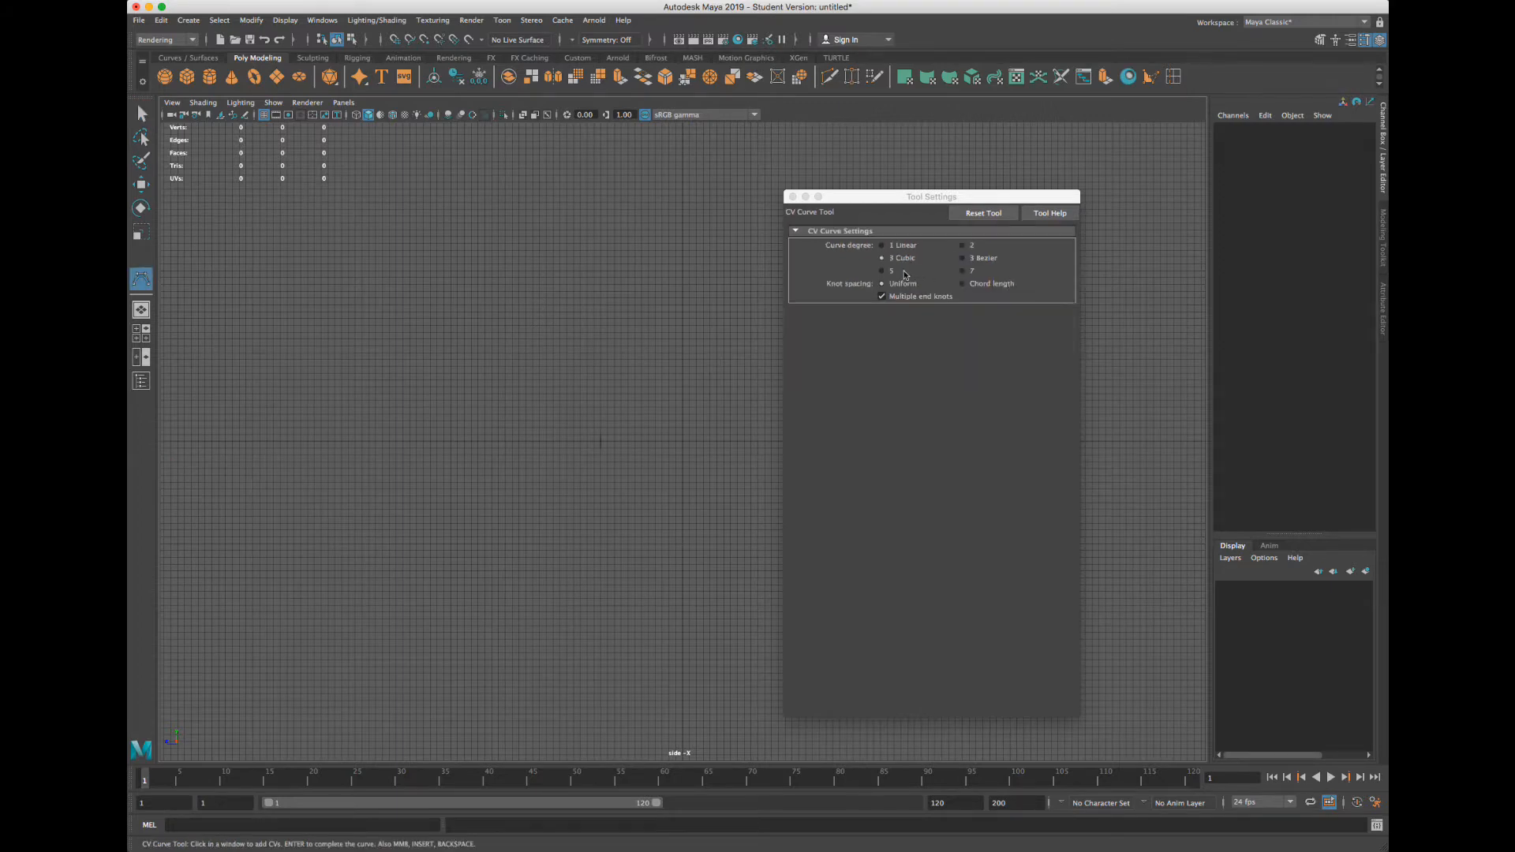
pyautogui.click(882, 269)
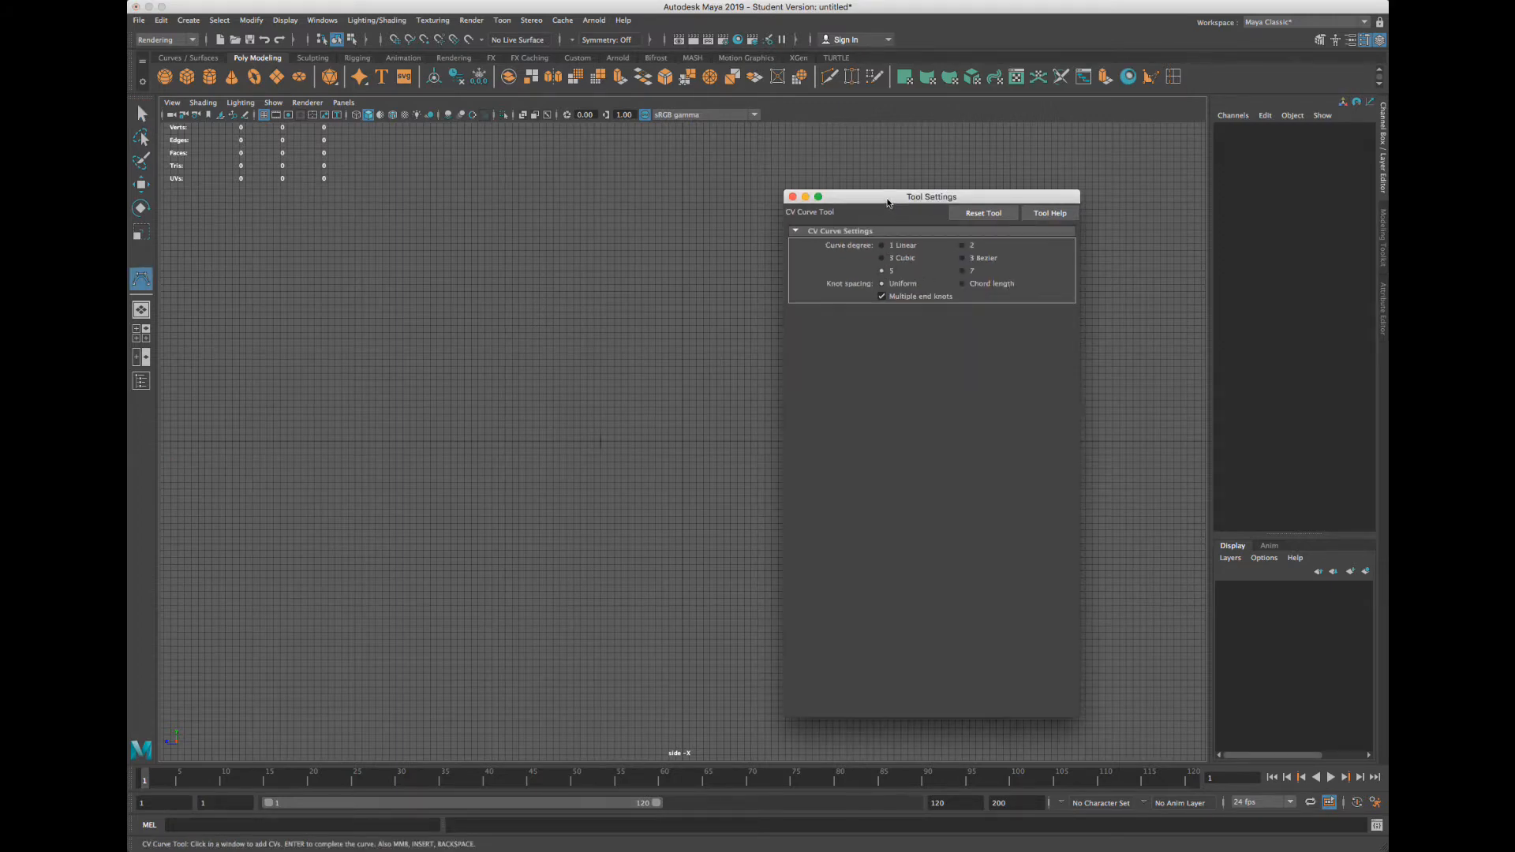
pyautogui.click(323, 541)
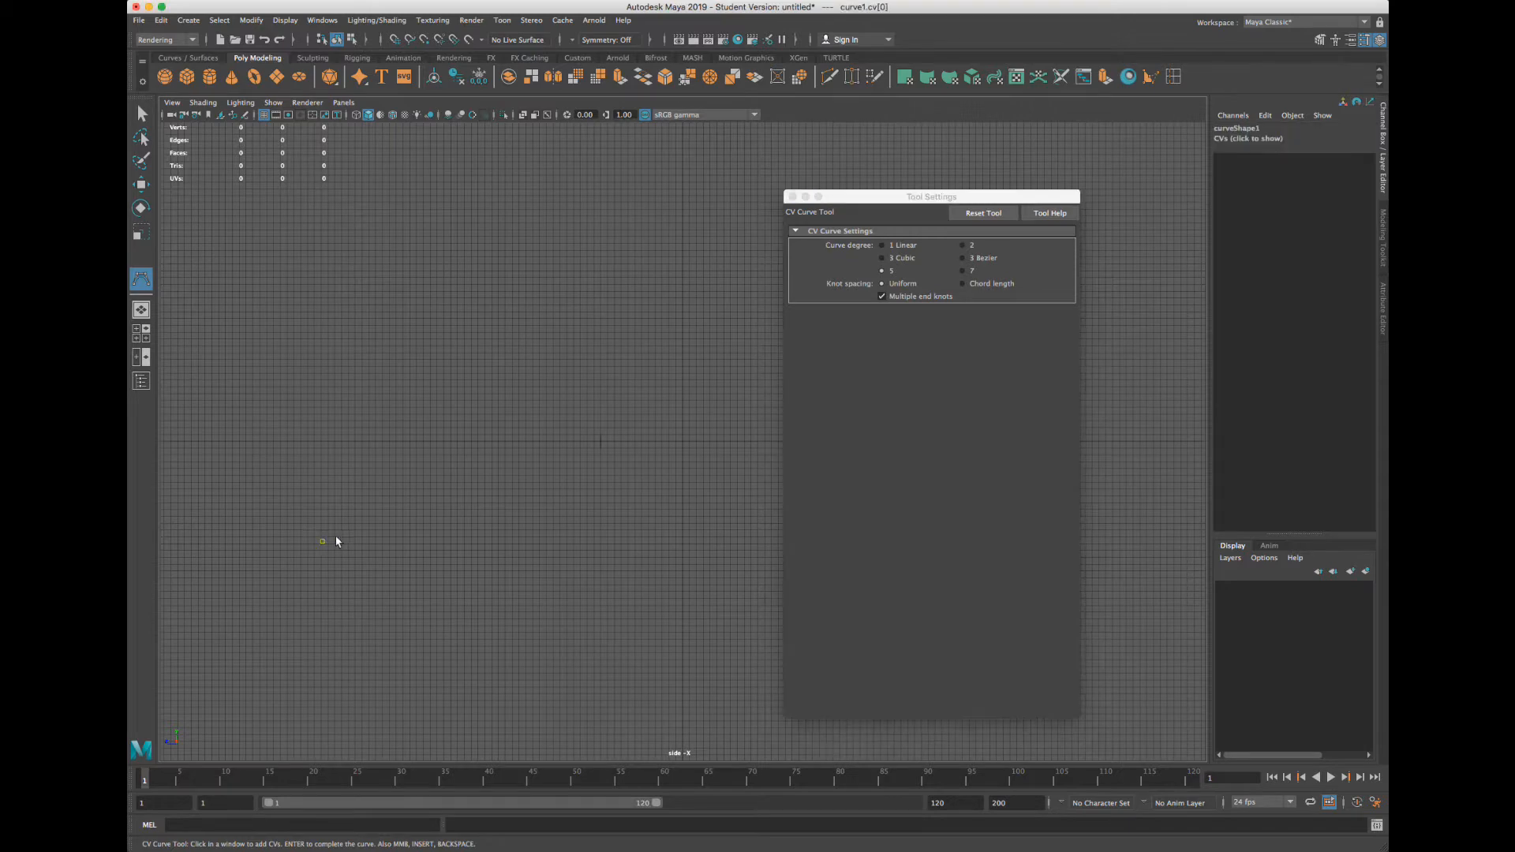
pyautogui.click(382, 322)
pyautogui.click(473, 519)
pyautogui.click(528, 325)
pyautogui.click(600, 520)
pyautogui.click(667, 322)
pyautogui.click(703, 327)
pyautogui.press('Escape')
# Set the curve degree to 7 and draw a CV curve from eight zigzag points in the side view
pyautogui.click(969, 273)
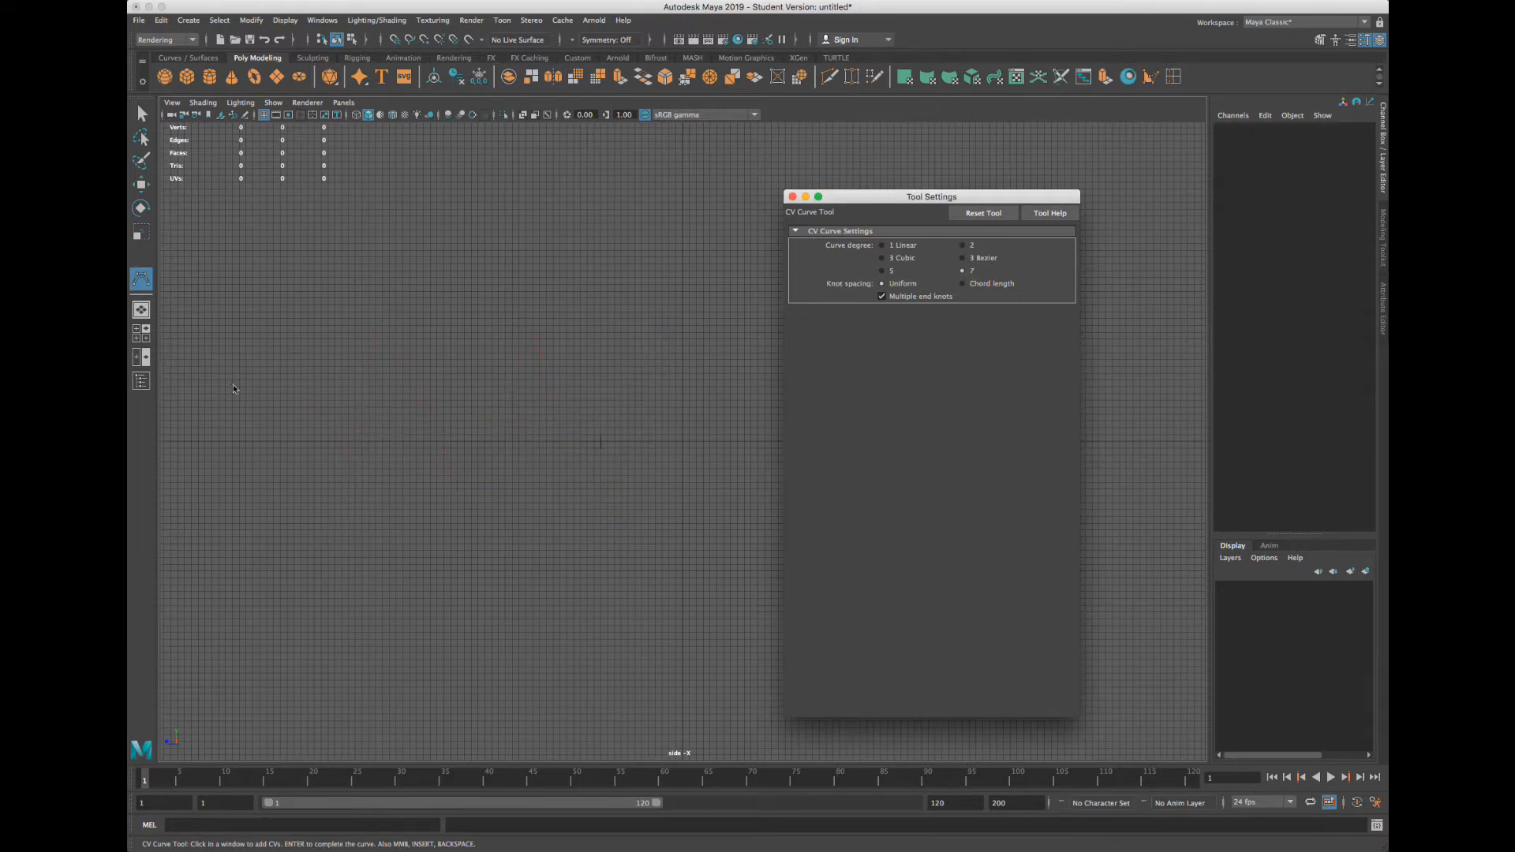
pyautogui.click(225, 382)
pyautogui.click(304, 236)
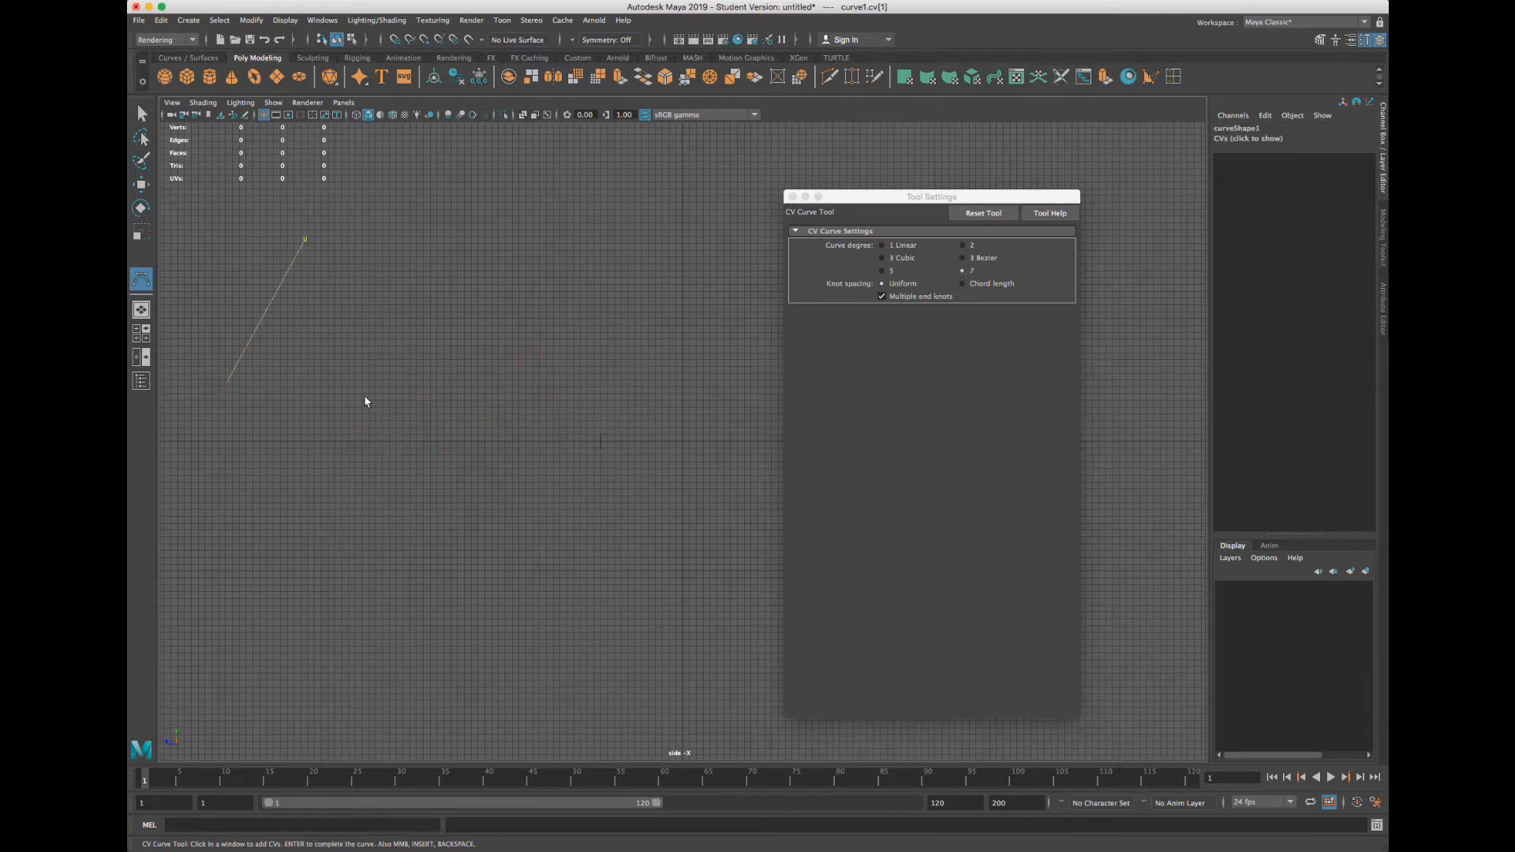
pyautogui.click(367, 396)
pyautogui.click(429, 260)
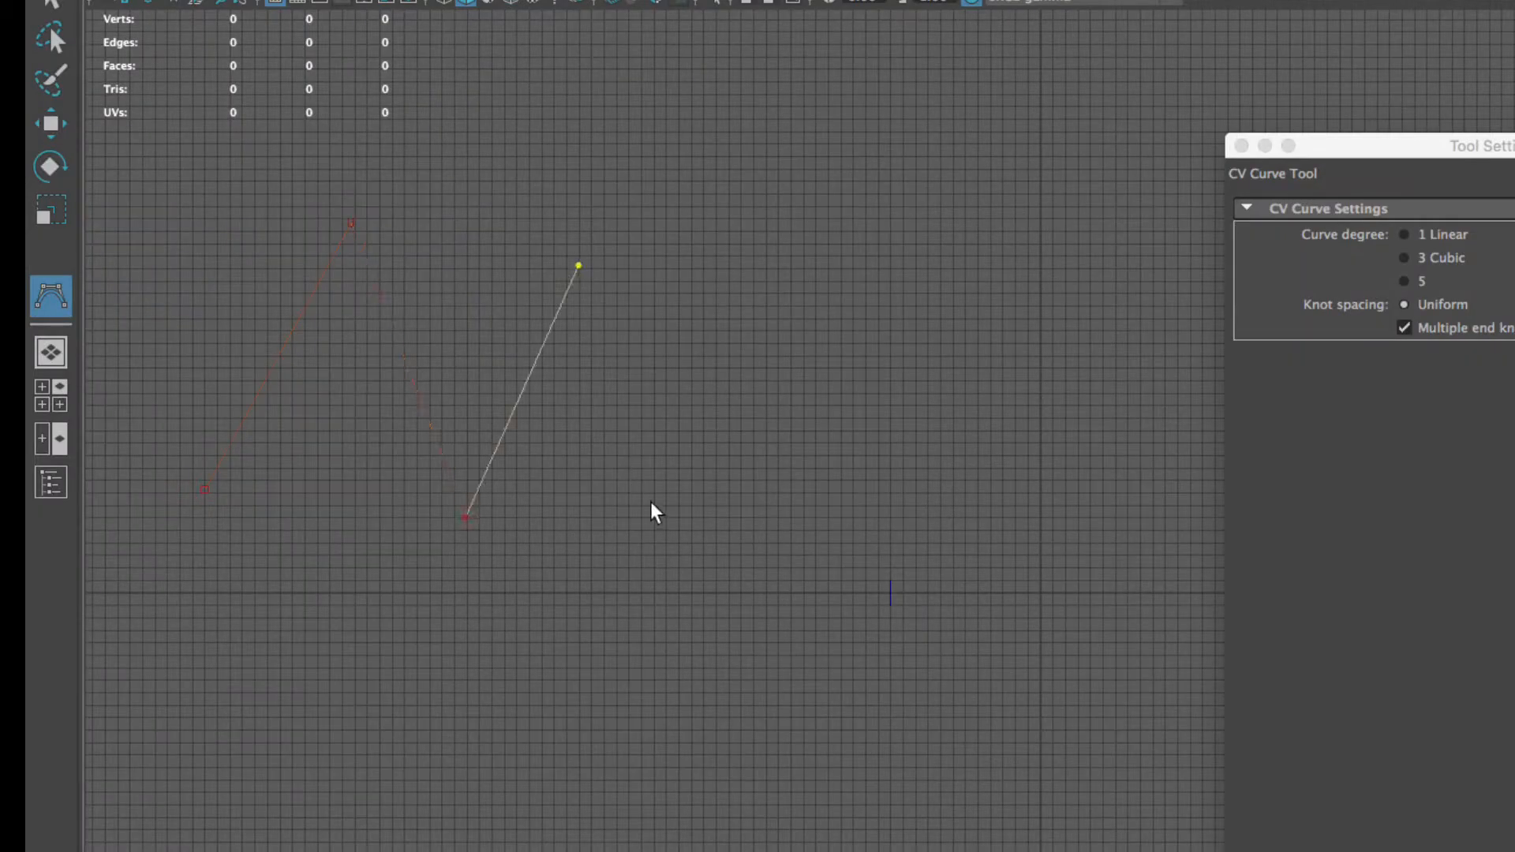
pyautogui.click(668, 531)
pyautogui.click(783, 266)
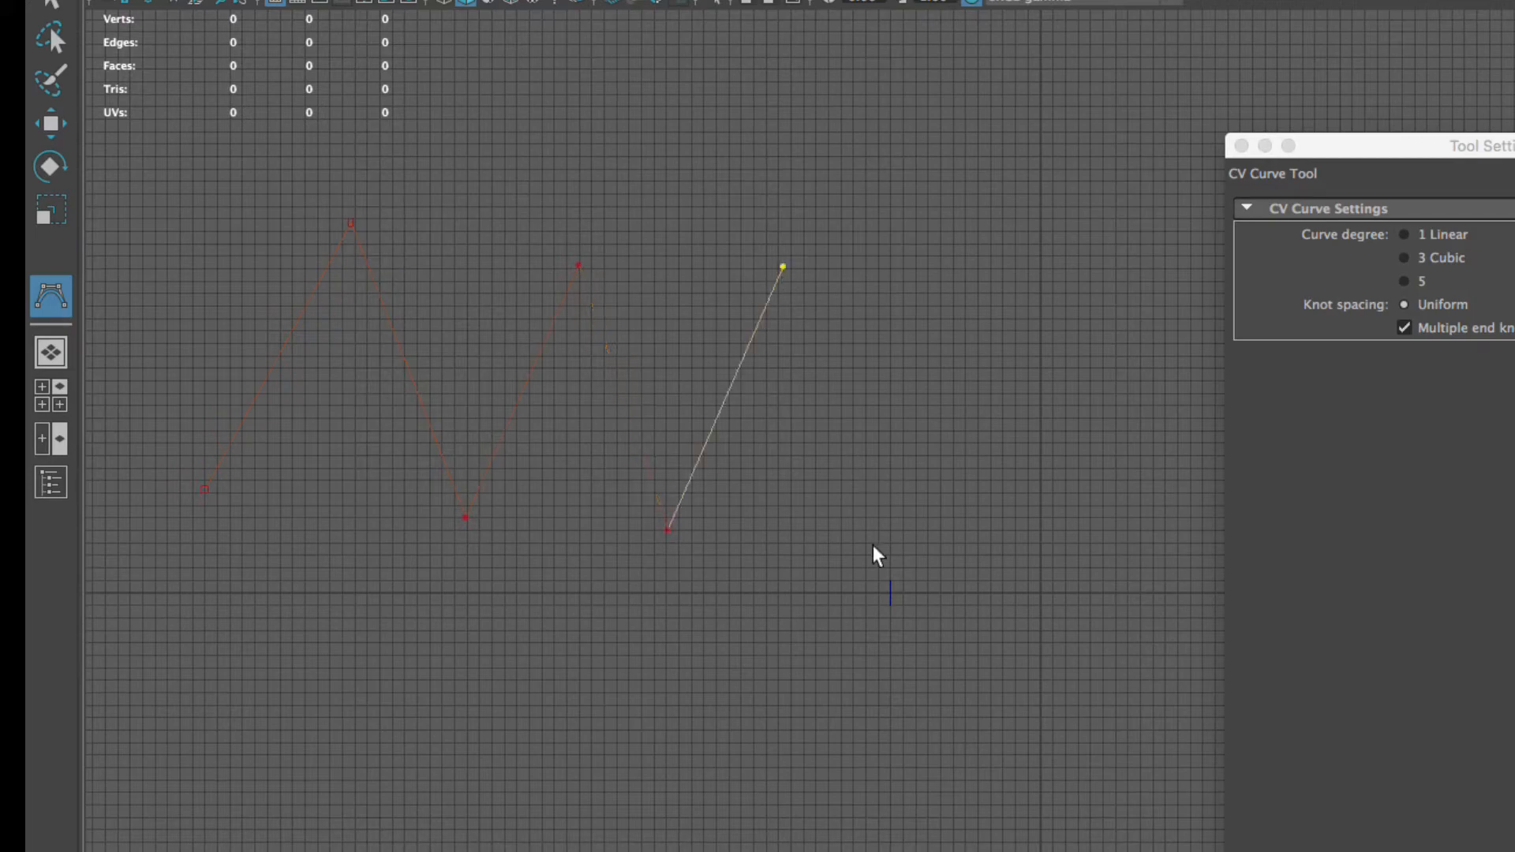
pyautogui.click(875, 544)
pyautogui.click(1013, 276)
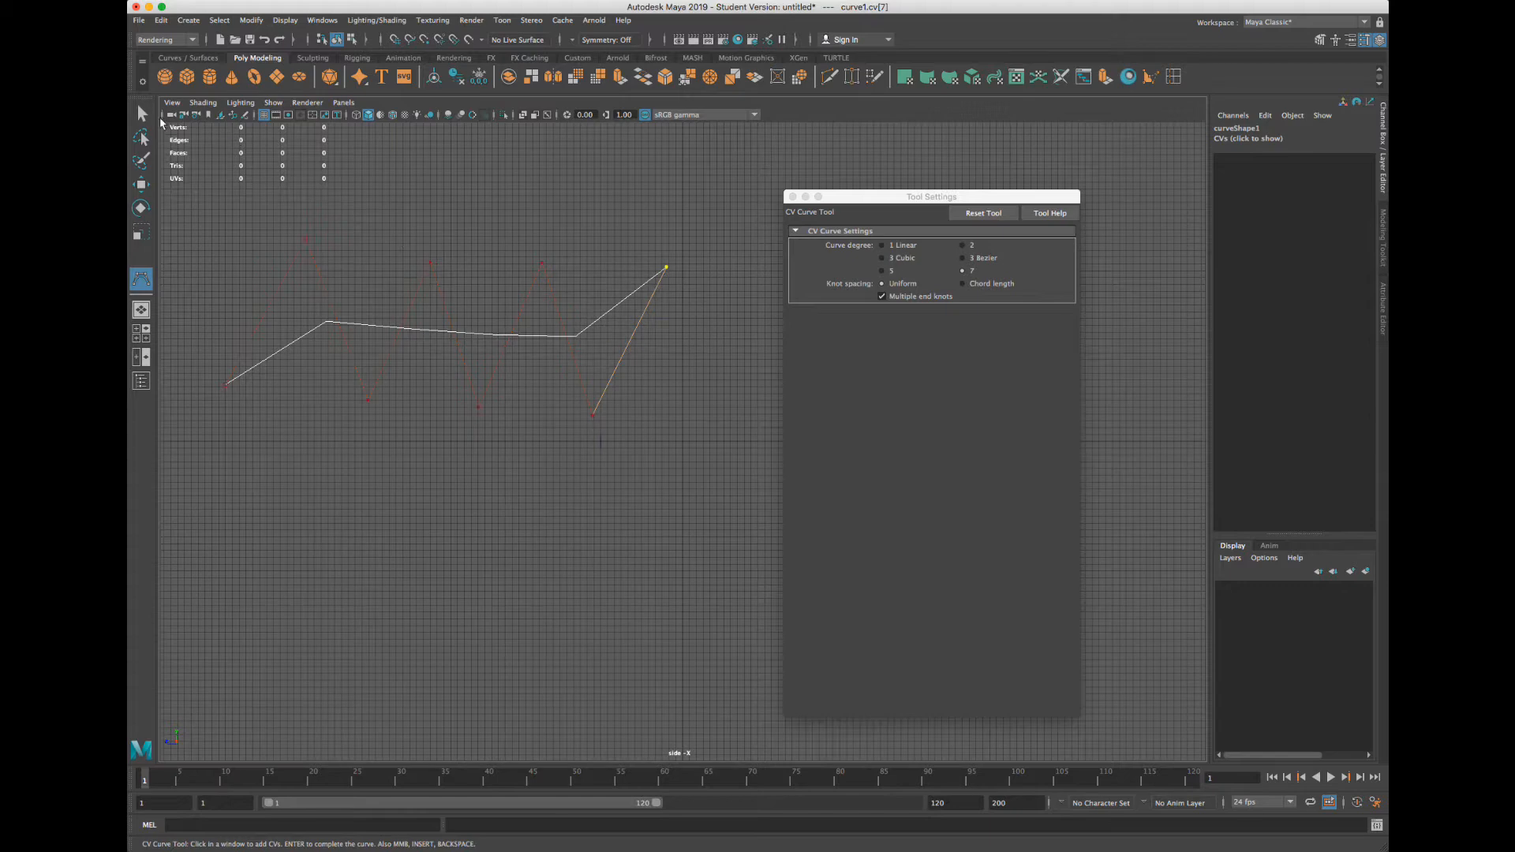
pyautogui.press('q')
# Cycle the degree-7 curve through its display smoothness levels and switch it to control vertex editing
pyautogui.press('3')
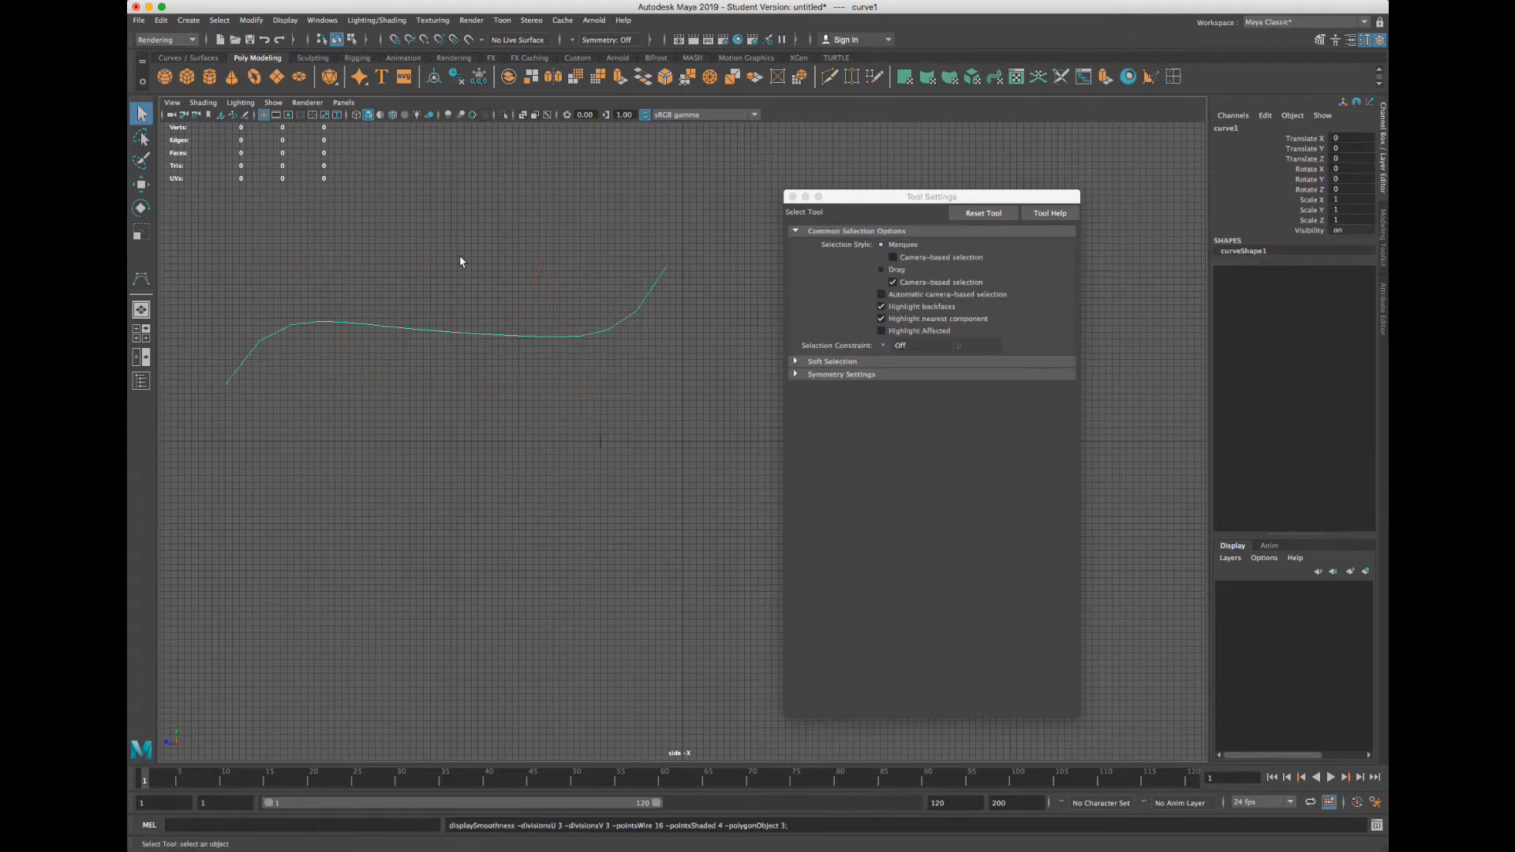
pyautogui.moveTo(459, 254); pyautogui.dragTo(371, 344)
pyautogui.press('1')
pyautogui.press('2')
pyautogui.press('3')
pyautogui.press('4')
pyautogui.moveTo(356, 329); pyautogui.dragTo(273, 324, button='right')
# Reshape the degree-7 curve by moving several of its interior control vertices up and down
pyautogui.click(430, 261)
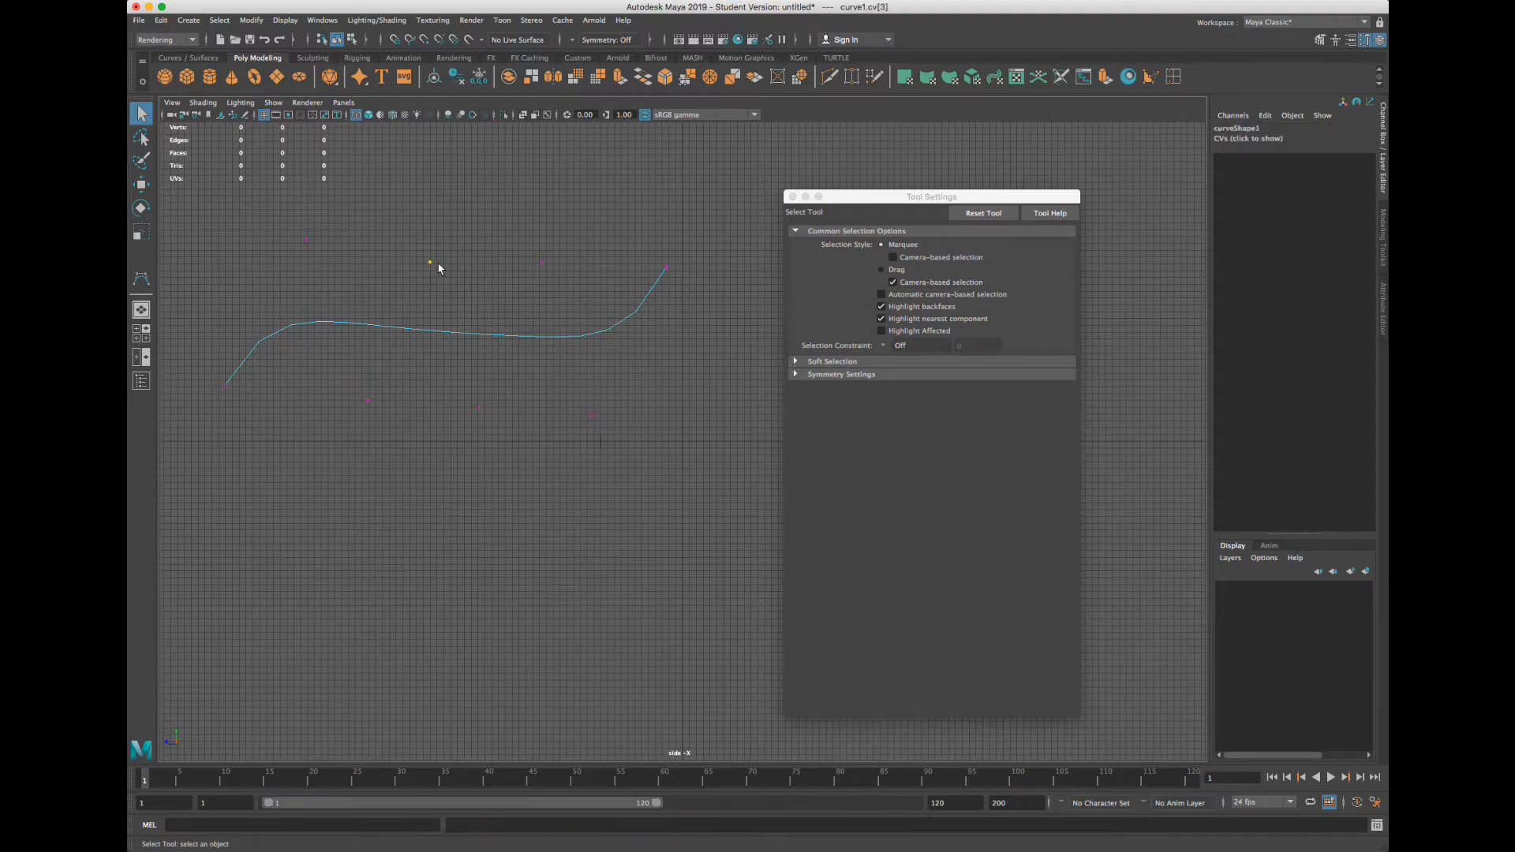
pyautogui.press('w')
pyautogui.moveTo(431, 261); pyautogui.dragTo(418, 309)
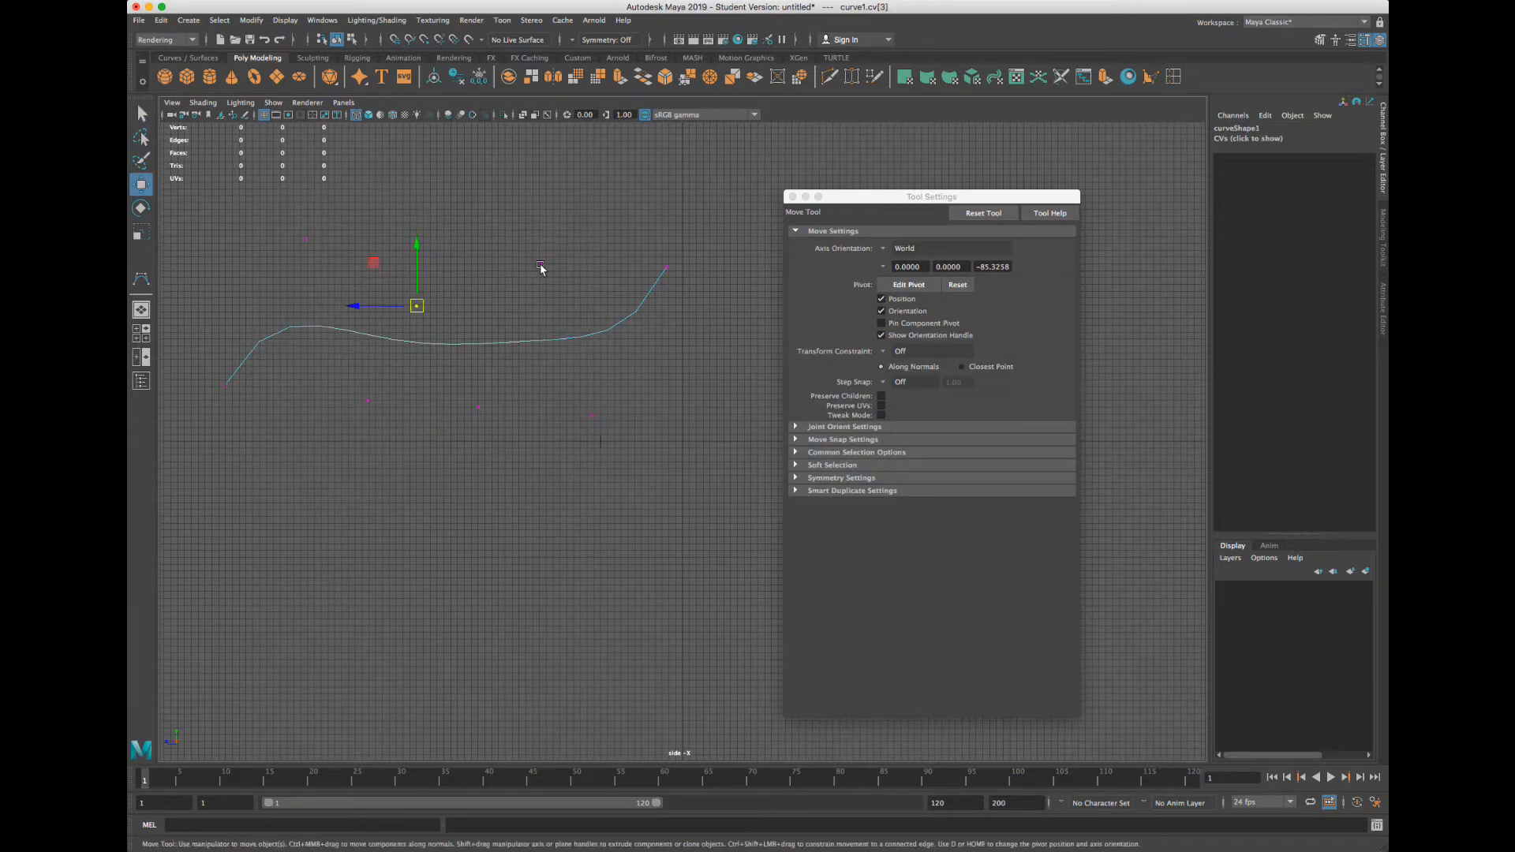
pyautogui.click(542, 263)
pyautogui.moveTo(542, 263); pyautogui.dragTo(535, 168)
pyautogui.moveTo(607, 341); pyautogui.dragTo(594, 469)
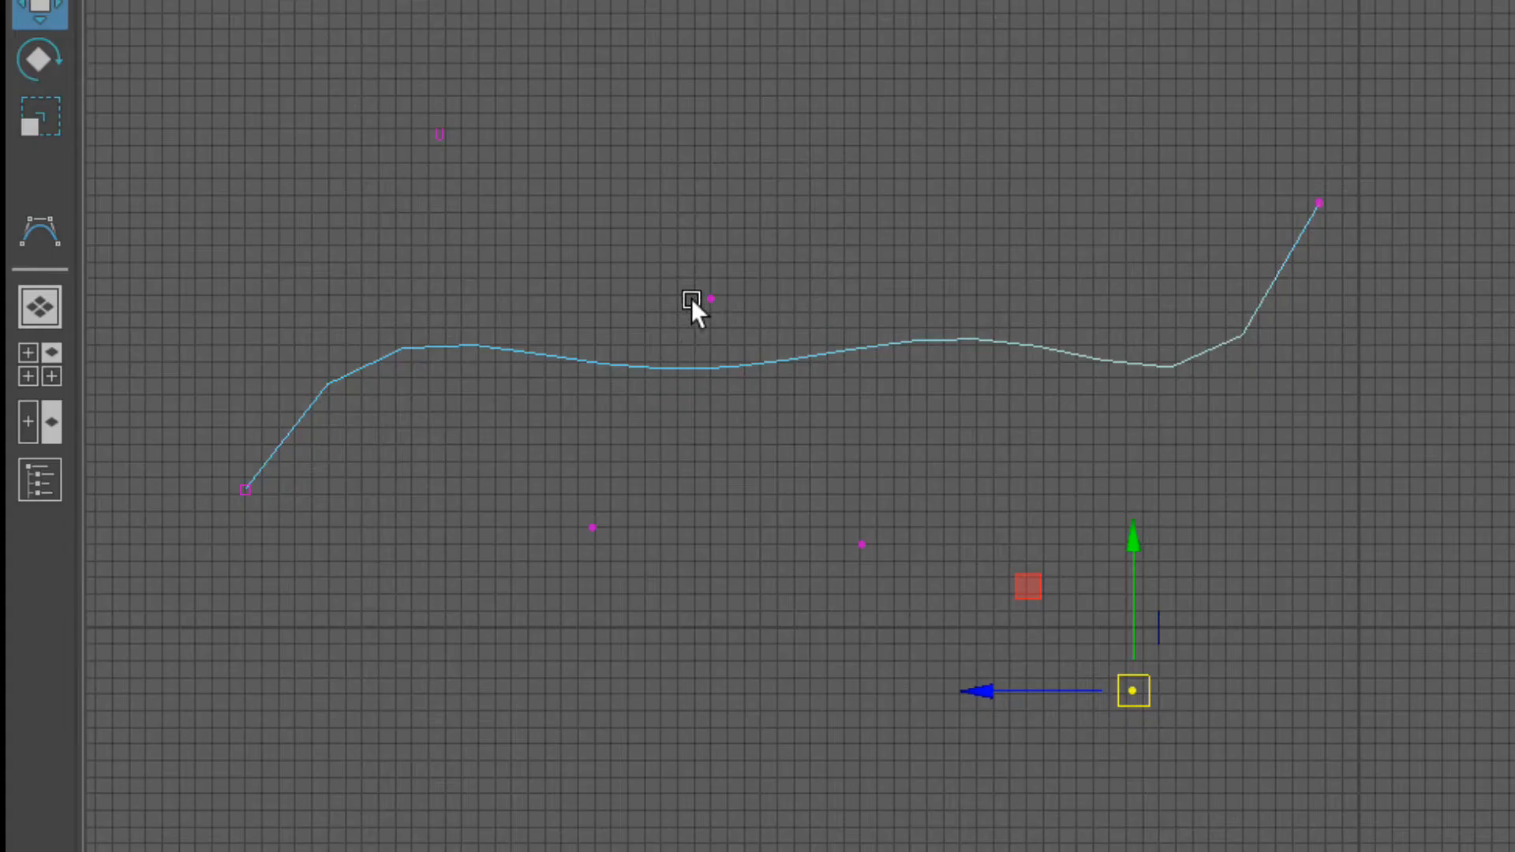
pyautogui.click(705, 295)
pyautogui.moveTo(704, 295); pyautogui.dragTo(780, 412)
pyautogui.moveTo(511, 63); pyautogui.dragTo(432, 162)
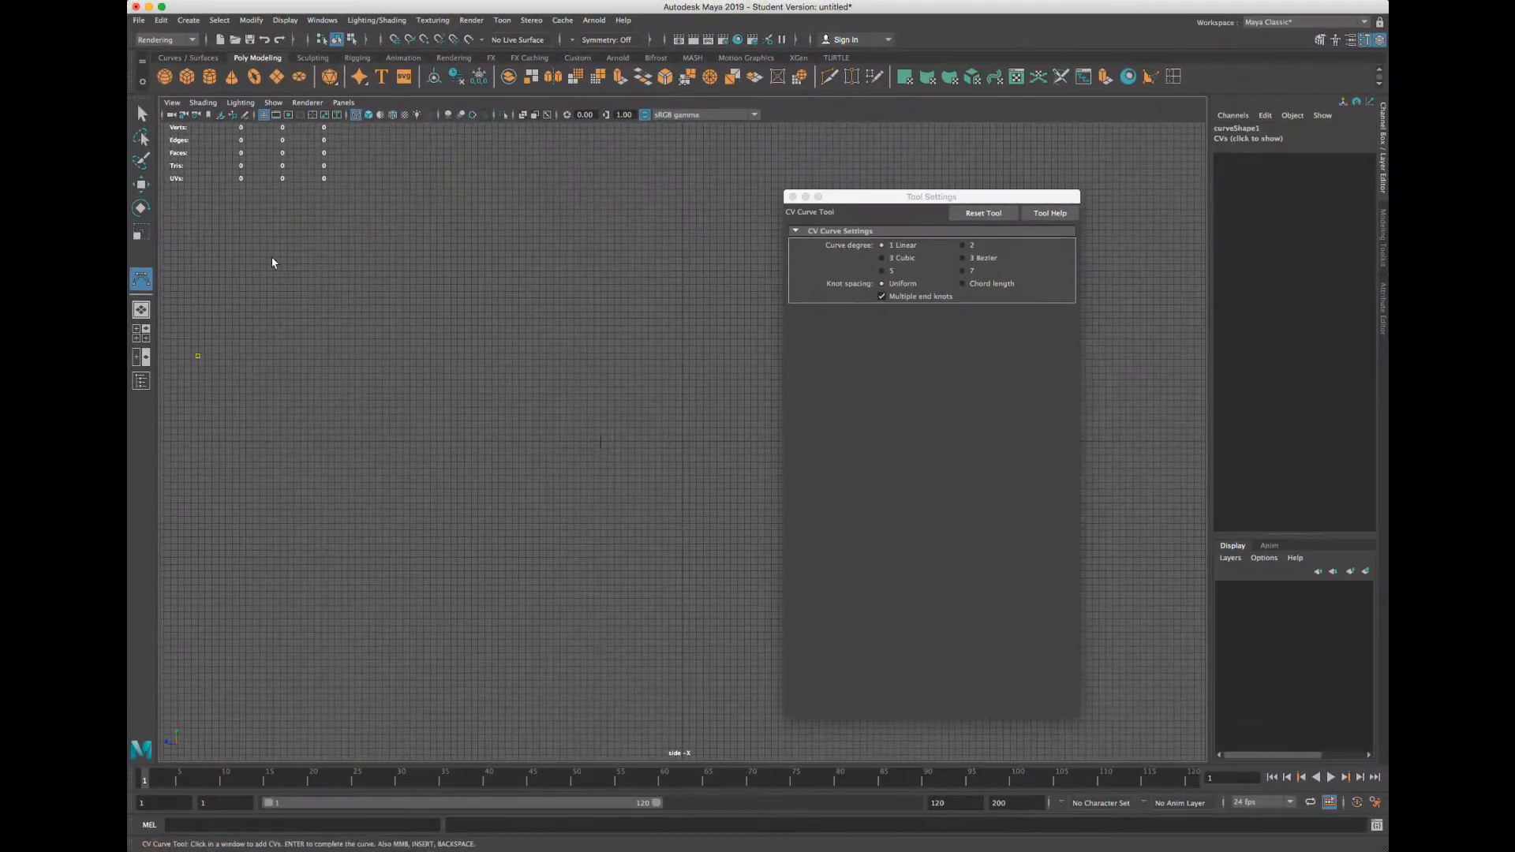
# Sketch a linear (degree 1) zigzag test curve of nine control points in the side view, then delete it
pyautogui.click(197, 355)
pyautogui.click(295, 237)
pyautogui.click(352, 450)
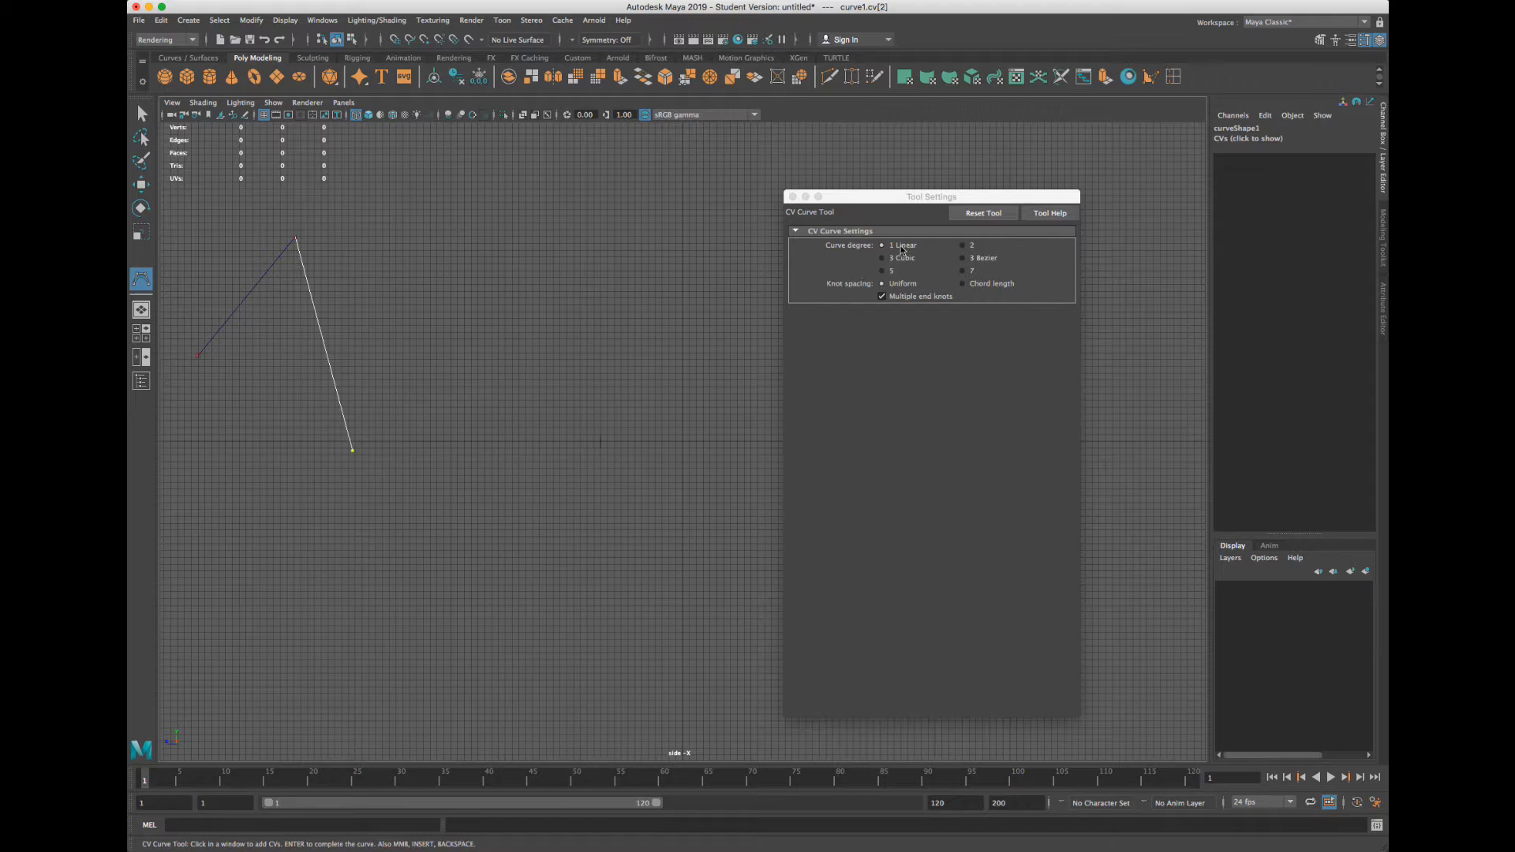
pyautogui.click(435, 225)
pyautogui.click(488, 444)
pyautogui.click(607, 207)
pyautogui.click(657, 493)
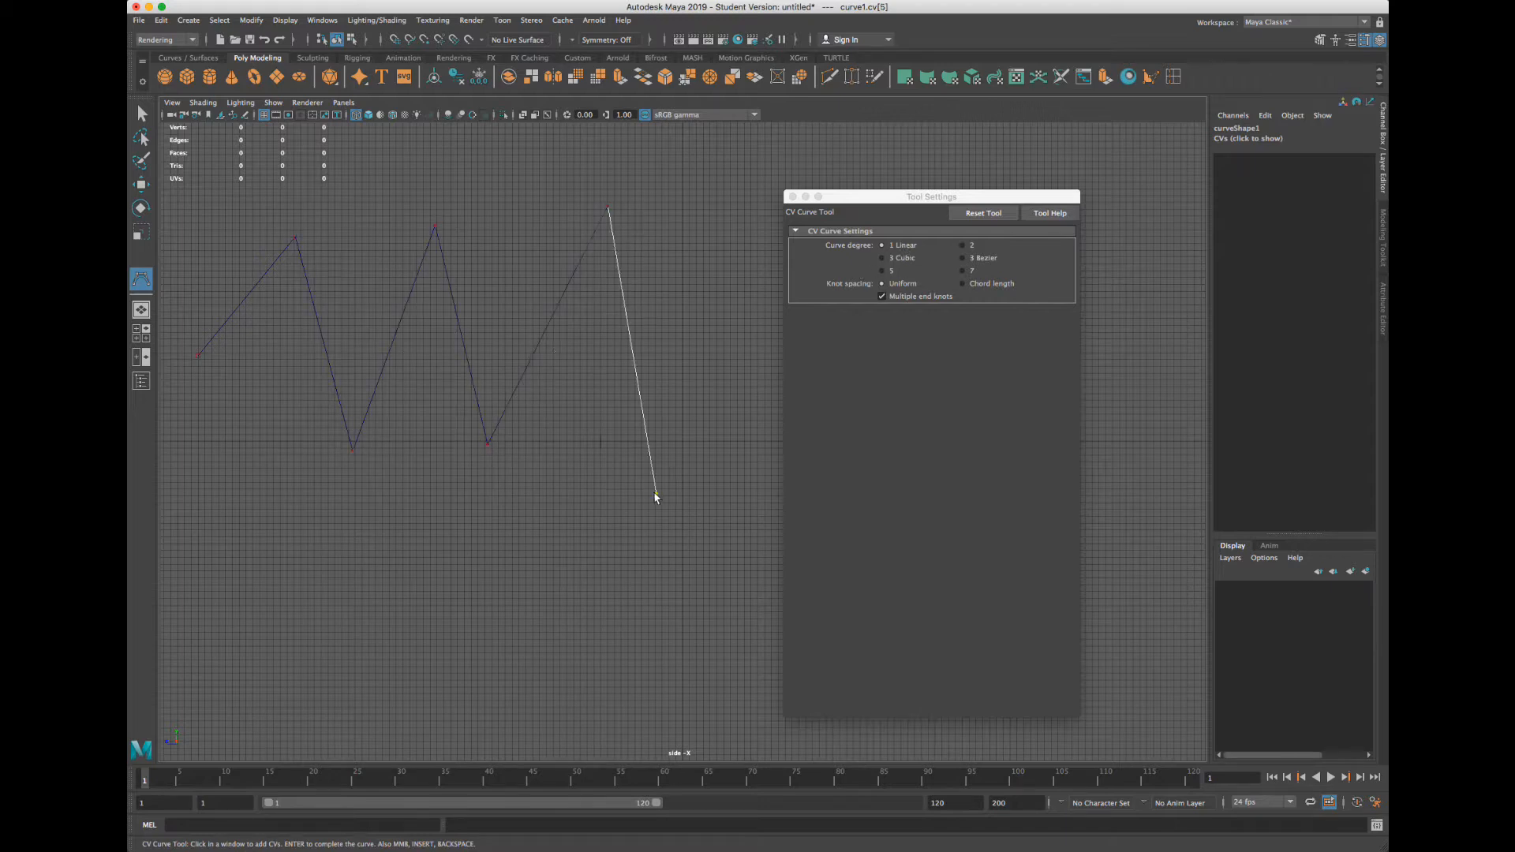
pyautogui.click(702, 194)
pyautogui.click(730, 483)
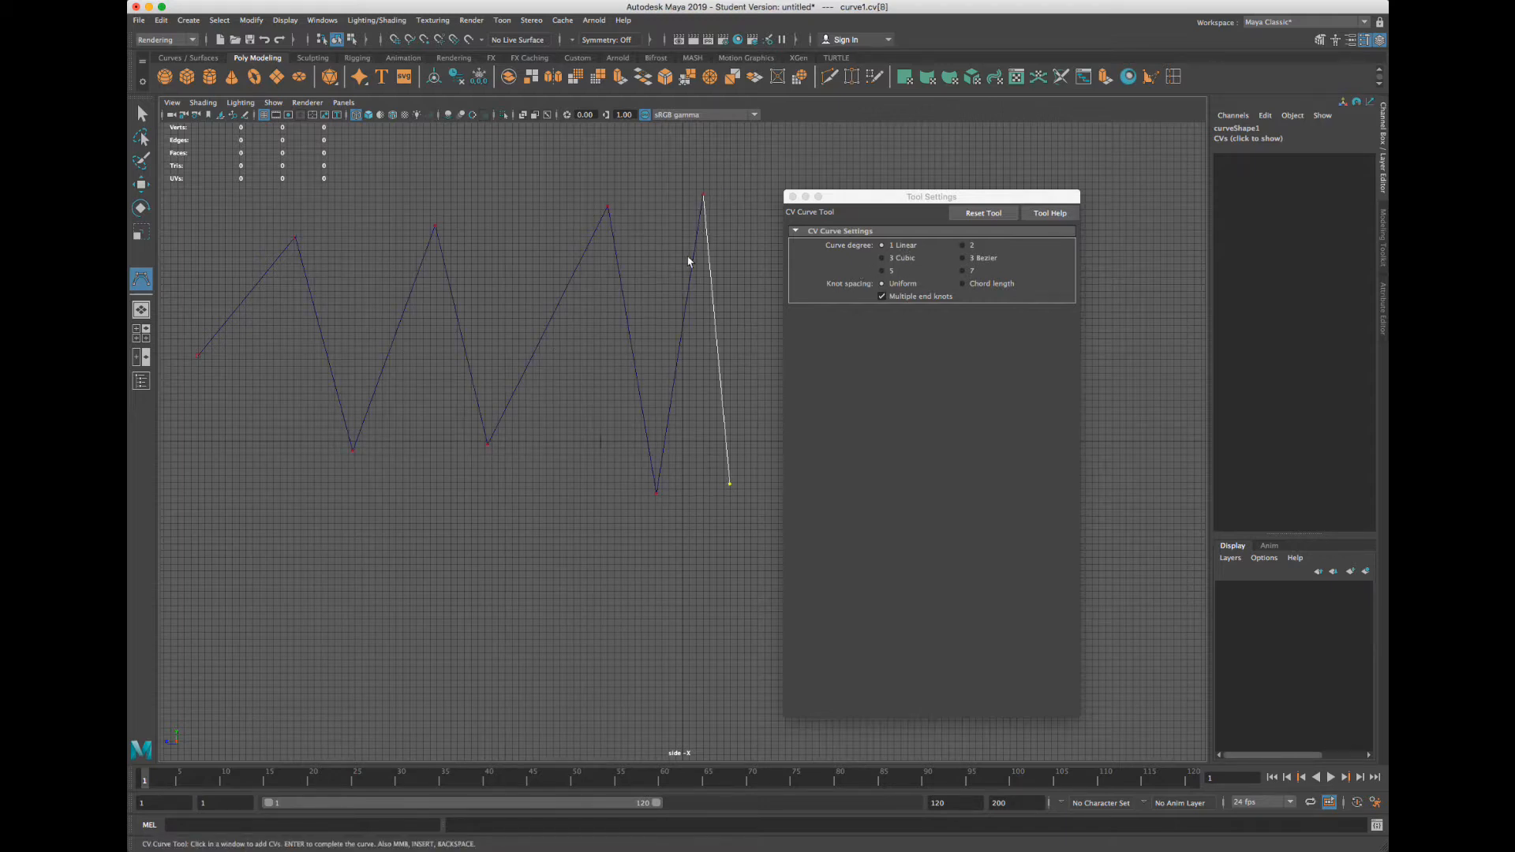
pyautogui.click(143, 114)
pyautogui.press('Delete')
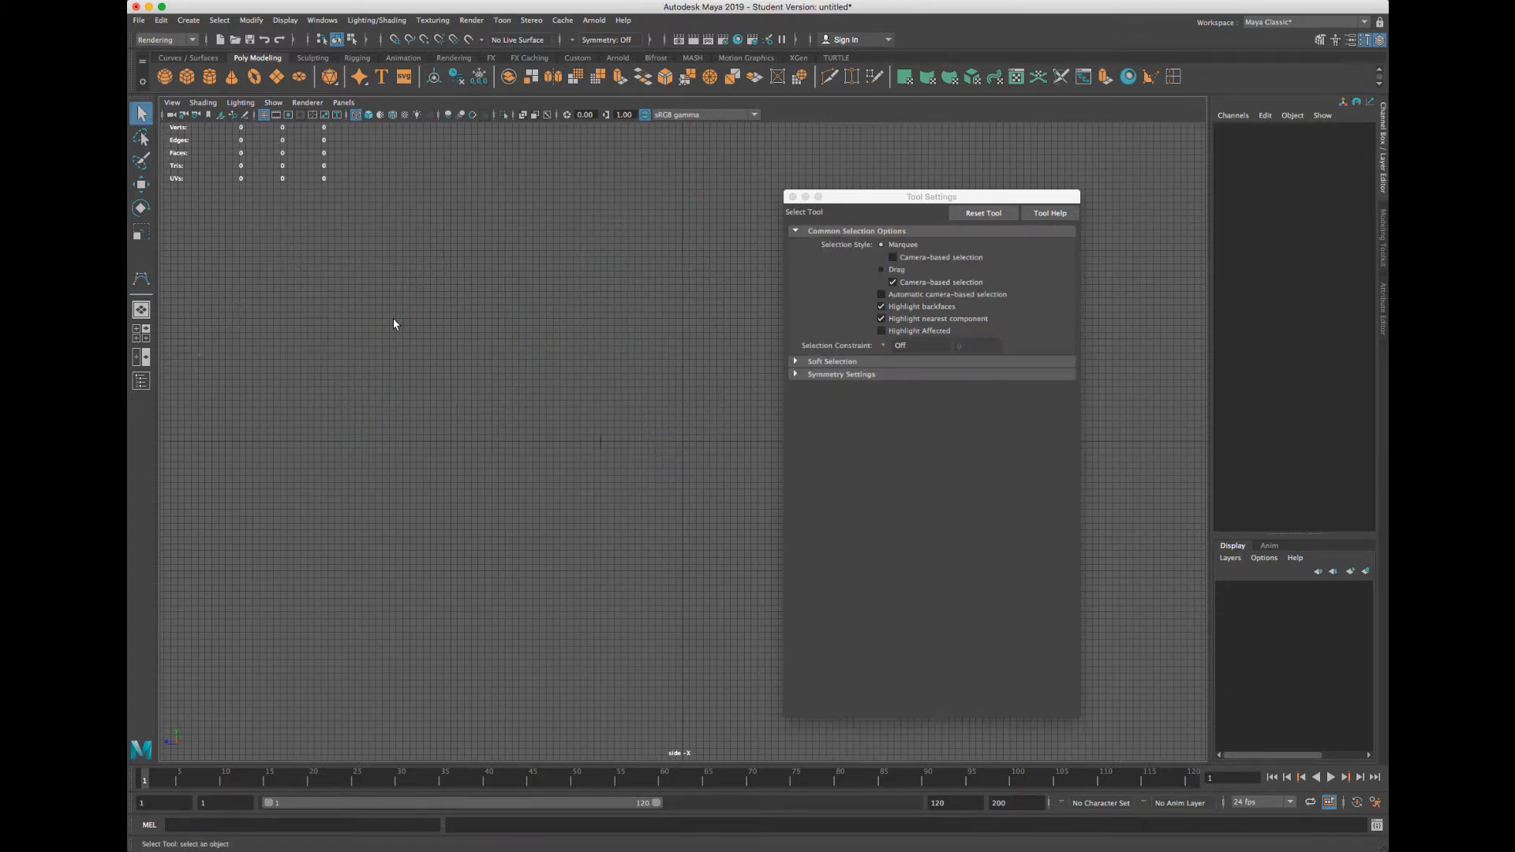
# Set the CV Curve Tool's degree to 3 Cubic and draw a six-point wavy test curve in the side view
pyautogui.press('y')
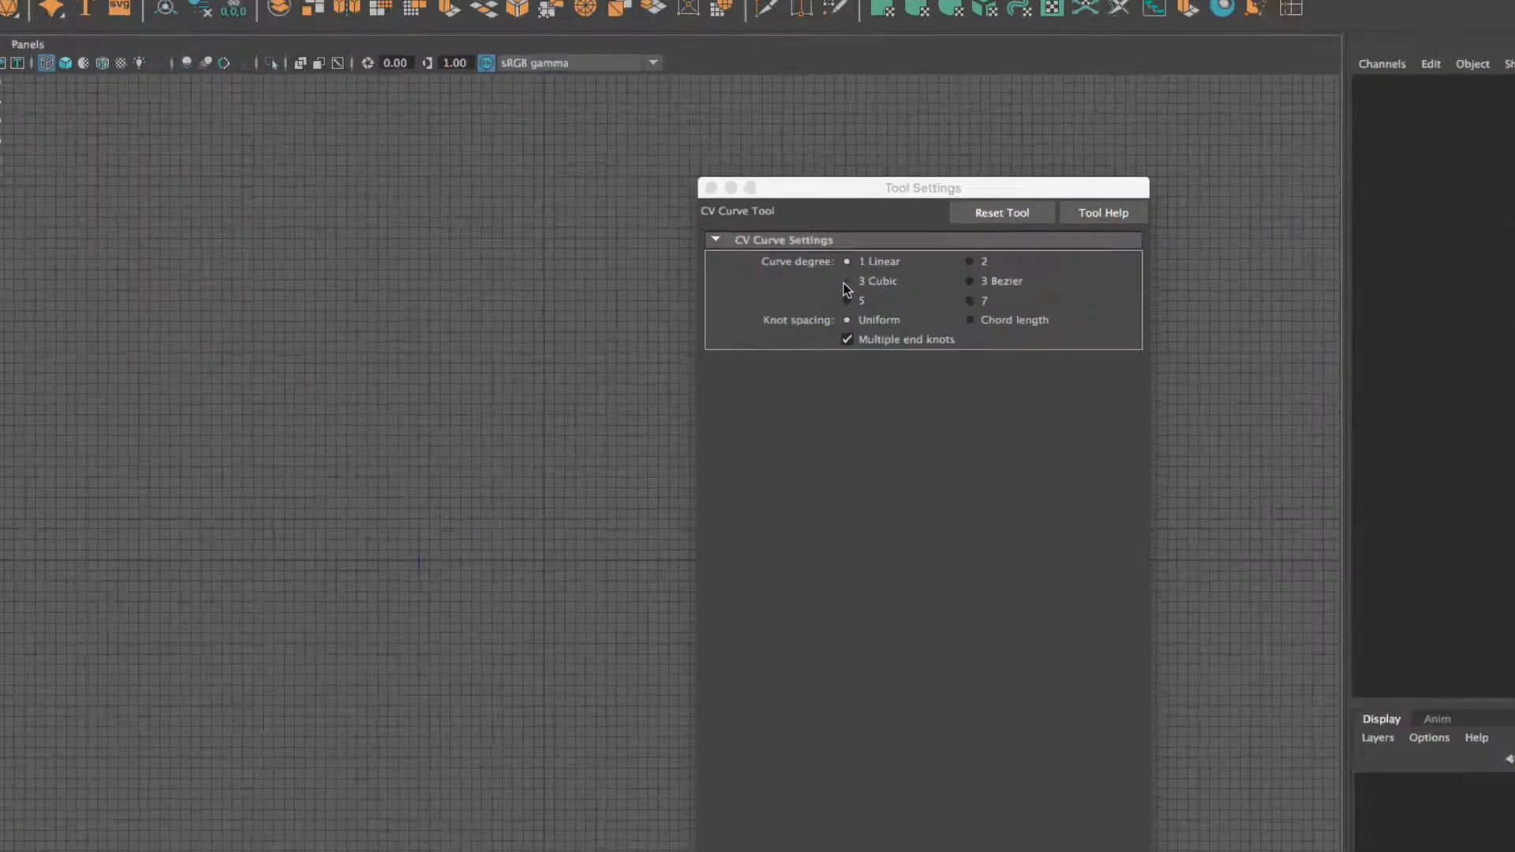
pyautogui.click(872, 282)
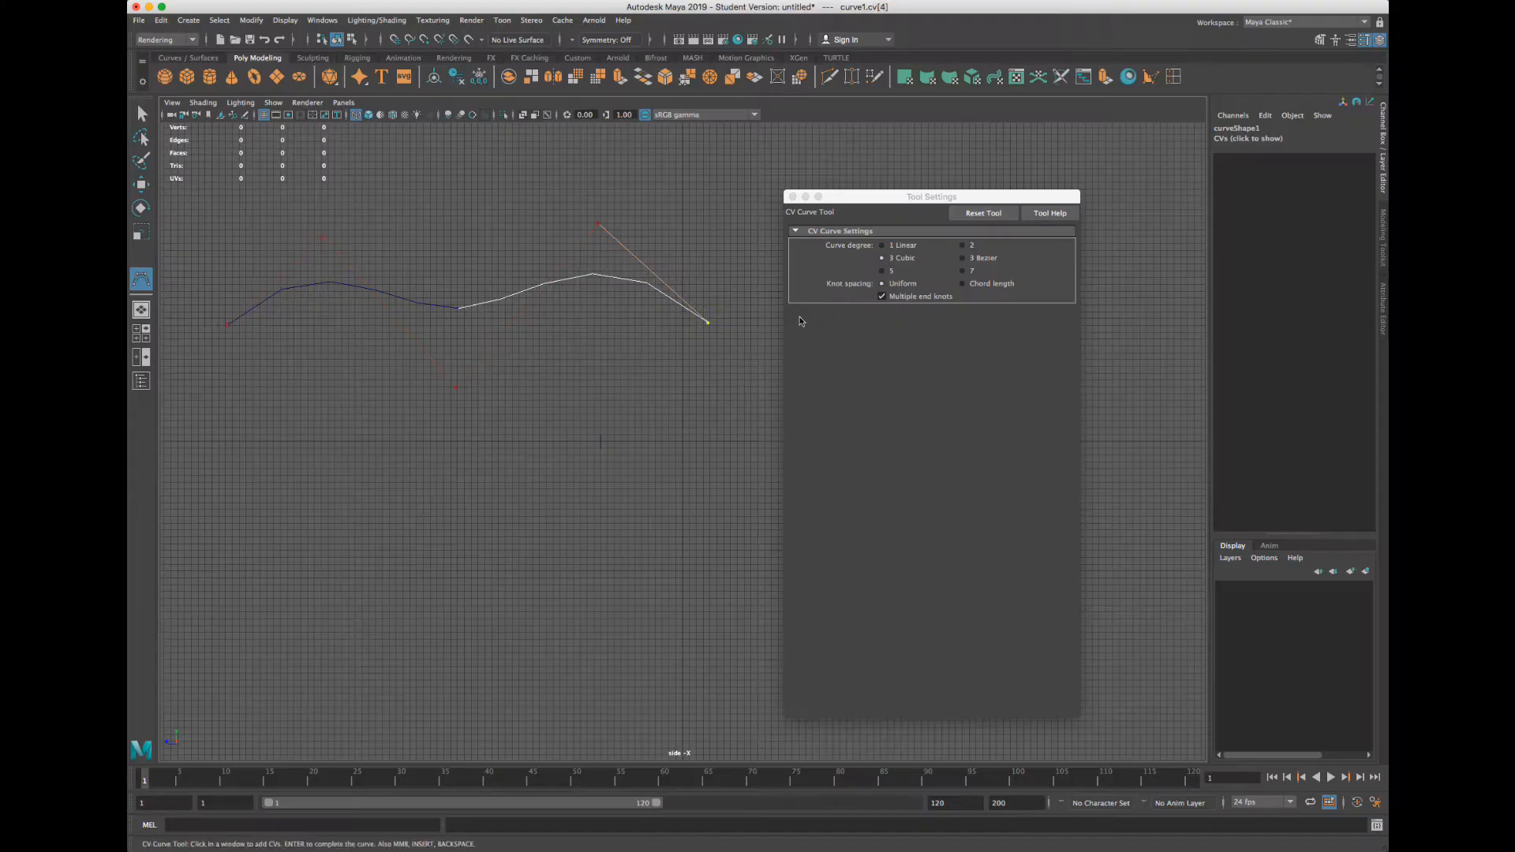
pyautogui.moveTo(869, 193); pyautogui.dragTo(1052, 191)
pyautogui.click(847, 260)
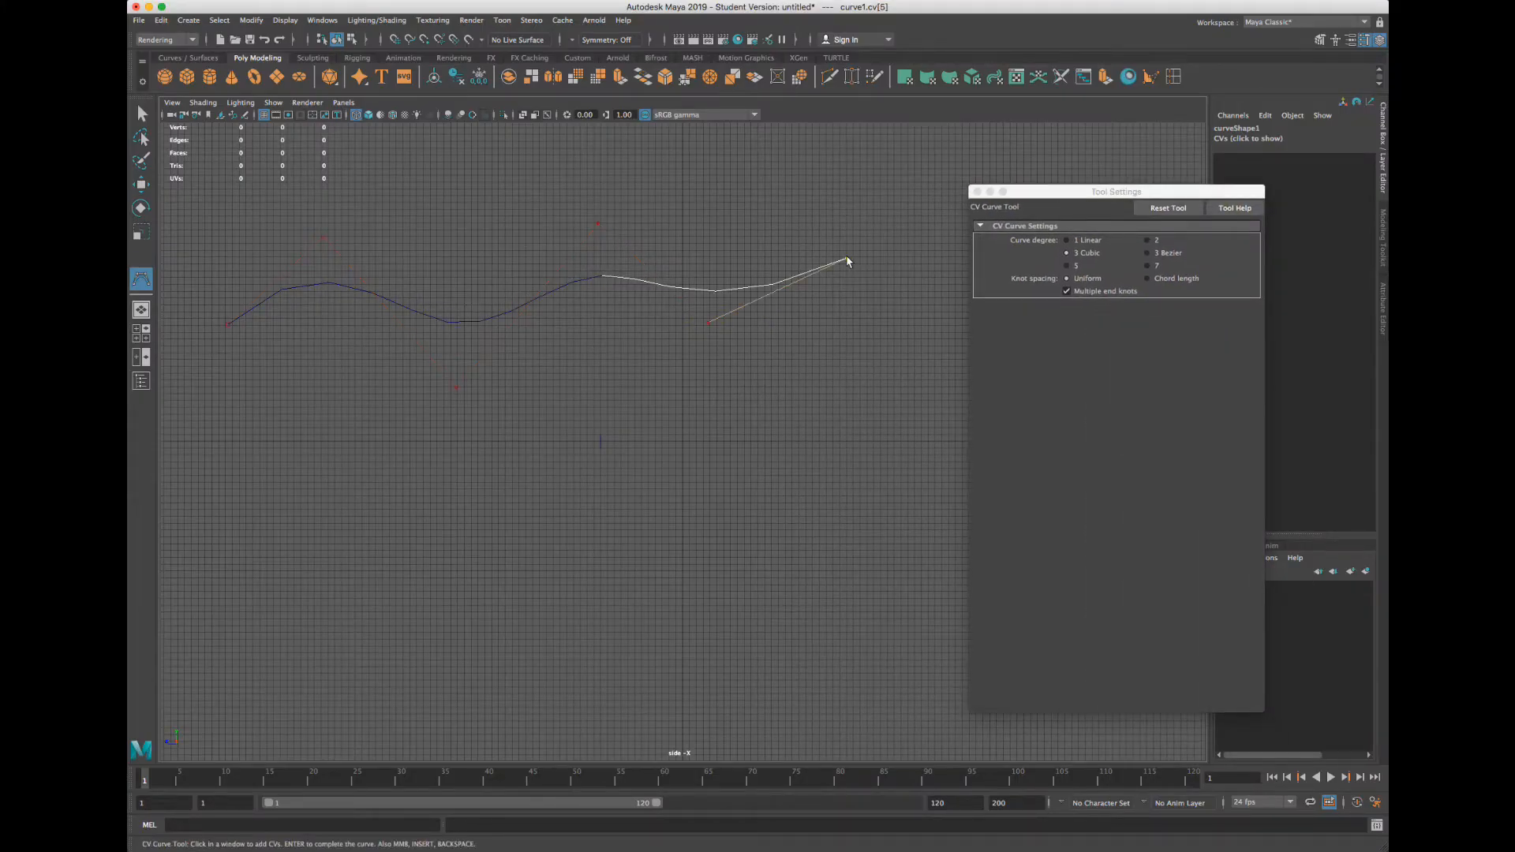
pyautogui.click(142, 115)
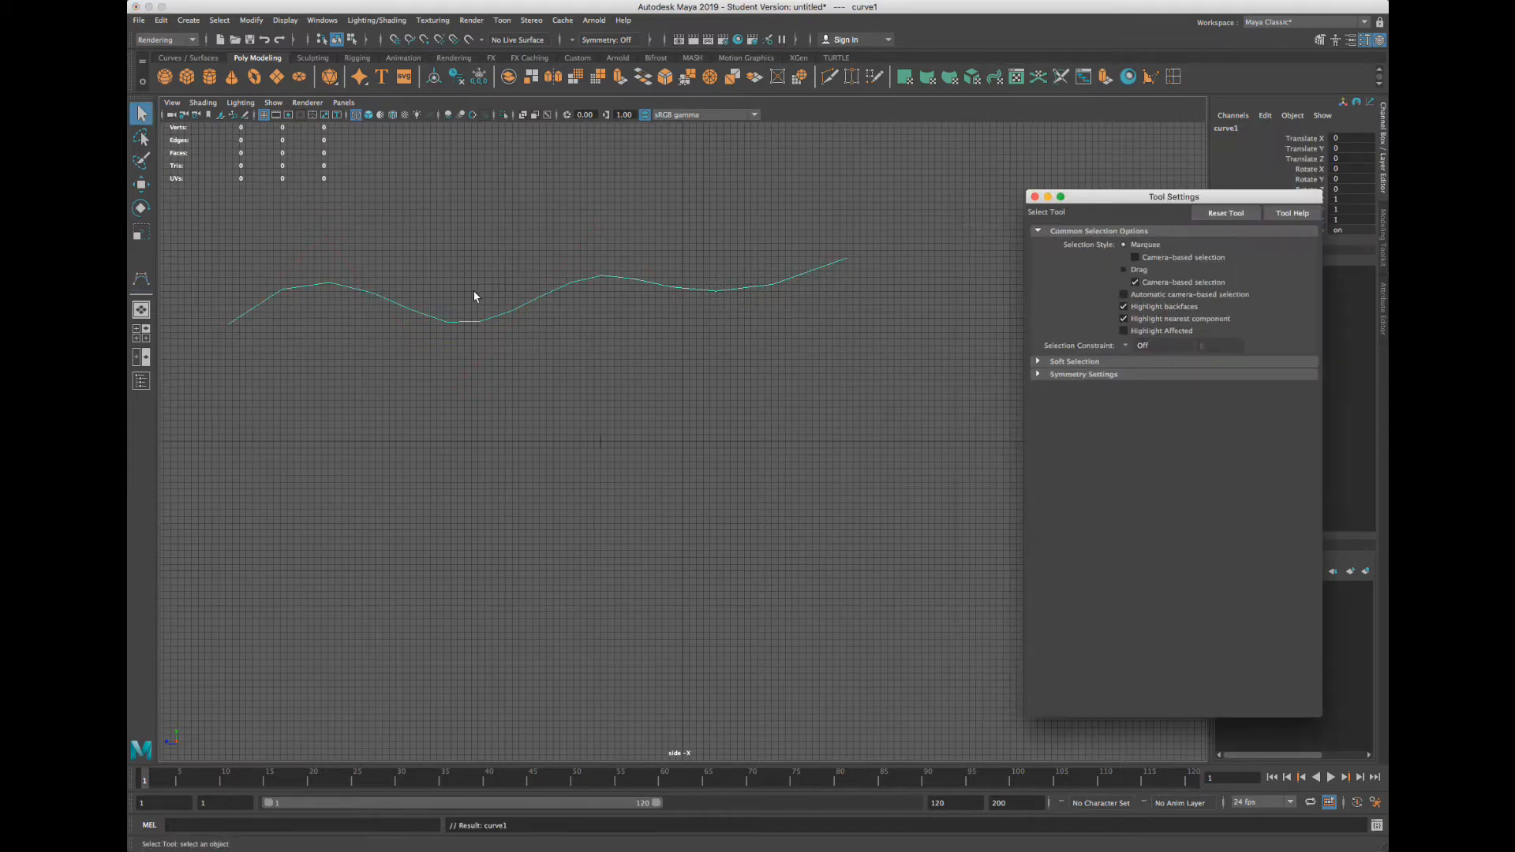
pyautogui.scroll(-3, 474, 290)
pyautogui.scroll(4, 474, 289)
pyautogui.keyDown('alt'); pyautogui.moveTo(419, 267); pyautogui.dragTo(487, 365, button='middle'); pyautogui.keyUp('alt')
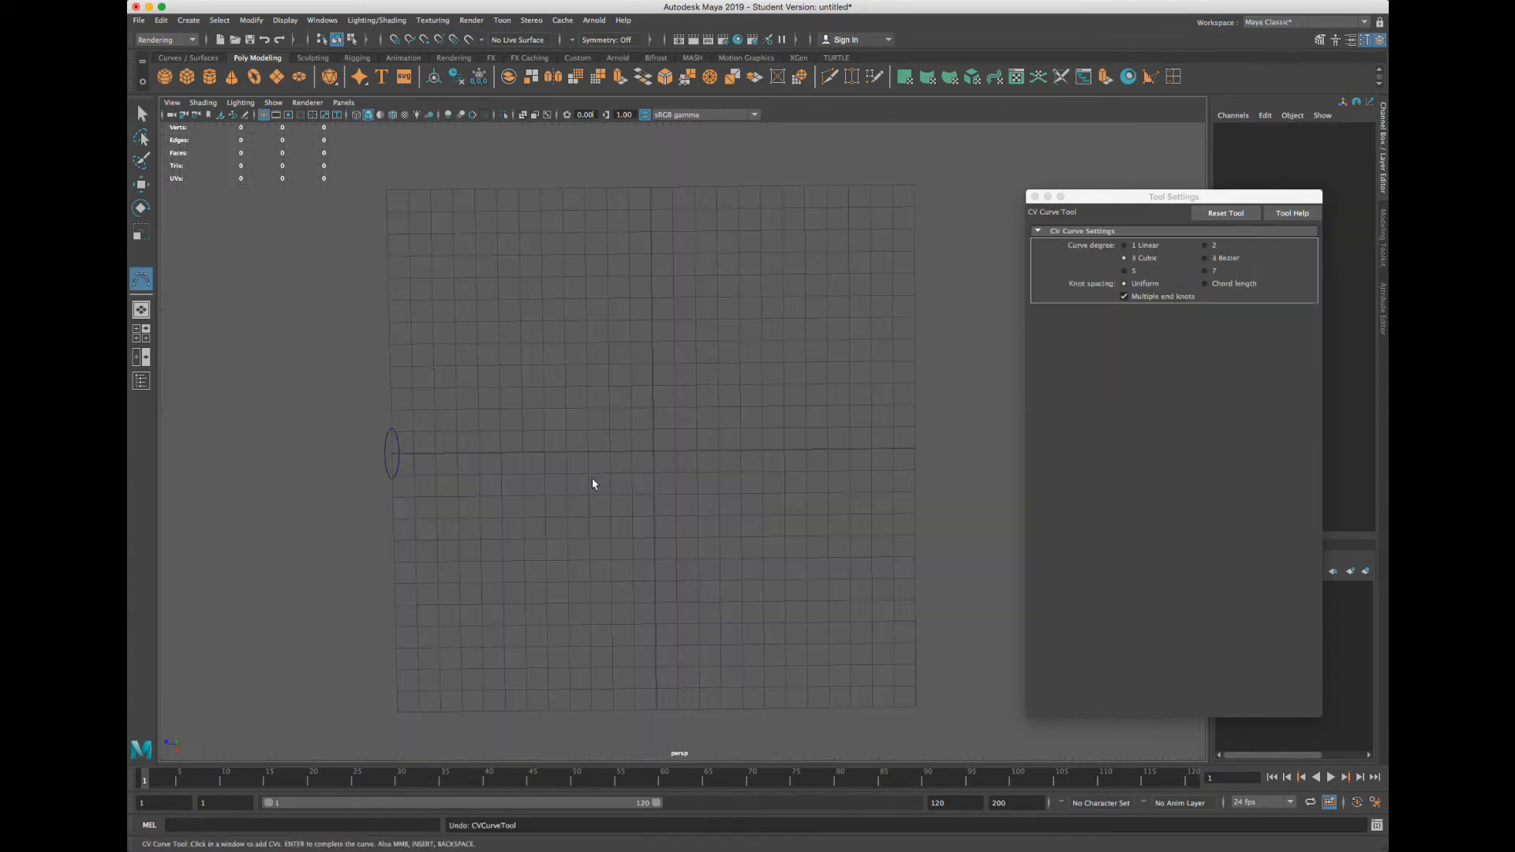
# Enable grid snapping and start a cubic CV curve at the NURBS circle's centre in the perspective view
pyautogui.moveTo(592, 476)
pyautogui.keyDown('alt'); pyautogui.mouseDown()
pyautogui.moveTo(592, 462)
pyautogui.moveTo(608, 482)
pyautogui.moveTo(576, 477)
pyautogui.moveTo(592, 464)
pyautogui.moveTo(599, 477)
pyautogui.mouseUp(); pyautogui.keyUp('alt')
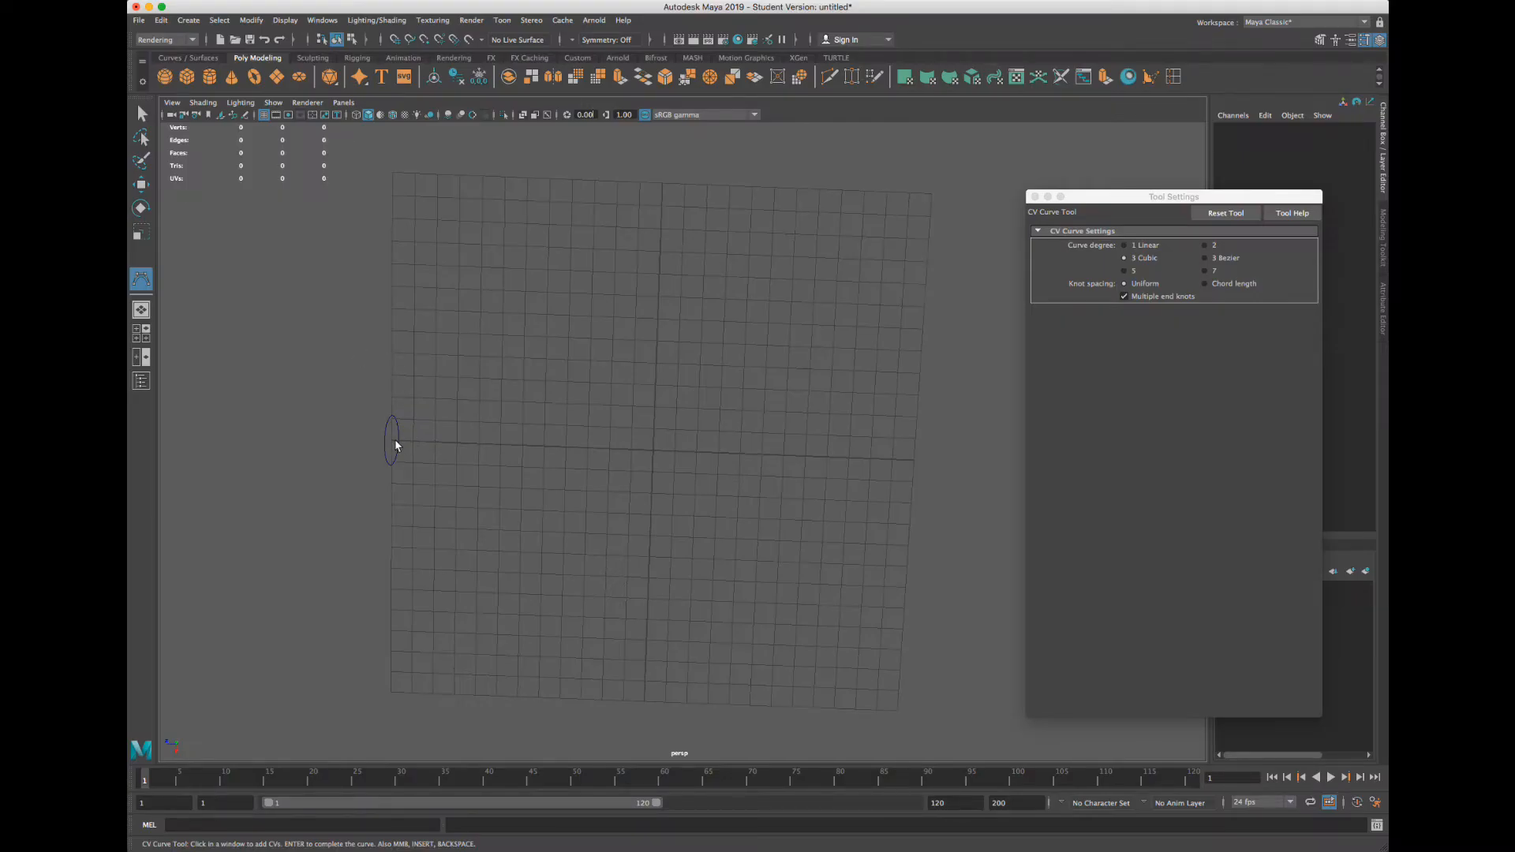
pyautogui.hotkey('ctrl', 'z')
pyautogui.scroll(5, 395, 441)
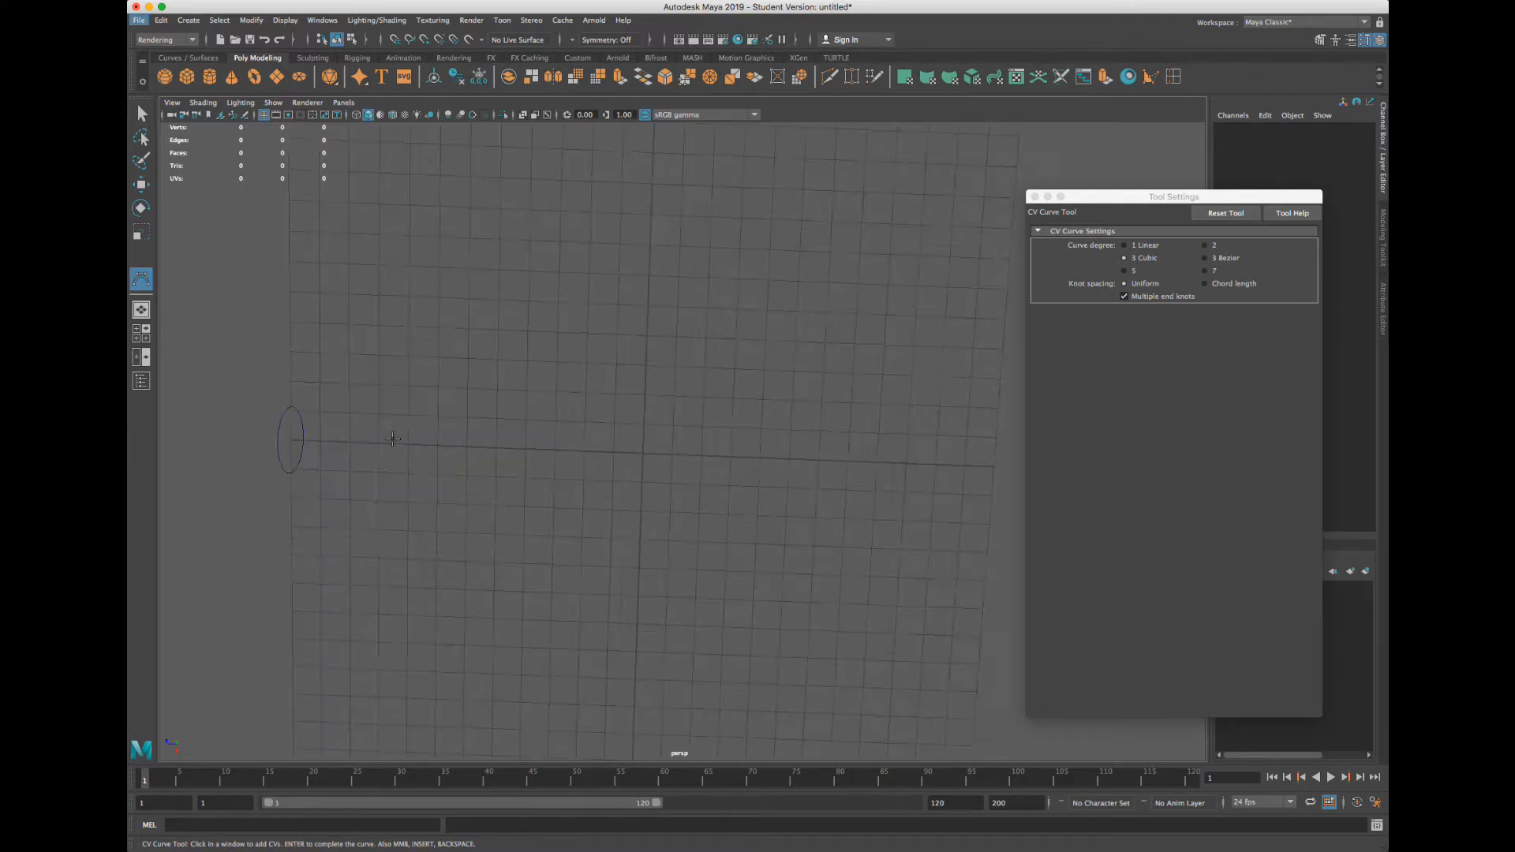
pyautogui.scroll(-5, 369, 425)
pyautogui.click(395, 41)
pyautogui.click(293, 445)
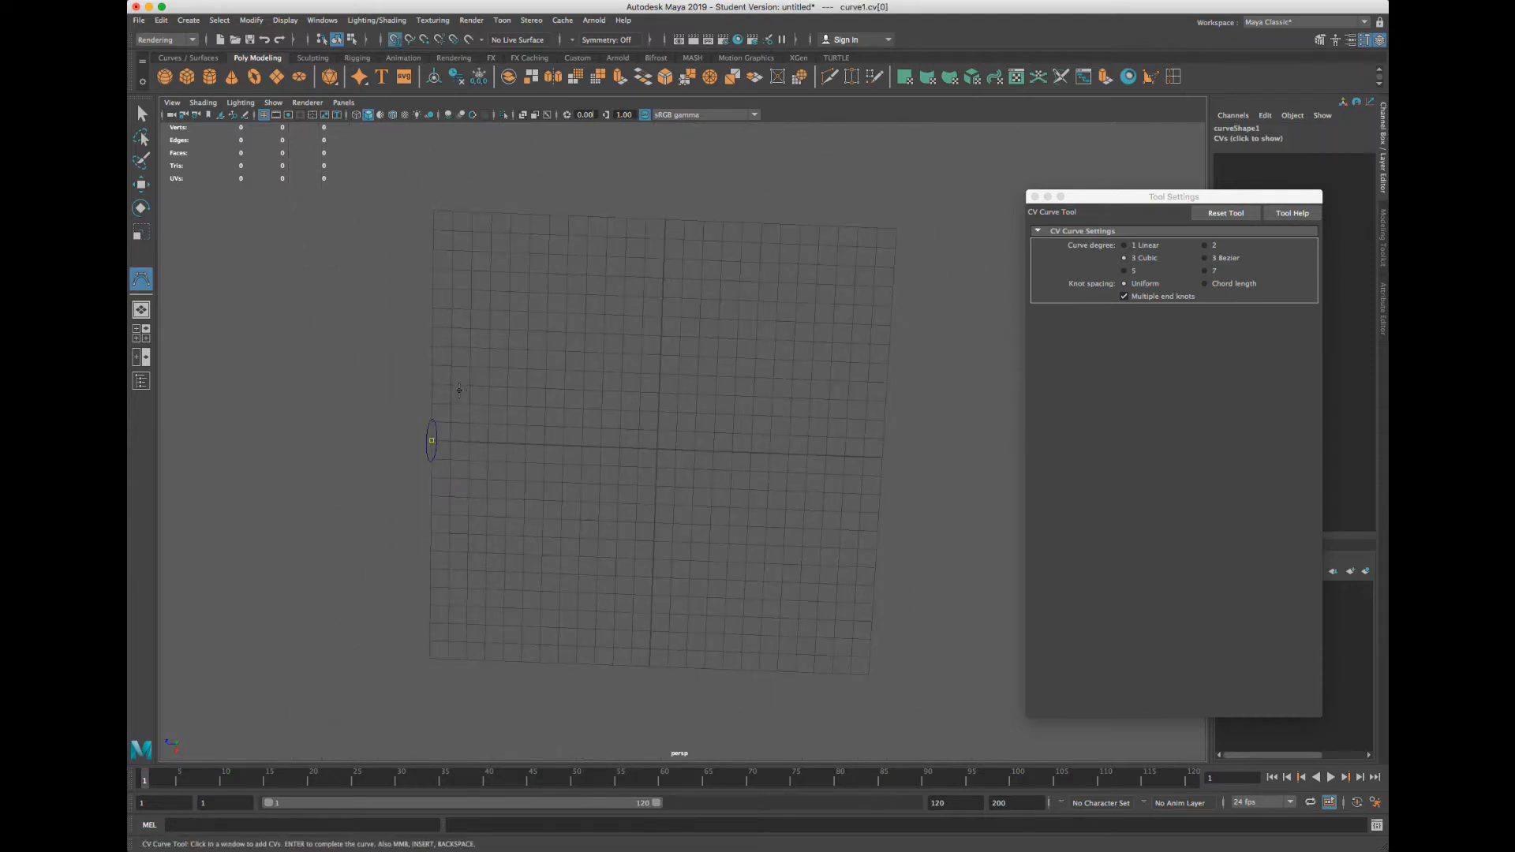
# Extend the path with 20 grid-snapped control points, forming two crests and two troughs across the grid and ending just past its far edge
pyautogui.click(470, 385)
pyautogui.click(508, 369)
pyautogui.click(527, 390)
pyautogui.click(545, 426)
pyautogui.click(561, 498)
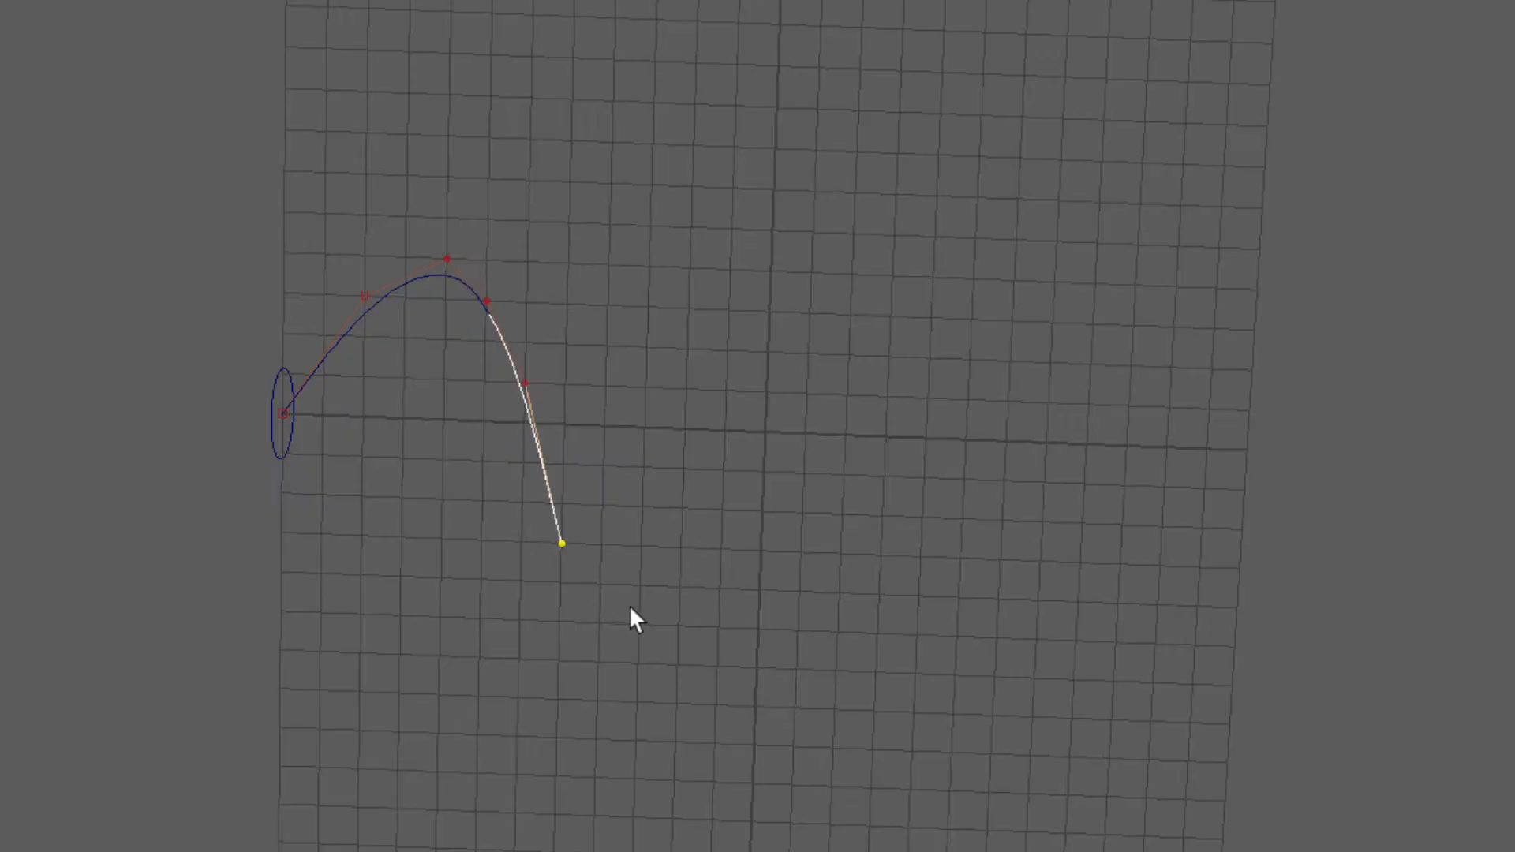
pyautogui.click(600, 585)
pyautogui.click(679, 587)
pyautogui.click(722, 509)
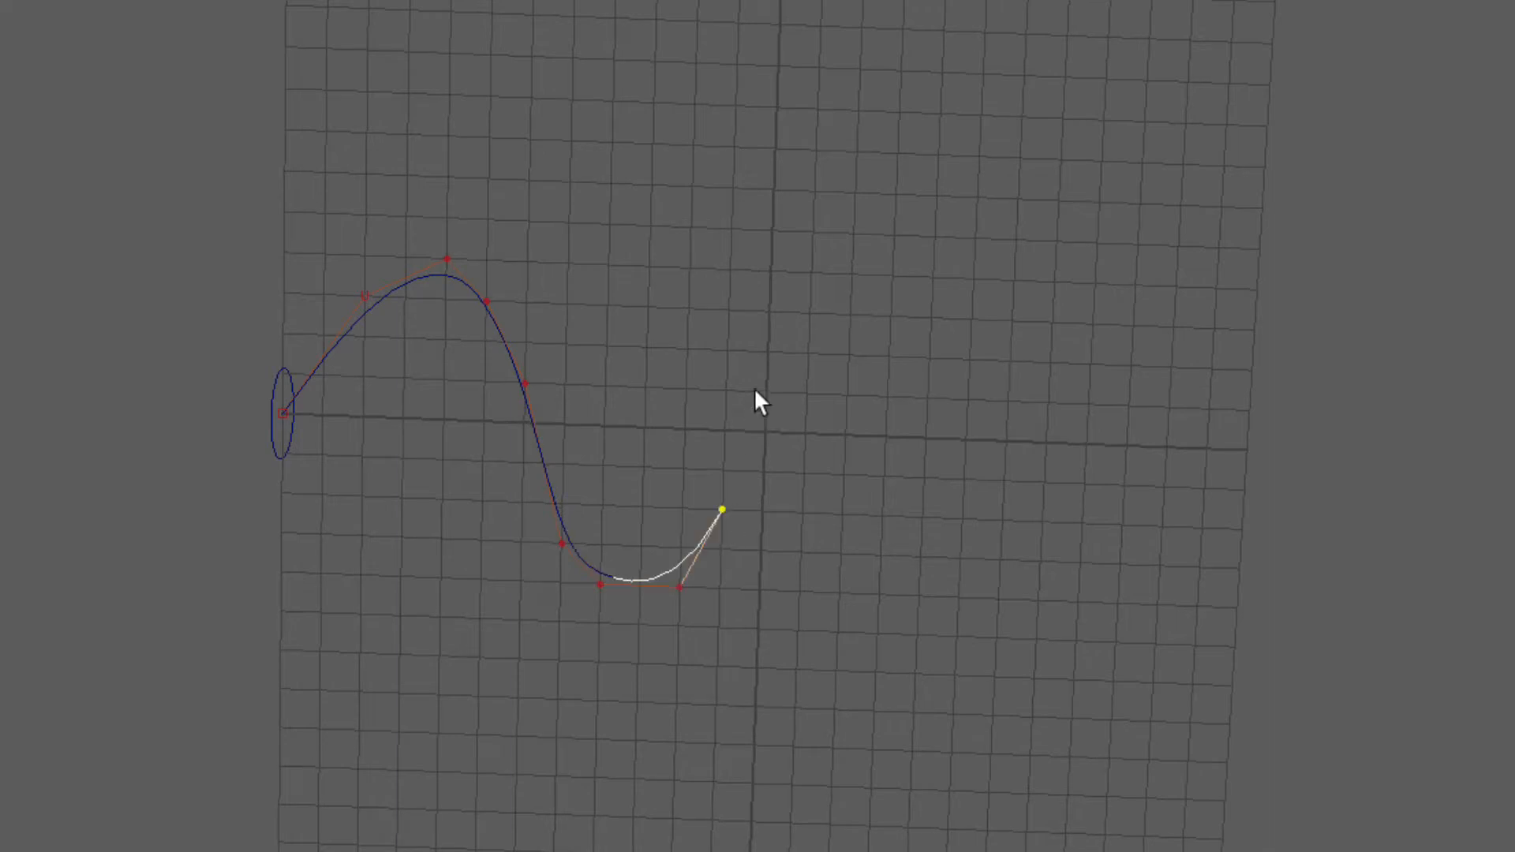
pyautogui.click(810, 314)
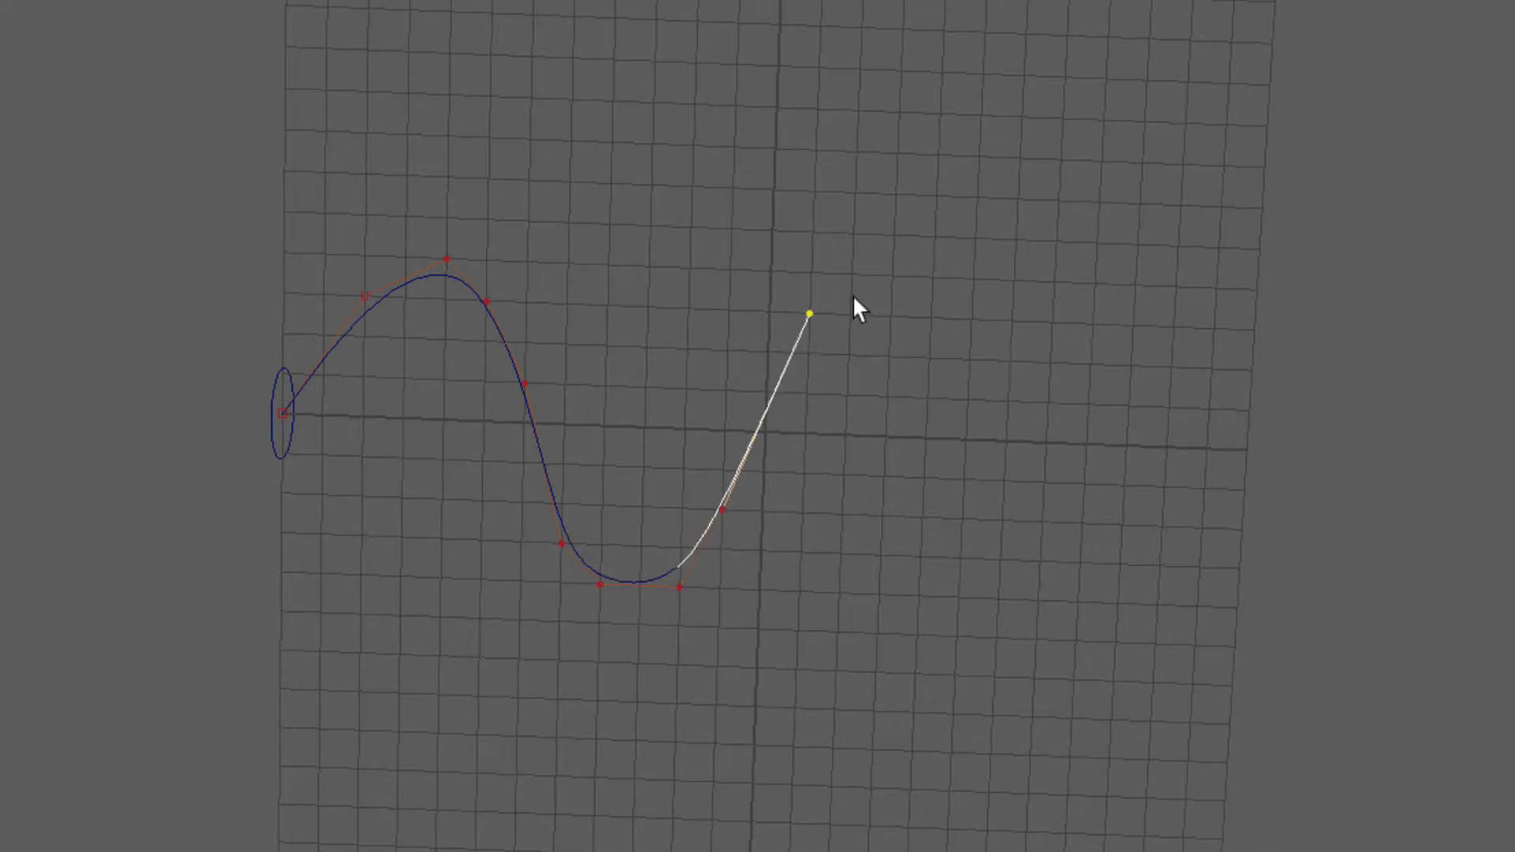
pyautogui.click(891, 317)
pyautogui.click(932, 318)
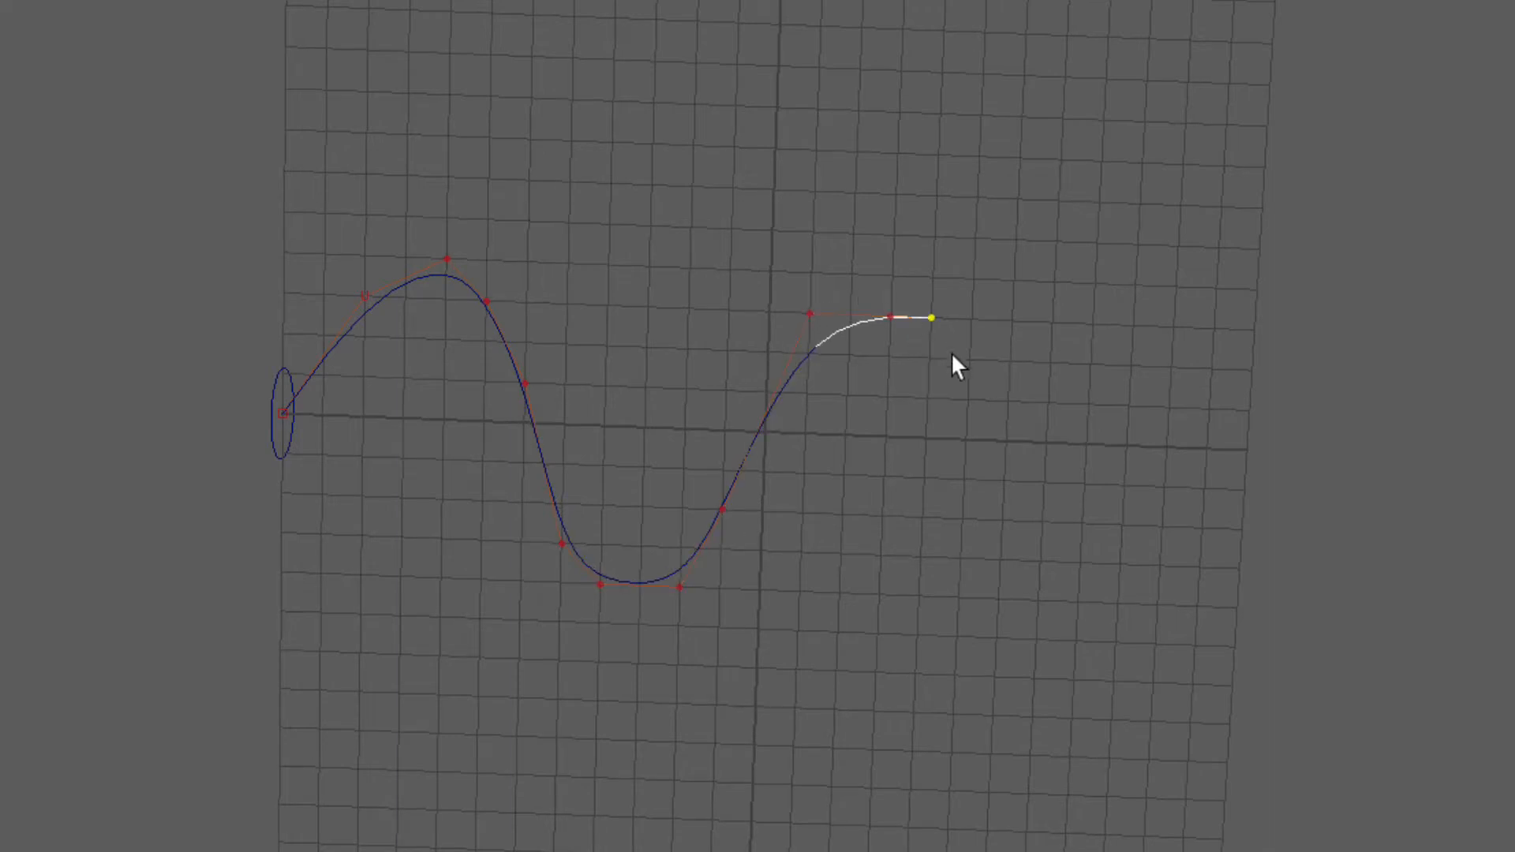
pyautogui.click(968, 399)
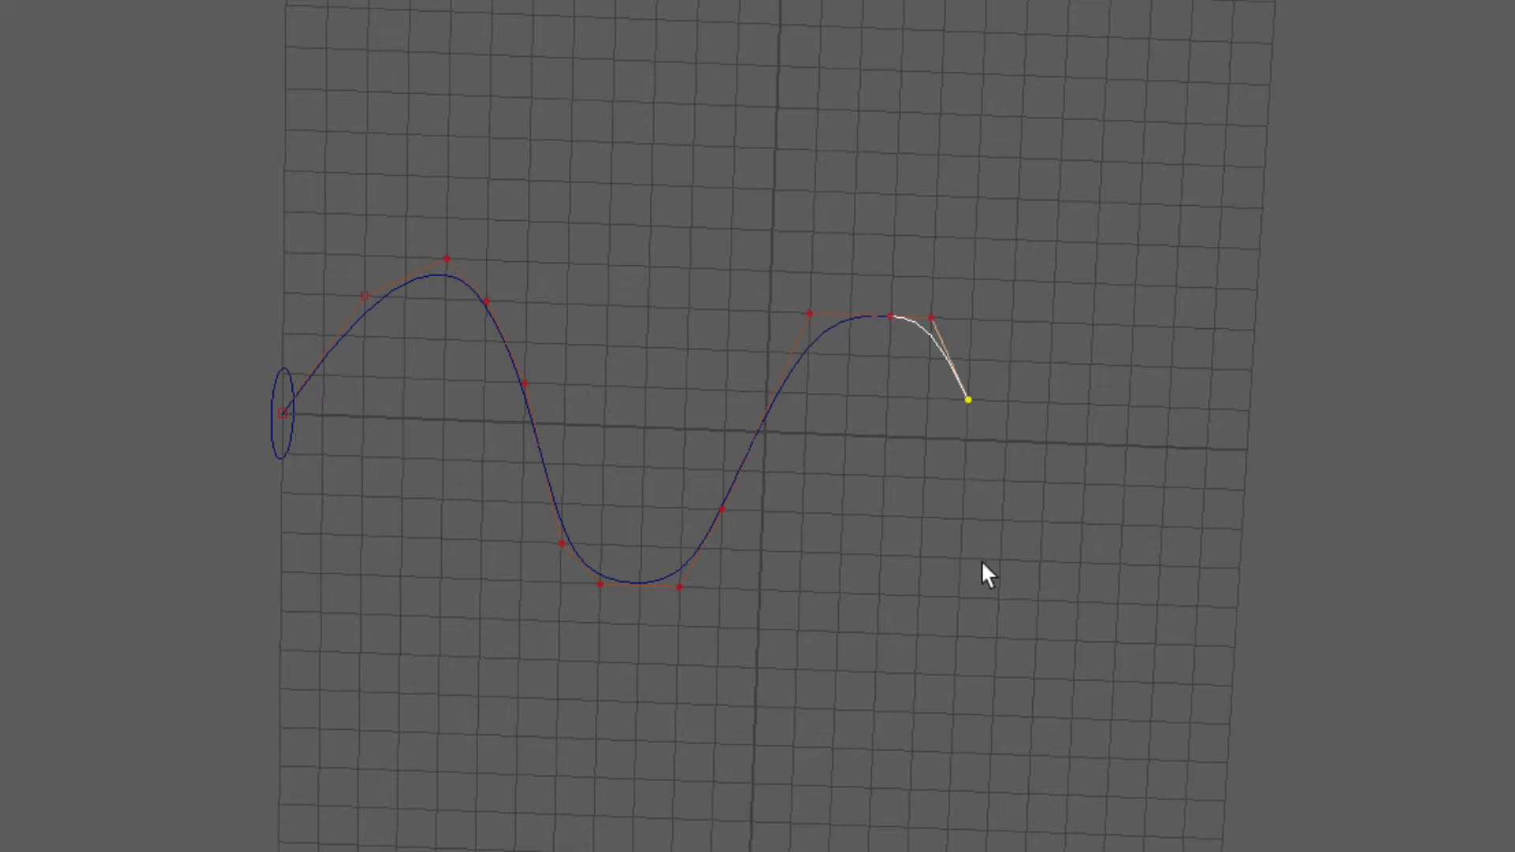
pyautogui.click(999, 600)
pyautogui.click(1037, 639)
pyautogui.click(1076, 641)
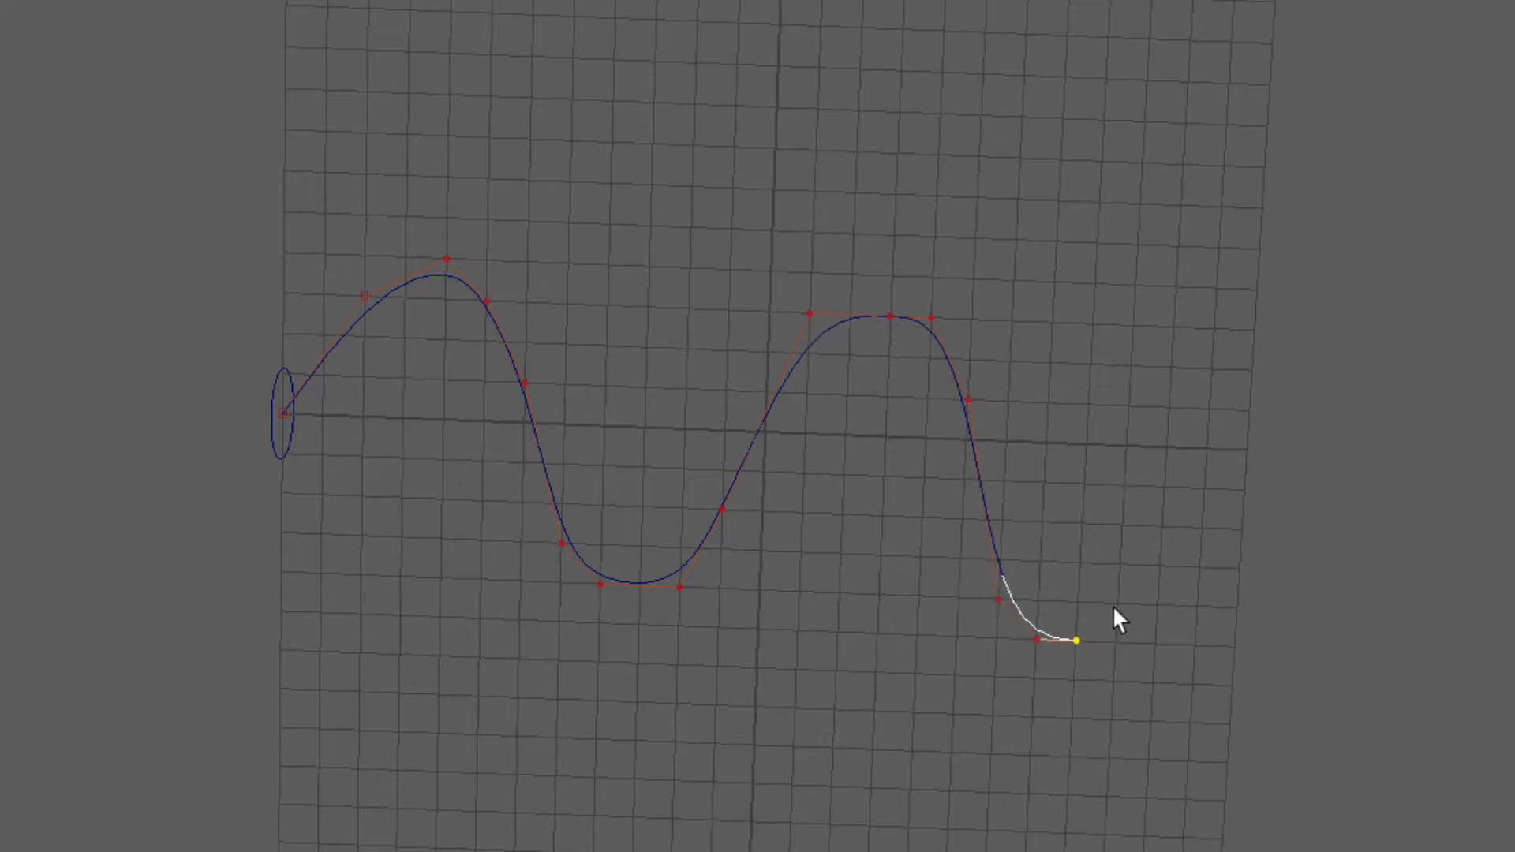
pyautogui.click(1118, 605)
pyautogui.click(1162, 527)
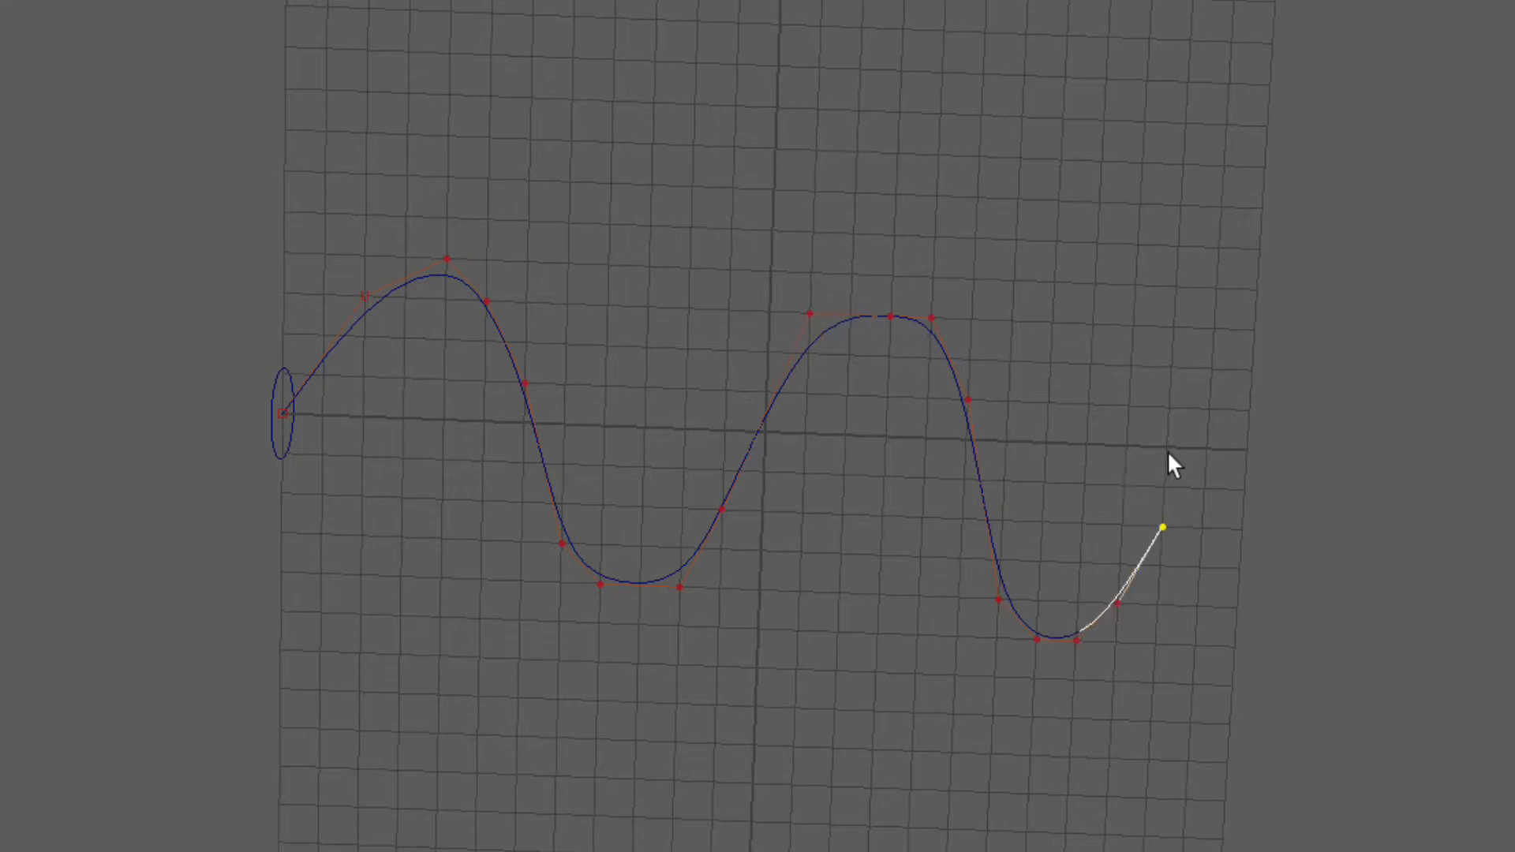
pyautogui.click(1214, 329)
pyautogui.click(1255, 287)
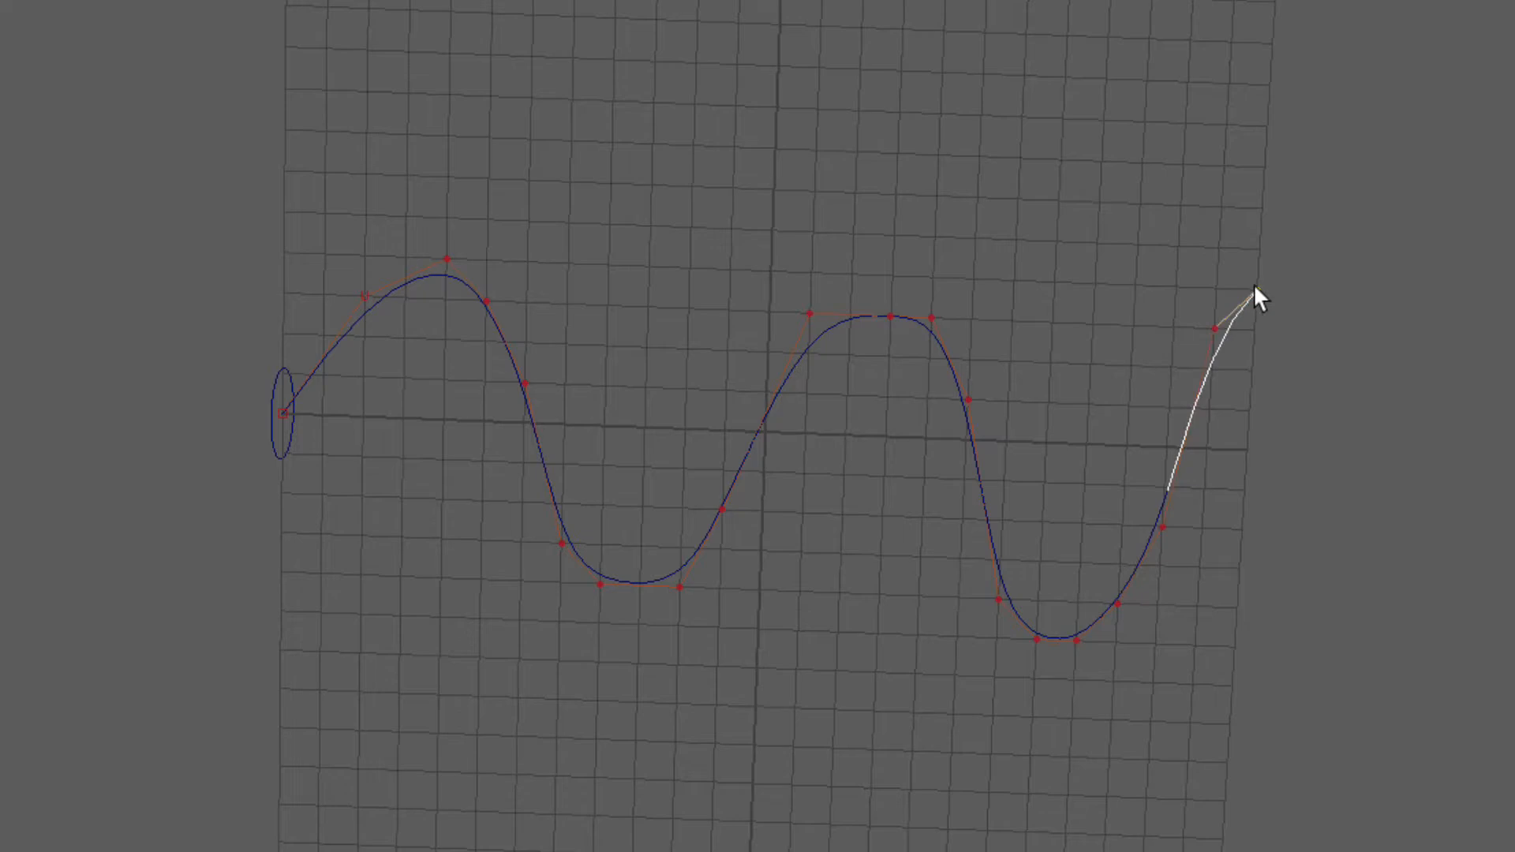
pyautogui.click(1296, 290)
# Undo the stray control point placed far back at the grid's starting edge and complete the wavy path curve
pyautogui.scroll(-1, 1049, 342)
pyautogui.scroll(3, 1113, 340)
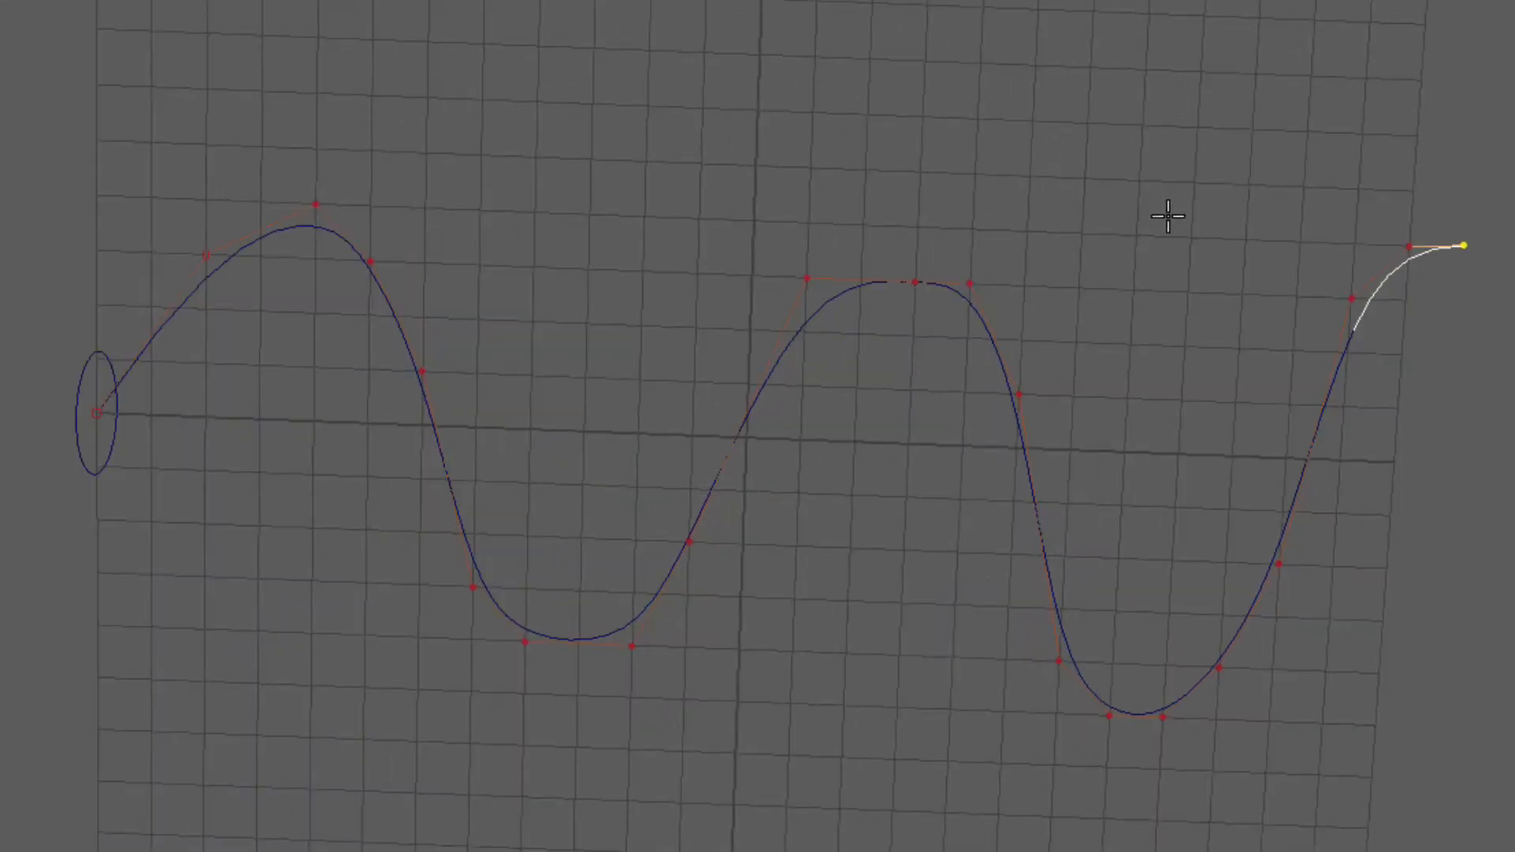
pyautogui.keyDown('alt'); pyautogui.moveTo(1018, 186); pyautogui.dragTo(931, 333); pyautogui.keyUp('alt')
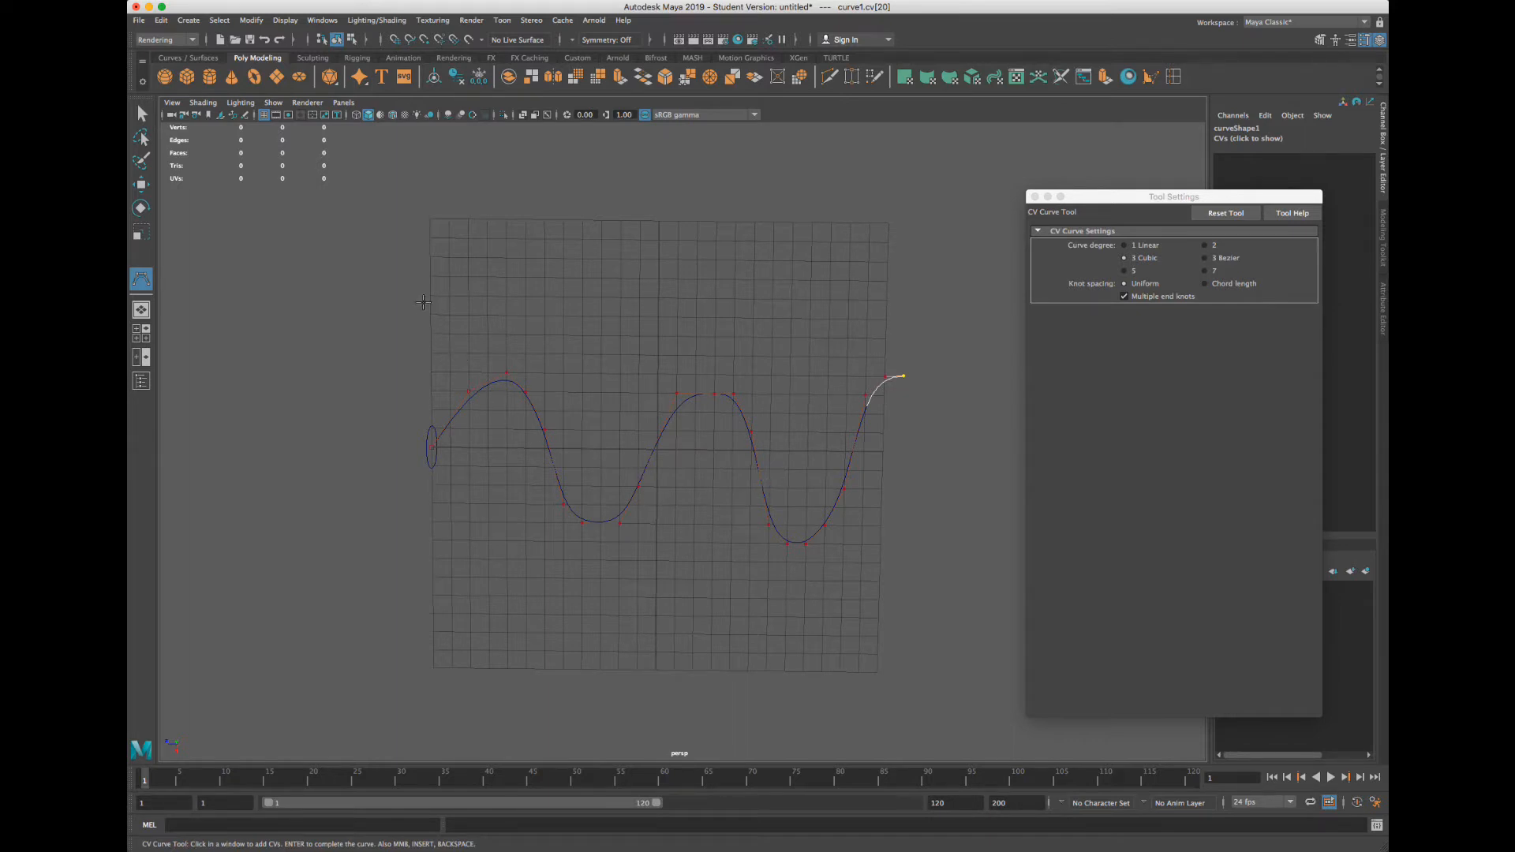
pyautogui.click(428, 316)
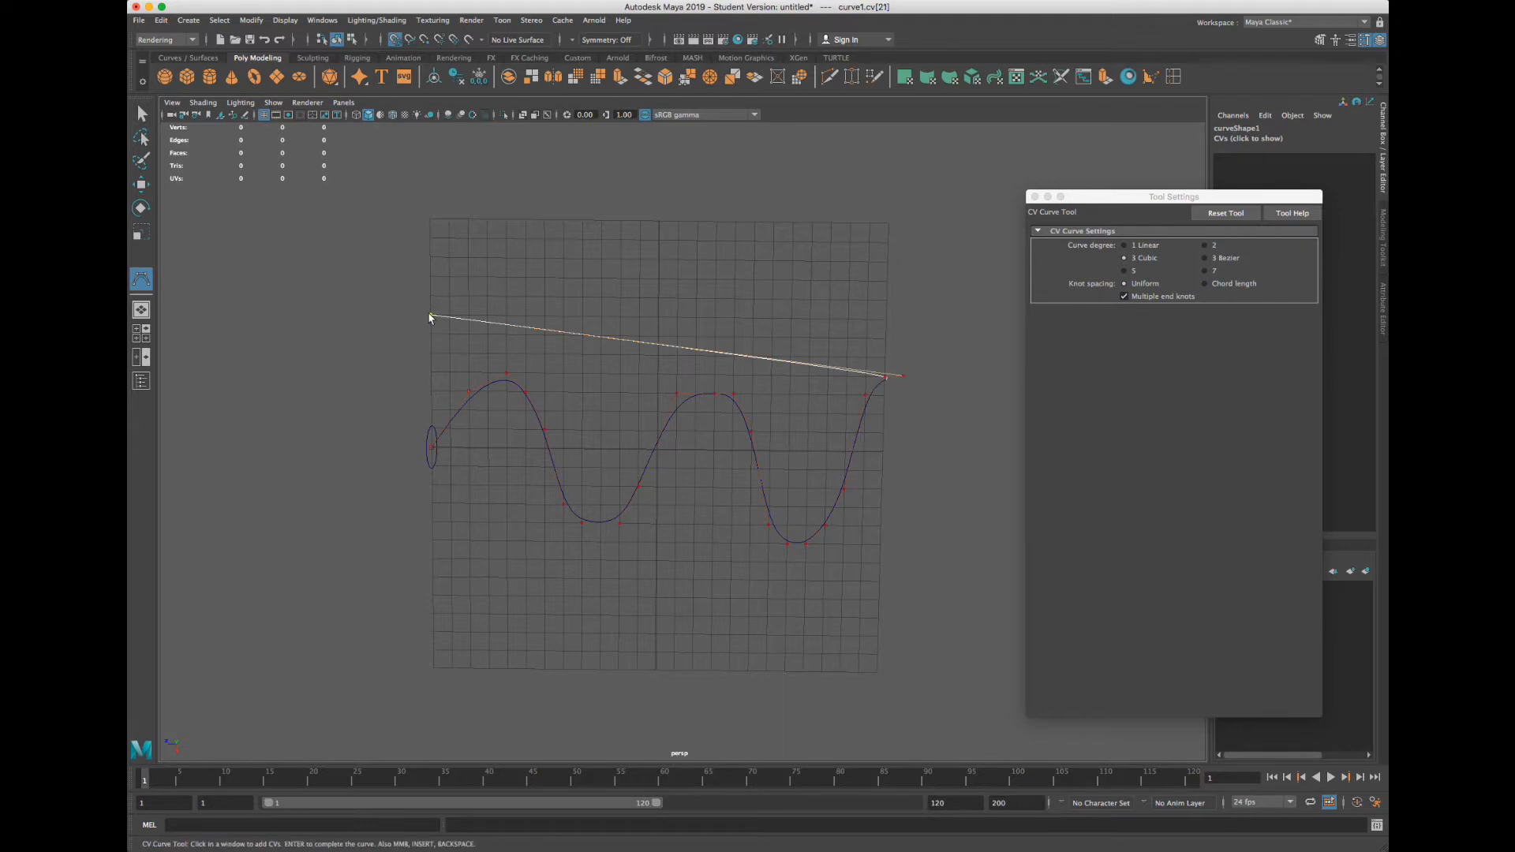
pyautogui.press('z')
pyautogui.press('Return')
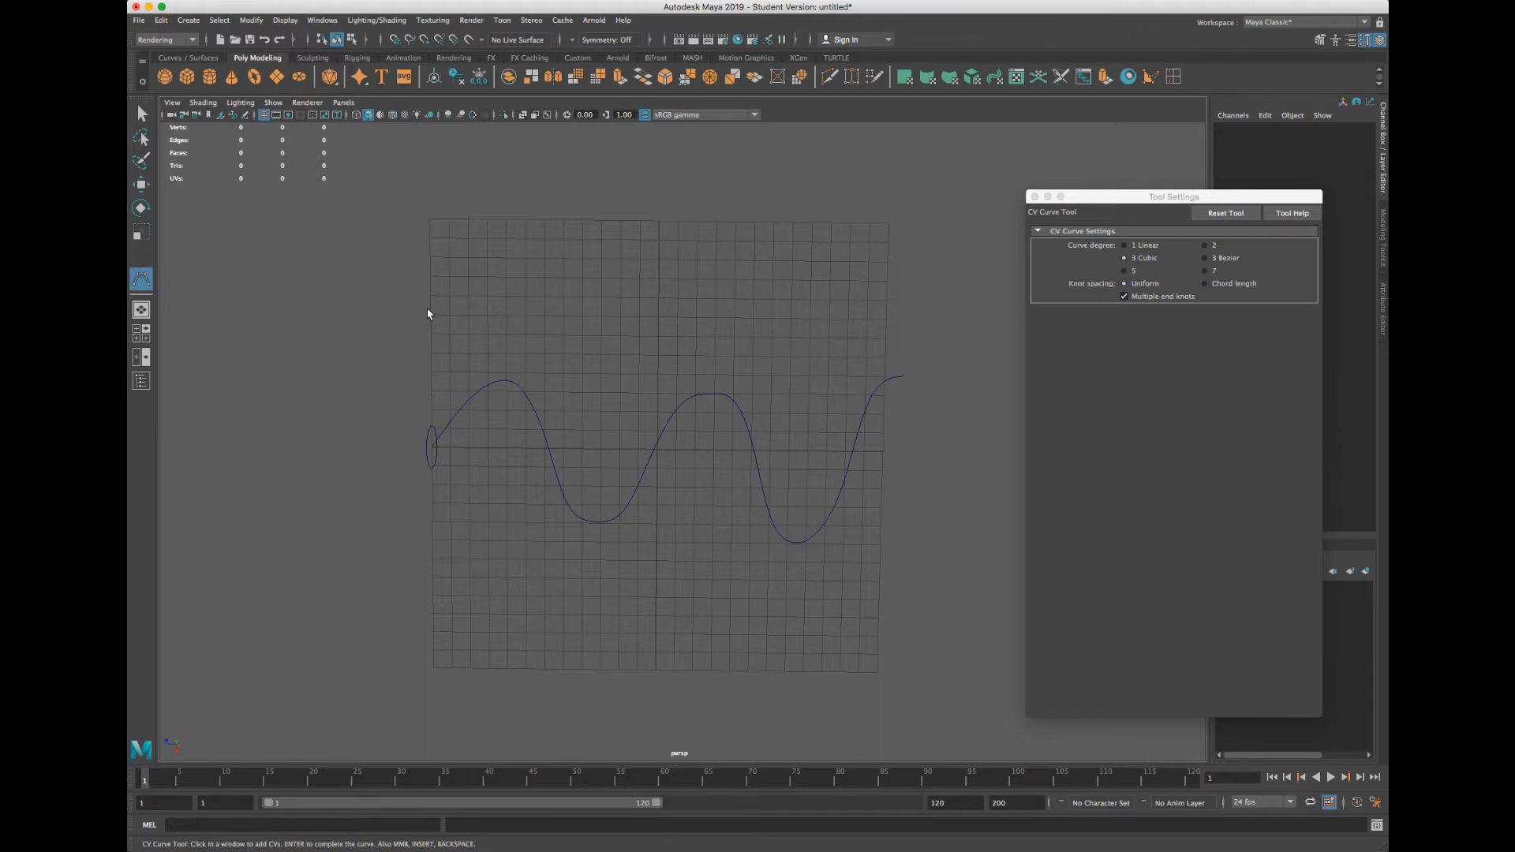
# Draw a second wavy CV curve above the first with closely spaced grid-snapped points, running across the grid and ending just past its far edge
pyautogui.press('x')
pyautogui.click(430, 298)
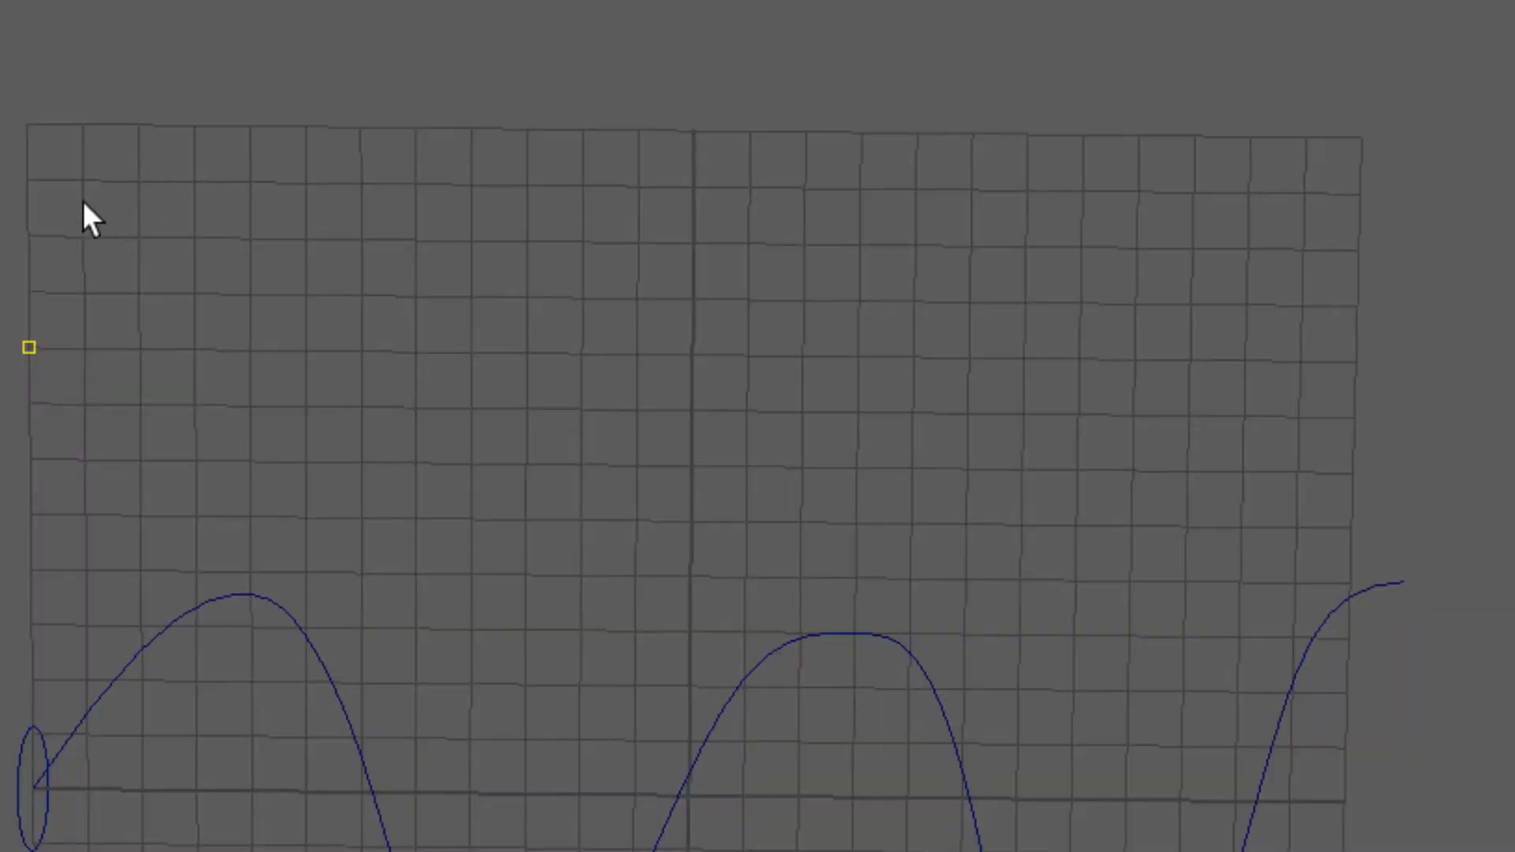
pyautogui.click(84, 294)
pyautogui.click(139, 238)
pyautogui.click(194, 182)
pyautogui.click(250, 182)
pyautogui.click(306, 184)
pyautogui.click(362, 240)
pyautogui.click(415, 298)
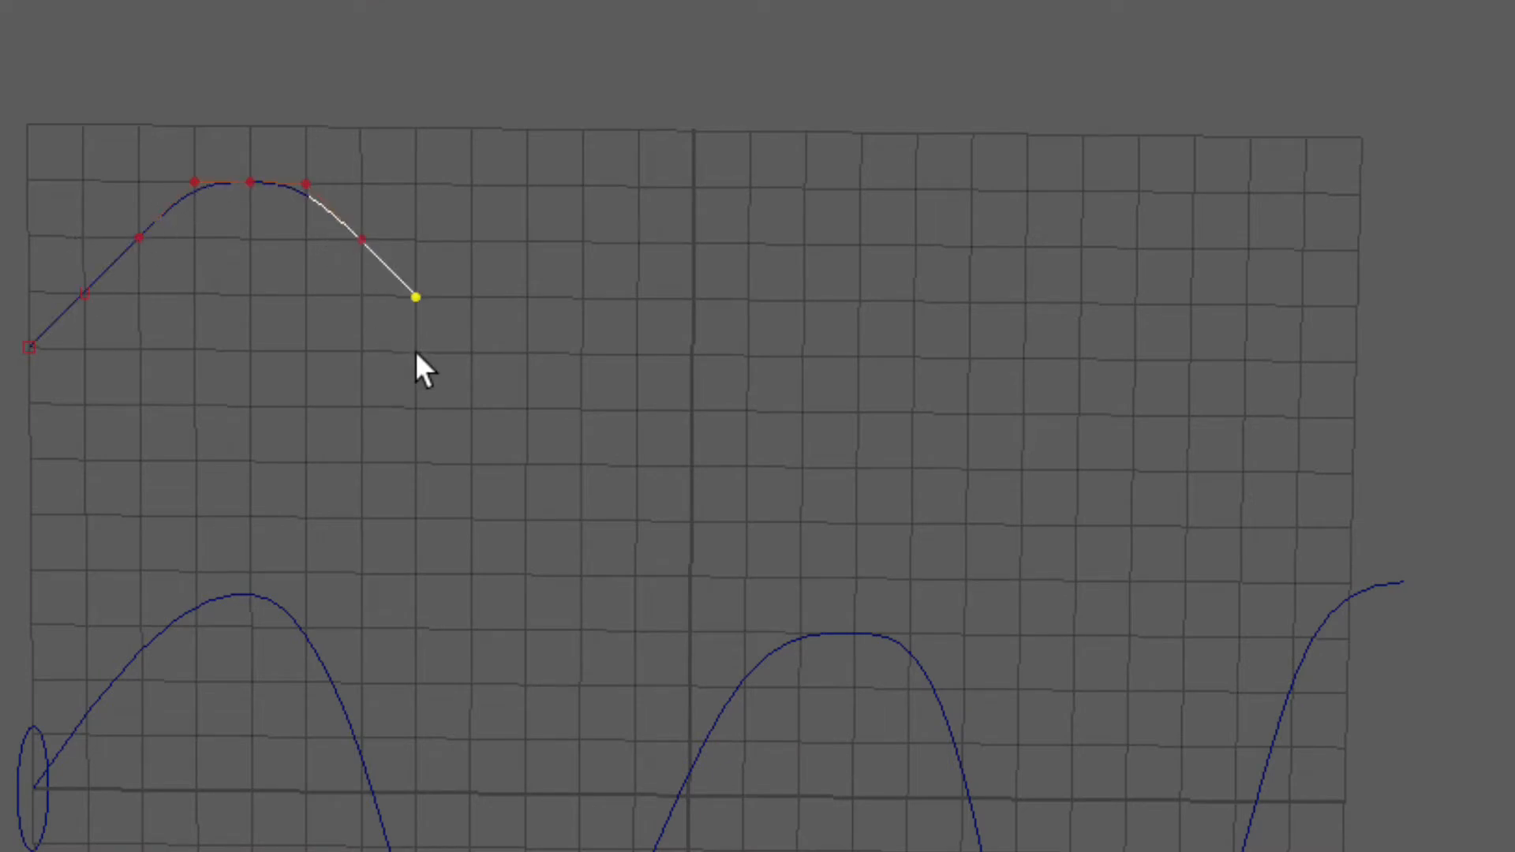
pyautogui.click(416, 353)
pyautogui.click(527, 409)
pyautogui.click(581, 355)
pyautogui.click(638, 355)
pyautogui.click(693, 299)
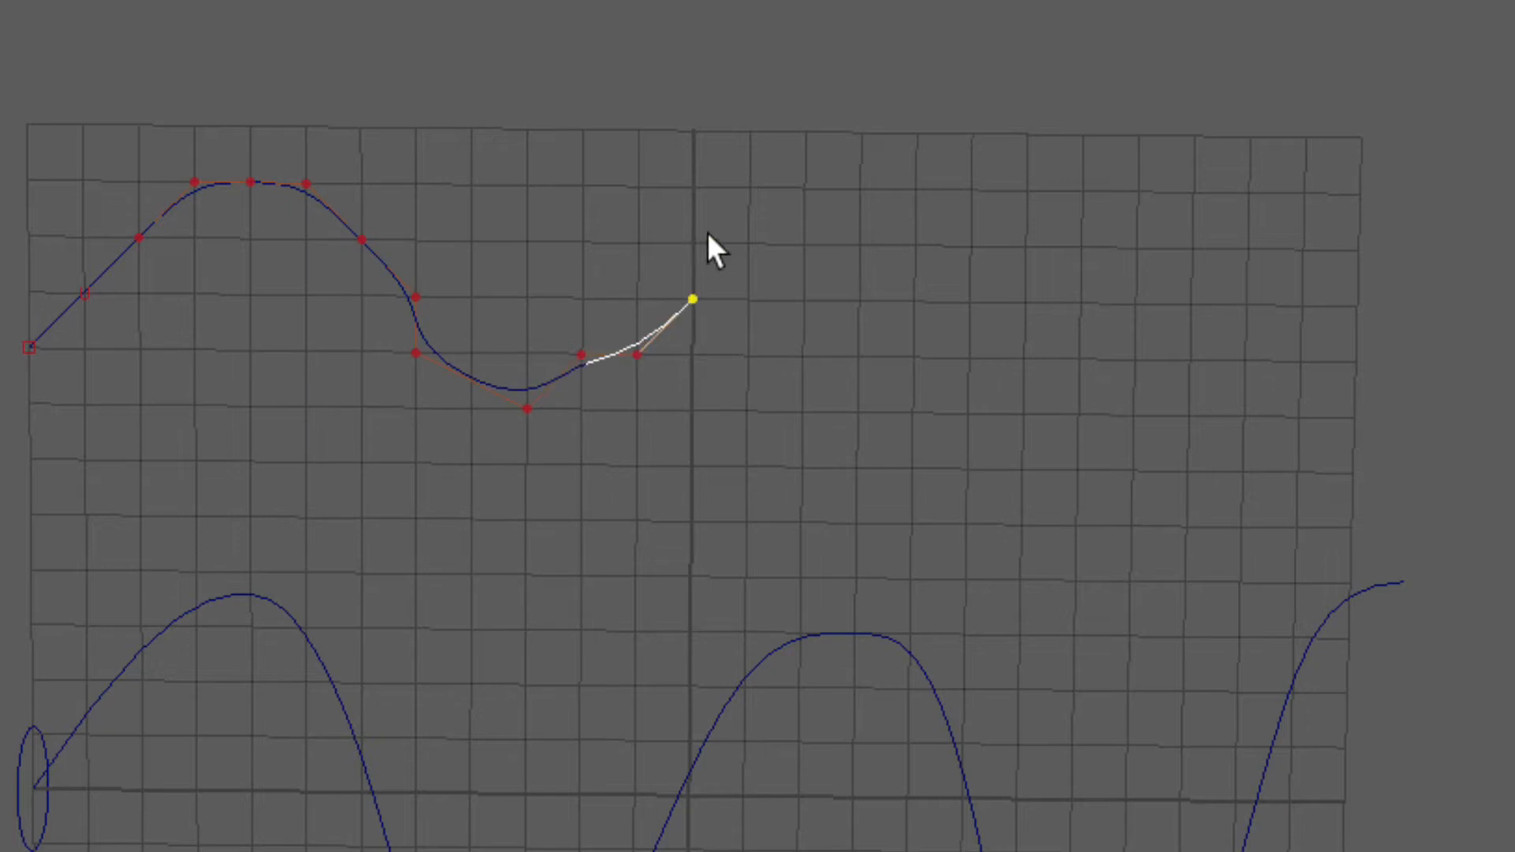
pyautogui.click(693, 244)
pyautogui.click(749, 189)
pyautogui.click(805, 189)
pyautogui.click(861, 189)
pyautogui.click(914, 301)
pyautogui.click(914, 356)
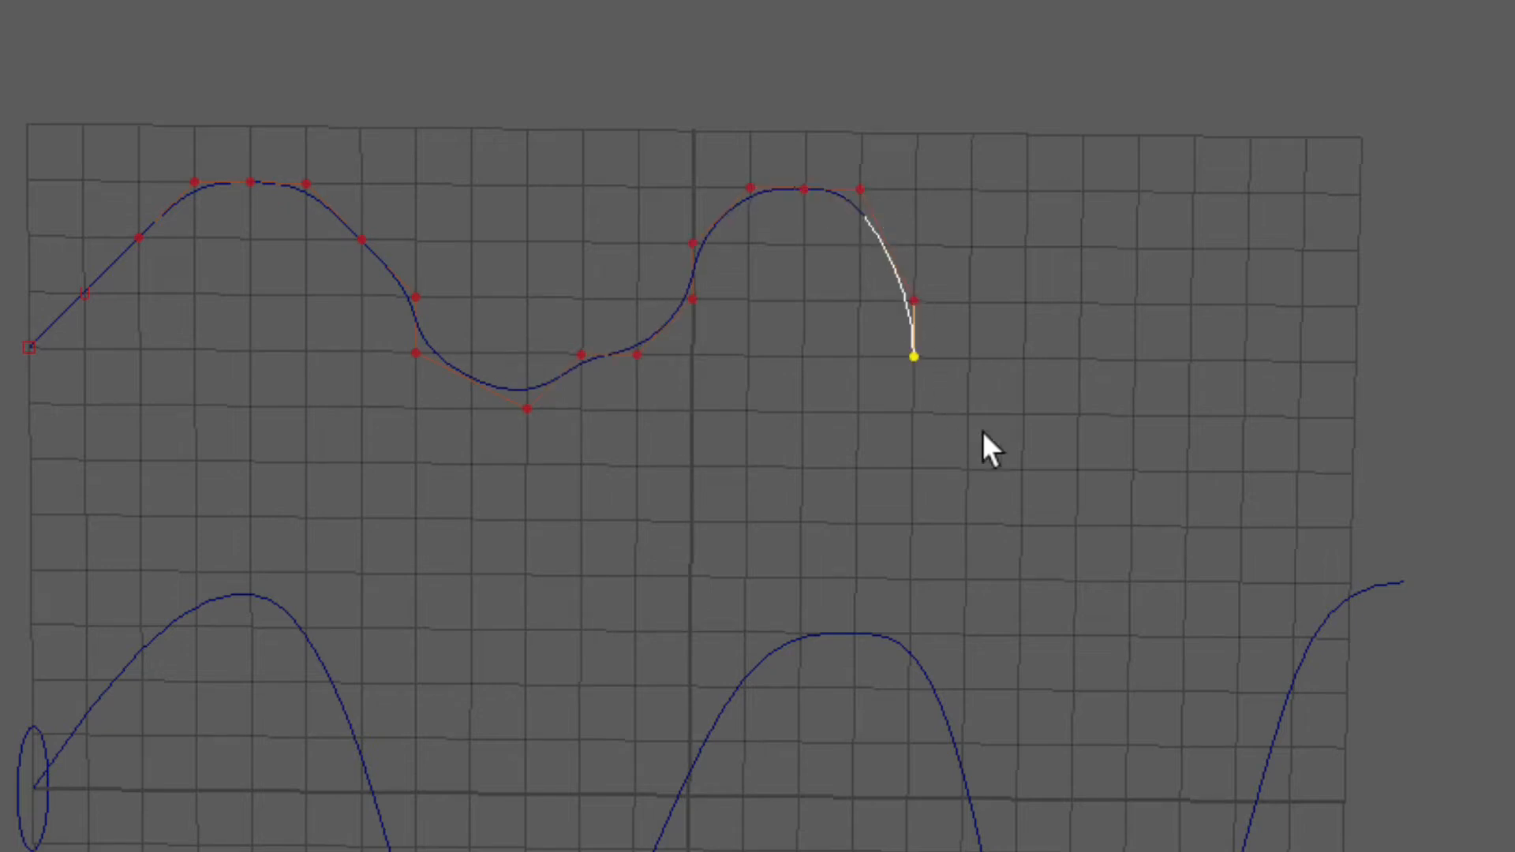
pyautogui.click(1024, 414)
pyautogui.click(1079, 414)
pyautogui.click(1135, 359)
pyautogui.click(1190, 303)
pyautogui.click(1246, 248)
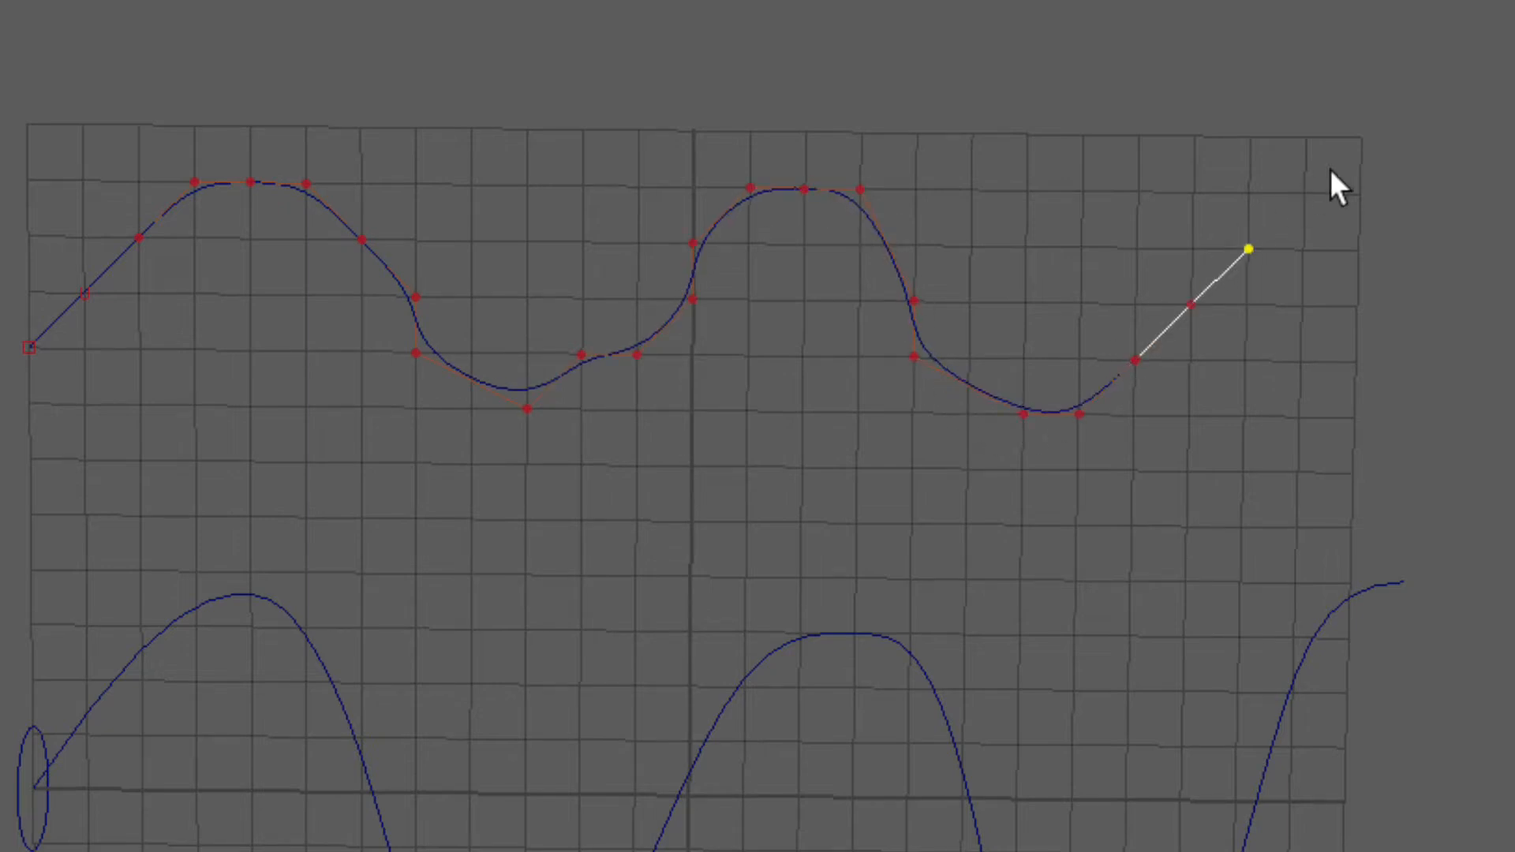
pyautogui.click(1300, 220)
pyautogui.click(1357, 197)
pyautogui.click(1357, 248)
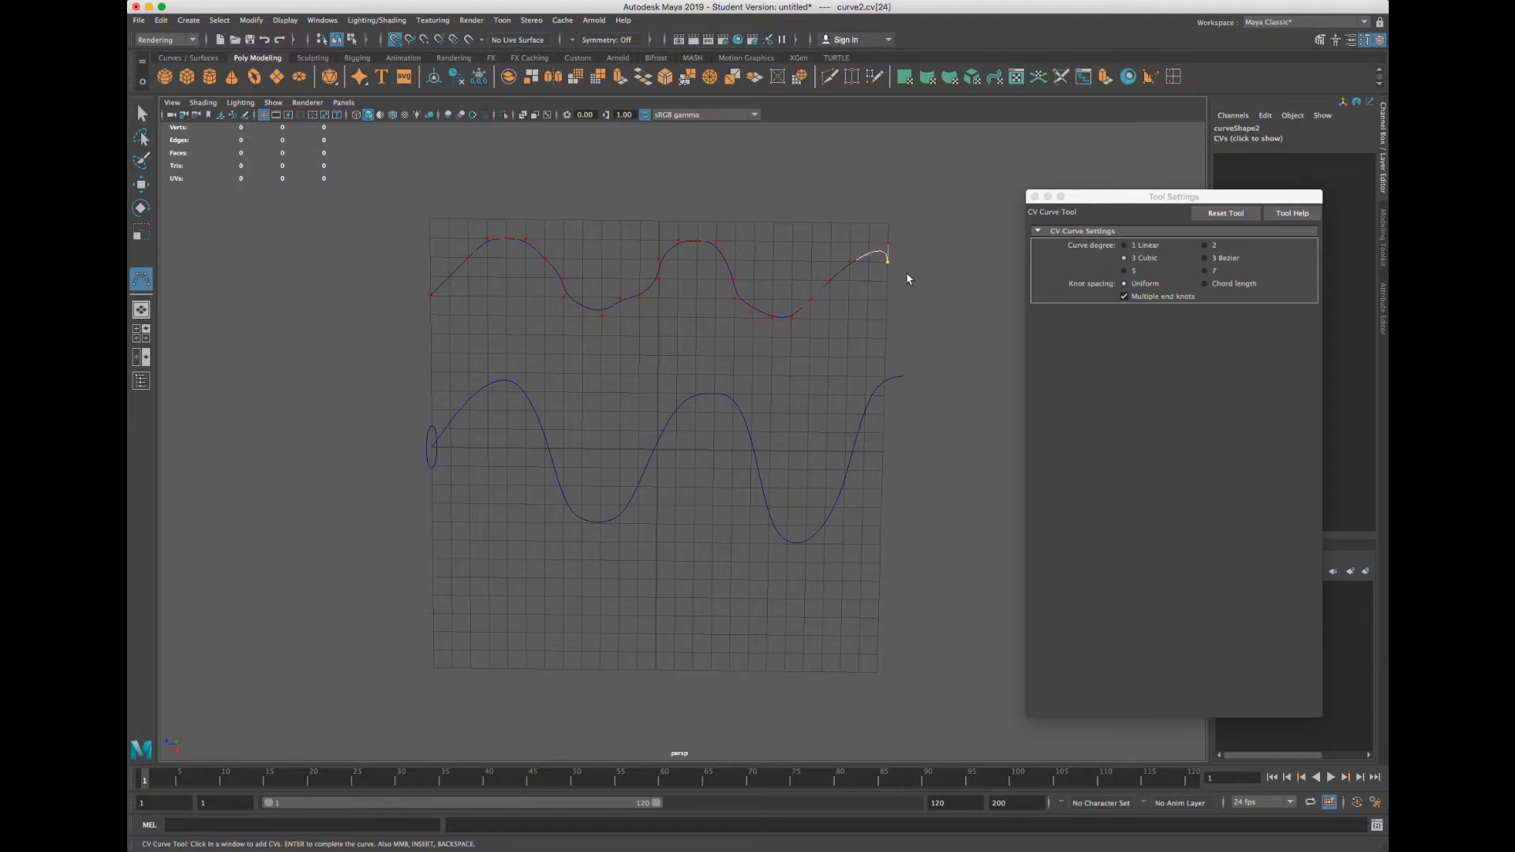
pyautogui.click(905, 319)
pyautogui.press('Return')
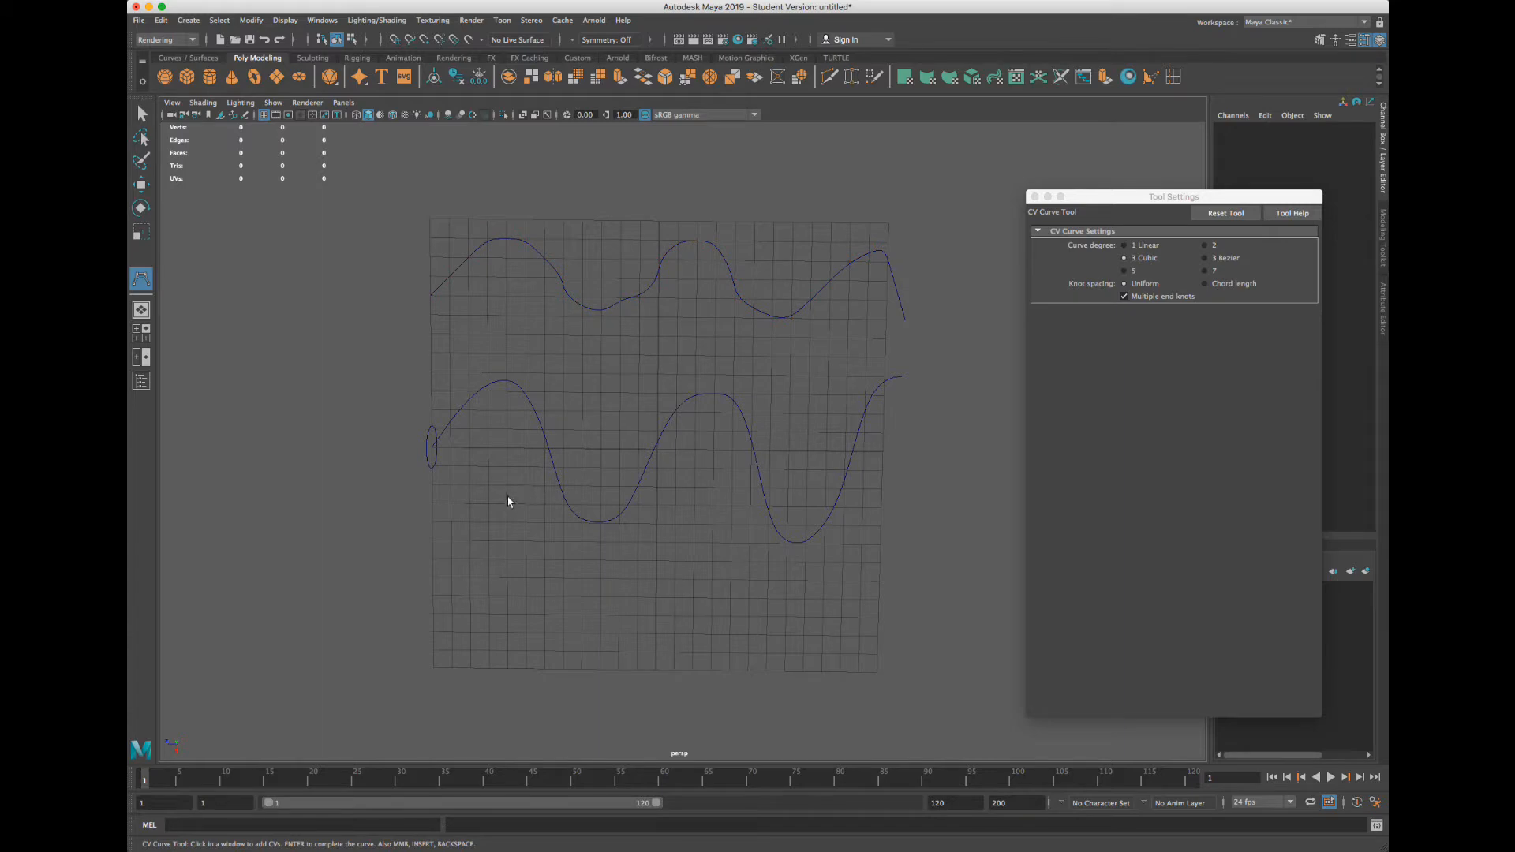
# Draw a third wavy CV curve below the path using seven widely spaced grid-snapped points across the grid
pyautogui.click(433, 614)
pyautogui.click(524, 521)
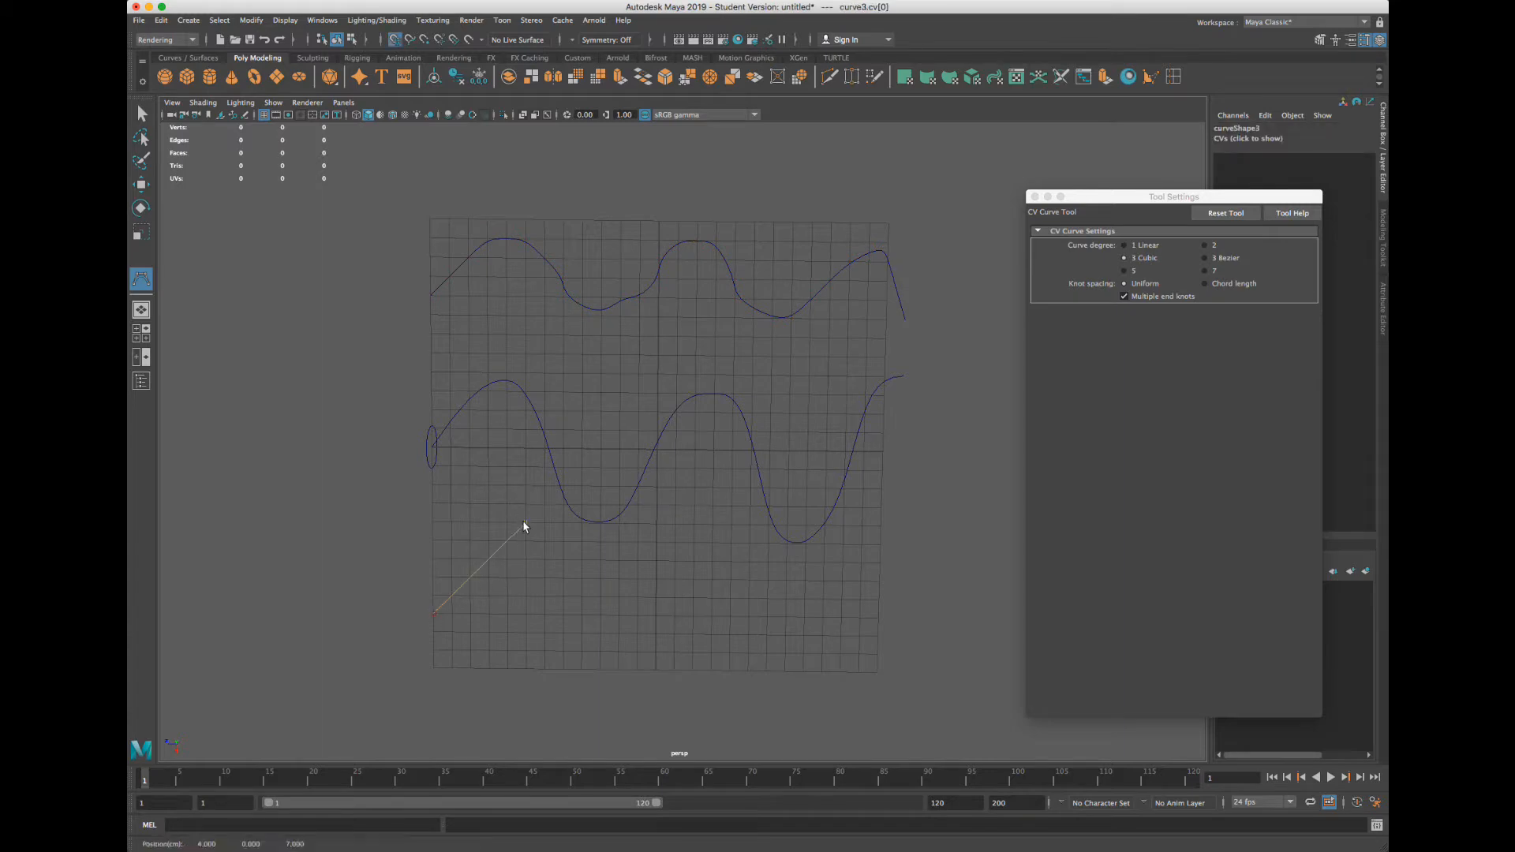
pyautogui.click(600, 614)
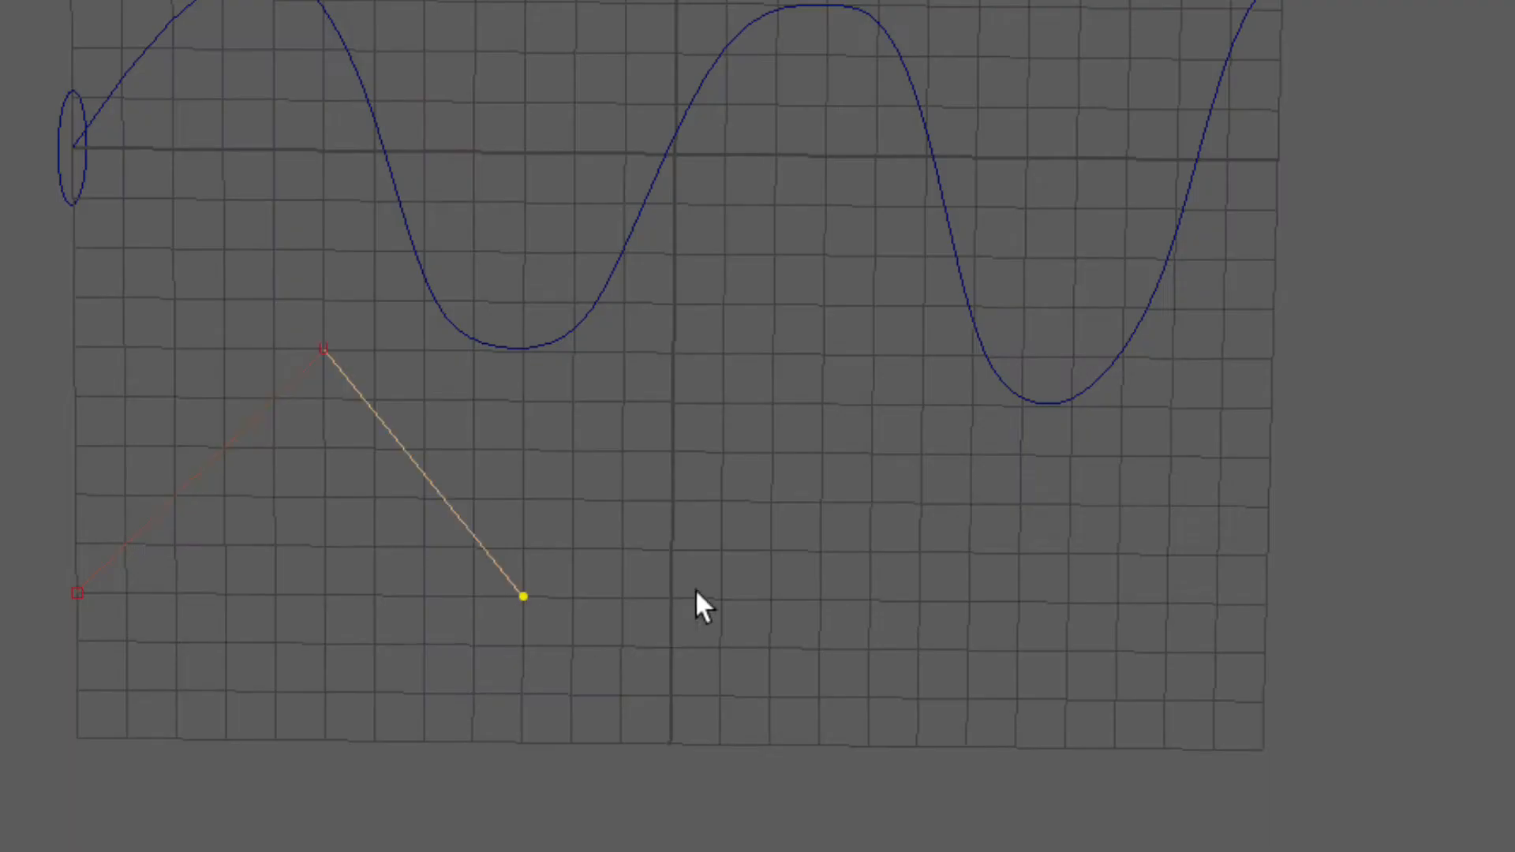
pyautogui.click(773, 355)
pyautogui.click(869, 599)
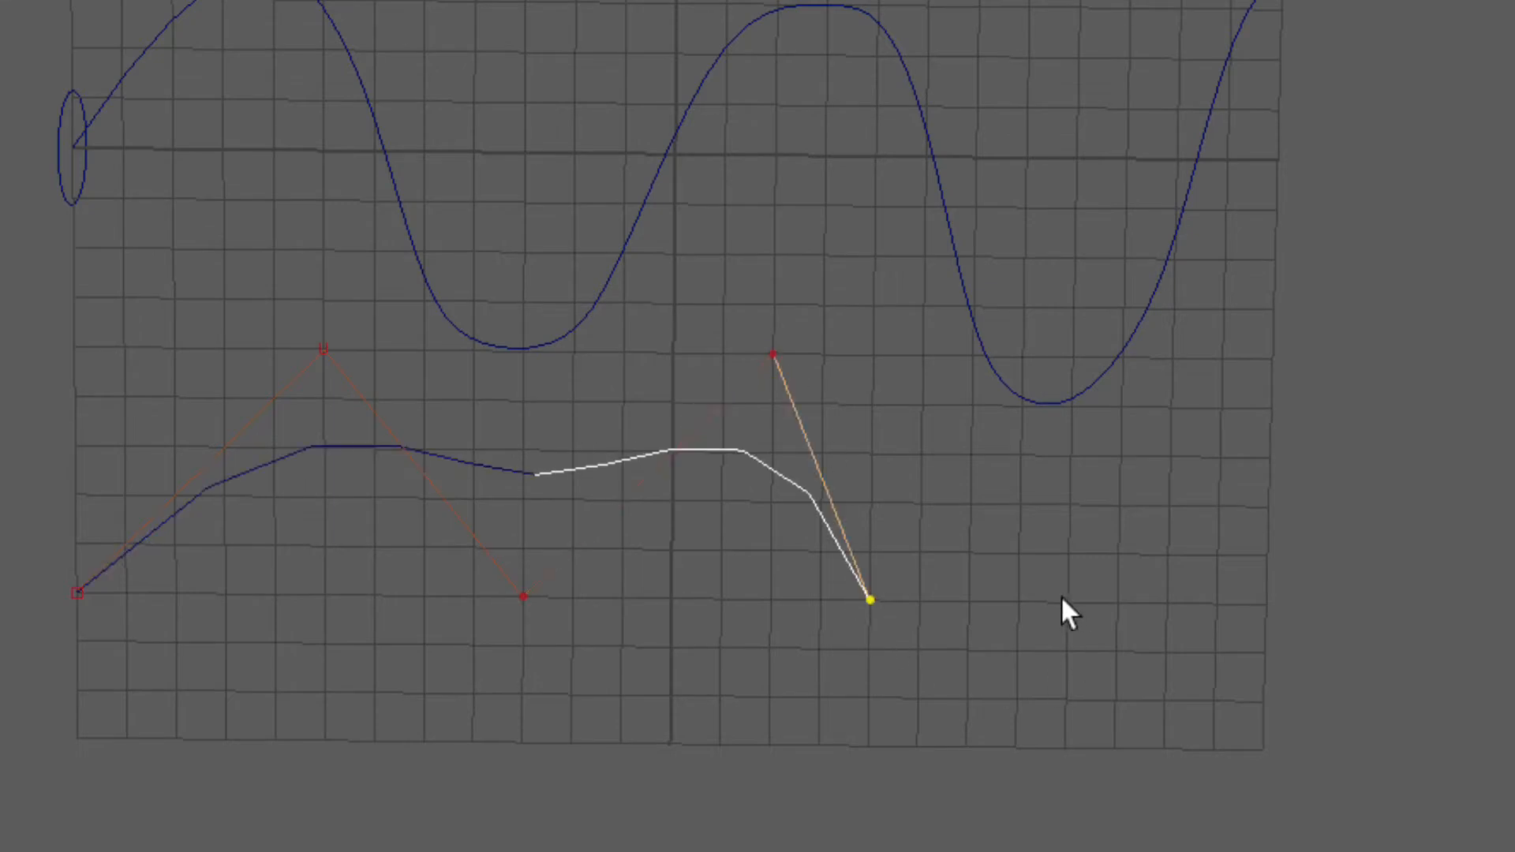
pyautogui.click(1069, 603)
pyautogui.click(1263, 404)
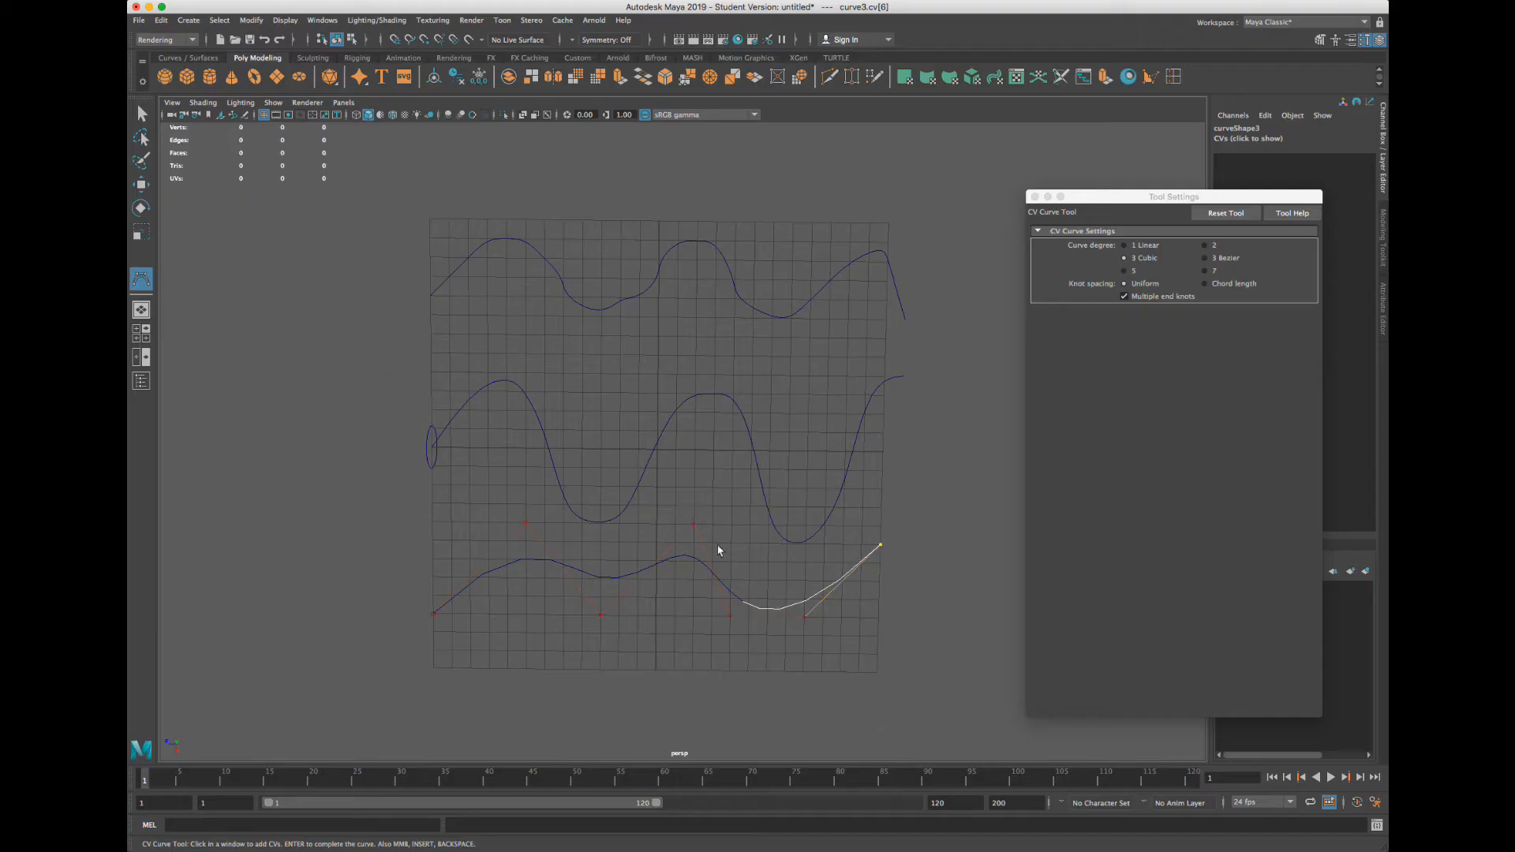
pyautogui.click(143, 114)
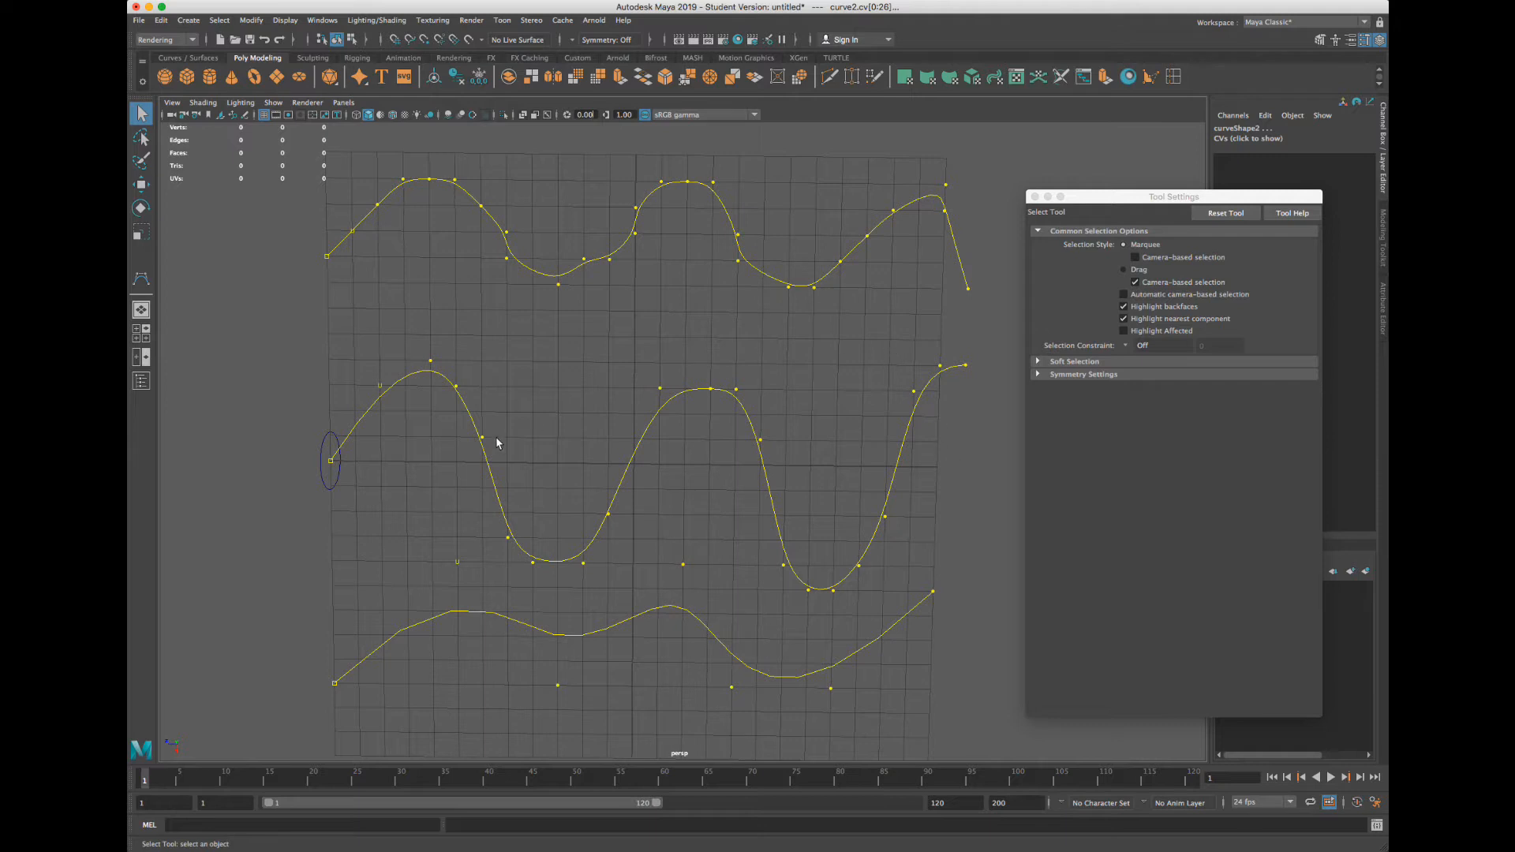
# Select all three curves and display their control vertices to compare the point spacing
pyautogui.scroll(-2, 497, 444)
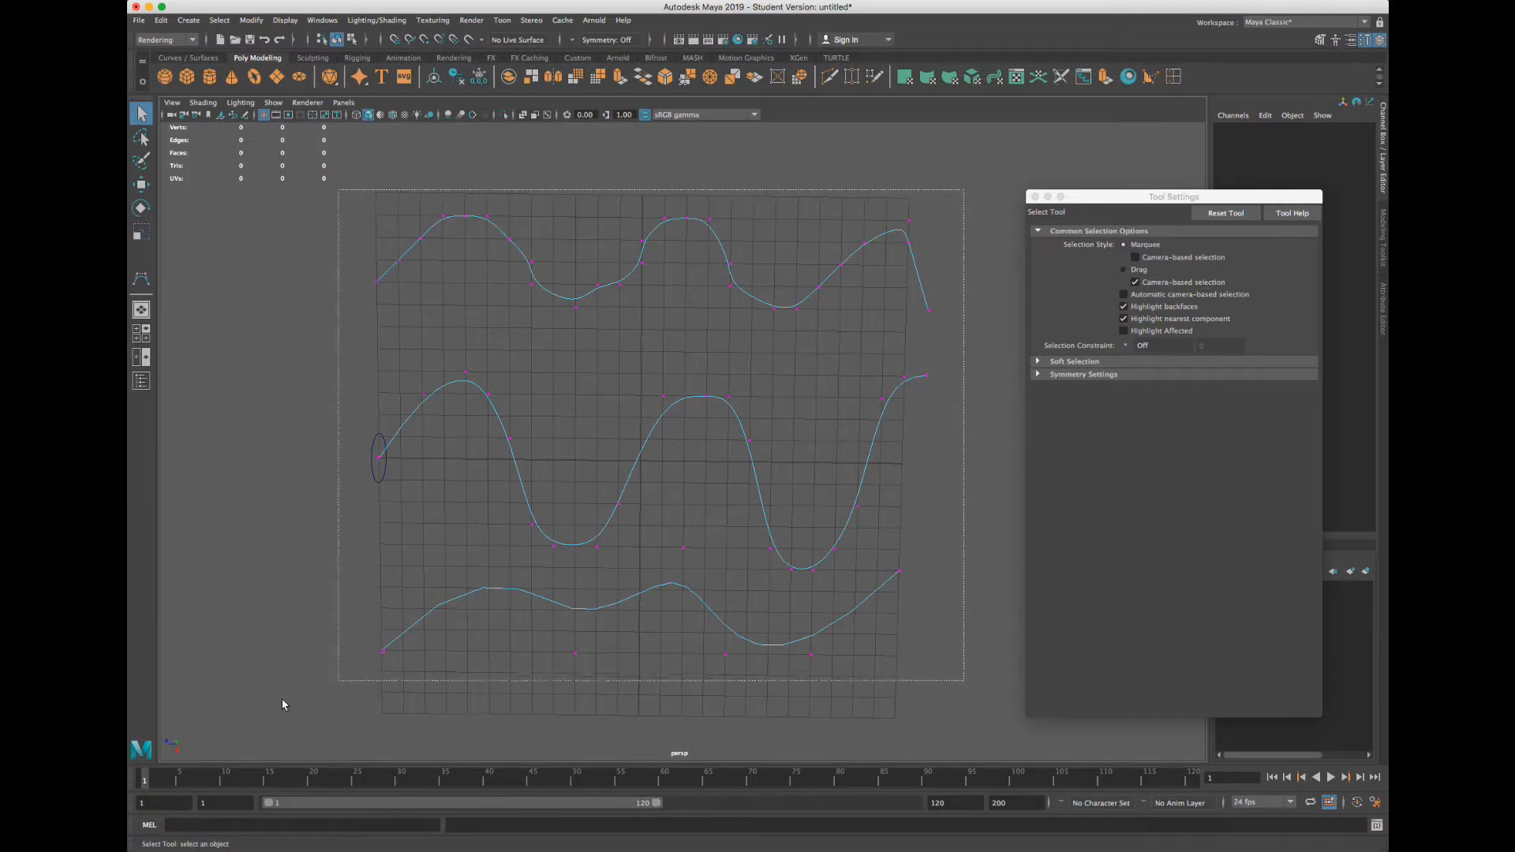
pyautogui.moveTo(282, 698); pyautogui.dragTo(283, 700)
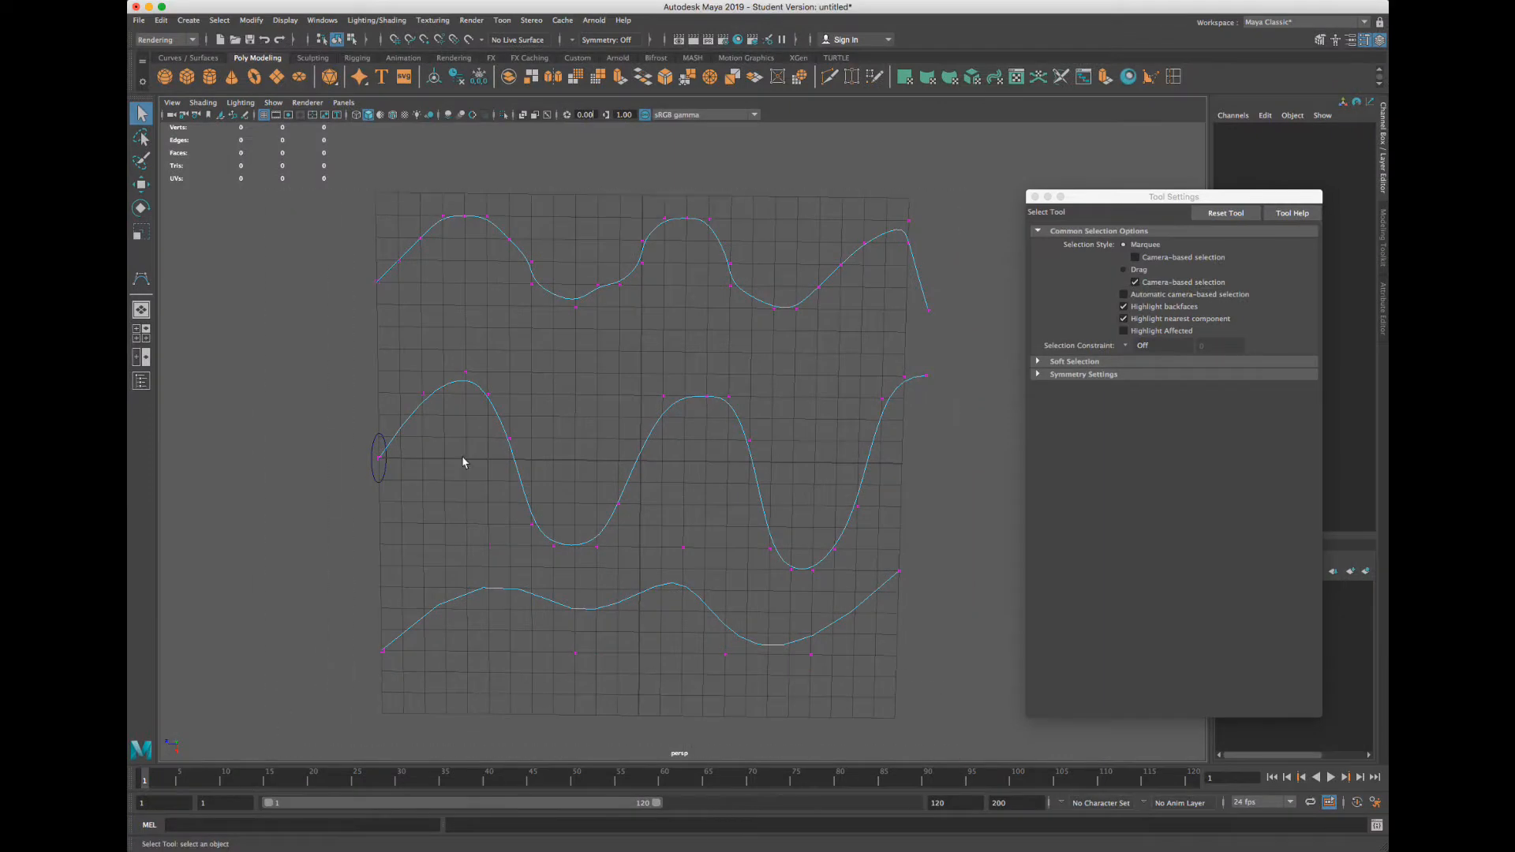
pyautogui.rightClick(619, 283)
pyautogui.moveTo(619, 284); pyautogui.dragTo(673, 255, button='right')
pyautogui.moveTo(944, 271); pyautogui.dragTo(469, 387, button='right')
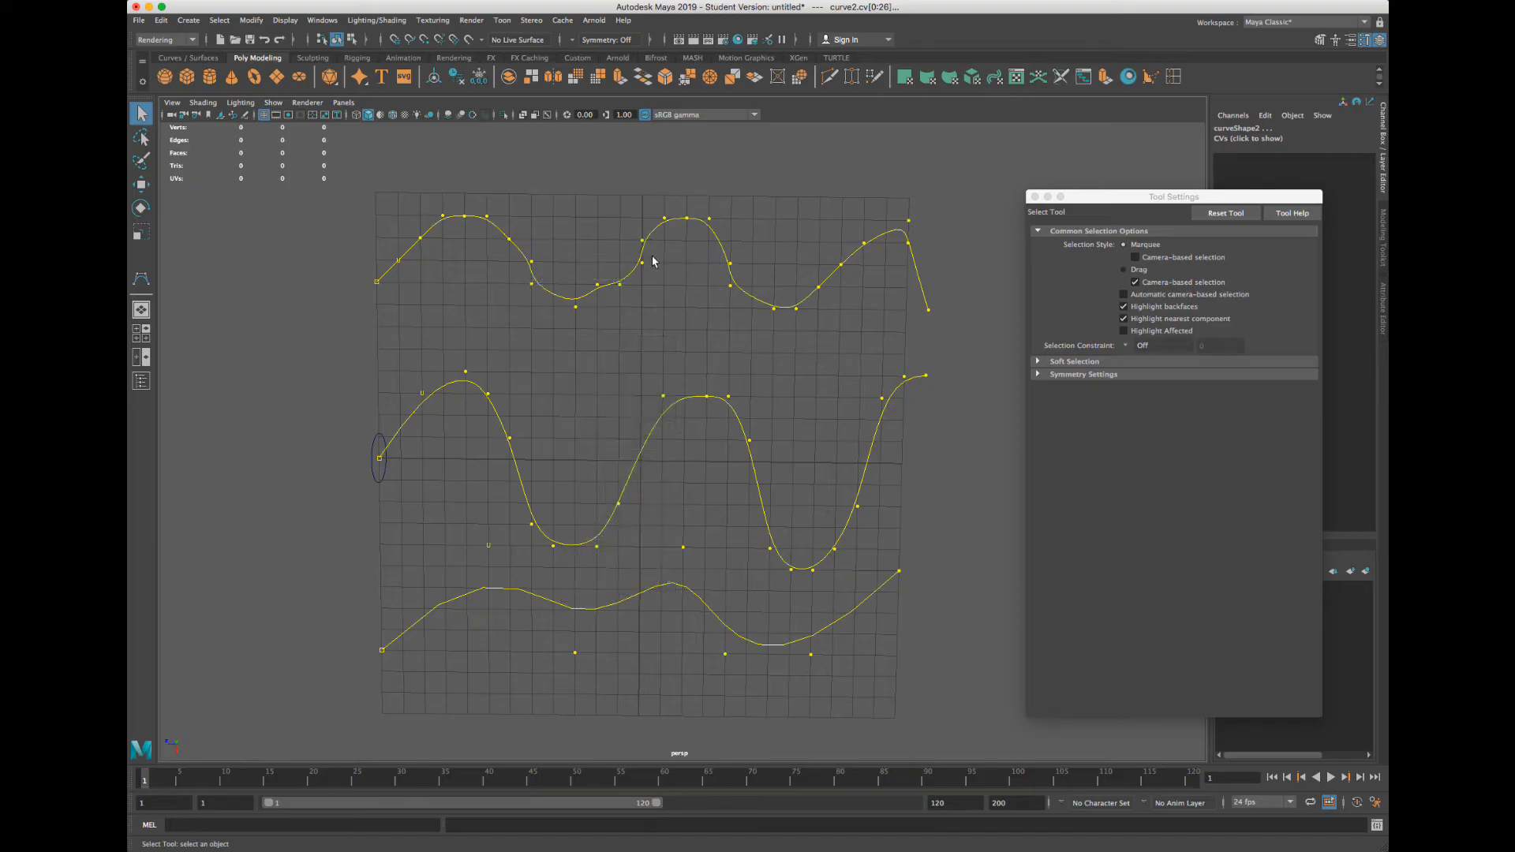
# Try moving the control vertices at the upper curve's middle crest outward, and undo the move
pyautogui.click(654, 259)
pyautogui.moveTo(725, 200); pyautogui.dragTo(684, 199)
pyautogui.press('w')
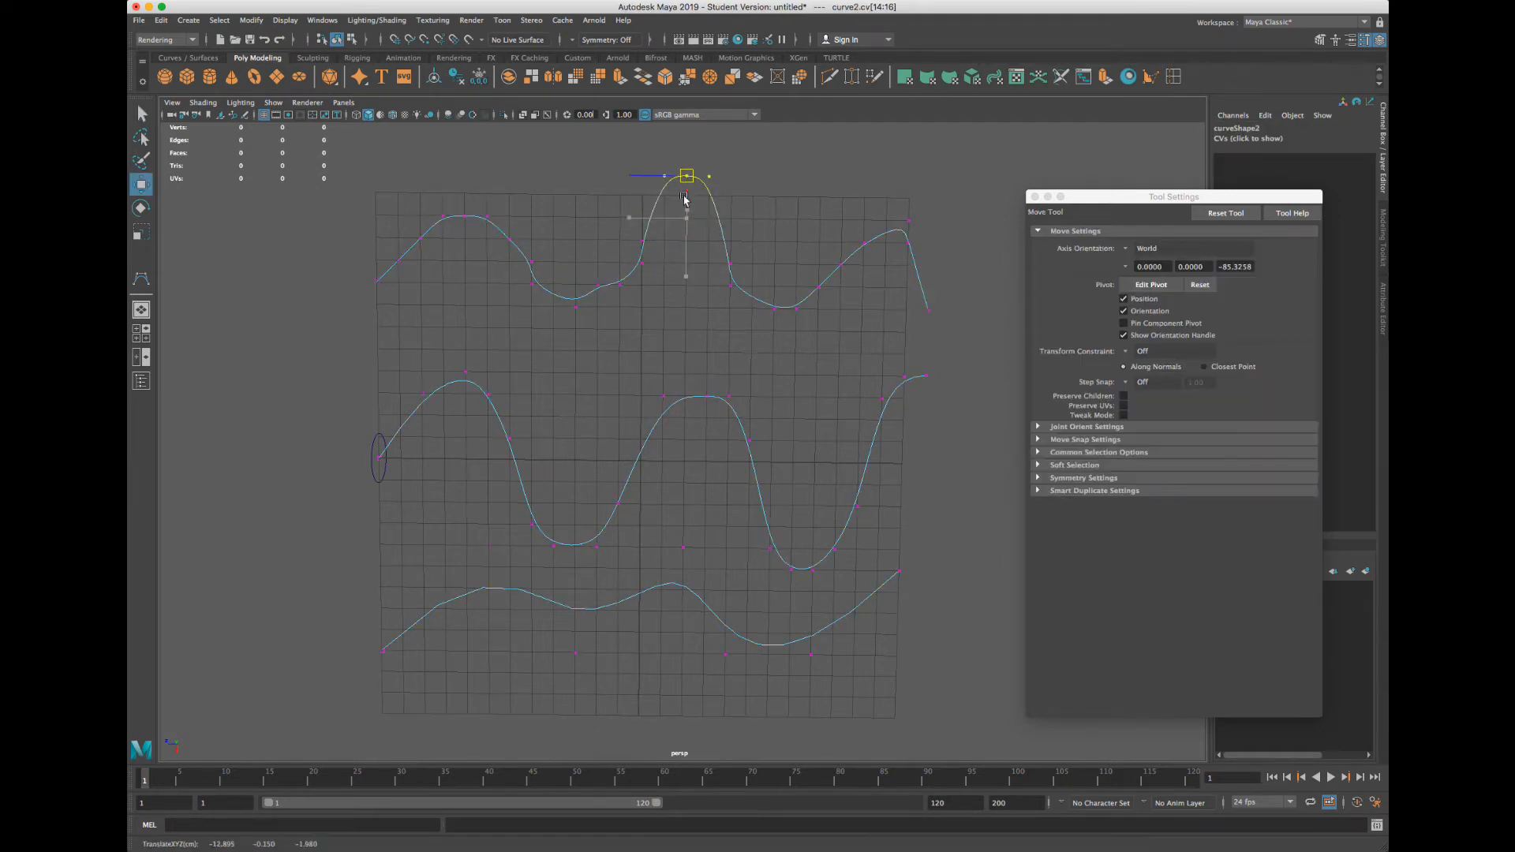
pyautogui.hotkey('ctrl', 'z')
# Examine which of the upper curve's control vertices shape its middle crest by selecting smaller and larger groups and toggling soft selection
pyautogui.moveTo(720, 255); pyautogui.dragTo(776, 246, button='right')
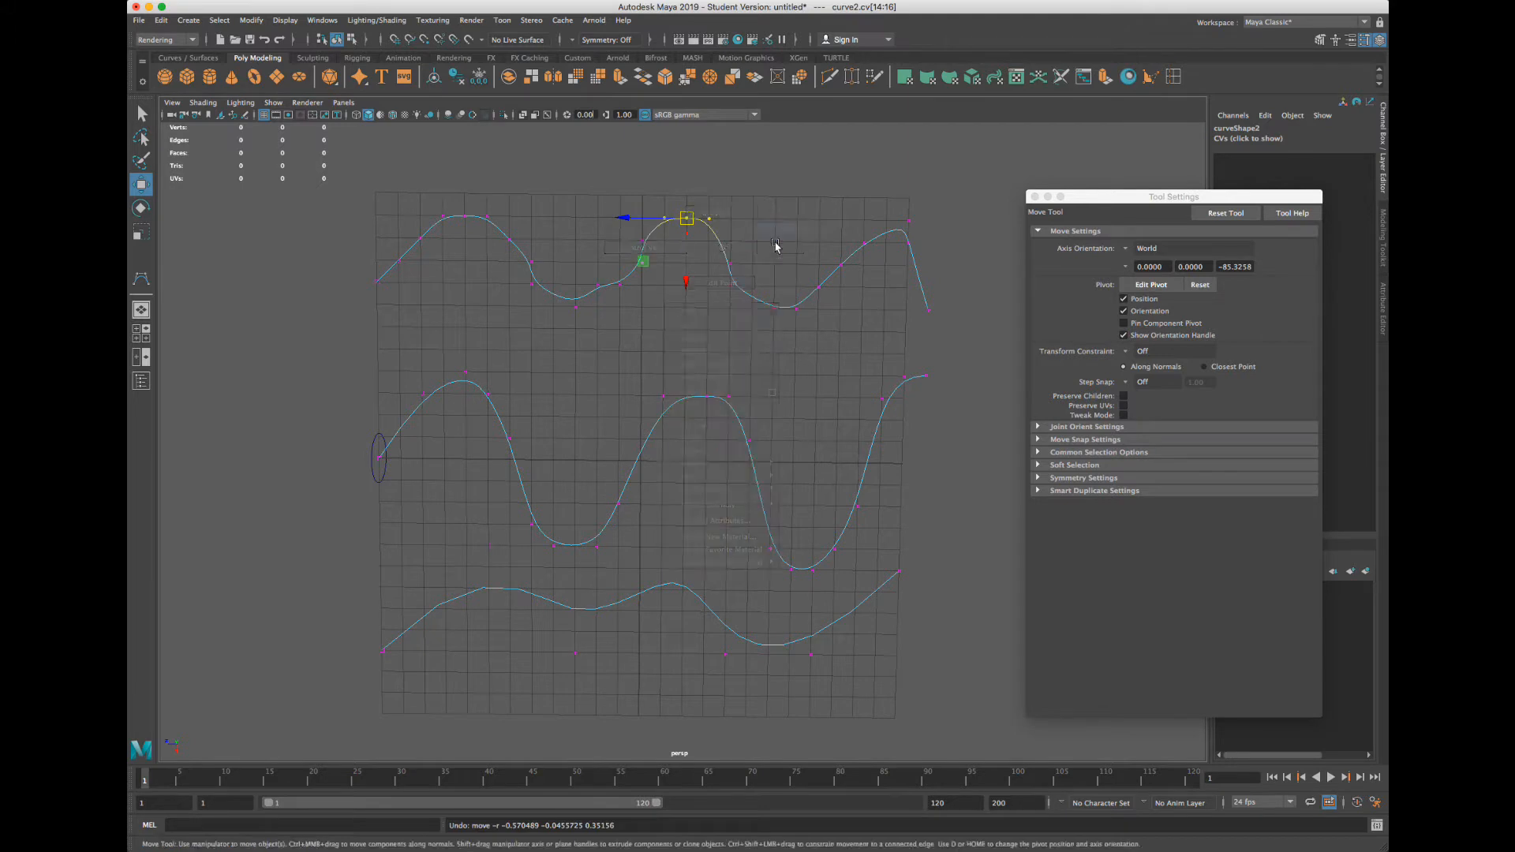
pyautogui.moveTo(692, 219); pyautogui.dragTo(620, 220, button='right')
pyautogui.moveTo(743, 181); pyautogui.dragTo(594, 348)
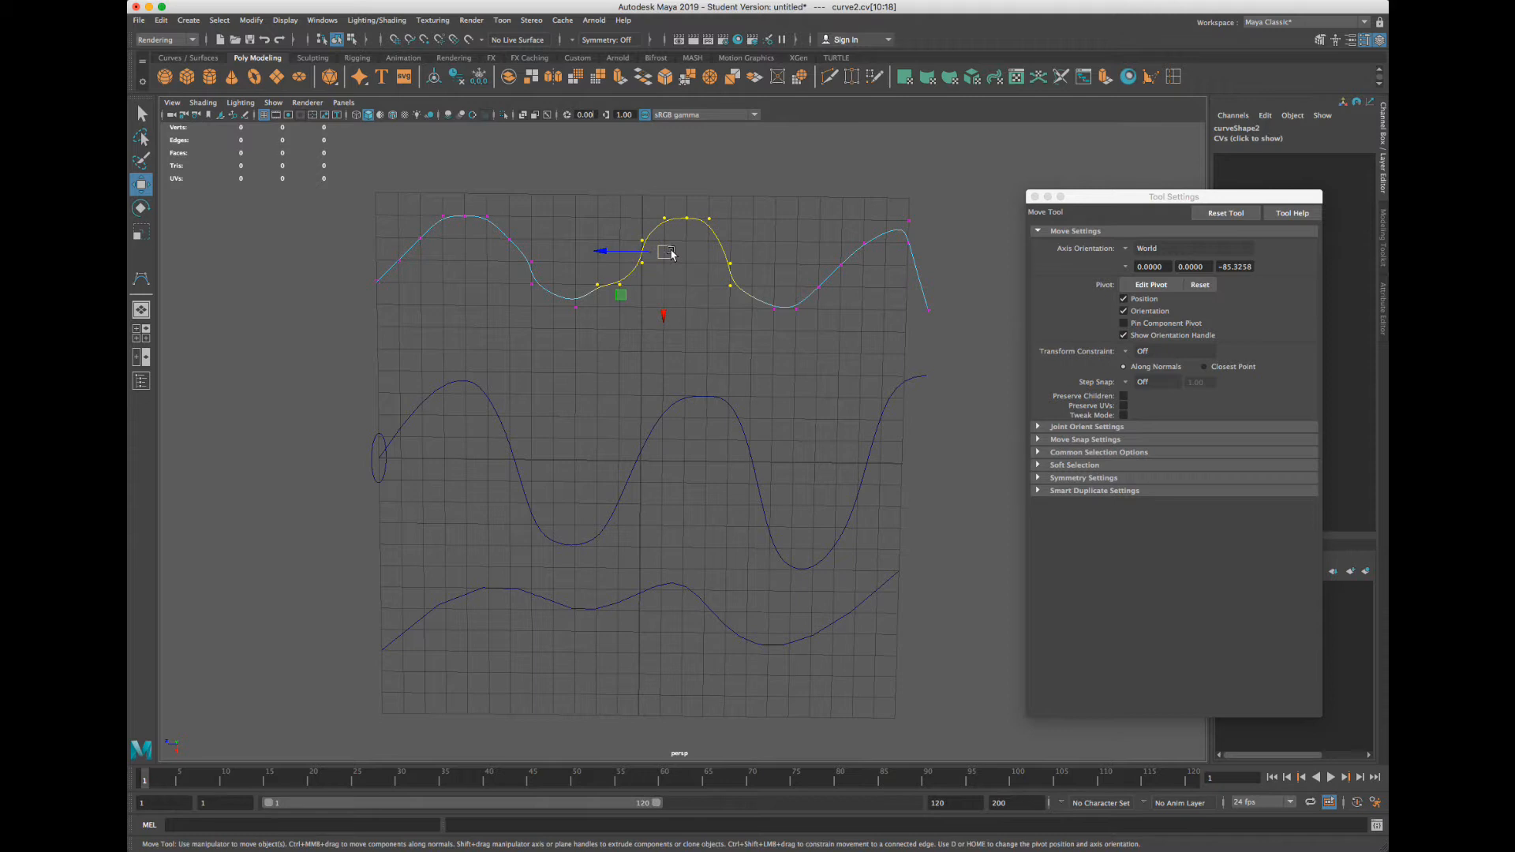
pyautogui.click(680, 214)
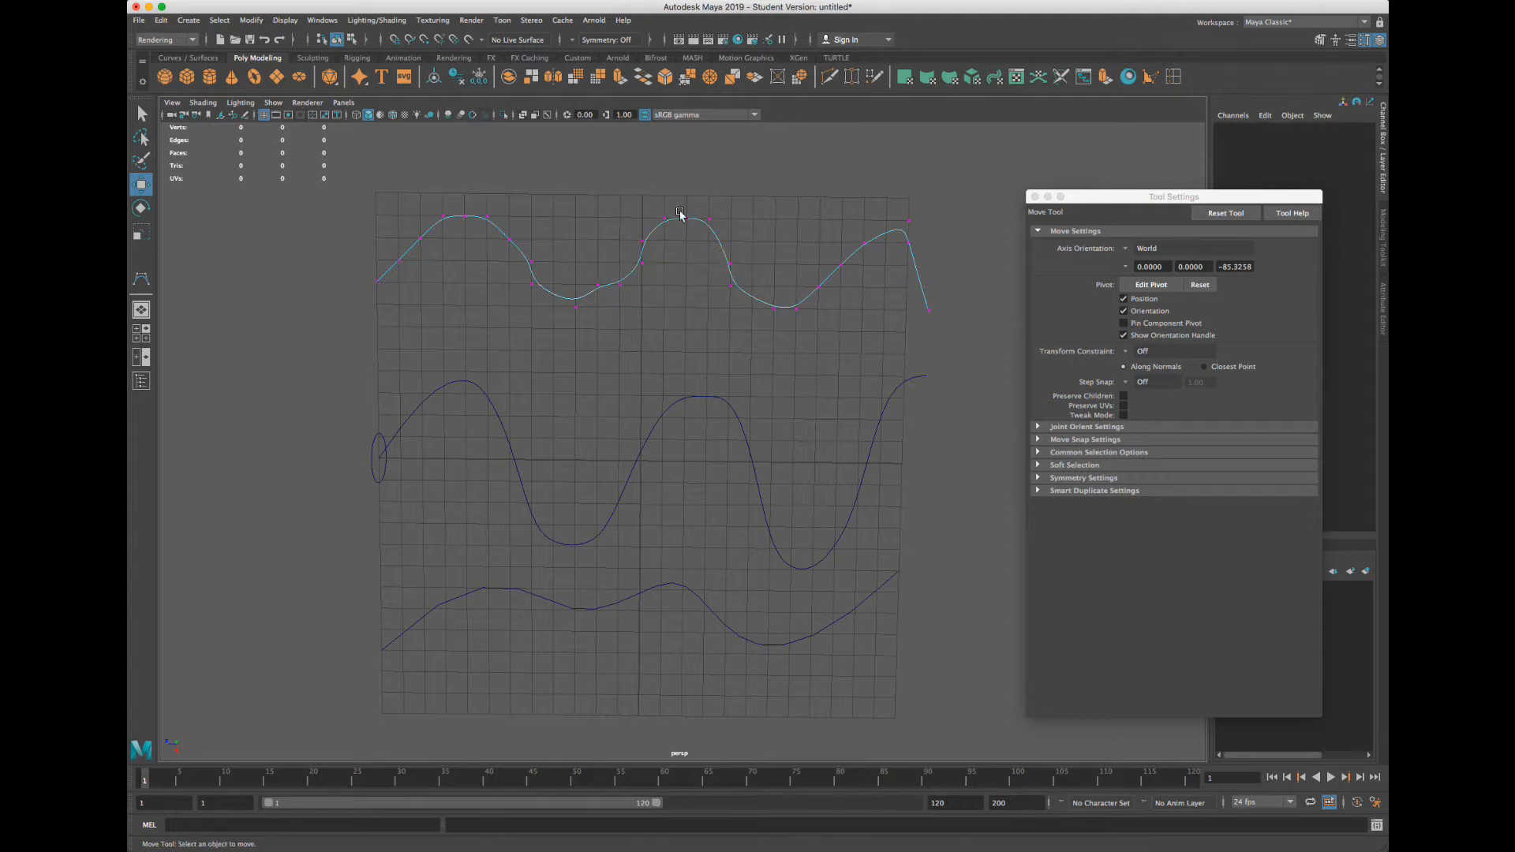
pyautogui.moveTo(727, 191); pyautogui.dragTo(655, 233)
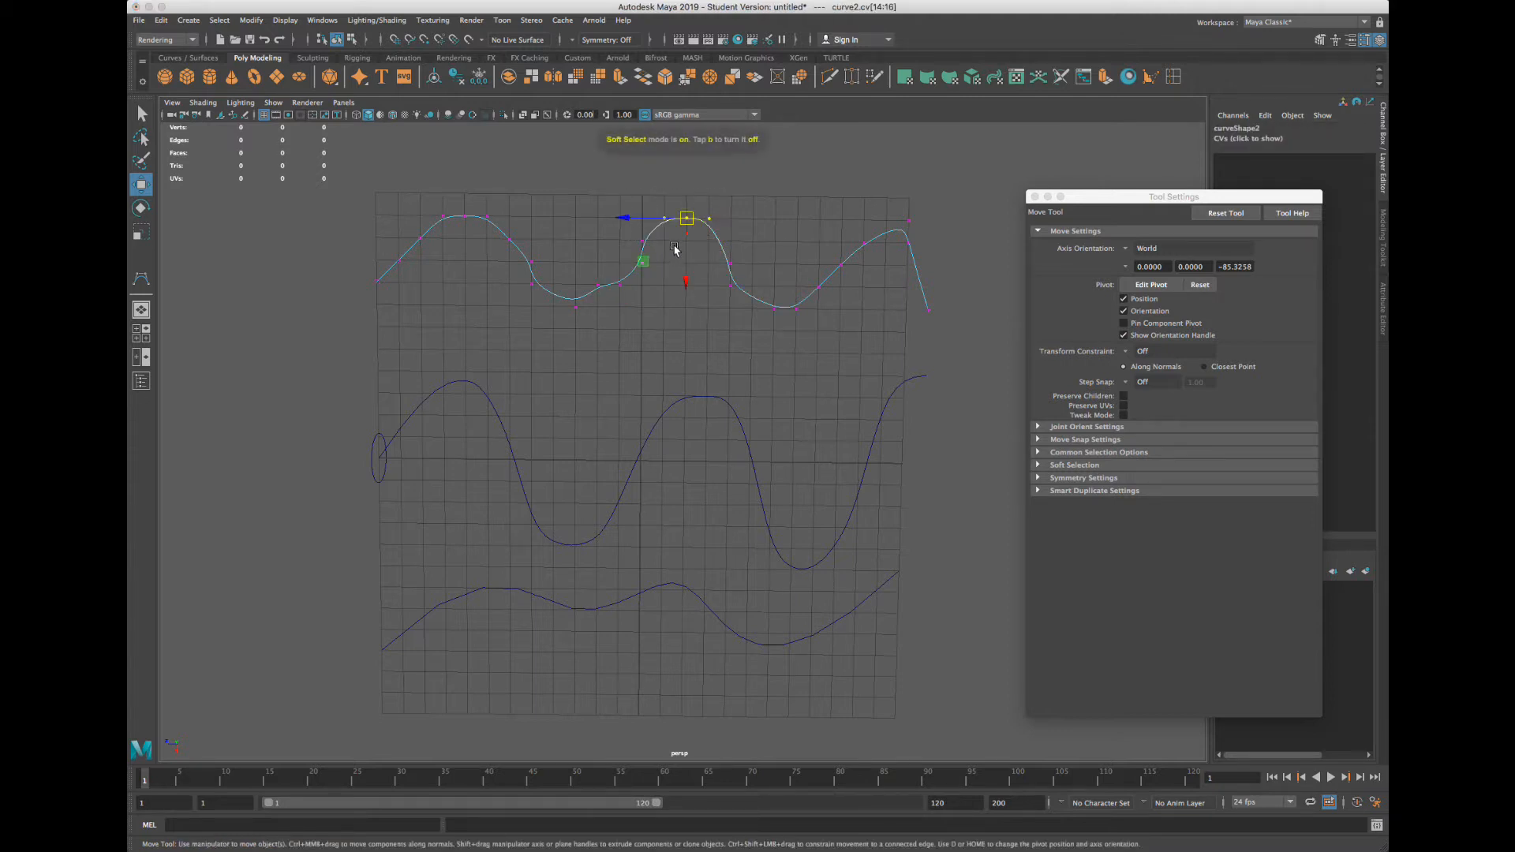
pyautogui.moveTo(781, 184); pyautogui.dragTo(584, 345)
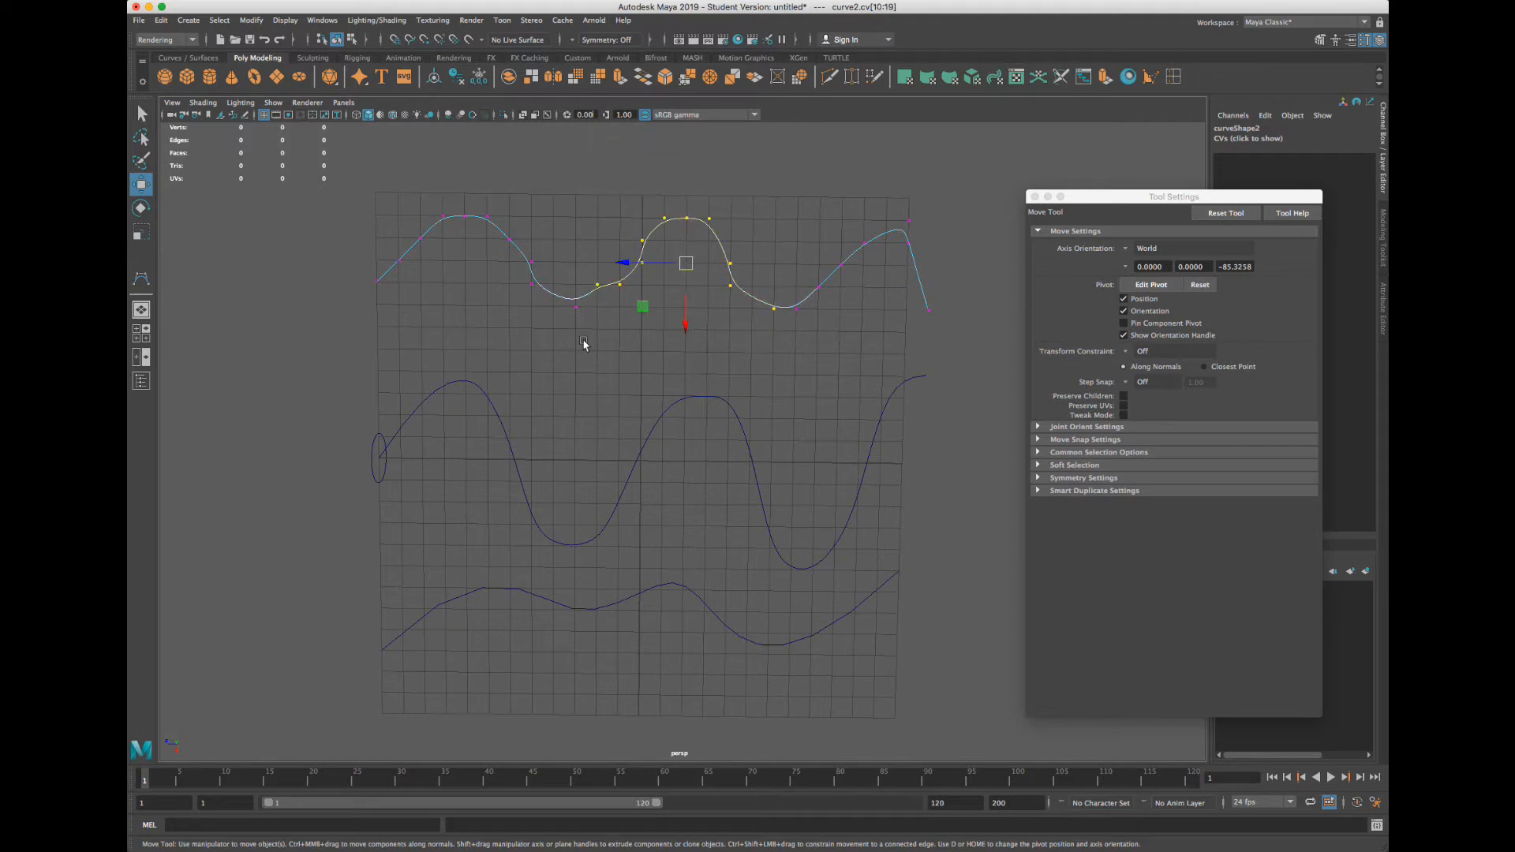
pyautogui.press('b')
# Show the middle curve's control vertices, try moving the one at the far end of its second crest, and undo the moves
pyautogui.click(703, 398)
pyautogui.rightClick(704, 400)
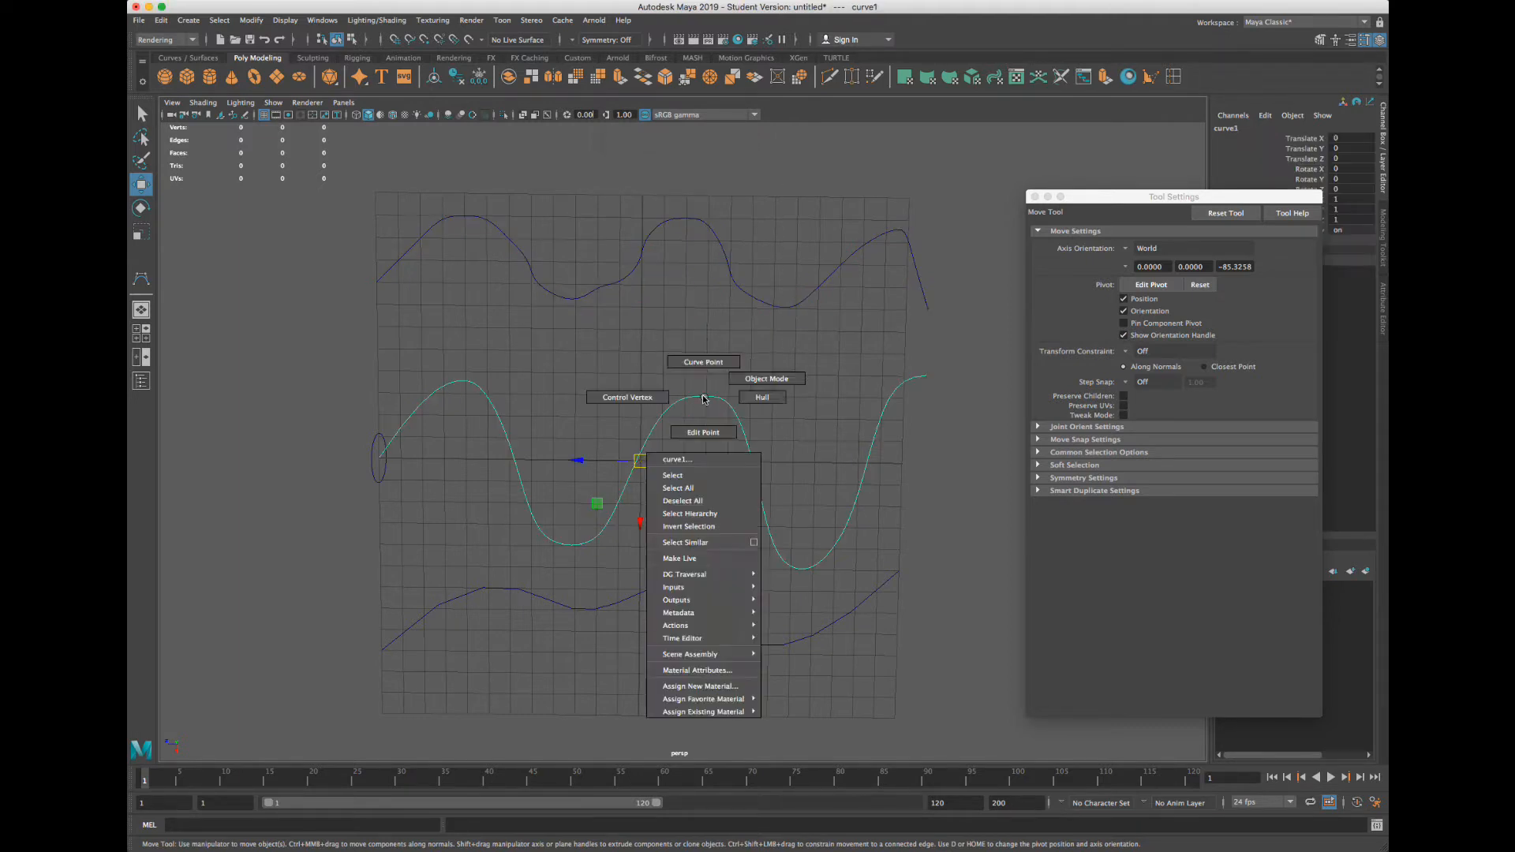
pyautogui.click(657, 401)
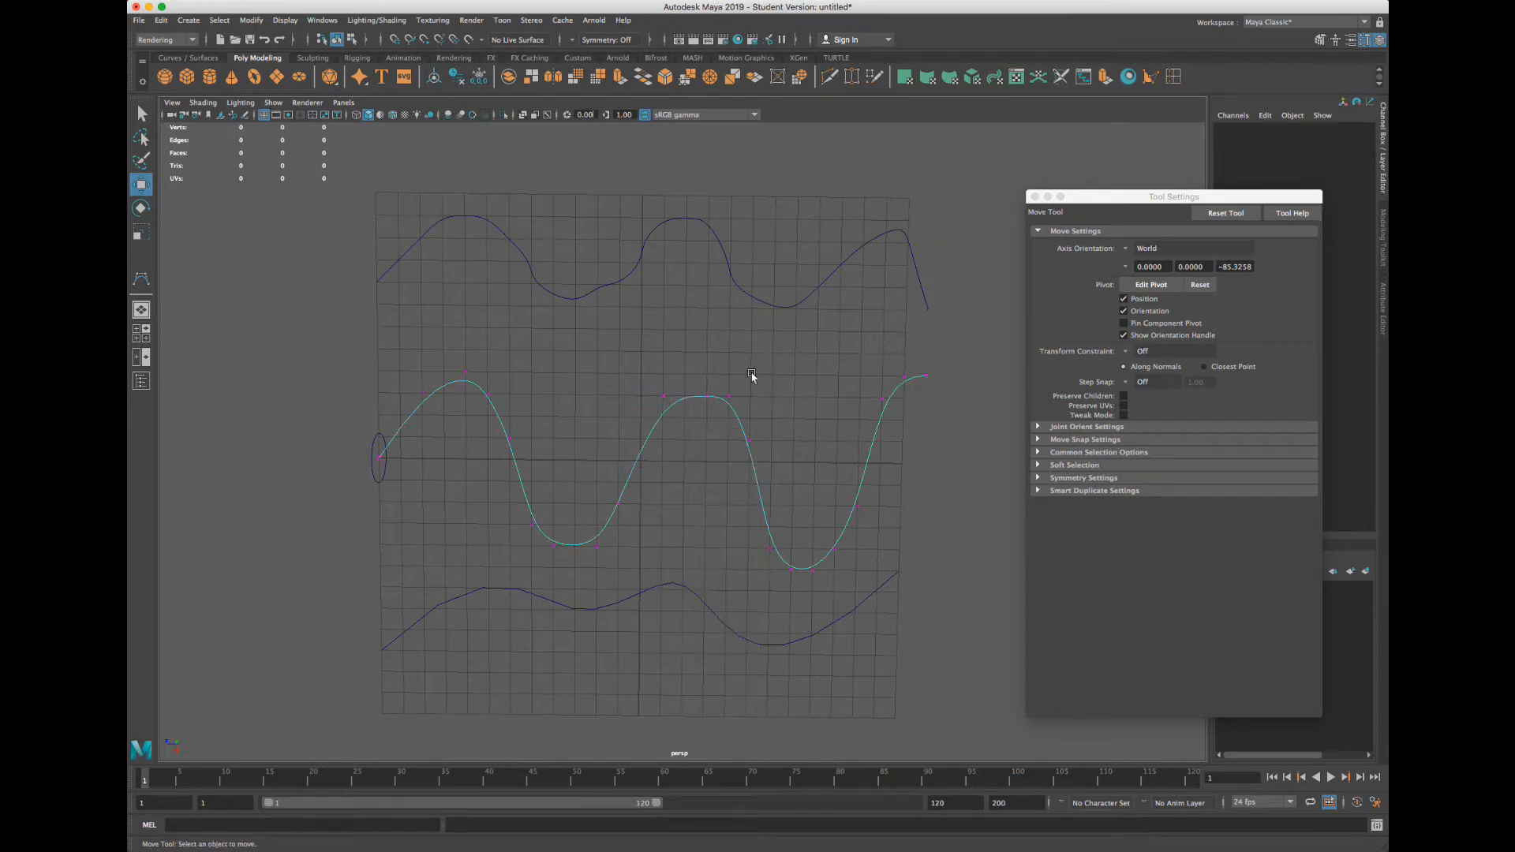
pyautogui.click(729, 398)
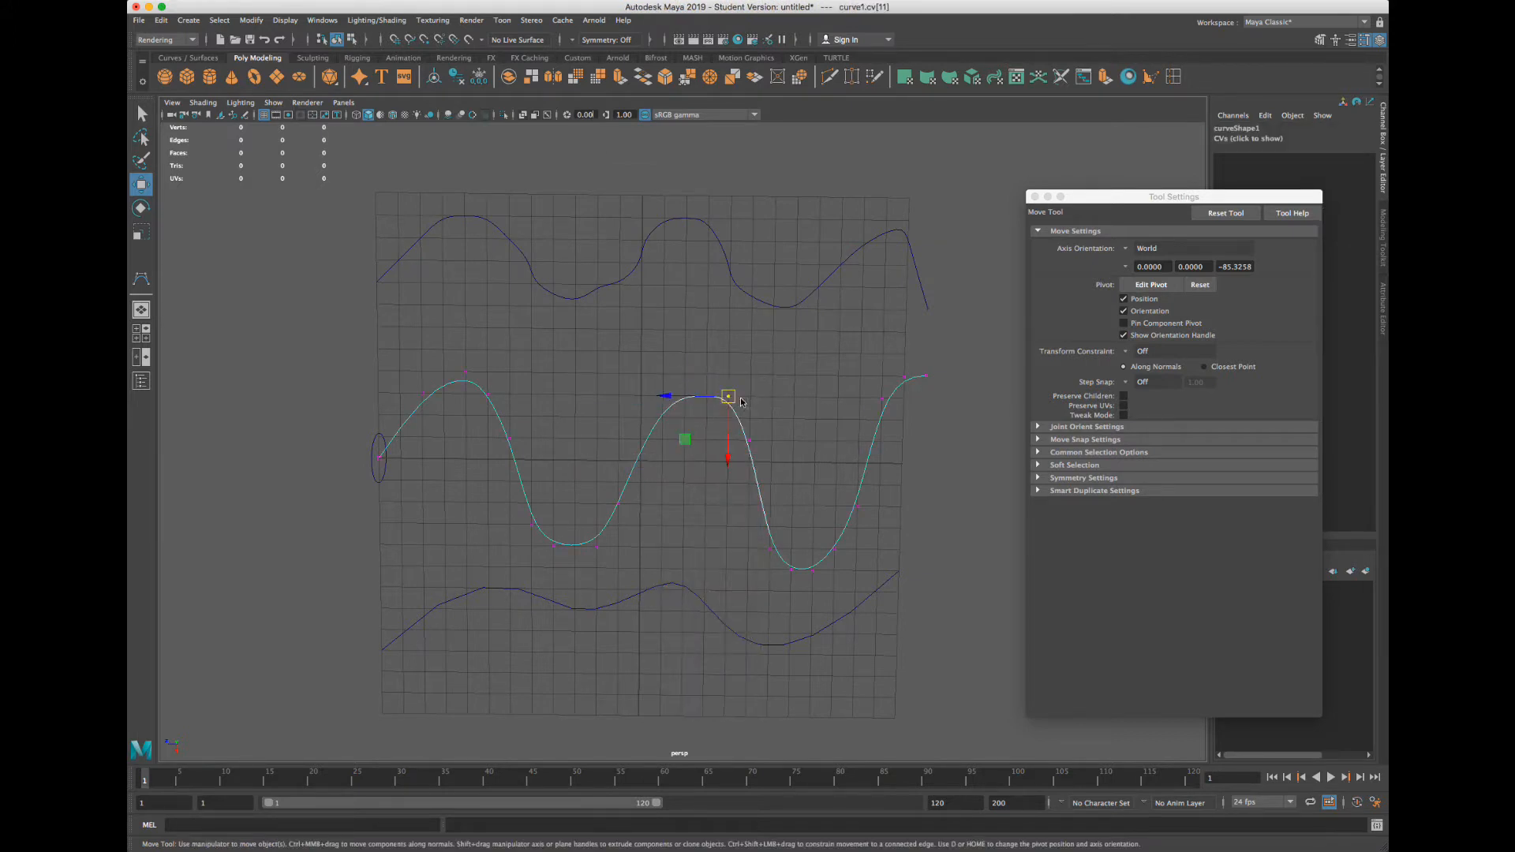
pyautogui.press('b')
pyautogui.moveTo(729, 398); pyautogui.dragTo(886, 363)
pyautogui.moveTo(729, 394); pyautogui.dragTo(697, 453)
pyautogui.press('z')
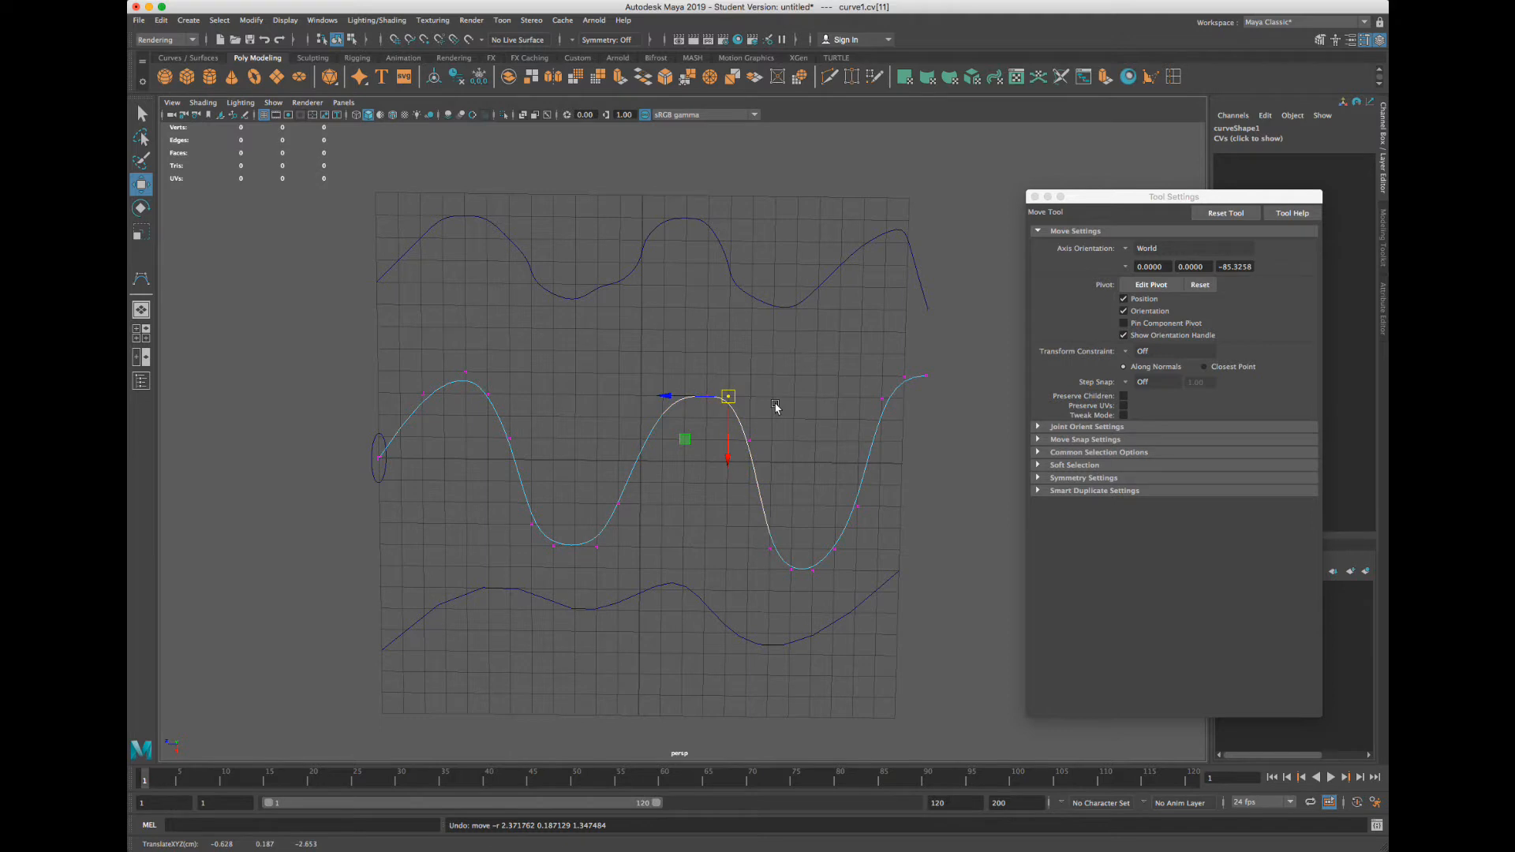
# Try further small moves of the control vertex at the second crest's far end, toggling soft selection, and undo them
pyautogui.click(773, 398)
pyautogui.moveTo(744, 382)
pyautogui.mouseDown()
pyautogui.moveTo(717, 412)
pyautogui.moveTo(775, 344)
pyautogui.moveTo(749, 388)
pyautogui.mouseUp()
pyautogui.press('z')
pyautogui.click(737, 395)
pyautogui.moveTo(740, 388)
pyautogui.mouseDown()
pyautogui.moveTo(708, 410)
pyautogui.moveTo(715, 422)
pyautogui.moveTo(759, 374)
pyautogui.mouseUp()
pyautogui.press('b')
pyautogui.press('super+z')
# Try soft-selection moves of the middle curve's control vertices leading up to the second crest, and undo them
pyautogui.moveTo(634, 487)
pyautogui.mouseDown()
pyautogui.moveTo(614, 521)
pyautogui.moveTo(563, 500)
pyautogui.moveTo(622, 506)
pyautogui.mouseUp()
pyautogui.press('super+z')
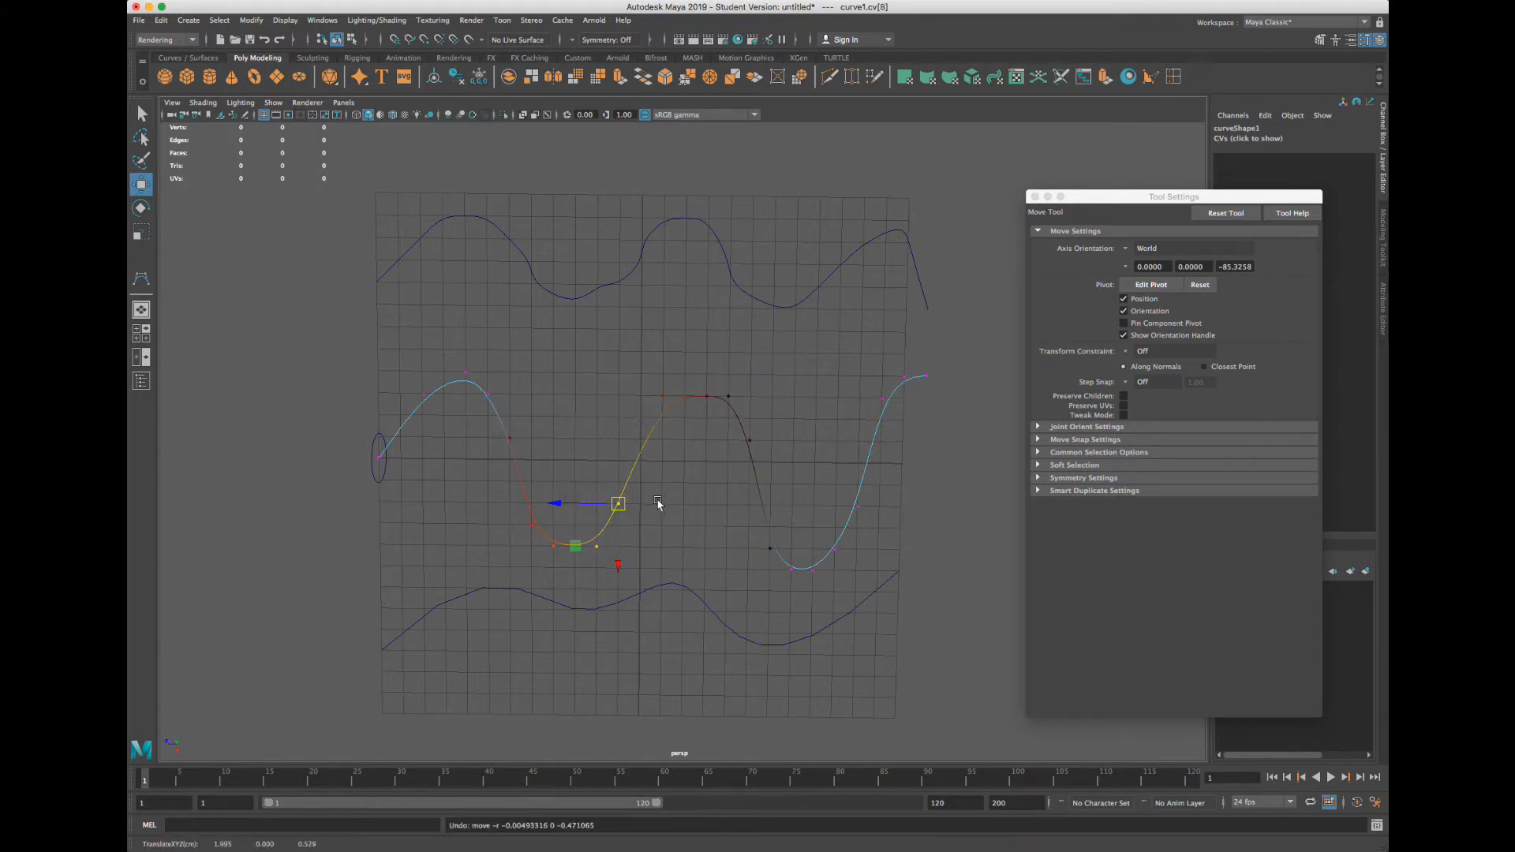
pyautogui.click(679, 499)
pyautogui.moveTo(672, 384)
pyautogui.mouseDown()
pyautogui.moveTo(647, 423)
pyautogui.moveTo(636, 382)
pyautogui.moveTo(674, 409)
pyautogui.mouseUp()
pyautogui.press('super+z')
pyautogui.click(729, 396)
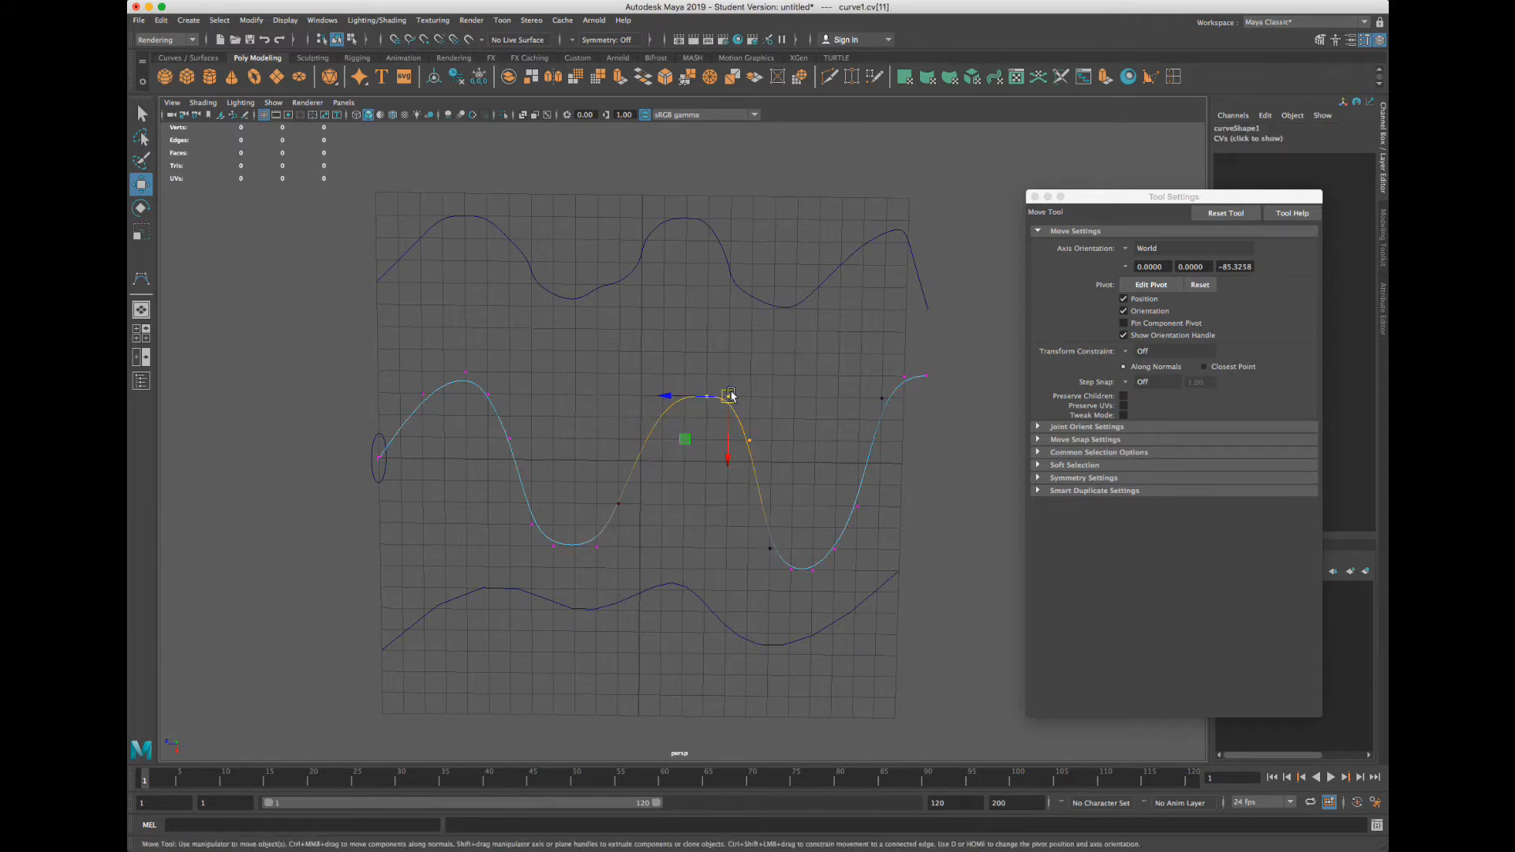
# Turn off soft selection, try moving the control vertices at both ends of the second crest individually, and undo the moves
pyautogui.press('b')
pyautogui.moveTo(728, 397); pyautogui.dragTo(654, 393)
pyautogui.press('super+z')
pyautogui.click(693, 383)
pyautogui.click(663, 398)
pyautogui.press('super+z')
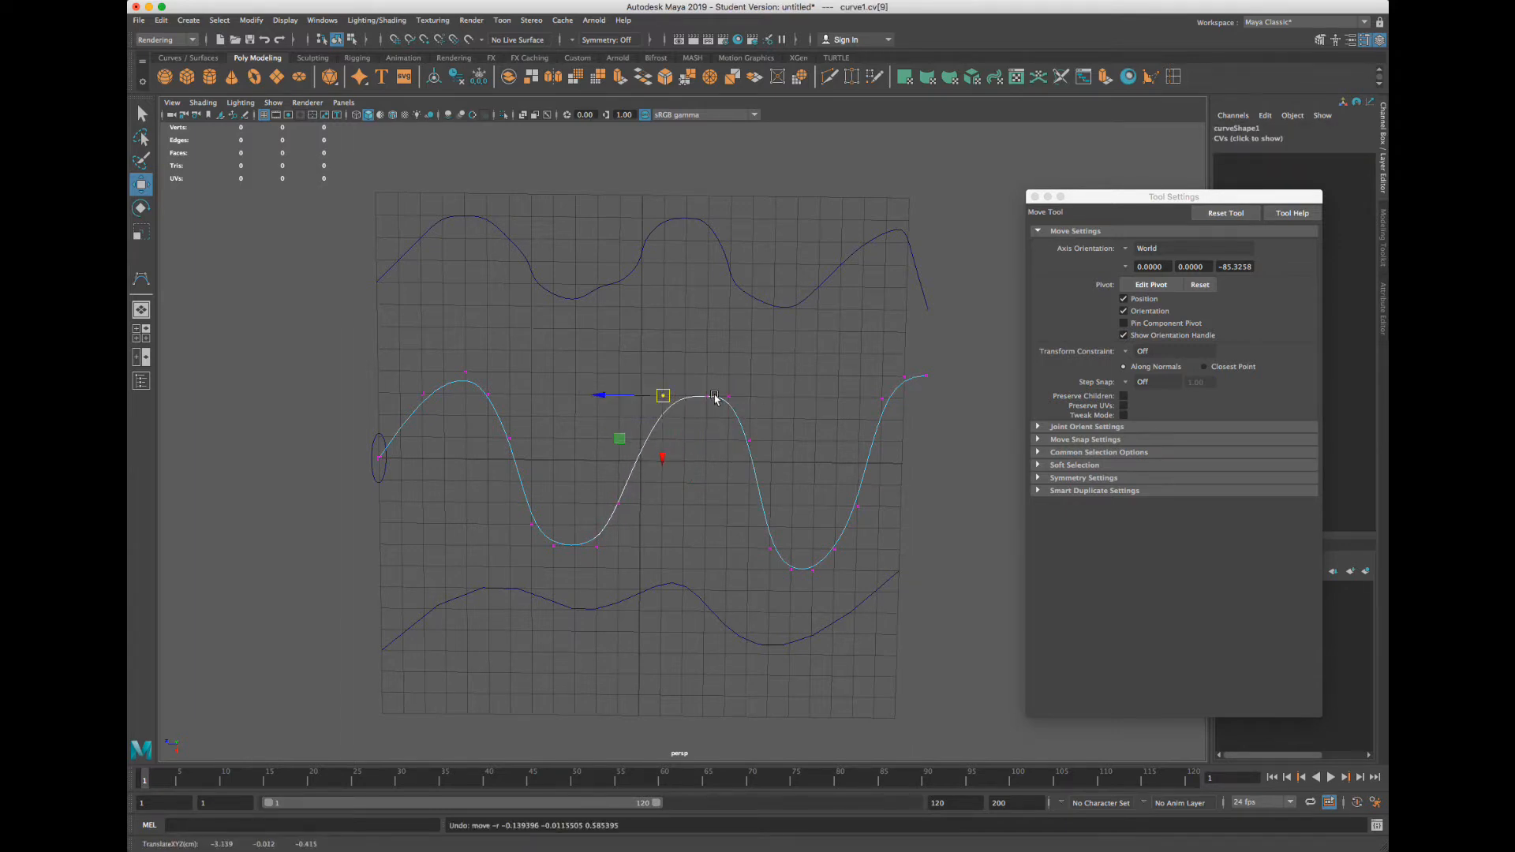
# Select the four control vertices forming the middle curve's second crest and toggle soft selection to examine its falloff
pyautogui.moveTo(770, 339); pyautogui.dragTo(650, 447)
pyautogui.press('b')
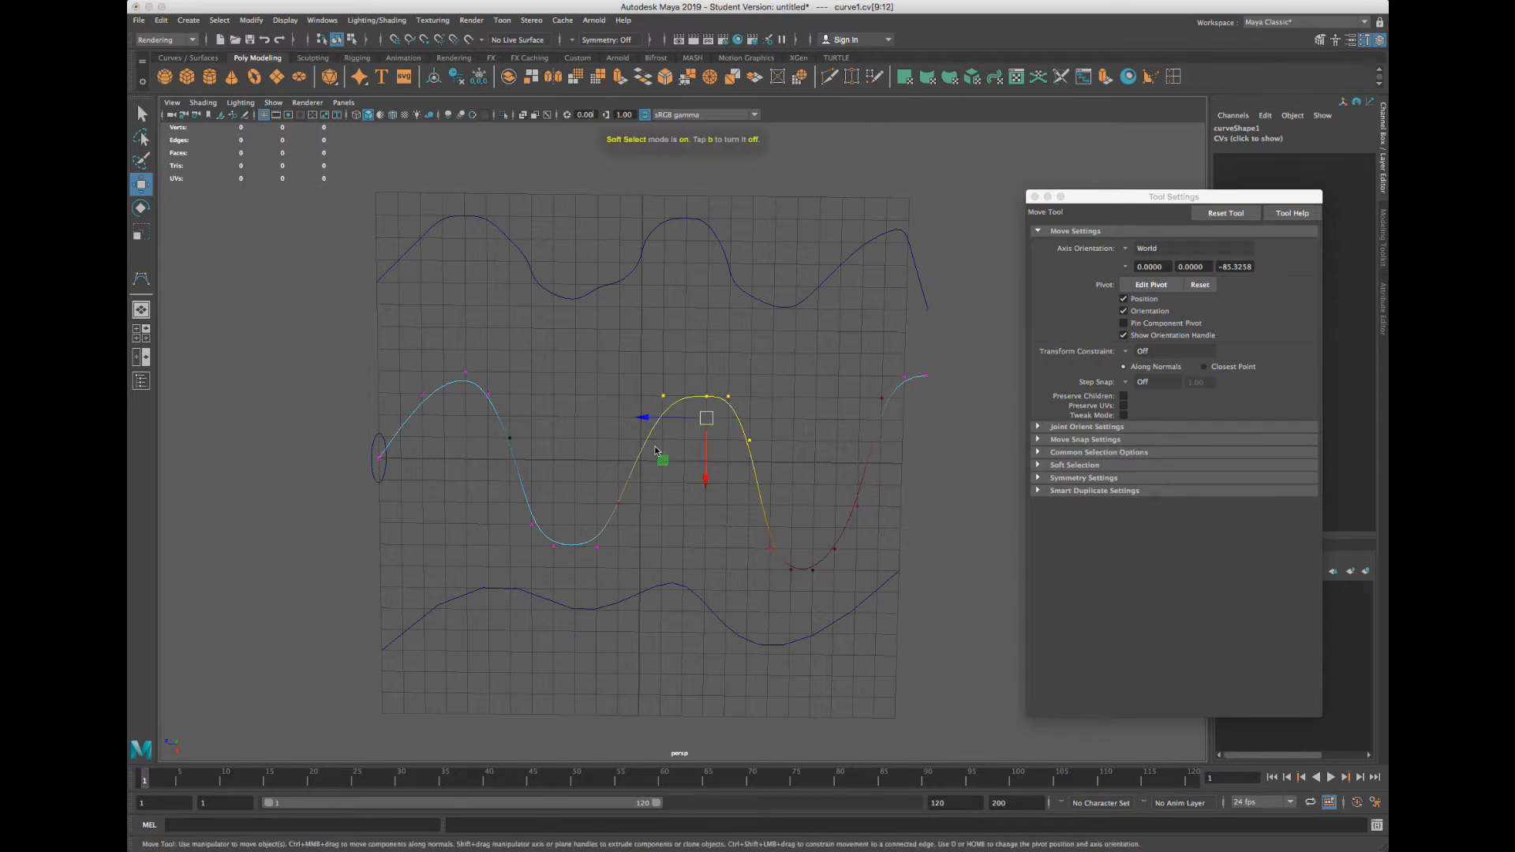
pyautogui.press('b')
pyautogui.moveTo(708, 419)
pyautogui.mouseDown()
pyautogui.moveTo(755, 415)
pyautogui.moveTo(646, 419)
pyautogui.moveTo(559, 452)
pyautogui.moveTo(771, 406)
pyautogui.moveTo(589, 443)
pyautogui.moveTo(693, 428)
pyautogui.mouseUp()
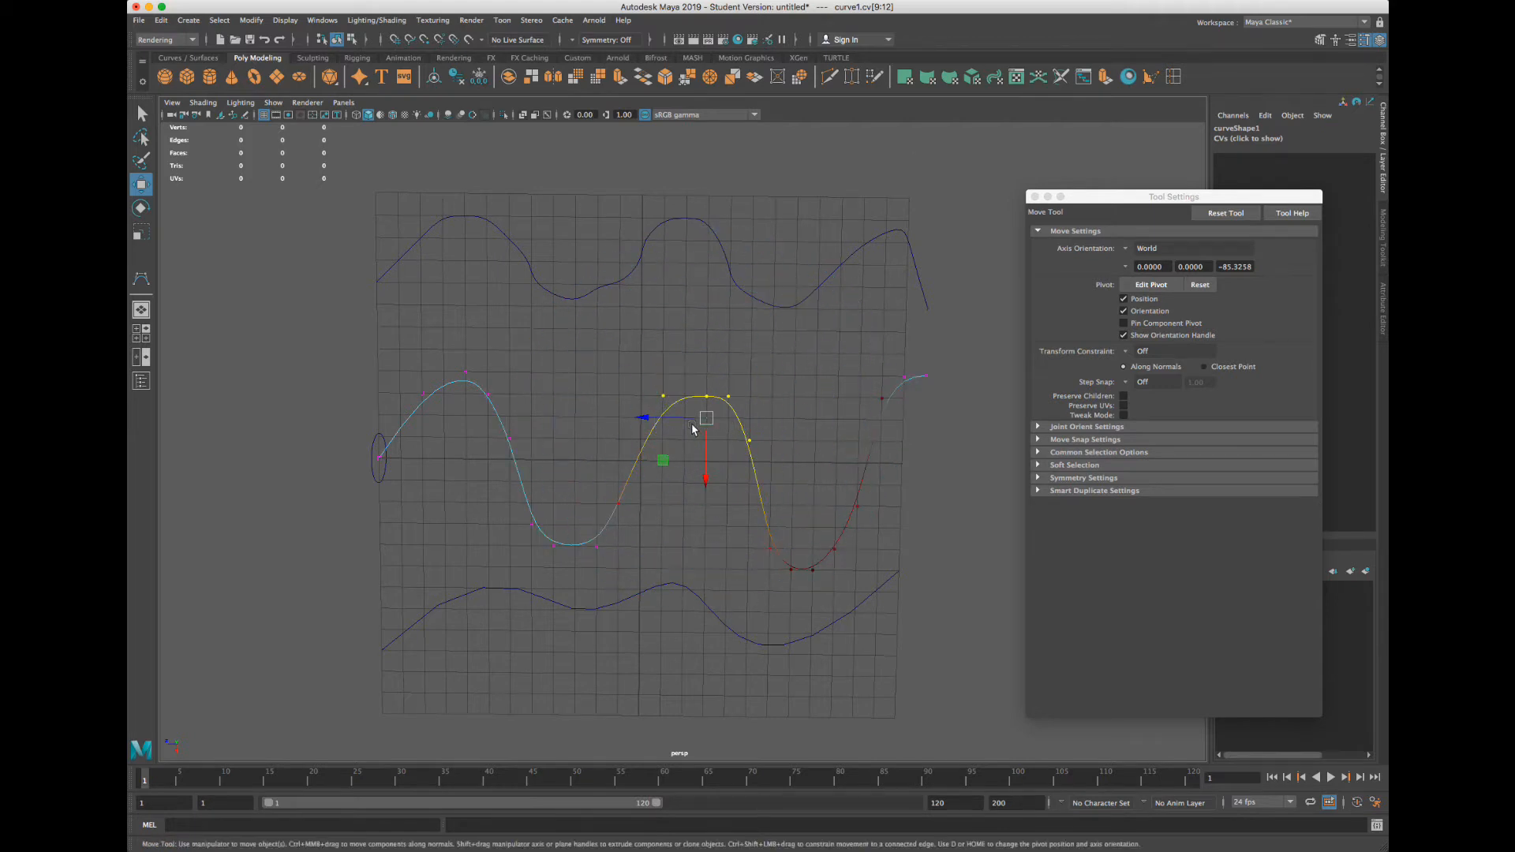
# Delete the two comparison curves above and below the path, and select the remaining middle curve
pyautogui.moveTo(763, 272); pyautogui.dragTo(744, 310)
pyautogui.keyDown('shift'); pyautogui.moveTo(682, 551); pyautogui.dragTo(661, 614); pyautogui.keyUp('shift')
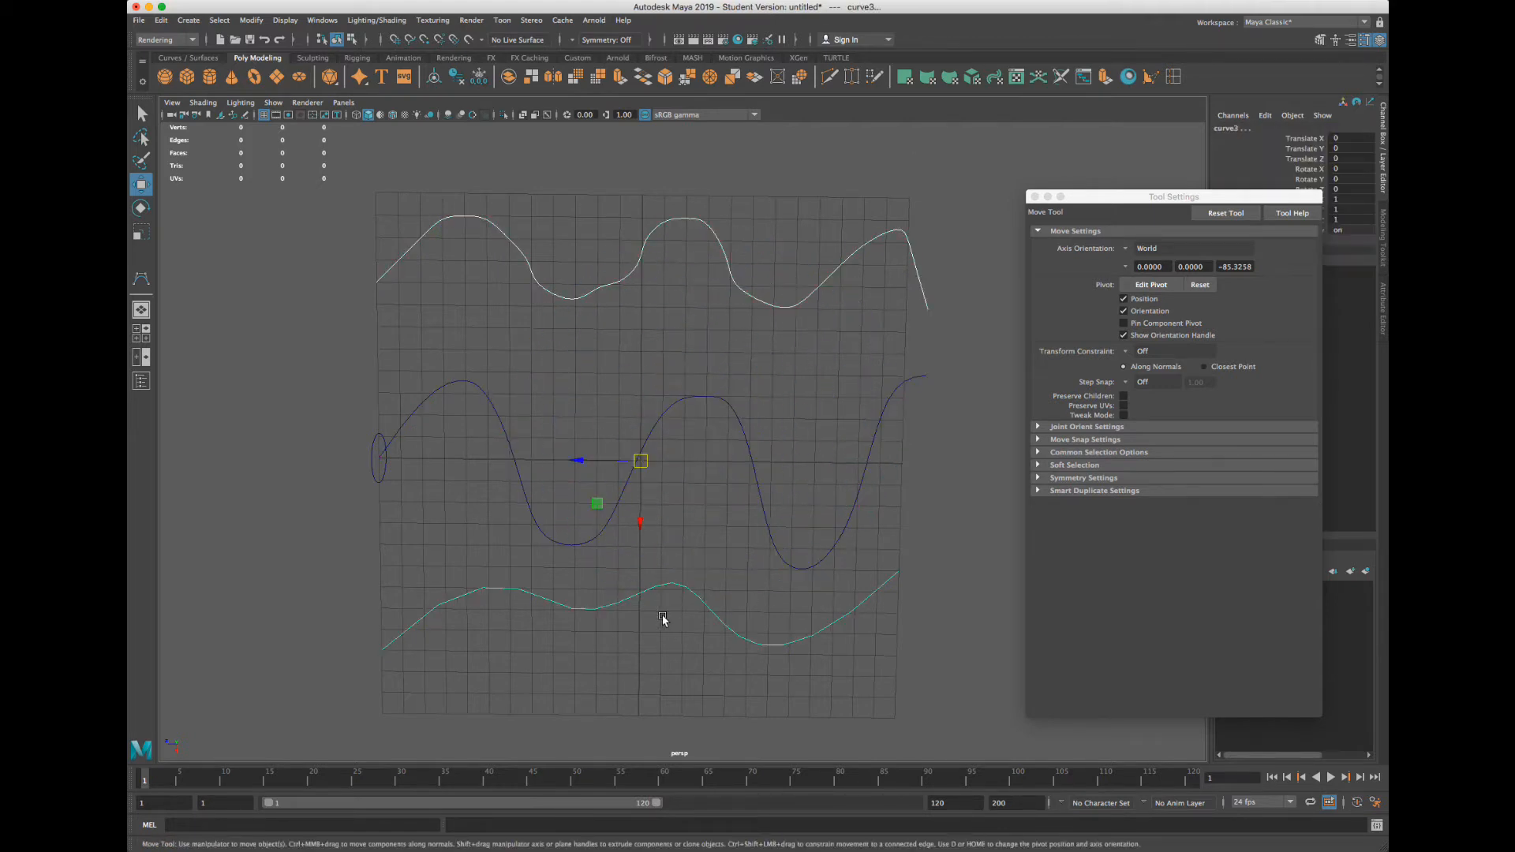
pyautogui.press('Delete')
pyautogui.moveTo(741, 386); pyautogui.dragTo(590, 702)
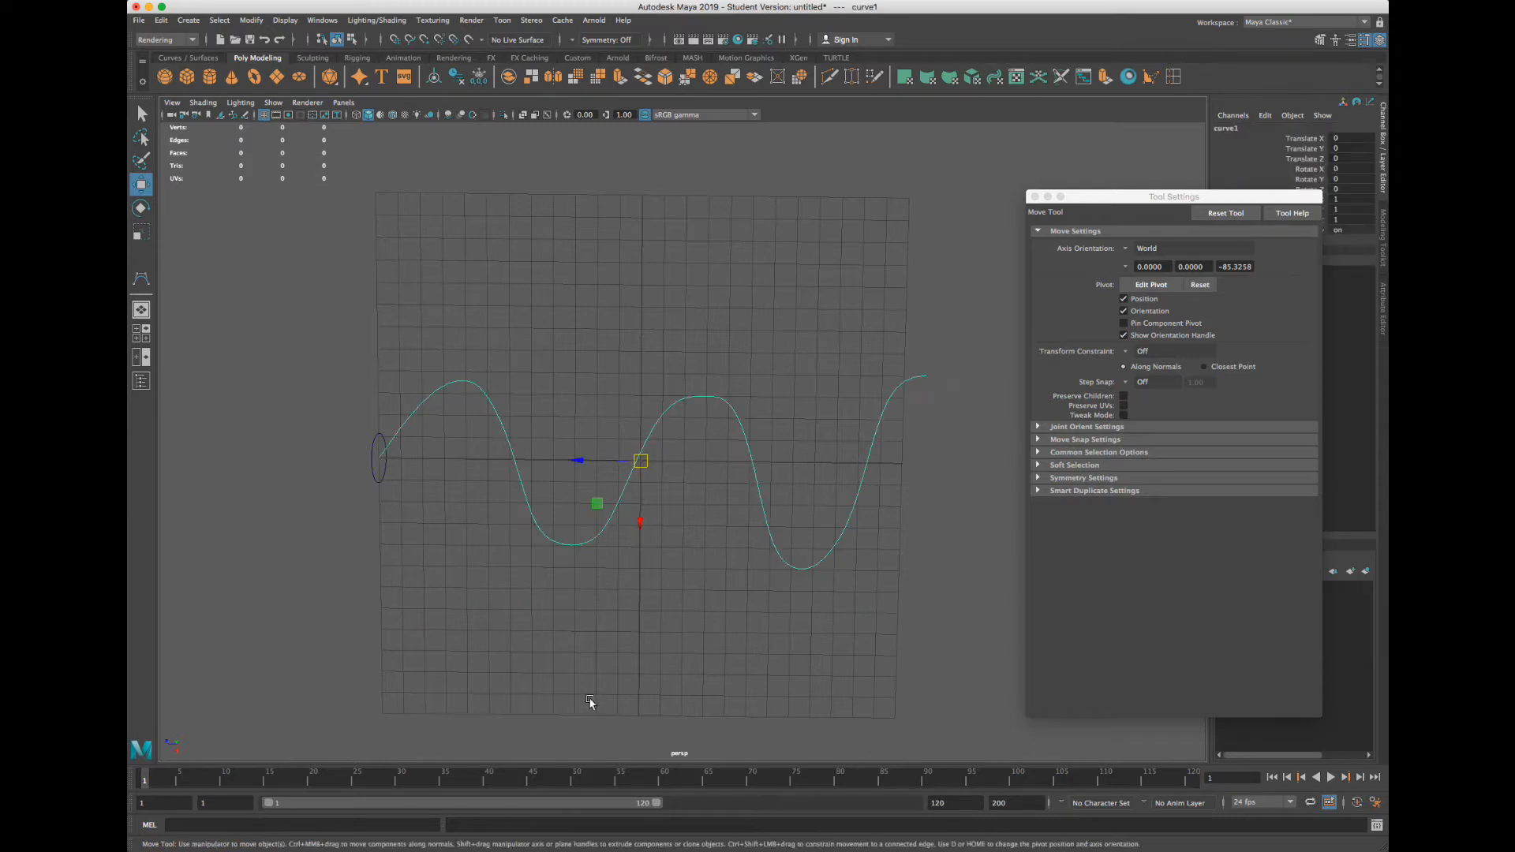
# Inspect the remaining path curve's control vertices, and reselect it as a whole object
pyautogui.moveTo(680, 405); pyautogui.dragTo(620, 380, button='right')
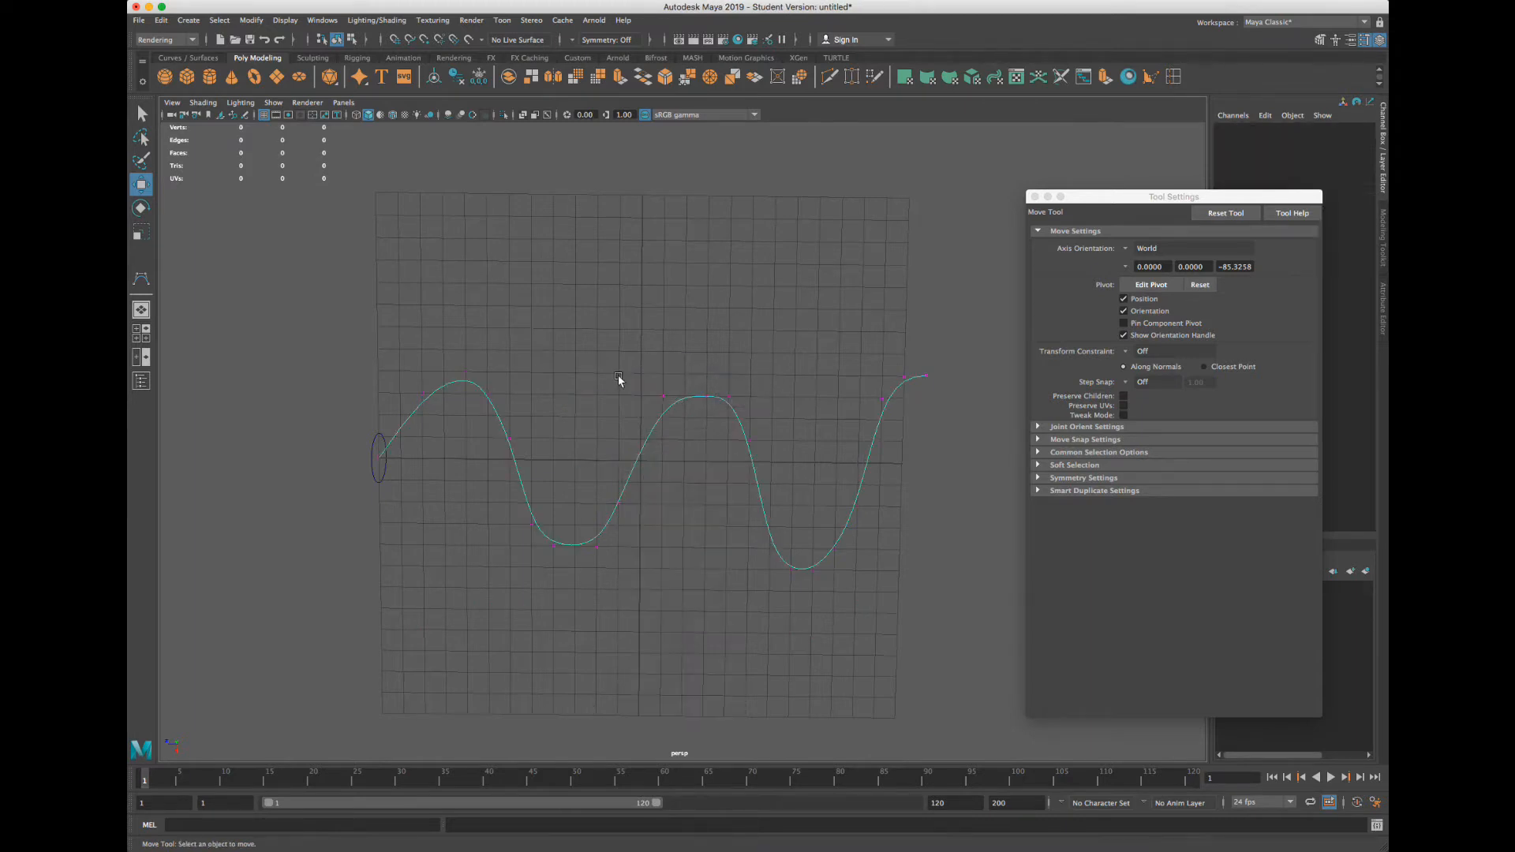
pyautogui.moveTo(1074, 200); pyautogui.dragTo(1188, 199)
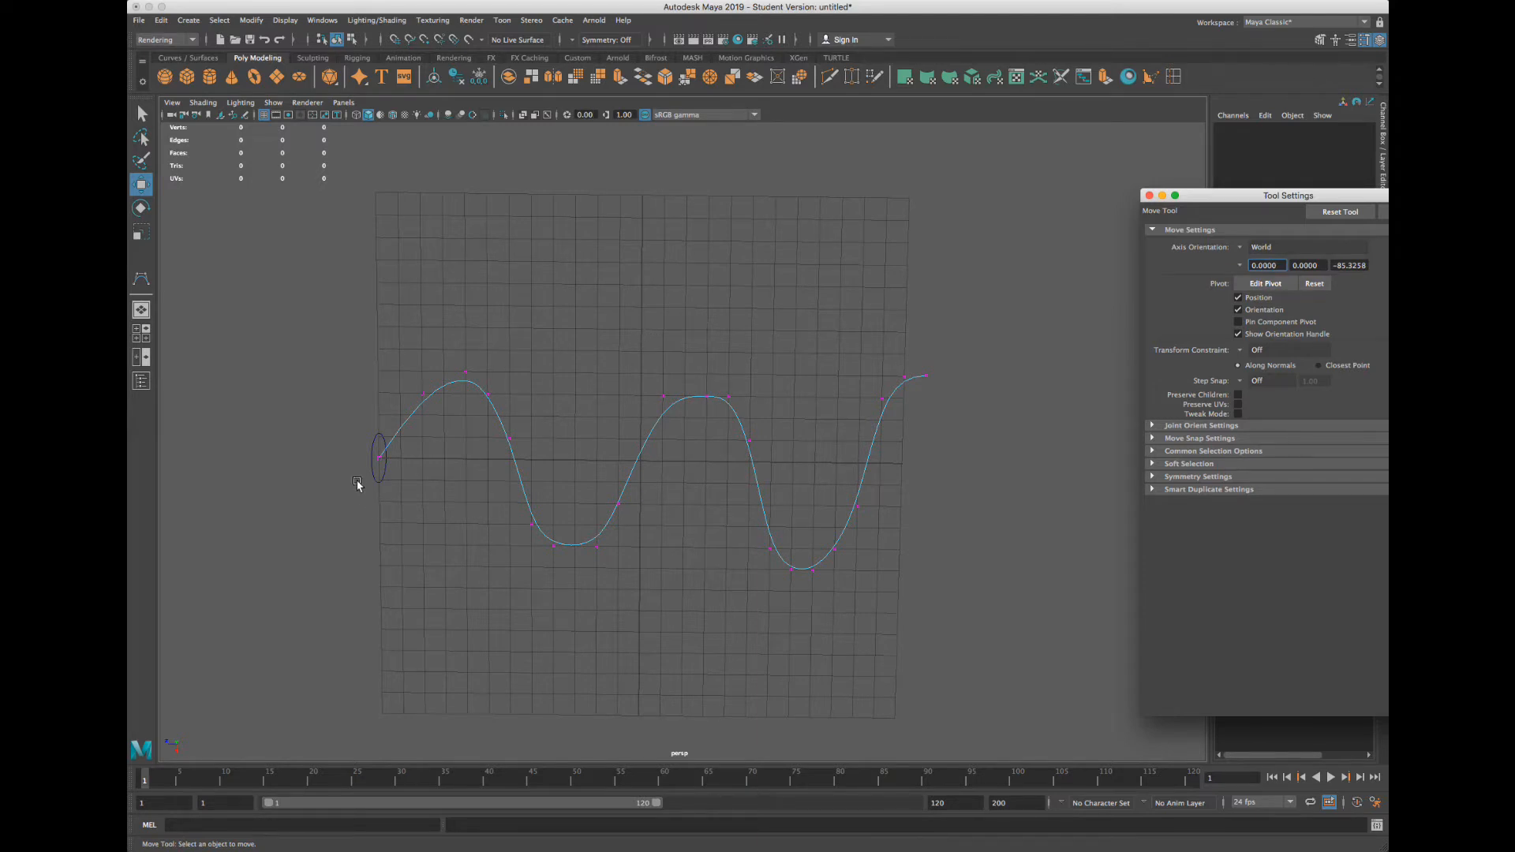
pyautogui.click(384, 464)
pyautogui.click(524, 528)
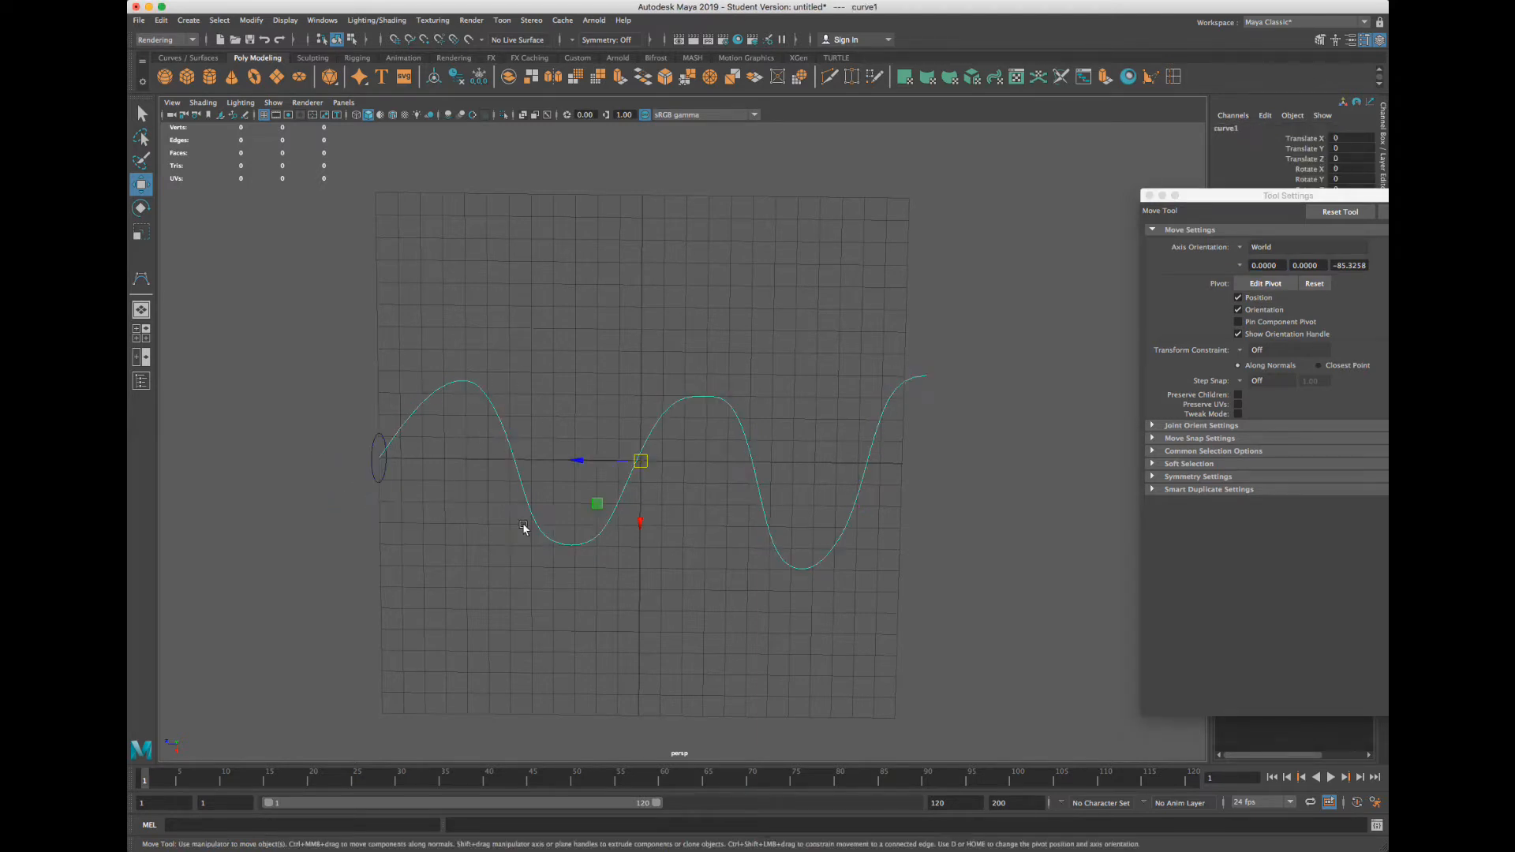
# Rename the path curve as SpineCurve, moving the tool settings window clear of the object's name
pyautogui.doubleClick(1225, 129)
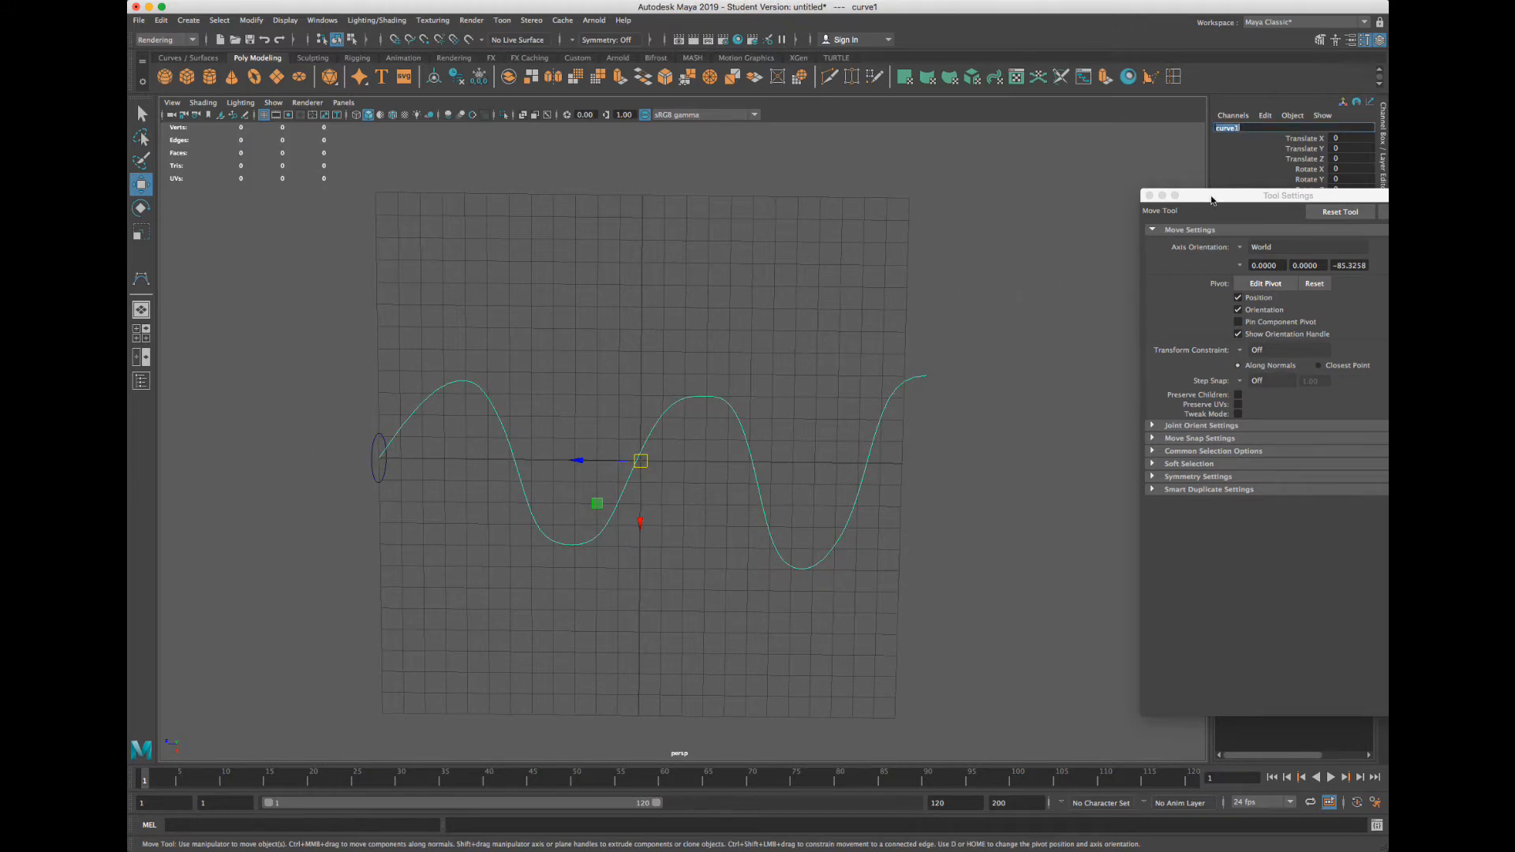
pyautogui.moveTo(1214, 196); pyautogui.dragTo(1066, 330)
pyautogui.doubleClick(1249, 129)
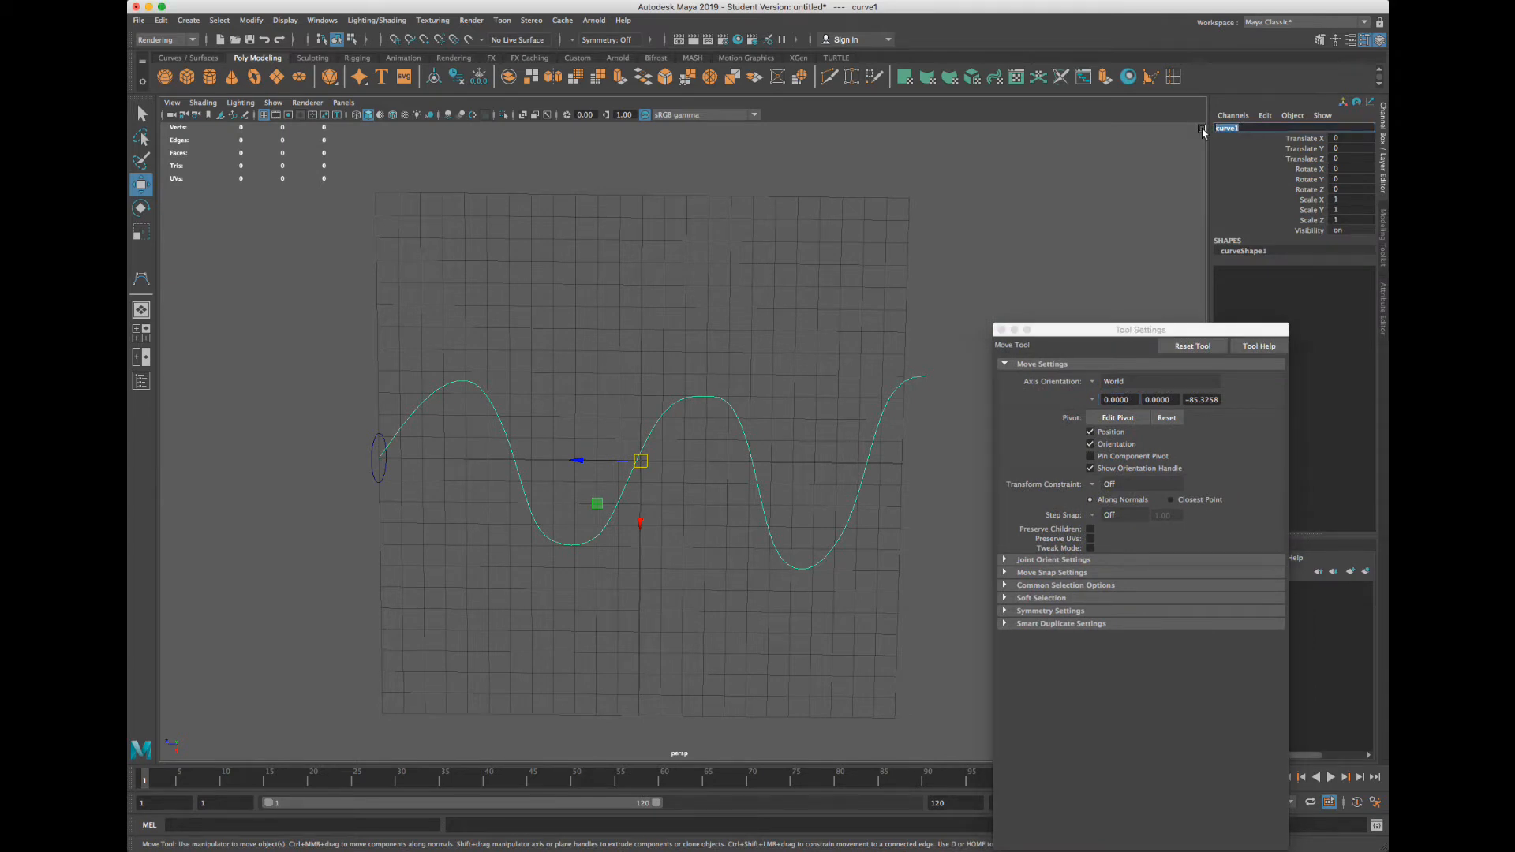
pyautogui.write('SpineCurv')
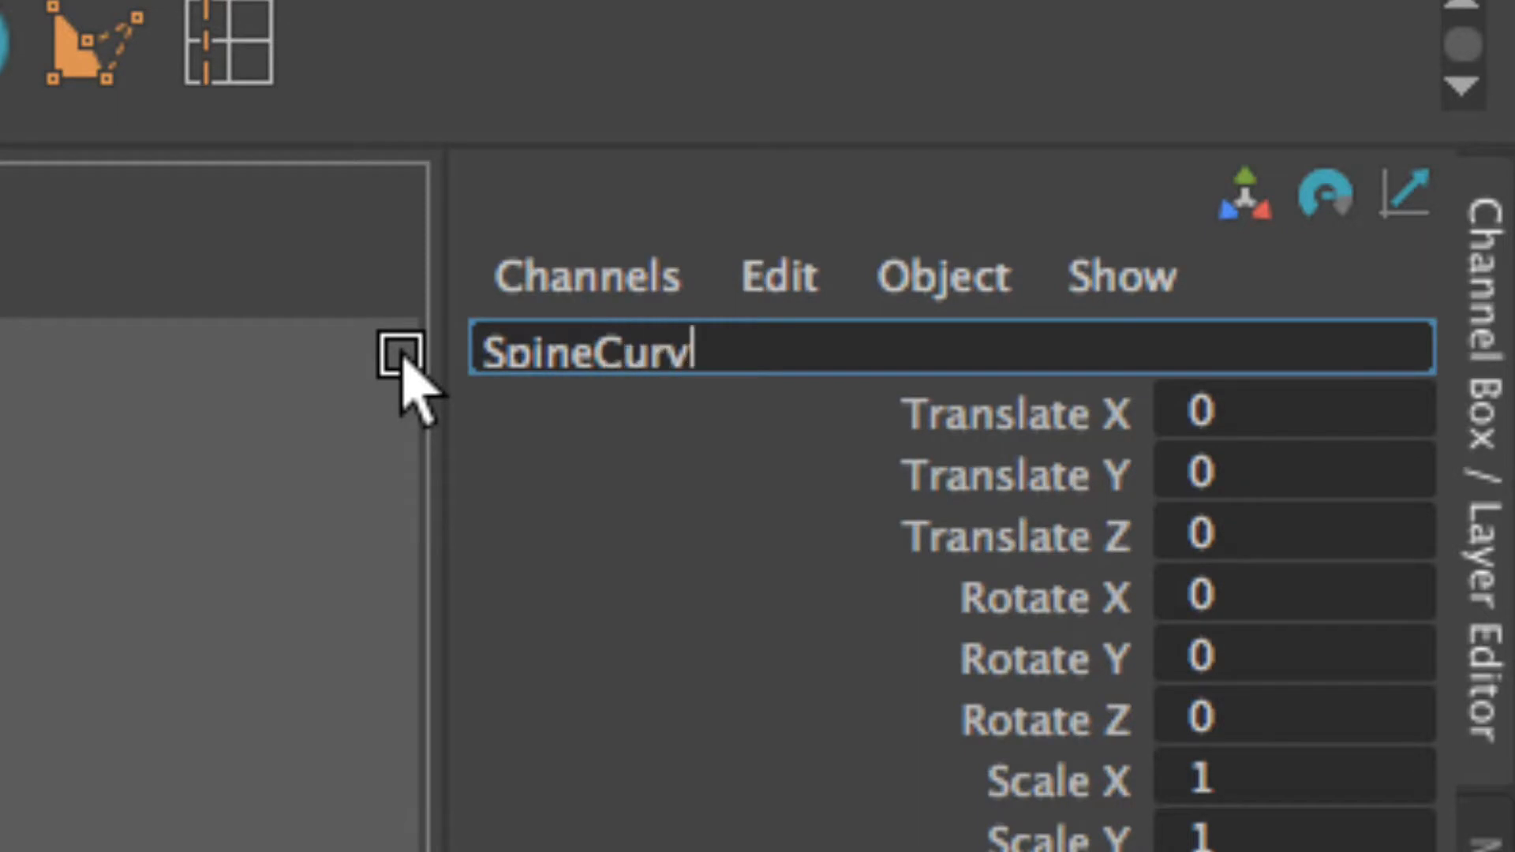
pyautogui.write('e')
pyautogui.press('BackSpace')
pyautogui.write('e')
pyautogui.press('Return')
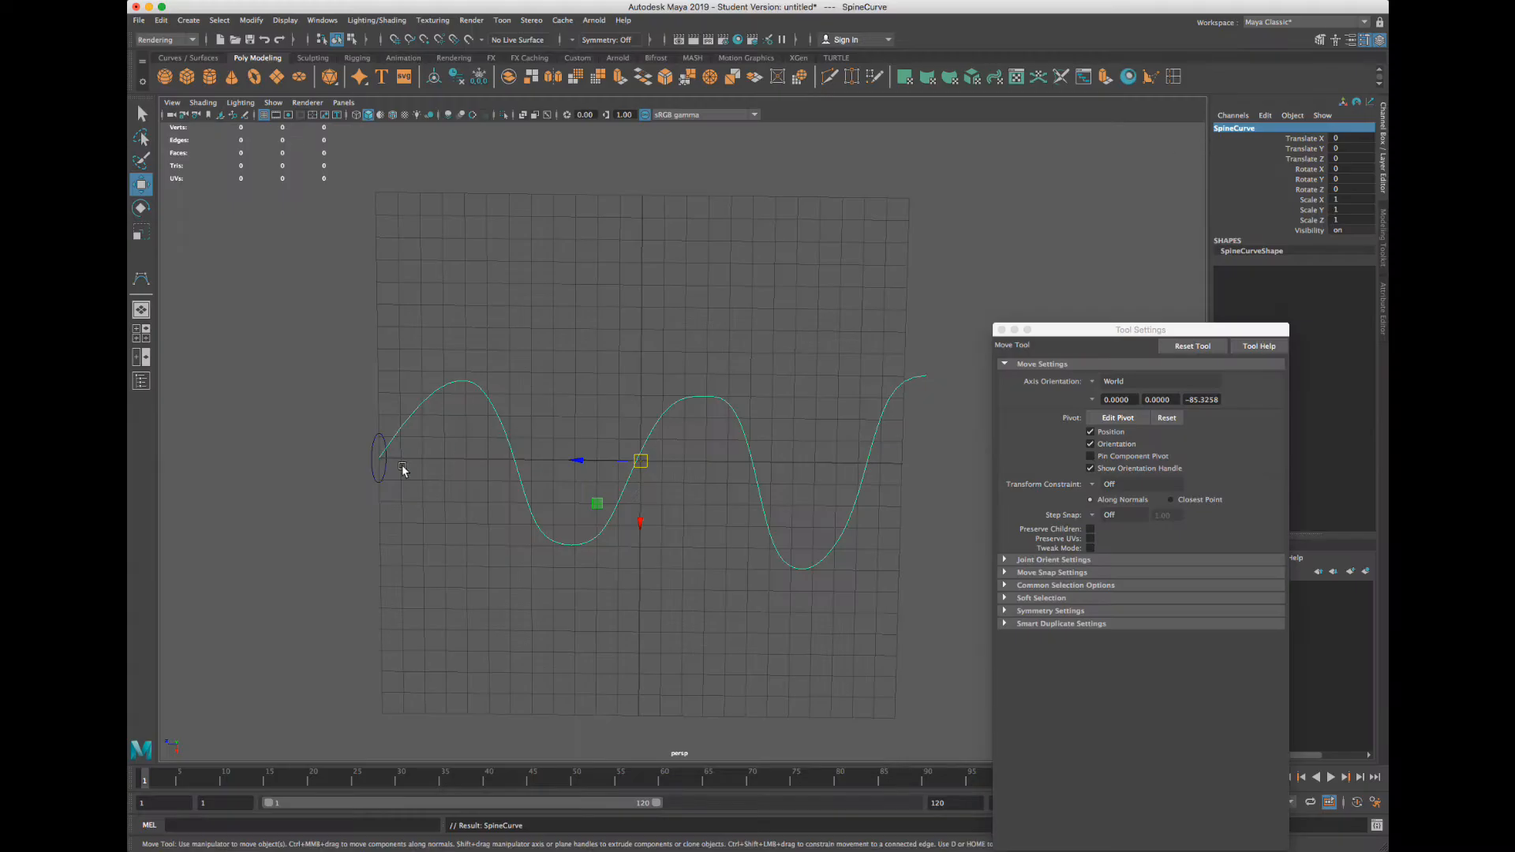
# Rename the NURBS circle at the start of the path as Circle, and close the tool settings window
pyautogui.click(380, 478)
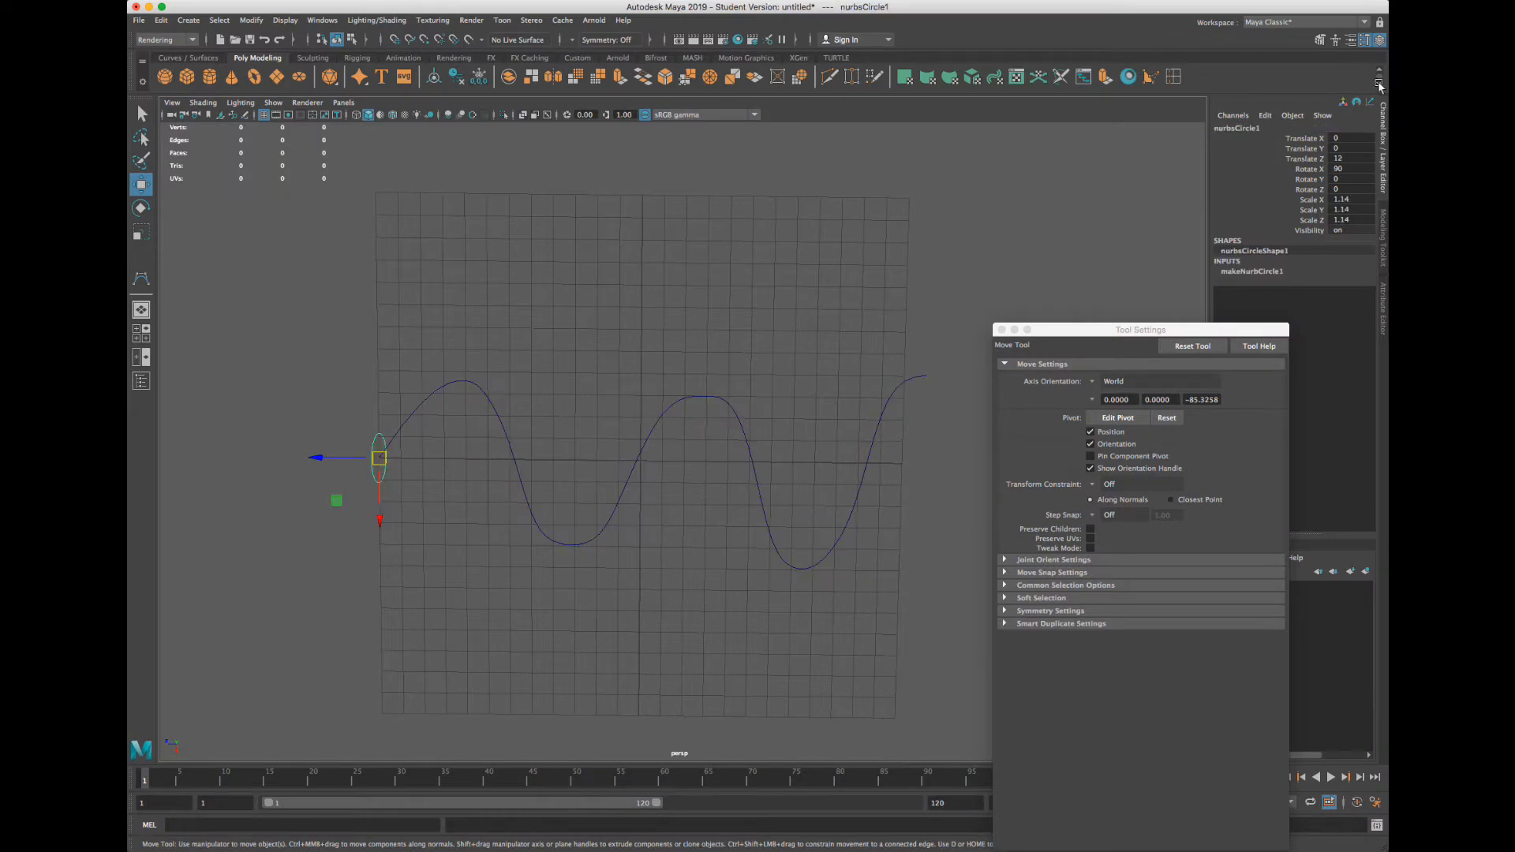
pyautogui.doubleClick(1273, 128)
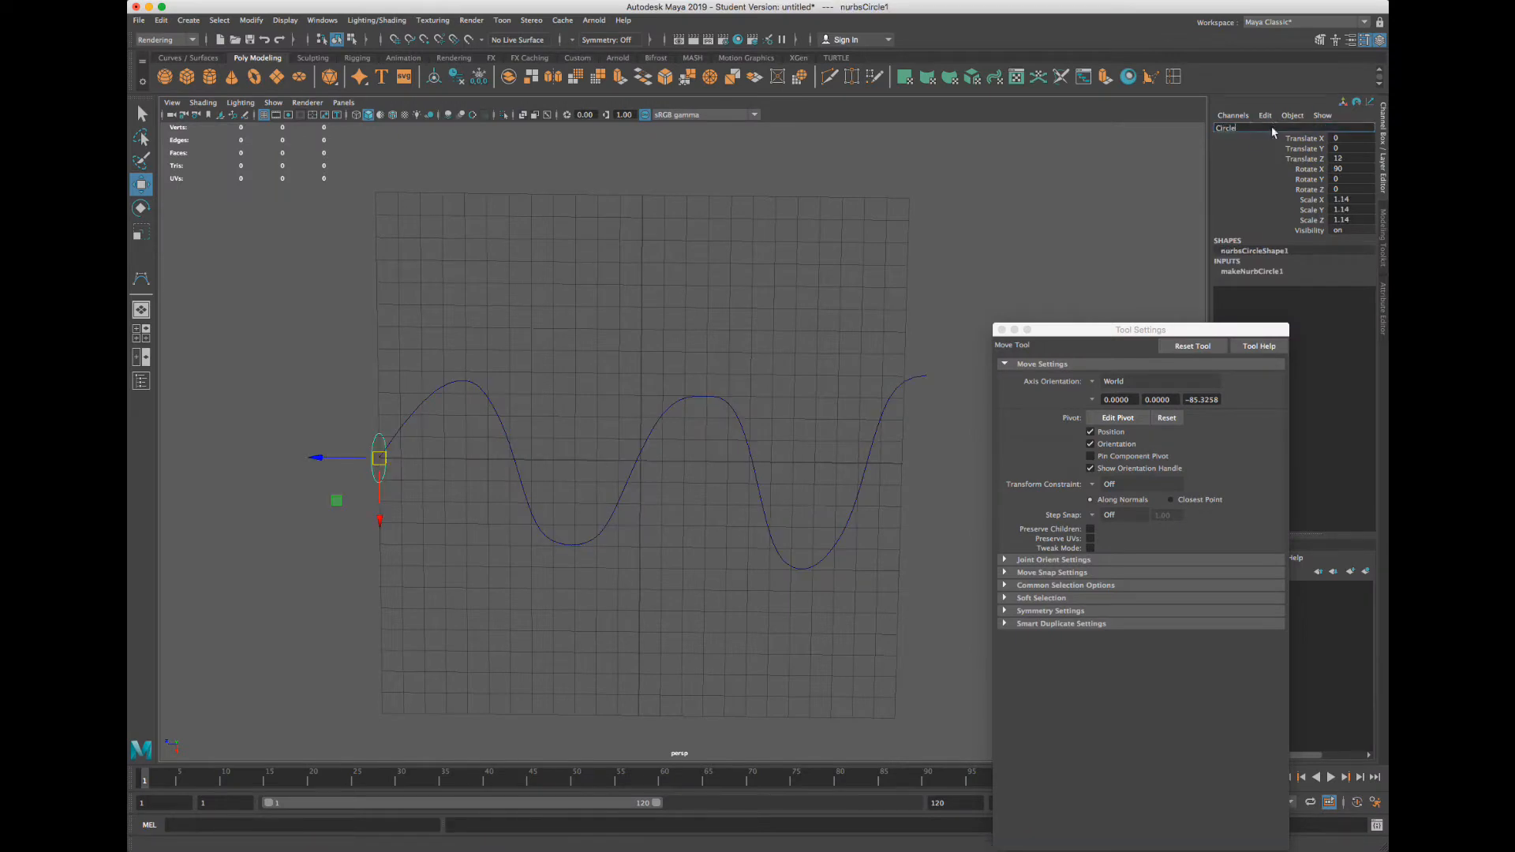
pyautogui.press('Return')
pyautogui.click(892, 399)
pyautogui.click(1002, 329)
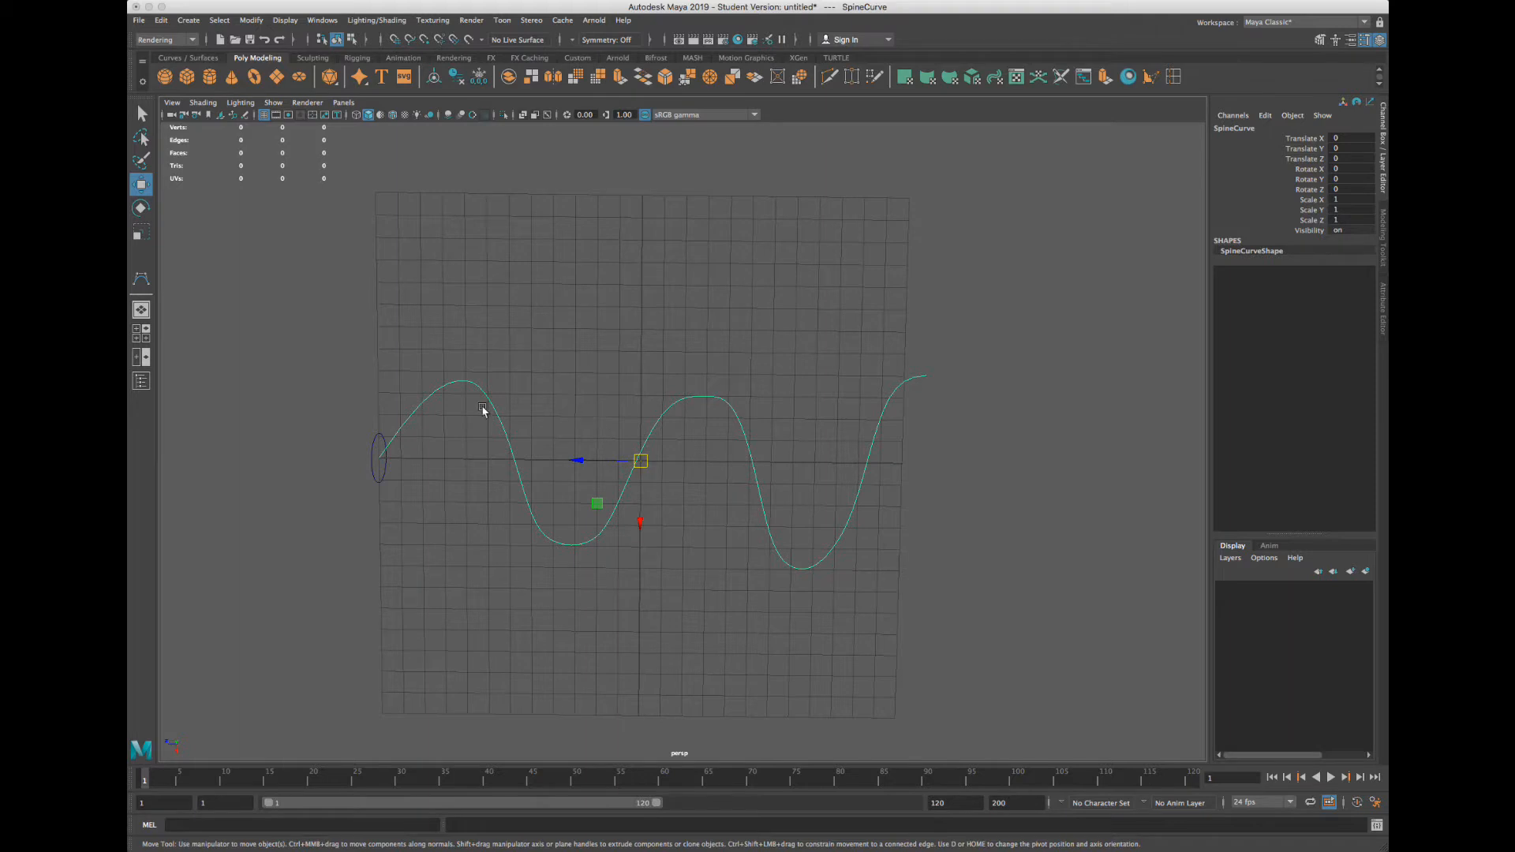
# Display SpineCurve's control vertices and raise the points of its second hump well above the grid
pyautogui.click(377, 480)
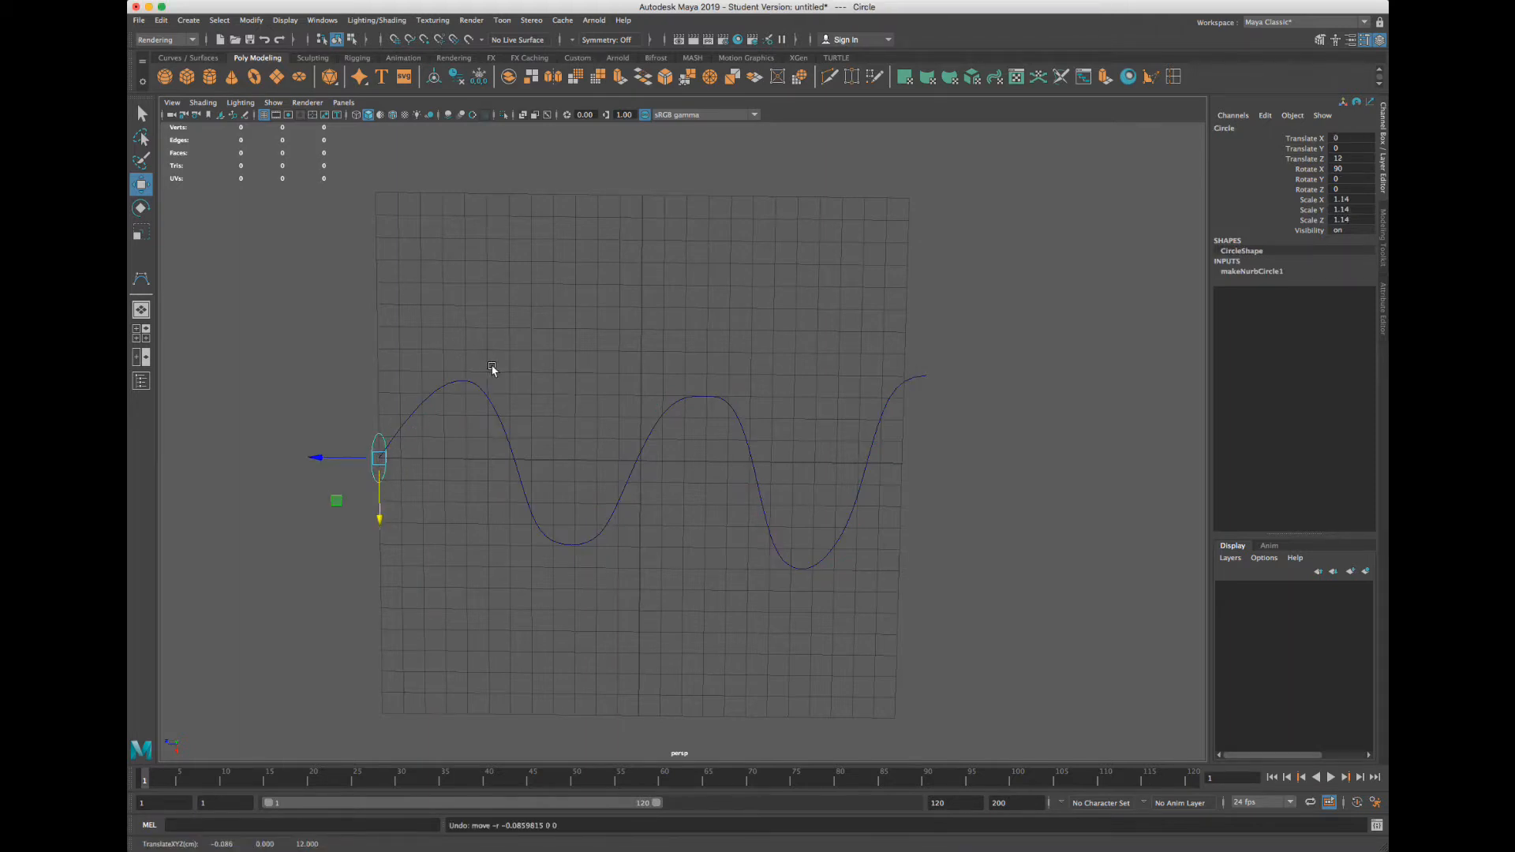
pyautogui.keyDown('shift'); pyautogui.moveTo(449, 413); pyautogui.dragTo(617, 466); pyautogui.keyUp('shift')
pyautogui.click(569, 408)
pyautogui.moveTo(535, 391); pyautogui.dragTo(472, 450)
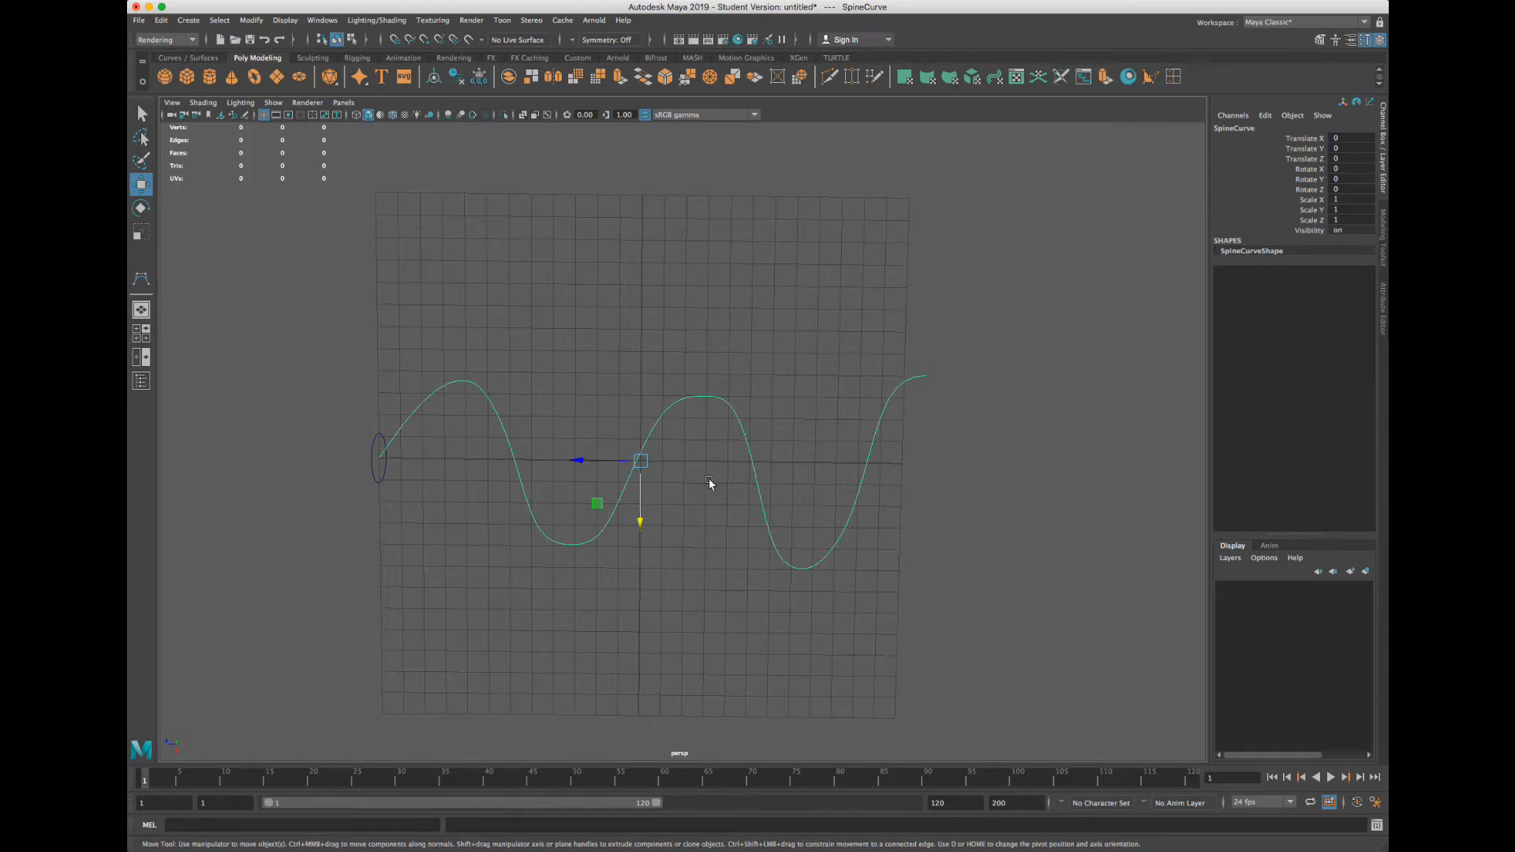
pyautogui.keyDown('alt'); pyautogui.moveTo(681, 487); pyautogui.dragTo(468, 456); pyautogui.keyUp('alt')
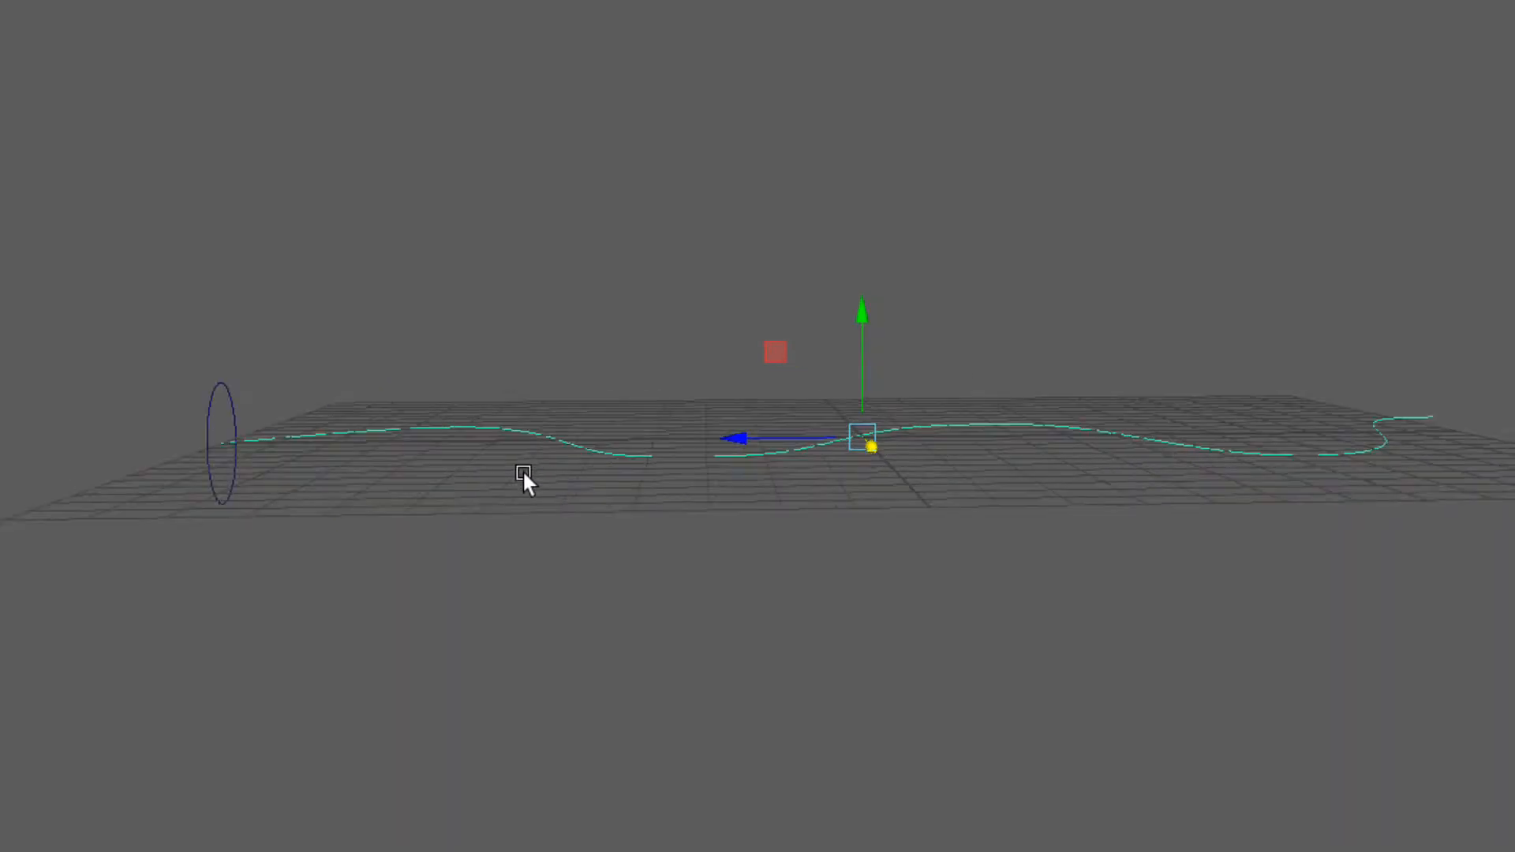
pyautogui.moveTo(929, 426); pyautogui.dragTo(828, 422, button='right')
pyautogui.moveTo(1167, 294); pyautogui.dragTo(867, 504)
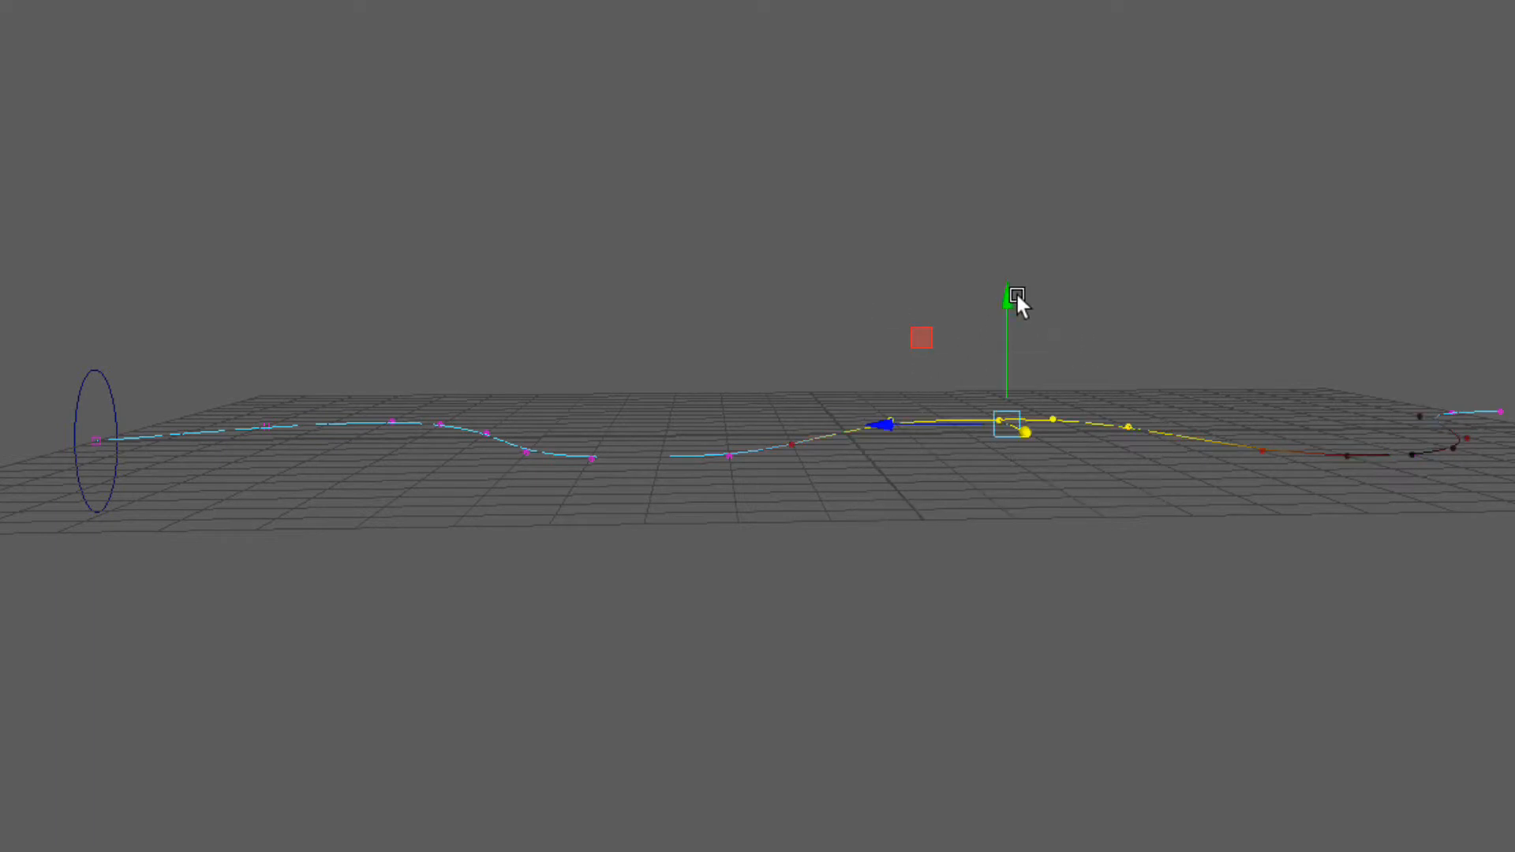
pyautogui.moveTo(1015, 305); pyautogui.dragTo(1007, 192)
pyautogui.moveTo(1089, 244); pyautogui.dragTo(943, 355)
pyautogui.moveTo(1039, 186); pyautogui.dragTo(1028, 146)
# Lower the control vertices of SpineCurve's first valley, between the first and second humps, slightly below the grid
pyautogui.moveTo(782, 357); pyautogui.dragTo(502, 531)
pyautogui.moveTo(455, 477); pyautogui.dragTo(456, 479)
pyautogui.moveTo(518, 382); pyautogui.dragTo(518, 406)
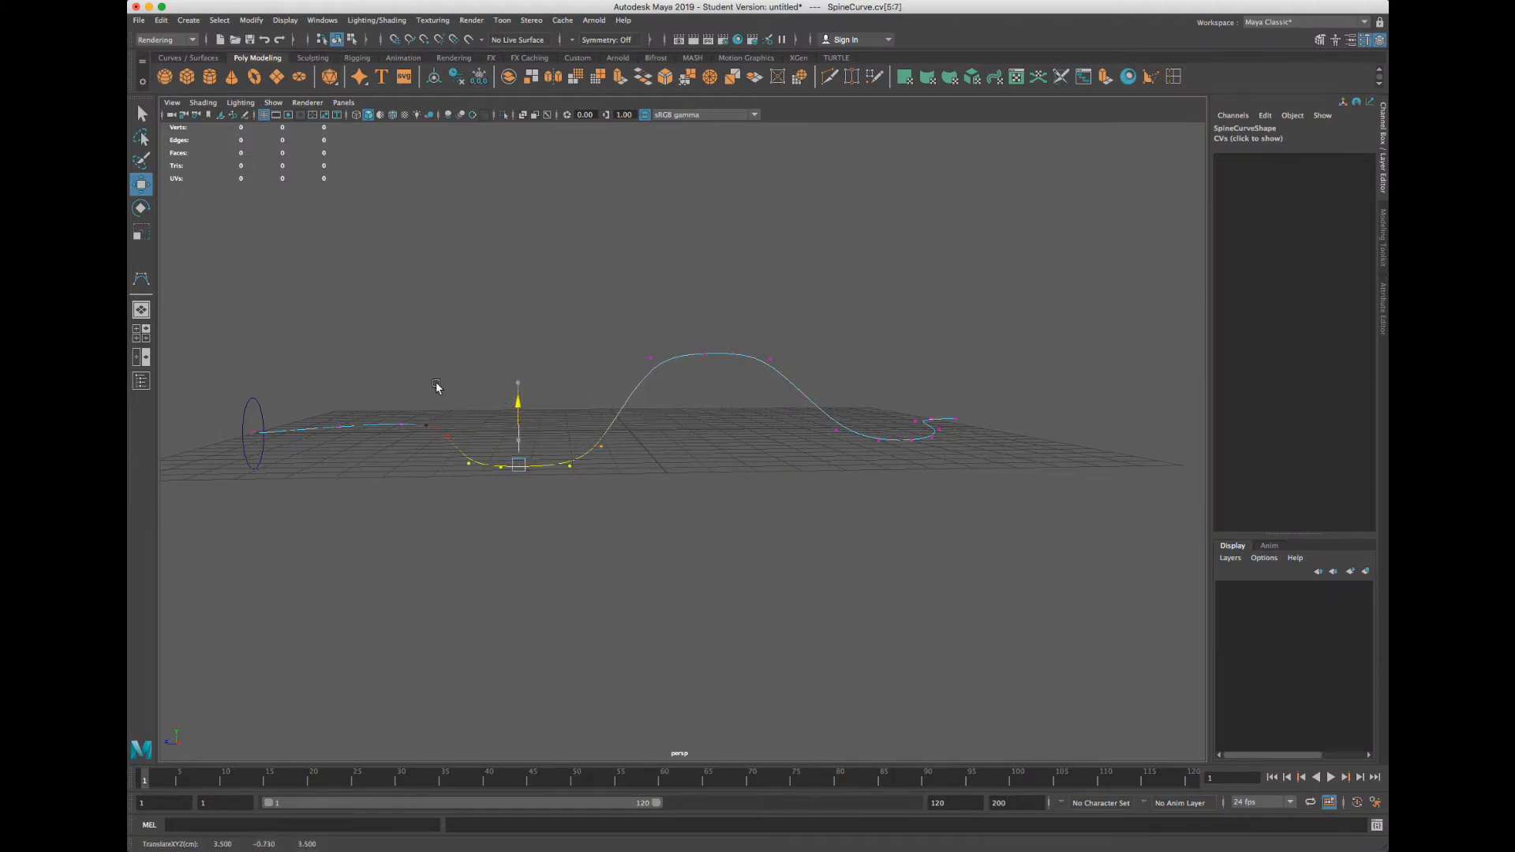
pyautogui.moveTo(355, 450); pyautogui.dragTo(404, 392)
pyautogui.keyDown('alt'); pyautogui.moveTo(925, 420); pyautogui.dragTo(930, 347); pyautogui.keyUp('alt')
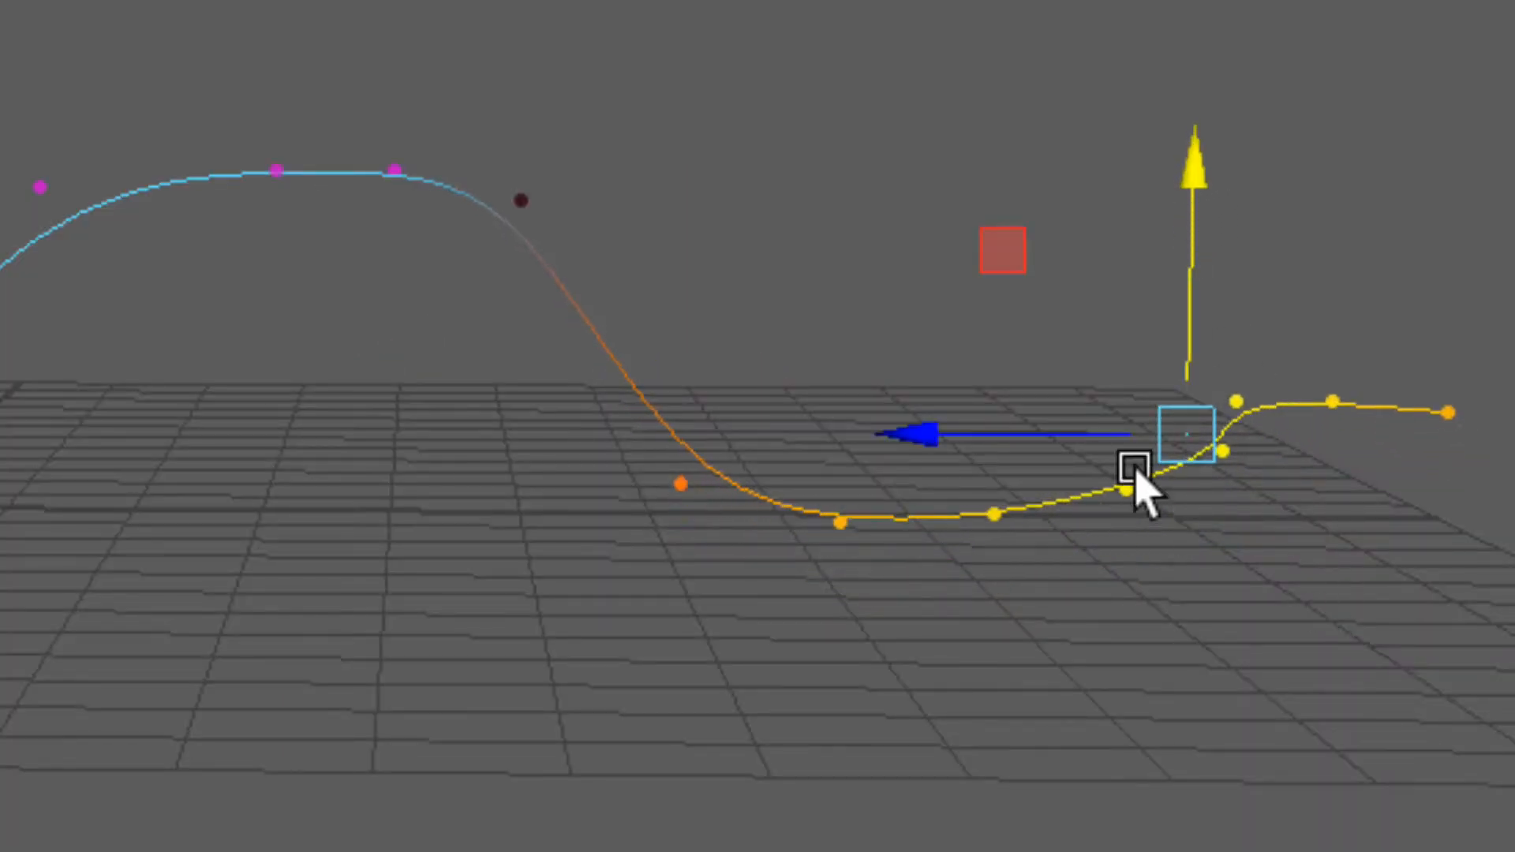
# Lower the control vertices of SpineCurve's last valley, before the path's far end, to deepen the dip
pyautogui.moveTo(1170, 398); pyautogui.dragTo(1049, 577)
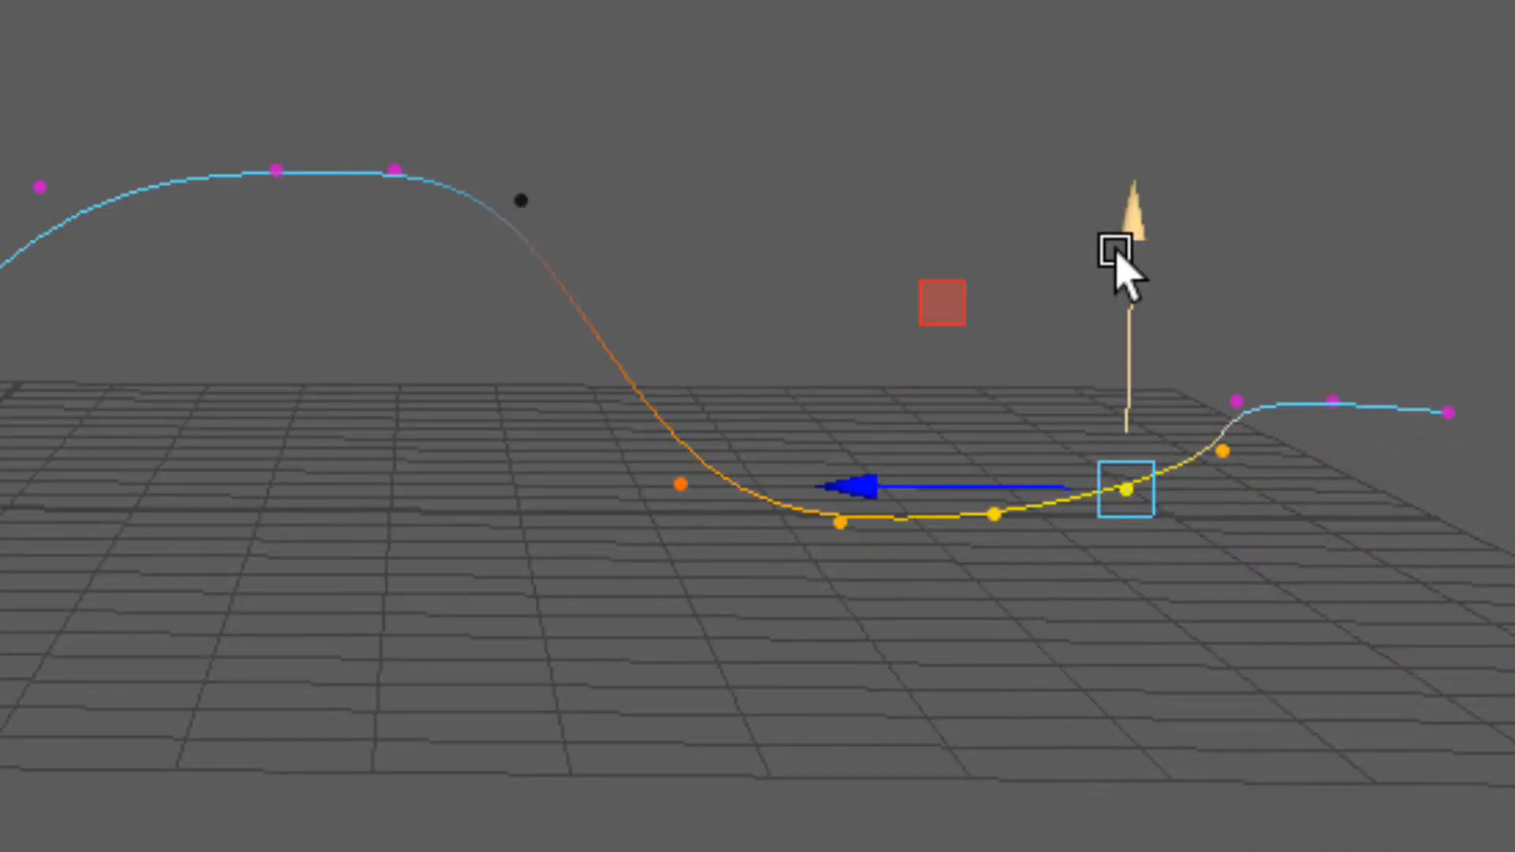
pyautogui.moveTo(1136, 189); pyautogui.dragTo(1123, 296)
pyautogui.moveTo(1015, 524); pyautogui.dragTo(958, 706)
pyautogui.moveTo(996, 341); pyautogui.dragTo(994, 416)
pyautogui.keyDown('alt'); pyautogui.moveTo(860, 393); pyautogui.dragTo(656, 398); pyautogui.keyUp('alt')
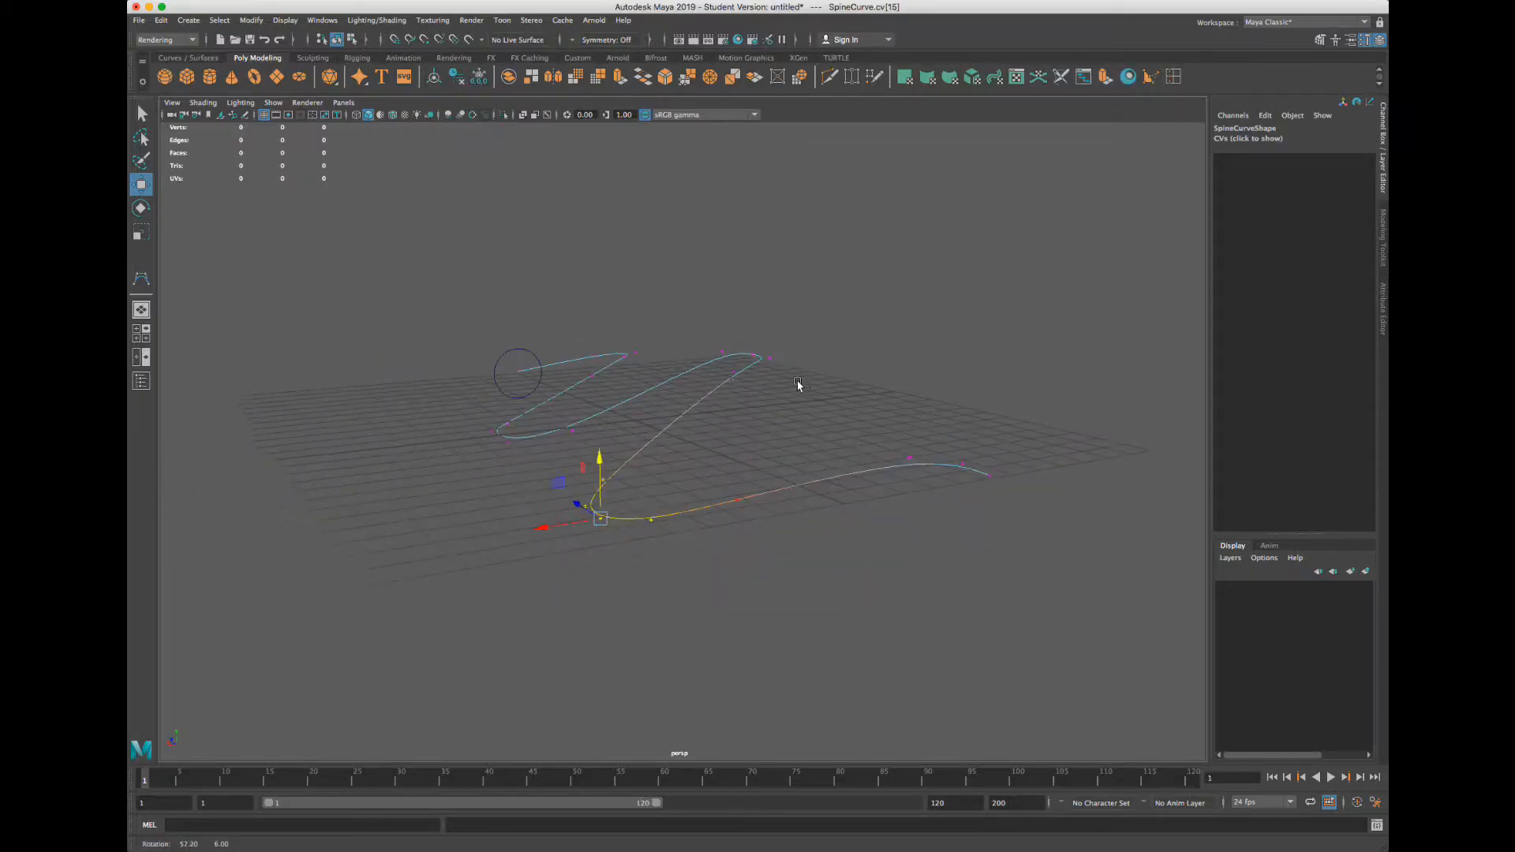
# Spread the control vertices at the raised second hump's bend outward to give it a wider, rounder turn
pyautogui.click(713, 388)
pyautogui.hotkey('ctrl', 'z')
pyautogui.click(761, 367)
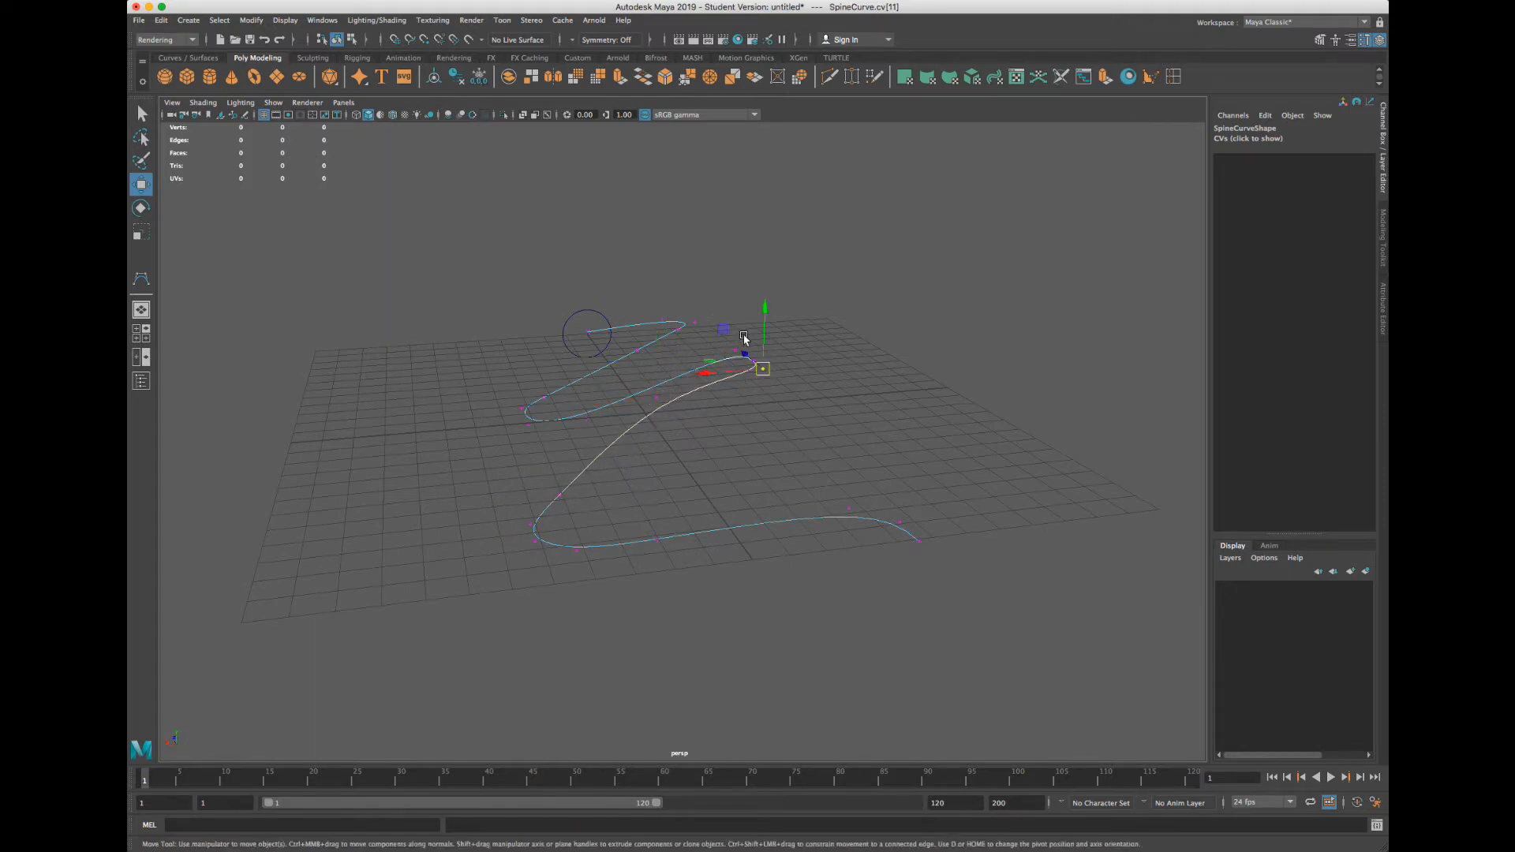
pyautogui.click(735, 350)
pyautogui.moveTo(735, 349); pyautogui.dragTo(781, 386)
pyautogui.click(765, 368)
# Move the control vertices leading into the last valley's bend to widen and smooth that turn
pyautogui.click(560, 495)
pyautogui.moveTo(561, 496); pyautogui.dragTo(566, 465)
pyautogui.scroll(3, 541, 513)
pyautogui.click(462, 563)
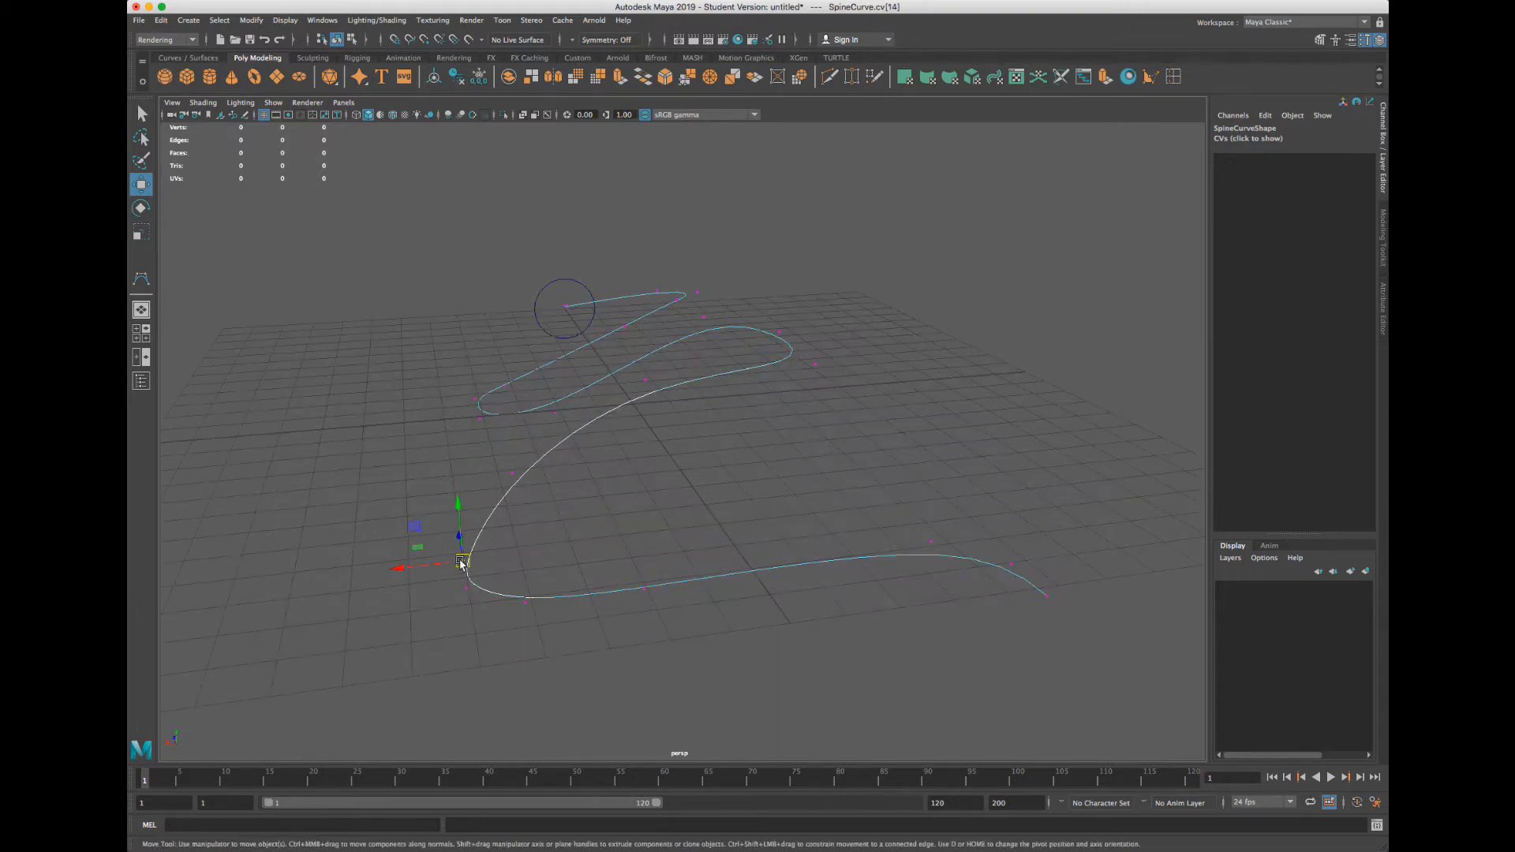
pyautogui.moveTo(463, 563); pyautogui.dragTo(500, 499)
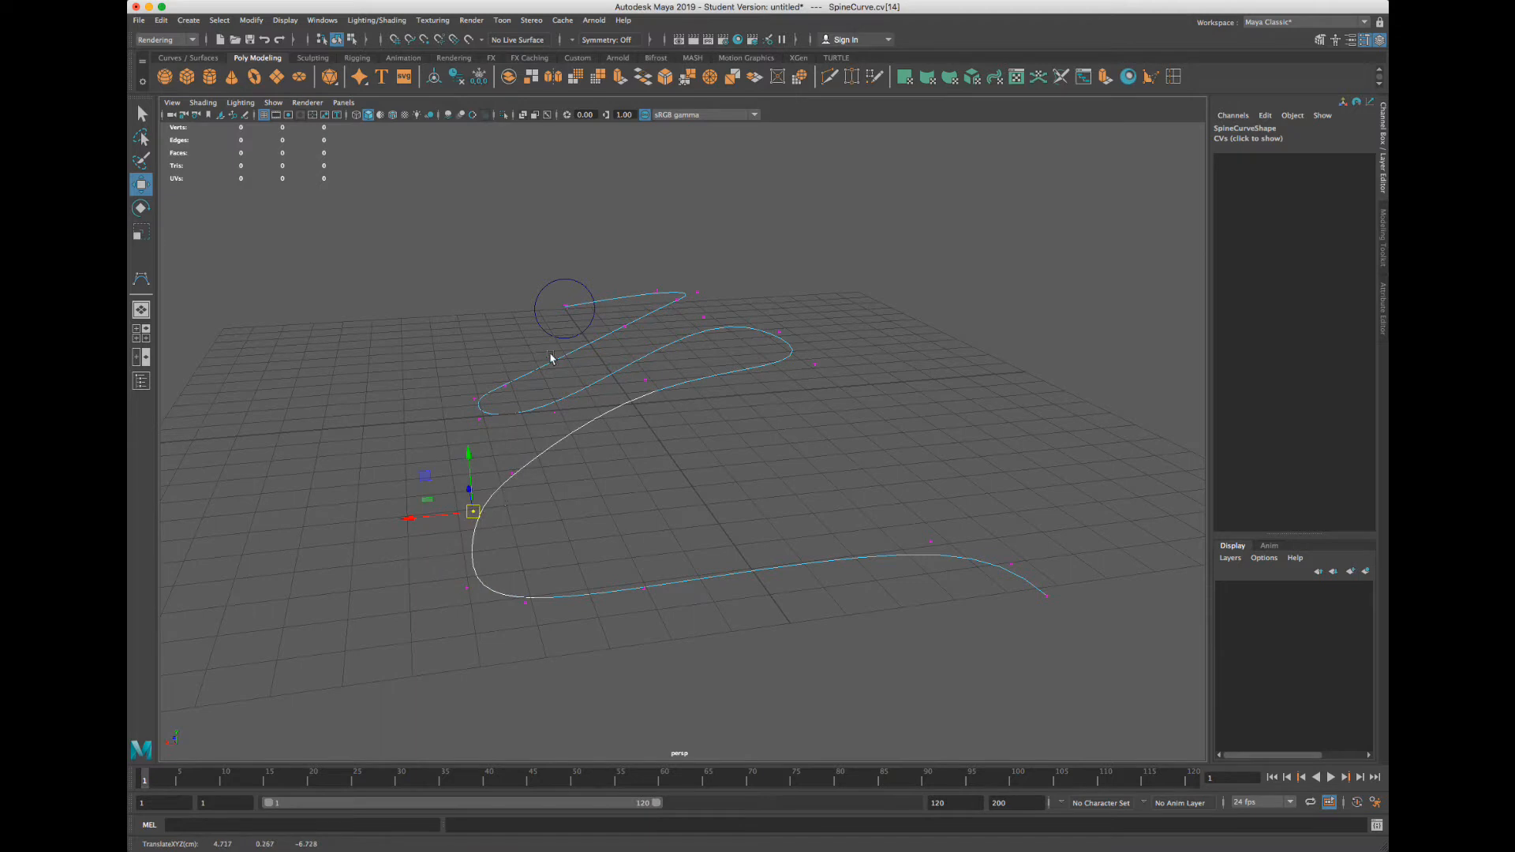
# Reposition the control vertices around the first bend near the circle to open up its tight turn
pyautogui.moveTo(658, 291); pyautogui.dragTo(617, 335)
pyautogui.click(698, 295)
pyautogui.click(678, 297)
pyautogui.moveTo(625, 327); pyautogui.dragTo(575, 314)
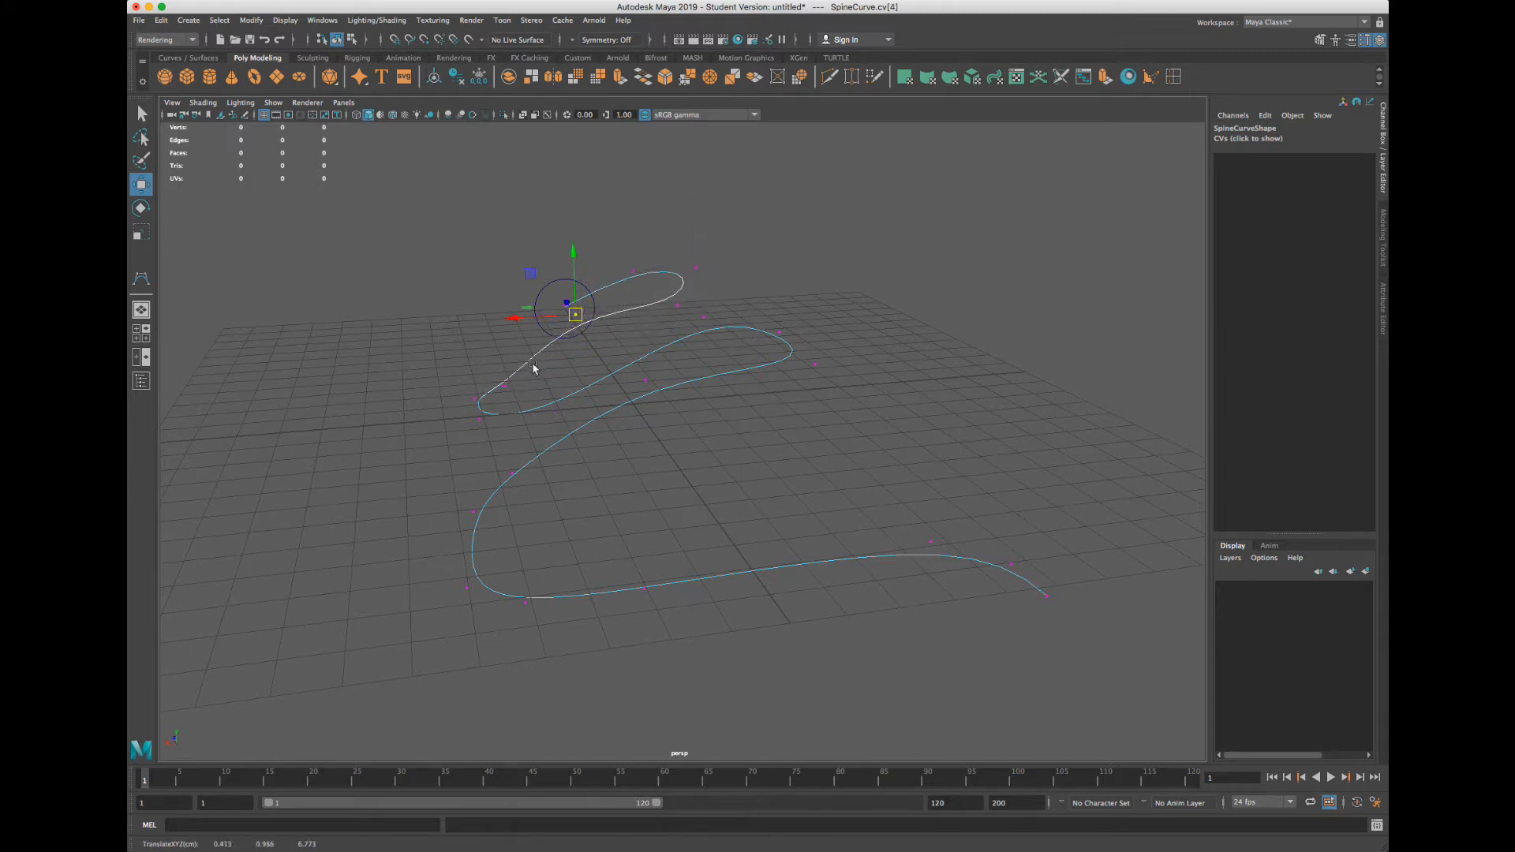
# Spread the control vertices around the second bend and adjust those beyond it to smooth the turns
pyautogui.moveTo(522, 369); pyautogui.dragTo(475, 385)
pyautogui.moveTo(566, 393)
pyautogui.mouseDown()
pyautogui.moveTo(537, 423)
pyautogui.moveTo(573, 403)
pyautogui.mouseUp()
pyautogui.moveTo(470, 404); pyautogui.dragTo(505, 417)
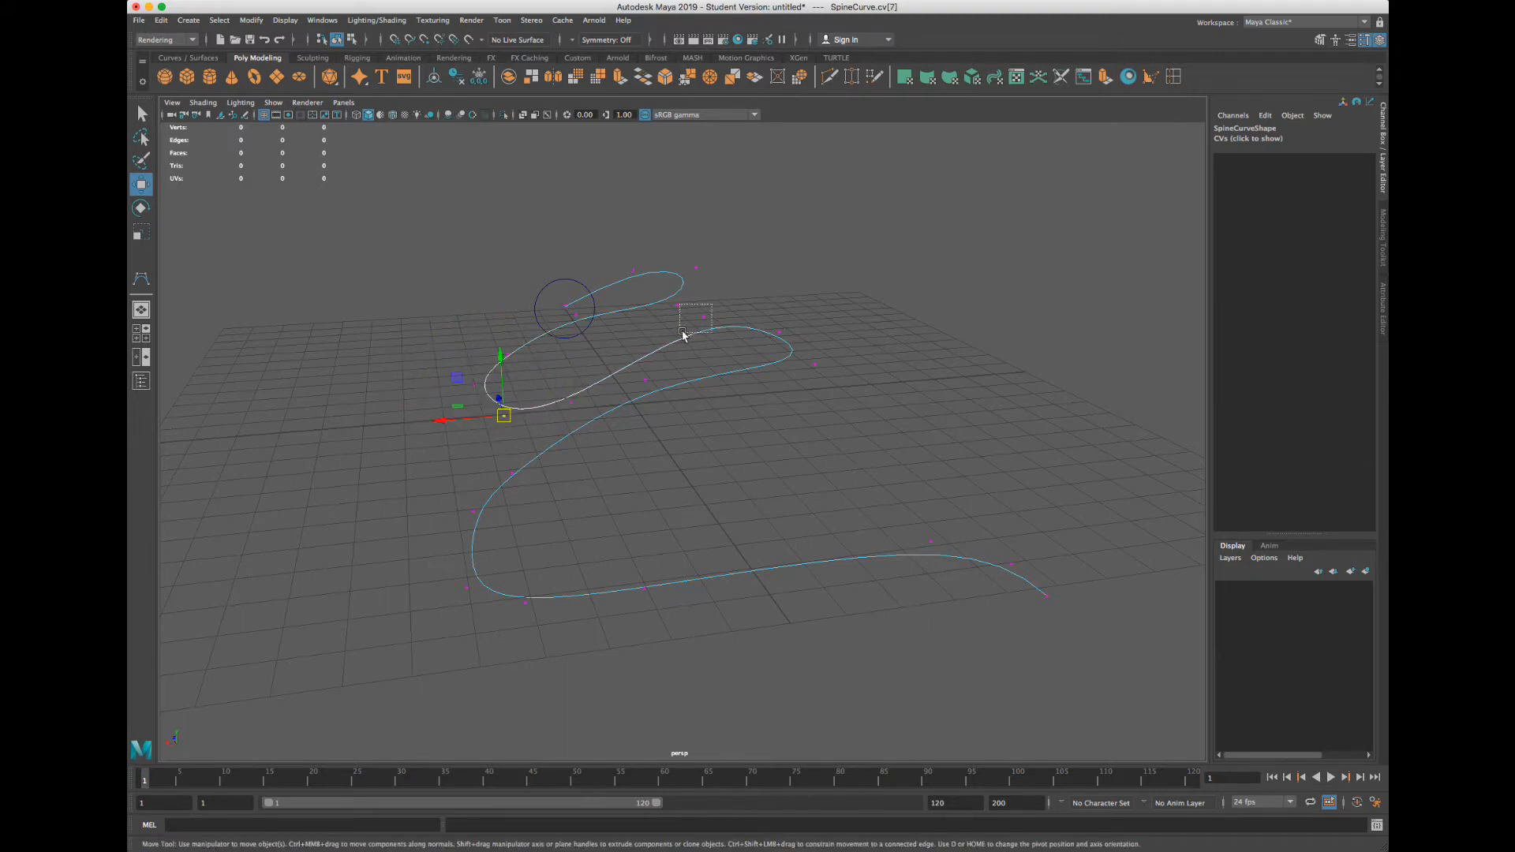
pyautogui.moveTo(693, 308); pyautogui.dragTo(630, 388)
pyautogui.click(806, 342)
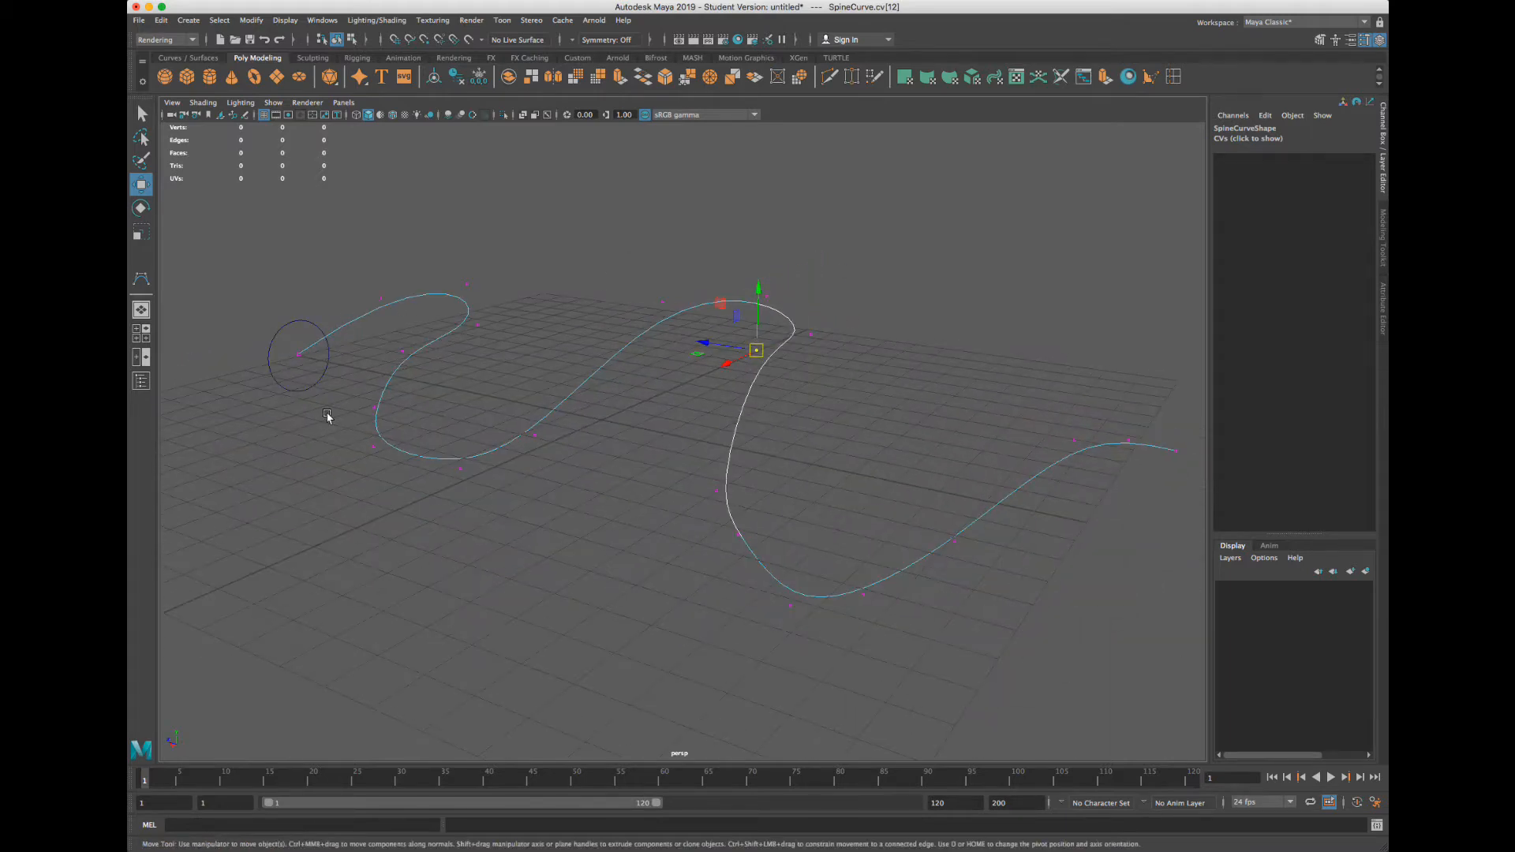
# Fine-tune individual control vertices after the second bend, past the raised hump, and near the circle from other viewing angles
pyautogui.keyDown('alt'); pyautogui.moveTo(401, 382); pyautogui.dragTo(513, 372); pyautogui.keyUp('alt')
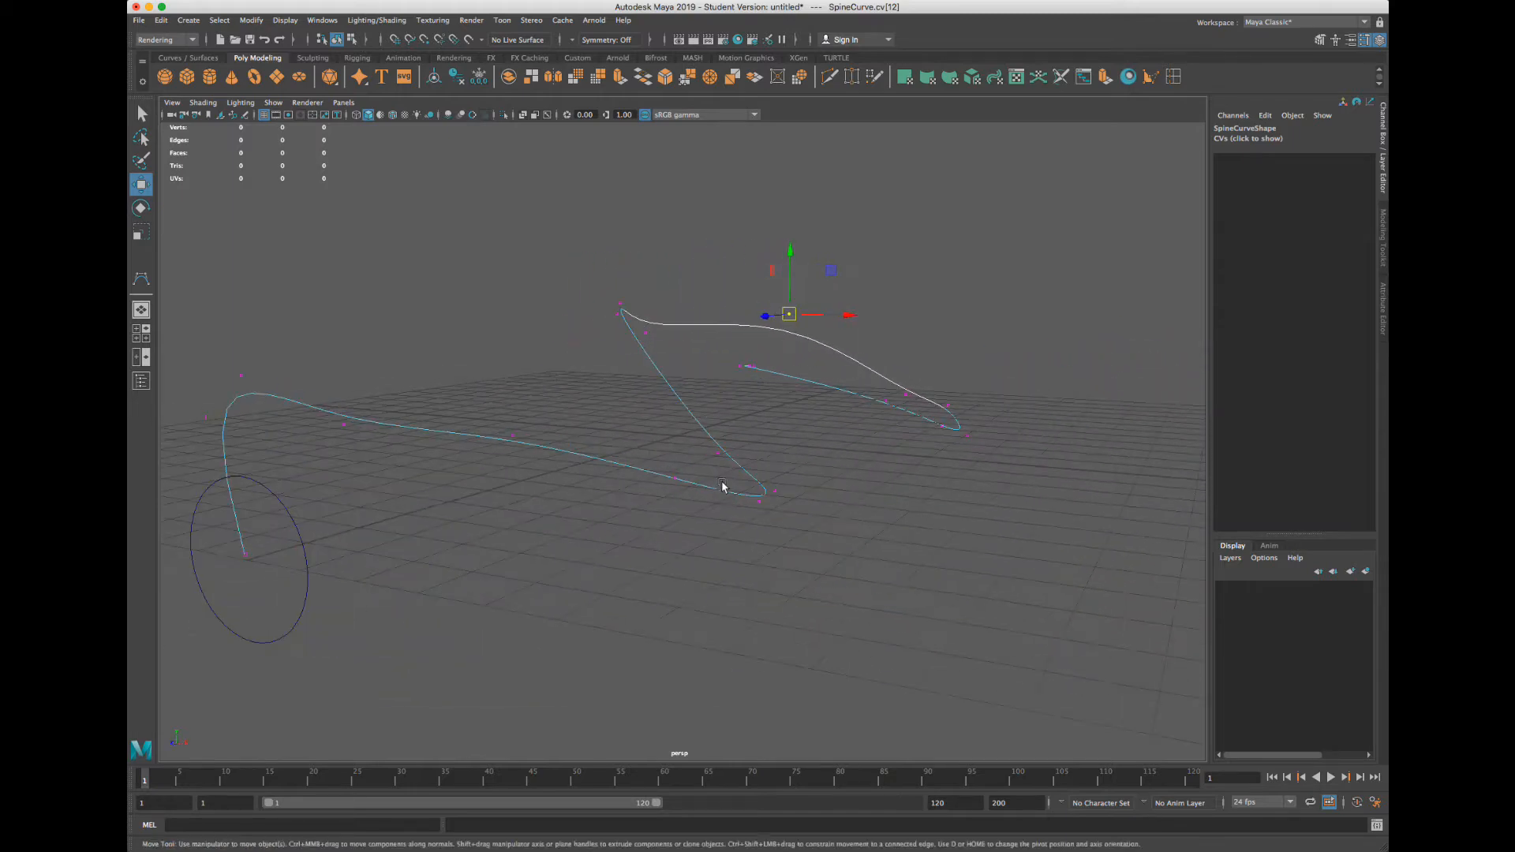
pyautogui.click(777, 493)
pyautogui.moveTo(775, 494); pyautogui.dragTo(798, 471)
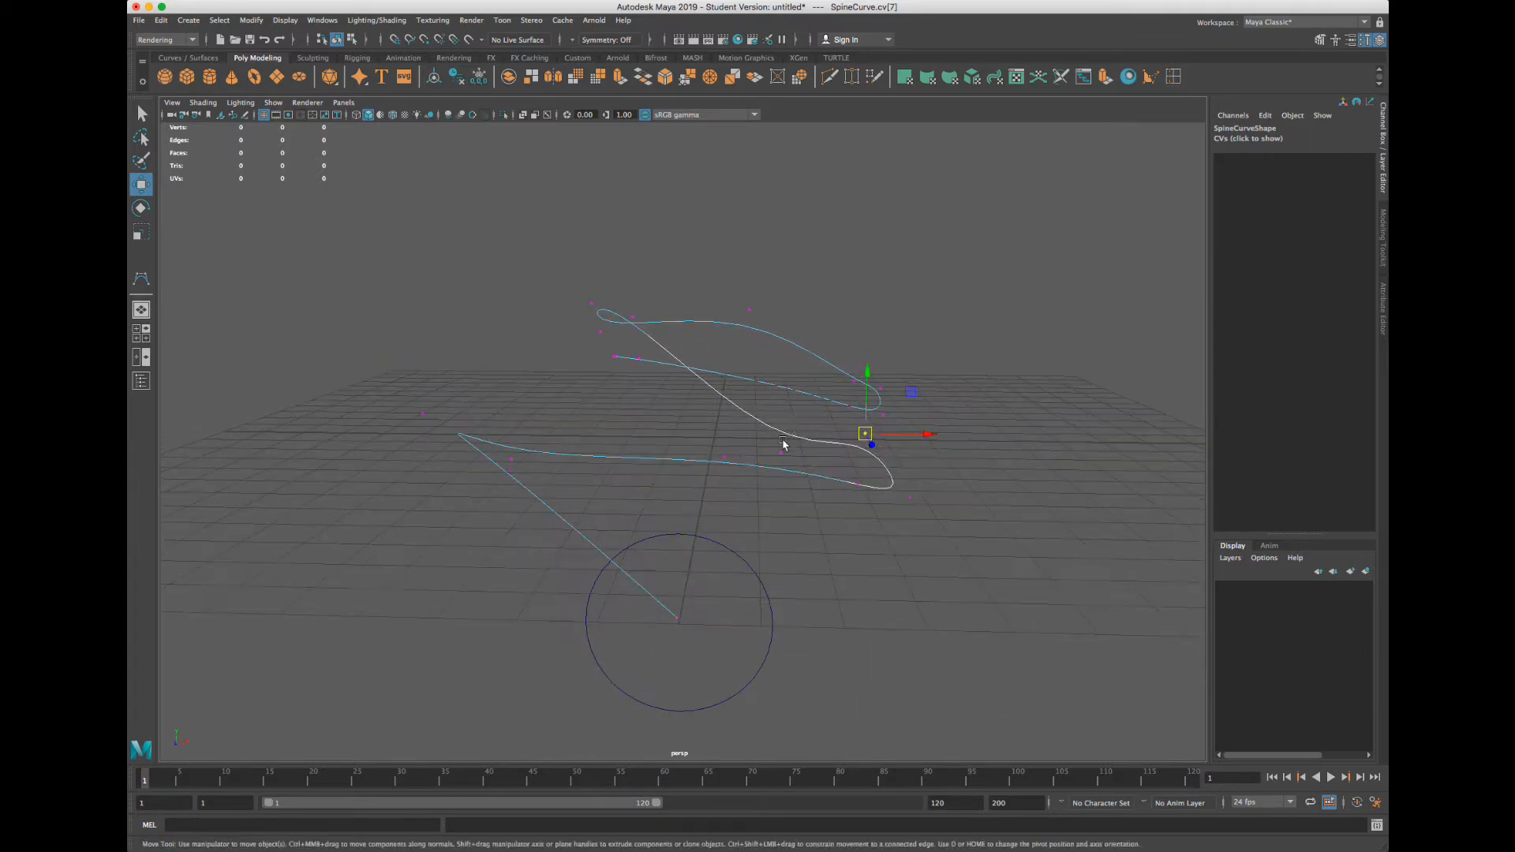
pyautogui.press('Right')
pyautogui.click(748, 310)
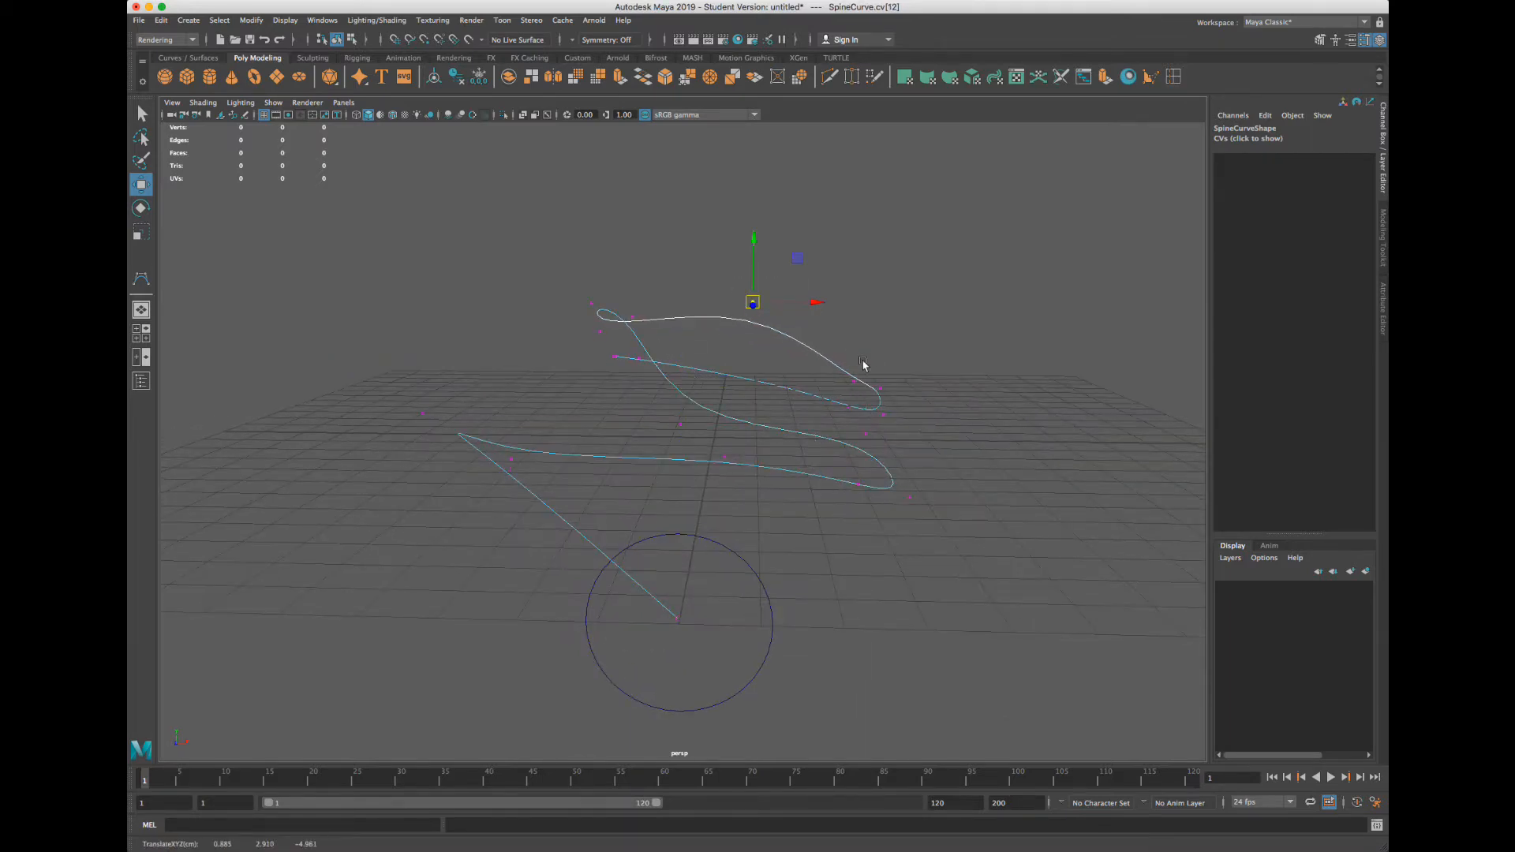
pyautogui.keyDown('alt'); pyautogui.moveTo(863, 366); pyautogui.dragTo(517, 550); pyautogui.keyUp('alt')
pyautogui.click(599, 473)
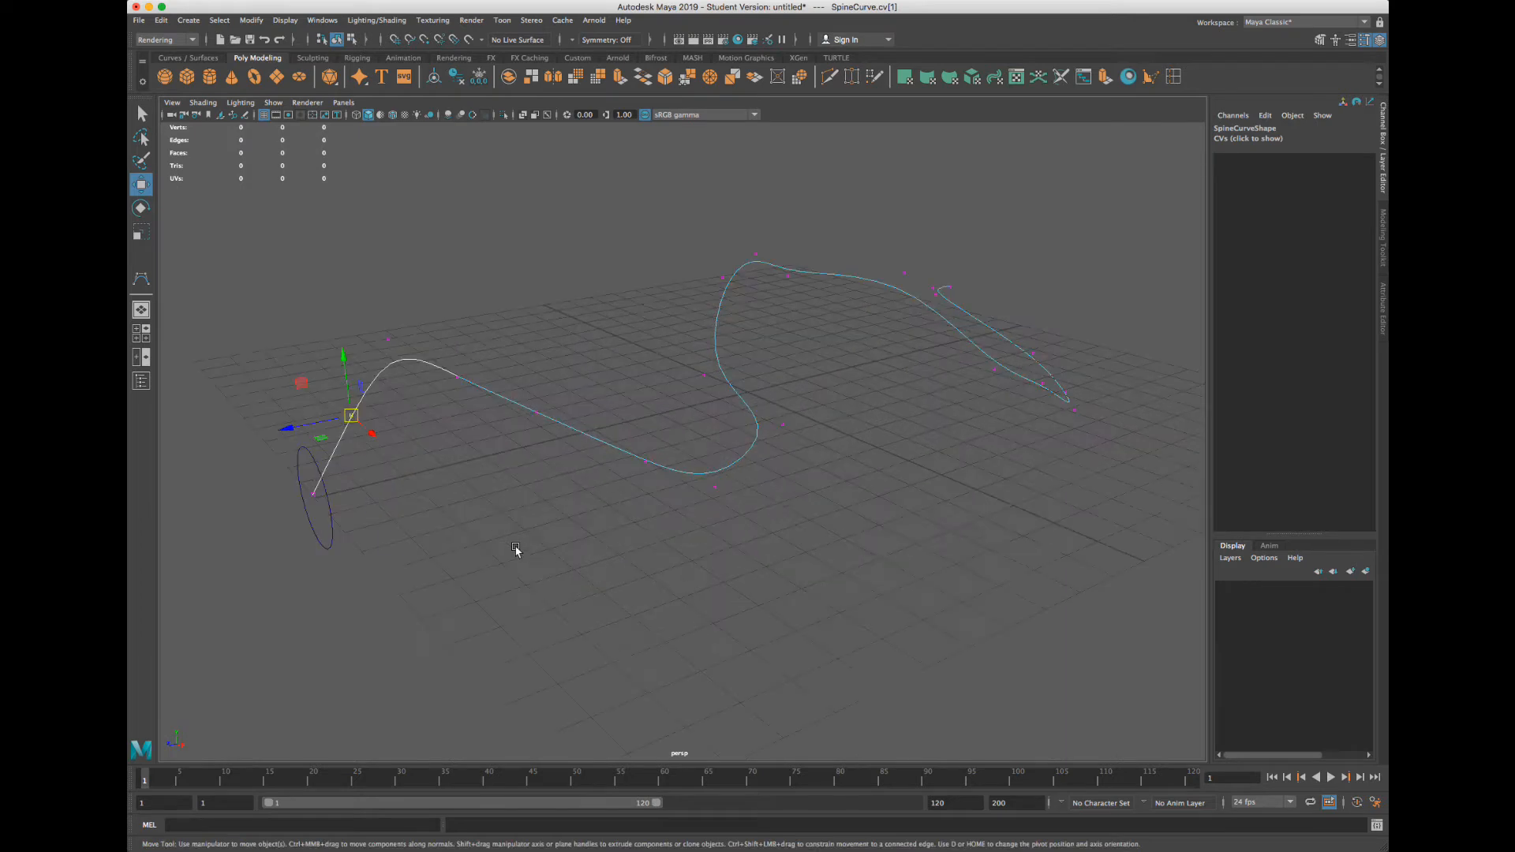
# Return the circle and SpineCurve from control vertex editing to object mode, and select them as whole objects
pyautogui.press('q')
pyautogui.click(427, 457)
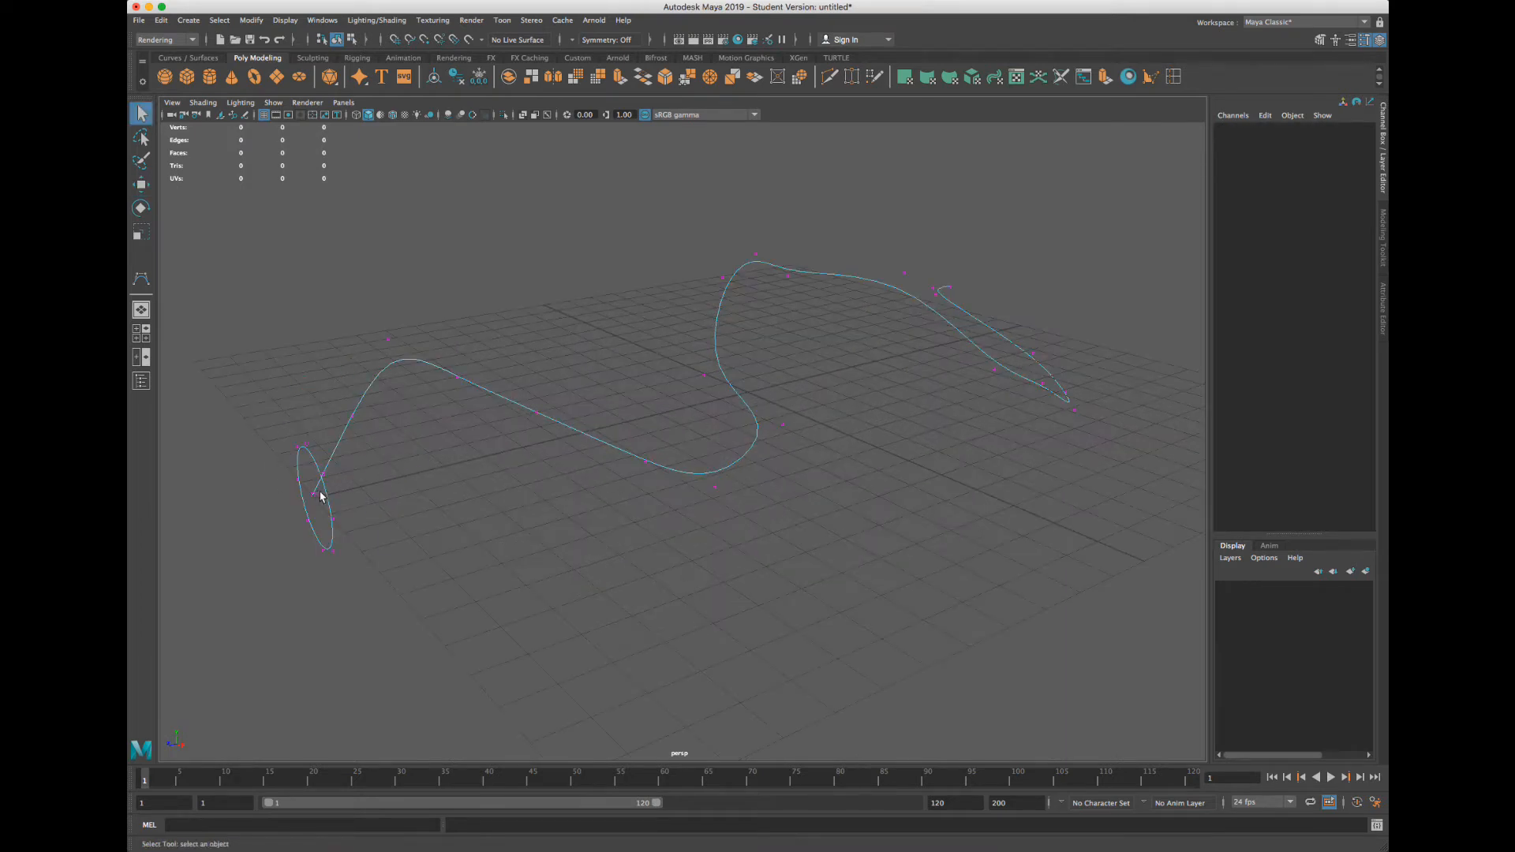
pyautogui.rightClick(325, 495)
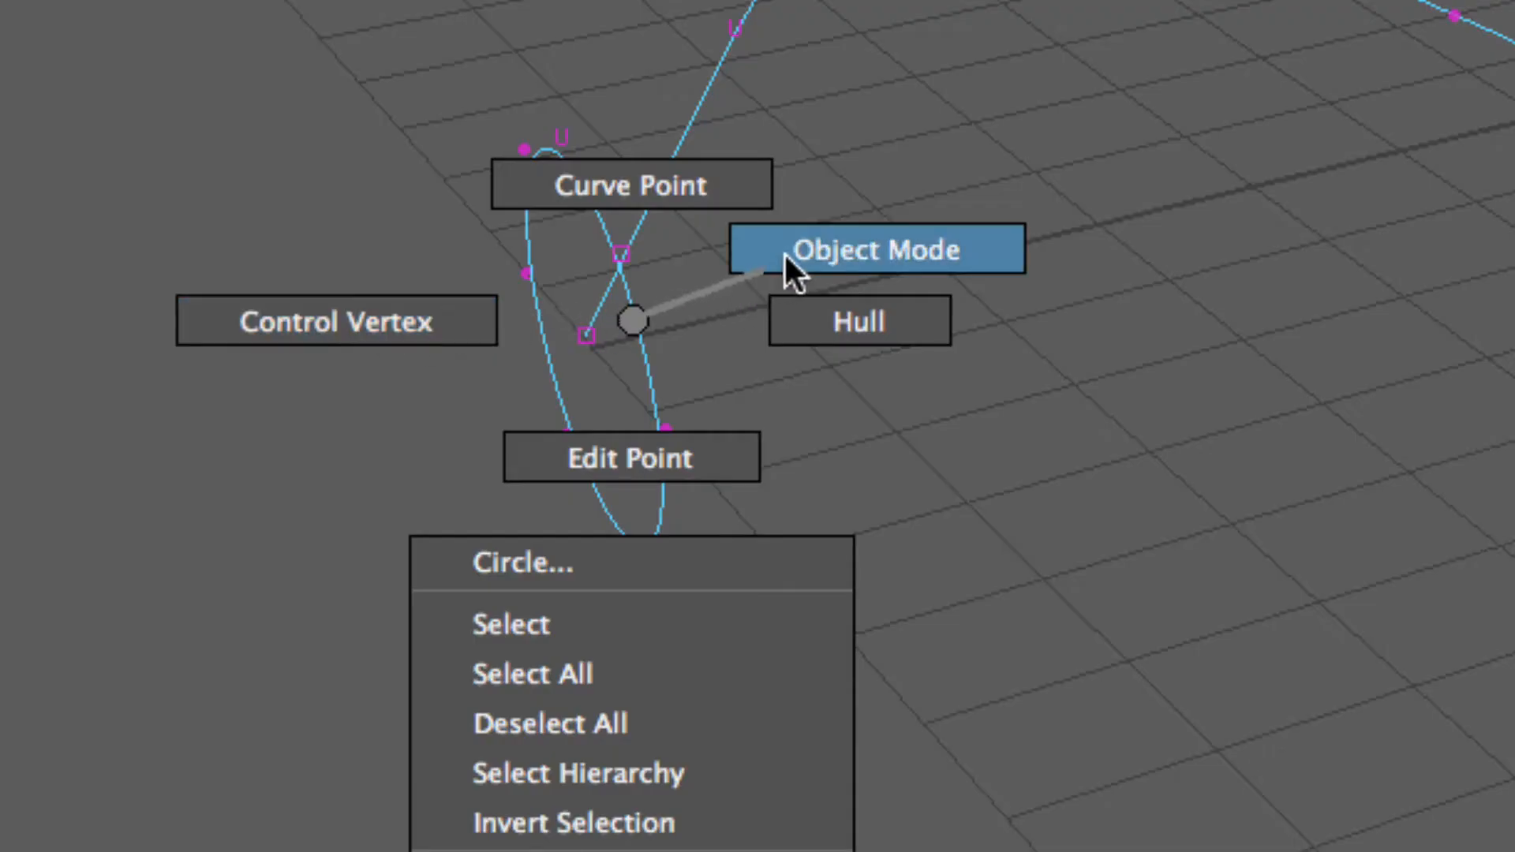
pyautogui.moveTo(795, 241); pyautogui.dragTo(797, 246, button='right')
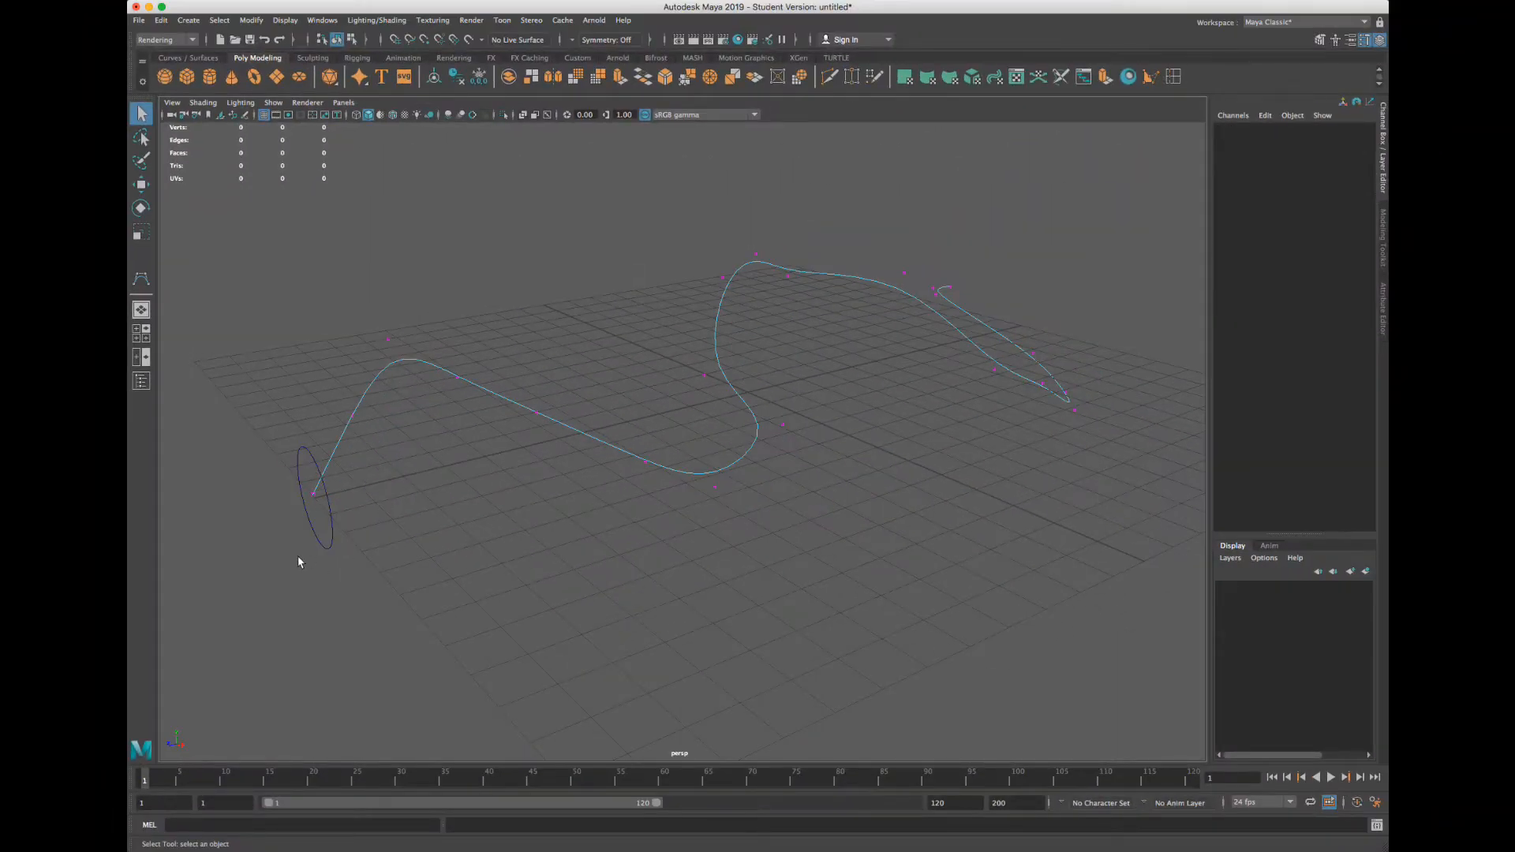
pyautogui.click(420, 375)
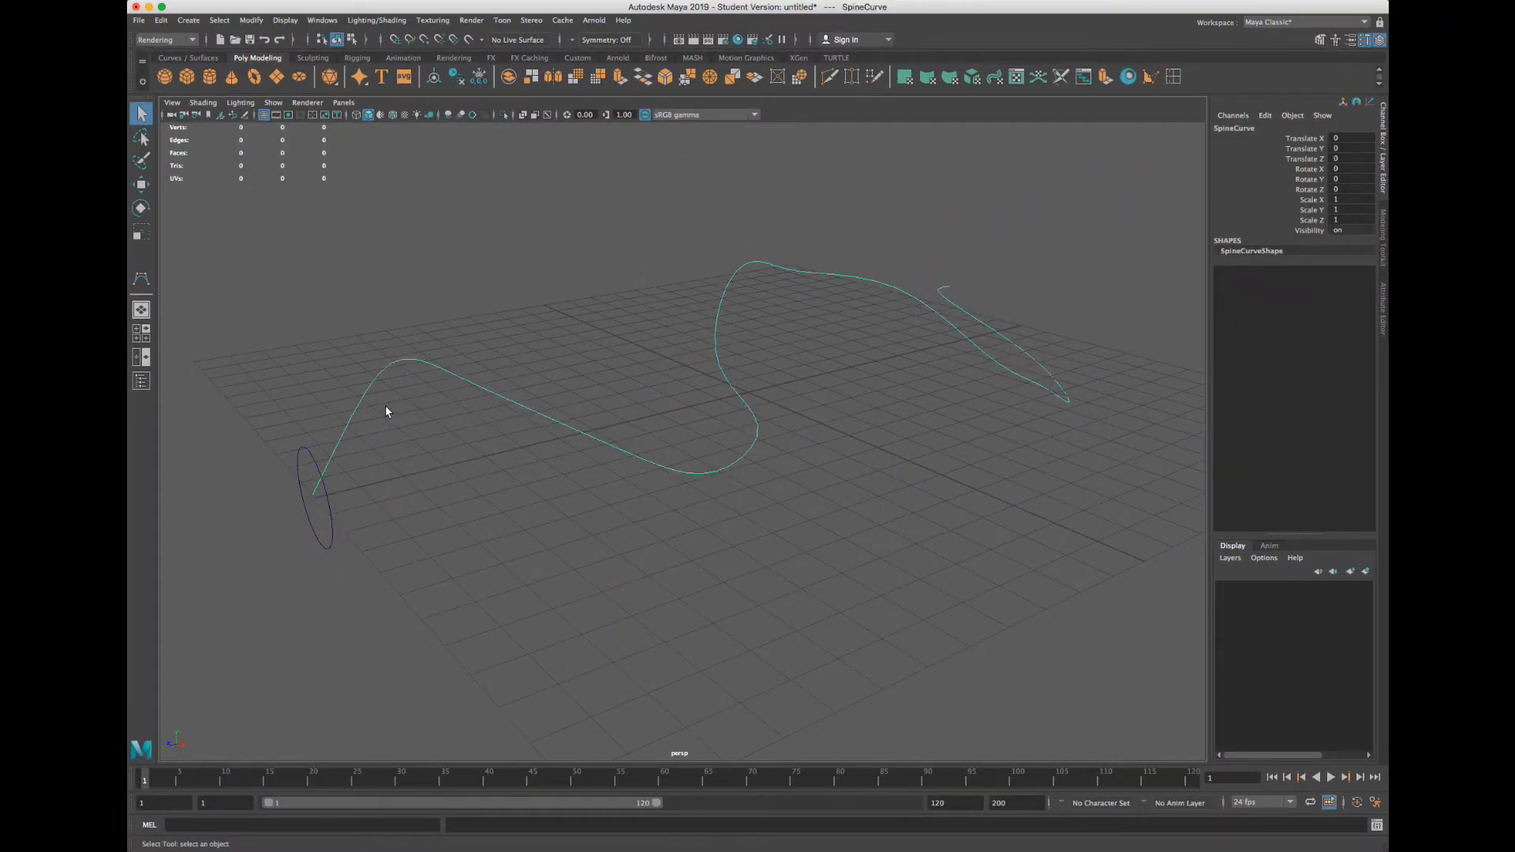
pyautogui.click(288, 552)
pyautogui.keyDown('shift'); pyautogui.click(456, 399); pyautogui.keyUp('shift')
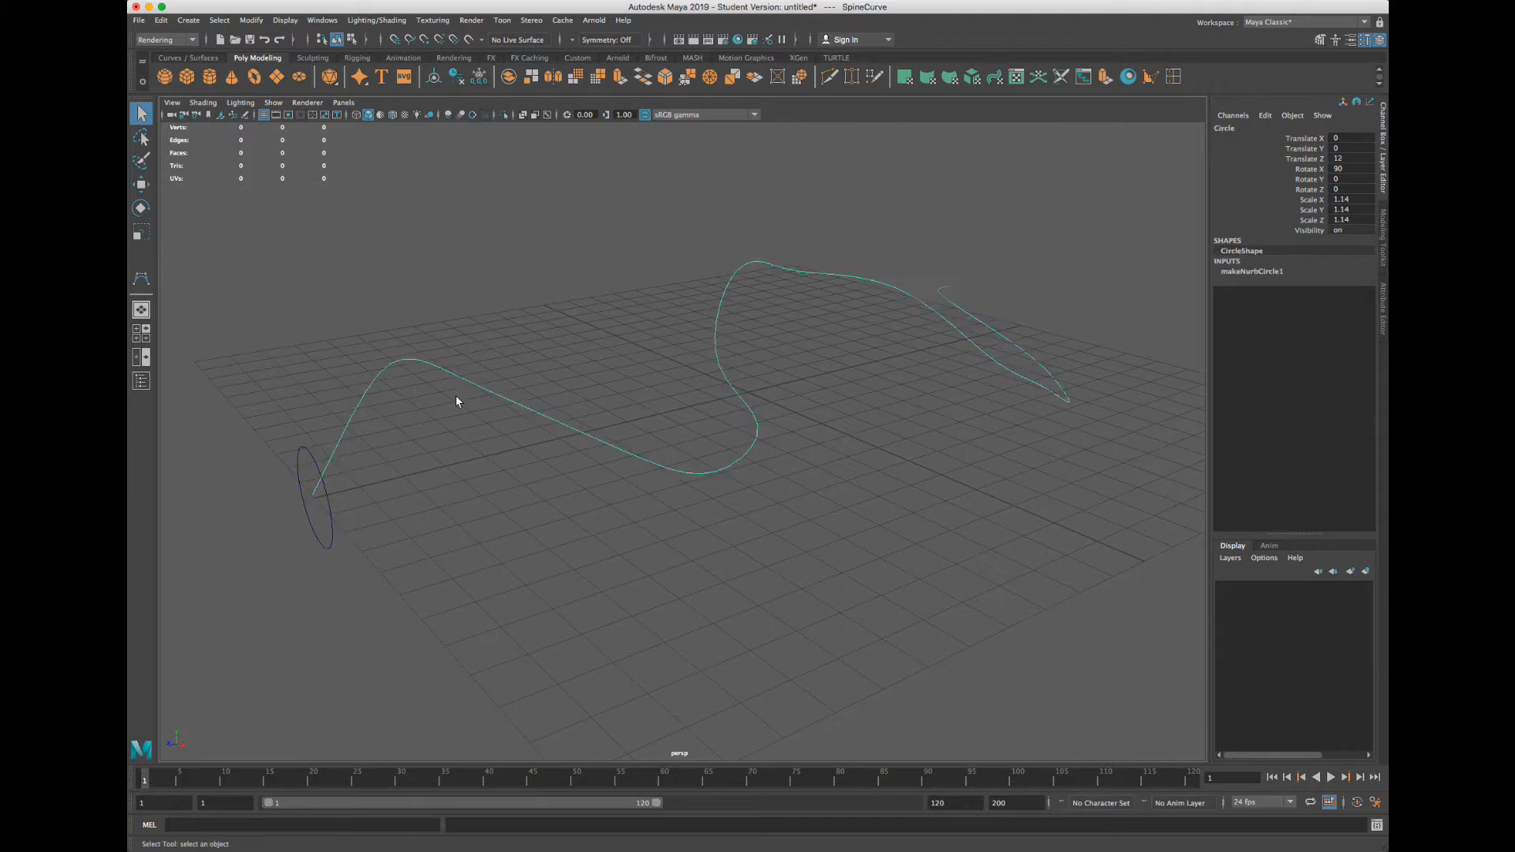
# Open the Outliner, shrink its window, and move it clear of the path curve
pyautogui.click(322, 21)
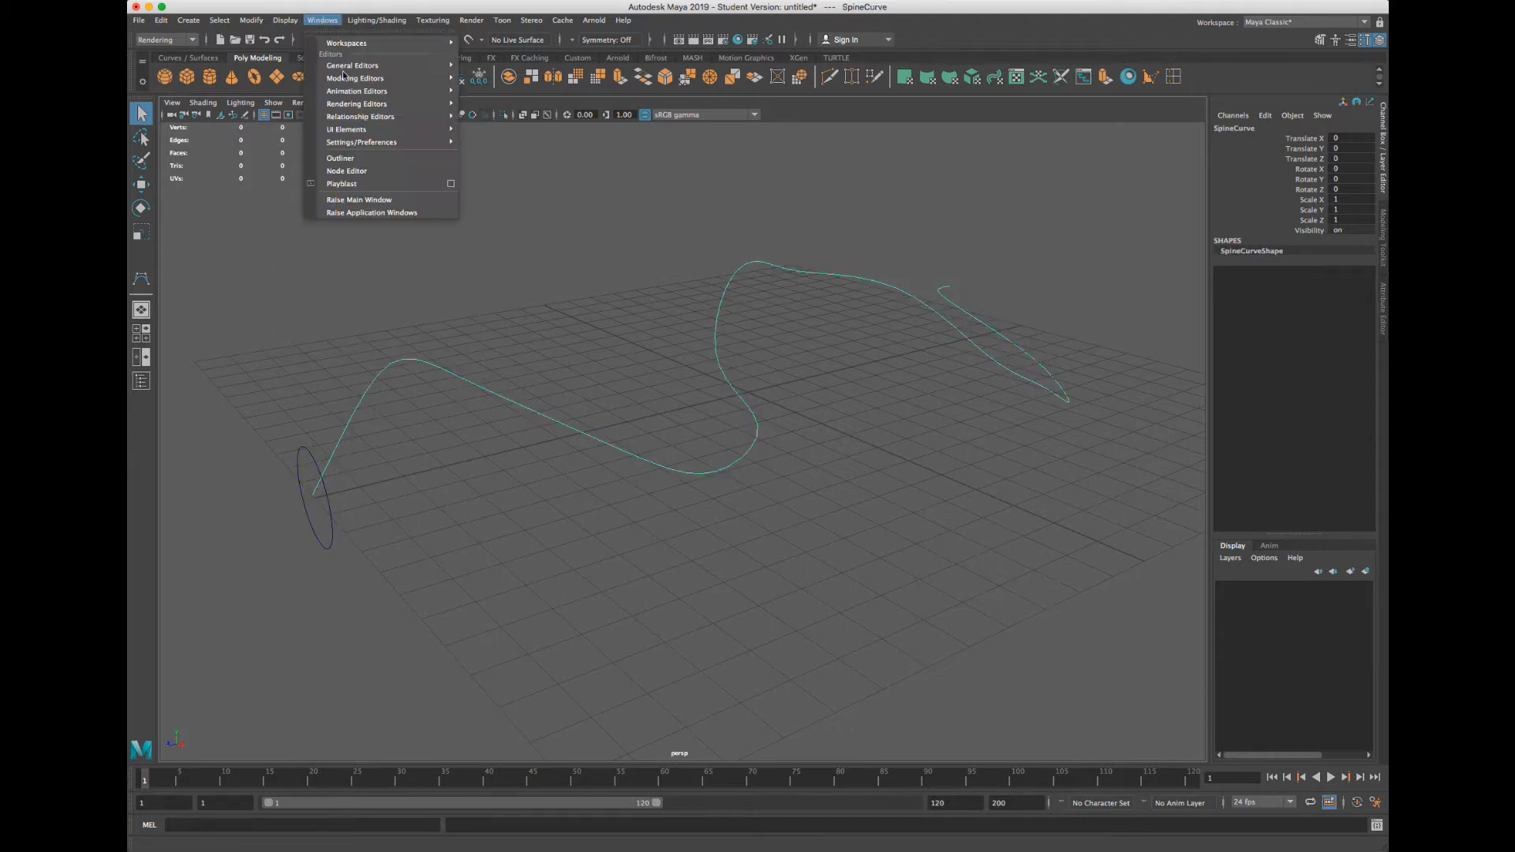
pyautogui.click(363, 159)
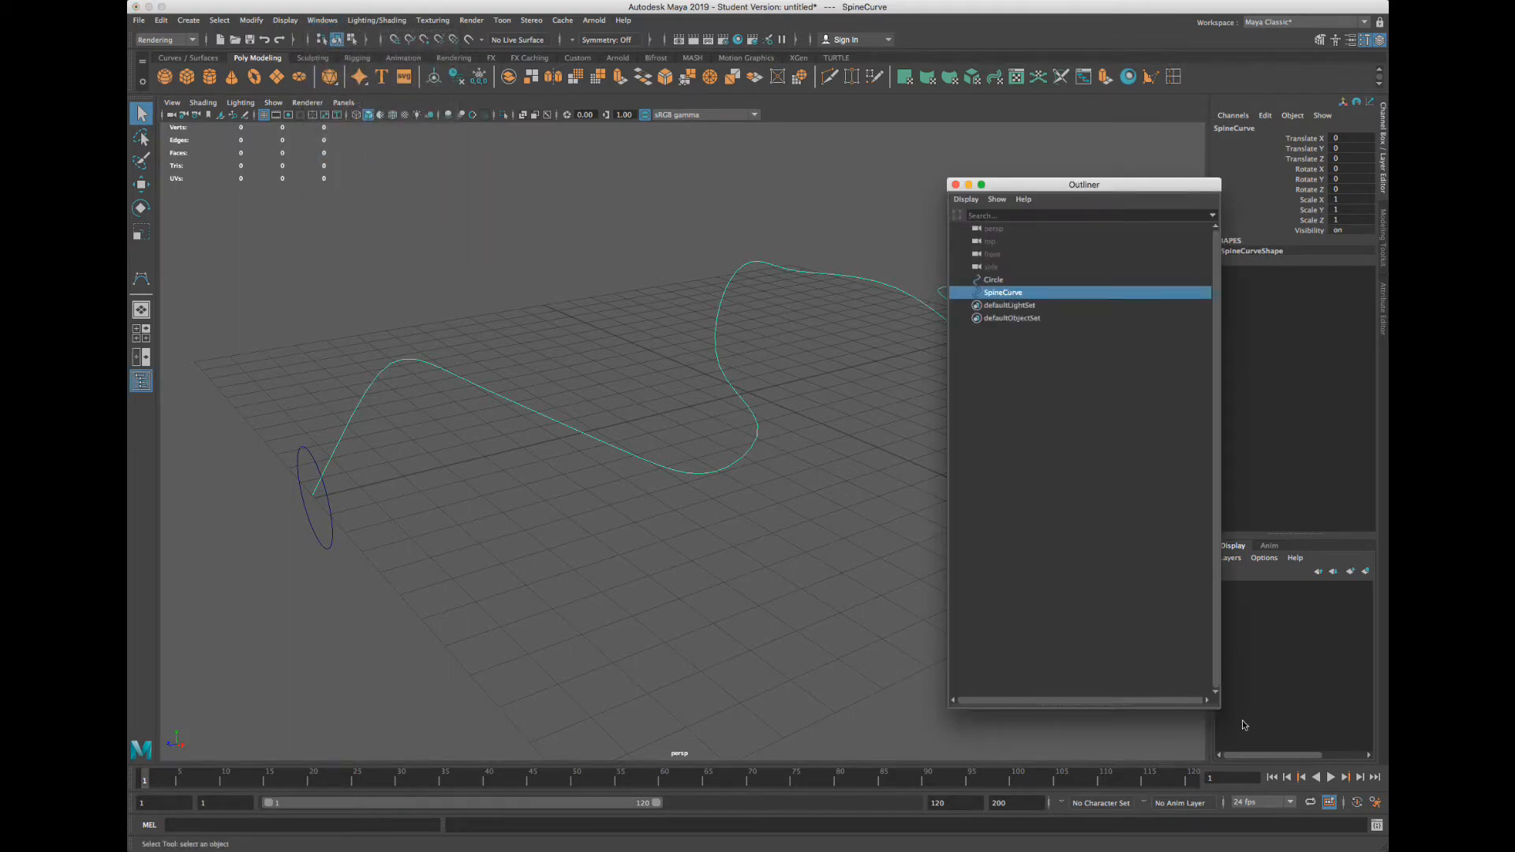
pyautogui.moveTo(1217, 709); pyautogui.dragTo(1209, 384)
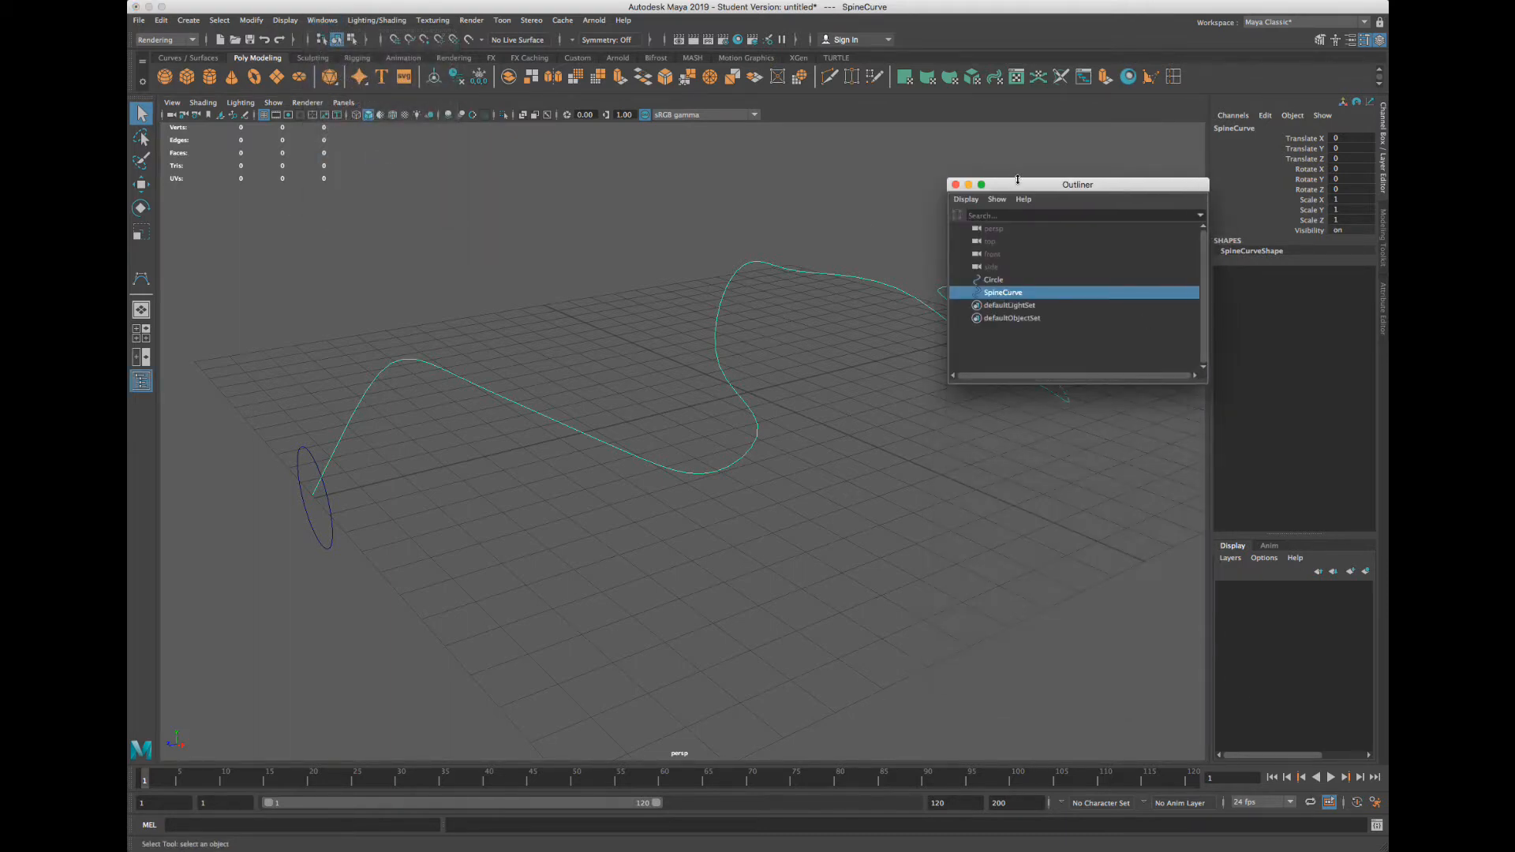
pyautogui.moveTo(1018, 179); pyautogui.dragTo(259, 129)
# Check Circle and SpineCurve in the scene by selecting each one alternately in the Outliner
pyautogui.click(234, 230)
pyautogui.click(251, 240)
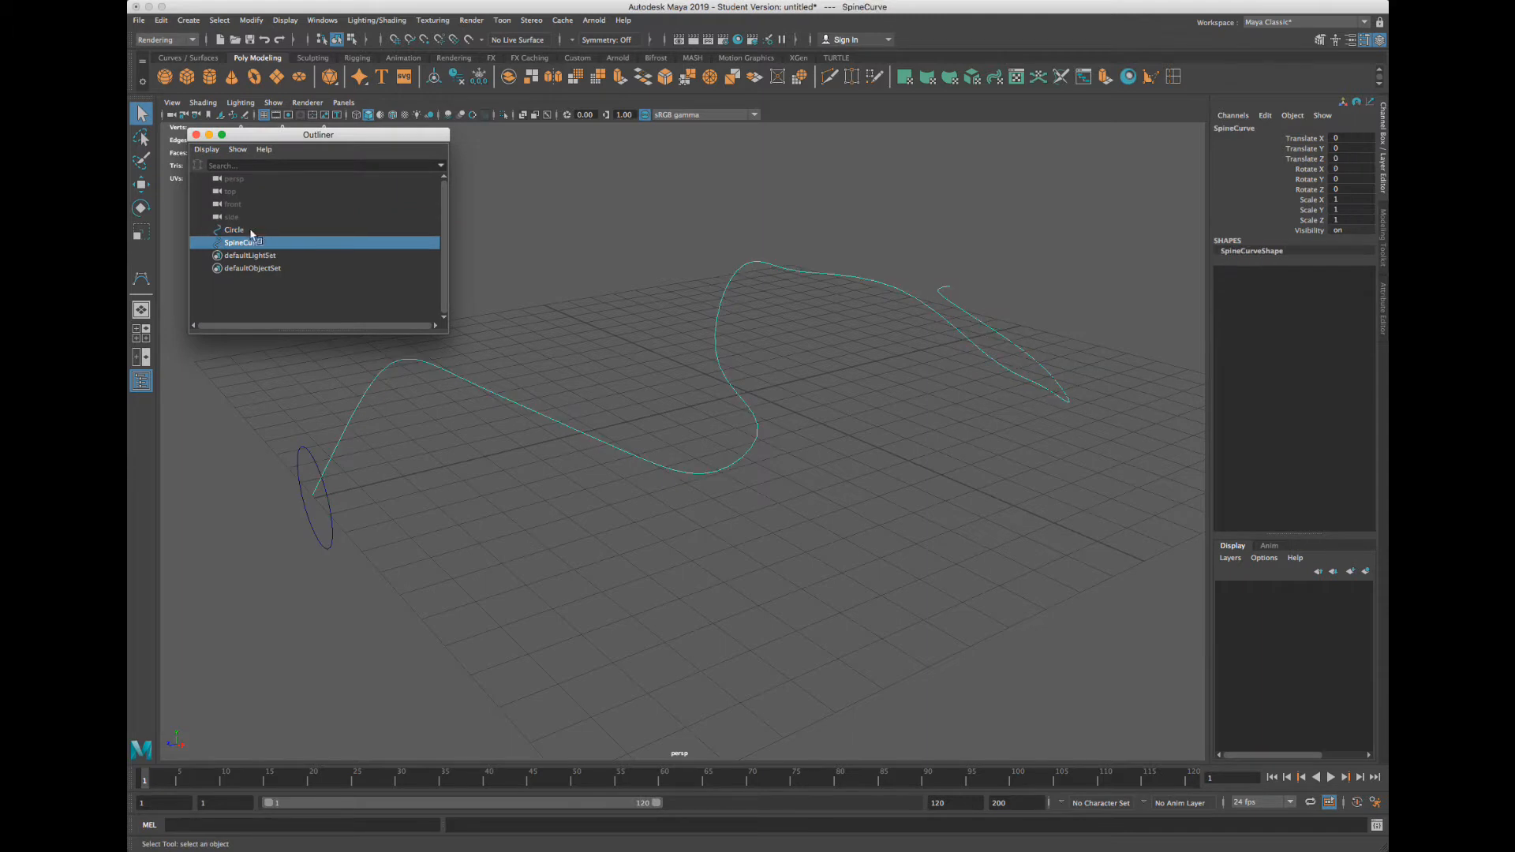
pyautogui.click(251, 230)
pyautogui.click(251, 243)
pyautogui.click(247, 230)
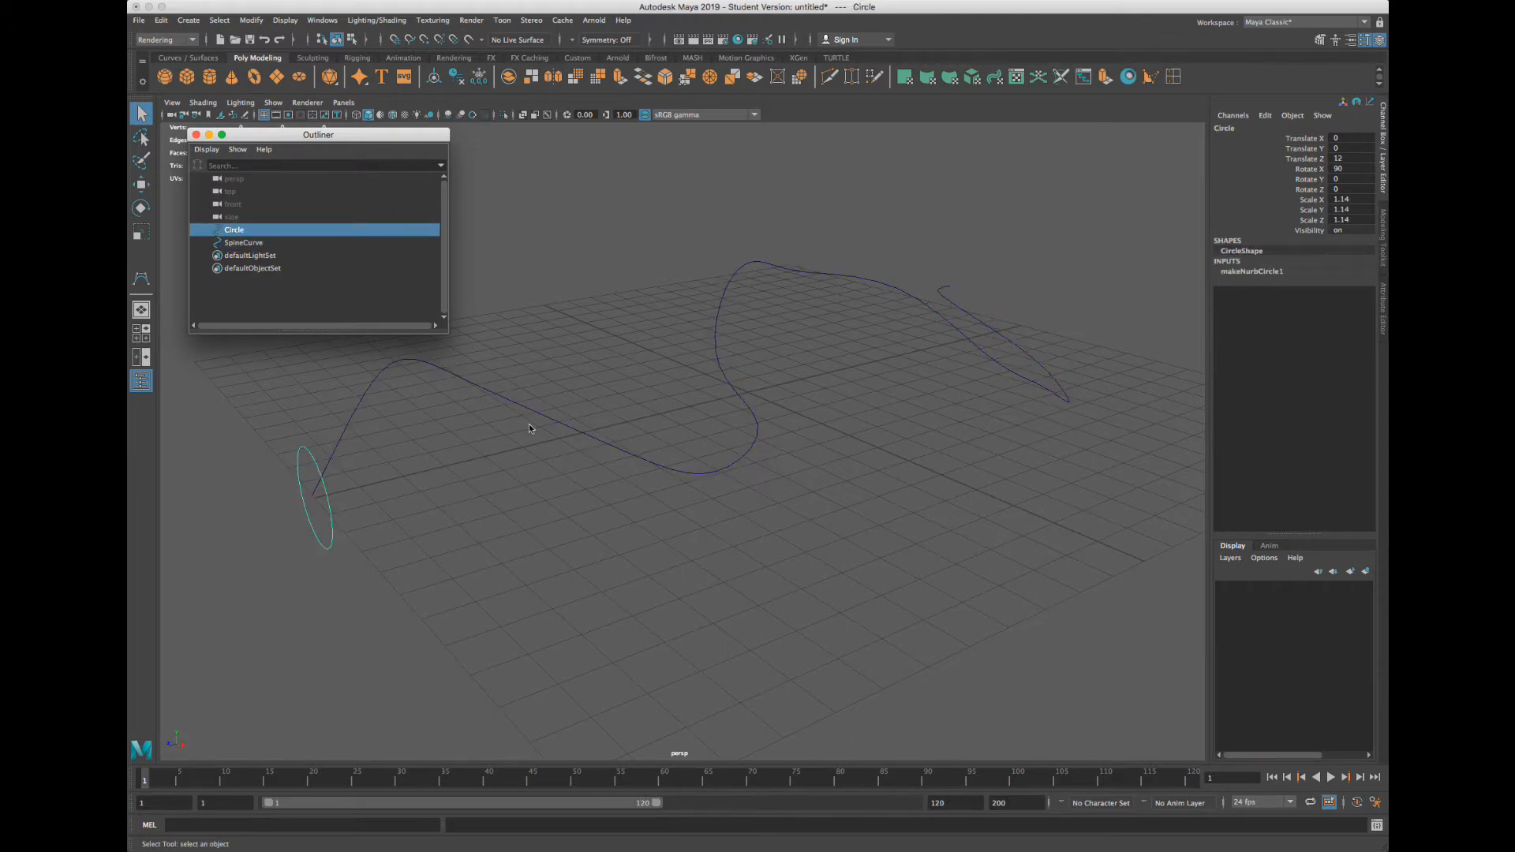
pyautogui.click(258, 242)
pyautogui.click(251, 230)
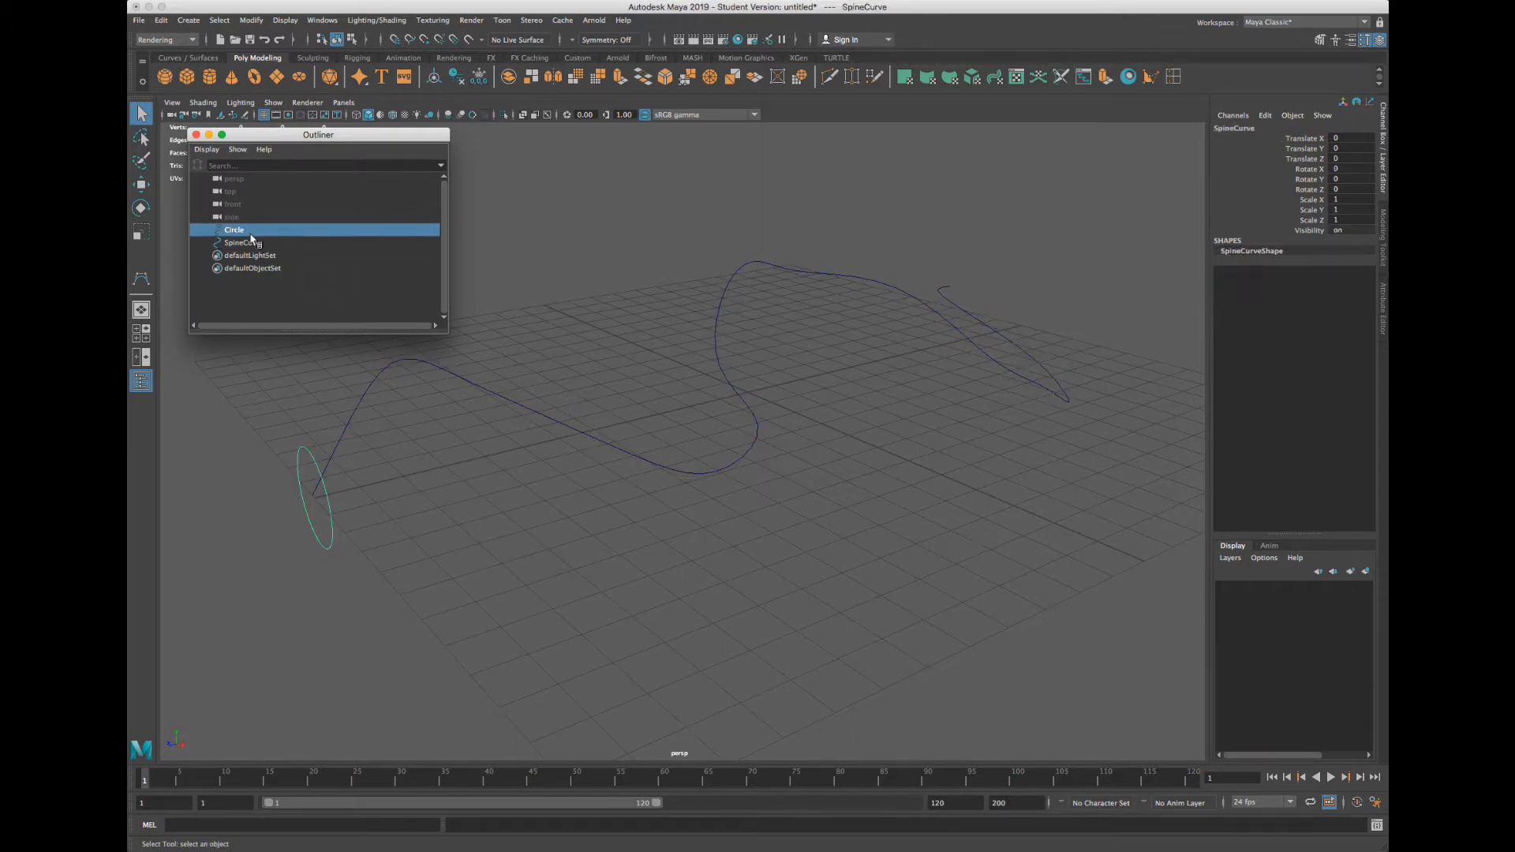
pyautogui.click(254, 242)
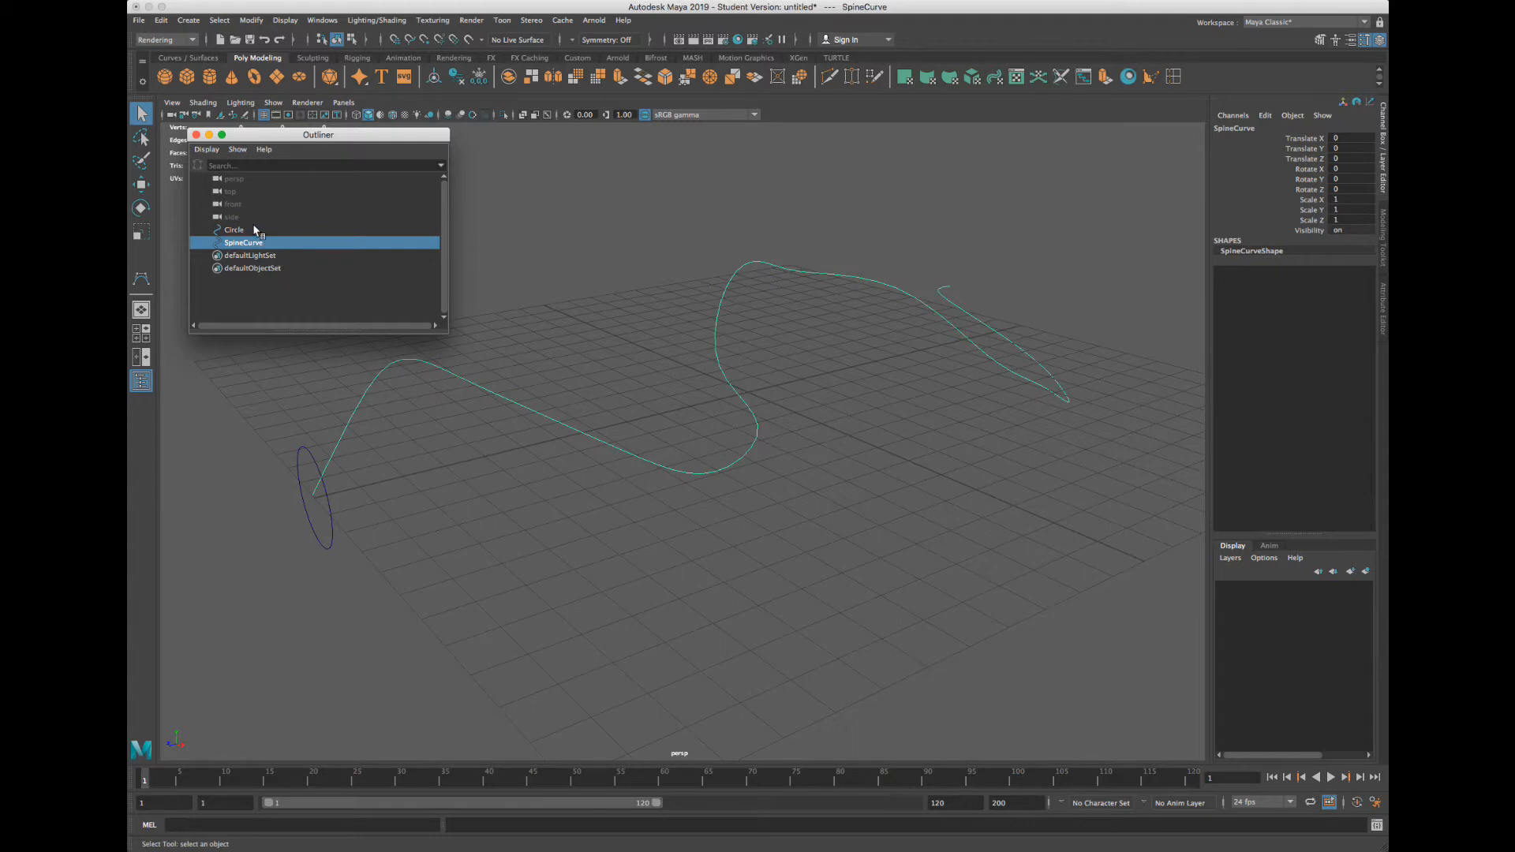
# Select Circle first and SpineCurve second, and open the options for the Modeling surface Extrude command
pyautogui.click(256, 230)
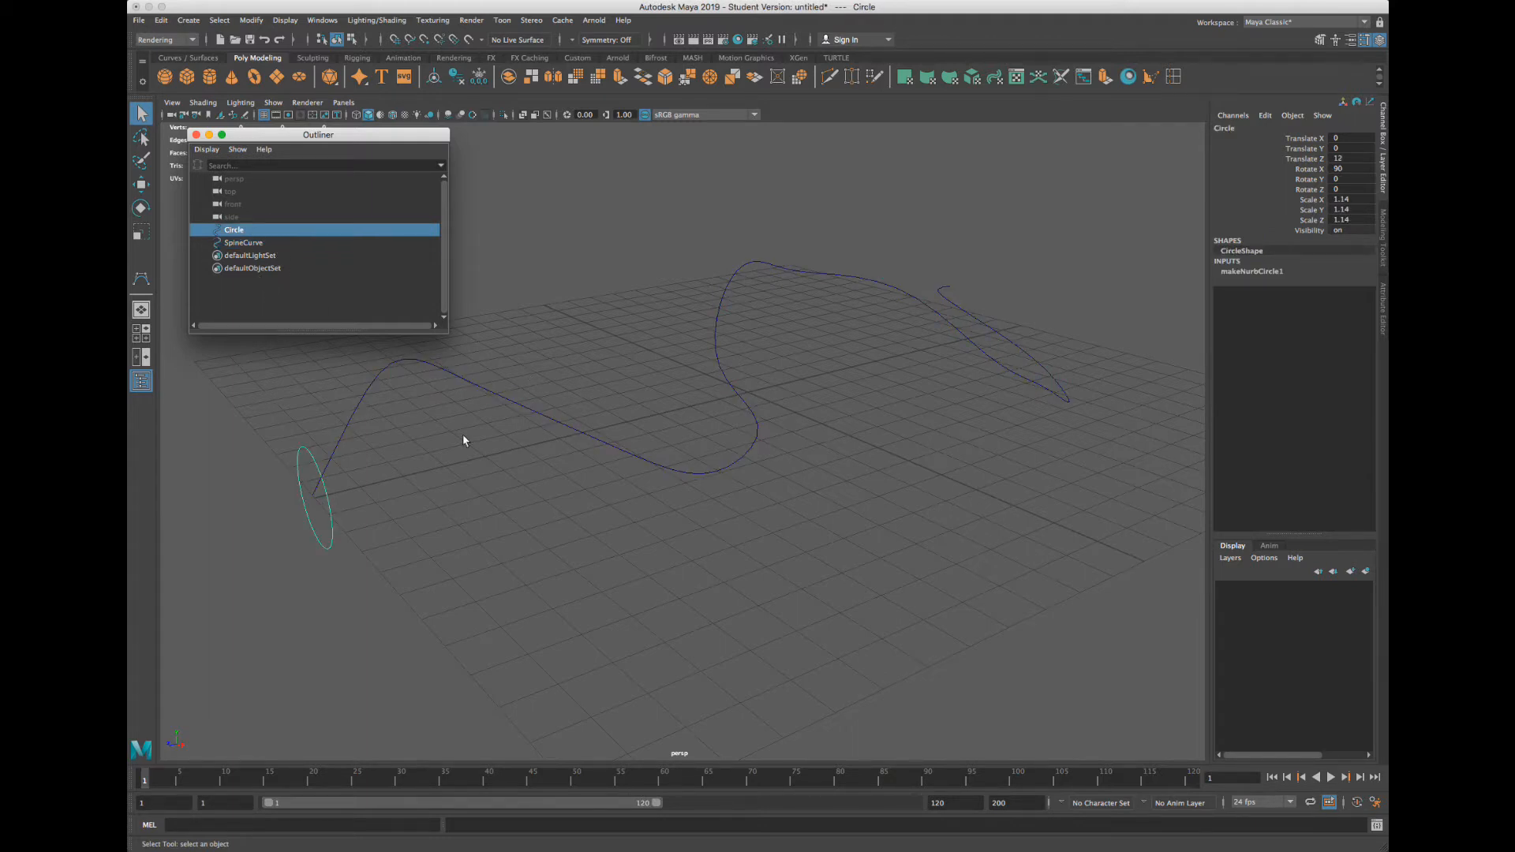
pyautogui.keyDown('shift'); pyautogui.click(467, 382); pyautogui.keyUp('shift')
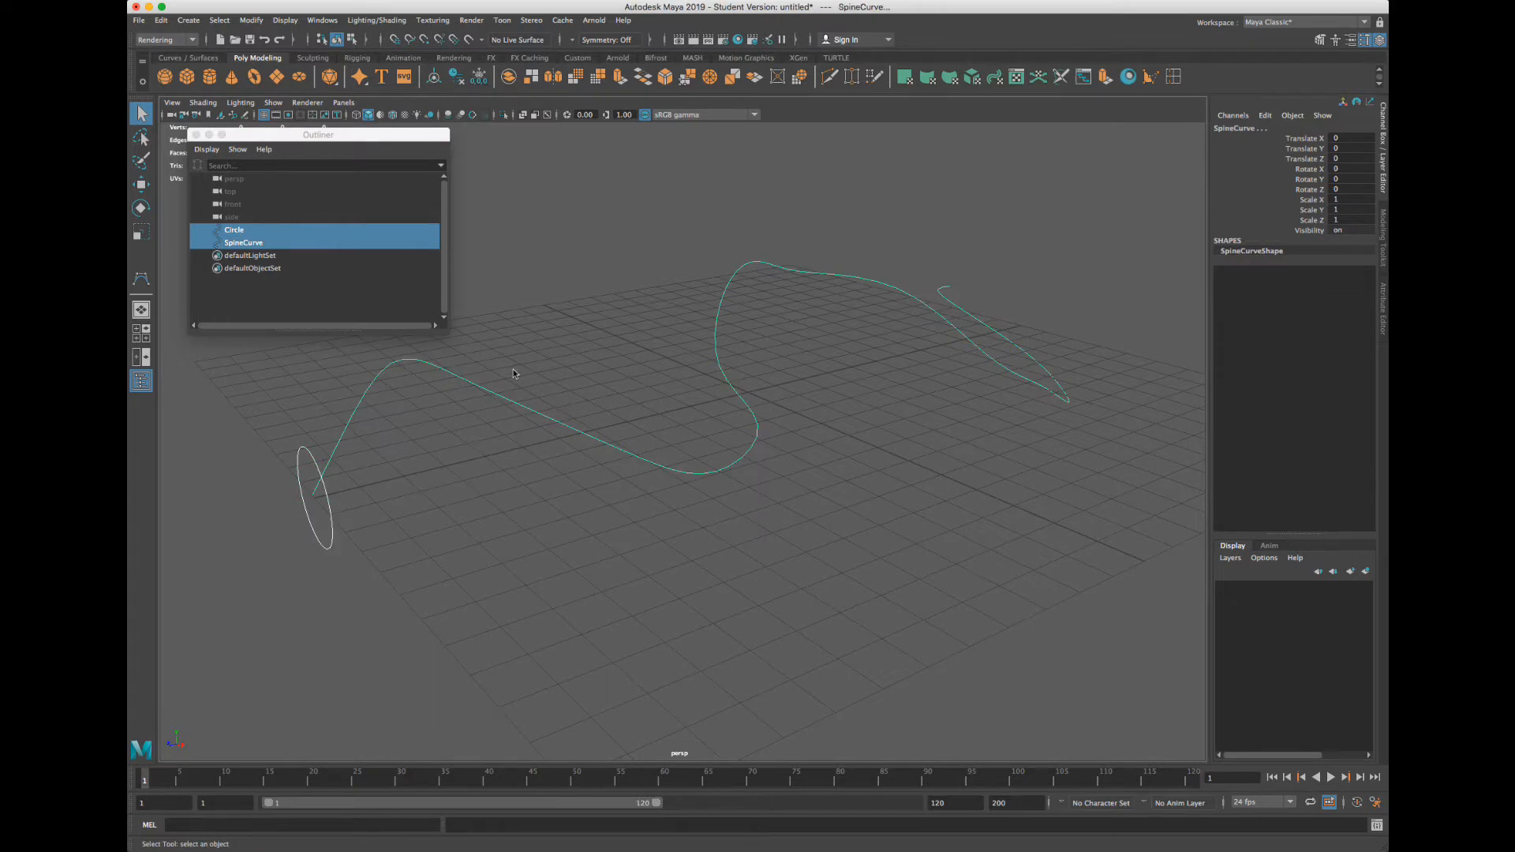
pyautogui.click(192, 39)
pyautogui.click(187, 56)
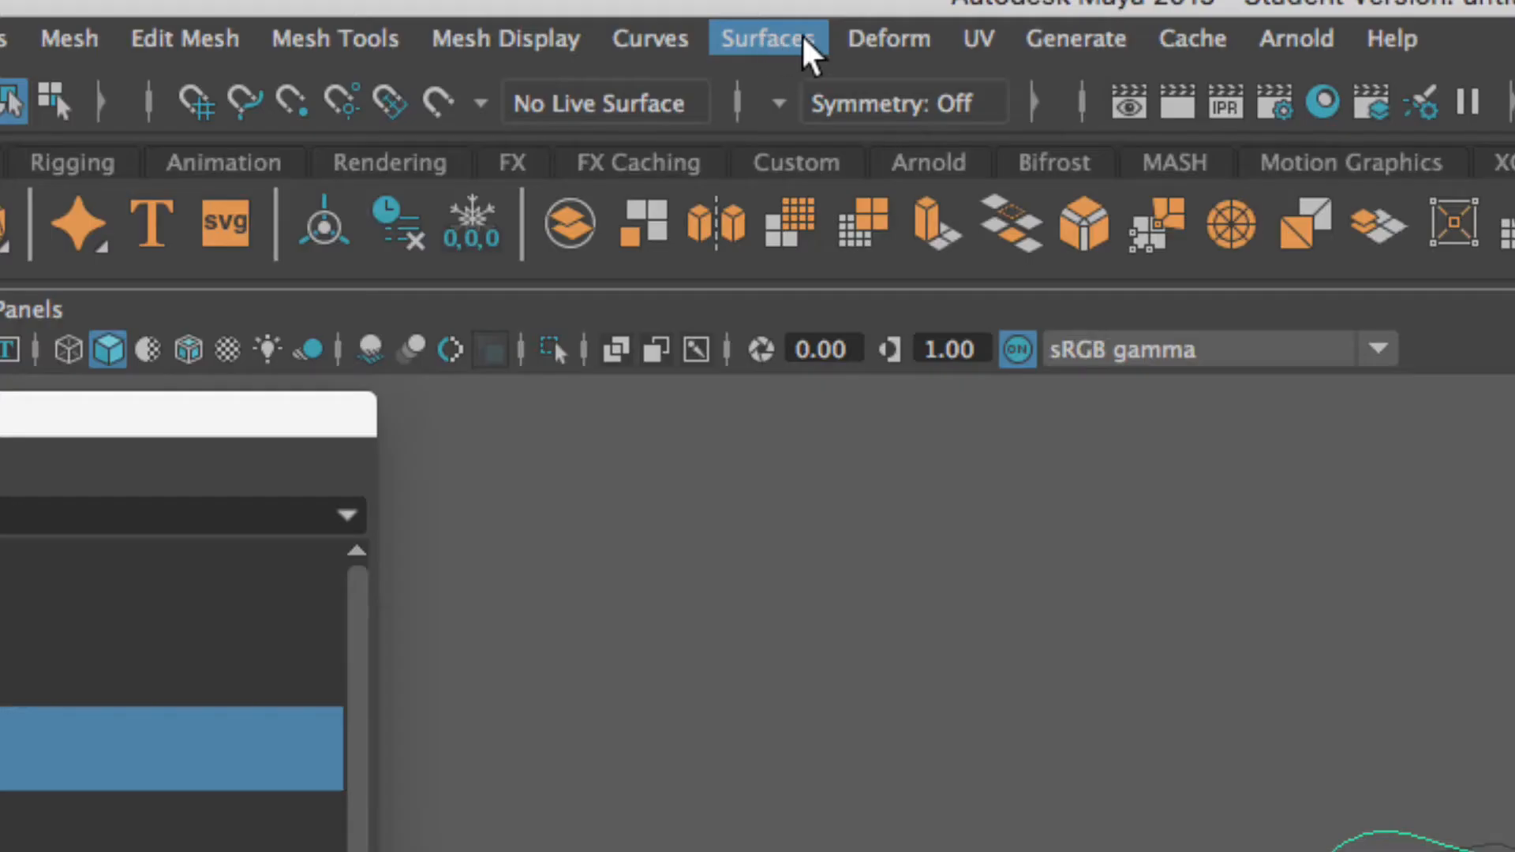
pyautogui.click(802, 38)
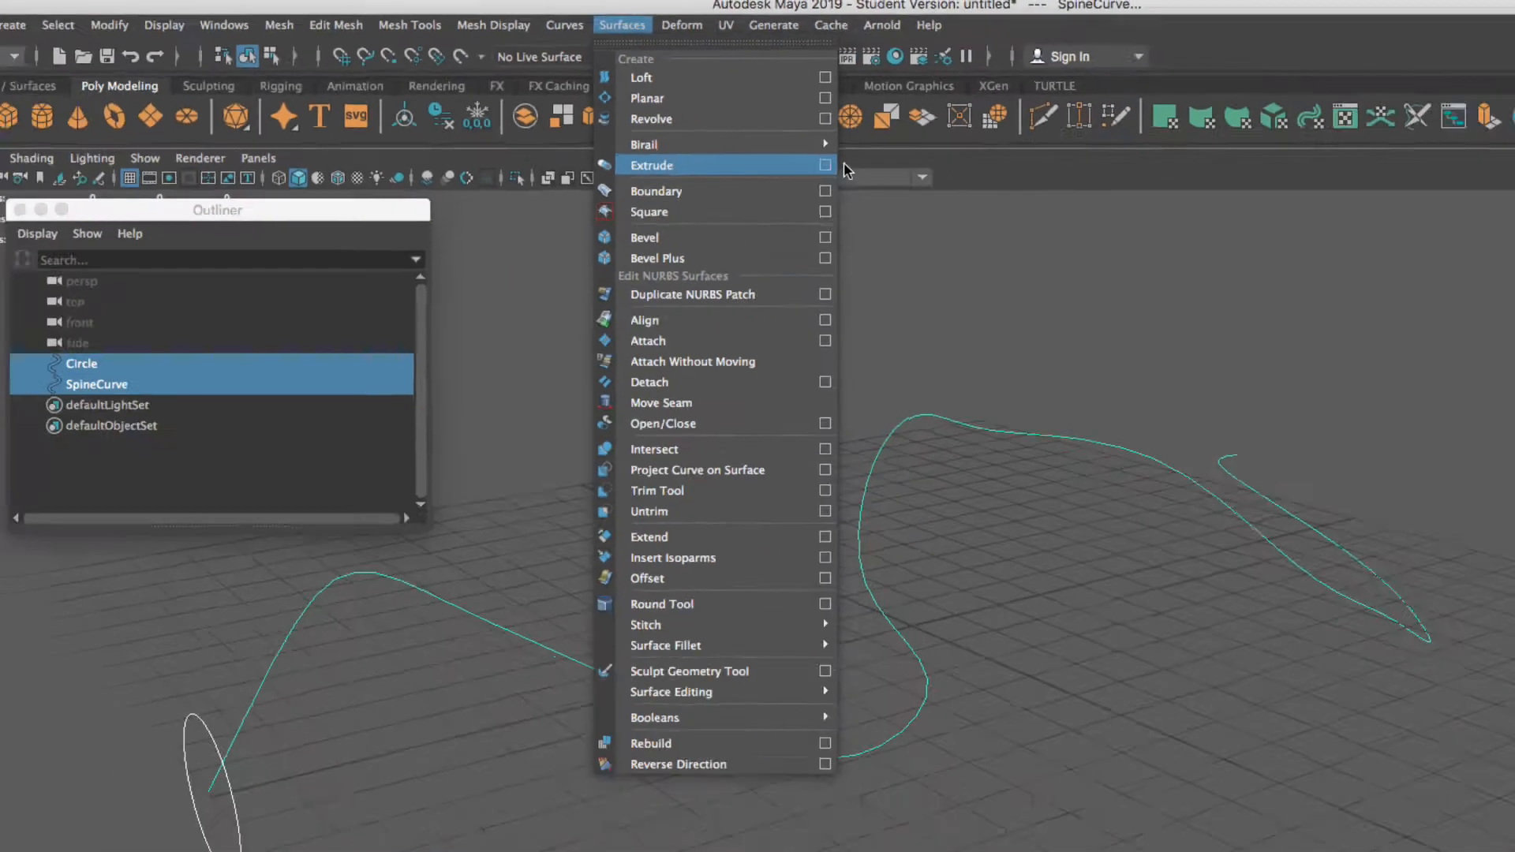
pyautogui.click(1163, 316)
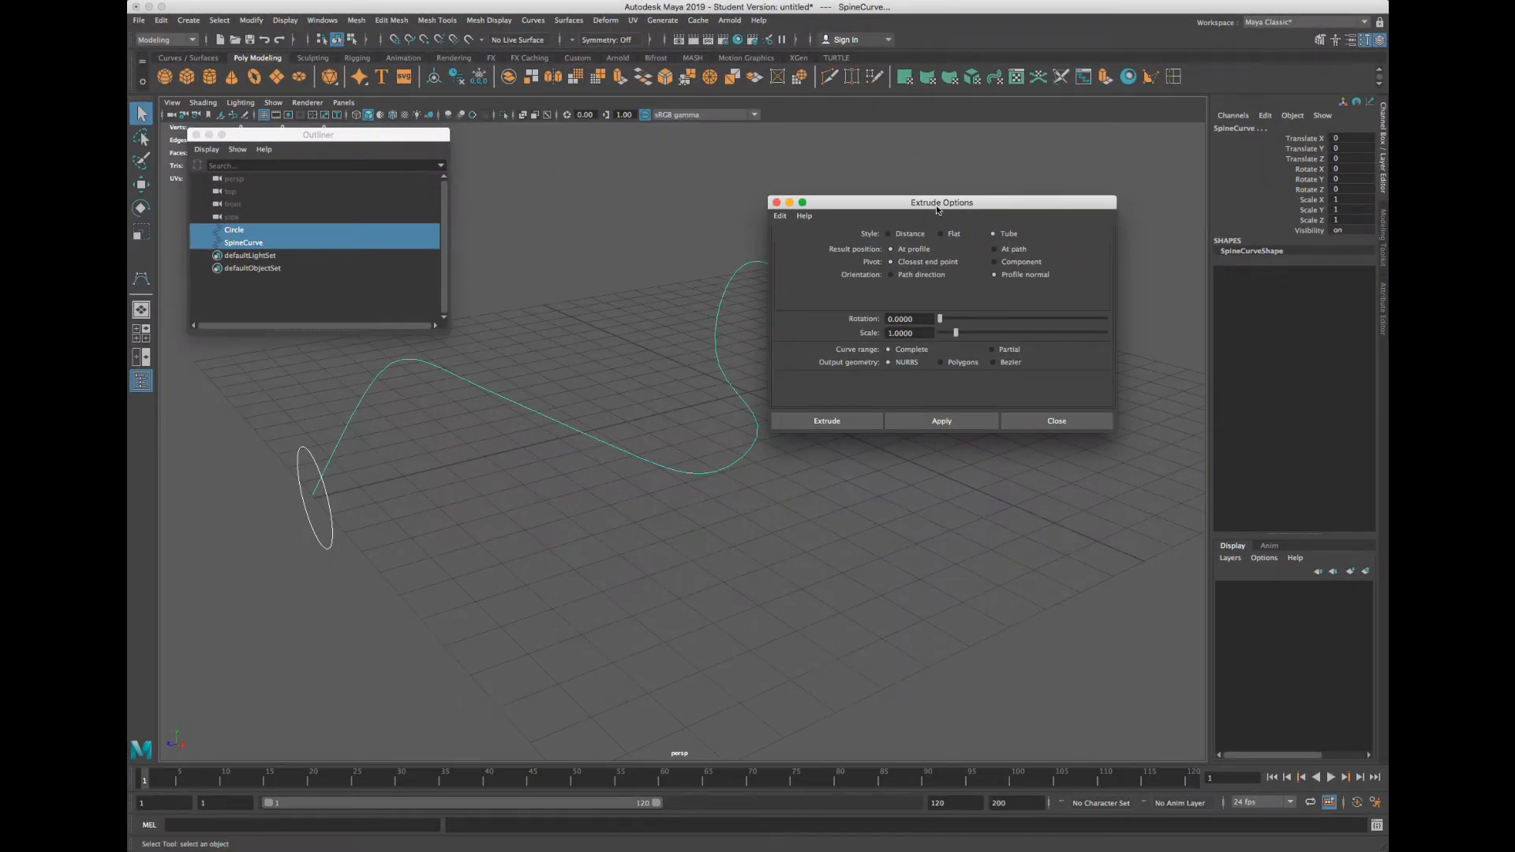
# Extrude Circle along SpineCurve as a NURBS tube with the result position at the path, closest end point pivot and profile normal orientation
pyautogui.moveTo(938, 208); pyautogui.dragTo(745, 298)
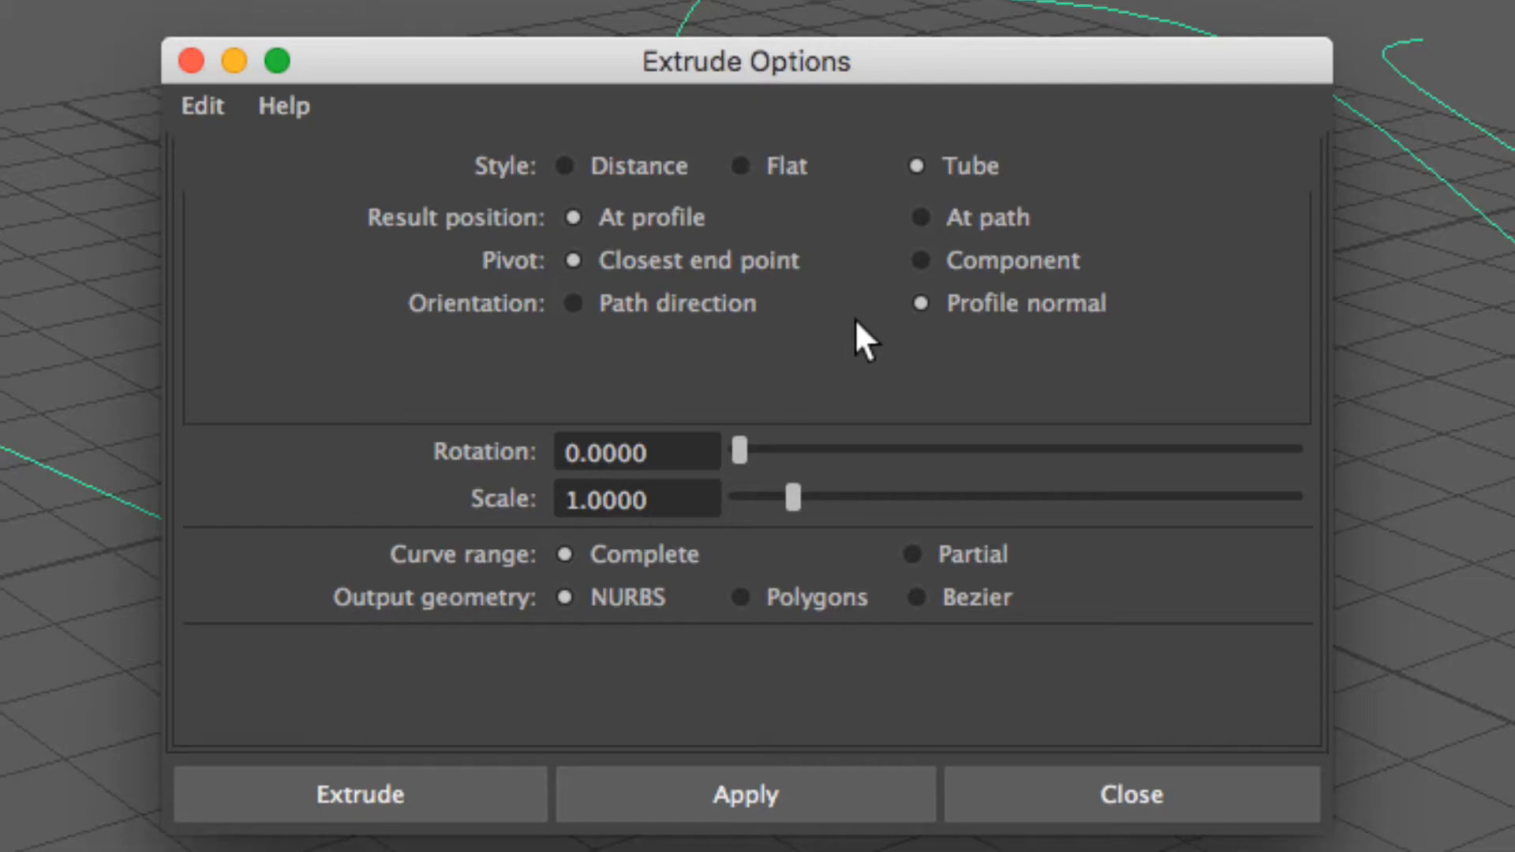
pyautogui.click(921, 218)
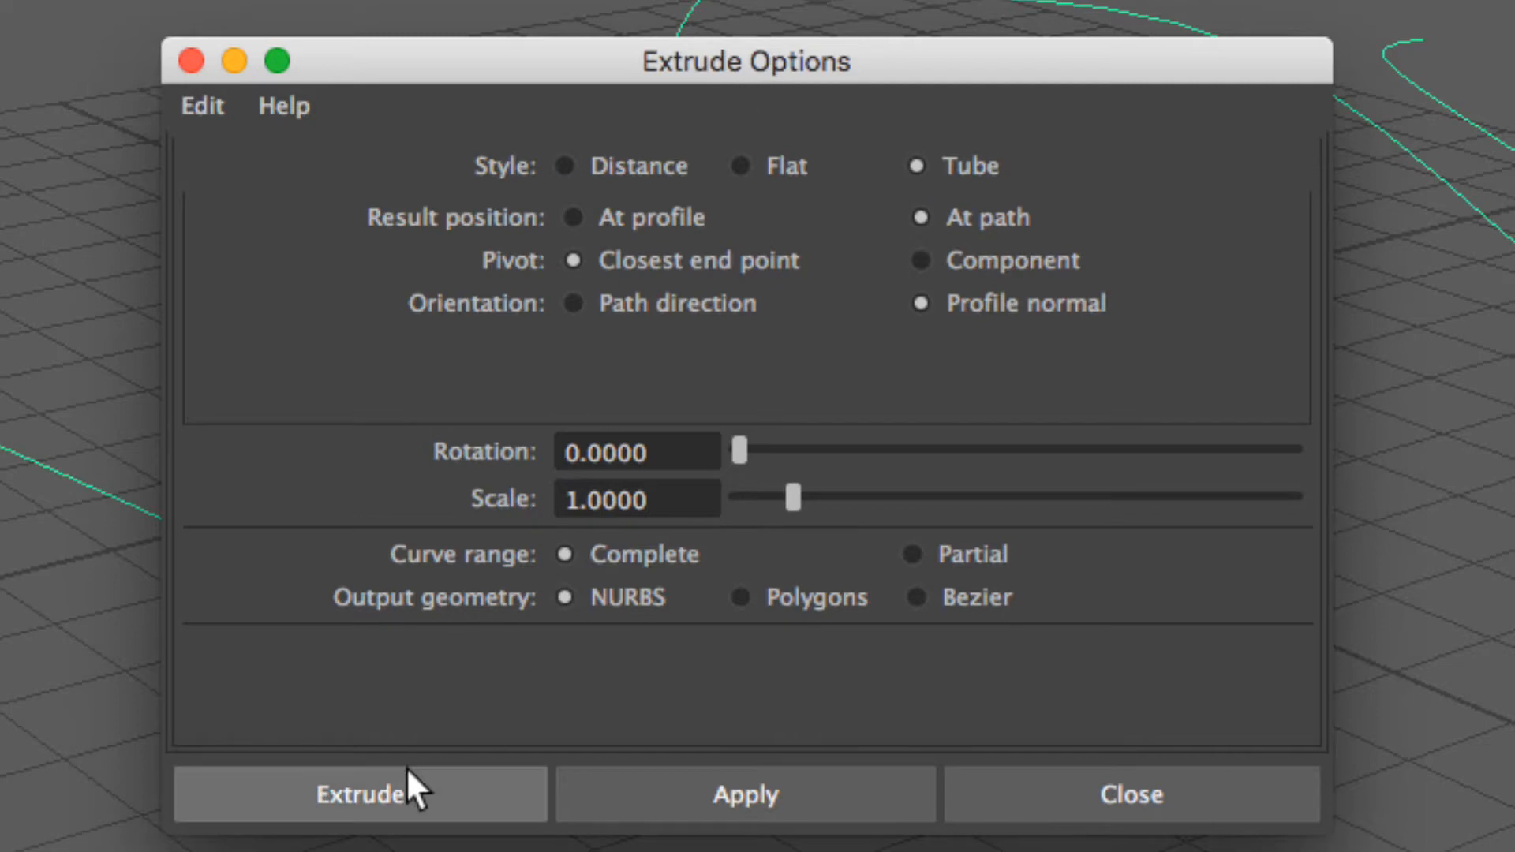
pyautogui.click(404, 792)
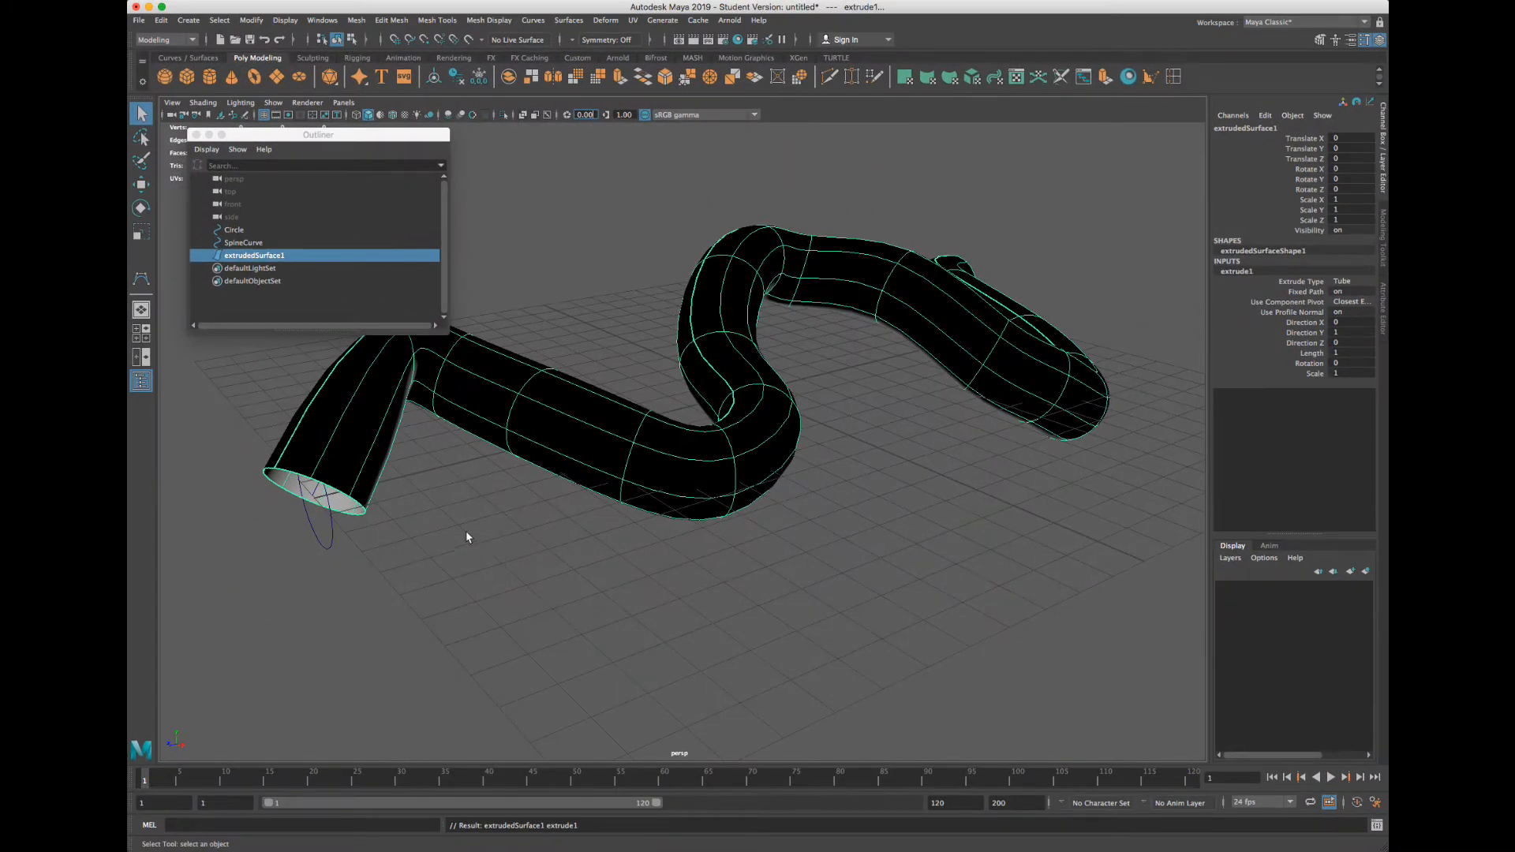
pyautogui.scroll(-2, 463, 532)
pyautogui.keyDown('alt'); pyautogui.moveTo(452, 539); pyautogui.dragTo(417, 587, button='middle'); pyautogui.keyUp('alt')
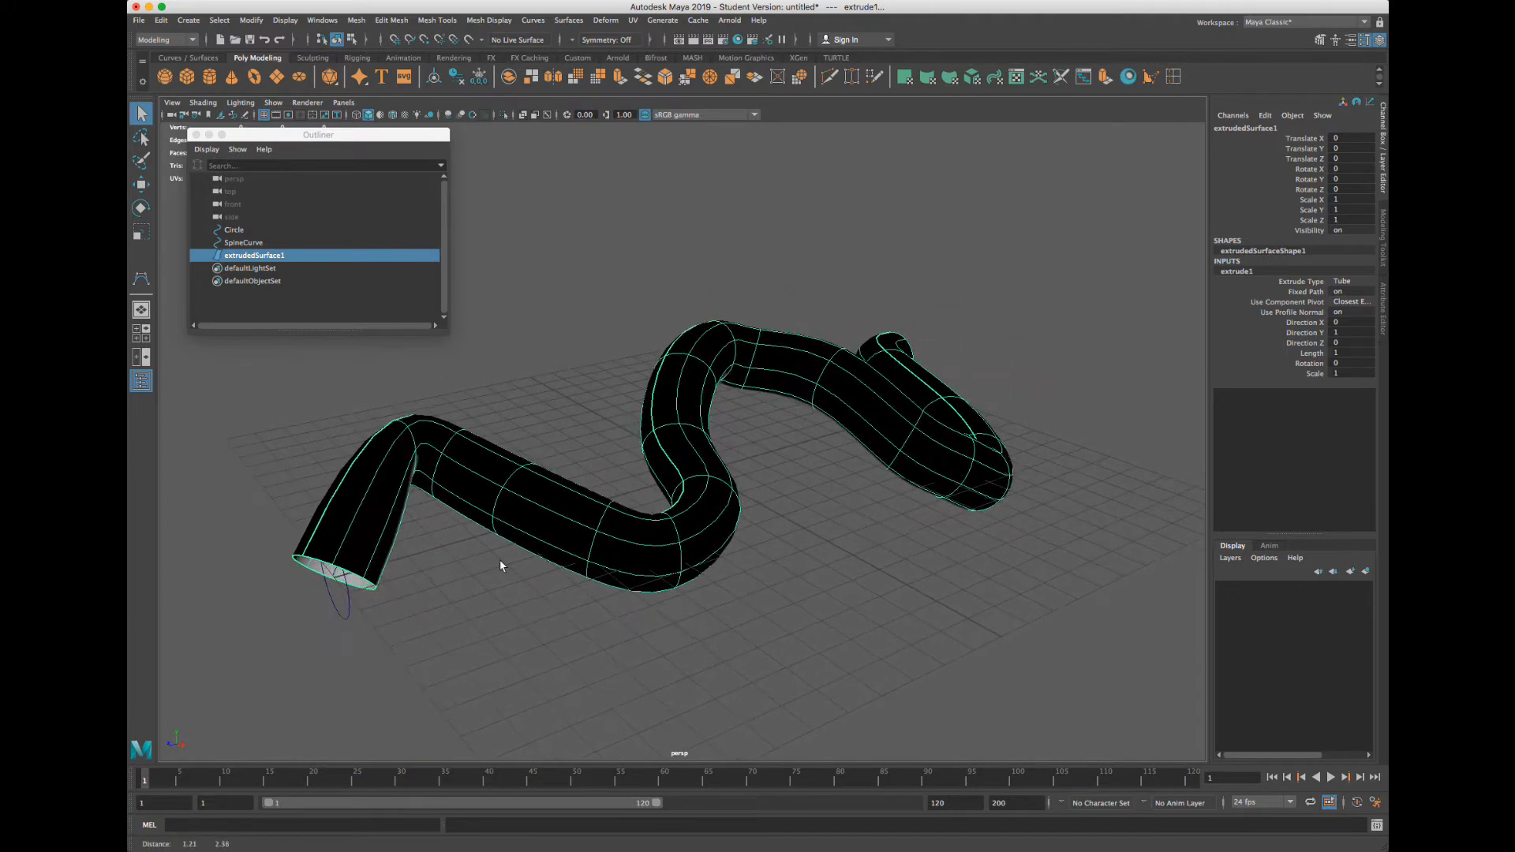
pyautogui.keyDown('alt'); pyautogui.moveTo(499, 560); pyautogui.dragTo(542, 545); pyautogui.keyUp('alt')
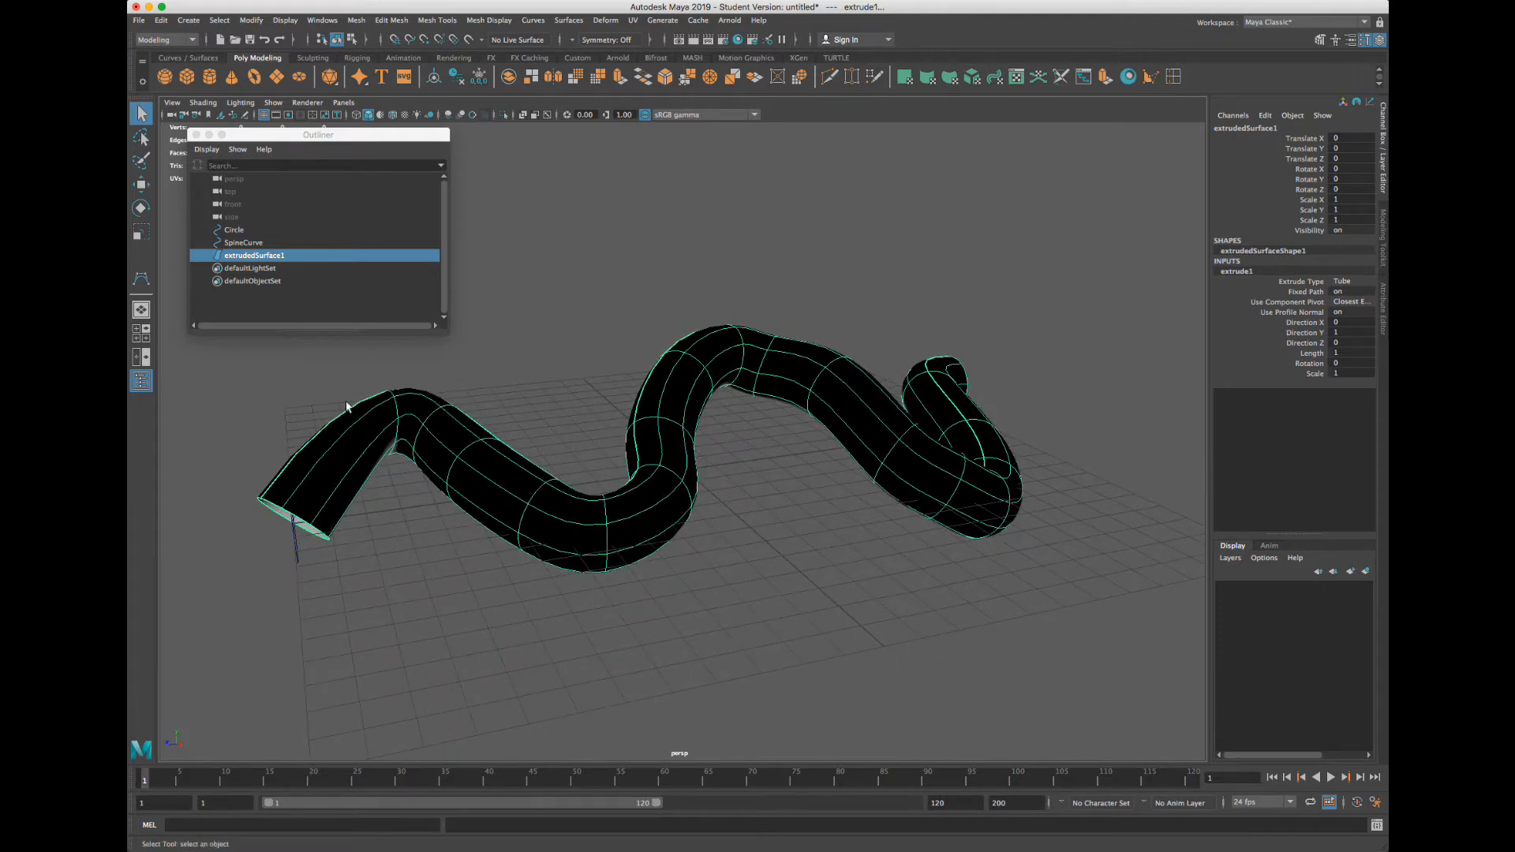
# Try scaling down the Circle profile to change the tube's thickness, and undo the scaling
pyautogui.click(252, 231)
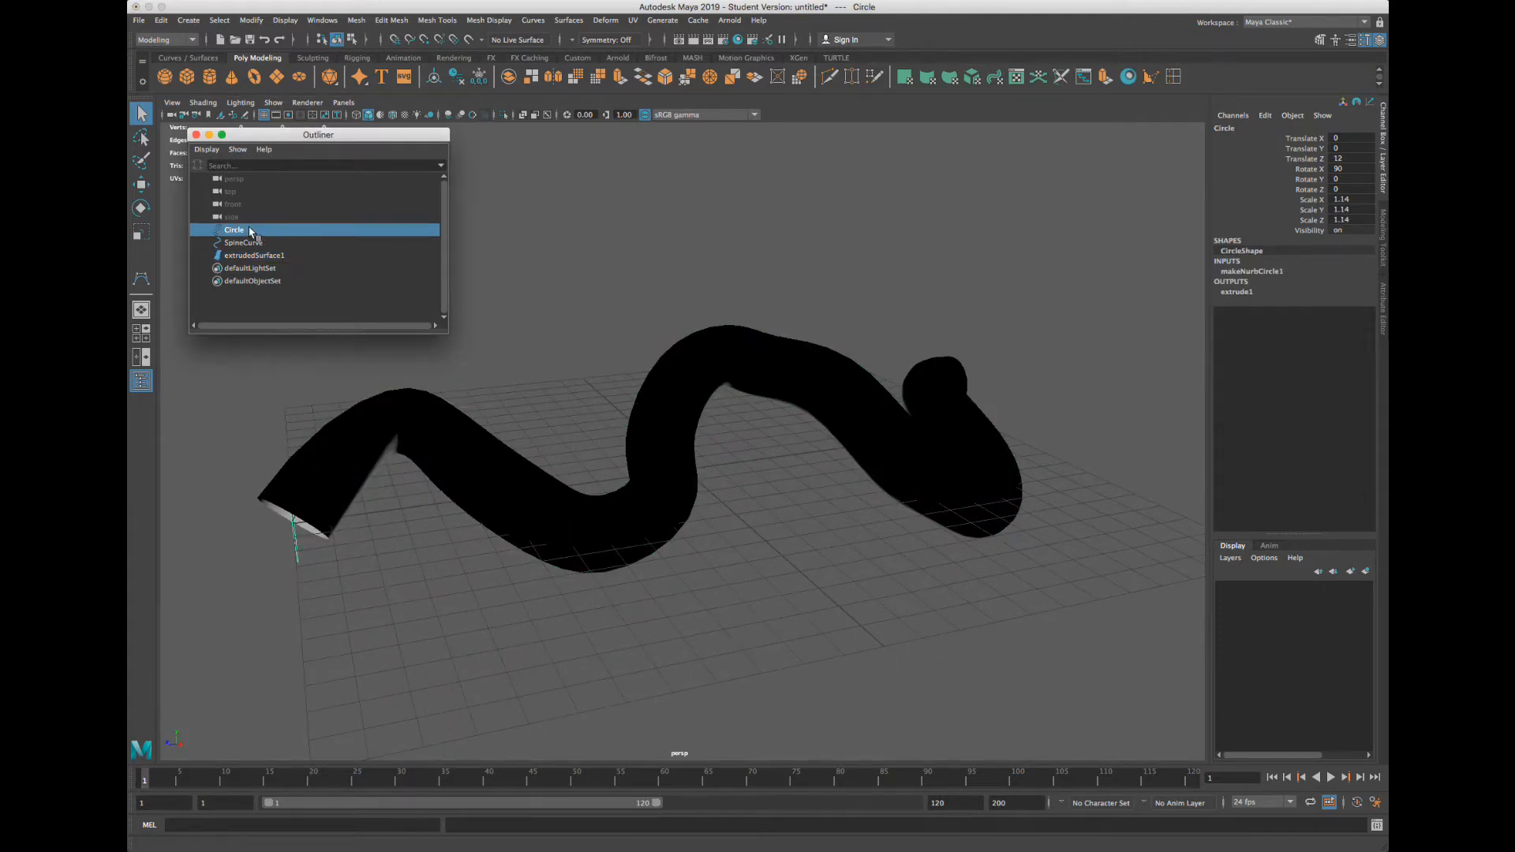
pyautogui.press('r')
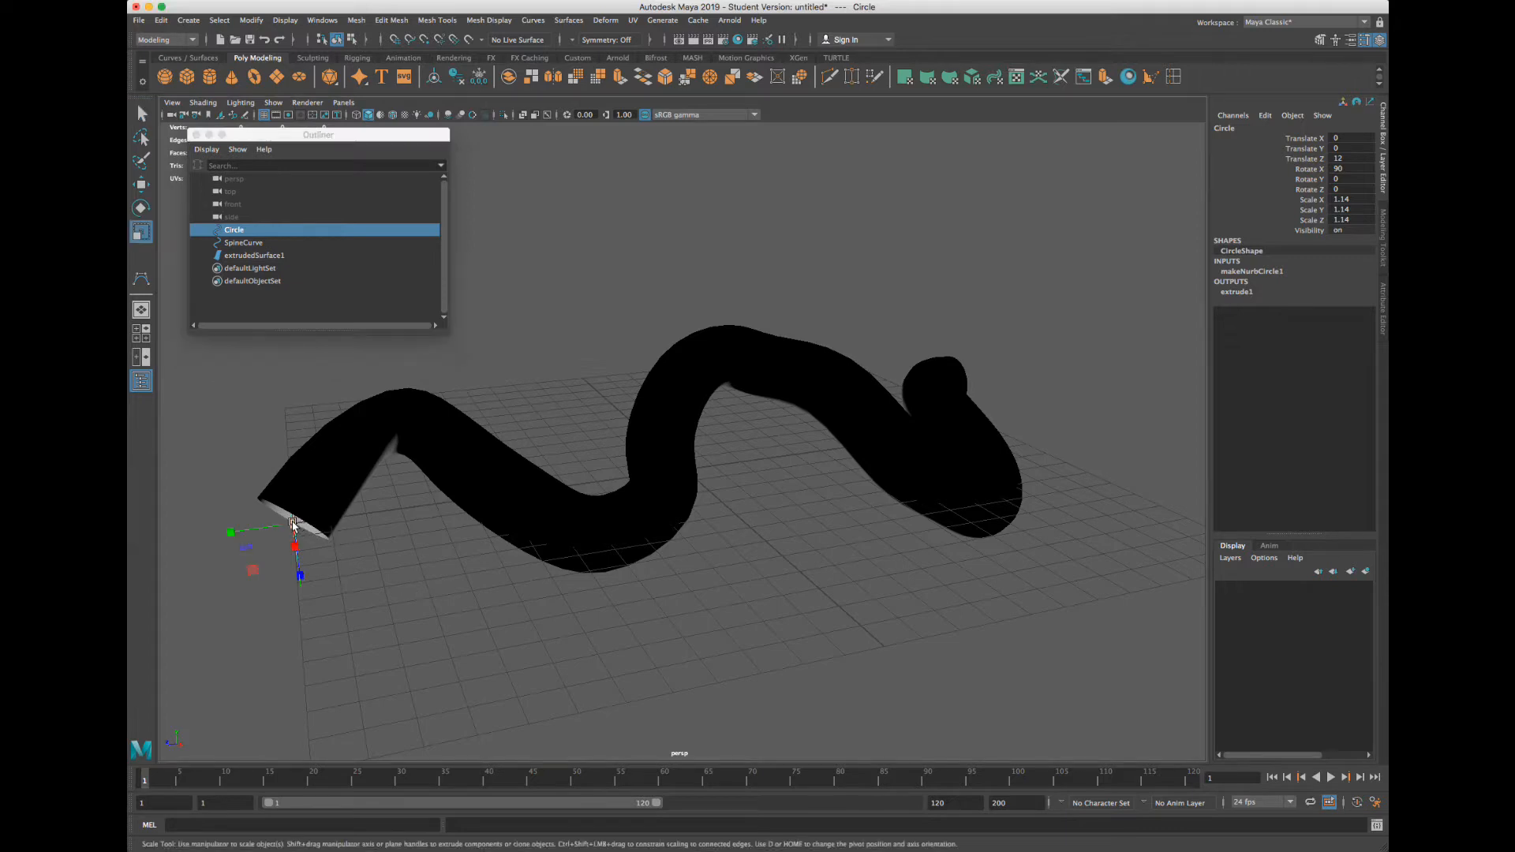
pyautogui.moveTo(294, 524); pyautogui.dragTo(241, 537)
pyautogui.press('z')
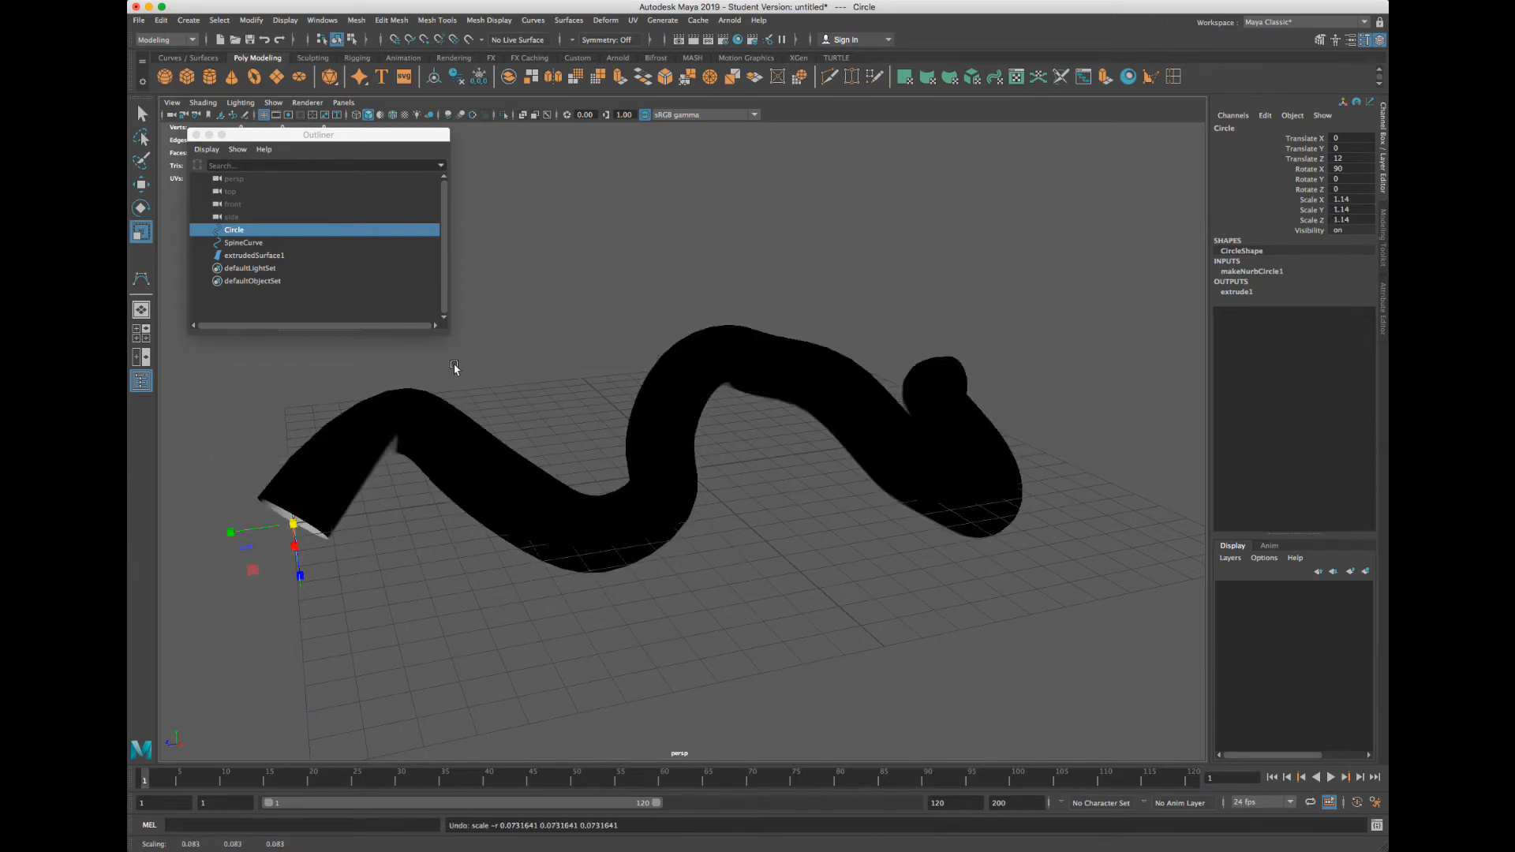
# Try moving the control vertices at SpineCurve's middle crest to reshape the tube, and undo the move
pyautogui.click(268, 245)
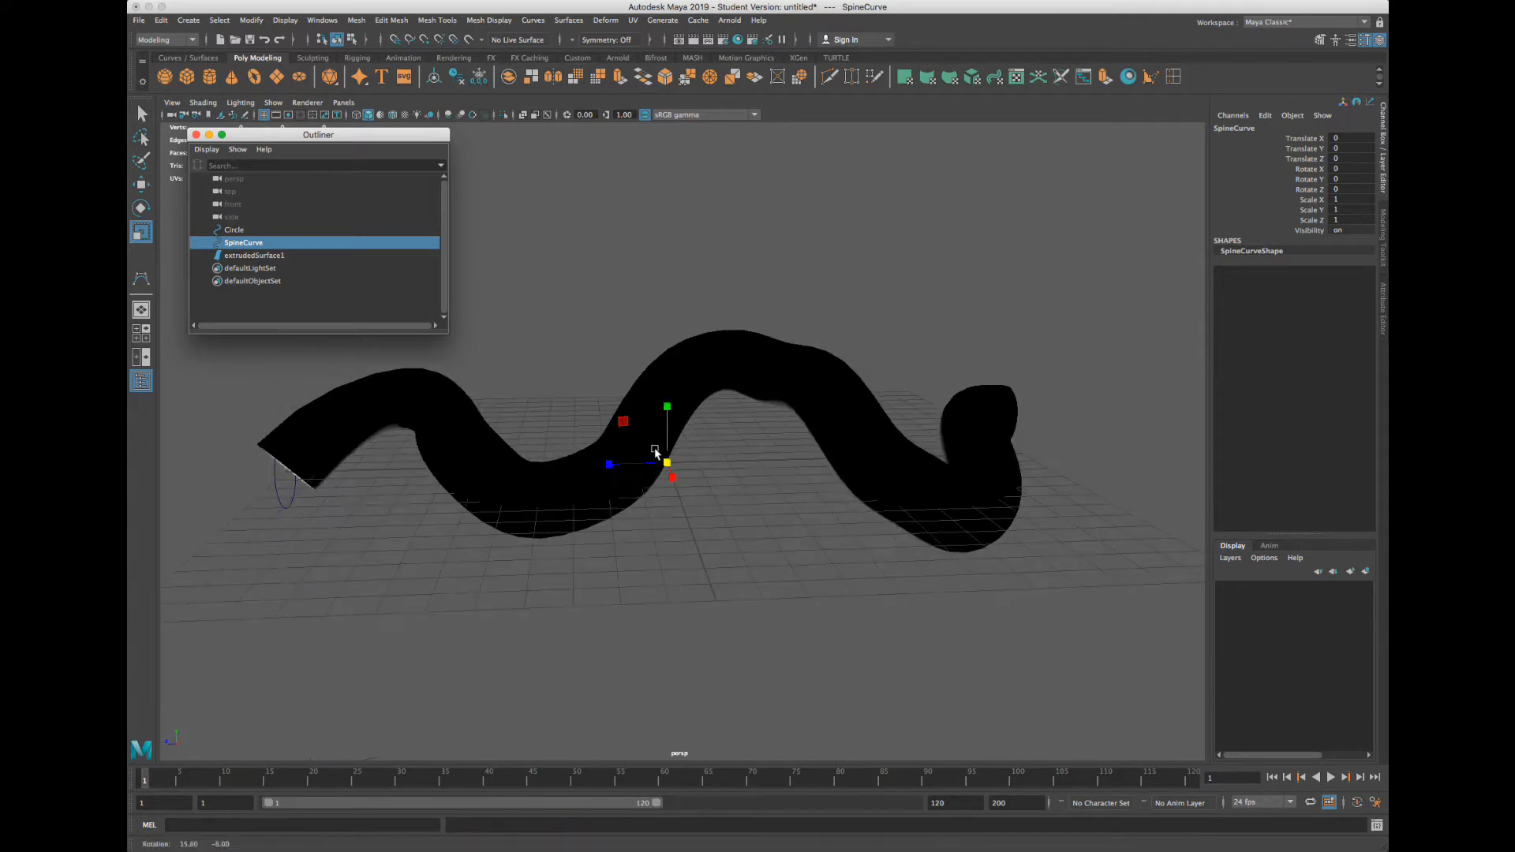
pyautogui.press('4')
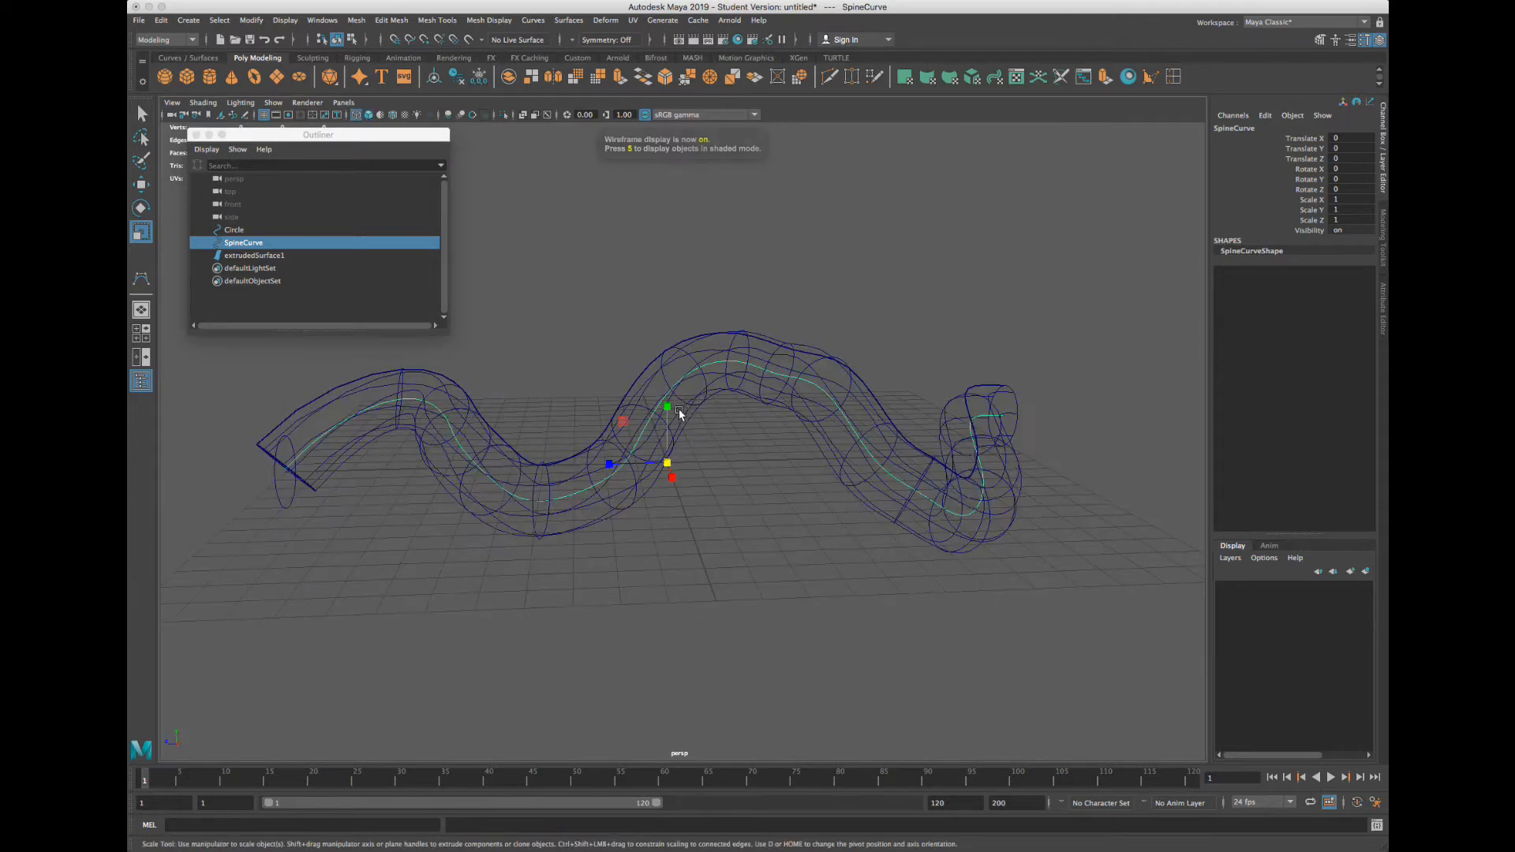
pyautogui.click(717, 362)
pyautogui.moveTo(715, 362); pyautogui.dragTo(644, 362, button='right')
pyautogui.moveTo(798, 309)
pyautogui.mouseDown()
pyautogui.moveTo(734, 397)
pyautogui.moveTo(768, 277)
pyautogui.moveTo(764, 334)
pyautogui.mouseUp()
pyautogui.press('w')
pyautogui.press('5')
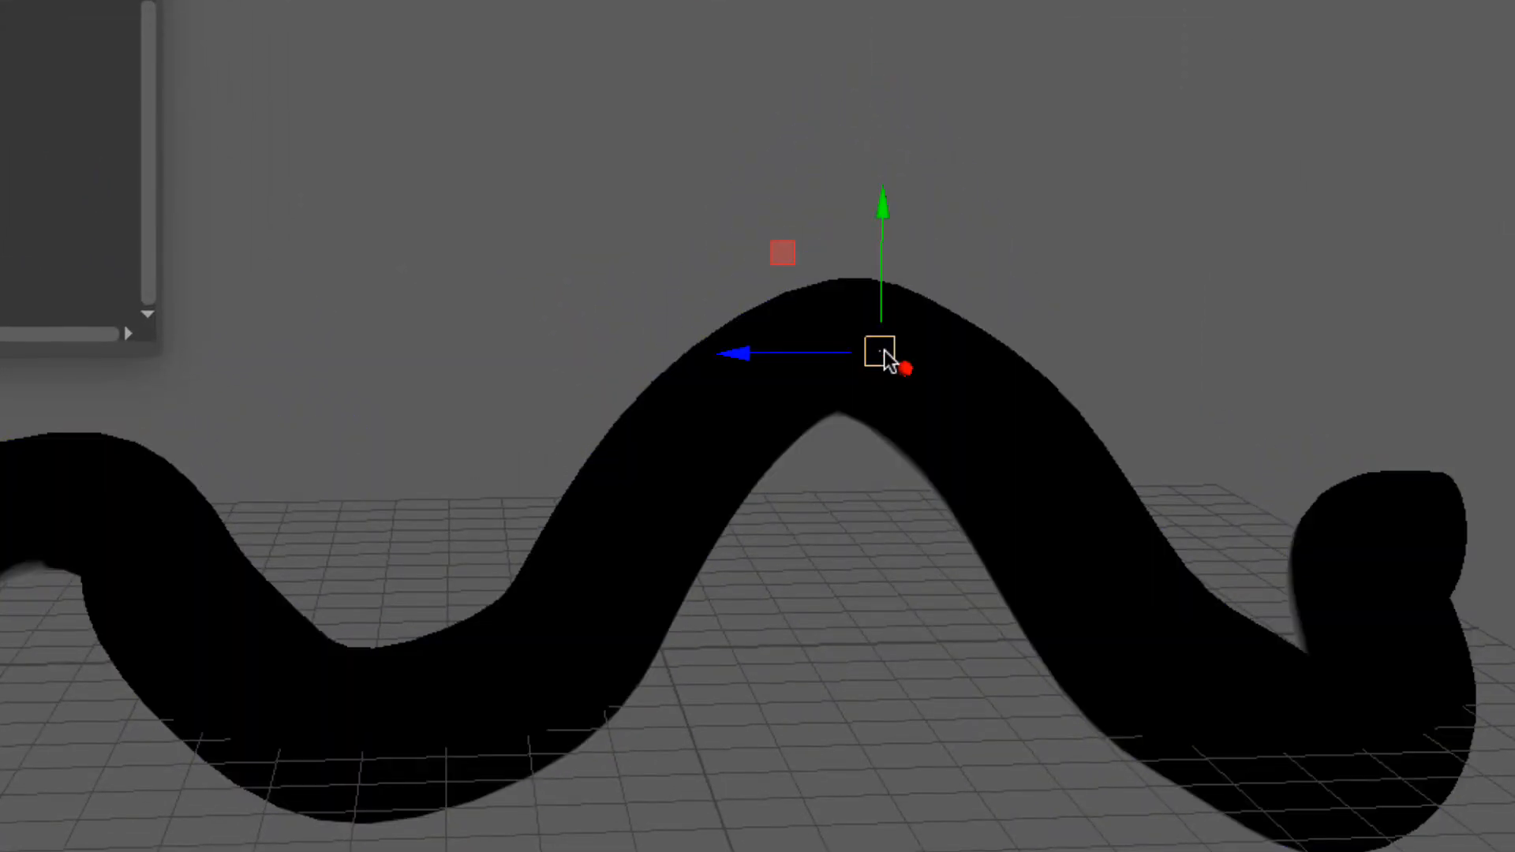
pyautogui.moveTo(889, 362); pyautogui.dragTo(866, 419)
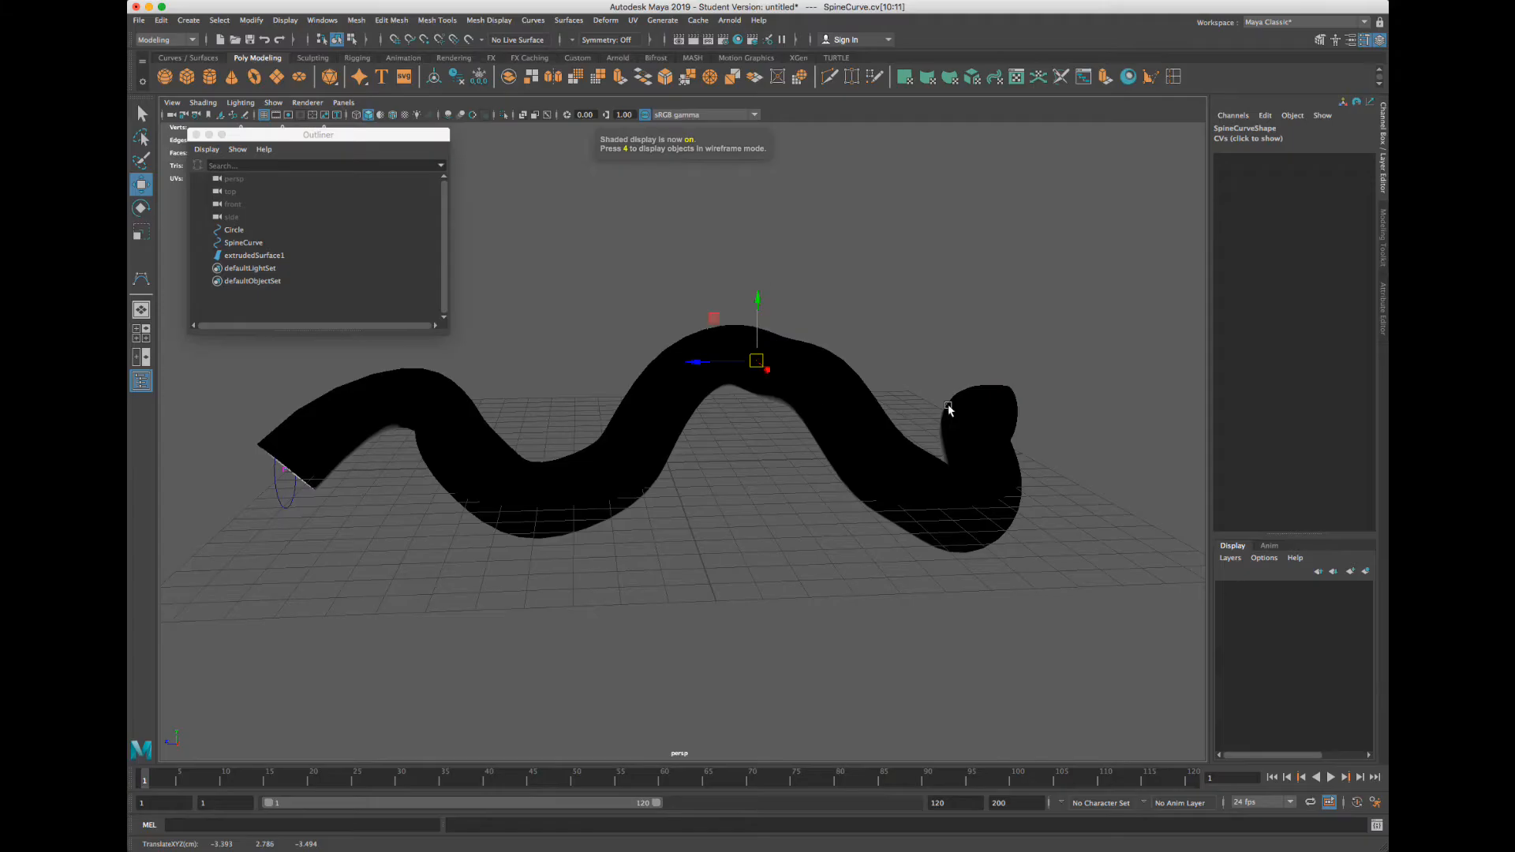
pyautogui.keyDown('alt'); pyautogui.moveTo(1316, 518); pyautogui.dragTo(771, 518); pyautogui.keyUp('alt')
pyautogui.keyDown('alt'); pyautogui.moveTo(714, 408); pyautogui.dragTo(369, 345); pyautogui.keyUp('alt')
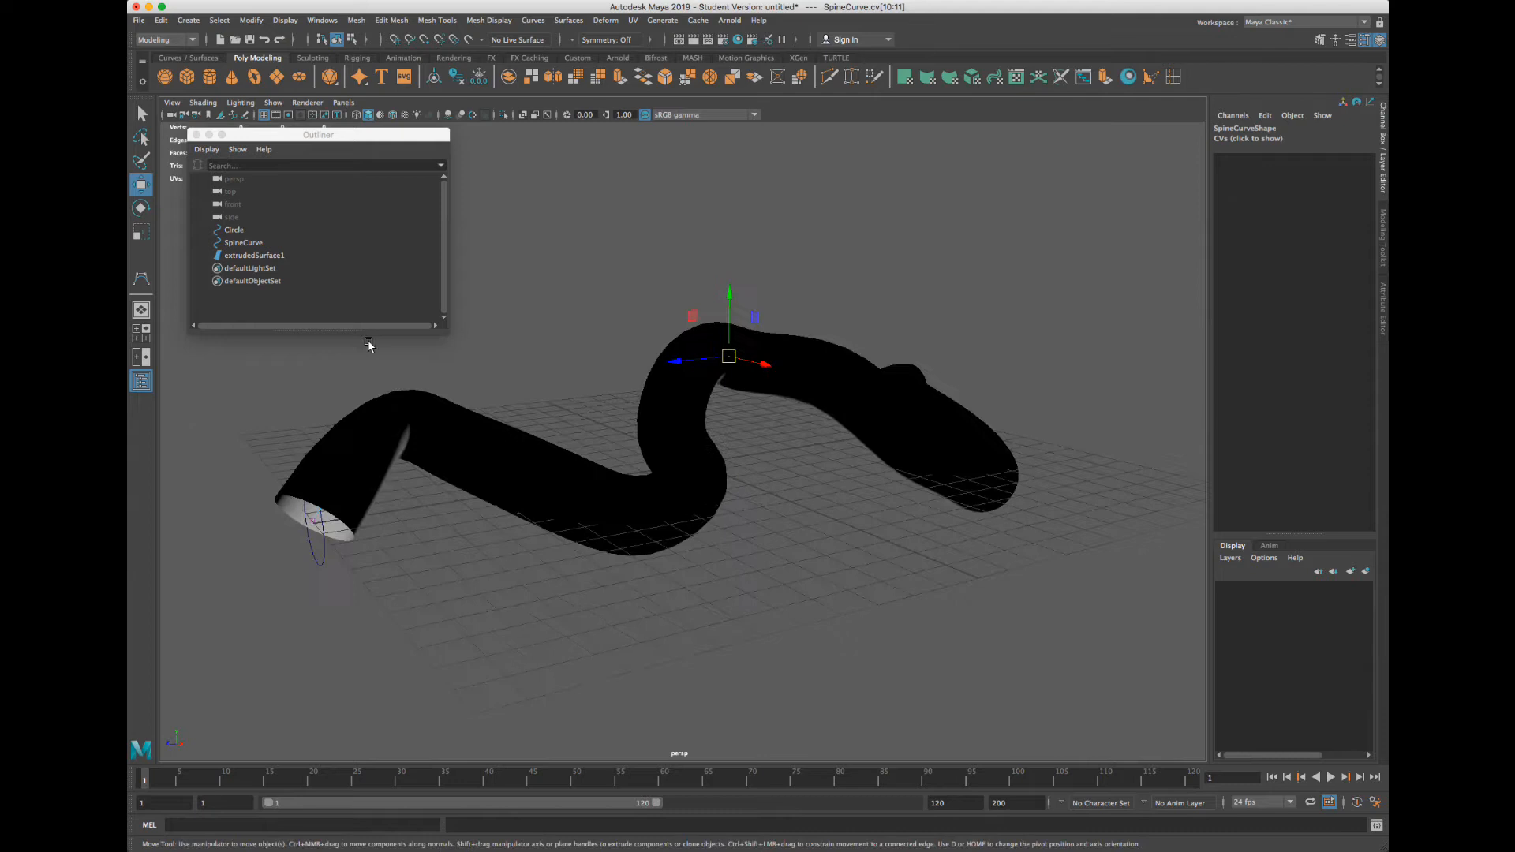
# Check the tube's path and profile by selecting SpineCurve and Circle alternately in the Outliner
pyautogui.click(269, 243)
pyautogui.click(257, 230)
pyautogui.click(277, 245)
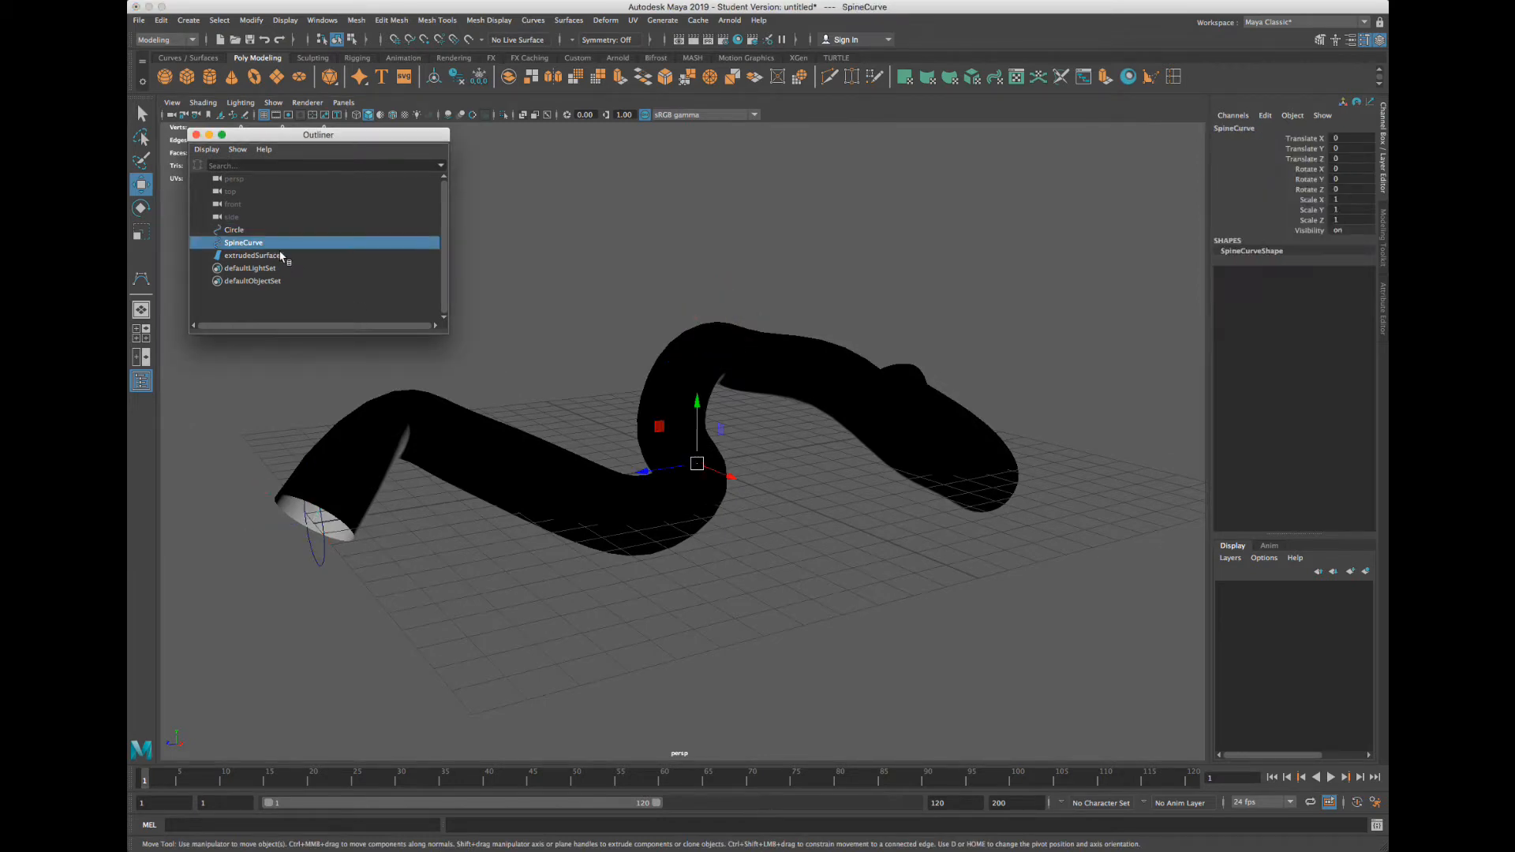
pyautogui.click(277, 229)
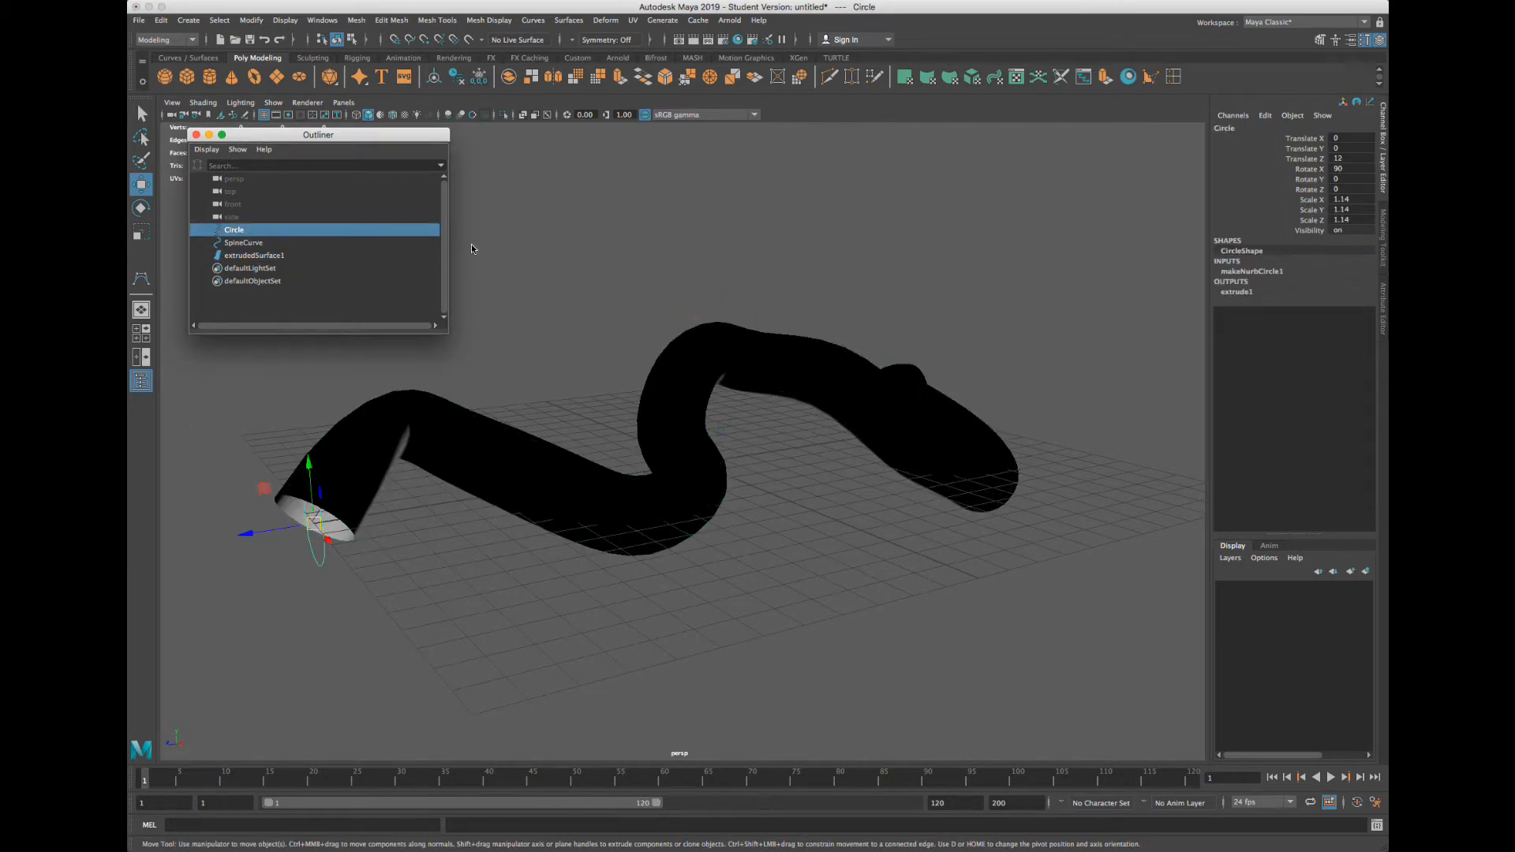
# Select the extruded tube surface and turn on the display of its NURBS normals in shaded mode
pyautogui.click(438, 403)
pyautogui.moveTo(406, 142)
pyautogui.mouseDown()
pyautogui.moveTo(967, 140)
pyautogui.moveTo(425, 149)
pyautogui.mouseUp()
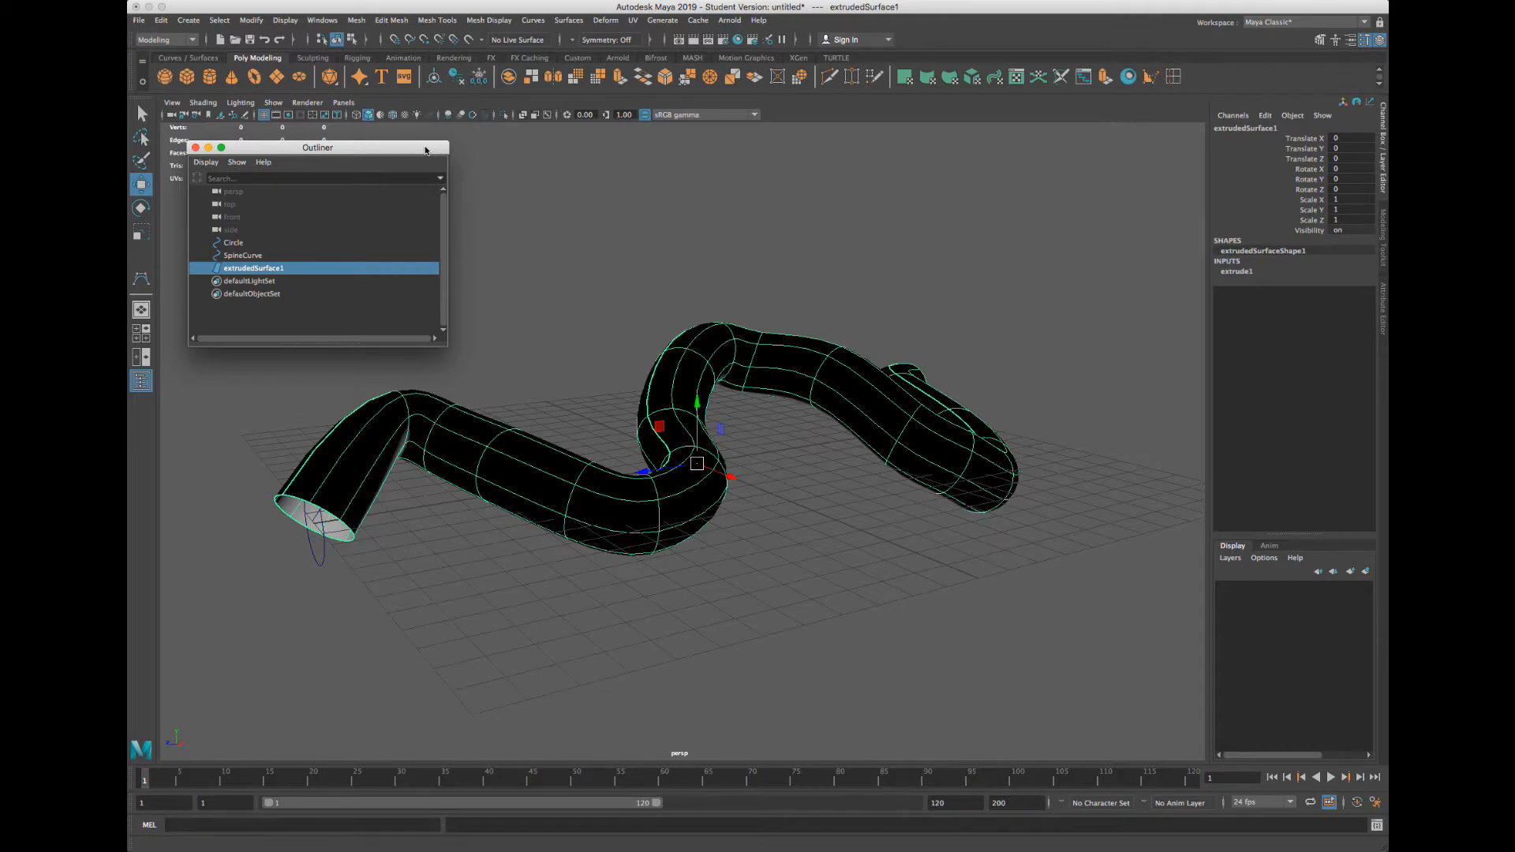
pyautogui.keyDown('alt'); pyautogui.moveTo(362, 436); pyautogui.dragTo(512, 525); pyautogui.keyUp('alt')
pyautogui.scroll(5, 412, 409)
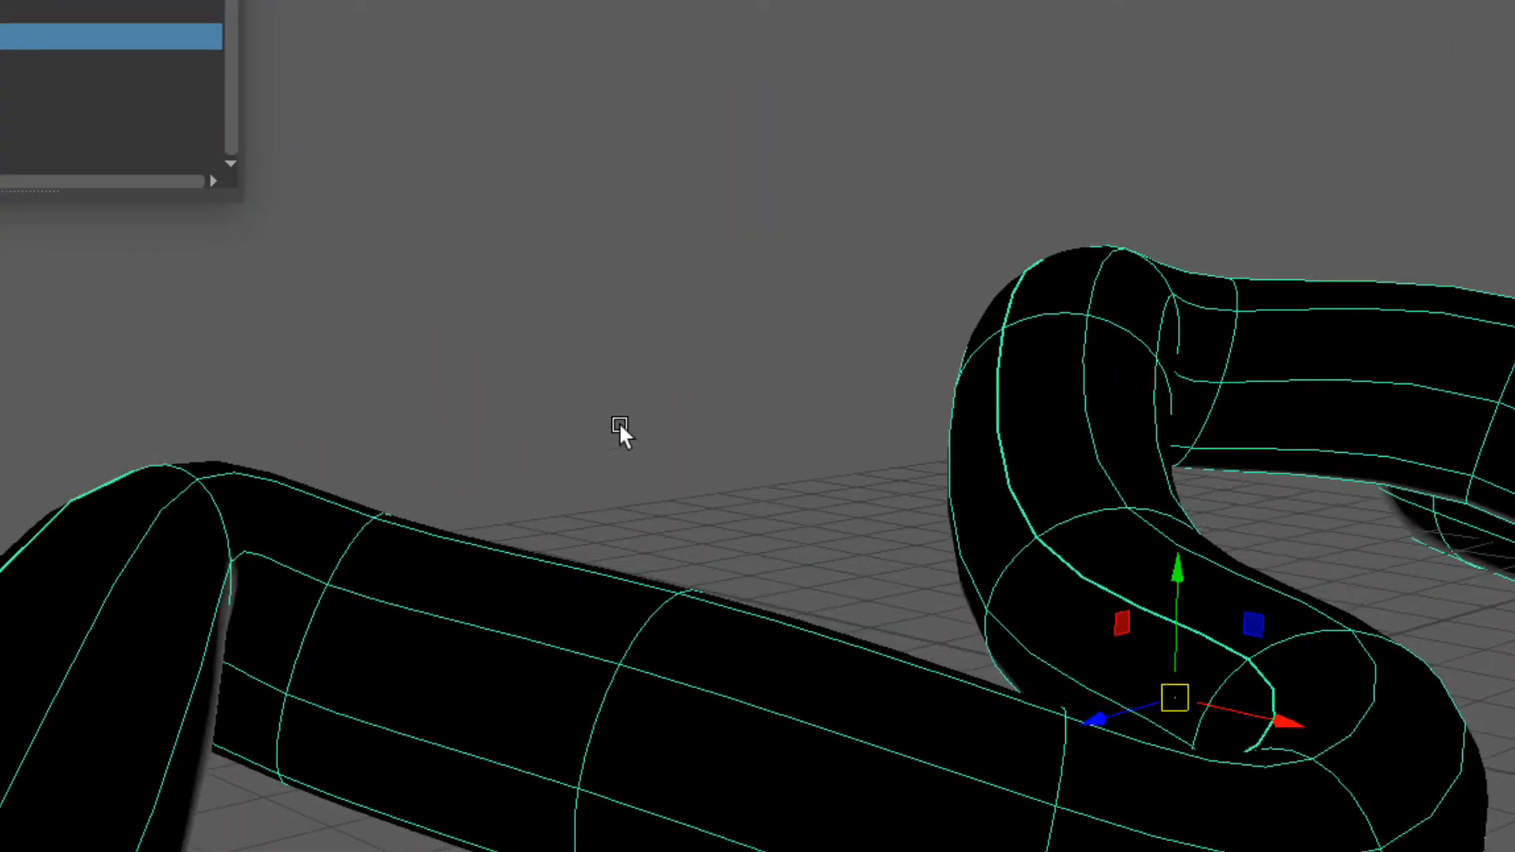
pyautogui.scroll(-3, 617, 417)
pyautogui.keyDown('alt'); pyautogui.moveTo(617, 415); pyautogui.dragTo(554, 287, button='middle'); pyautogui.keyUp('alt')
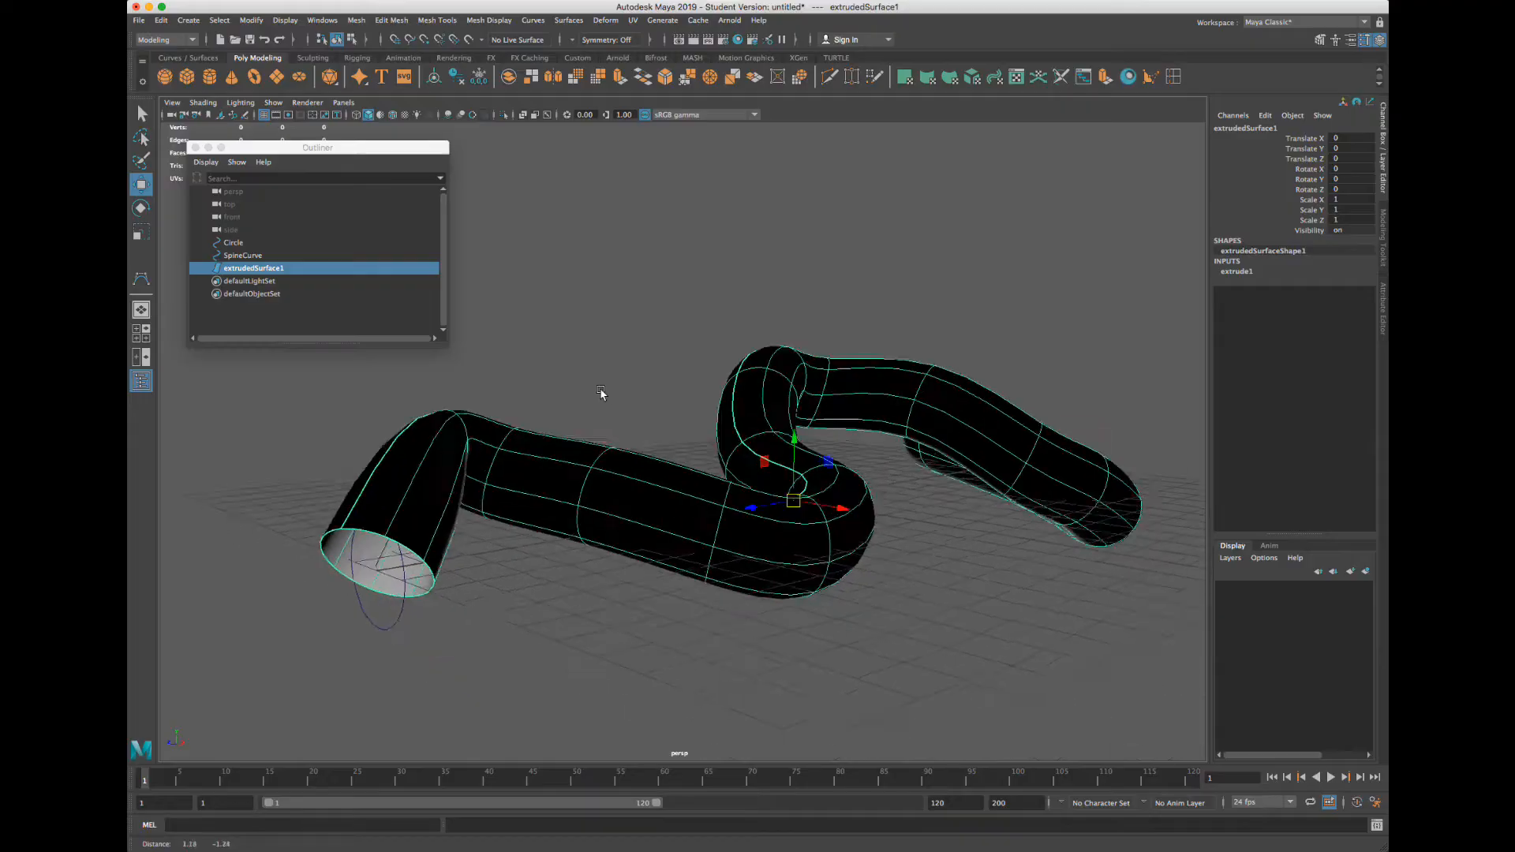
pyautogui.keyDown('alt'); pyautogui.moveTo(601, 392); pyautogui.dragTo(594, 408); pyautogui.keyUp('alt')
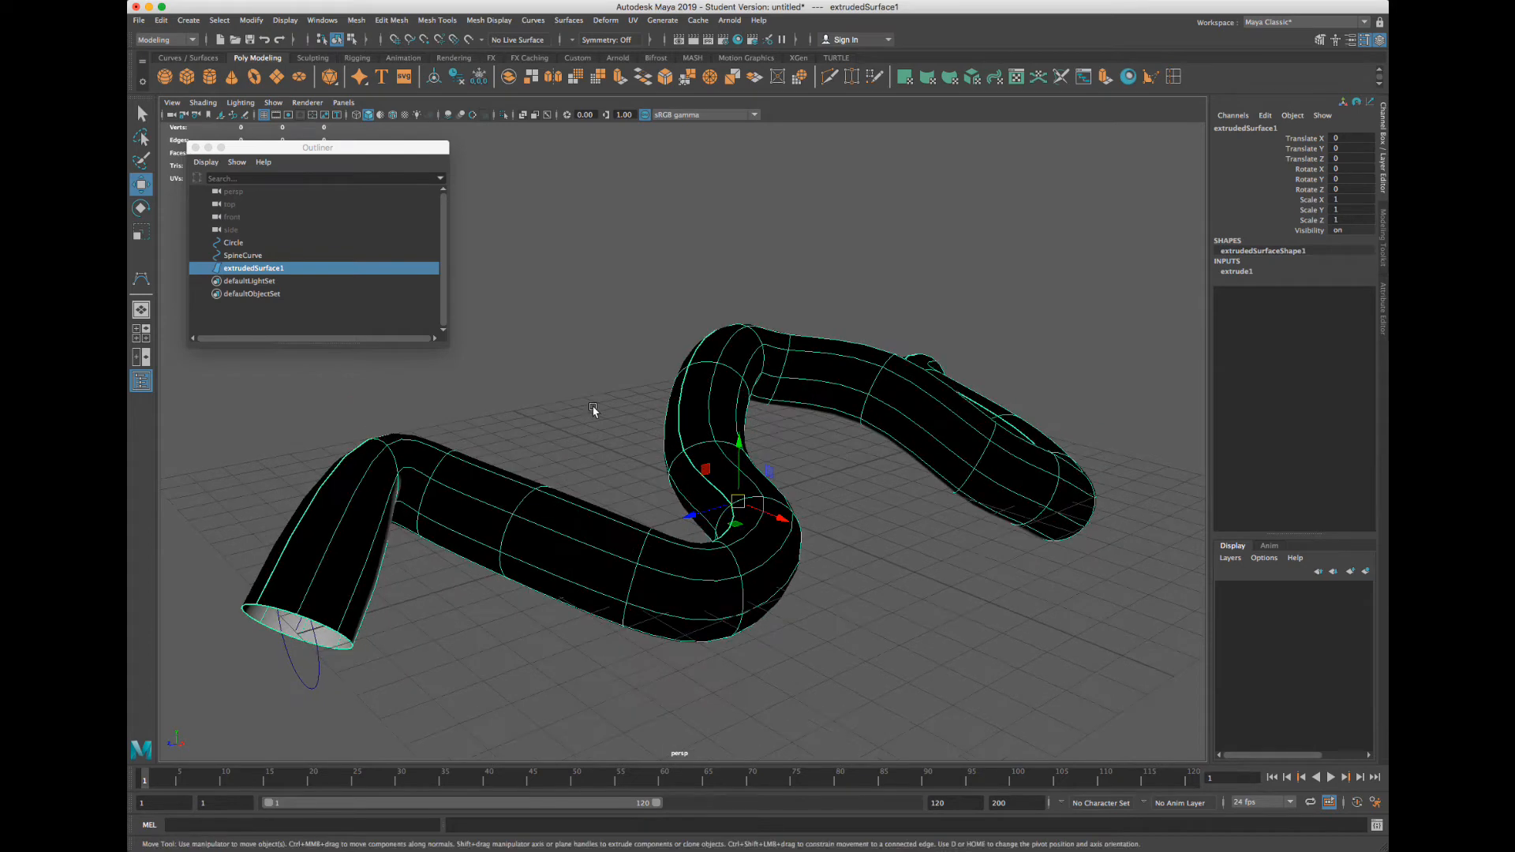
pyautogui.click(285, 19)
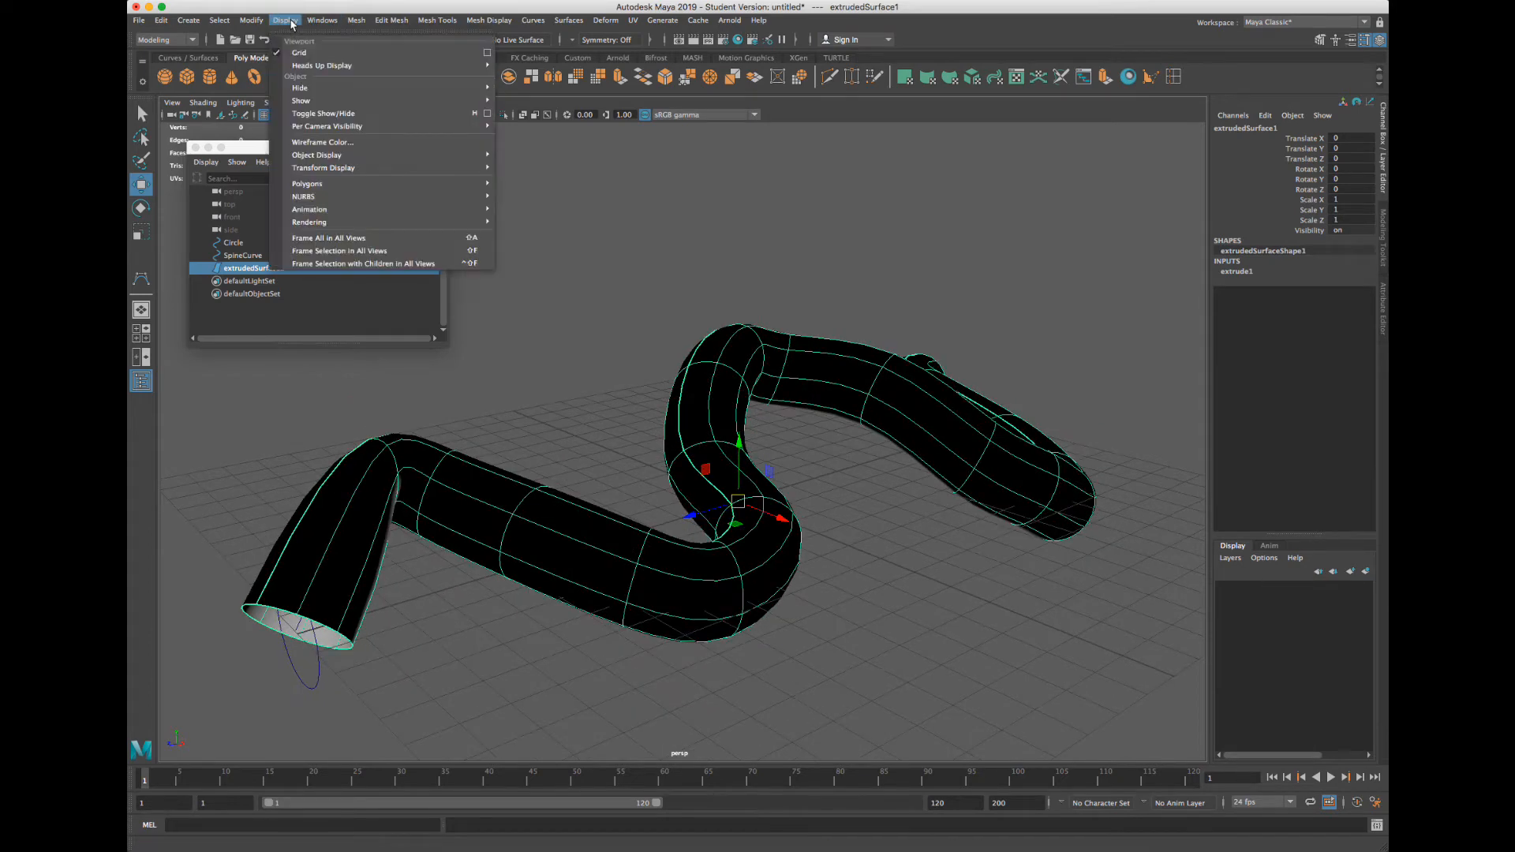
pyautogui.moveTo(354, 200)
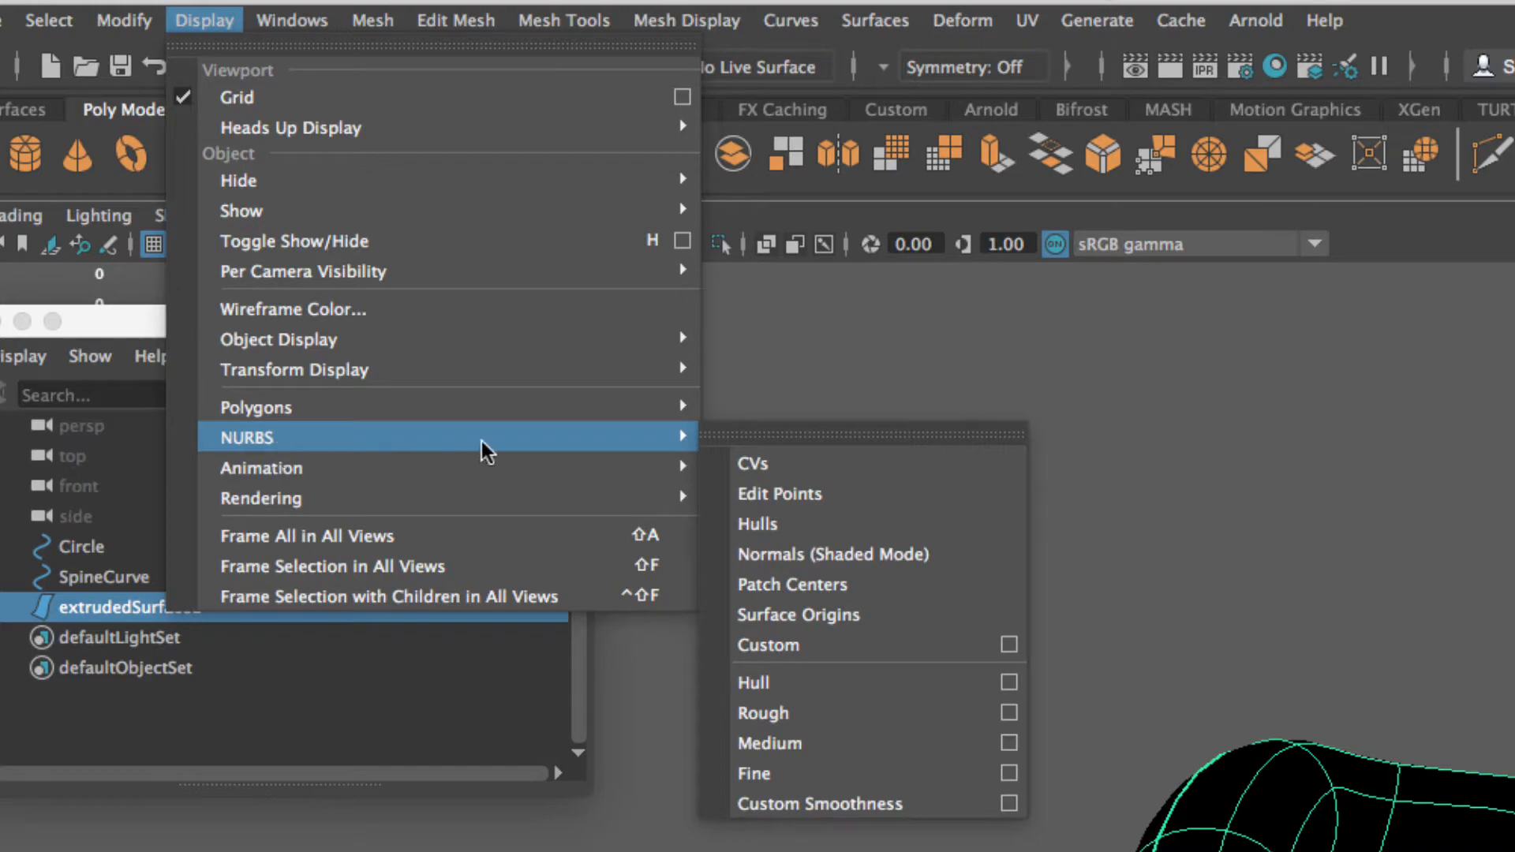
pyautogui.click(839, 553)
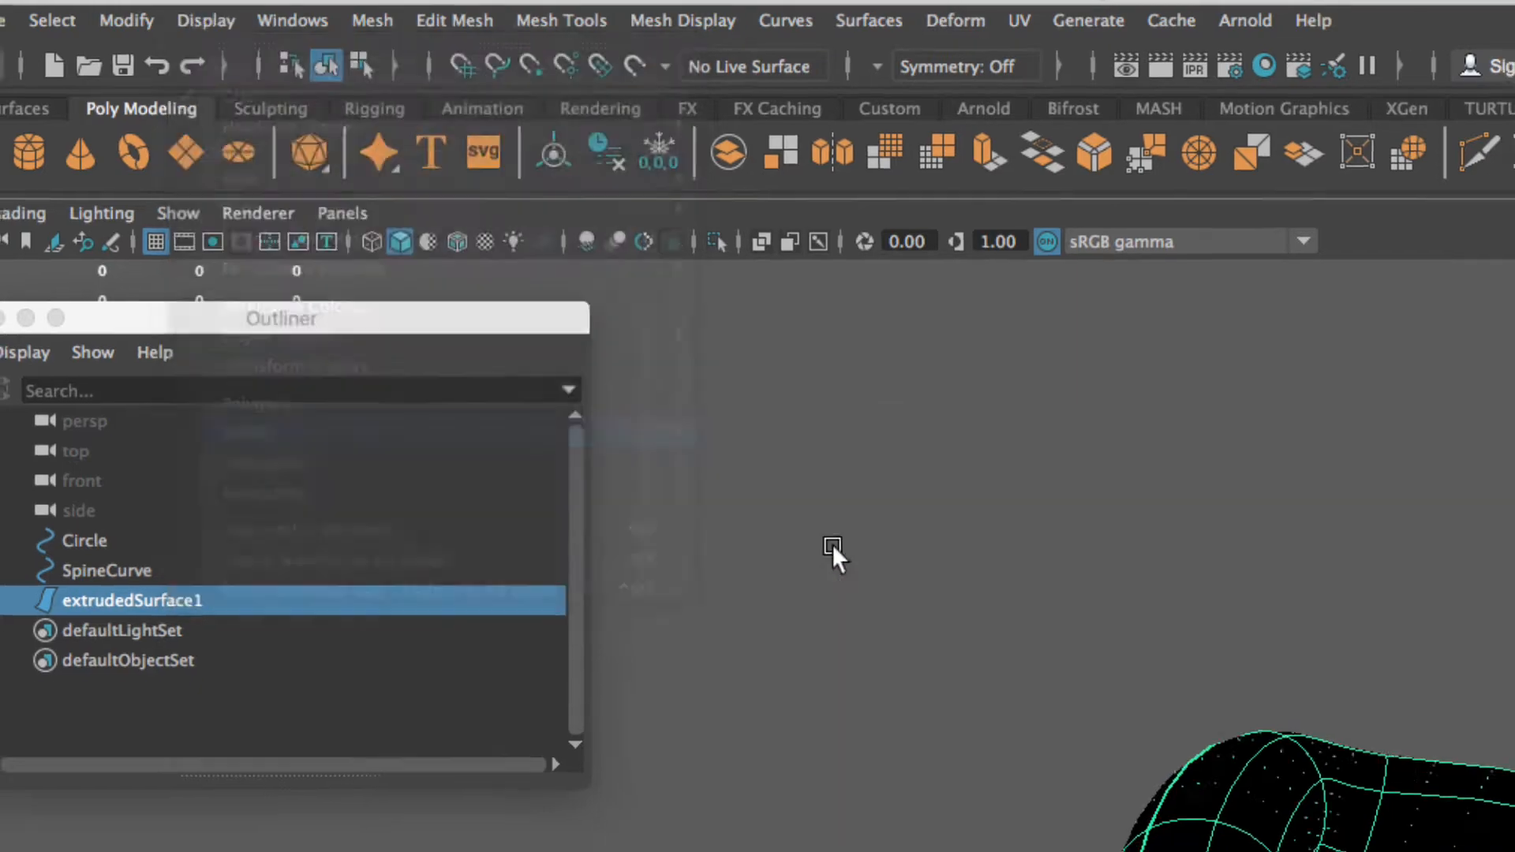
# Examine which way the surface normals point along the outside of the tube and inside its open end
pyautogui.scroll(5, 471, 360)
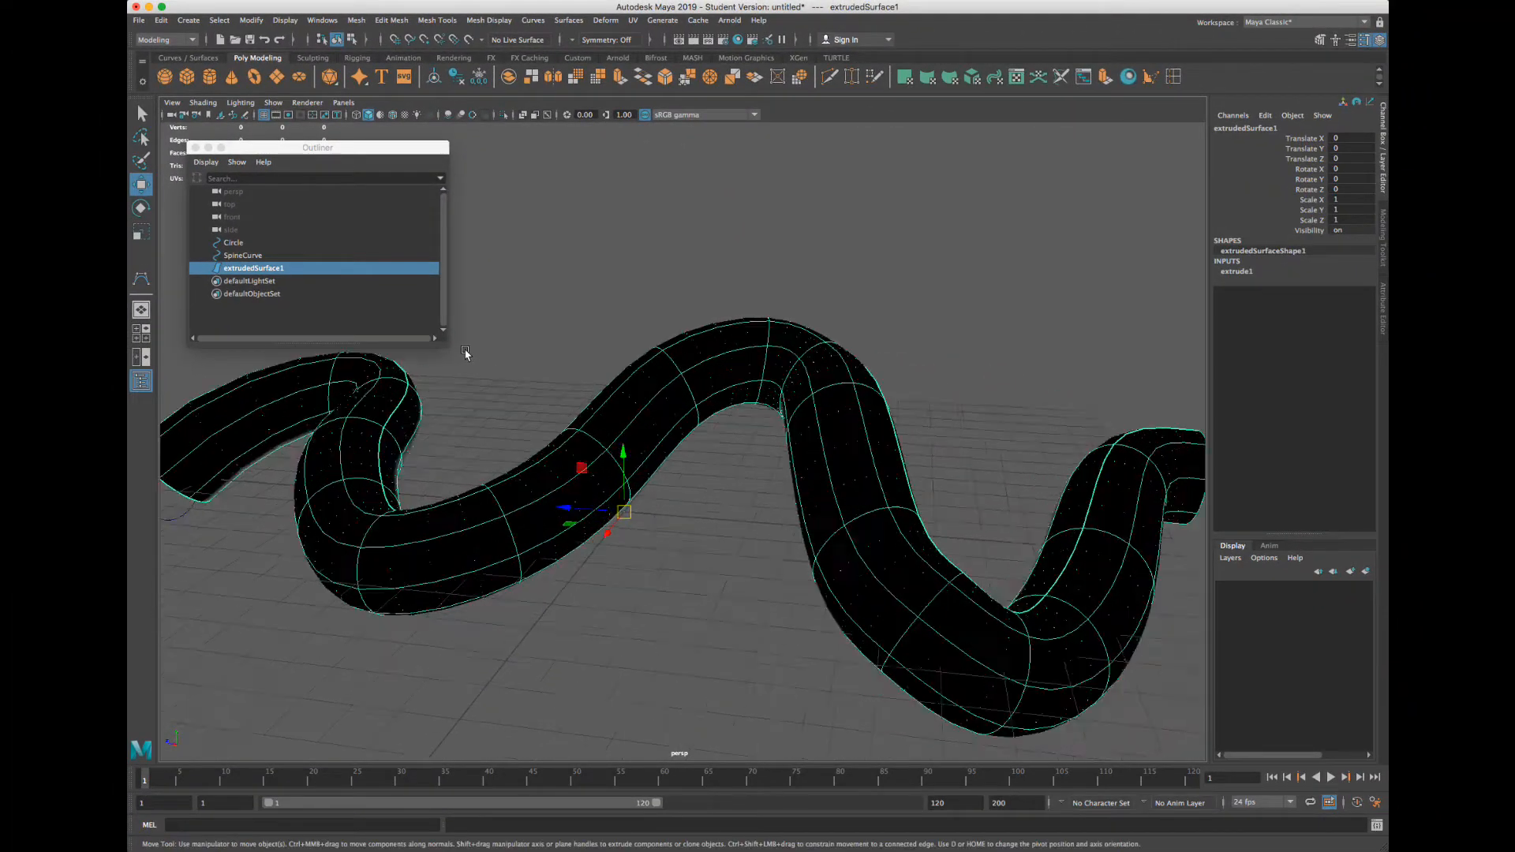
pyautogui.scroll(-5, 474, 418)
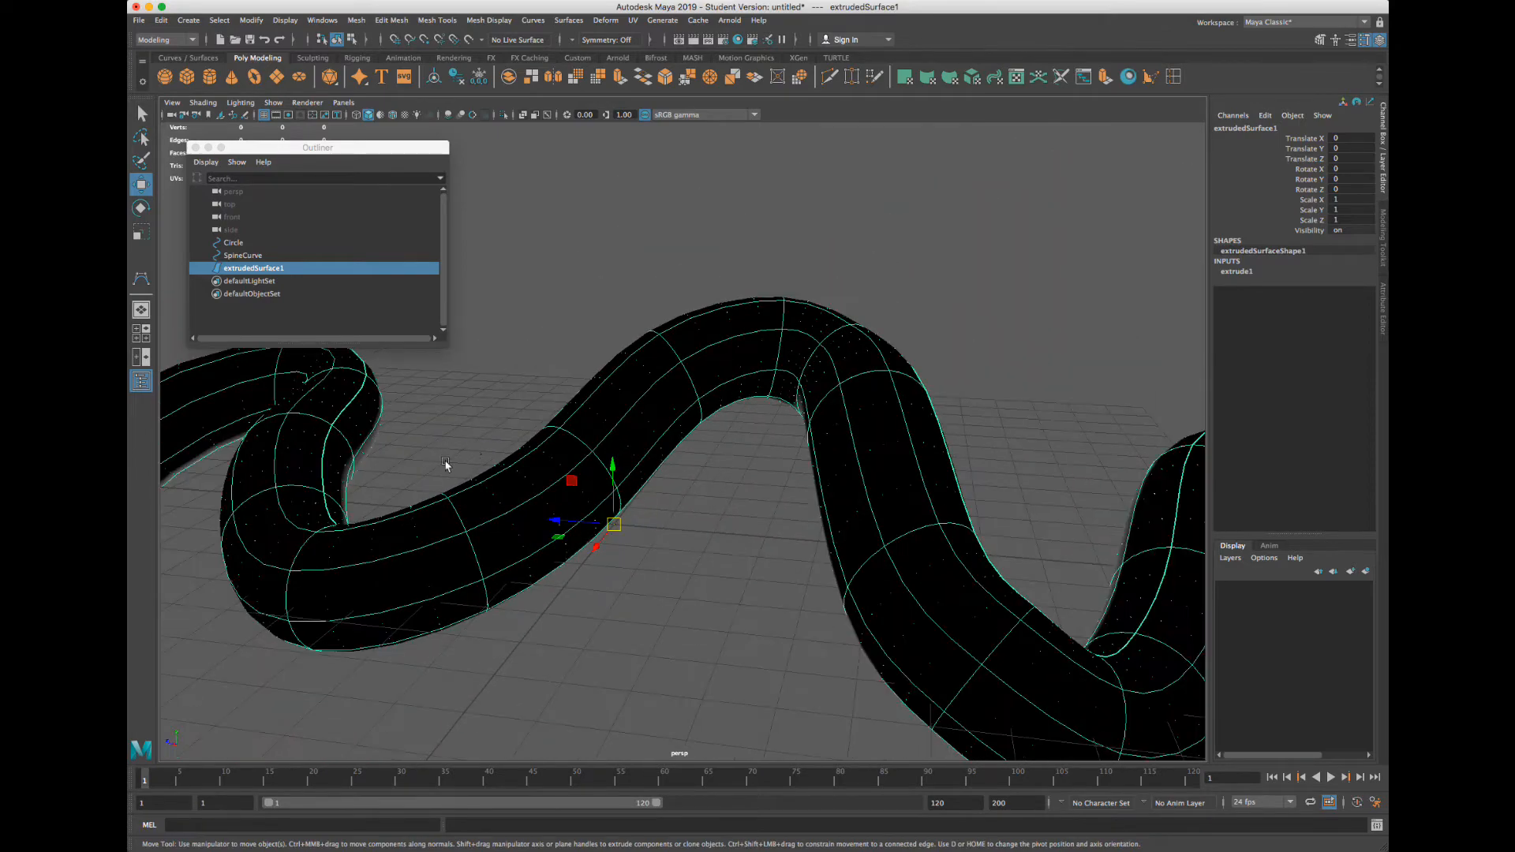
pyautogui.scroll(2, 405, 463)
pyautogui.keyDown('alt'); pyautogui.moveTo(324, 440); pyautogui.dragTo(496, 447); pyautogui.keyUp('alt')
pyautogui.scroll(-5, 467, 439)
pyautogui.scroll(8, 495, 447)
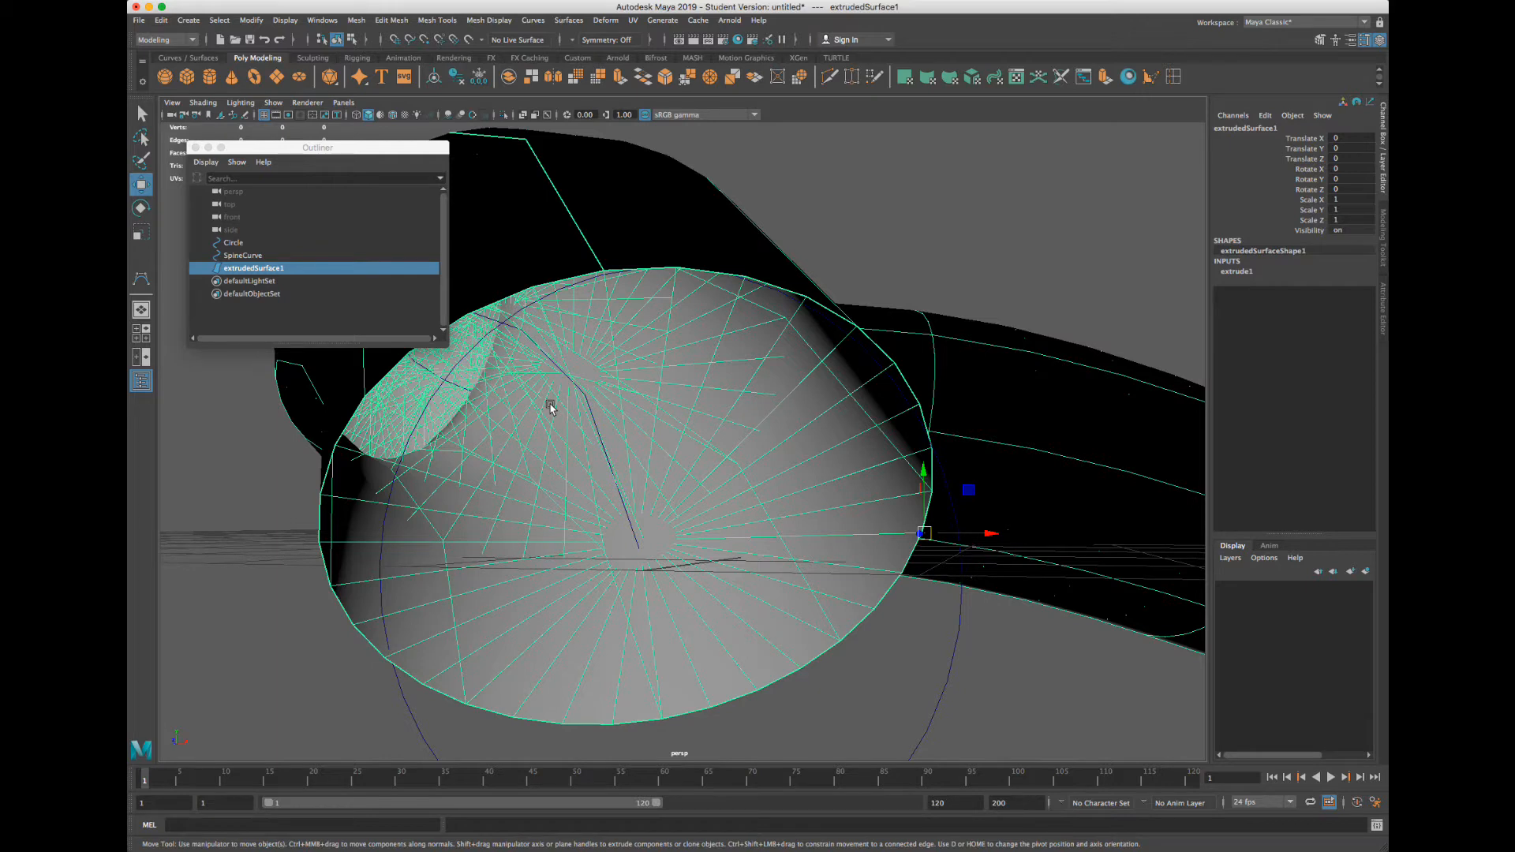
pyautogui.scroll(-5, 551, 406)
pyautogui.keyDown('alt'); pyautogui.moveTo(652, 450); pyautogui.dragTo(623, 460); pyautogui.keyUp('alt')
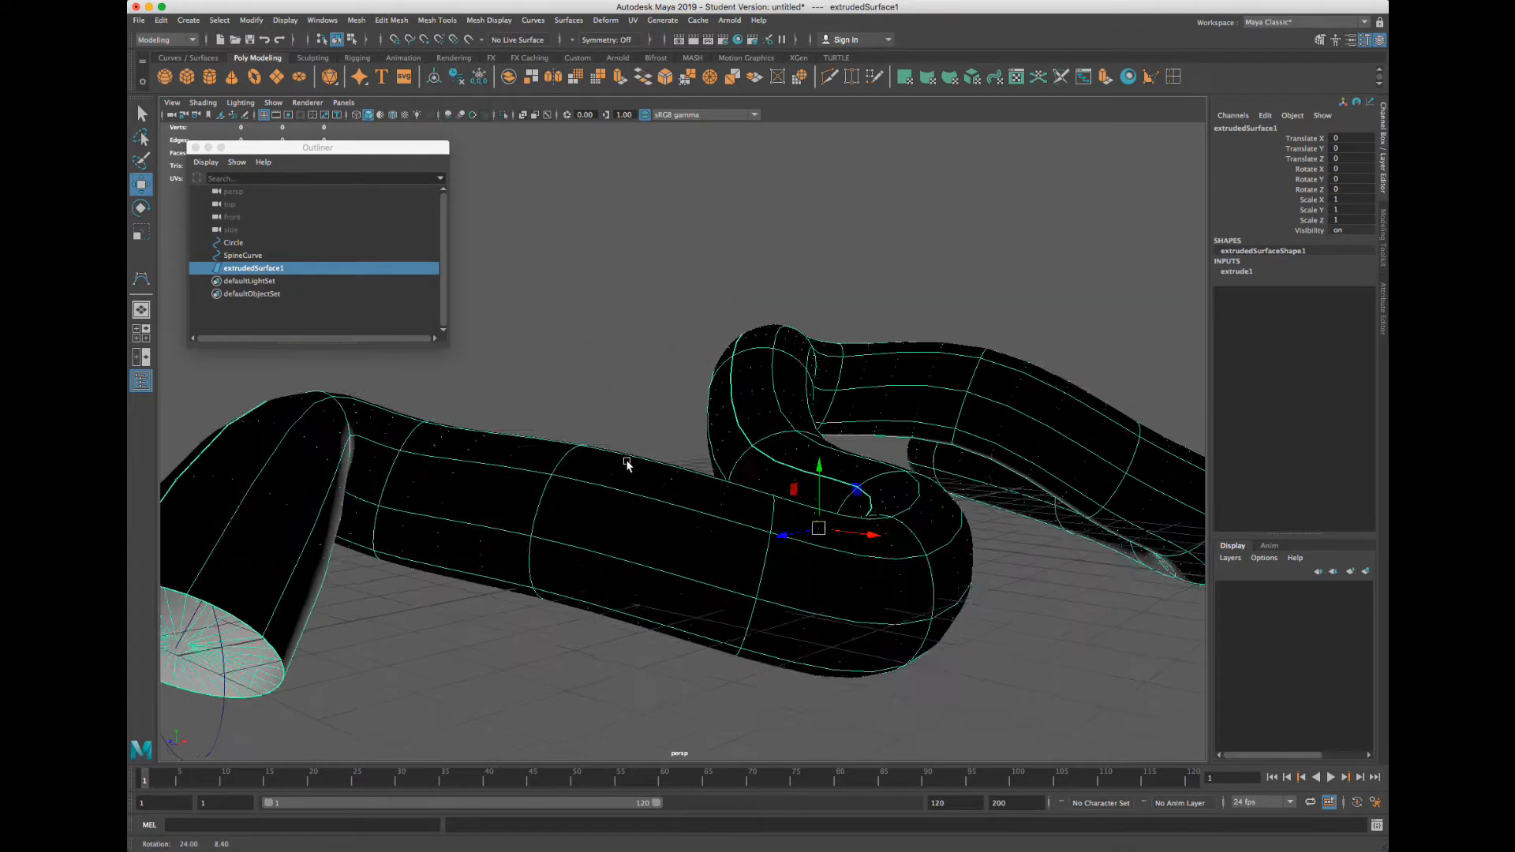
pyautogui.scroll(3, 625, 461)
pyautogui.scroll(-4, 625, 463)
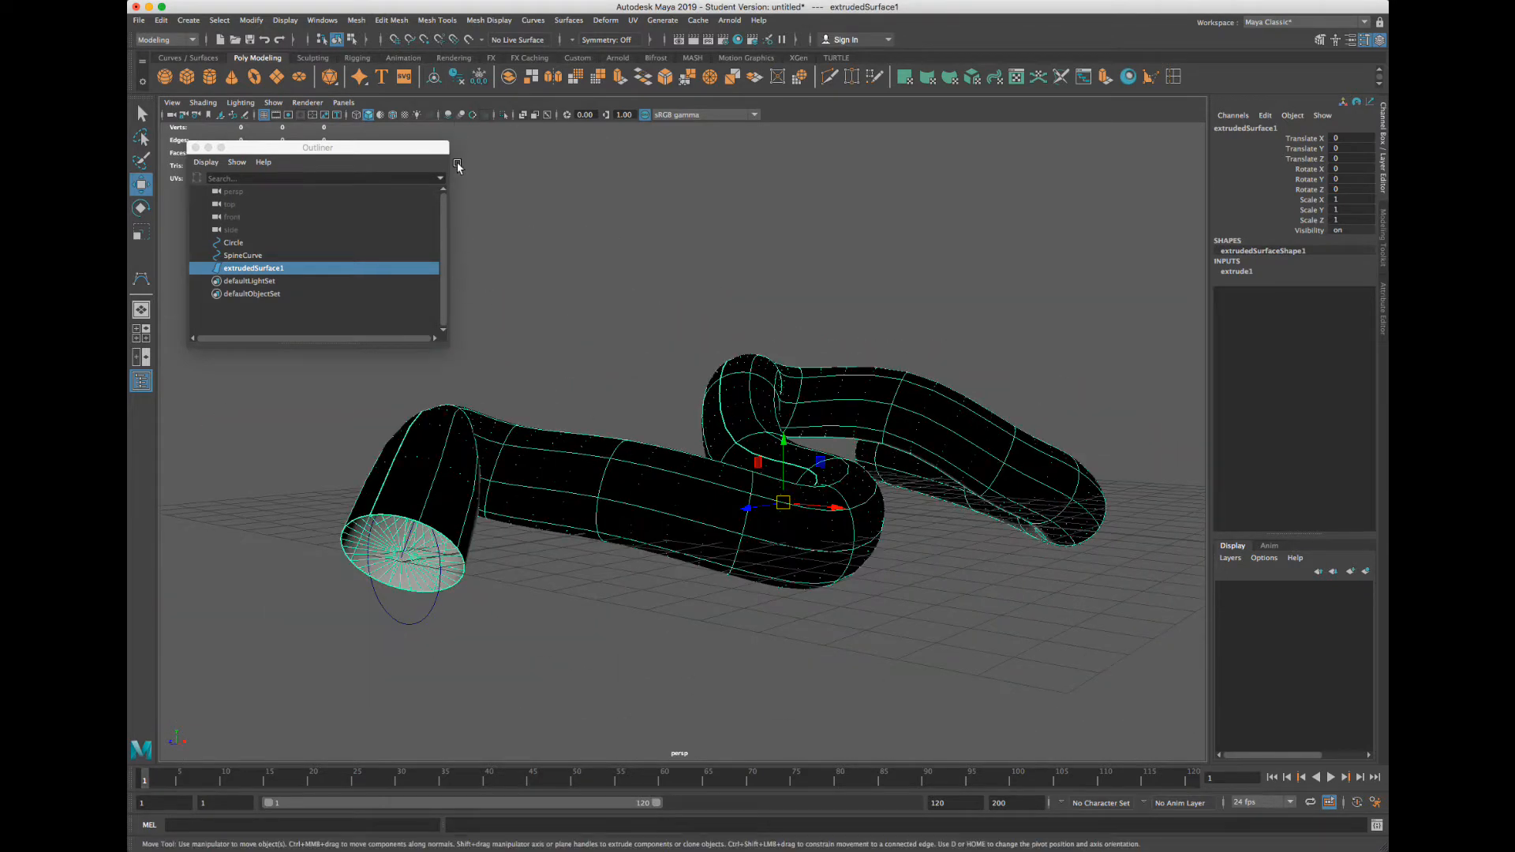
# Reverse the extruded tube surface's direction in U to flip its normals
pyautogui.click(568, 20)
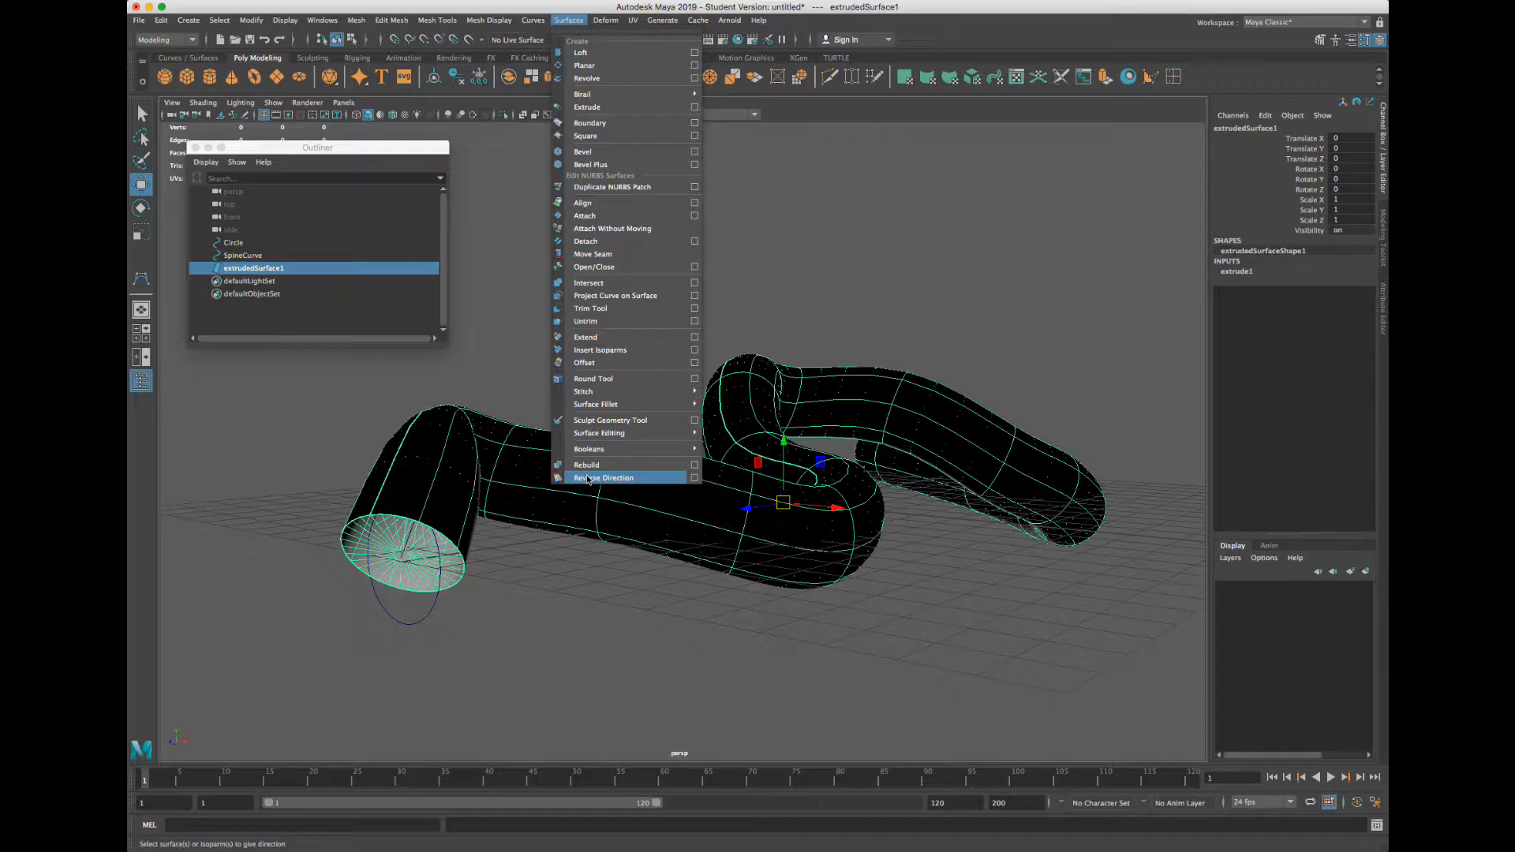
pyautogui.click(570, 819)
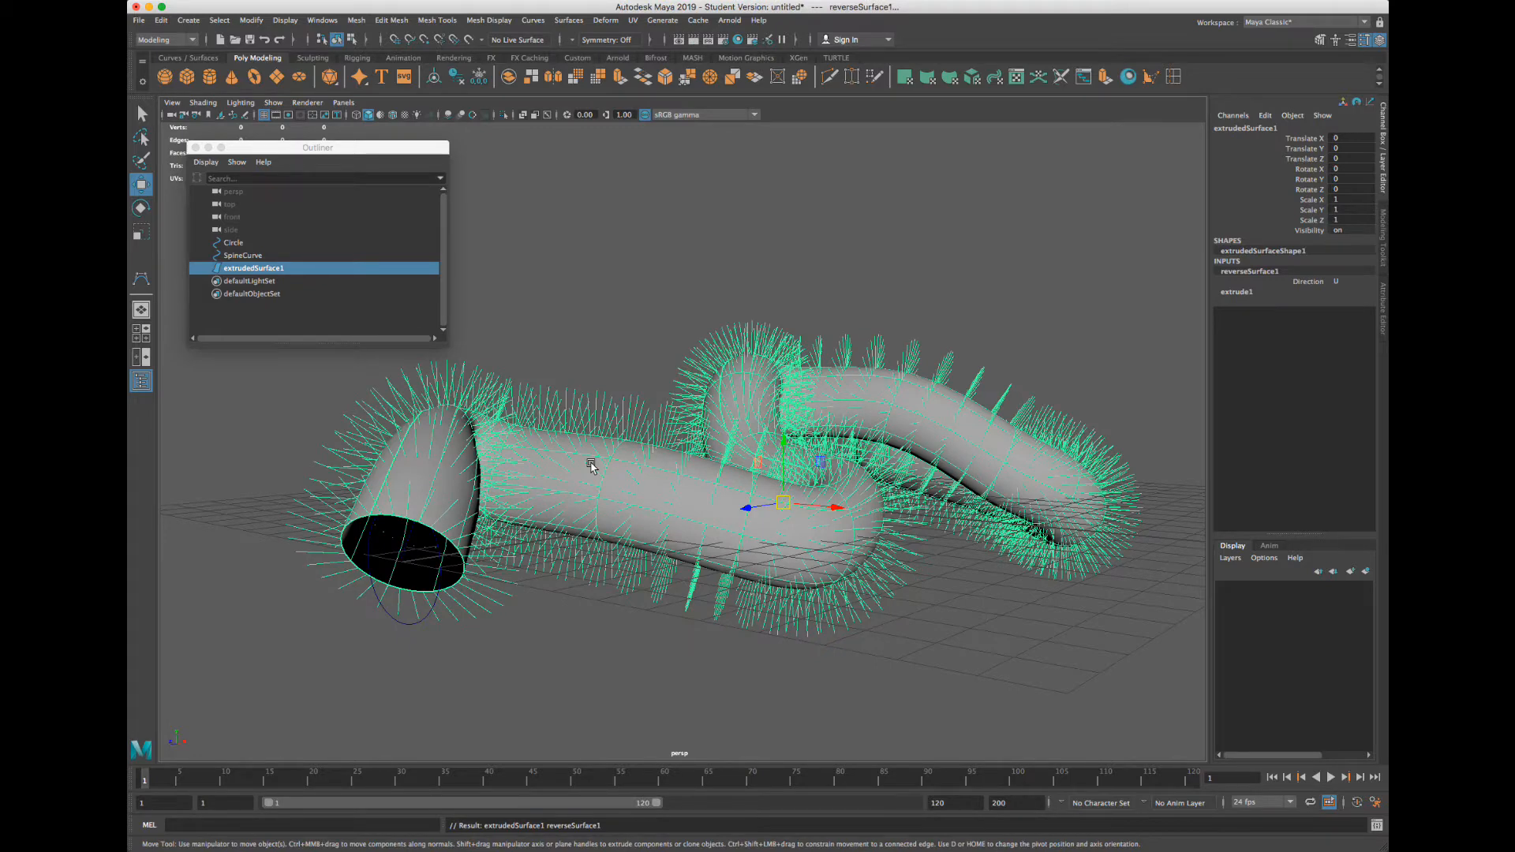
# Examine the flipped normals and shading of the tube from inside its open end and along its outer length
pyautogui.keyDown('alt'); pyautogui.moveTo(551, 473); pyautogui.dragTo(660, 379); pyautogui.keyUp('alt')
pyautogui.scroll(5, 550, 382)
pyautogui.scroll(6, 660, 379)
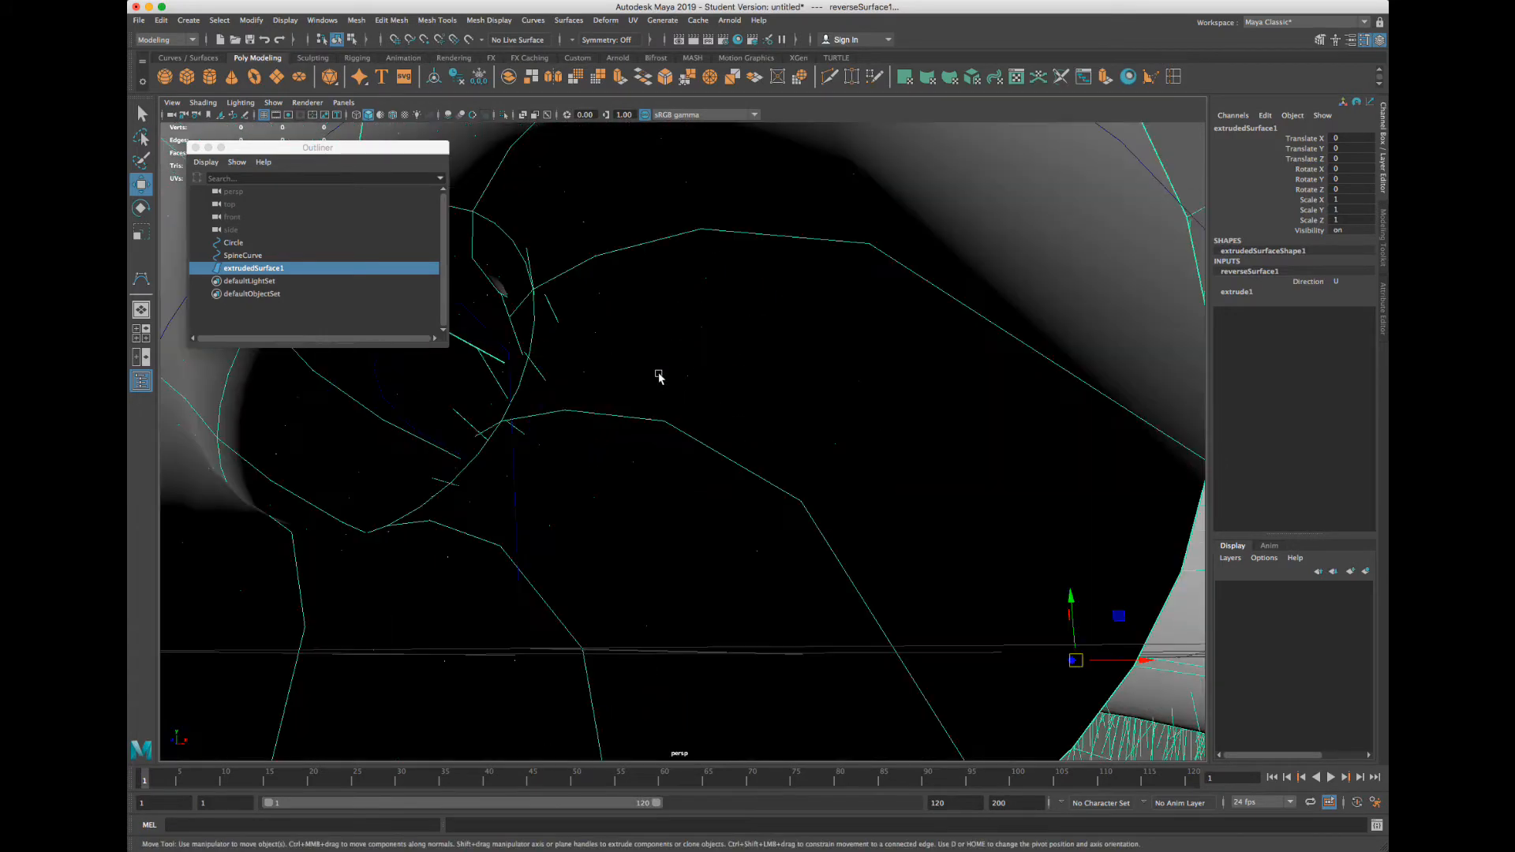
pyautogui.scroll(-5, 659, 378)
pyautogui.scroll(-3, 658, 376)
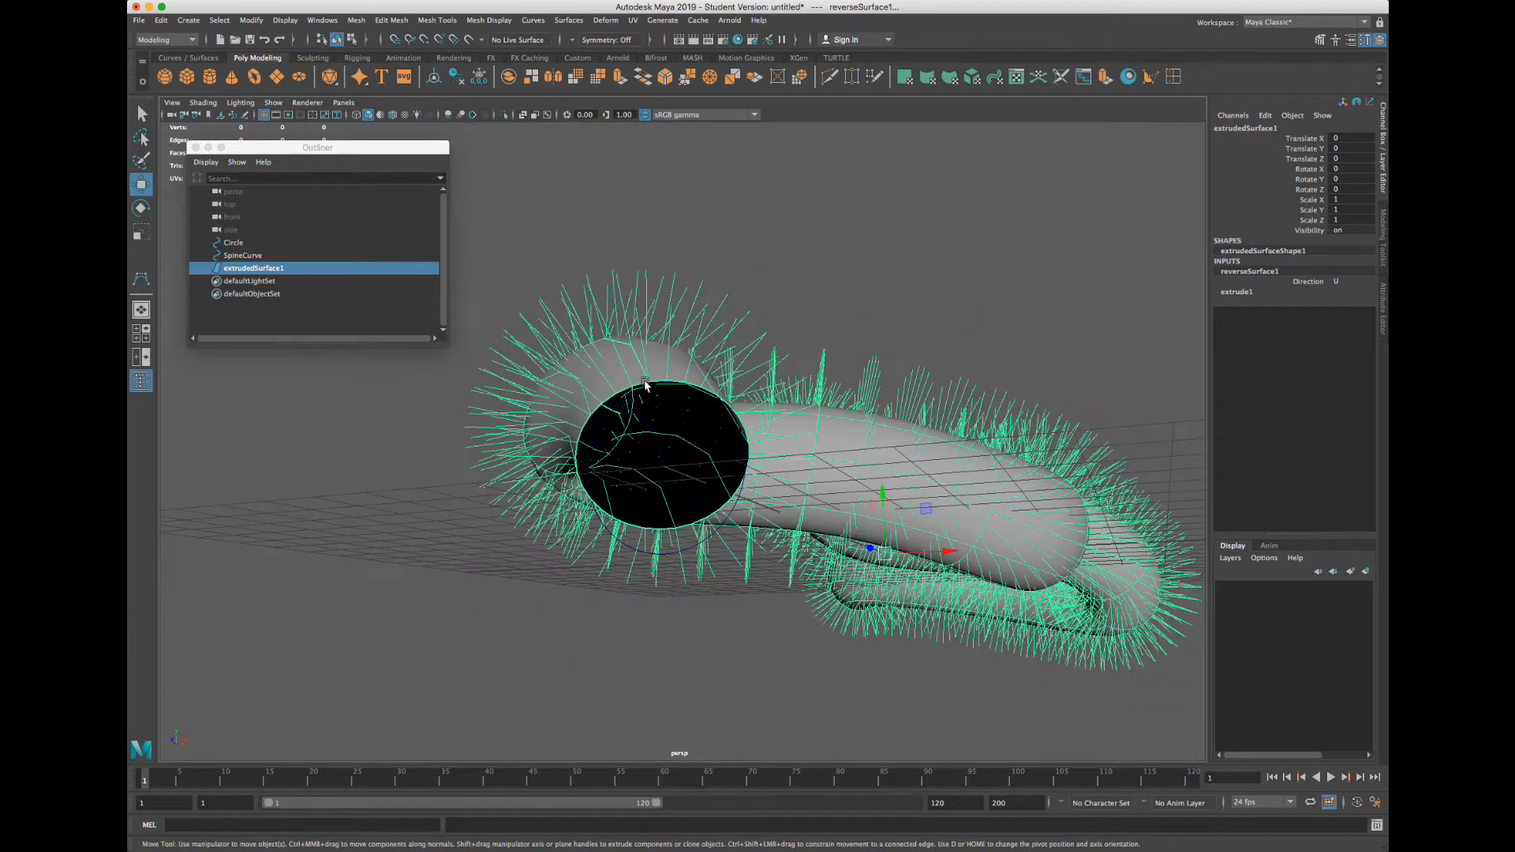
pyautogui.keyDown('alt'); pyautogui.moveTo(646, 385); pyautogui.dragTo(593, 395); pyautogui.keyUp('alt')
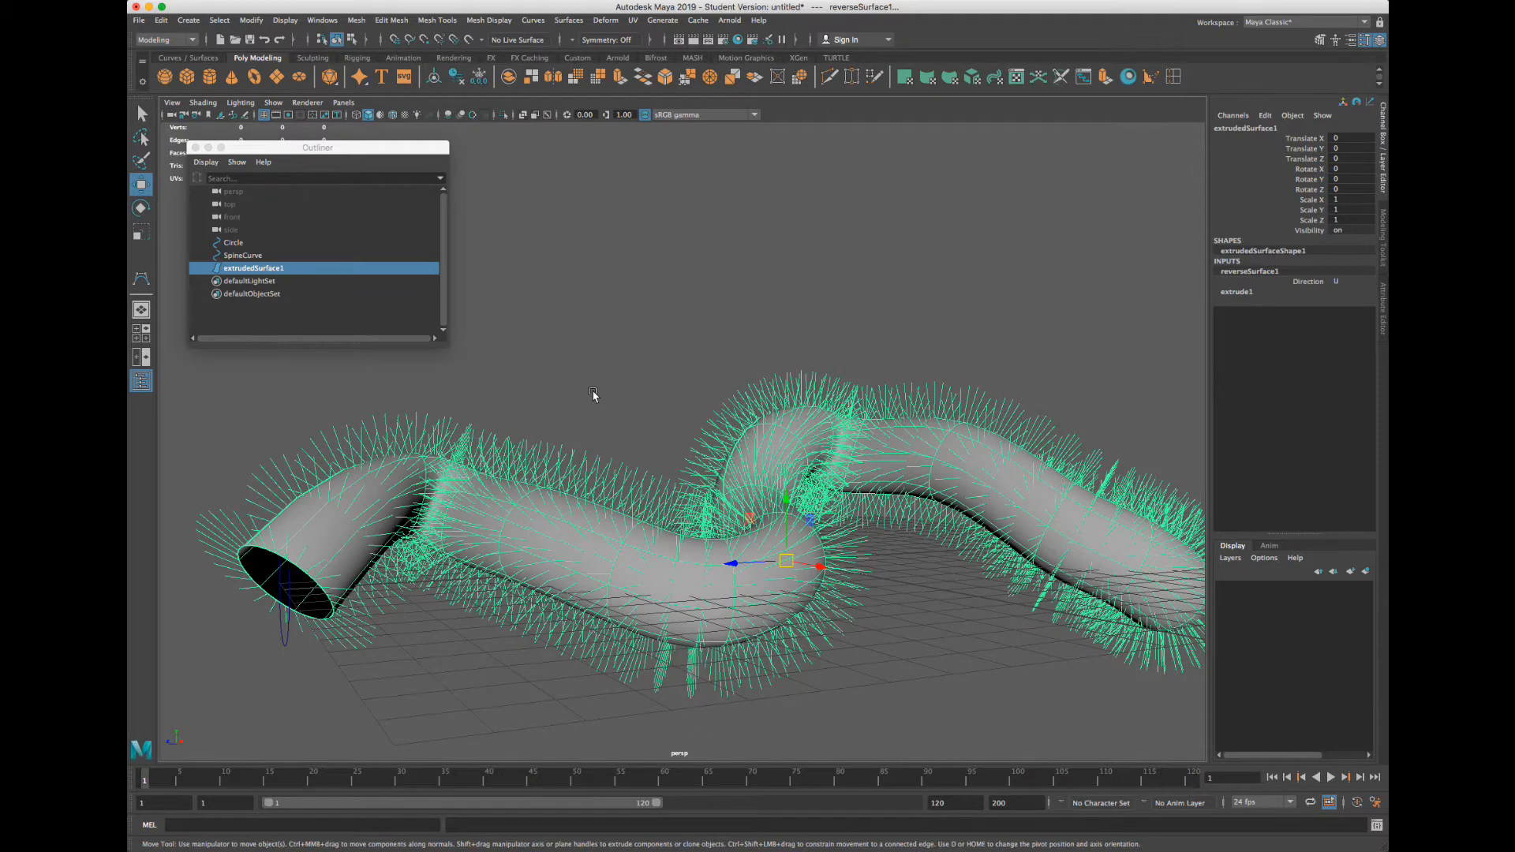
pyautogui.keyDown('alt'); pyautogui.moveTo(568, 412); pyautogui.dragTo(530, 416); pyautogui.keyUp('alt')
pyautogui.scroll(2, 530, 416)
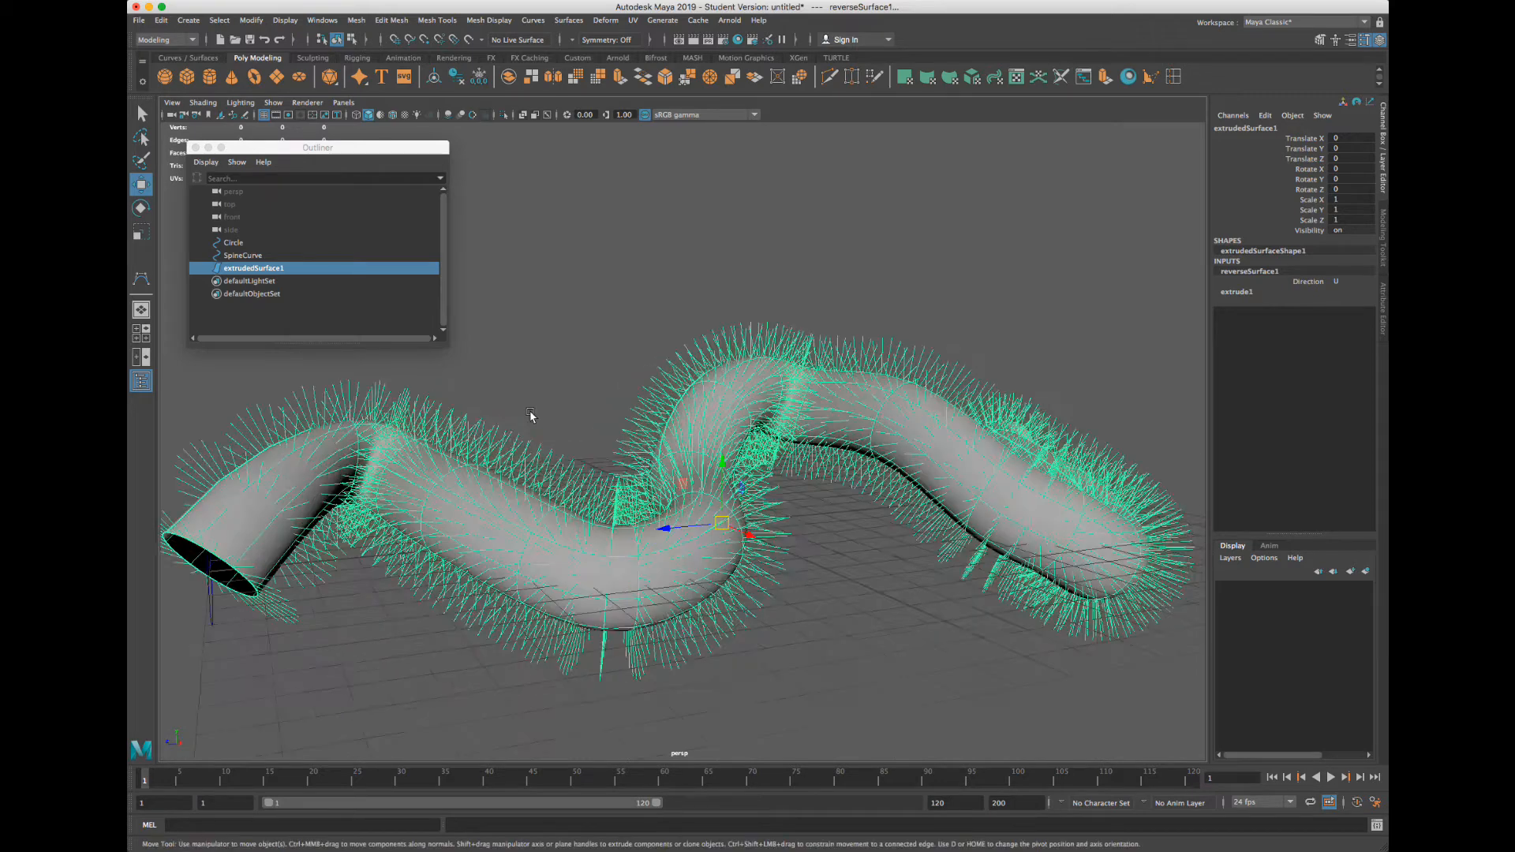
pyautogui.scroll(2, 575, 401)
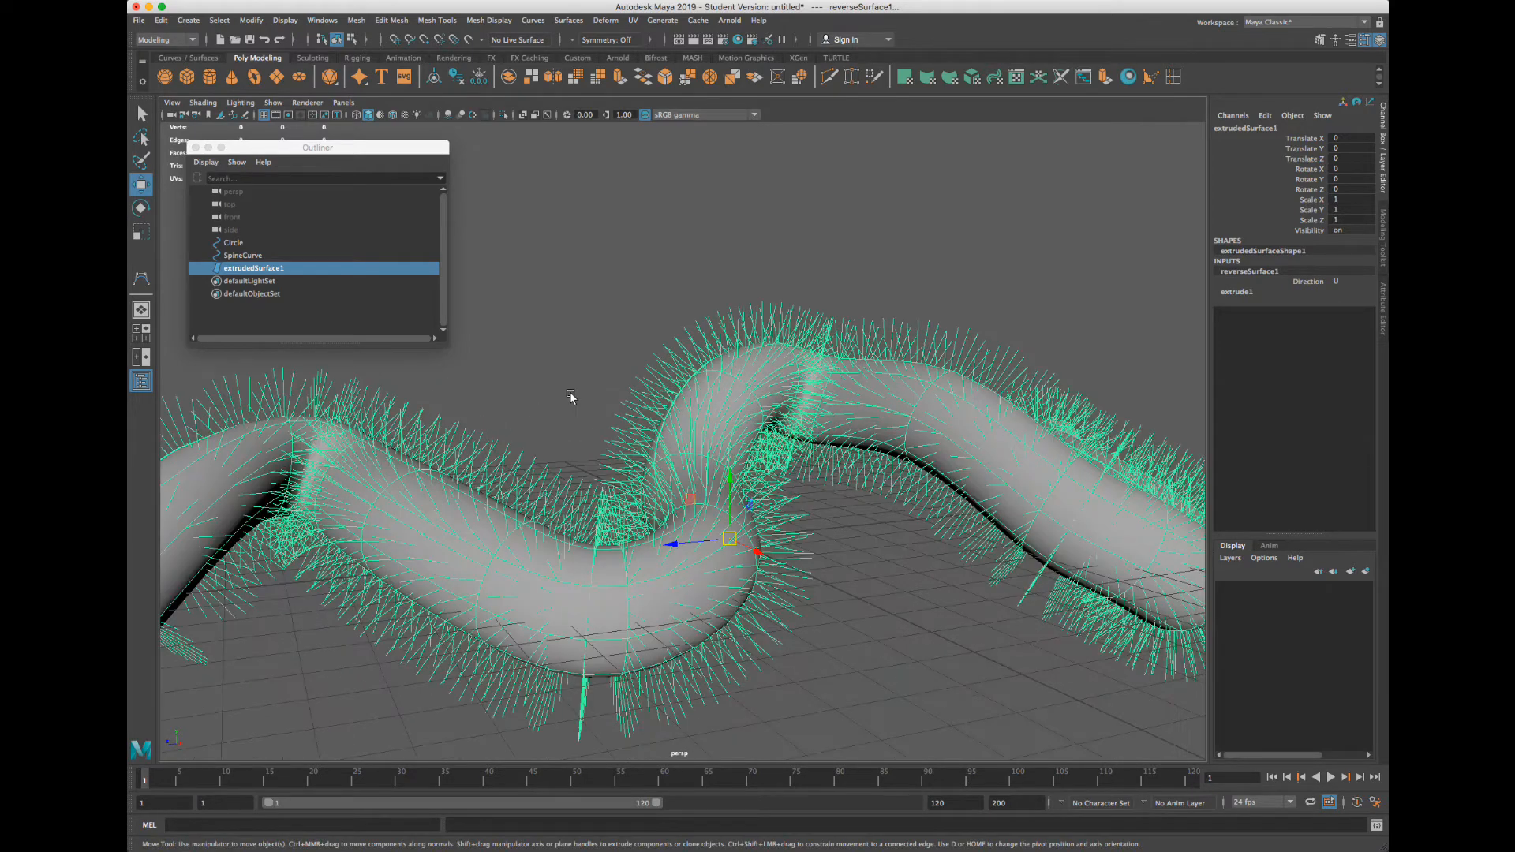
pyautogui.scroll(-2, 574, 401)
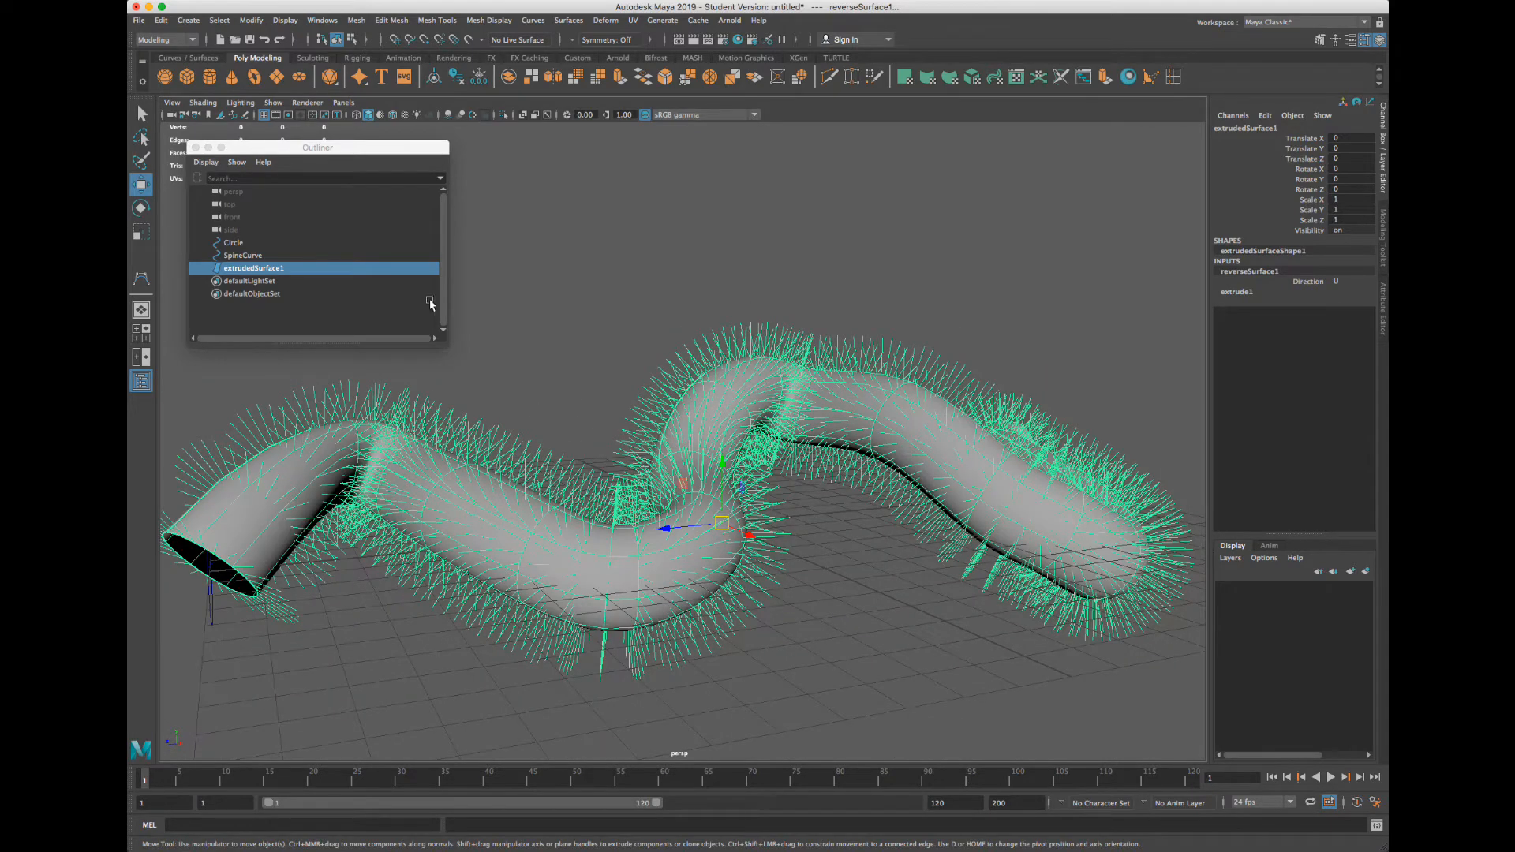
pyautogui.click(570, 22)
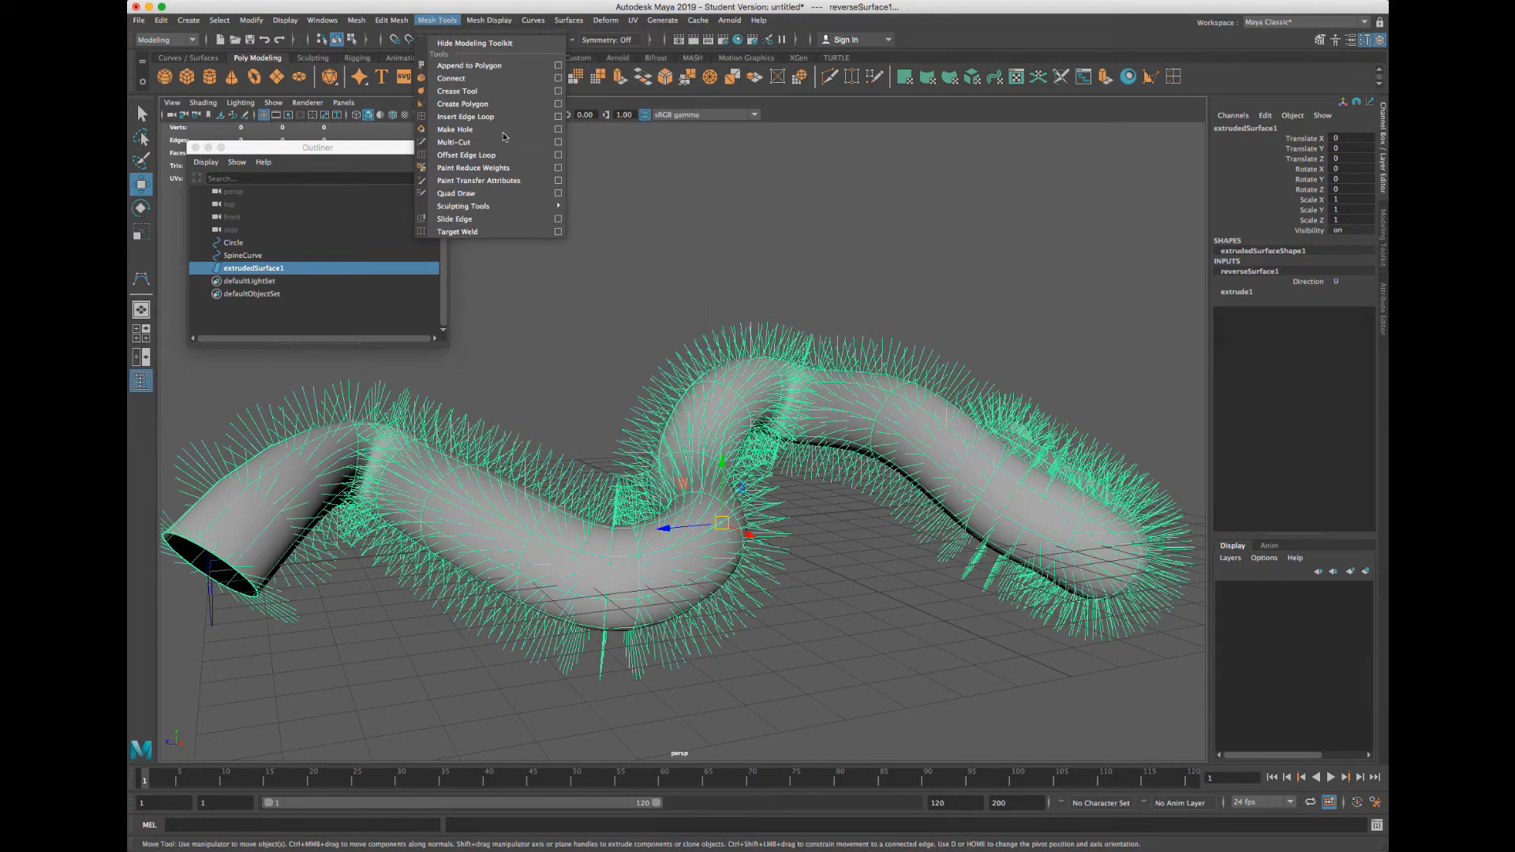
pyautogui.moveTo(391, 22)
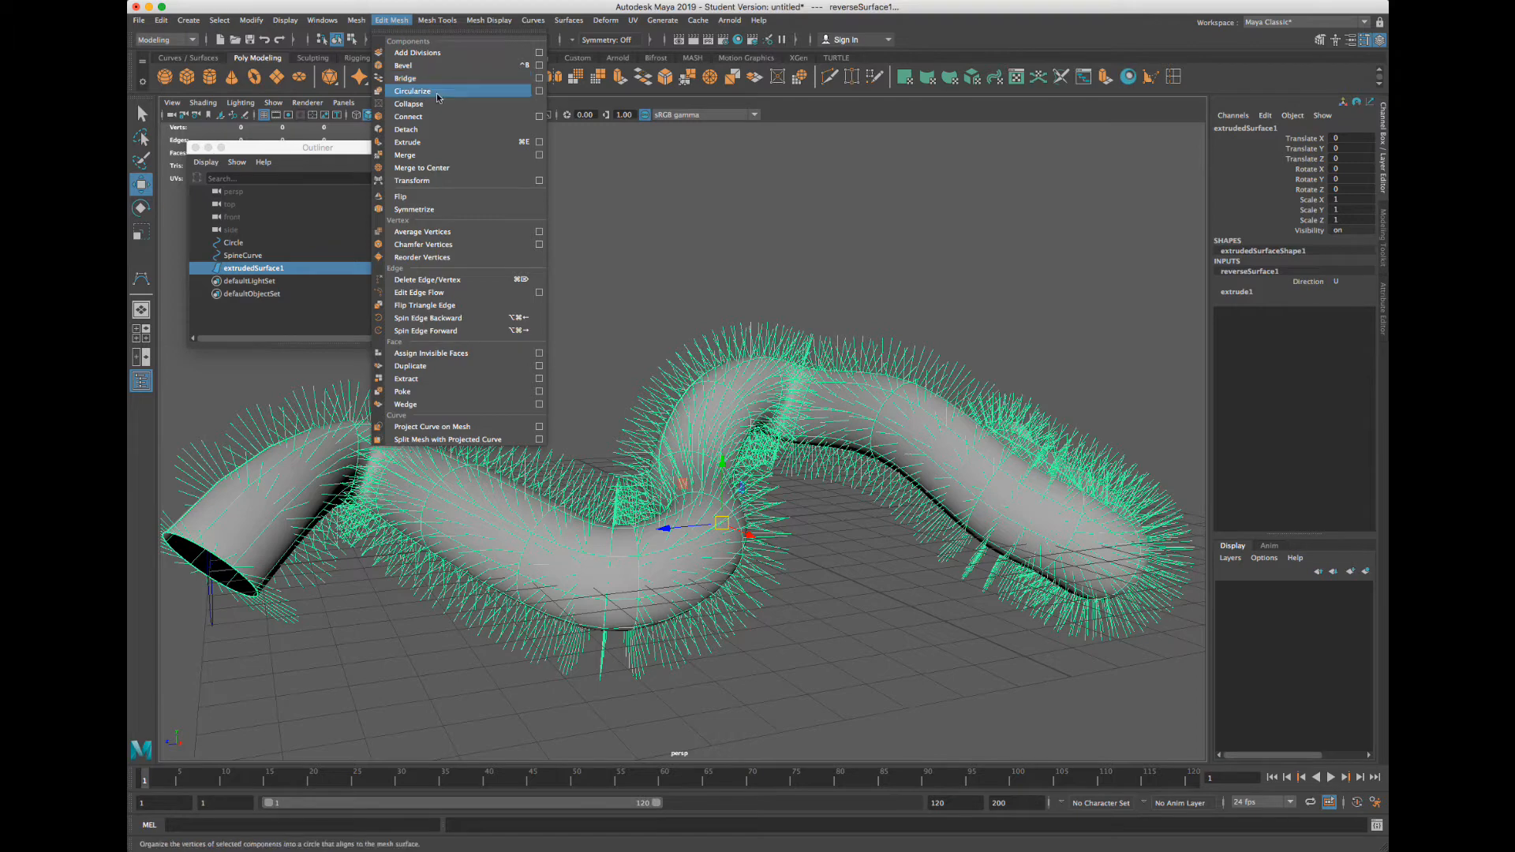
pyautogui.click(633, 284)
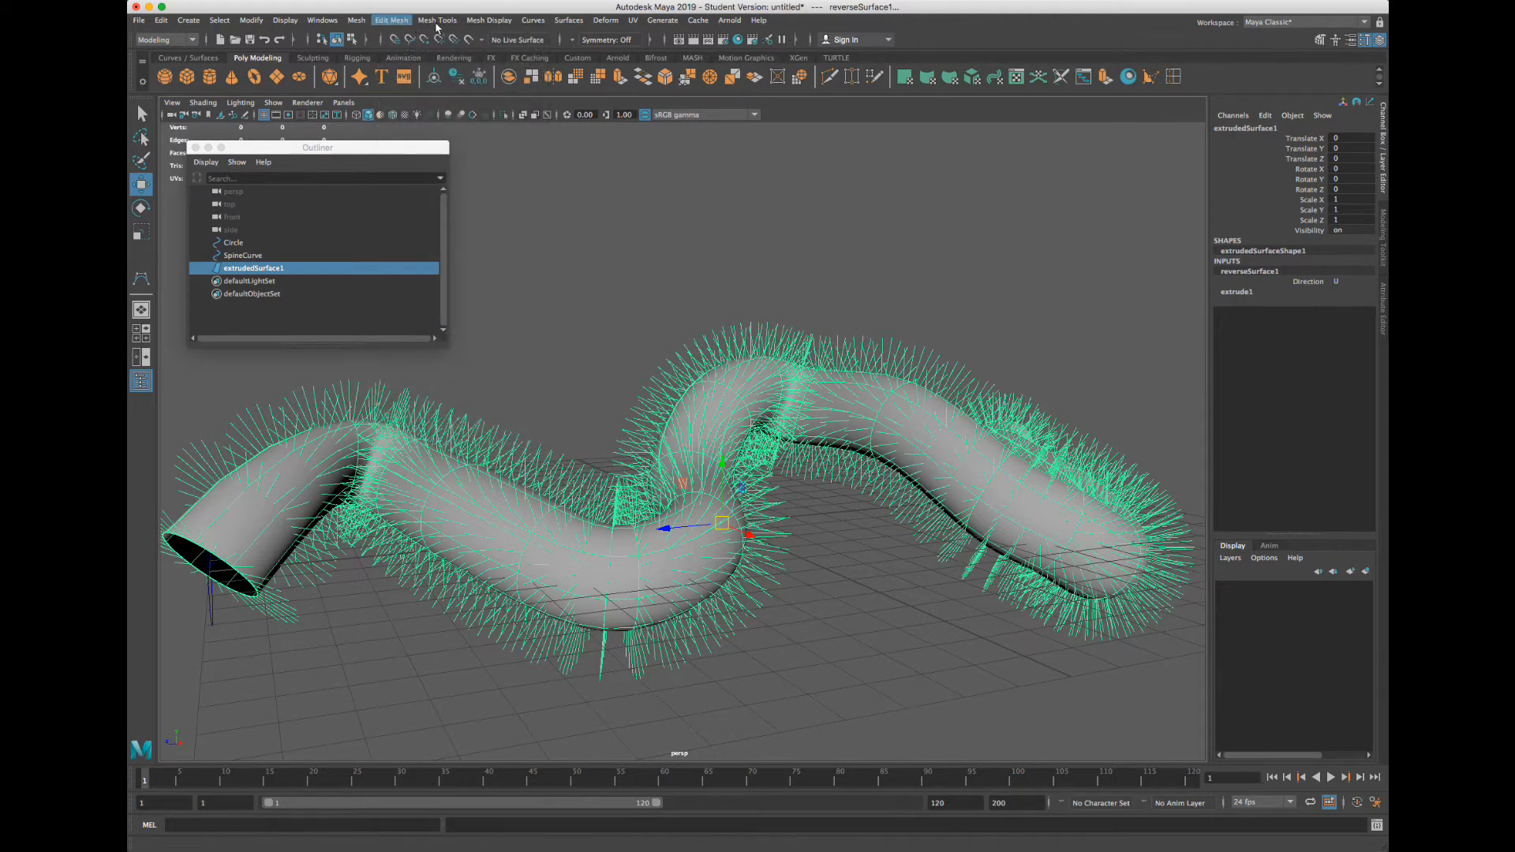
pyautogui.click(486, 21)
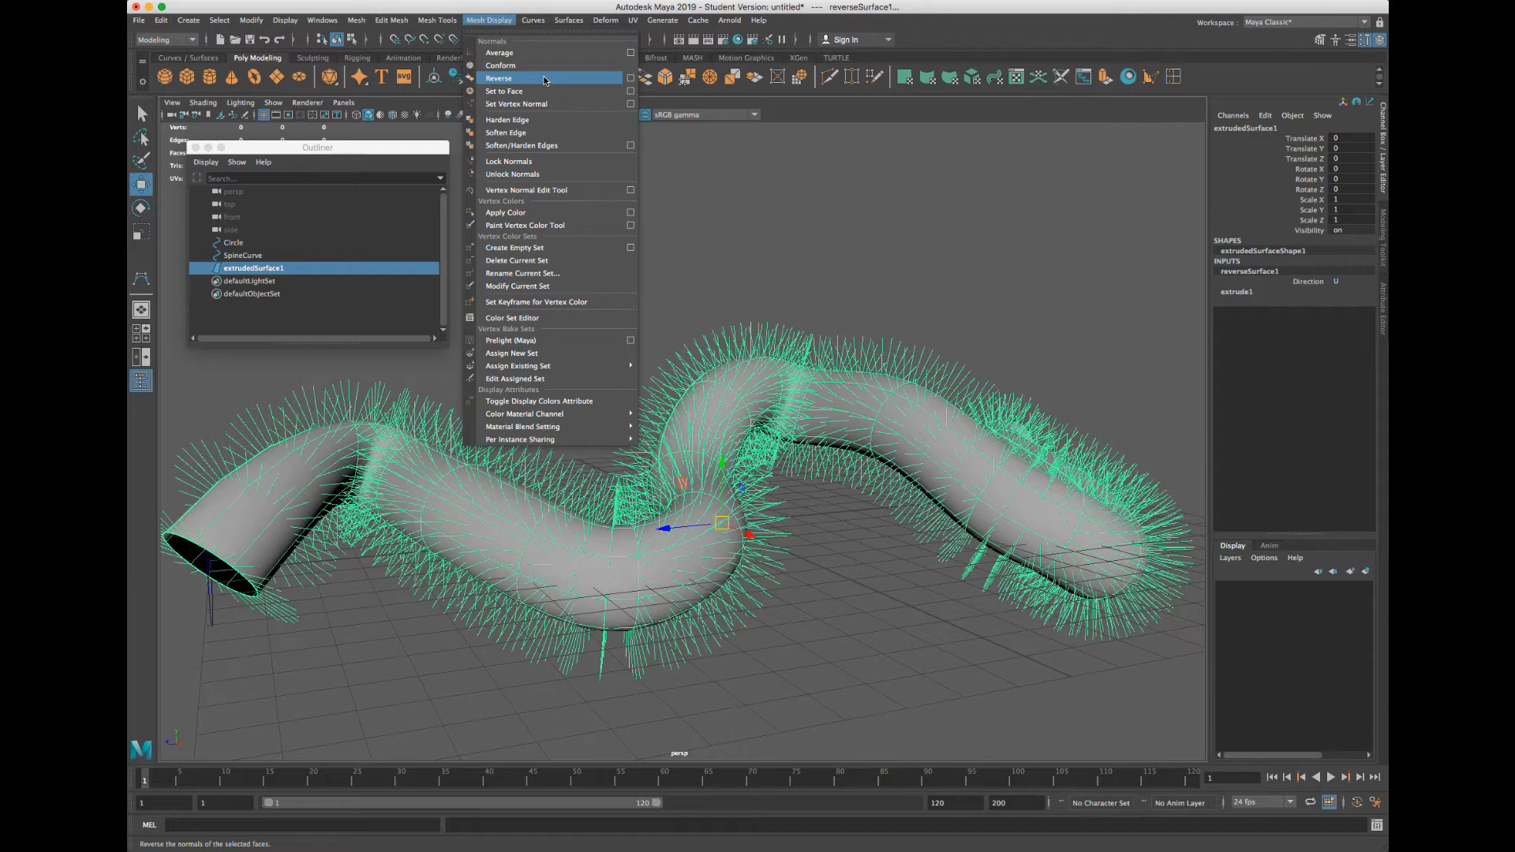
pyautogui.click(716, 188)
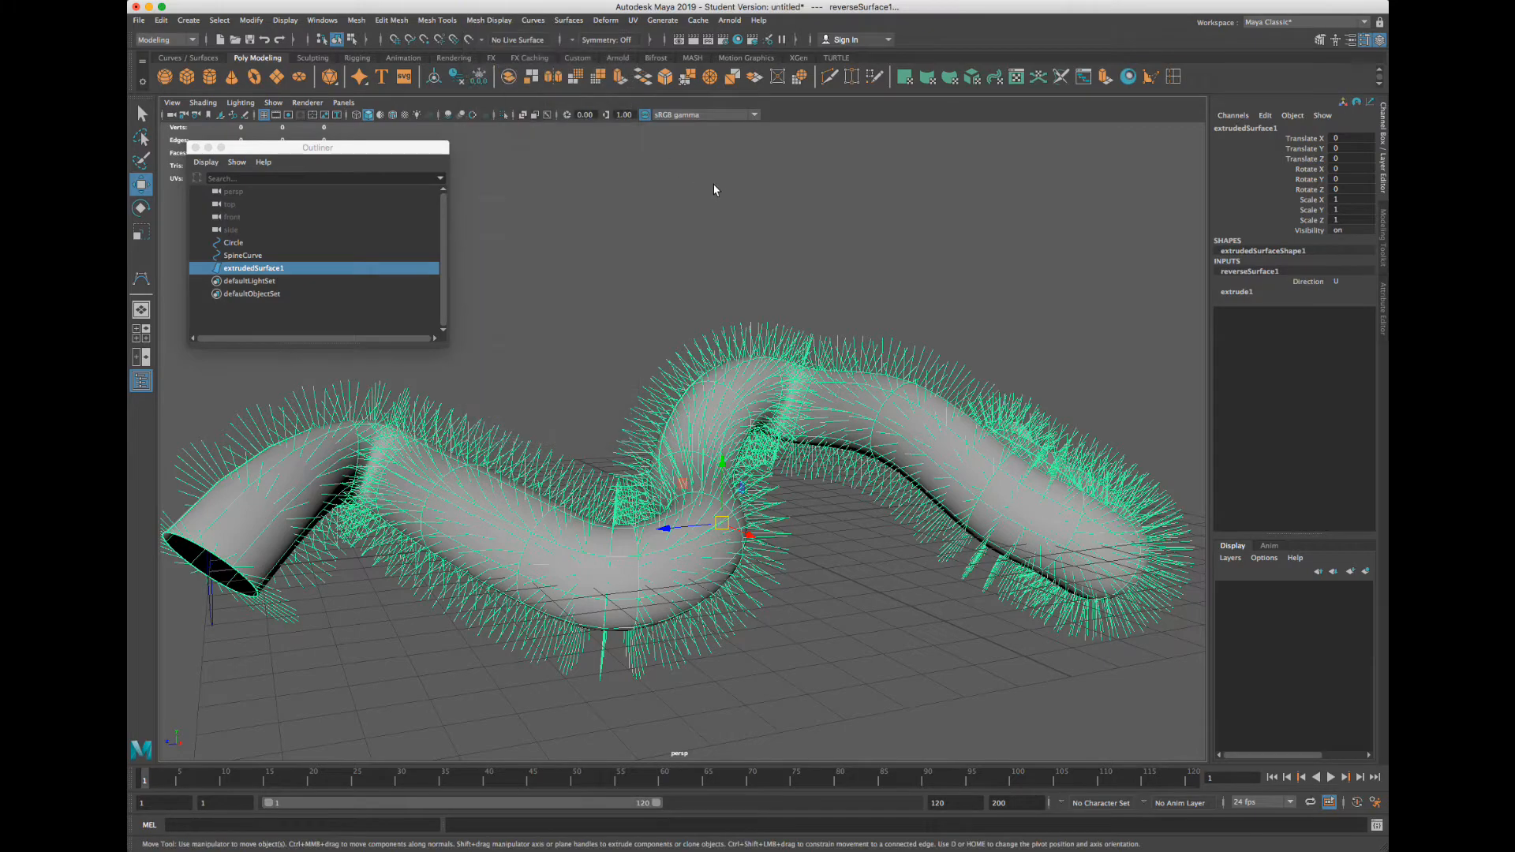
# Reverse the extruded tube surface's direction in U once more so its normals point into the tunnel
pyautogui.keyDown('alt'); pyautogui.moveTo(541, 328); pyautogui.dragTo(587, 320); pyautogui.keyUp('alt')
pyautogui.scroll(6, 504, 380)
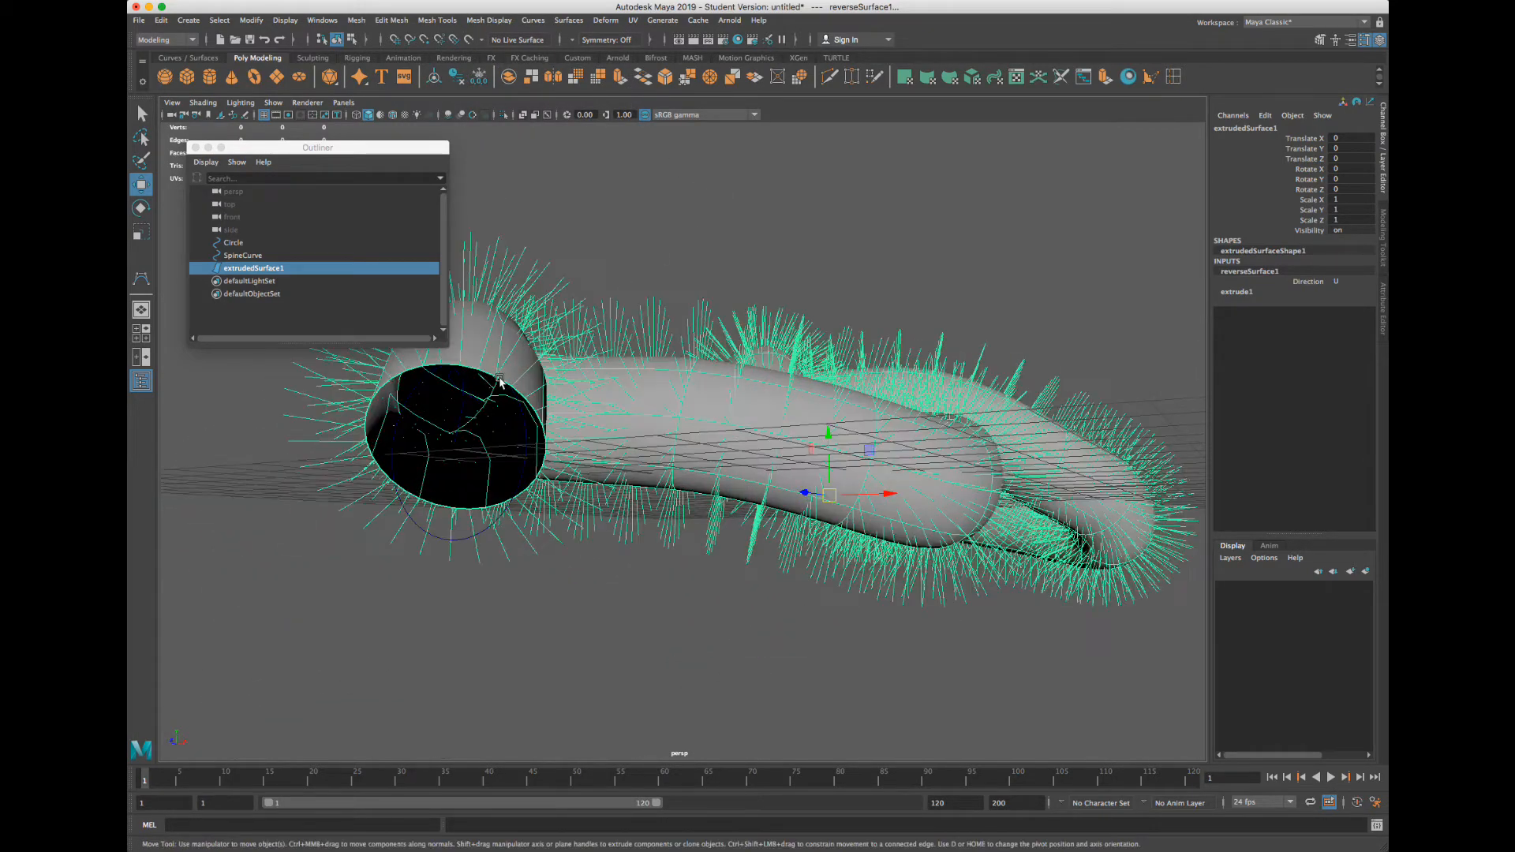
pyautogui.keyDown('alt'); pyautogui.moveTo(474, 388); pyautogui.dragTo(623, 412, button='middle'); pyautogui.keyUp('alt')
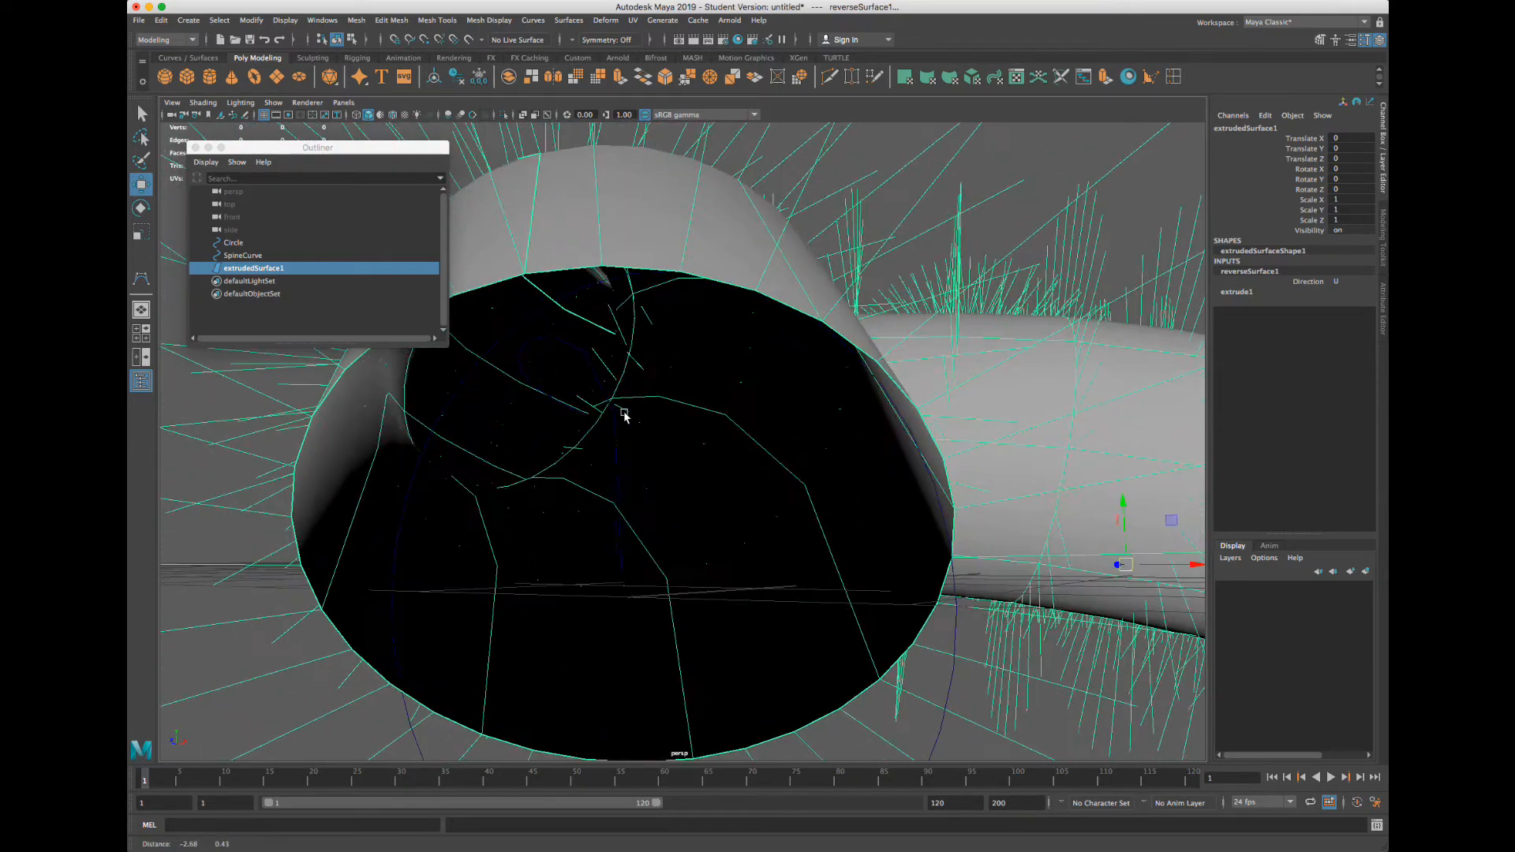
pyautogui.scroll(-10, 614, 391)
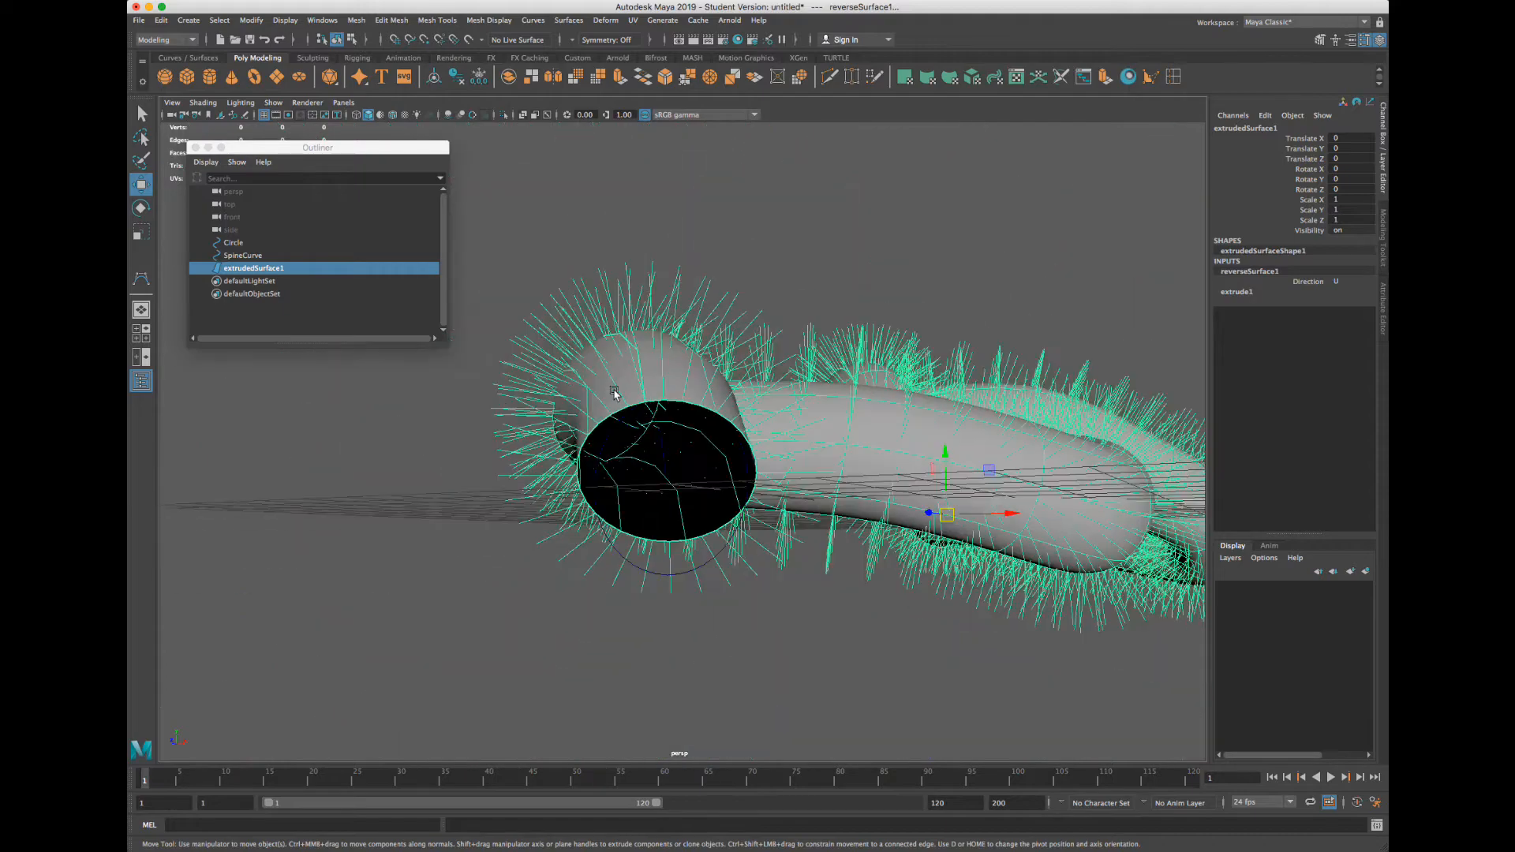
pyautogui.keyDown('alt'); pyautogui.moveTo(619, 367); pyautogui.dragTo(591, 383); pyautogui.keyUp('alt')
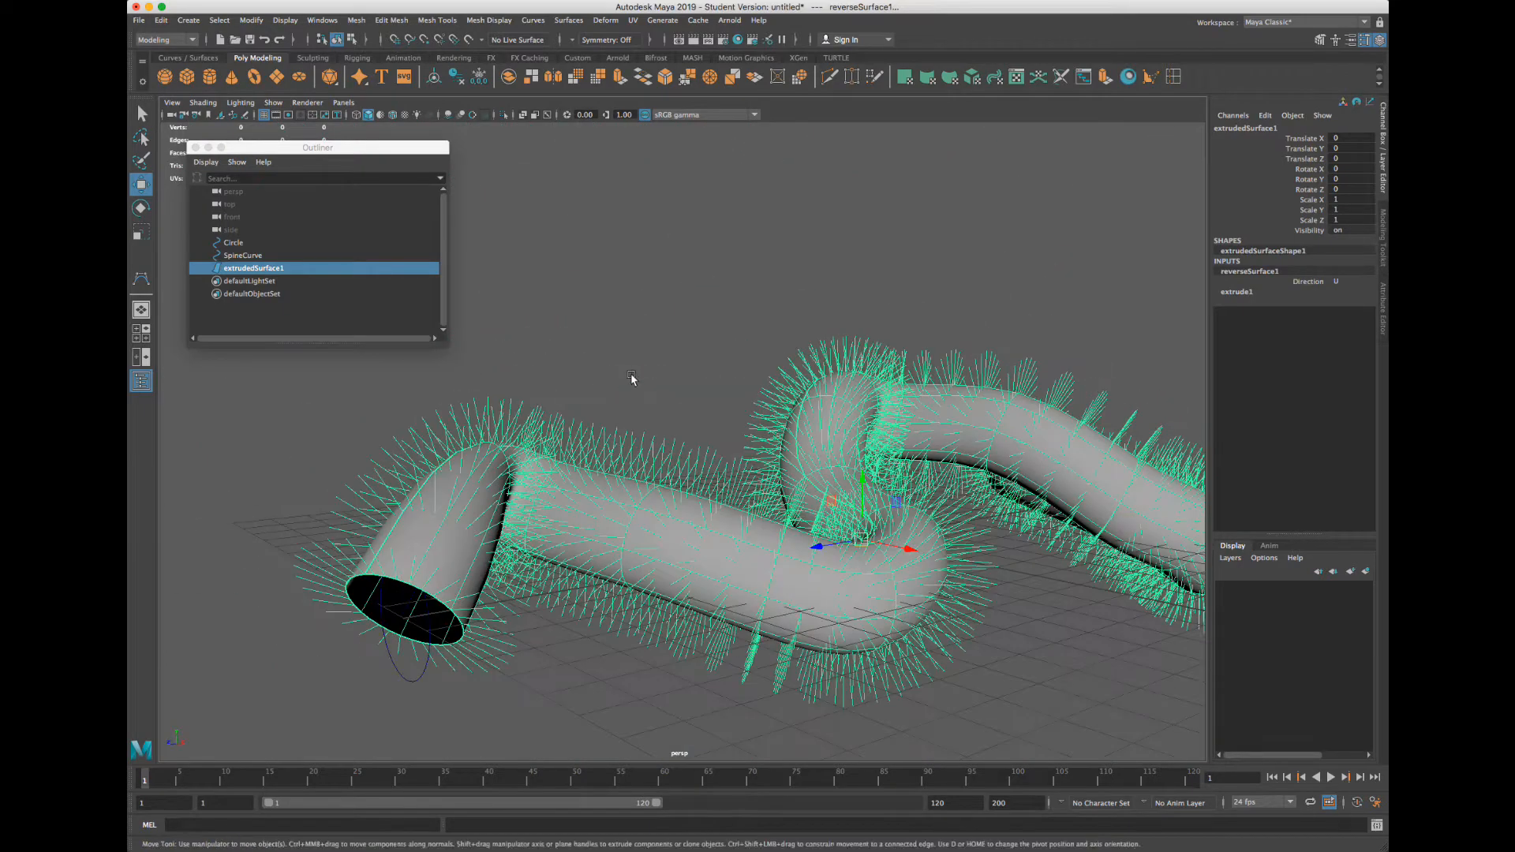
pyautogui.scroll(-4, 632, 380)
pyautogui.keyDown('alt'); pyautogui.moveTo(676, 372); pyautogui.dragTo(584, 347, button='middle'); pyautogui.keyUp('alt')
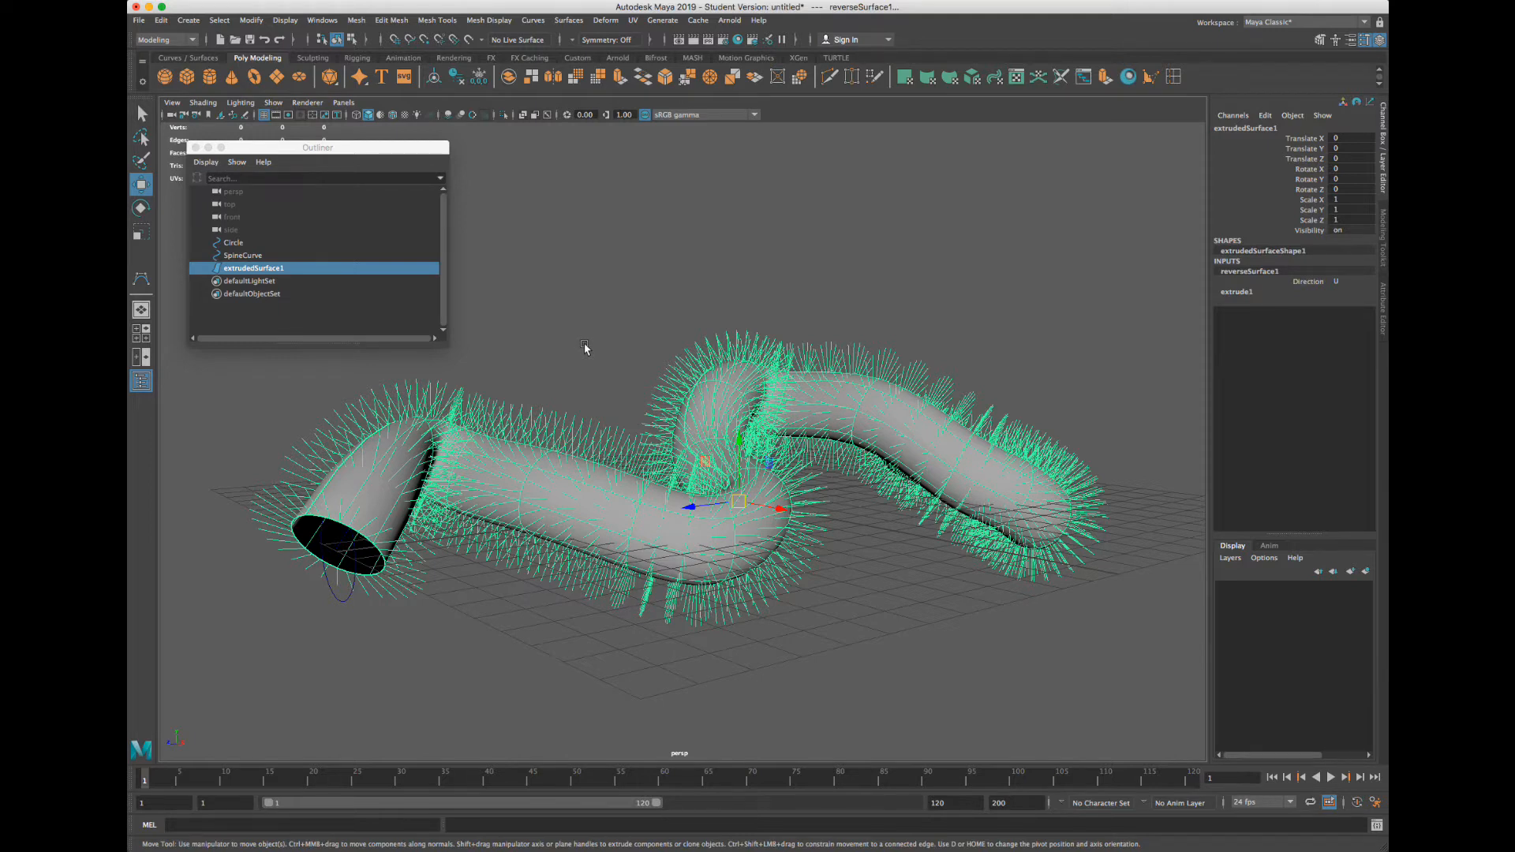
pyautogui.click(568, 20)
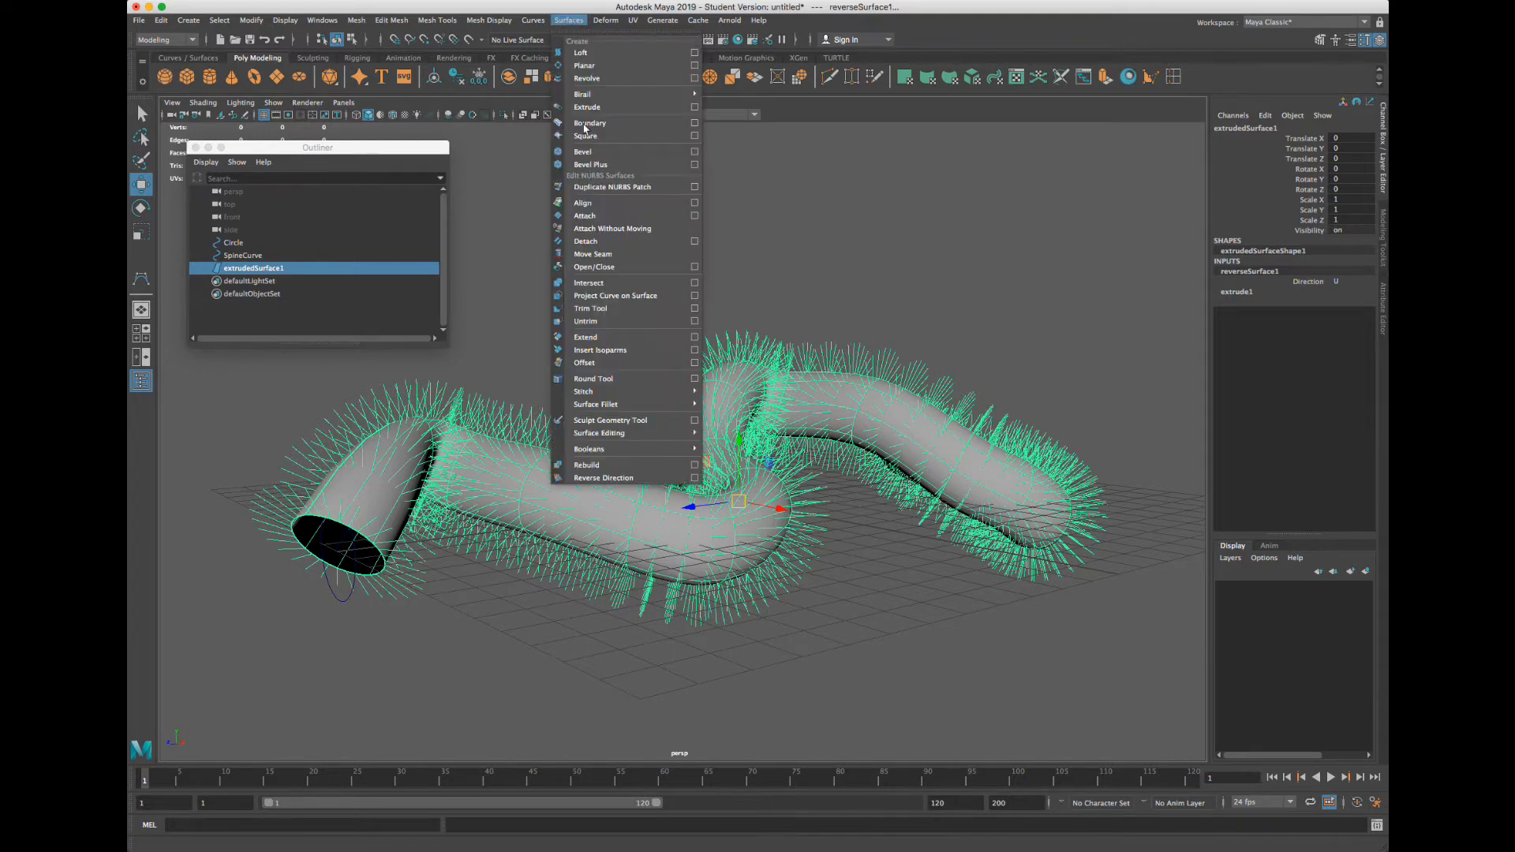
pyautogui.click(601, 477)
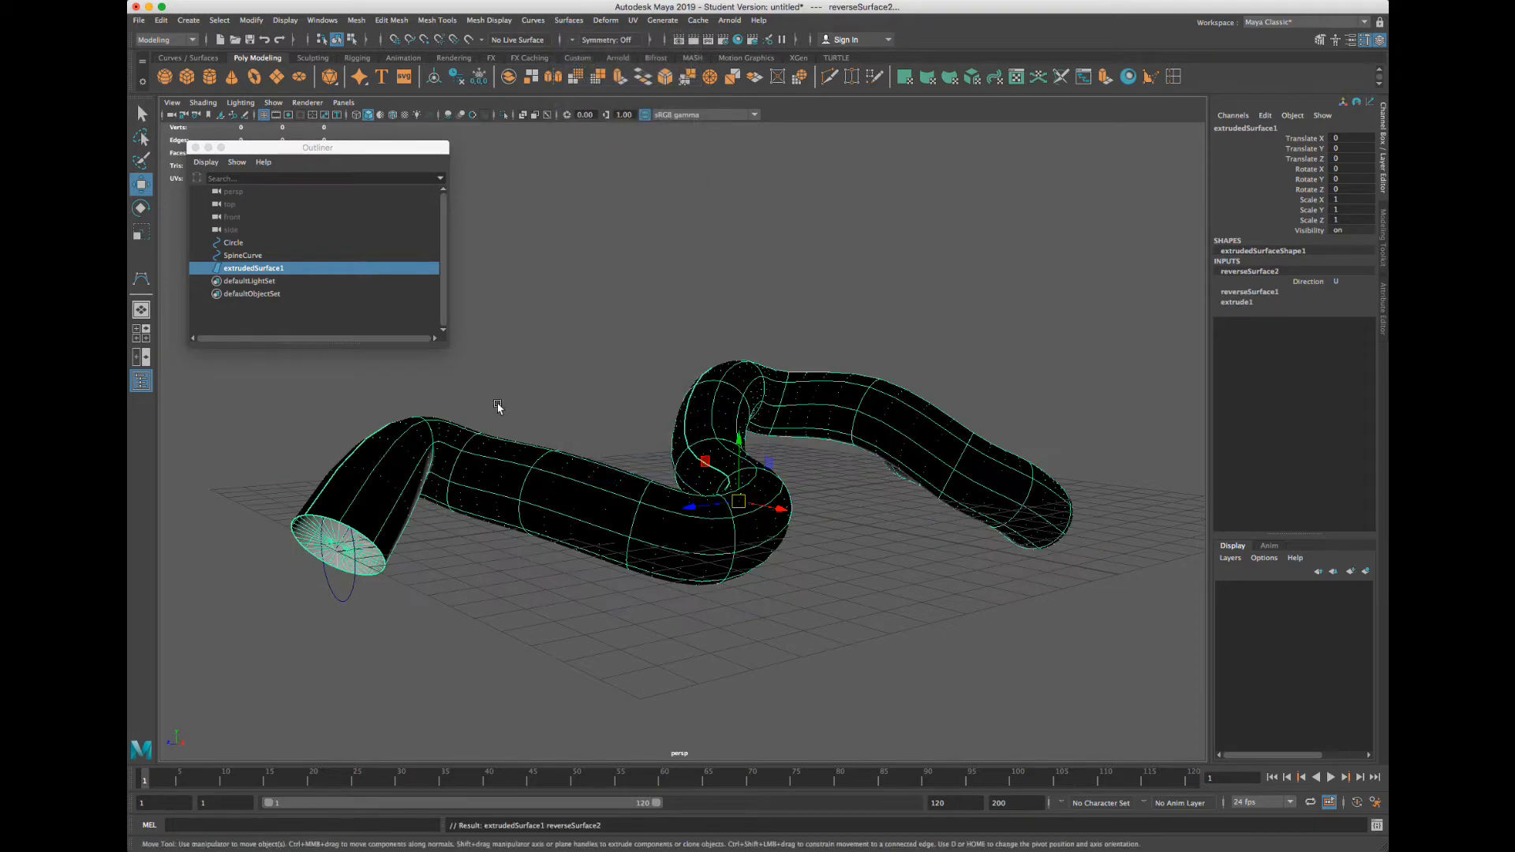
# Examine the direction of the normals and the shading inside the tube's open end and along its outer surface
pyautogui.scroll(5, 500, 413)
pyautogui.scroll(-5, 505, 407)
pyautogui.keyDown('alt'); pyautogui.moveTo(509, 427); pyautogui.dragTo(518, 419); pyautogui.keyUp('alt')
pyautogui.keyDown('alt'); pyautogui.moveTo(410, 452); pyautogui.dragTo(748, 408, button='right'); pyautogui.keyUp('alt')
pyautogui.moveTo(747, 408)
pyautogui.keyDown('alt'); pyautogui.mouseDown()
pyautogui.moveTo(754, 393)
pyautogui.moveTo(722, 404)
pyautogui.mouseUp(); pyautogui.keyUp('alt')
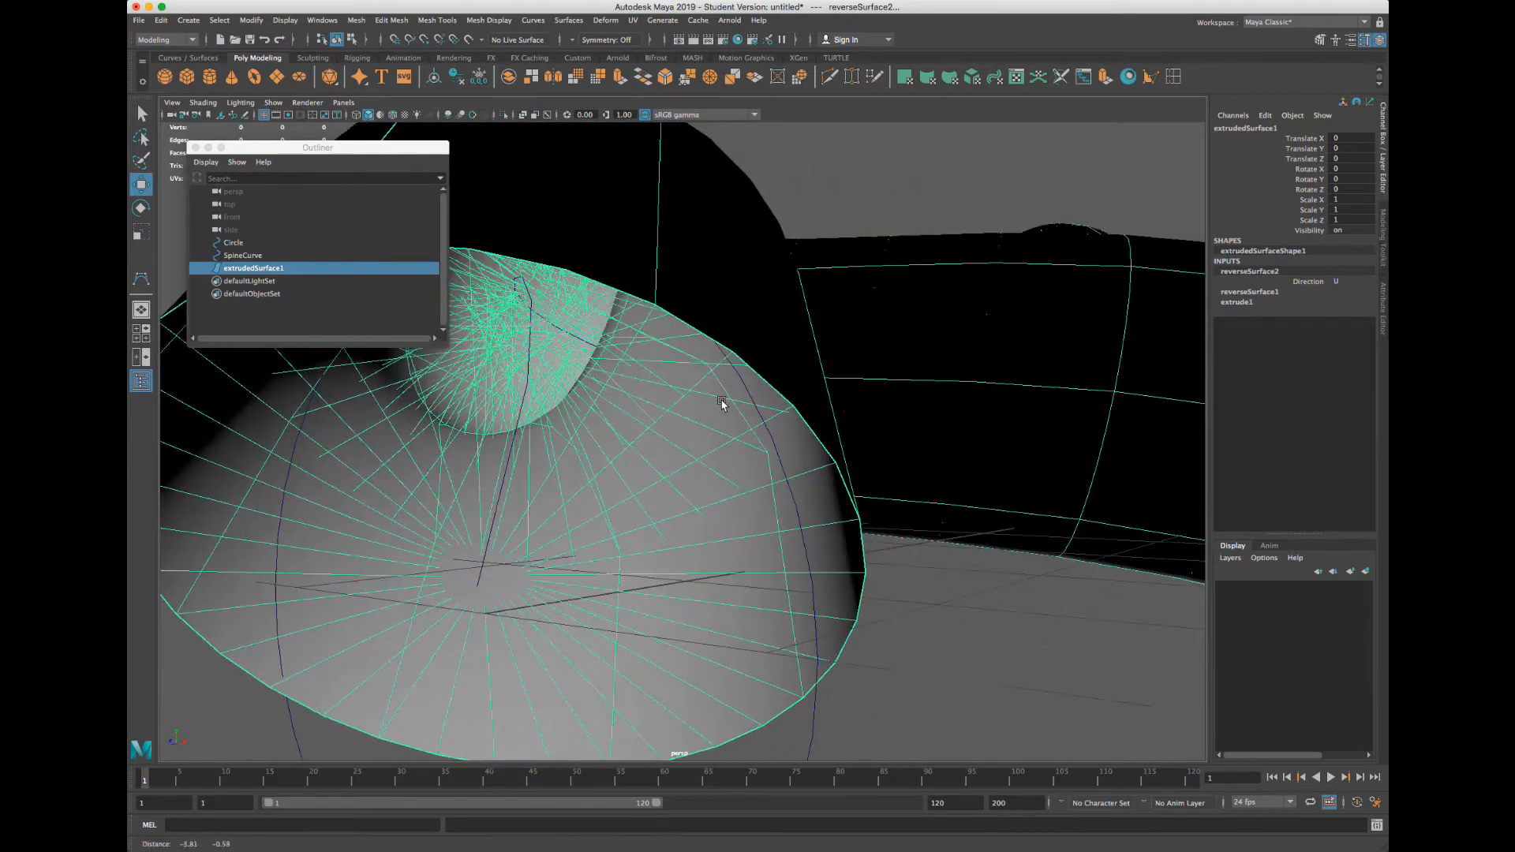
pyautogui.scroll(-5, 859, 308)
pyautogui.scroll(-4, 858, 308)
pyautogui.keyDown('alt'); pyautogui.moveTo(785, 352); pyautogui.dragTo(774, 352); pyautogui.keyUp('alt')
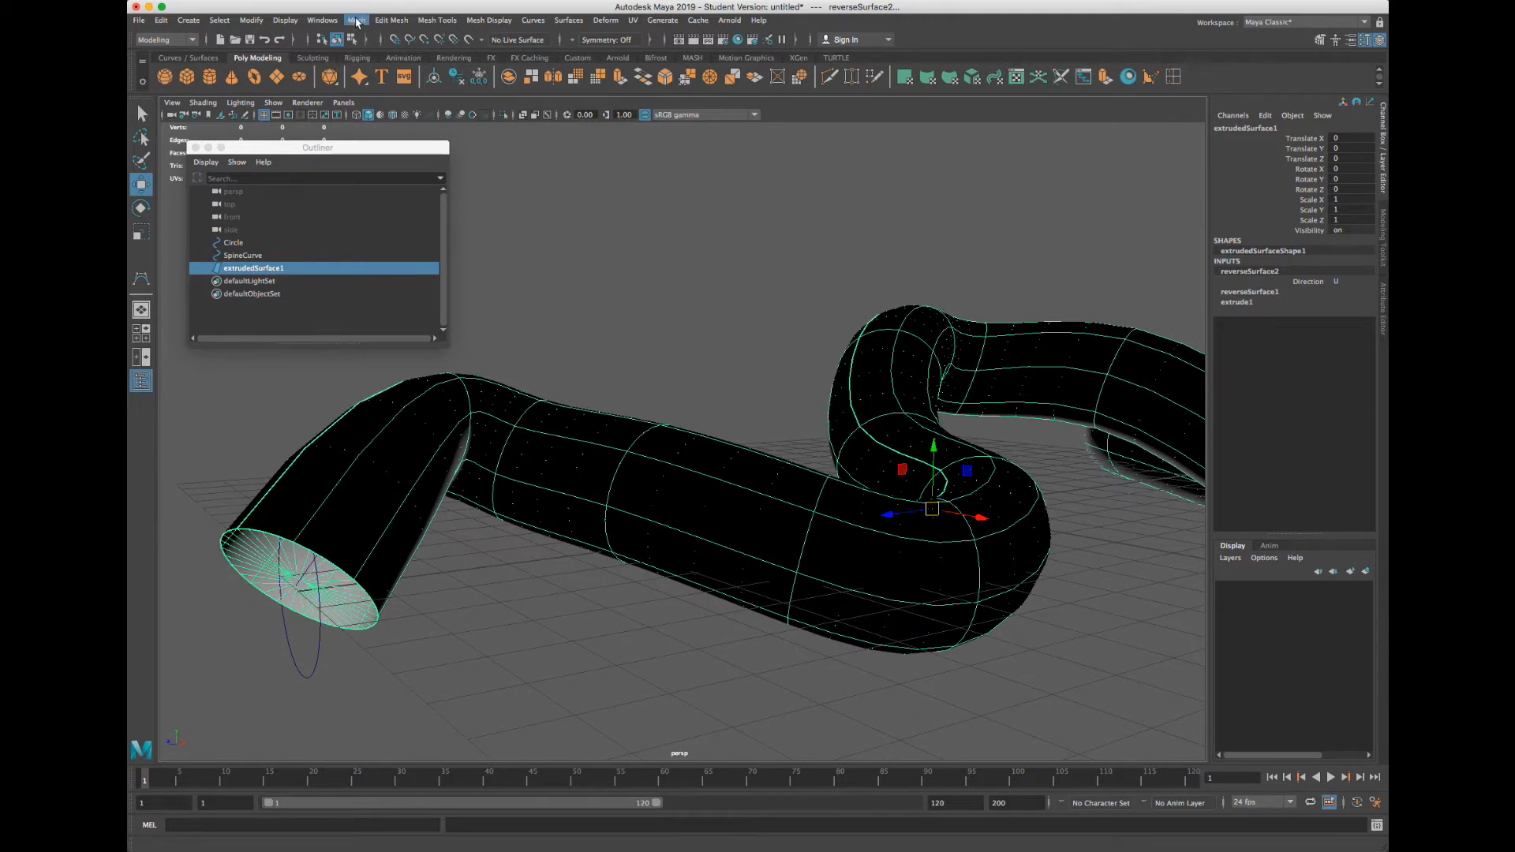
# Turn off the shaded-mode NURBS normals display for the extruded tube surface
pyautogui.click(286, 20)
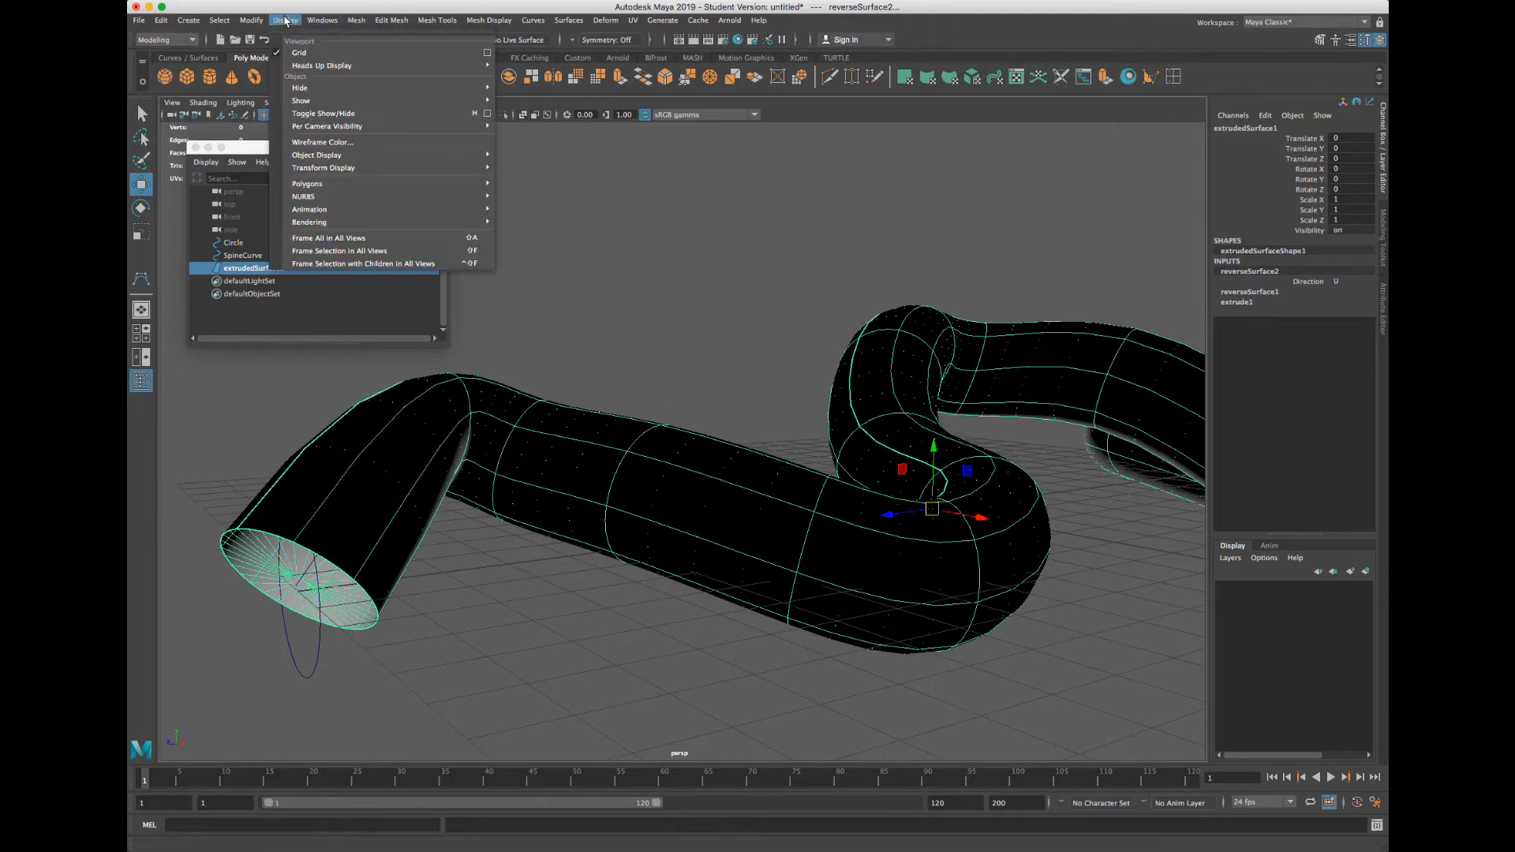
pyautogui.moveTo(326, 197)
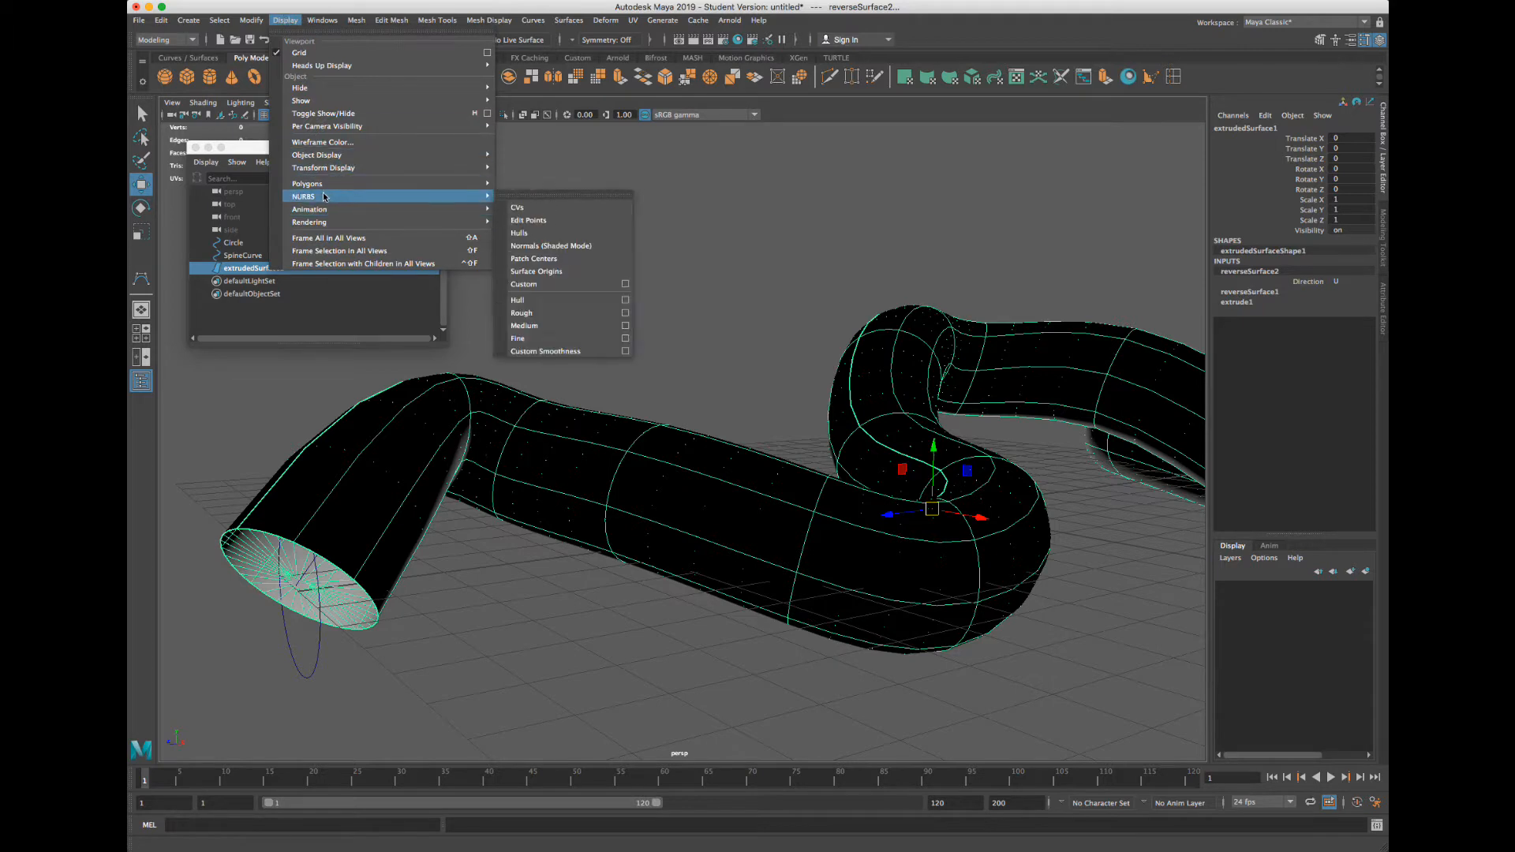
pyautogui.click(572, 249)
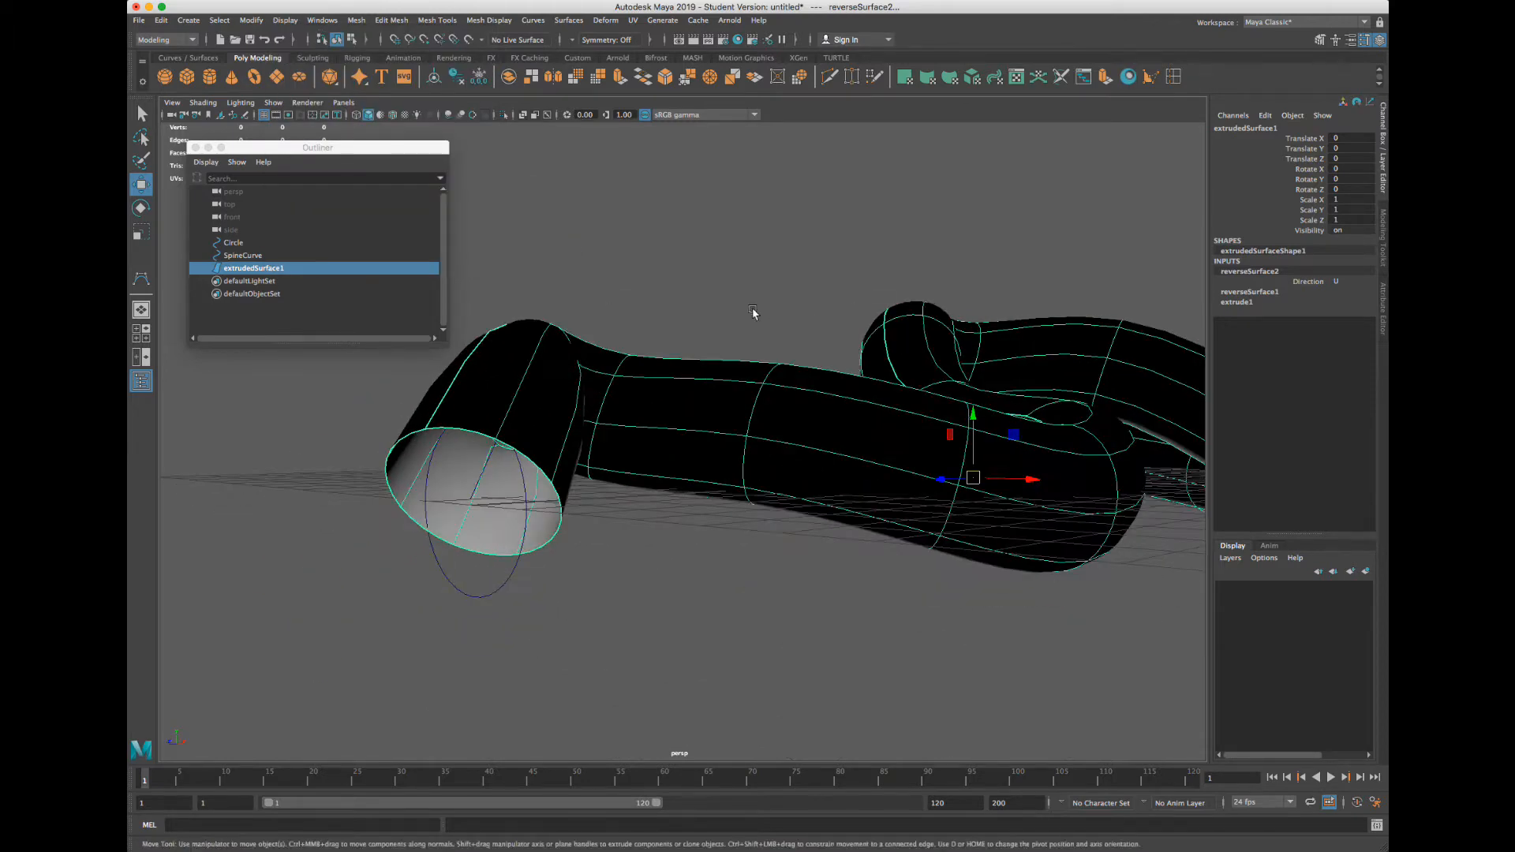
# Show the Circle's control vertices and move some of them inward to reshape the tube's cross-section
pyautogui.keyDown('alt'); pyautogui.moveTo(755, 310); pyautogui.dragTo(449, 589); pyautogui.keyUp('alt')
pyautogui.click(336, 602)
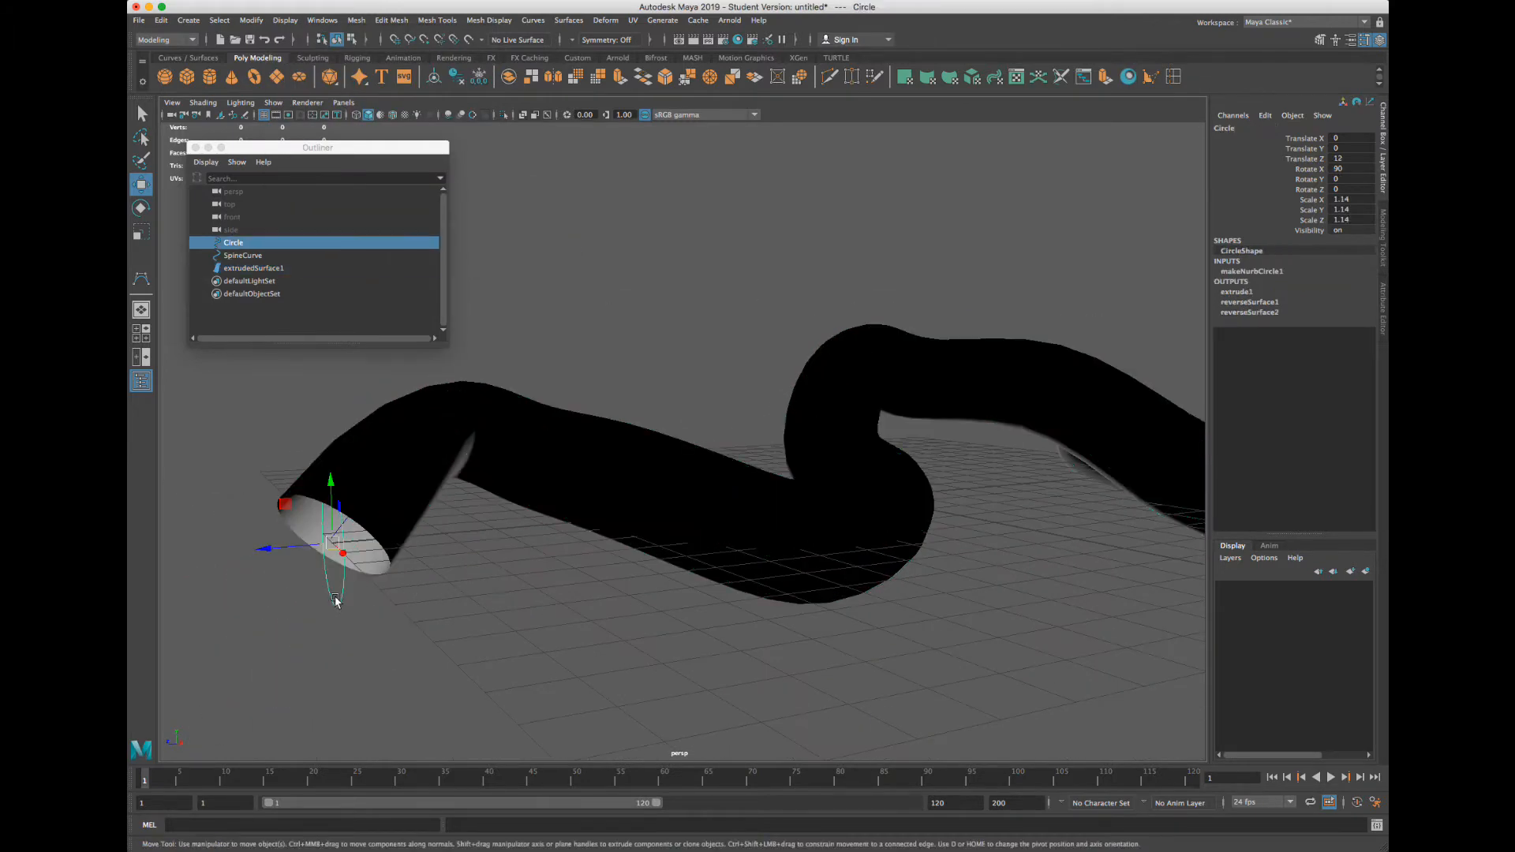
pyautogui.moveTo(342, 597); pyautogui.dragTo(412, 539, button='right')
pyautogui.scroll(-2, 413, 538)
pyautogui.scroll(3, 413, 538)
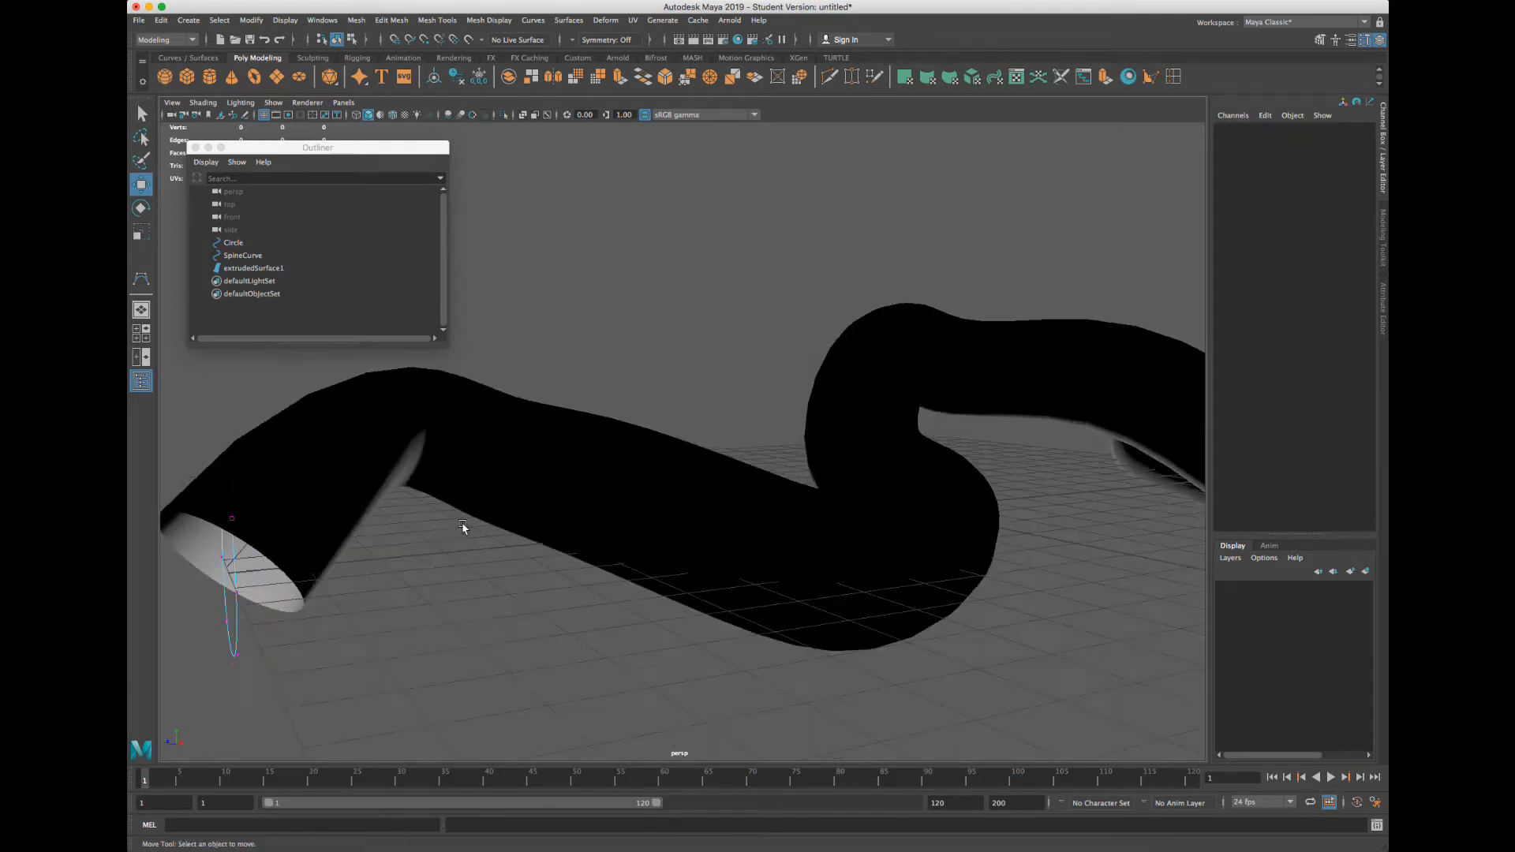
pyautogui.keyDown('alt'); pyautogui.moveTo(464, 526); pyautogui.dragTo(659, 488, button='middle'); pyautogui.keyUp('alt')
pyautogui.moveTo(602, 565); pyautogui.dragTo(557, 527)
pyautogui.click(529, 497)
pyautogui.scroll(5, 552, 538)
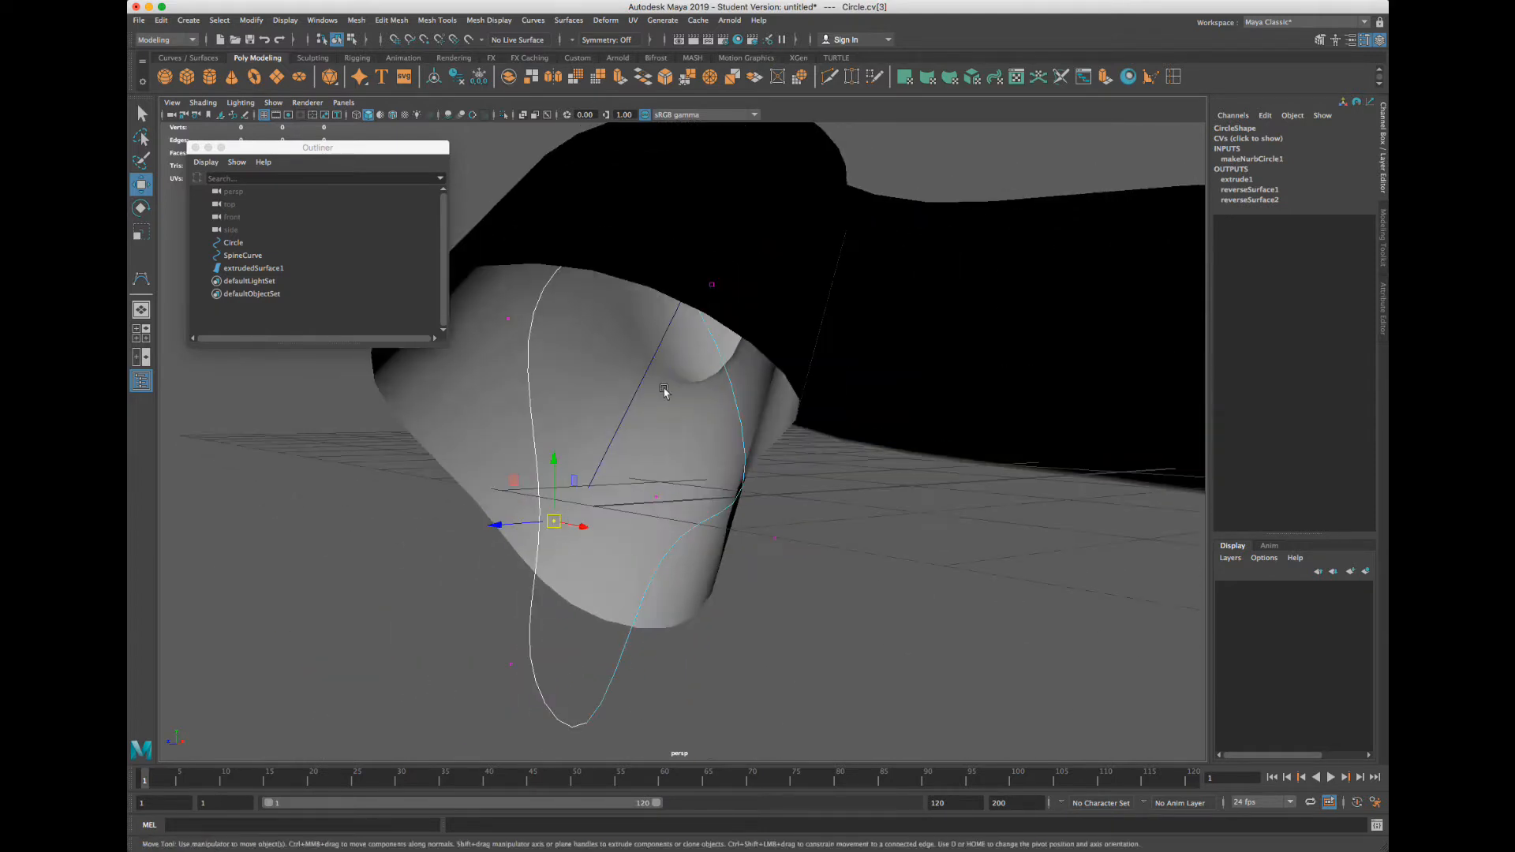
# Reselect the Circle's inward-pulled control vertex and move it to adjust the tunnel's profile again
pyautogui.click(717, 290)
pyautogui.click(708, 330)
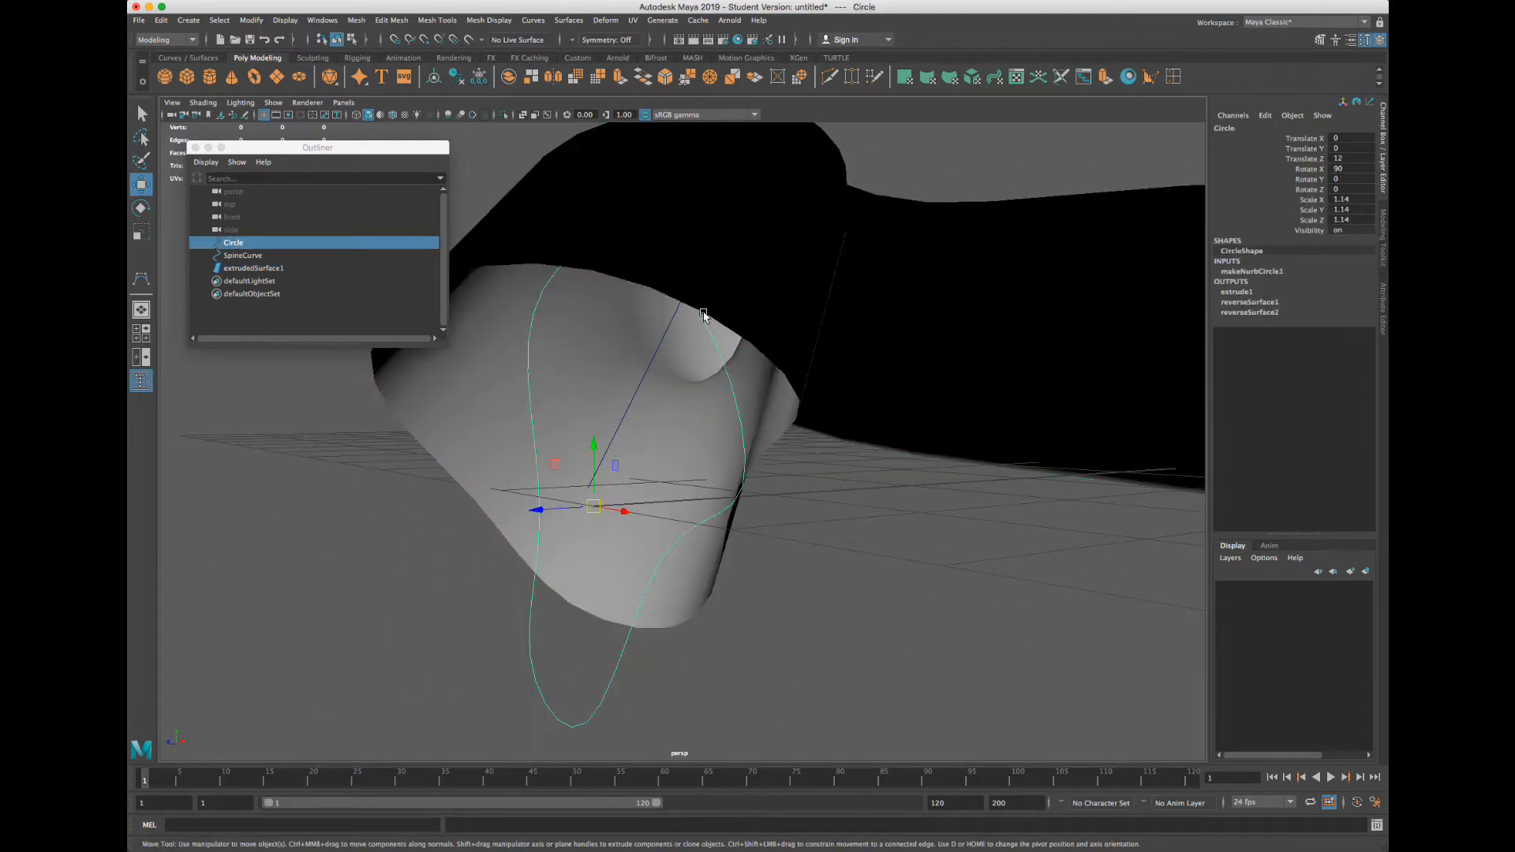
pyautogui.moveTo(533, 639); pyautogui.dragTo(459, 576, button='right')
pyautogui.click(556, 519)
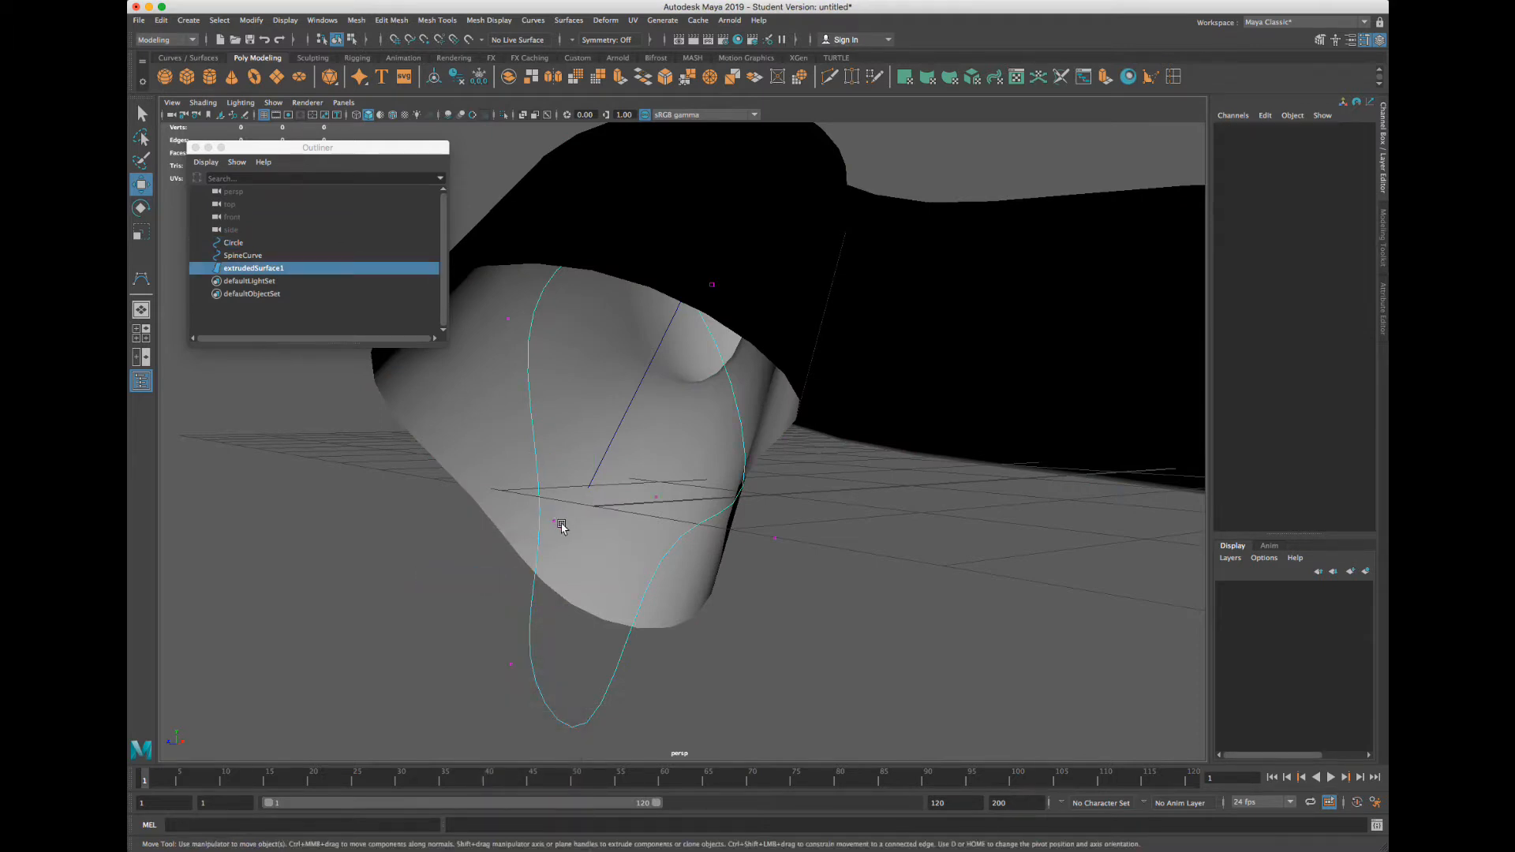
pyautogui.hotkey('ctrl', 'z')
pyautogui.click(555, 522)
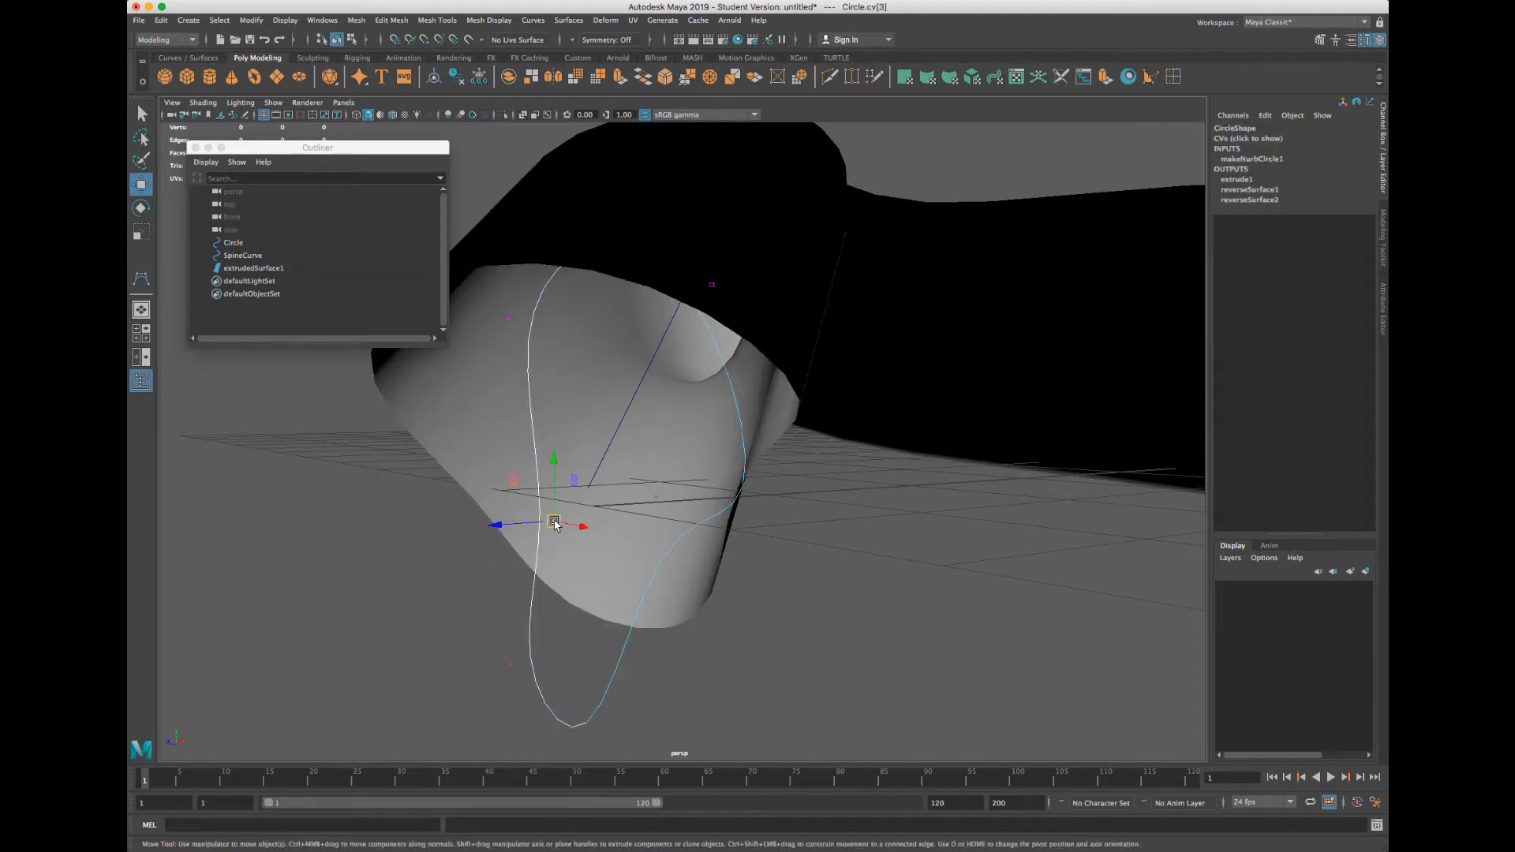
pyautogui.moveTo(554, 523); pyautogui.dragTo(670, 439)
# Examine how the reshaped Circle profile carries along the outside of the tube and at its open end
pyautogui.scroll(-5, 733, 395)
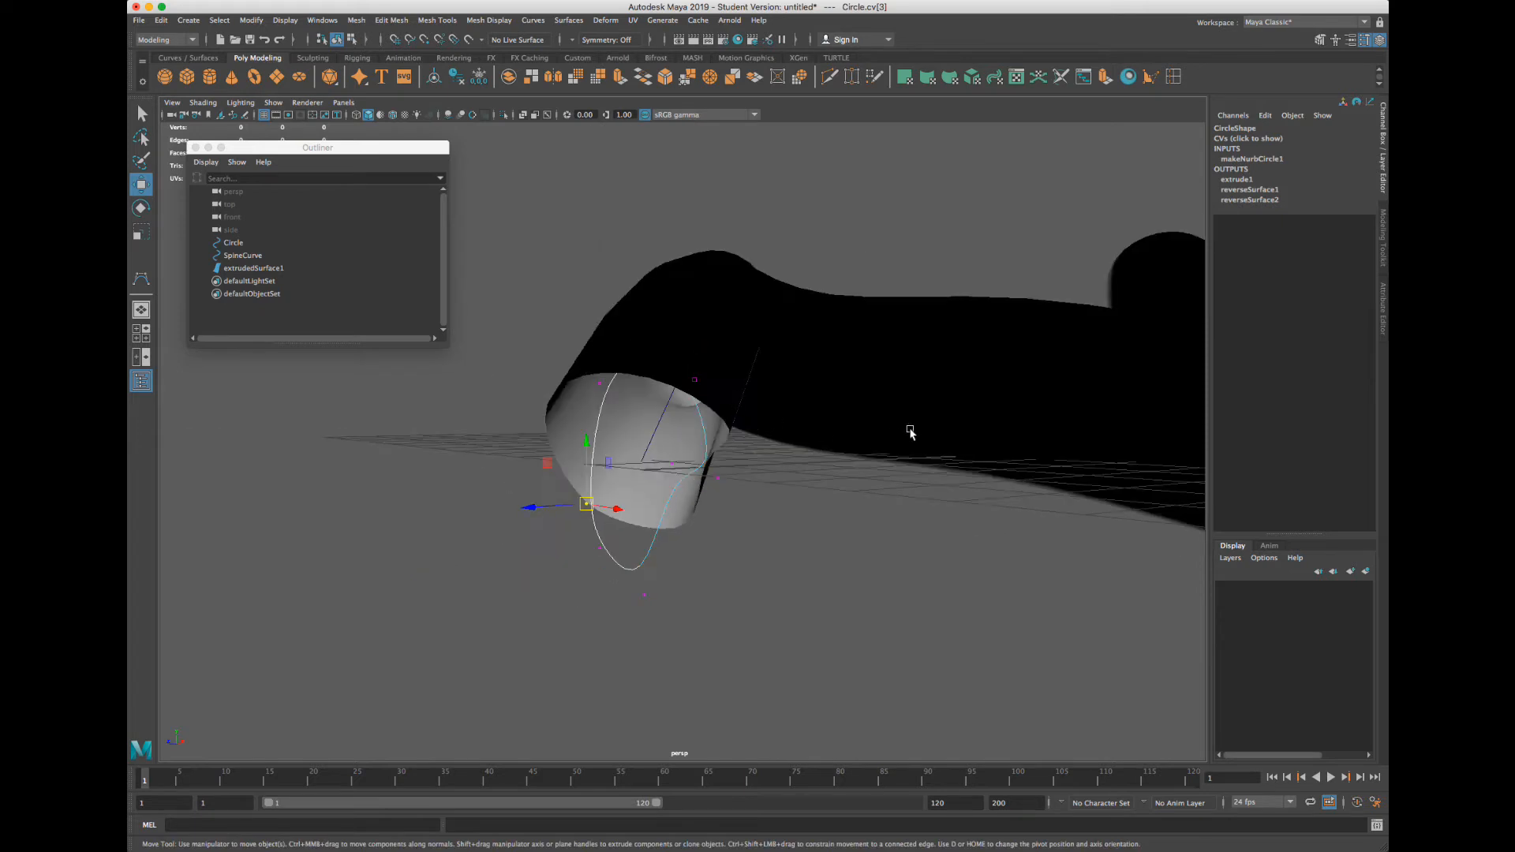
pyautogui.keyDown('alt'); pyautogui.moveTo(1067, 392); pyautogui.dragTo(544, 387); pyautogui.keyUp('alt')
pyautogui.keyDown('alt'); pyautogui.moveTo(821, 420); pyautogui.dragTo(636, 455); pyautogui.keyUp('alt')
pyautogui.scroll(2, 636, 455)
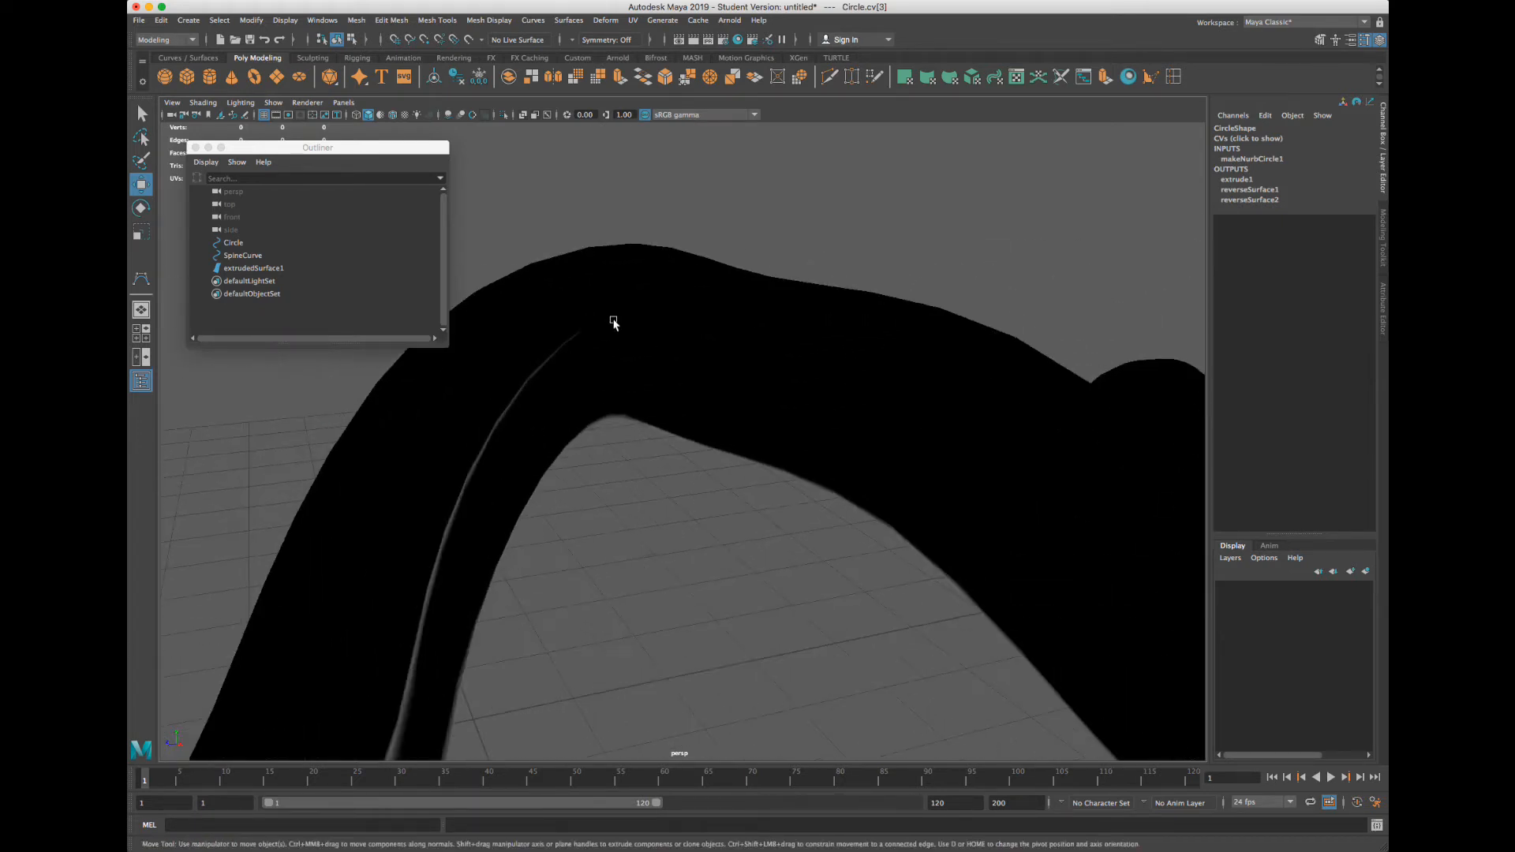
pyautogui.keyDown('alt'); pyautogui.moveTo(911, 356); pyautogui.dragTo(922, 356, button='middle'); pyautogui.keyUp('alt')
pyautogui.keyDown('alt'); pyautogui.moveTo(921, 357); pyautogui.dragTo(667, 479); pyautogui.keyUp('alt')
pyautogui.scroll(4, 667, 479)
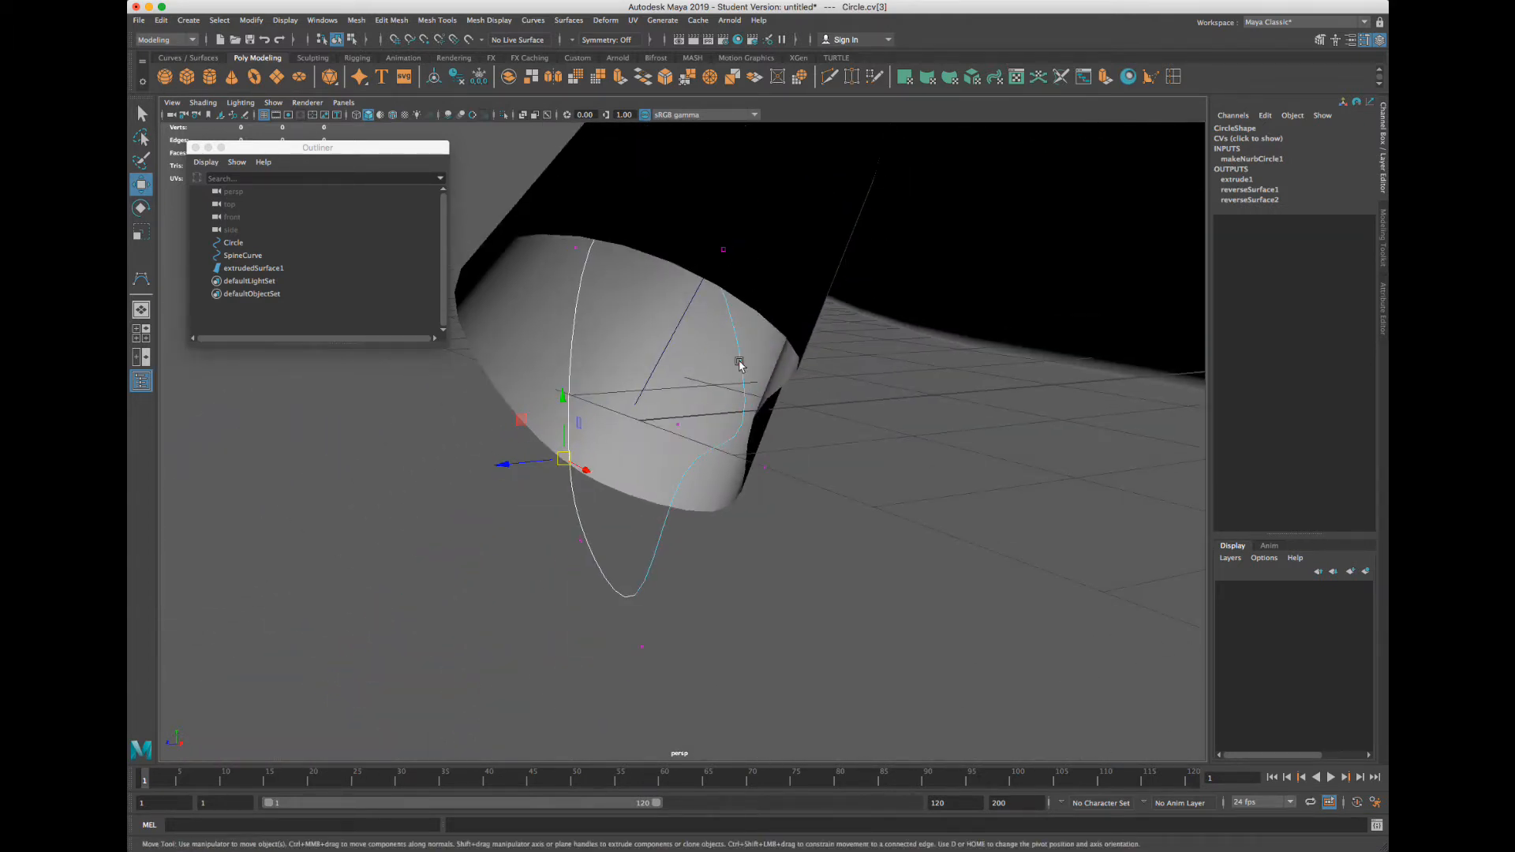
# Undo the control vertex moves on the Circle to restore its round profile
pyautogui.press('z')
pyautogui.press('z')
pyautogui.press('z')
pyautogui.press('z')
pyautogui.press('z')
pyautogui.press('z')
pyautogui.press('z')
pyautogui.press('z')
pyautogui.press('z')
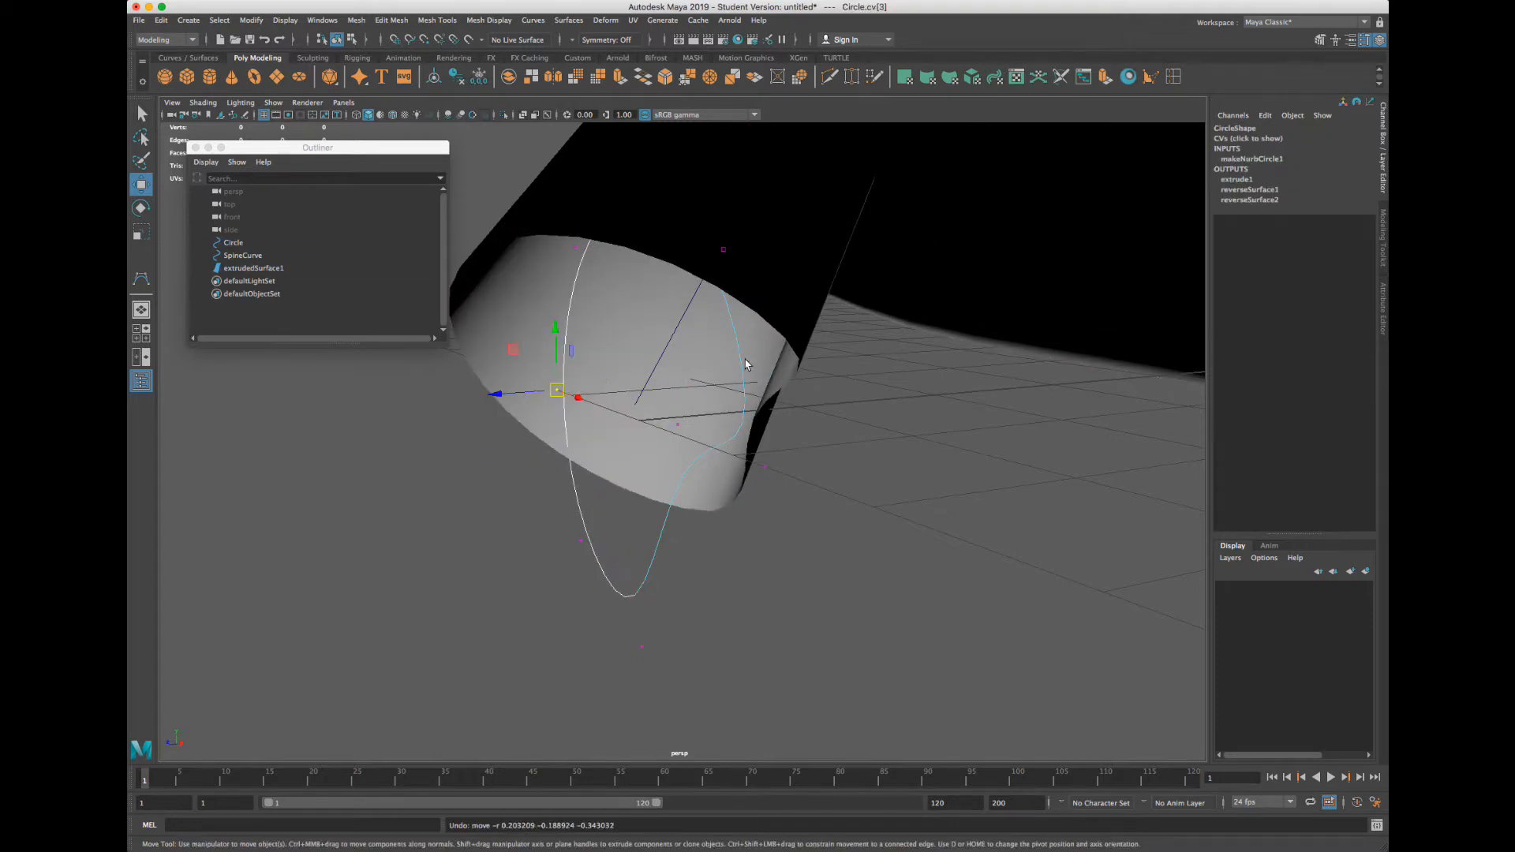
pyautogui.keyDown('alt'); pyautogui.moveTo(857, 393); pyautogui.dragTo(705, 395); pyautogui.keyUp('alt')
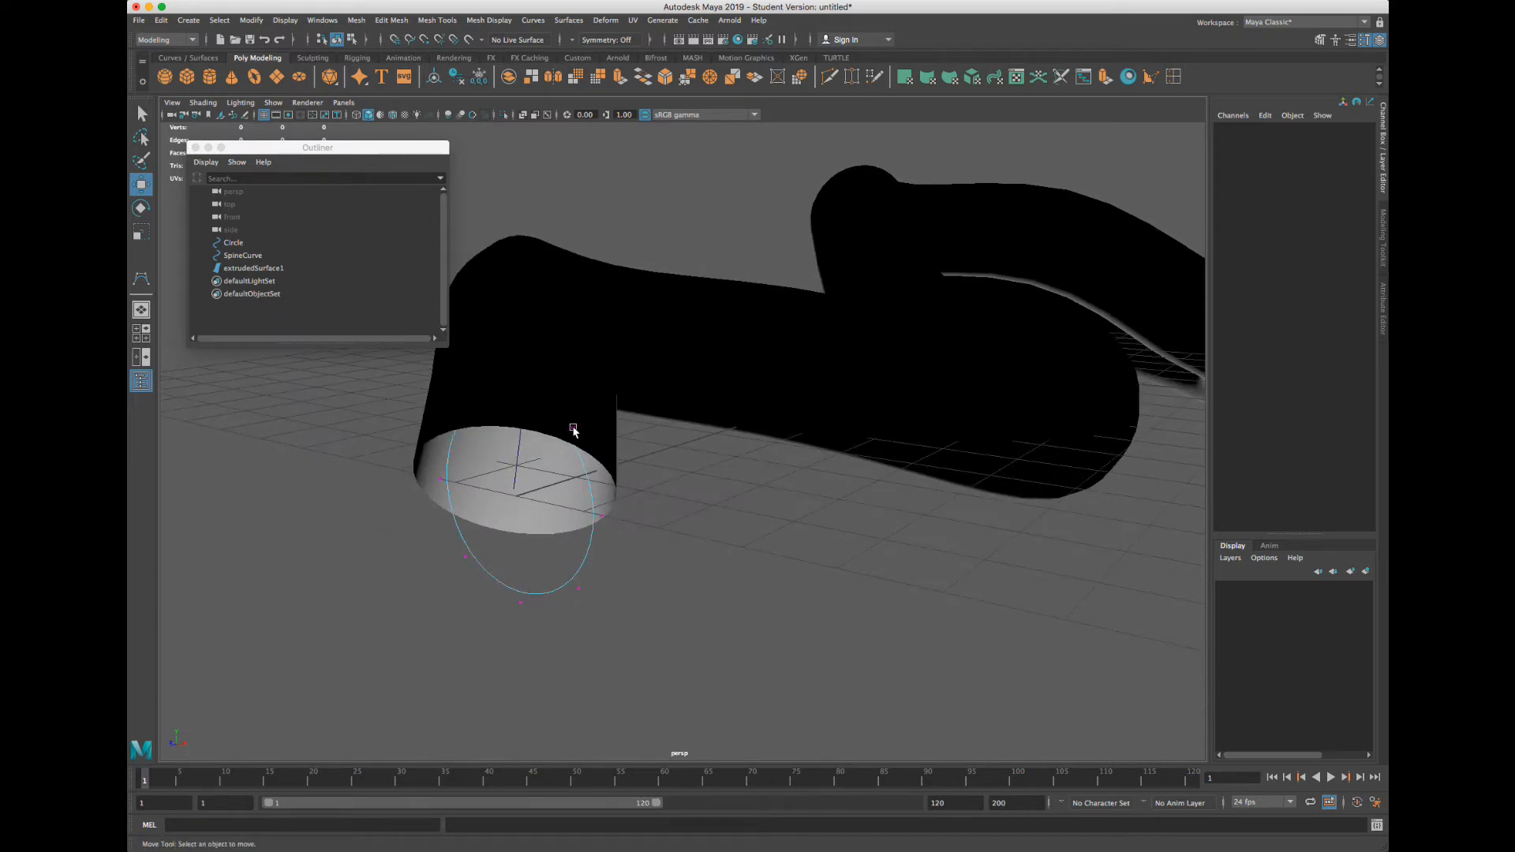
# Return the Circle to object mode and scale it uniformly to 1.113 to change the tunnel's width
pyautogui.click(590, 545)
pyautogui.moveTo(586, 550); pyautogui.dragTo(627, 547, button='right')
pyautogui.press('r')
pyautogui.moveTo(517, 495)
pyautogui.mouseDown()
pyautogui.moveTo(737, 428)
pyautogui.moveTo(568, 447)
pyautogui.moveTo(375, 499)
pyautogui.moveTo(505, 468)
pyautogui.moveTo(538, 443)
pyautogui.moveTo(506, 462)
pyautogui.mouseUp()
pyautogui.moveTo(506, 463)
pyautogui.keyDown('alt'); pyautogui.mouseDown()
pyautogui.moveTo(708, 470)
pyautogui.moveTo(663, 477)
pyautogui.moveTo(749, 487)
pyautogui.moveTo(707, 517)
pyautogui.moveTo(724, 490)
pyautogui.mouseUp(); pyautogui.keyUp('alt')
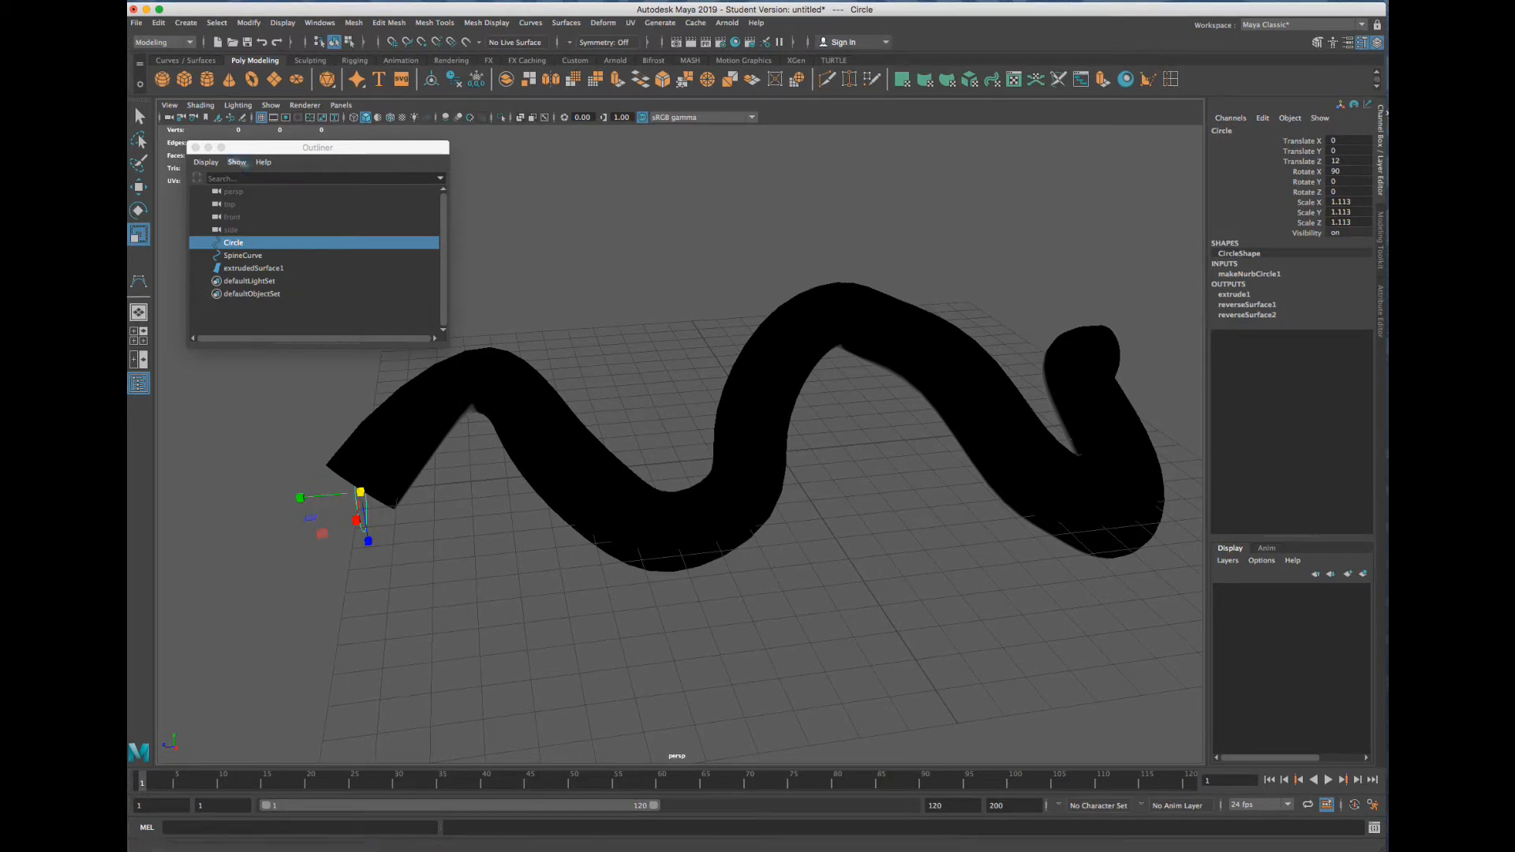
# Close the Outliner and deselect the Circle
pyautogui.moveTo(237, 148); pyautogui.dragTo(663, 165)
pyautogui.click(618, 167)
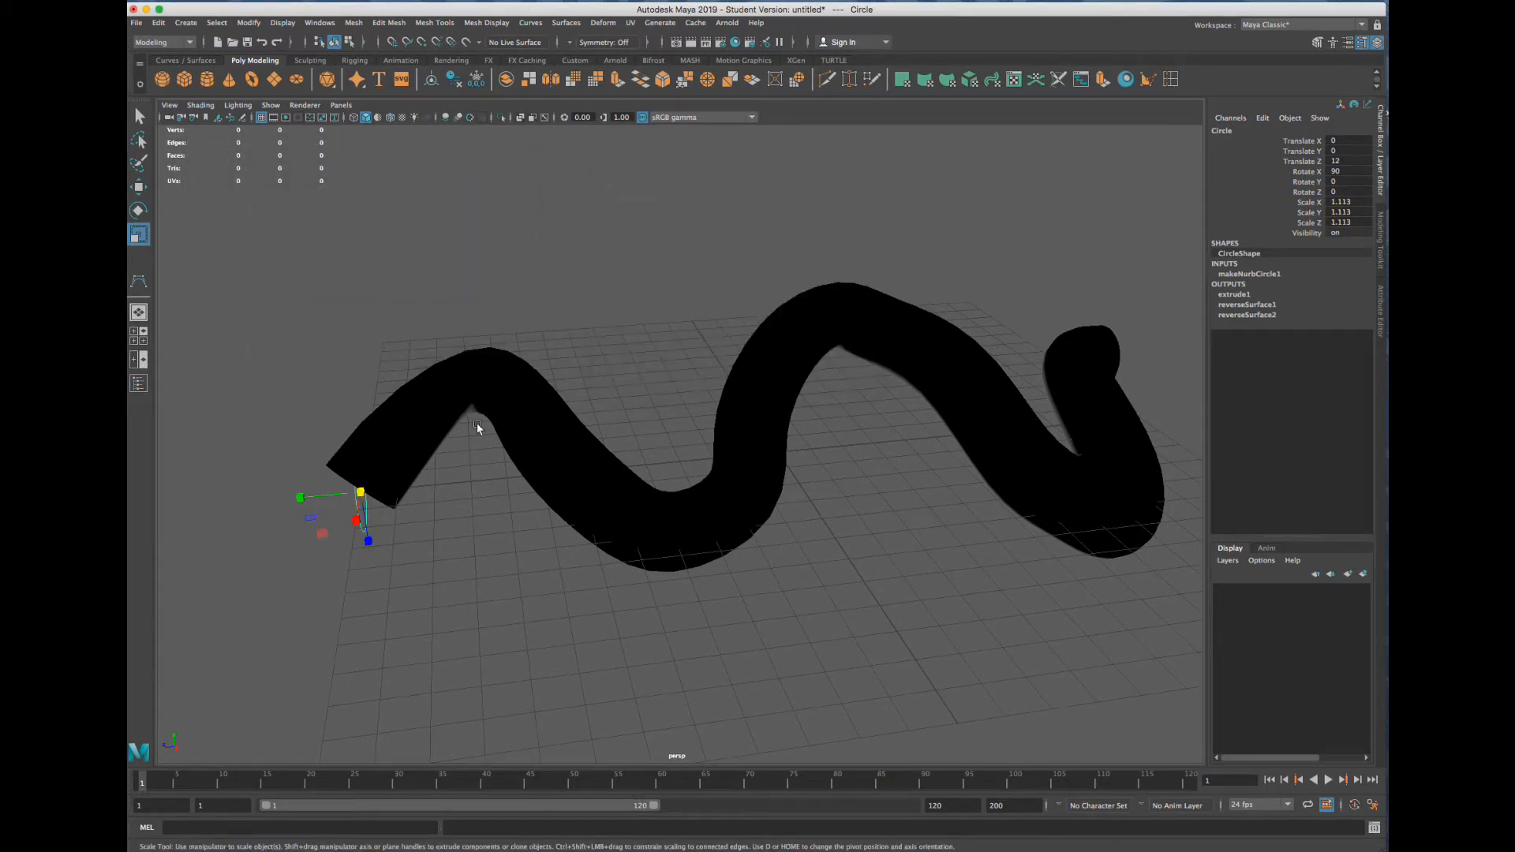
pyautogui.keyDown('alt'); pyautogui.moveTo(476, 427); pyautogui.dragTo(764, 356, button='right'); pyautogui.keyUp('alt')
pyautogui.scroll(5, 764, 356)
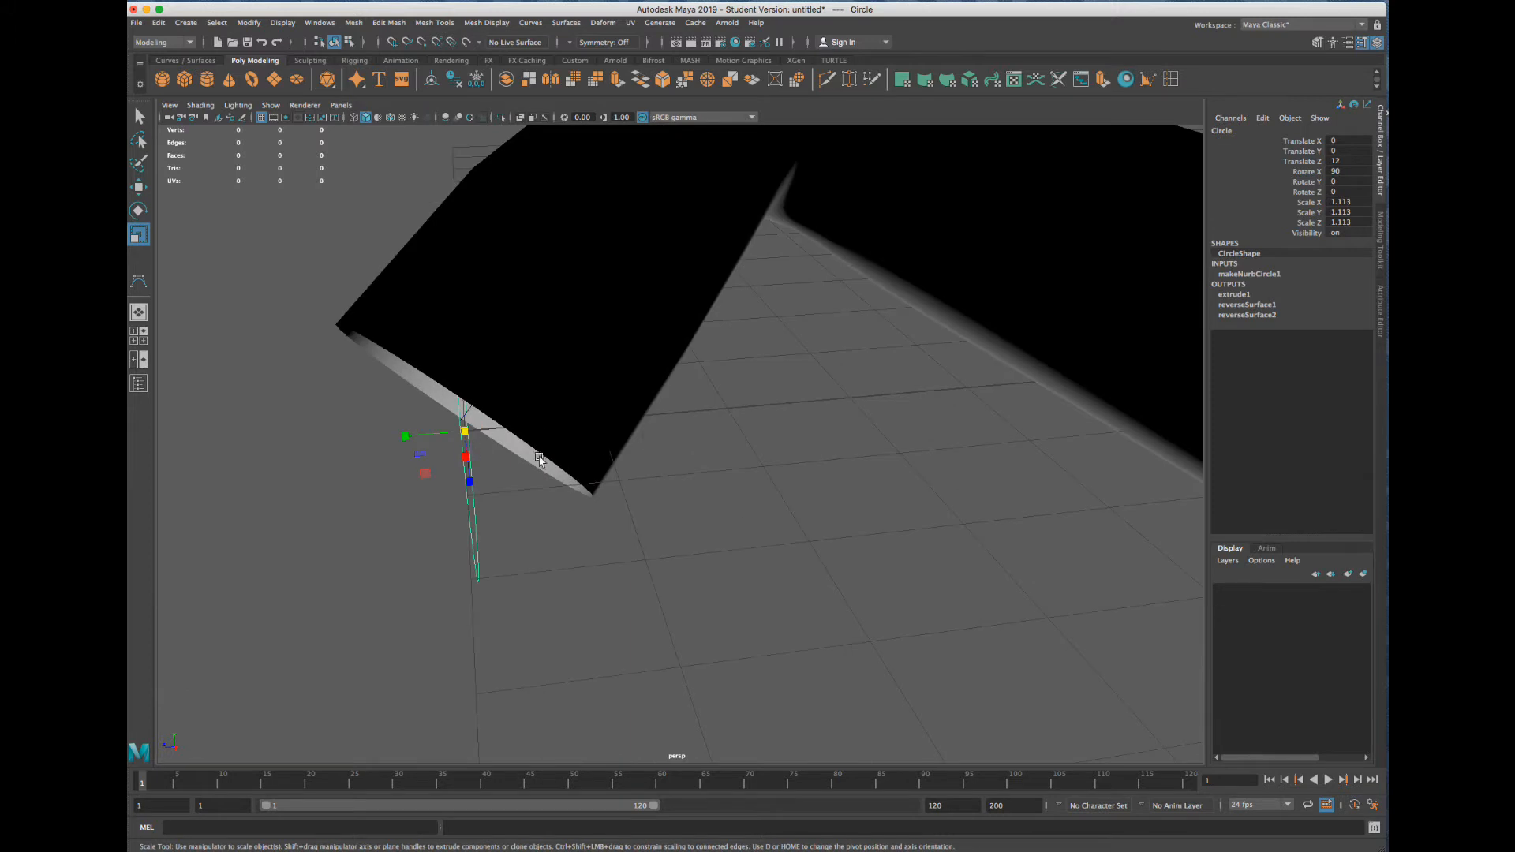
pyautogui.click(743, 426)
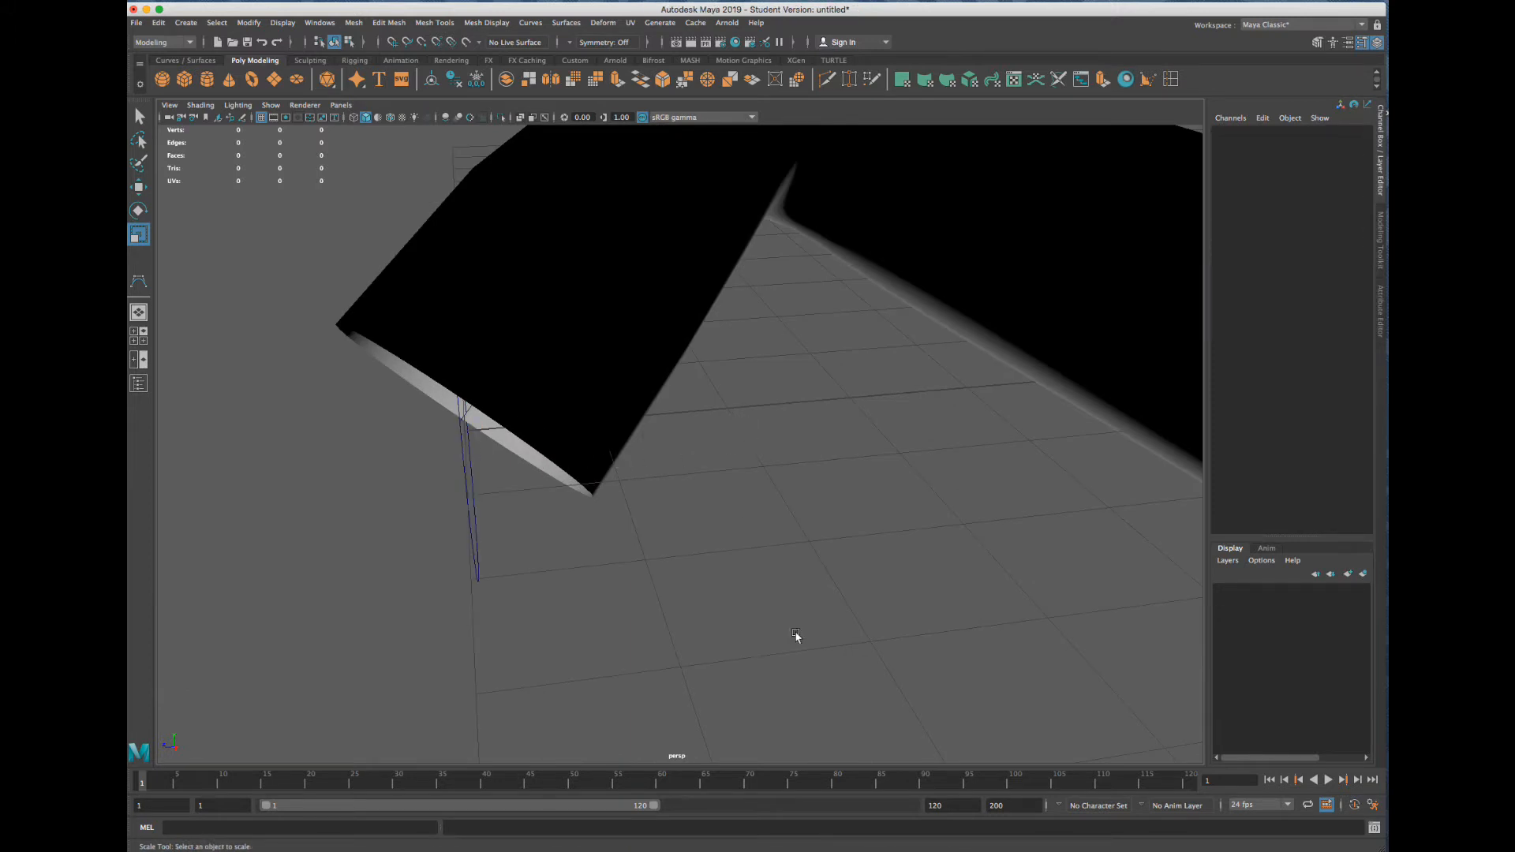
pyautogui.press('space')
pyautogui.press('space')
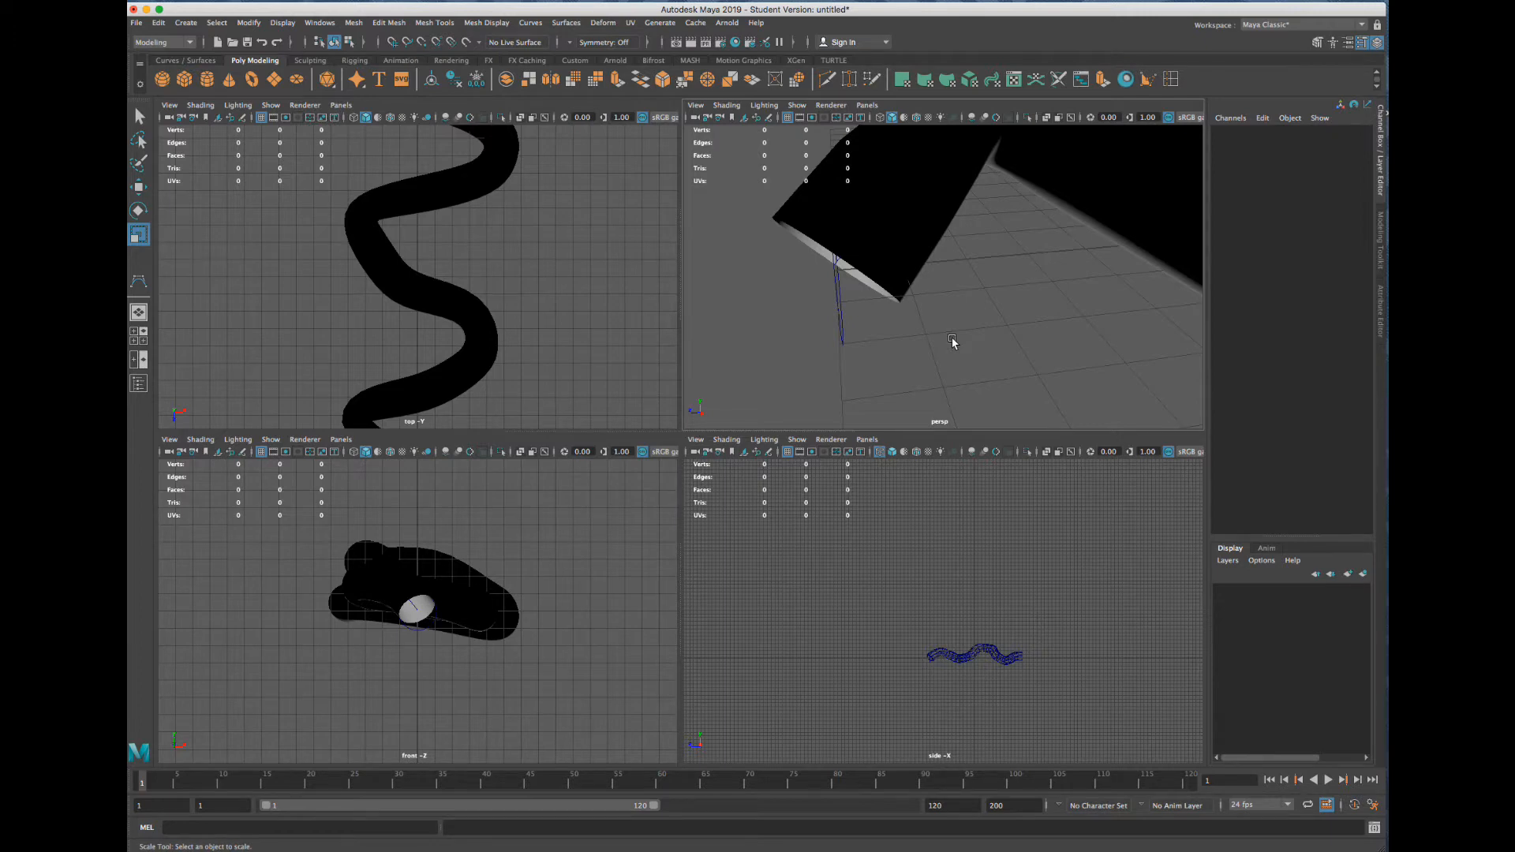
pyautogui.press('space')
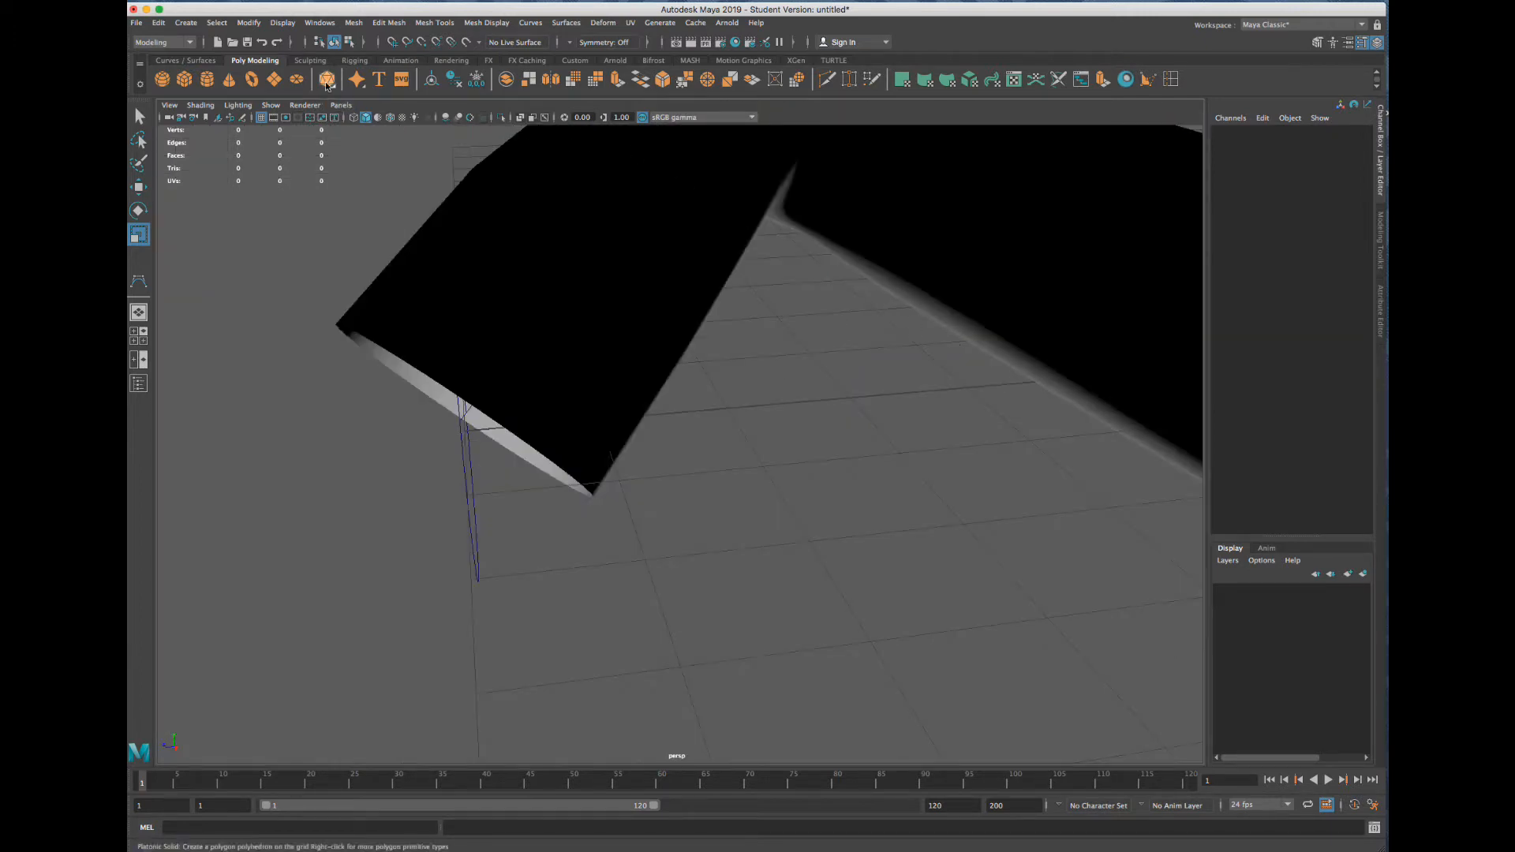
pyautogui.click(341, 104)
pyautogui.moveTo(349, 119)
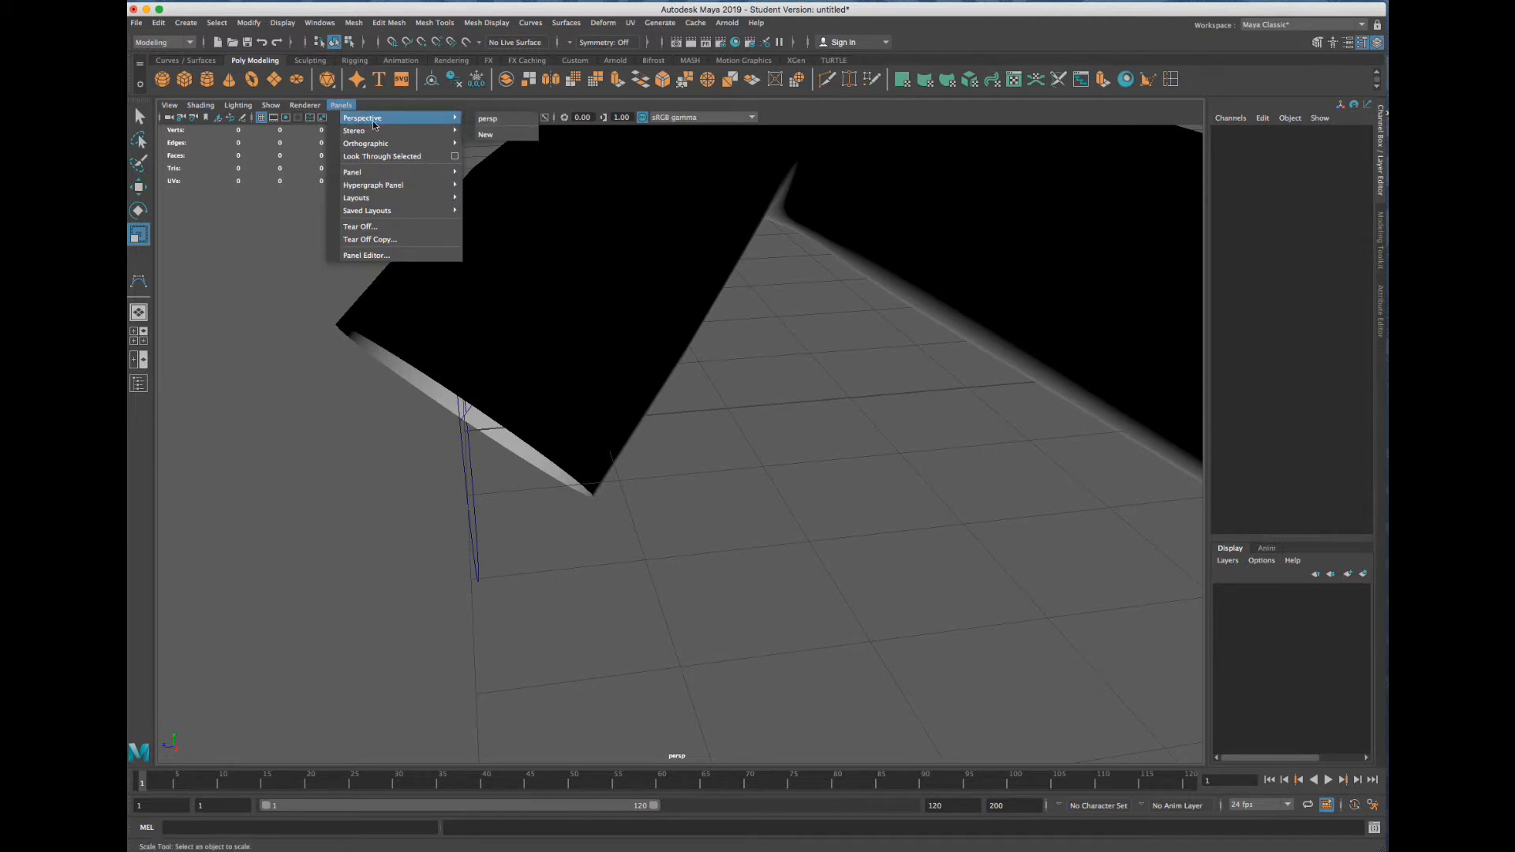
pyautogui.moveTo(376, 148)
pyautogui.click(495, 136)
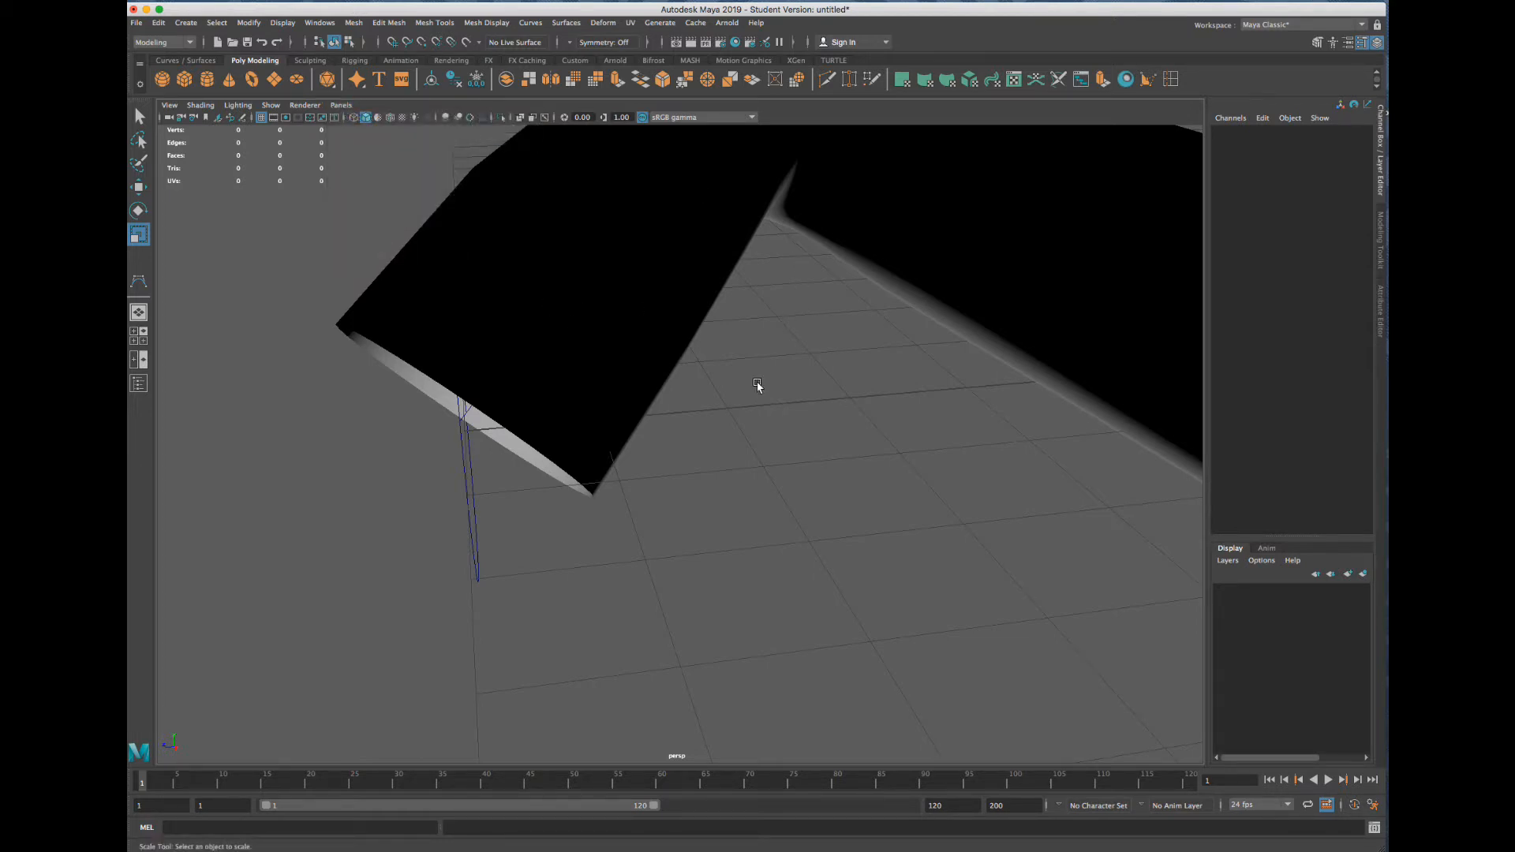
# Create a new camera in the scene
pyautogui.press('space')
pyautogui.press('space')
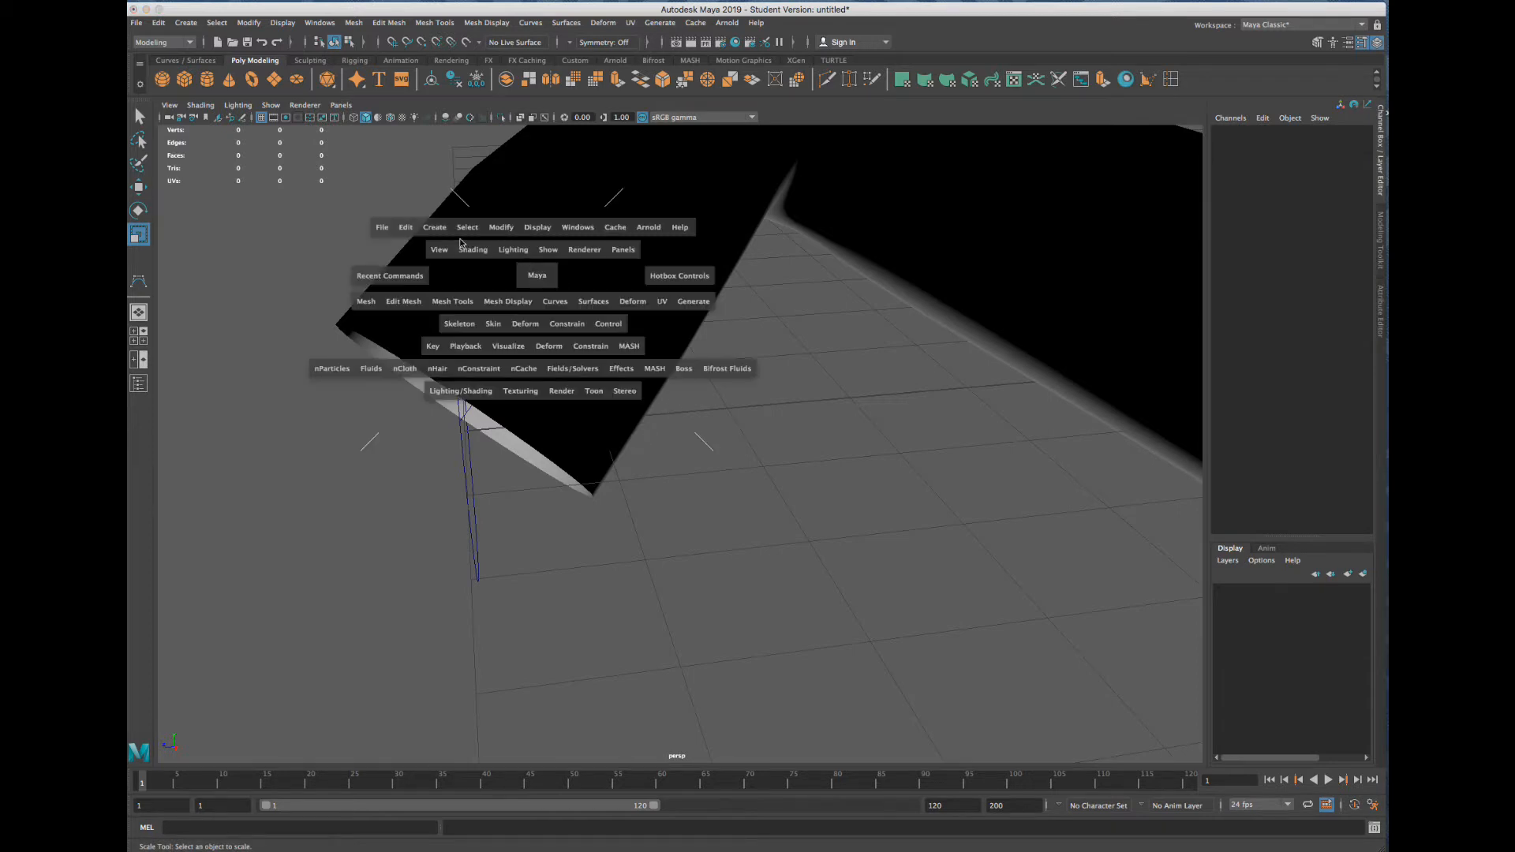
pyautogui.click(434, 227)
pyautogui.moveTo(552, 309)
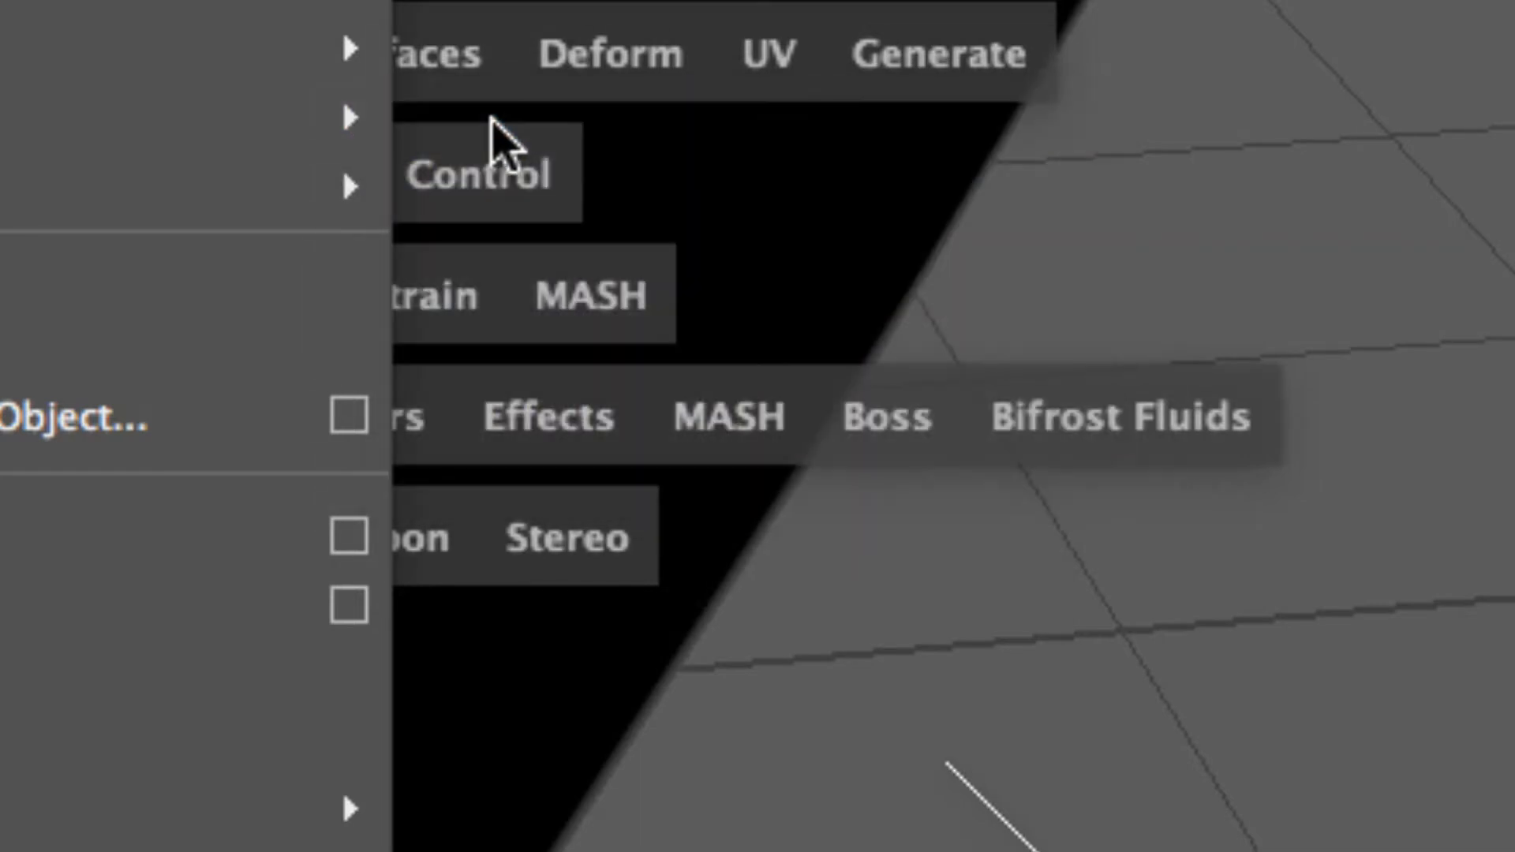
pyautogui.moveTo(370, 128)
pyautogui.click(483, 120)
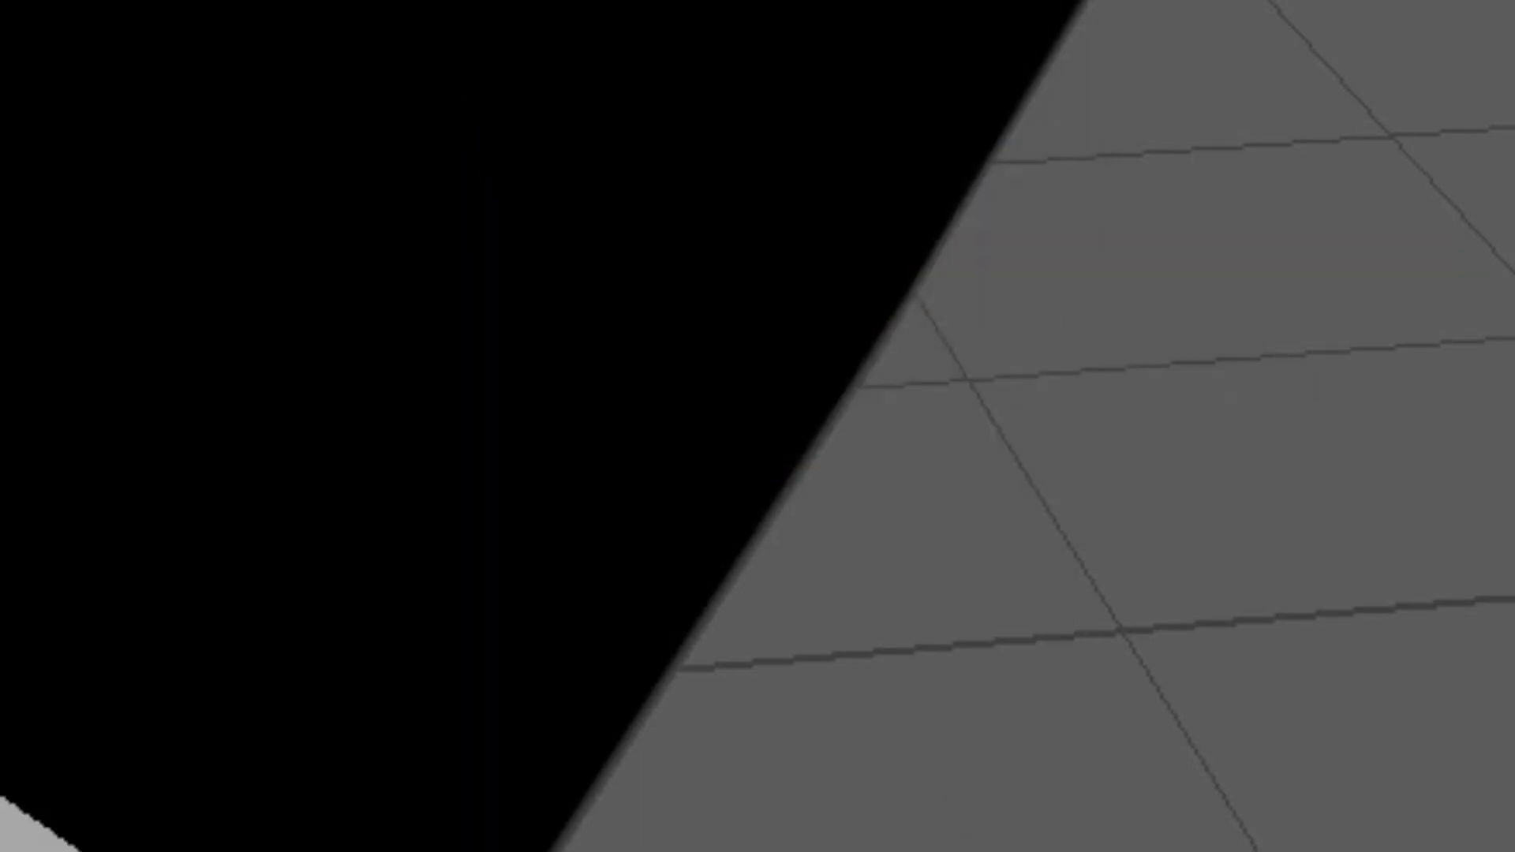
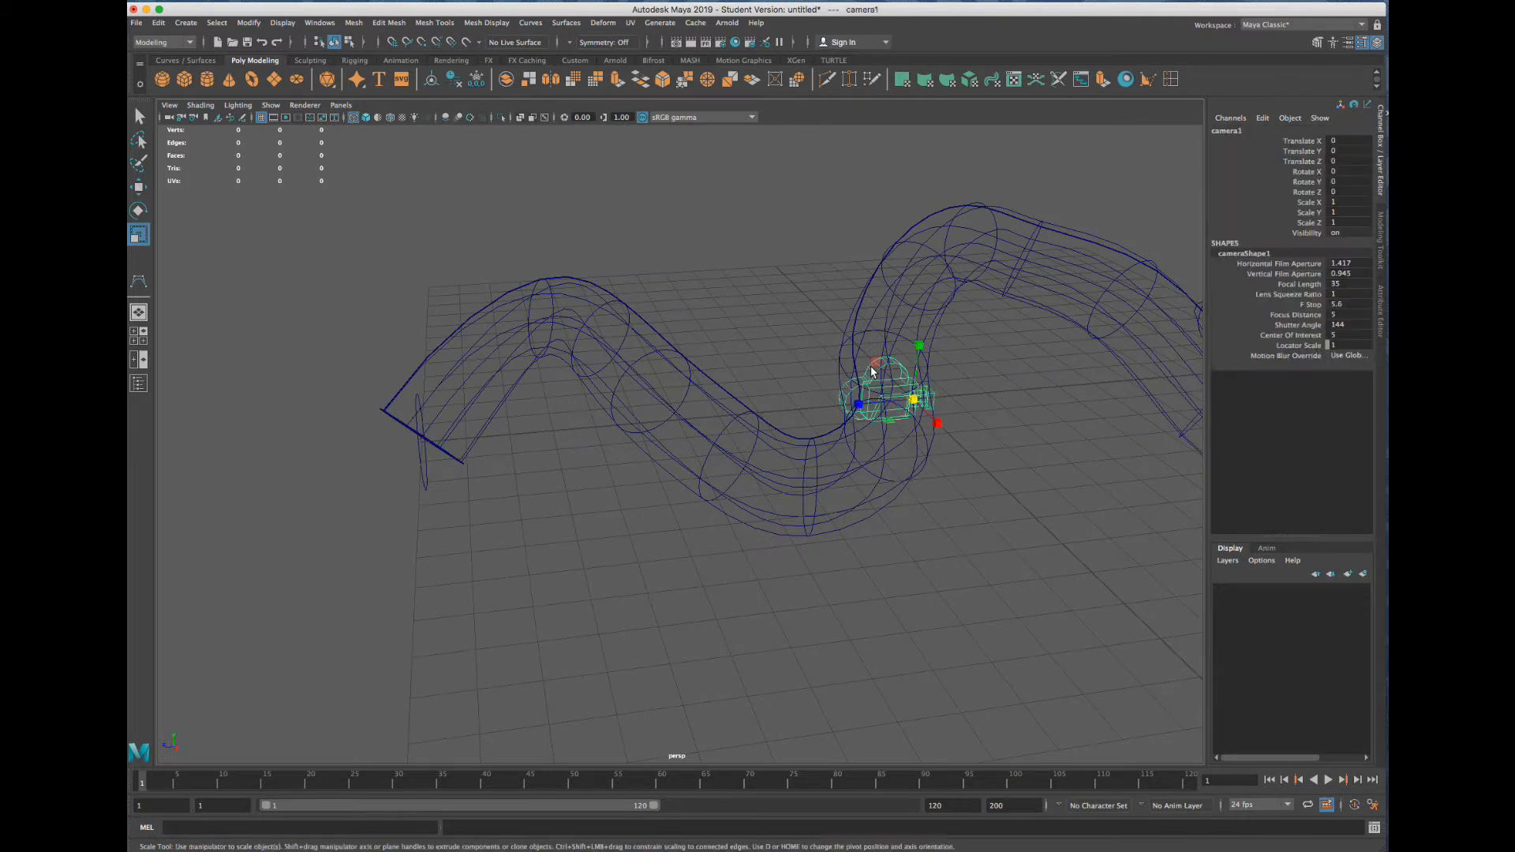
# Undo the camera's scaling and move it with grid snapping to the tunnel entrance at Translate Z 12
pyautogui.press('z')
pyautogui.press('w')
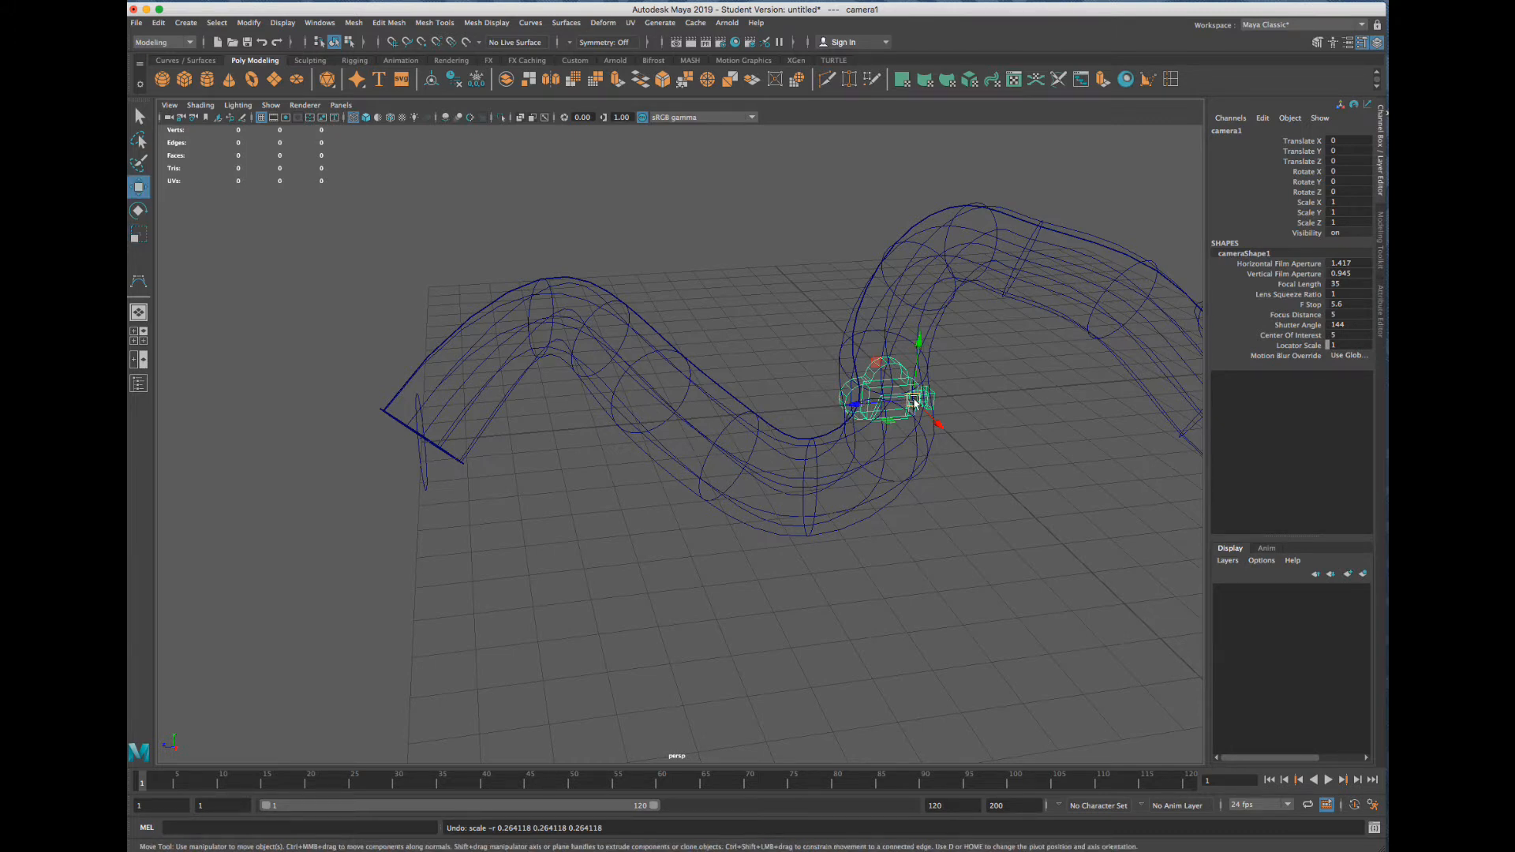
pyautogui.press('x')
pyautogui.moveTo(915, 402); pyautogui.dragTo(420, 441)
pyautogui.press('f')
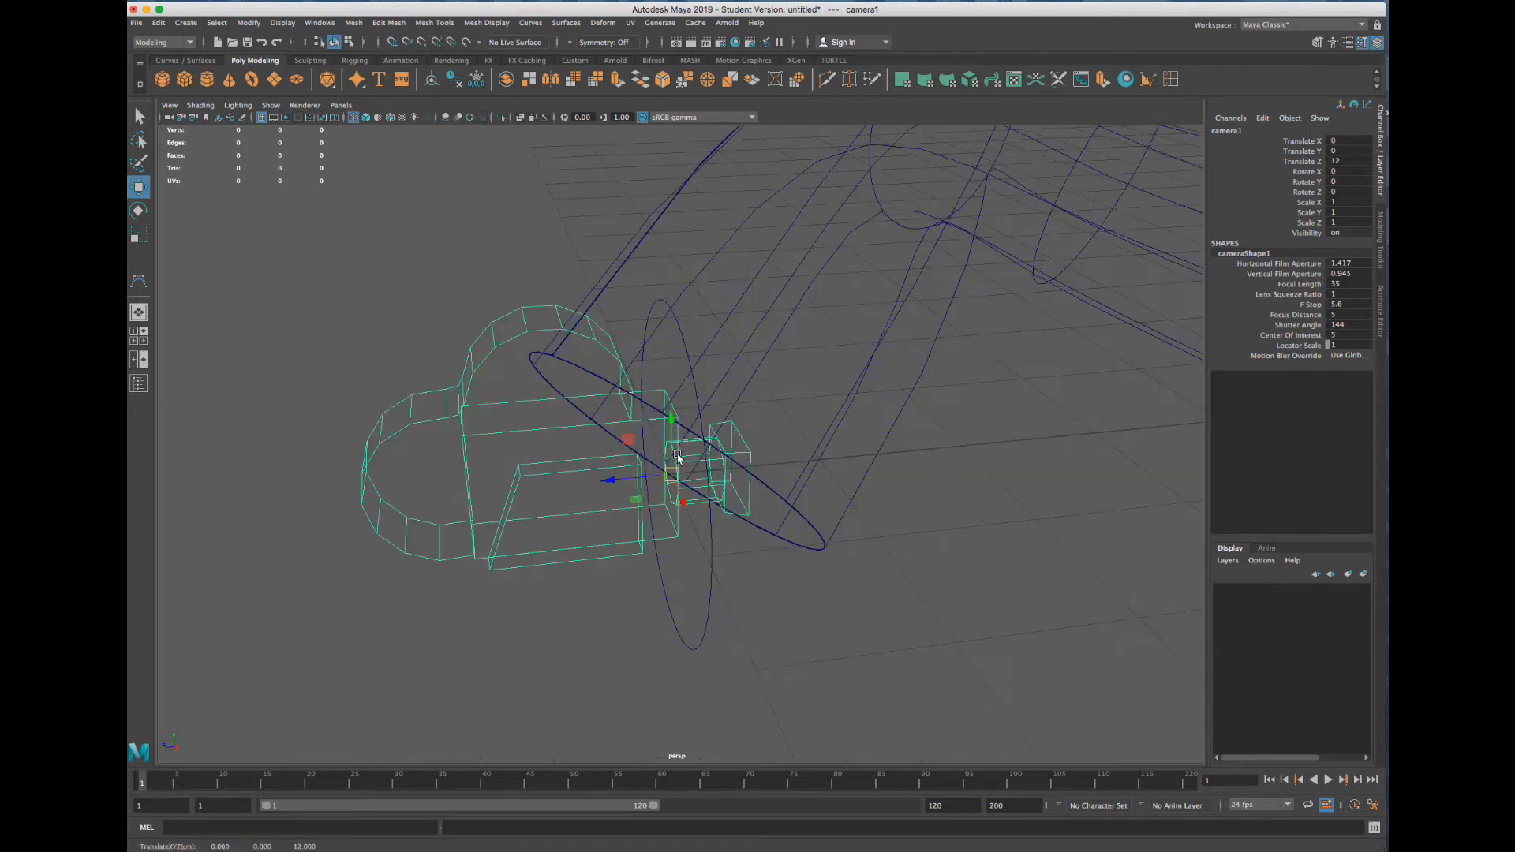
# Rotate the camera to Rotate X 22.672 and Rotate Y 47.957 so it aims into the tunnel entrance
pyautogui.keyDown('alt'); pyautogui.moveTo(747, 456); pyautogui.dragTo(646, 447); pyautogui.keyUp('alt')
pyautogui.press('e')
pyautogui.scroll(5, 663, 443)
pyautogui.scroll(-5, 686, 436)
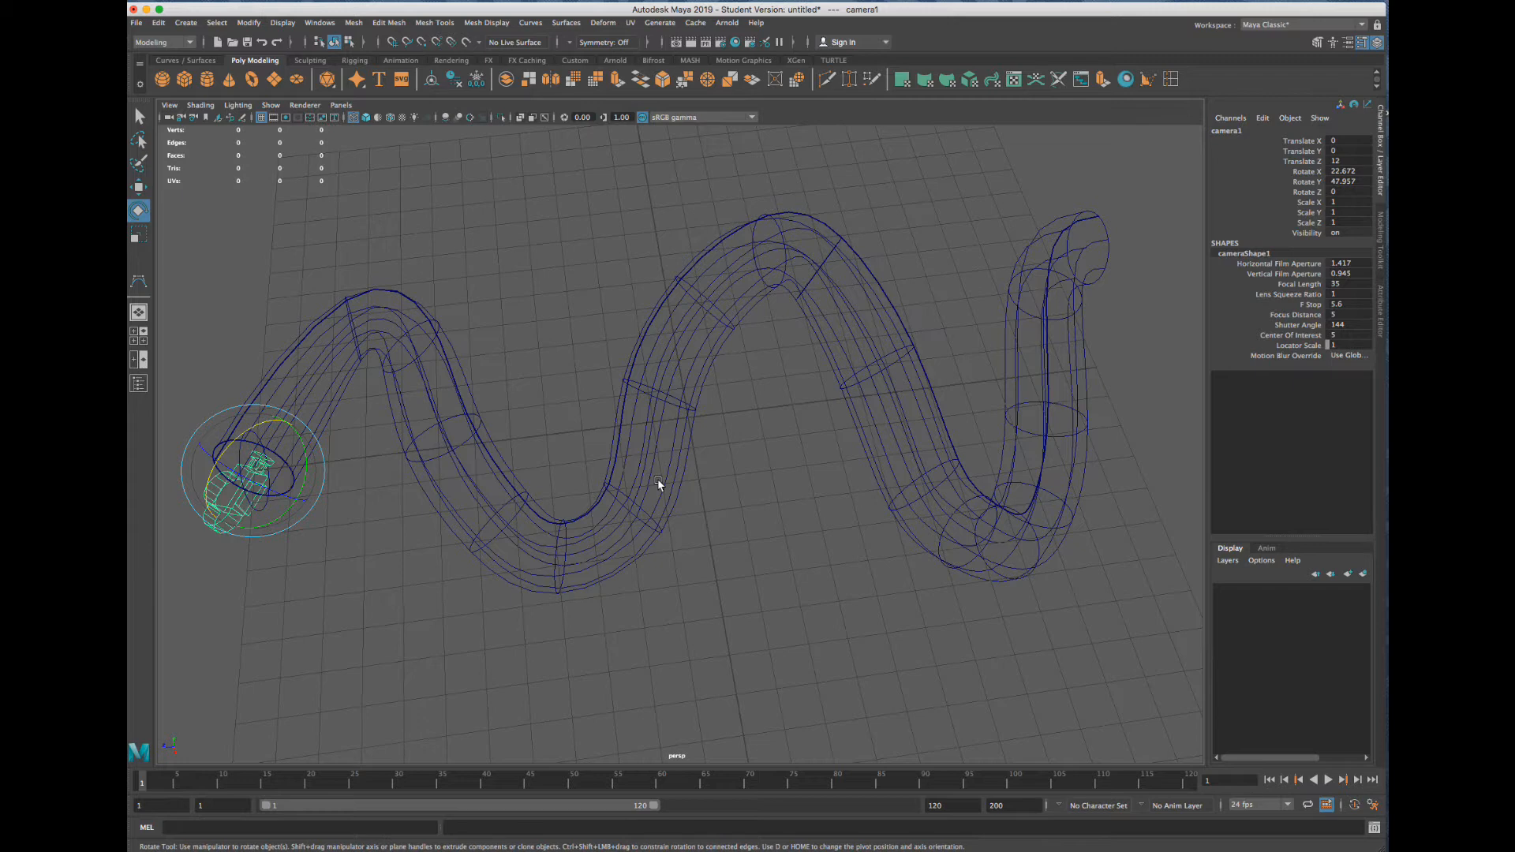
# Examine the camera's placement and the tunnel's course from several angles, and deselect the camera
pyautogui.moveTo(660, 473)
pyautogui.keyDown('alt'); pyautogui.mouseDown()
pyautogui.moveTo(666, 412)
pyautogui.moveTo(710, 379)
pyautogui.moveTo(385, 510)
pyautogui.mouseUp(); pyautogui.keyUp('alt')
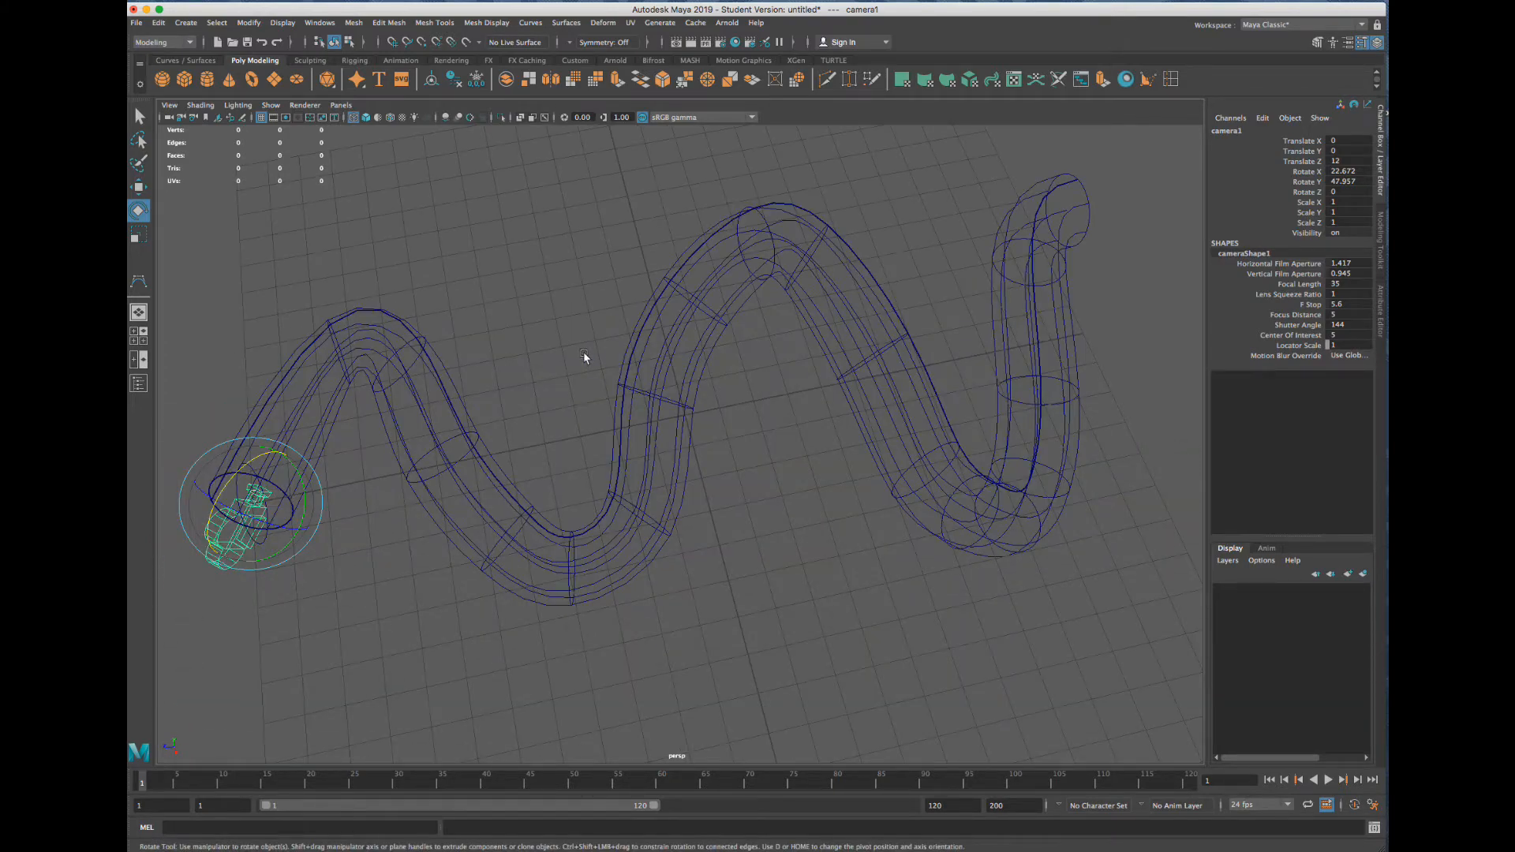
pyautogui.scroll(3, 611, 349)
pyautogui.keyDown('alt'); pyautogui.moveTo(585, 352); pyautogui.dragTo(688, 366, button='middle'); pyautogui.keyUp('alt')
pyautogui.moveTo(688, 361)
pyautogui.keyDown('alt'); pyautogui.mouseDown()
pyautogui.moveTo(701, 316)
pyautogui.moveTo(689, 316)
pyautogui.mouseUp(); pyautogui.keyUp('alt')
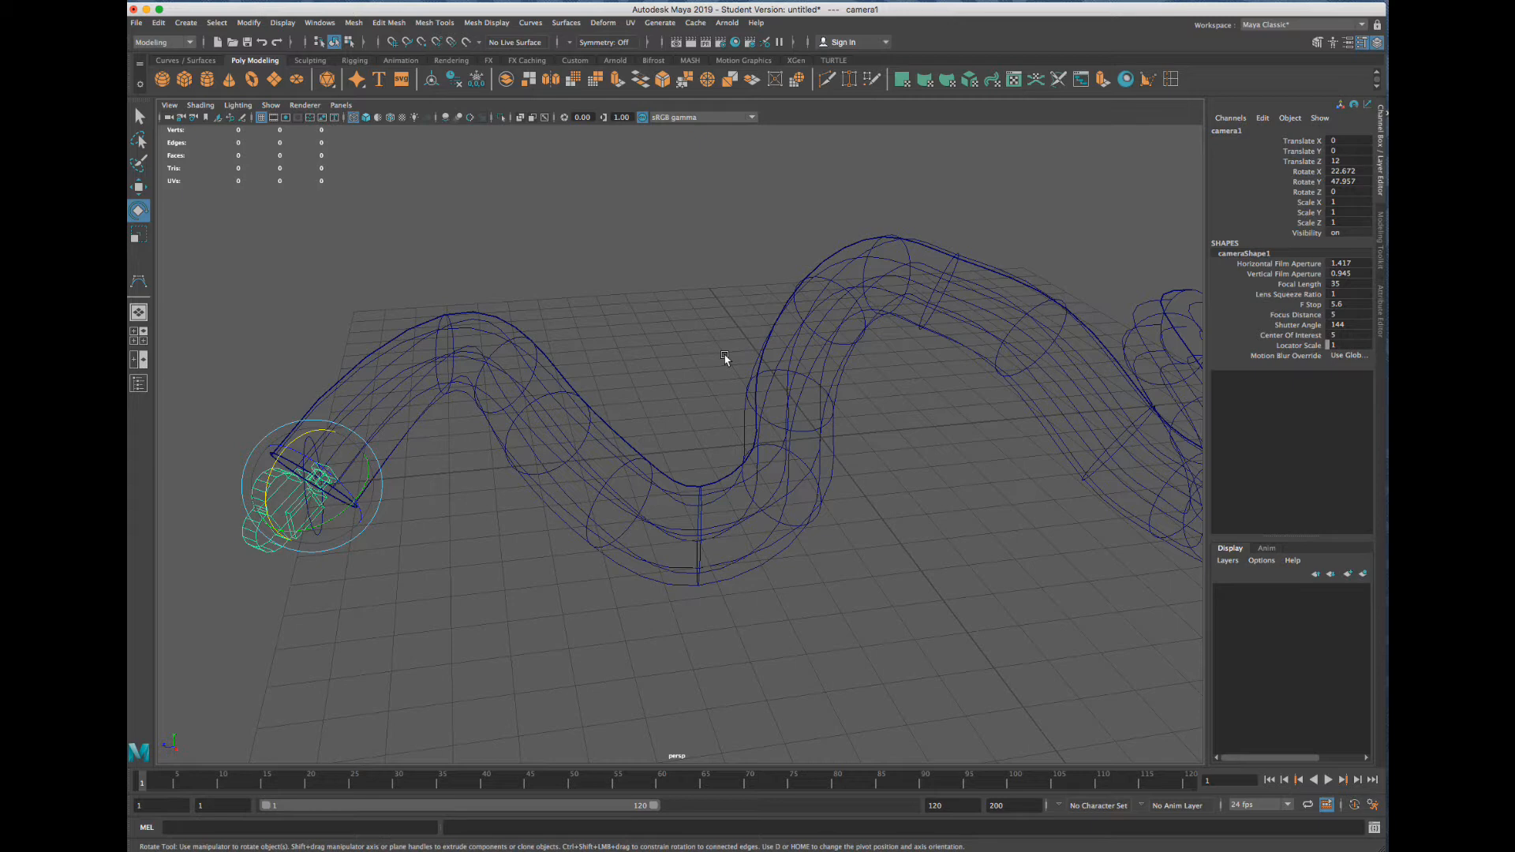
pyautogui.keyDown('alt'); pyautogui.moveTo(722, 356); pyautogui.dragTo(737, 348); pyautogui.keyUp('alt')
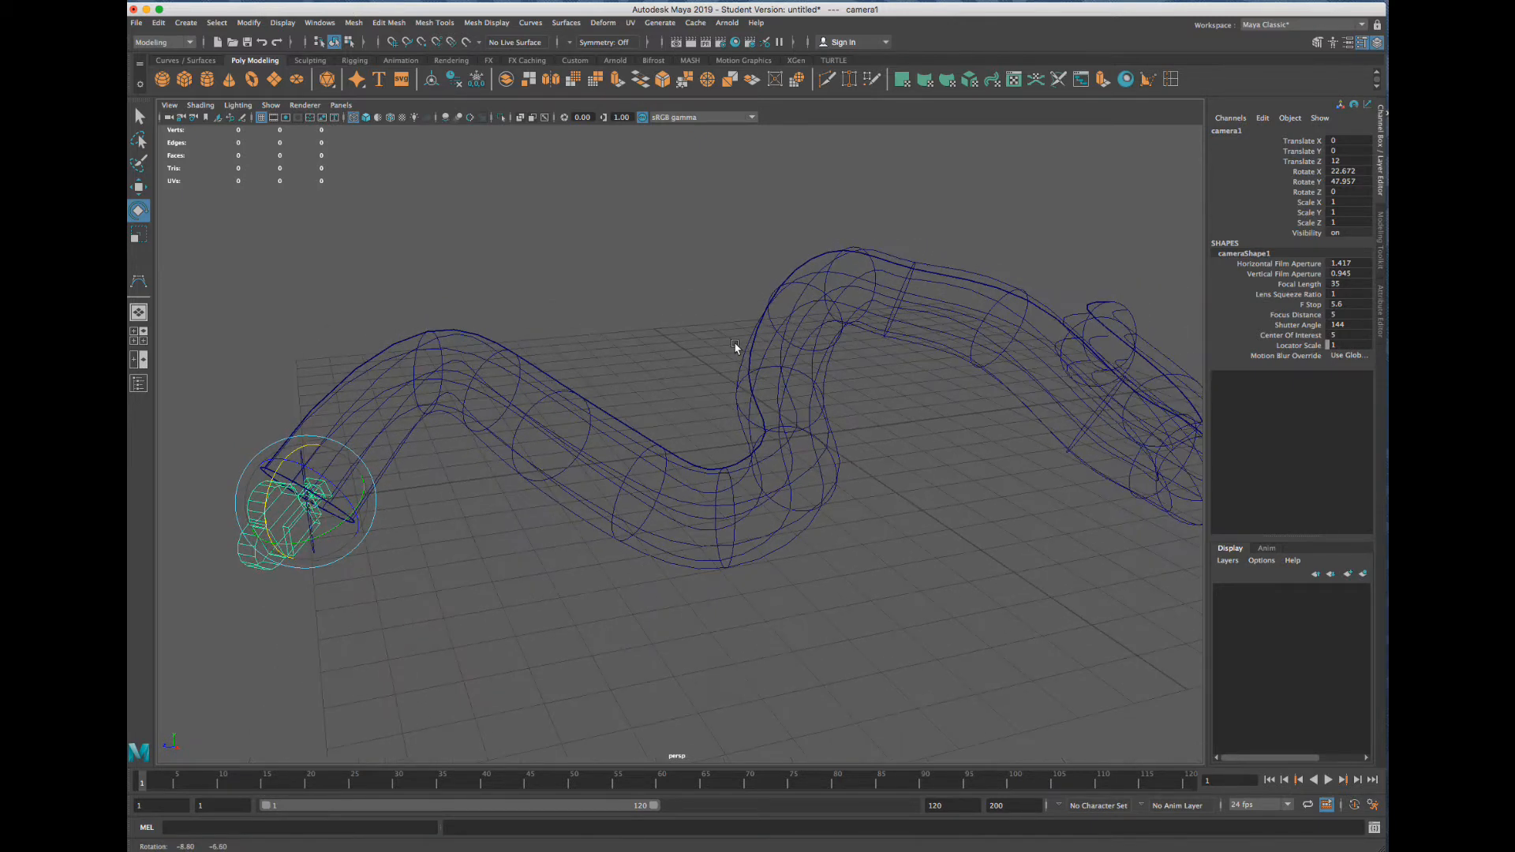
pyautogui.moveTo(593, 338)
pyautogui.keyDown('alt'); pyautogui.mouseDown()
pyautogui.moveTo(619, 328)
pyautogui.moveTo(576, 342)
pyautogui.moveTo(602, 363)
pyautogui.moveTo(765, 308)
pyautogui.mouseUp(); pyautogui.keyUp('alt')
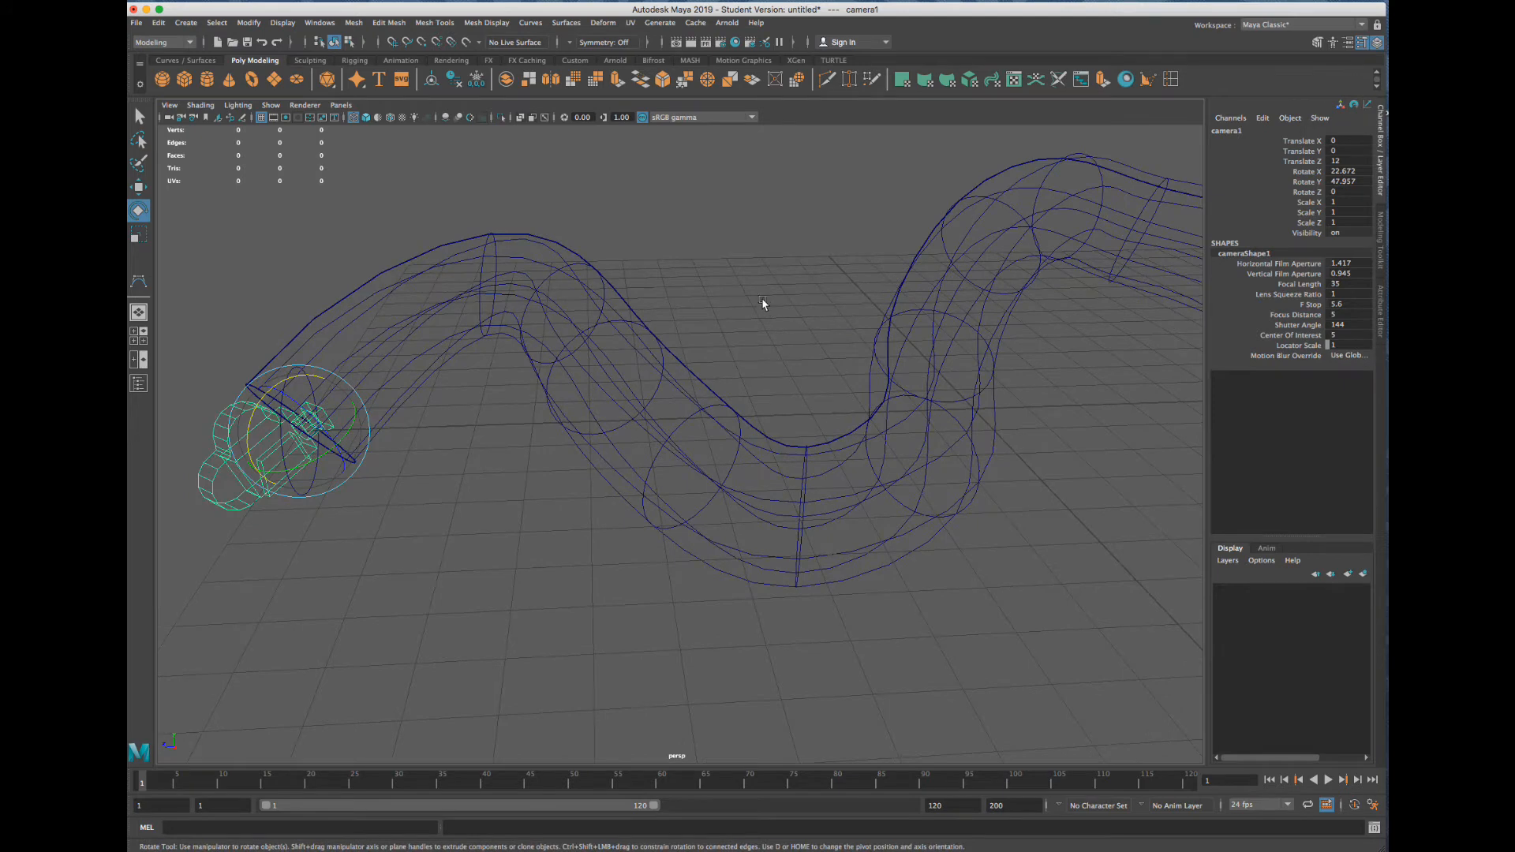
pyautogui.scroll(-5, 762, 303)
pyautogui.click(742, 294)
# Create a locator at the origin and frame it
pyautogui.press('space')
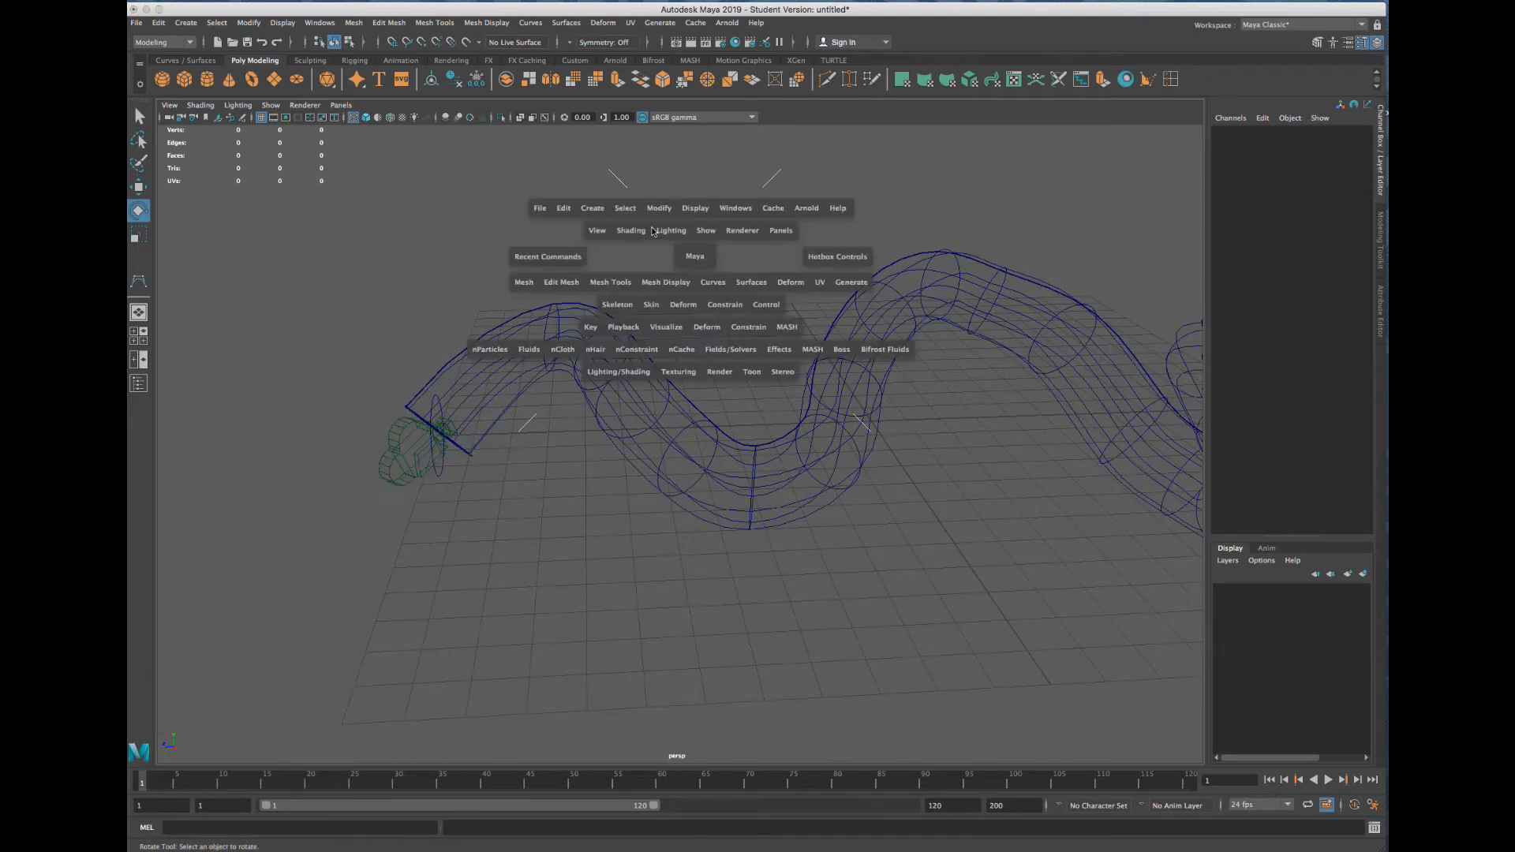
pyautogui.click(590, 209)
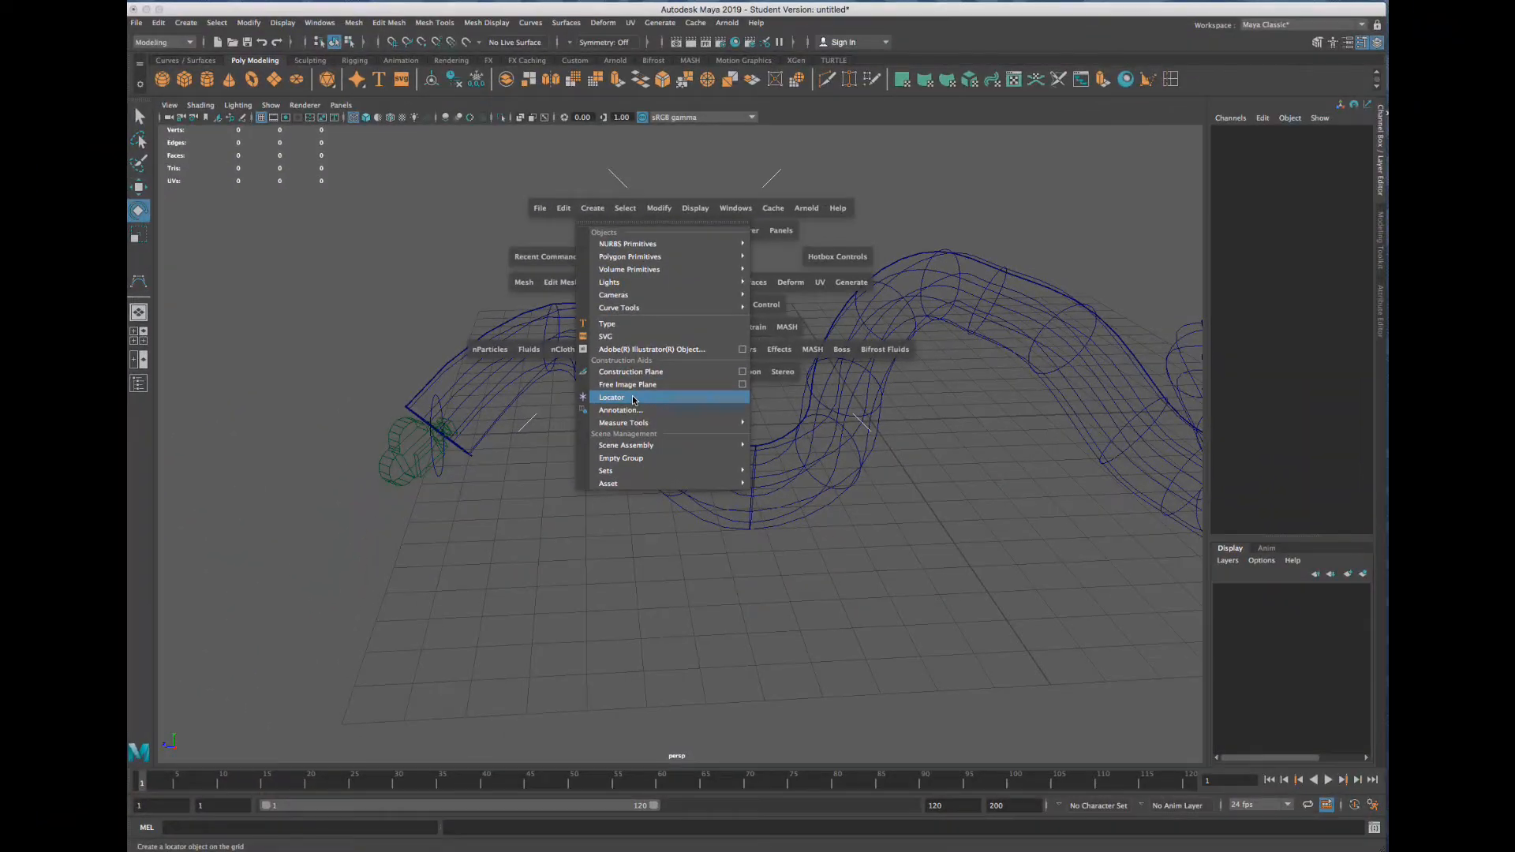
pyautogui.click(634, 430)
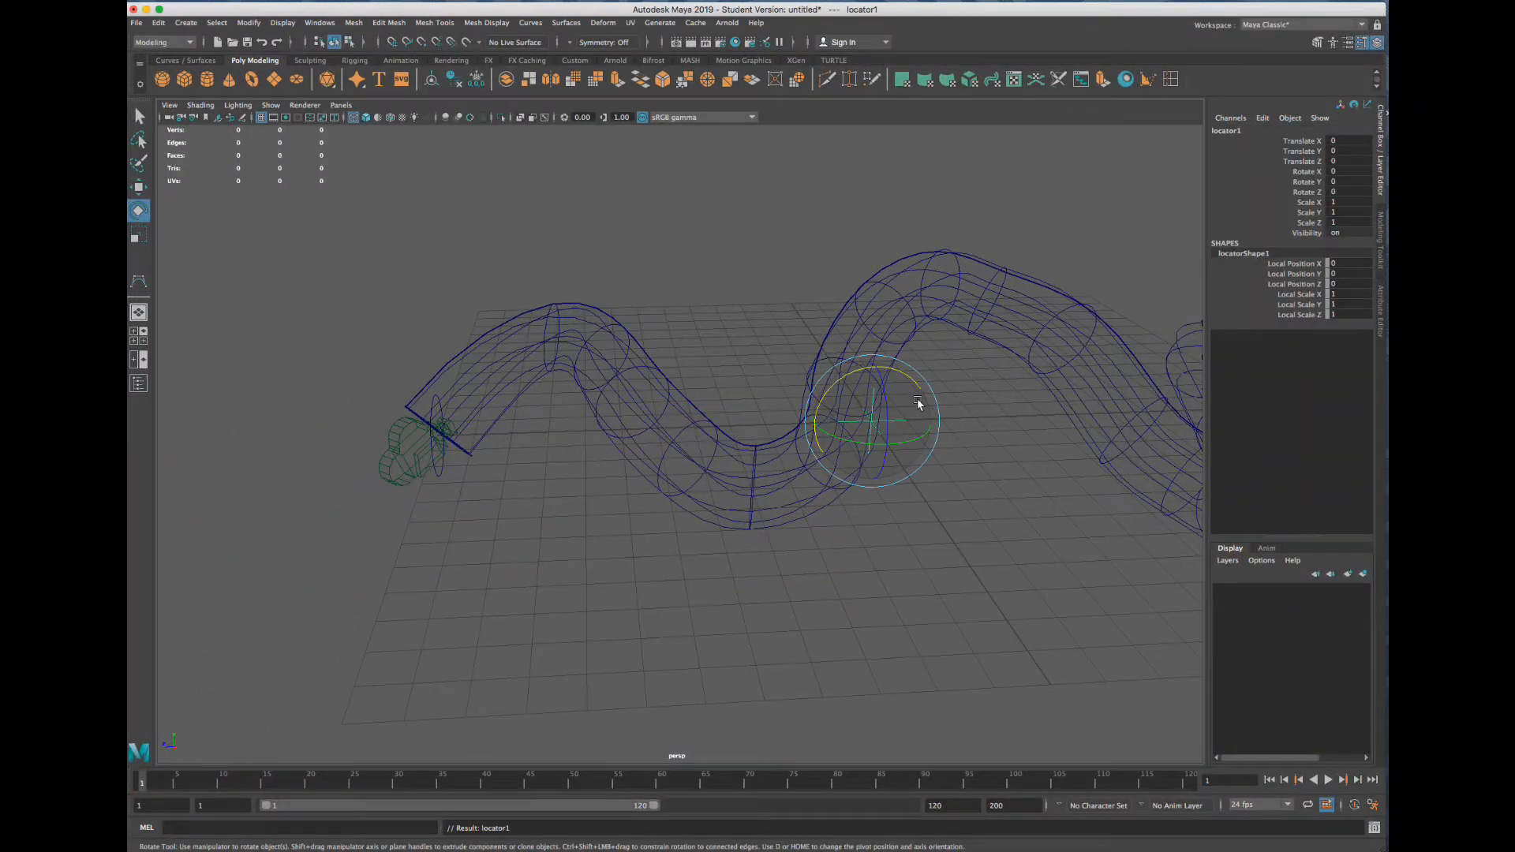
pyautogui.press('f')
pyautogui.keyDown('alt'); pyautogui.moveTo(780, 417); pyautogui.dragTo(843, 404); pyautogui.keyUp('alt')
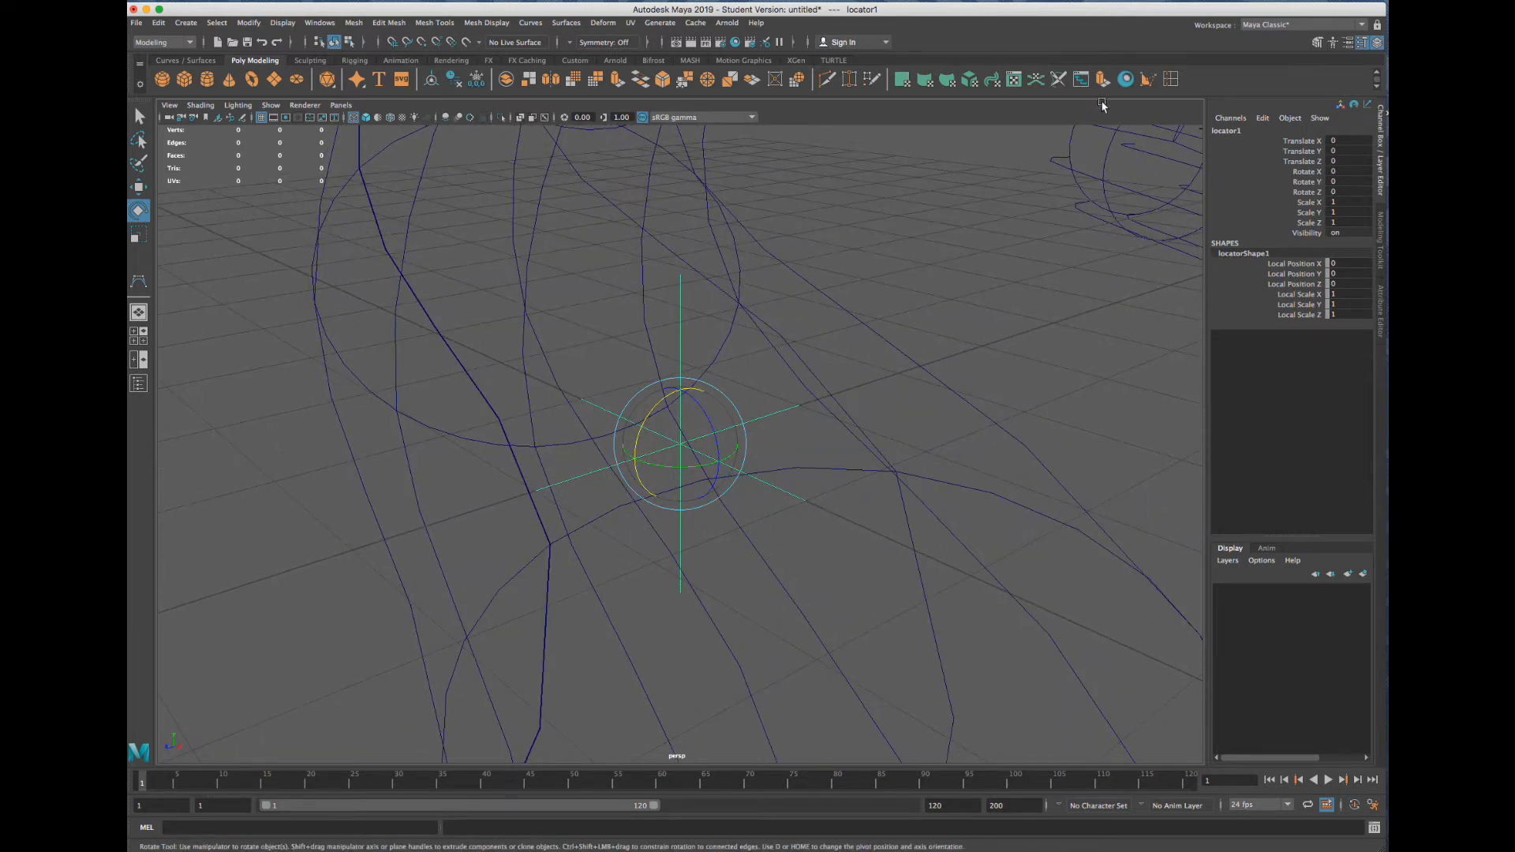
# Open the Hypergraph Hierarchy, enlarge it, frame the locator's node and place the window beside the tunnel
pyautogui.click(1081, 79)
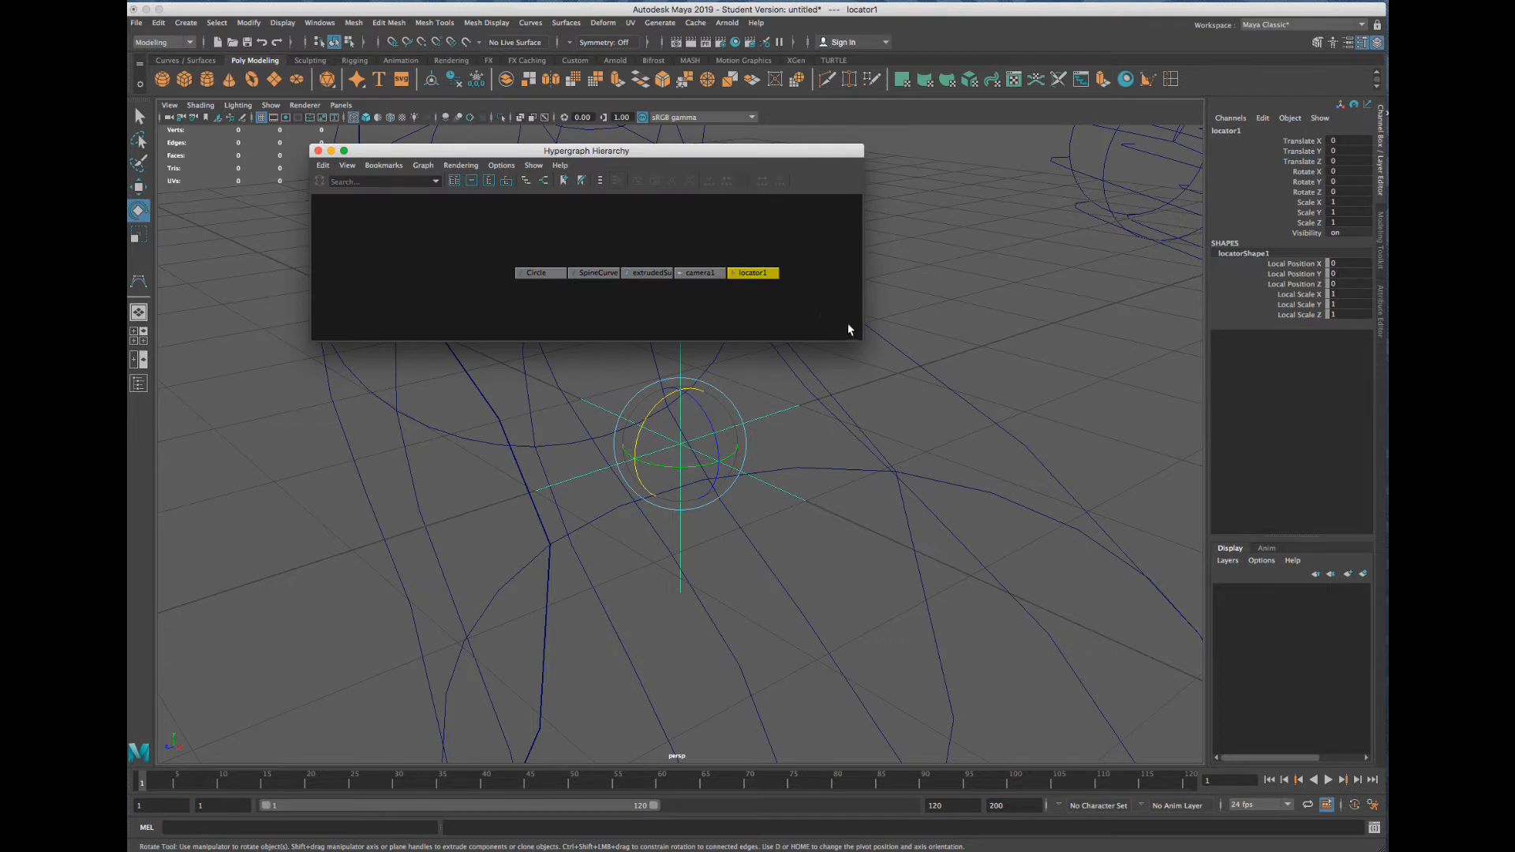
pyautogui.moveTo(860, 337); pyautogui.dragTo(1016, 438)
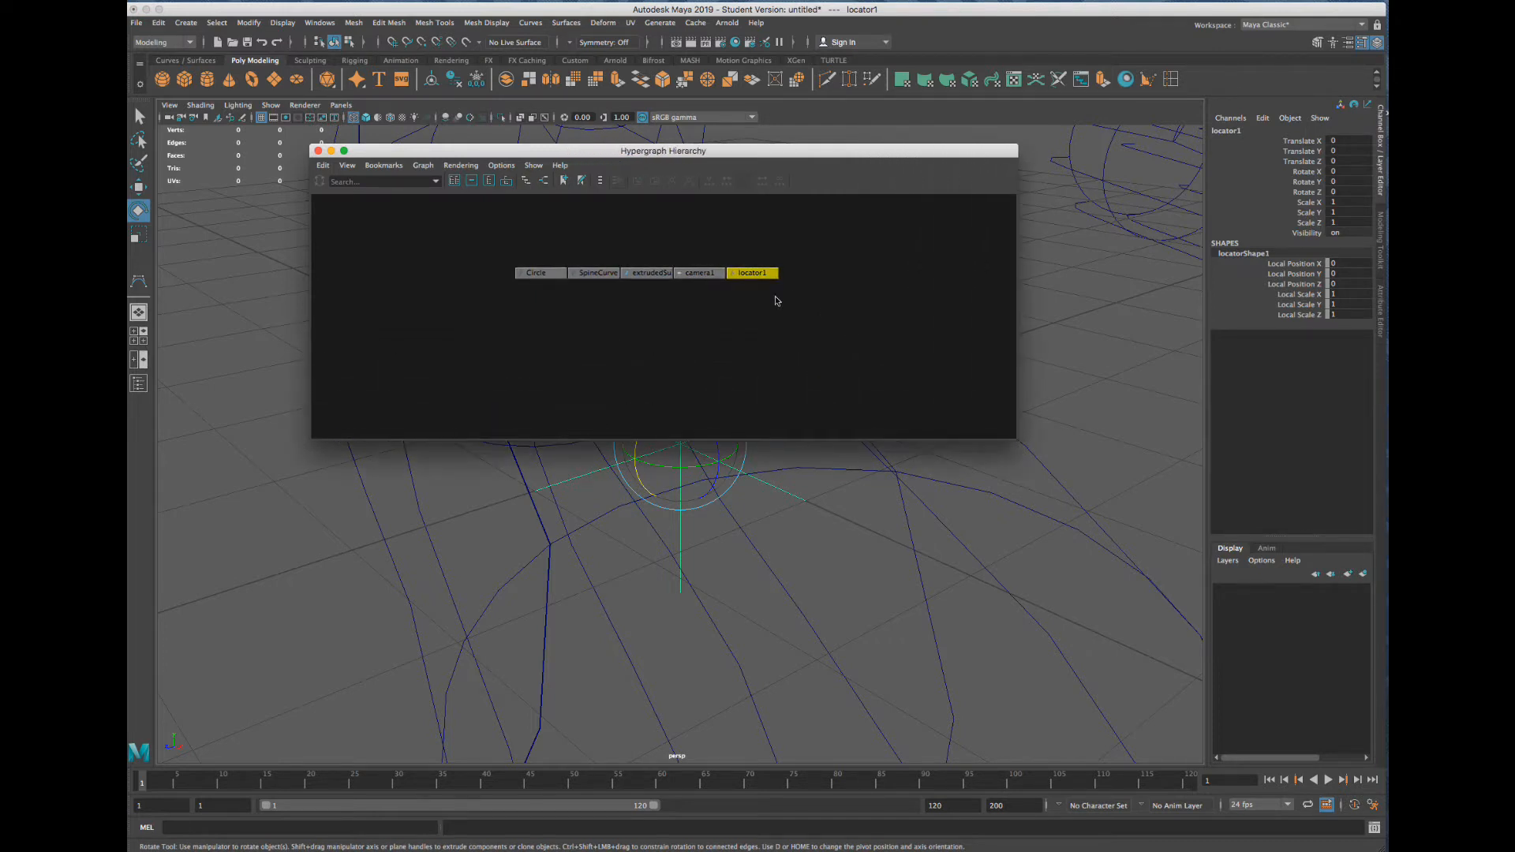
pyautogui.press('f')
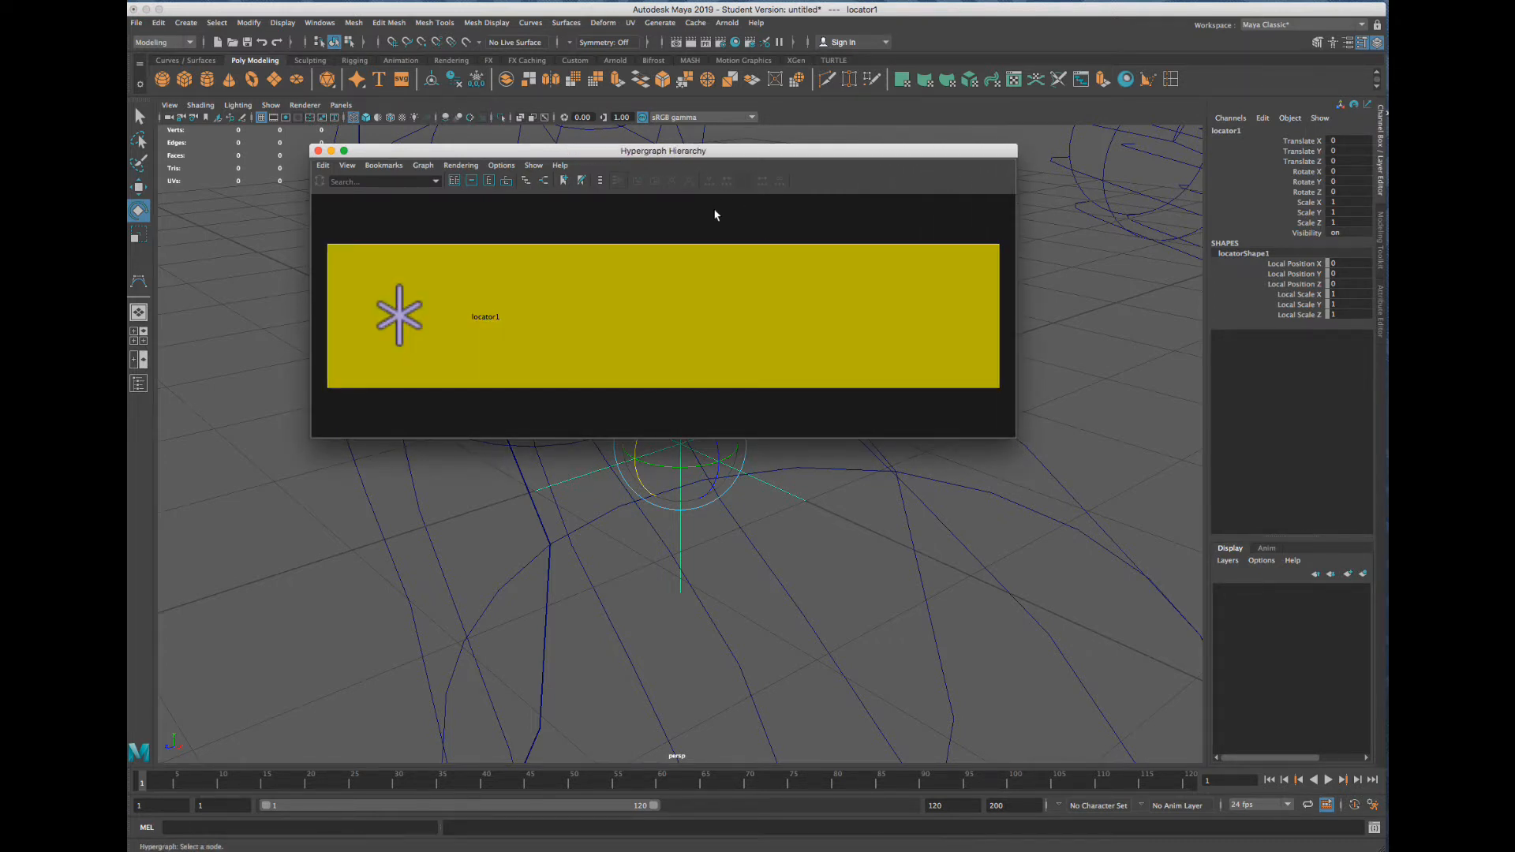
pyautogui.scroll(-4, 717, 215)
pyautogui.moveTo(636, 151); pyautogui.dragTo(1107, 551)
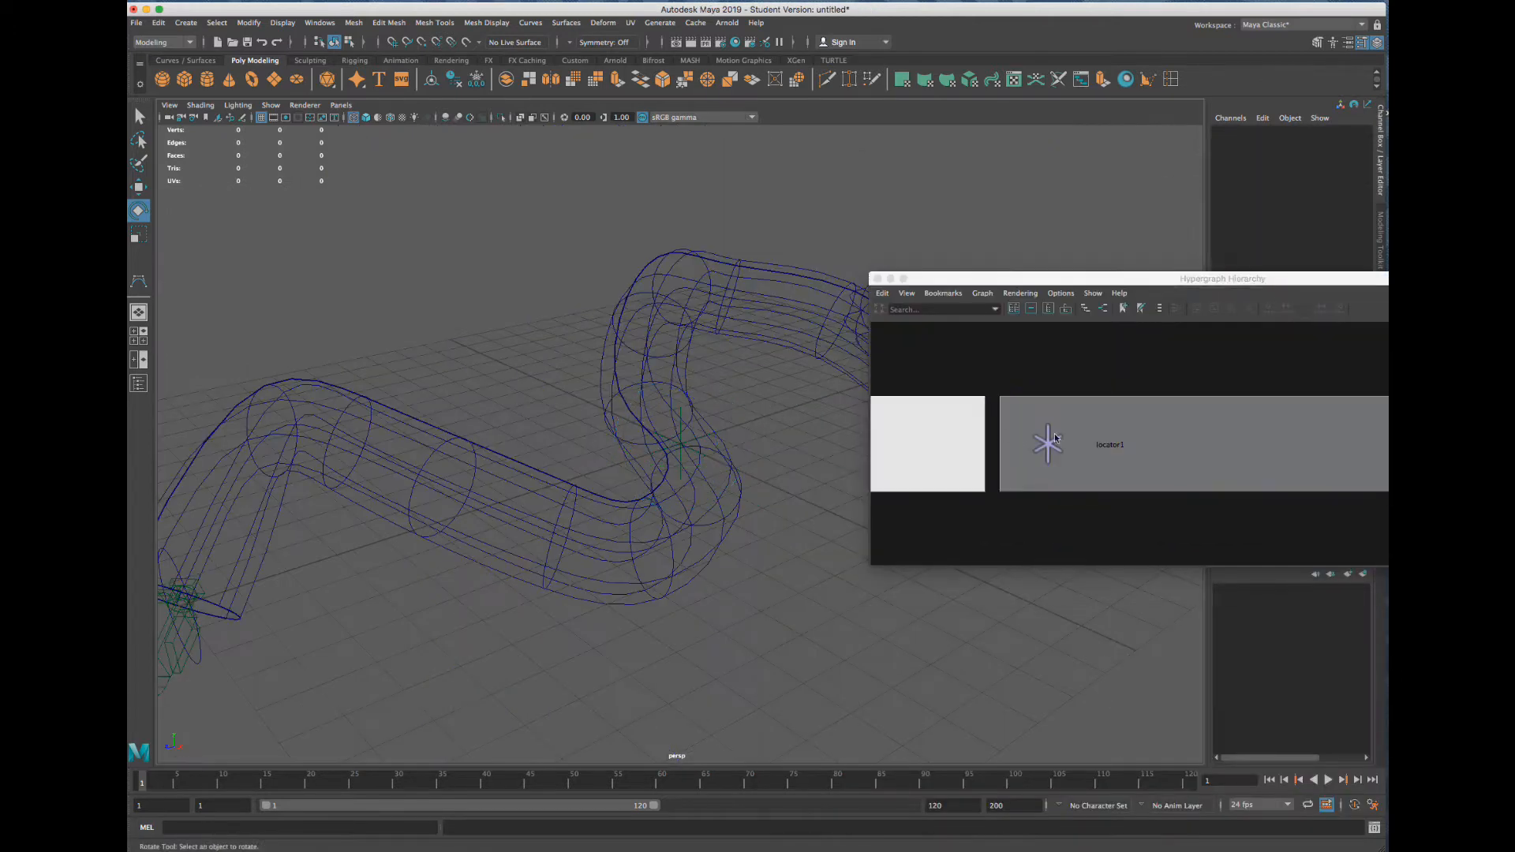
# Select the locator through its hierarchy node and move it with grid snapping to the camera at Translate Z 12
pyautogui.click(1055, 438)
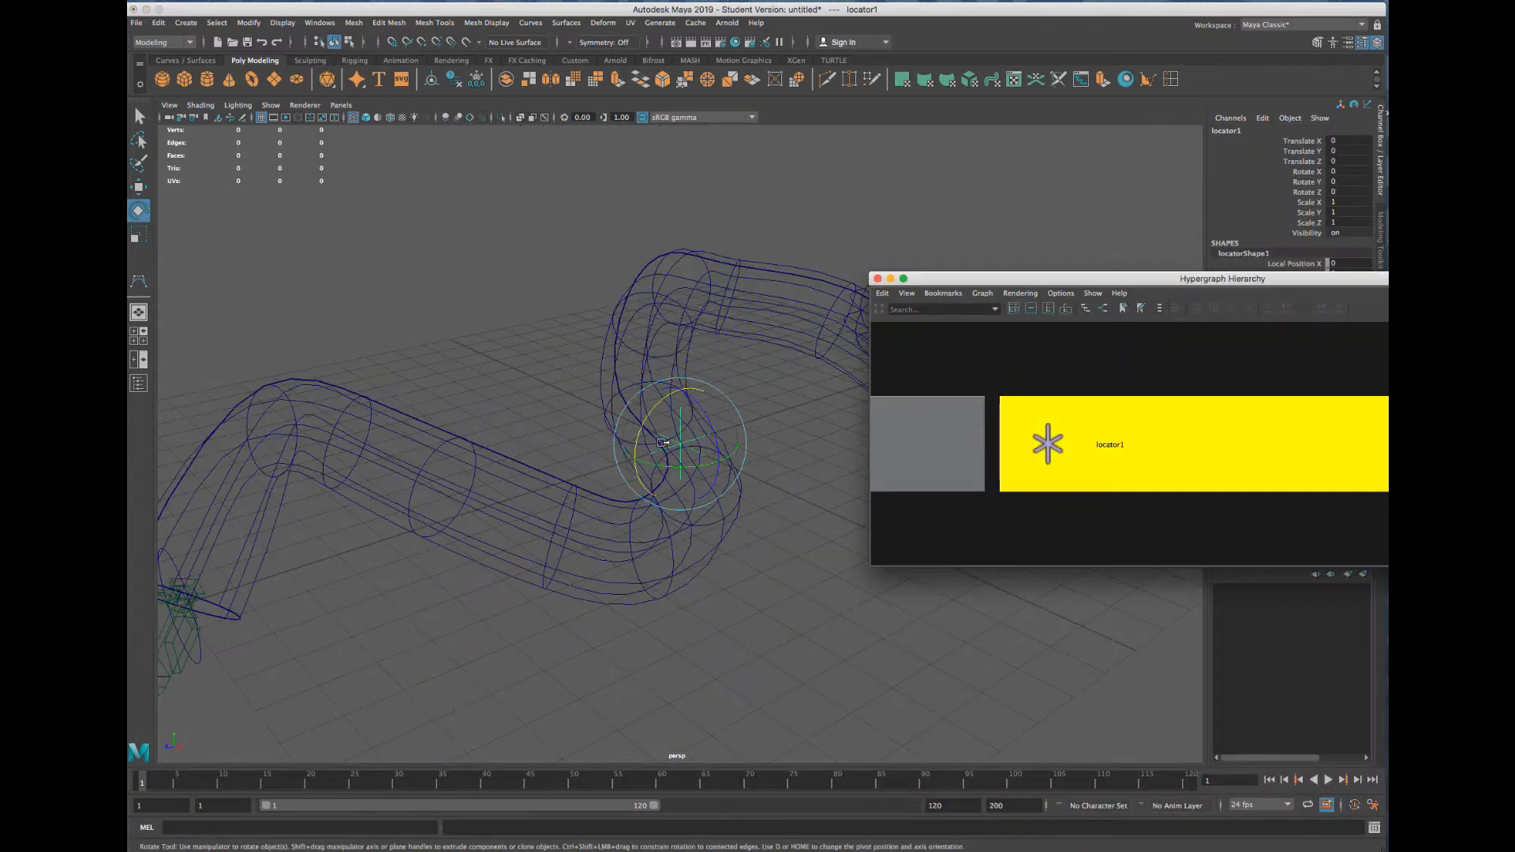
pyautogui.press('f')
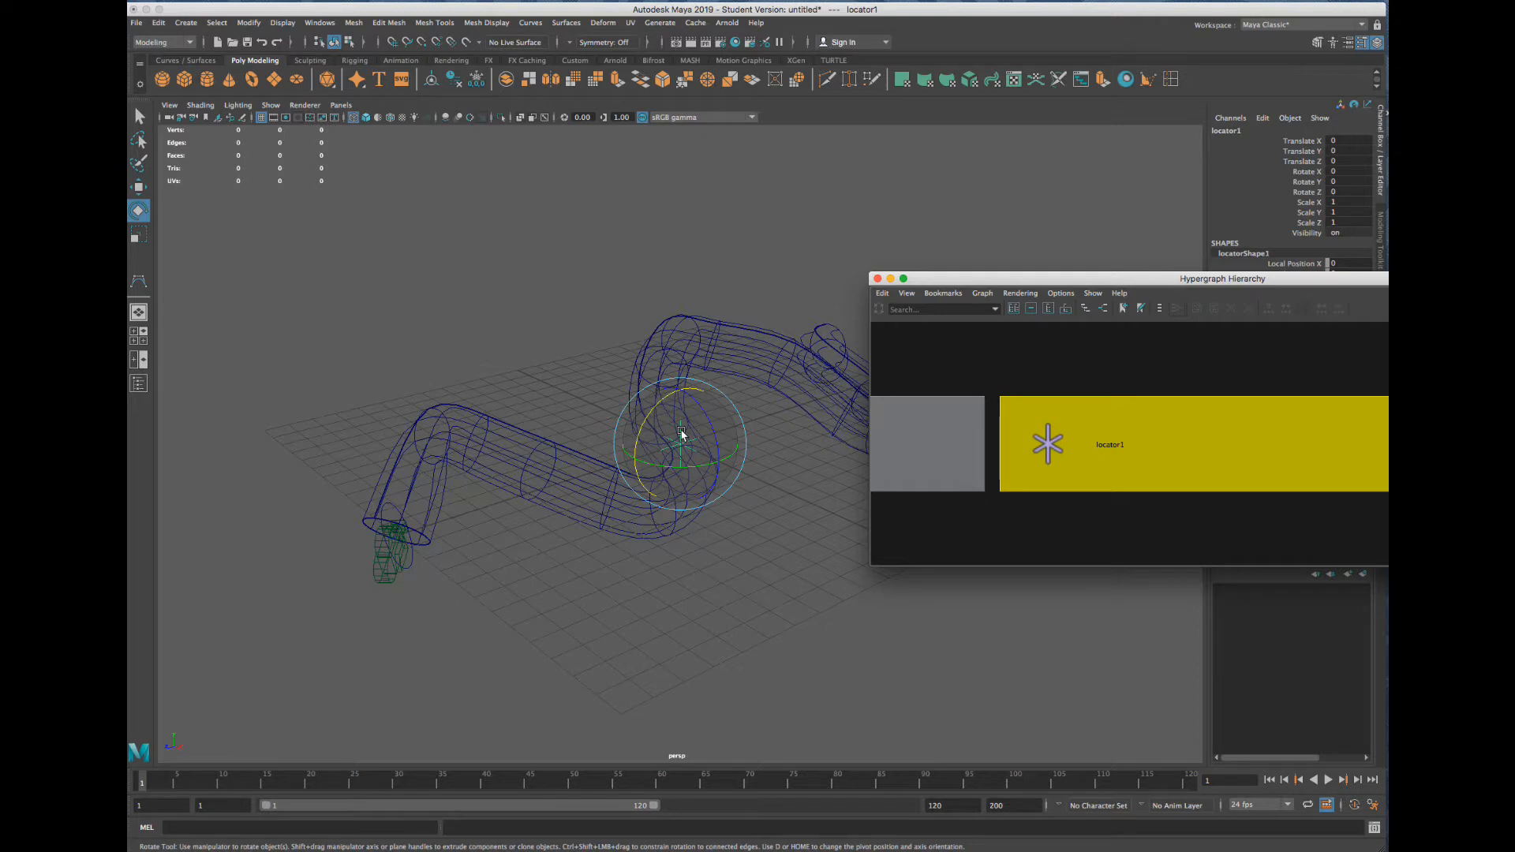
pyautogui.press('w')
pyautogui.press('x')
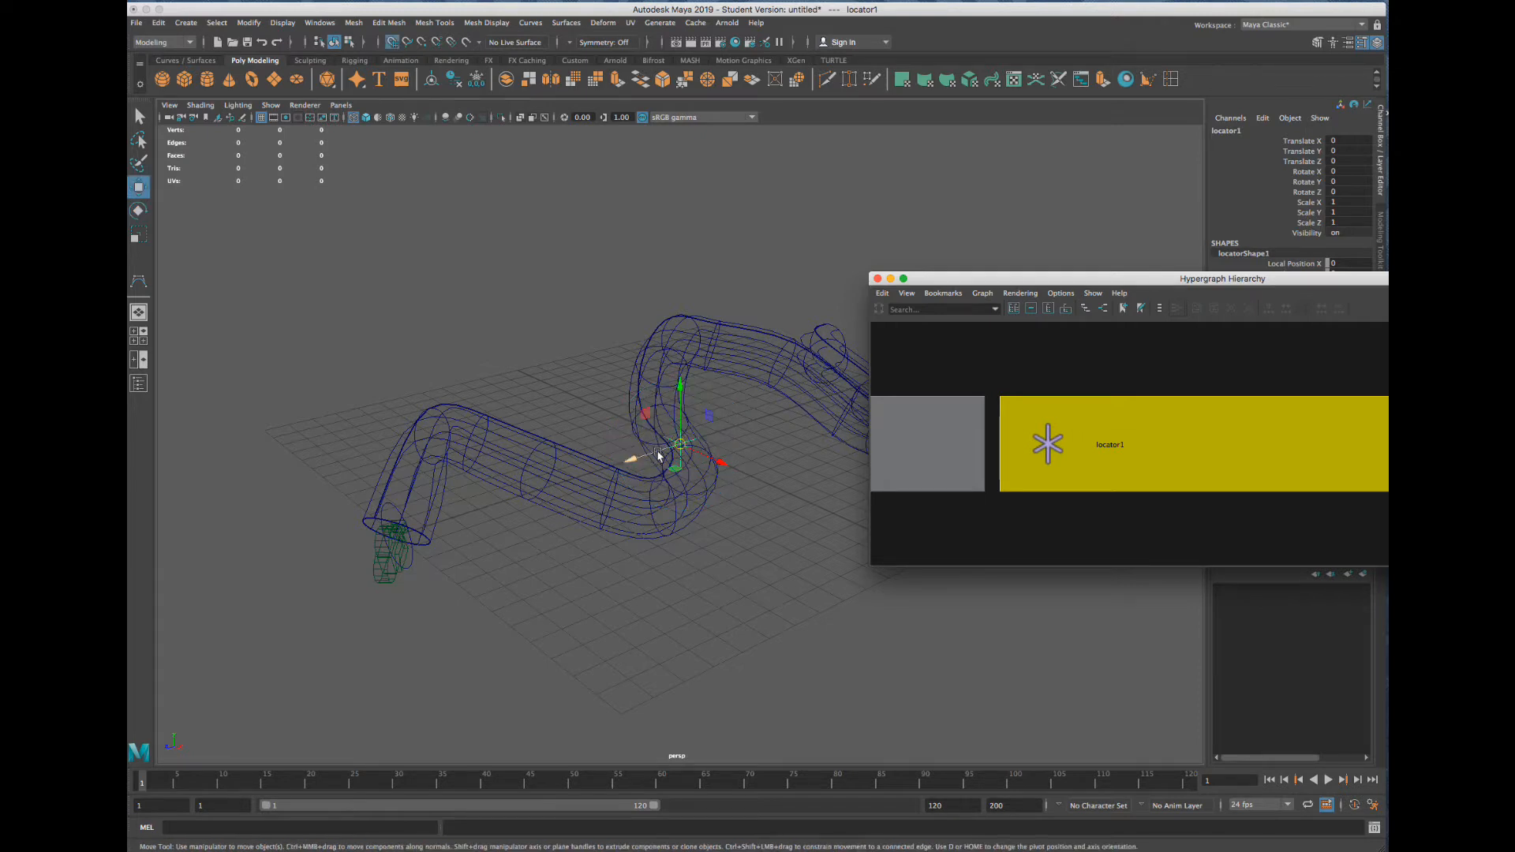
pyautogui.moveTo(655, 457); pyautogui.dragTo(399, 541)
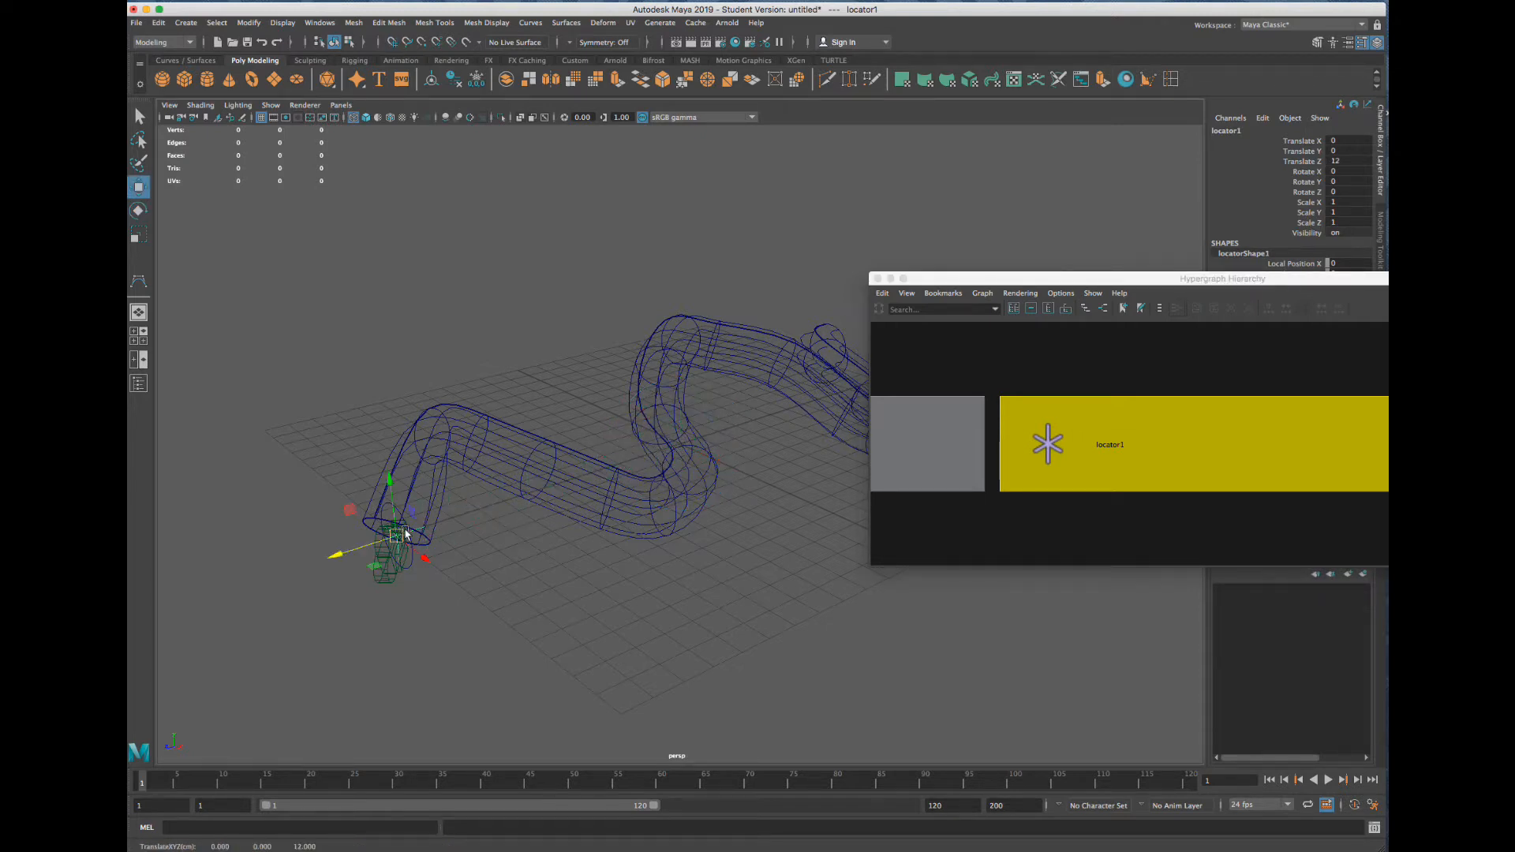
# Rotate the locator to X 29.203, Y 46.509, Z -14.404 to align it with the tunnel entrance, and deselect it
pyautogui.press('f')
pyautogui.keyDown('alt'); pyautogui.moveTo(705, 435); pyautogui.dragTo(610, 443); pyautogui.keyUp('alt')
pyautogui.press('e')
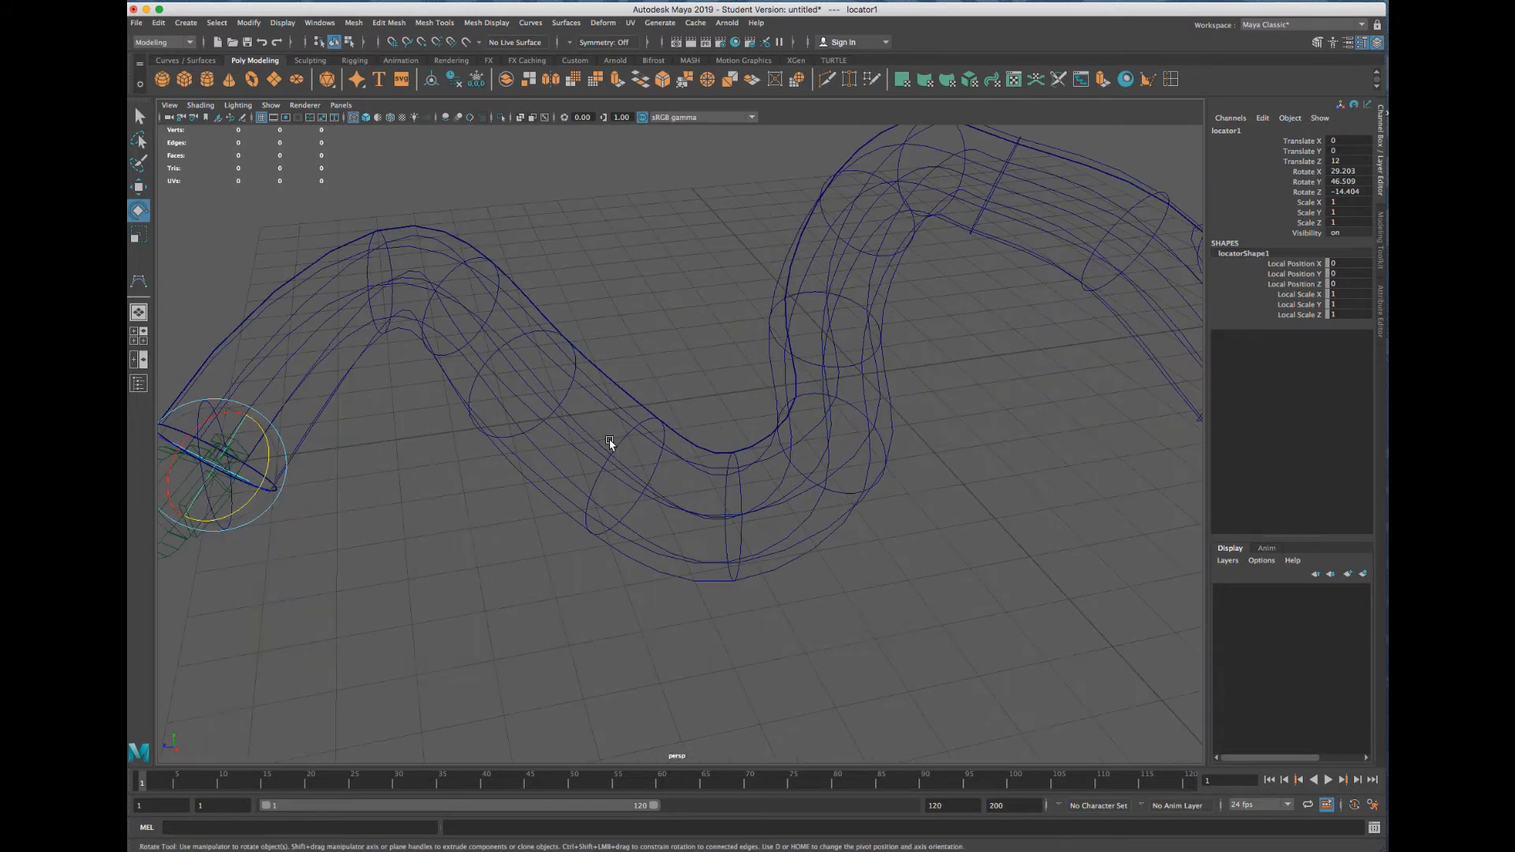
pyautogui.scroll(-2, 610, 442)
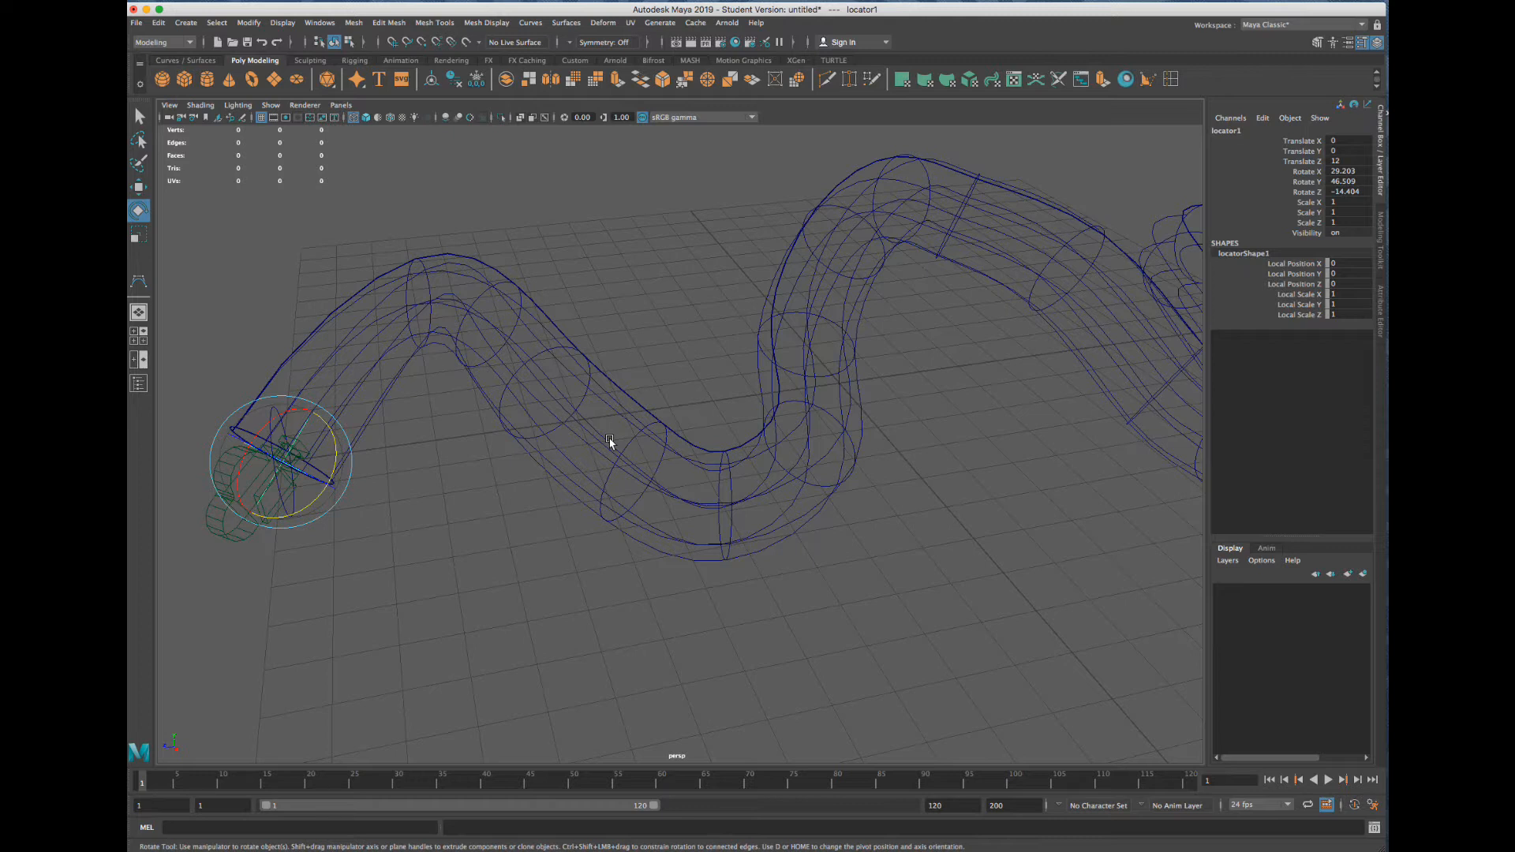
pyautogui.click(609, 439)
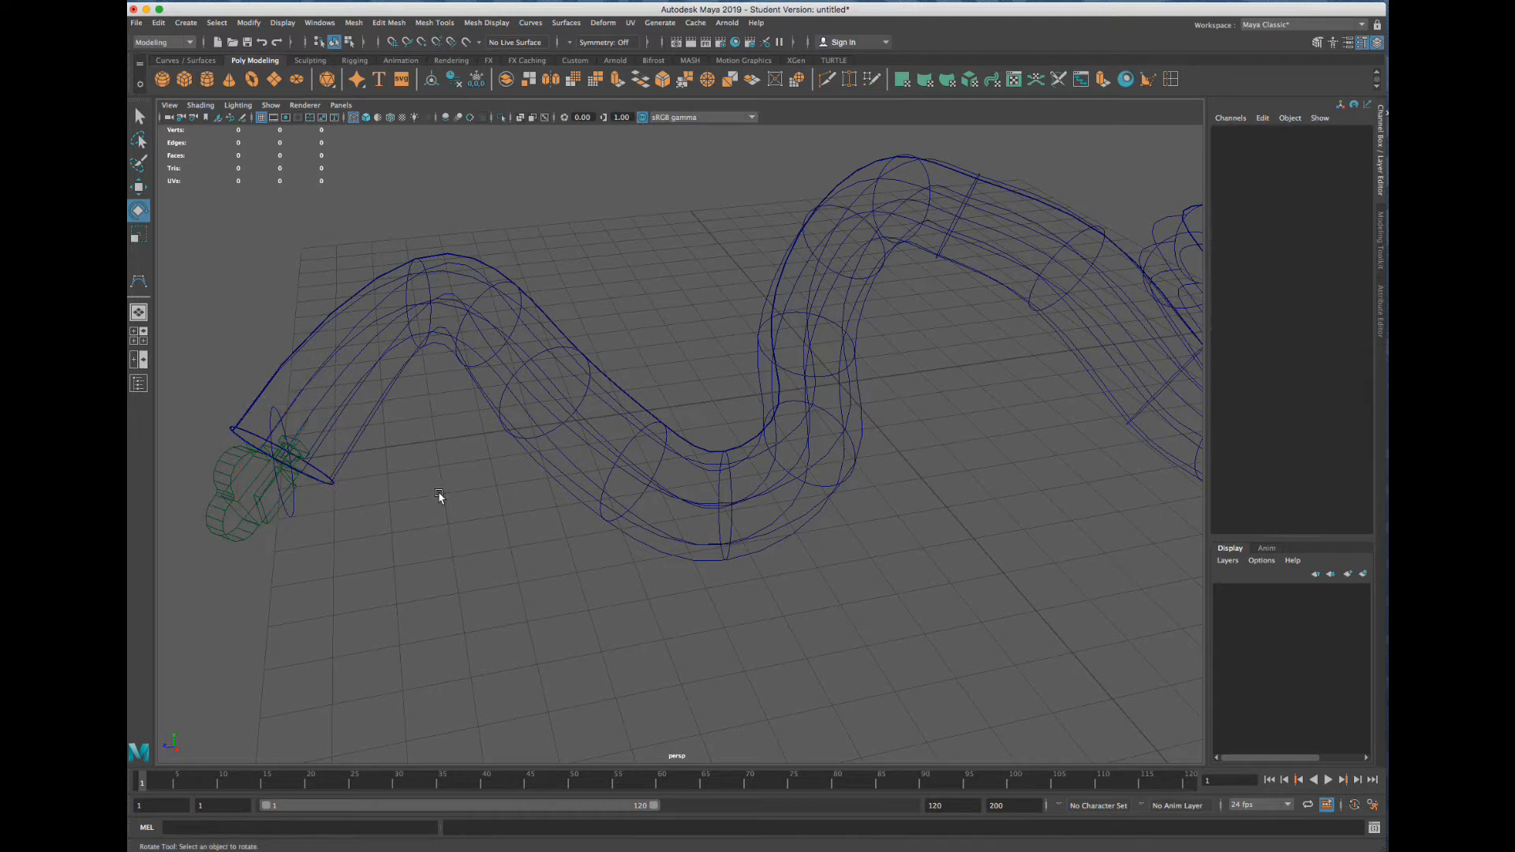
# Extend the playback range and set the timeline's end frame to 480
pyautogui.keyDown('alt'); pyautogui.moveTo(440, 502); pyautogui.dragTo(409, 386, button='right'); pyautogui.keyUp('alt')
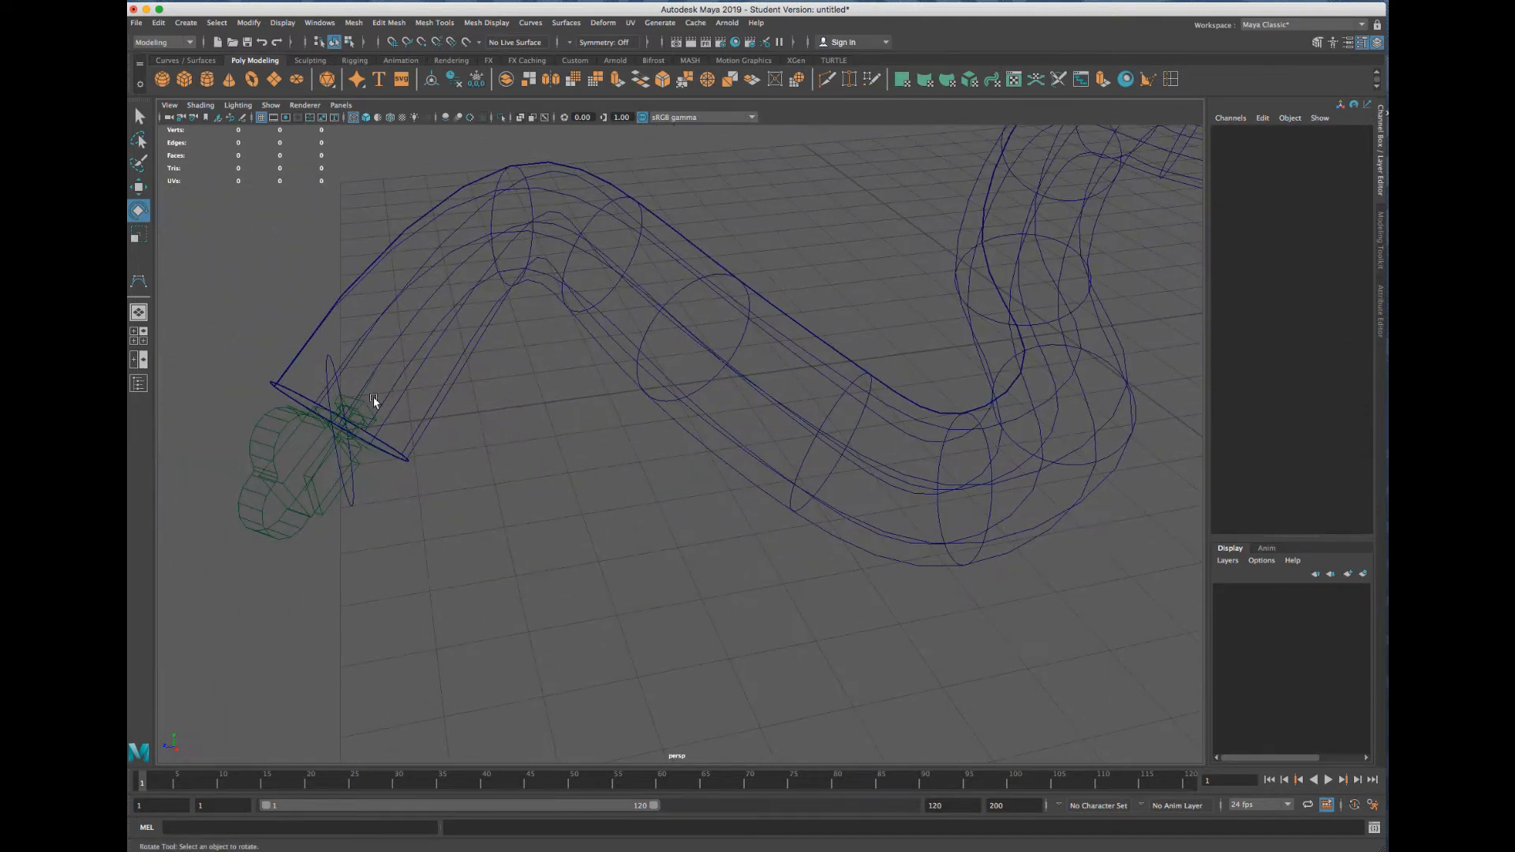
pyautogui.keyDown('alt'); pyautogui.moveTo(375, 409); pyautogui.dragTo(431, 437); pyautogui.keyUp('alt')
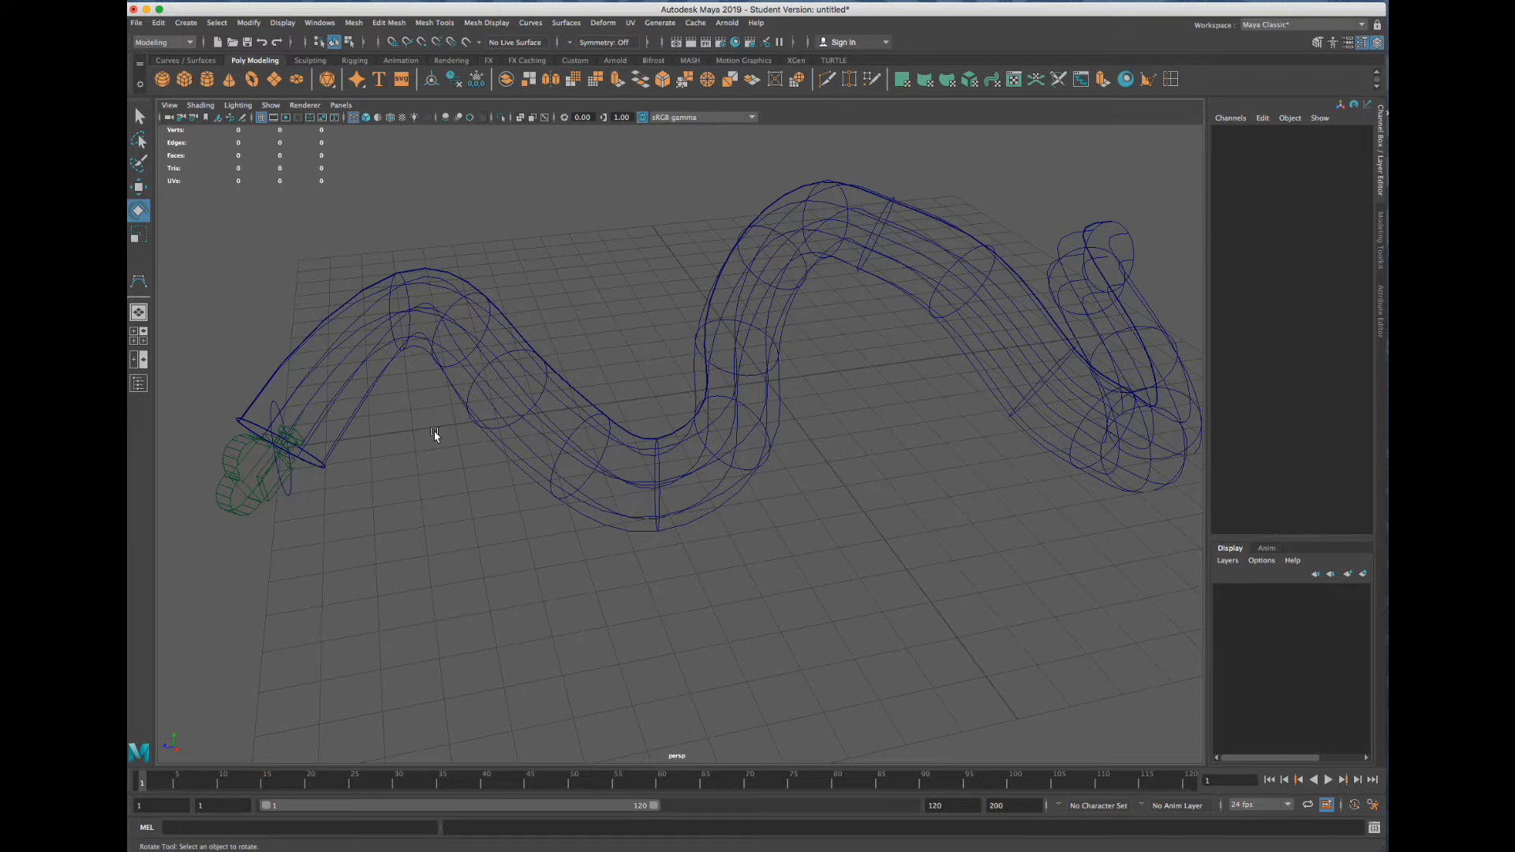
pyautogui.moveTo(655, 805); pyautogui.dragTo(913, 804)
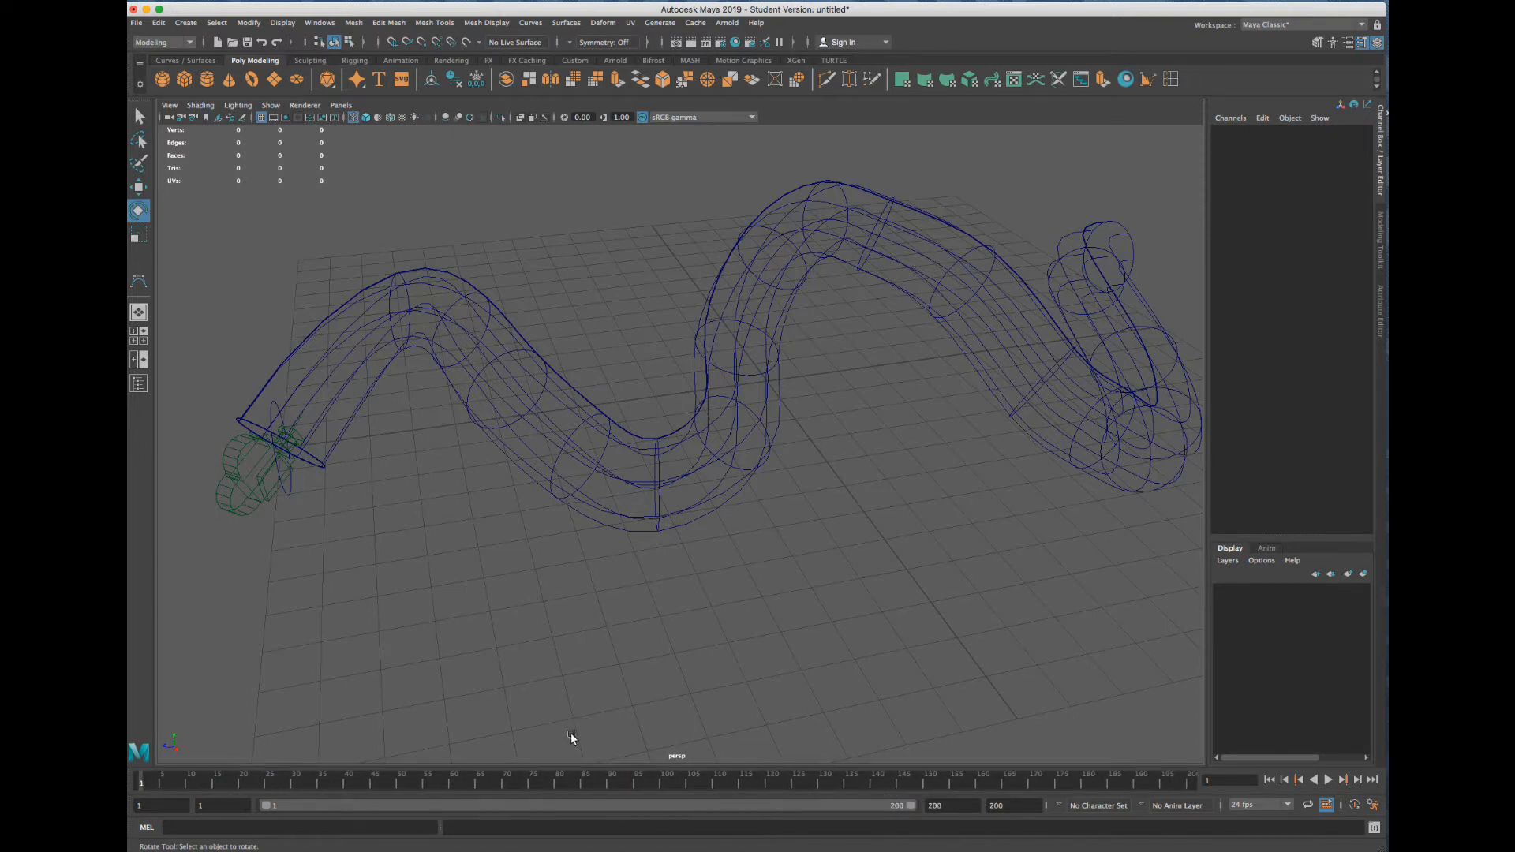
pyautogui.doubleClick(938, 805)
pyautogui.write('480')
pyautogui.press('Return')
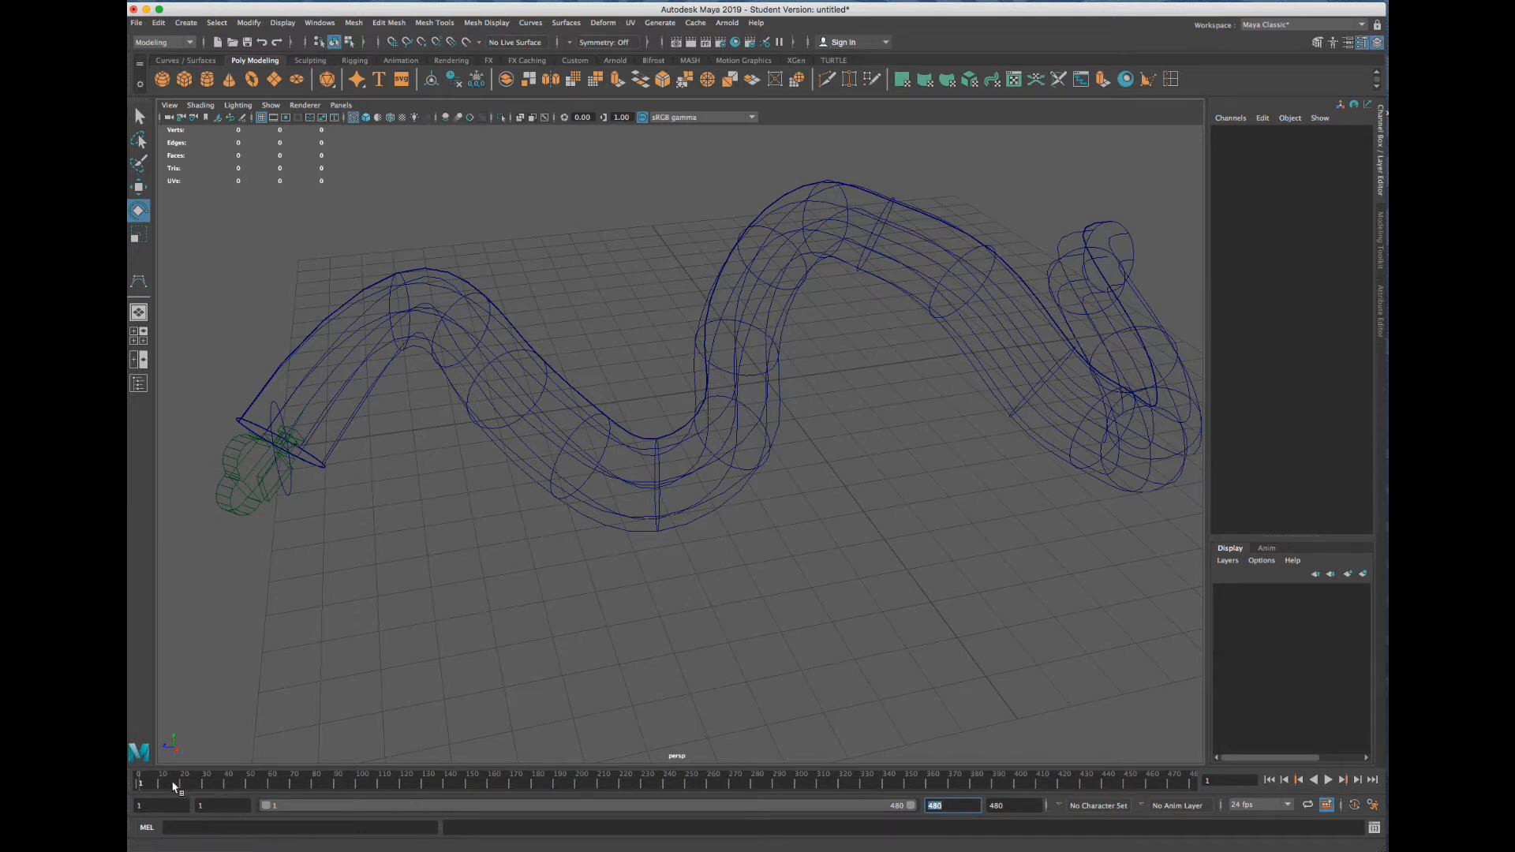
# Check the 24 fps frame rate and the playback speed choices in the Time Slider preferences, and cancel the preferences
pyautogui.hotkey('alt', 'v')
pyautogui.click(1286, 806)
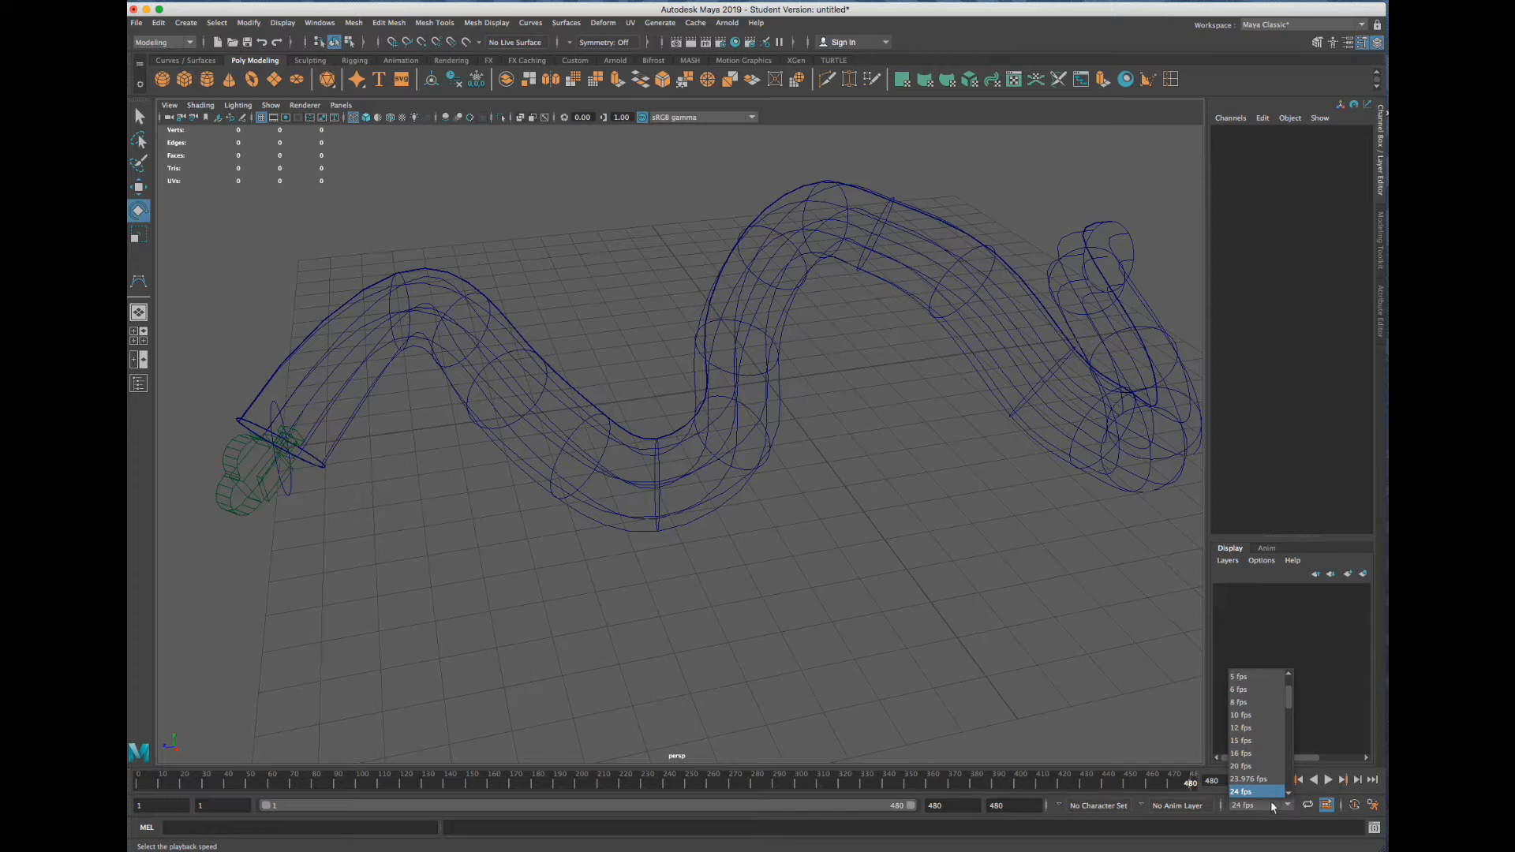
pyautogui.click(1254, 792)
pyautogui.click(1373, 805)
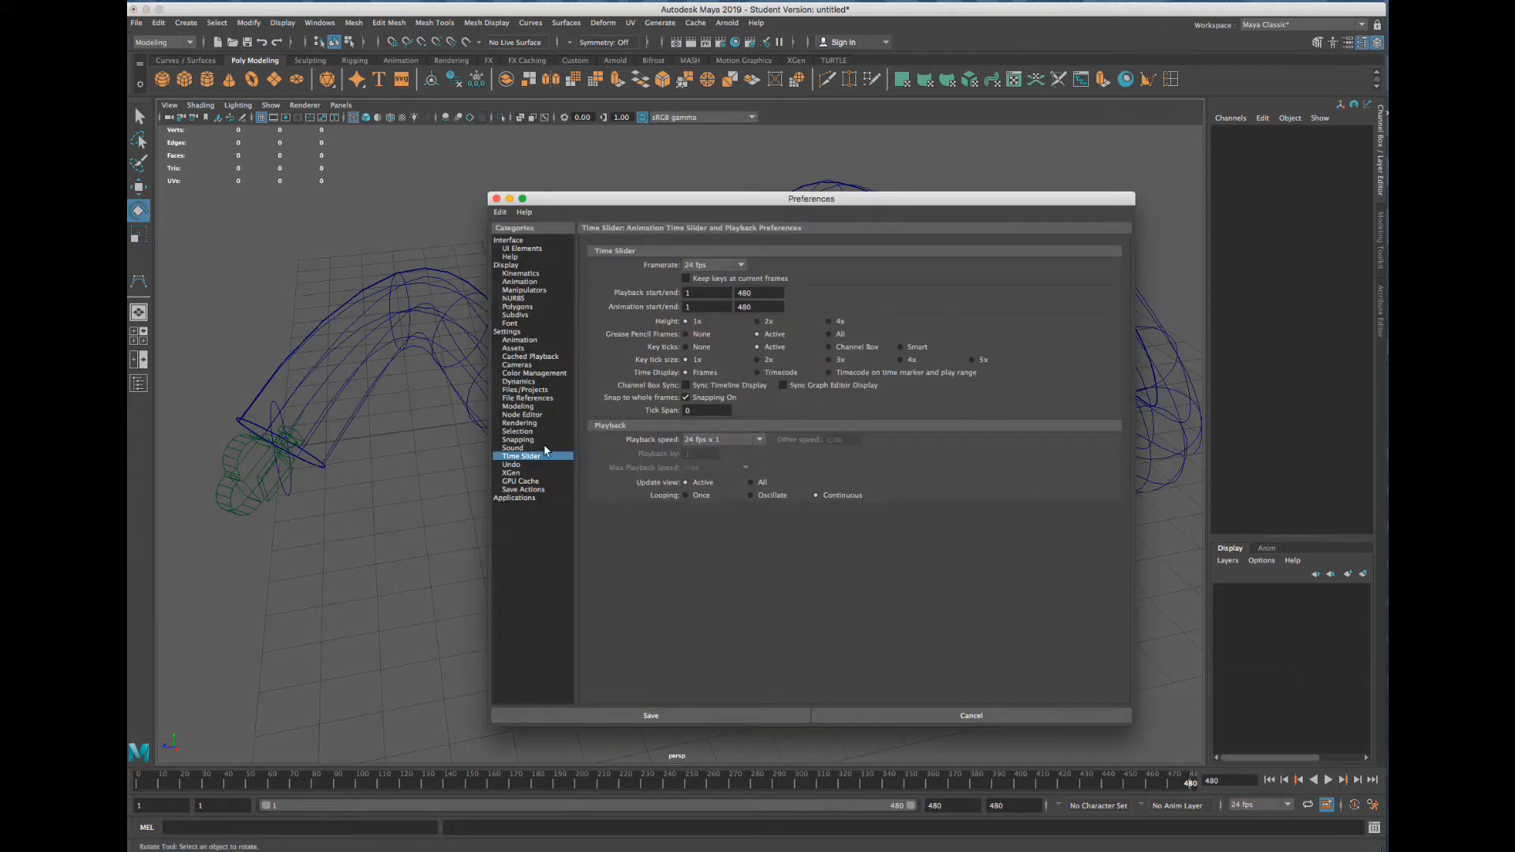
pyautogui.click(722, 439)
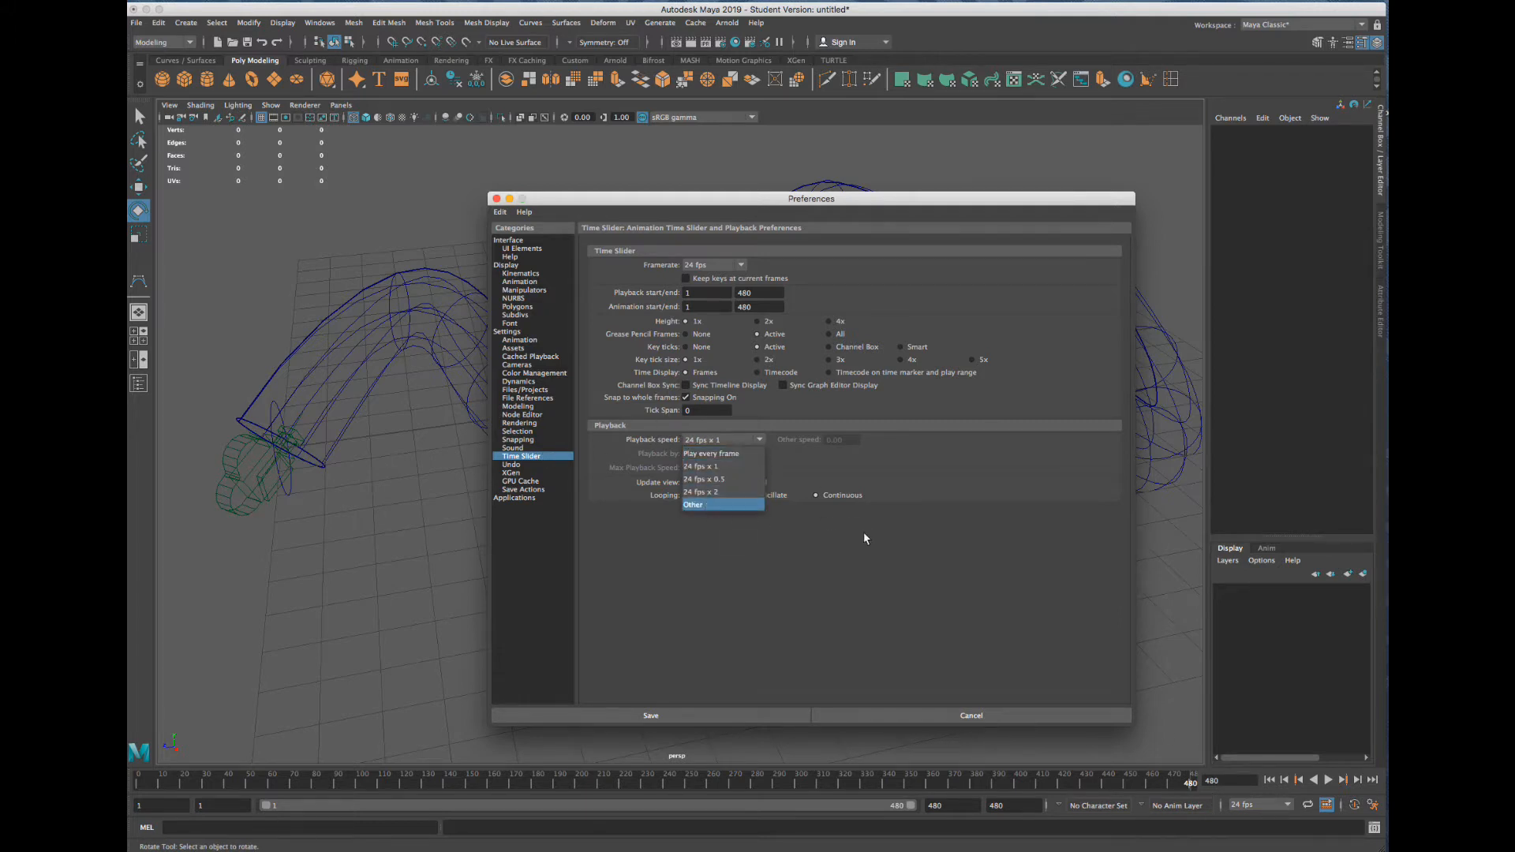
pyautogui.click(870, 557)
pyautogui.click(970, 716)
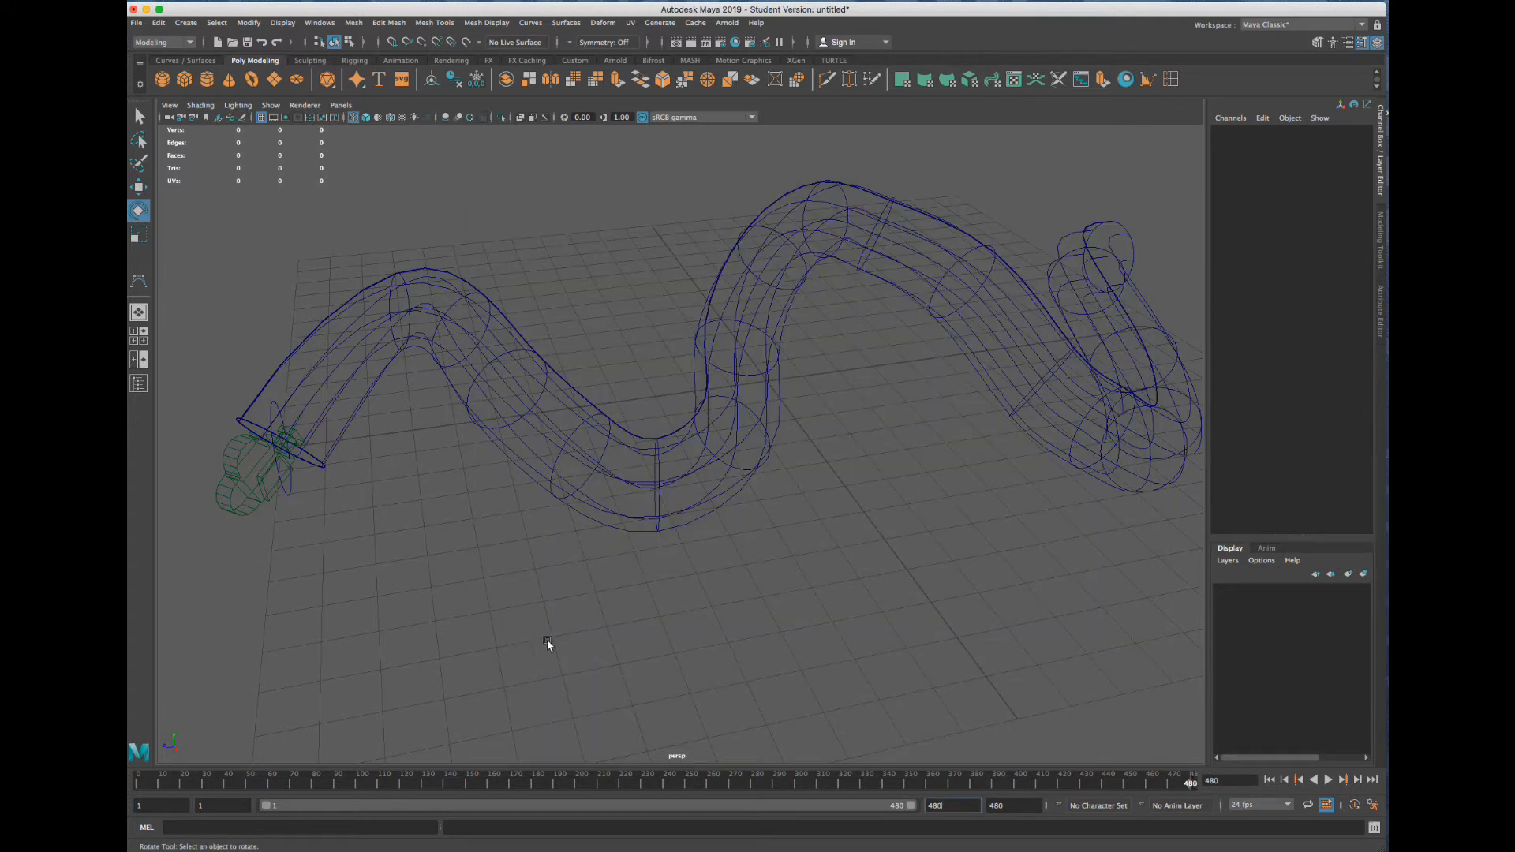
pyautogui.hotkey('alt', 'v')
pyautogui.click(1269, 780)
pyautogui.moveTo(1165, 783); pyautogui.dragTo(1192, 783)
pyautogui.scroll(5, 347, 465)
pyautogui.keyDown('alt'); pyautogui.moveTo(364, 467); pyautogui.dragTo(964, 521); pyautogui.keyUp('alt')
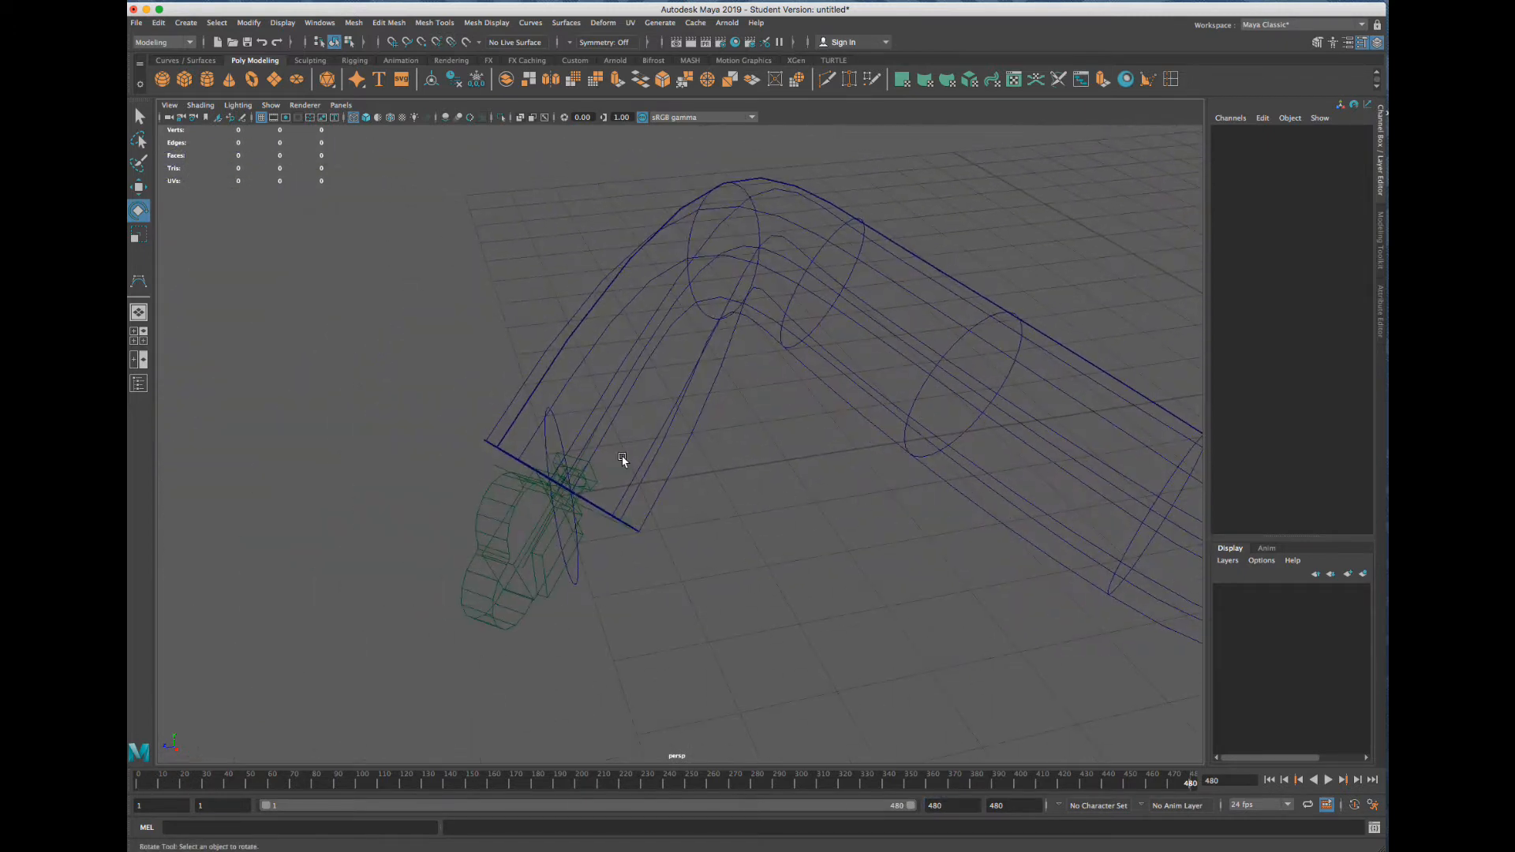
pyautogui.scroll(2, 623, 467)
pyautogui.click(426, 473)
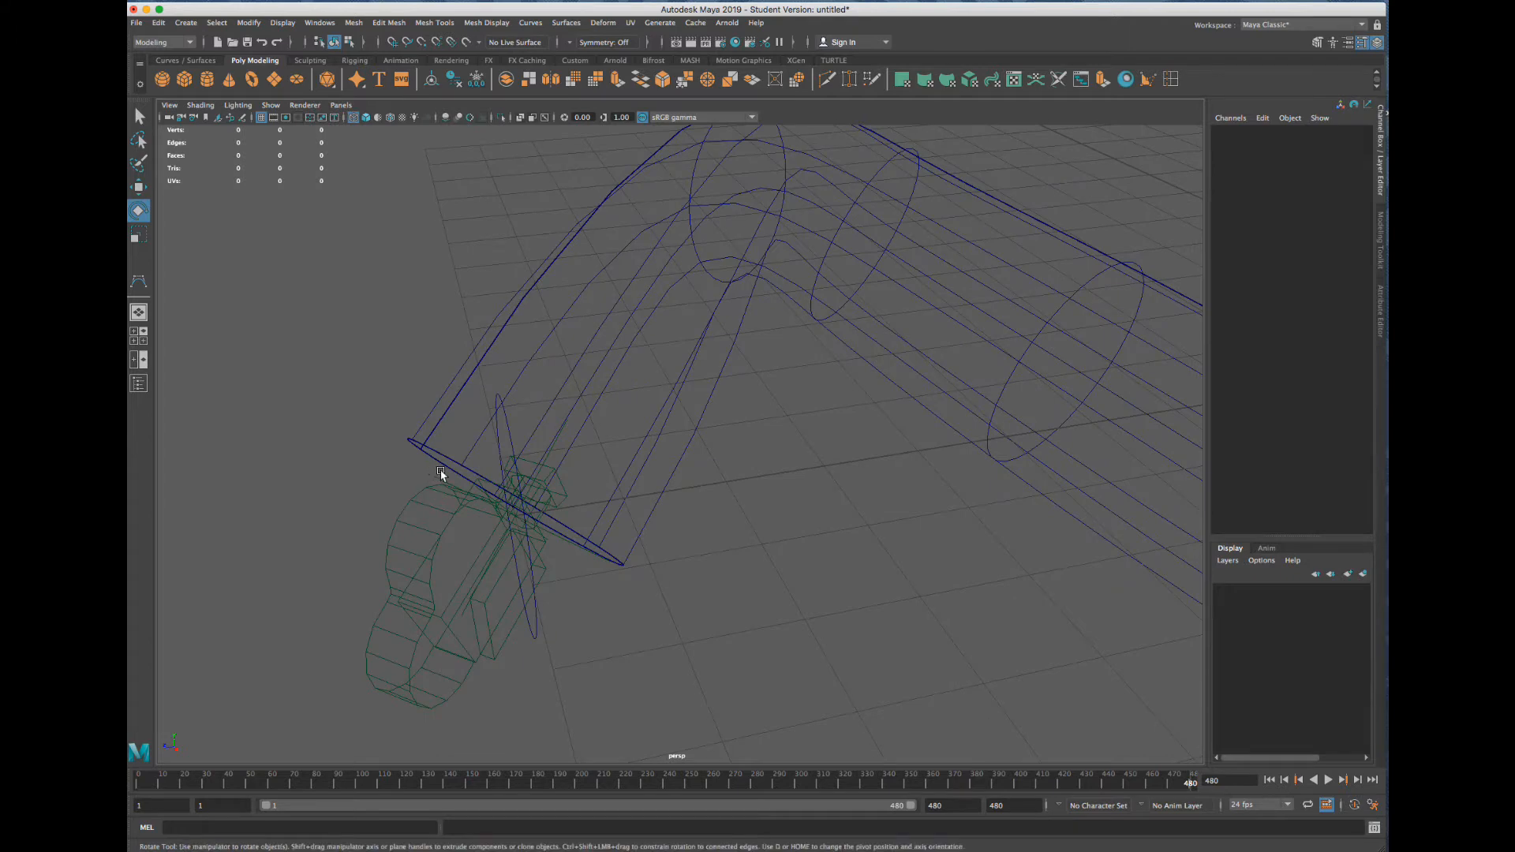
pyautogui.scroll(-3, 561, 457)
pyautogui.keyDown('alt'); pyautogui.moveTo(812, 460); pyautogui.dragTo(646, 494, button='middle'); pyautogui.keyUp('alt')
pyautogui.click(646, 494)
# Switch to the Animation menu set and detach the Motion Paths constraint commands as a floating window
pyautogui.click(177, 43)
pyautogui.click(164, 82)
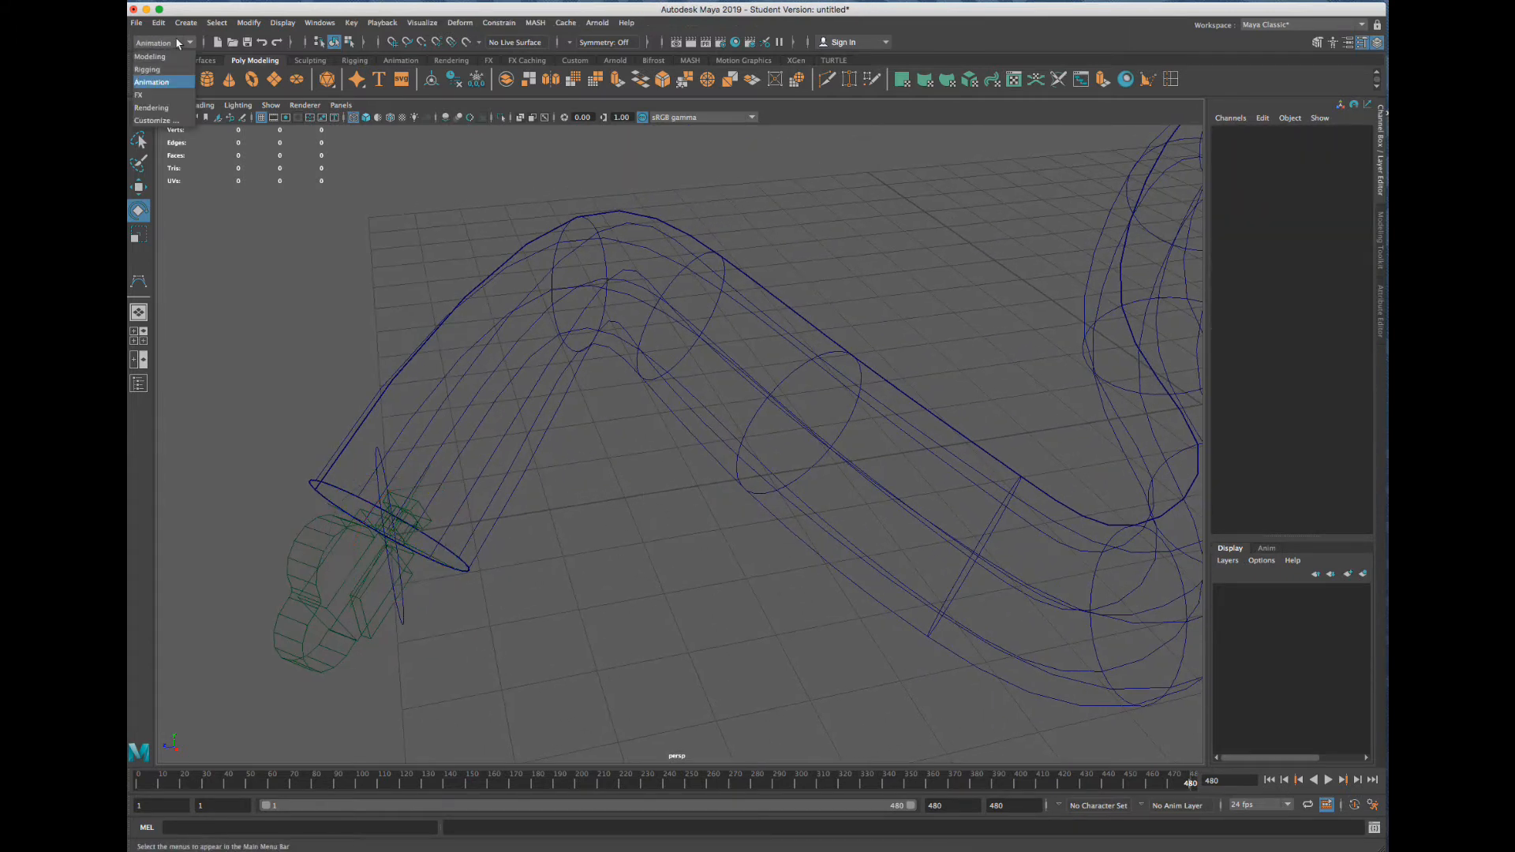
pyautogui.click(174, 84)
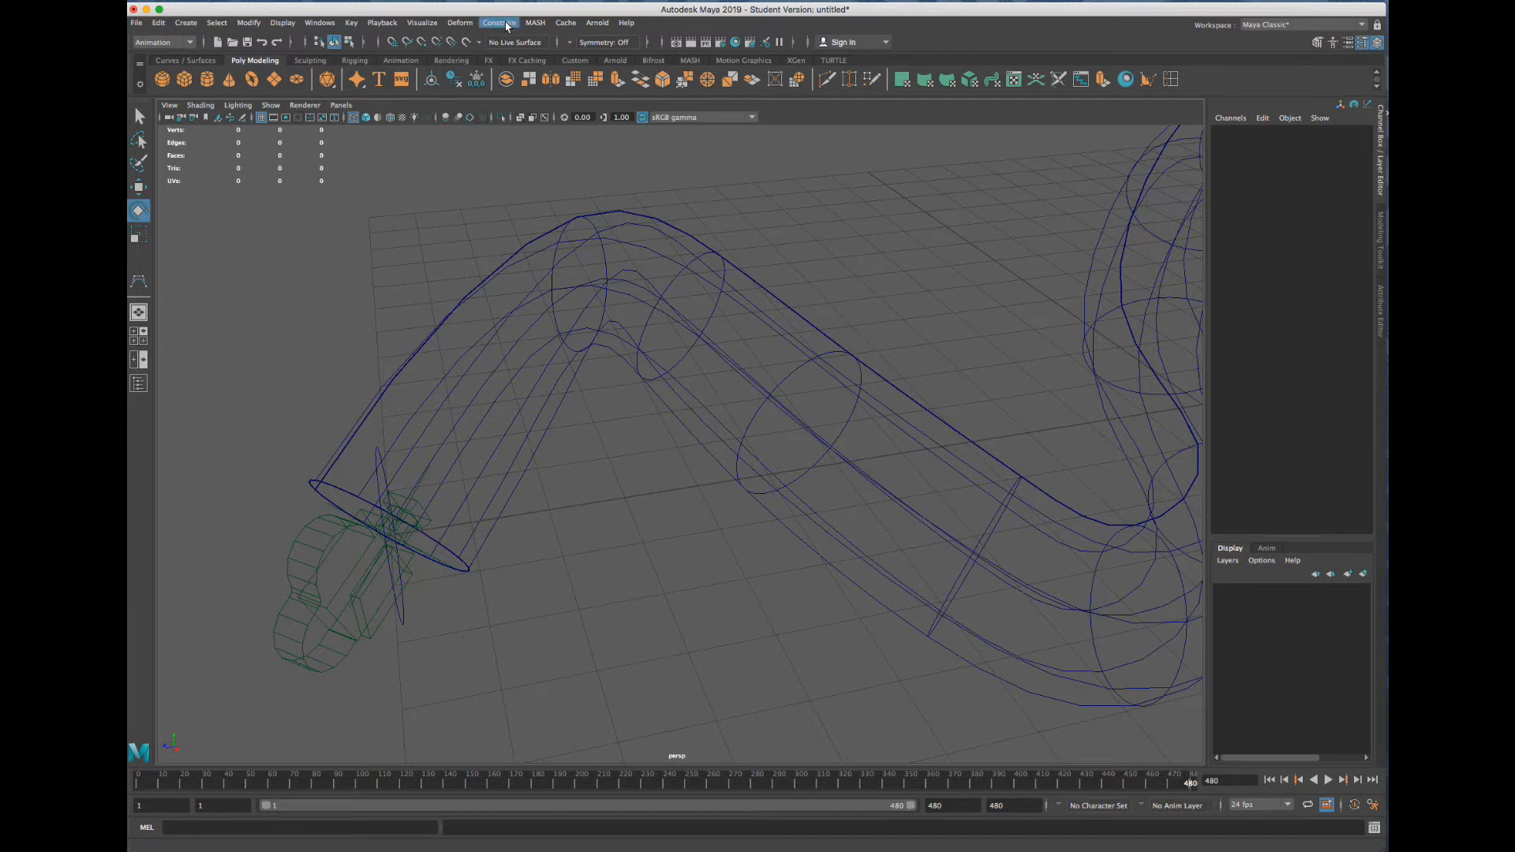
pyautogui.click(506, 23)
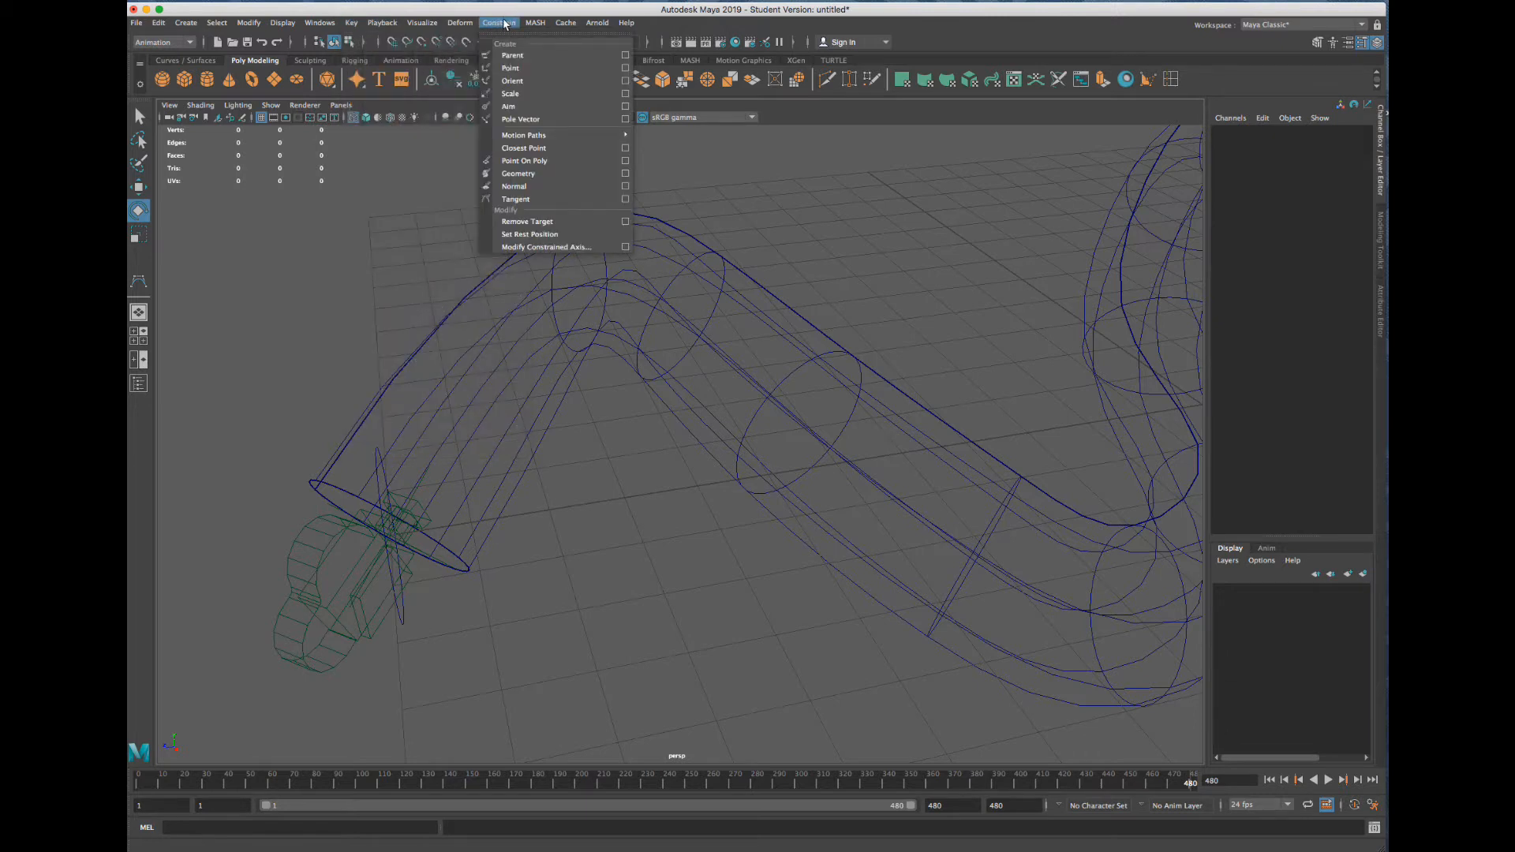
pyautogui.moveTo(536, 138)
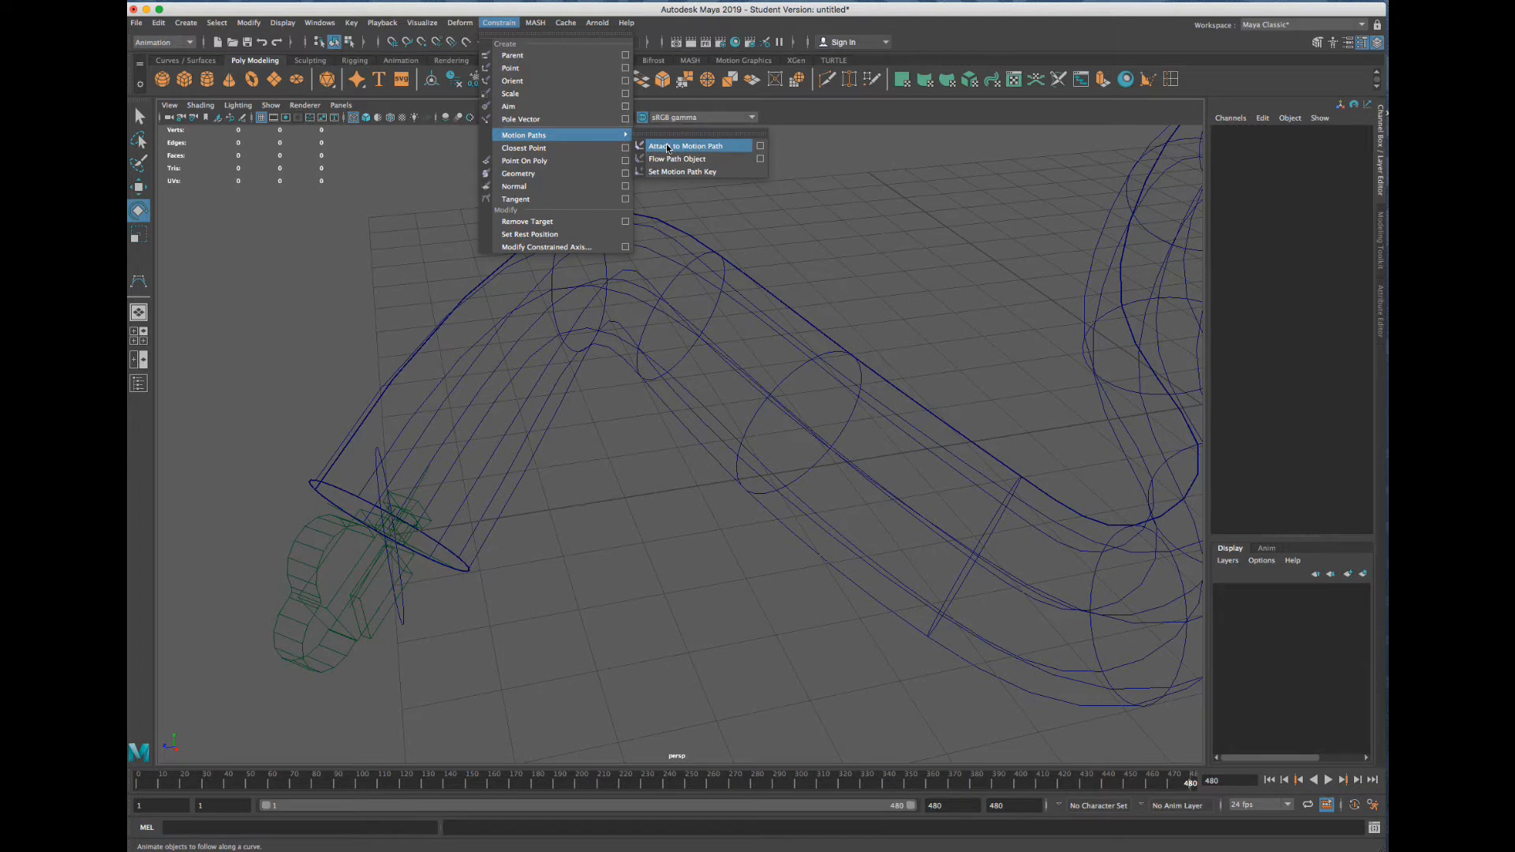
pyautogui.click(694, 139)
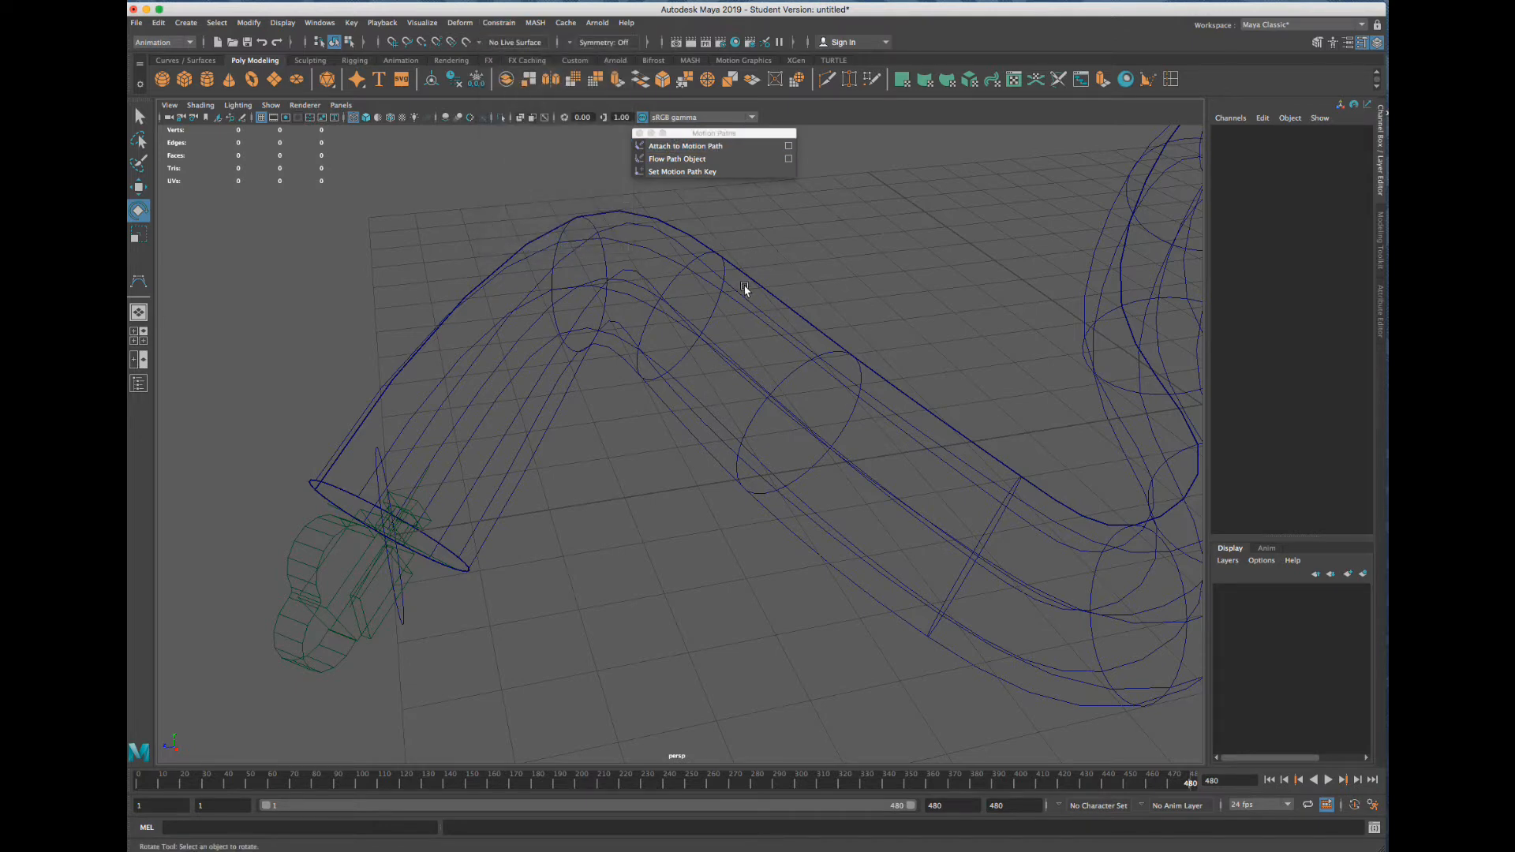
# Put the extruded tunnel surface on a new display layer named tunnel and hide that layer
pyautogui.scroll(-5, 745, 292)
pyautogui.keyDown('alt'); pyautogui.moveTo(800, 340); pyautogui.dragTo(631, 341, button='middle'); pyautogui.keyUp('alt')
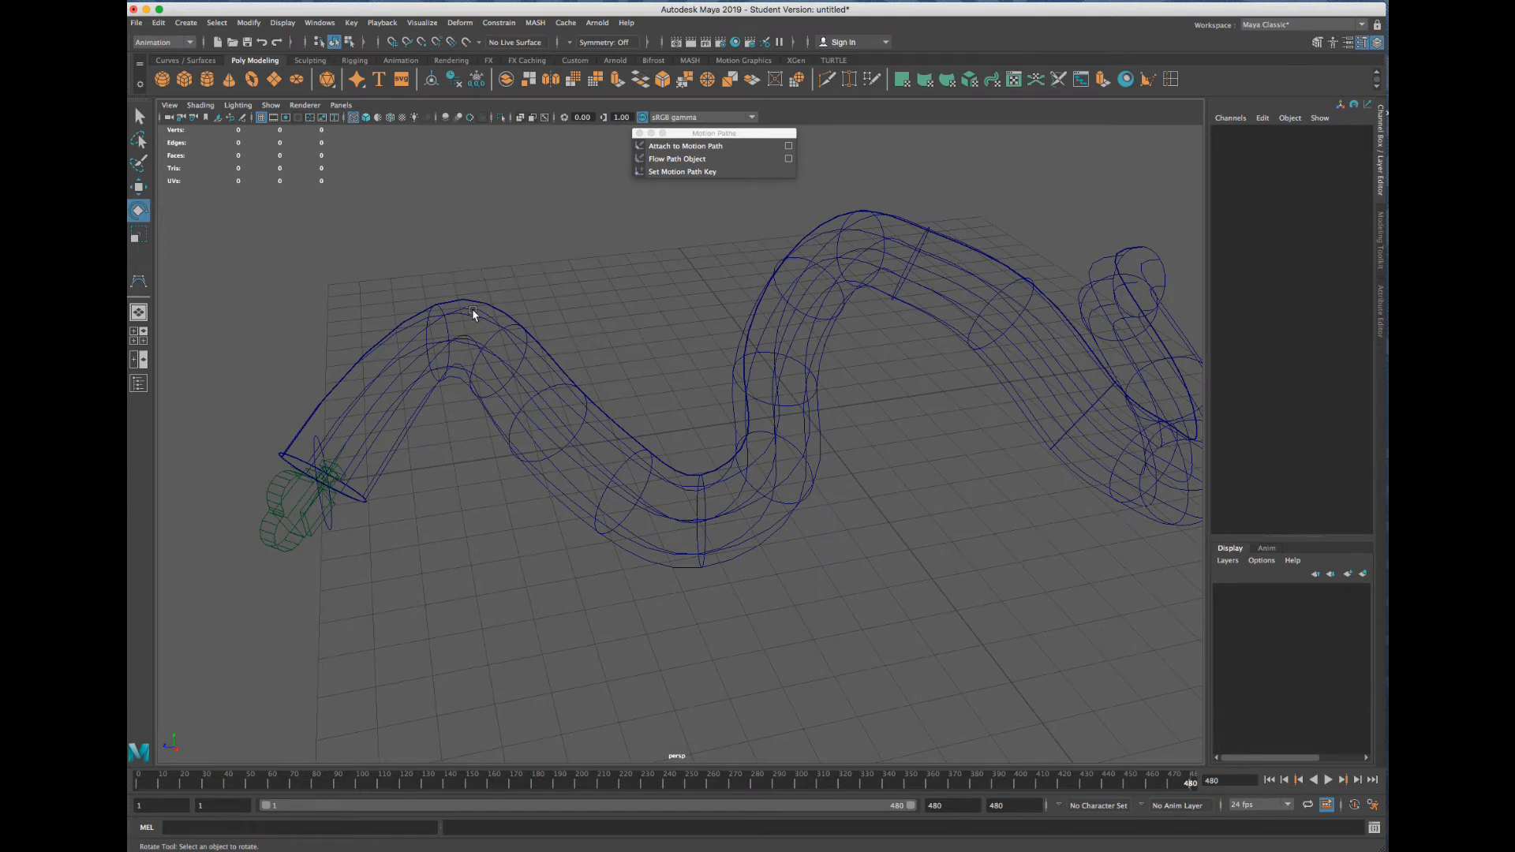
pyautogui.moveTo(468, 315); pyautogui.dragTo(453, 329)
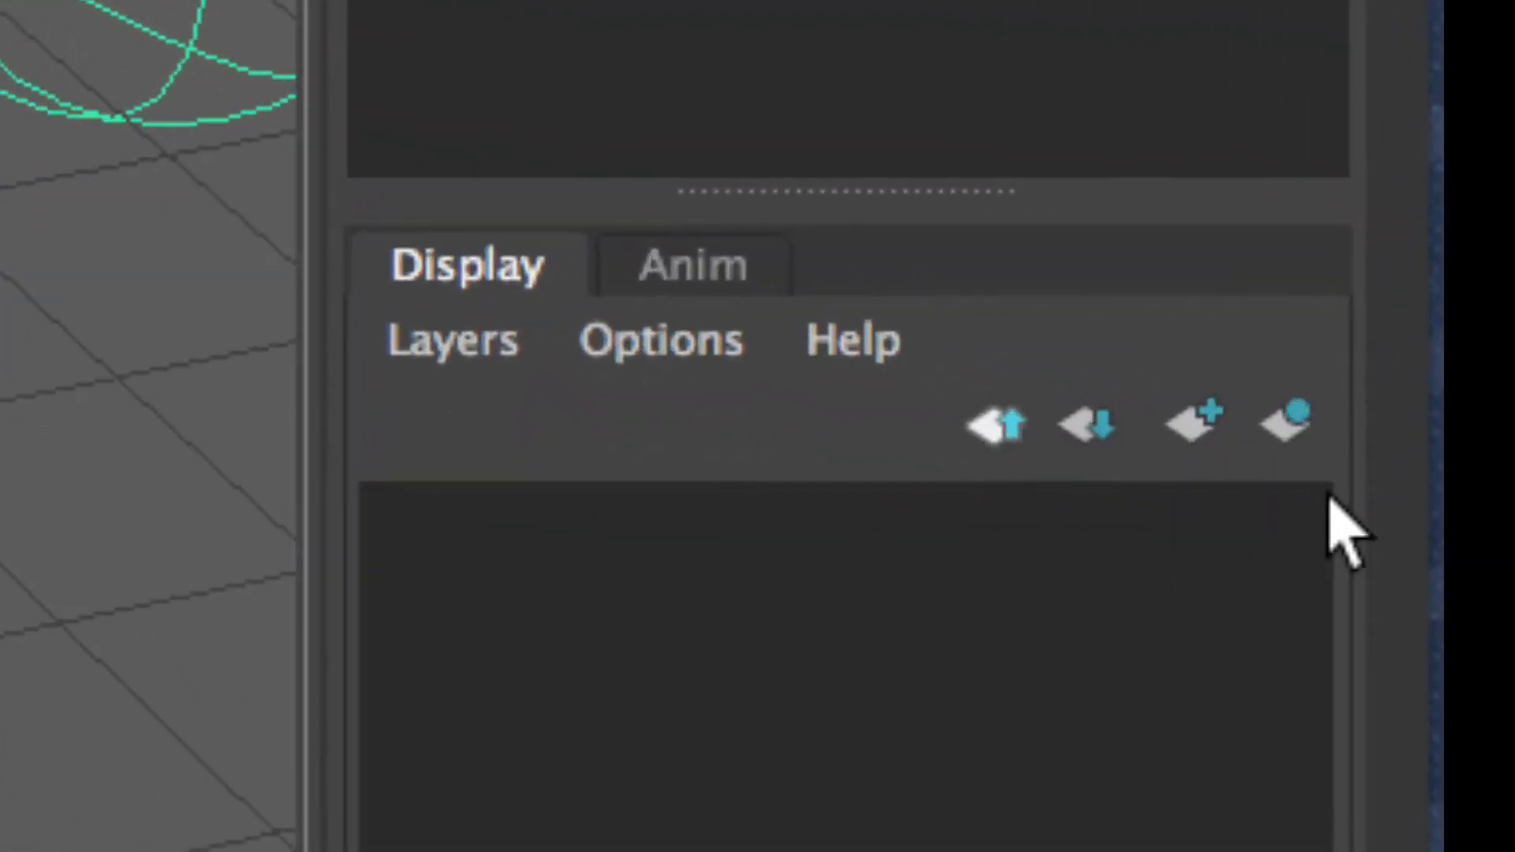
pyautogui.click(1302, 429)
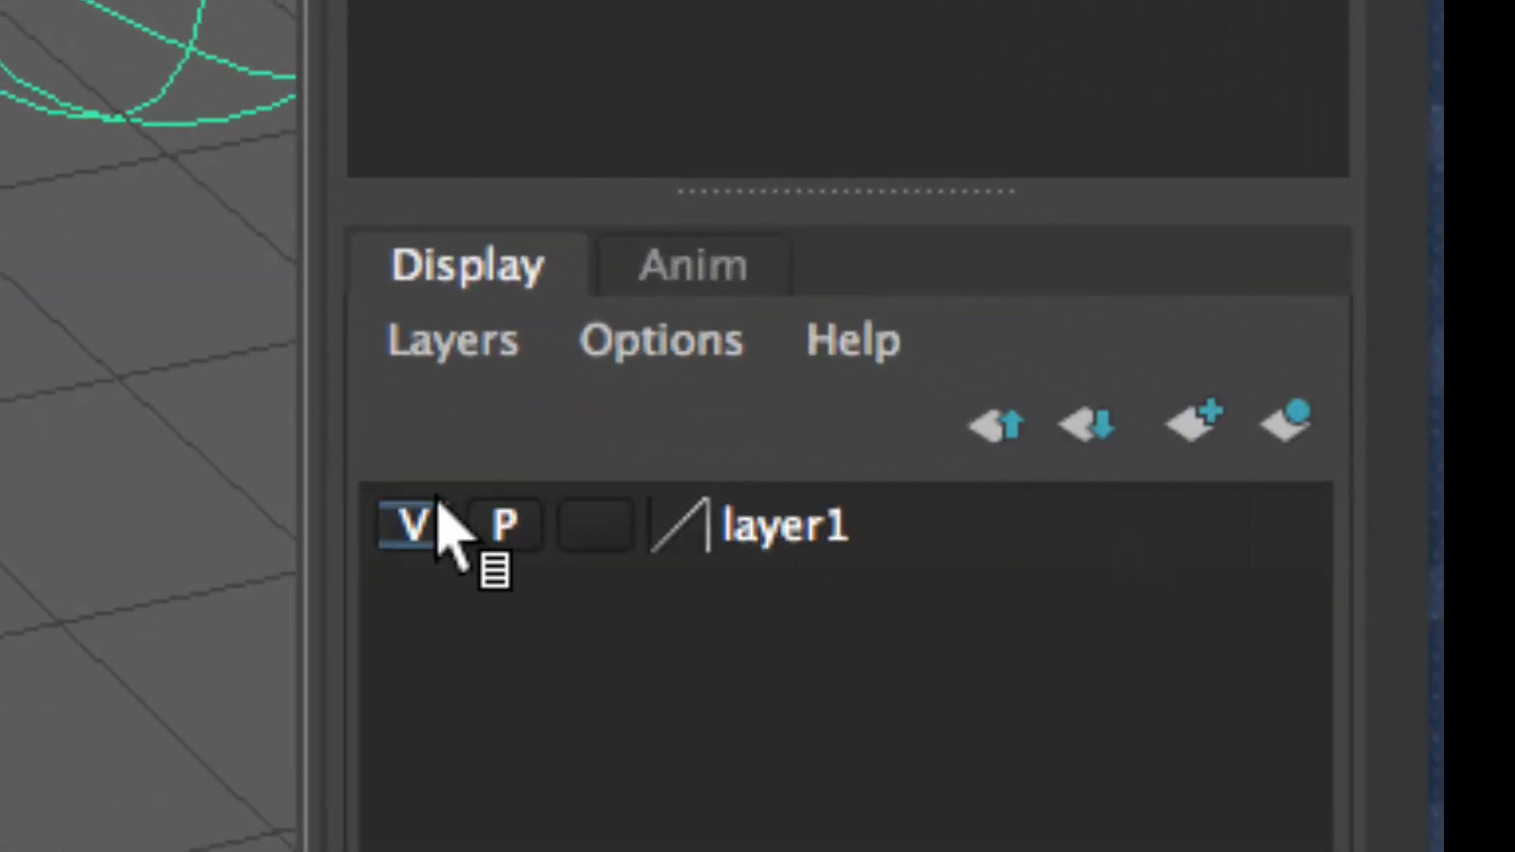
pyautogui.click(765, 522)
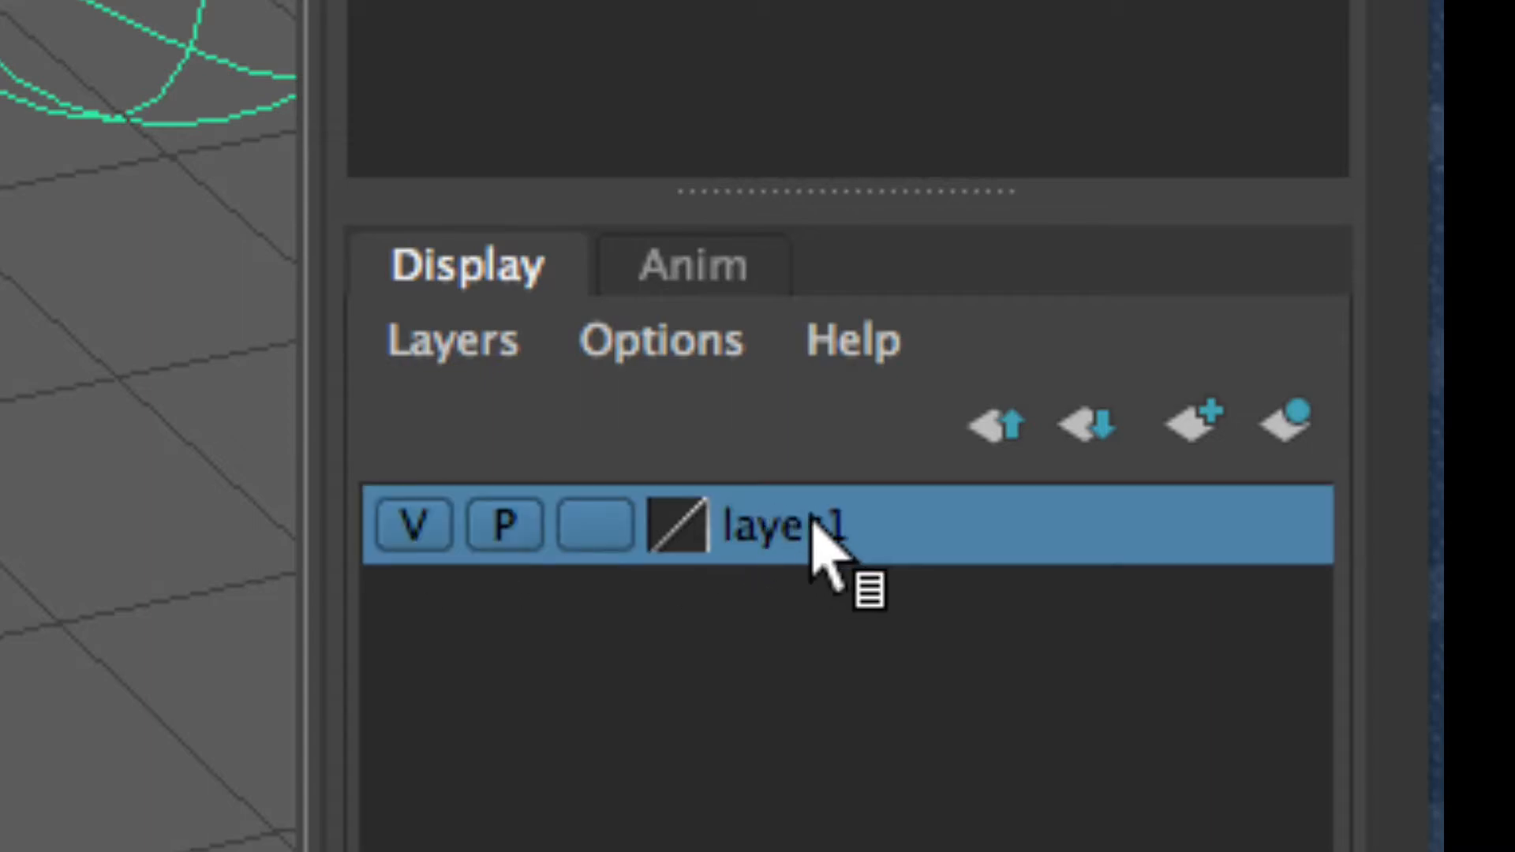
pyautogui.doubleClick(805, 525)
pyautogui.write('tunnel')
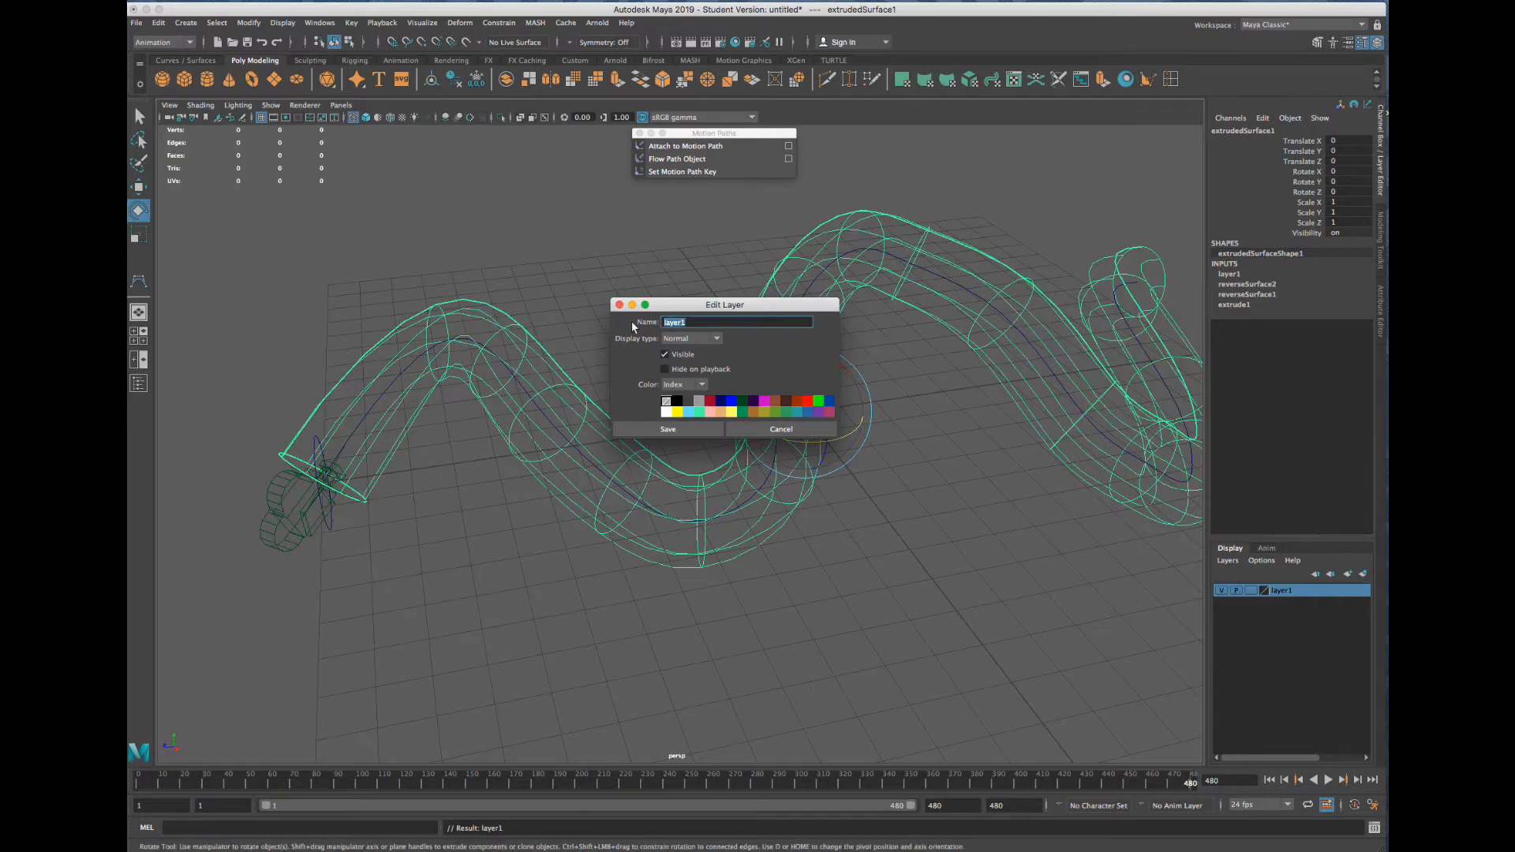
pyautogui.click(652, 428)
pyautogui.click(642, 521)
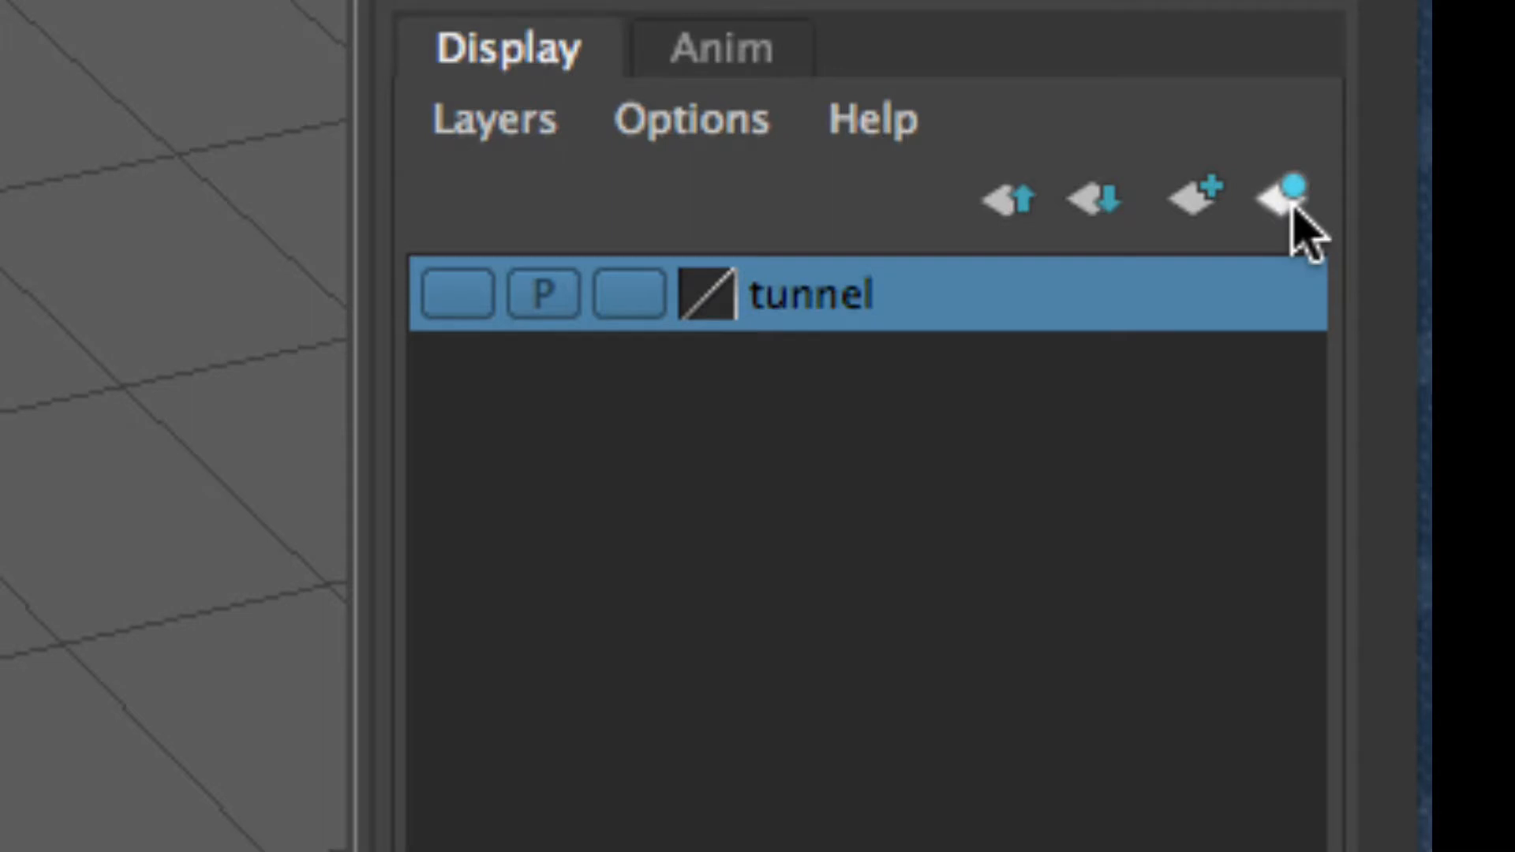
# Put the profile circle at the tunnel entrance on a new display layer named circle and hide that layer
pyautogui.click(1293, 207)
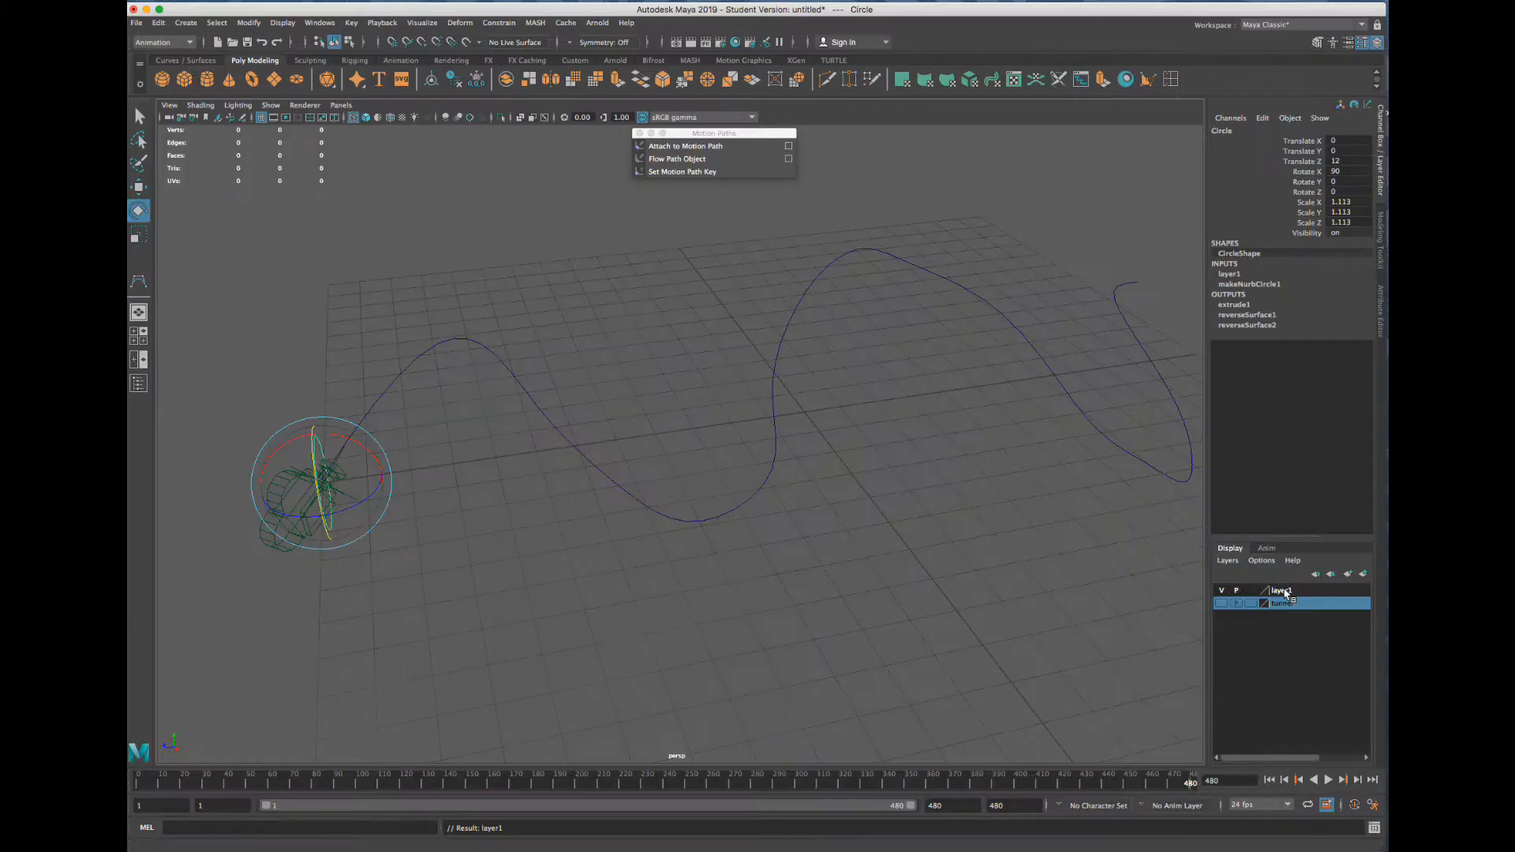
pyautogui.doubleClick(797, 298)
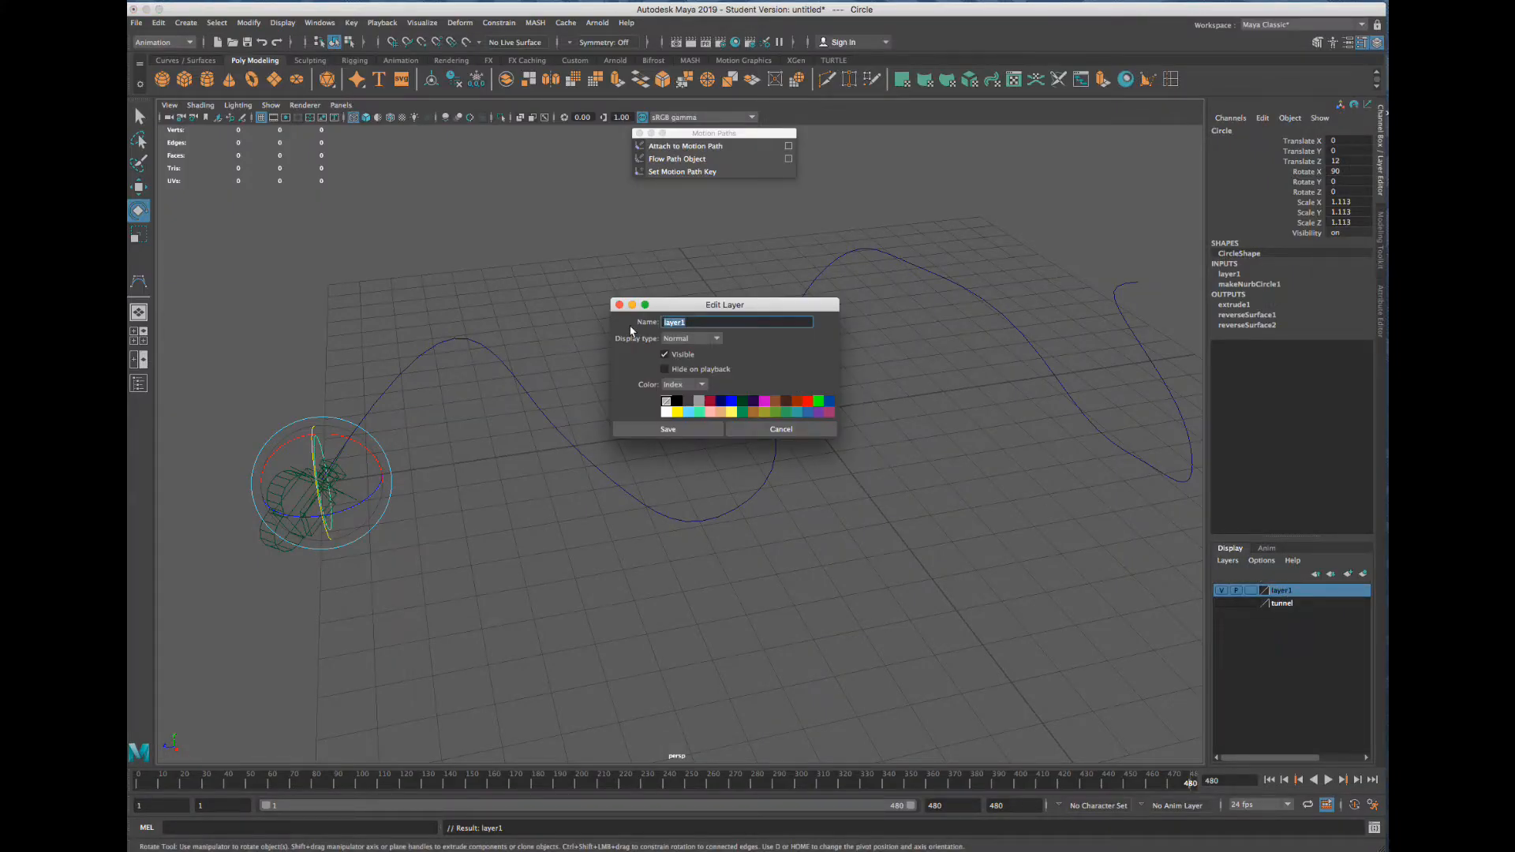
pyautogui.write('circle')
pyautogui.click(663, 429)
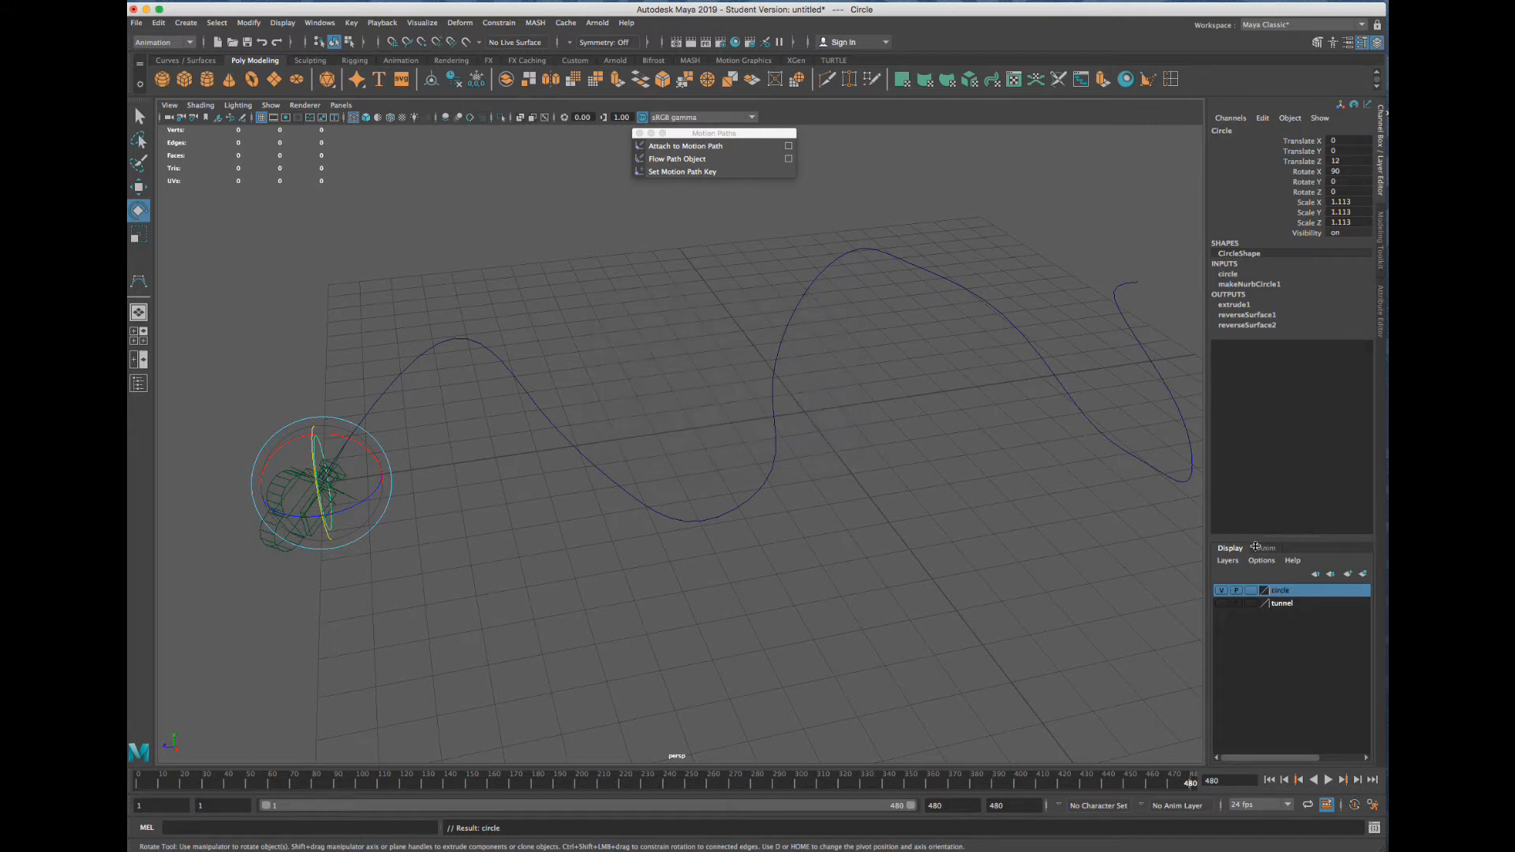
pyautogui.click(1221, 591)
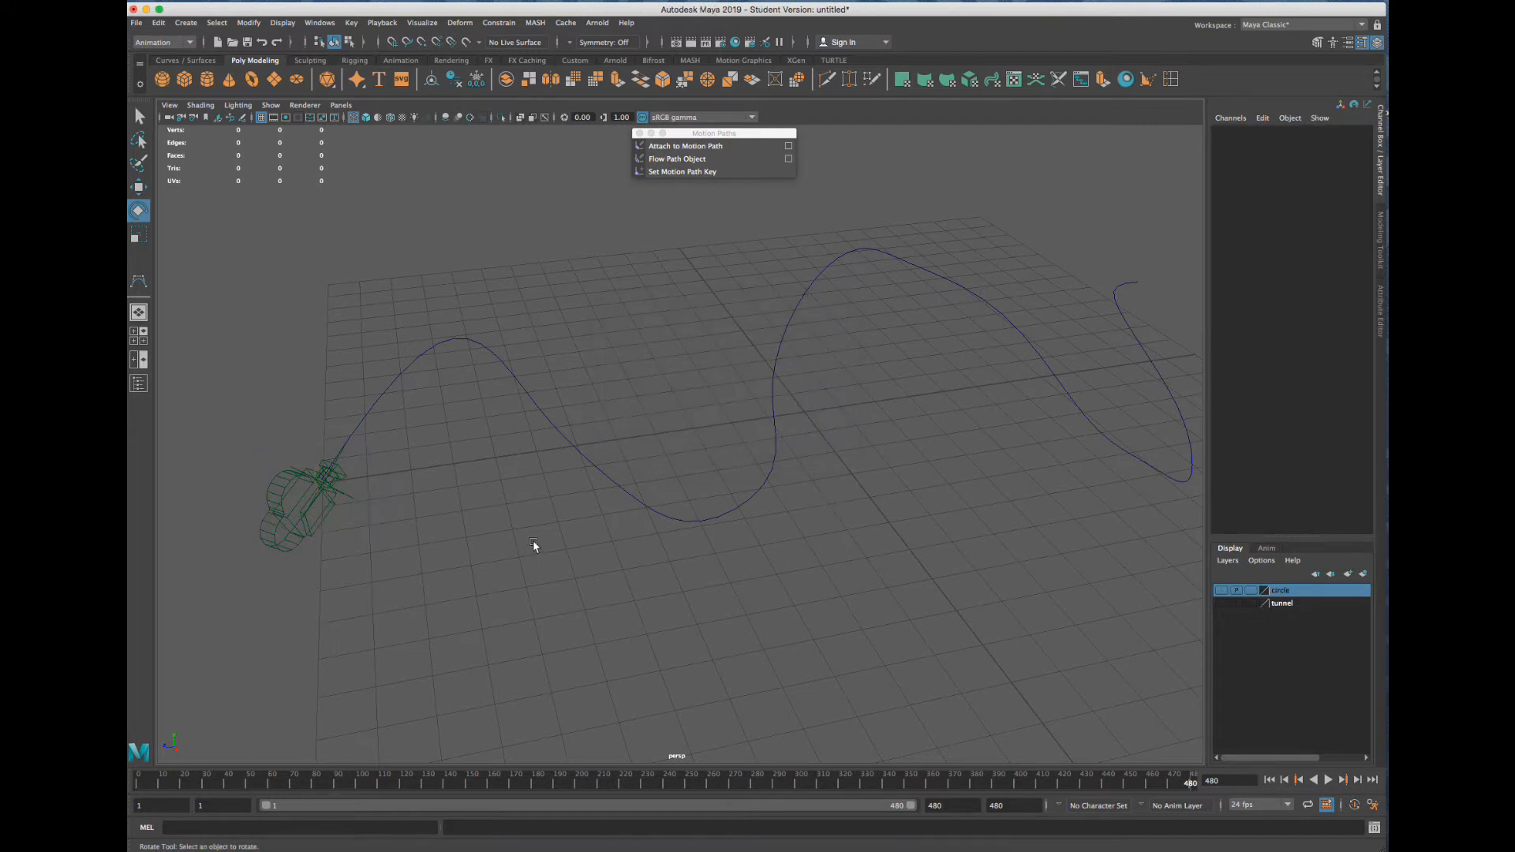
pyautogui.moveTo(534, 546); pyautogui.dragTo(492, 298)
pyautogui.click(621, 306)
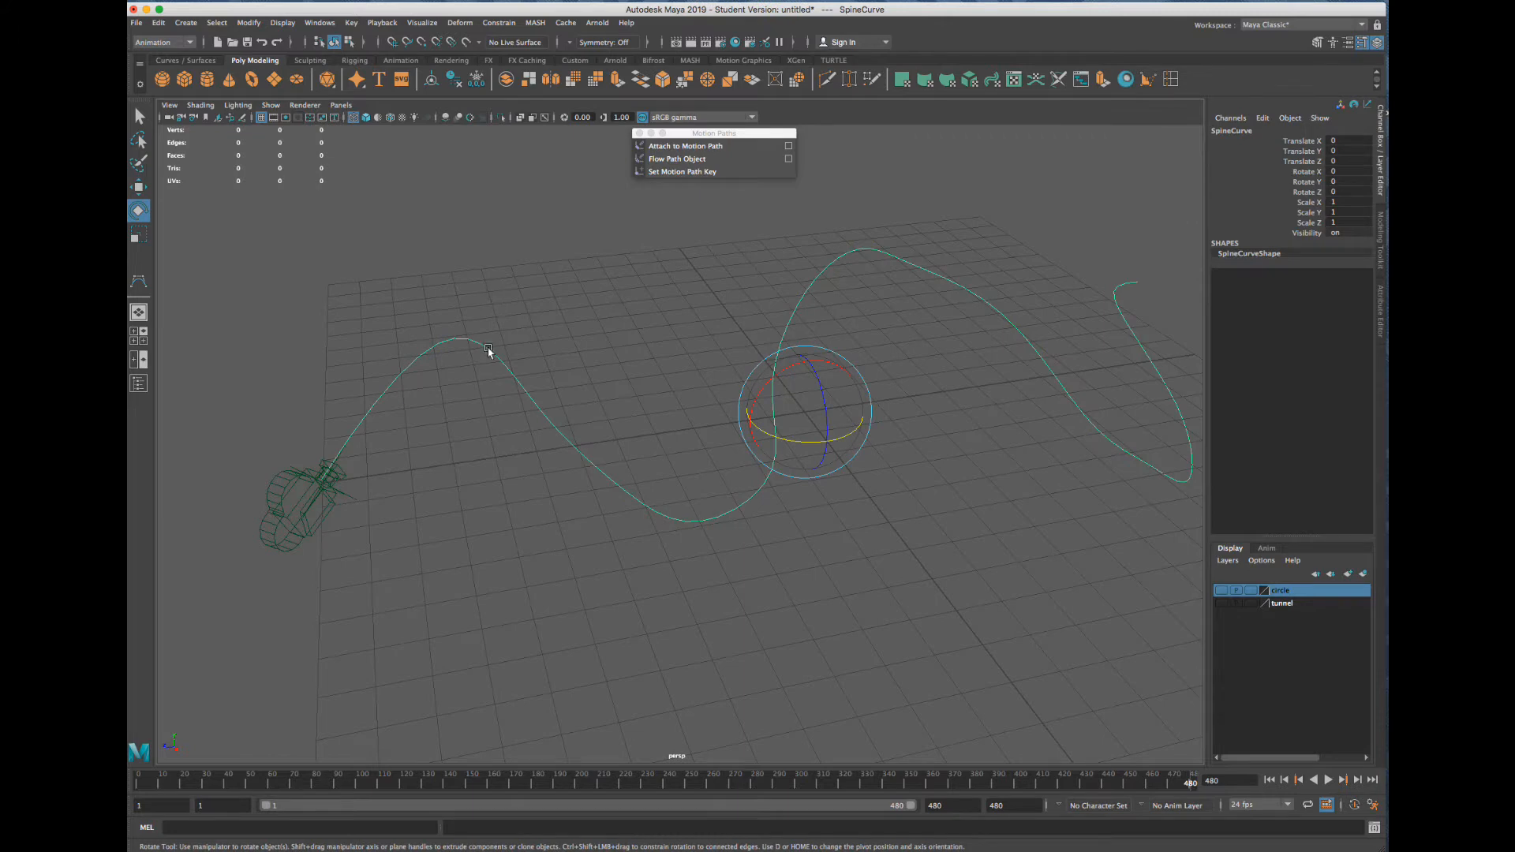
pyautogui.keyDown('alt'); pyautogui.moveTo(488, 352); pyautogui.dragTo(592, 399); pyautogui.keyUp('alt')
pyautogui.click(740, 335)
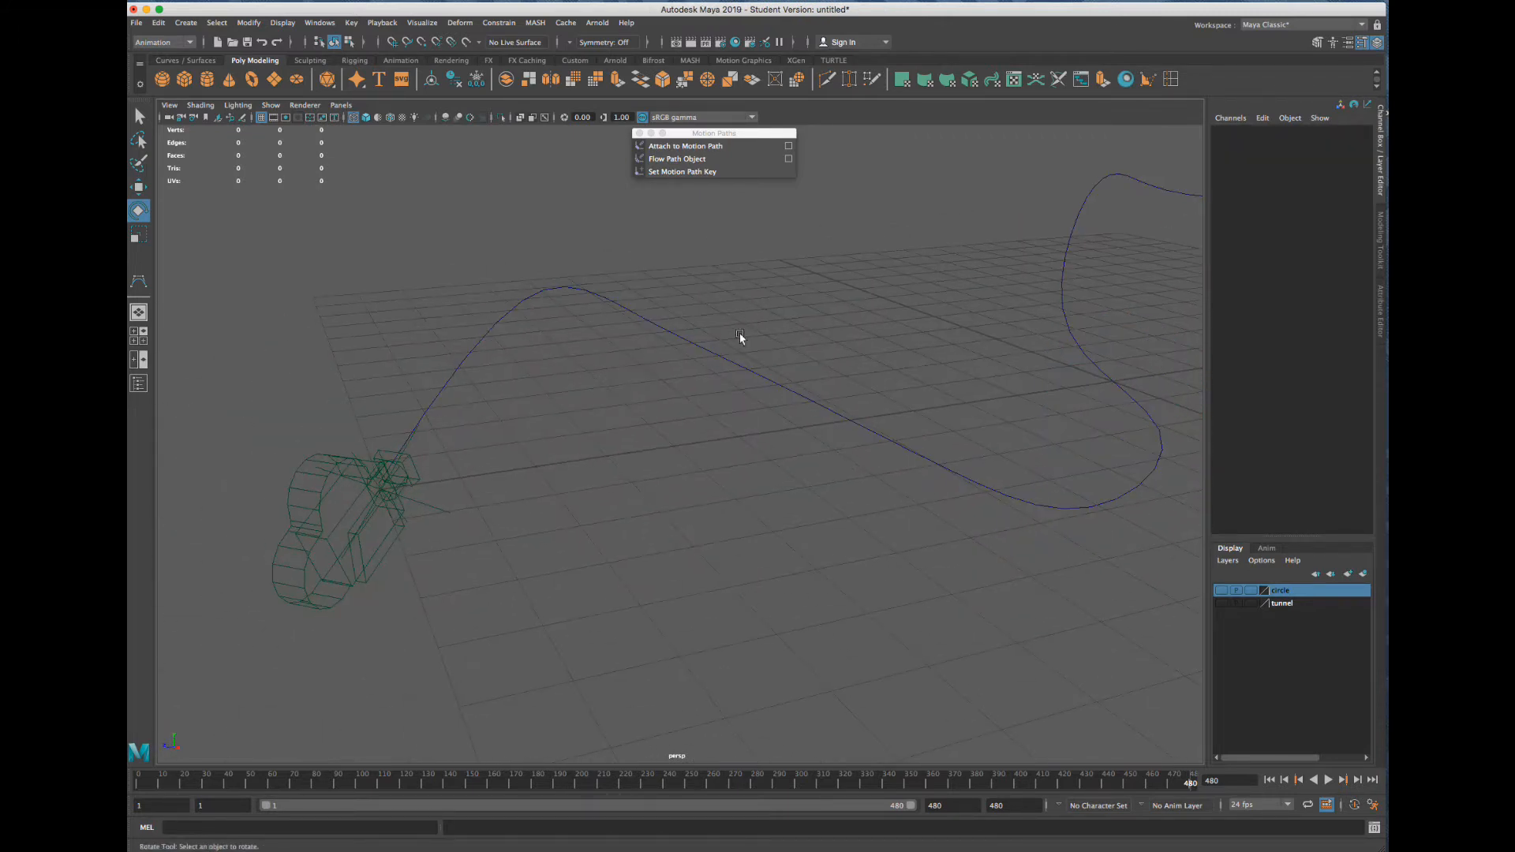
pyautogui.moveTo(740, 337); pyautogui.dragTo(646, 493)
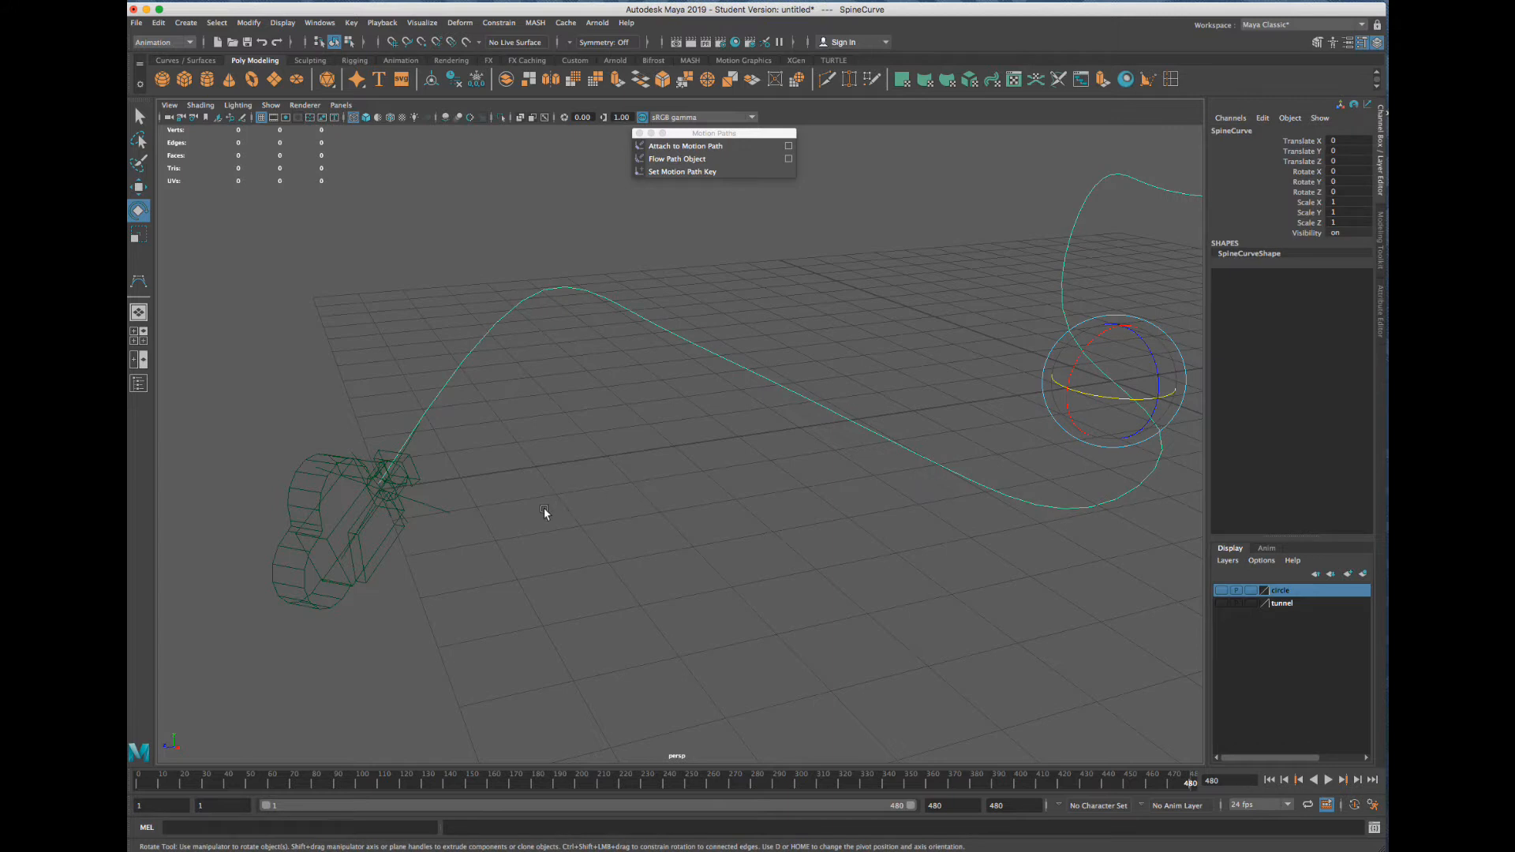
pyautogui.keyDown('alt'); pyautogui.moveTo(729, 522); pyautogui.dragTo(683, 521); pyautogui.keyUp('alt')
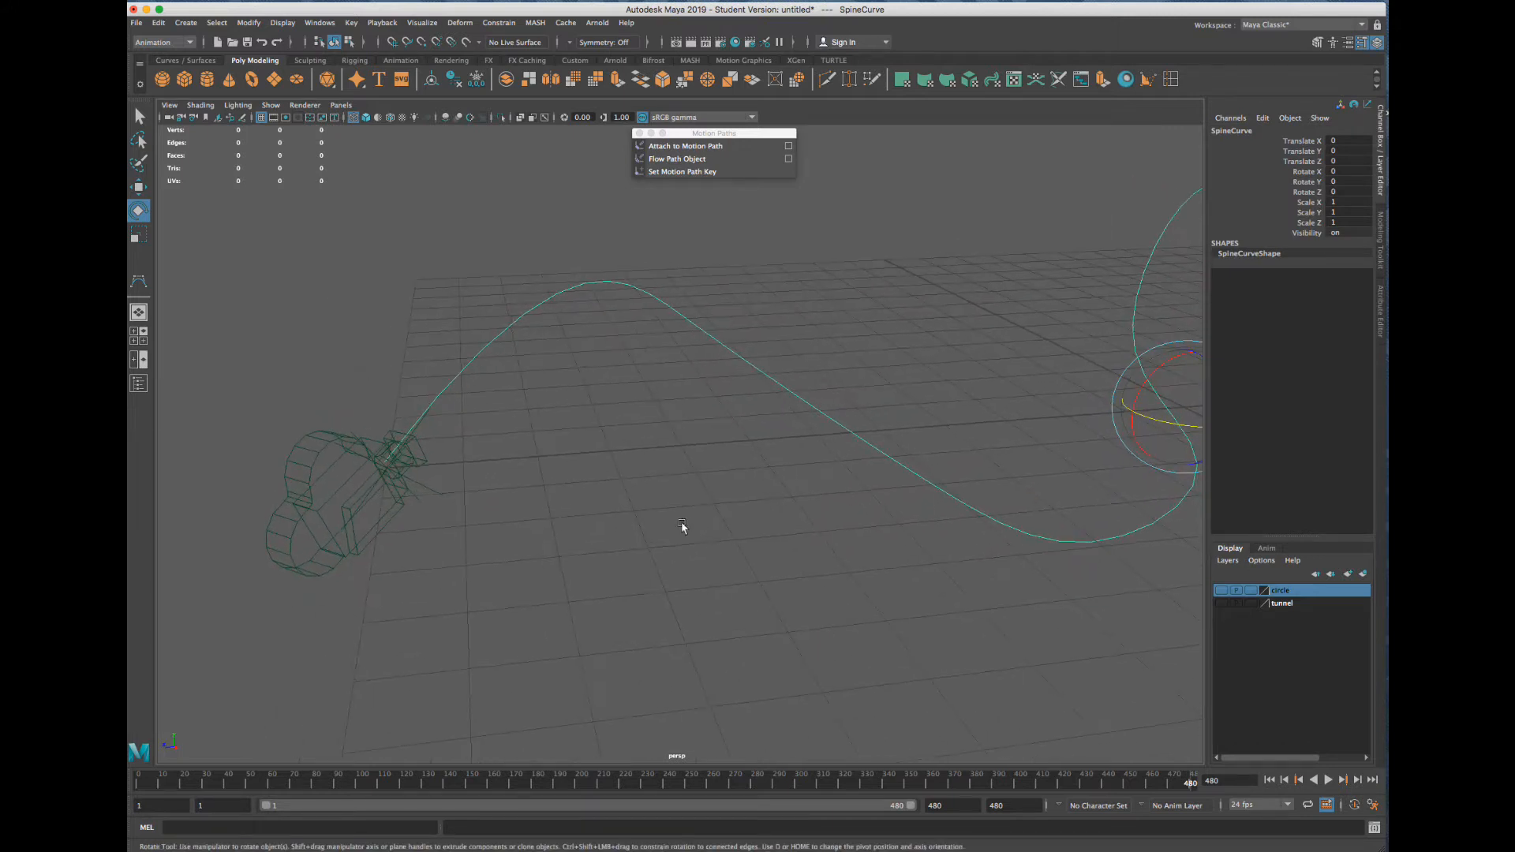
# Select the locator at the camera with the Select tool, and add SpineCurve to the selection
pyautogui.click(437, 507)
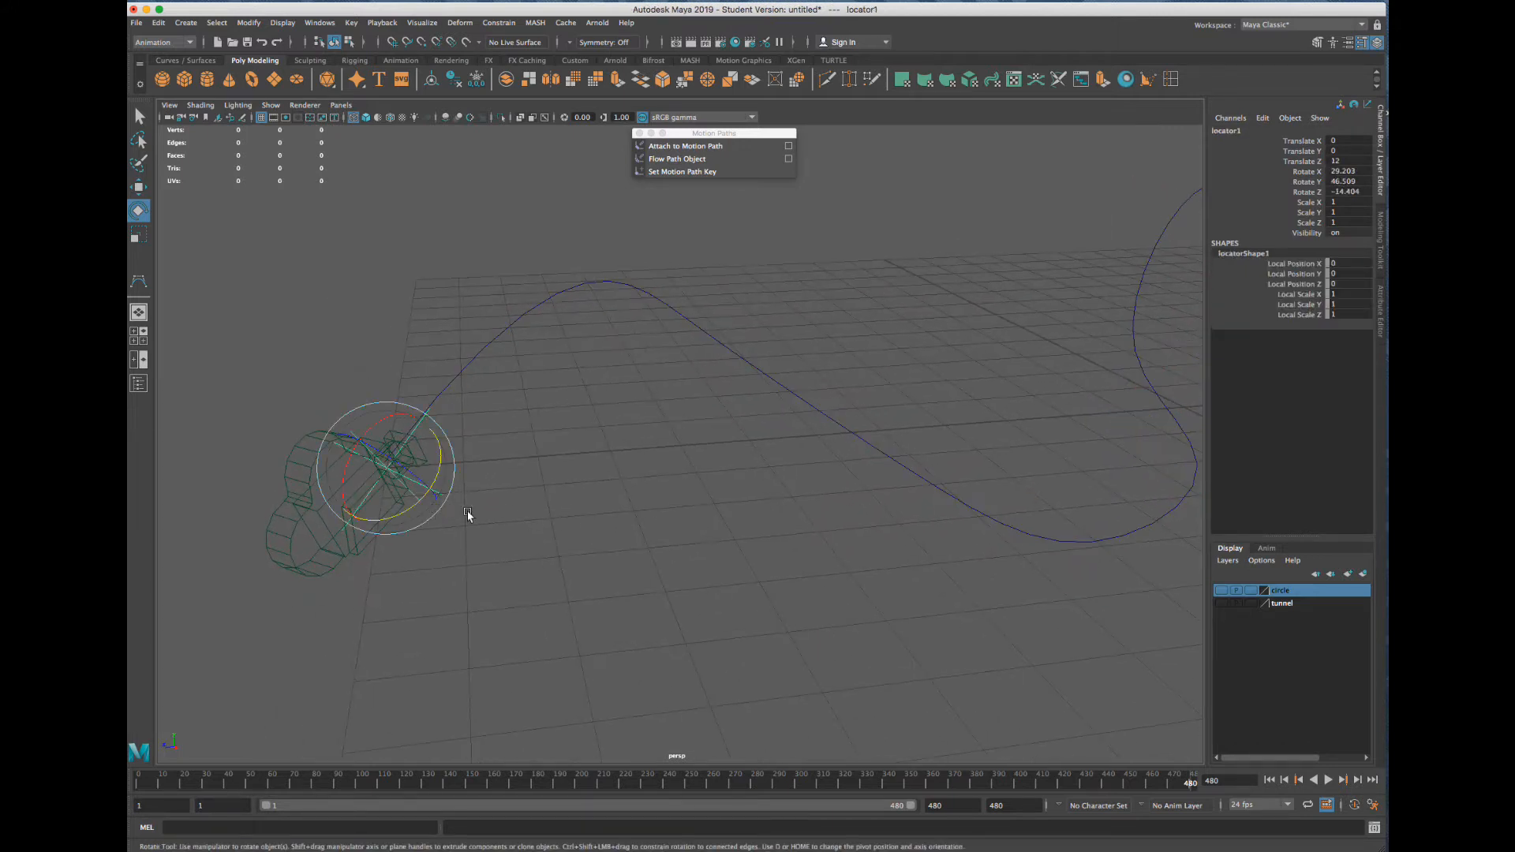
pyautogui.press('q')
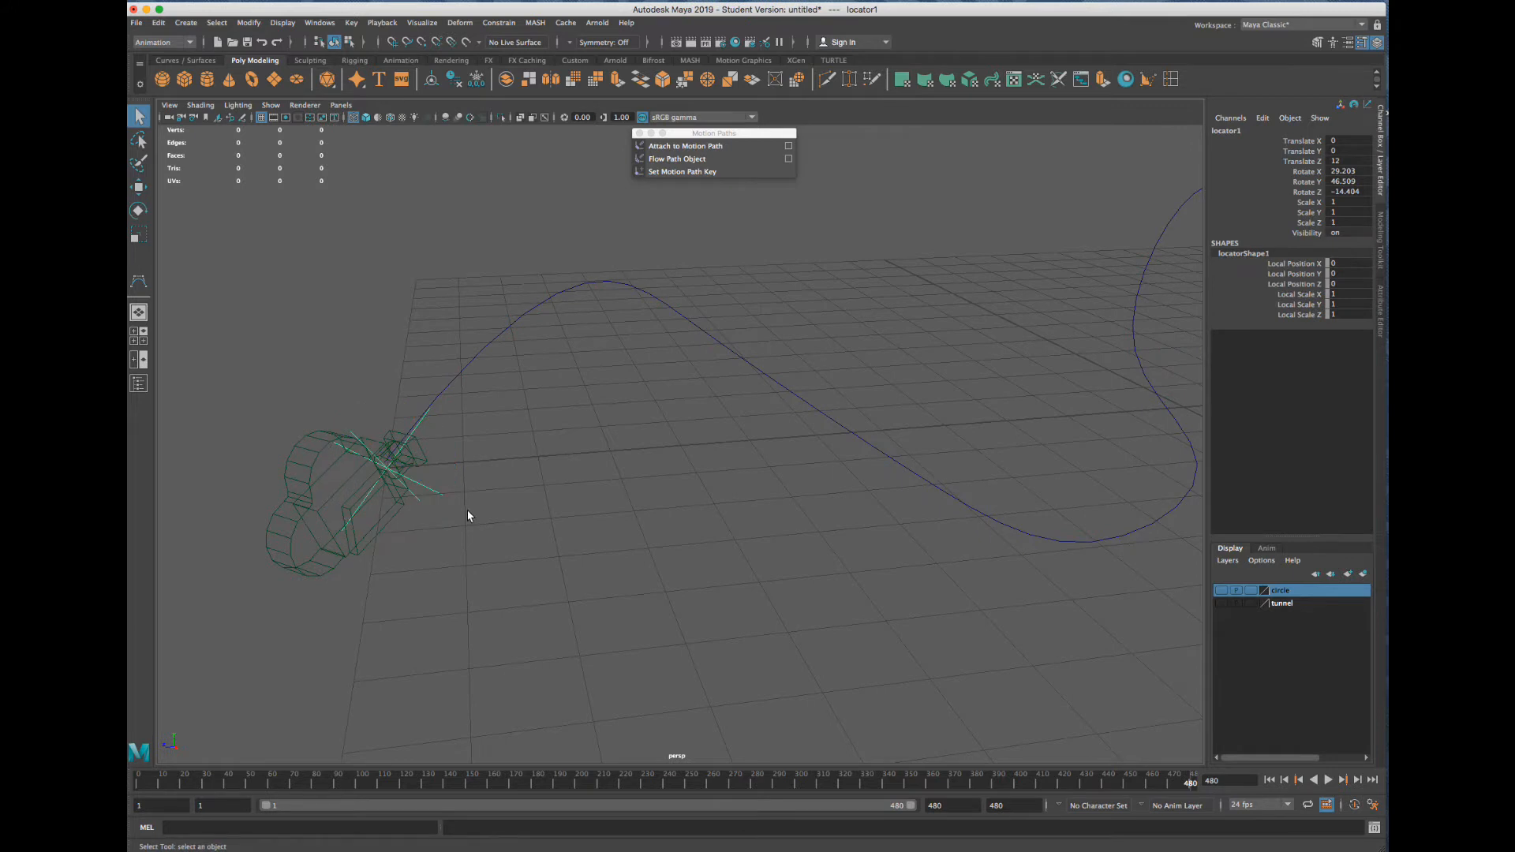
pyautogui.keyDown('alt'); pyautogui.moveTo(468, 513); pyautogui.dragTo(549, 483); pyautogui.keyUp('alt')
pyautogui.scroll(5, 422, 547)
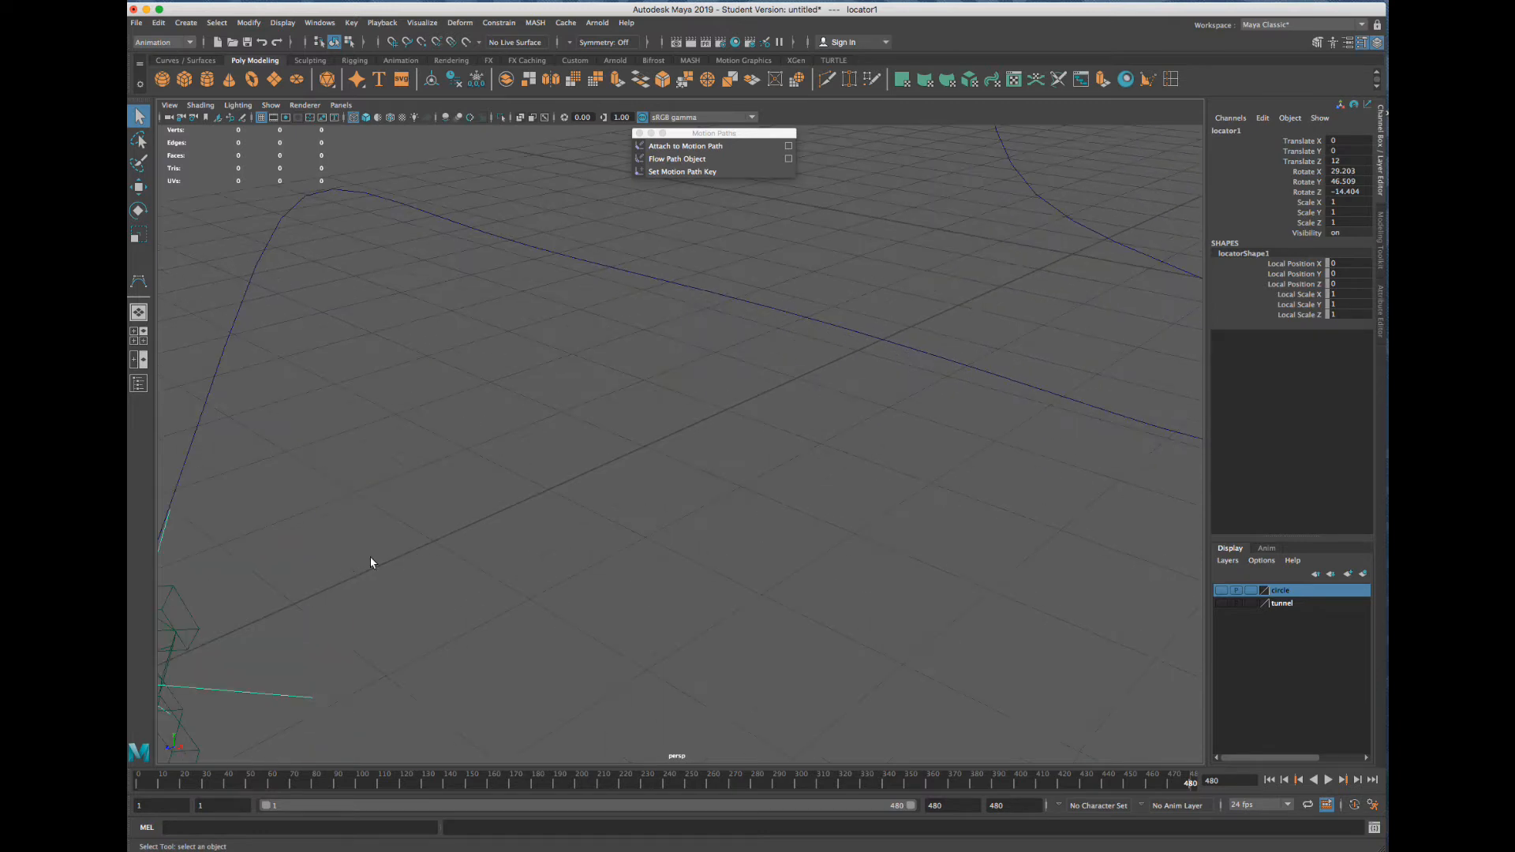
pyautogui.keyDown('alt'); pyautogui.moveTo(372, 585); pyautogui.dragTo(480, 559, button='middle'); pyautogui.keyUp('alt')
pyautogui.keyDown('alt'); pyautogui.moveTo(558, 474); pyautogui.dragTo(705, 305); pyautogui.keyUp('alt')
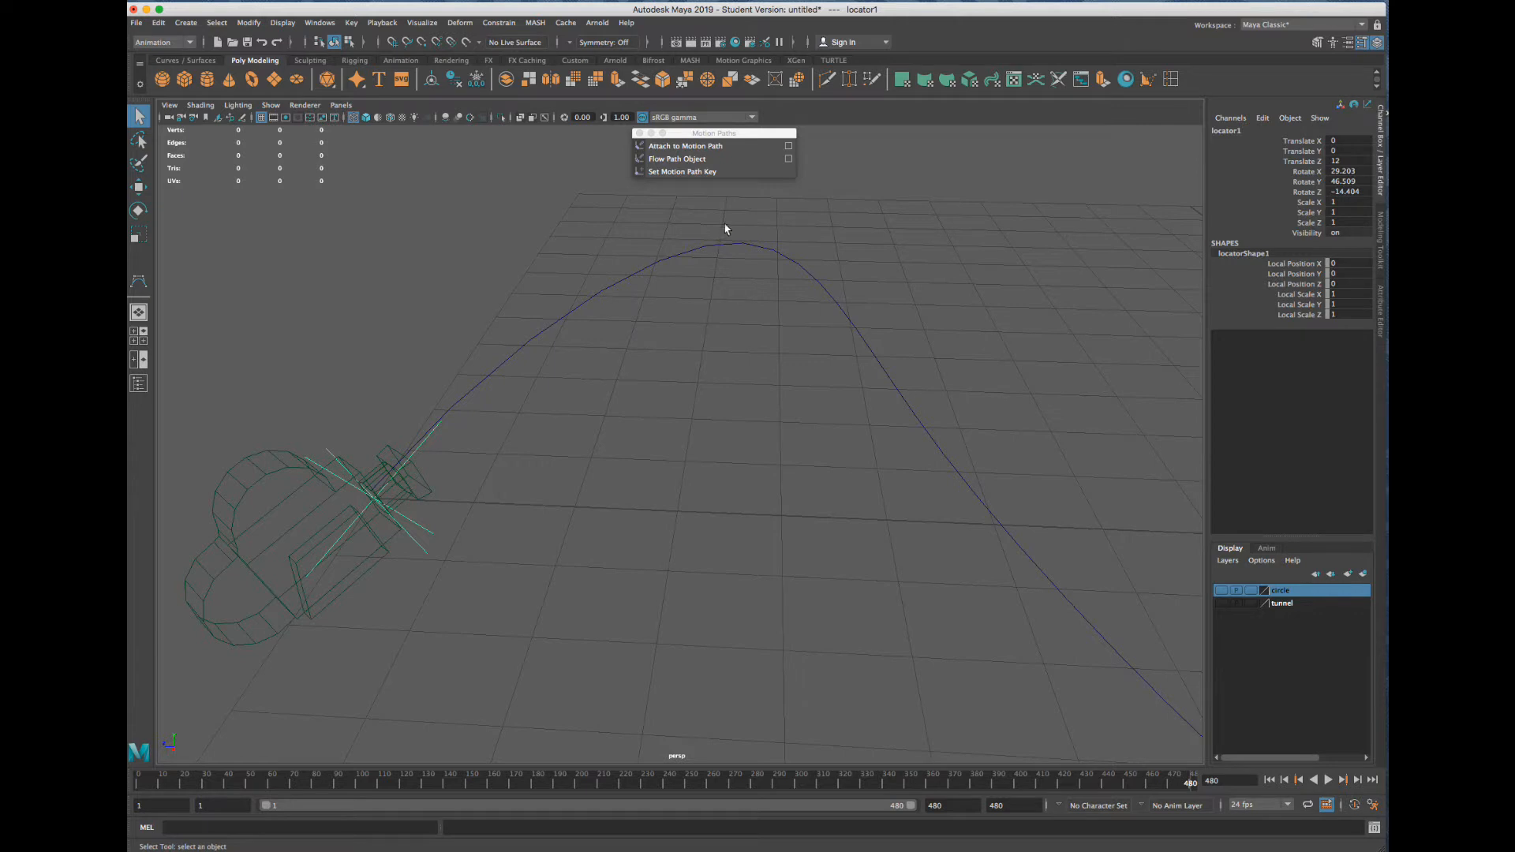
pyautogui.click(695, 273)
pyautogui.press('f')
pyautogui.keyDown('alt'); pyautogui.moveTo(726, 339); pyautogui.dragTo(691, 331); pyautogui.keyUp('alt')
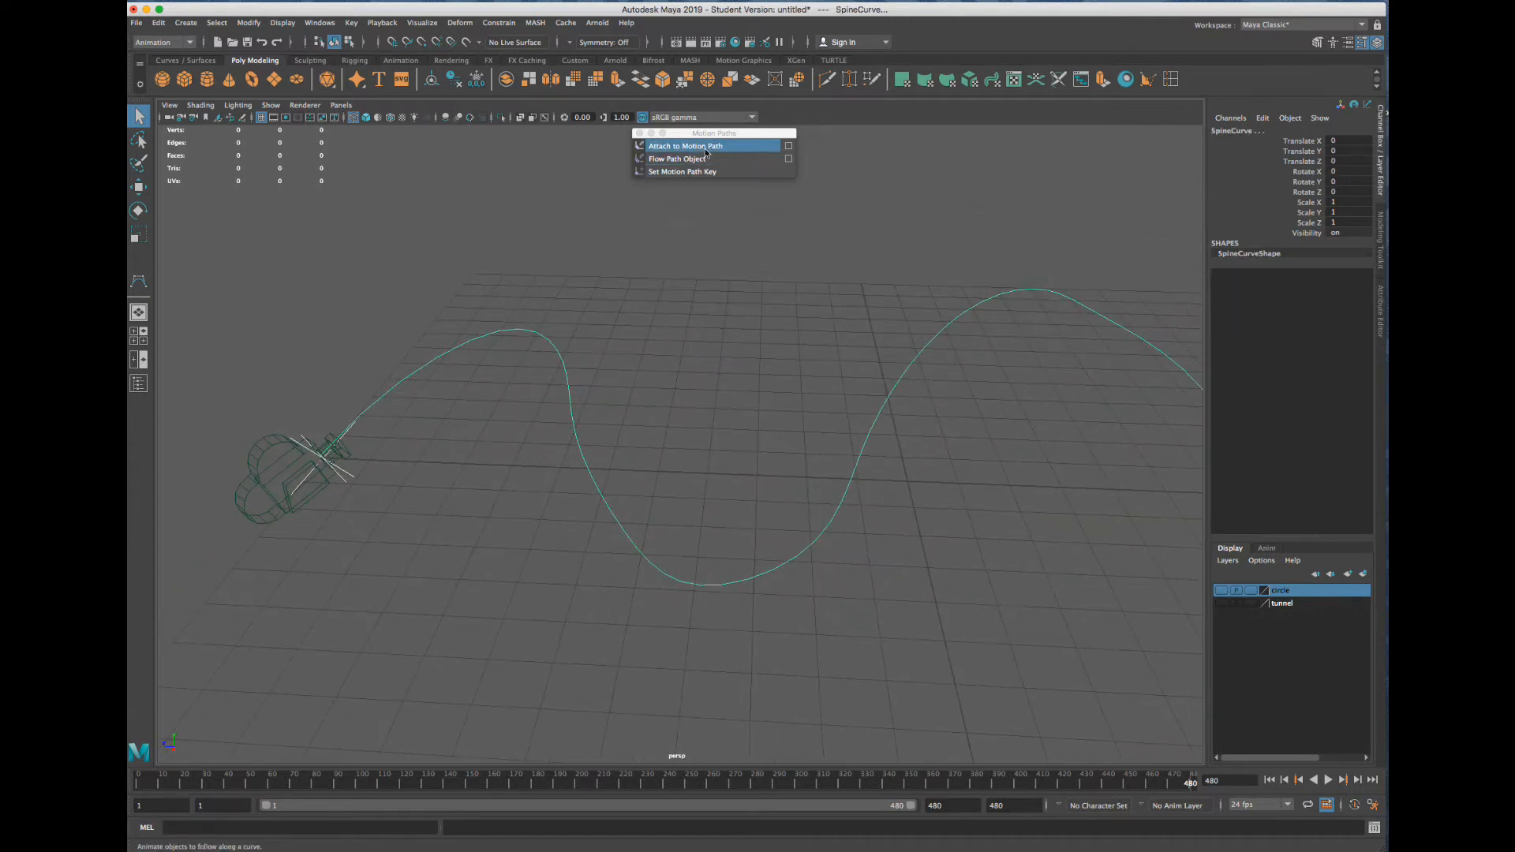
# Enlarge and review the Attach to Motion Path options, close them, and attach the locator to SpineCurve as its motion path
pyautogui.click(788, 146)
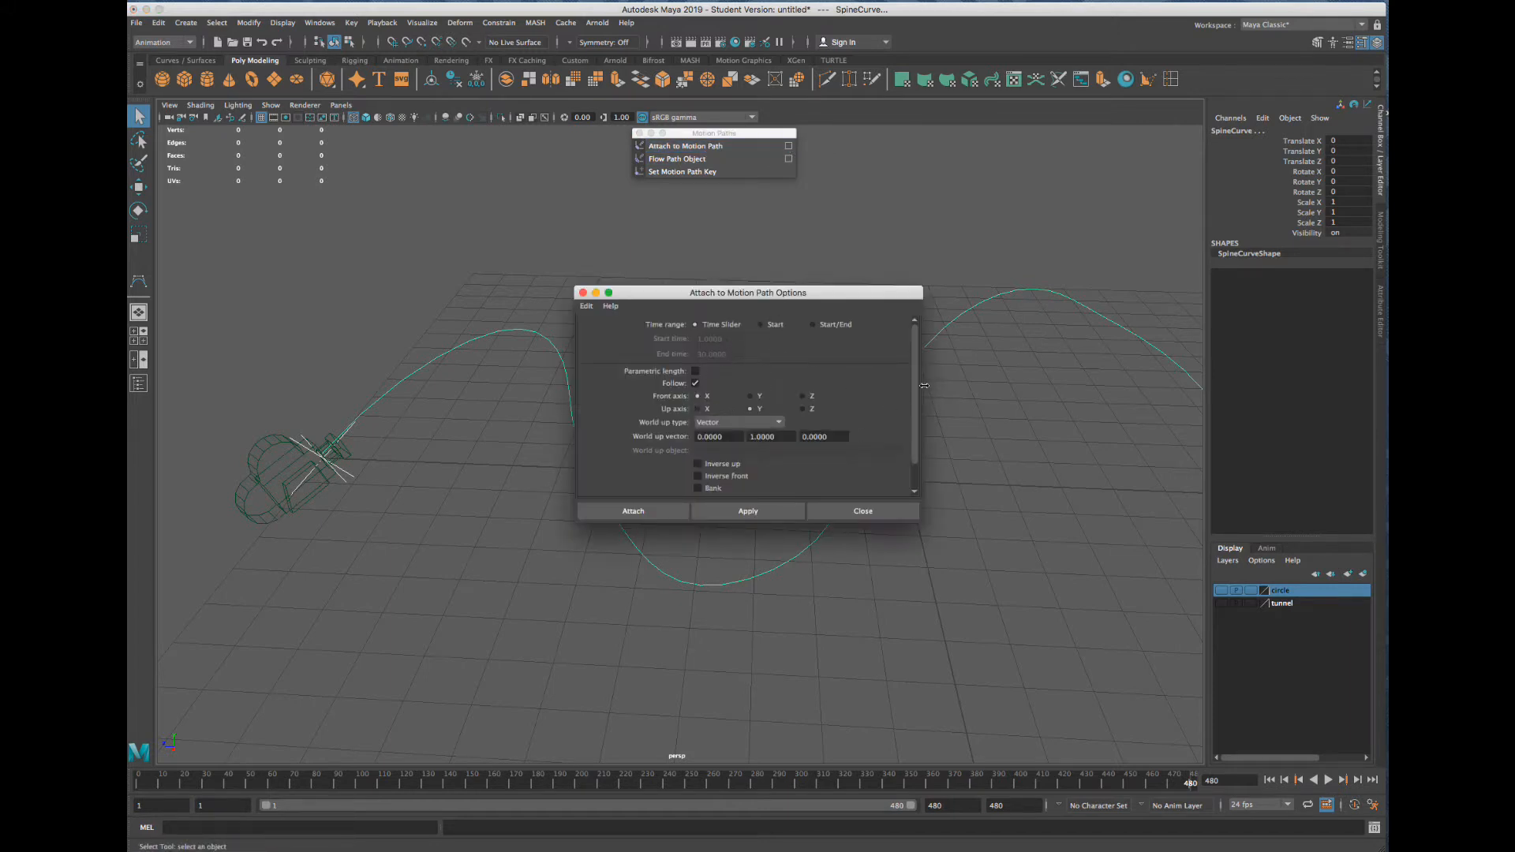
pyautogui.moveTo(913, 424); pyautogui.dragTo(913, 441)
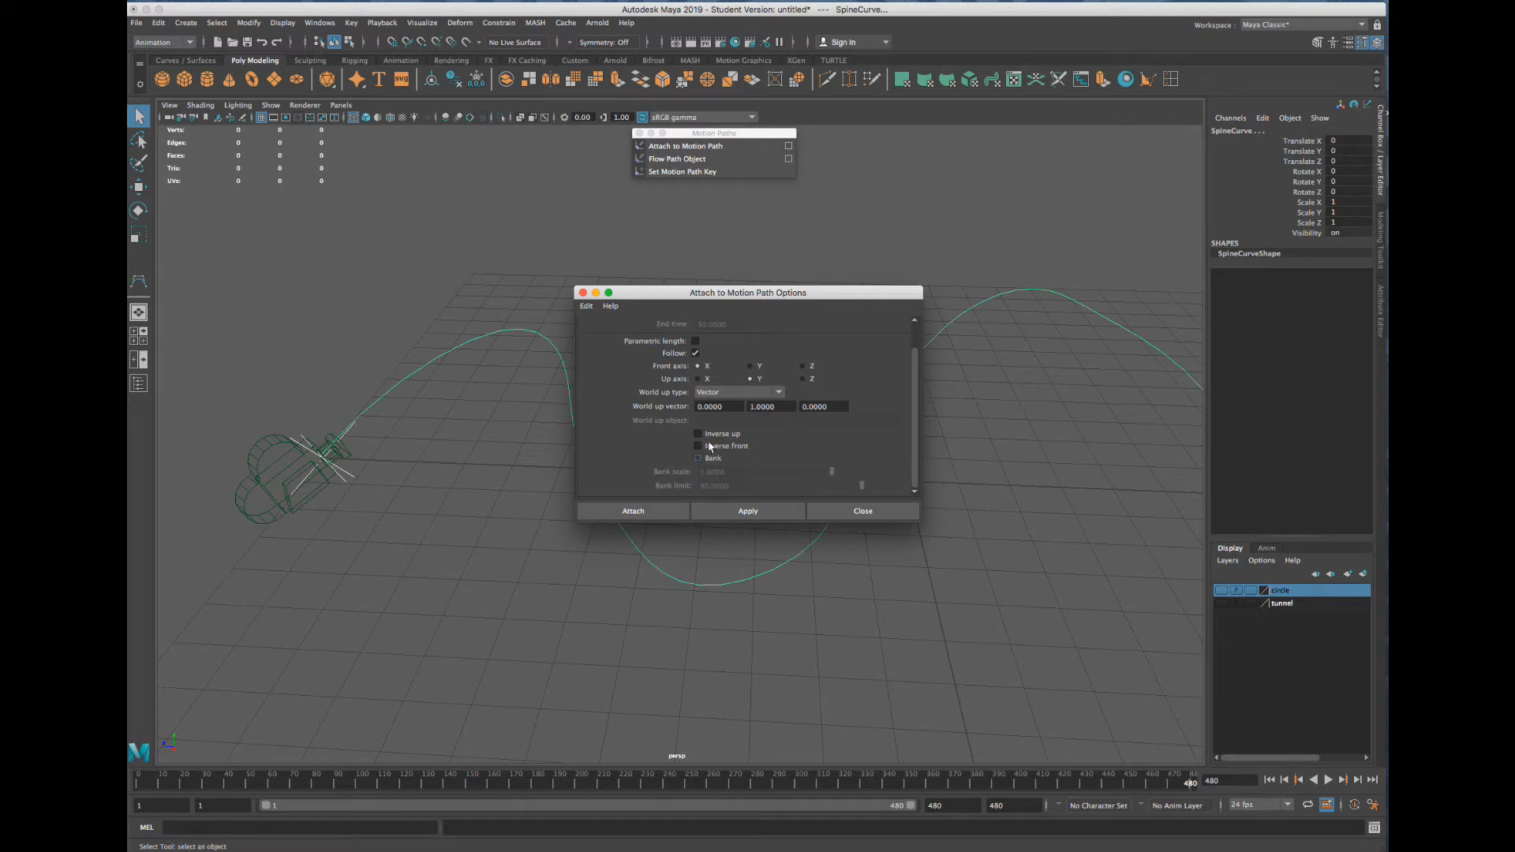
pyautogui.moveTo(922, 521); pyautogui.dragTo(948, 587)
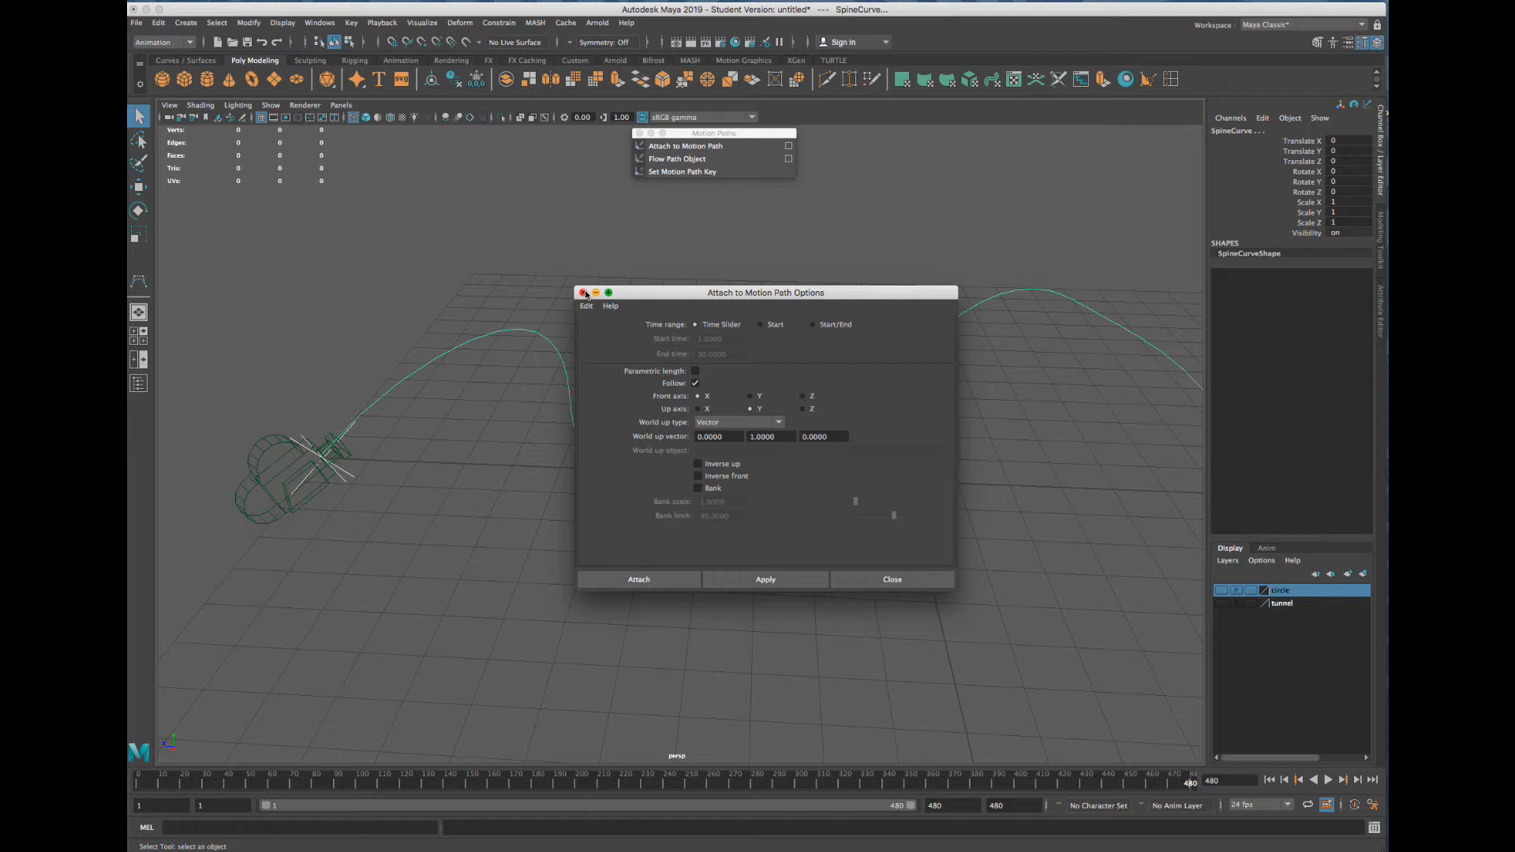
pyautogui.click(583, 292)
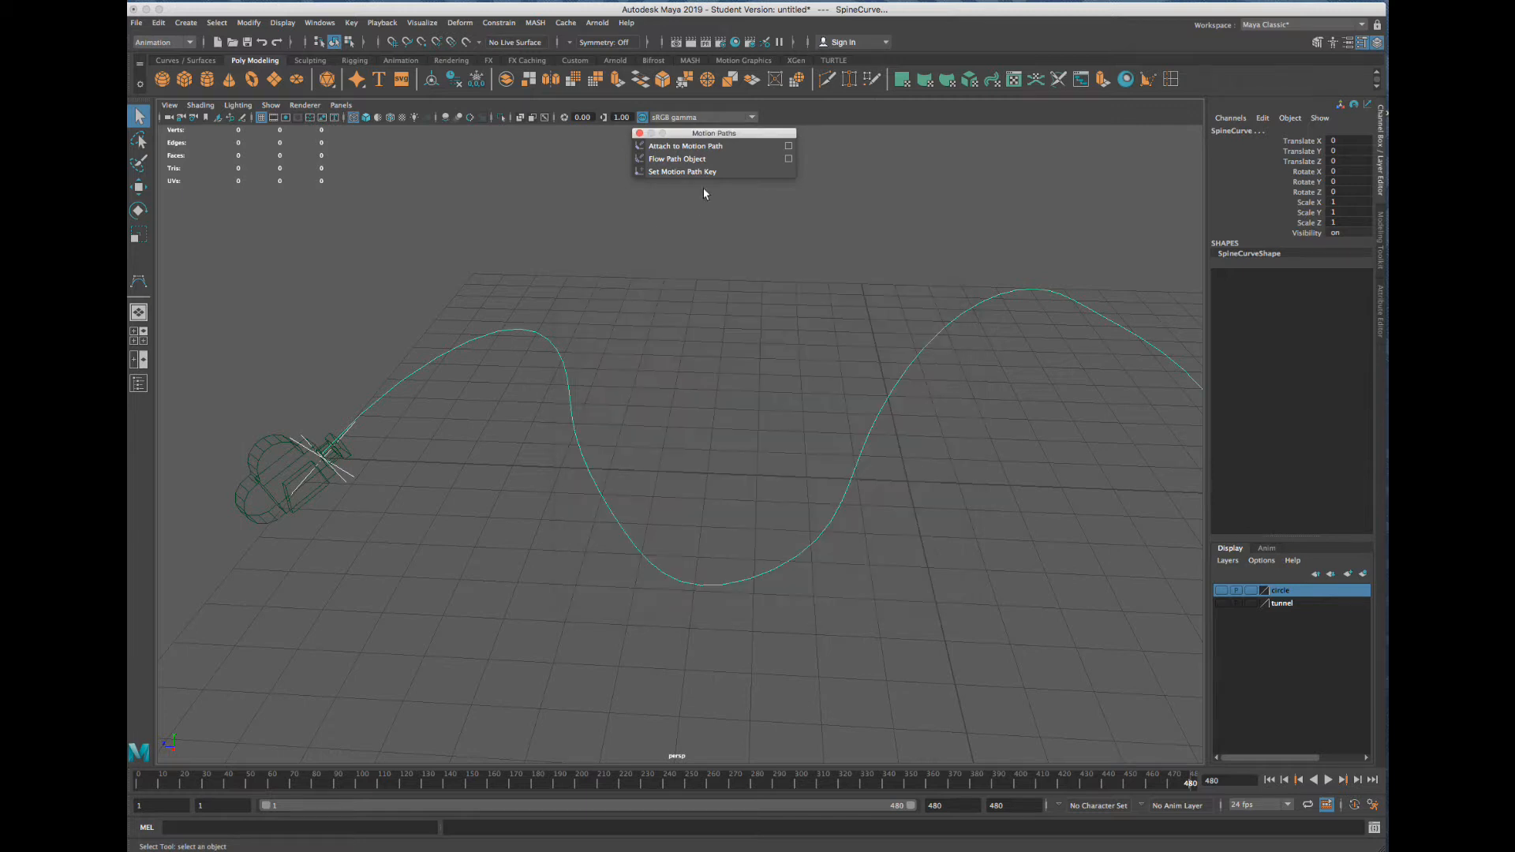
pyautogui.click(703, 147)
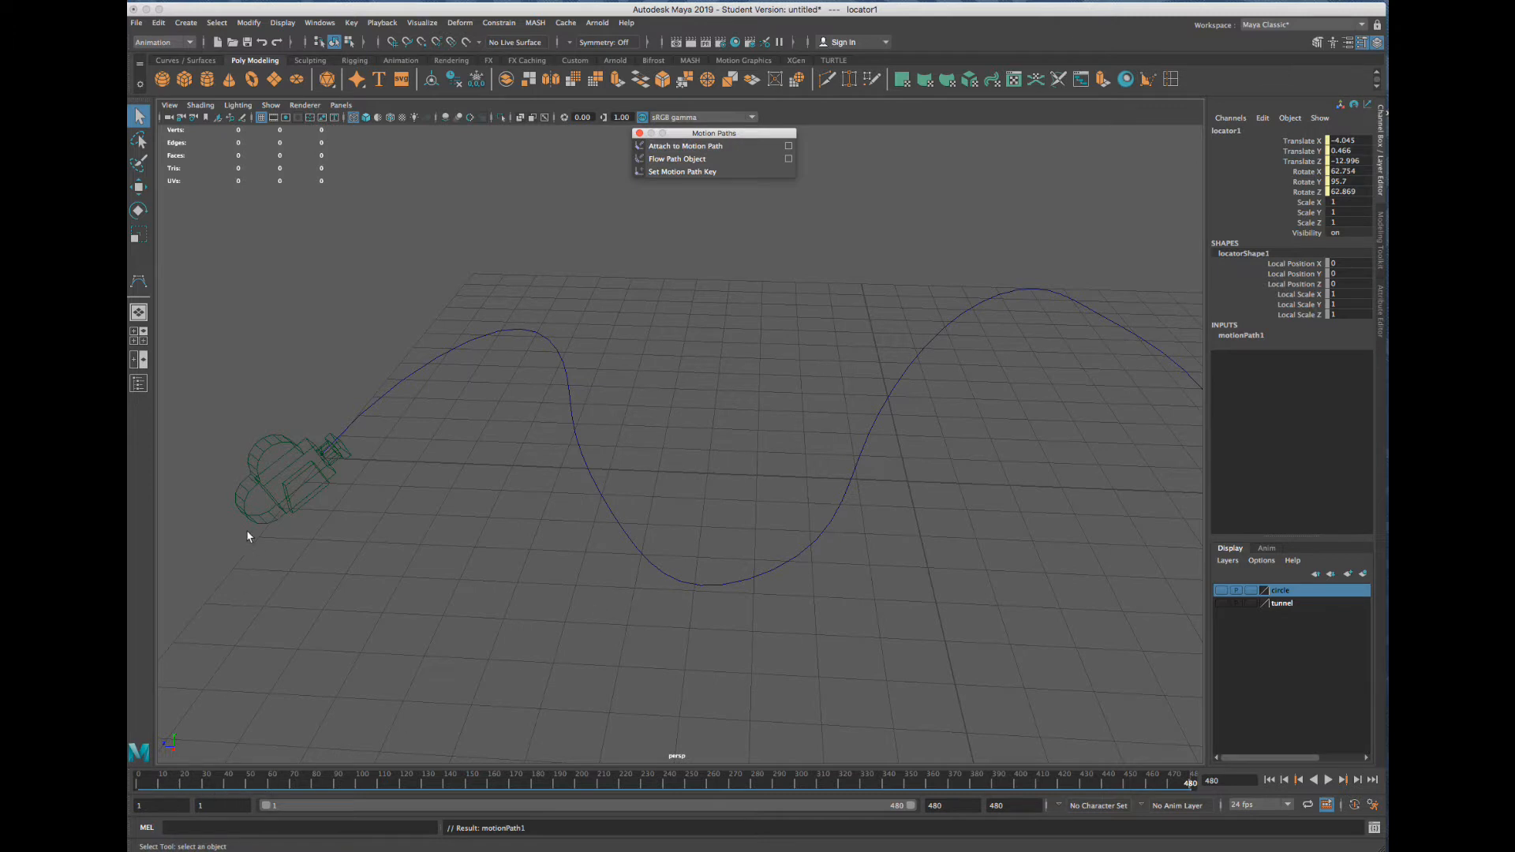
# Play the animation to check the locator's travel along SpineCurve, and stop playback near the end of the path
pyautogui.click(222, 510)
pyautogui.click(349, 474)
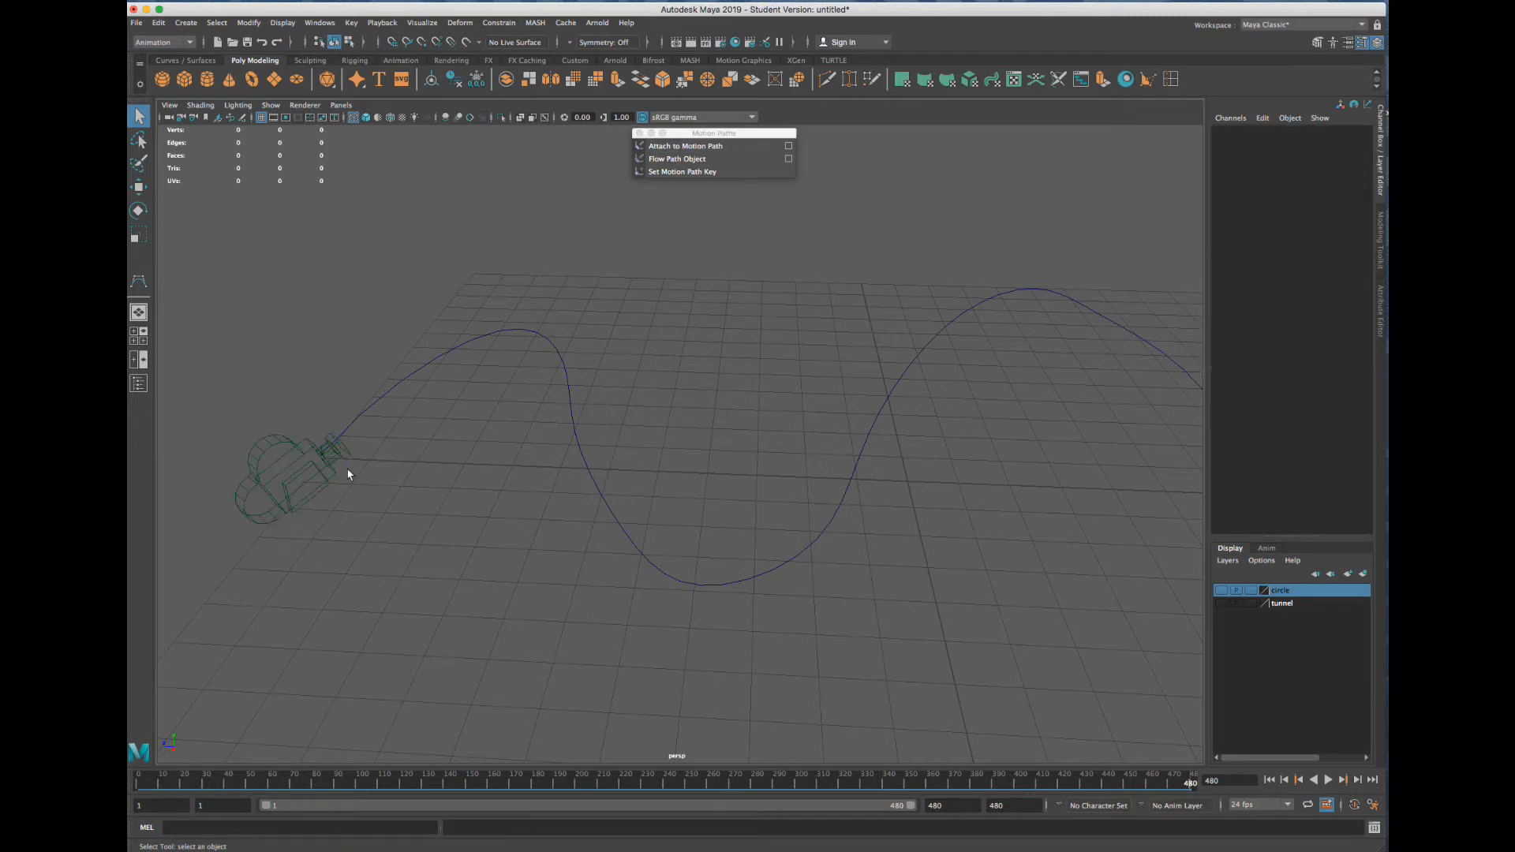
pyautogui.keyDown('alt'); pyautogui.moveTo(345, 469); pyautogui.dragTo(615, 475); pyautogui.keyUp('alt')
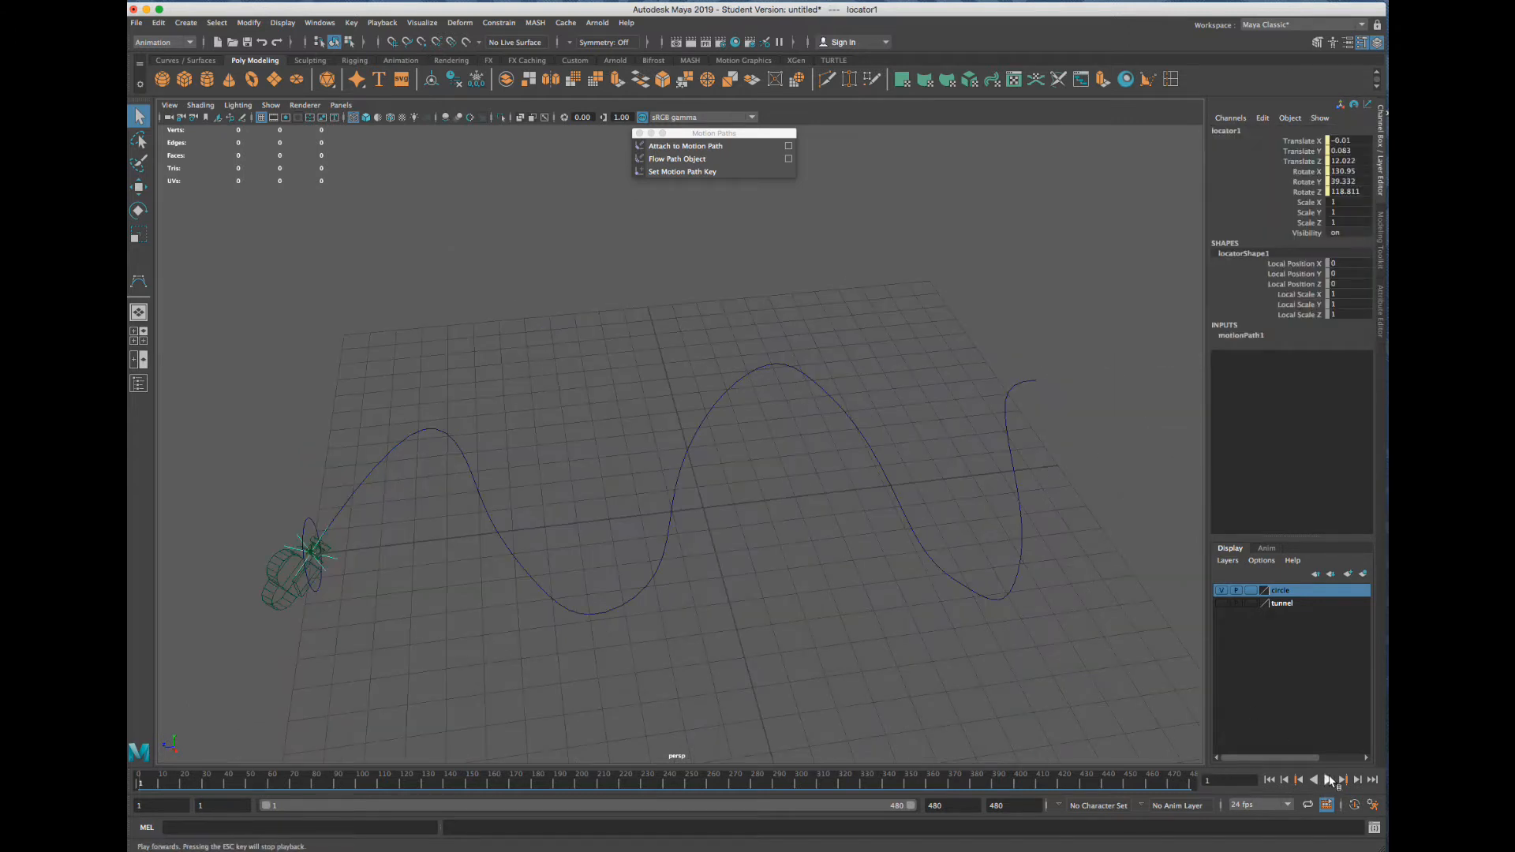
pyautogui.click(1328, 780)
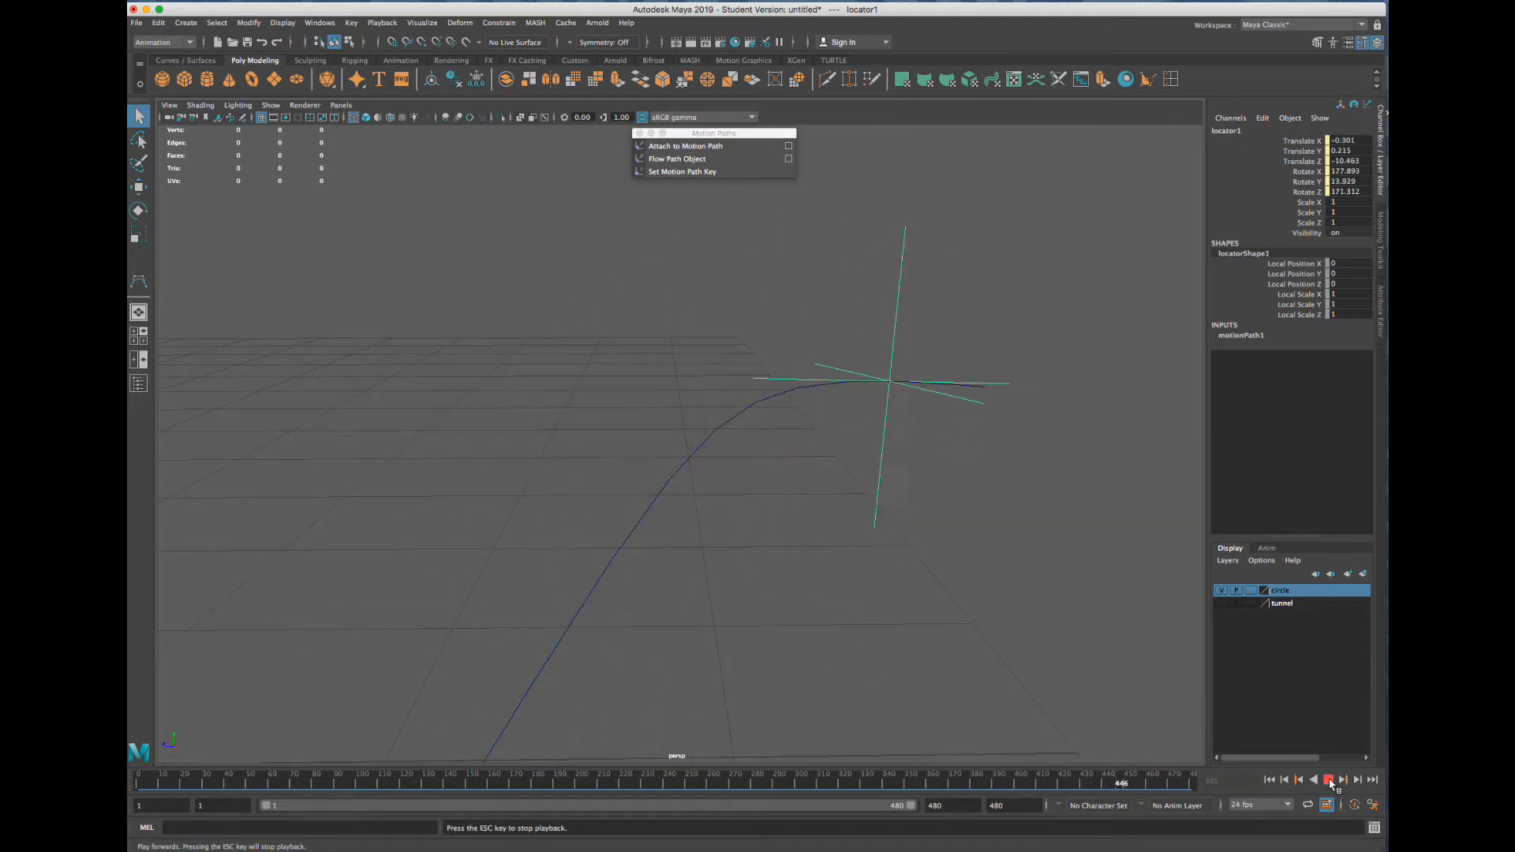
pyautogui.press('Escape')
pyautogui.scroll(-3, 865, 406)
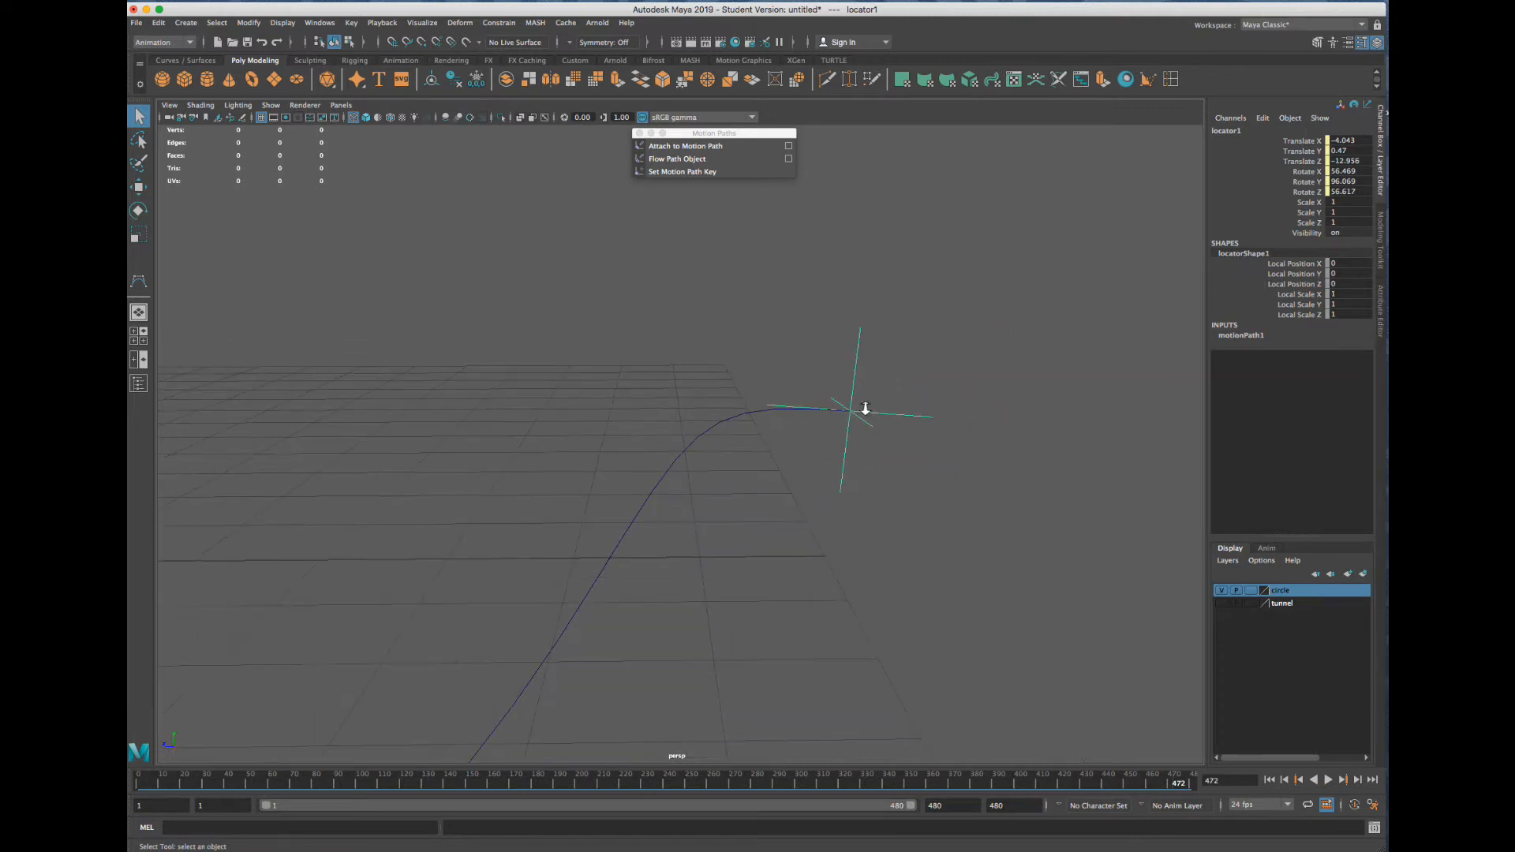
pyautogui.scroll(-5, 865, 409)
pyautogui.keyDown('alt'); pyautogui.moveTo(671, 502); pyautogui.dragTo(1136, 459); pyautogui.keyUp('alt')
pyautogui.scroll(-5, 1016, 465)
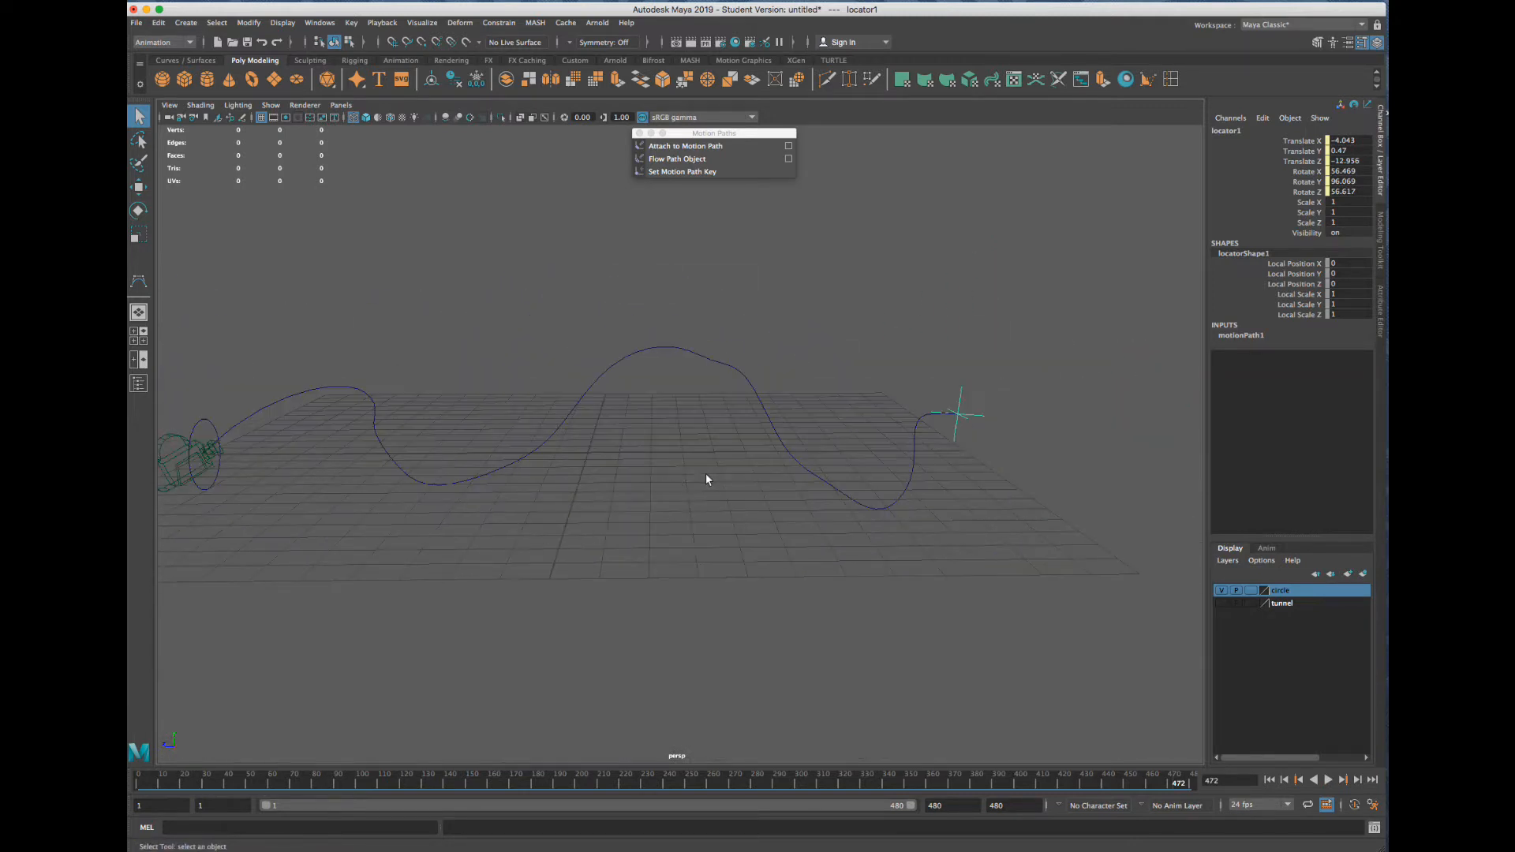
pyautogui.keyDown('alt'); pyautogui.moveTo(705, 479); pyautogui.dragTo(880, 474, button='middle'); pyautogui.keyUp('alt')
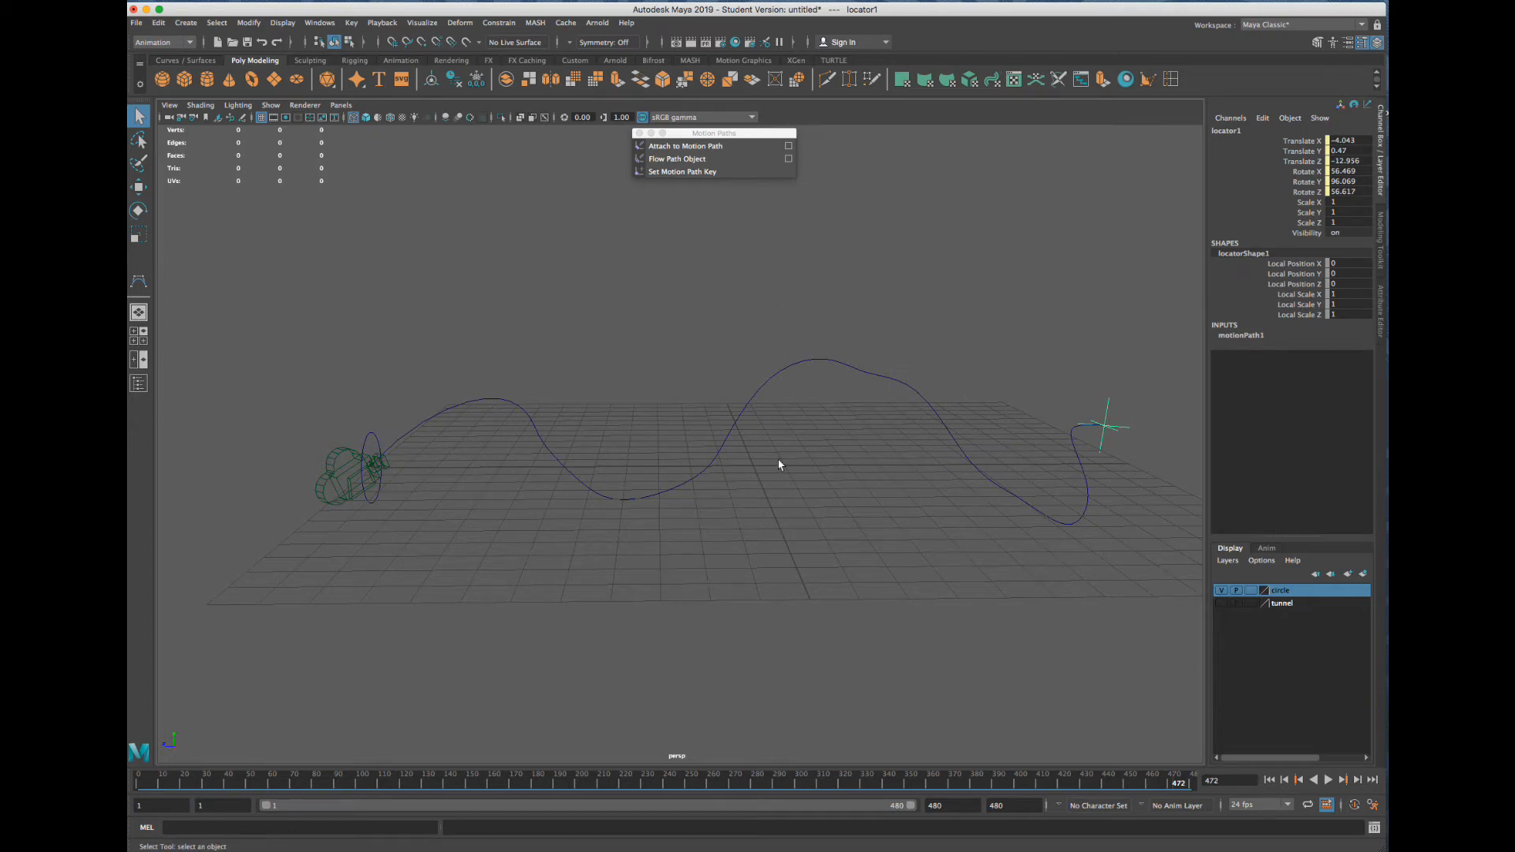
# Select SpineCurve and examine the motion path's start and end markers and the camera's placement at the entrance
pyautogui.click(728, 440)
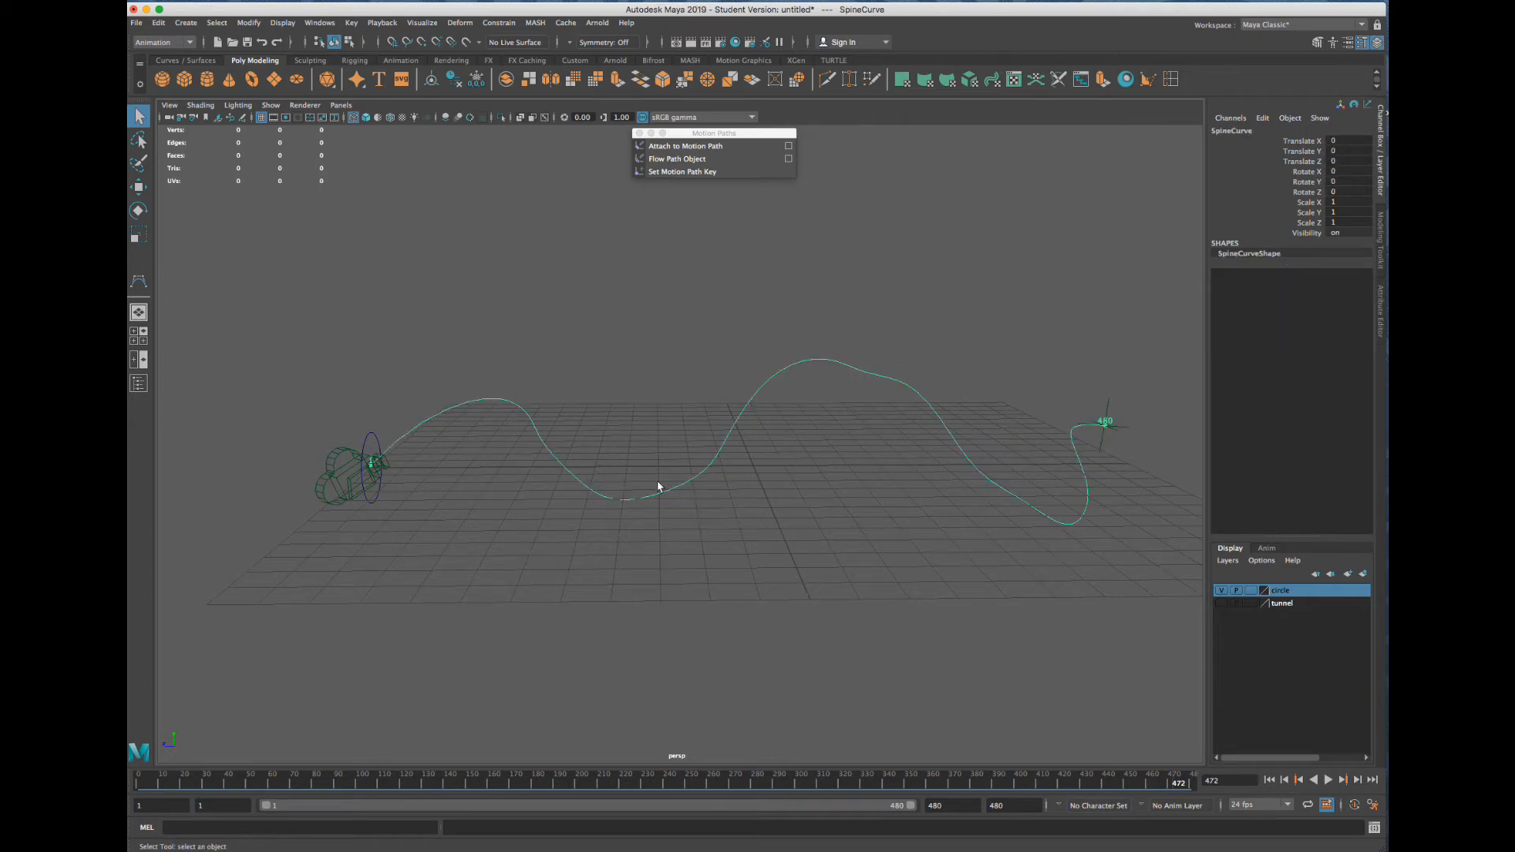
pyautogui.keyDown('alt'); pyautogui.moveTo(399, 457); pyautogui.dragTo(722, 471, button='middle'); pyautogui.keyUp('alt')
pyautogui.scroll(5, 722, 470)
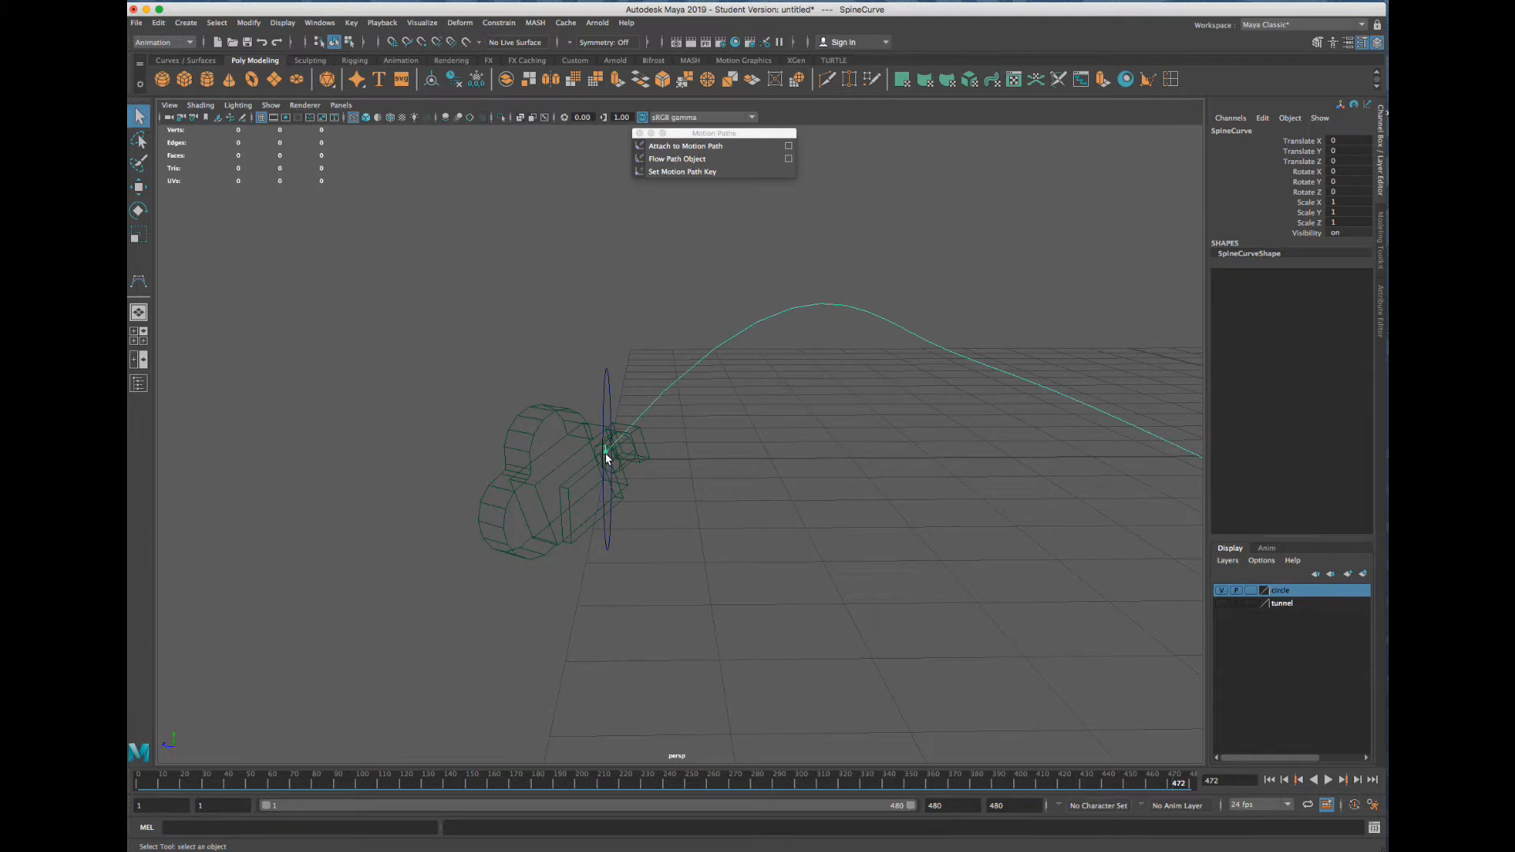
pyautogui.scroll(5, 607, 457)
pyautogui.keyDown('alt'); pyautogui.moveTo(1184, 404); pyautogui.dragTo(1050, 406, button='middle'); pyautogui.keyUp('alt')
pyautogui.keyDown('alt'); pyautogui.moveTo(1050, 406); pyautogui.dragTo(897, 419); pyautogui.keyUp('alt')
pyautogui.keyDown('alt'); pyautogui.moveTo(897, 420); pyautogui.dragTo(992, 470, button='middle'); pyautogui.keyUp('alt')
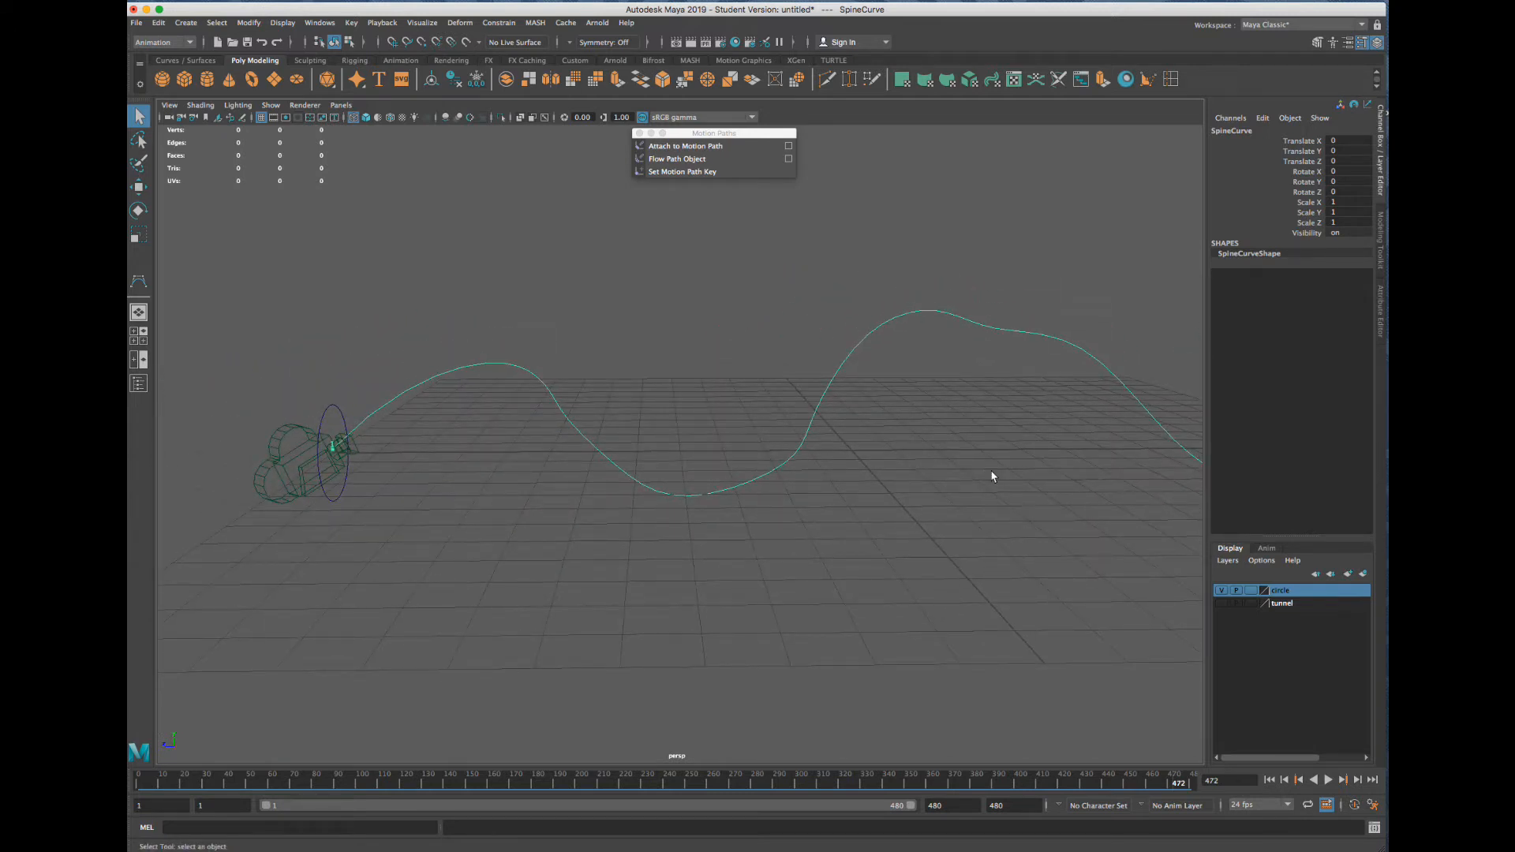
pyautogui.click(992, 477)
pyautogui.click(811, 425)
pyautogui.keyDown('alt'); pyautogui.moveTo(518, 503); pyautogui.dragTo(565, 519); pyautogui.keyUp('alt')
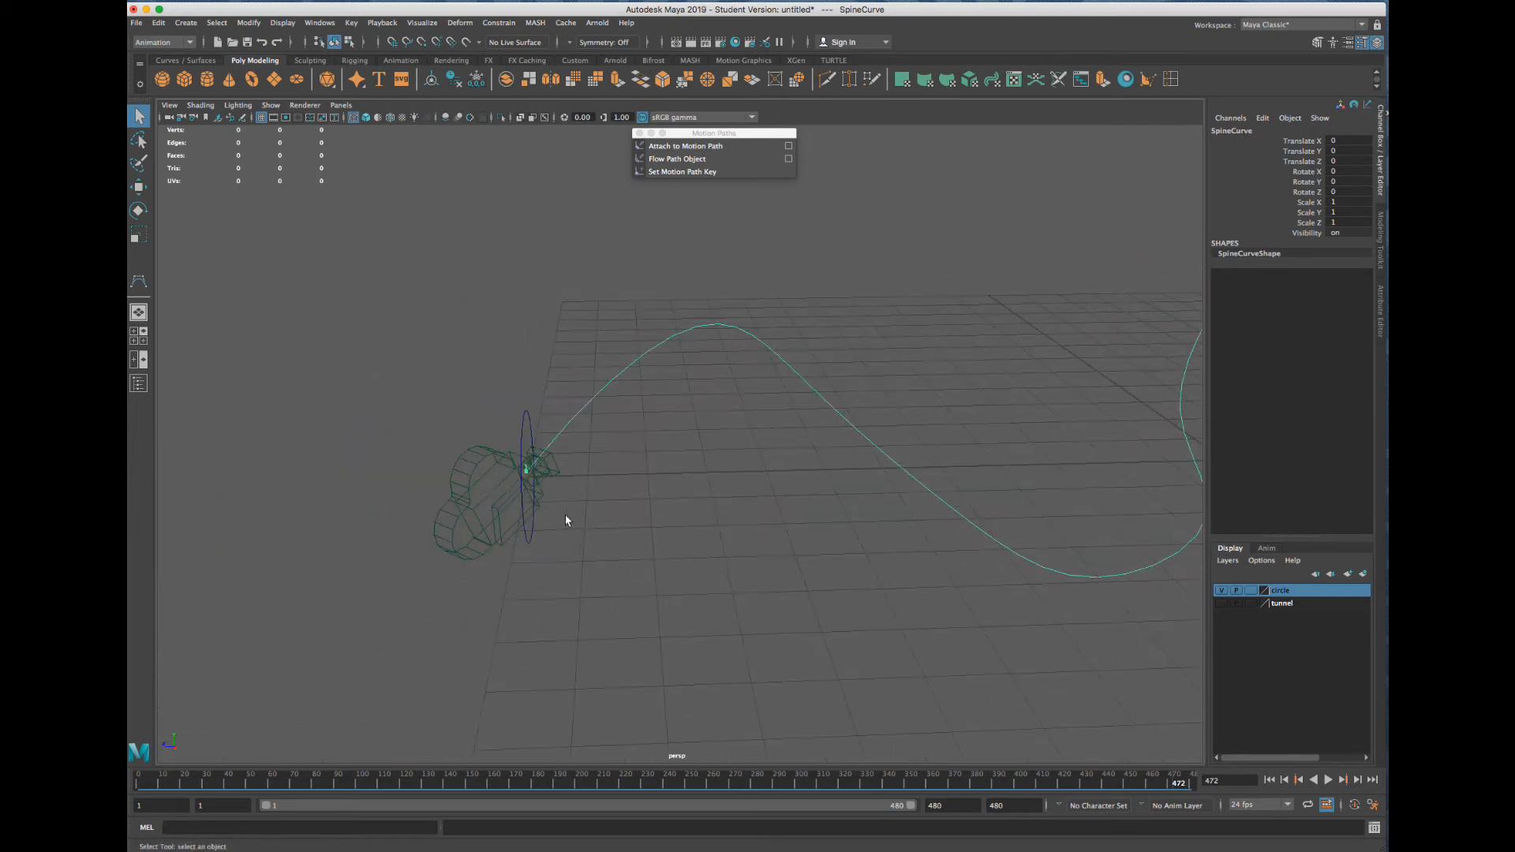
# Rotate the camera at frame 1 to about 34.4, 33.7 and -1.2 degrees in X, Y and Z to aim it along SpineCurve
pyautogui.click(457, 521)
pyautogui.moveTo(157, 788); pyautogui.dragTo(141, 786)
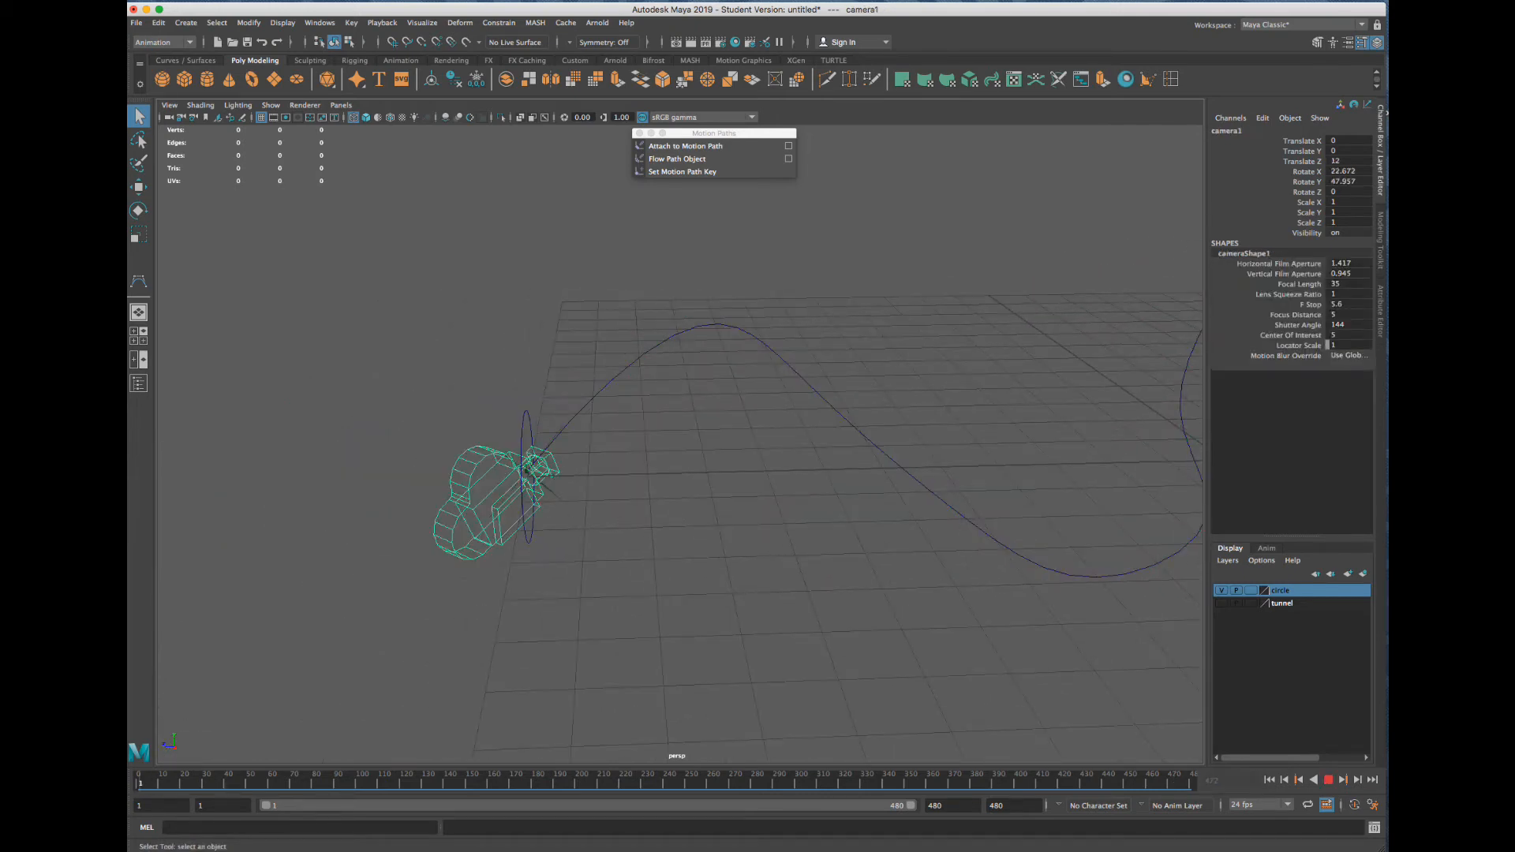
pyautogui.press('e')
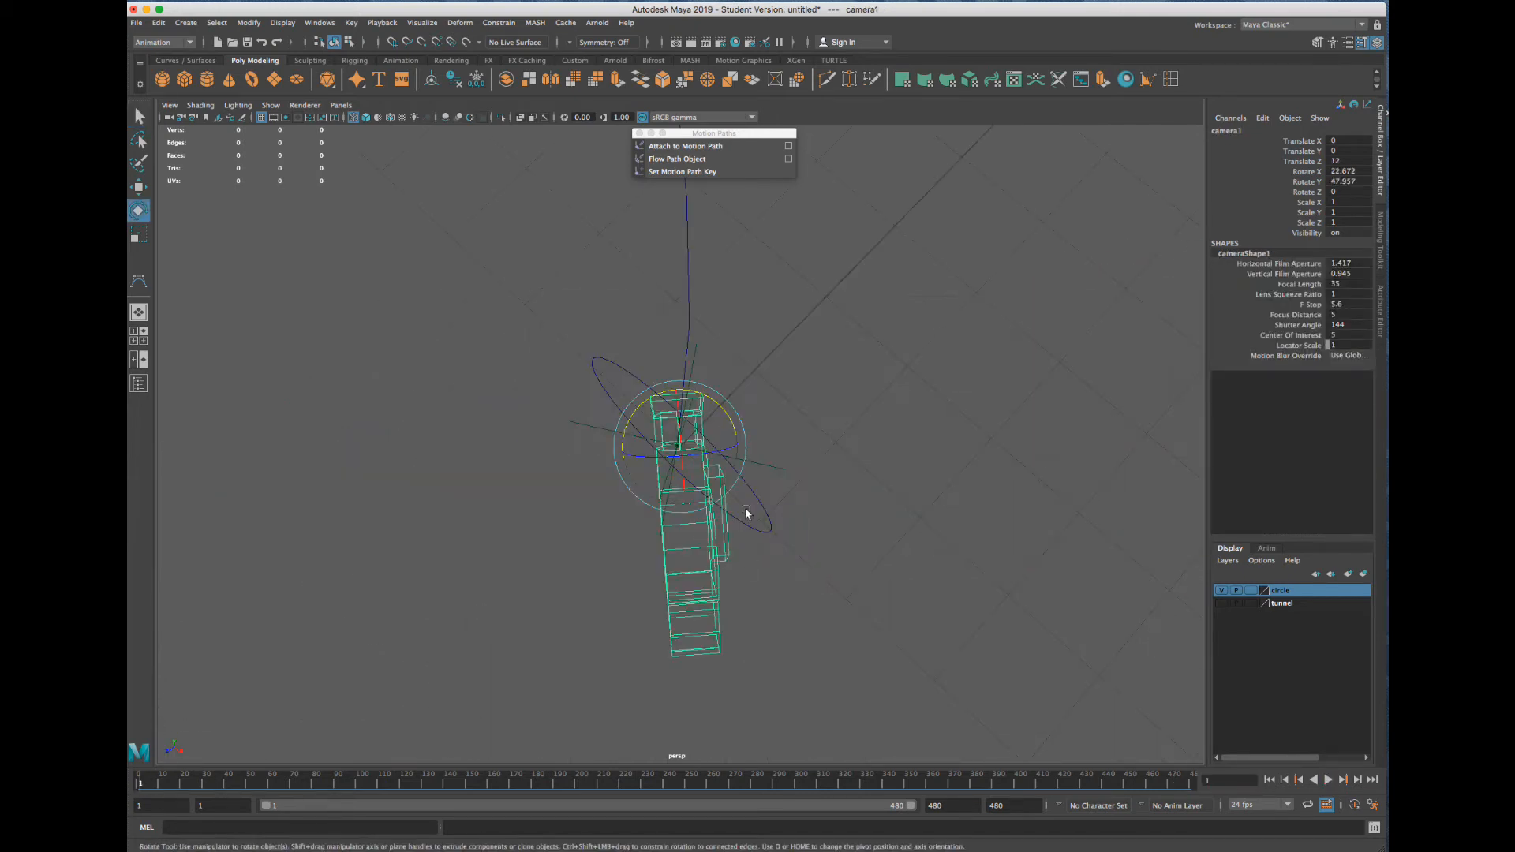
pyautogui.moveTo(745, 456); pyautogui.dragTo(738, 474)
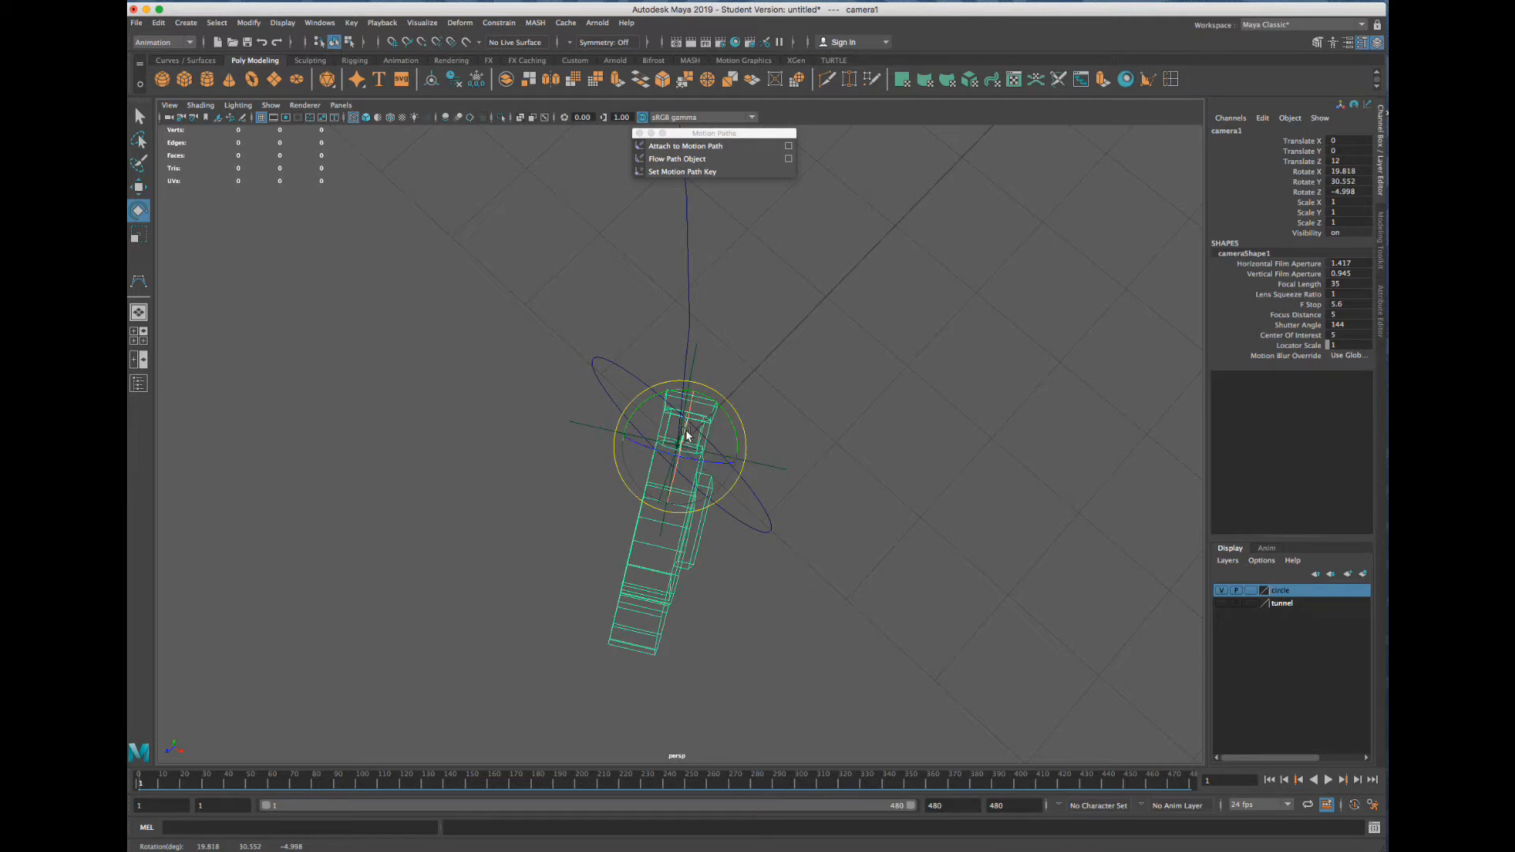
pyautogui.moveTo(685, 431); pyautogui.dragTo(723, 456)
pyautogui.keyDown('alt'); pyautogui.moveTo(730, 428); pyautogui.dragTo(622, 423); pyautogui.keyUp('alt')
pyautogui.press('q')
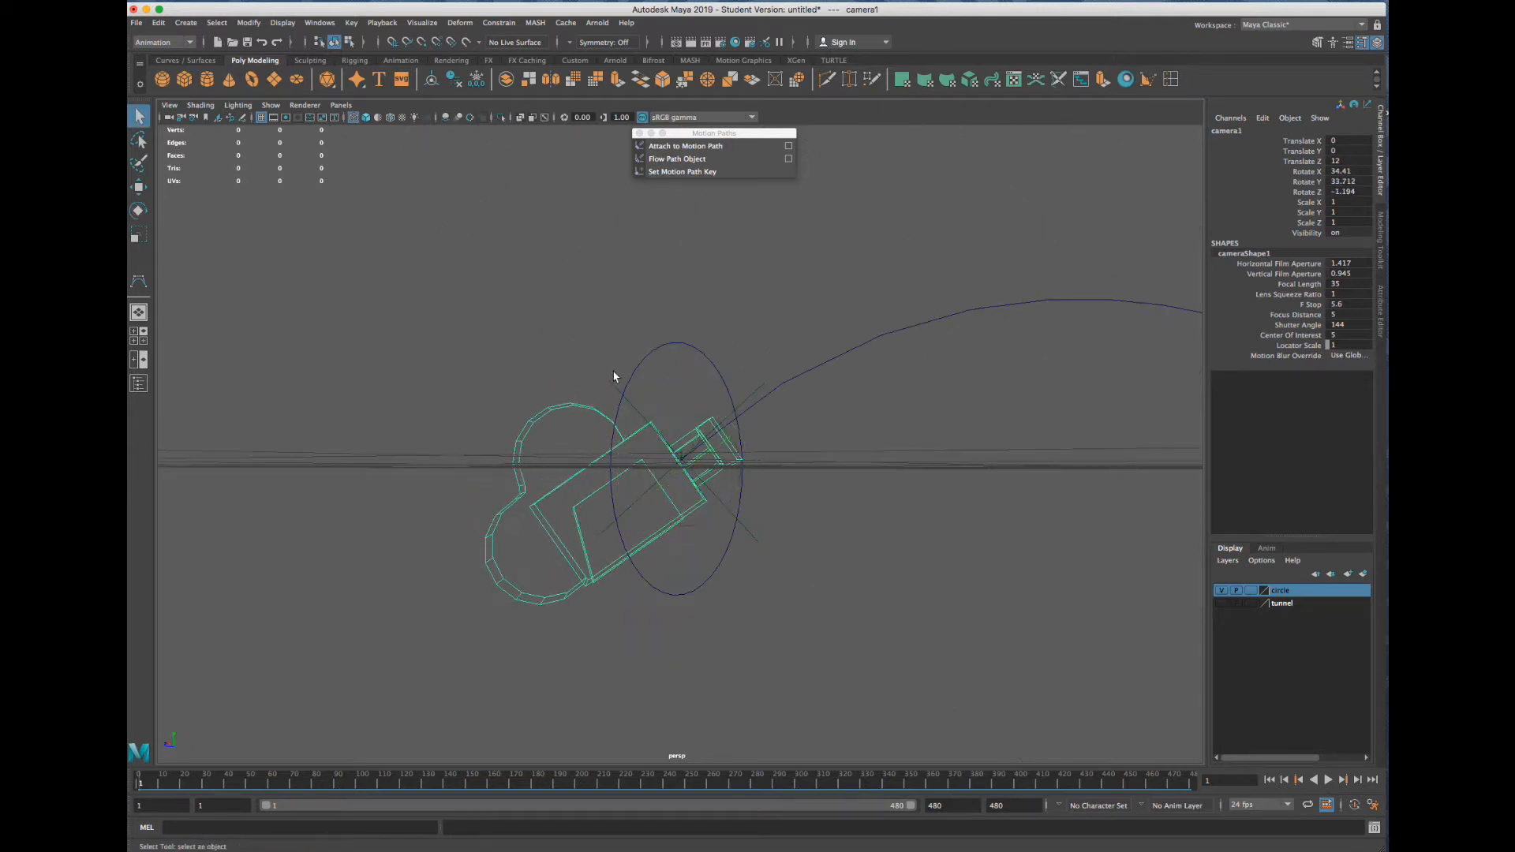
# Select the camera, add the locator to the selection, and parent the camera to the locator
pyautogui.click(616, 387)
pyautogui.keyDown('alt'); pyautogui.moveTo(614, 527); pyautogui.dragTo(669, 557); pyautogui.keyUp('alt')
pyautogui.click(668, 554)
pyautogui.click(555, 511)
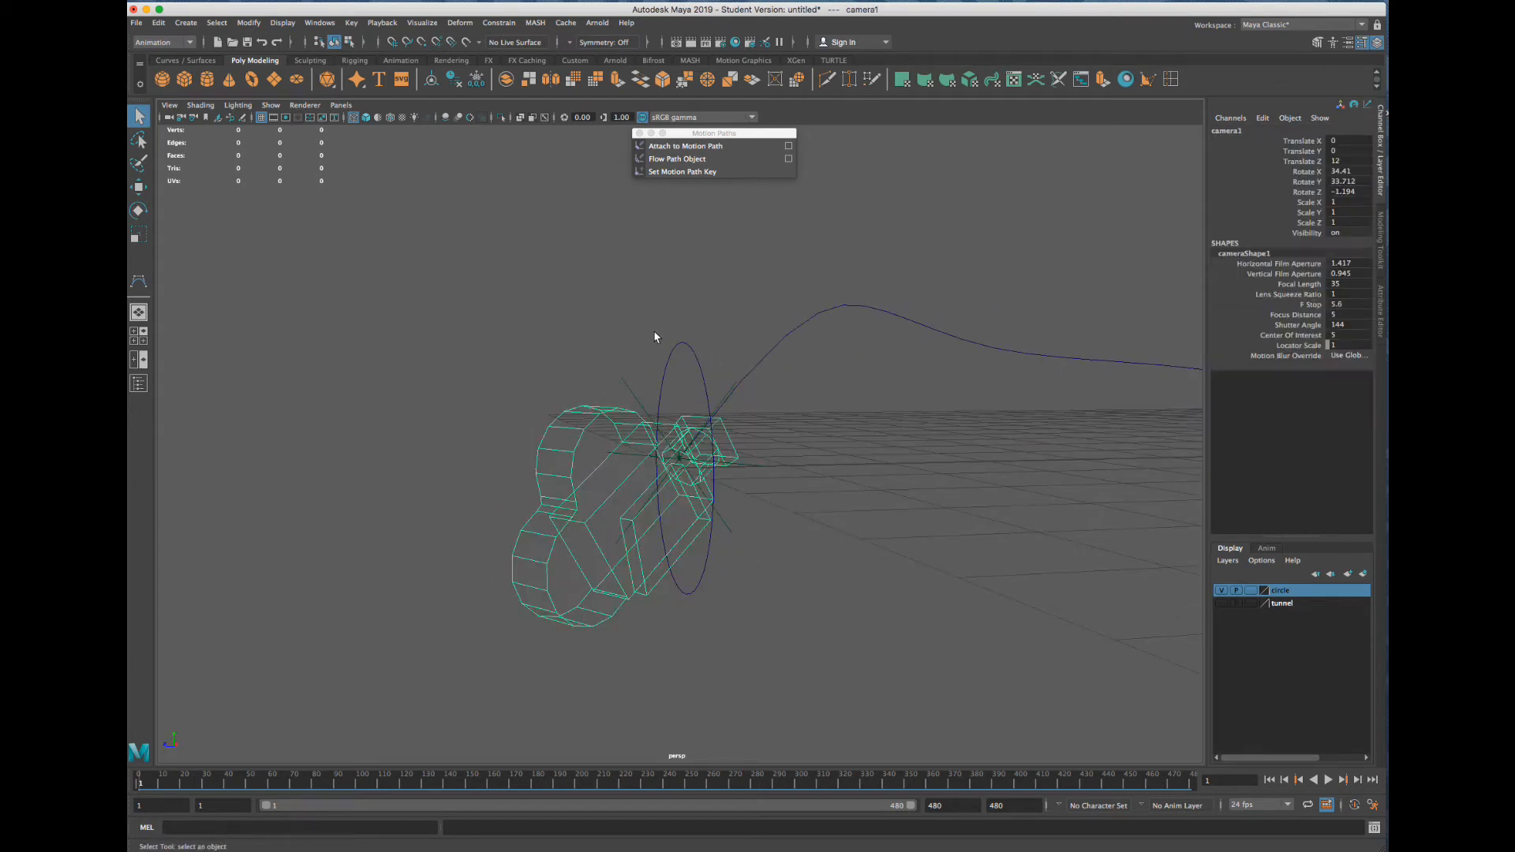
pyautogui.keyDown('shift'); pyautogui.moveTo(610, 383); pyautogui.dragTo(669, 449); pyautogui.keyUp('shift')
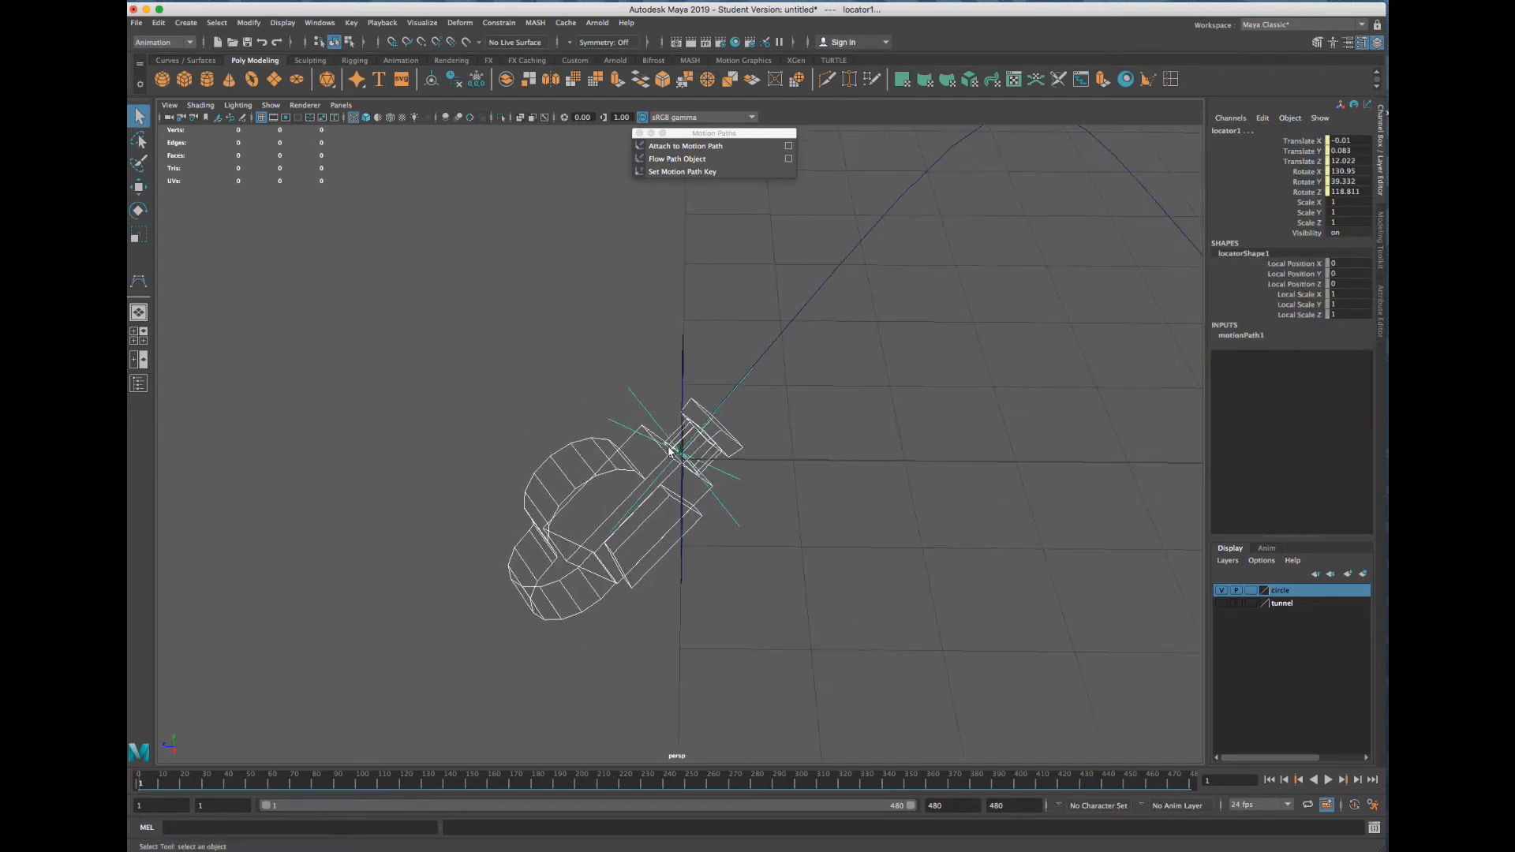
pyautogui.click(669, 451)
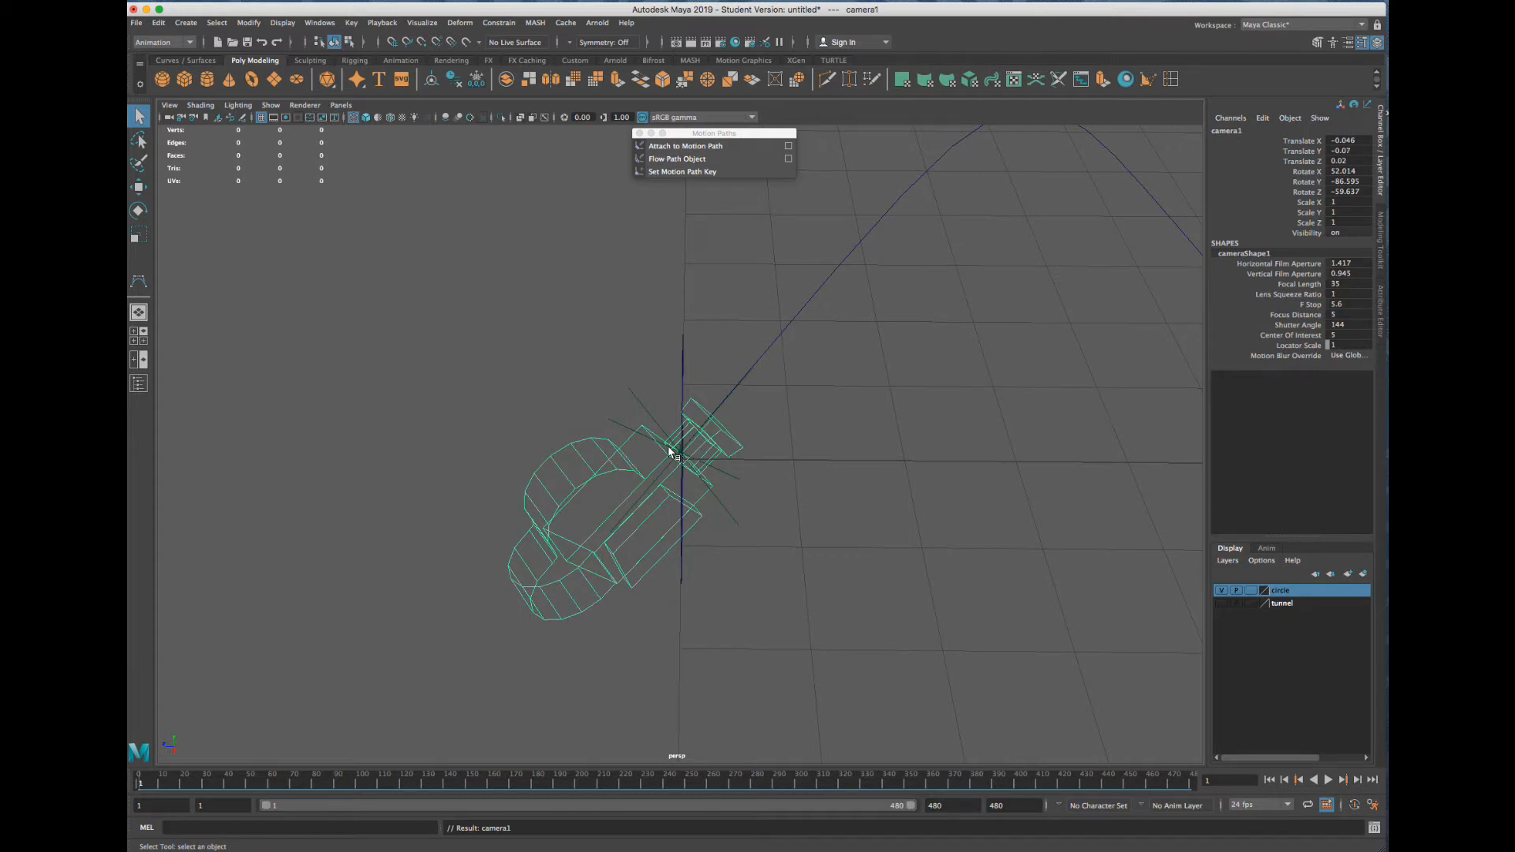
pyautogui.click(805, 439)
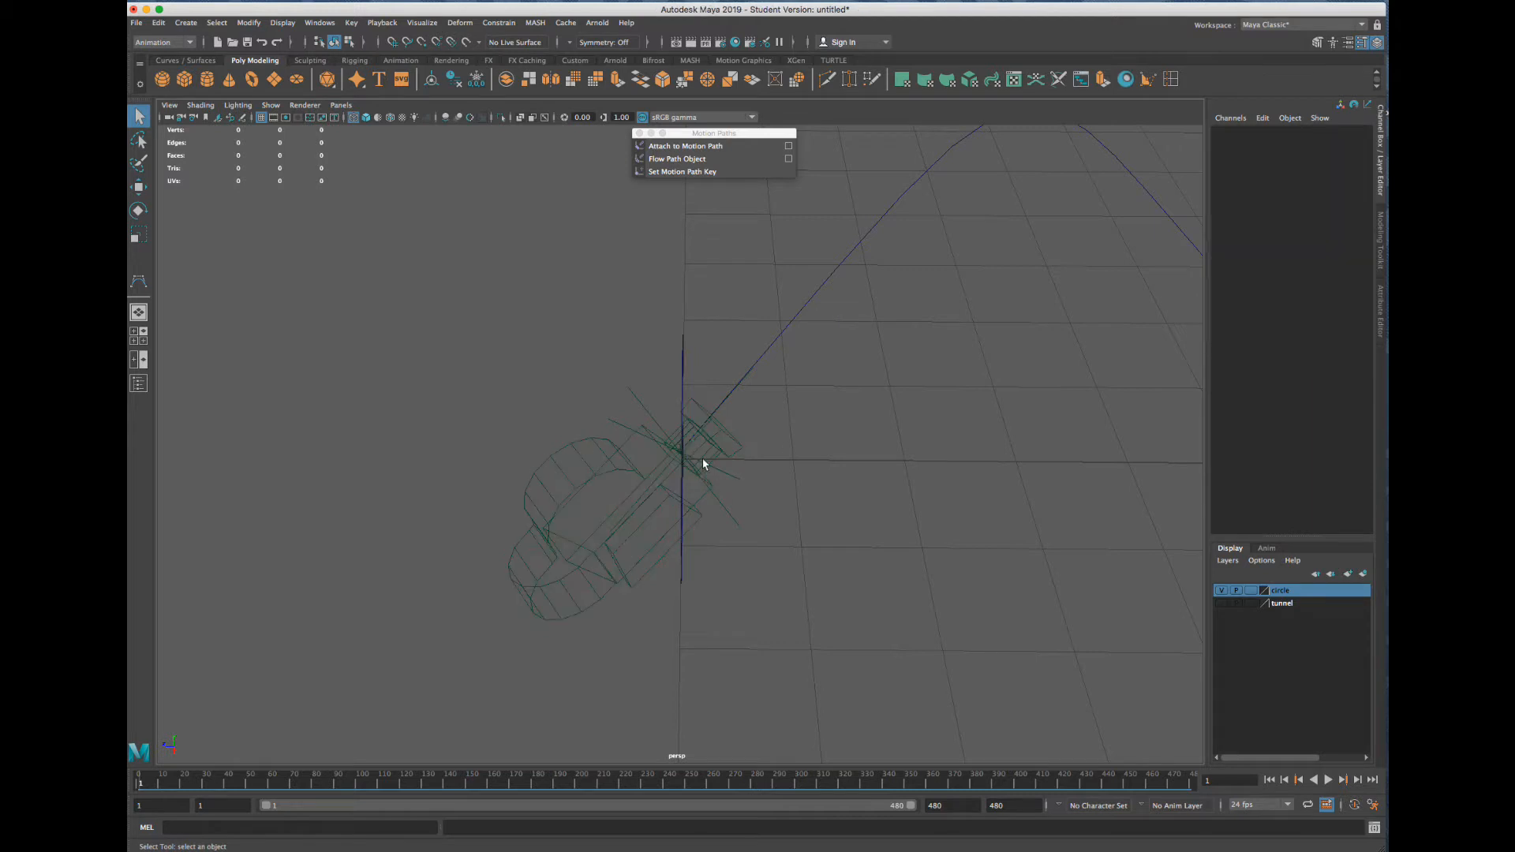
pyautogui.click(606, 456)
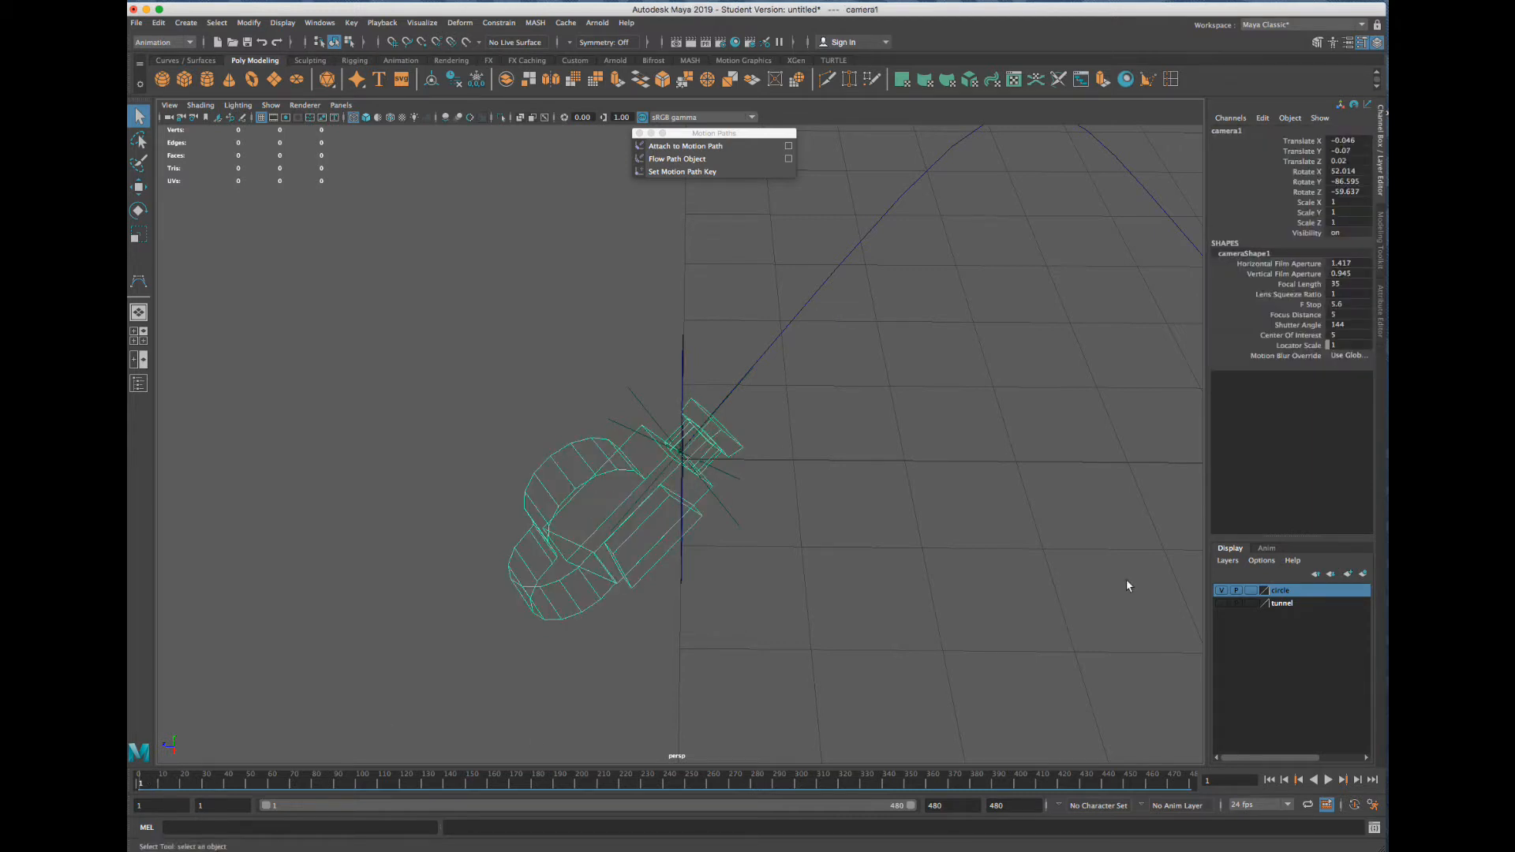
# Play the animation to check the camera's travel along SpineCurve, stop playback, and return to frame 1
pyautogui.scroll(-10, 676, 612)
pyautogui.keyDown('alt'); pyautogui.moveTo(899, 547); pyautogui.dragTo(614, 577, button='middle'); pyautogui.keyUp('alt')
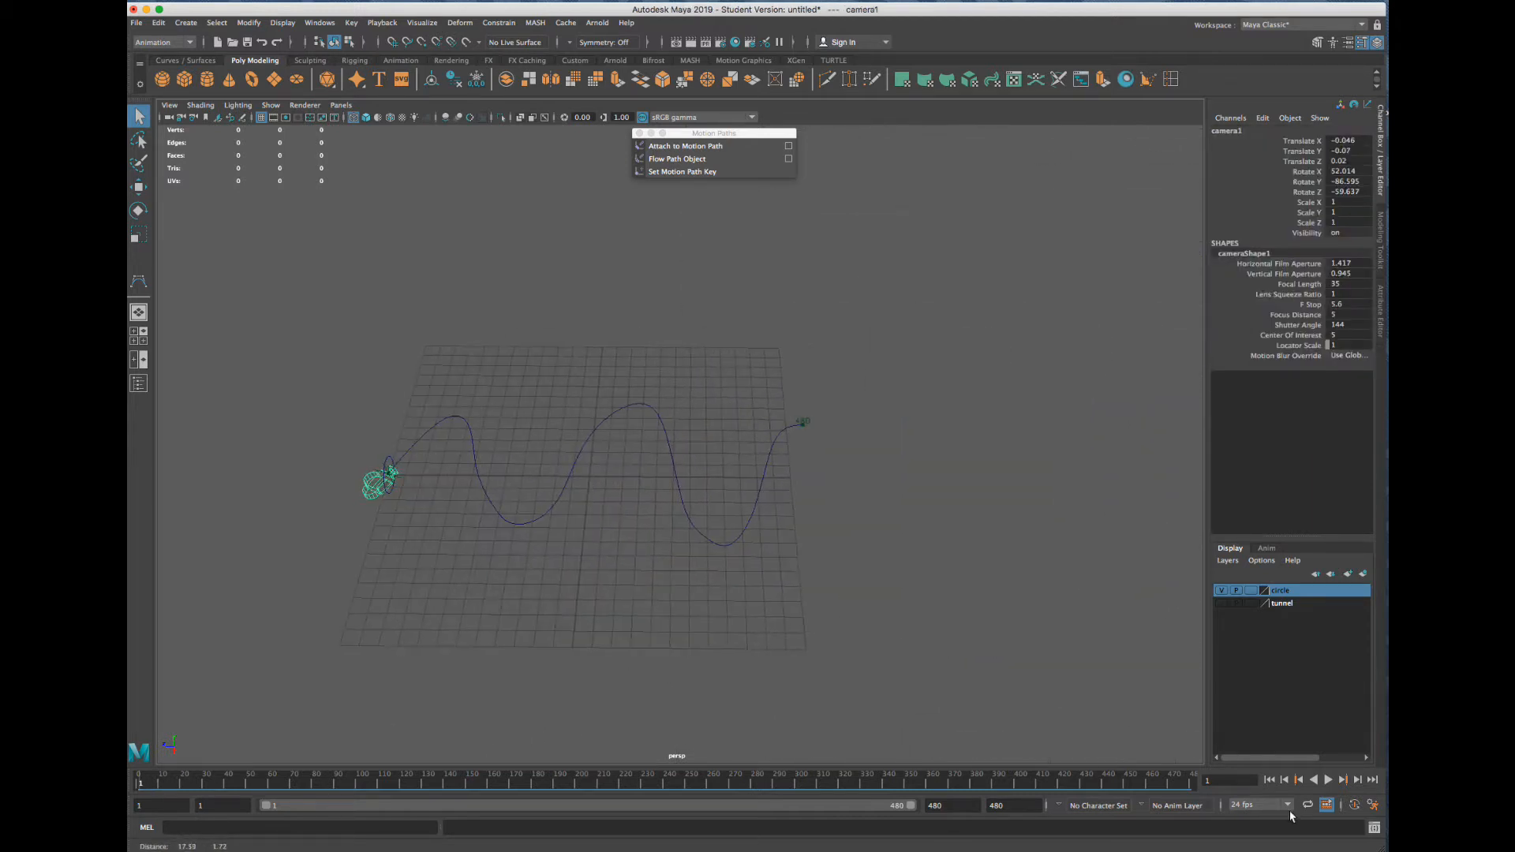
pyautogui.click(1327, 780)
pyautogui.scroll(5, 613, 622)
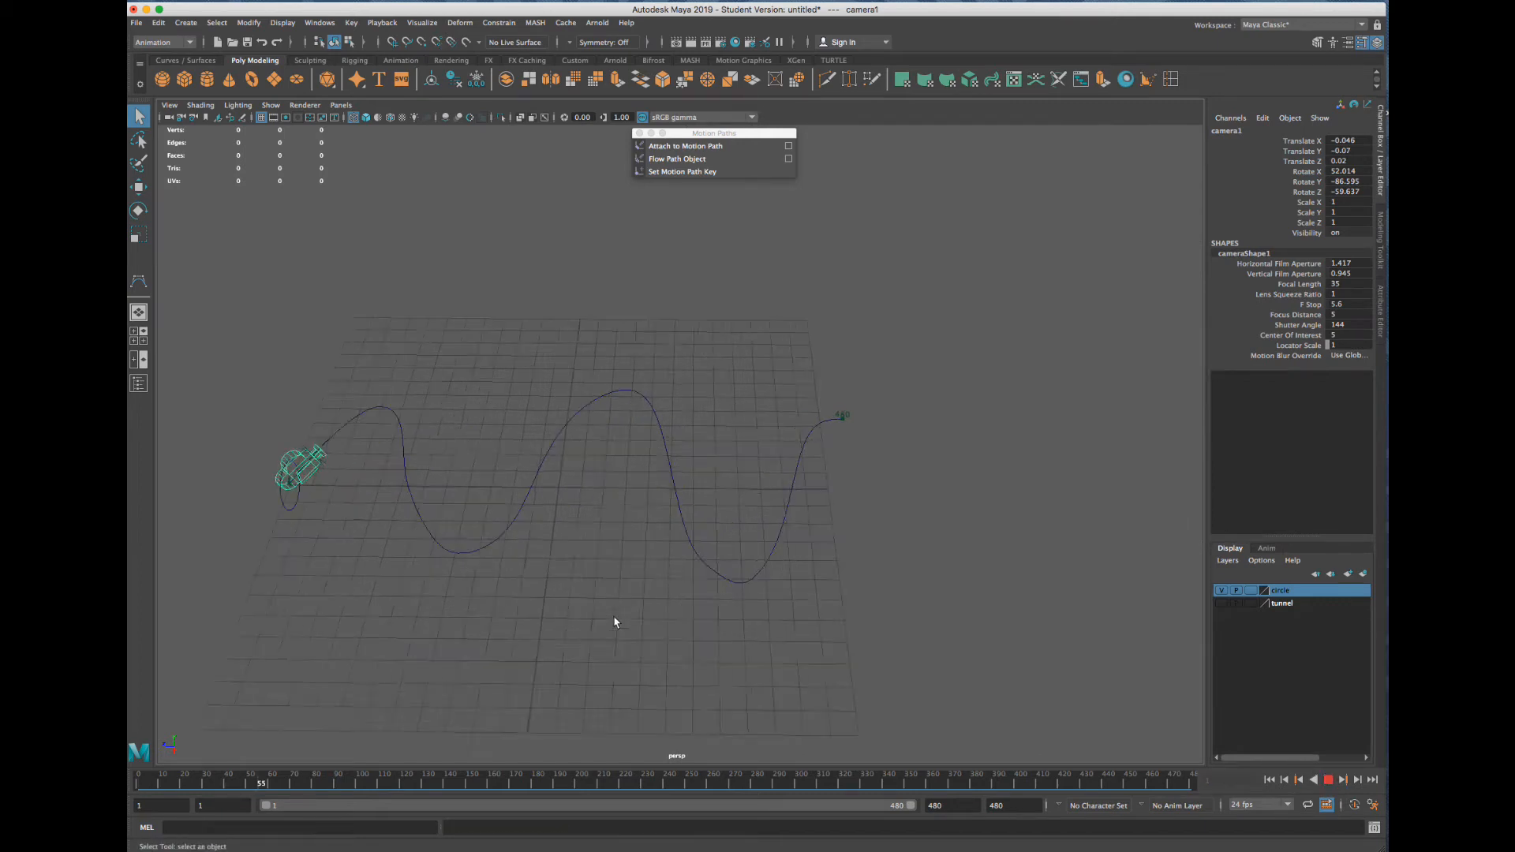
pyautogui.scroll(4, 683, 582)
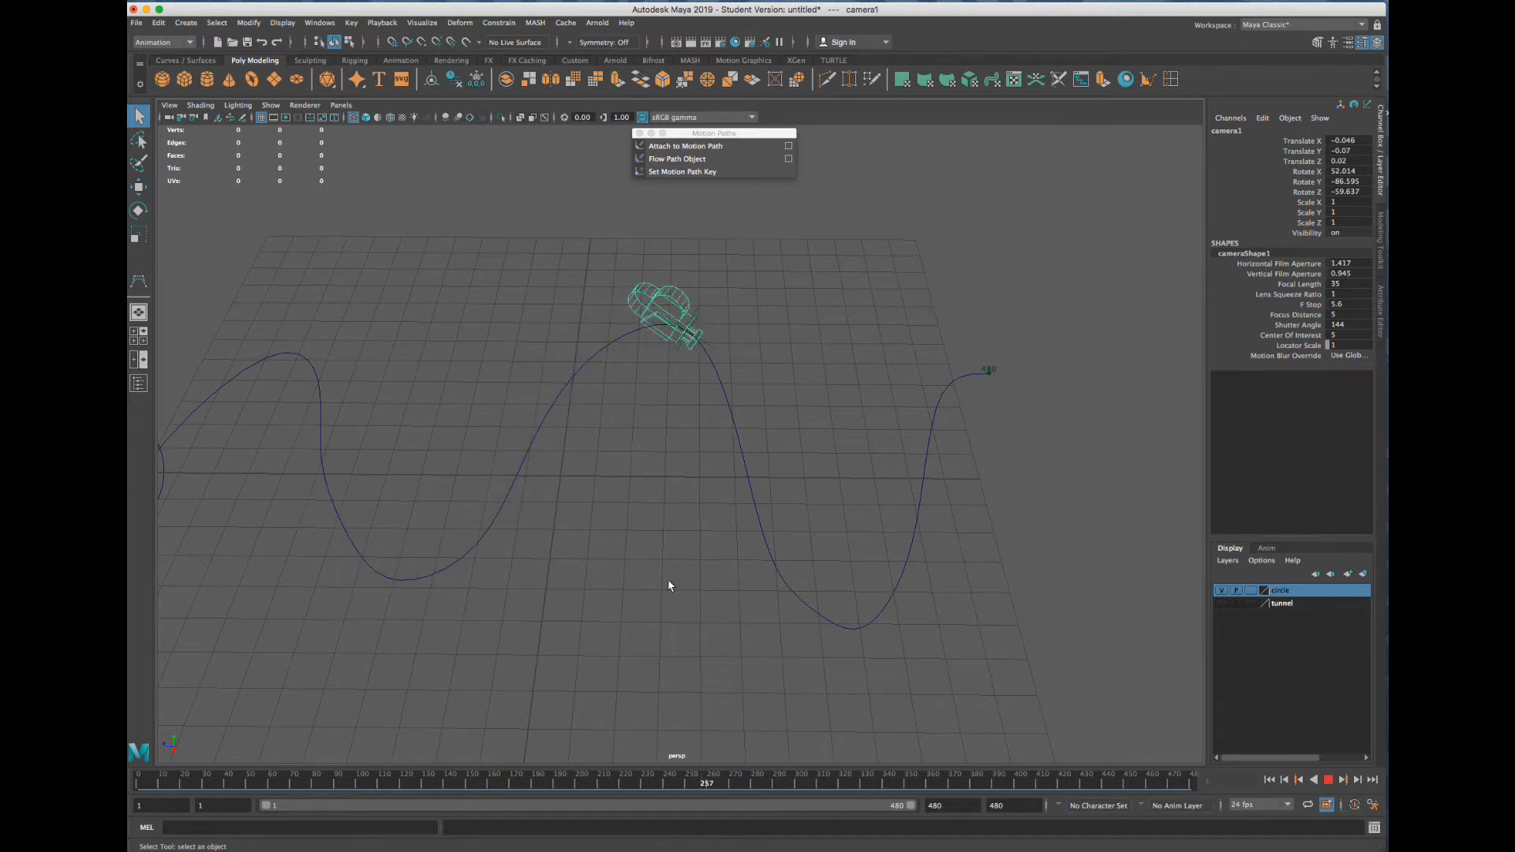
pyautogui.scroll(-3, 947, 609)
pyautogui.scroll(8, 950, 610)
pyautogui.keyDown('alt'); pyautogui.moveTo(1068, 477); pyautogui.dragTo(707, 511, button='middle'); pyautogui.keyUp('alt')
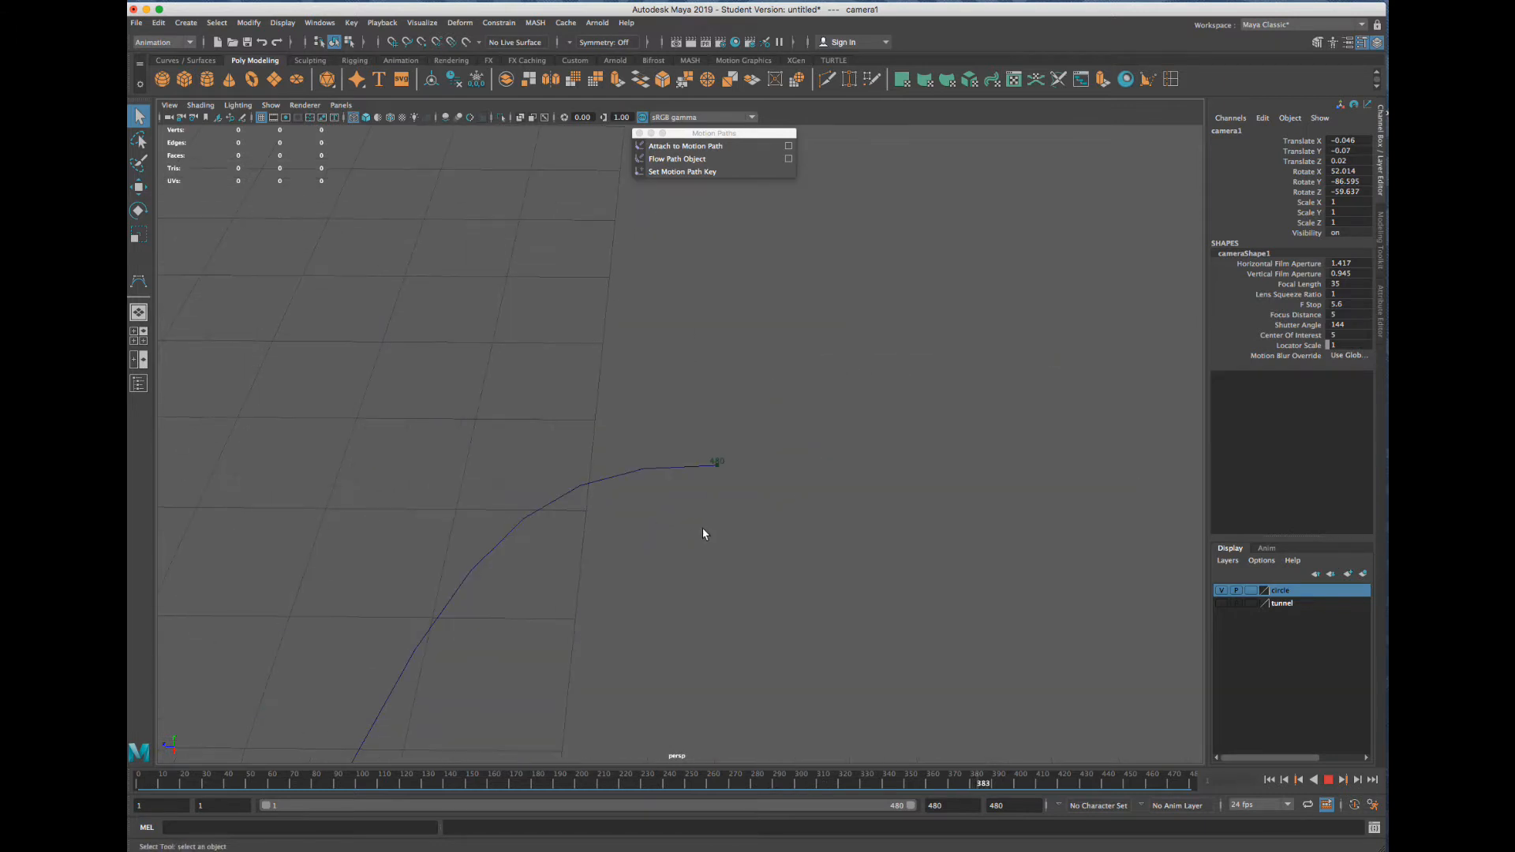
pyautogui.moveTo(702, 528)
pyautogui.keyDown('alt'); pyautogui.mouseDown()
pyautogui.moveTo(699, 517)
pyautogui.moveTo(719, 535)
pyautogui.mouseUp(); pyautogui.keyUp('alt')
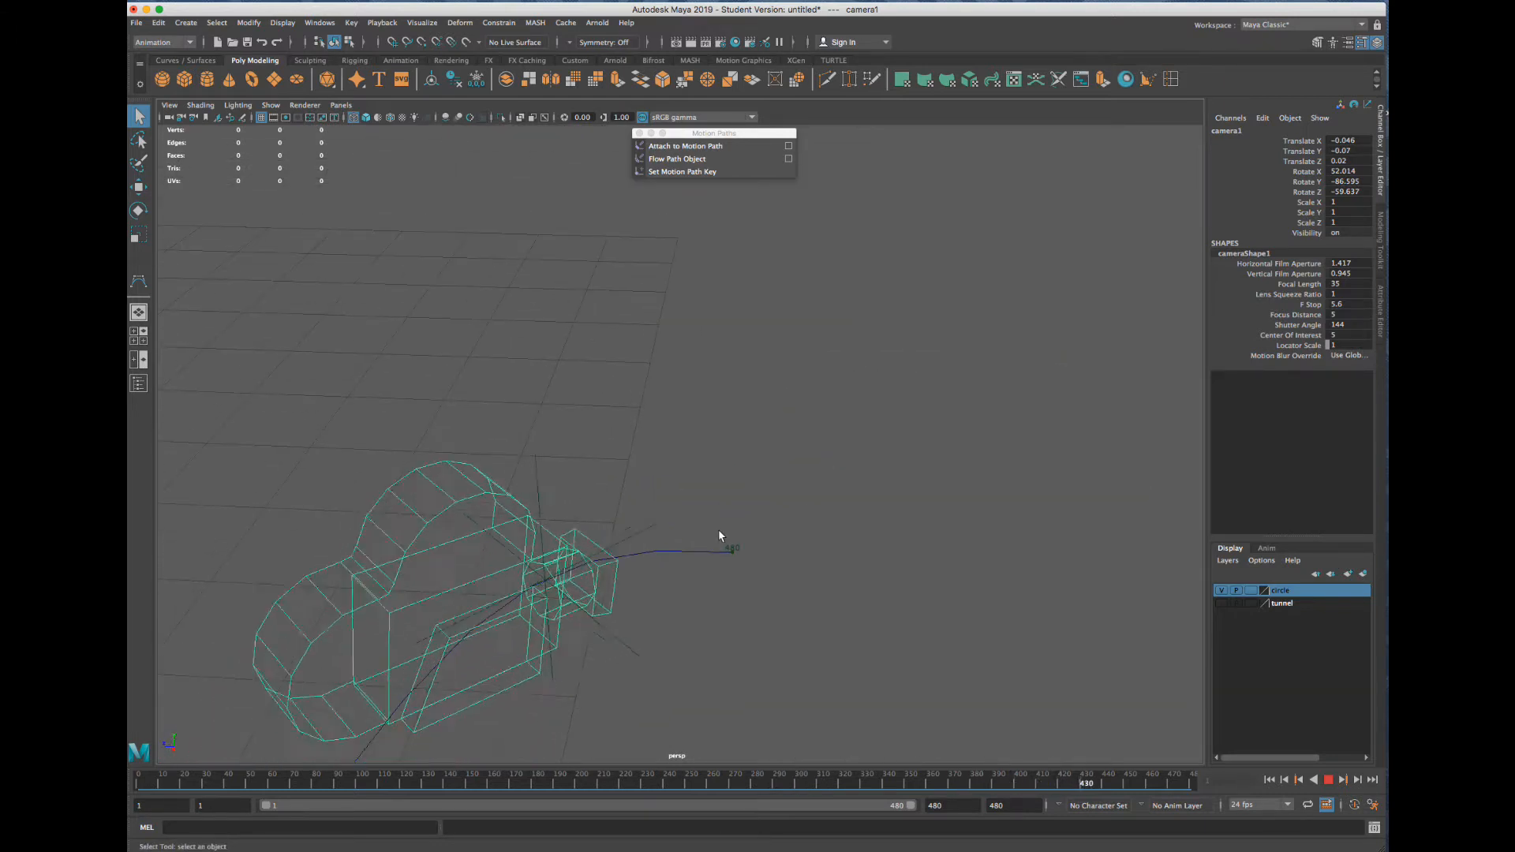
pyautogui.click(1329, 780)
pyautogui.moveTo(580, 783); pyautogui.dragTo(140, 783)
# Select the locator at the start of SpineCurve and open its animation curve in the Graph Editor
pyautogui.scroll(-10, 580, 608)
pyautogui.keyDown('alt'); pyautogui.moveTo(691, 620); pyautogui.dragTo(670, 541, button='middle'); pyautogui.keyUp('alt')
pyautogui.keyDown('alt'); pyautogui.moveTo(670, 542); pyautogui.dragTo(656, 604); pyautogui.keyUp('alt')
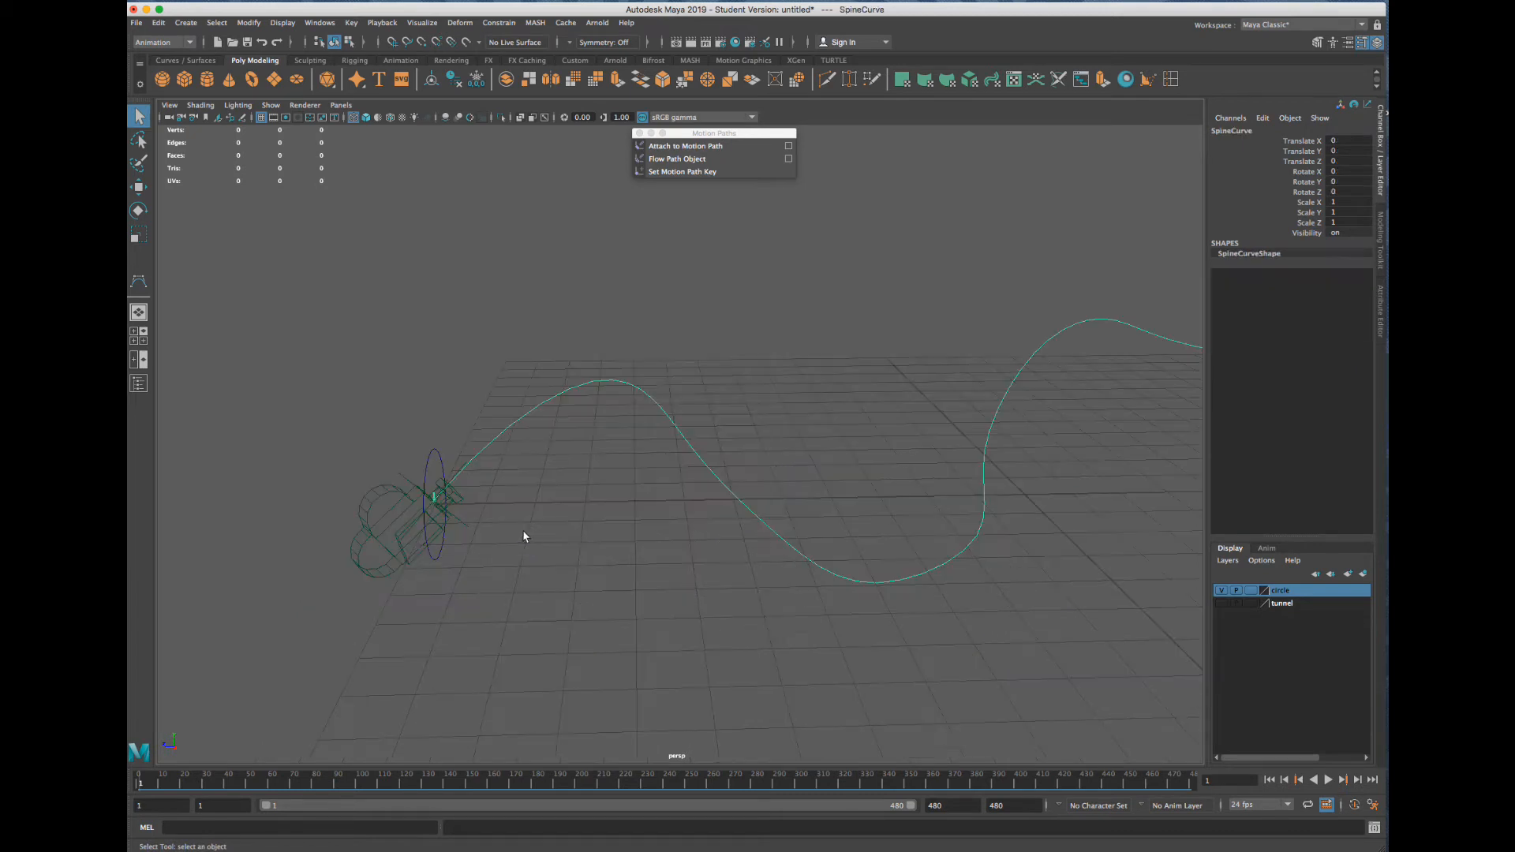
pyautogui.click(466, 525)
pyautogui.click(464, 524)
pyautogui.scroll(2, 574, 539)
pyautogui.keyDown('alt'); pyautogui.moveTo(575, 539); pyautogui.dragTo(596, 453, button='middle'); pyautogui.keyUp('alt')
pyautogui.click(318, 23)
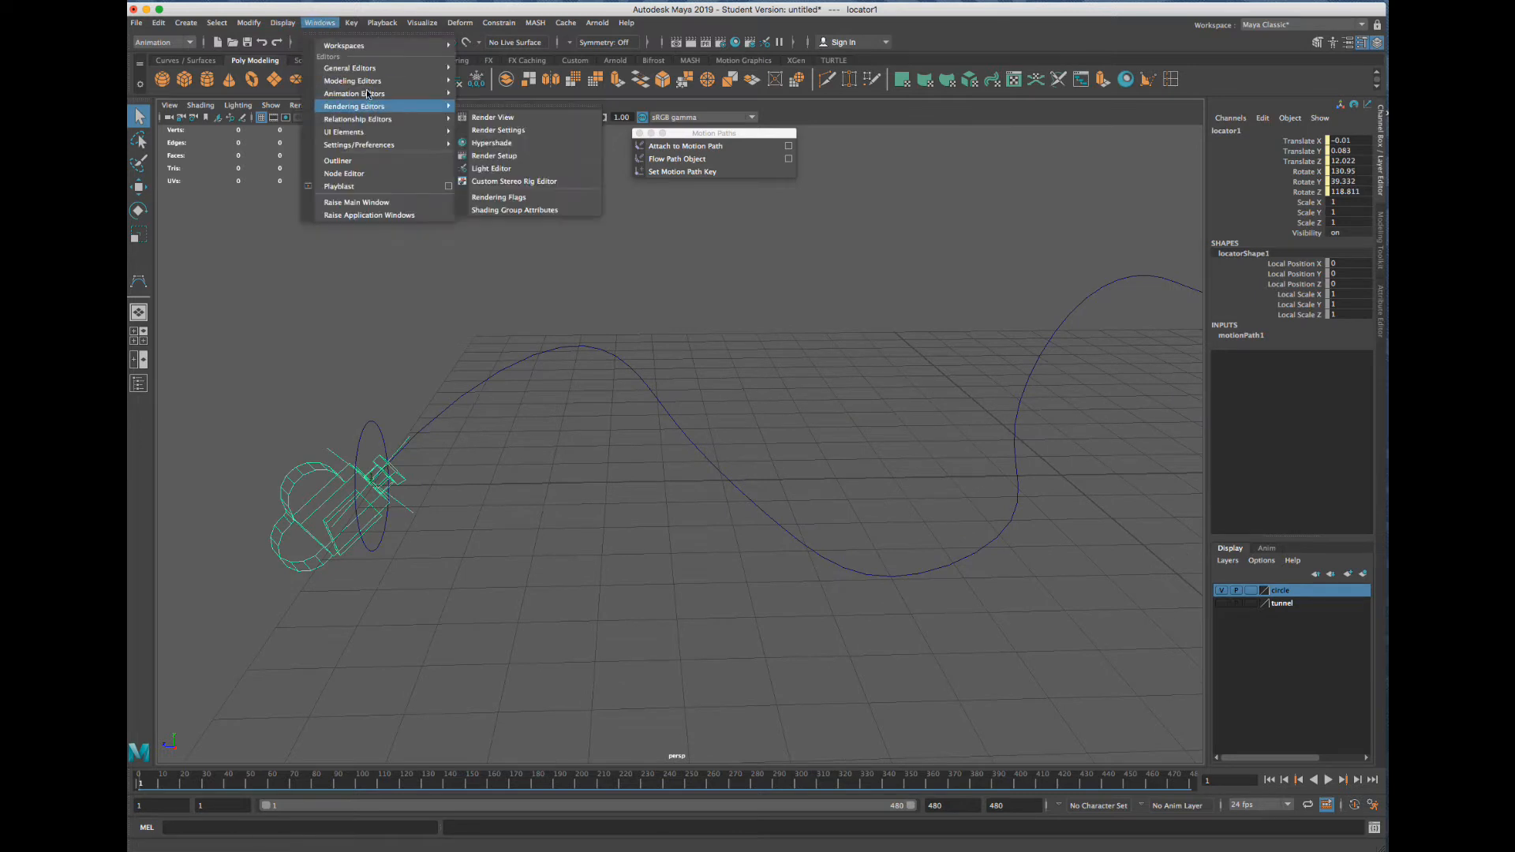
pyautogui.moveTo(370, 94)
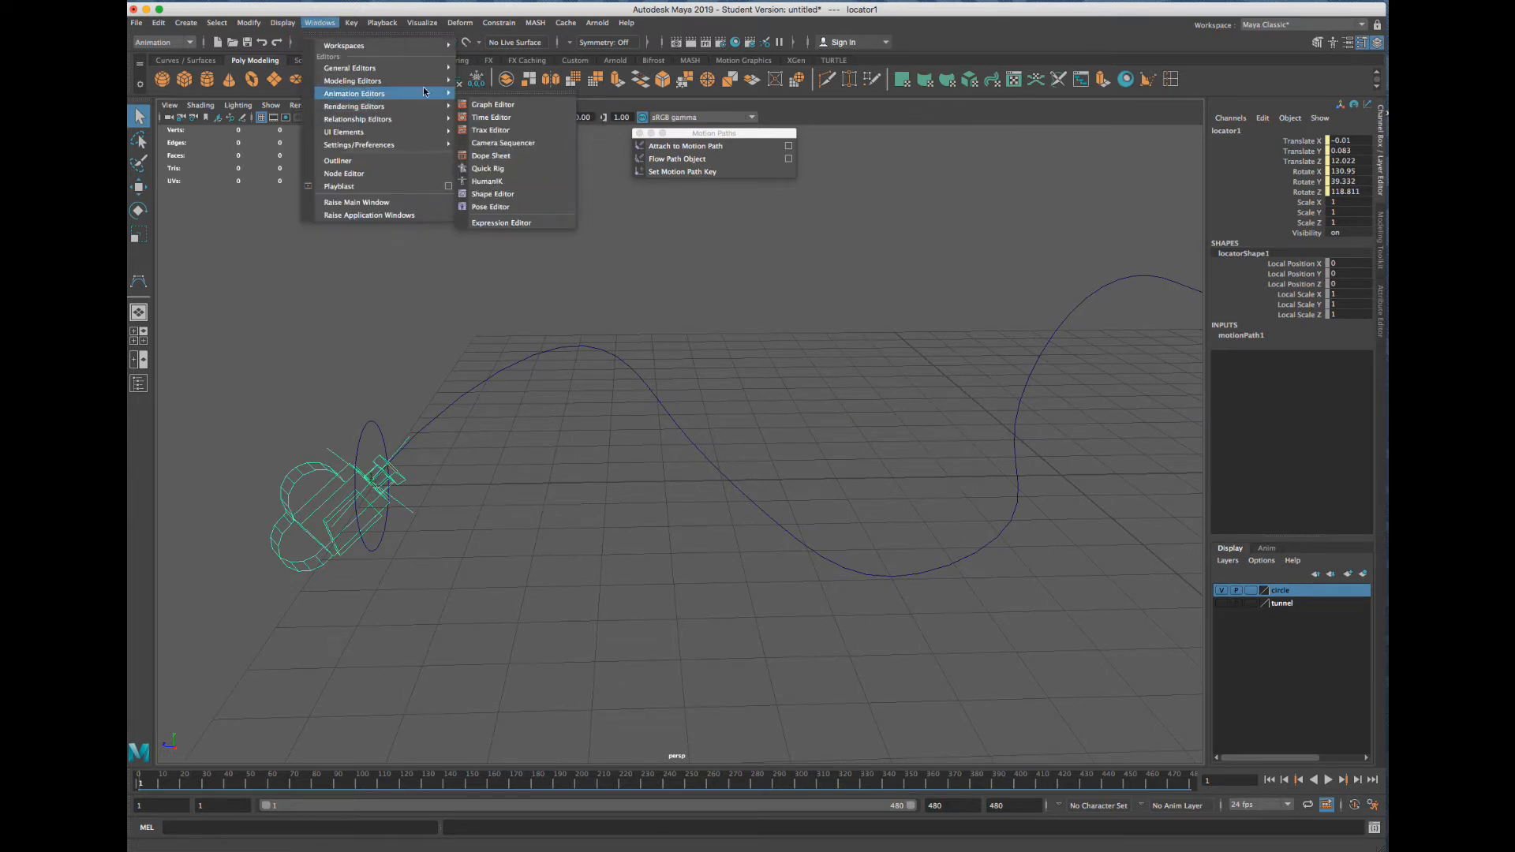
pyautogui.click(511, 108)
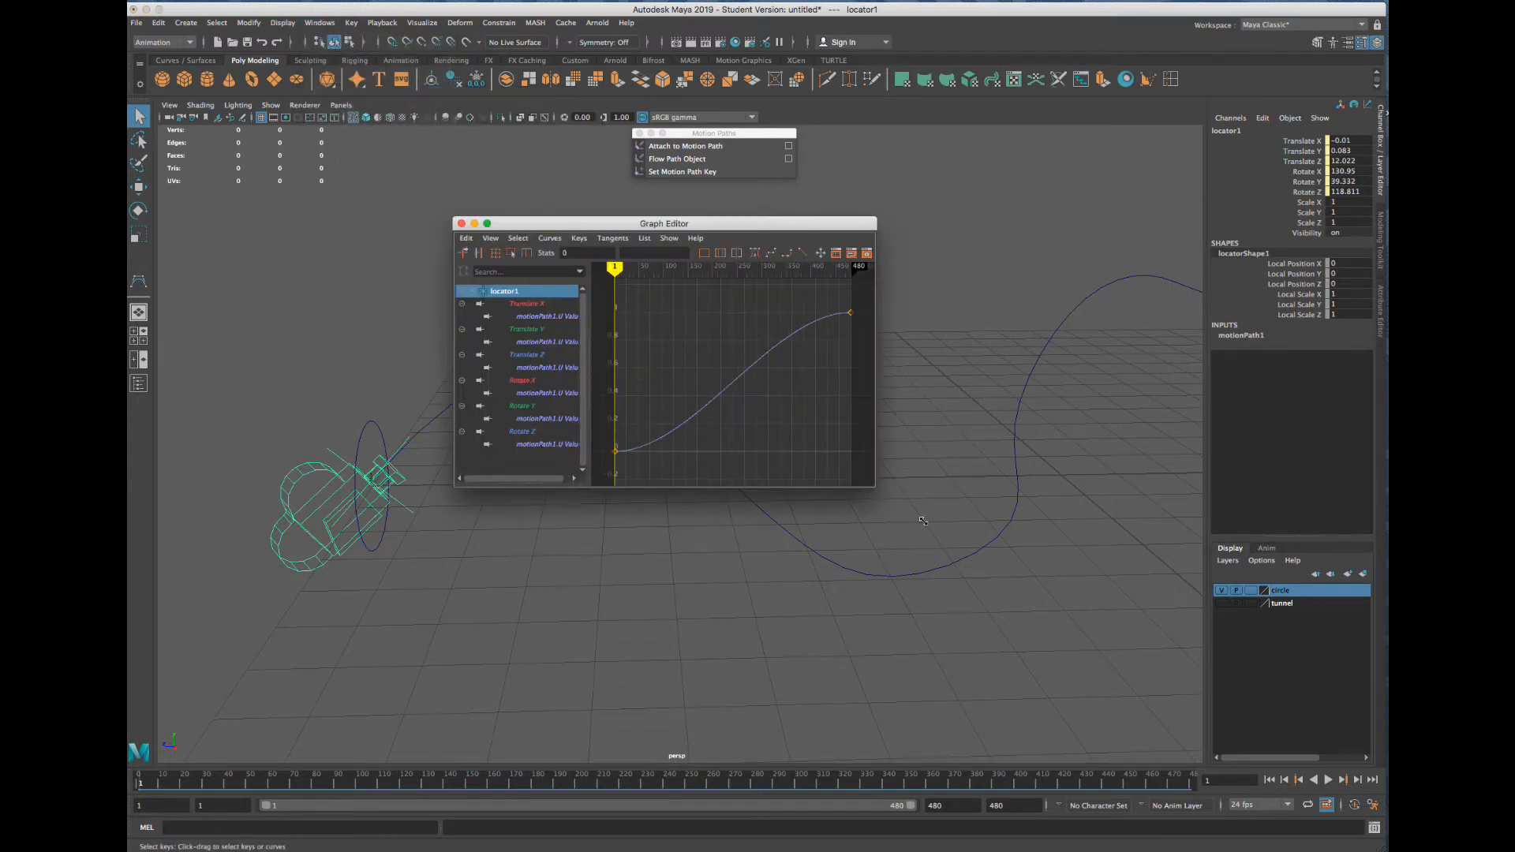
# Enlarge and reposition the Graph Editor to keep the camera in view, and select the motion path curve's key at frame 1
pyautogui.moveTo(922, 521); pyautogui.dragTo(1057, 604)
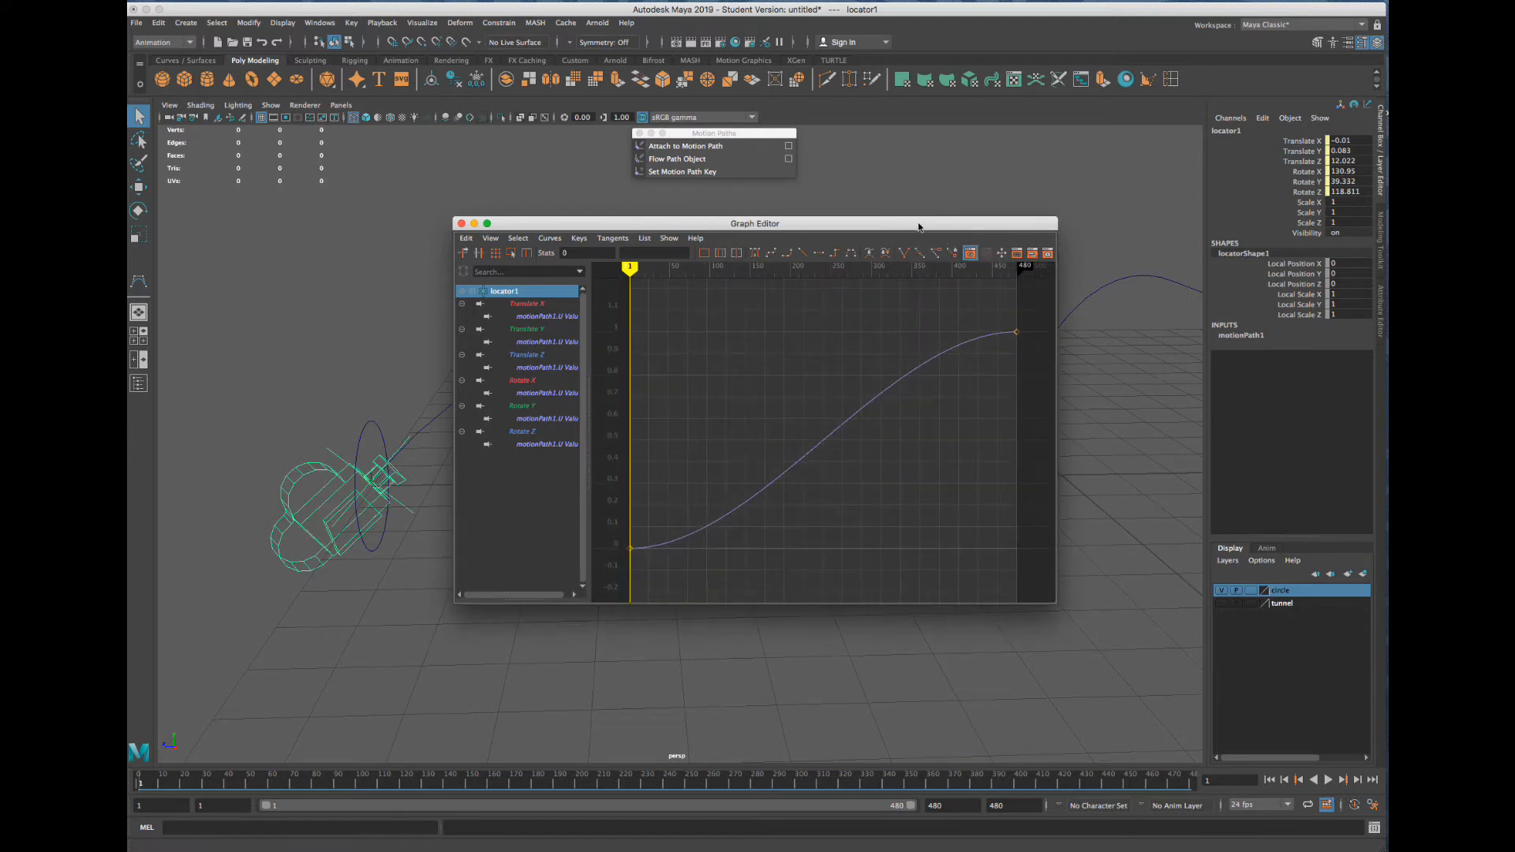
pyautogui.moveTo(918, 228); pyautogui.dragTo(924, 296)
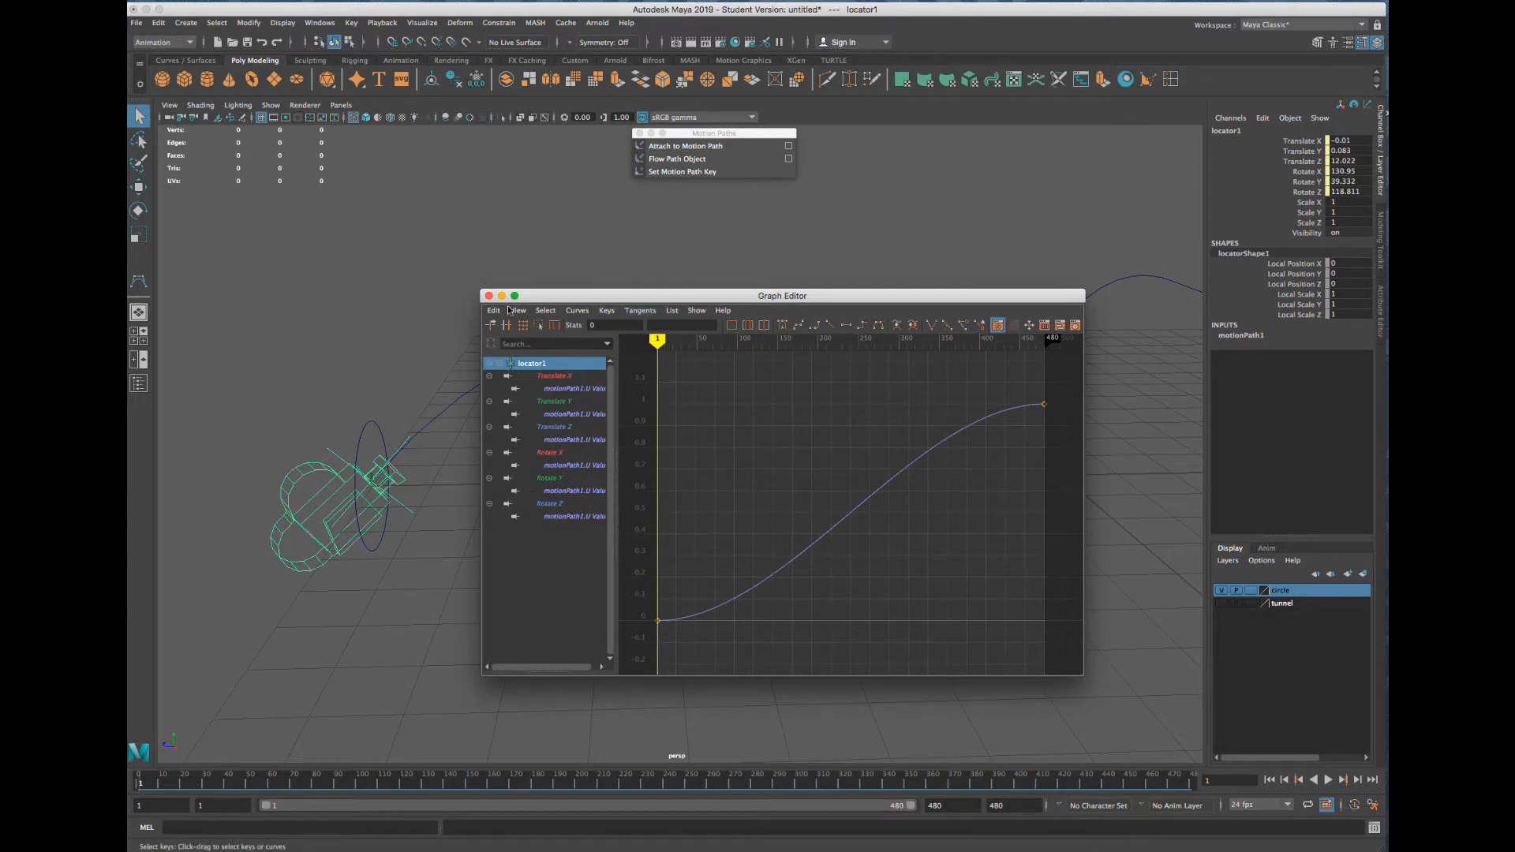
pyautogui.moveTo(860, 295); pyautogui.dragTo(818, 226)
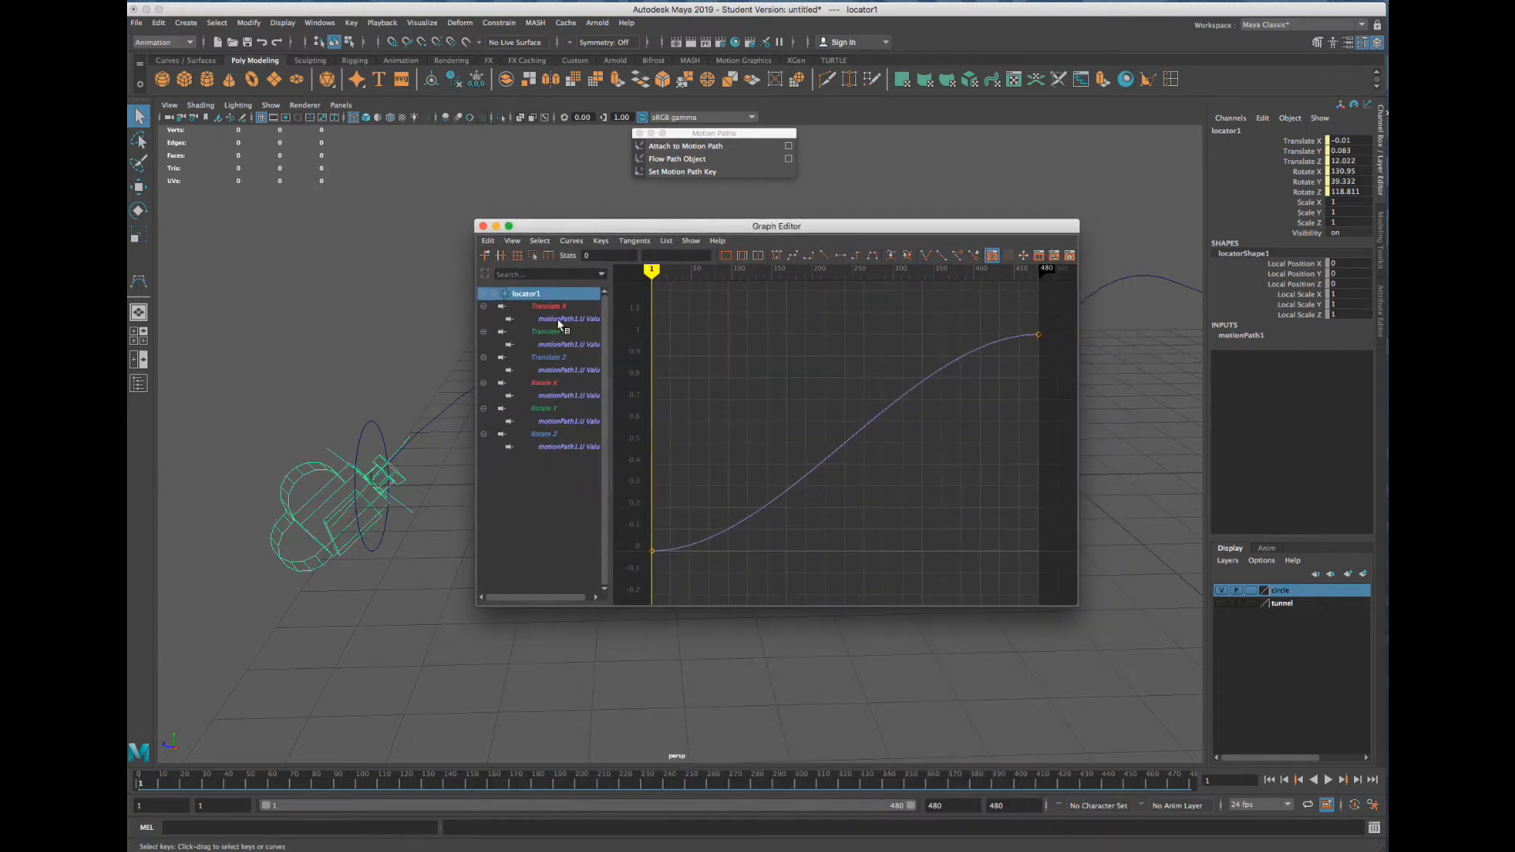
pyautogui.moveTo(1078, 606); pyautogui.dragTo(1258, 690)
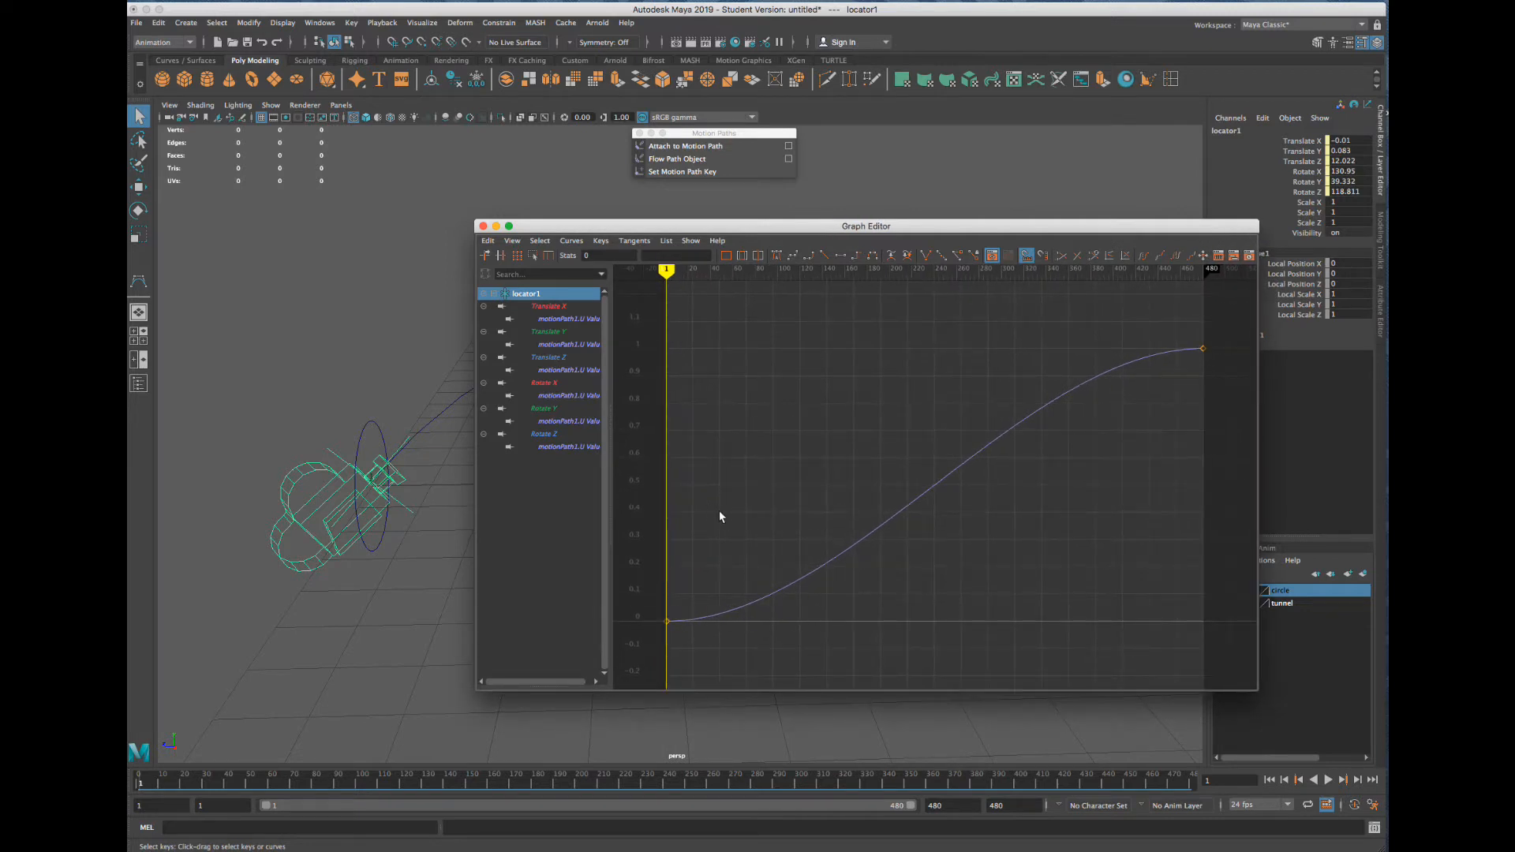
pyautogui.moveTo(681, 226); pyautogui.dragTo(631, 211)
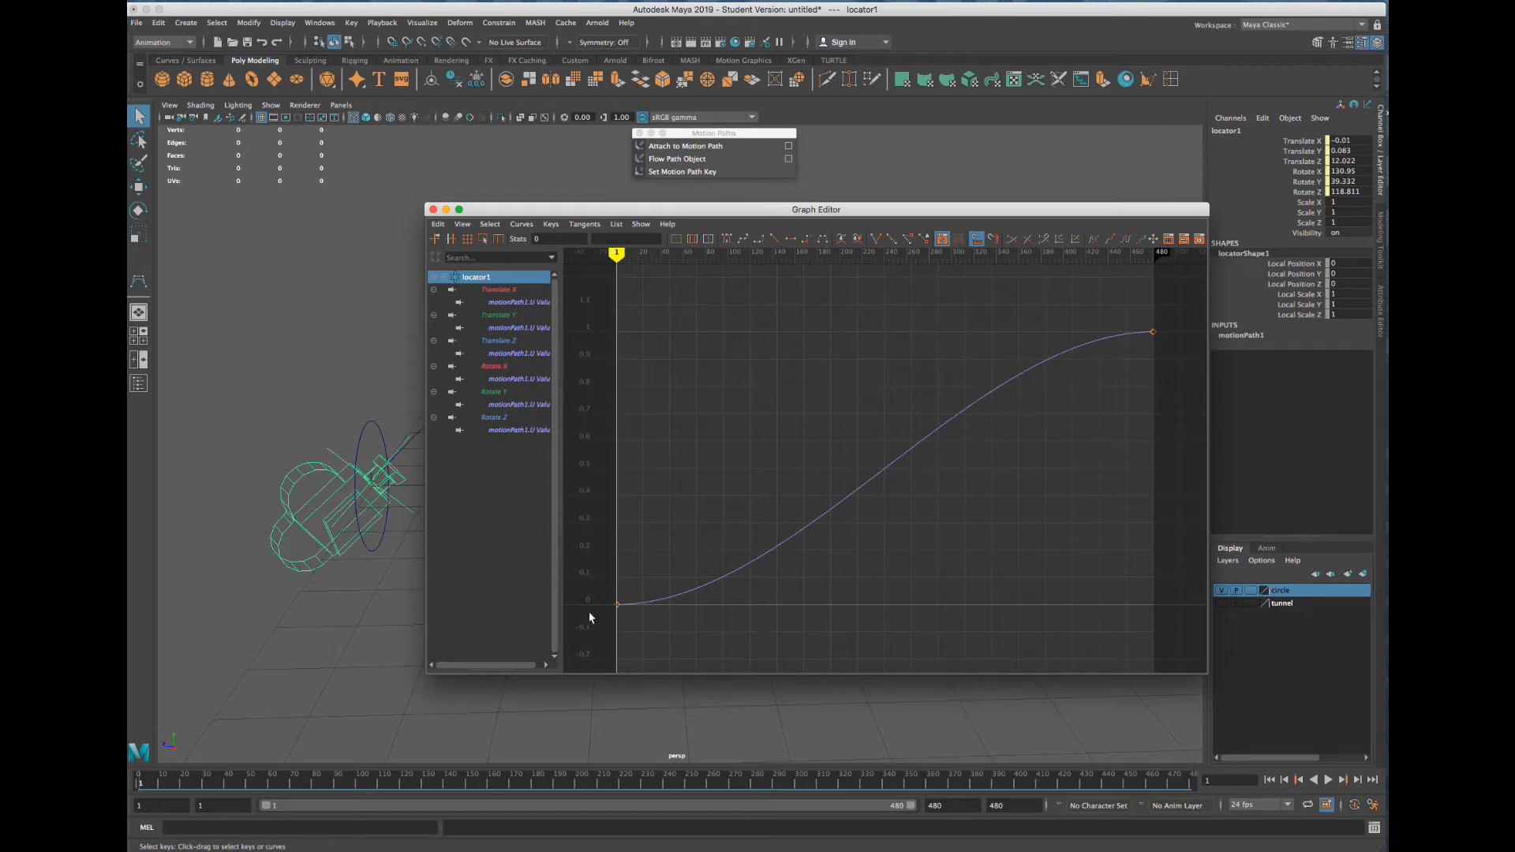
pyautogui.click(617, 606)
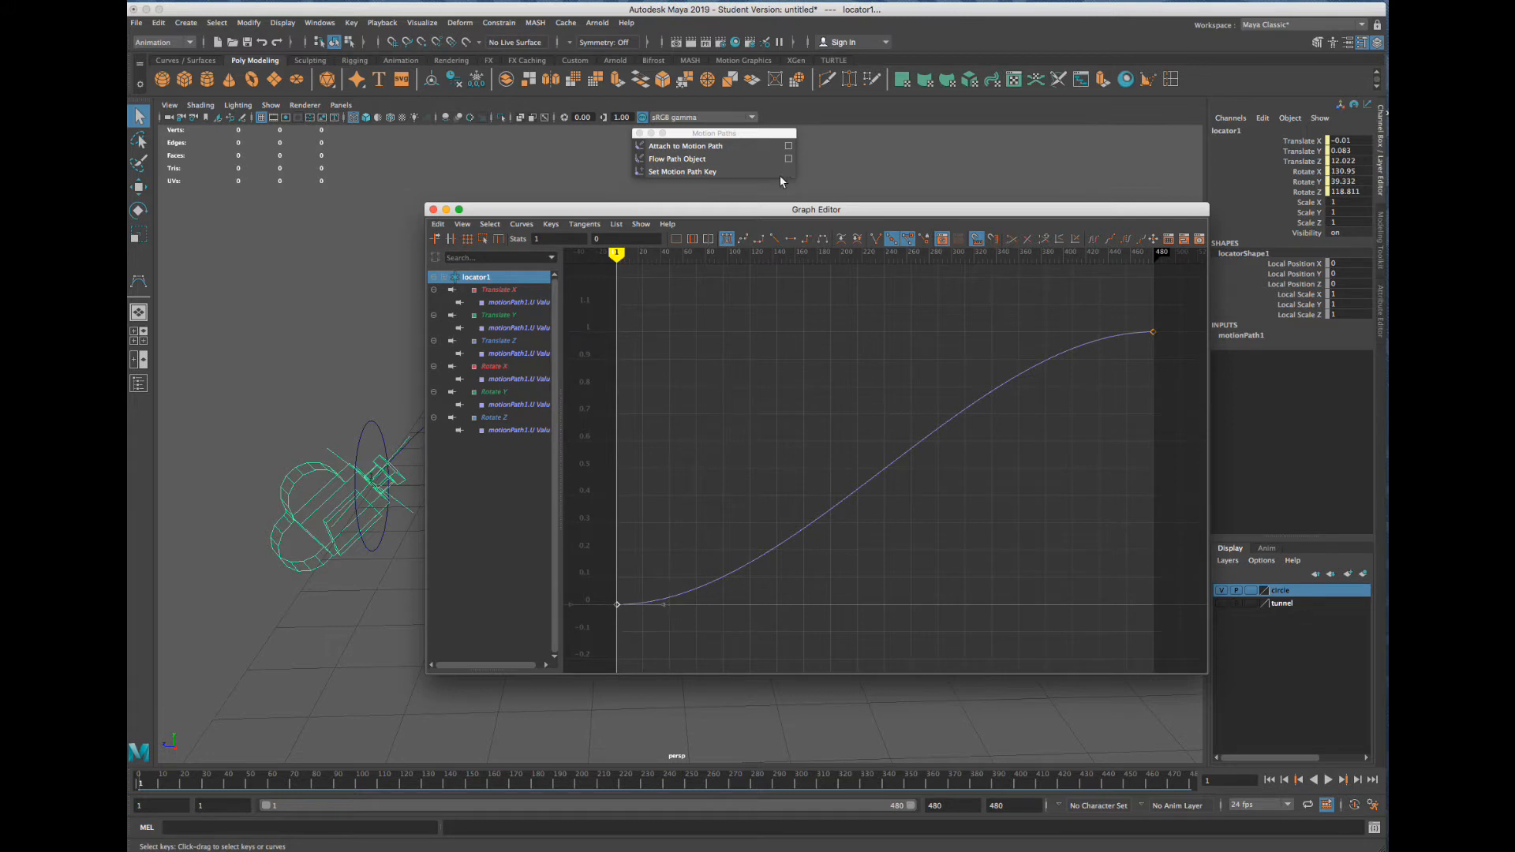
pyautogui.moveTo(783, 210); pyautogui.dragTo(961, 207)
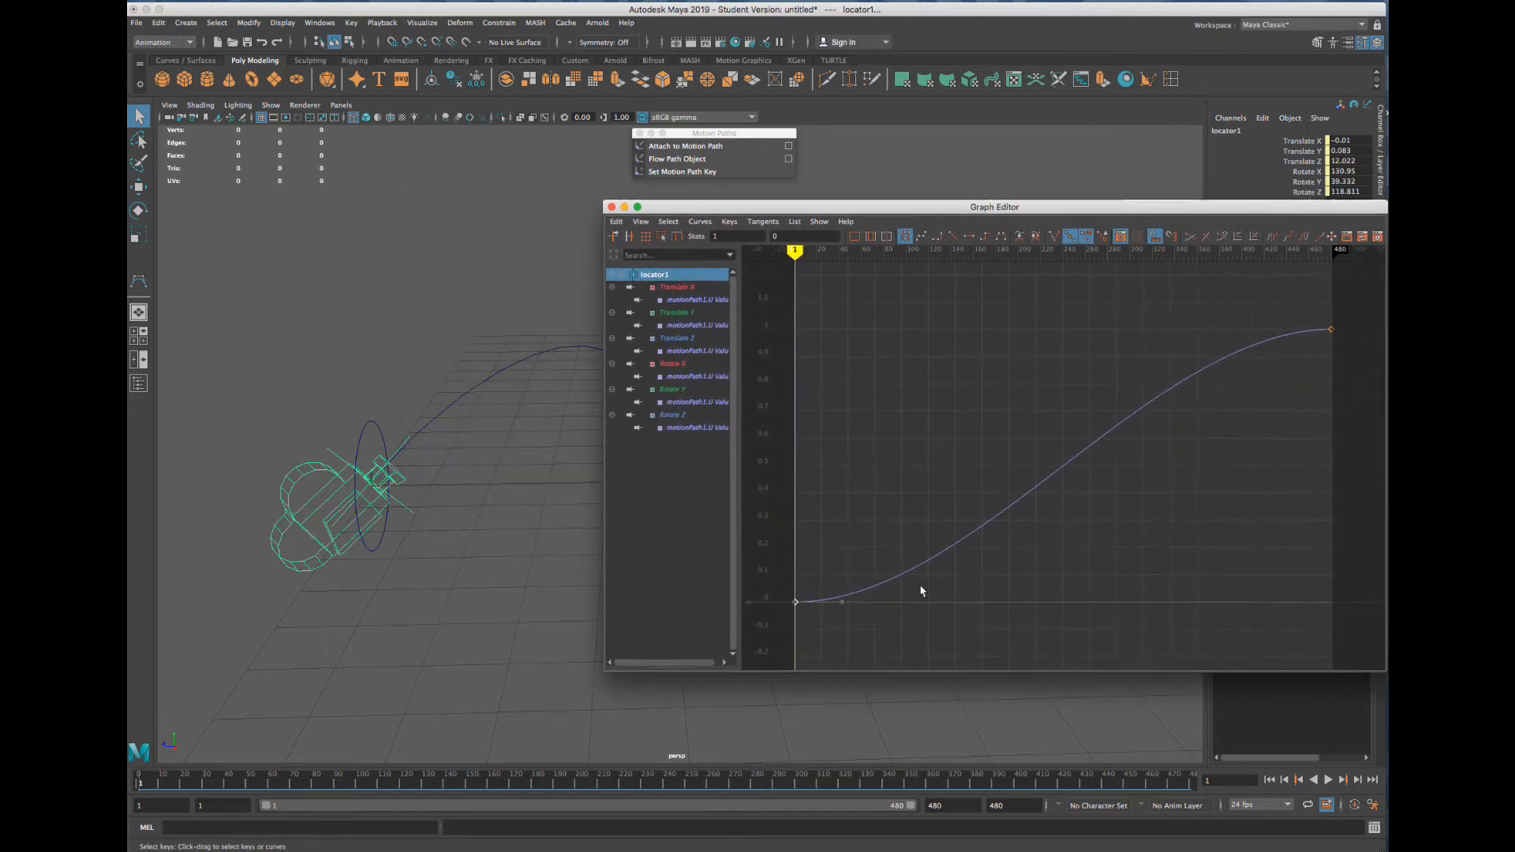
# Try a steep outgoing tangent on the motion path curve's frame 1 key so the locator starts fast and the curve bulges above its end value
pyautogui.click(842, 603)
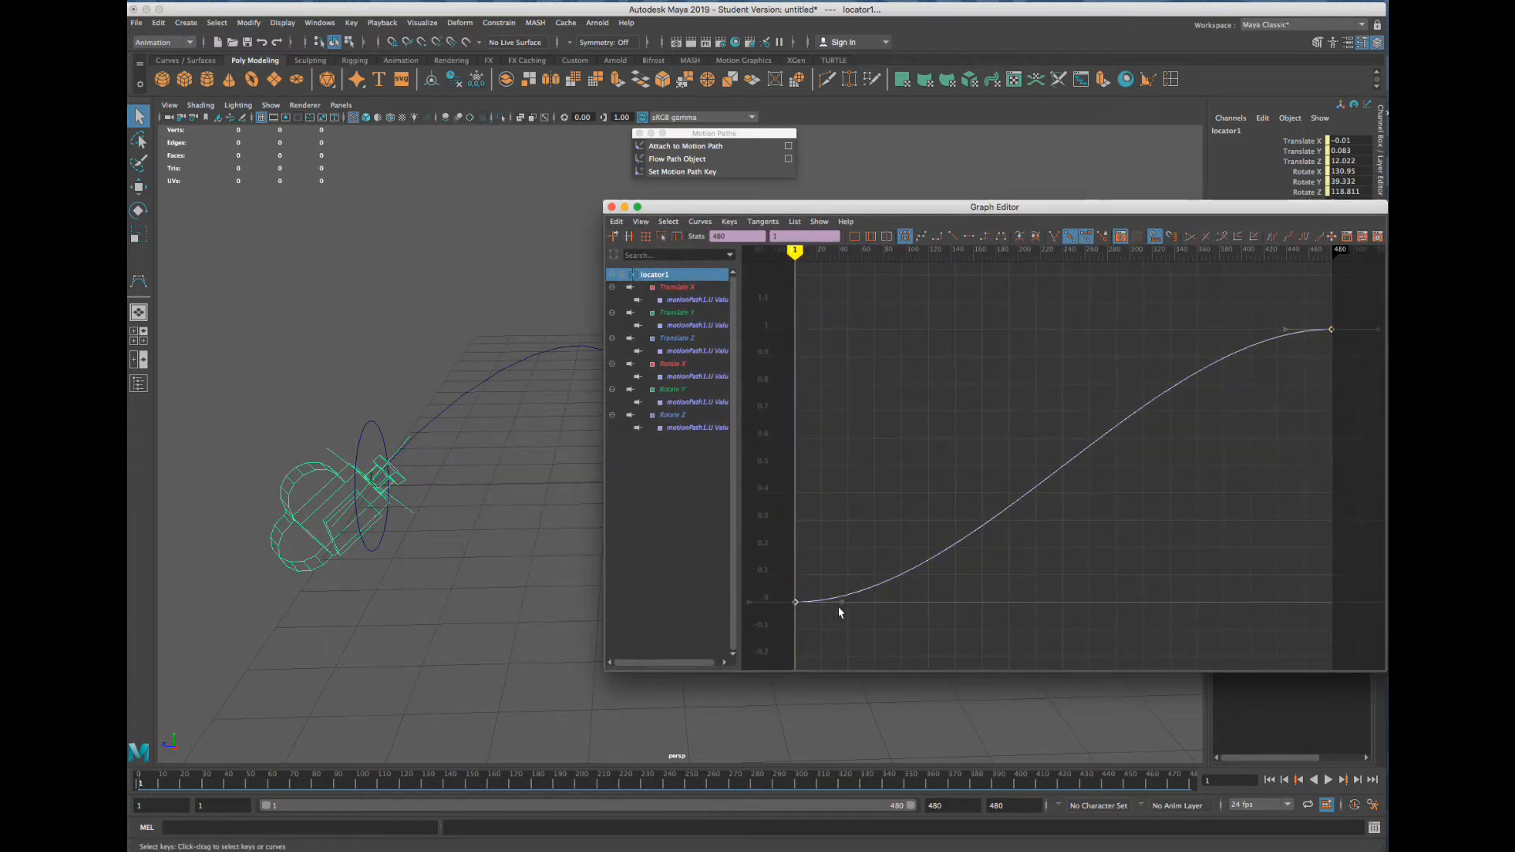
pyautogui.click(841, 604)
pyautogui.scroll(3, 902, 594)
pyautogui.moveTo(902, 593); pyautogui.dragTo(884, 566, button='middle')
pyautogui.keyDown('alt'); pyautogui.moveTo(1007, 510); pyautogui.dragTo(1167, 423, button='middle'); pyautogui.keyUp('alt')
pyautogui.scroll(3, 1104, 454)
pyautogui.moveTo(1025, 498); pyautogui.dragTo(927, 491, button='middle')
pyautogui.press('a')
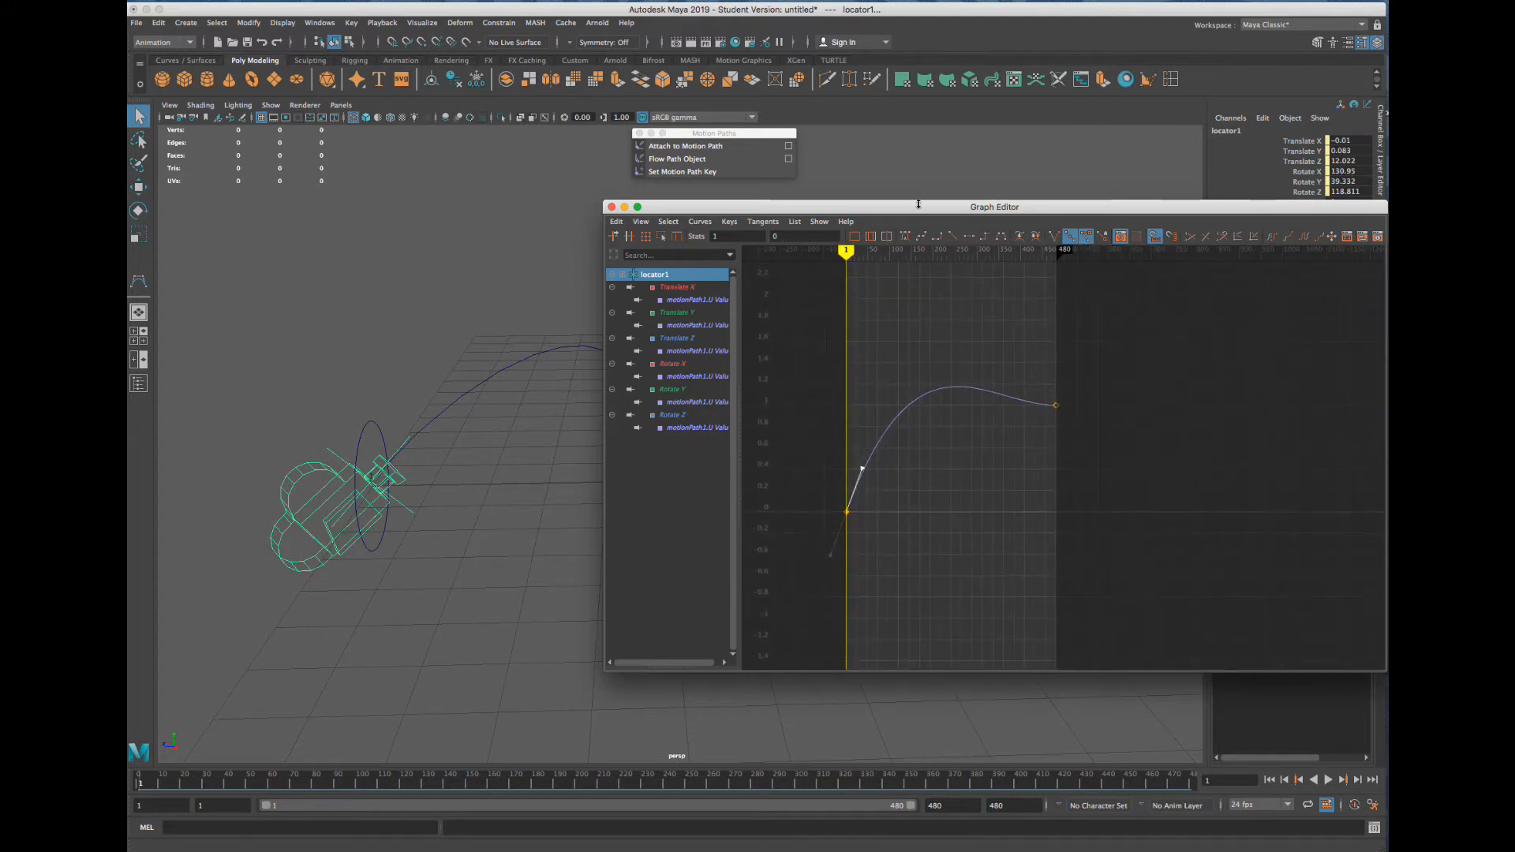
# Move the Graph Editor clear of the camera, play the animation to check the starting speed, and stop playback
pyautogui.moveTo(919, 204); pyautogui.dragTo(1158, 113)
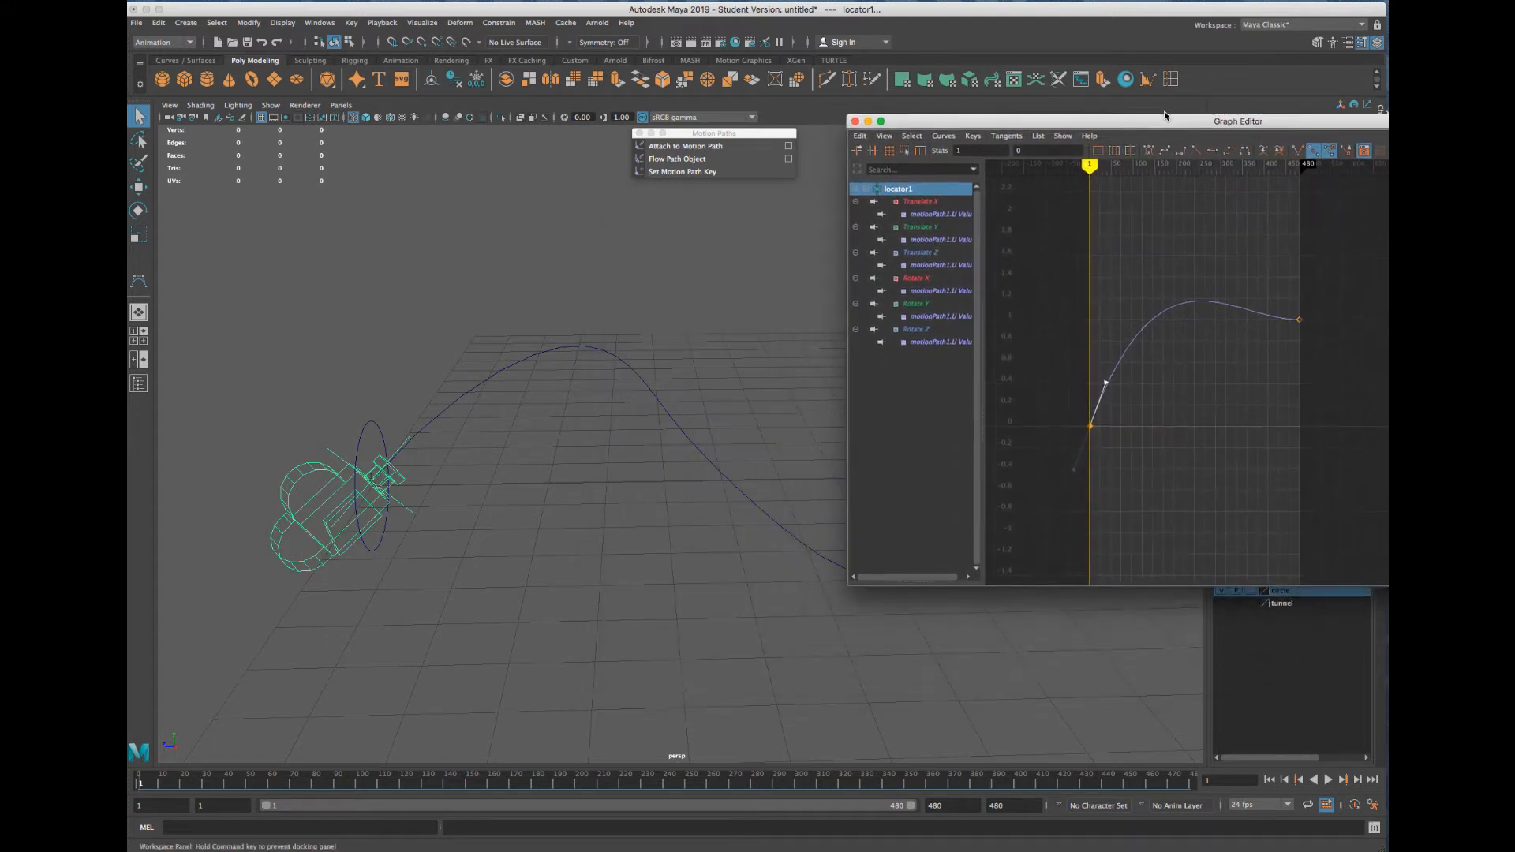
pyautogui.click(1327, 780)
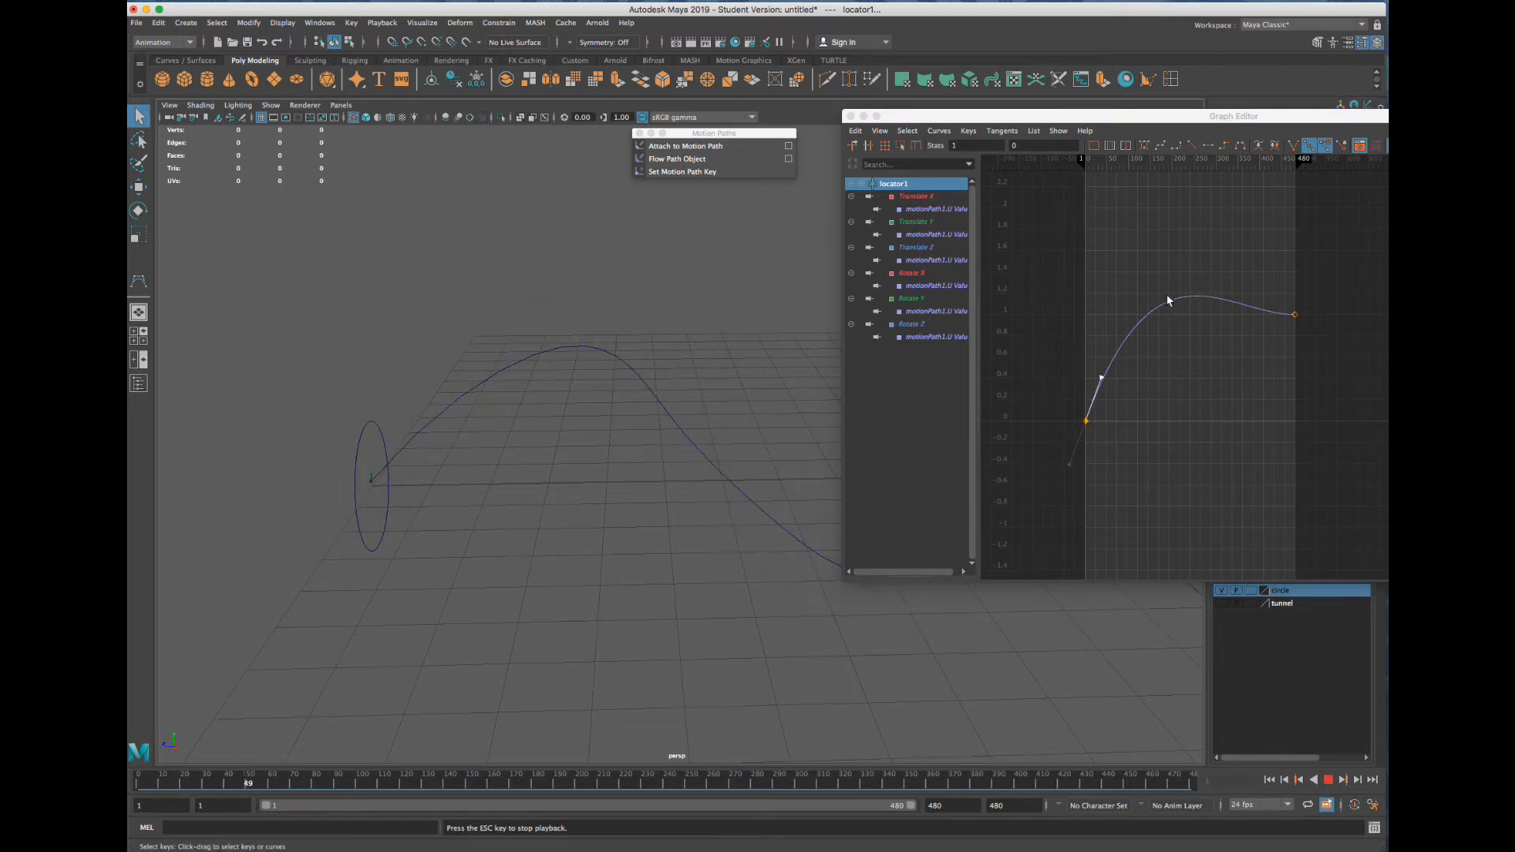
pyautogui.click(1328, 780)
# Try an even steeper tangent on the frame 1 key, return to frame 1, and briefly play the animation to check it
pyautogui.moveTo(1134, 409); pyautogui.dragTo(1125, 376, button='middle')
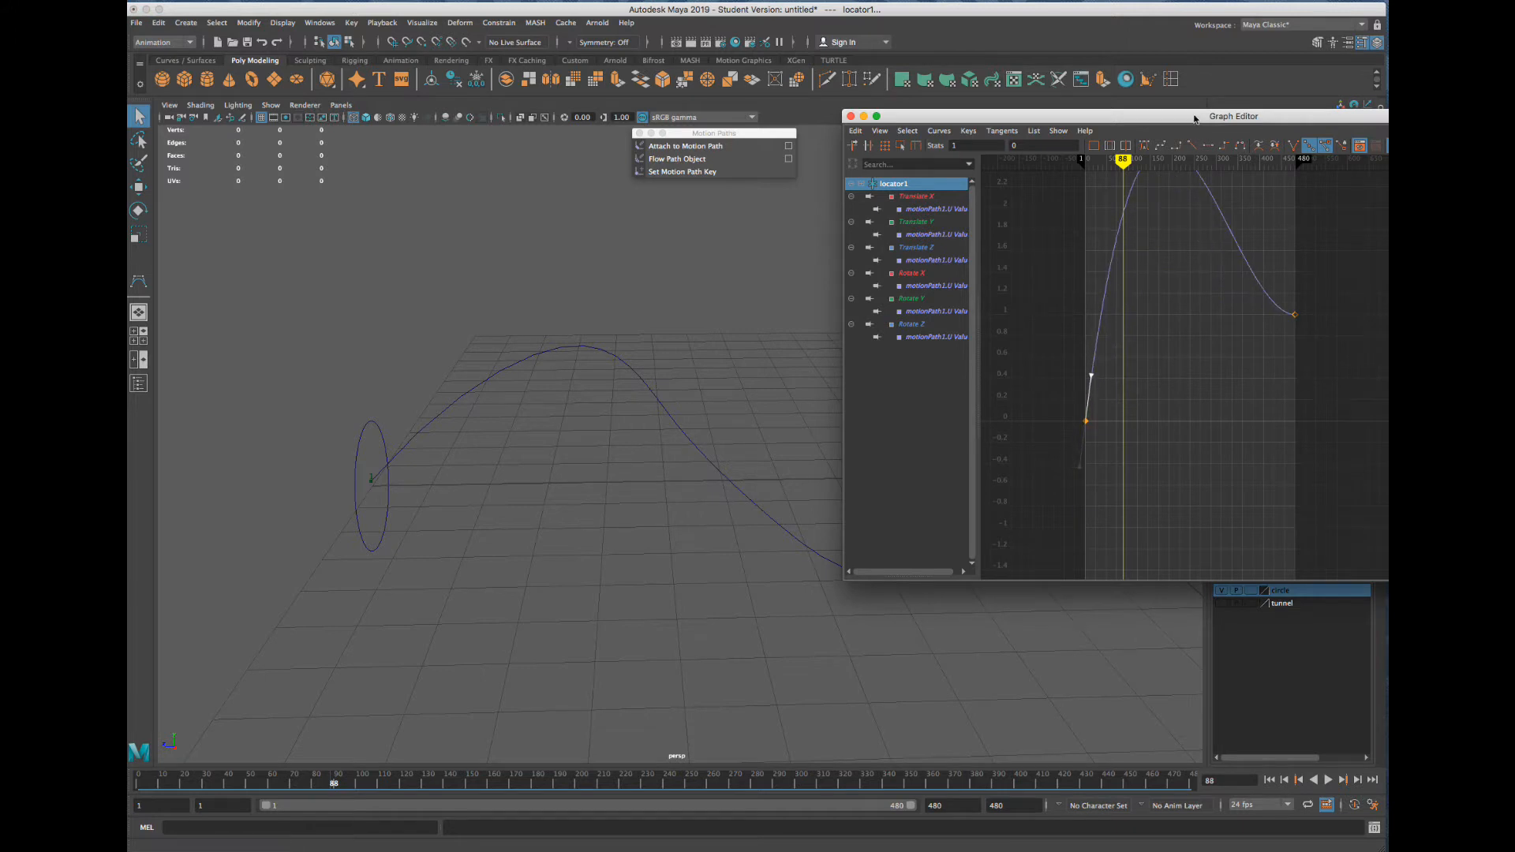
pyautogui.moveTo(1195, 117); pyautogui.dragTo(1176, 159)
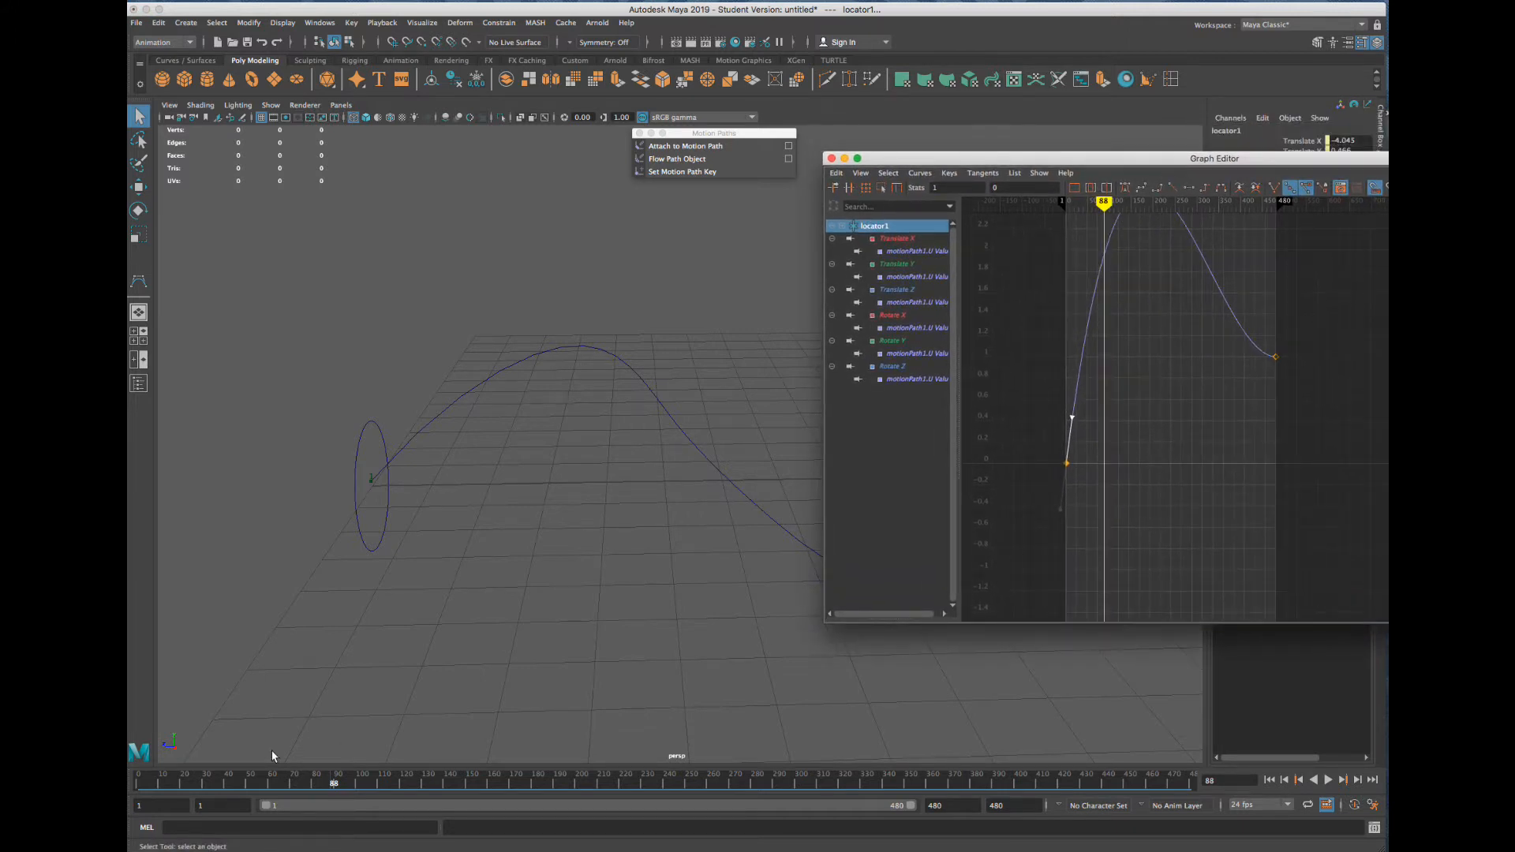
pyautogui.click(140, 785)
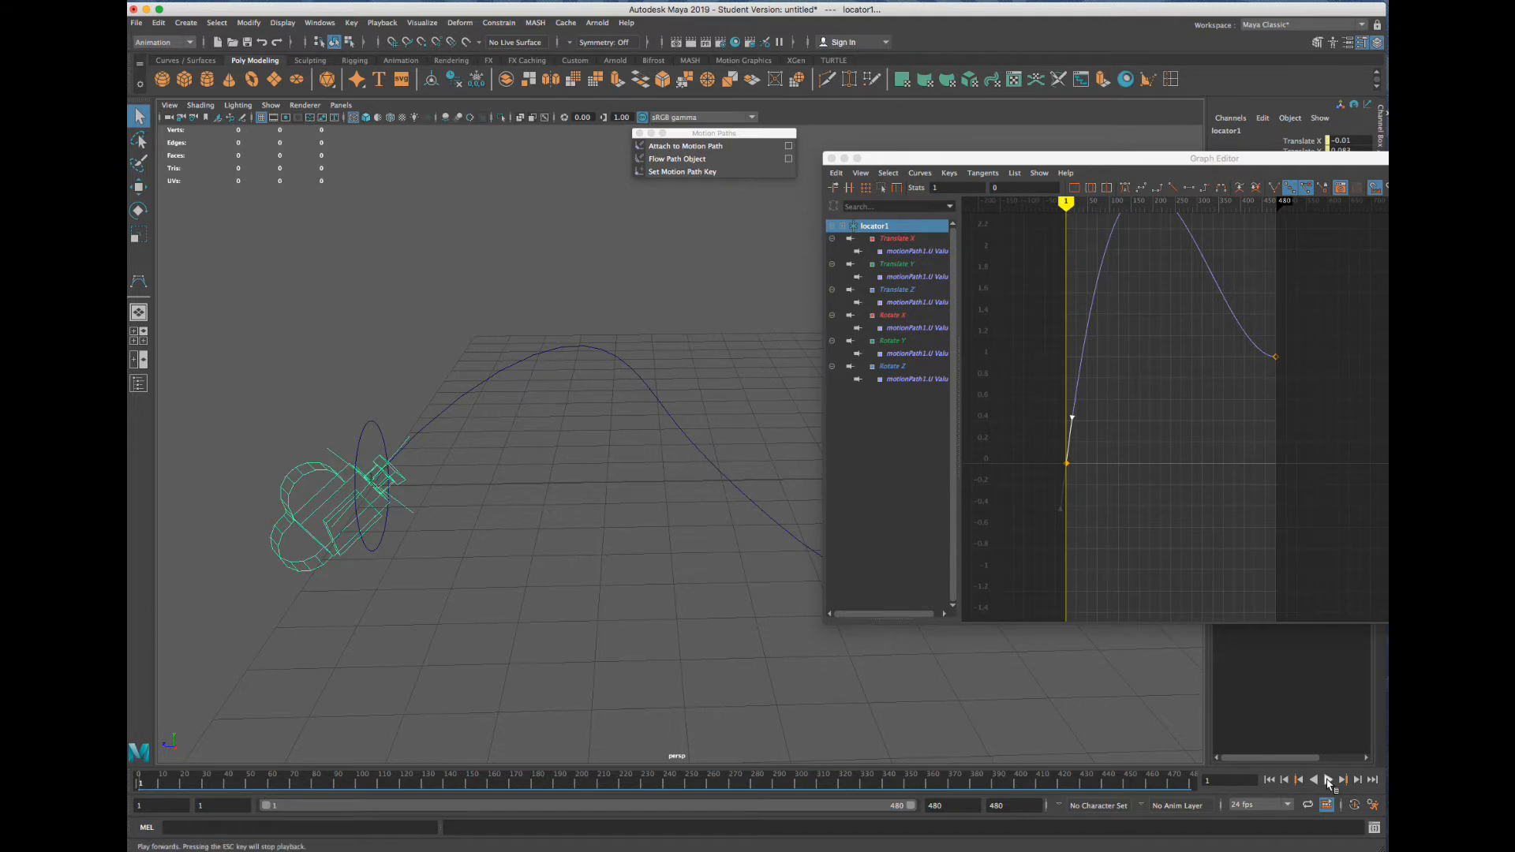
pyautogui.click(1328, 780)
pyautogui.click(1328, 781)
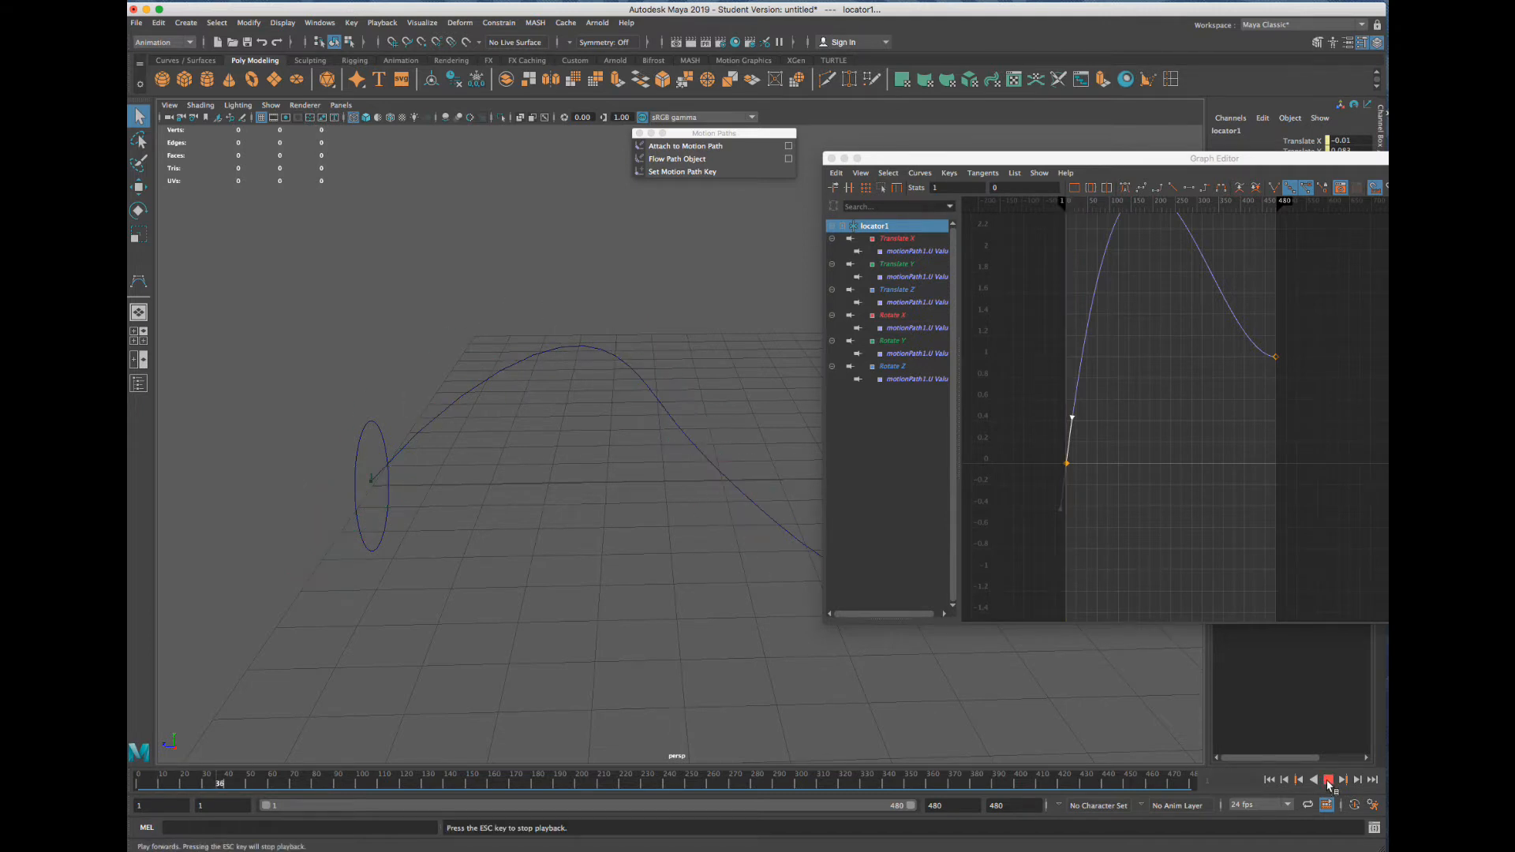
# Lower the frame 1 key's tangent to a gentle upward slope that follows the curve's overall direction, removing the ease-in
pyautogui.moveTo(1224, 366); pyautogui.dragTo(1239, 397, button='middle')
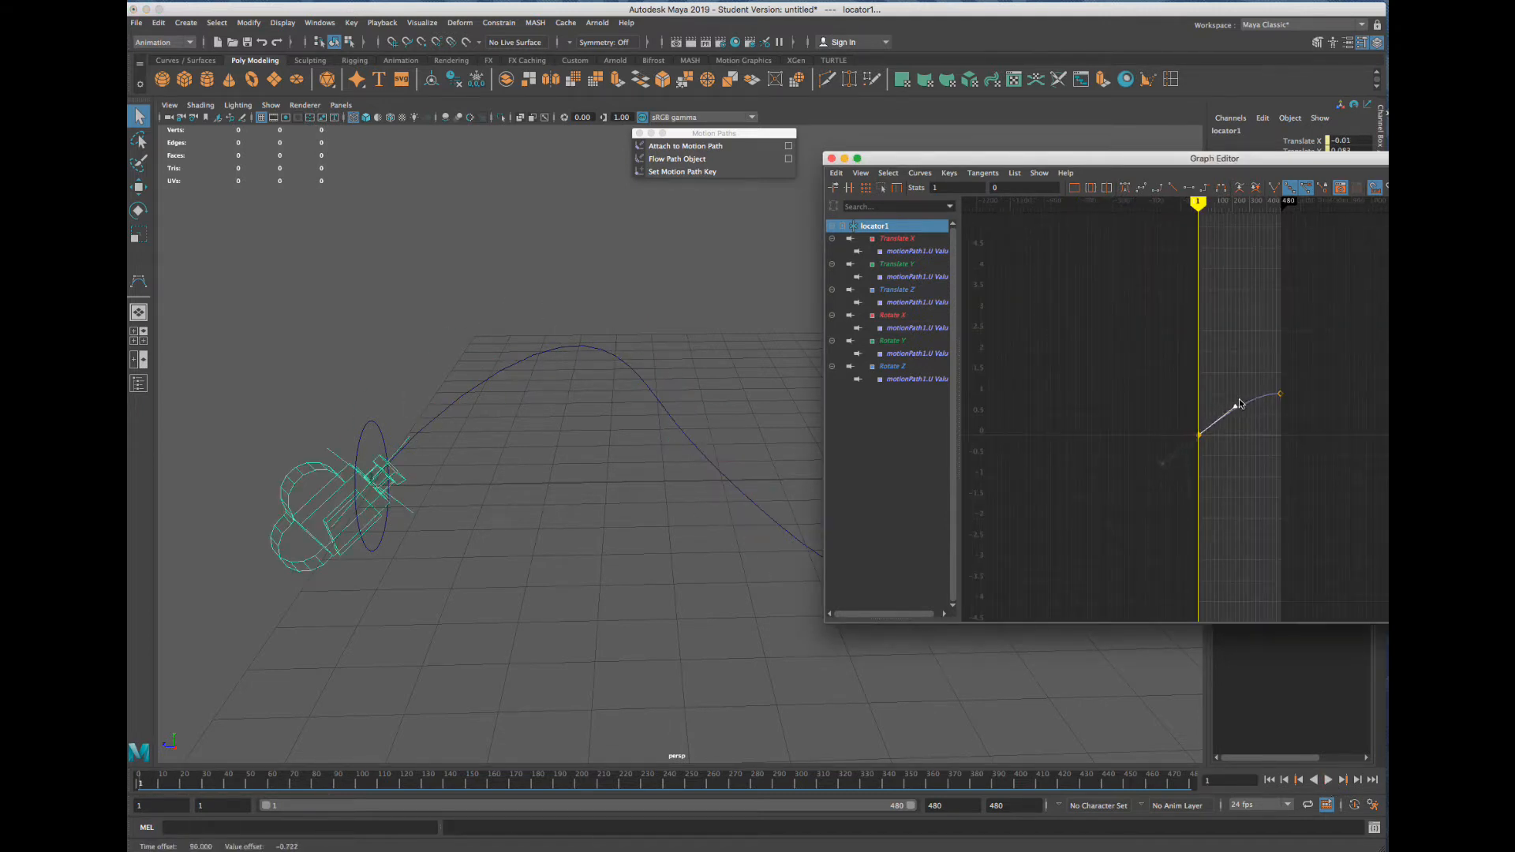
pyautogui.press('f')
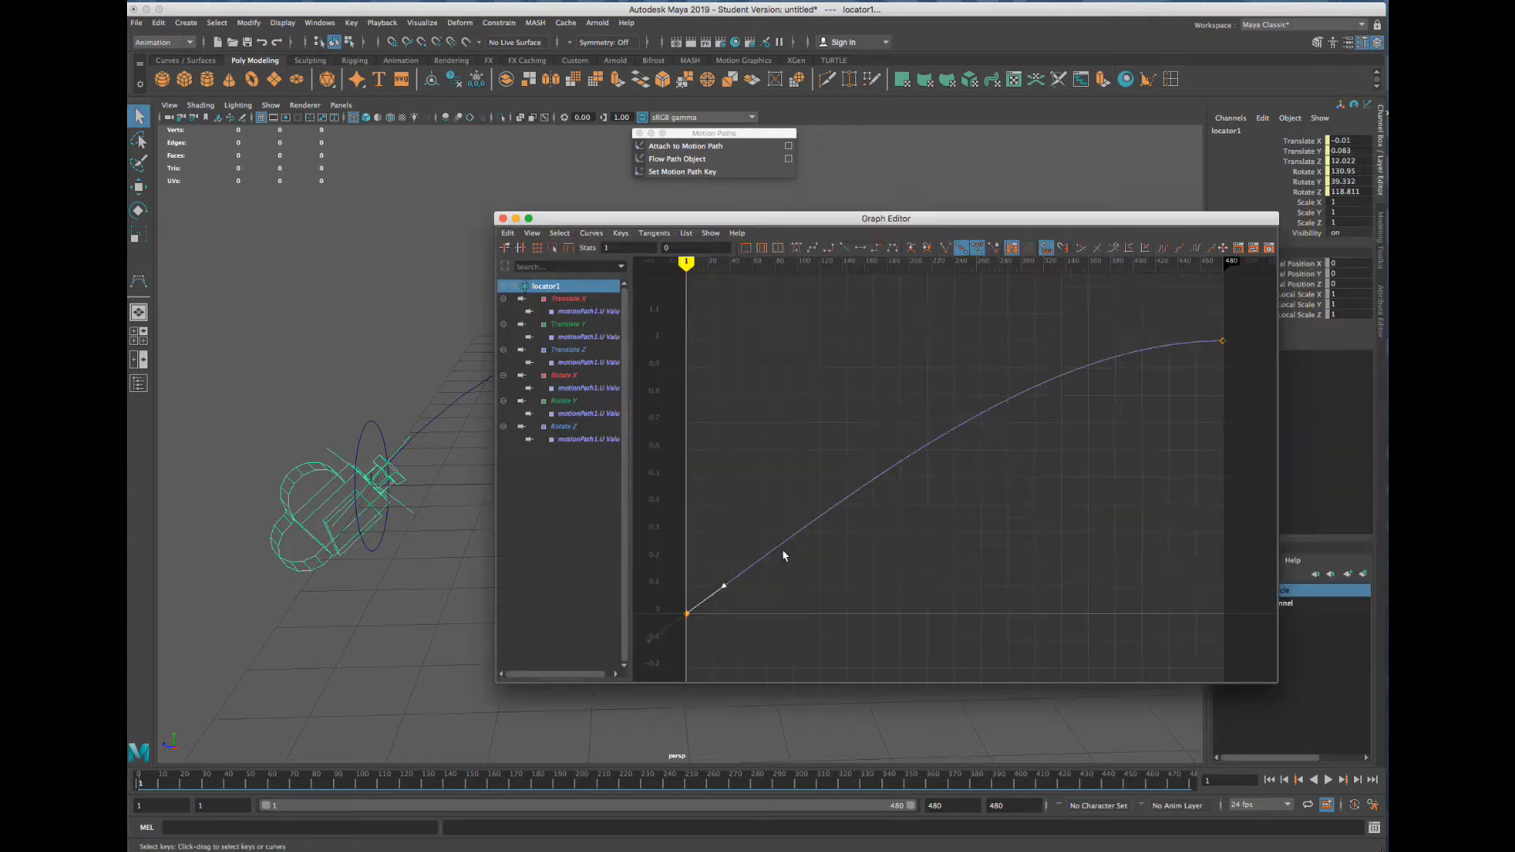
pyautogui.moveTo(789, 574); pyautogui.dragTo(796, 570, button='middle')
# Move the Graph Editor off the path, play the animation to check the camera's start, and stop playback
pyautogui.moveTo(987, 218); pyautogui.dragTo(1304, 130)
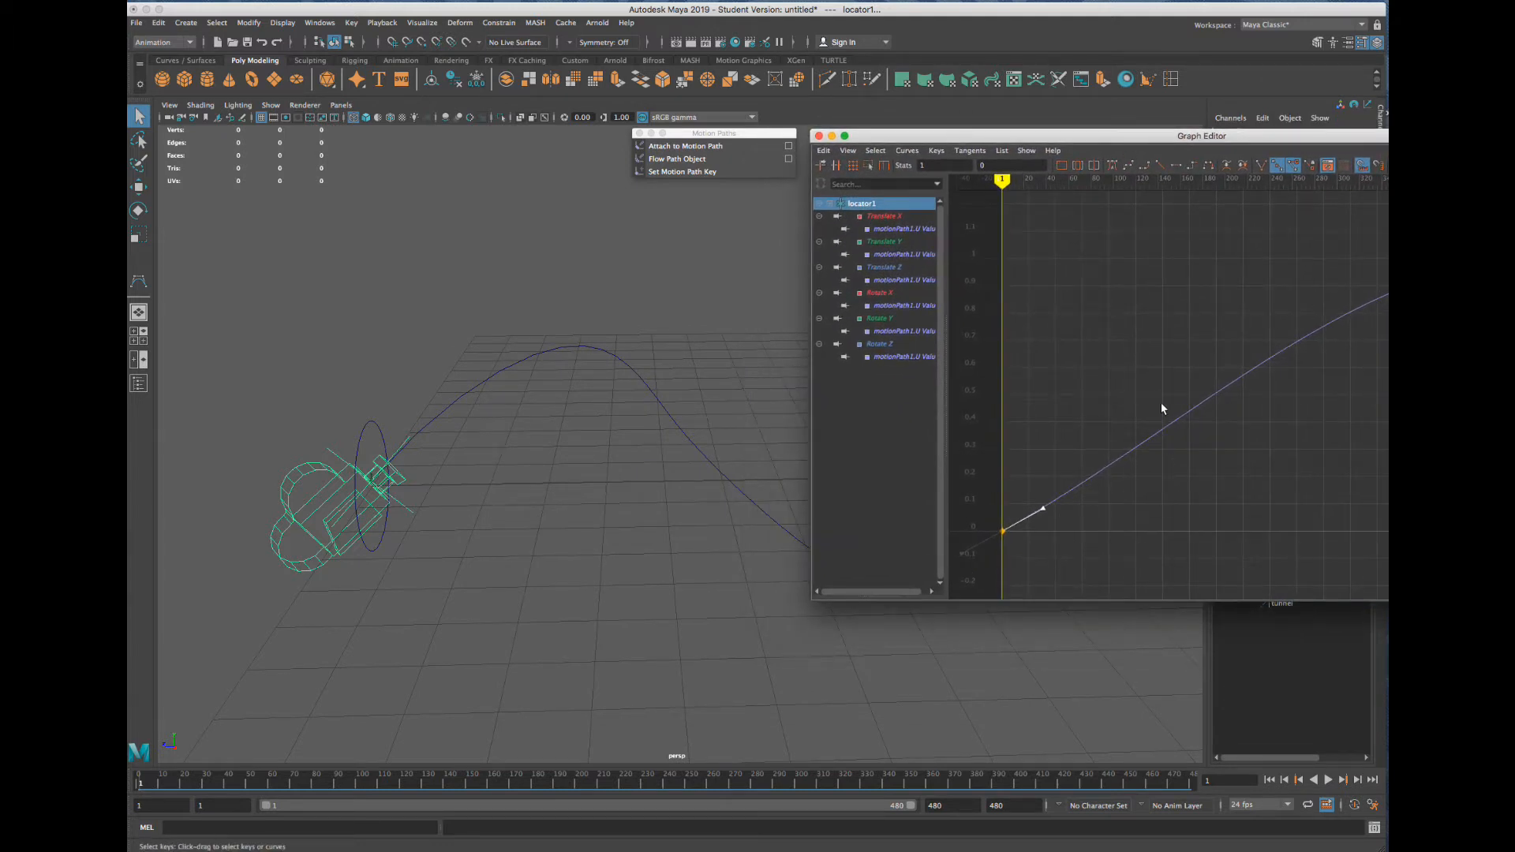
pyautogui.click(1329, 781)
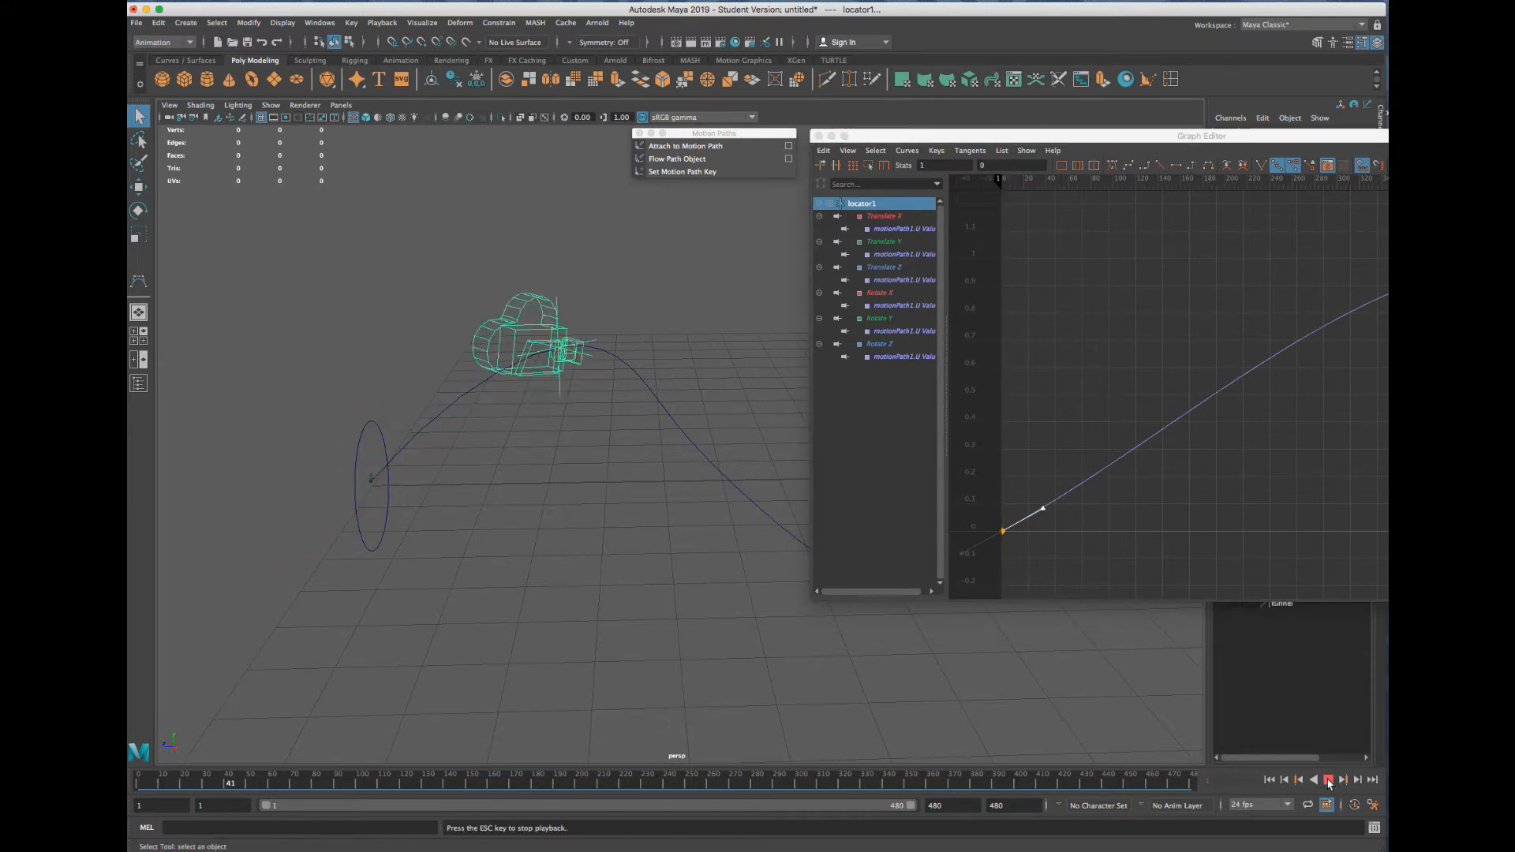
pyautogui.click(1329, 783)
# Select the motion path curve's key at frame 480 and angle its incoming tangent so the curve runs nearly straight between both keys
pyautogui.moveTo(1098, 138); pyautogui.dragTo(611, 233)
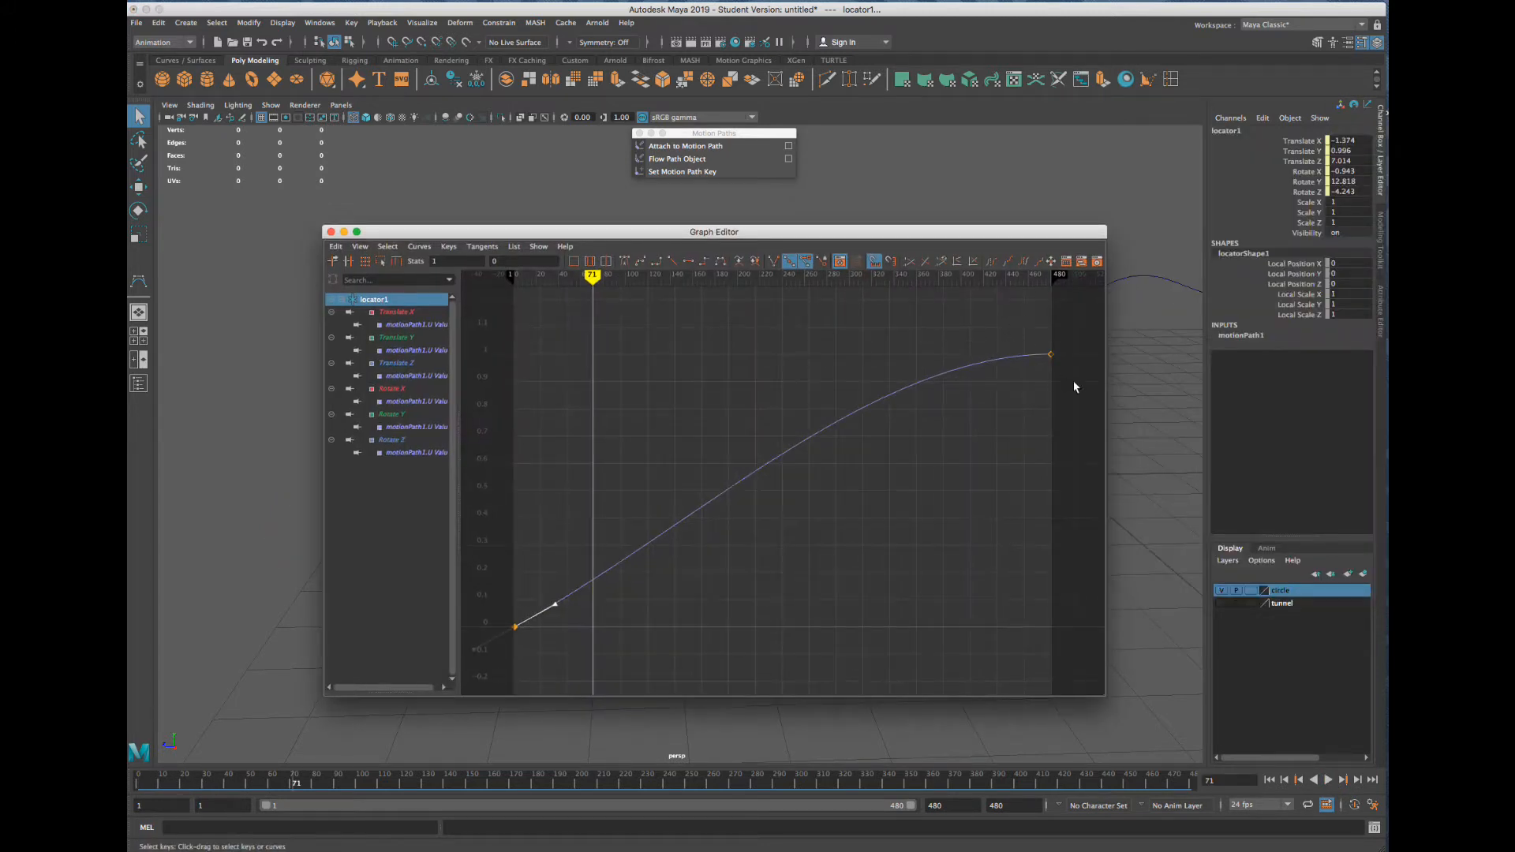
pyautogui.moveTo(1073, 386); pyautogui.dragTo(996, 364)
pyautogui.moveTo(974, 371)
pyautogui.mouseDown(button='middle')
pyautogui.moveTo(950, 339)
pyautogui.moveTo(950, 354)
pyautogui.mouseUp(button='middle')
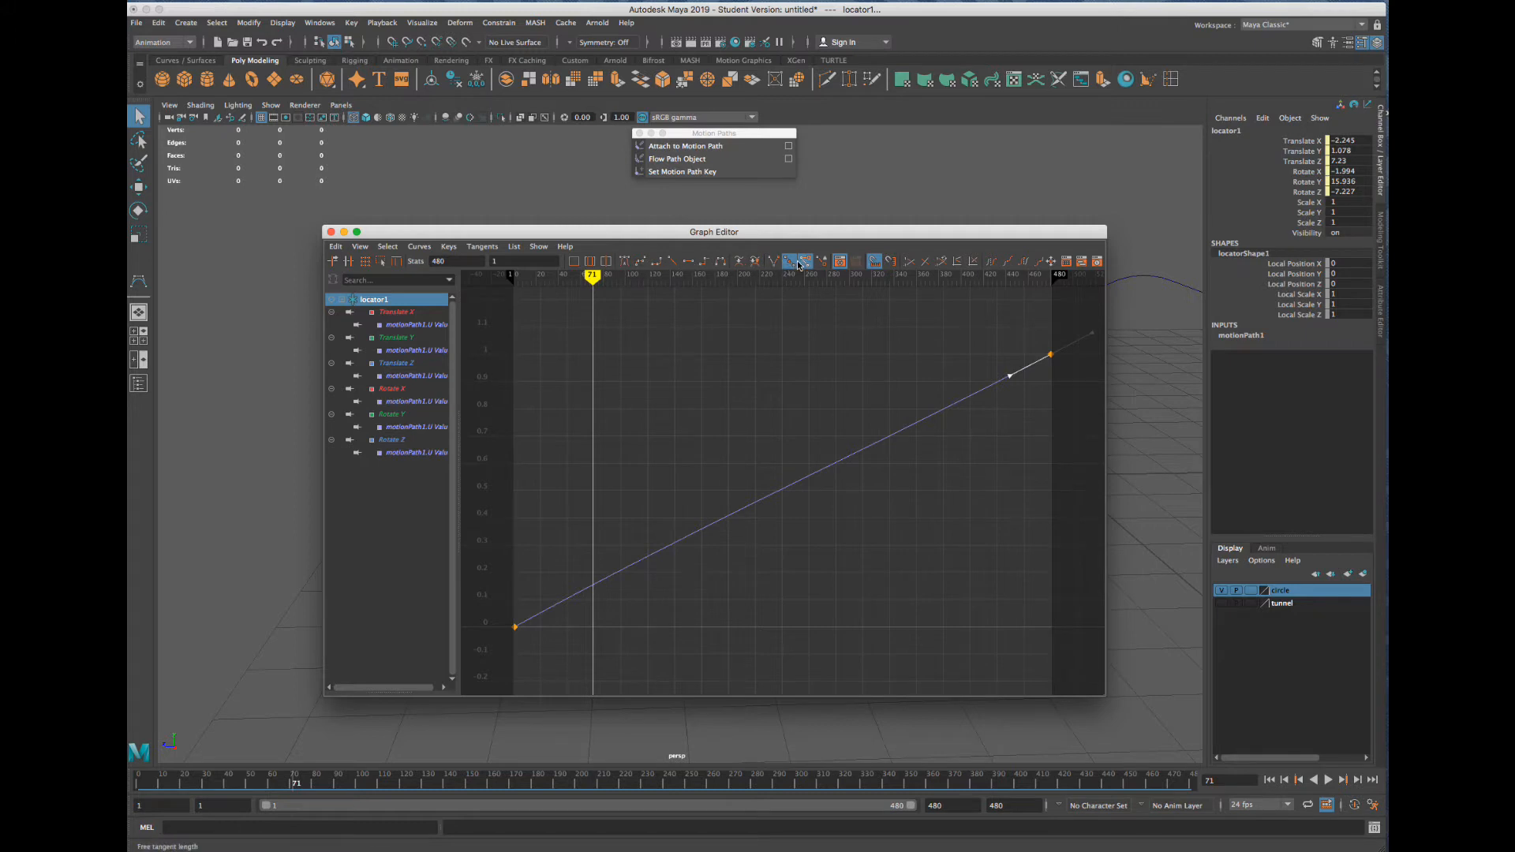
# Insert a key near the middle of the motion path curve
pyautogui.rightClick(788, 493)
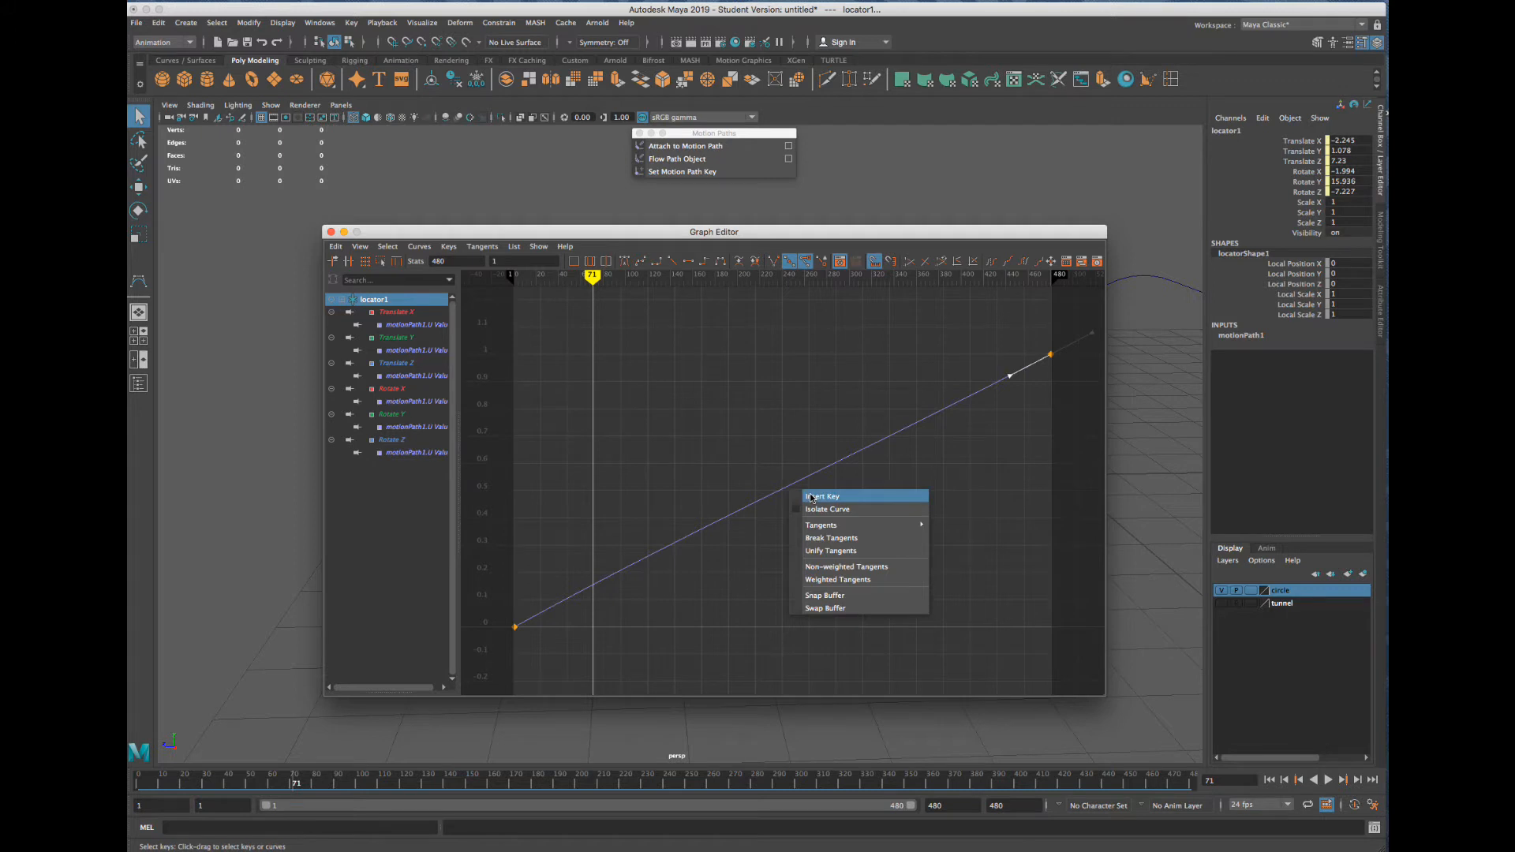
# Insert a middle key on the locator's motion path U Value curve and move it to about frame 223, value 0.464
pyautogui.click(811, 498)
pyautogui.click(807, 480)
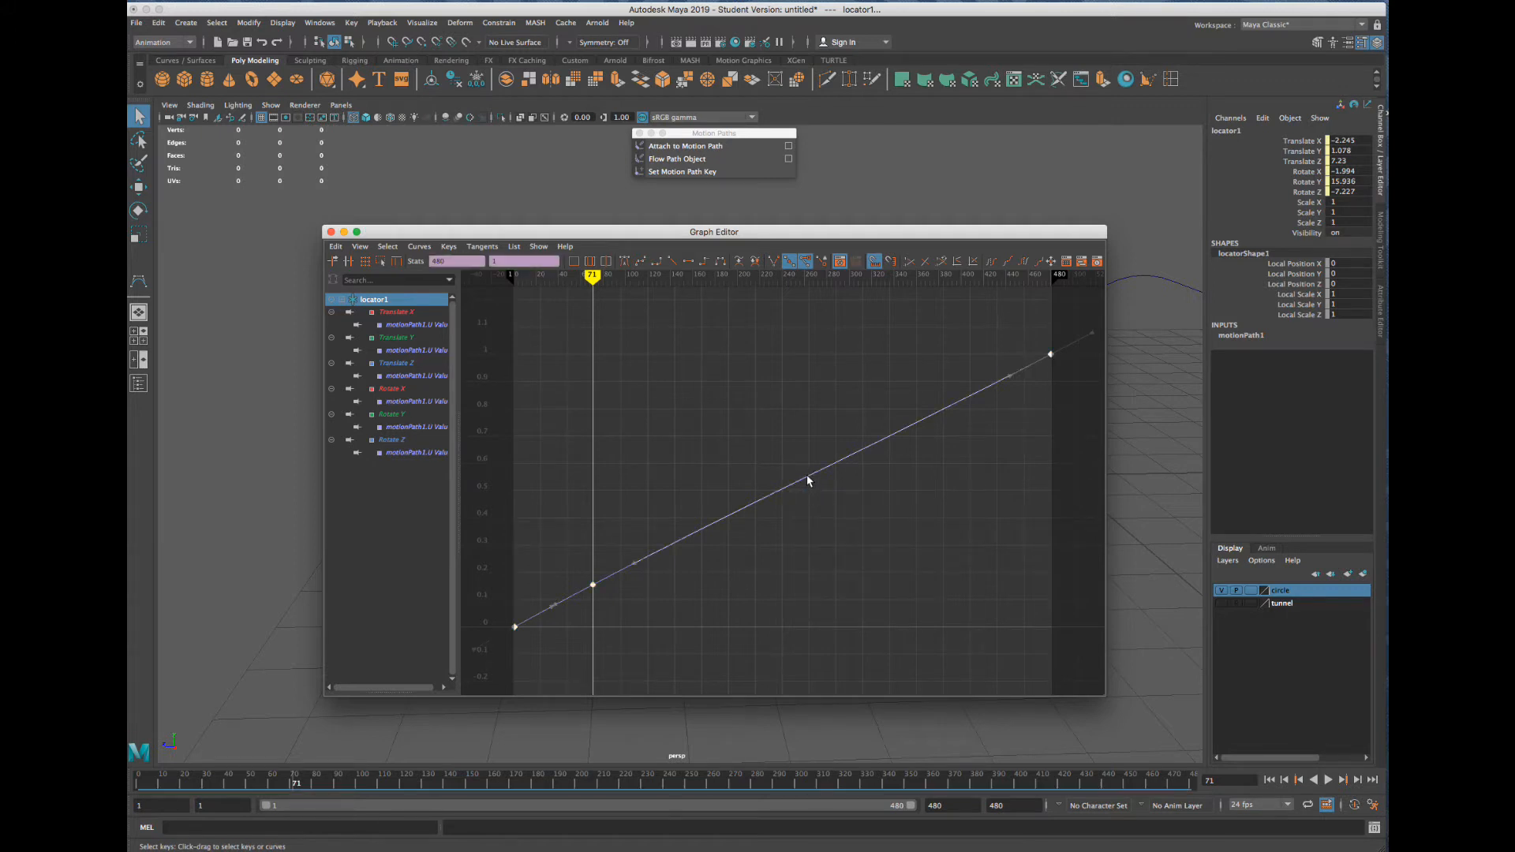
pyautogui.press('w')
pyautogui.moveTo(593, 584); pyautogui.dragTo(767, 487)
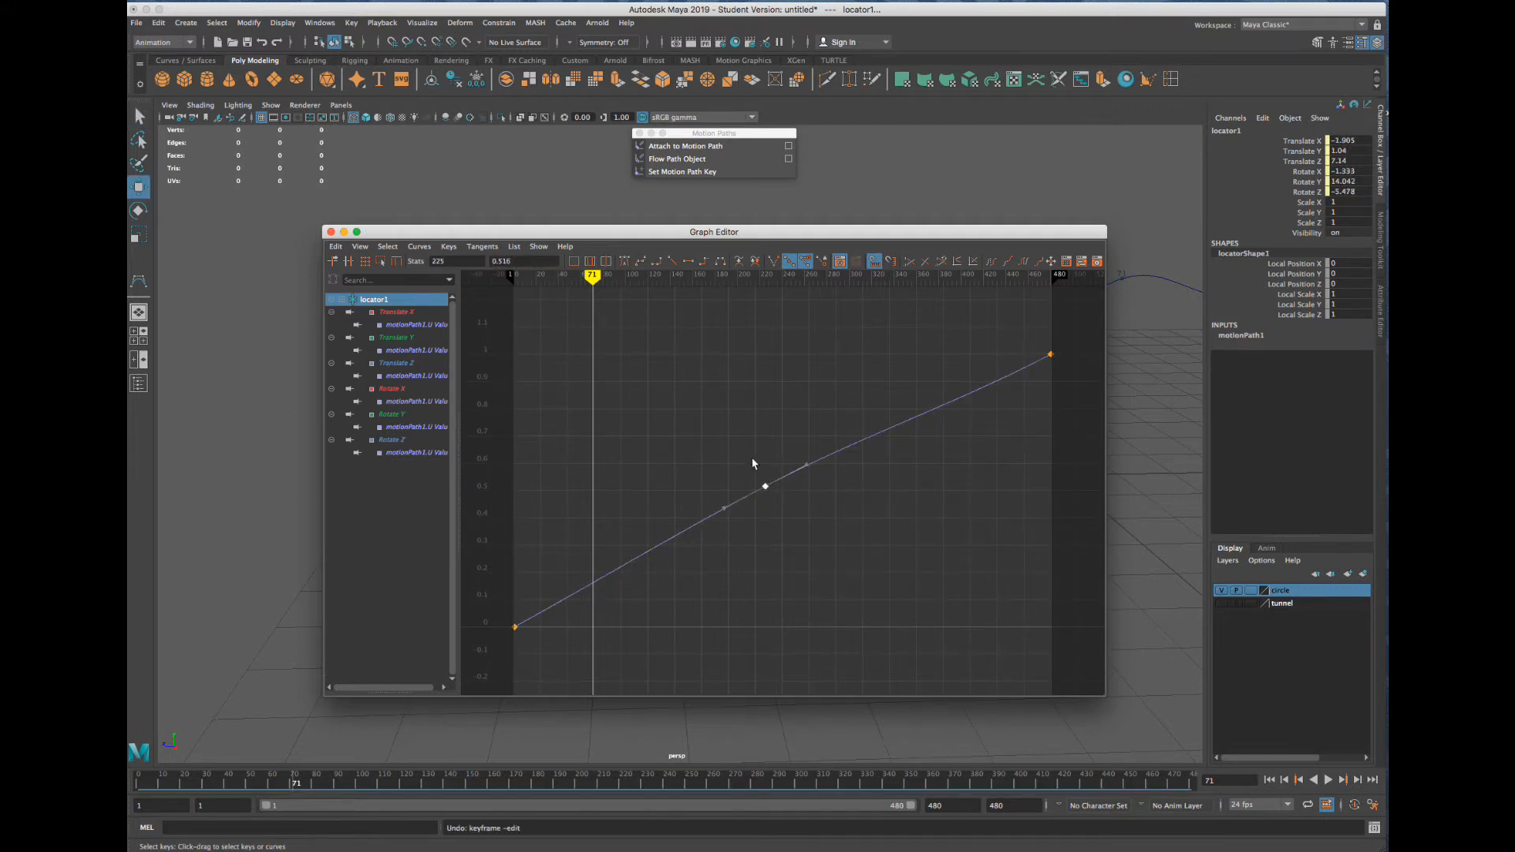
pyautogui.rightClick(765, 489)
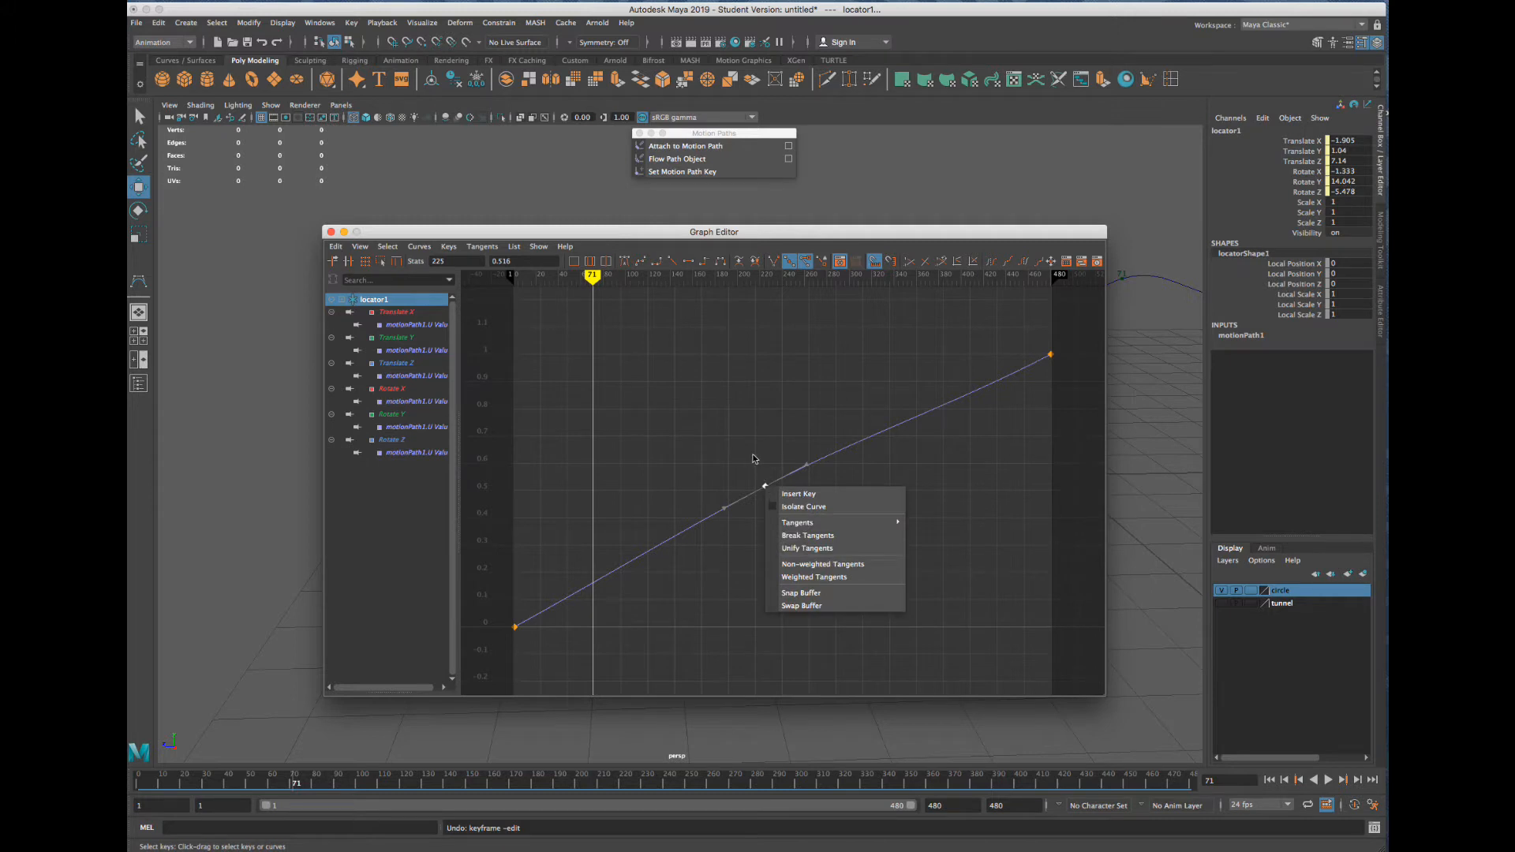
pyautogui.moveTo(761, 490)
pyautogui.mouseDown()
pyautogui.moveTo(754, 440)
pyautogui.moveTo(758, 497)
pyautogui.mouseUp()
pyautogui.scroll(2, 730, 491)
pyautogui.scroll(-5, 742, 496)
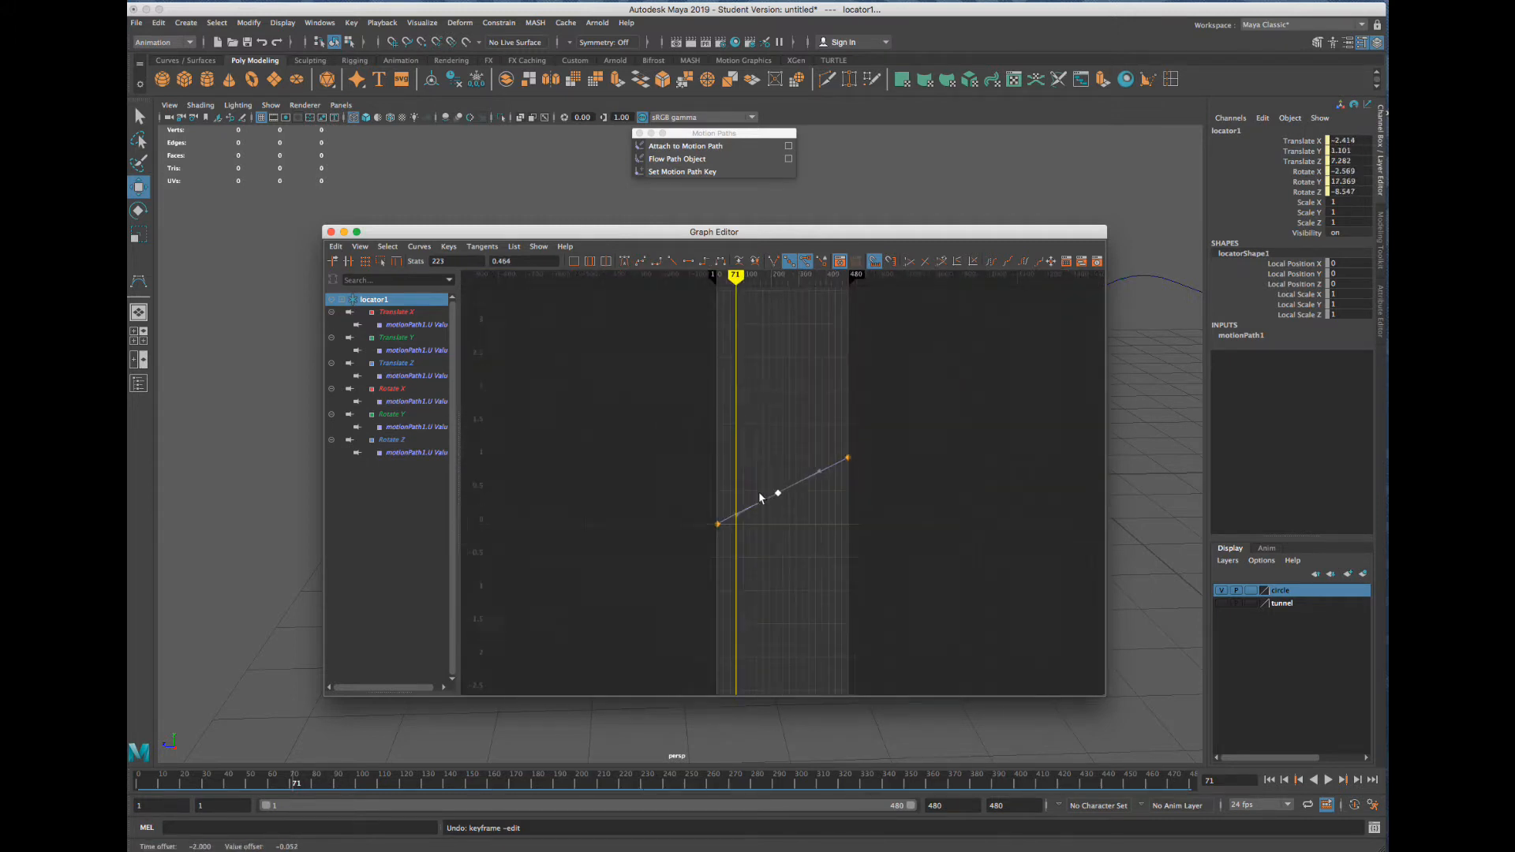
# Rotate the middle key's tangent steeply downward to form an S-shaped curve, and steepen the first key's tangent
pyautogui.press('a')
pyautogui.moveTo(765, 490); pyautogui.dragTo(682, 481, button='middle')
pyautogui.moveTo(548, 630); pyautogui.dragTo(498, 619)
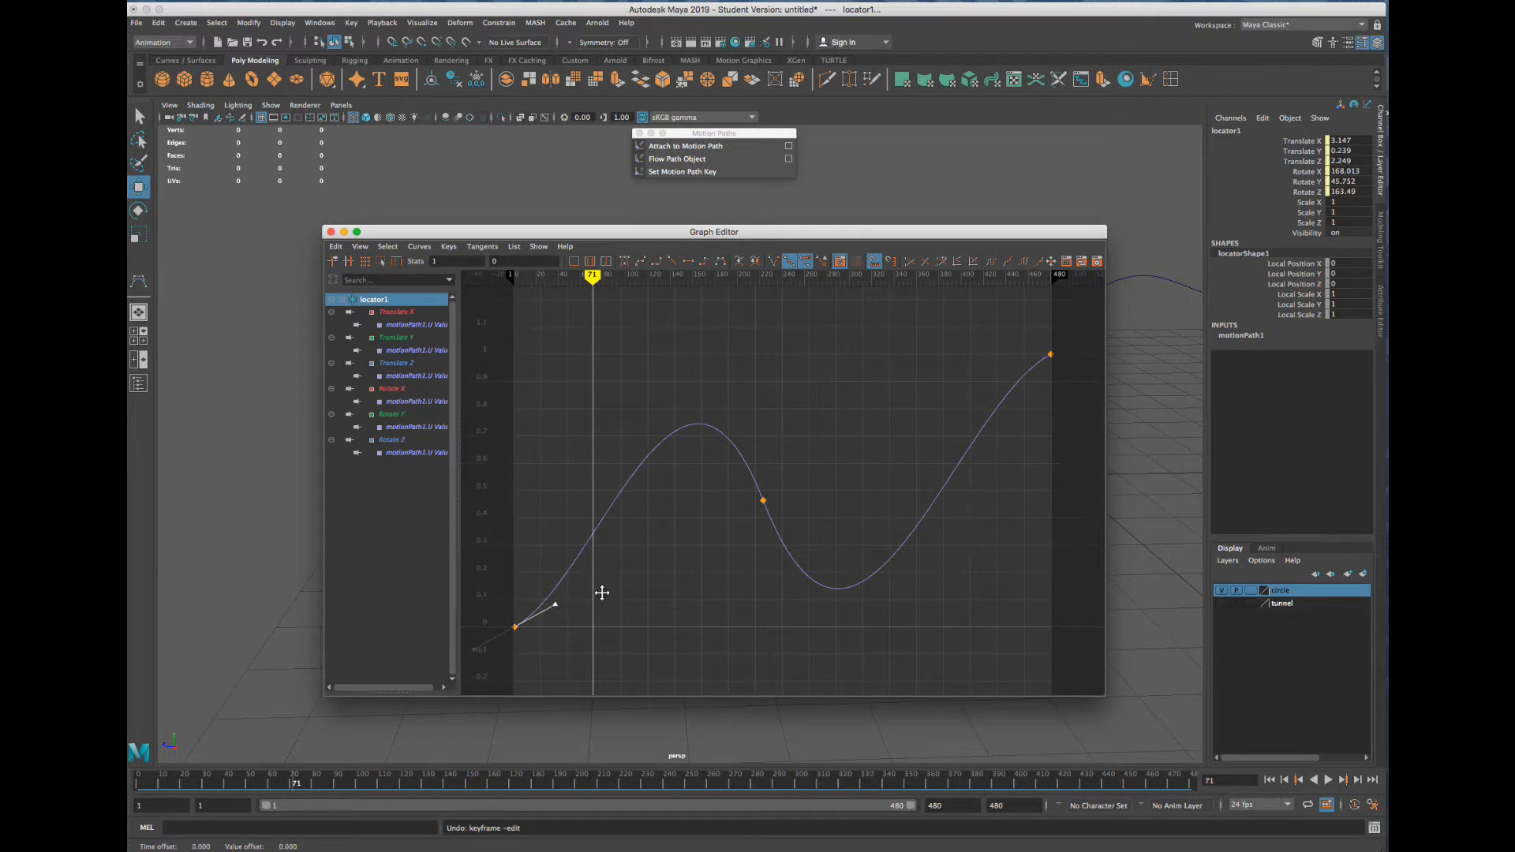
pyautogui.moveTo(602, 595); pyautogui.dragTo(592, 572, button='middle')
pyautogui.scroll(-5, 771, 486)
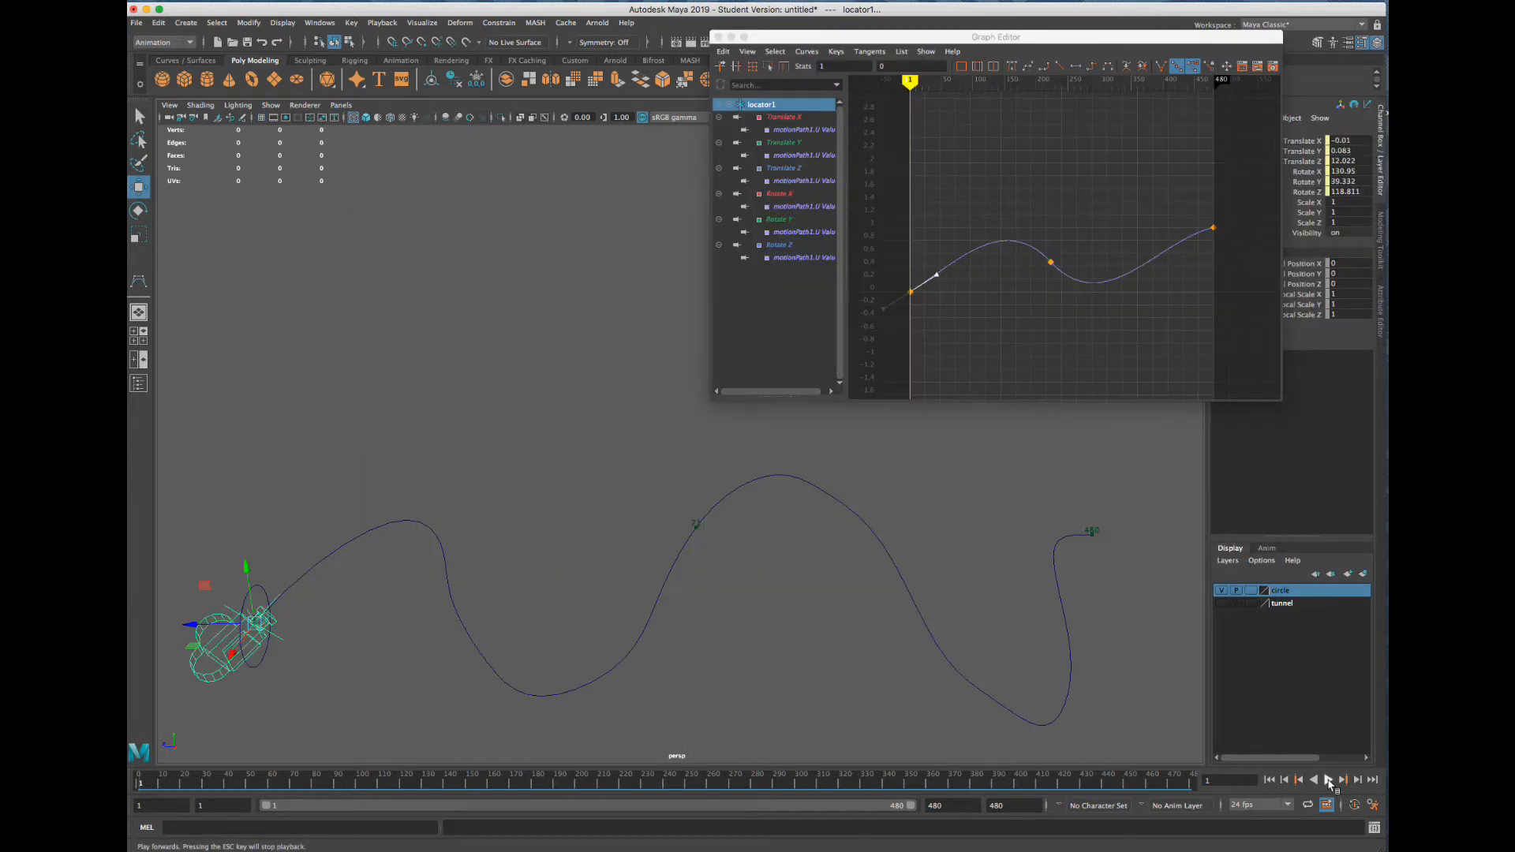
# Play the animation from frame 1 to check the locator's motion along the path, and stop it at frame 413
pyautogui.click(1329, 780)
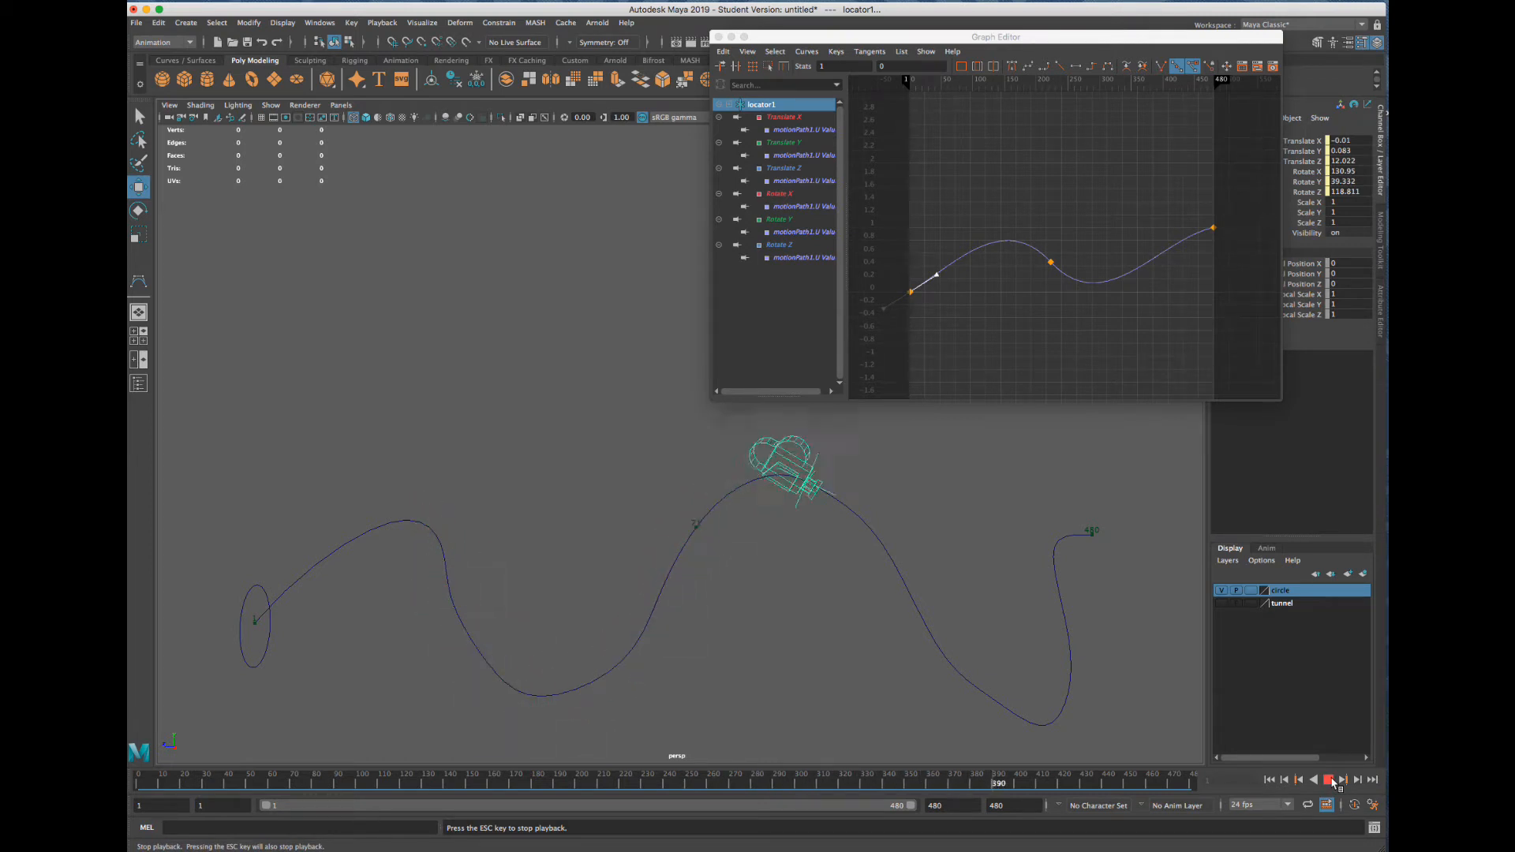
pyautogui.click(1329, 780)
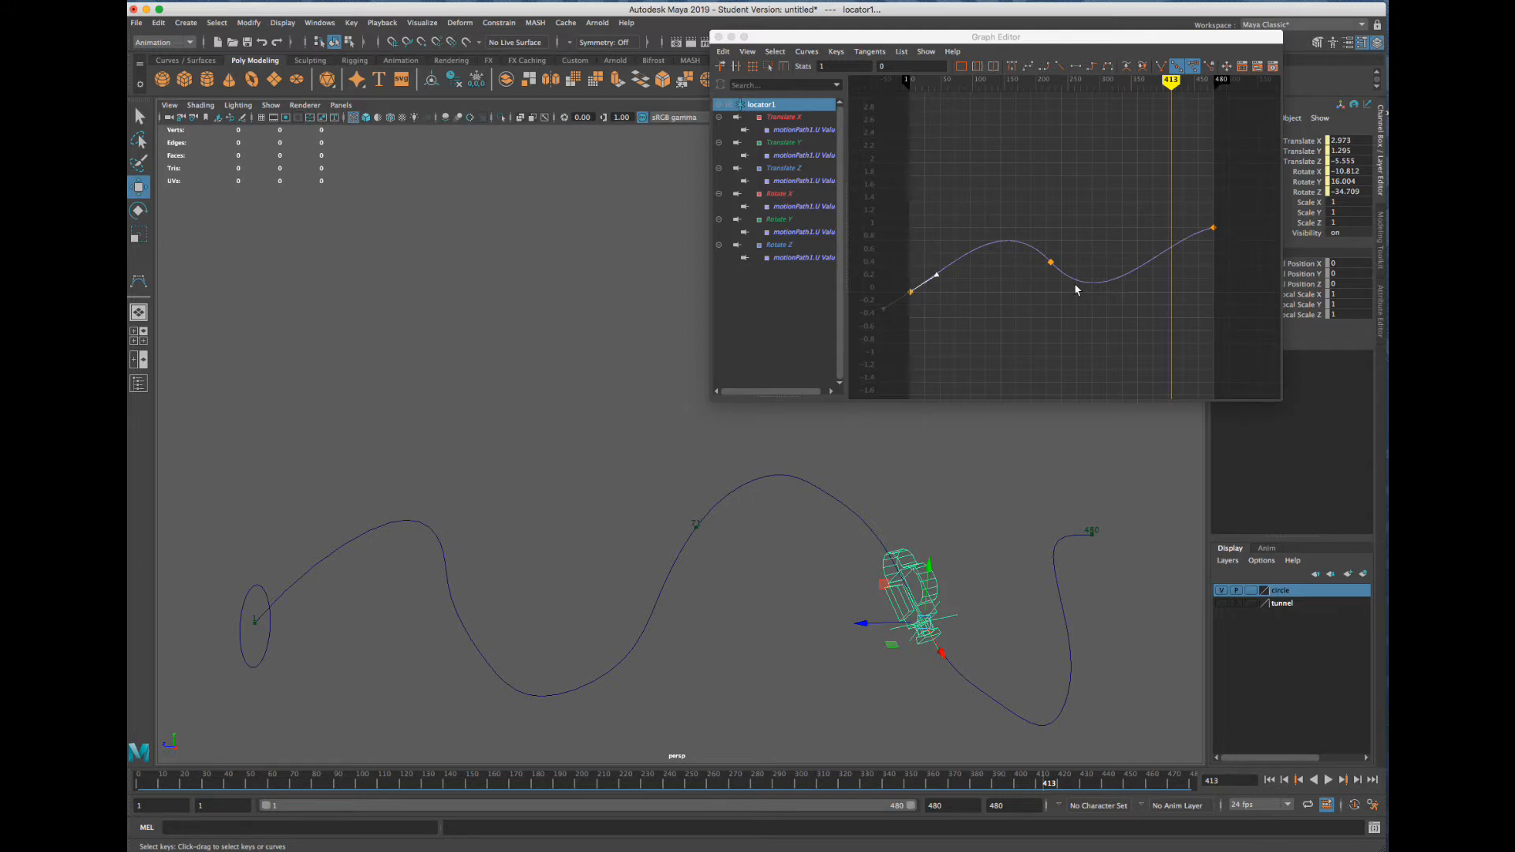
# Raise the middle key of the motion path curve to a value of about 0.672 at frame 222
pyautogui.scroll(-3, 1081, 261)
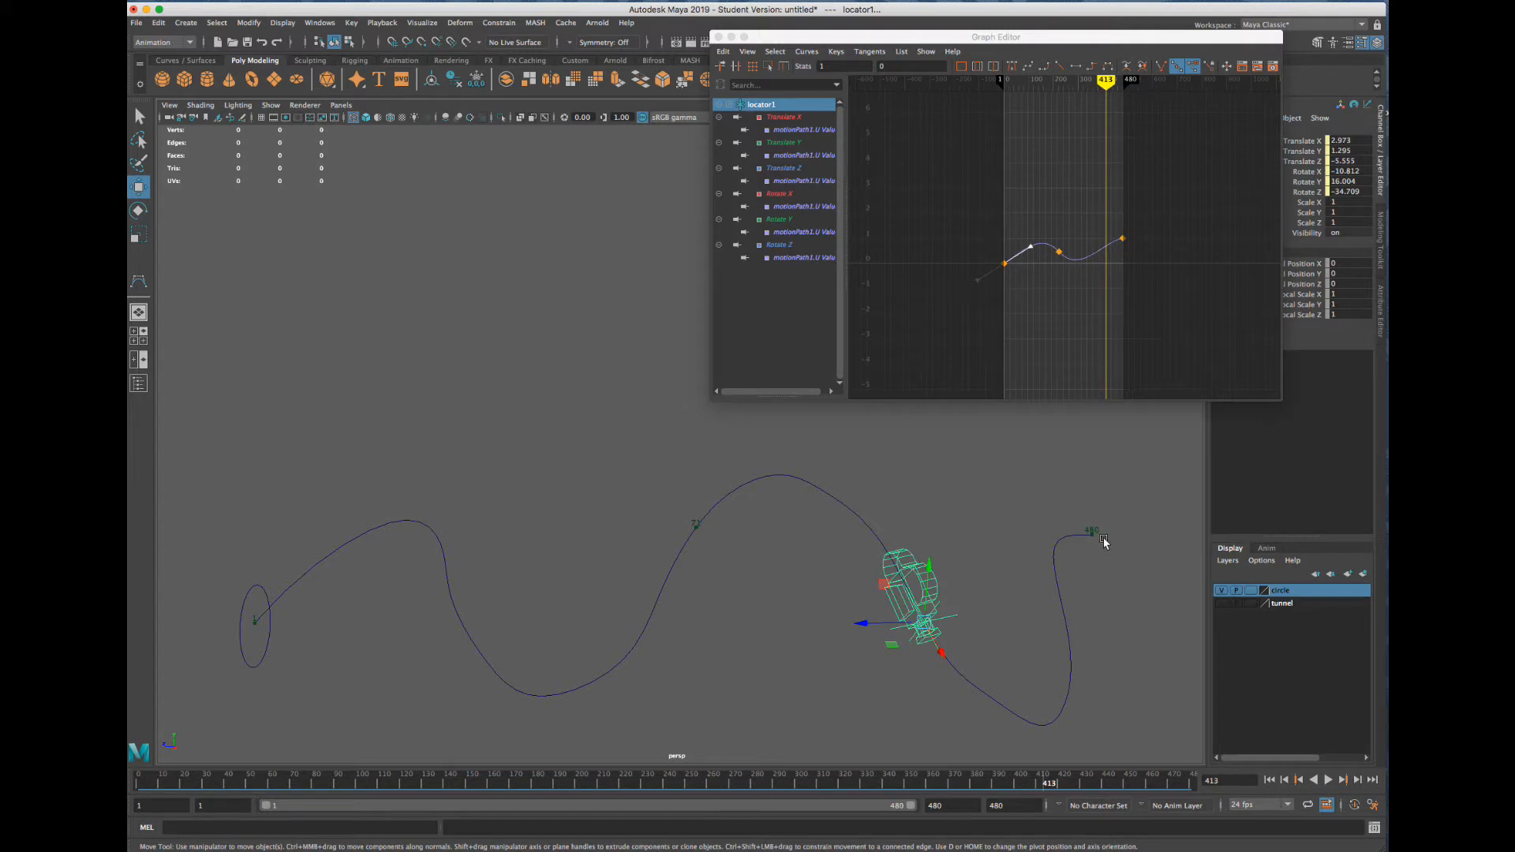
pyautogui.press('f')
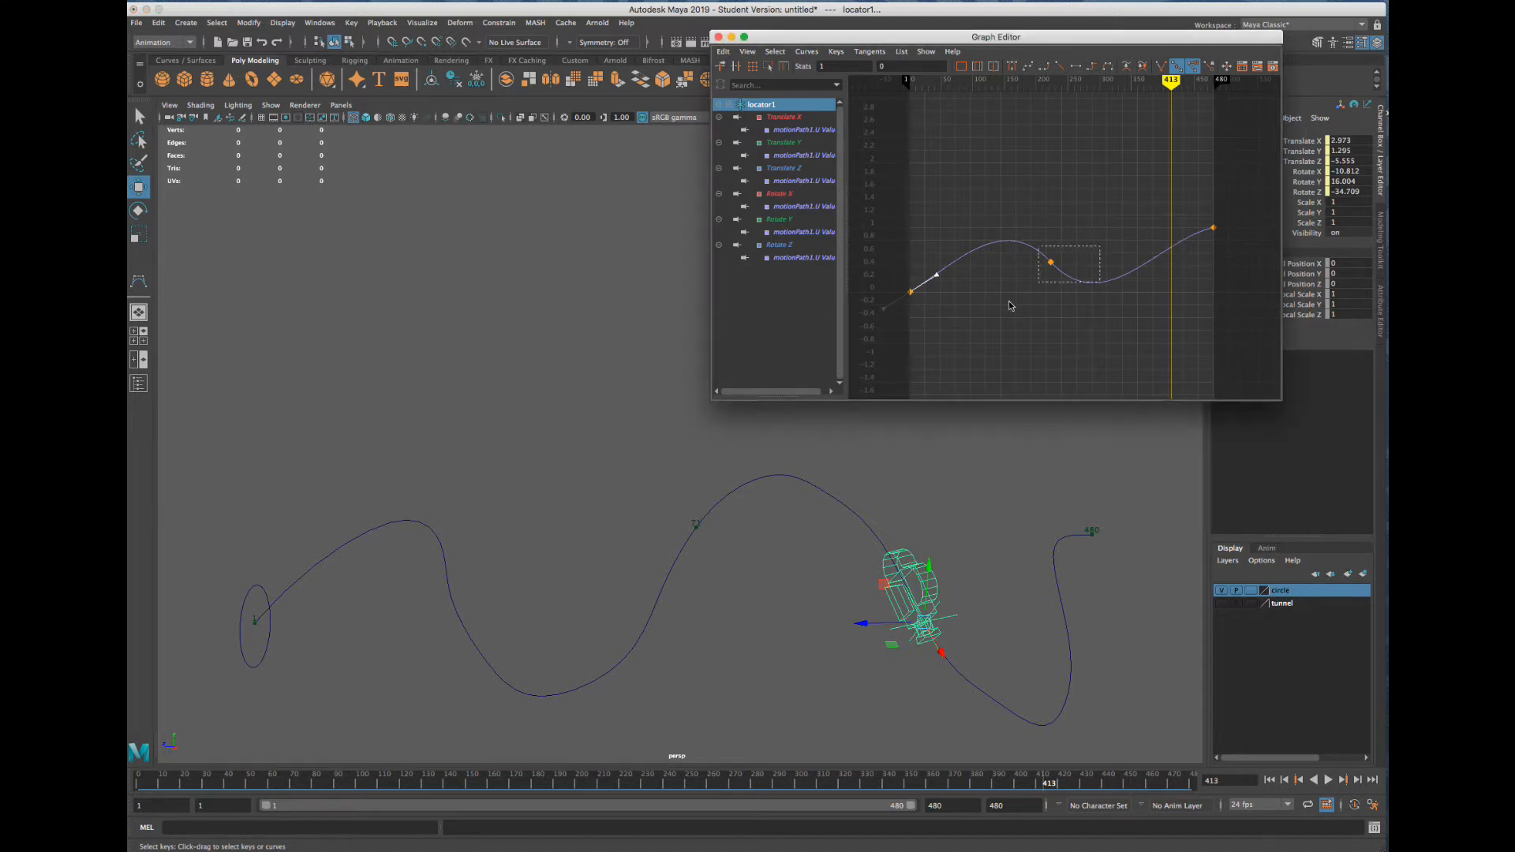
pyautogui.click(1051, 262)
pyautogui.moveTo(1081, 283); pyautogui.dragTo(1133, 244, button='middle')
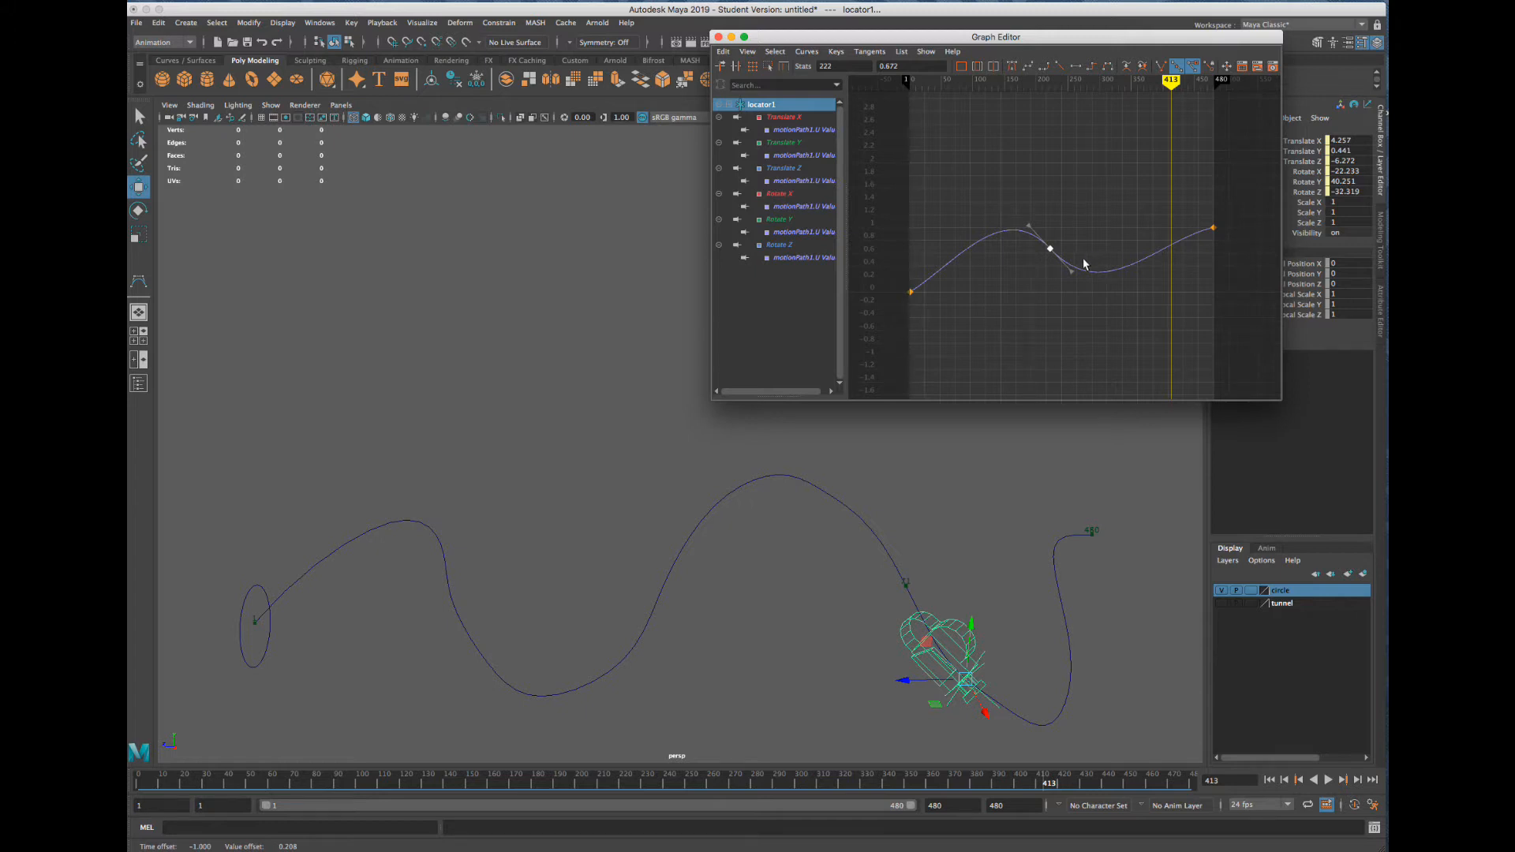
# Move the last key of the motion path curve out to about frame 591, keeping its value at 1
pyautogui.scroll(-3, 1082, 268)
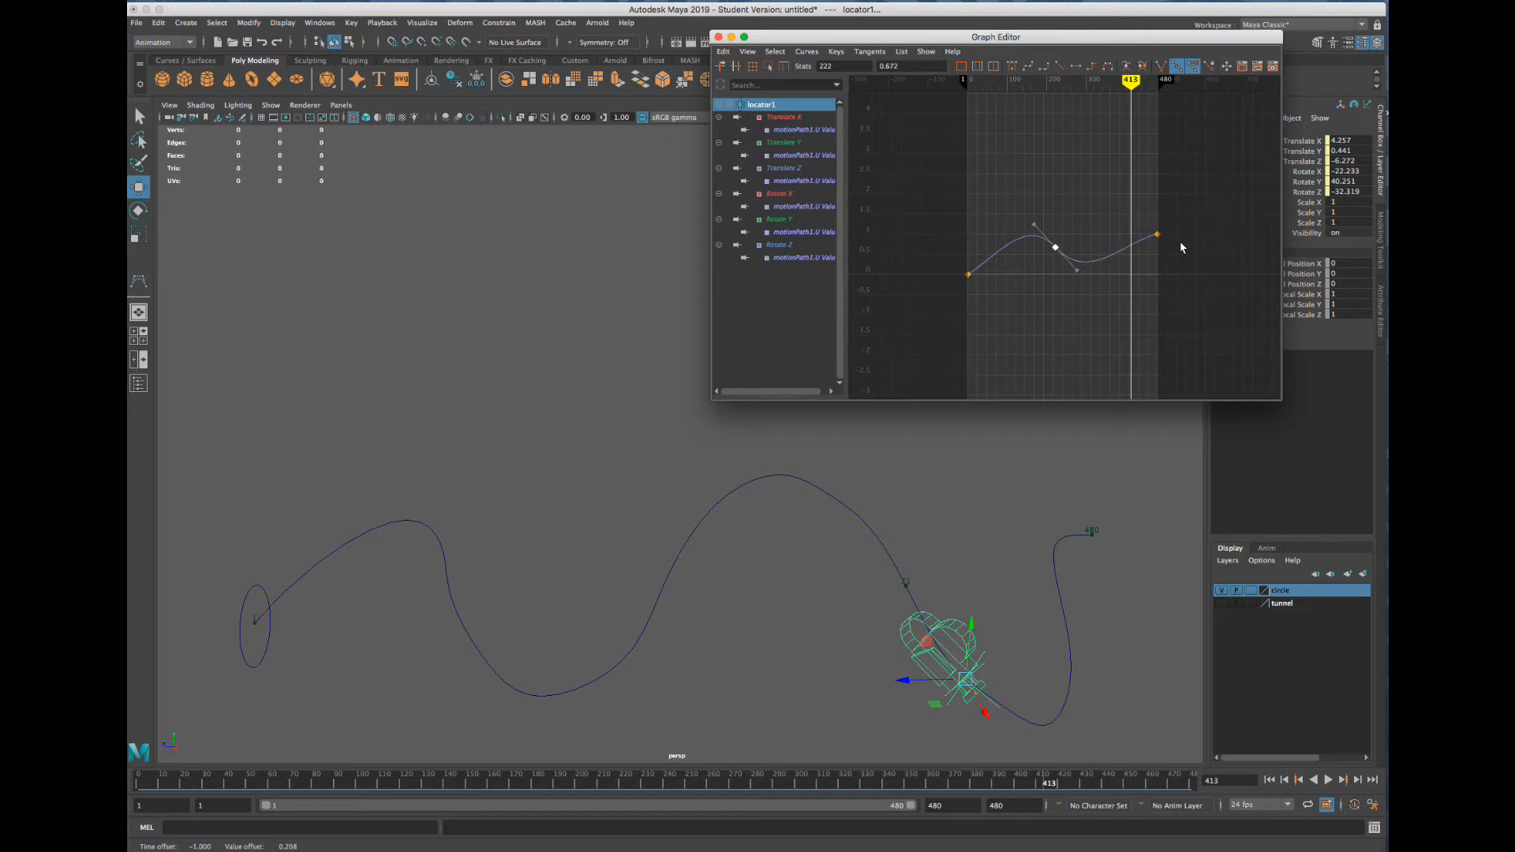
pyautogui.keyDown('alt'); pyautogui.moveTo(1181, 248); pyautogui.dragTo(1123, 253, button='middle'); pyautogui.keyUp('alt')
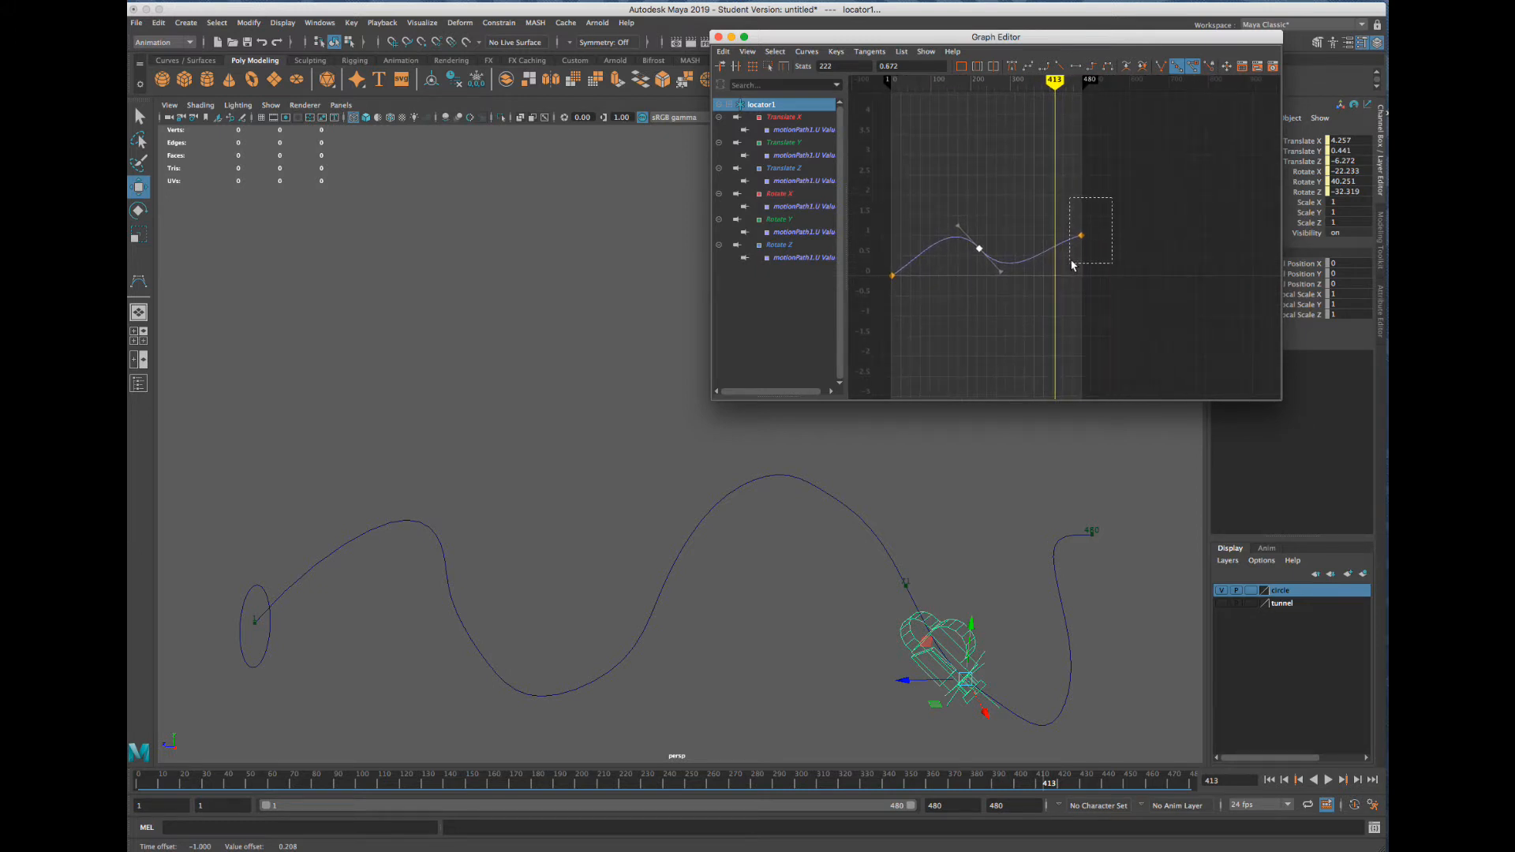
pyautogui.moveTo(1072, 266); pyautogui.dragTo(1070, 263)
pyautogui.keyDown('shift'); pyautogui.moveTo(1116, 269); pyautogui.dragTo(1132, 263, button='middle'); pyautogui.keyUp('shift')
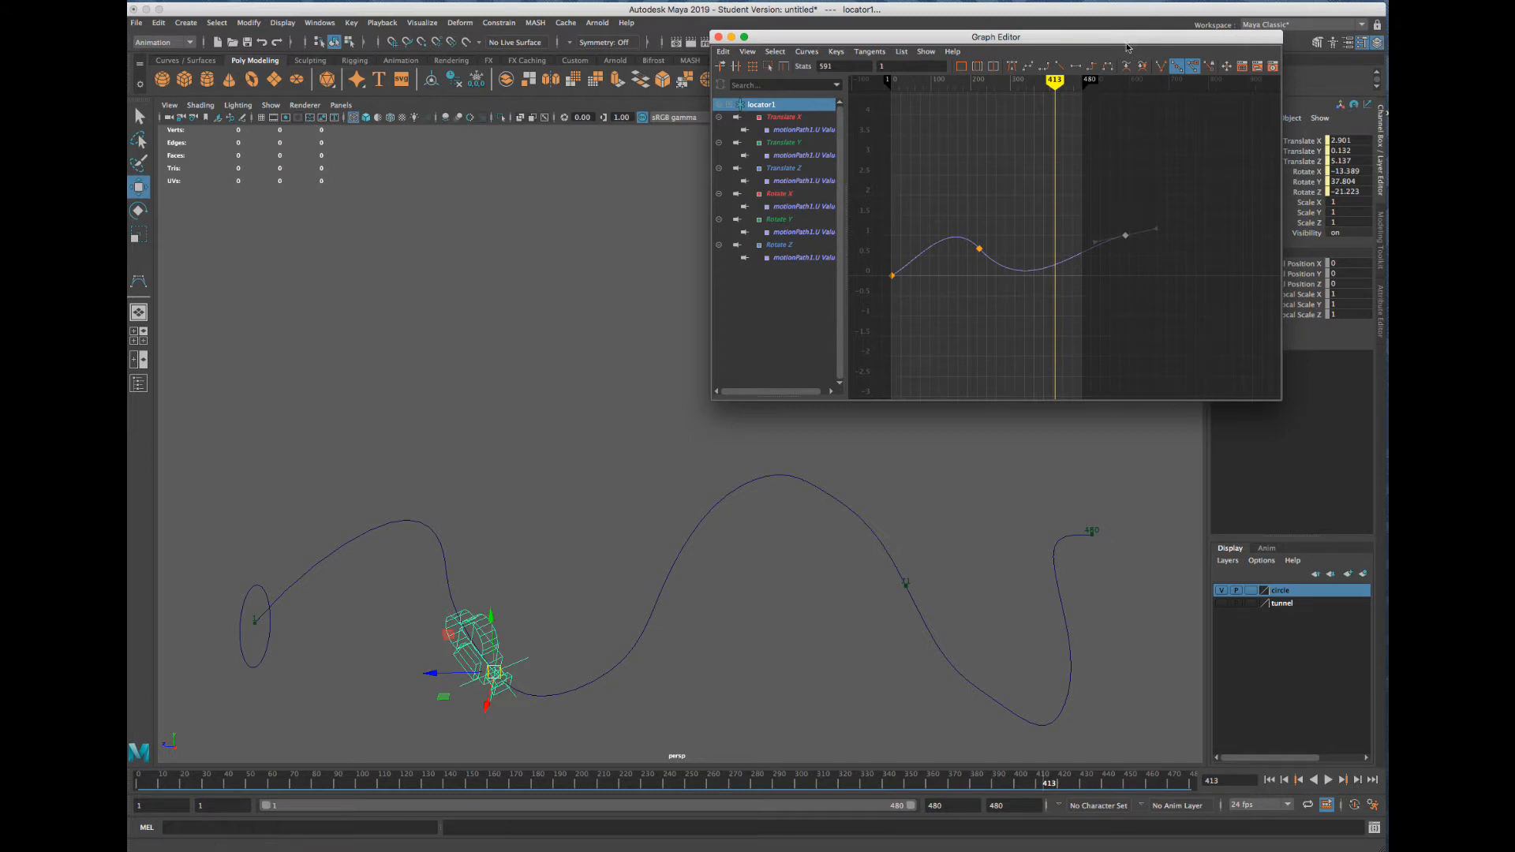
# Preview the locator at frame 561, and move the curve's last key out to about frame 812, value 1.016
pyautogui.moveTo(1126, 45); pyautogui.dragTo(912, 94)
pyautogui.moveTo(838, 130); pyautogui.dragTo(900, 131)
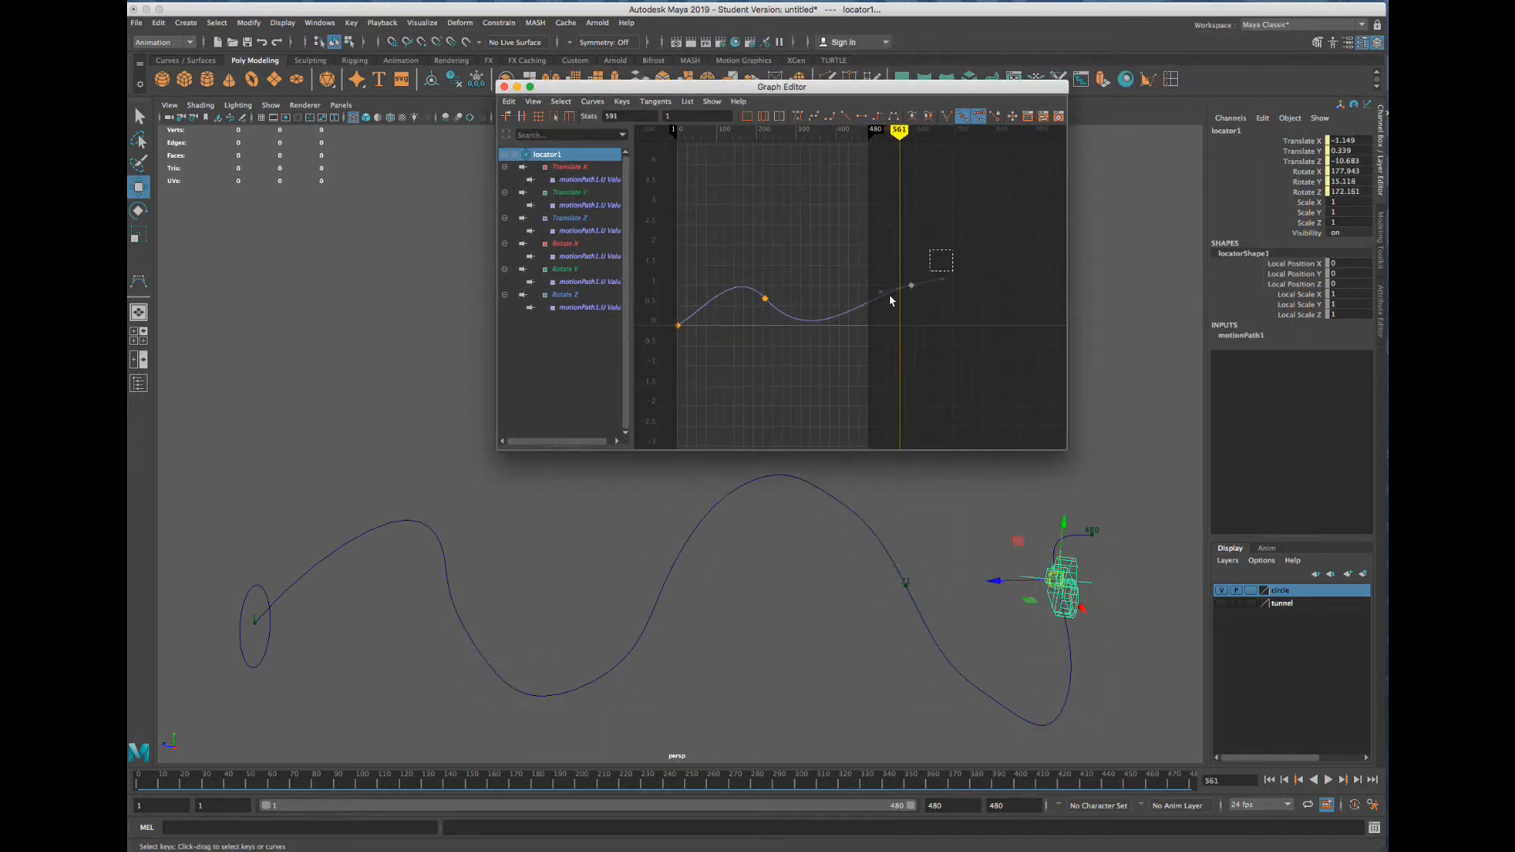
pyautogui.click(966, 311)
pyautogui.moveTo(878, 303); pyautogui.dragTo(921, 299)
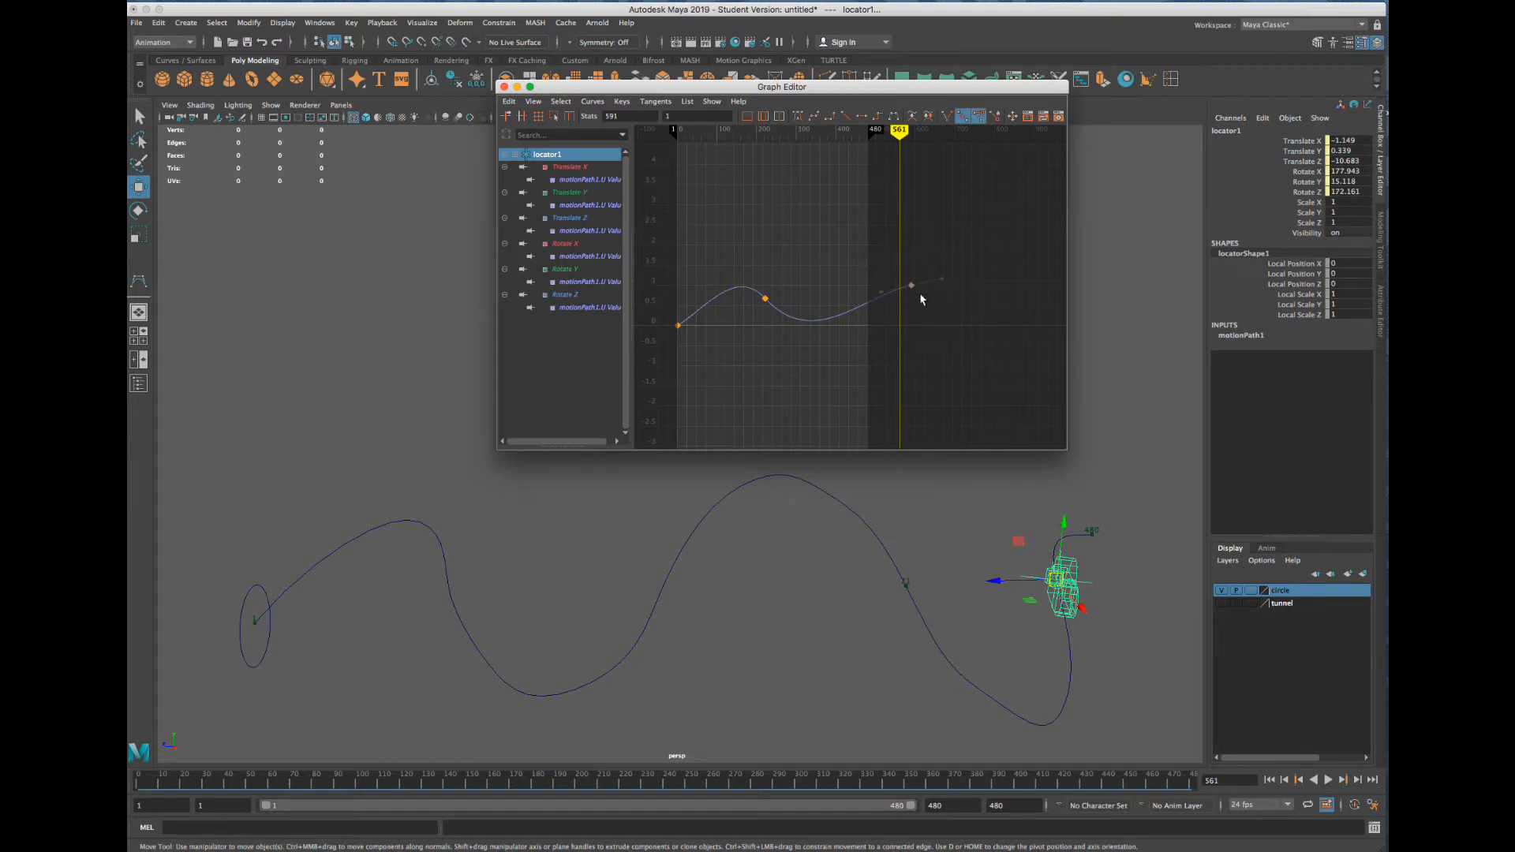
pyautogui.keyDown('shift'); pyautogui.moveTo(914, 295); pyautogui.dragTo(1003, 291, button='middle'); pyautogui.keyUp('shift')
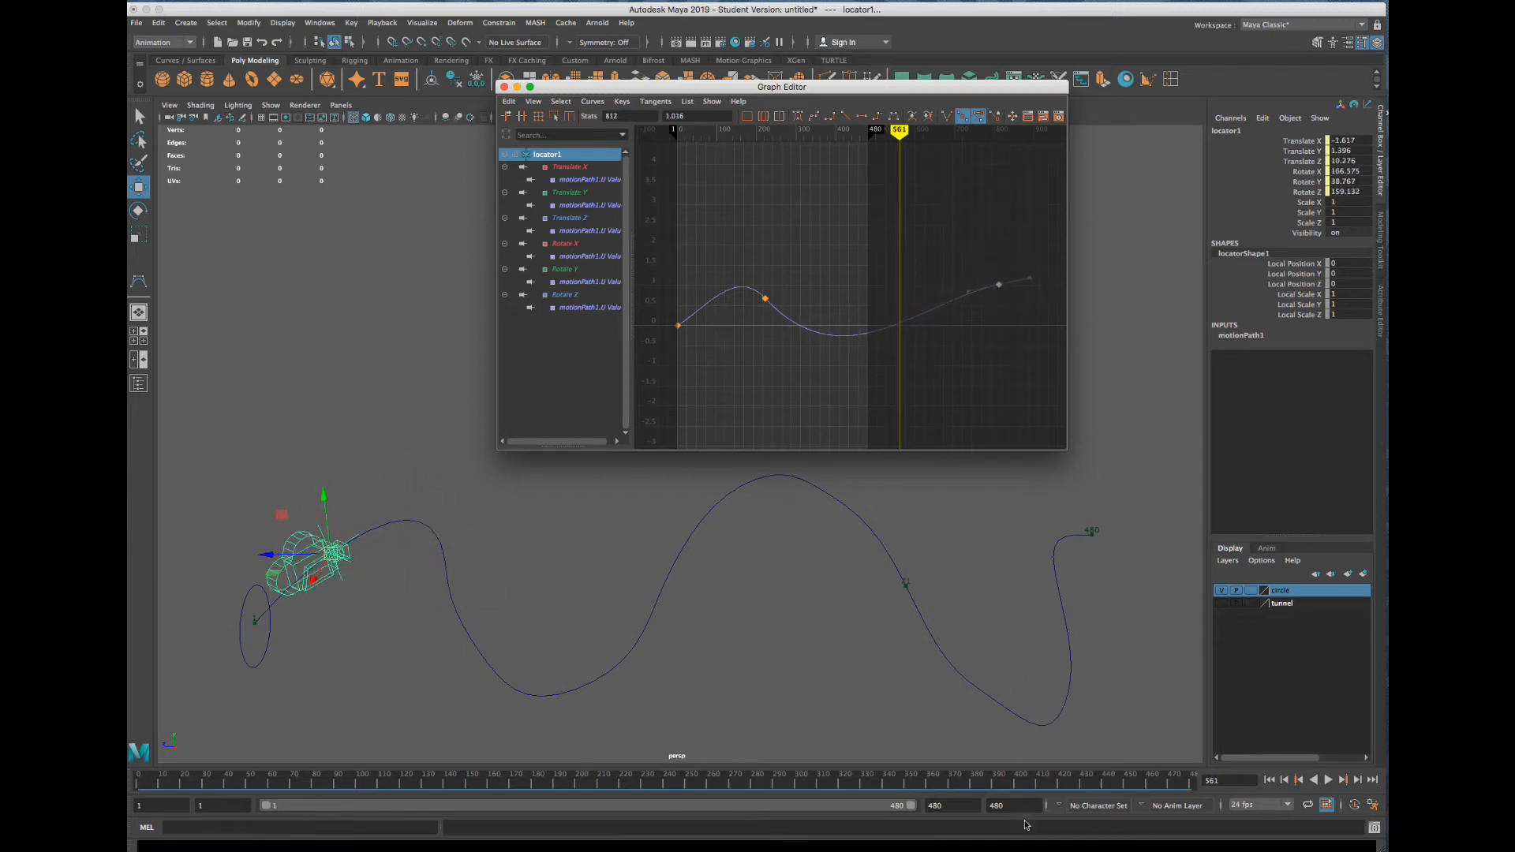
# Extend the animation end time and the playback end time to frame 811
pyautogui.click(1016, 806)
pyautogui.click(1015, 262)
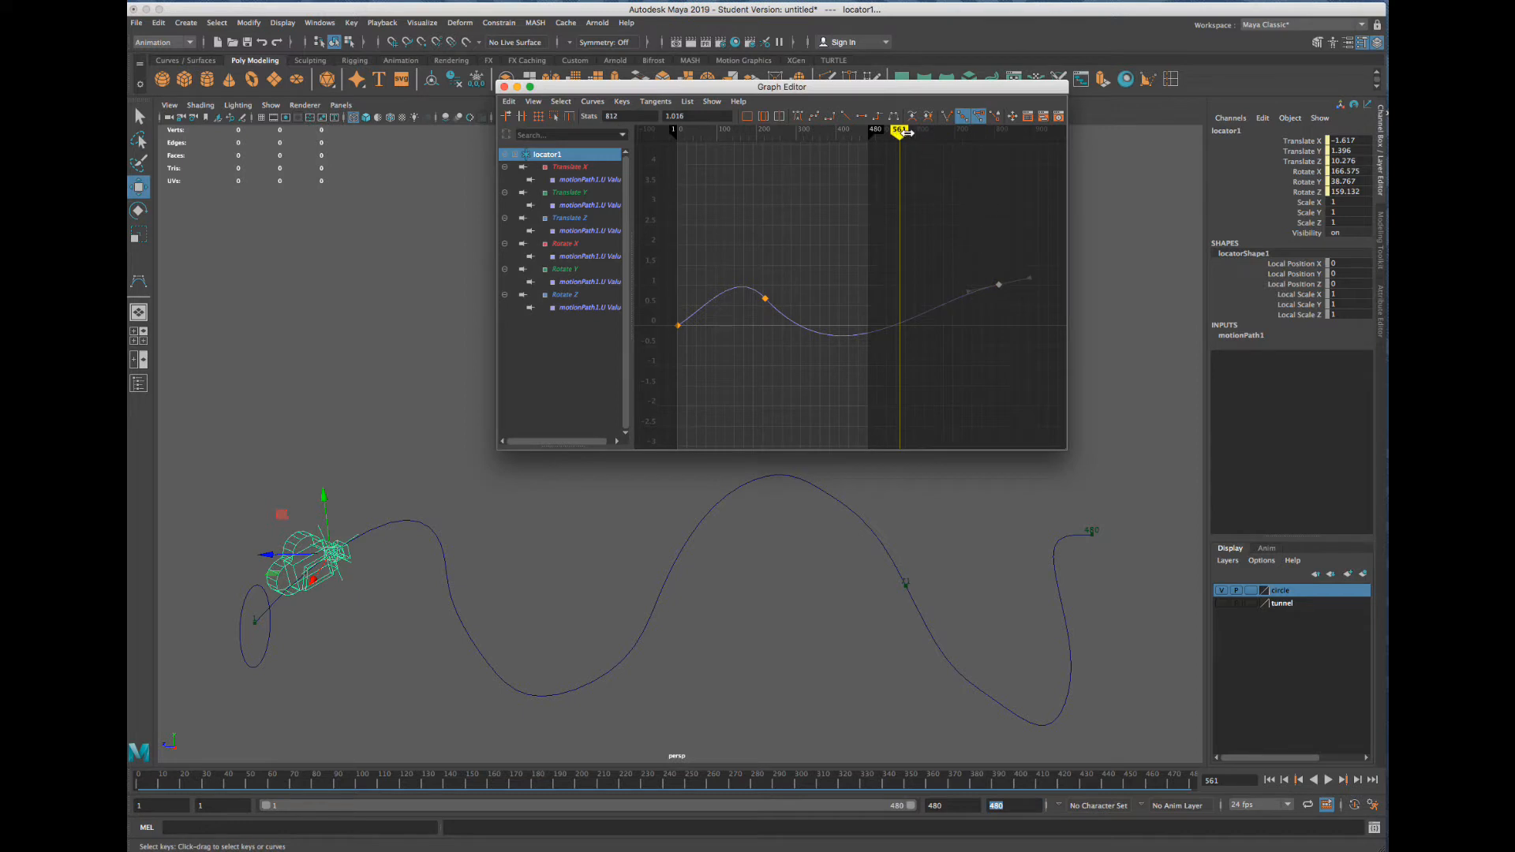
pyautogui.moveTo(908, 132); pyautogui.dragTo(998, 145)
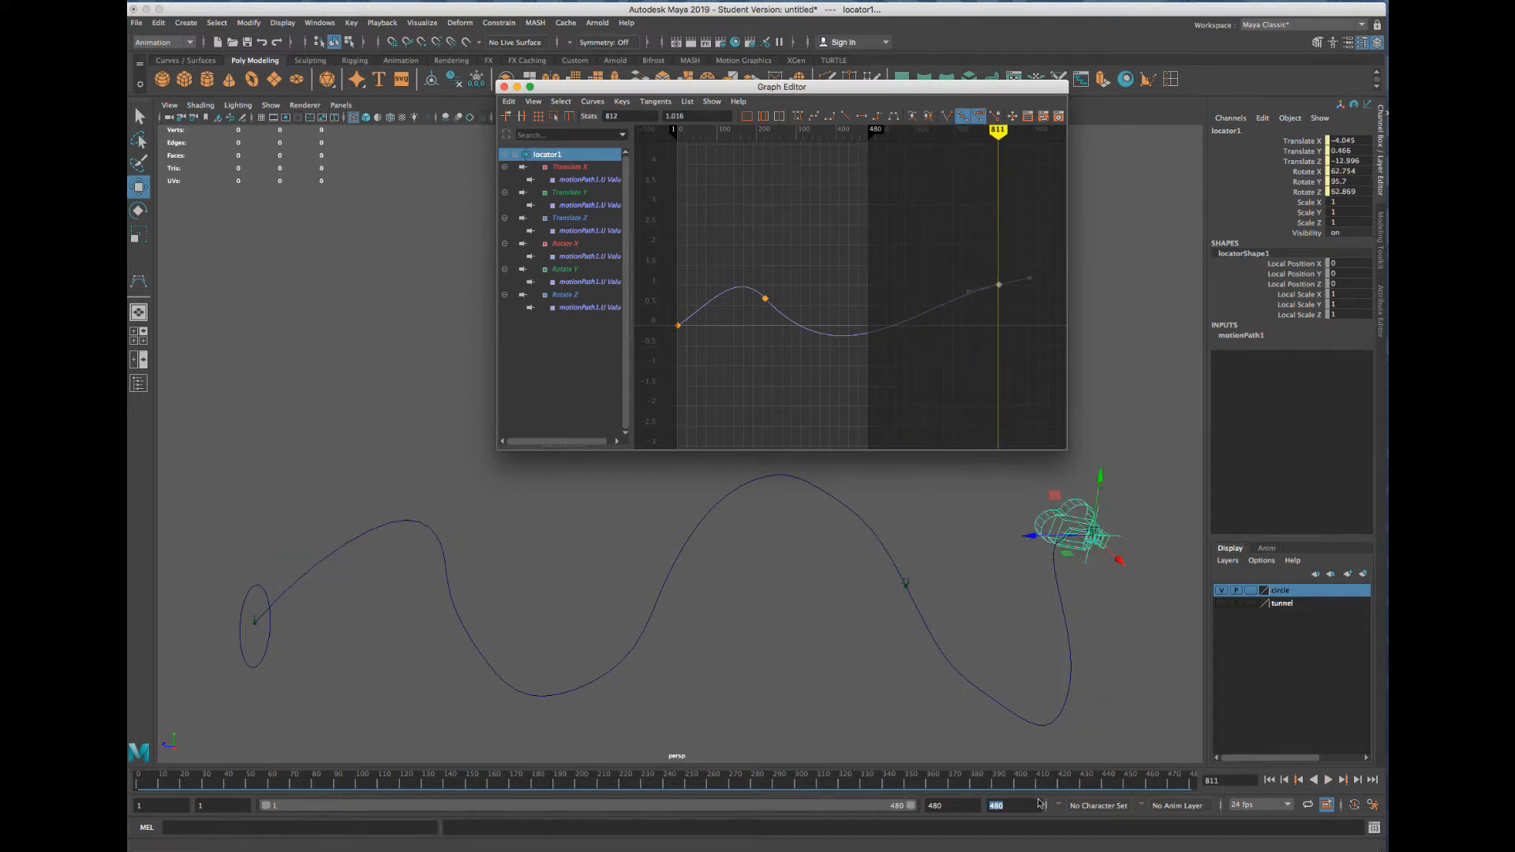
pyautogui.moveTo(1026, 805); pyautogui.dragTo(946, 792)
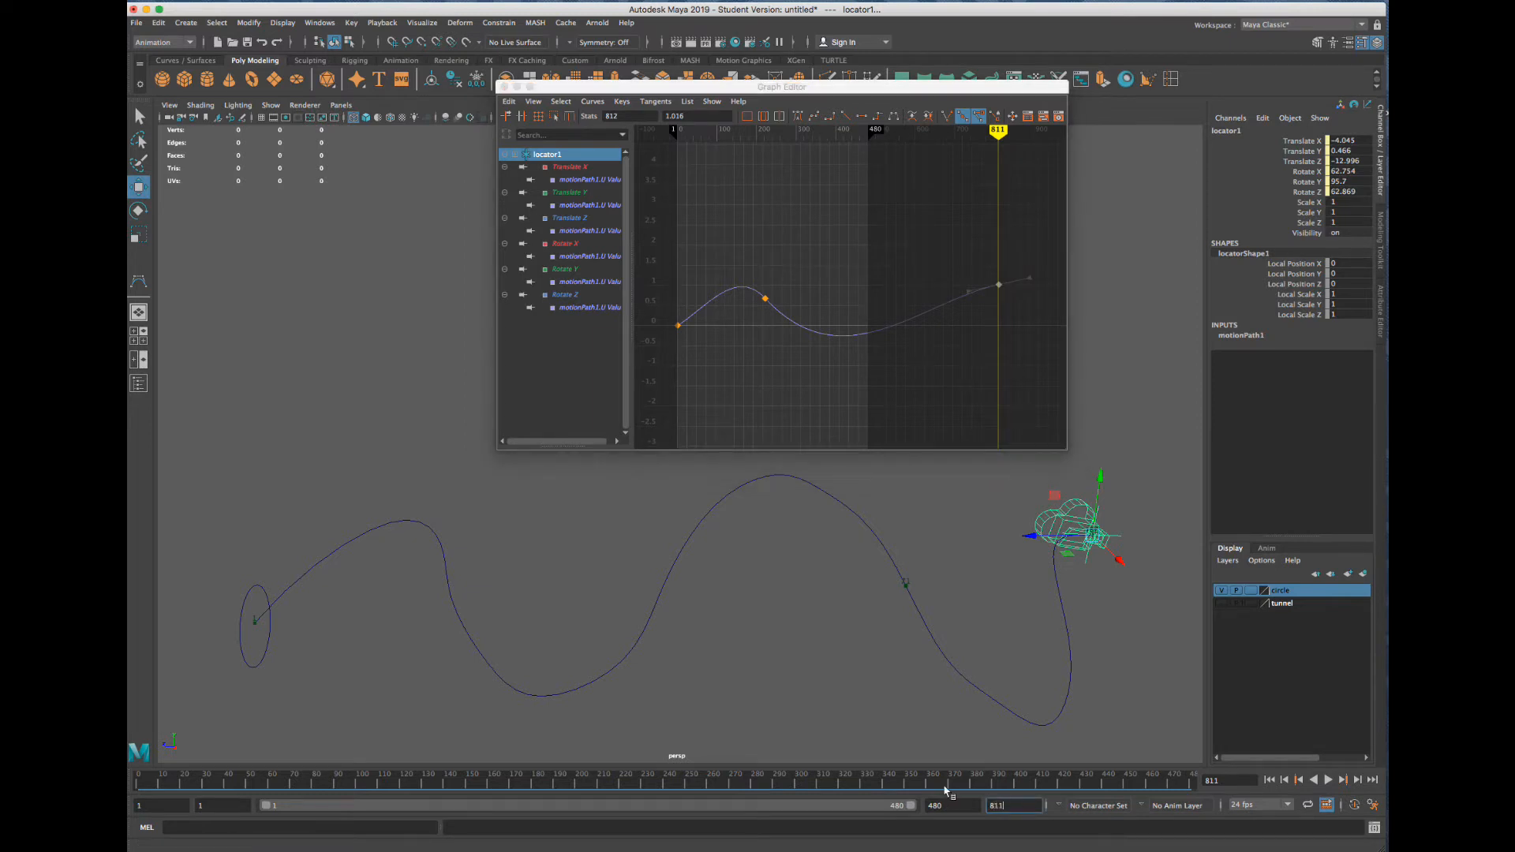
pyautogui.write('811')
pyautogui.press('Return')
pyautogui.click(947, 805)
pyautogui.write('8')
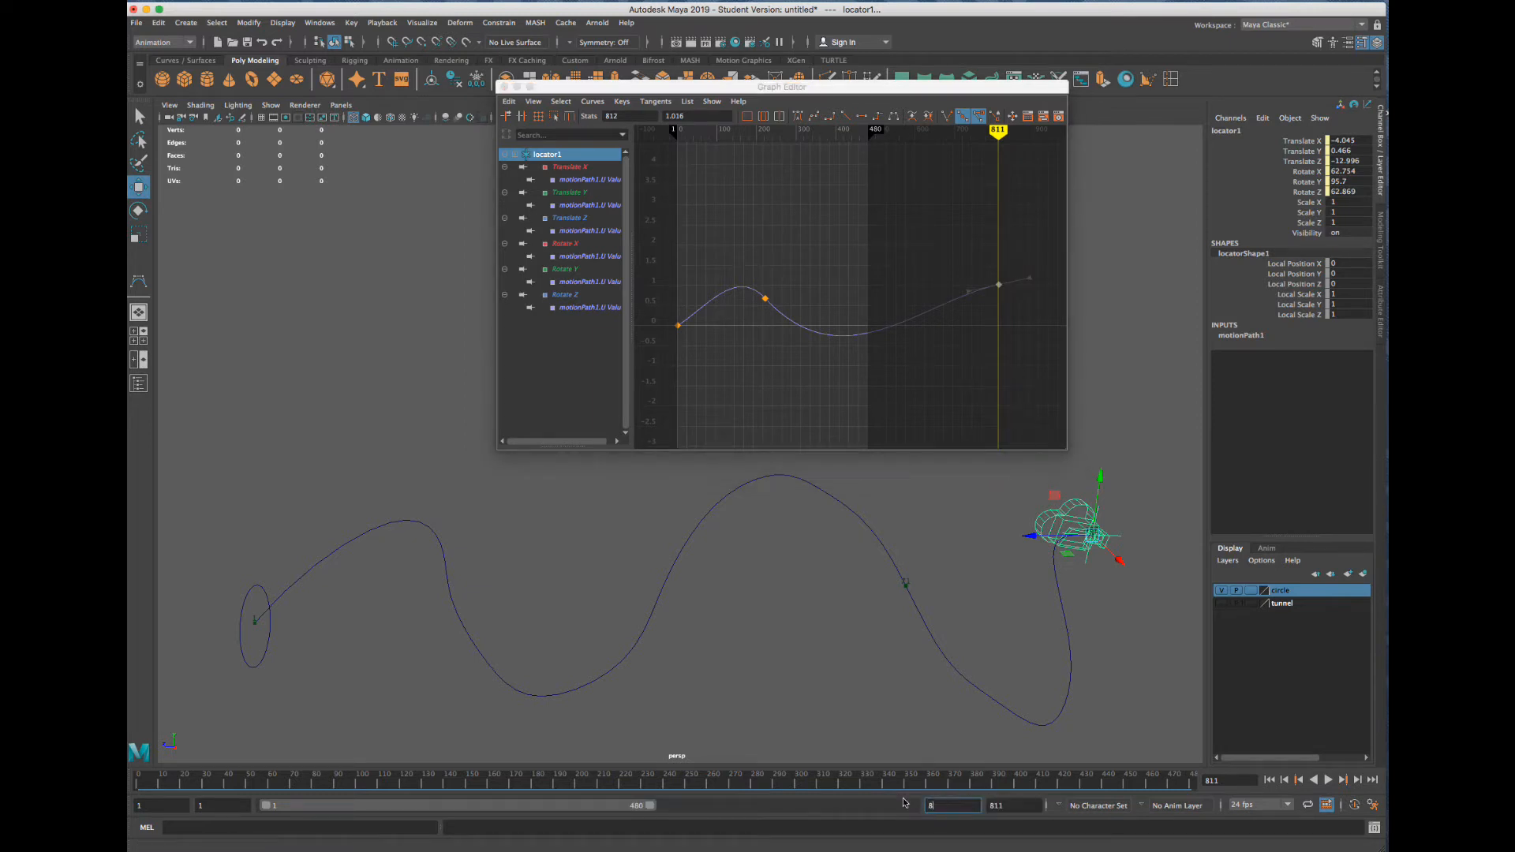
pyautogui.write('11')
pyautogui.press('Return')
# Preview the animation to frame 444, and delete the middle key from the motion path curve
pyautogui.click(705, 783)
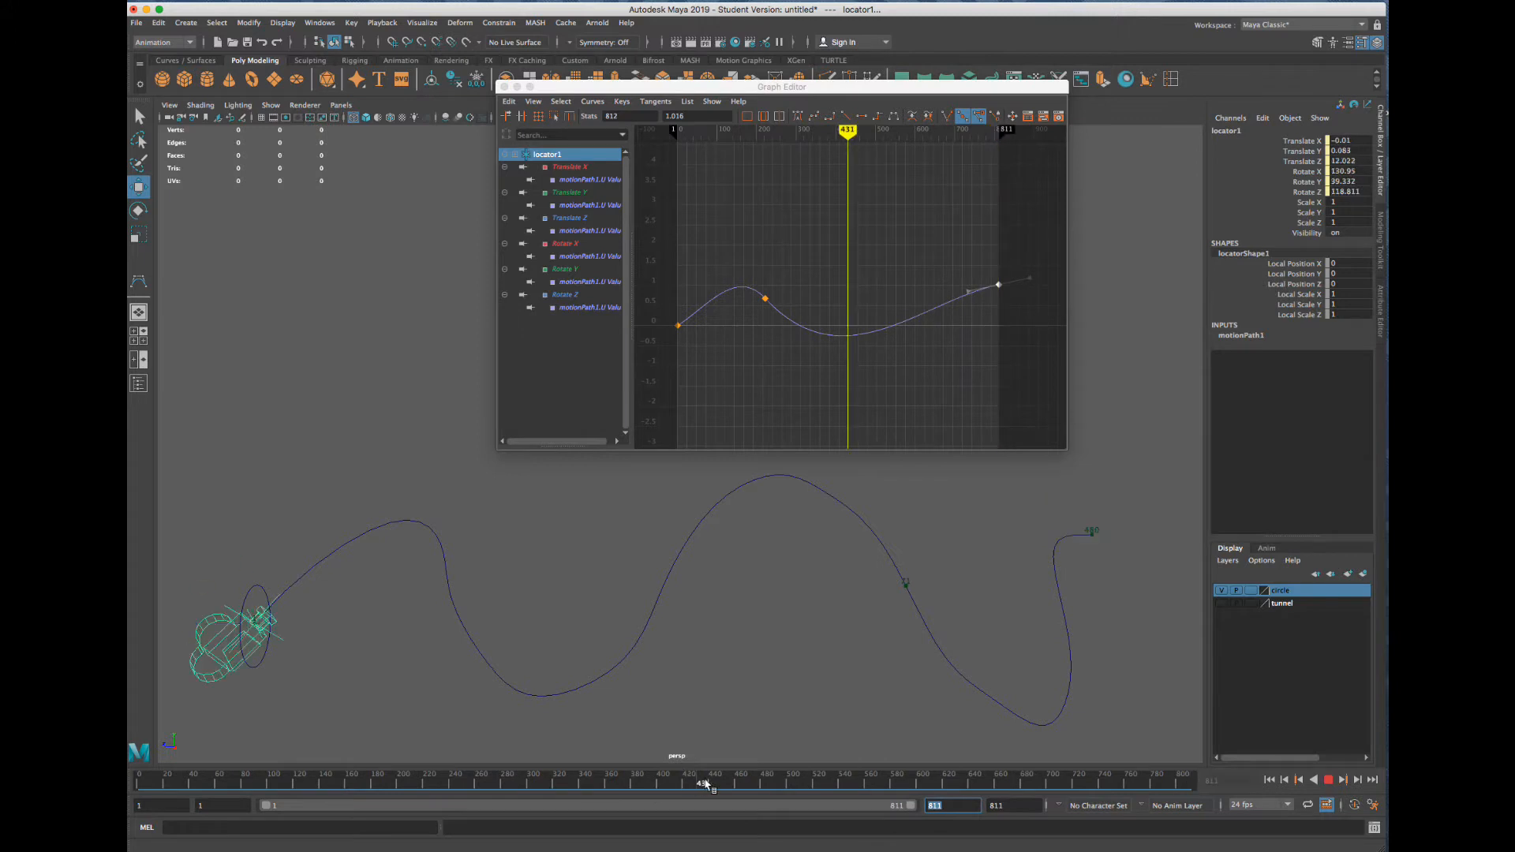
pyautogui.moveTo(705, 784)
pyautogui.mouseDown()
pyautogui.moveTo(830, 785)
pyautogui.moveTo(713, 778)
pyautogui.mouseUp()
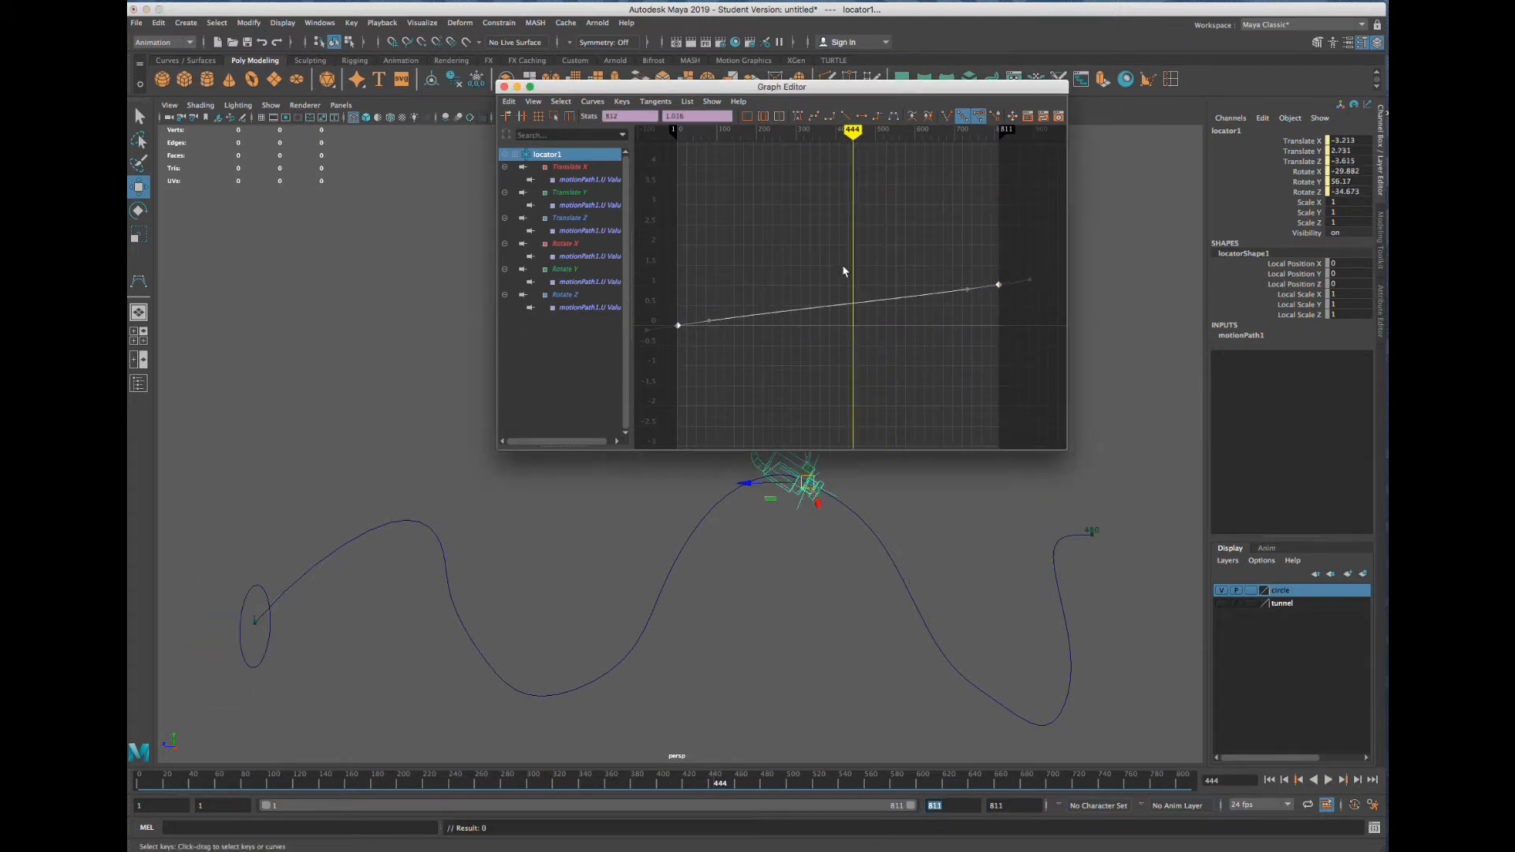
pyautogui.click(865, 255)
pyautogui.press('a')
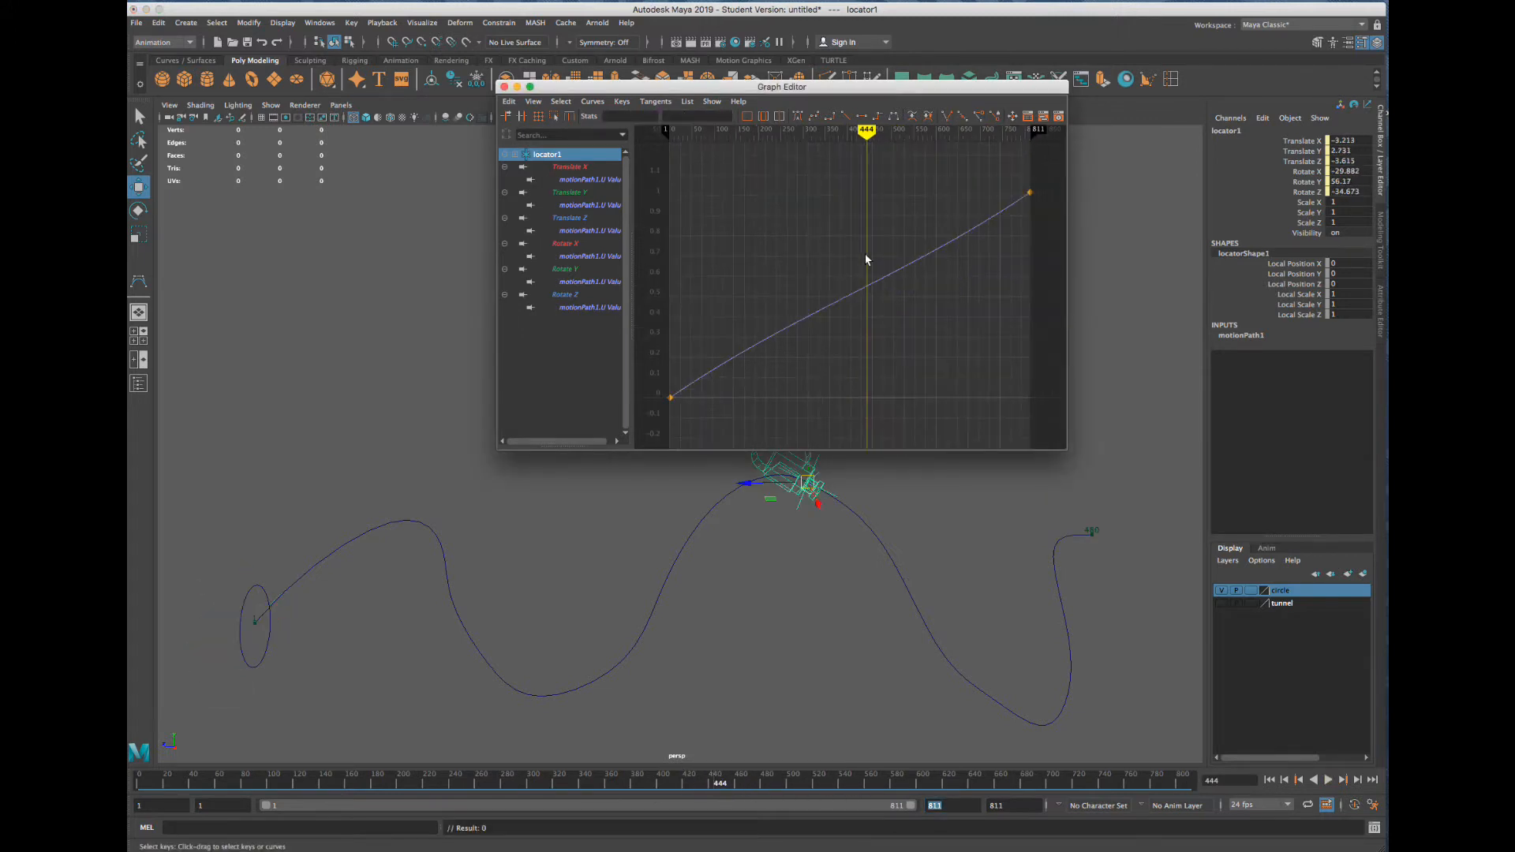
pyautogui.scroll(-3, 881, 268)
pyautogui.scroll(3, 882, 269)
pyautogui.scroll(-2, 881, 270)
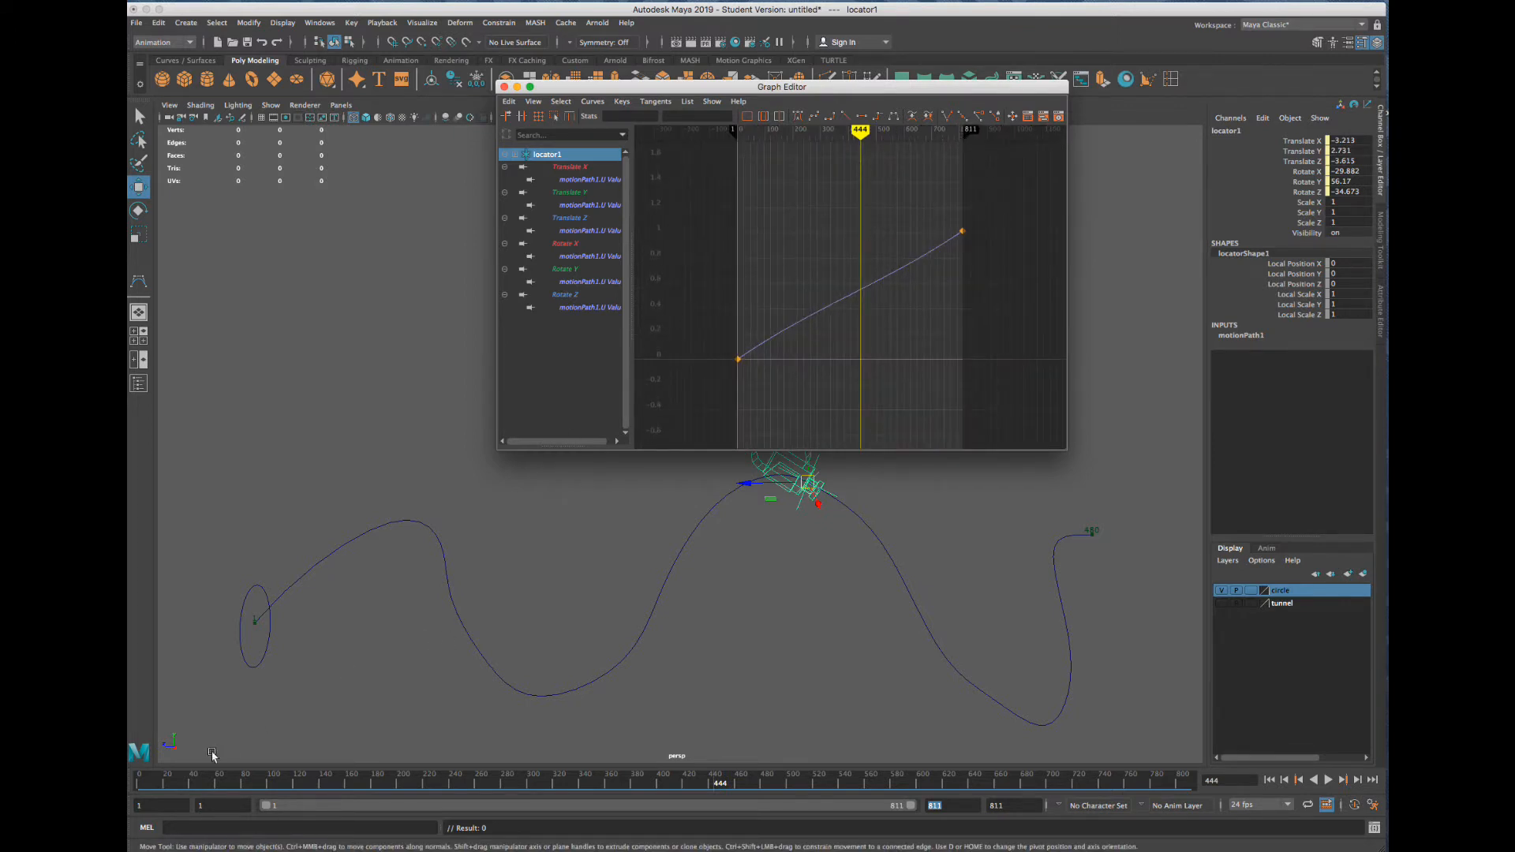
# Play the animation from the start to check the locator's speed, and return to frame 1
pyautogui.click(145, 781)
pyautogui.hotkey('alt', 'v')
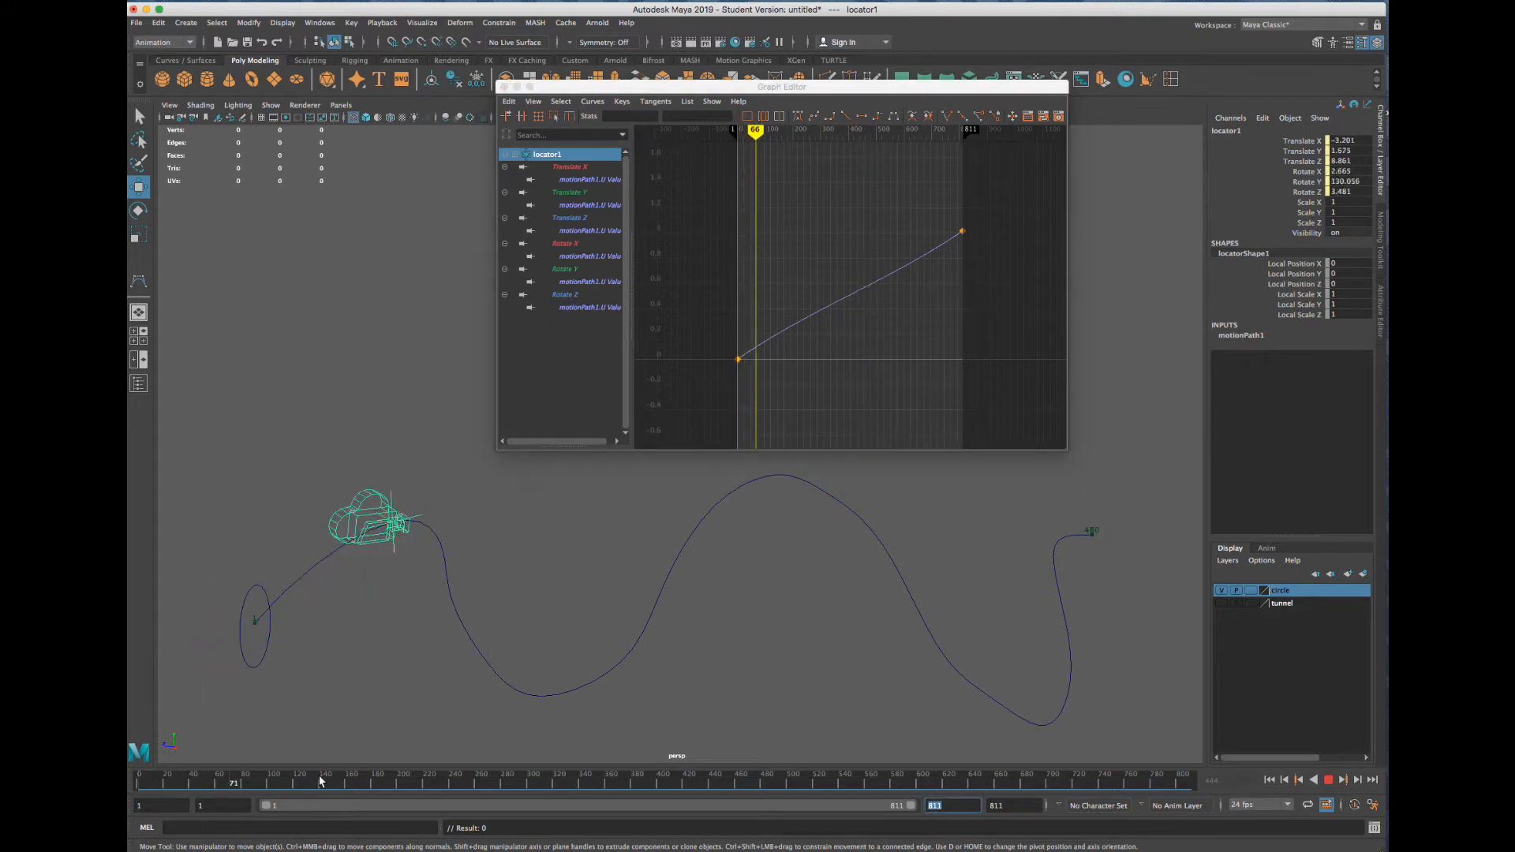
pyautogui.moveTo(319, 778); pyautogui.dragTo(136, 783)
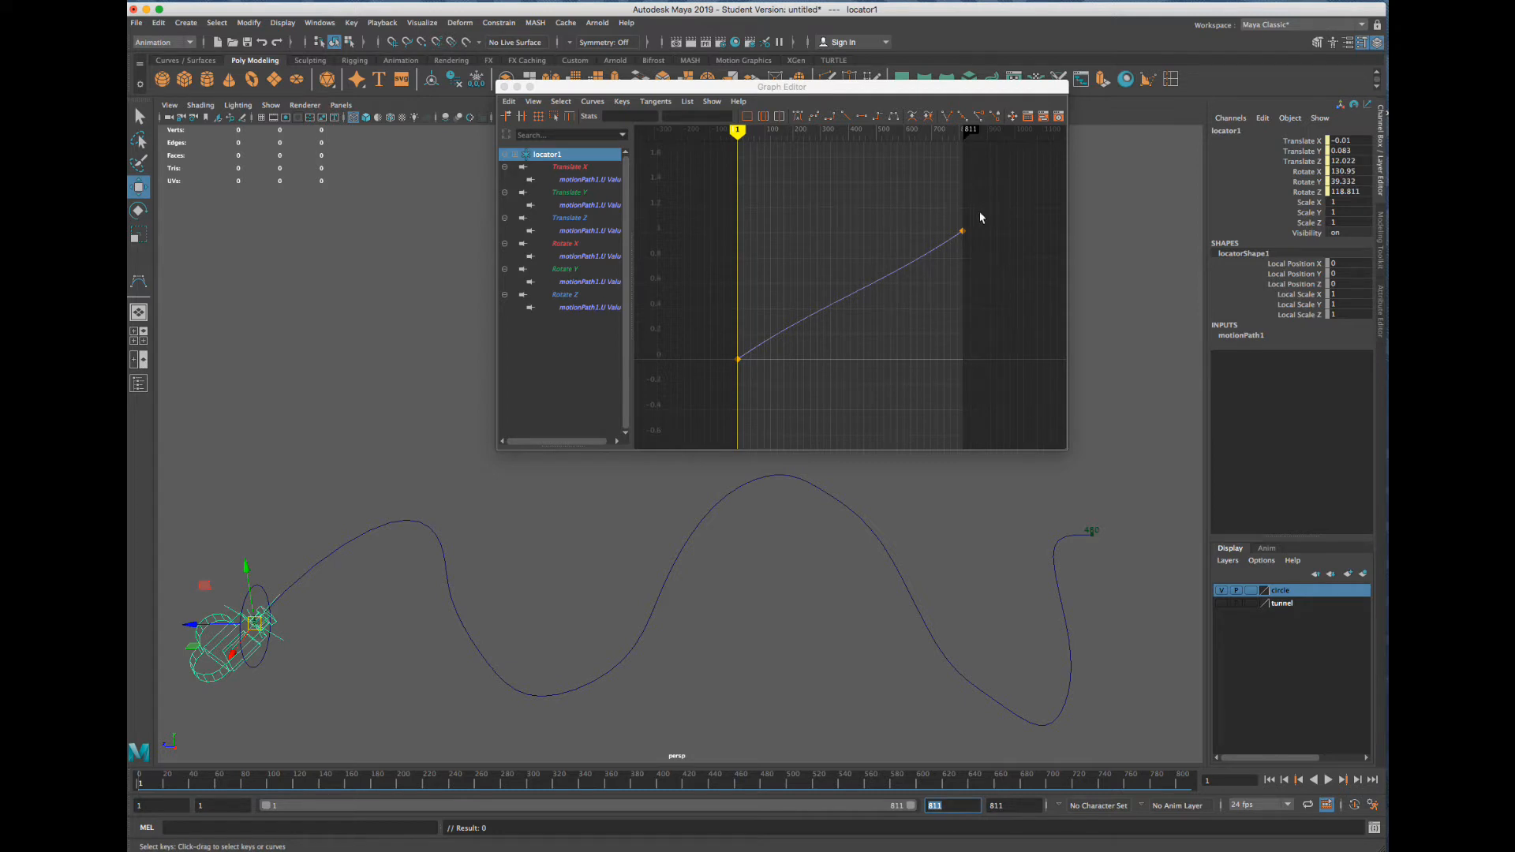
# Set the last key of the motion path curve to frame 480
pyautogui.moveTo(986, 209); pyautogui.dragTo(926, 296)
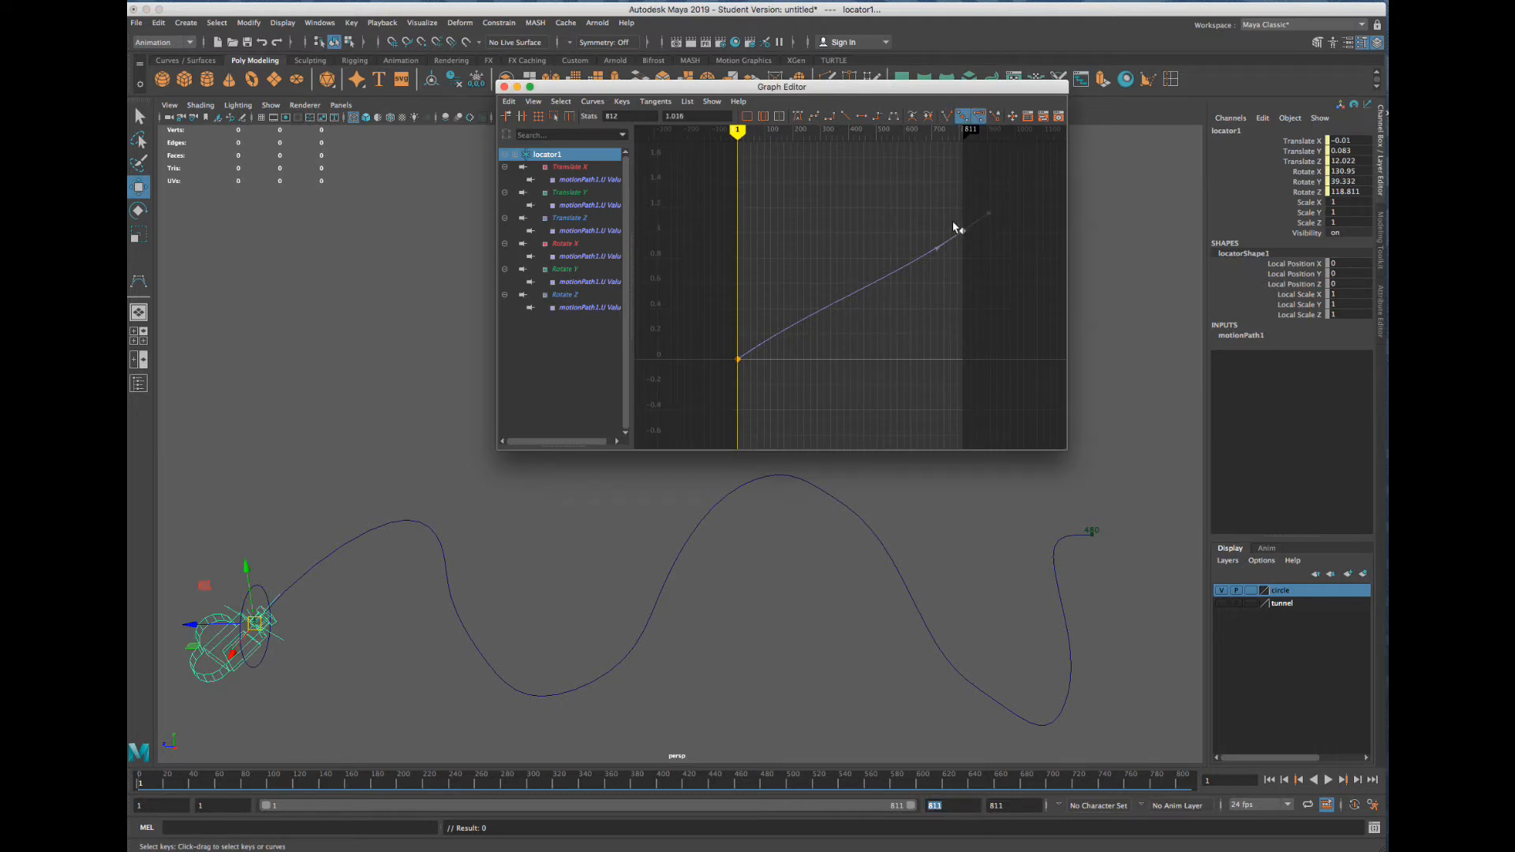
pyautogui.click(987, 225)
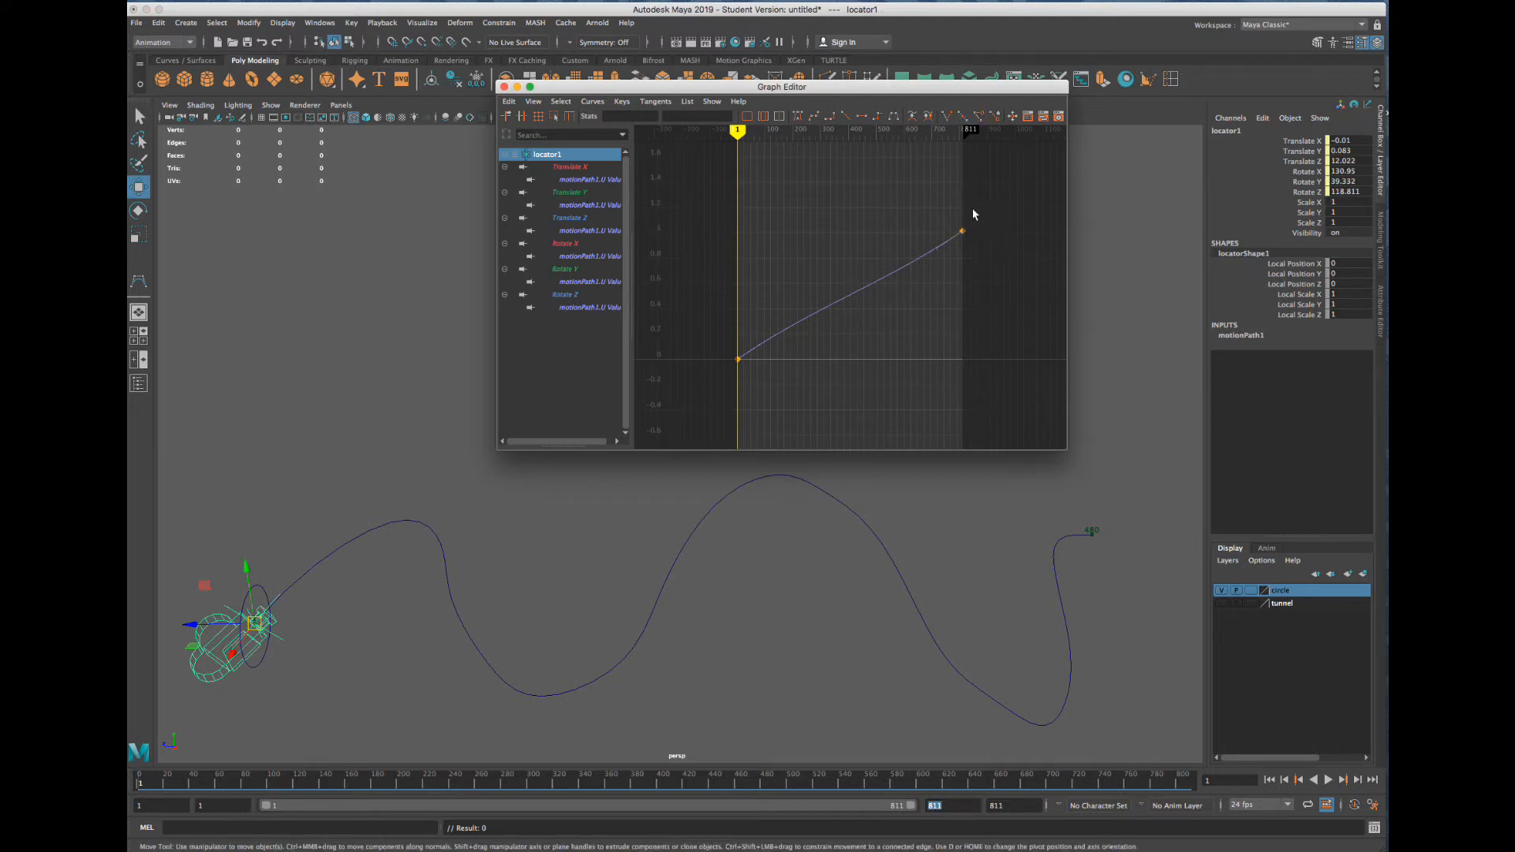
pyautogui.click(962, 231)
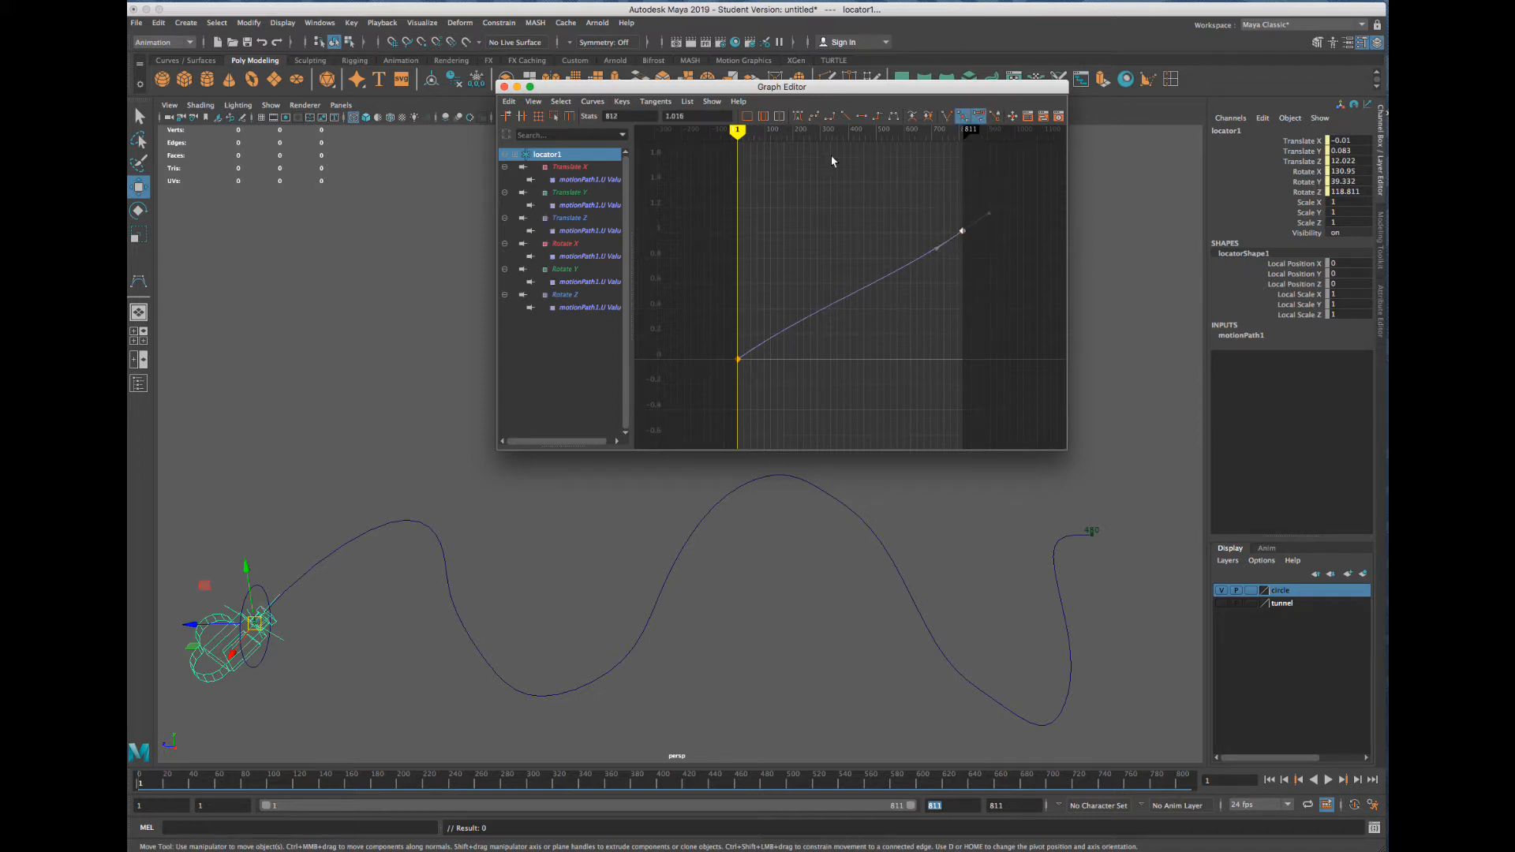
pyautogui.doubleClick(626, 118)
pyautogui.write('480')
pyautogui.press('Return')
# Try shifting both keys of the motion path curve together, and undo the move
pyautogui.moveTo(916, 190); pyautogui.dragTo(728, 392)
pyautogui.press('f')
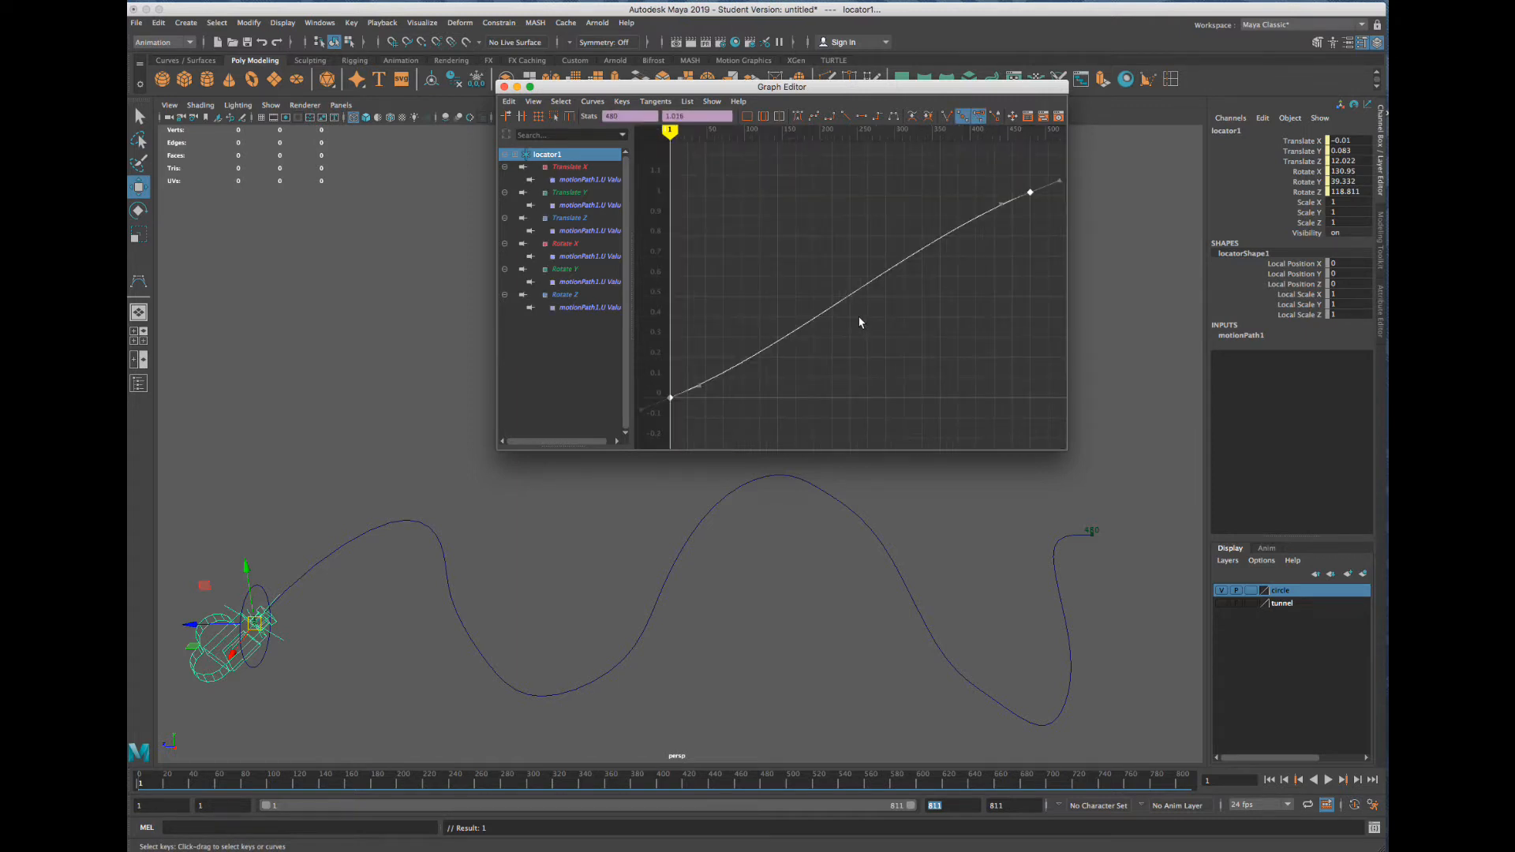
pyautogui.scroll(-5, 860, 319)
pyautogui.moveTo(810, 321); pyautogui.dragTo(800, 333)
pyautogui.press('super+z')
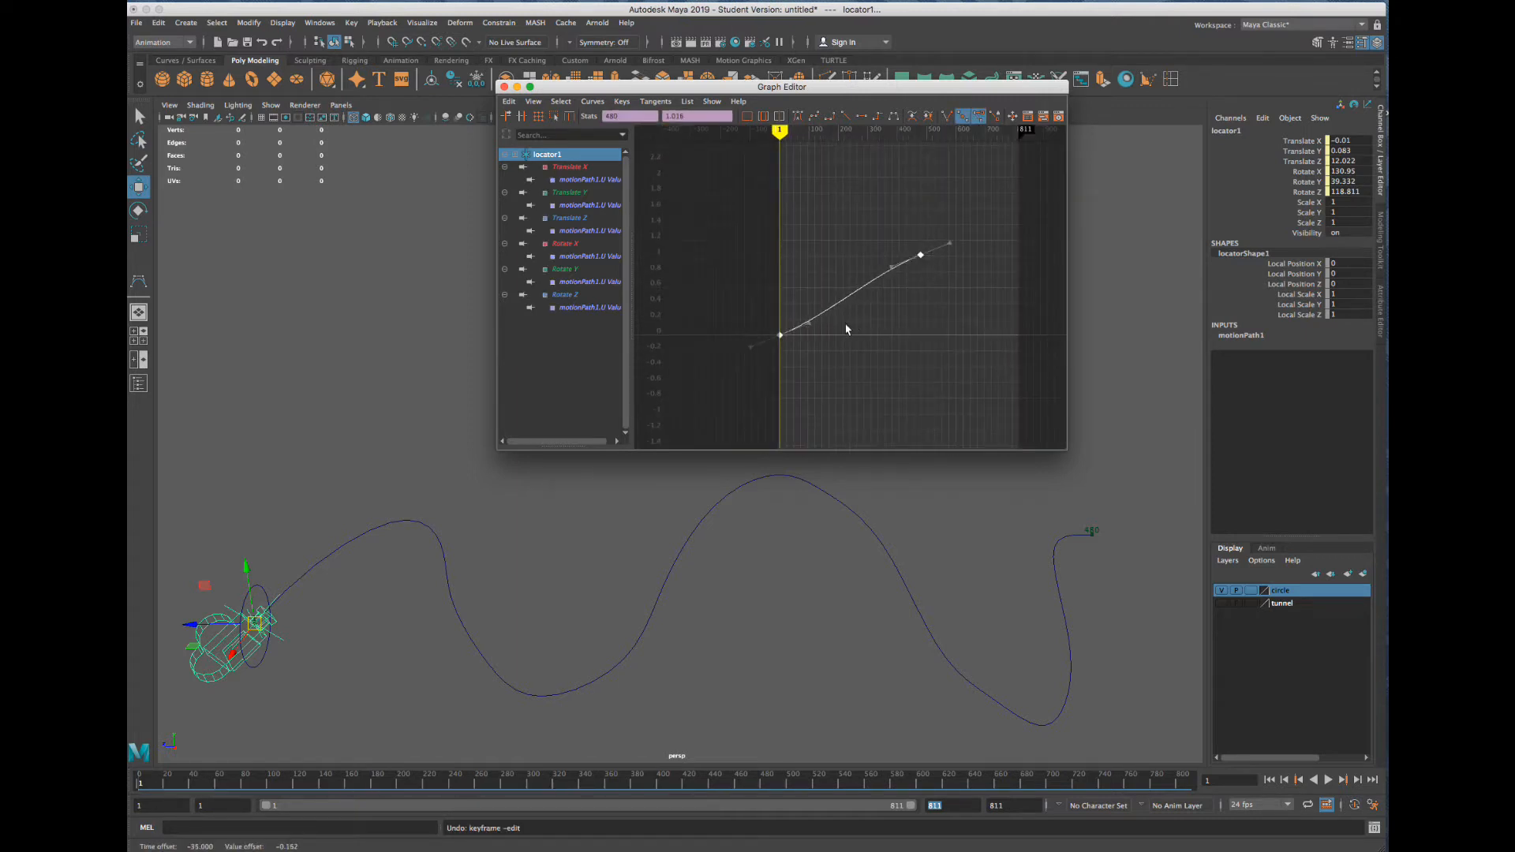
# Deselect the curve's keys and close the Graph Editor, bringing the whole motion path into the perspective view
pyautogui.click(890, 300)
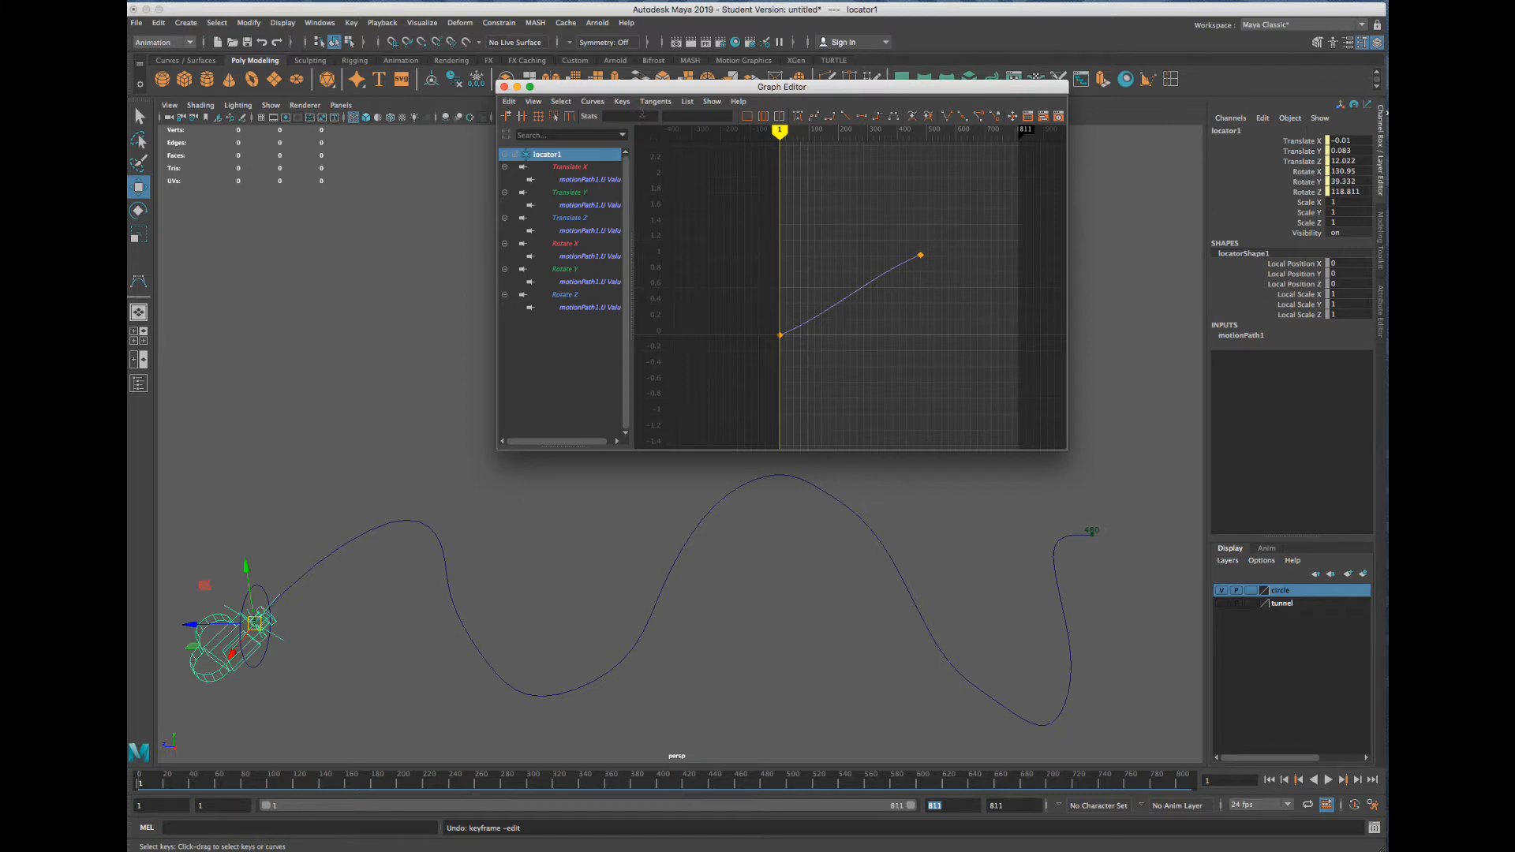
pyautogui.moveTo(549, 90); pyautogui.dragTo(929, 188)
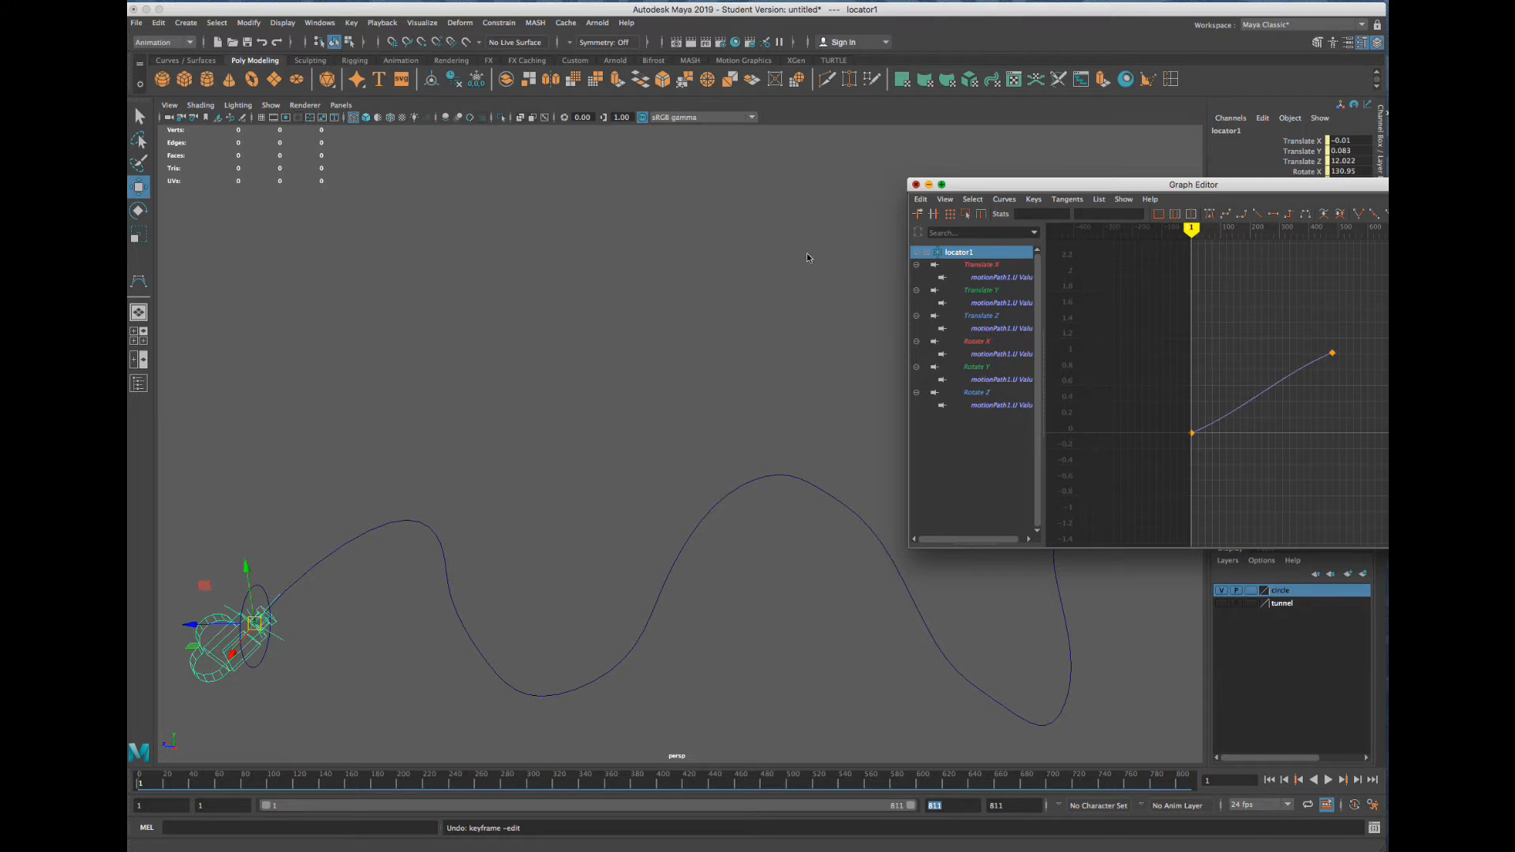
pyautogui.click(916, 185)
pyautogui.keyDown('alt'); pyautogui.moveTo(521, 519); pyautogui.dragTo(556, 434); pyautogui.keyUp('alt')
pyautogui.keyDown('alt'); pyautogui.moveTo(555, 434); pyautogui.dragTo(732, 607, button='right'); pyautogui.keyUp('alt')
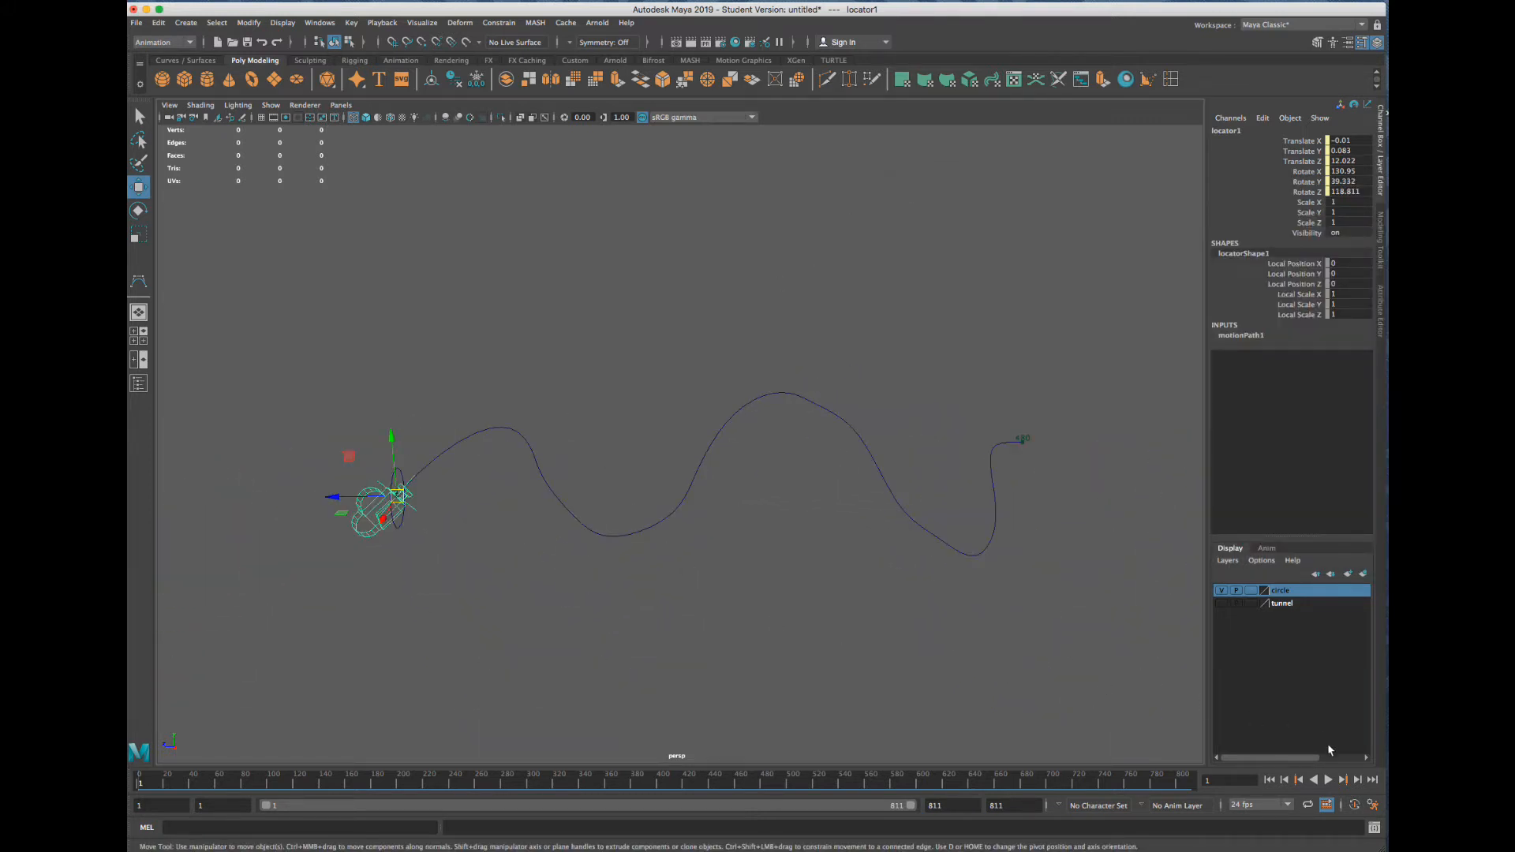
# Play the animation to watch the camera travel along the motion path, and stop playback at frame 198
pyautogui.click(1326, 779)
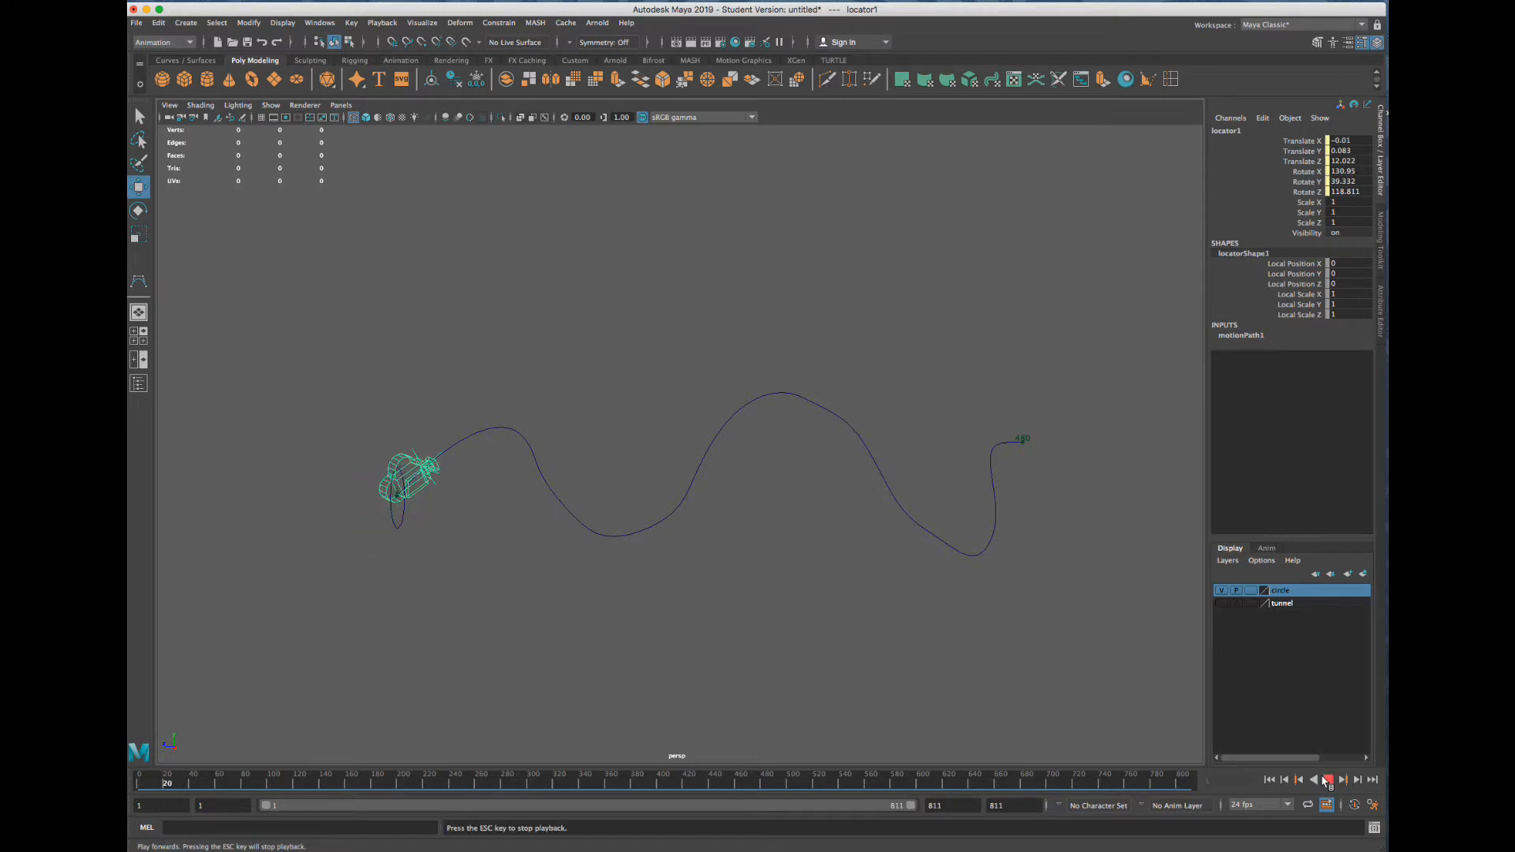
pyautogui.keyDown('alt'); pyautogui.moveTo(829, 536); pyautogui.dragTo(738, 534); pyautogui.keyUp('alt')
pyautogui.press('Escape')
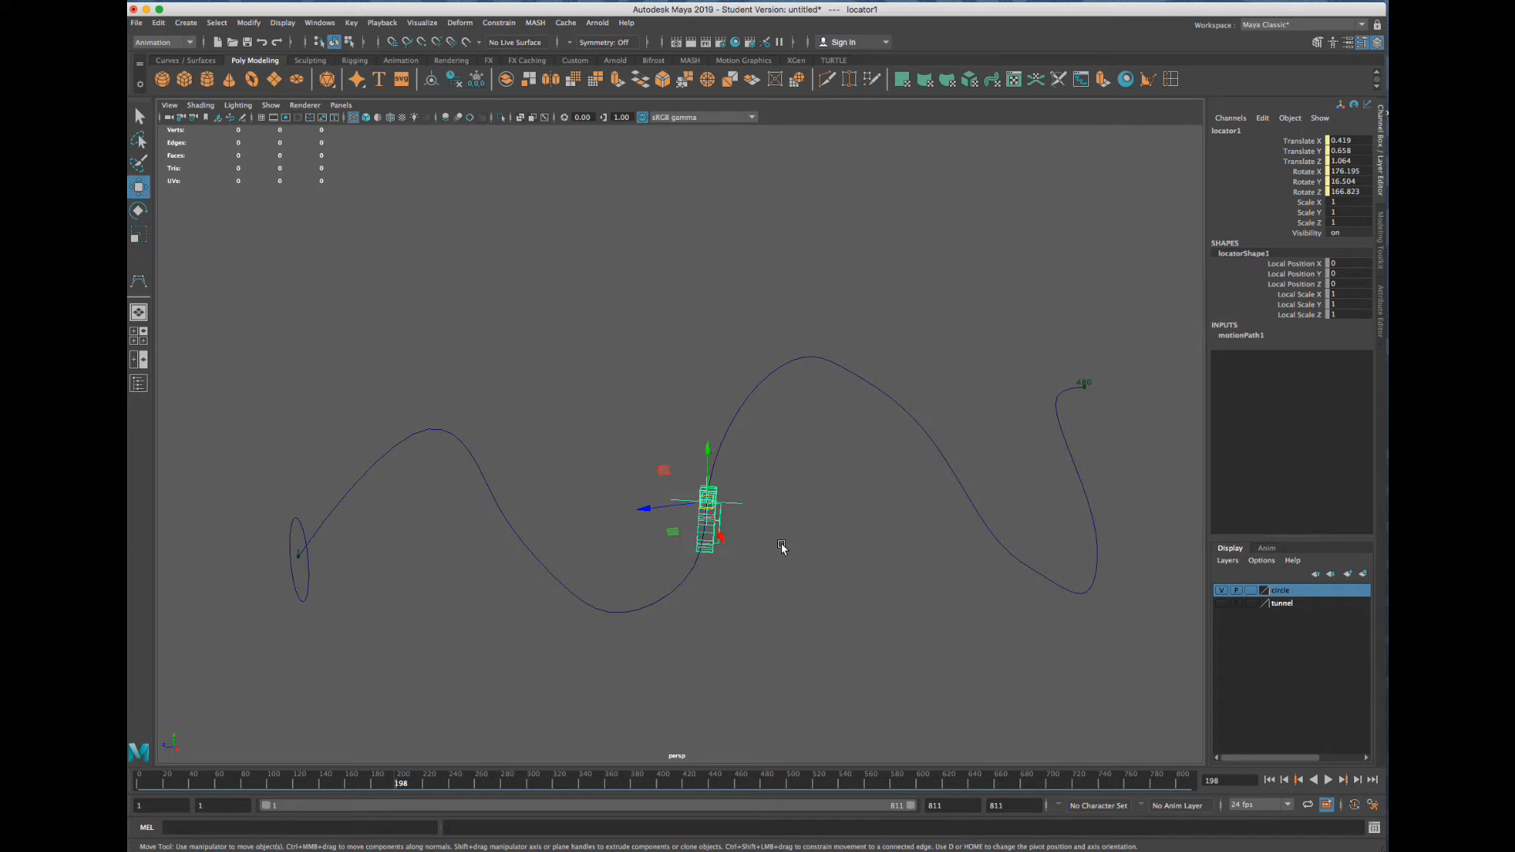
# Select the camera attached to the locator and set a key on all its channels at frame 198
pyautogui.click(729, 540)
pyautogui.click(723, 536)
pyautogui.keyDown('alt'); pyautogui.moveTo(836, 551); pyautogui.dragTo(718, 545); pyautogui.keyUp('alt')
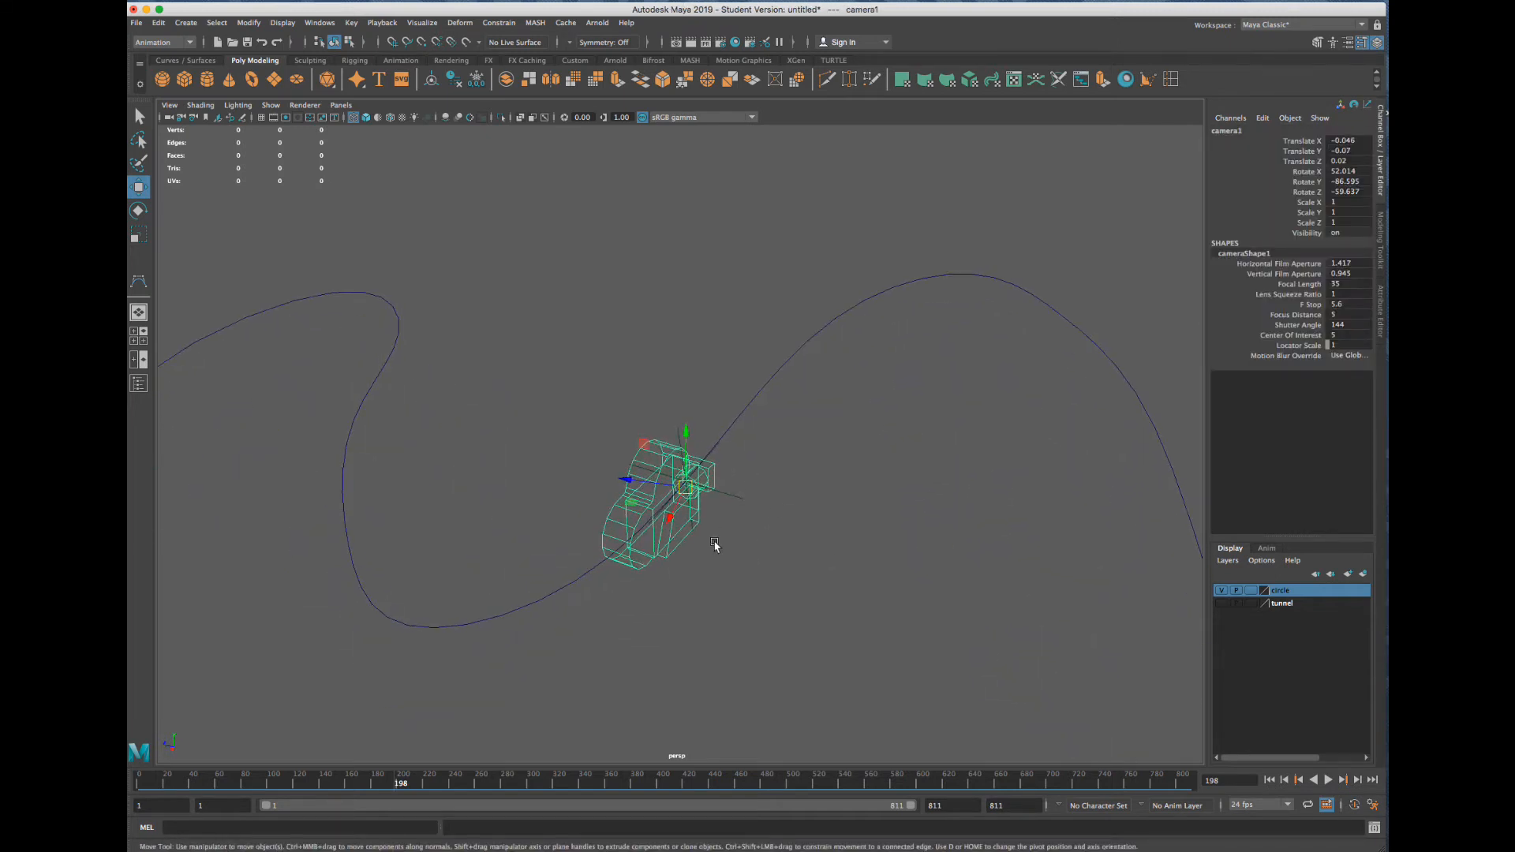
pyautogui.click(714, 552)
pyautogui.scroll(8, 747, 504)
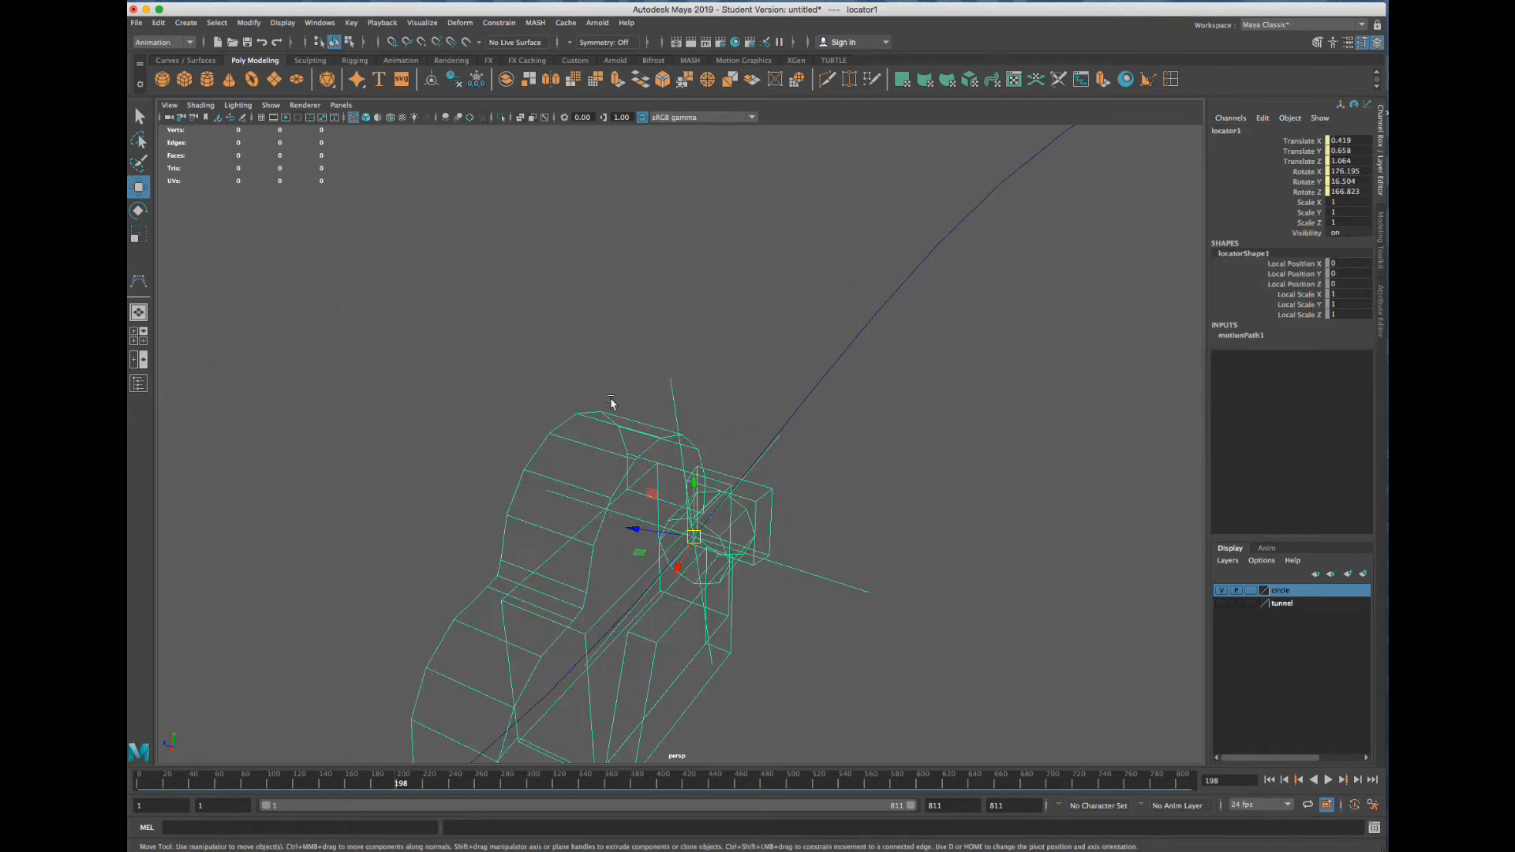
pyautogui.click(627, 486)
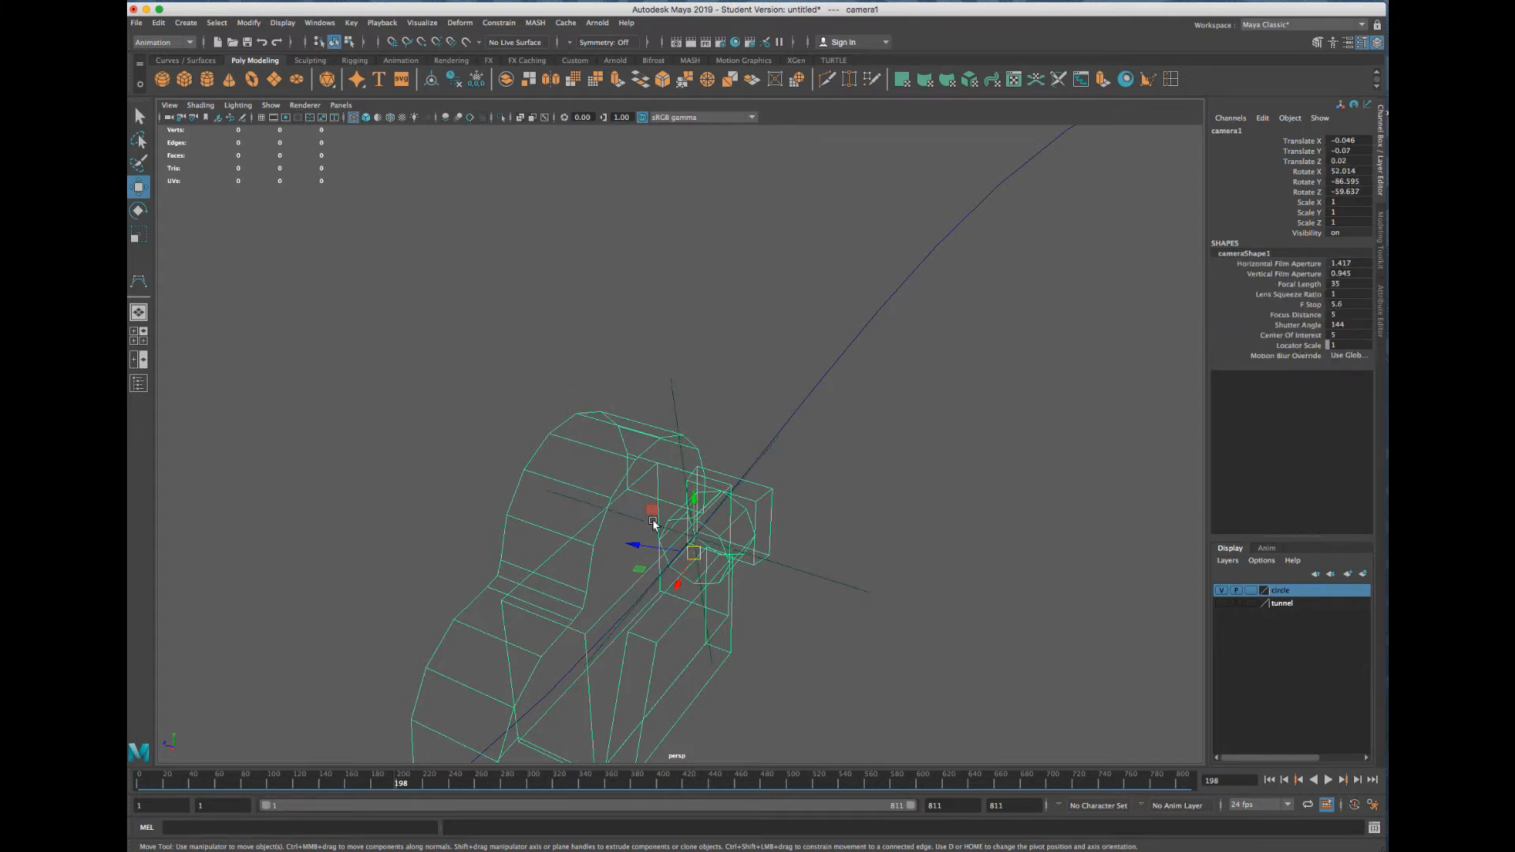
pyautogui.scroll(-3, 678, 533)
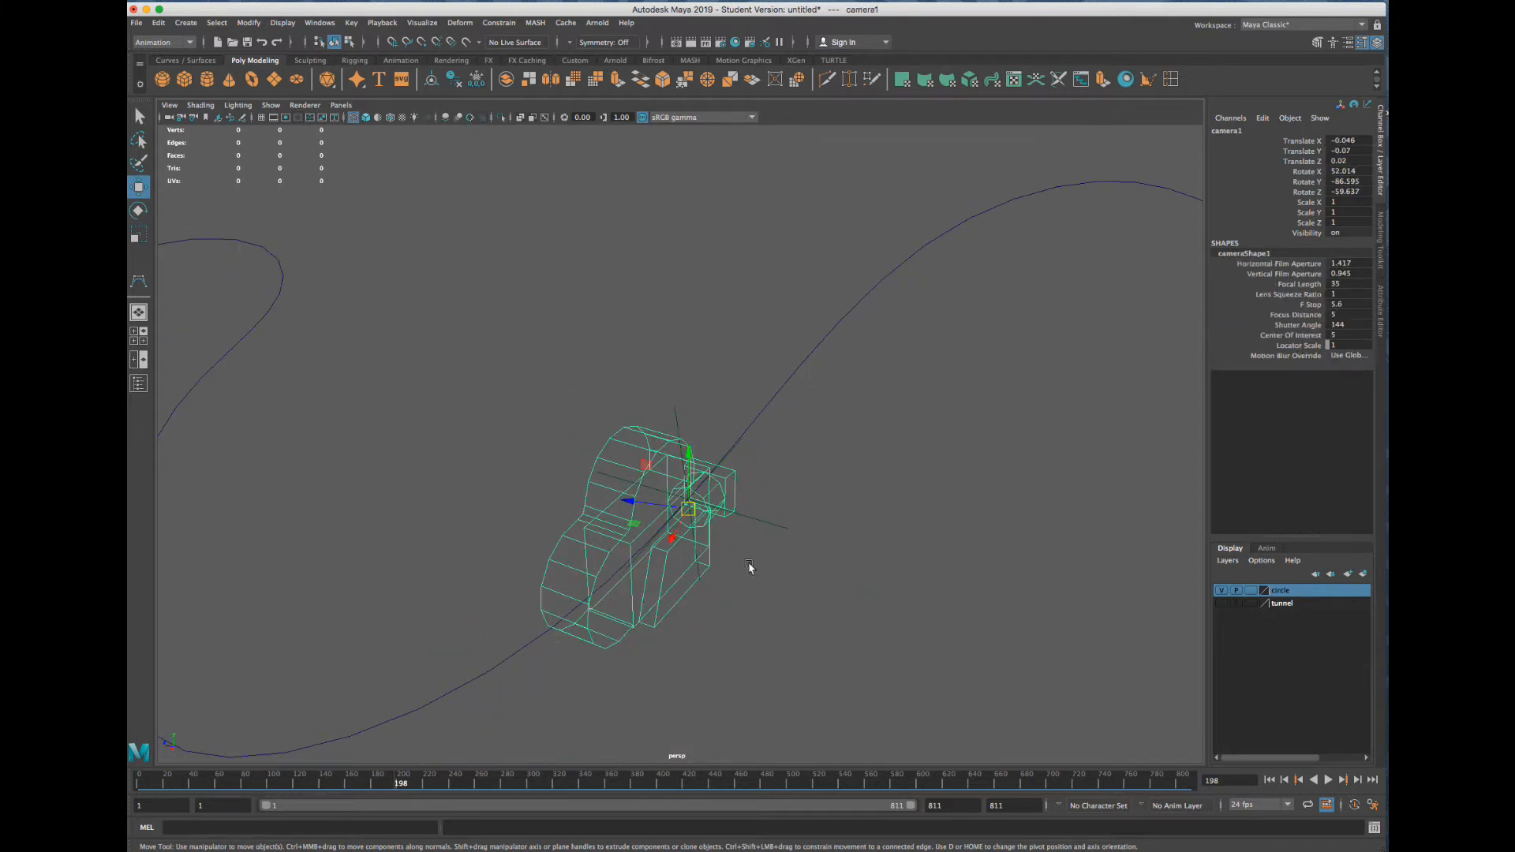
pyautogui.press('e')
pyautogui.scroll(-5, 789, 562)
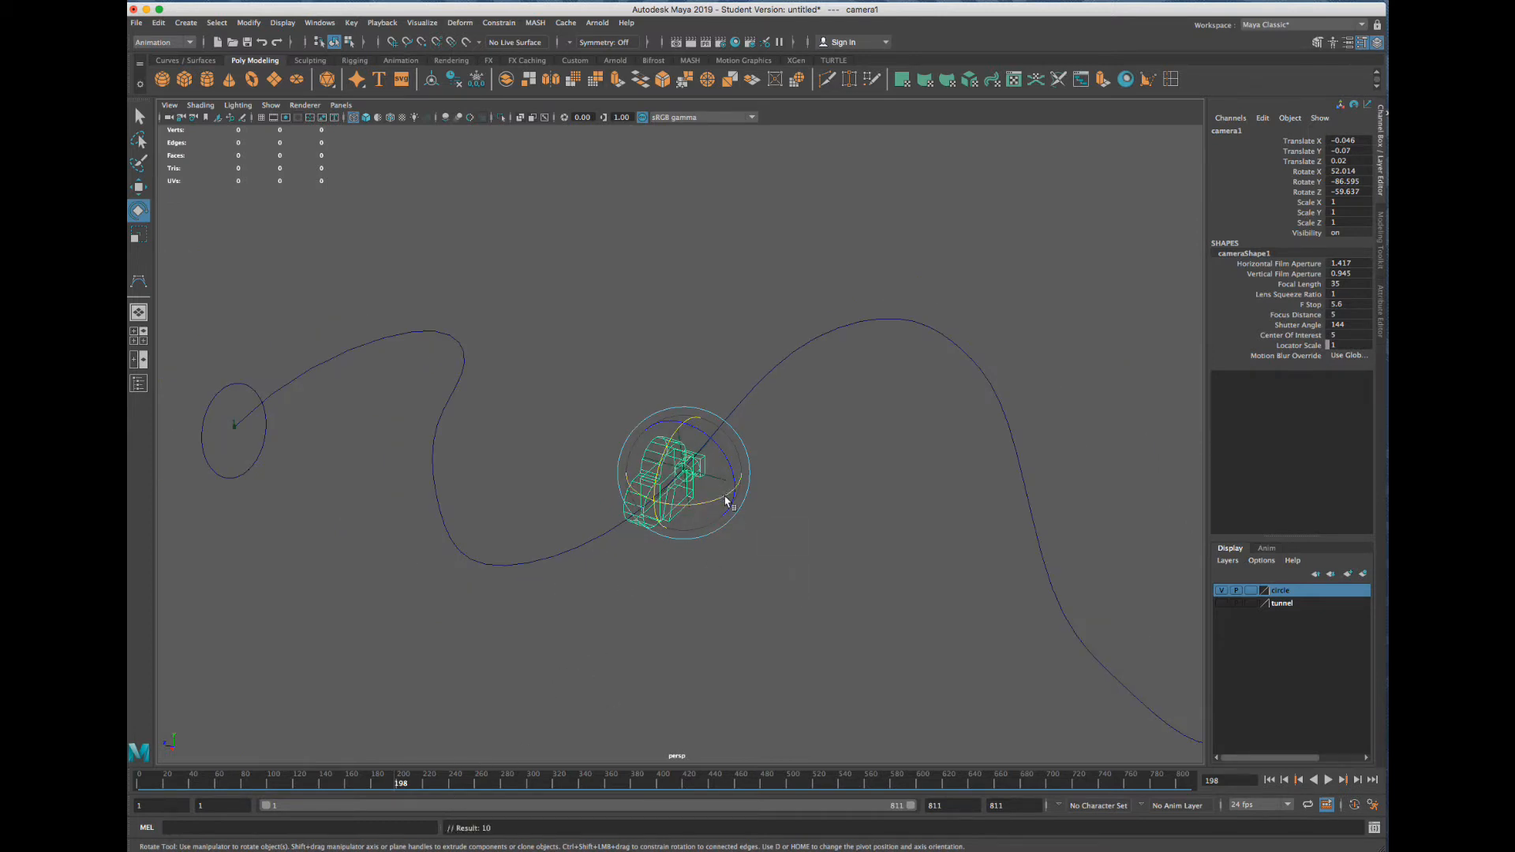
pyautogui.press('s')
# Reselect the keyed camera and rotate it at frame 219 to about 176.9, -30.0, -186.1 degrees
pyautogui.click(821, 550)
pyautogui.keyDown('alt'); pyautogui.moveTo(748, 479); pyautogui.dragTo(866, 534, button='right'); pyautogui.keyUp('alt')
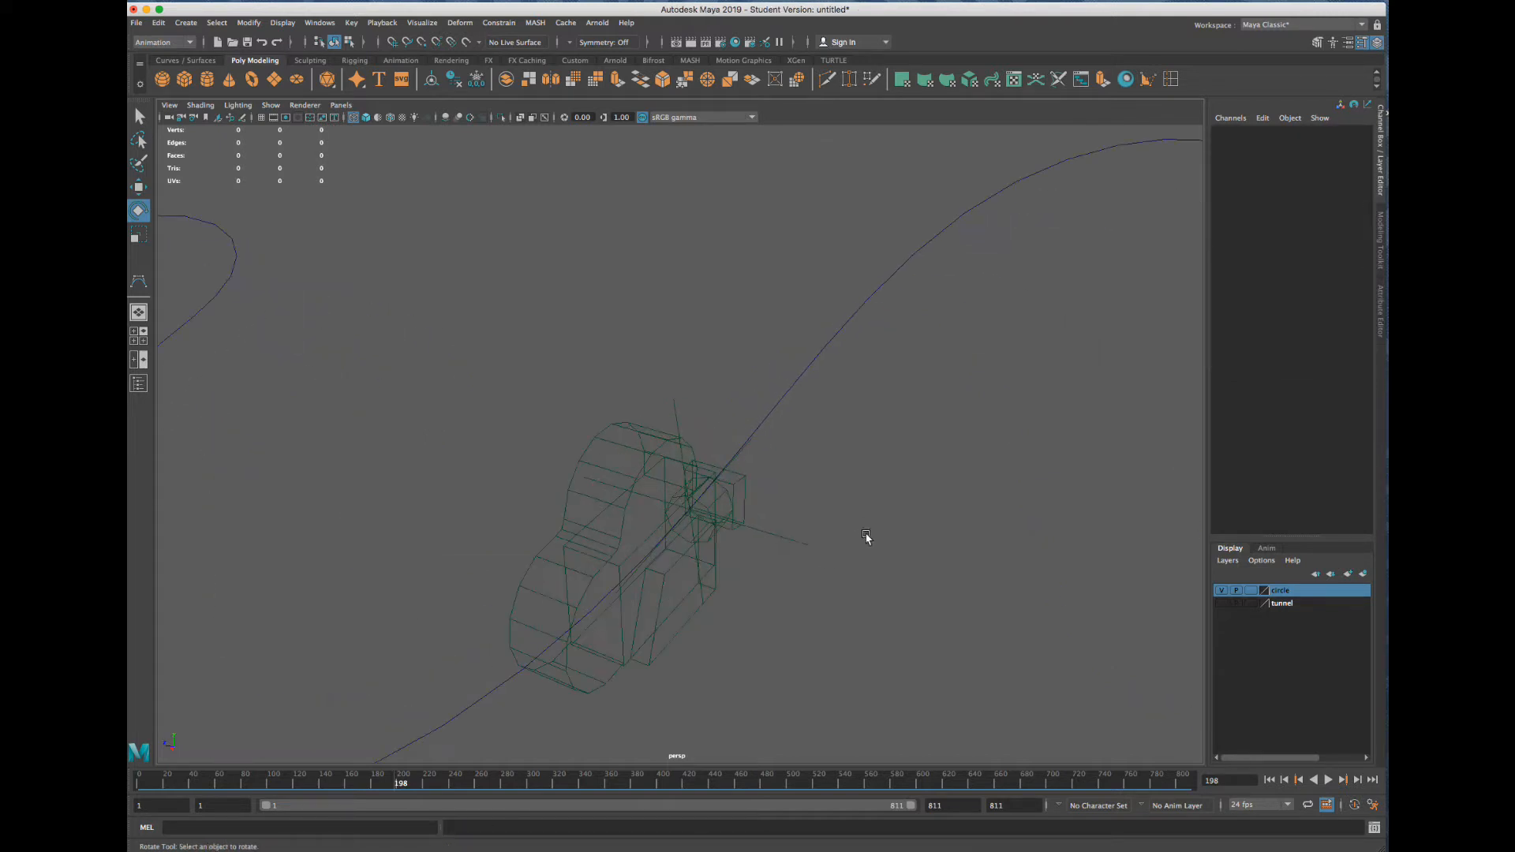
pyautogui.hotkey('ctrl', 'z')
pyautogui.click(612, 390)
pyautogui.click(577, 468)
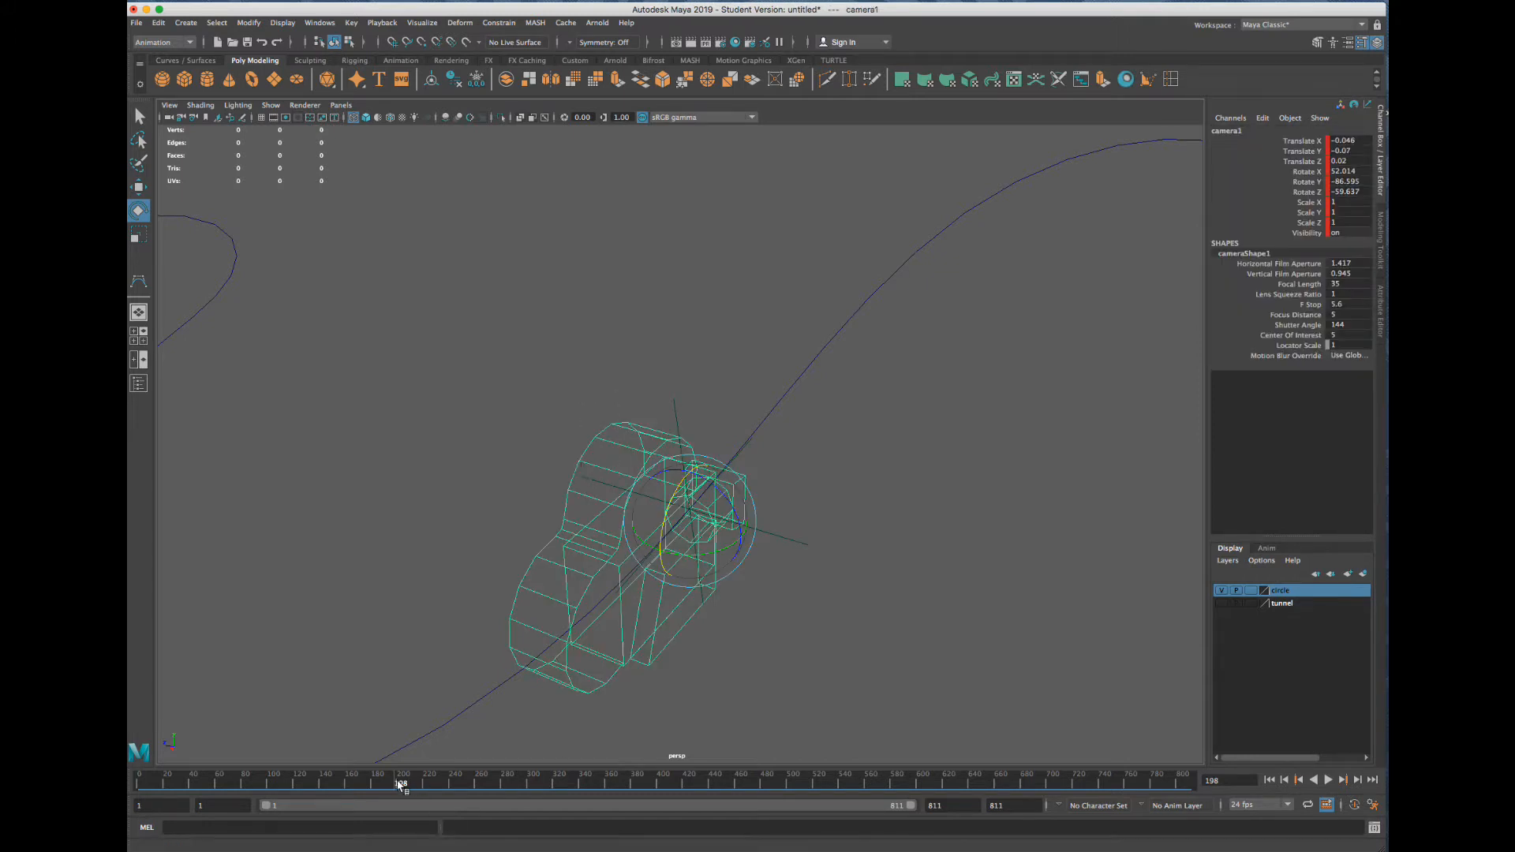
pyautogui.moveTo(401, 783); pyautogui.dragTo(428, 784)
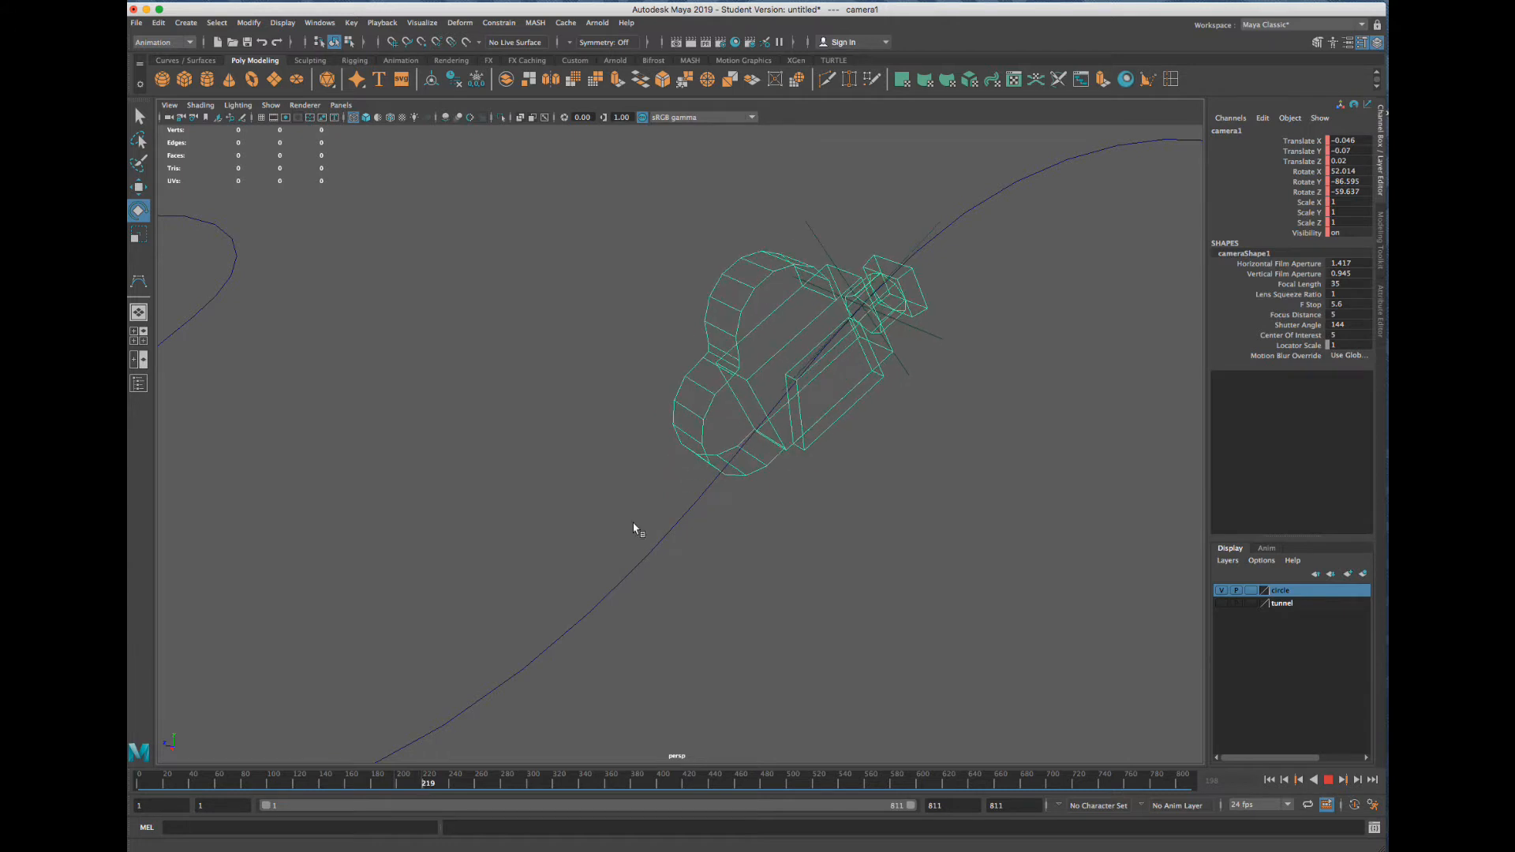
pyautogui.moveTo(881, 352); pyautogui.dragTo(835, 357)
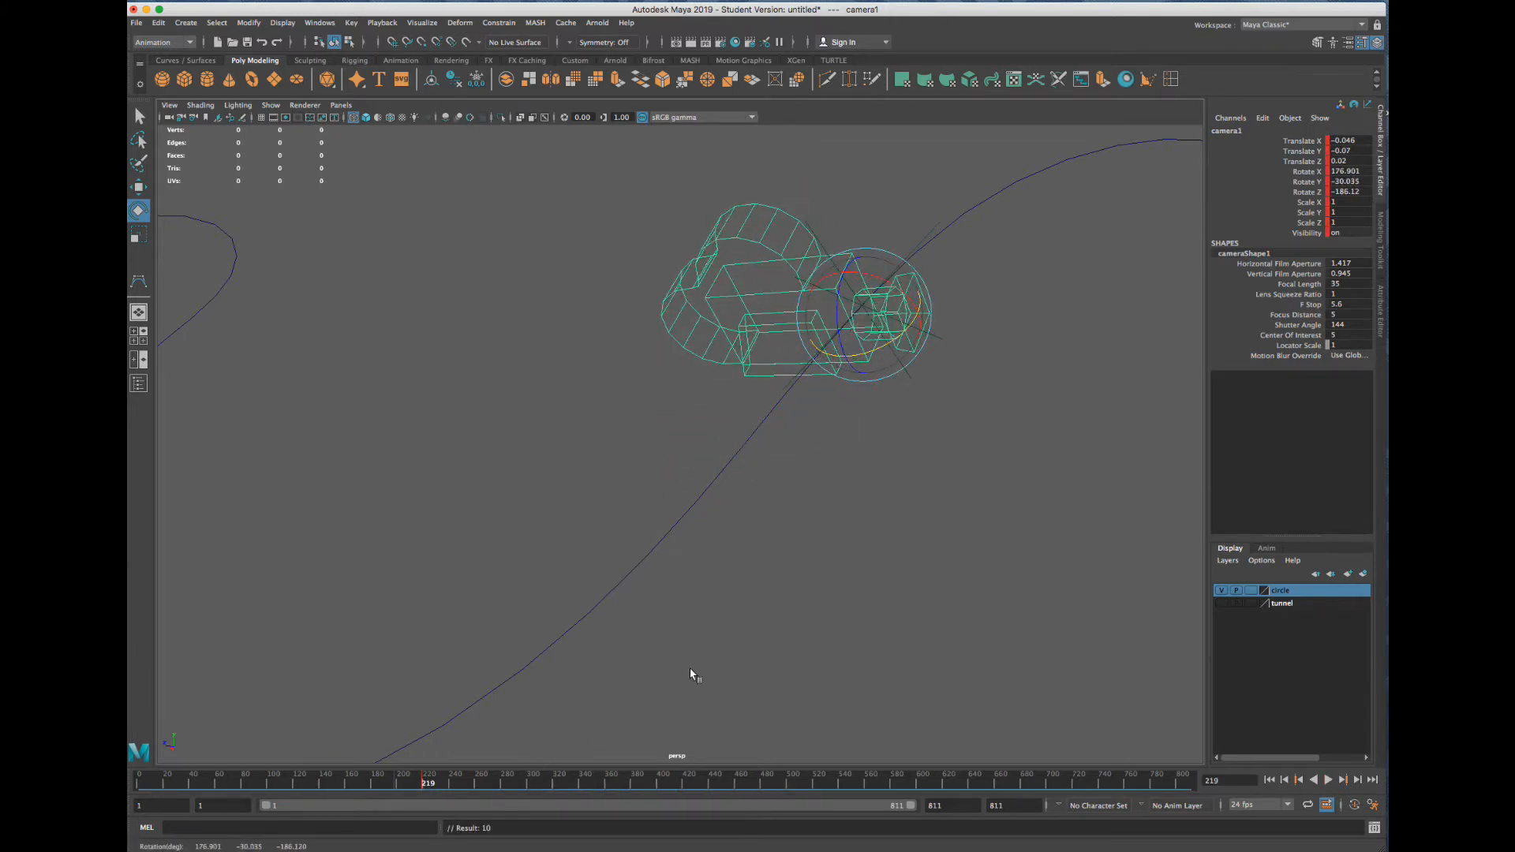
# Rotate the camera at frame 241 to about 167.7, -77.3, -175.7 degrees
pyautogui.keyDown('alt'); pyautogui.moveTo(679, 642); pyautogui.dragTo(647, 710); pyautogui.keyUp('alt')
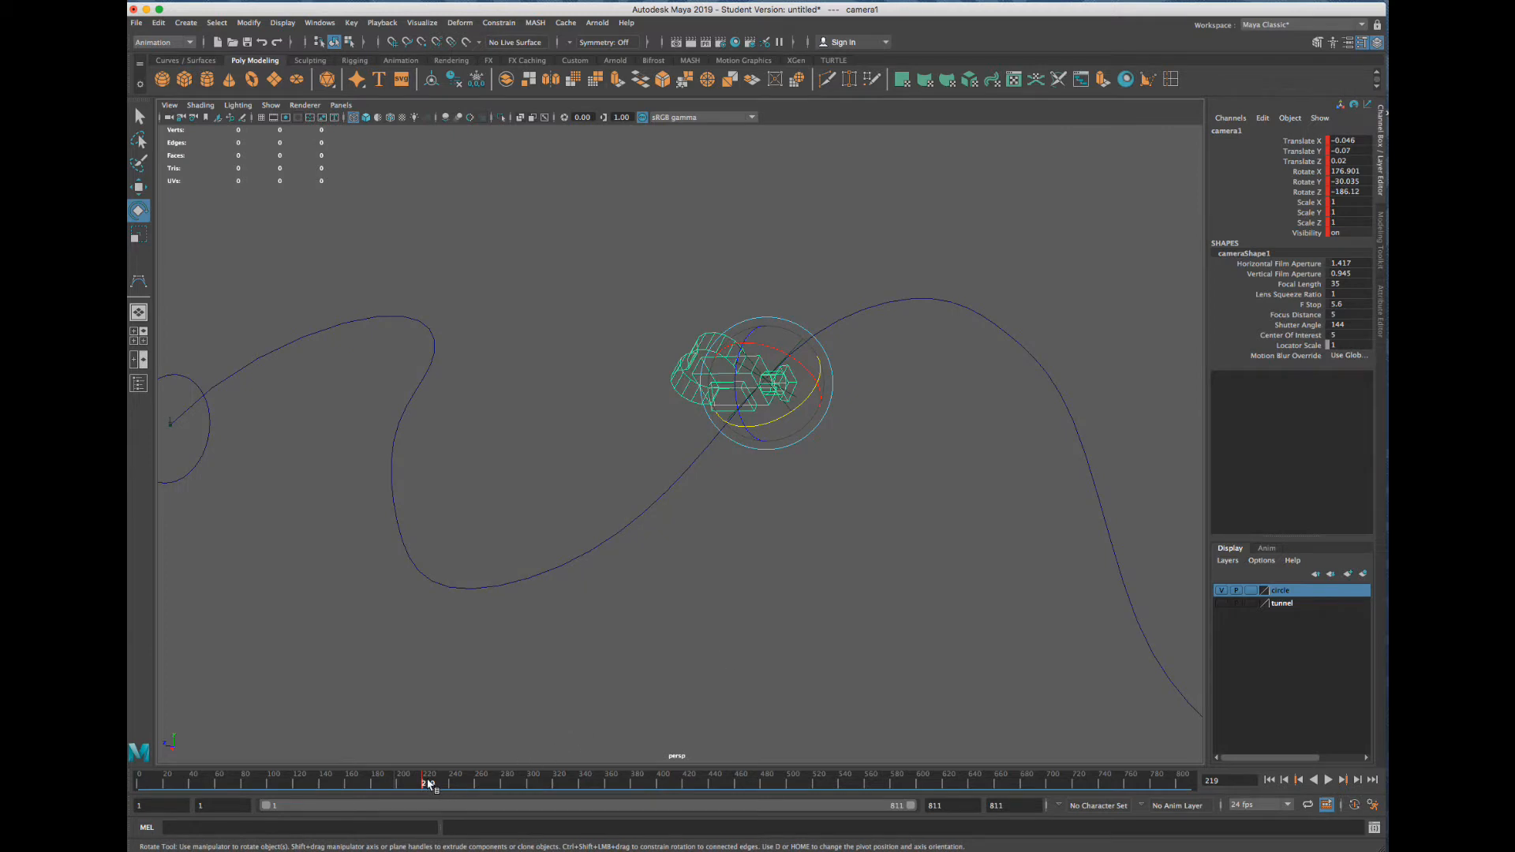
pyautogui.moveTo(428, 782); pyautogui.dragTo(456, 783)
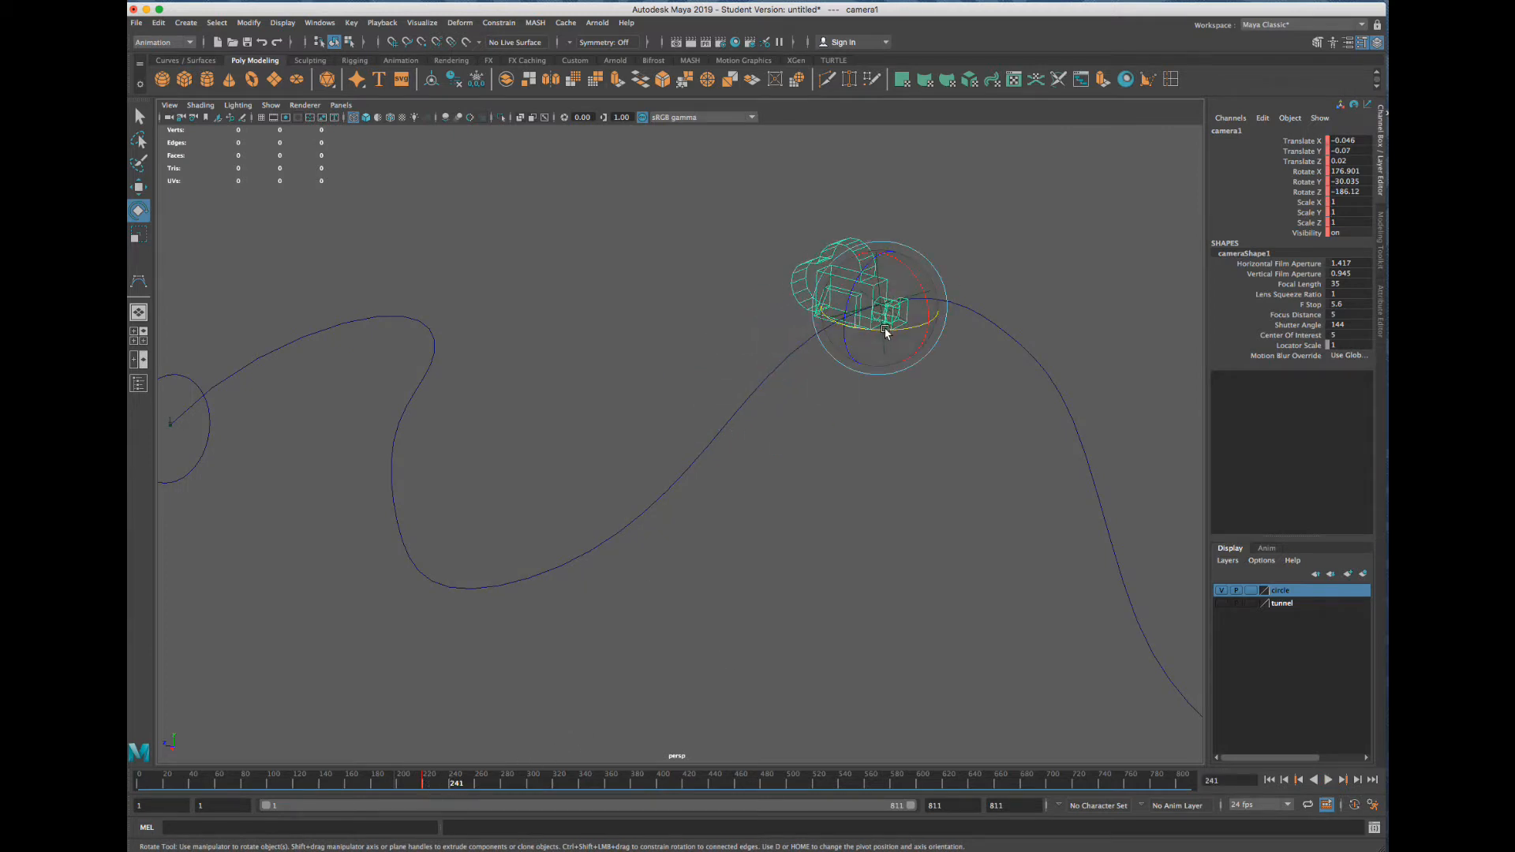
pyautogui.moveTo(885, 332); pyautogui.dragTo(923, 328)
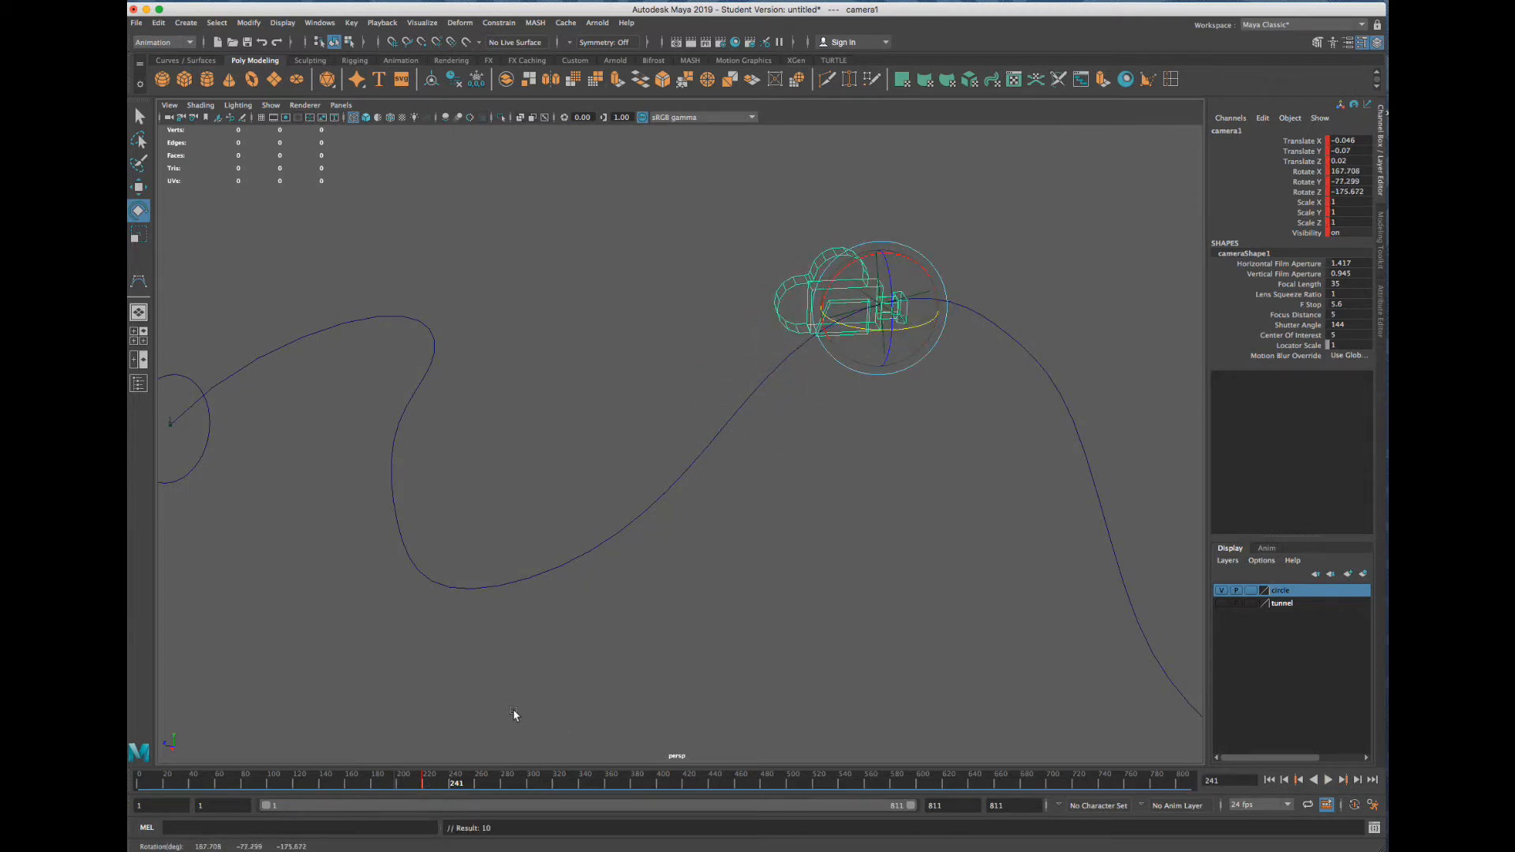
# Scrub the timeline back and forth to check the camera's keyed rotation, stopping at frame 246
pyautogui.moveTo(367, 785); pyautogui.dragTo(479, 784)
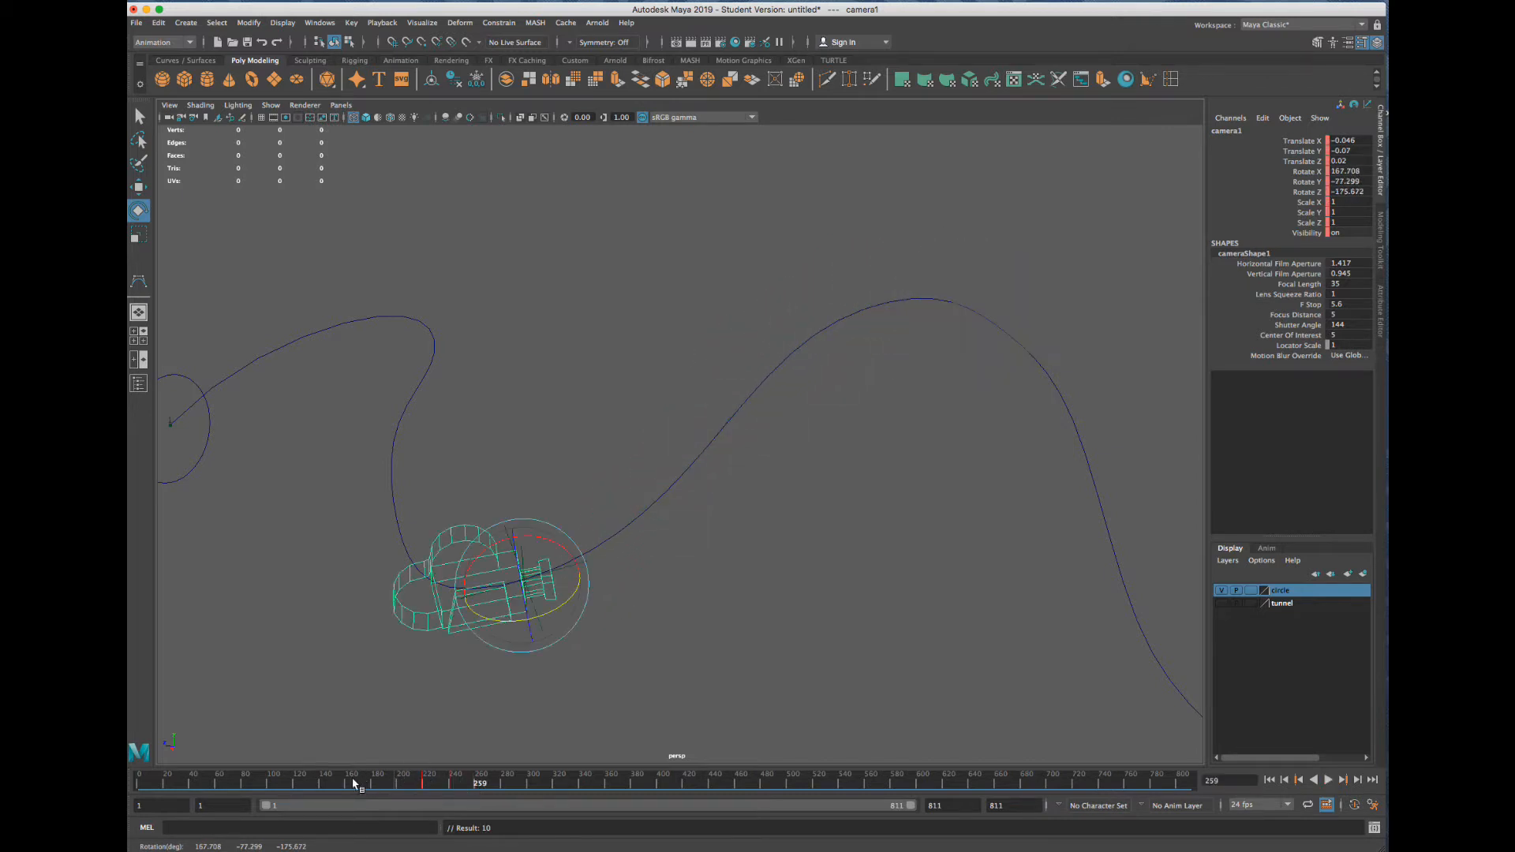
pyautogui.moveTo(355, 783); pyautogui.dragTo(467, 786)
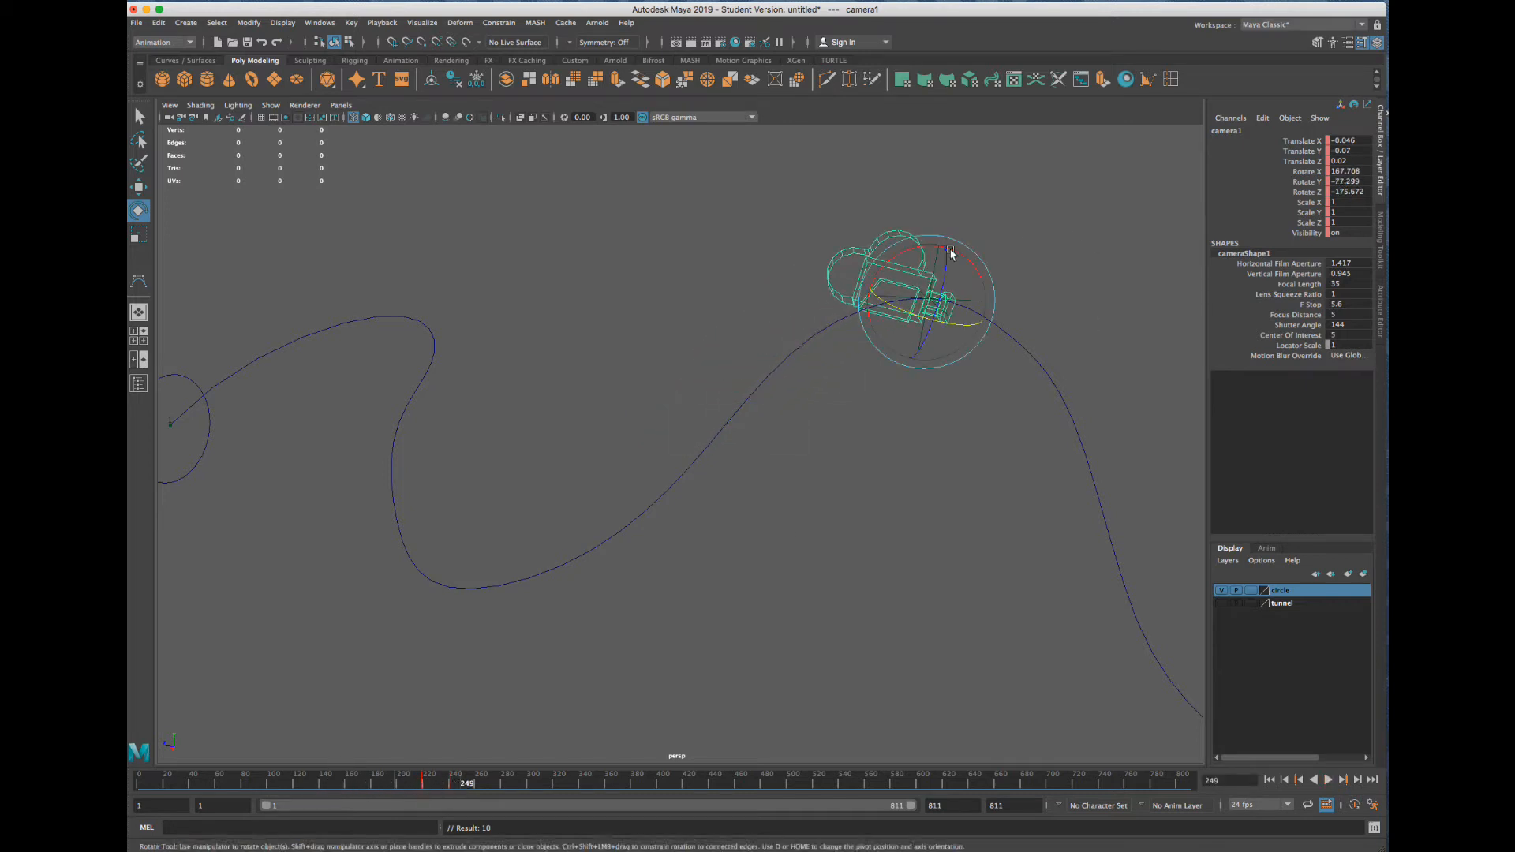
pyautogui.moveTo(366, 788); pyautogui.dragTo(463, 787)
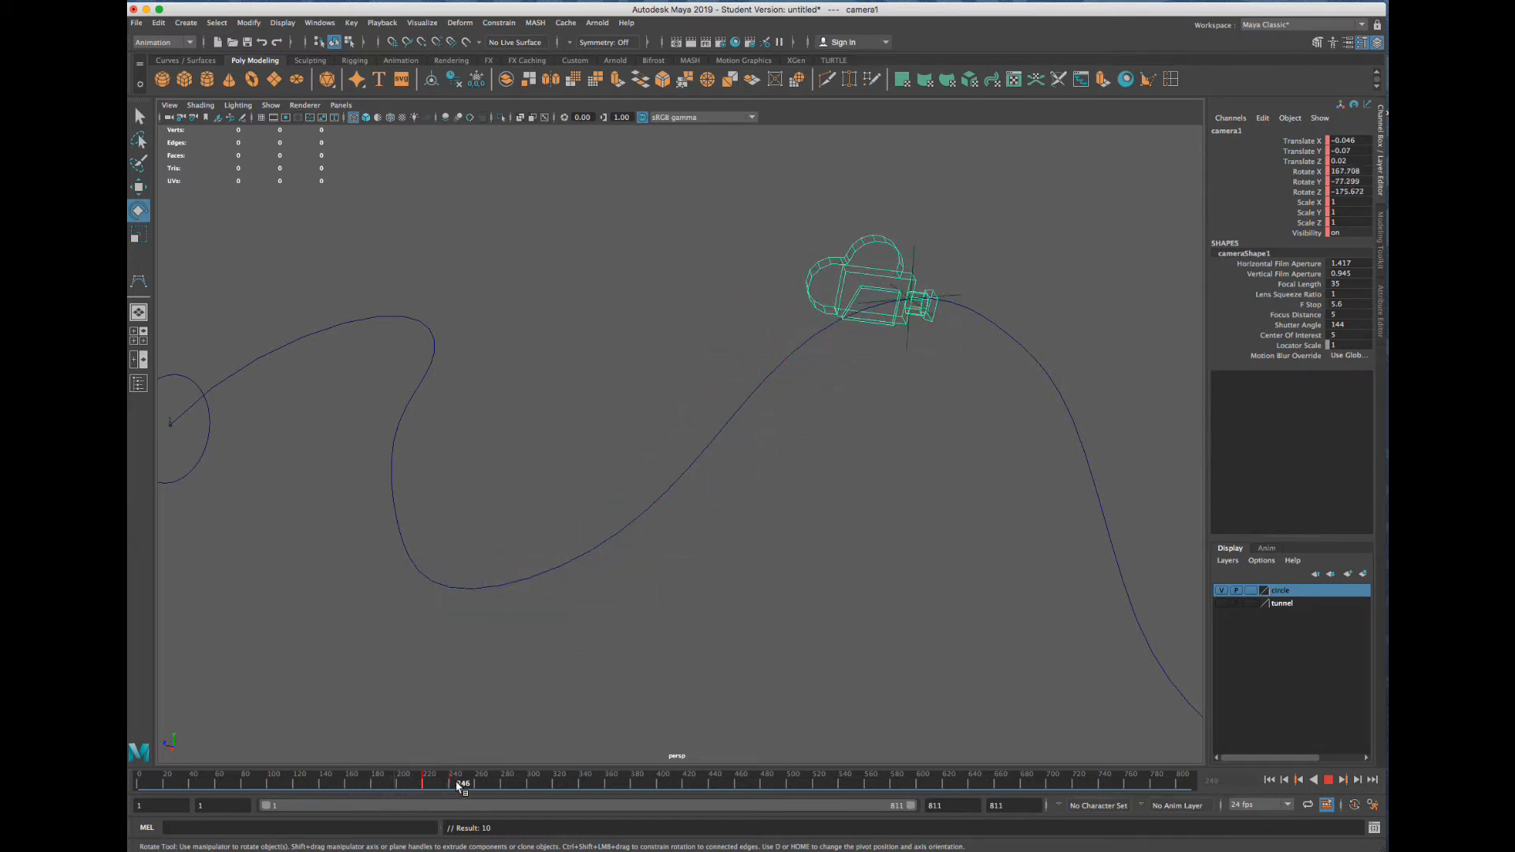
# Select the locator carrying the camera and expand its motionPath1 input attributes
pyautogui.click(955, 254)
pyautogui.moveTo(932, 236); pyautogui.dragTo(910, 252)
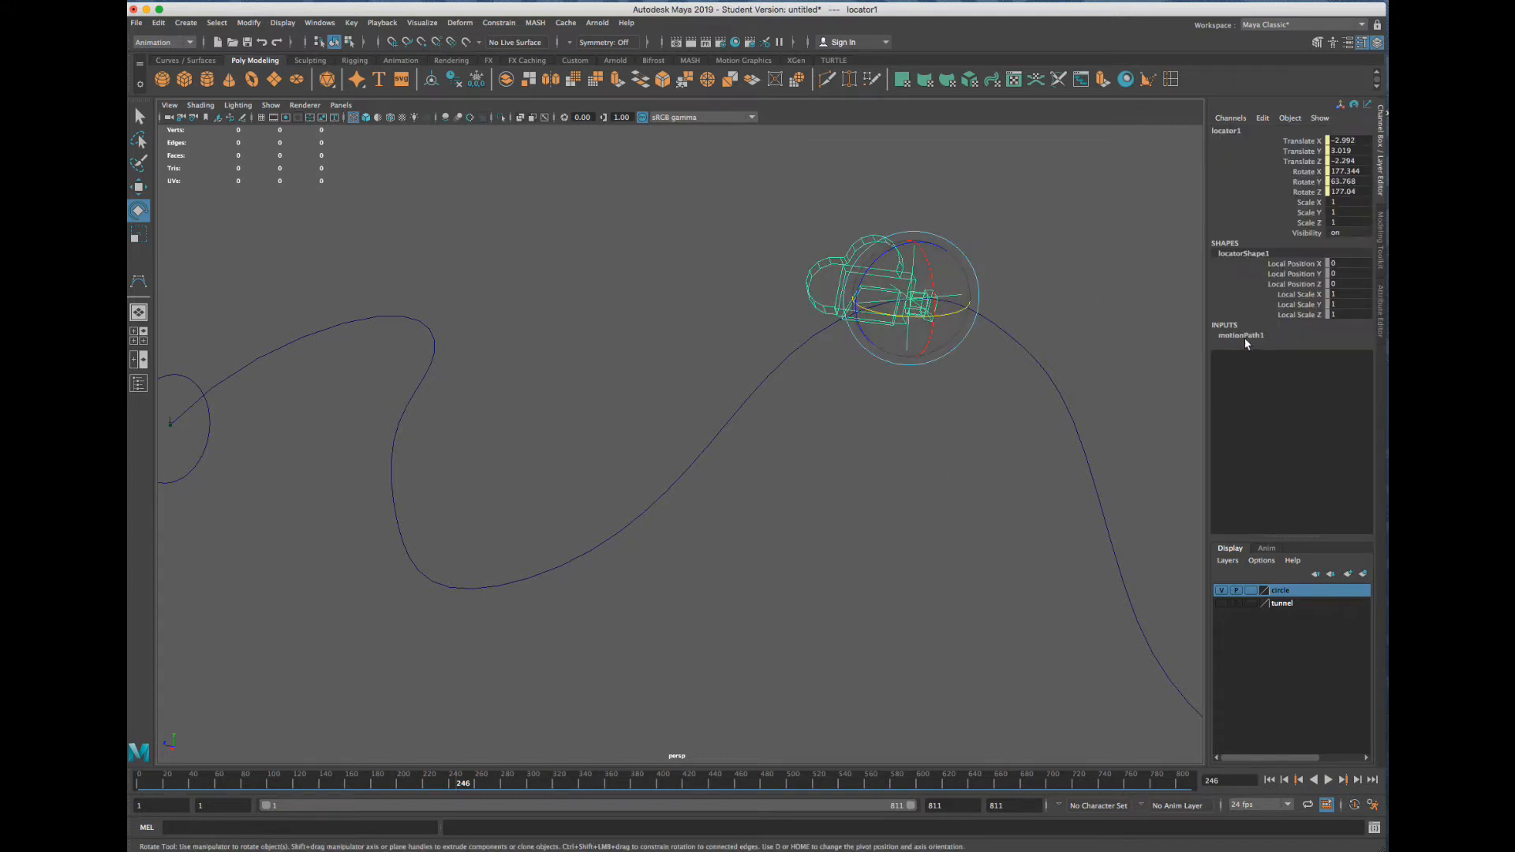
pyautogui.click(963, 228)
pyautogui.moveTo(937, 228); pyautogui.dragTo(912, 259)
pyautogui.click(1243, 335)
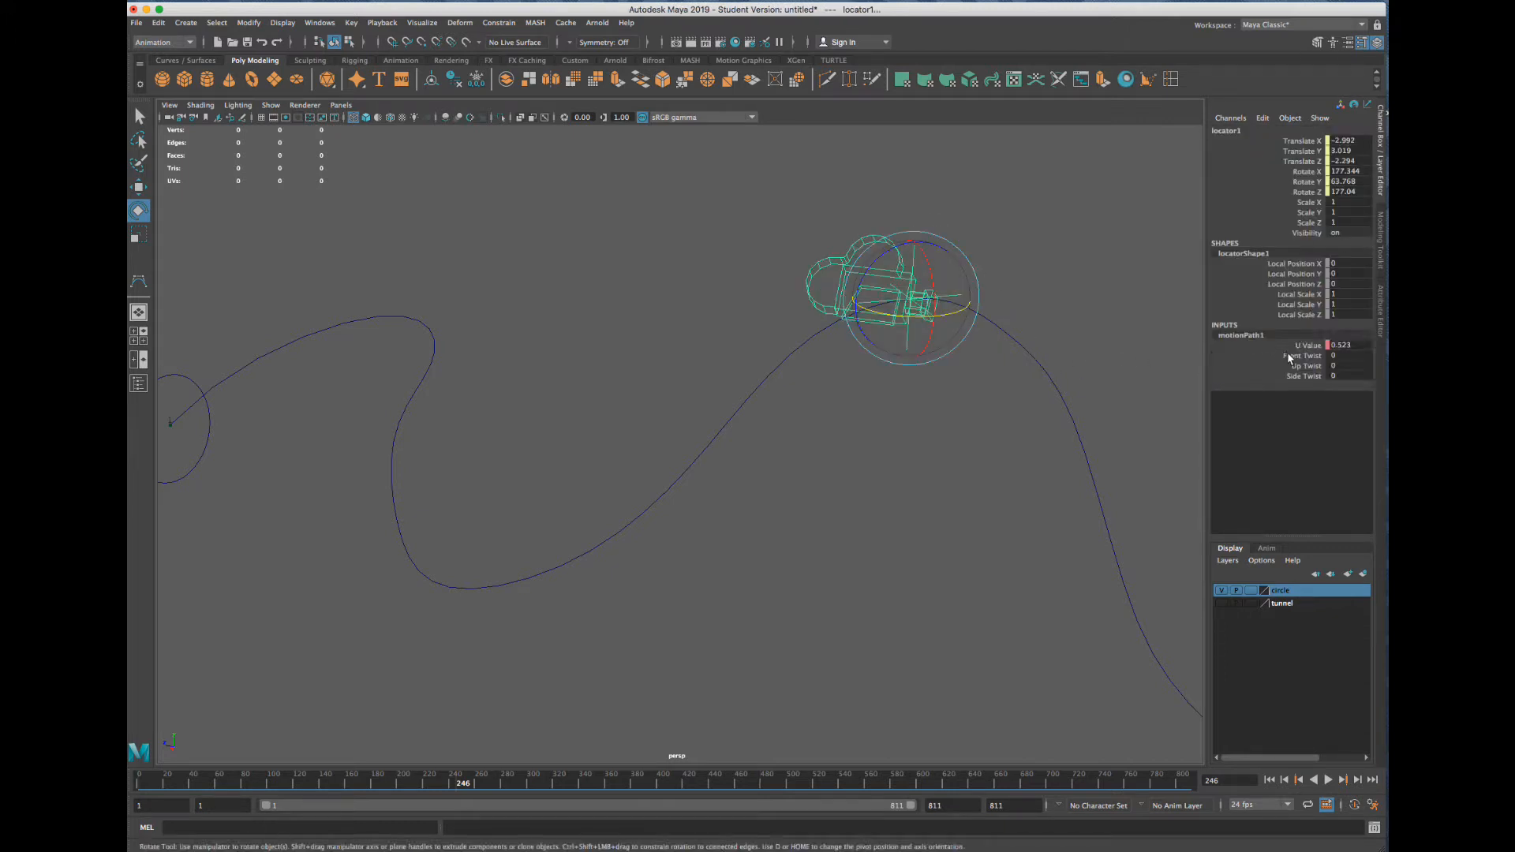
# Try motion path twists of -17.189 for Front Twist, 3.438 for Up Twist and 2.292 for Side Twist
pyautogui.click(1290, 358)
pyautogui.moveTo(747, 396)
pyautogui.mouseDown(button='middle')
pyautogui.moveTo(764, 392)
pyautogui.moveTo(737, 392)
pyautogui.mouseUp(button='middle')
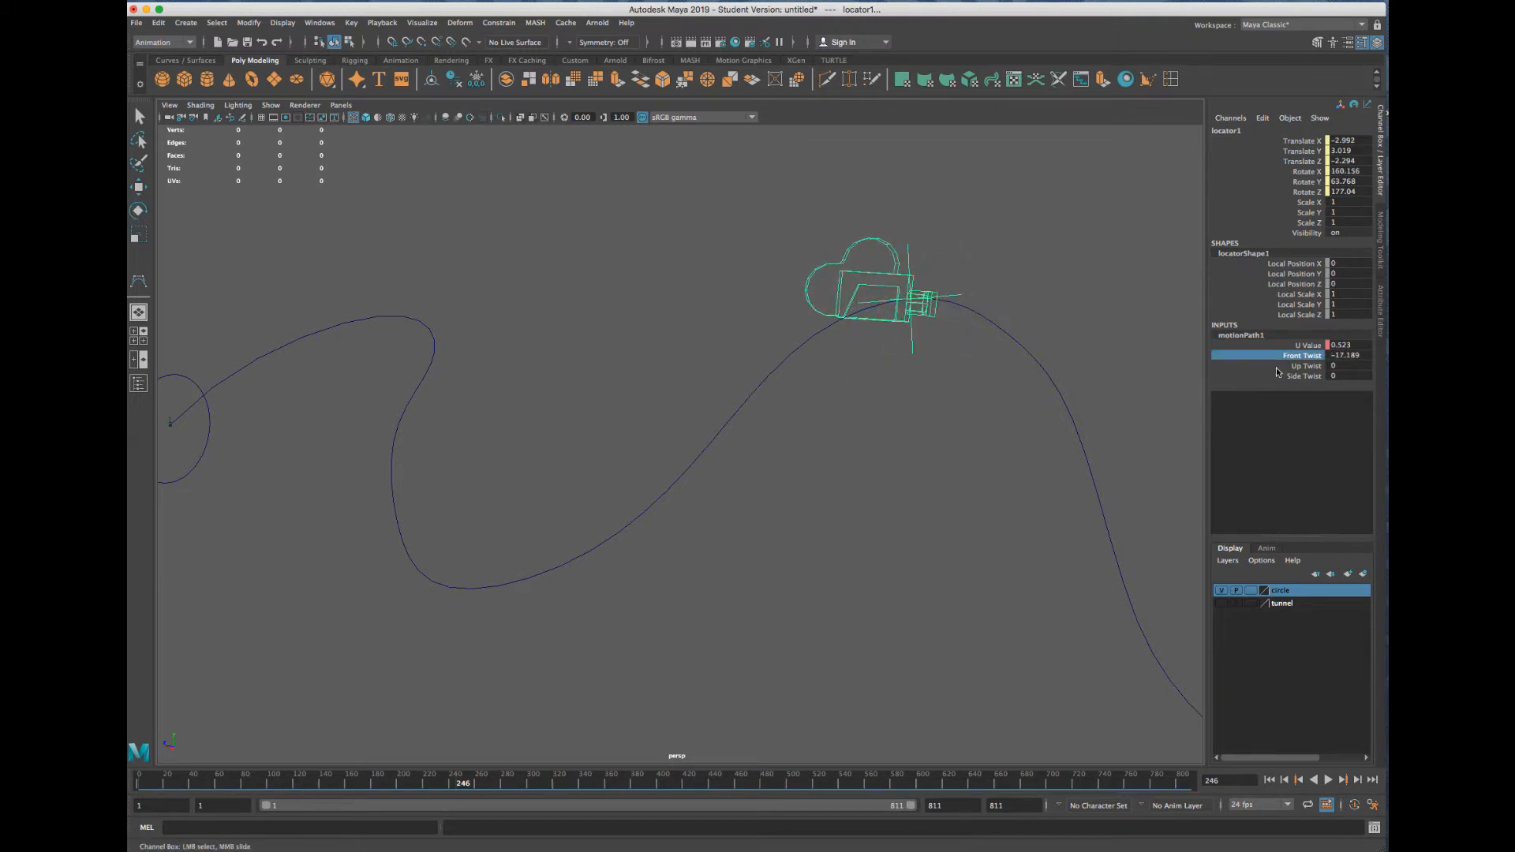
pyautogui.click(1306, 365)
pyautogui.moveTo(964, 382); pyautogui.dragTo(960, 377, button='middle')
pyautogui.click(1307, 377)
pyautogui.moveTo(826, 393); pyautogui.dragTo(827, 388, button='middle')
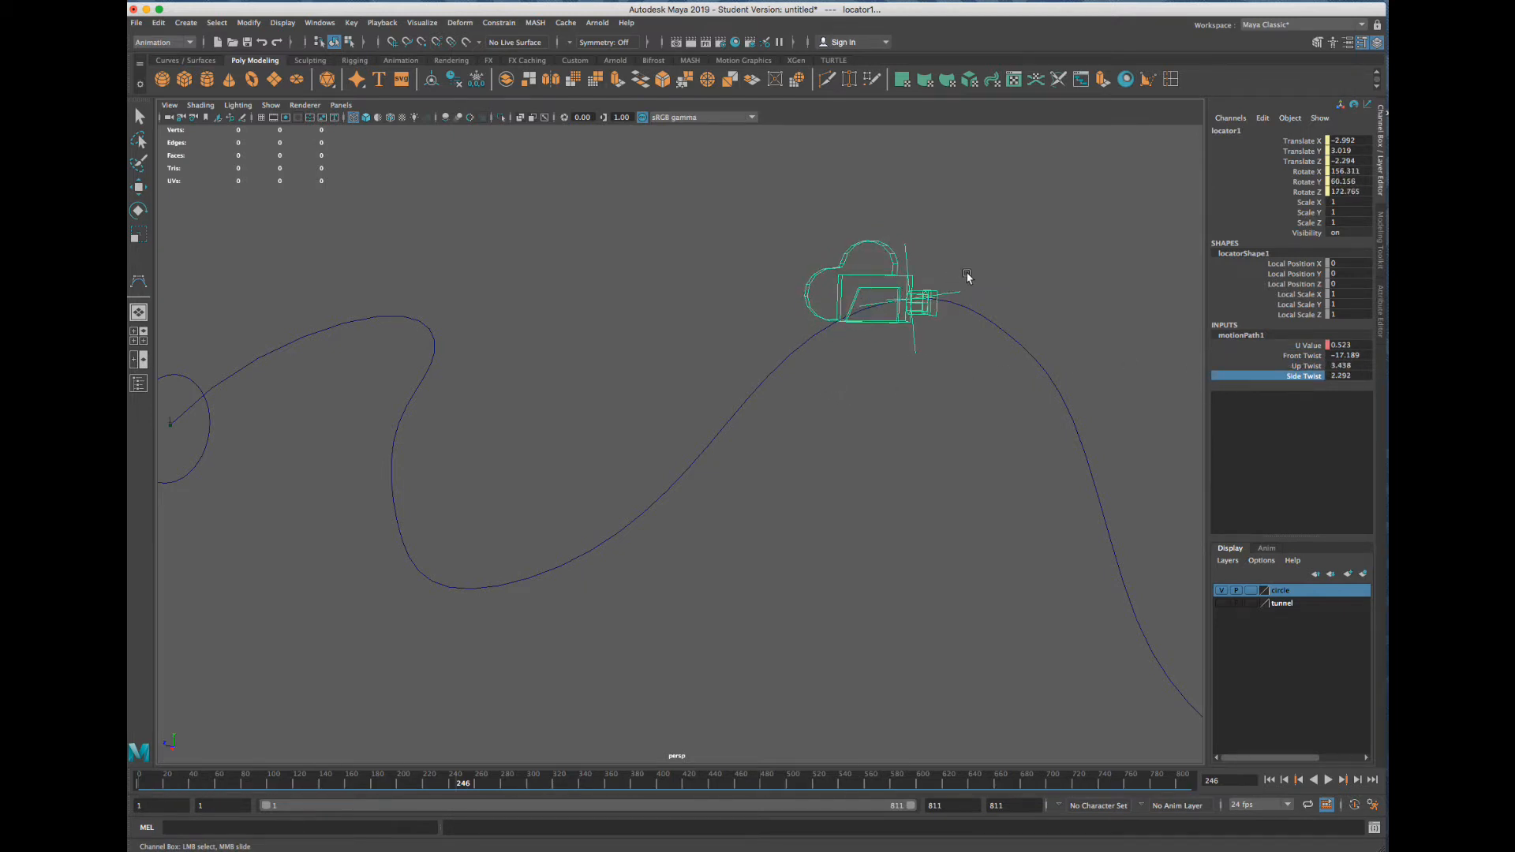
# Set the motion path's Front Twist to -16.043, Up Twist to 10.313 and Side Twist to 0
pyautogui.click(1302, 356)
pyautogui.moveTo(1002, 376)
pyautogui.mouseDown(button='middle')
pyautogui.moveTo(931, 371)
pyautogui.moveTo(991, 368)
pyautogui.mouseUp(button='middle')
pyautogui.click(1306, 367)
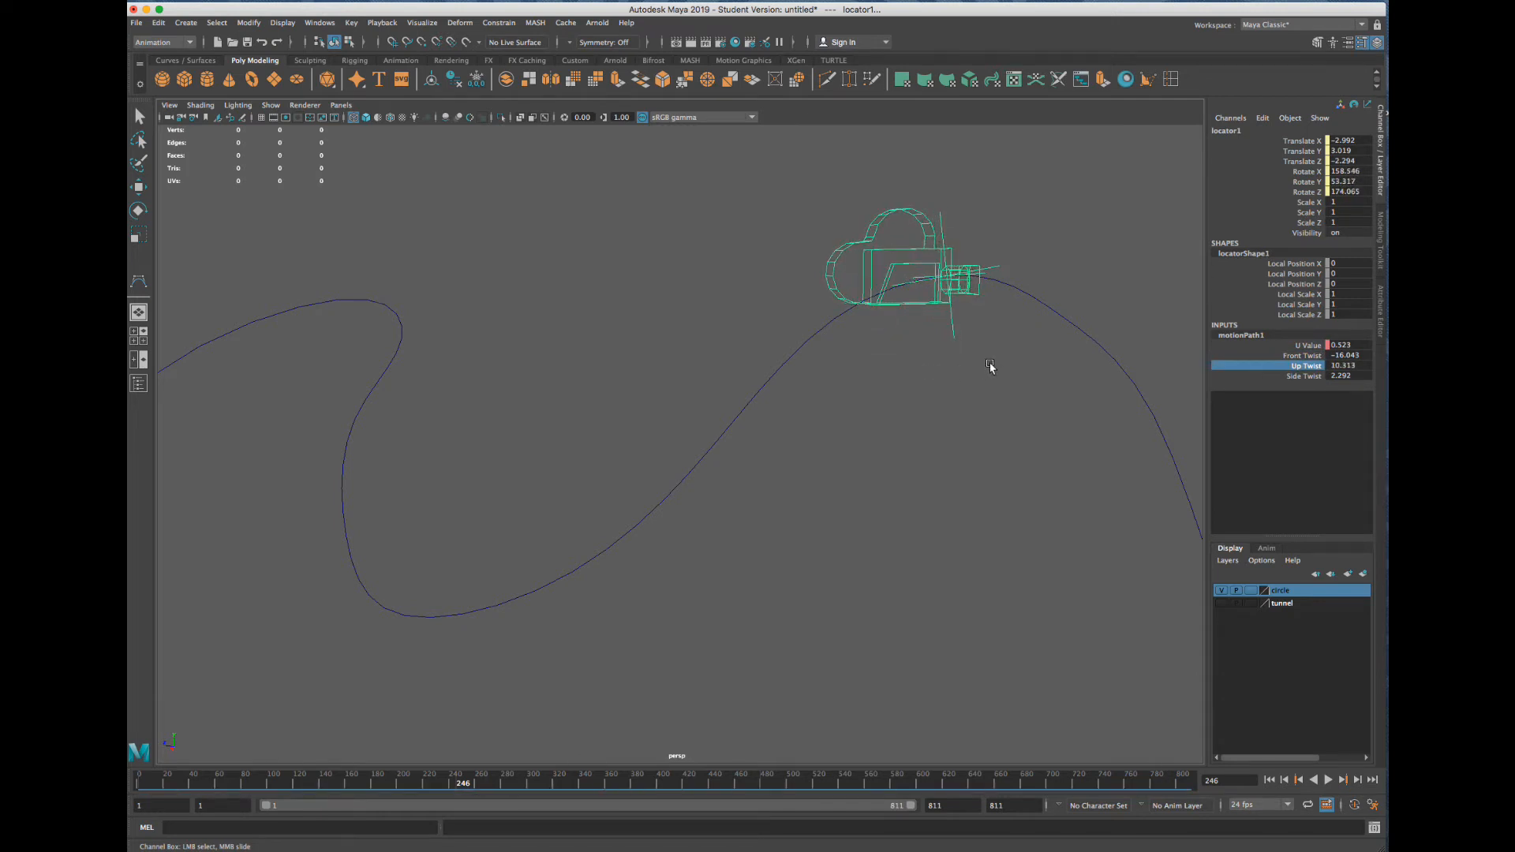
pyautogui.click(1306, 377)
pyautogui.moveTo(899, 399); pyautogui.dragTo(895, 363, button='middle')
# Scrub the timeline back to frame 1 to check the locator's twist along the path, and deselect the locator
pyautogui.keyDown('alt'); pyautogui.moveTo(900, 355); pyautogui.dragTo(808, 292); pyautogui.keyUp('alt')
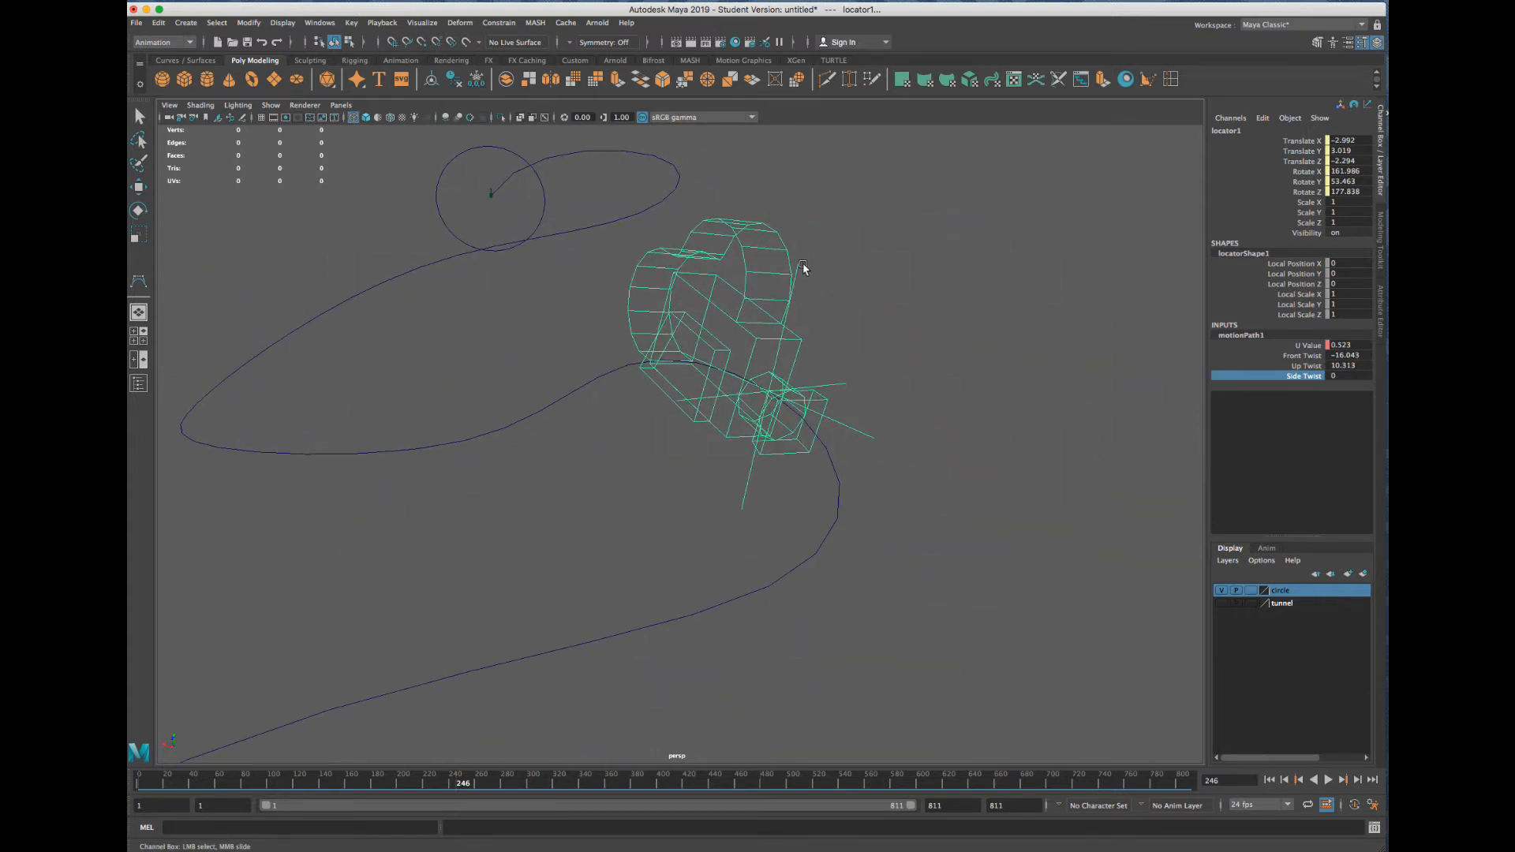
pyautogui.keyDown('alt'); pyautogui.moveTo(708, 433); pyautogui.dragTo(805, 434); pyautogui.keyUp('alt')
pyautogui.scroll(-3, 805, 434)
pyautogui.scroll(-4, 727, 580)
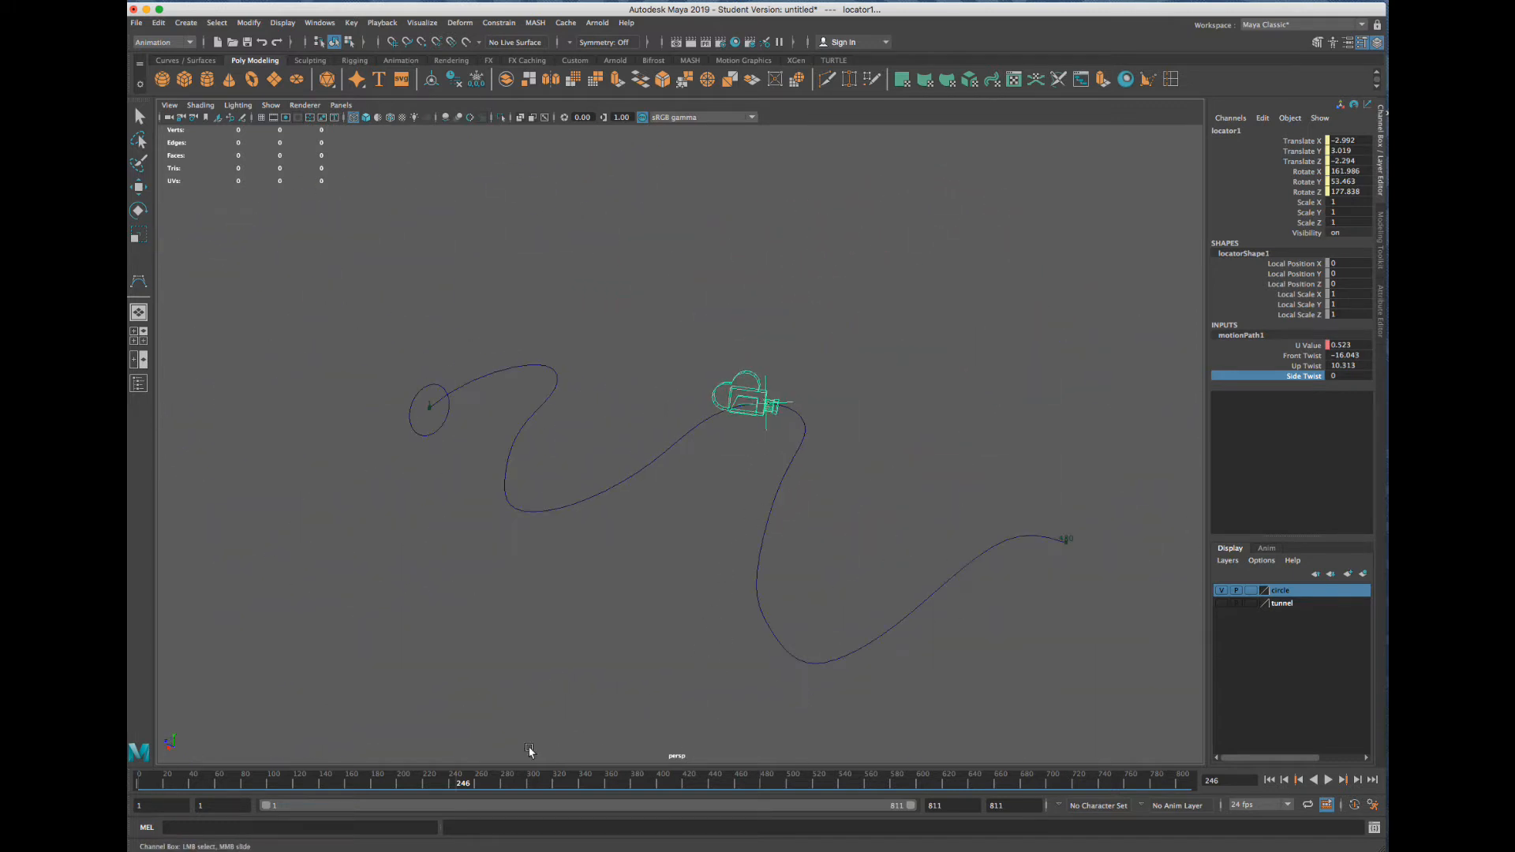
pyautogui.moveTo(427, 780)
pyautogui.mouseDown()
pyautogui.moveTo(207, 769)
pyautogui.moveTo(568, 758)
pyautogui.moveTo(344, 767)
pyautogui.moveTo(509, 780)
pyautogui.moveTo(398, 781)
pyautogui.mouseUp()
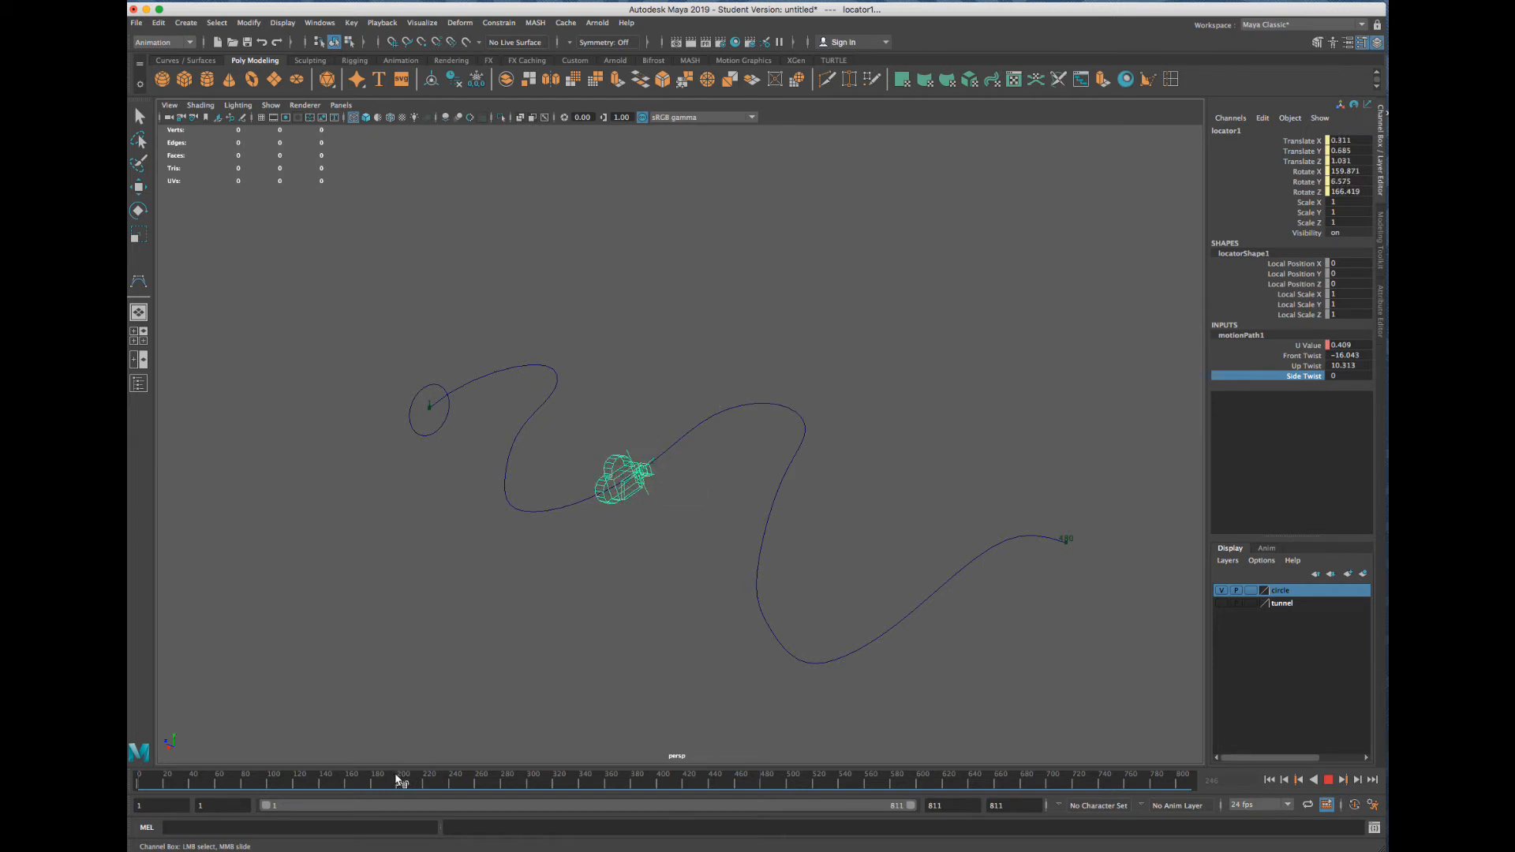
pyautogui.moveTo(398, 781); pyautogui.dragTo(140, 781)
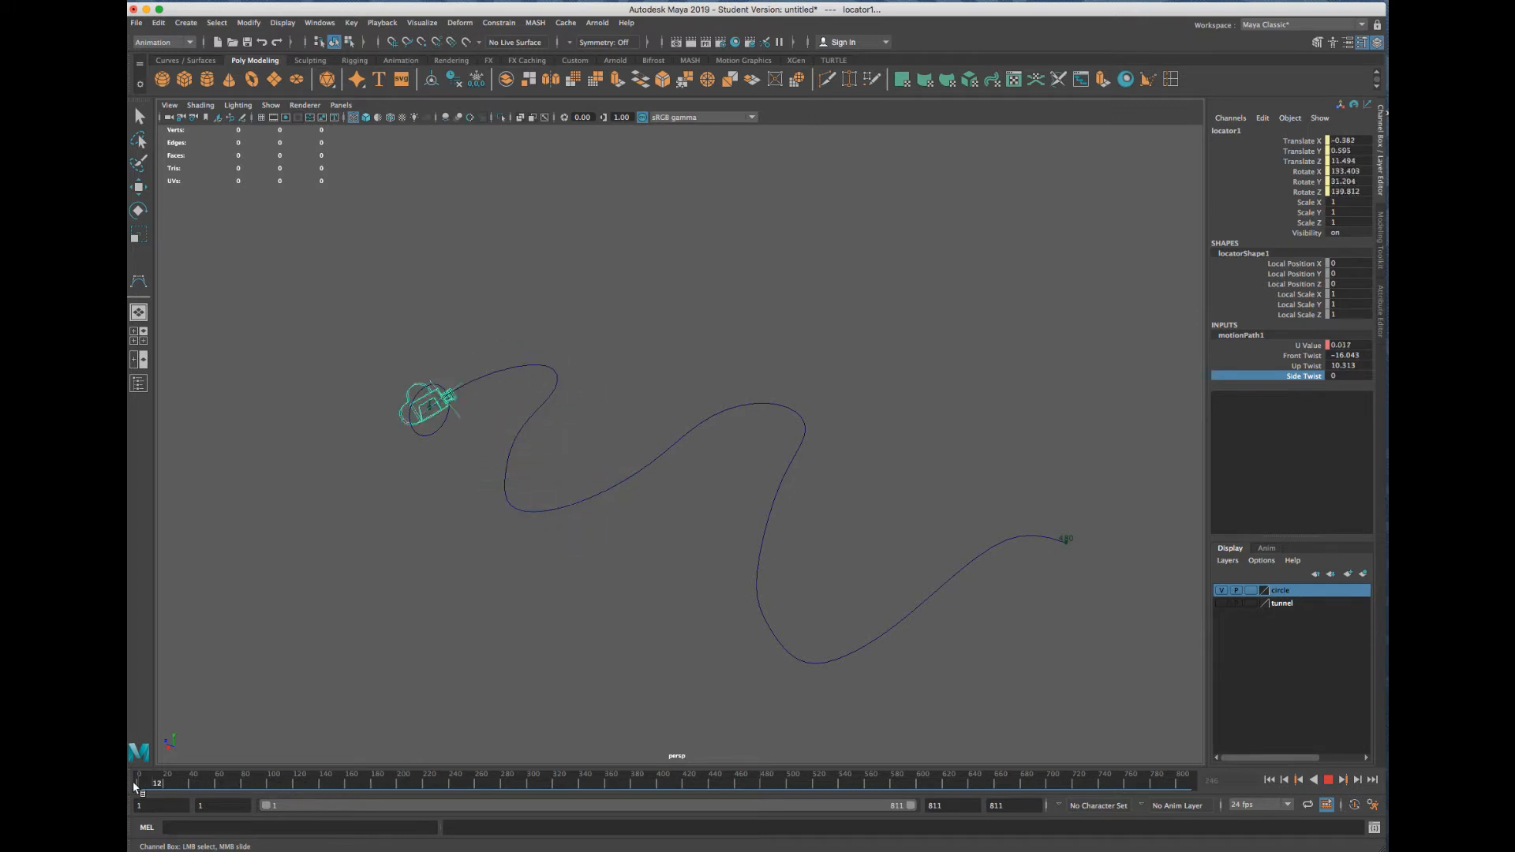
pyautogui.click(604, 598)
pyautogui.keyDown('alt'); pyautogui.moveTo(568, 595); pyautogui.dragTo(500, 400); pyautogui.keyUp('alt')
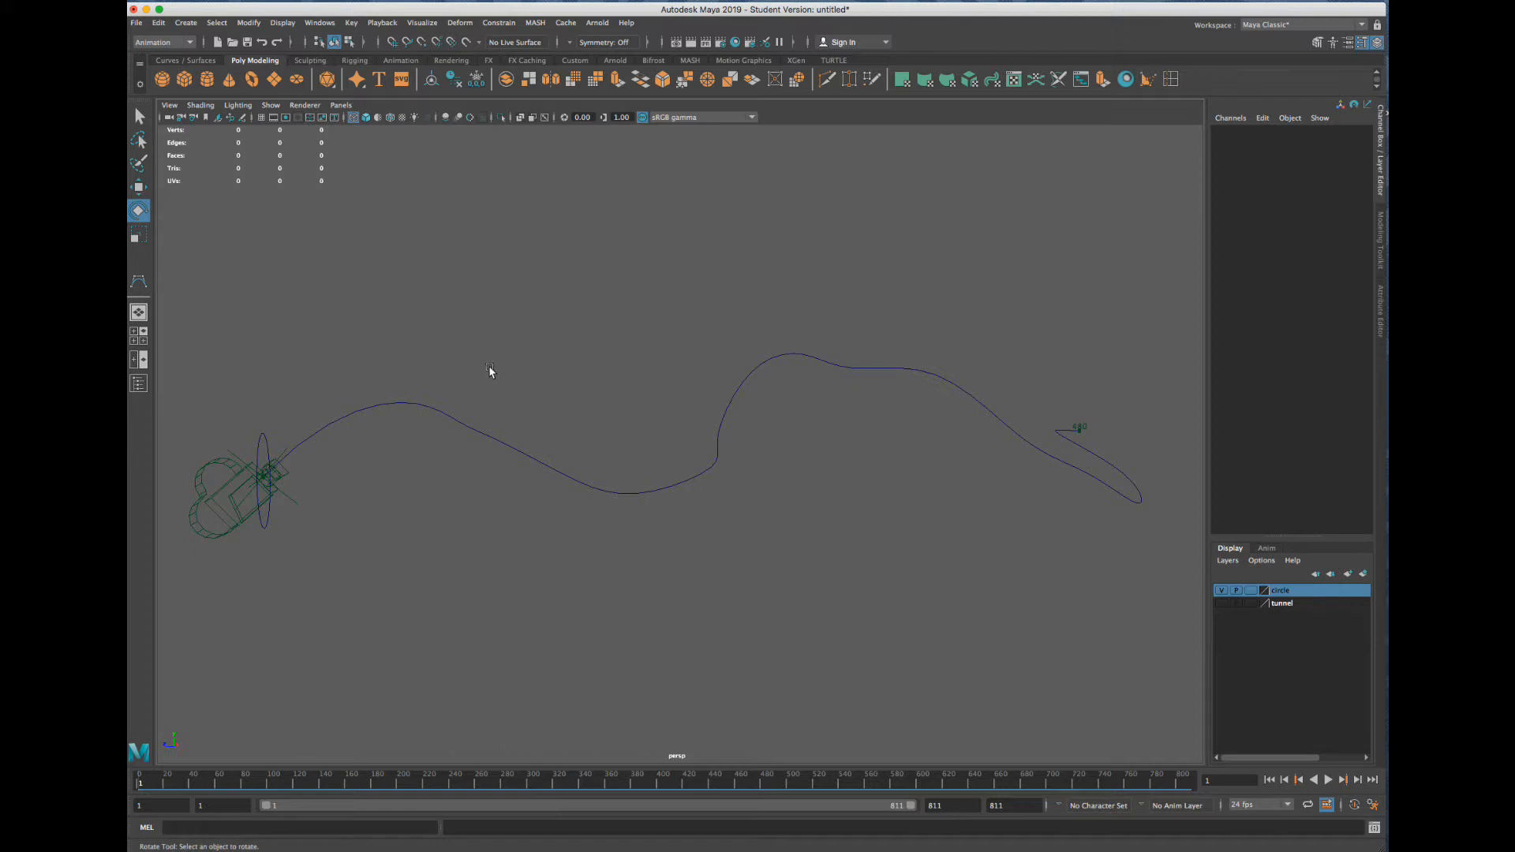
pyautogui.scroll(-2, 489, 372)
pyautogui.scroll(-1, 695, 390)
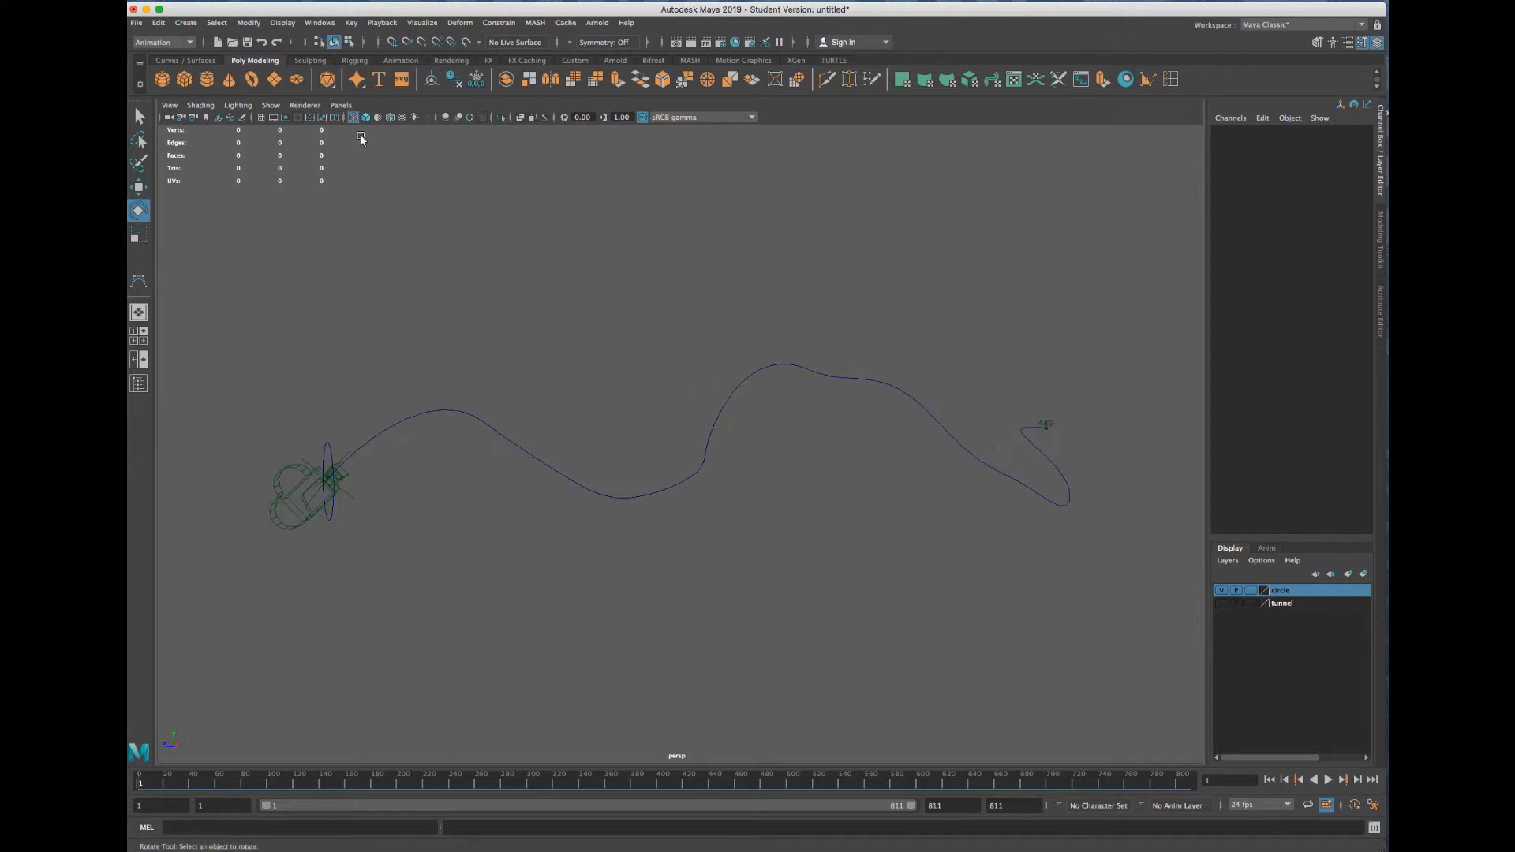
# Rename the camera on the motion path as ANIMCAM and deselect it
pyautogui.click(341, 105)
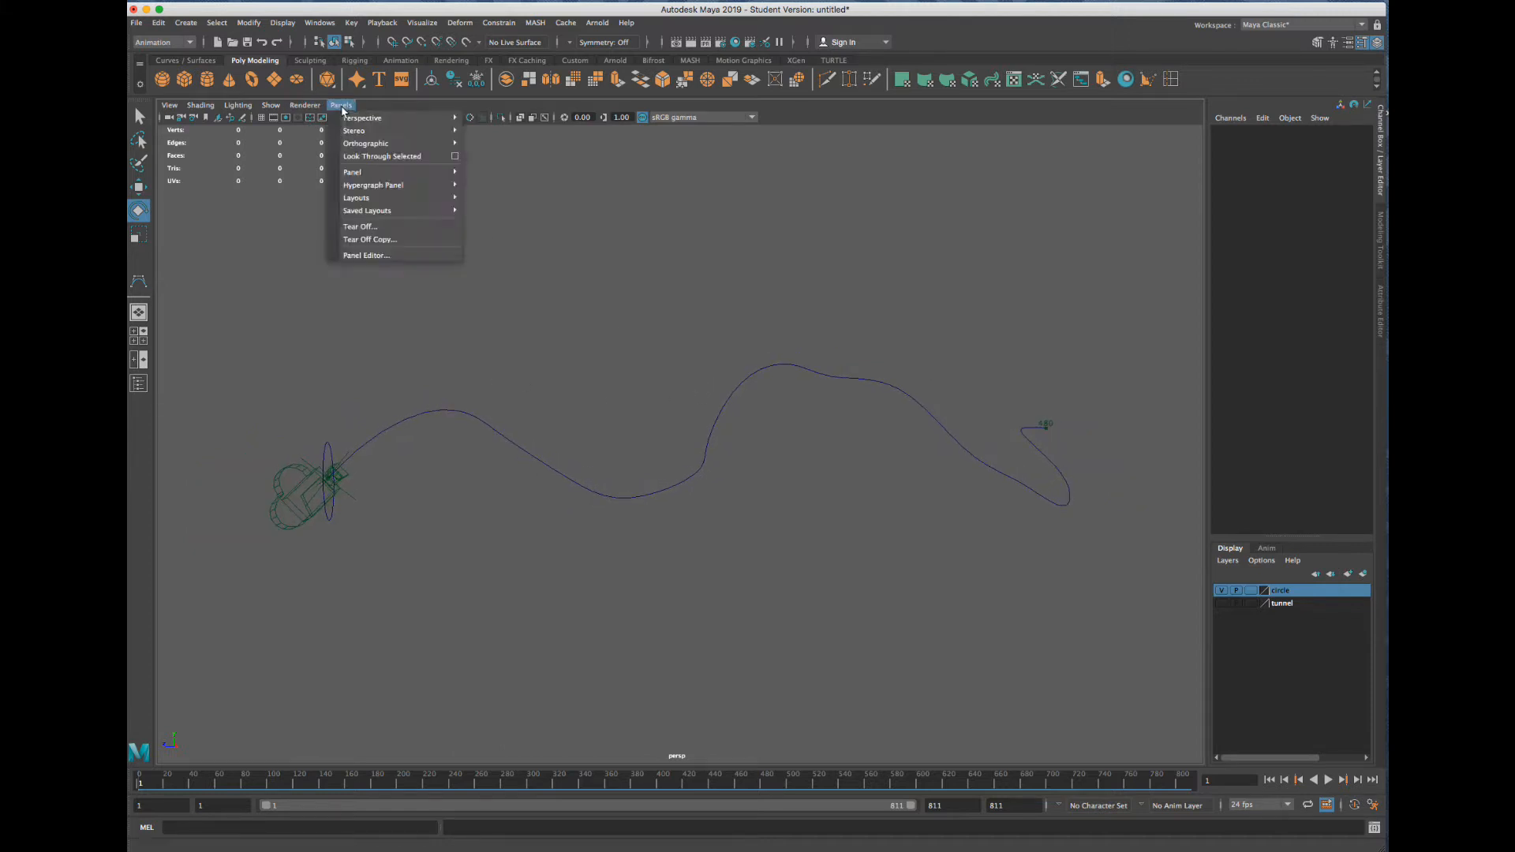
pyautogui.moveTo(360, 119)
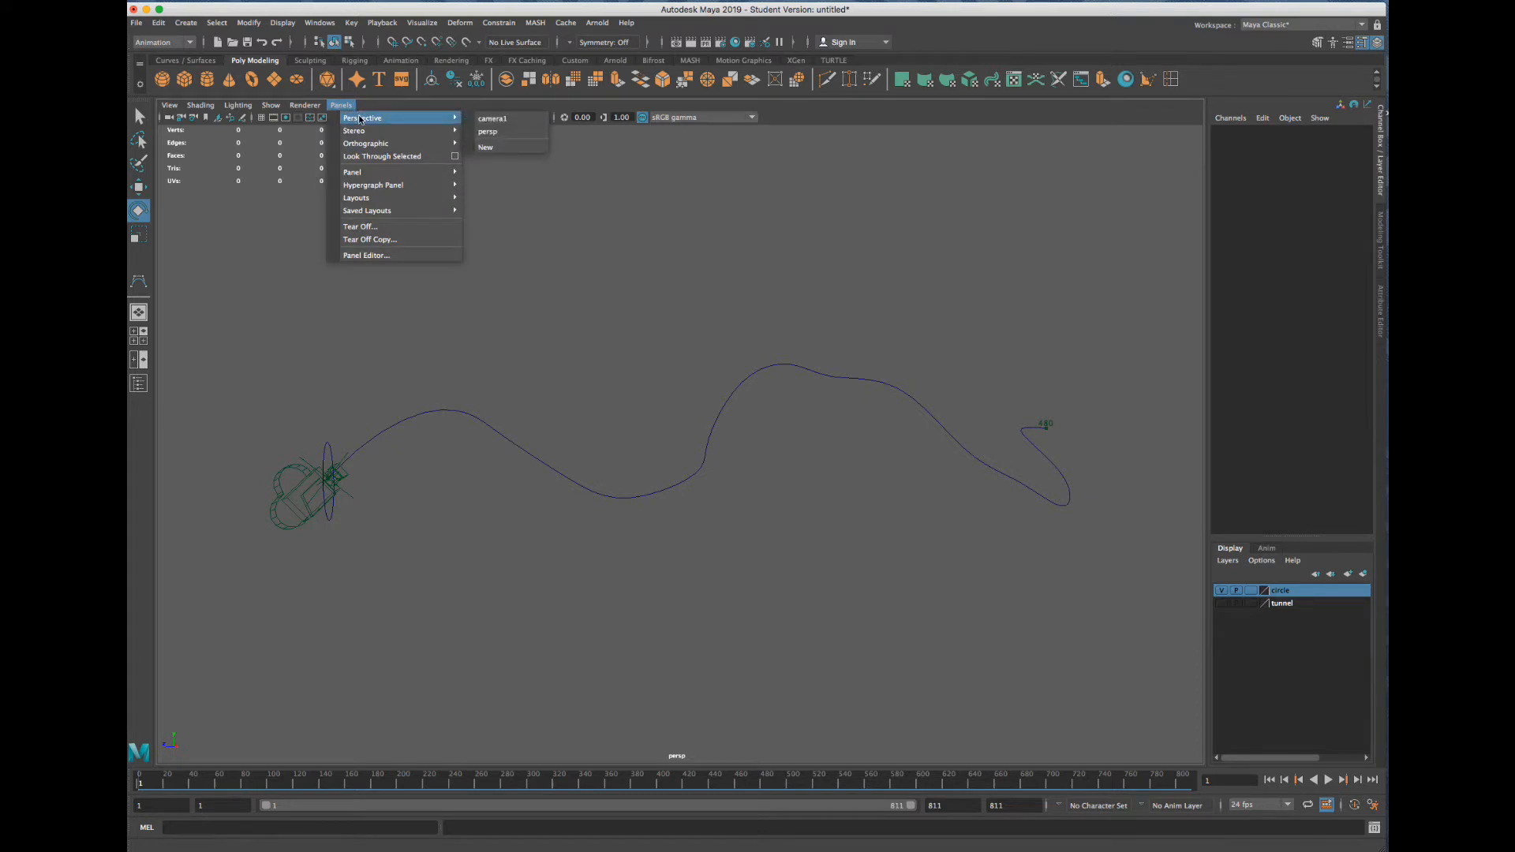
pyautogui.click(323, 443)
pyautogui.click(270, 486)
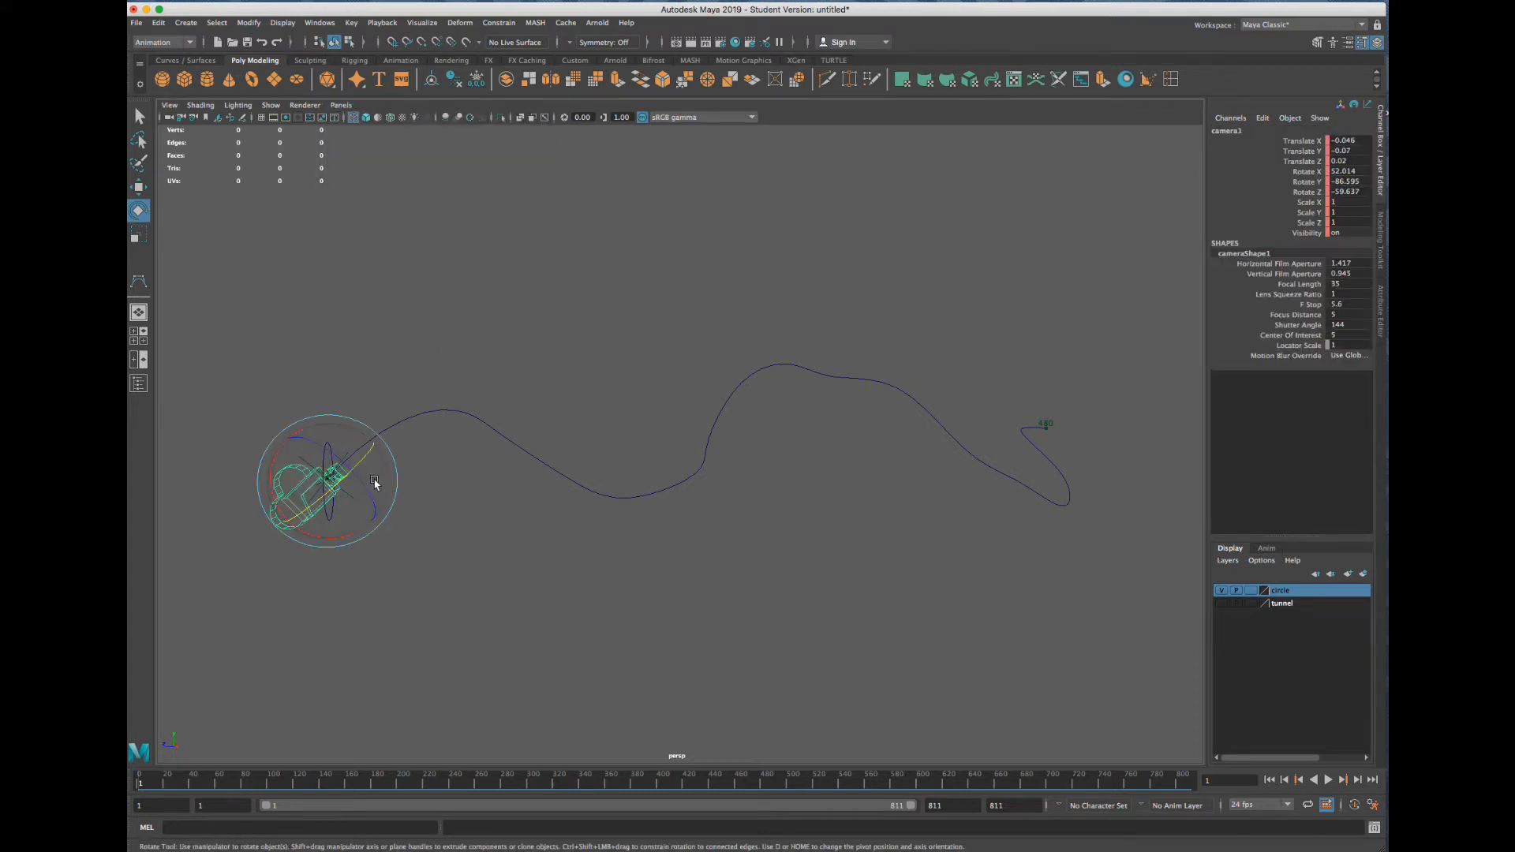
pyautogui.doubleClick(1254, 131)
pyautogui.write('ANIMCAM')
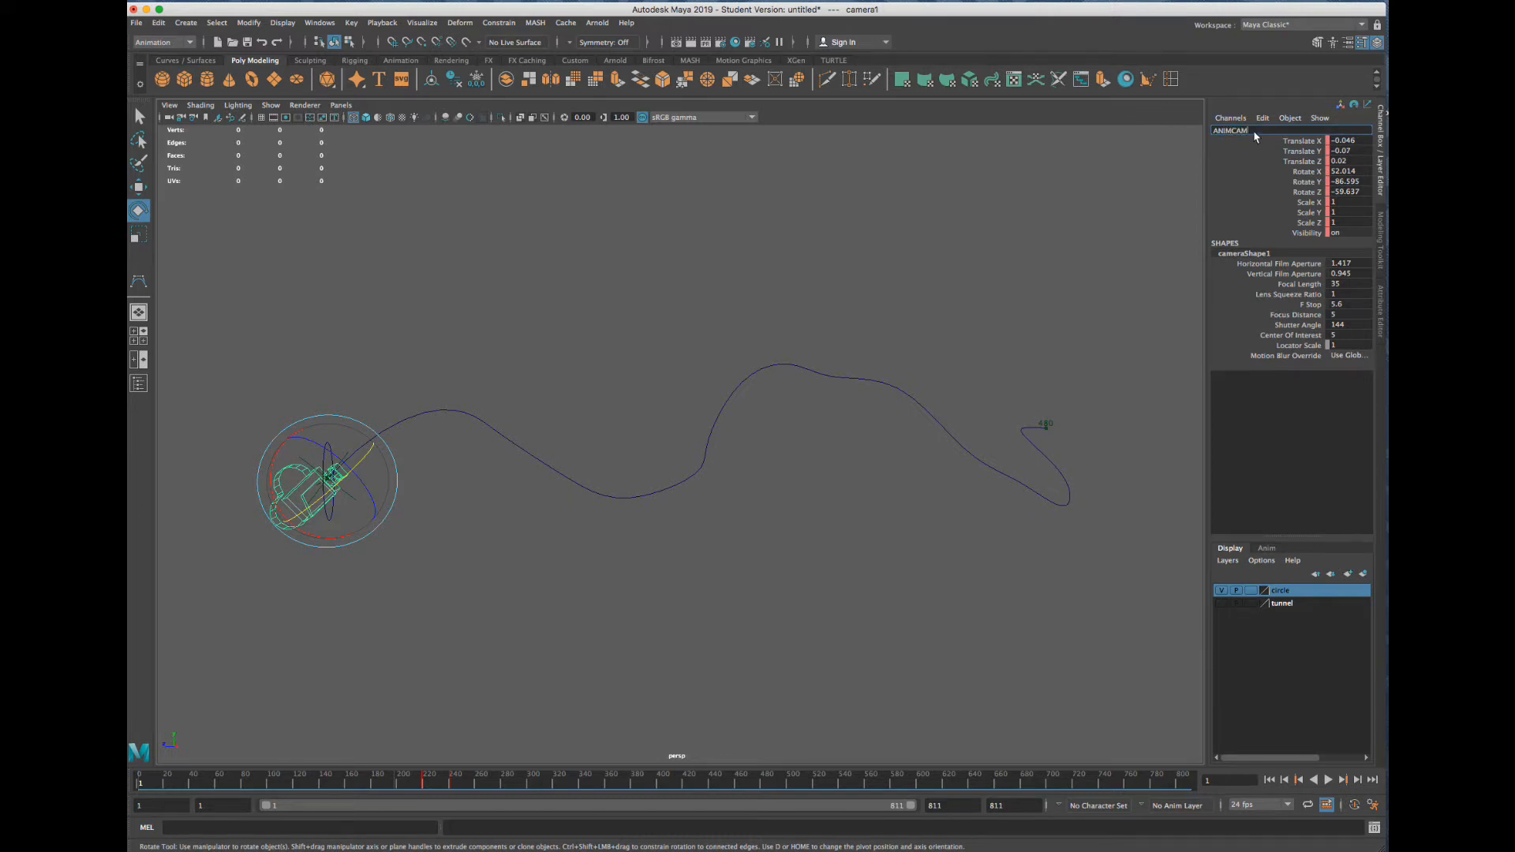
pyautogui.press('Return')
pyautogui.click(666, 265)
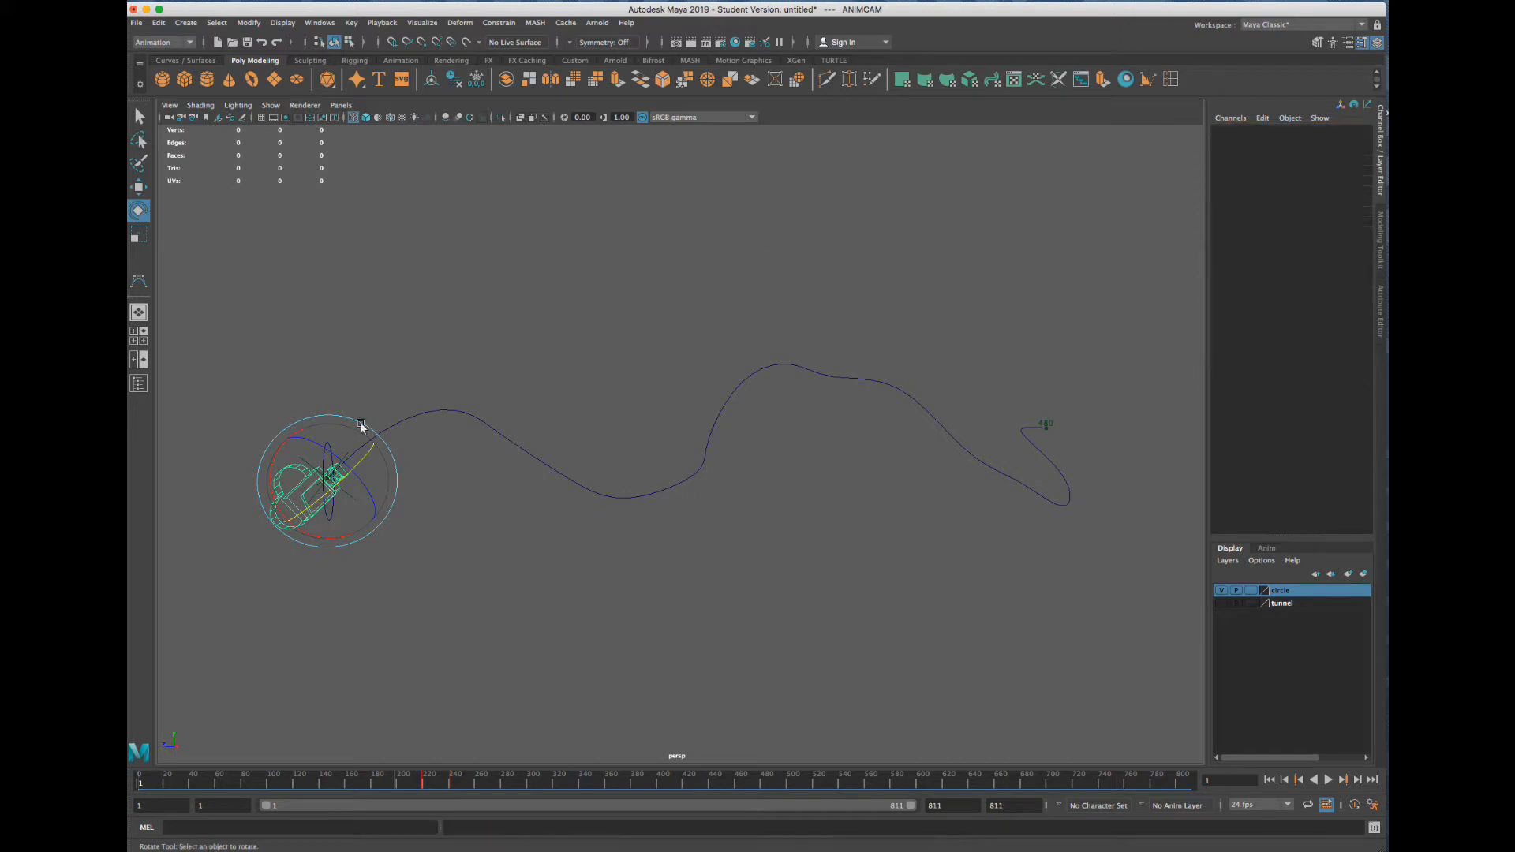
# Switch the viewport from the perspective view to look through the ANIMCAM camera
pyautogui.click(341, 105)
pyautogui.moveTo(364, 120)
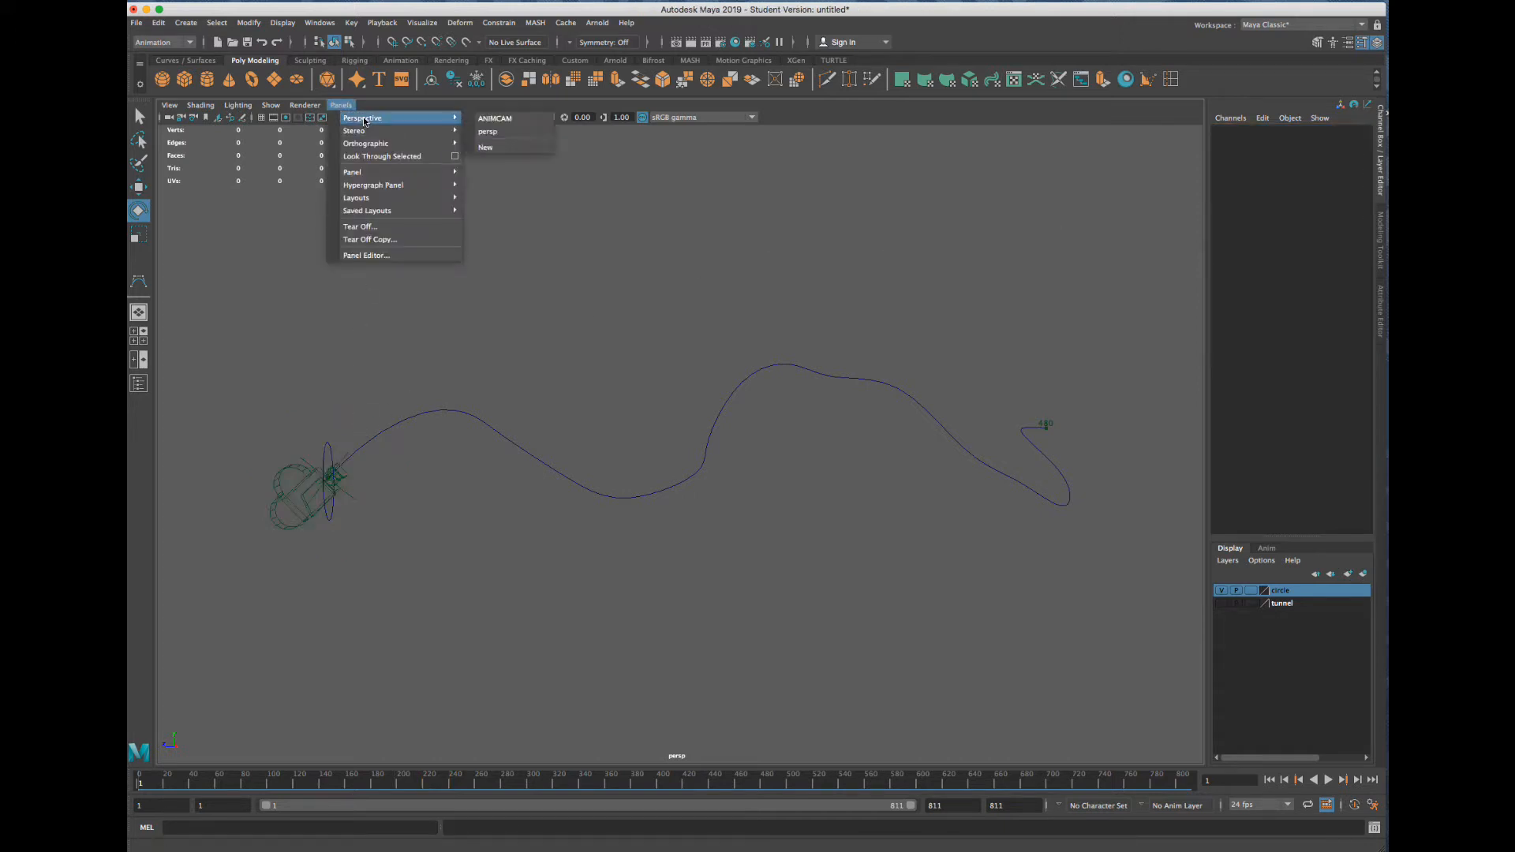
pyautogui.click(507, 120)
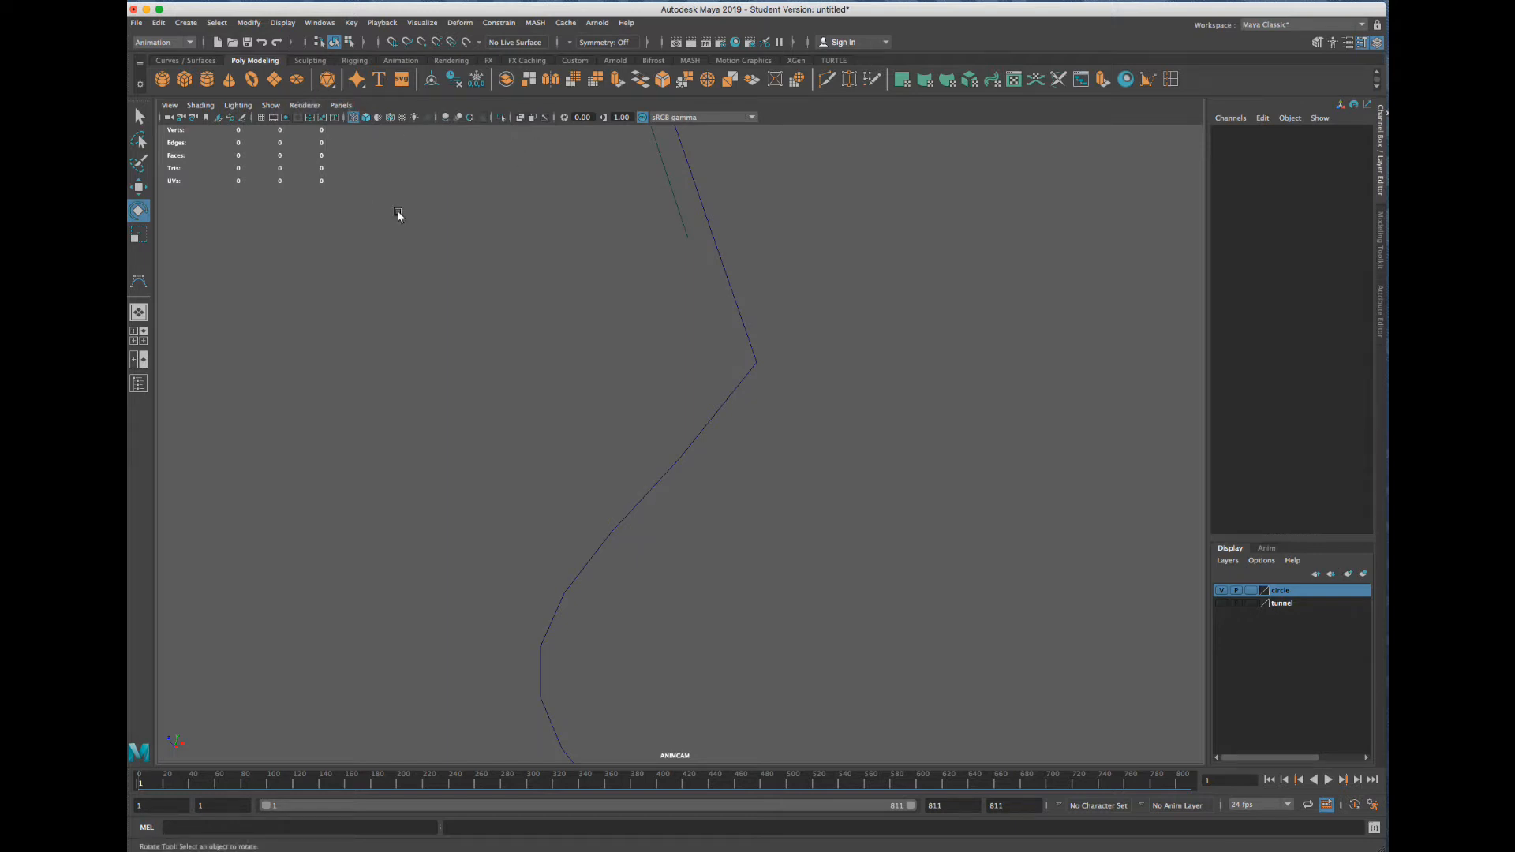
# Make the tunnel layer visible and show the ANIMCAM view in shaded display, comparing it briefly with wireframe
pyautogui.press('5')
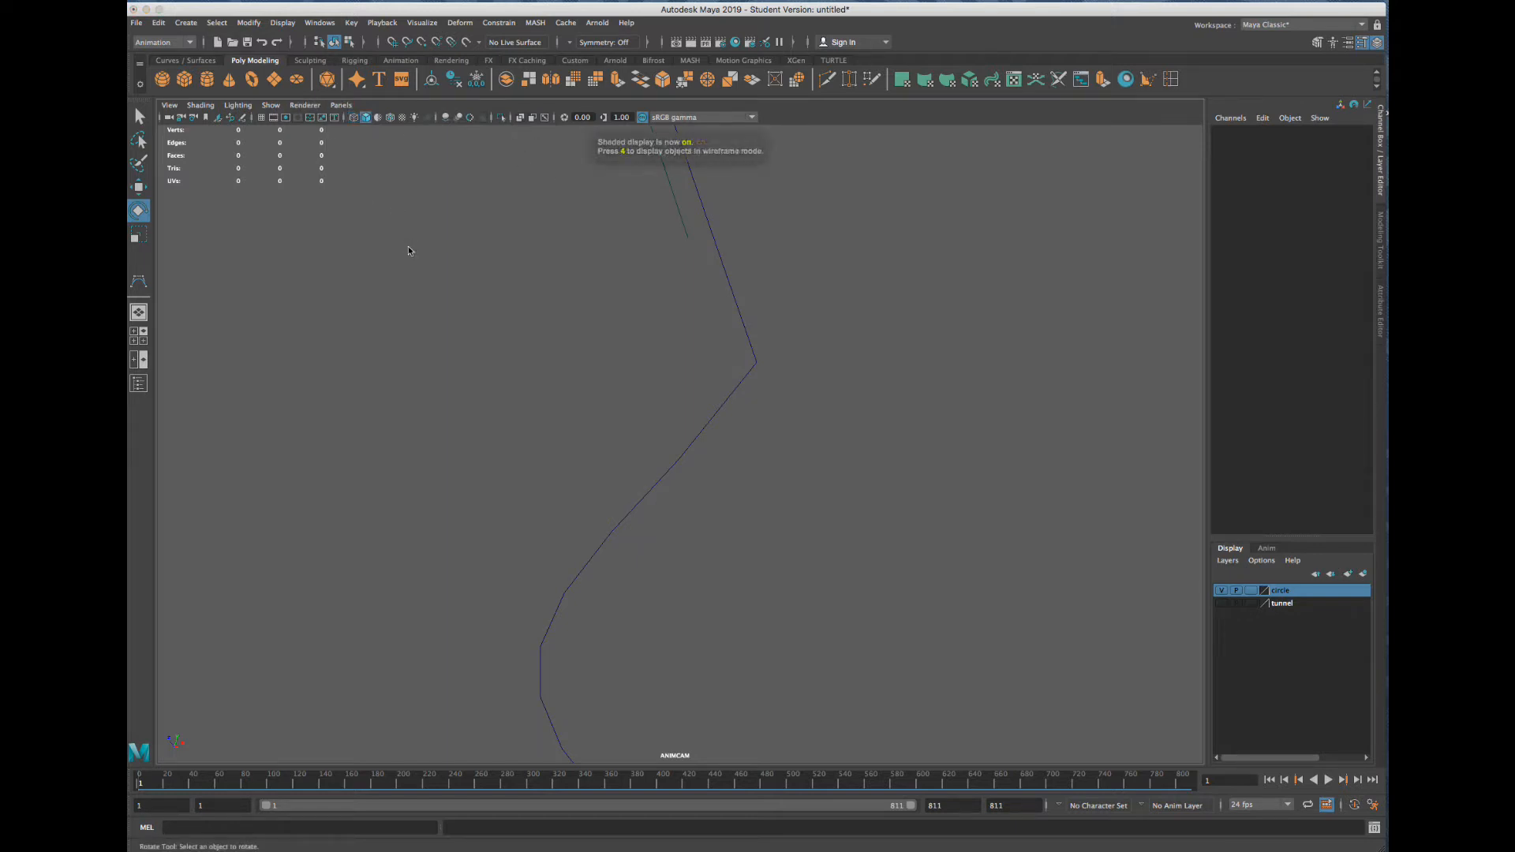
pyautogui.click(1221, 604)
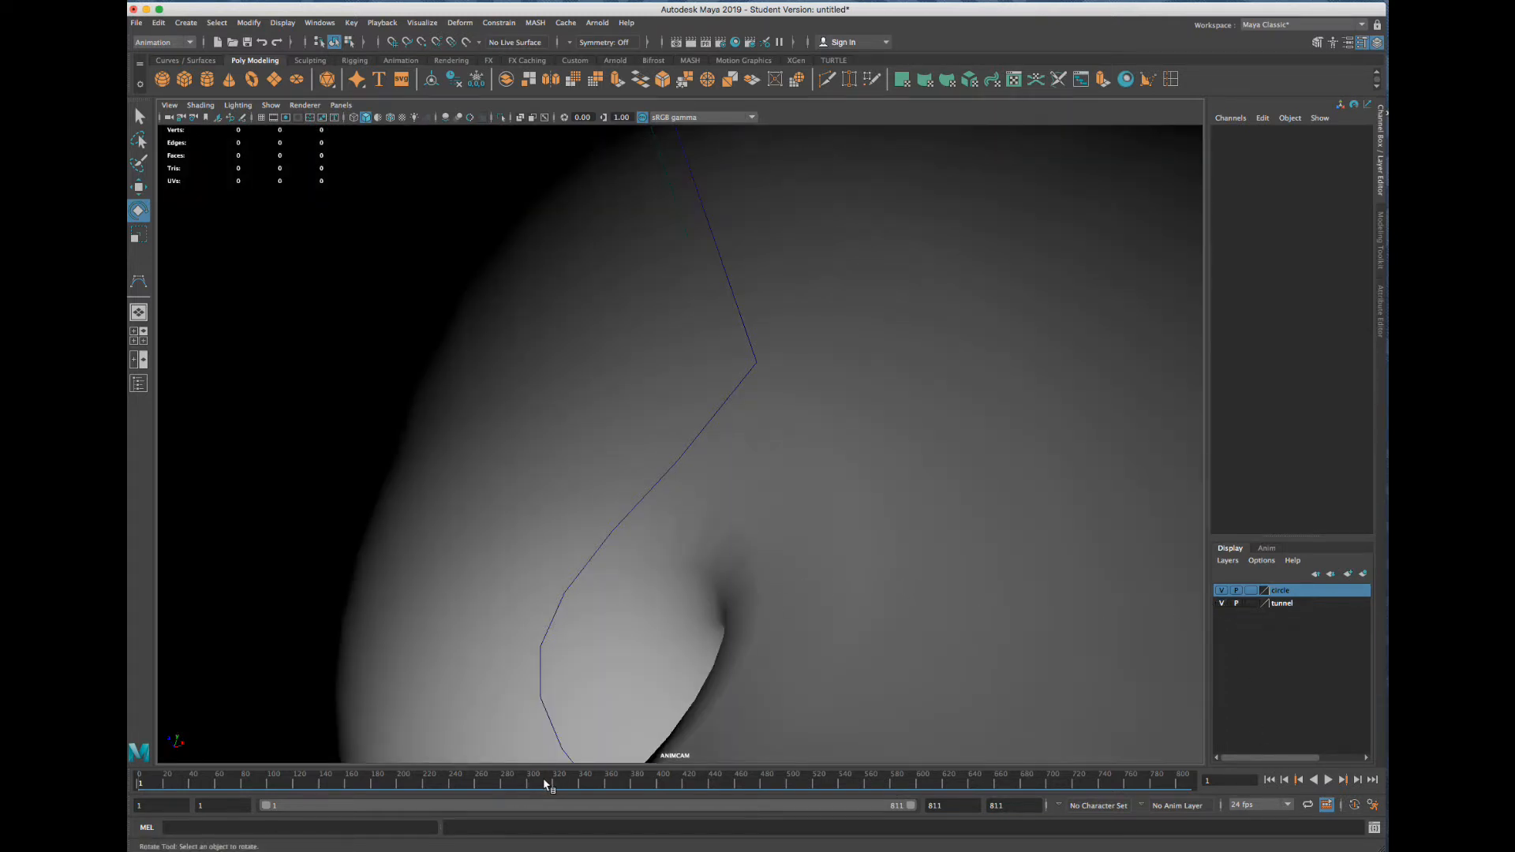
pyautogui.press('4')
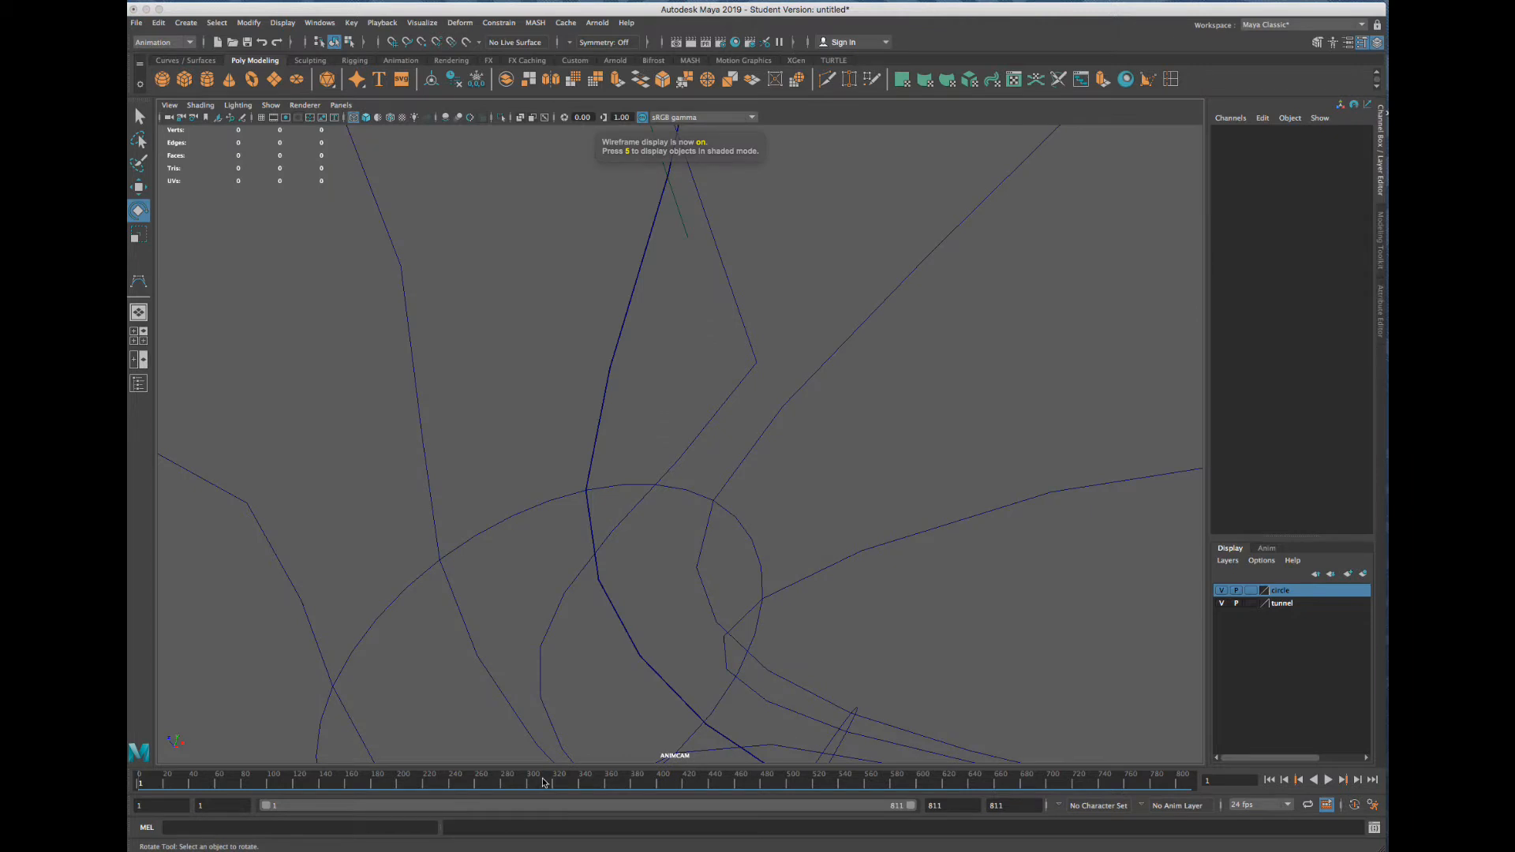
pyautogui.press('5')
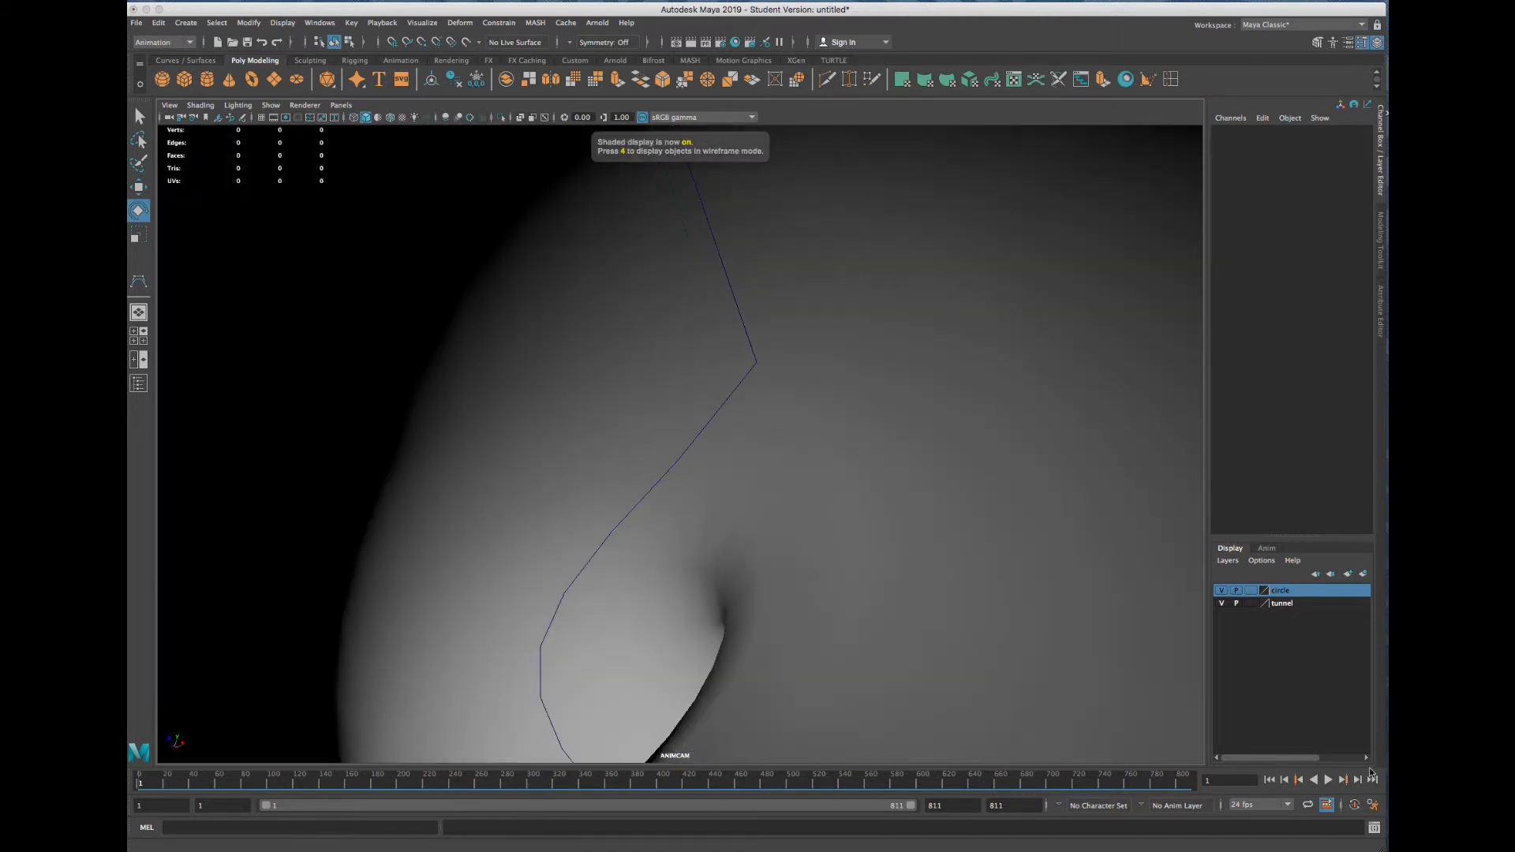
# Play the animation through ANIMCAM and scrub back over the frames near the end of the tunnel to check the flight
pyautogui.click(1328, 781)
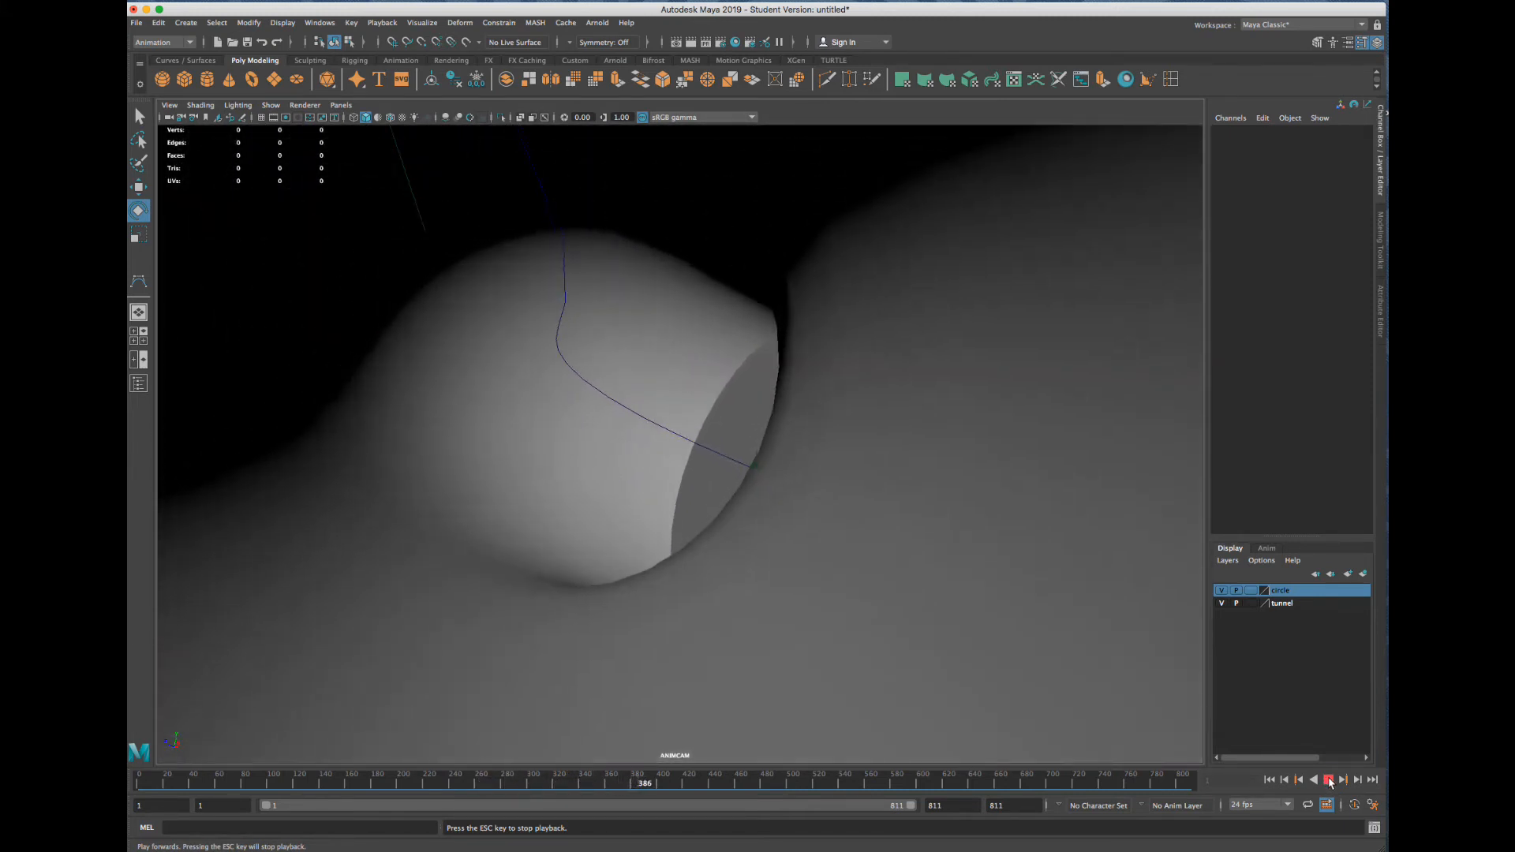
pyautogui.click(1329, 780)
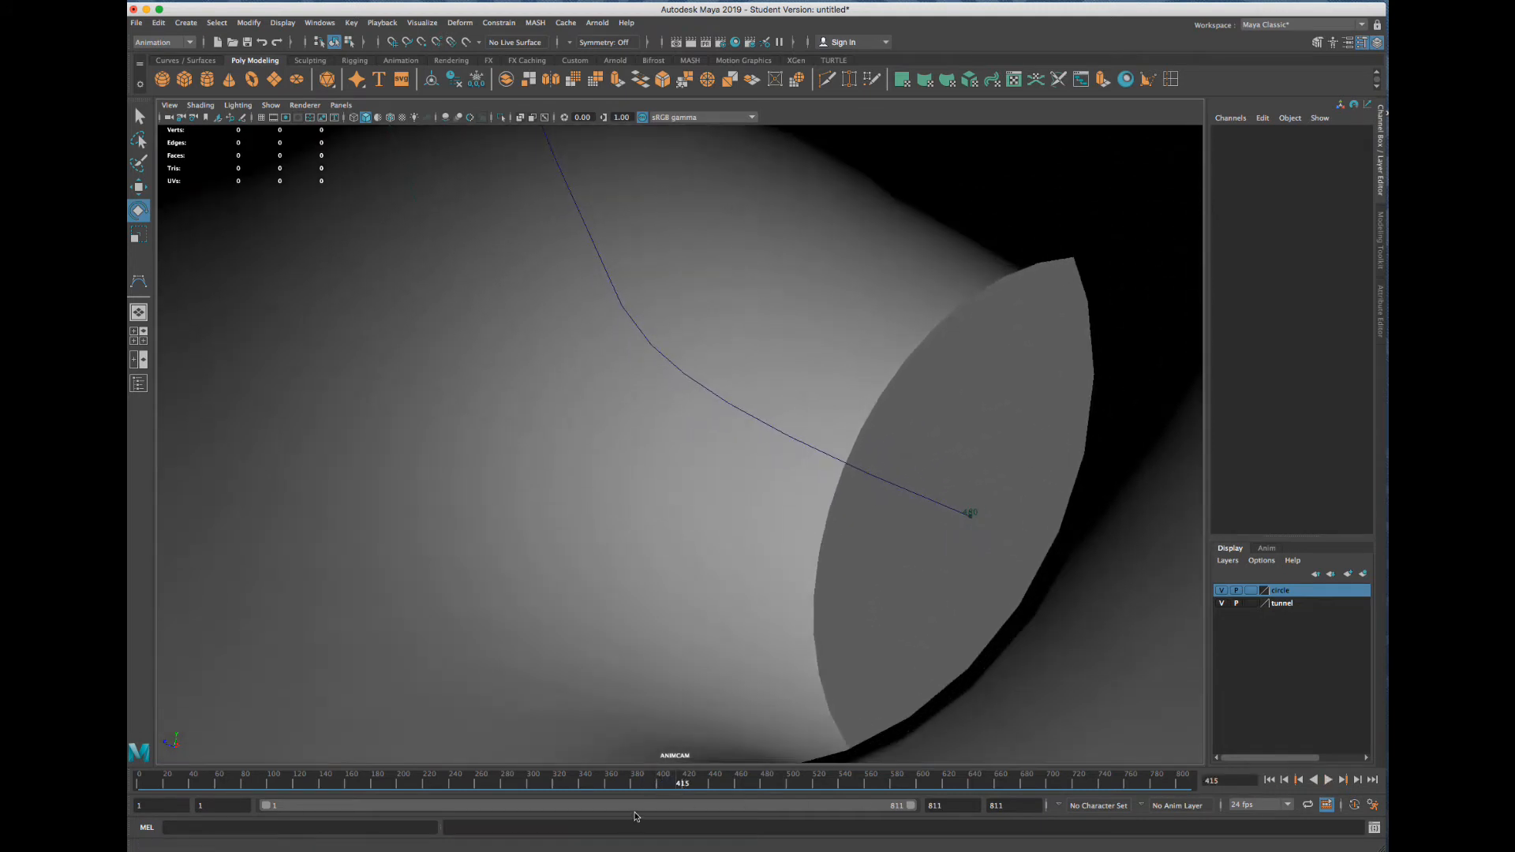
pyautogui.moveTo(676, 778)
pyautogui.mouseDown()
pyautogui.moveTo(777, 781)
pyautogui.moveTo(651, 783)
pyautogui.mouseUp()
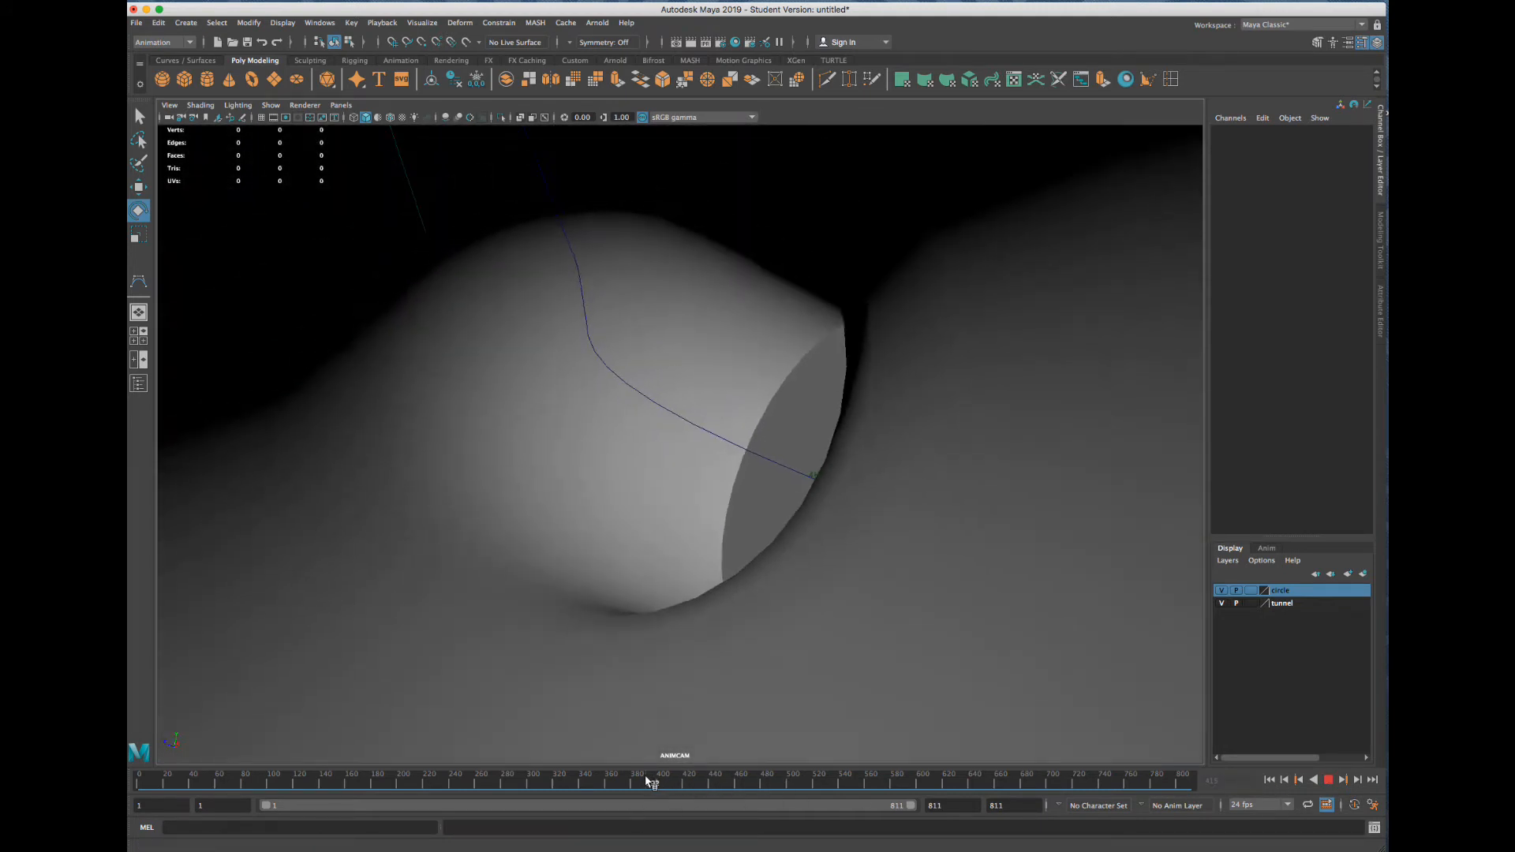
# Set the animation's end frame to 480 and play the shortened range through the camera
pyautogui.doubleClick(951, 805)
pyautogui.write('480')
pyautogui.press('Return')
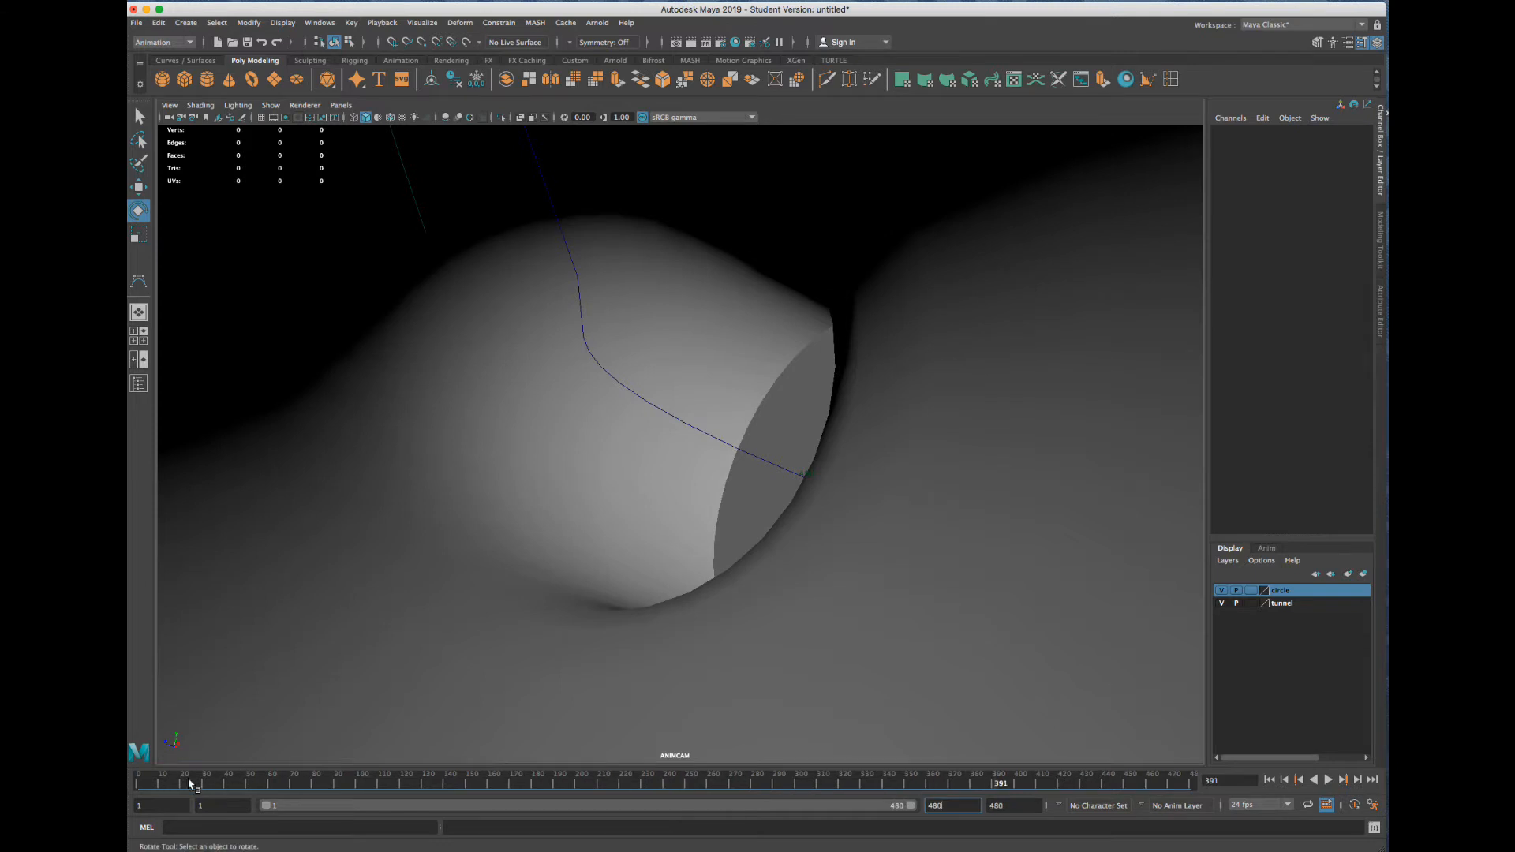
pyautogui.click(1326, 780)
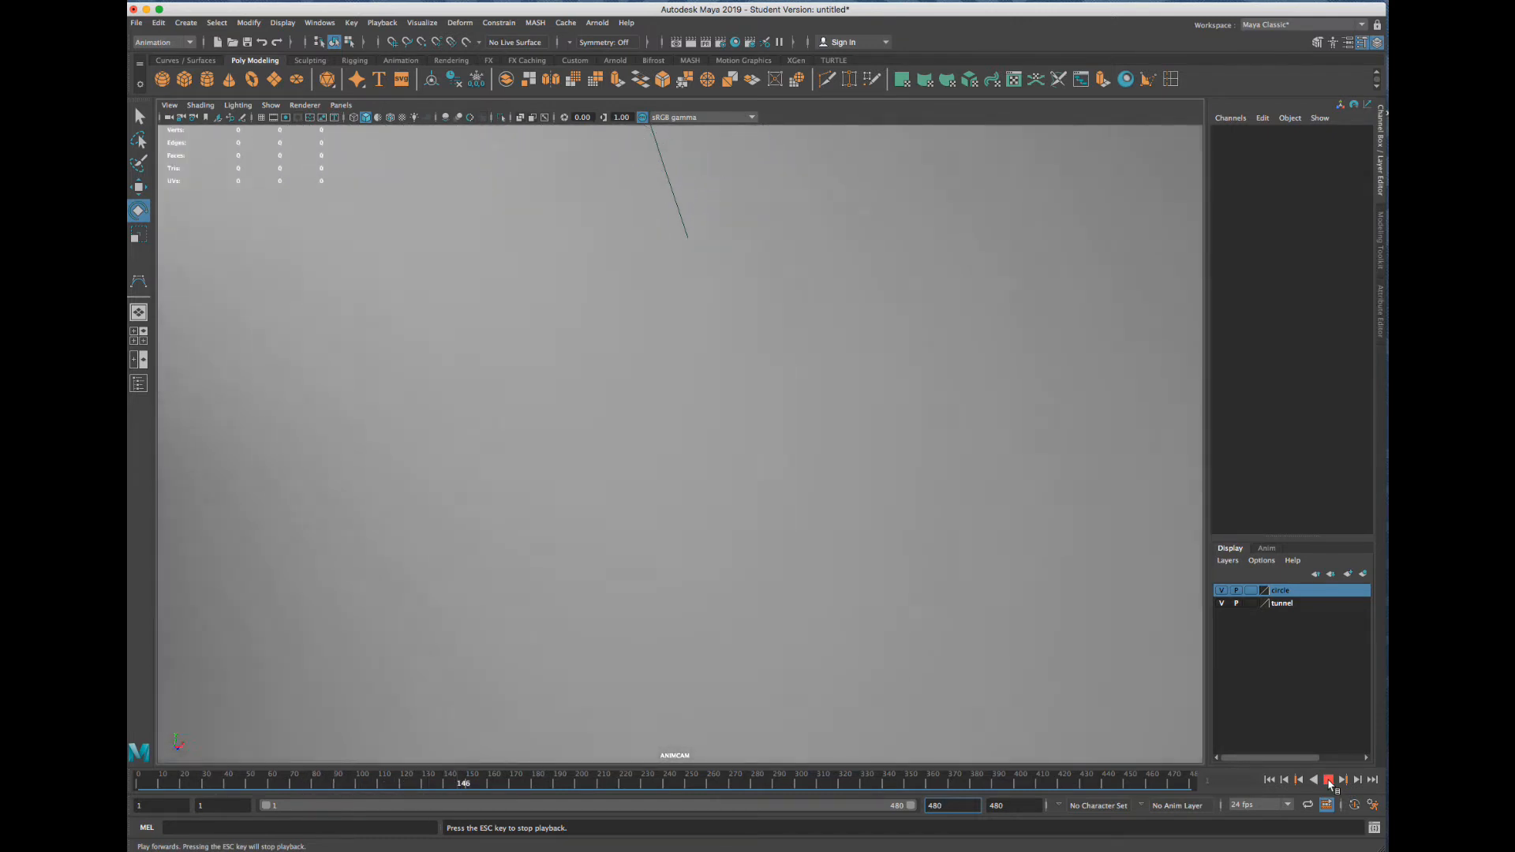
pyautogui.click(1329, 779)
# Select the camera of the current view and set its Focal Length to 20
pyautogui.click(168, 105)
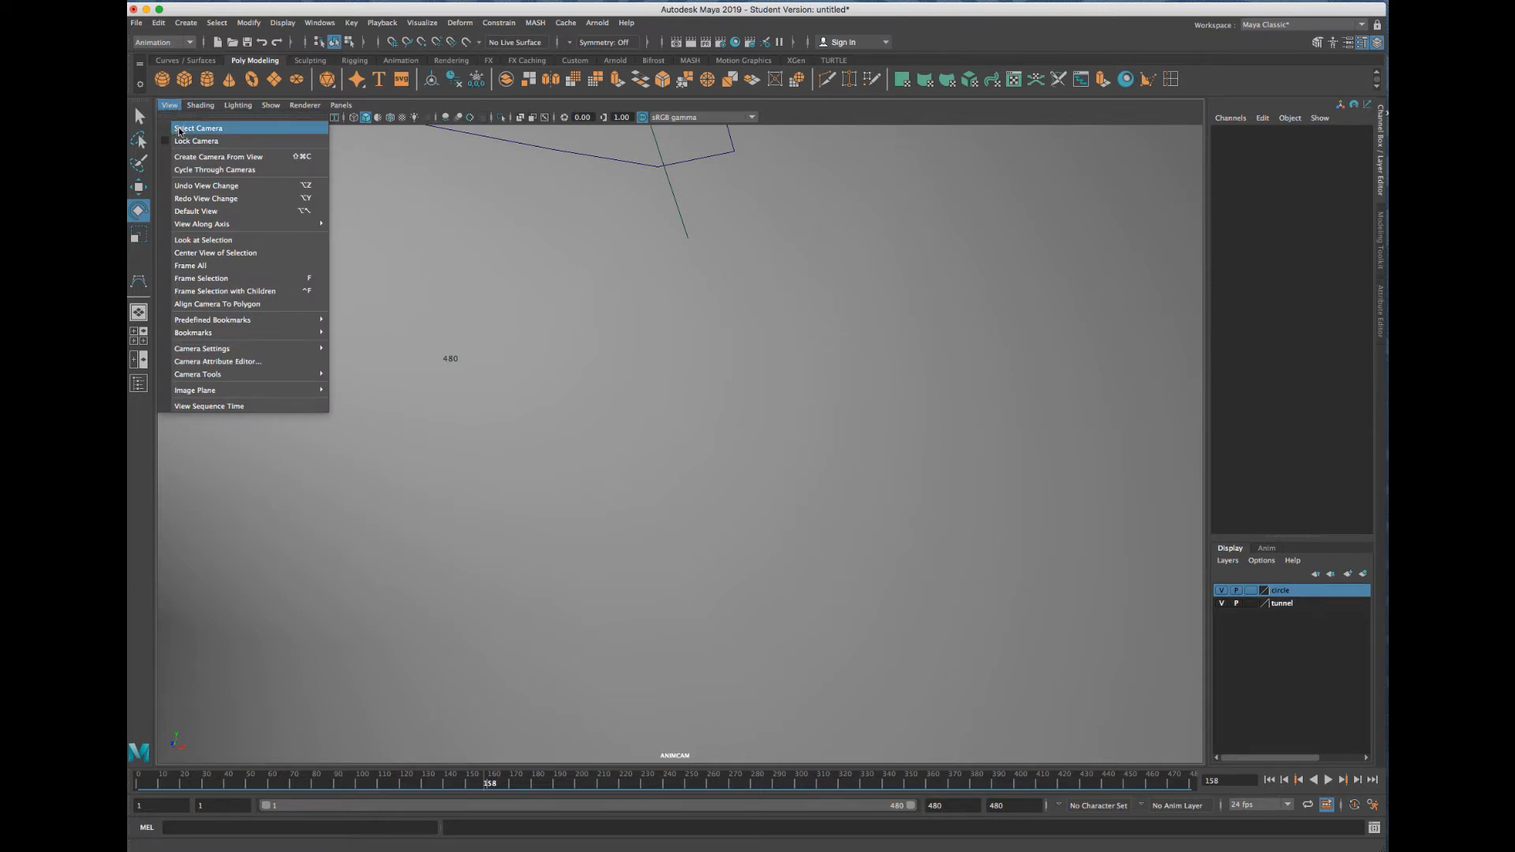
pyautogui.click(179, 130)
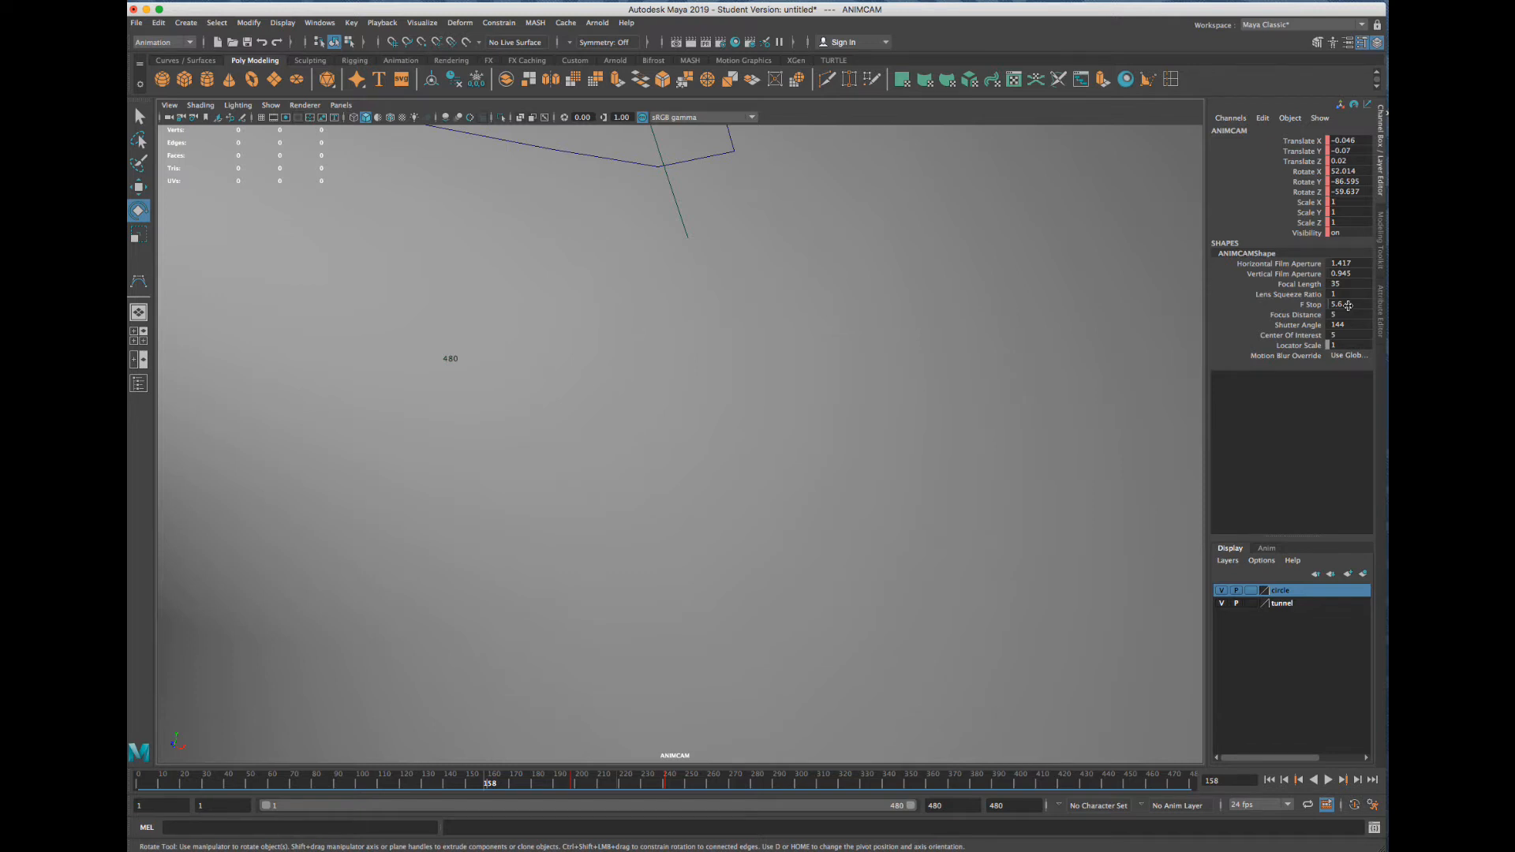
pyautogui.click(1346, 283)
pyautogui.click(357, 782)
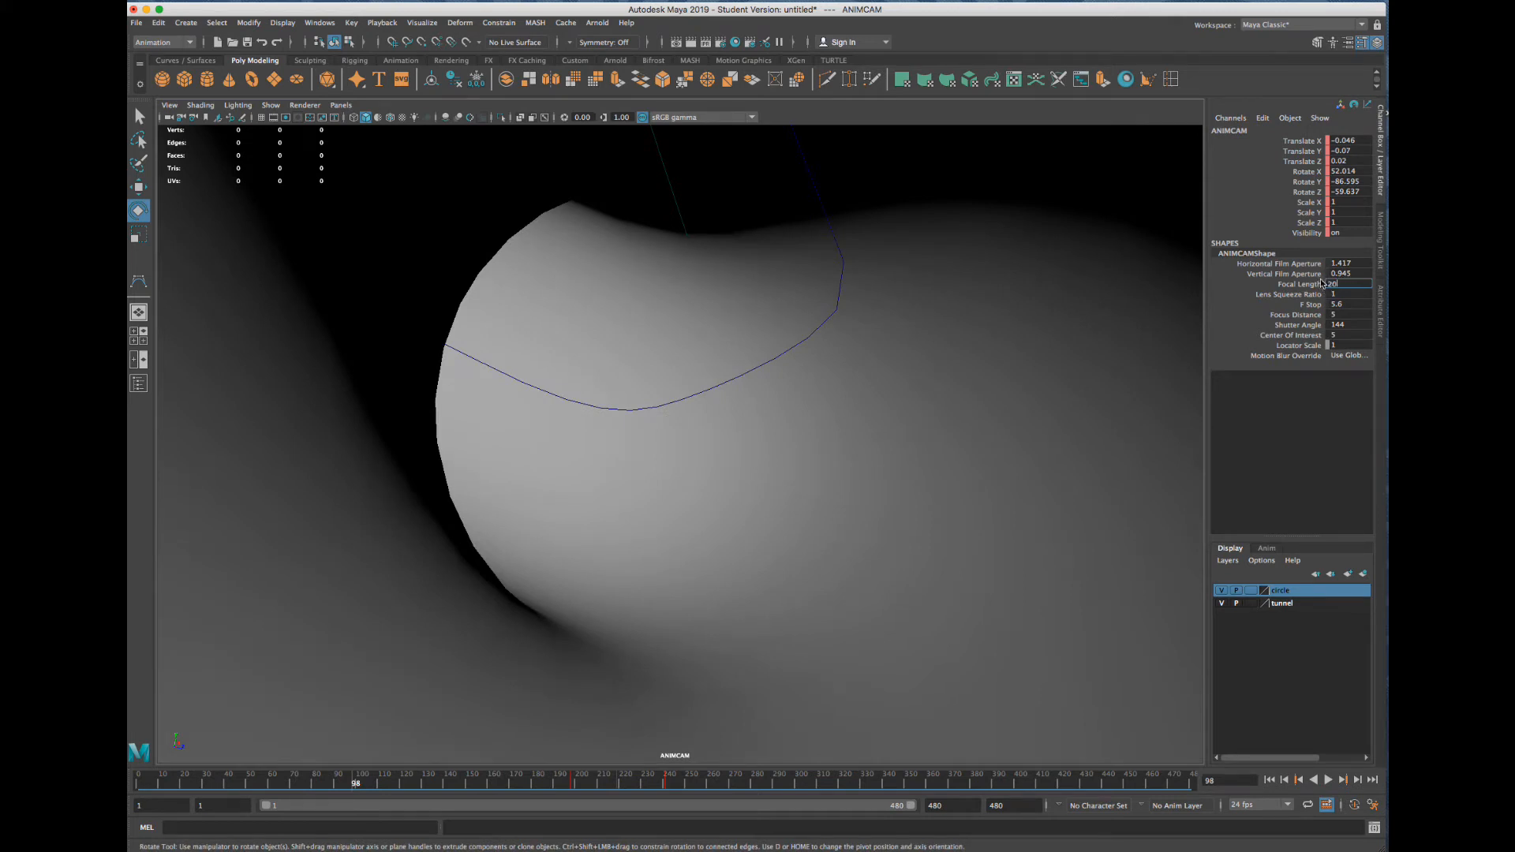
pyautogui.press('Return')
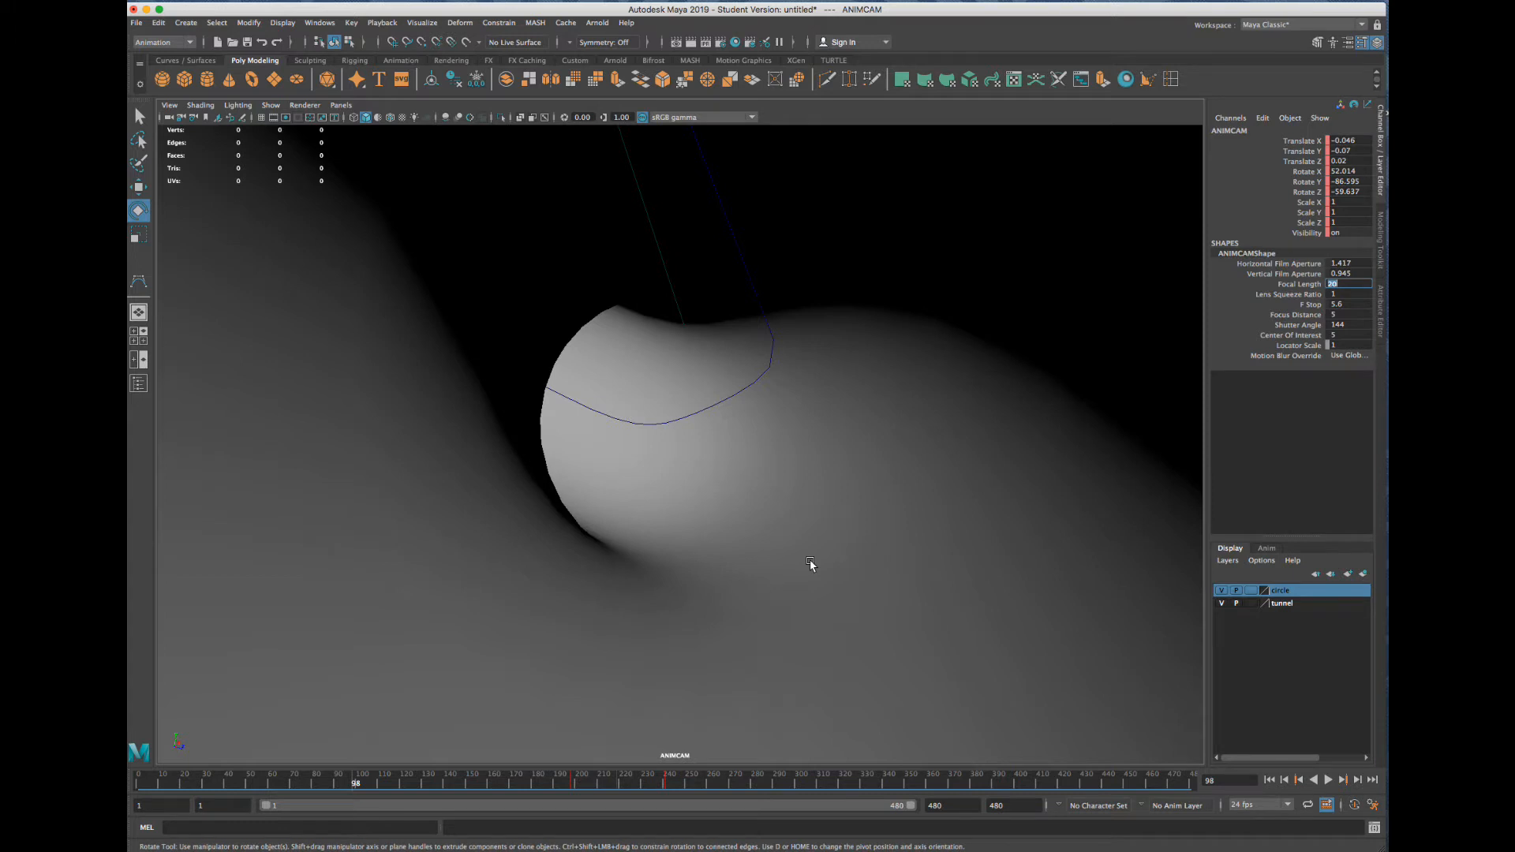
# Scrub and play the animation to check the tunnel view with the 20 focal length
pyautogui.moveTo(518, 783); pyautogui.dragTo(341, 779)
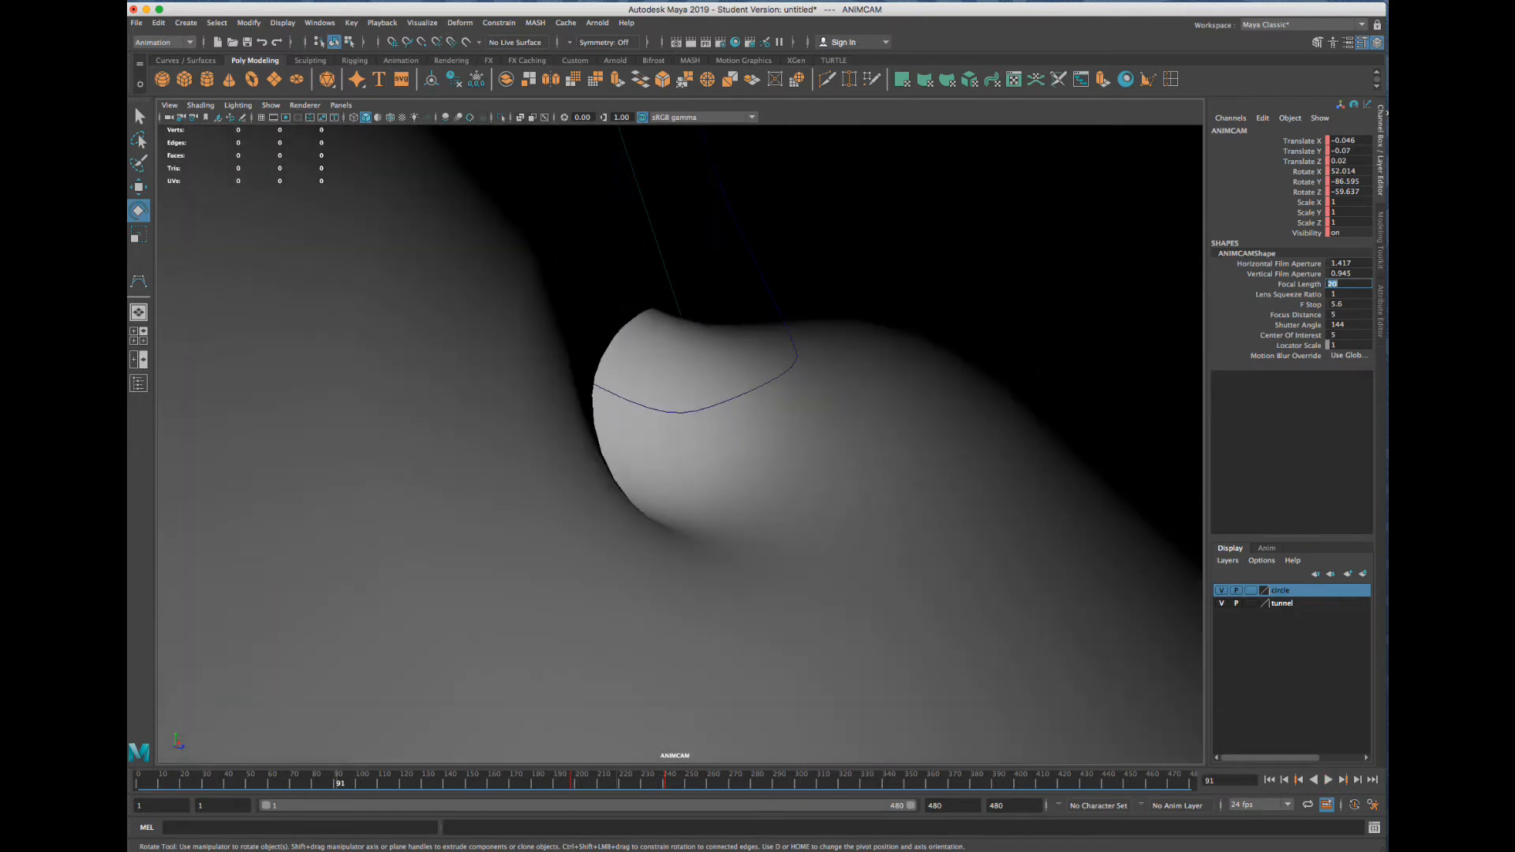
pyautogui.click(1331, 780)
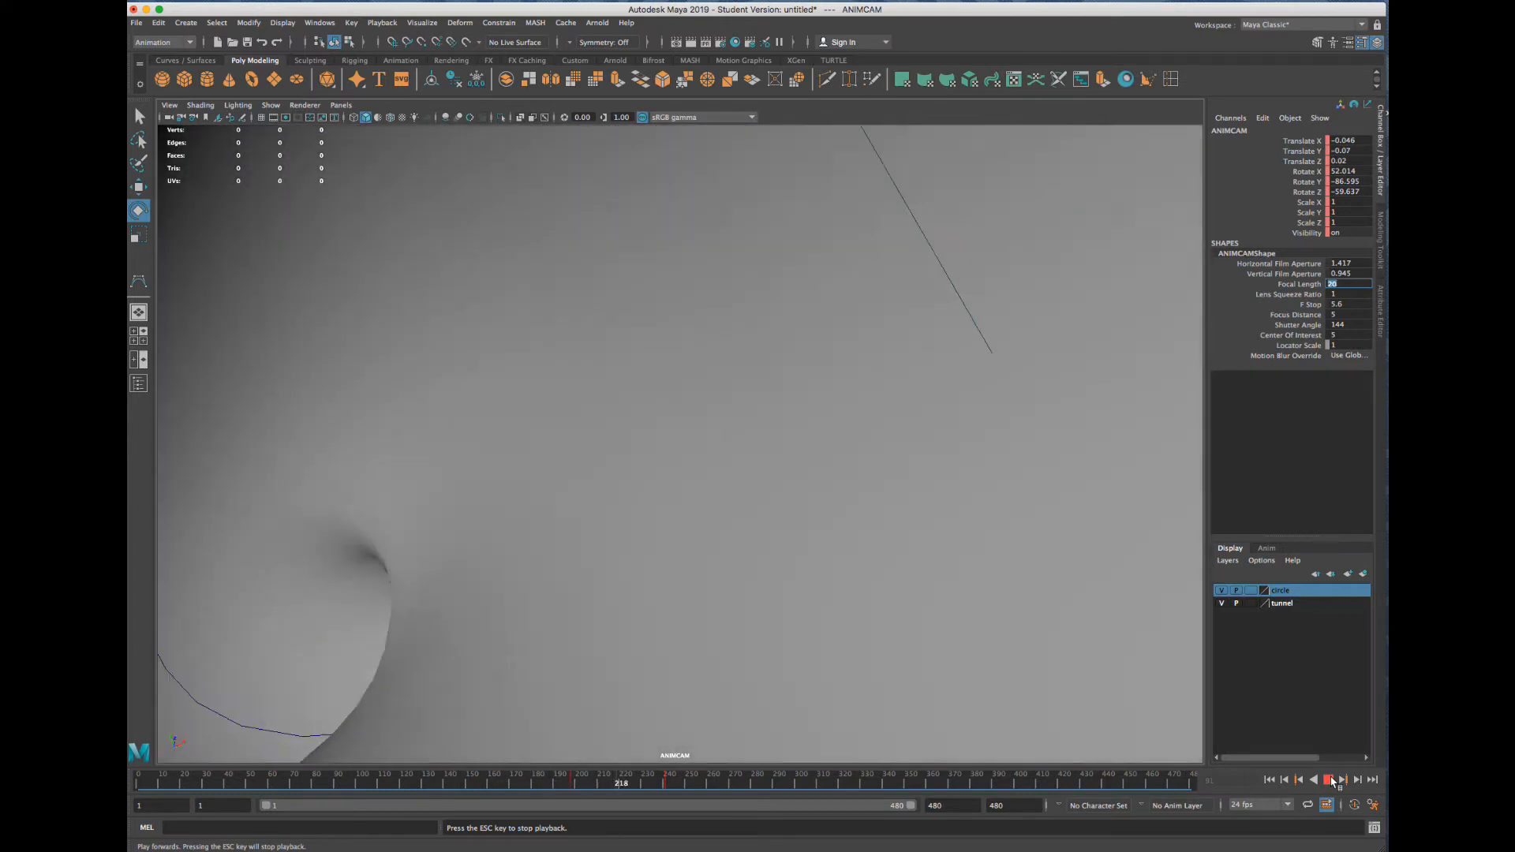
pyautogui.click(1331, 781)
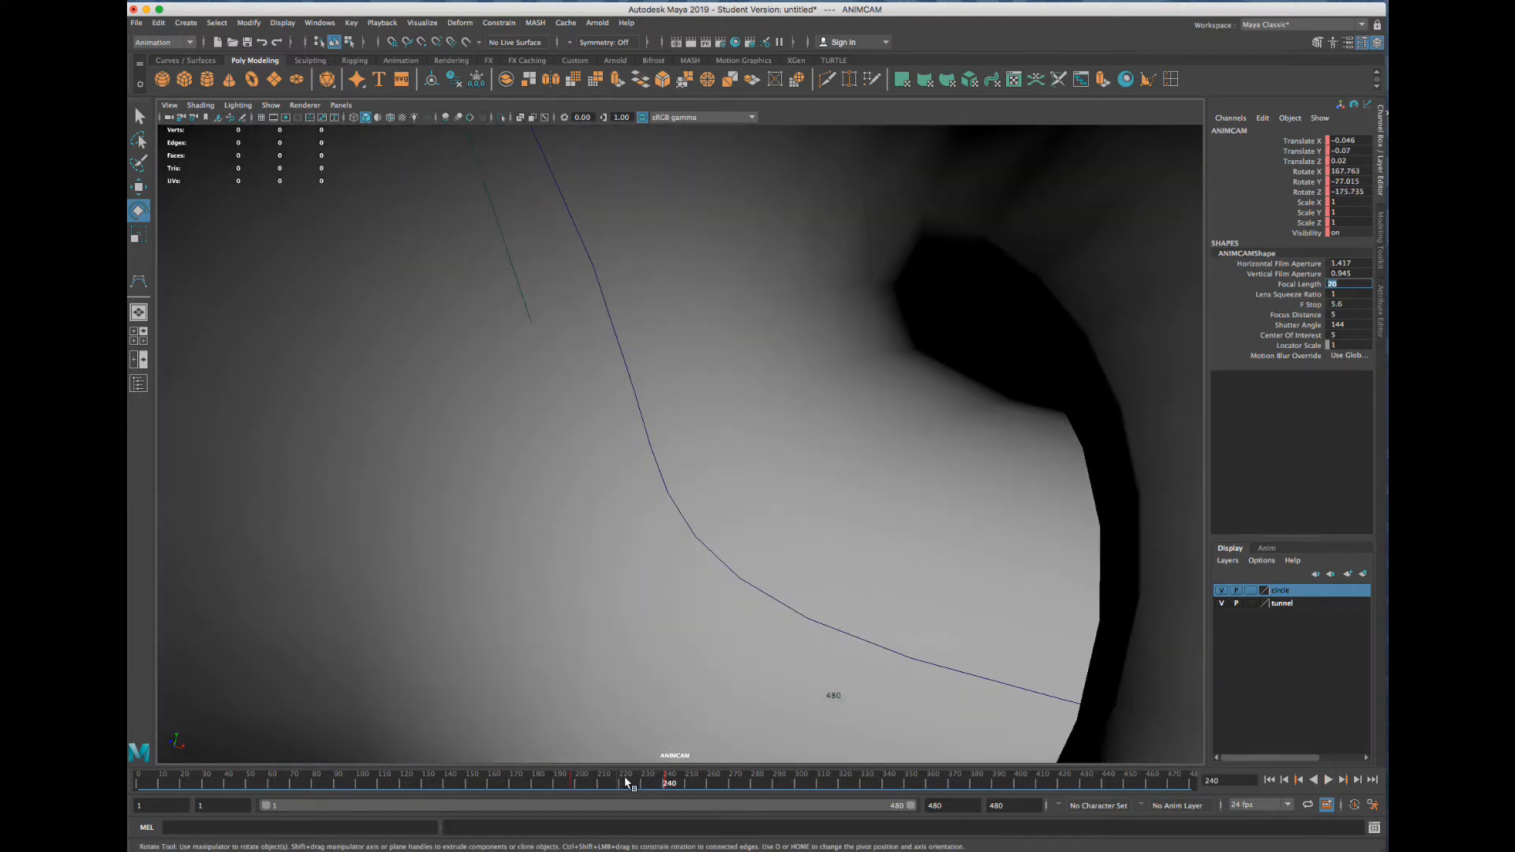
# Set the camera's Focal Length to 10 and play the animation from frame 1 to review the wider tunnel view
pyautogui.moveTo(625, 780)
pyautogui.mouseDown()
pyautogui.moveTo(566, 781)
pyautogui.moveTo(605, 781)
pyautogui.mouseUp()
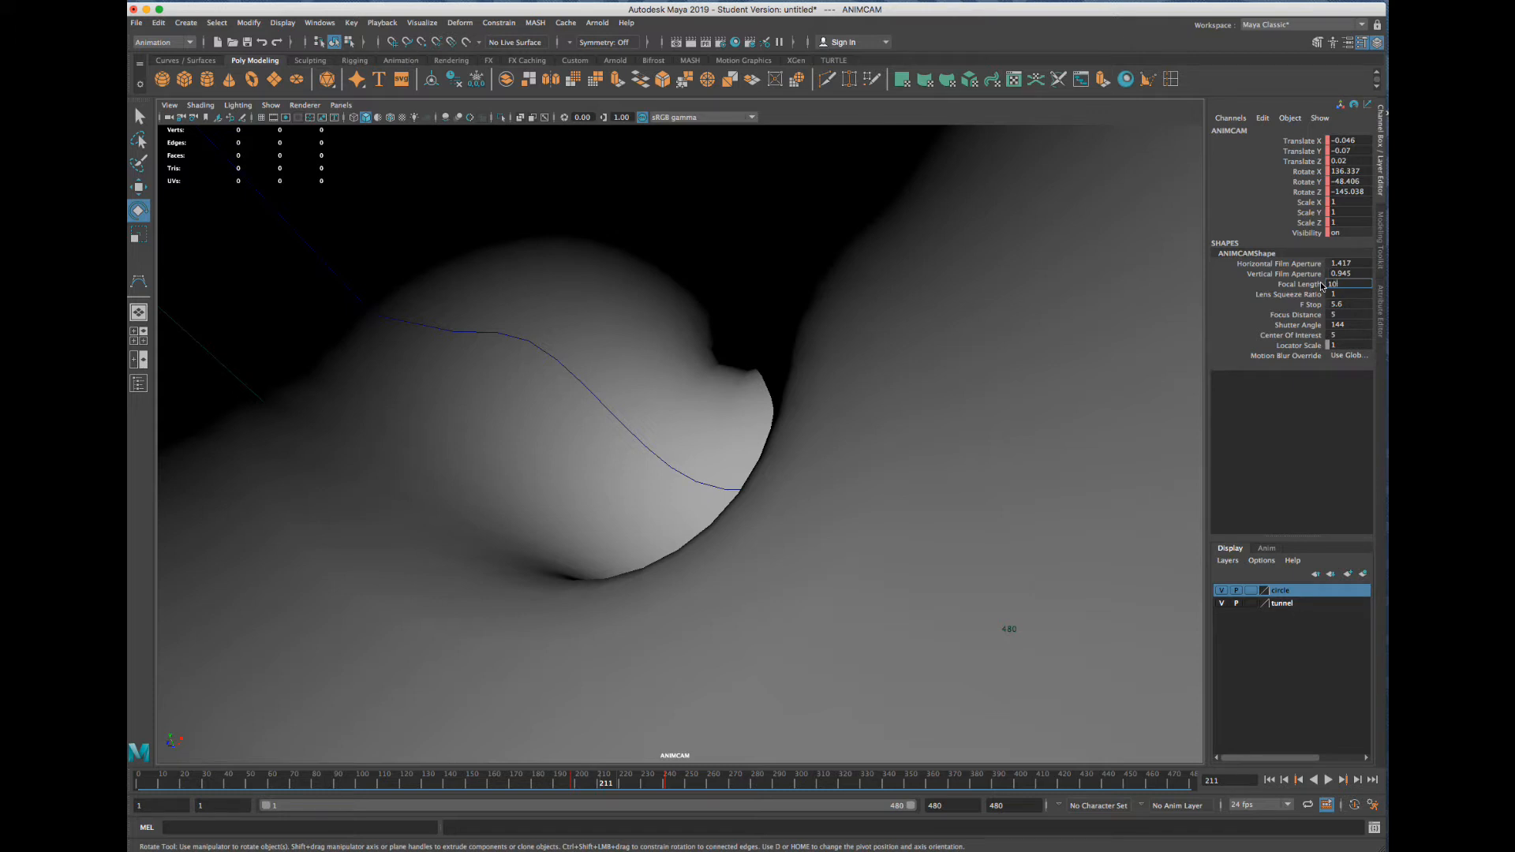
pyautogui.press('Return')
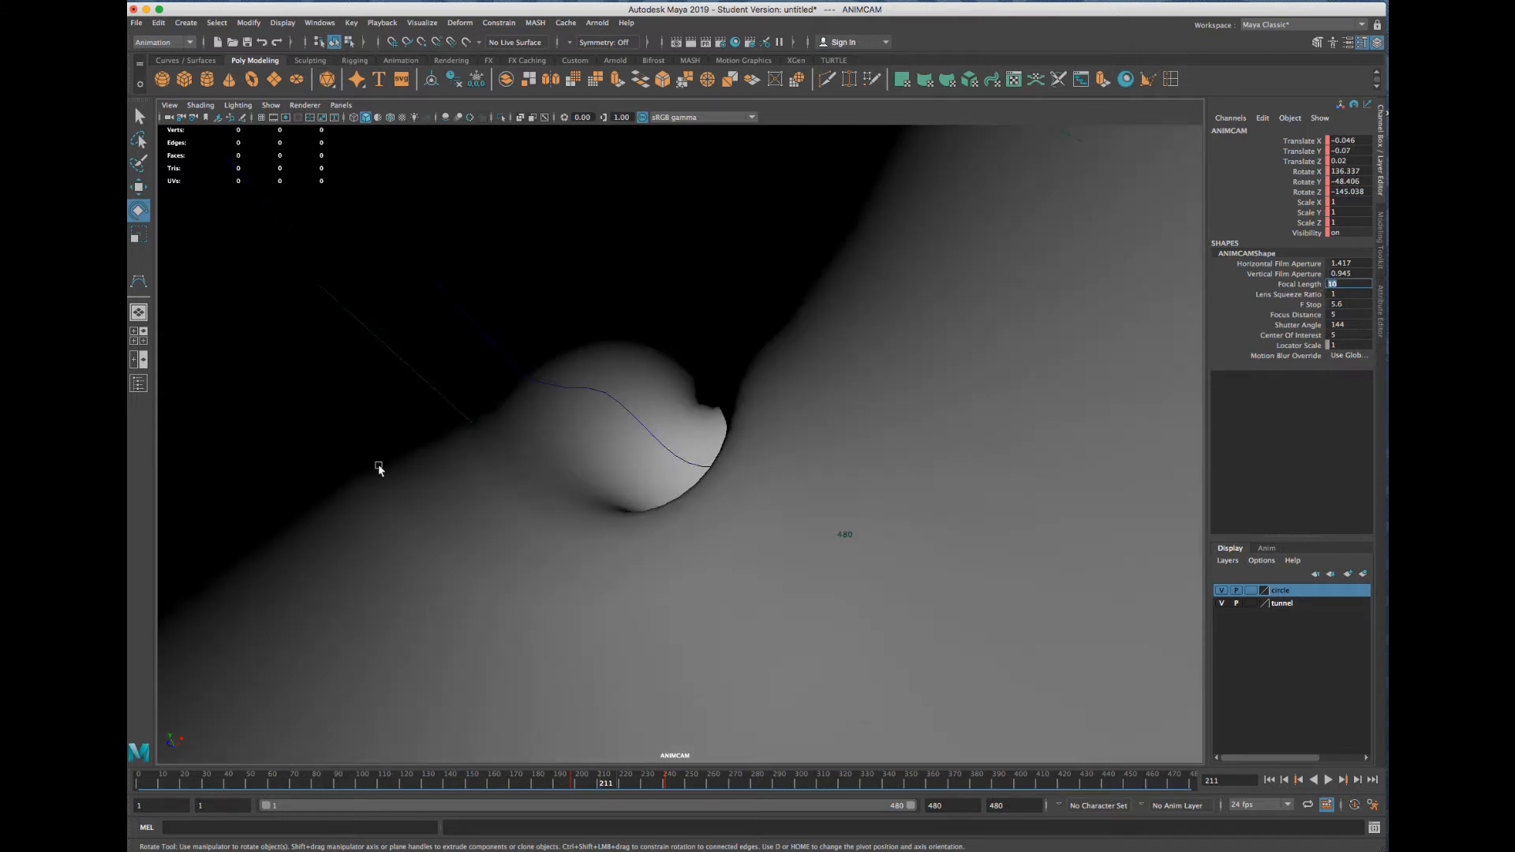
pyautogui.moveTo(256, 785); pyautogui.dragTo(139, 783)
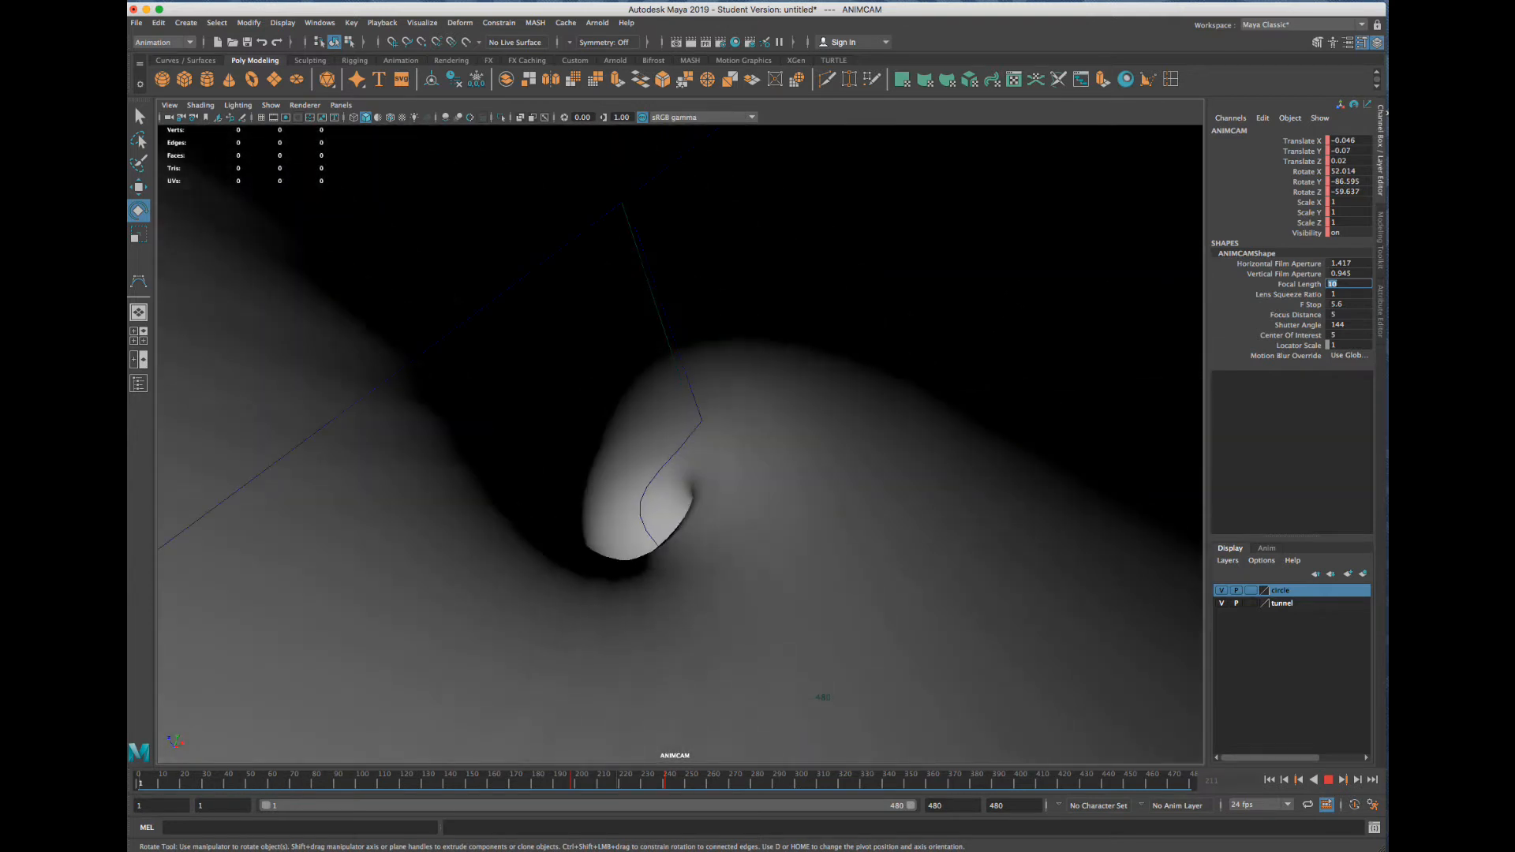
pyautogui.click(1329, 780)
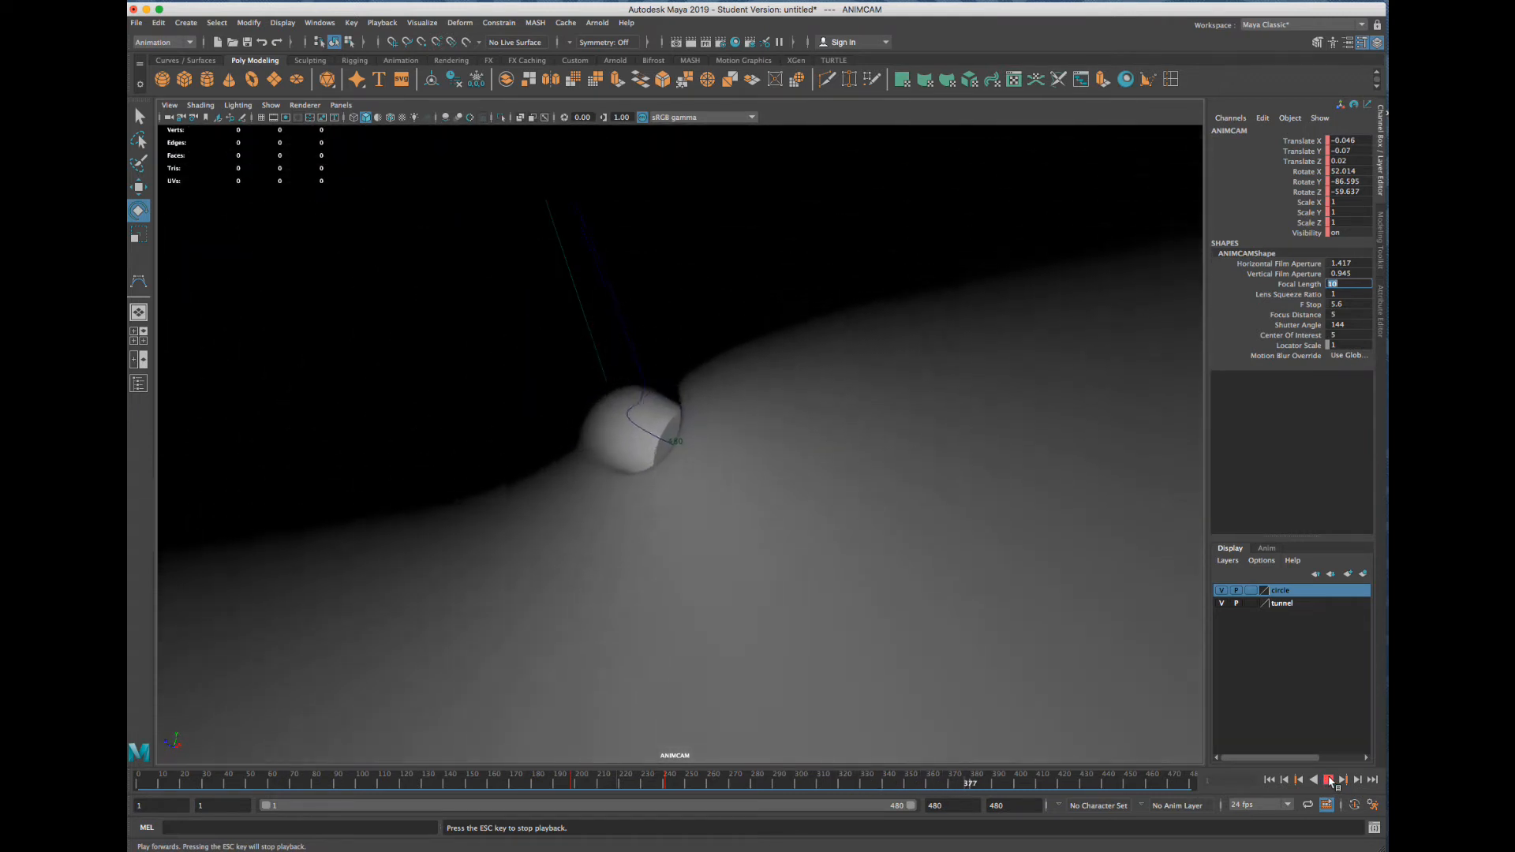
pyautogui.click(1329, 779)
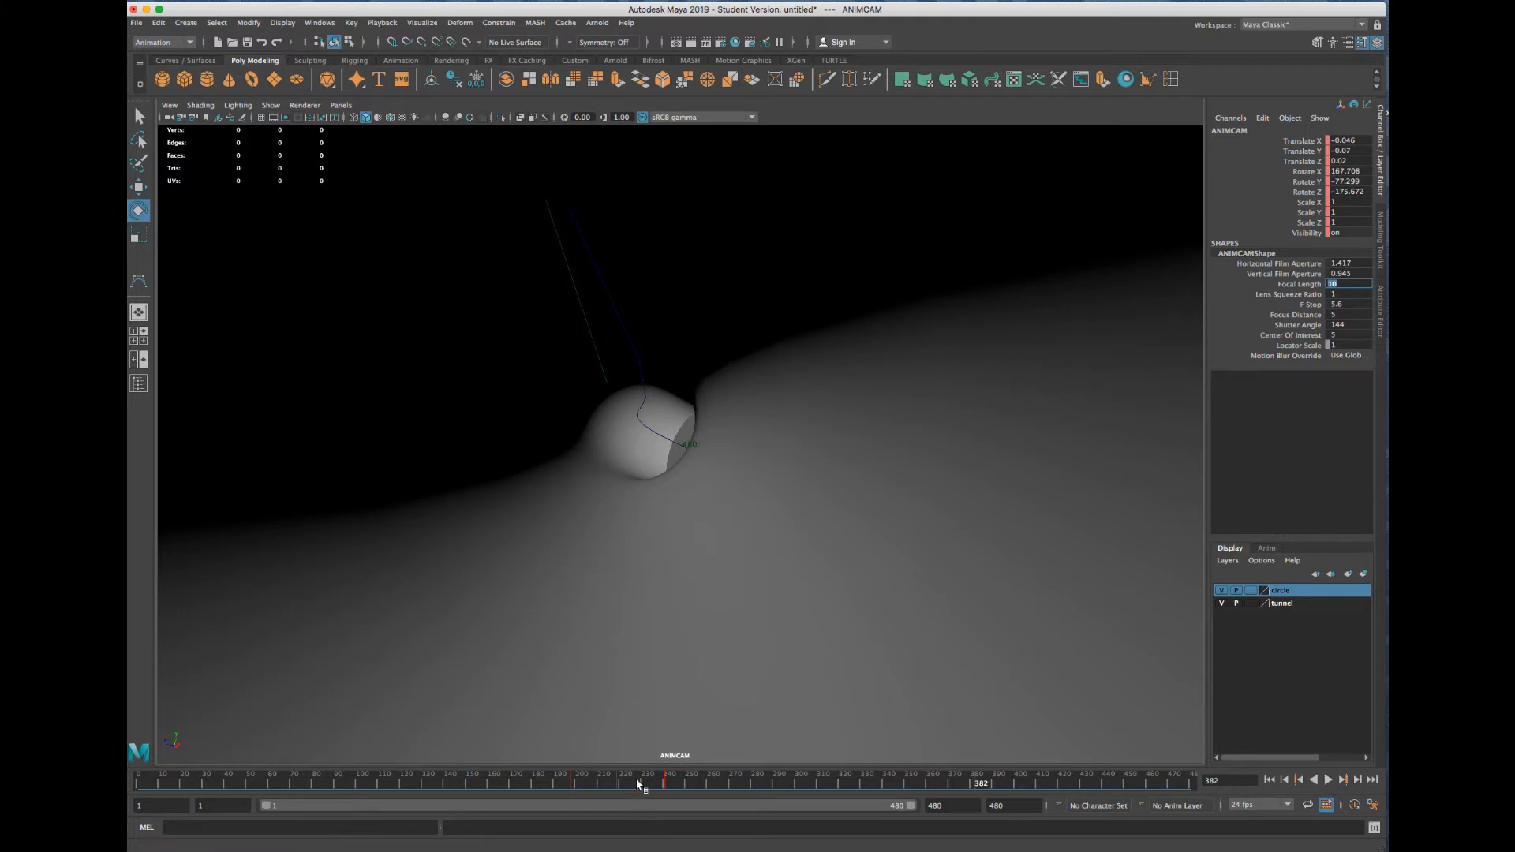
pyautogui.moveTo(639, 782); pyautogui.dragTo(139, 784)
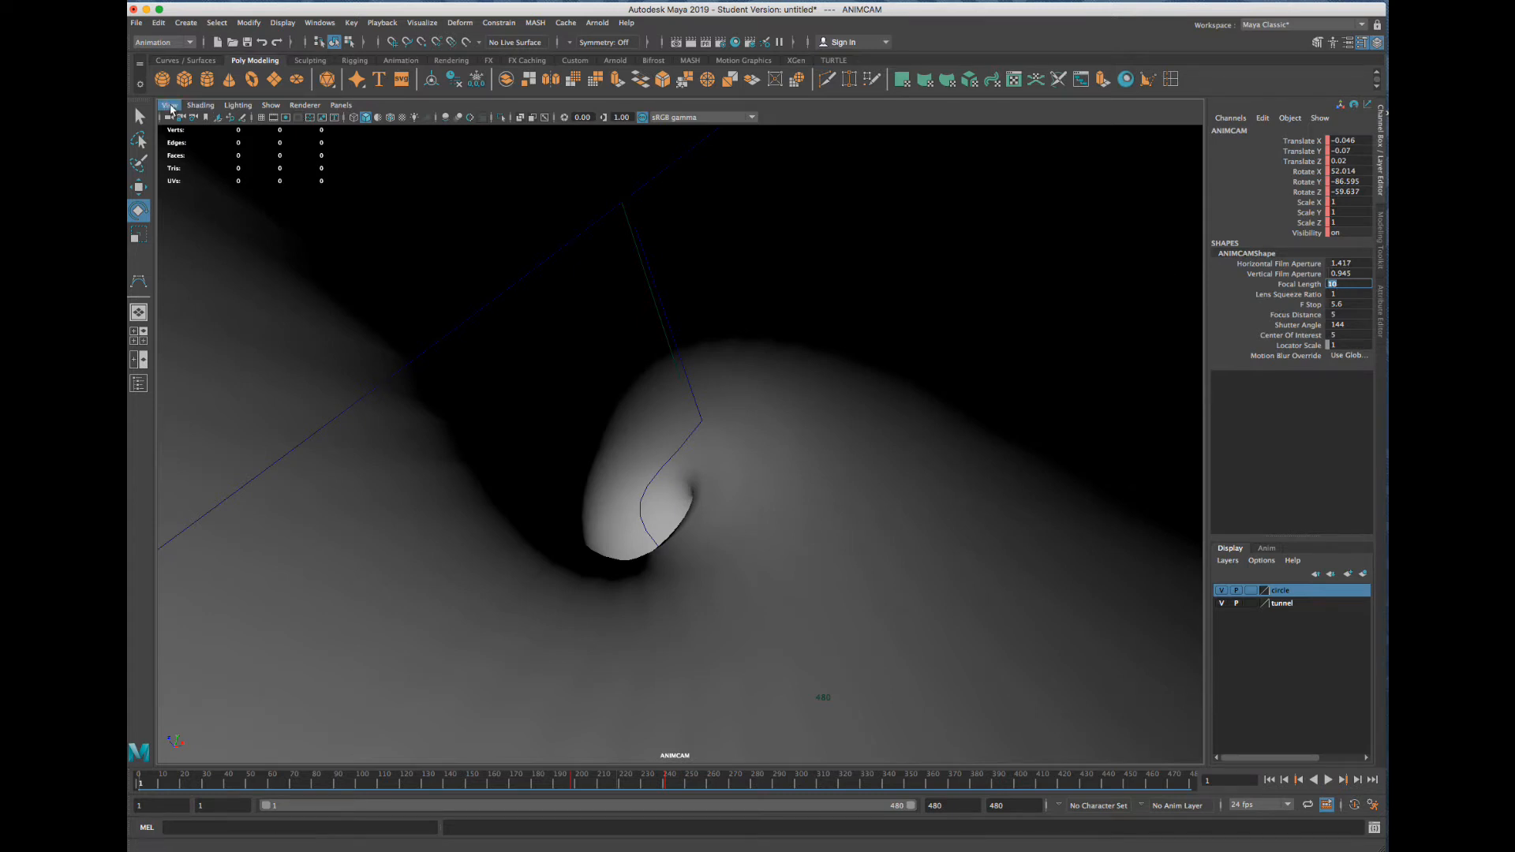
# Return the viewport to the perspective view at frame 1 and hide the tunnel layer
pyautogui.click(170, 105)
pyautogui.moveTo(342, 106)
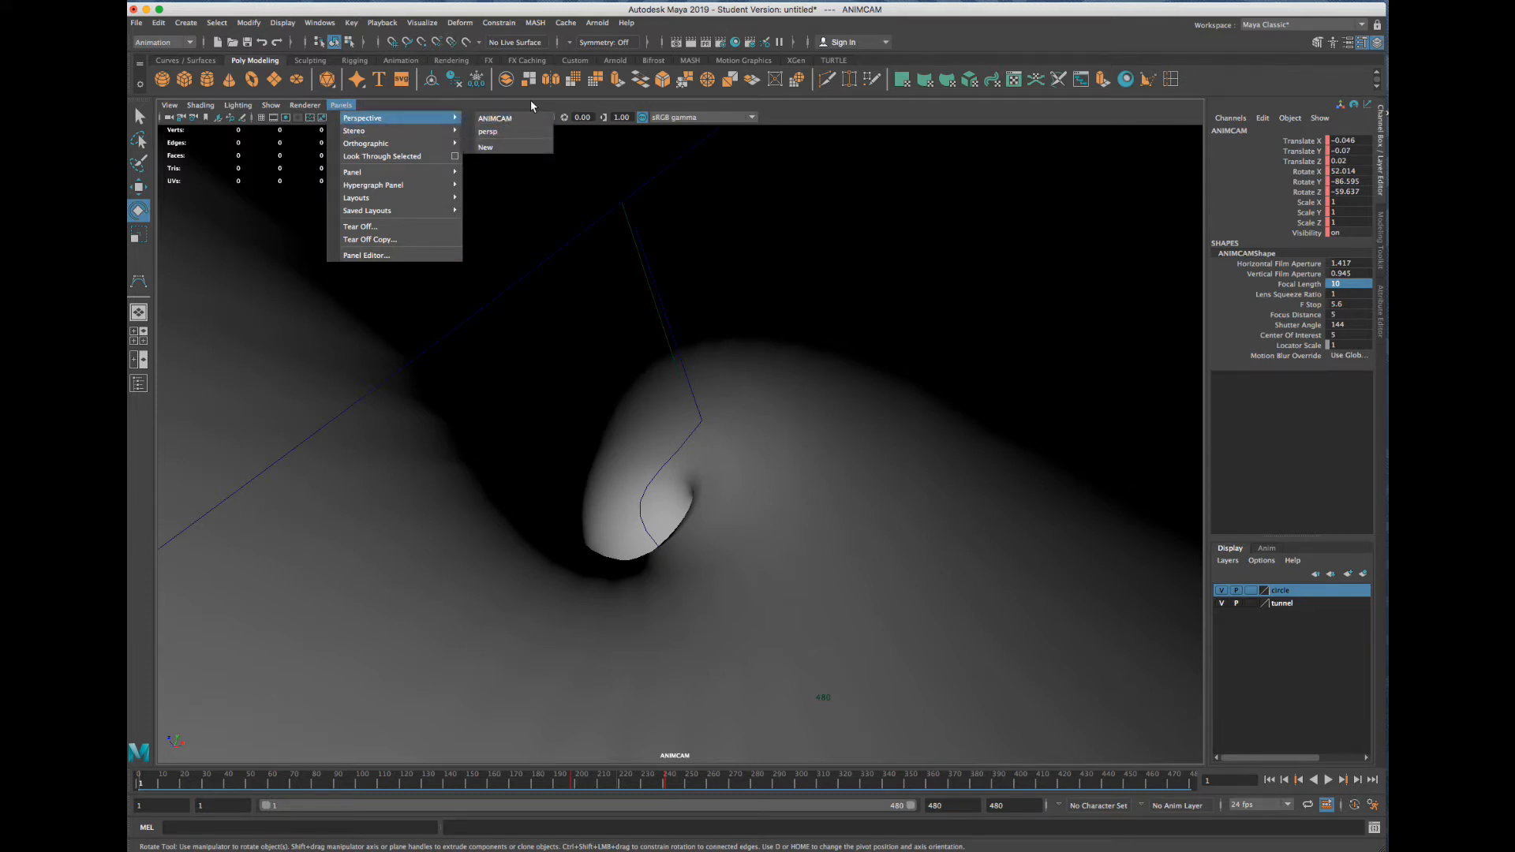
pyautogui.click(532, 201)
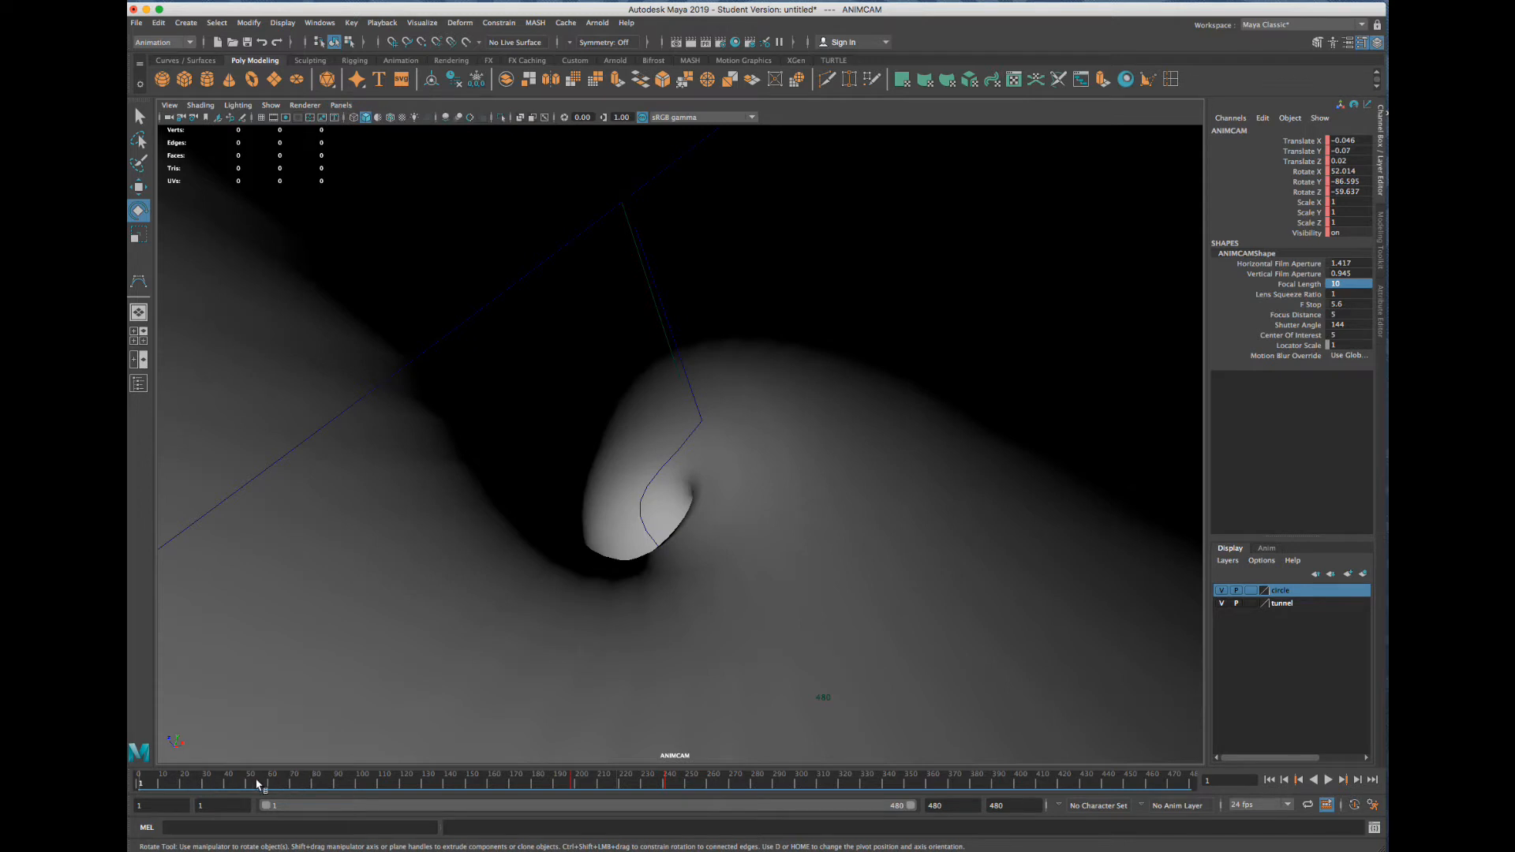
pyautogui.moveTo(259, 784); pyautogui.dragTo(139, 783)
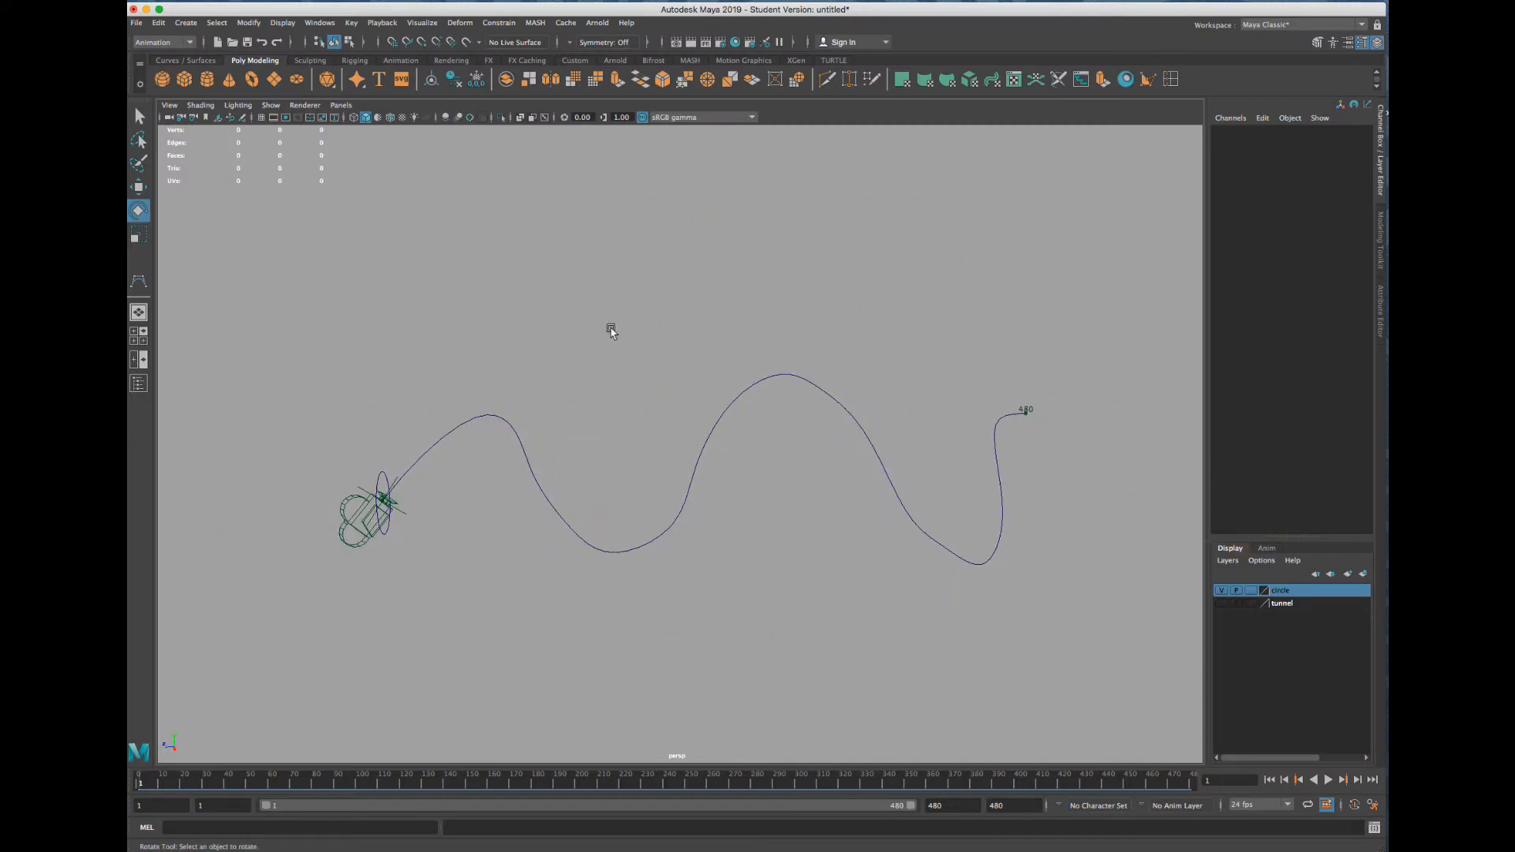
# Play the animation in the perspective view to examine how the camera travels along the motion path
pyautogui.moveTo(548, 415)
pyautogui.keyDown('alt'); pyautogui.mouseDown()
pyautogui.moveTo(556, 442)
pyautogui.moveTo(524, 413)
pyautogui.mouseUp(); pyautogui.keyUp('alt')
pyautogui.rightClick(474, 425)
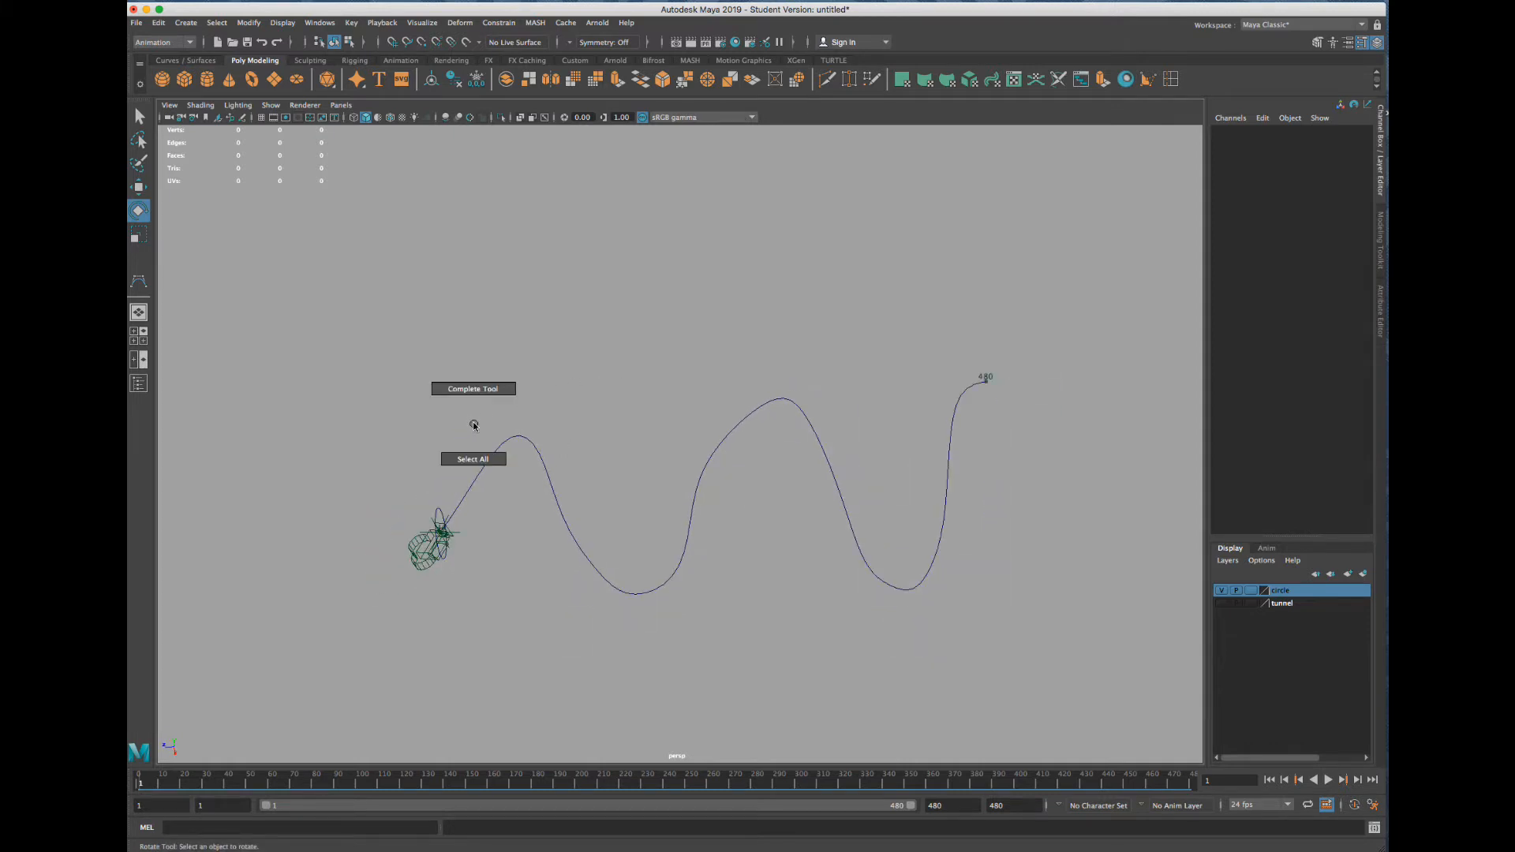
pyautogui.keyDown('alt'); pyautogui.moveTo(487, 426); pyautogui.dragTo(497, 467); pyautogui.keyUp('alt')
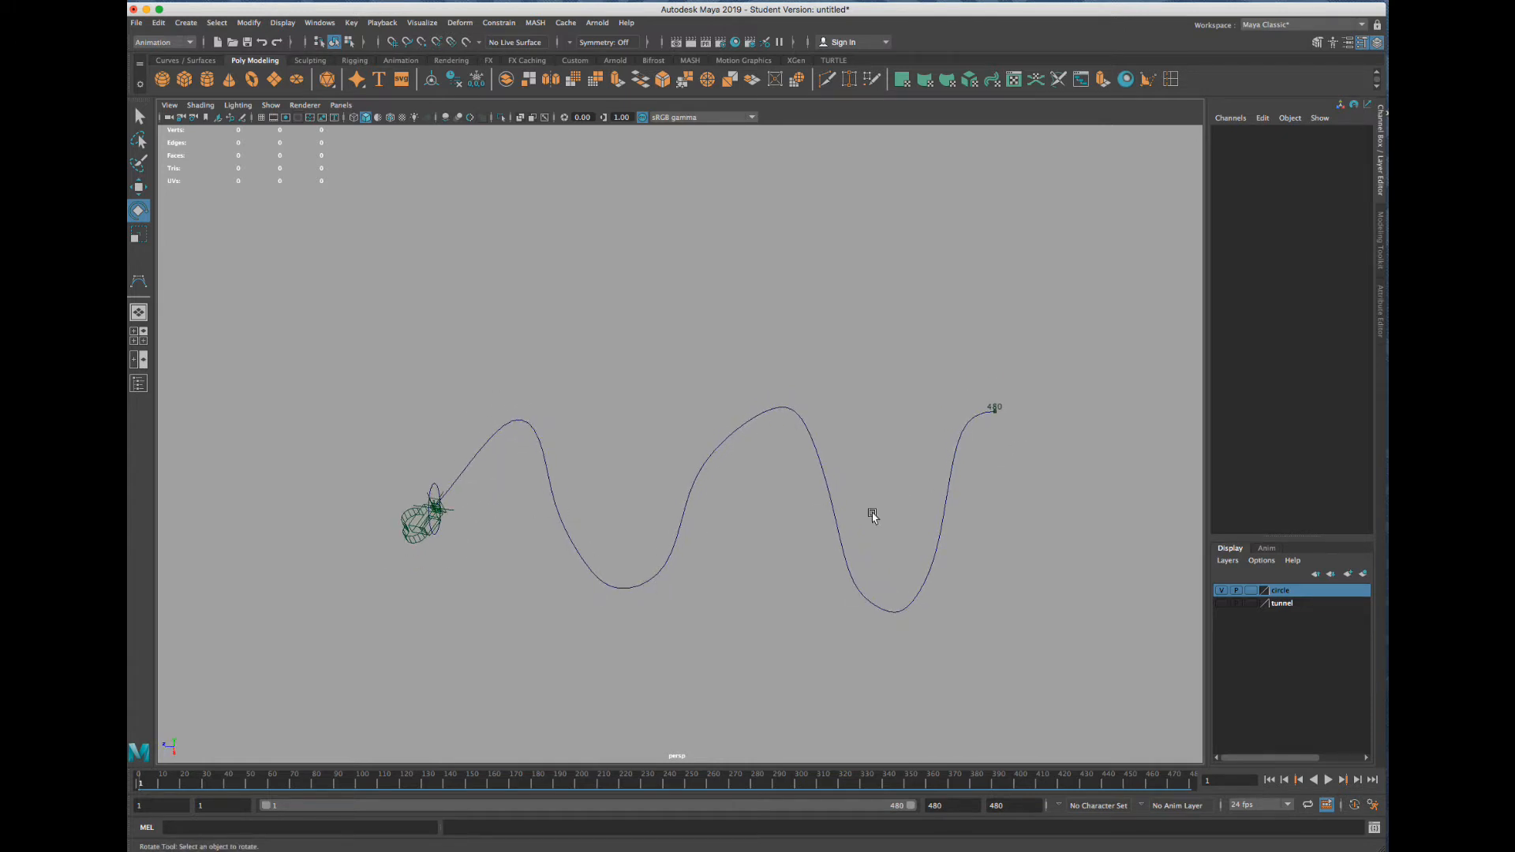
pyautogui.click(1328, 781)
pyautogui.click(1329, 780)
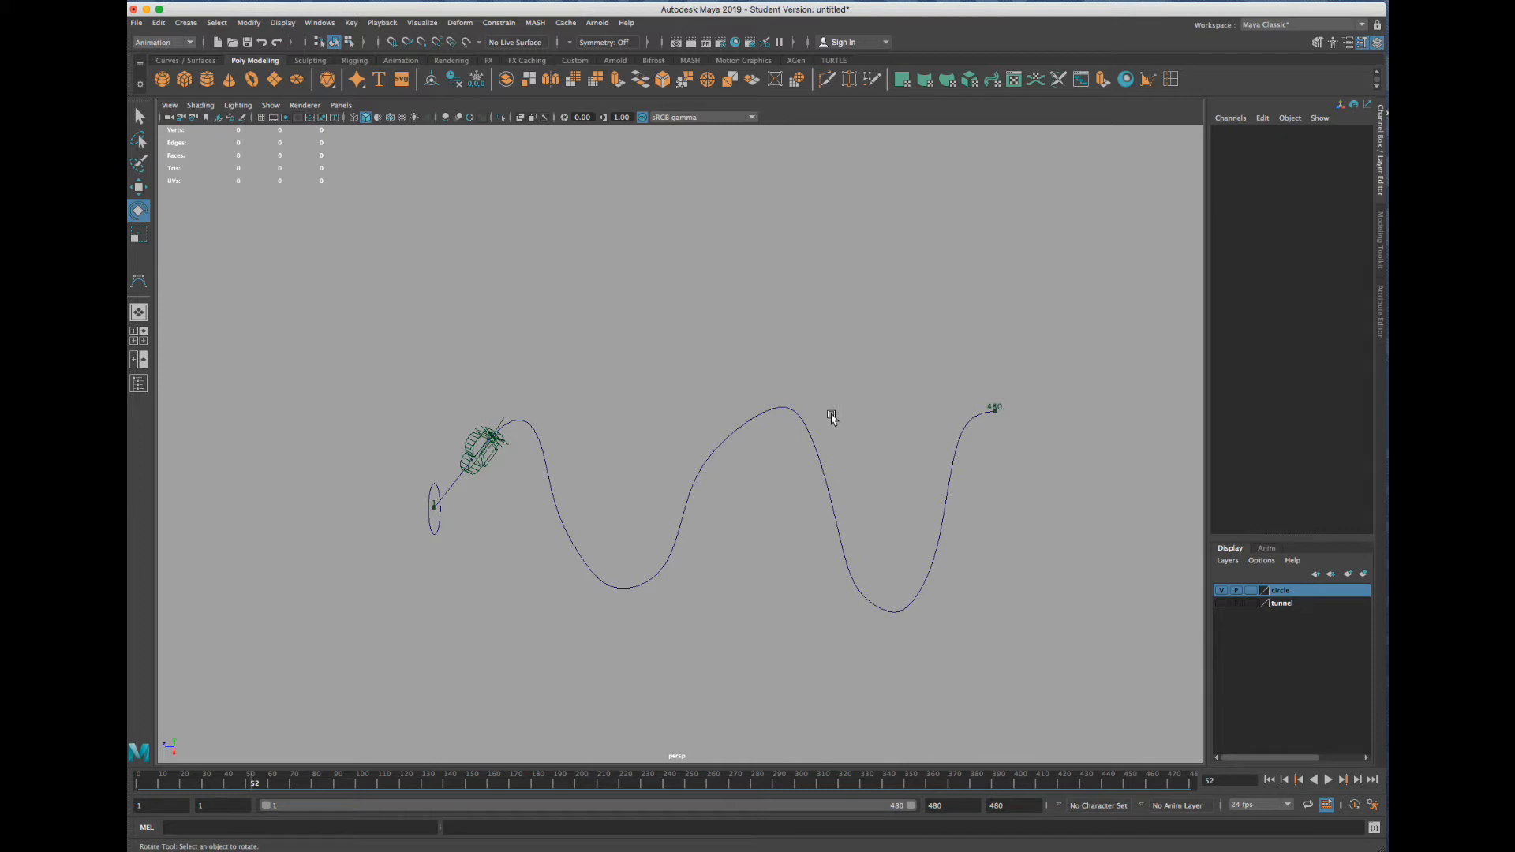
pyautogui.scroll(-2, 781, 420)
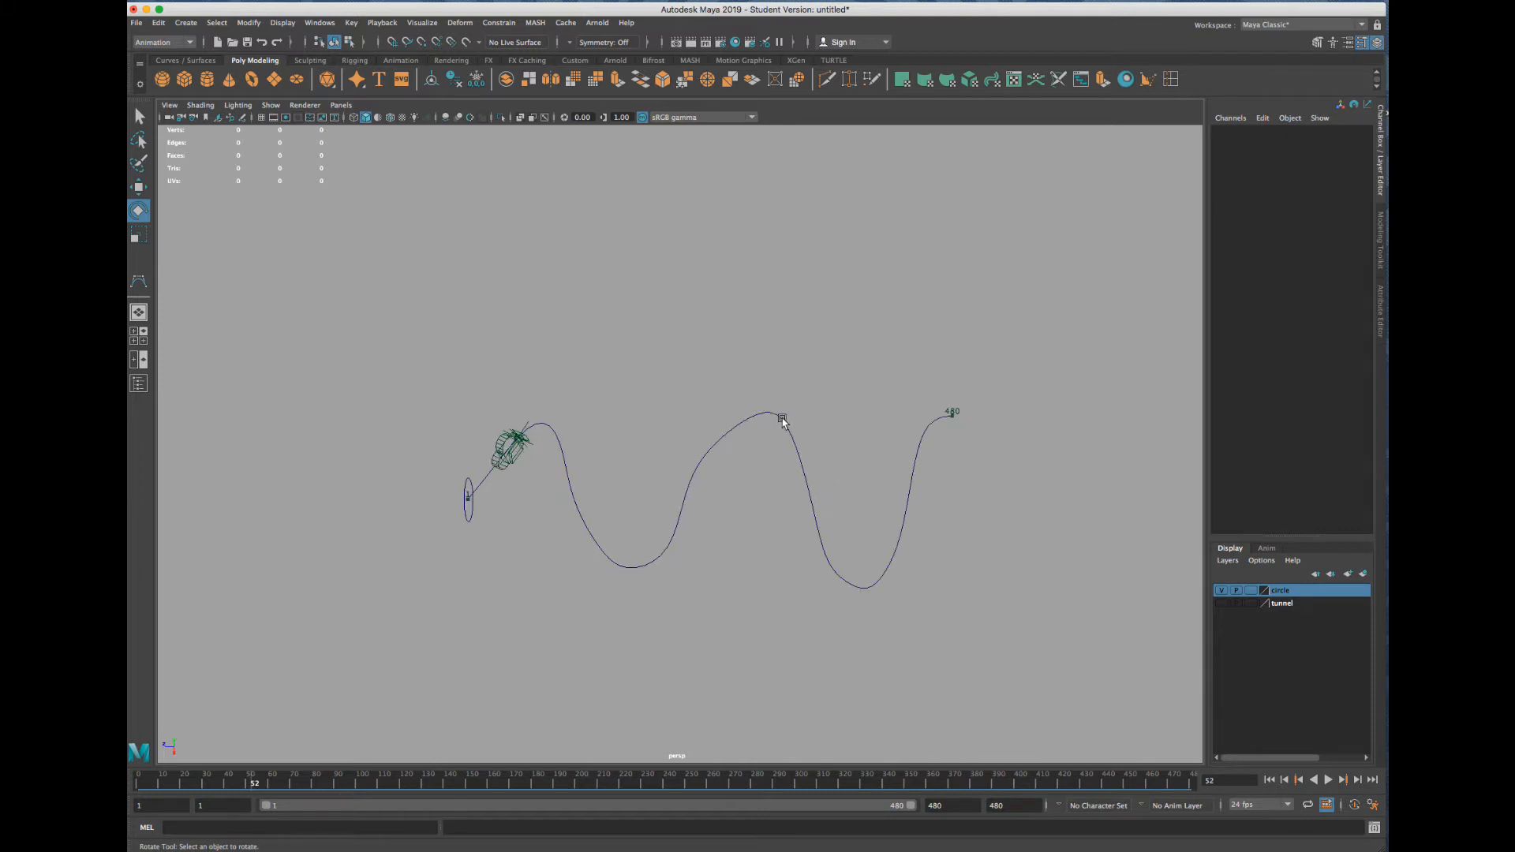
pyautogui.scroll(-2, 782, 421)
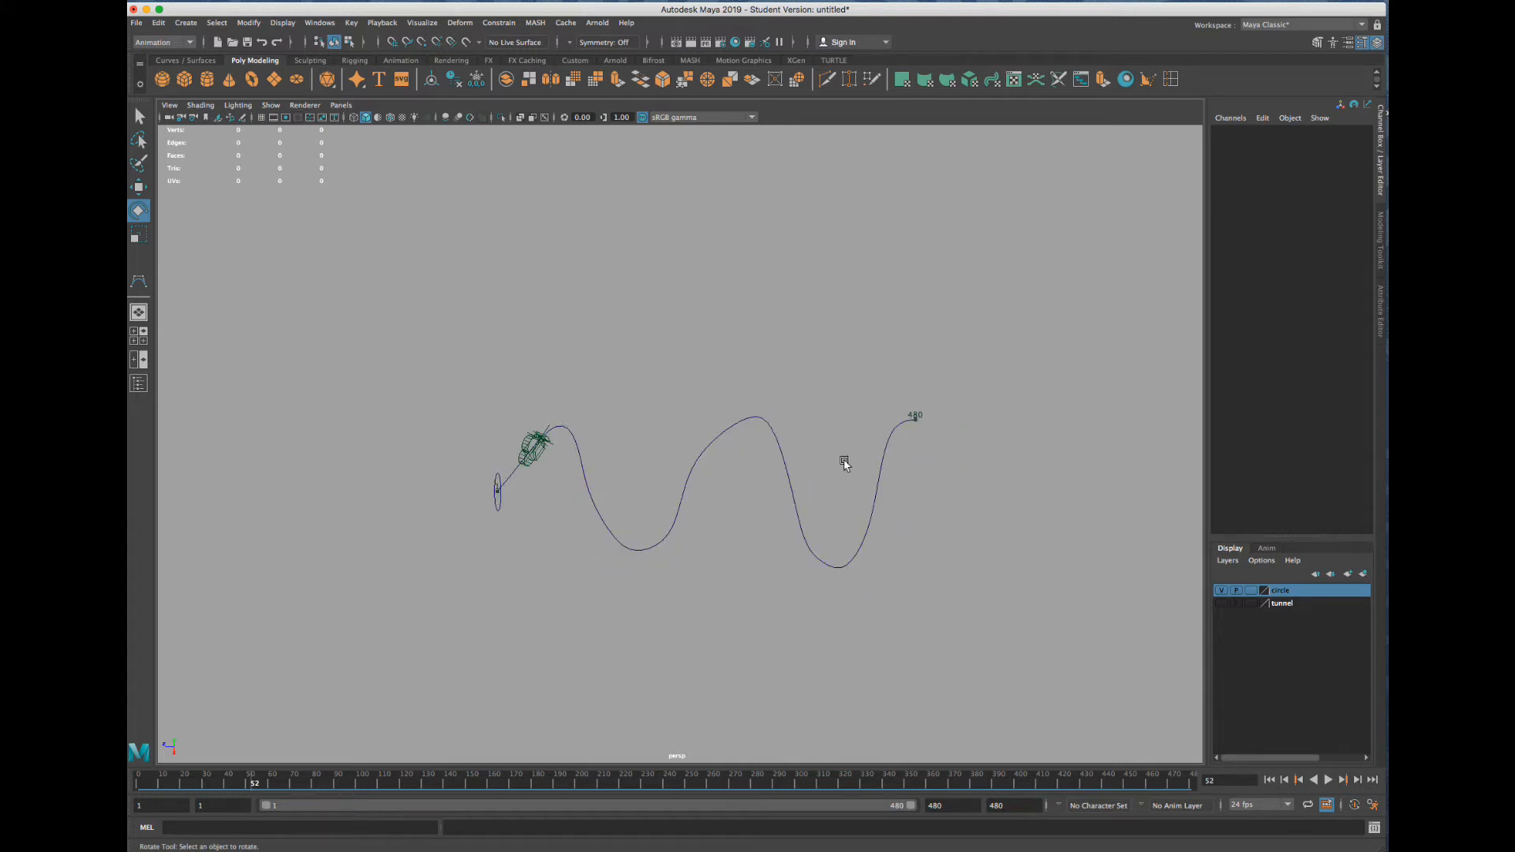
pyautogui.keyDown('alt'); pyautogui.moveTo(721, 402); pyautogui.dragTo(728, 418); pyautogui.keyUp('alt')
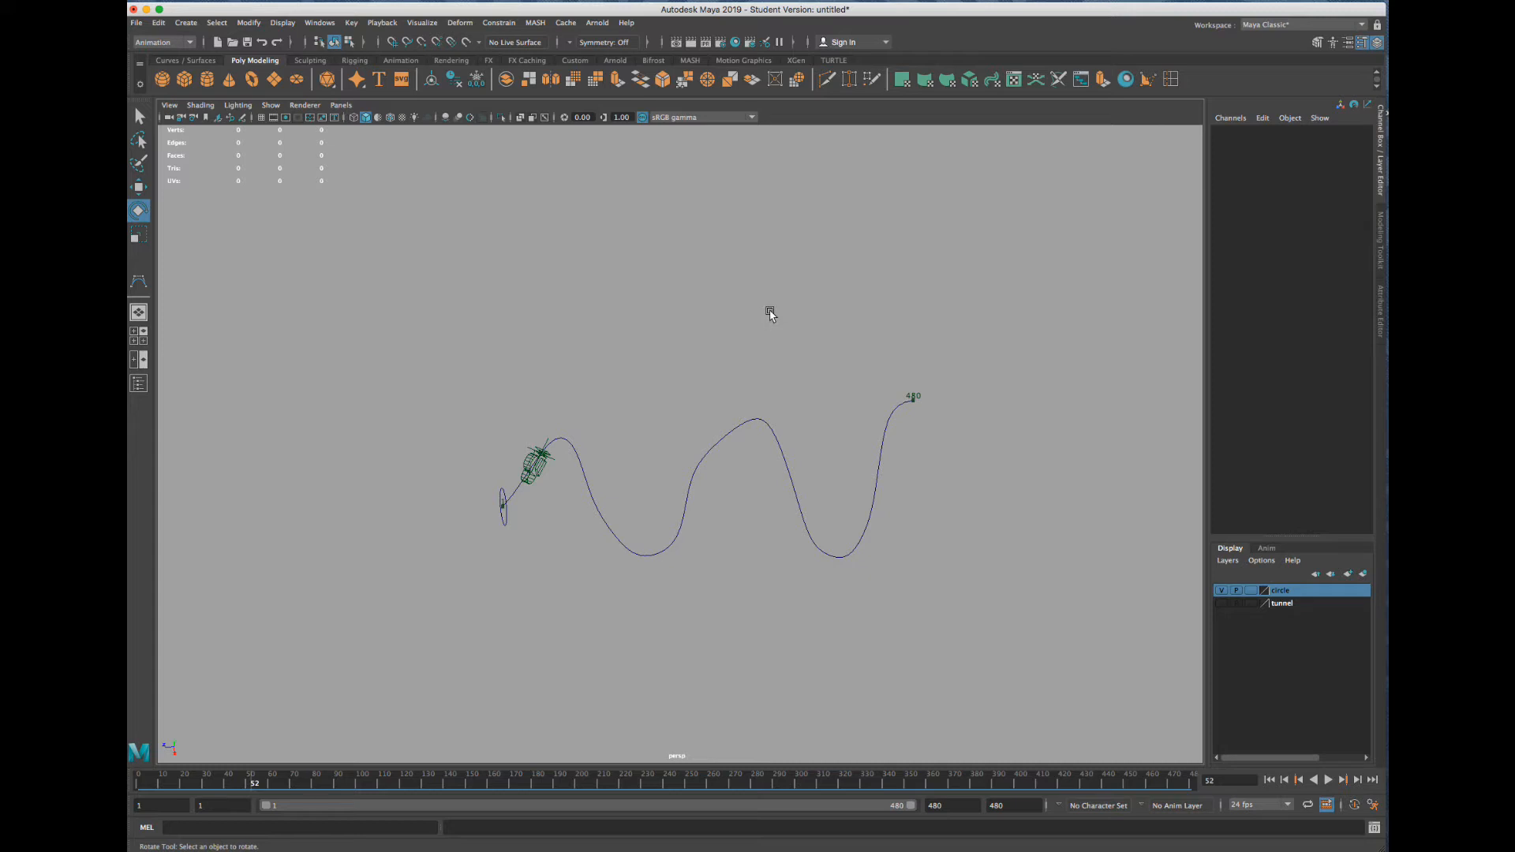
# Draw an open, roughly circular CV curve with 12 control vertices around the motion path in the top view, and switch to the Modeling menu set
pyautogui.press('y')
pyautogui.moveTo(771, 314); pyautogui.dragTo(784, 266)
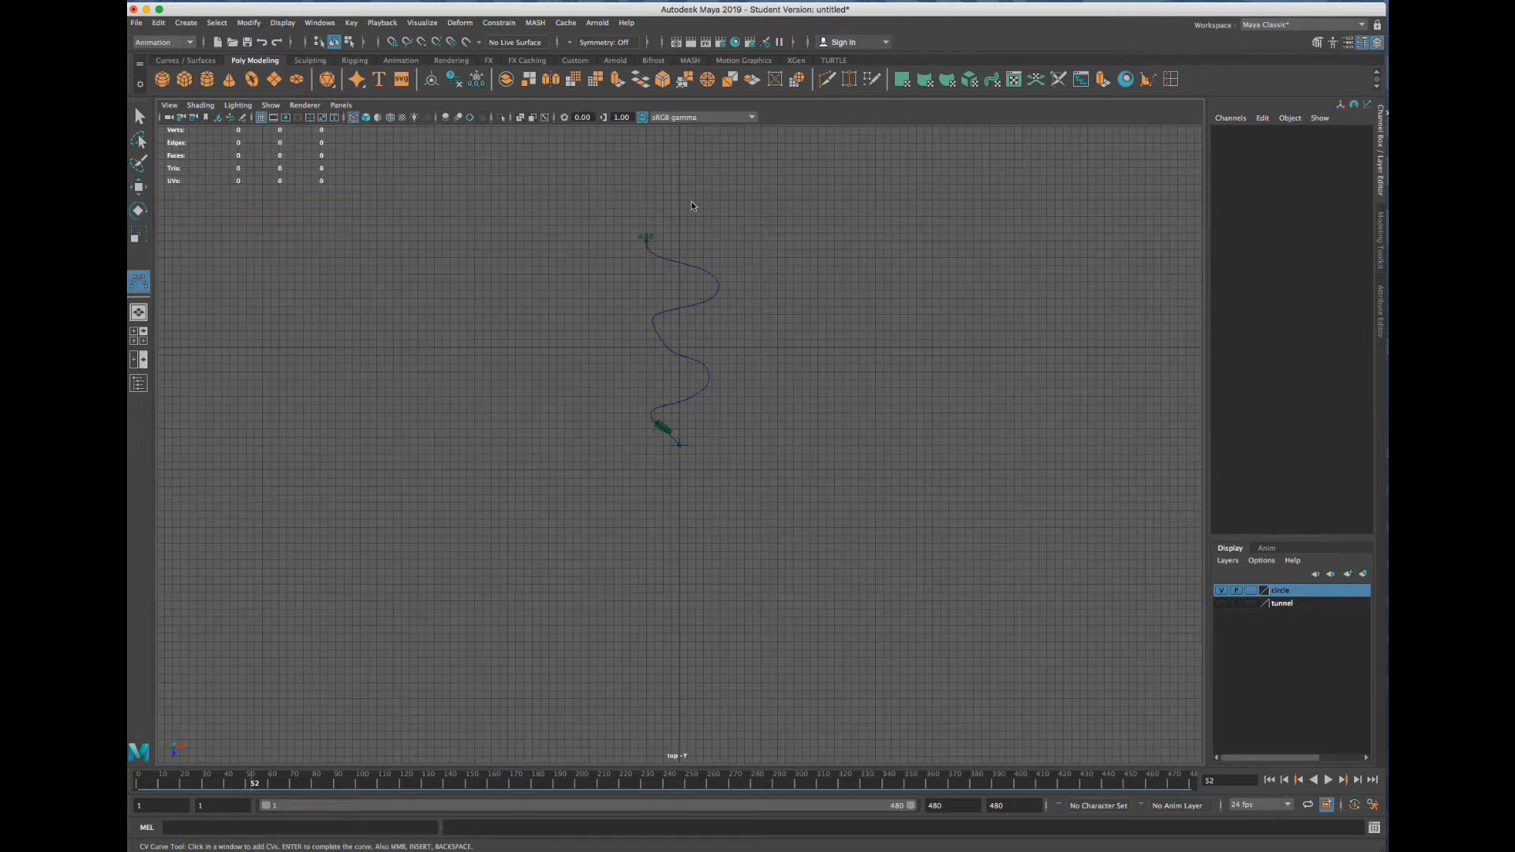
pyautogui.click(679, 204)
pyautogui.click(551, 229)
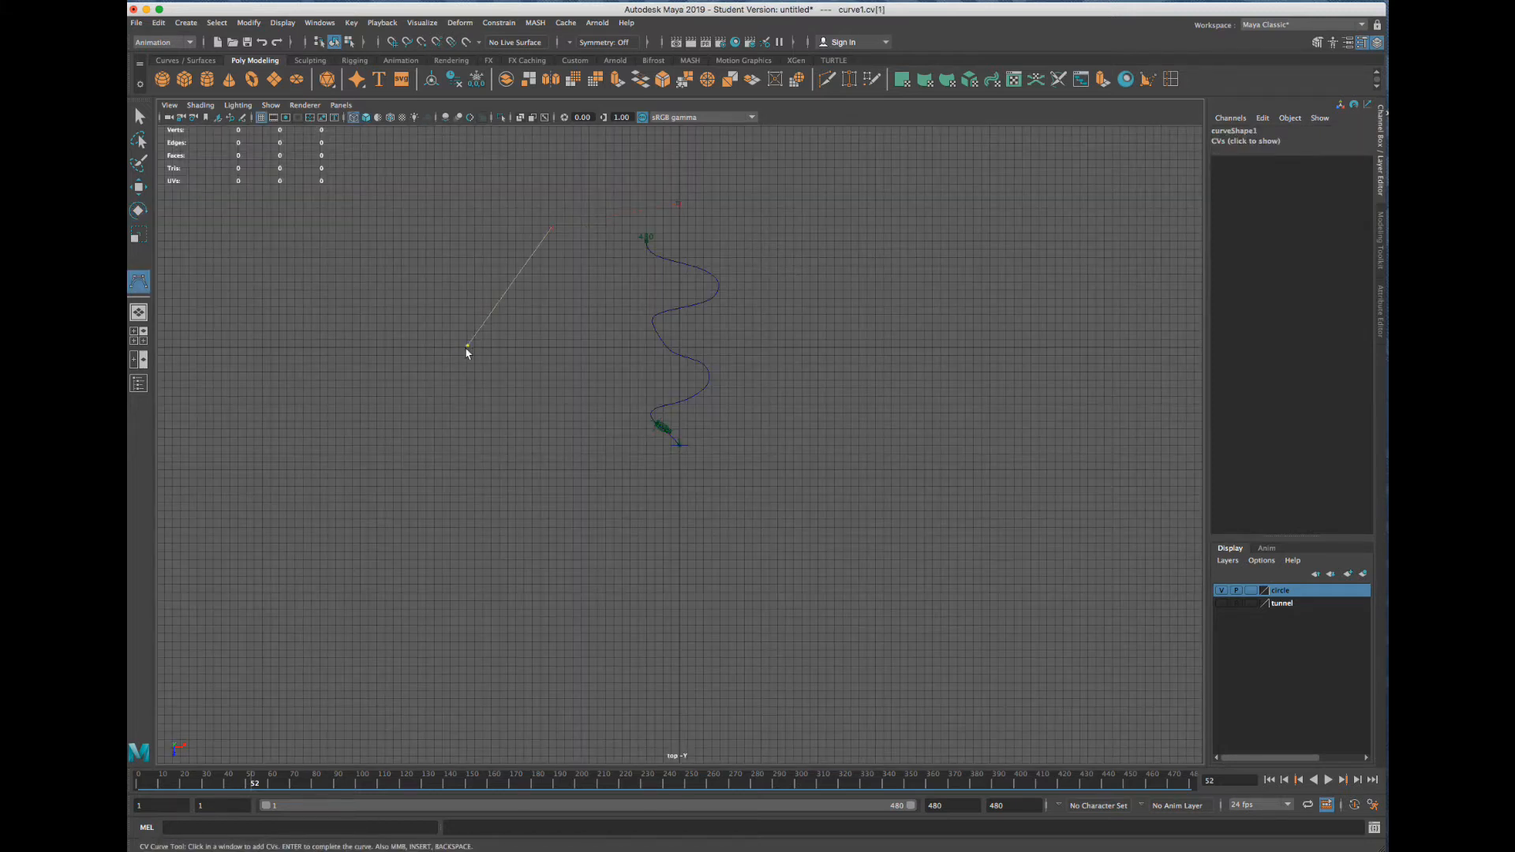
pyautogui.click(466, 350)
pyautogui.click(435, 448)
pyautogui.click(471, 563)
pyautogui.click(589, 676)
pyautogui.click(733, 716)
pyautogui.click(897, 655)
pyautogui.click(964, 538)
pyautogui.click(987, 318)
pyautogui.click(884, 261)
pyautogui.click(755, 209)
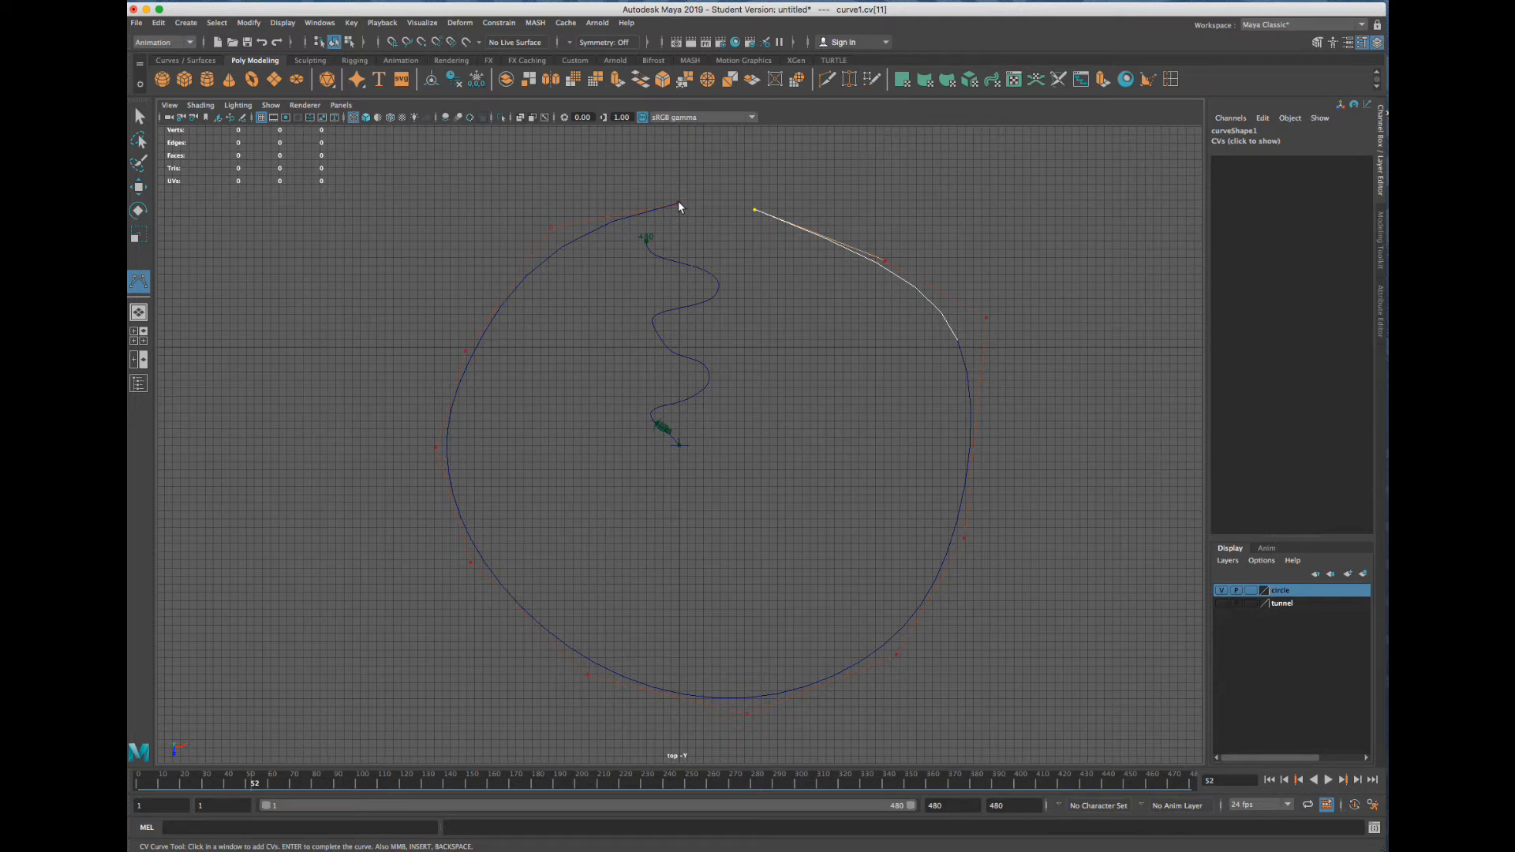
pyautogui.press('q')
pyautogui.moveTo(832, 241); pyautogui.dragTo(868, 226, button='right')
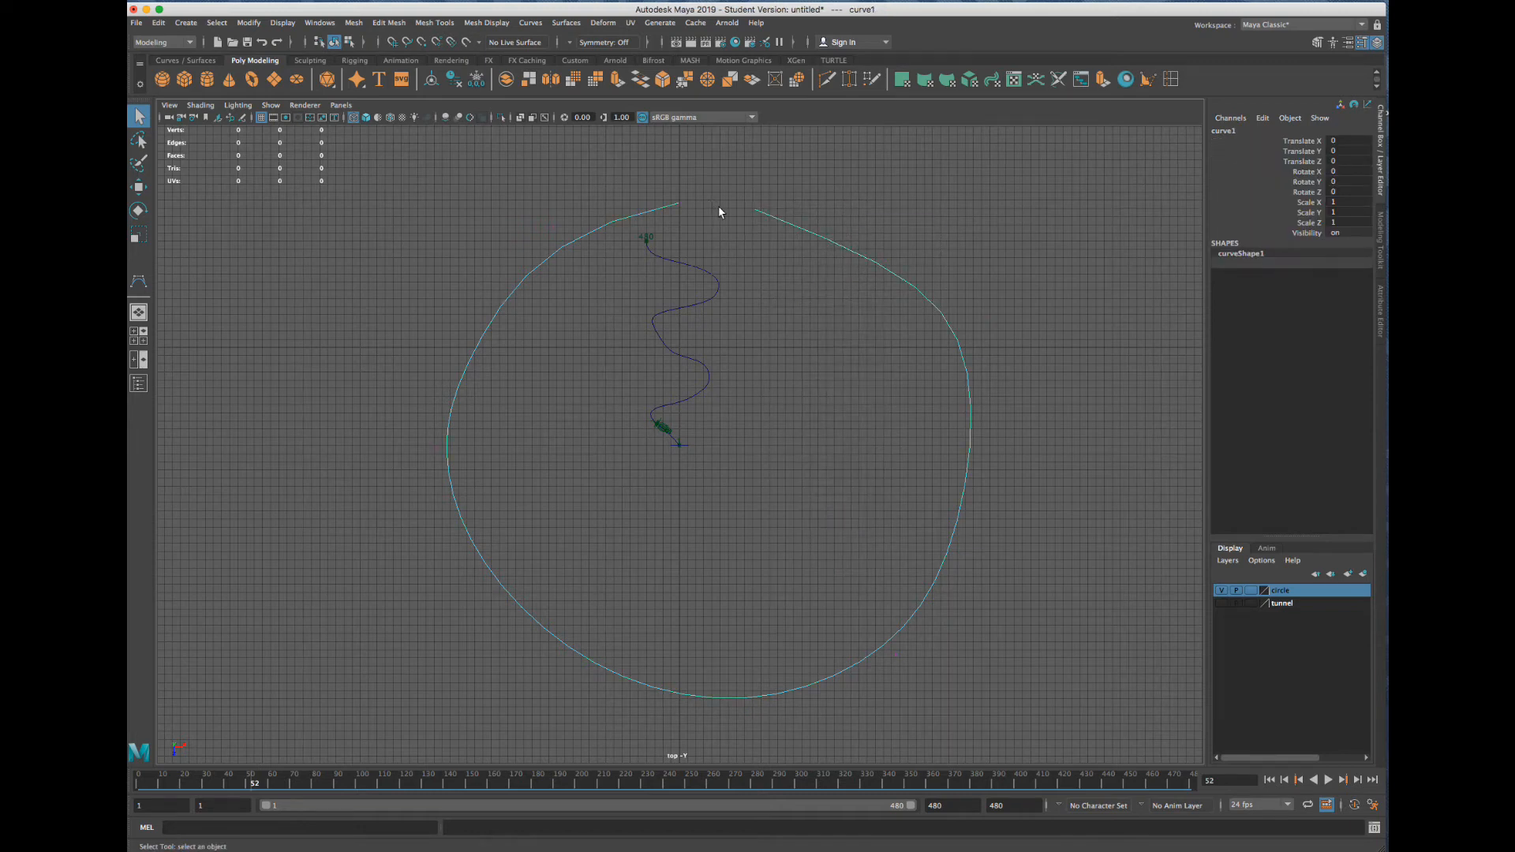
# Close the open circular curve into a continuous loop with the Curves Open/Close command
pyautogui.click(188, 43)
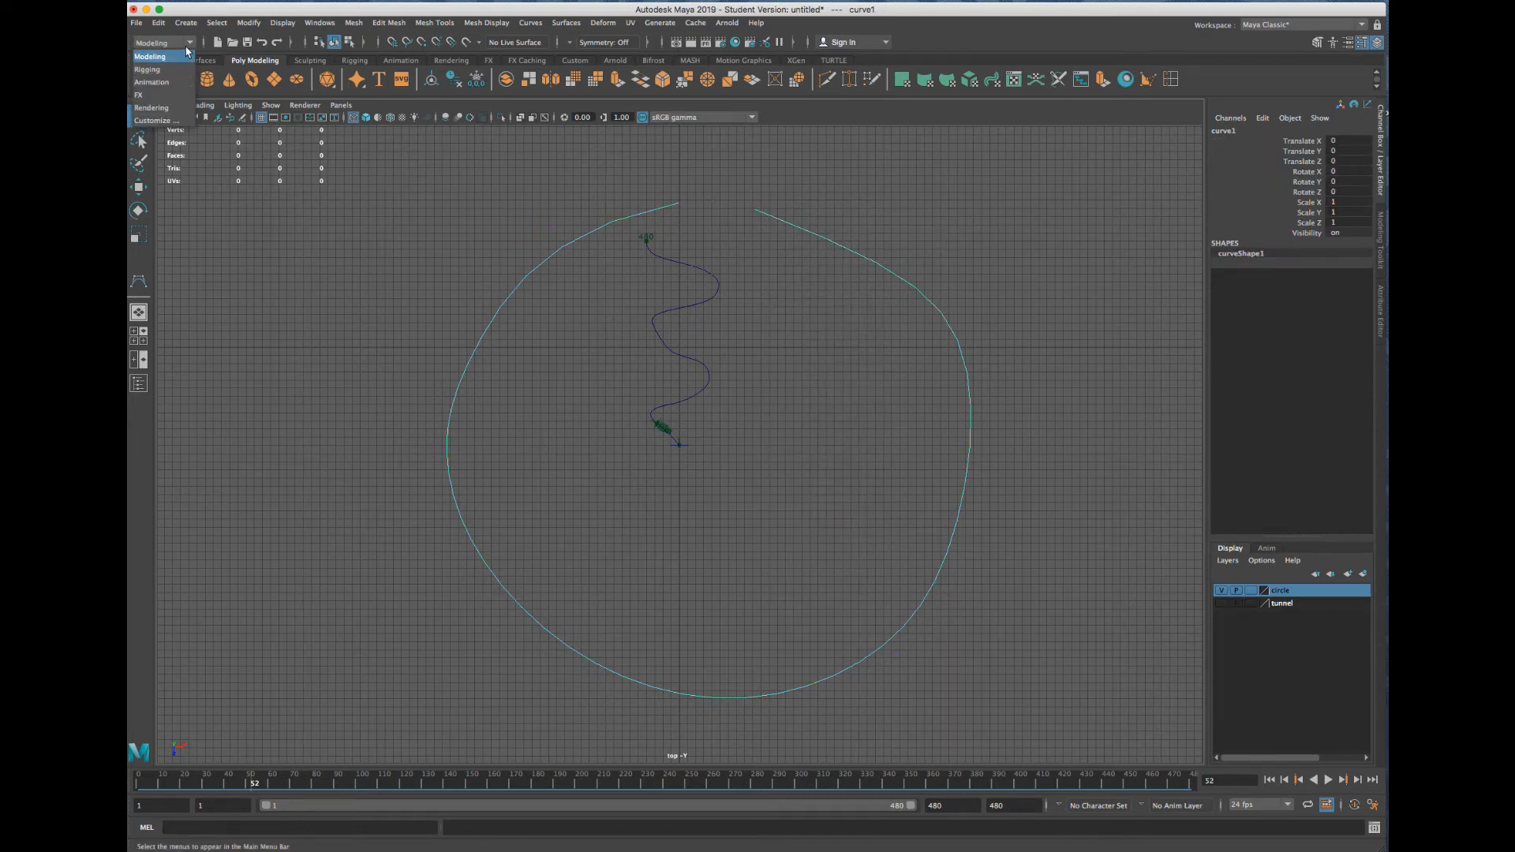
pyautogui.click(175, 59)
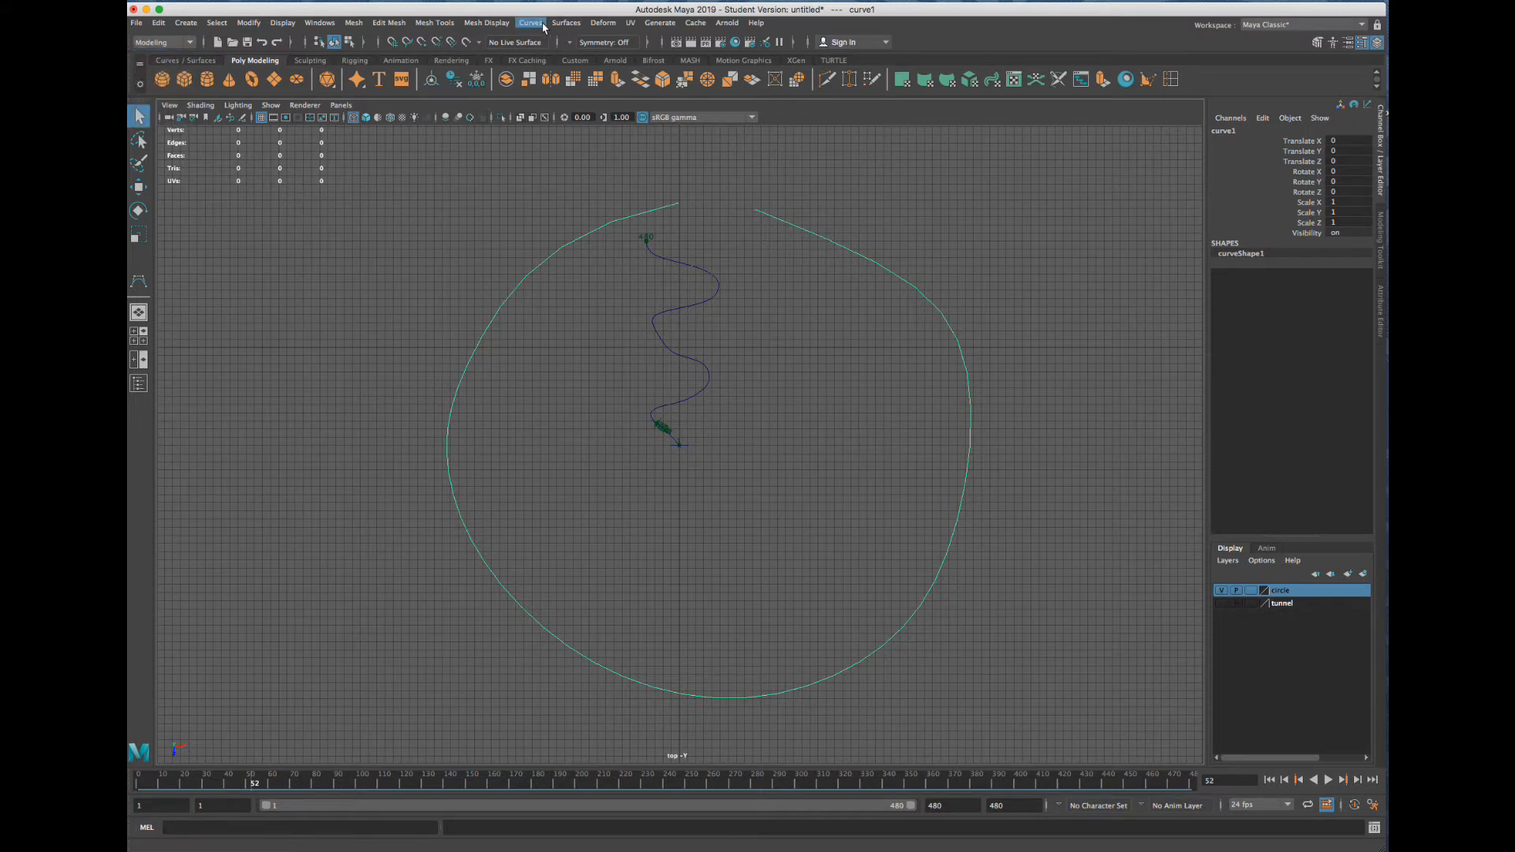
pyautogui.click(543, 25)
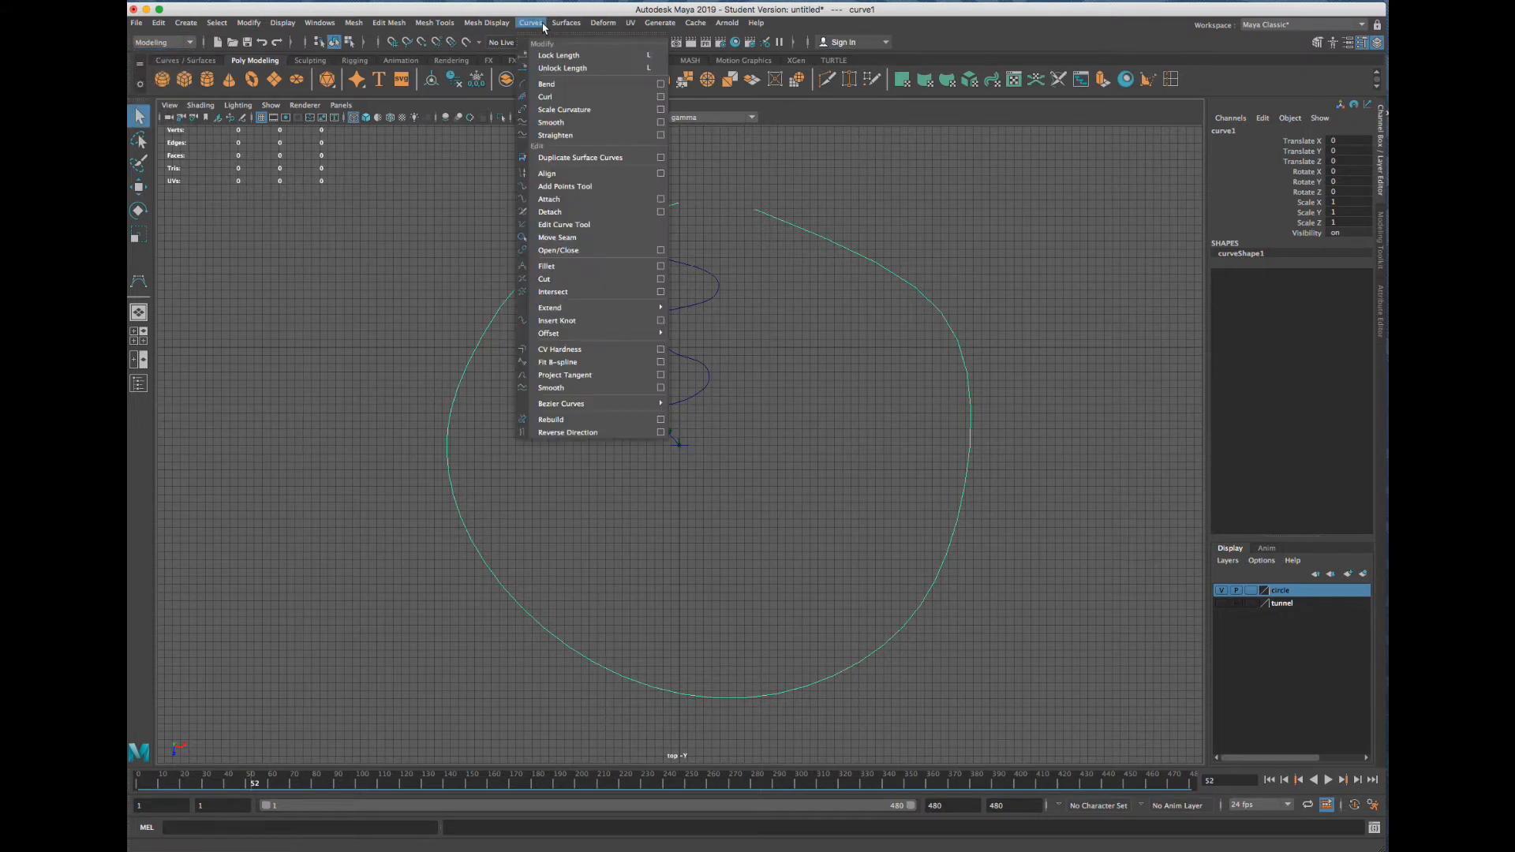
pyautogui.click(575, 250)
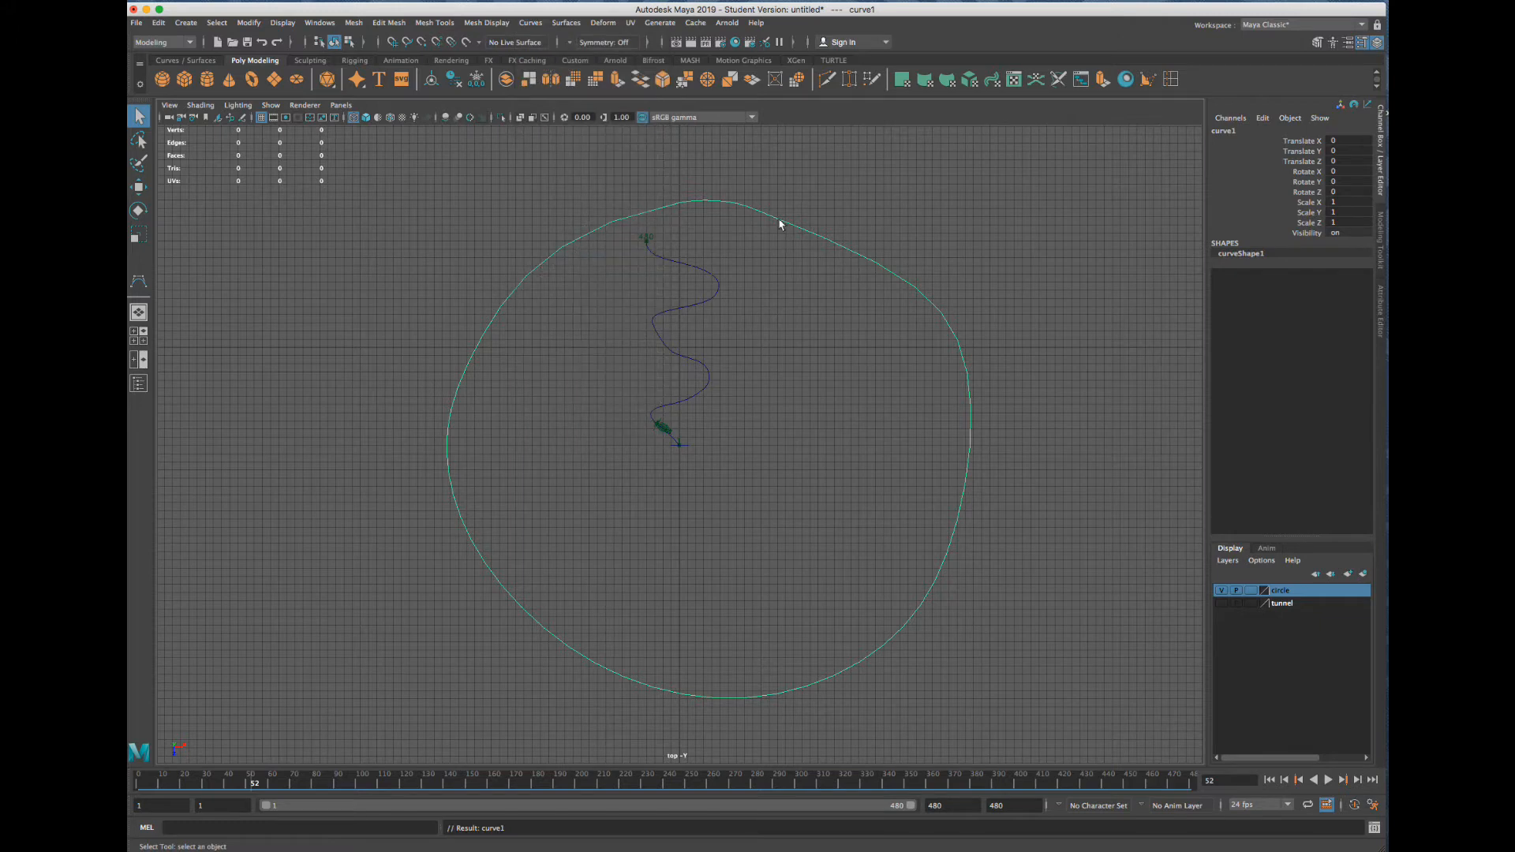
# Round out the closed curve by moving several control vertices along its upper and upper-left side in the top view
pyautogui.moveTo(691, 204); pyautogui.dragTo(632, 201, button='right')
pyautogui.moveTo(783, 165); pyautogui.dragTo(699, 233)
pyautogui.click(734, 203)
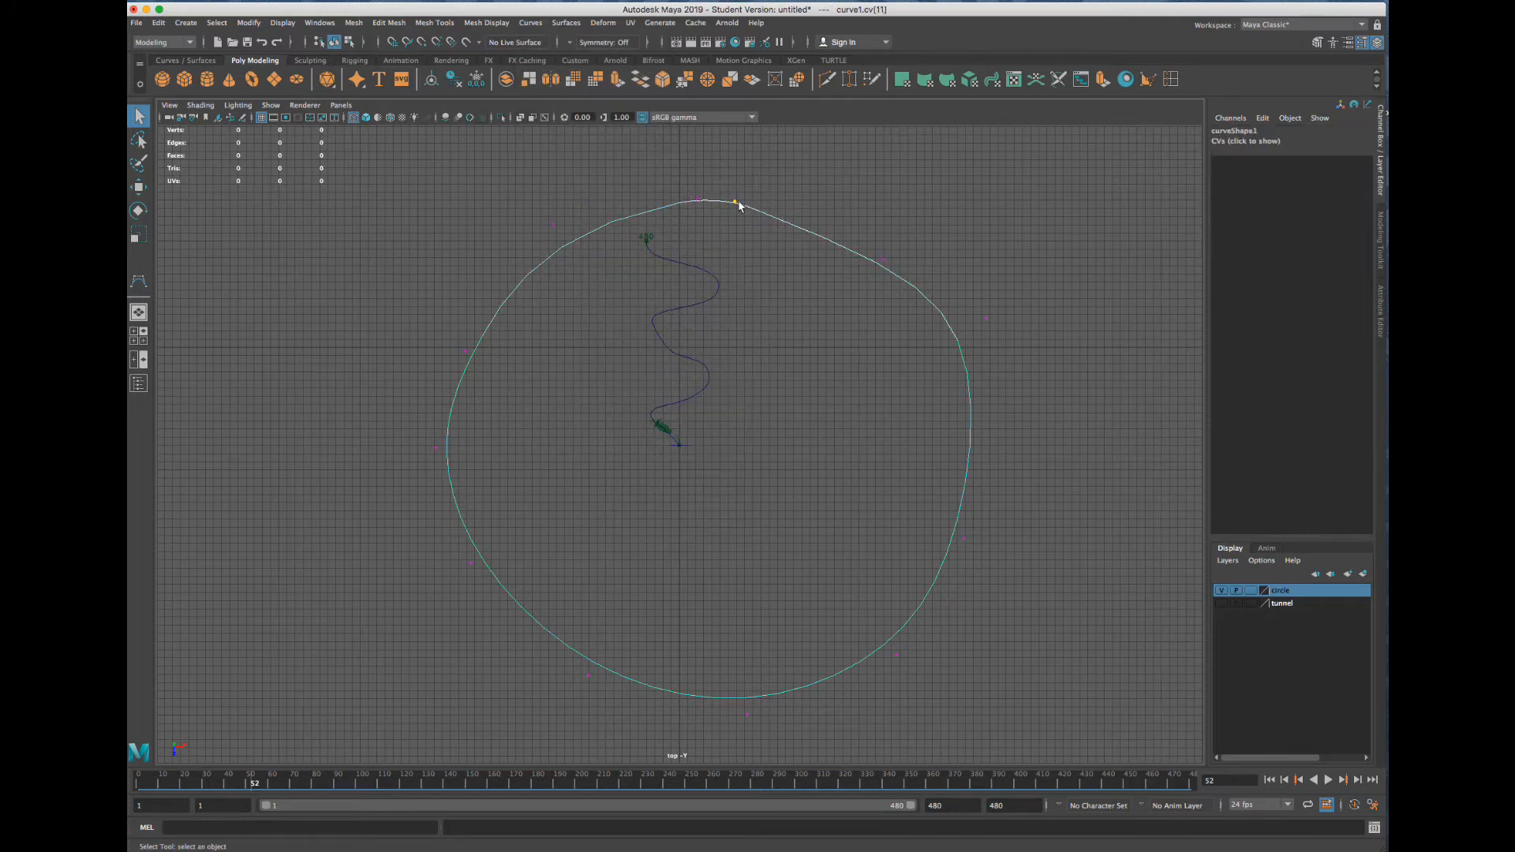
pyautogui.press('w')
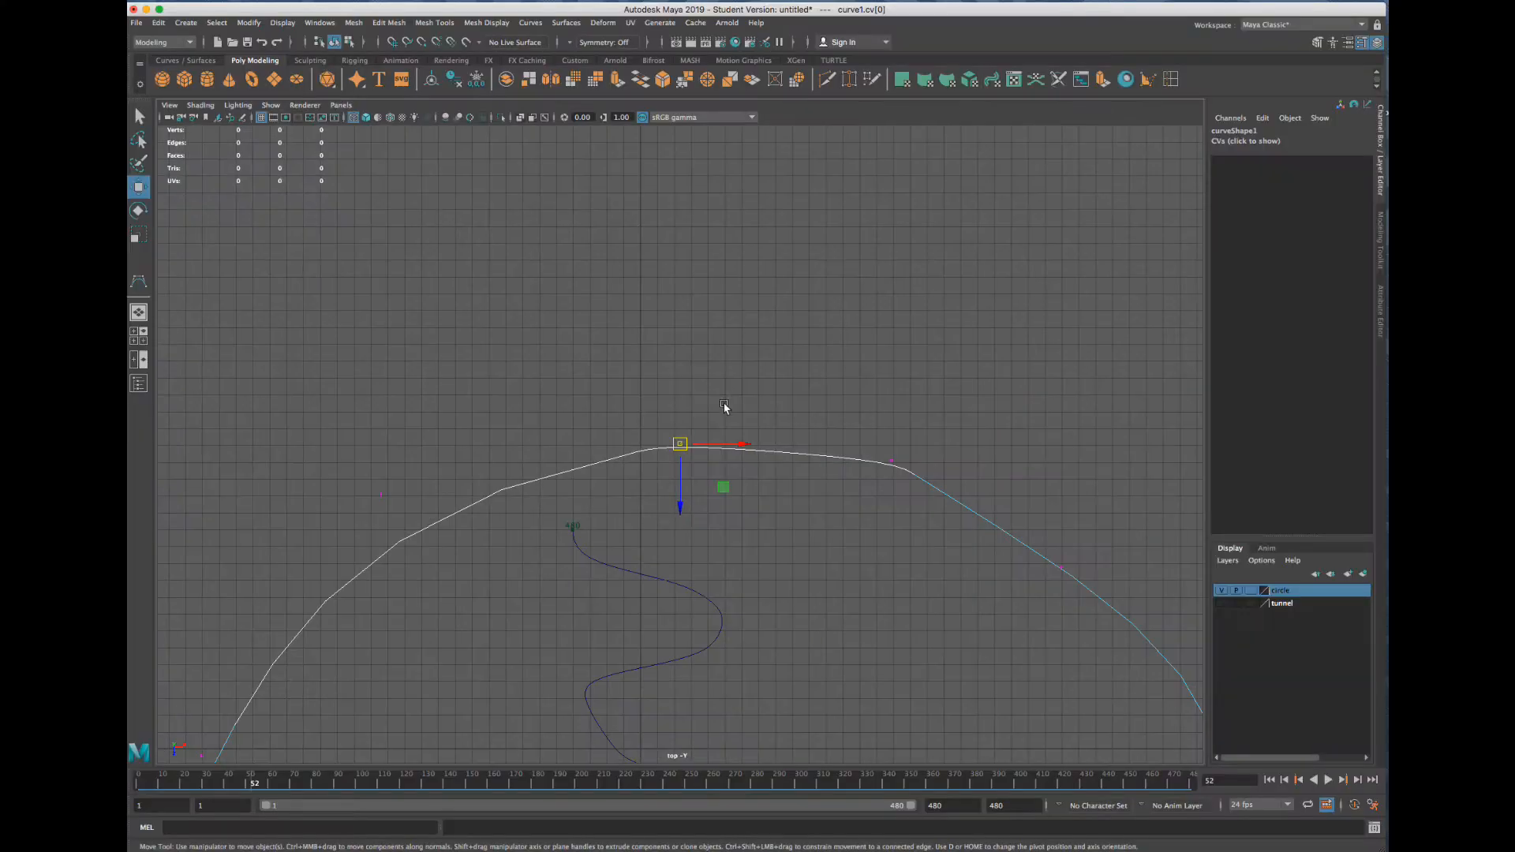
pyautogui.keyDown('alt'); pyautogui.moveTo(720, 410); pyautogui.dragTo(557, 278, button='middle'); pyautogui.keyUp('alt')
pyautogui.moveTo(447, 298); pyautogui.dragTo(365, 334)
pyautogui.keyDown('alt'); pyautogui.moveTo(223, 584); pyautogui.dragTo(448, 440, button='middle'); pyautogui.keyUp('alt')
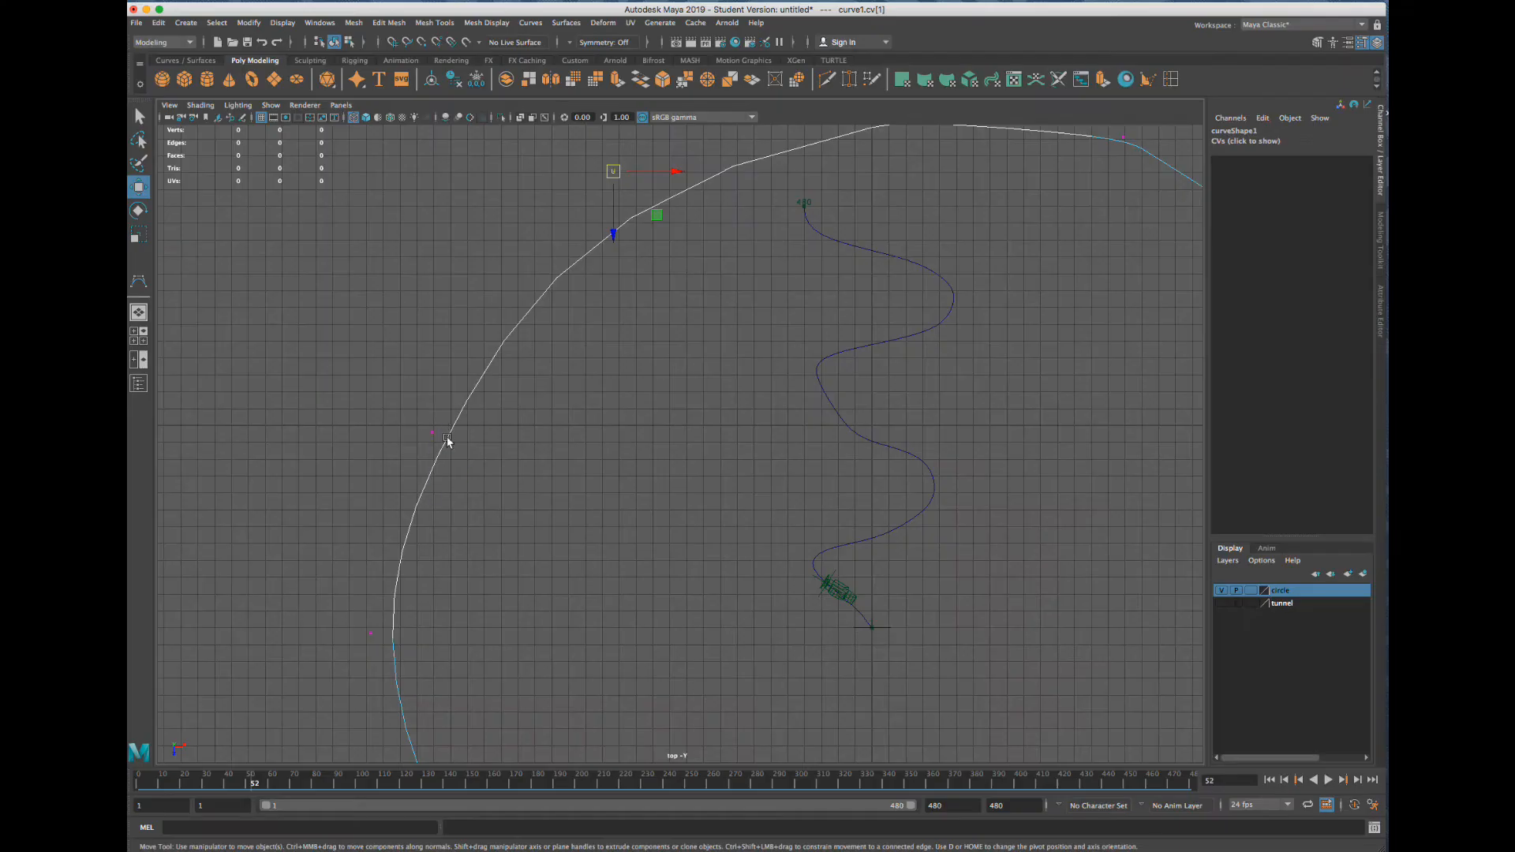
pyautogui.moveTo(448, 440); pyautogui.dragTo(430, 429)
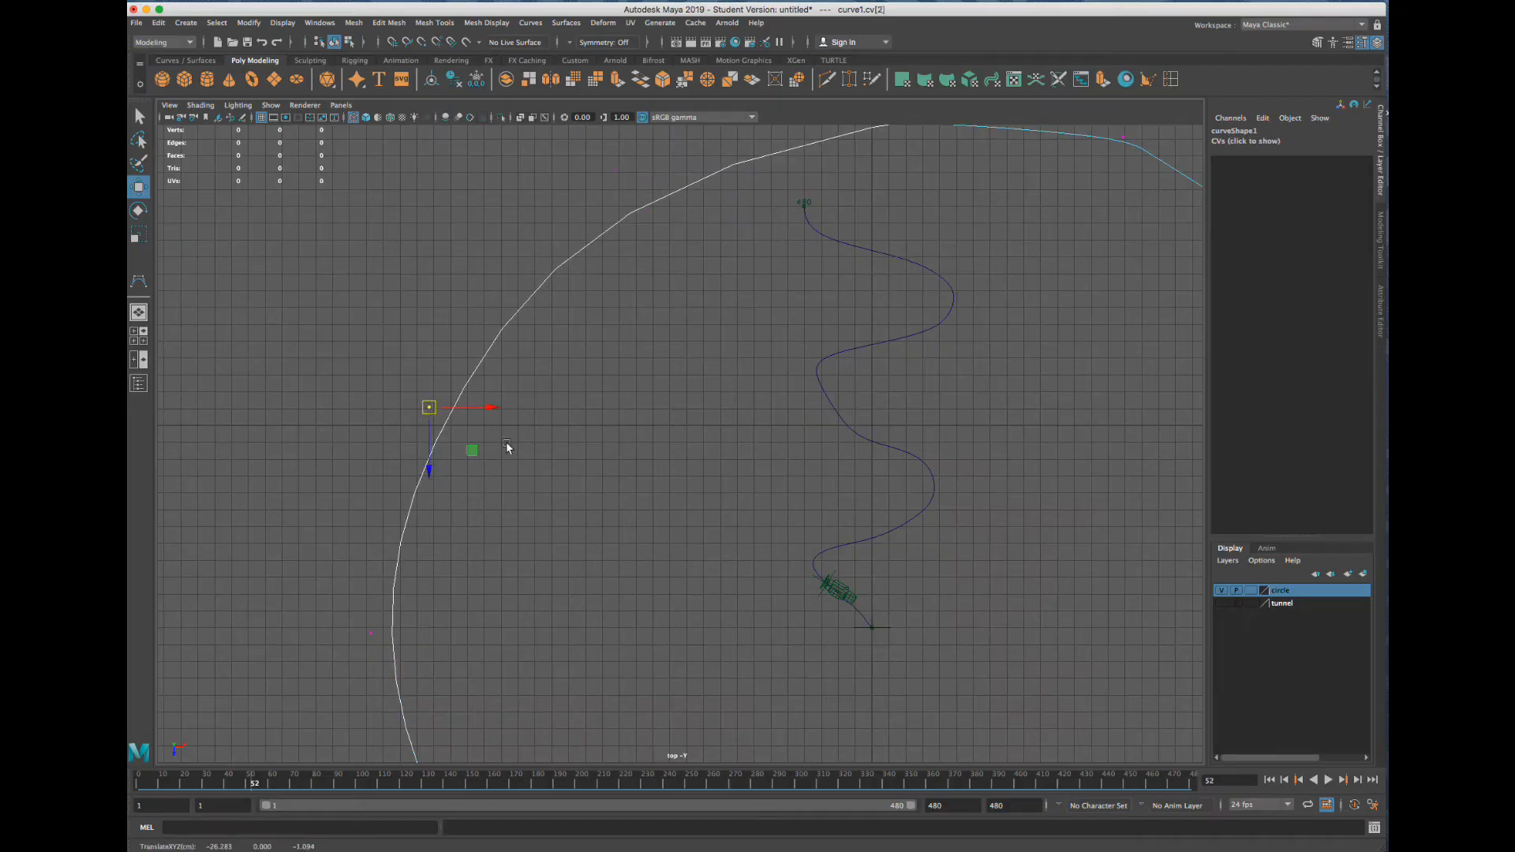
pyautogui.scroll(-3, 508, 443)
pyautogui.keyDown('alt'); pyautogui.moveTo(734, 368); pyautogui.dragTo(607, 332, button='middle'); pyautogui.keyUp('alt')
pyautogui.scroll(-1, 673, 422)
pyautogui.scroll(-2, 749, 470)
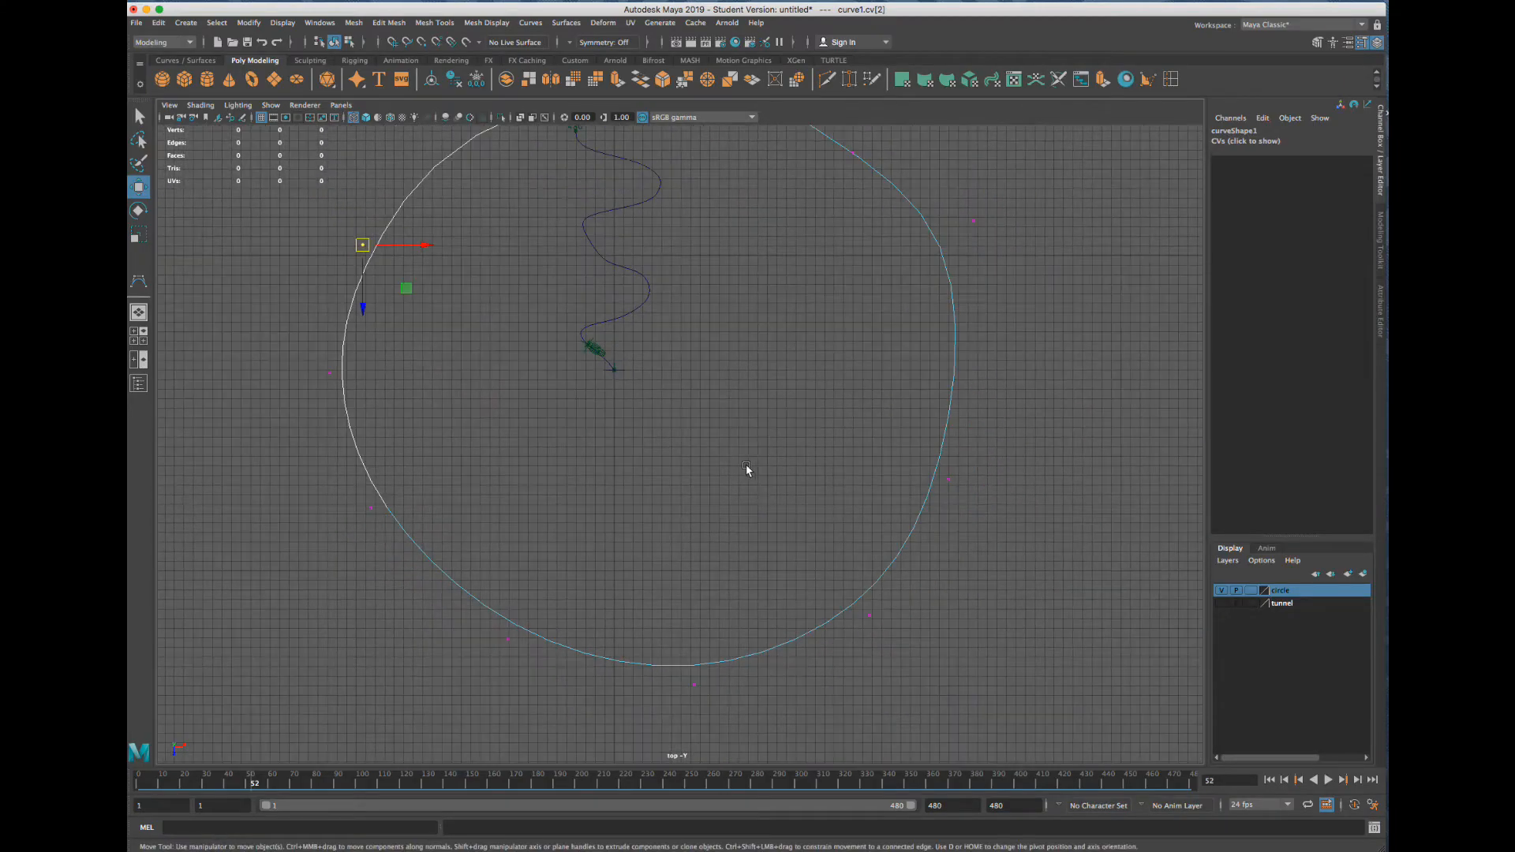
pyautogui.scroll(-2, 738, 460)
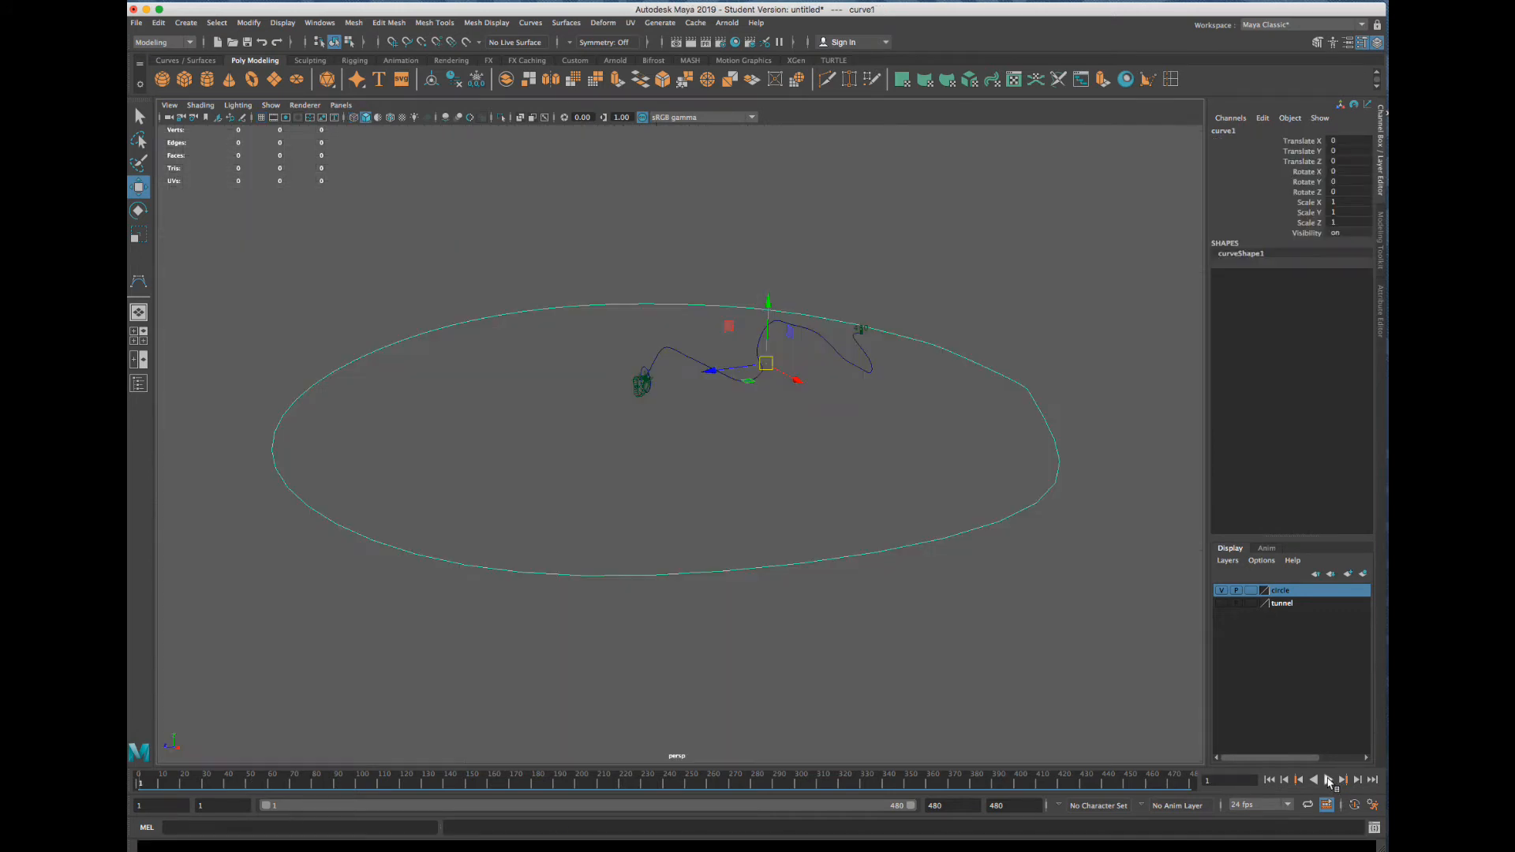
# Play the animation in the perspective view, and enlarge the small profile circle to a scale of about 1.84 and move it near the large curve
pyautogui.click(1329, 780)
pyautogui.click(653, 338)
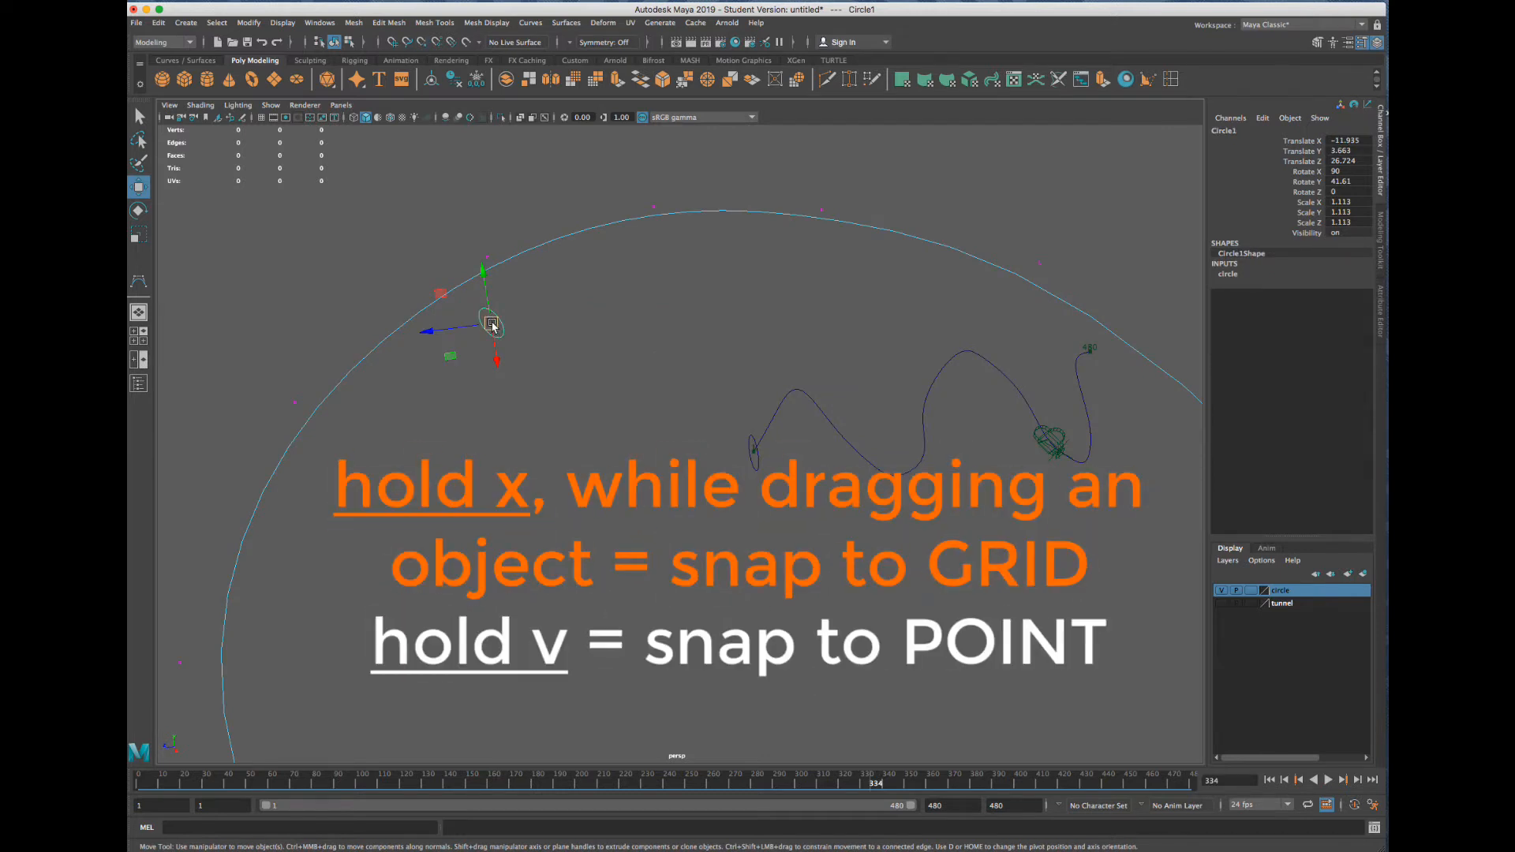
pyautogui.press('r')
pyautogui.moveTo(491, 325)
pyautogui.mouseDown()
pyautogui.moveTo(531, 318)
pyautogui.moveTo(573, 363)
pyautogui.moveTo(515, 316)
pyautogui.mouseUp()
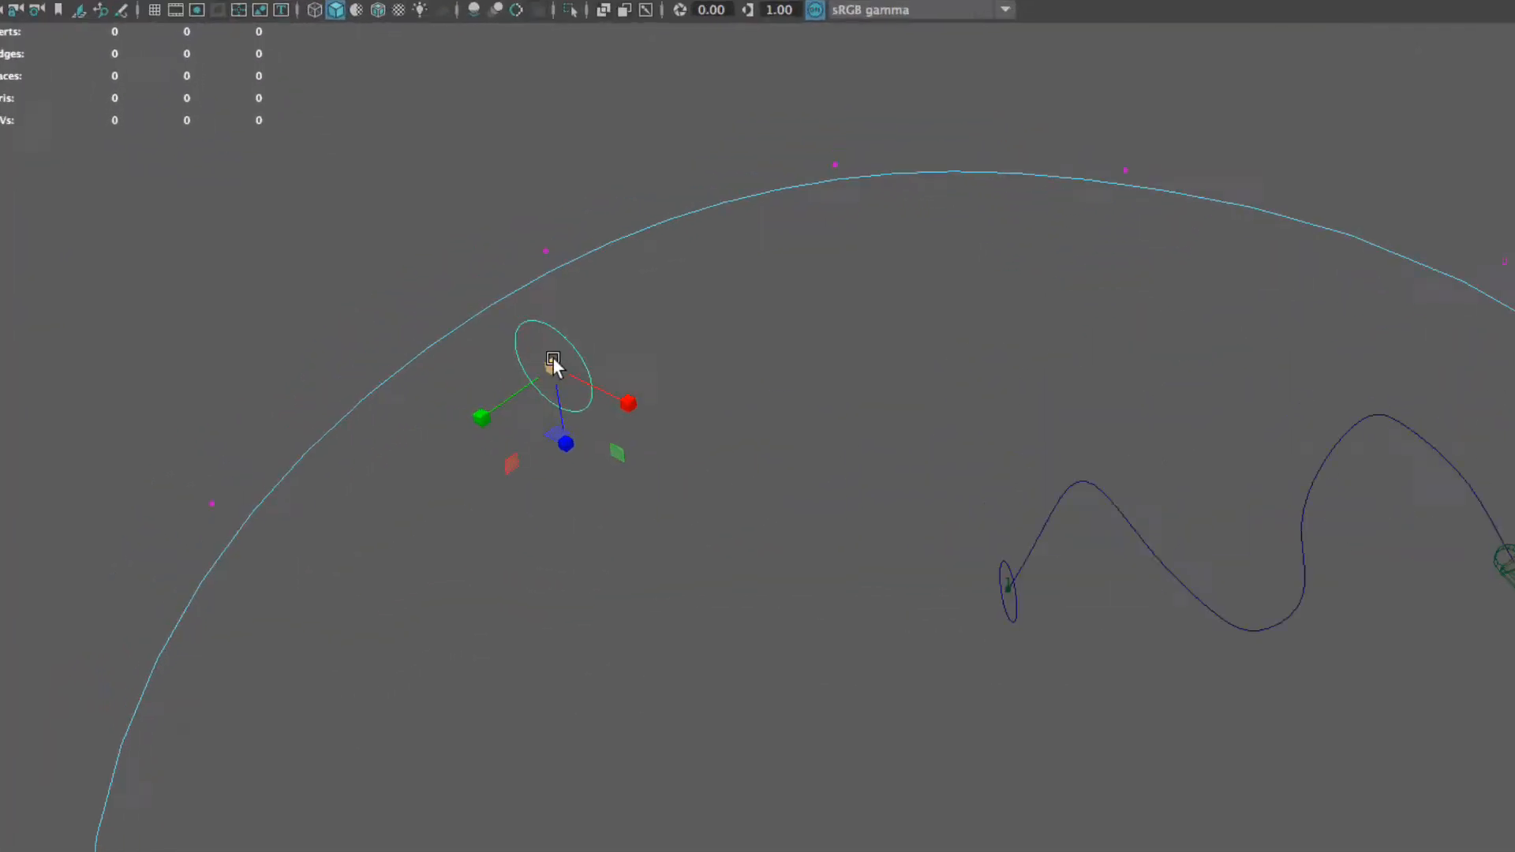
pyautogui.press('w')
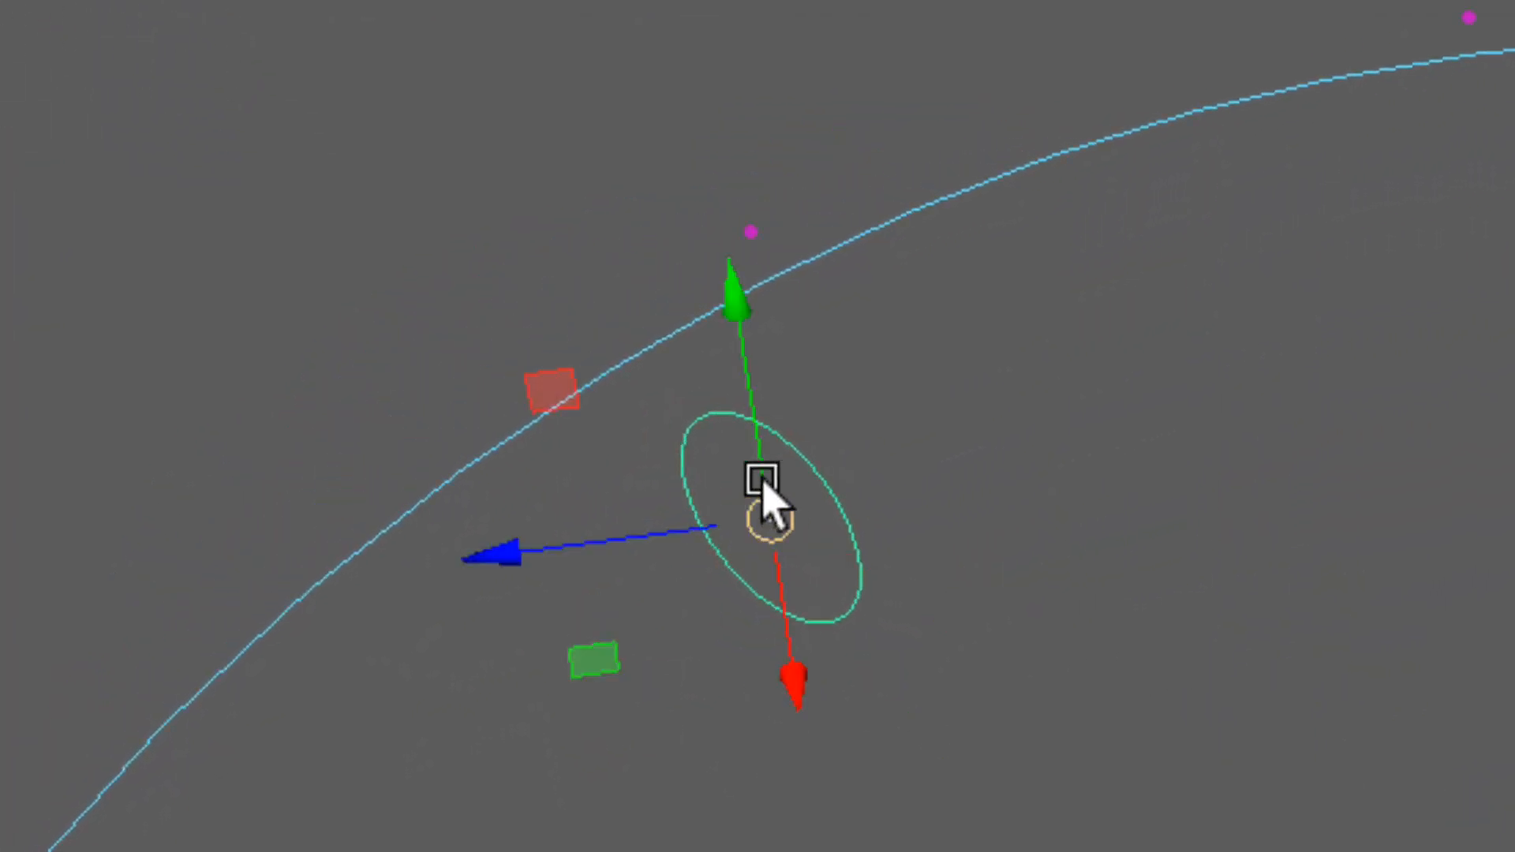
pyautogui.moveTo(765, 483); pyautogui.dragTo(774, 213)
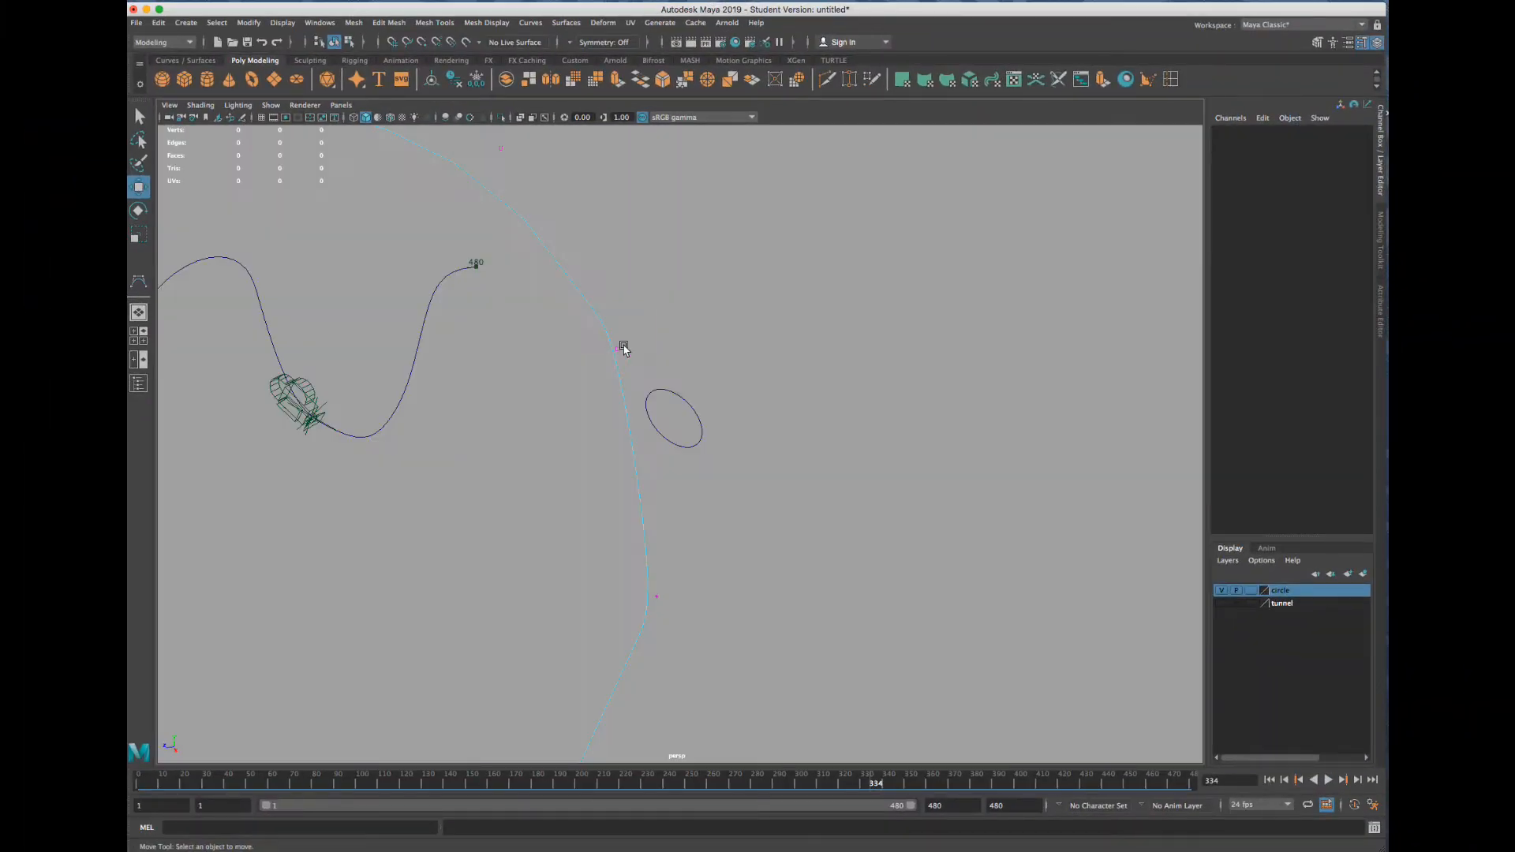
# Snap the profile circle onto a control vertex of the large curve and rotate it to about 106 degrees in Y to face along the path
pyautogui.scroll(4, 622, 346)
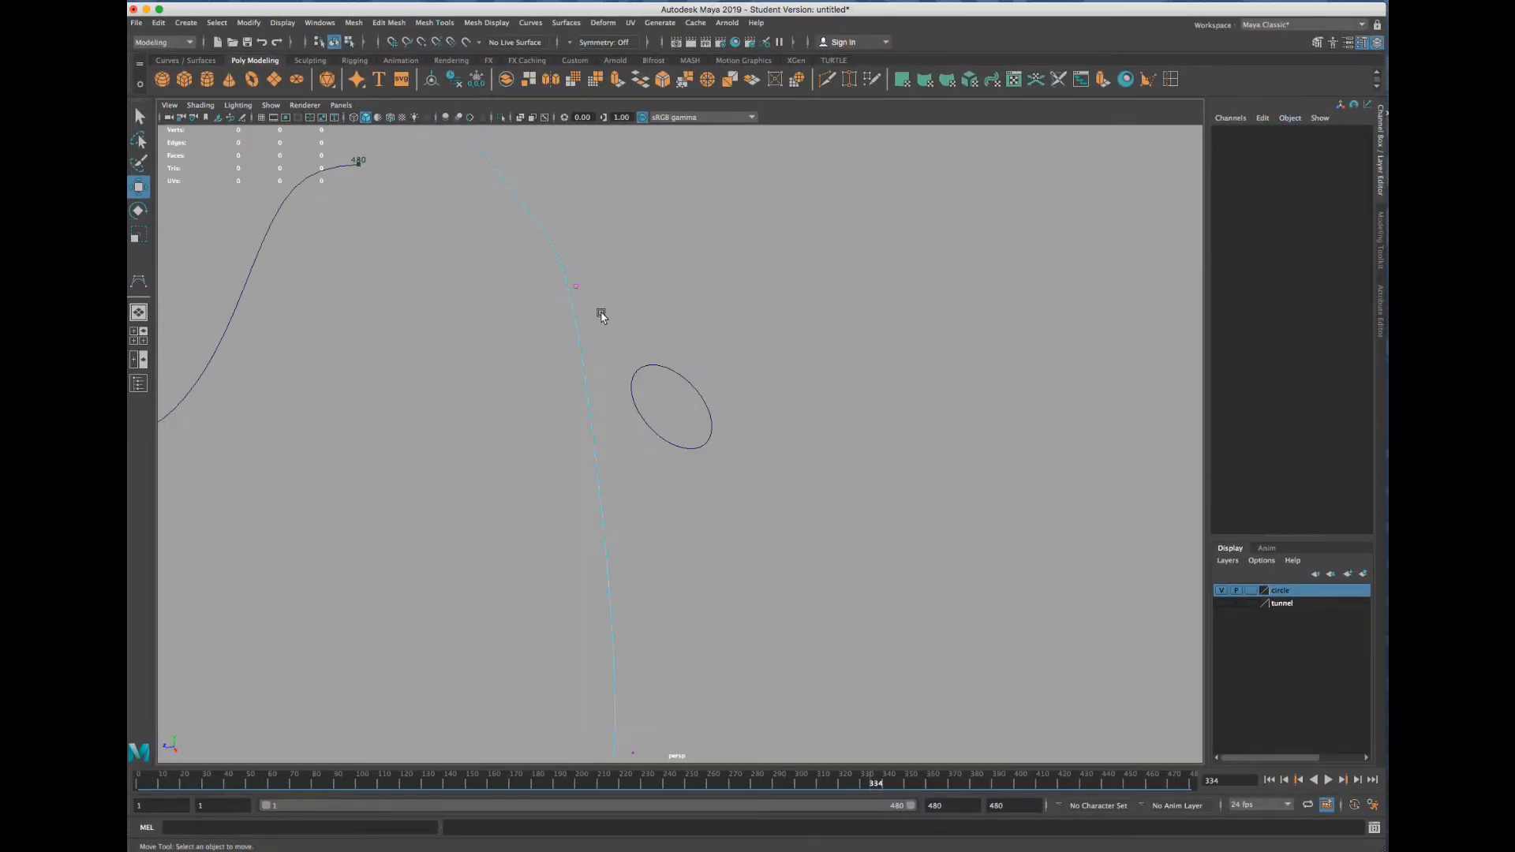
pyautogui.scroll(-1, 592, 320)
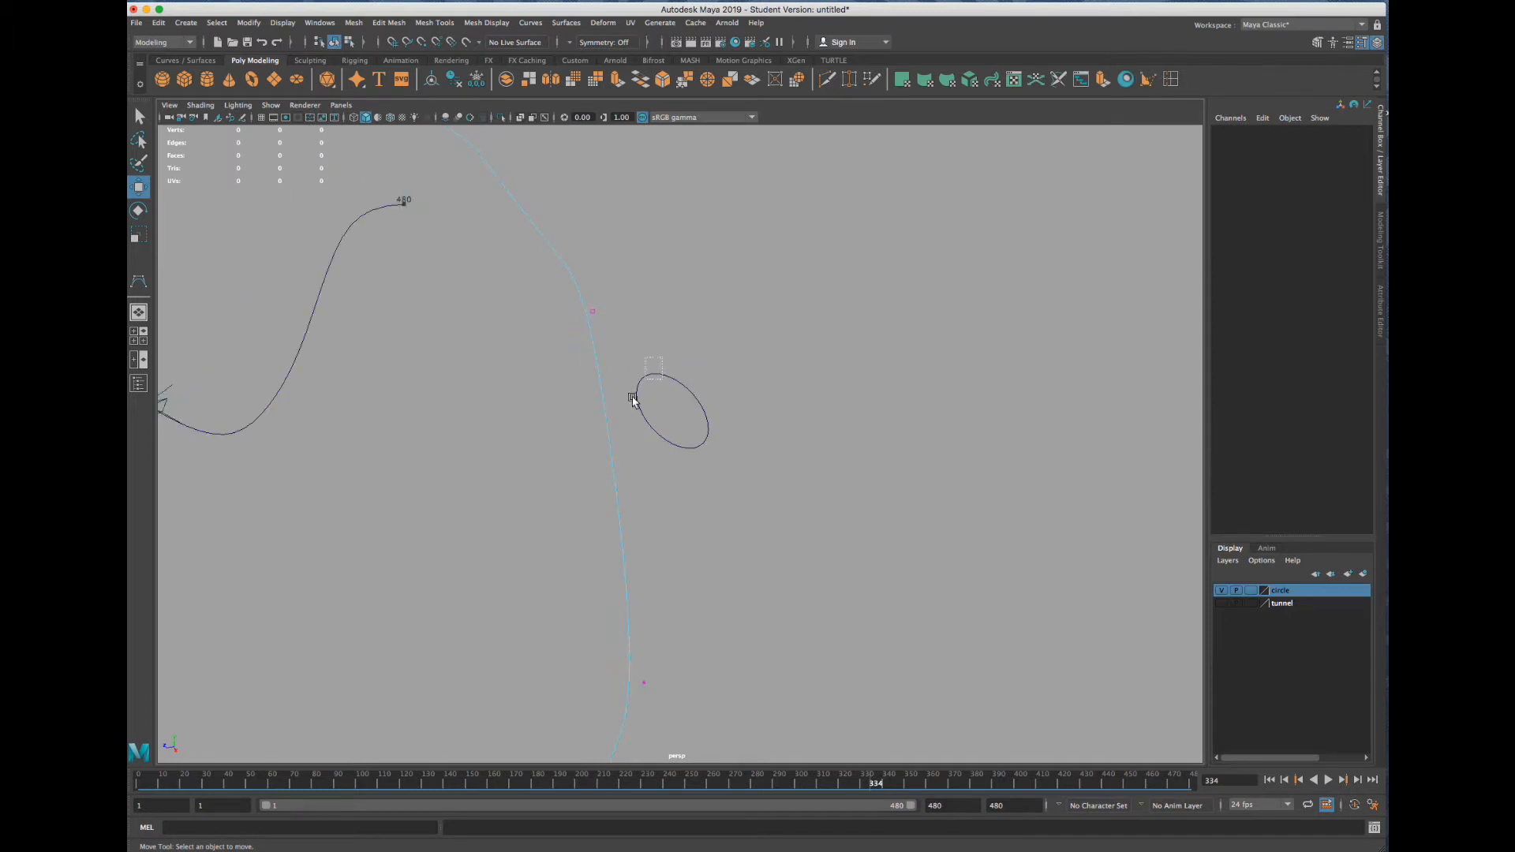
pyautogui.moveTo(591, 315); pyautogui.dragTo(524, 318, button='right')
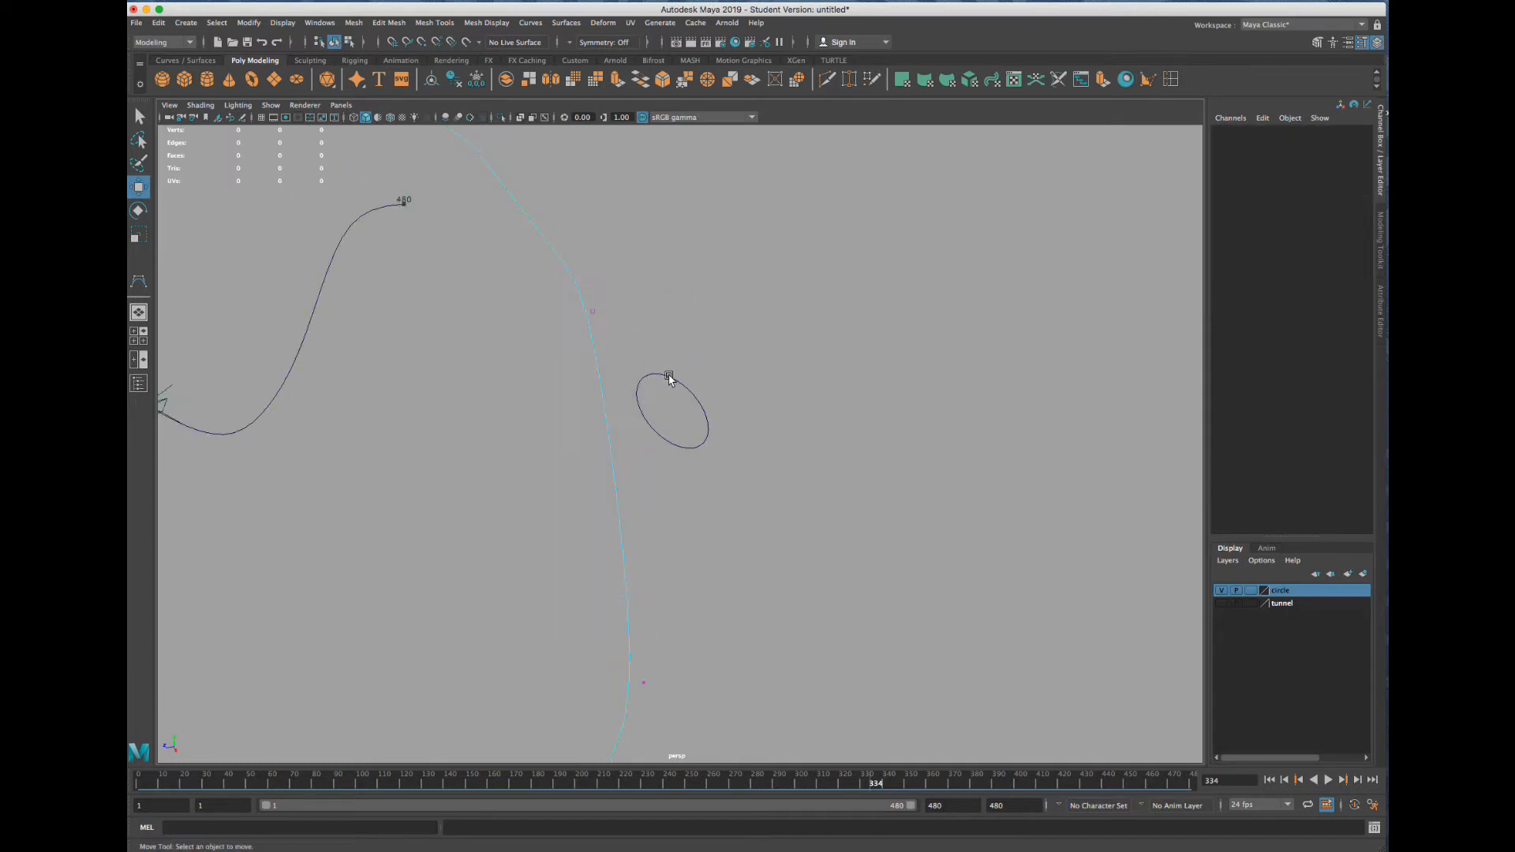
pyautogui.click(666, 417)
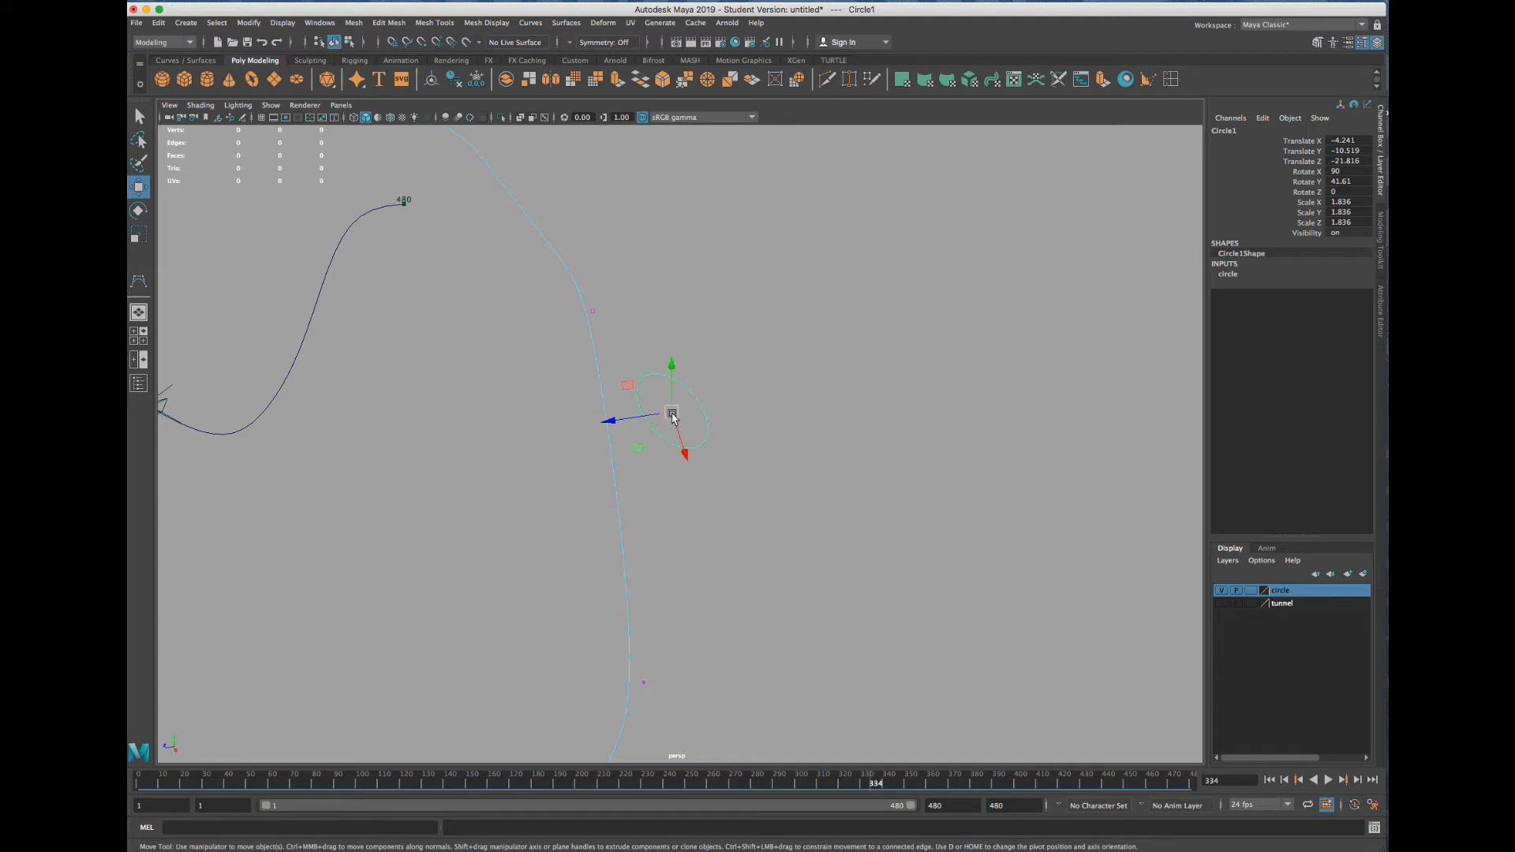
pyautogui.press('v')
pyautogui.moveTo(670, 416); pyautogui.dragTo(647, 329)
pyautogui.press('e')
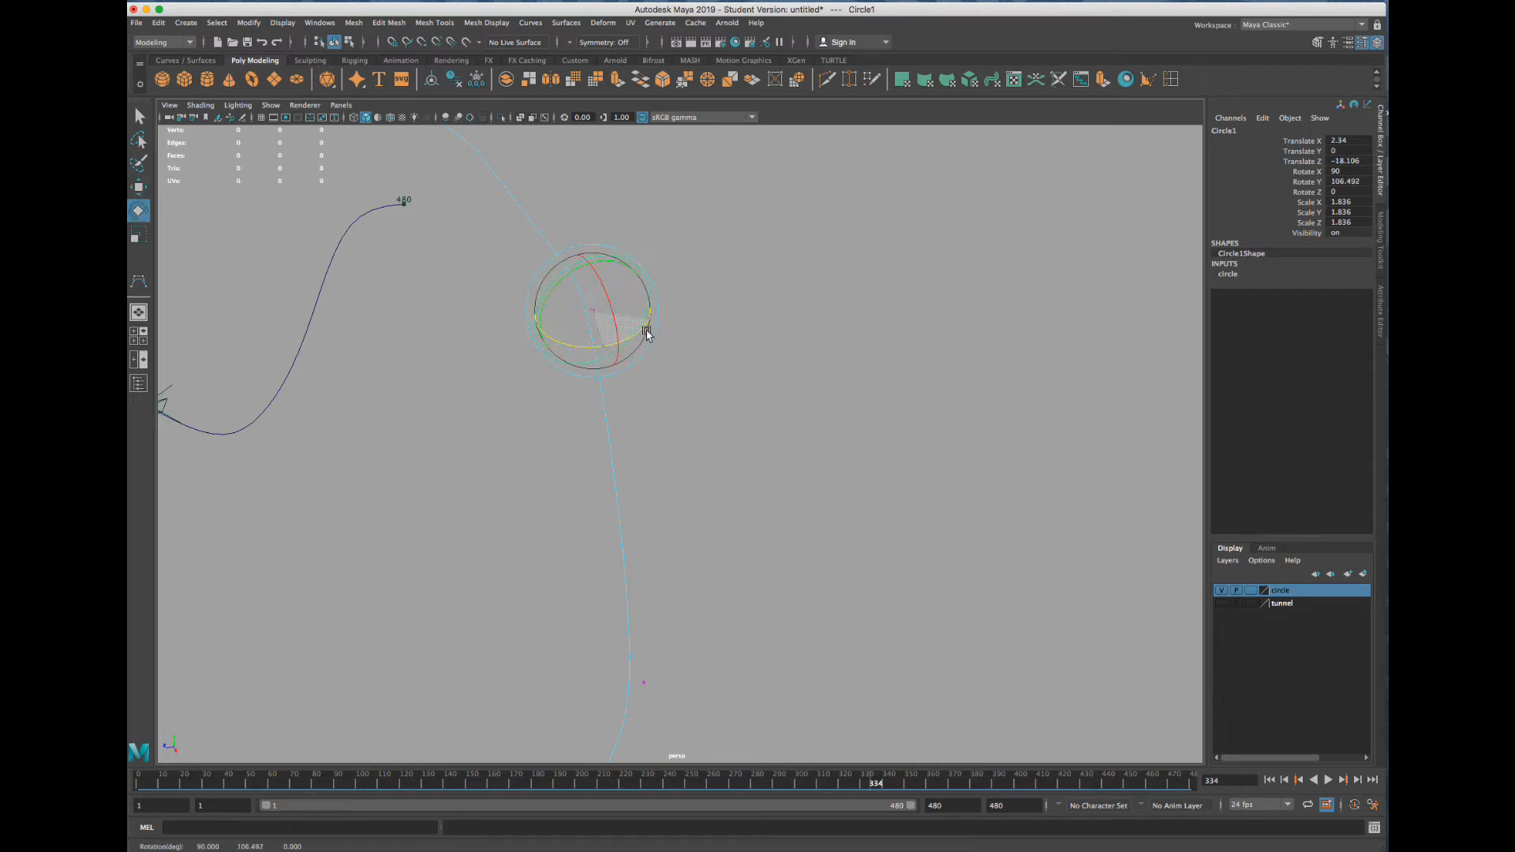
pyautogui.scroll(-5, 681, 337)
pyautogui.scroll(-5, 681, 343)
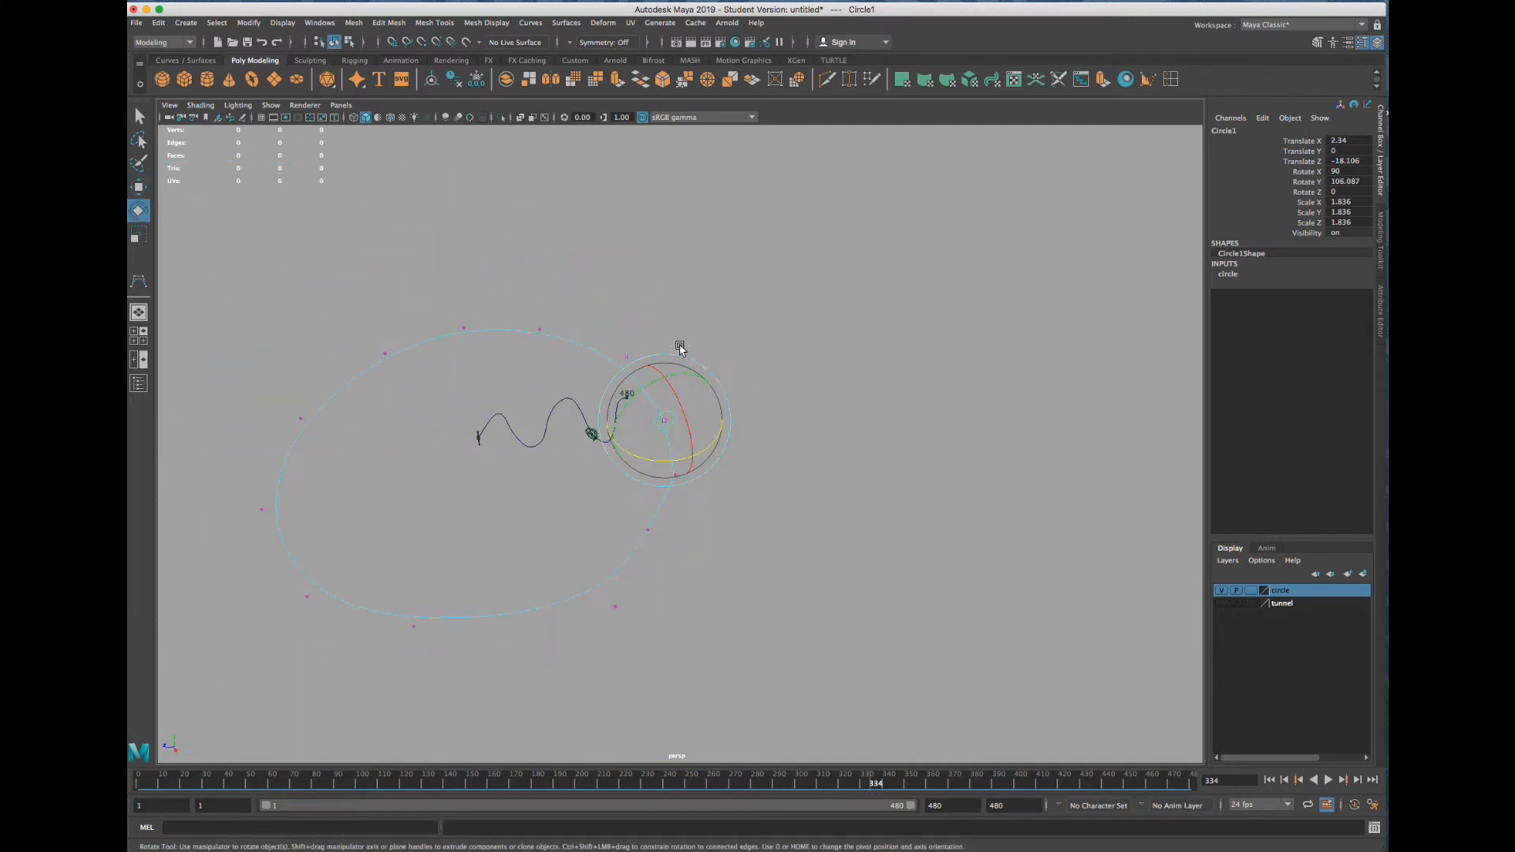
# Scale the profile circle uniformly to about 3.44 and add the large closed curve to the selection as the extrusion path
pyautogui.press('r')
pyautogui.scroll(5, 793, 293)
pyautogui.click(791, 316)
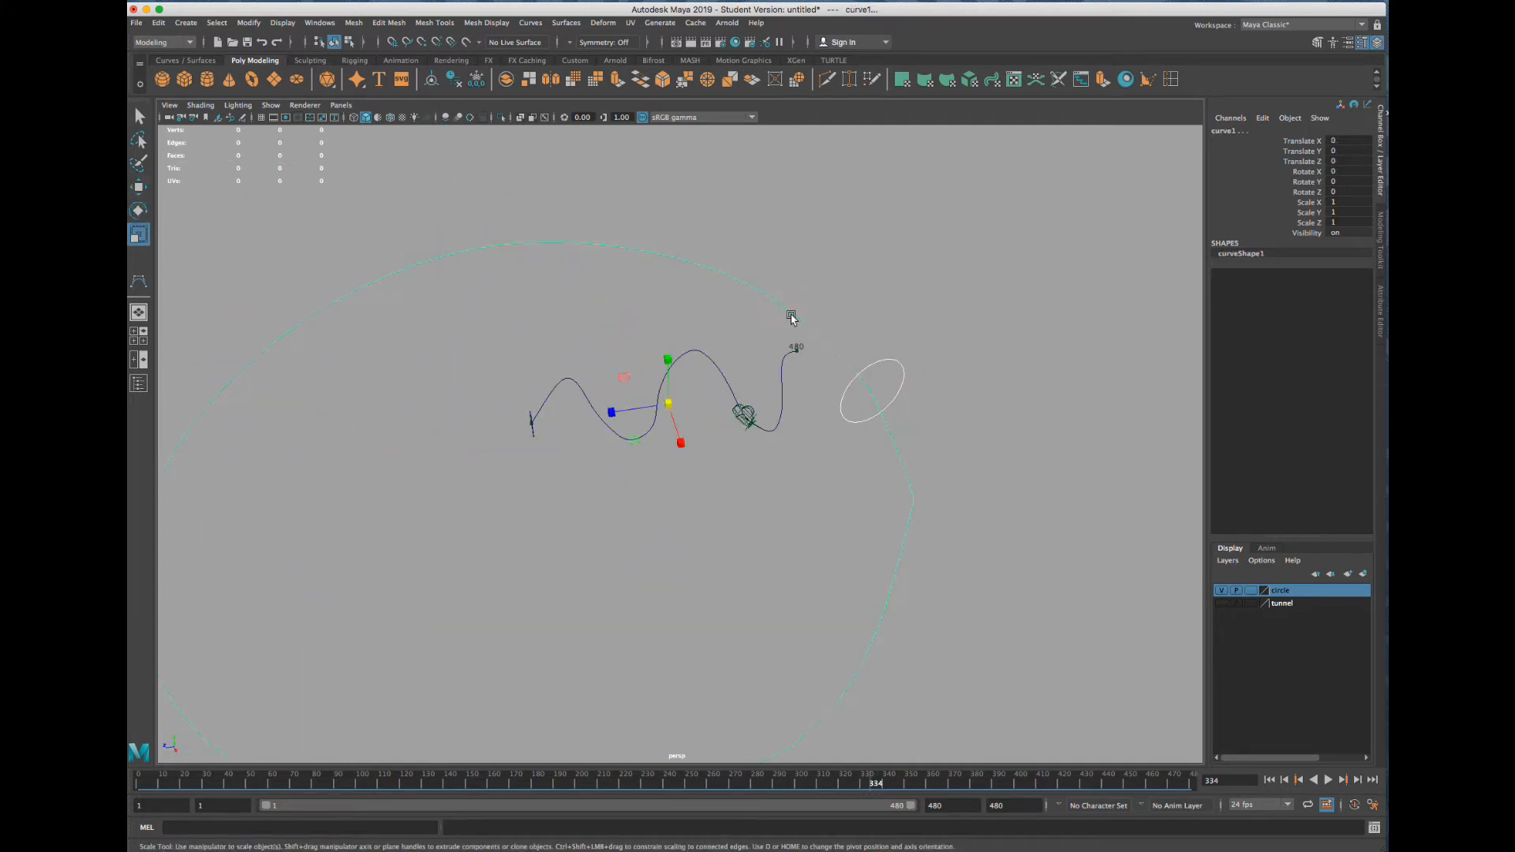
pyautogui.scroll(-2, 679, 264)
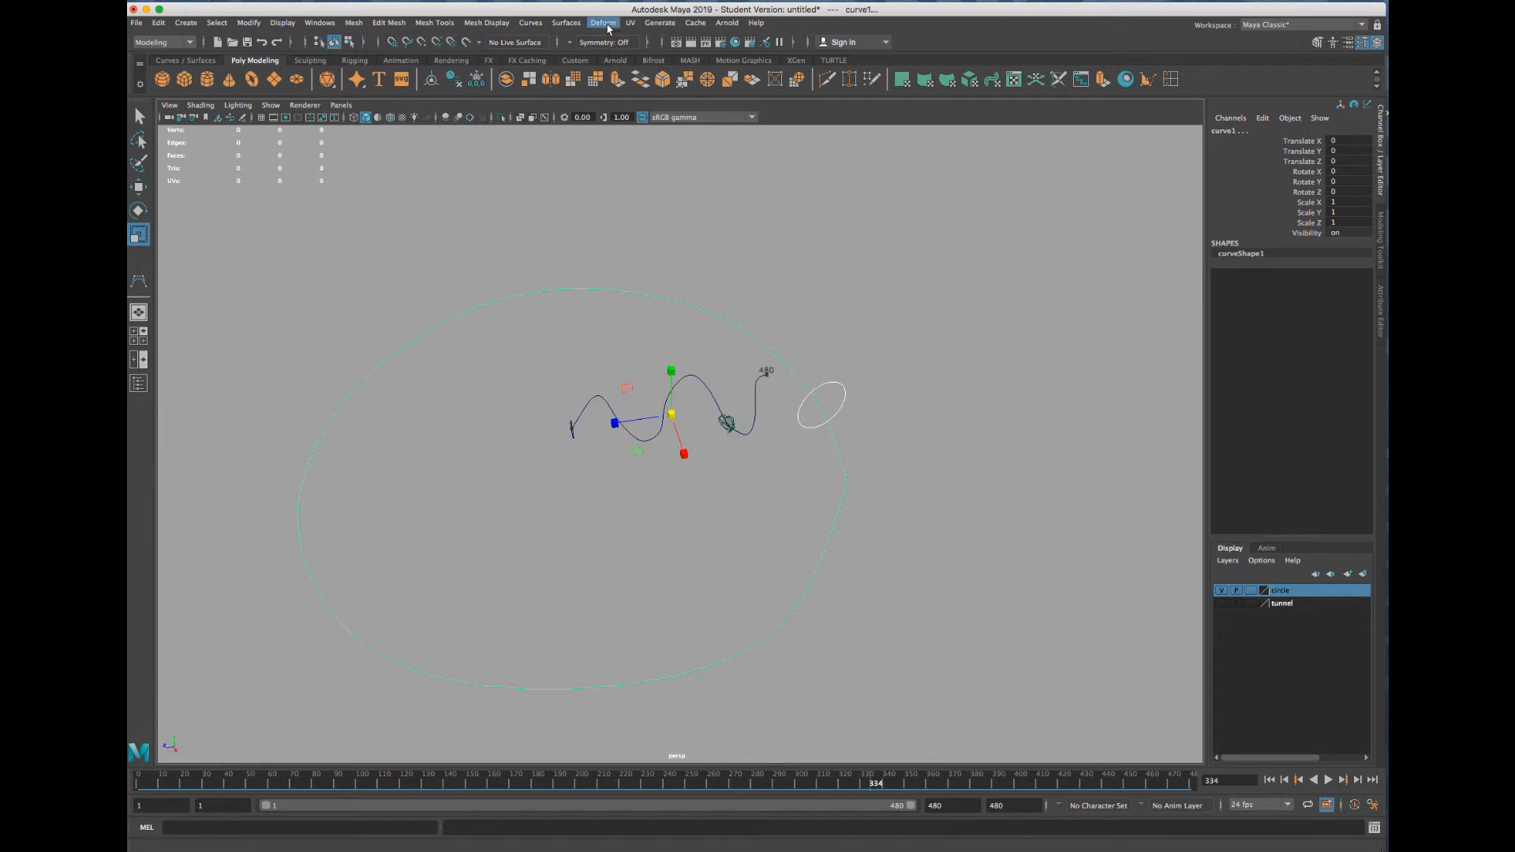
# Extrude the circle along the closed curve as a NURBS surface with Tube style, At path, Closest end point and Profile normal
pyautogui.click(566, 24)
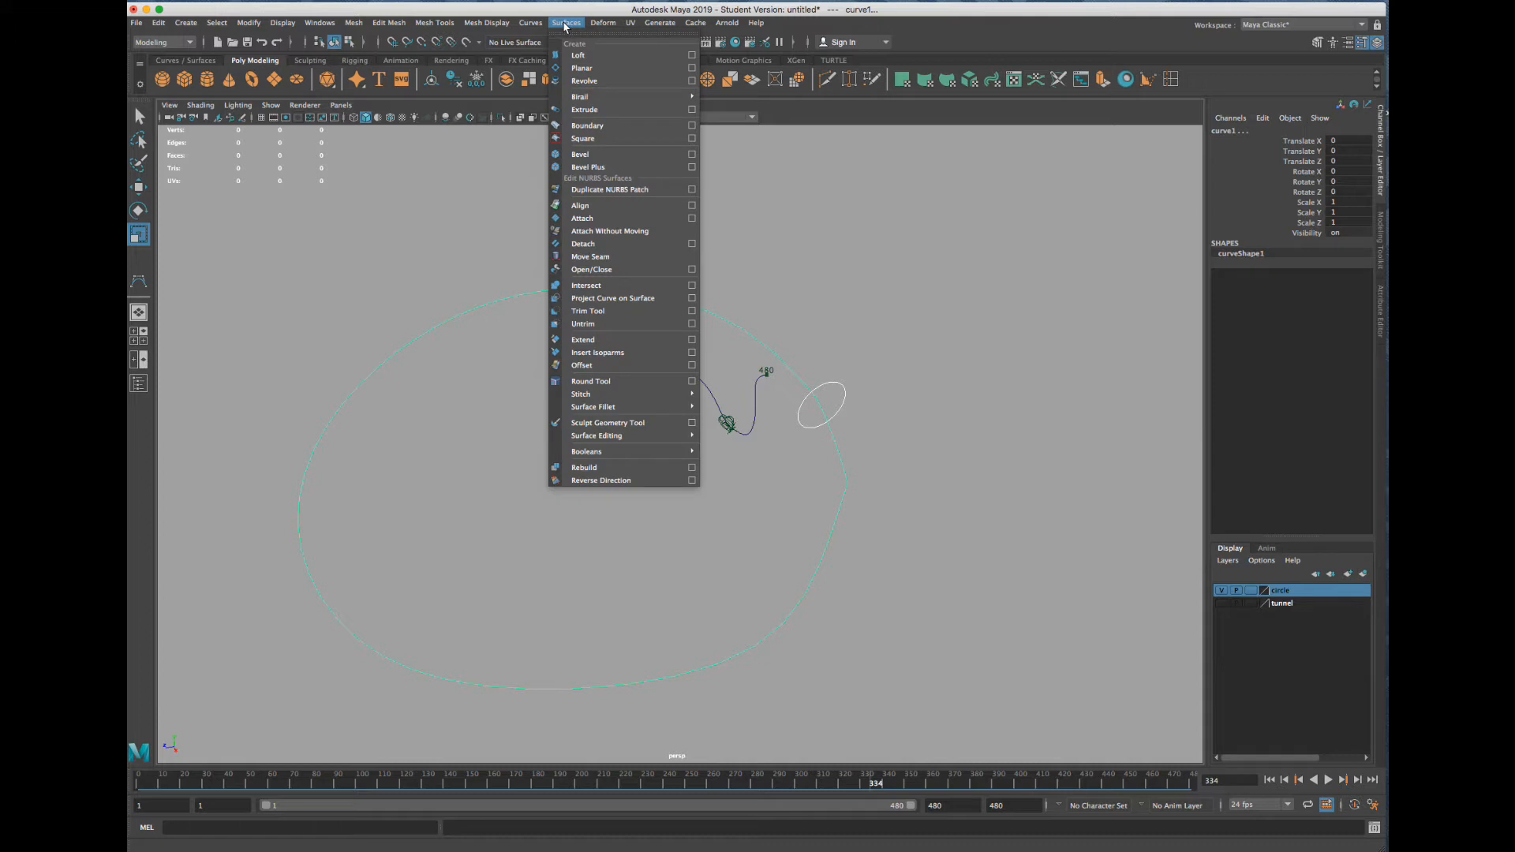
pyautogui.click(692, 109)
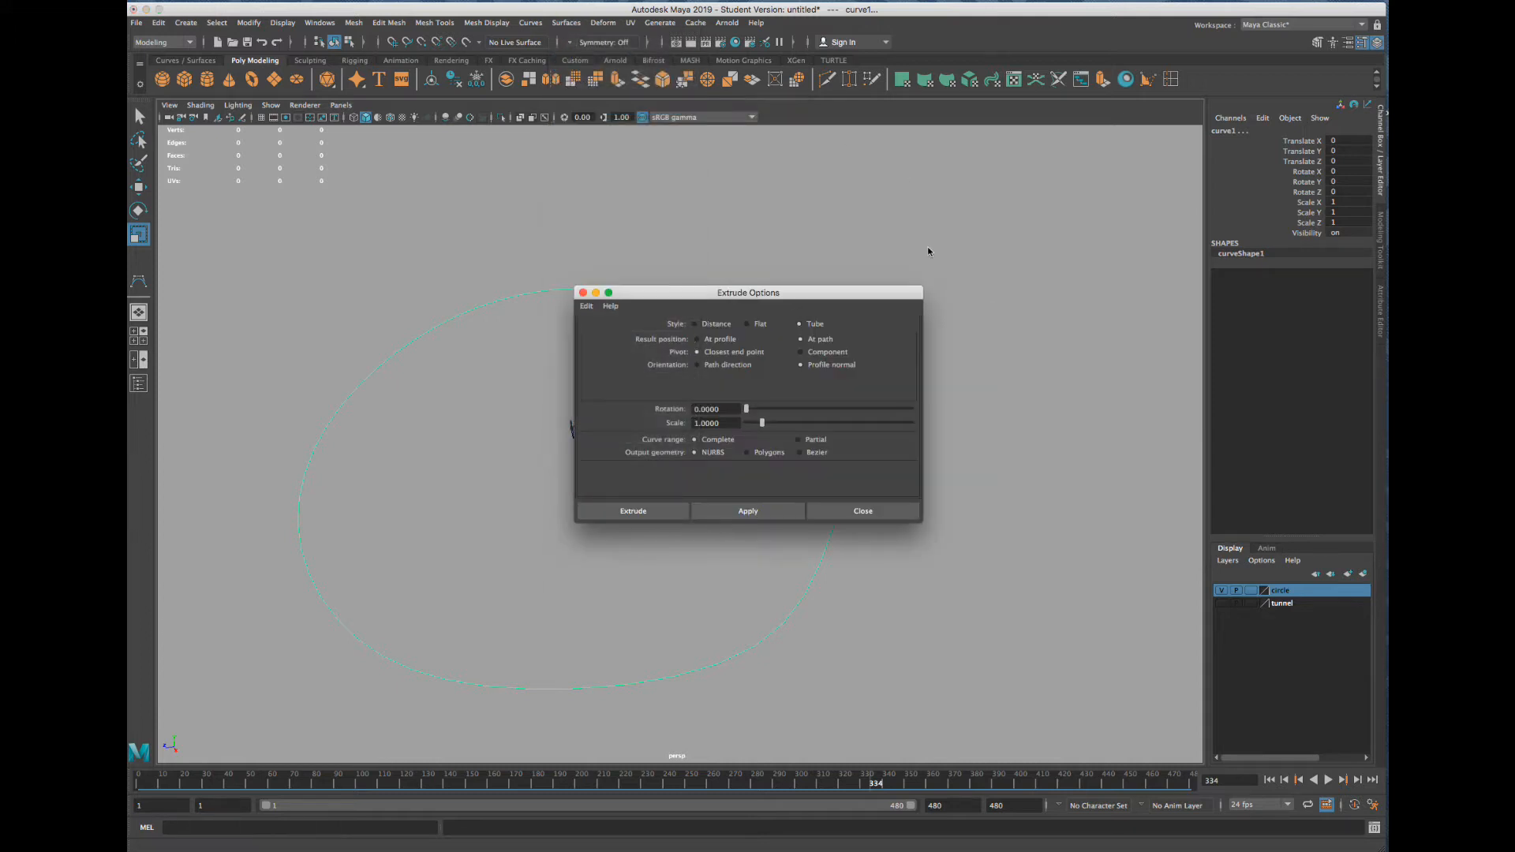
pyautogui.moveTo(835, 303); pyautogui.dragTo(1063, 170)
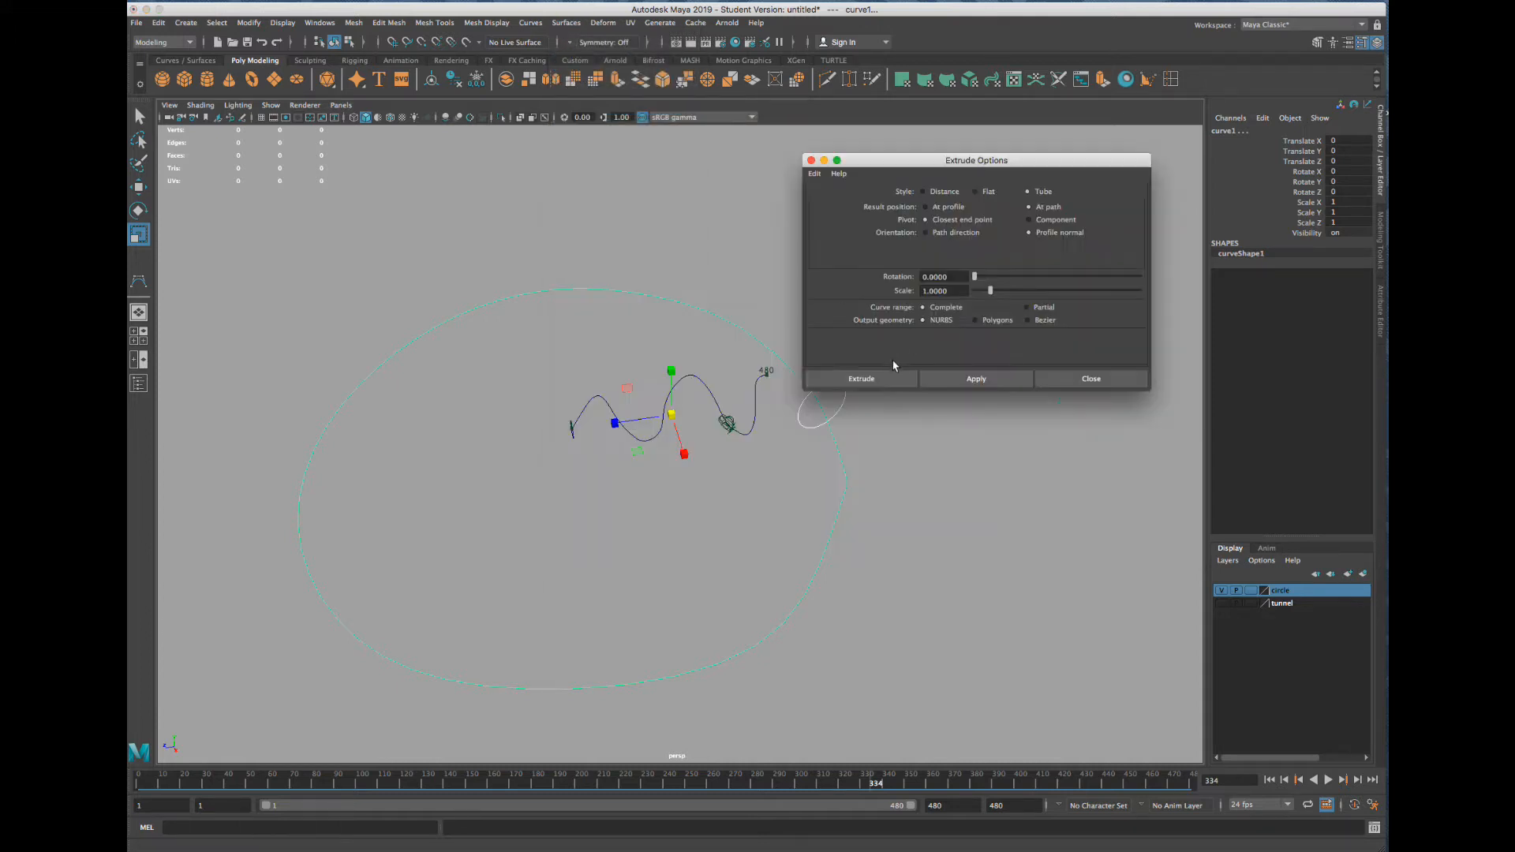
pyautogui.click(864, 377)
pyautogui.keyDown('alt'); pyautogui.moveTo(828, 410); pyautogui.dragTo(695, 391); pyautogui.keyUp('alt')
pyautogui.keyDown('alt'); pyautogui.moveTo(707, 391); pyautogui.dragTo(618, 351); pyautogui.keyUp('alt')
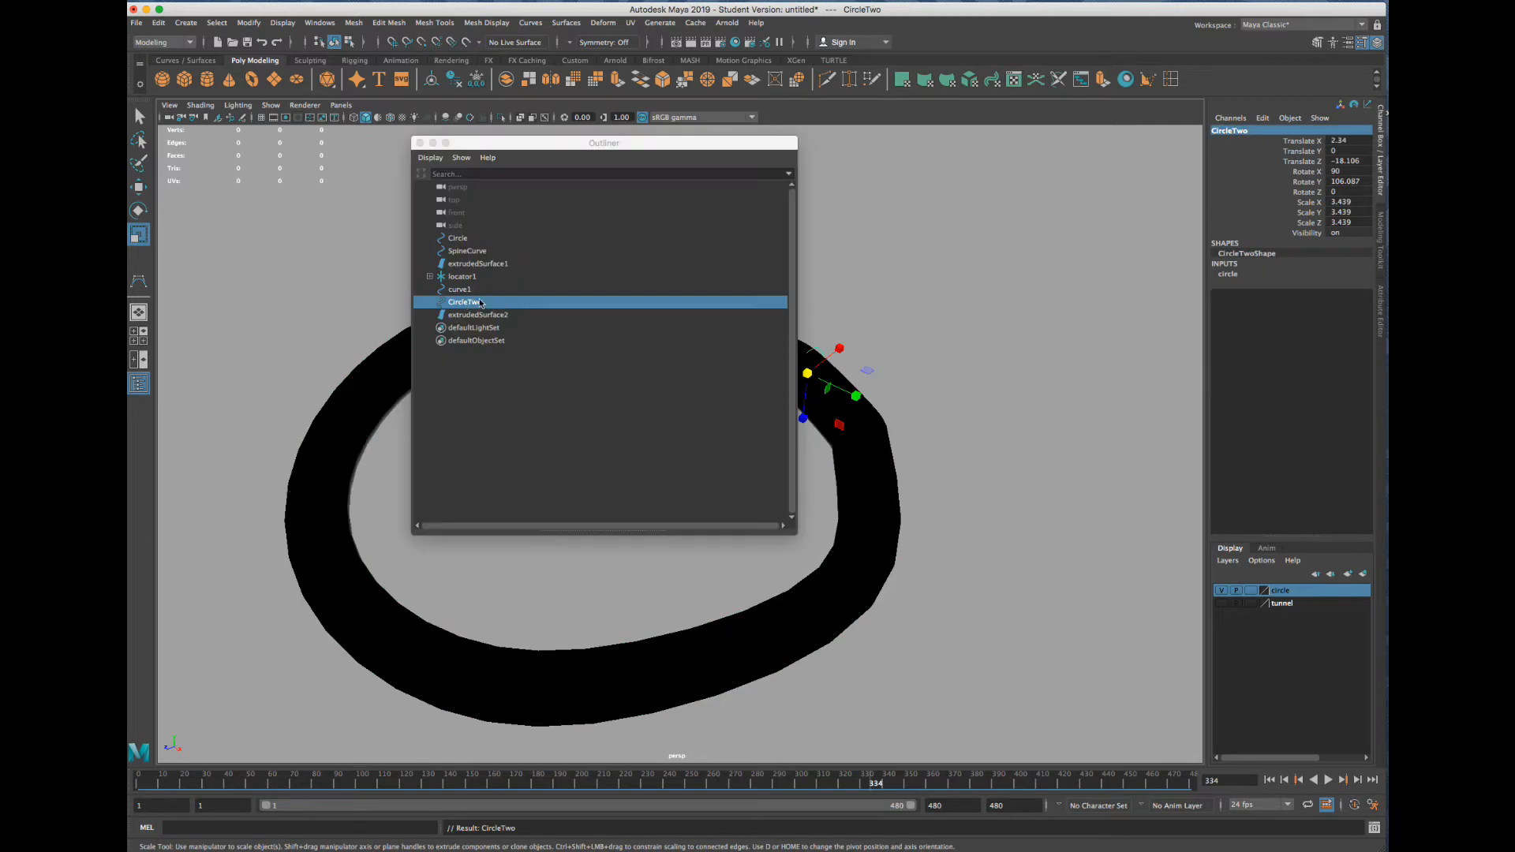
# Scale the CircleTwo profile uniformly to about 6.675 to thicken the ring tunnel, and display the scene in wireframe
pyautogui.moveTo(537, 145); pyautogui.dragTo(1096, 158)
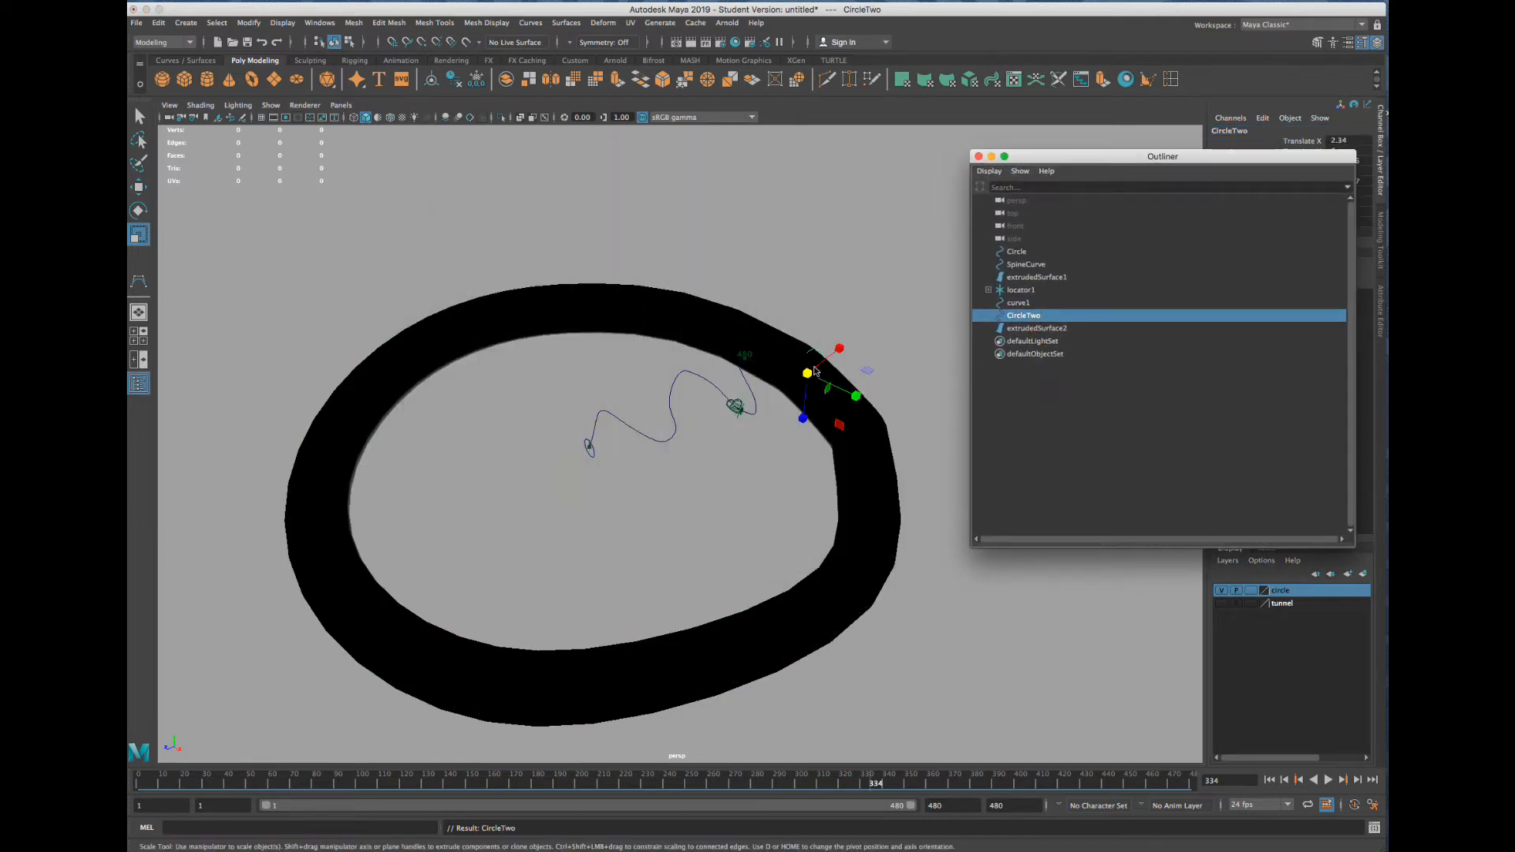
pyautogui.moveTo(809, 379)
pyautogui.mouseDown()
pyautogui.moveTo(864, 347)
pyautogui.moveTo(792, 355)
pyautogui.moveTo(868, 316)
pyautogui.moveTo(799, 345)
pyautogui.moveTo(868, 320)
pyautogui.moveTo(820, 354)
pyautogui.mouseUp()
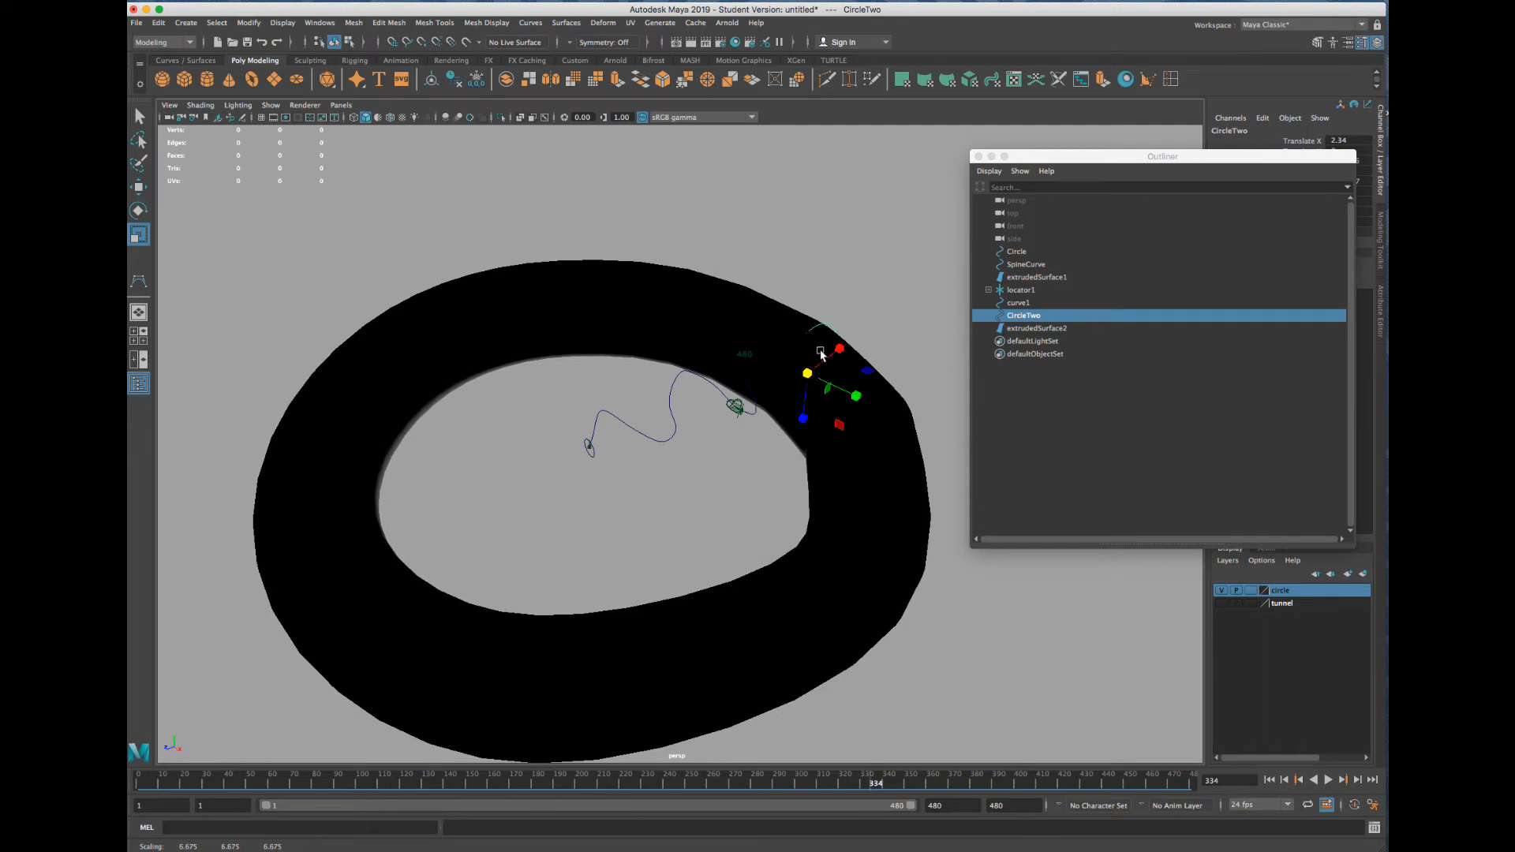
pyautogui.press('4')
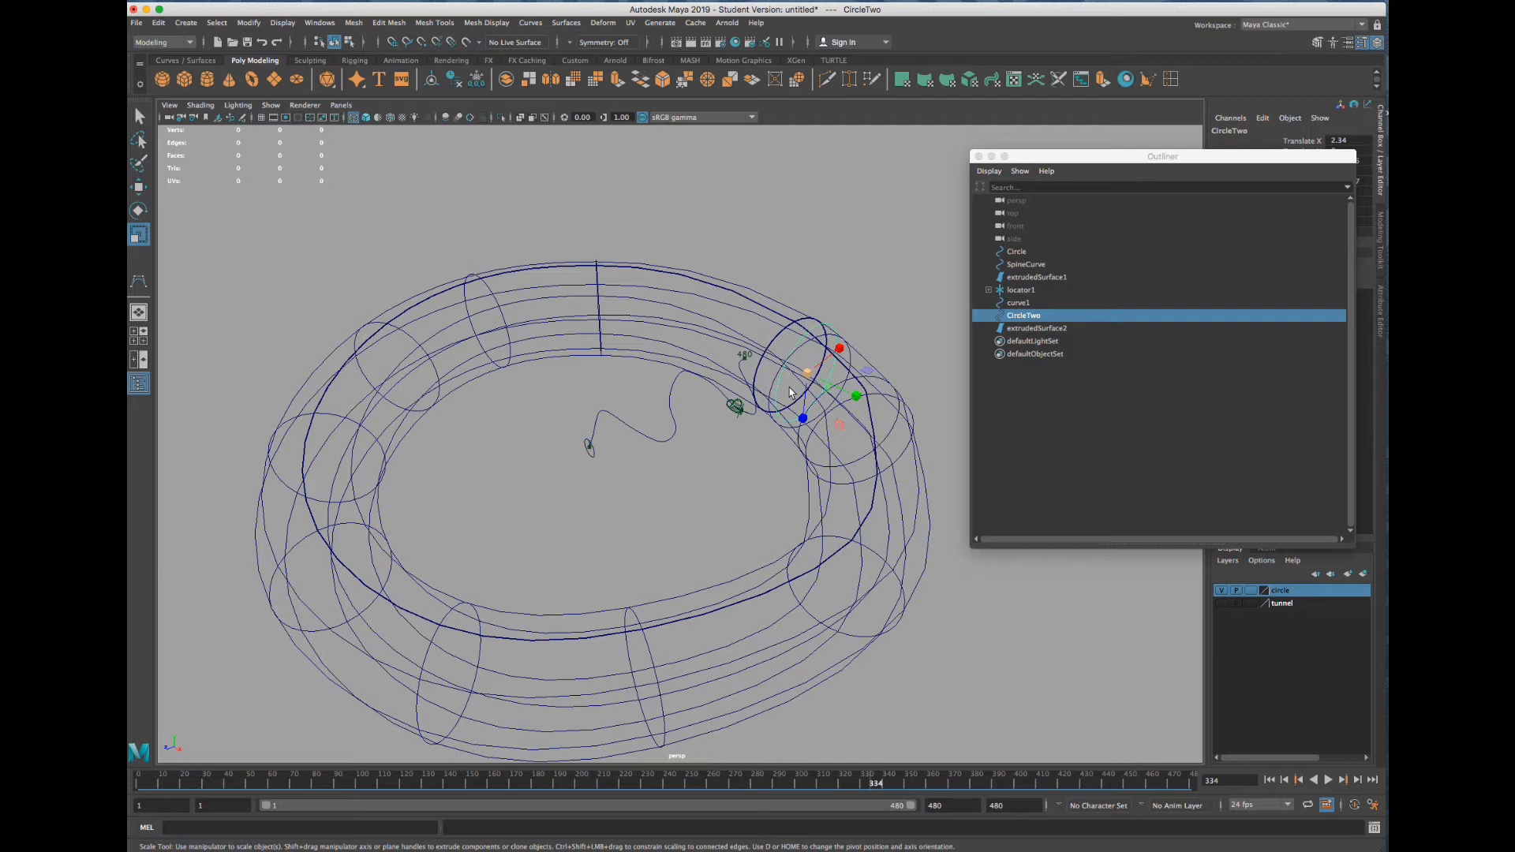
# Examine the wireframe ring tunnel and its profile circle from different distances and angles
pyautogui.scroll(-2, 790, 392)
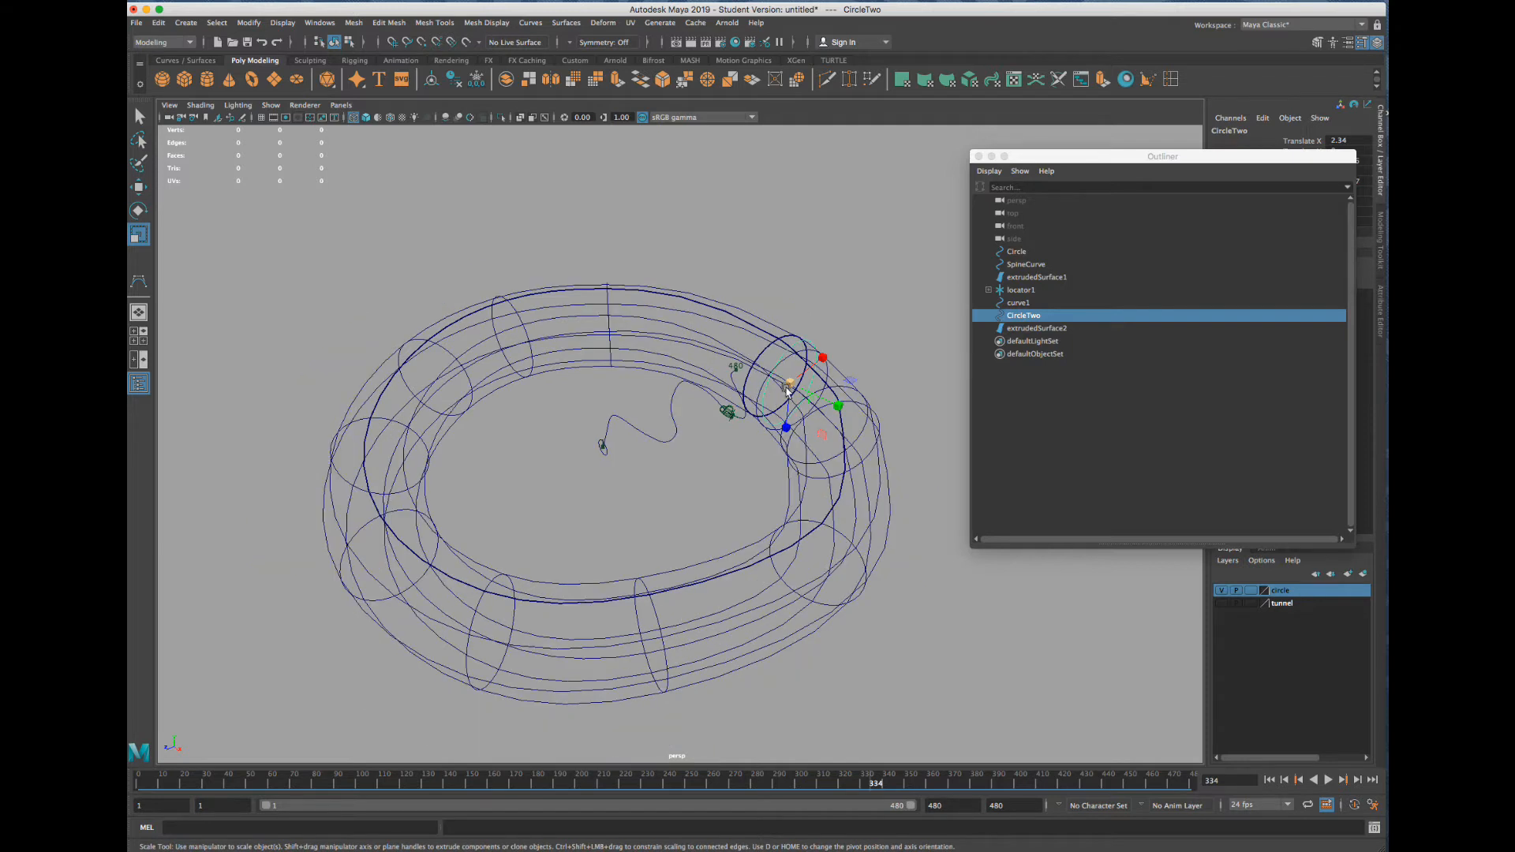
pyautogui.scroll(-2, 786, 391)
pyautogui.scroll(2, 788, 391)
pyautogui.keyDown('alt'); pyautogui.moveTo(787, 391); pyautogui.dragTo(784, 414); pyautogui.keyUp('alt')
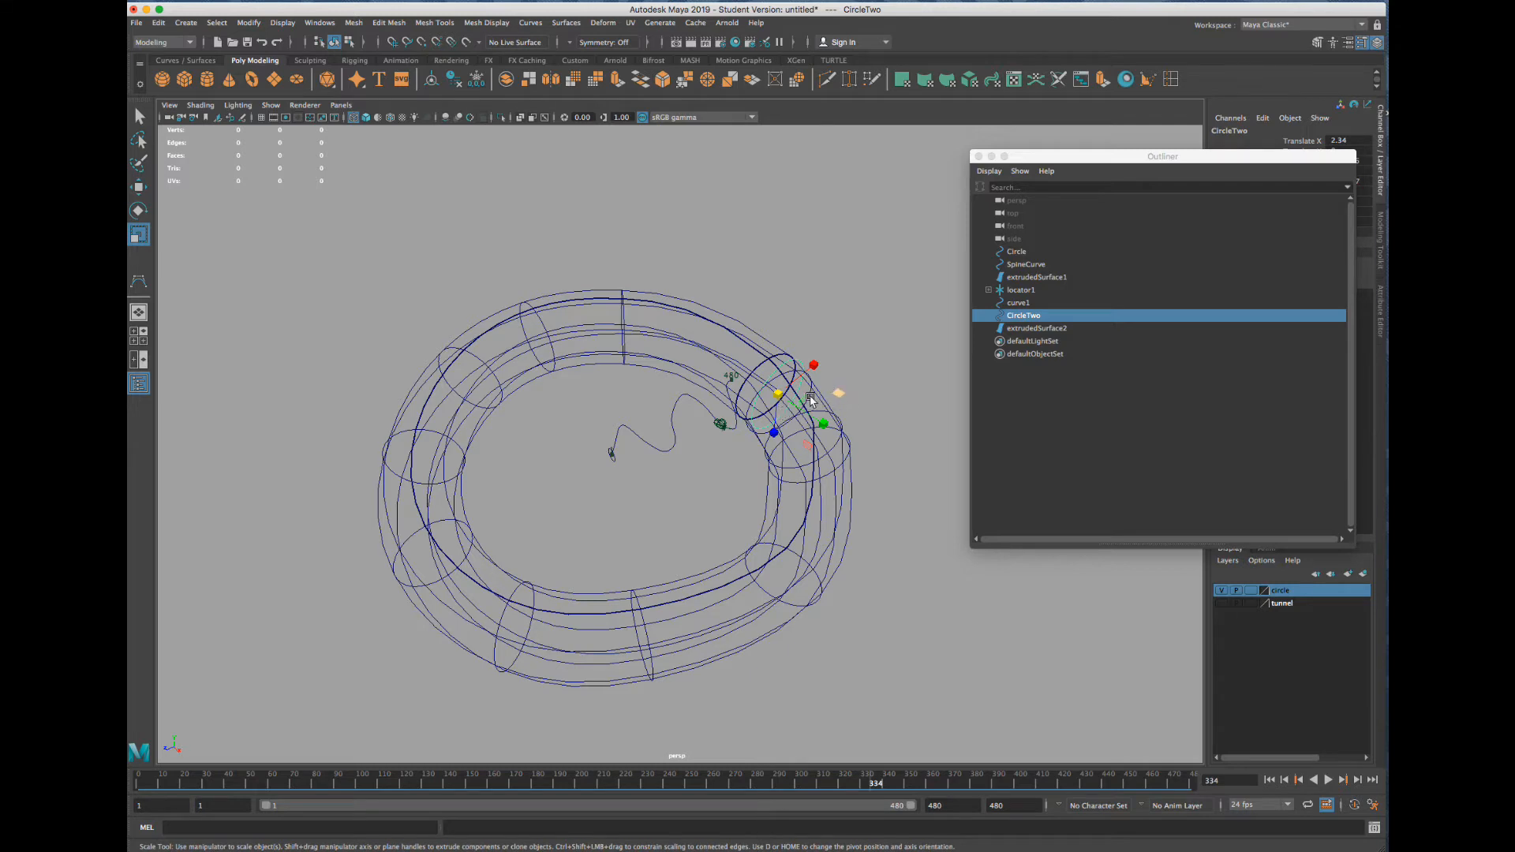
pyautogui.scroll(-3, 828, 395)
pyautogui.scroll(4, 829, 392)
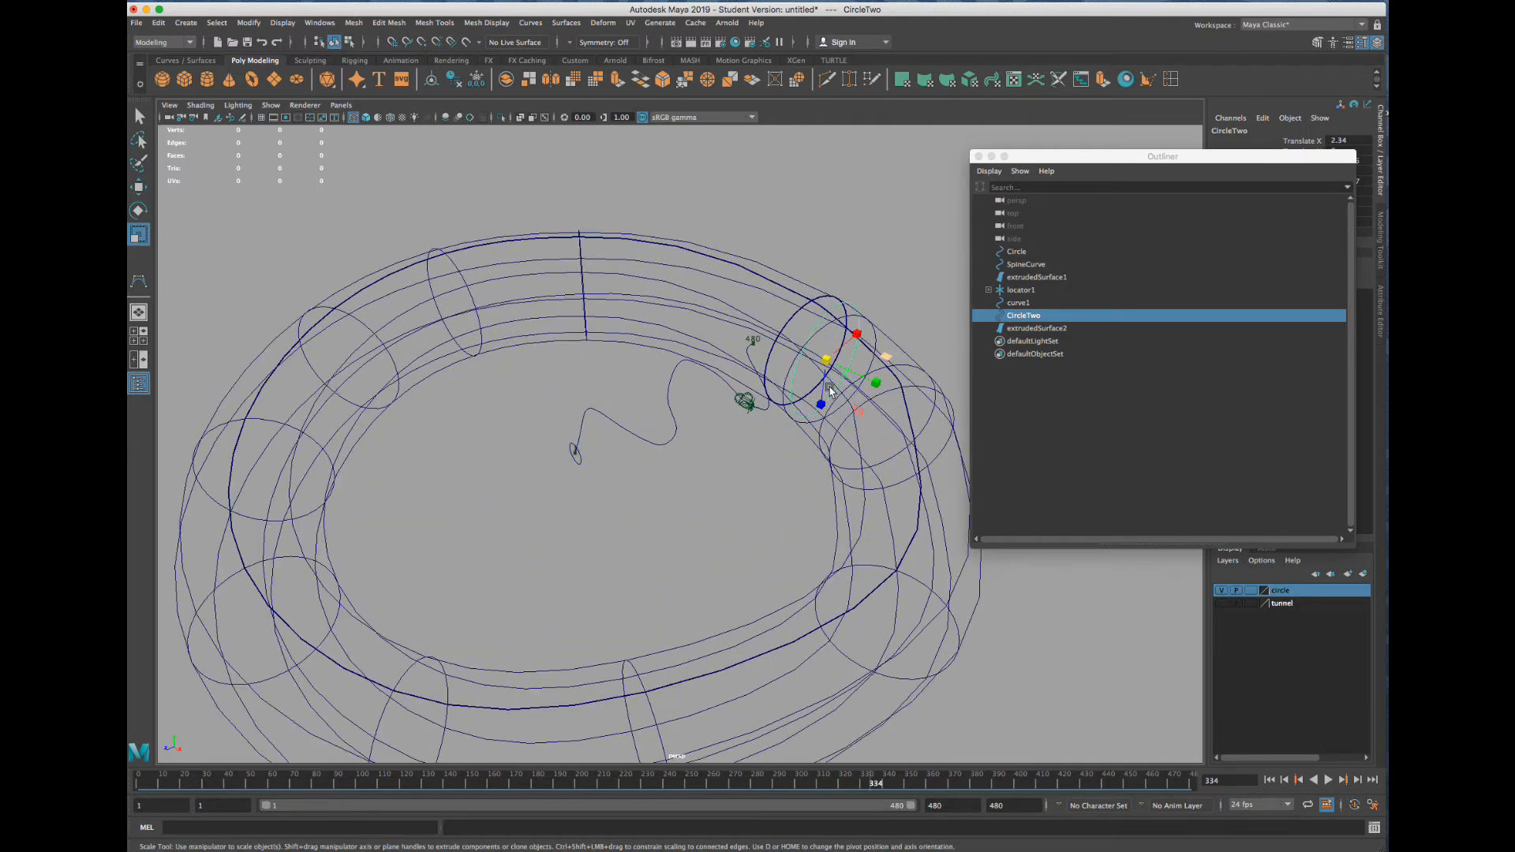
pyautogui.scroll(-3, 829, 385)
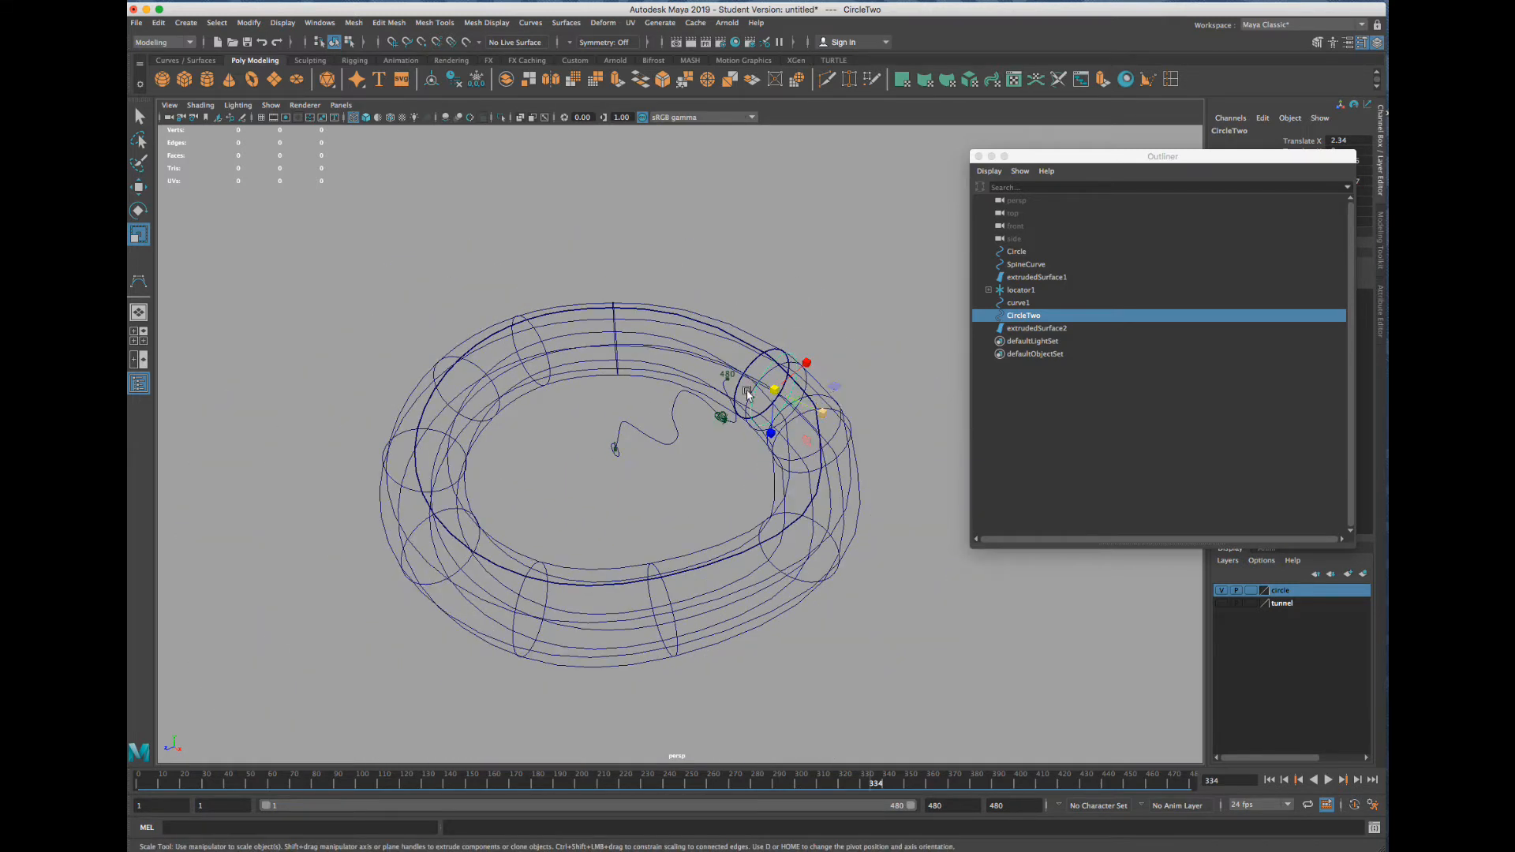
pyautogui.scroll(3, 618, 432)
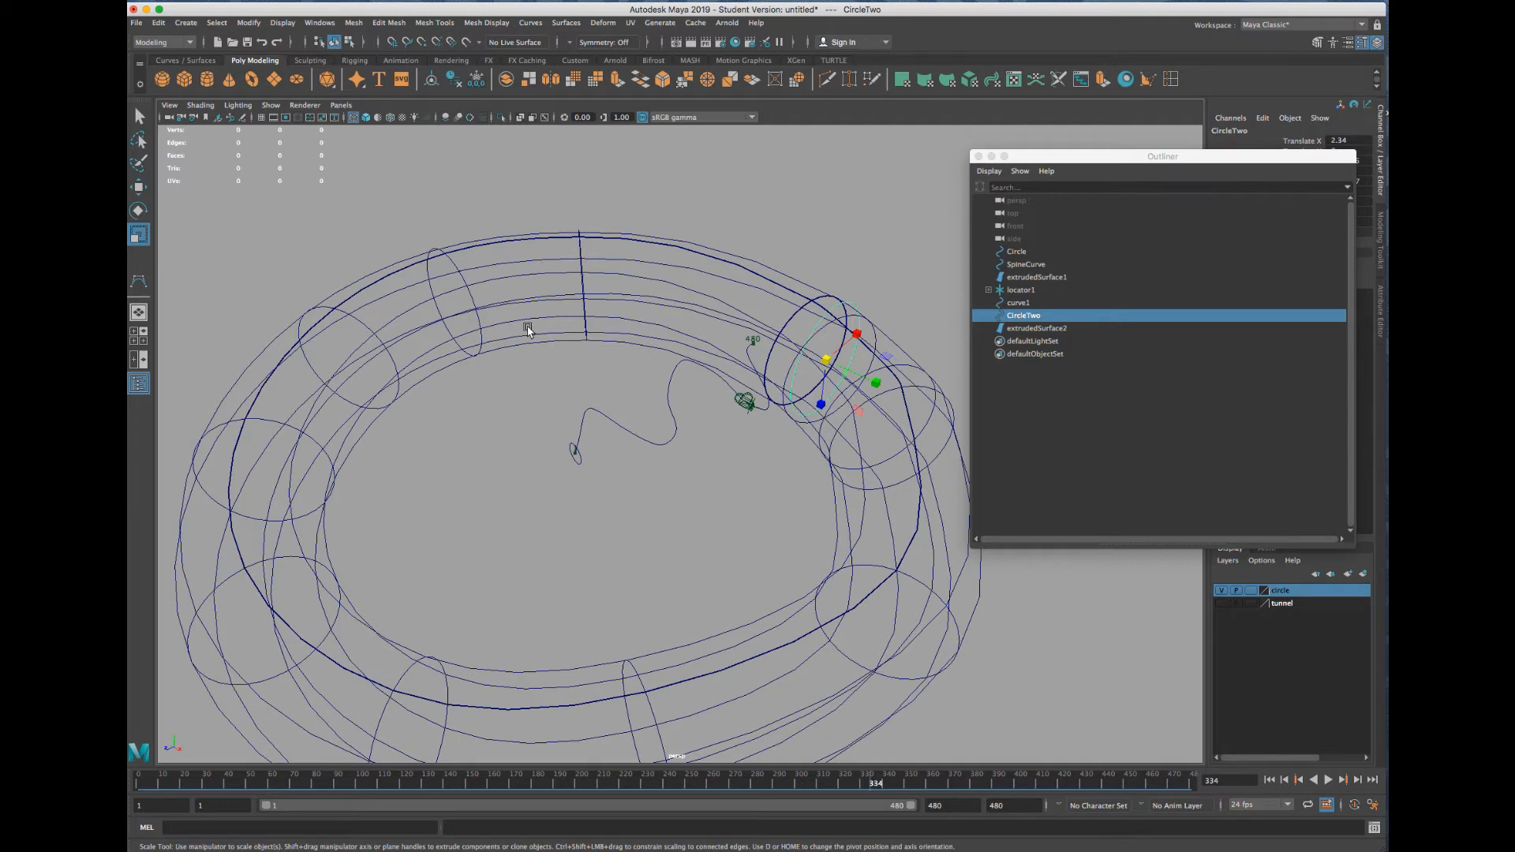
# Select the winding tunnel's spine curve and examine it up close inside the wireframe ring tunnel
pyautogui.click(673, 398)
pyautogui.scroll(5, 688, 436)
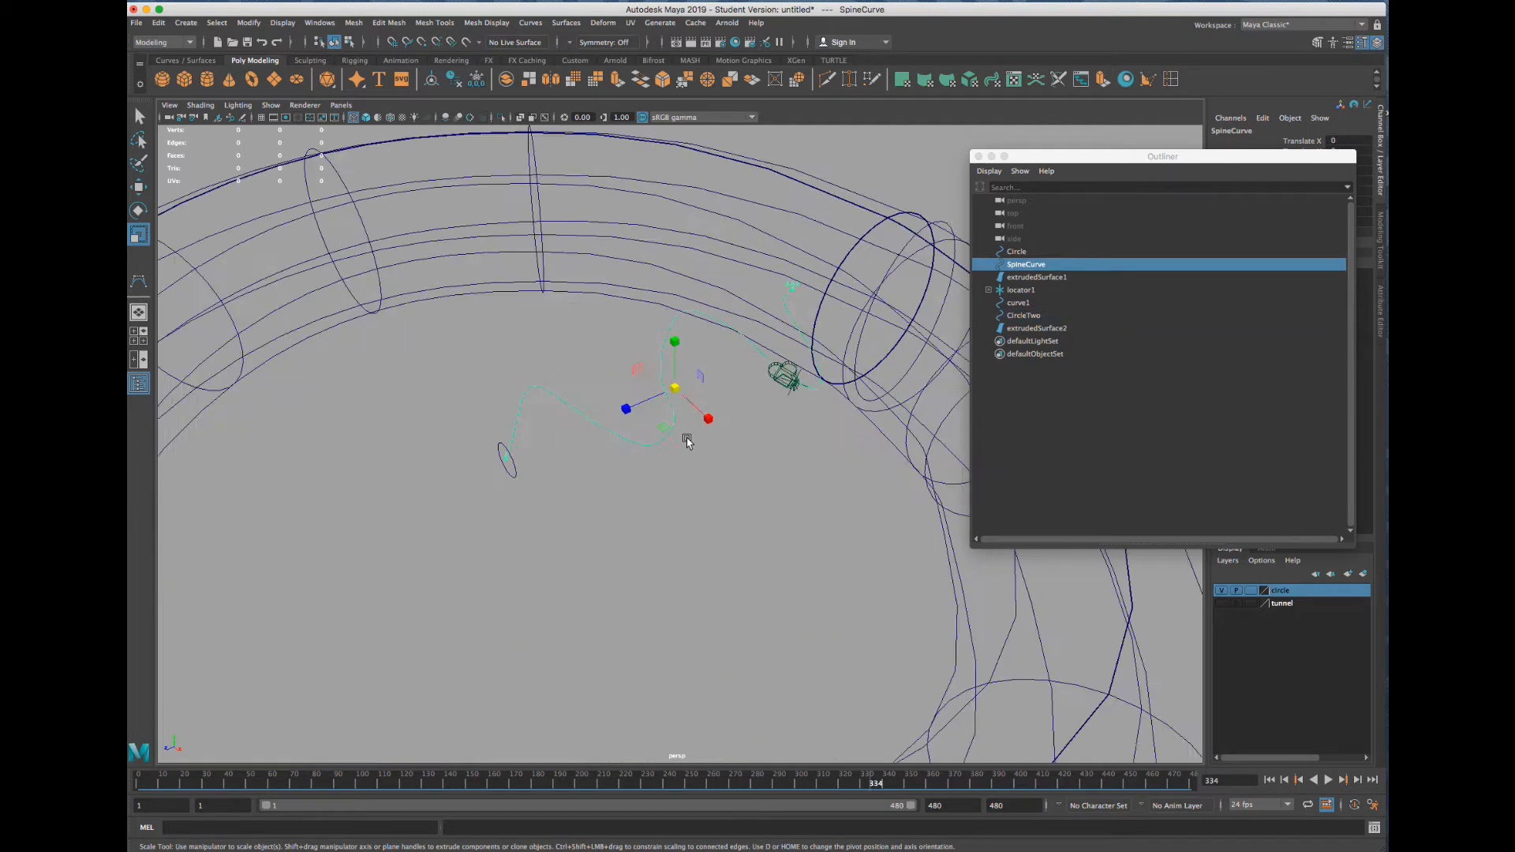
pyautogui.keyDown('alt'); pyautogui.moveTo(738, 372); pyautogui.dragTo(690, 476, button='middle'); pyautogui.keyUp('alt')
pyautogui.keyDown('alt'); pyautogui.moveTo(728, 474); pyautogui.dragTo(671, 457); pyautogui.keyUp('alt')
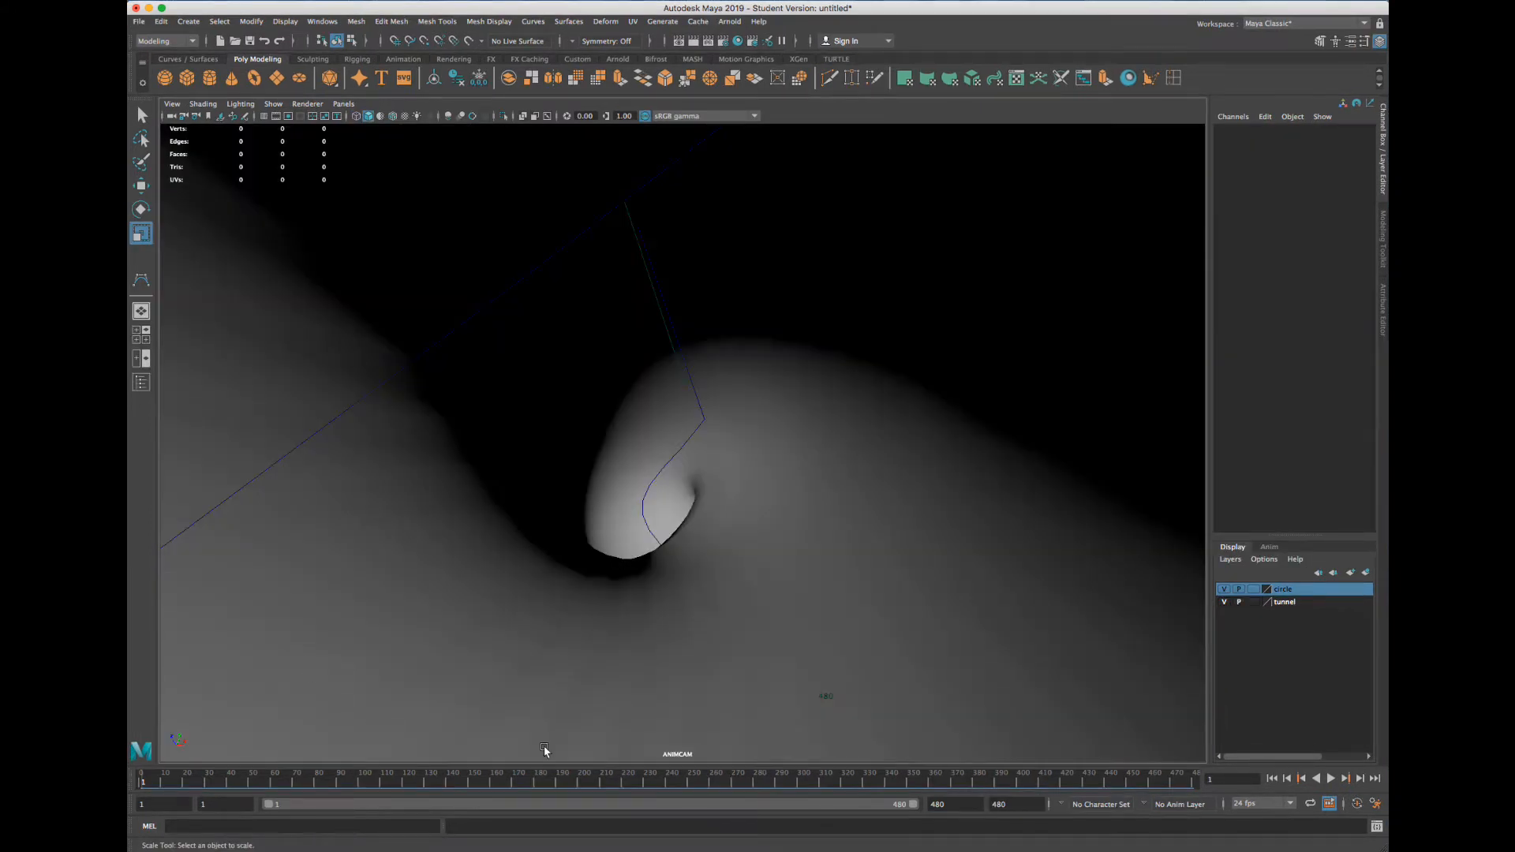
# Play the camera flight through the winding tunnel, restarting near the beginning and stopping near the tunnel's end
pyautogui.click(1331, 779)
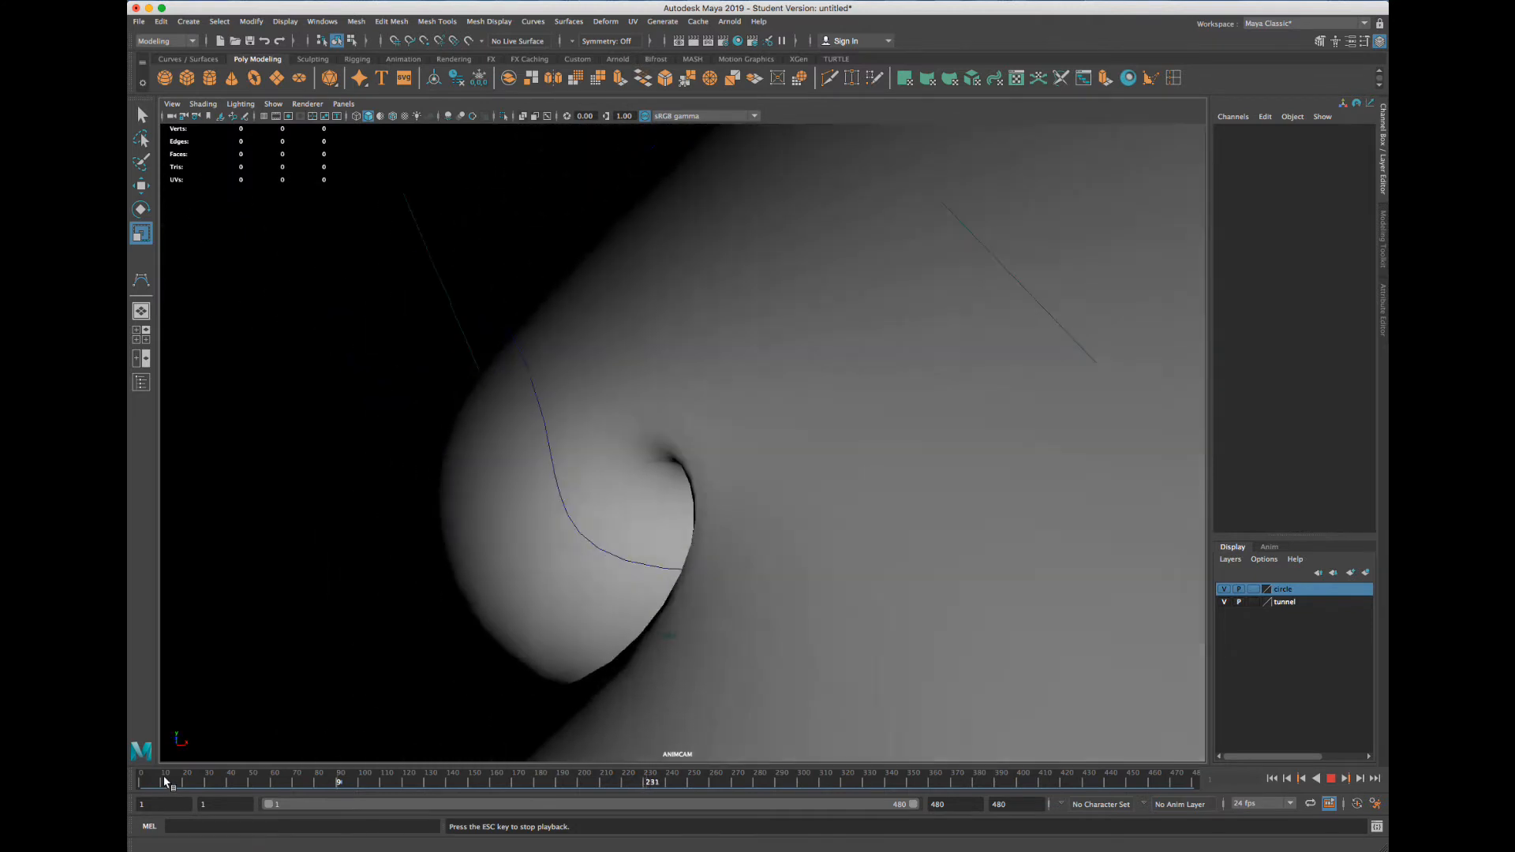
pyautogui.click(164, 782)
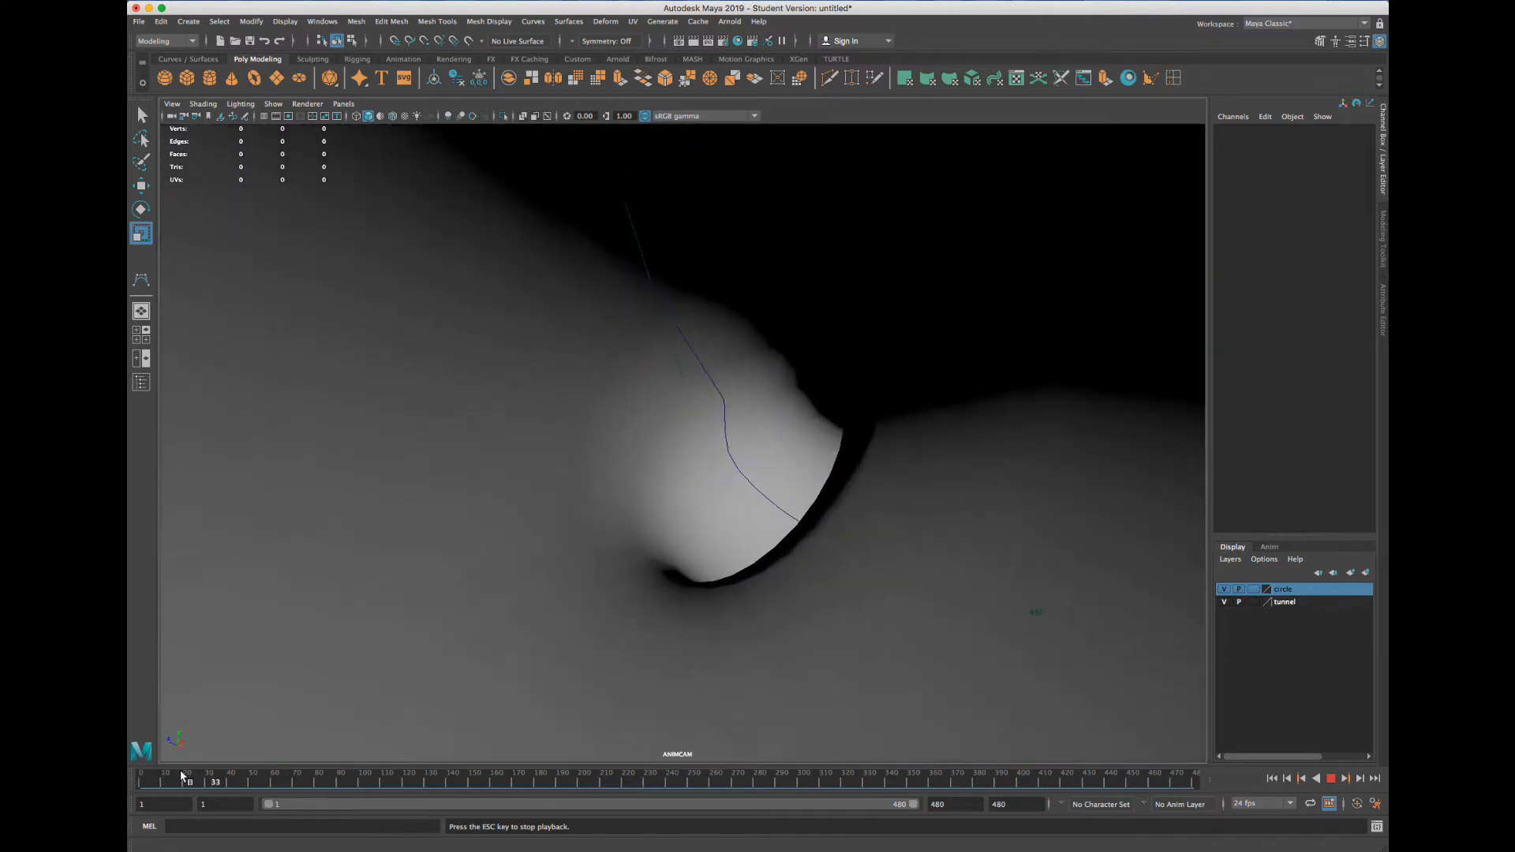
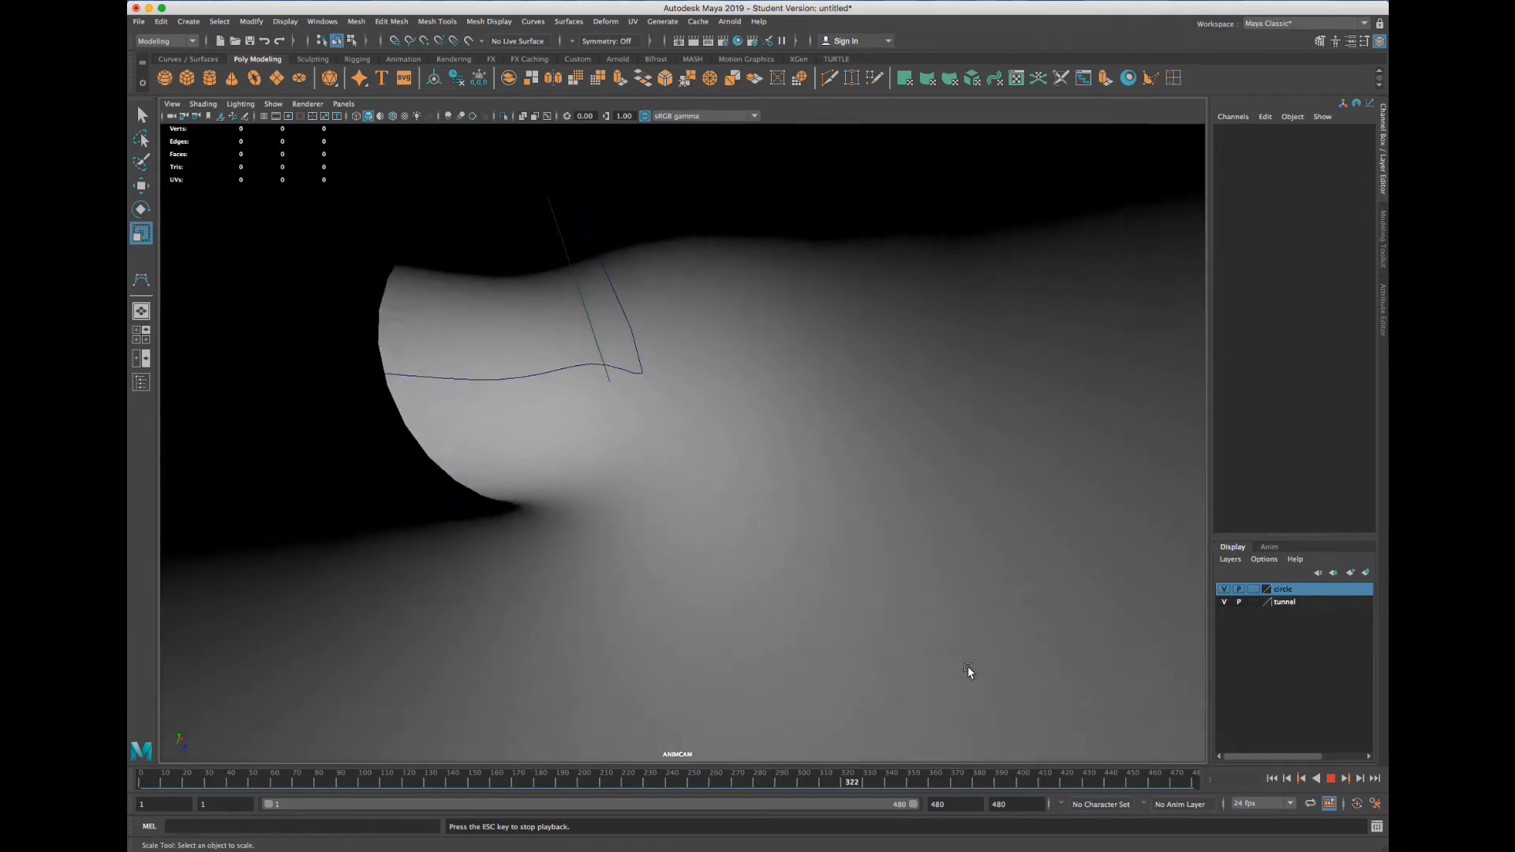
pyautogui.press('Escape')
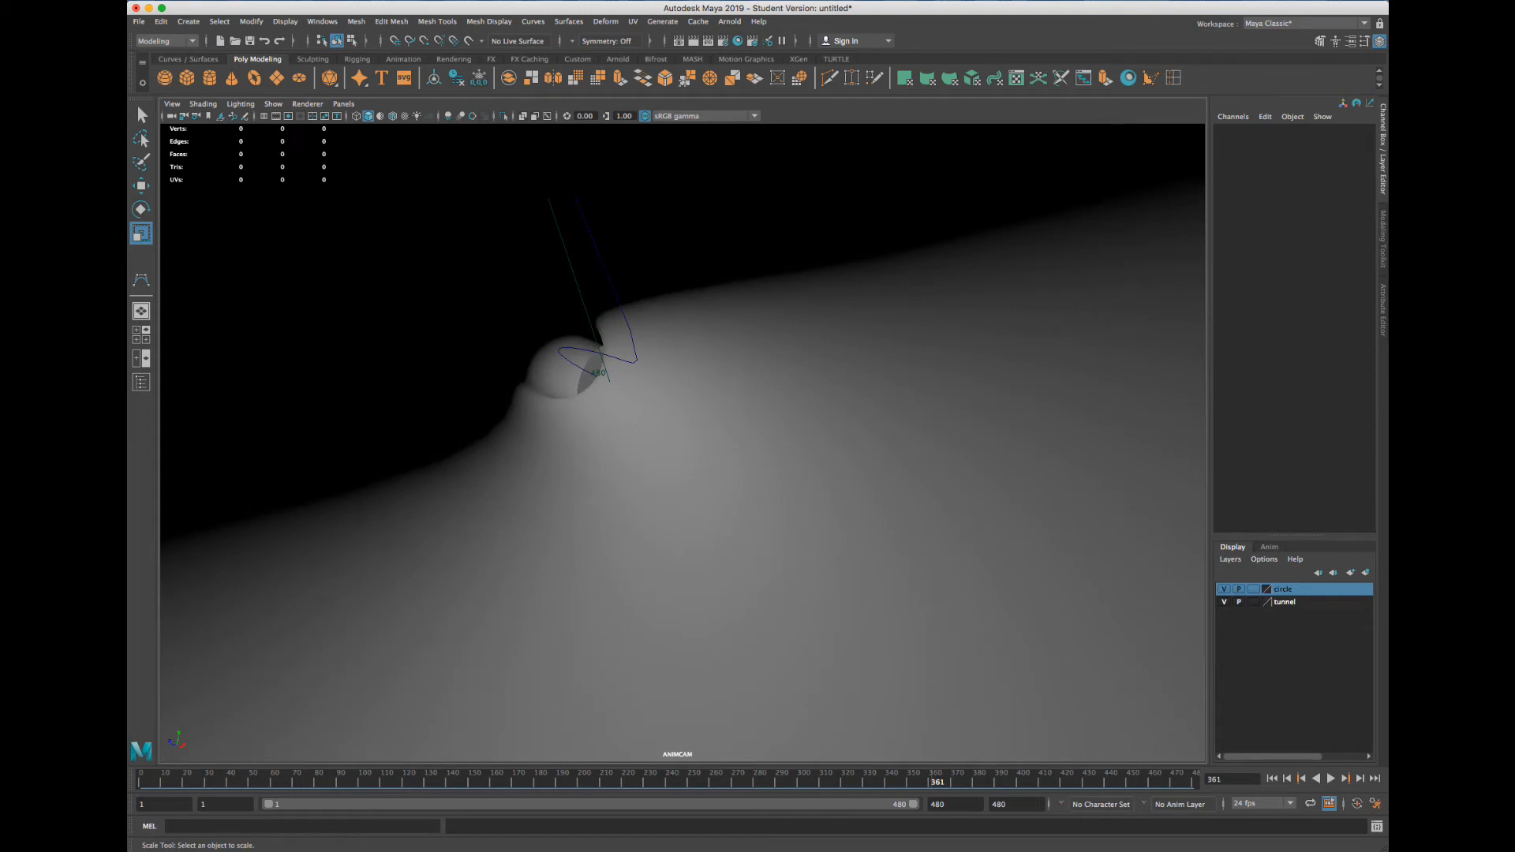
pyautogui.click(1331, 779)
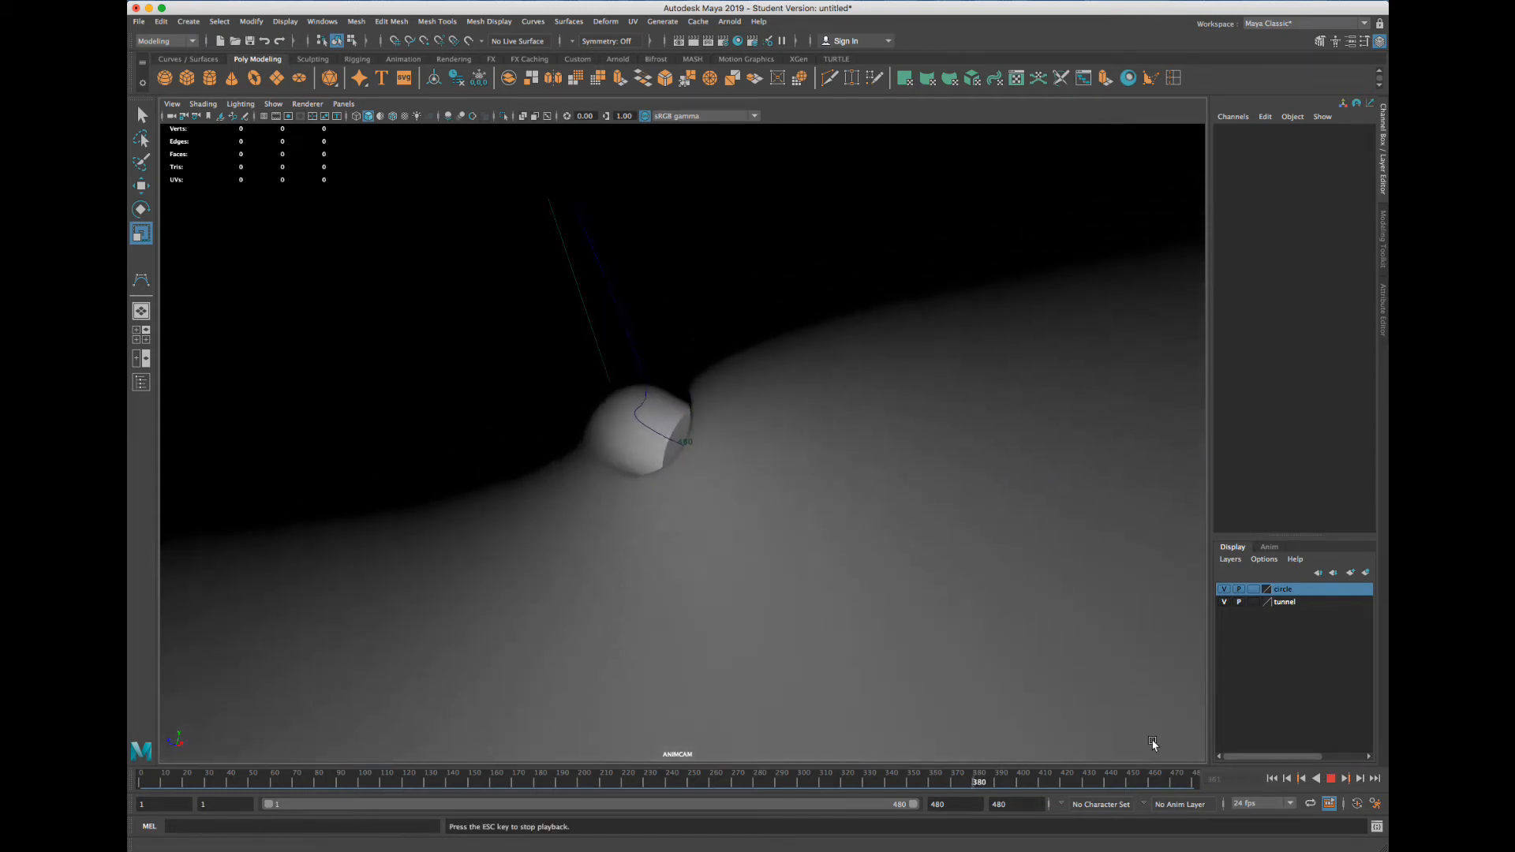
pyautogui.press('Escape')
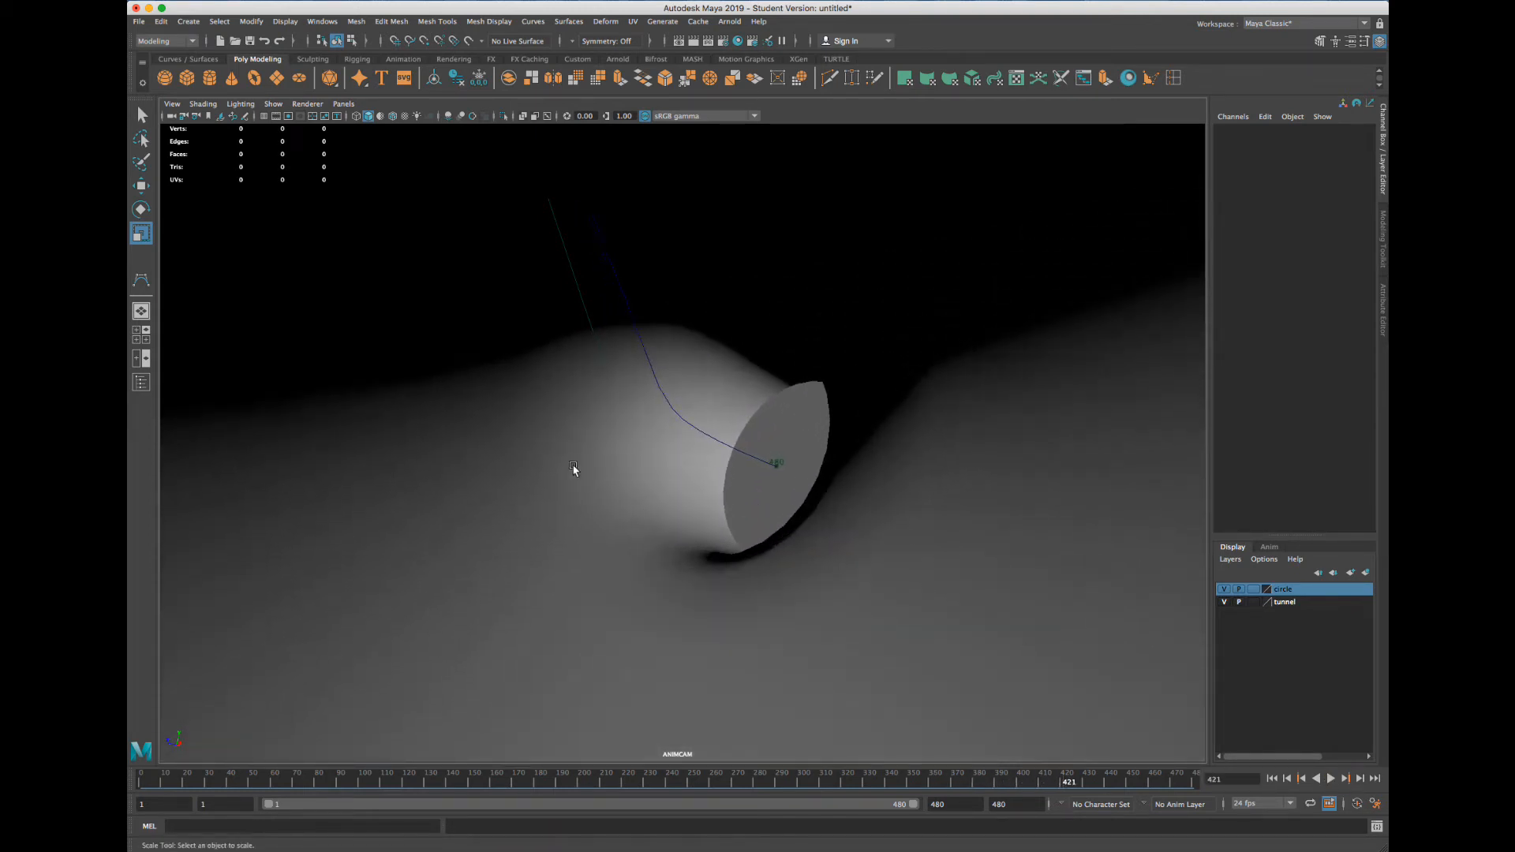
# Select the winding tunnel surface, return to frame 1 and view the scene through the persp camera
pyautogui.click(475, 559)
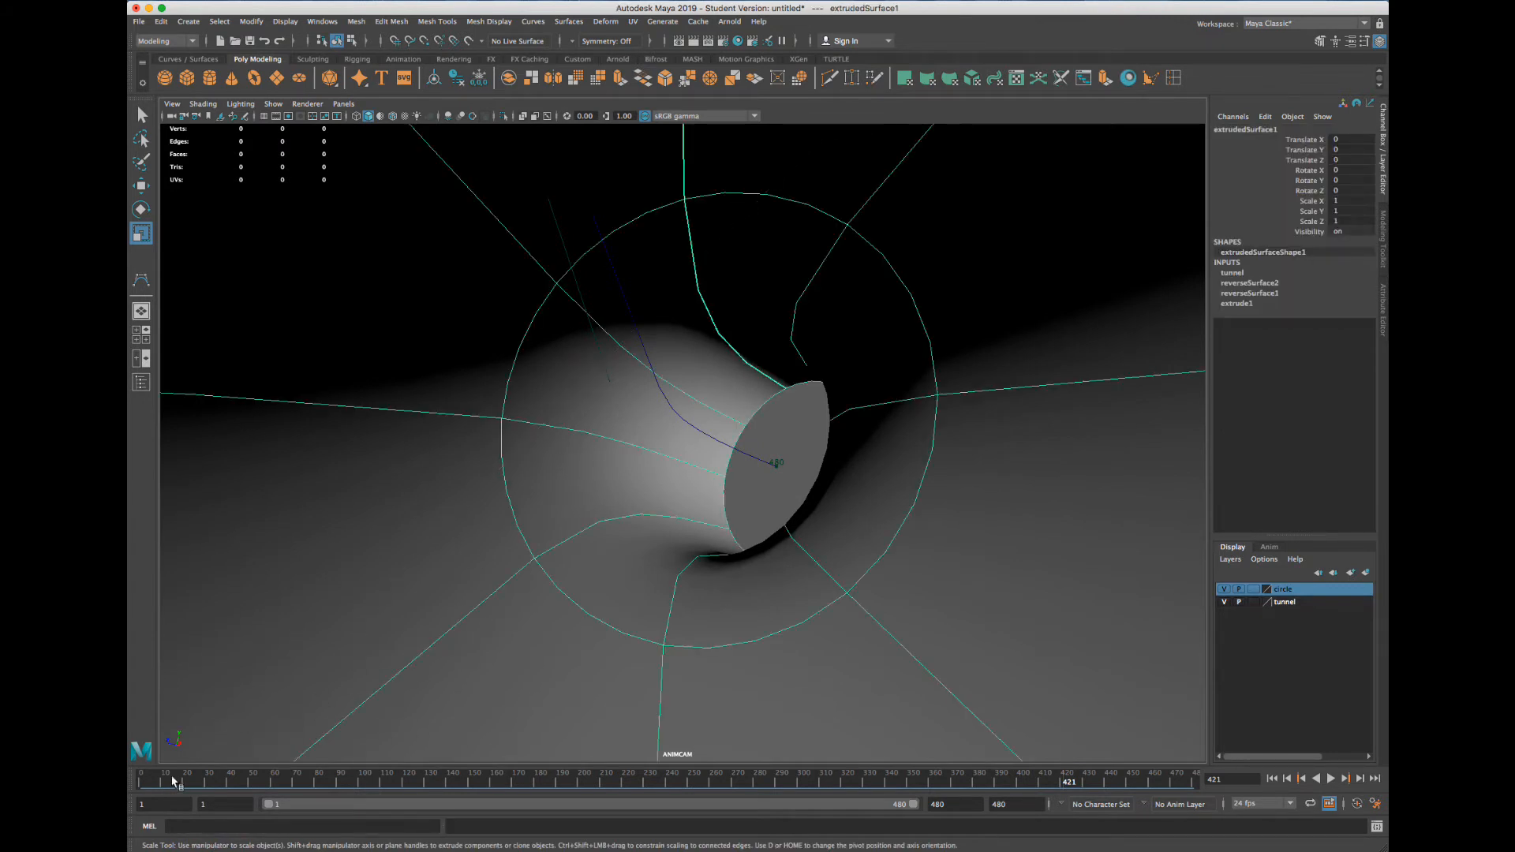
pyautogui.moveTo(172, 781); pyautogui.dragTo(143, 781)
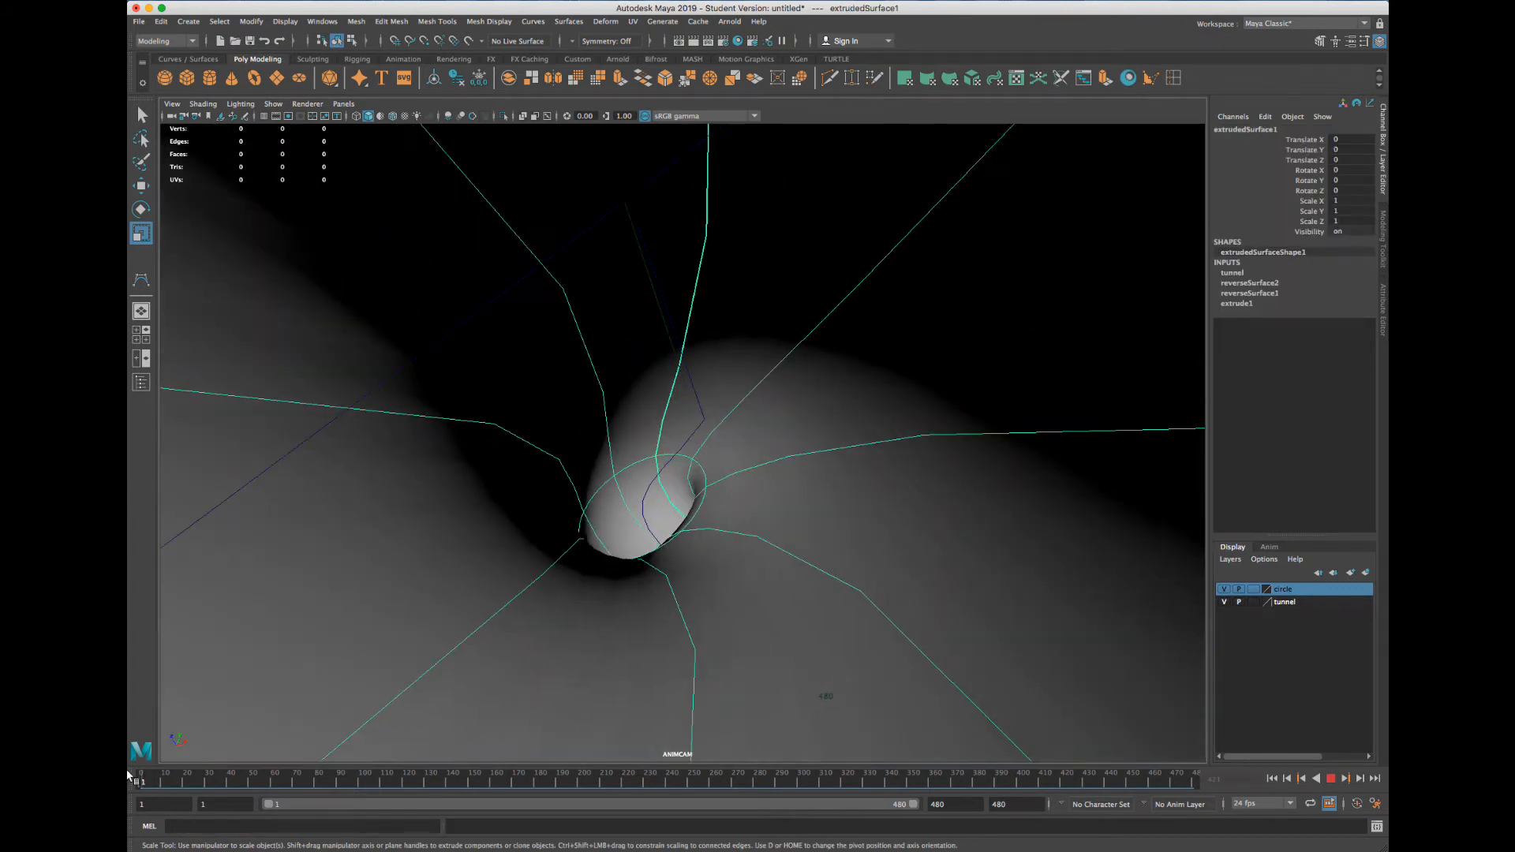
pyautogui.click(344, 104)
pyautogui.moveTo(357, 118)
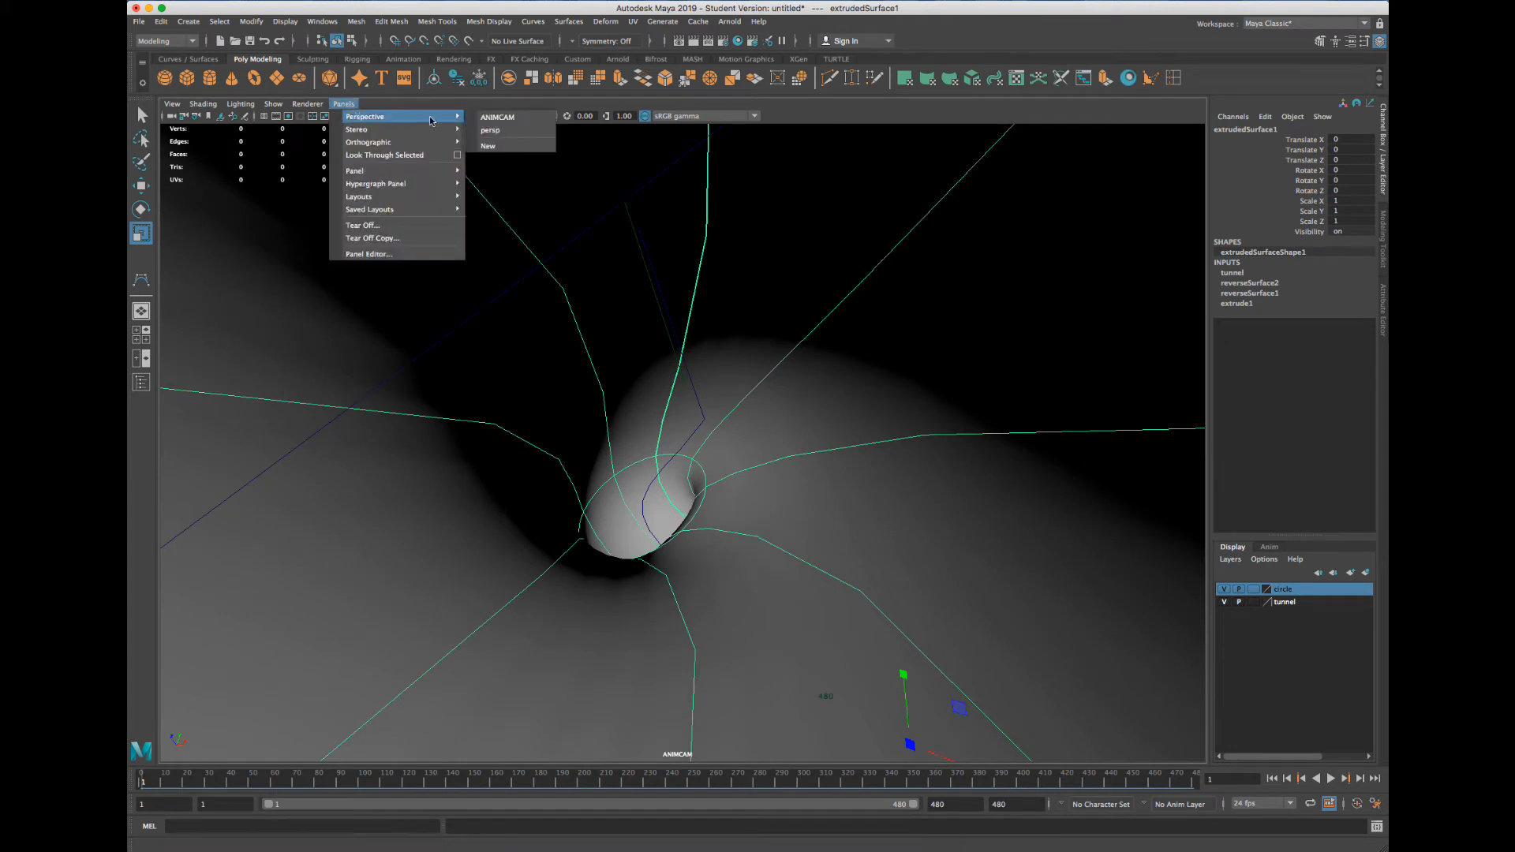
pyautogui.click(489, 130)
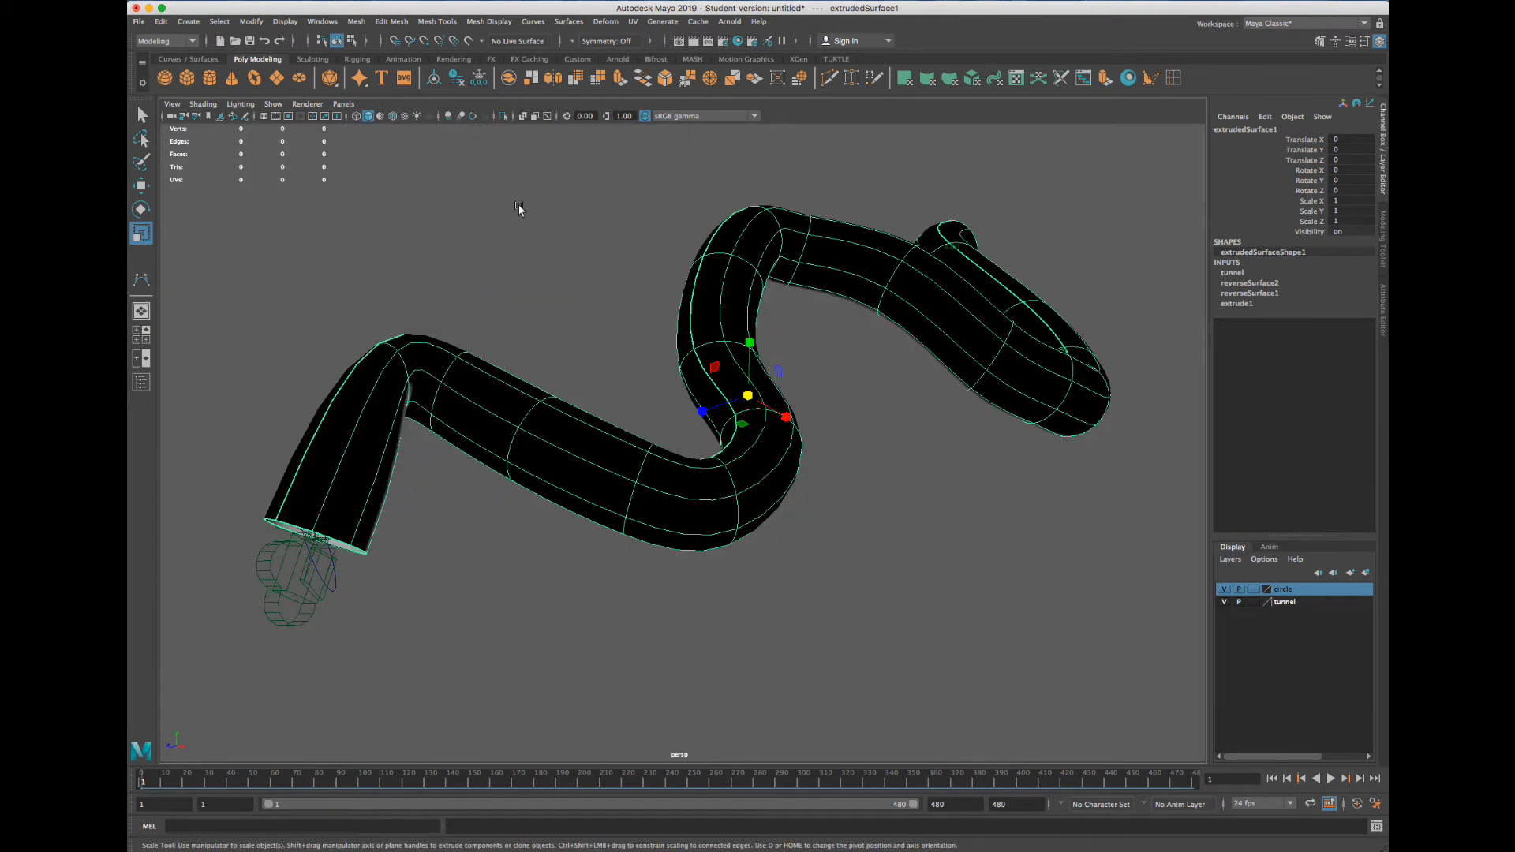
# Look through ANIMCAM again and check the start of the camera flight, returning to frame 1
pyautogui.click(343, 104)
pyautogui.moveTo(362, 118)
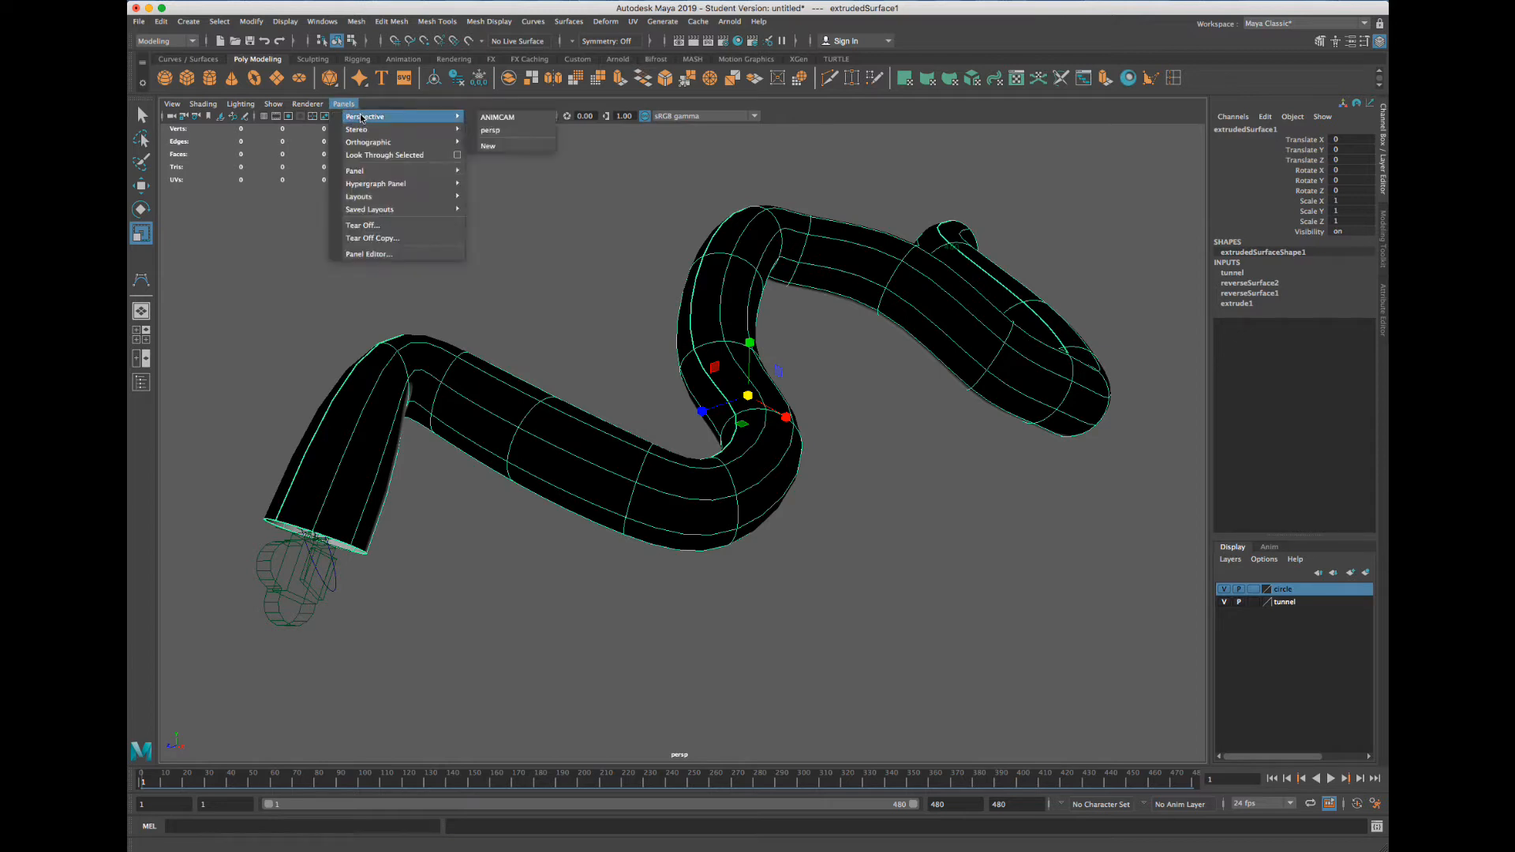
pyautogui.click(496, 119)
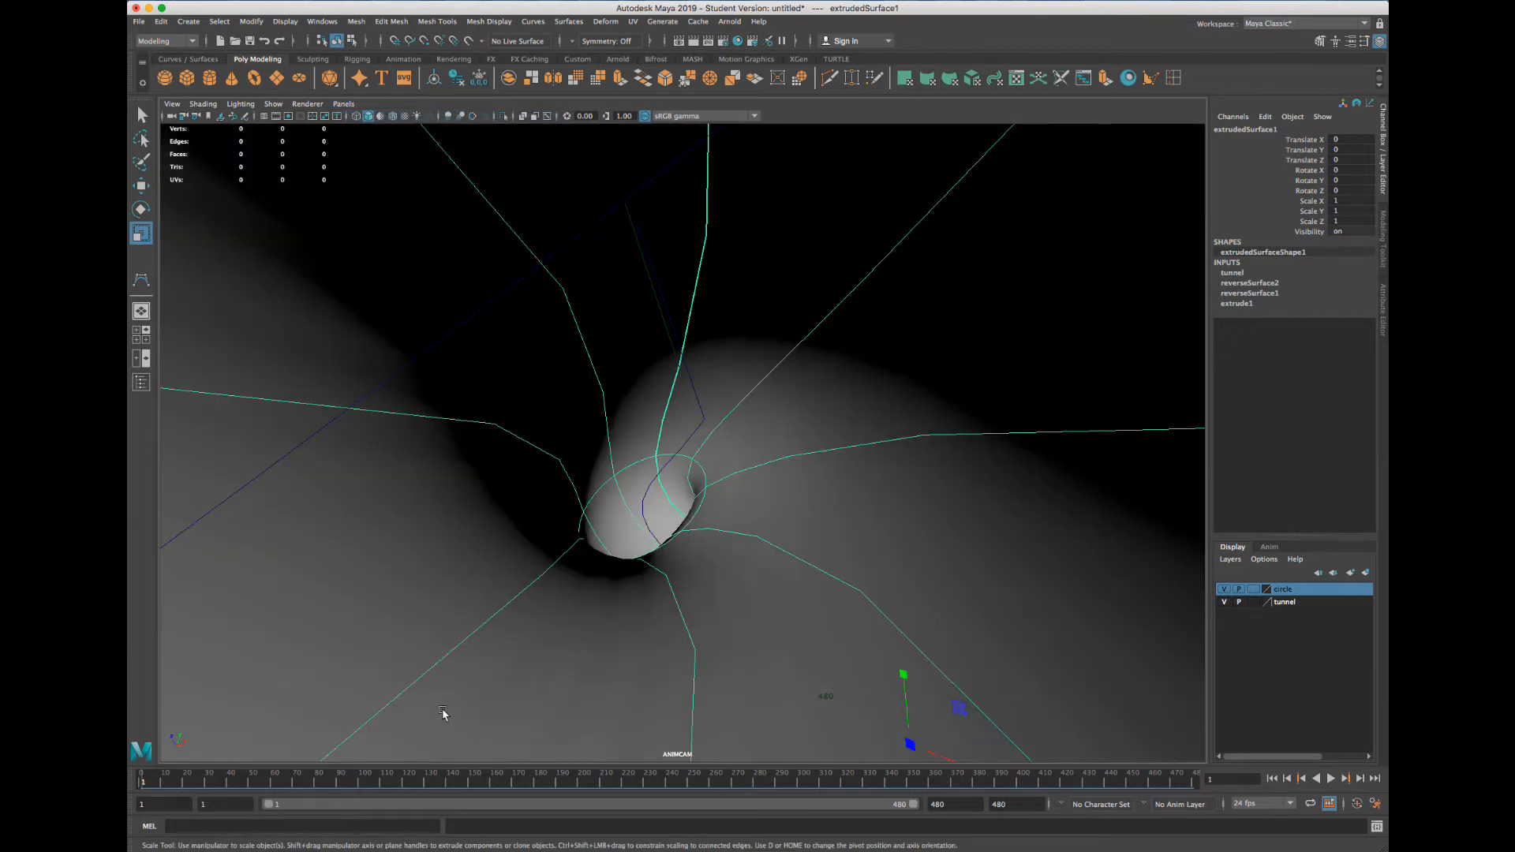
pyautogui.moveTo(247, 783); pyautogui.dragTo(137, 777)
# In the persp view, convert the NURBS tunnel to polygons with type Quads, tessellation method Count and a count of 1000
pyautogui.click(344, 104)
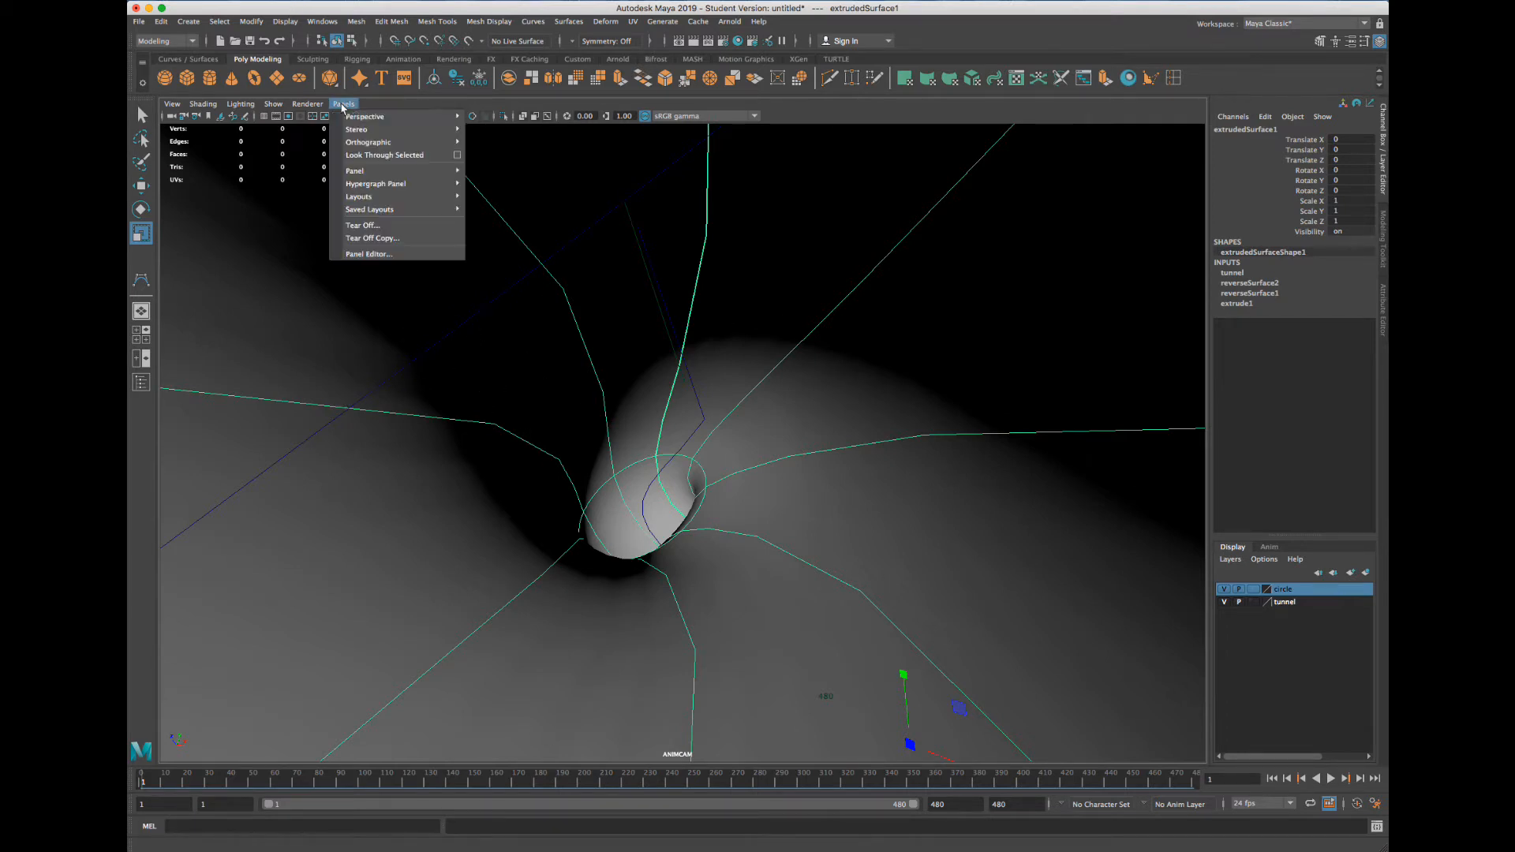
pyautogui.moveTo(394, 117)
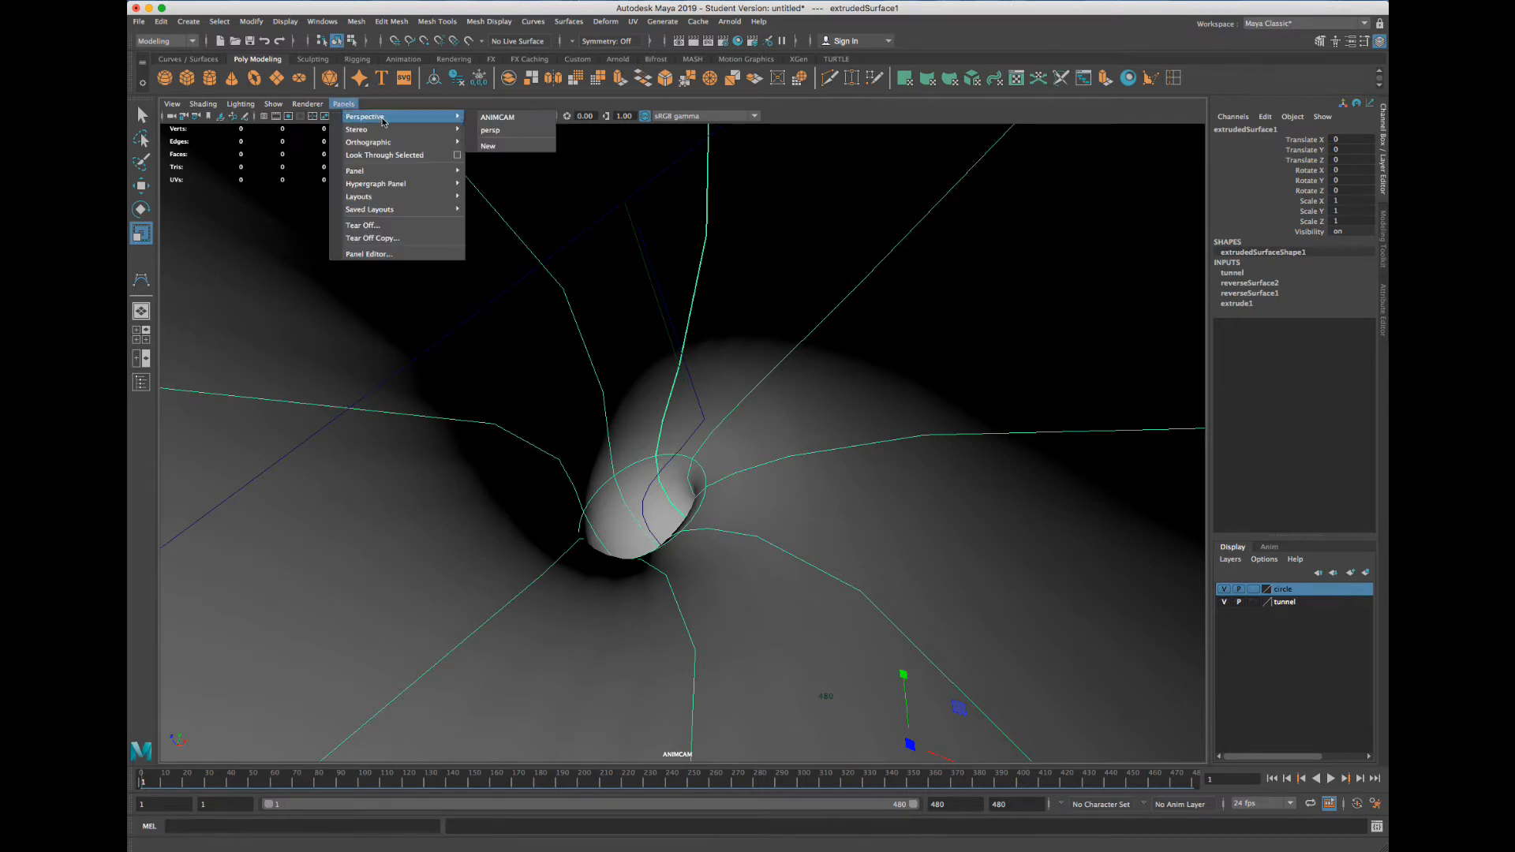
pyautogui.click(512, 131)
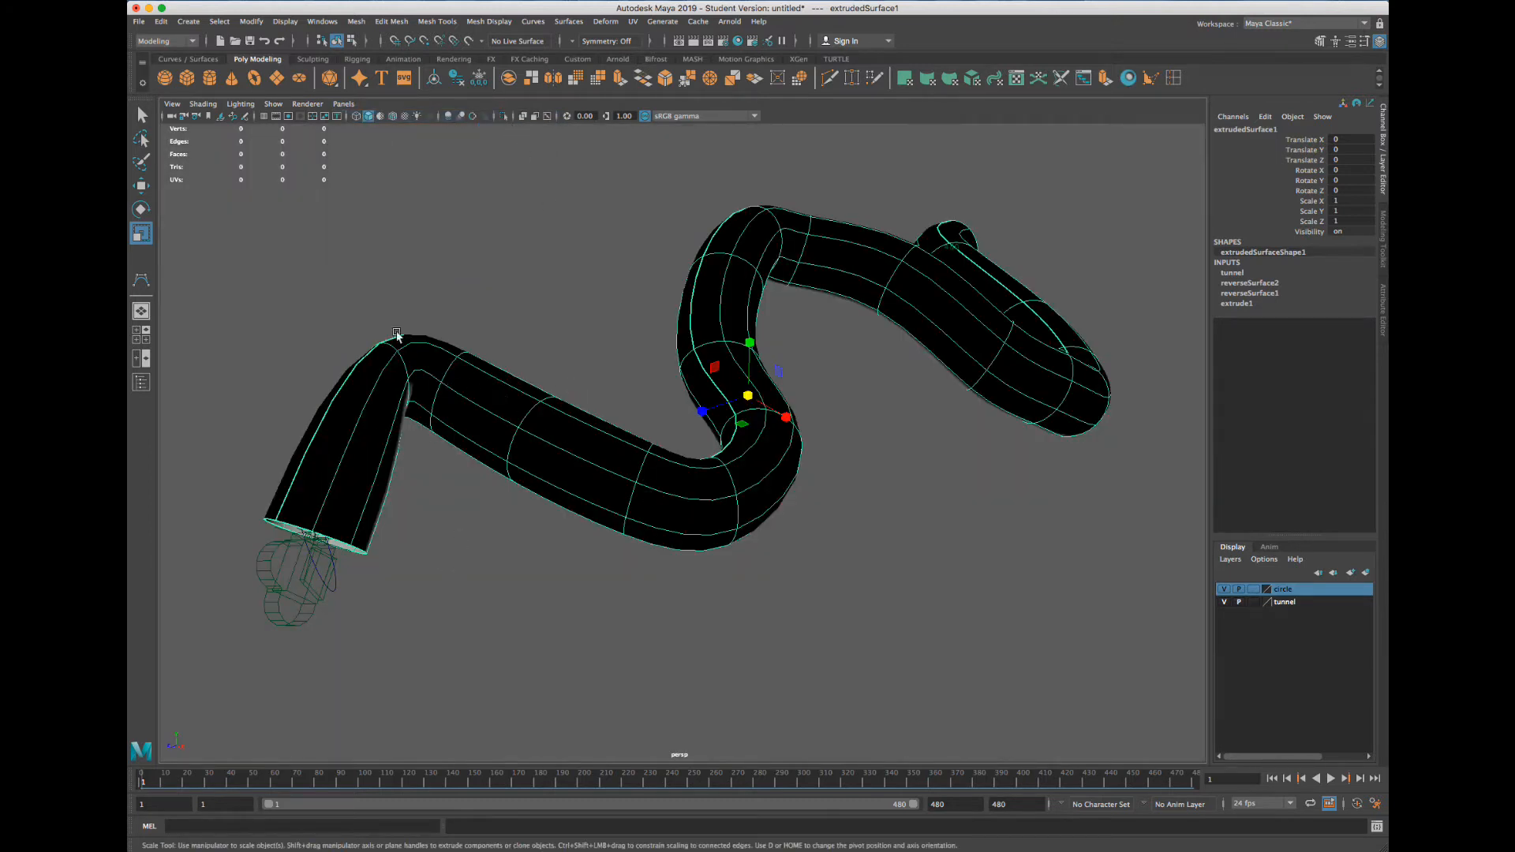
pyautogui.click(254, 22)
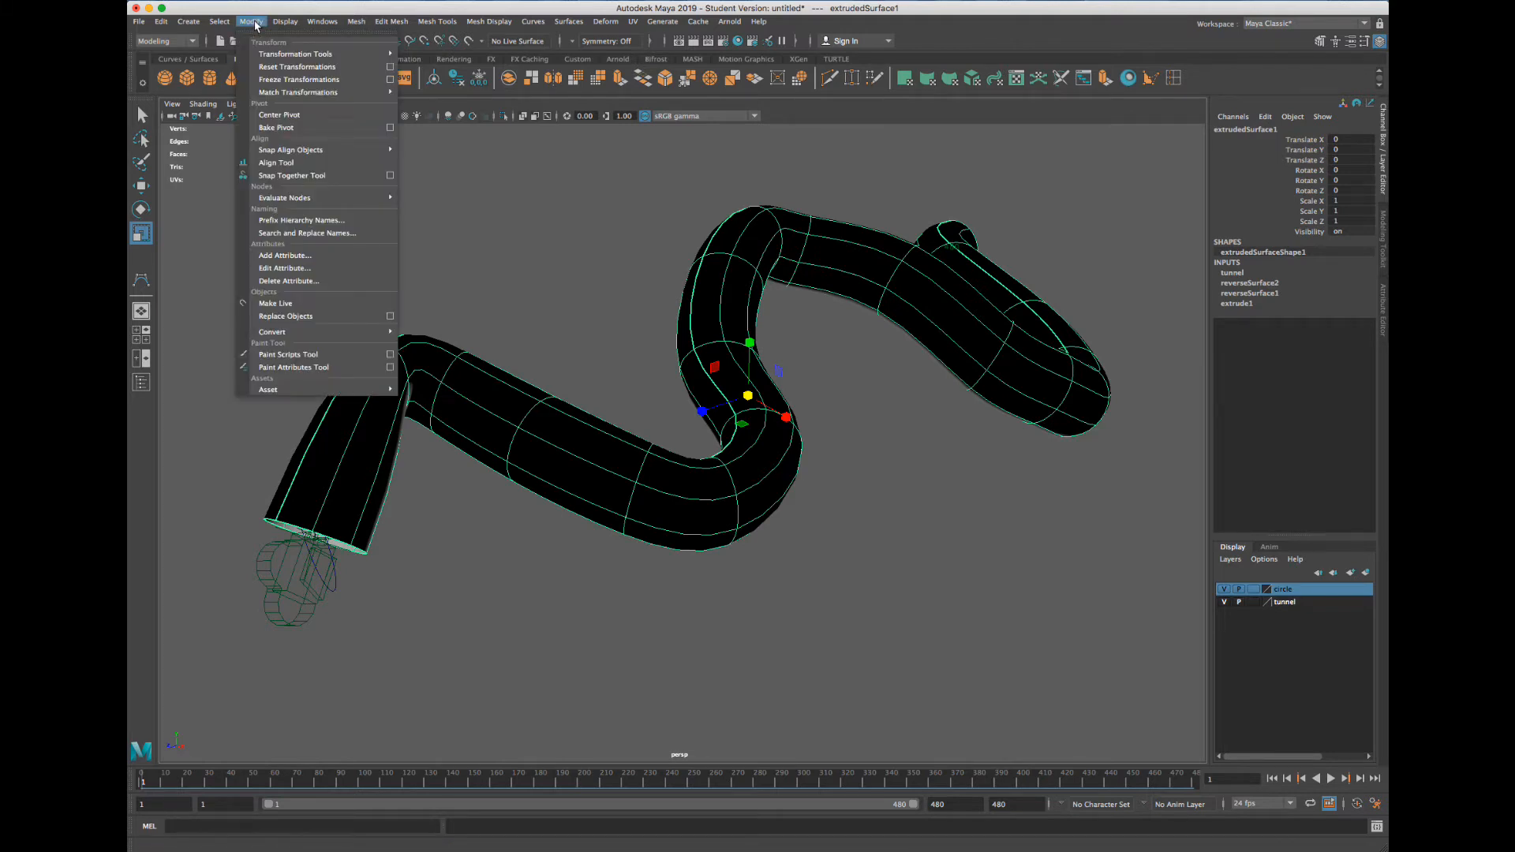
pyautogui.moveTo(284, 335)
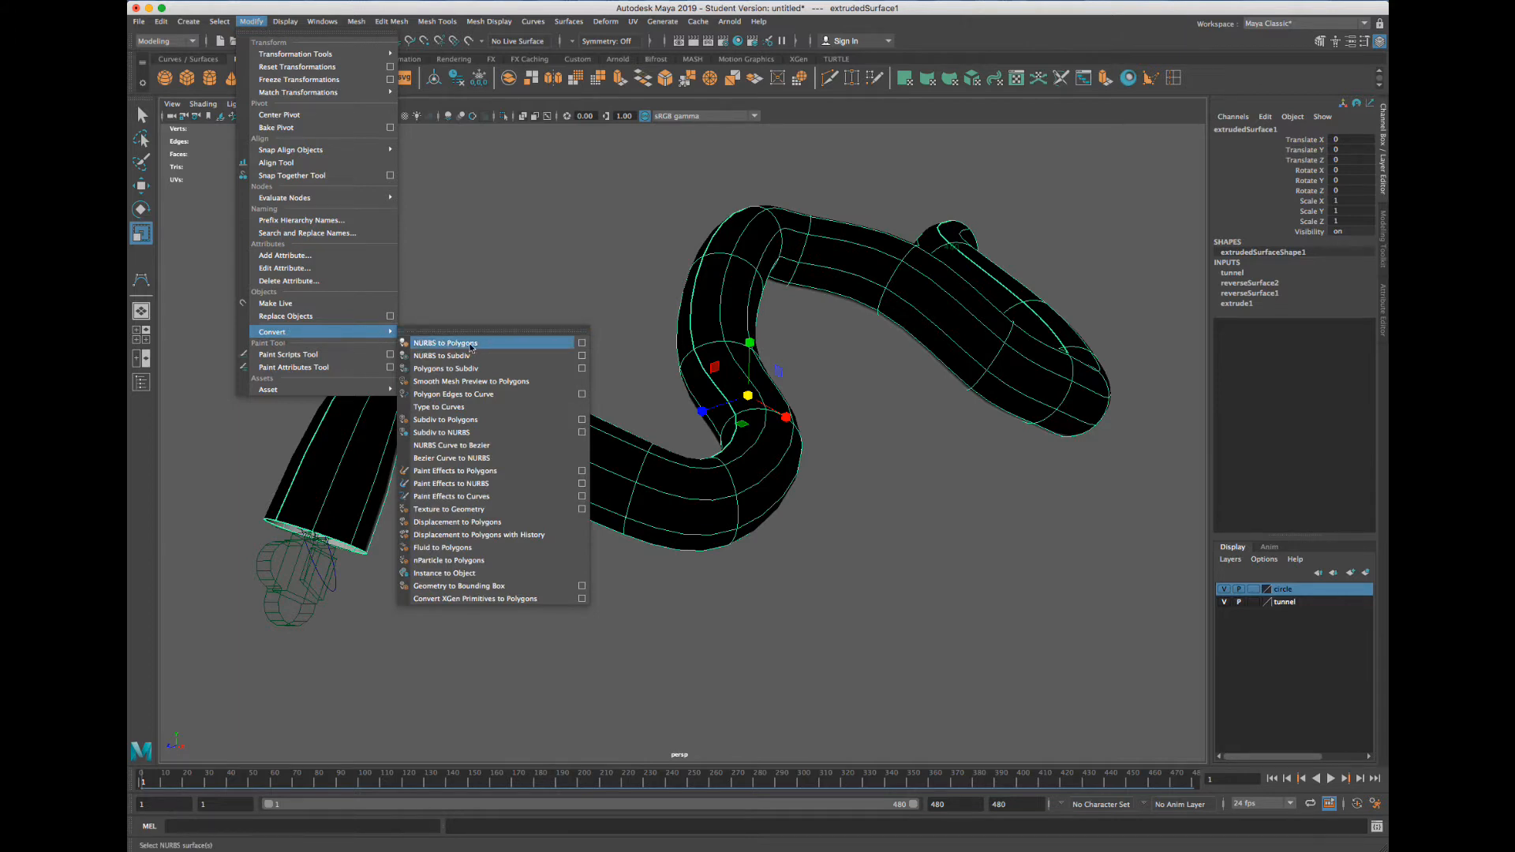
pyautogui.click(582, 344)
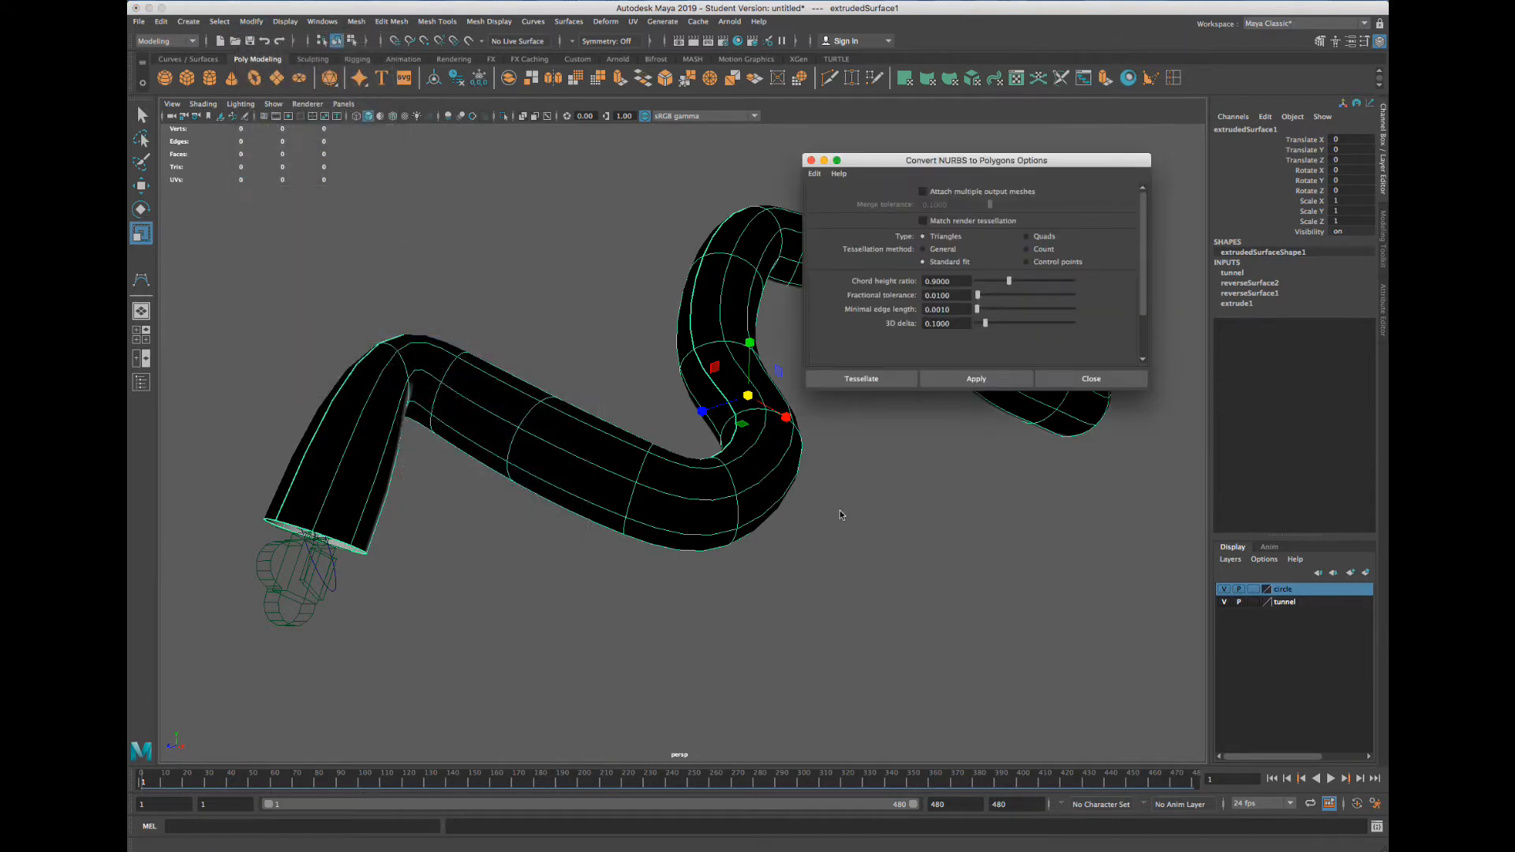
pyautogui.click(1033, 251)
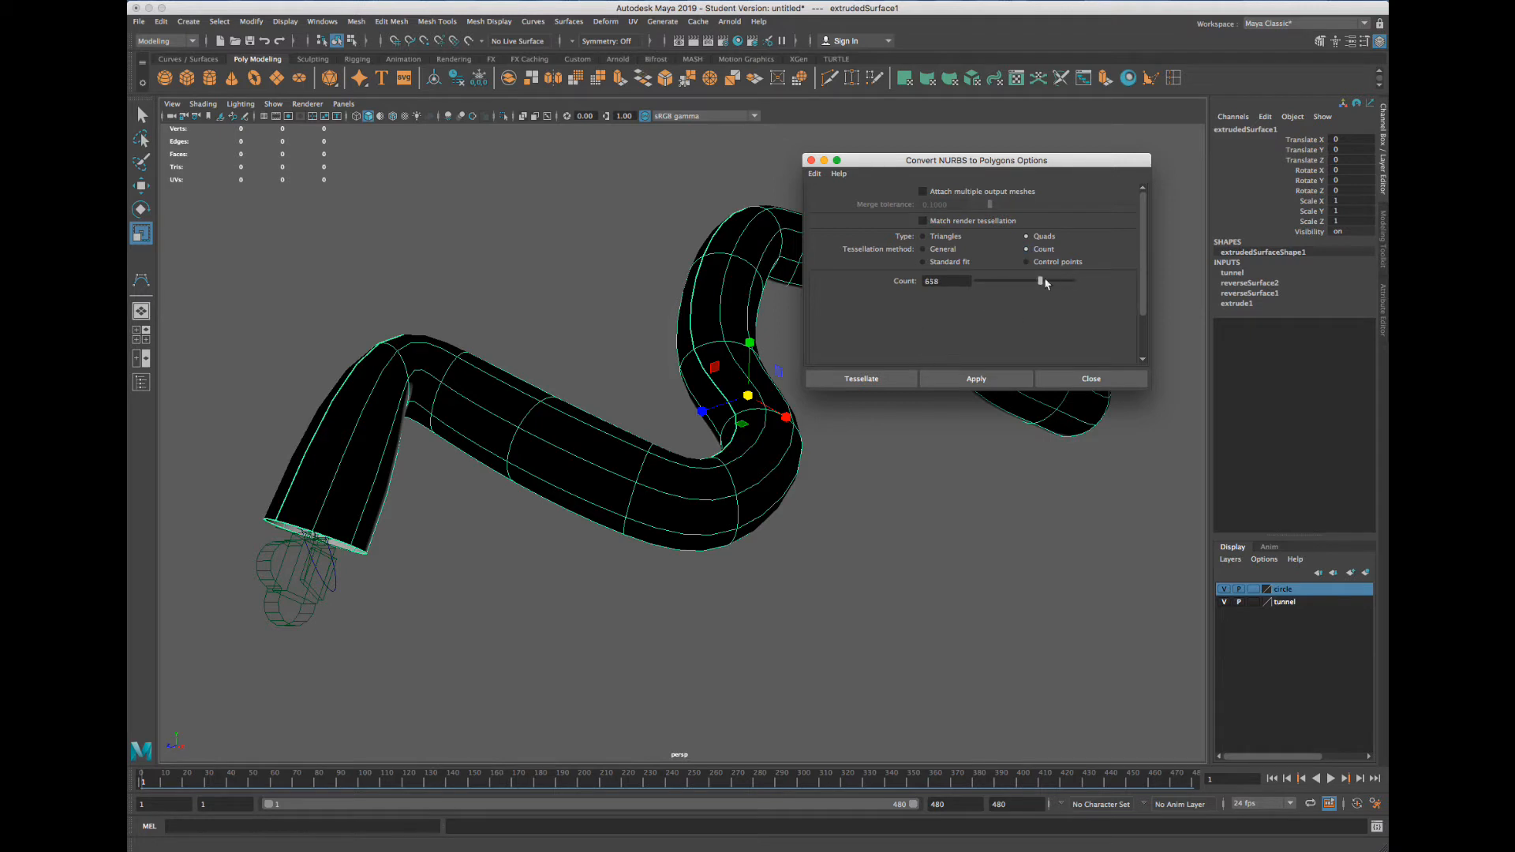
pyautogui.moveTo(1067, 279); pyautogui.dragTo(1080, 278)
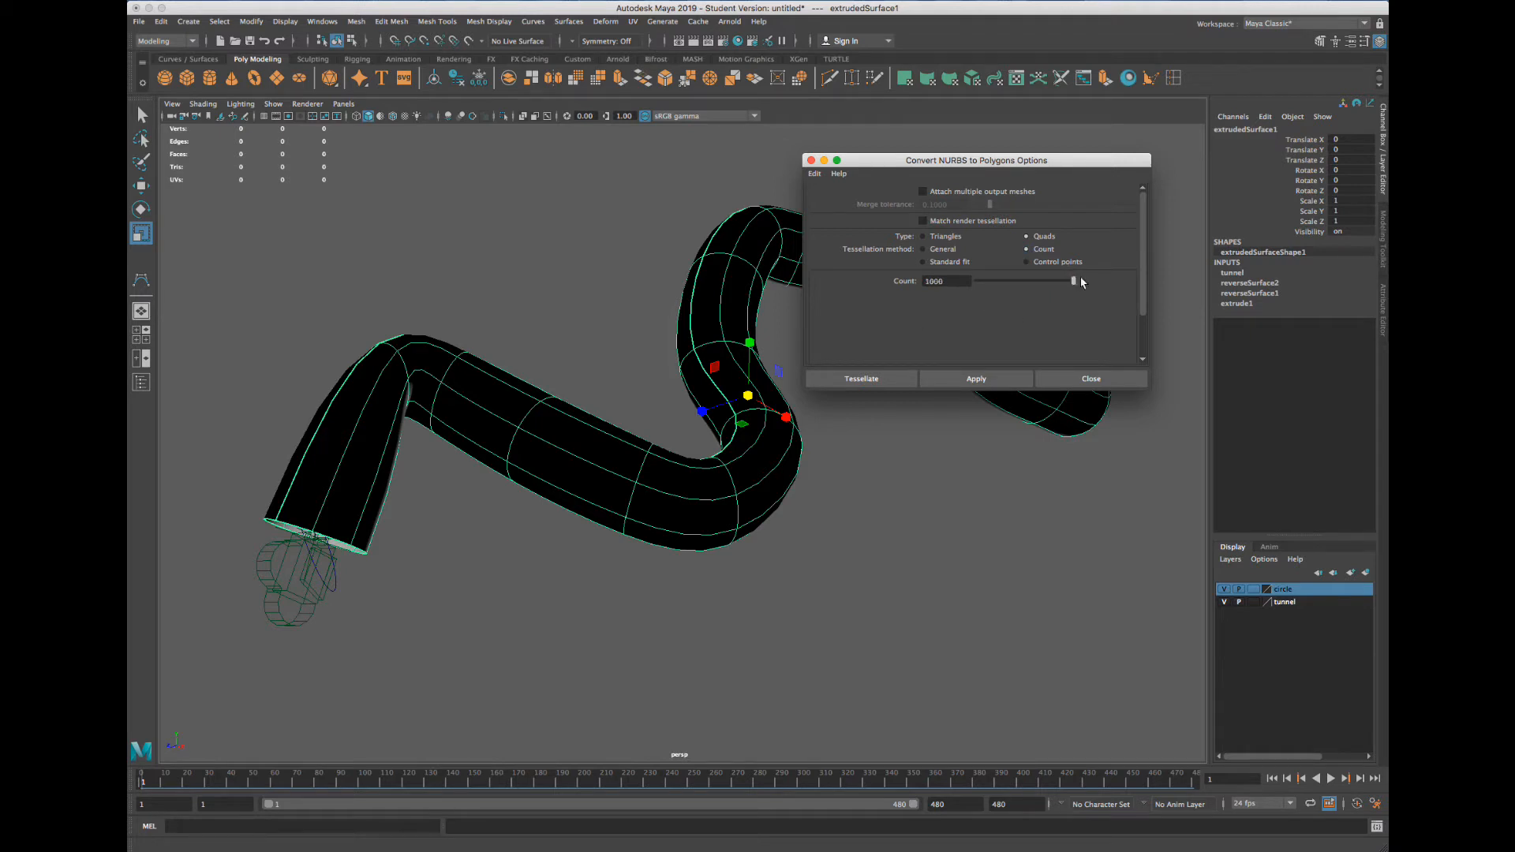
pyautogui.click(883, 380)
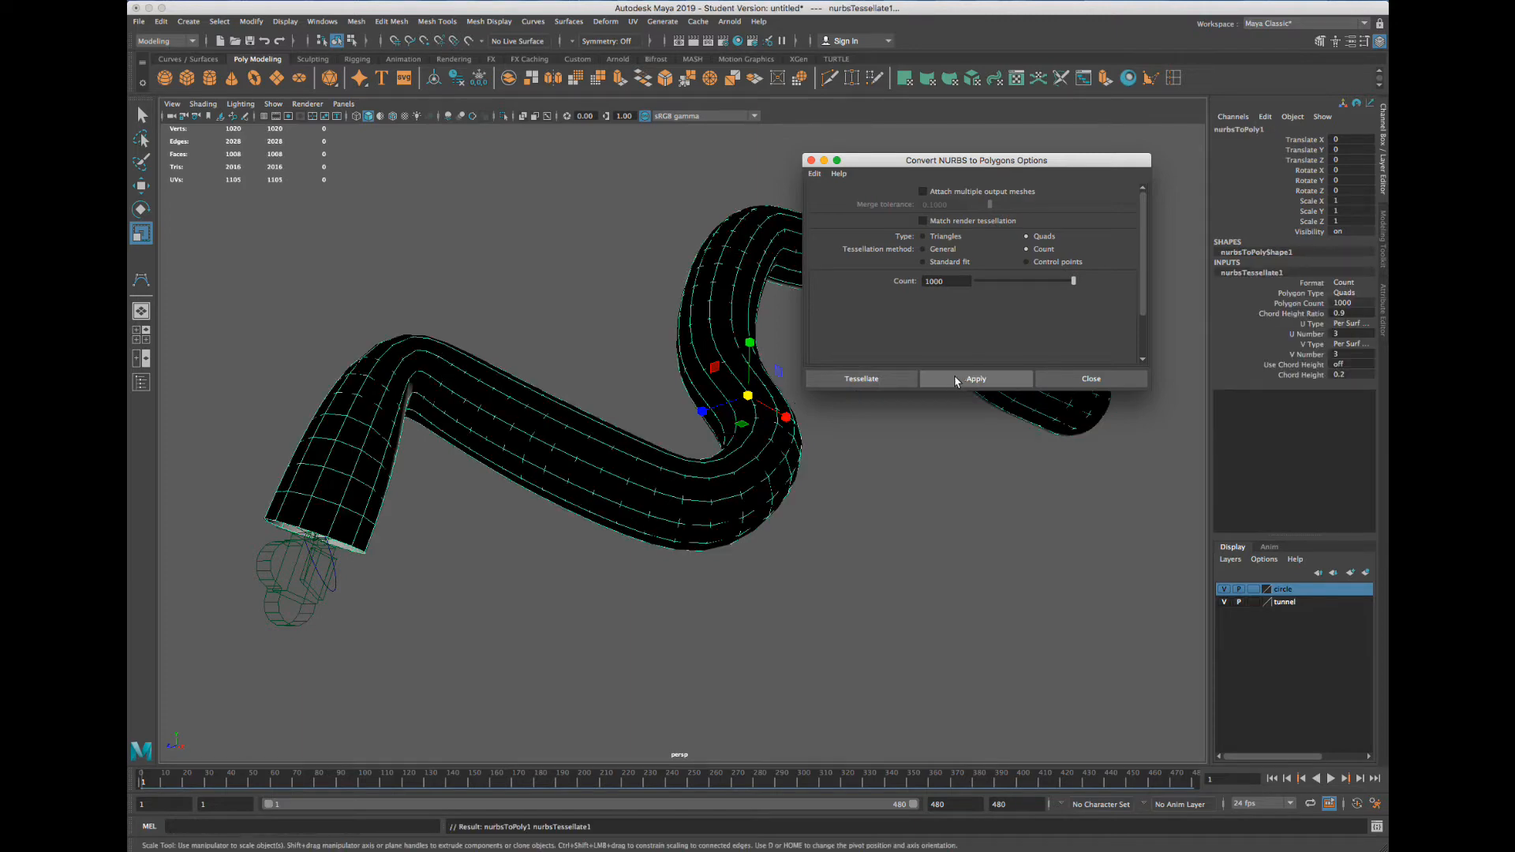
pyautogui.click(1087, 378)
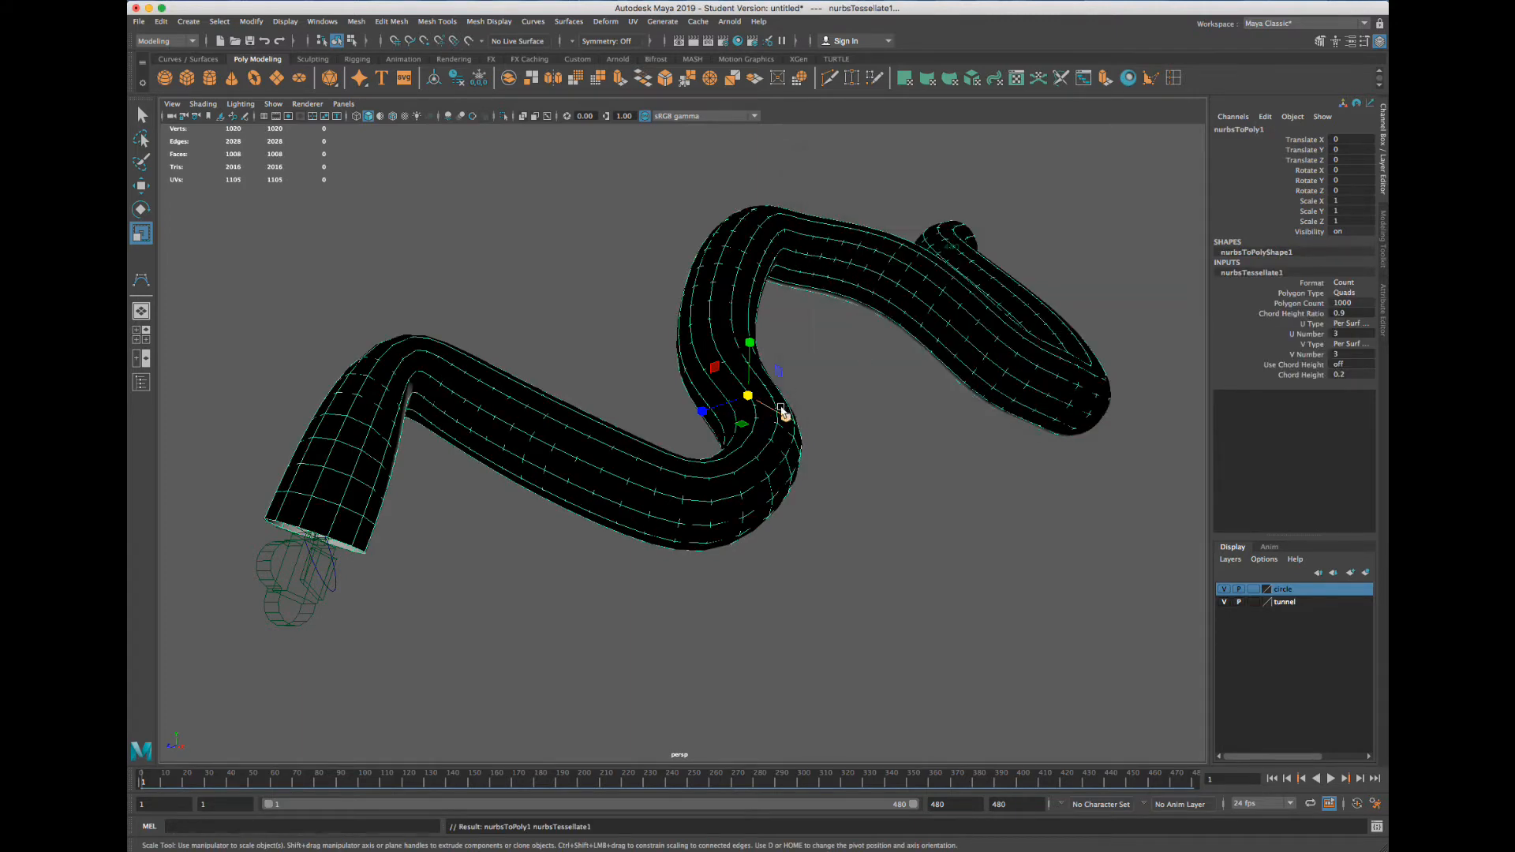
# Move the polygon tunnel about 5.7 units along X off the original NURBS surface, and delete it
pyautogui.press('w')
pyautogui.moveTo(789, 420); pyautogui.dragTo(997, 468)
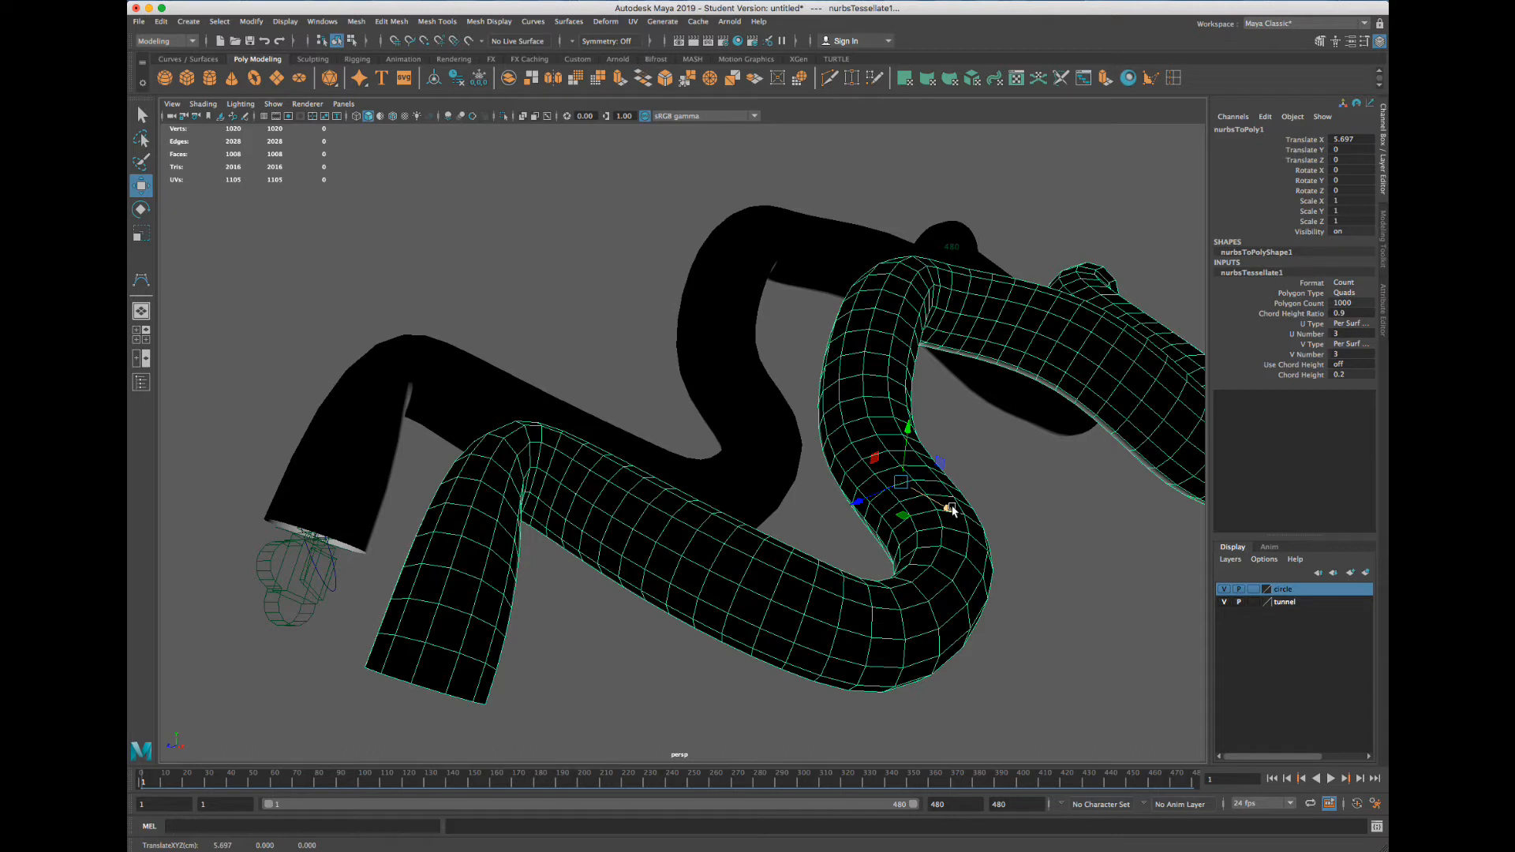
pyautogui.press('Delete')
# Select the original NURBS tunnel, look through ANIMCAM and go to frame 174 inside the tunnel
pyautogui.click(776, 498)
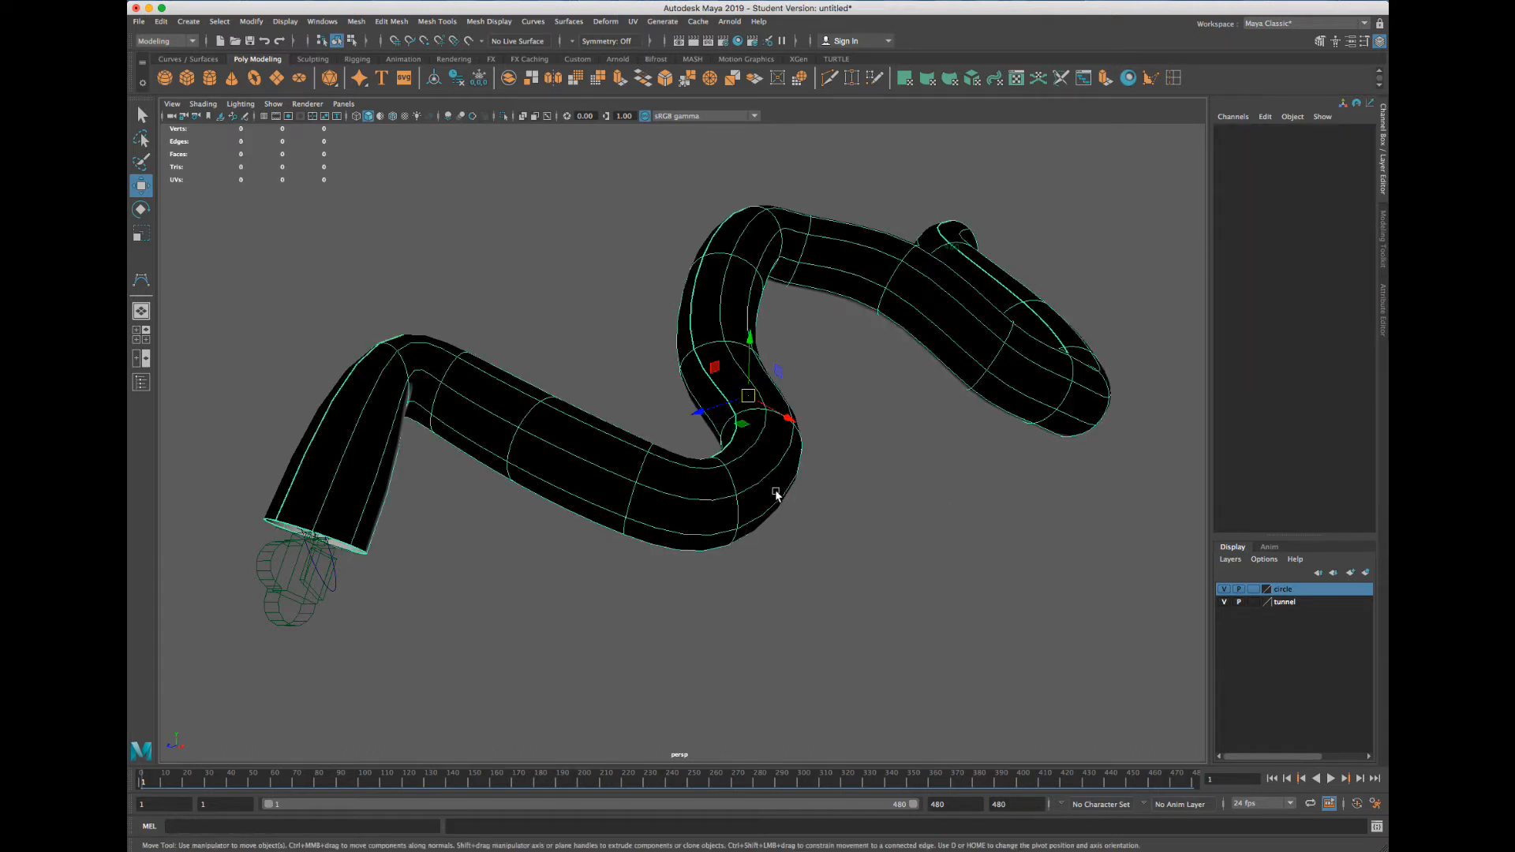
pyautogui.scroll(5, 596, 500)
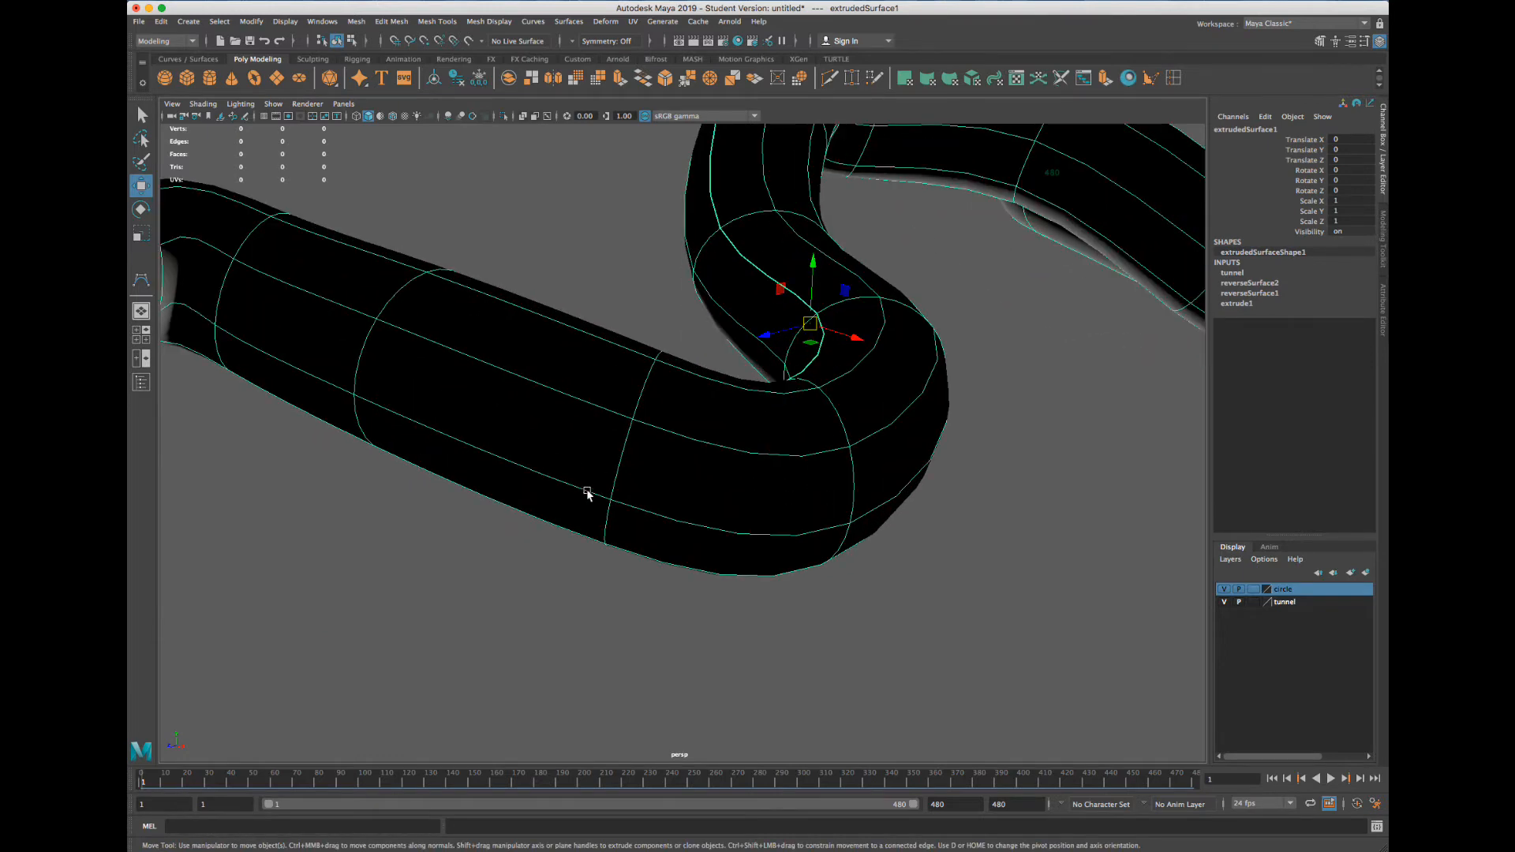
pyautogui.keyDown('alt'); pyautogui.moveTo(587, 495); pyautogui.dragTo(751, 500, button='middle'); pyautogui.keyUp('alt')
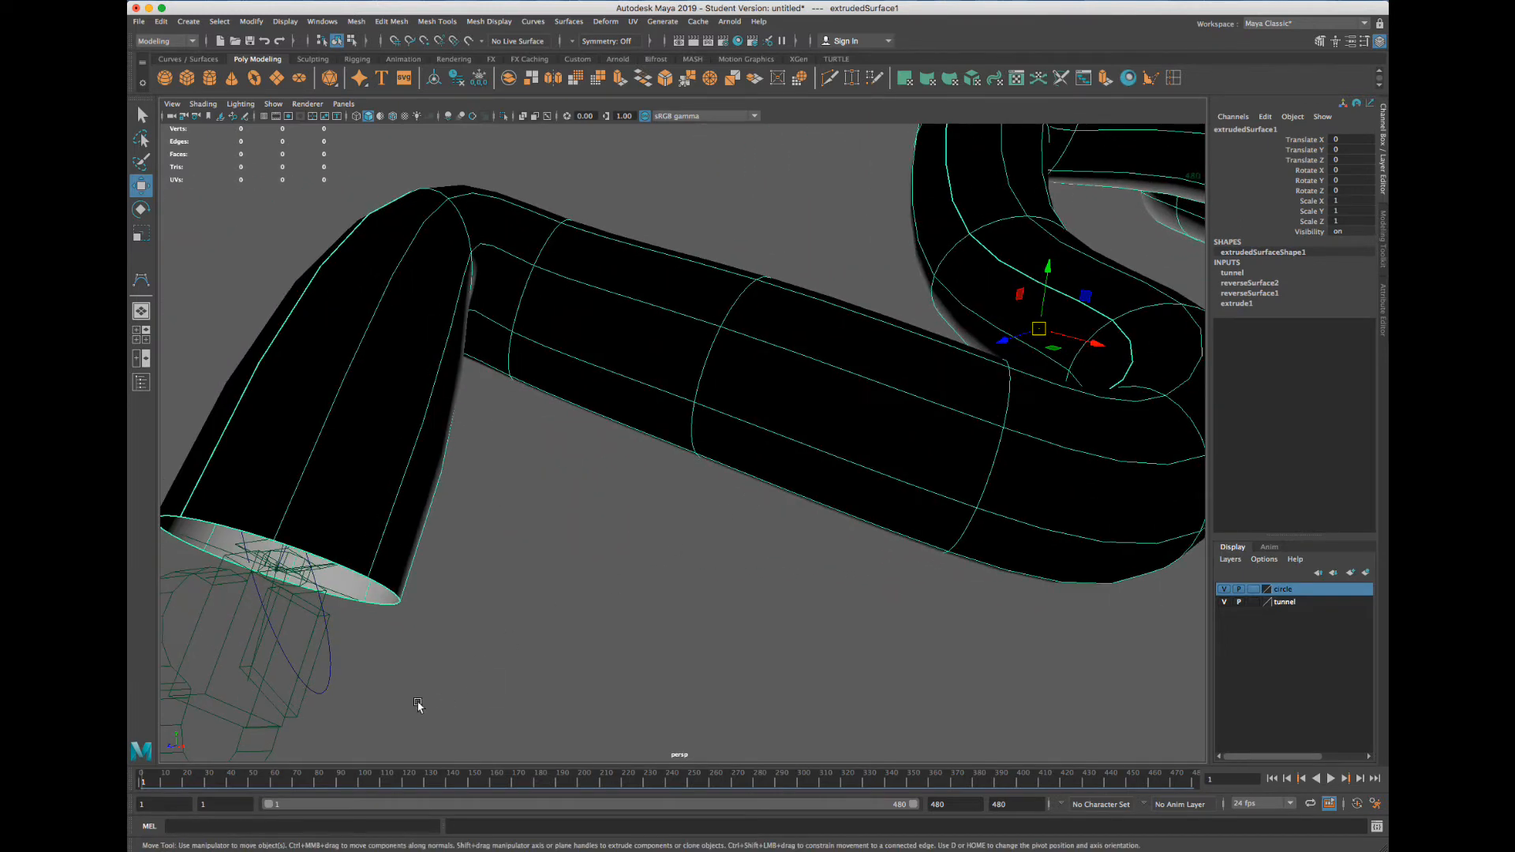
pyautogui.click(344, 104)
pyautogui.moveTo(411, 115)
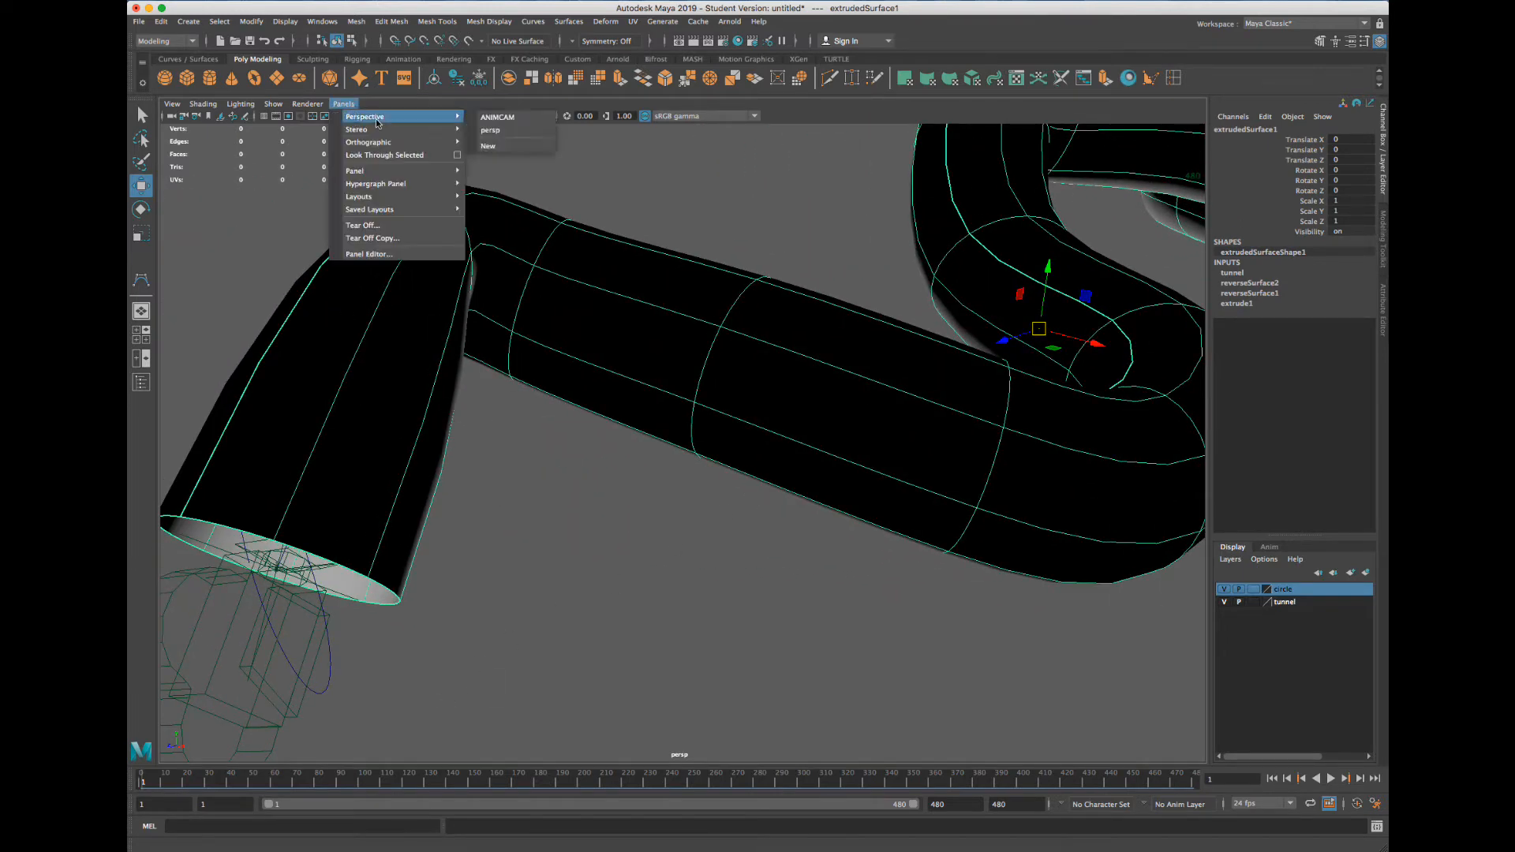
pyautogui.click(513, 117)
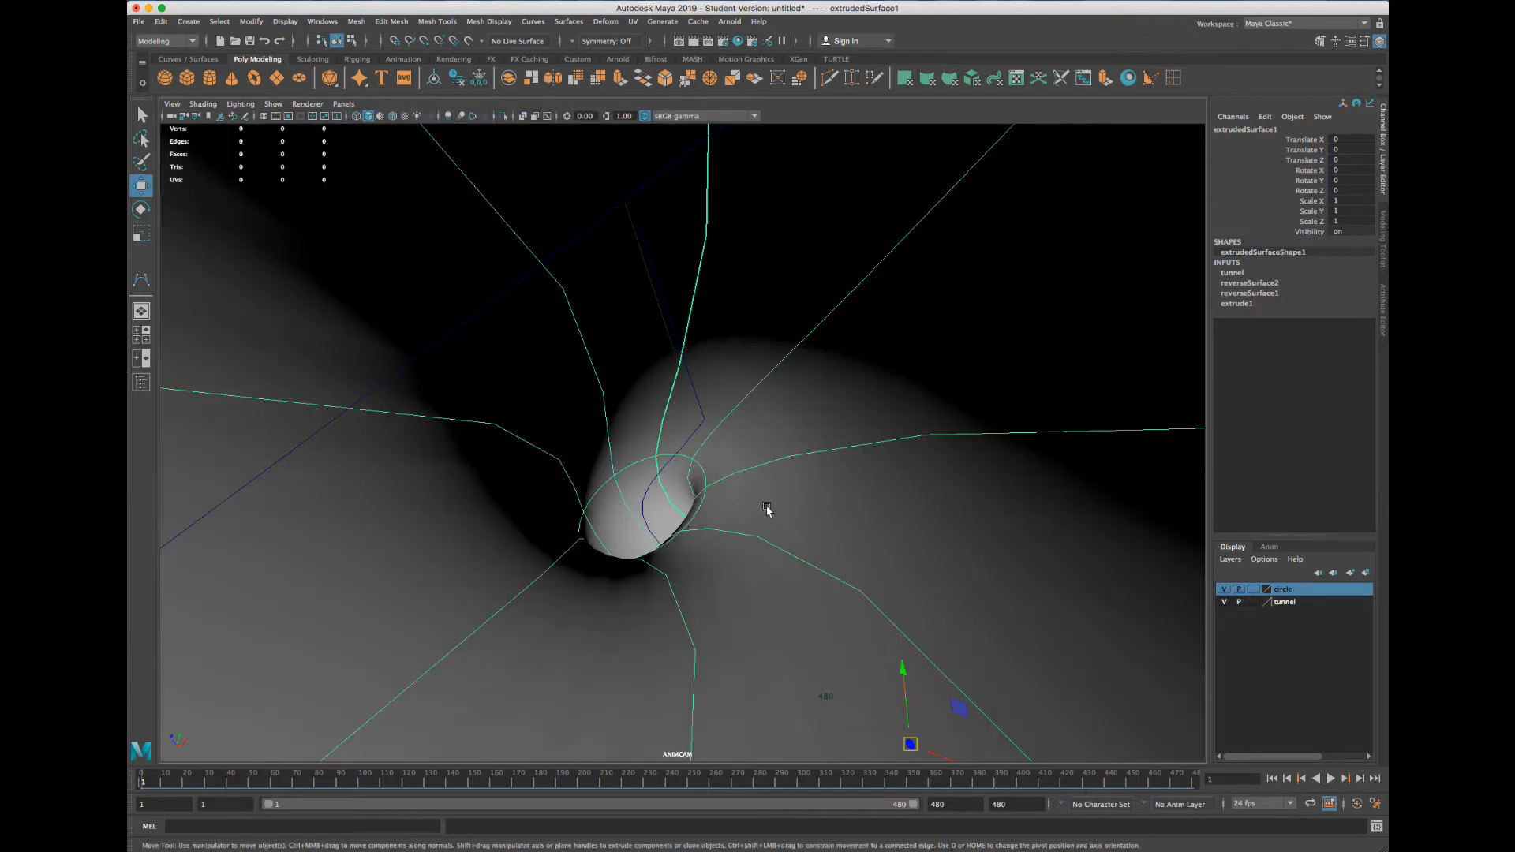
pyautogui.moveTo(389, 784); pyautogui.dragTo(527, 781)
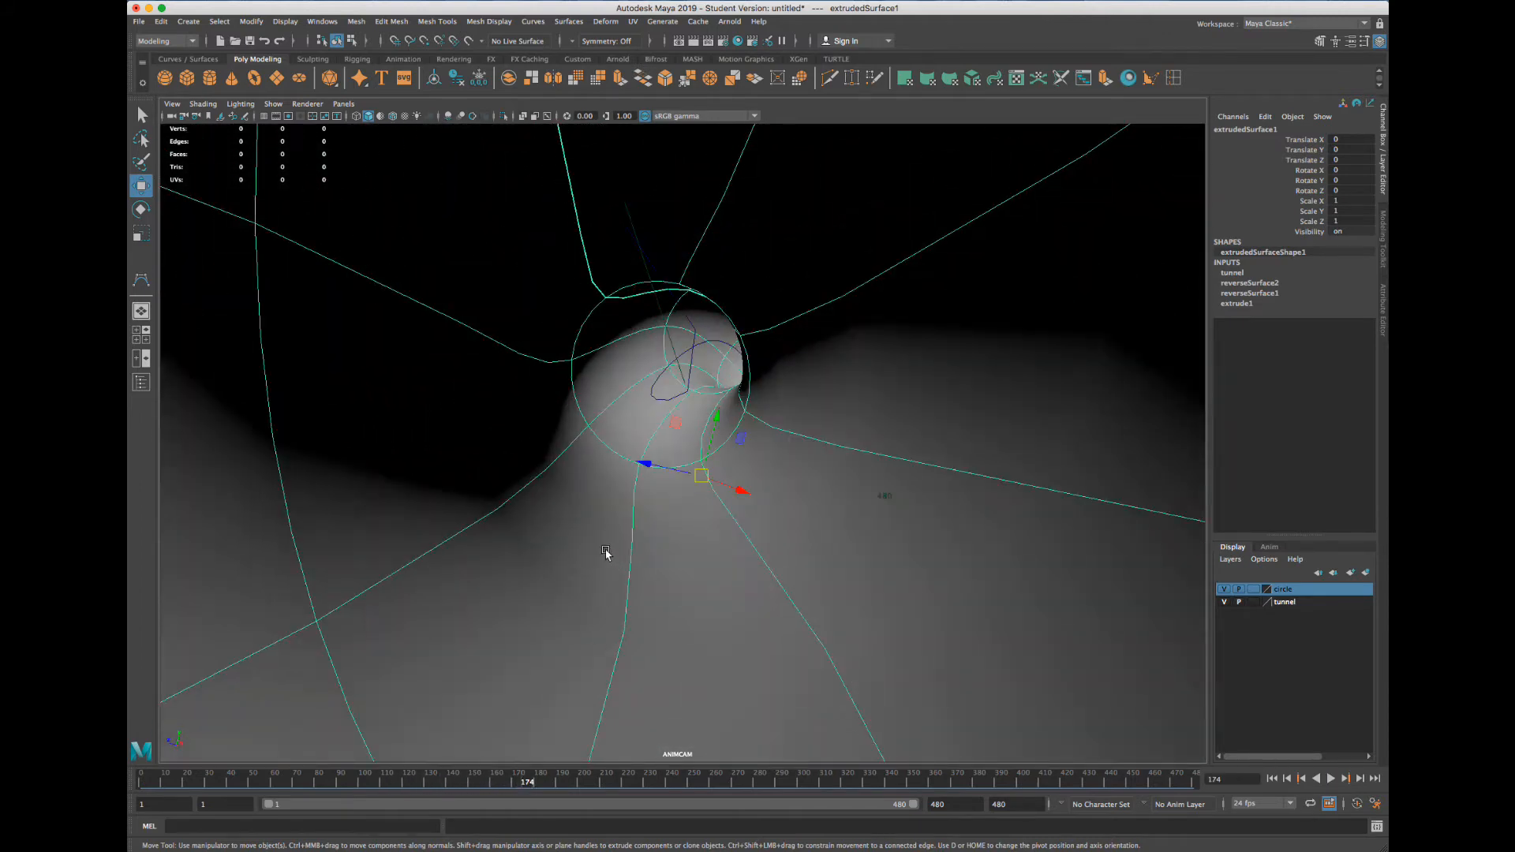
# Open the material attributes of the tunnel surface
pyautogui.click(568, 515)
pyautogui.rightClick(576, 517)
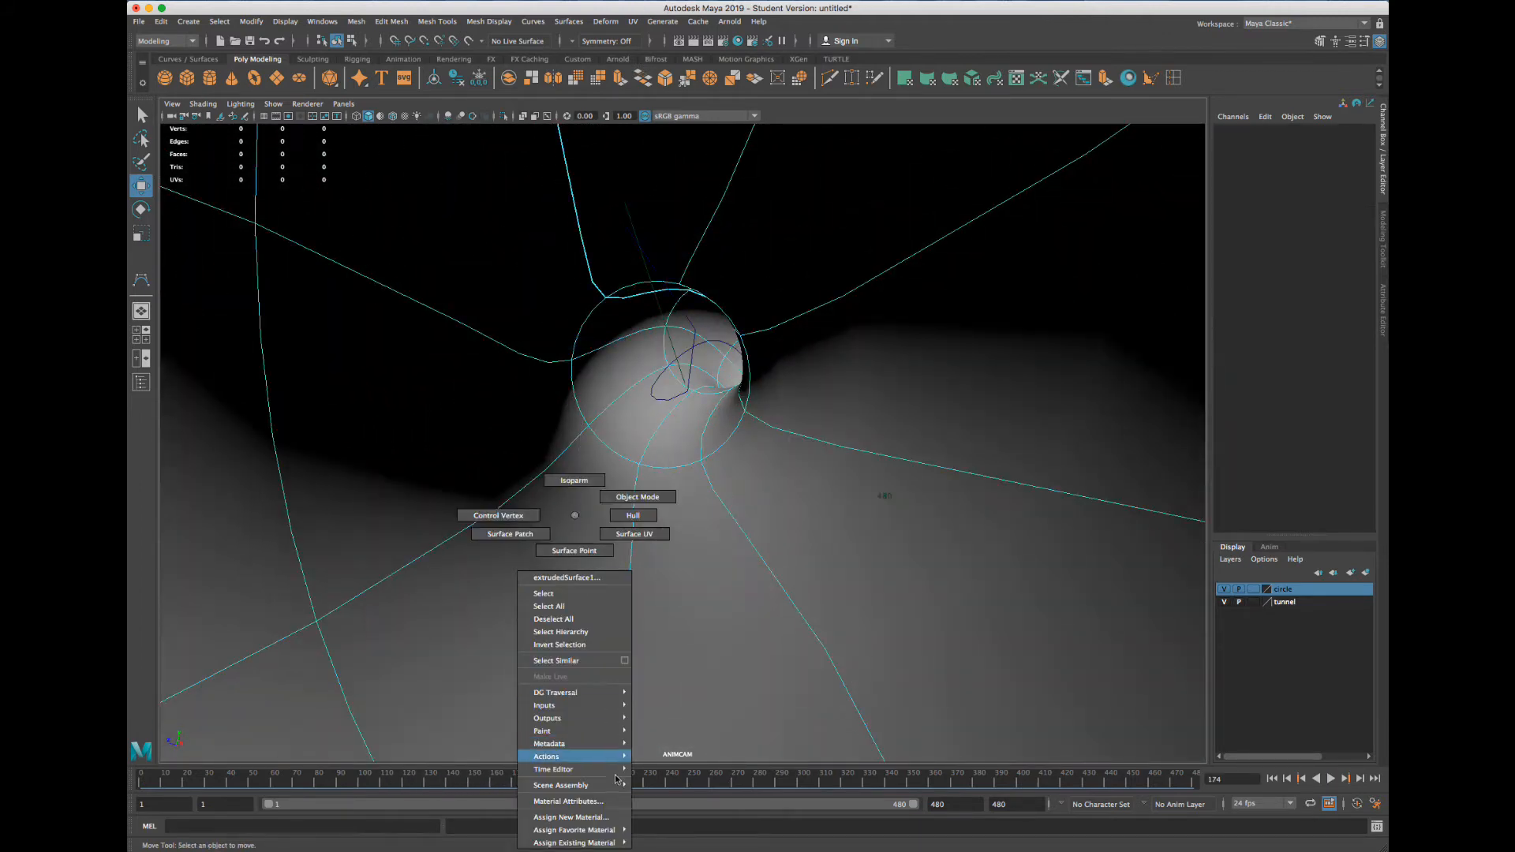
pyautogui.click(607, 802)
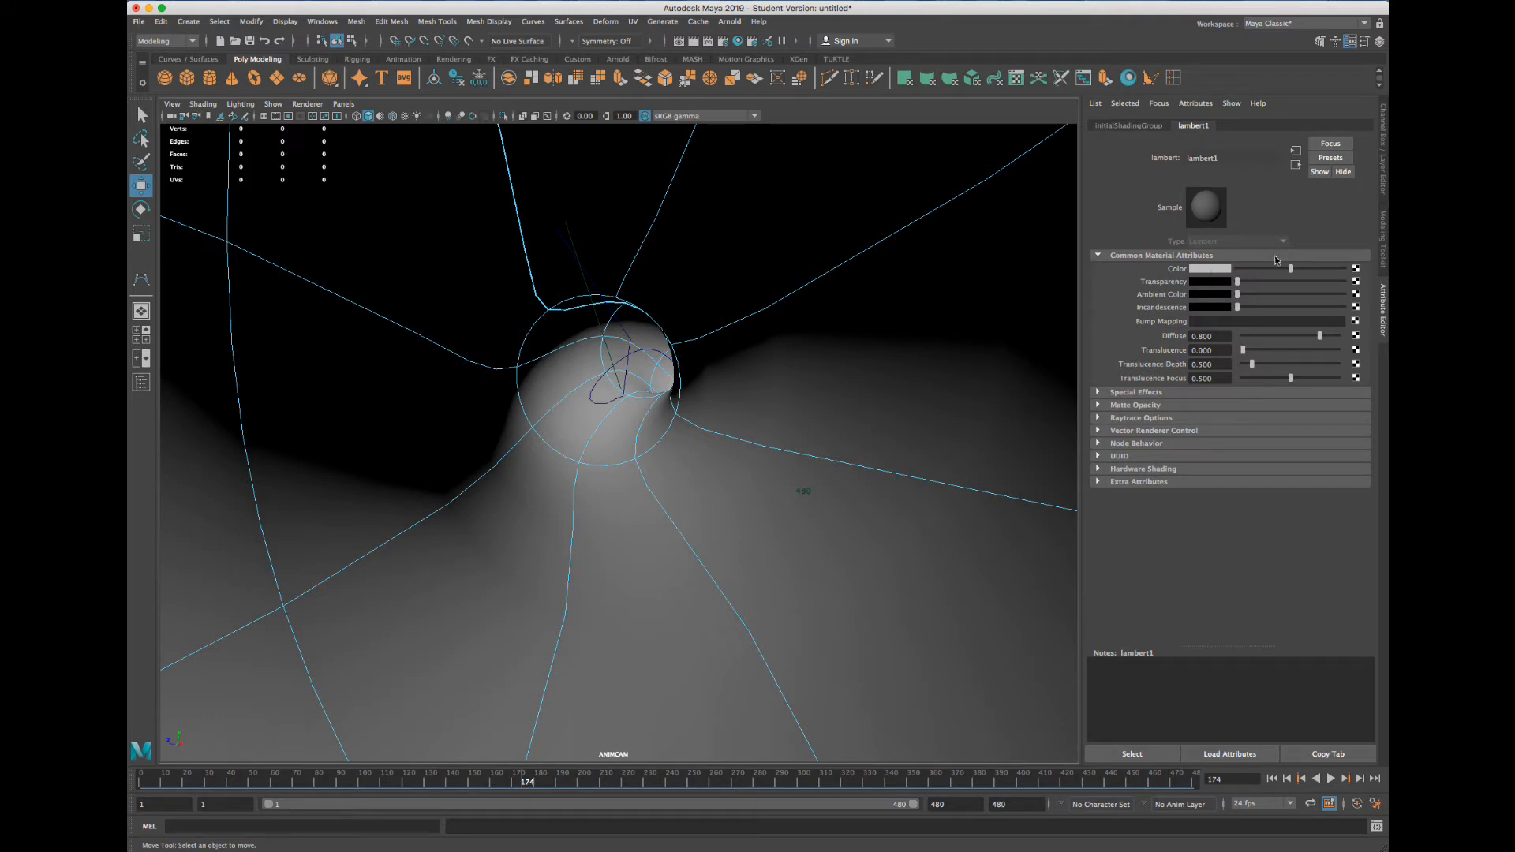
# Assign a new Maya Lambert material to the selected tunnel surface
pyautogui.rightClick(703, 460)
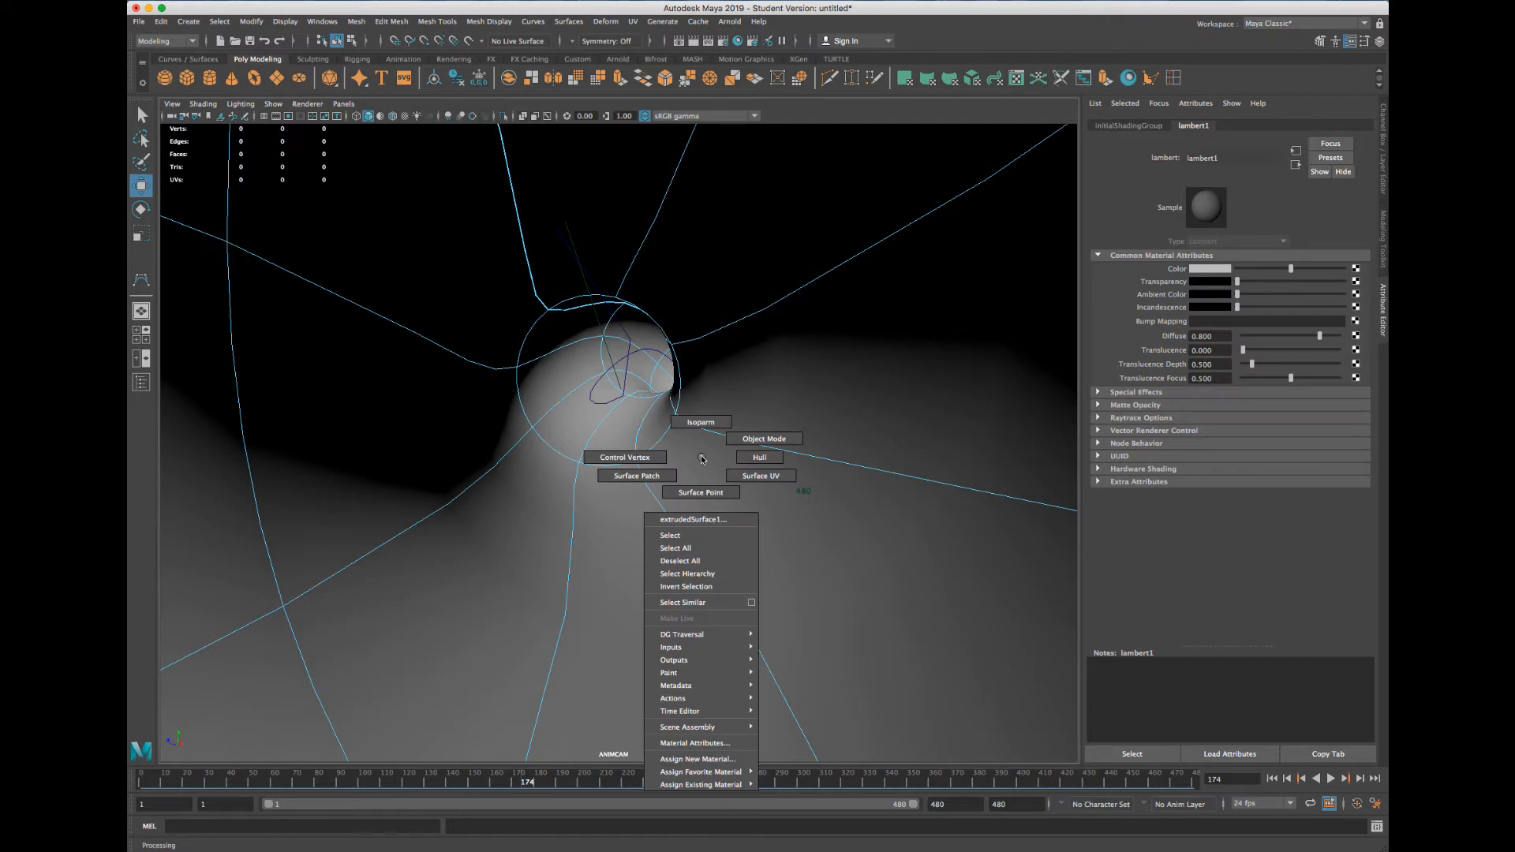
pyautogui.moveTo(719, 778)
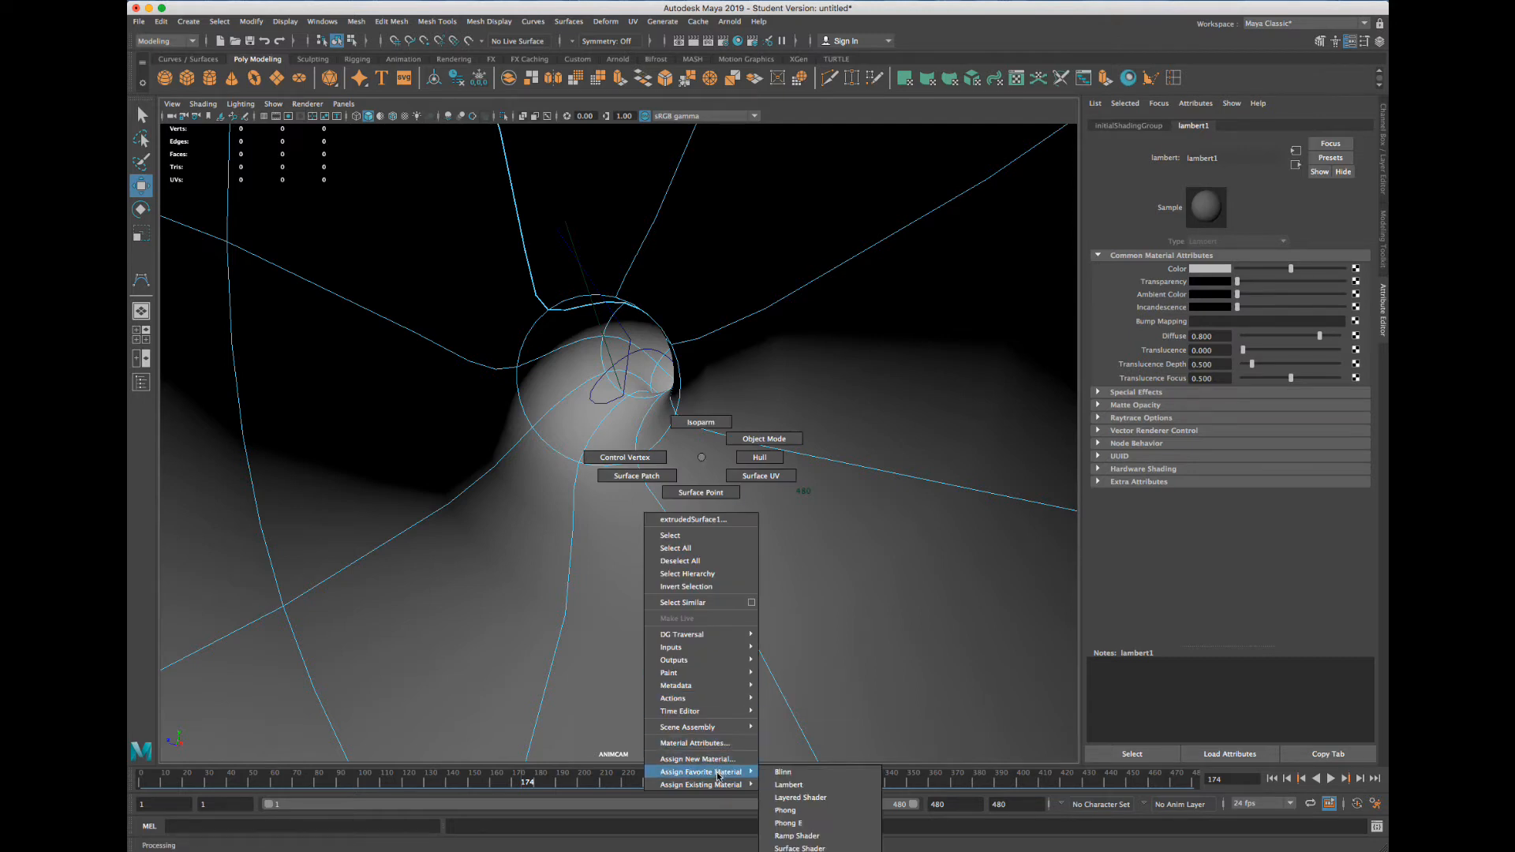
pyautogui.click(725, 759)
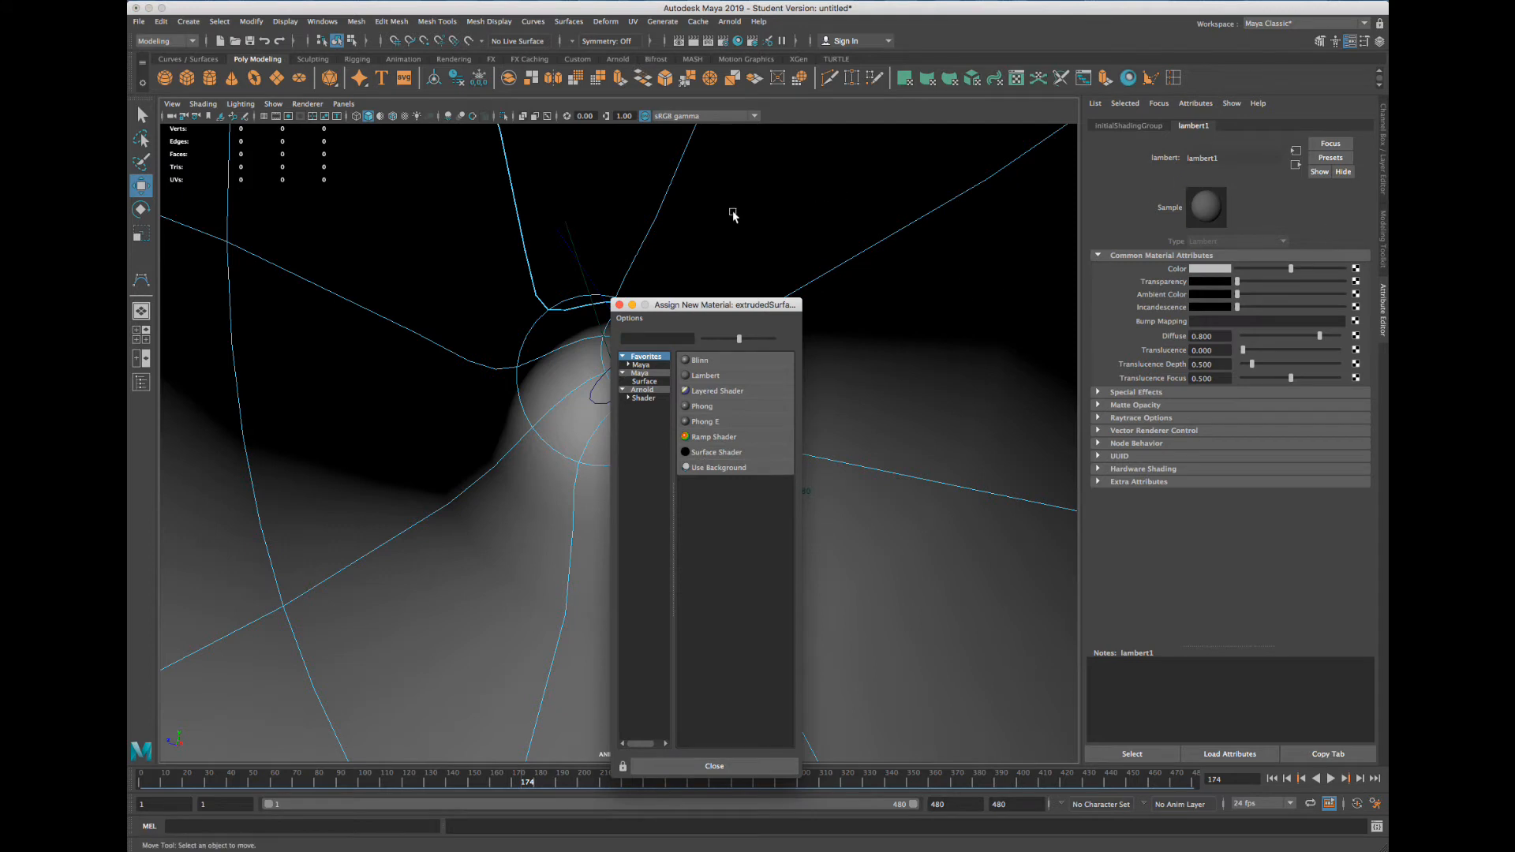
pyautogui.click(652, 381)
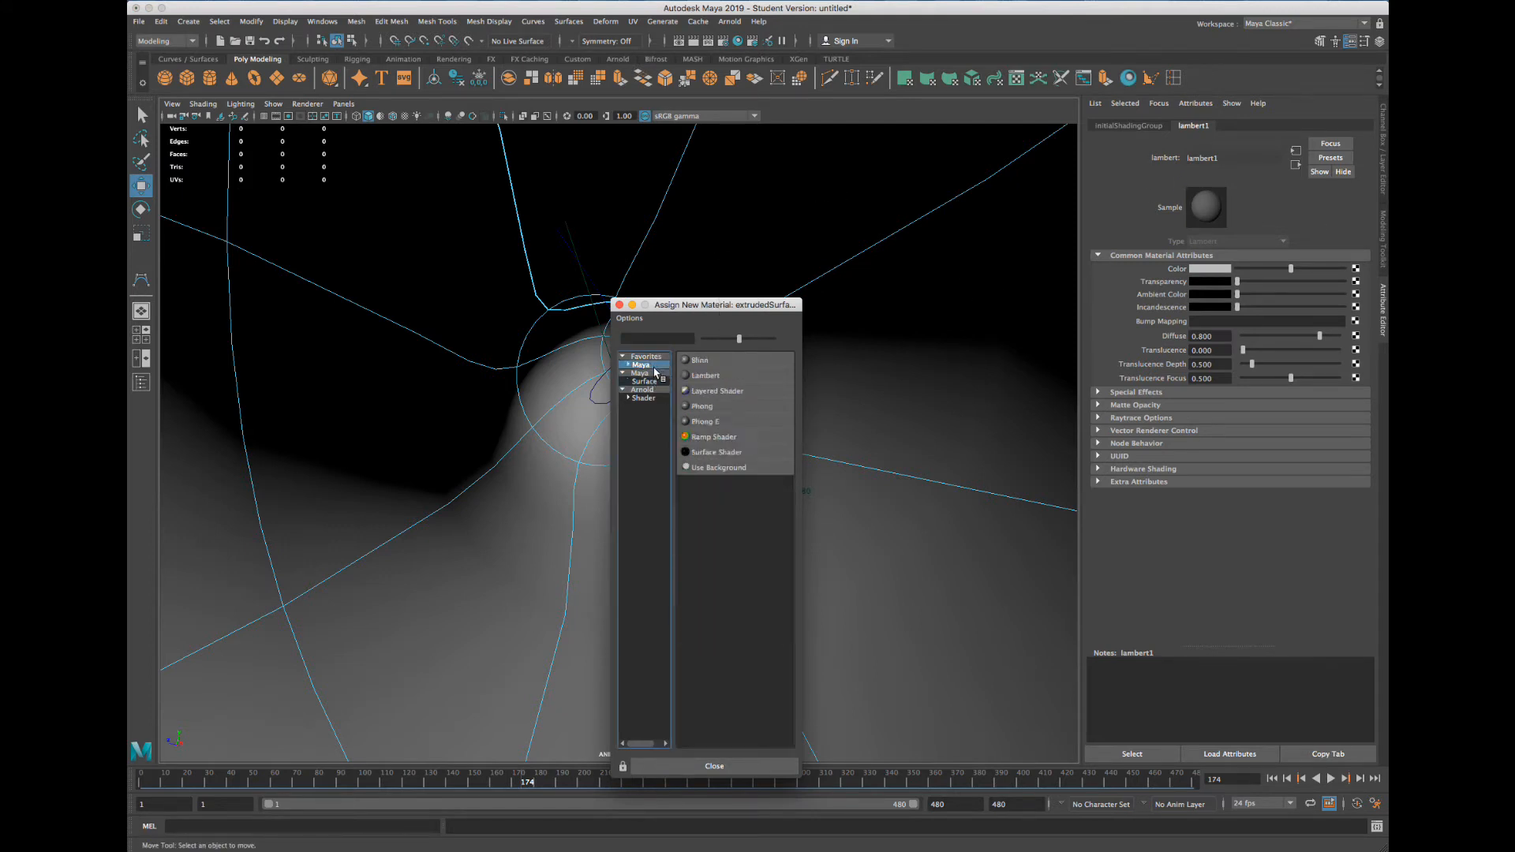
pyautogui.click(650, 390)
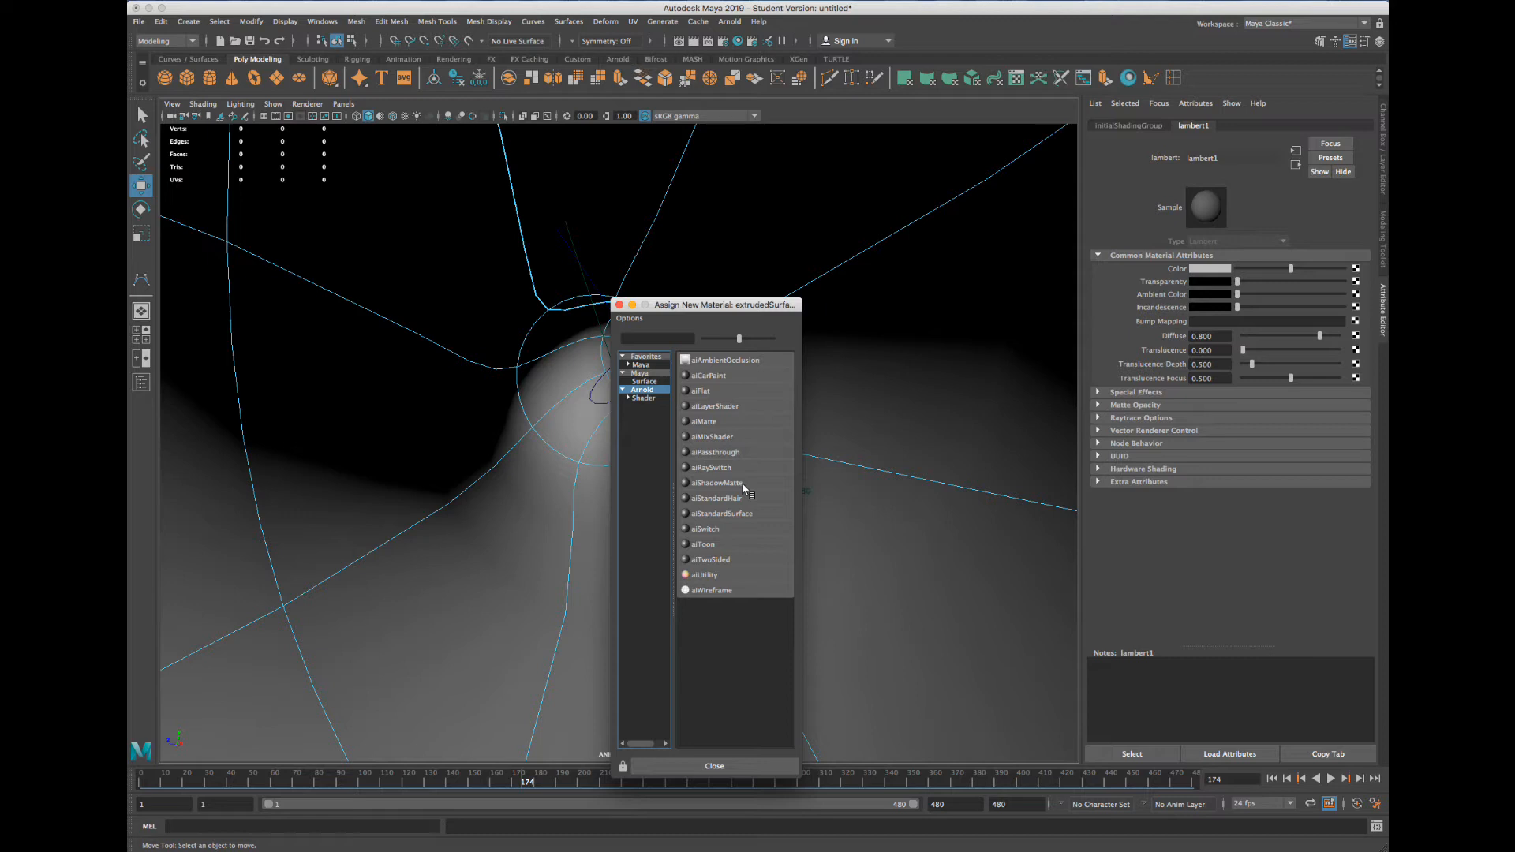
pyautogui.click(663, 374)
pyautogui.click(661, 366)
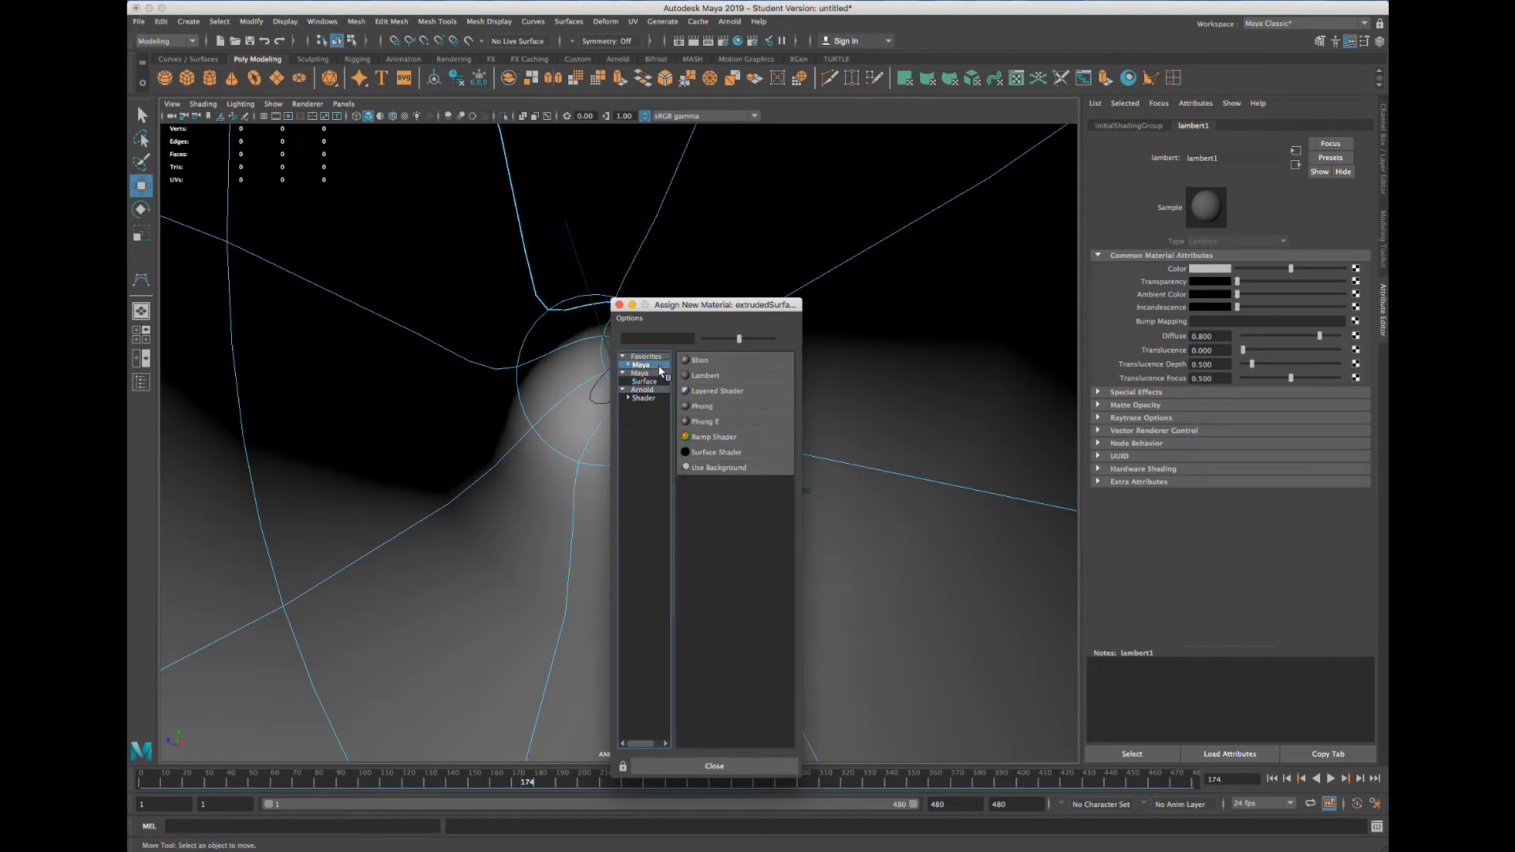
pyautogui.click(723, 376)
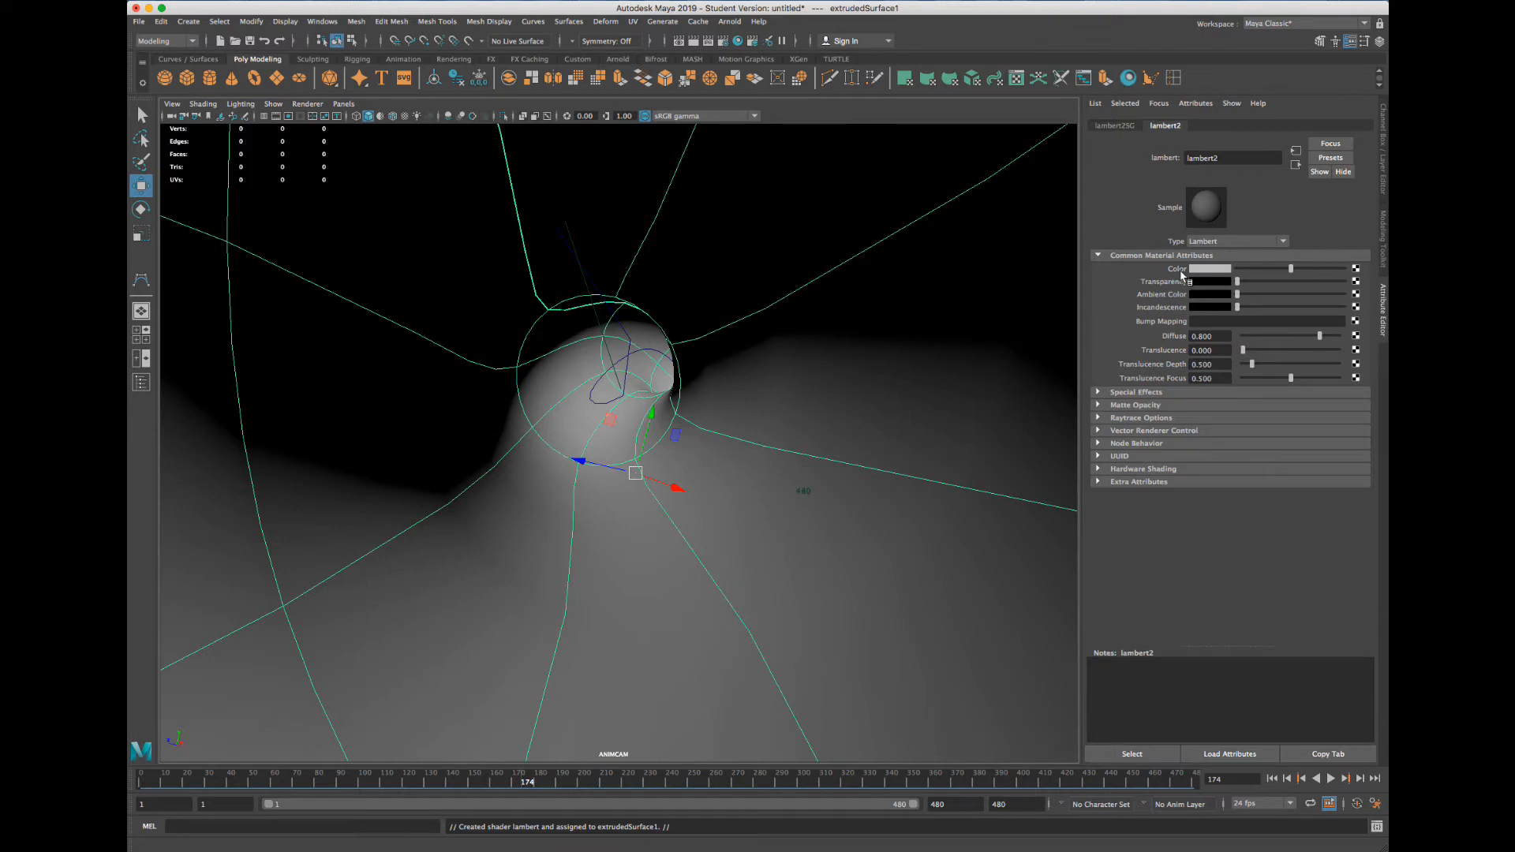
# Connect a Leather texture to the Color attribute of the tunnel's new Lambert material
pyautogui.click(1357, 271)
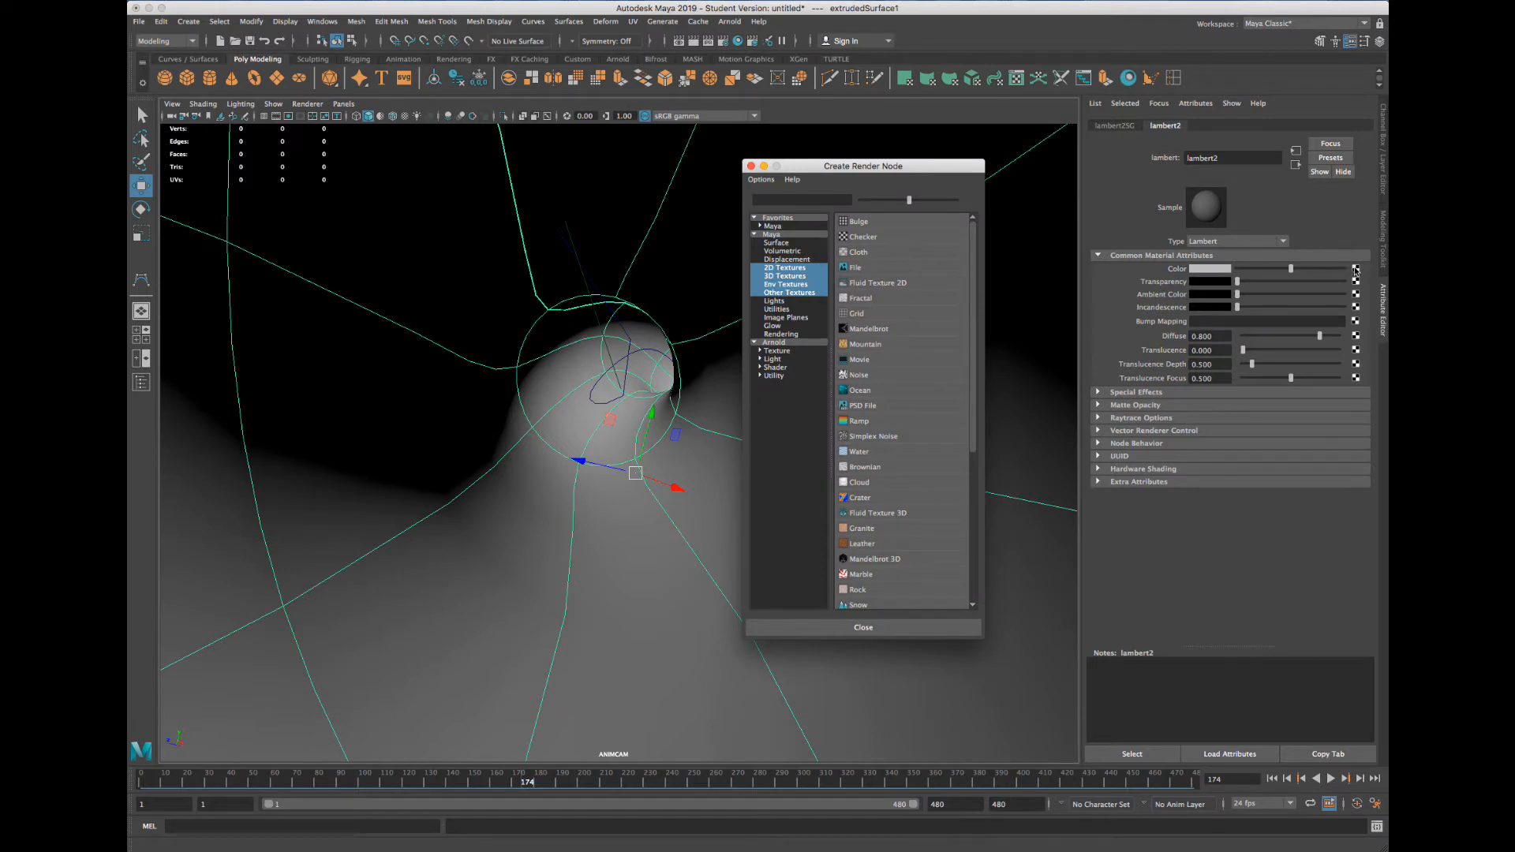
pyautogui.moveTo(865, 166); pyautogui.dragTo(824, 166)
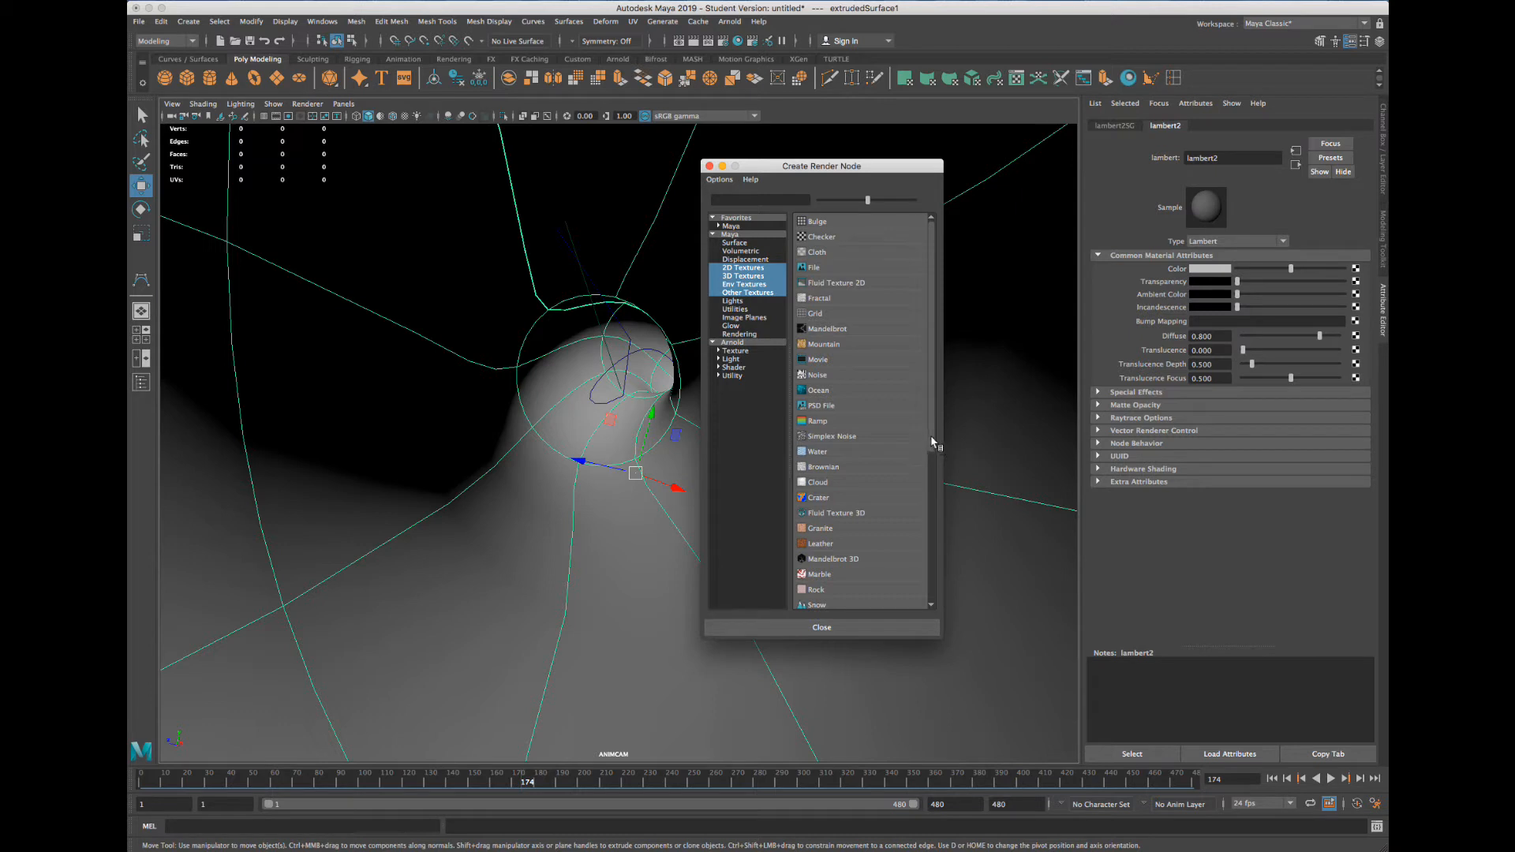
pyautogui.scroll(-2, 932, 442)
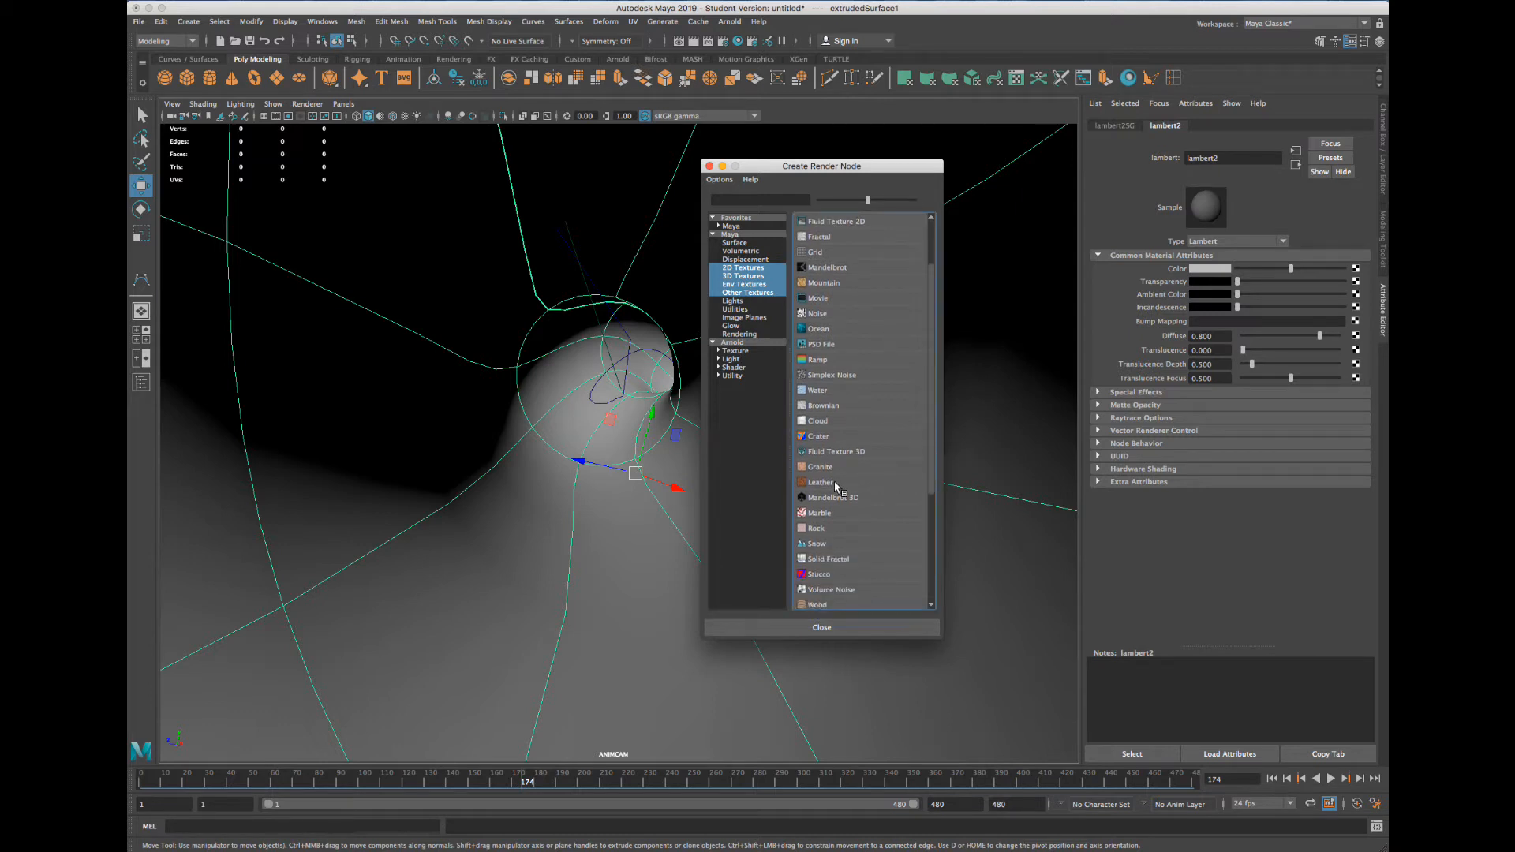
pyautogui.click(835, 484)
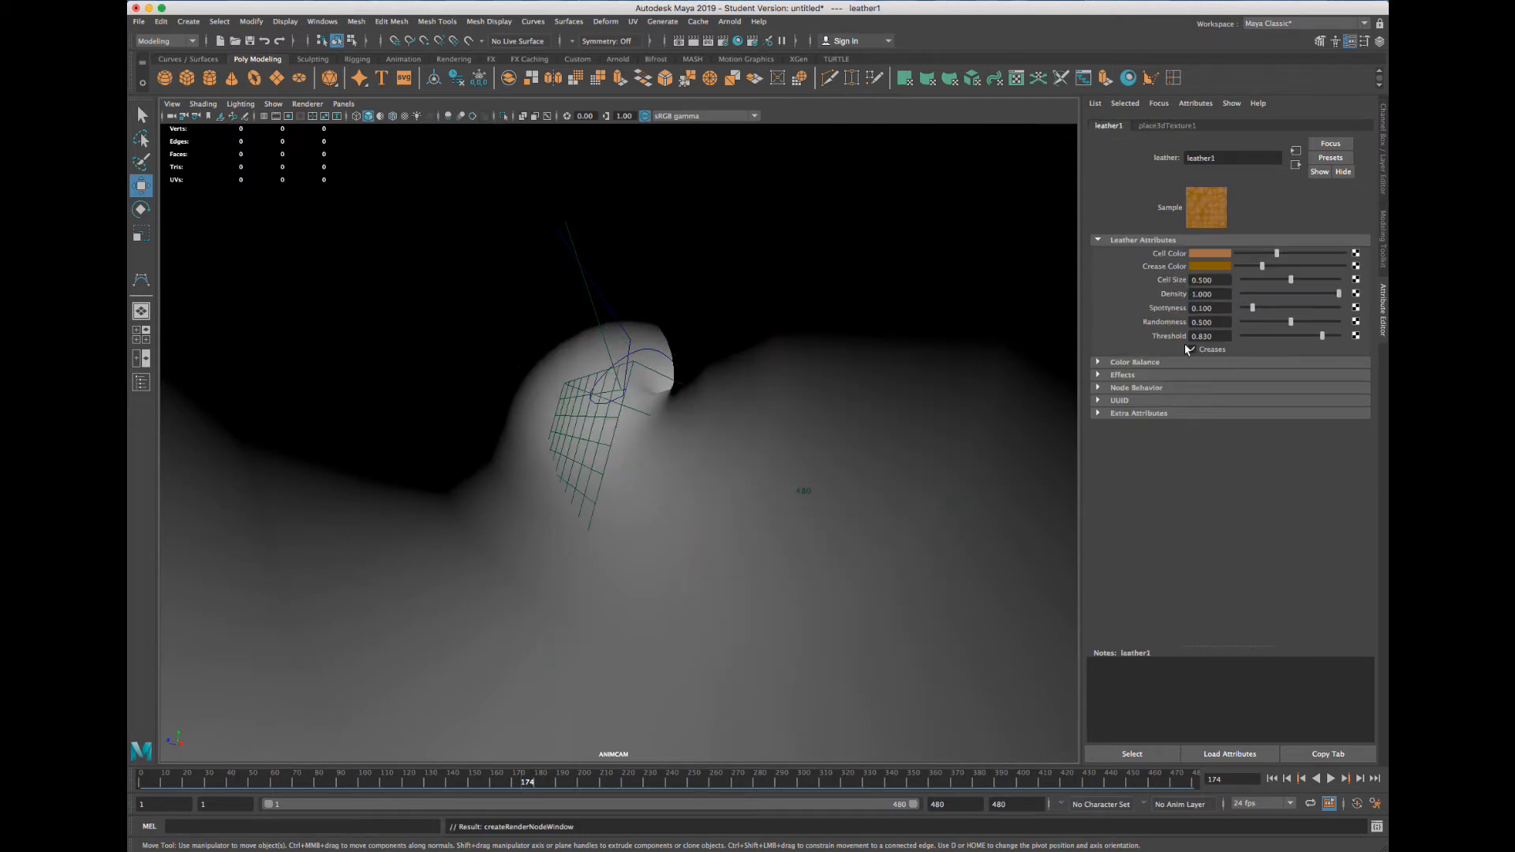
# Set the leather texture's Cell Color to a bright red with hue 360 and full saturation and value
pyautogui.click(1217, 254)
pyautogui.click(1252, 289)
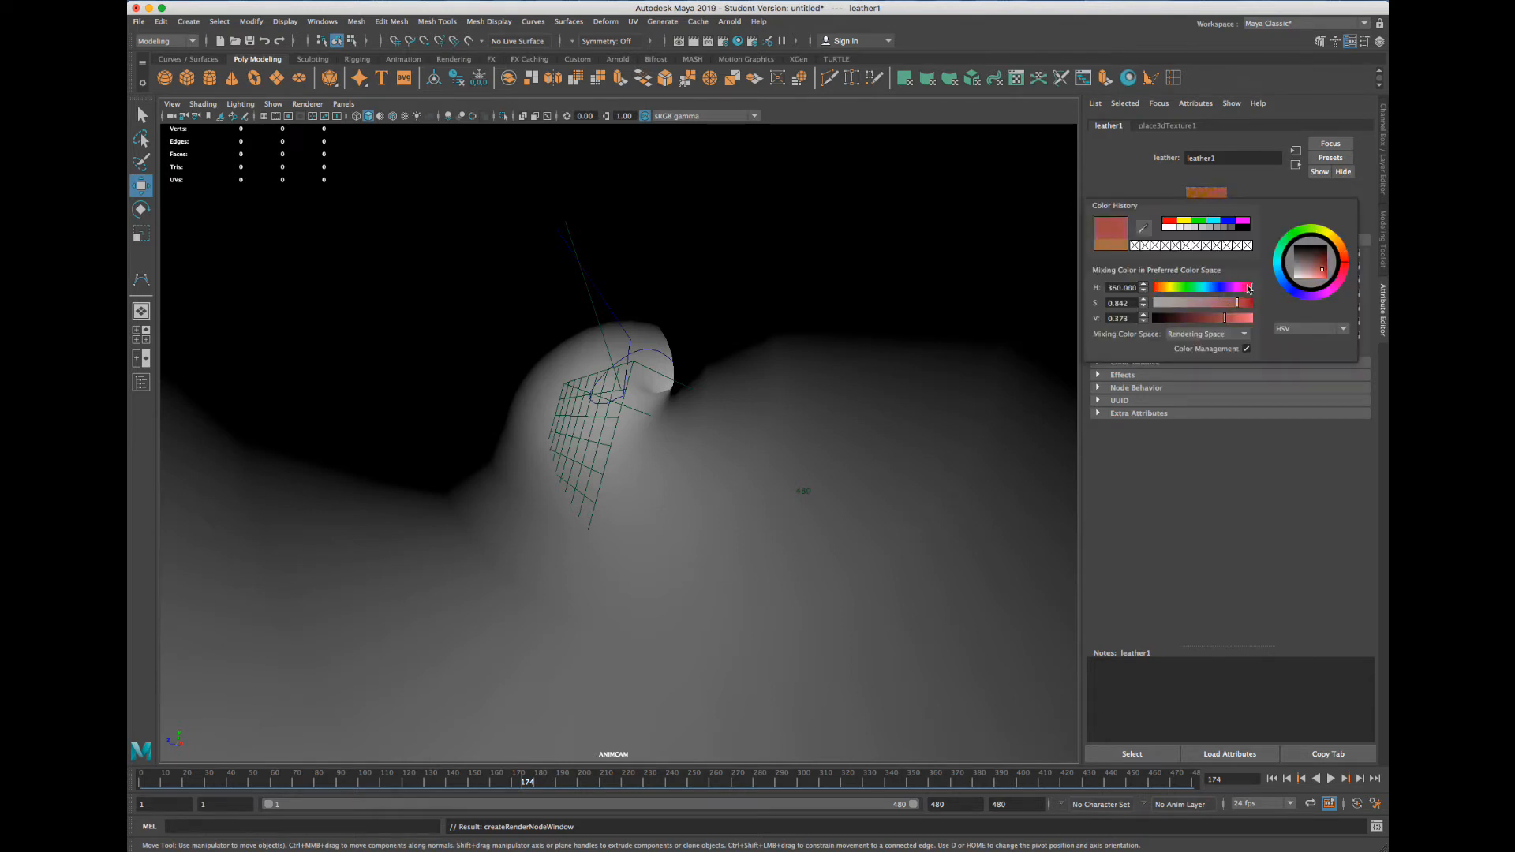
pyautogui.click(1251, 304)
pyautogui.click(1250, 319)
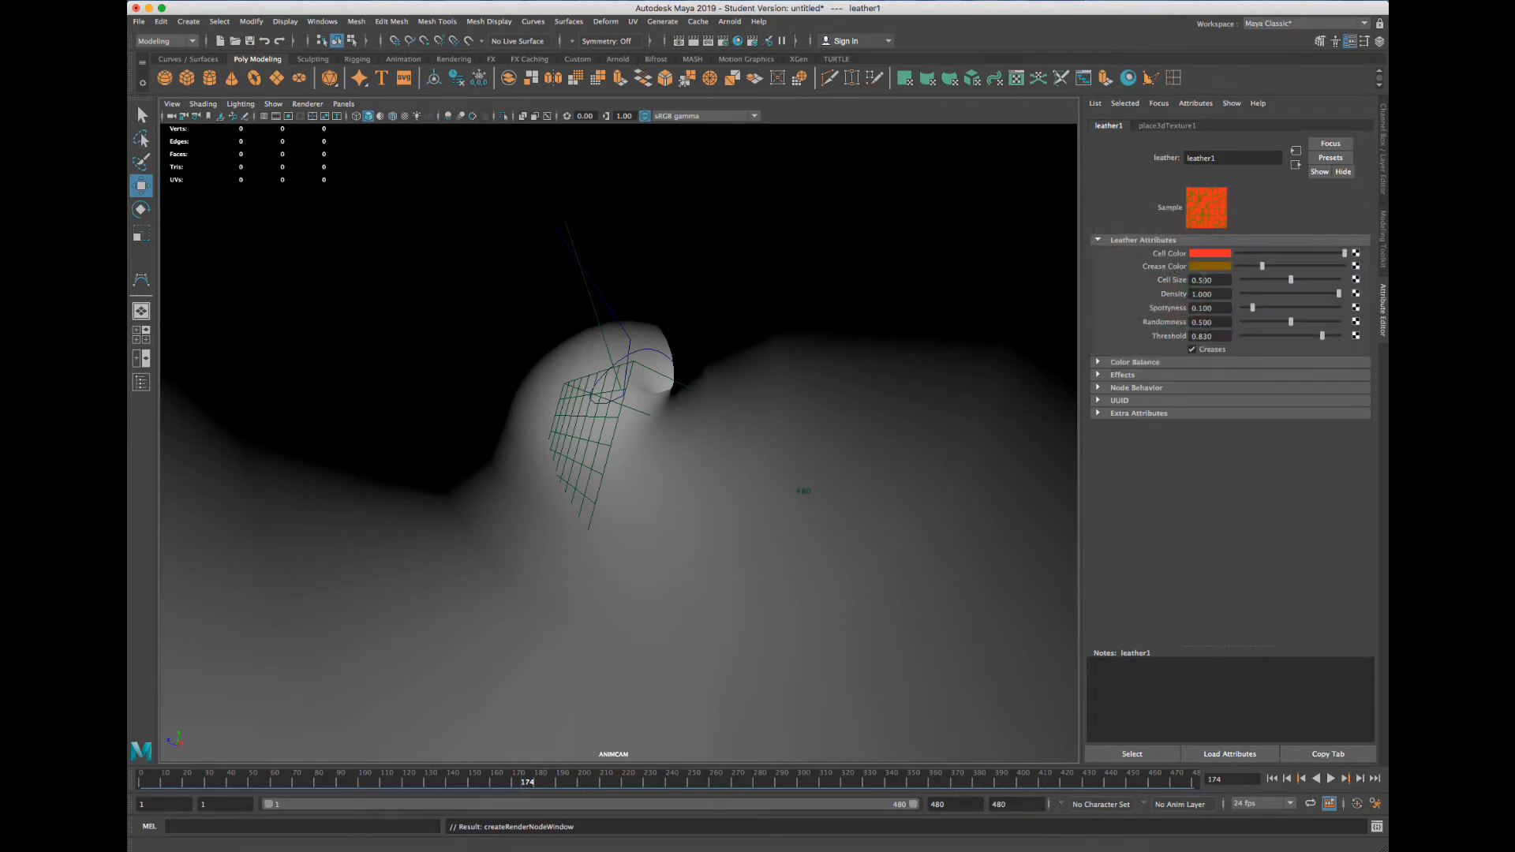
# Darken the leather texture's Crease Color to a very dark brown
pyautogui.click(1205, 269)
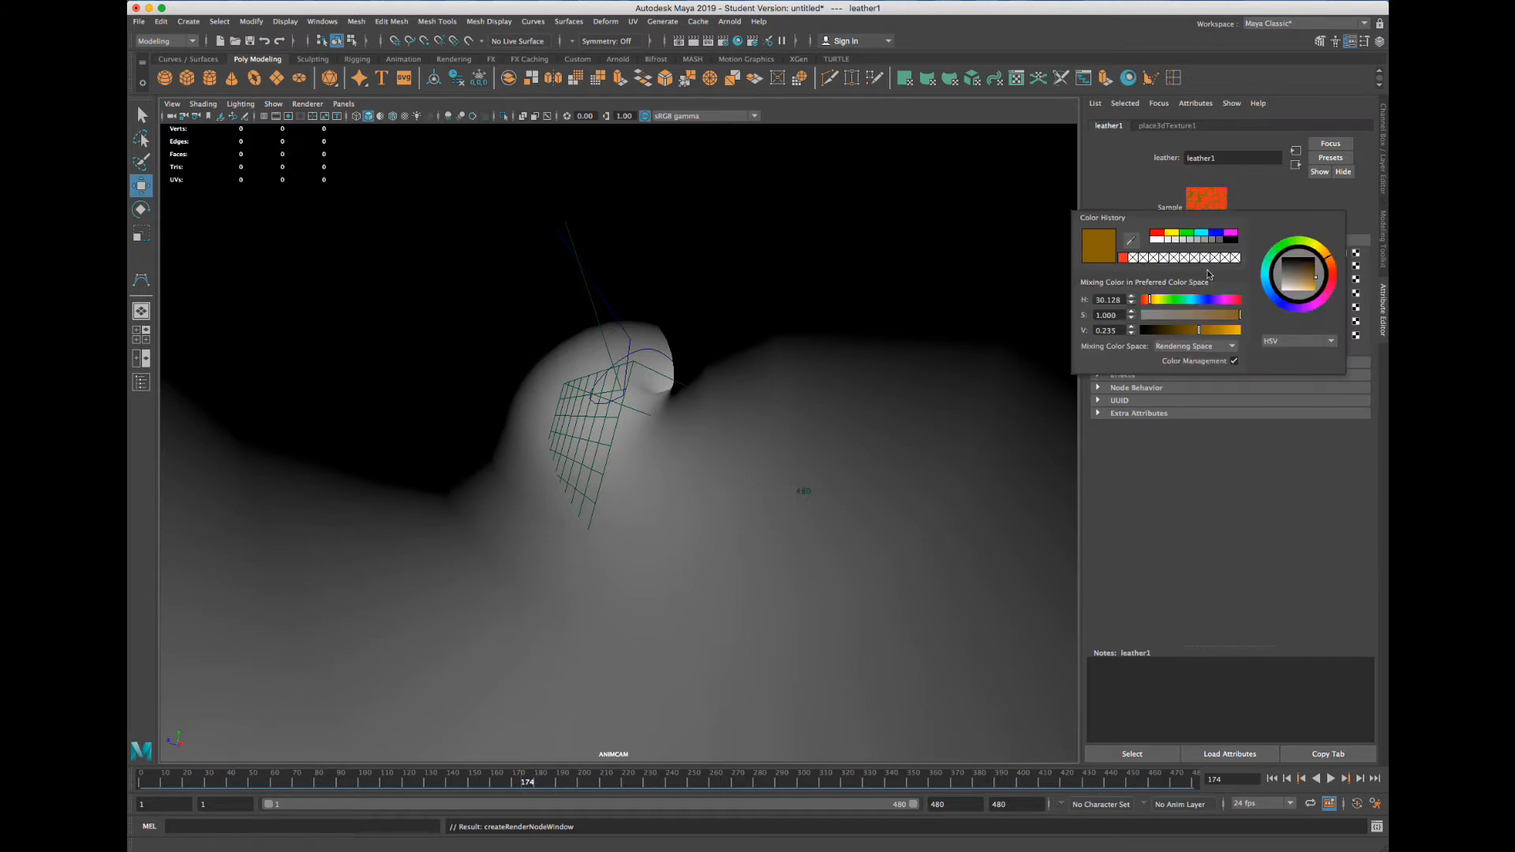
pyautogui.click(1198, 314)
pyautogui.moveTo(1194, 331); pyautogui.dragTo(1182, 331)
pyautogui.click(1225, 315)
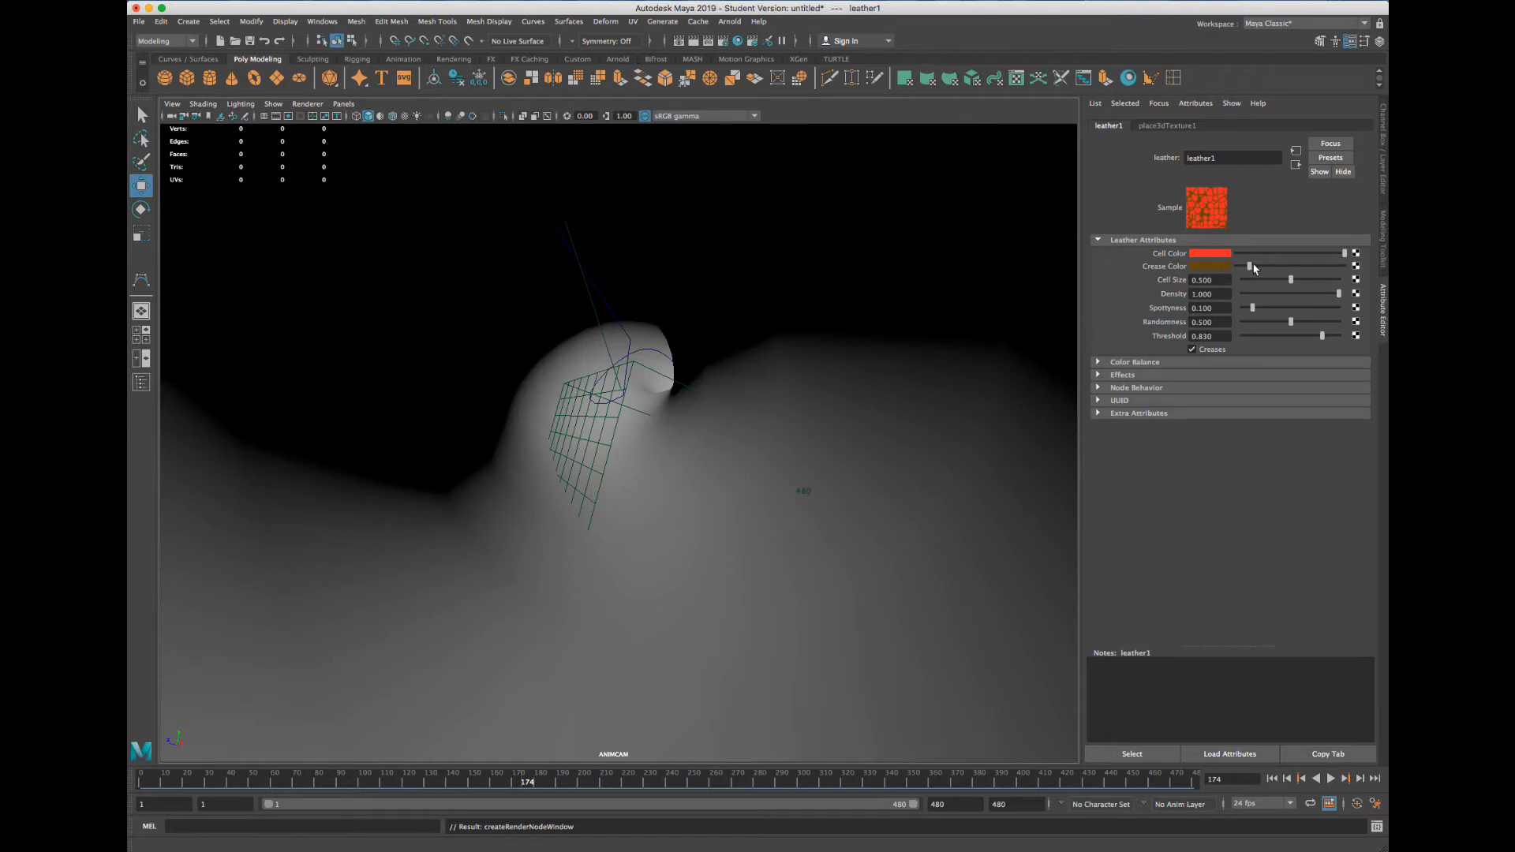
pyautogui.moveTo(1250, 266); pyautogui.dragTo(1245, 268)
# Select the tunnel surface and display the ANIMCAM view shaded with texture maps
pyautogui.click(851, 302)
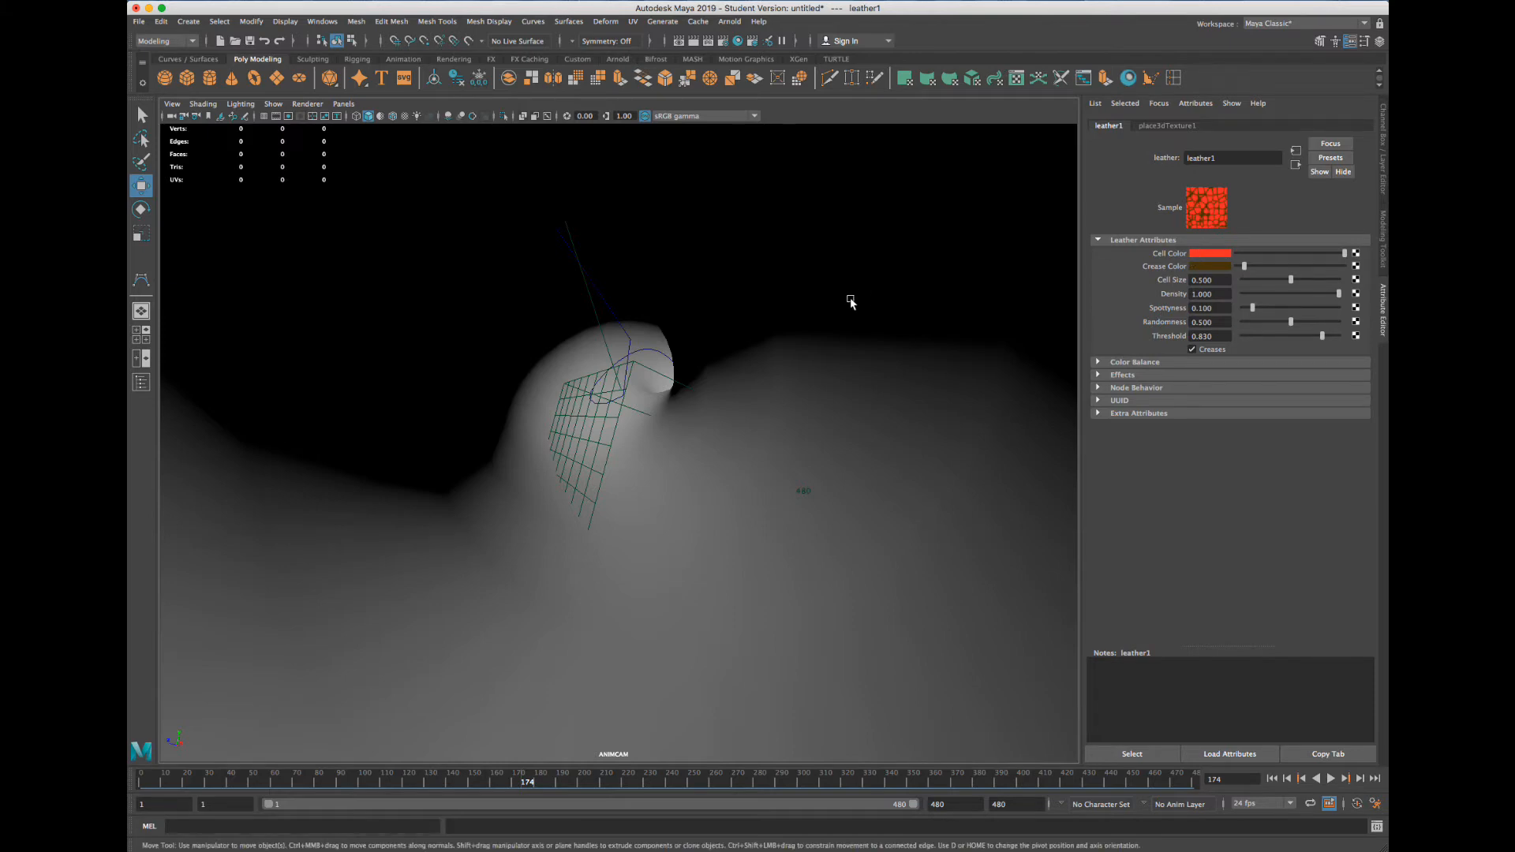
pyautogui.press('5')
pyautogui.press('6')
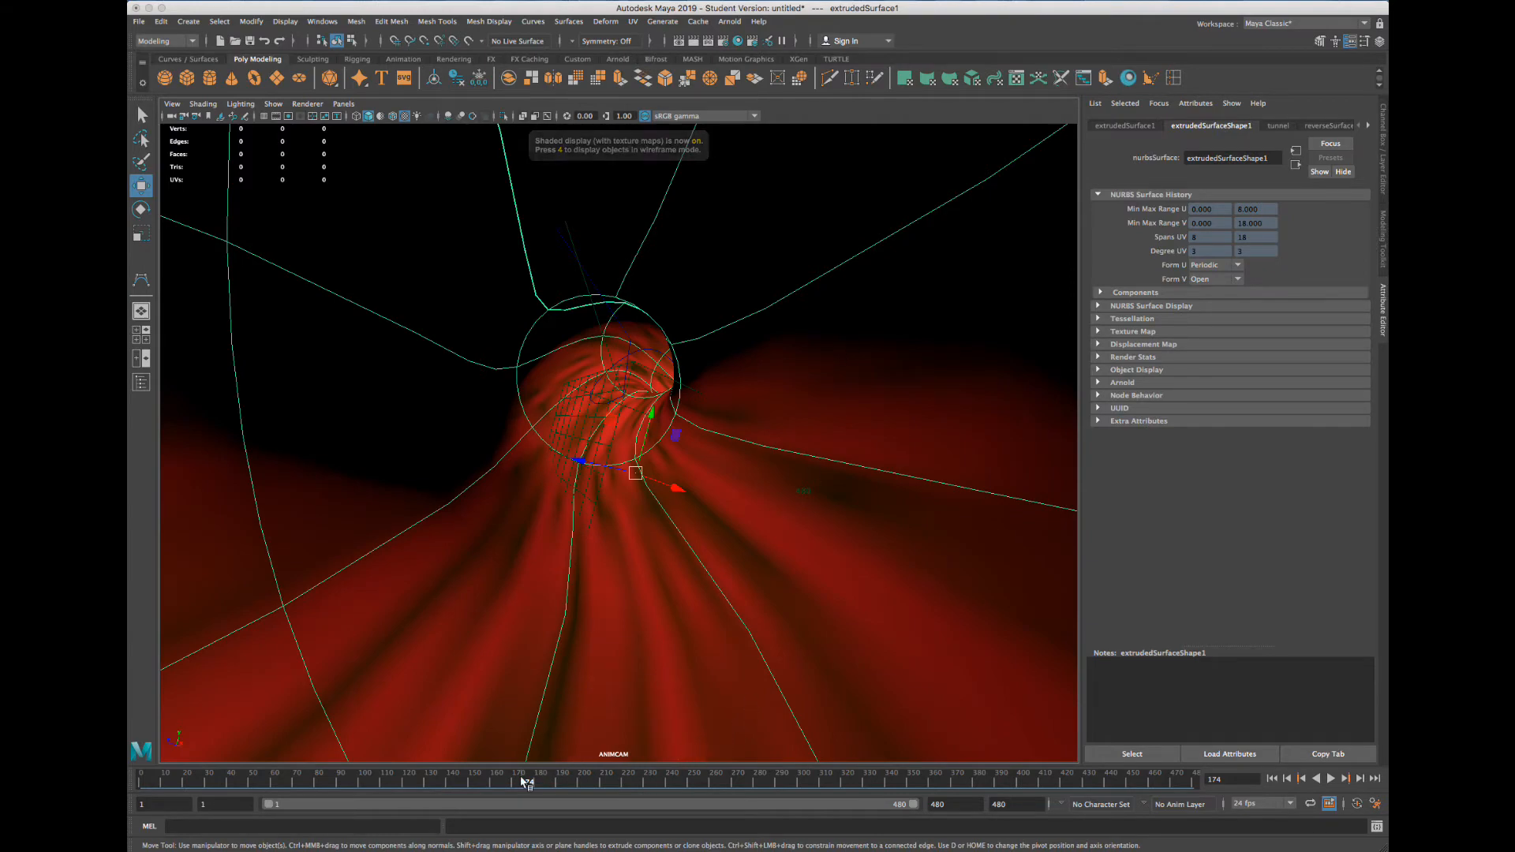
# Play the camera animation through the textured tunnel from near its start, stop it, and go to frame 81
pyautogui.moveTo(521, 778); pyautogui.dragTo(167, 781)
pyautogui.click(1340, 779)
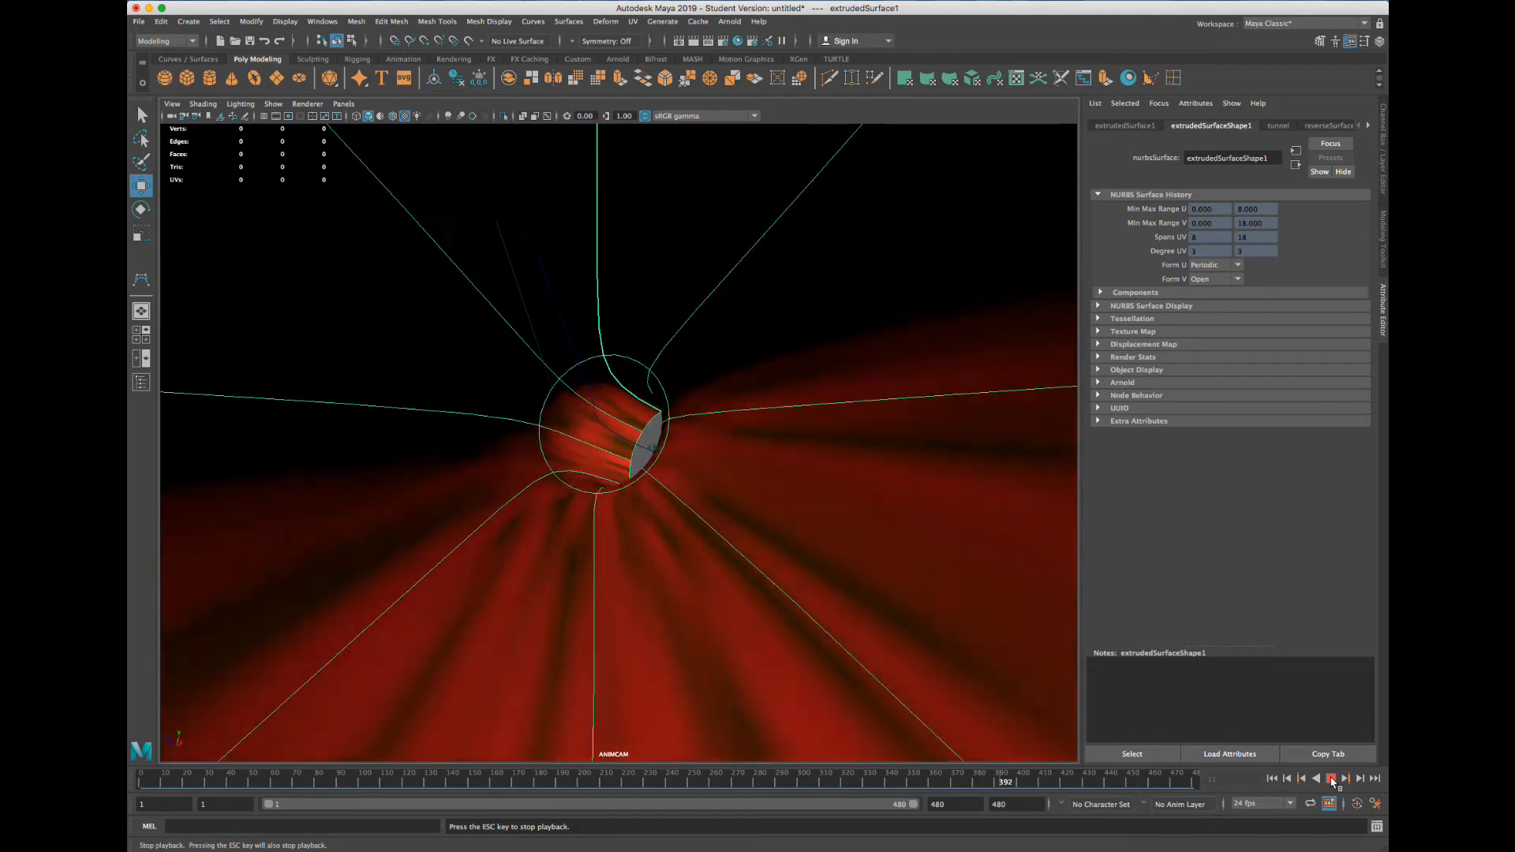
pyautogui.click(1332, 779)
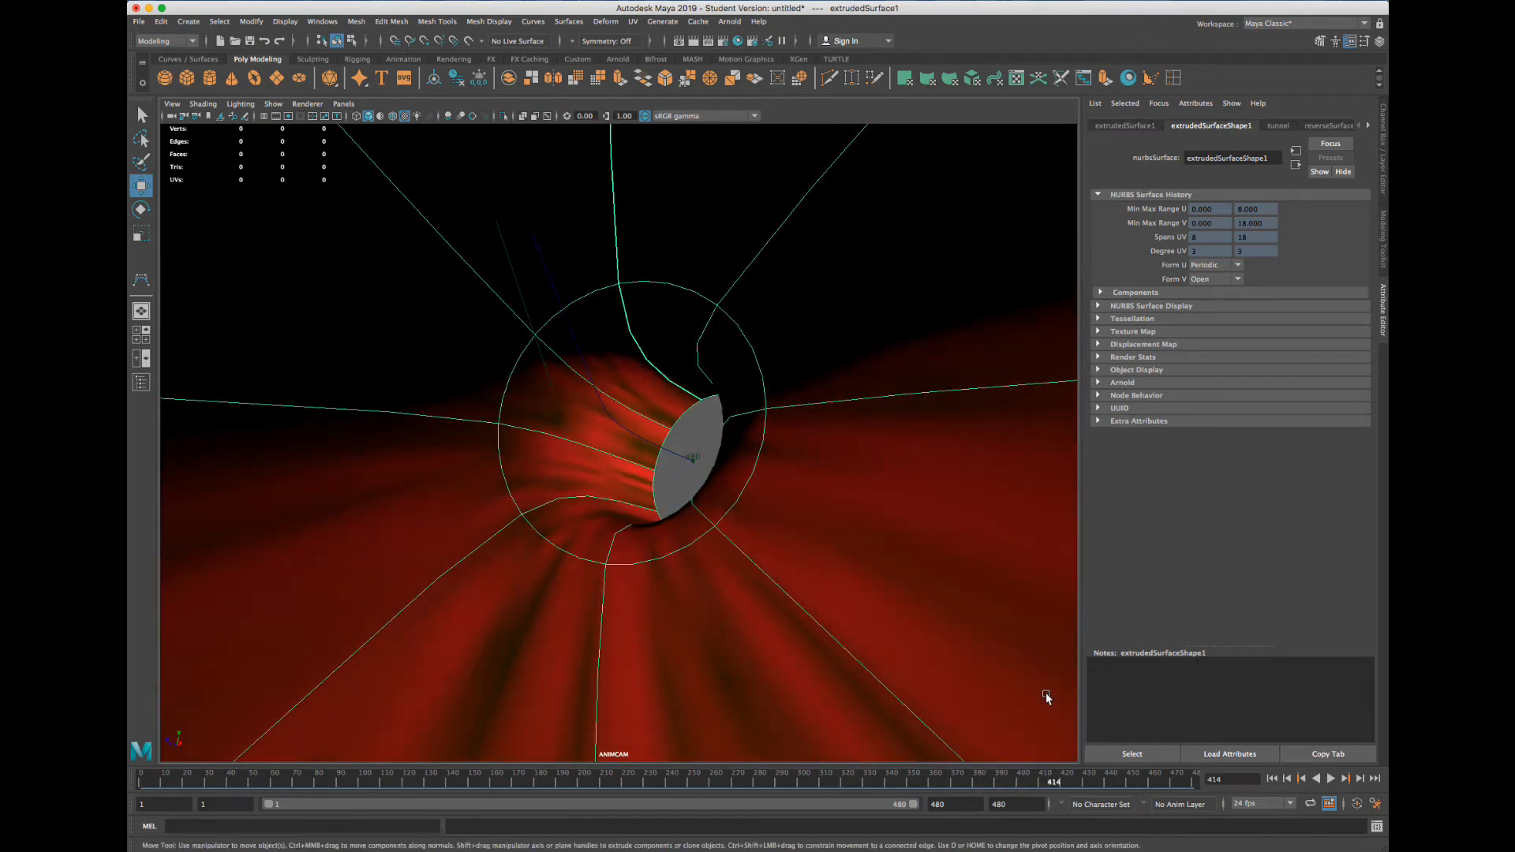
pyautogui.moveTo(165, 780); pyautogui.dragTo(321, 778)
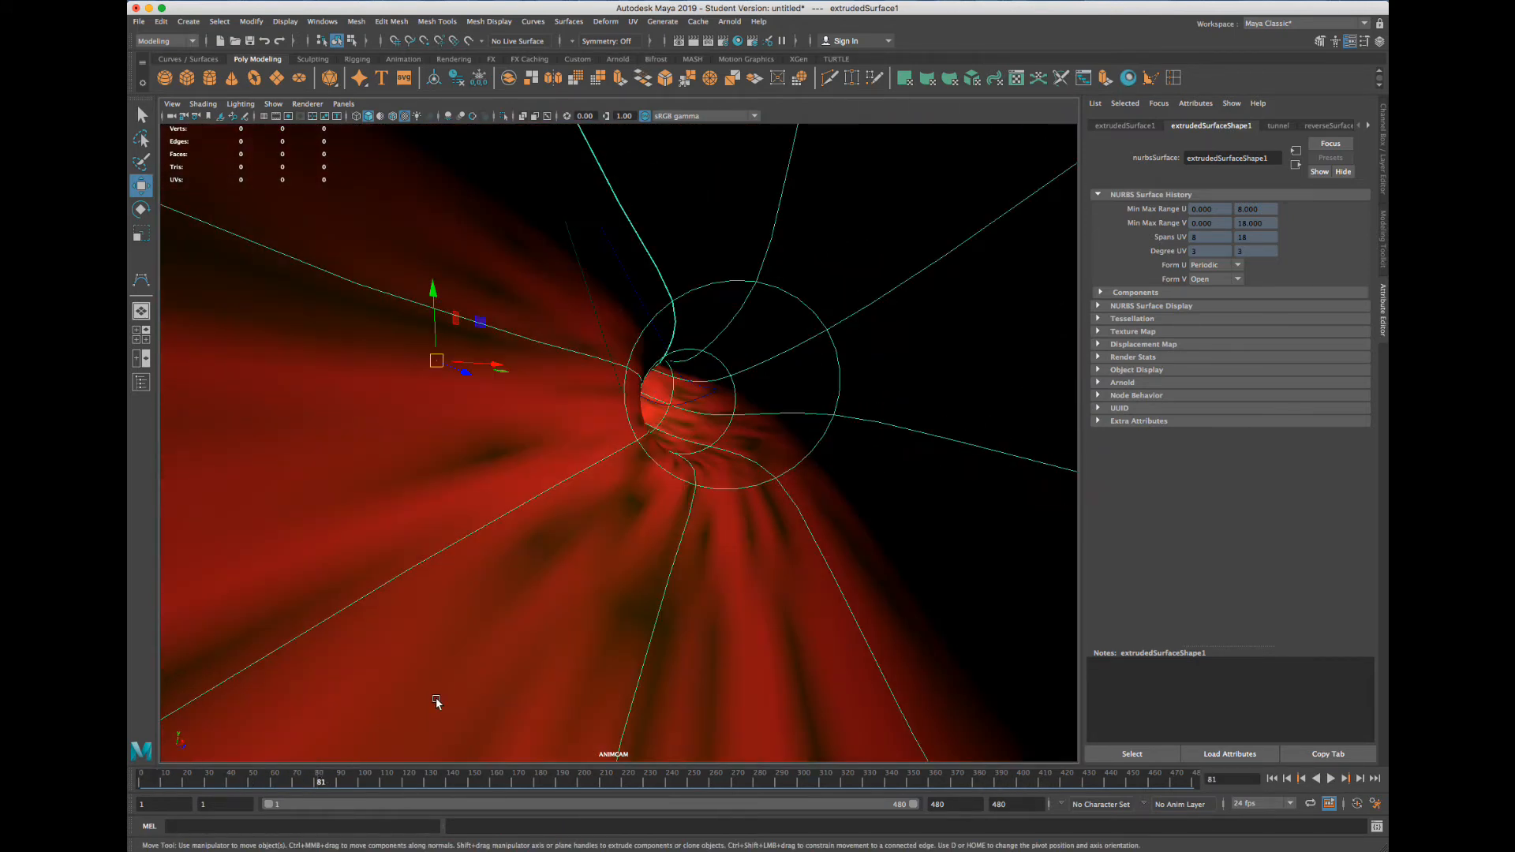
# Clear the selection, switch to the four-view layout, and open an enlarged Render View window
pyautogui.click(497, 676)
pyautogui.press('space')
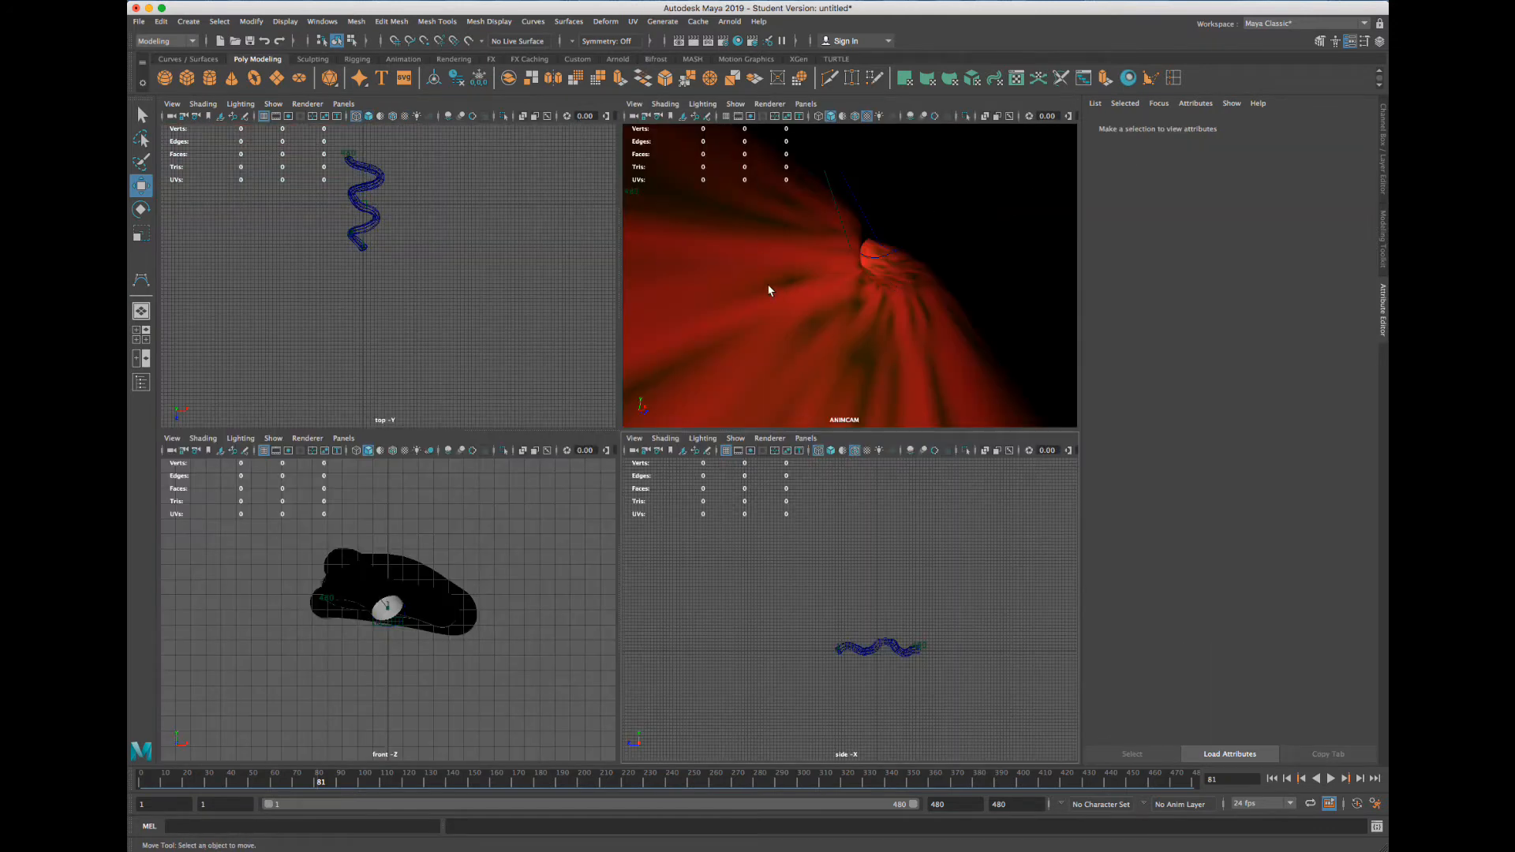
pyautogui.click(900, 280)
pyautogui.click(885, 522)
pyautogui.click(681, 44)
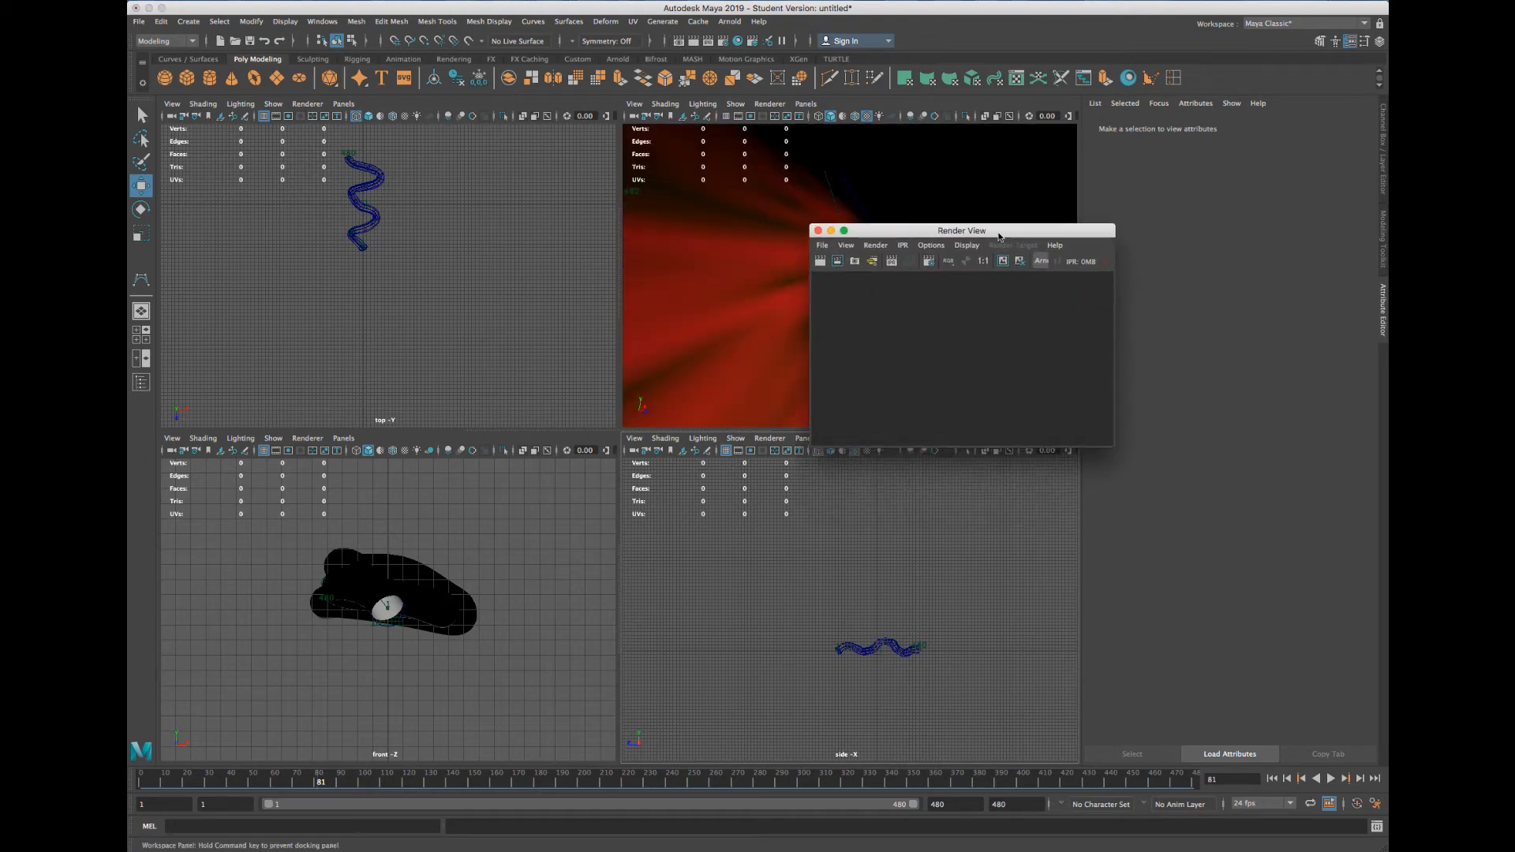
pyautogui.moveTo(1107, 449); pyautogui.dragTo(1288, 677)
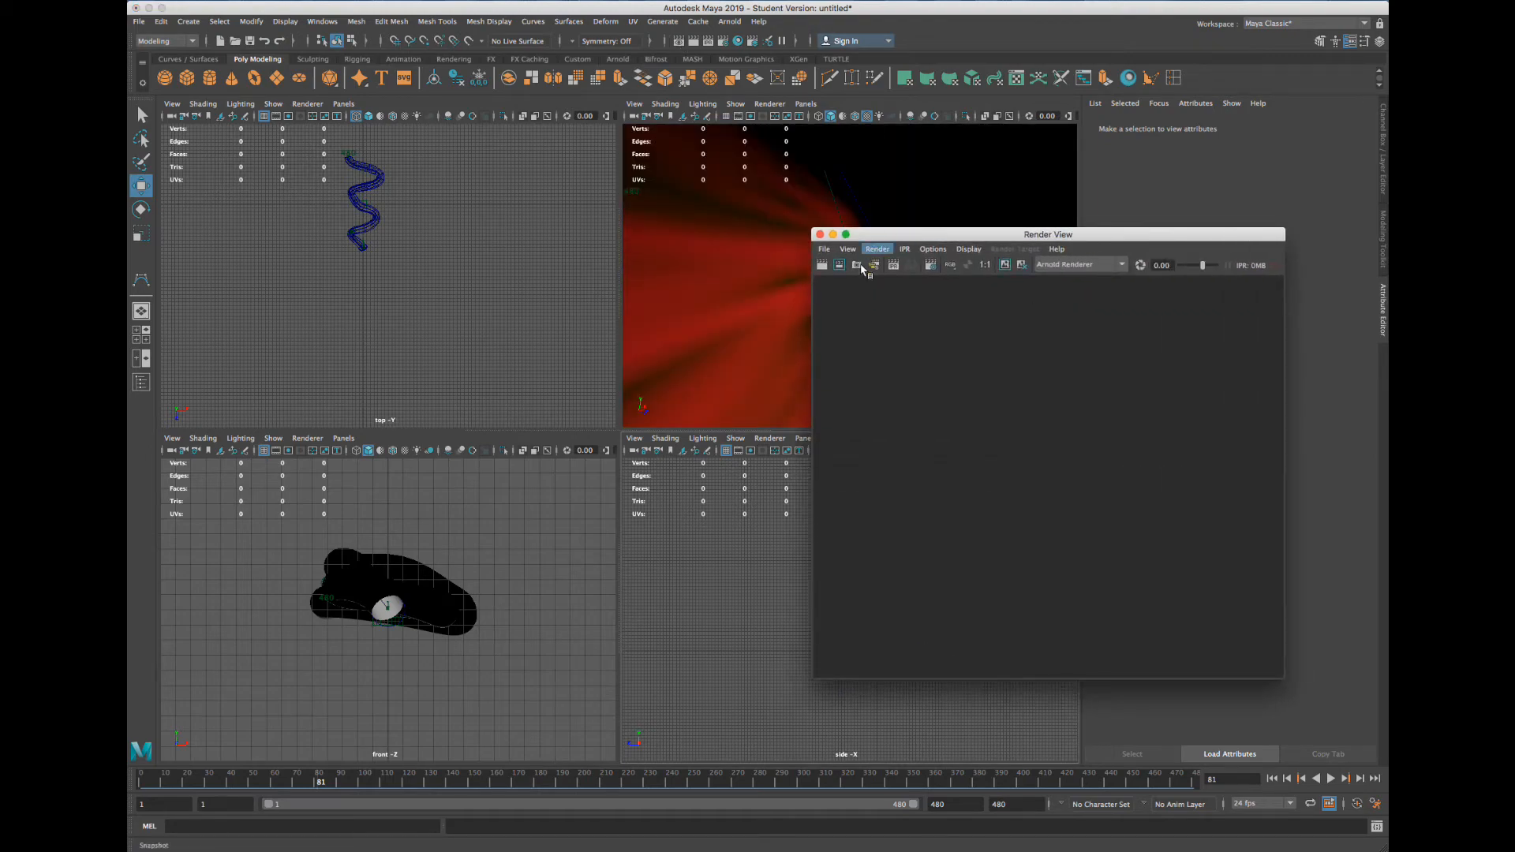
# Choose Maya Software as the renderer and render the persp view at frame 81
pyautogui.click(1098, 263)
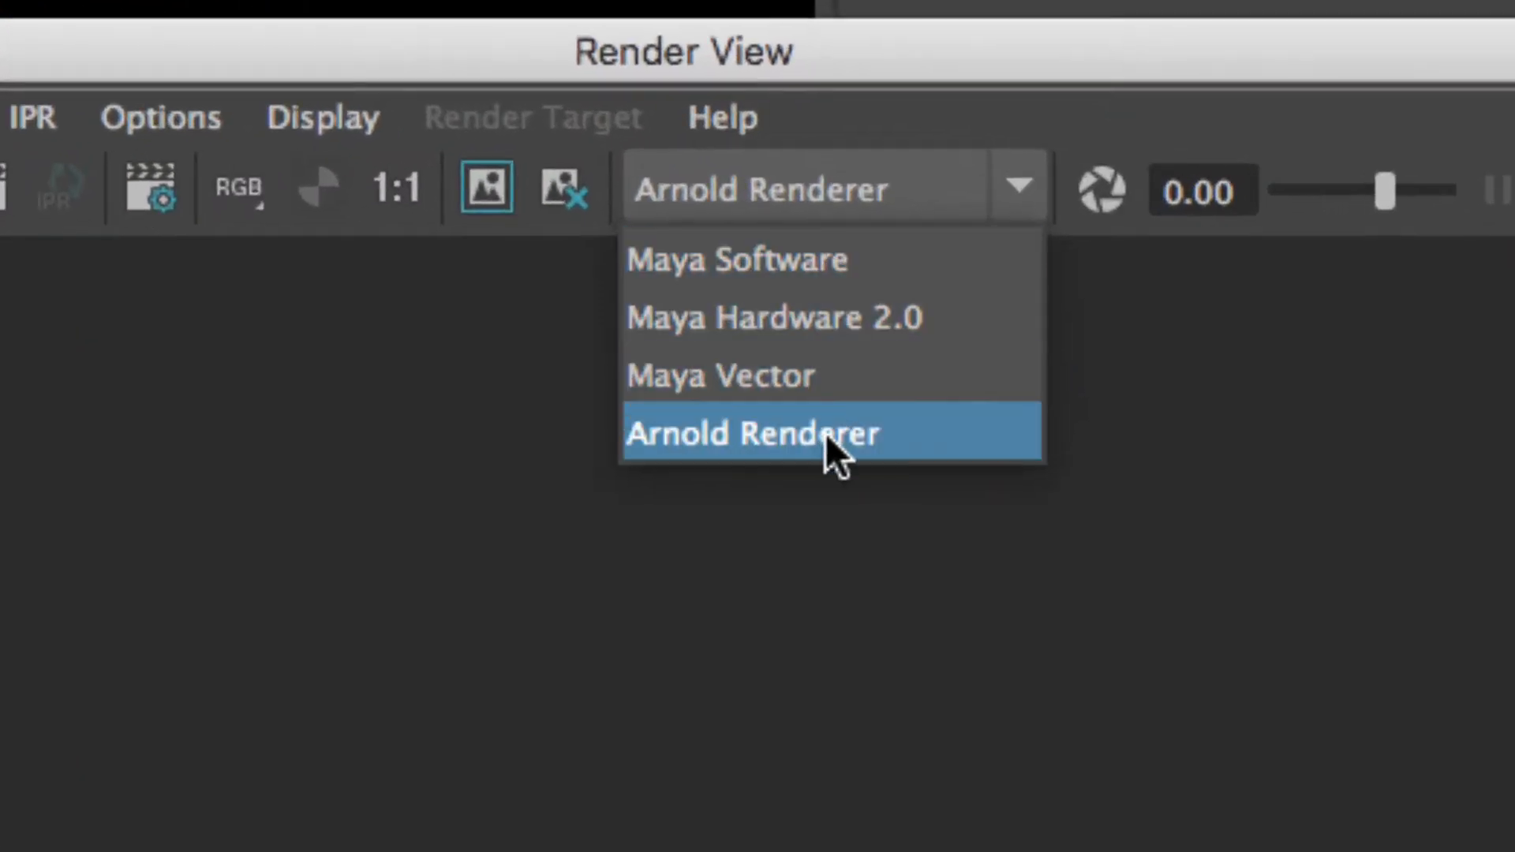
pyautogui.click(890, 272)
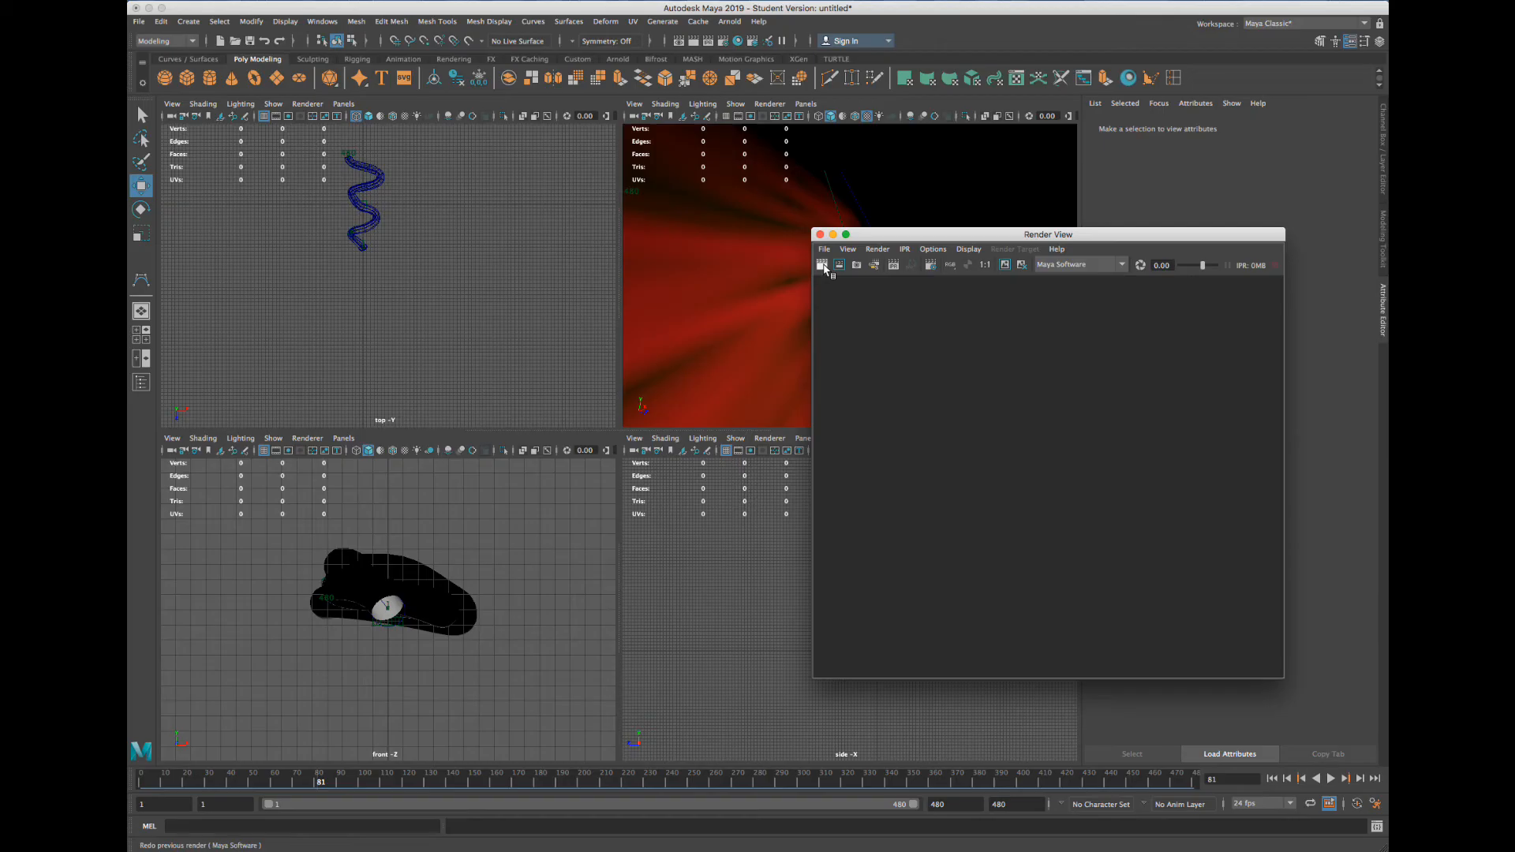
pyautogui.click(824, 267)
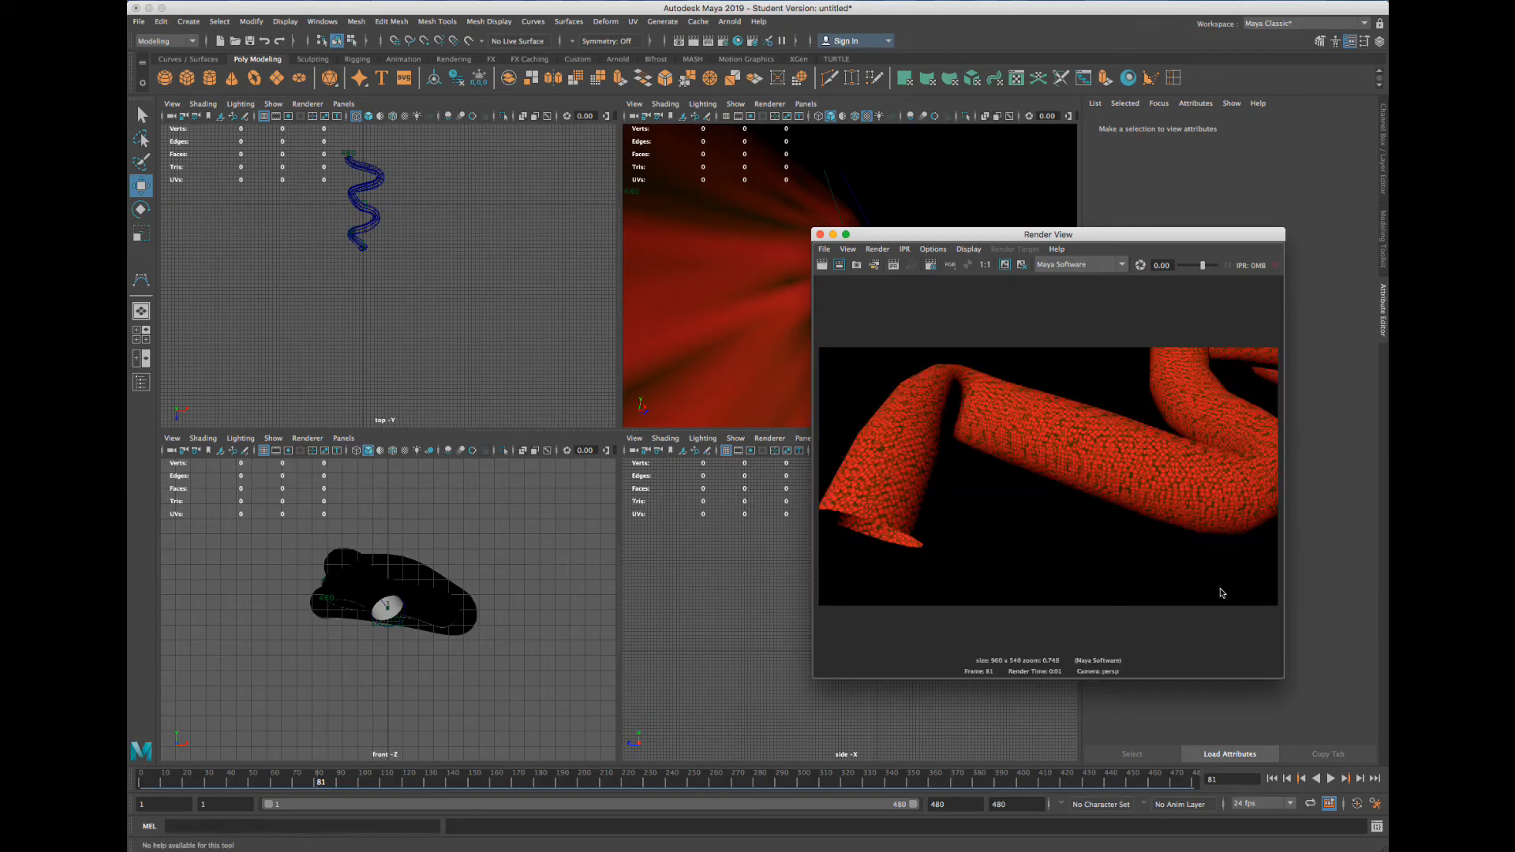
# Enlarge the Render View window and render frame 81 through ANIMCAM
pyautogui.moveTo(1127, 241); pyautogui.dragTo(866, 208)
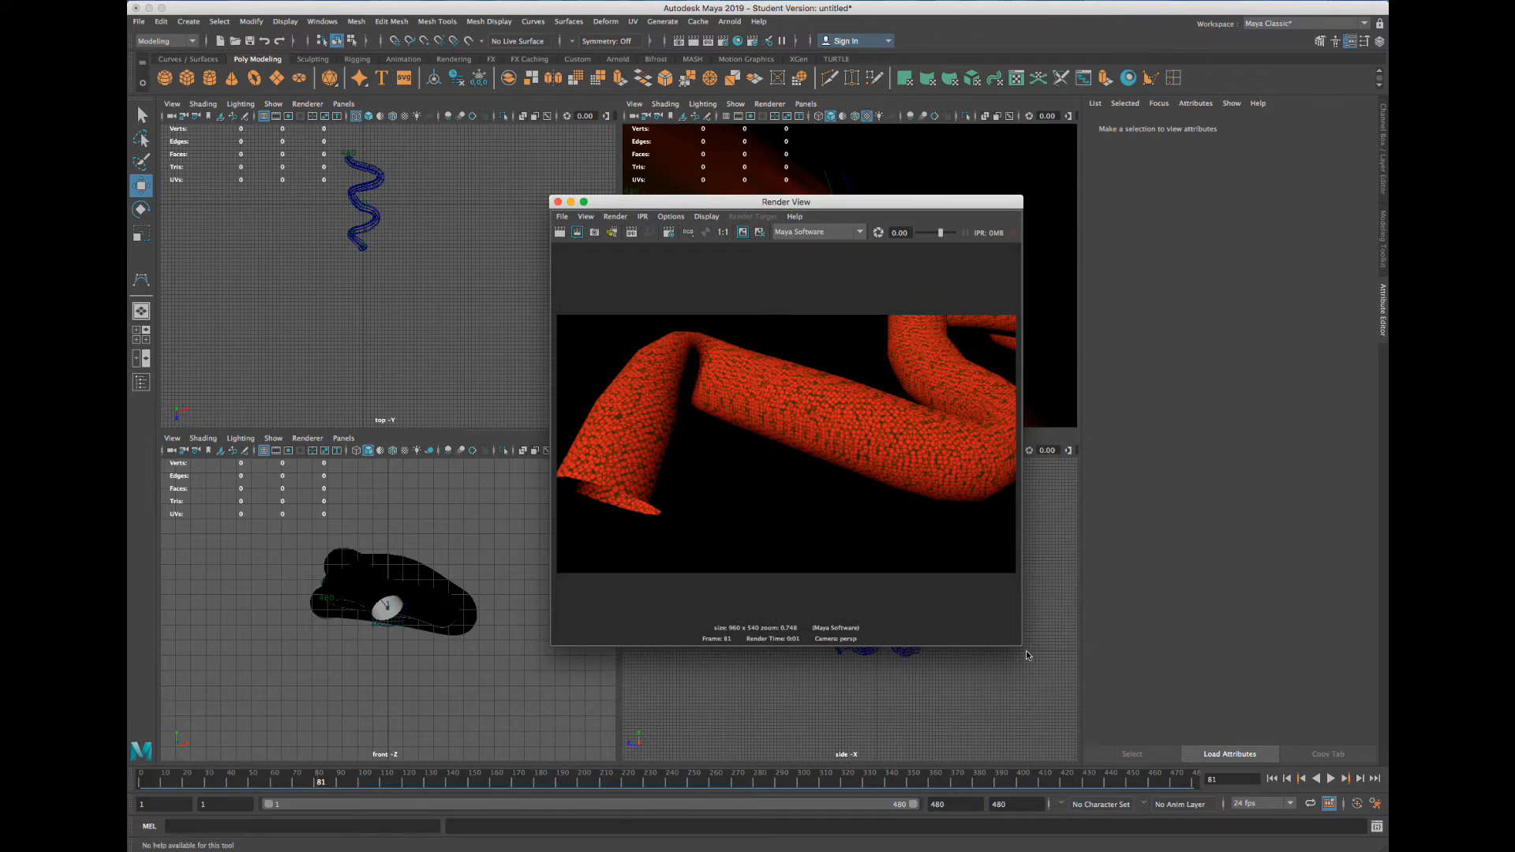
pyautogui.moveTo(1022, 644); pyautogui.dragTo(1232, 699)
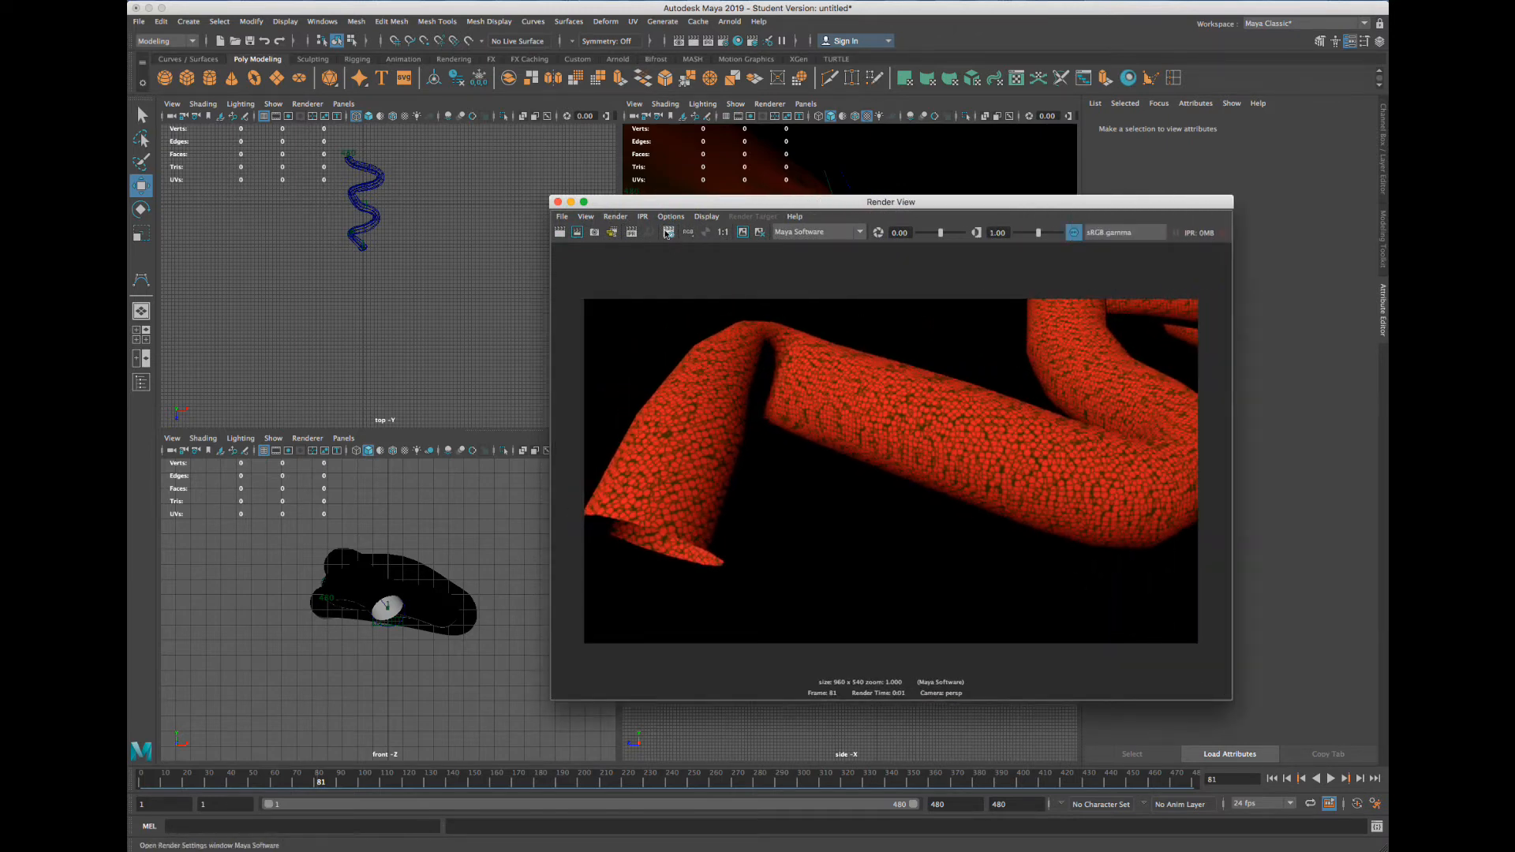
pyautogui.click(623, 217)
pyautogui.moveTo(660, 287)
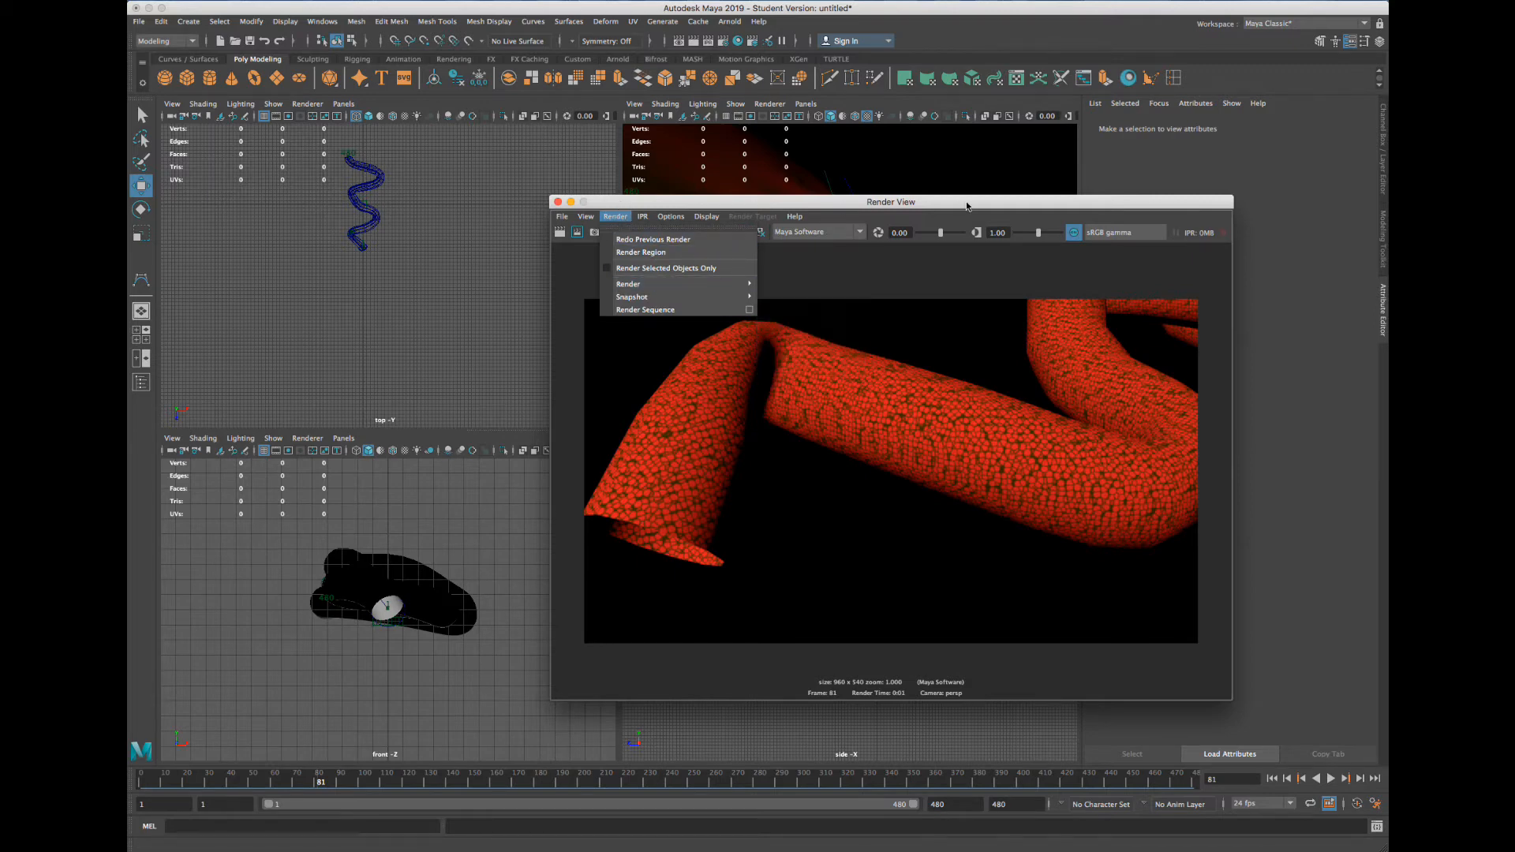
pyautogui.moveTo(634, 286)
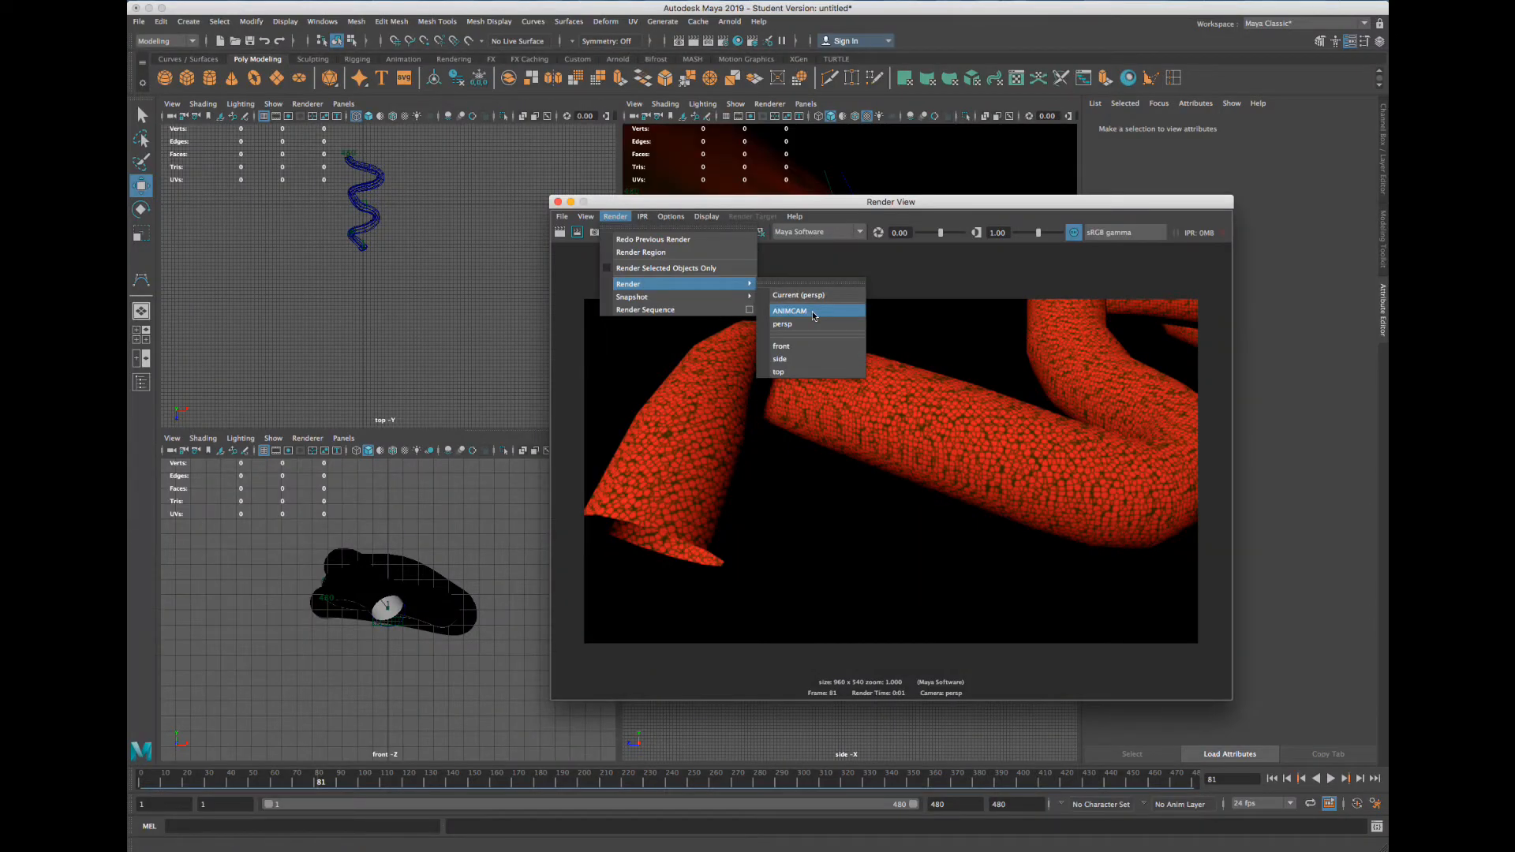
pyautogui.click(814, 315)
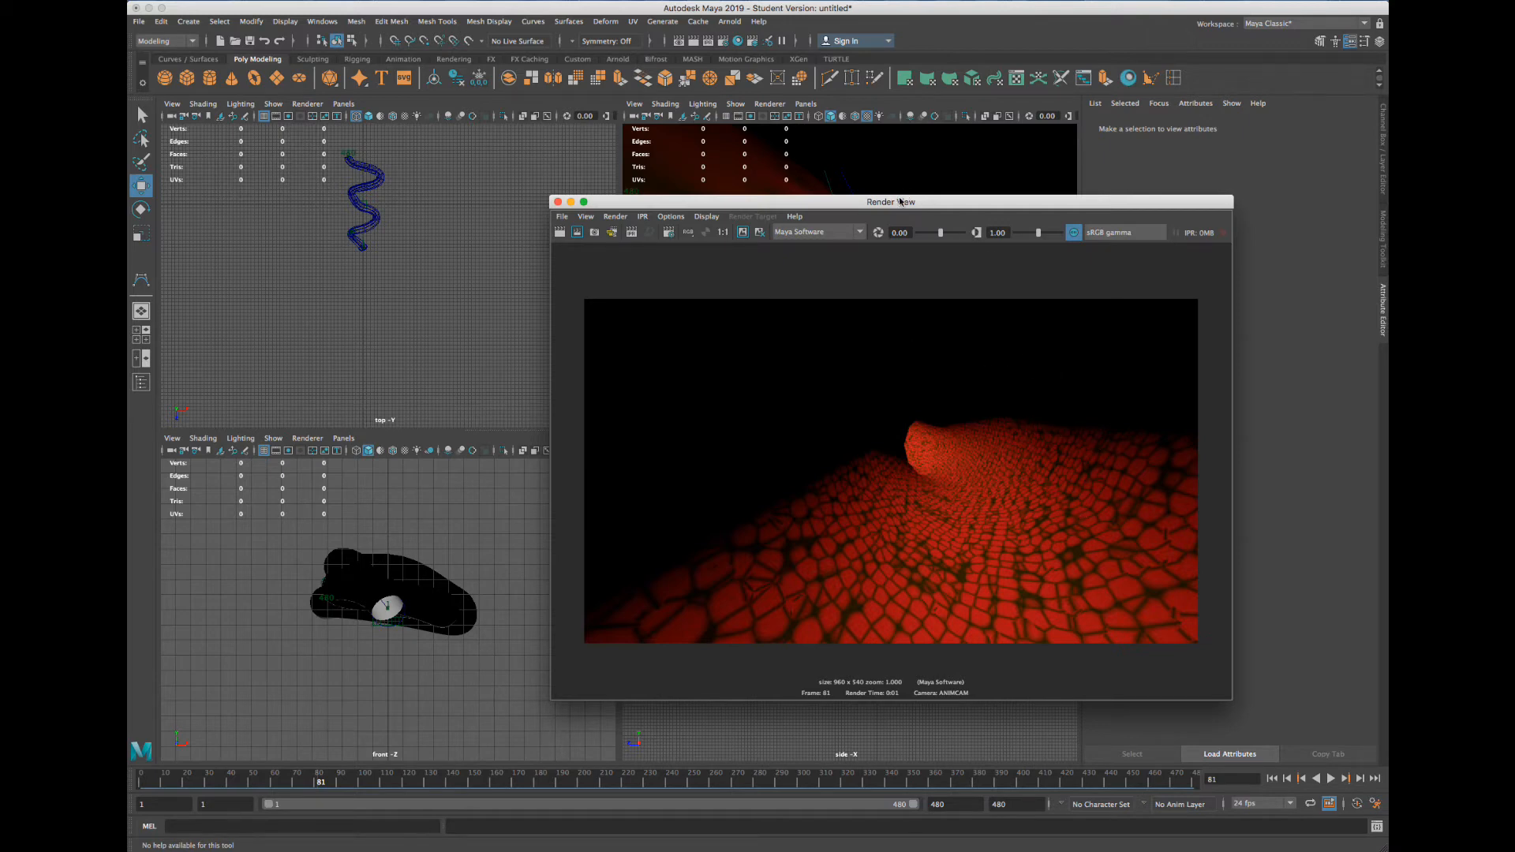
# Open the material attributes of the tunnel surface, keeping the Render View window clear of the ANIMCAM view and attributes
pyautogui.moveTo(897, 202); pyautogui.dragTo(888, 247)
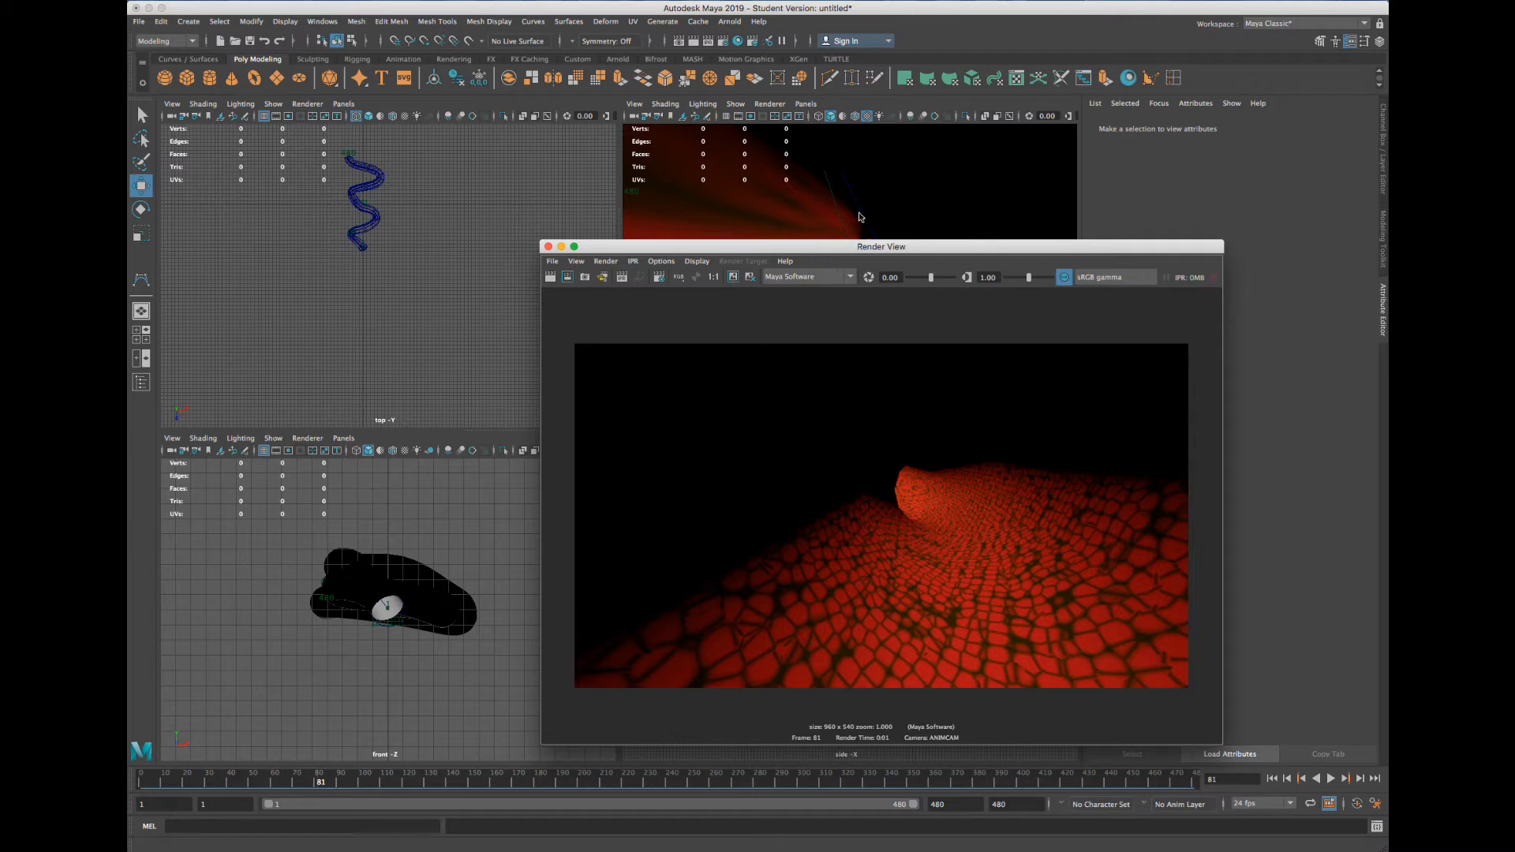
pyautogui.moveTo(821, 250); pyautogui.dragTo(723, 304)
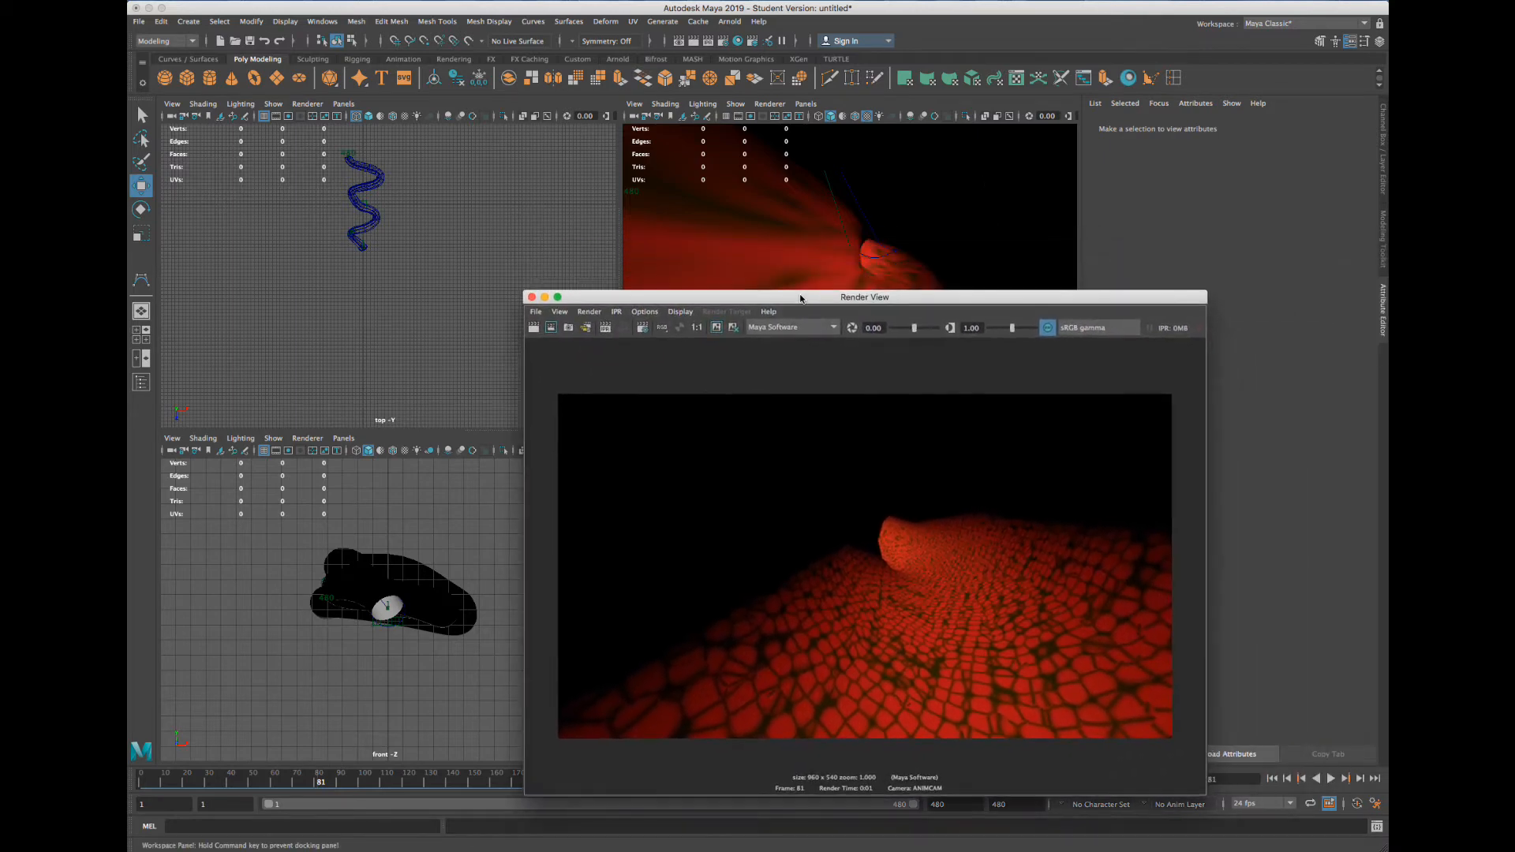
pyautogui.click(727, 235)
pyautogui.moveTo(727, 229); pyautogui.dragTo(753, 520, button='right')
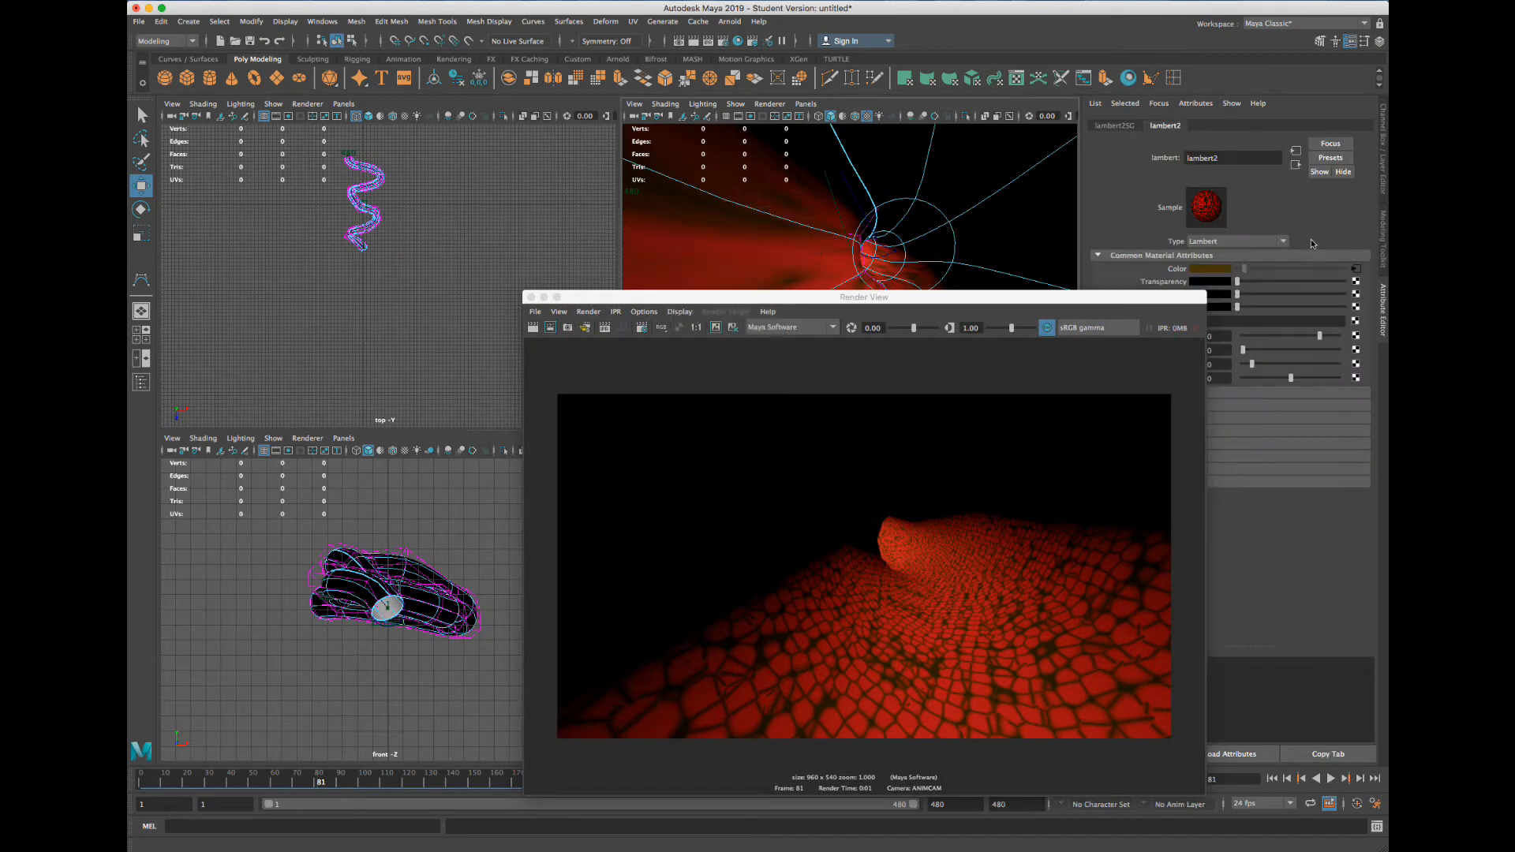
pyautogui.moveTo(1139, 296); pyautogui.dragTo(933, 281)
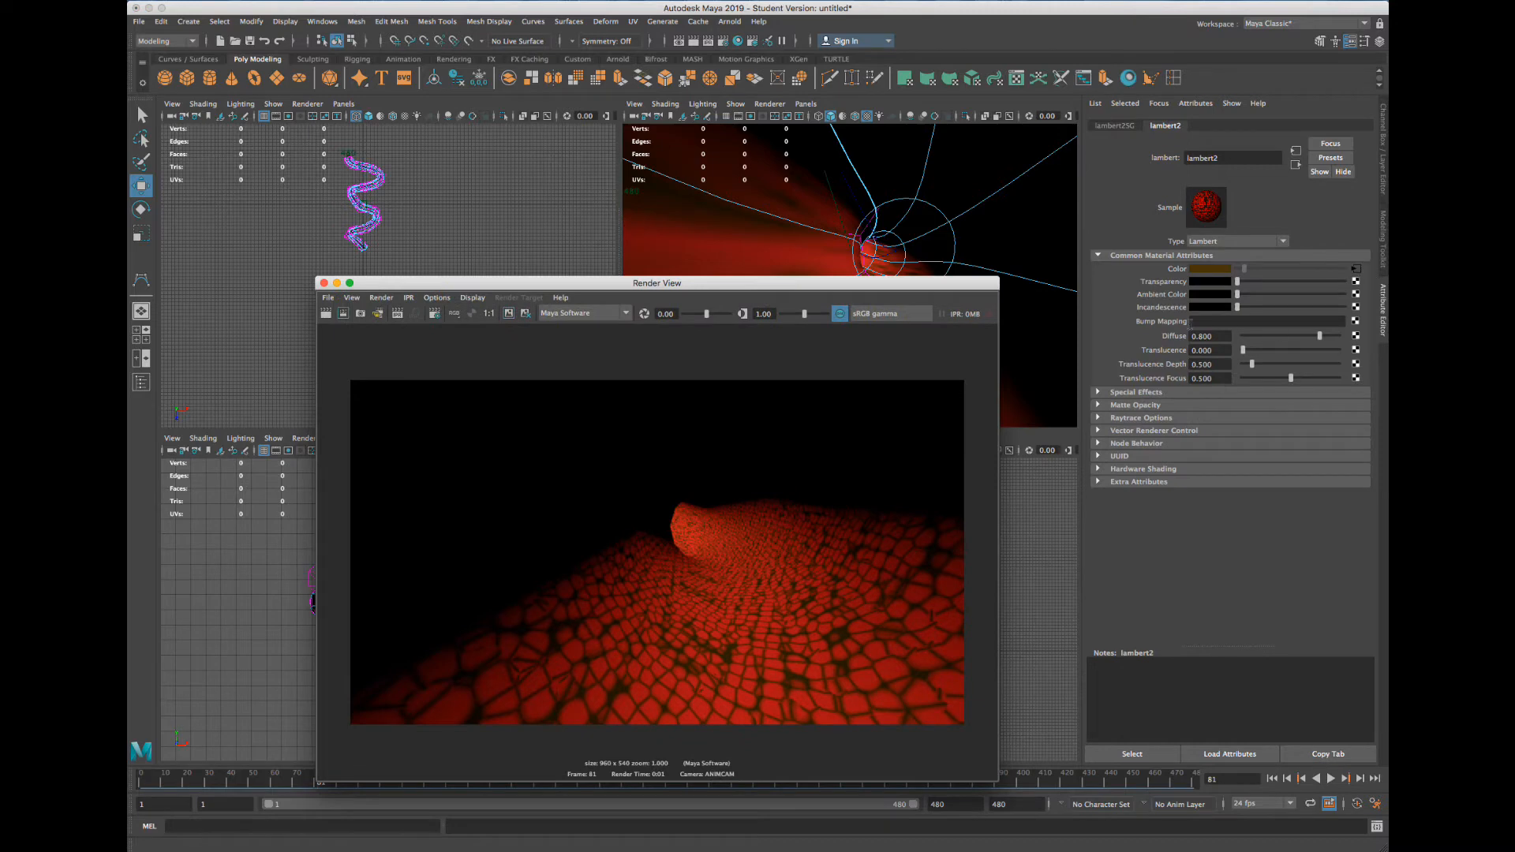
# Open the tunnel's leather color texture and test-render cell sizes 0.554, 0.818 and 0.074 before settling on 0.351
pyautogui.click(1357, 272)
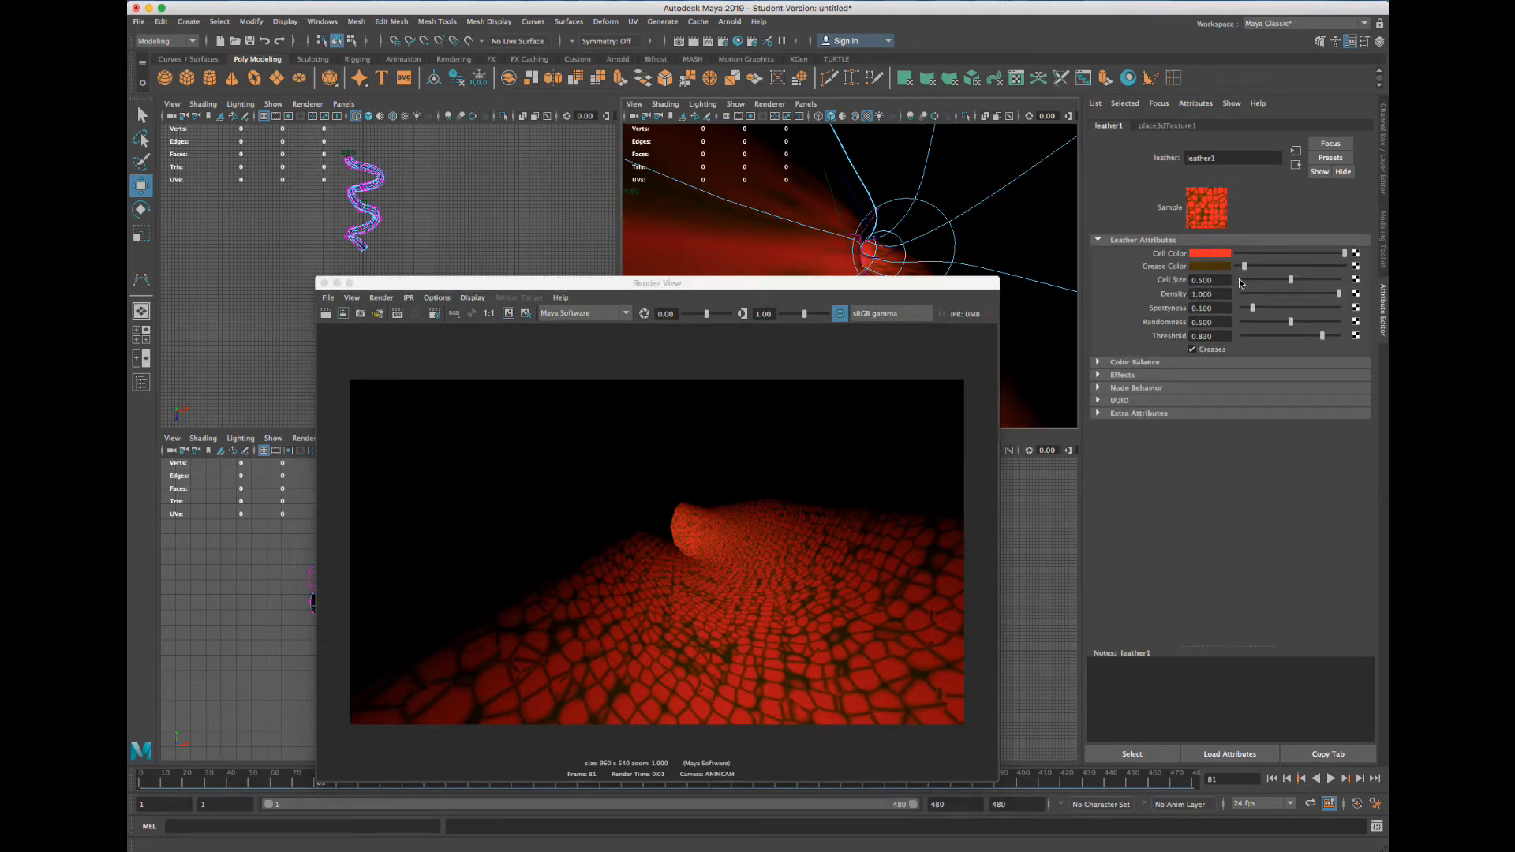
pyautogui.moveTo(1288, 281); pyautogui.dragTo(1296, 281)
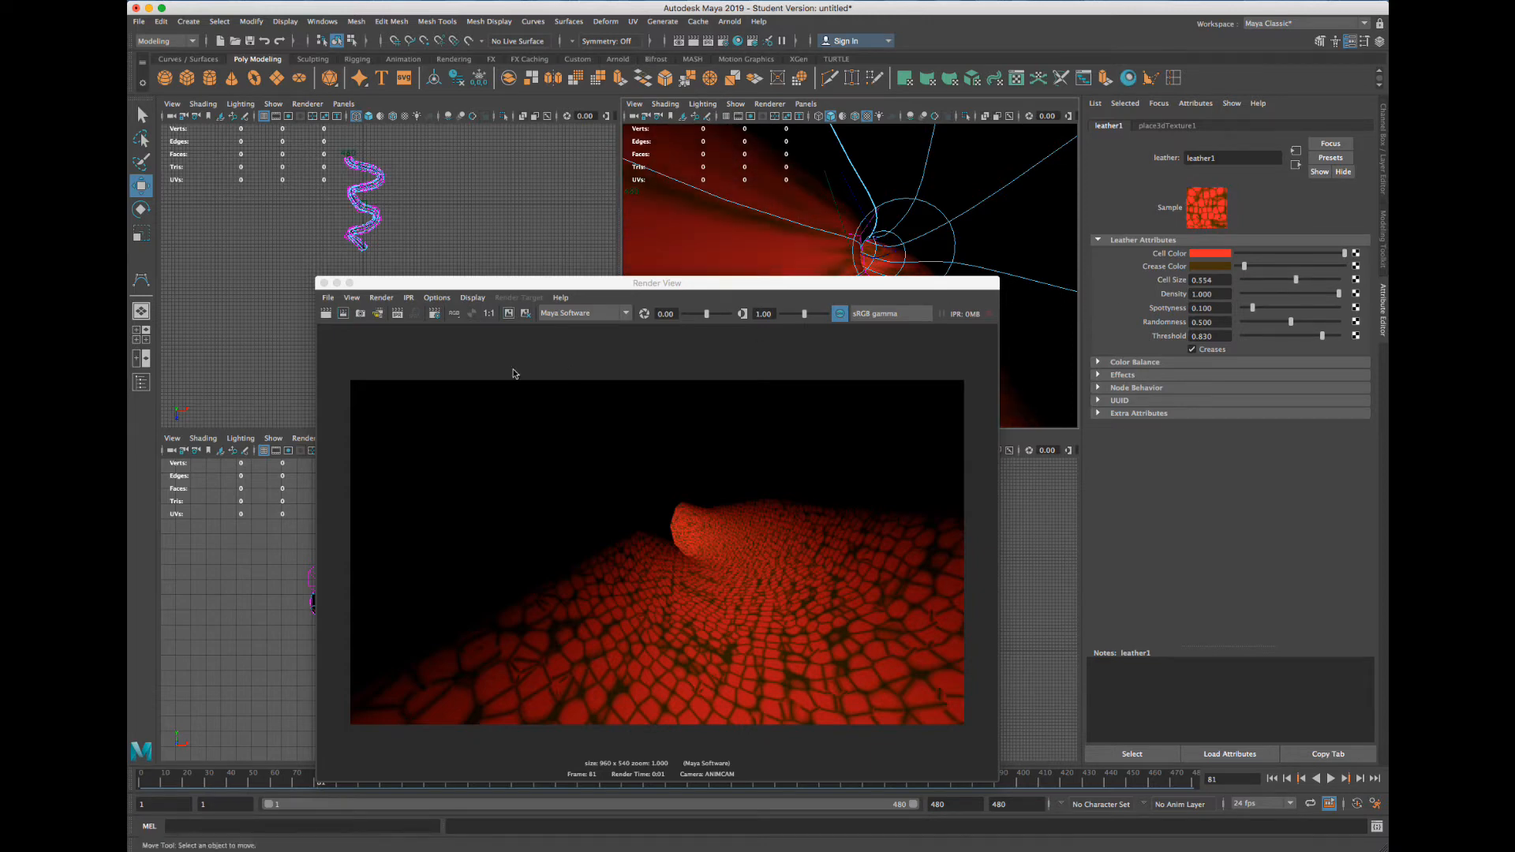
pyautogui.click(326, 313)
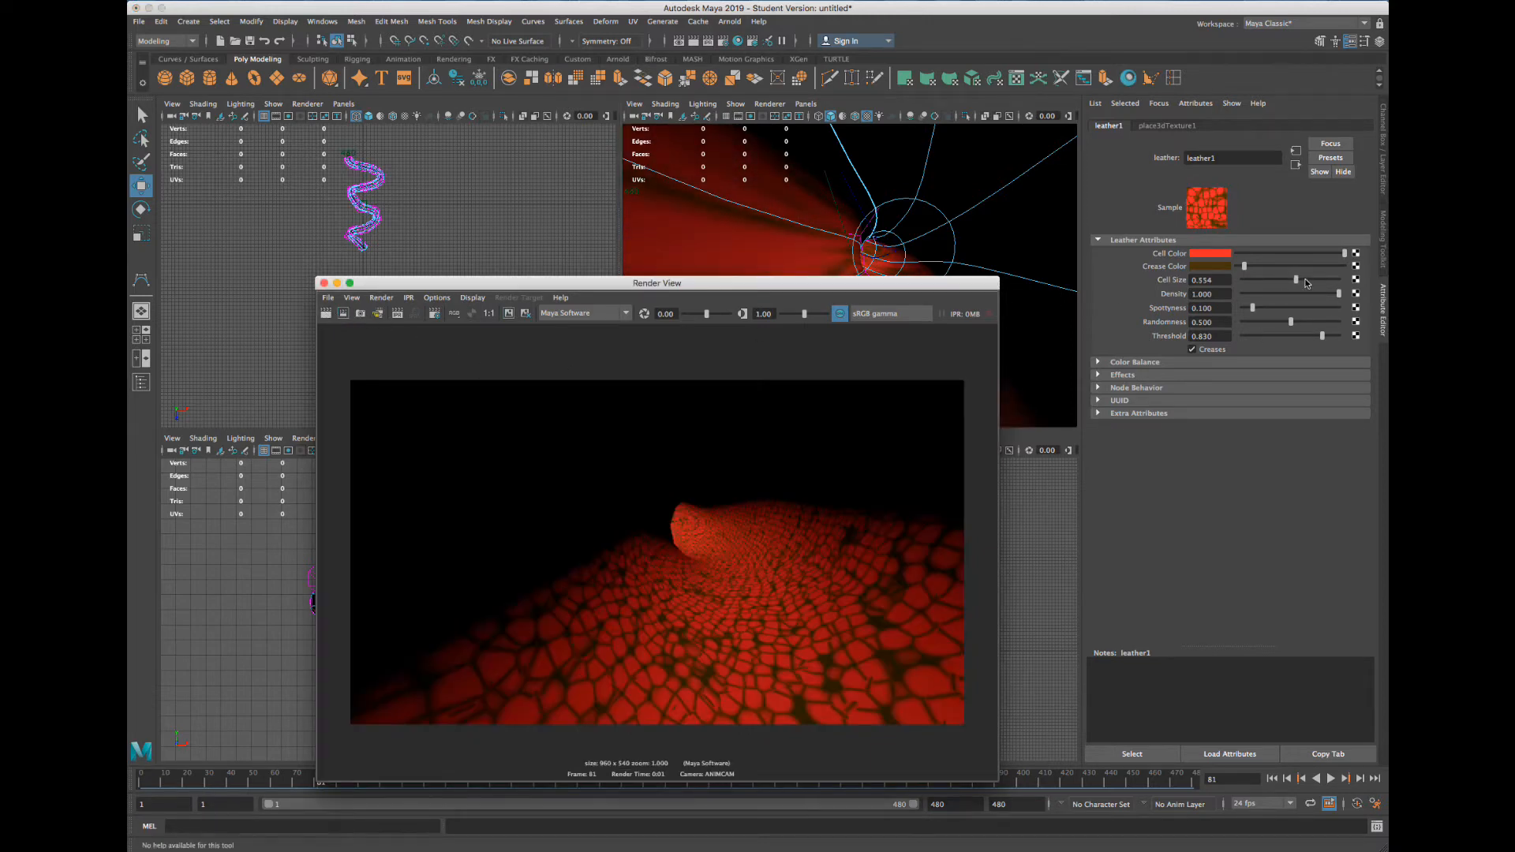
pyautogui.moveTo(1306, 281); pyautogui.dragTo(1321, 281)
pyautogui.click(326, 313)
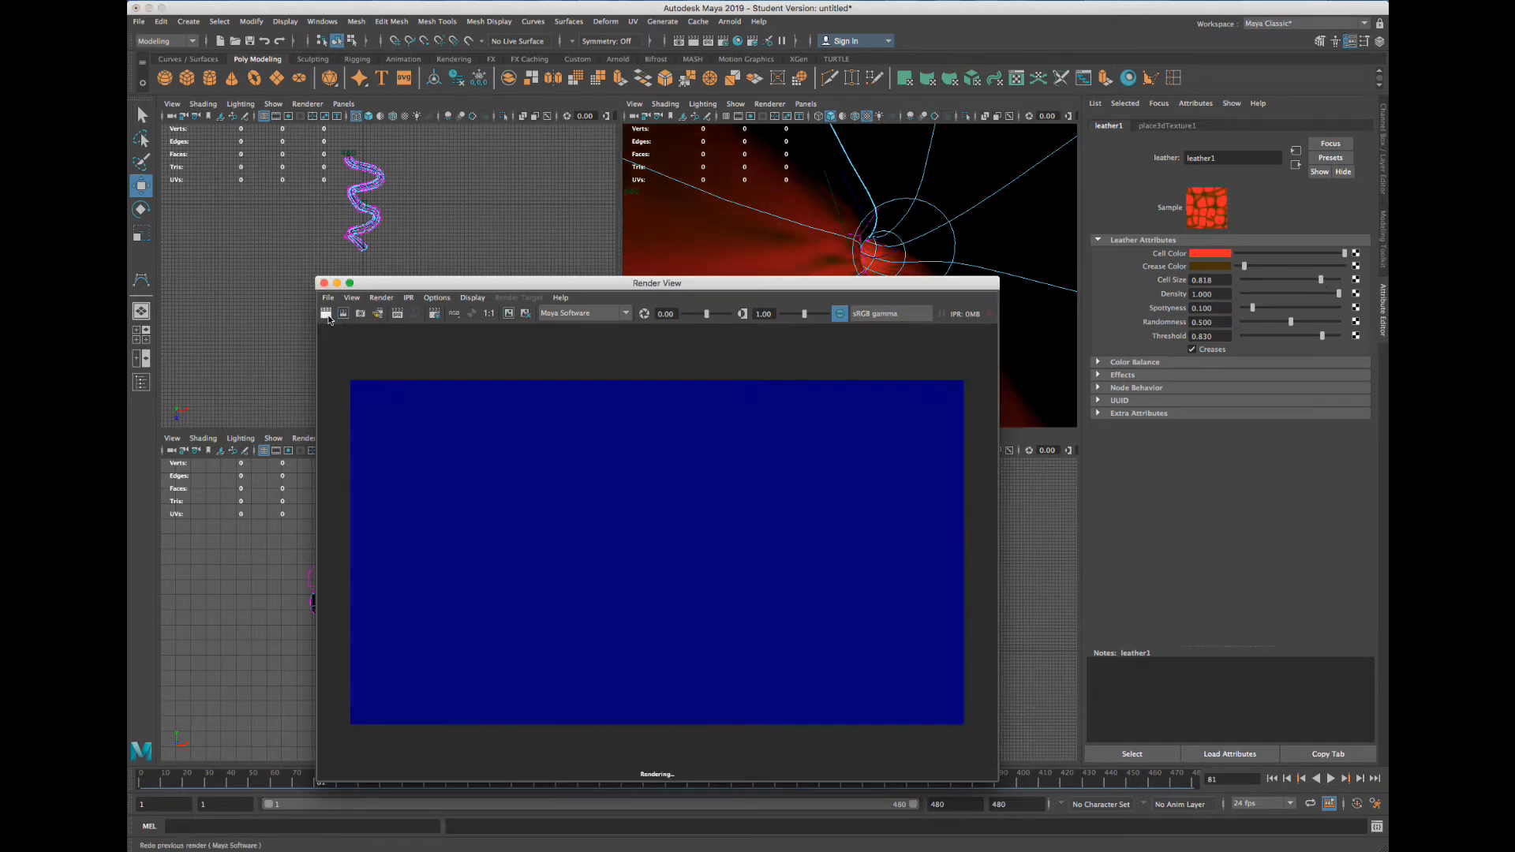
pyautogui.click(1250, 280)
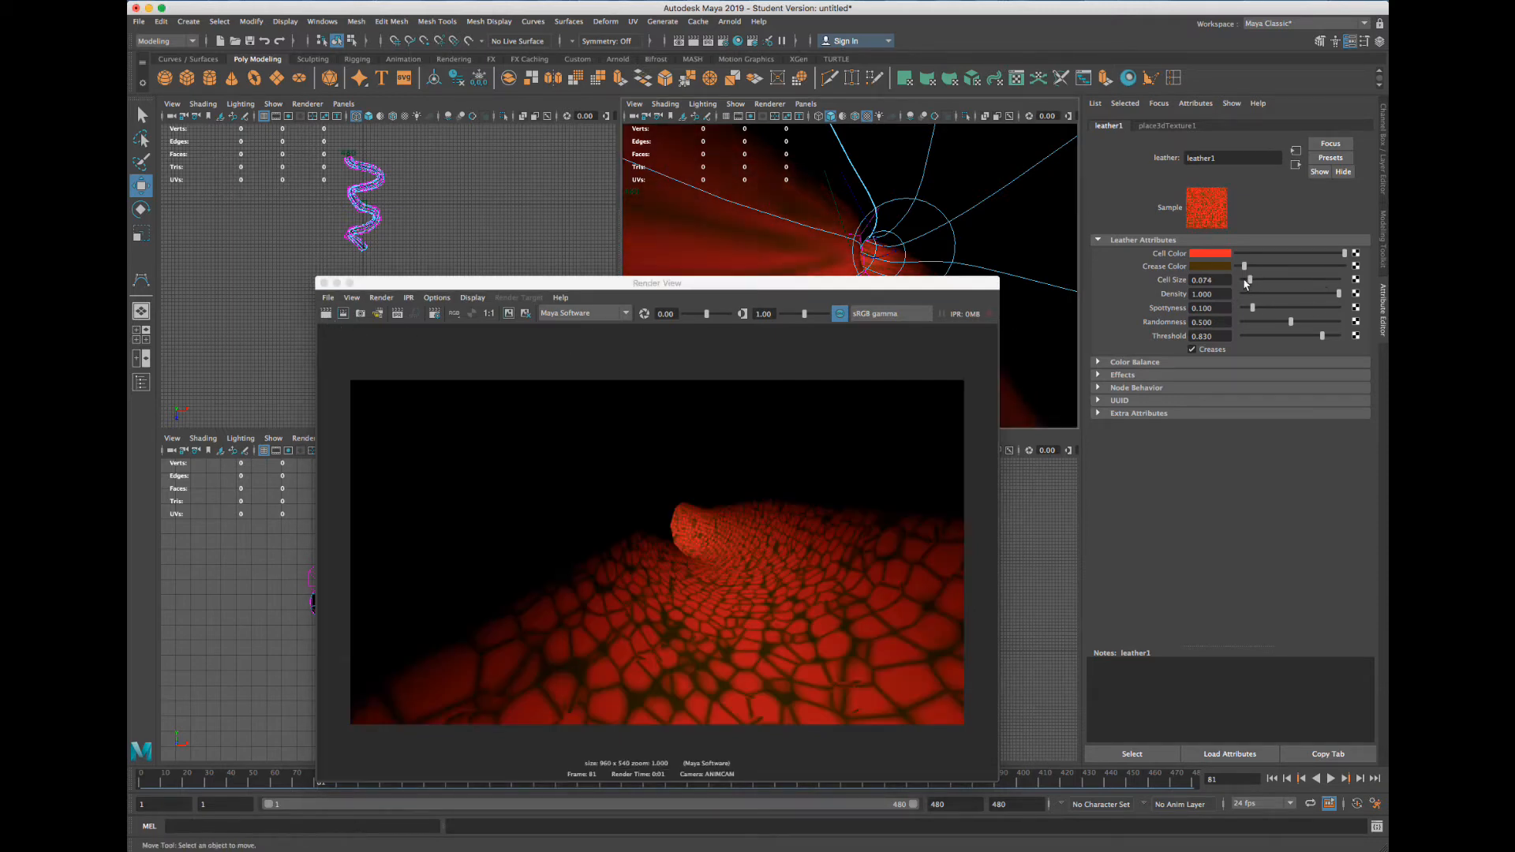
pyautogui.click(326, 313)
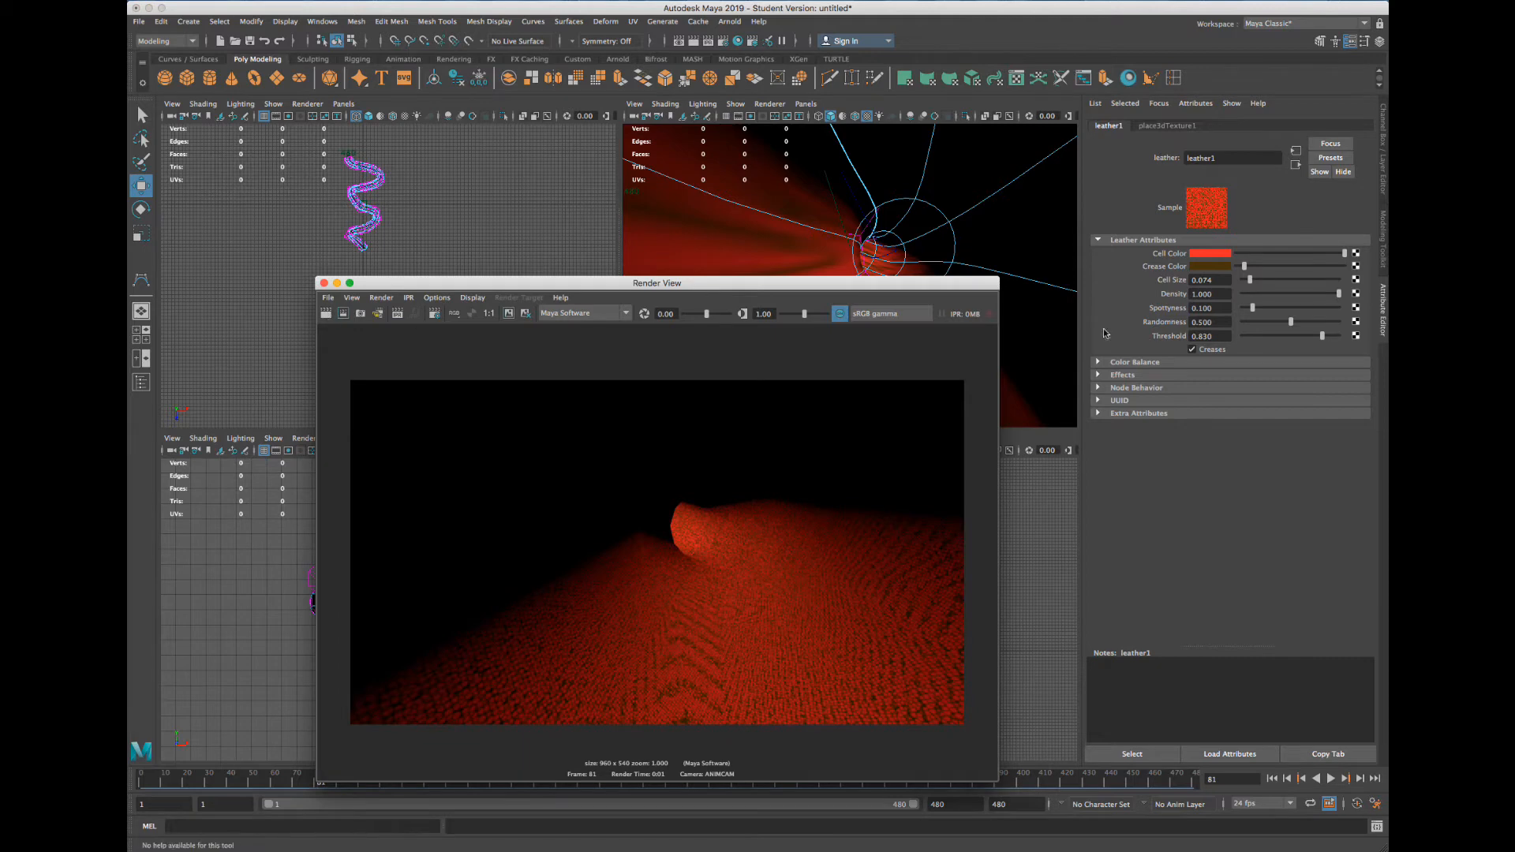
pyautogui.click(1276, 280)
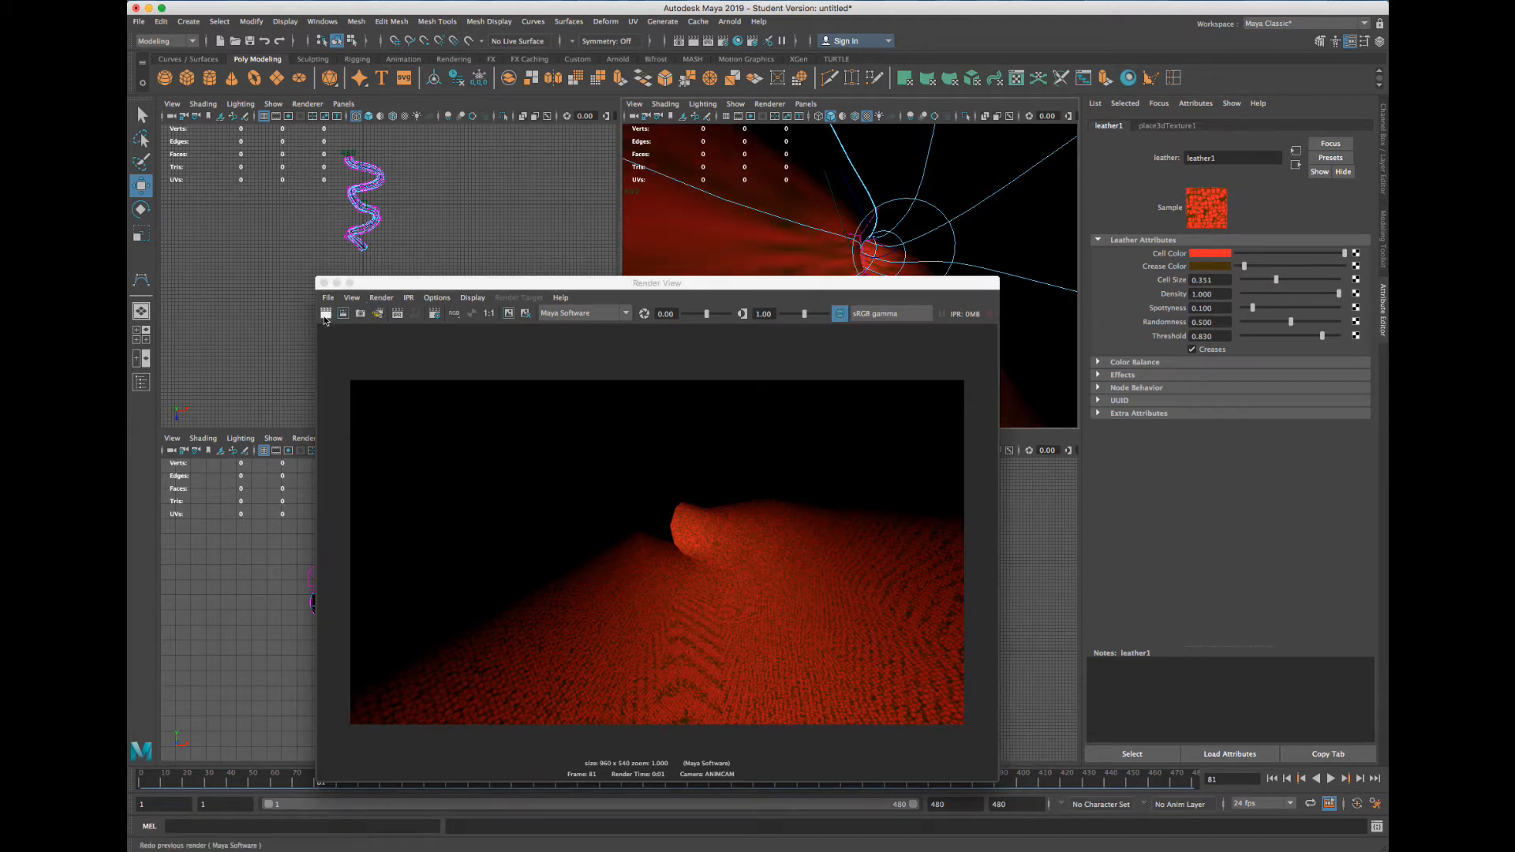
pyautogui.click(326, 314)
# Recolor the leather creases to a muted dark red, then brighten them slightly, test-rendering each version
pyautogui.click(1266, 268)
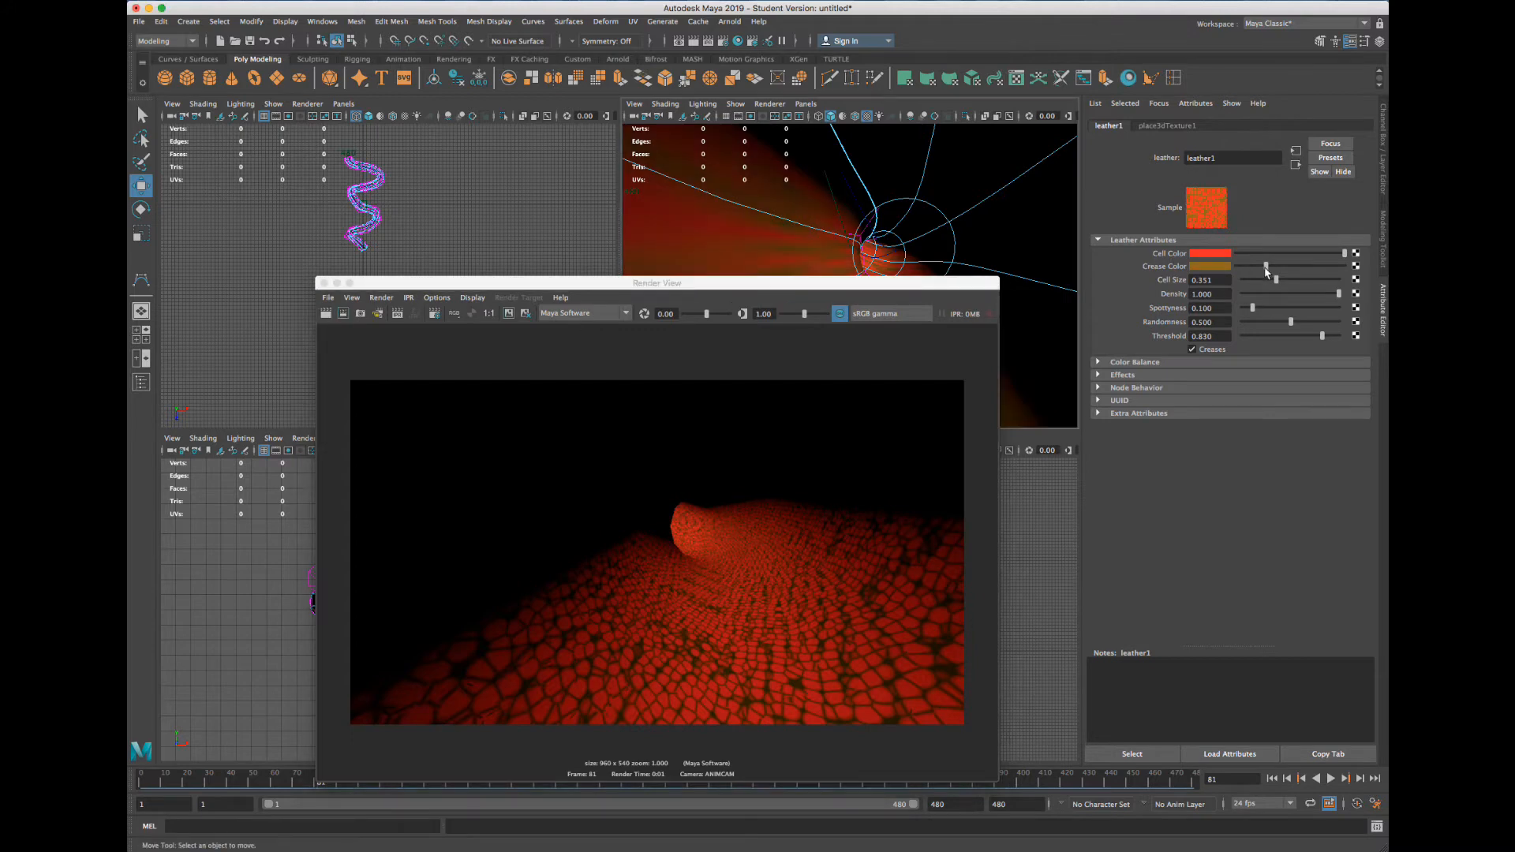
pyautogui.moveTo(1268, 268); pyautogui.dragTo(1251, 266)
pyautogui.click(1221, 267)
pyautogui.click(1244, 300)
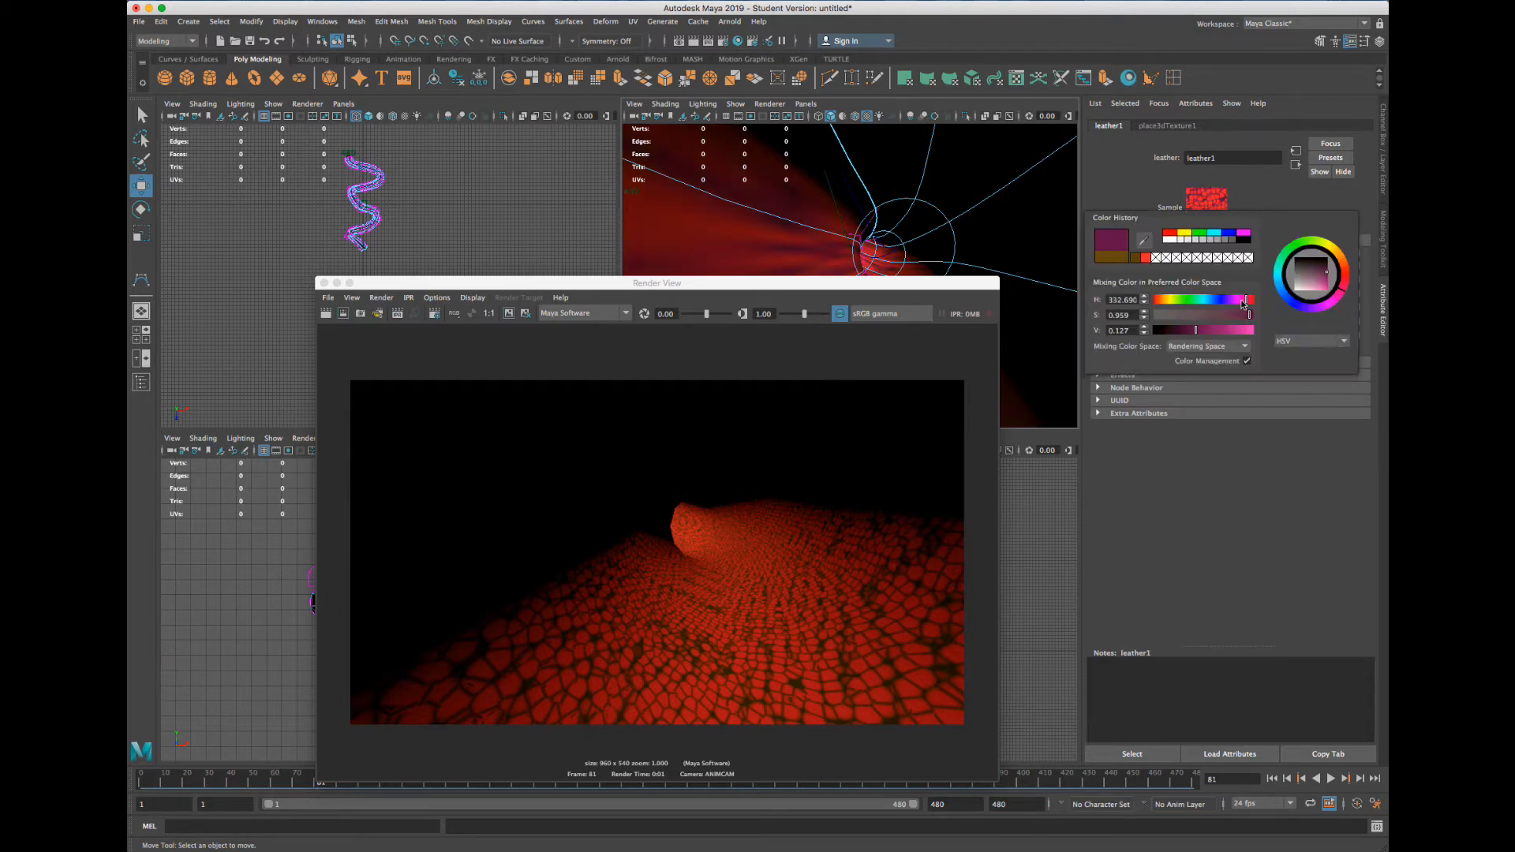
pyautogui.click(1239, 315)
pyautogui.moveTo(1215, 330); pyautogui.dragTo(1208, 330)
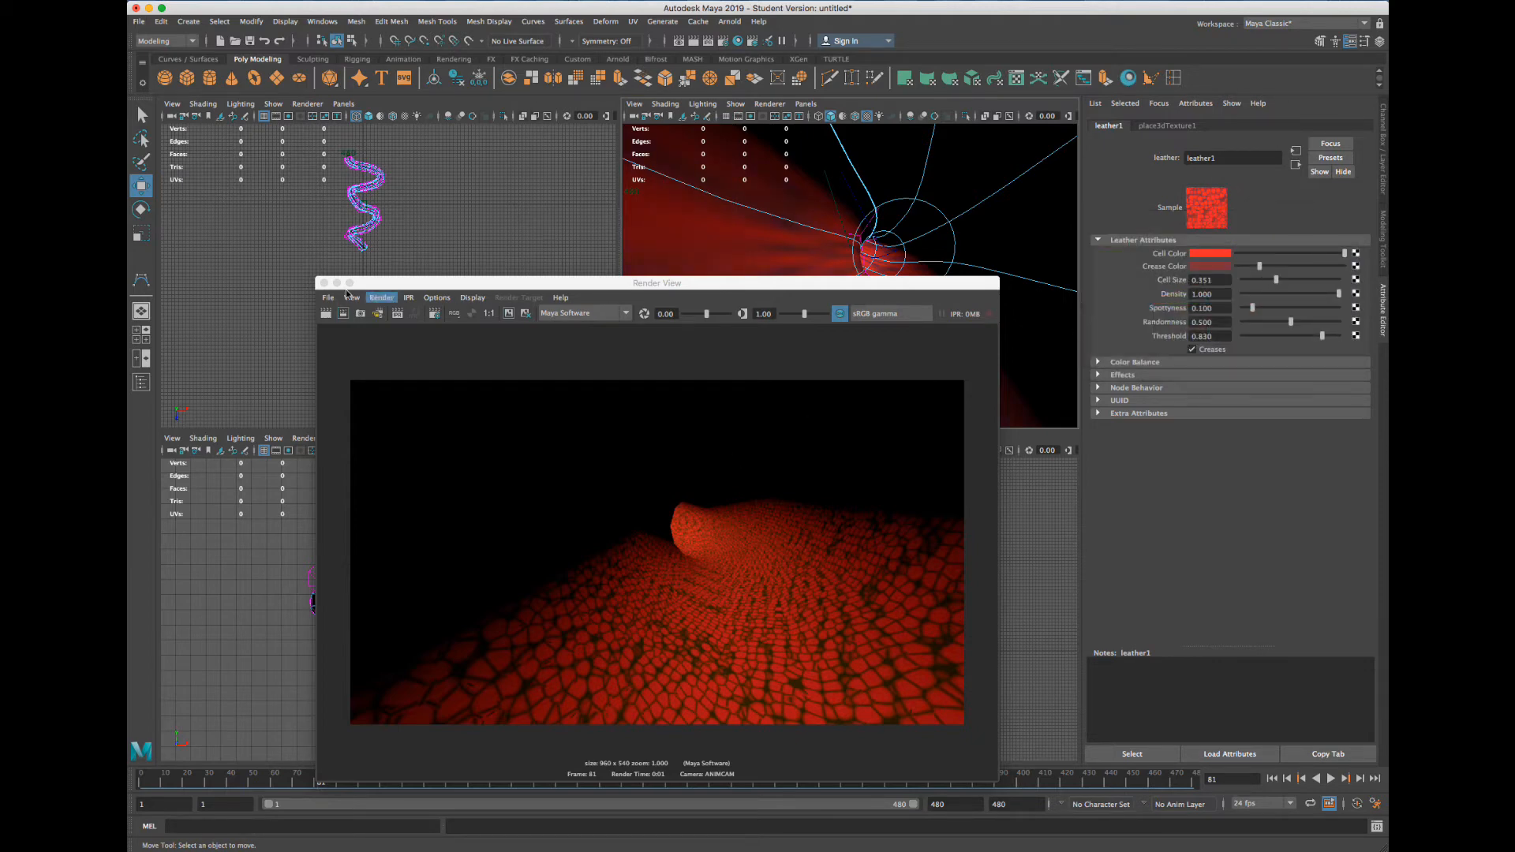
pyautogui.click(327, 313)
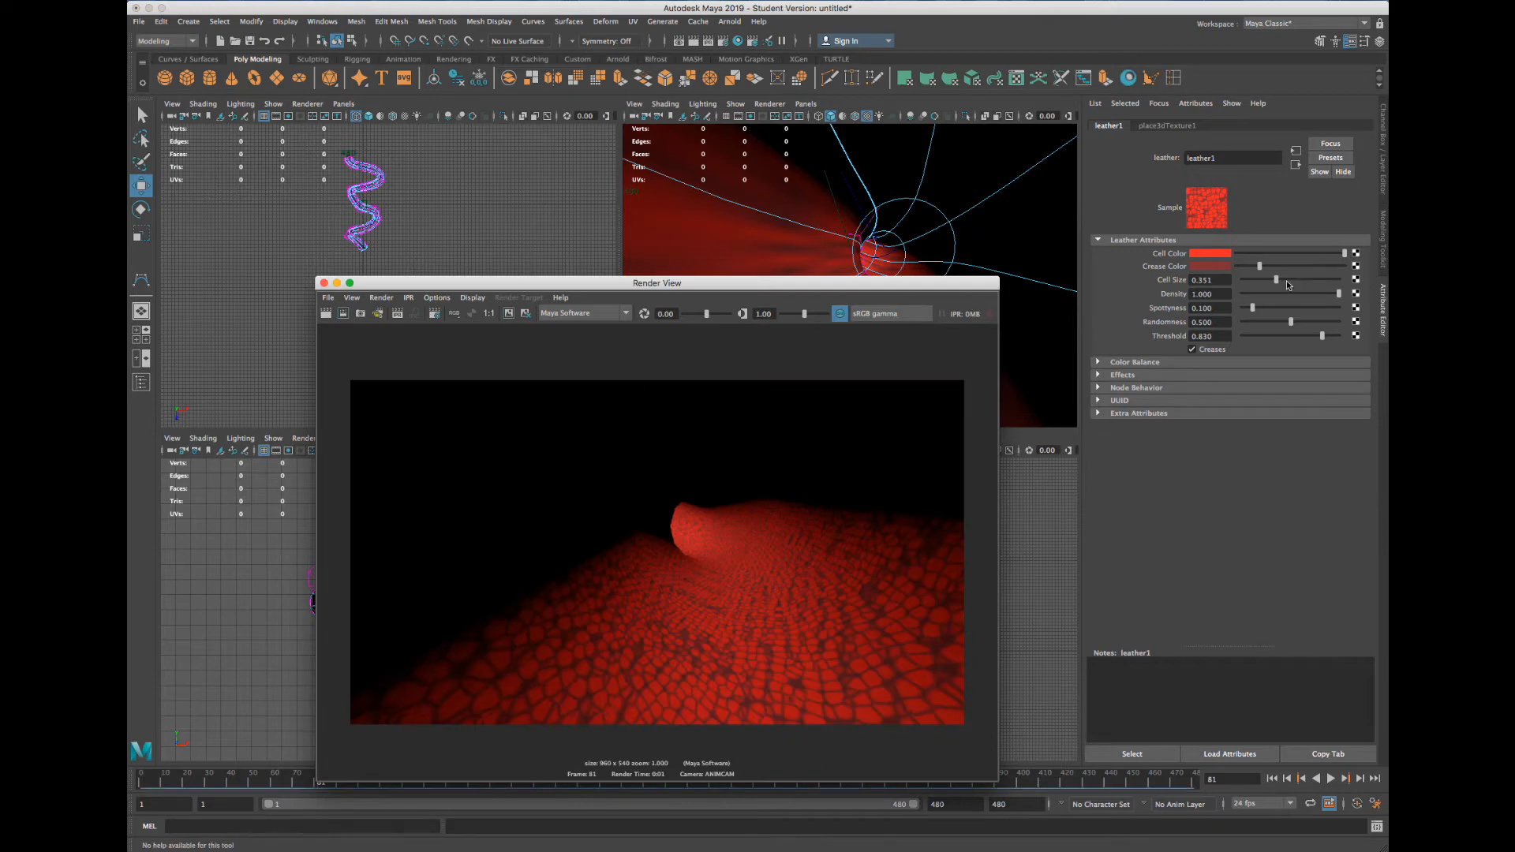
pyautogui.moveTo(1265, 267); pyautogui.dragTo(1272, 267)
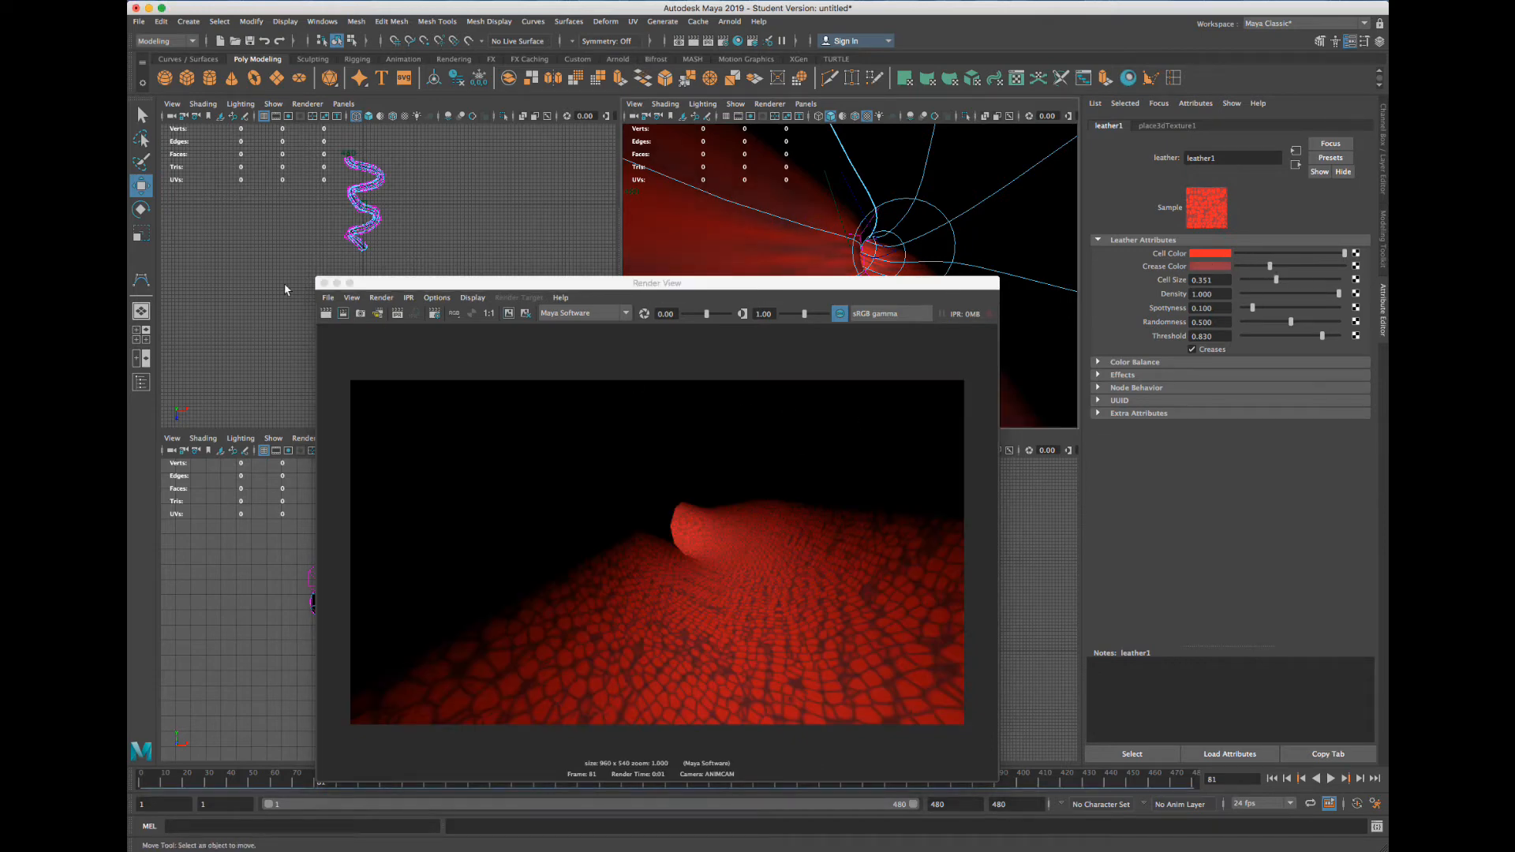
pyautogui.click(325, 313)
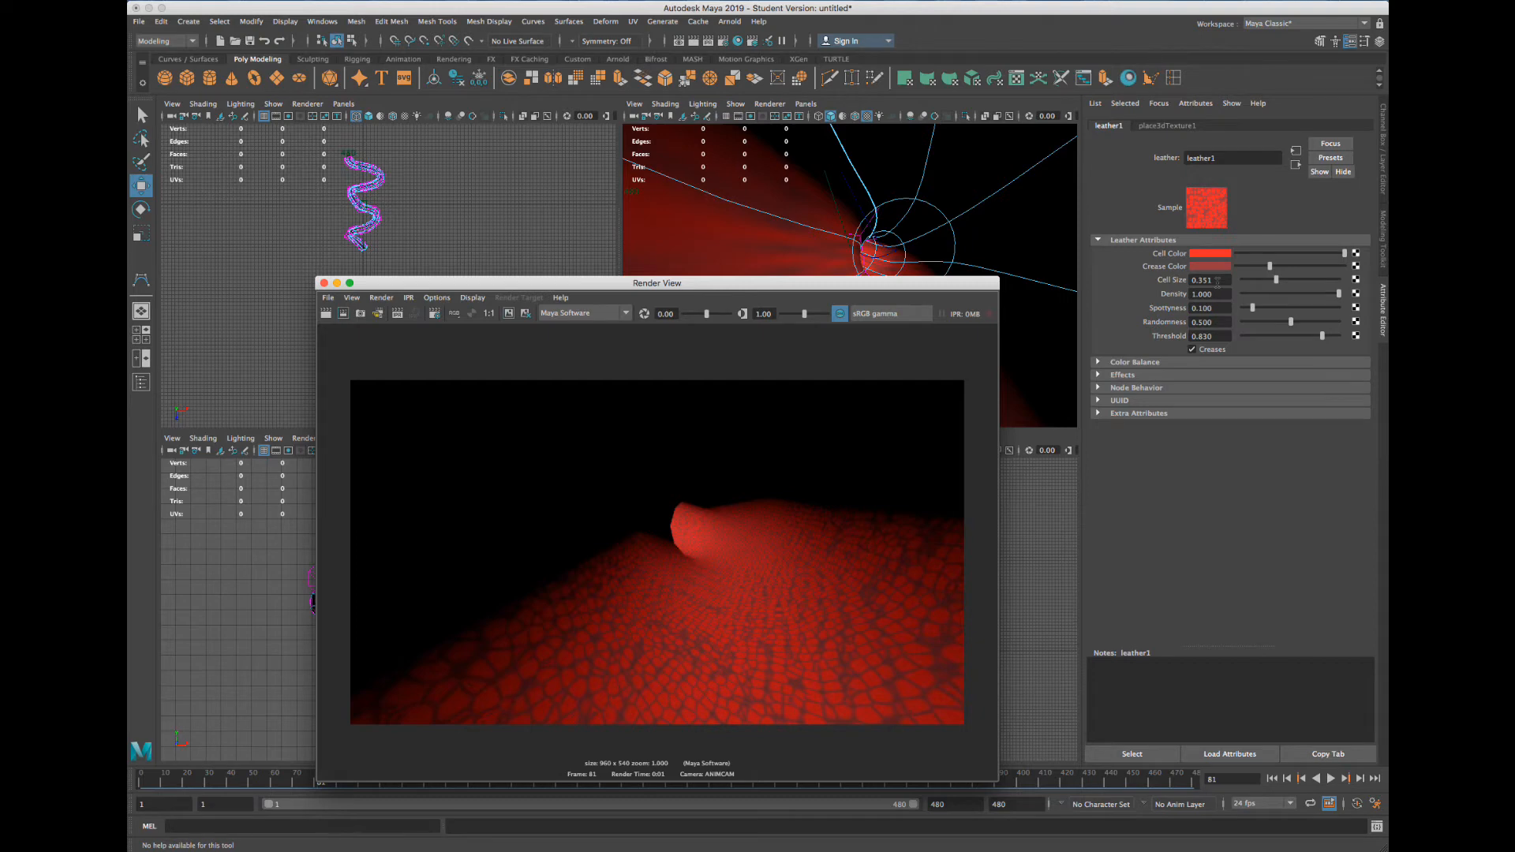
# Open the tunnel's material attributes and assign a Leather texture to its bump mapping
pyautogui.rightClick(968, 223)
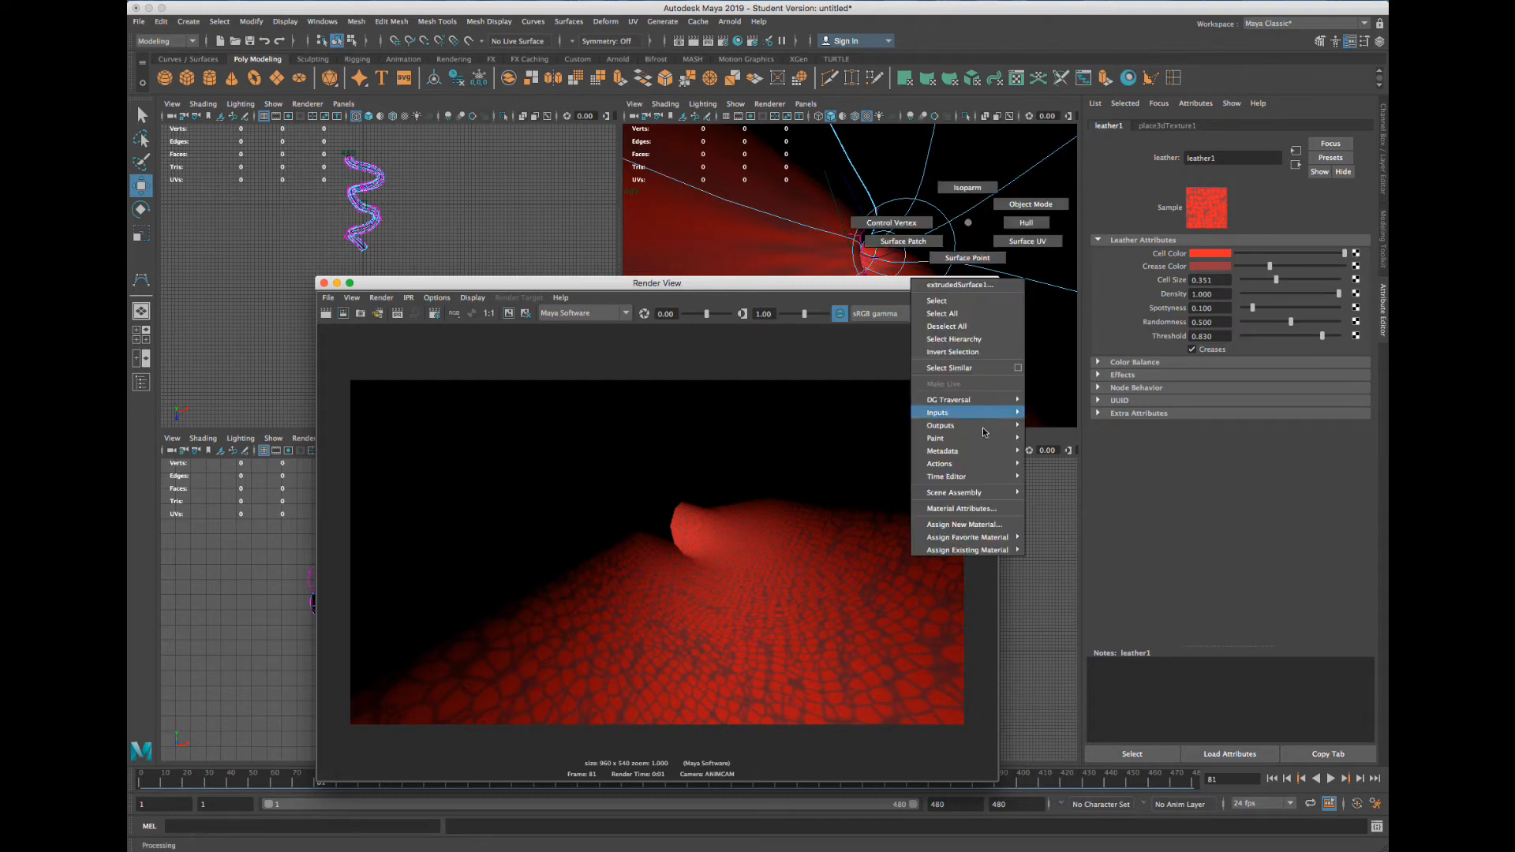
pyautogui.click(973, 509)
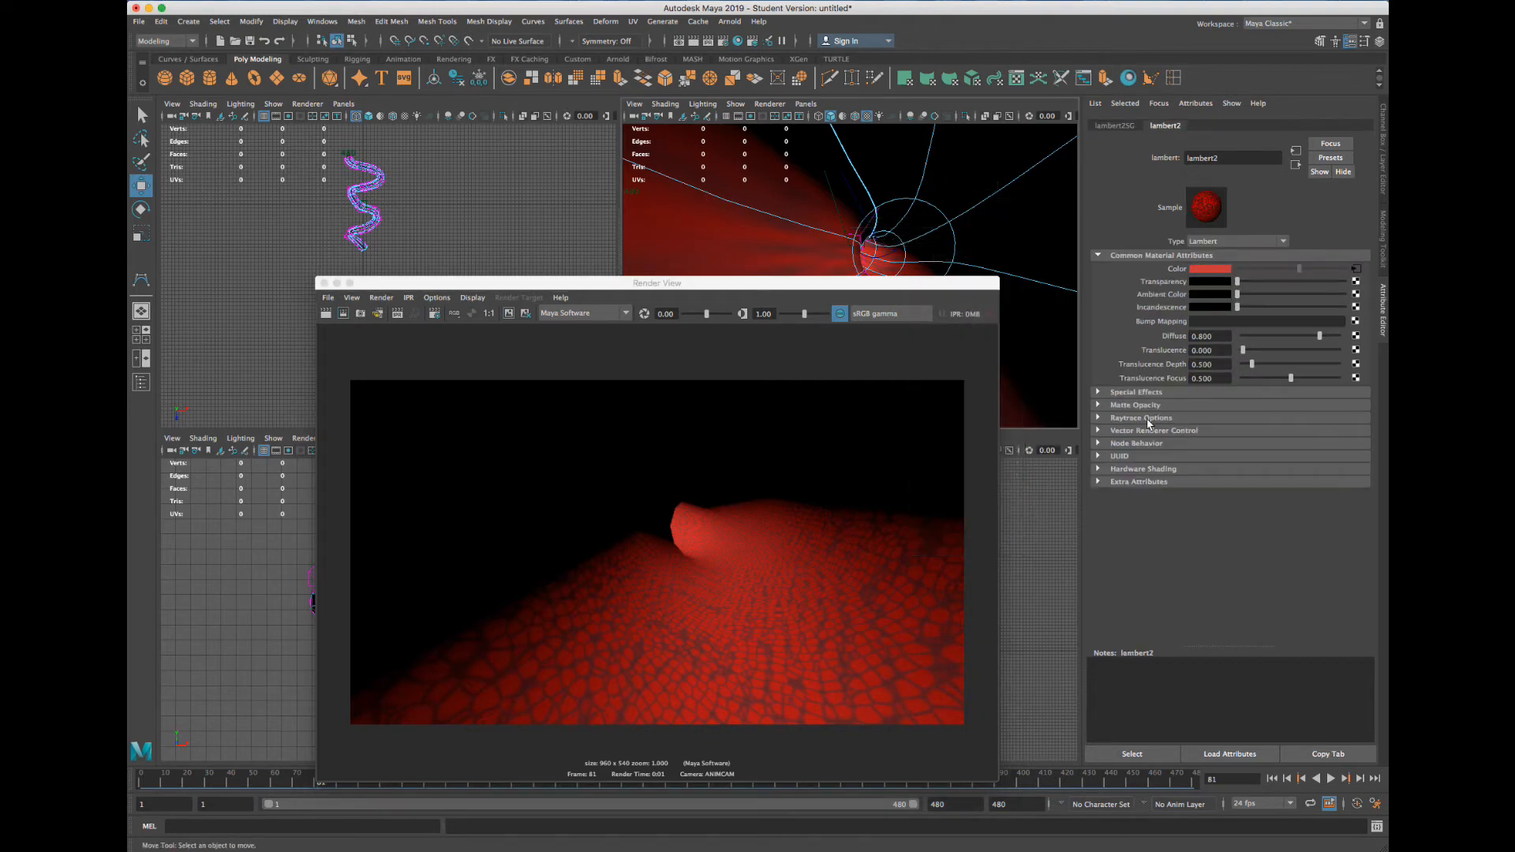
pyautogui.click(1356, 321)
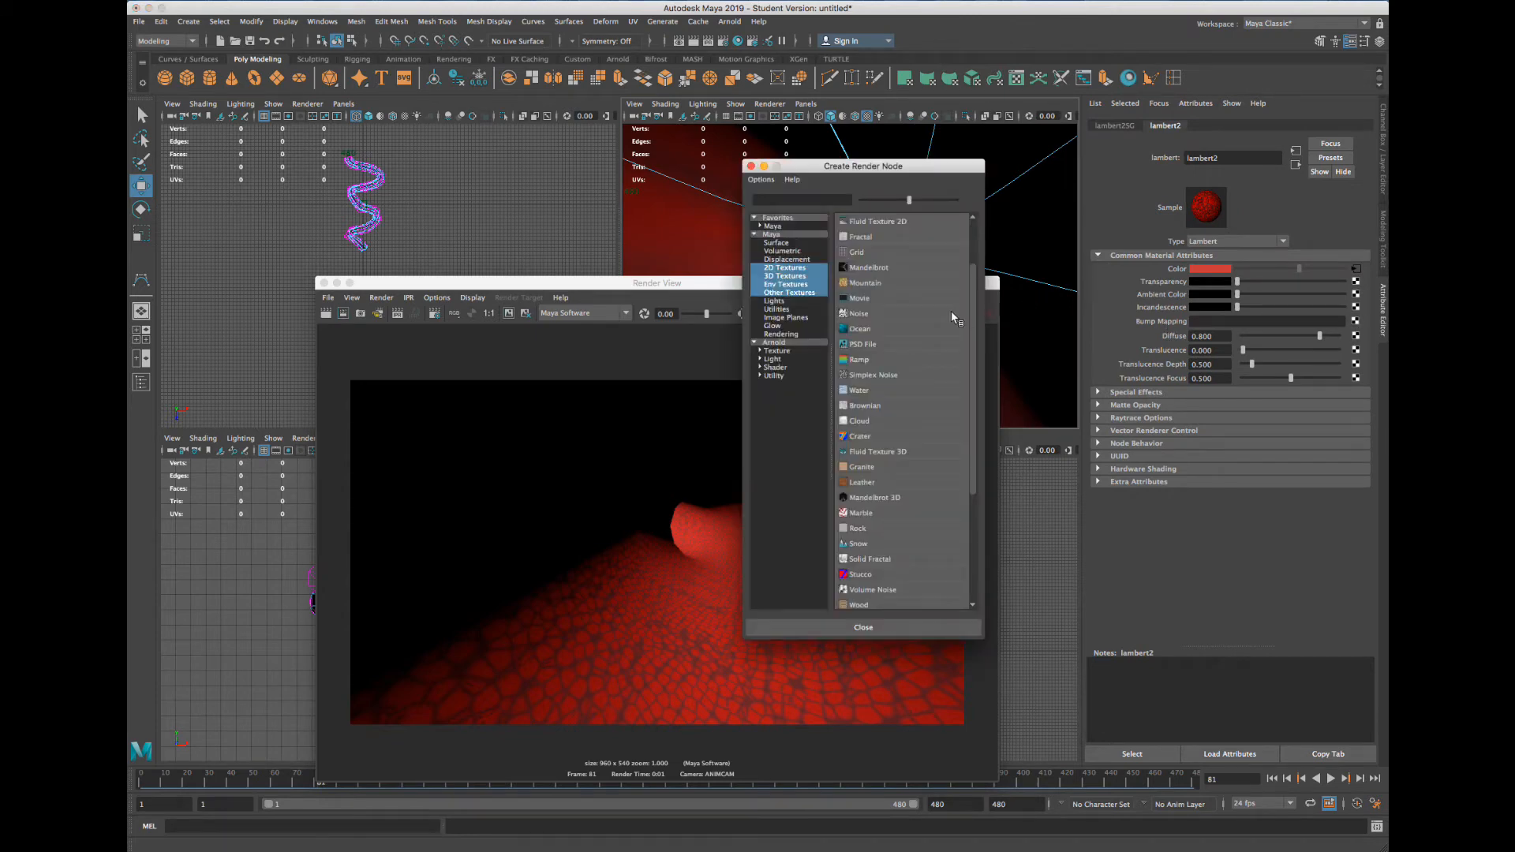
pyautogui.click(891, 484)
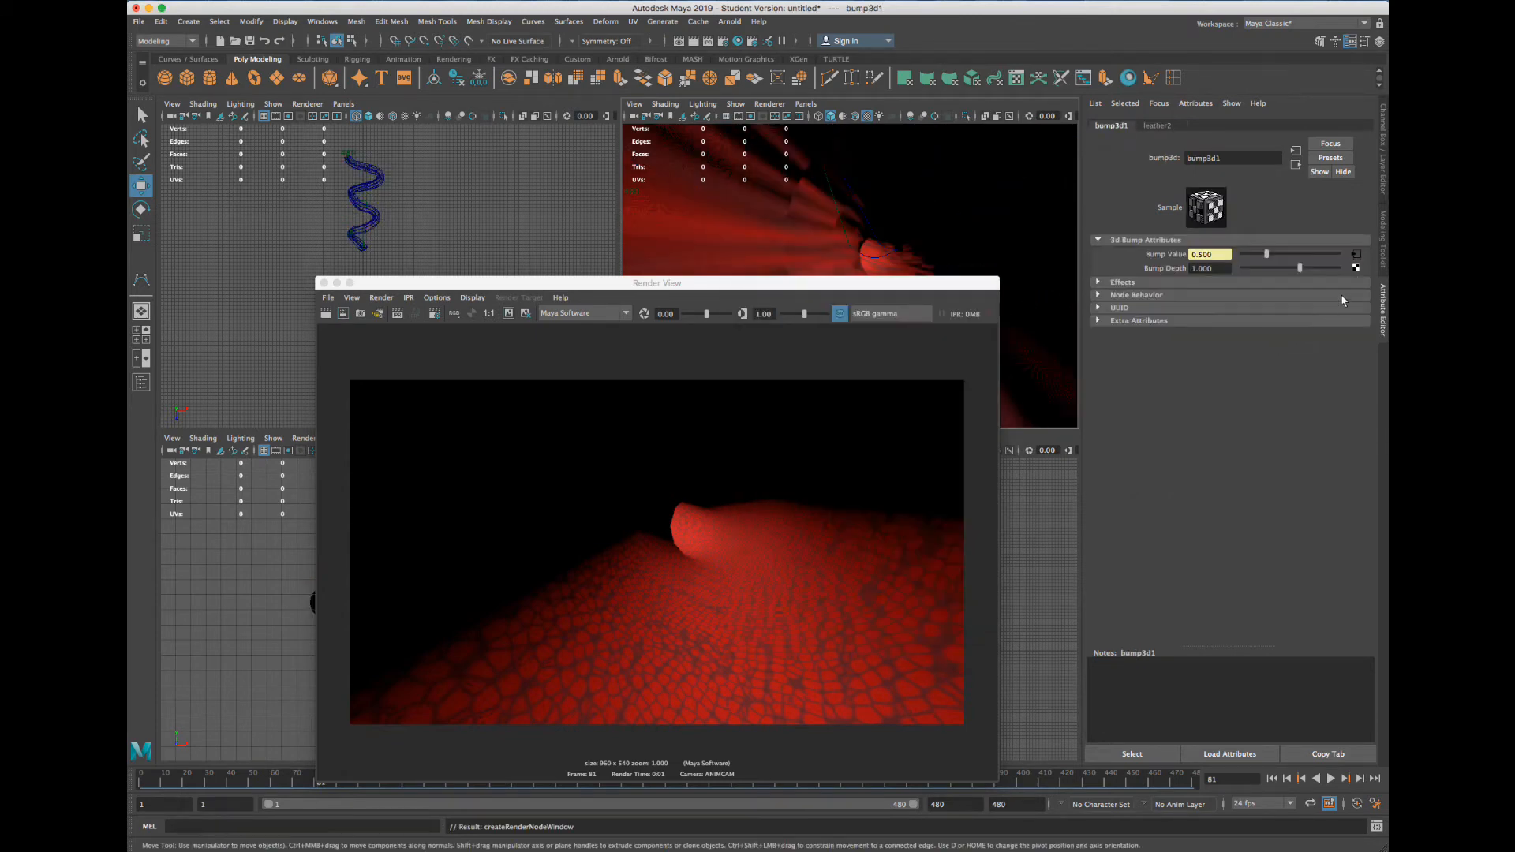
# Set the bump leather texture's cell color to near black and its crease color to light gray with saturation 0.076 and value 0.552
pyautogui.click(1158, 126)
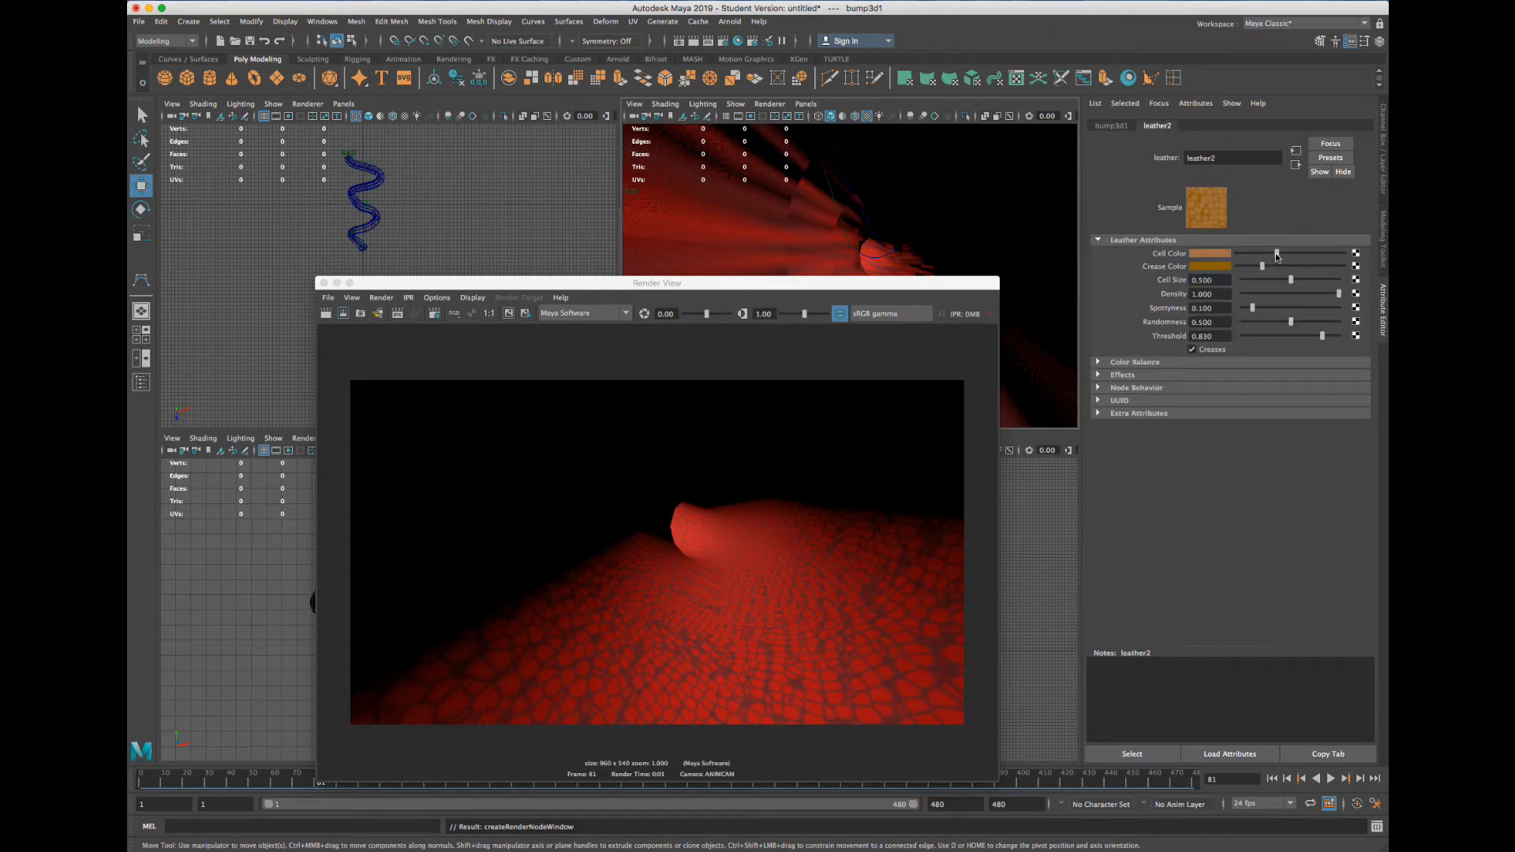
pyautogui.click(1215, 254)
pyautogui.moveTo(1220, 321); pyautogui.dragTo(1210, 320)
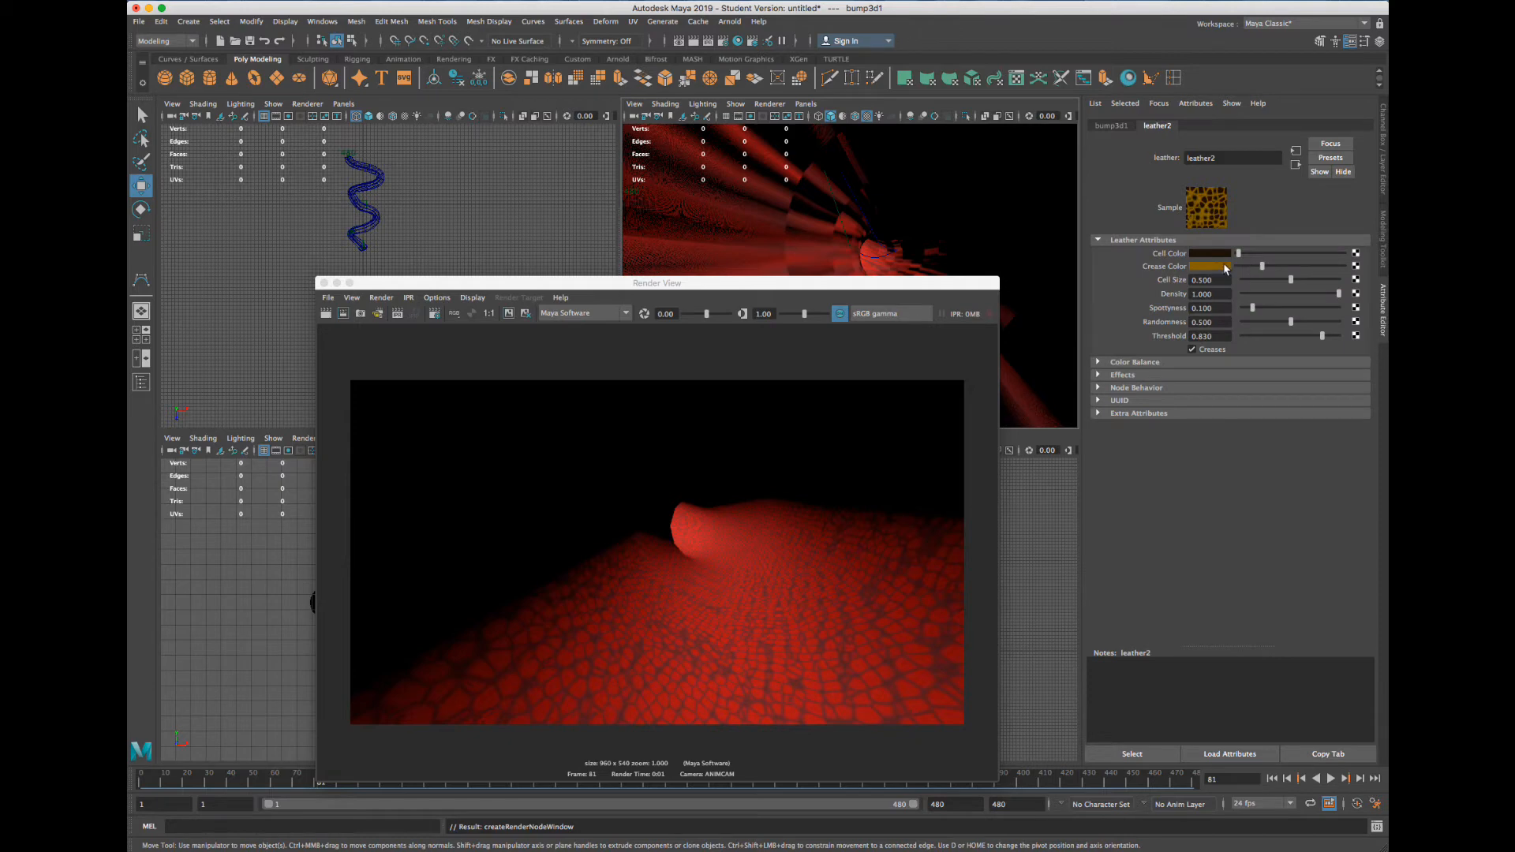
pyautogui.click(1225, 268)
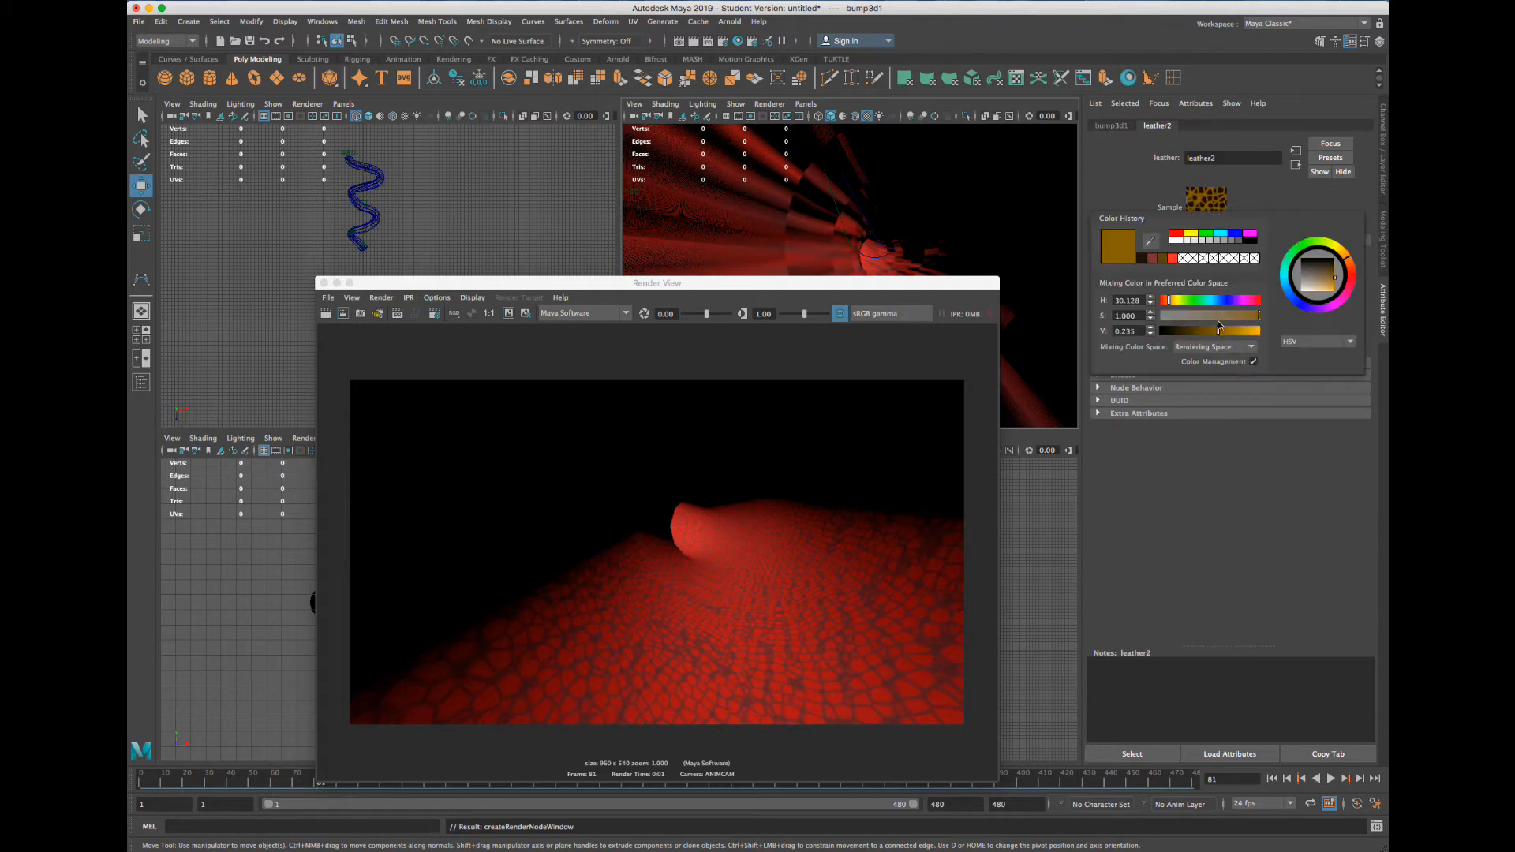
pyautogui.moveTo(1259, 316)
pyautogui.mouseDown()
pyautogui.moveTo(1166, 316)
pyautogui.moveTo(1241, 331)
pyautogui.mouseUp()
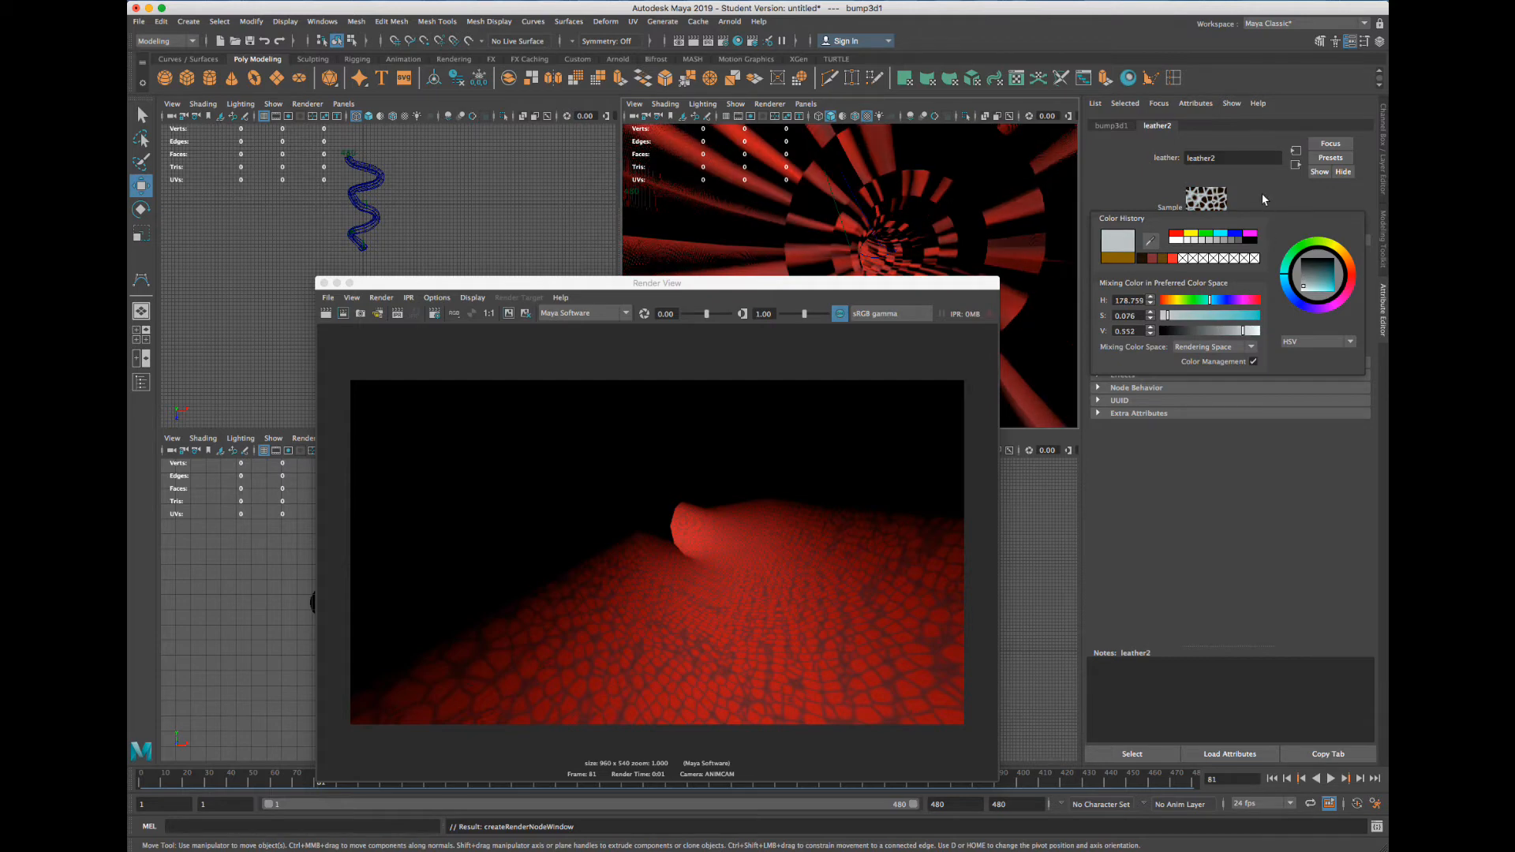
# Move the Render View window aside, select the tunnel surface, and play the camera animation to examine the bumped tunnel through ANIMCAM
pyautogui.moveTo(923, 284); pyautogui.dragTo(1005, 569)
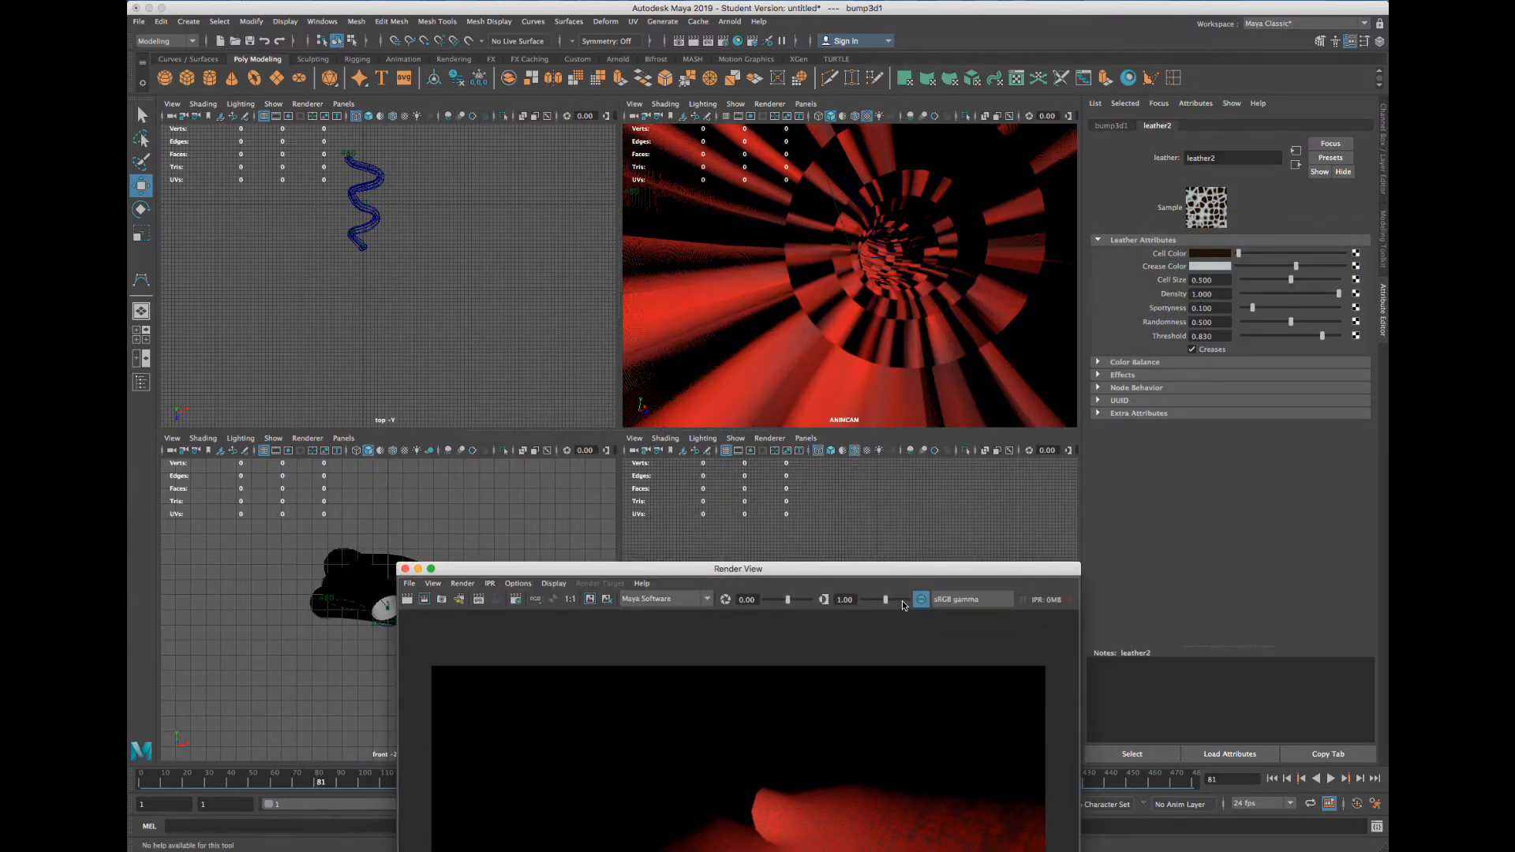
pyautogui.moveTo(906, 570); pyautogui.dragTo(914, 469)
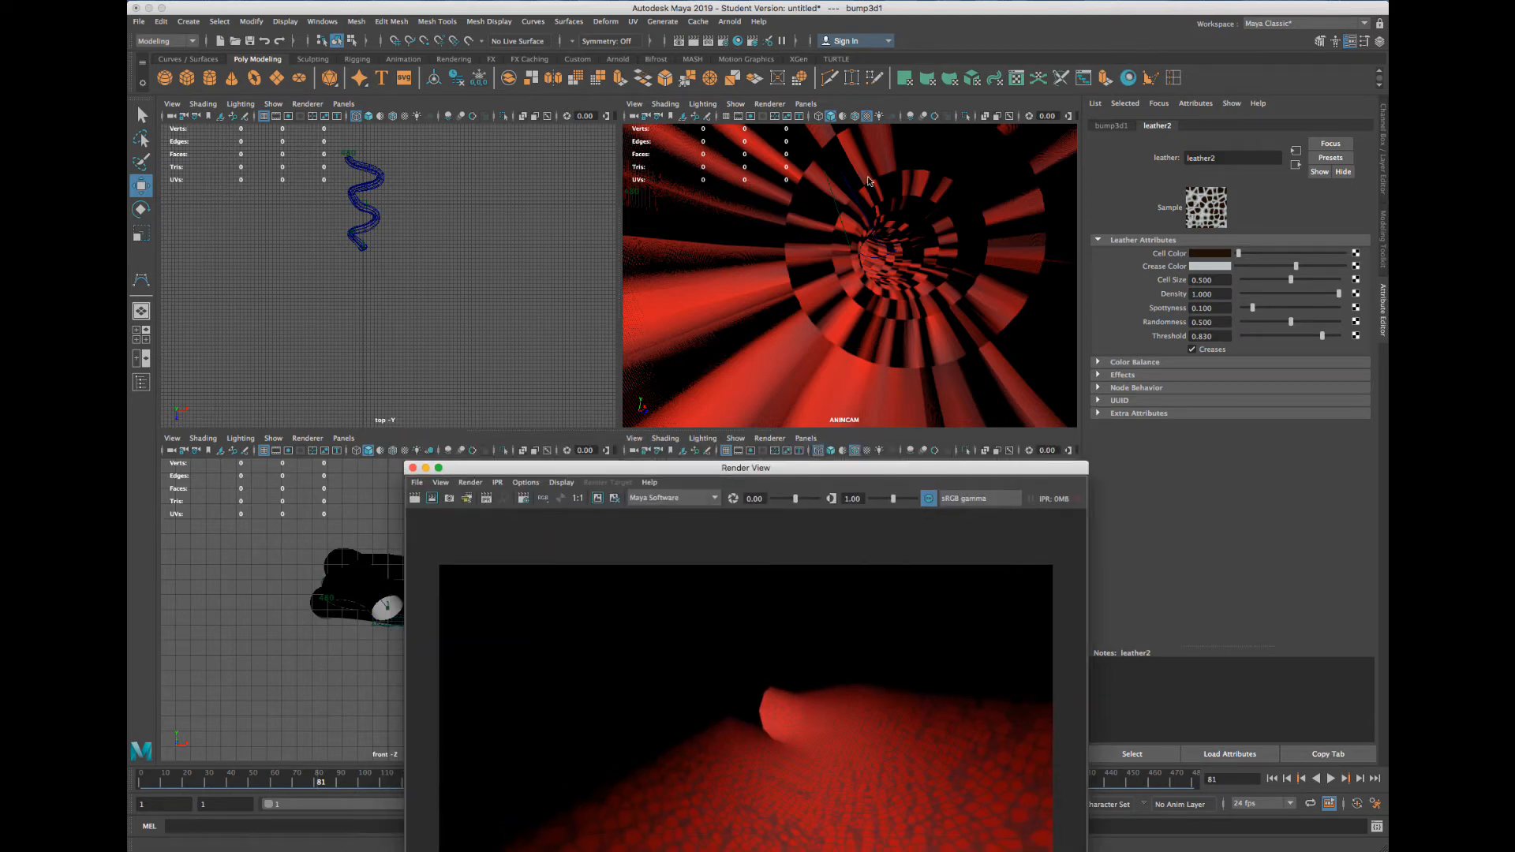
pyautogui.click(876, 227)
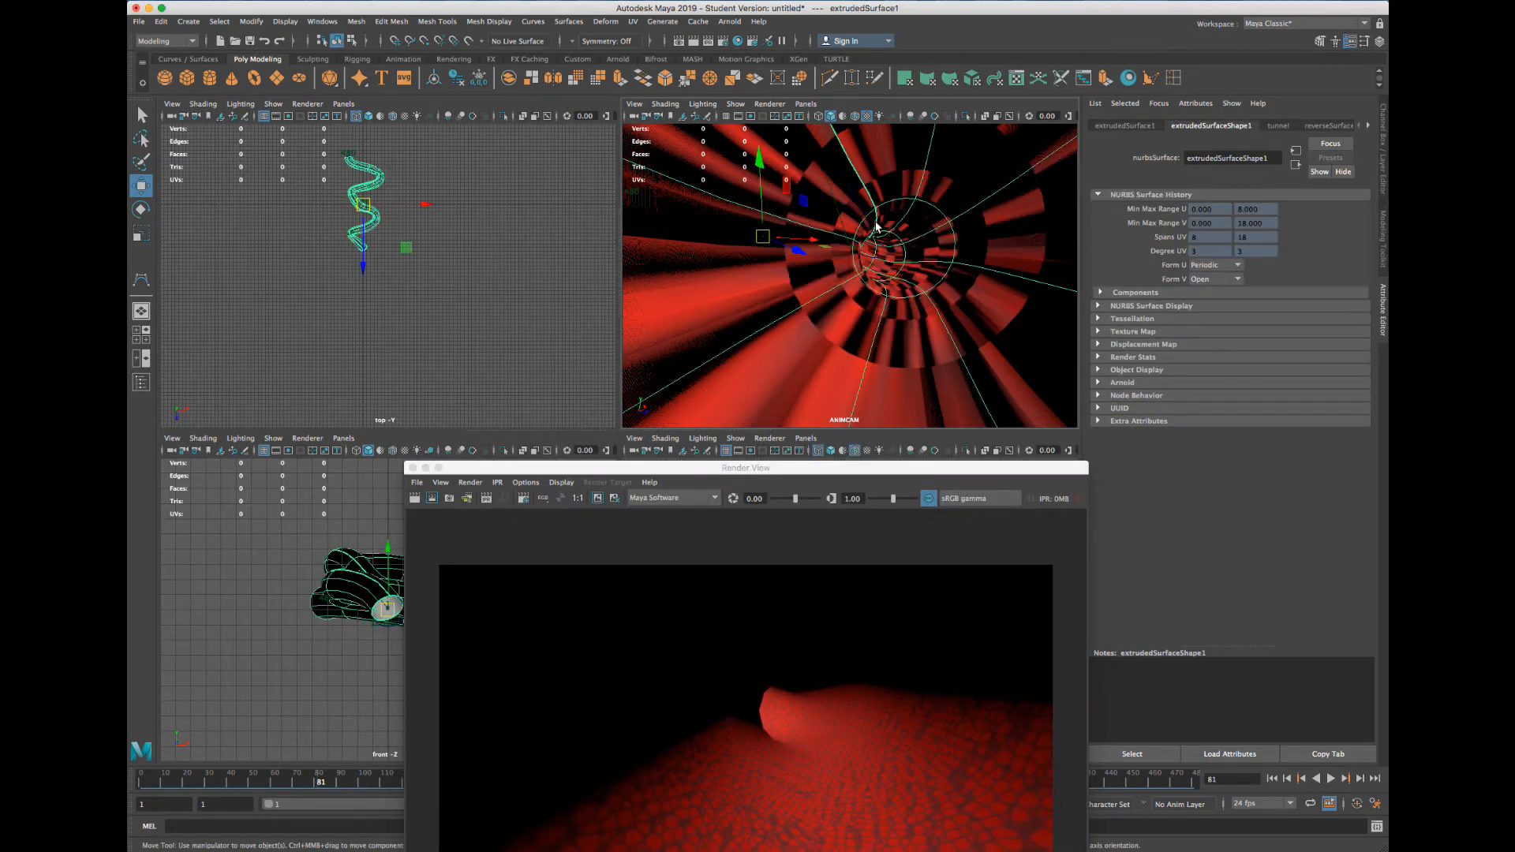
pyautogui.click(1331, 778)
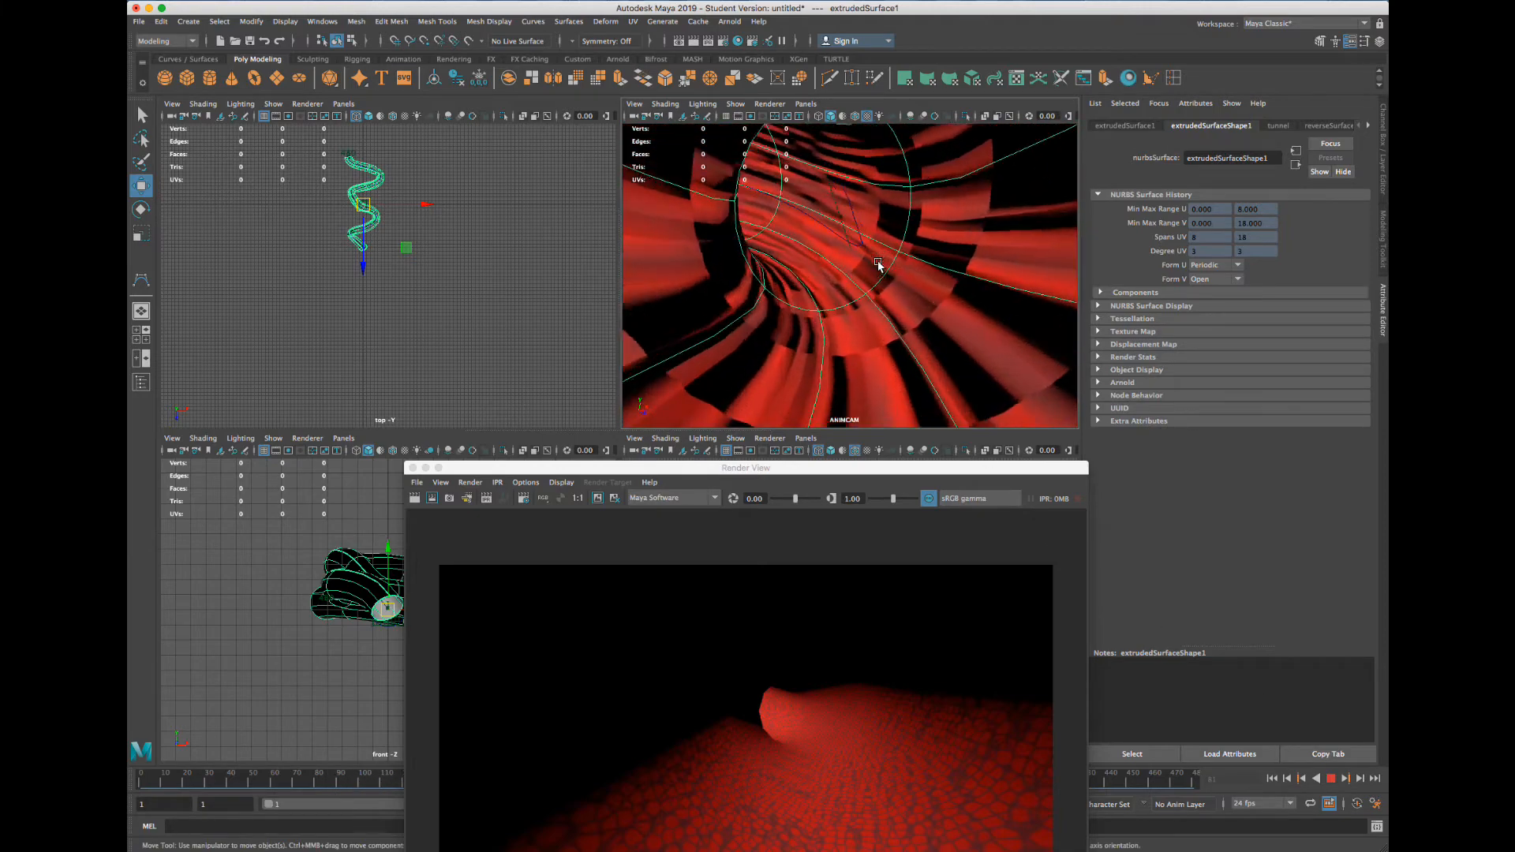
pyautogui.click(506, 377)
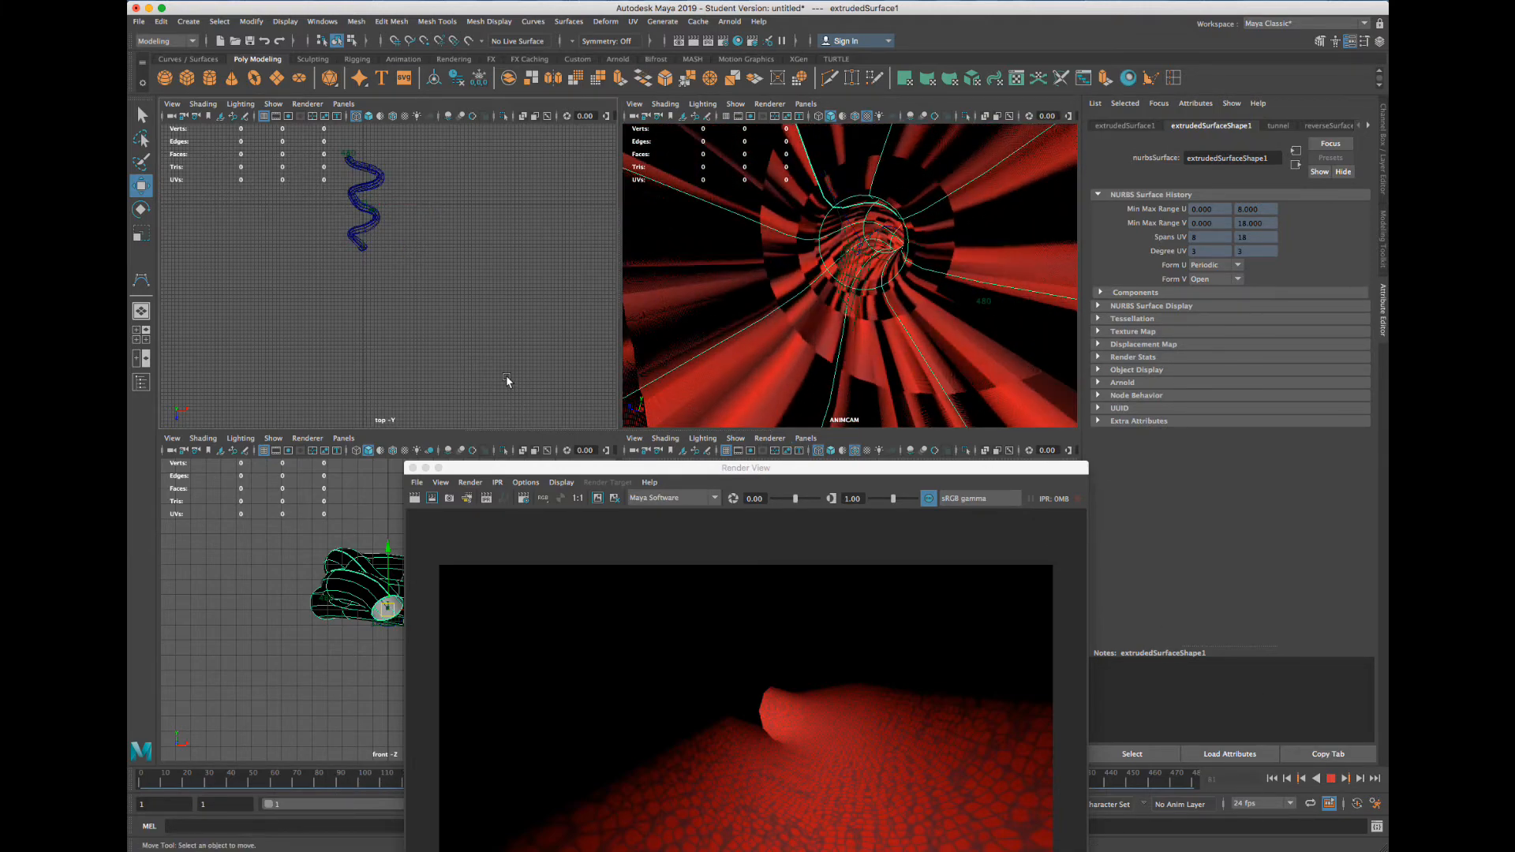
pyautogui.click(894, 308)
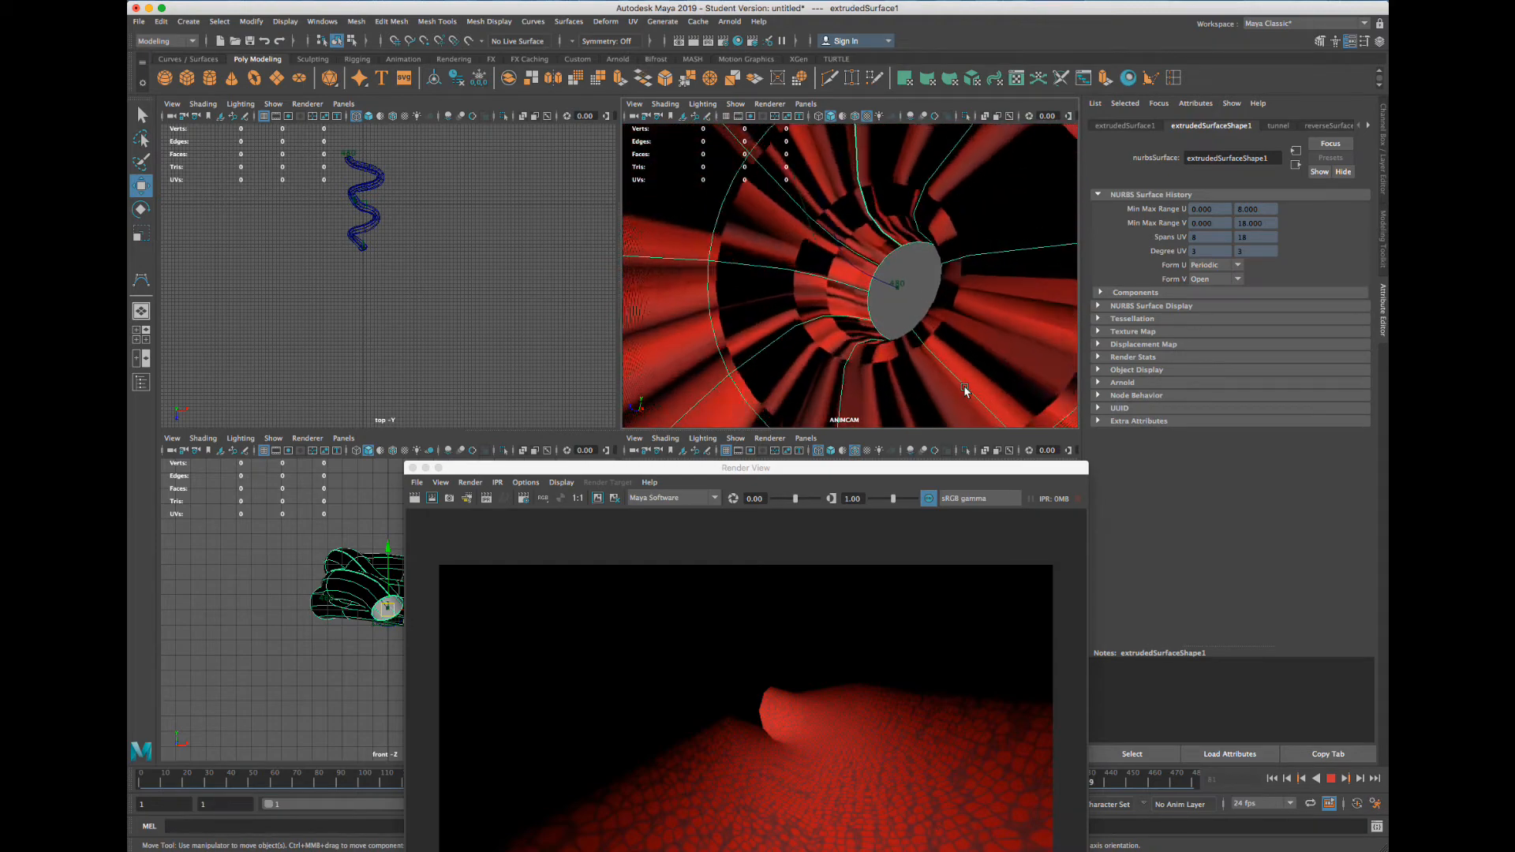
pyautogui.moveTo(914, 472); pyautogui.dragTo(902, 168)
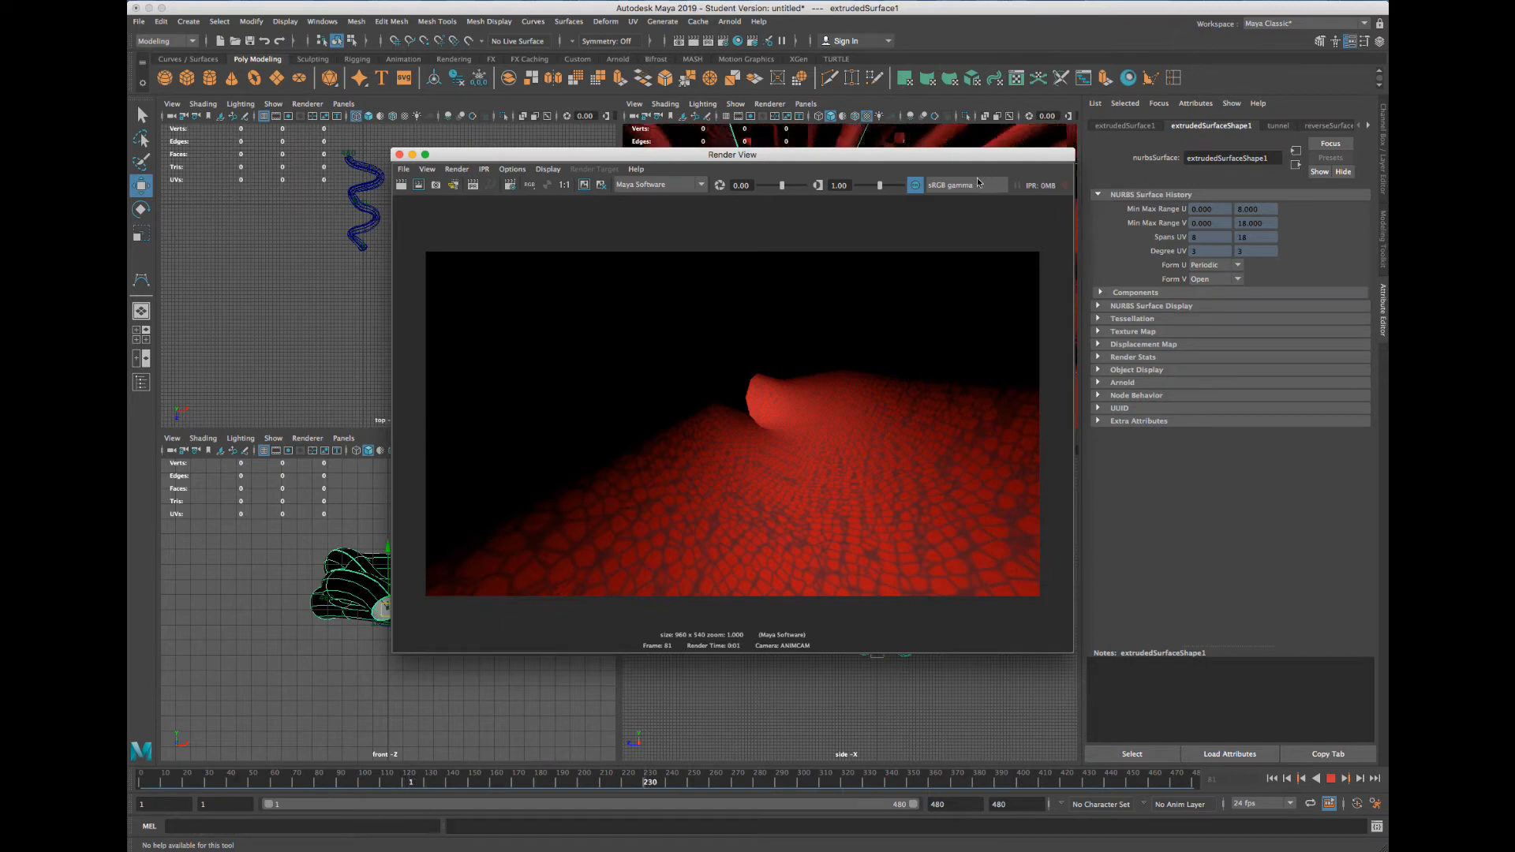
pyautogui.moveTo(884, 158); pyautogui.dragTo(892, 158)
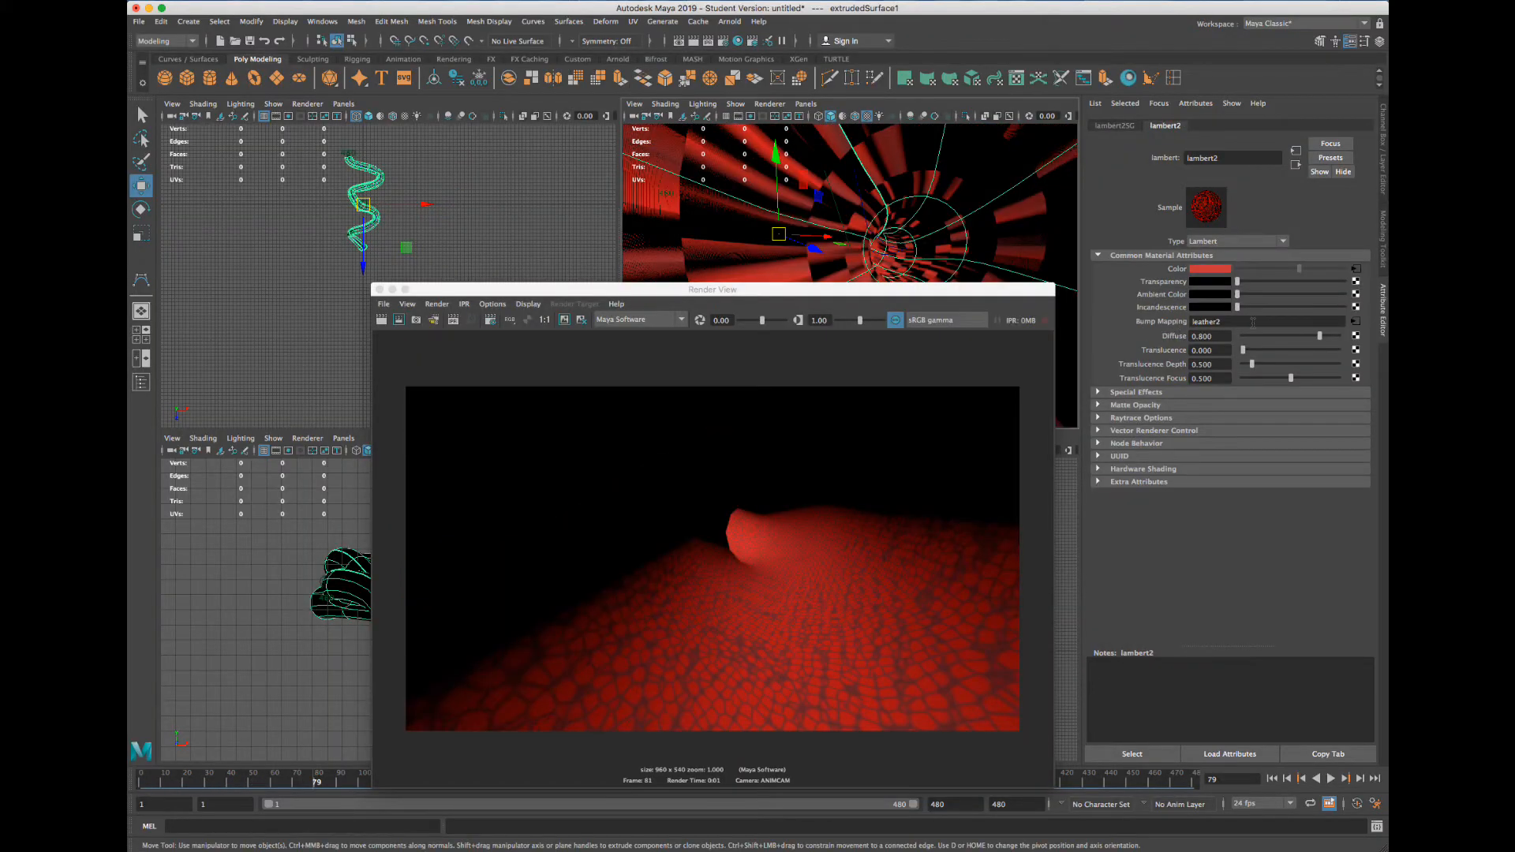
# Set the bump leather texture's cell size to 0.351 to match the color texture and render frame 79 through ANIMCAM
pyautogui.click(1355, 323)
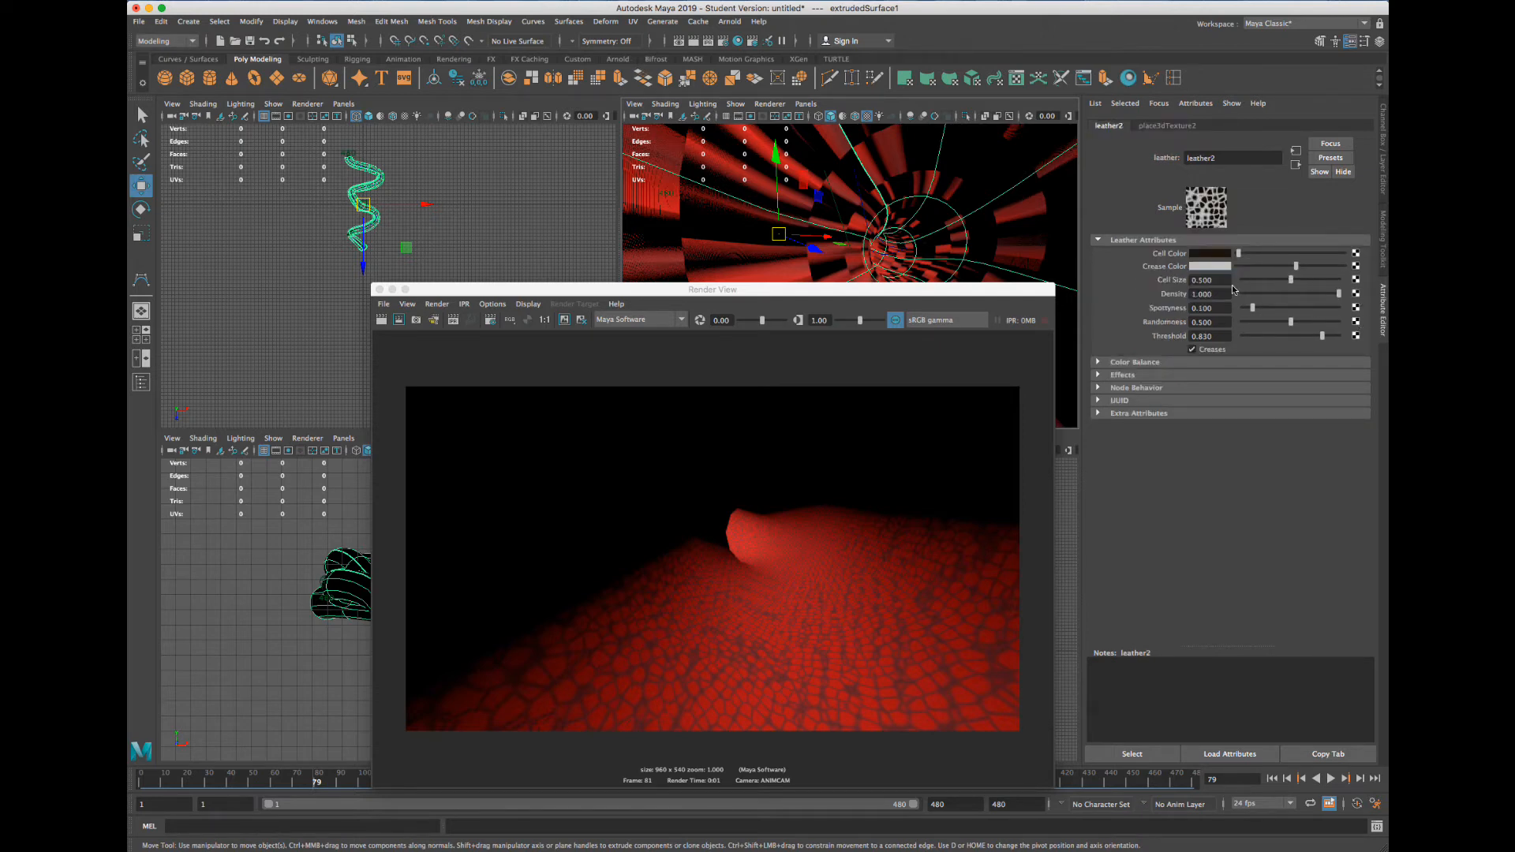
pyautogui.moveTo(1223, 282); pyautogui.dragTo(1198, 280)
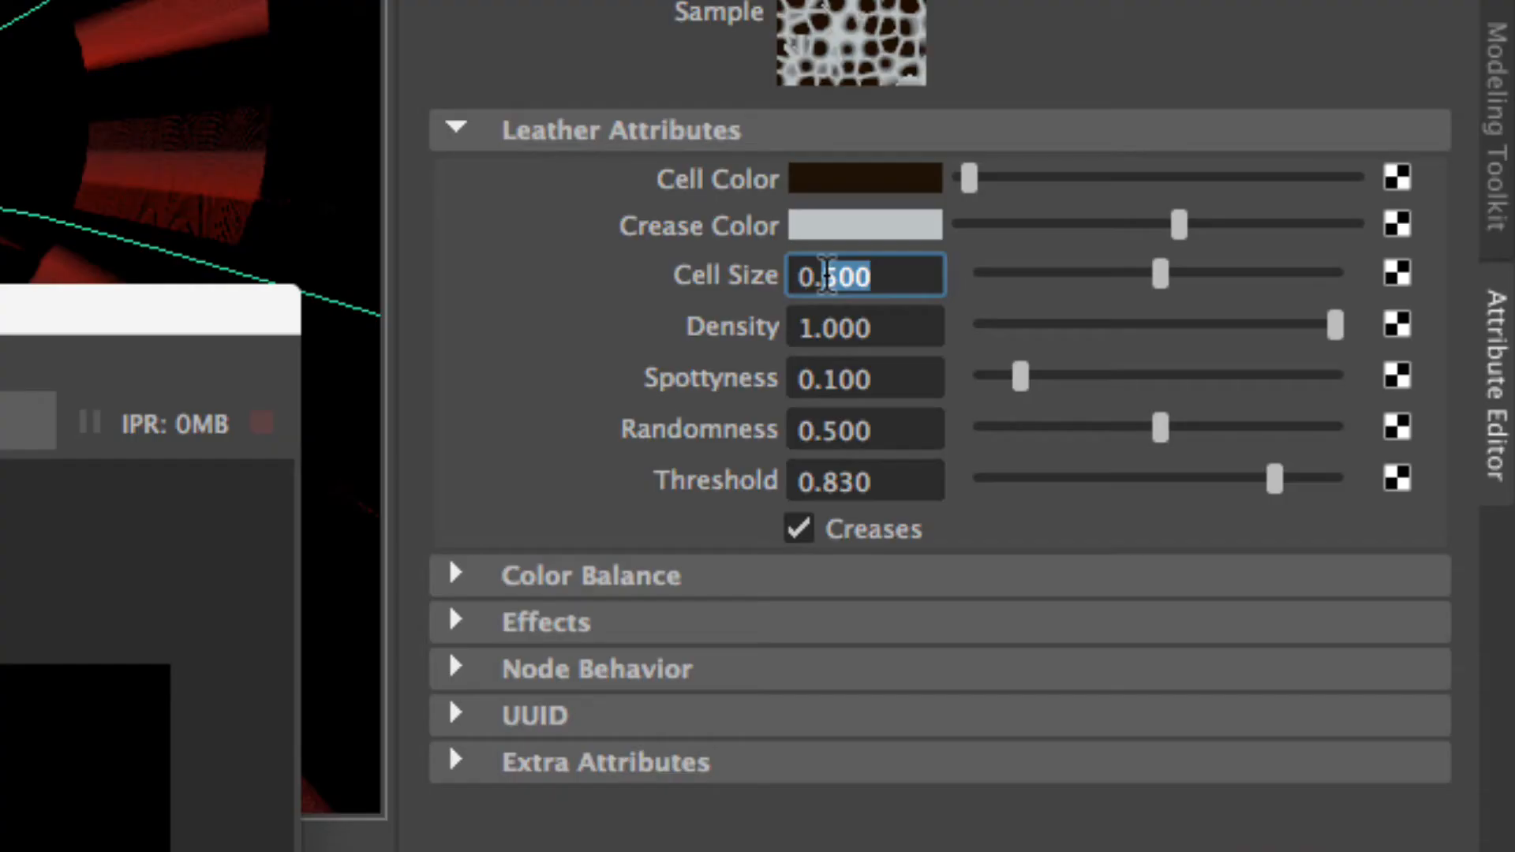
pyautogui.write('151')
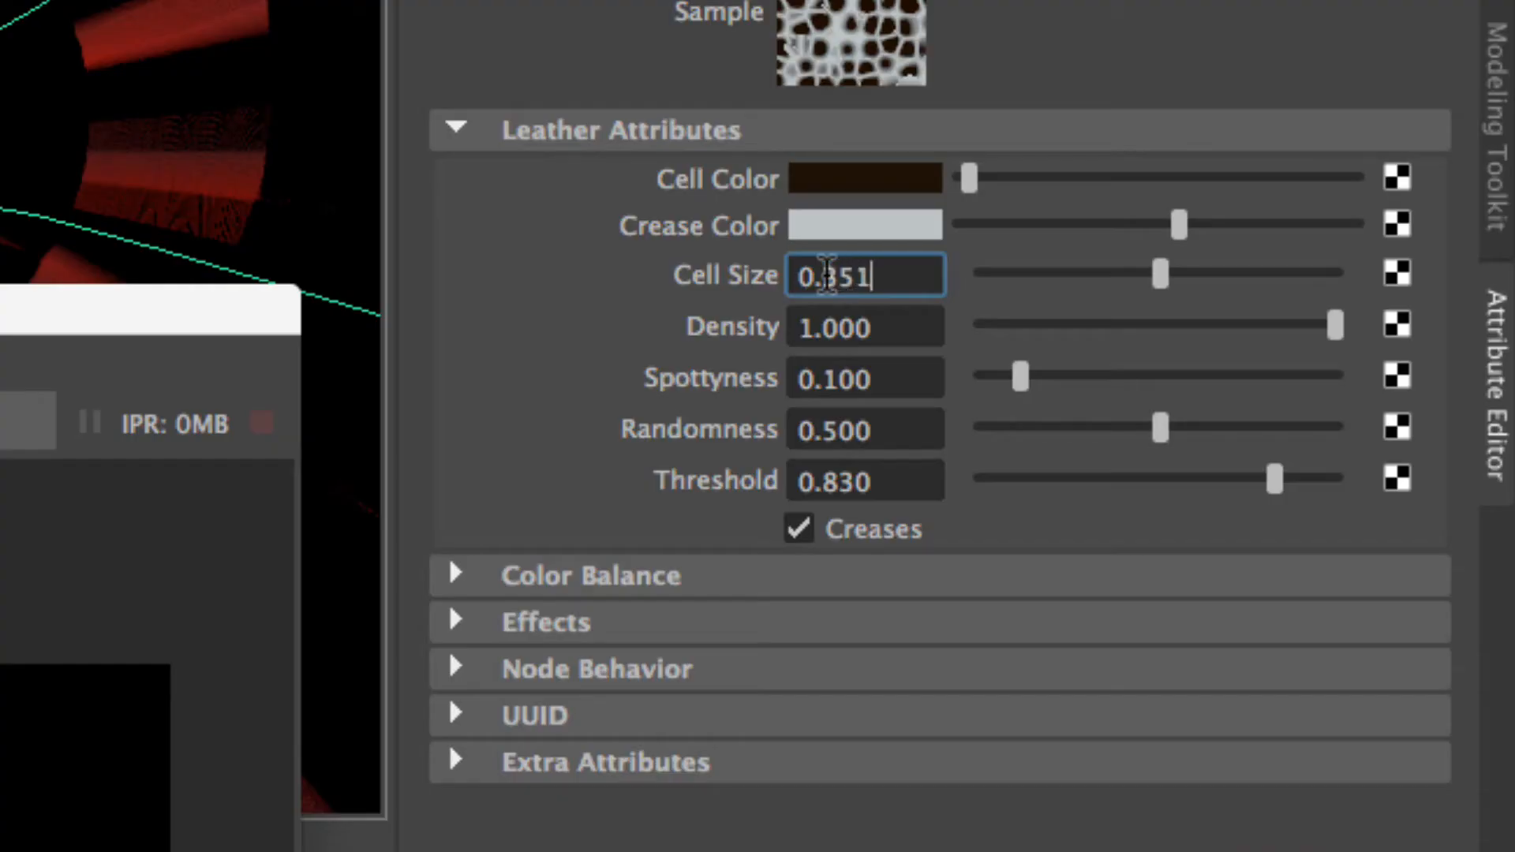
pyautogui.press('Return')
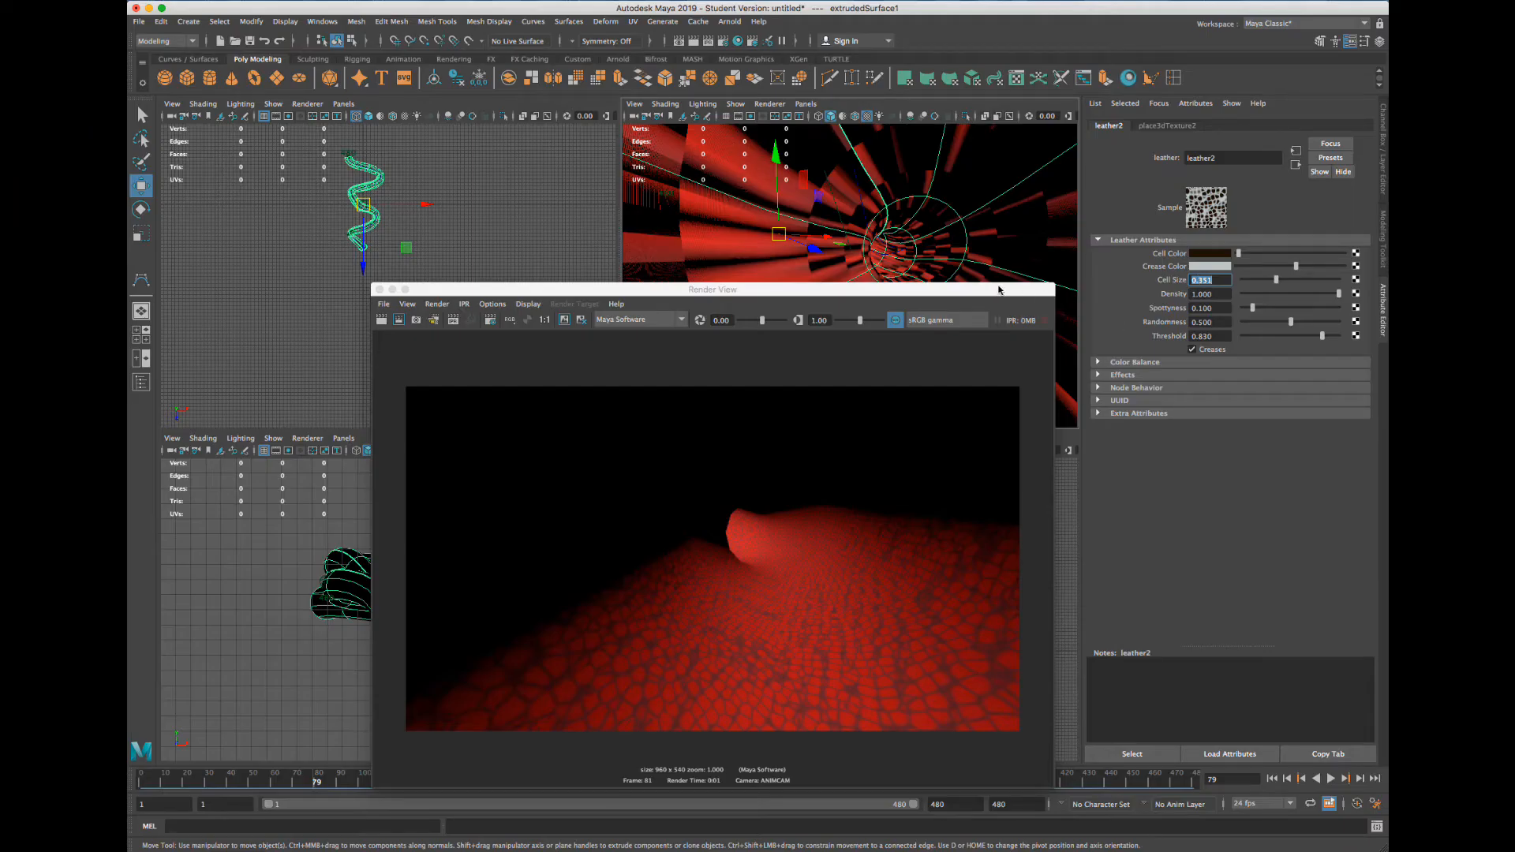
pyautogui.moveTo(998, 290); pyautogui.dragTo(1013, 190)
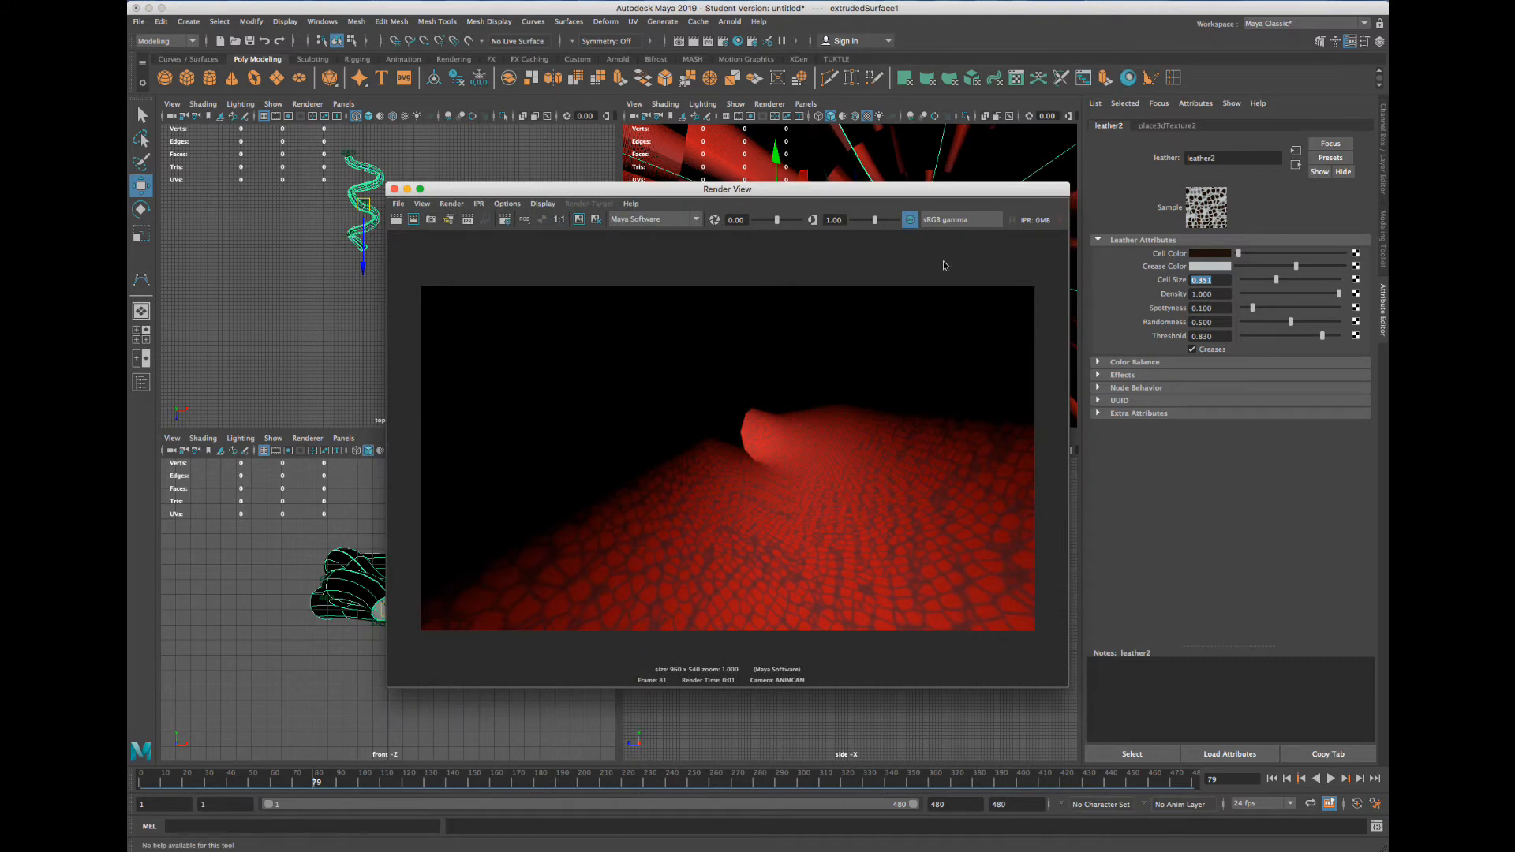
pyautogui.click(398, 222)
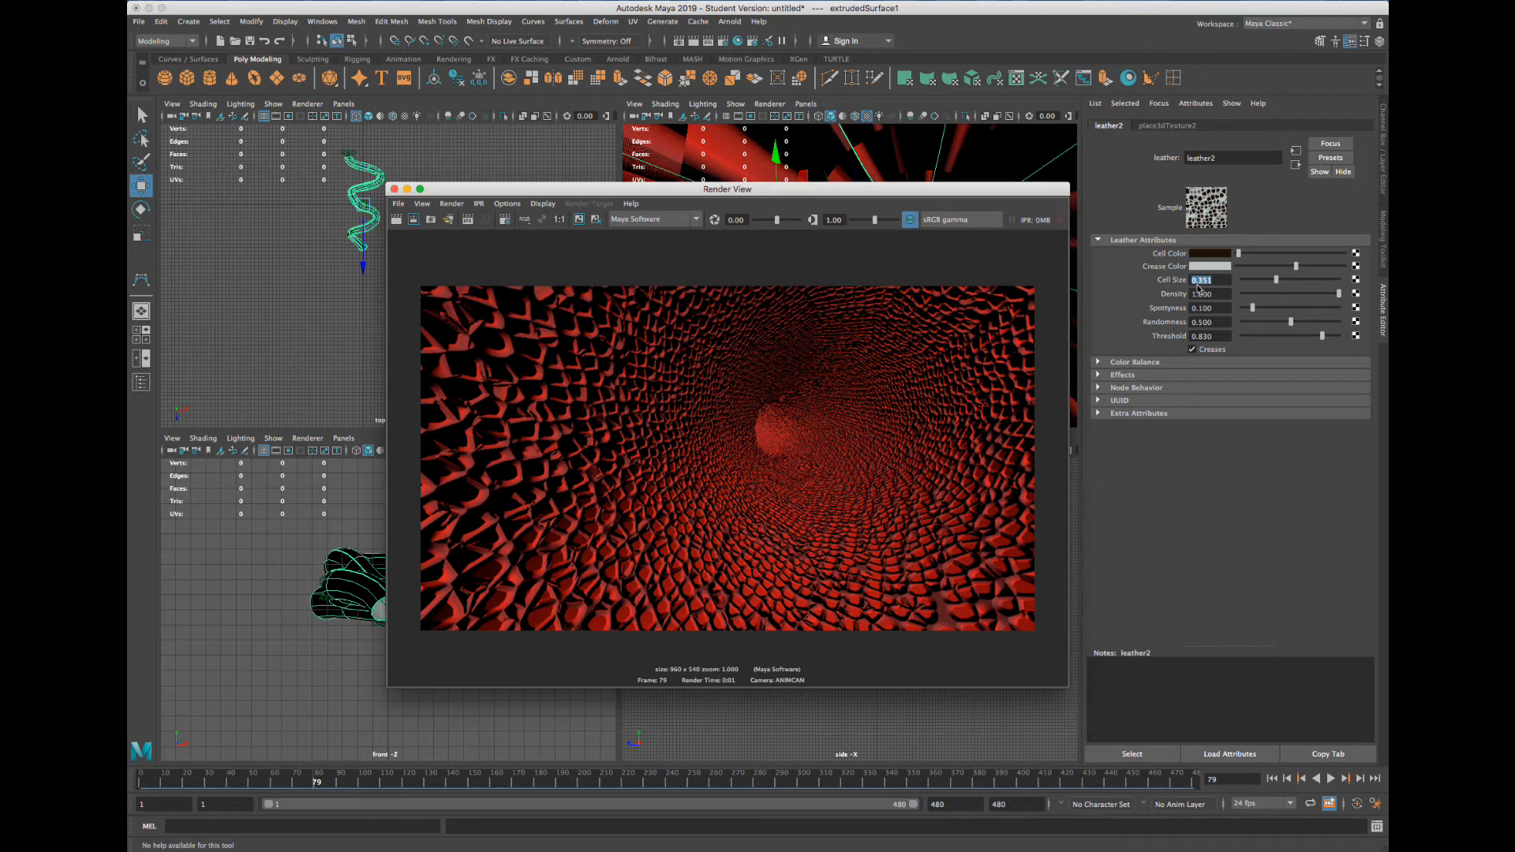
# Open the bump node above the bump leather texture, set its bump depth to 0.3, and re-render frame 79 through ANIMCAM
pyautogui.click(1166, 127)
pyautogui.click(1109, 126)
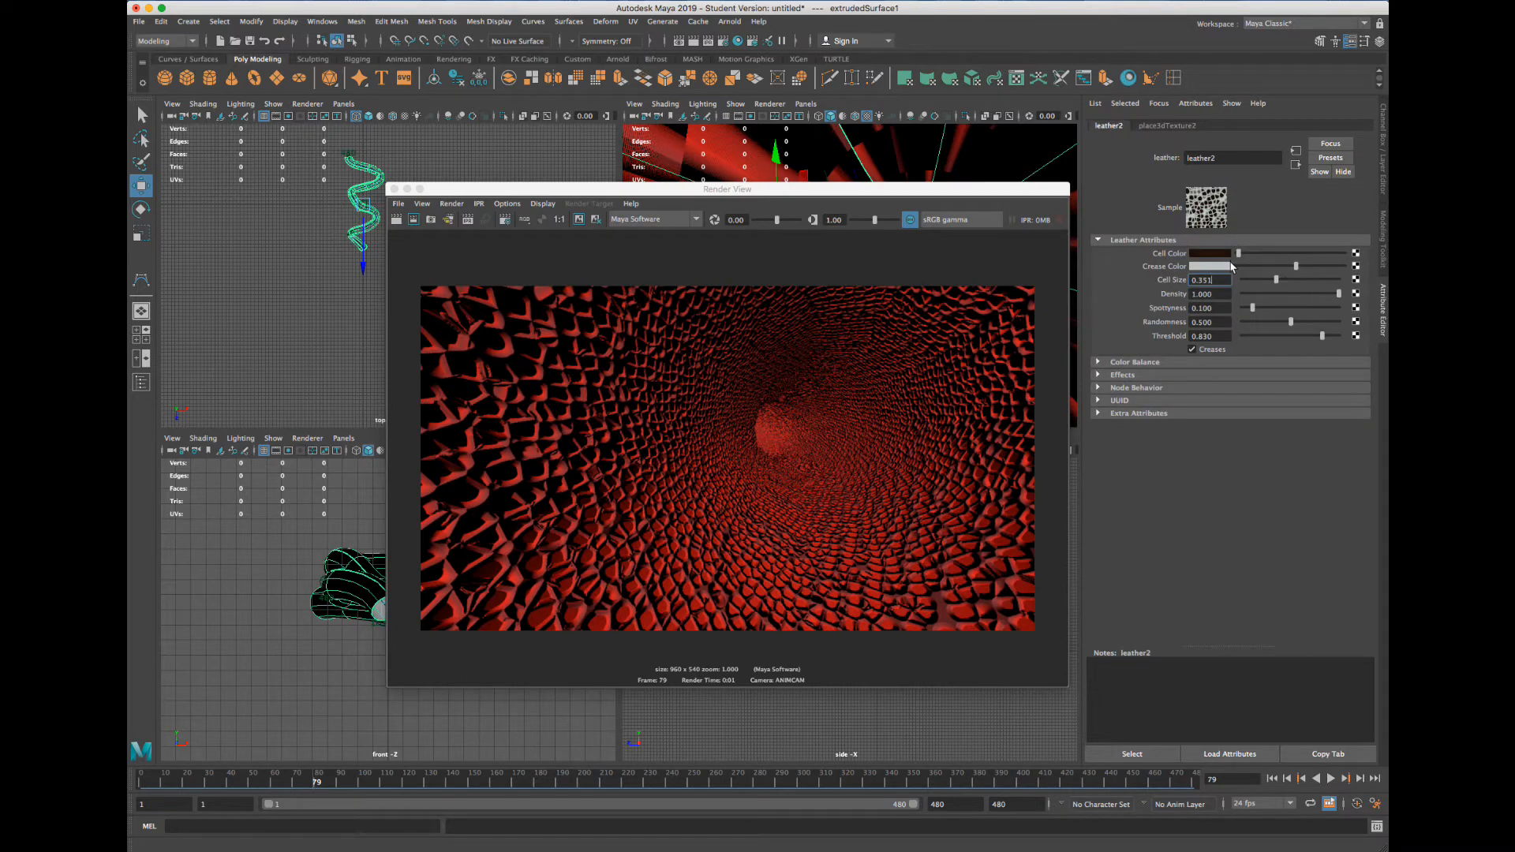
pyautogui.click(1166, 127)
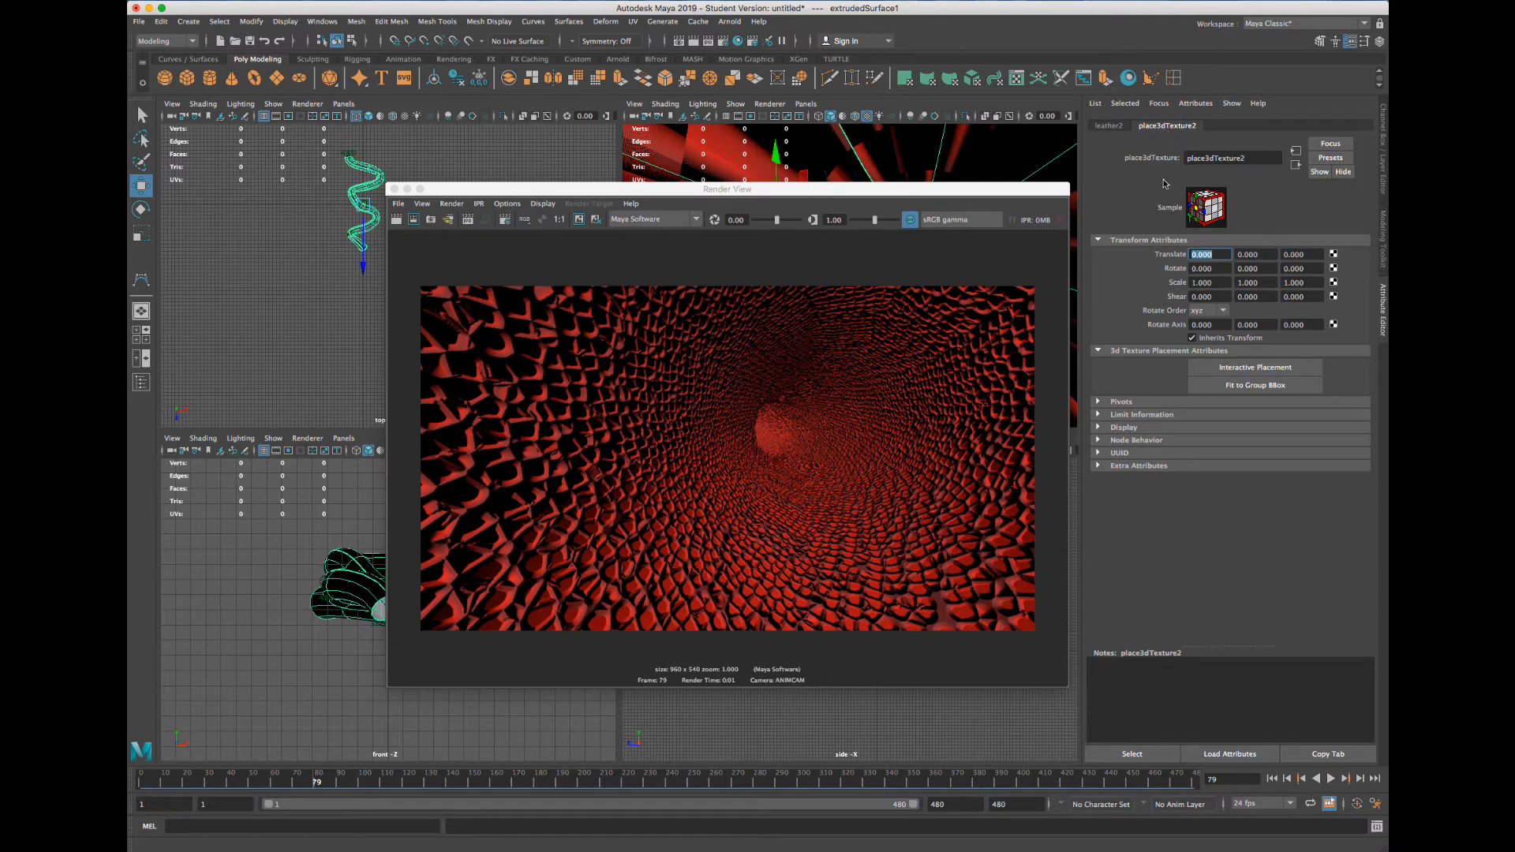
pyautogui.click(1296, 165)
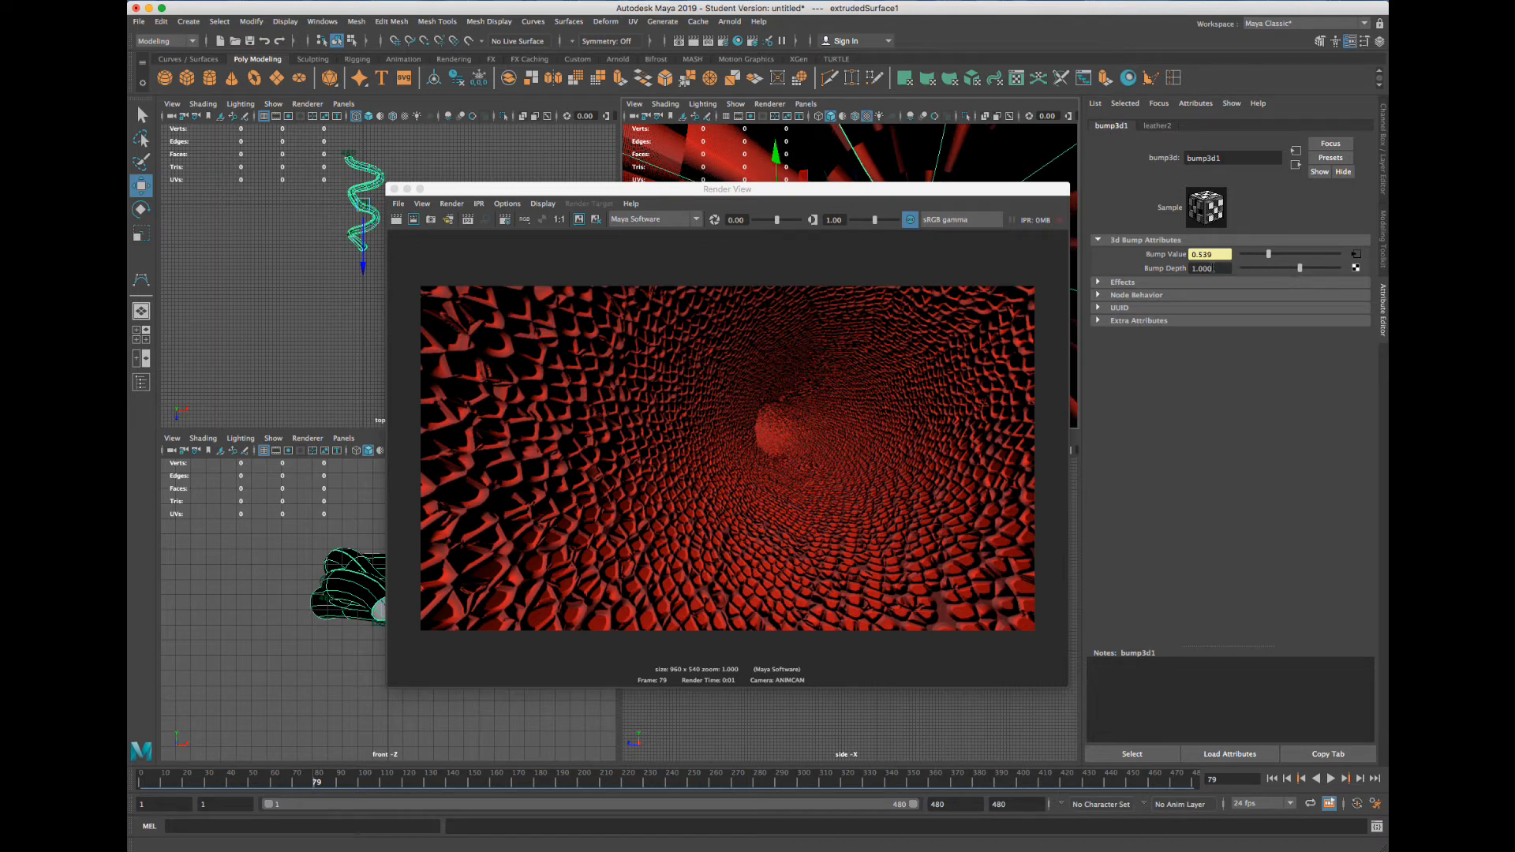
pyautogui.click(1214, 268)
pyautogui.write('.3')
pyautogui.press('Return')
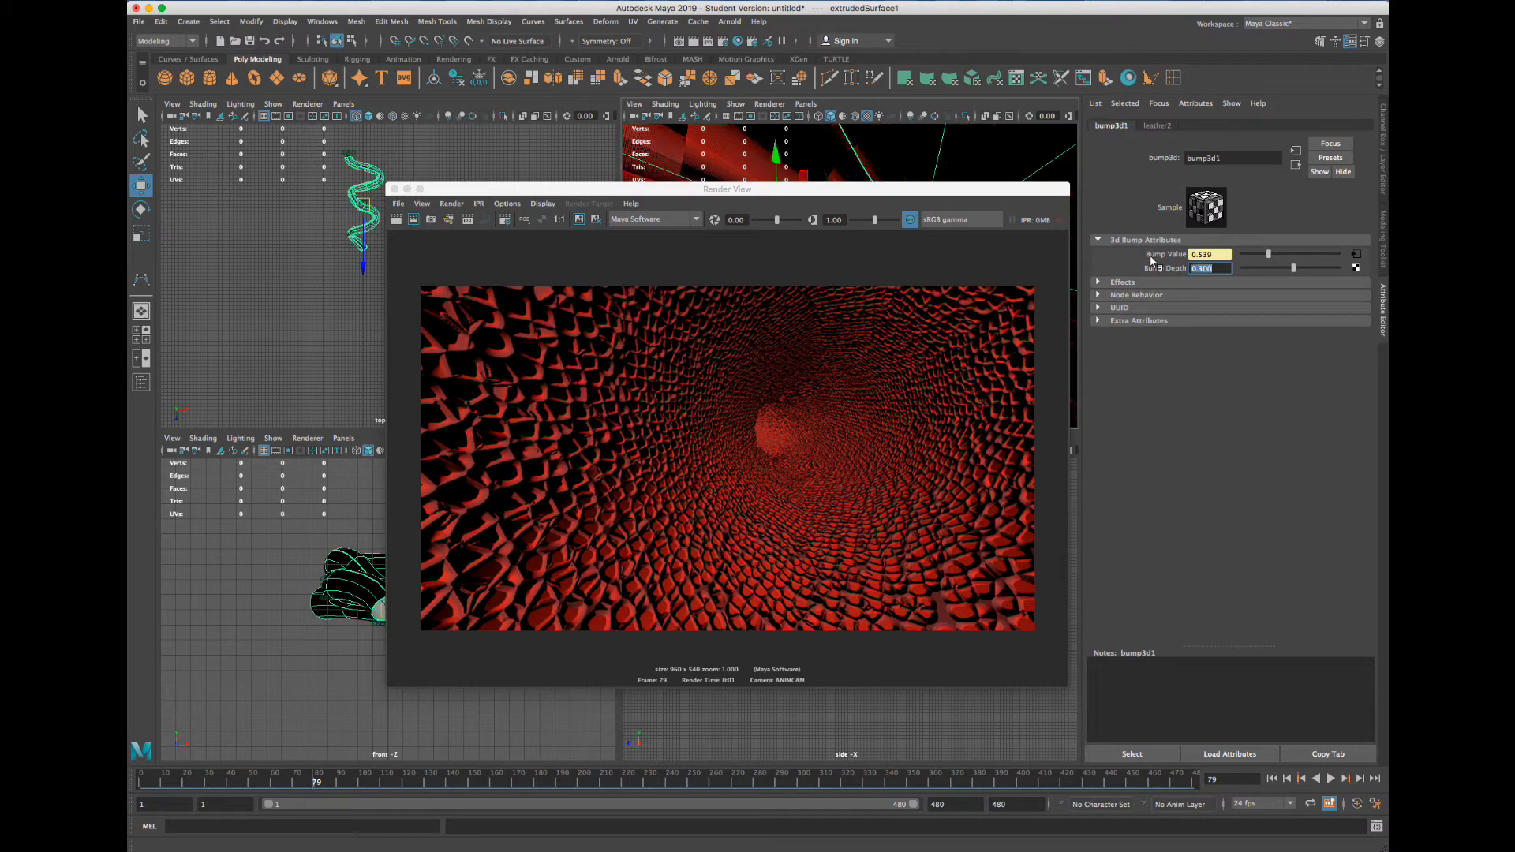
pyautogui.click(408, 220)
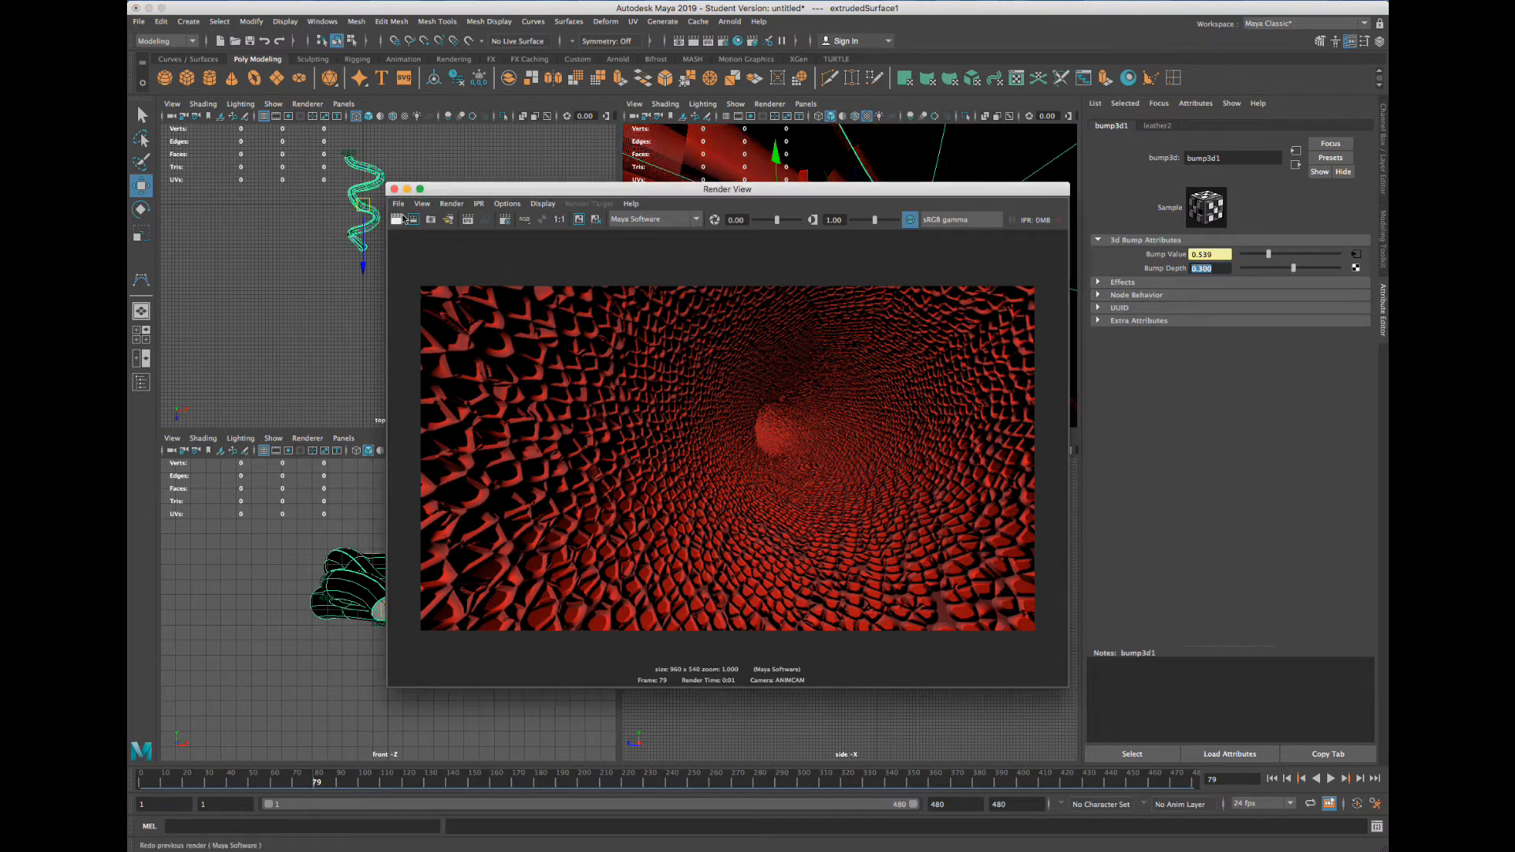
# Reduce the bump depth to 0.2 and re-render frame 79 to compare the tunnel relief
pyautogui.click(1209, 269)
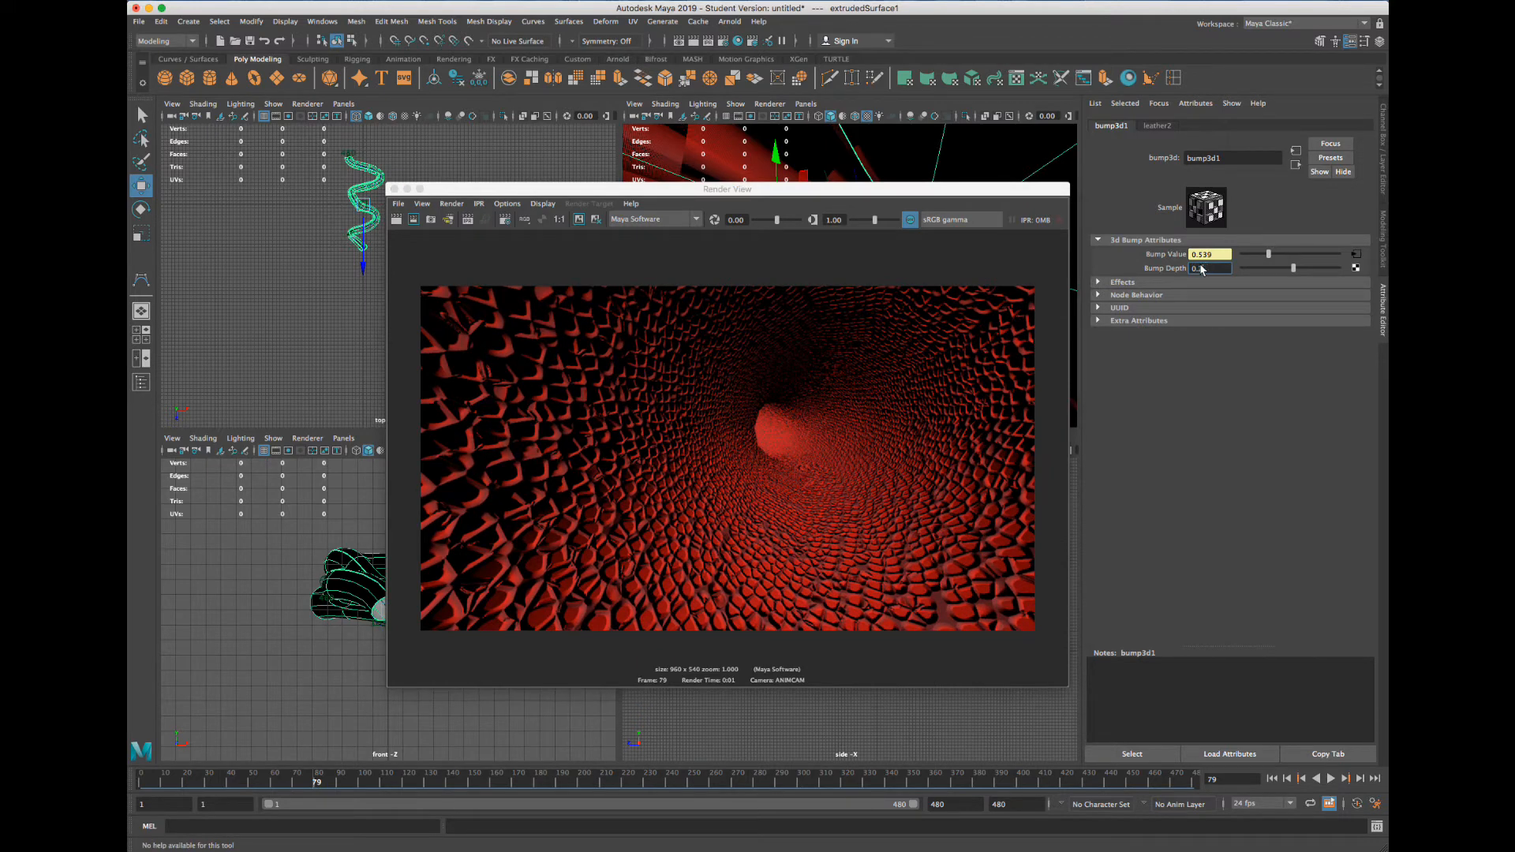
pyautogui.doubleClick(1201, 269)
pyautogui.click(433, 232)
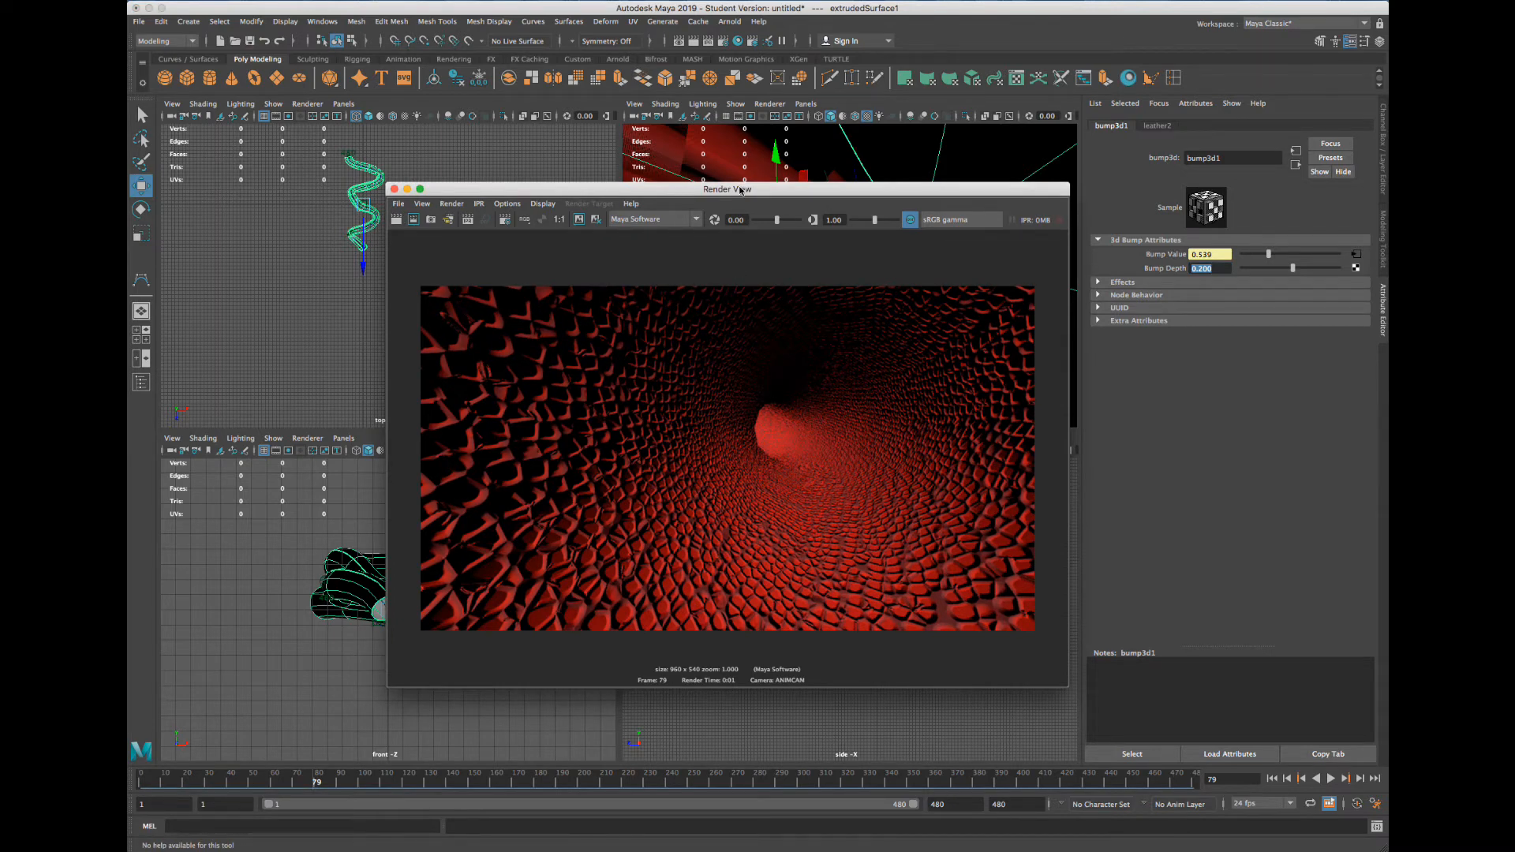
# Move the Render View window out of the way and return the animation to frame 1 in the enlarged ANIMCAM view
pyautogui.moveTo(740, 190); pyautogui.dragTo(952, 281)
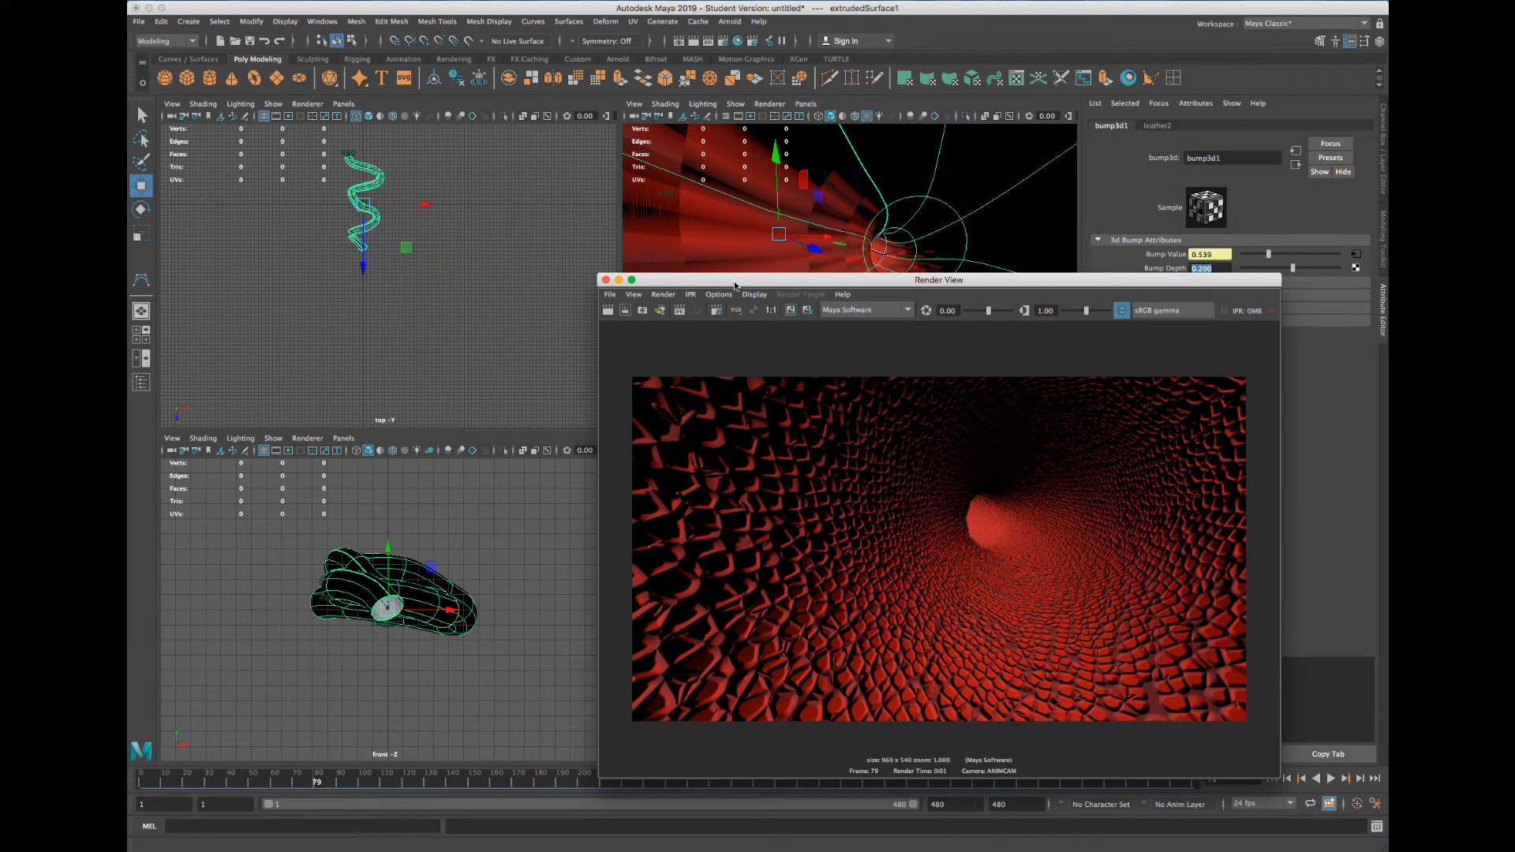
pyautogui.moveTo(727, 282); pyautogui.dragTo(652, 273)
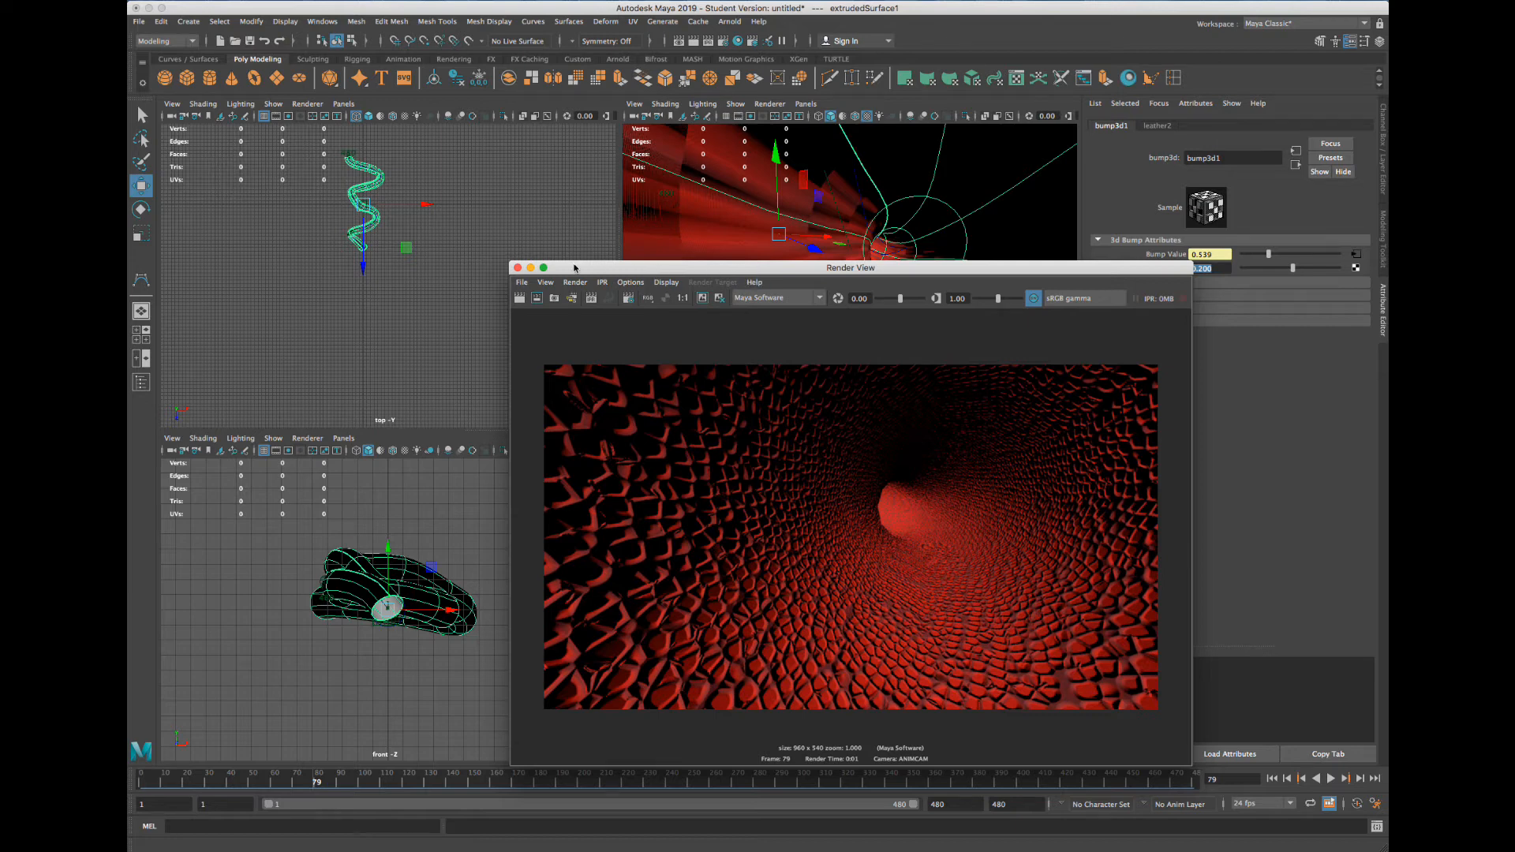
pyautogui.moveTo(563, 268); pyautogui.dragTo(692, 273)
pyautogui.click(684, 270)
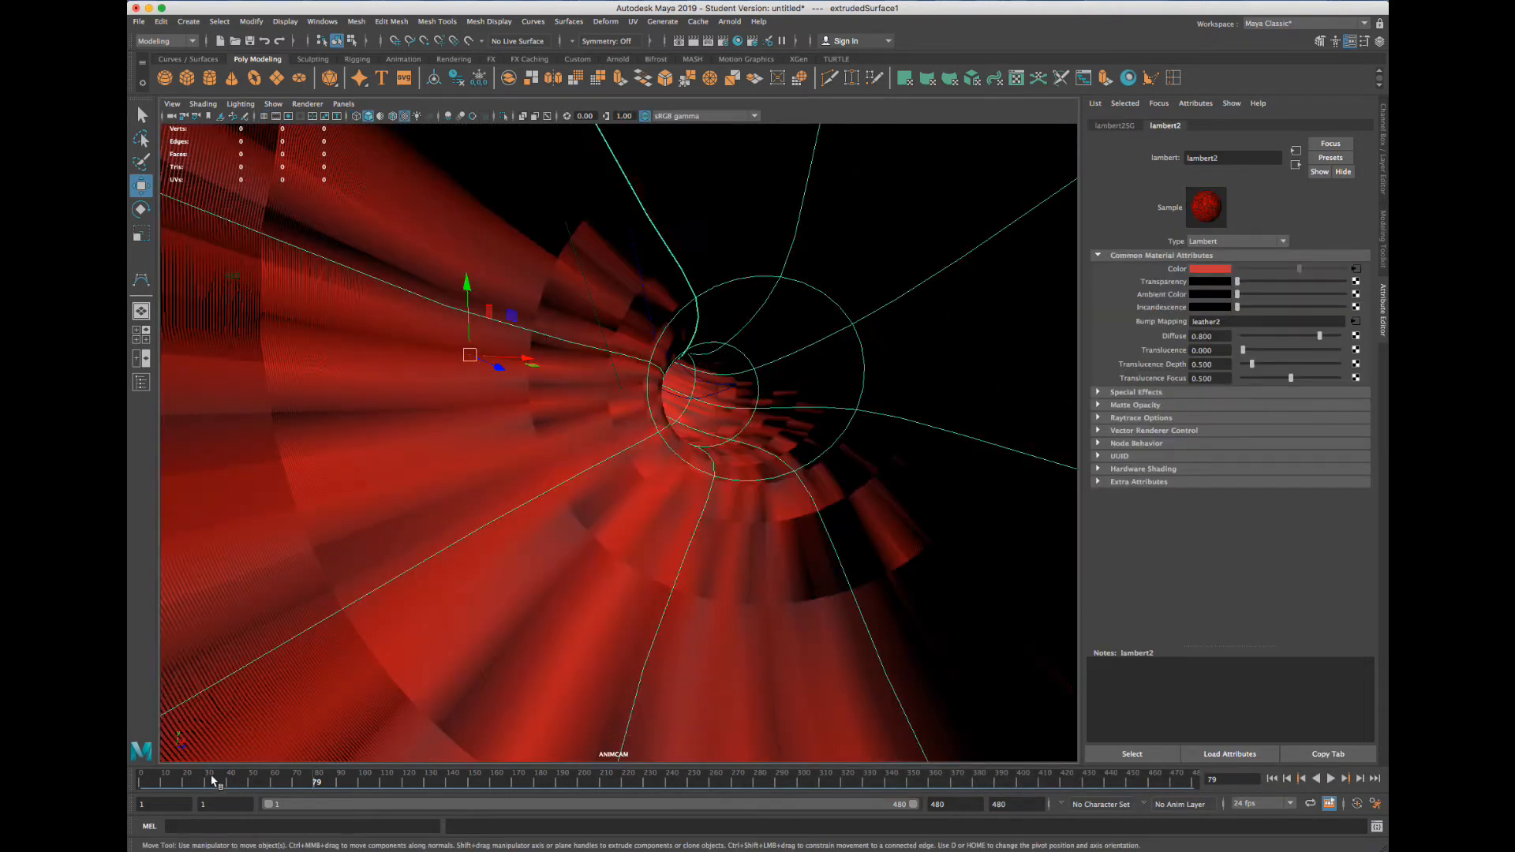
pyautogui.click(163, 782)
pyautogui.hotkey('alt', 'v')
pyautogui.click(143, 782)
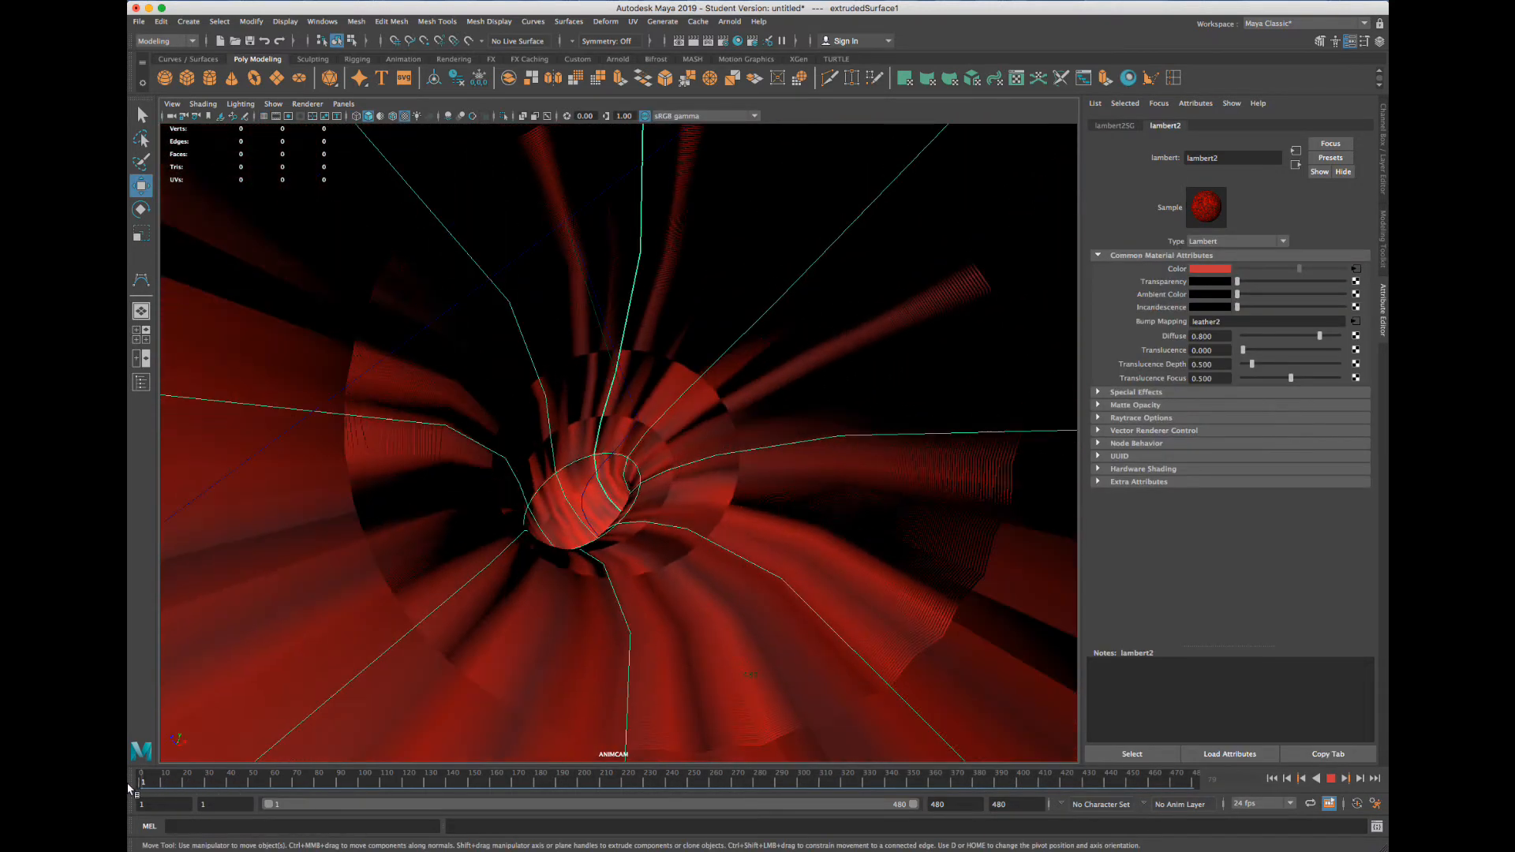
# Open the leather texture behind the tunnel material's color and key its cell and crease colors at frame 1
pyautogui.click(1356, 270)
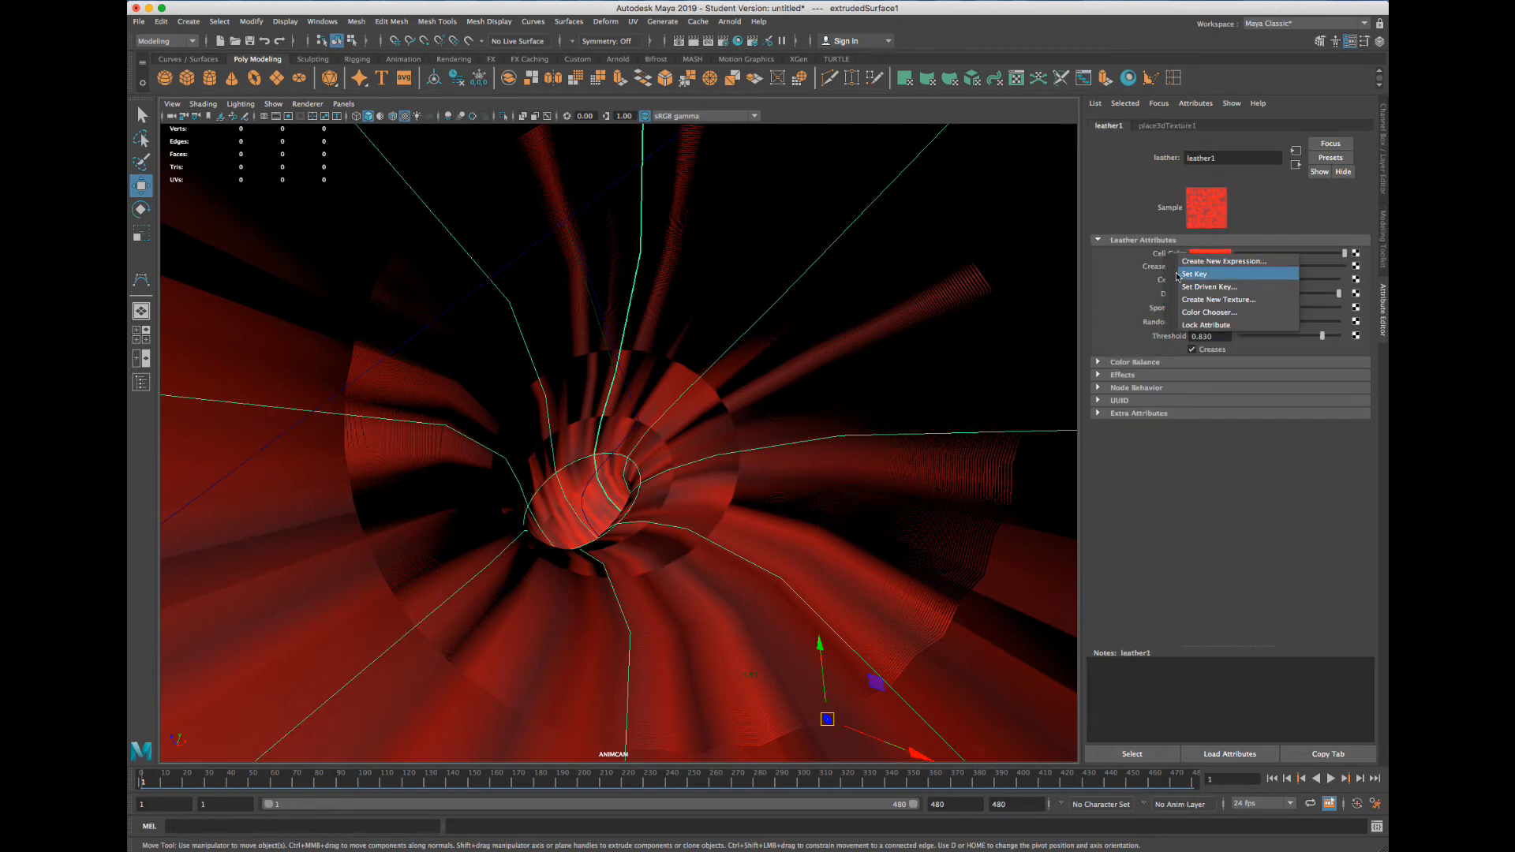
pyautogui.rightClick(1153, 266)
pyautogui.click(1158, 286)
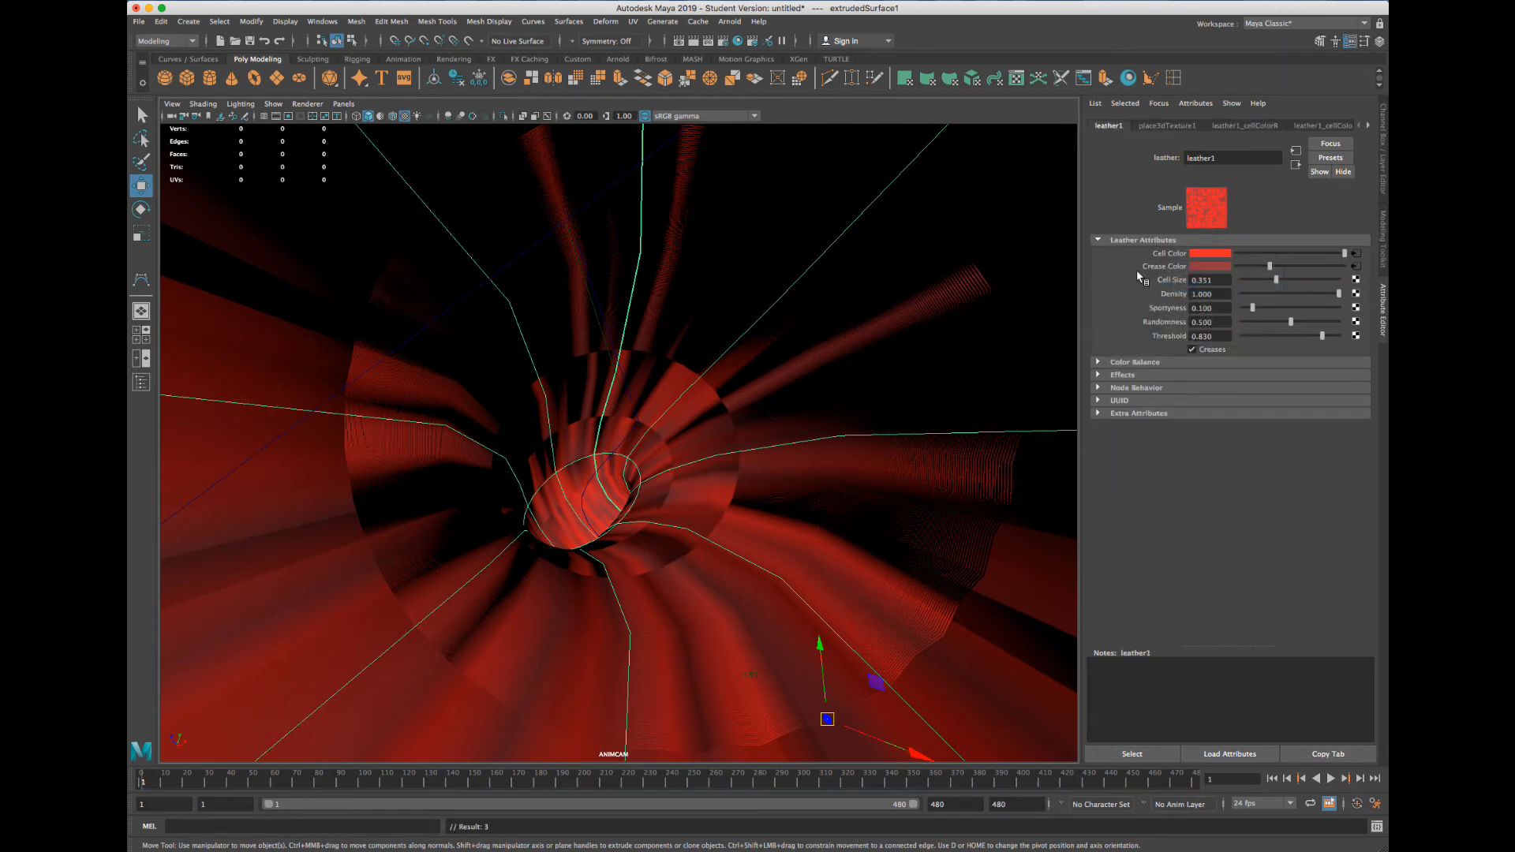
# Key the same red cell and crease colors of the leather texture at frame 480
pyautogui.click(1193, 782)
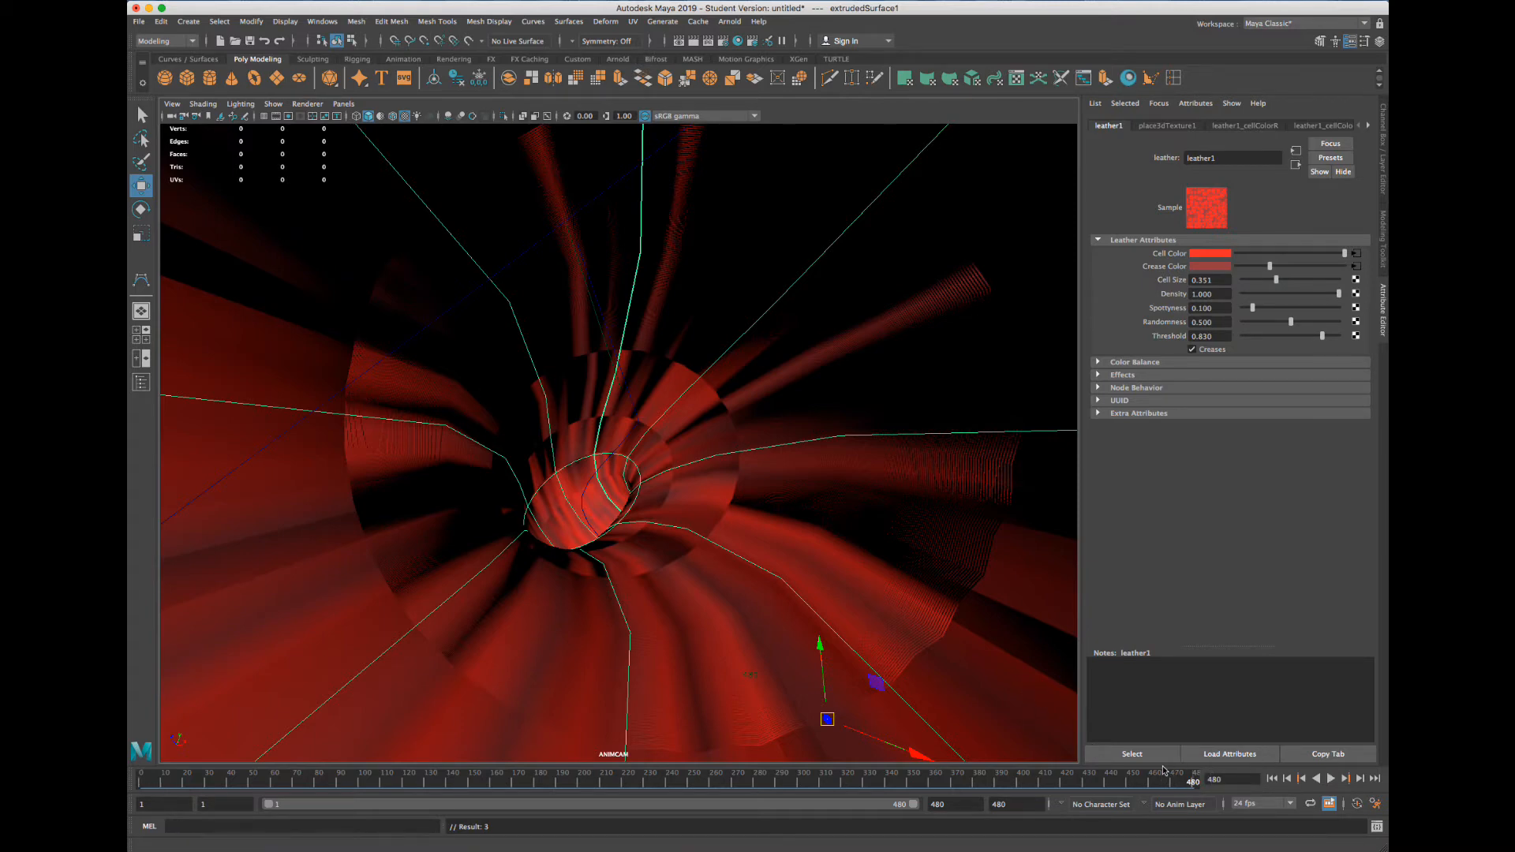
pyautogui.rightClick(1171, 256)
pyautogui.click(1190, 261)
pyautogui.rightClick(1156, 270)
pyautogui.click(1176, 273)
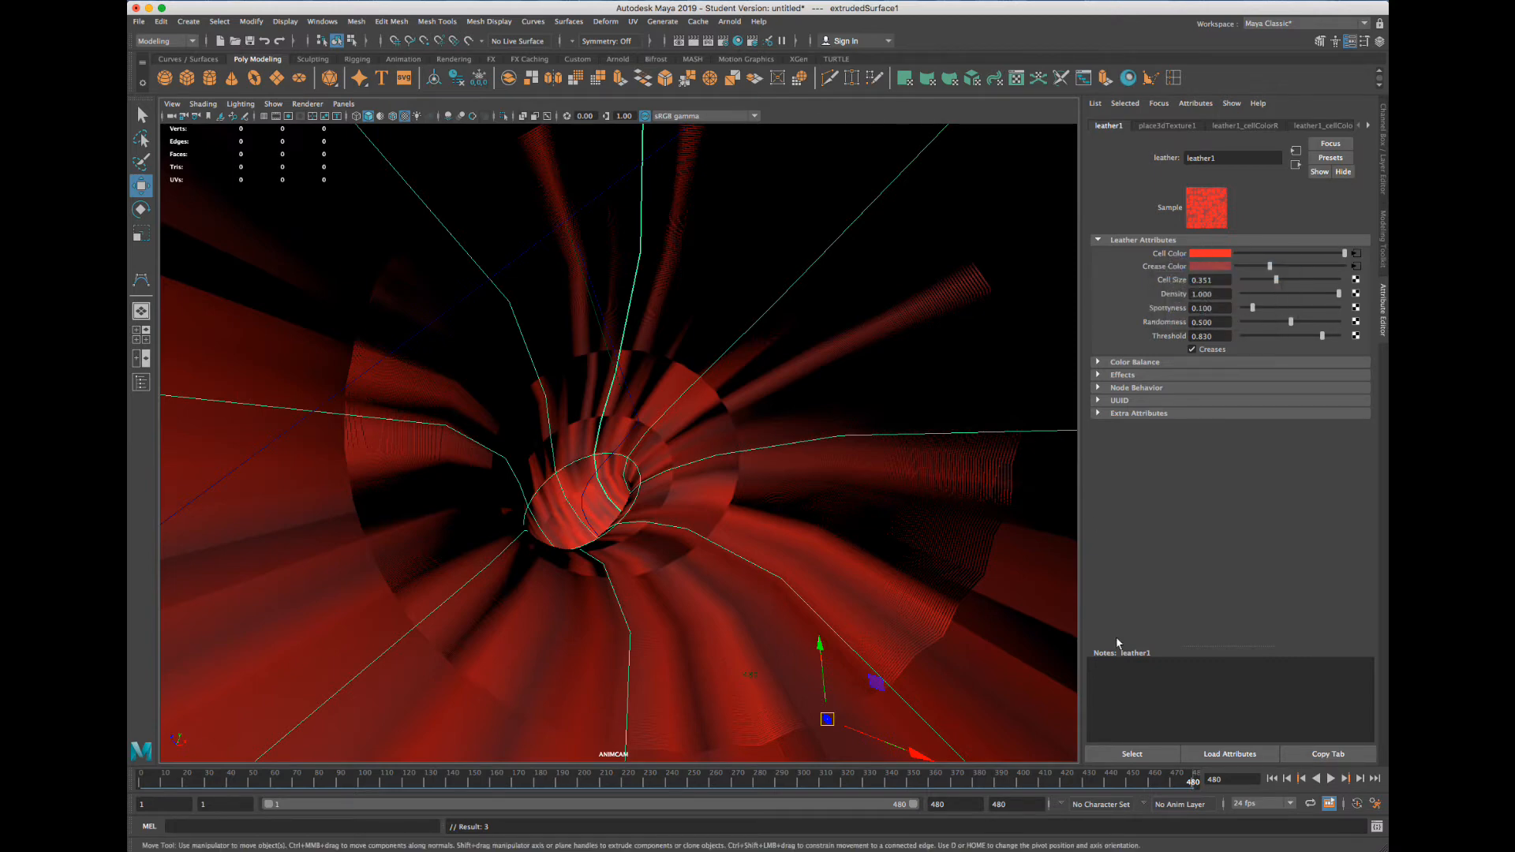
# At frame 51, change the leather cell color to teal with hue 188.690, saturation 0.966 and value 0.352
pyautogui.moveTo(1184, 780)
pyautogui.mouseDown()
pyautogui.moveTo(220, 789)
pyautogui.moveTo(241, 786)
pyautogui.mouseUp()
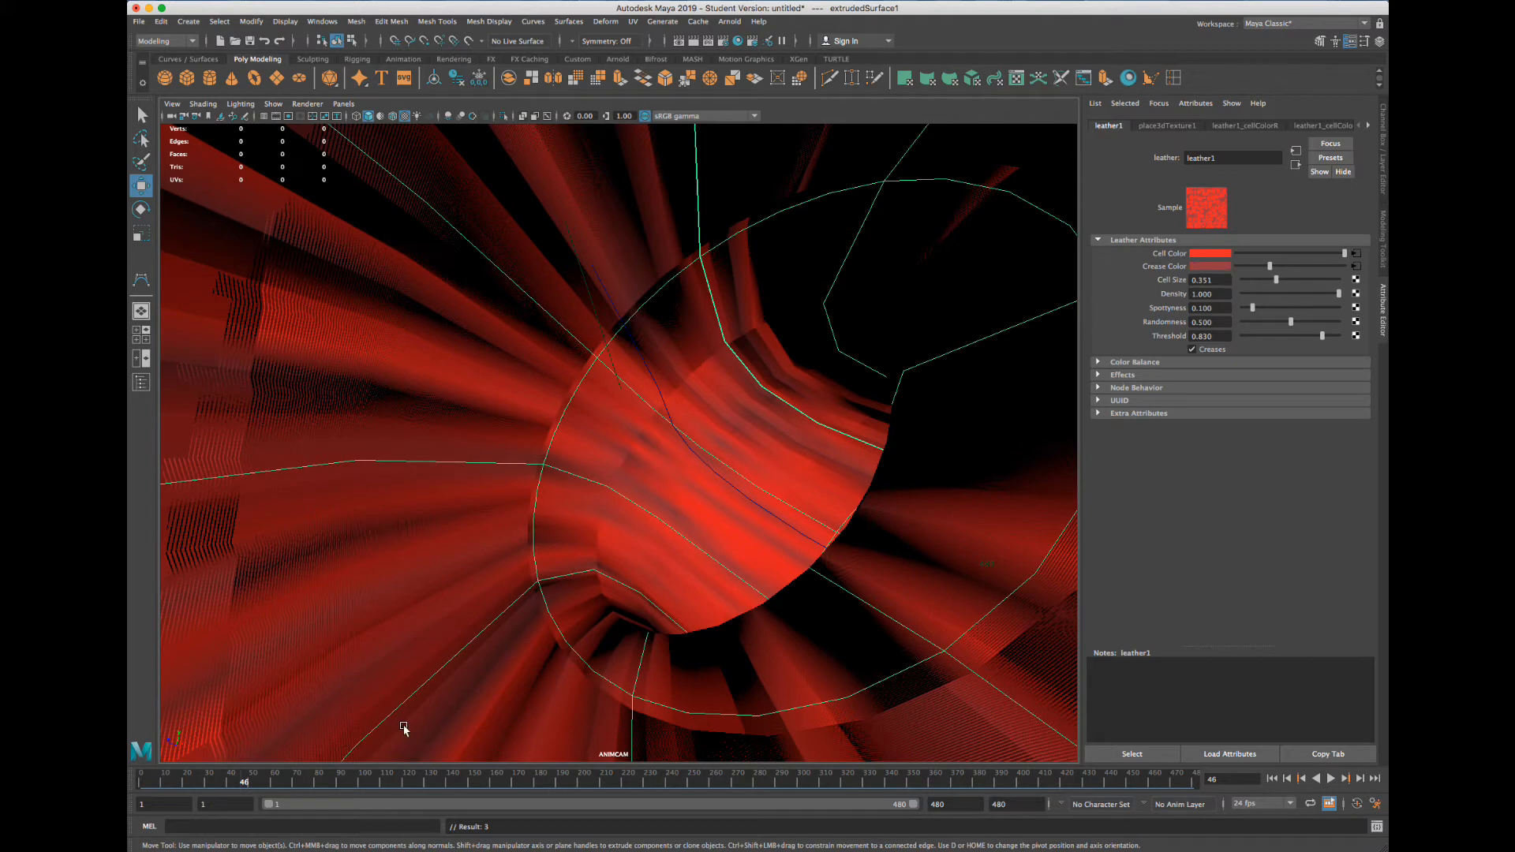
pyautogui.hotkey('alt', 'v')
pyautogui.click(257, 782)
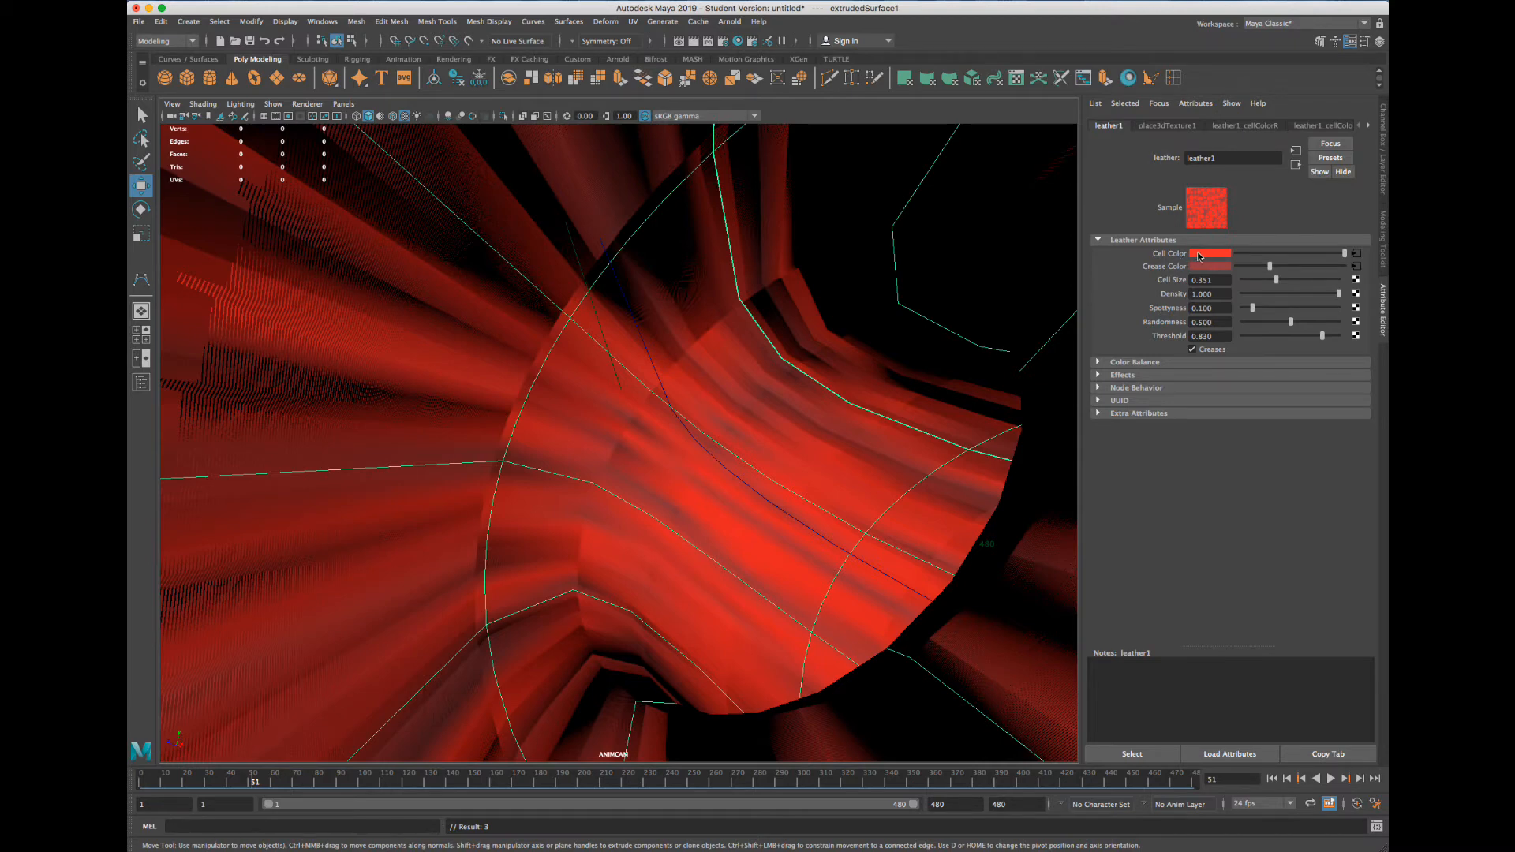
pyautogui.click(1198, 256)
pyautogui.click(1183, 287)
pyautogui.click(1187, 302)
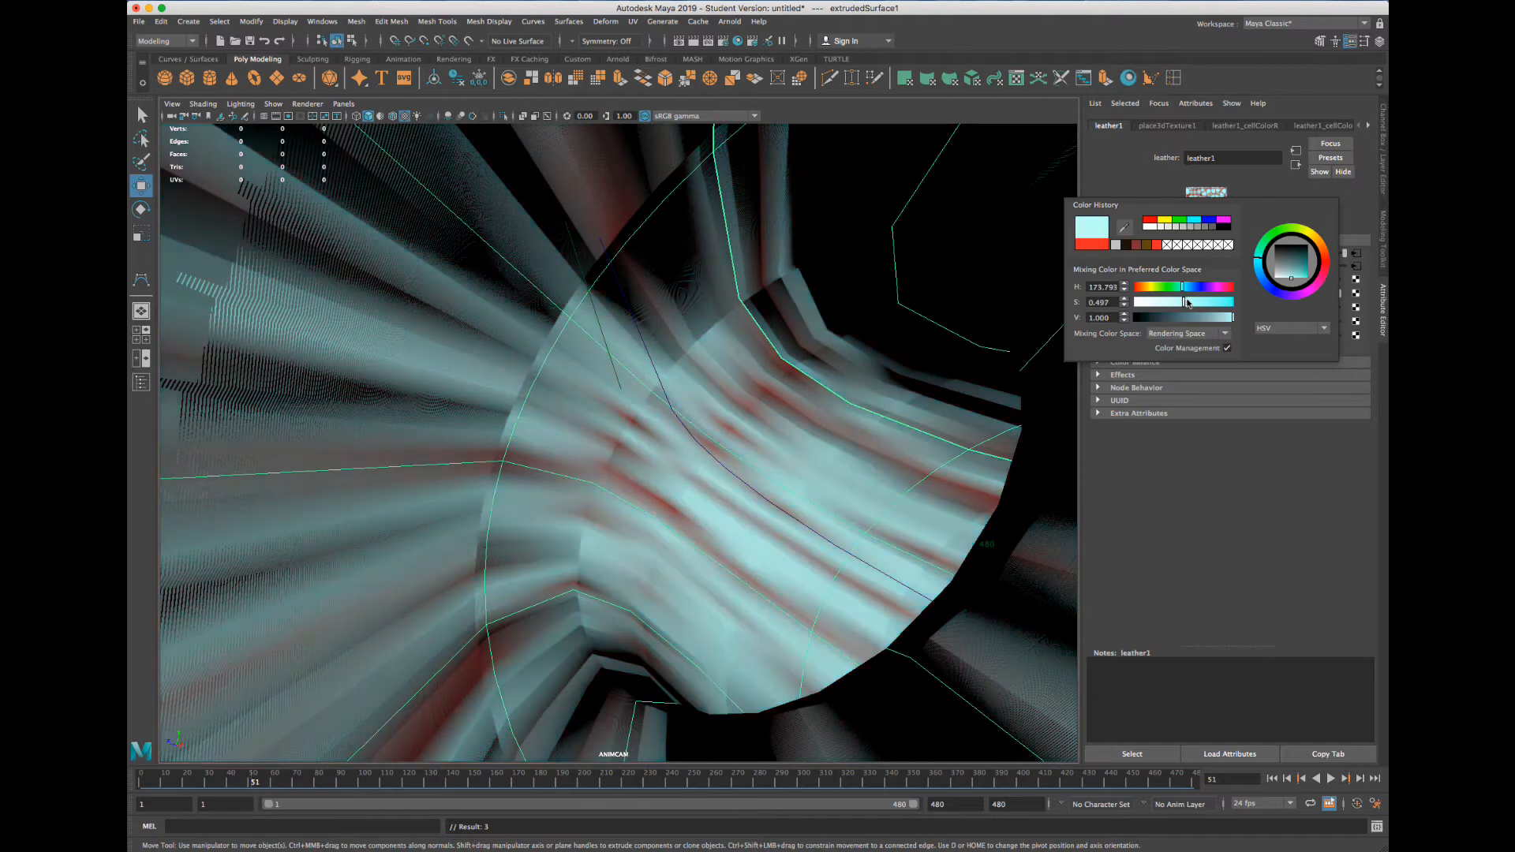
pyautogui.moveTo(1187, 302)
pyautogui.mouseDown()
pyautogui.moveTo(1205, 302)
pyautogui.moveTo(1190, 288)
pyautogui.mouseUp()
pyautogui.click(1203, 318)
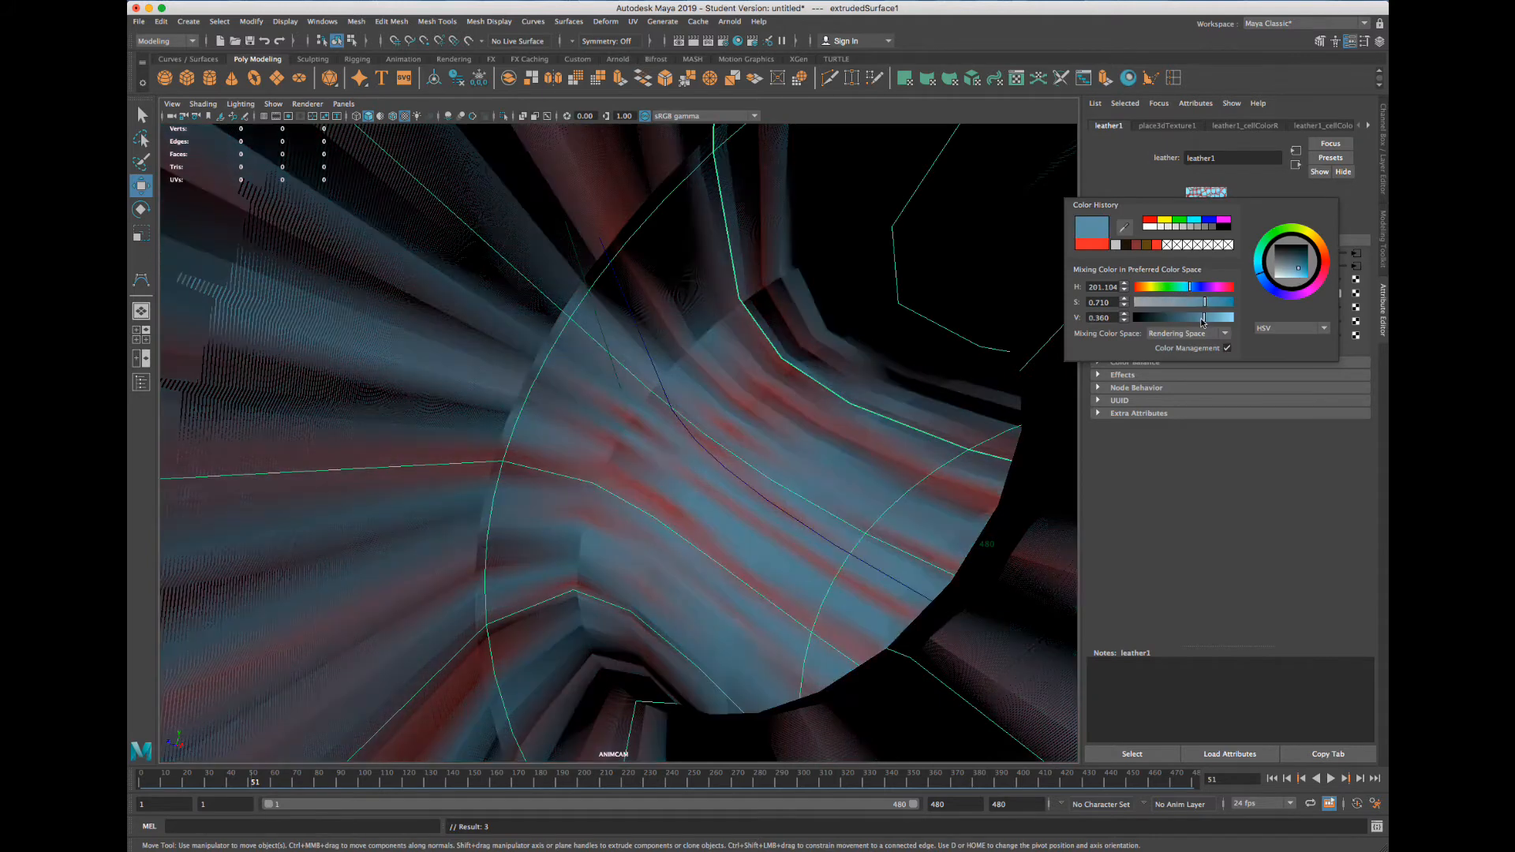
pyautogui.click(1186, 287)
pyautogui.moveTo(1205, 302); pyautogui.dragTo(1220, 303)
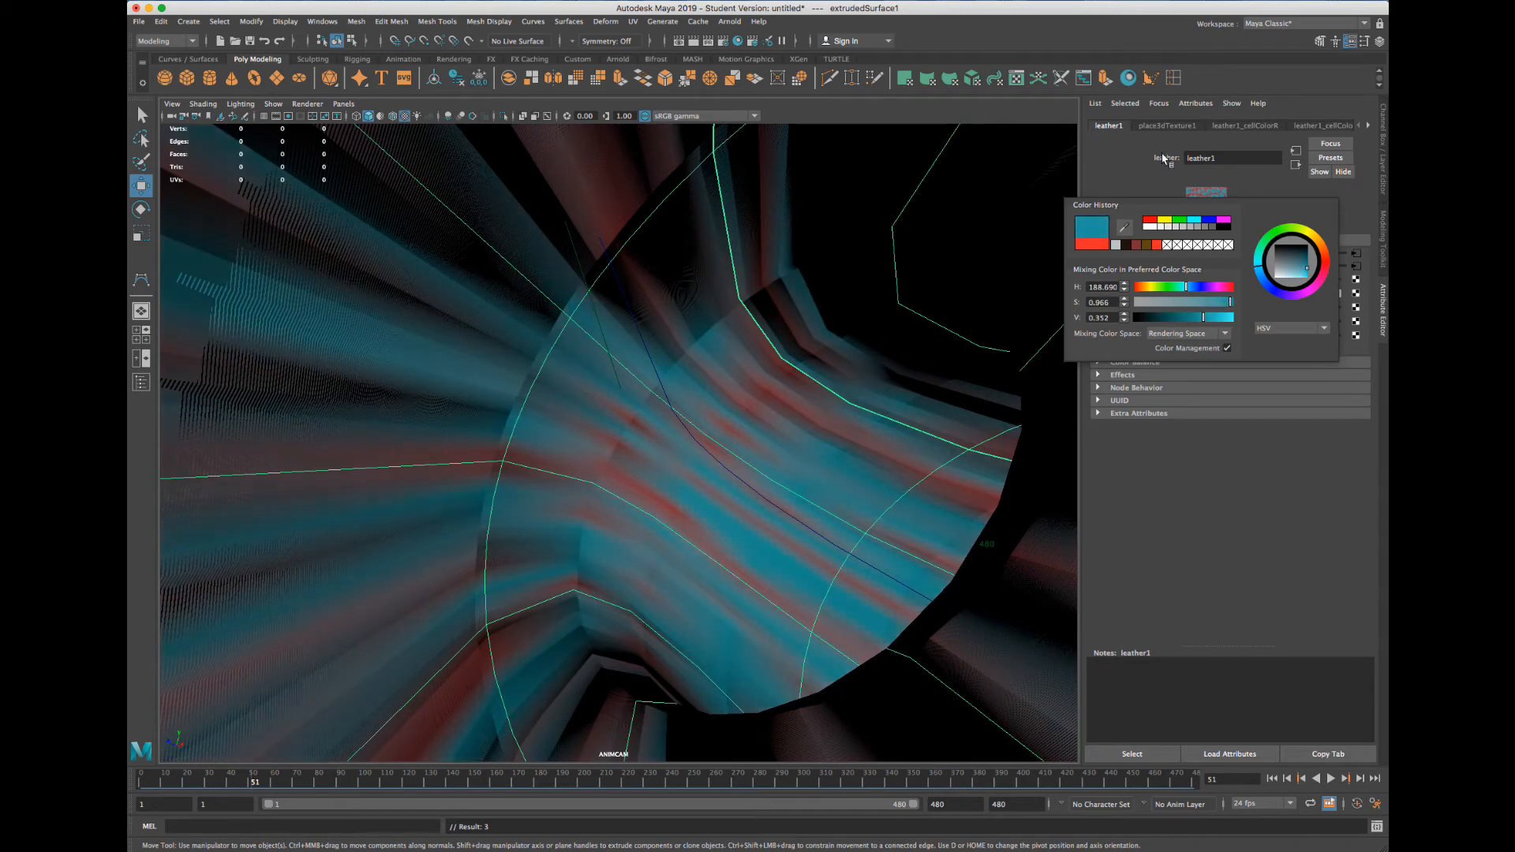
# Darken the leather's red crease color and key both the cell and crease colors at frame 51
pyautogui.rightClick(1191, 255)
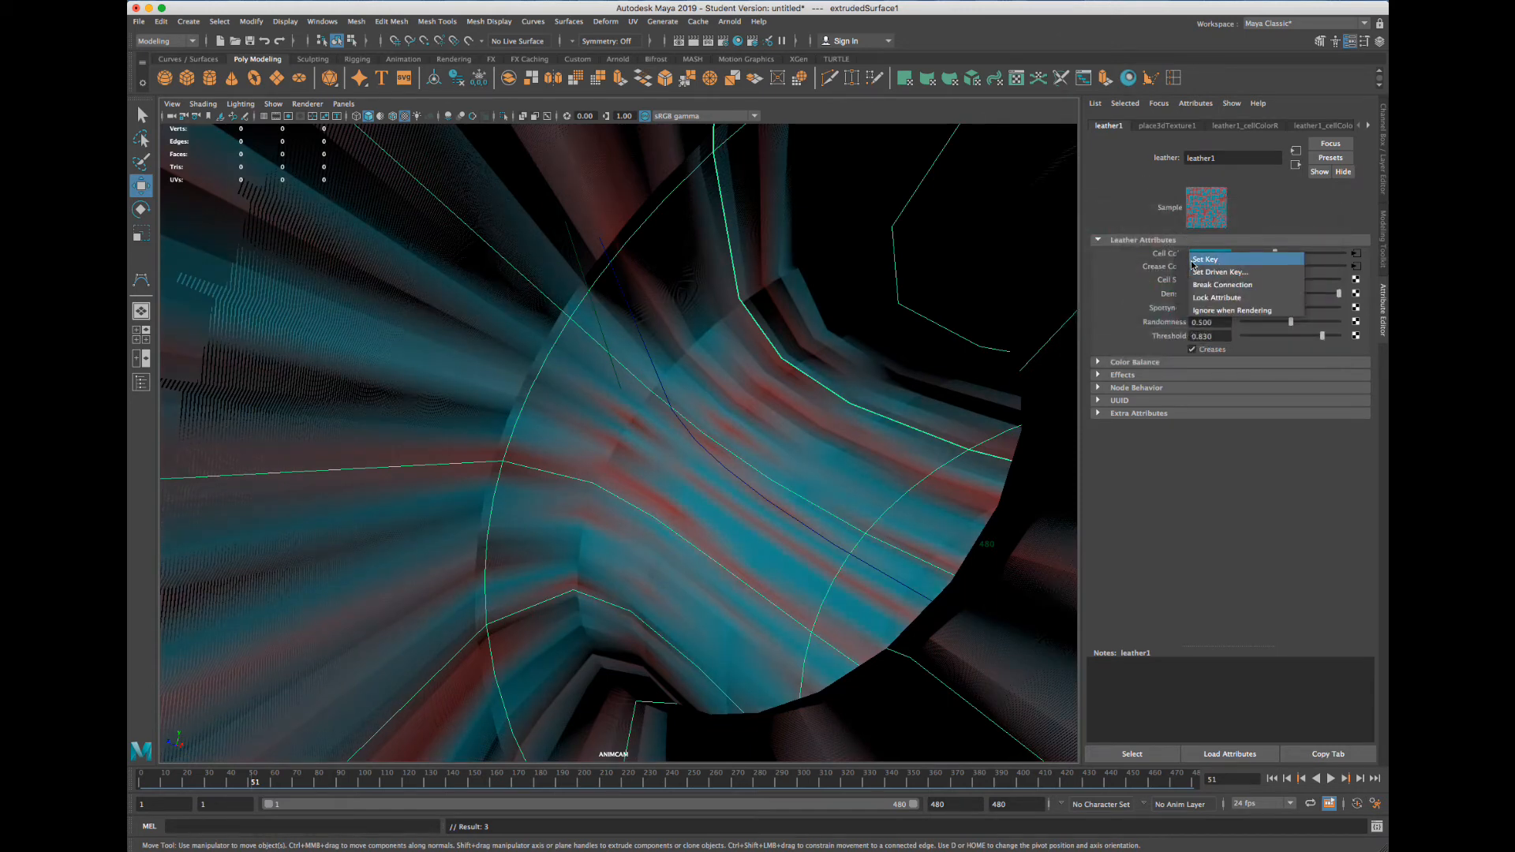
pyautogui.click(1169, 273)
pyautogui.click(1208, 267)
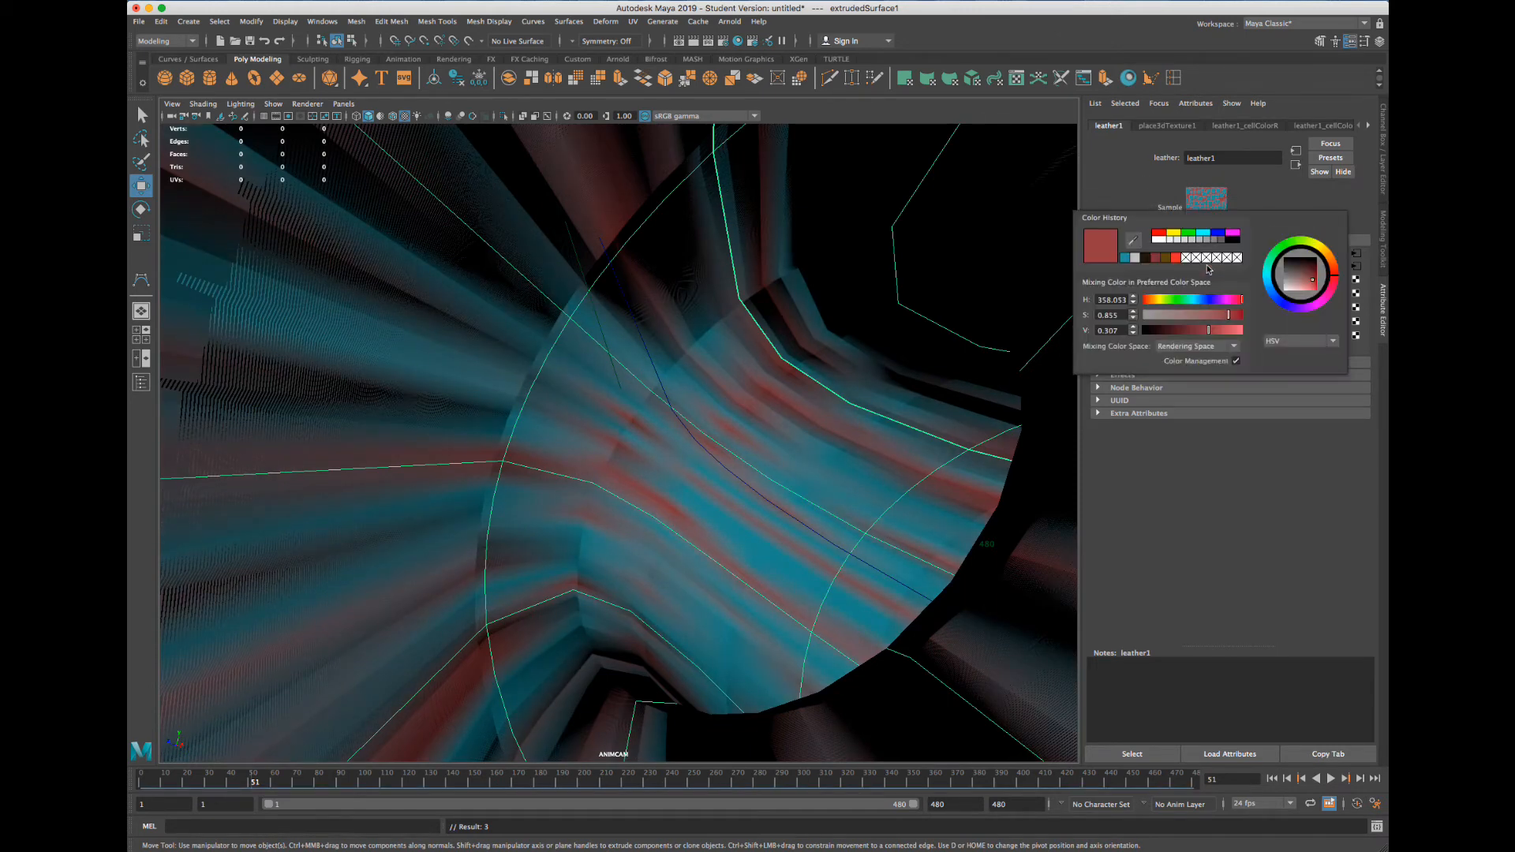
pyautogui.moveTo(1208, 325); pyautogui.dragTo(1189, 326)
pyautogui.rightClick(1168, 265)
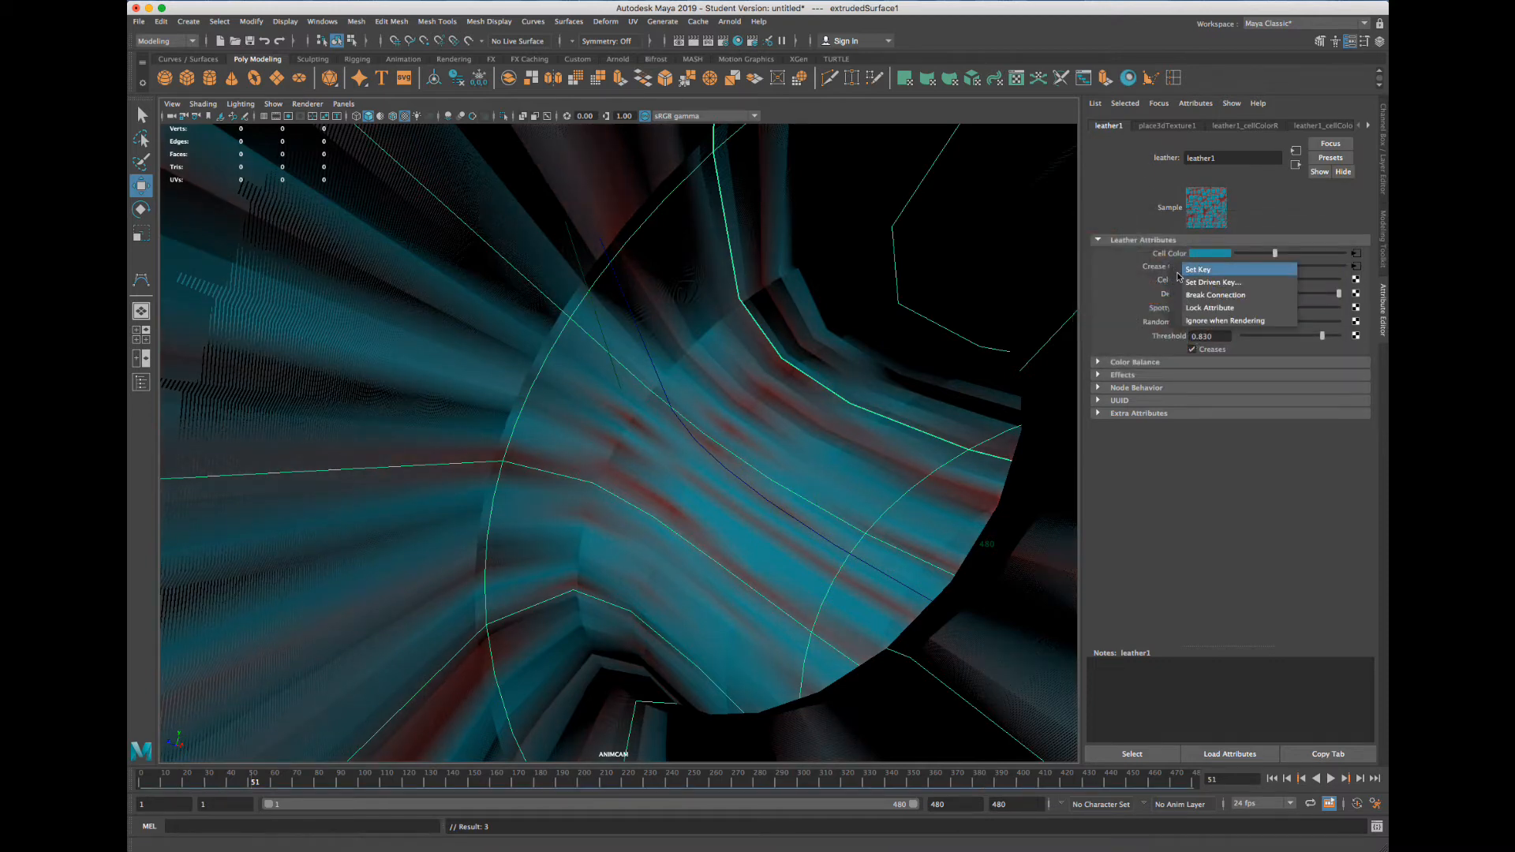
pyautogui.click(1178, 271)
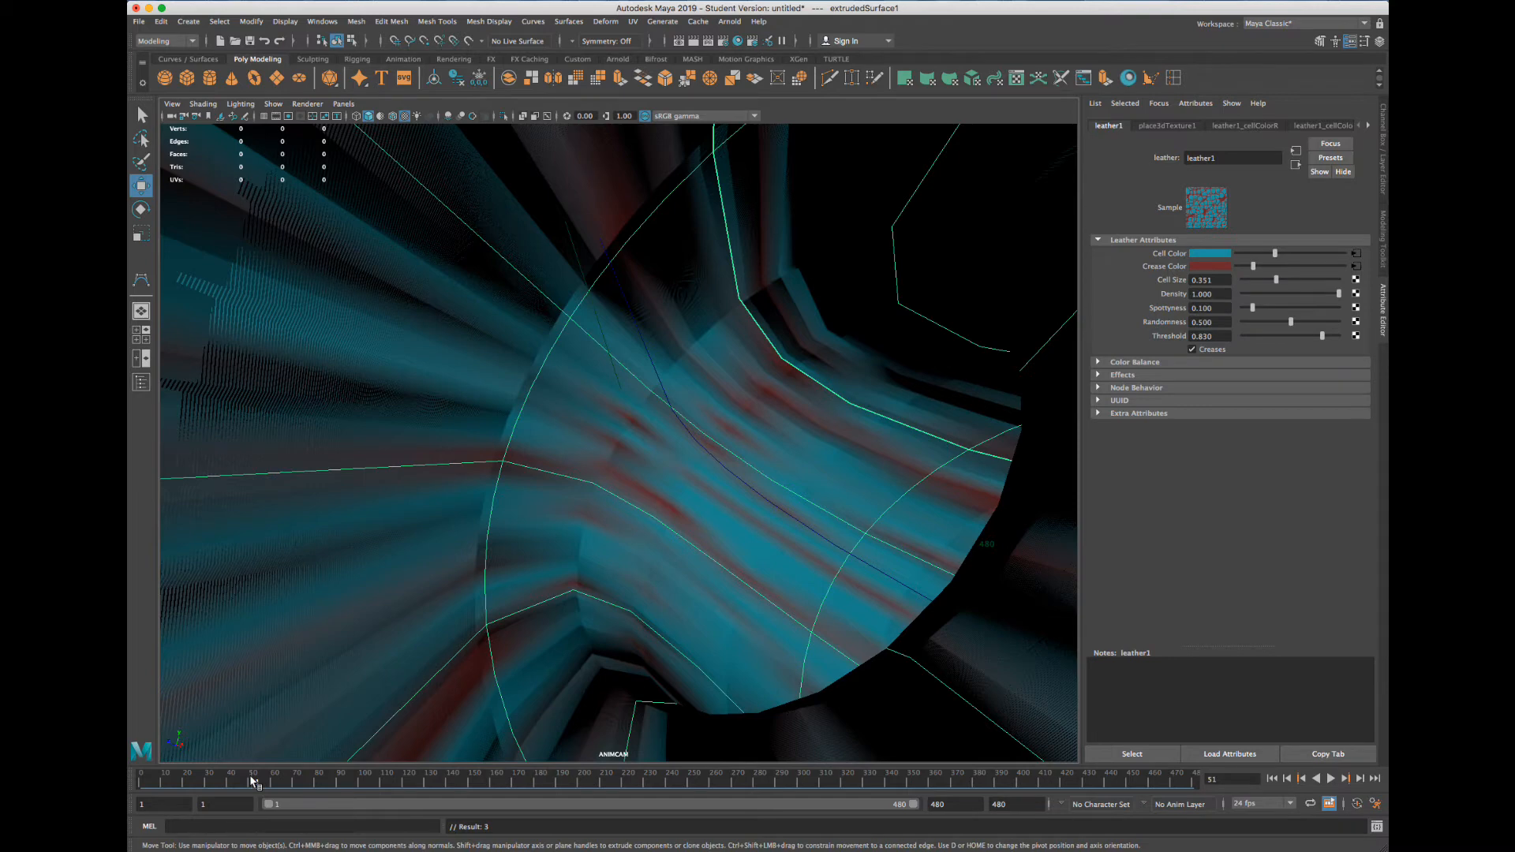
pyautogui.rightClick(1166, 259)
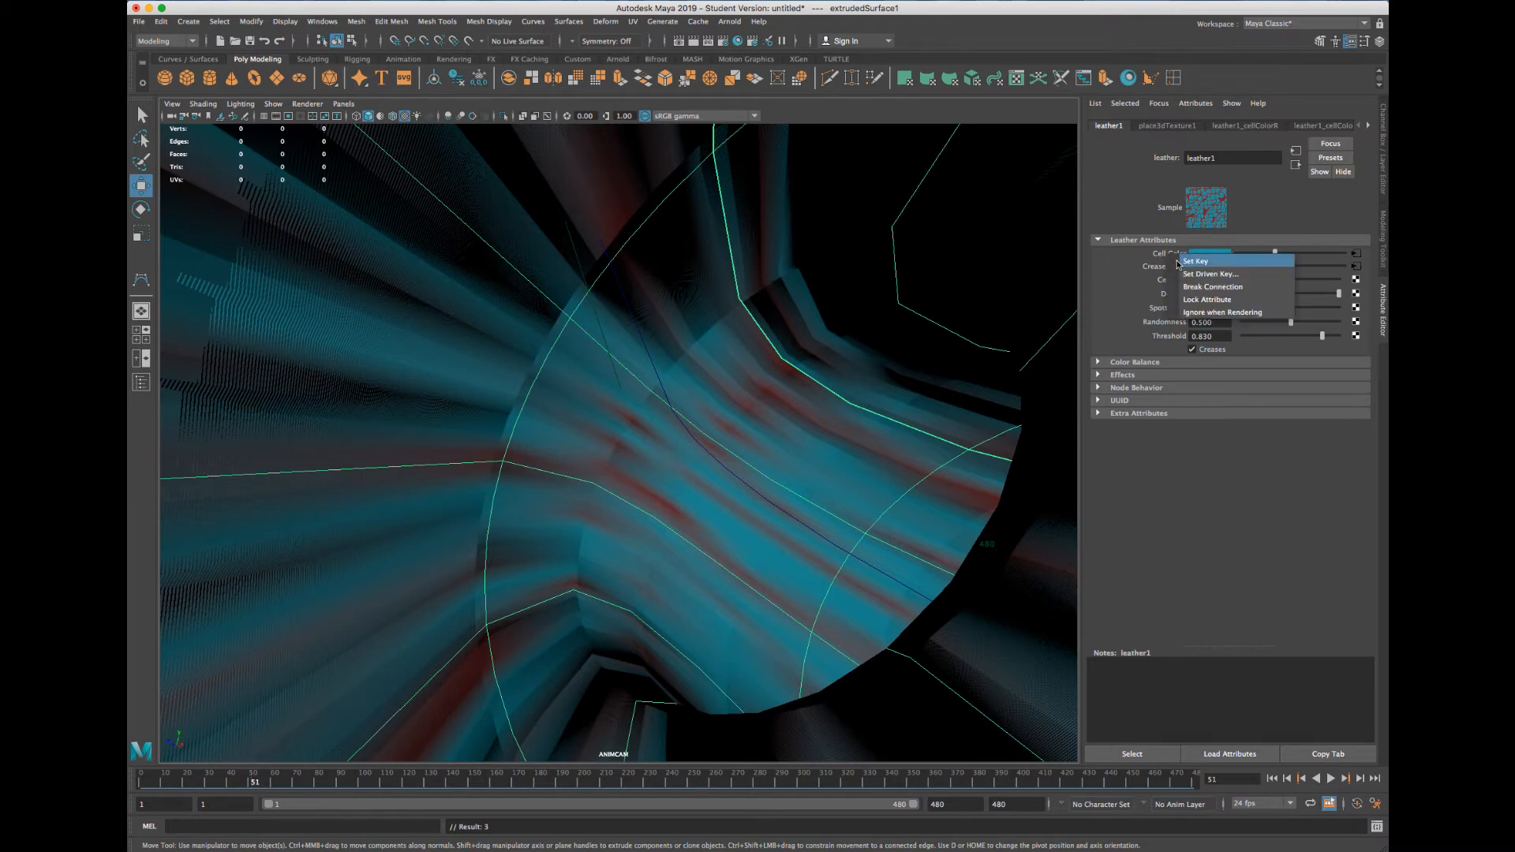
pyautogui.click(1188, 262)
pyautogui.rightClick(1168, 267)
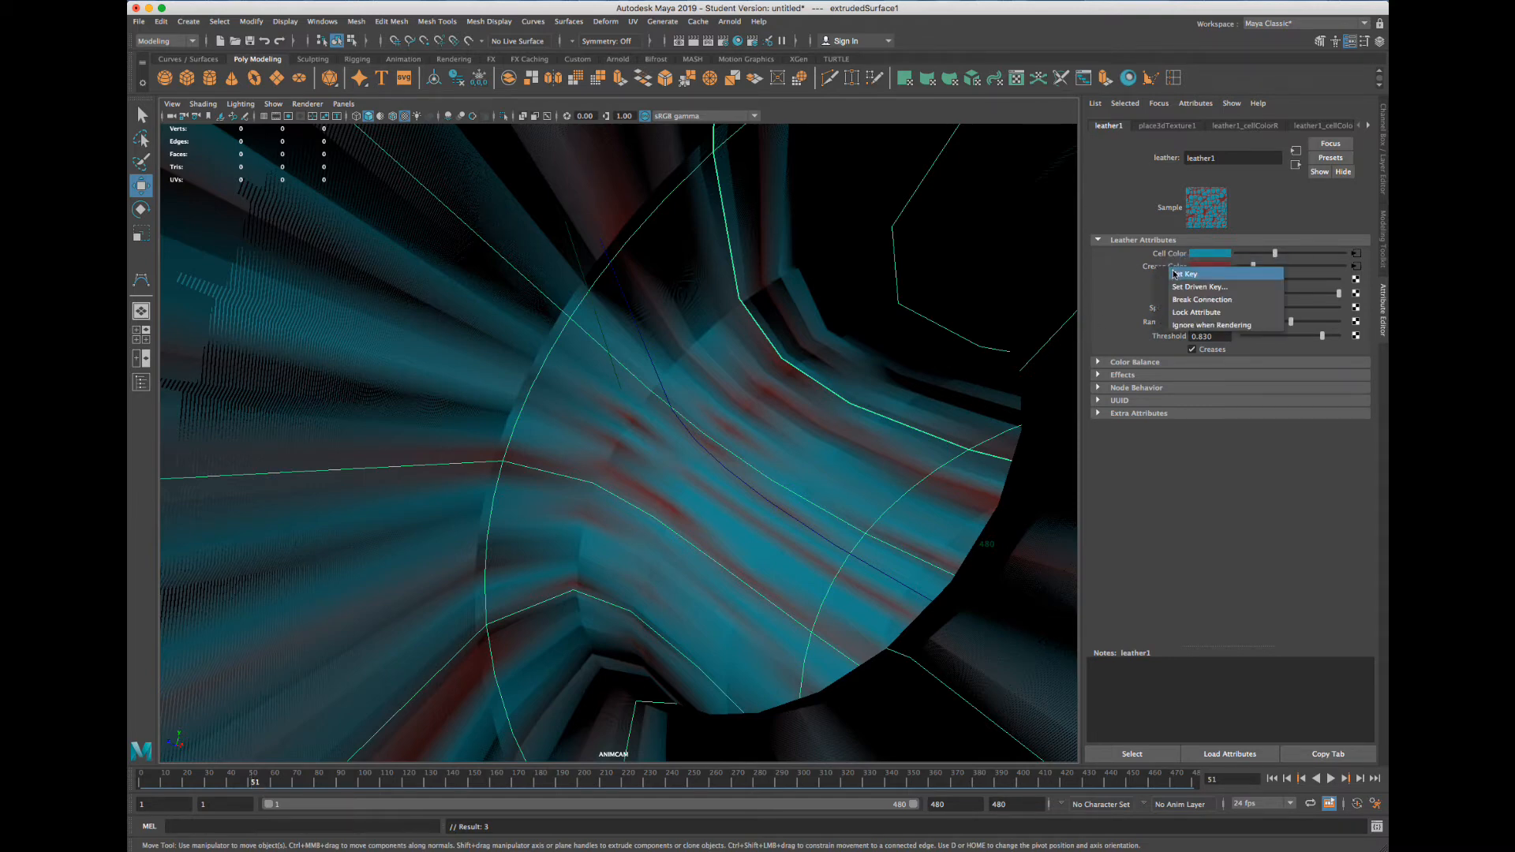
pyautogui.click(1179, 274)
# At frame 169, change the leather cell color to golden yellow and key it
pyautogui.moveTo(394, 783); pyautogui.dragTo(517, 784)
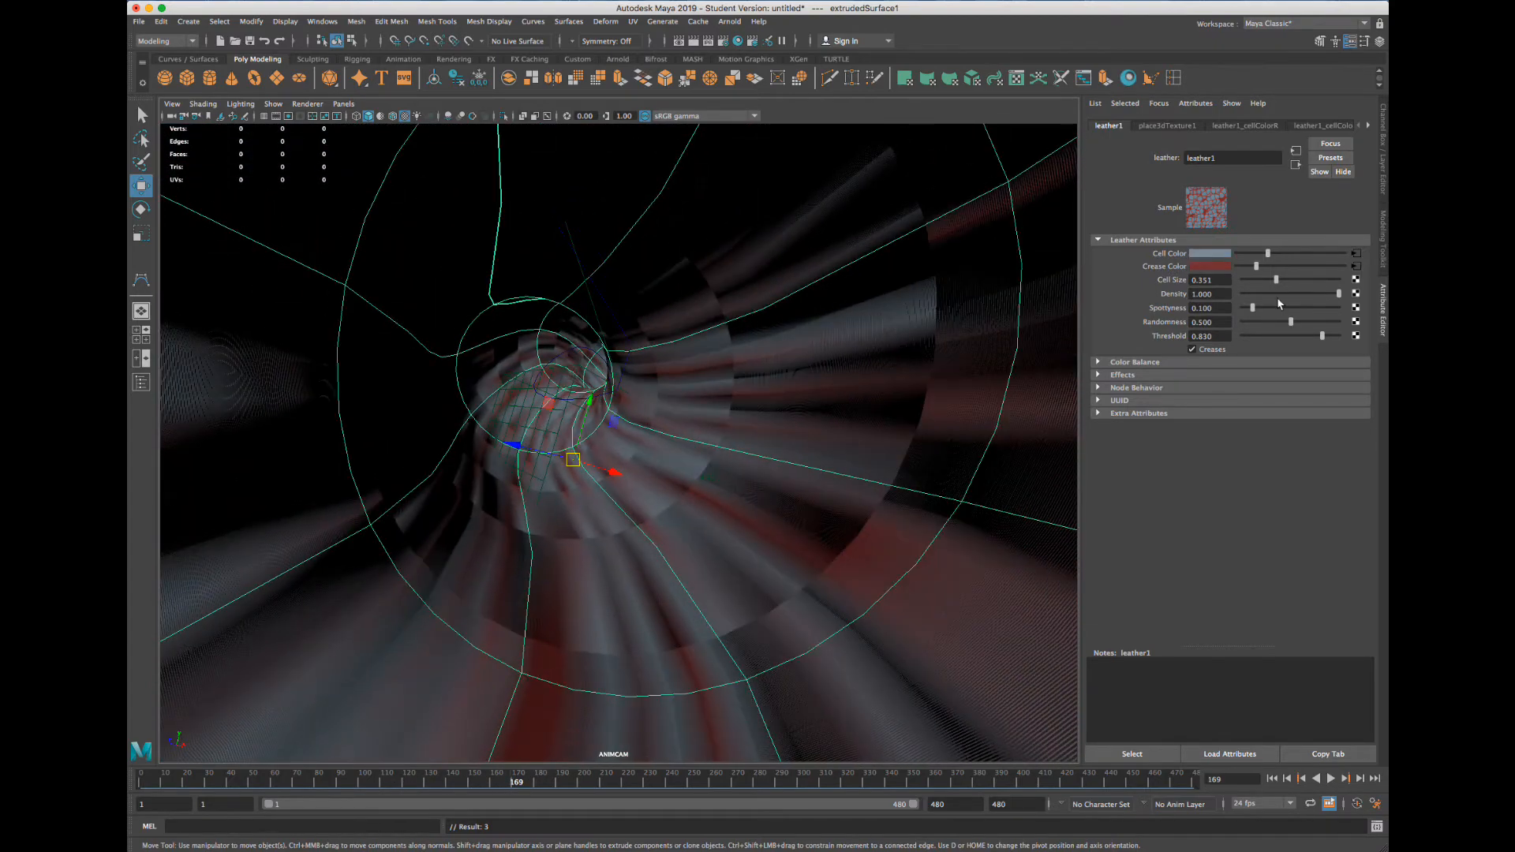
pyautogui.click(1225, 254)
pyautogui.moveTo(1178, 289)
pyautogui.mouseDown()
pyautogui.moveTo(1263, 300)
pyautogui.moveTo(1260, 314)
pyautogui.mouseUp()
pyautogui.rightClick(1171, 259)
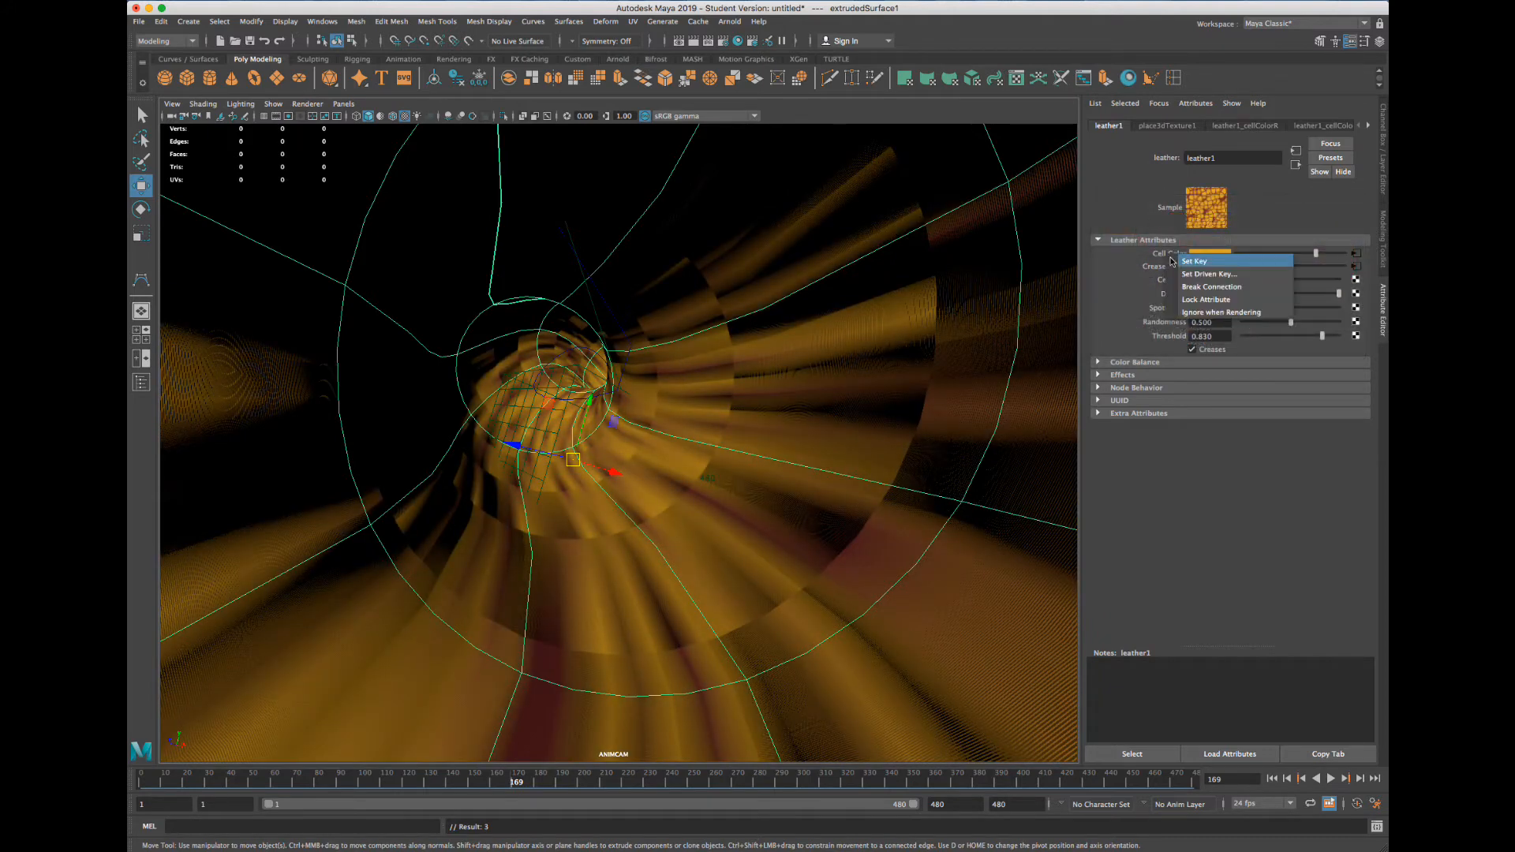
pyautogui.click(1179, 263)
# Change the leather crease color to bright red with saturation 0.931 and key it at frame 169
pyautogui.click(1203, 268)
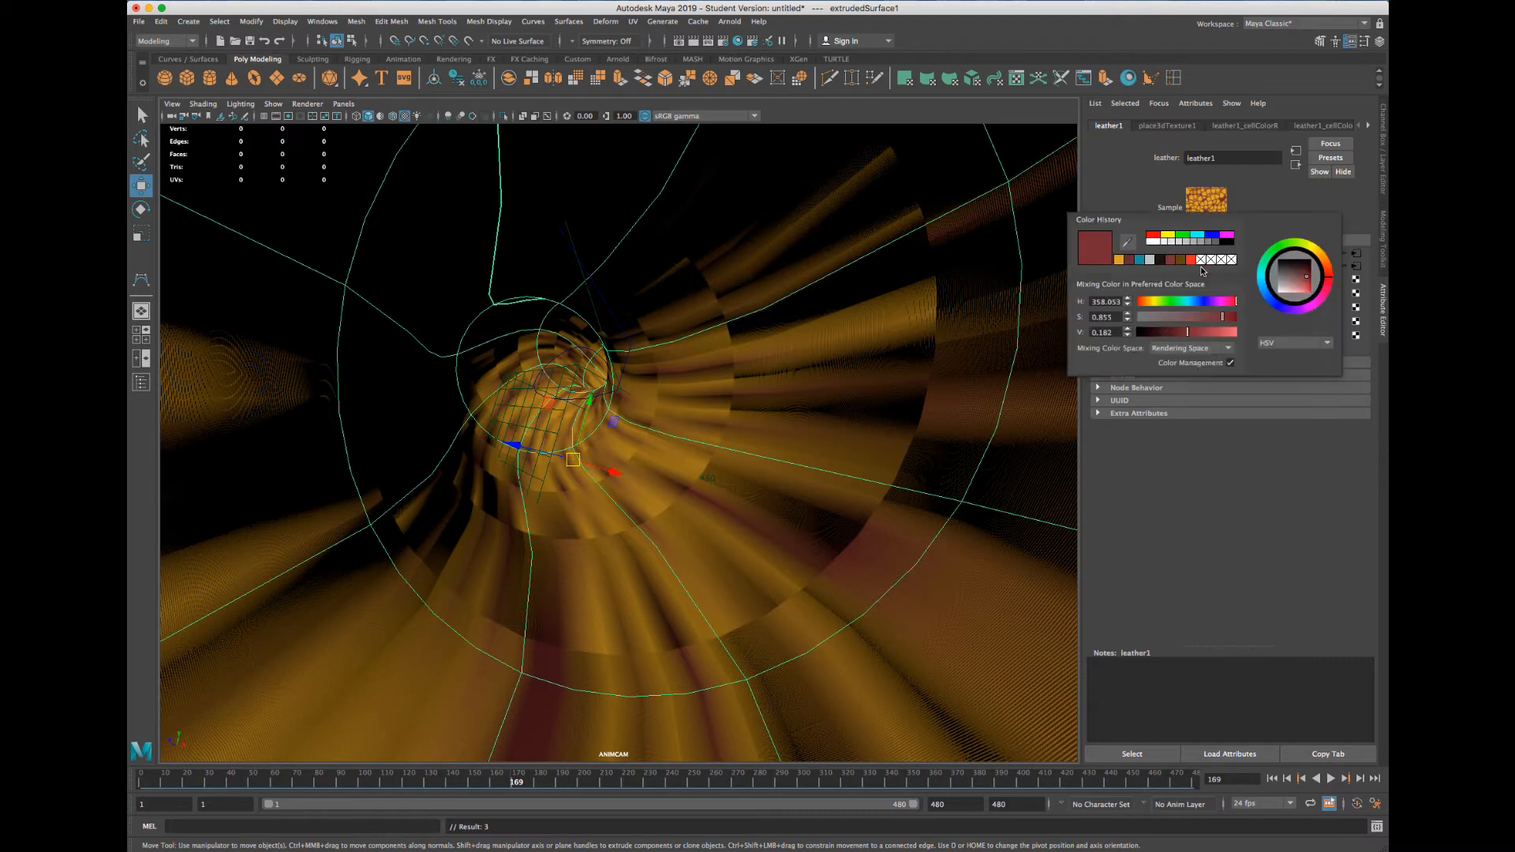
pyautogui.click(1144, 302)
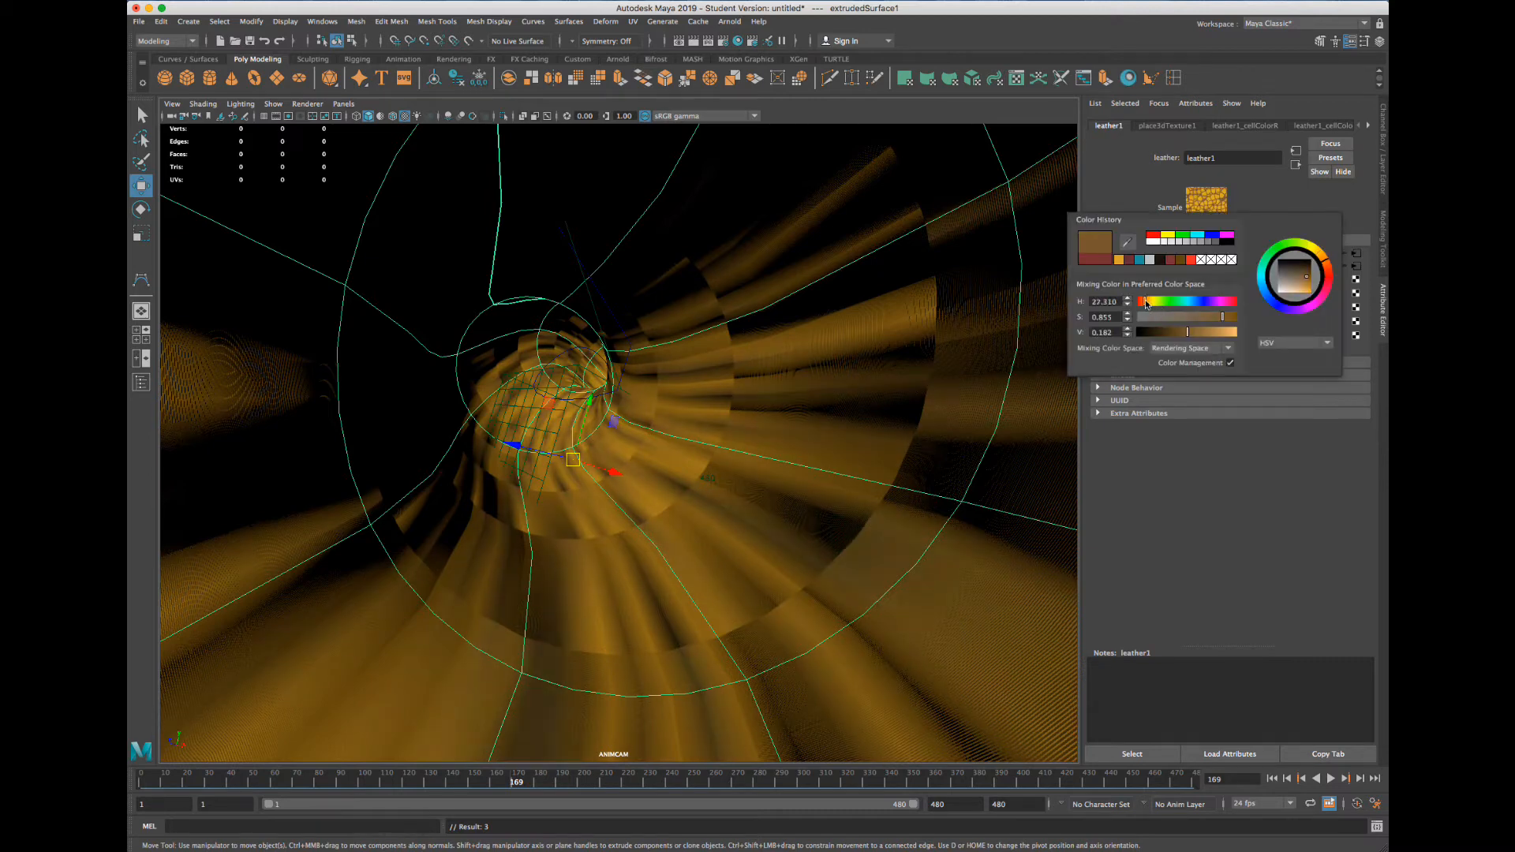
pyautogui.moveTo(1214, 337); pyautogui.dragTo(1224, 324)
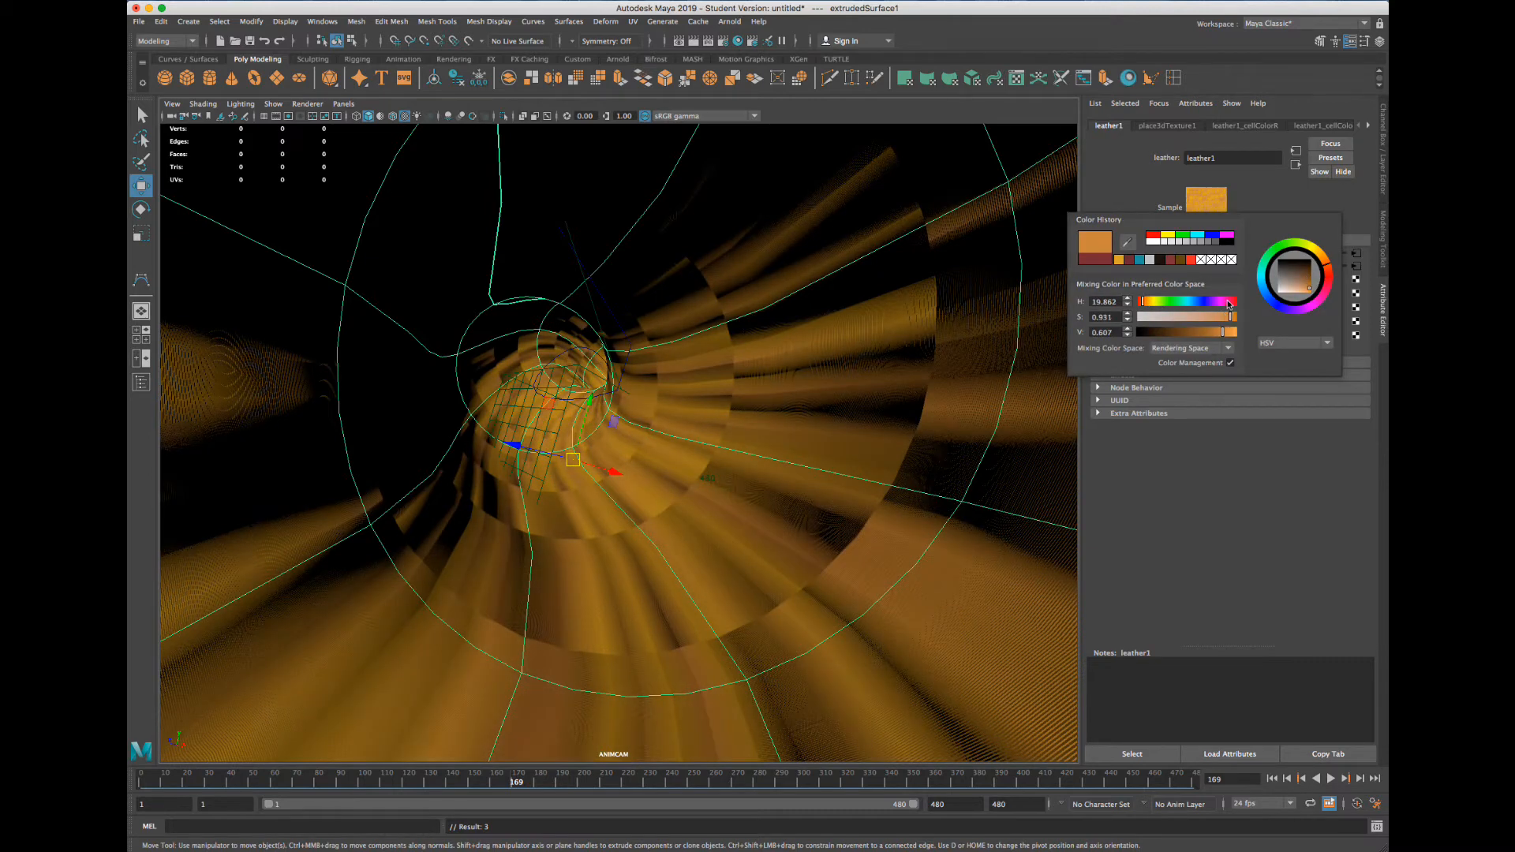
pyautogui.click(1229, 302)
pyautogui.click(1139, 303)
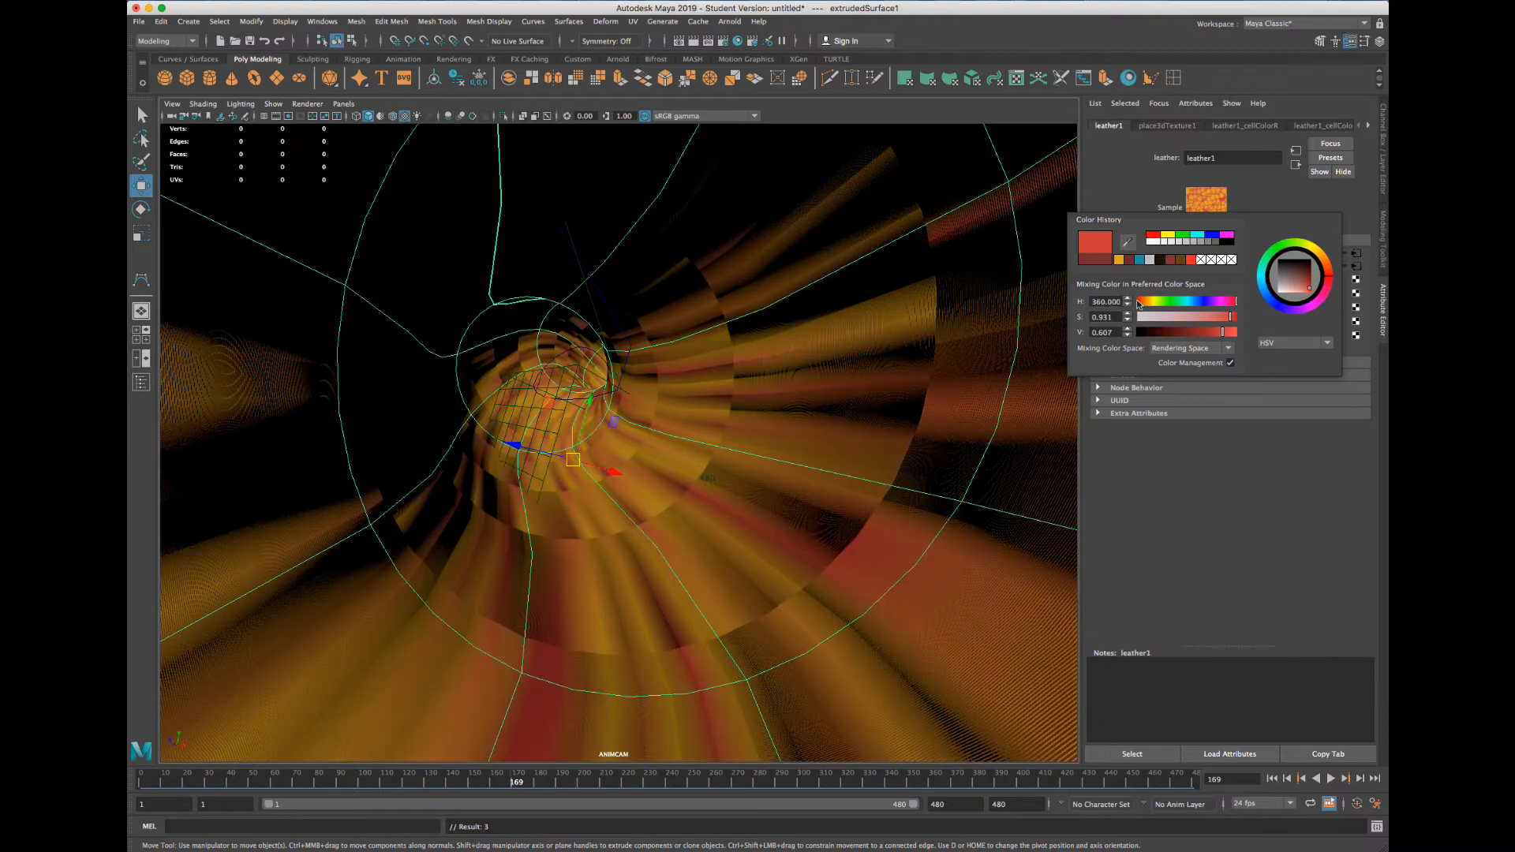
pyautogui.click(1227, 333)
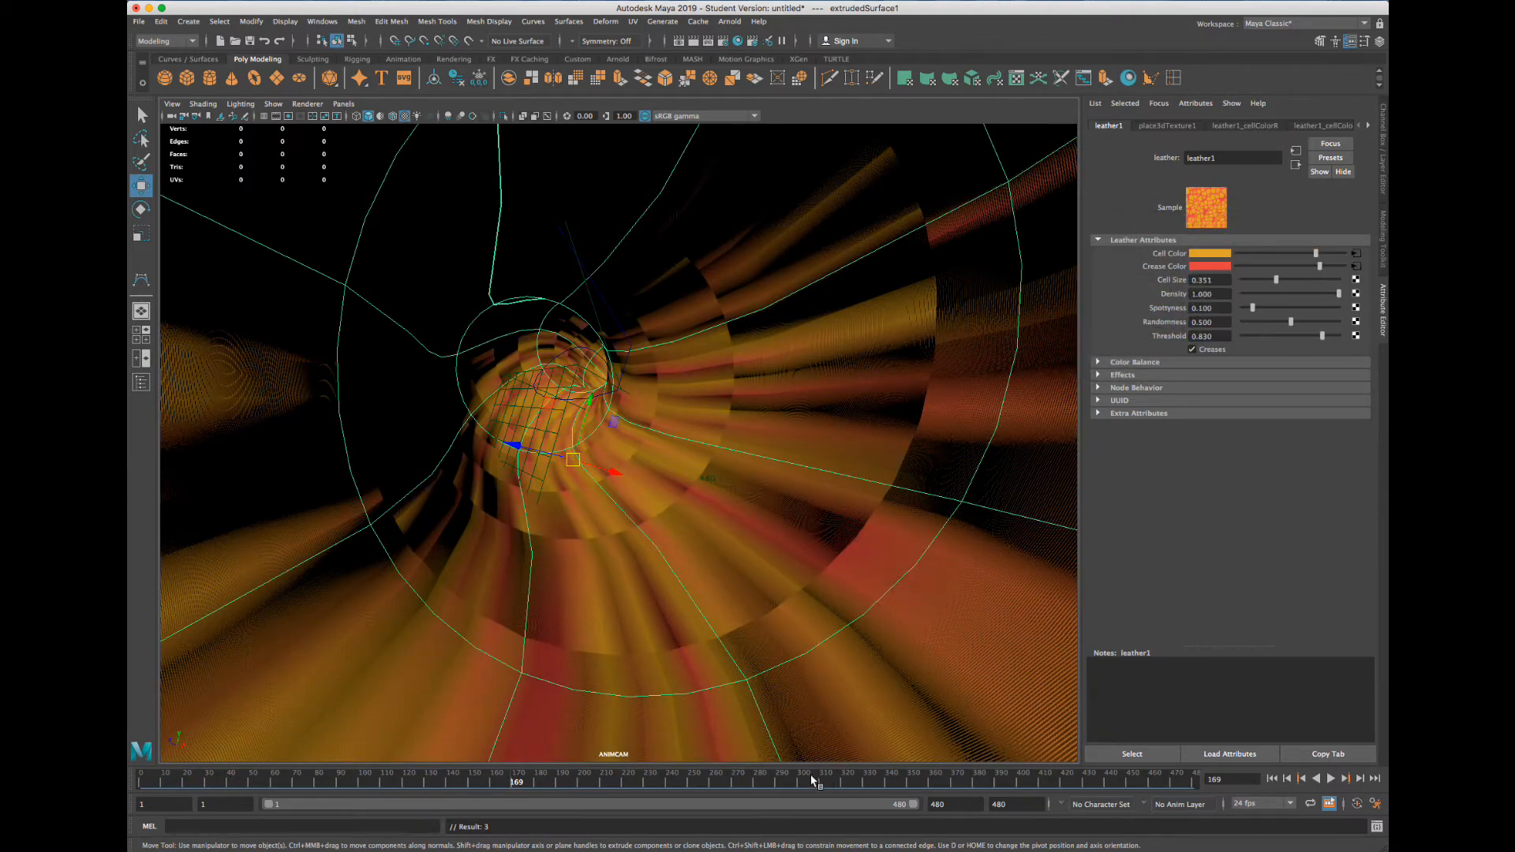
# At frame 285, change the leather cell color to a muted pale yellow and key it
pyautogui.moveTo(812, 779); pyautogui.dragTo(767, 780)
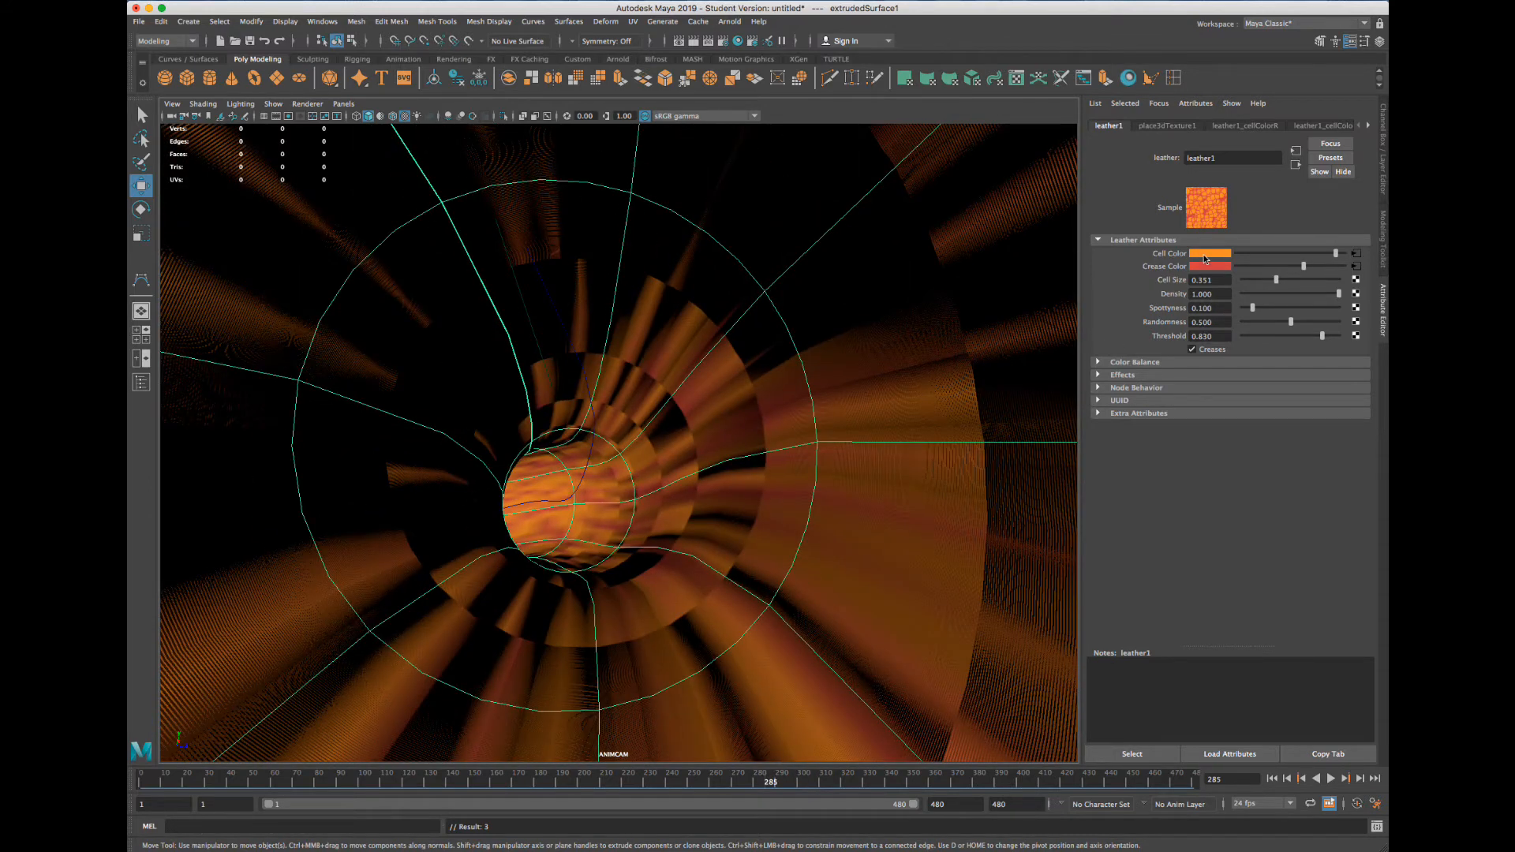
pyautogui.click(1205, 254)
pyautogui.moveTo(1159, 290); pyautogui.dragTo(1154, 288)
pyautogui.click(1222, 306)
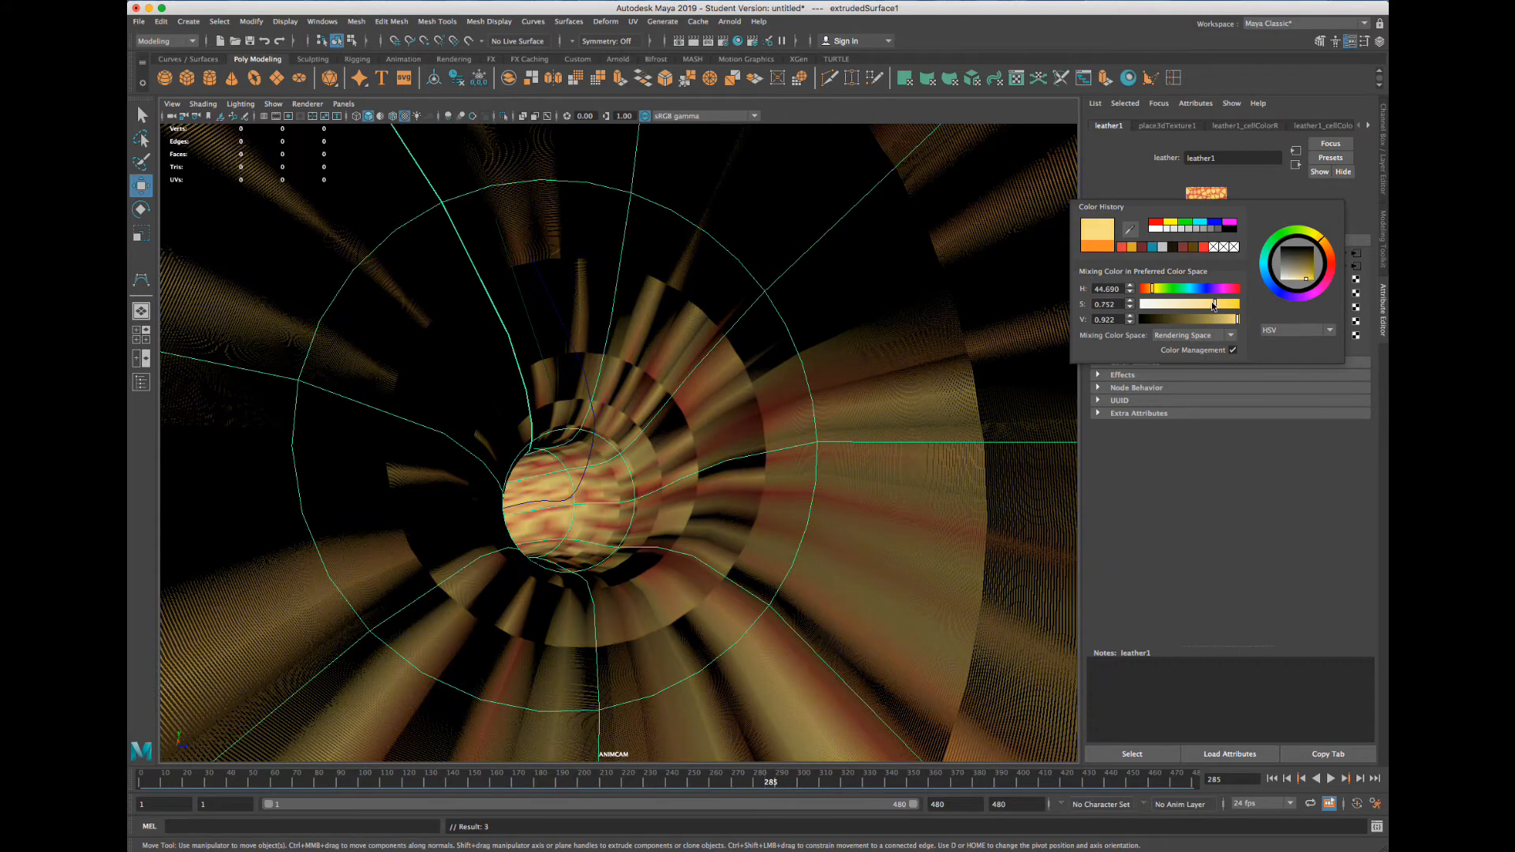
pyautogui.click(1224, 324)
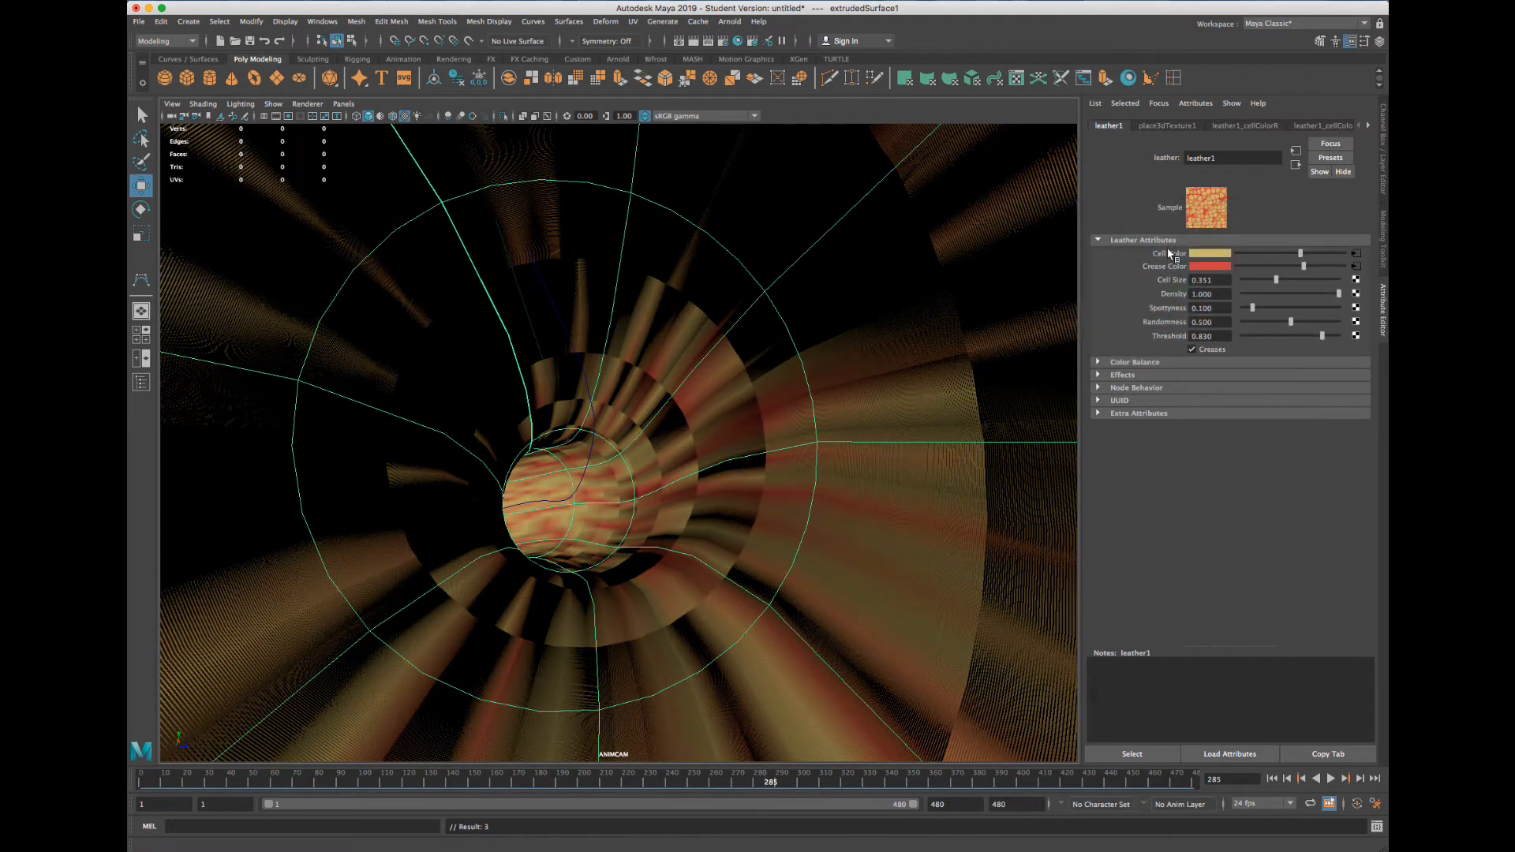
pyautogui.rightClick(1168, 256)
pyautogui.press('Escape')
# Change the leather crease color to dark red with hue 358.053 and key it at frame 285
pyautogui.click(1197, 267)
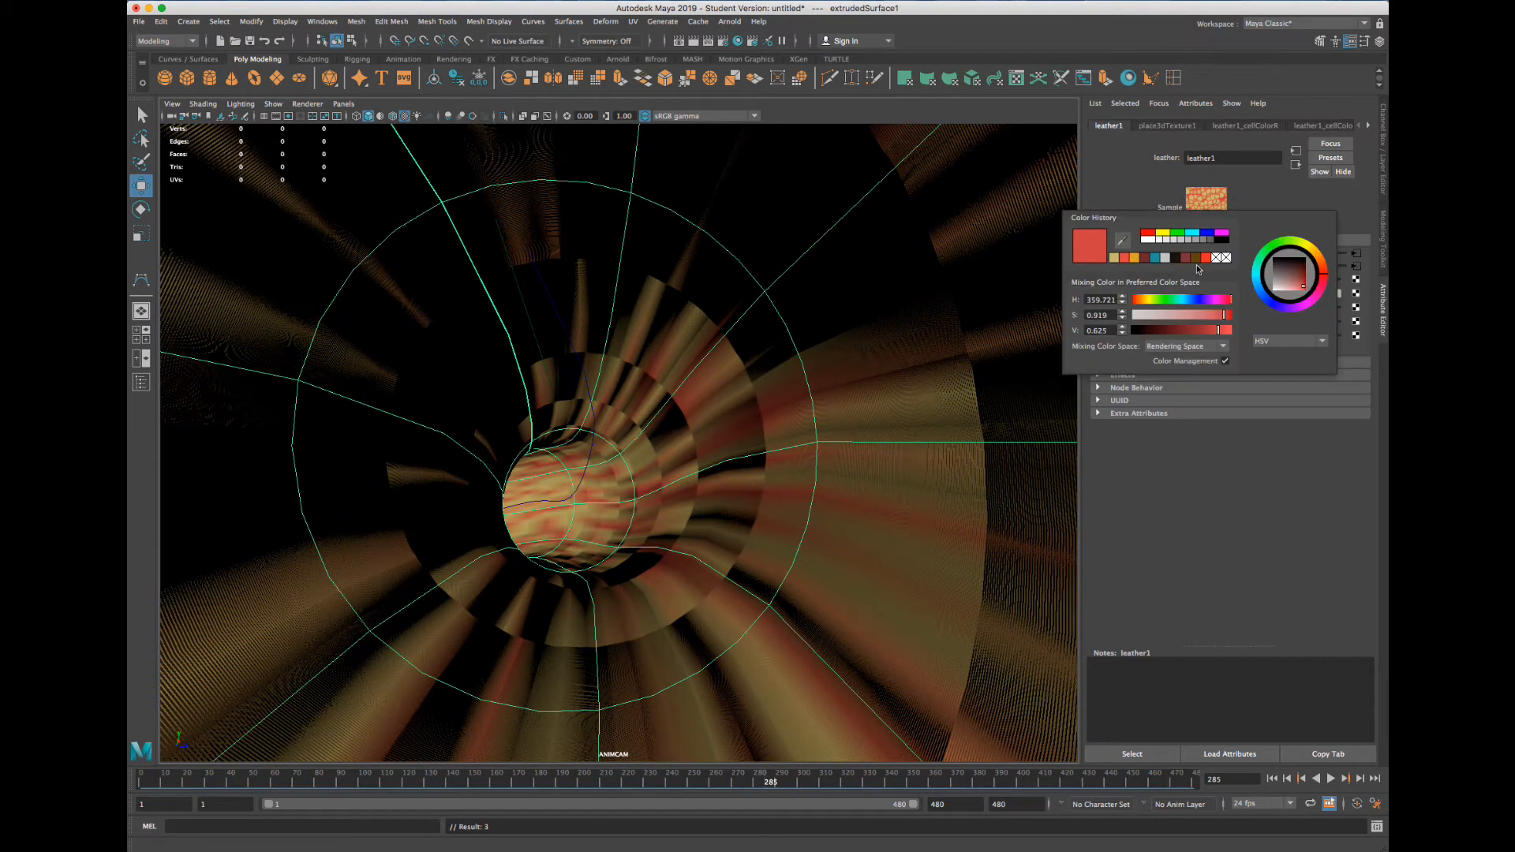
pyautogui.click(1184, 259)
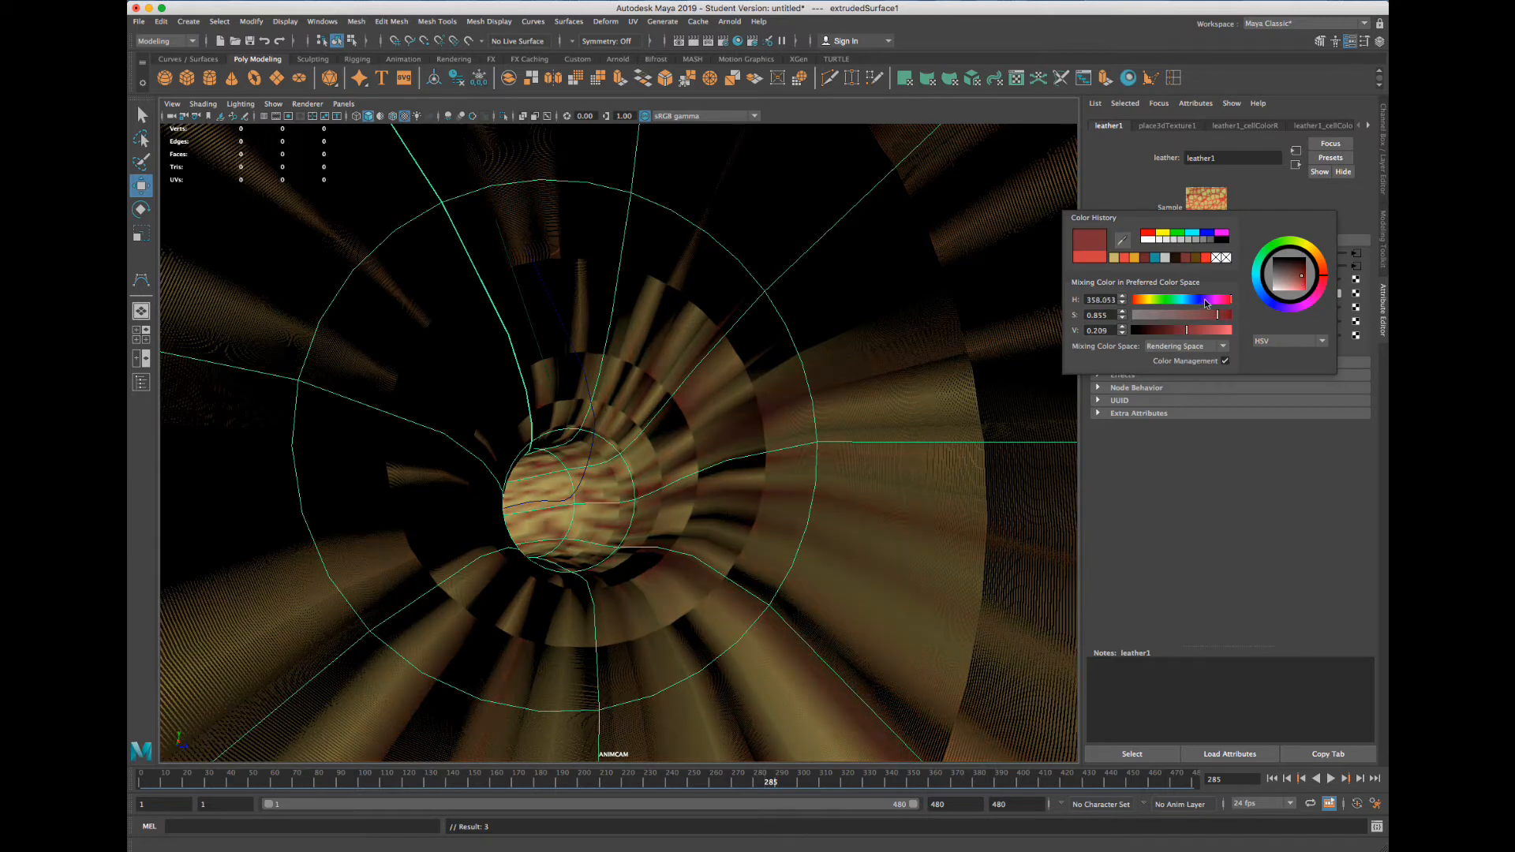
pyautogui.click(1206, 316)
pyautogui.click(1197, 330)
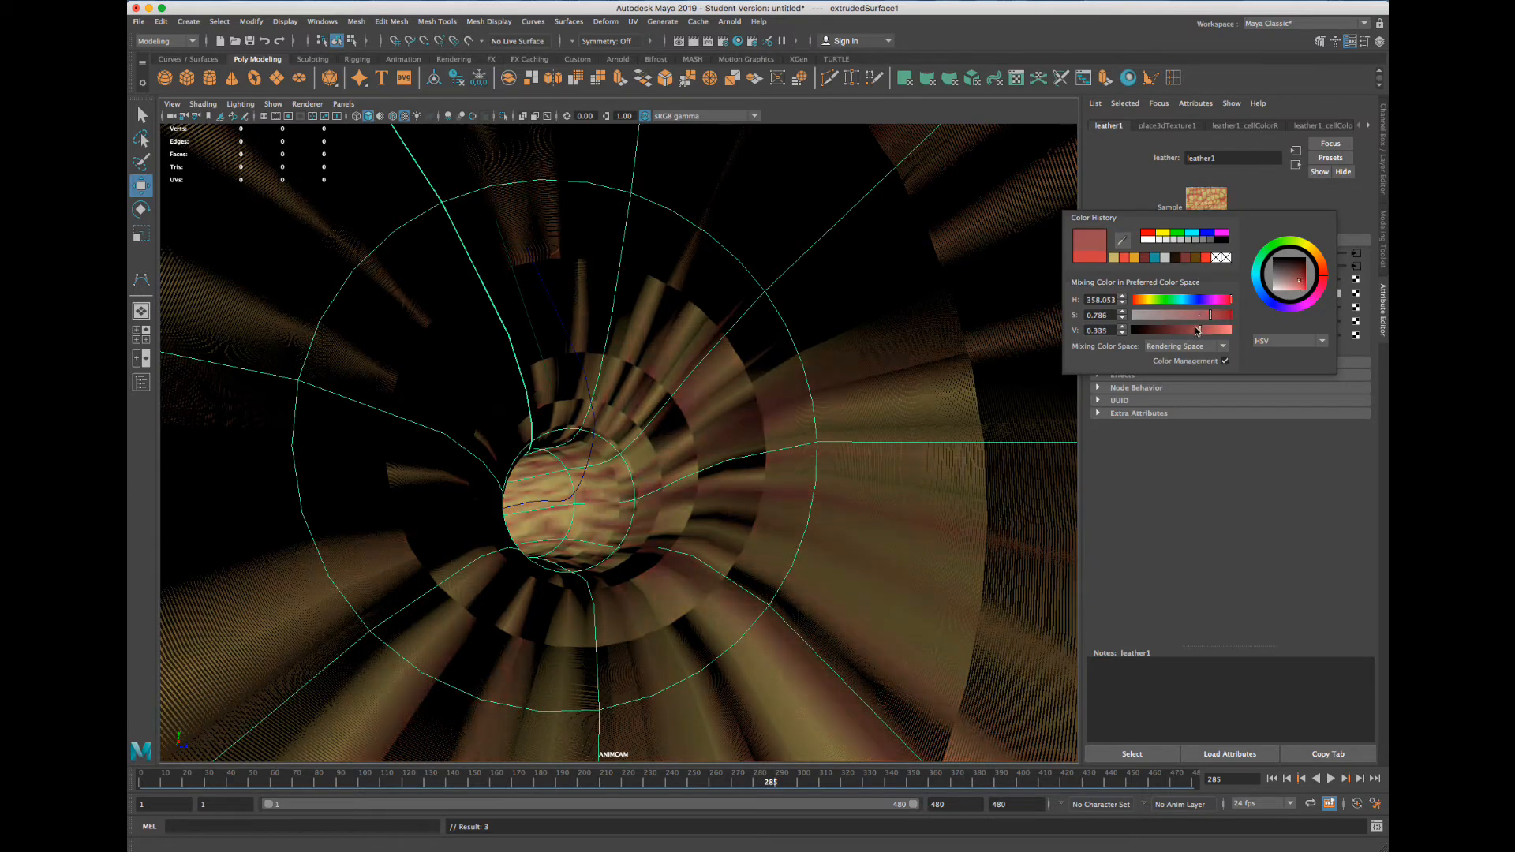
pyautogui.moveTo(1212, 317); pyautogui.dragTo(1223, 318)
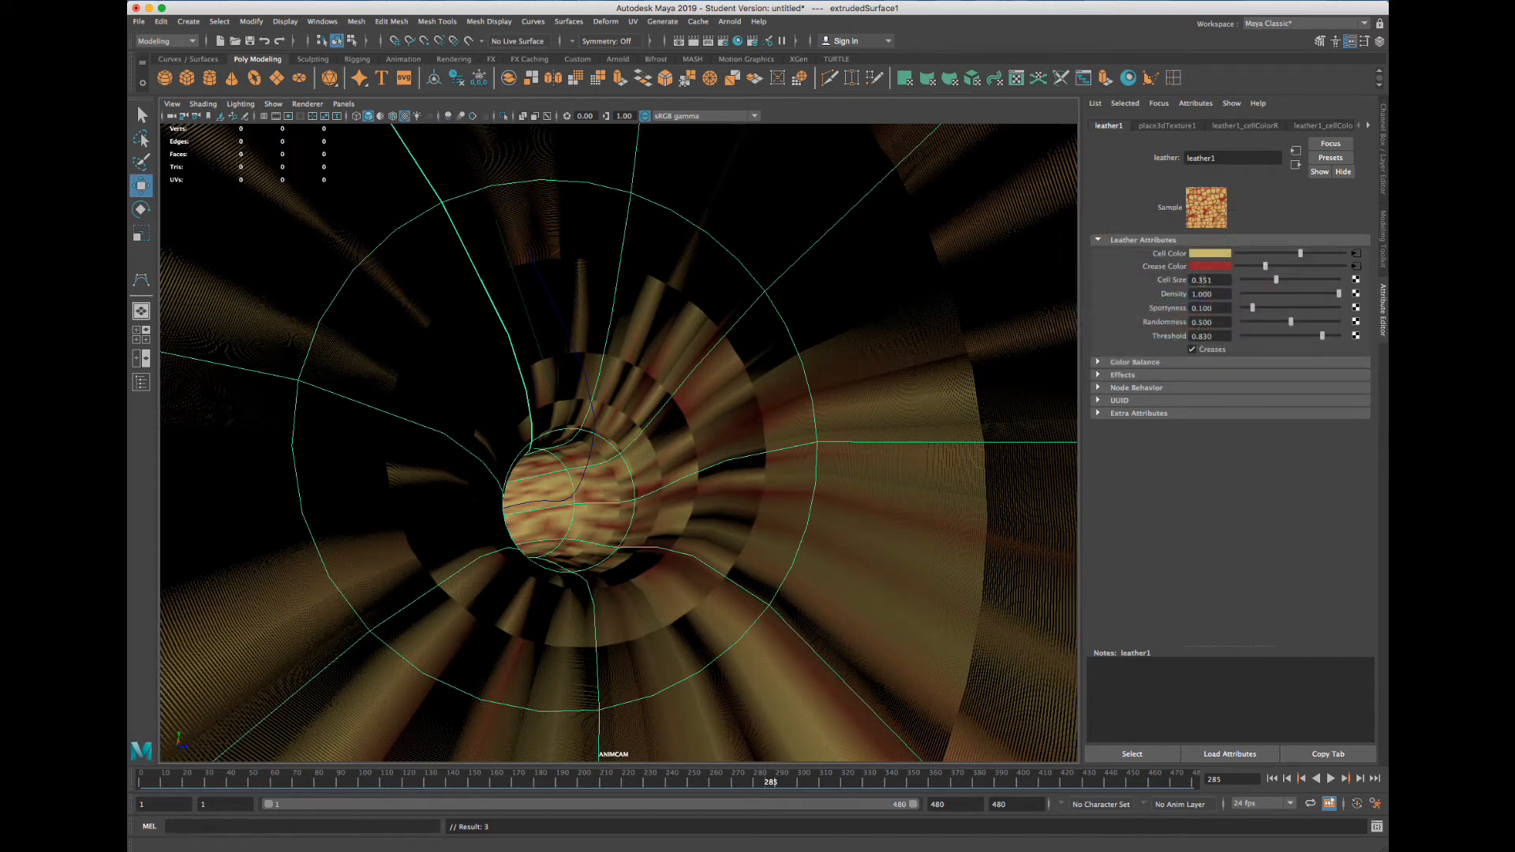
pyautogui.rightClick(1168, 269)
pyautogui.click(1192, 273)
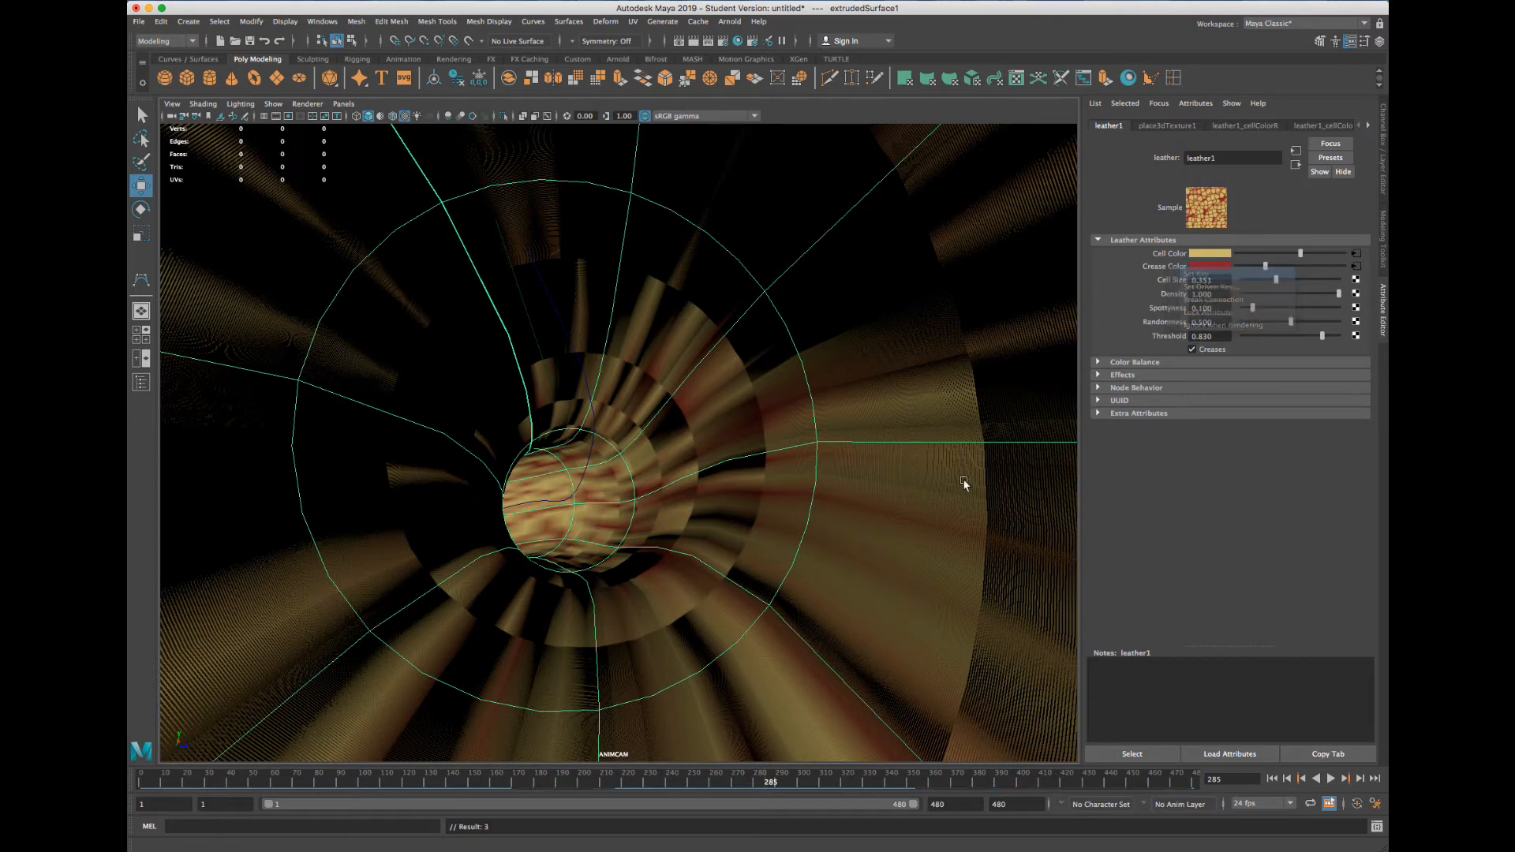
# At frame 397, change the leather cell color to lime with hue 61.931, saturation 0.952 and value 0.909, and key it
pyautogui.click(1017, 781)
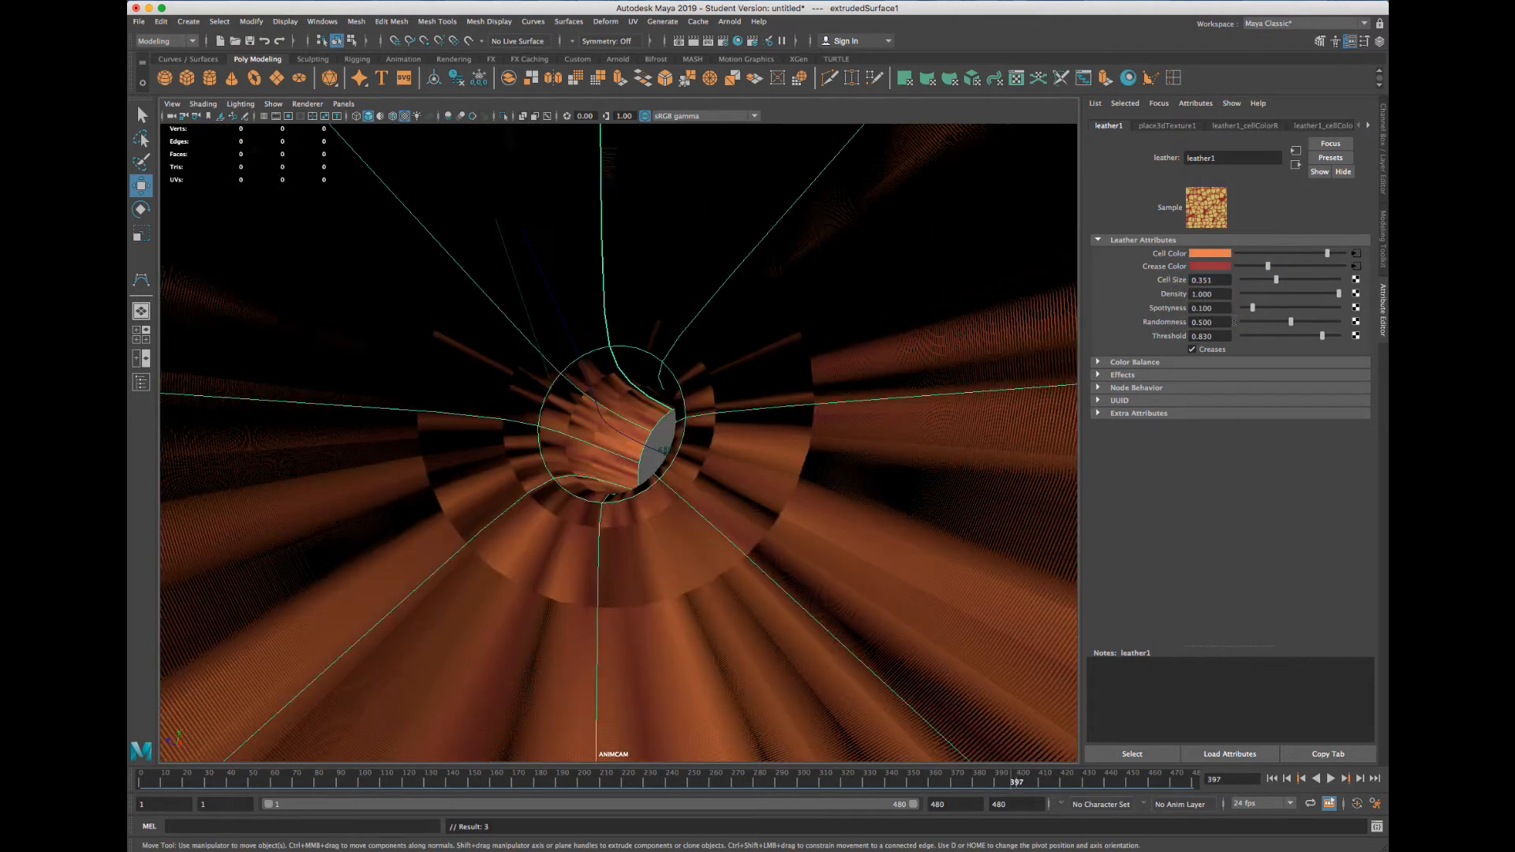
pyautogui.click(1195, 255)
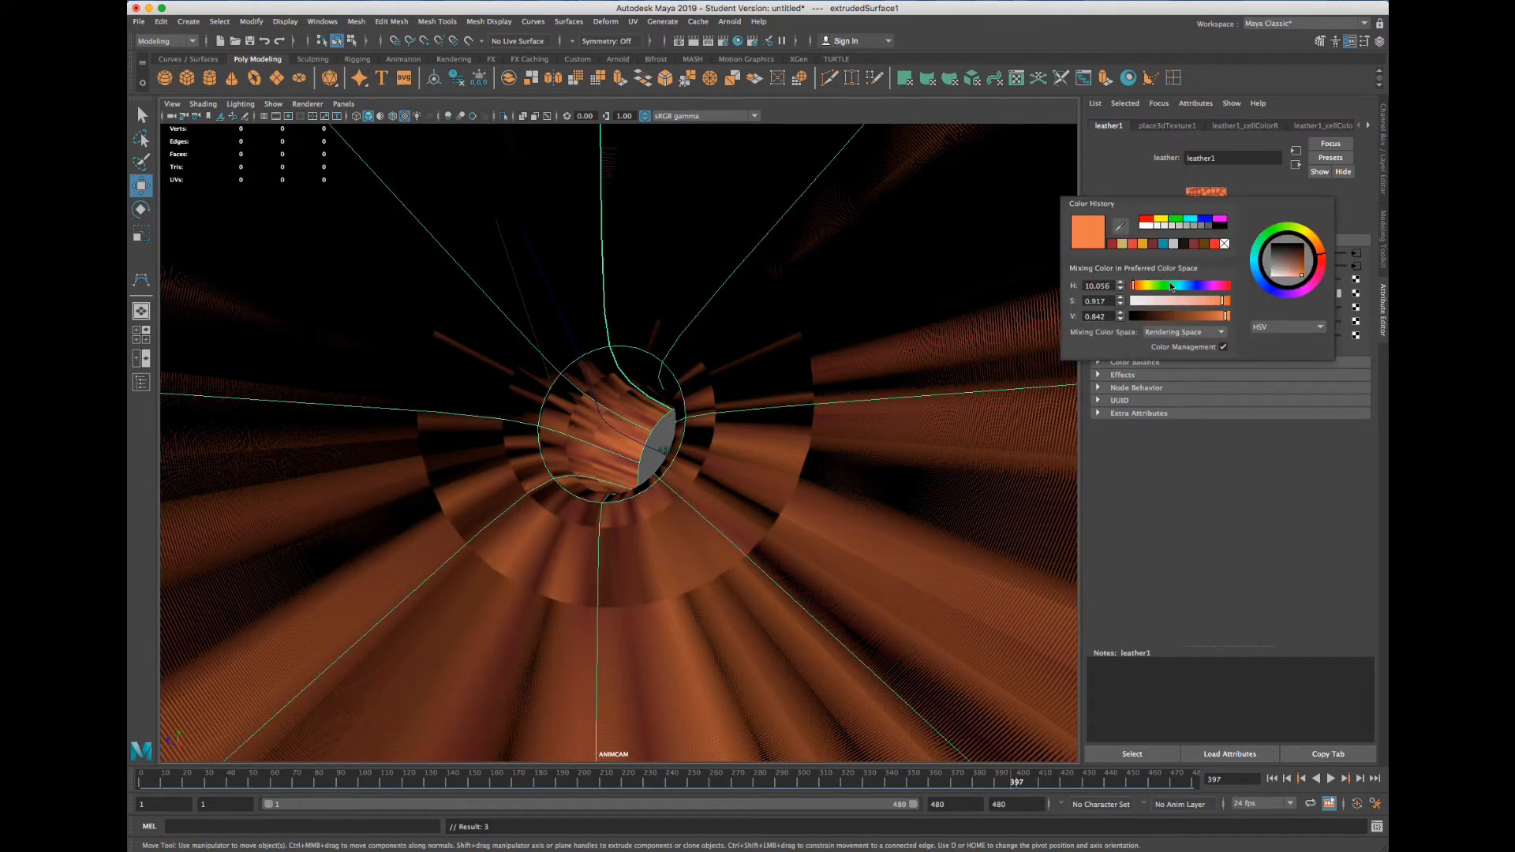
pyautogui.moveTo(1171, 287); pyautogui.dragTo(1155, 287)
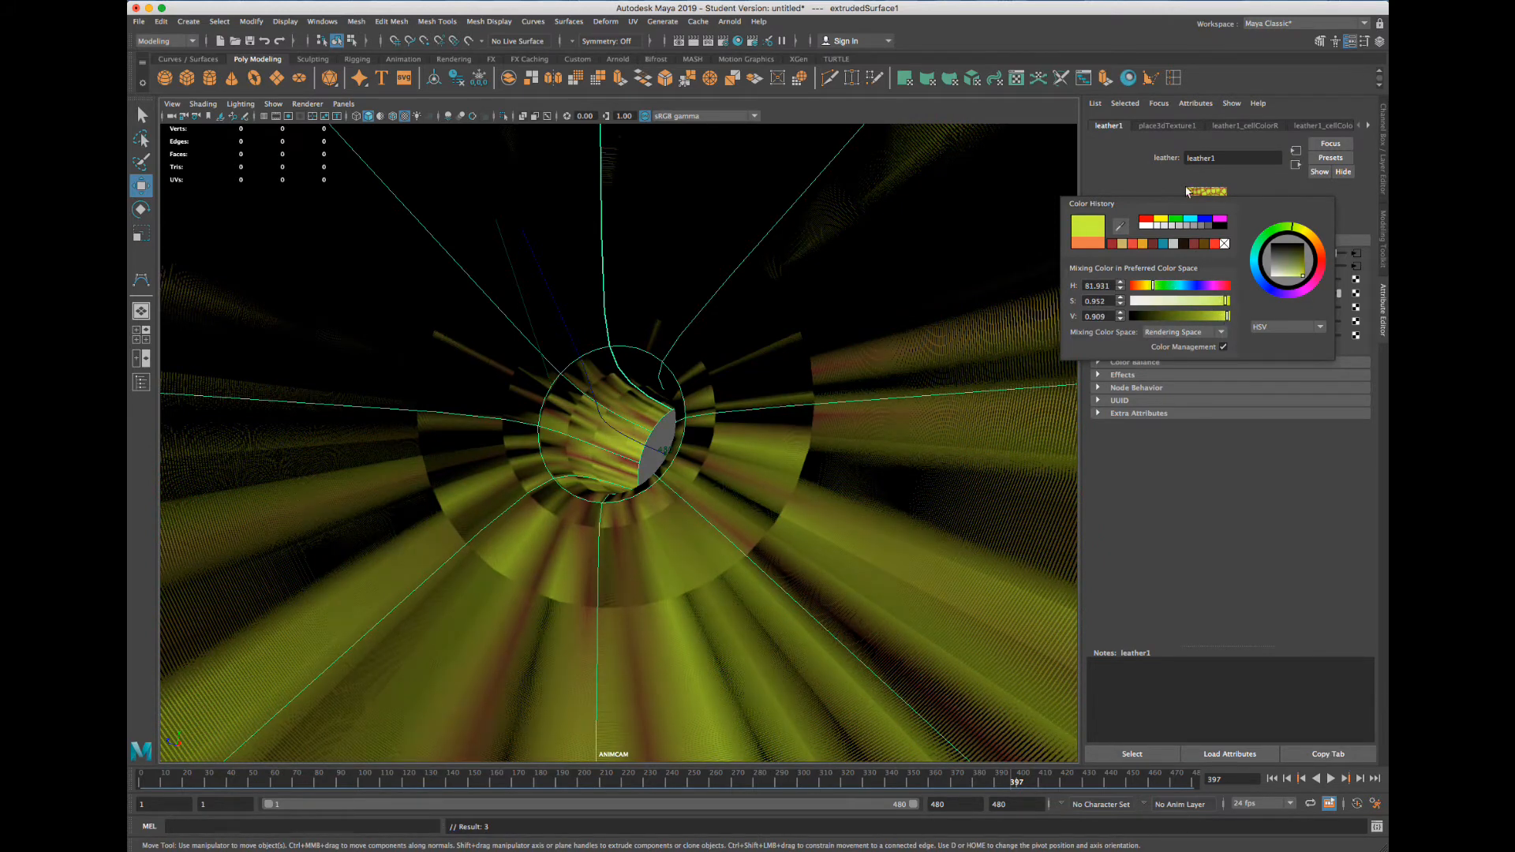
pyautogui.rightClick(1181, 257)
pyautogui.click(1183, 262)
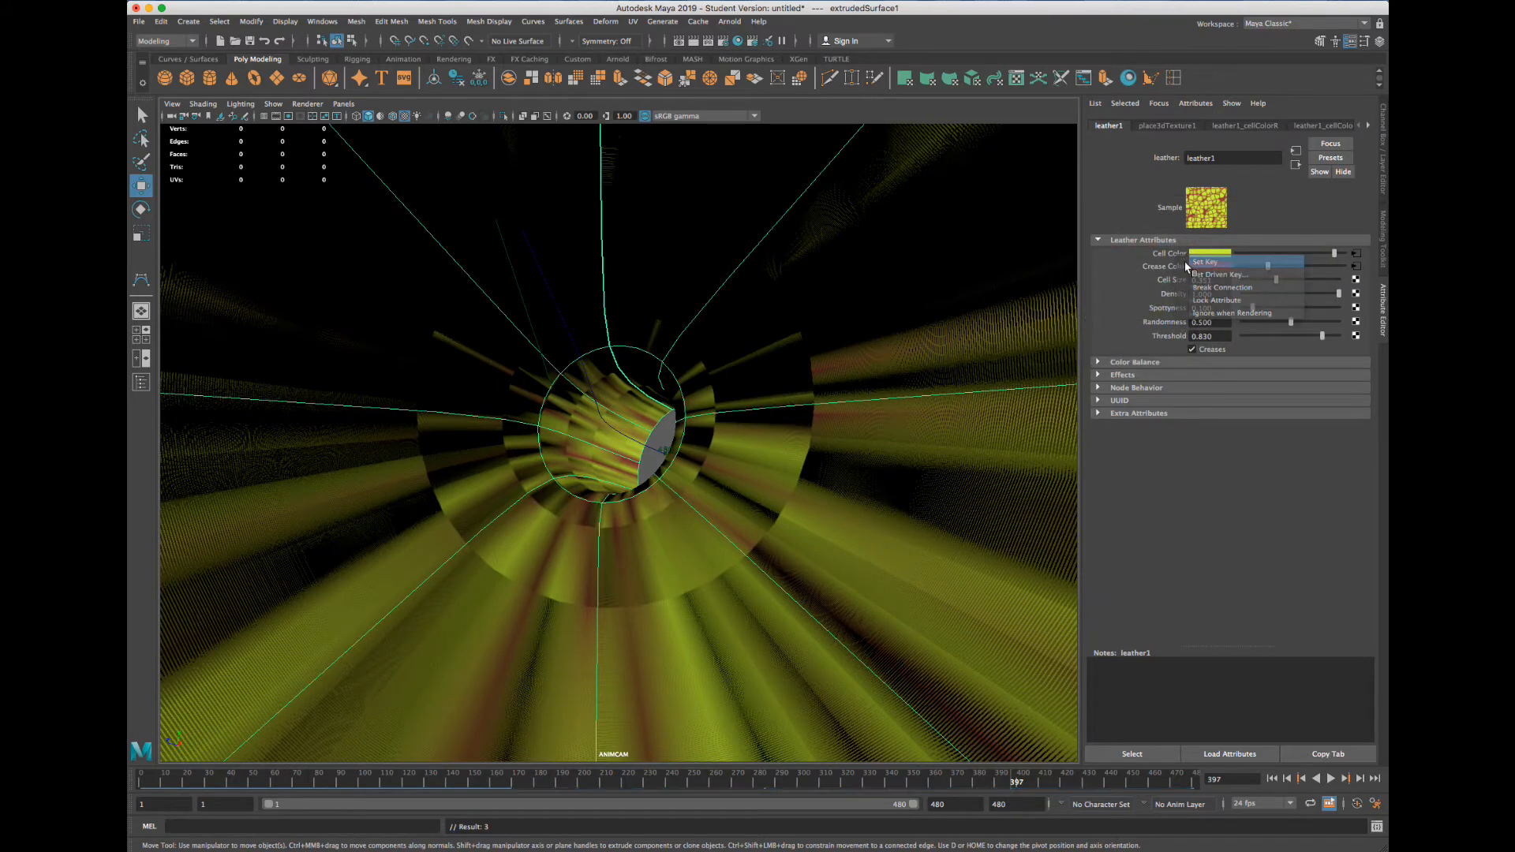
# Change the leather crease color to purple with hue 263.172, saturation 0.887 and value 0.425, and key it at frame 397
pyautogui.click(1198, 269)
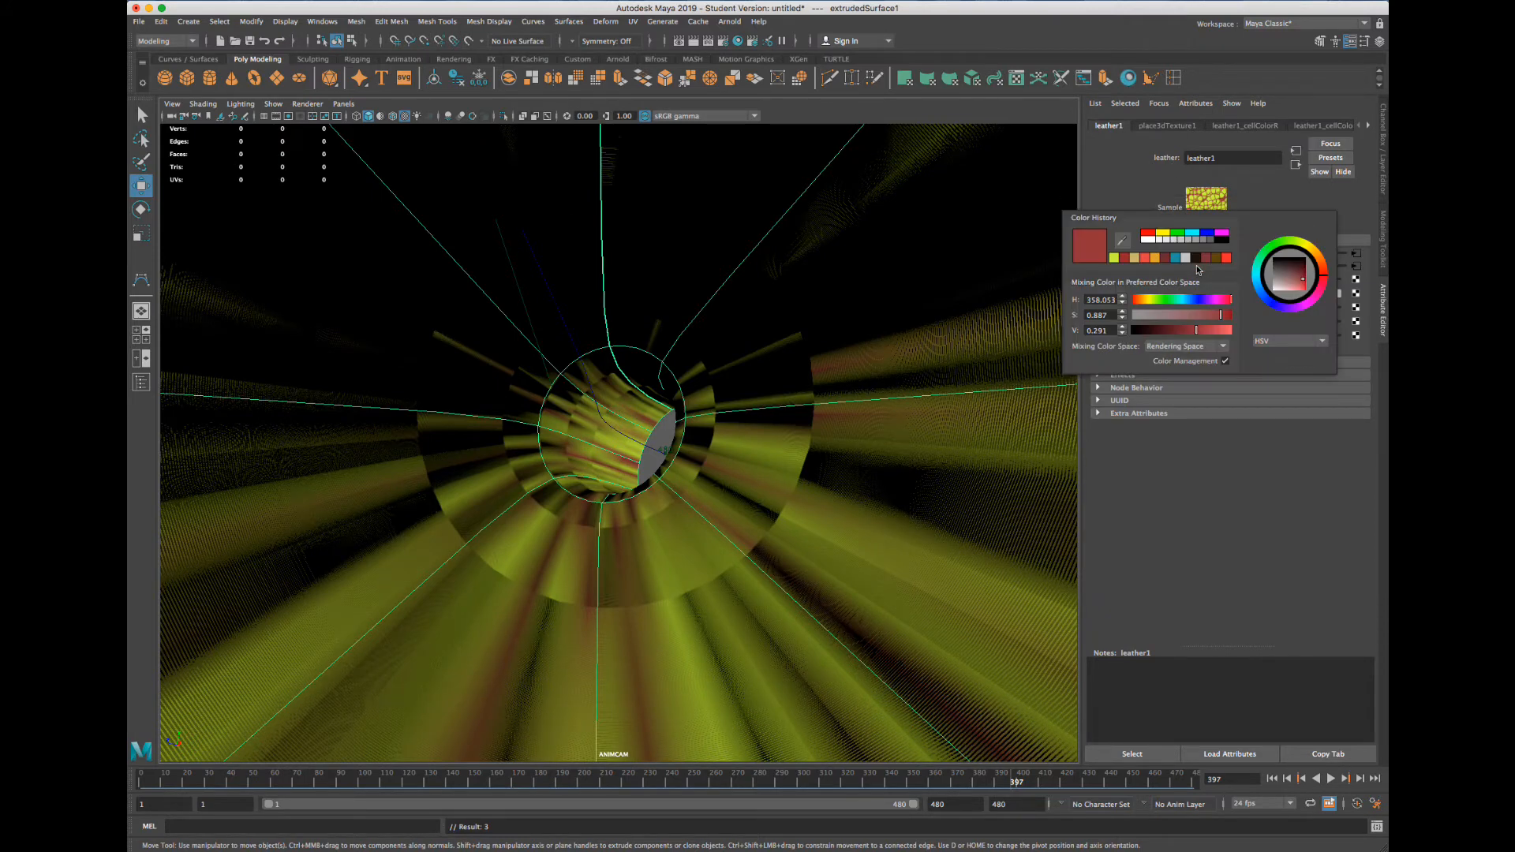
pyautogui.click(1195, 300)
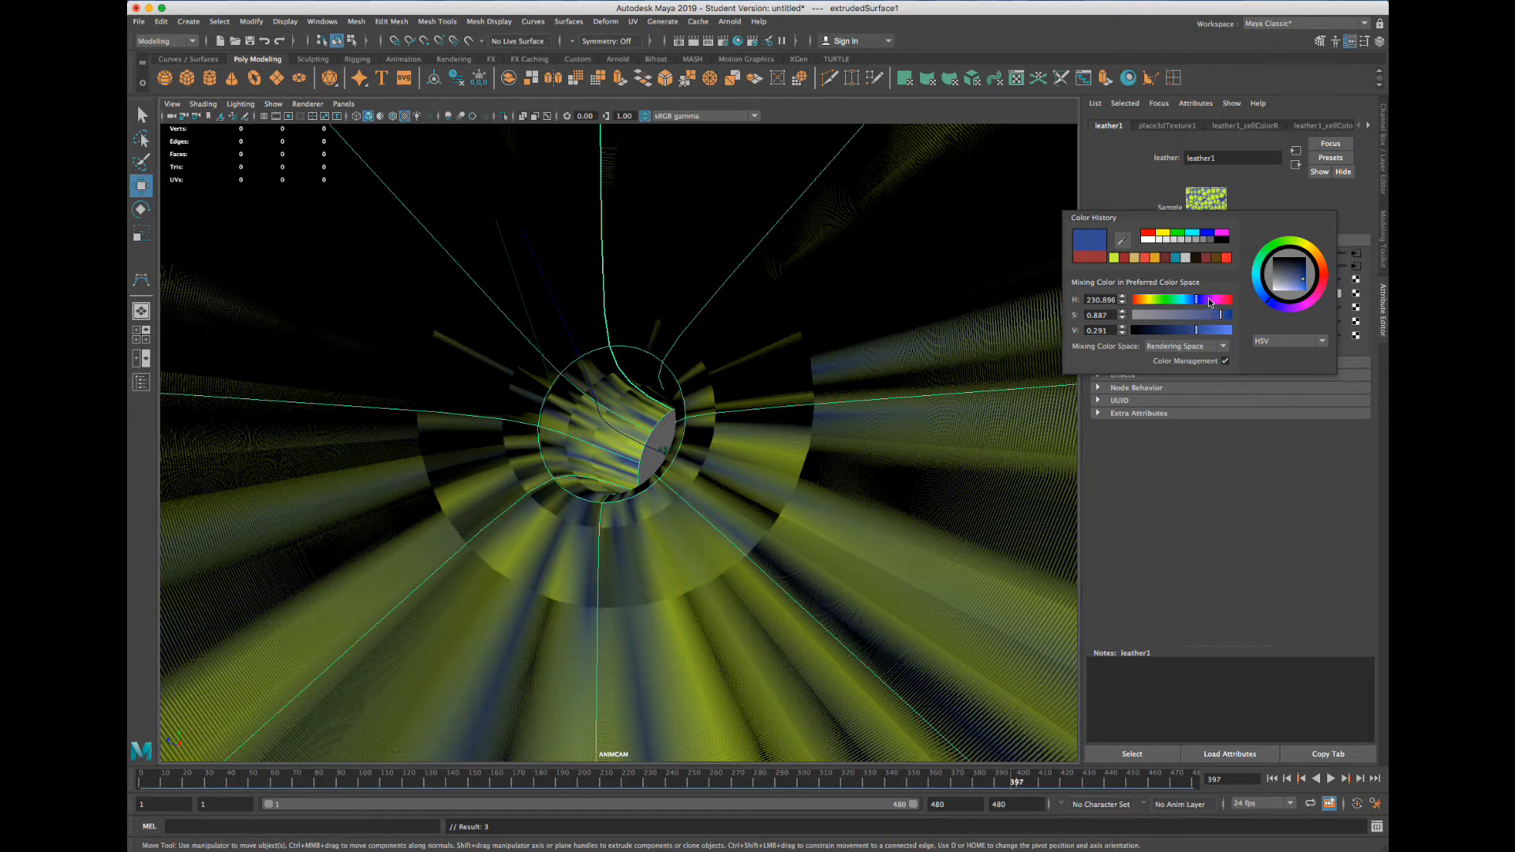
pyautogui.moveTo(1210, 302); pyautogui.dragTo(1205, 301)
pyautogui.click(1206, 330)
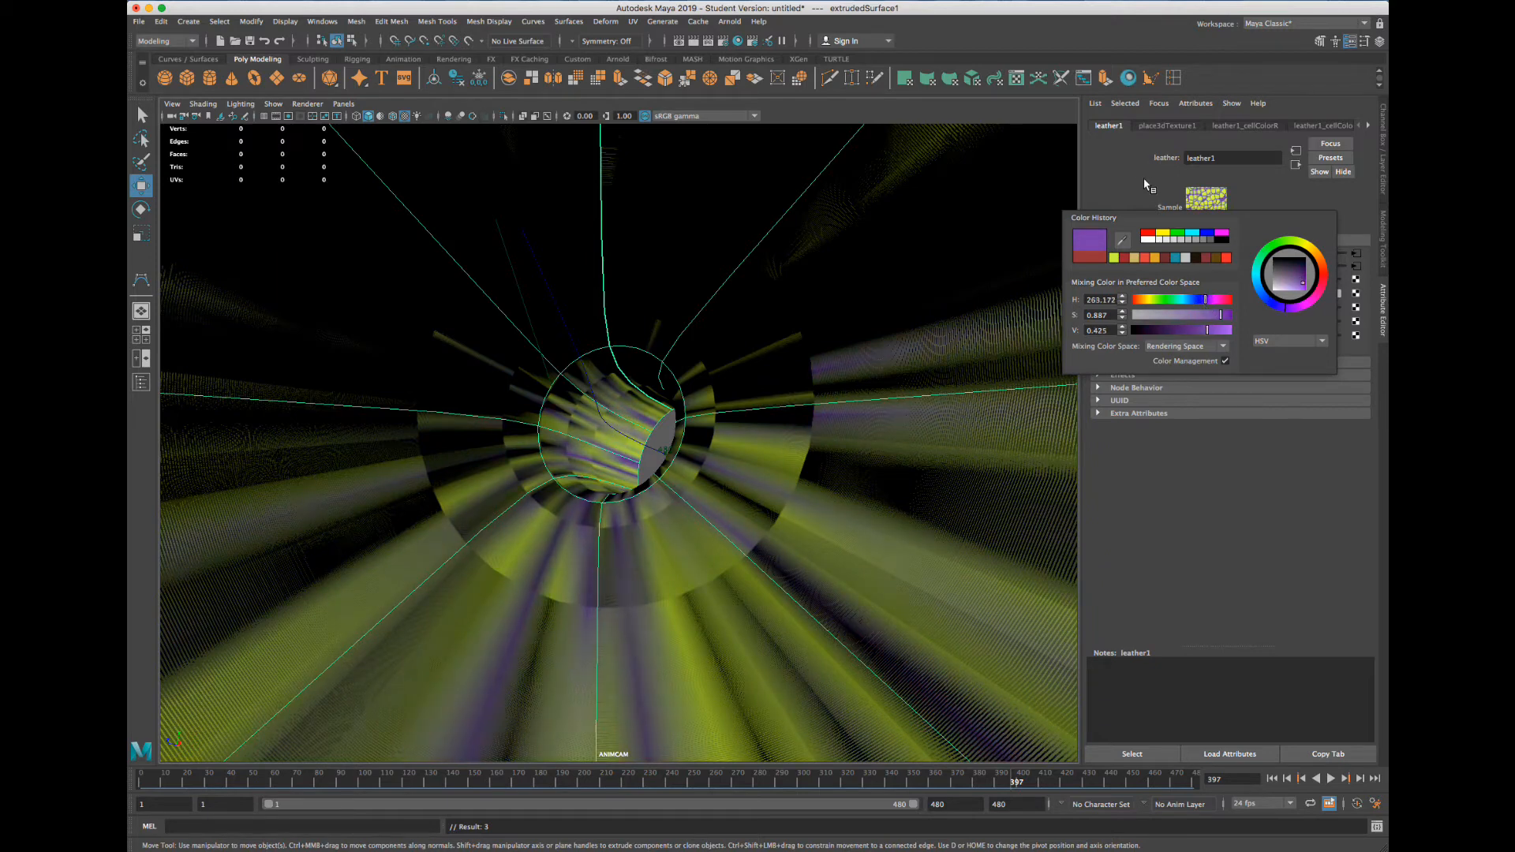
pyautogui.click(1199, 266)
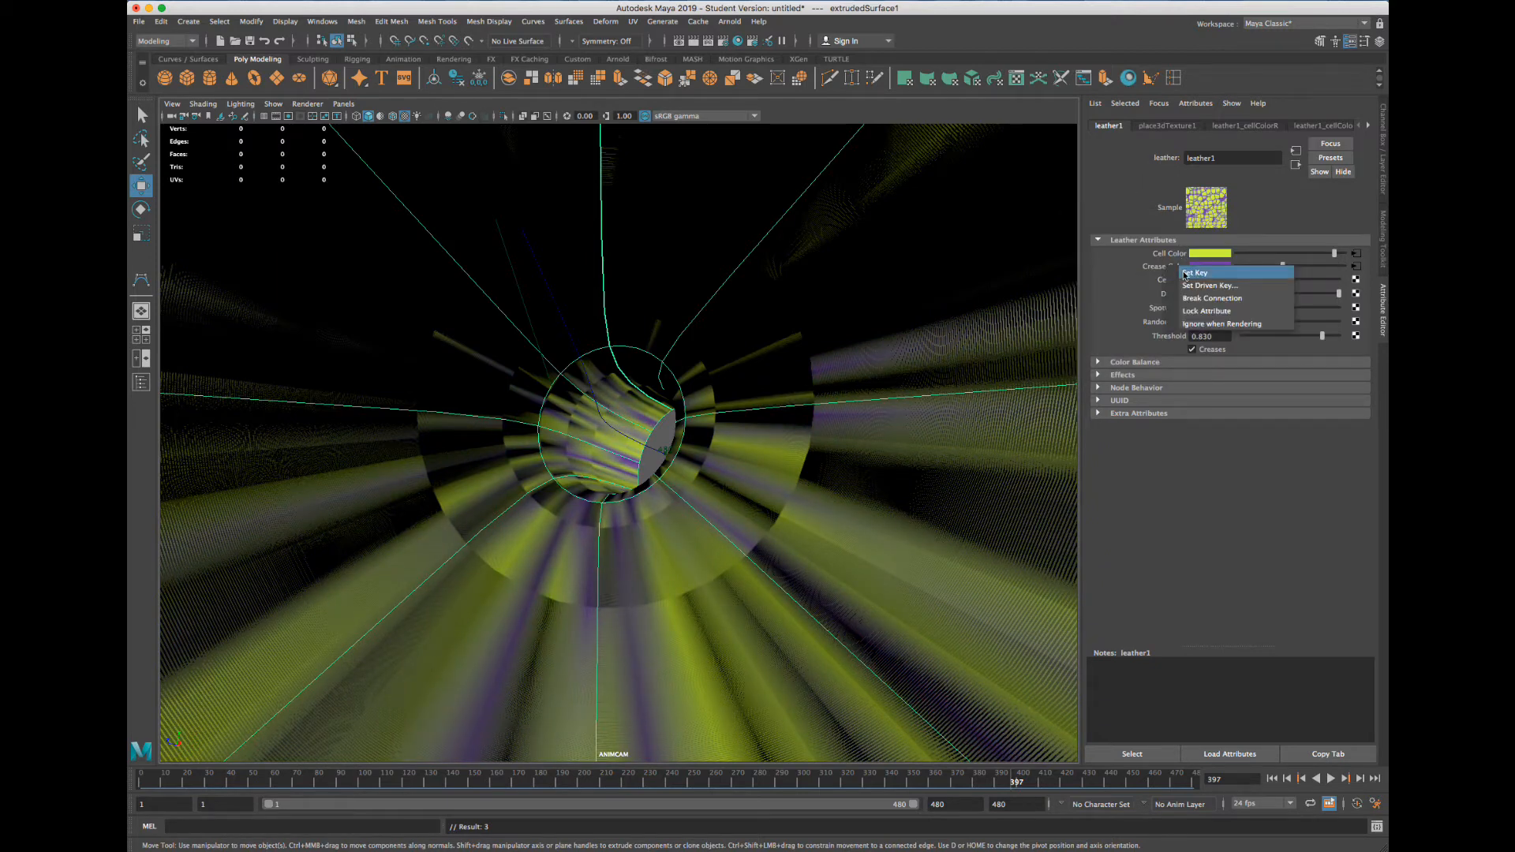
# Play the camera animation from frame 1 to review the color transitions, then stop playback
pyautogui.moveTo(307, 781); pyautogui.dragTo(142, 781)
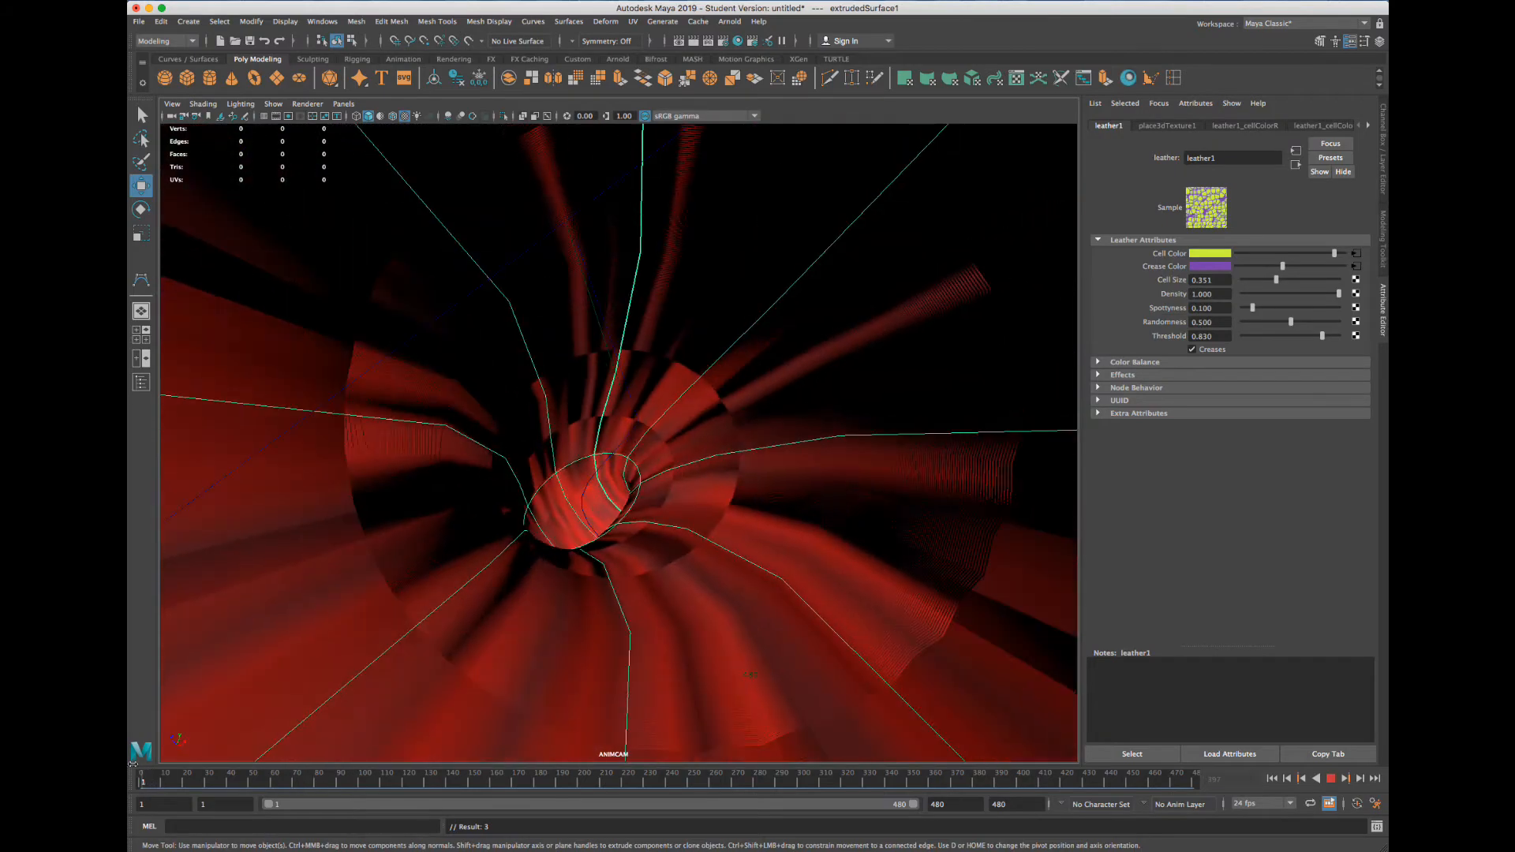
pyautogui.click(1331, 779)
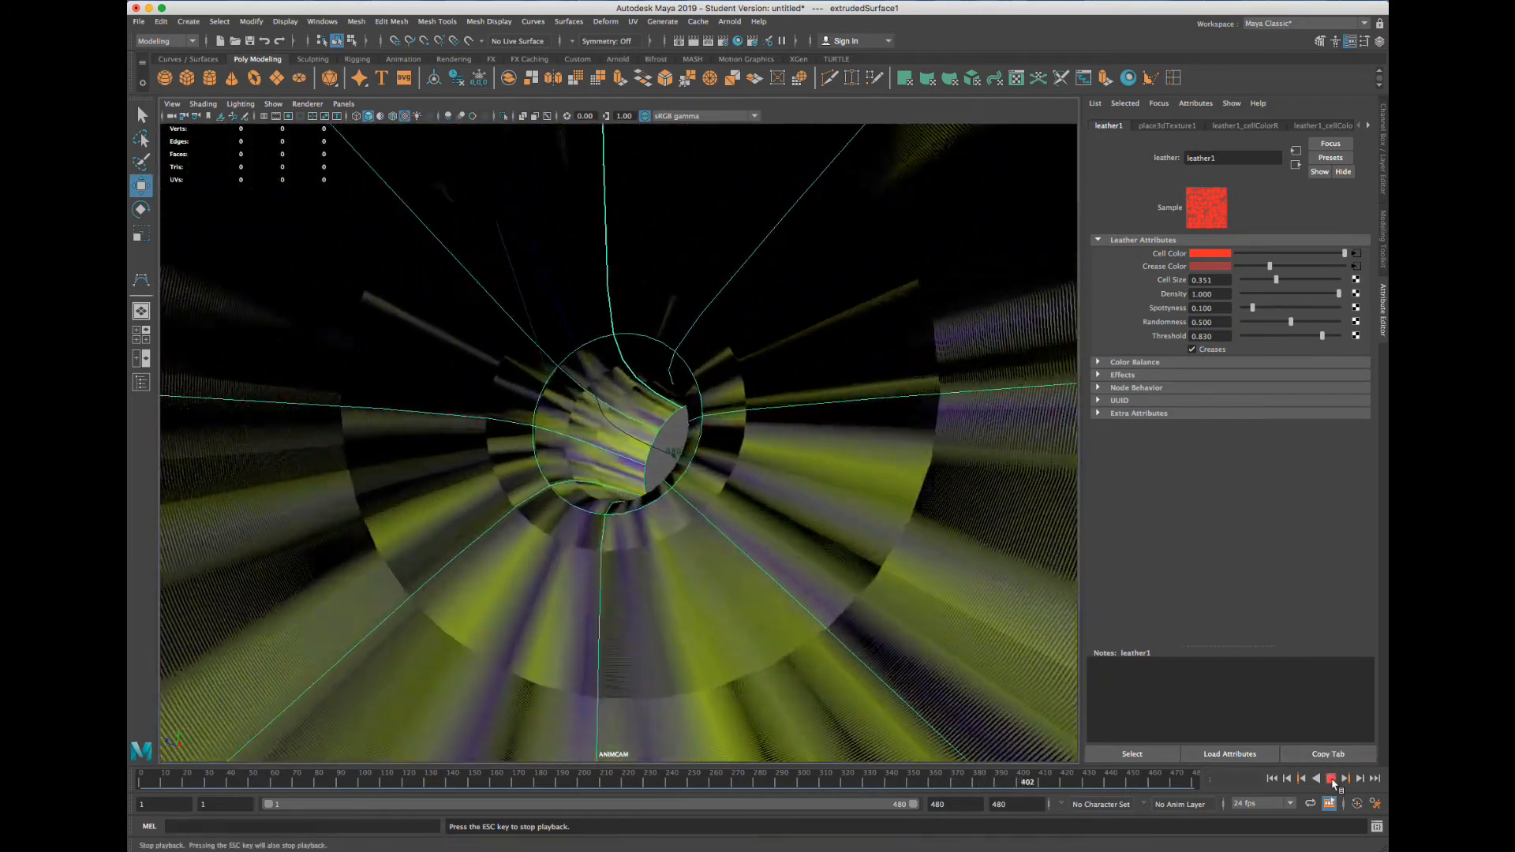
pyautogui.click(1333, 780)
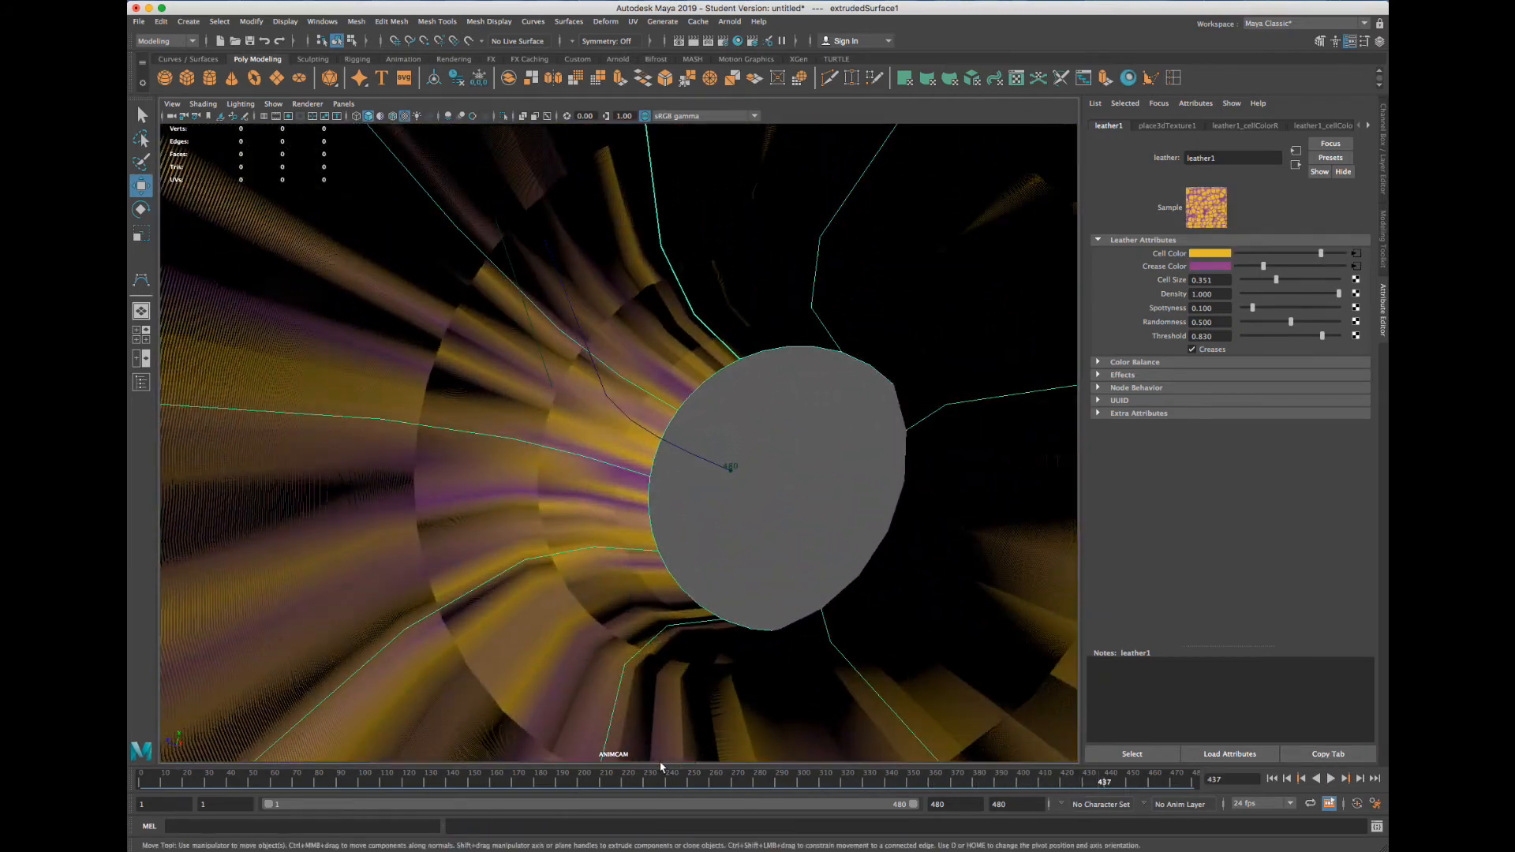
# Scrub through the animation to frame 194 and show the tunnel surface's lambert2 material attributes
pyautogui.moveTo(620, 781); pyautogui.dragTo(484, 781)
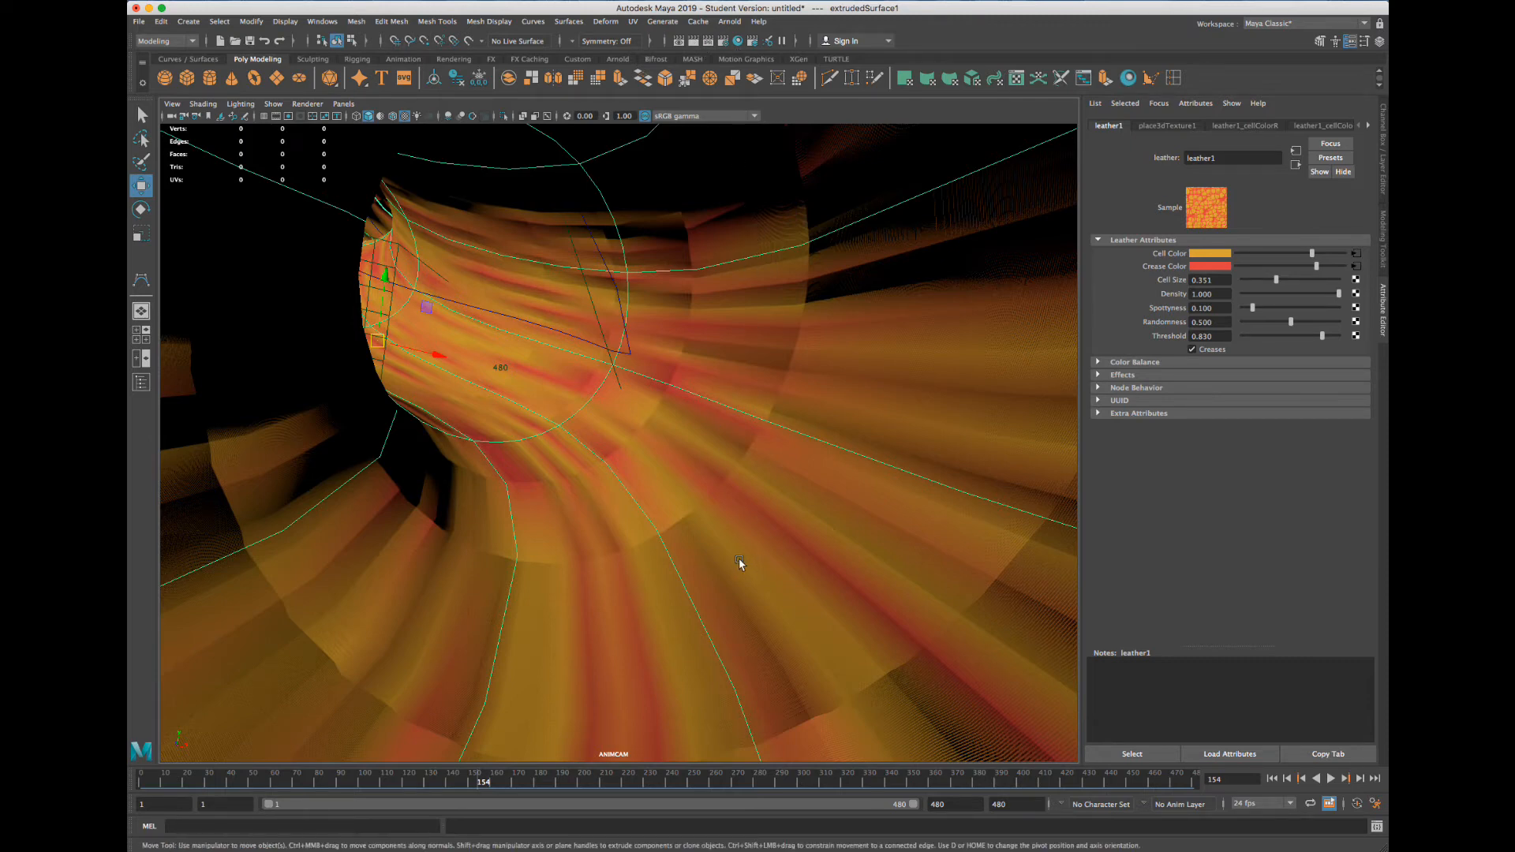
pyautogui.moveTo(453, 778); pyautogui.dragTo(143, 779)
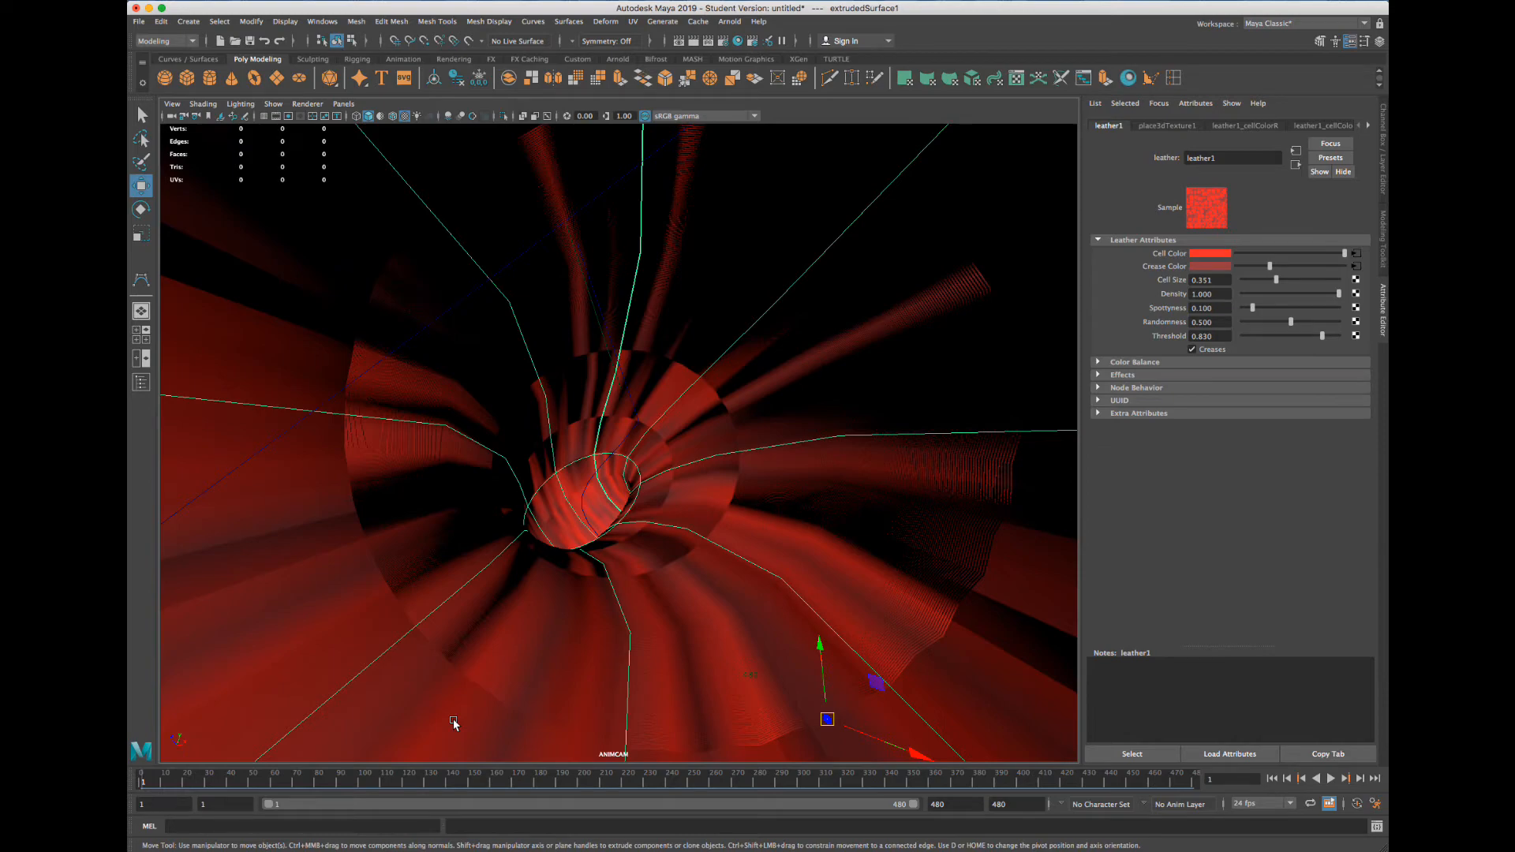
pyautogui.click(287, 781)
pyautogui.moveTo(292, 783); pyautogui.dragTo(570, 774)
pyautogui.moveTo(486, 421); pyautogui.dragTo(497, 712, button='right')
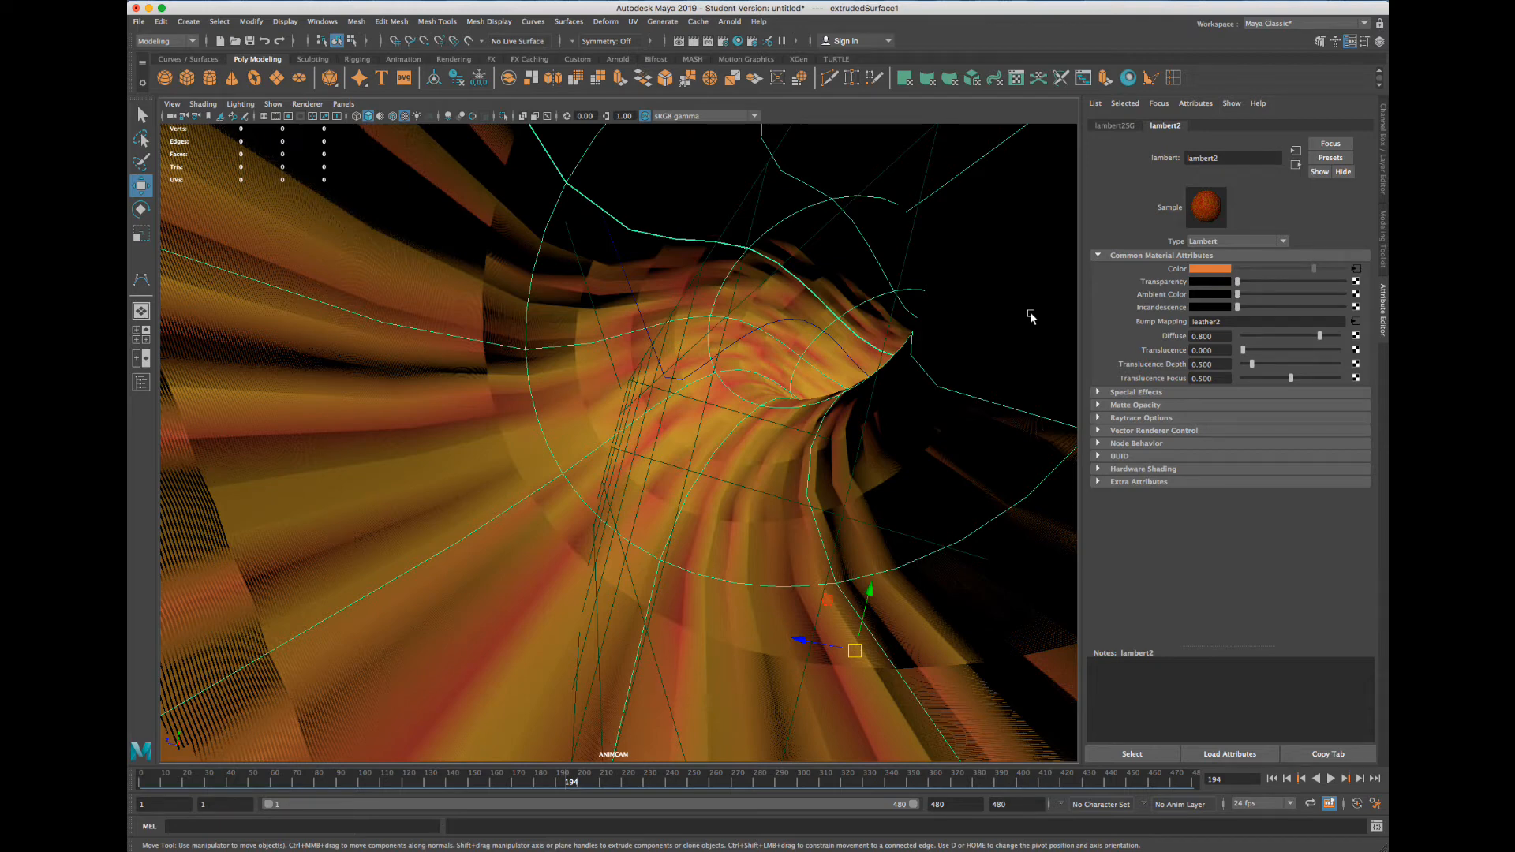
pyautogui.moveTo(363, 382); pyautogui.dragTo(354, 670, button='right')
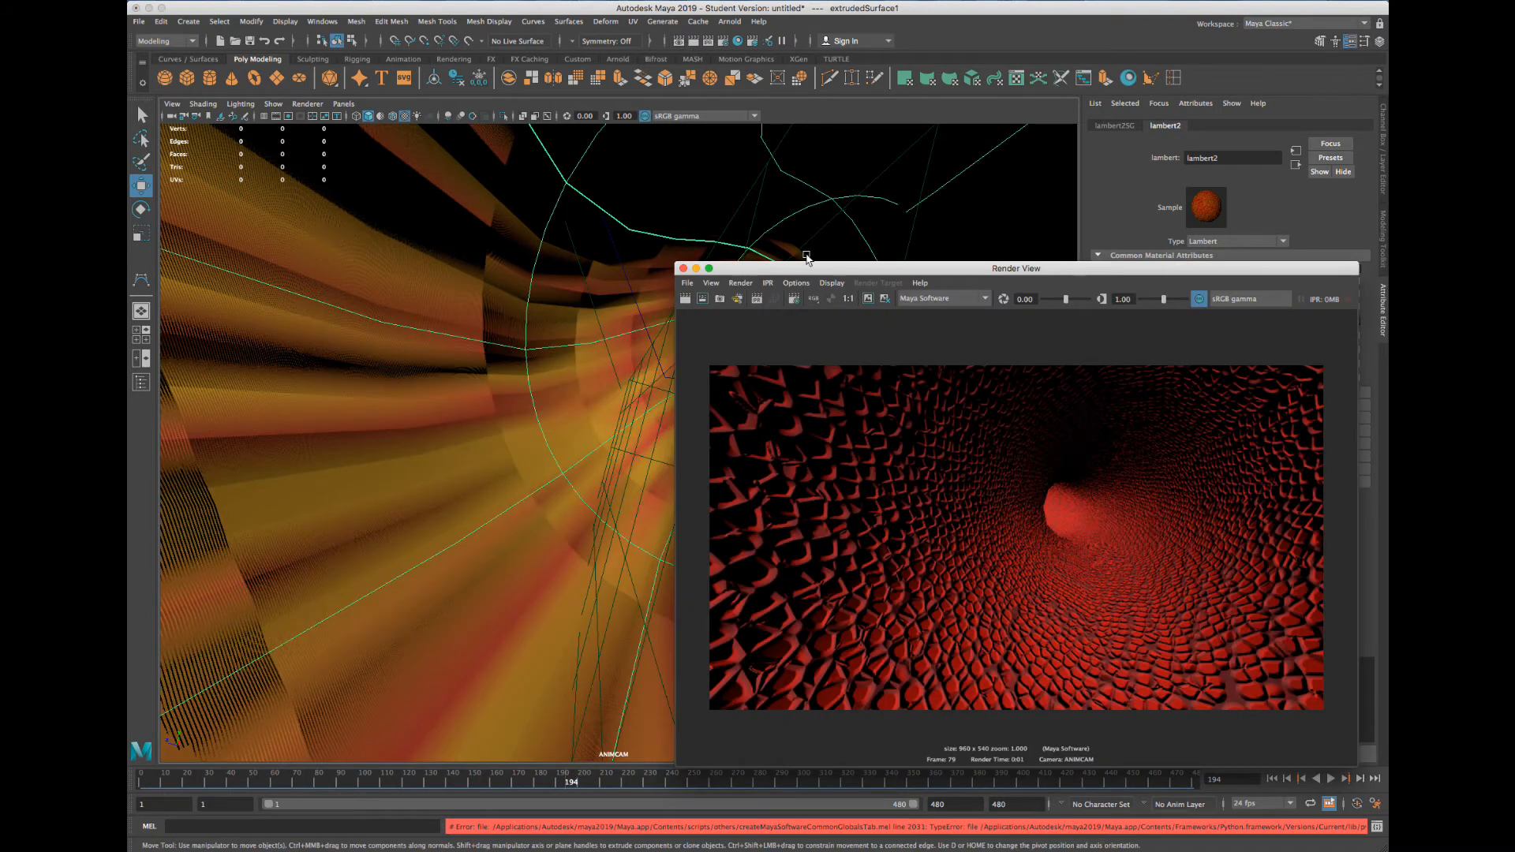
# Render frame 194 from ANIMCAM in the Render View using the Maya Software renderer
pyautogui.moveTo(805, 268); pyautogui.dragTo(500, 175)
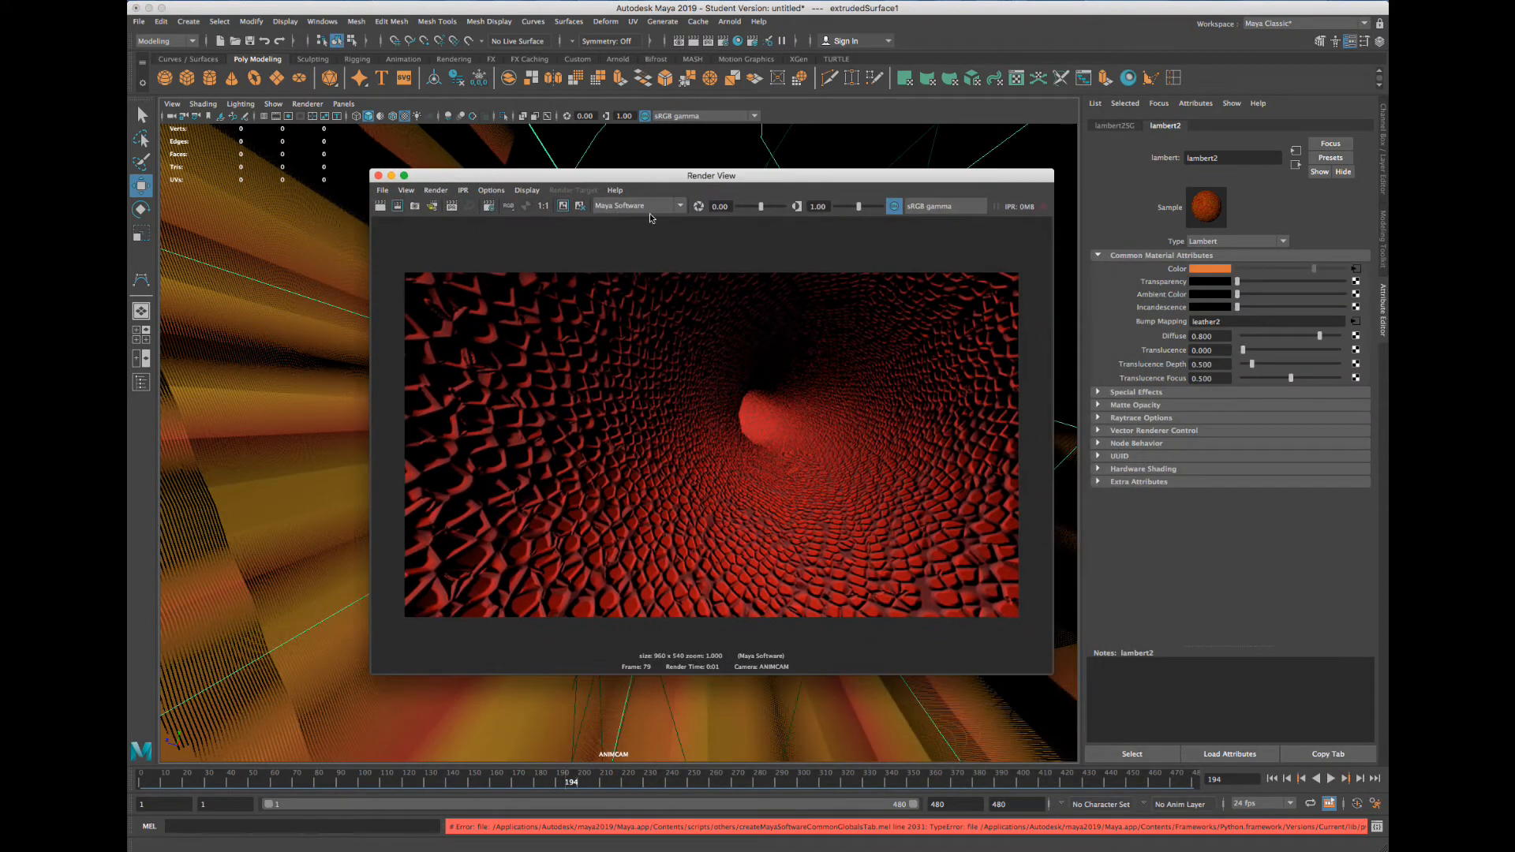
pyautogui.click(641, 207)
pyautogui.click(621, 223)
pyautogui.click(380, 206)
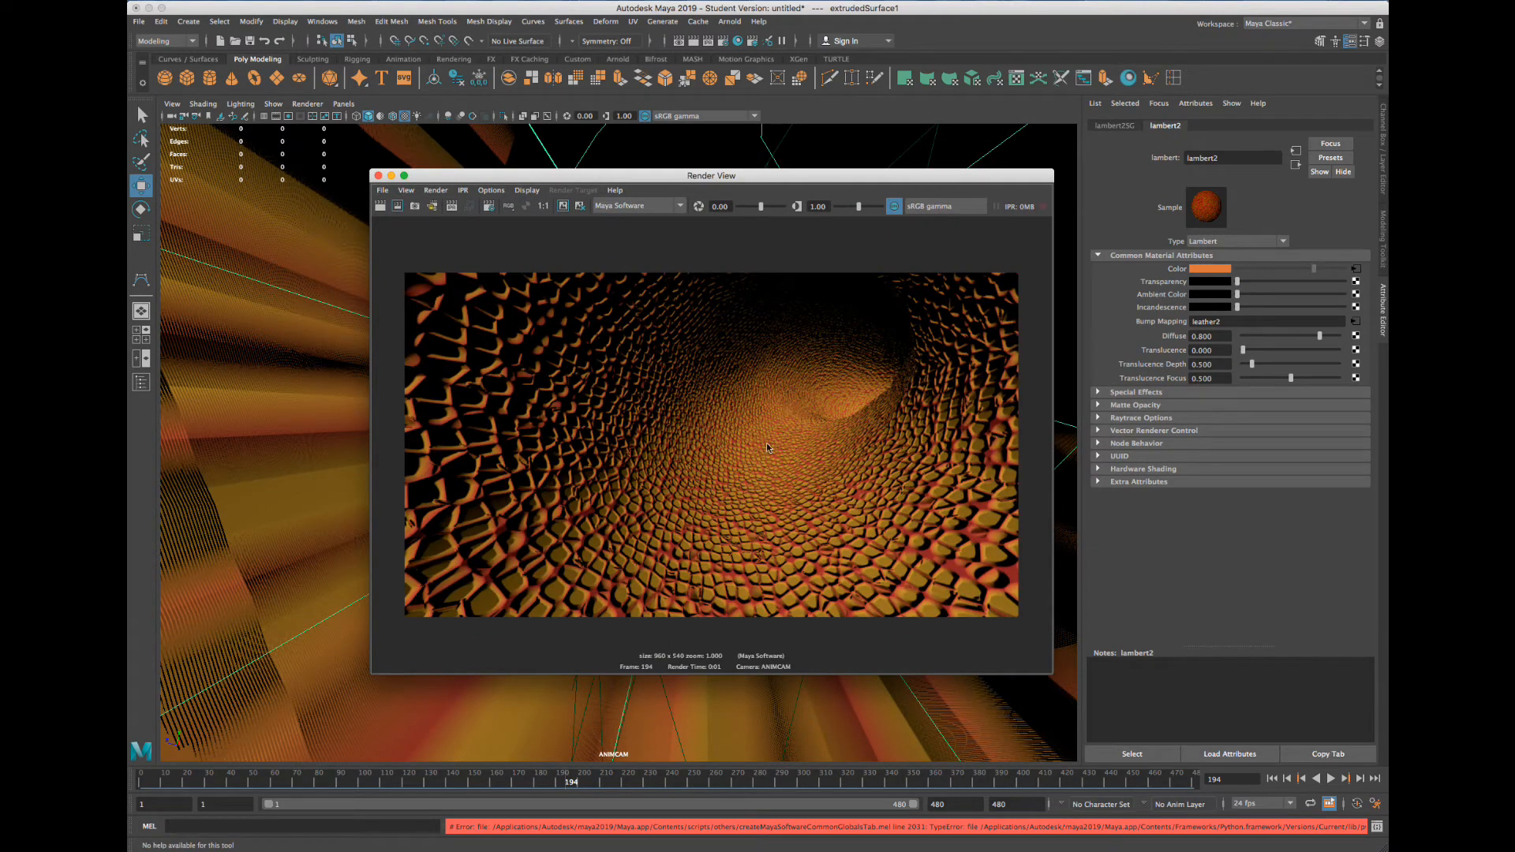
# Render test images of frames 208, 331 and 409 to check the tunnel's changing colors
pyautogui.moveTo(443, 780); pyautogui.dragTo(602, 777)
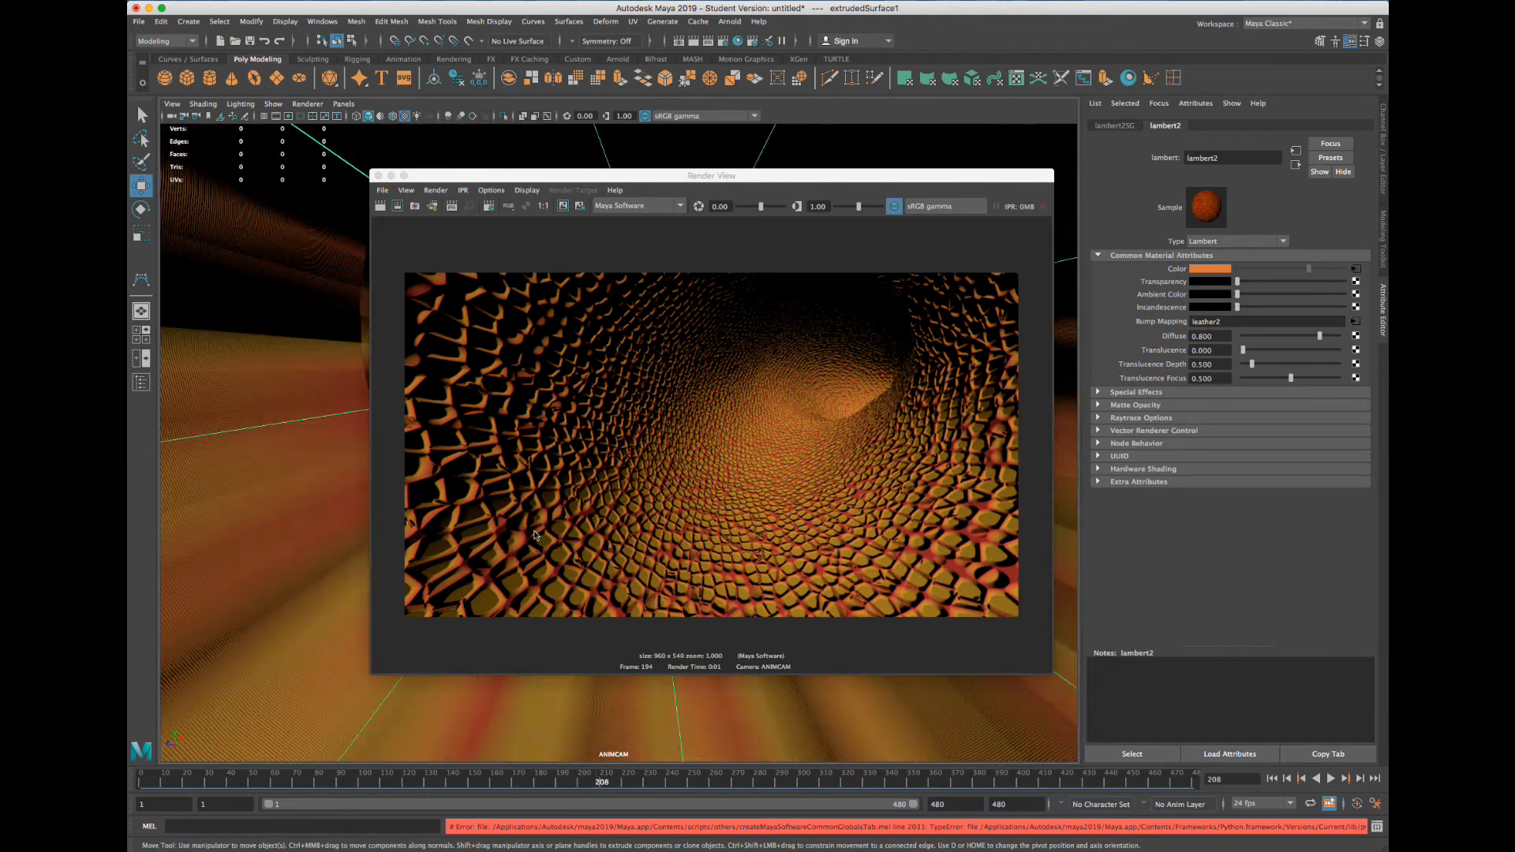
pyautogui.click(380, 205)
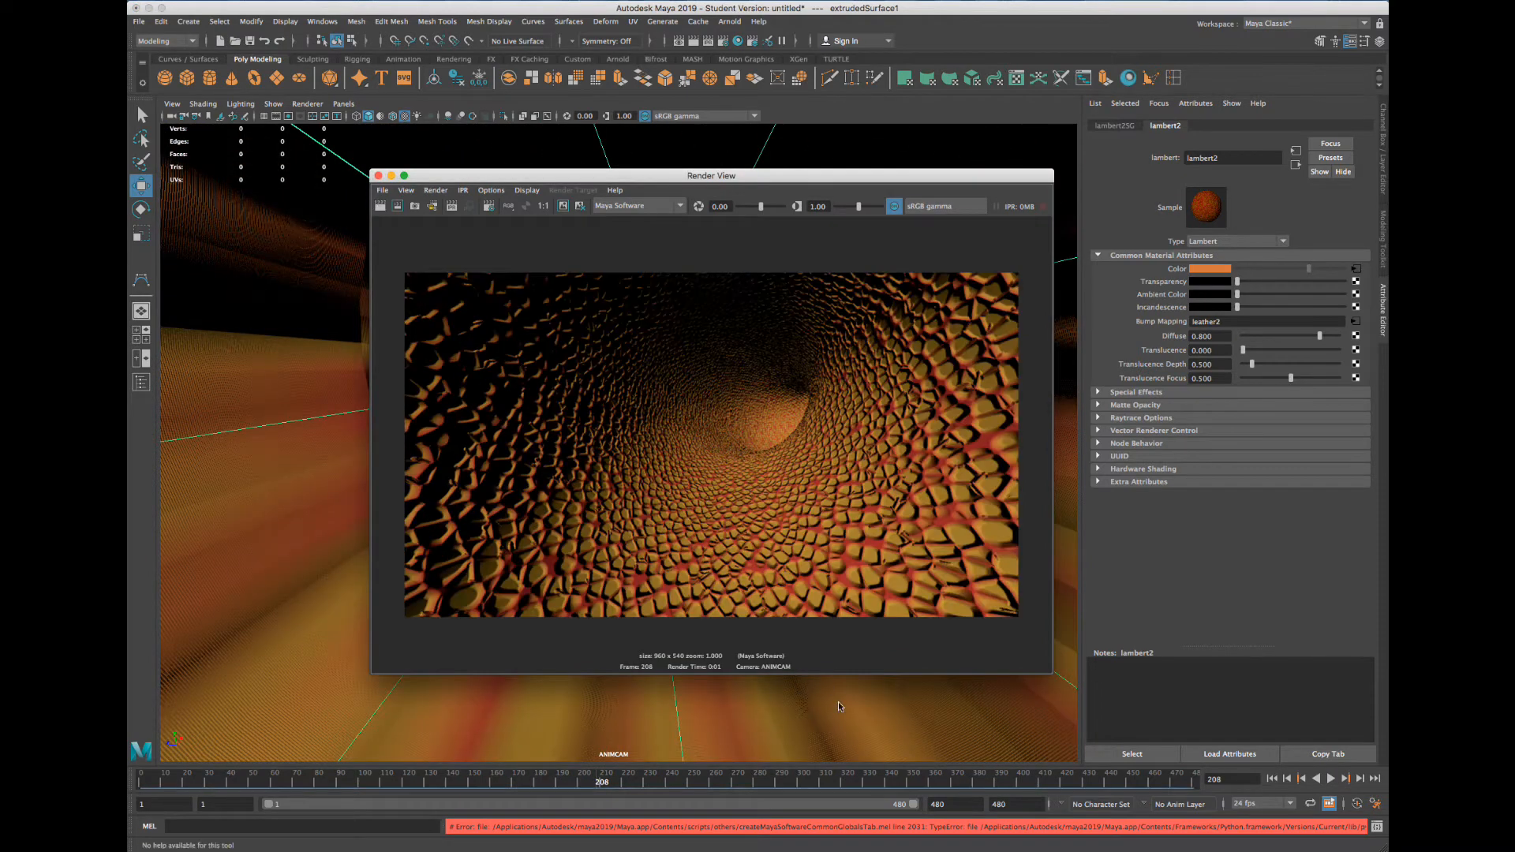
pyautogui.click(869, 780)
pyautogui.click(380, 206)
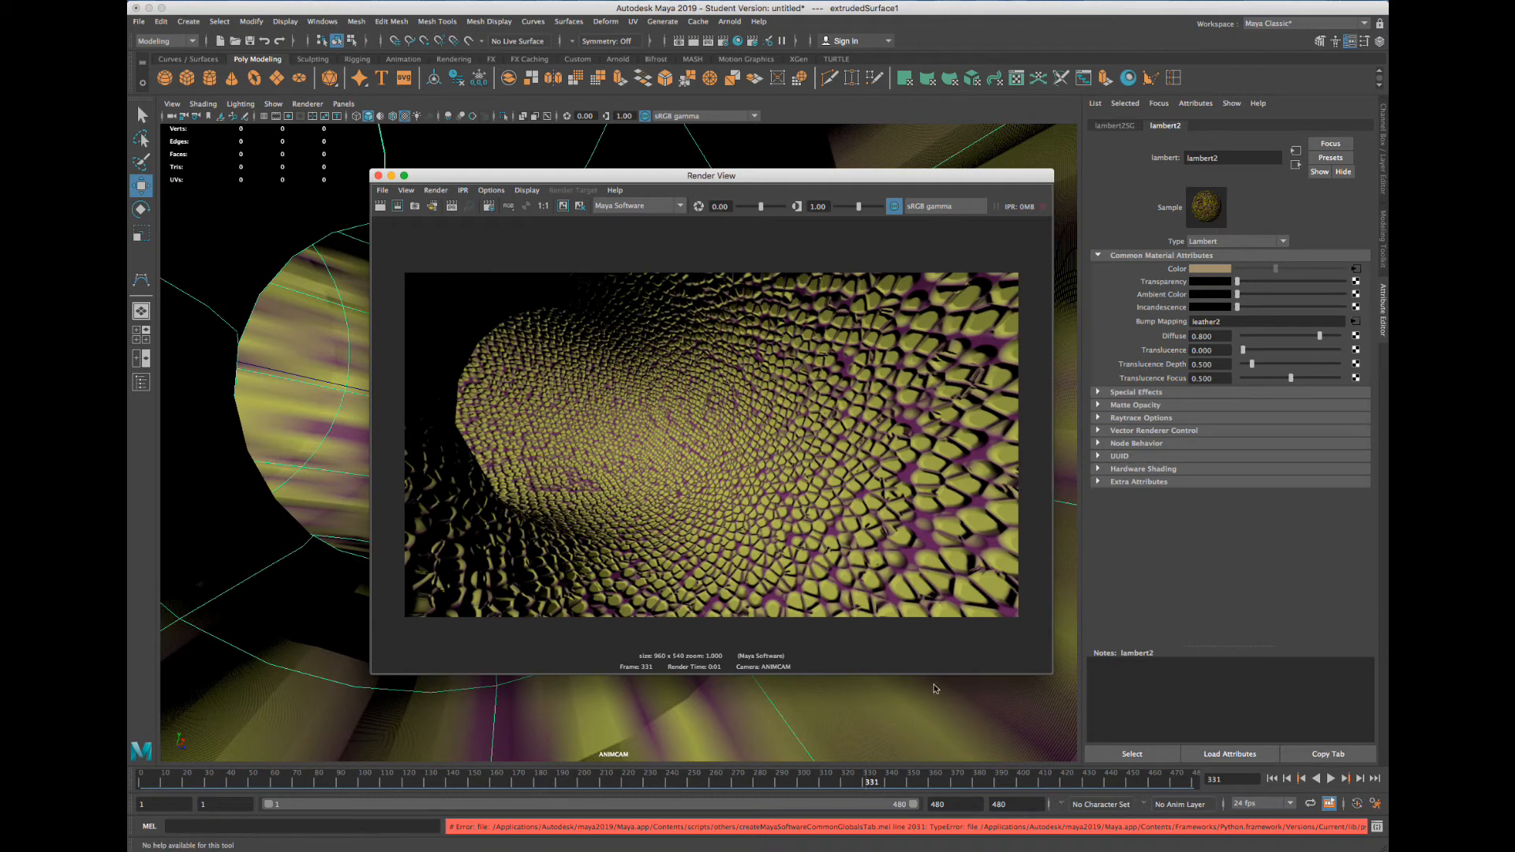
pyautogui.click(1043, 779)
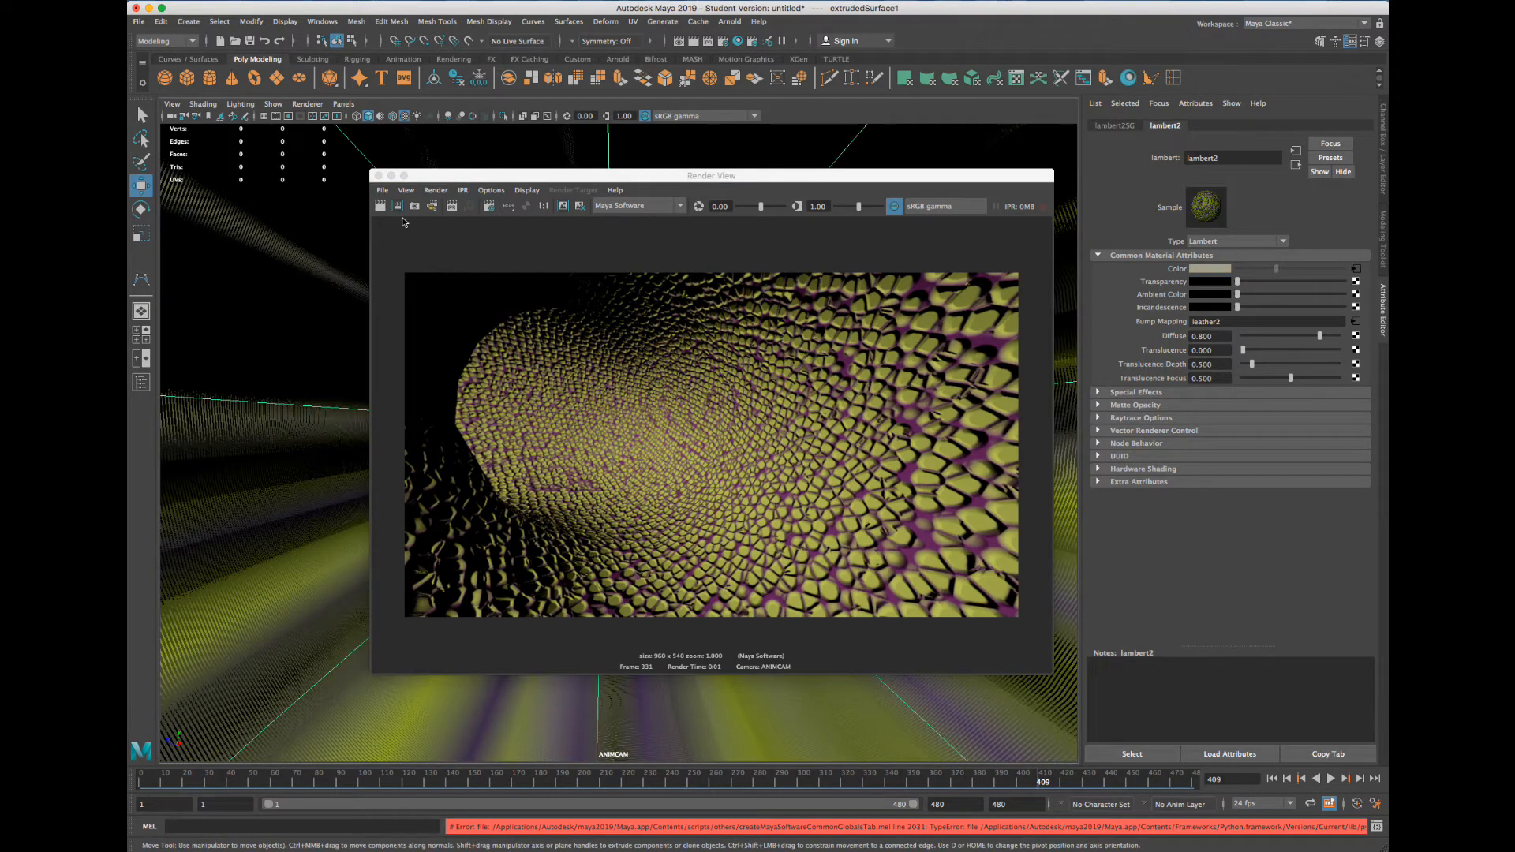
pyautogui.click(381, 206)
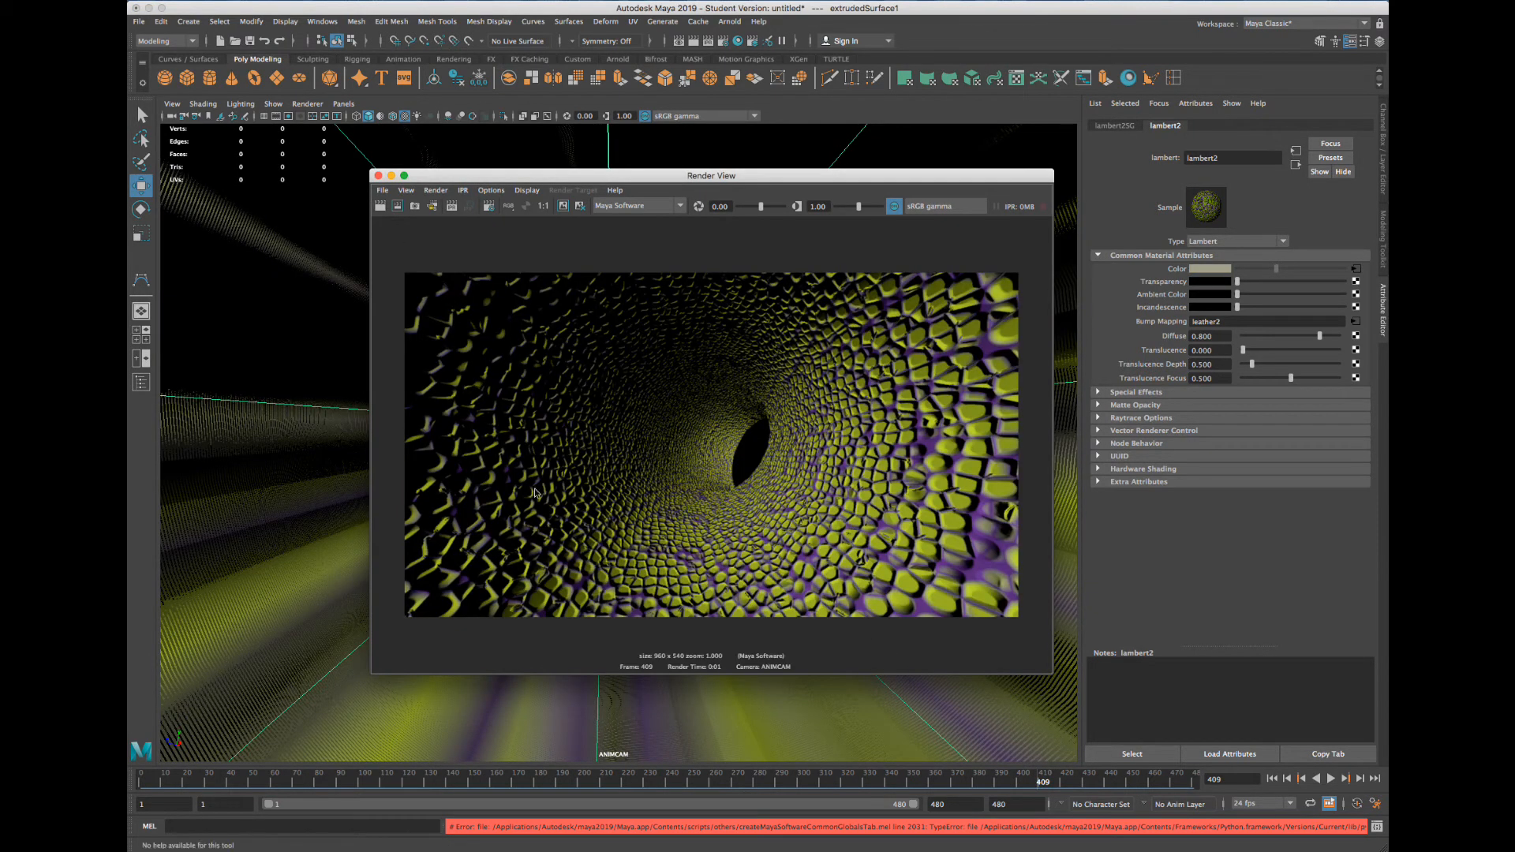
# Render test images of frames 173 and 89, and move the timeline to frame 38
pyautogui.click(517, 780)
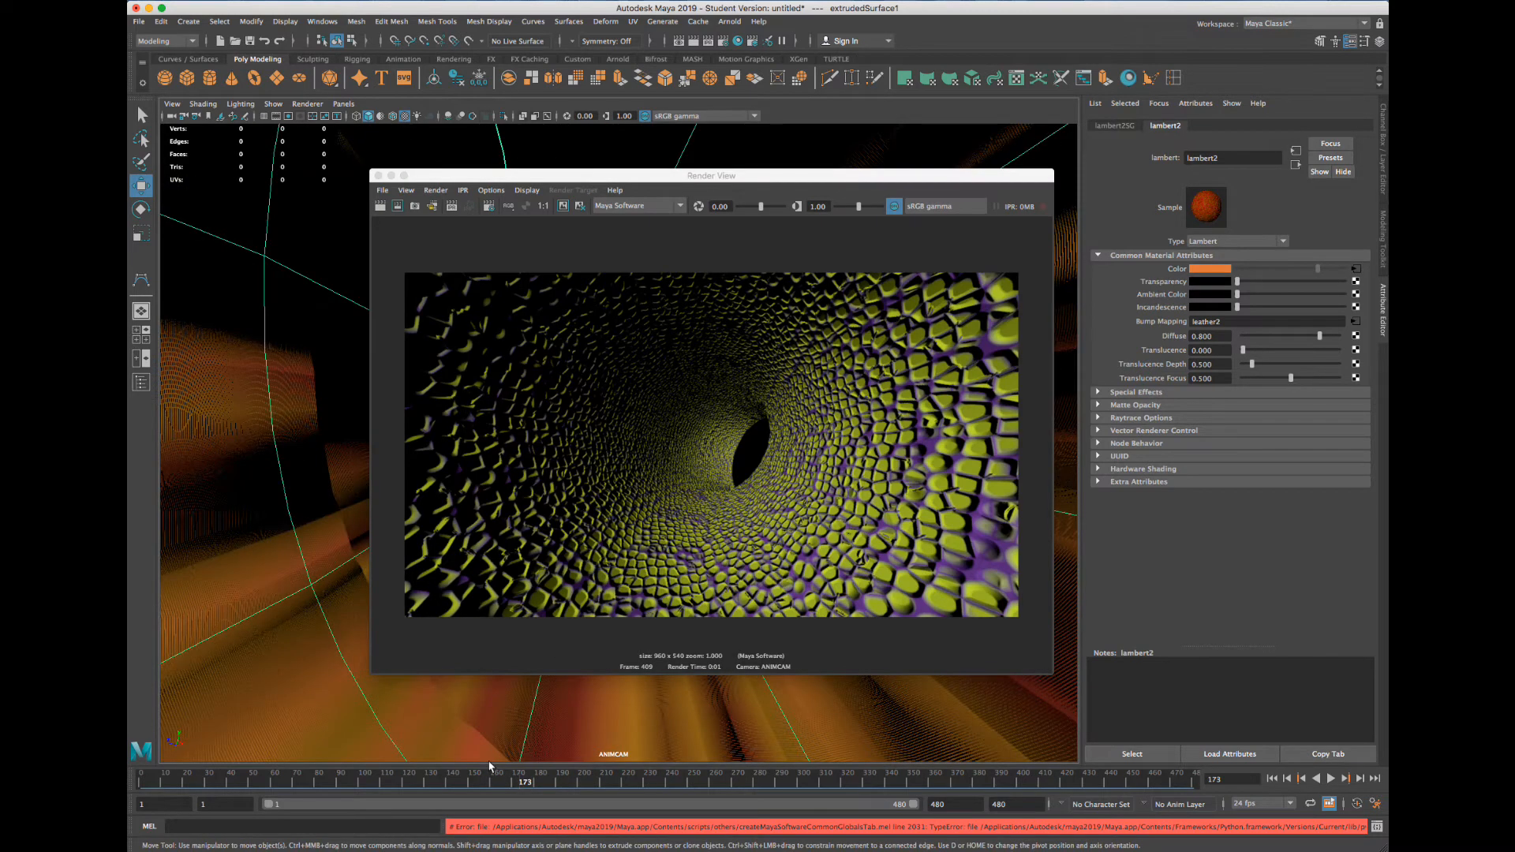
pyautogui.click(381, 206)
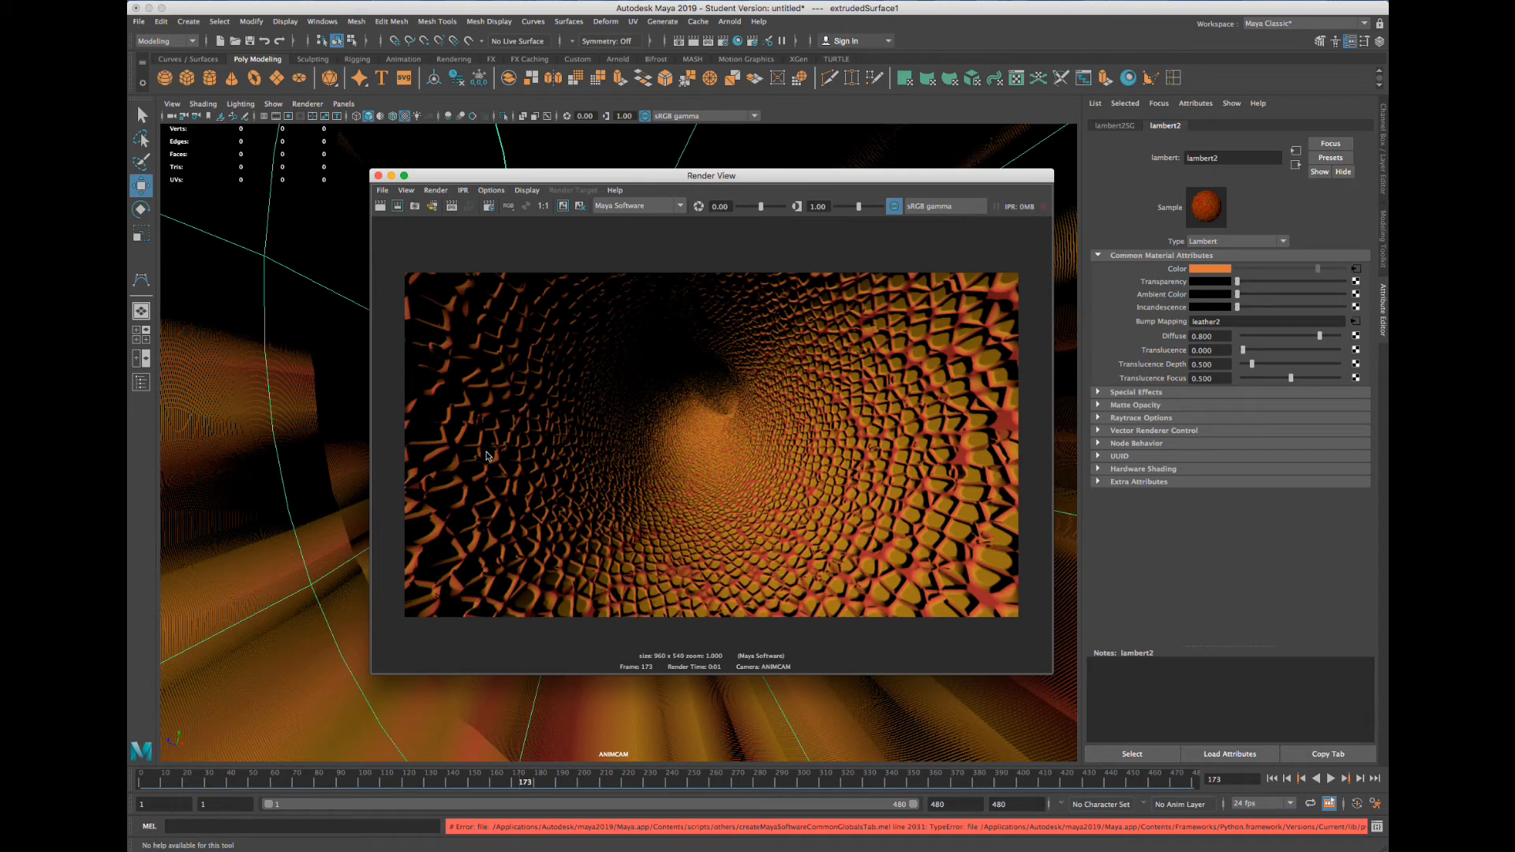
pyautogui.click(340, 782)
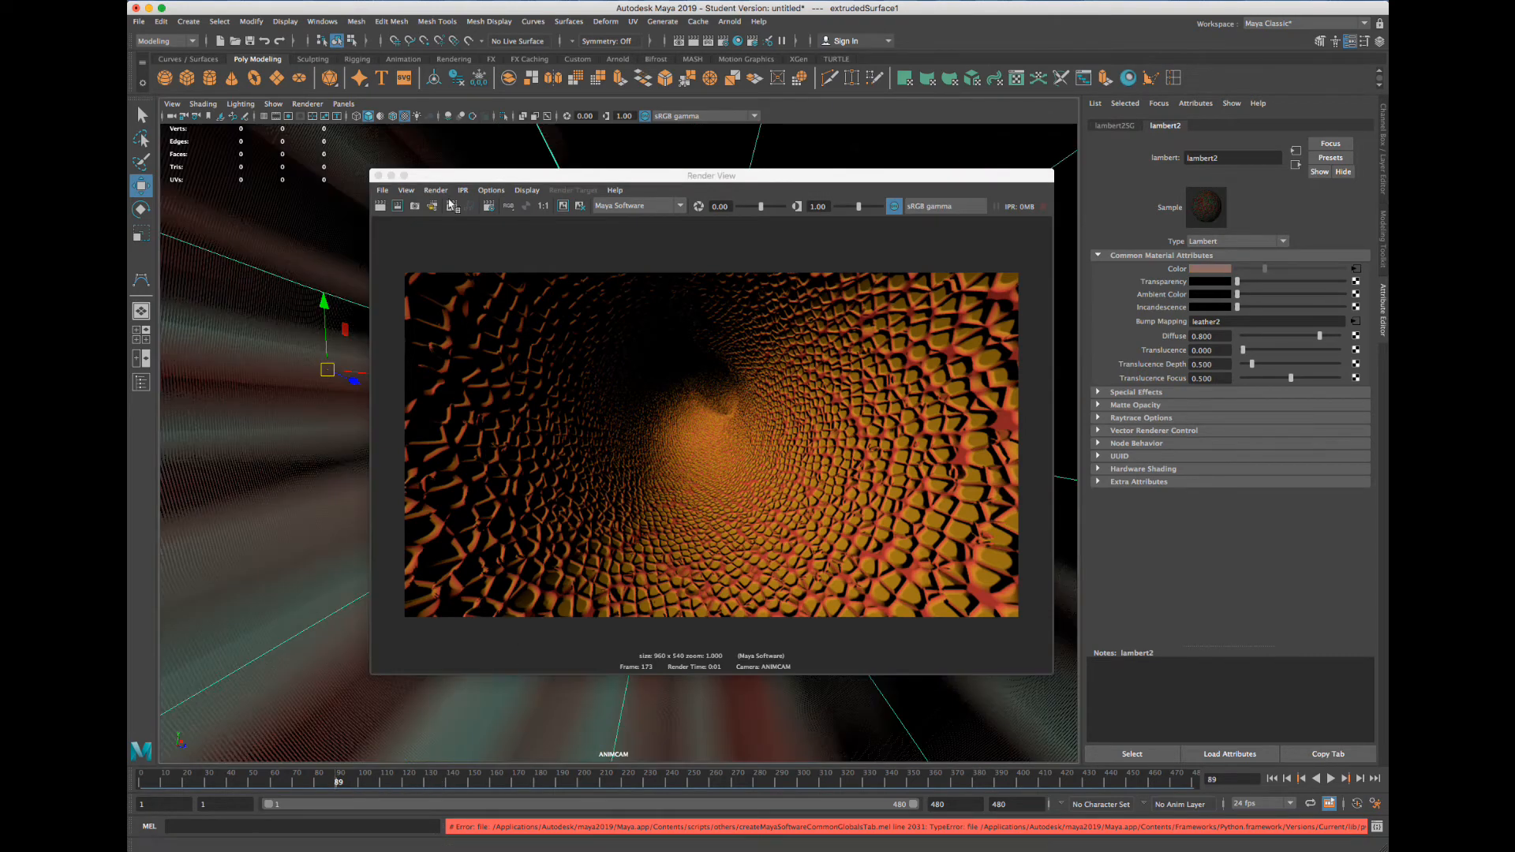
pyautogui.click(450, 205)
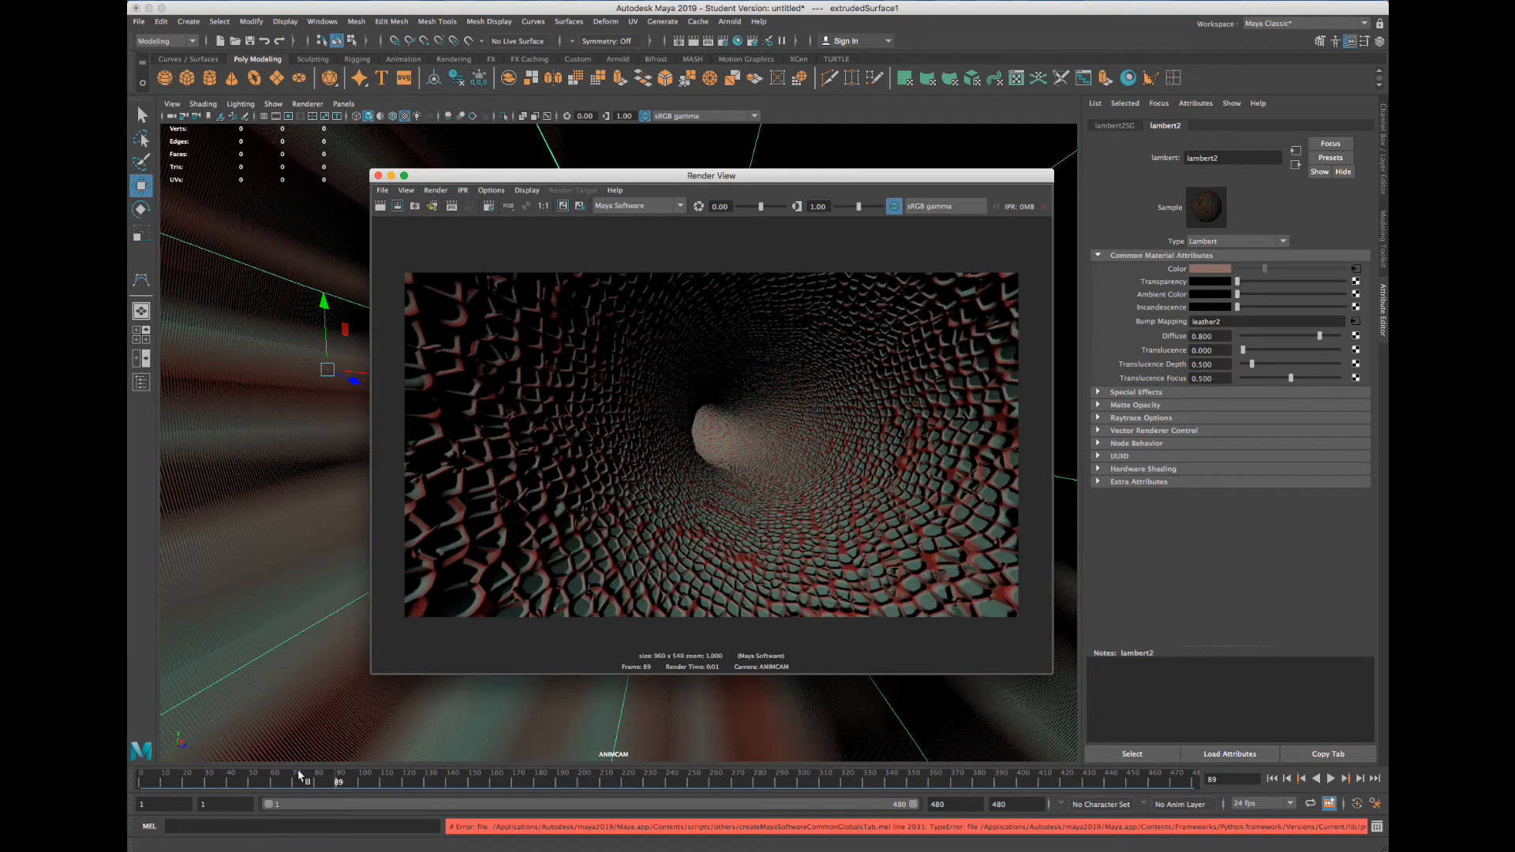
pyautogui.moveTo(299, 777); pyautogui.dragTo(227, 781)
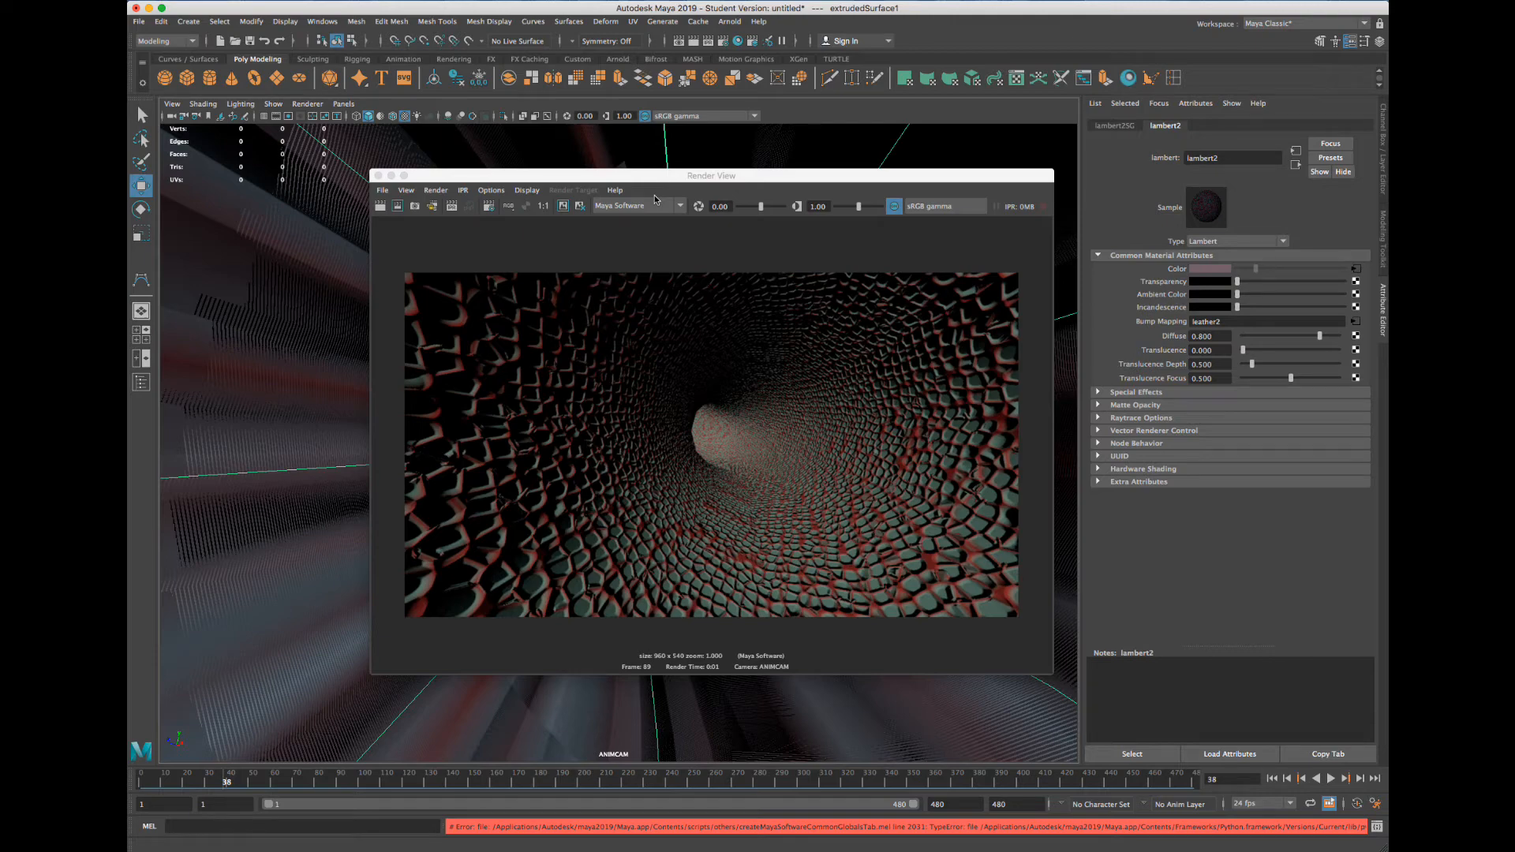
# Render test images of frames 300 and 65 to compare the tunnel's cell and crease colors
pyautogui.moveTo(588, 779); pyautogui.dragTo(803, 780)
pyautogui.click(383, 206)
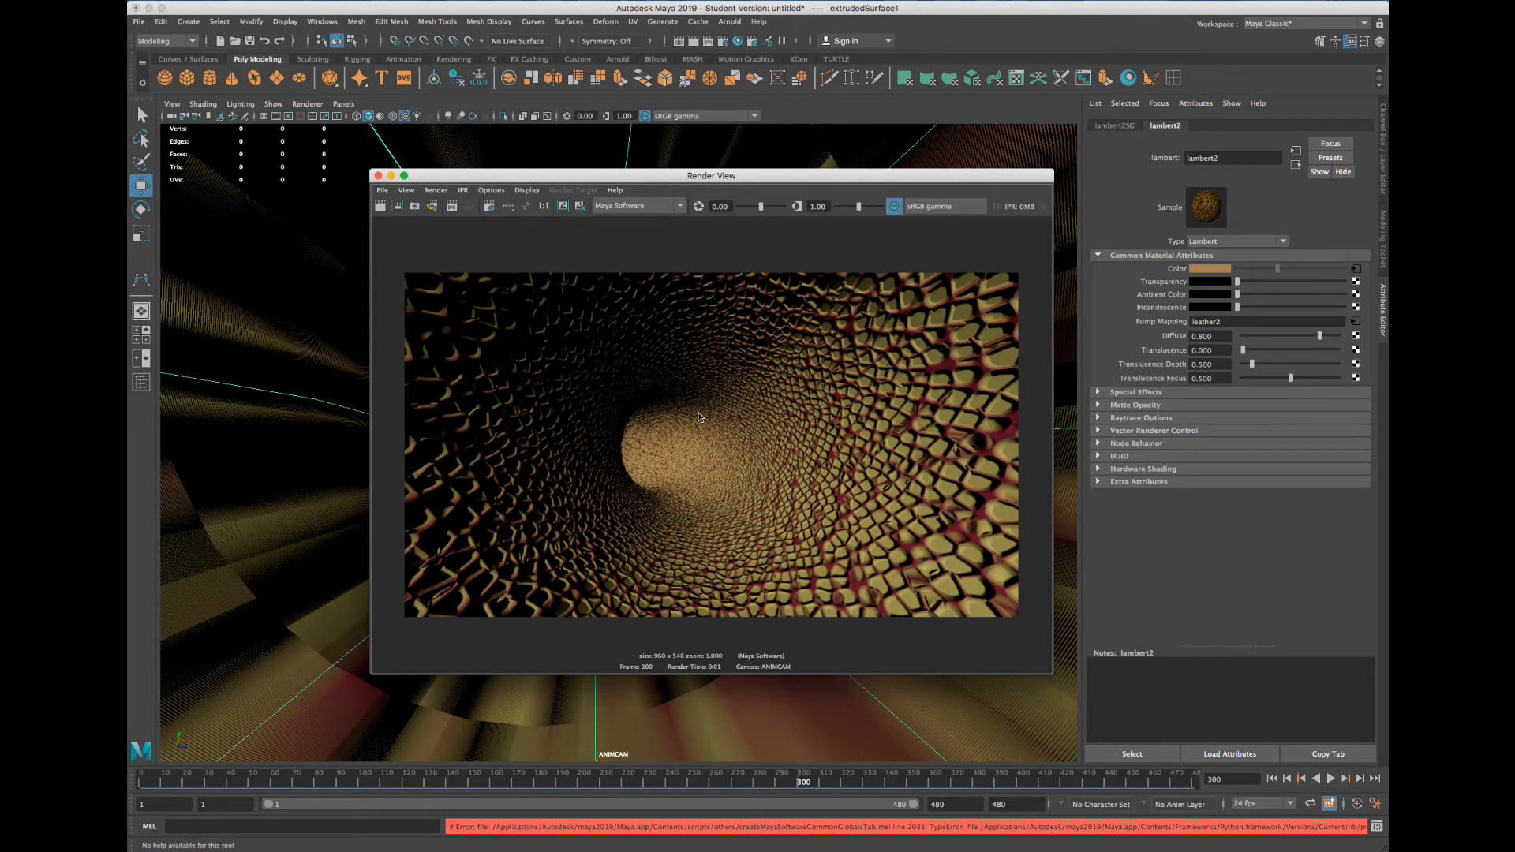
pyautogui.click(1033, 781)
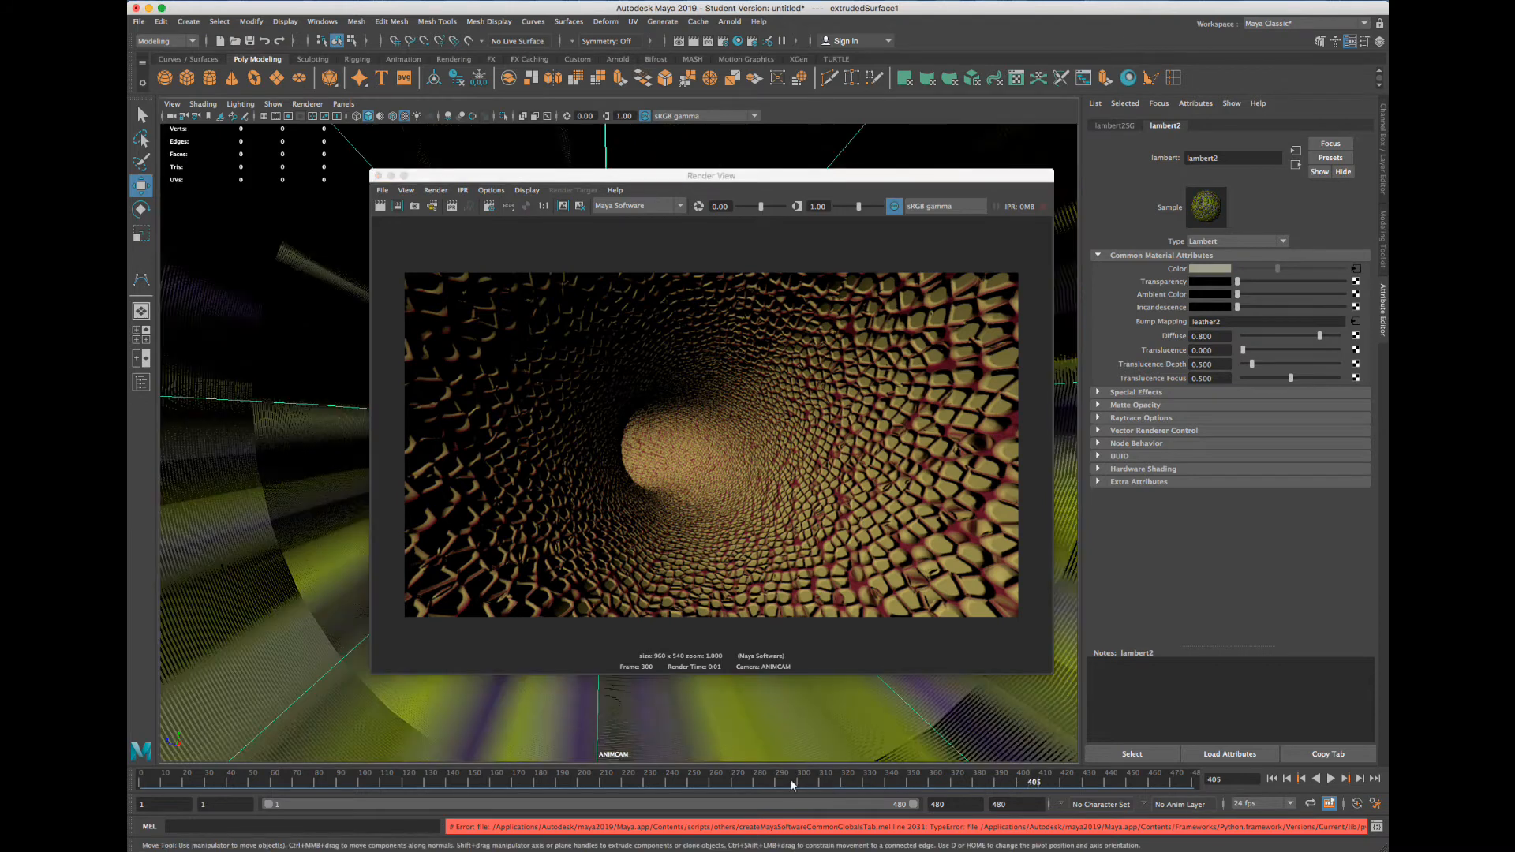
pyautogui.moveTo(459, 785); pyautogui.dragTo(437, 780)
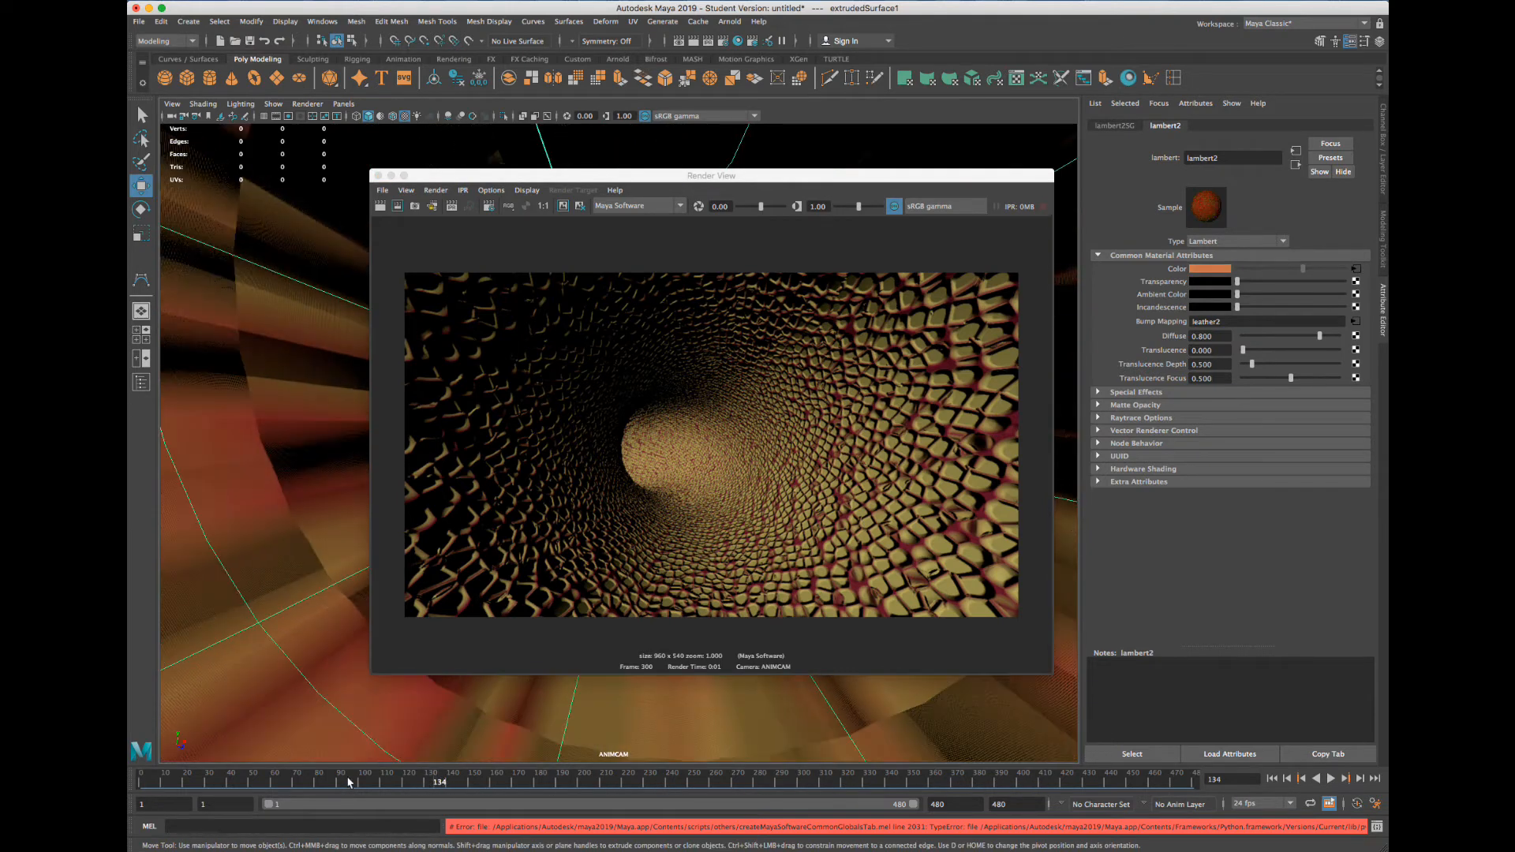
pyautogui.click(285, 780)
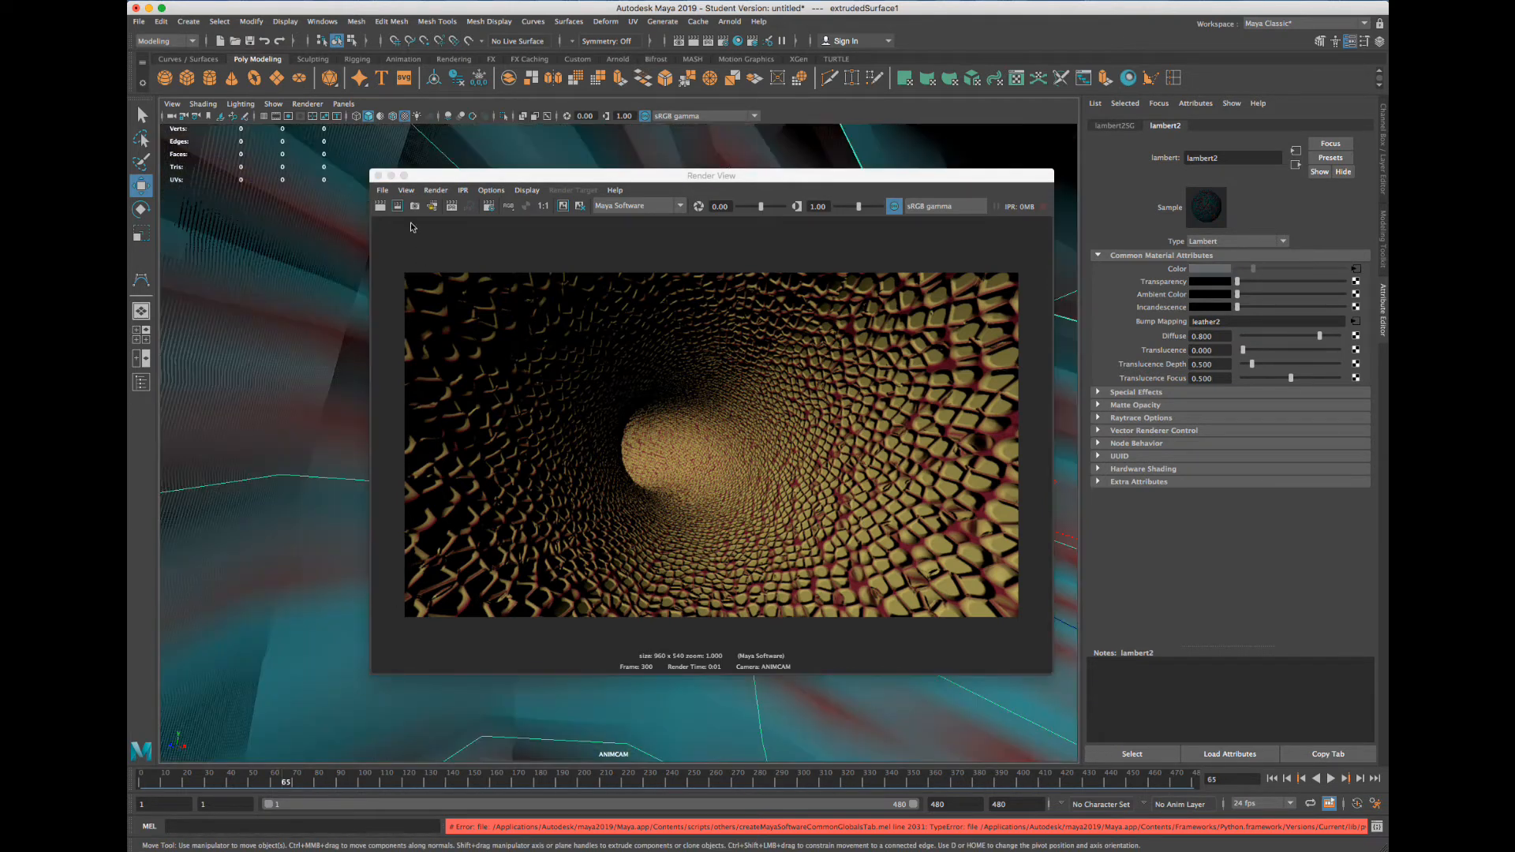
pyautogui.click(379, 206)
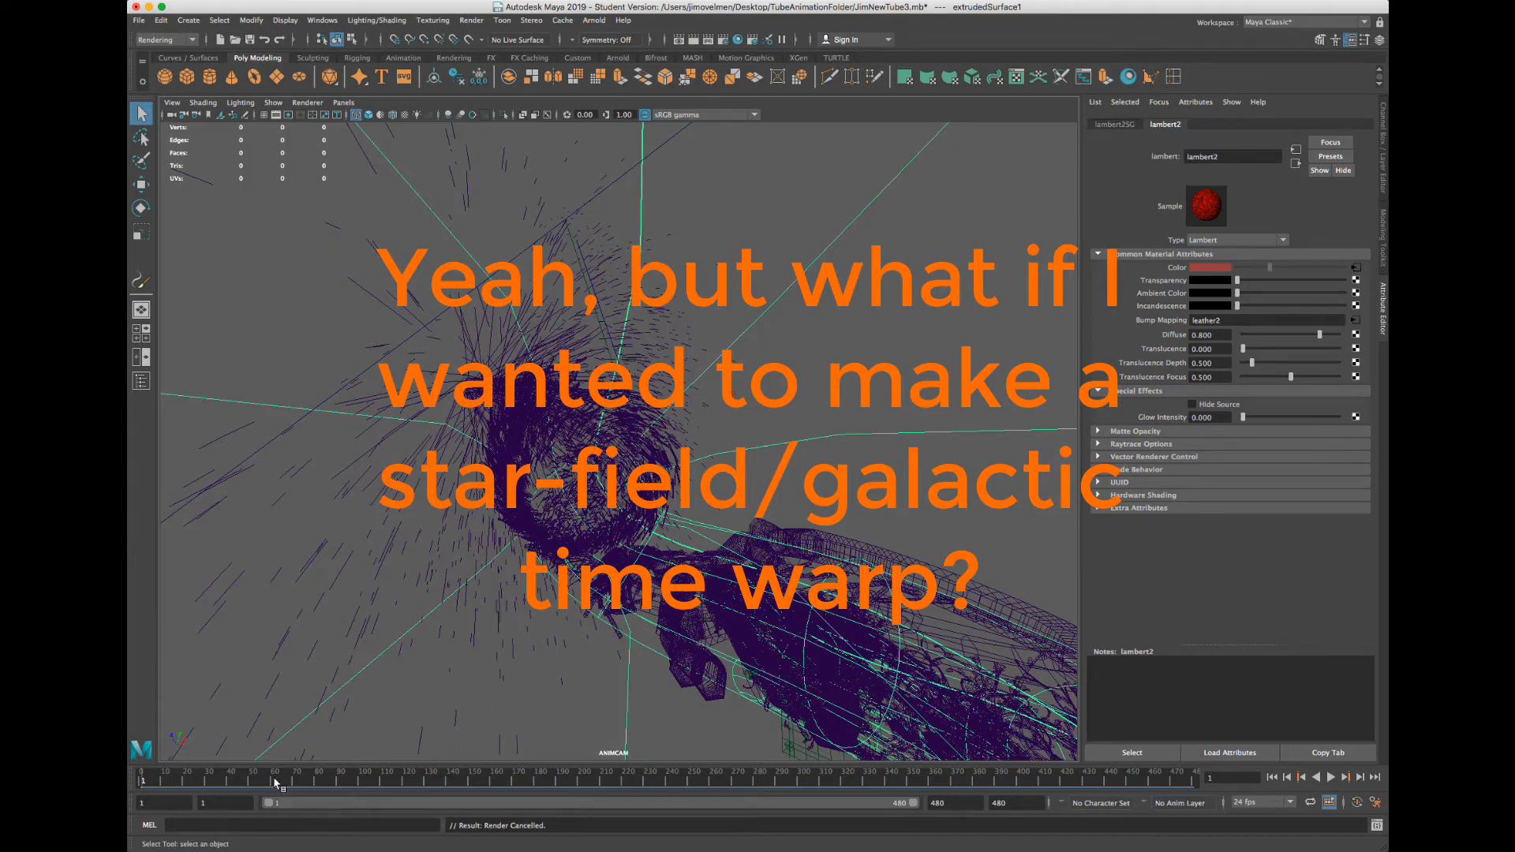
# At frame 1 of the star-field scene, make the tunnel's lambert2 material fully transparent and display the scene shaded with textures
pyautogui.moveTo(278, 783)
pyautogui.mouseDown()
pyautogui.moveTo(435, 780)
pyautogui.moveTo(139, 779)
pyautogui.mouseUp()
pyautogui.click(1261, 281)
pyautogui.moveTo(1336, 282); pyautogui.dragTo(1348, 282)
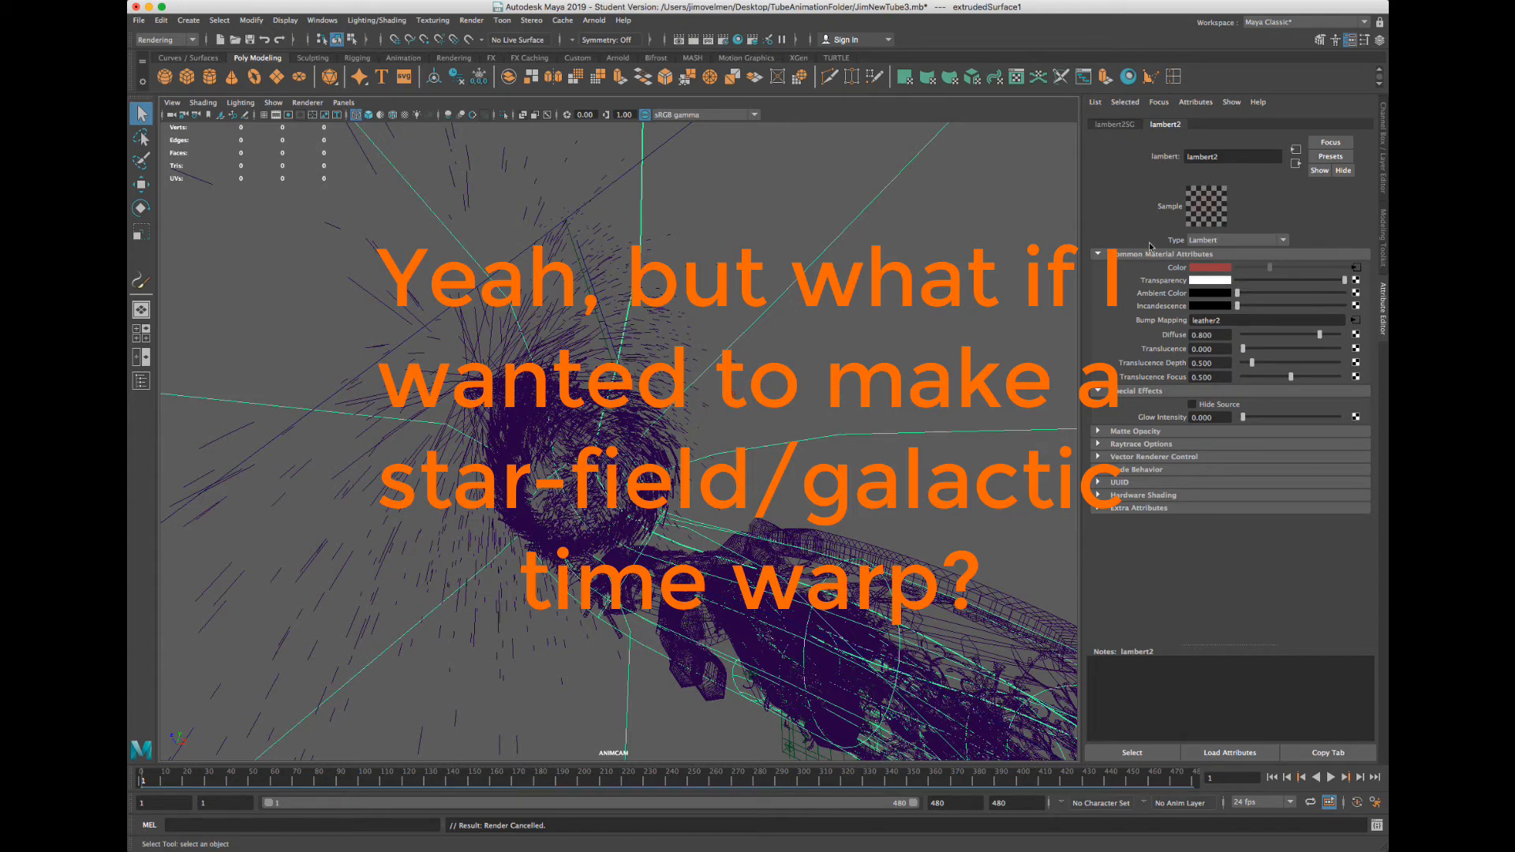
pyautogui.click(847, 255)
pyautogui.press('6')
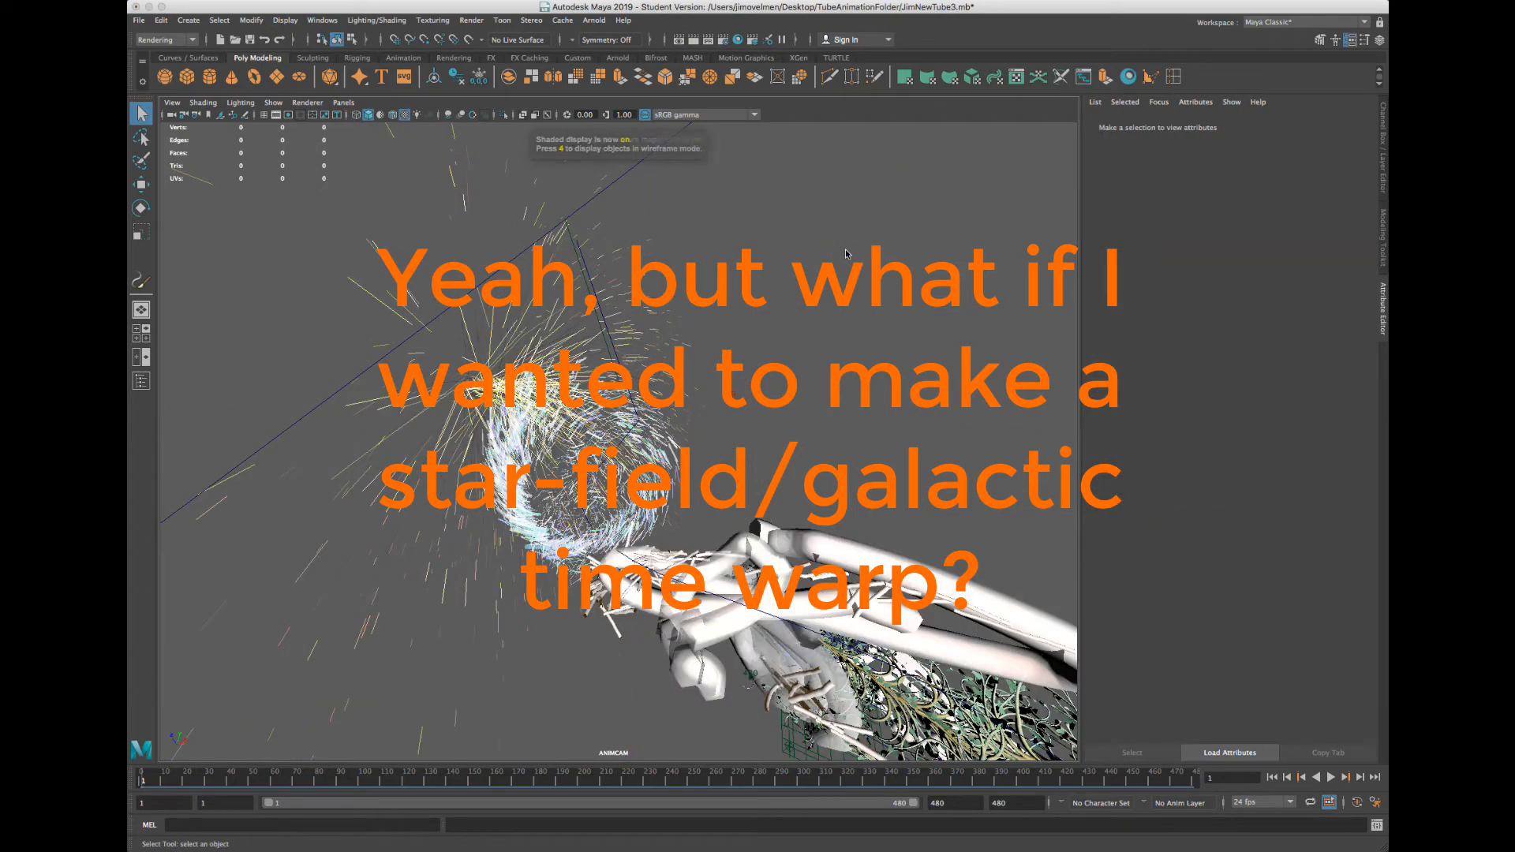
# Render test images of the star-field tunnel at frames 26 and 34 with Maya Software
pyautogui.moveTo(165, 782); pyautogui.dragTo(198, 790)
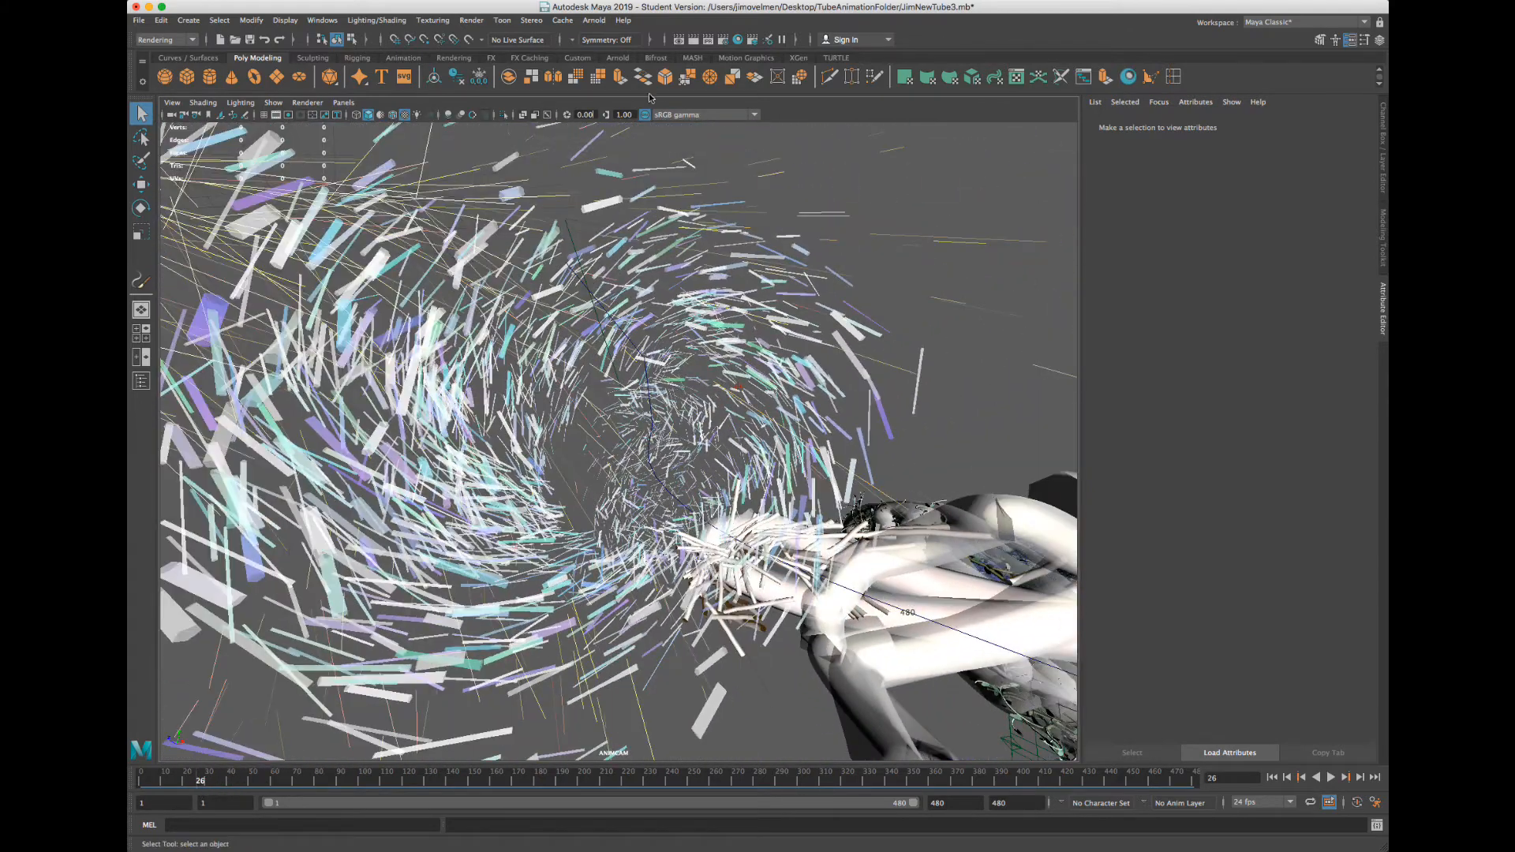
pyautogui.click(680, 39)
pyautogui.click(194, 194)
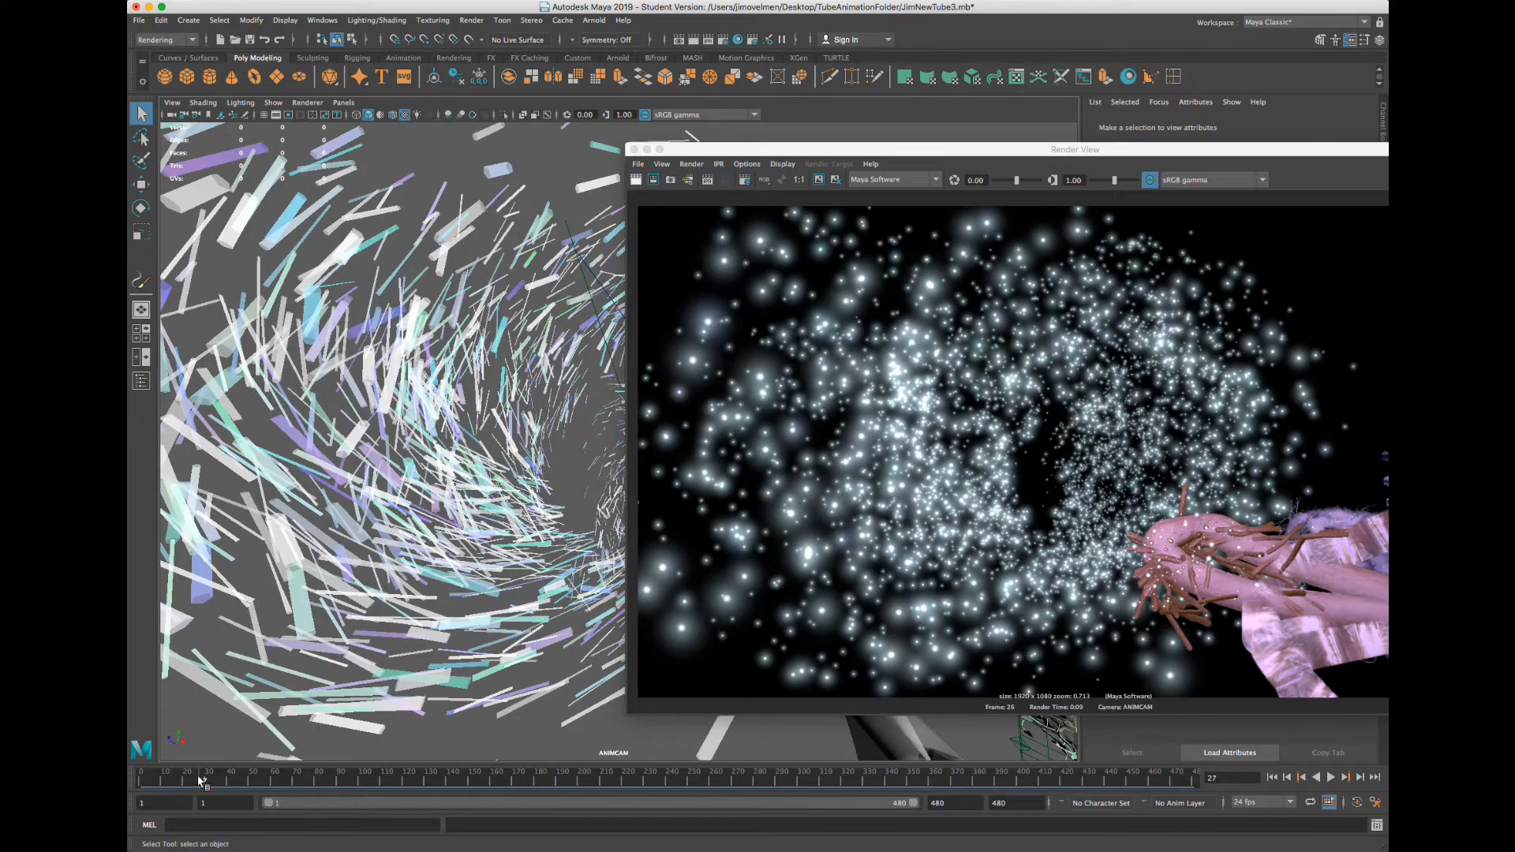
pyautogui.hotkey('alt', 'v')
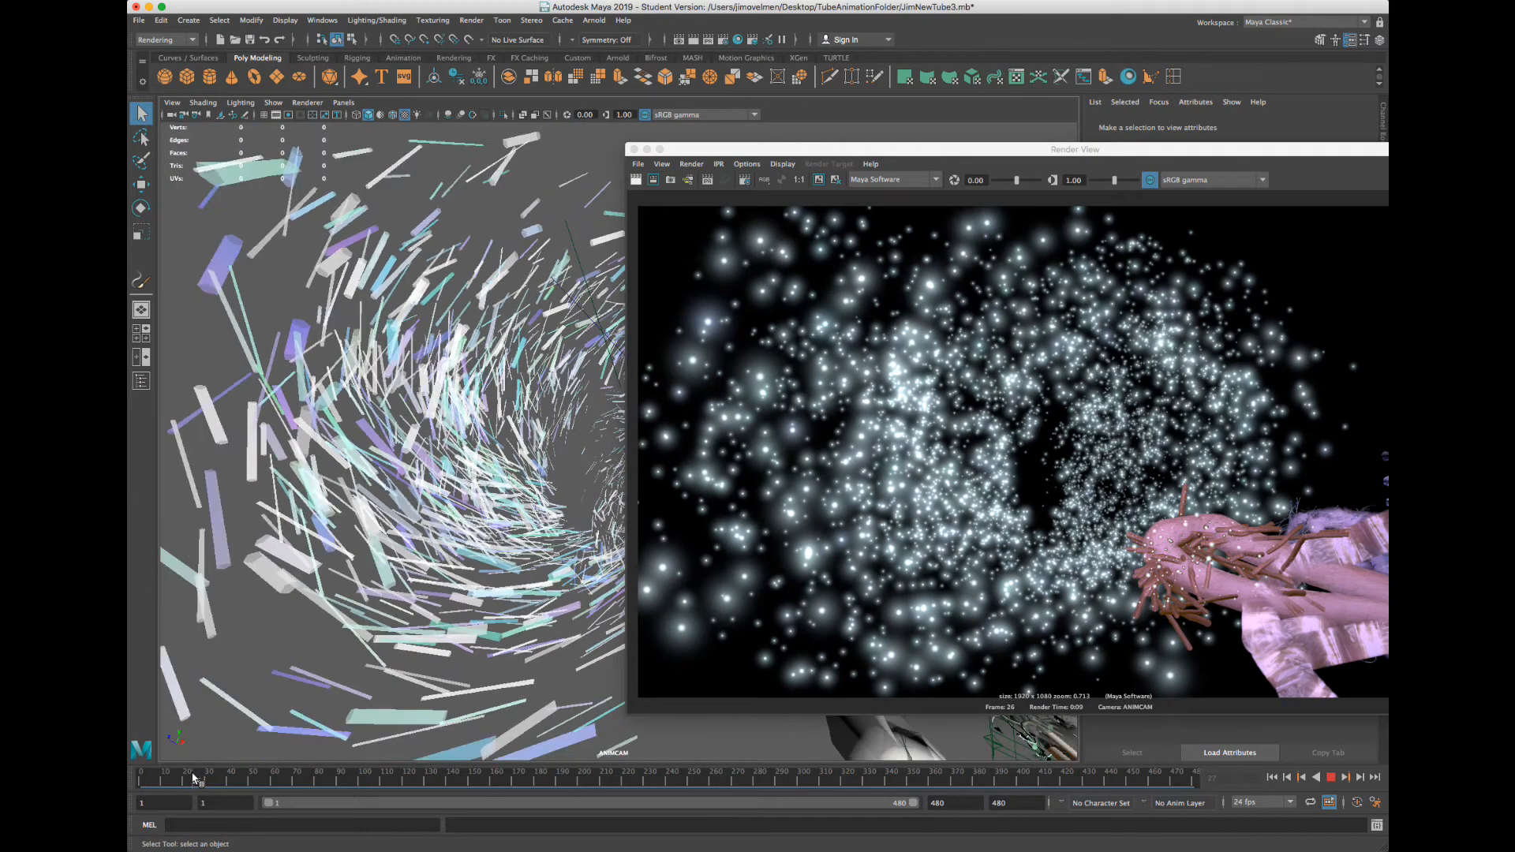
pyautogui.hotkey('alt', 'v')
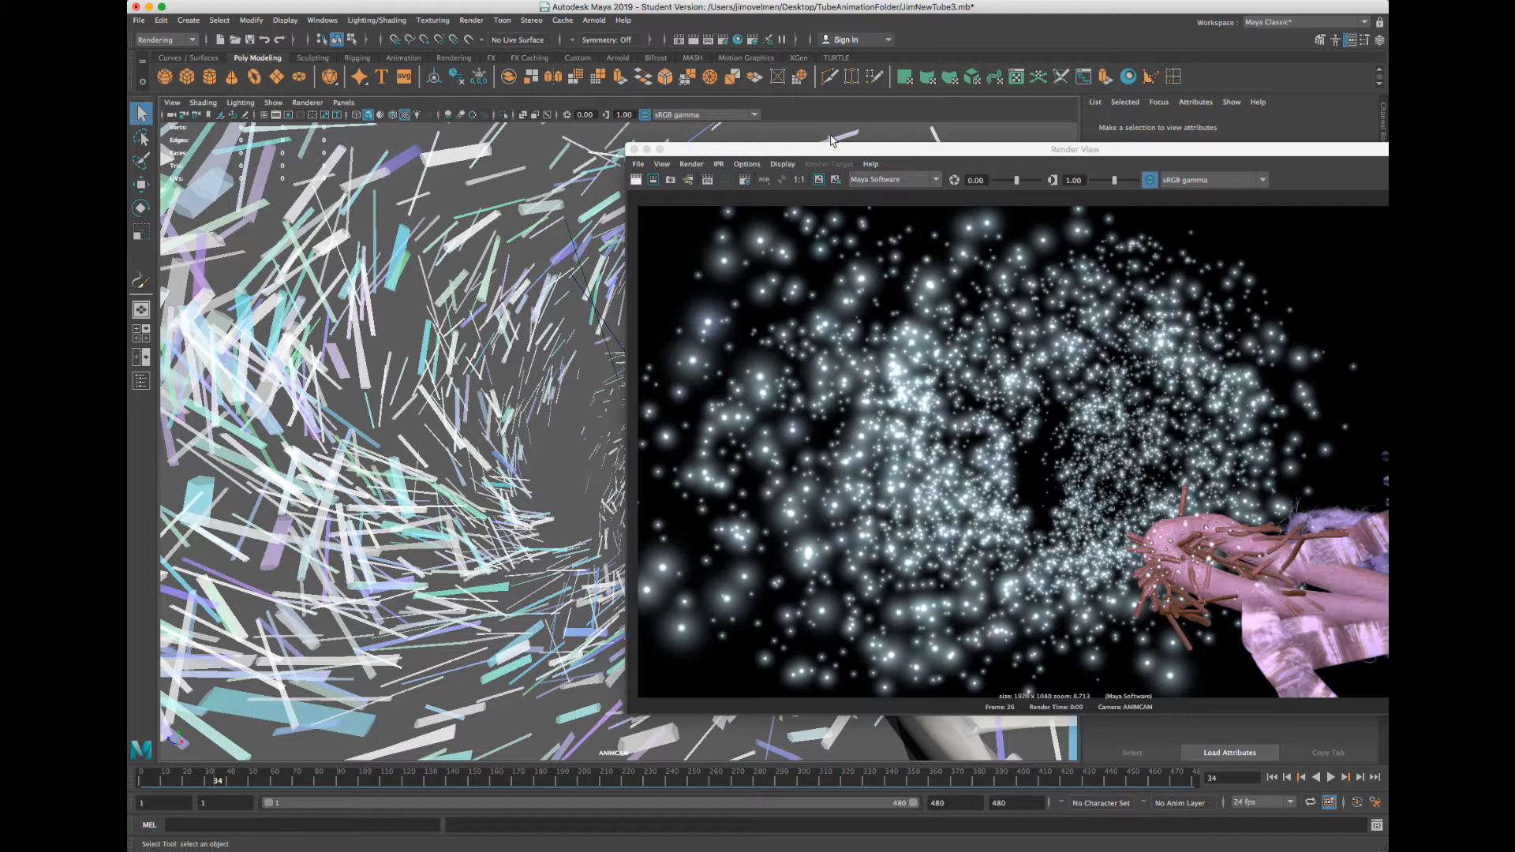
pyautogui.click(634, 177)
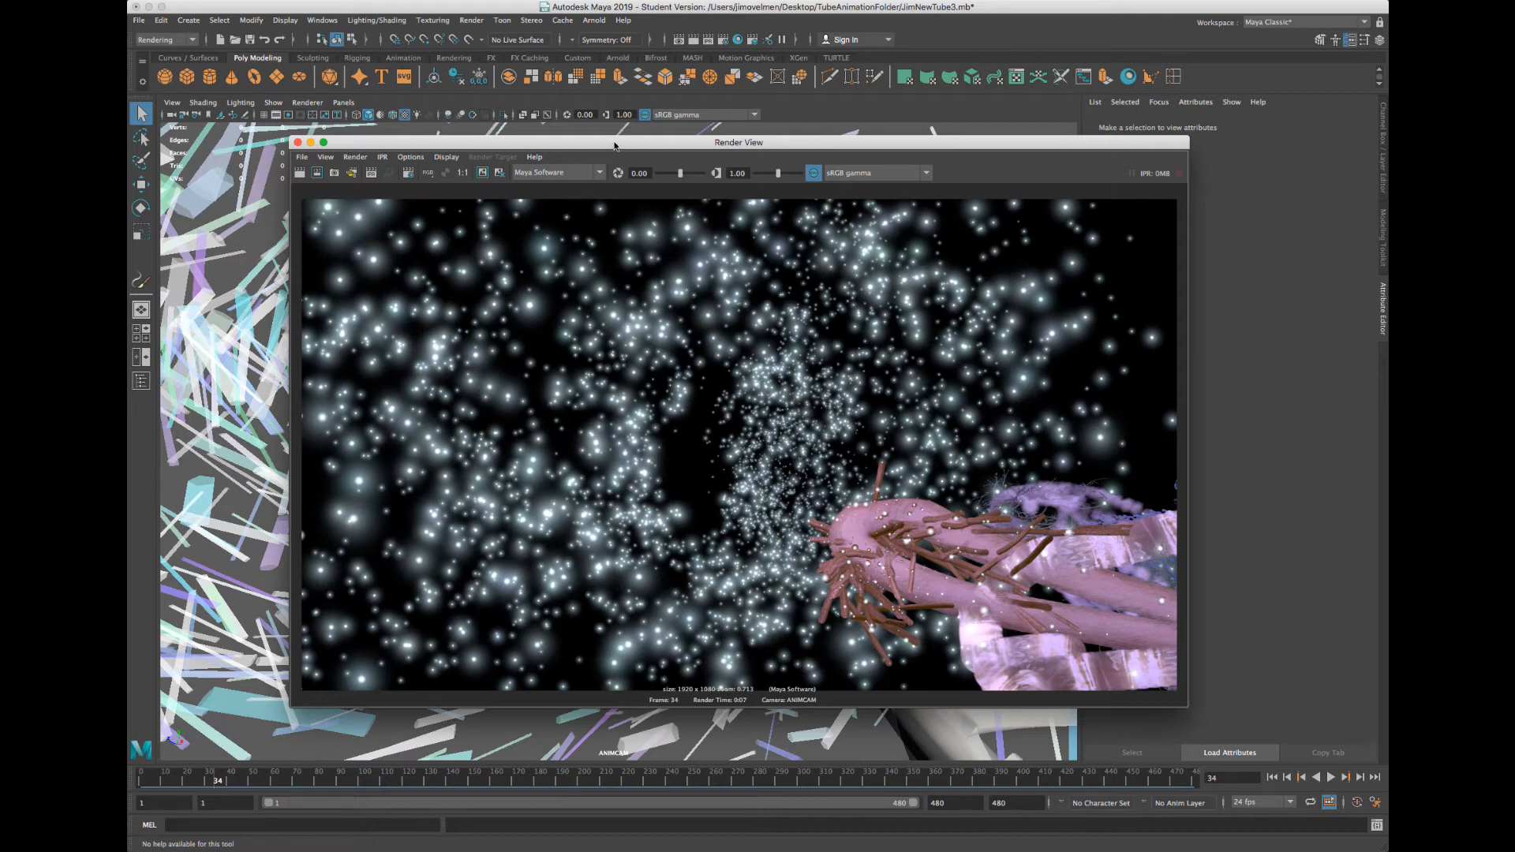
# Move the Render View slightly aside and advance the star-field animation to frame 45 for another test render
pyautogui.moveTo(614, 145); pyautogui.dragTo(655, 147)
pyautogui.click(223, 779)
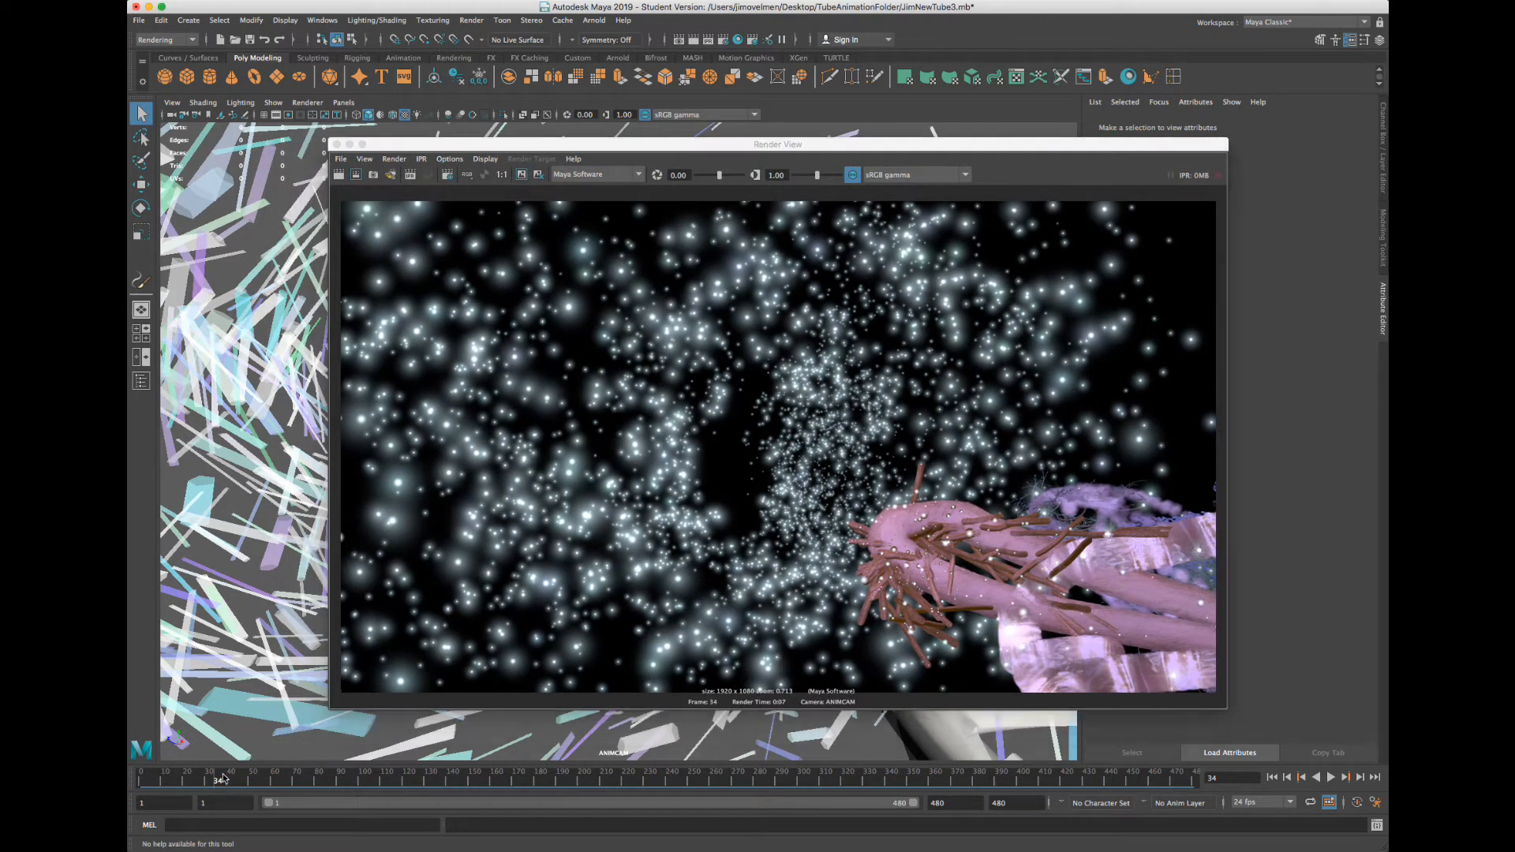
pyautogui.moveTo(223, 779); pyautogui.dragTo(243, 779)
pyautogui.click(338, 181)
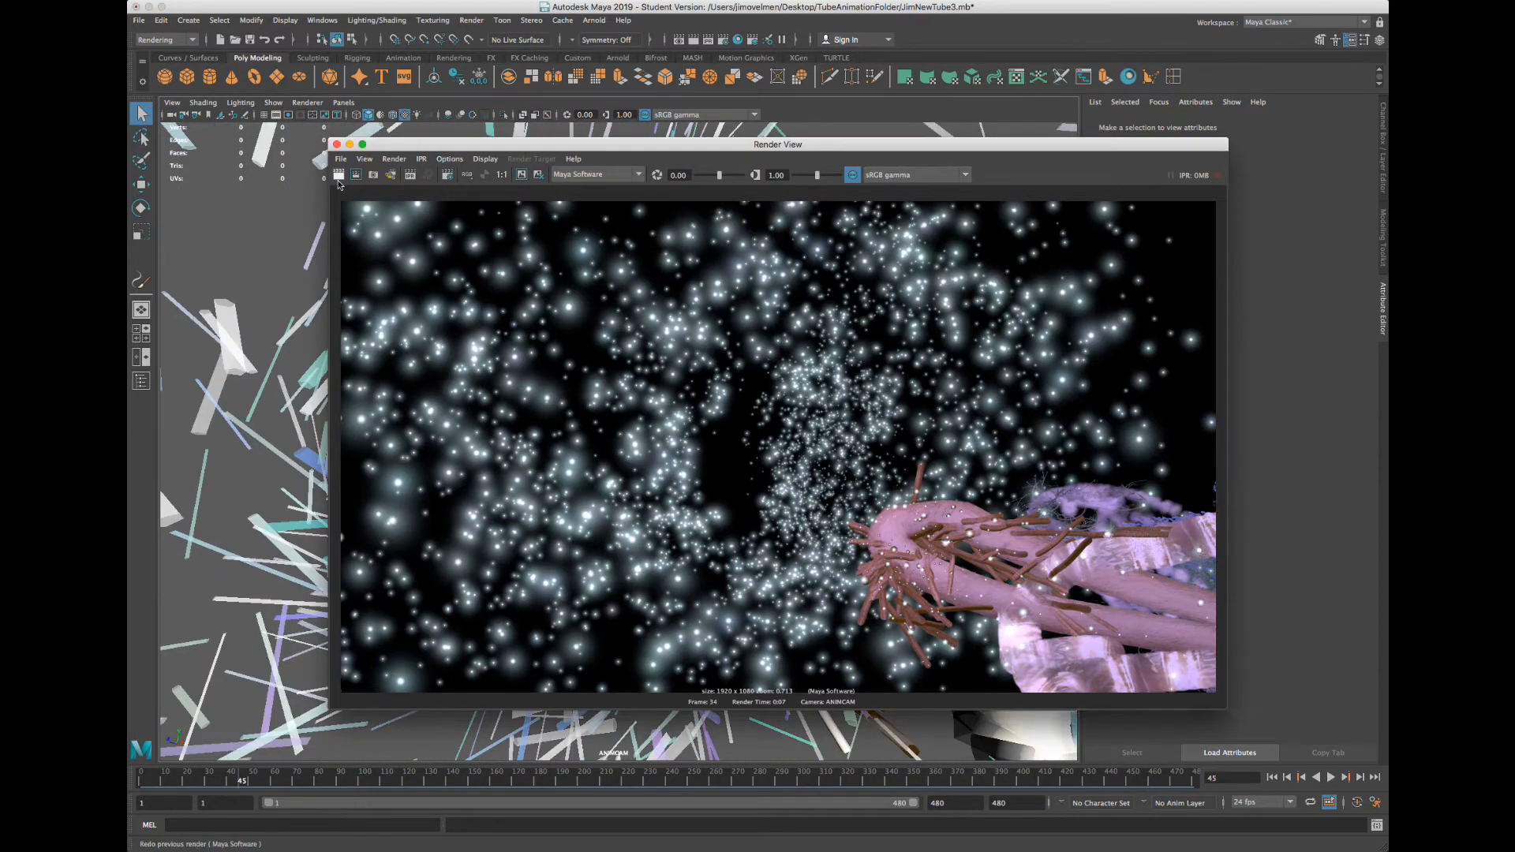
pyautogui.click(338, 180)
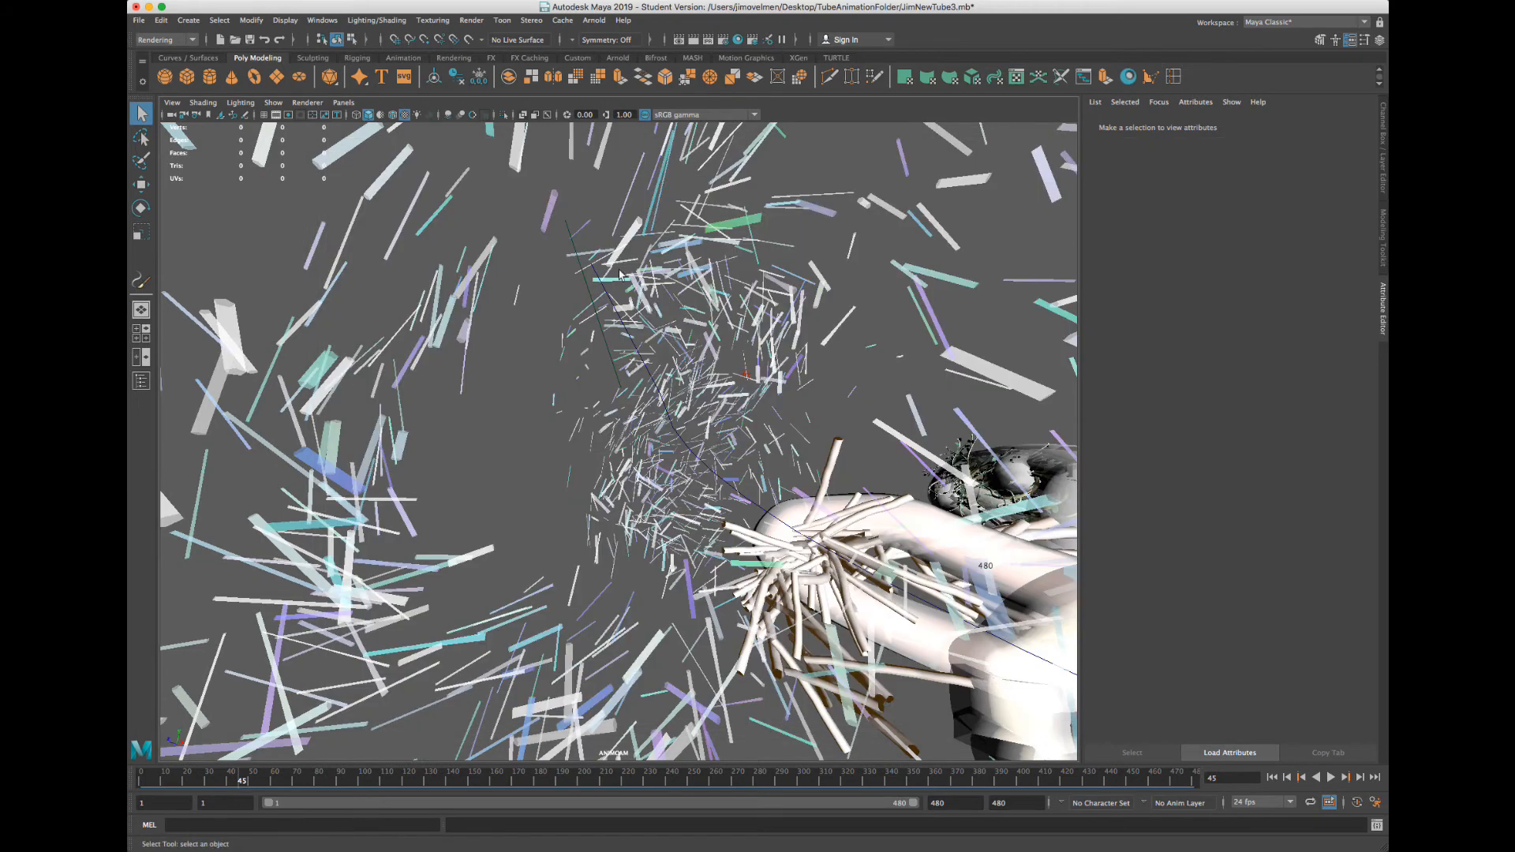
# Select the tunnel surface and paint galaxy.mel Paint Effects strokes along its inside
pyautogui.click(505, 347)
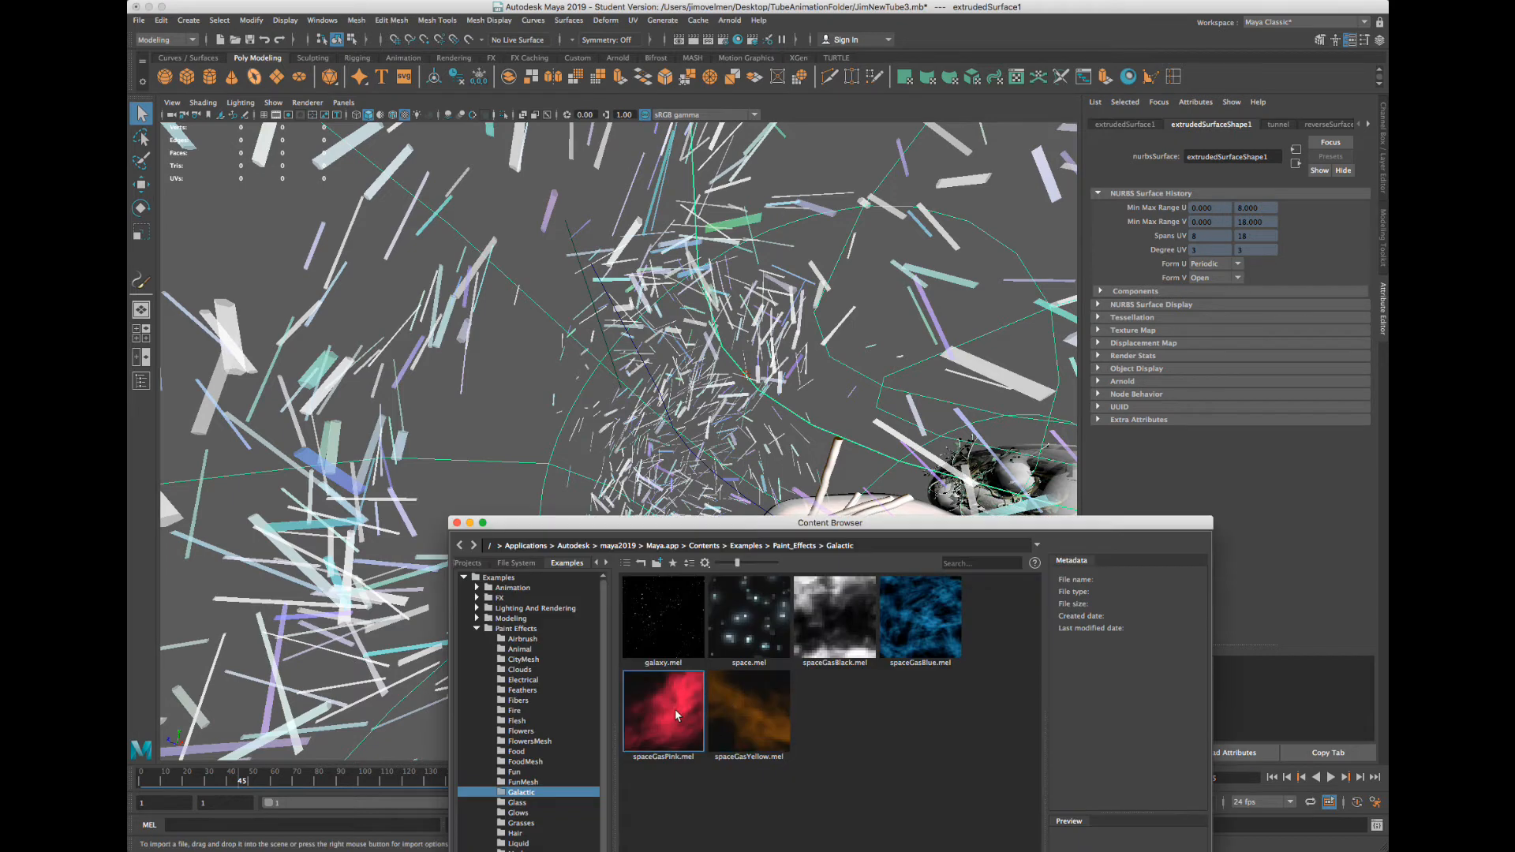
pyautogui.click(675, 708)
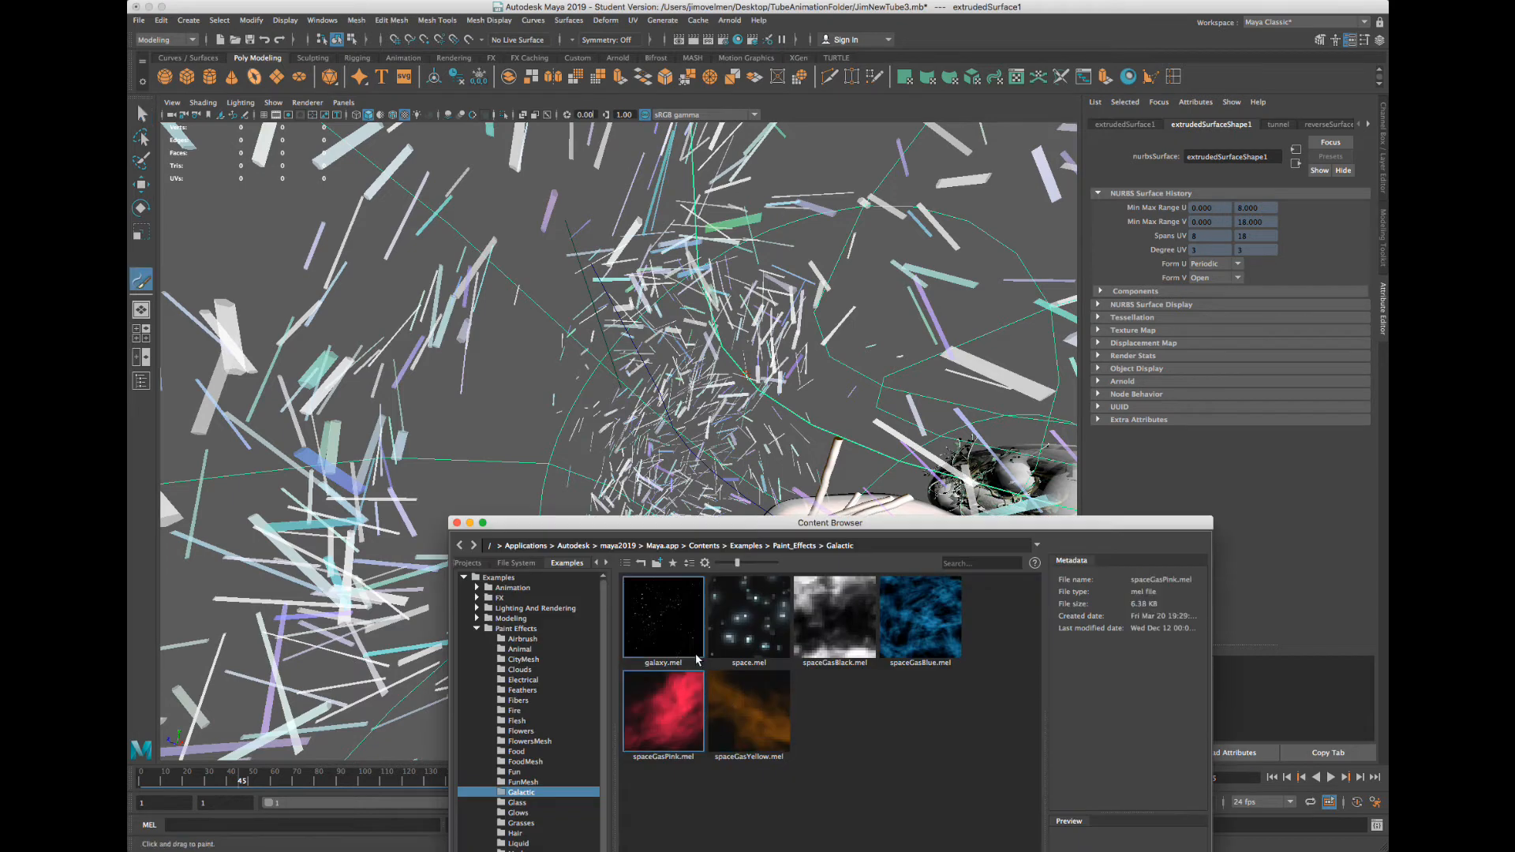
pyautogui.click(677, 631)
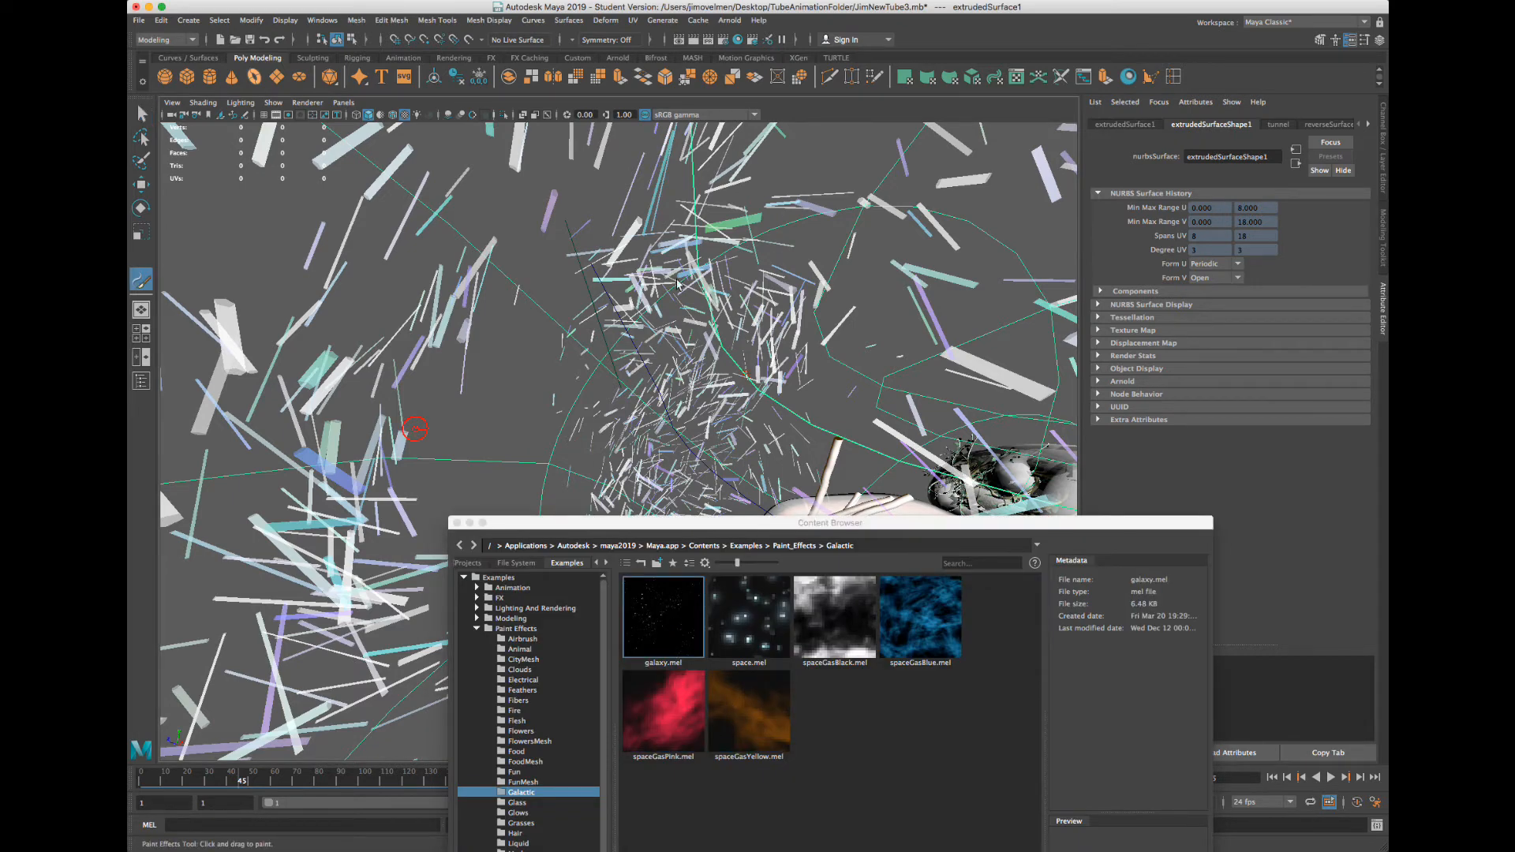
pyautogui.moveTo(414, 429)
pyautogui.mouseDown()
pyautogui.moveTo(495, 459)
pyautogui.moveTo(499, 440)
pyautogui.mouseUp()
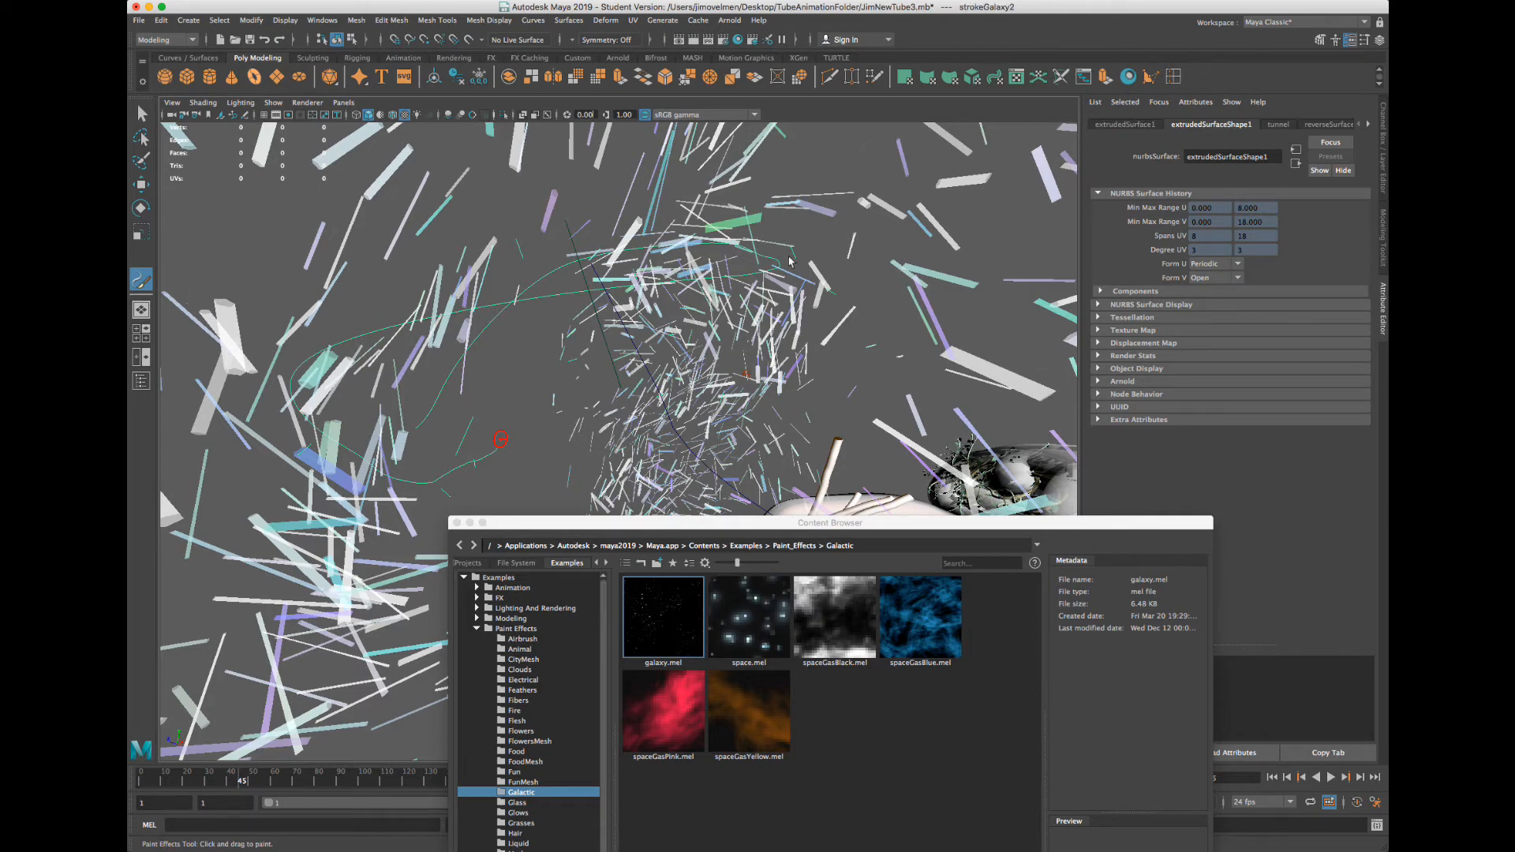
# Paint spaceGasBlack.mel and spaceGasBlue.mel strokes inside the tunnel, and move the Content Browser aside to check the animation
pyautogui.click(838, 642)
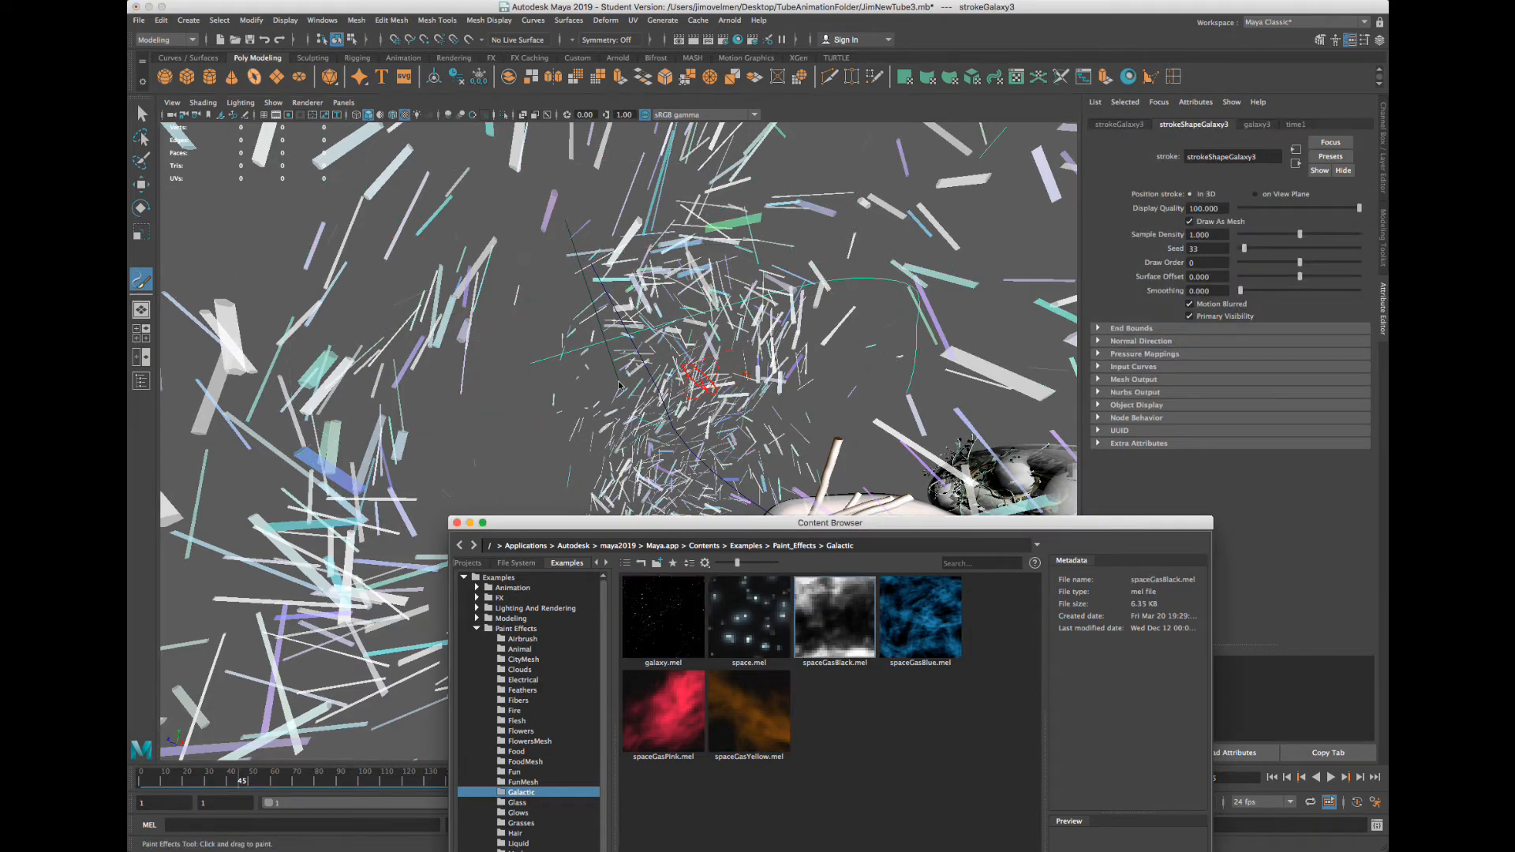
pyautogui.moveTo(567, 382)
pyautogui.mouseDown()
pyautogui.moveTo(846, 257)
pyautogui.moveTo(675, 509)
pyautogui.moveTo(381, 261)
pyautogui.mouseUp()
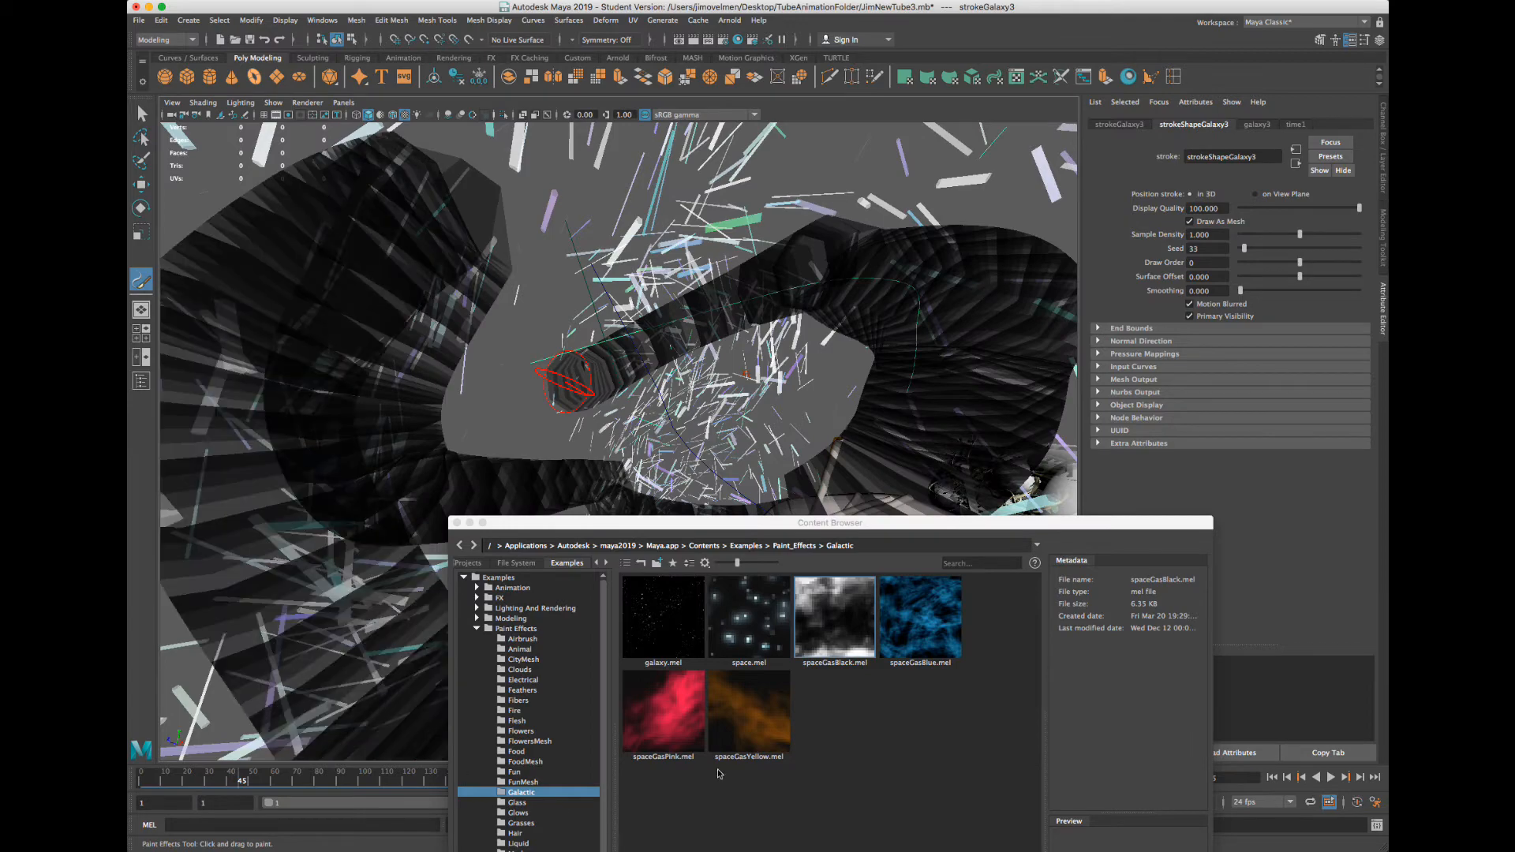
pyautogui.click(920, 617)
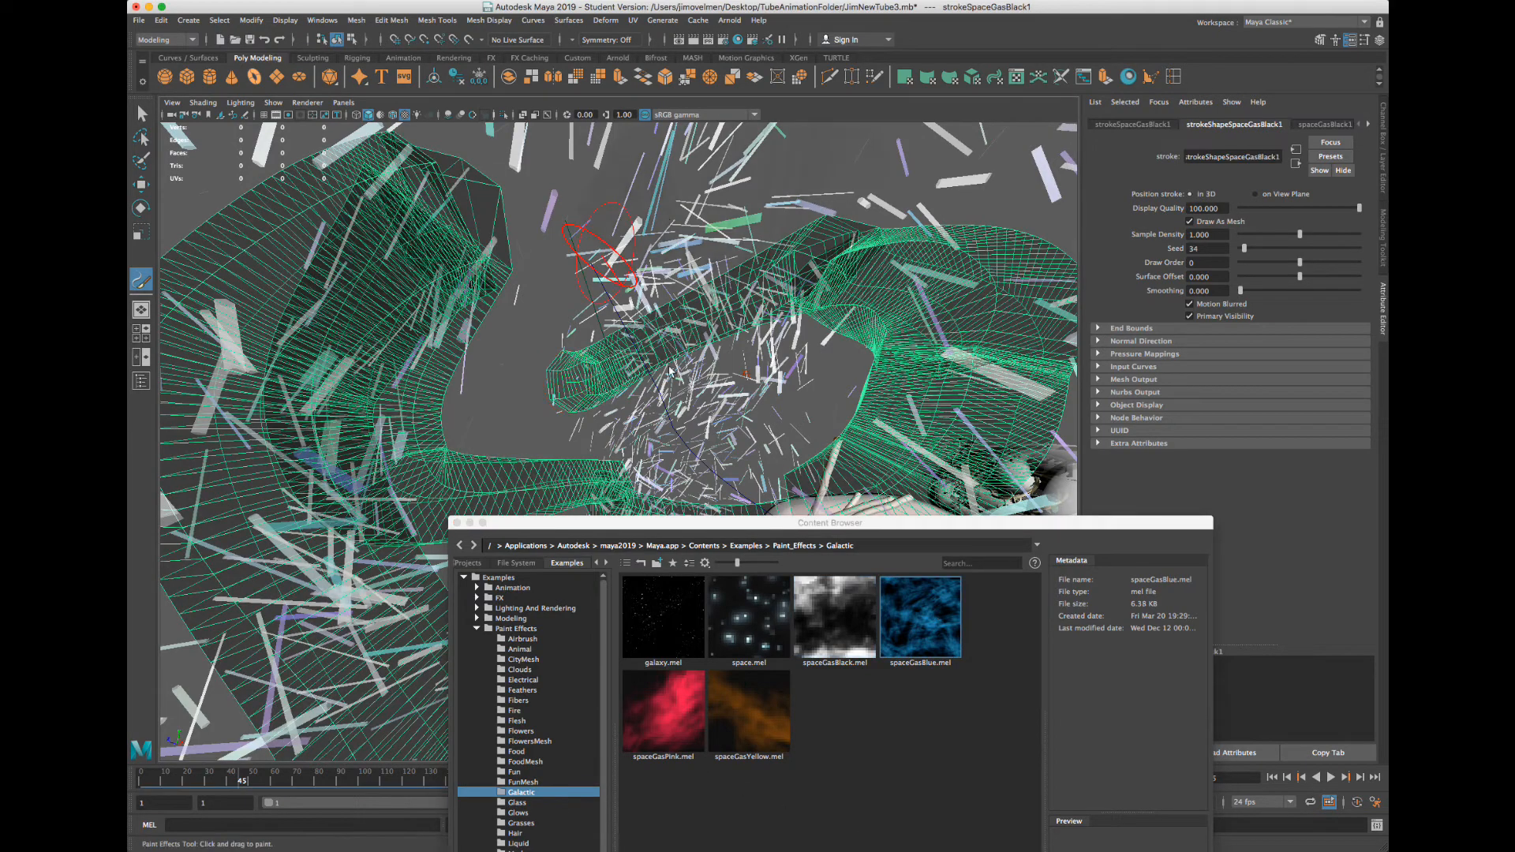
pyautogui.moveTo(666, 182); pyautogui.dragTo(708, 420)
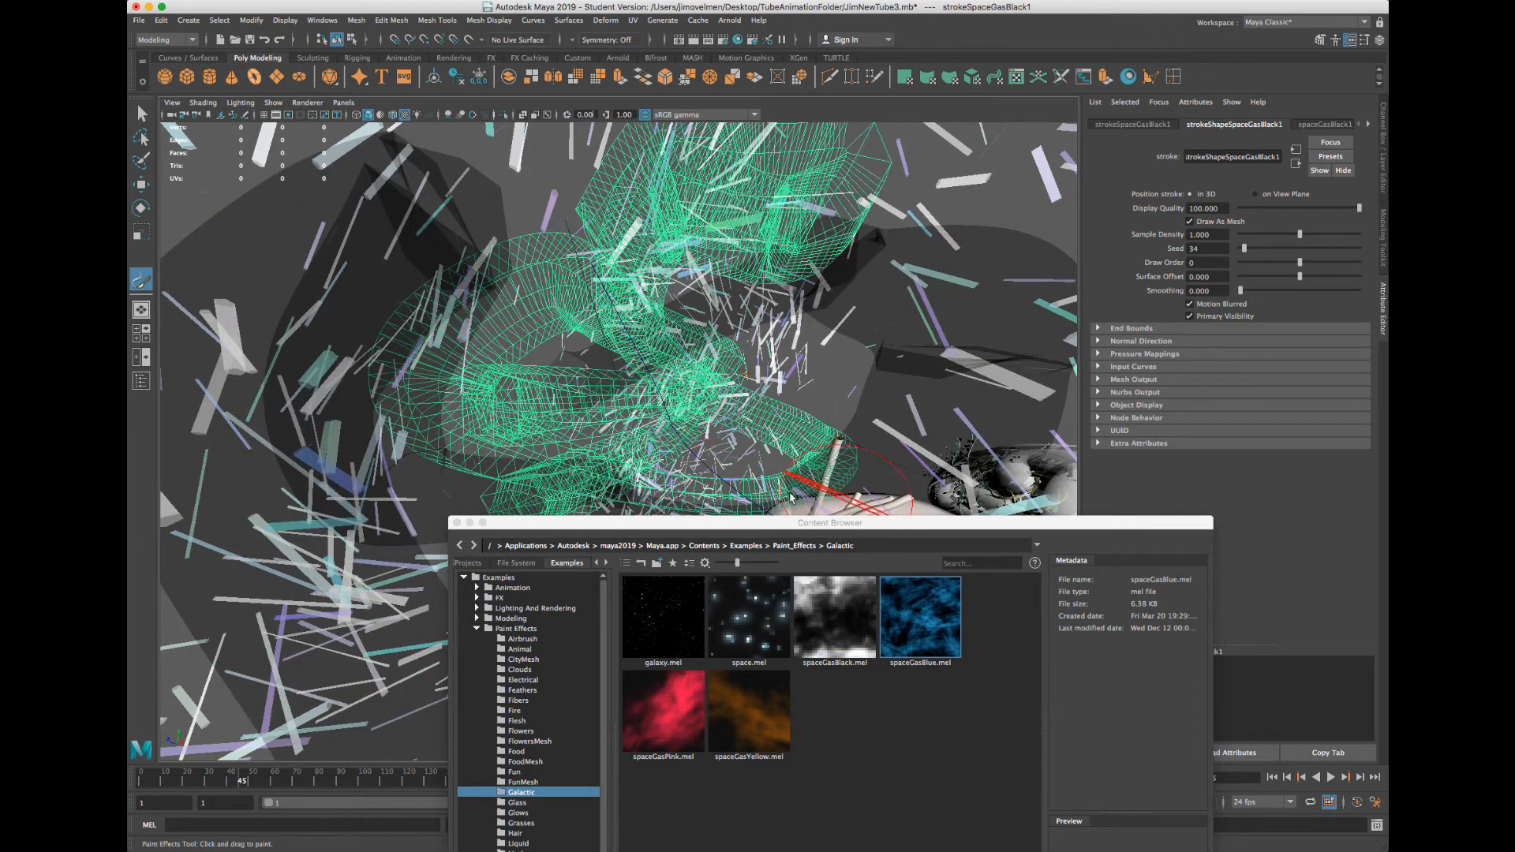
pyautogui.moveTo(721, 522); pyautogui.dragTo(1467, 326)
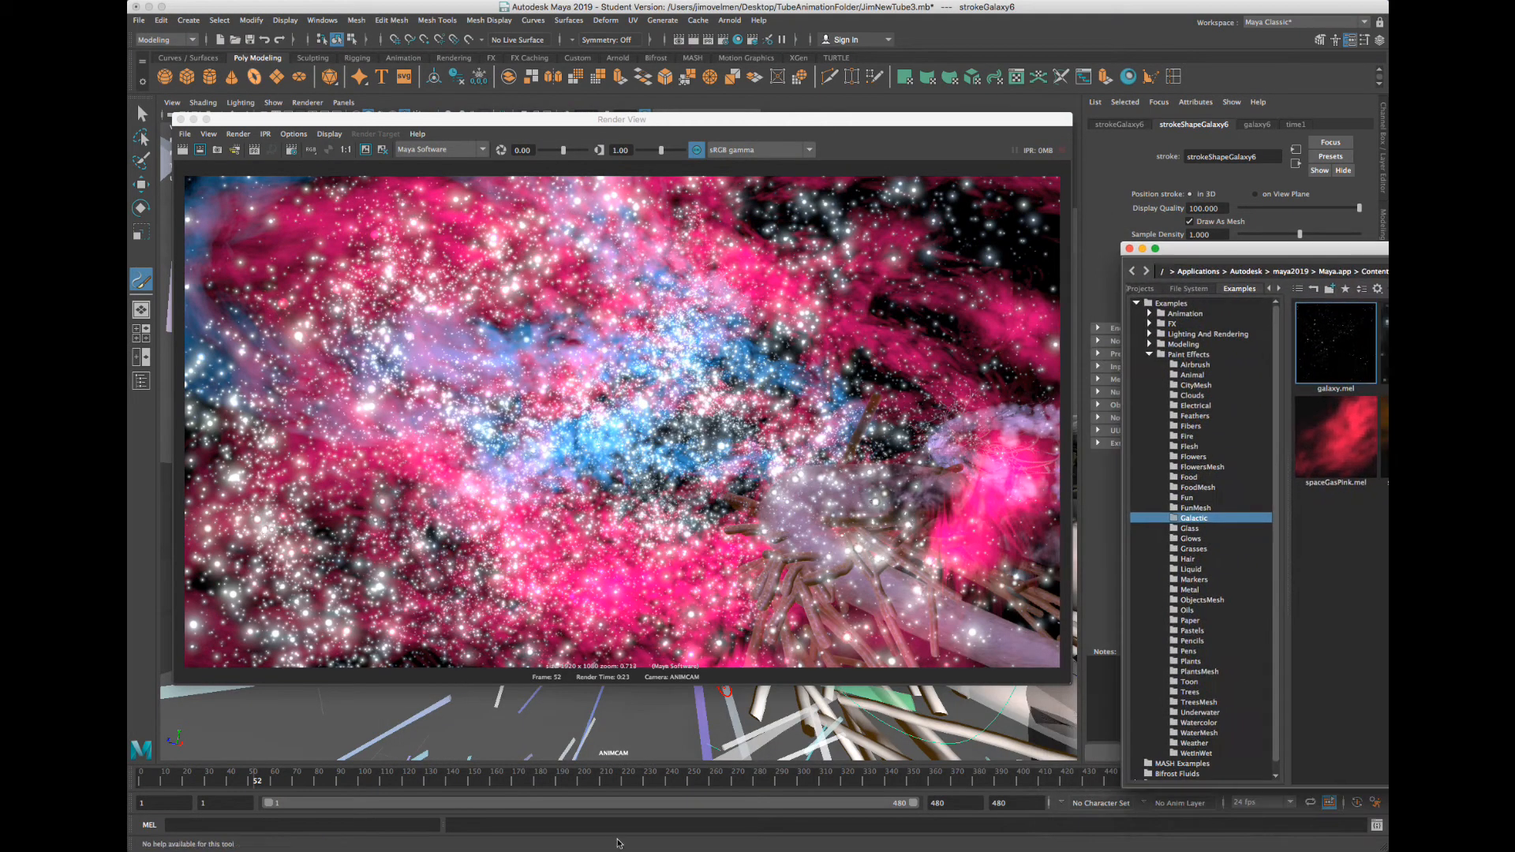
pyautogui.moveTo(477, 777); pyautogui.dragTo(509, 779)
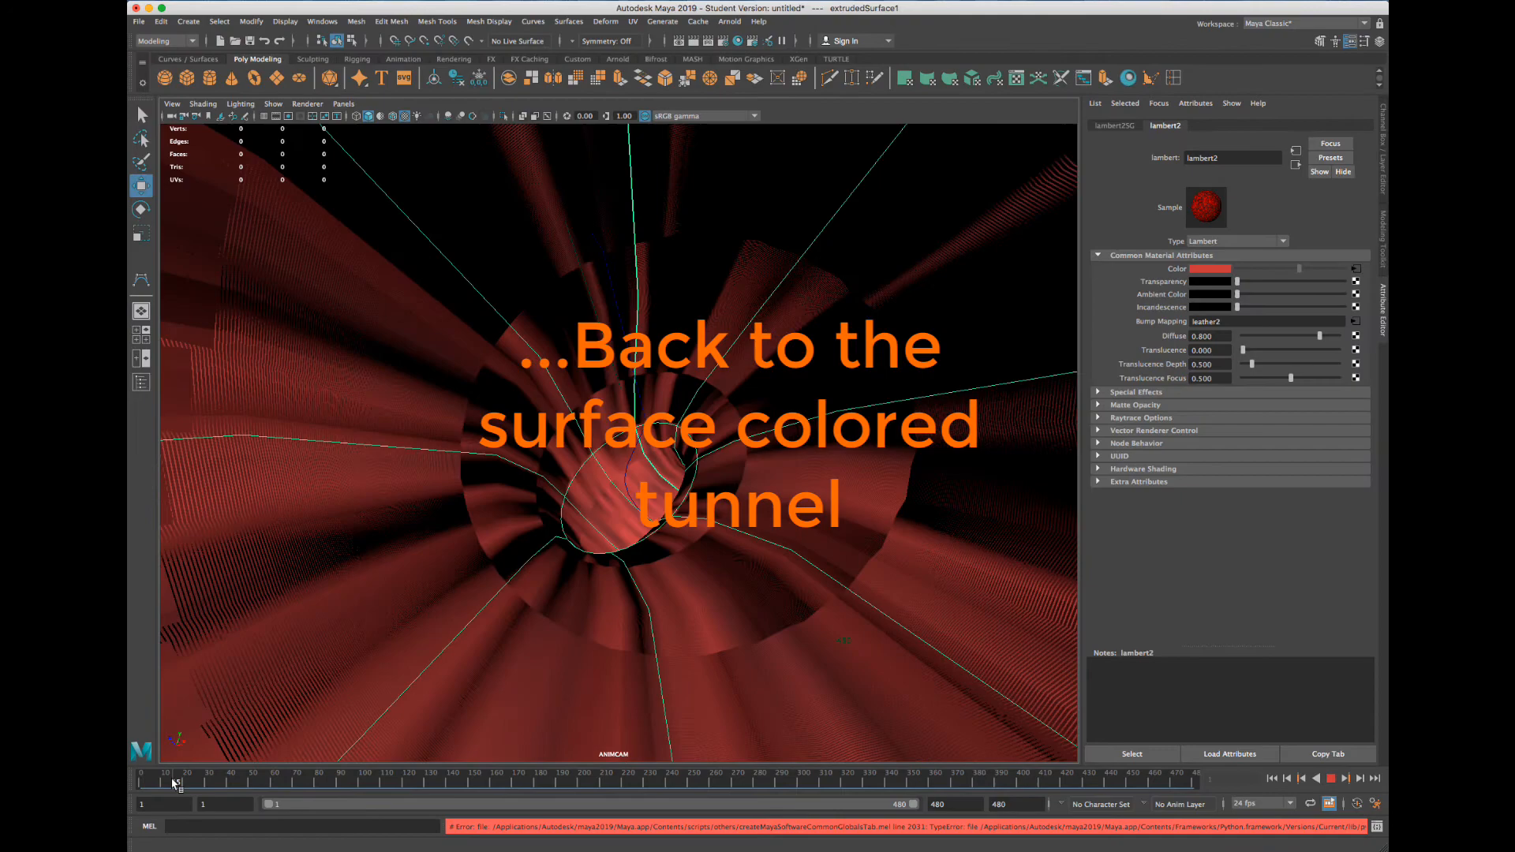
# In the surface-colored tunnel scene, return to frame 1 and switch the viewport to the persp camera
pyautogui.moveTo(173, 783); pyautogui.dragTo(138, 782)
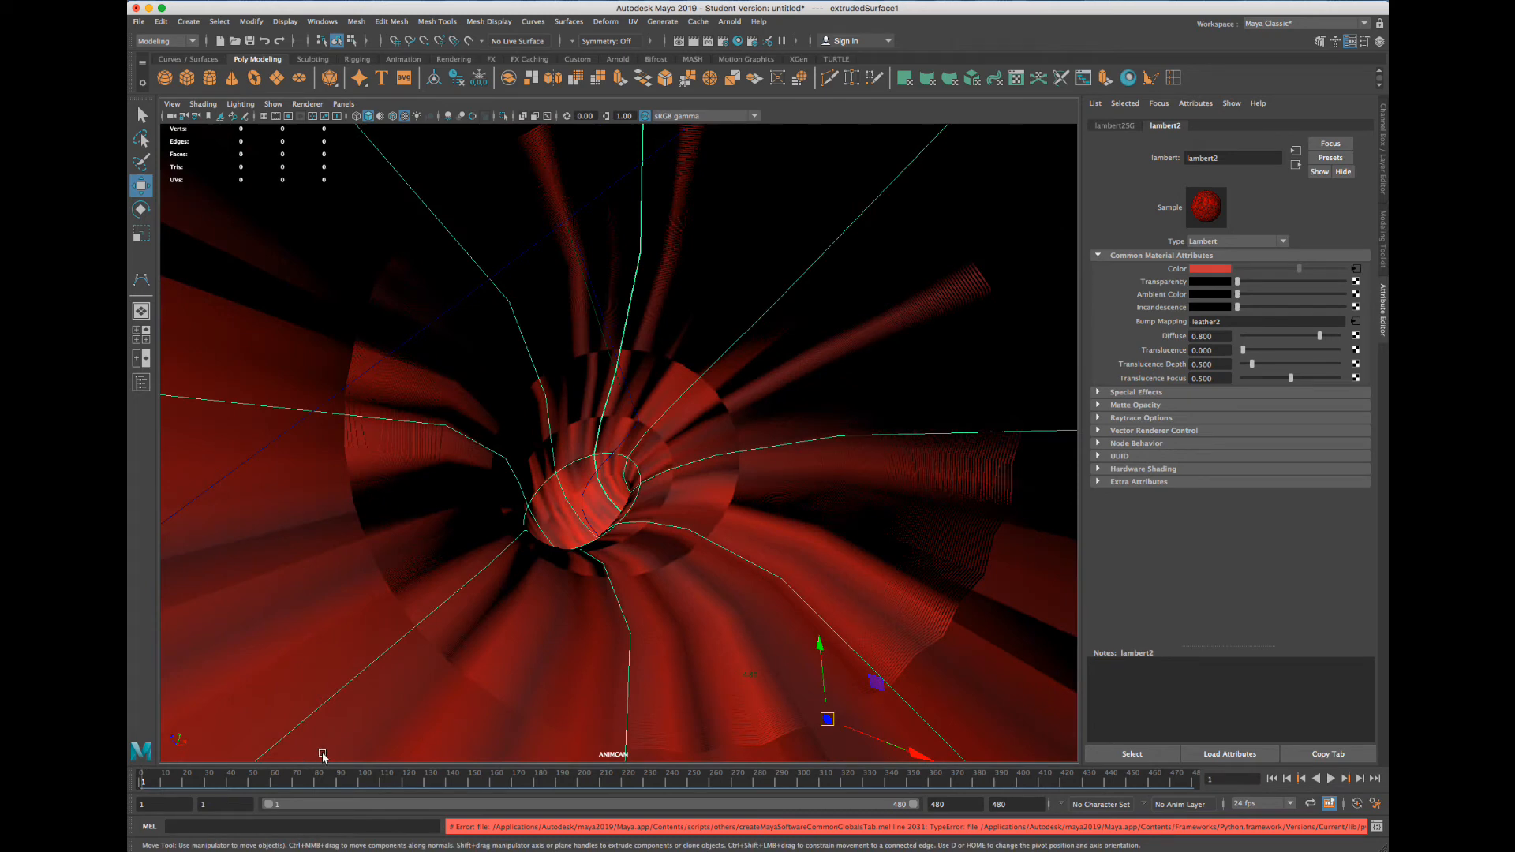
pyautogui.click(345, 105)
pyautogui.moveTo(363, 116)
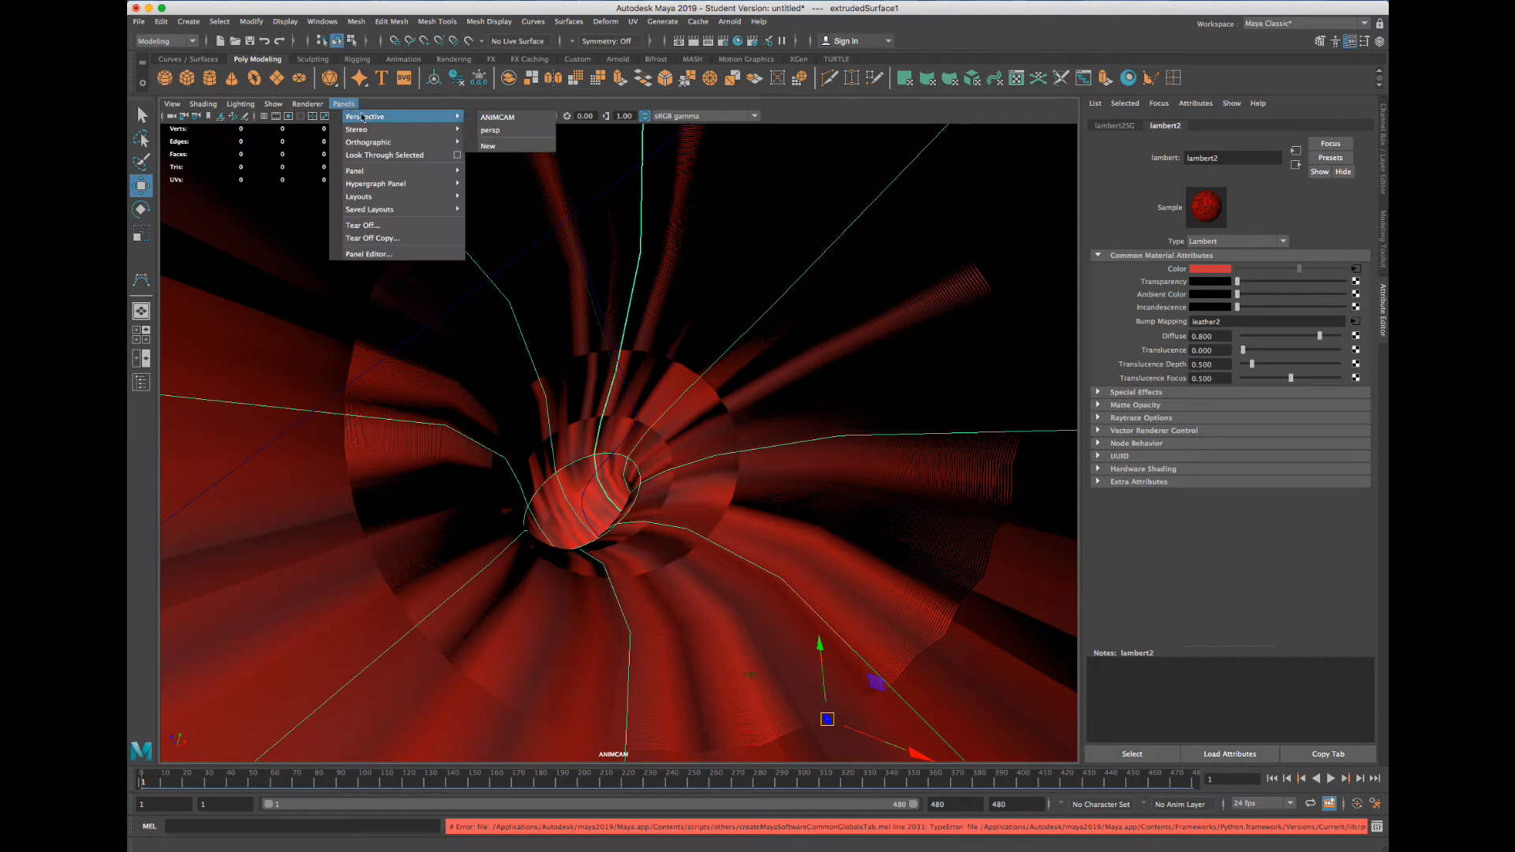
pyautogui.click(528, 130)
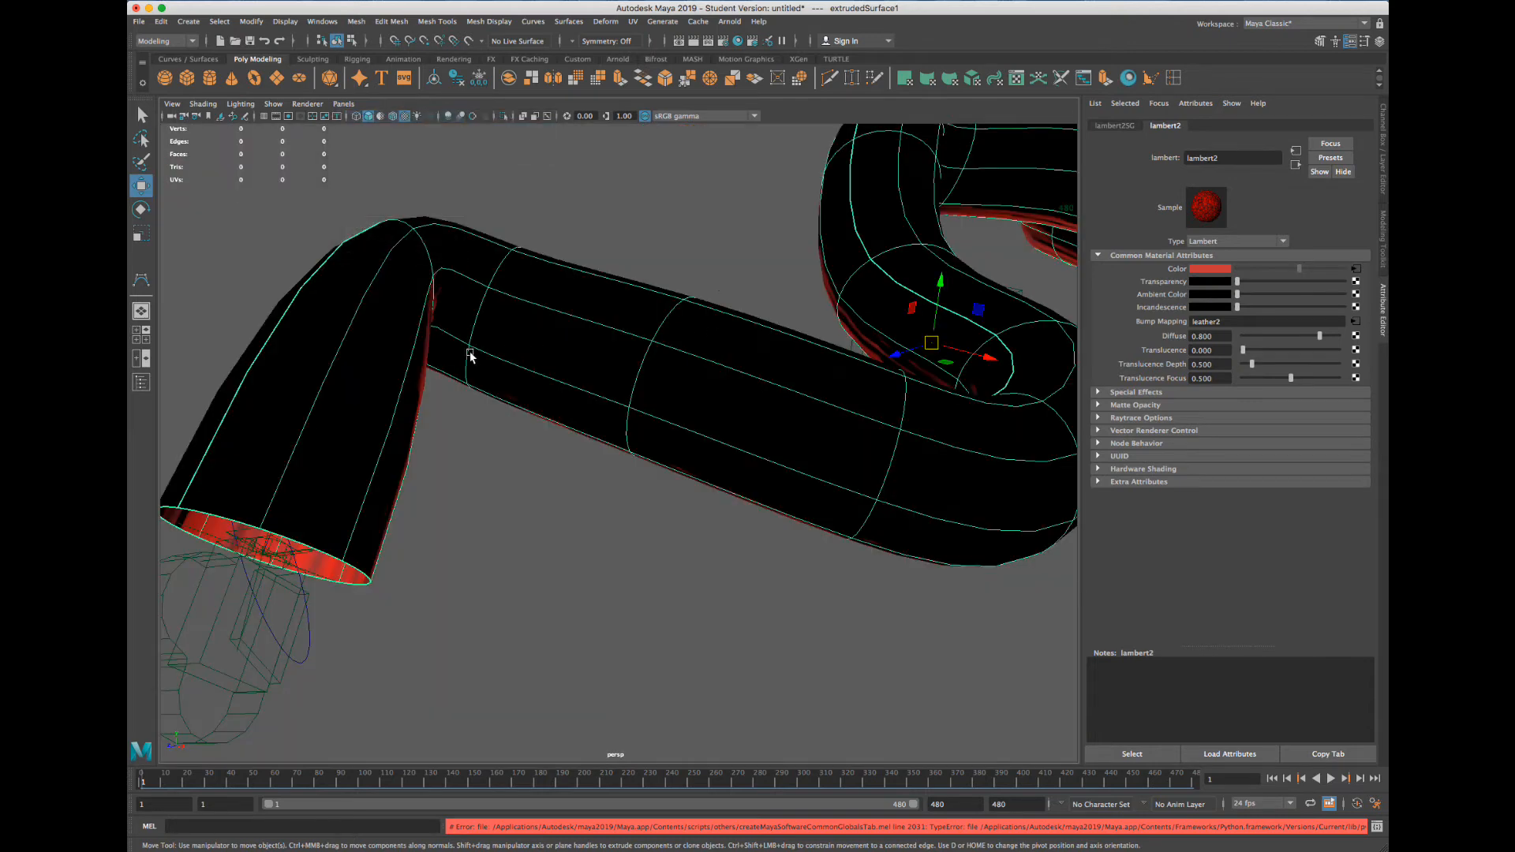
# Deselect the tunnel surface and display the whole tube in wireframe from outside
pyautogui.keyDown('alt'); pyautogui.moveTo(429, 519); pyautogui.dragTo(462, 477); pyautogui.keyUp('alt')
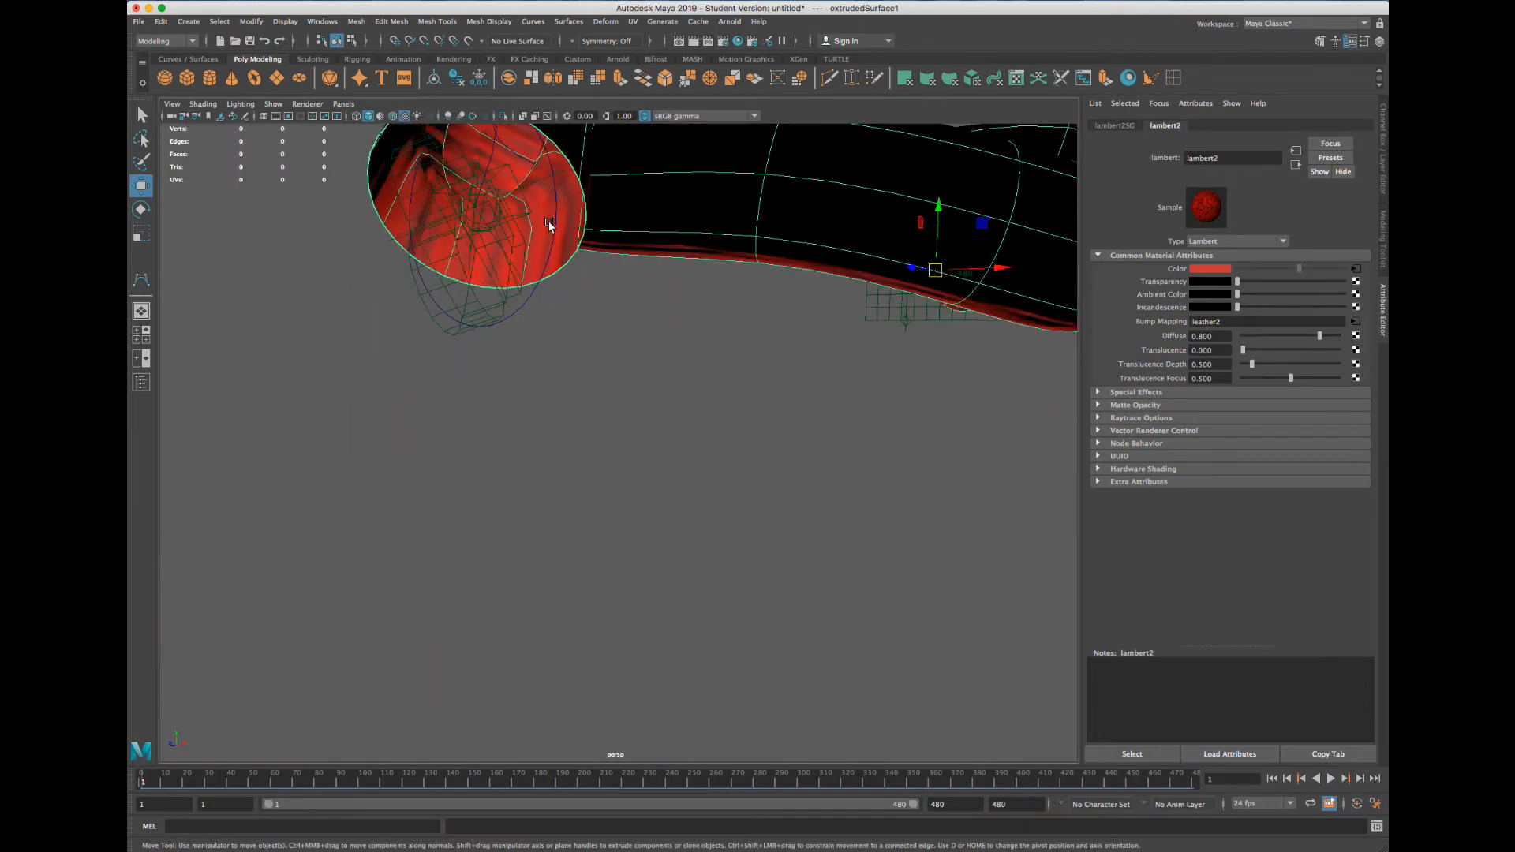
pyautogui.keyDown('alt'); pyautogui.moveTo(548, 224); pyautogui.dragTo(571, 303, button='middle'); pyautogui.keyUp('alt')
pyautogui.scroll(5, 541, 302)
pyautogui.scroll(-5, 540, 303)
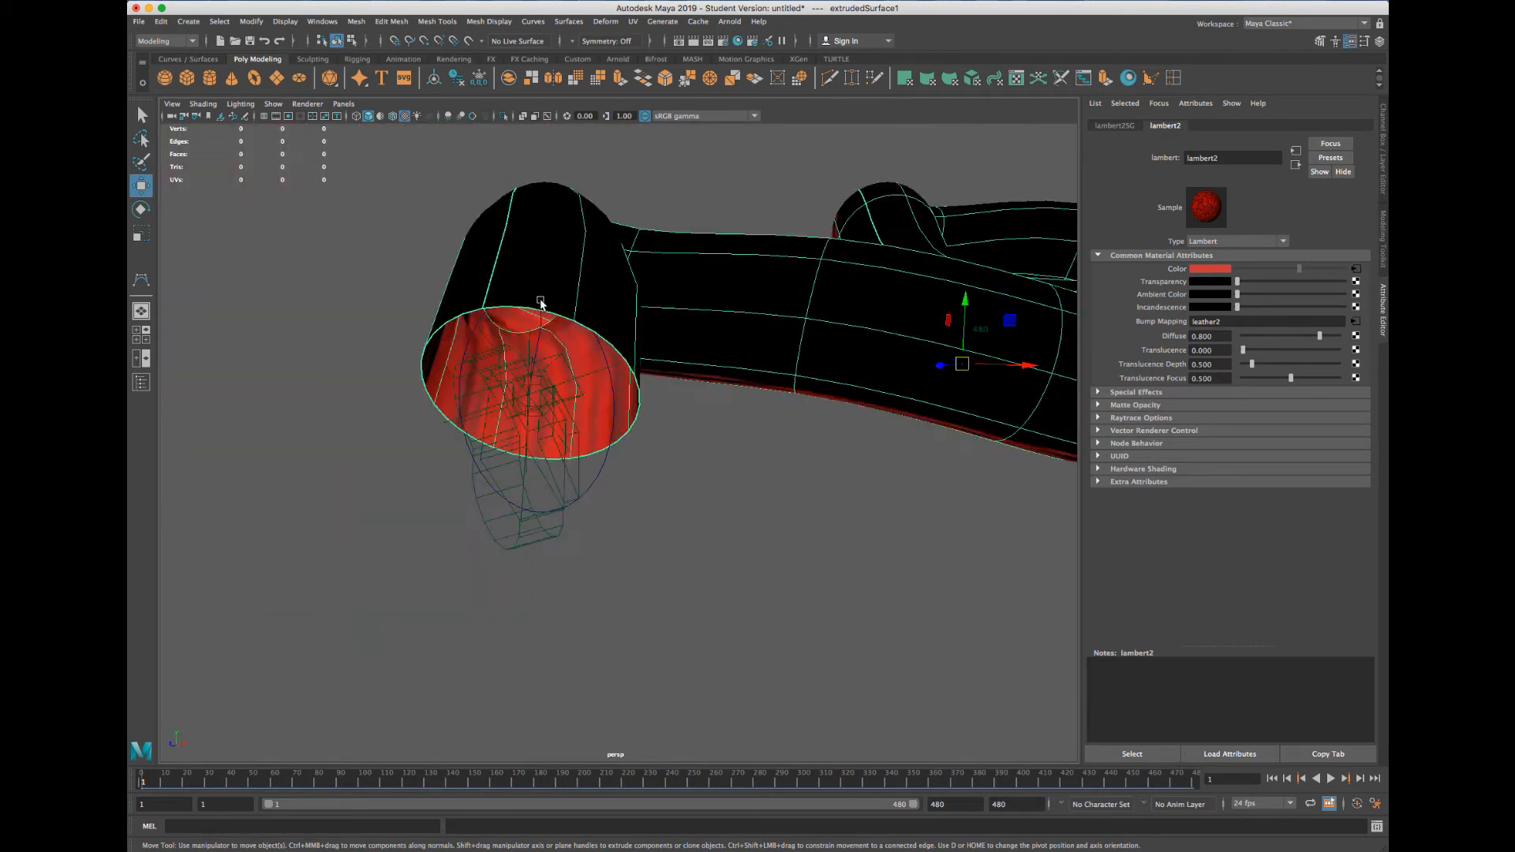
pyautogui.scroll(-5, 541, 302)
pyautogui.keyDown('alt'); pyautogui.moveTo(666, 349); pyautogui.dragTo(629, 346); pyautogui.keyUp('alt')
pyautogui.click(595, 322)
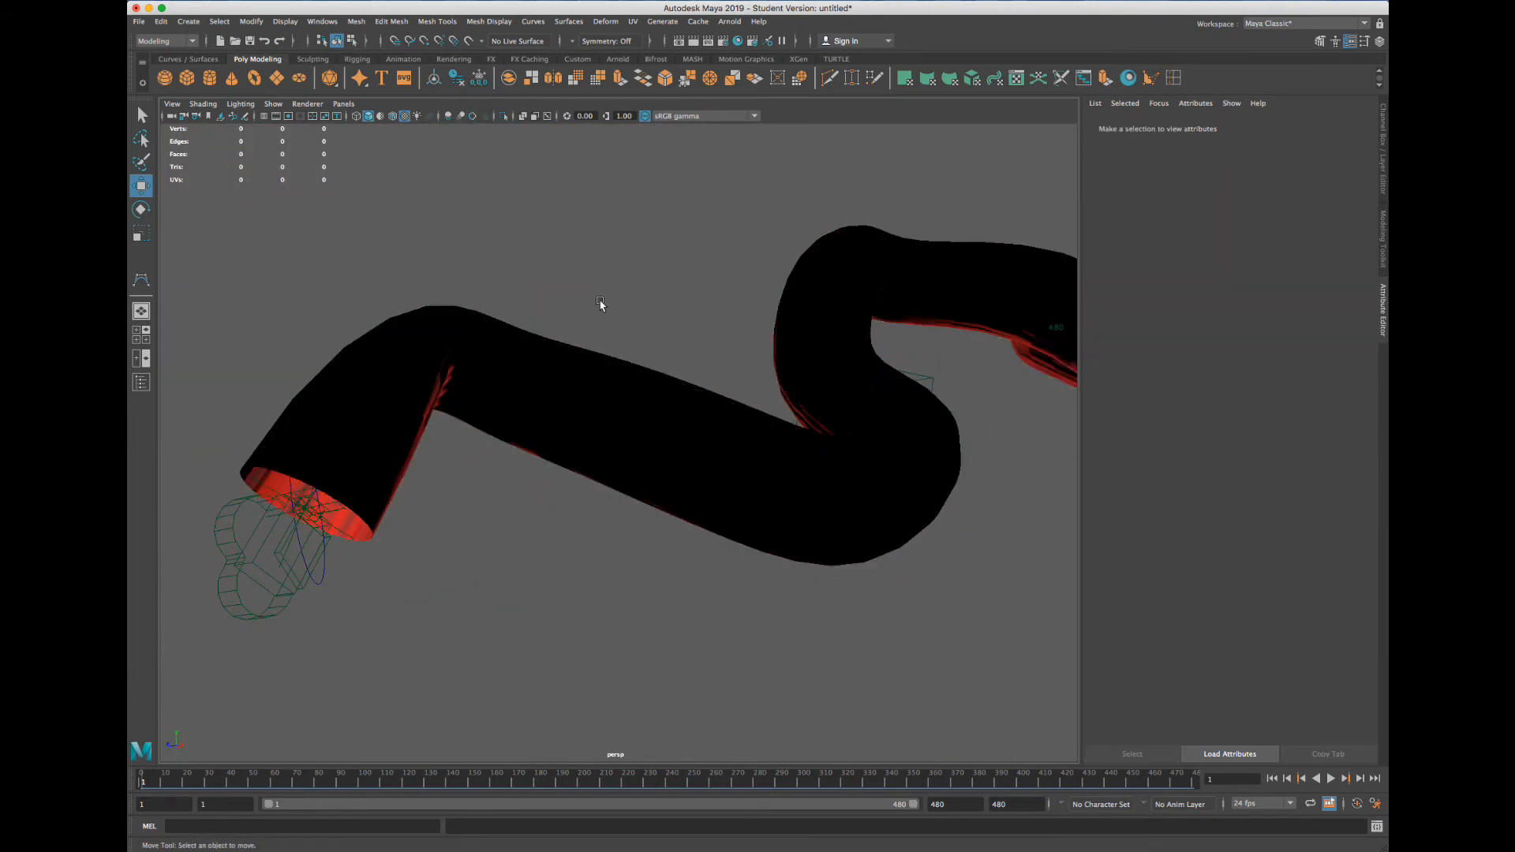
pyautogui.scroll(-3, 601, 308)
pyautogui.press('4')
pyautogui.keyDown('alt'); pyautogui.moveTo(605, 281); pyautogui.dragTo(554, 257); pyautogui.keyUp('alt')
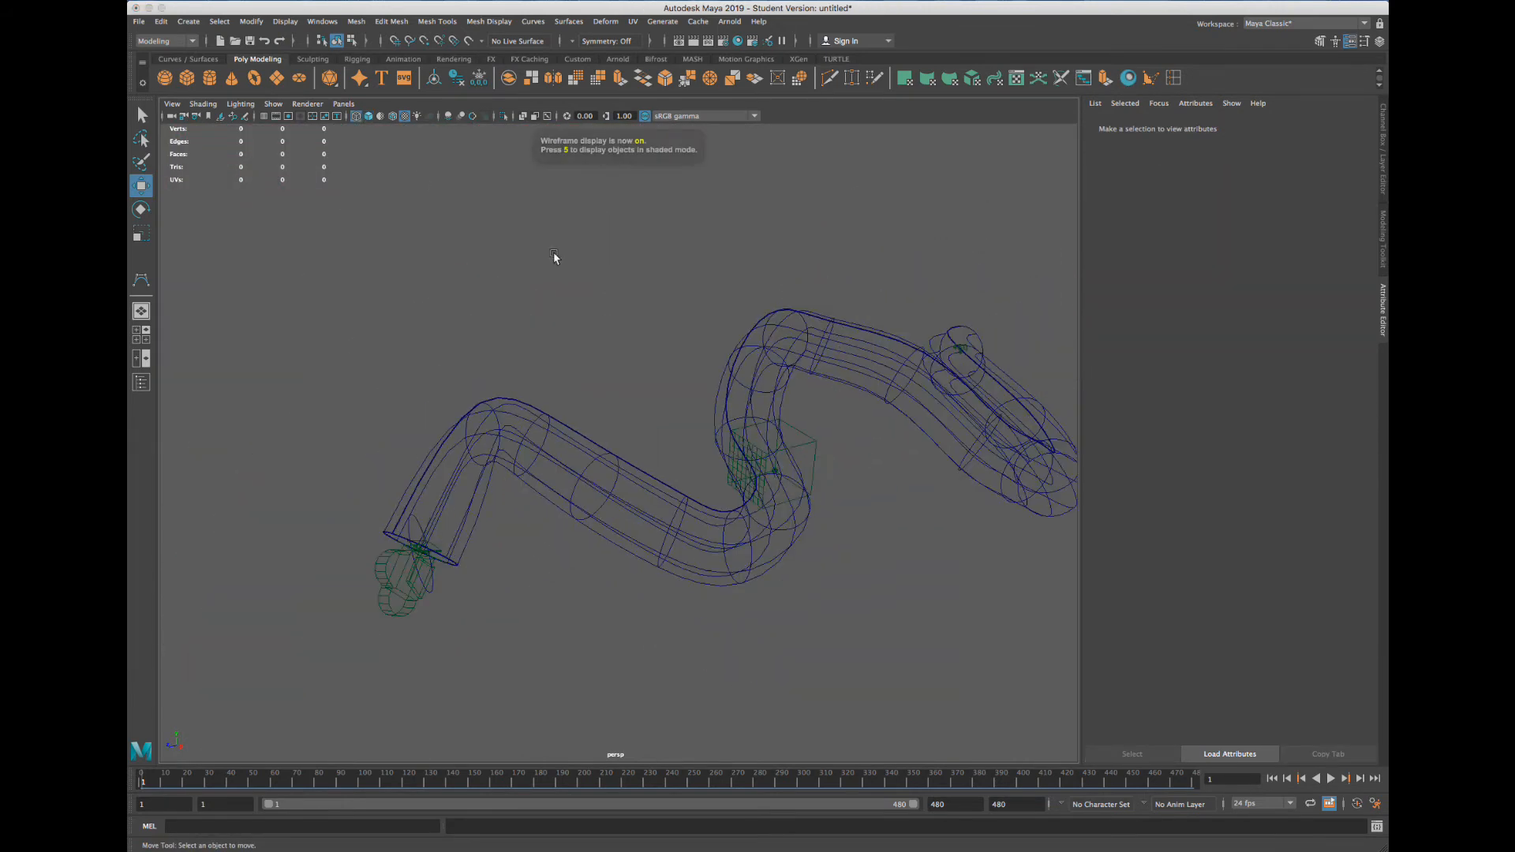
# Create a point light at the scene origin
pyautogui.press('space')
pyautogui.click(260, 188)
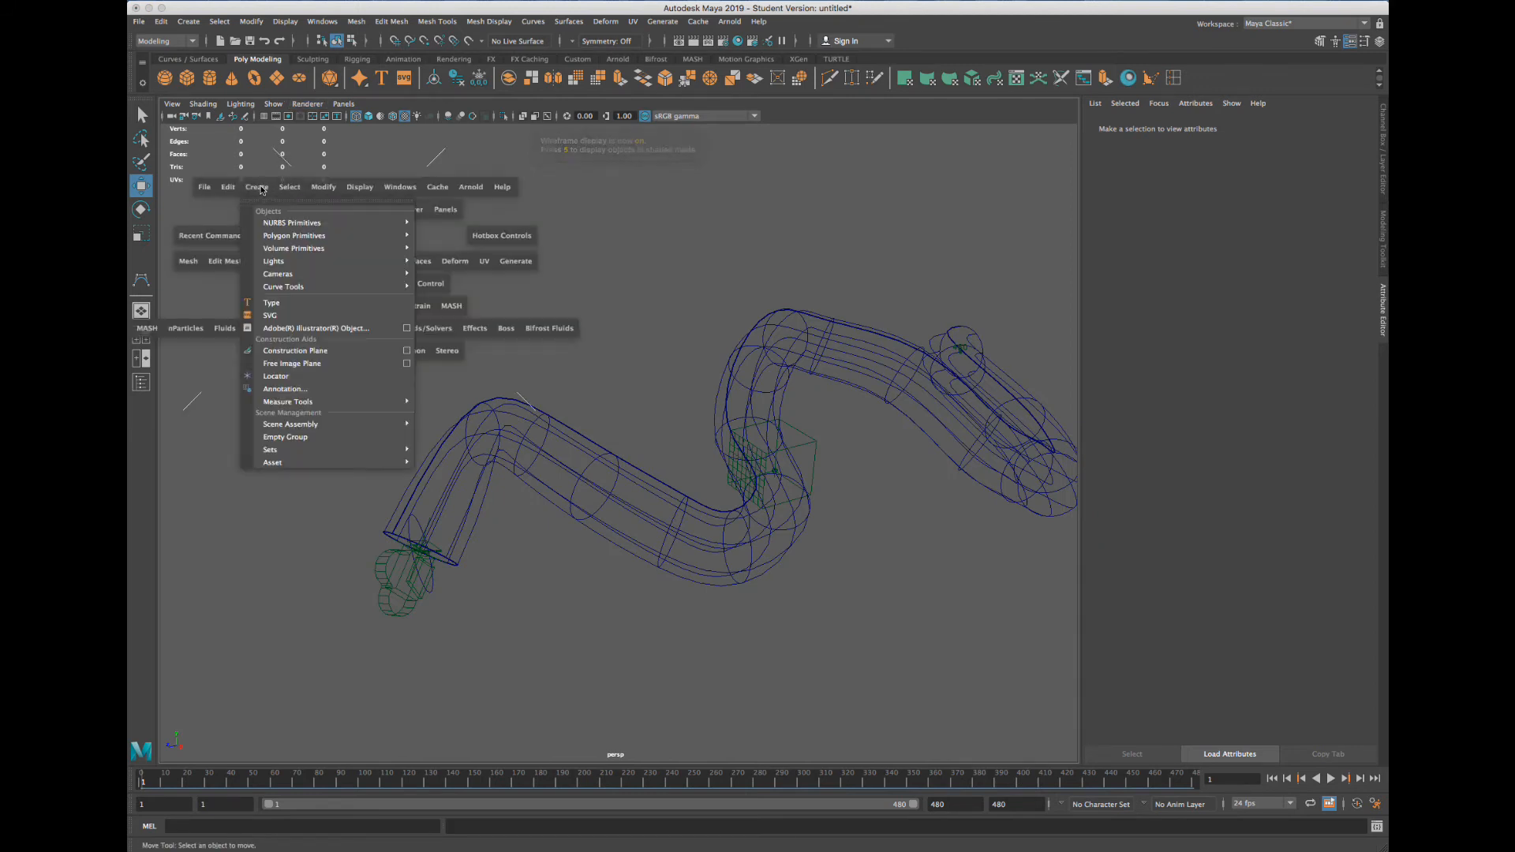
pyautogui.moveTo(288, 261)
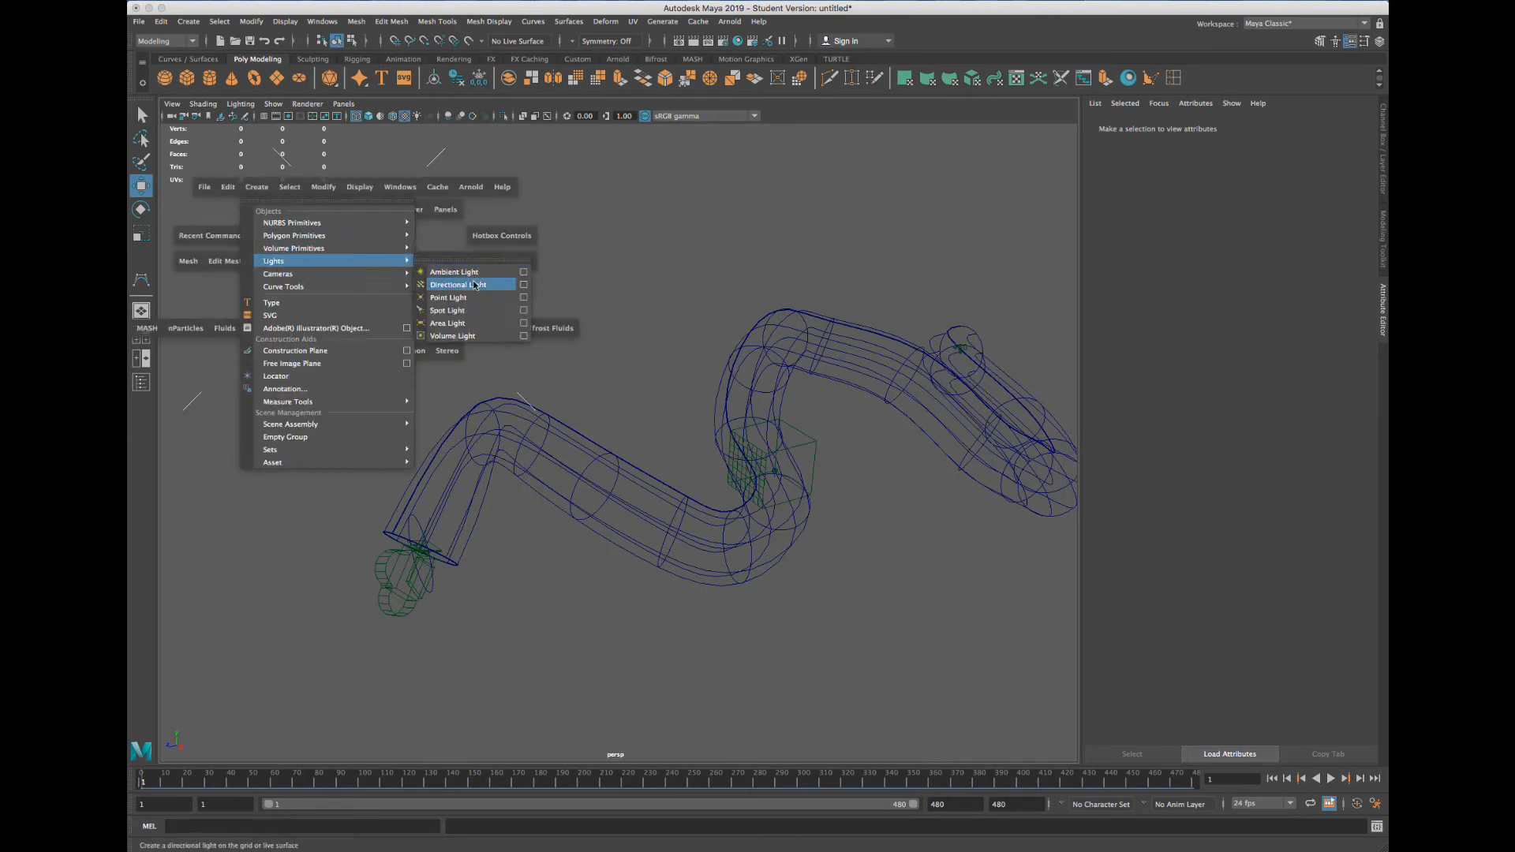
pyautogui.click(472, 298)
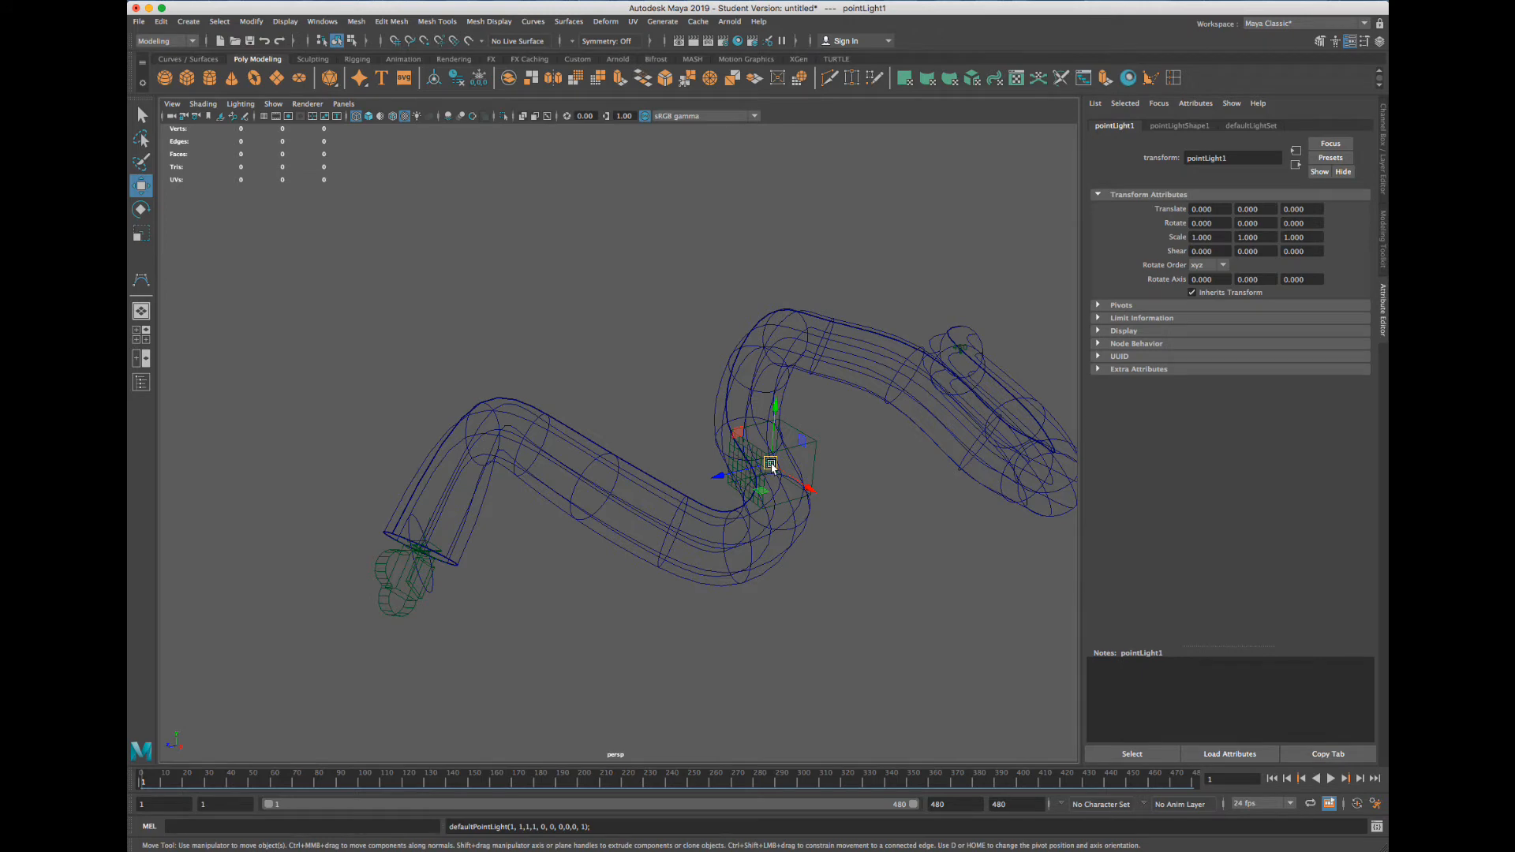
# Move the point light into the tunnel's first section, just ahead of the camera, at about X -1.88, Y 1.18, Z 10.63
pyautogui.moveTo(771, 465); pyautogui.dragTo(471, 336)
pyautogui.keyDown('alt'); pyautogui.moveTo(495, 389); pyautogui.dragTo(484, 394); pyautogui.keyUp('alt')
pyautogui.keyDown('alt'); pyautogui.moveTo(543, 365); pyautogui.dragTo(595, 327, button='middle'); pyautogui.keyUp('alt')
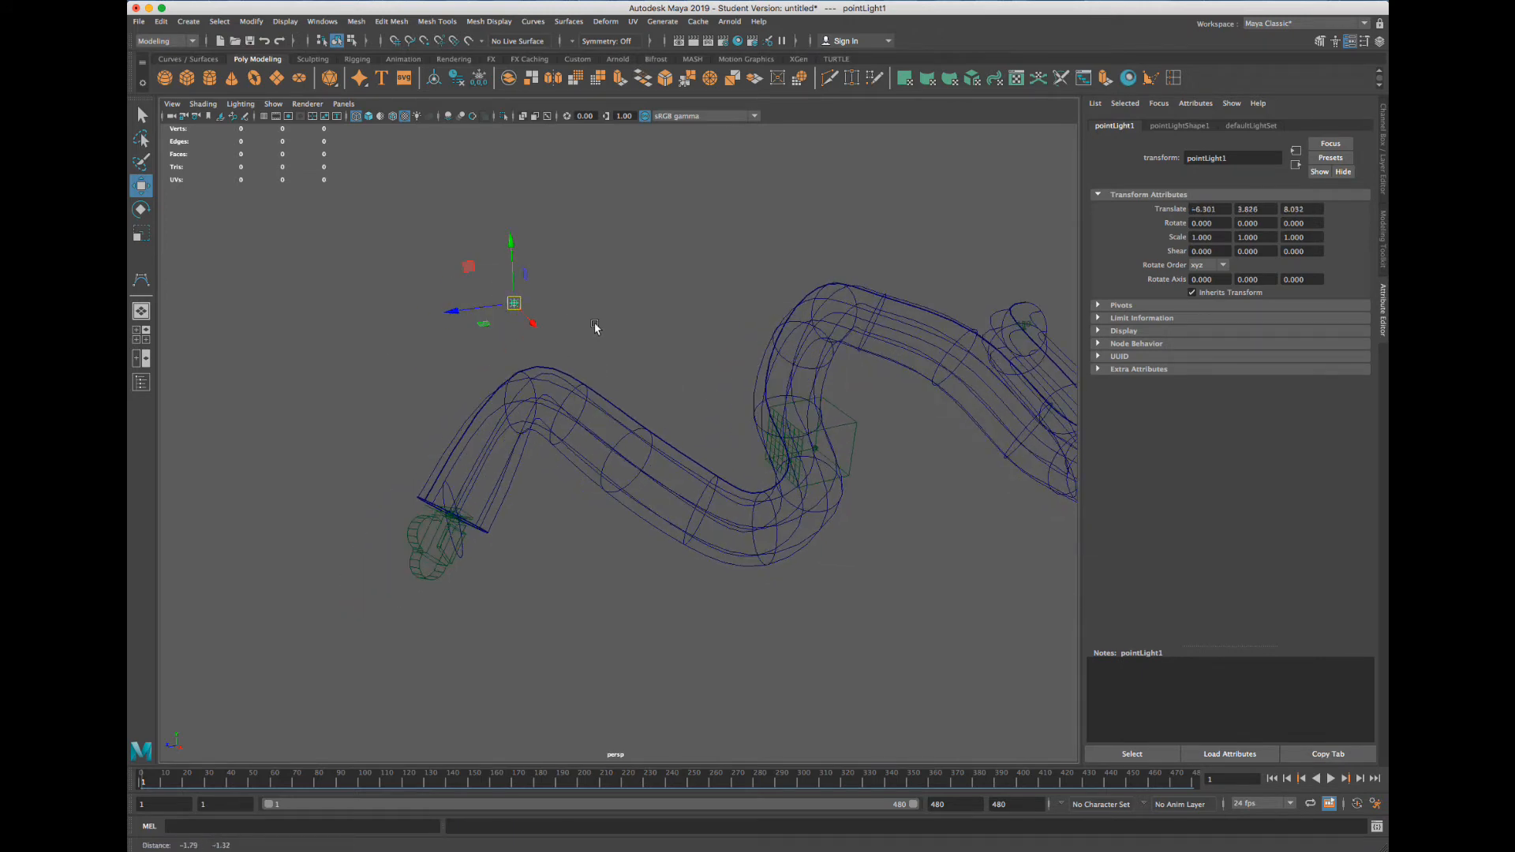
pyautogui.press('v')
pyautogui.moveTo(488, 373); pyautogui.dragTo(742, 337, button='middle')
pyautogui.scroll(8, 466, 483)
pyautogui.press('f')
pyautogui.keyDown('alt'); pyautogui.moveTo(734, 365); pyautogui.dragTo(720, 447); pyautogui.keyUp('alt')
pyautogui.moveTo(621, 444); pyautogui.dragTo(876, 264)
pyautogui.keyDown('alt'); pyautogui.moveTo(694, 338); pyautogui.dragTo(812, 315); pyautogui.keyUp('alt')
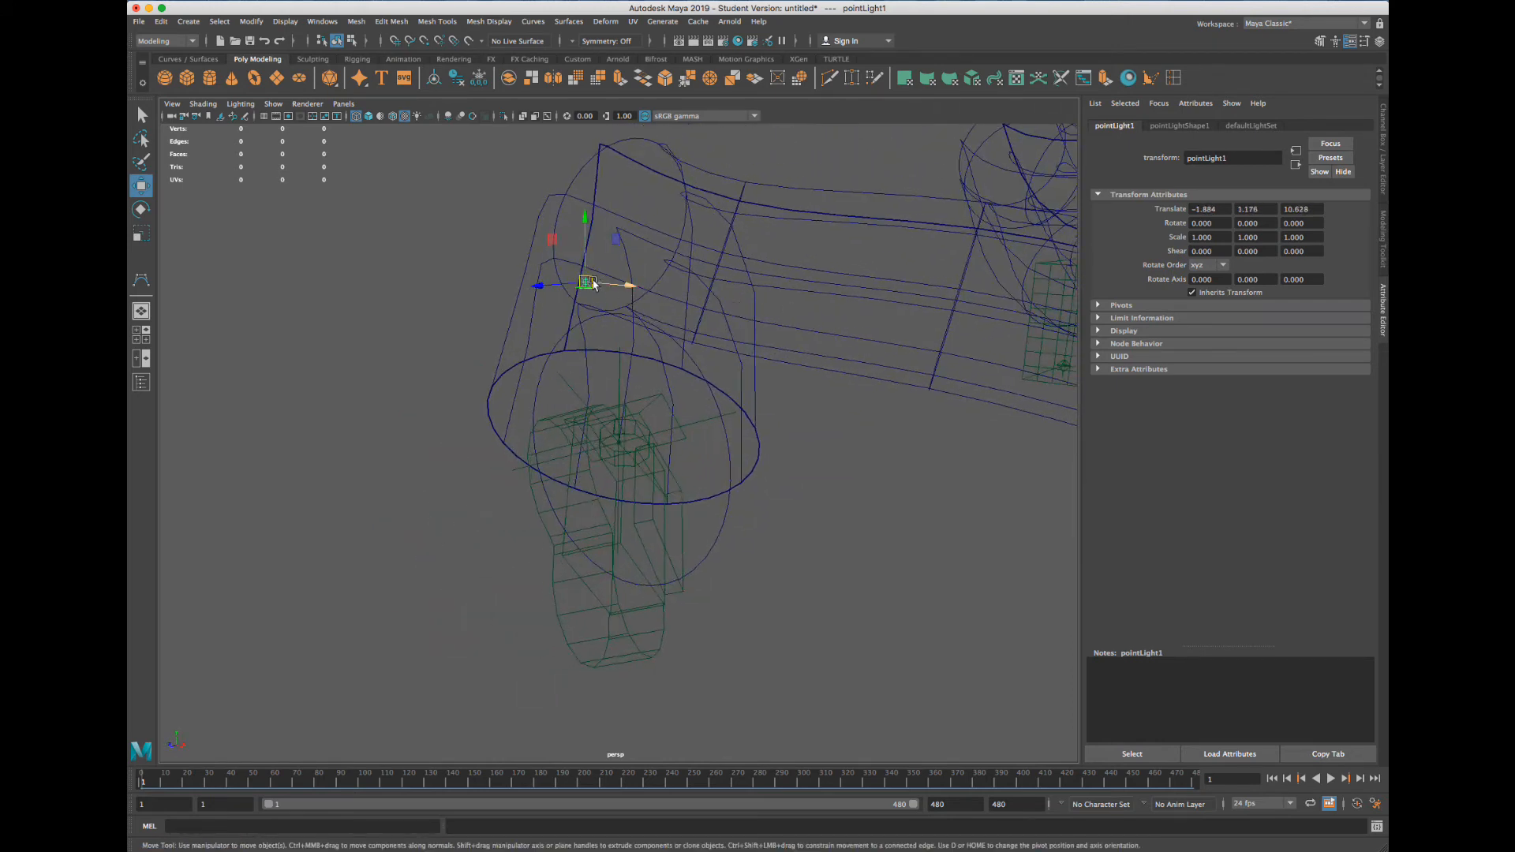
# Fine-tune the point light's position inside the tunnel entrance in the persp and side views, to about X -1.54, Y 1.48, Z 10.34
pyautogui.moveTo(592, 285)
pyautogui.mouseDown()
pyautogui.moveTo(623, 277)
pyautogui.moveTo(612, 306)
pyautogui.mouseUp()
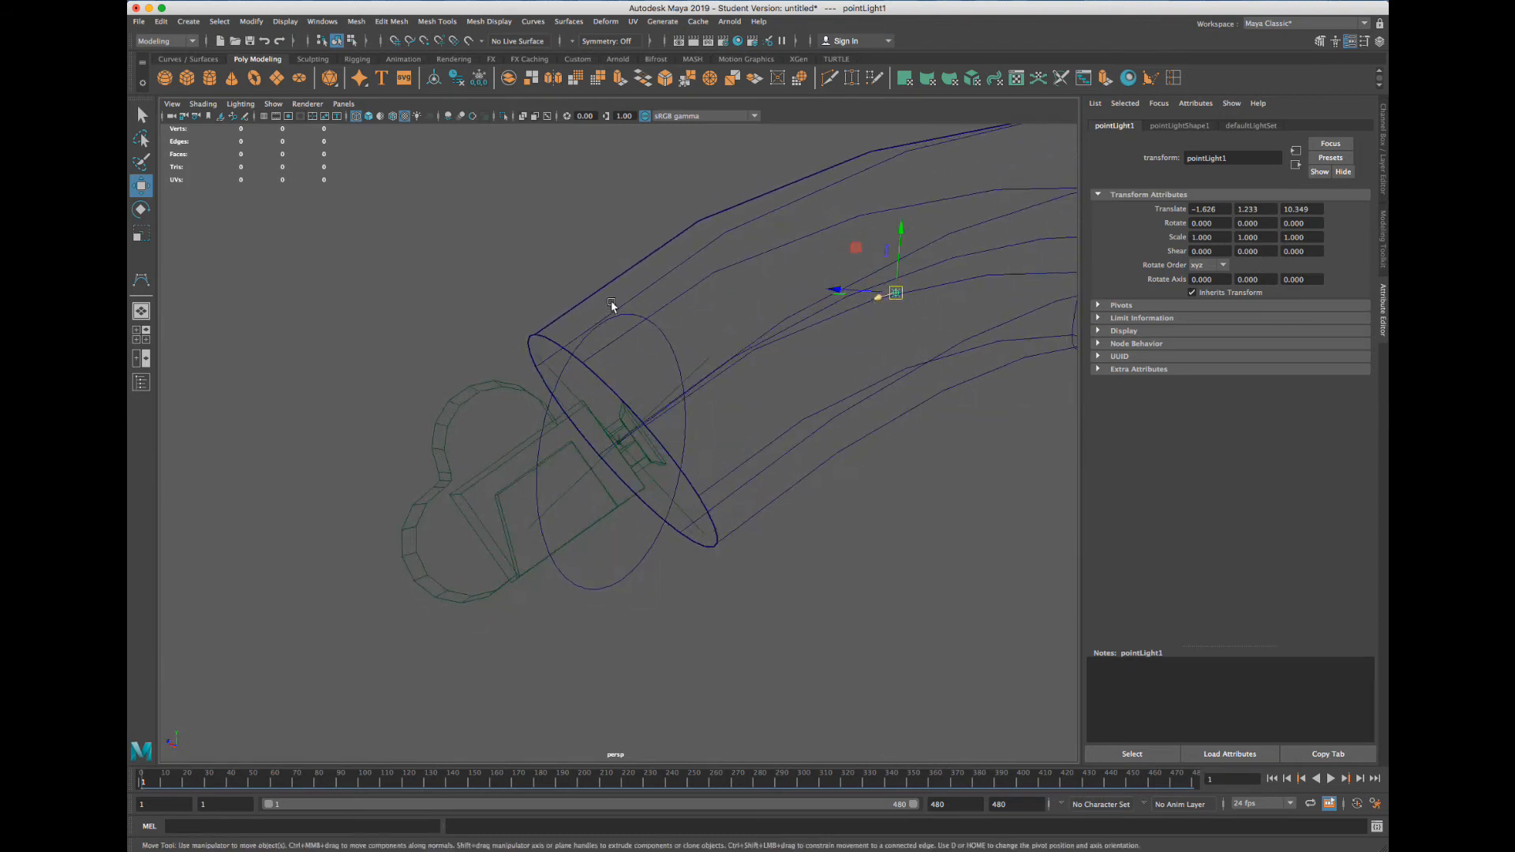
pyautogui.moveTo(895, 296); pyautogui.dragTo(881, 289)
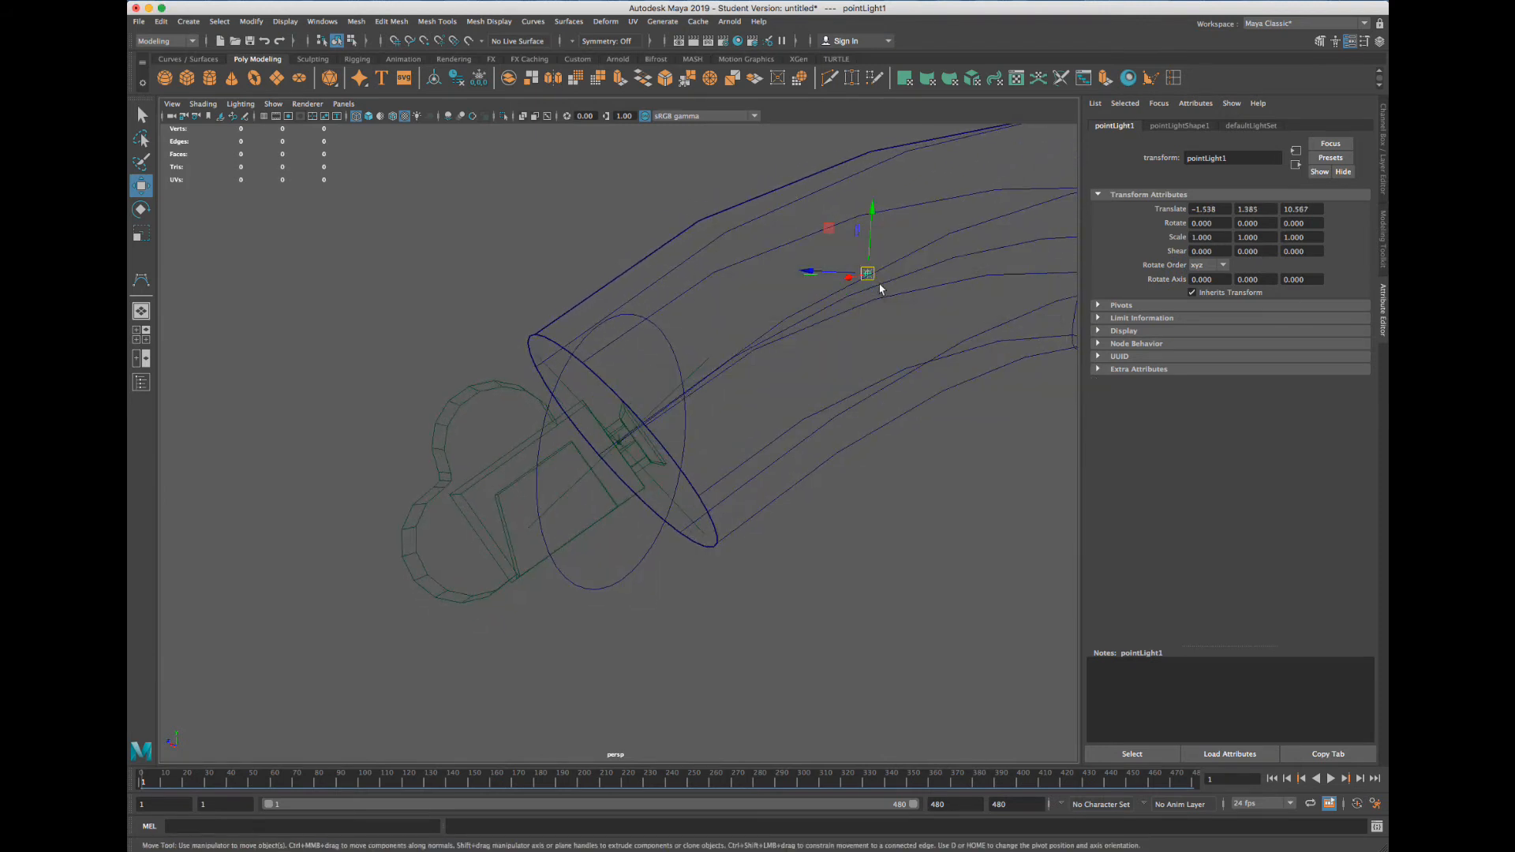
pyautogui.click(739, 644)
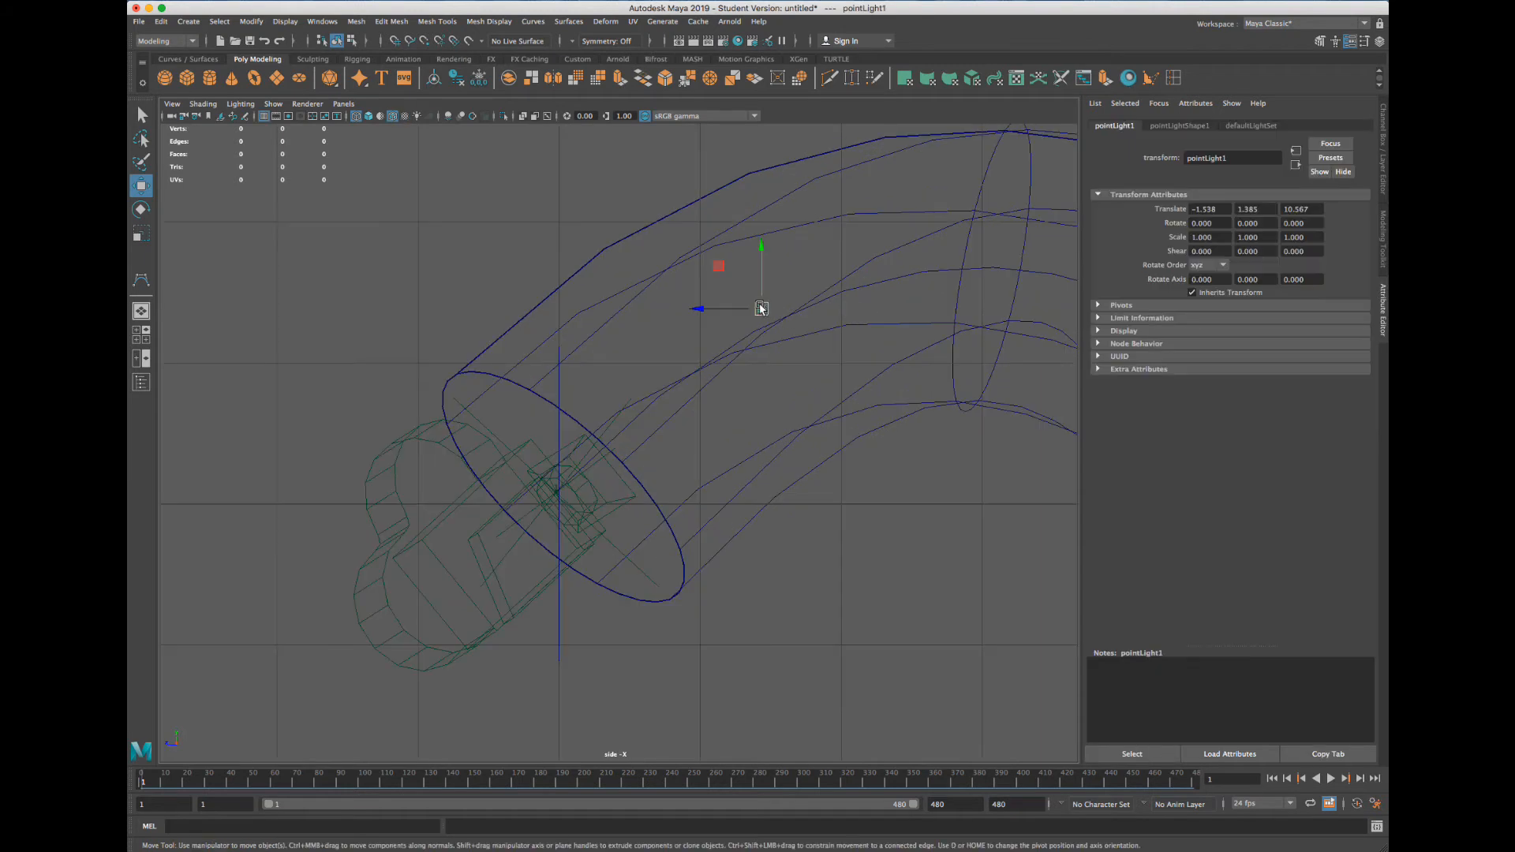
pyautogui.moveTo(762, 309); pyautogui.dragTo(794, 295)
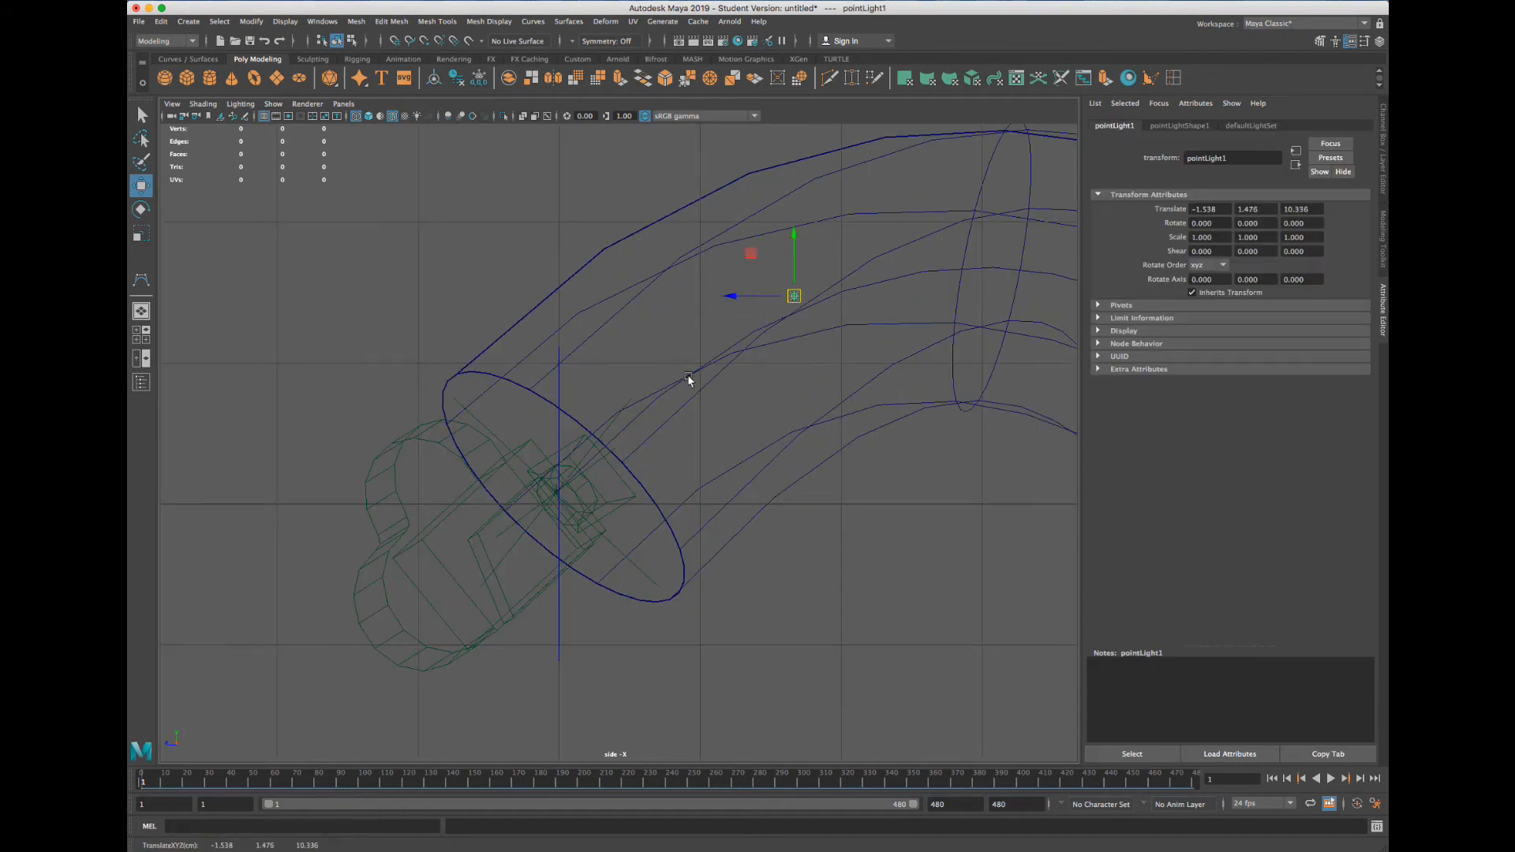
# Parent the point light to locator1 at the tunnel entrance and play the animation in the side view to check it follows
pyautogui.click(608, 424)
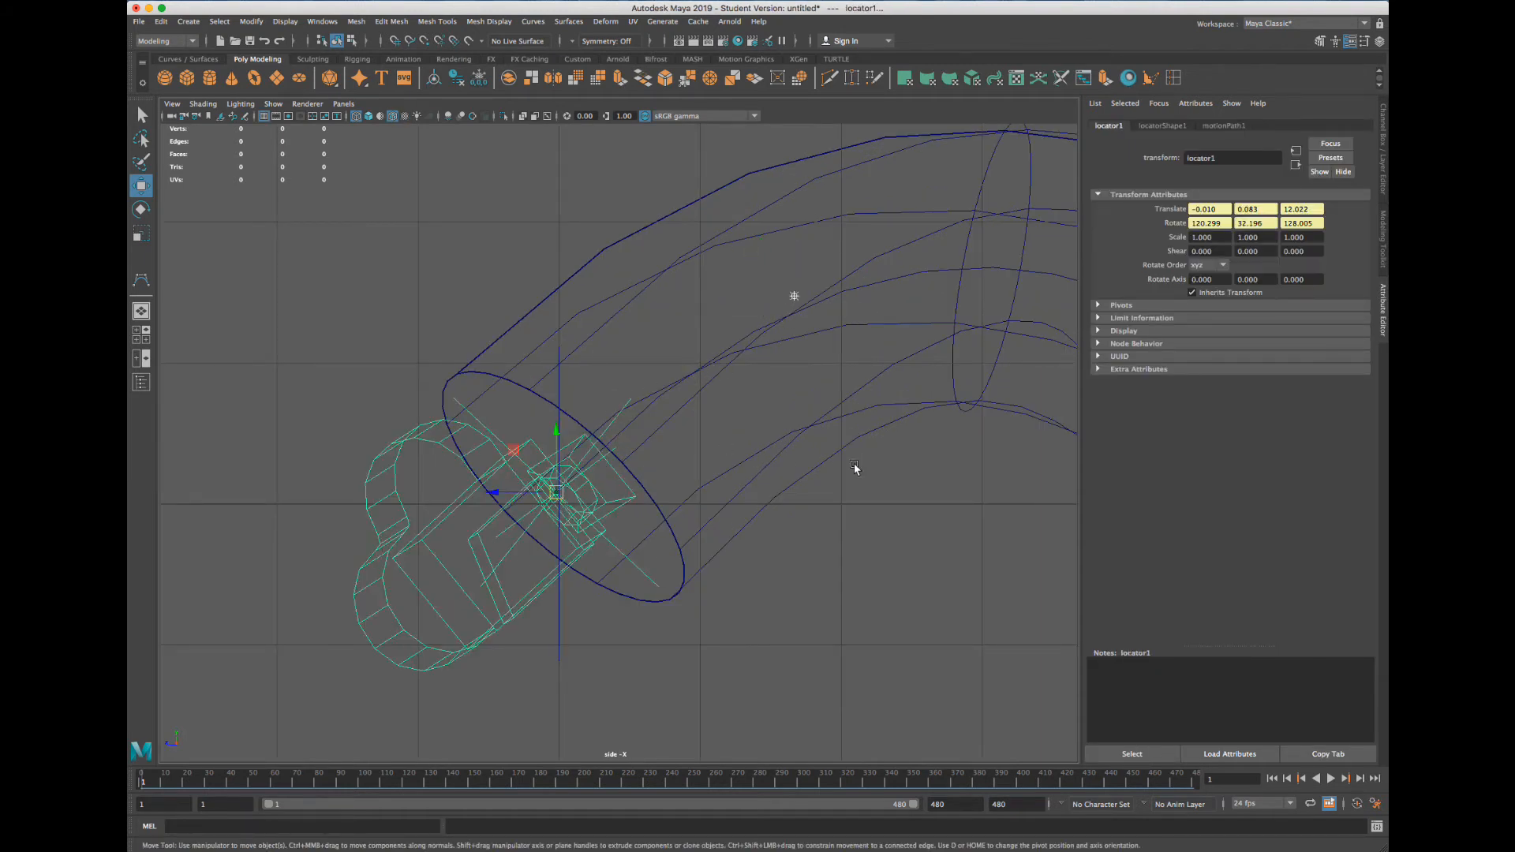
pyautogui.click(855, 467)
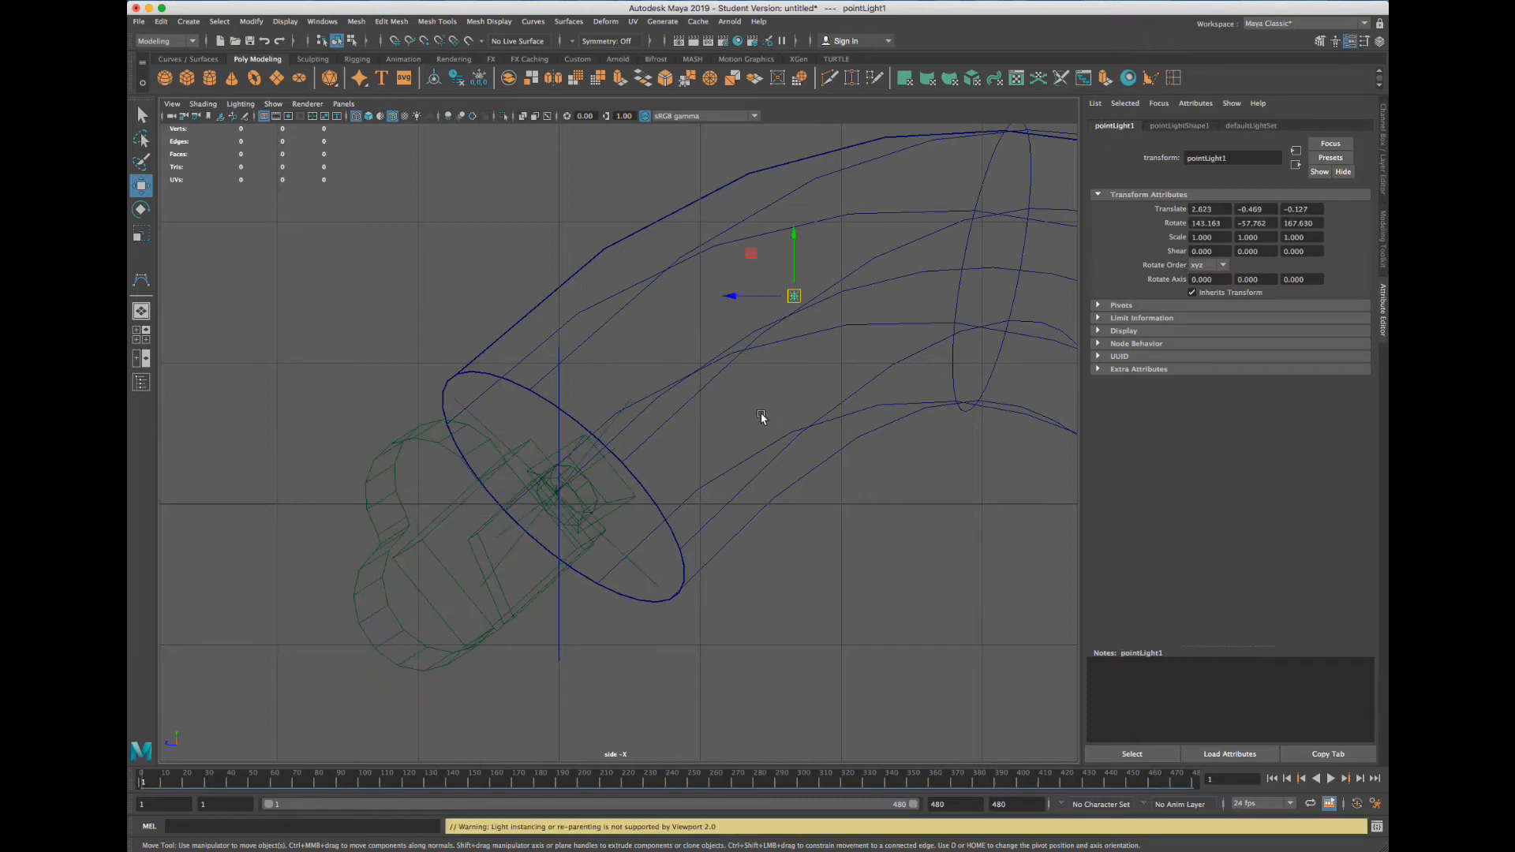
pyautogui.click(613, 428)
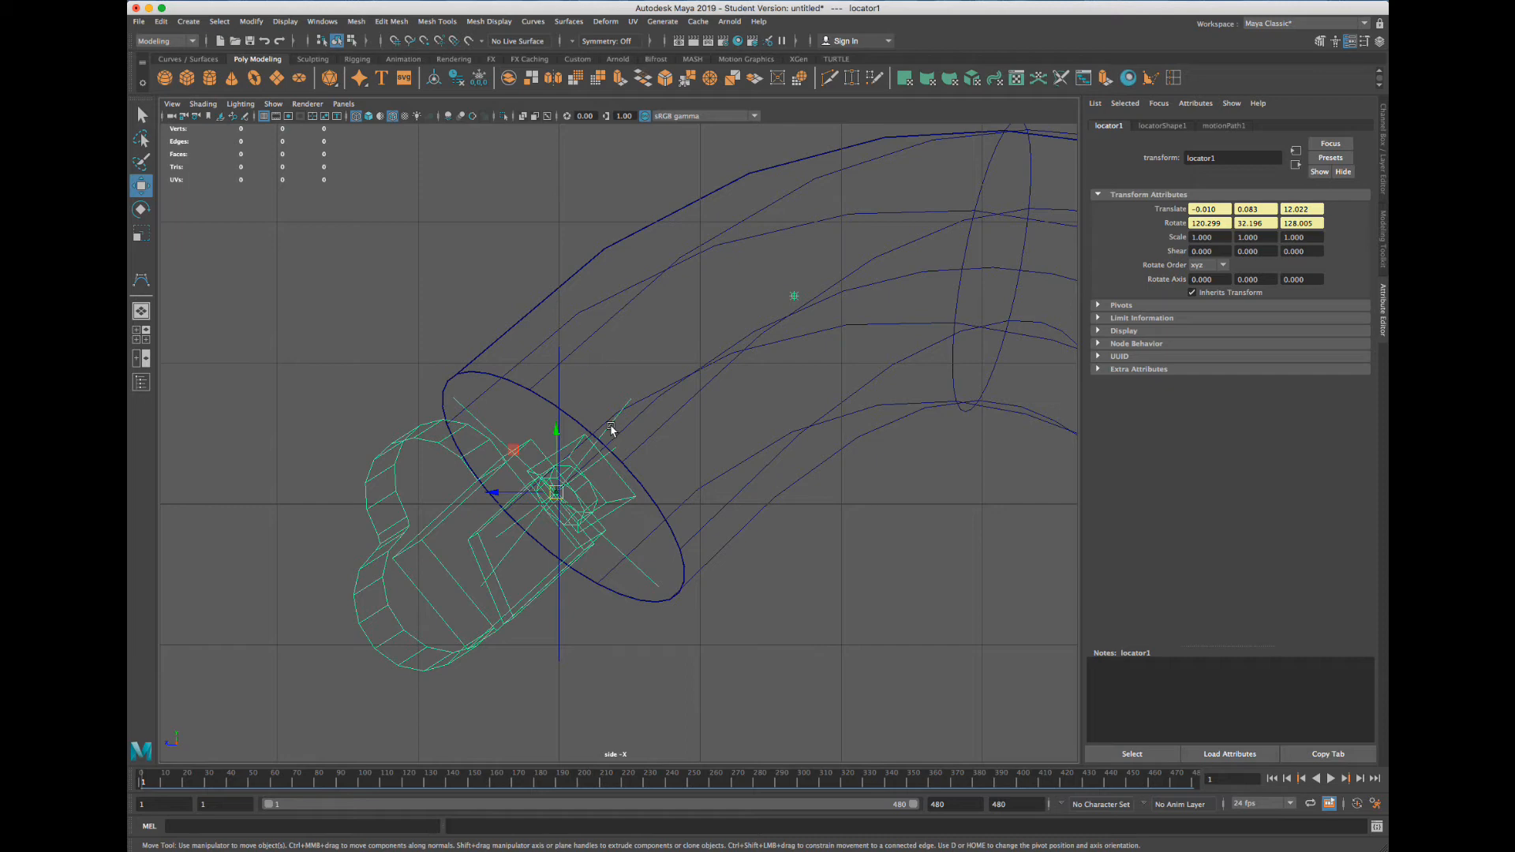
pyautogui.scroll(-10, 795, 536)
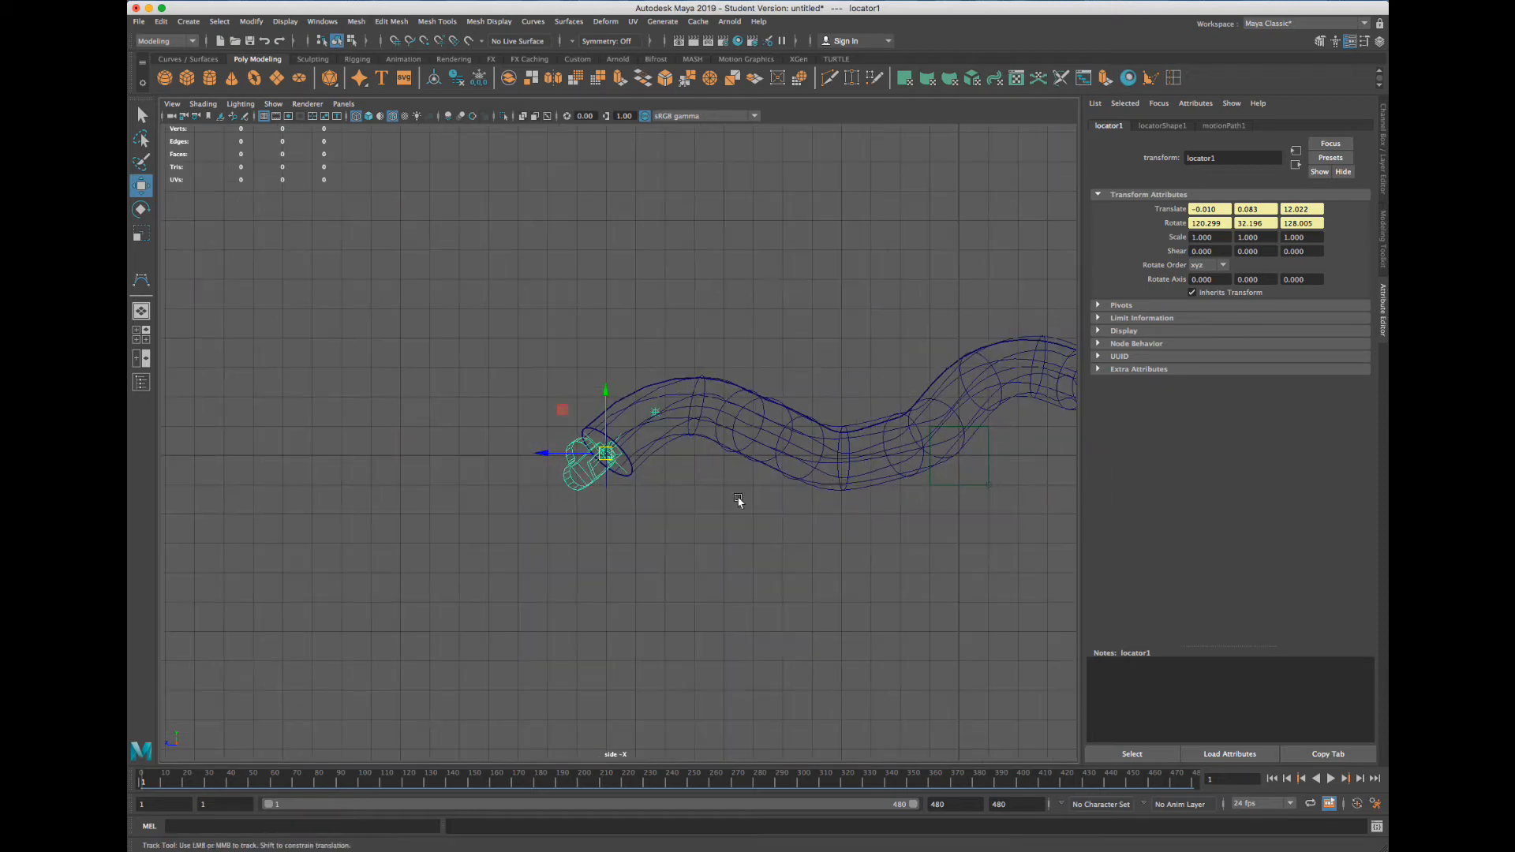
pyautogui.keyDown('alt'); pyautogui.moveTo(741, 504); pyautogui.dragTo(547, 551, button='middle'); pyautogui.keyUp('alt')
pyautogui.hotkey('alt', 'v')
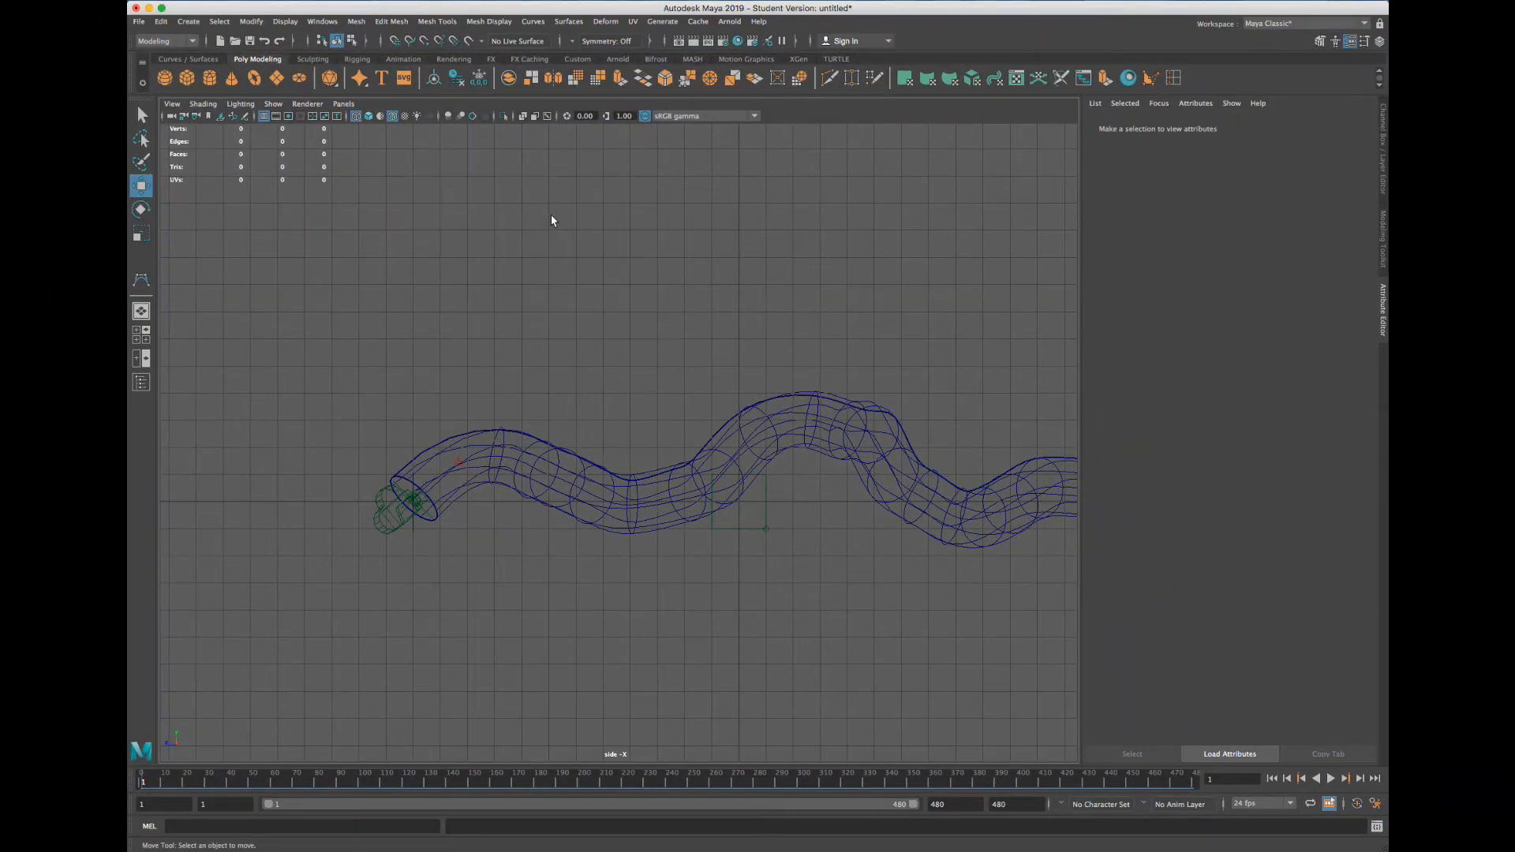
# Show the ANIMCAM view textured with all lights enabled and render frame 16 with Maya Software
pyautogui.press('6')
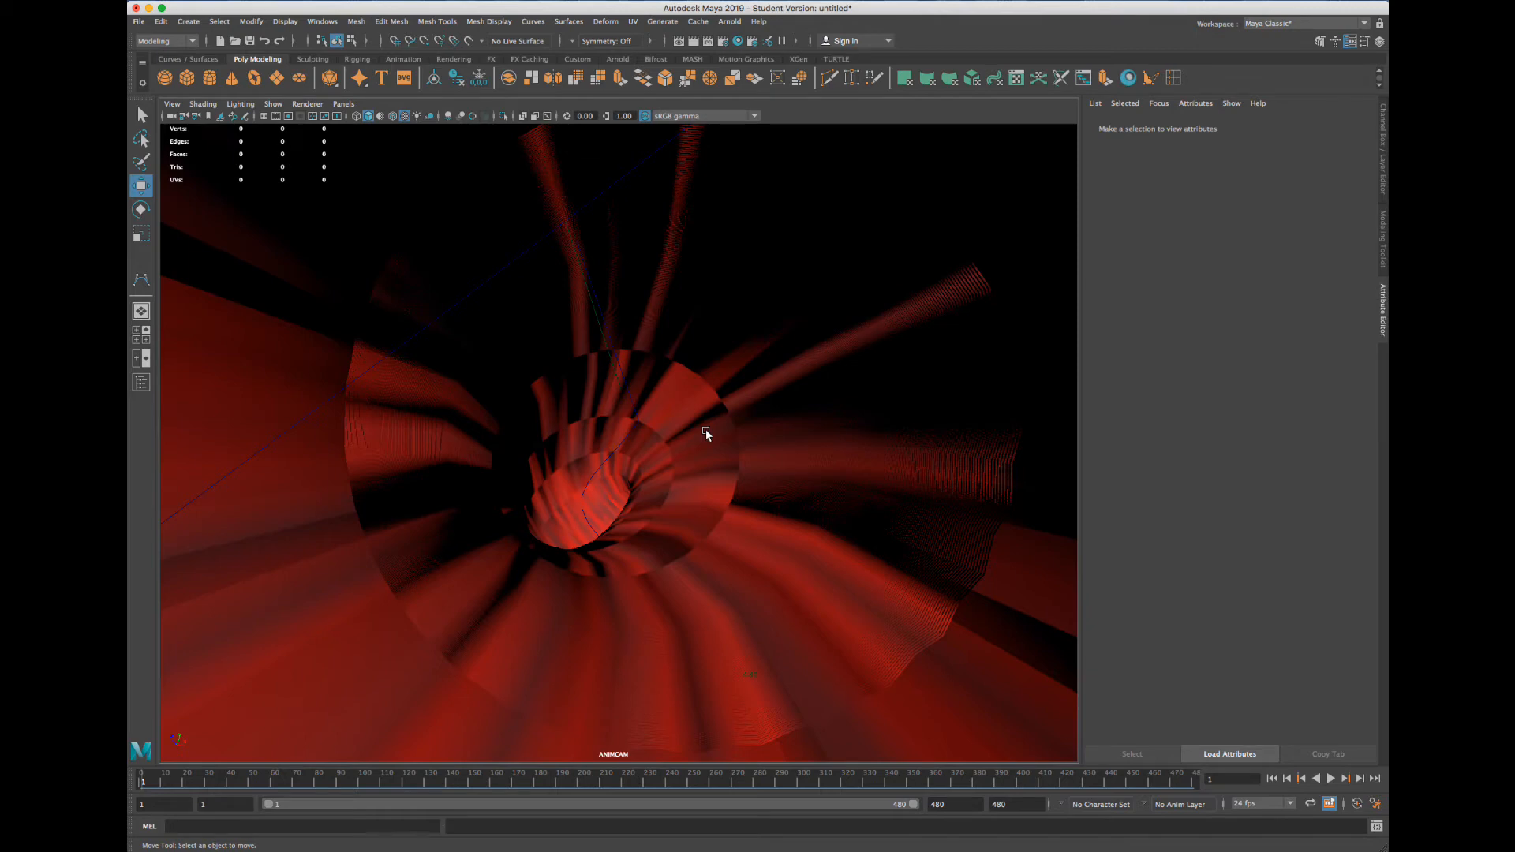
pyautogui.press('7')
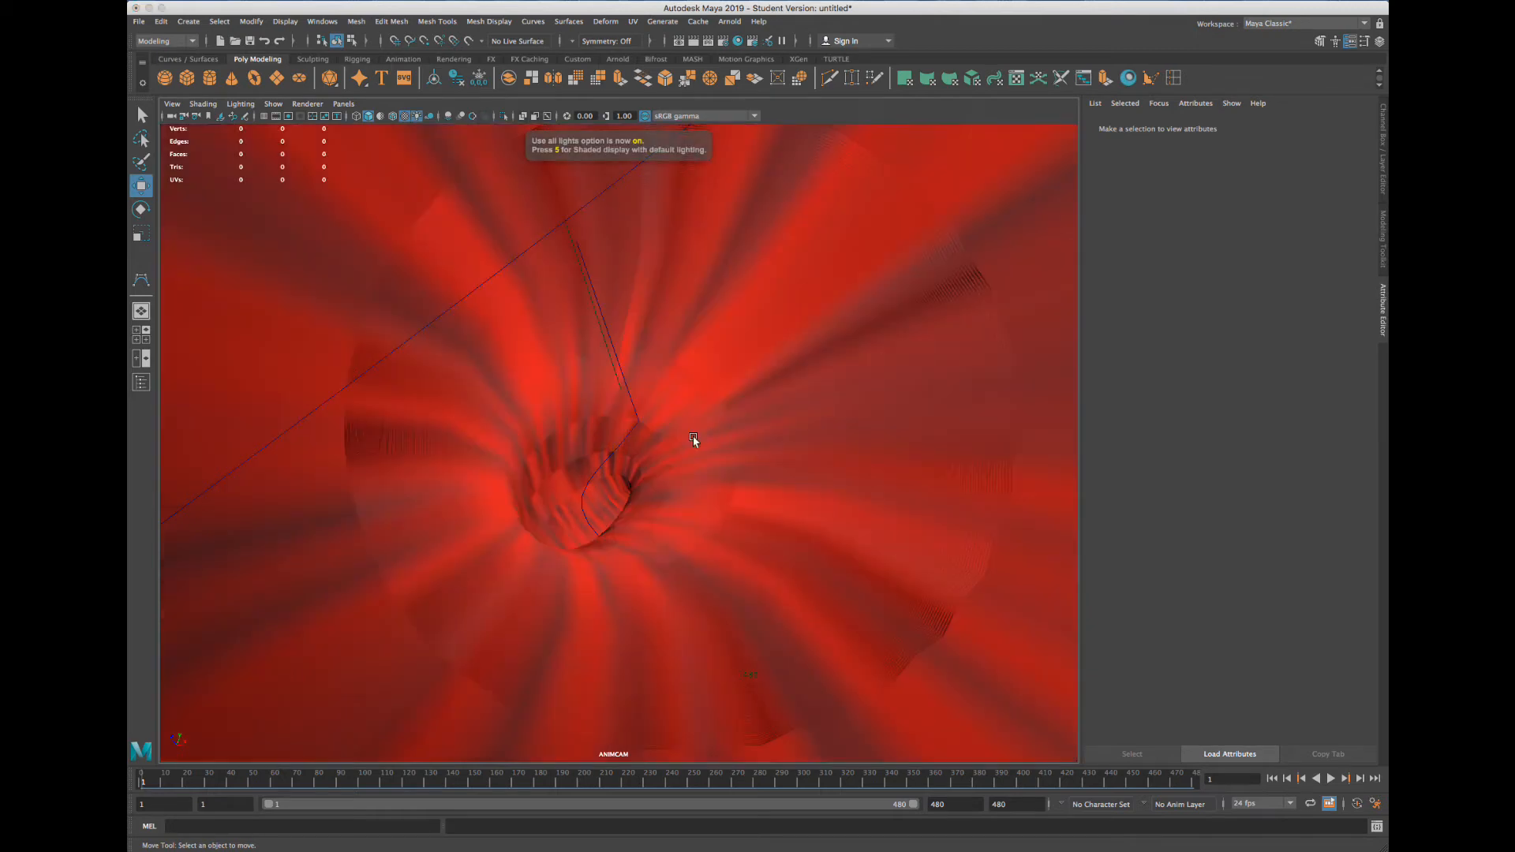
pyautogui.moveTo(152, 777)
pyautogui.mouseDown()
pyautogui.moveTo(456, 787)
pyautogui.moveTo(180, 789)
pyautogui.mouseUp()
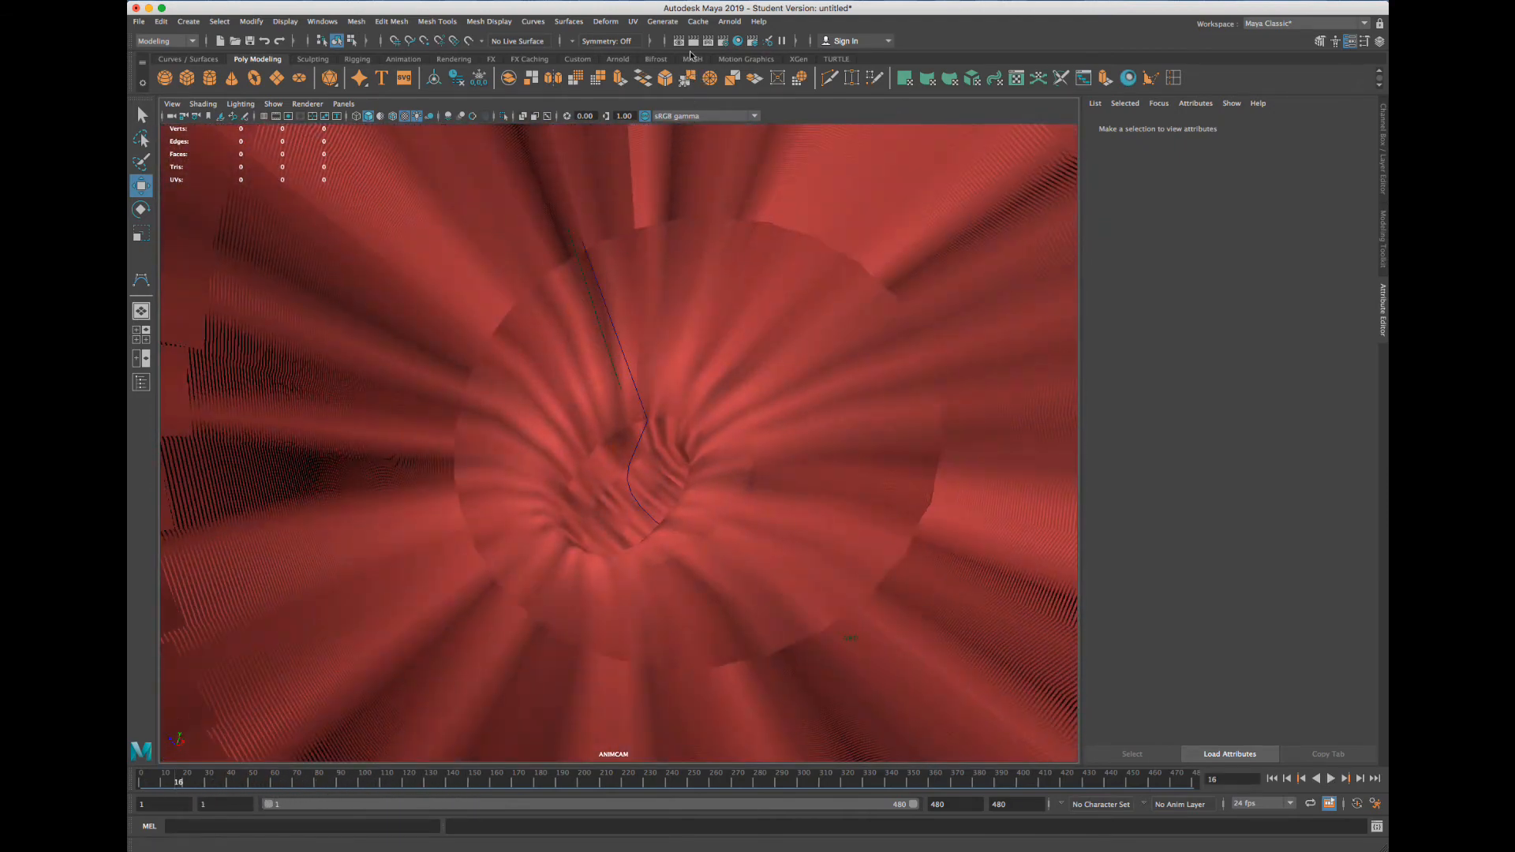
pyautogui.click(680, 41)
pyautogui.click(381, 206)
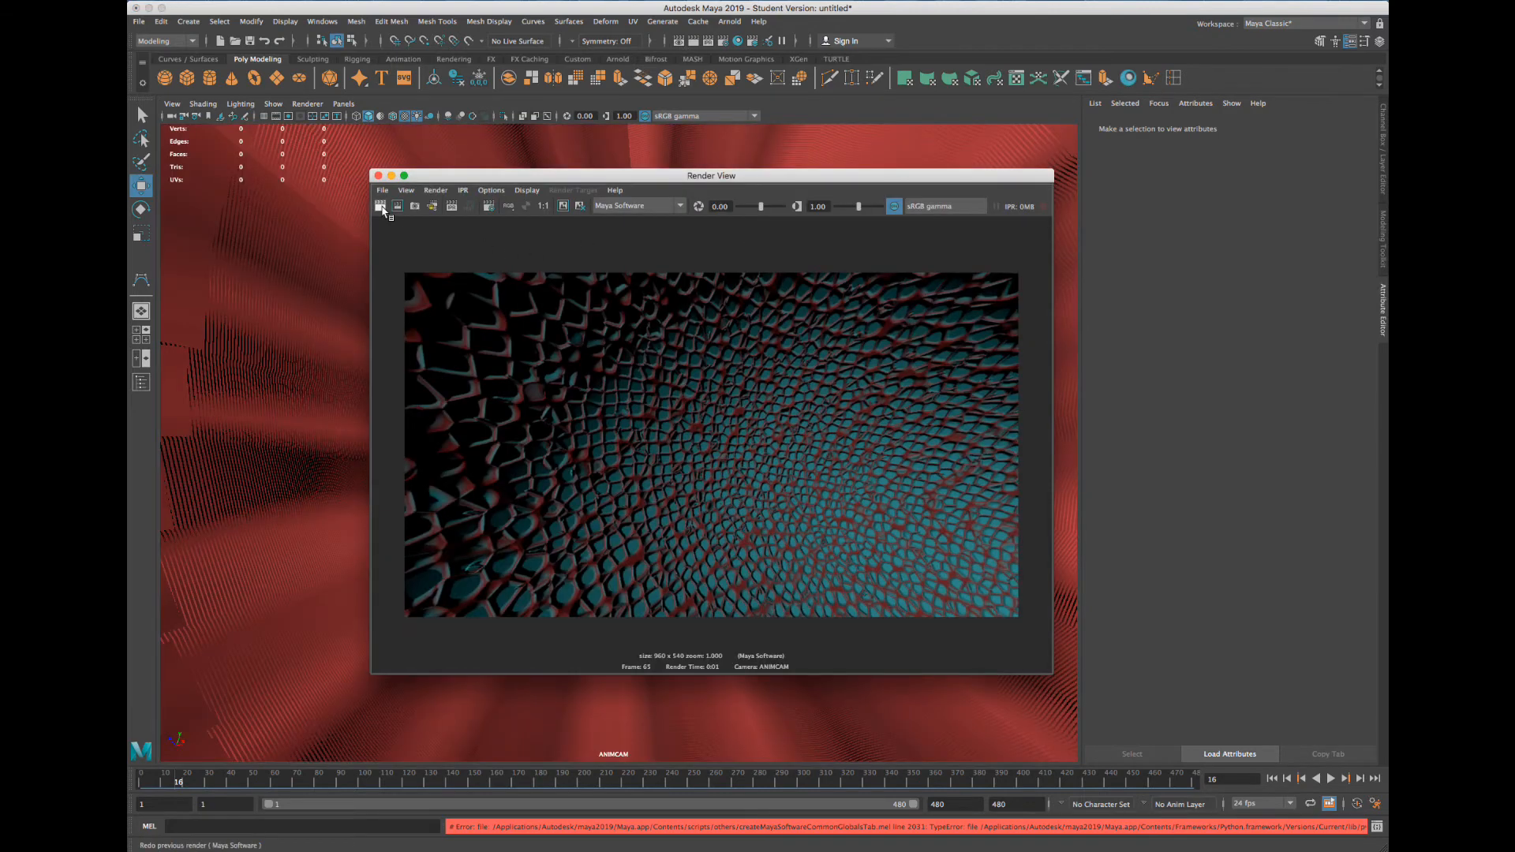
# Scrub the animation to frame 160 and render it, keeping the Render View beside the tunnel
pyautogui.moveTo(412, 788); pyautogui.dragTo(510, 788)
pyautogui.moveTo(490, 179); pyautogui.dragTo(868, 185)
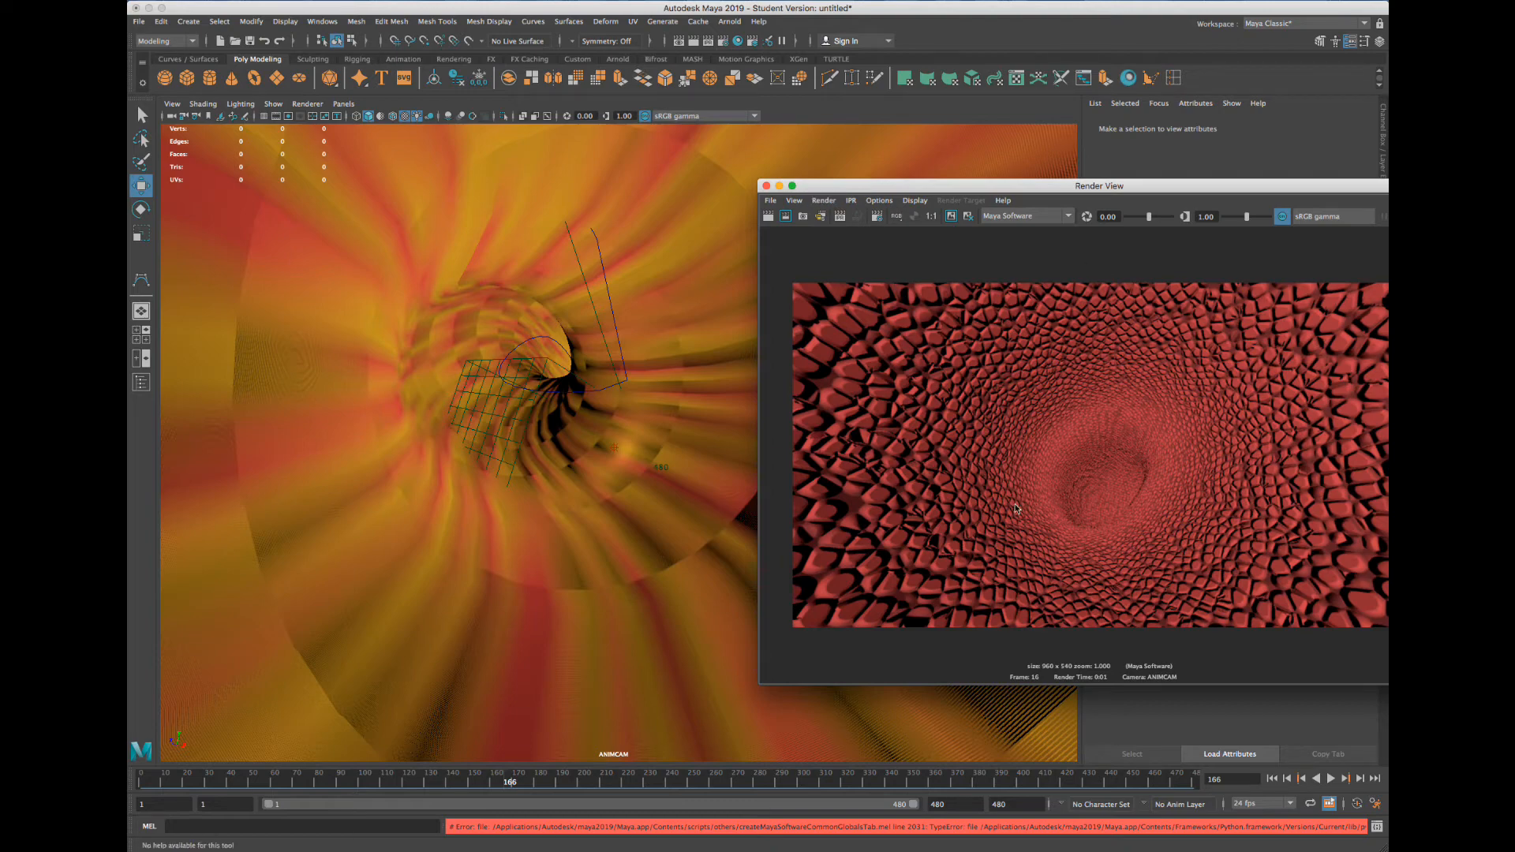
pyautogui.moveTo(438, 778); pyautogui.dragTo(491, 779)
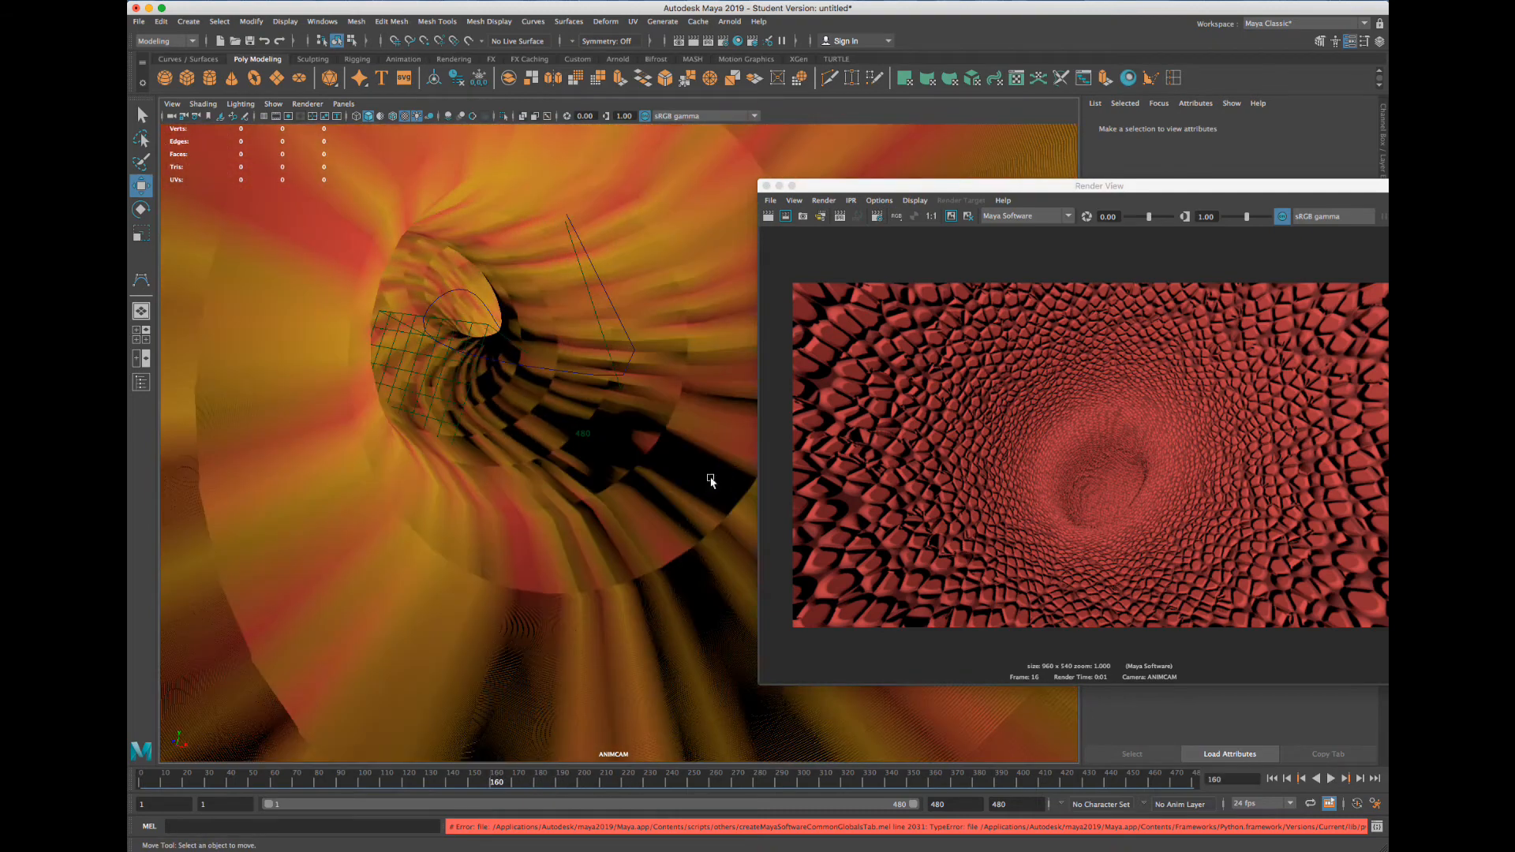
pyautogui.moveTo(878, 185); pyautogui.dragTo(754, 183)
pyautogui.click(645, 215)
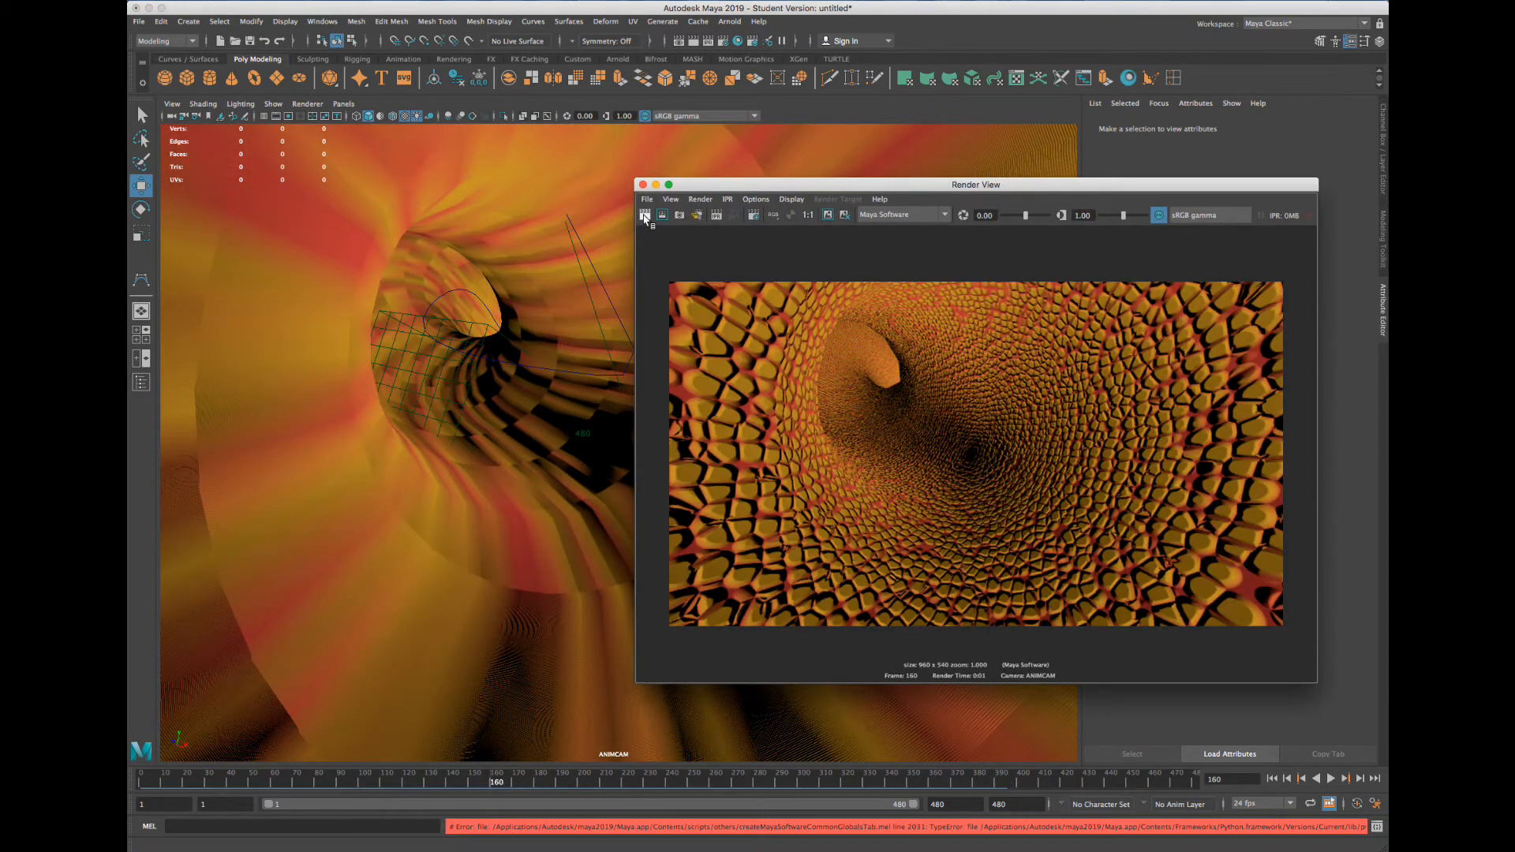
# Select the point light inside the tunnel, shrink and reposition the Render View window, and show the light's channel values
pyautogui.moveTo(501, 781); pyautogui.dragTo(754, 781)
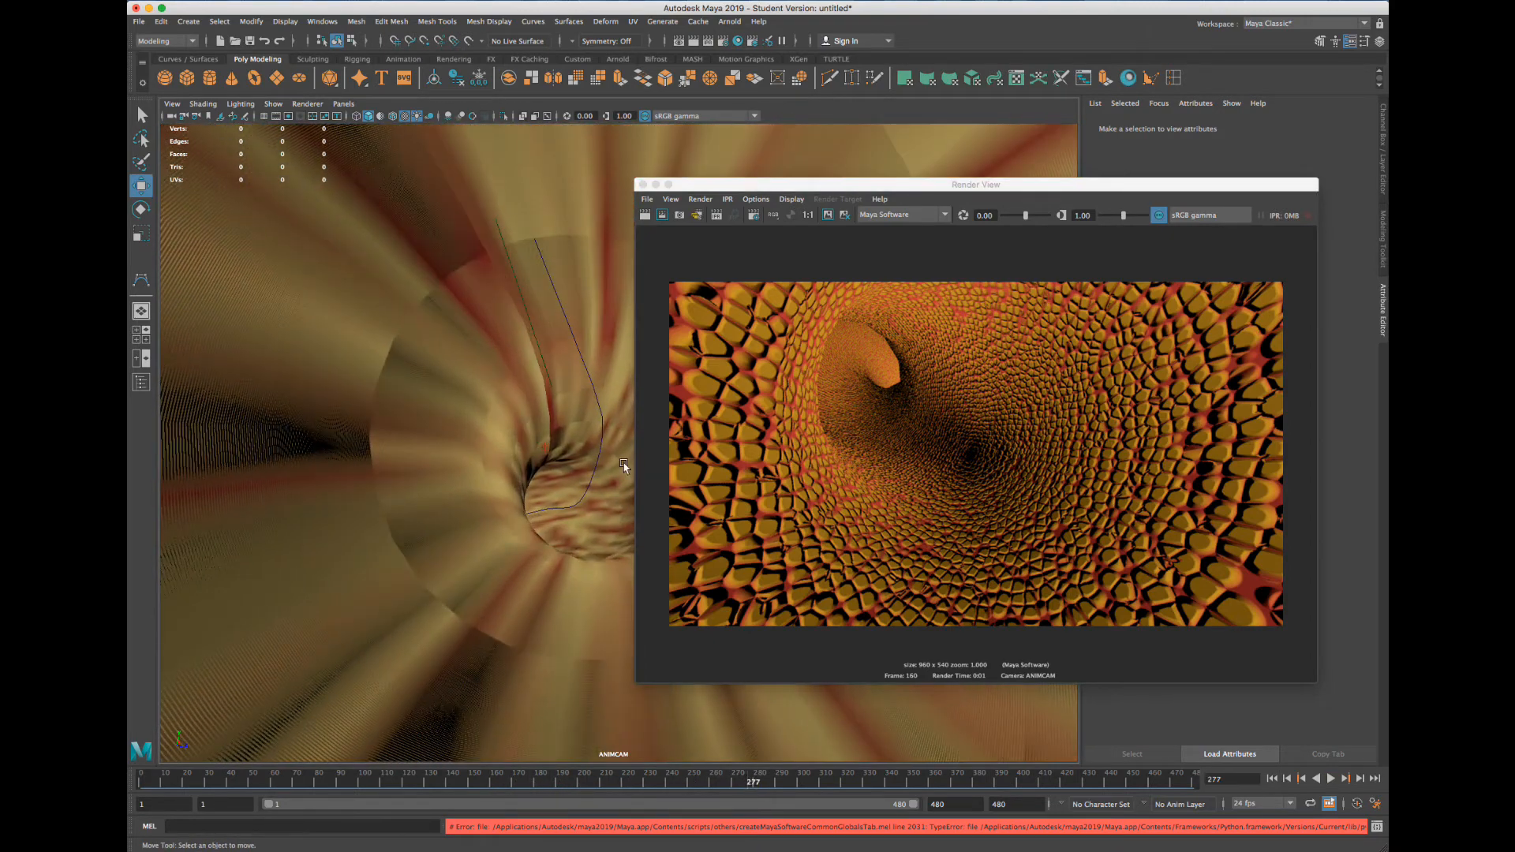
pyautogui.click(539, 431)
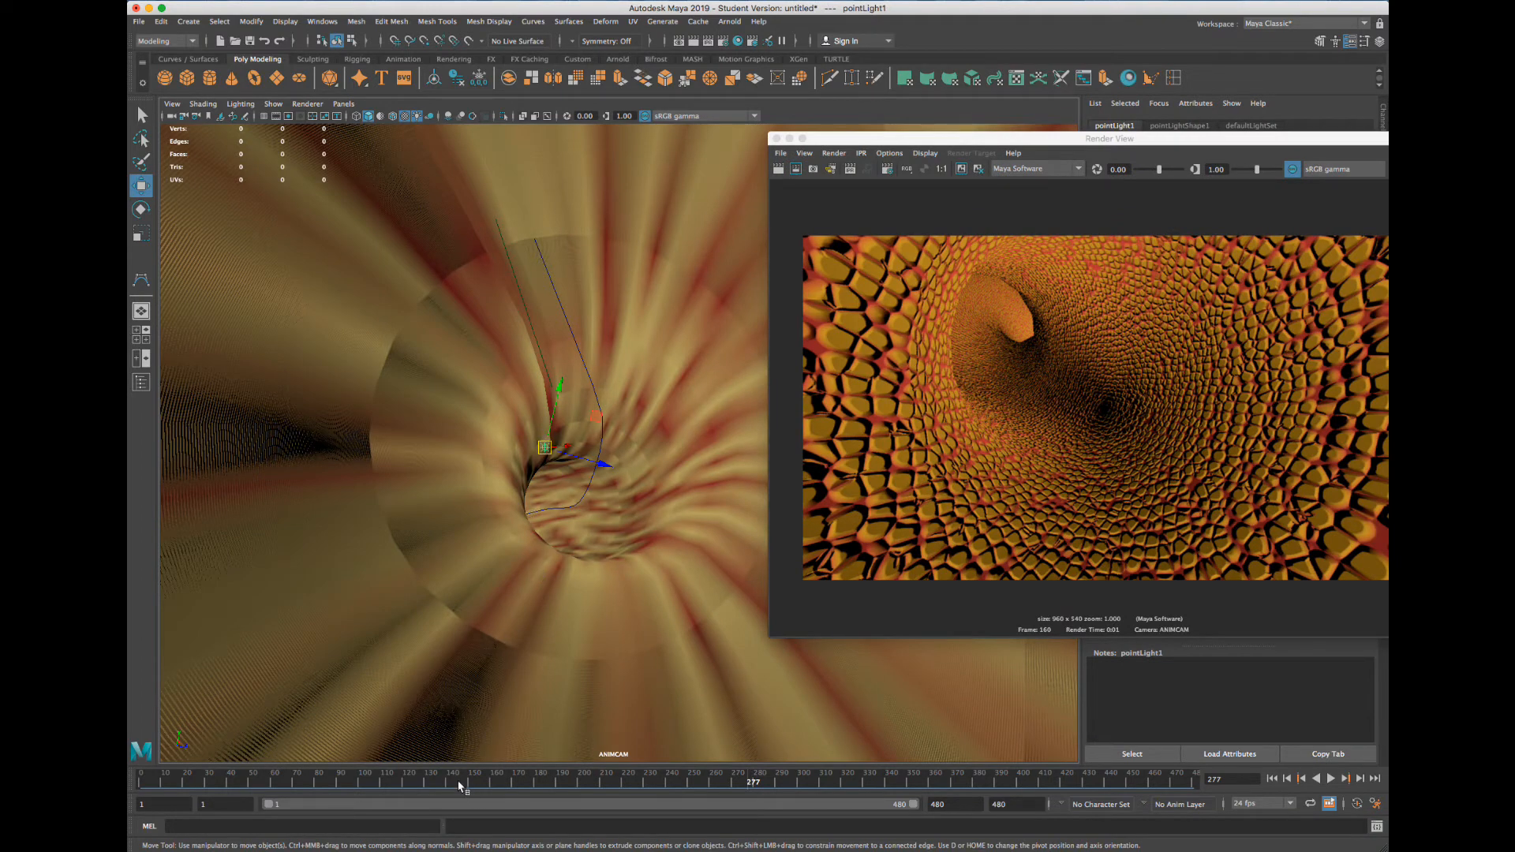
pyautogui.moveTo(460, 786)
pyautogui.mouseDown()
pyautogui.moveTo(389, 781)
pyautogui.moveTo(427, 784)
pyautogui.mouseUp()
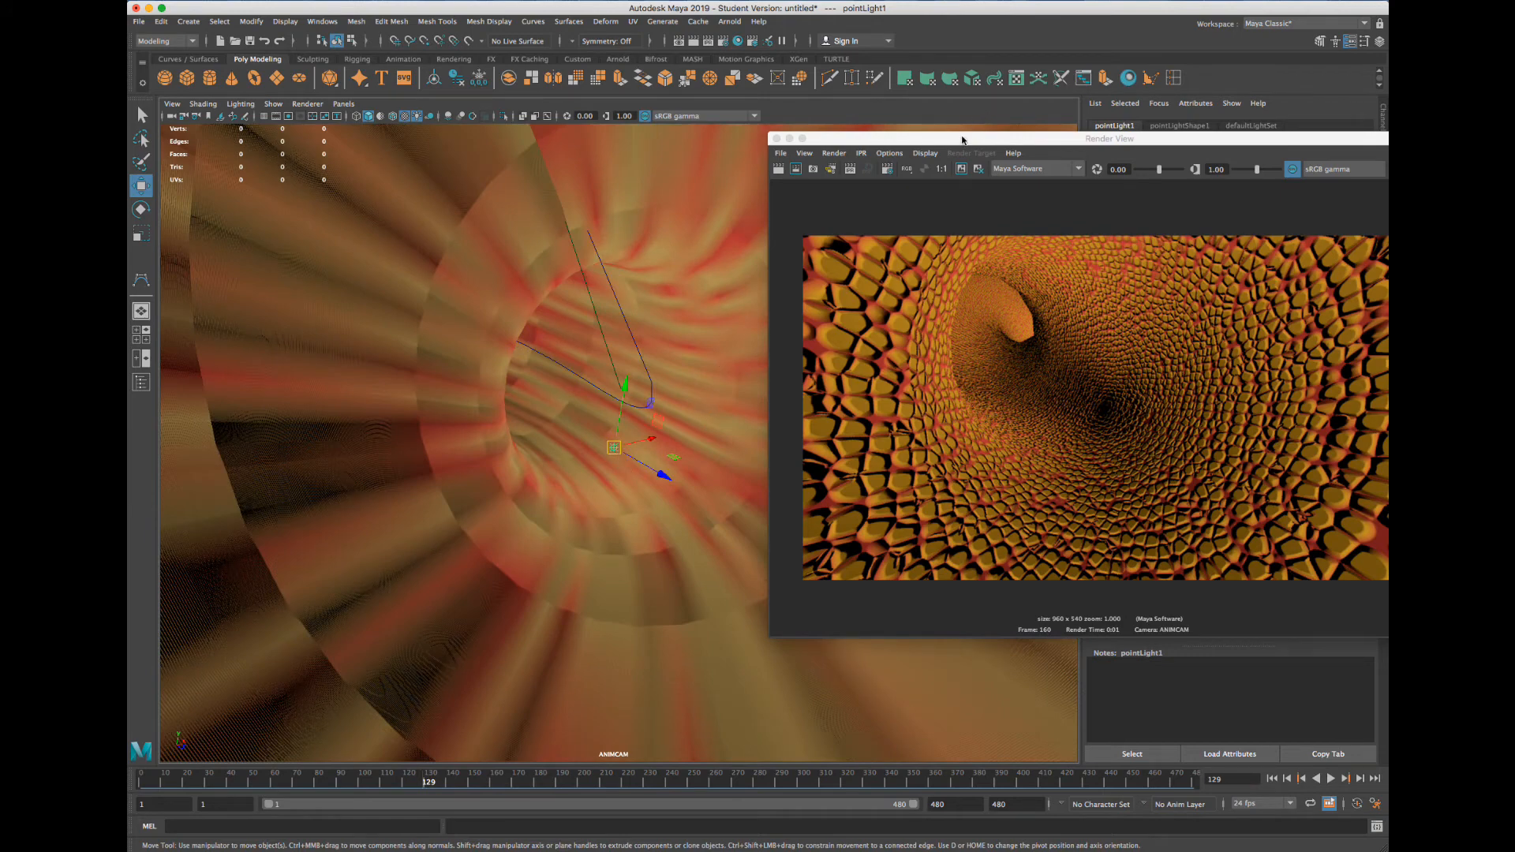
pyautogui.moveTo(962, 141); pyautogui.dragTo(988, 400)
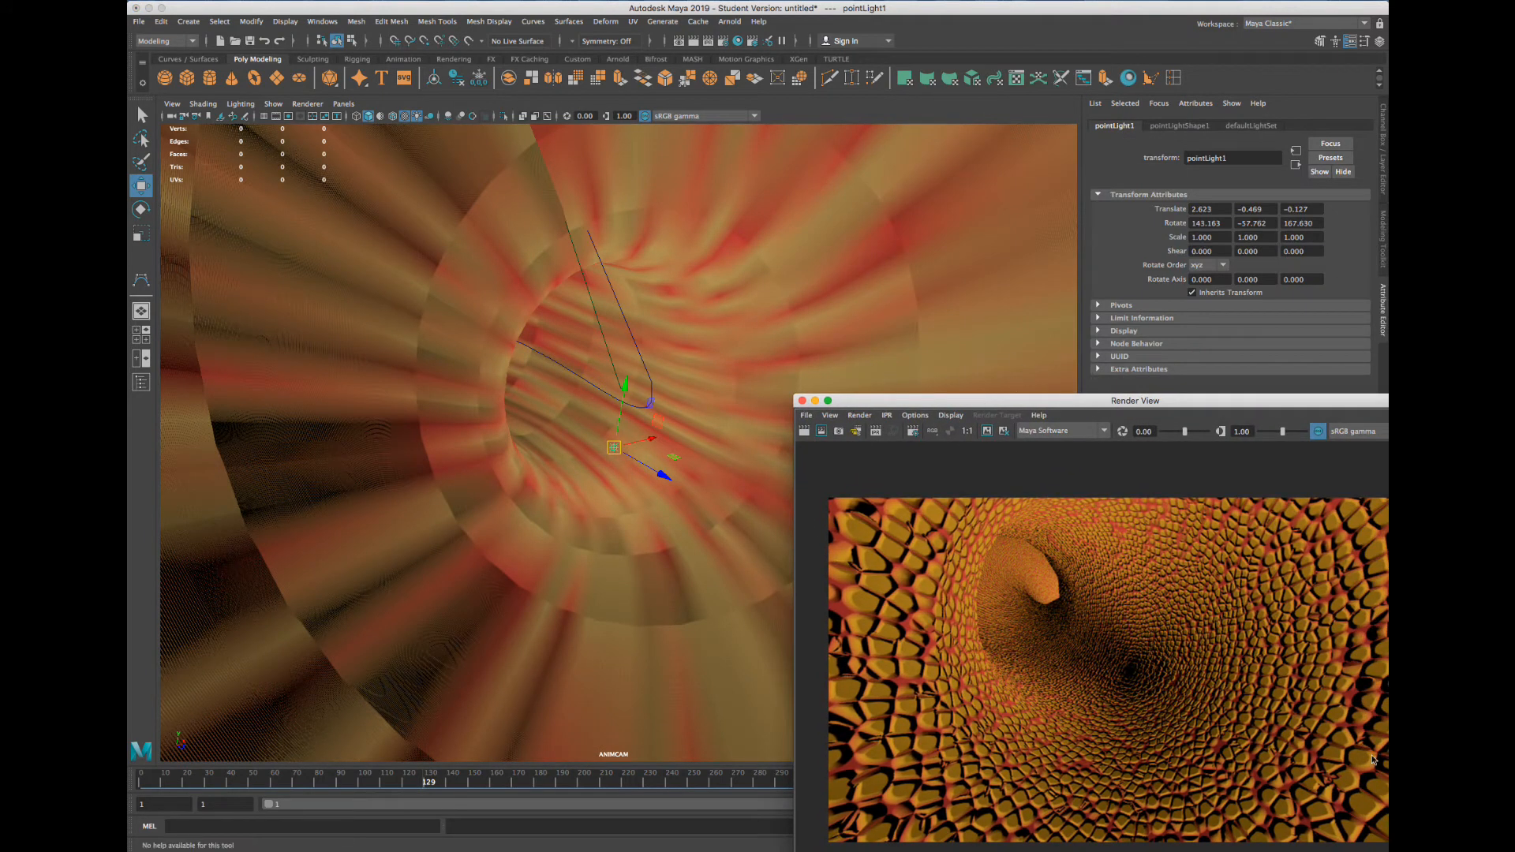
pyautogui.doubleClick(962, 401)
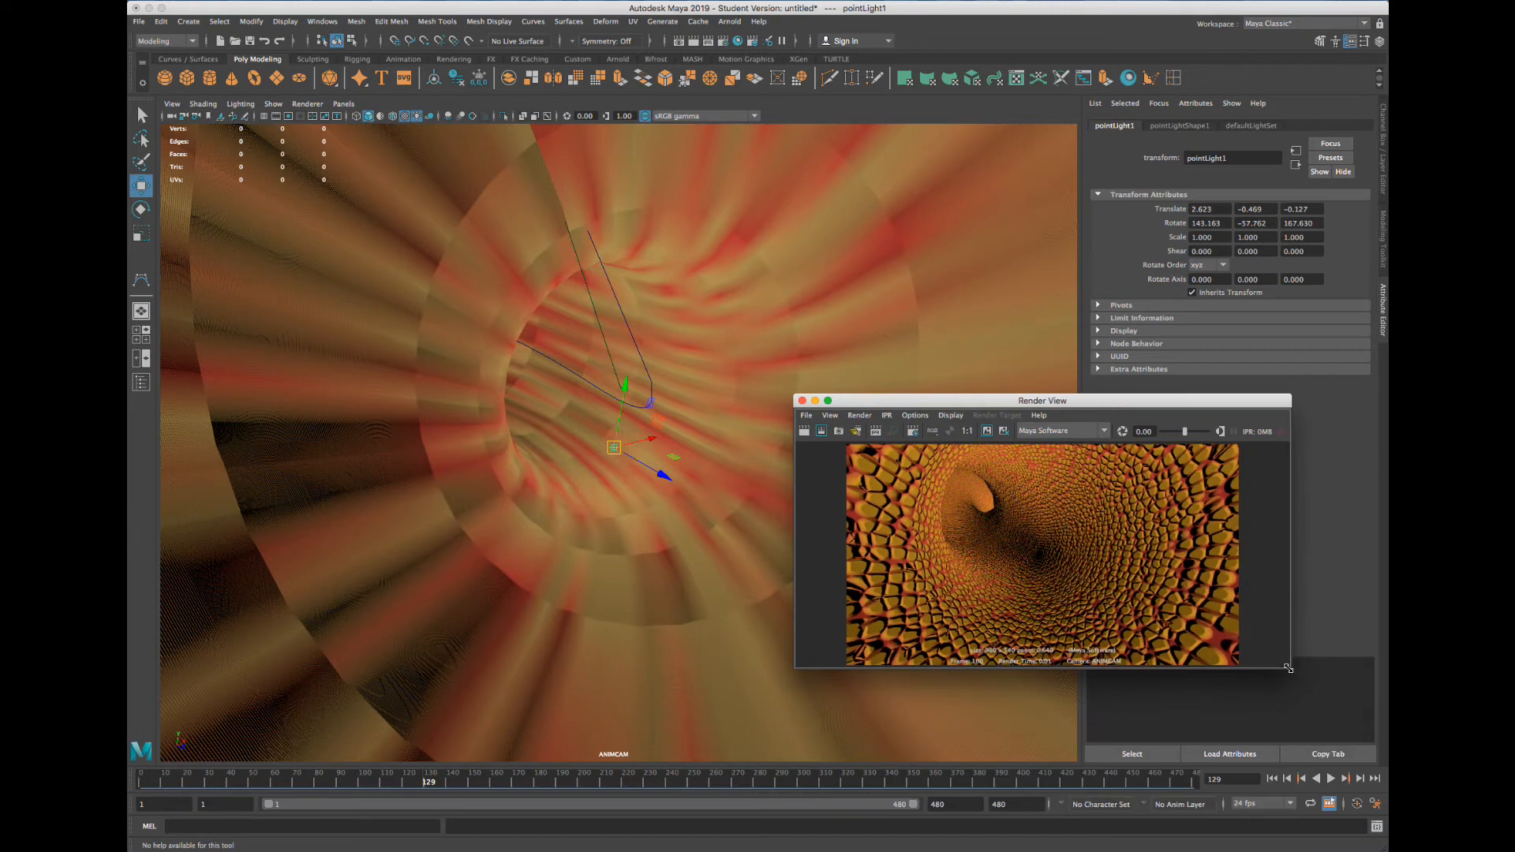
pyautogui.click(1383, 180)
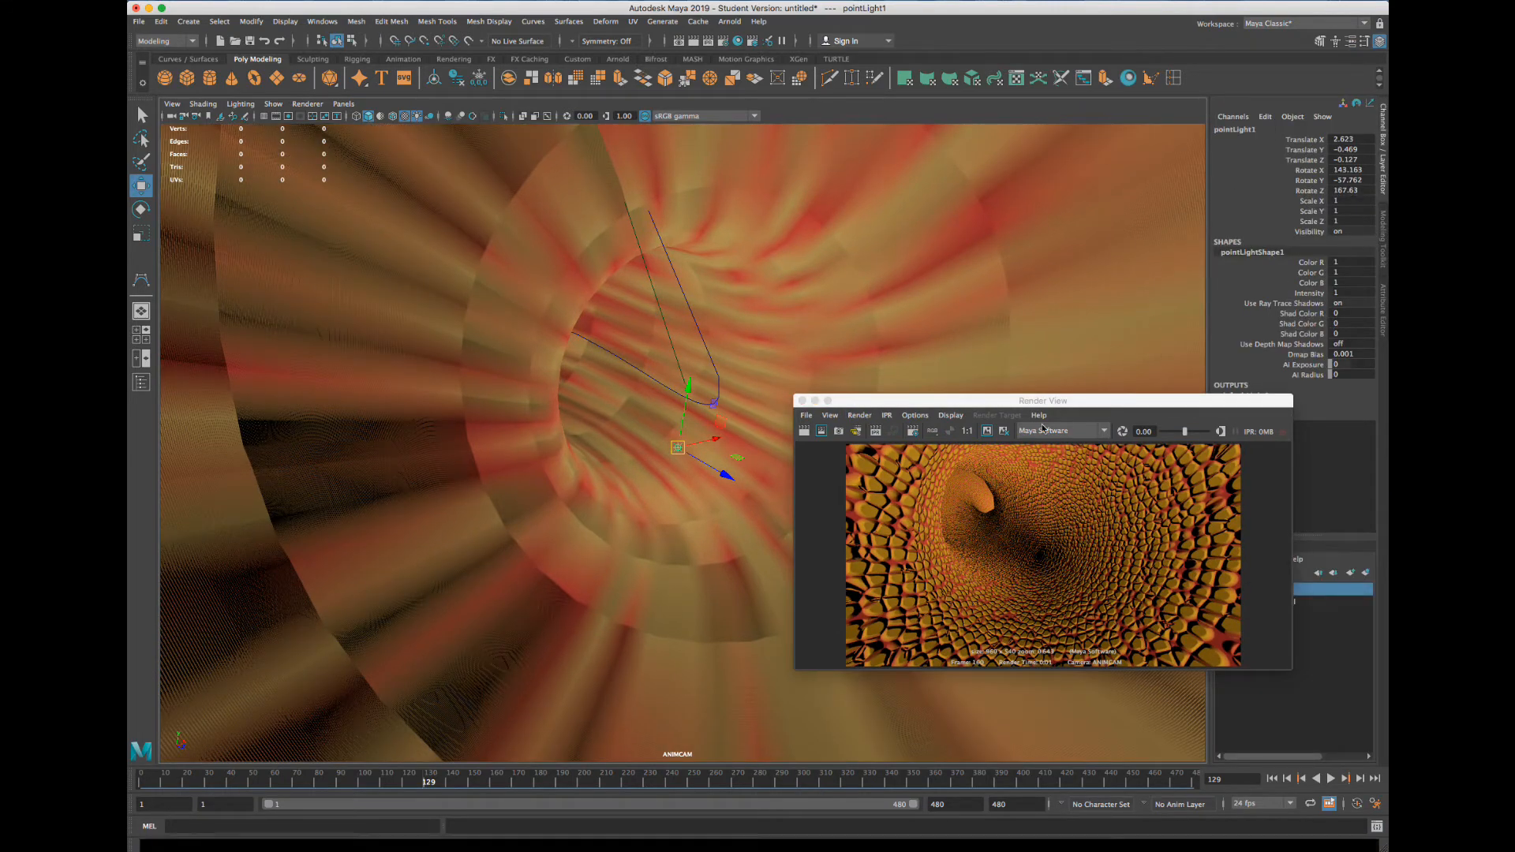
pyautogui.moveTo(897, 401); pyautogui.dragTo(952, 480)
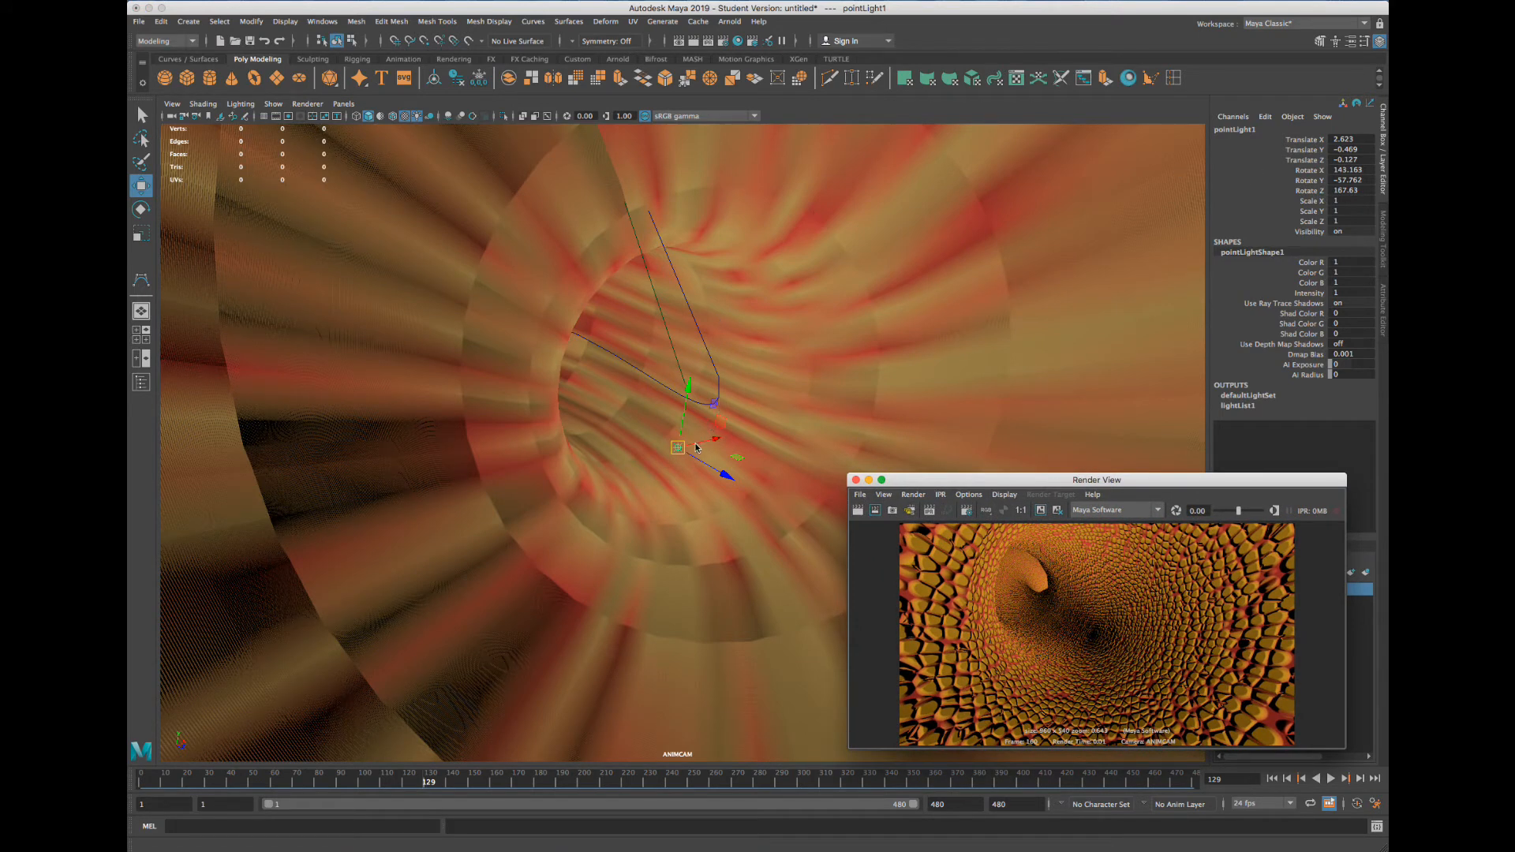
# Move the point light across the tunnel at frame 90, and key new light positions at frames 110 and 150
pyautogui.click(344, 775)
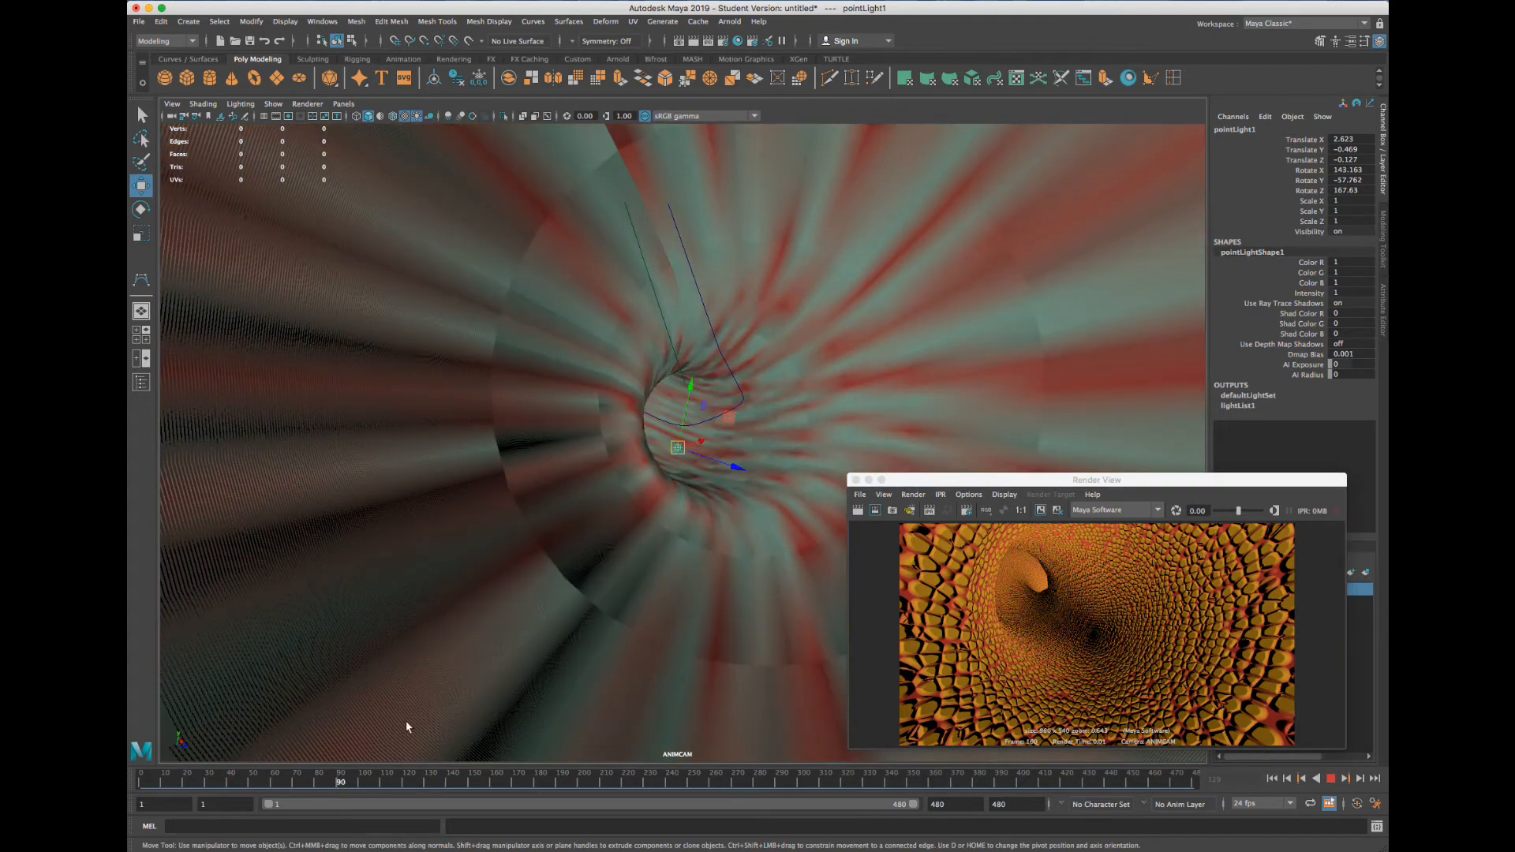
pyautogui.moveTo(680, 449); pyautogui.dragTo(839, 345)
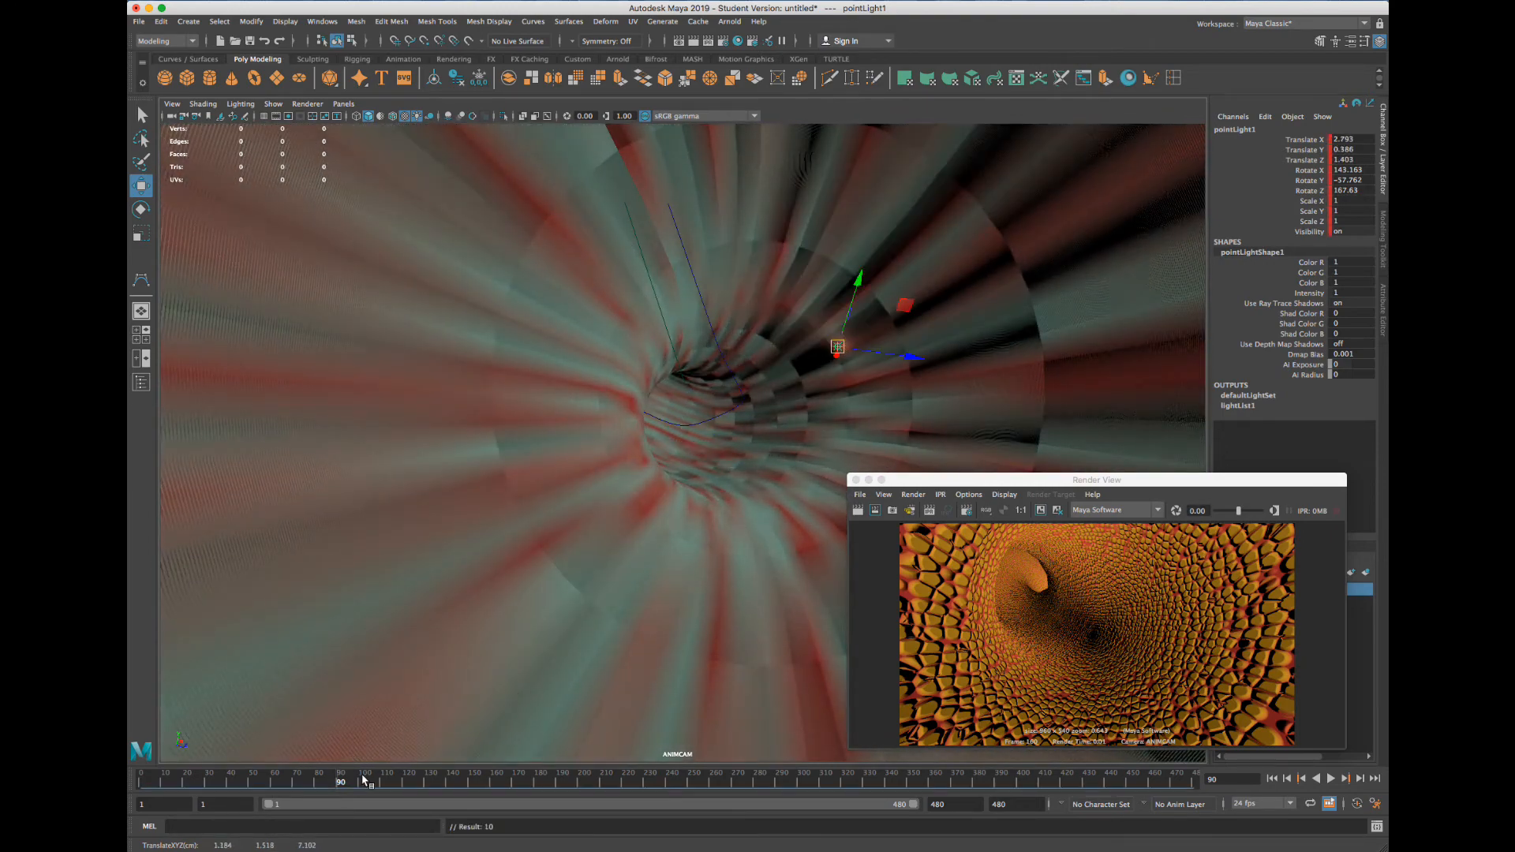
pyautogui.moveTo(363, 780); pyautogui.dragTo(388, 781)
pyautogui.moveTo(823, 359); pyautogui.dragTo(582, 487)
pyautogui.moveTo(443, 781); pyautogui.dragTo(474, 781)
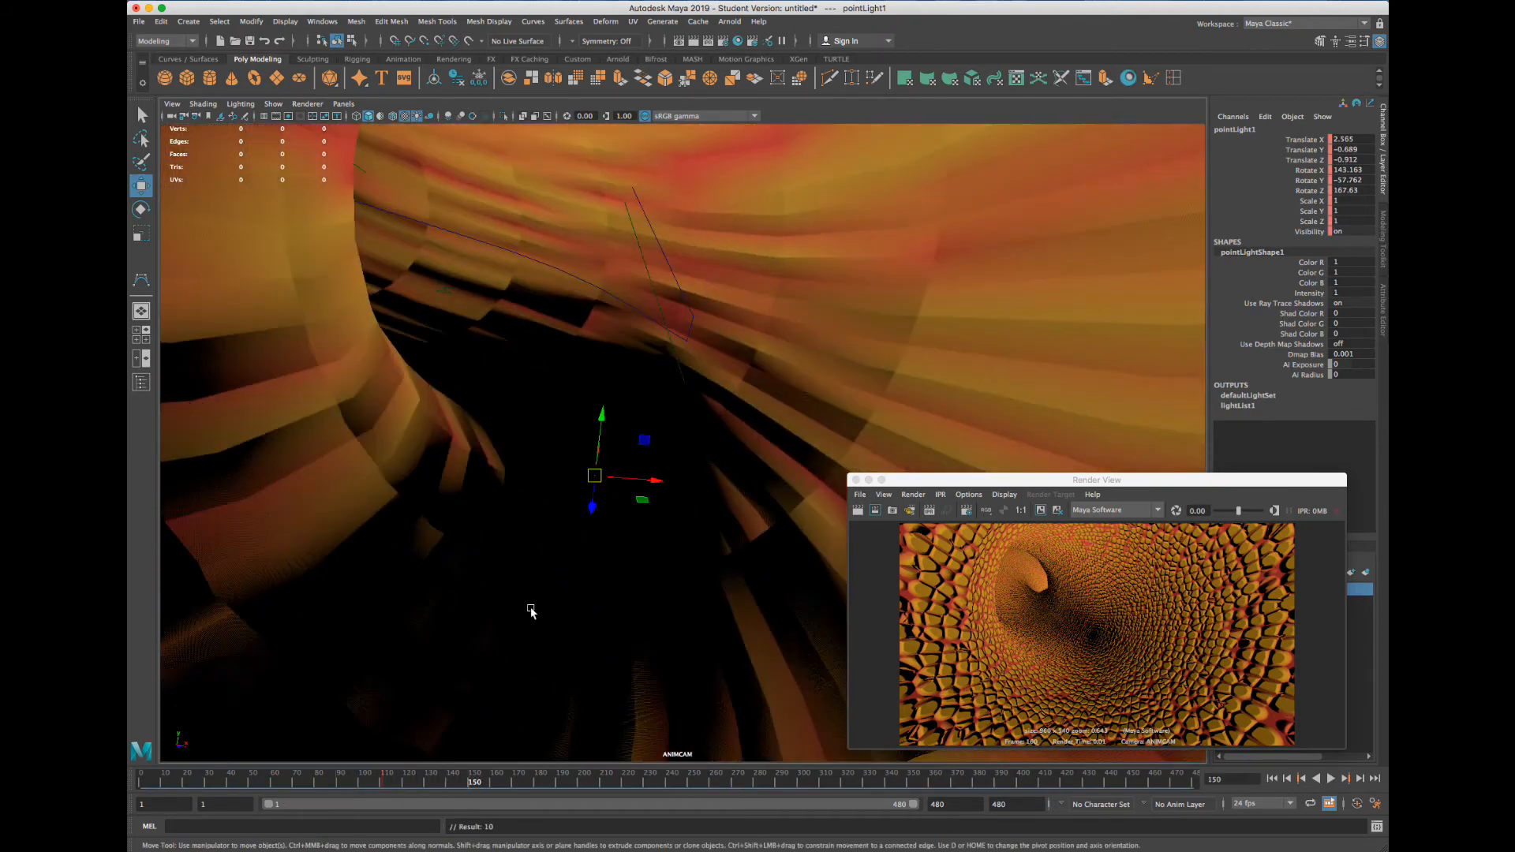
pyautogui.moveTo(594, 479); pyautogui.dragTo(629, 271)
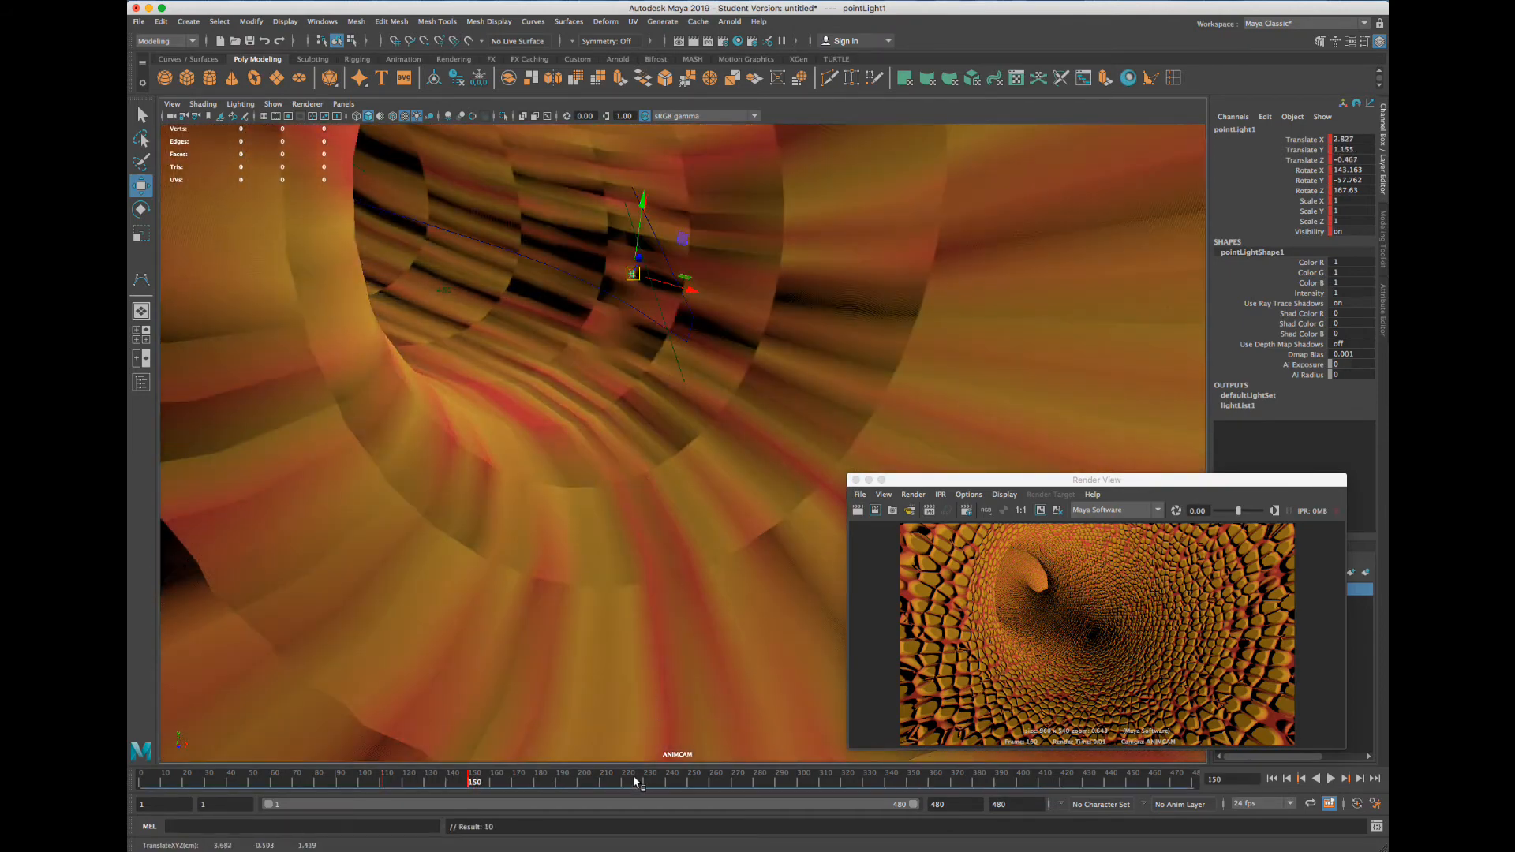
# Review the light's motion between frames 226 and 130, and delete the point light's key at frame 150
pyautogui.click(640, 780)
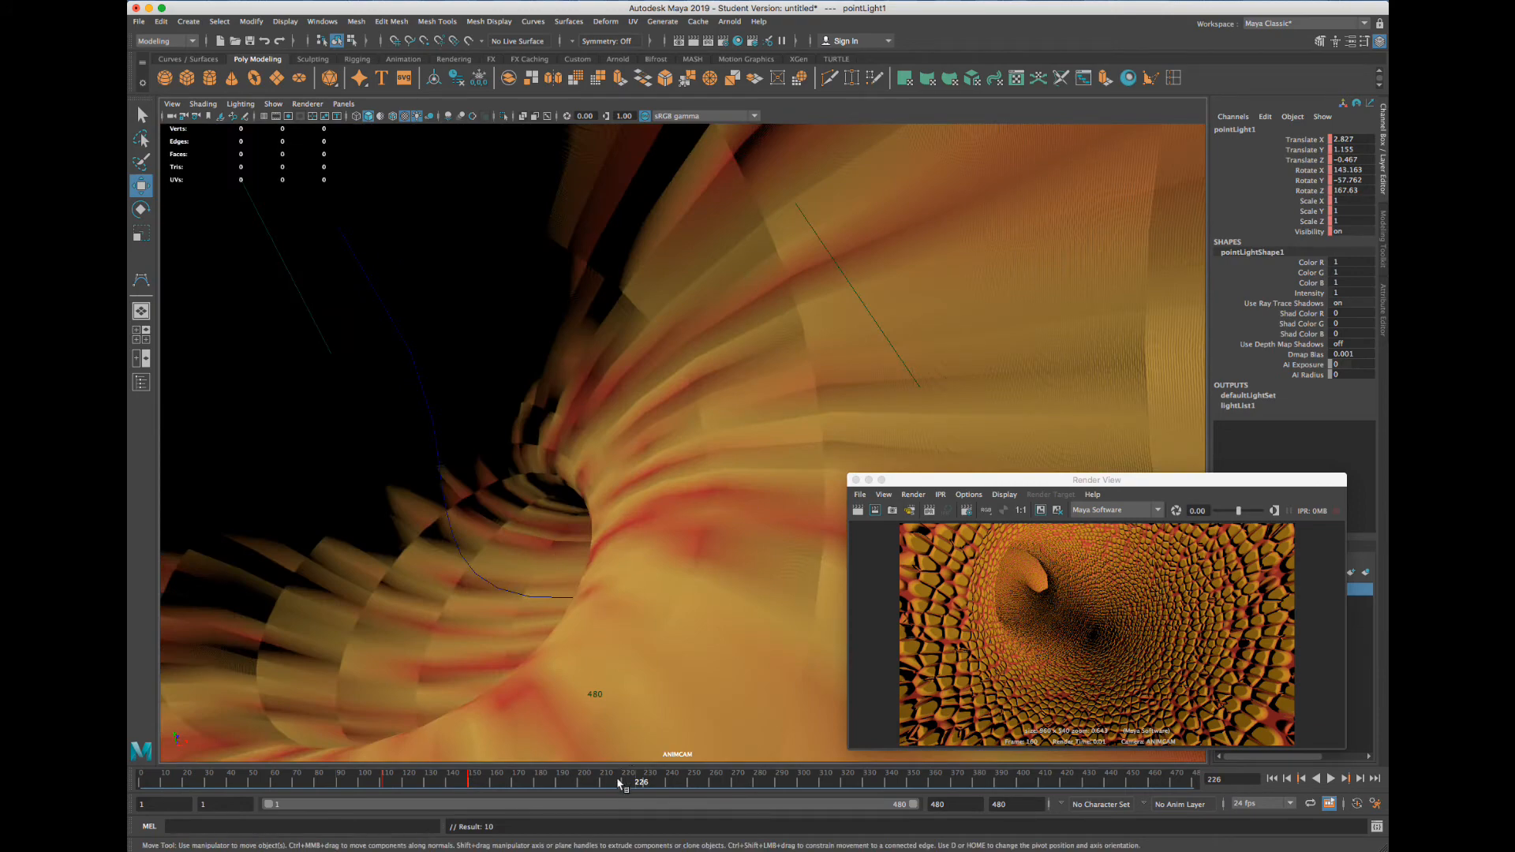
pyautogui.hotkey('alt', 'v')
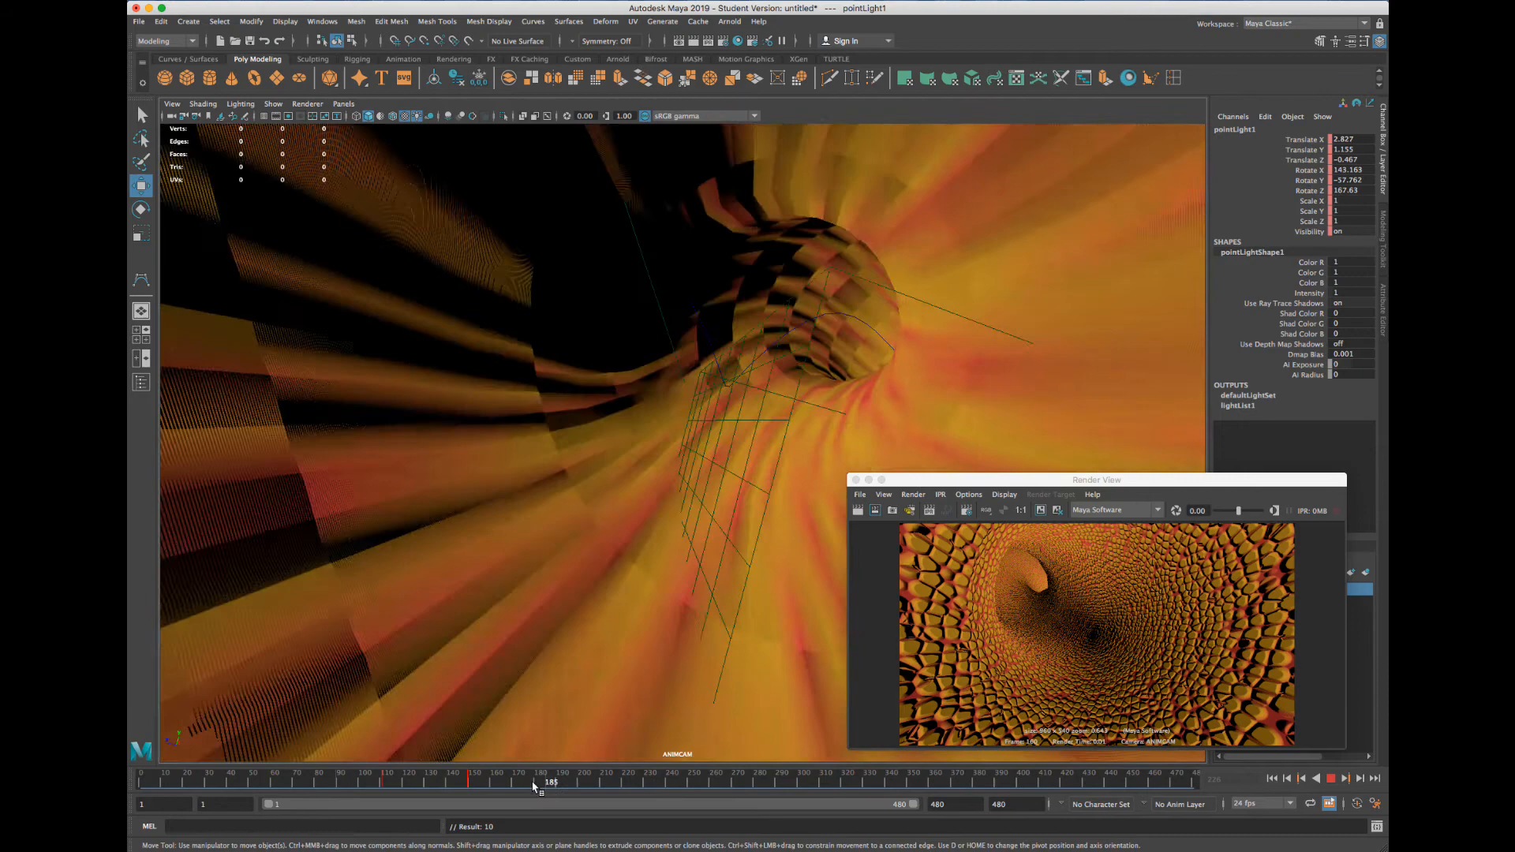
pyautogui.click(483, 783)
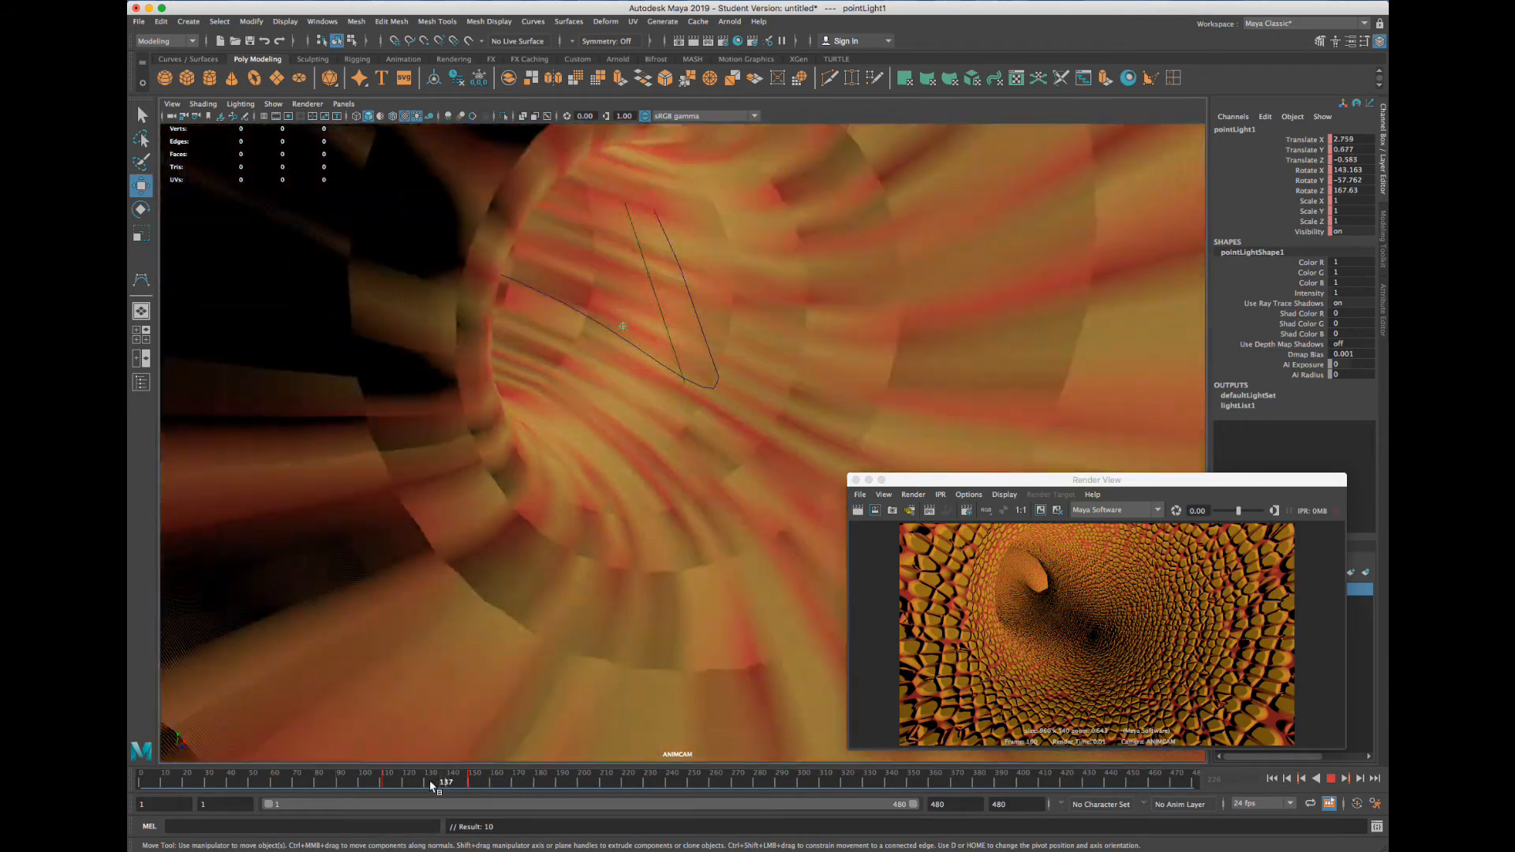
pyautogui.click(431, 783)
pyautogui.press('s')
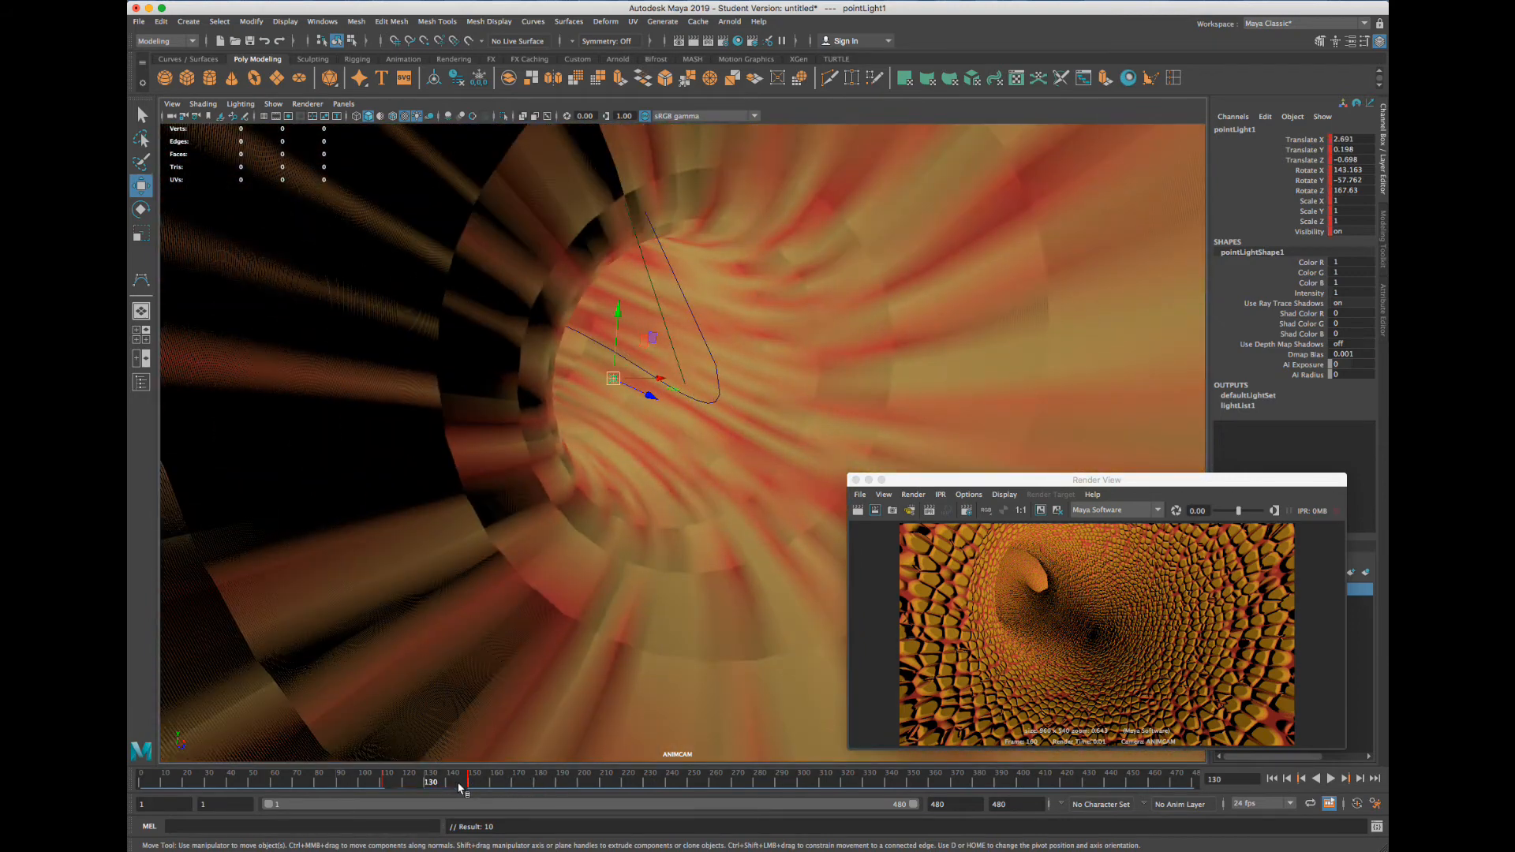
pyautogui.keyDown('shift'); pyautogui.moveTo(468, 782); pyautogui.dragTo(481, 782); pyautogui.keyUp('shift')
pyautogui.rightClick(481, 782)
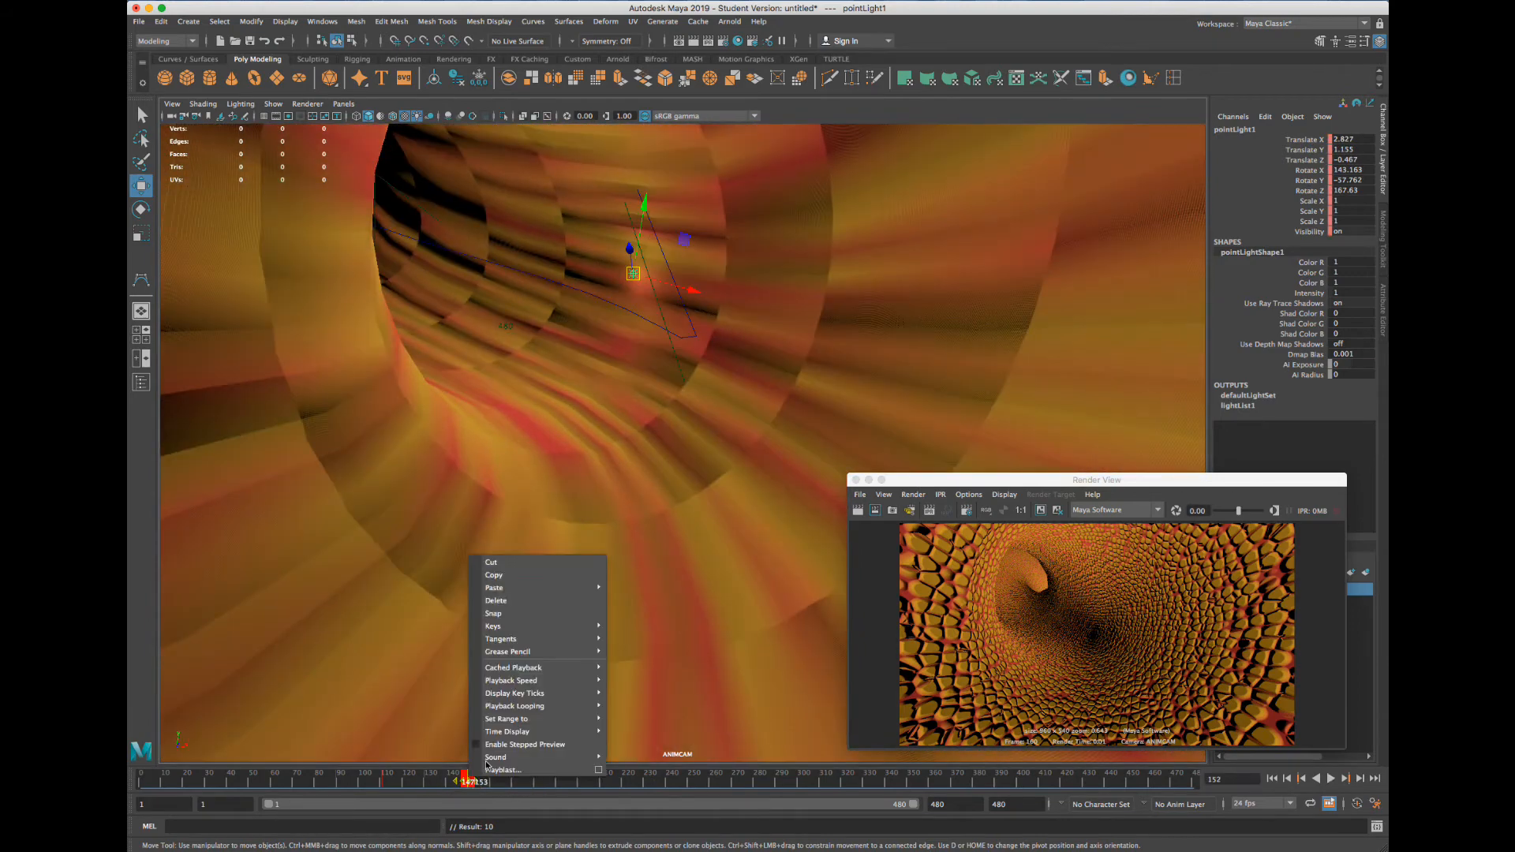
pyautogui.moveTo(514, 635)
pyautogui.click(496, 601)
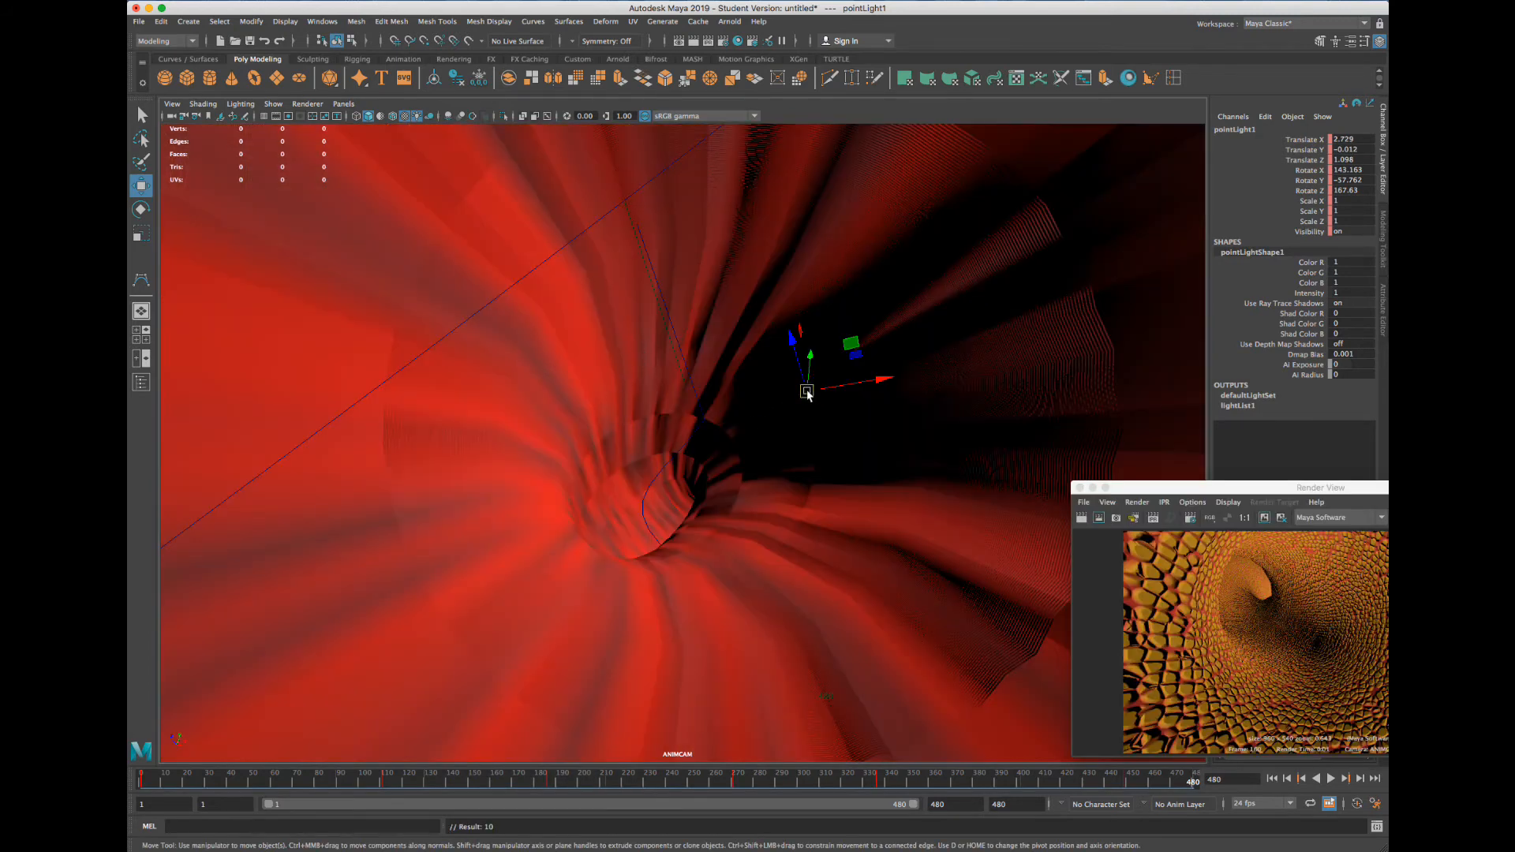
# Move the point light slightly at frame 480 to translate 2.731, -0.037, 1.24, key it, and play the animation
pyautogui.moveTo(807, 391)
pyautogui.mouseDown()
pyautogui.moveTo(799, 371)
pyautogui.moveTo(823, 393)
pyautogui.mouseUp()
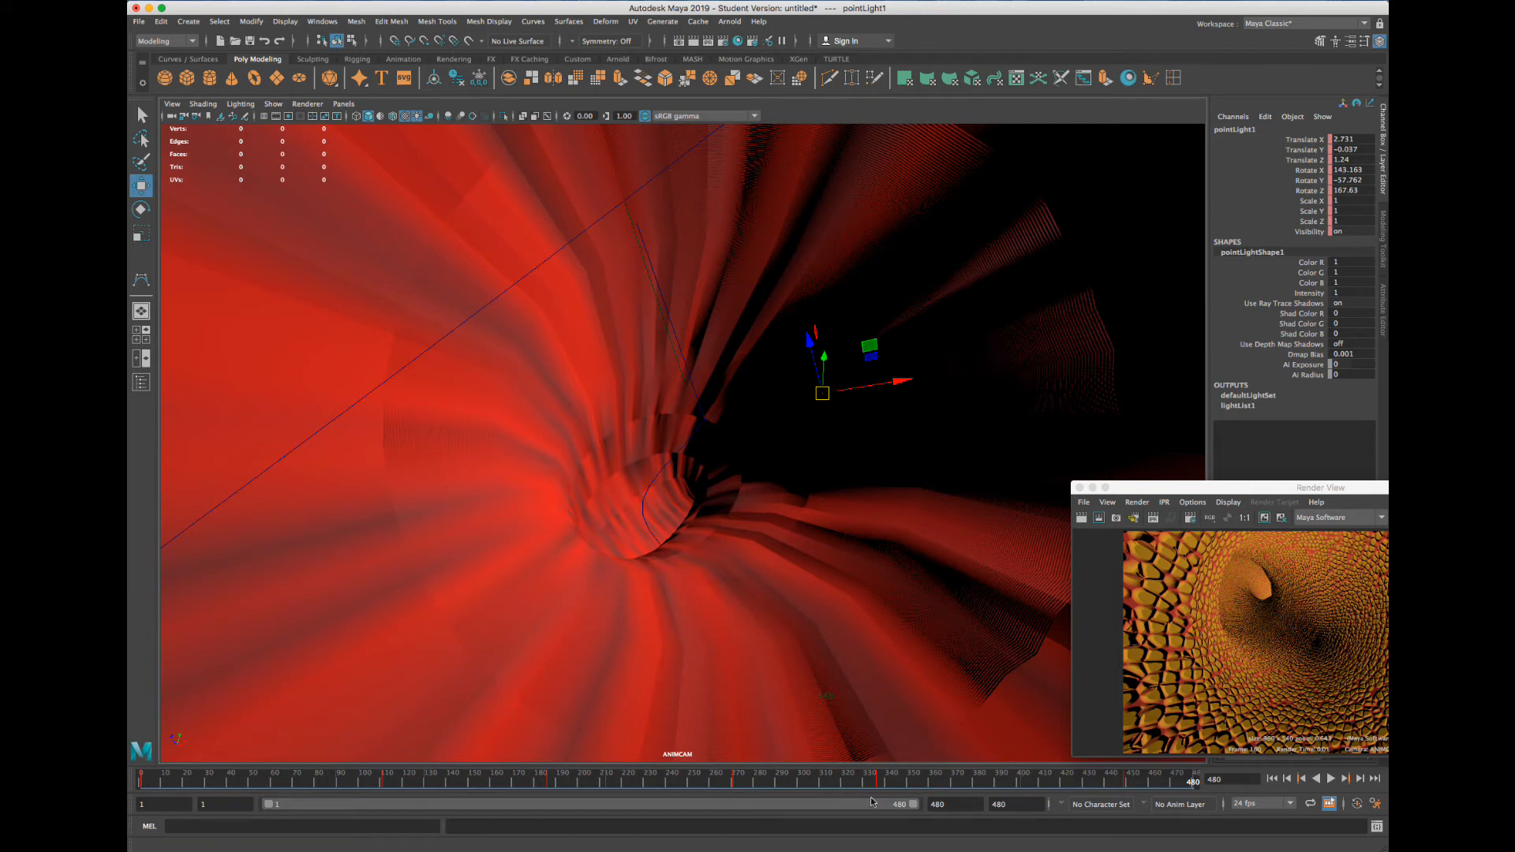
pyautogui.press('s')
pyautogui.hotkey('alt', 'v')
pyautogui.hotkey('alt', 'v')
pyautogui.click(1332, 779)
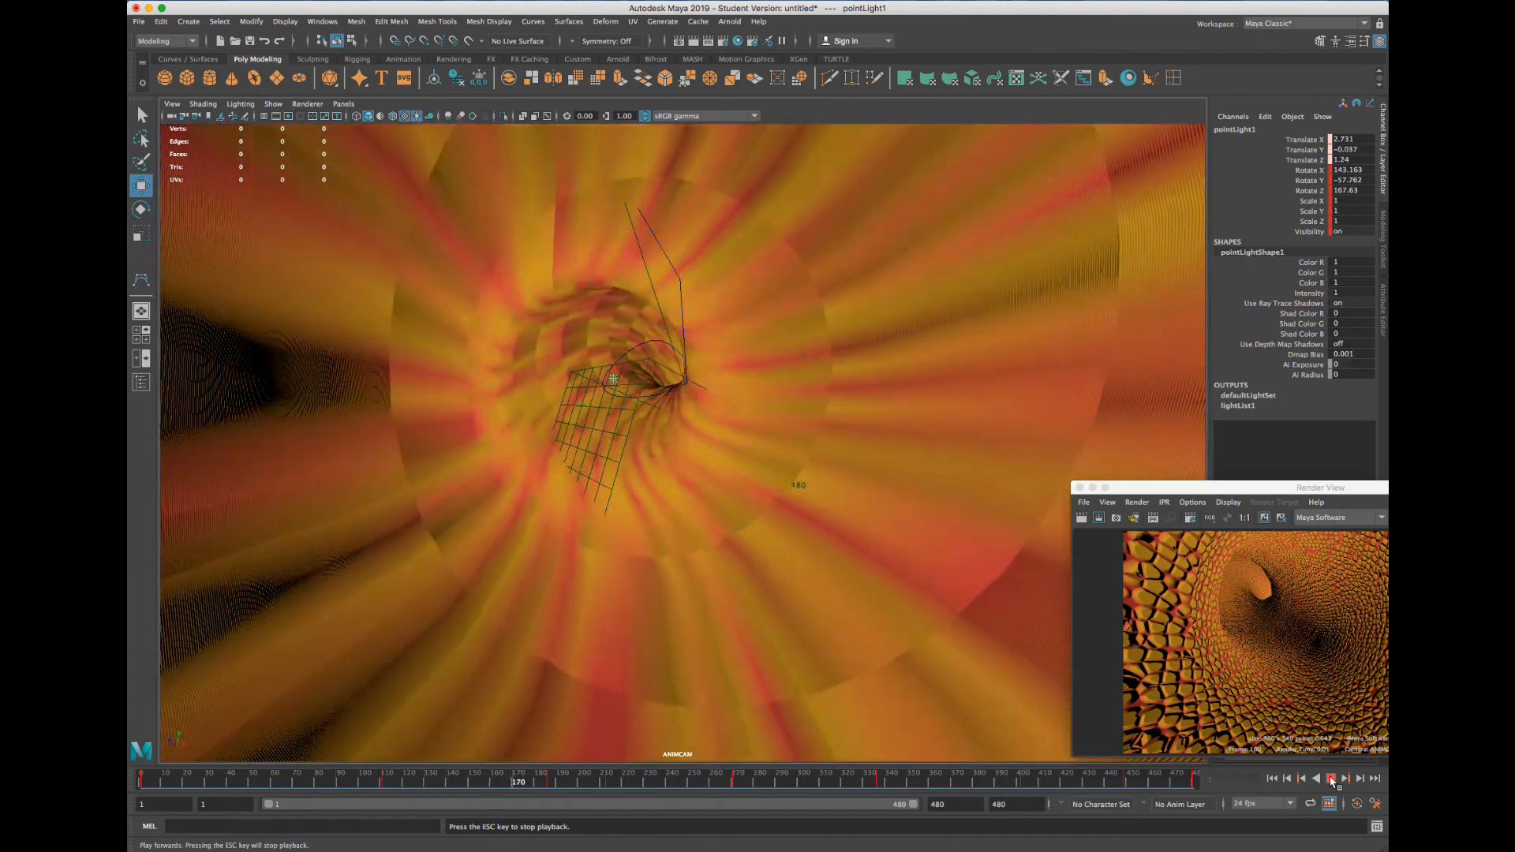
# Stop playback at frame 188 and render that frame to check the light's new position
pyautogui.click(1332, 780)
pyautogui.moveTo(1207, 489); pyautogui.dragTo(653, 478)
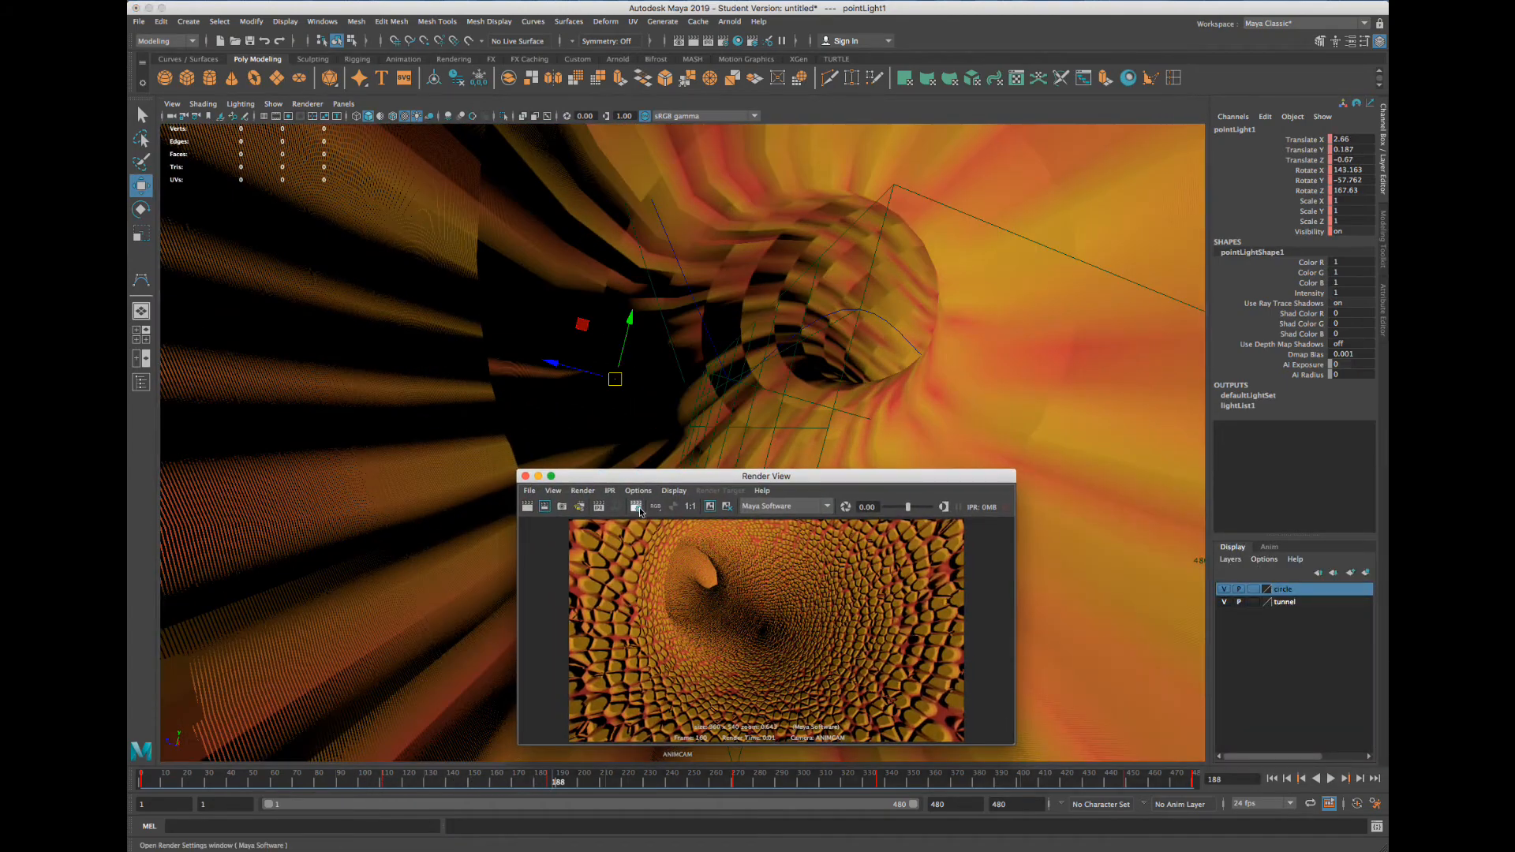
pyautogui.click(527, 506)
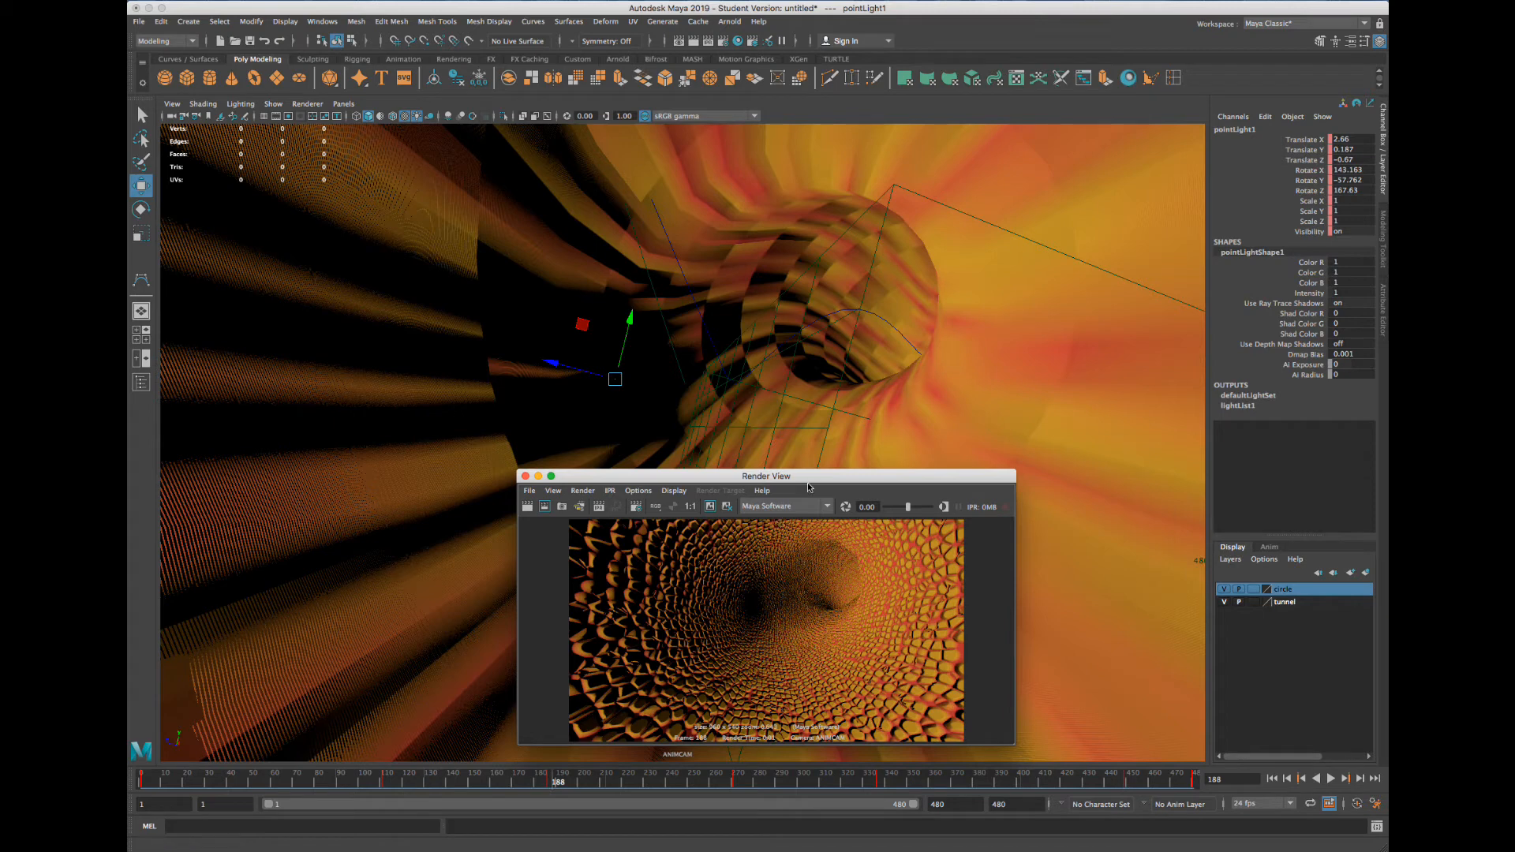
# Tint the point light pale violet with colour saturation 0.600, and key its colour at frames 1 and 480
pyautogui.click(780, 779)
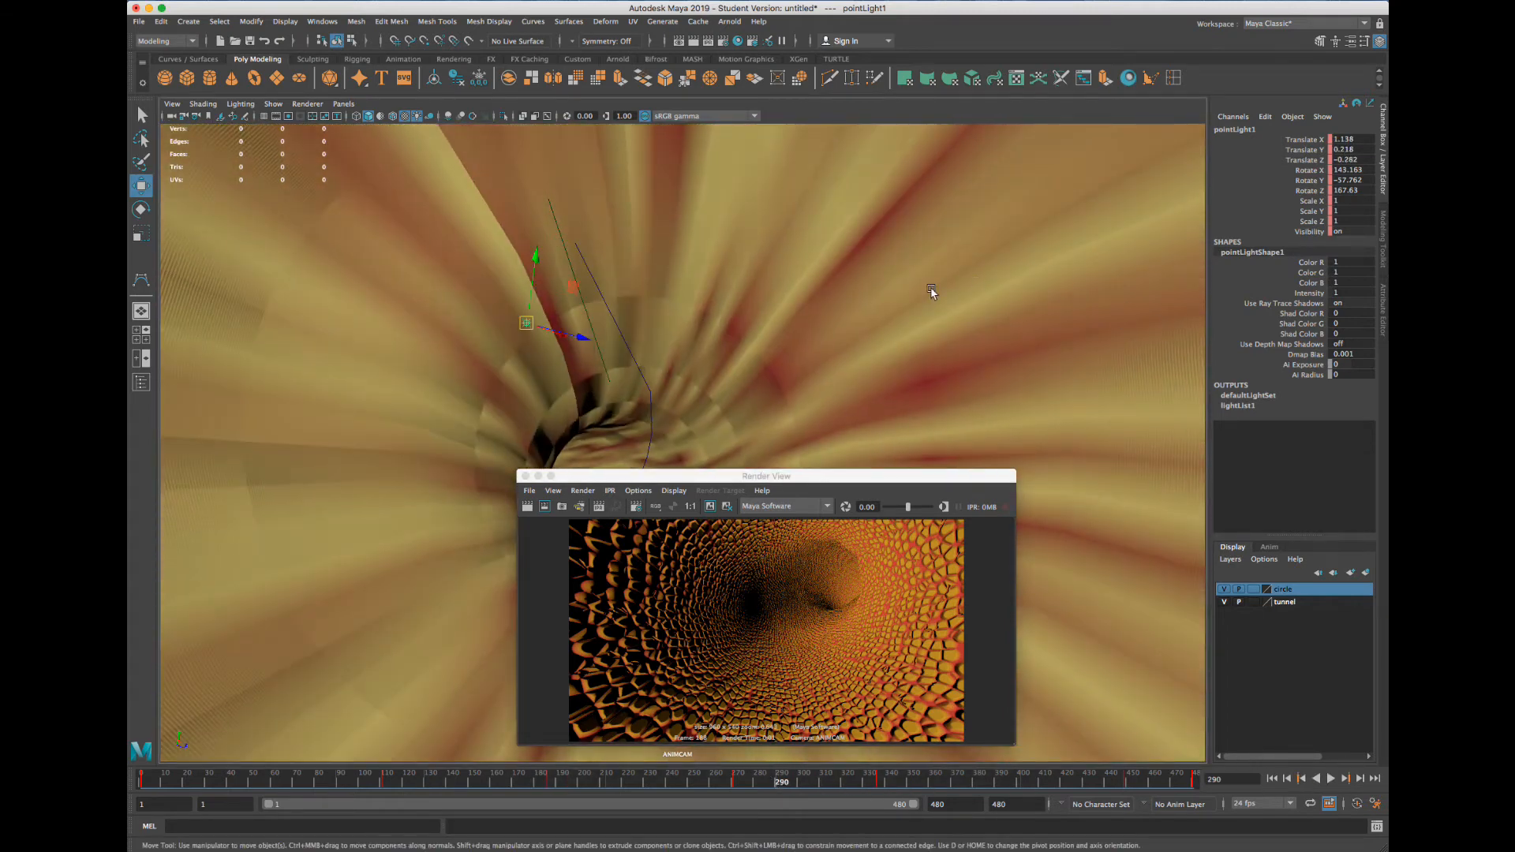
pyautogui.hotkey('ctrl', 'a')
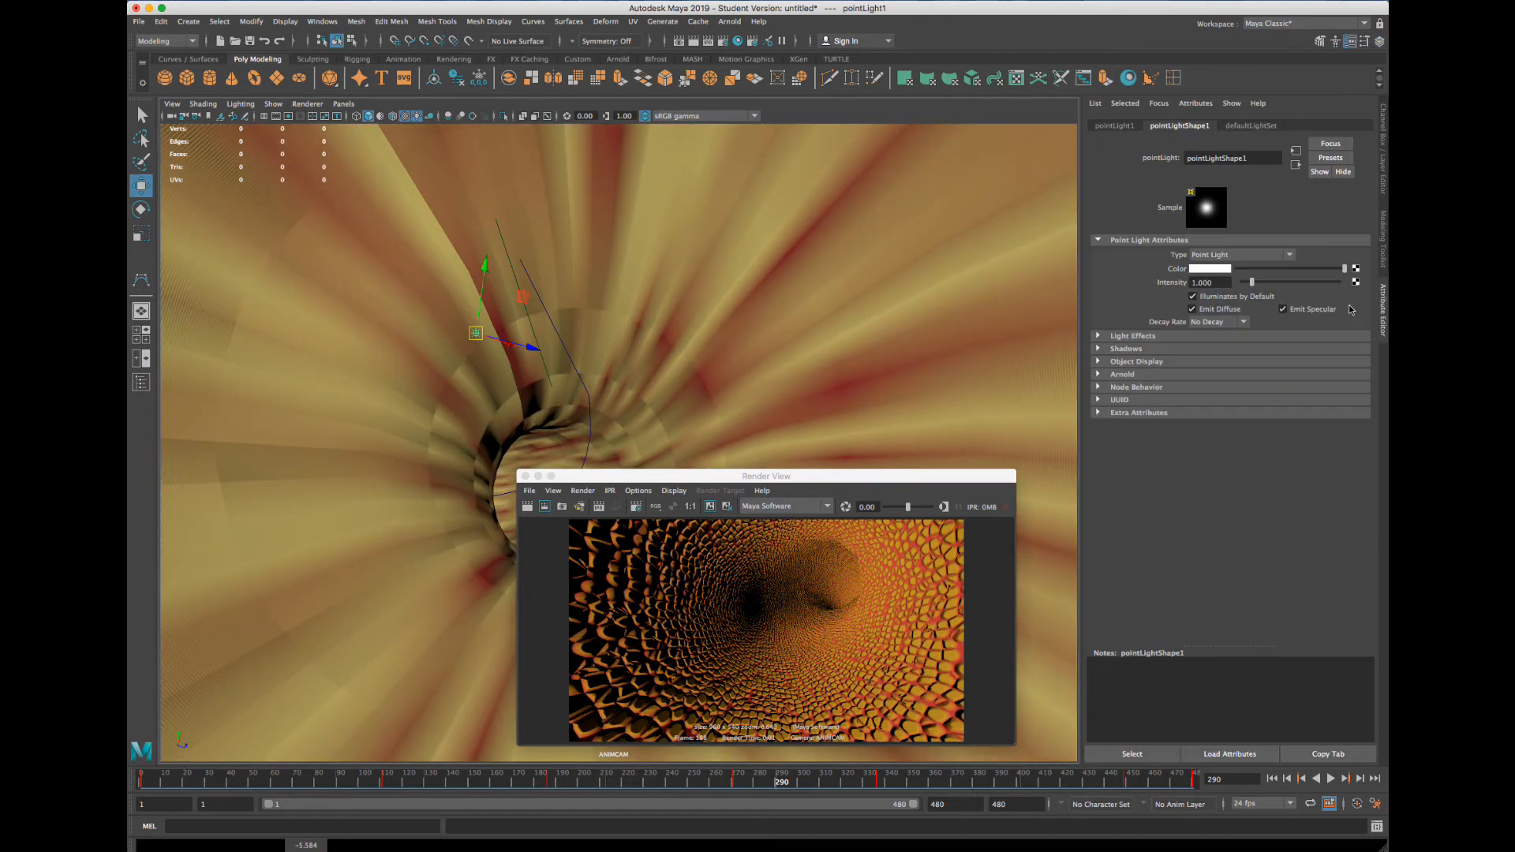
pyautogui.click(136, 780)
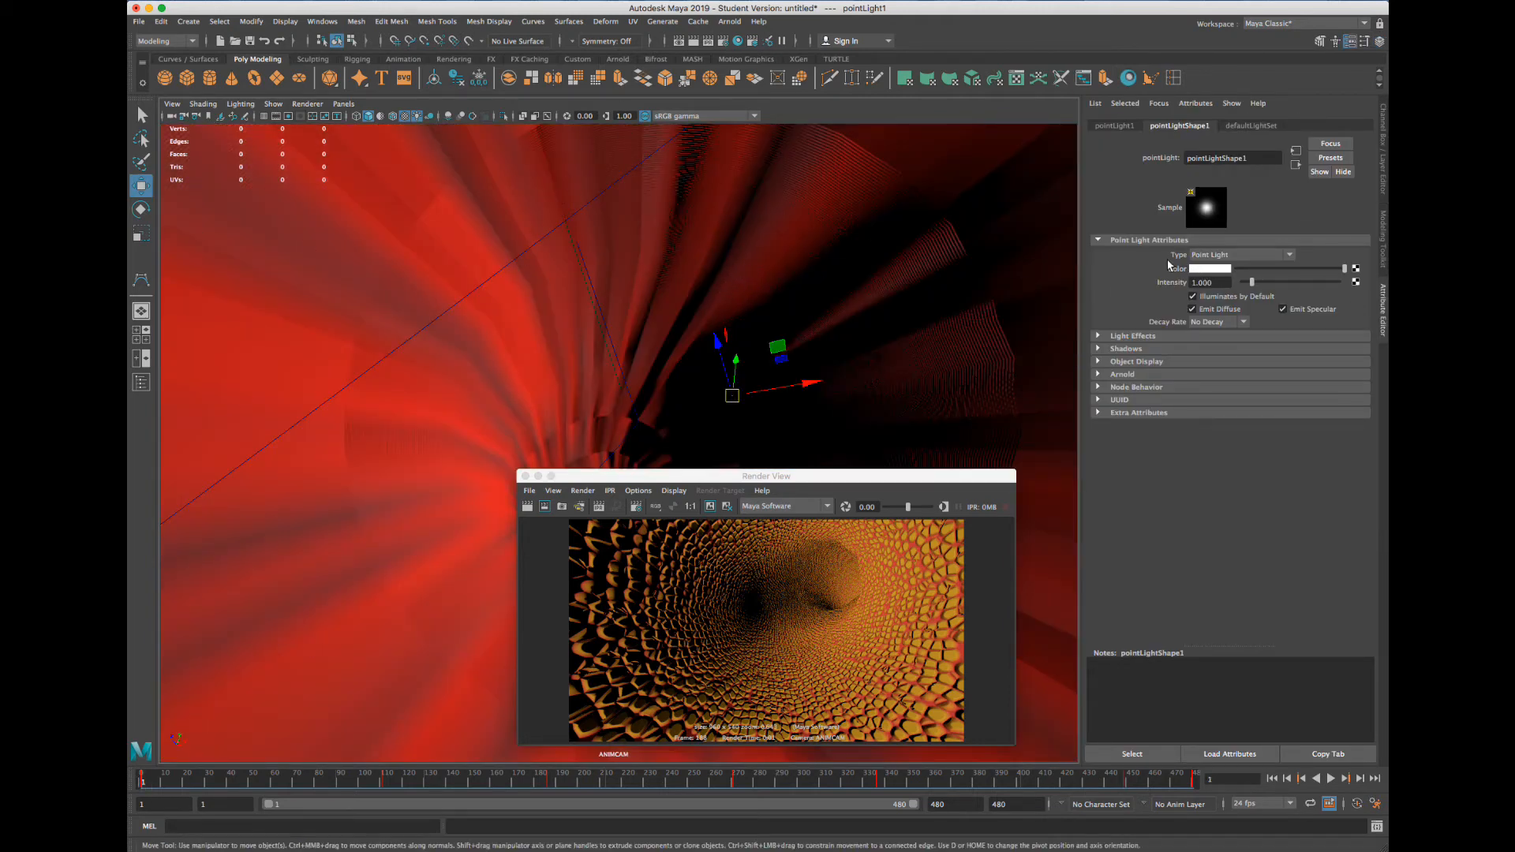
pyautogui.click(1221, 270)
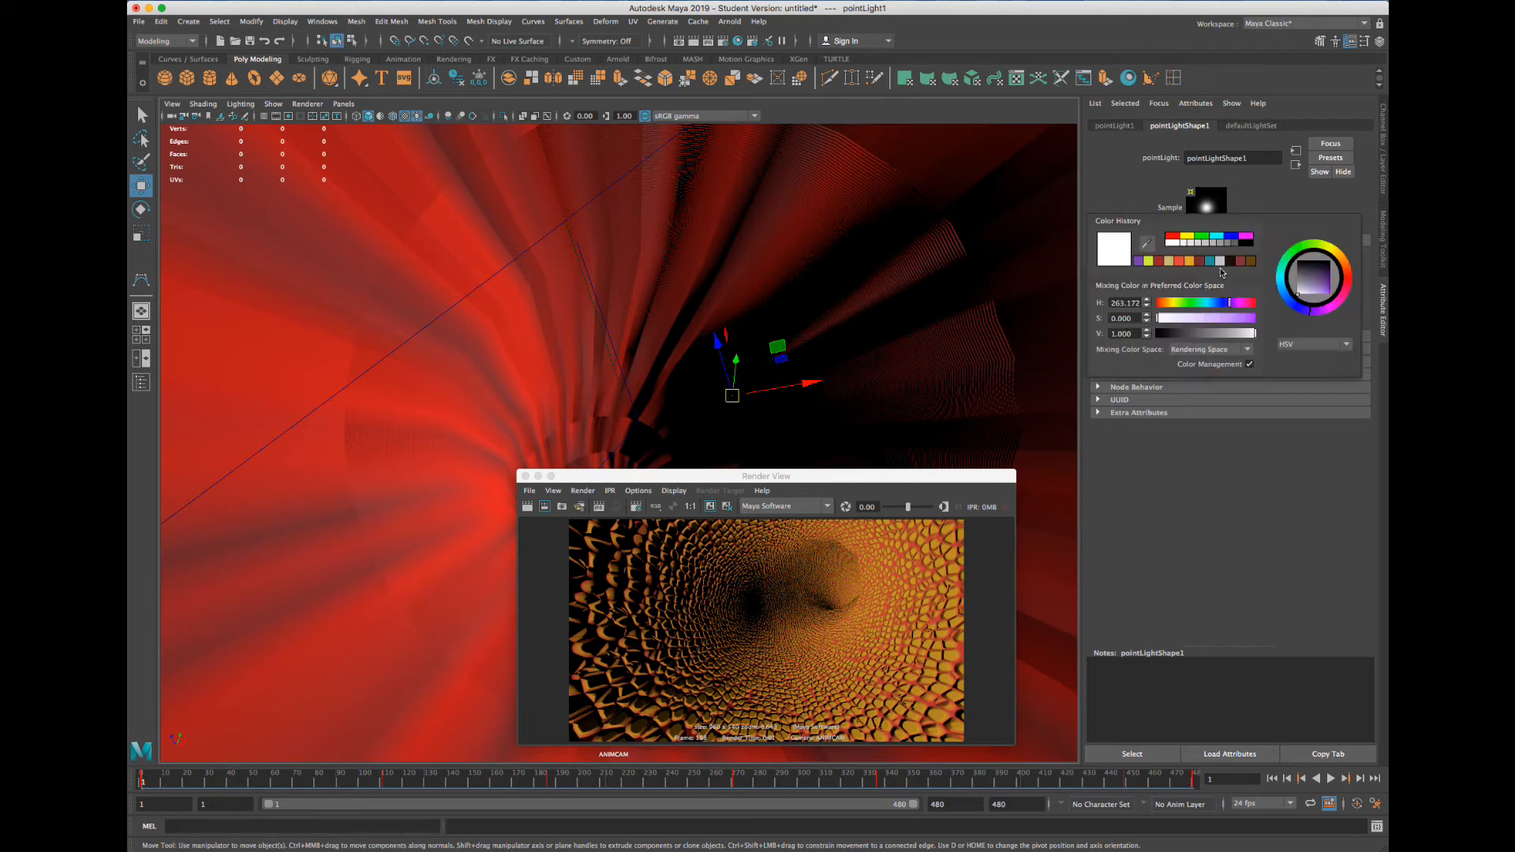
pyautogui.click(1215, 318)
pyautogui.click(1238, 334)
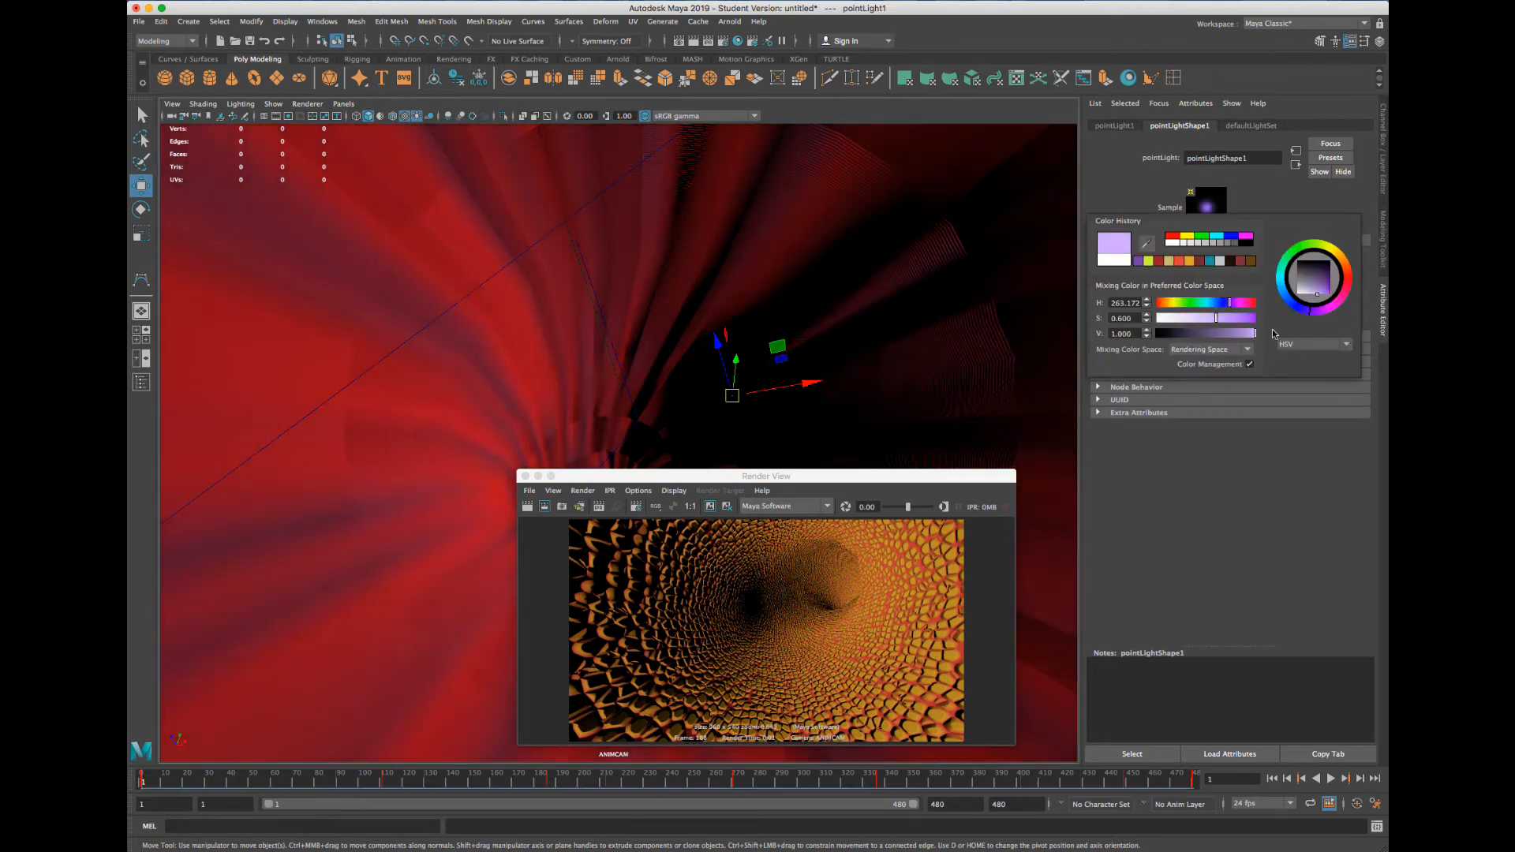
pyautogui.rightClick(1180, 270)
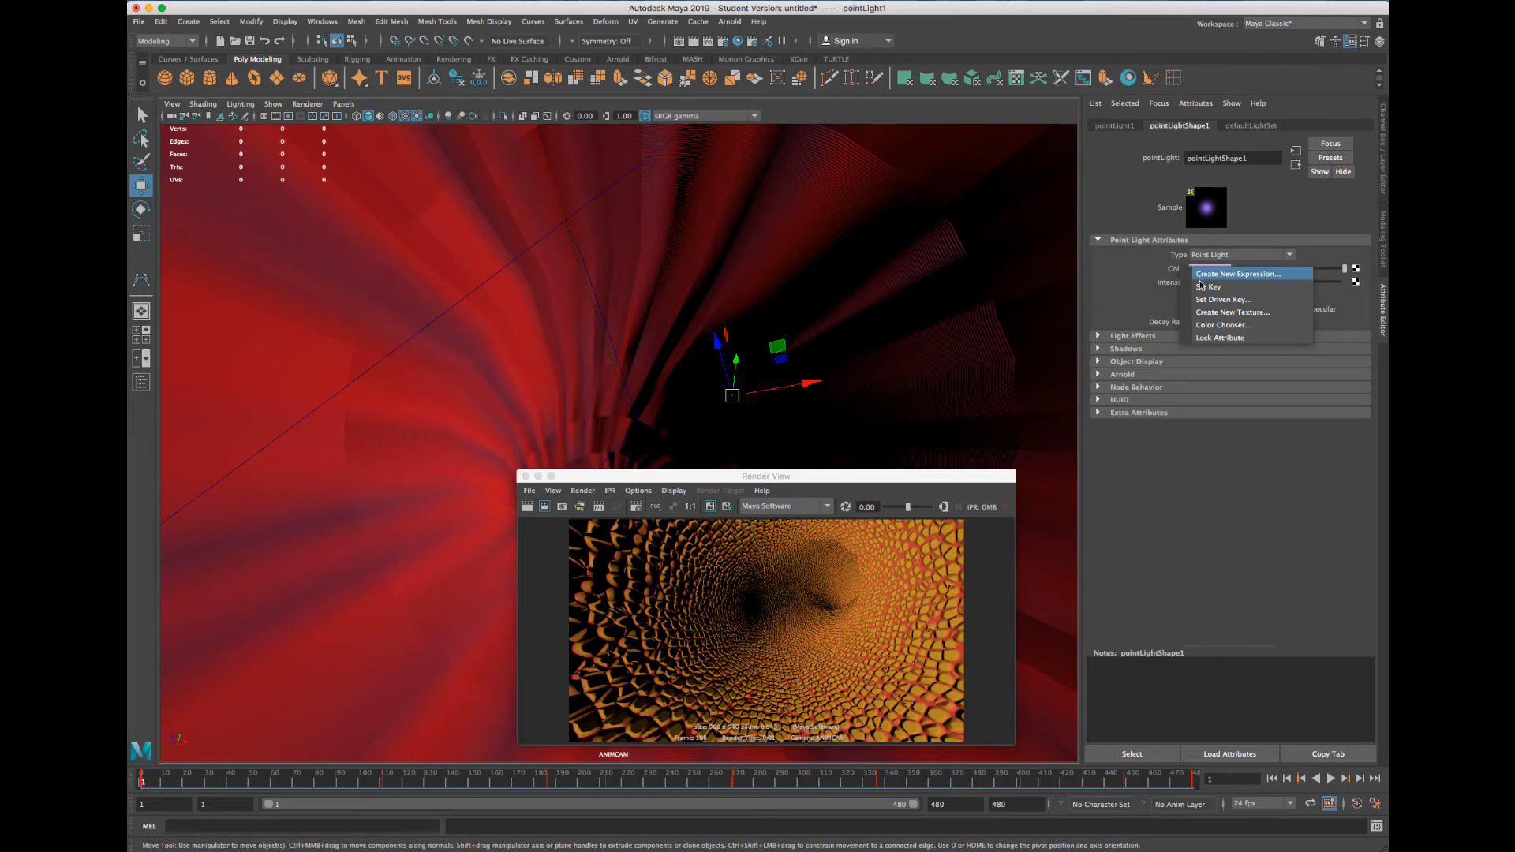
pyautogui.click(1215, 284)
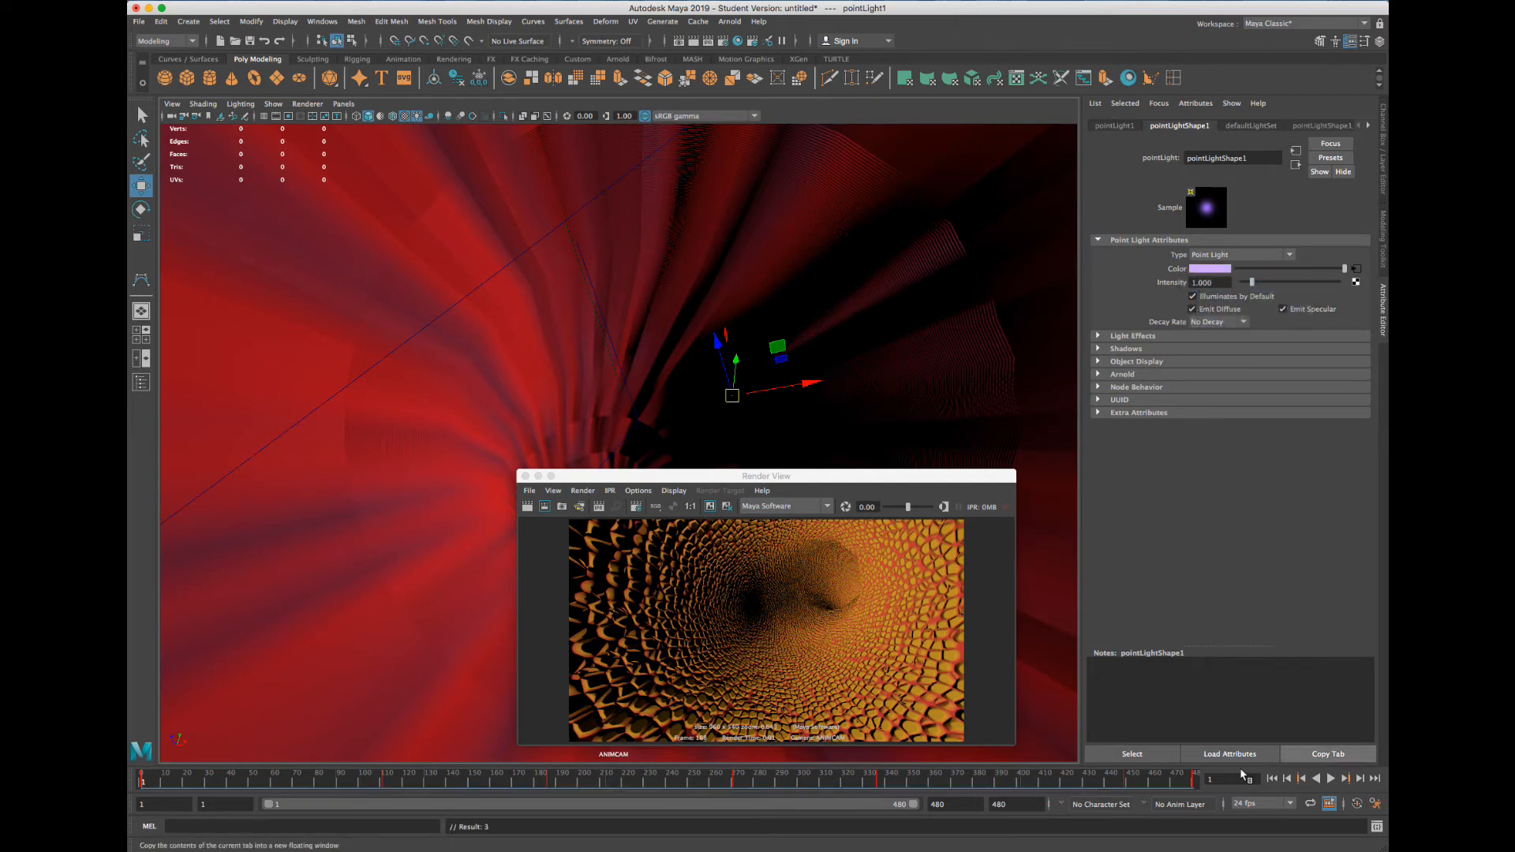
pyautogui.click(1193, 781)
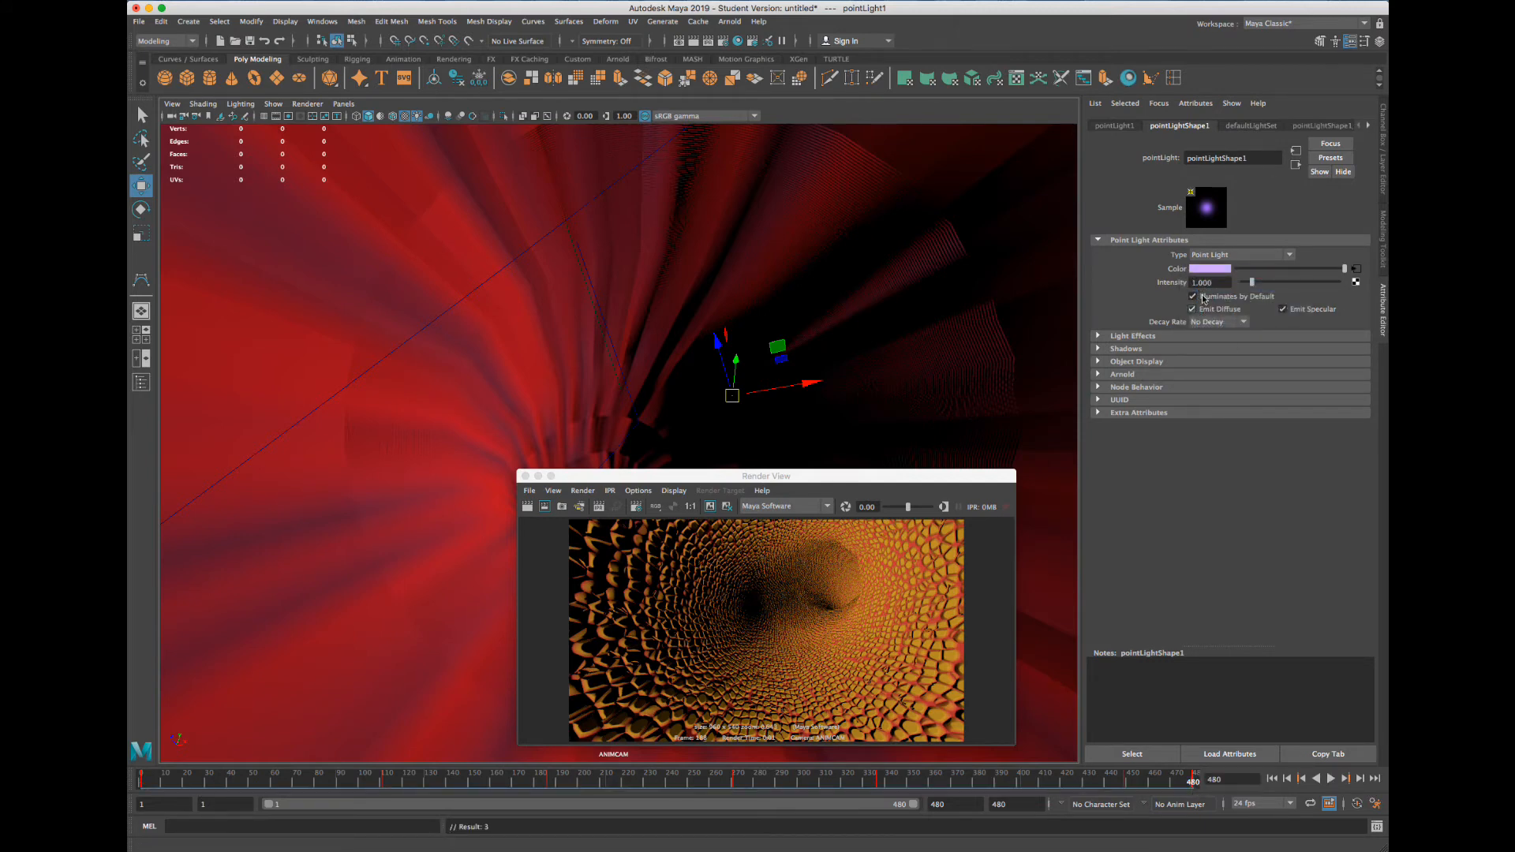
pyautogui.rightClick(1183, 272)
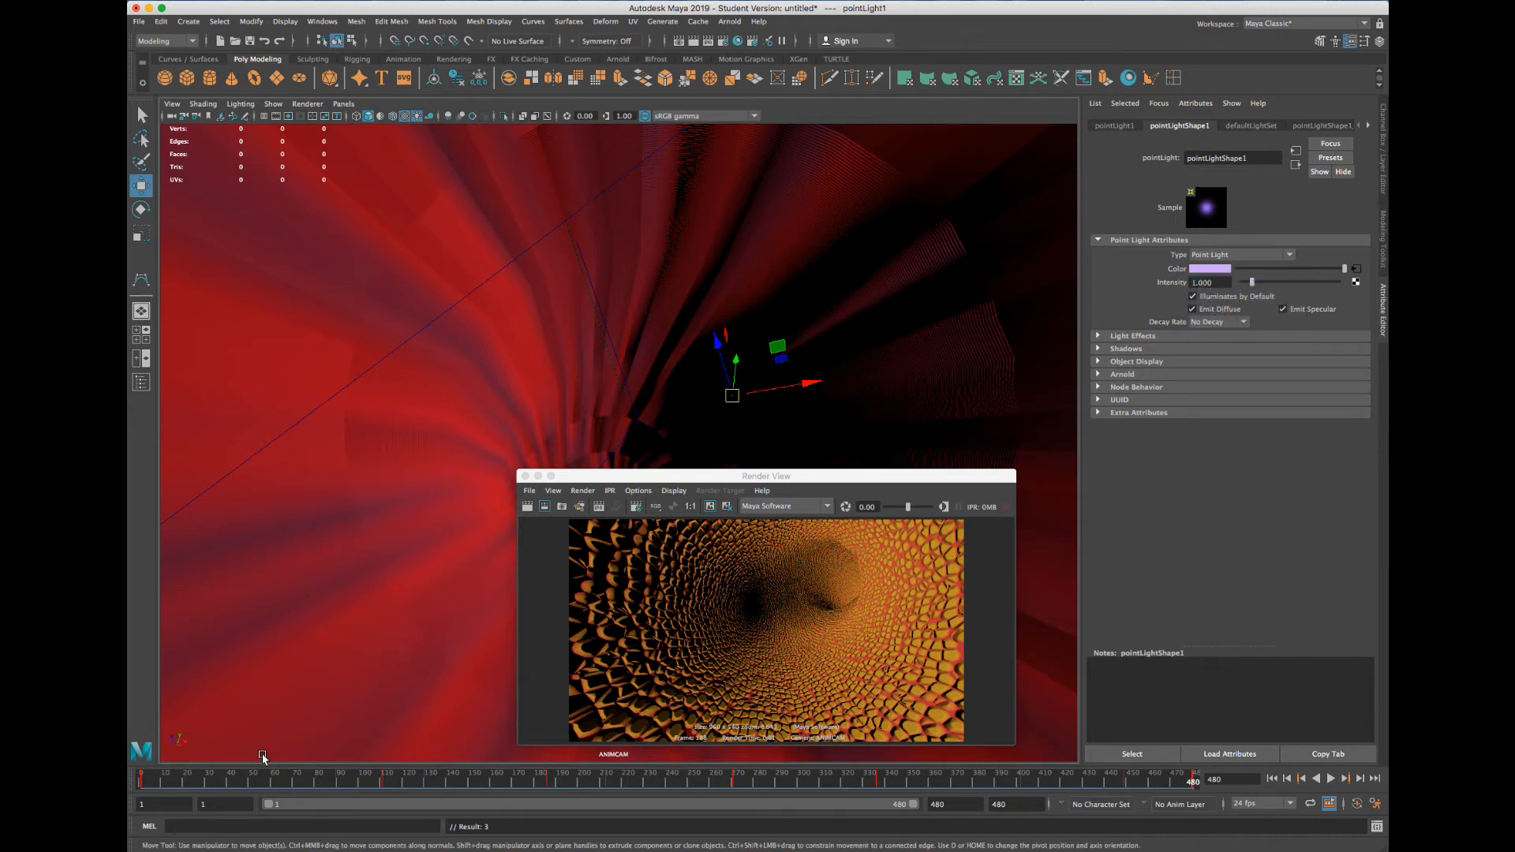
# At frame 57, shift the point light's colour to hue 253.241 and saturation 0.572, and key it
pyautogui.moveTo(218, 781); pyautogui.dragTo(269, 782)
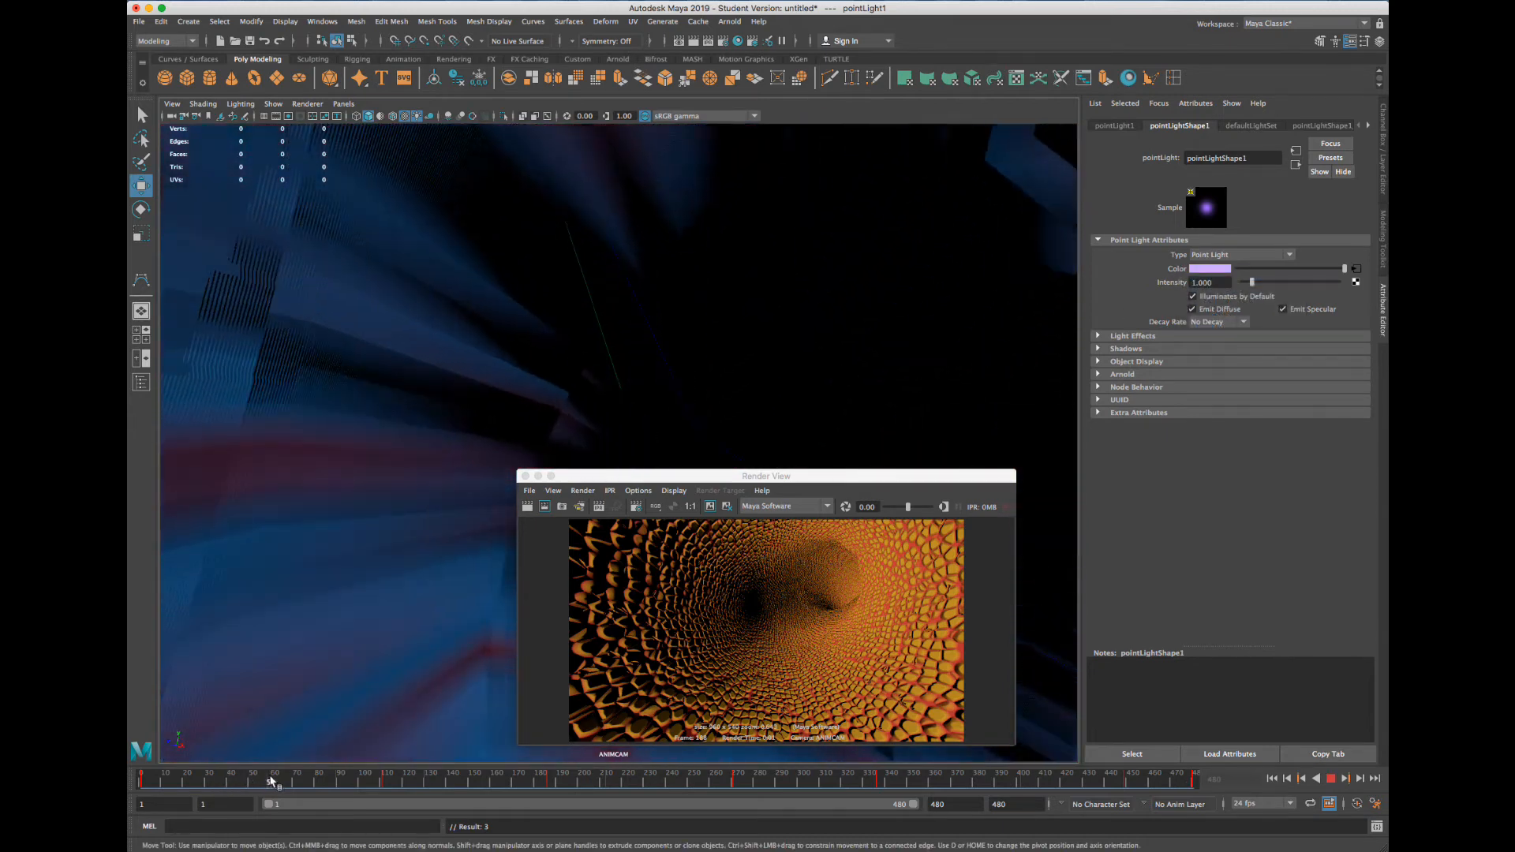
pyautogui.click(1214, 273)
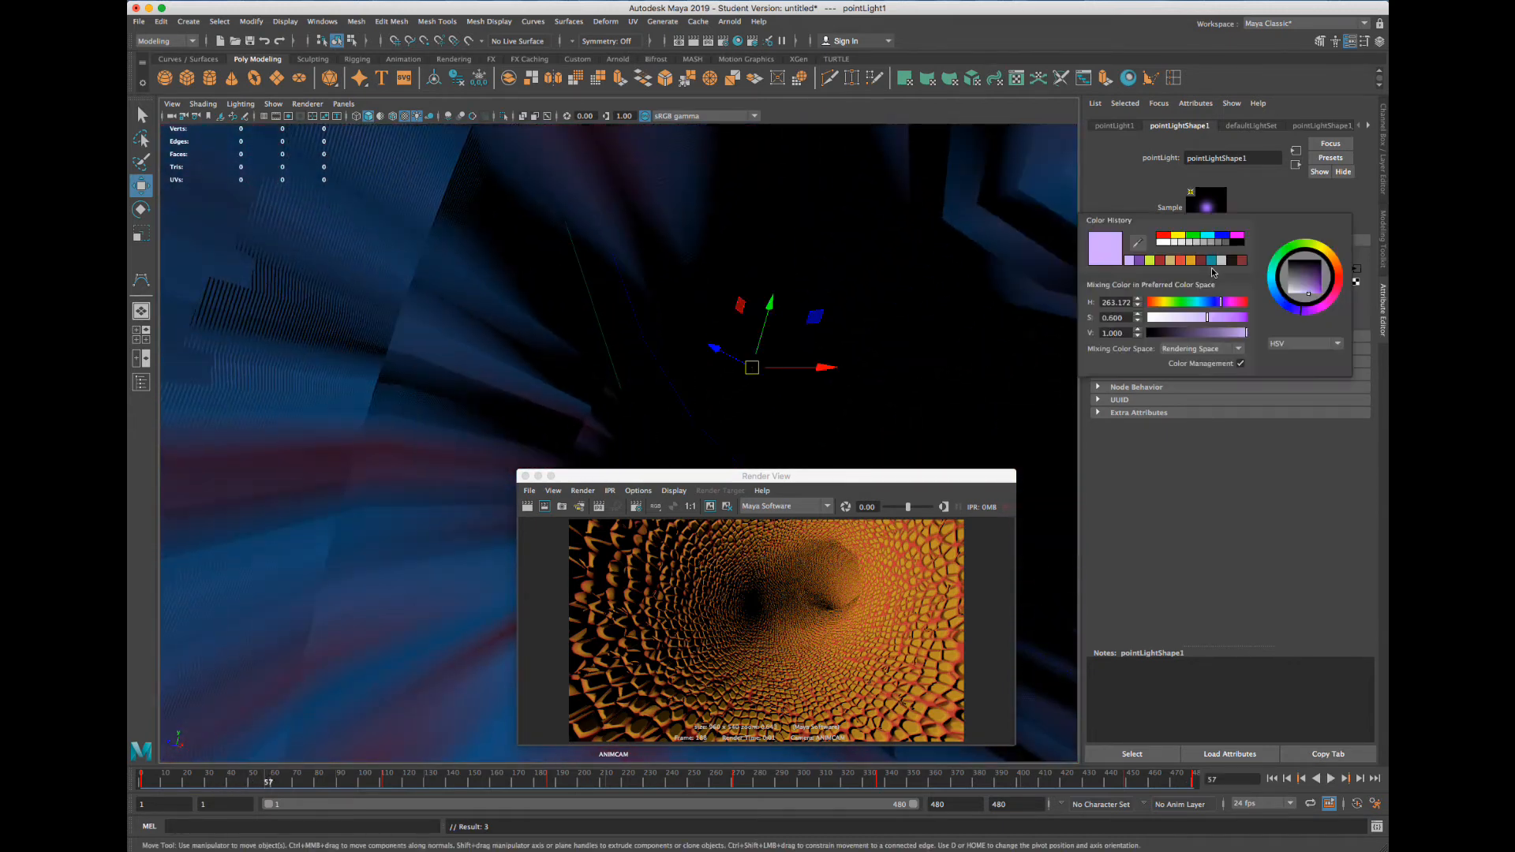
pyautogui.click(1217, 302)
pyautogui.moveTo(1220, 318); pyautogui.dragTo(1205, 319)
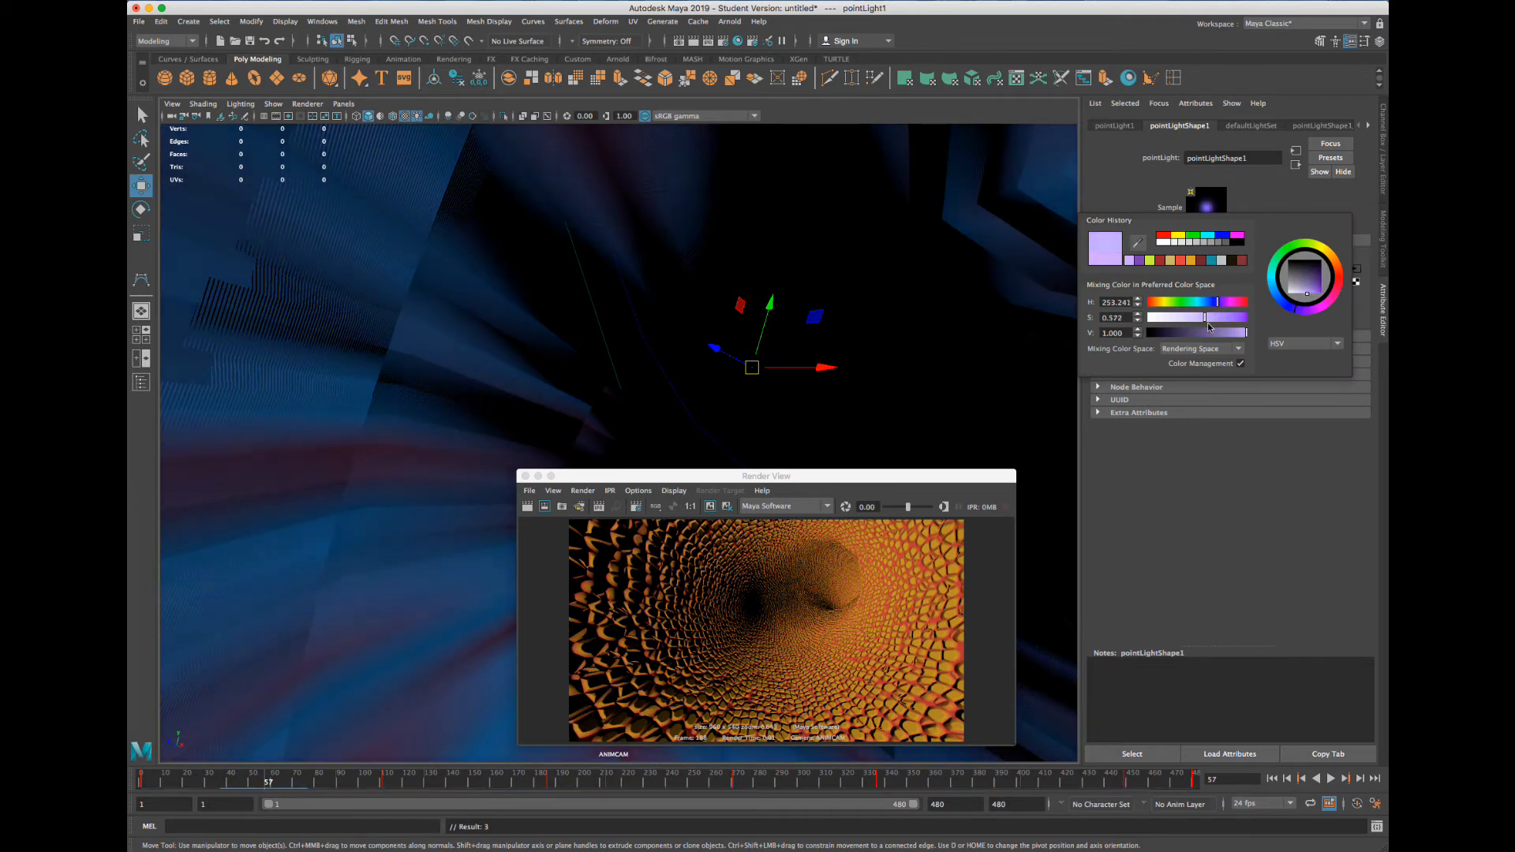
pyautogui.click(1243, 335)
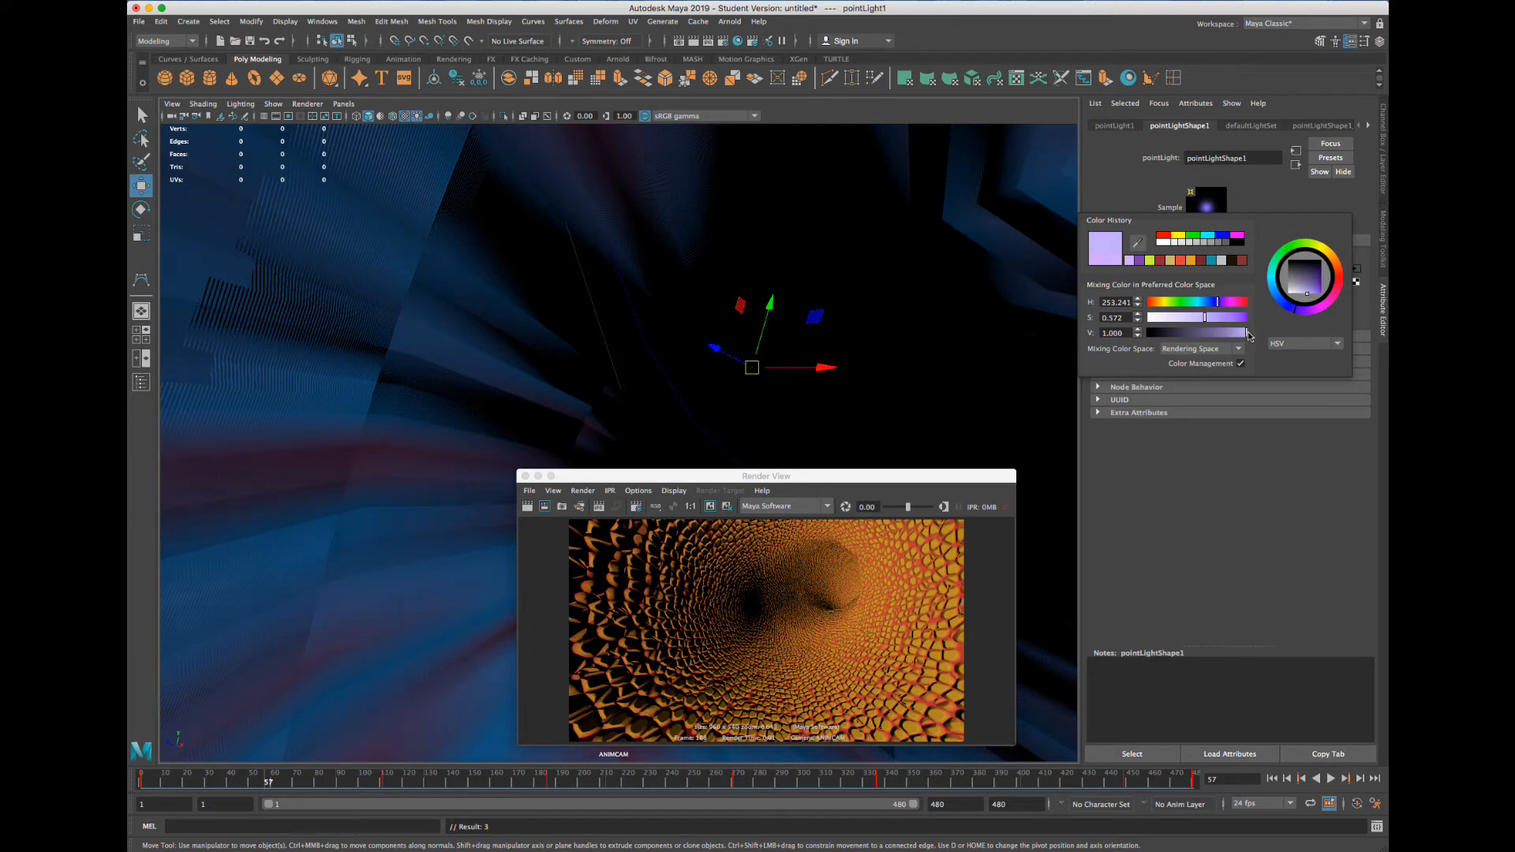
pyautogui.rightClick(1174, 270)
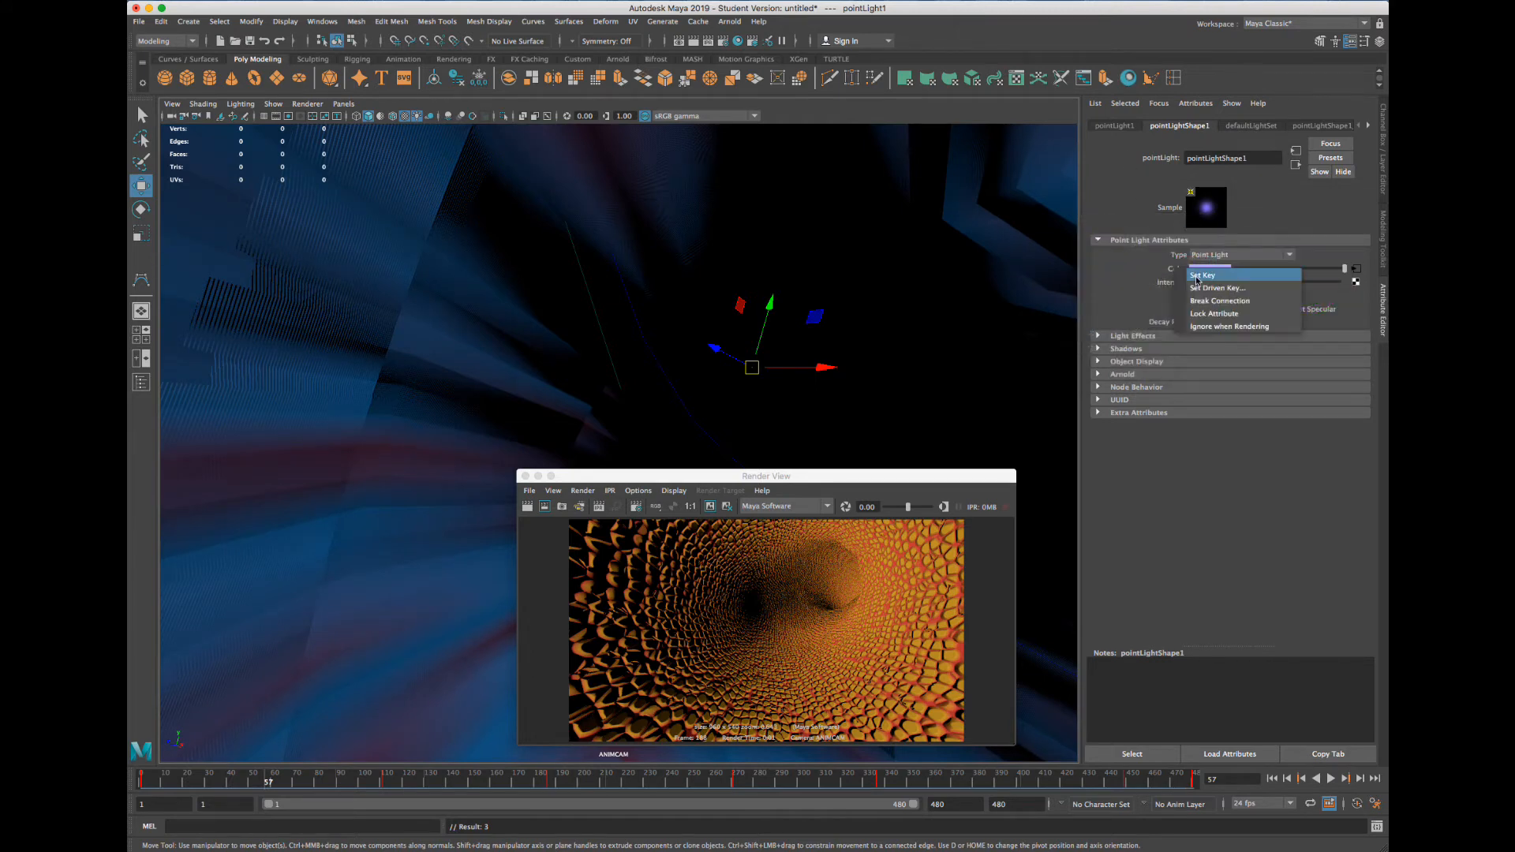
pyautogui.click(1195, 276)
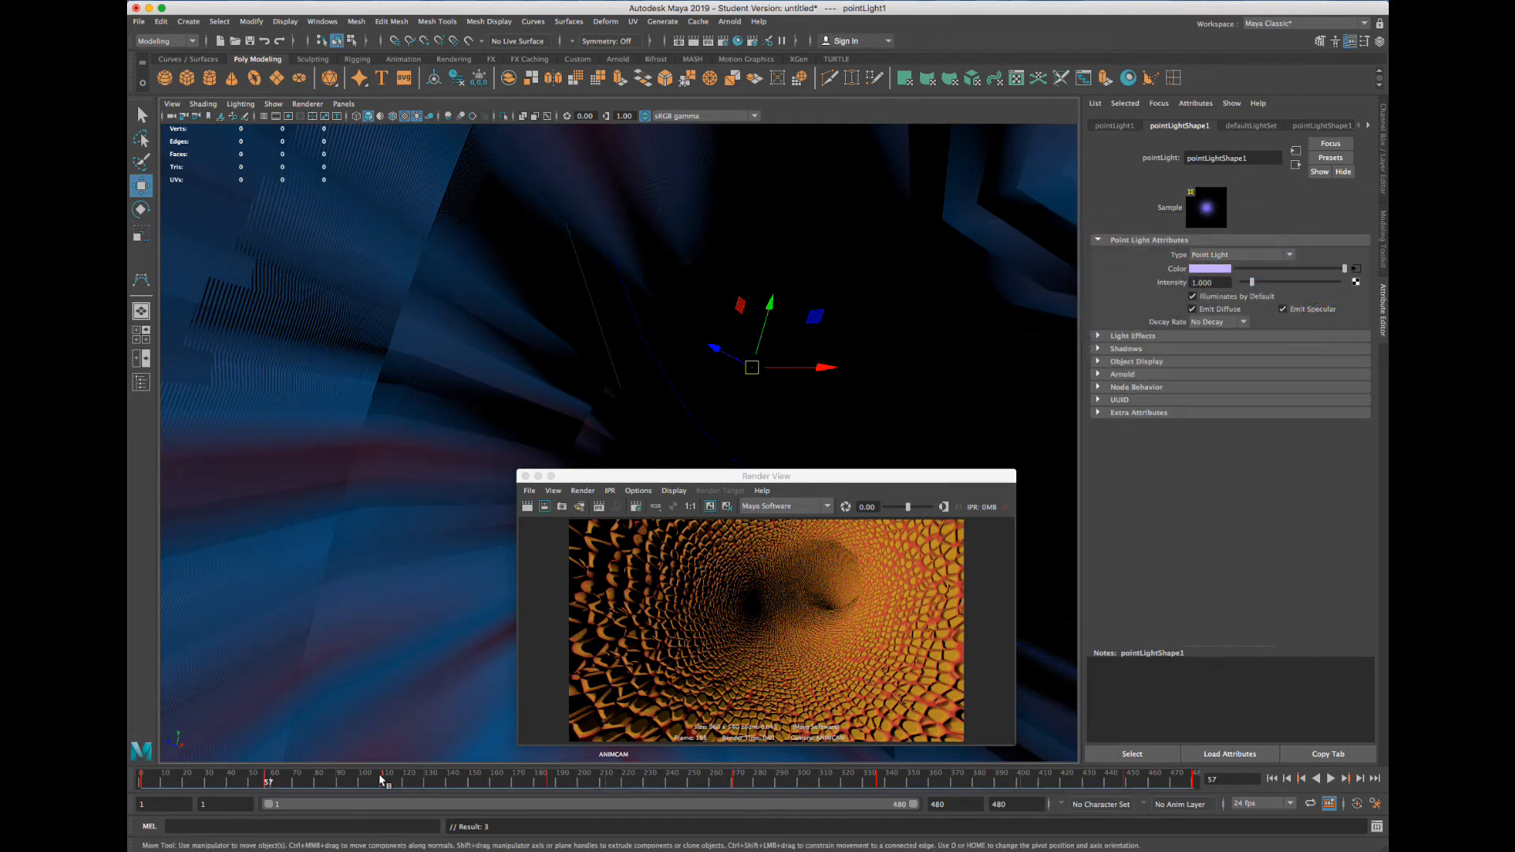
# At frame 162, change the point light's colour to a warm light orange with hue 29.793, and key it
pyautogui.moveTo(386, 781); pyautogui.dragTo(496, 793)
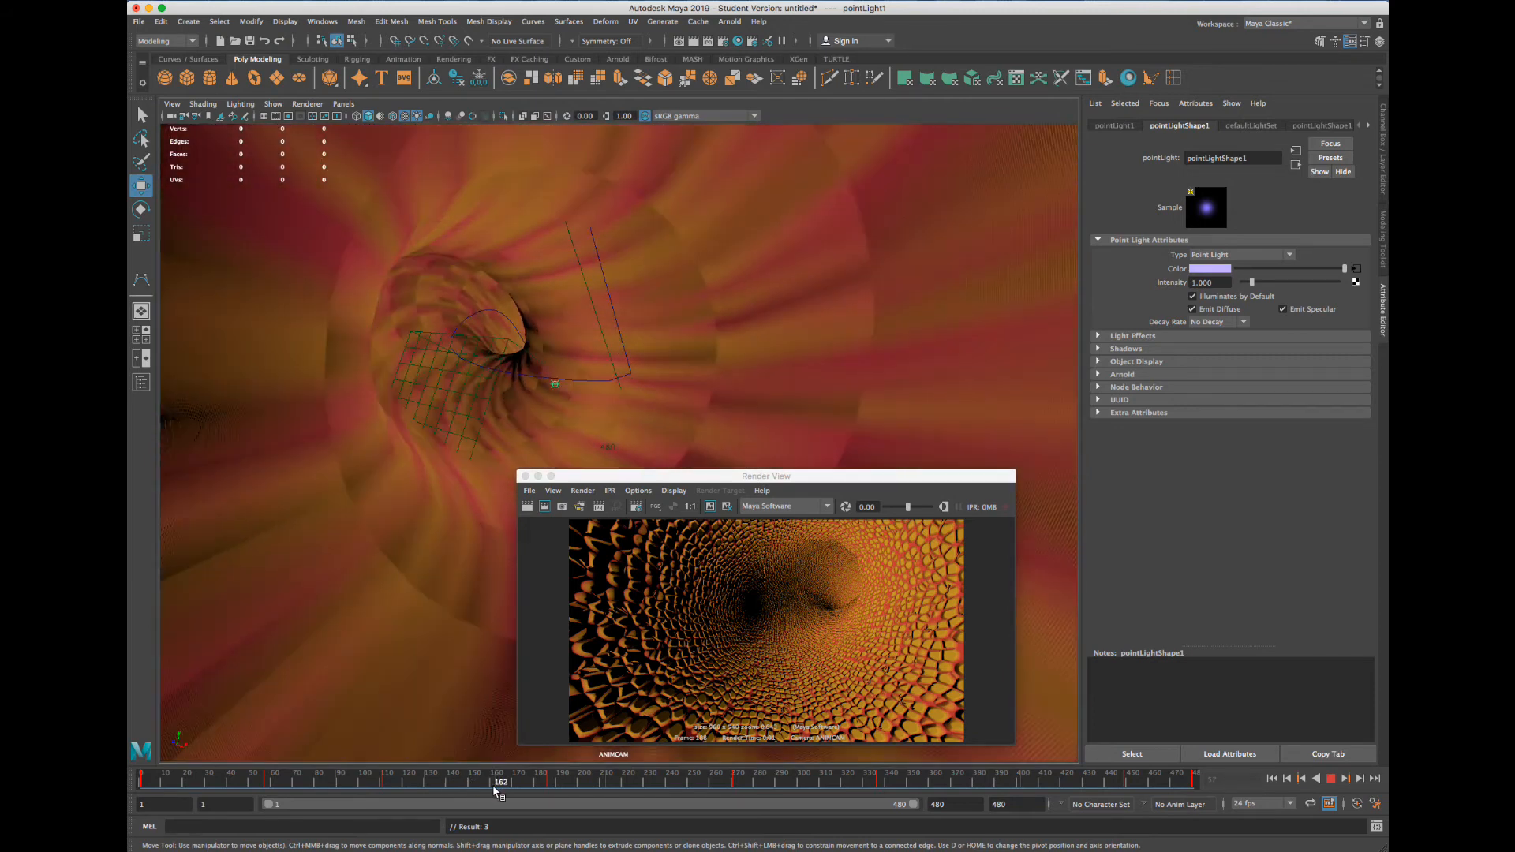
pyautogui.click(1215, 272)
pyautogui.click(1159, 303)
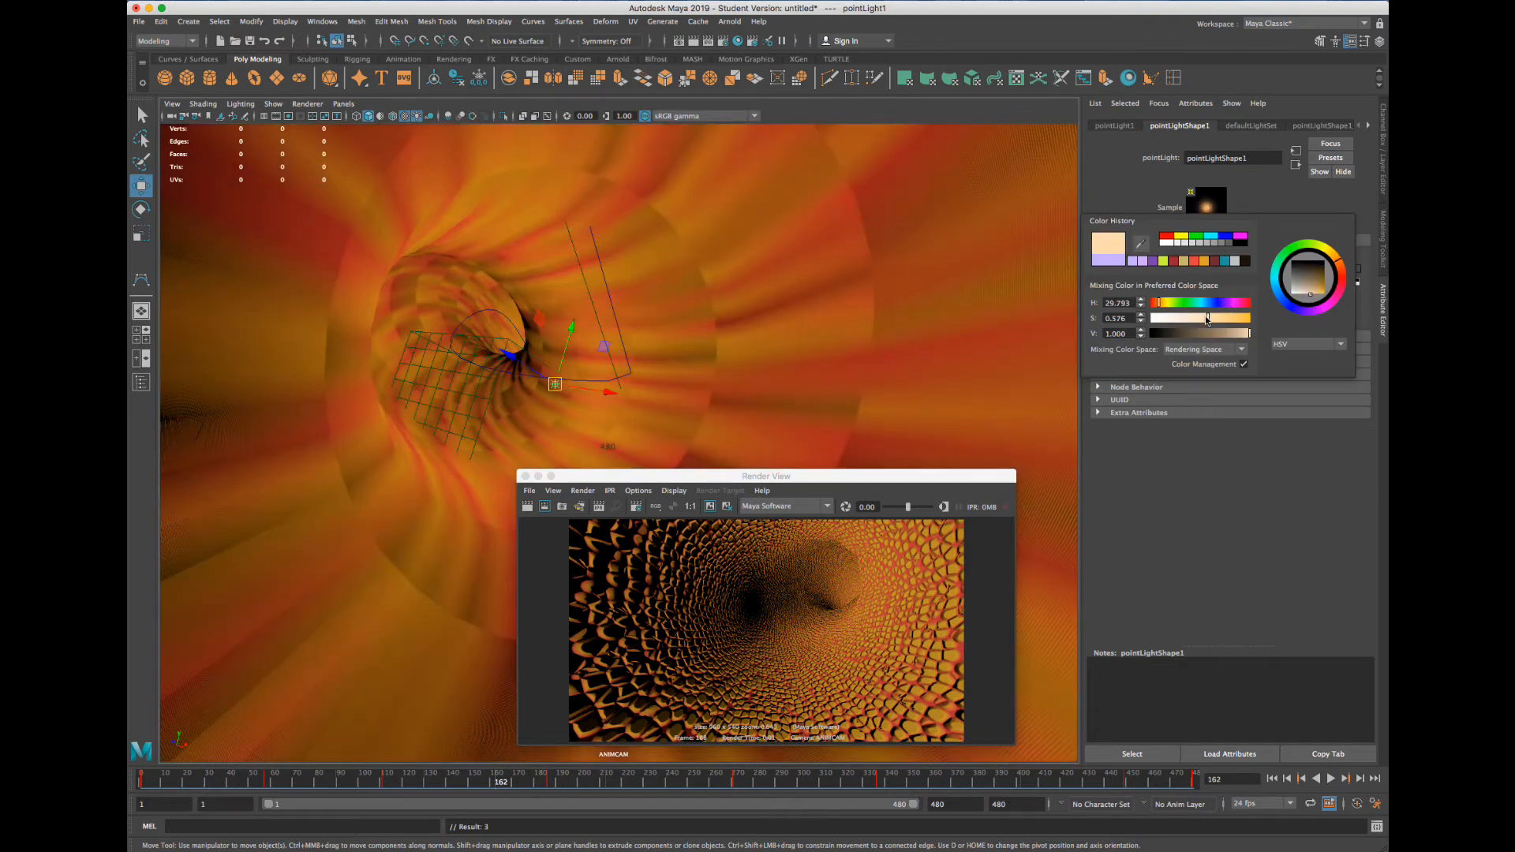
pyautogui.moveTo(1207, 318)
pyautogui.mouseDown()
pyautogui.moveTo(1188, 318)
pyautogui.moveTo(1219, 318)
pyautogui.mouseUp()
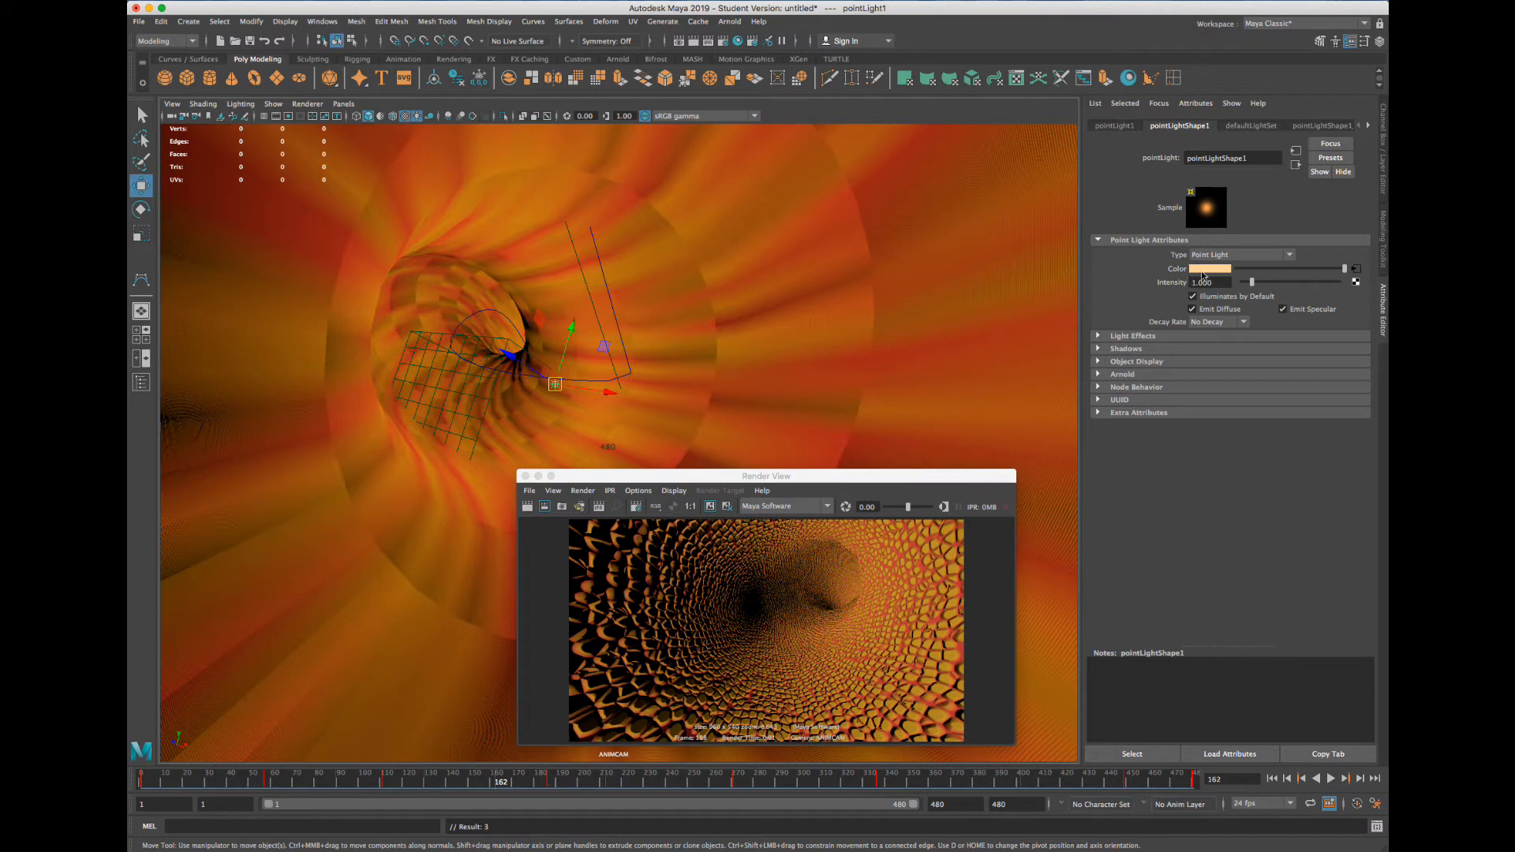
pyautogui.rightClick(1177, 275)
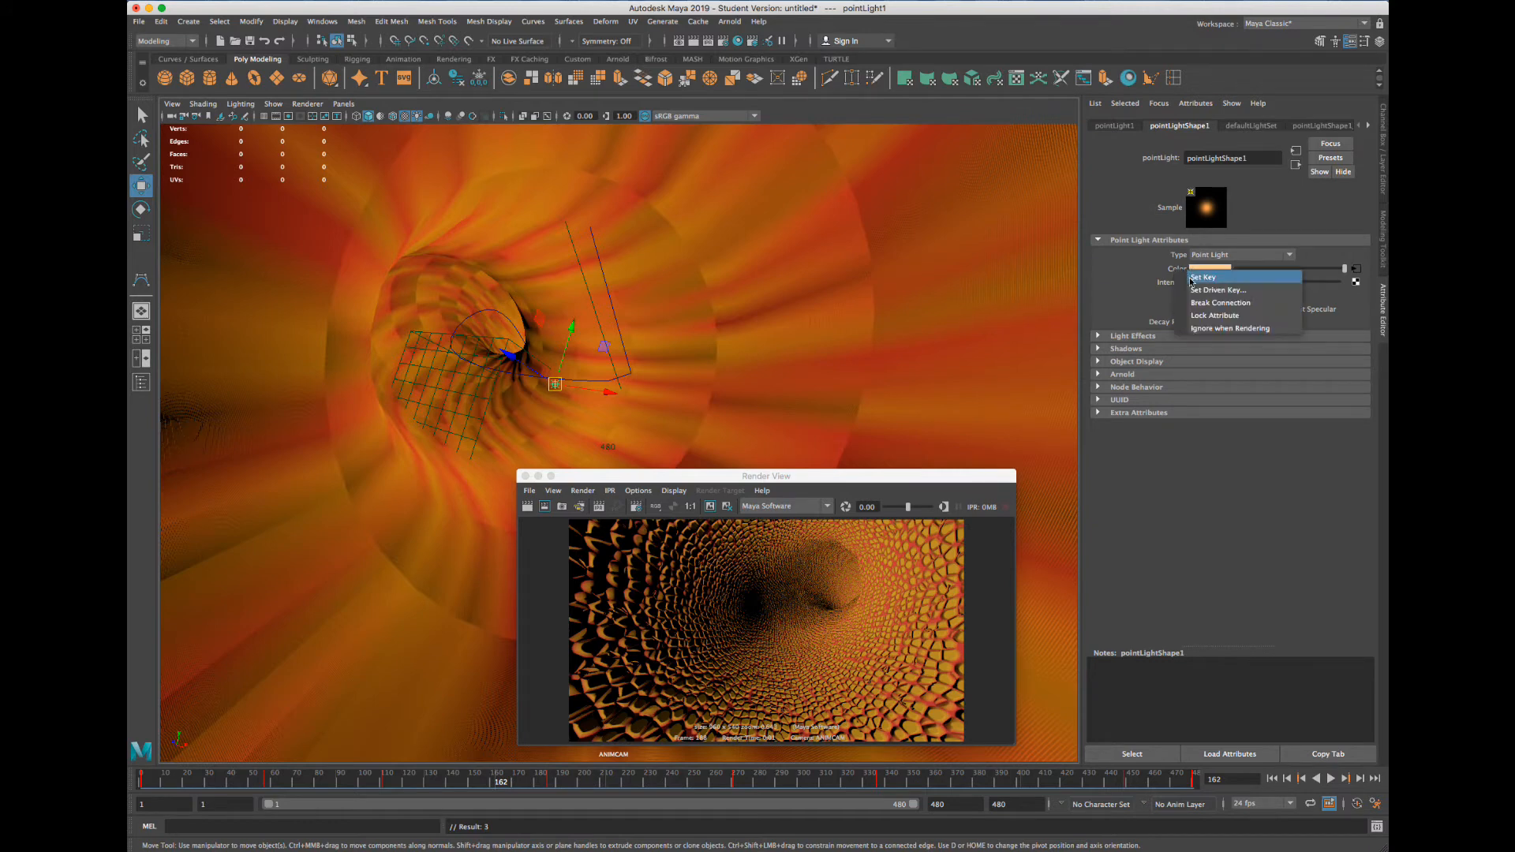
pyautogui.click(1191, 280)
# At frame 313, change the point light's colour to pink with hue 340.984 and value 0.830, and key it
pyautogui.moveTo(772, 780); pyautogui.dragTo(828, 780)
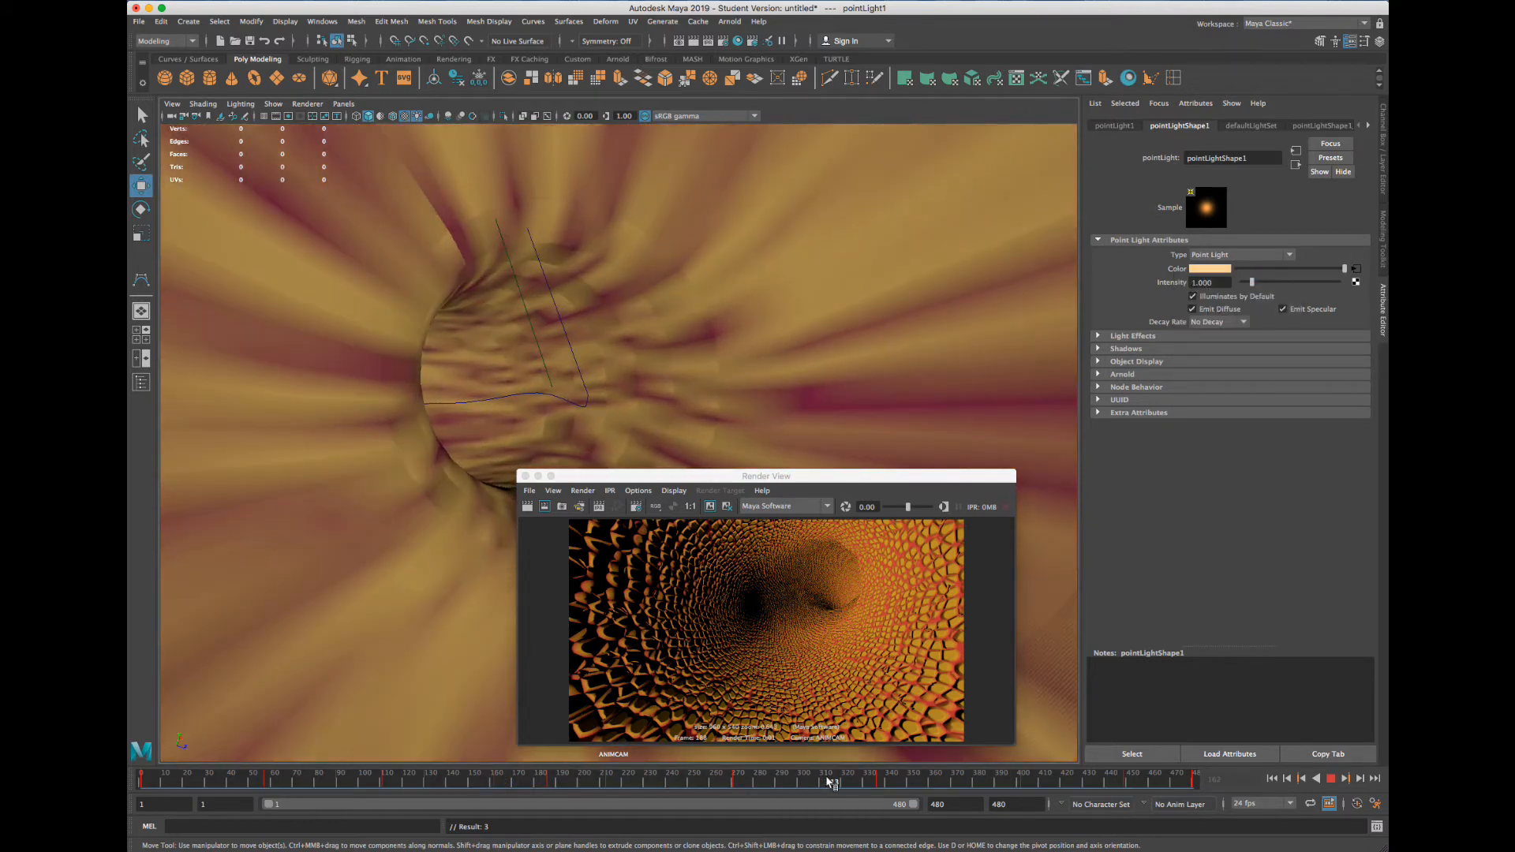
pyautogui.click(1208, 270)
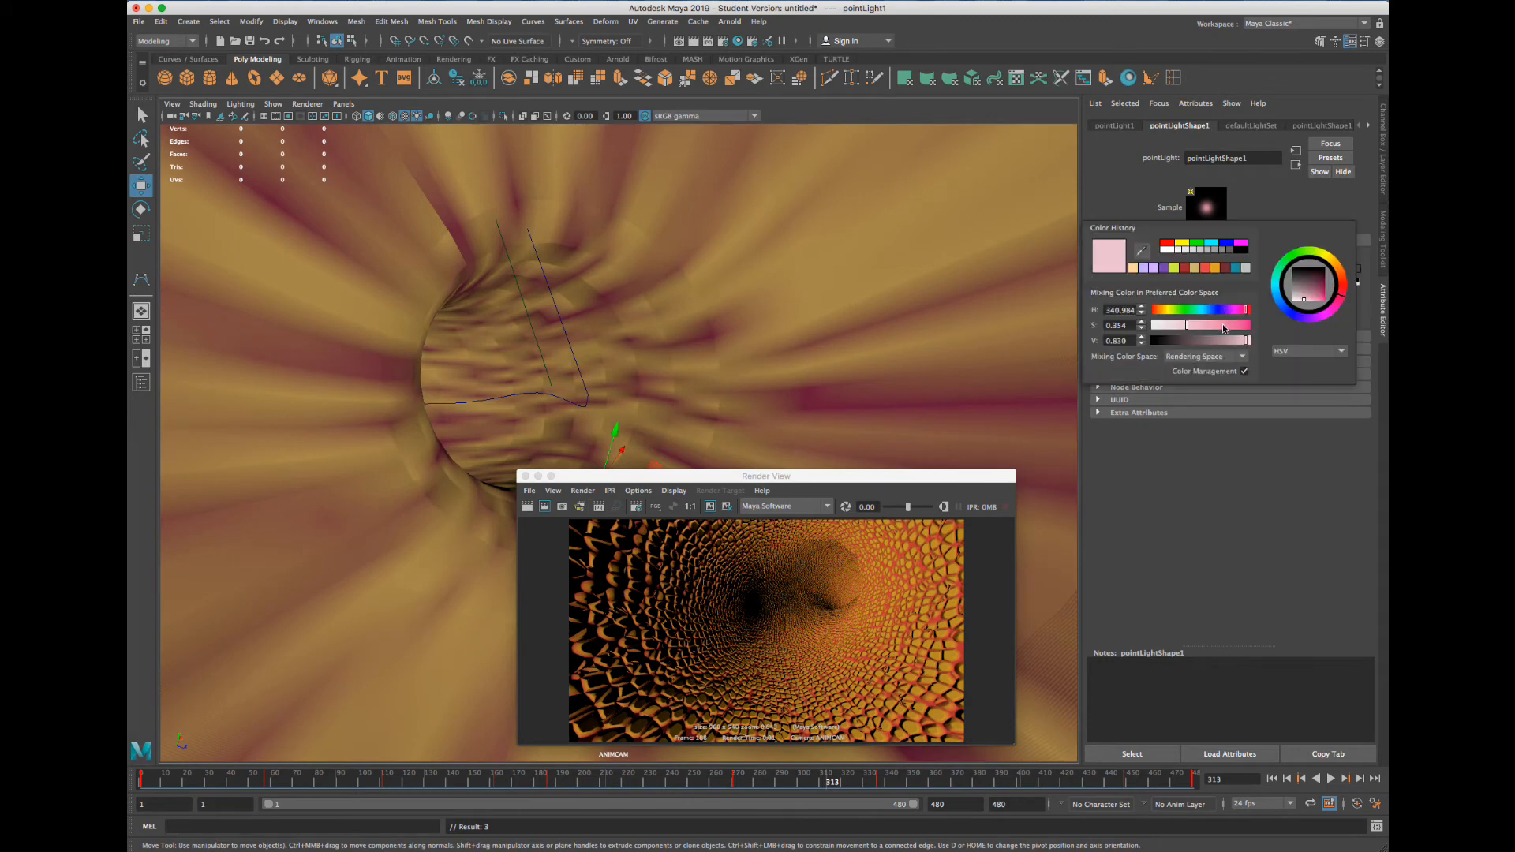
pyautogui.rightClick(1180, 272)
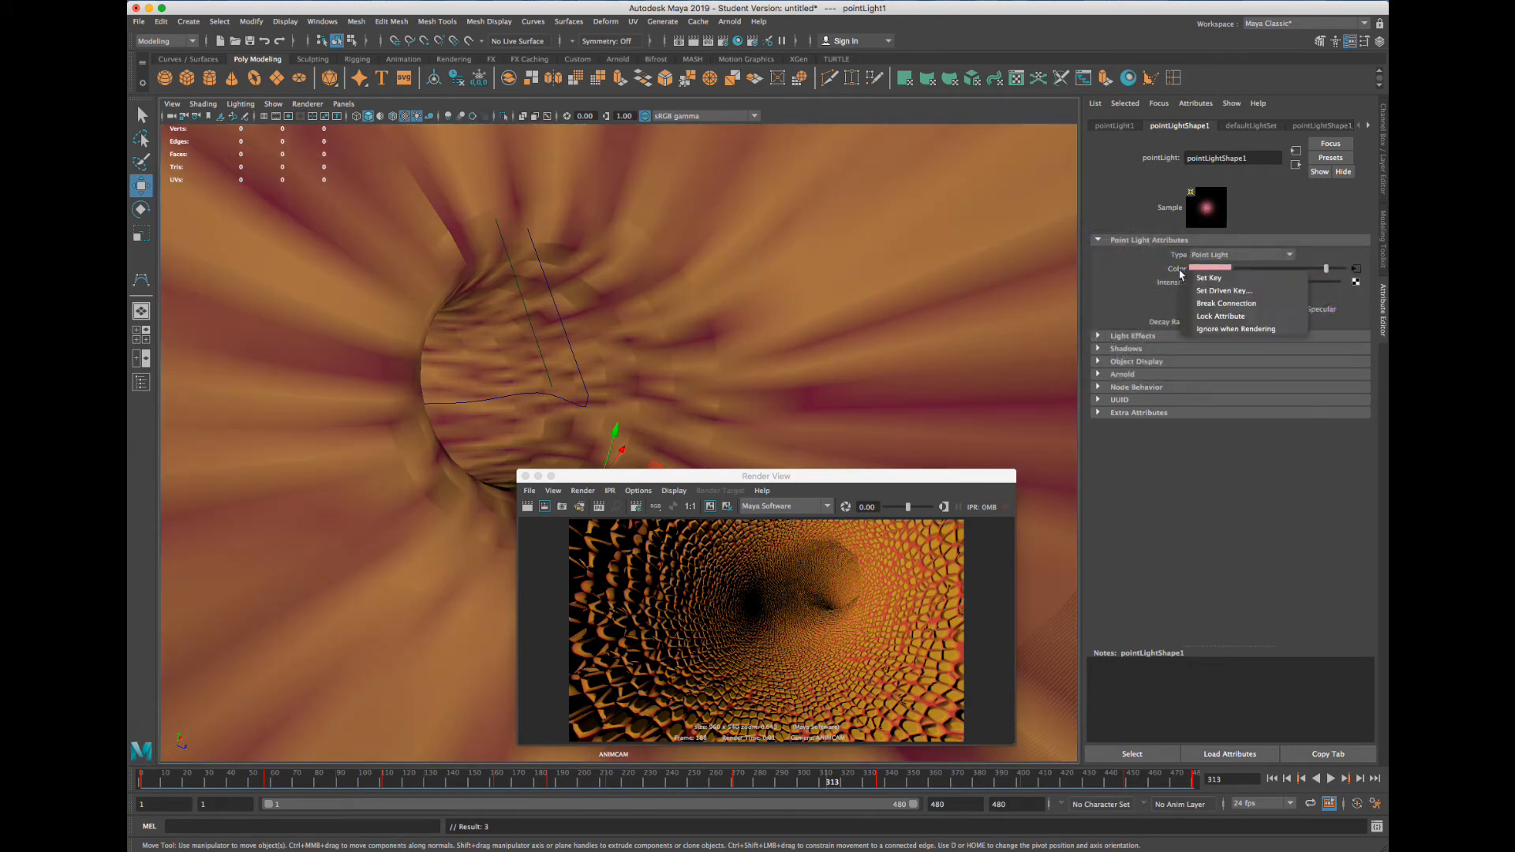
pyautogui.click(1208, 277)
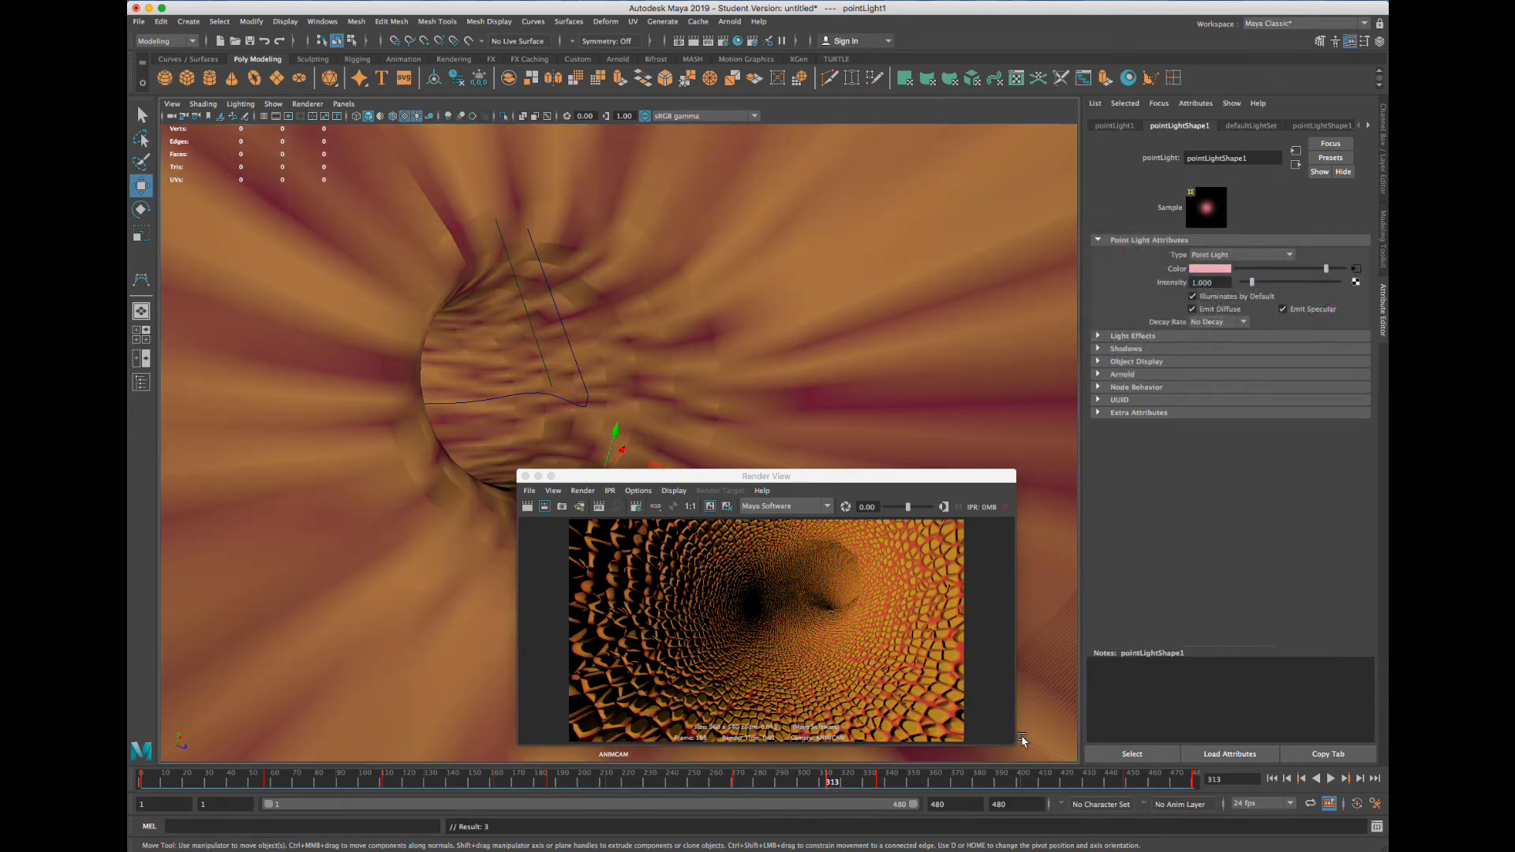
# Check the light's colour at frame 425, and play the animation from there to review the colour changes
pyautogui.click(1078, 781)
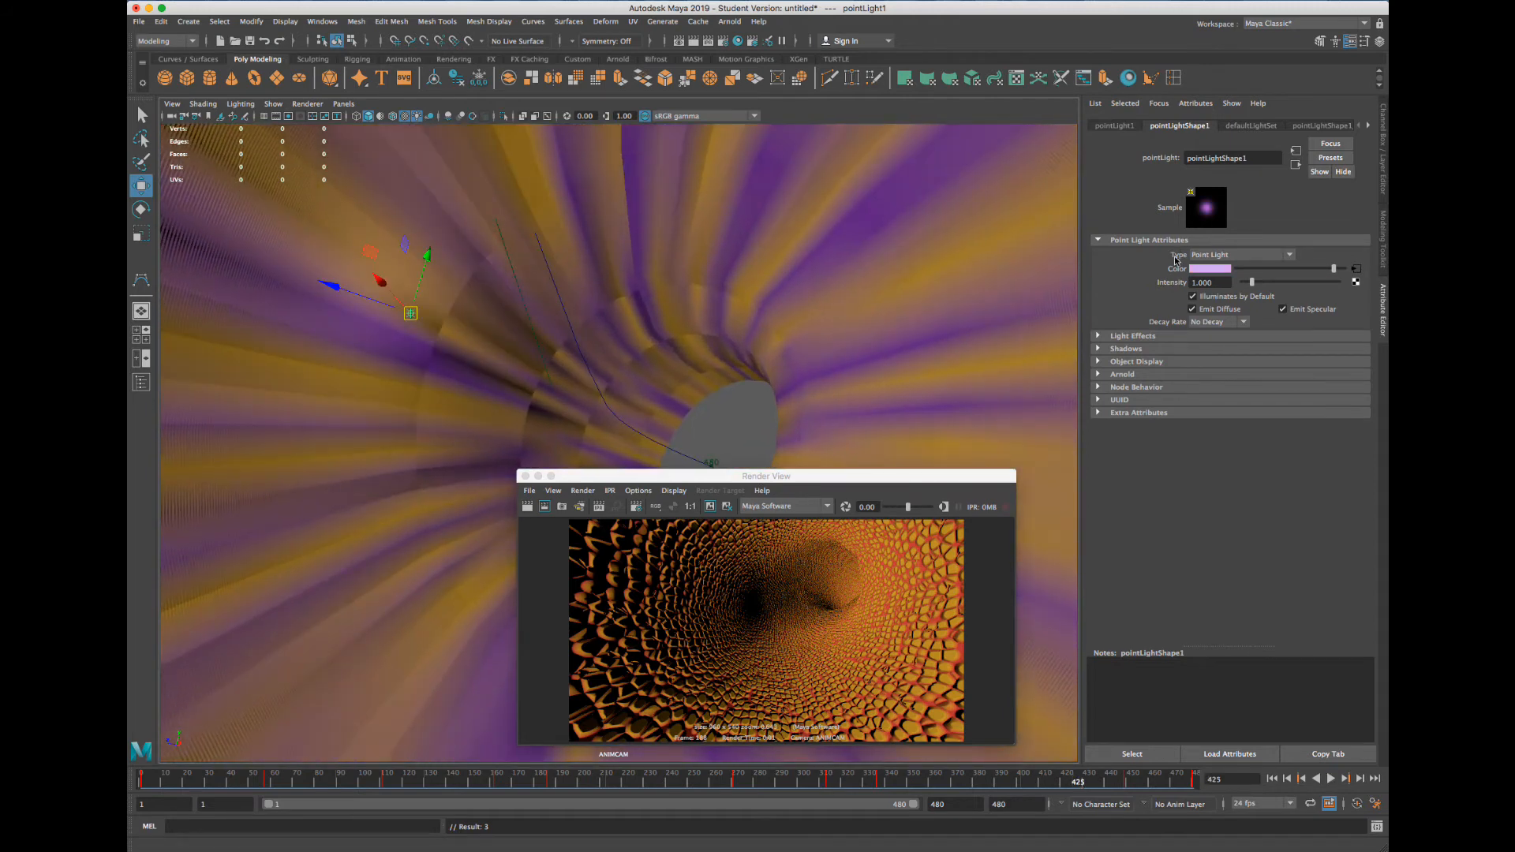
pyautogui.rightClick(1171, 272)
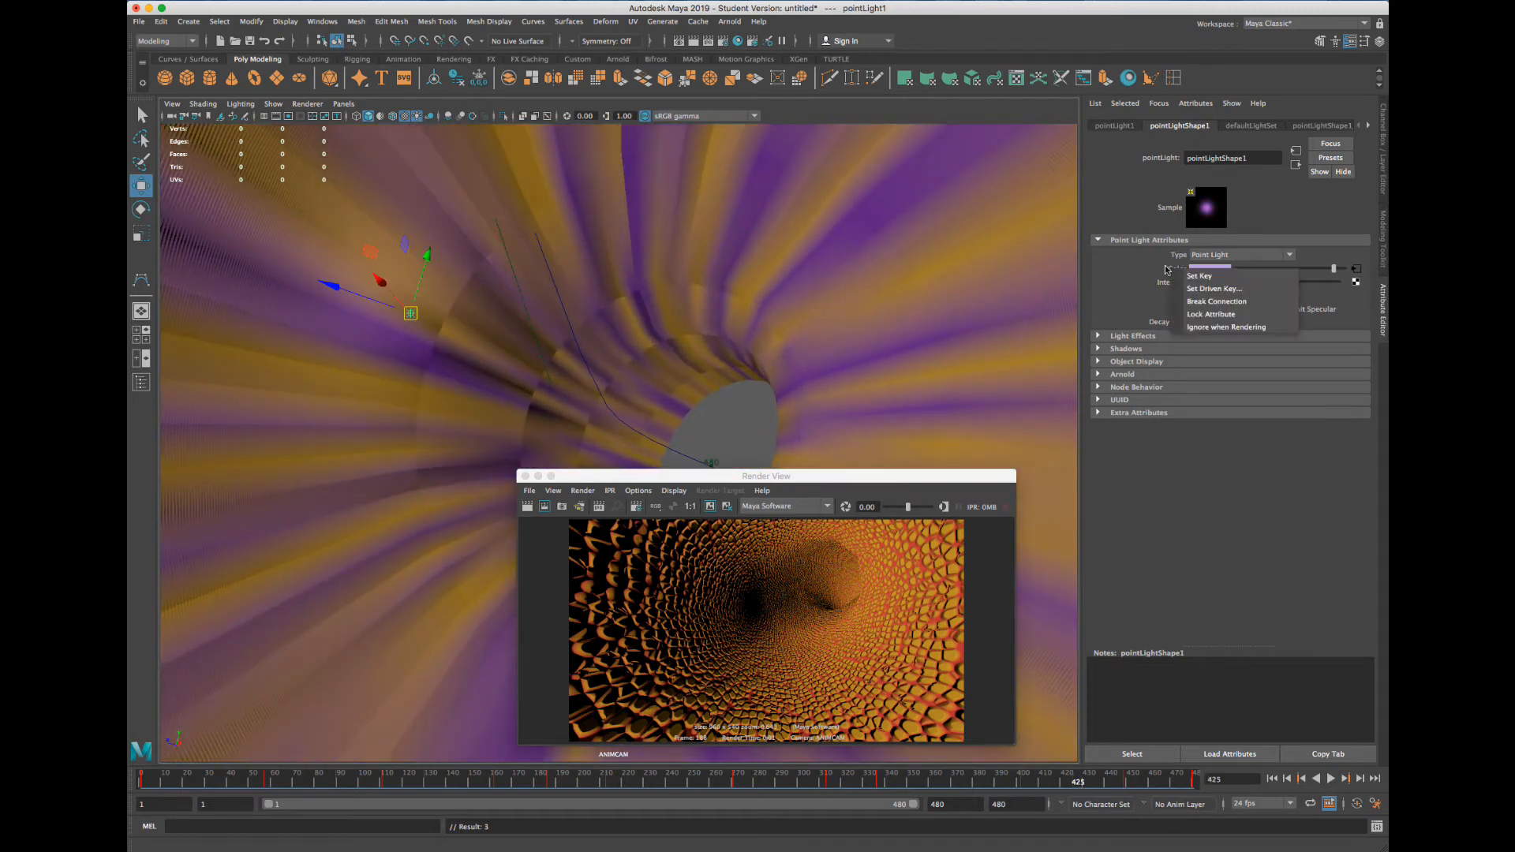
pyautogui.click(1133, 257)
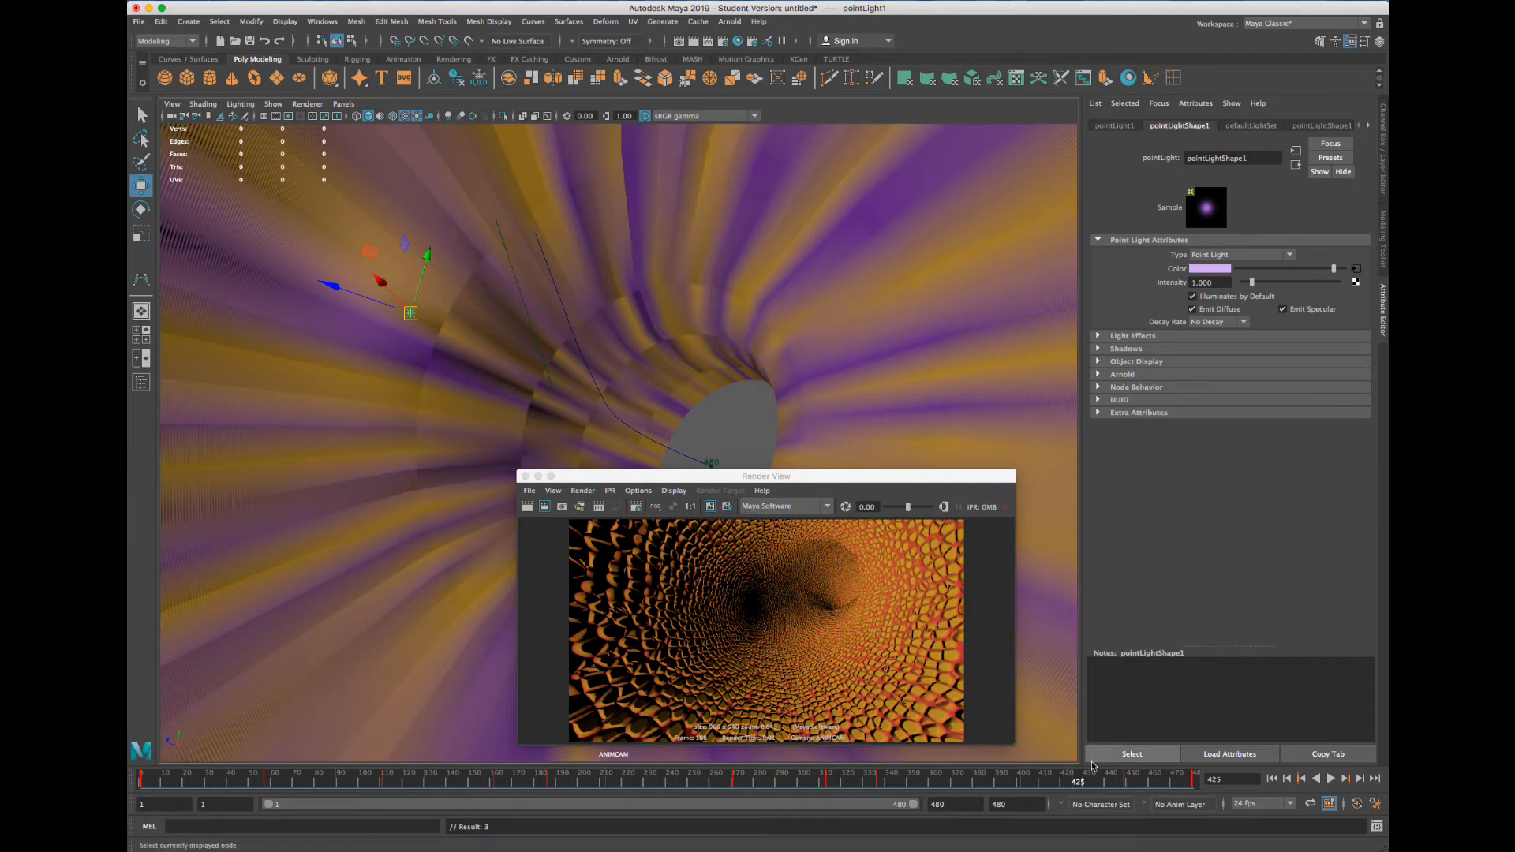
pyautogui.click(1331, 778)
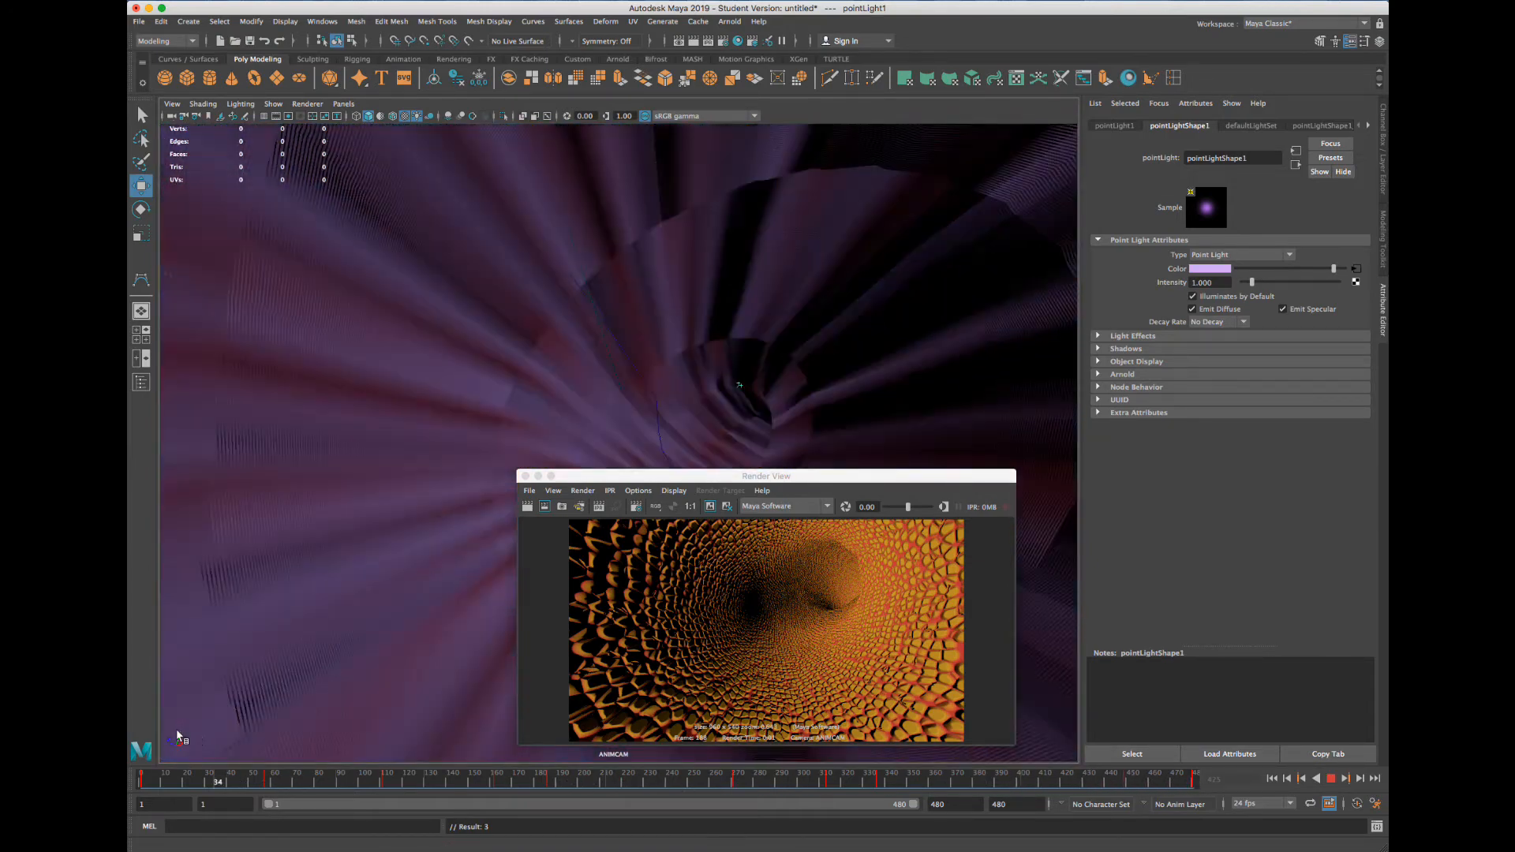
pyautogui.press('Escape')
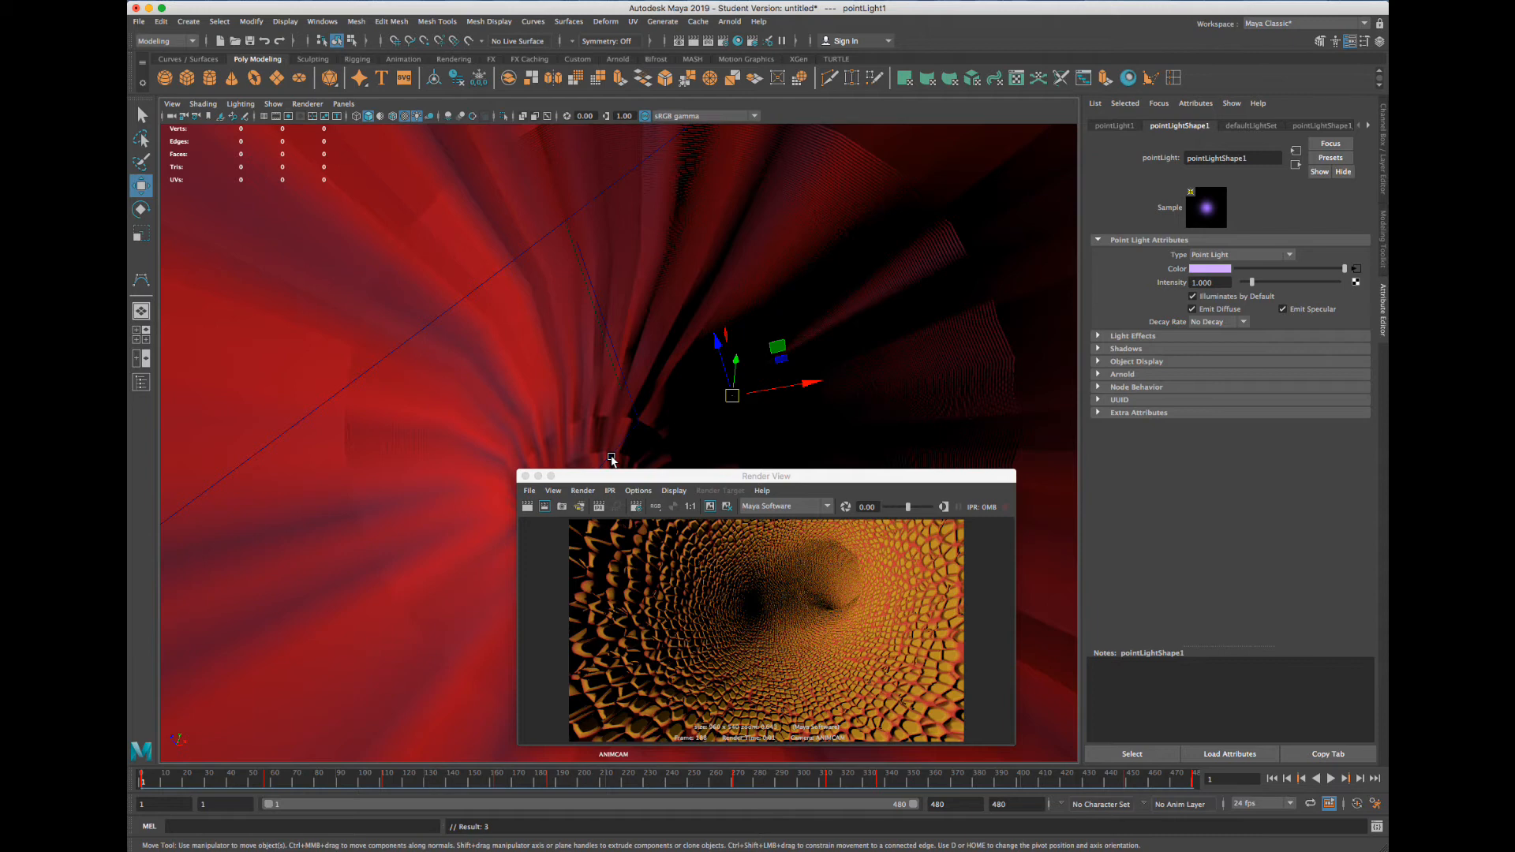
# Move the Render View off the viewport and close it, and briefly run the animation playback
pyautogui.moveTo(639, 477); pyautogui.dragTo(1085, 452)
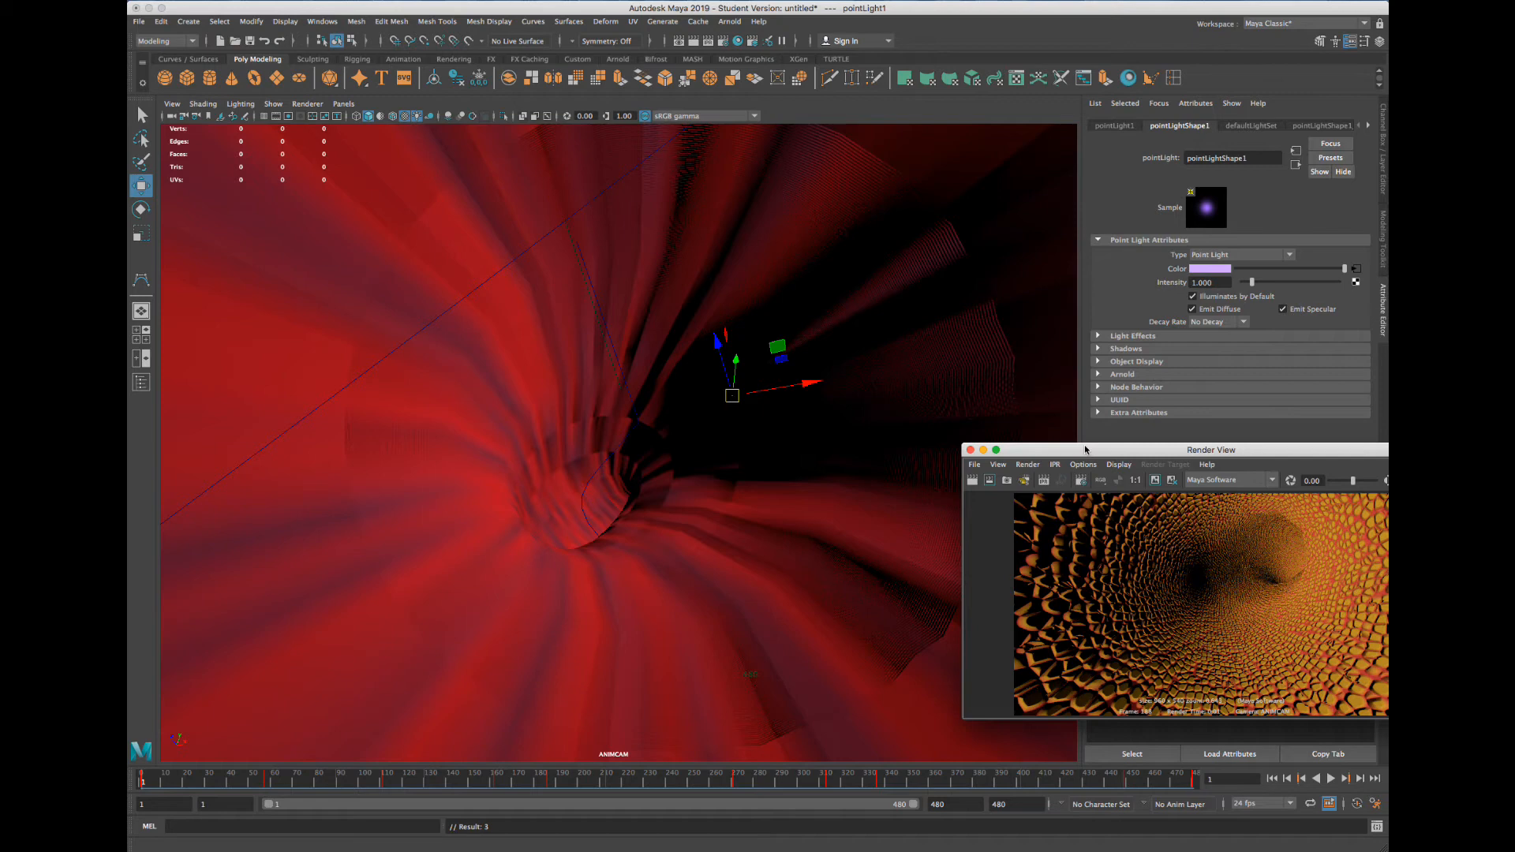
pyautogui.click(970, 449)
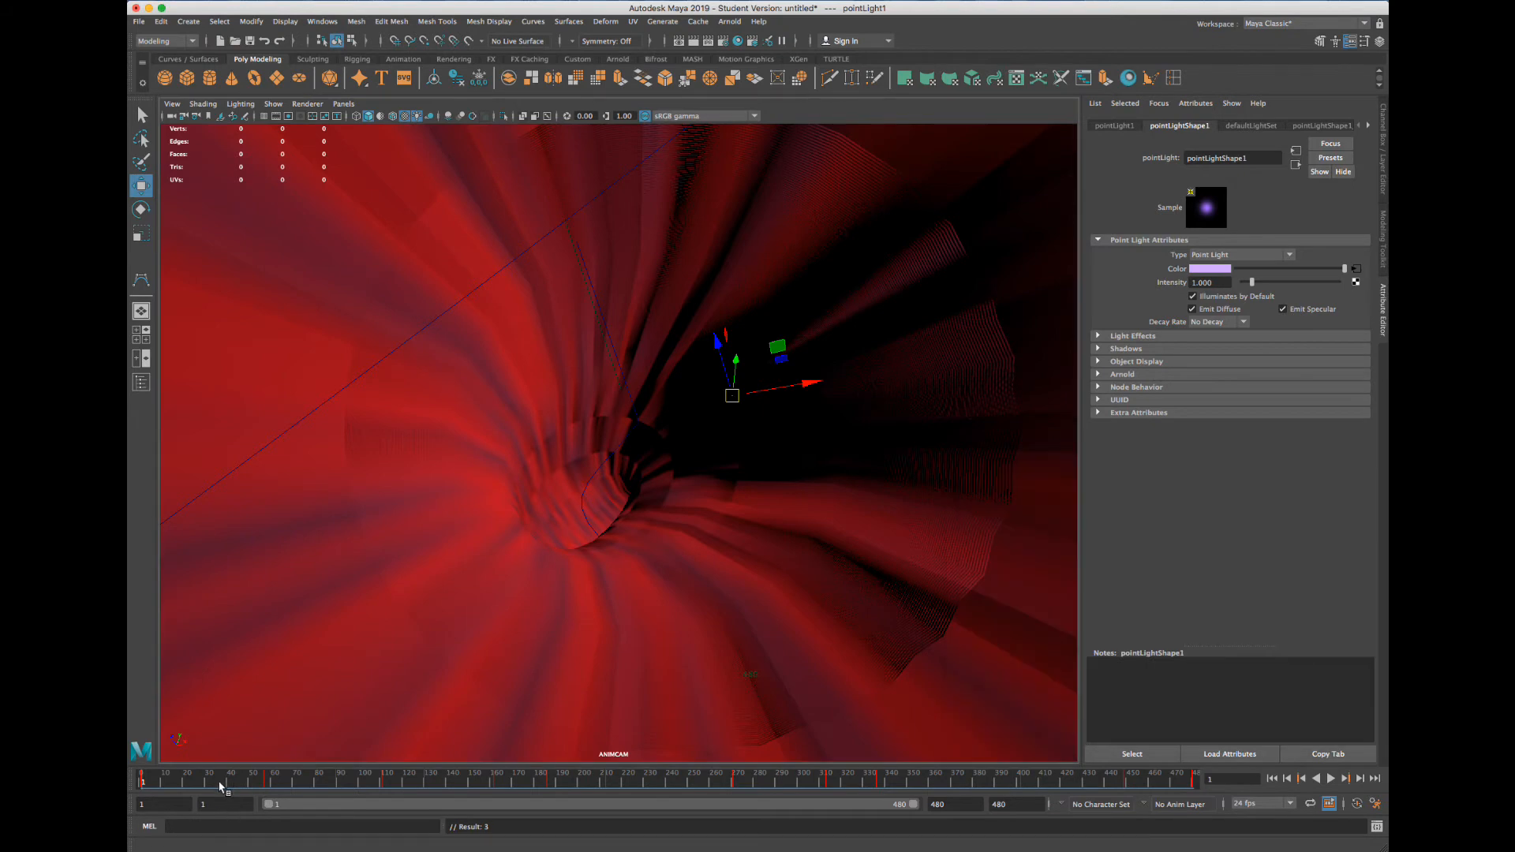
pyautogui.hotkey('alt', 'v')
pyautogui.hotkey('alt', 'v')
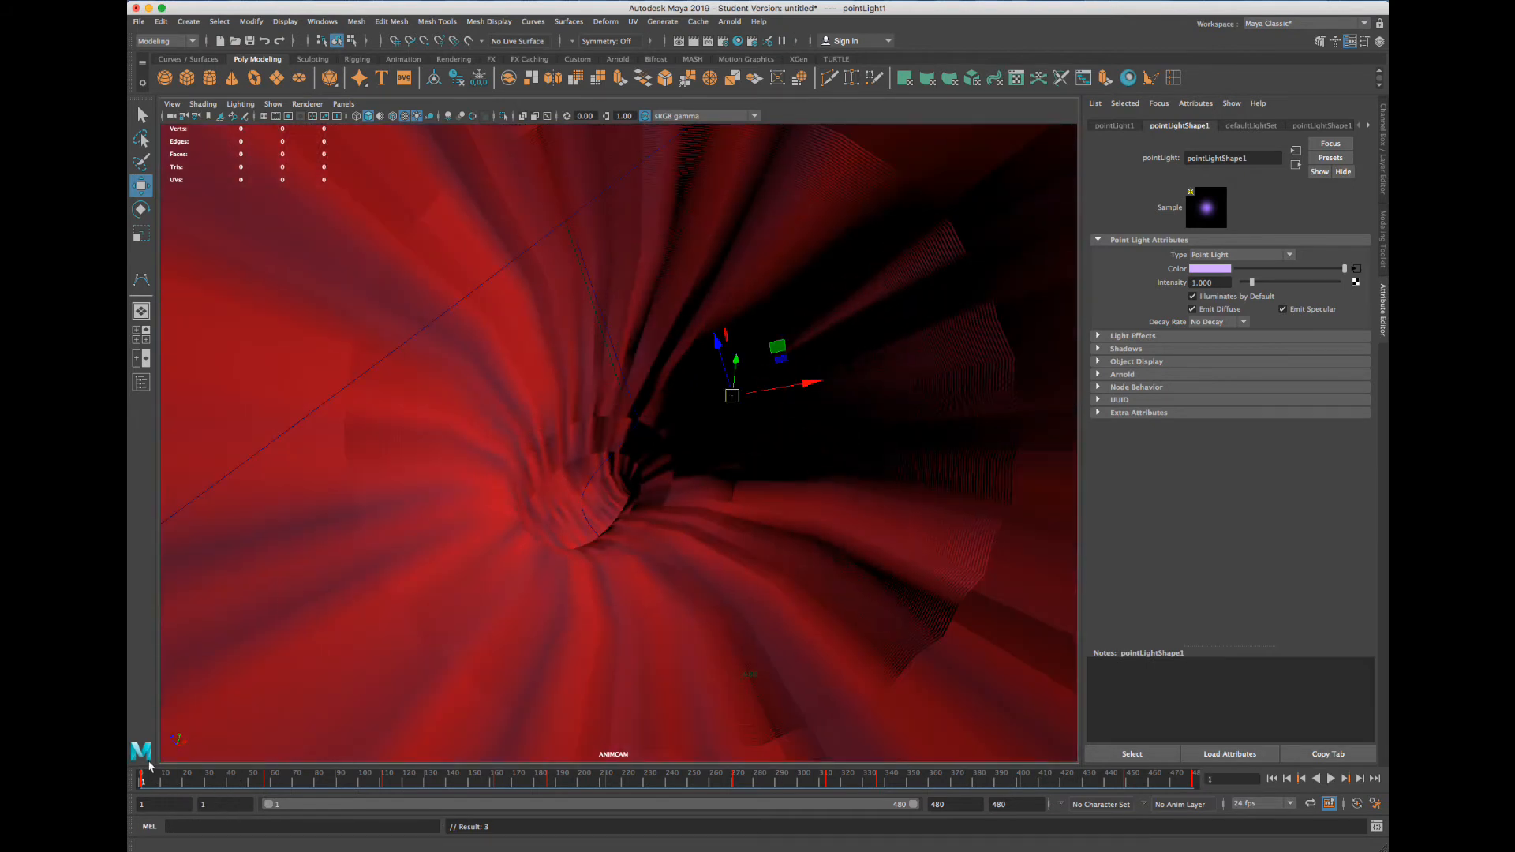
# Select the extruded tunnel surface and make it paintable for Paint Effects
pyautogui.click(743, 284)
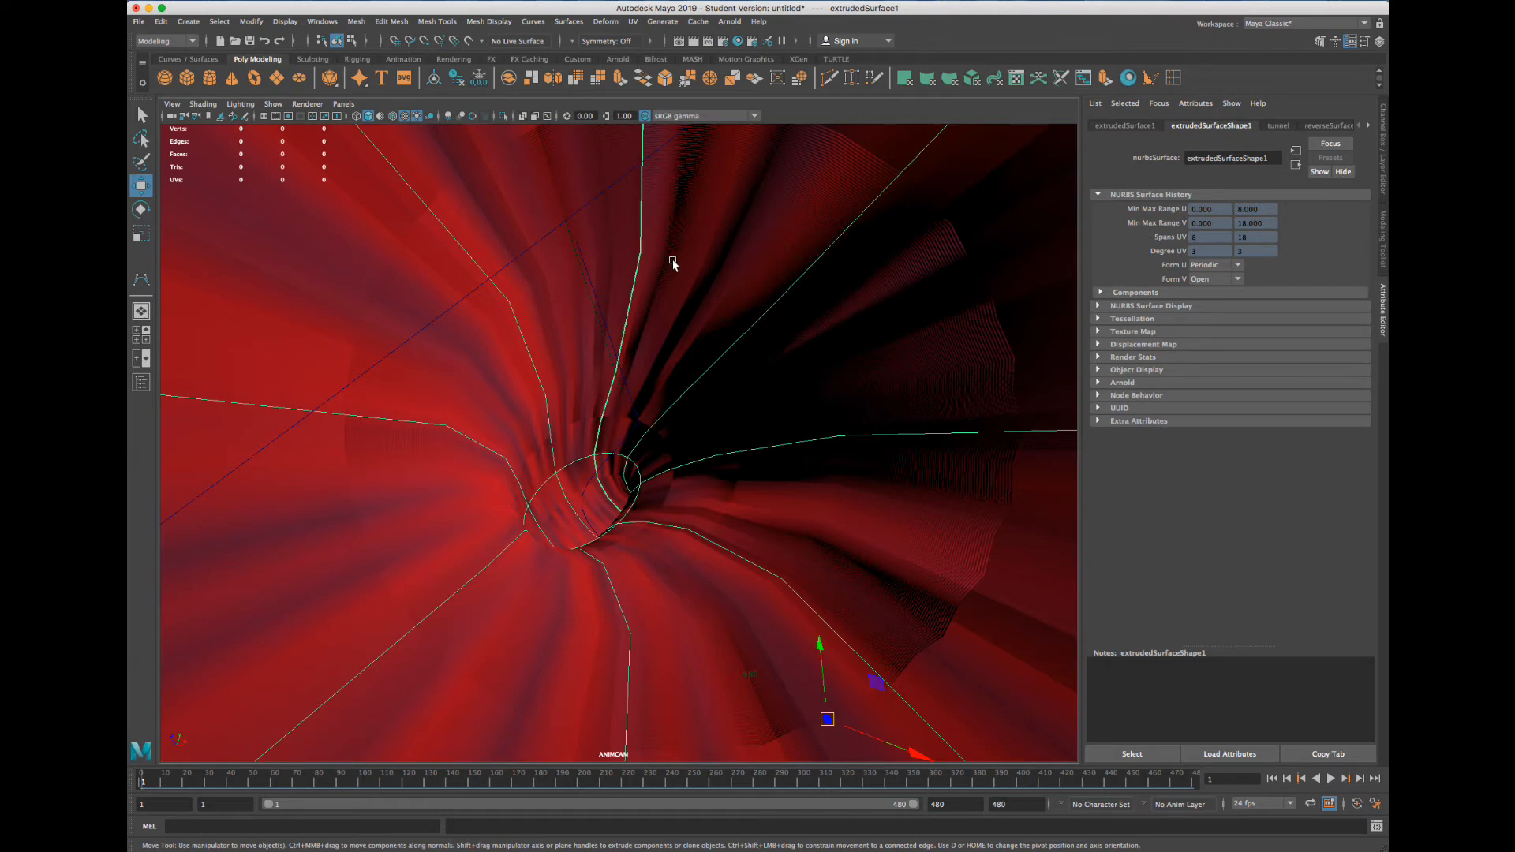
pyautogui.click(671, 24)
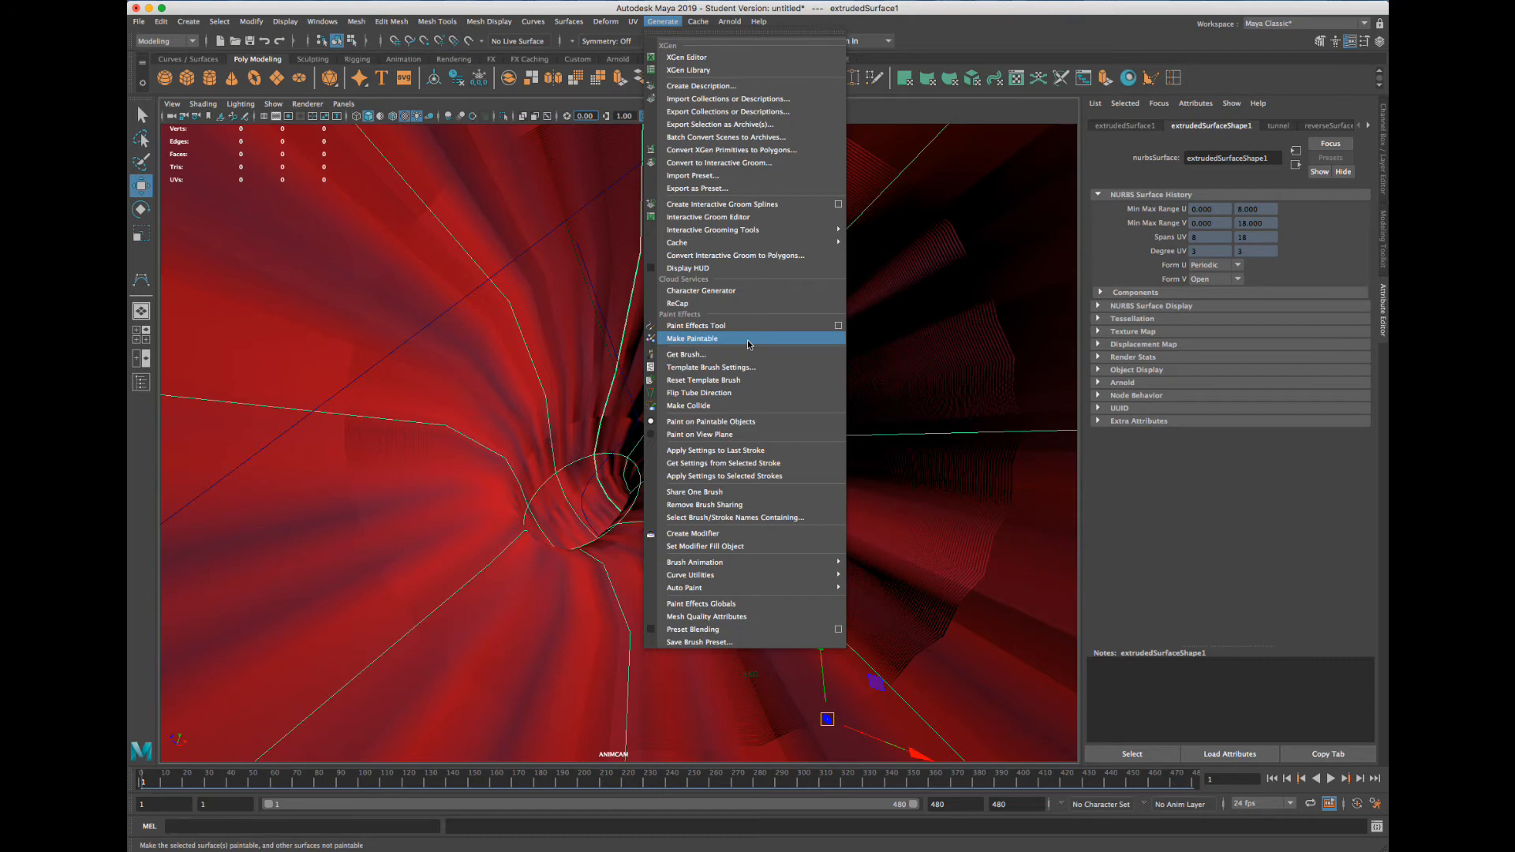
pyautogui.click(749, 345)
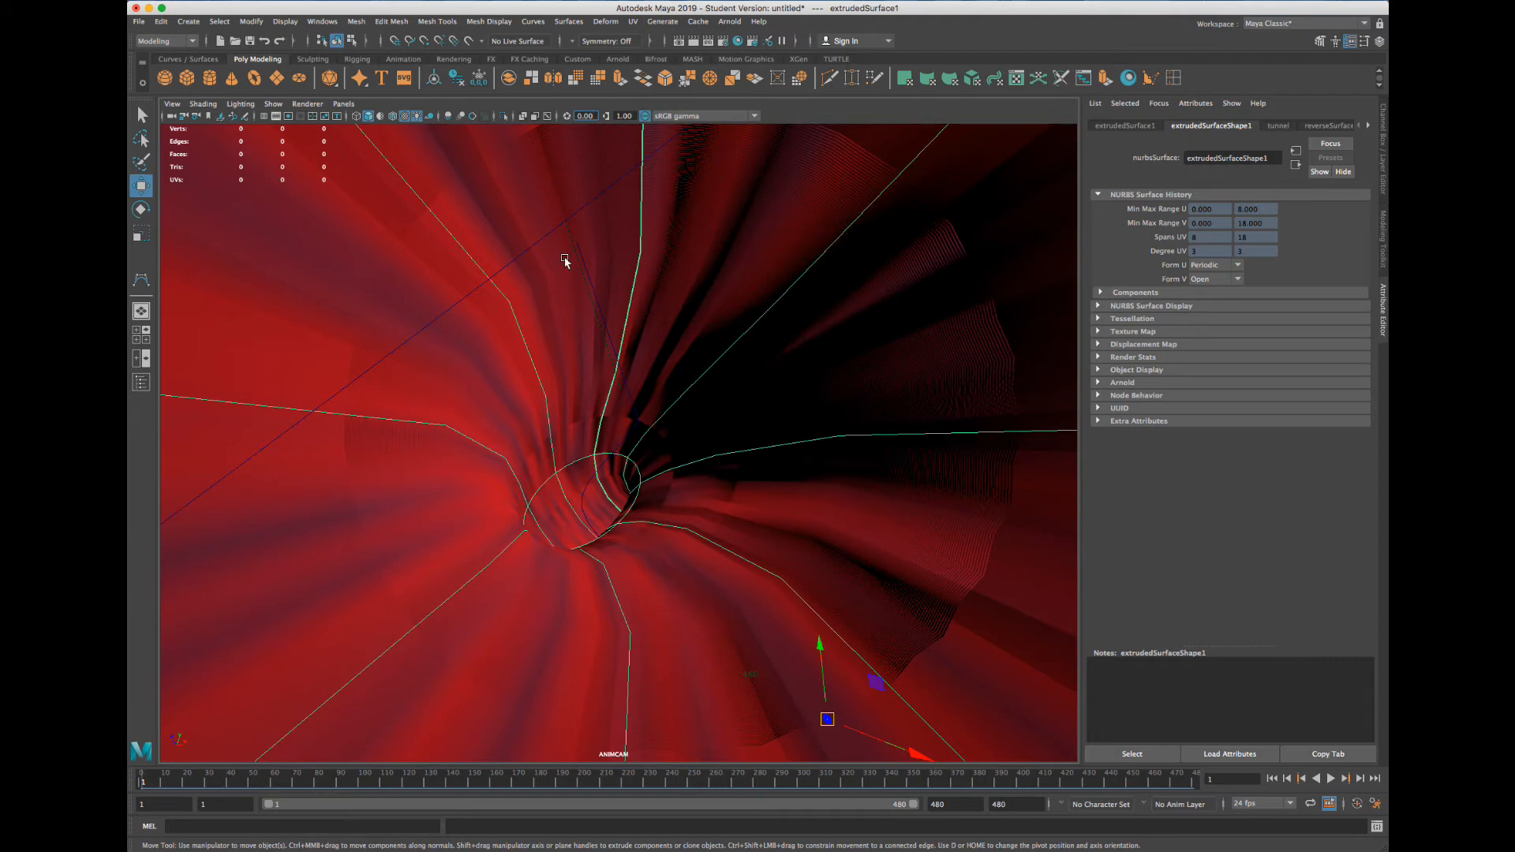
# Open the Content Browser to get a Paint Effects brush, and enlarge its window
pyautogui.click(670, 25)
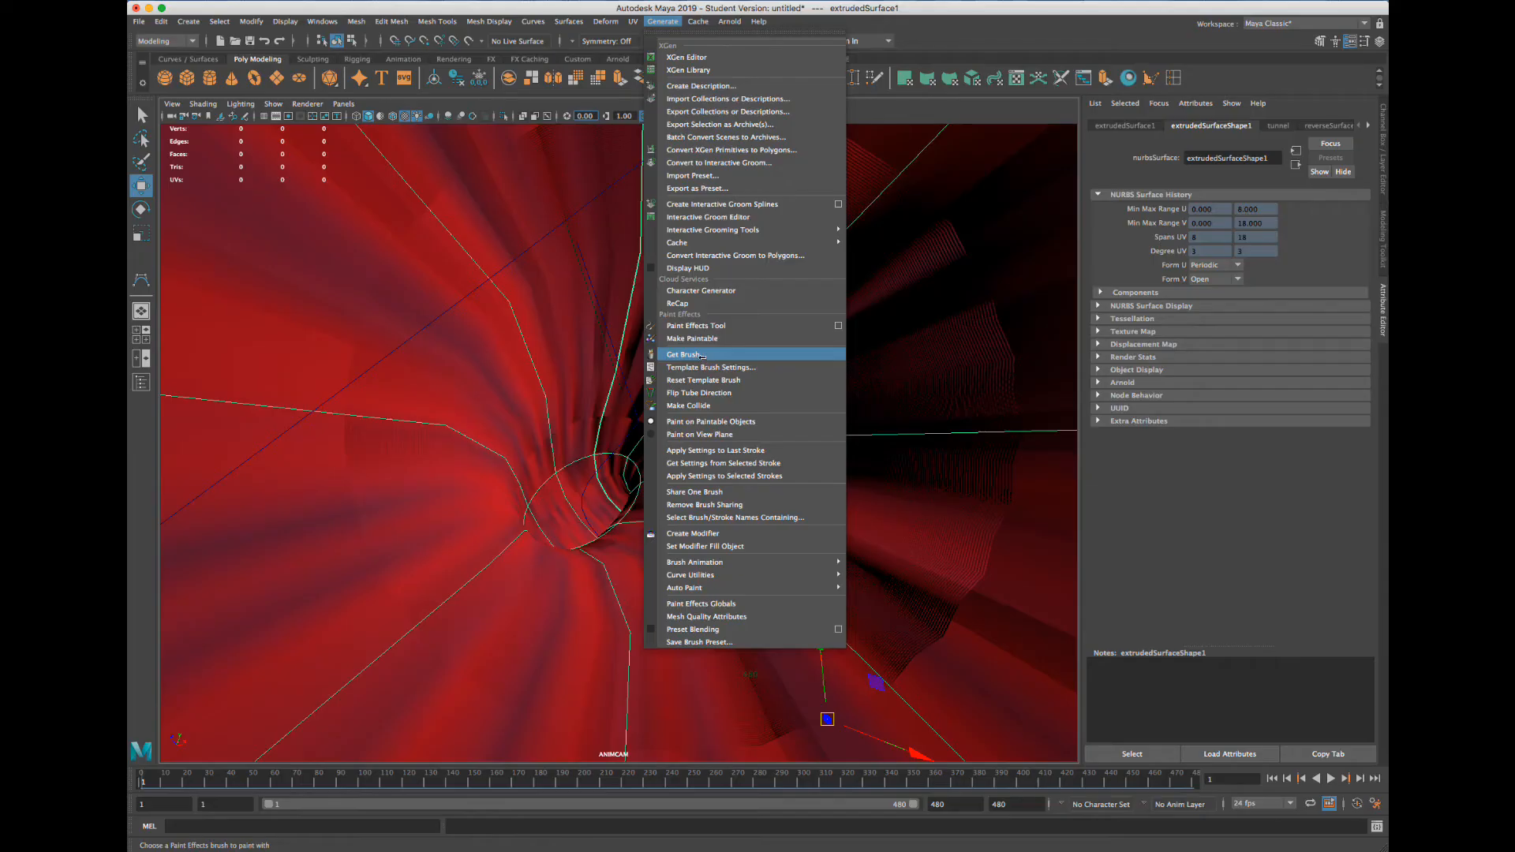
pyautogui.click(662, 592)
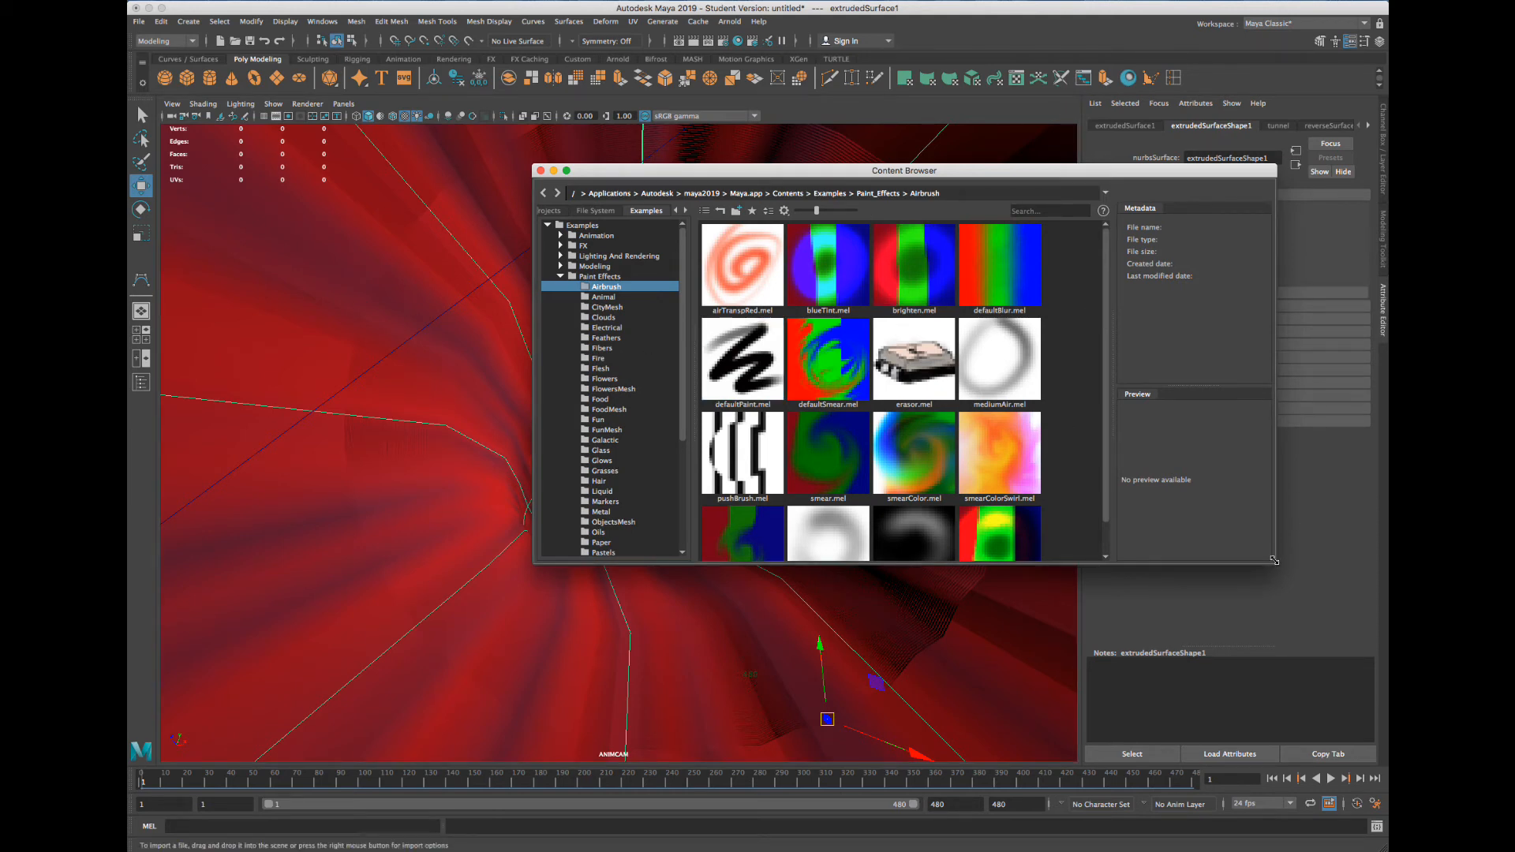
pyautogui.moveTo(1274, 561); pyautogui.dragTo(1295, 707)
# Look through the Modeling, FX, Animation, Bifrost Fluids and MASH example folders, including the sculpting stamps
pyautogui.doubleClick(597, 276)
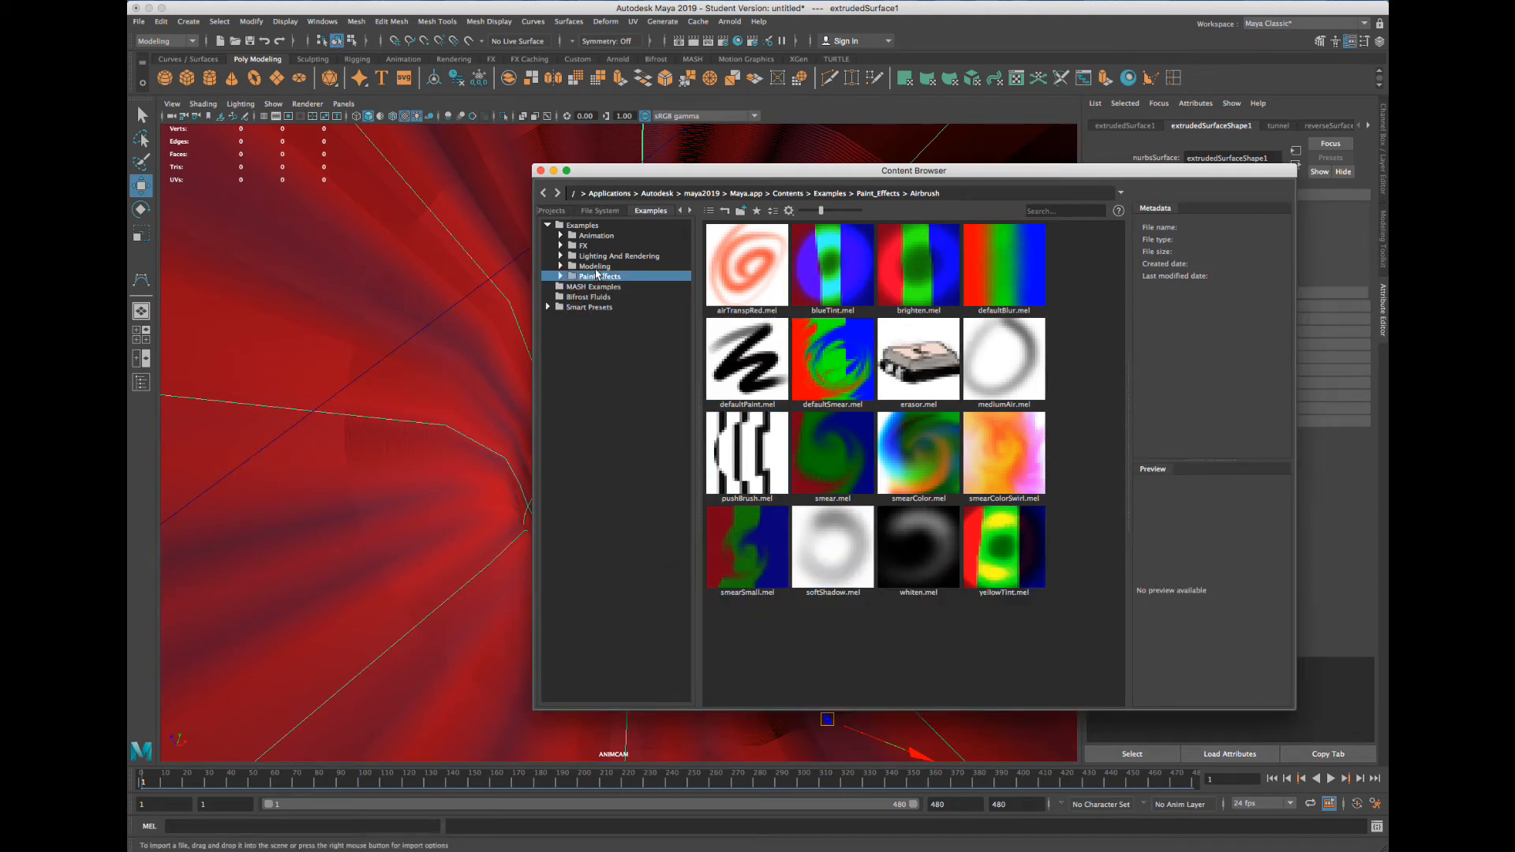
pyautogui.doubleClick(595, 266)
pyautogui.doubleClick(589, 246)
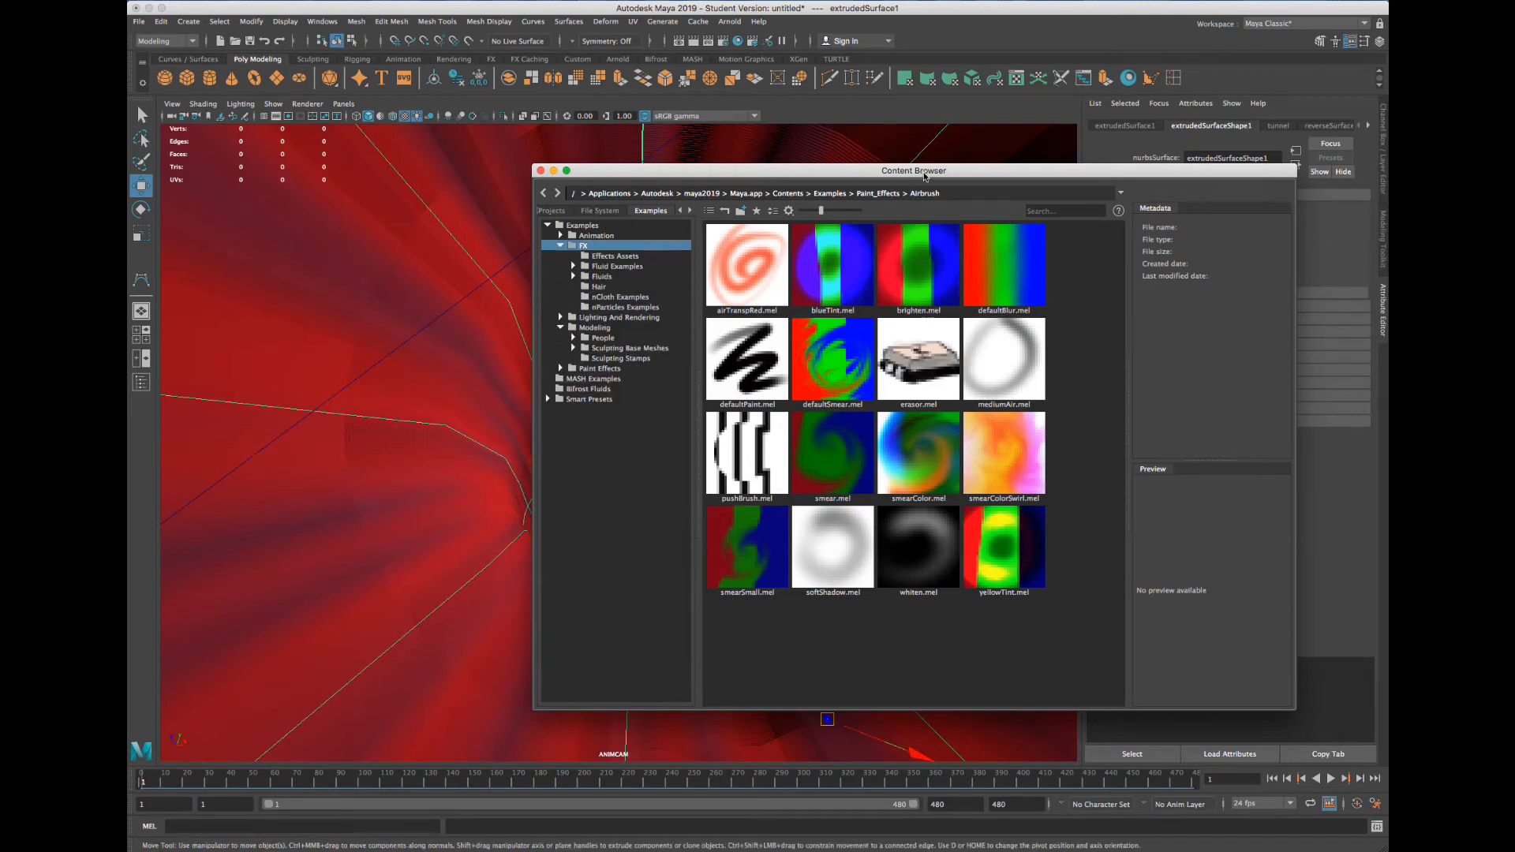
pyautogui.doubleClick(601, 235)
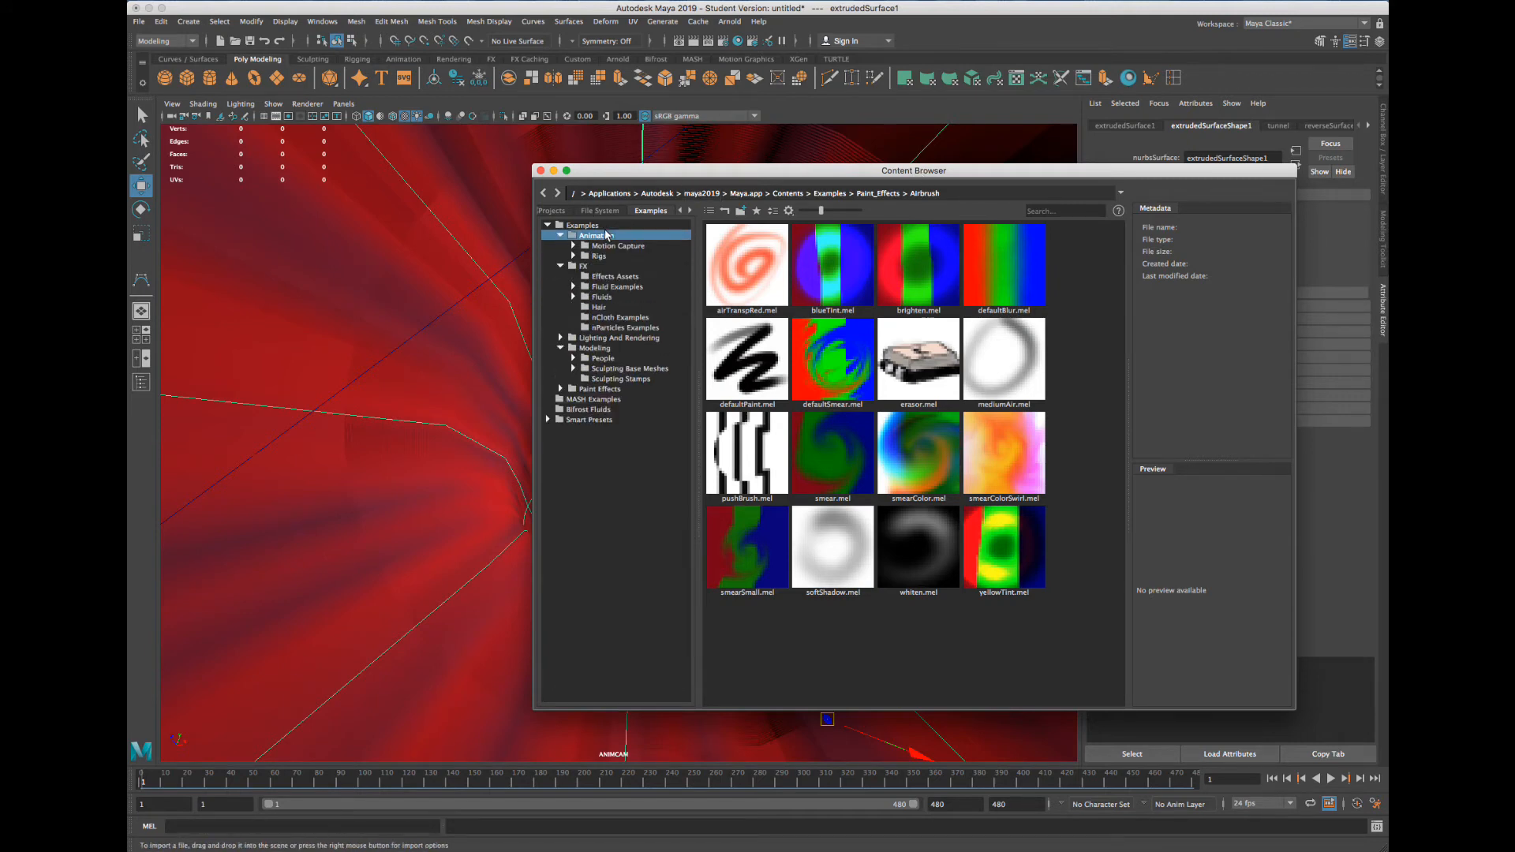
pyautogui.click(612, 409)
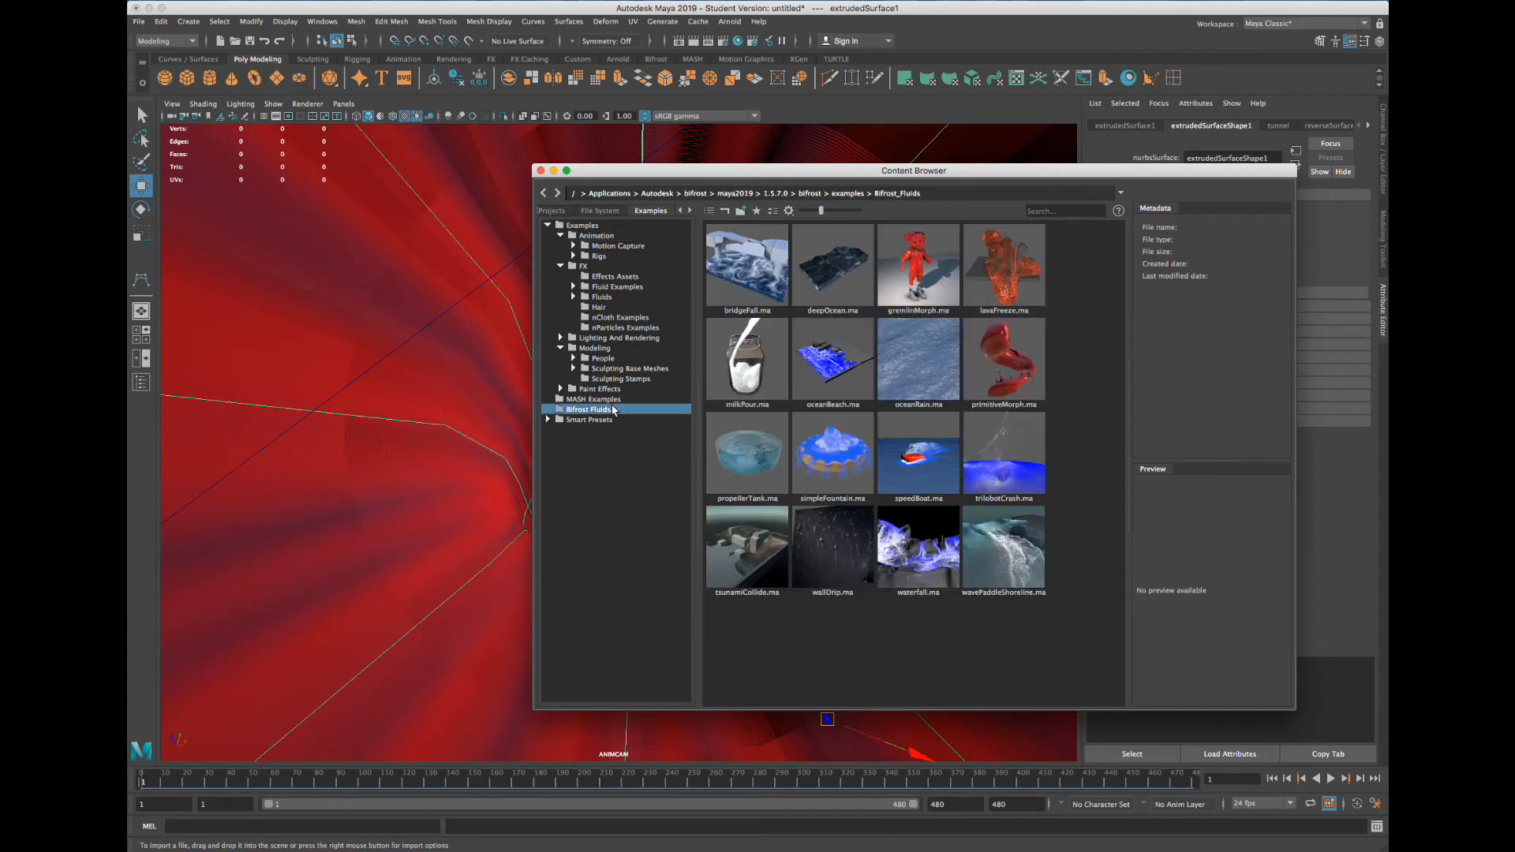
pyautogui.click(621, 399)
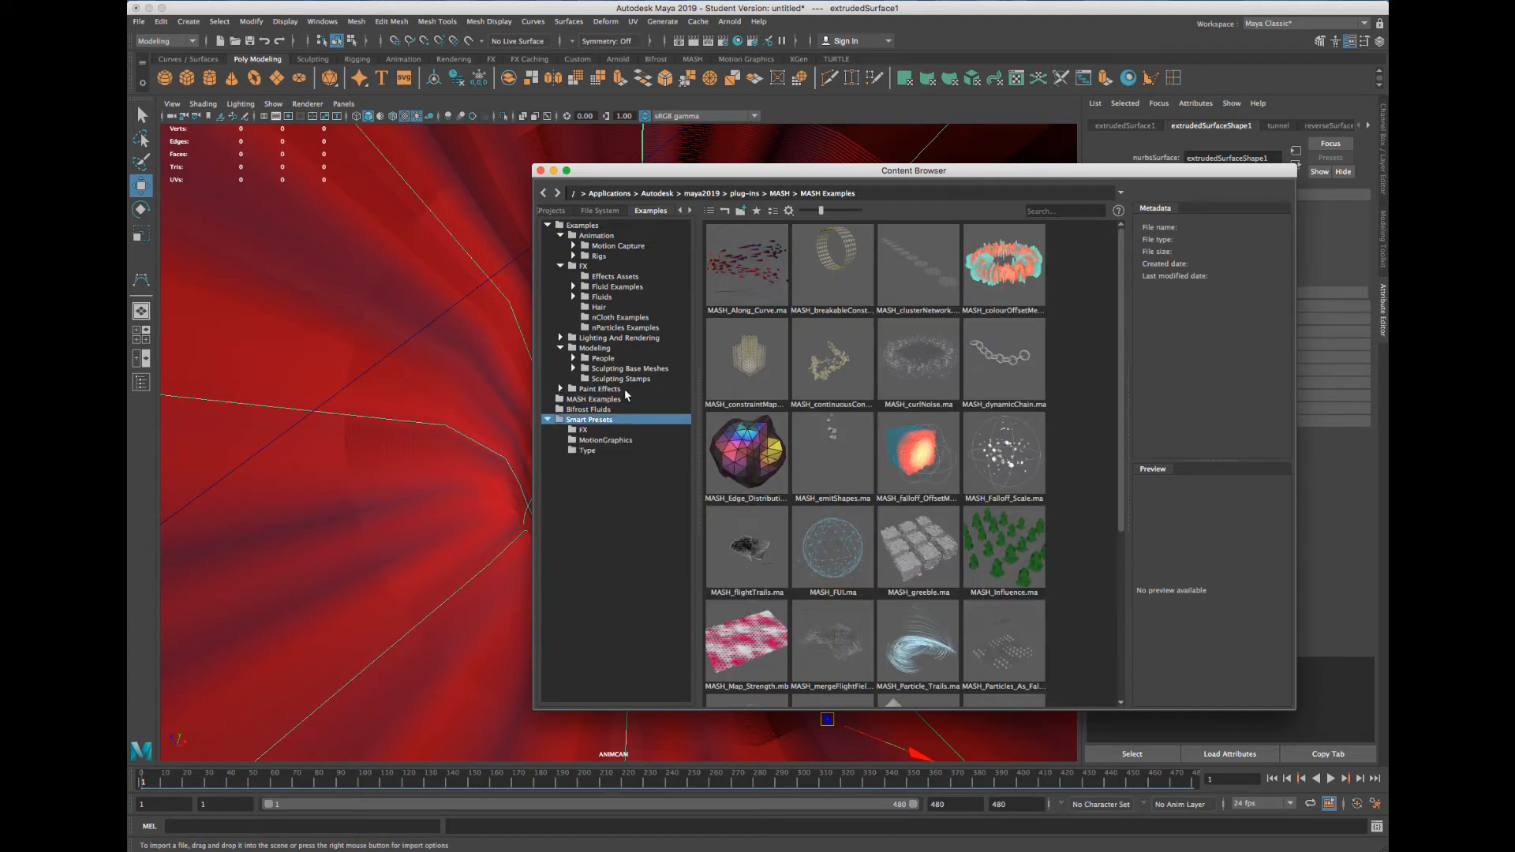
pyautogui.doubleClick(628, 389)
pyautogui.click(636, 379)
# Collapse the Modeling, Lighting And Rendering, FX and Smart Presets folders, and expand the Paint Effects brush folder
pyautogui.click(560, 347)
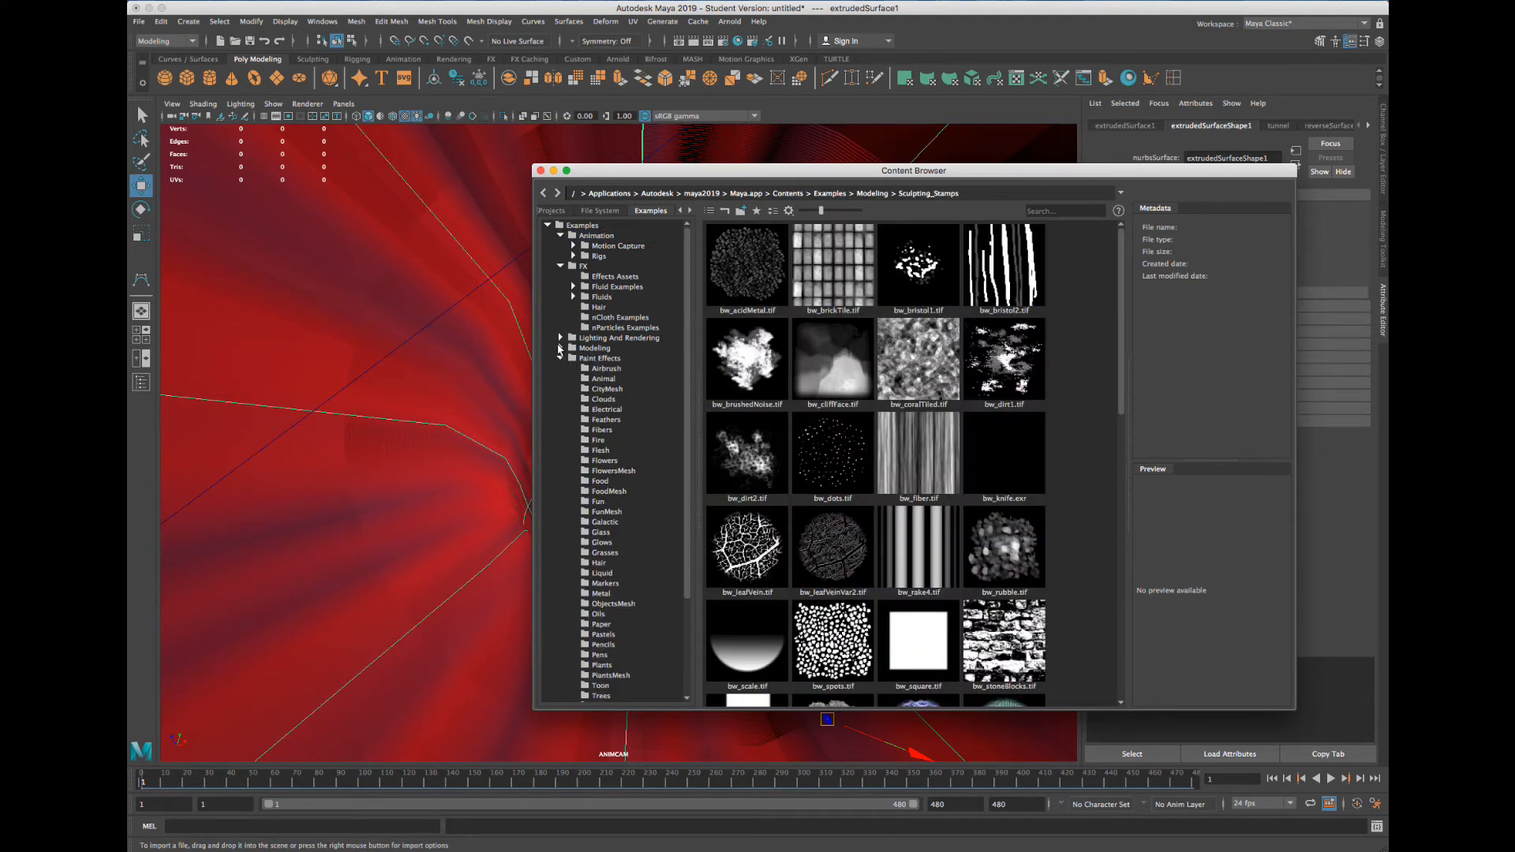
pyautogui.click(560, 358)
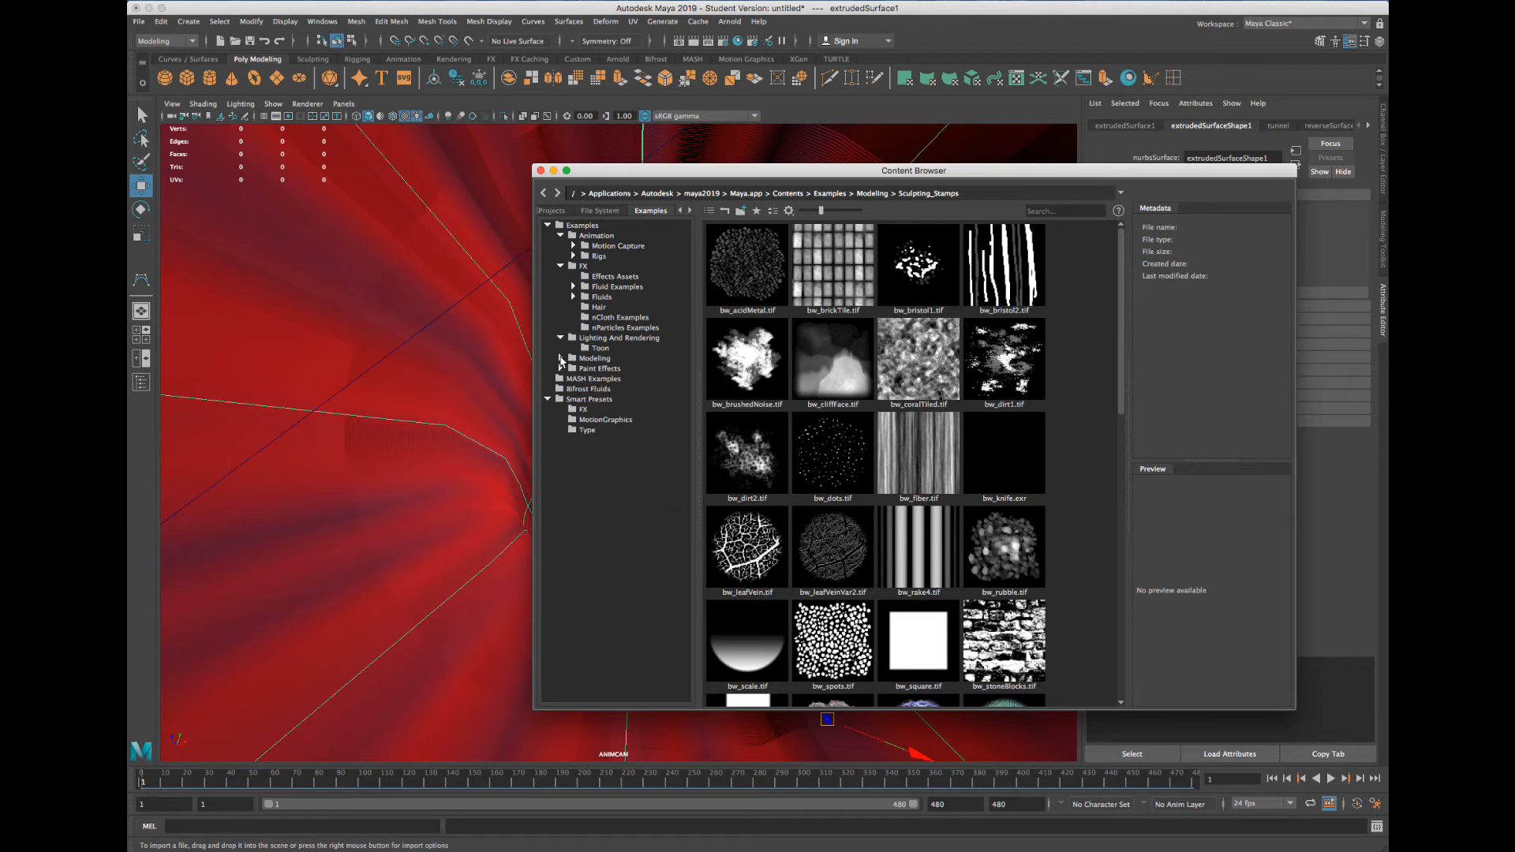
pyautogui.click(560, 338)
pyautogui.click(561, 337)
pyautogui.click(548, 389)
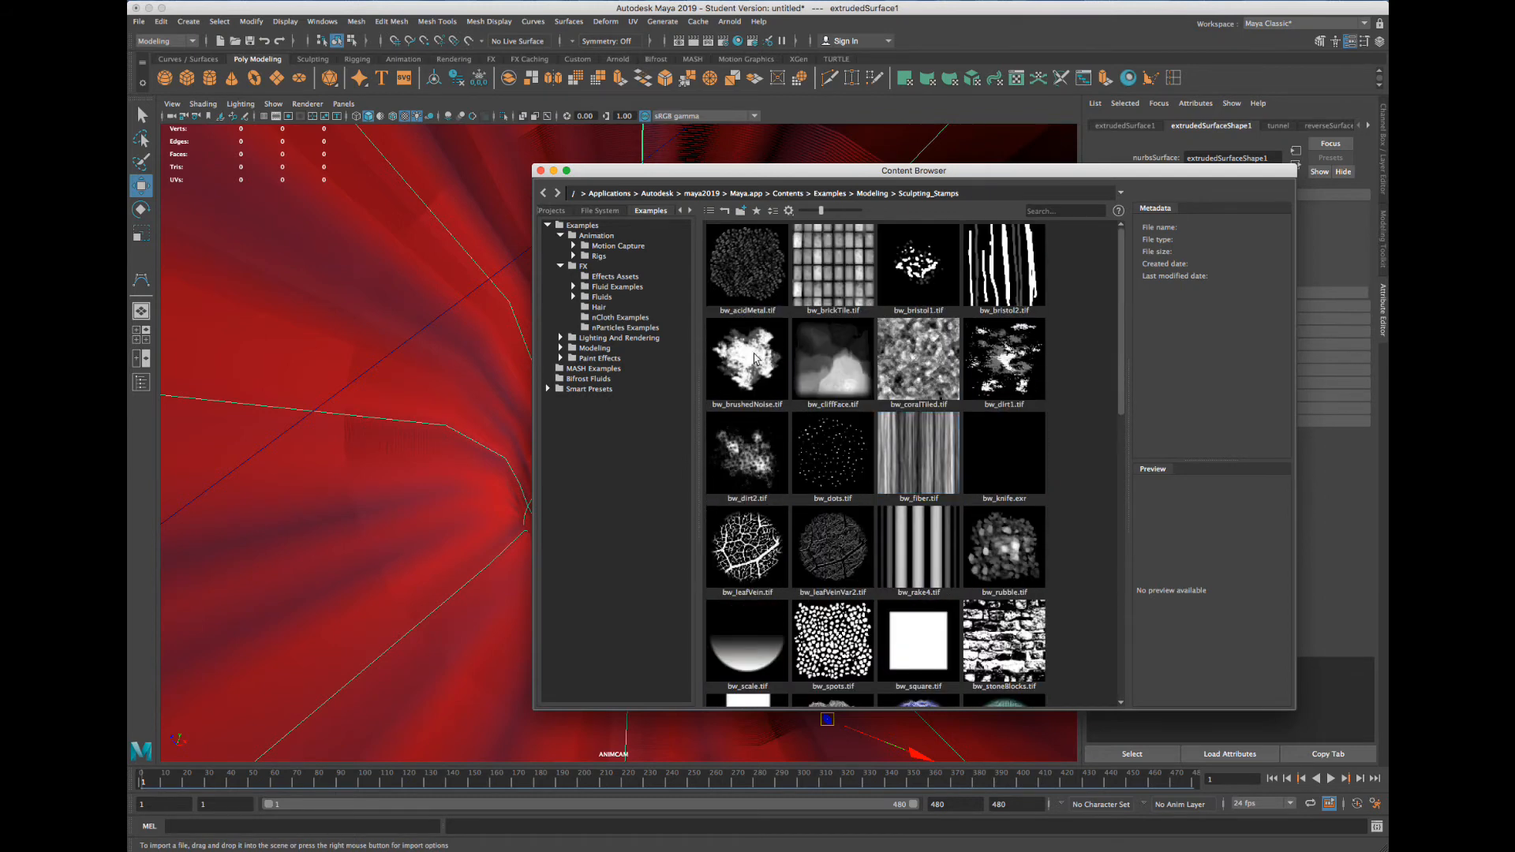
pyautogui.doubleClick(593, 268)
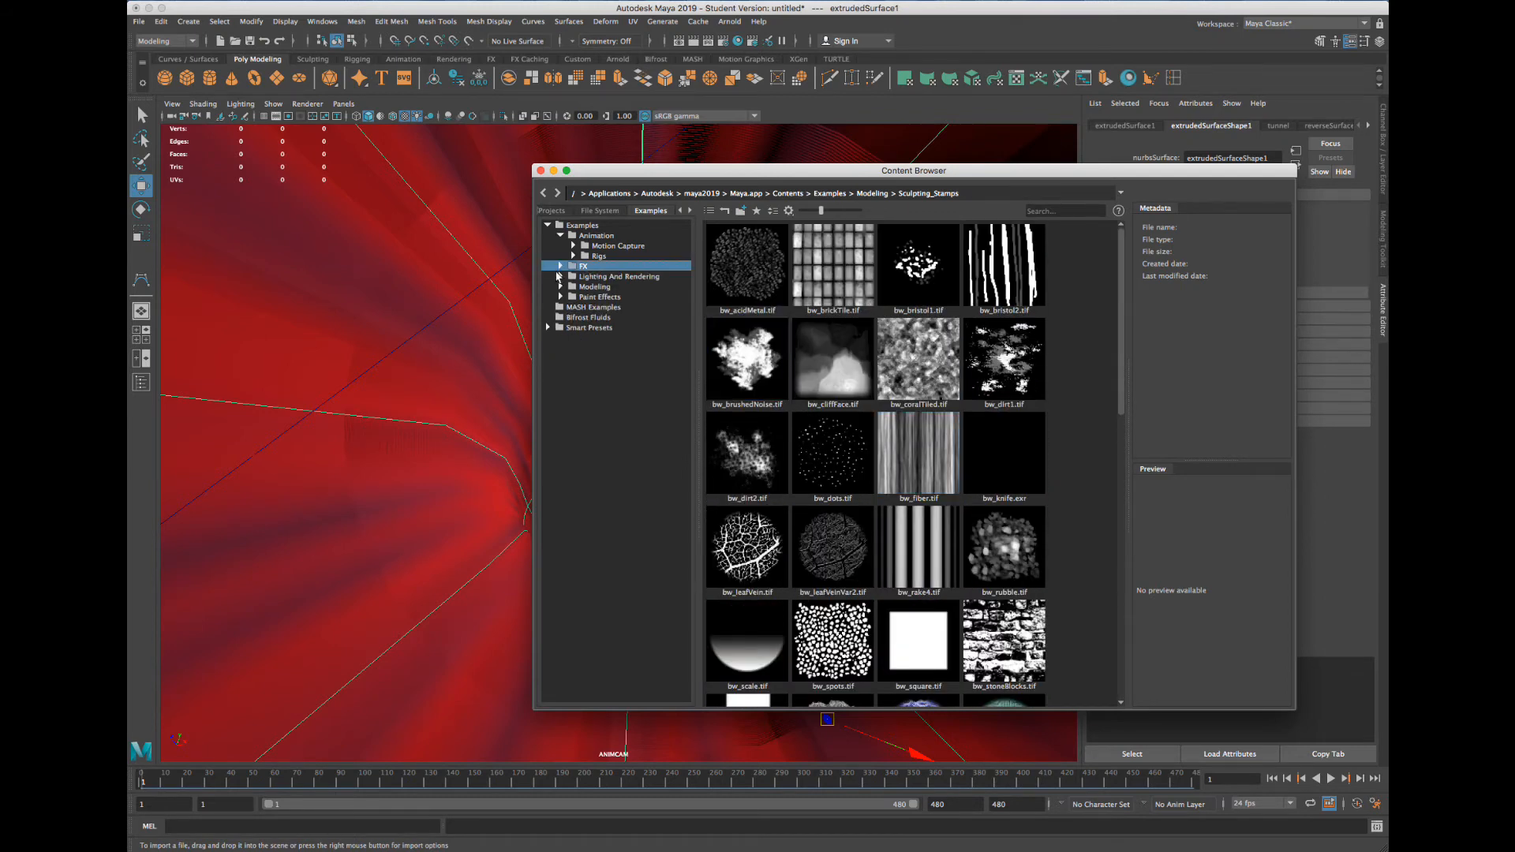
pyautogui.click(560, 266)
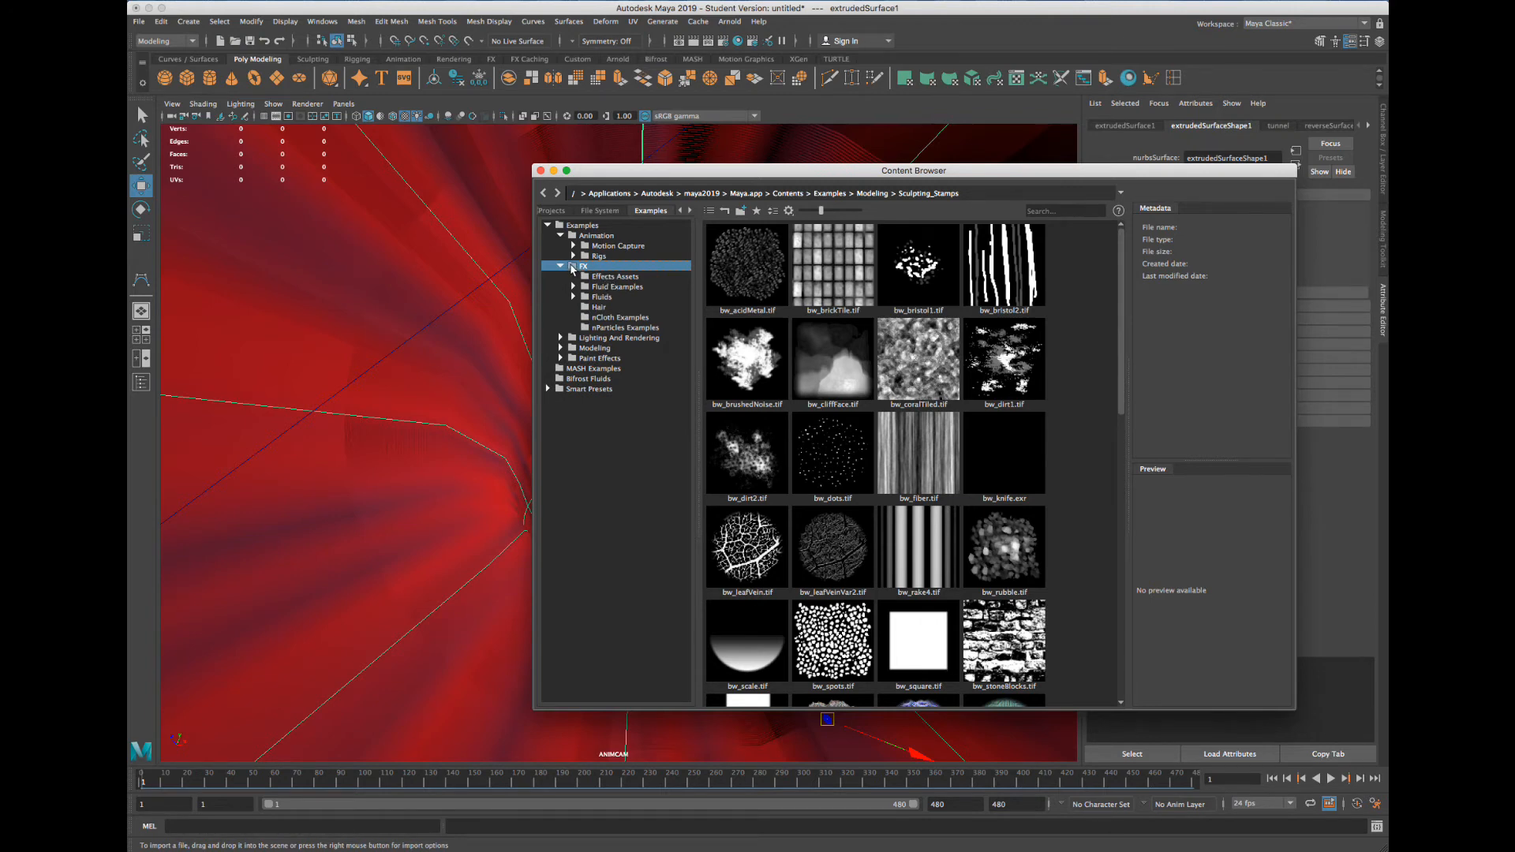
pyautogui.click(573, 270)
pyautogui.click(561, 297)
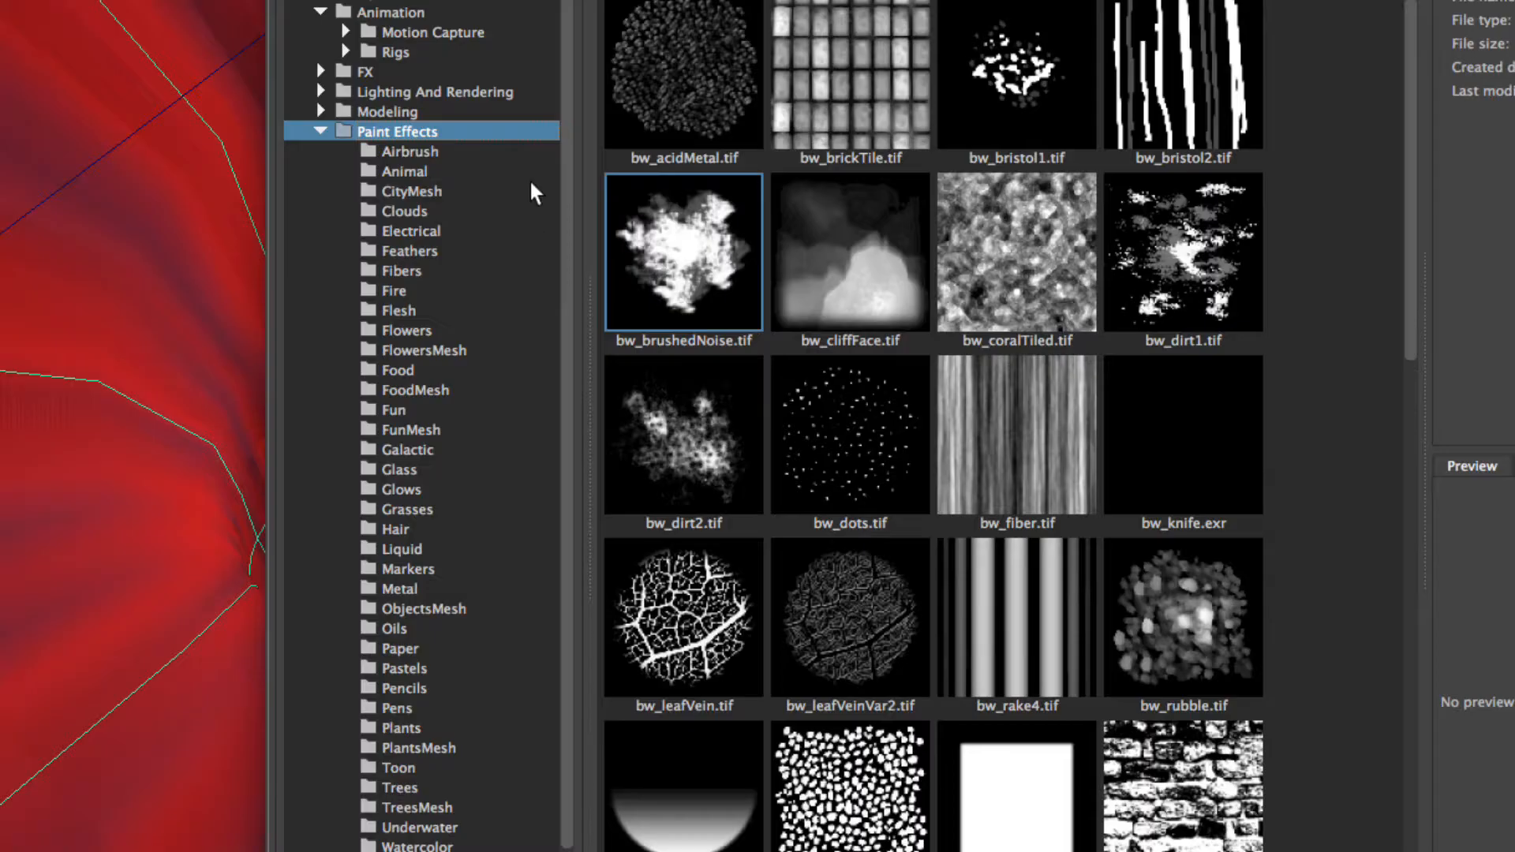
# Look through the Paint Effects brush categories, including Airbrush, Animal, CityMesh, FunMesh and Flesh
pyautogui.click(448, 156)
pyautogui.scroll(-1, 564, 298)
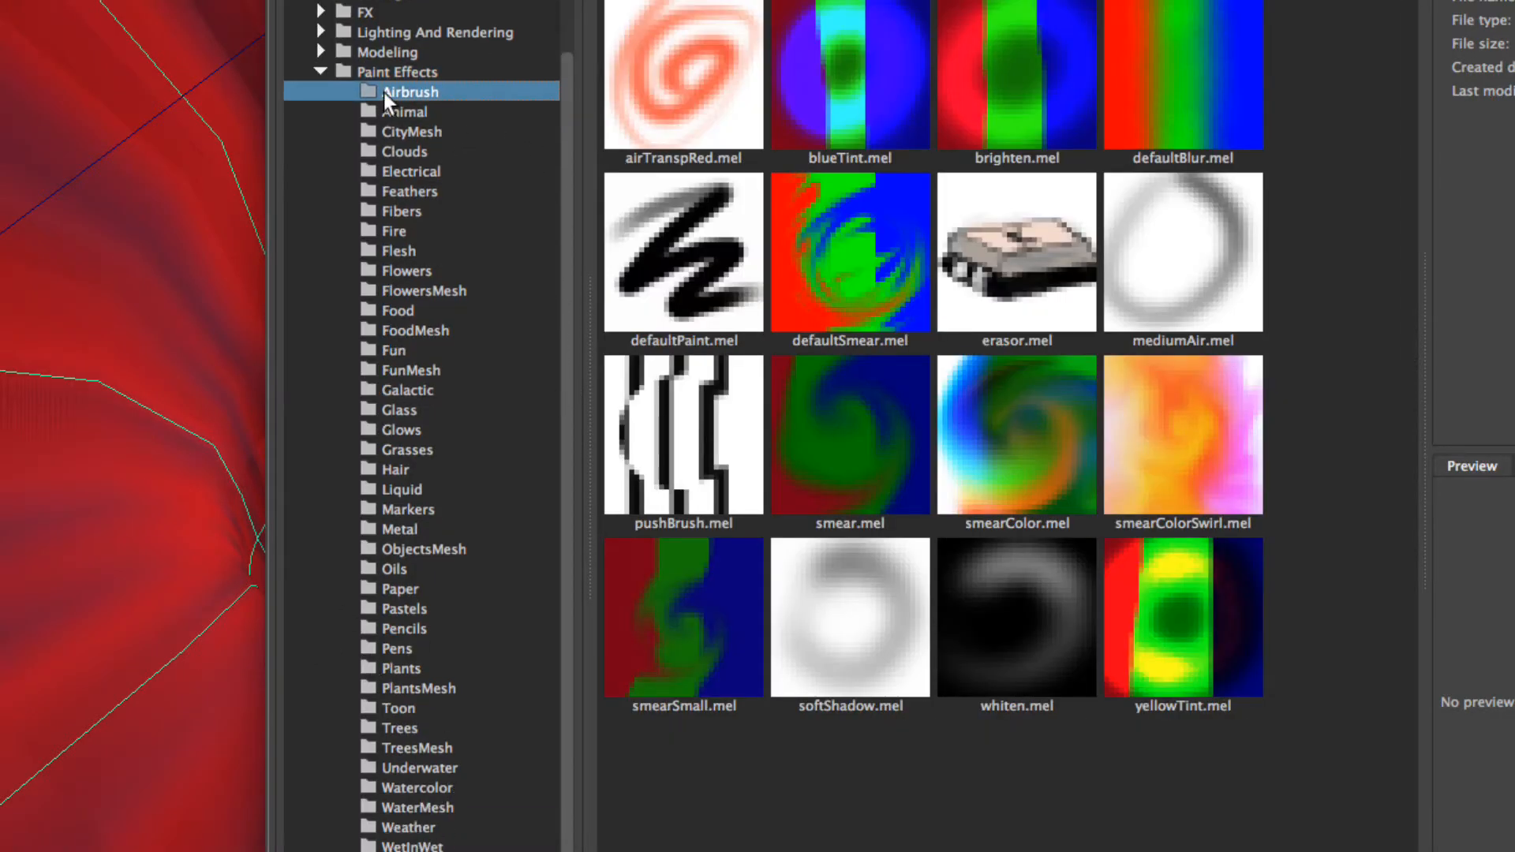
pyautogui.click(418, 111)
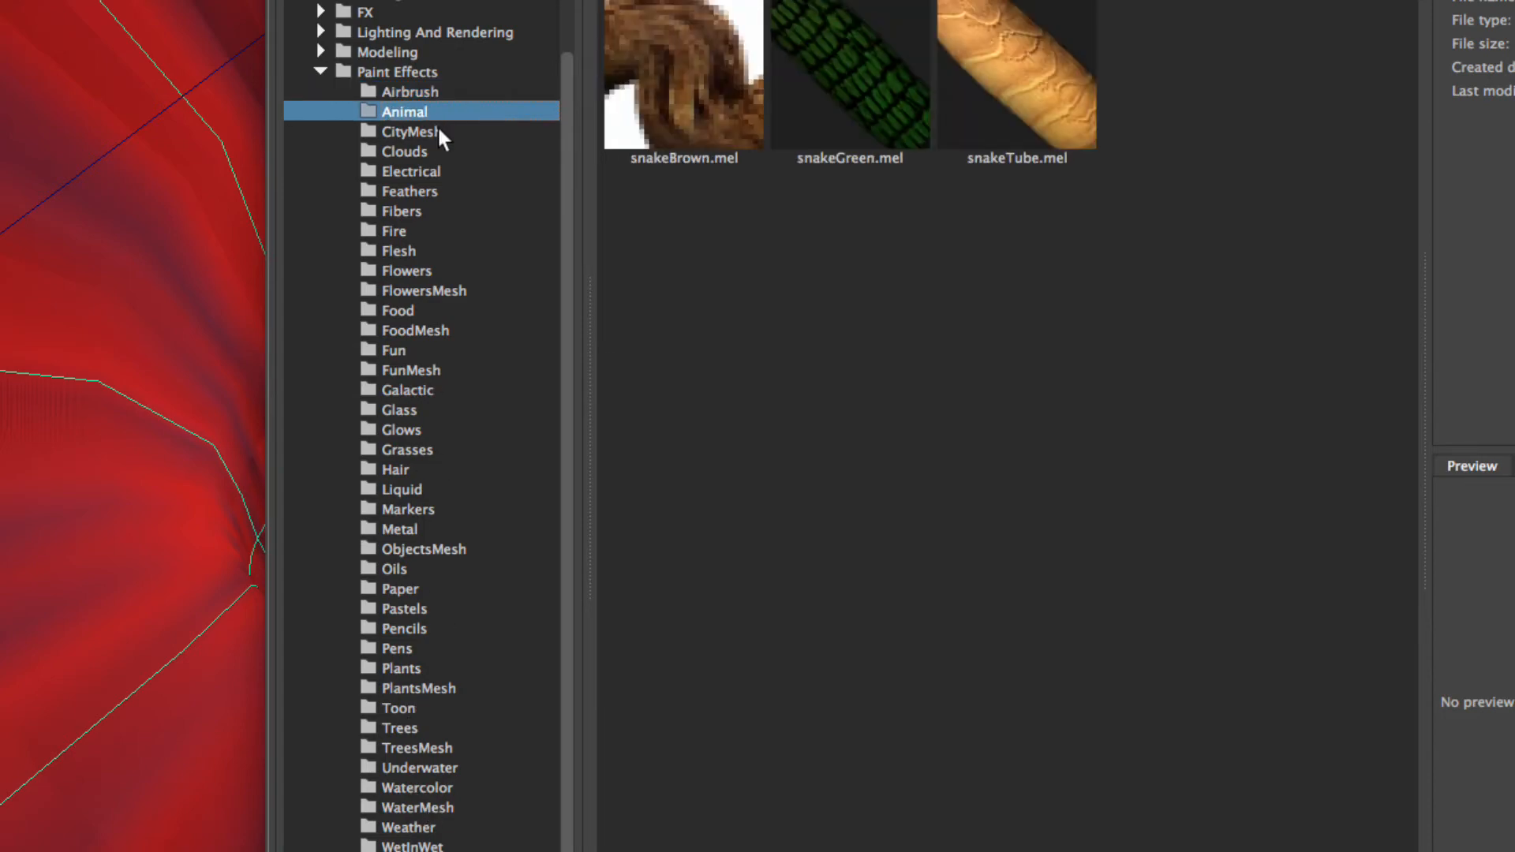
pyautogui.click(437, 128)
pyautogui.click(435, 90)
pyautogui.click(442, 131)
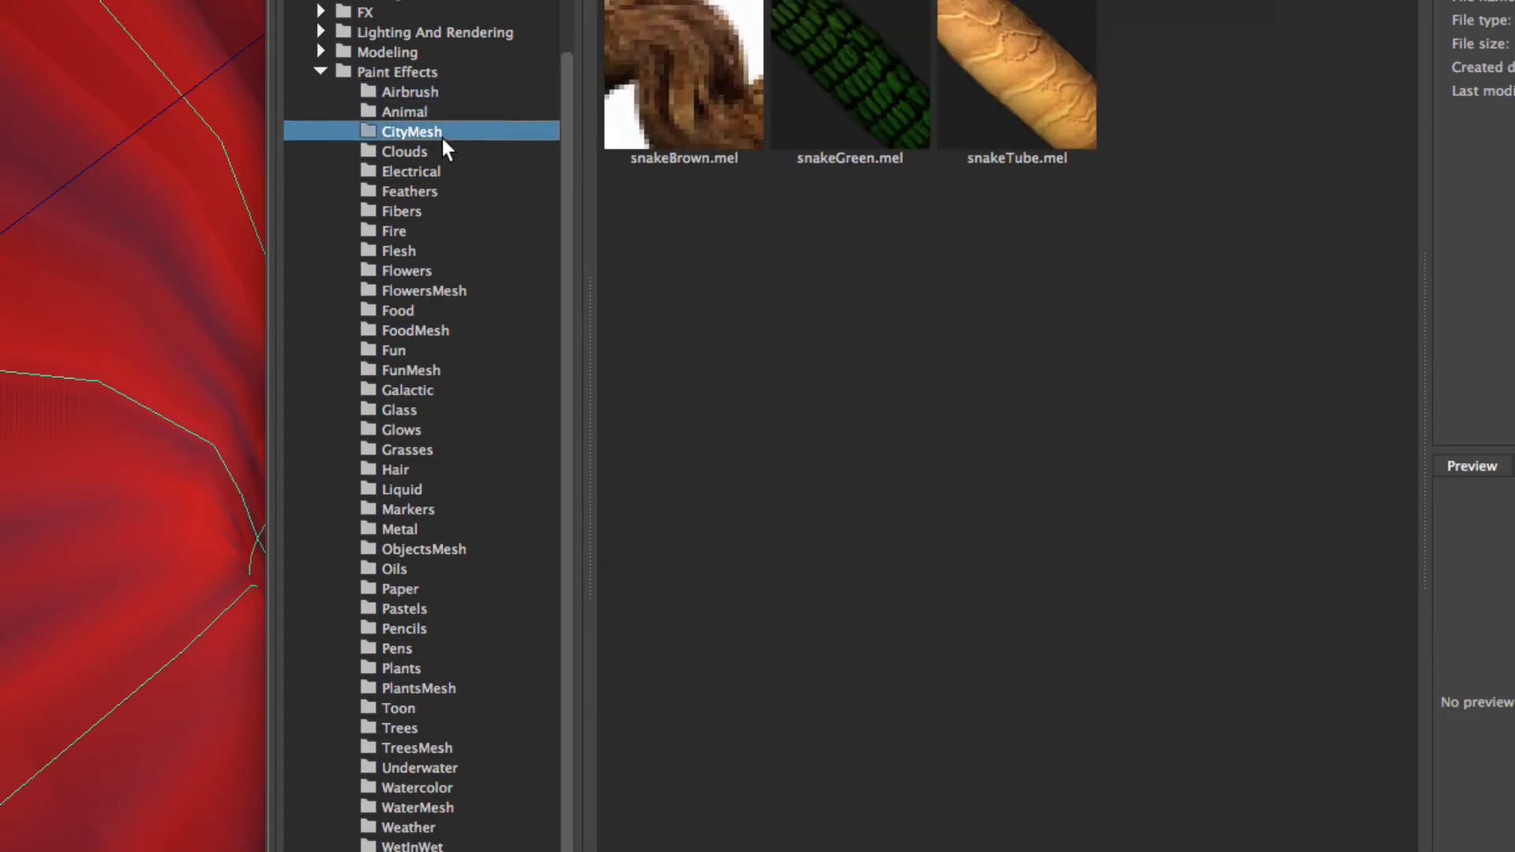
pyautogui.click(431, 171)
pyautogui.click(431, 231)
pyautogui.click(411, 370)
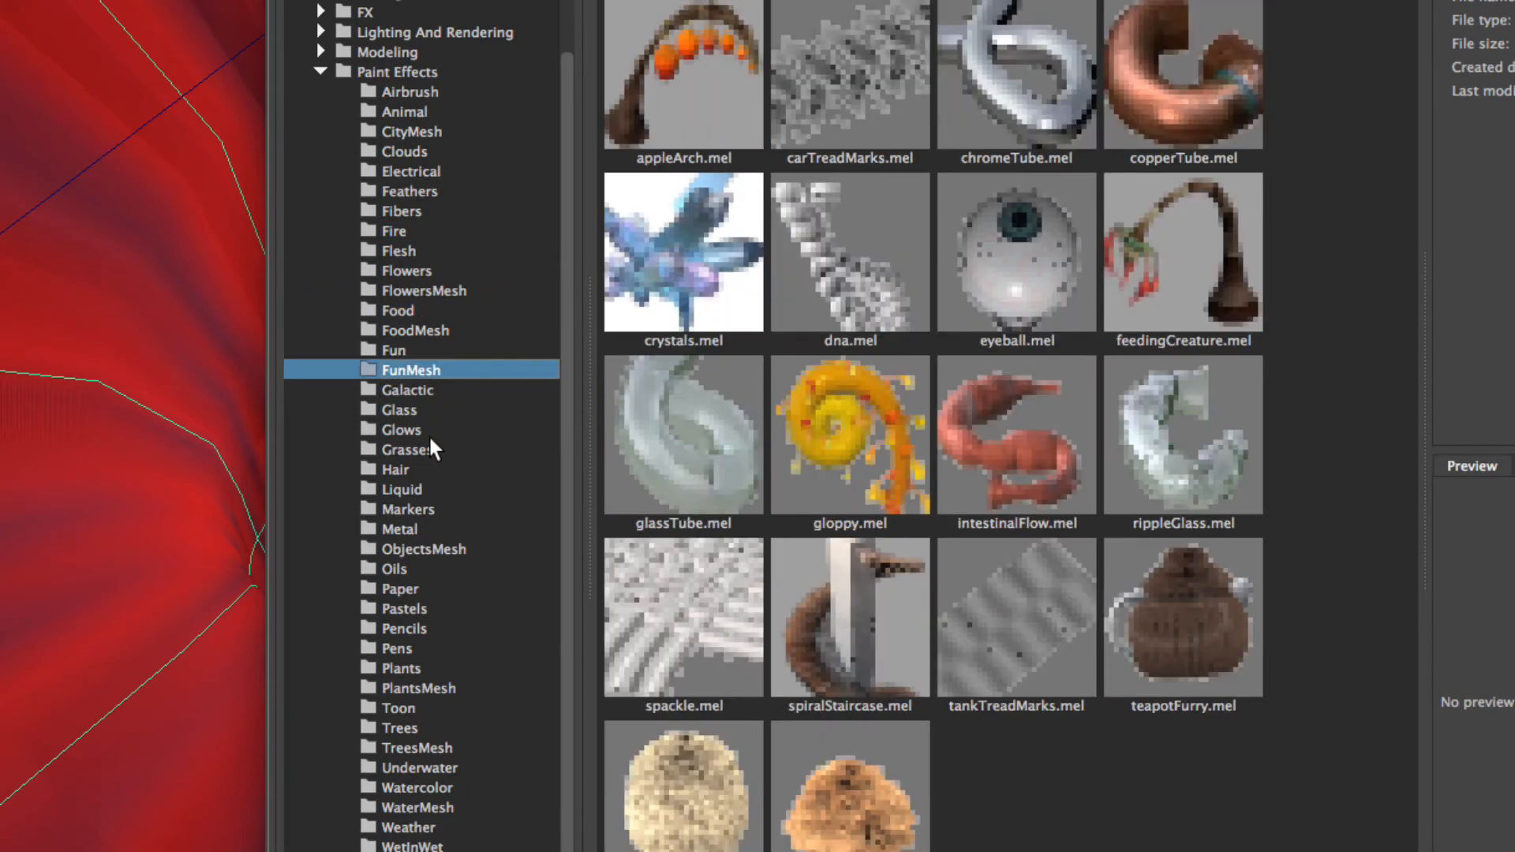
pyautogui.click(428, 450)
pyautogui.click(428, 511)
pyautogui.click(427, 588)
pyautogui.click(418, 251)
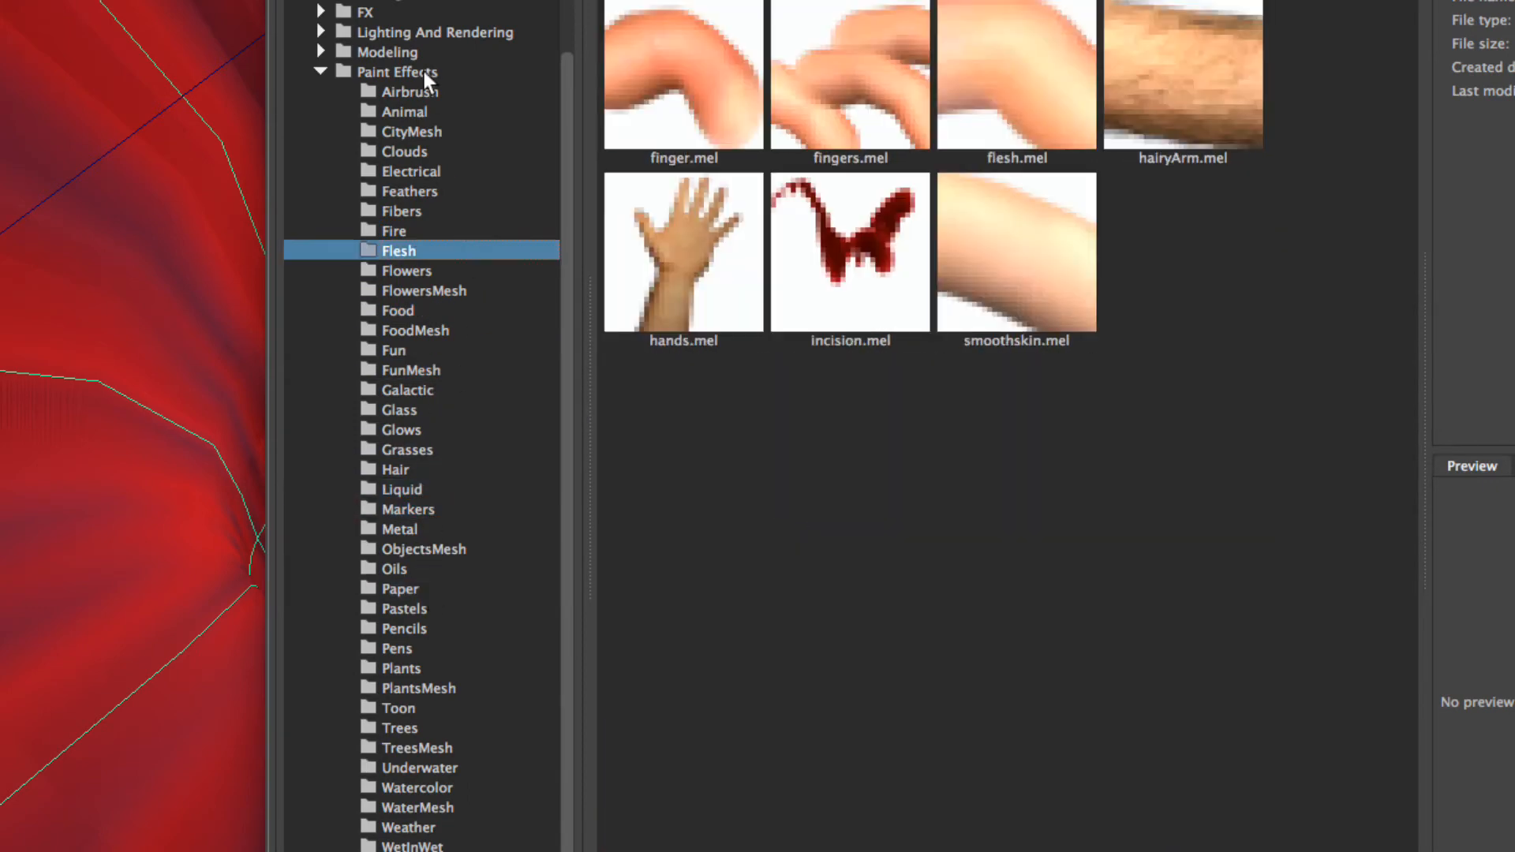
# Go through the first brush categories to open Electrical, and move the Content Browser clear of the tunnel view
pyautogui.click(434, 92)
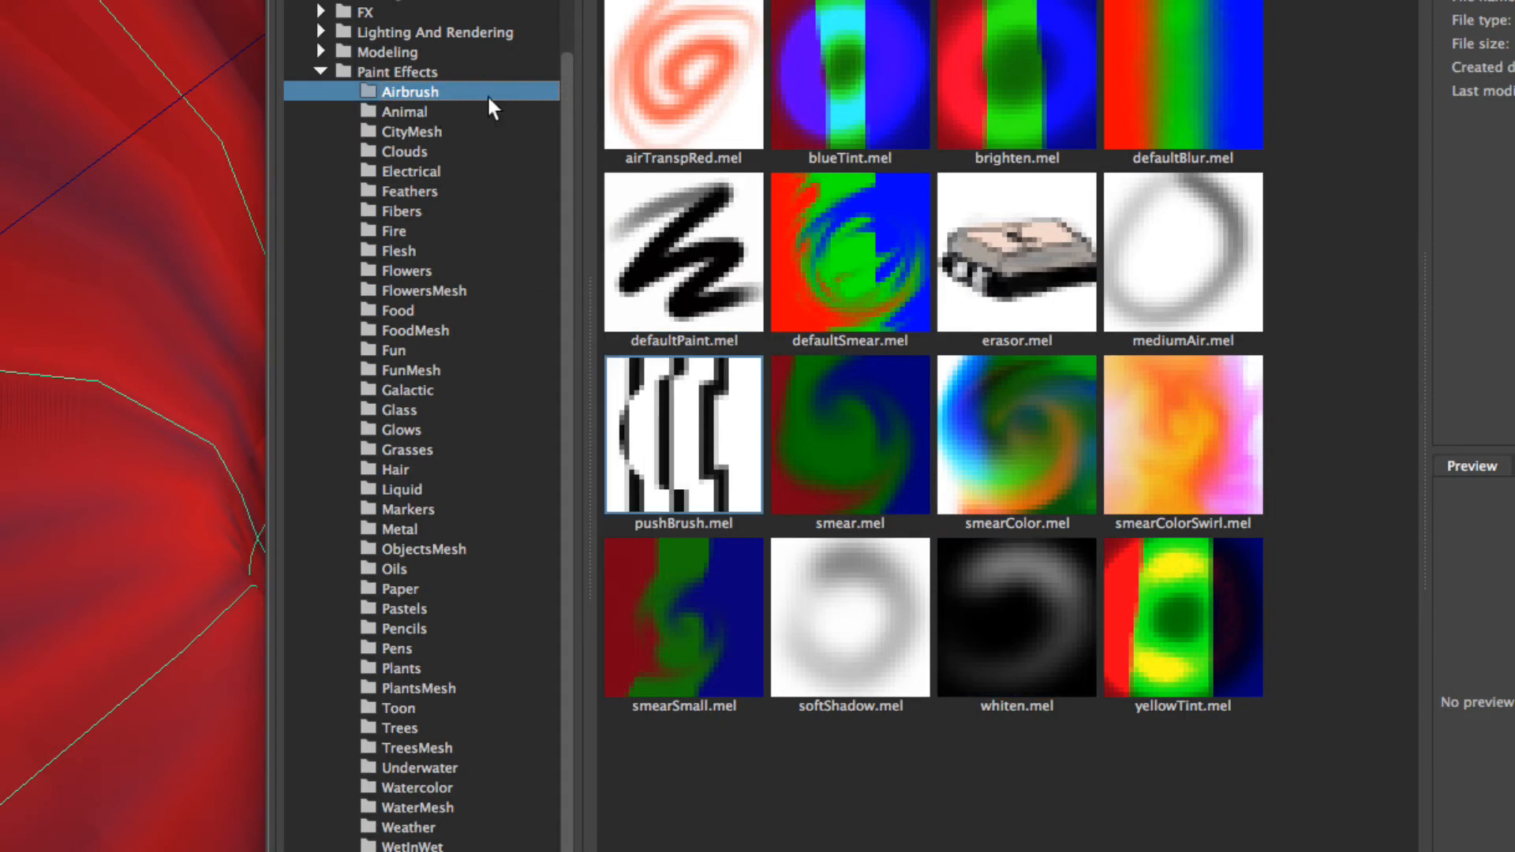
pyautogui.click(455, 115)
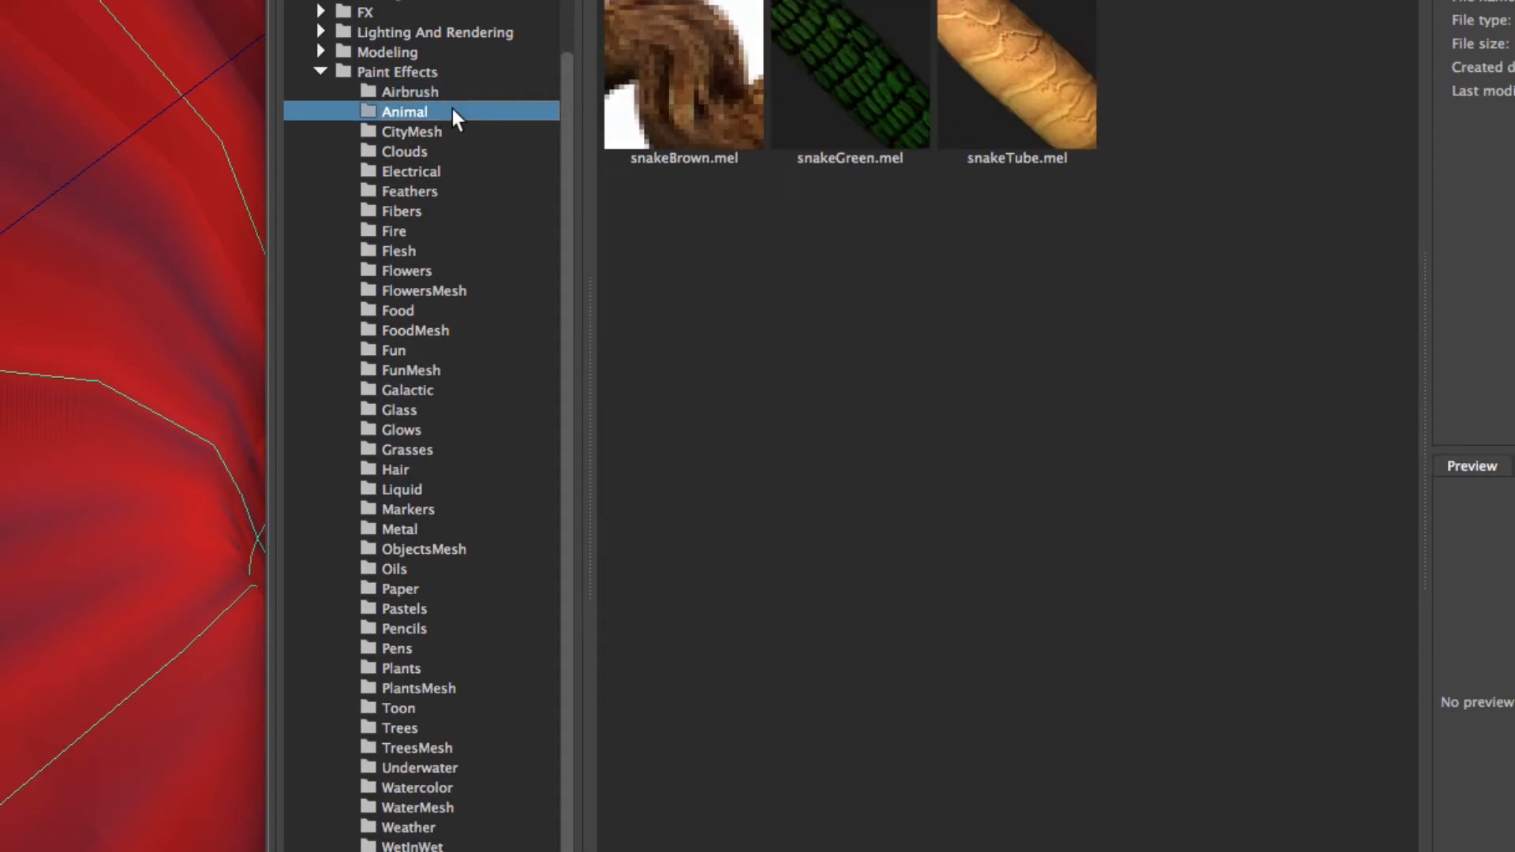
pyautogui.click(428, 131)
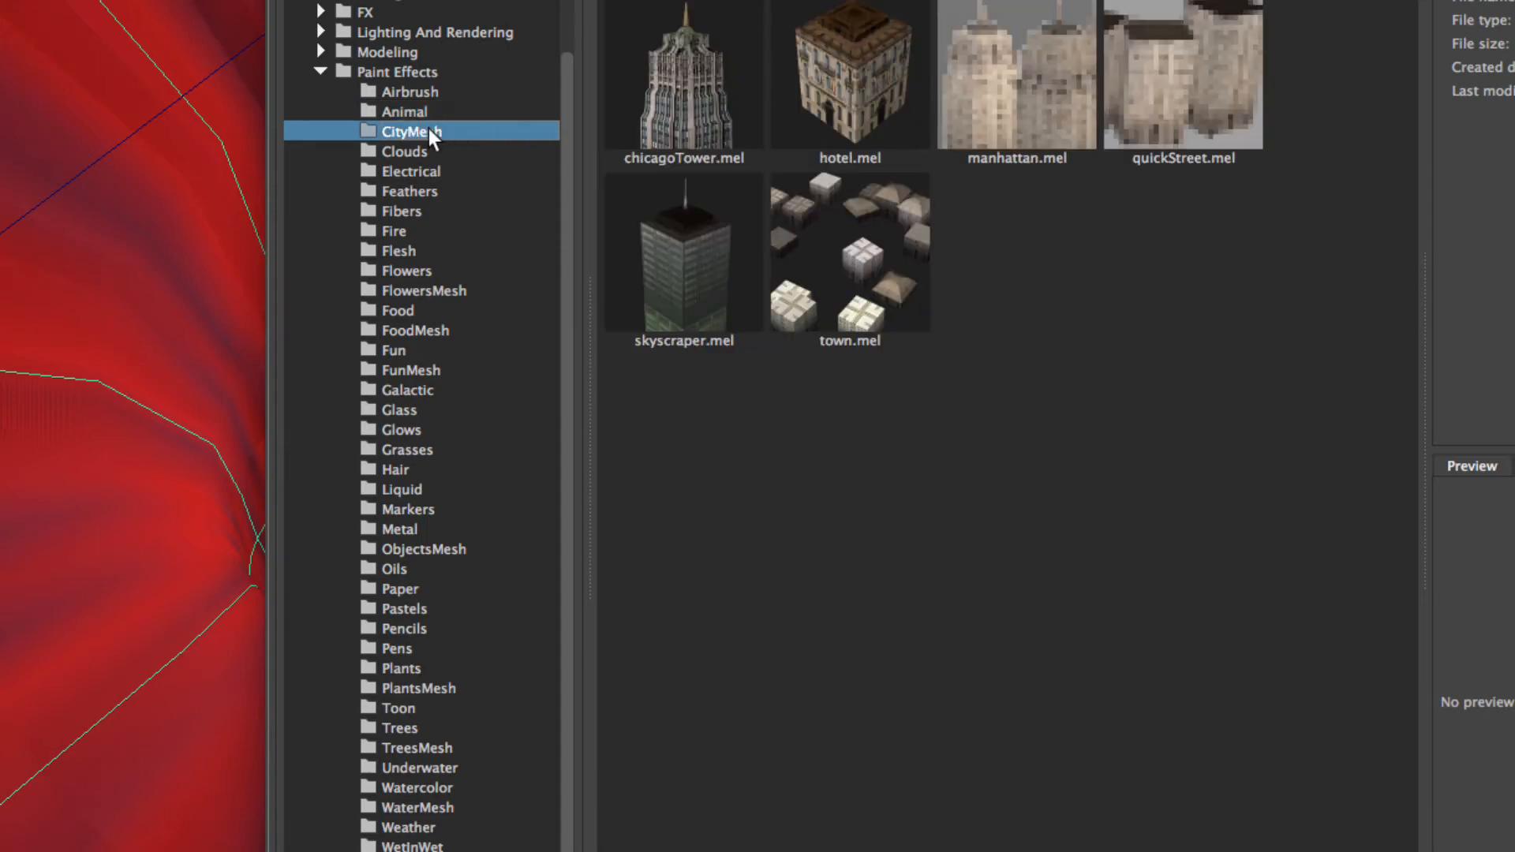
pyautogui.click(458, 152)
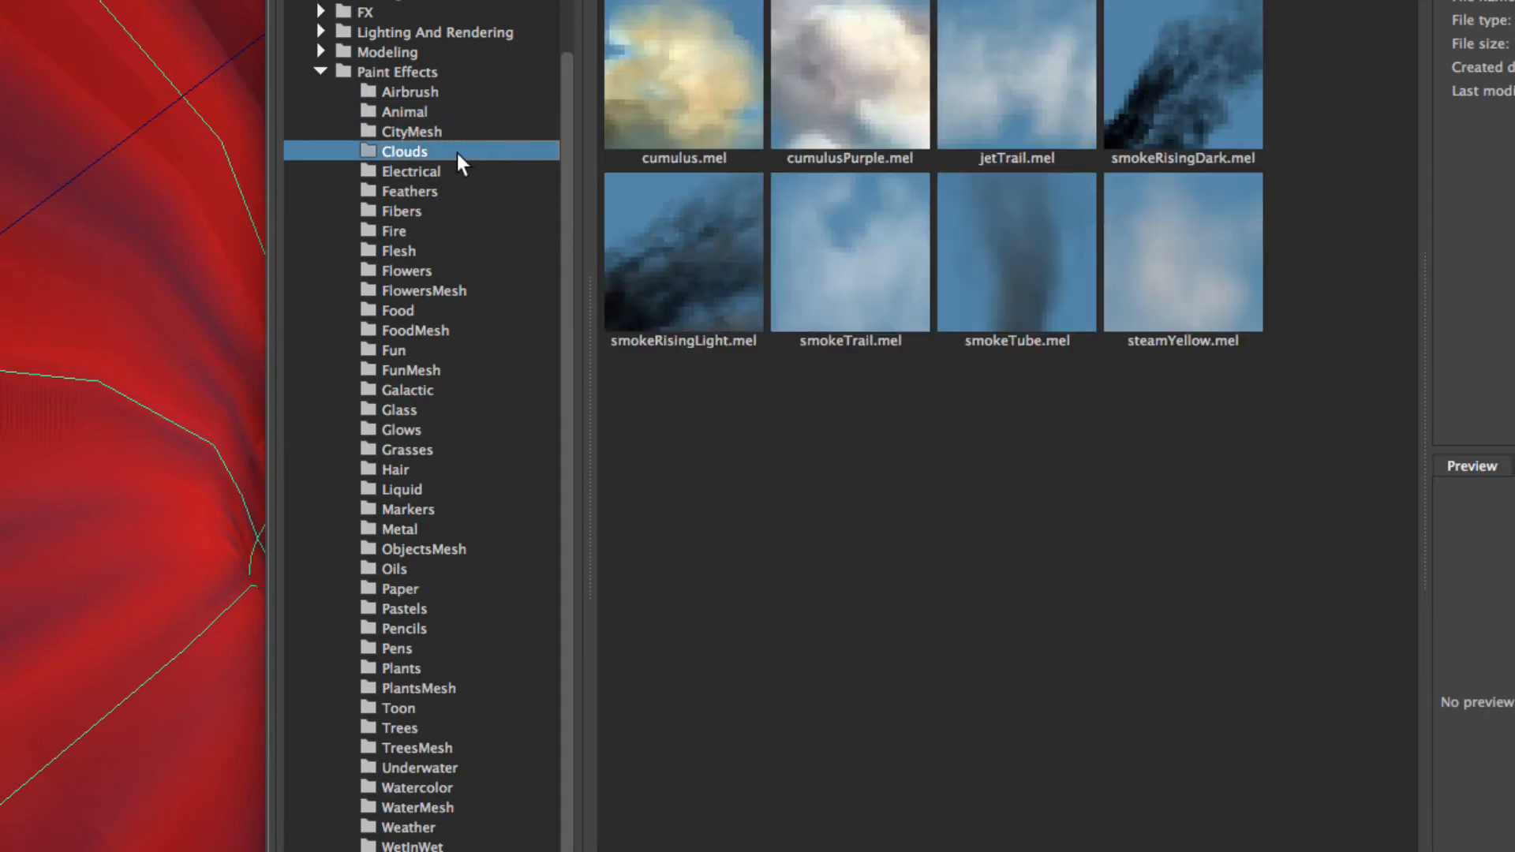
pyautogui.click(466, 172)
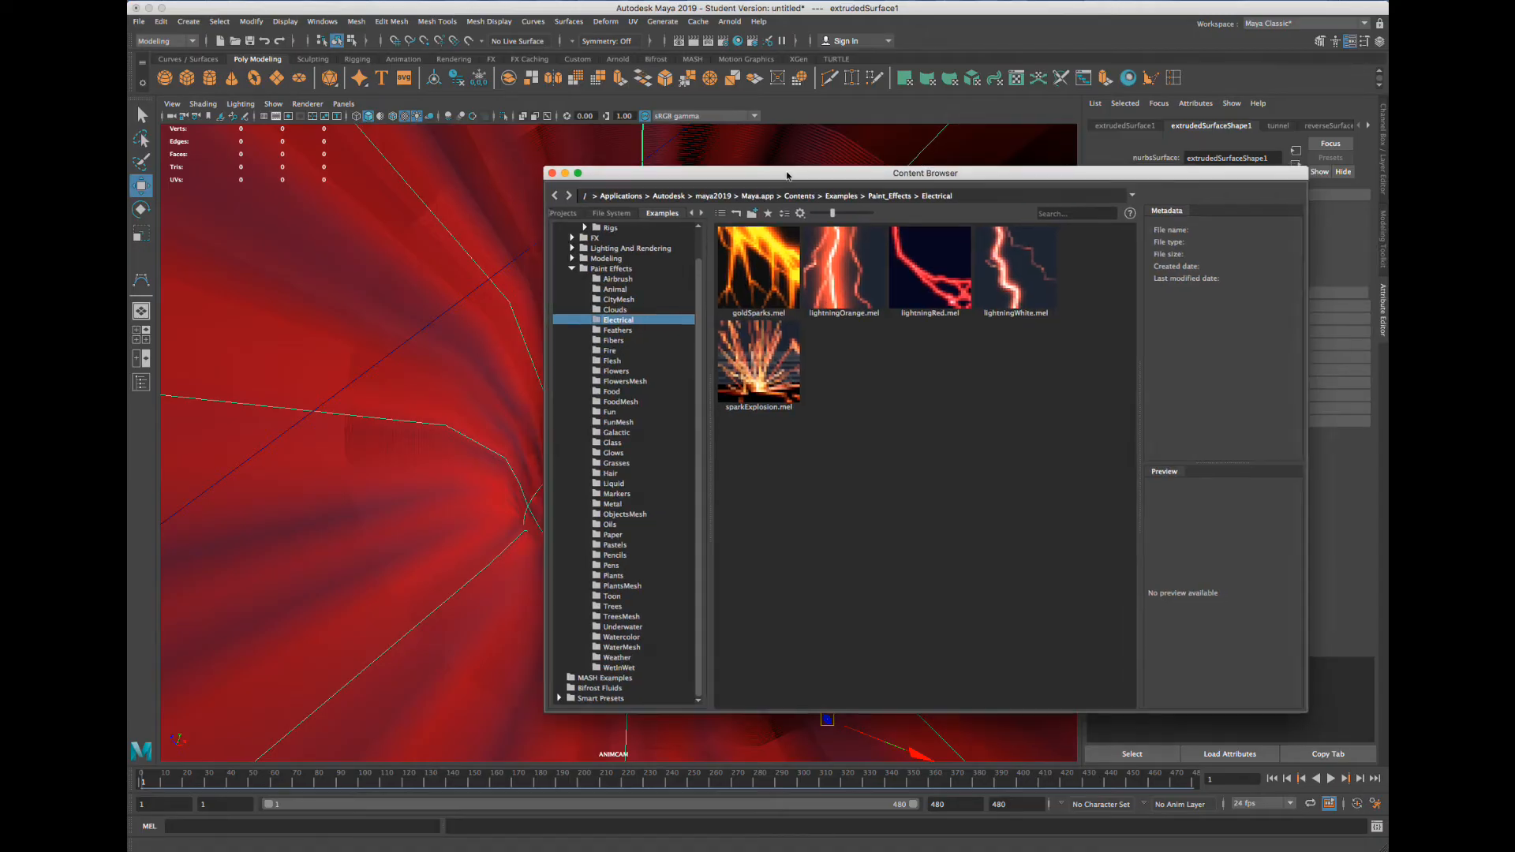
pyautogui.moveTo(787, 175); pyautogui.dragTo(831, 183)
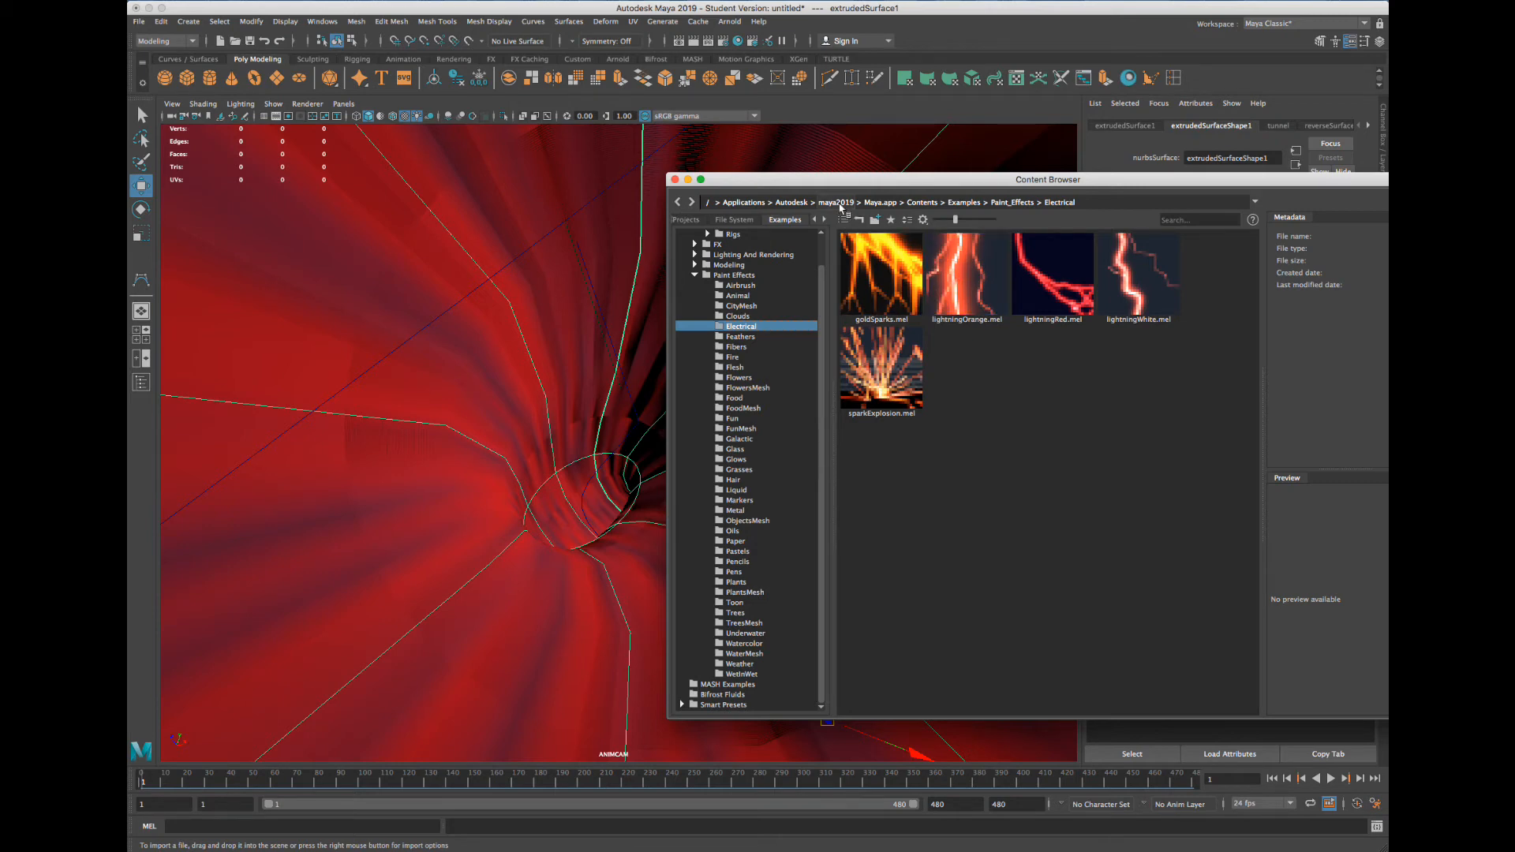
pyautogui.moveTo(814, 182); pyautogui.dragTo(931, 155)
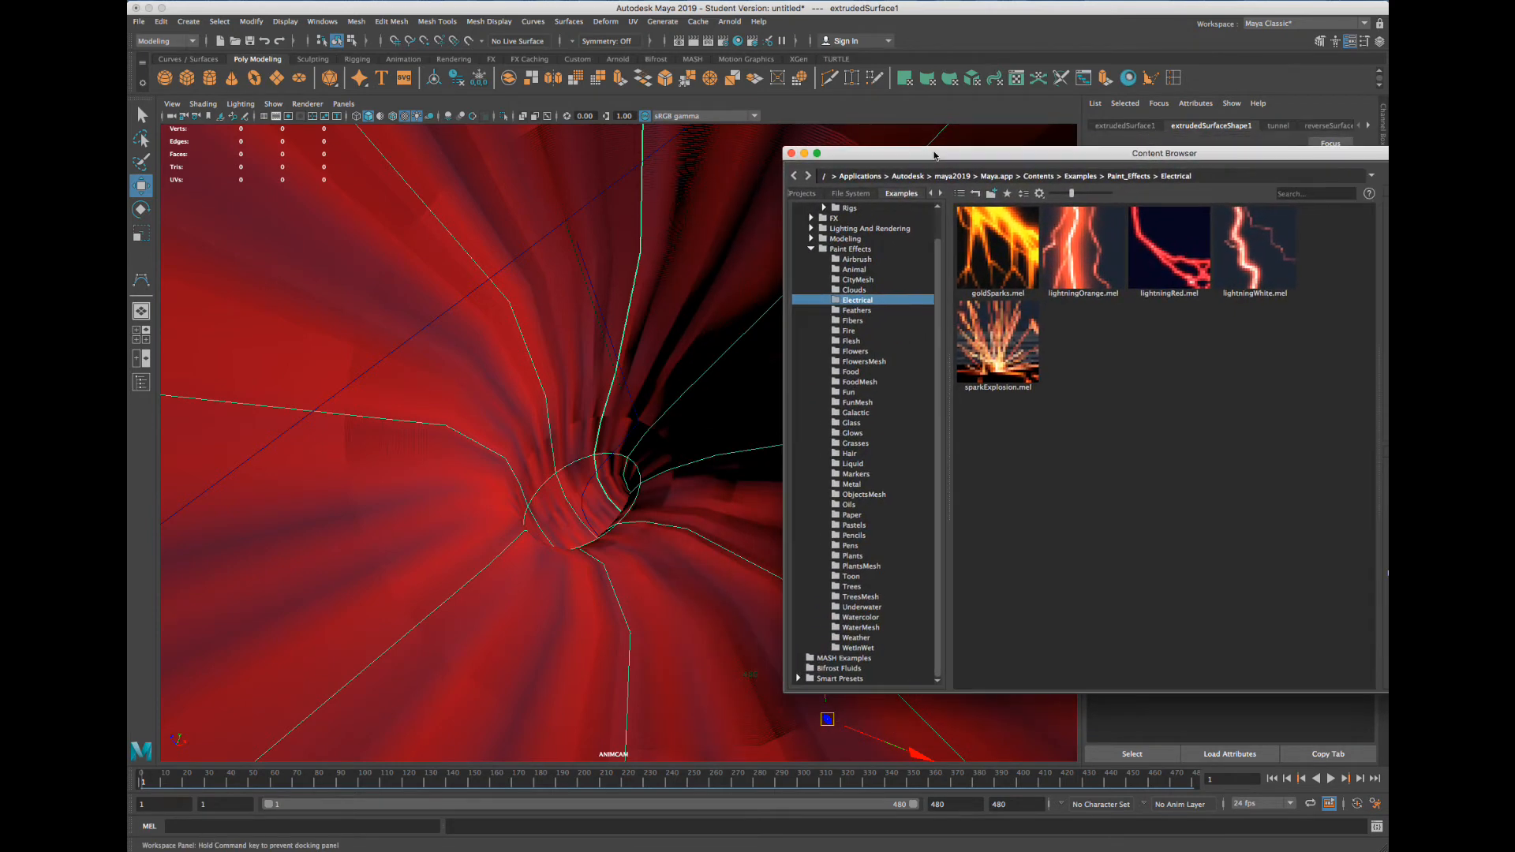
# Choose the sparkExplosion brush and try painting a stroke on the tunnel's inner surface
pyautogui.click(1007, 344)
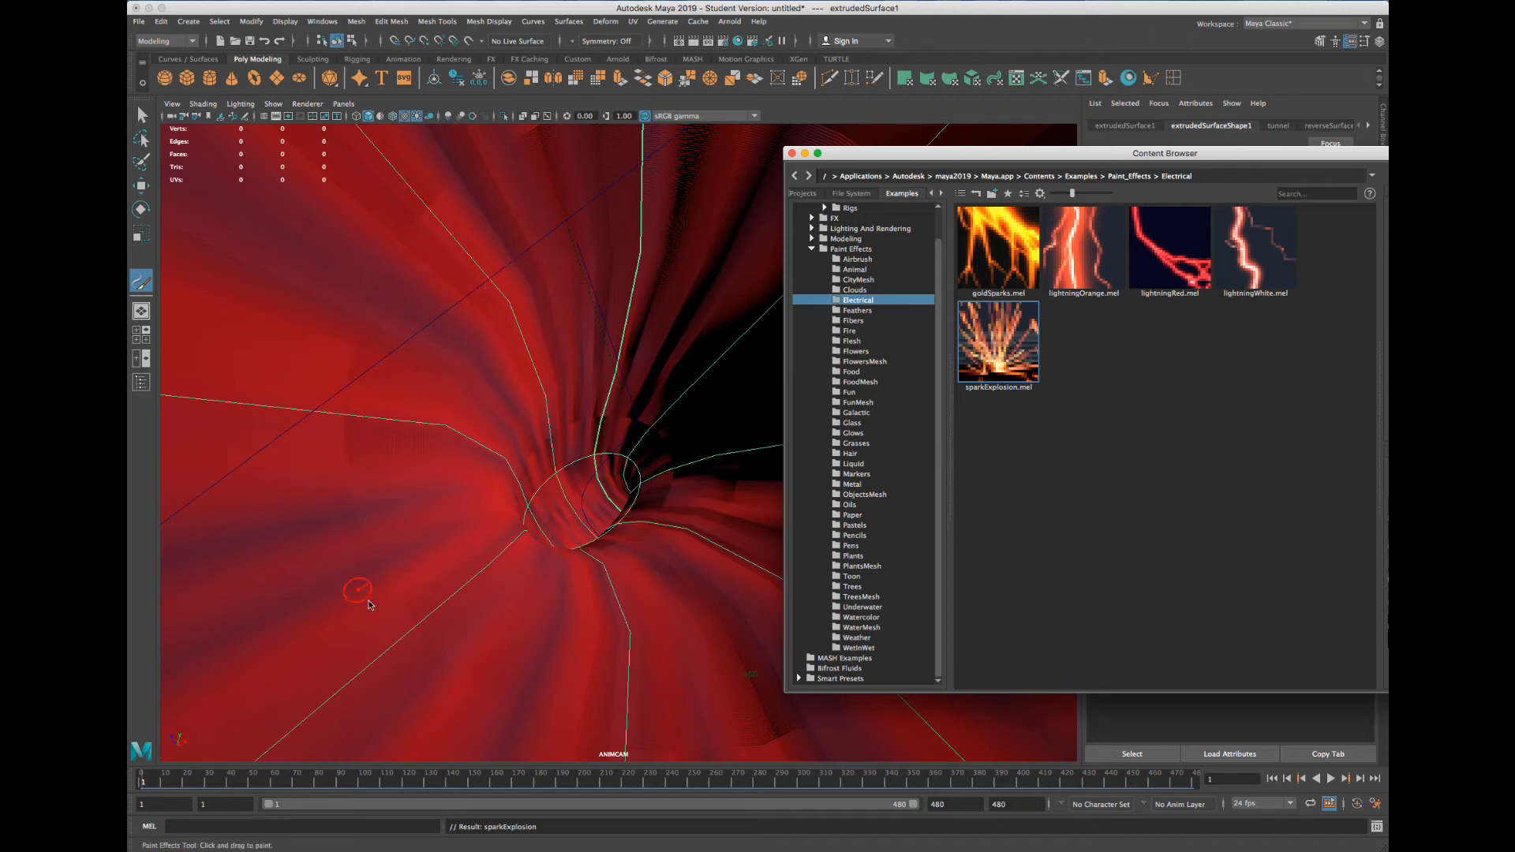
pyautogui.click(330, 415)
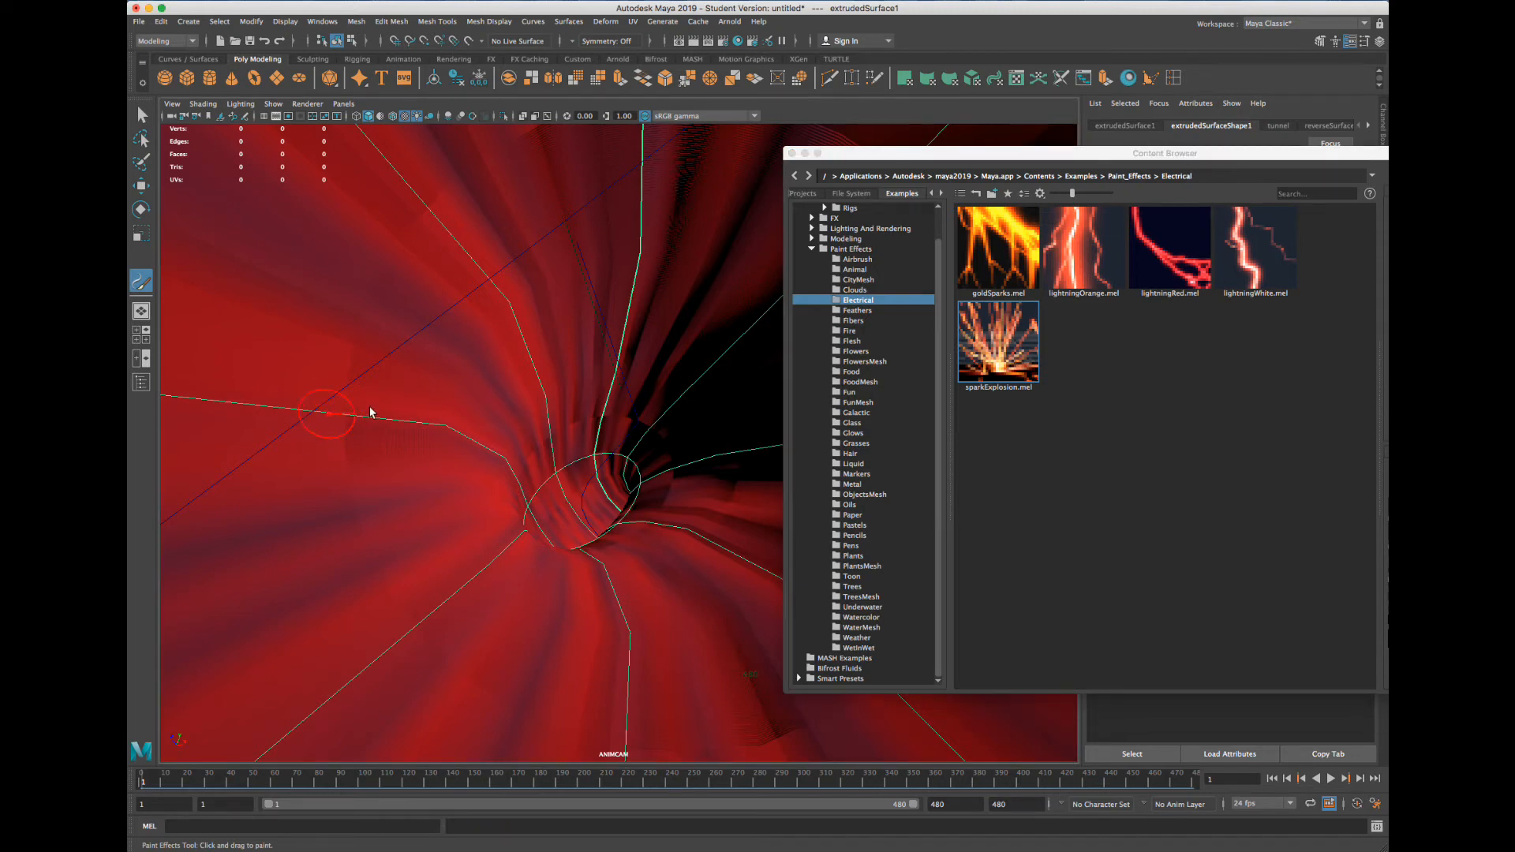
pyautogui.moveTo(401, 408)
pyautogui.mouseDown()
pyautogui.moveTo(419, 403)
pyautogui.moveTo(385, 409)
pyautogui.moveTo(398, 405)
pyautogui.mouseUp()
pyautogui.moveTo(414, 325)
pyautogui.mouseDown()
pyautogui.moveTo(440, 298)
pyautogui.moveTo(581, 292)
pyautogui.moveTo(687, 339)
pyautogui.moveTo(415, 482)
pyautogui.mouseUp()
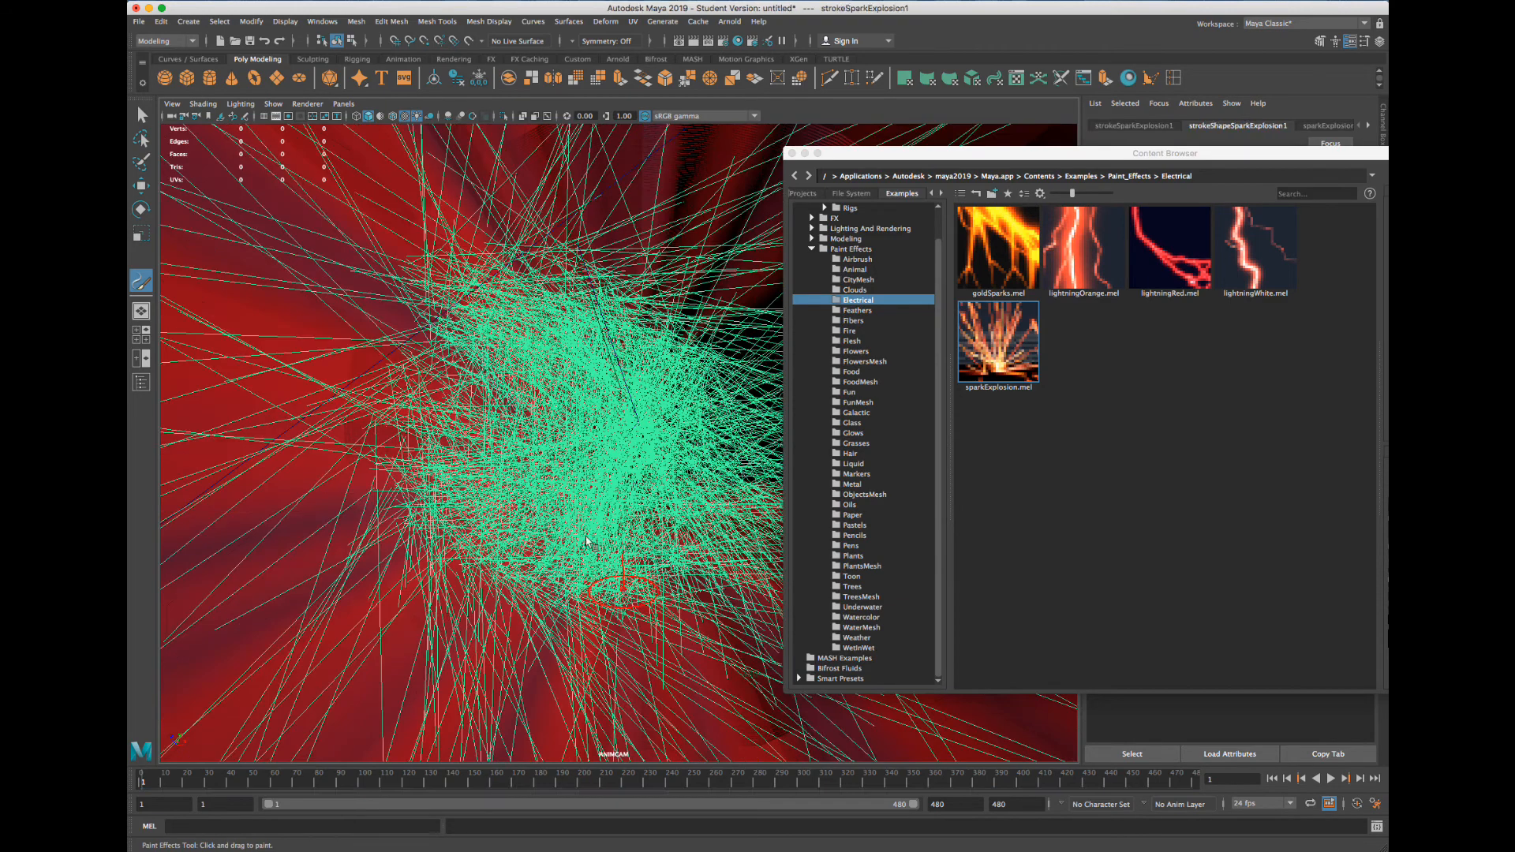
# Switch to the persp camera, frame the spark stroke and inspect it from outside the tunnel
pyautogui.click(344, 103)
pyautogui.moveTo(355, 117)
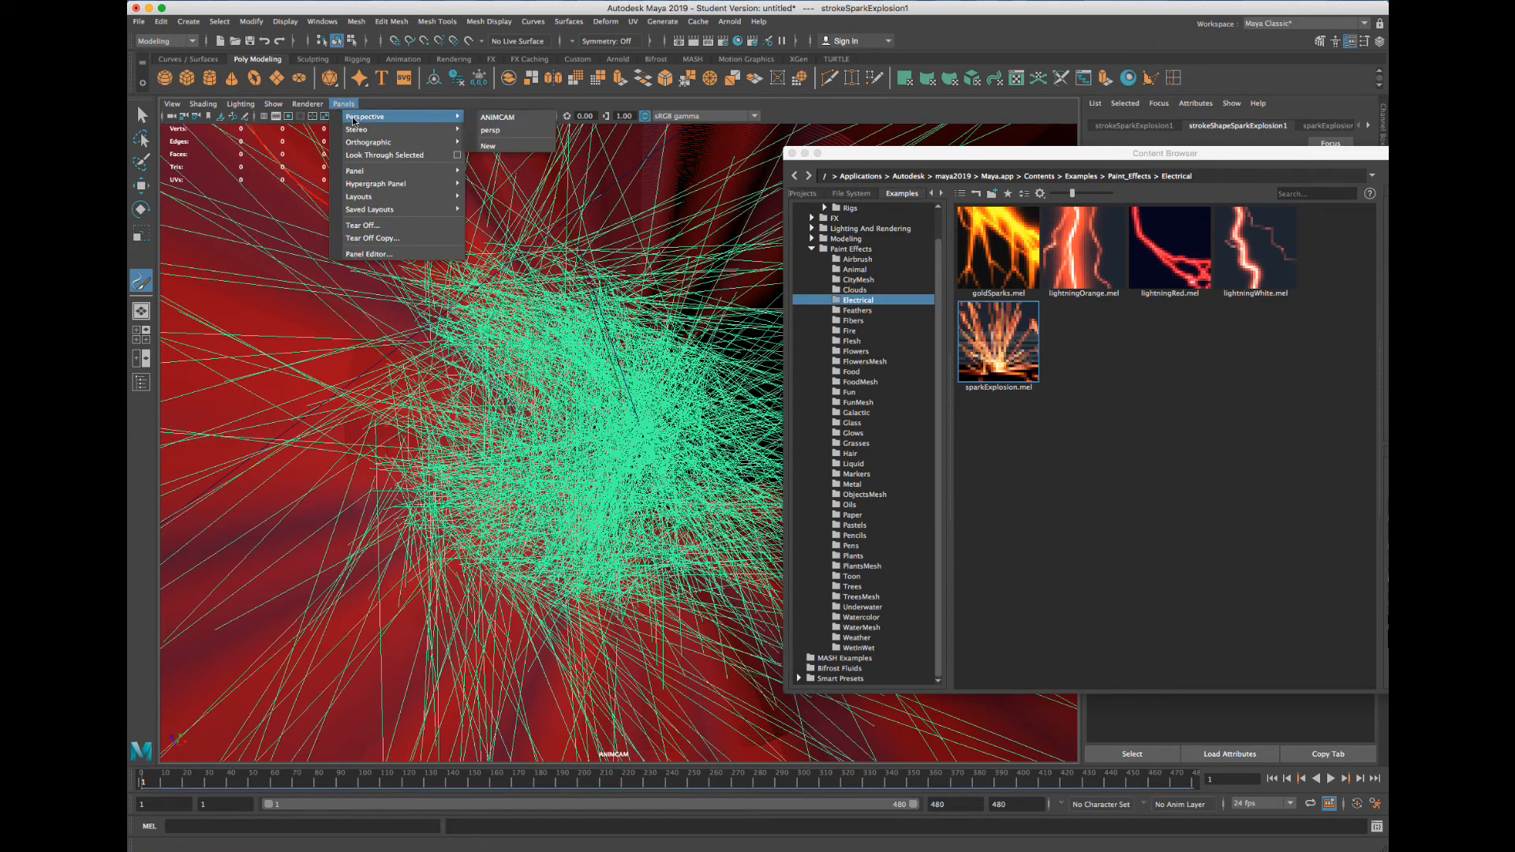
pyautogui.click(501, 131)
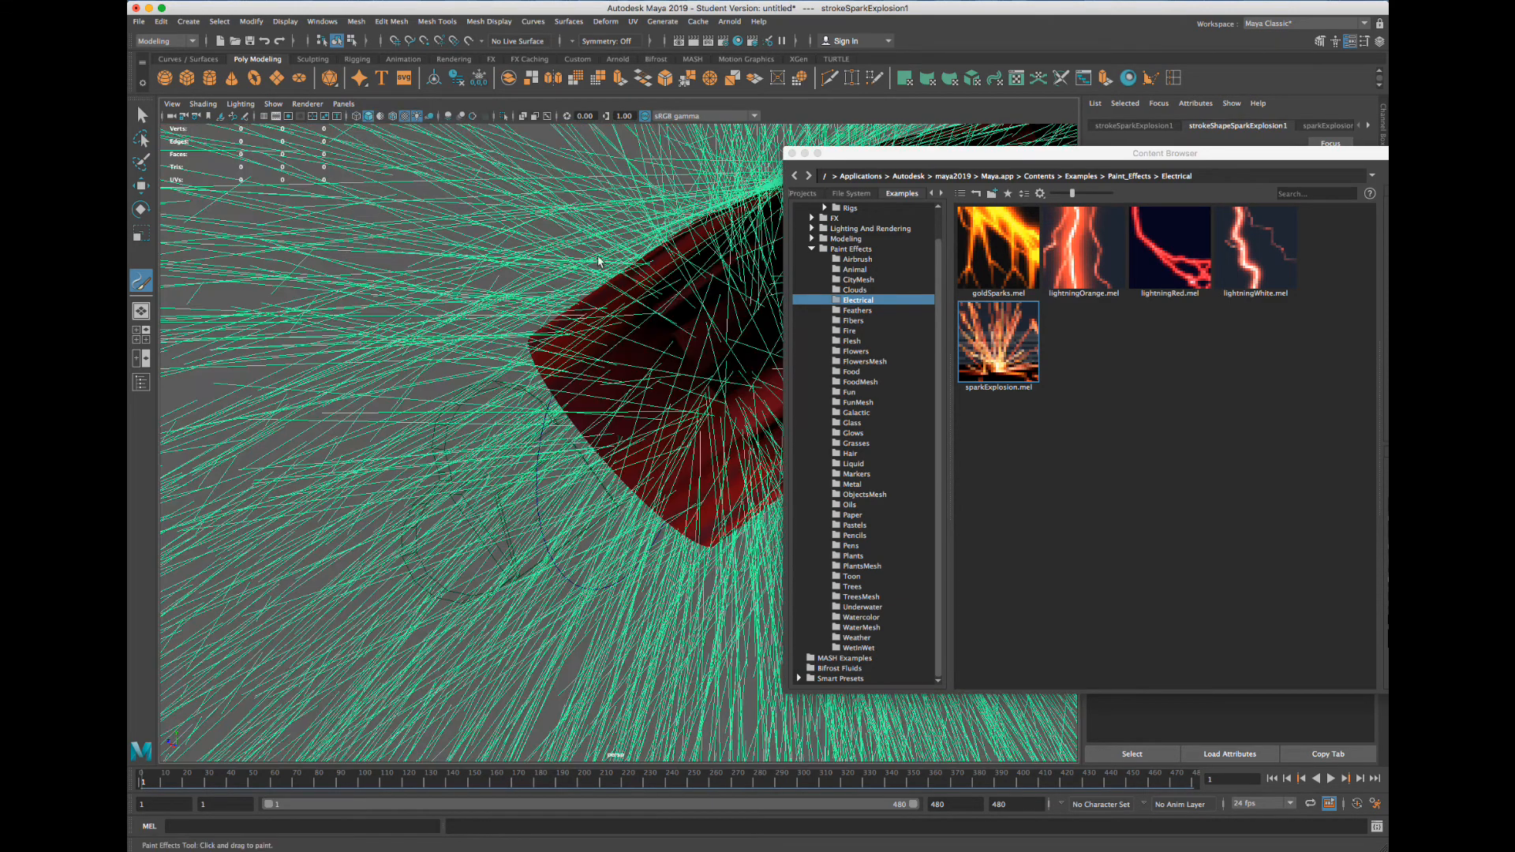
pyautogui.press('f')
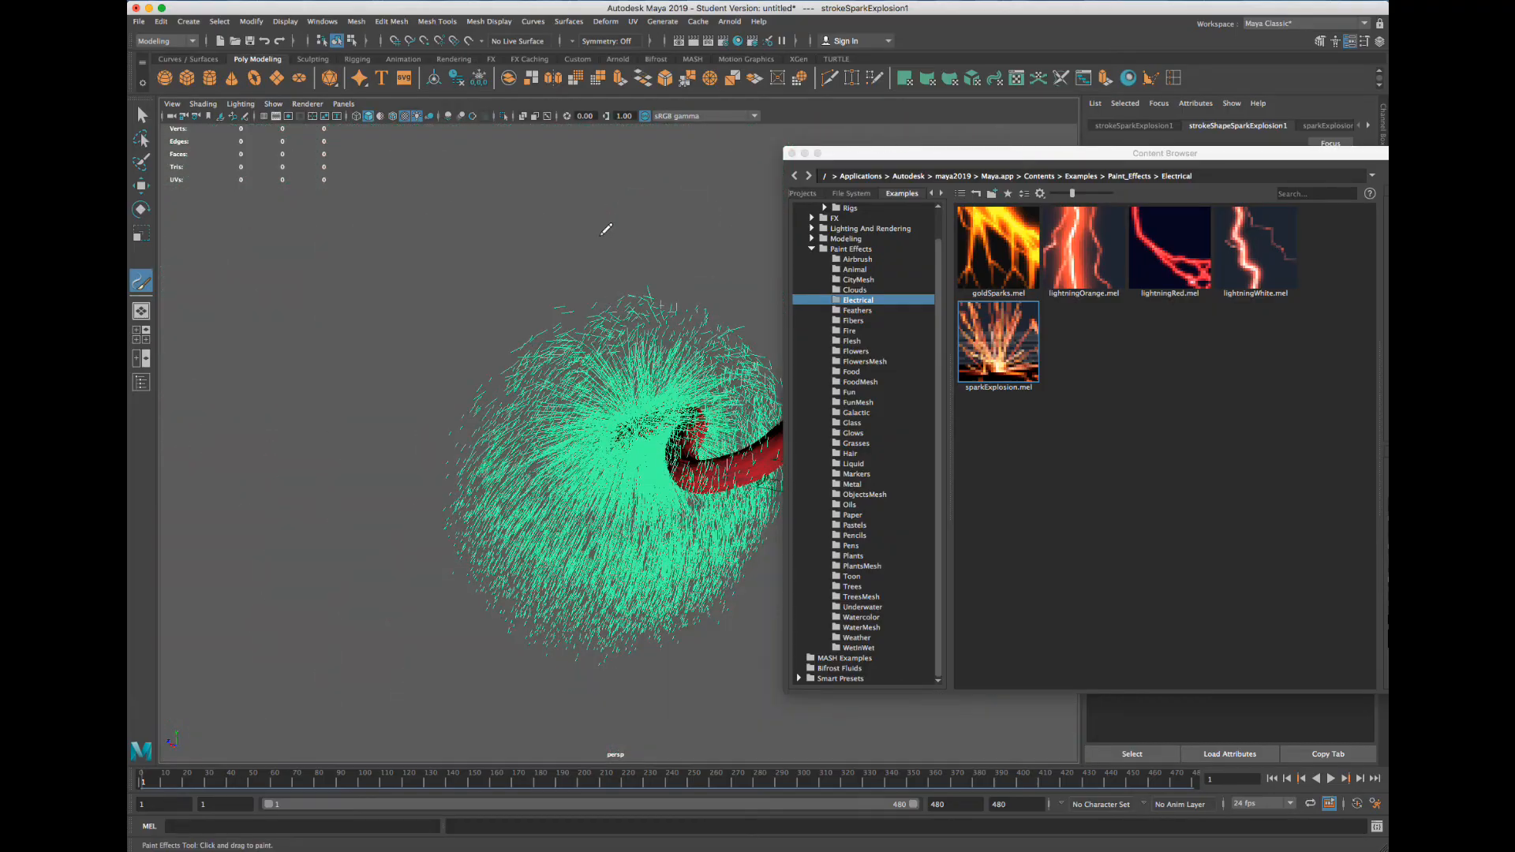
pyautogui.press('q')
pyautogui.moveTo(657, 418)
pyautogui.keyDown('alt'); pyautogui.mouseDown()
pyautogui.moveTo(521, 406)
pyautogui.moveTo(735, 390)
pyautogui.moveTo(342, 413)
pyautogui.moveTo(701, 413)
pyautogui.mouseUp(); pyautogui.keyUp('alt')
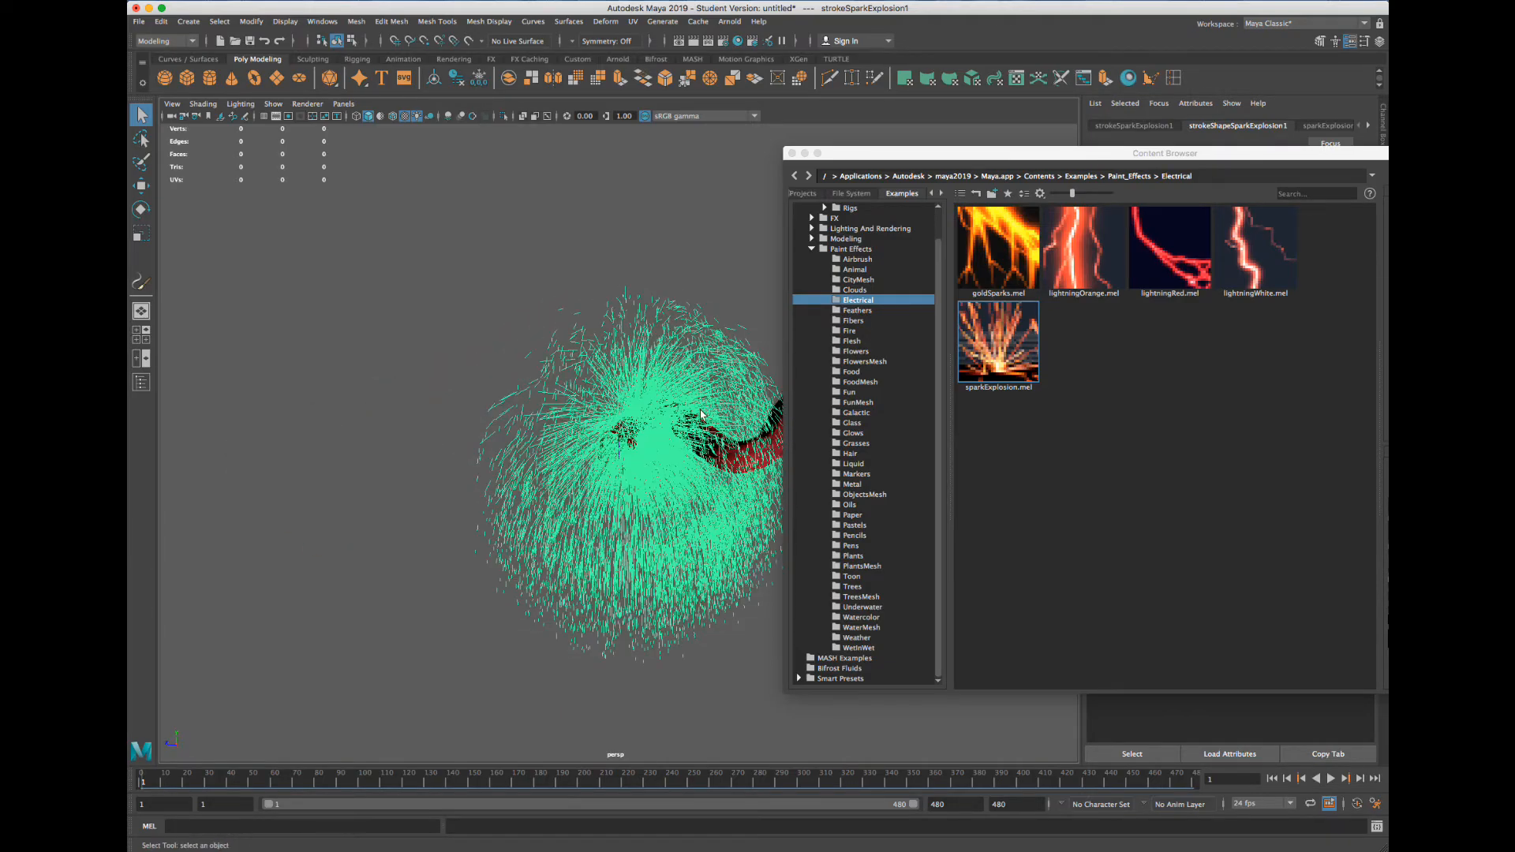
# Return to the ANIMCAM view and undo the sparkExplosion stroke
pyautogui.click(343, 104)
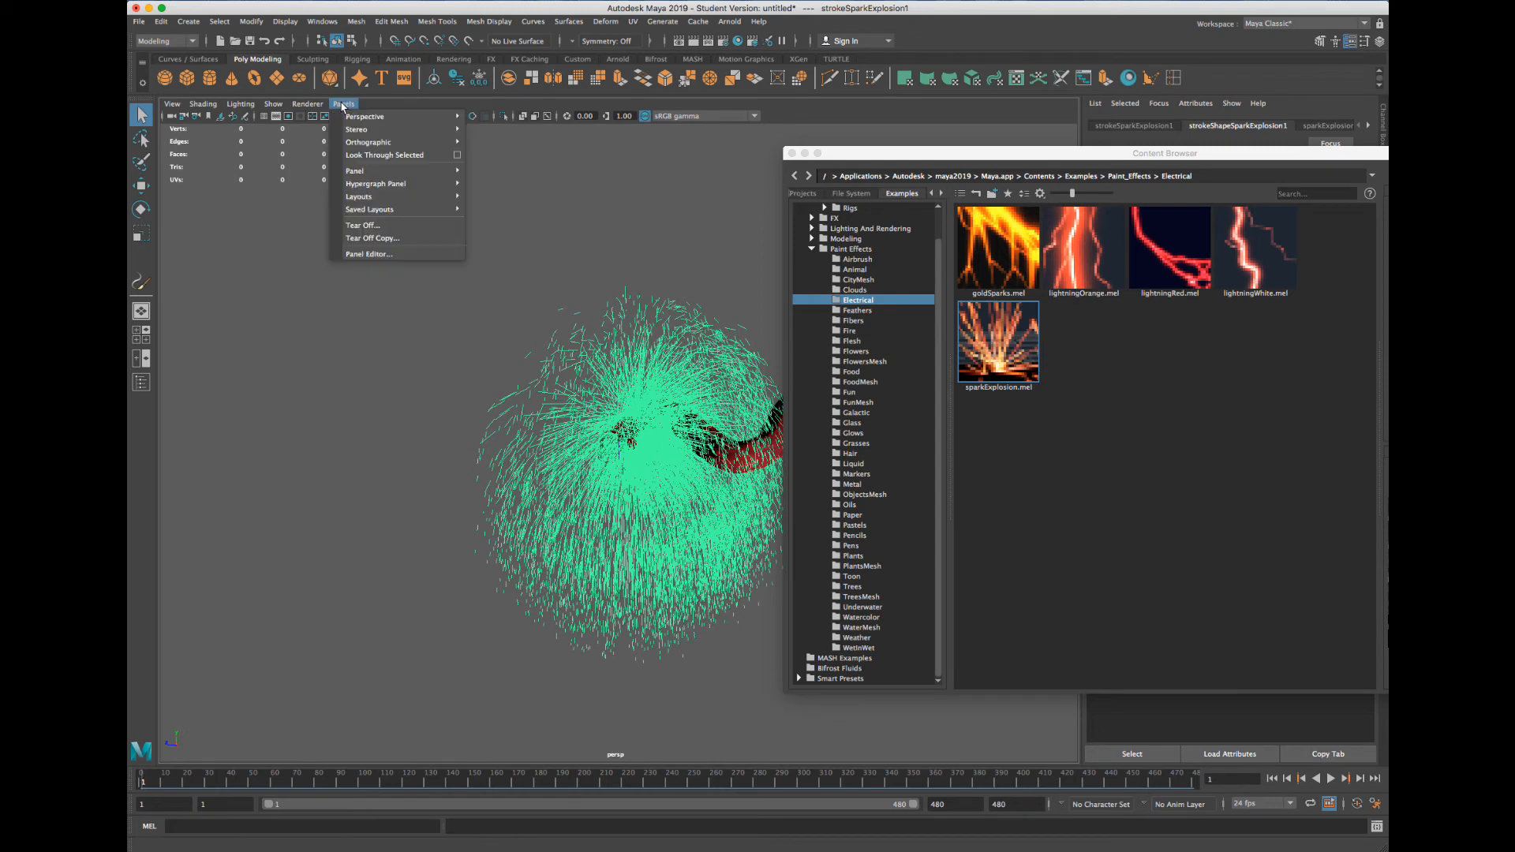
pyautogui.click(504, 117)
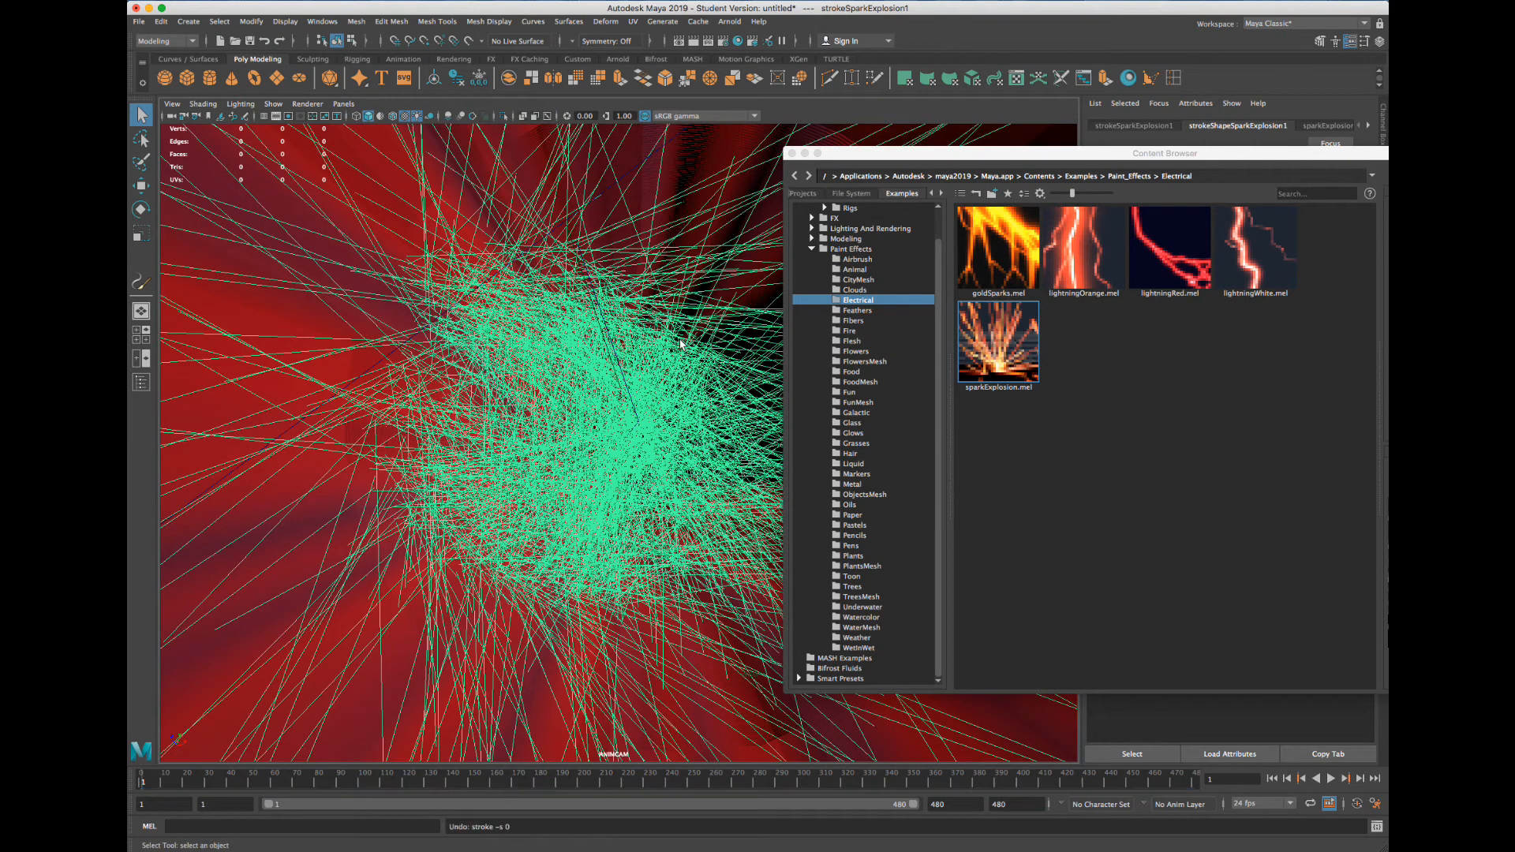
pyautogui.hotkey('ctrl', 'z')
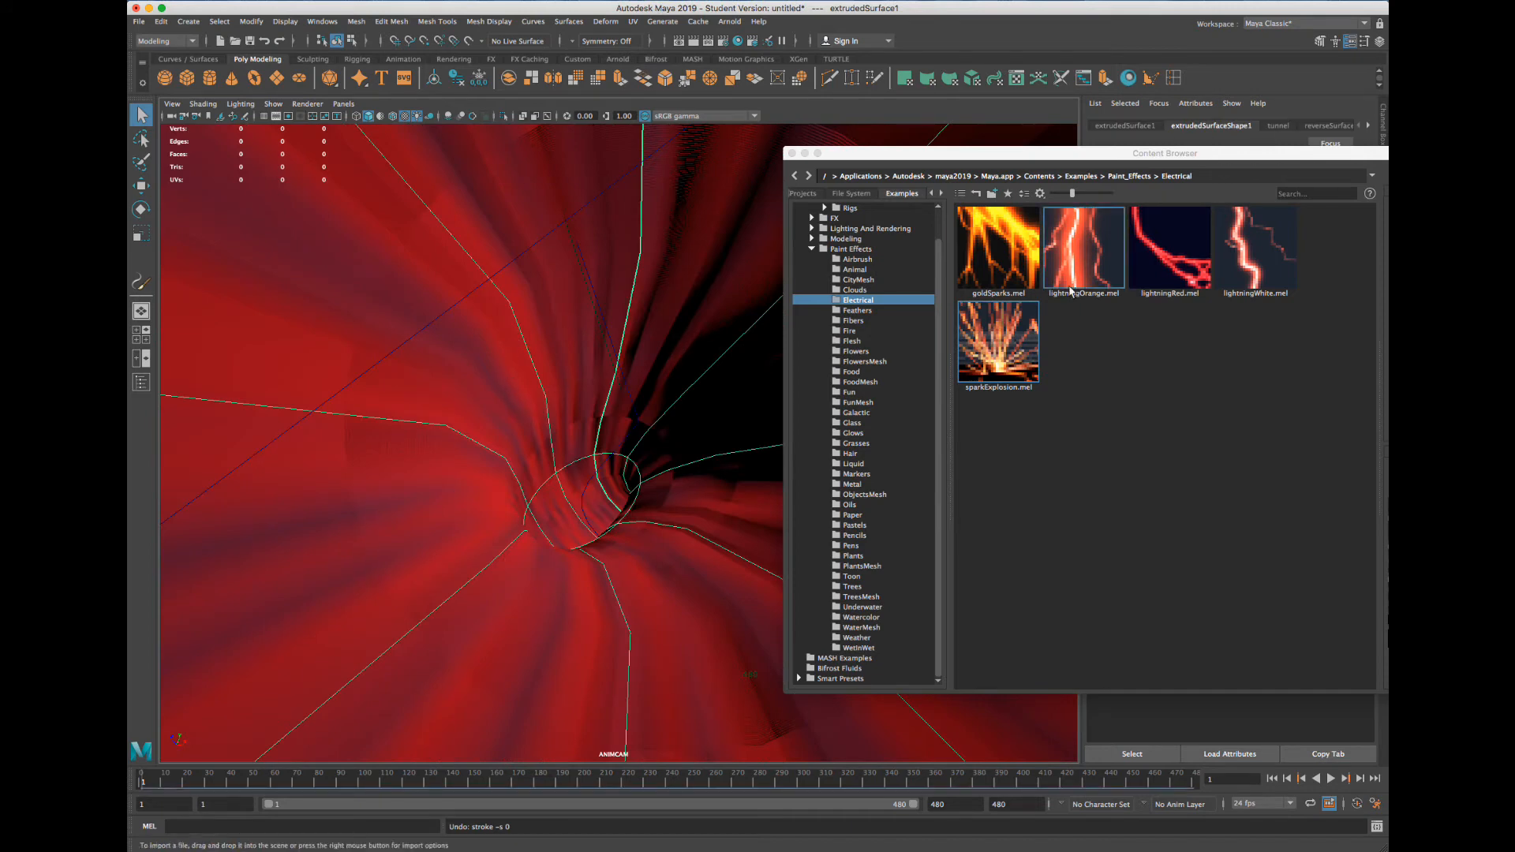
# Paint a new sparkExplosion stroke on the tunnel's inner wall, running toward the tunnel's far opening
pyautogui.moveTo(513, 348); pyautogui.dragTo(547, 296)
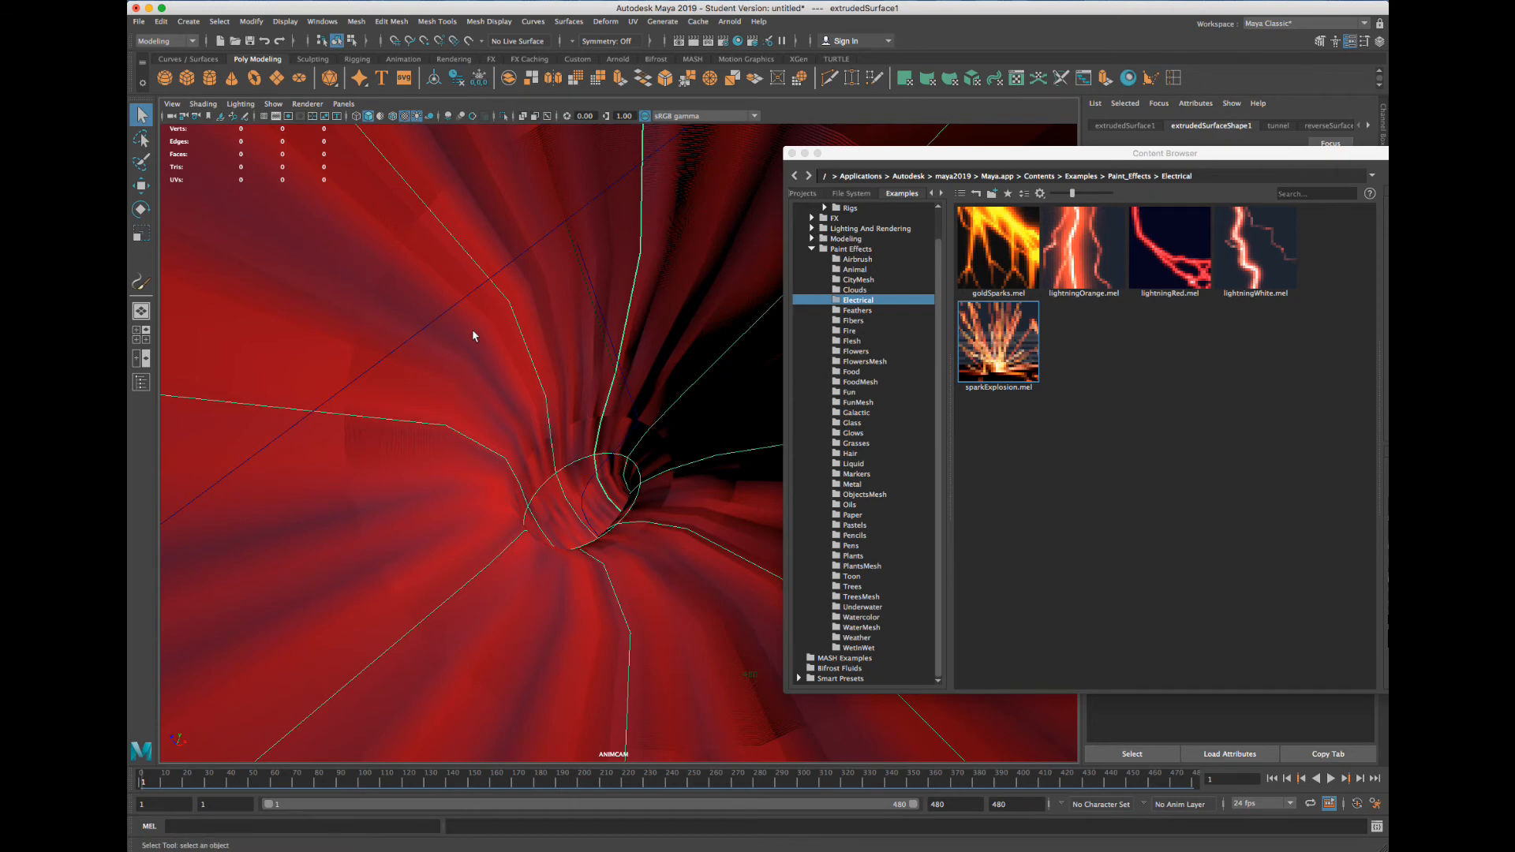
pyautogui.press('y')
pyautogui.click(371, 322)
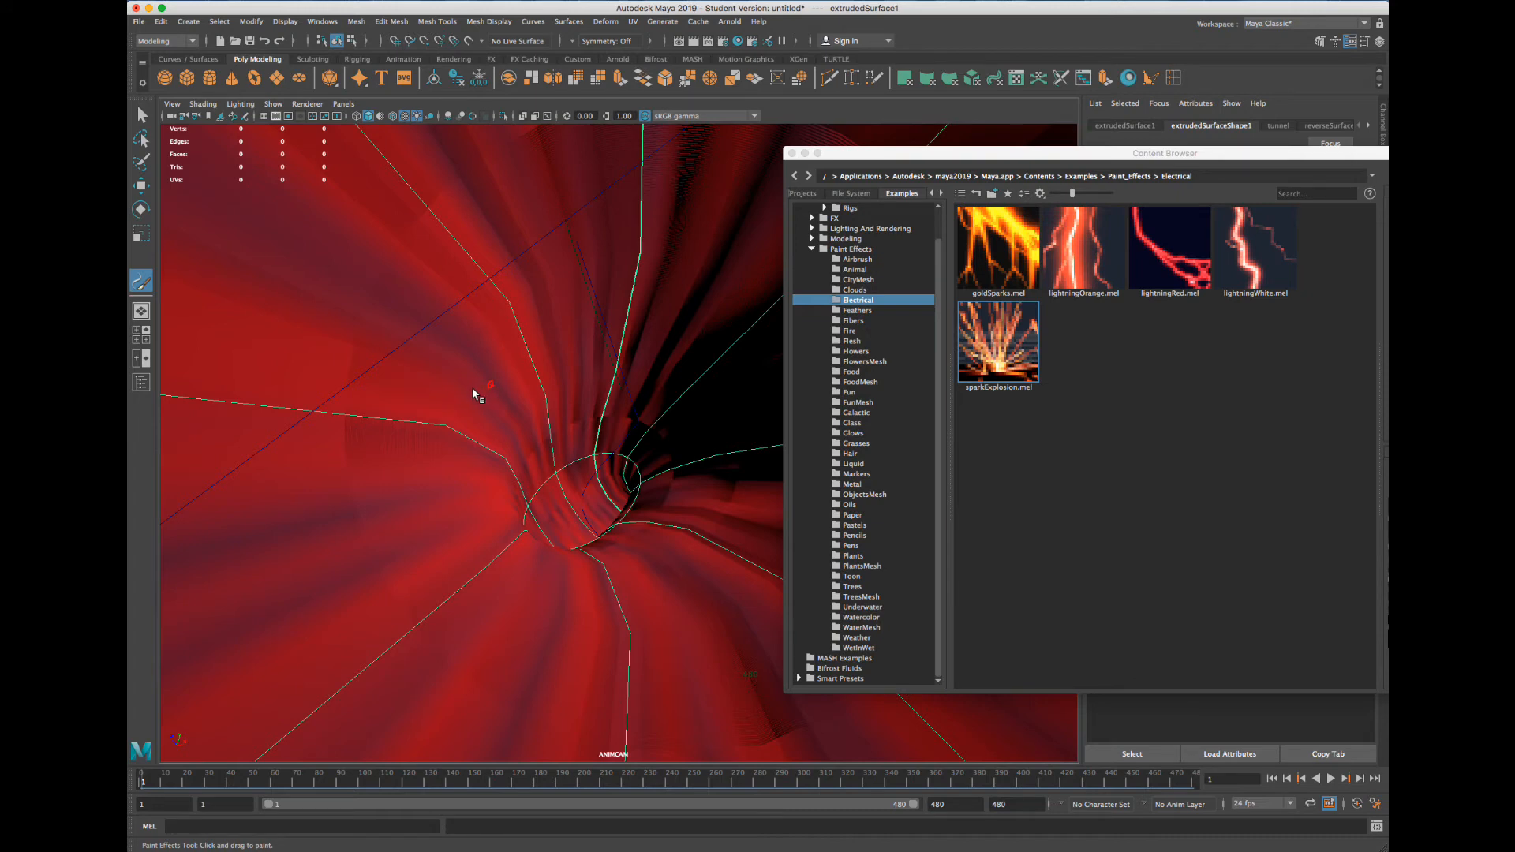
pyautogui.moveTo(511, 387)
pyautogui.mouseDown()
pyautogui.moveTo(474, 394)
pyautogui.moveTo(631, 450)
pyautogui.mouseUp()
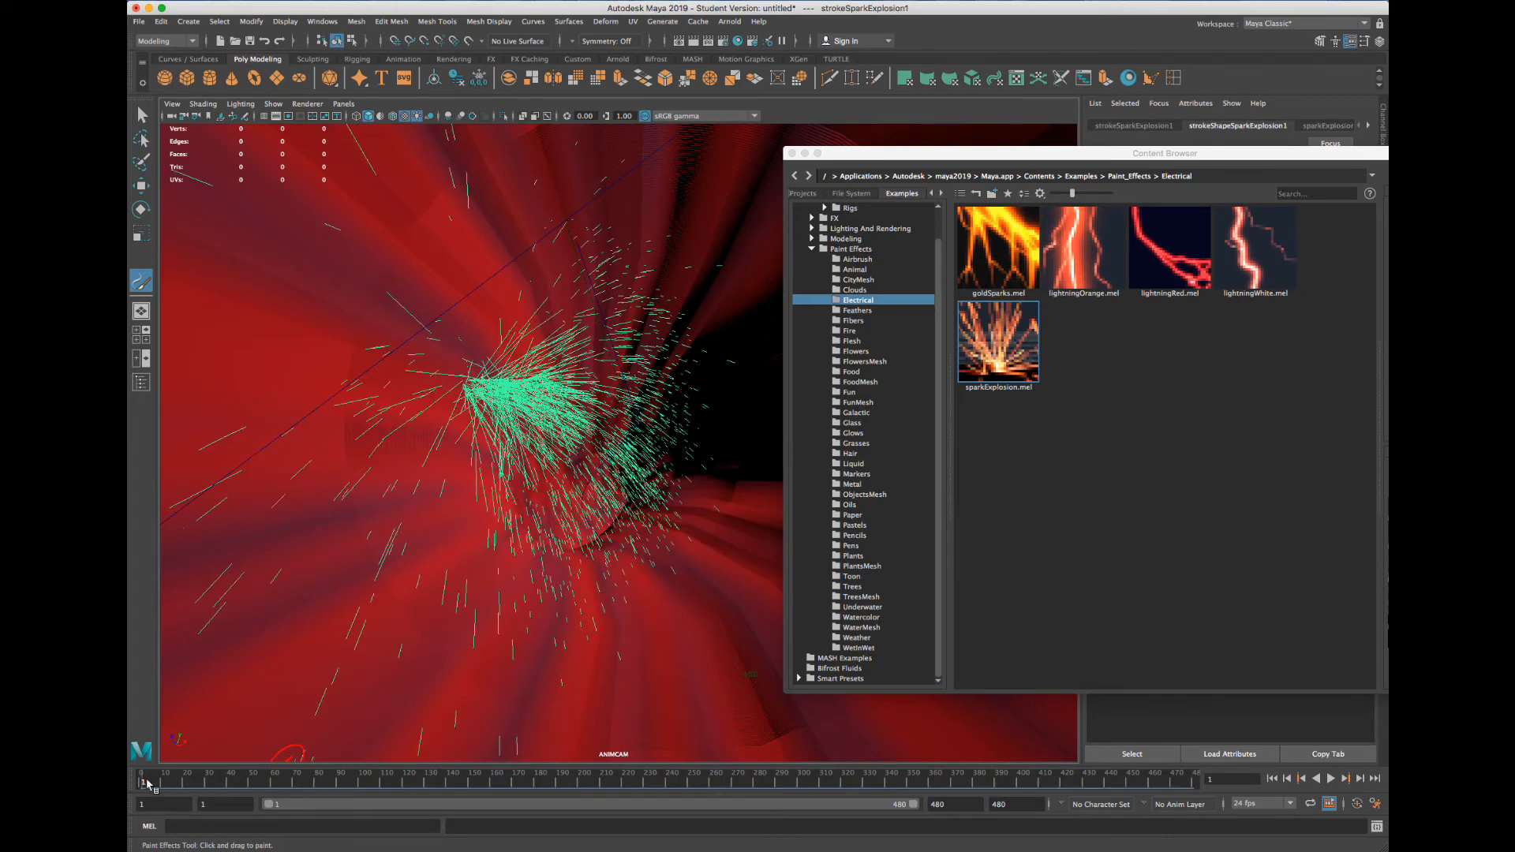
# Play the spark animation through the tunnel camera and test-render frames 4, 7 and 17
pyautogui.hotkey('alt', 'v')
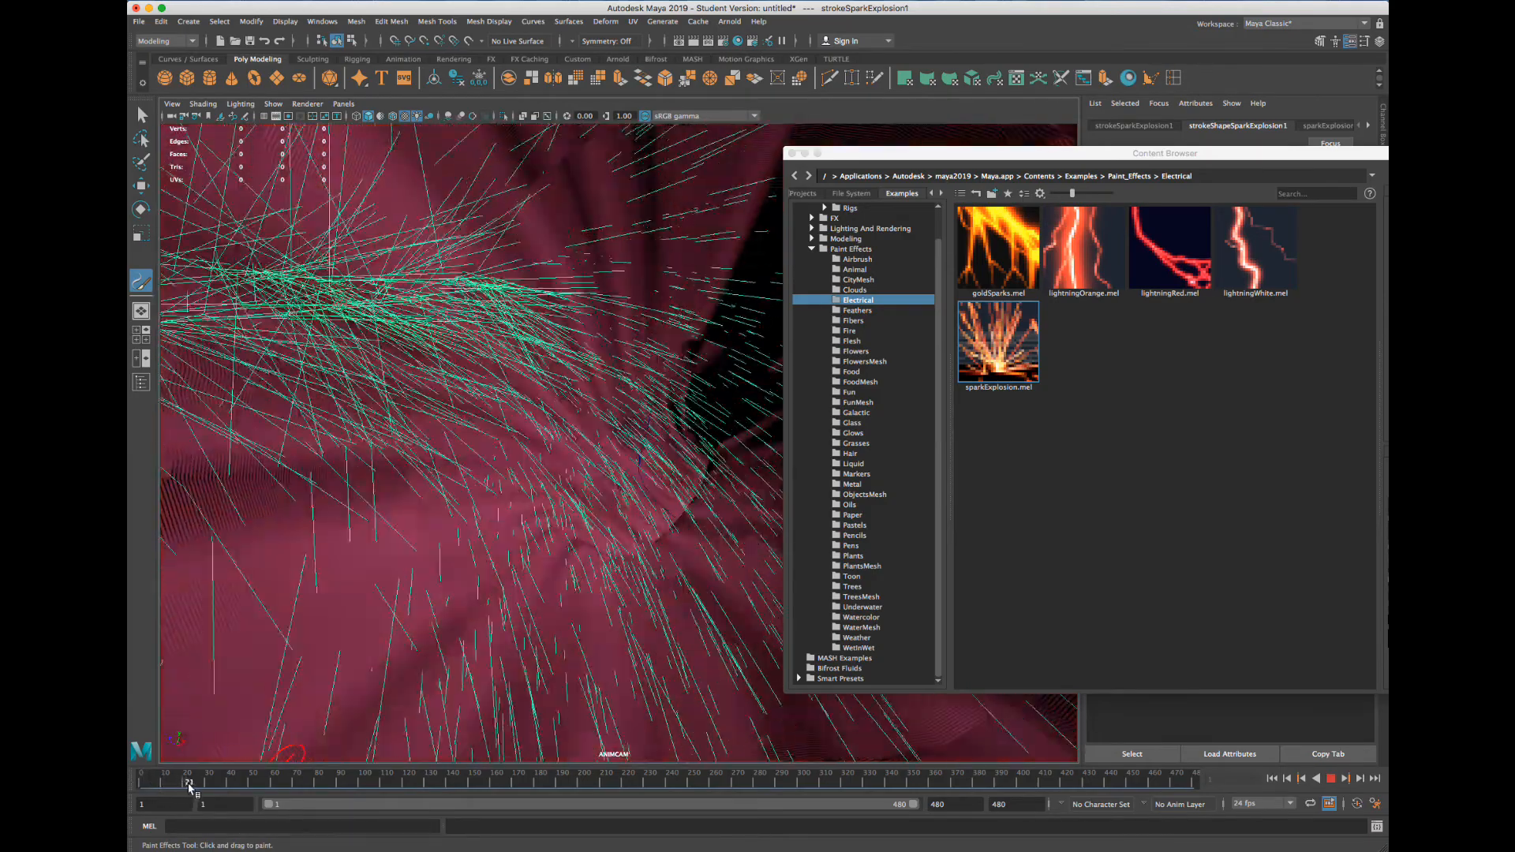
pyautogui.moveTo(178, 787); pyautogui.dragTo(131, 789)
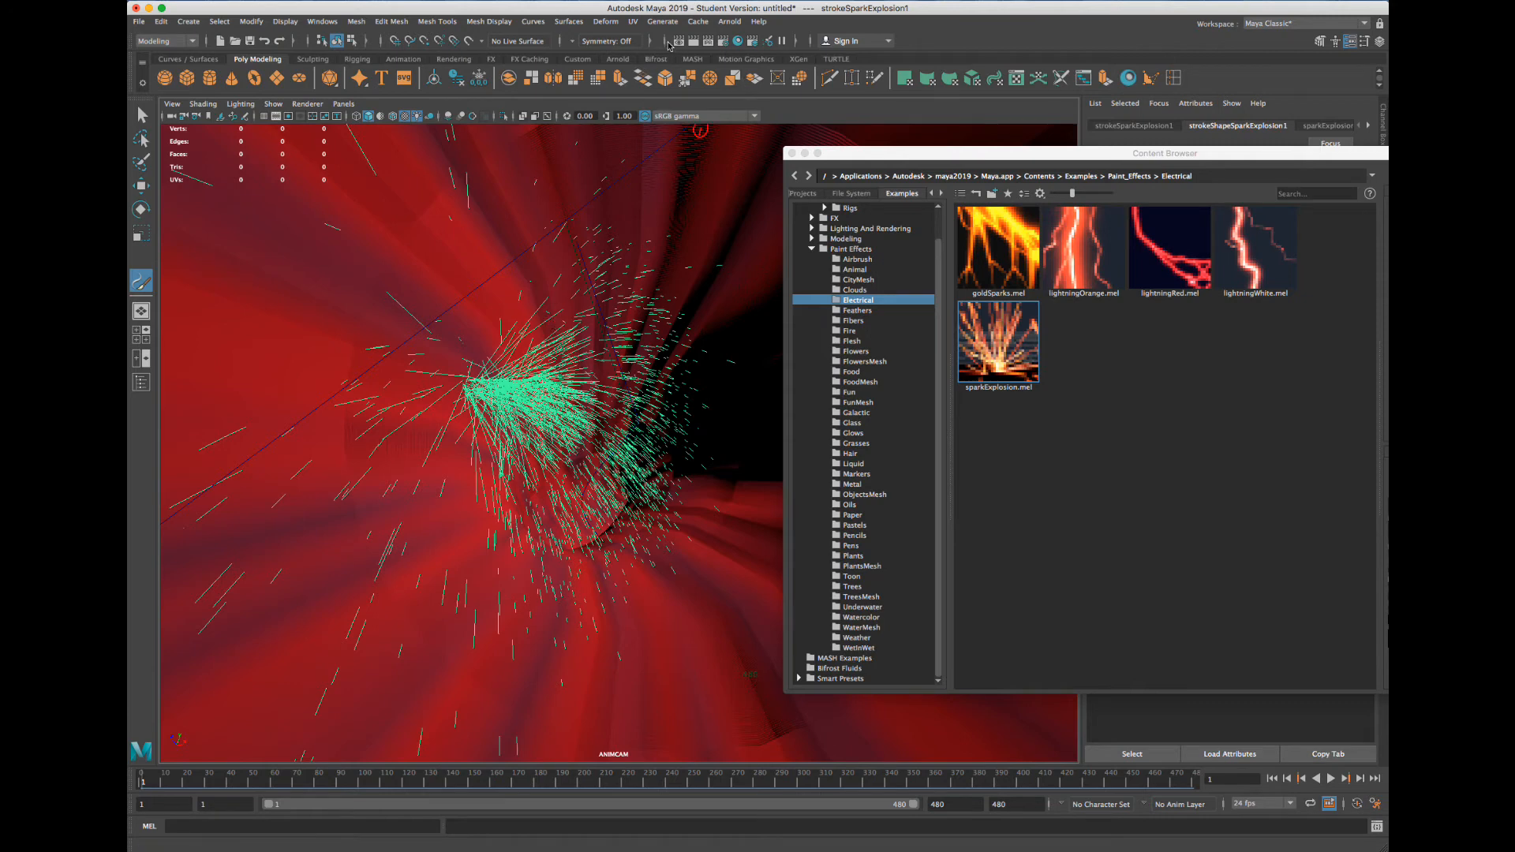
pyautogui.click(679, 41)
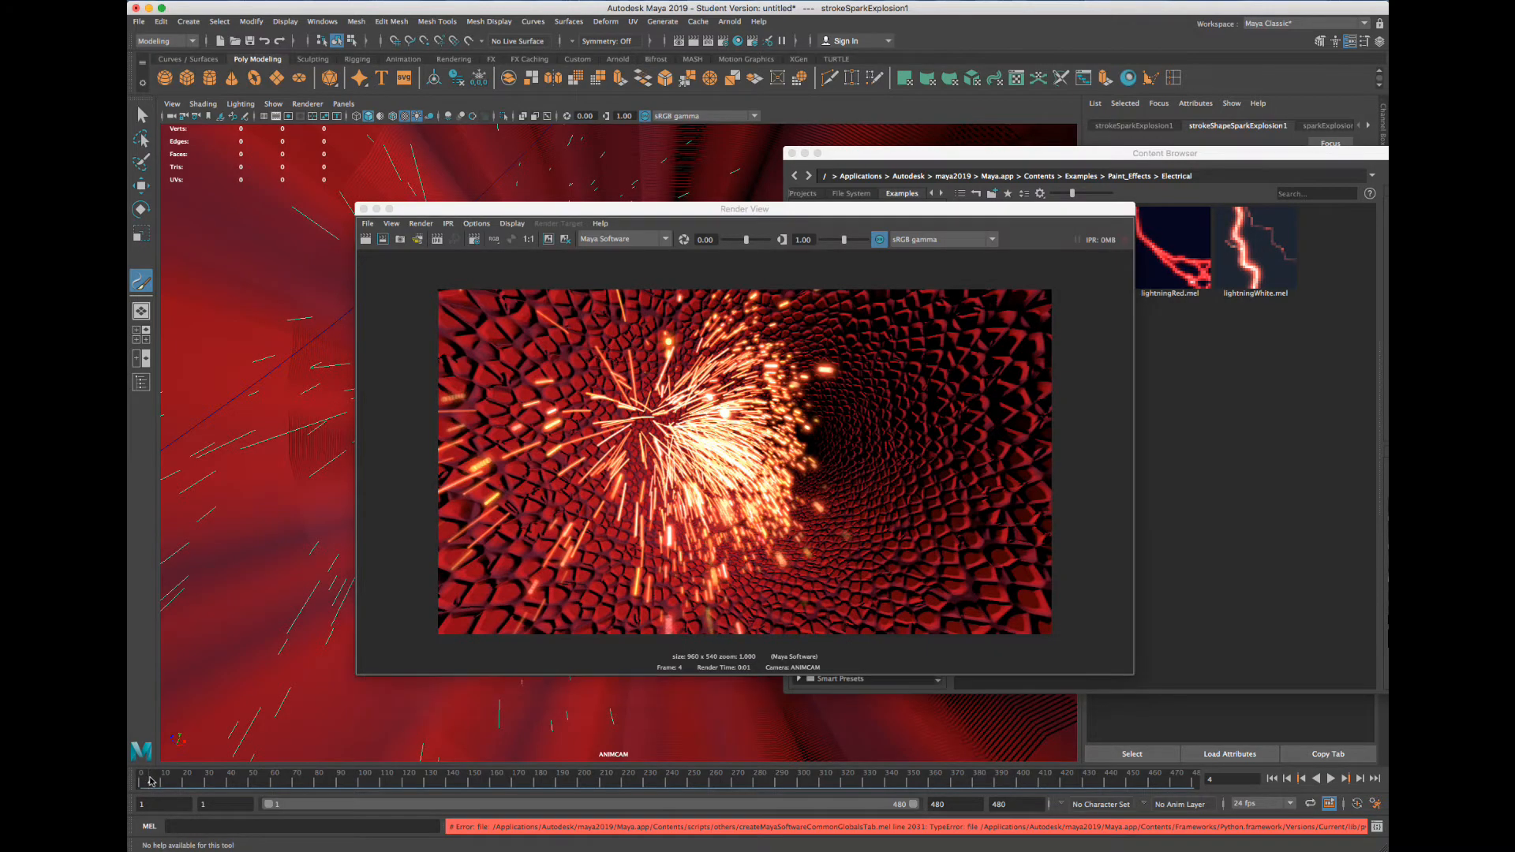
pyautogui.click(365, 239)
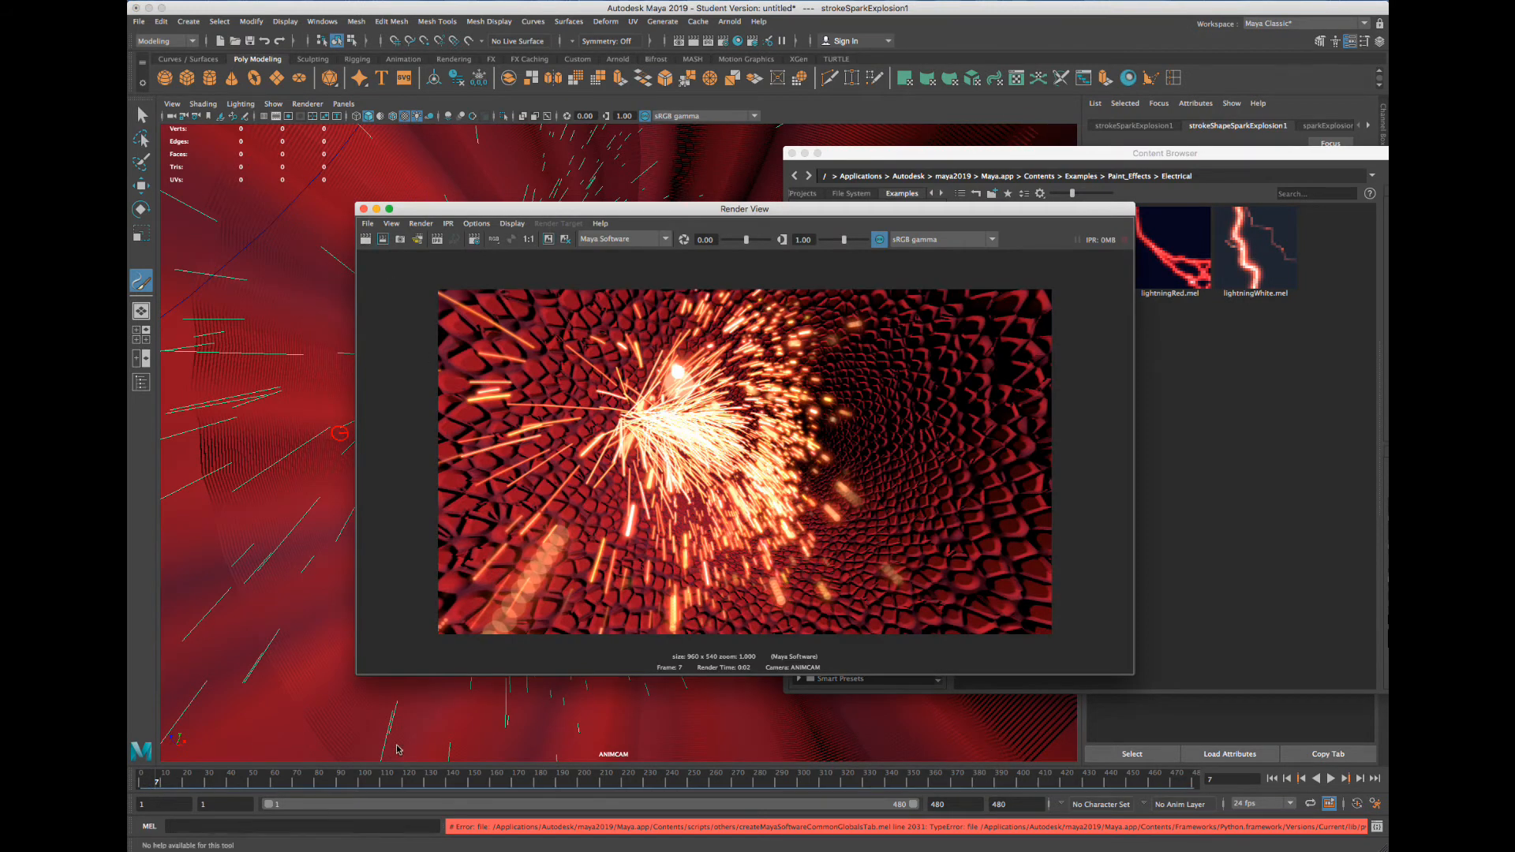
pyautogui.moveTo(162, 779); pyautogui.dragTo(176, 778)
pyautogui.click(365, 239)
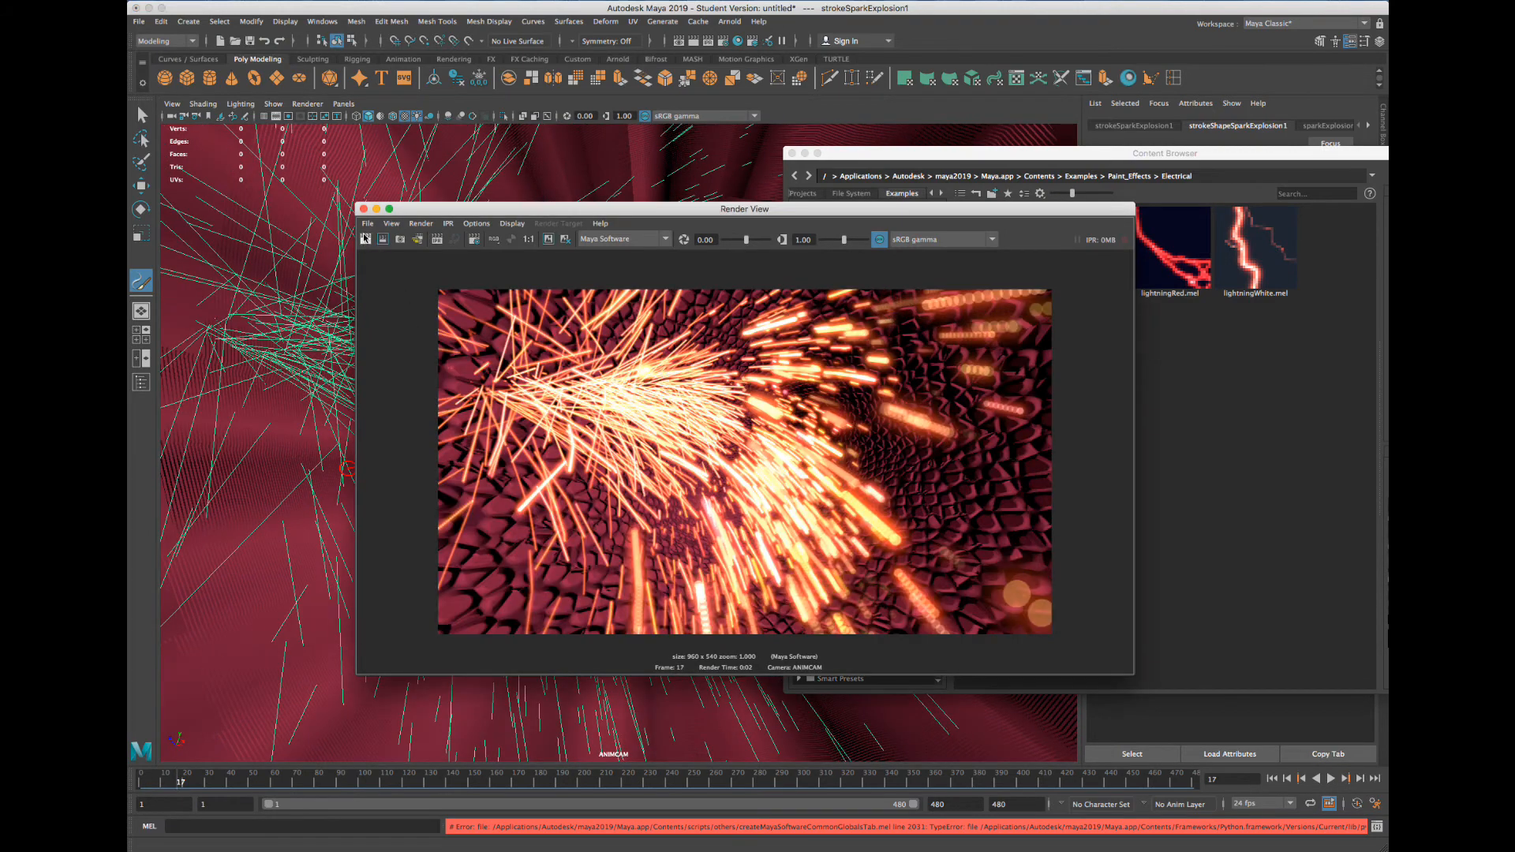
# Review the available renderers while keeping Maya Software, and close the Render View
pyautogui.click(643, 240)
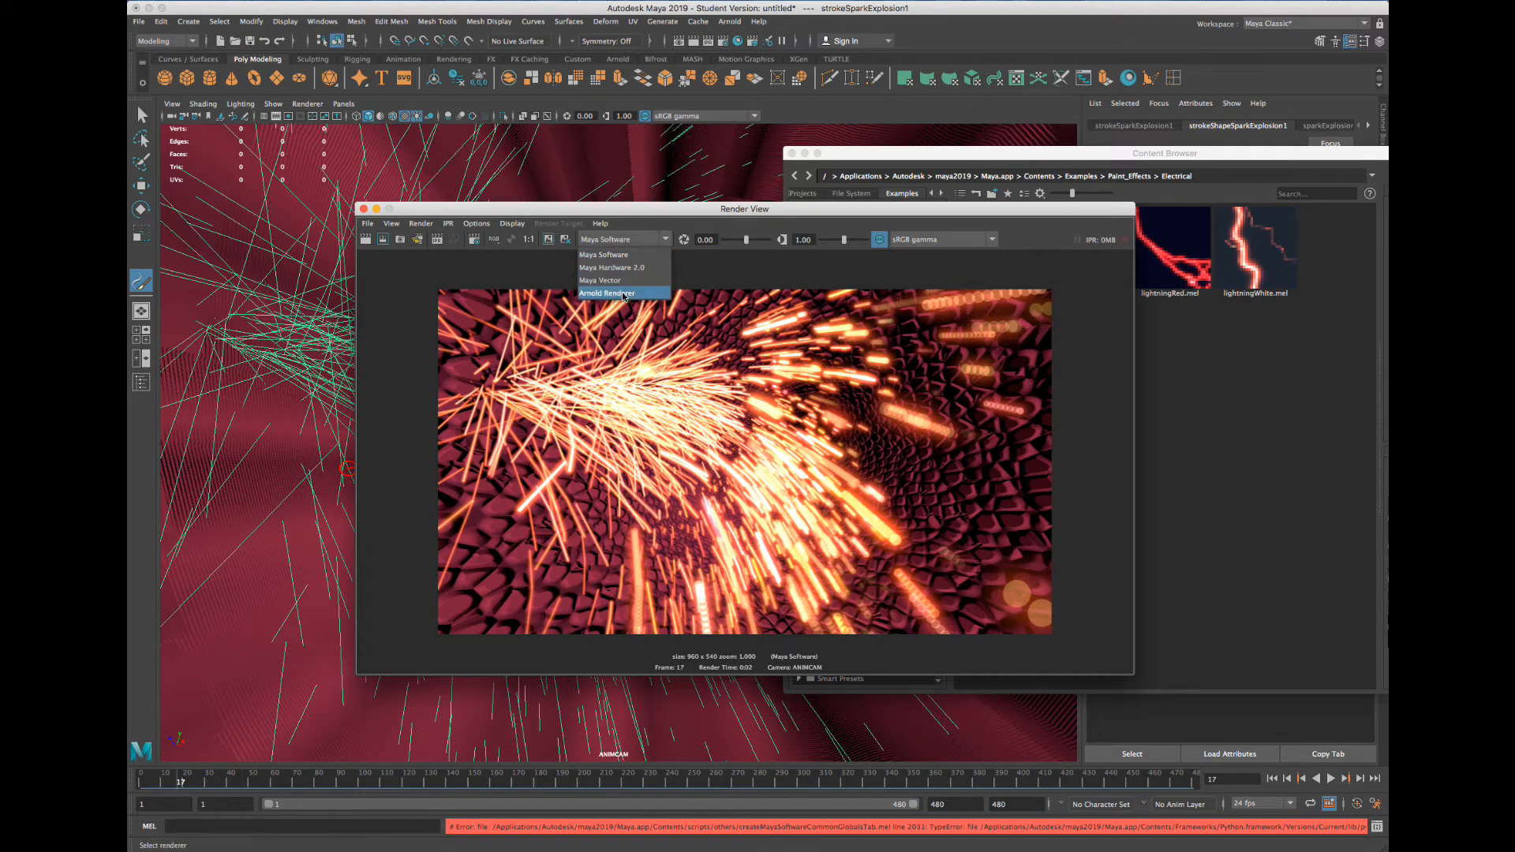
pyautogui.moveTo(674, 215); pyautogui.dragTo(673, 208)
pyautogui.click(663, 232)
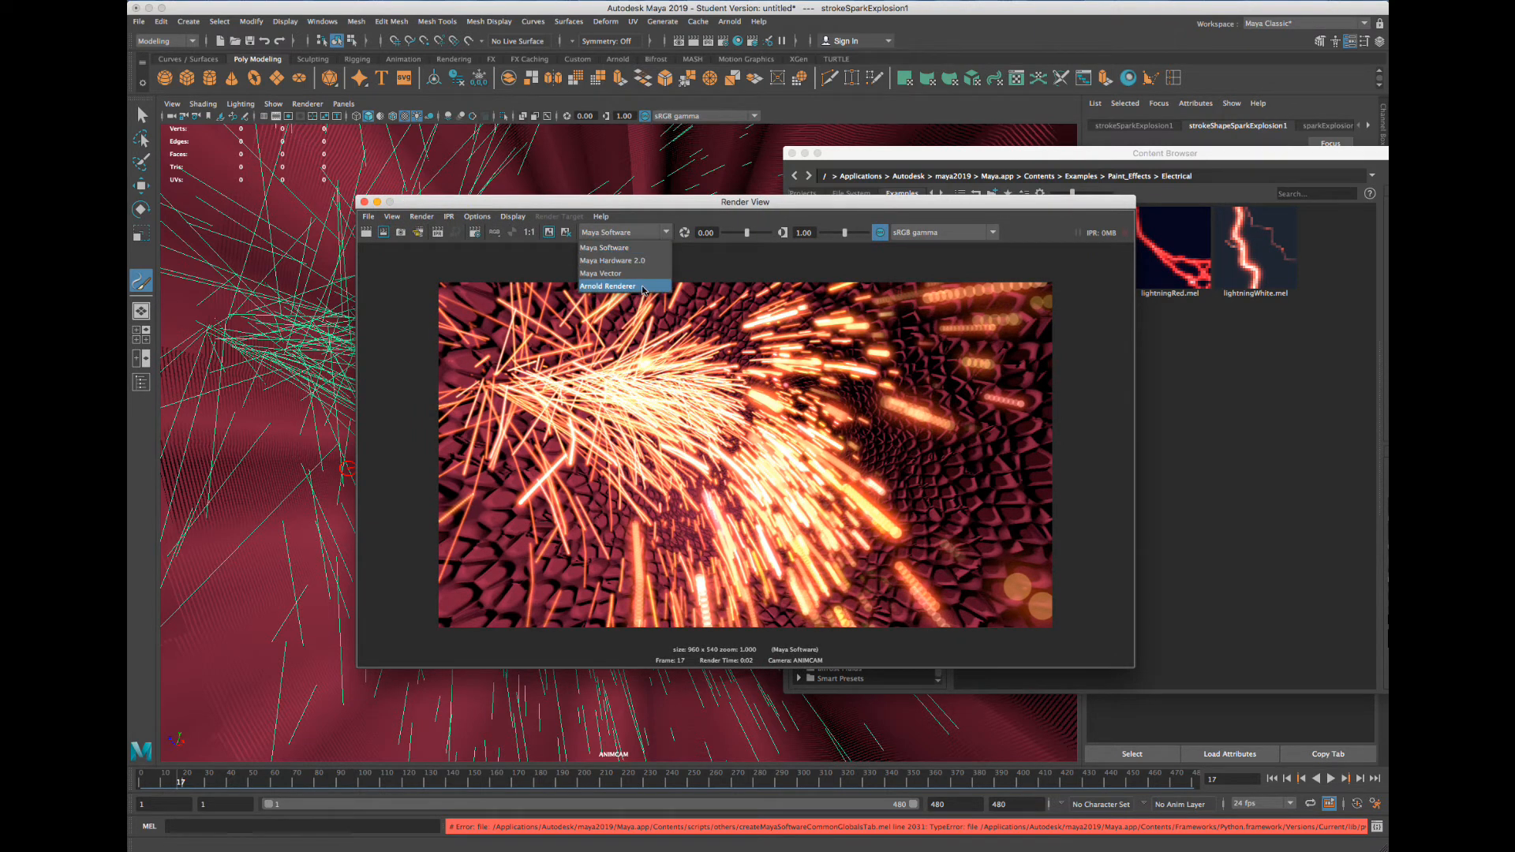
pyautogui.click(700, 260)
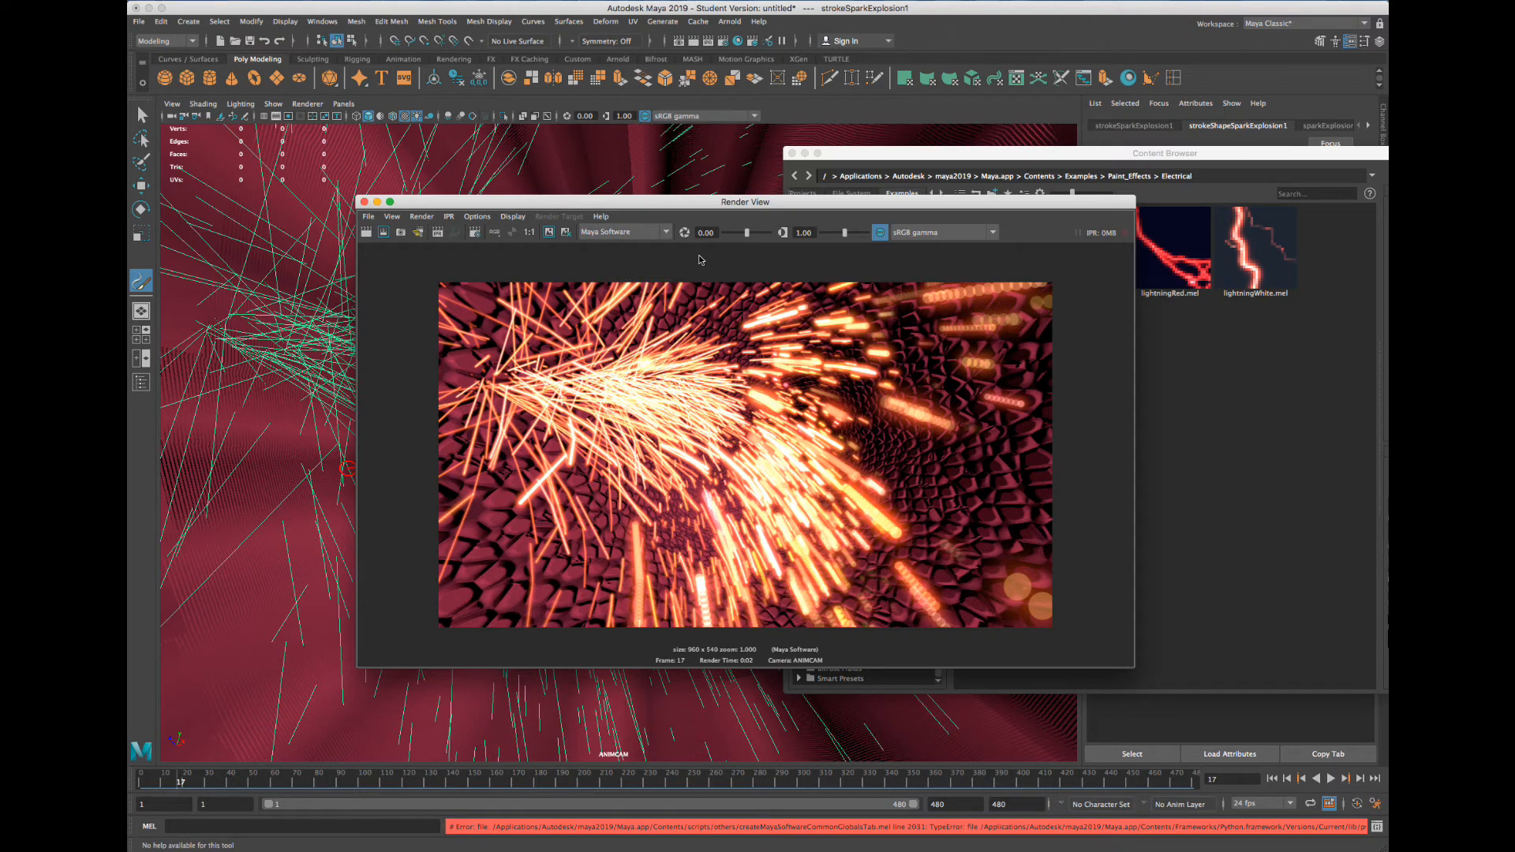
pyautogui.moveTo(662, 203); pyautogui.dragTo(660, 185)
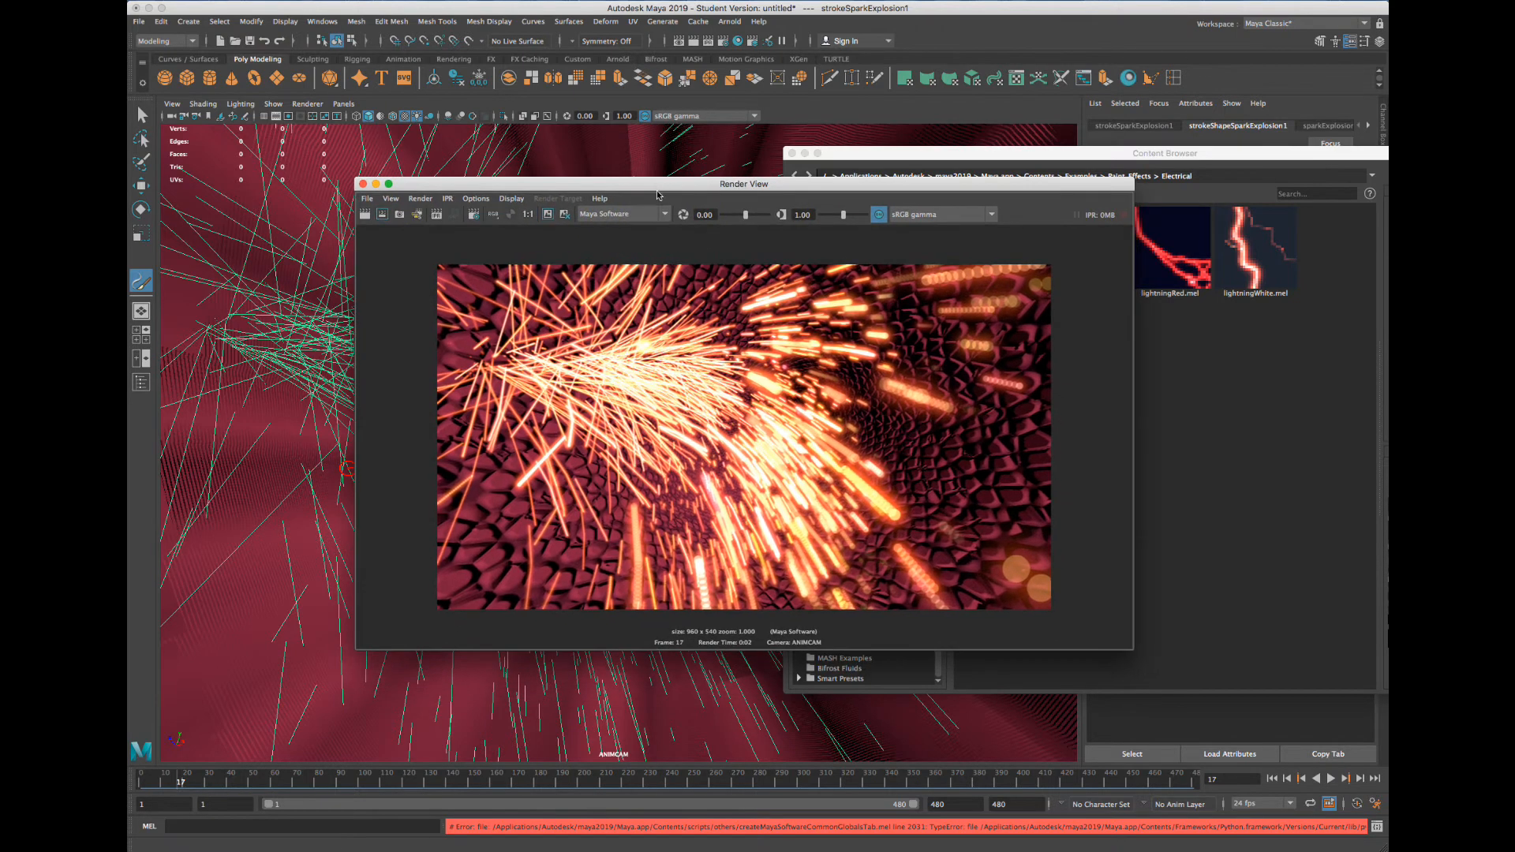
pyautogui.click(661, 215)
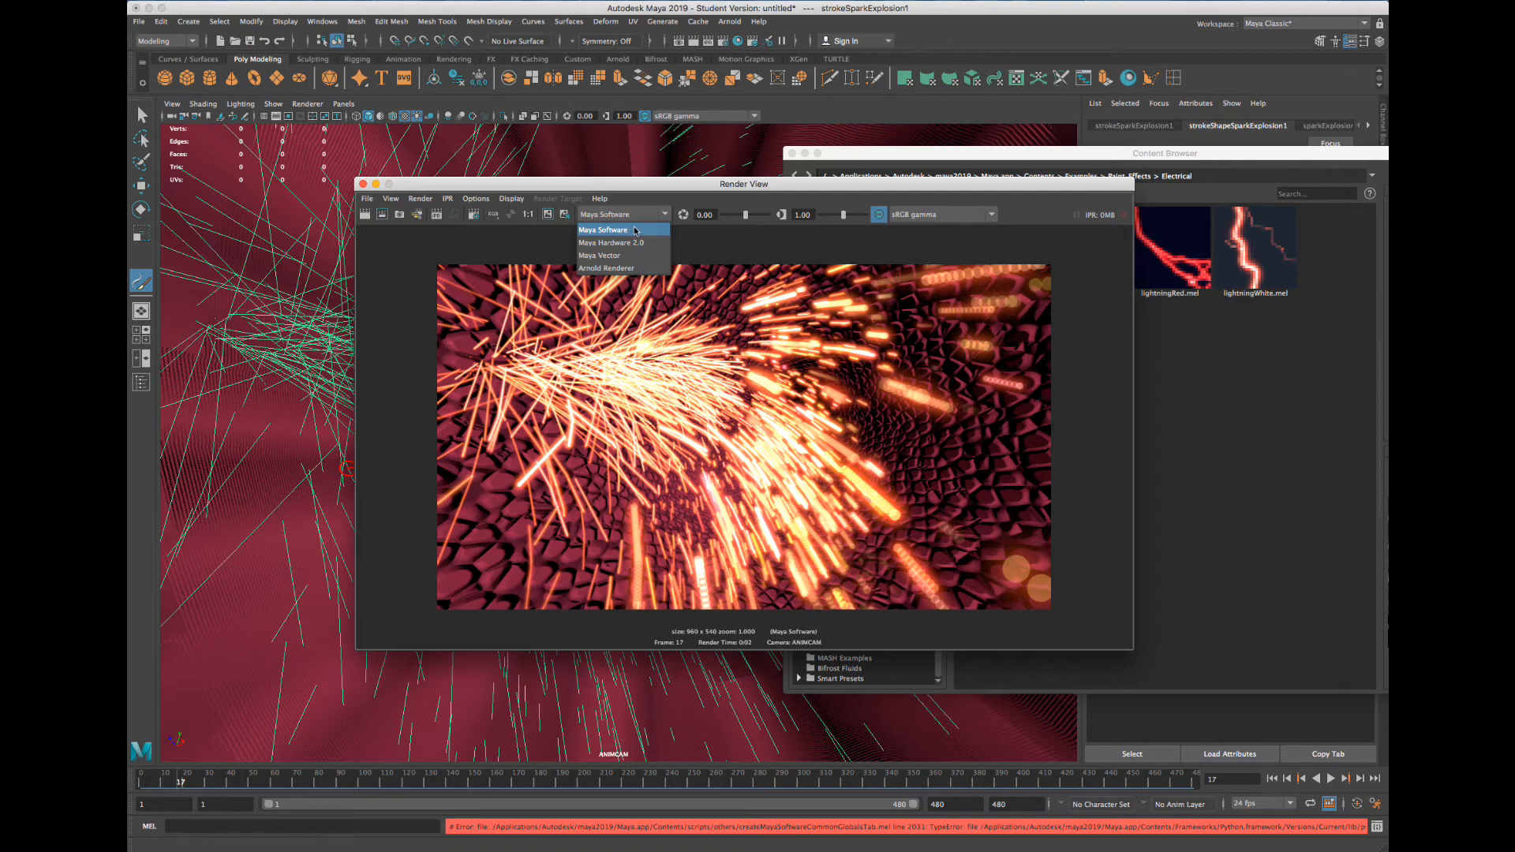
pyautogui.moveTo(512, 189); pyautogui.dragTo(513, 272)
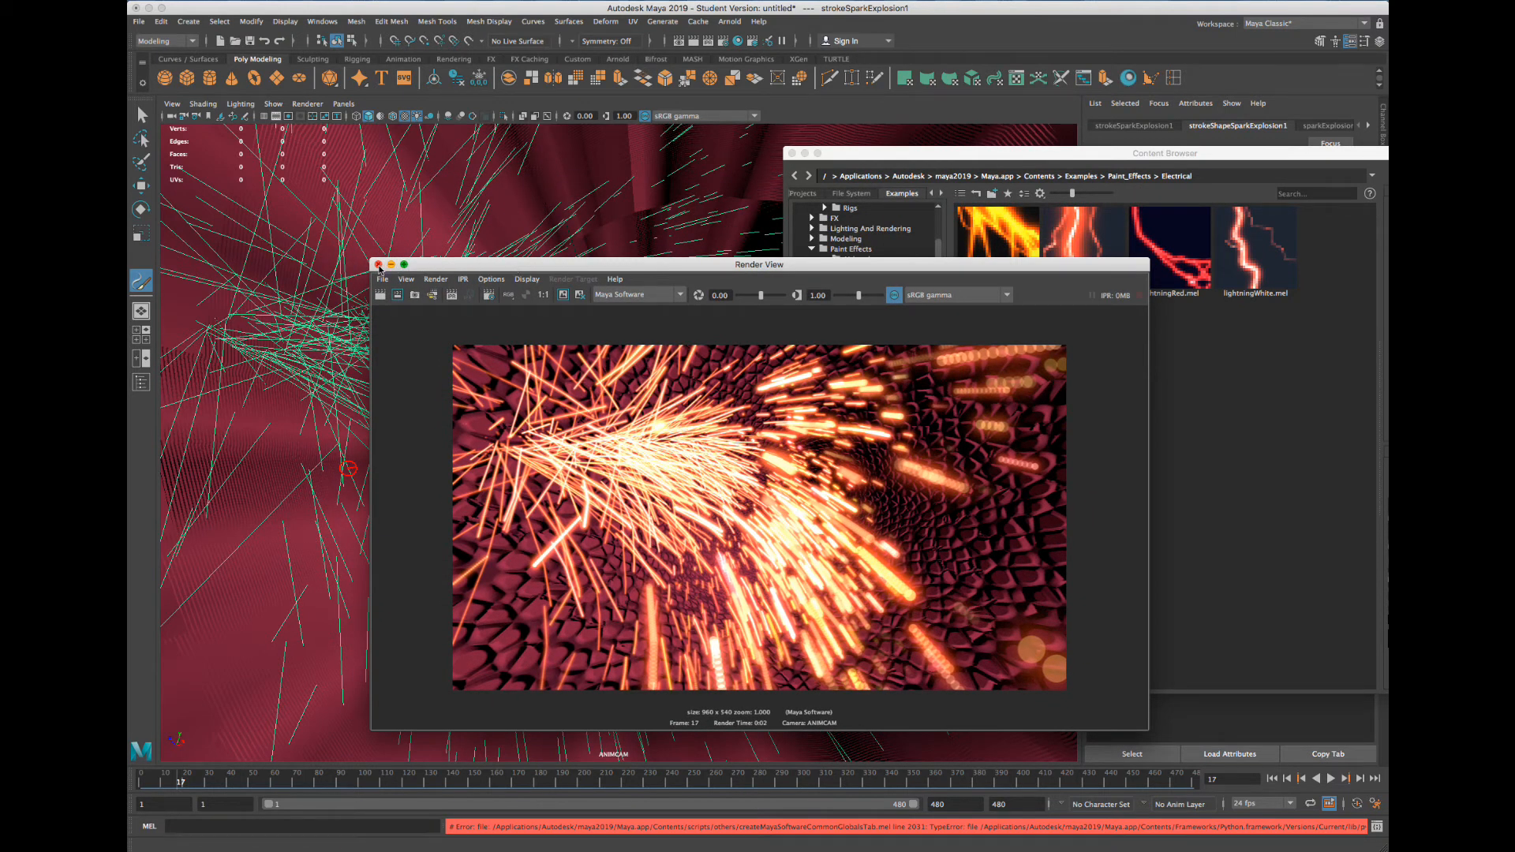
pyautogui.click(378, 265)
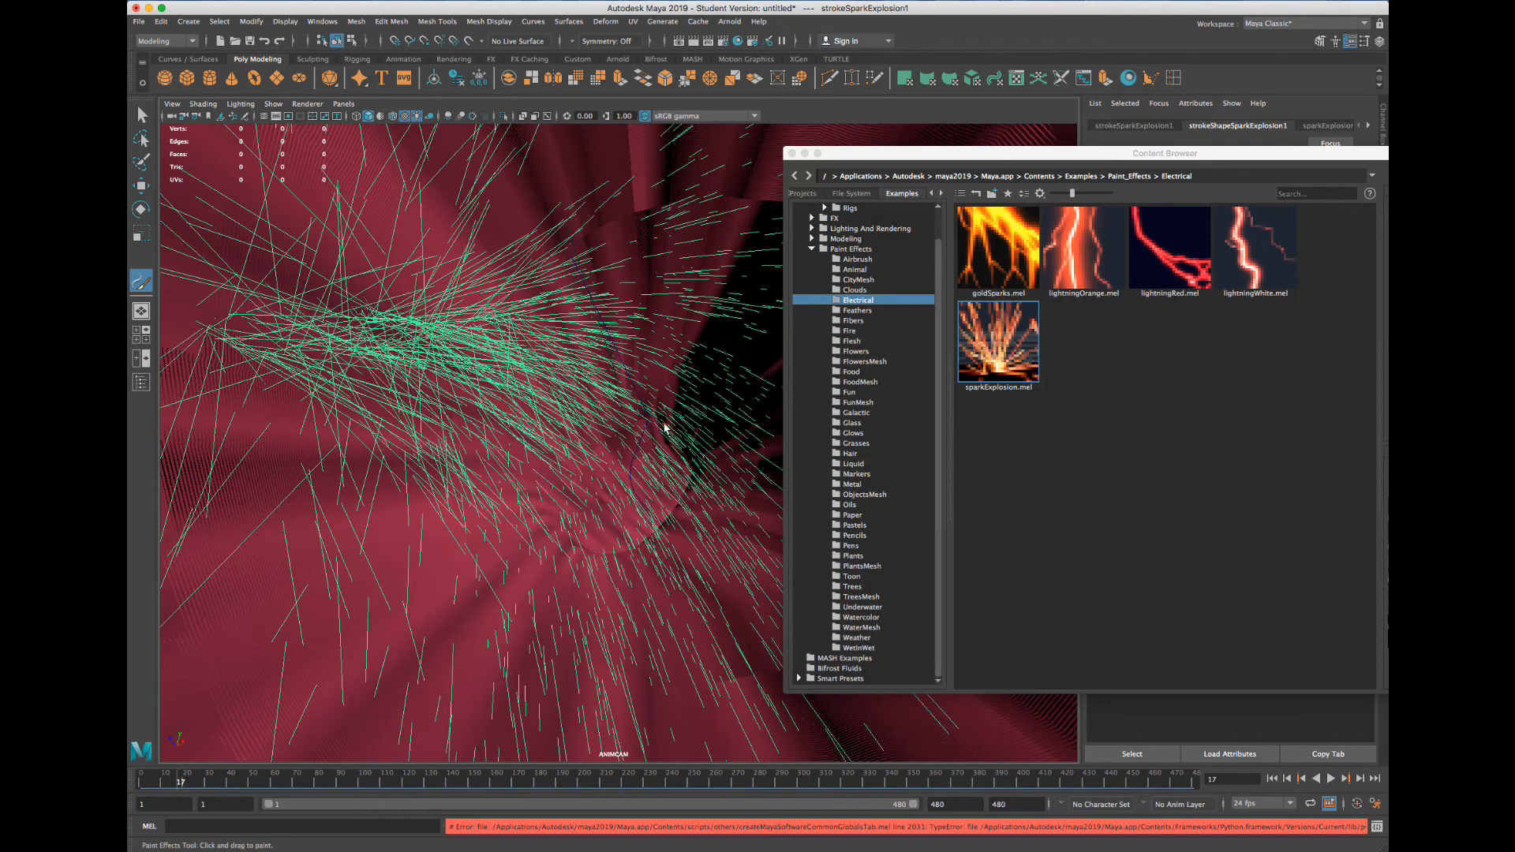
# Play the camera flight through the tunnel, render frame 13 and close the Render View
pyautogui.hotkey('alt', 'v')
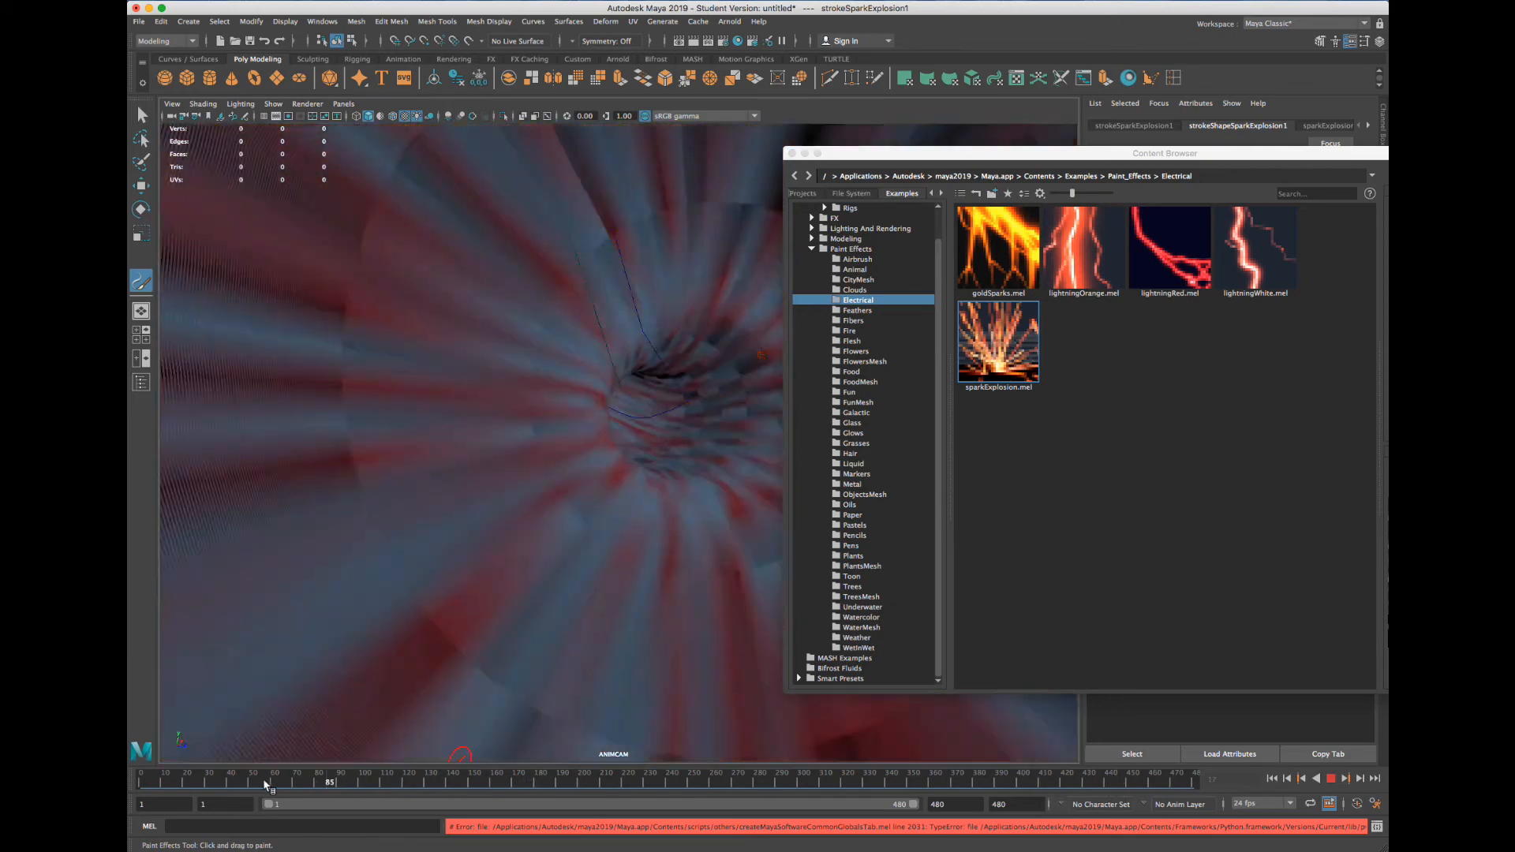
pyautogui.moveTo(142, 783); pyautogui.dragTo(169, 784)
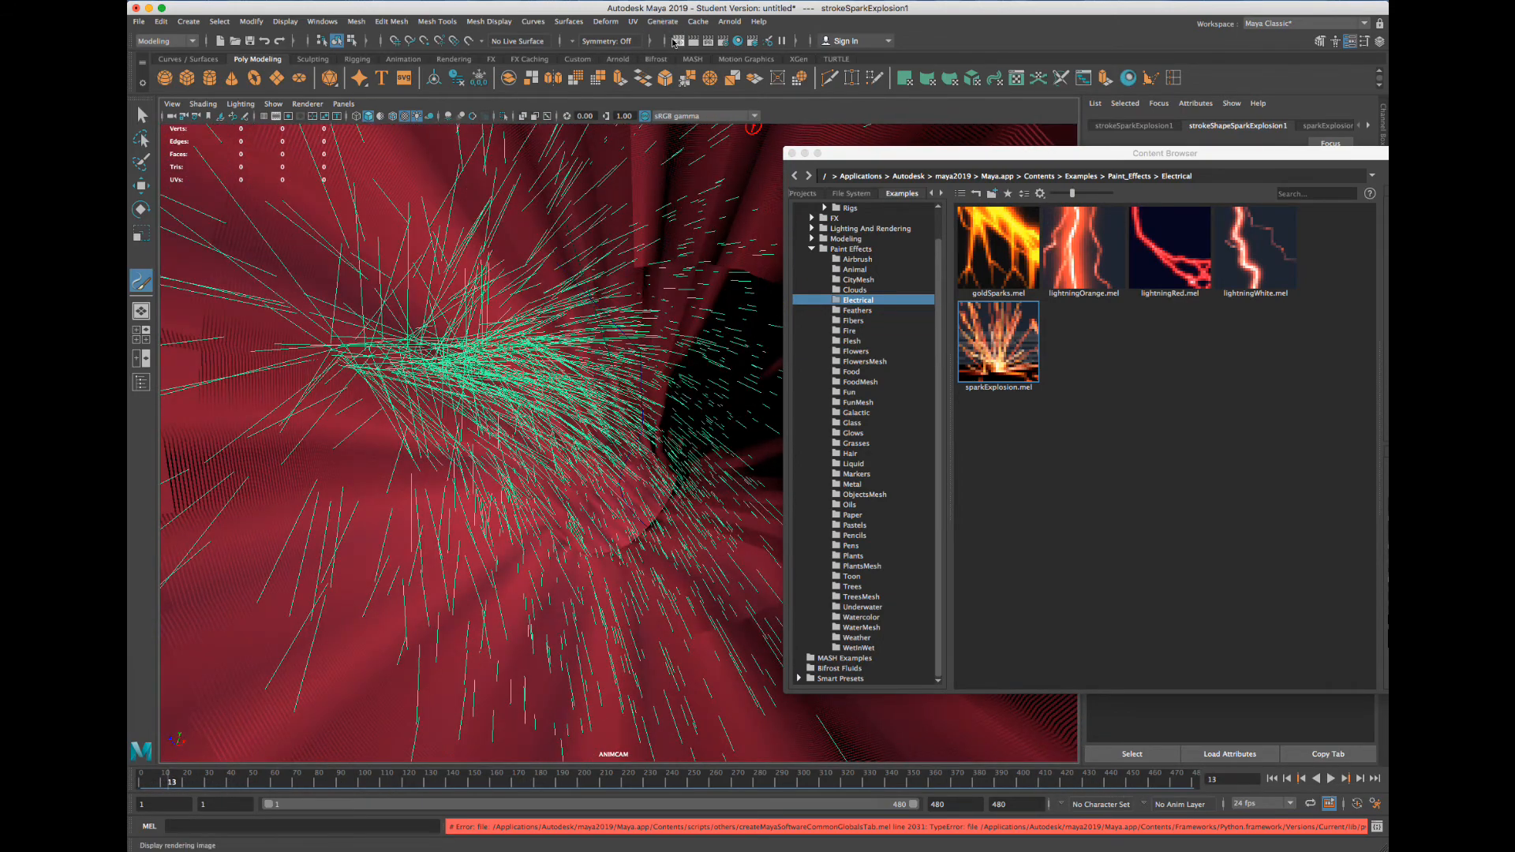
pyautogui.click(678, 41)
pyautogui.click(381, 295)
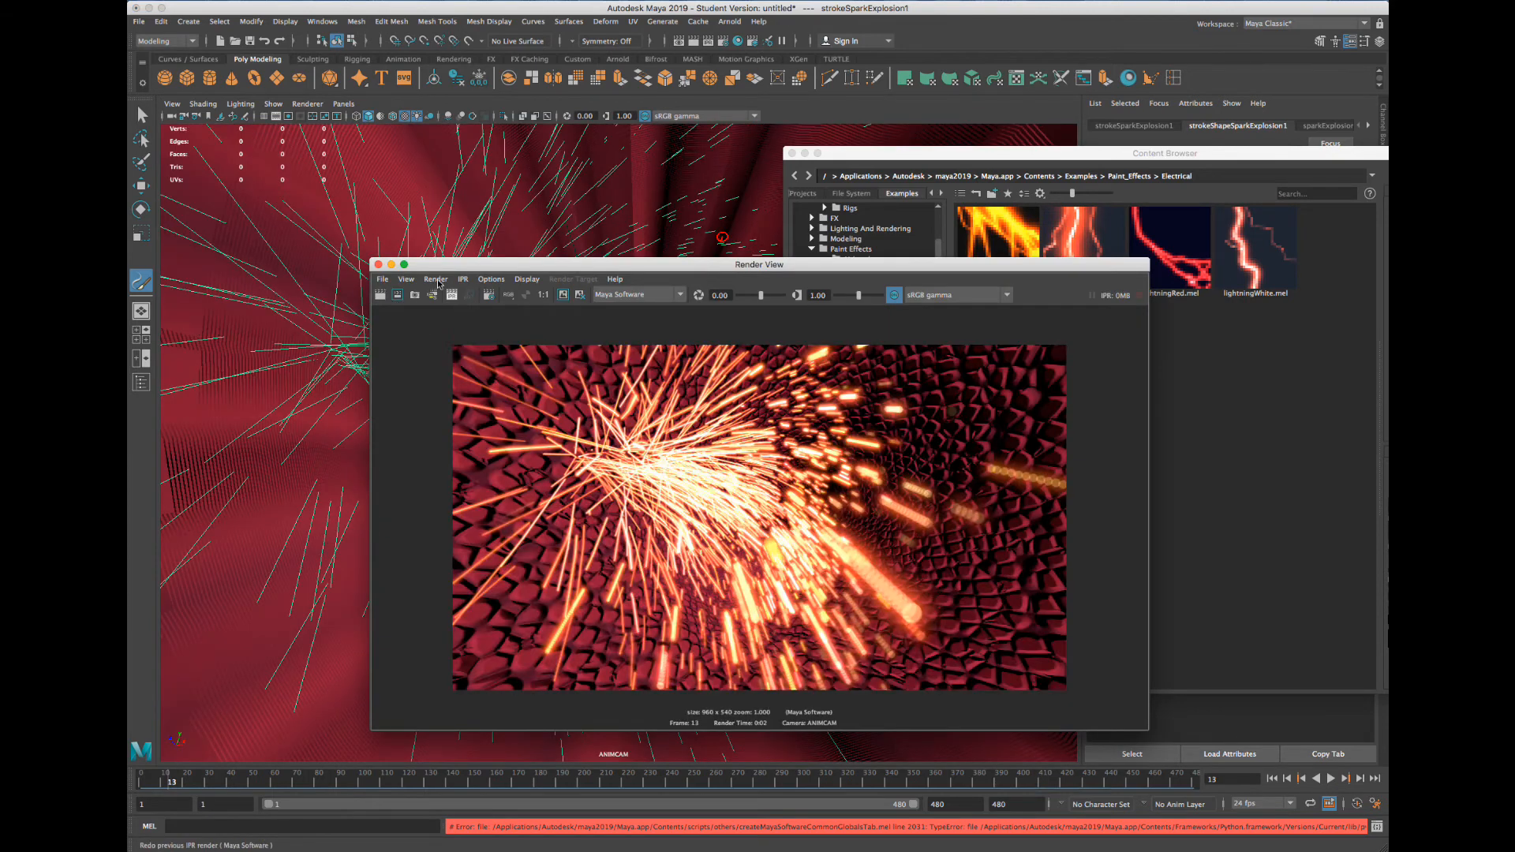
pyautogui.click(378, 264)
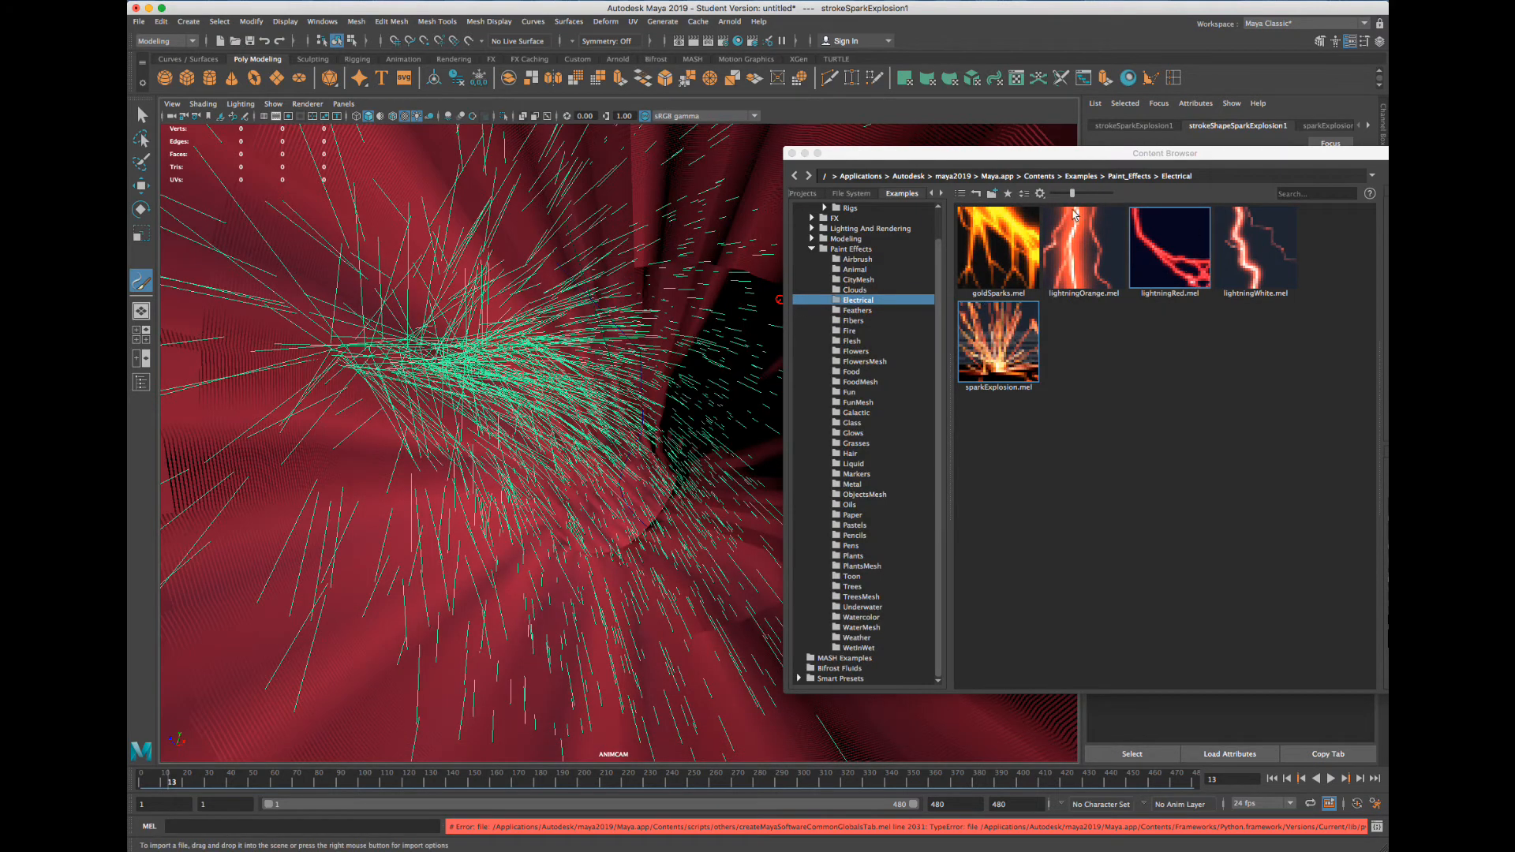
# Go through the Feathers and Fibers brushes to Fire, choose flameCurly and paint a long stroke across the tunnel's near inner wall
pyautogui.click(860, 311)
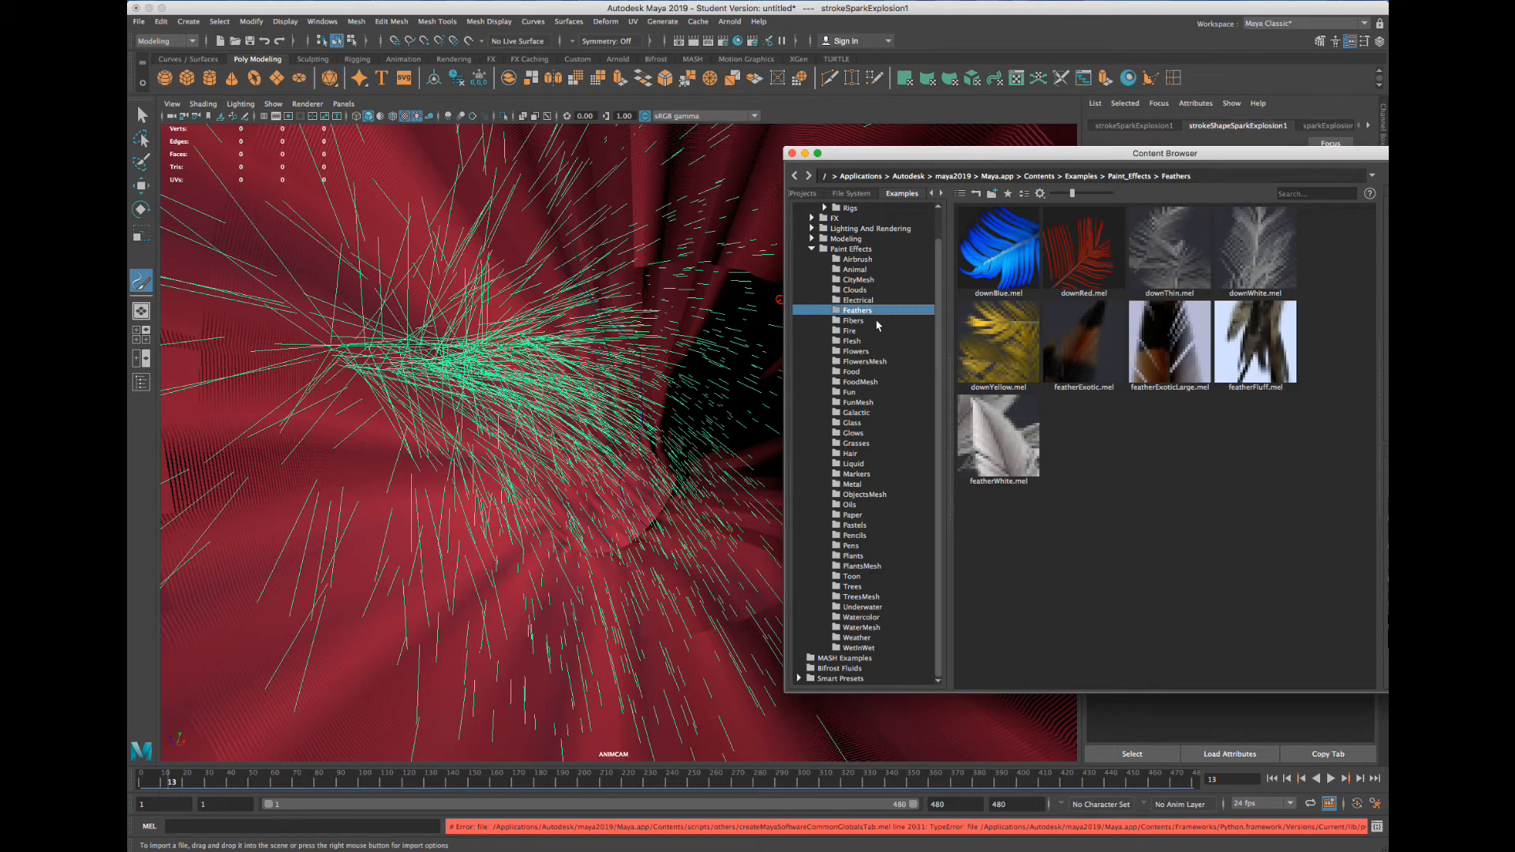
pyautogui.click(877, 322)
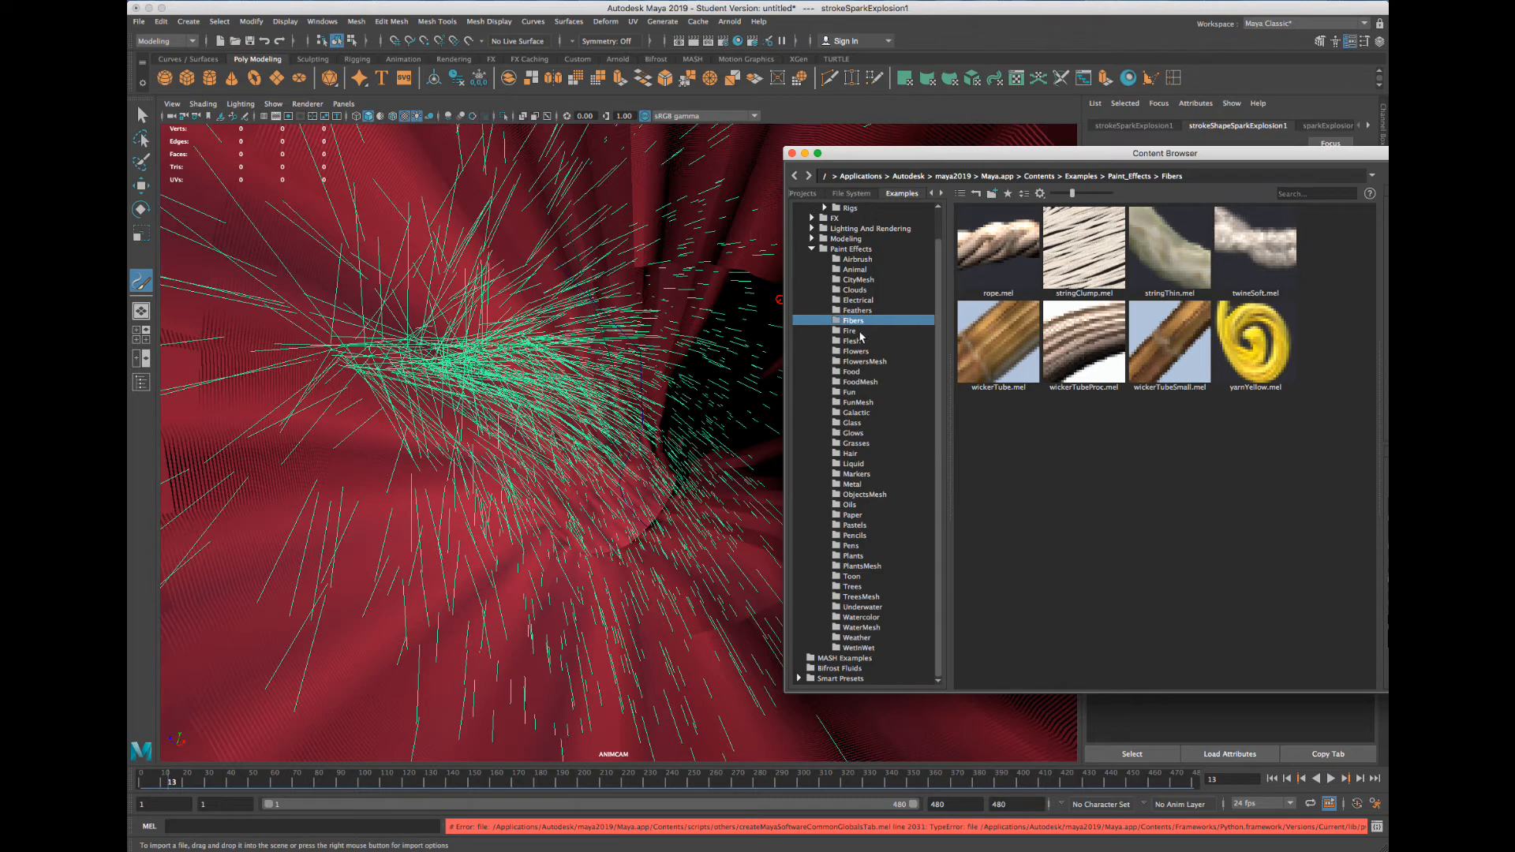
pyautogui.click(861, 332)
pyautogui.click(1086, 264)
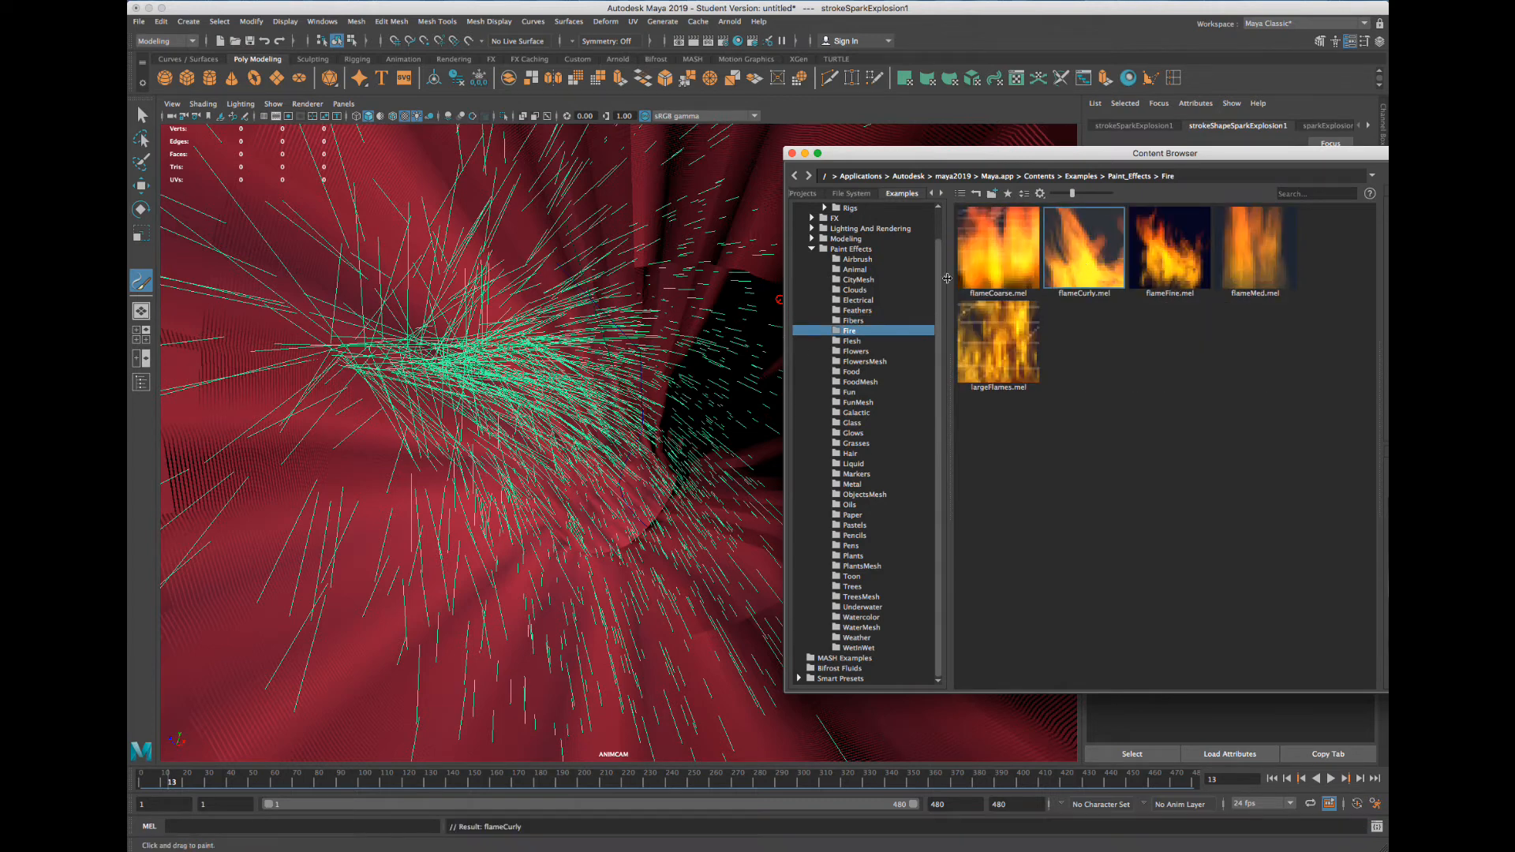
pyautogui.moveTo(301, 500)
pyautogui.mouseDown()
pyautogui.moveTo(419, 522)
pyautogui.moveTo(349, 321)
pyautogui.moveTo(565, 666)
pyautogui.moveTo(321, 627)
pyautogui.moveTo(670, 650)
pyautogui.moveTo(660, 676)
pyautogui.moveTo(647, 663)
pyautogui.mouseUp()
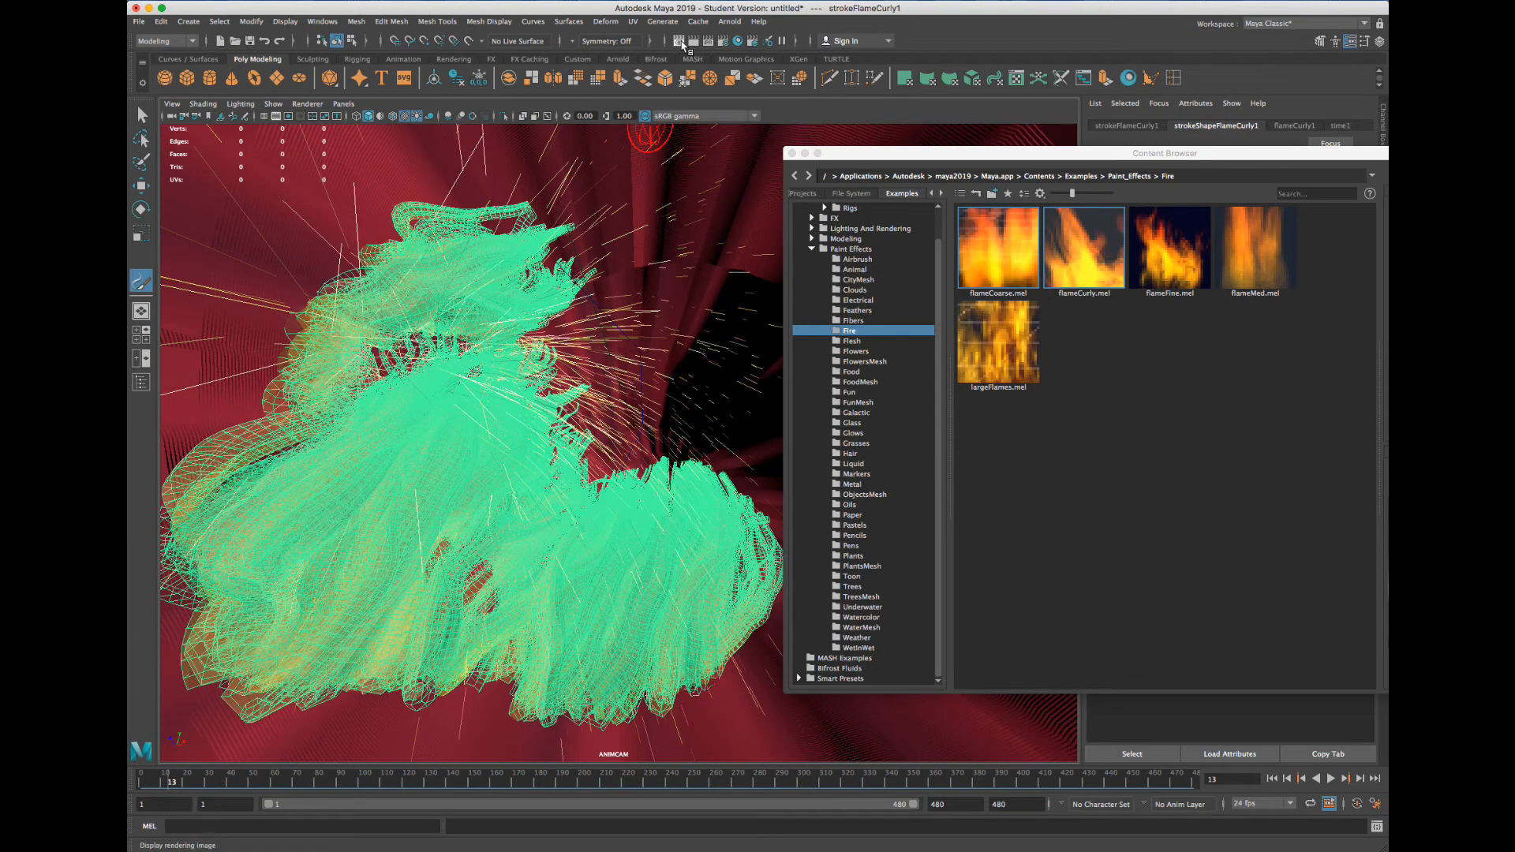
# Render frame 13 to check the flameCurly stroke against the sparks, and try to undo the flame stroke
pyautogui.click(680, 41)
pyautogui.click(380, 295)
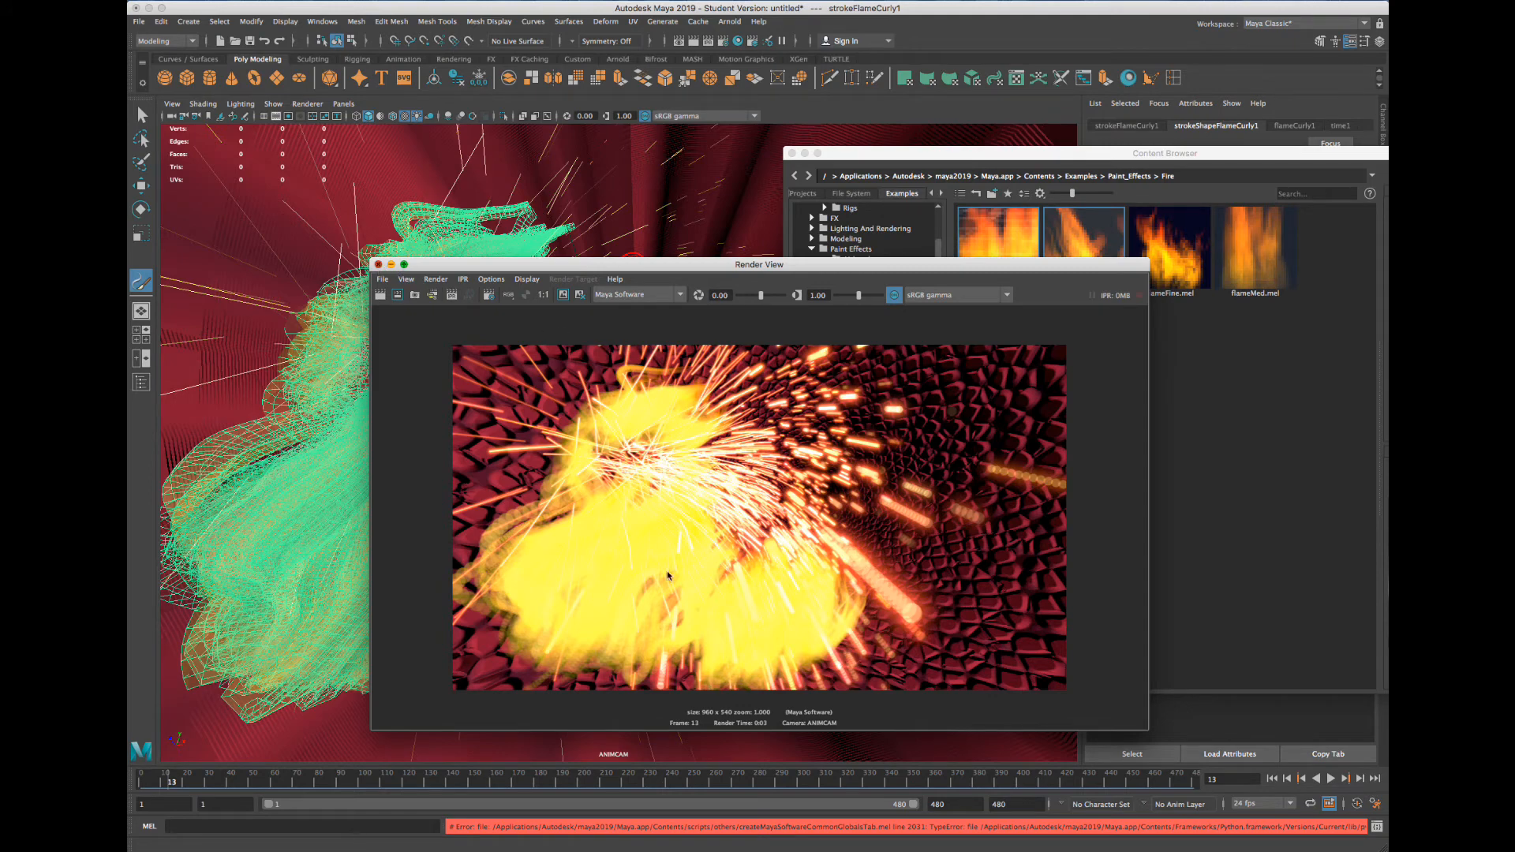
pyautogui.click(671, 778)
pyautogui.press('super+z')
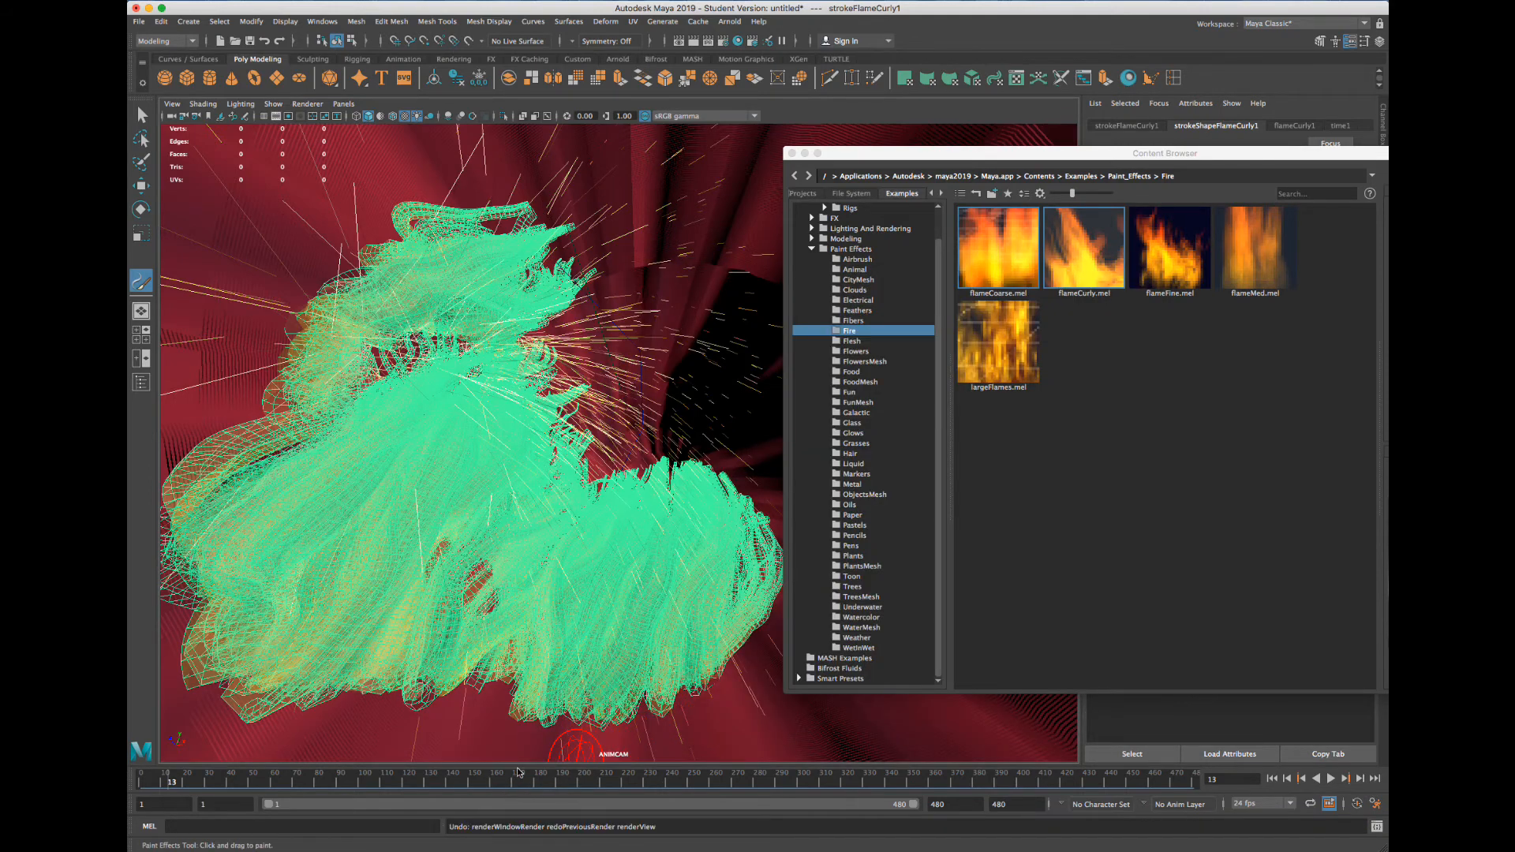
pyautogui.press('super+z')
# Switch to the Select tool, open the Outliner beside the tunnel view and select strokeSparkExplosion1
pyautogui.press('q')
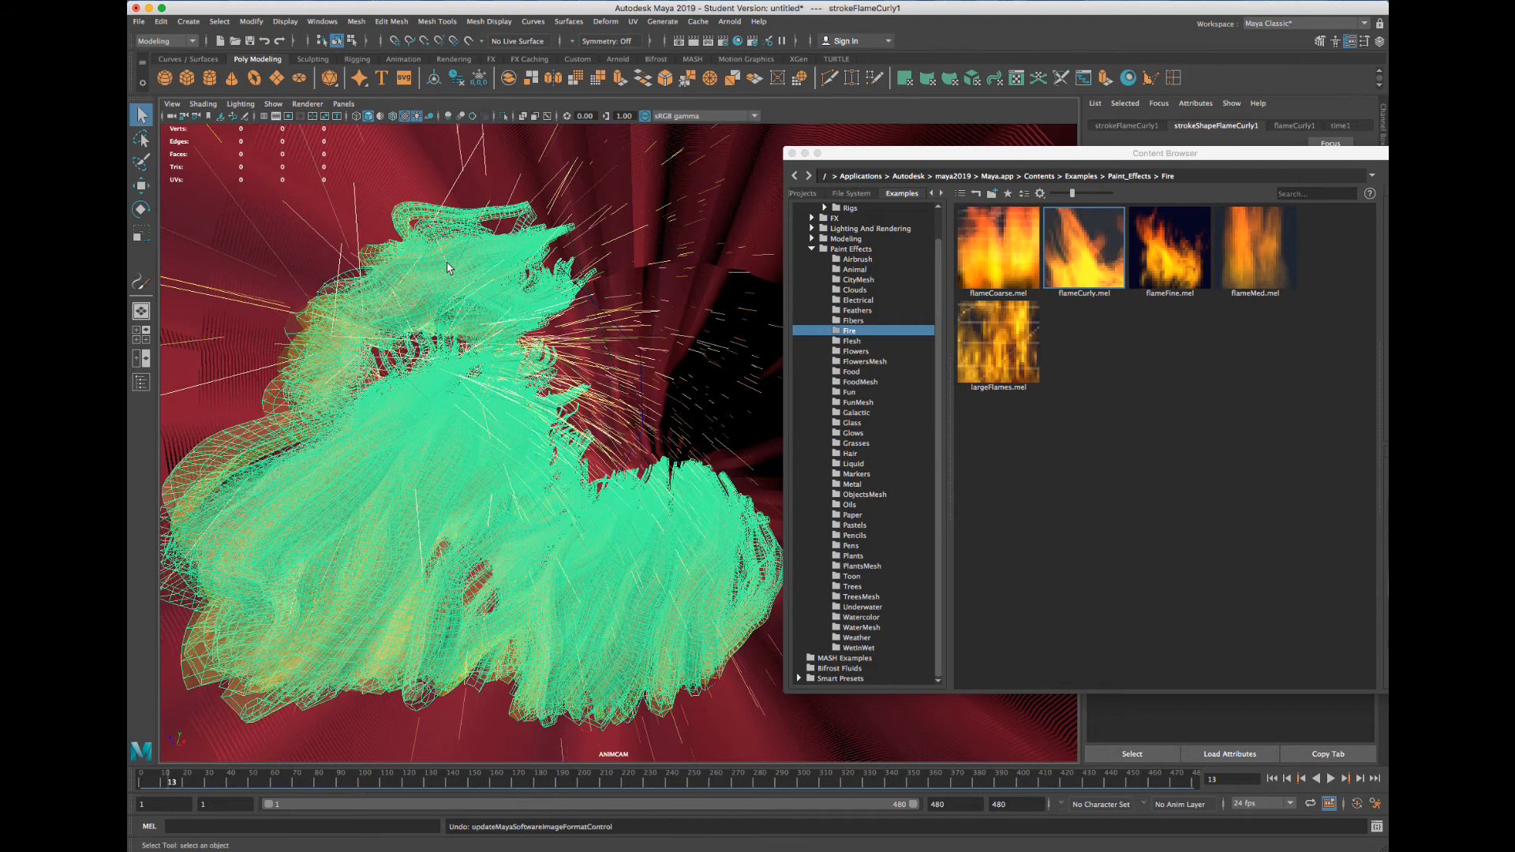
pyautogui.click(336, 24)
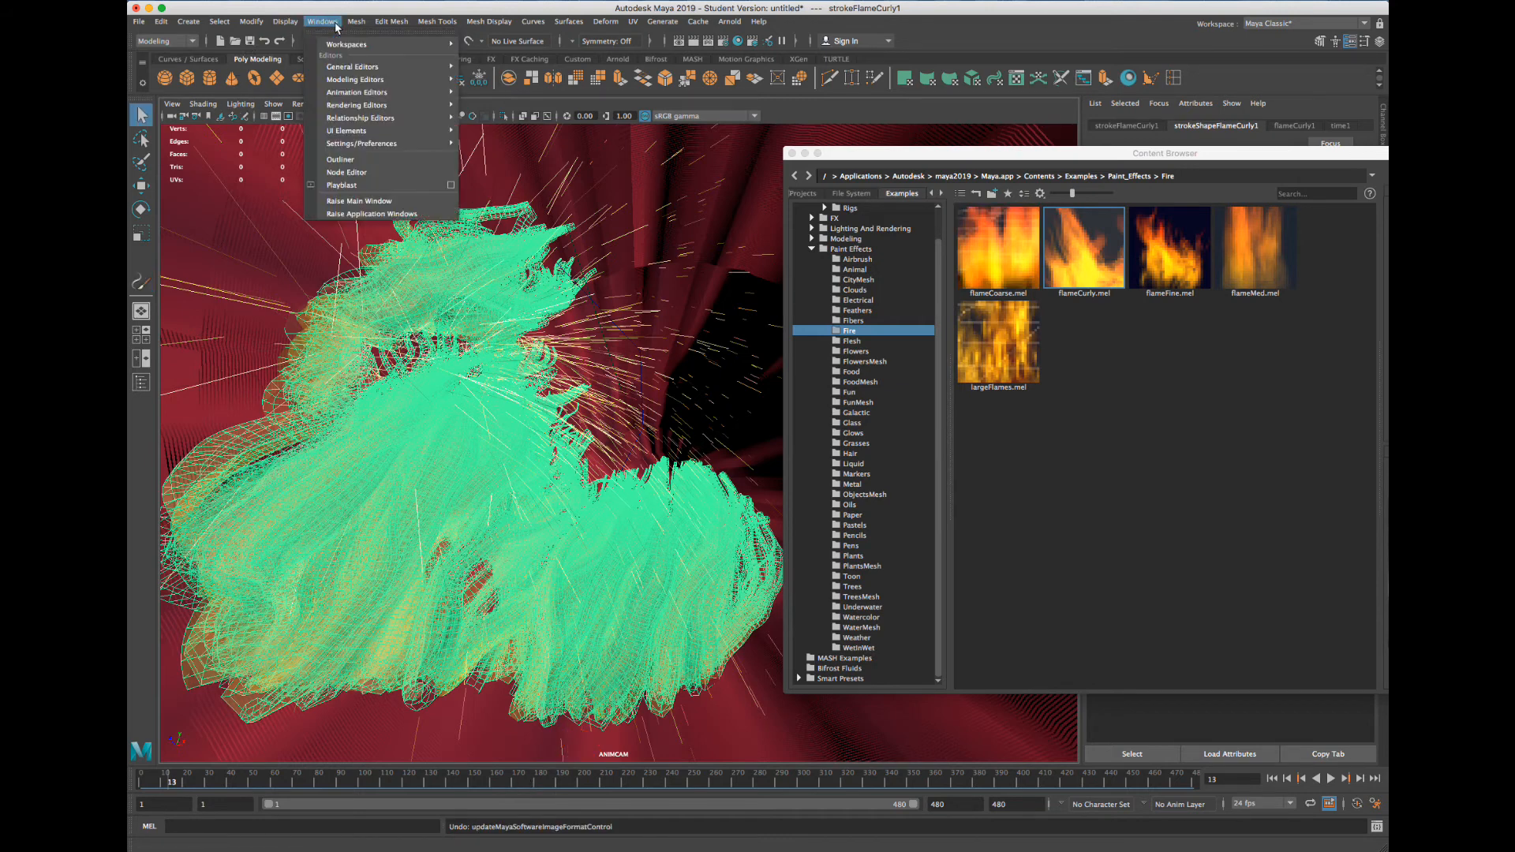
pyautogui.click(367, 159)
pyautogui.moveTo(1089, 158); pyautogui.dragTo(395, 177)
pyautogui.click(386, 349)
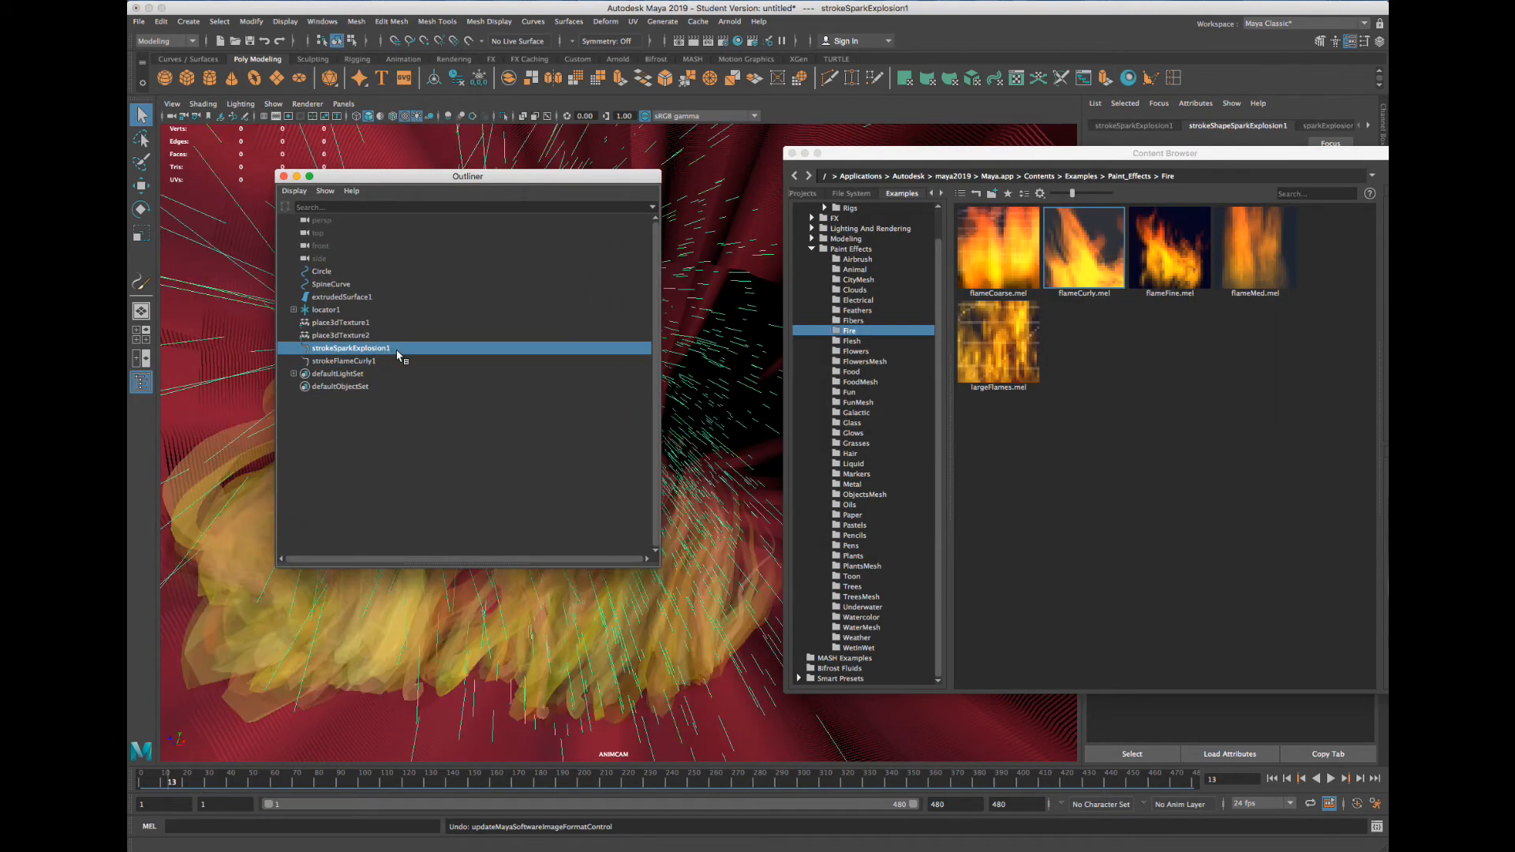
# Compare strokeSparkExplosion1 and strokeFlameCurly1 by selecting them alternately, finish on strokeSparkExplosion1, and move the Outliner clear of the strokes
pyautogui.click(385, 360)
pyautogui.click(394, 349)
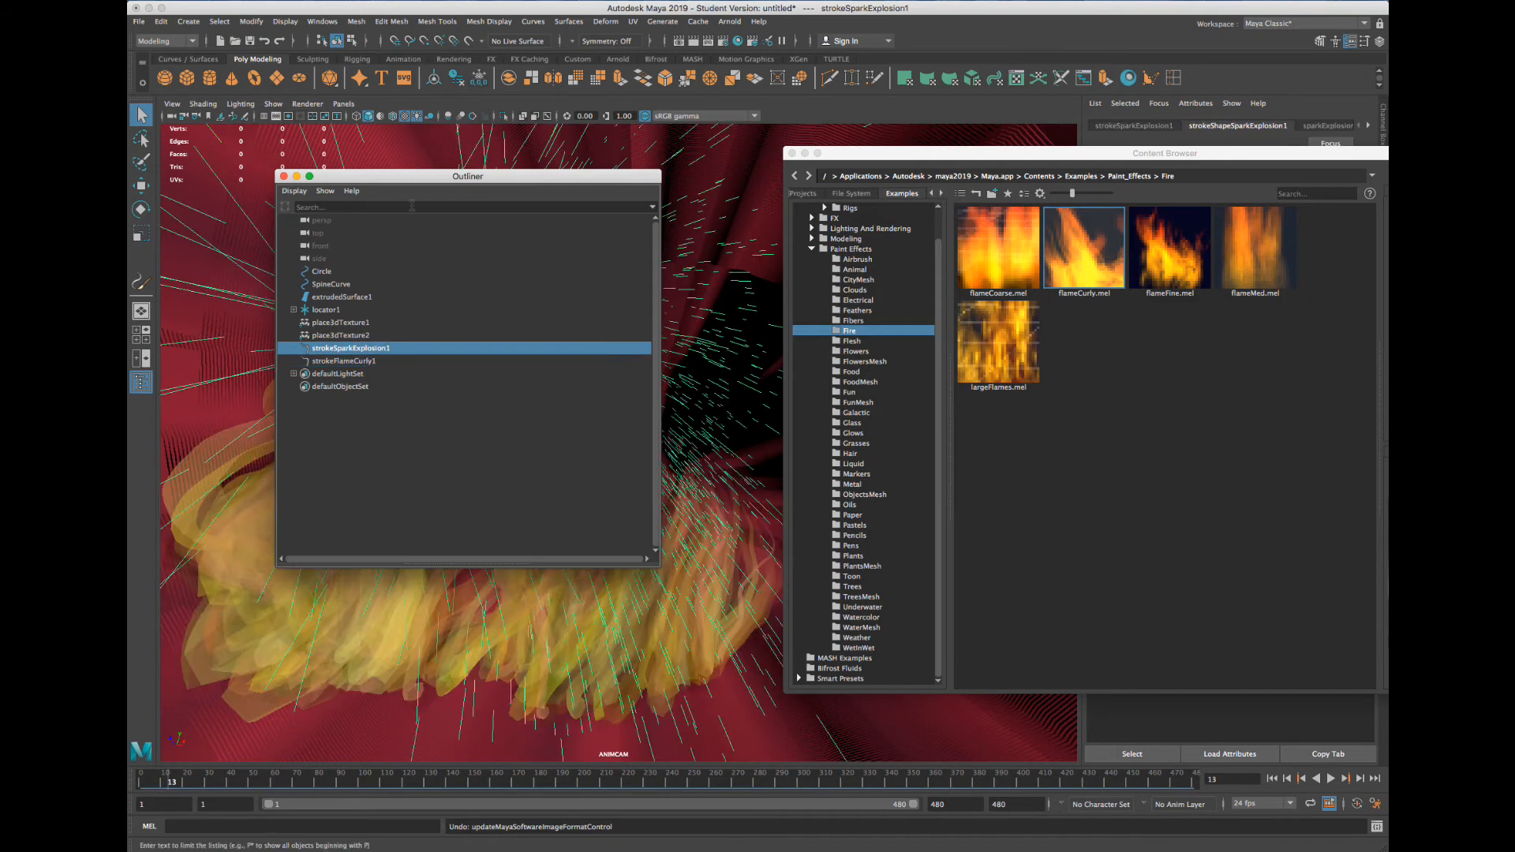
pyautogui.moveTo(395, 176); pyautogui.dragTo(567, 281)
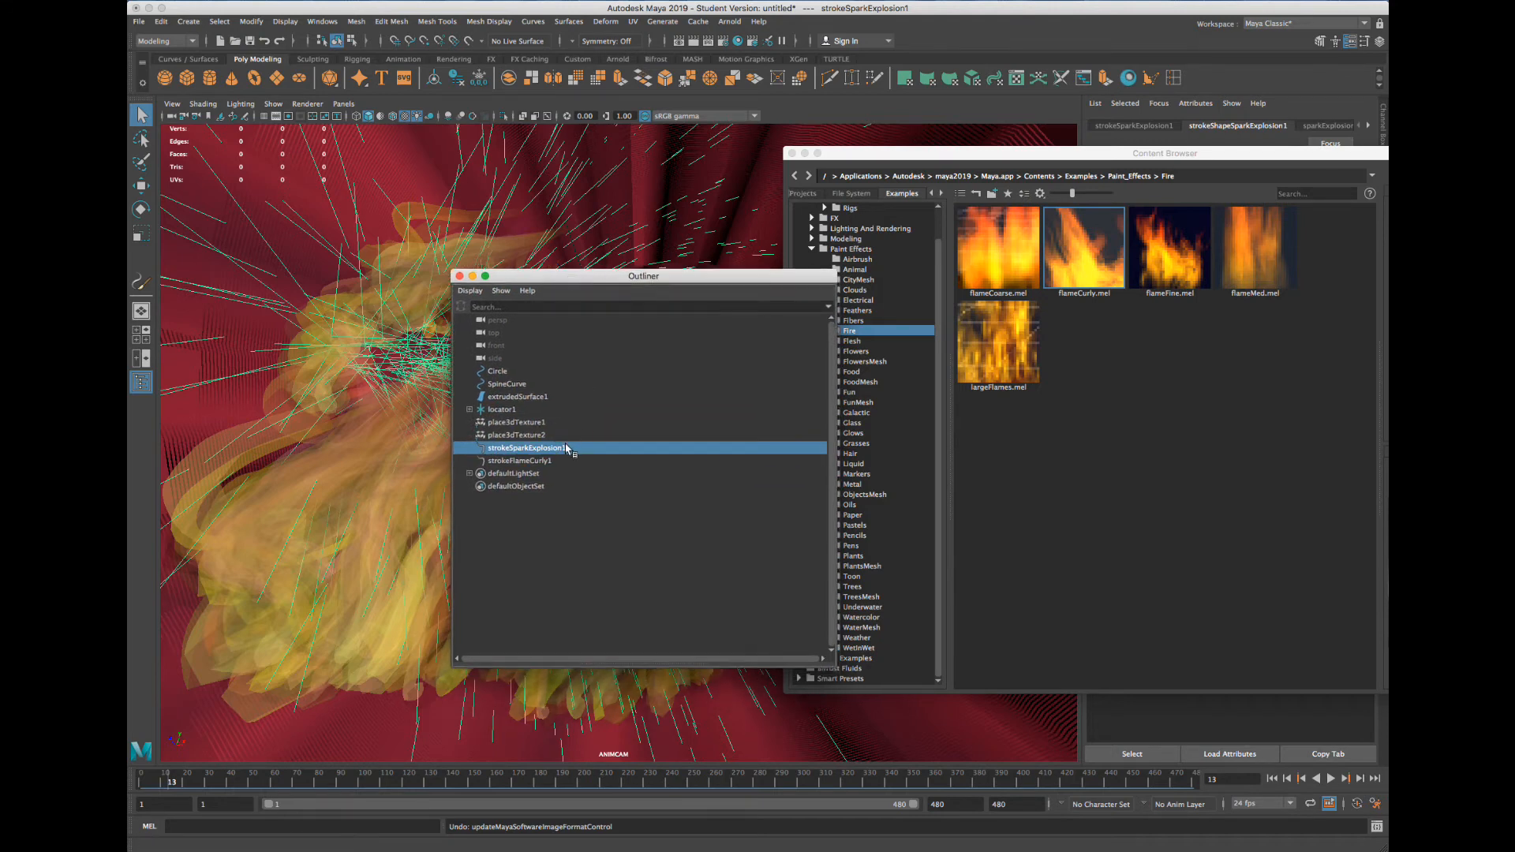
pyautogui.click(555, 461)
pyautogui.click(569, 447)
pyautogui.click(565, 462)
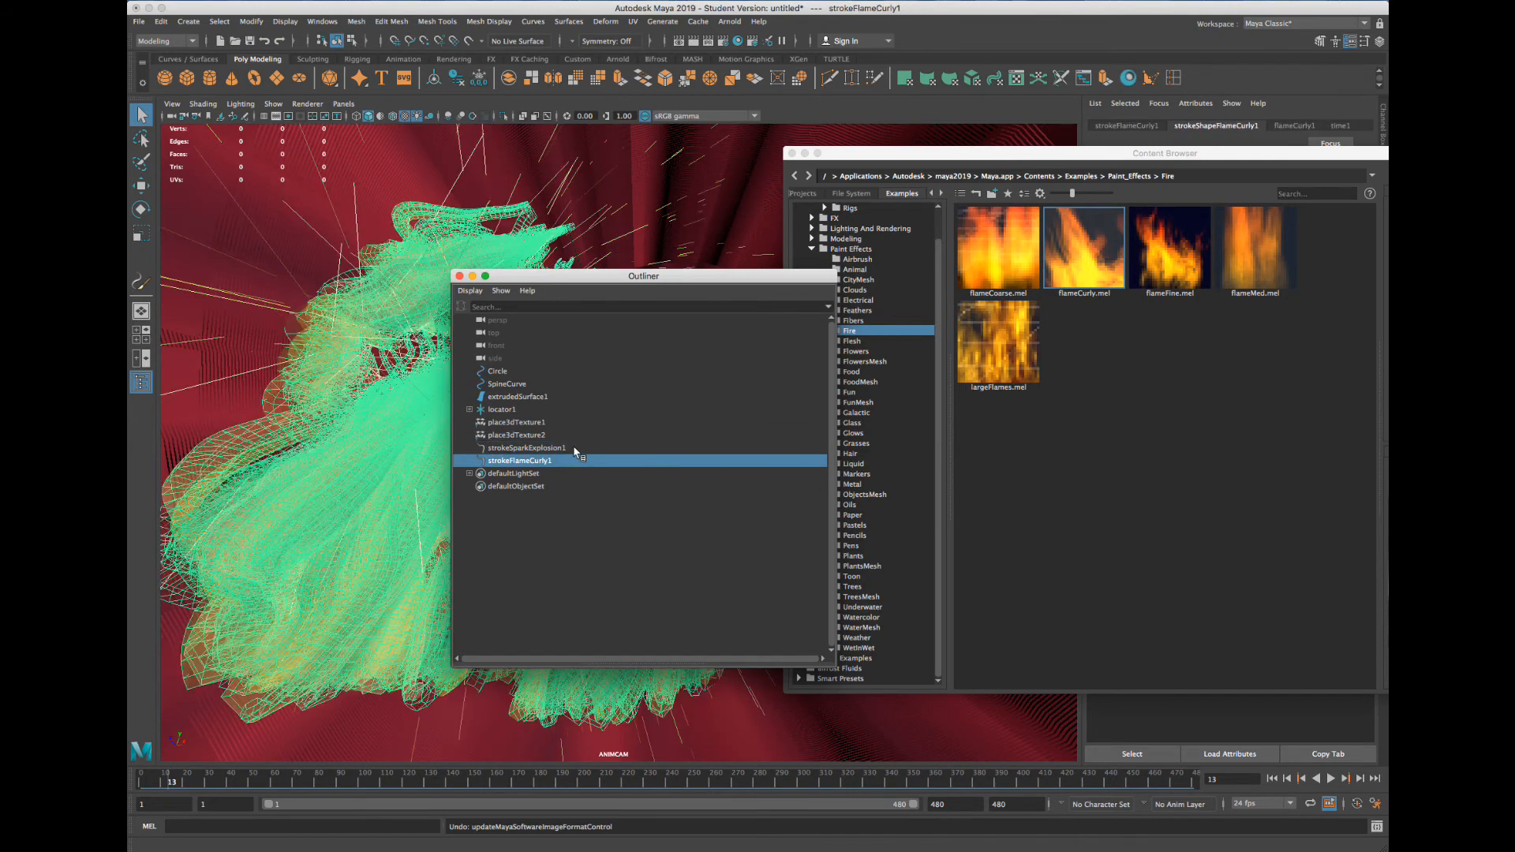
pyautogui.click(574, 449)
pyautogui.click(562, 436)
pyautogui.click(570, 448)
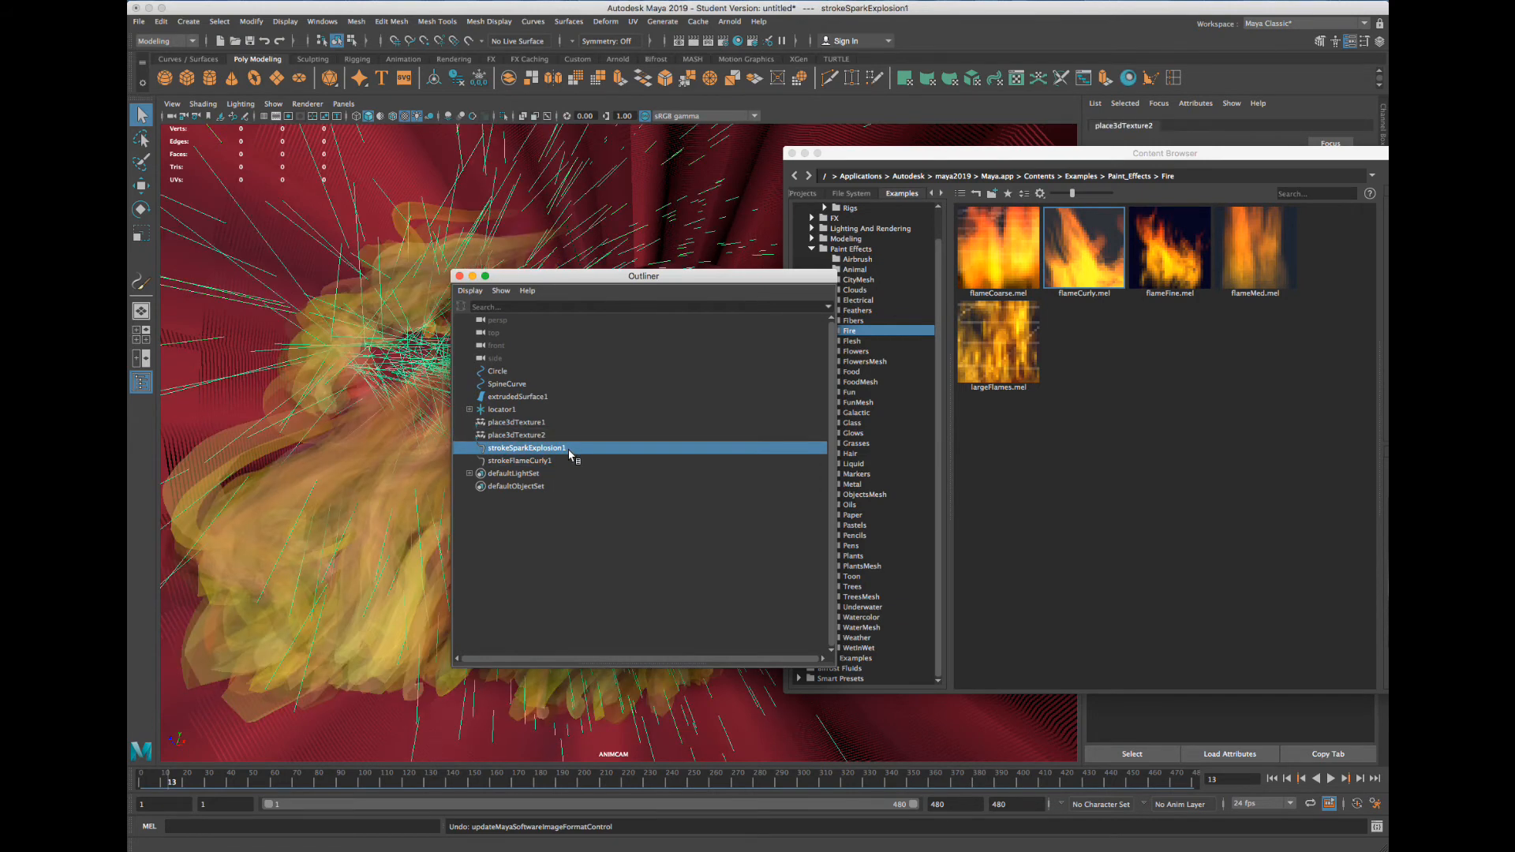
pyautogui.click(561, 460)
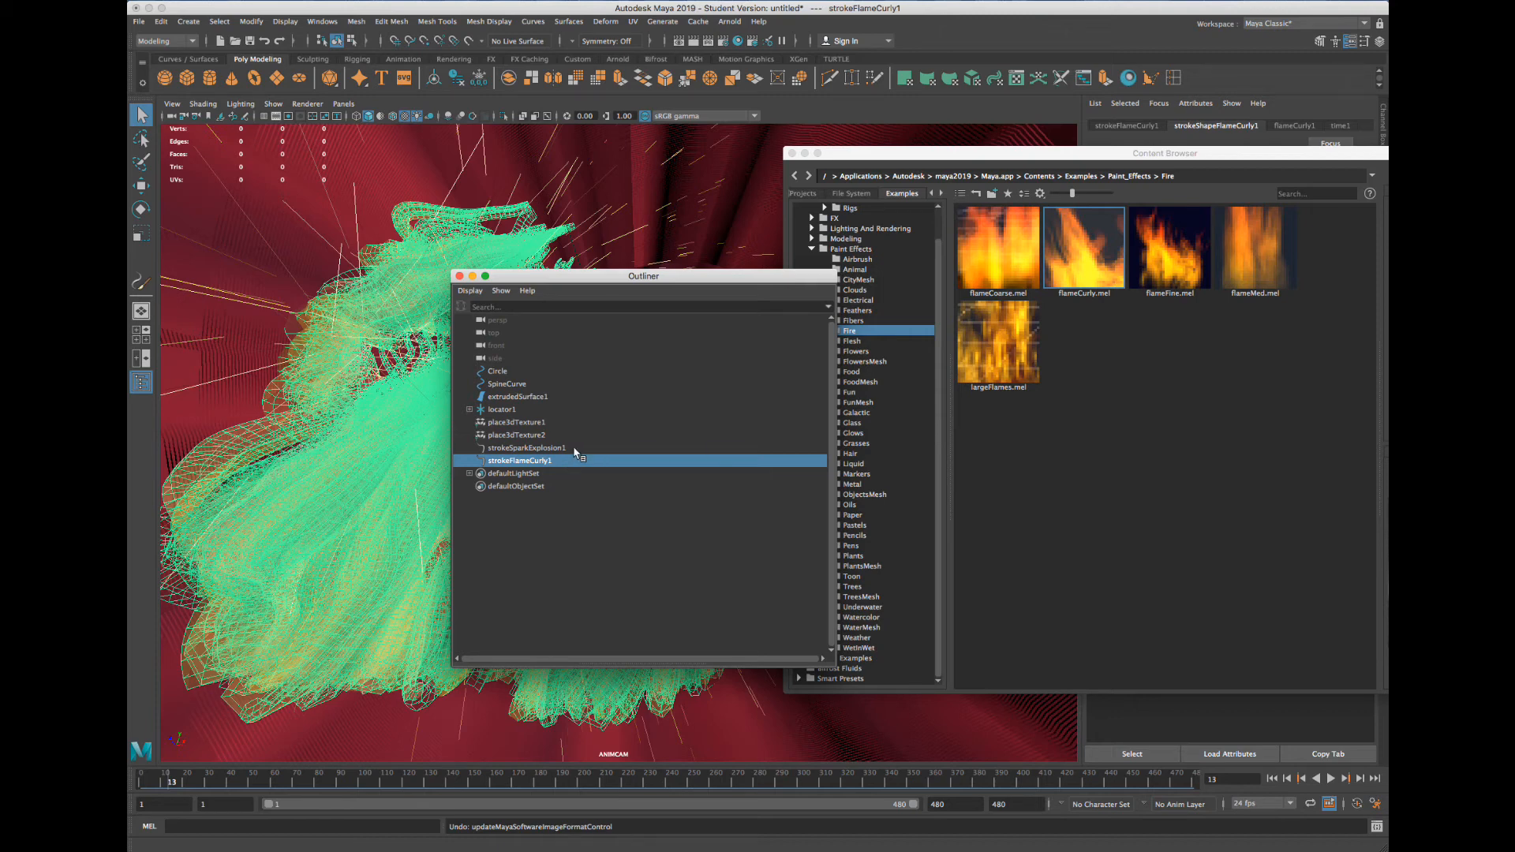
pyautogui.click(570, 448)
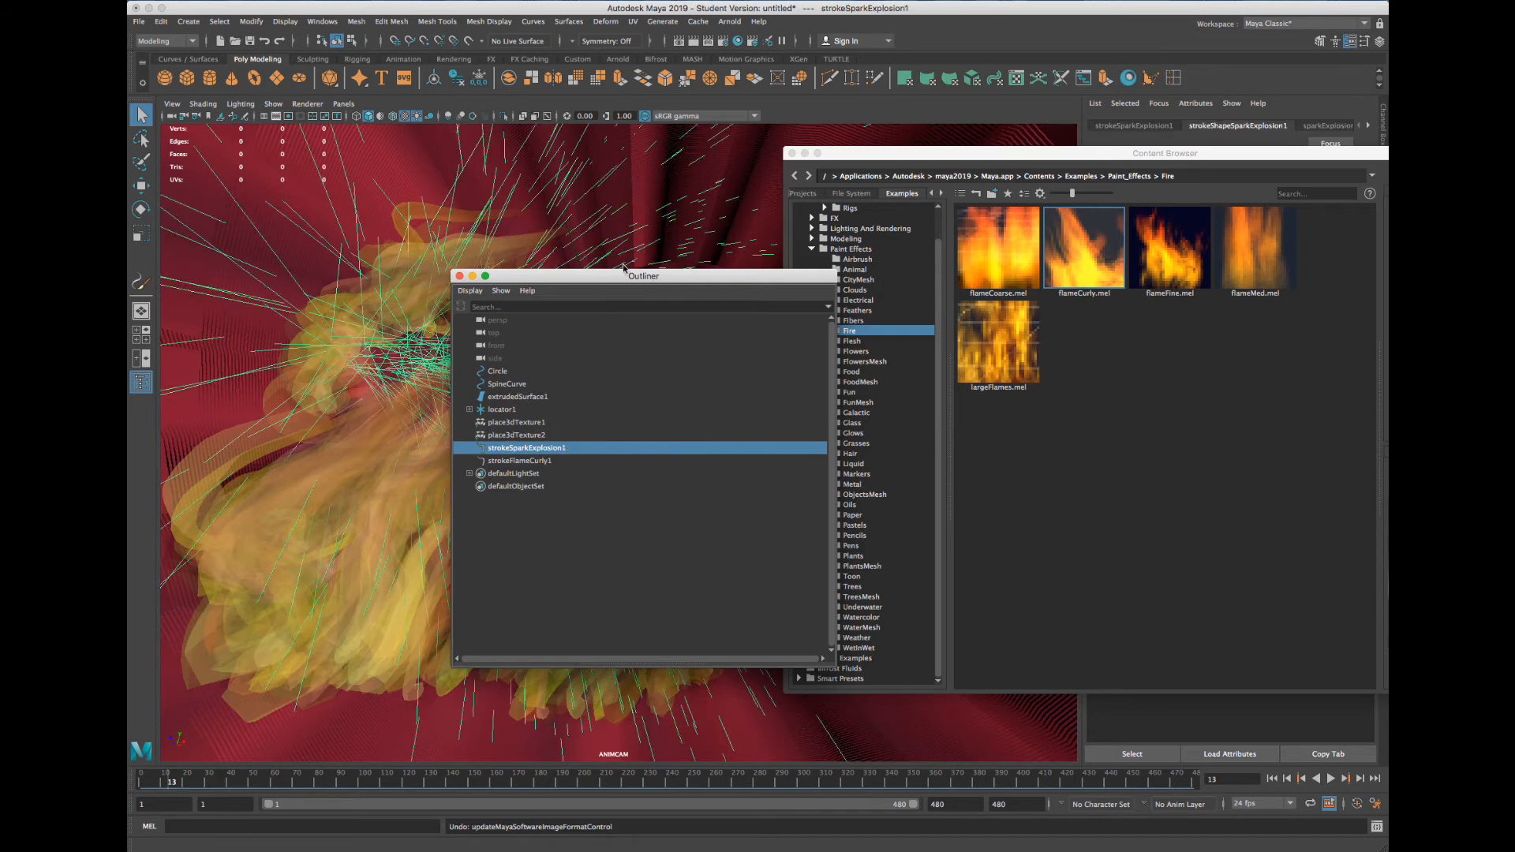
pyautogui.moveTo(625, 274); pyautogui.dragTo(857, 266)
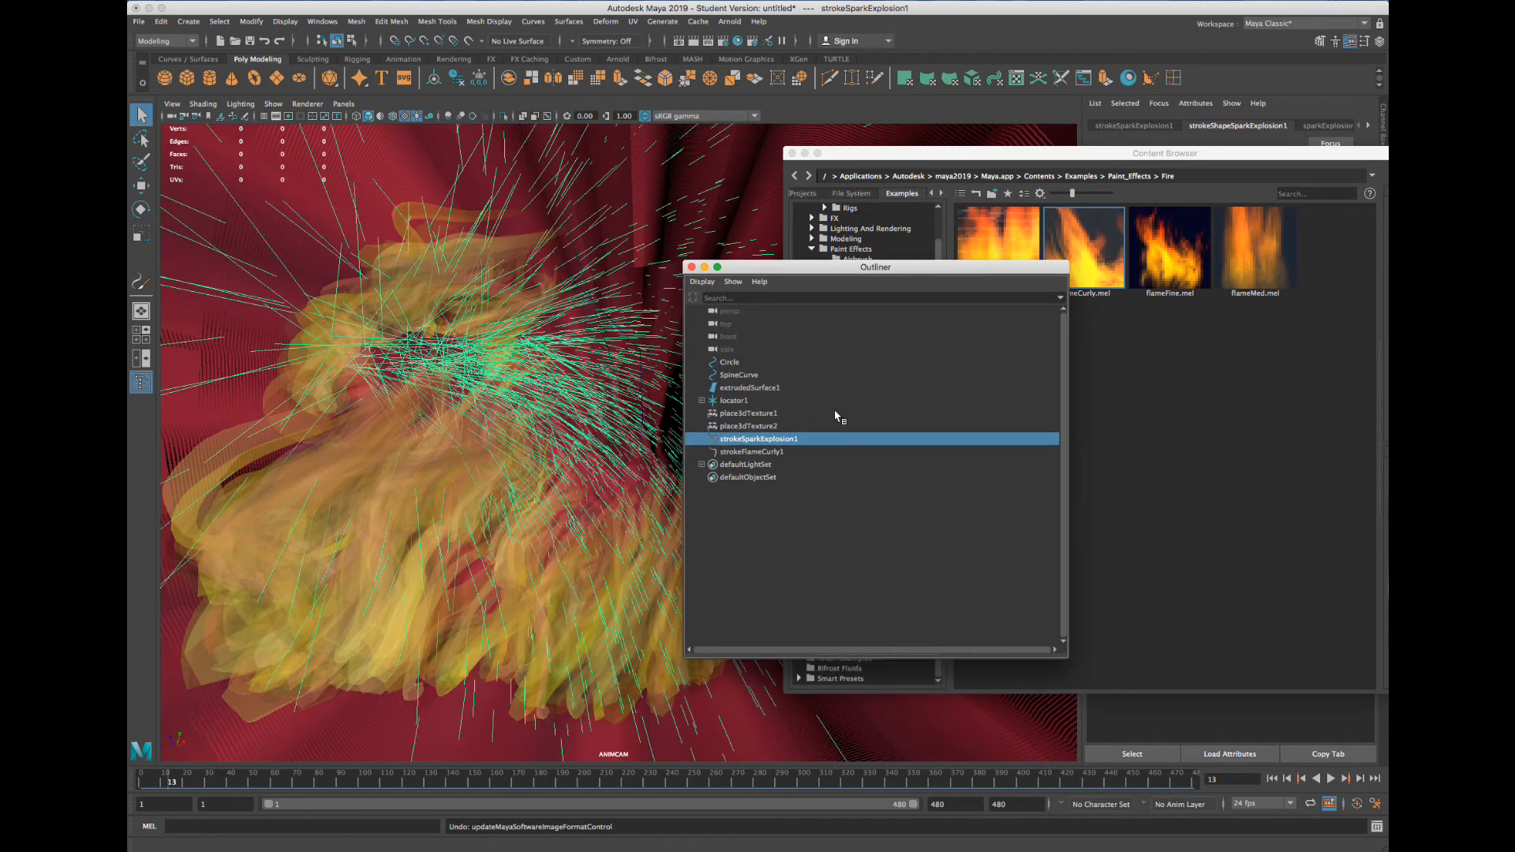
# Select strokeFlameCurly1, clear the windows covering its attributes, and look through its stroke, shape, flameCurly1 brush Shading and time1 settings
pyautogui.click(778, 453)
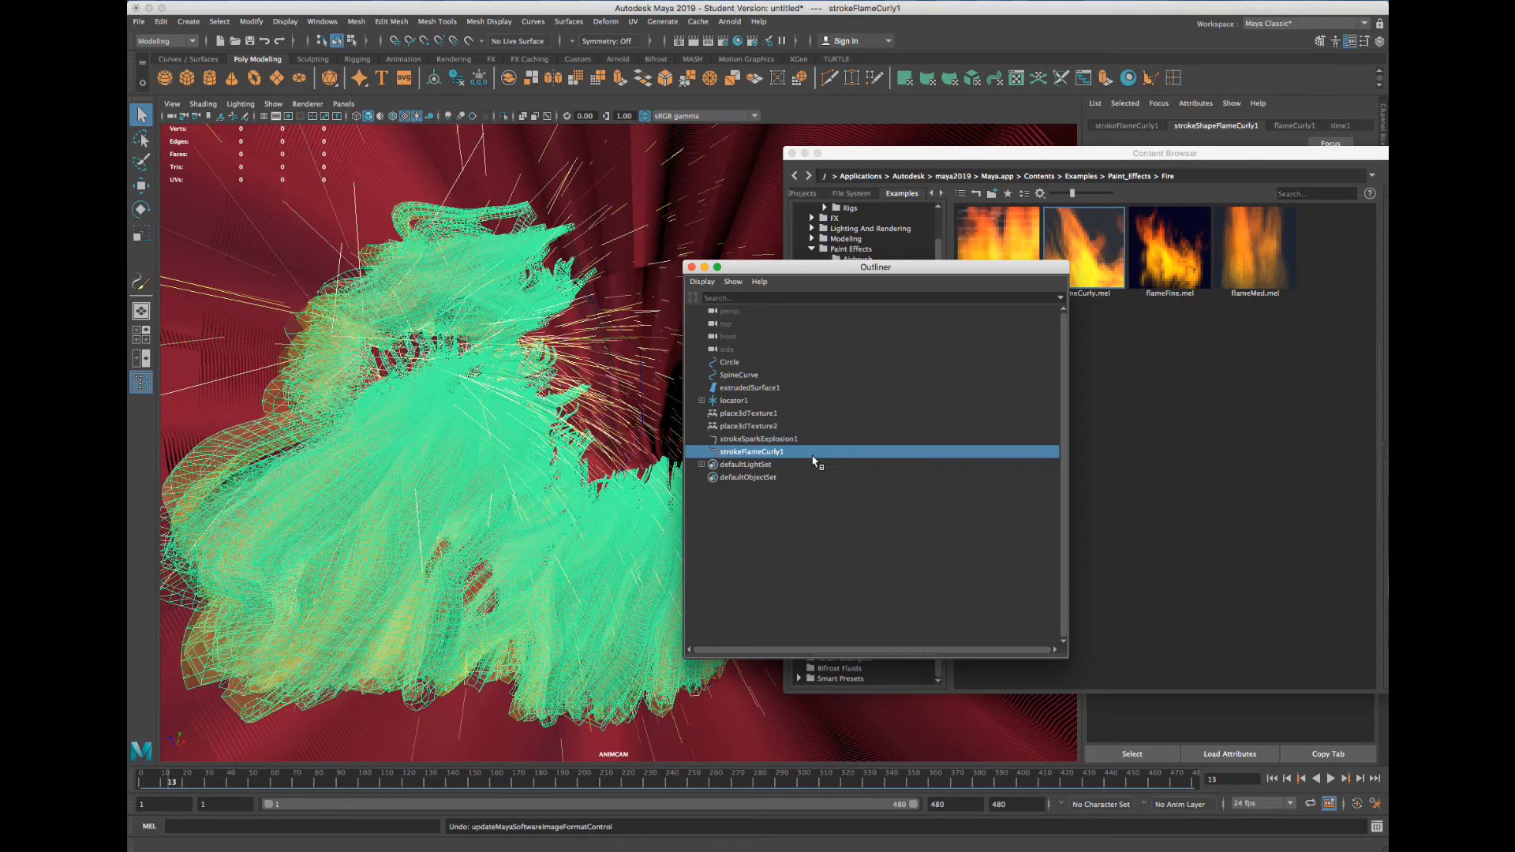
pyautogui.moveTo(882, 155); pyautogui.dragTo(1225, 526)
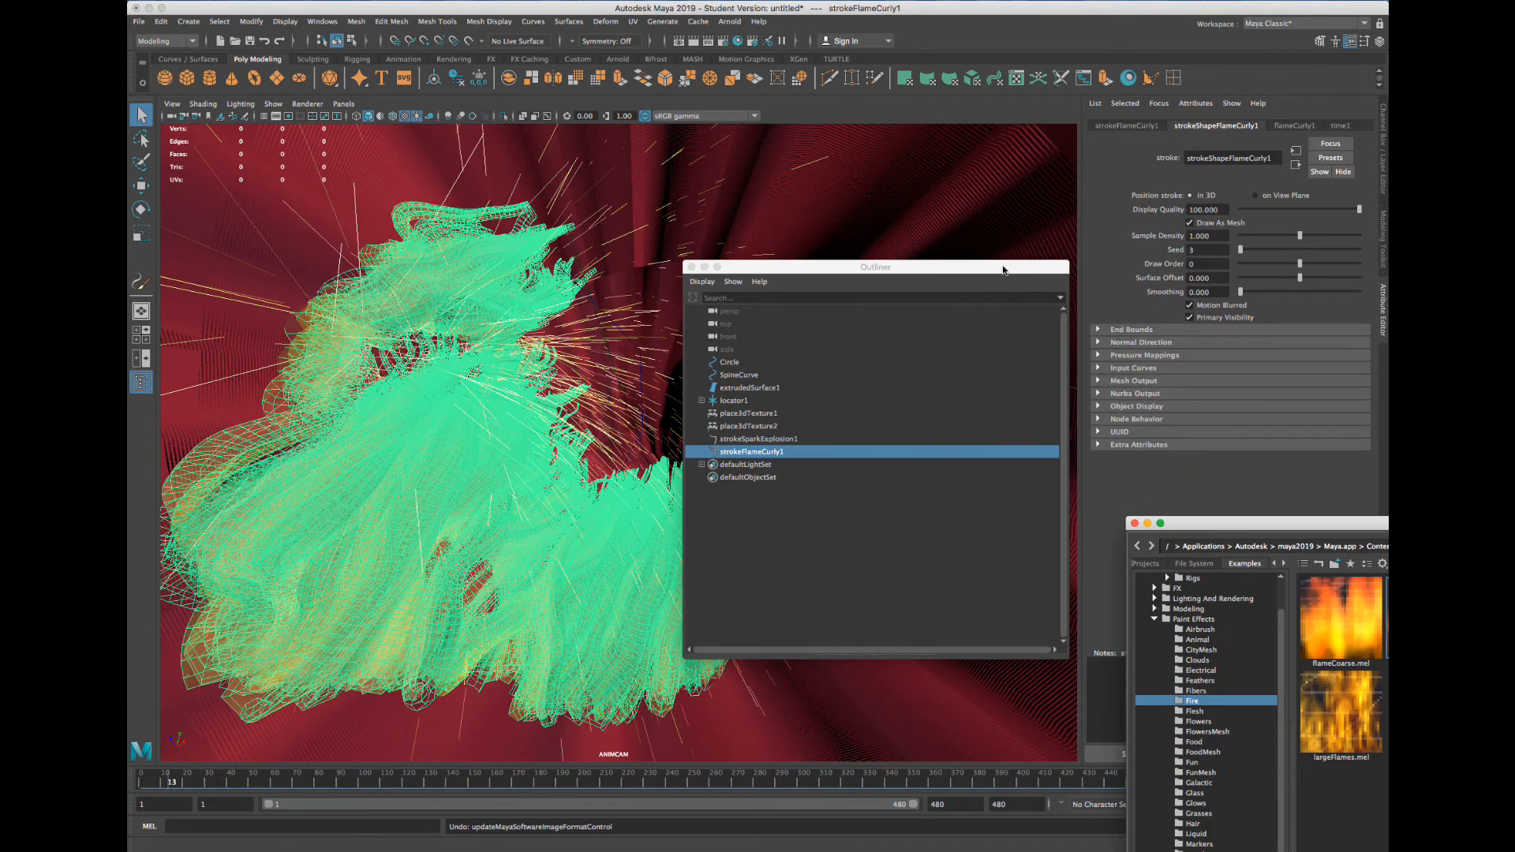
pyautogui.moveTo(1003, 270); pyautogui.dragTo(835, 249)
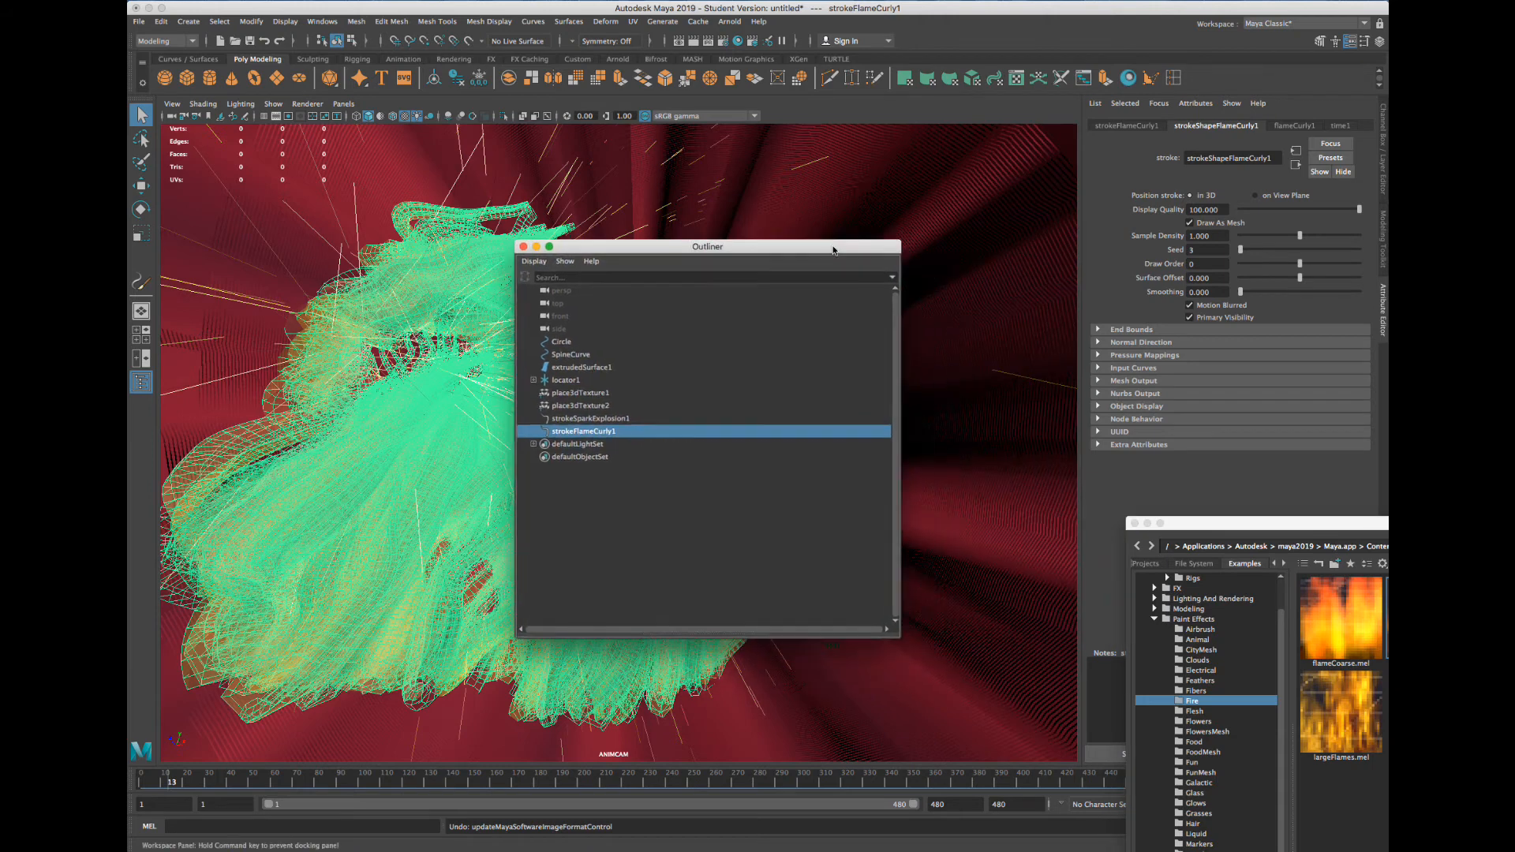
pyautogui.click(1139, 127)
pyautogui.click(1216, 126)
pyautogui.click(1298, 126)
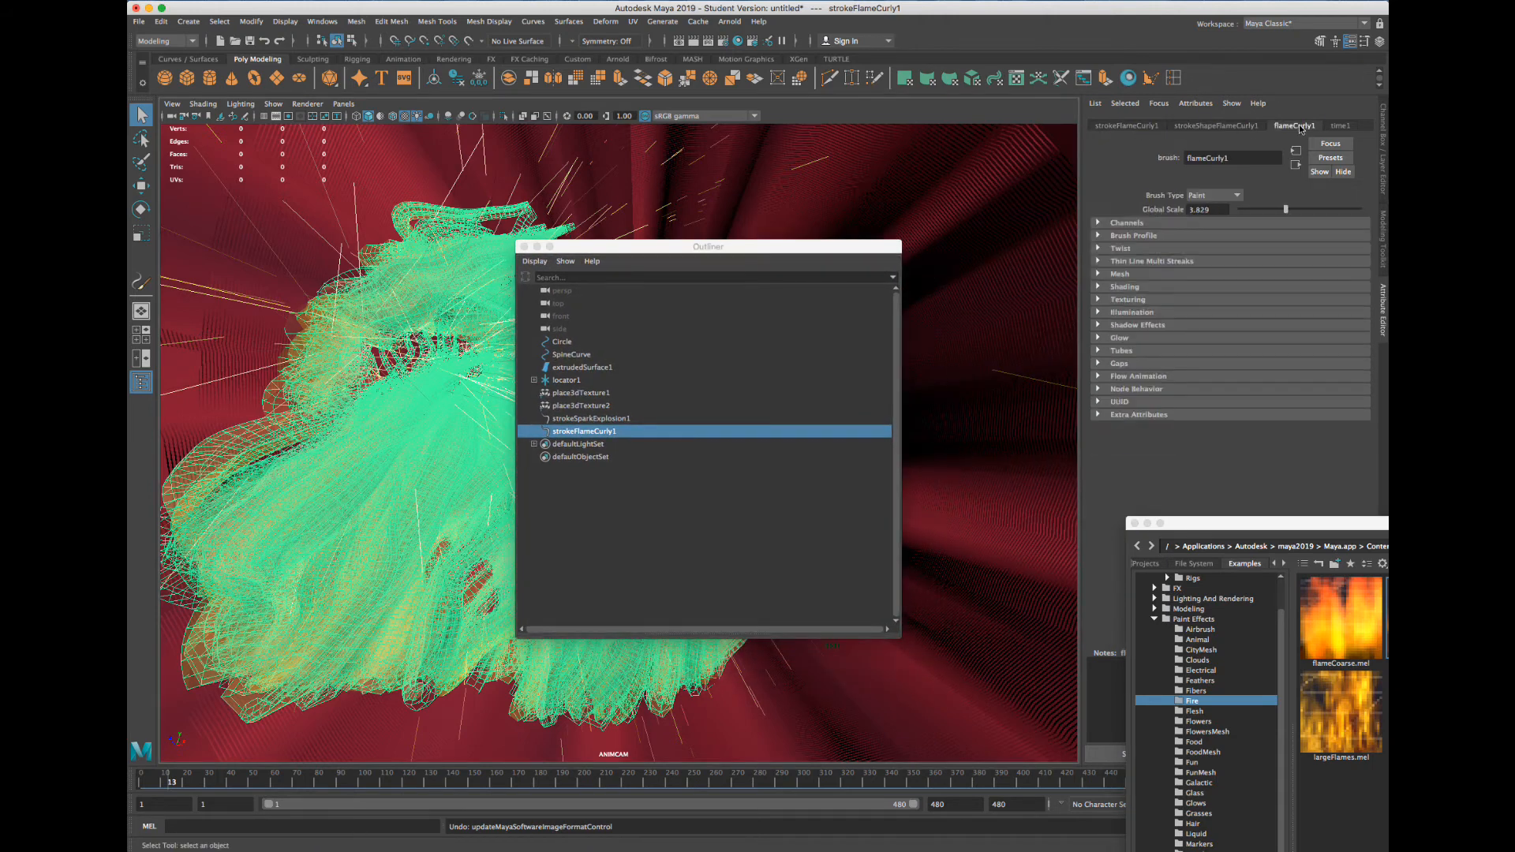
pyautogui.click(1097, 288)
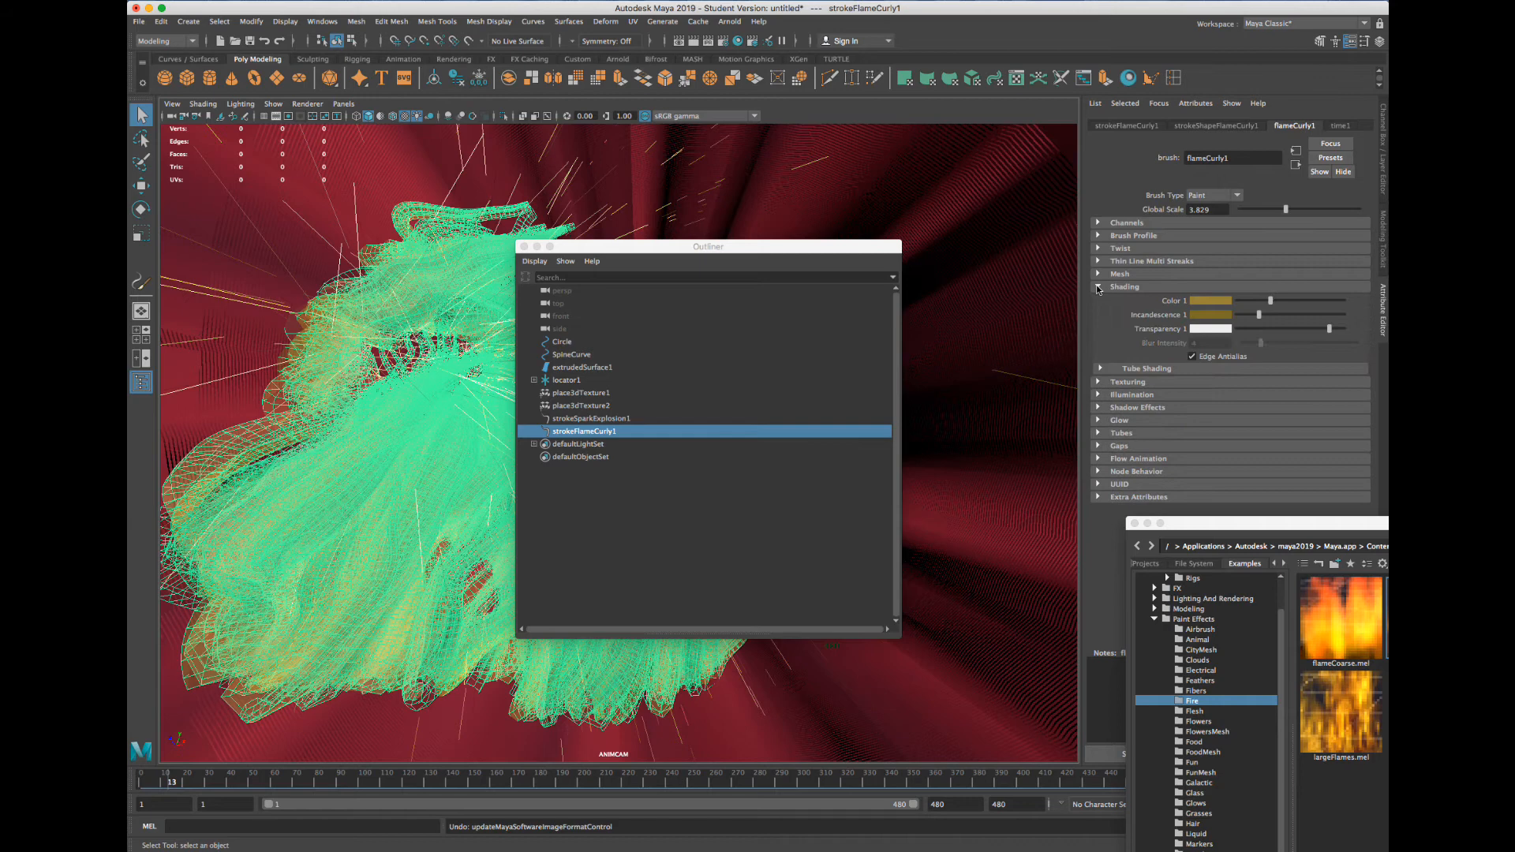
pyautogui.click(1212, 305)
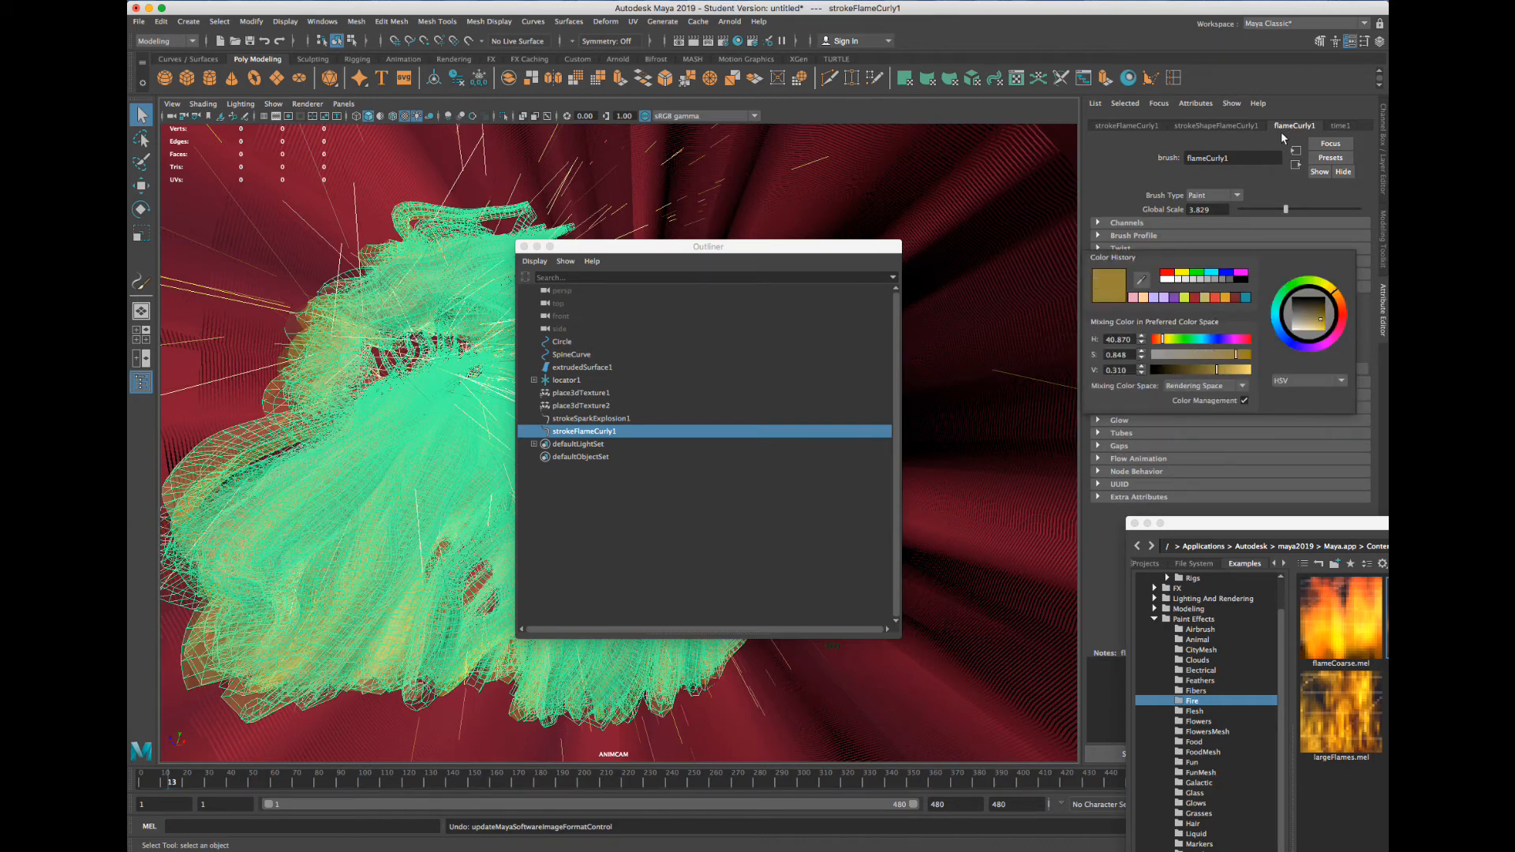
pyautogui.click(1341, 127)
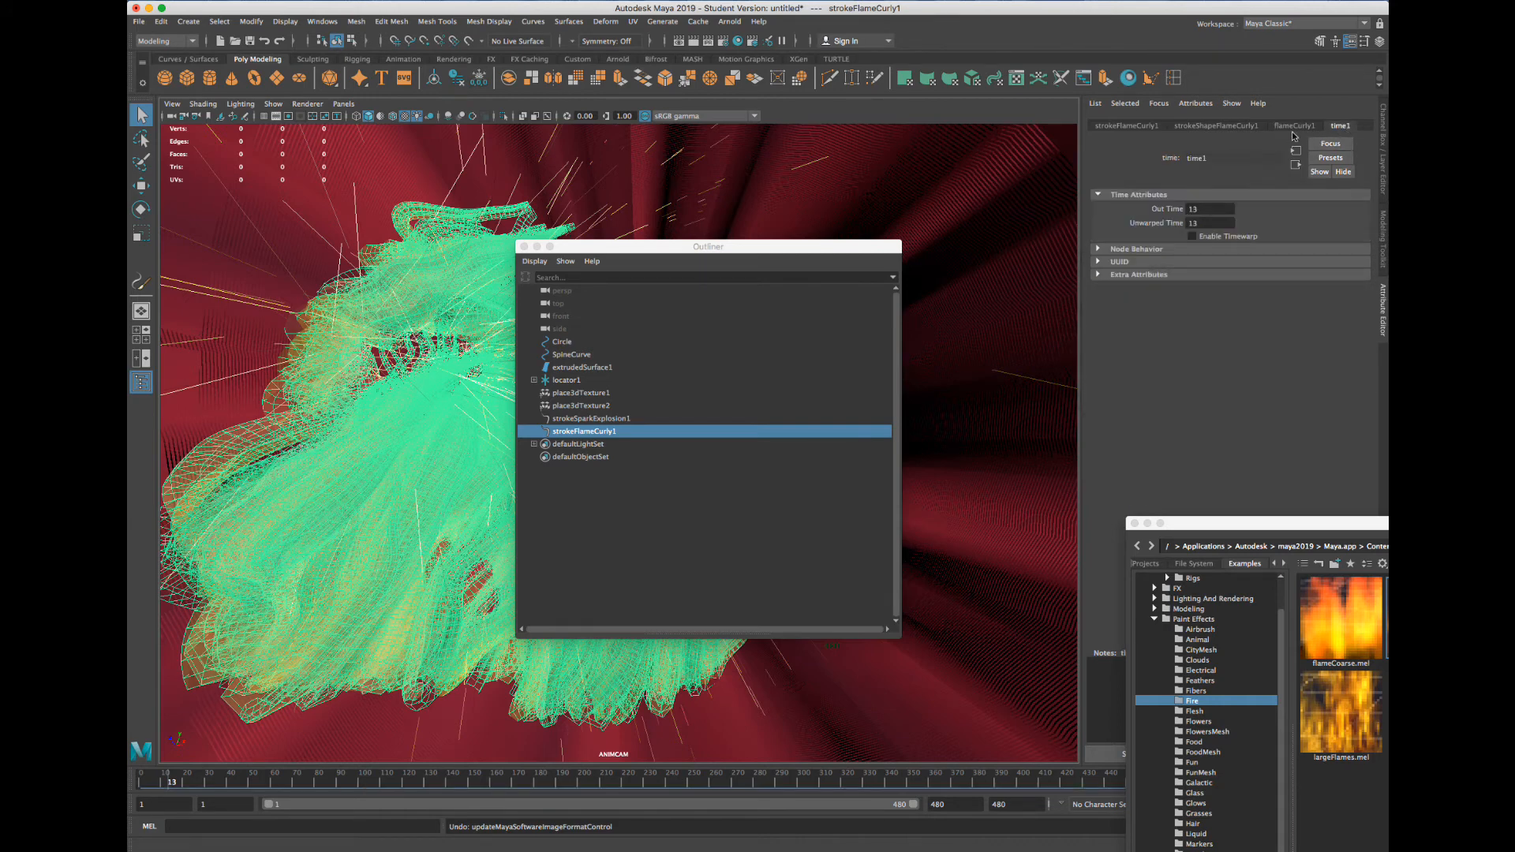
pyautogui.click(1218, 128)
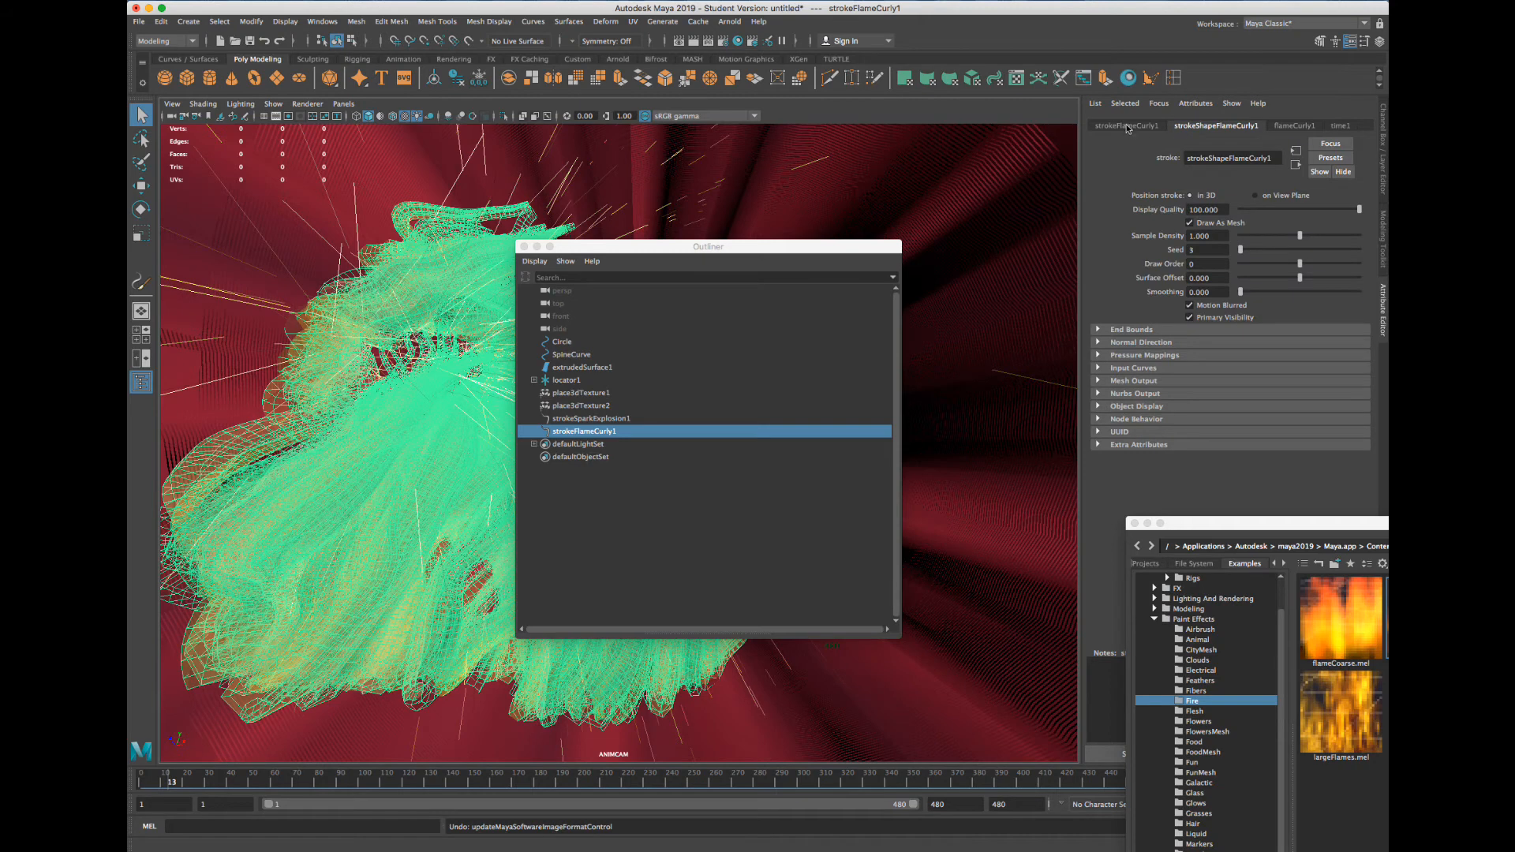
pyautogui.click(1127, 126)
# Examine strokeFlameCurly1's channels, from the transform and shape values through the long list of Pressure entries
pyautogui.click(1383, 164)
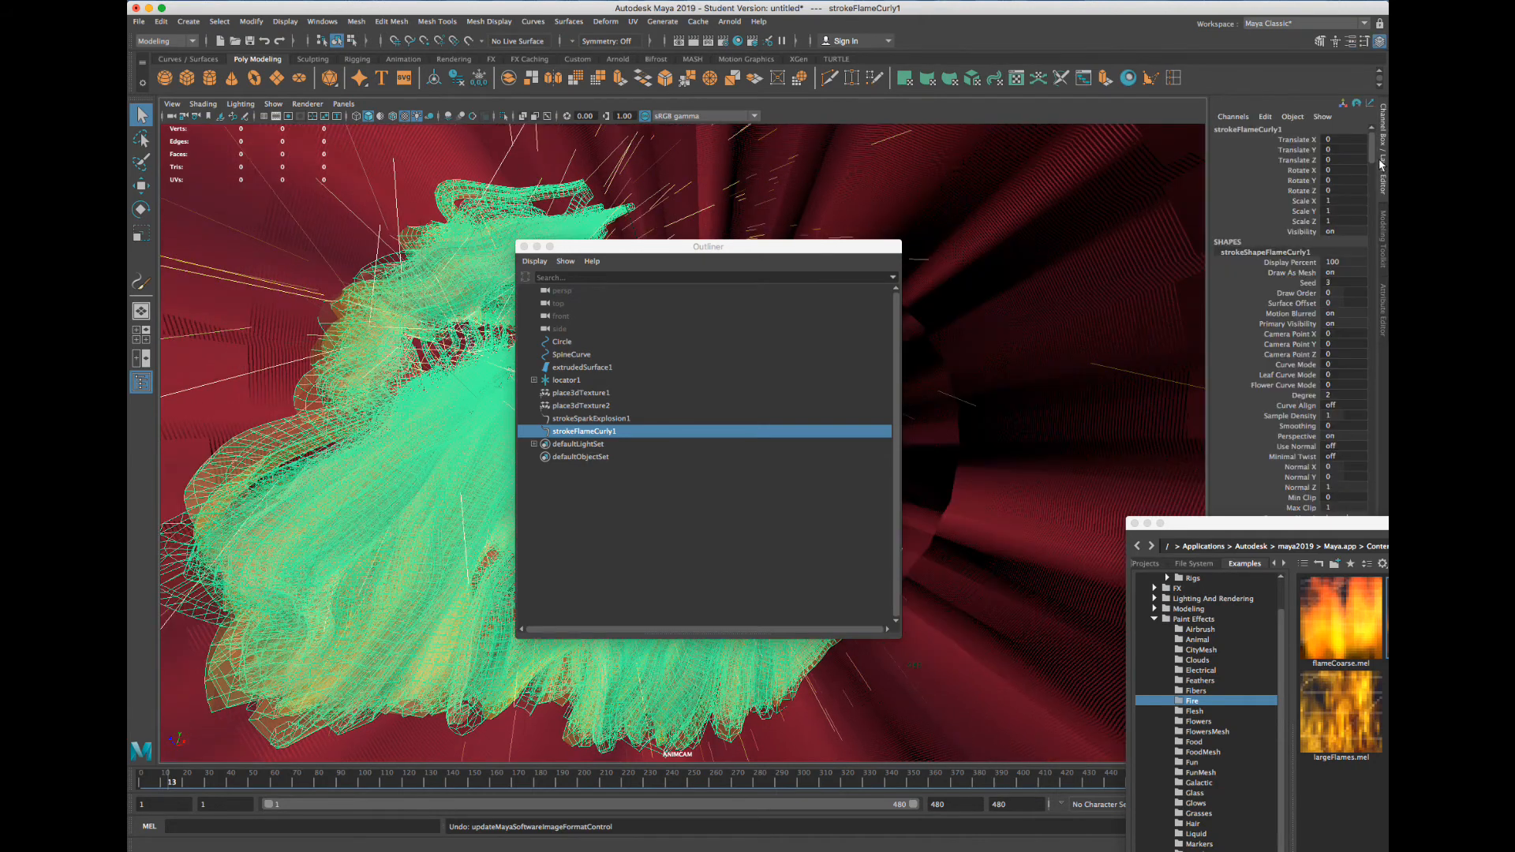
pyautogui.scroll(-2, 1294, 316)
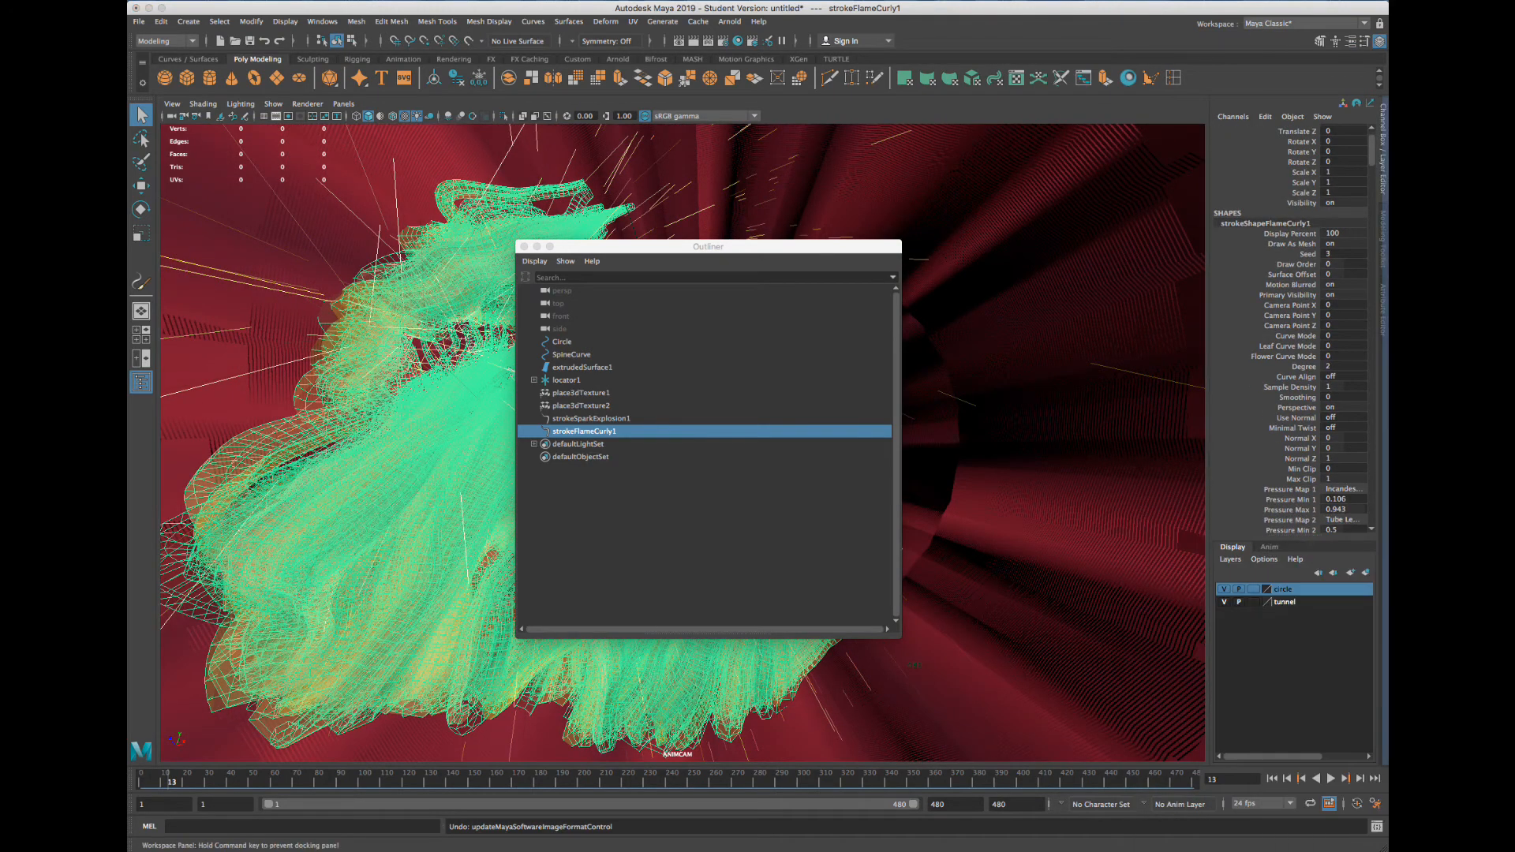
pyautogui.scroll(-20, 1271, 269)
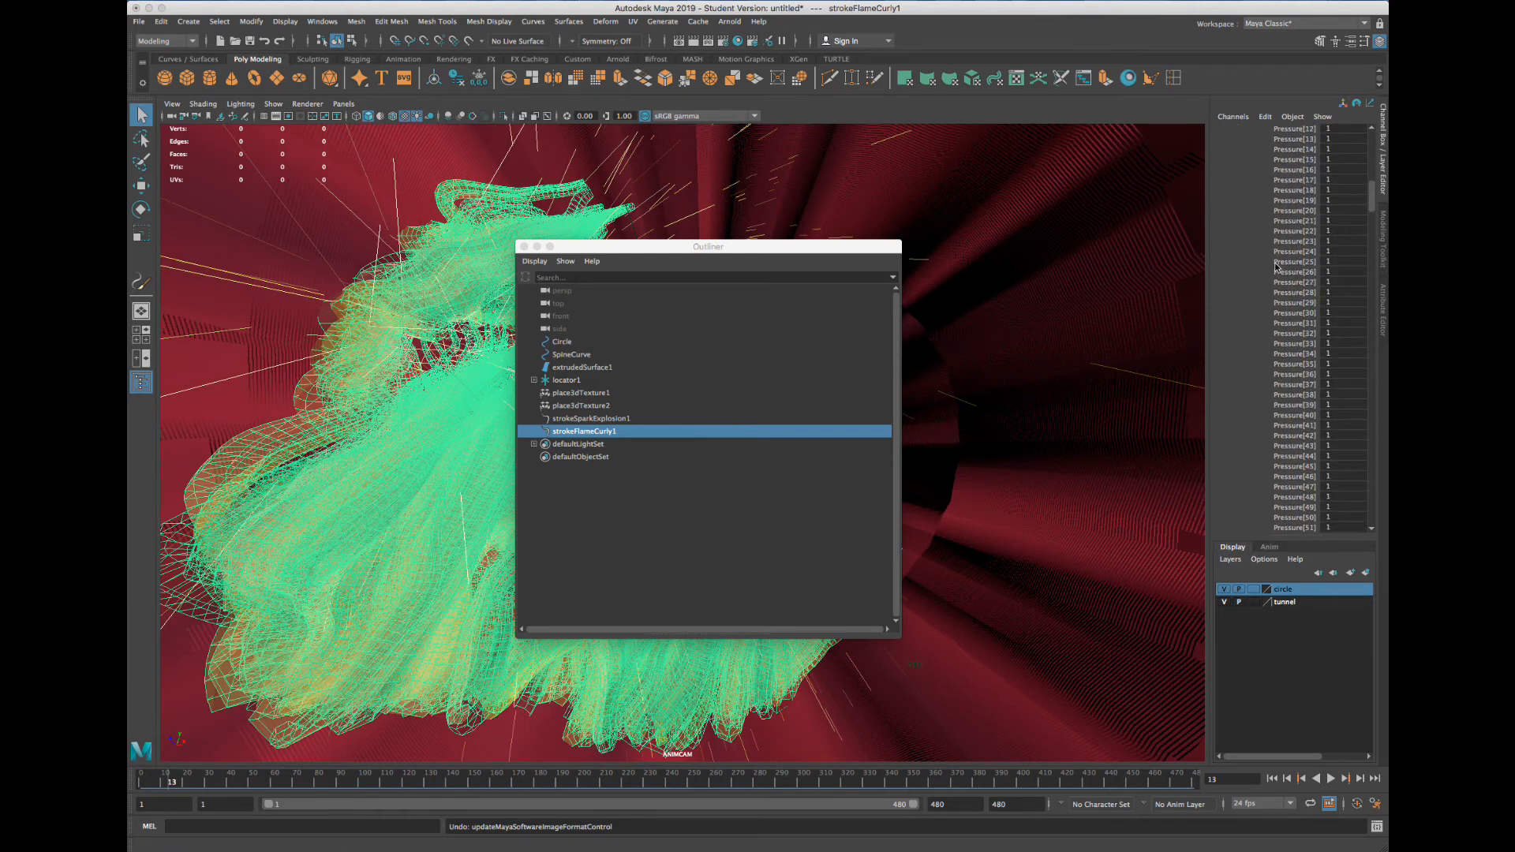
pyautogui.scroll(-20, 1278, 267)
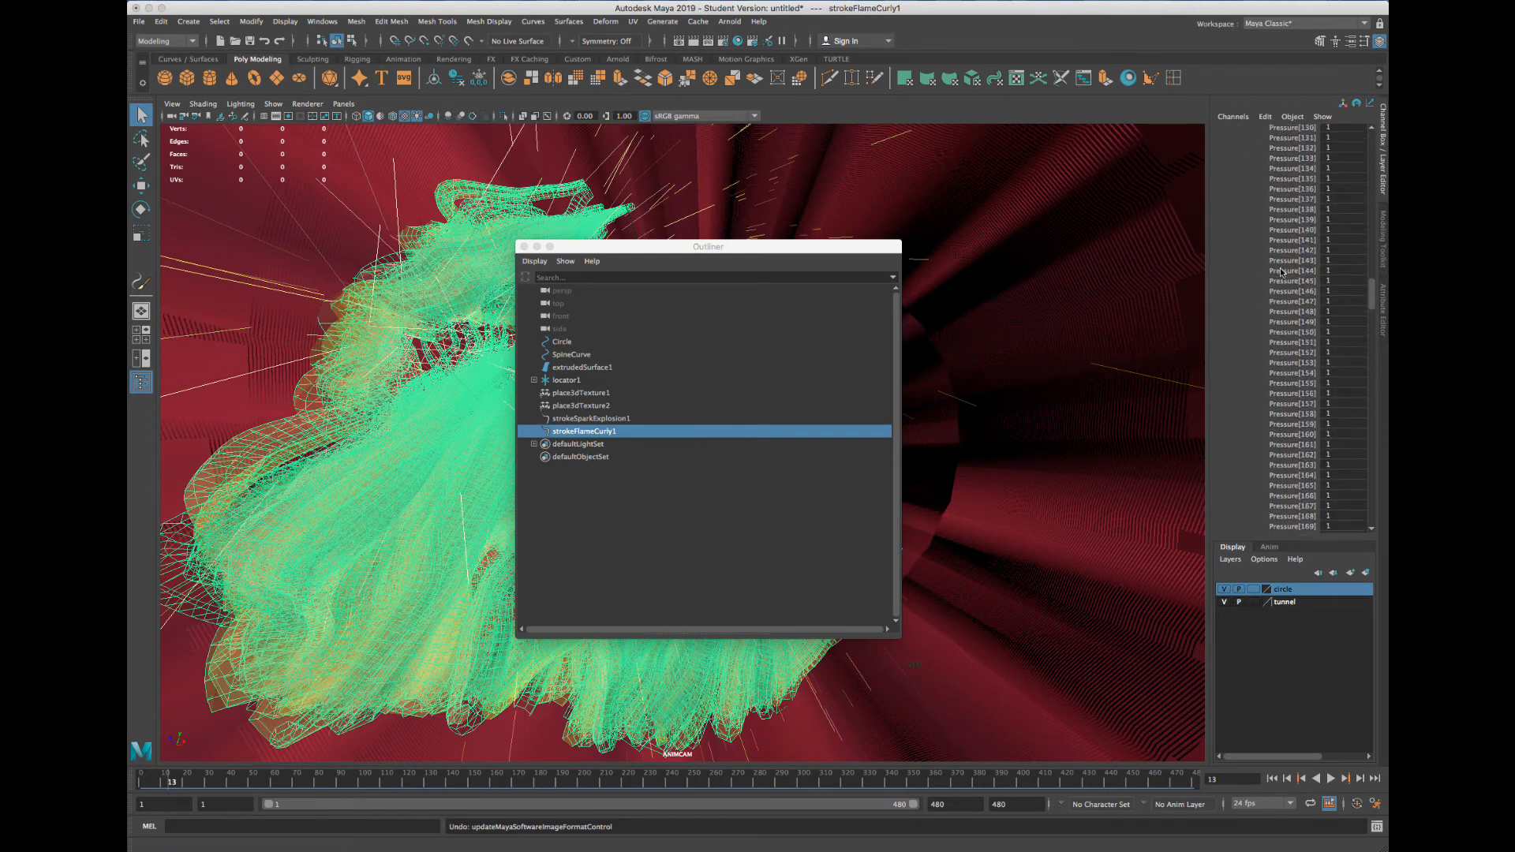
pyautogui.scroll(-20, 1282, 273)
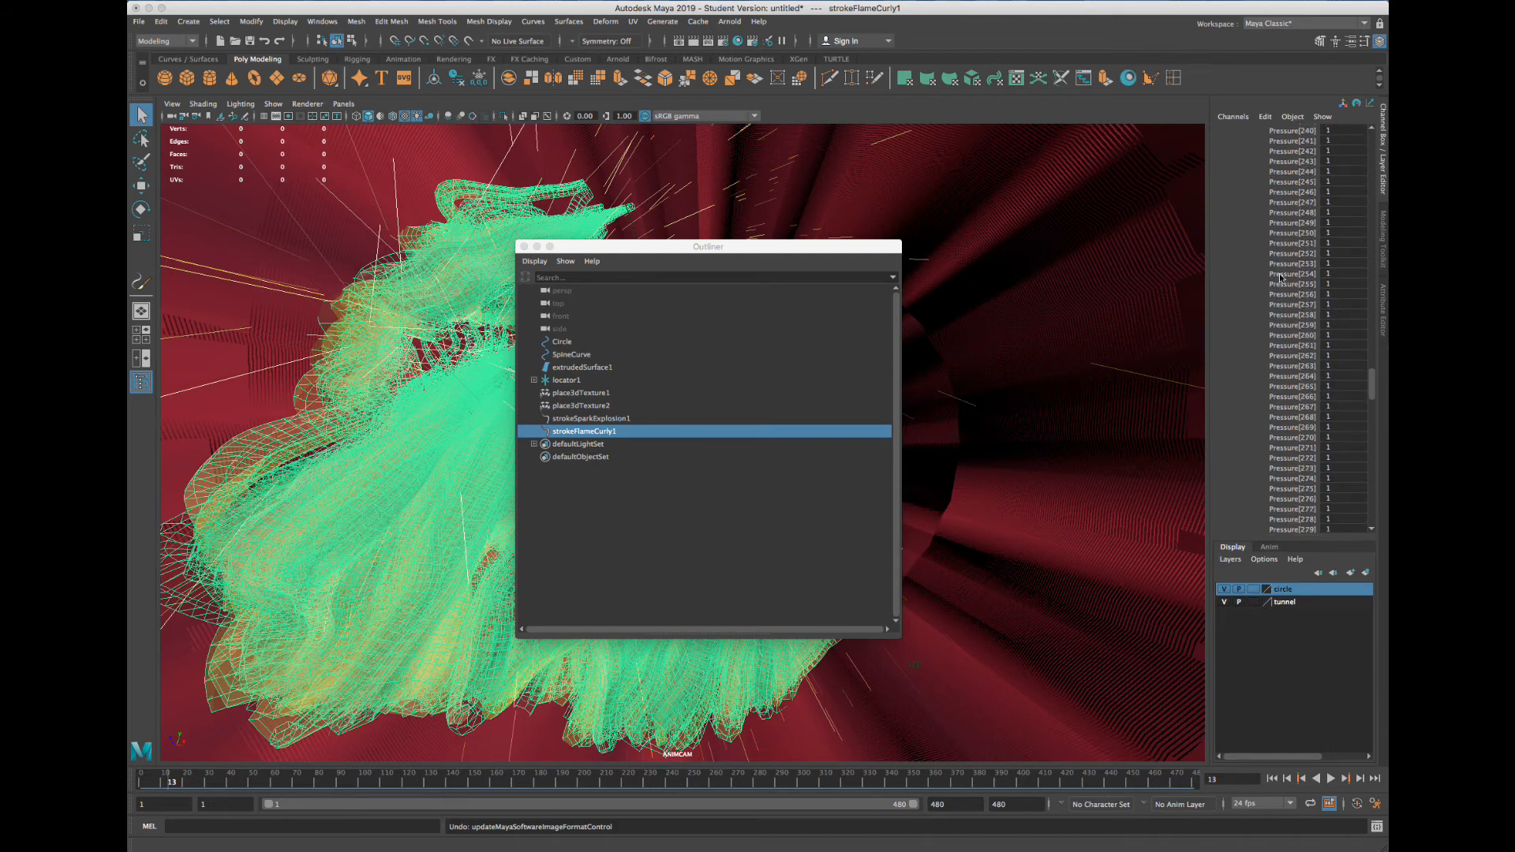
pyautogui.scroll(20, 1282, 283)
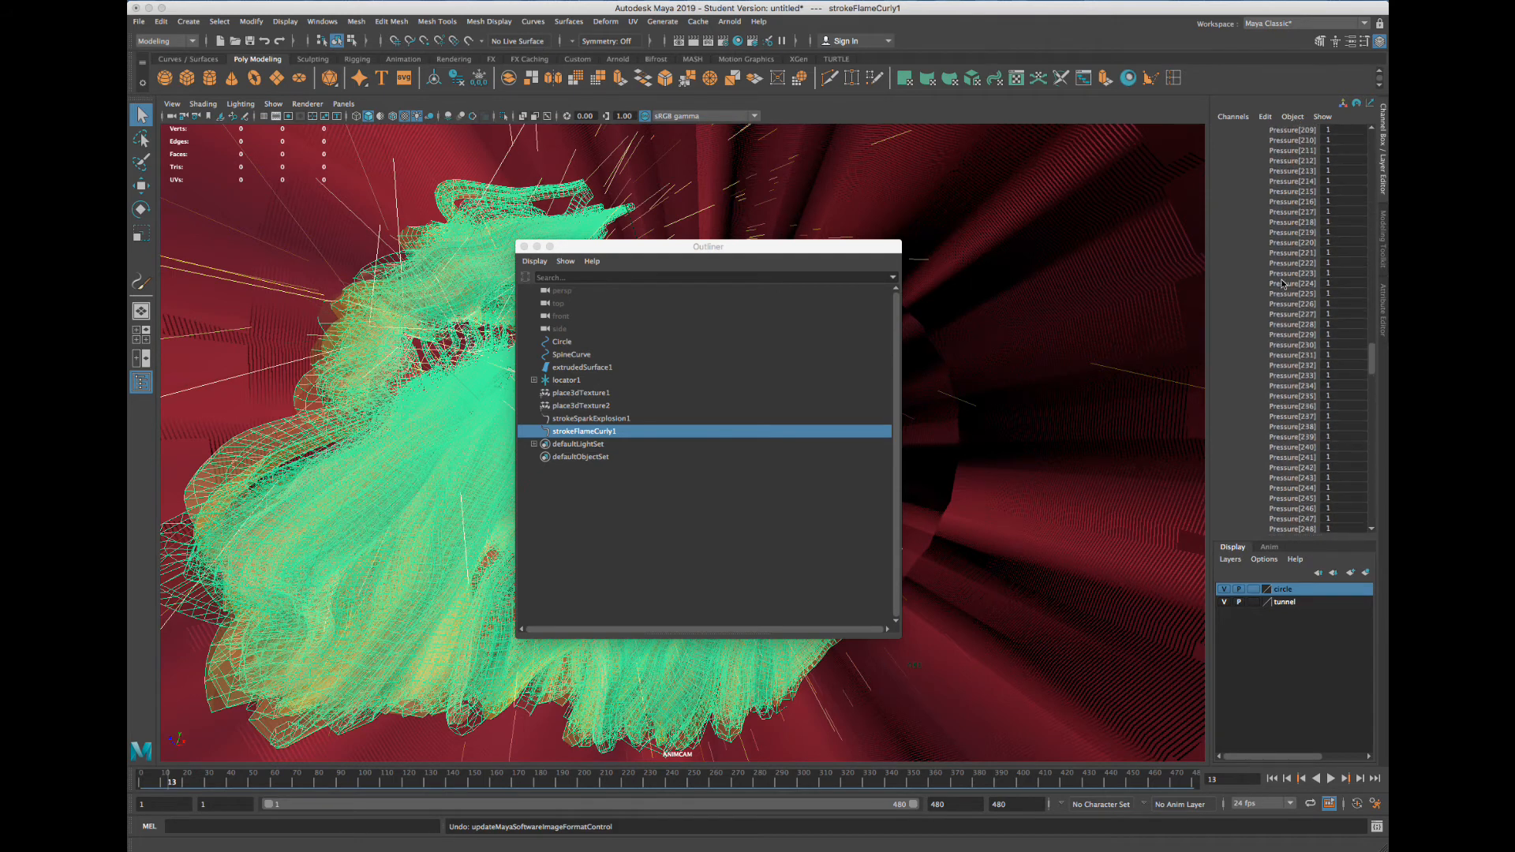
pyautogui.scroll(2, 1283, 283)
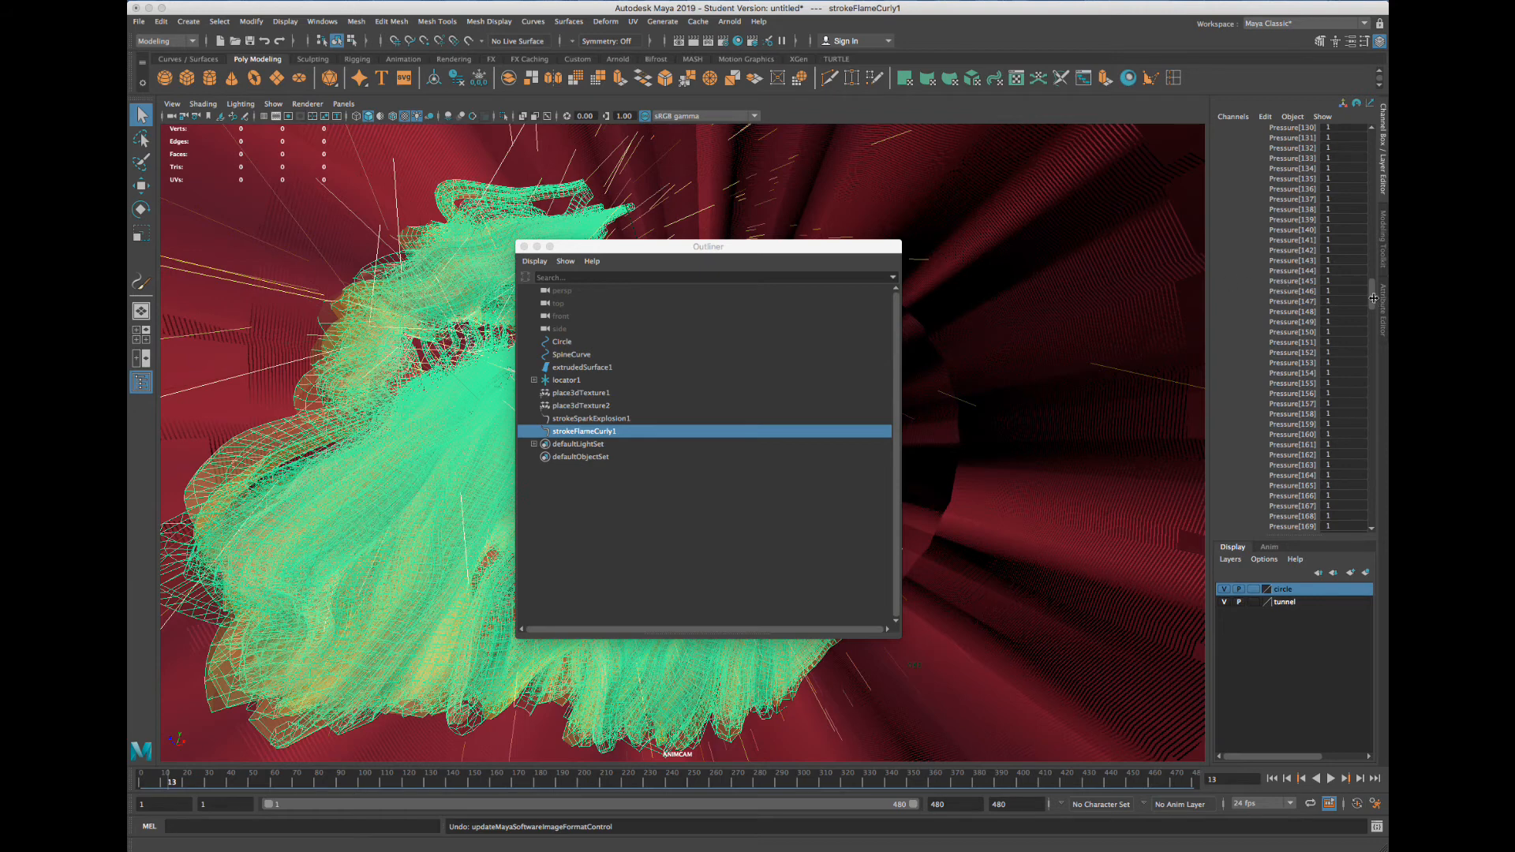
pyautogui.moveTo(1374, 299); pyautogui.dragTo(1369, 156)
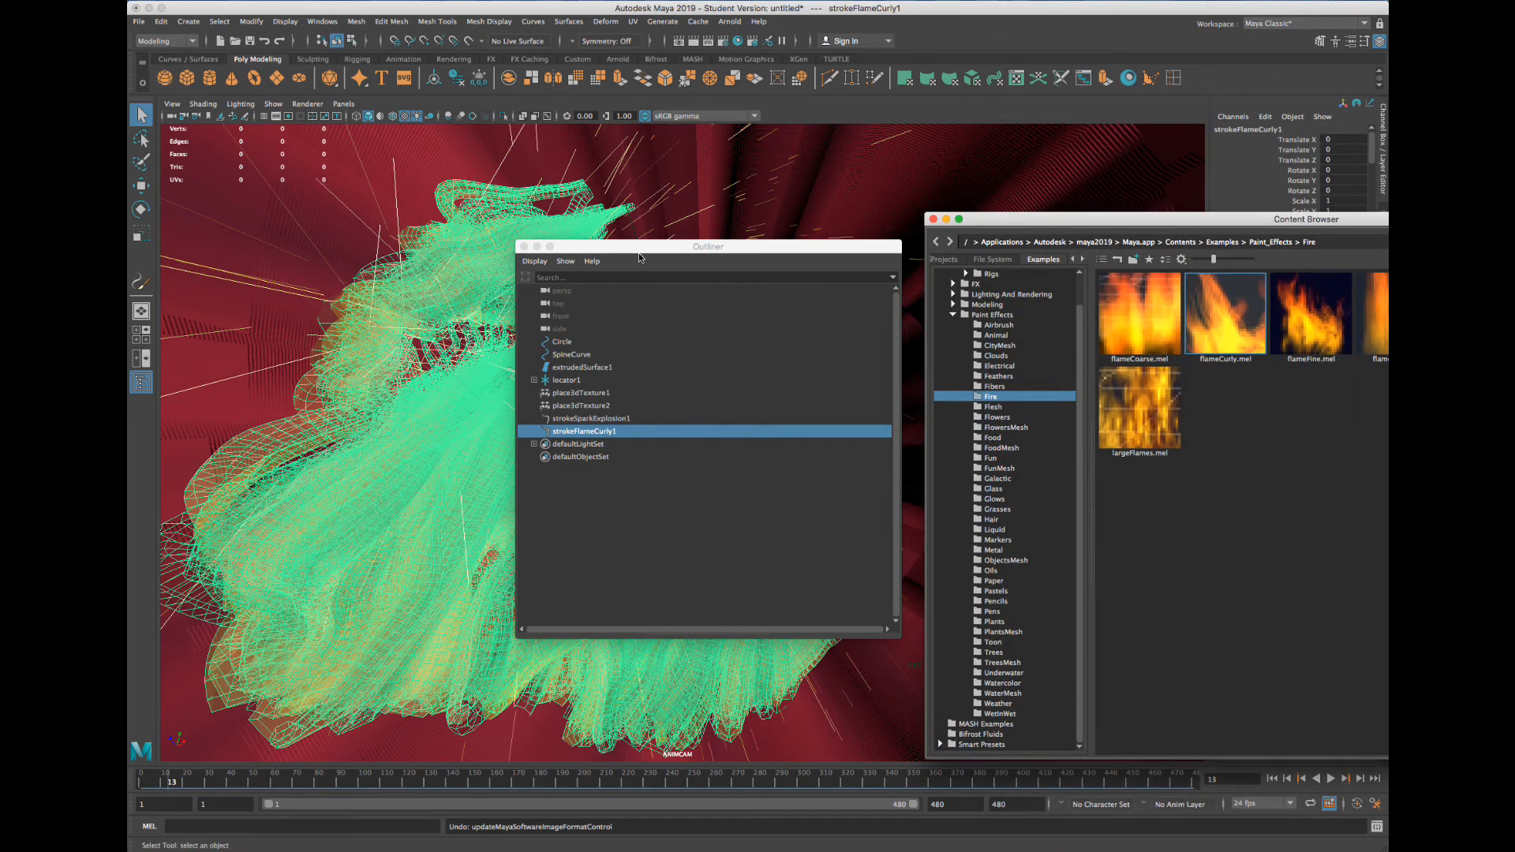
# Move the Outliner and Content Browser apart, then delete strokeFlameCurly1 from the scene
pyautogui.moveTo(659, 251); pyautogui.dragTo(510, 252)
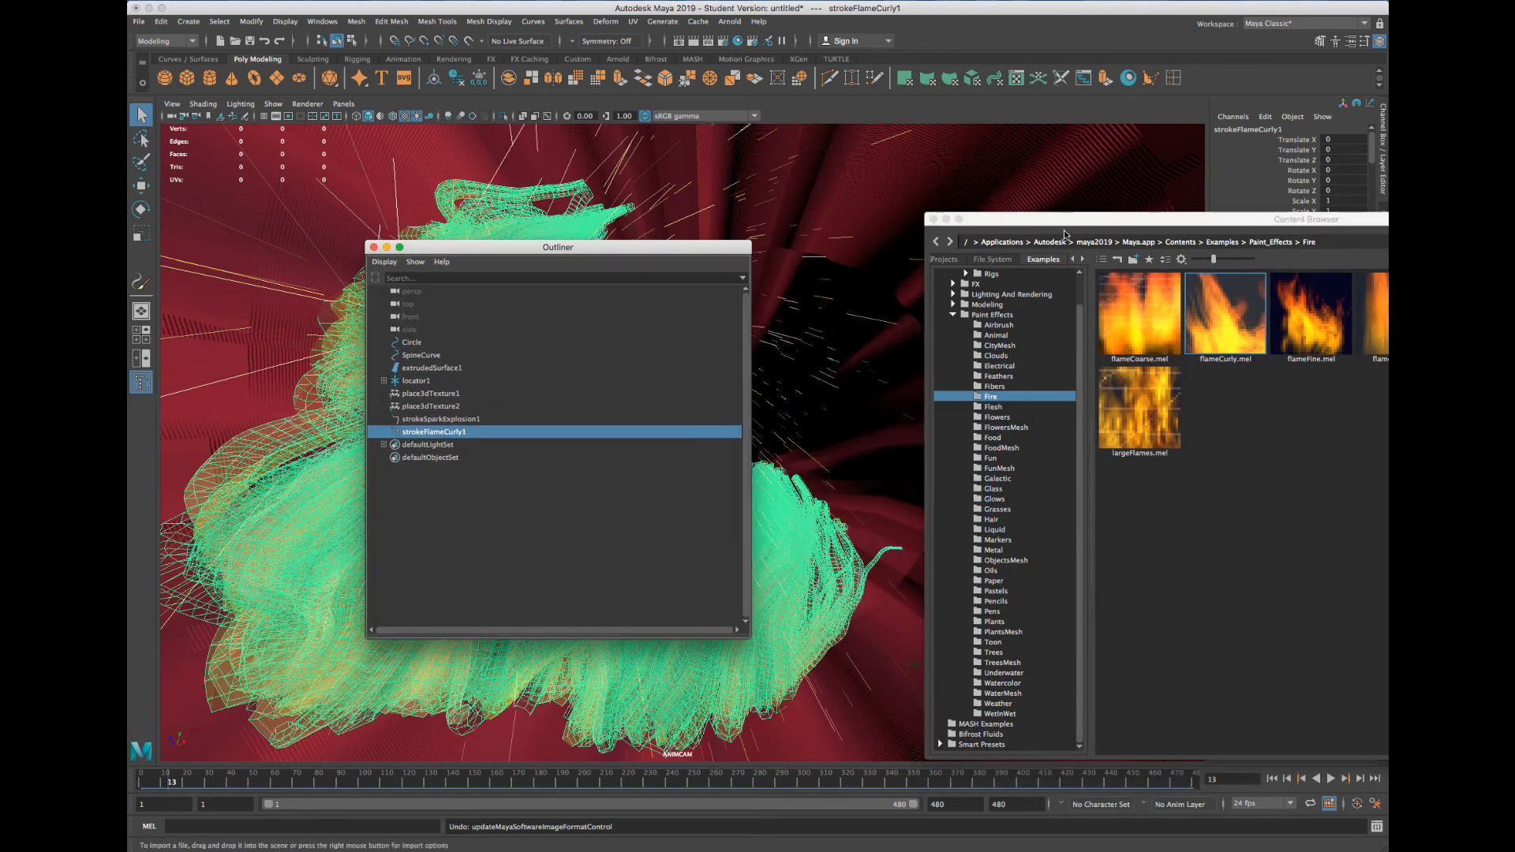
pyautogui.moveTo(970, 221); pyautogui.dragTo(852, 199)
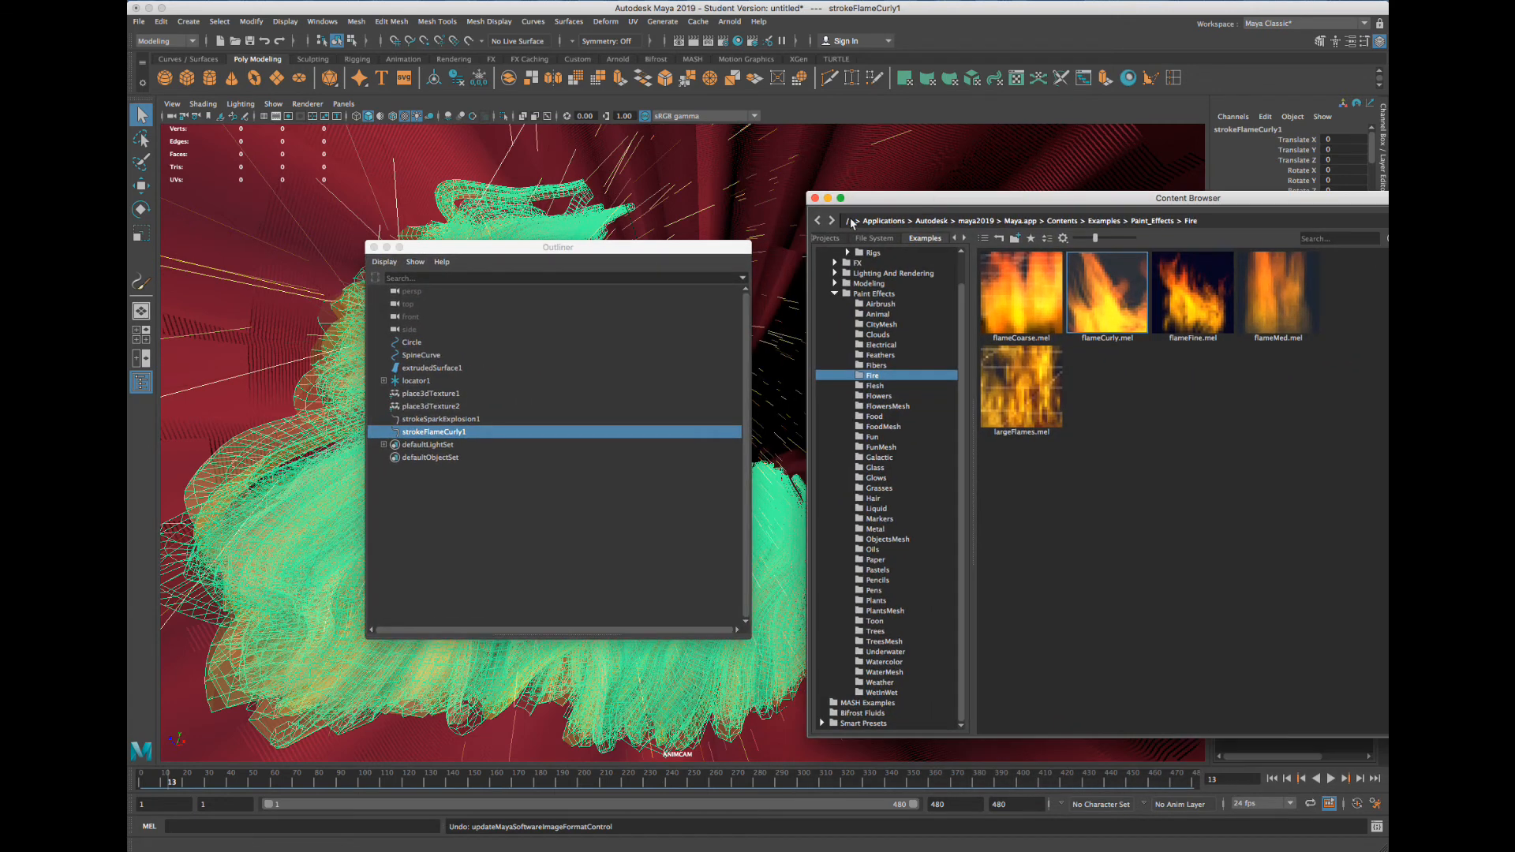
pyautogui.click(445, 423)
pyautogui.click(447, 433)
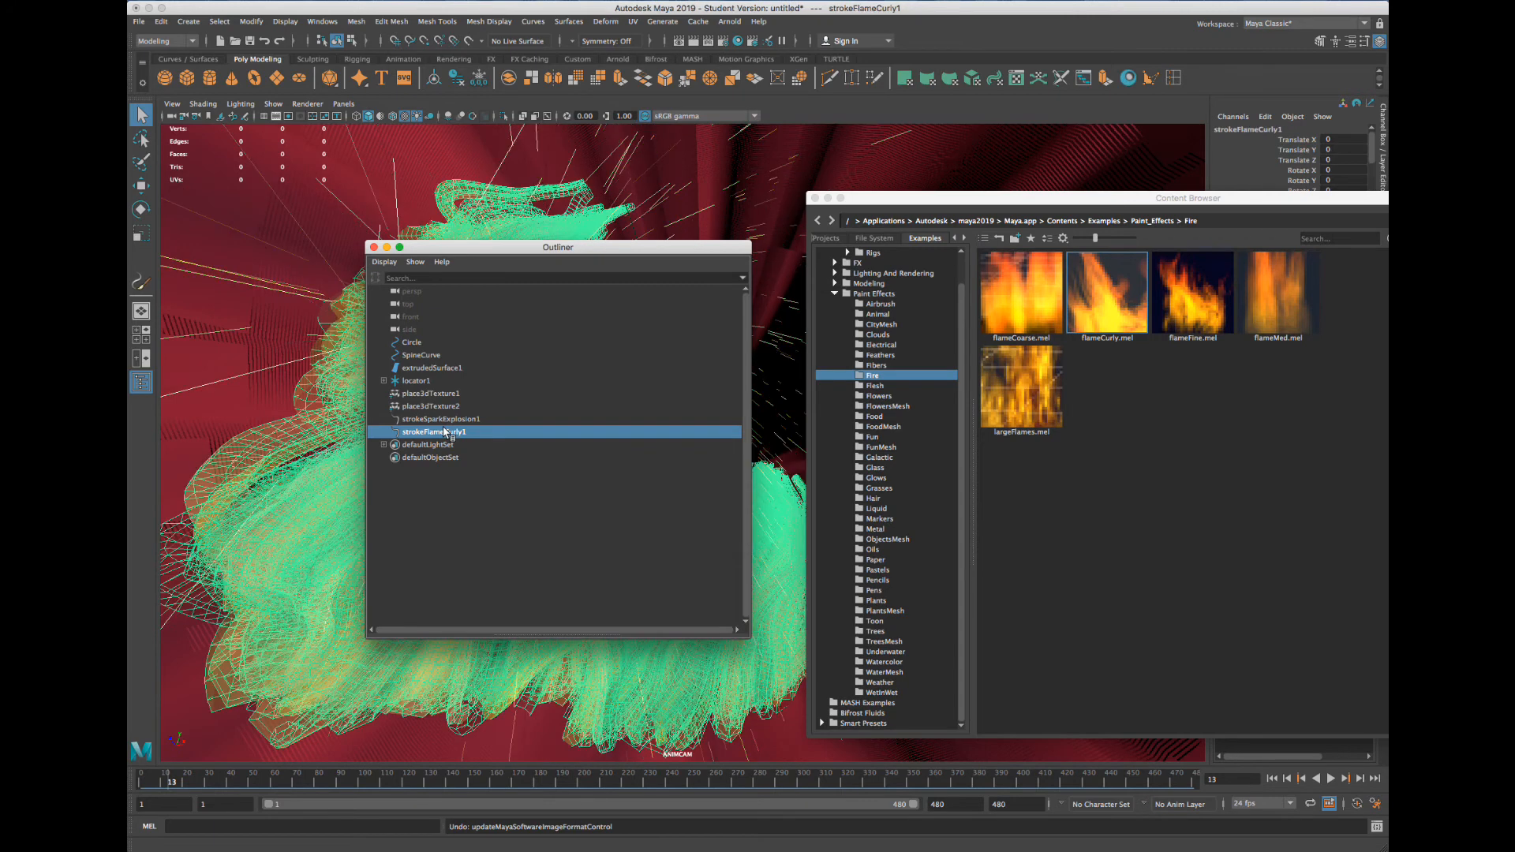
pyautogui.press('Delete')
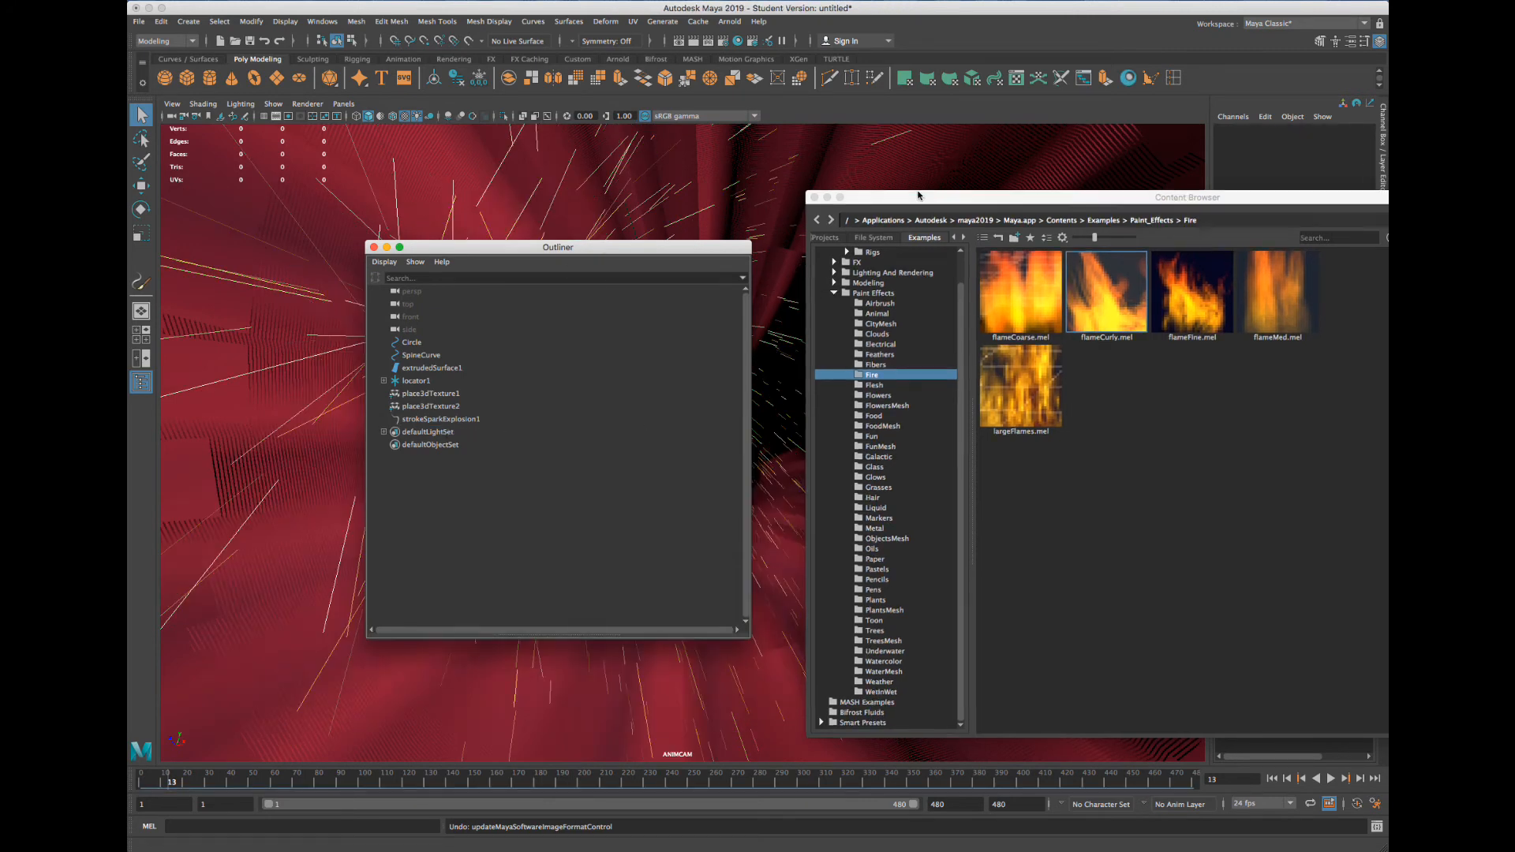
# Browse the Paint Effects brush folders, including CityMesh, Glass and Hair, and choose the vineLeafyThick brush from Plants
pyautogui.moveTo(942, 200); pyautogui.dragTo(545, 194)
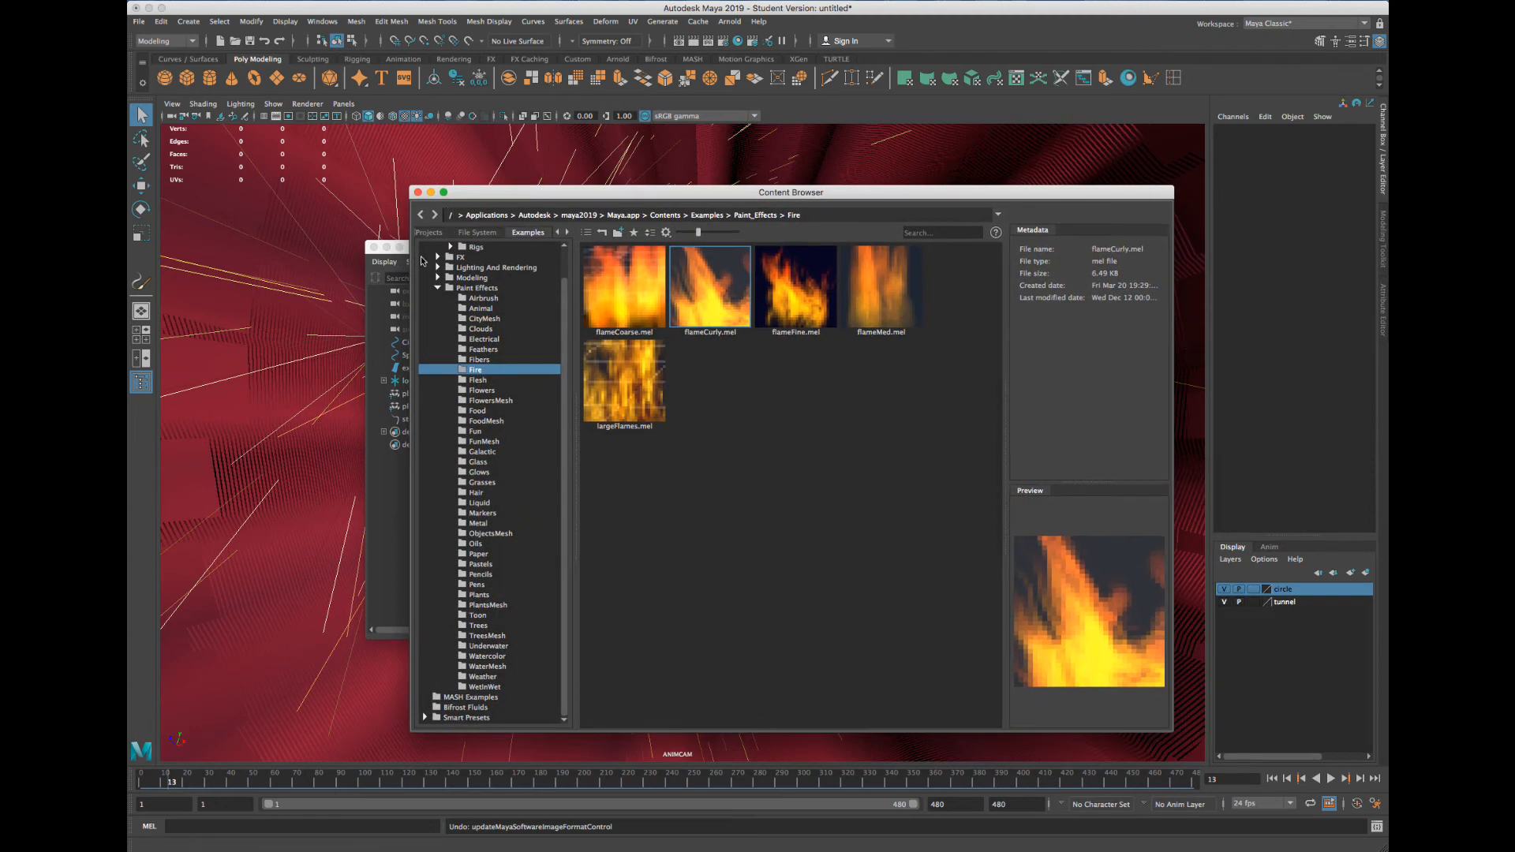
pyautogui.click(501, 360)
pyautogui.click(485, 340)
pyautogui.click(485, 319)
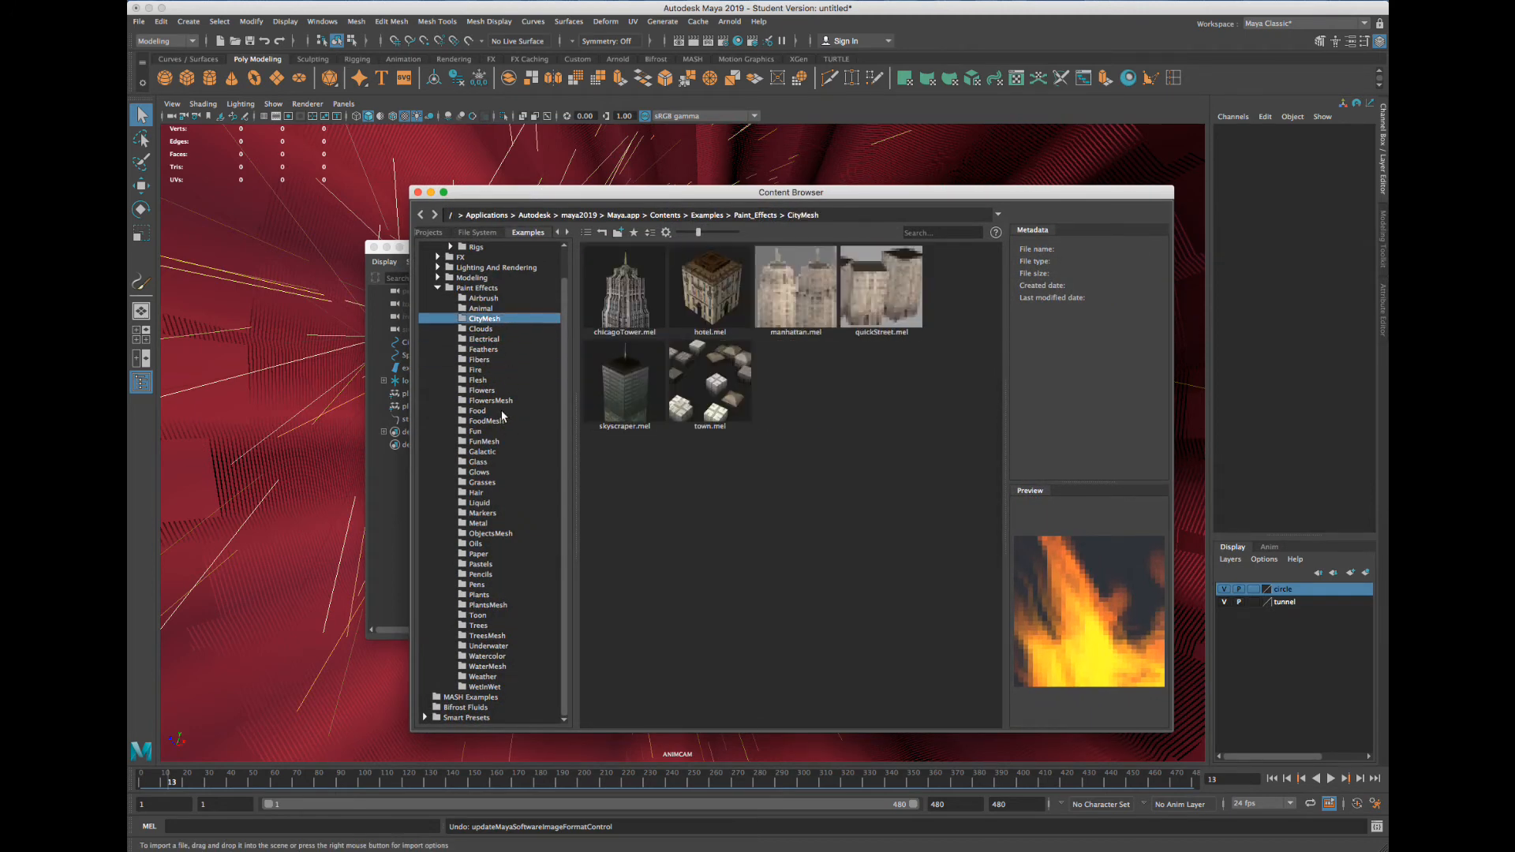
pyautogui.click(485, 441)
pyautogui.click(496, 464)
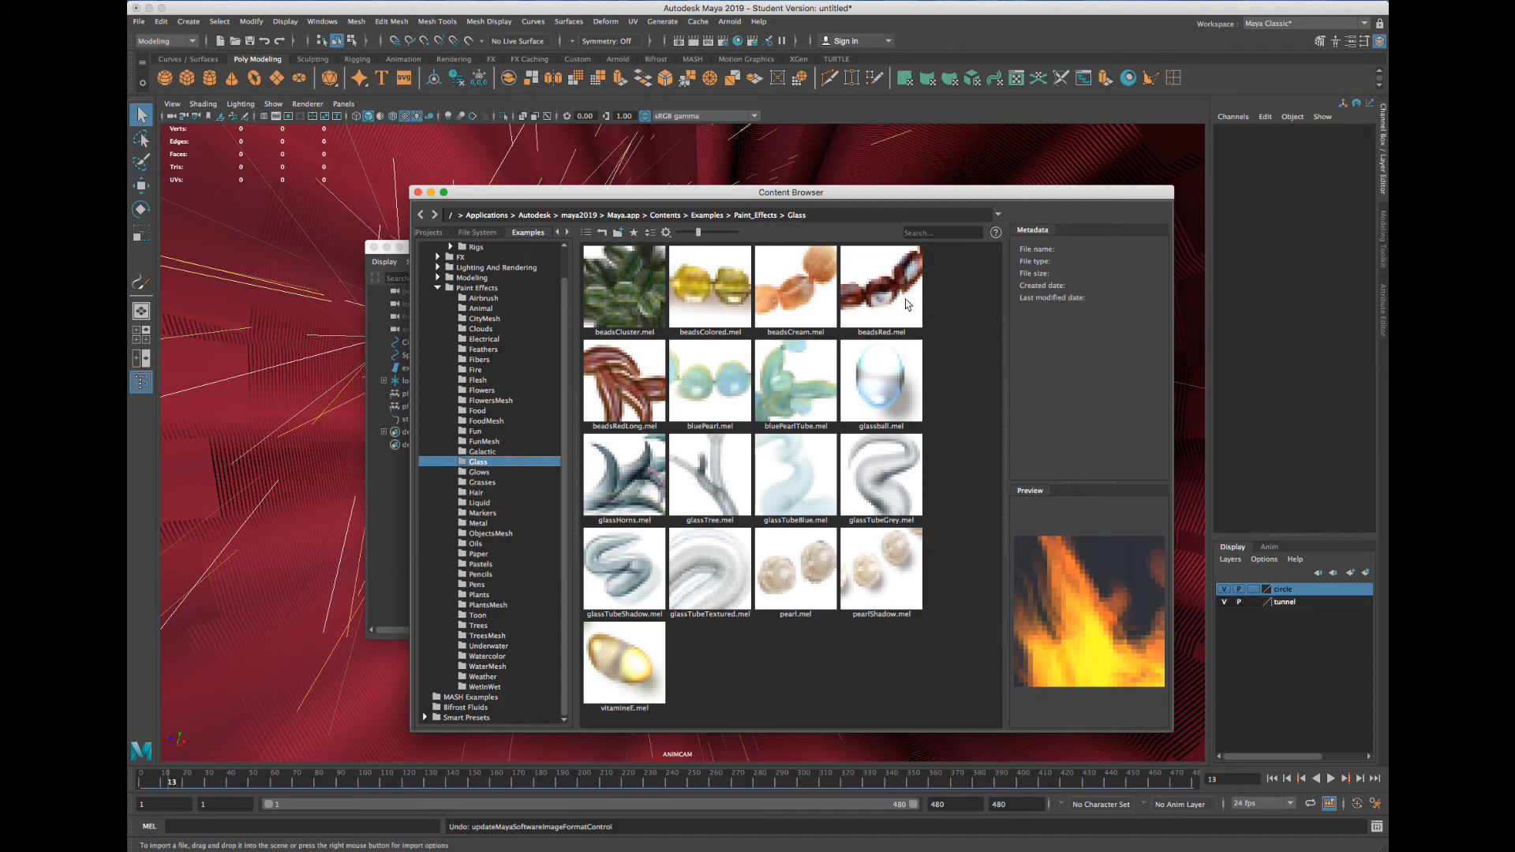
pyautogui.click(476, 493)
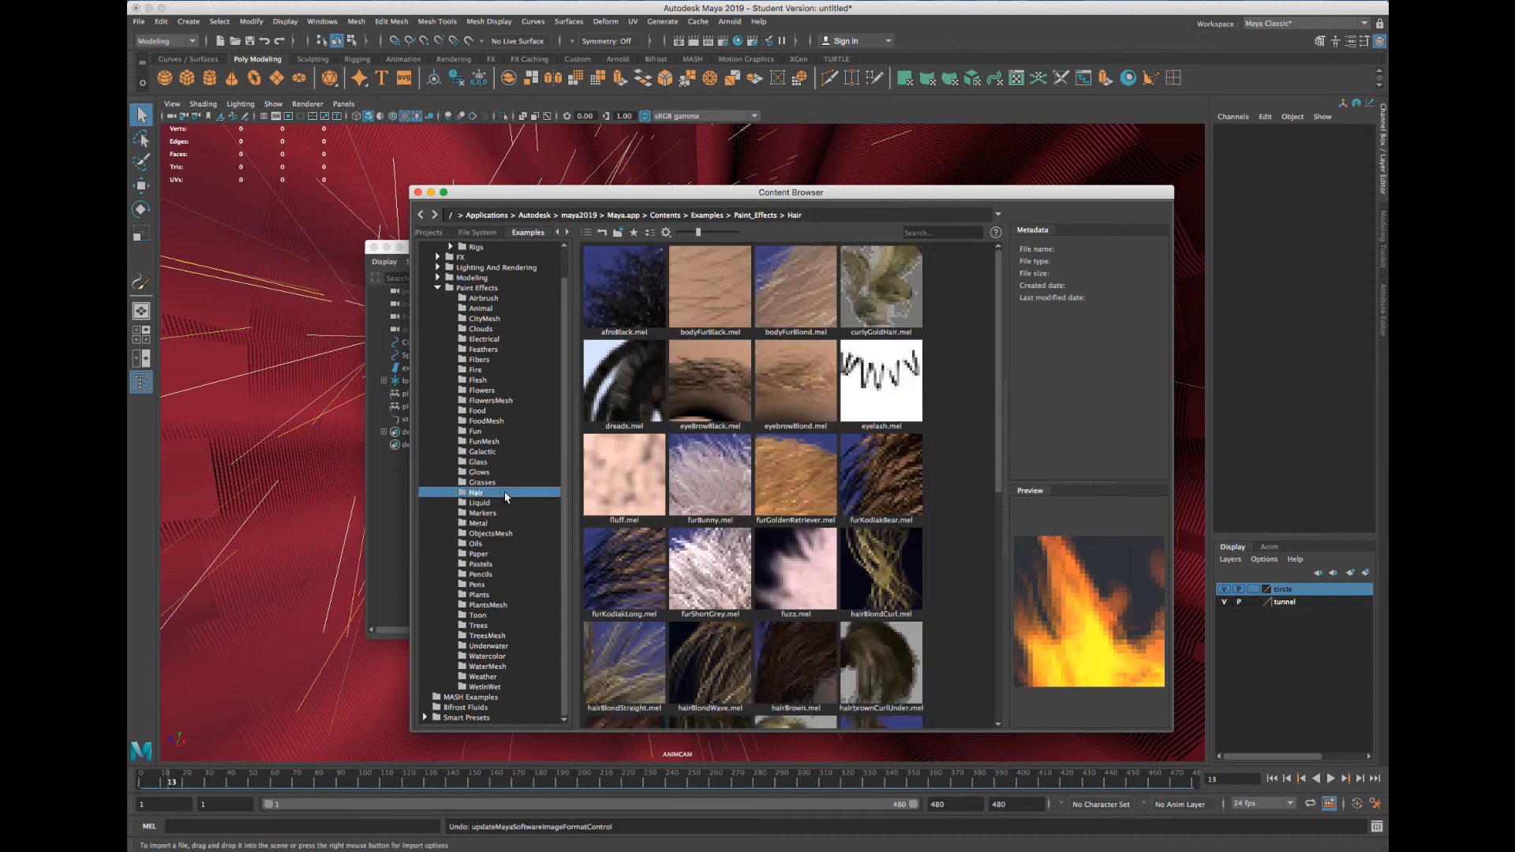
pyautogui.click(479, 595)
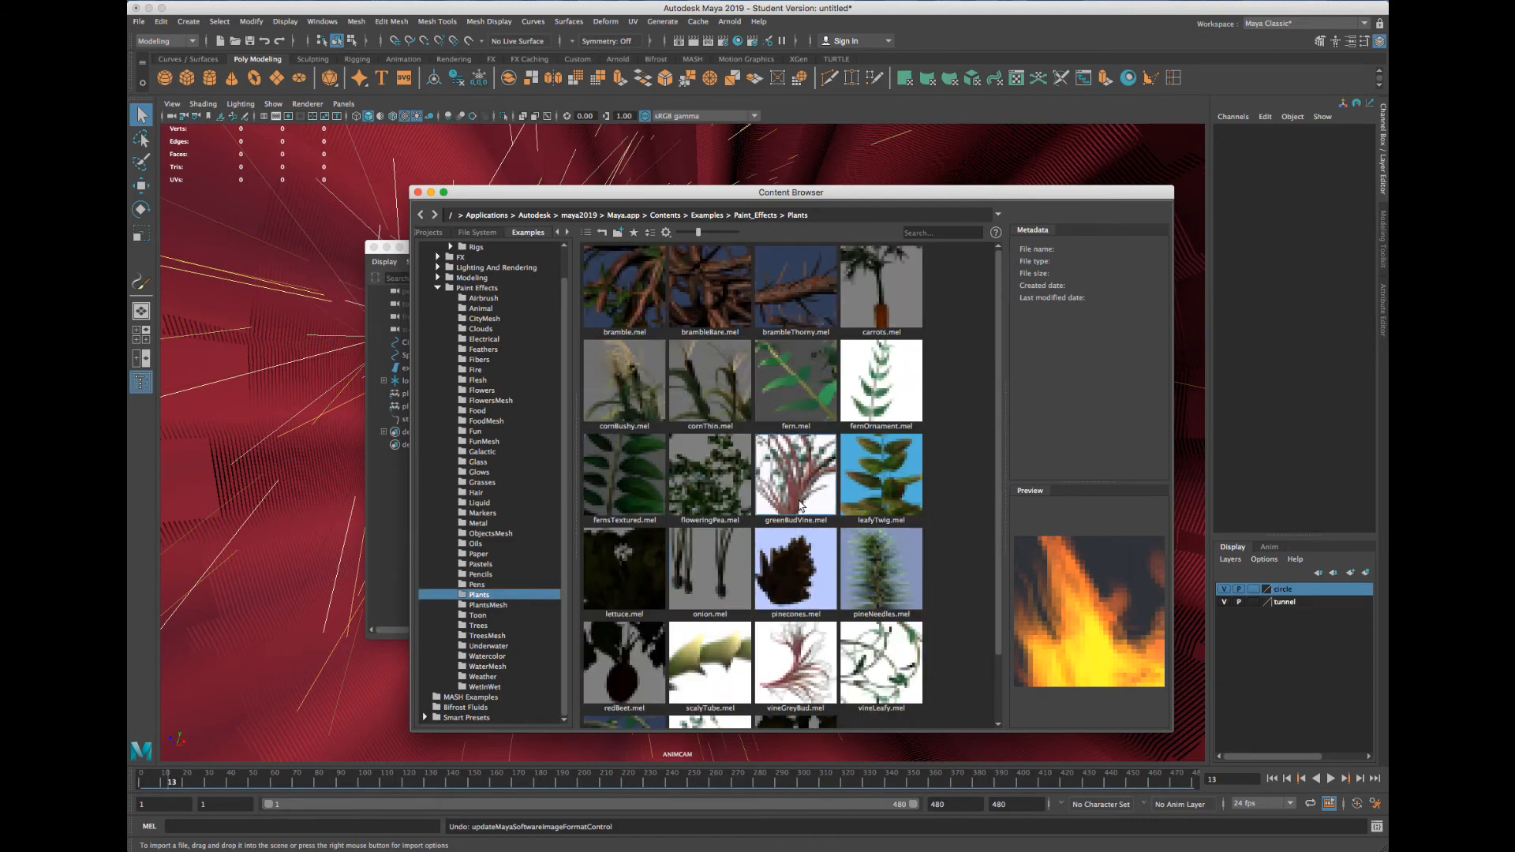
pyautogui.scroll(-2, 697, 623)
pyautogui.click(623, 679)
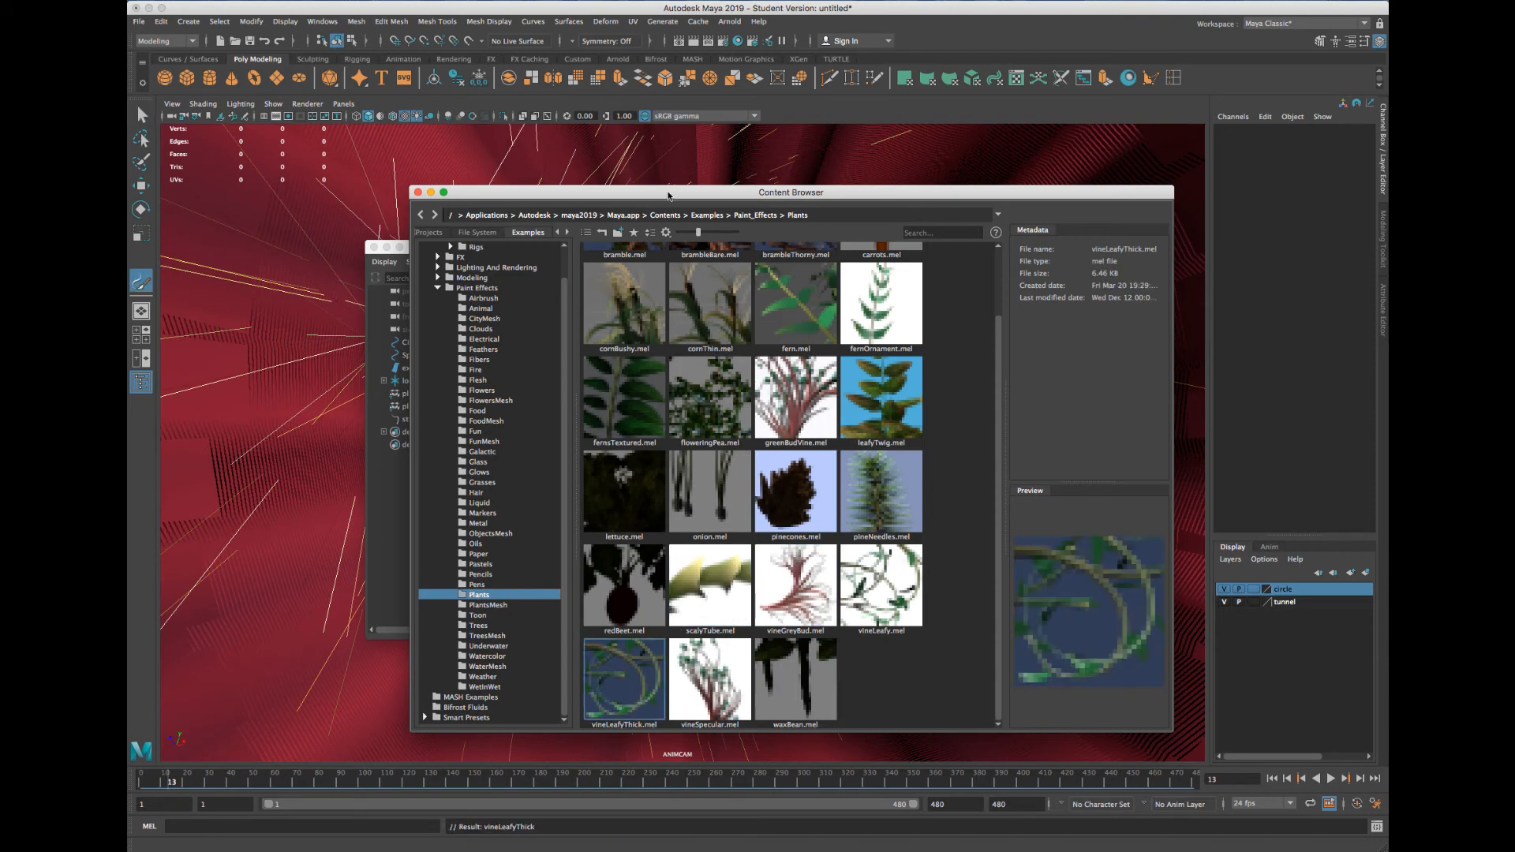
# Clear the tunnel view, close the Outliner, go to frame 130 and paint two vineLeafyThick strokes on the tunnel's inner wall
pyautogui.moveTo(808, 195); pyautogui.dragTo(1347, 214)
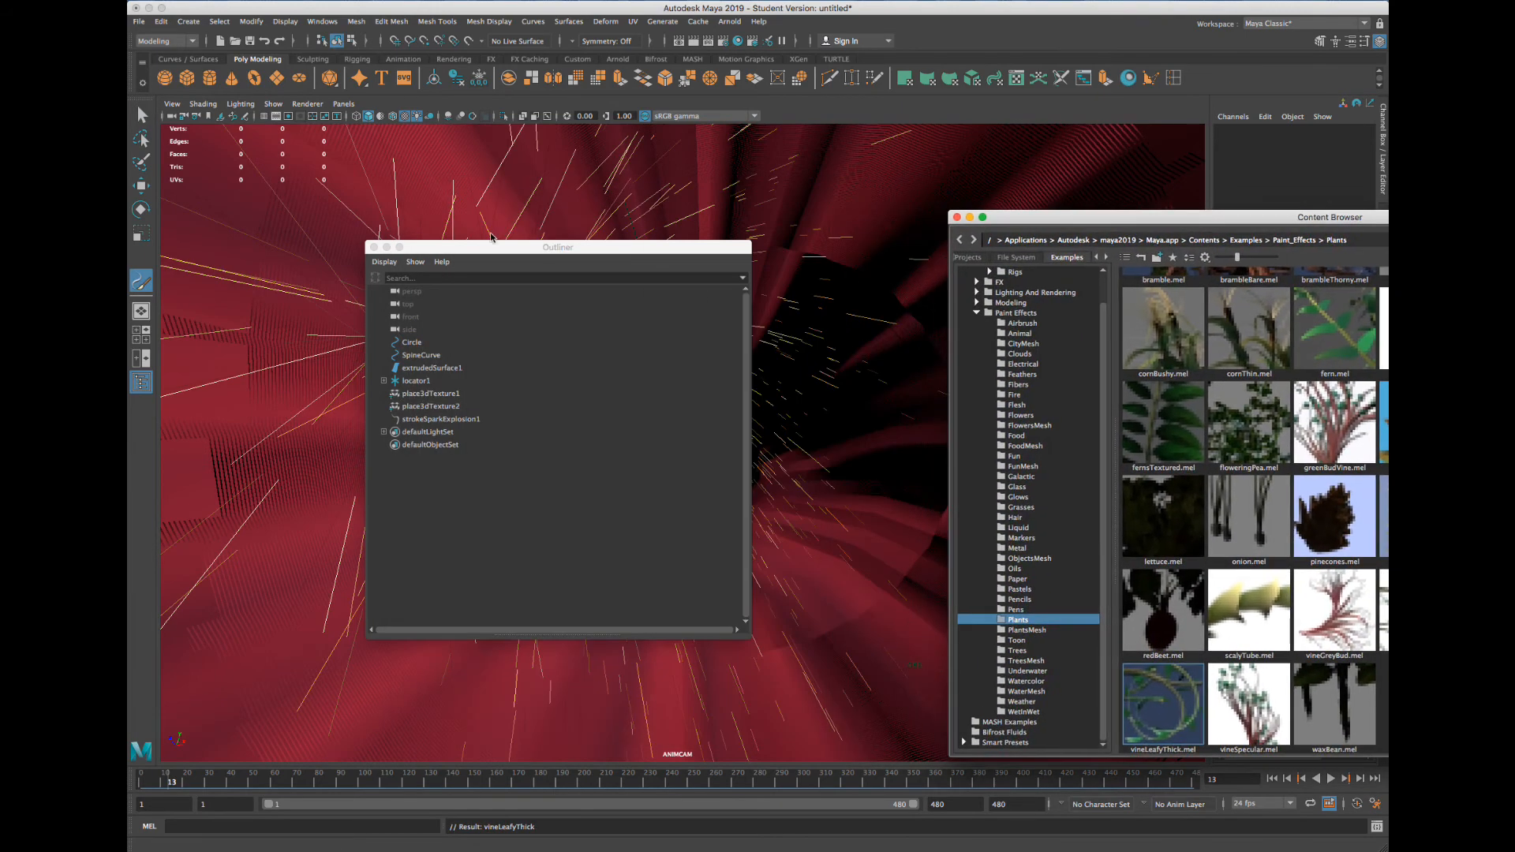
pyautogui.click(374, 247)
pyautogui.moveTo(379, 776); pyautogui.dragTo(430, 779)
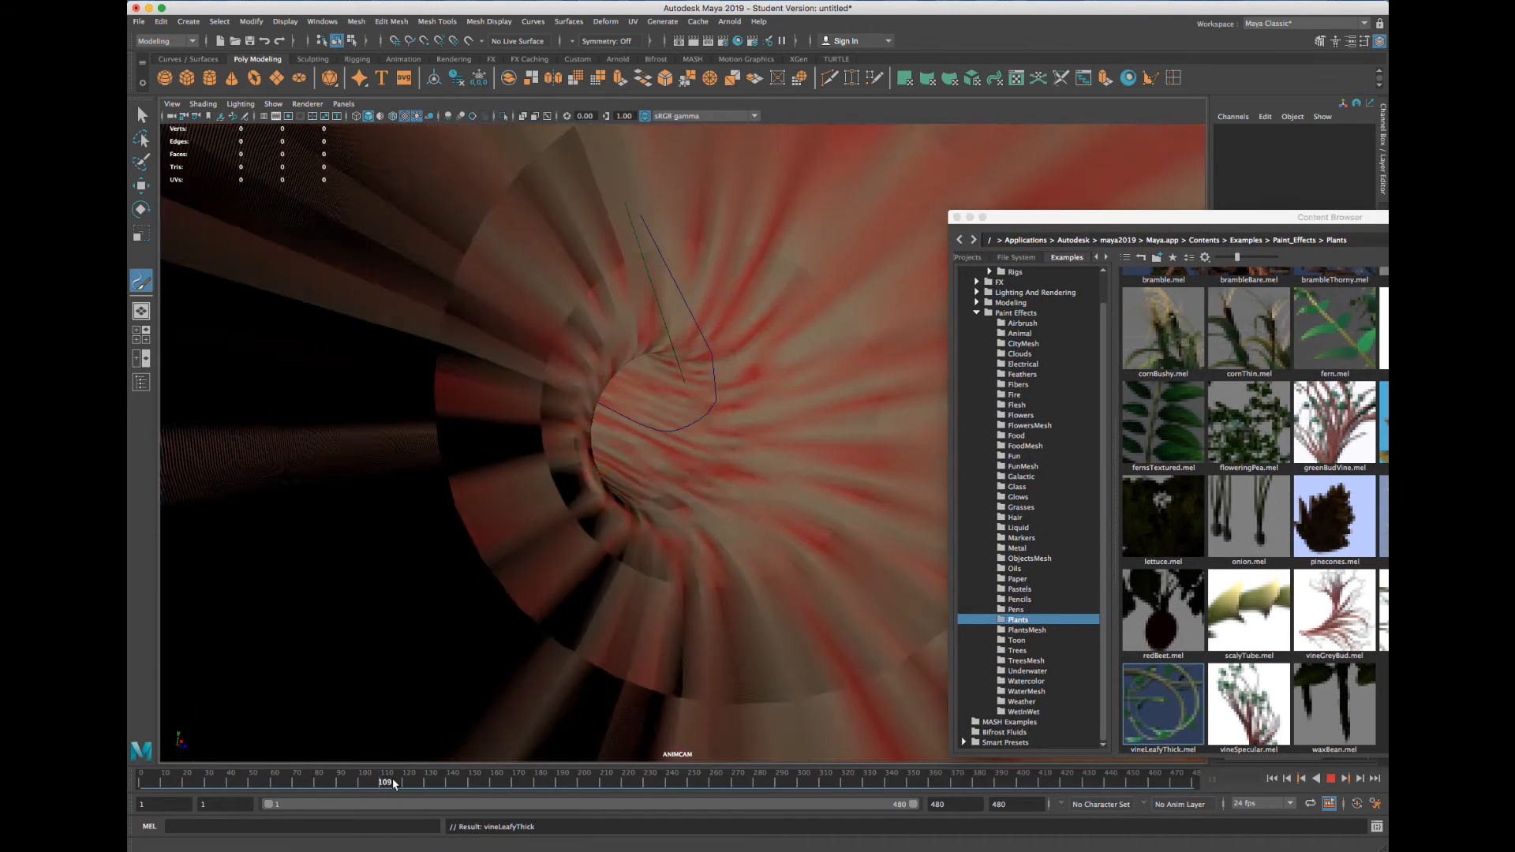
pyautogui.moveTo(560, 570)
pyautogui.mouseDown()
pyautogui.moveTo(669, 548)
pyautogui.moveTo(695, 288)
pyautogui.moveTo(556, 363)
pyautogui.moveTo(697, 474)
pyautogui.mouseUp()
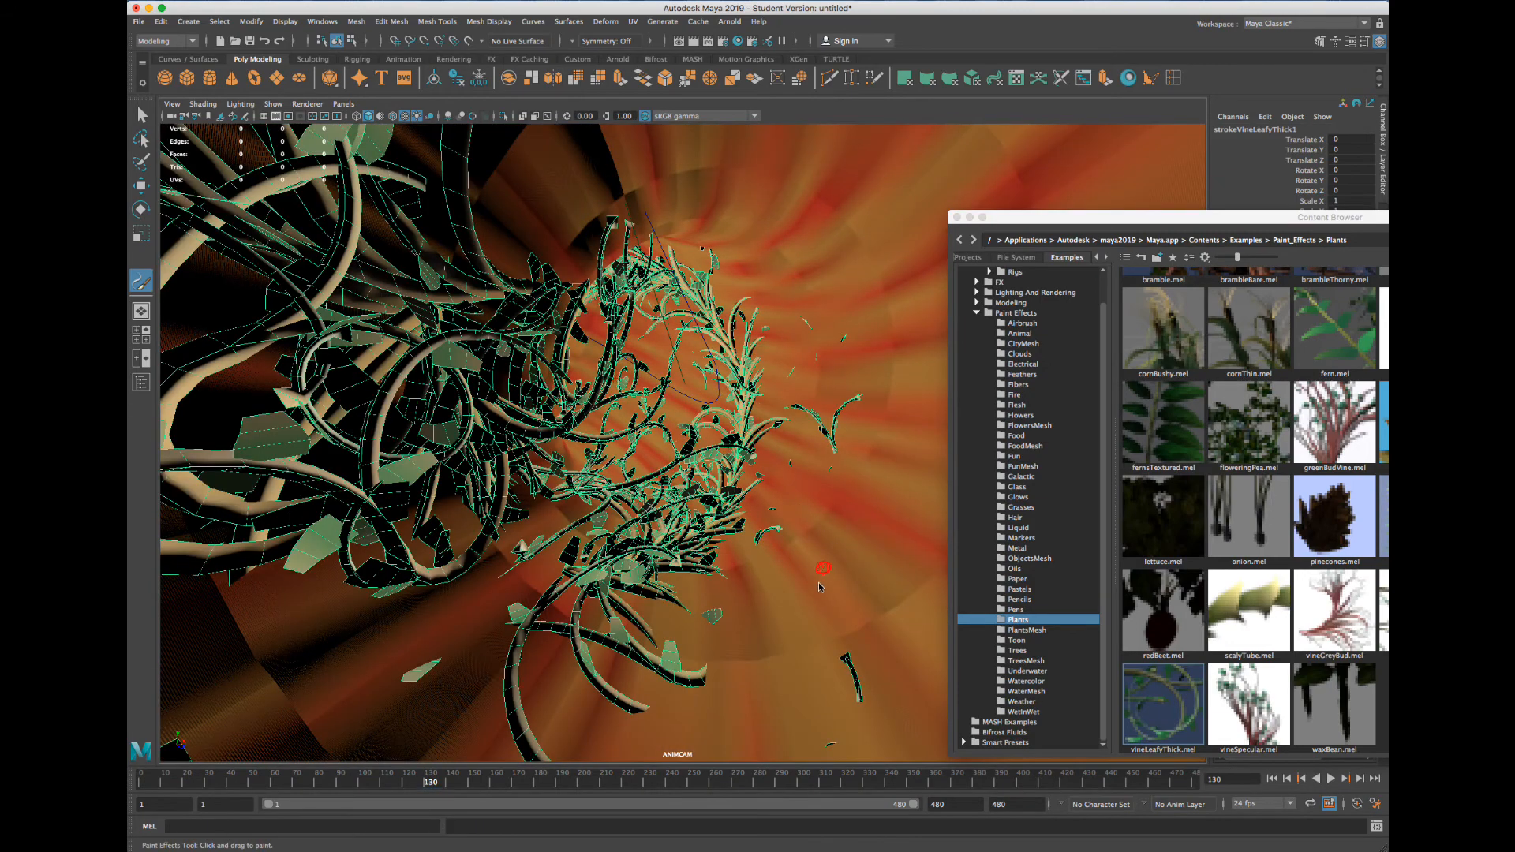
pyautogui.moveTo(820, 583)
pyautogui.mouseDown()
pyautogui.moveTo(876, 537)
pyautogui.moveTo(781, 615)
pyautogui.mouseUp()
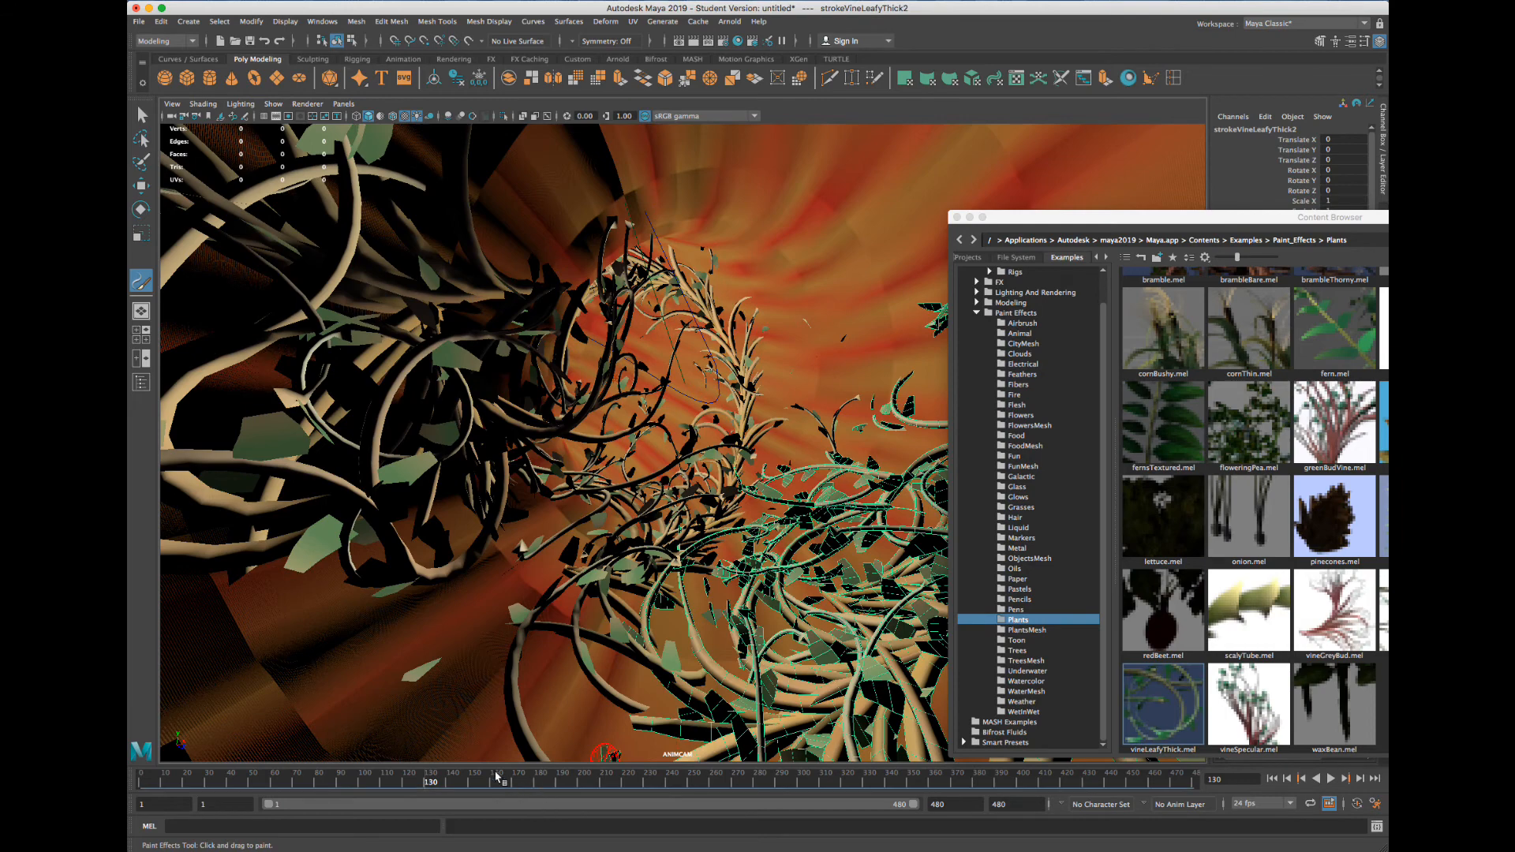
# Paint further vineLeafyThick strokes on the tunnel's inner wall at frames 173 and 237
pyautogui.moveTo(501, 778); pyautogui.dragTo(525, 780)
pyautogui.moveTo(662, 542)
pyautogui.mouseDown()
pyautogui.moveTo(631, 490)
pyautogui.moveTo(789, 339)
pyautogui.moveTo(446, 279)
pyautogui.moveTo(359, 387)
pyautogui.mouseUp()
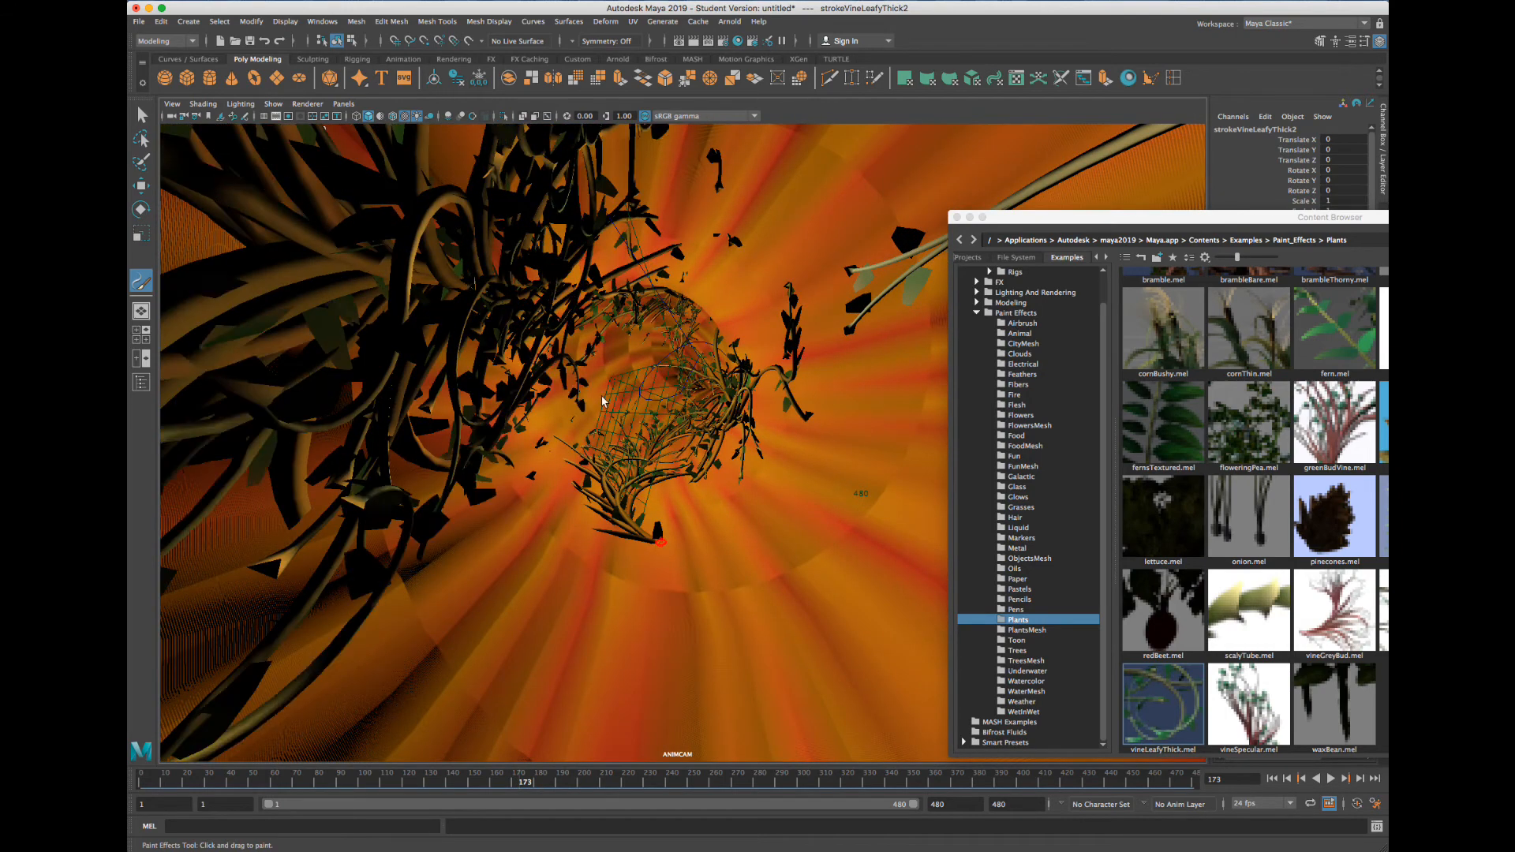
pyautogui.moveTo(558, 781); pyautogui.dragTo(665, 781)
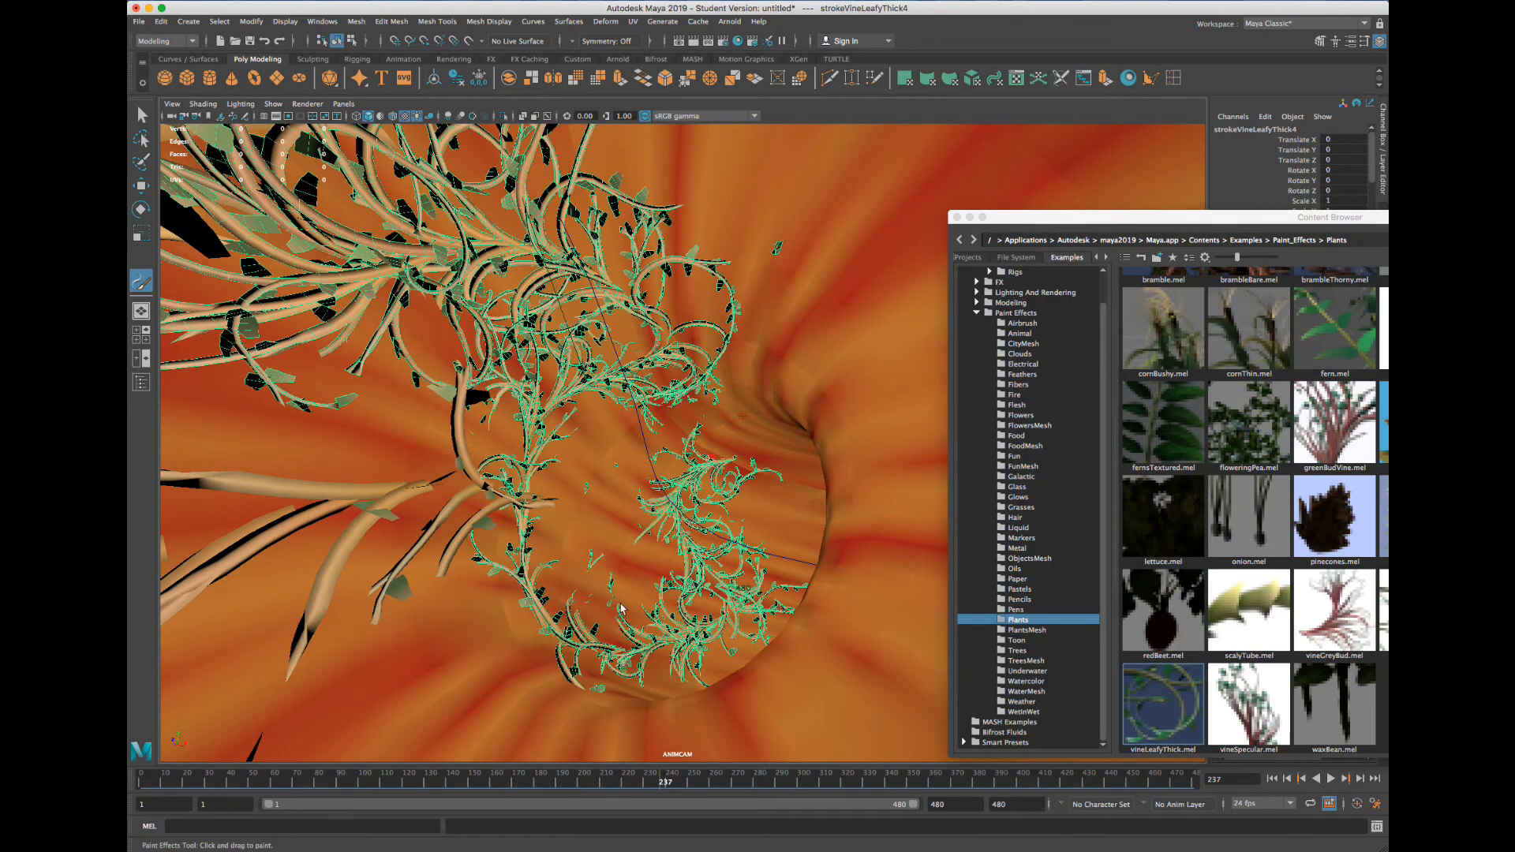
# Scrub back to frame 178 to review the painted vines, and browse the PlantsMesh brushes in the Content Browser
pyautogui.moveTo(670, 784); pyautogui.dragTo(588, 798)
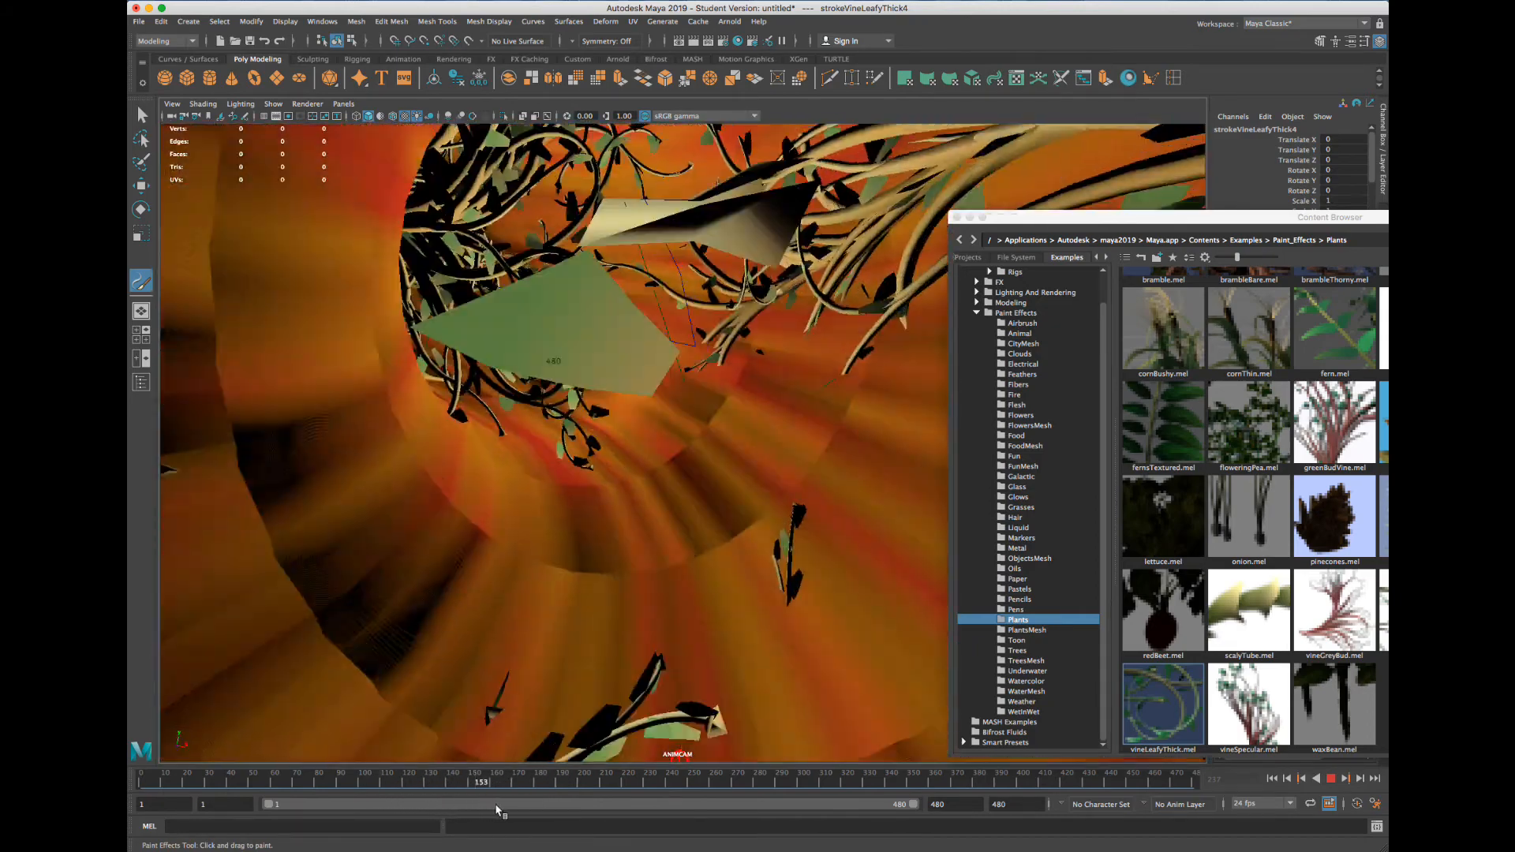
pyautogui.press('Escape')
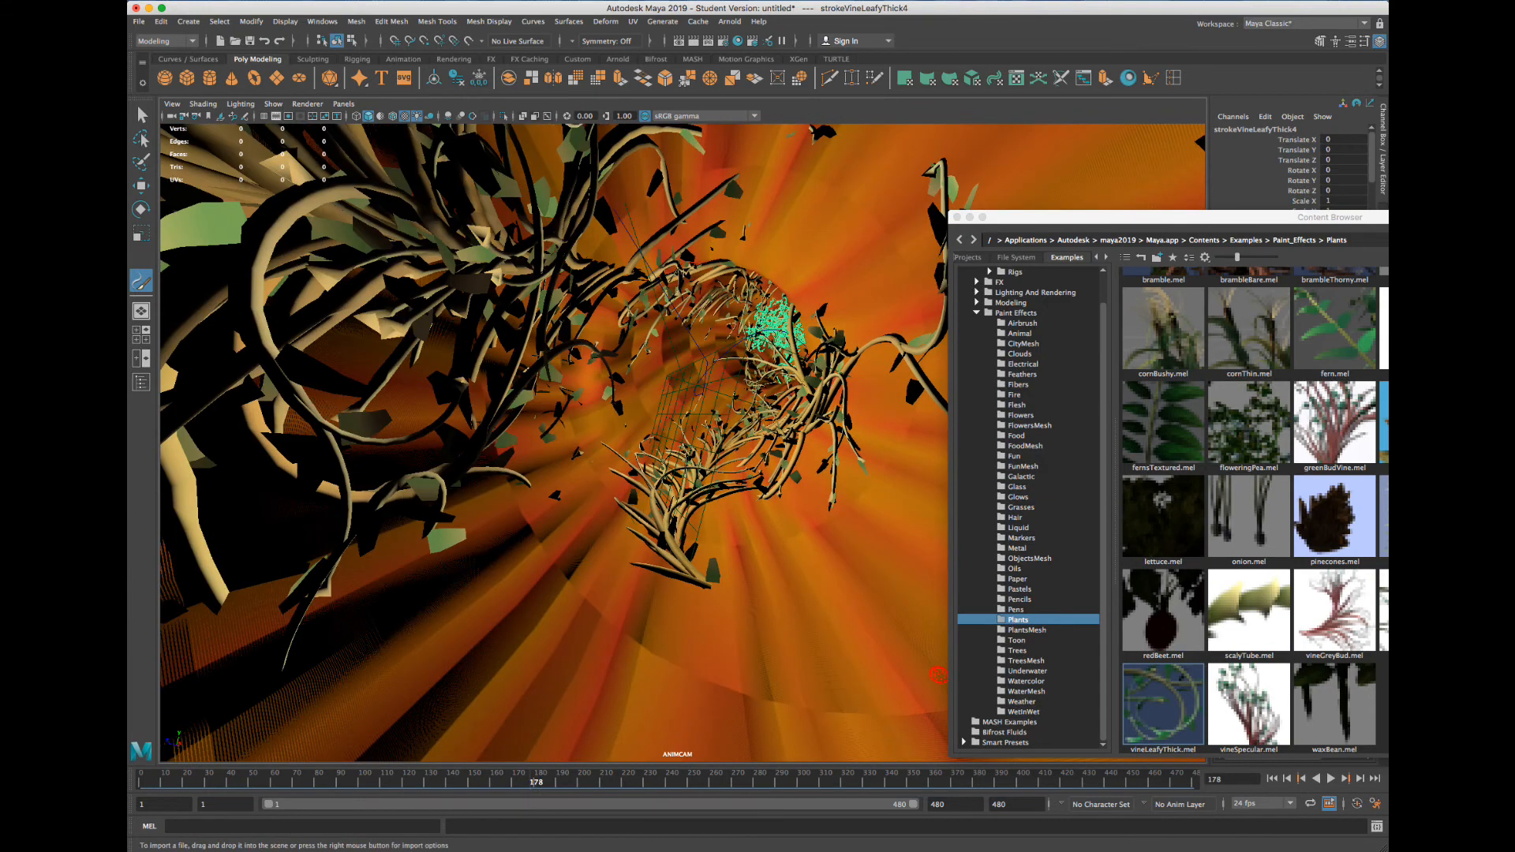
pyautogui.click(1046, 631)
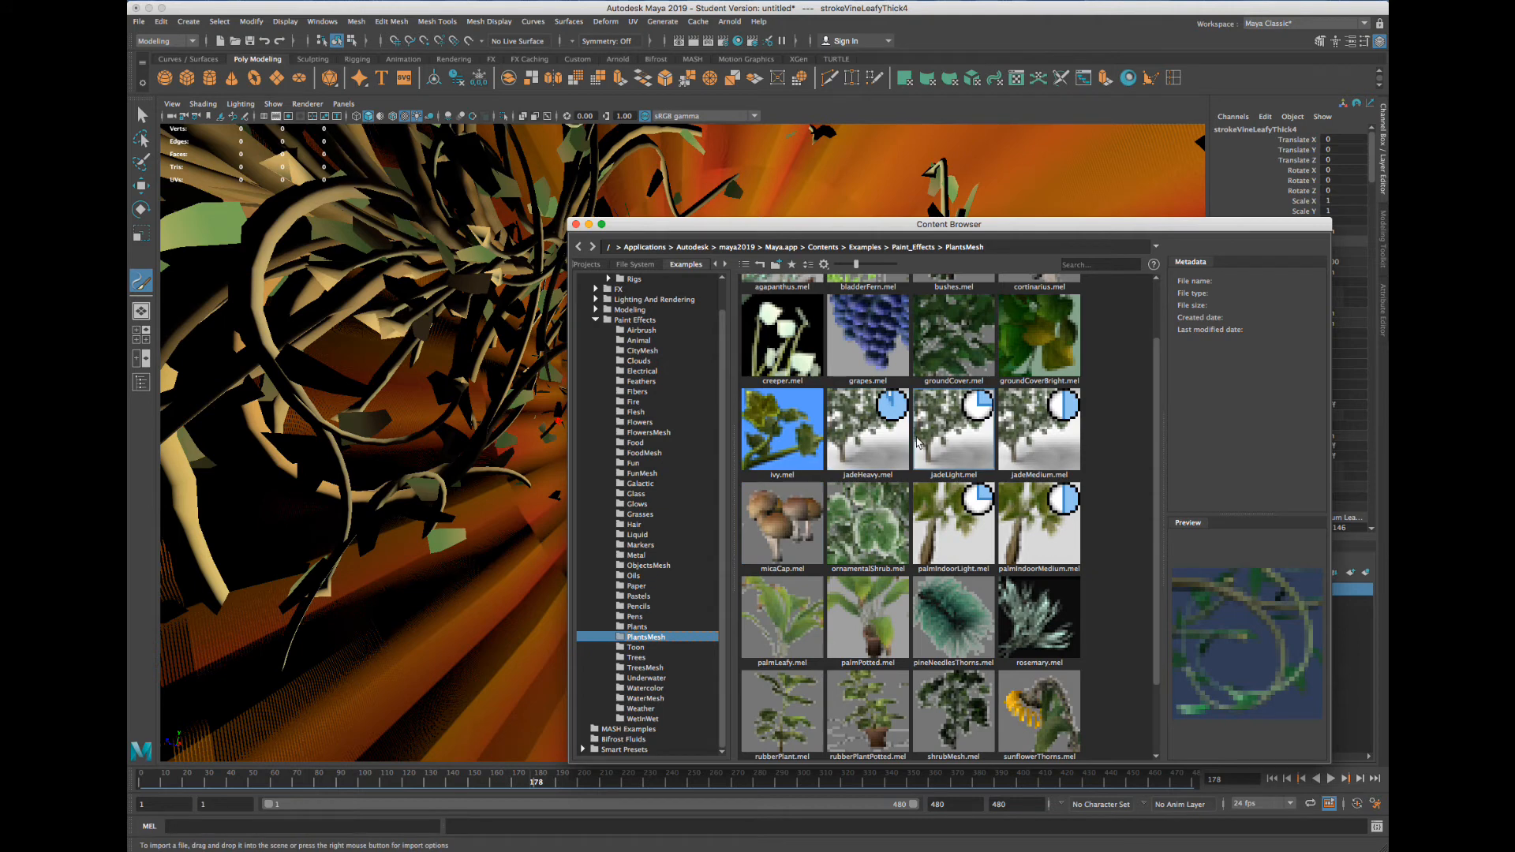
# Load the jadeHeavy brush from PlantsMesh and save the scene in TubeAnimationFolder
pyautogui.click(944, 435)
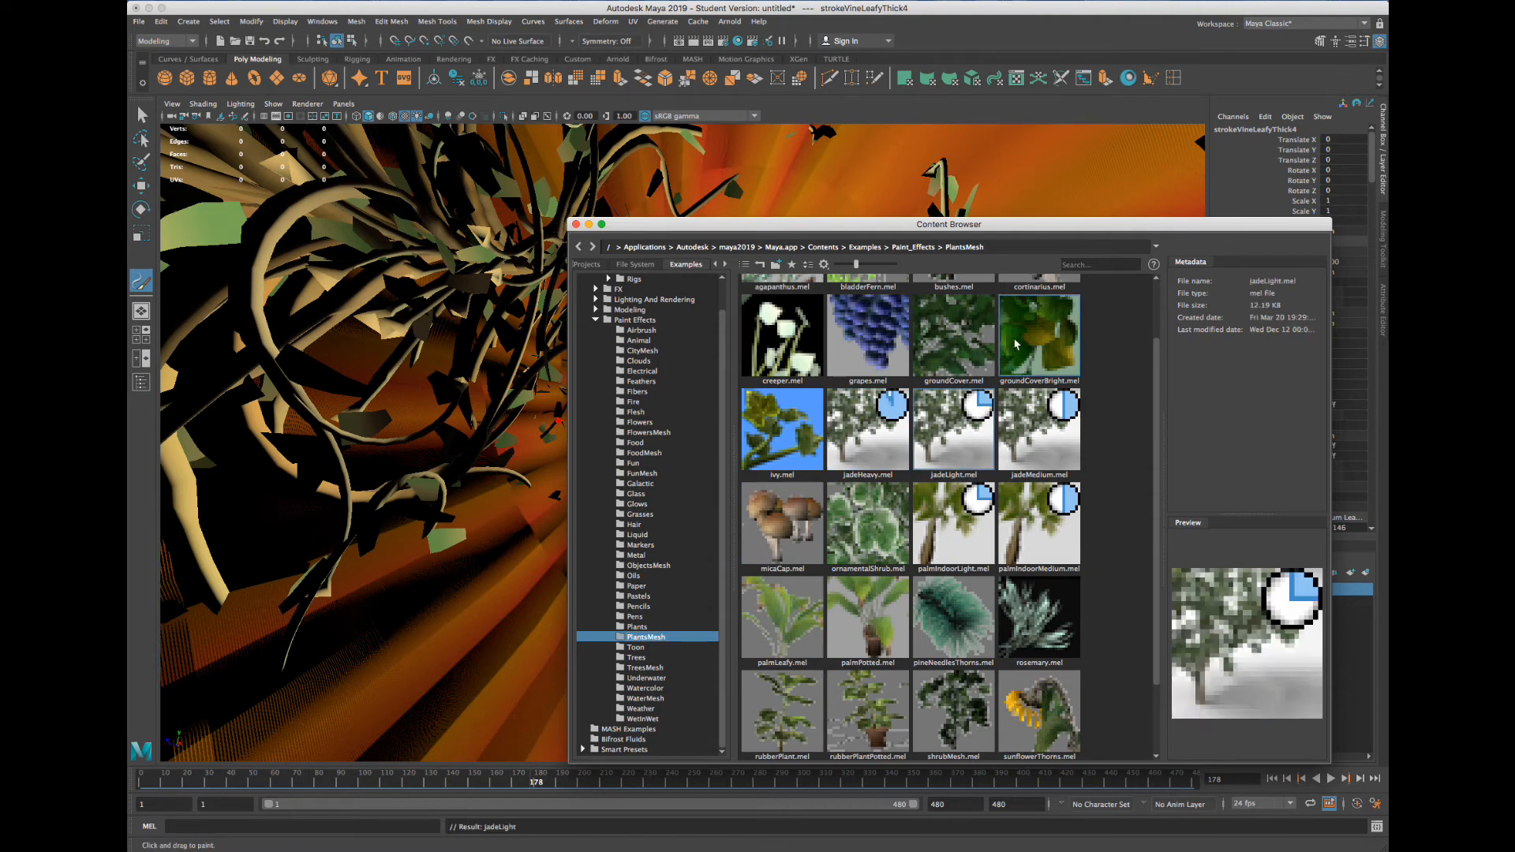
pyautogui.moveTo(961, 234); pyautogui.dragTo(1154, 159)
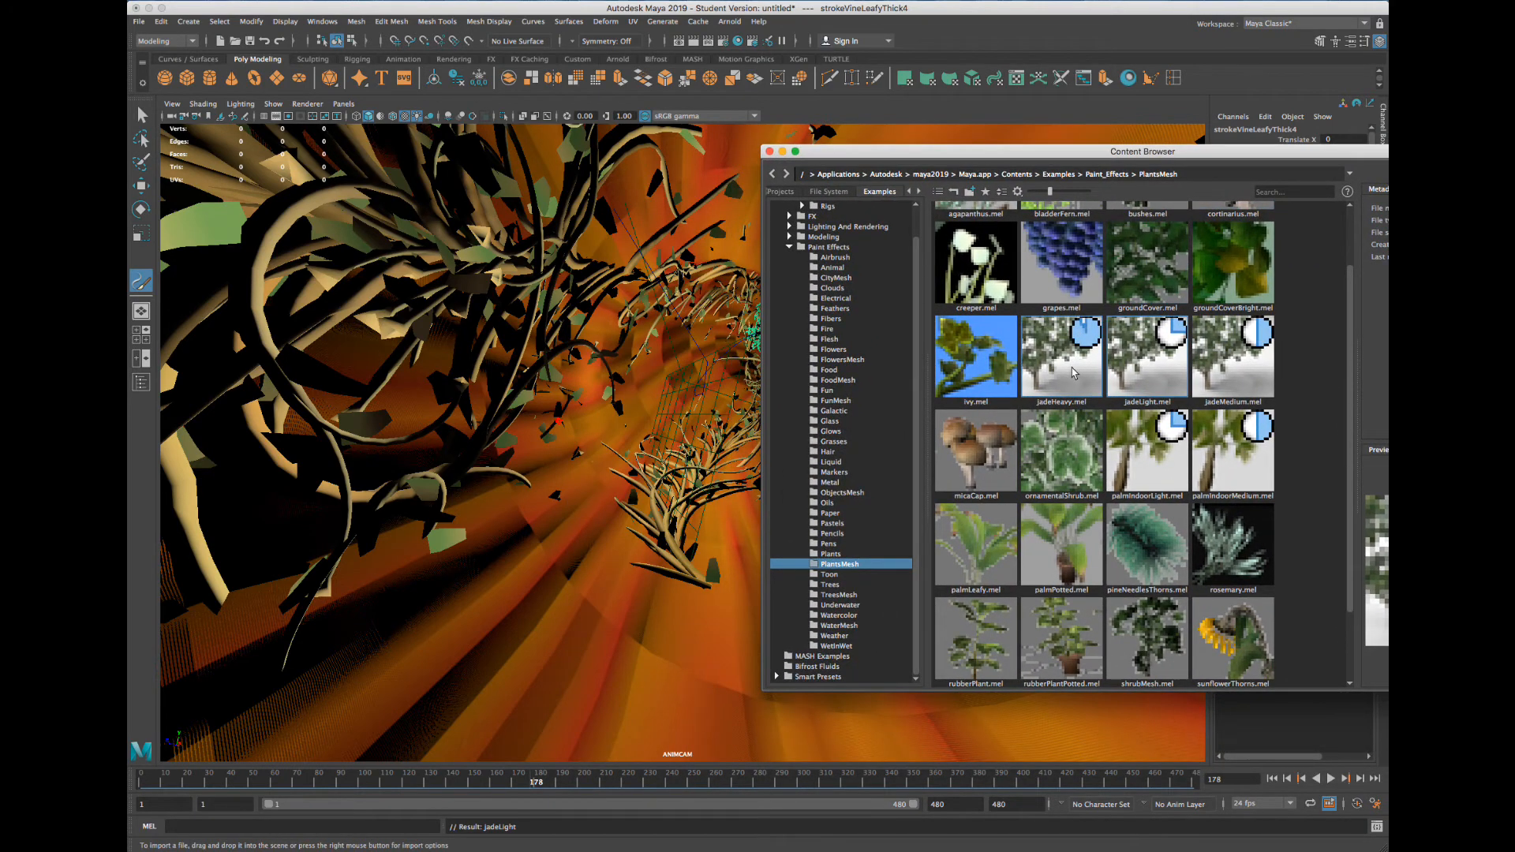
pyautogui.click(1058, 385)
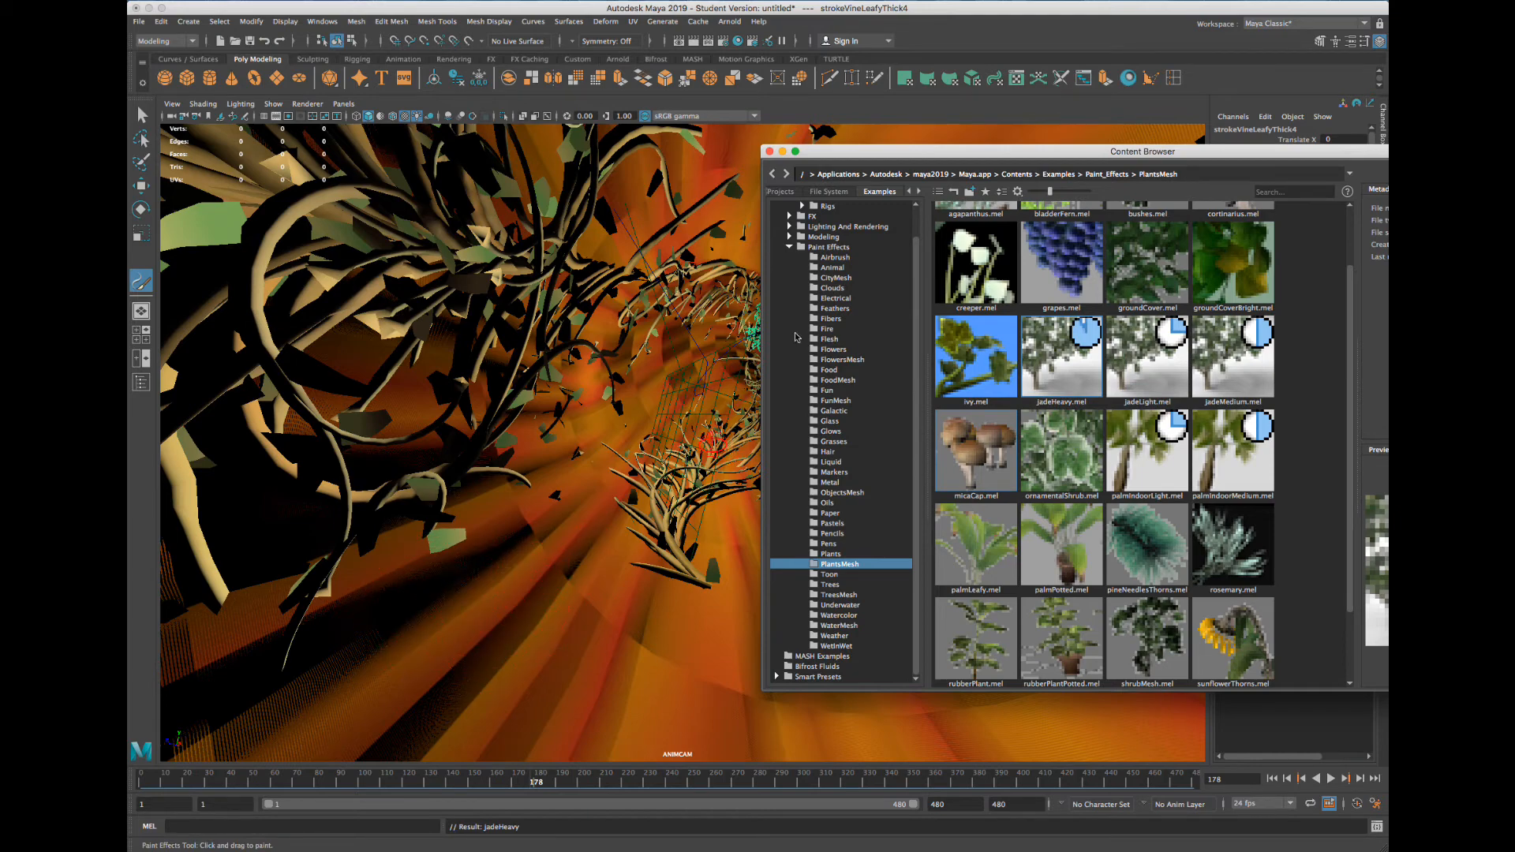
pyautogui.moveTo(961, 154); pyautogui.dragTo(1242, 154)
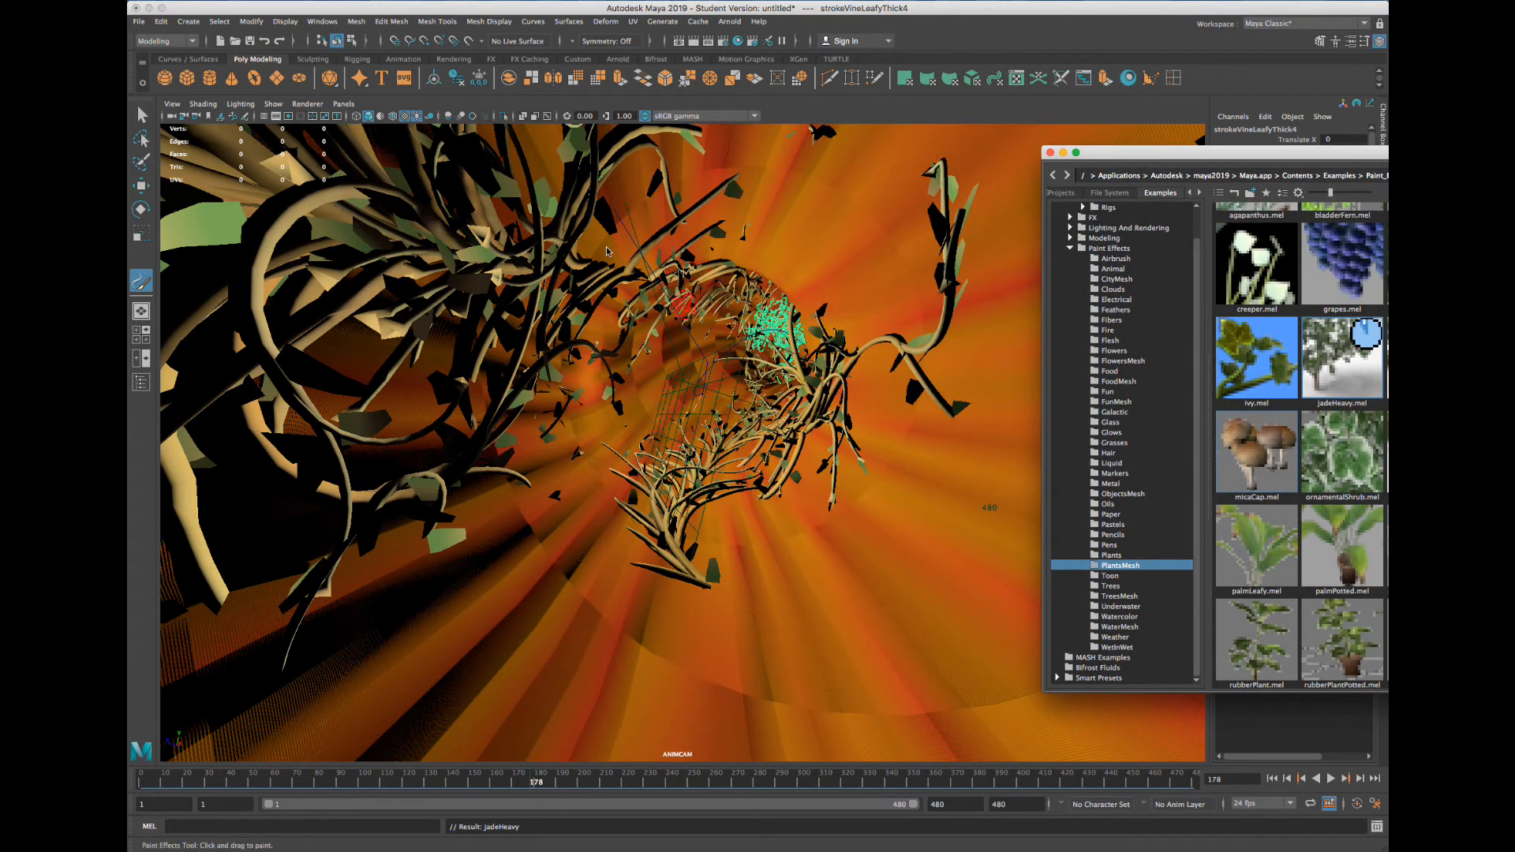
pyautogui.press('super+s')
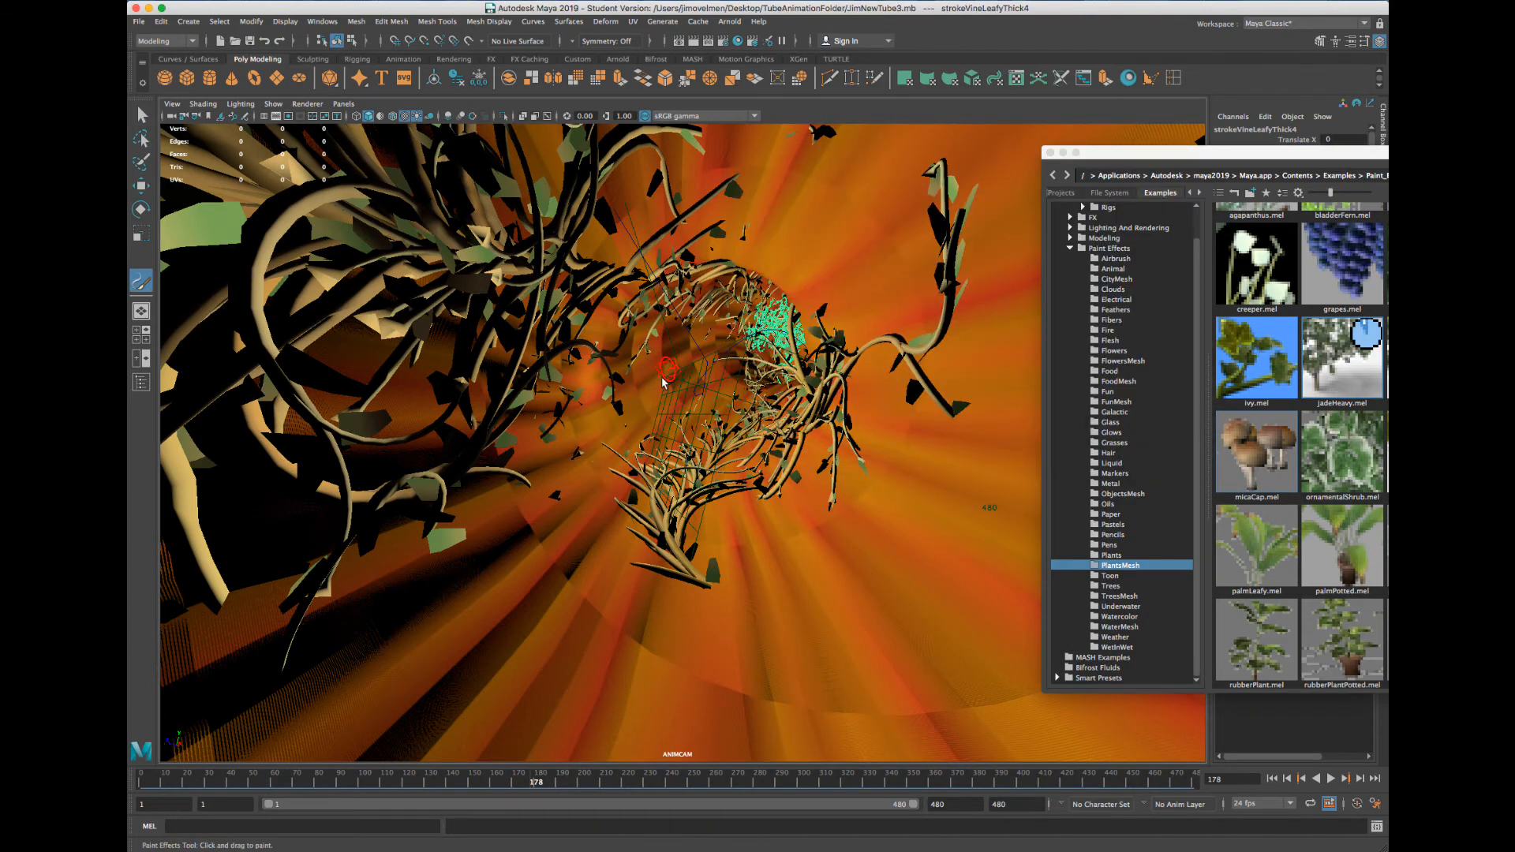
# Paint a jadeHeavy stroke on the tunnel's inner wall at frame 178, and scrub to frame 192 in wireframe display
pyautogui.scroll(10, 720, 469)
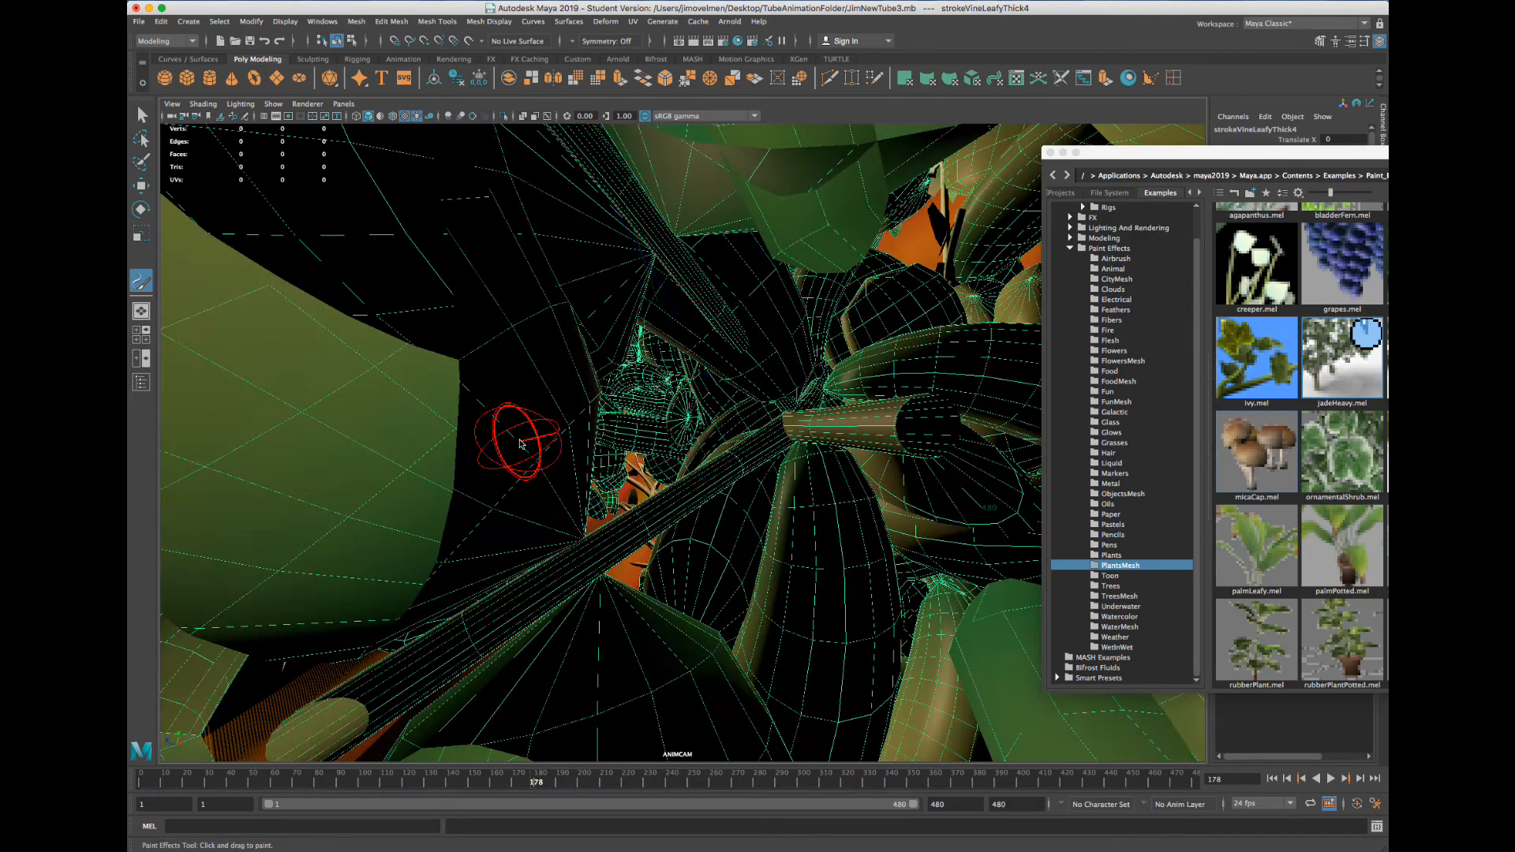
pyautogui.press('4')
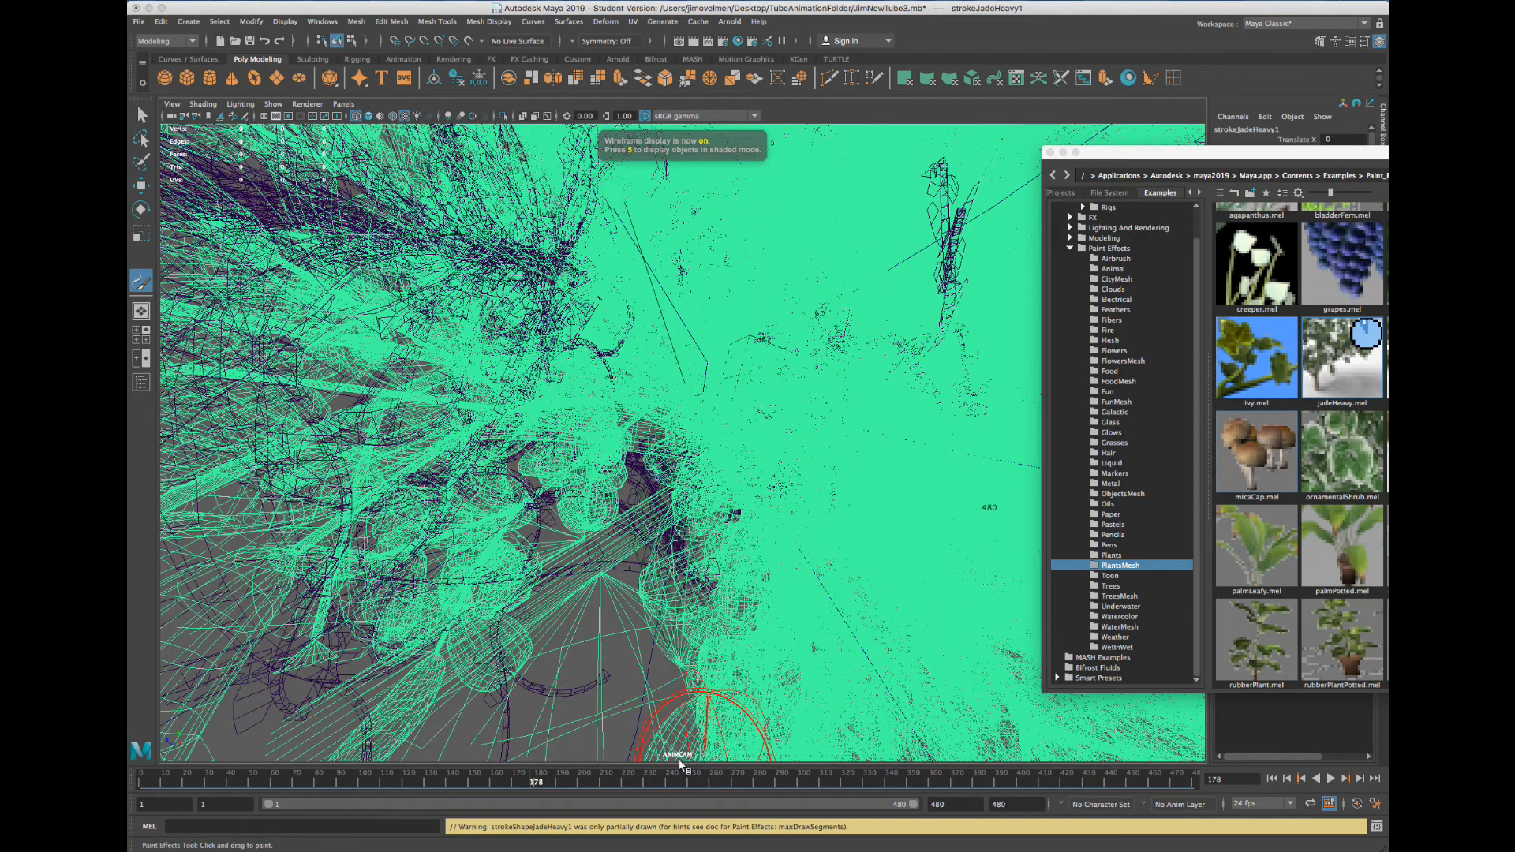
pyautogui.moveTo(536, 783)
pyautogui.mouseDown()
pyautogui.moveTo(466, 787)
pyautogui.moveTo(562, 783)
pyautogui.mouseUp()
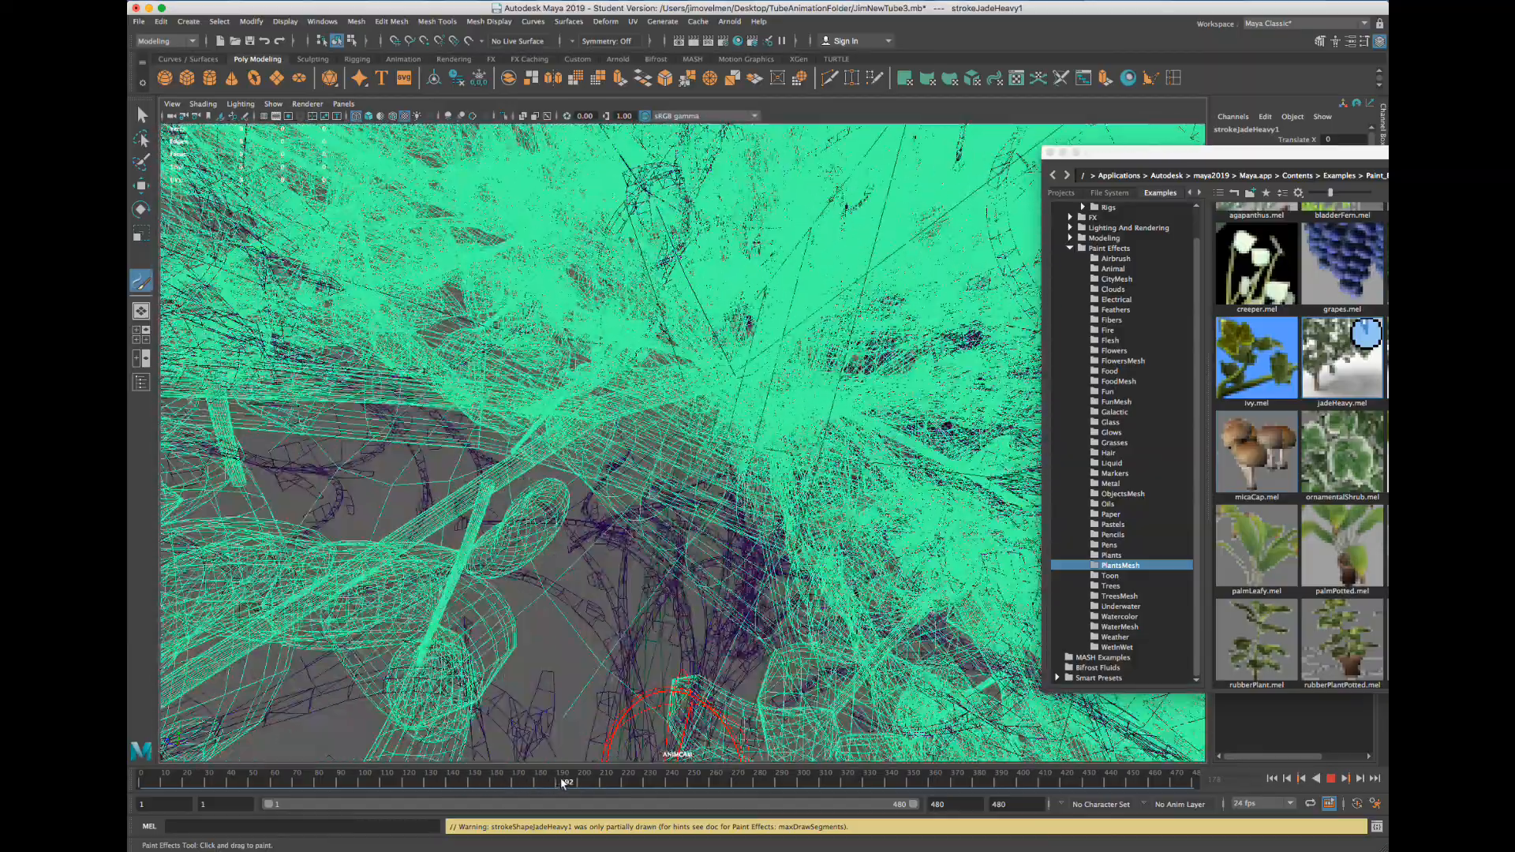
# Go to frame 170 and render it to examine how the jadeHeavy stroke fills the tunnel
pyautogui.moveTo(1121, 151); pyautogui.dragTo(663, 160)
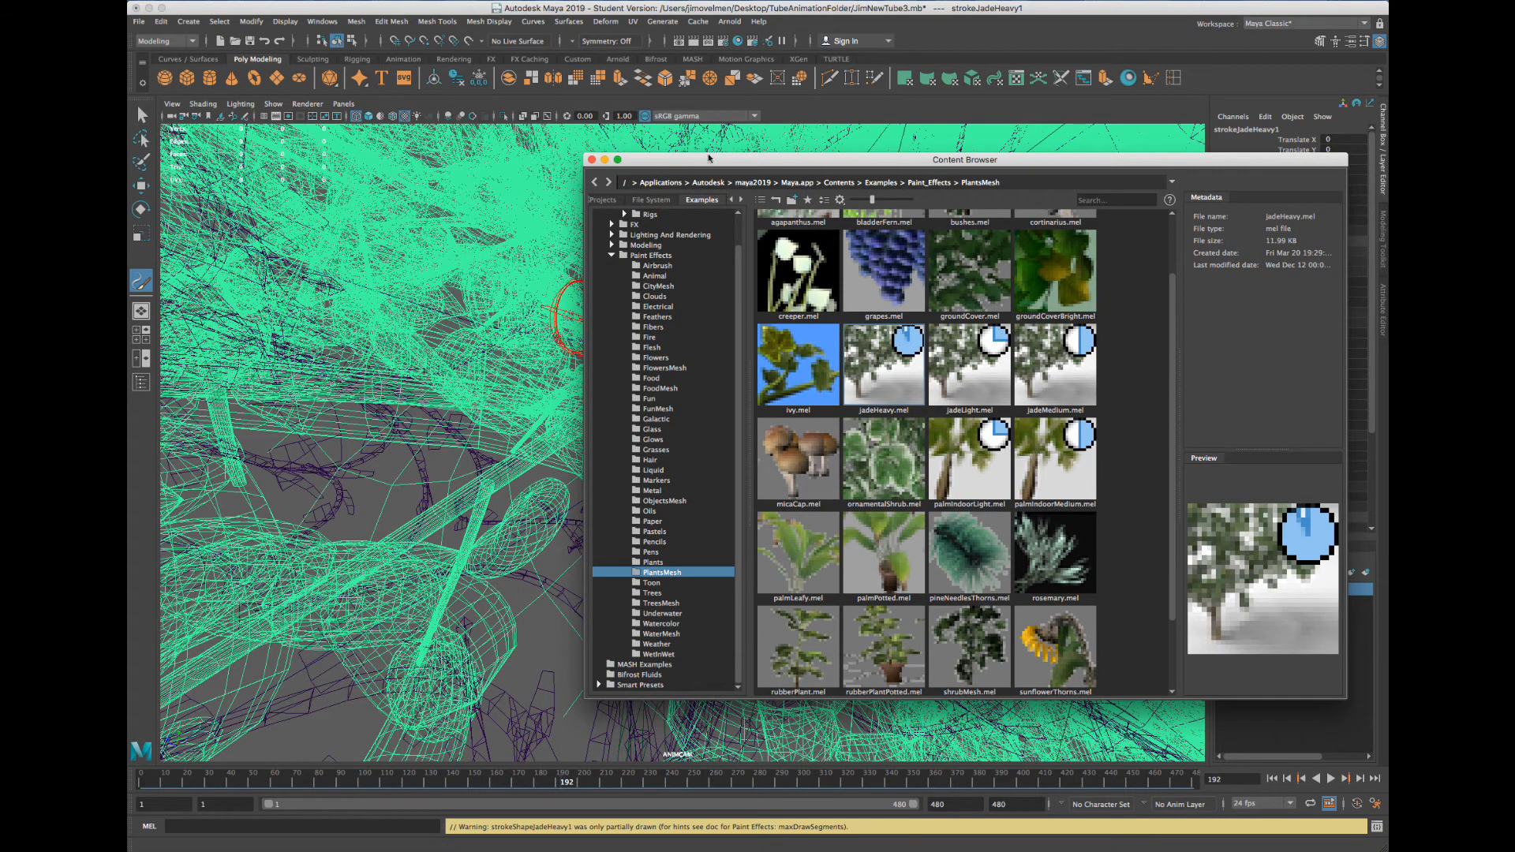
pyautogui.moveTo(657, 159); pyautogui.dragTo(824, 135)
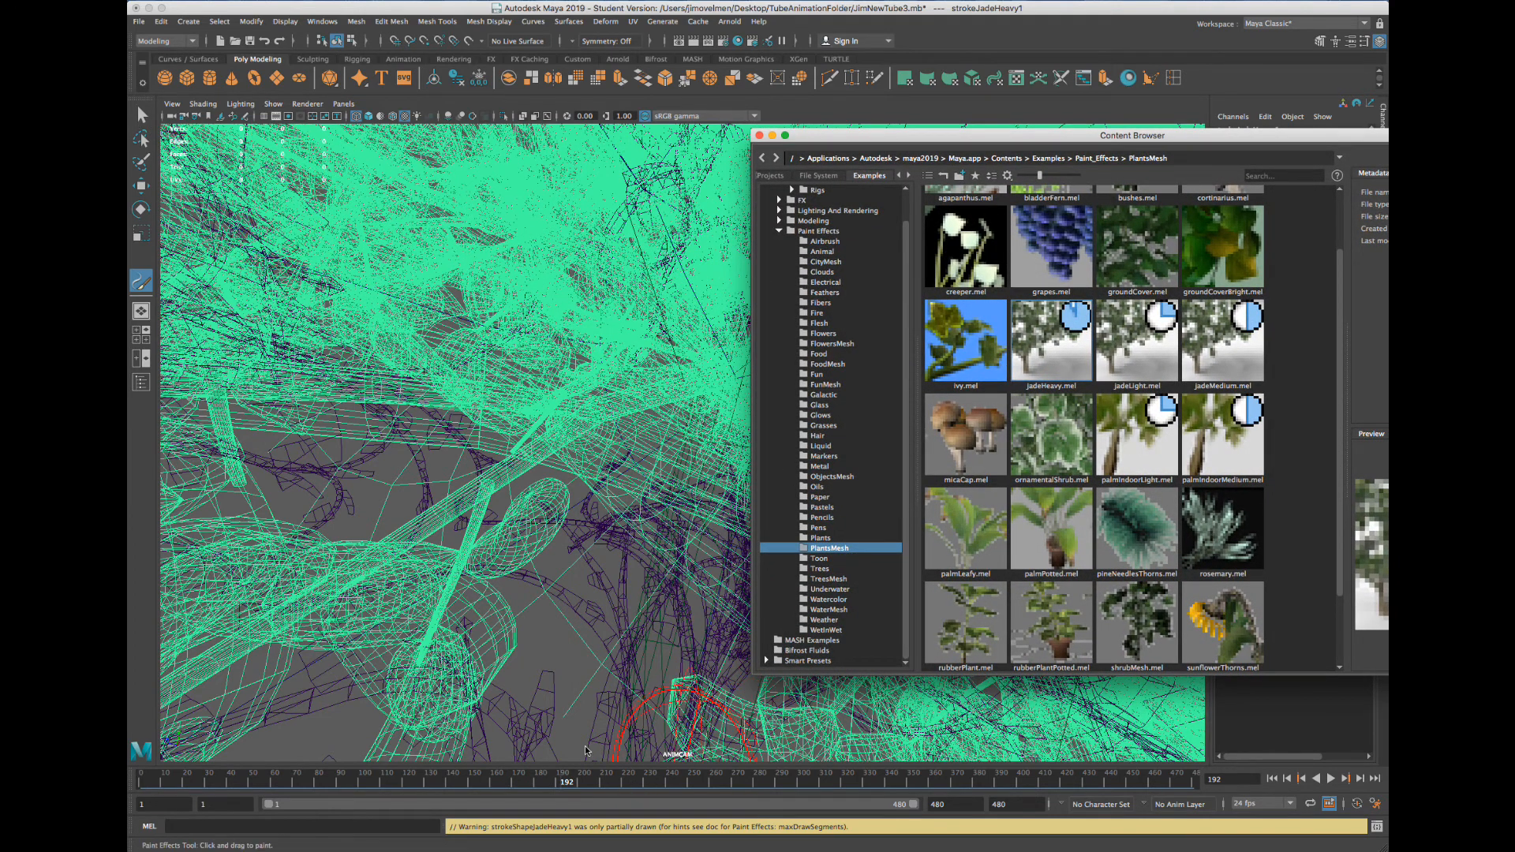
pyautogui.moveTo(545, 784); pyautogui.dragTo(514, 783)
pyautogui.click(679, 40)
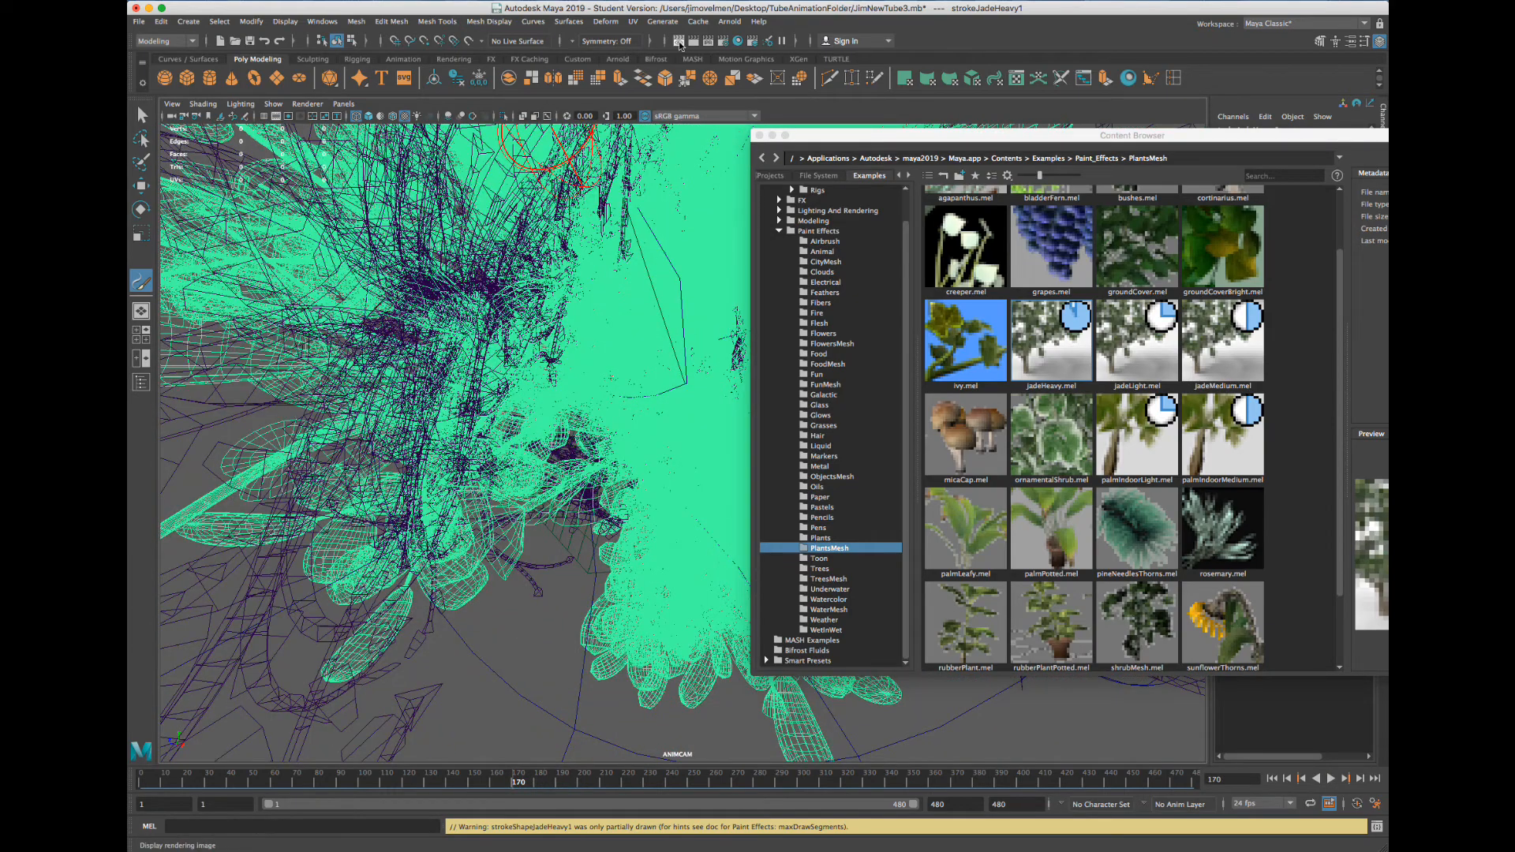
pyautogui.click(382, 297)
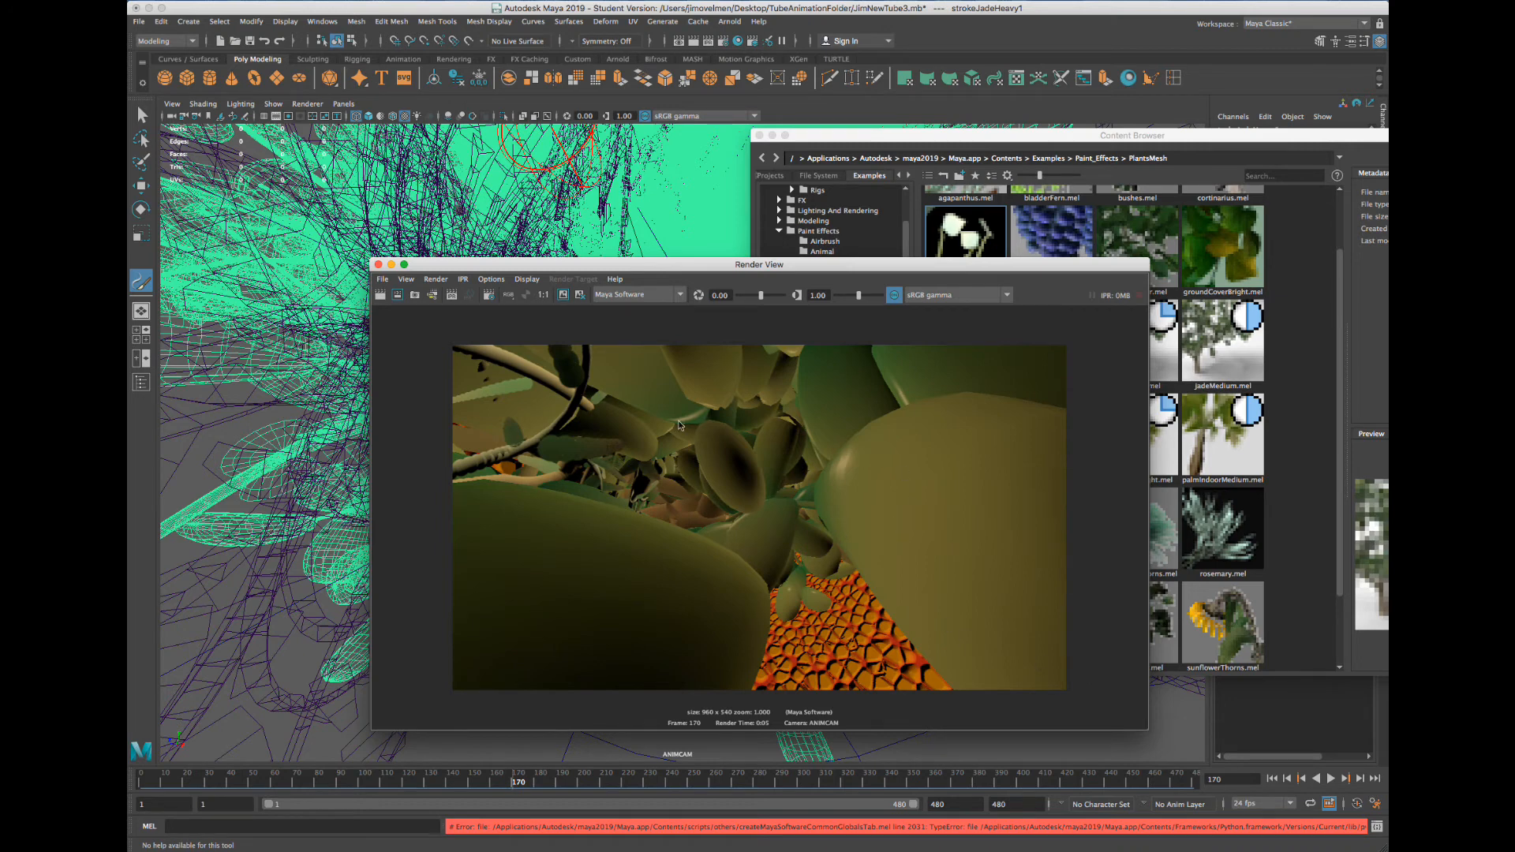
pyautogui.moveTo(509, 265); pyautogui.dragTo(669, 247)
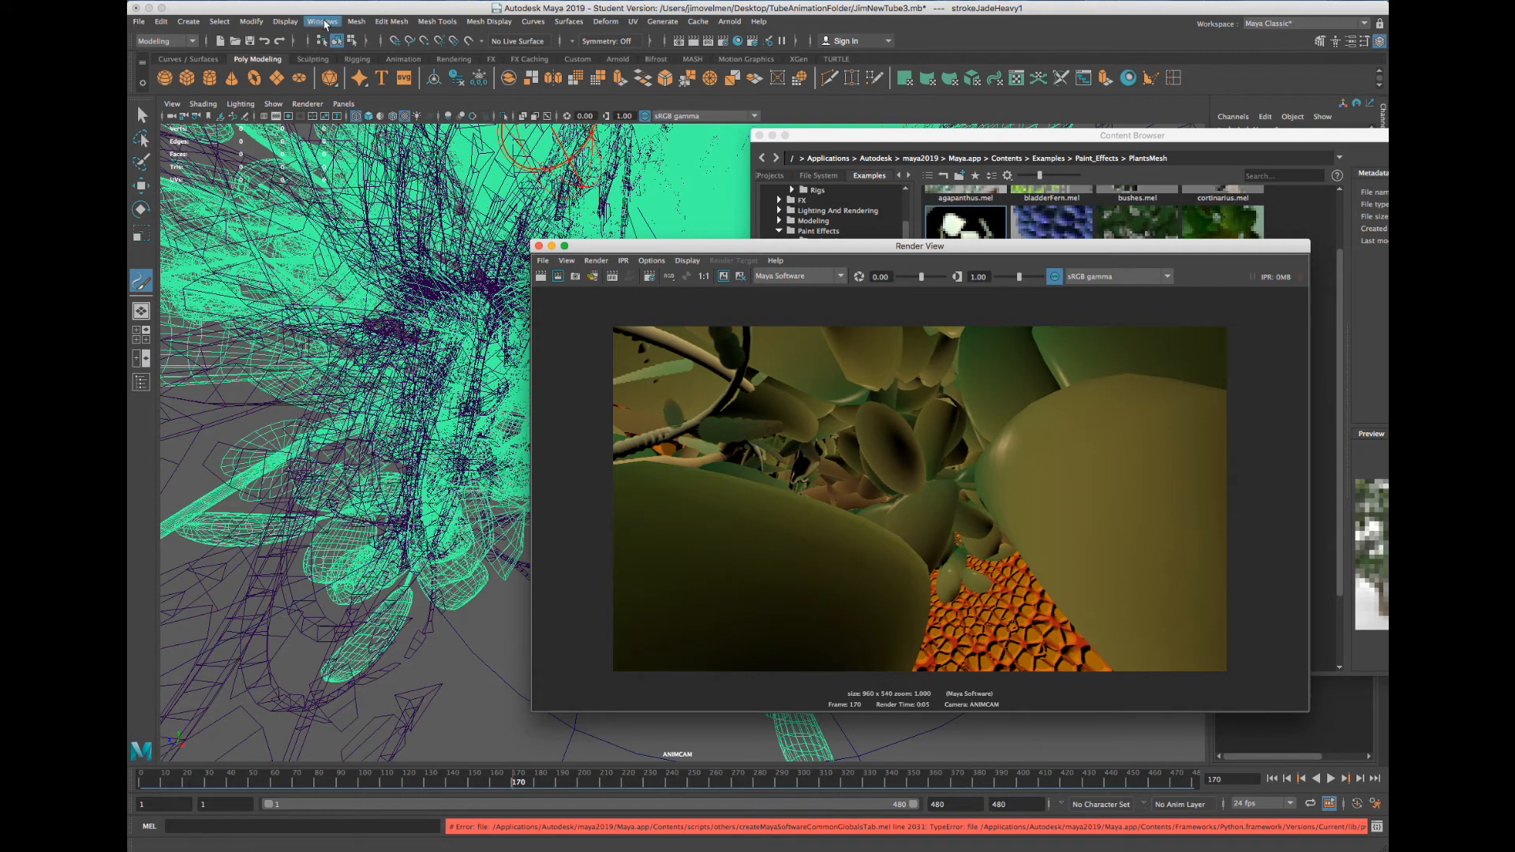
# Delete the jadeHeavy stroke from the scene through the Outliner
pyautogui.click(323, 22)
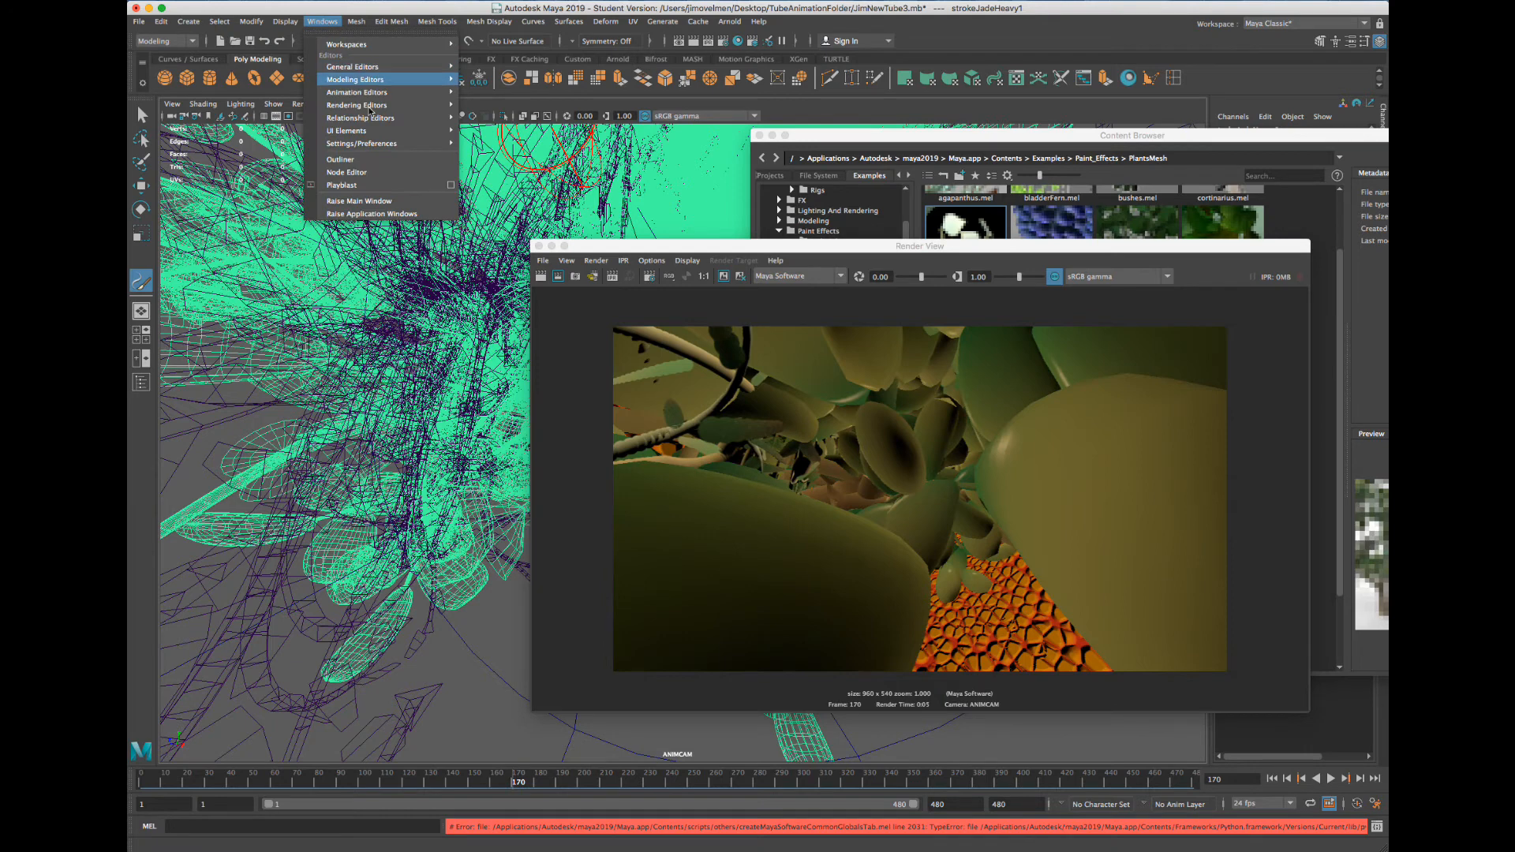
pyautogui.click(375, 161)
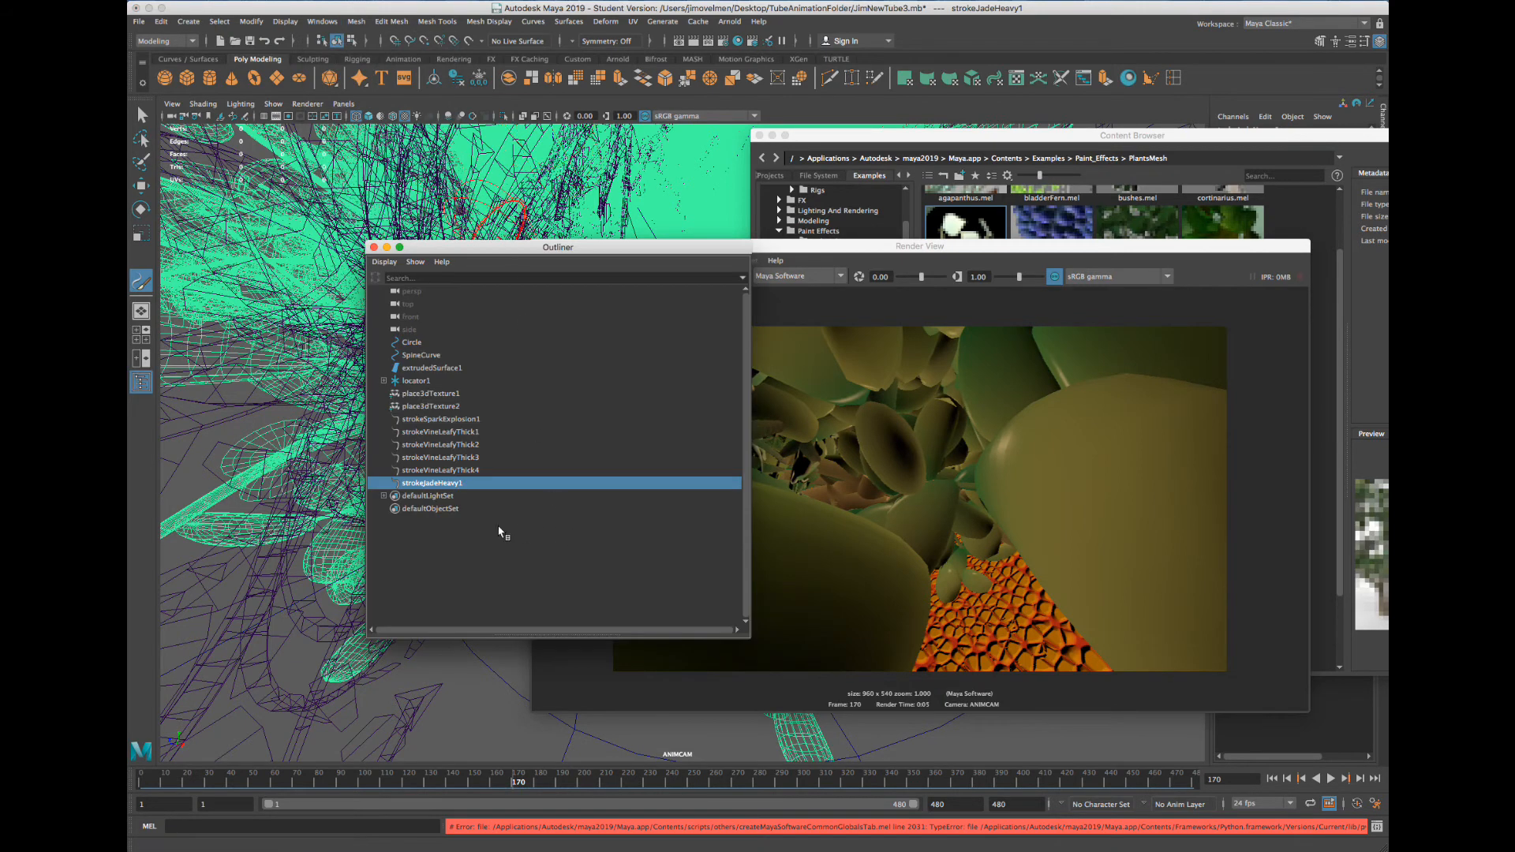
pyautogui.click(476, 472)
pyautogui.click(465, 483)
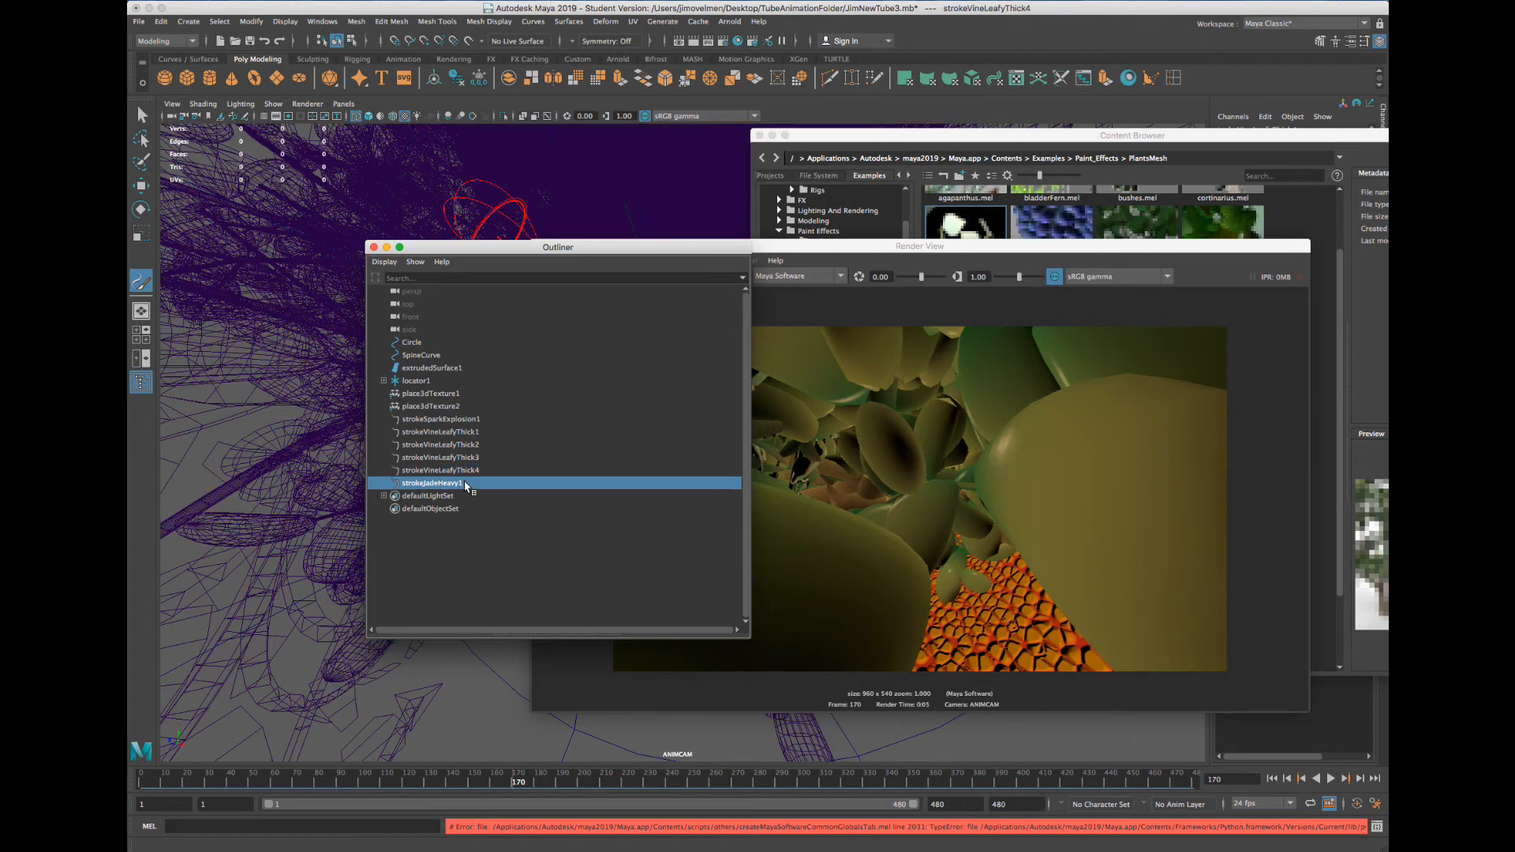
pyautogui.press('Delete')
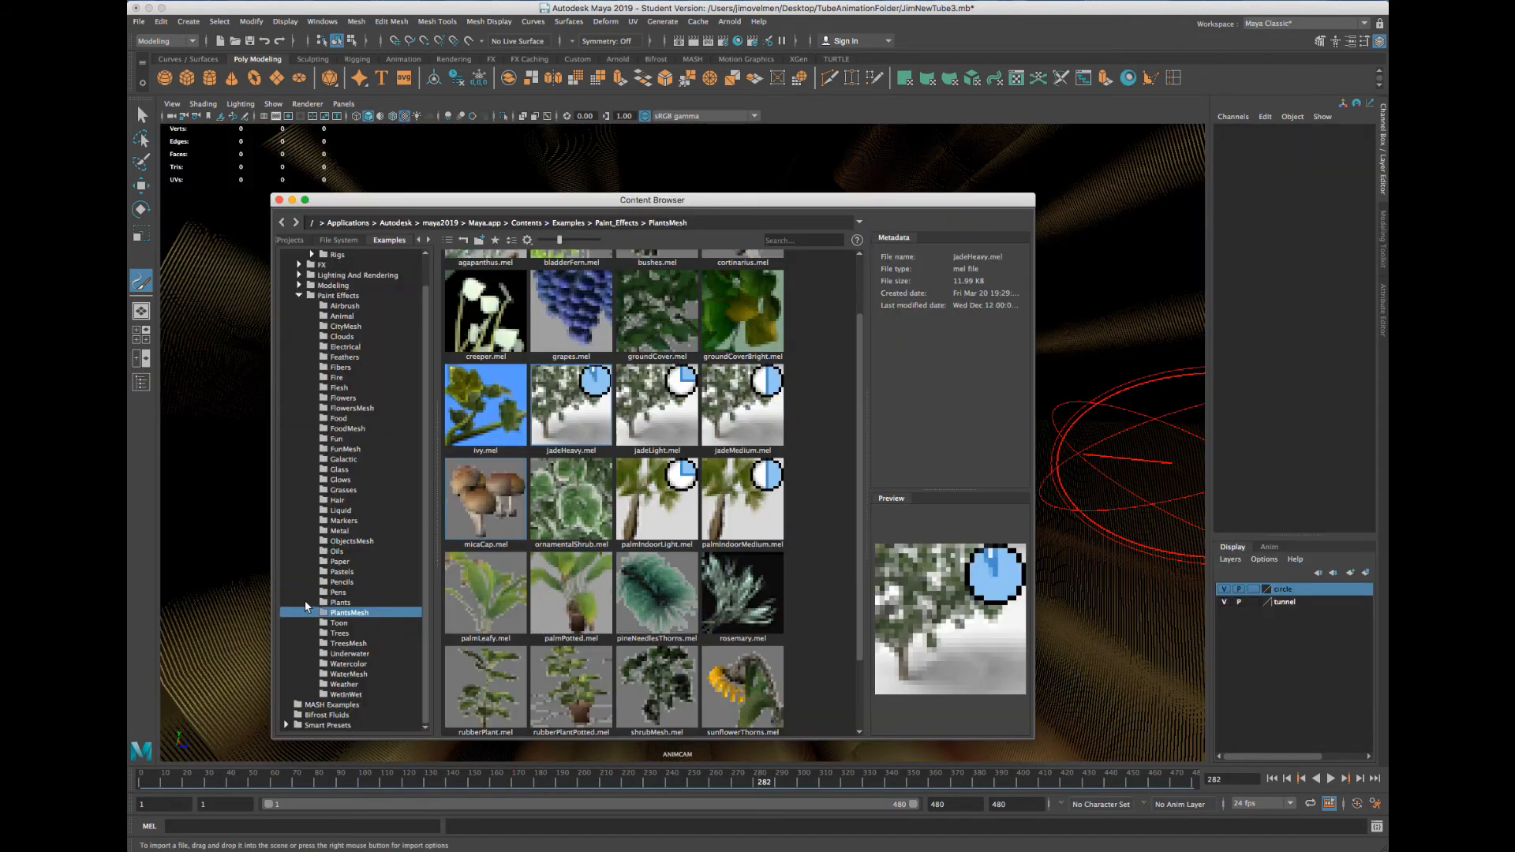
# Browse the Toon, Plants and Oils brush folders and choose the texturedOil brush
pyautogui.click(352, 634)
pyautogui.click(352, 623)
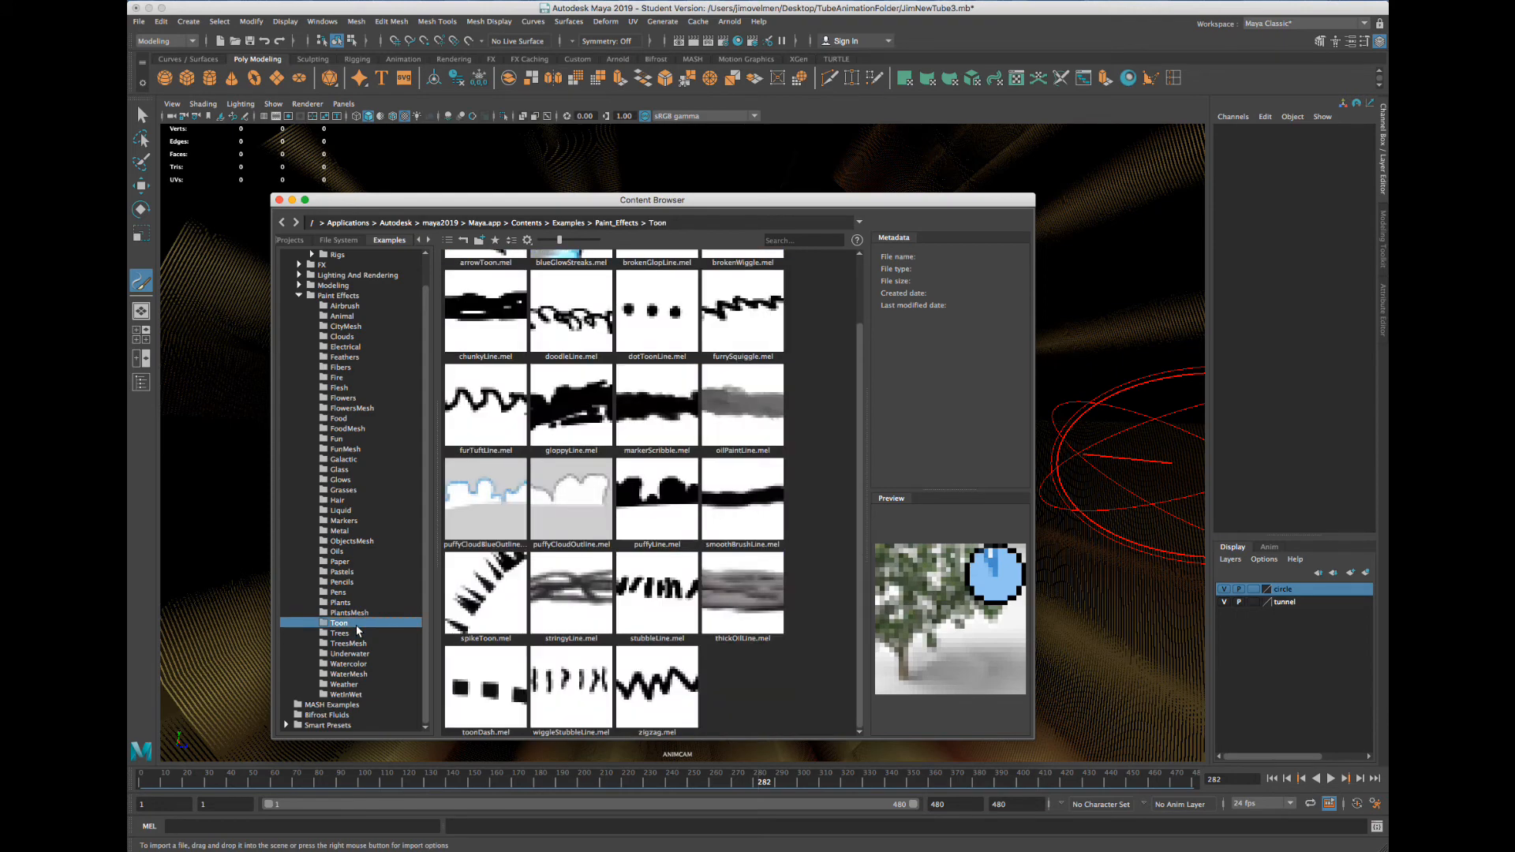
pyautogui.click(371, 603)
pyautogui.click(340, 551)
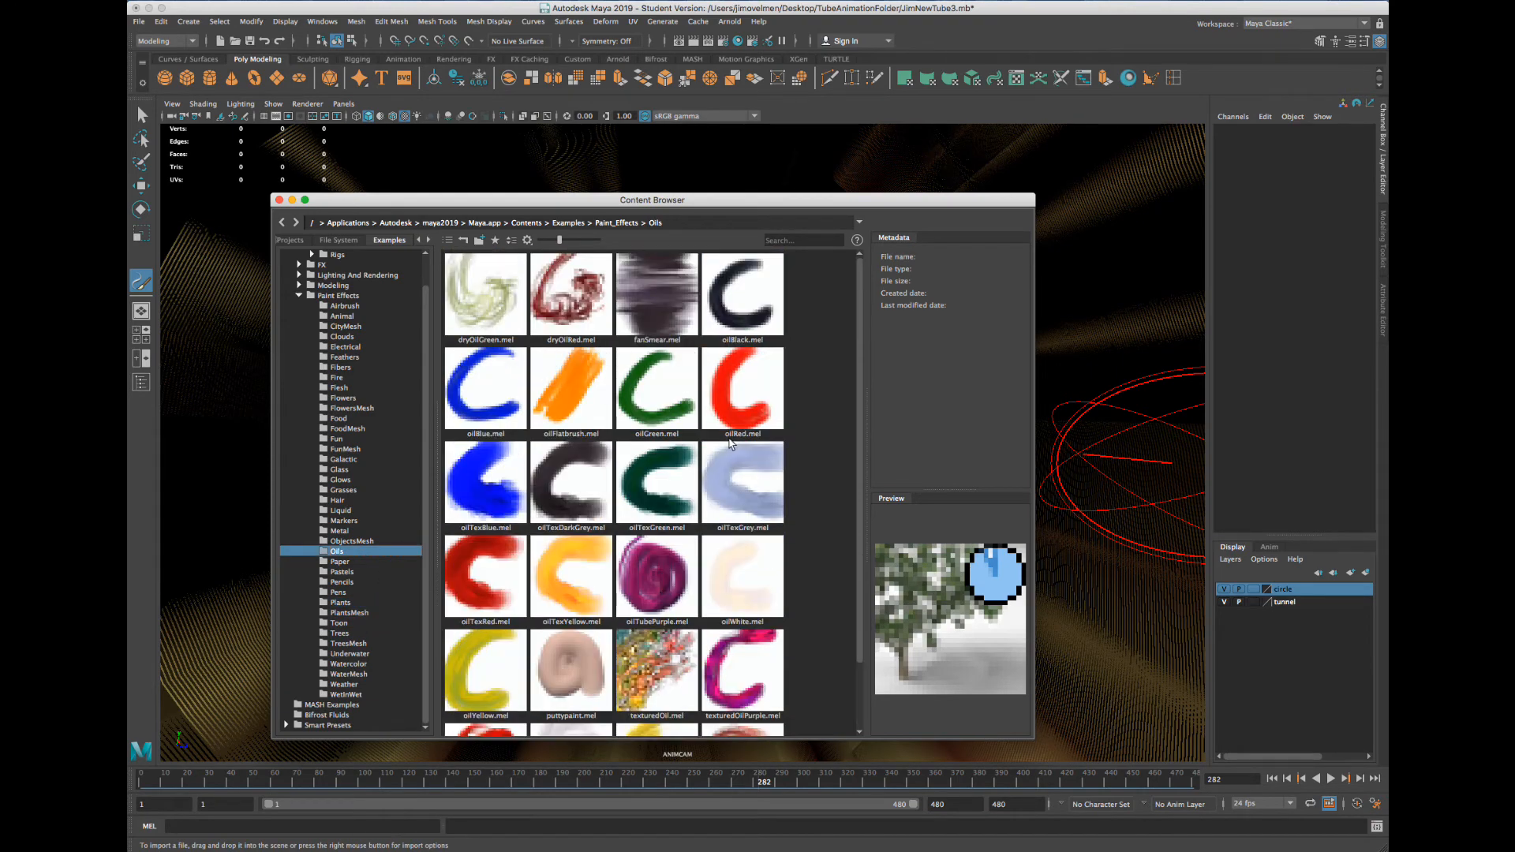
pyautogui.click(684, 619)
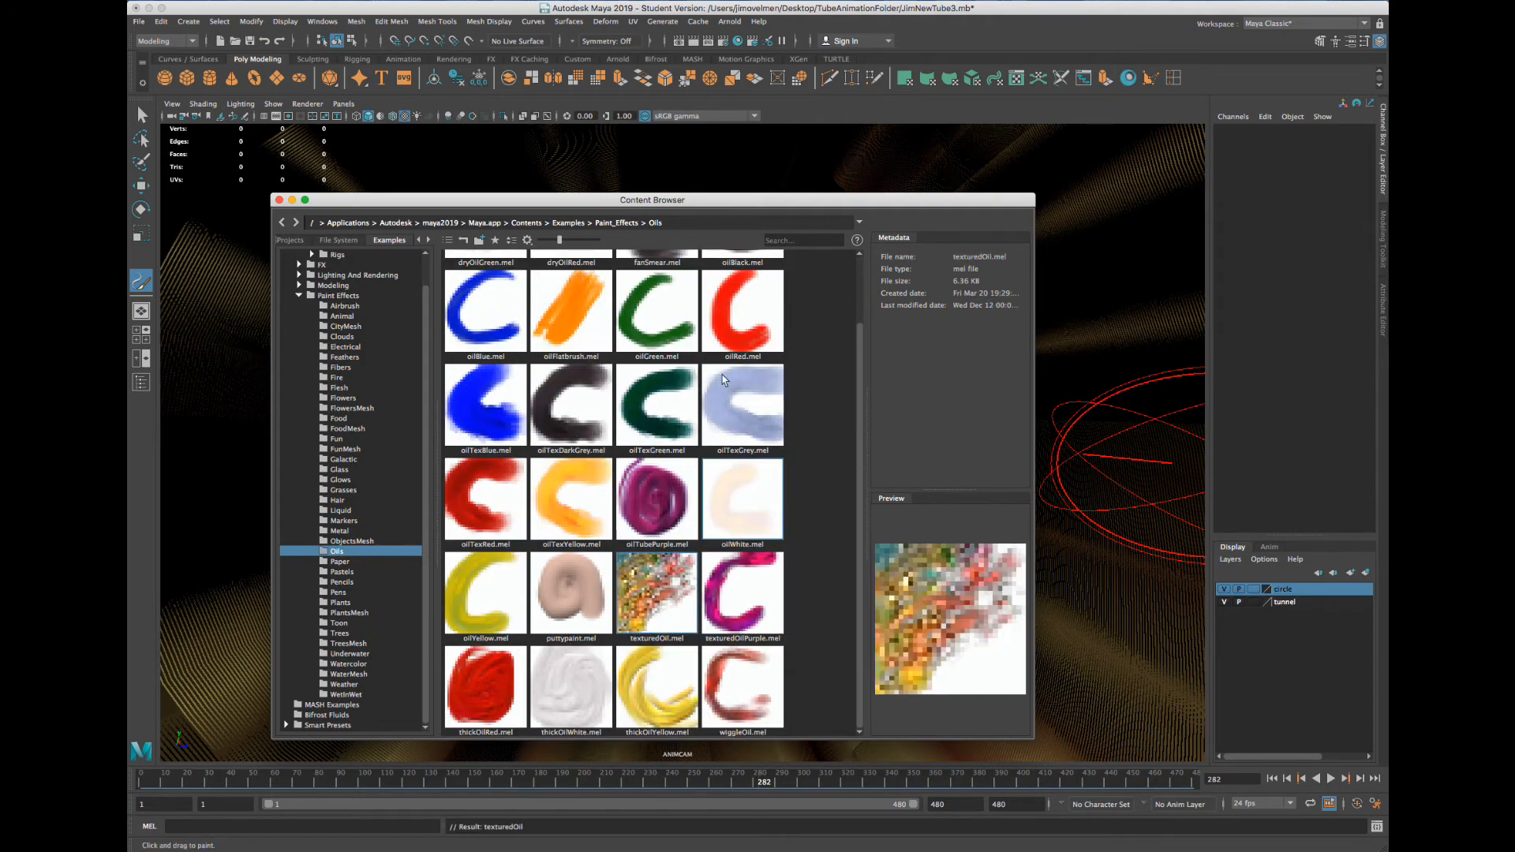
# Paint a long looping texturedOil stroke around the tunnel's inner wall at frame 282 and test-render the frame
pyautogui.moveTo(640, 201)
pyautogui.mouseDown()
pyautogui.moveTo(1071, 164)
pyautogui.moveTo(1119, 180)
pyautogui.mouseUp()
pyautogui.moveTo(419, 570)
pyautogui.mouseDown()
pyautogui.moveTo(423, 480)
pyautogui.moveTo(726, 718)
pyautogui.moveTo(444, 386)
pyautogui.moveTo(685, 416)
pyautogui.moveTo(339, 399)
pyautogui.moveTo(754, 685)
pyautogui.moveTo(714, 230)
pyautogui.moveTo(347, 140)
pyautogui.moveTo(246, 515)
pyautogui.moveTo(356, 683)
pyautogui.moveTo(323, 734)
pyautogui.mouseUp()
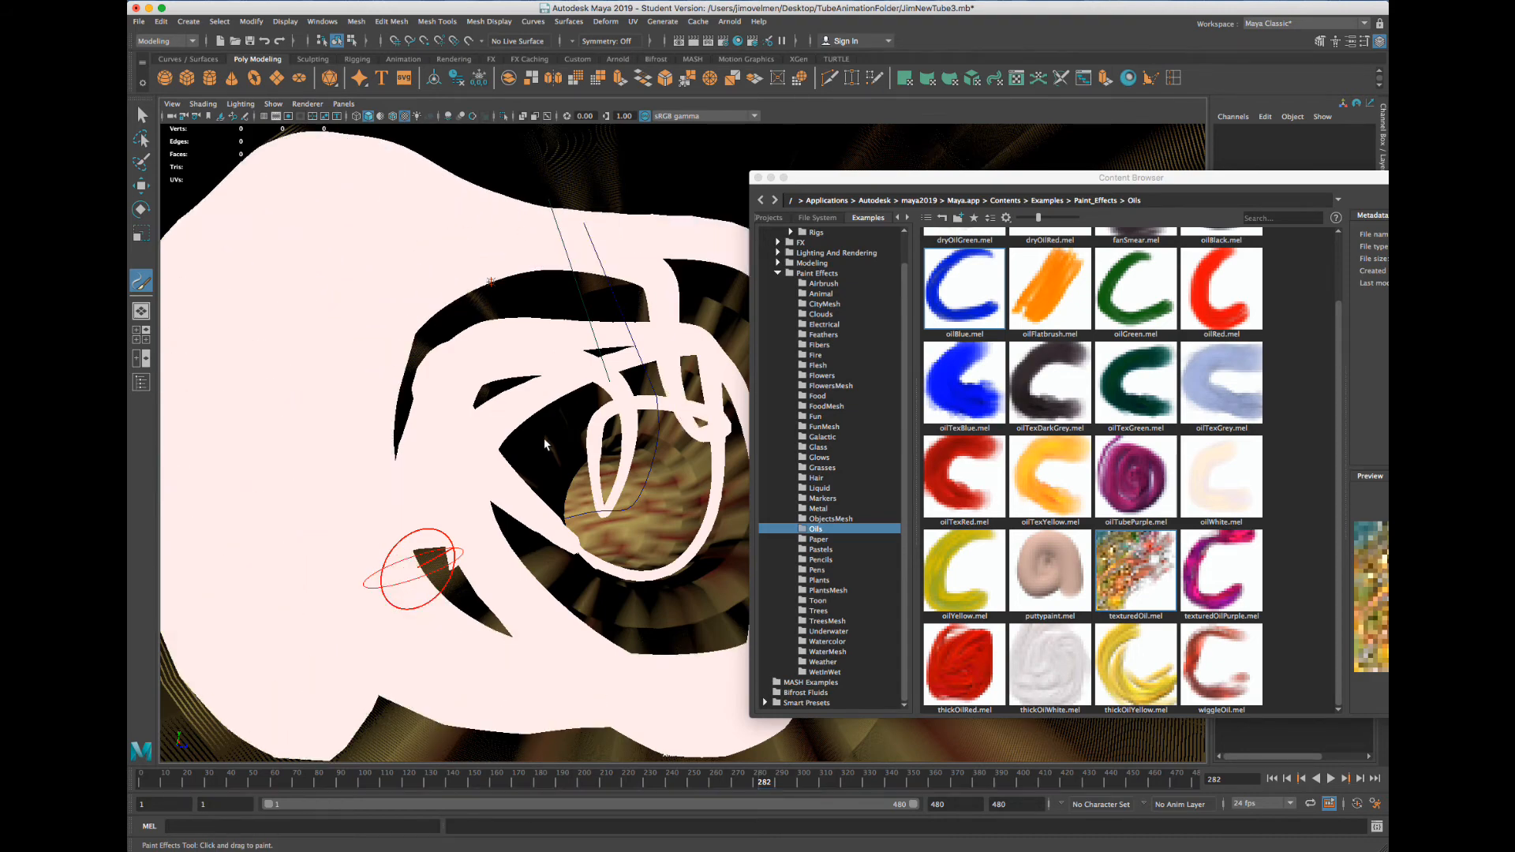
pyautogui.click(678, 41)
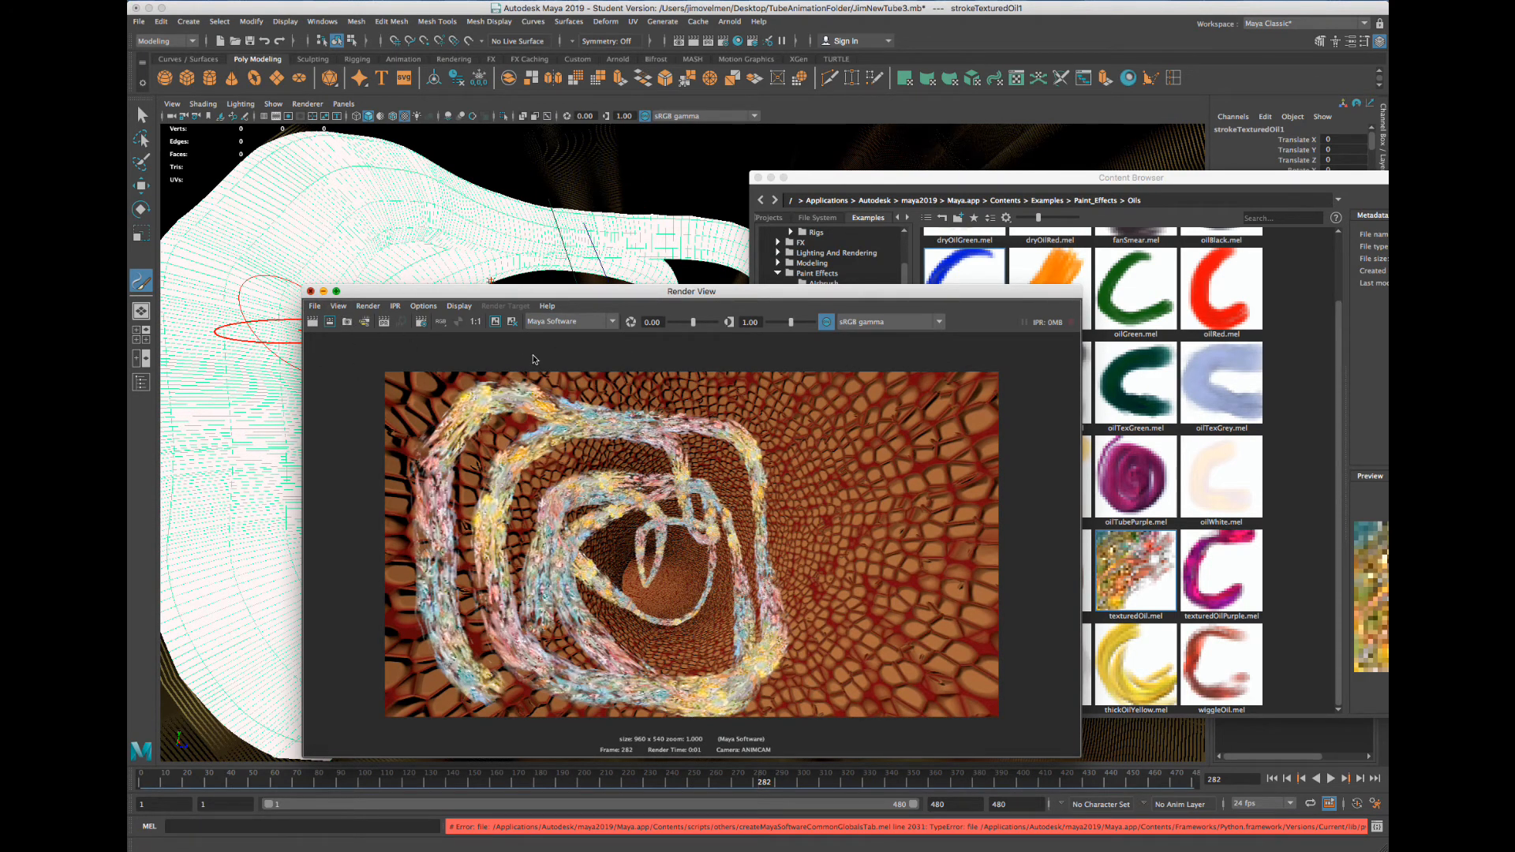
pyautogui.hotkey('ctrl', 'z')
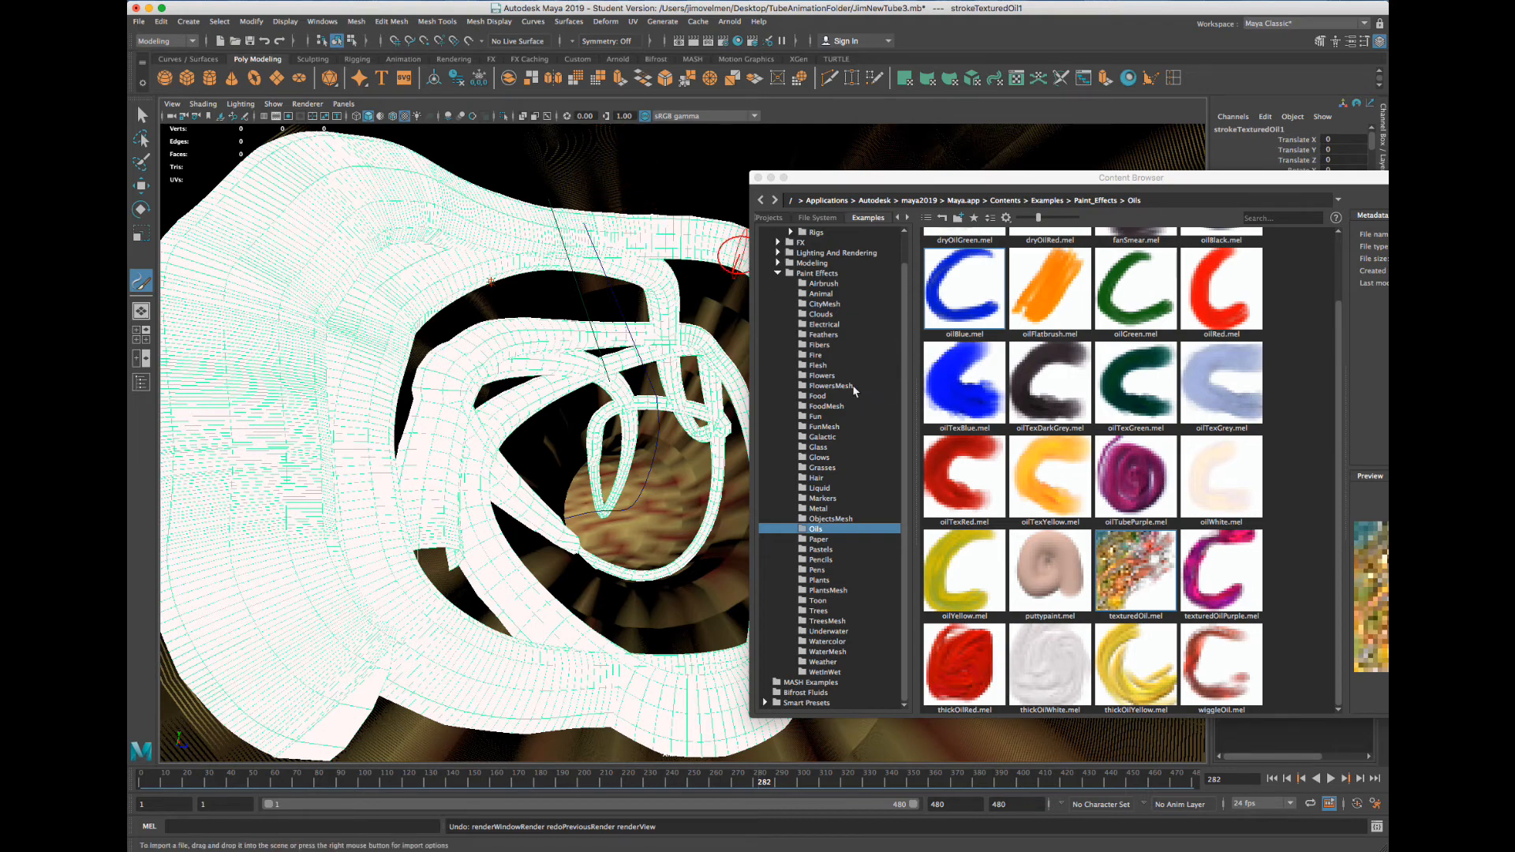
# Choose the tulipTiger brush from FlowersMesh and paint a stroke of tulips inside the tunnel at frame 282
pyautogui.click(831, 386)
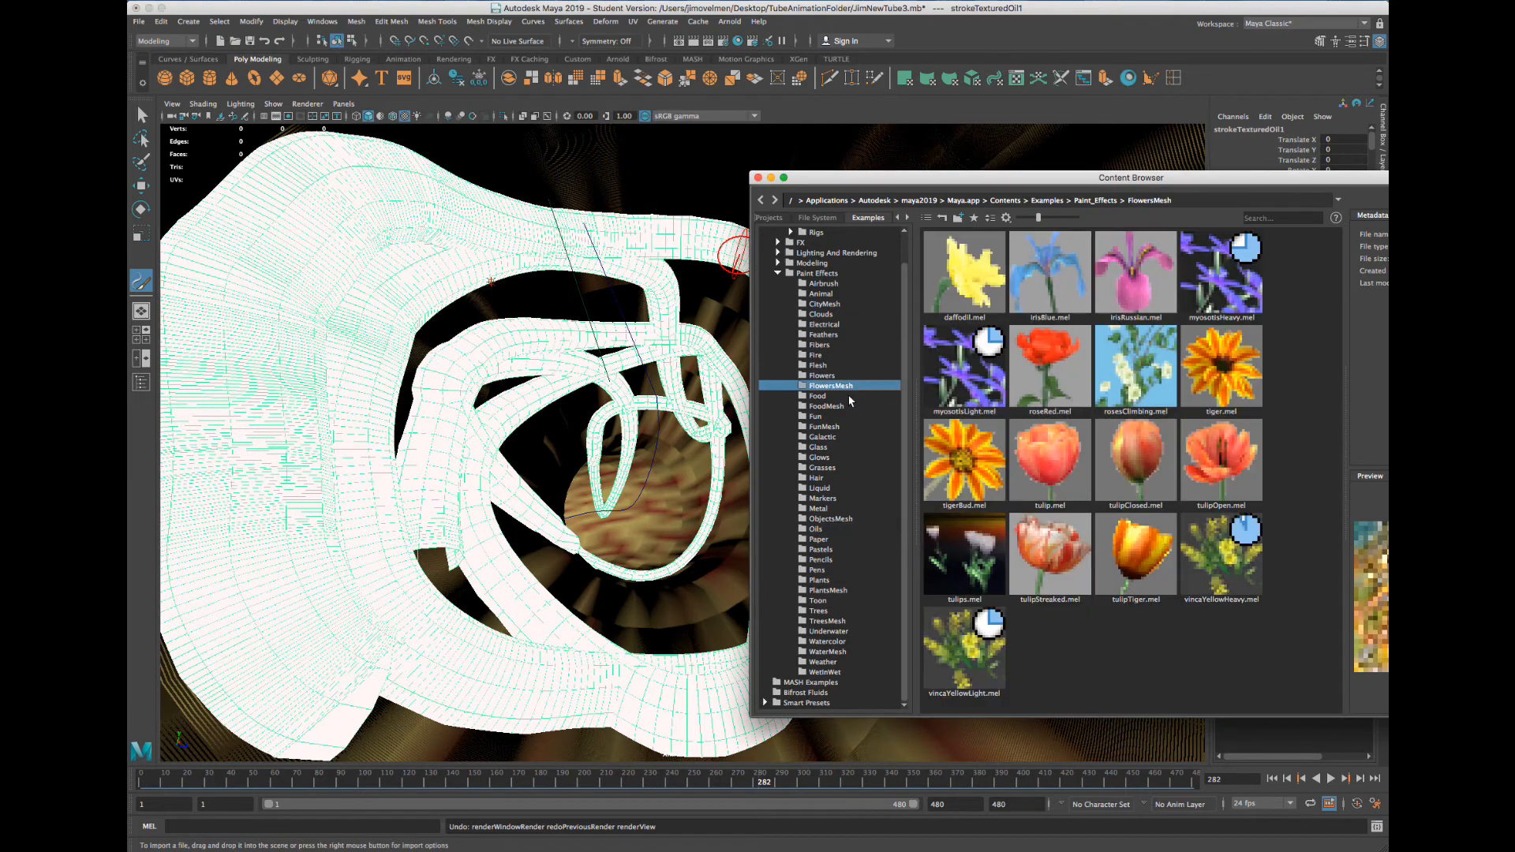
pyautogui.click(1144, 562)
pyautogui.moveTo(872, 187); pyautogui.dragTo(1118, 173)
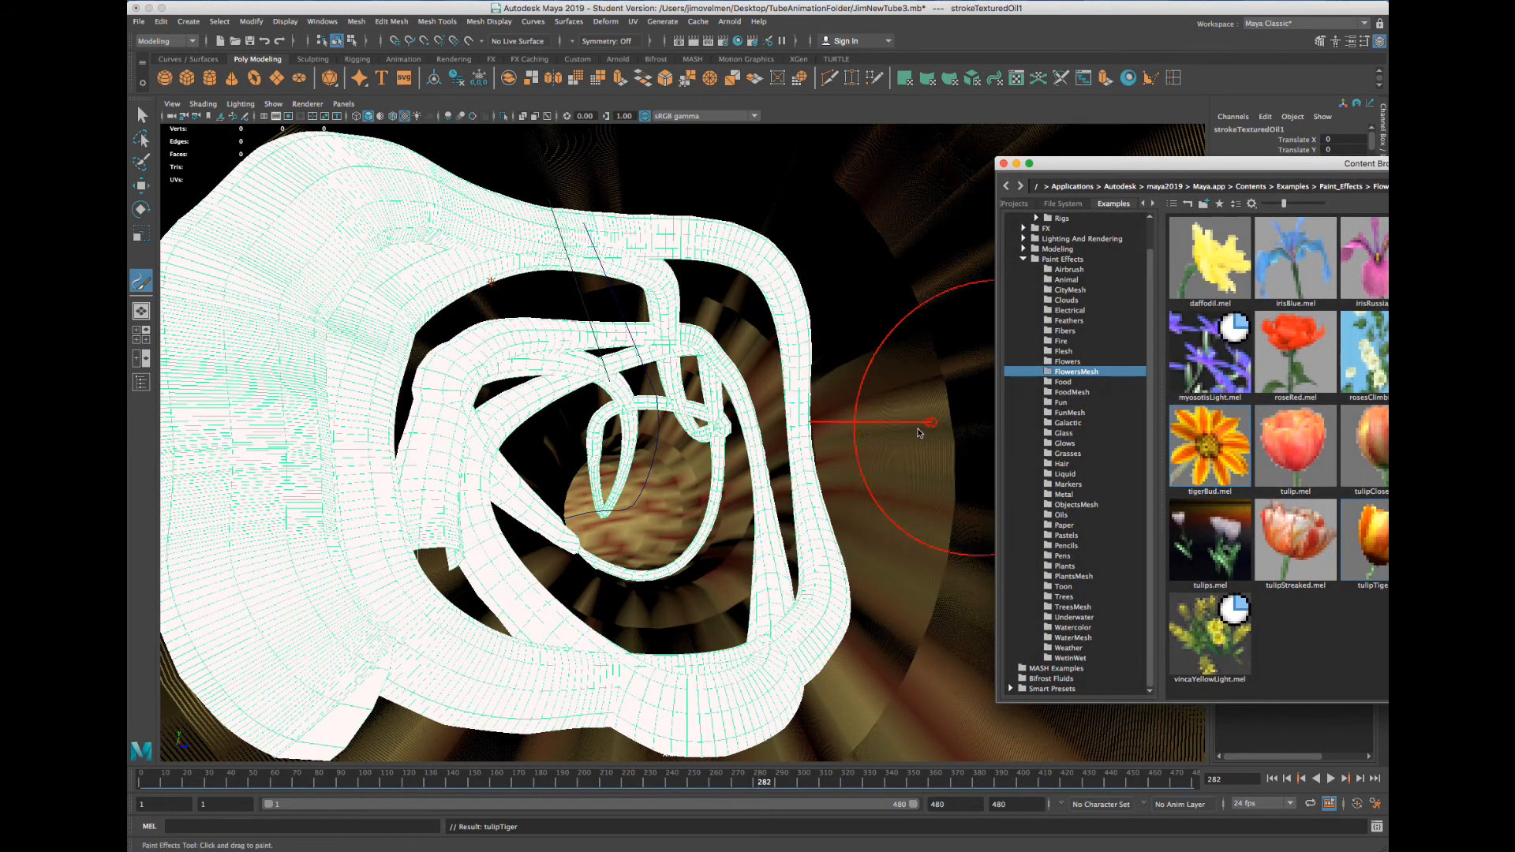
pyautogui.moveTo(818, 442); pyautogui.dragTo(606, 562)
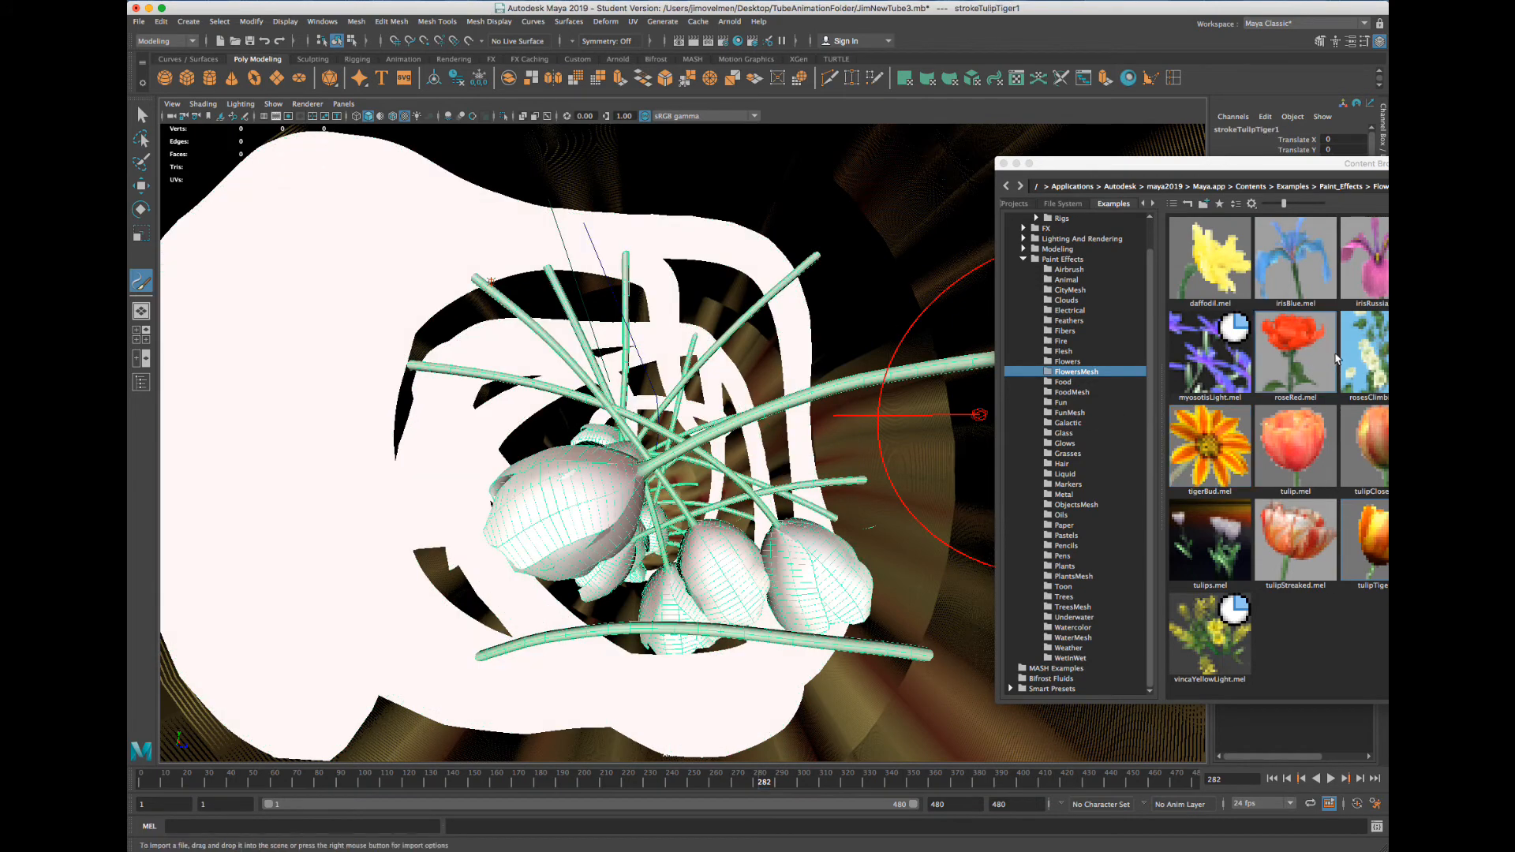
# Try a rosesClimbing stroke over the tulips, undo it, and paint myosotisLight strokes around the tunnel at frame 282
pyautogui.click(1366, 351)
pyautogui.moveTo(776, 400)
pyautogui.mouseDown()
pyautogui.moveTo(778, 339)
pyautogui.moveTo(890, 407)
pyautogui.mouseUp()
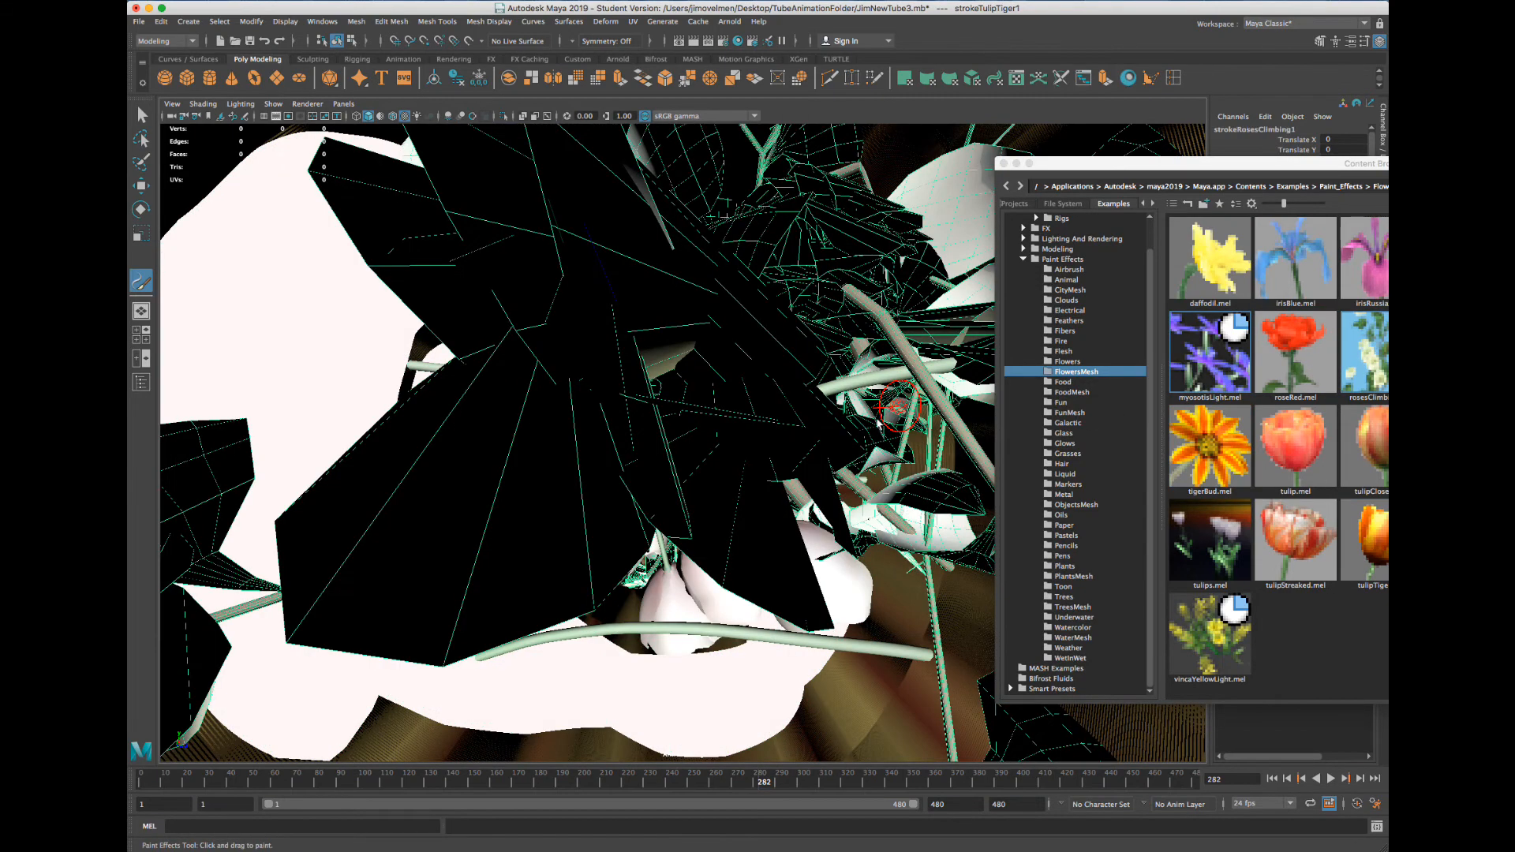
pyautogui.hotkey('ctrl', 'z')
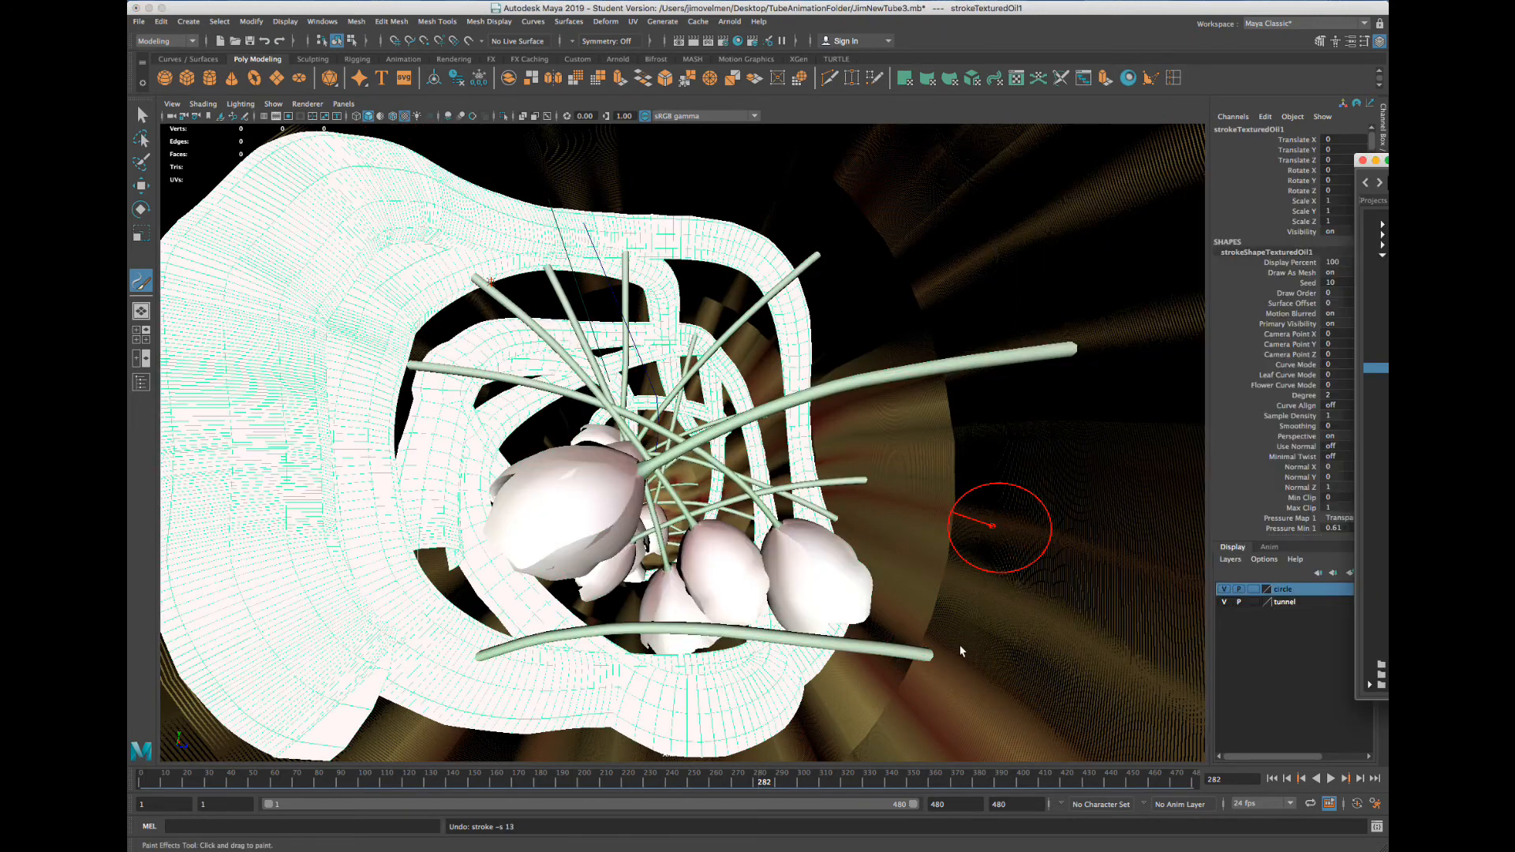
pyautogui.moveTo(1001, 524)
pyautogui.mouseDown()
pyautogui.moveTo(954, 651)
pyautogui.moveTo(355, 553)
pyautogui.moveTo(540, 643)
pyautogui.moveTo(400, 629)
pyautogui.moveTo(322, 738)
pyautogui.mouseUp()
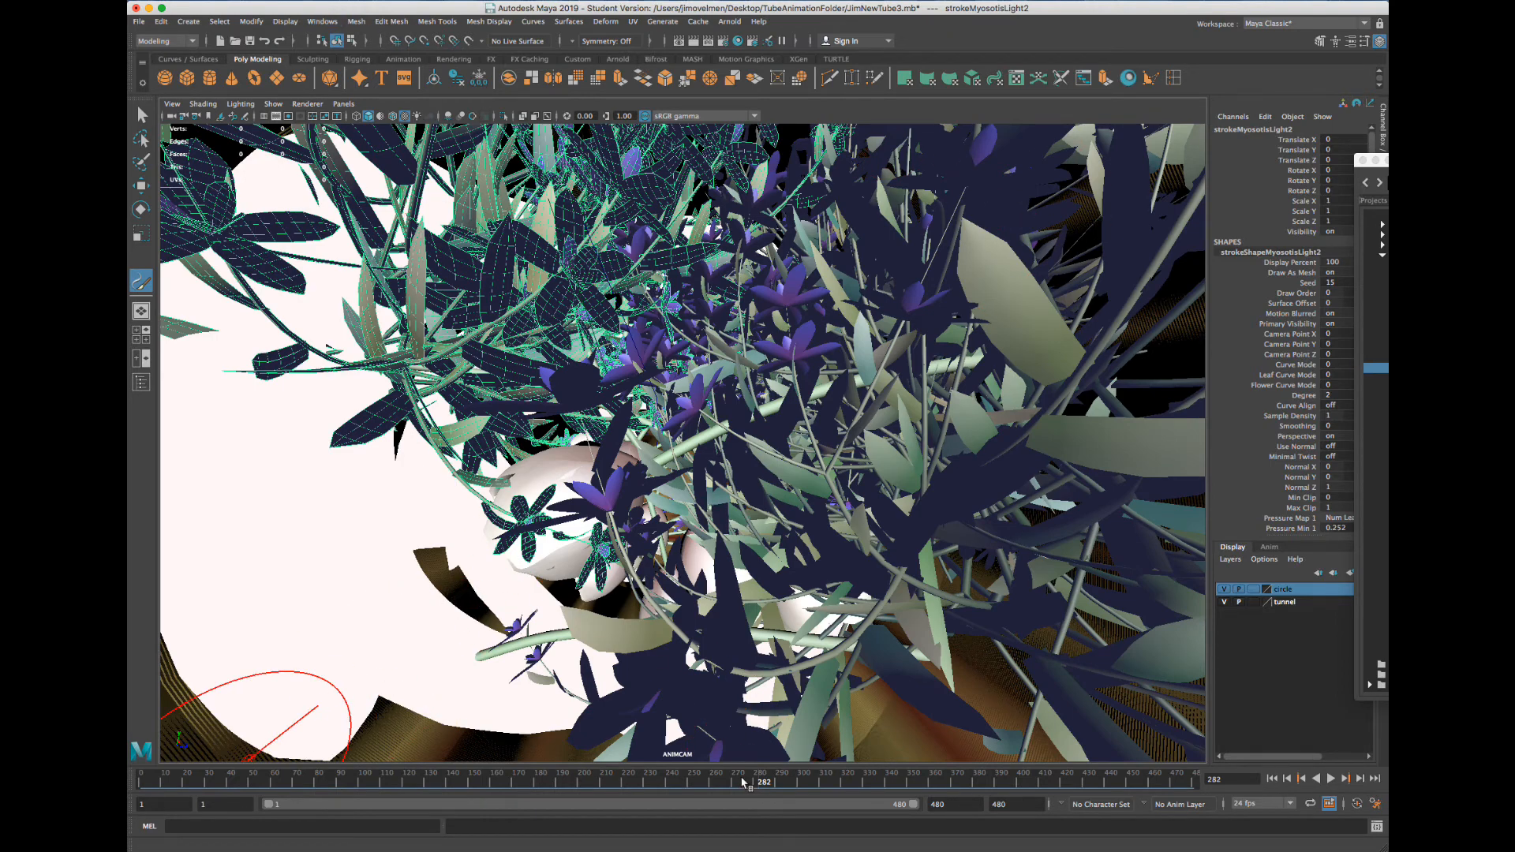
# At frame 268, undo a trial flower stroke and paint three strokes of blue flowers around the tunnel's inner wall
pyautogui.moveTo(748, 784); pyautogui.dragTo(734, 784)
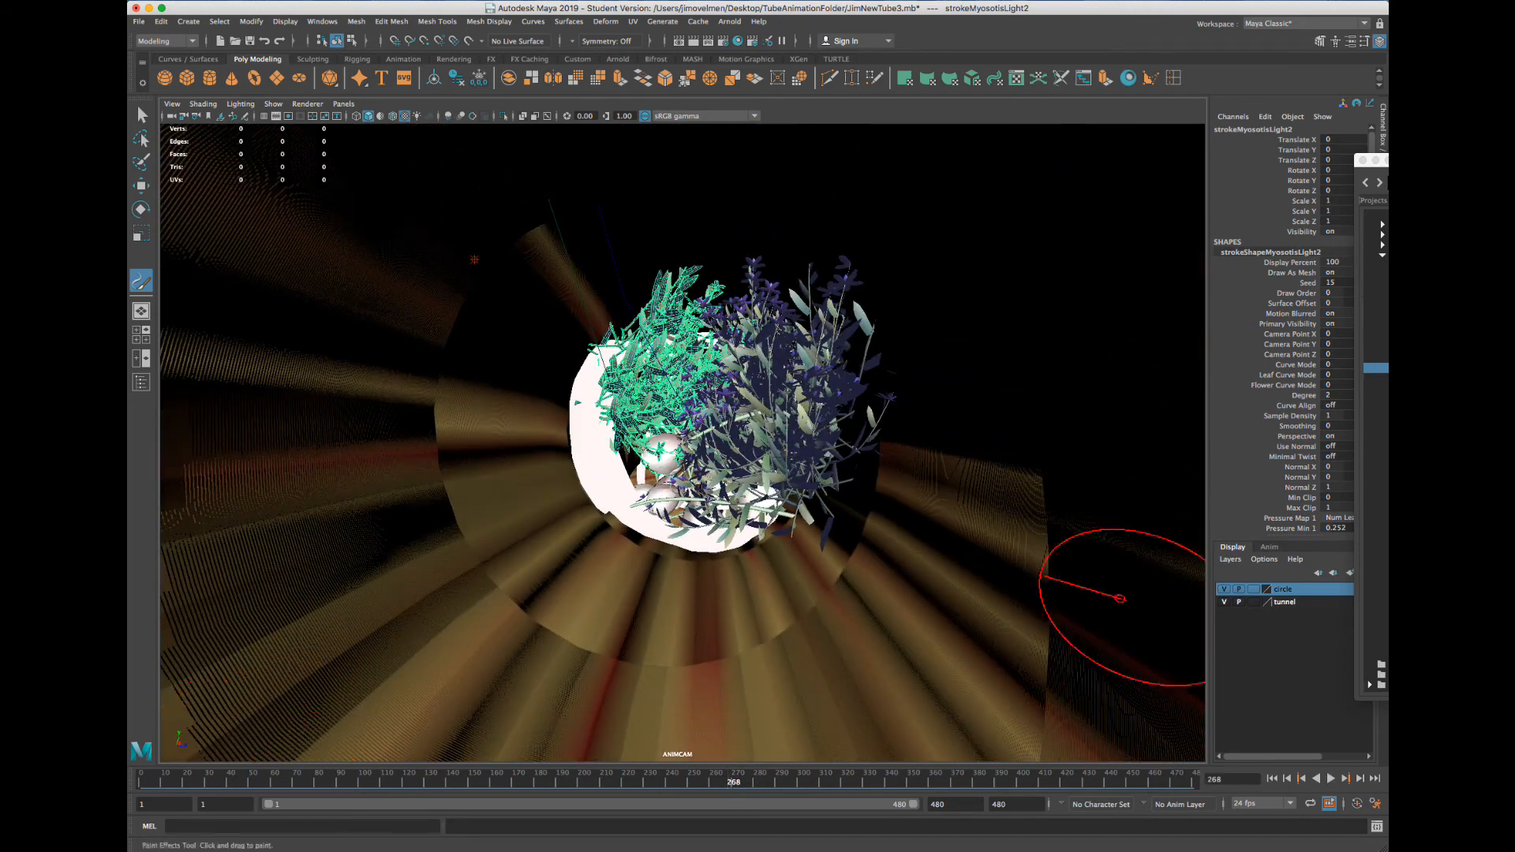
pyautogui.moveTo(826, 532); pyautogui.dragTo(498, 652)
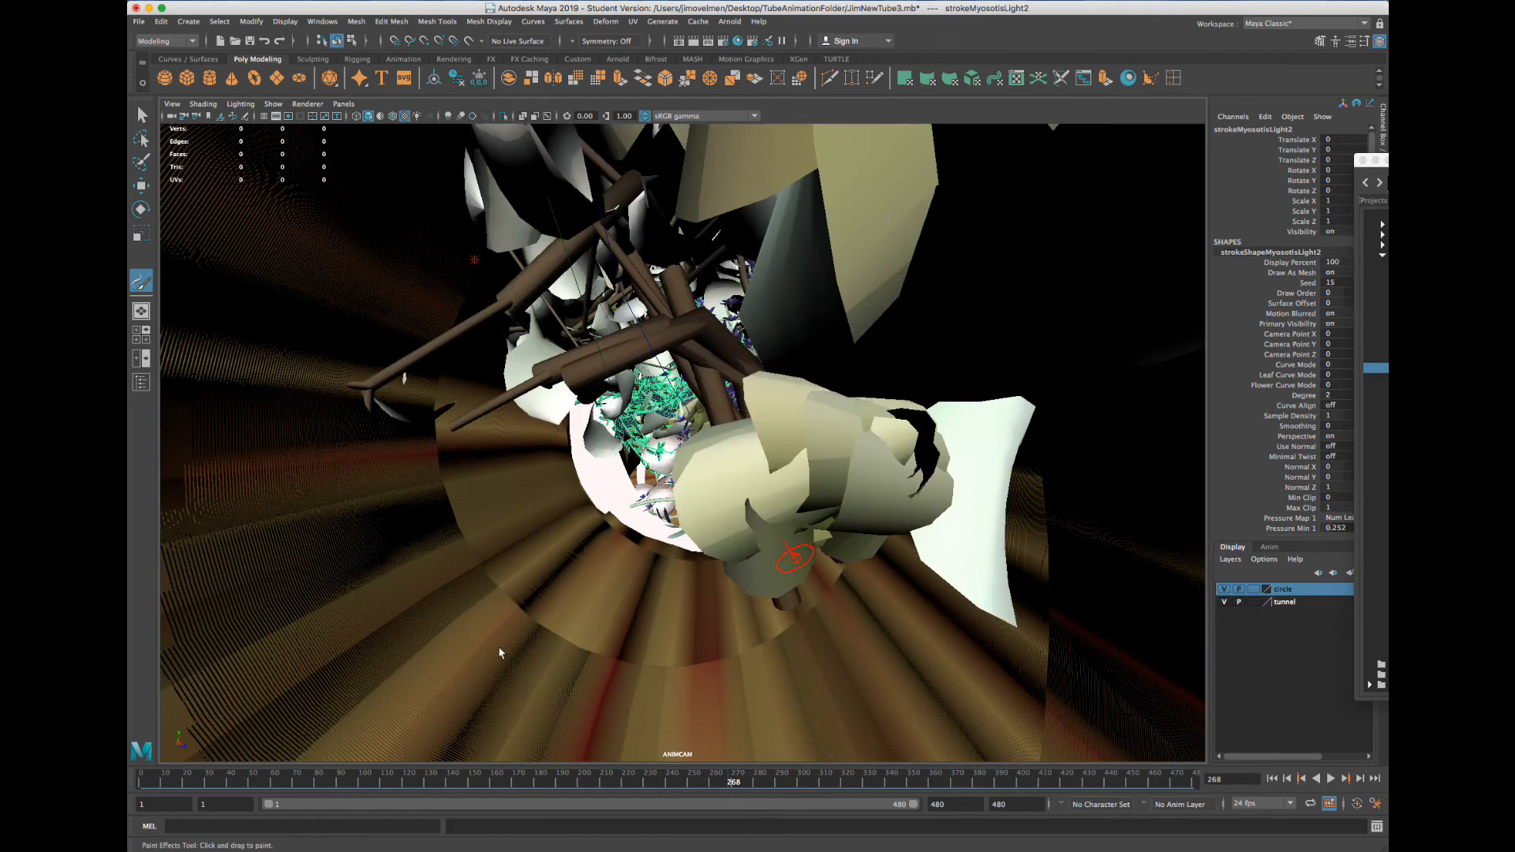
pyautogui.press('super+z')
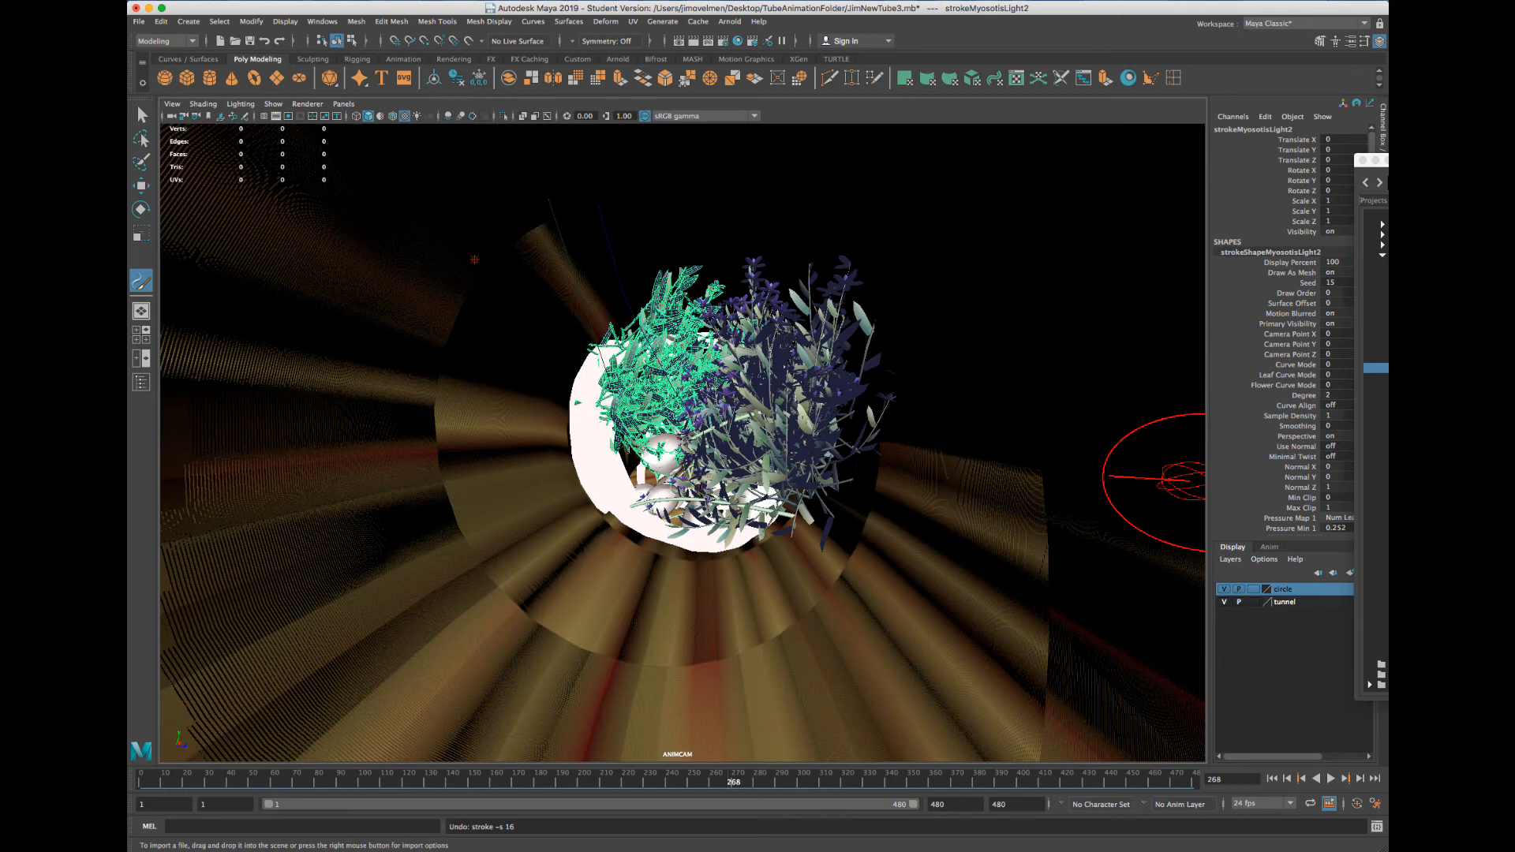
pyautogui.moveTo(873, 541); pyautogui.dragTo(878, 550)
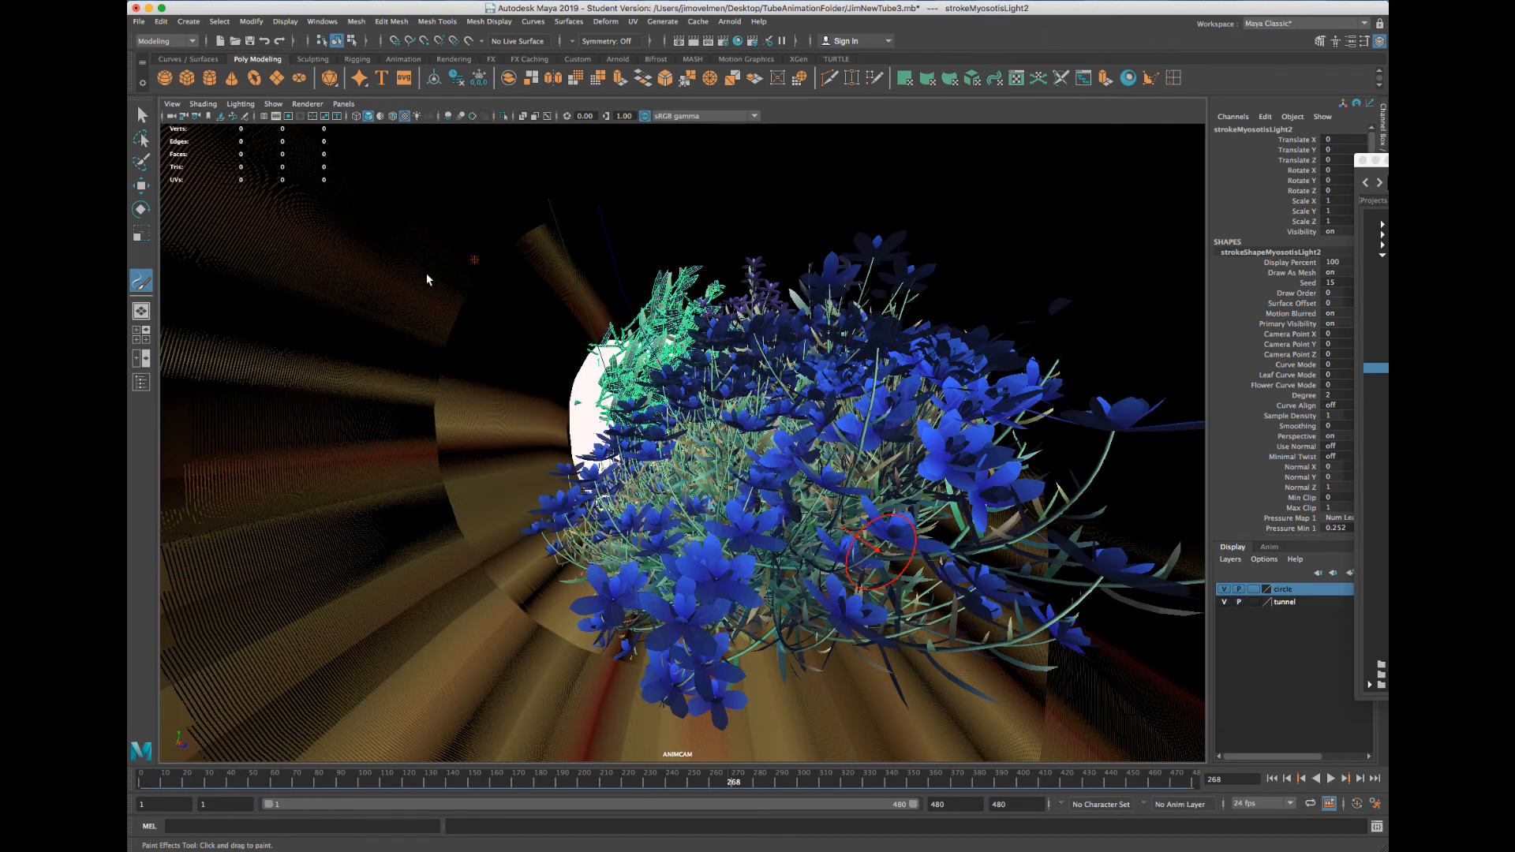
pyautogui.moveTo(468, 267); pyautogui.dragTo(505, 246)
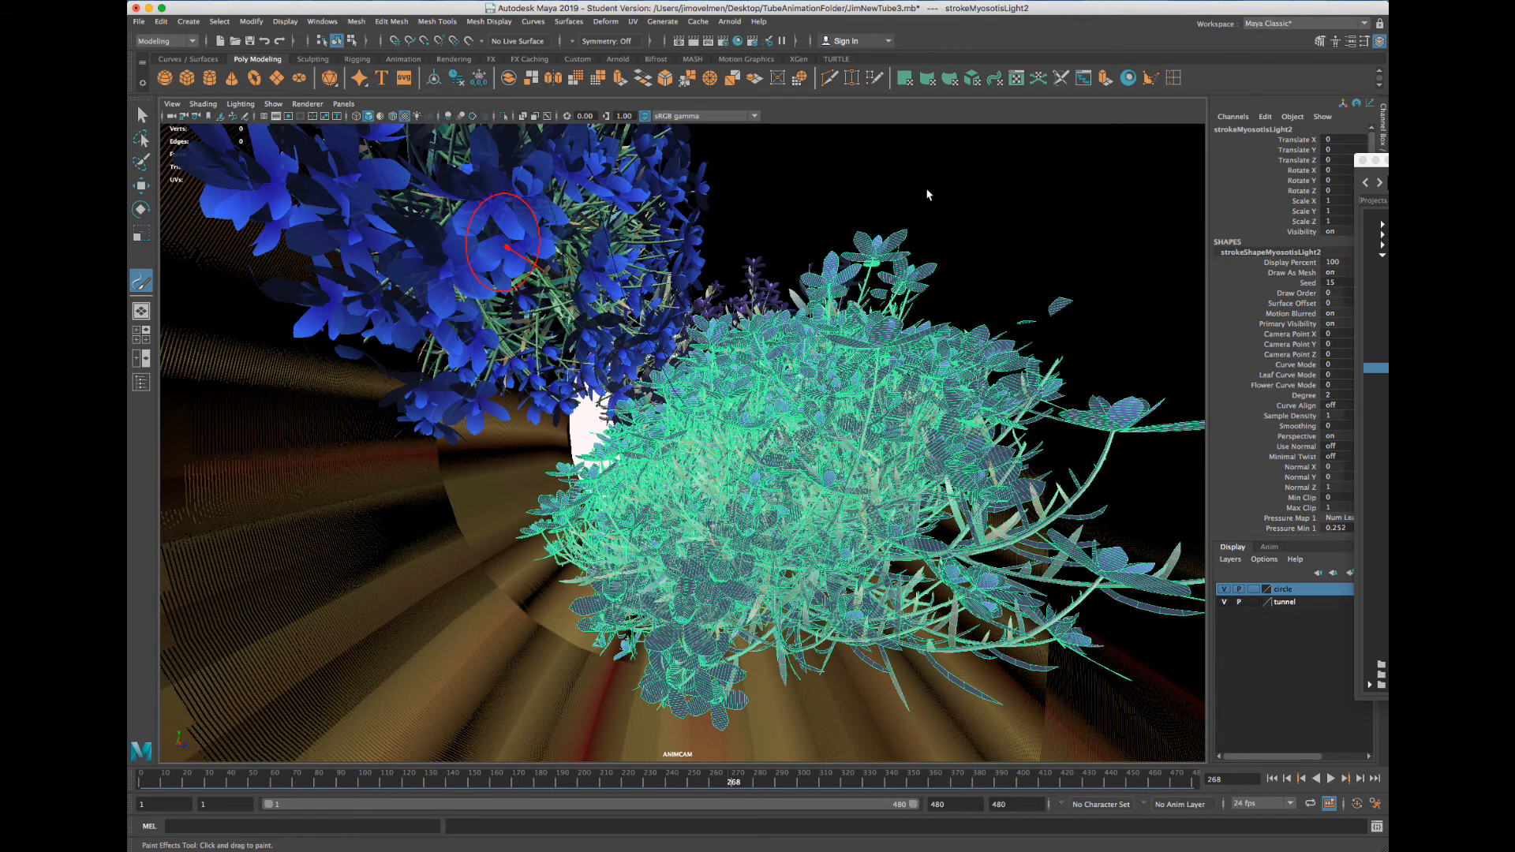
pyautogui.moveTo(922, 202); pyautogui.dragTo(912, 189)
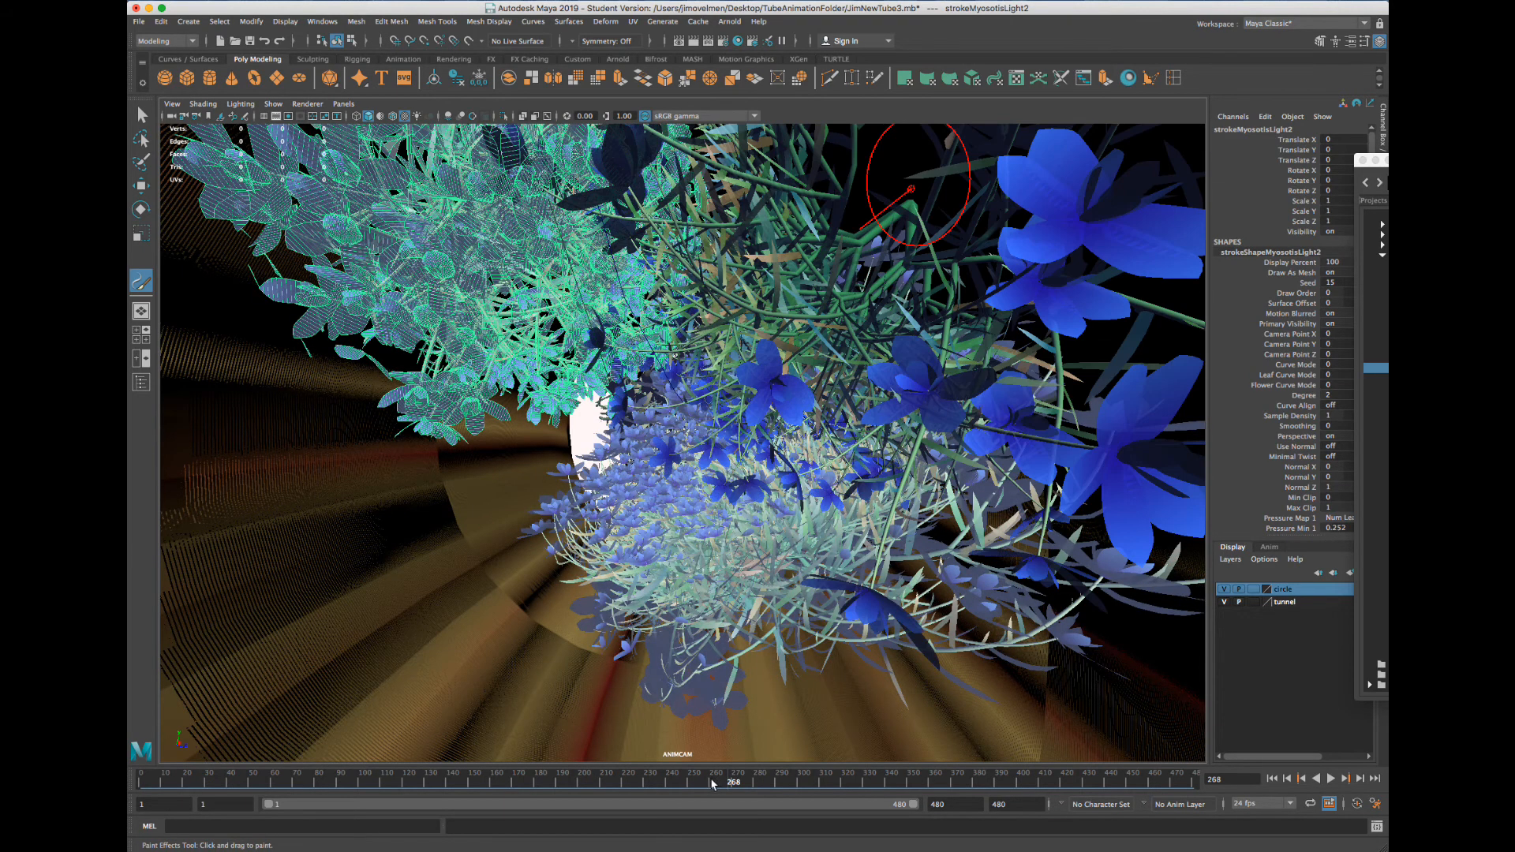
# Go to frame 273 and test-render the blue myosotis flowers inside the tunnel
pyautogui.moveTo(709, 783)
pyautogui.mouseDown()
pyautogui.moveTo(798, 785)
pyautogui.moveTo(653, 787)
pyautogui.moveTo(766, 786)
pyautogui.moveTo(740, 787)
pyautogui.mouseUp()
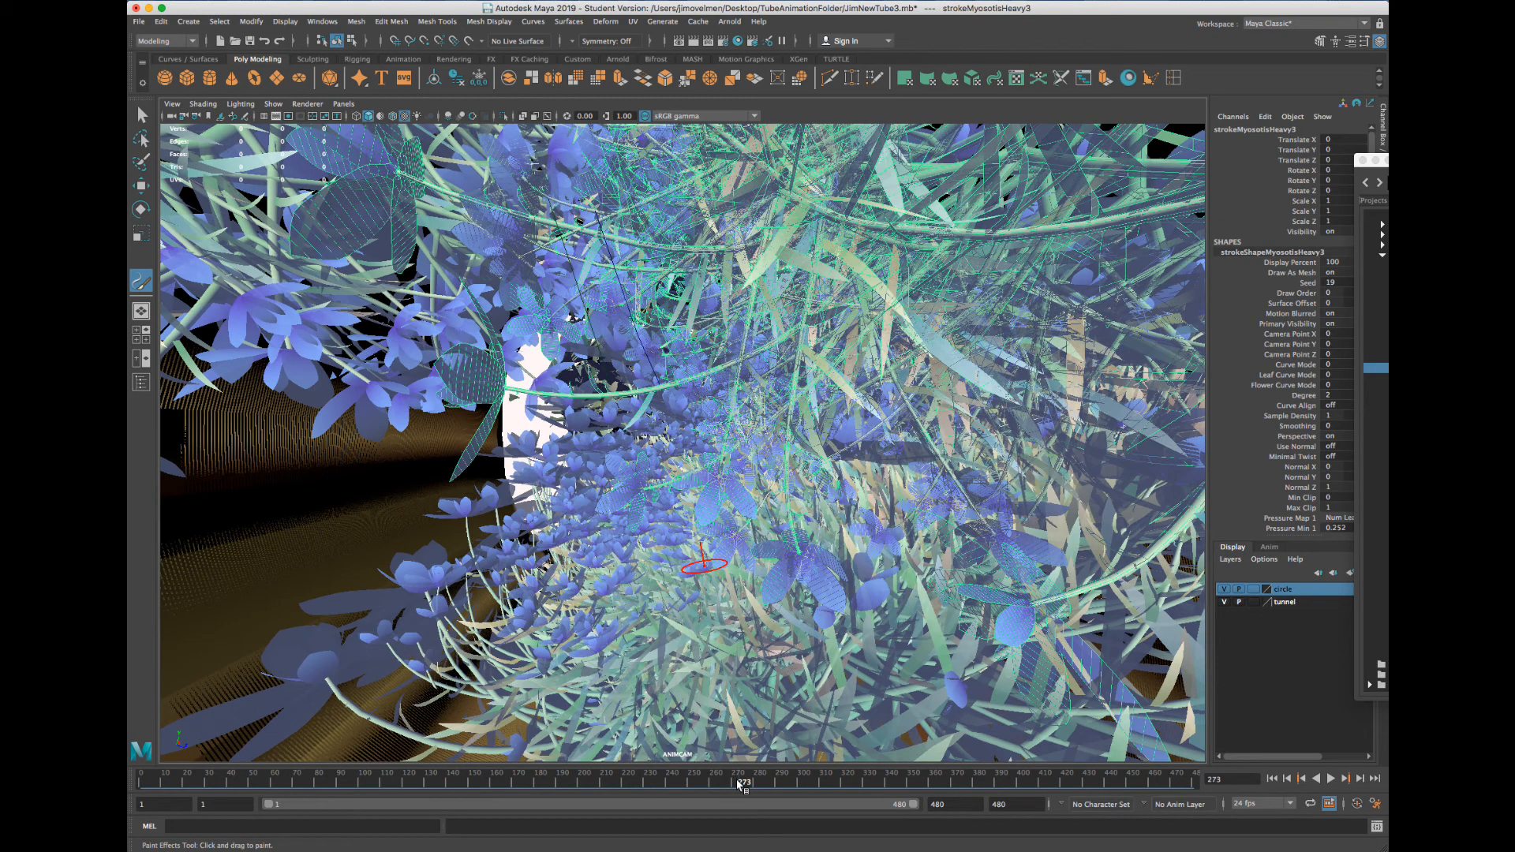
pyautogui.click(680, 46)
pyautogui.click(313, 321)
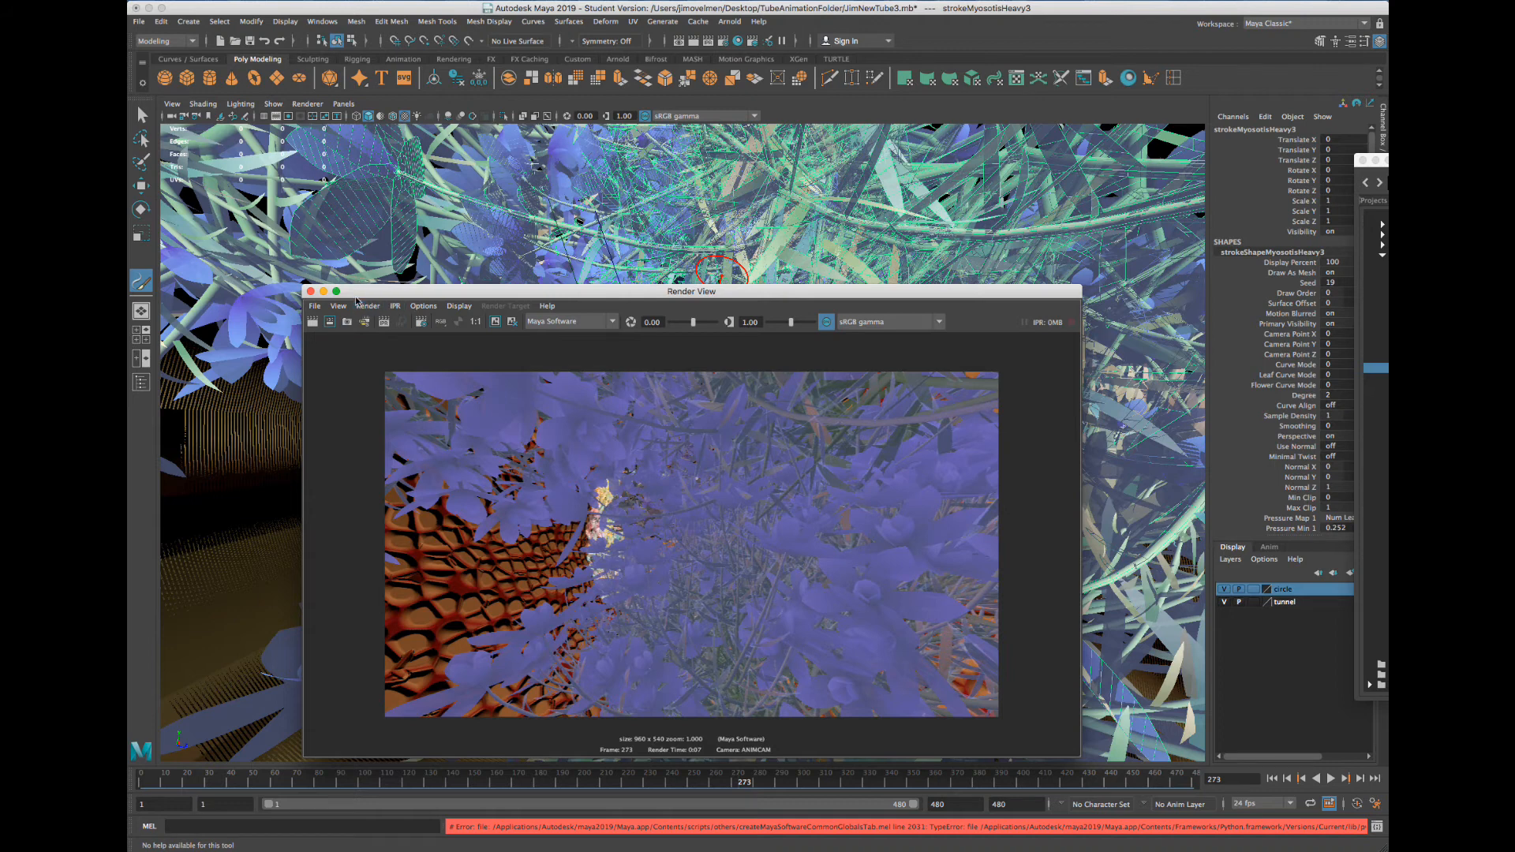
pyautogui.moveTo(357, 290); pyautogui.dragTo(694, 242)
# Go to frame 85 and choose the razorWireNew brush from the Metal Paint Effects examples
pyautogui.moveTo(524, 785); pyautogui.dragTo(360, 769)
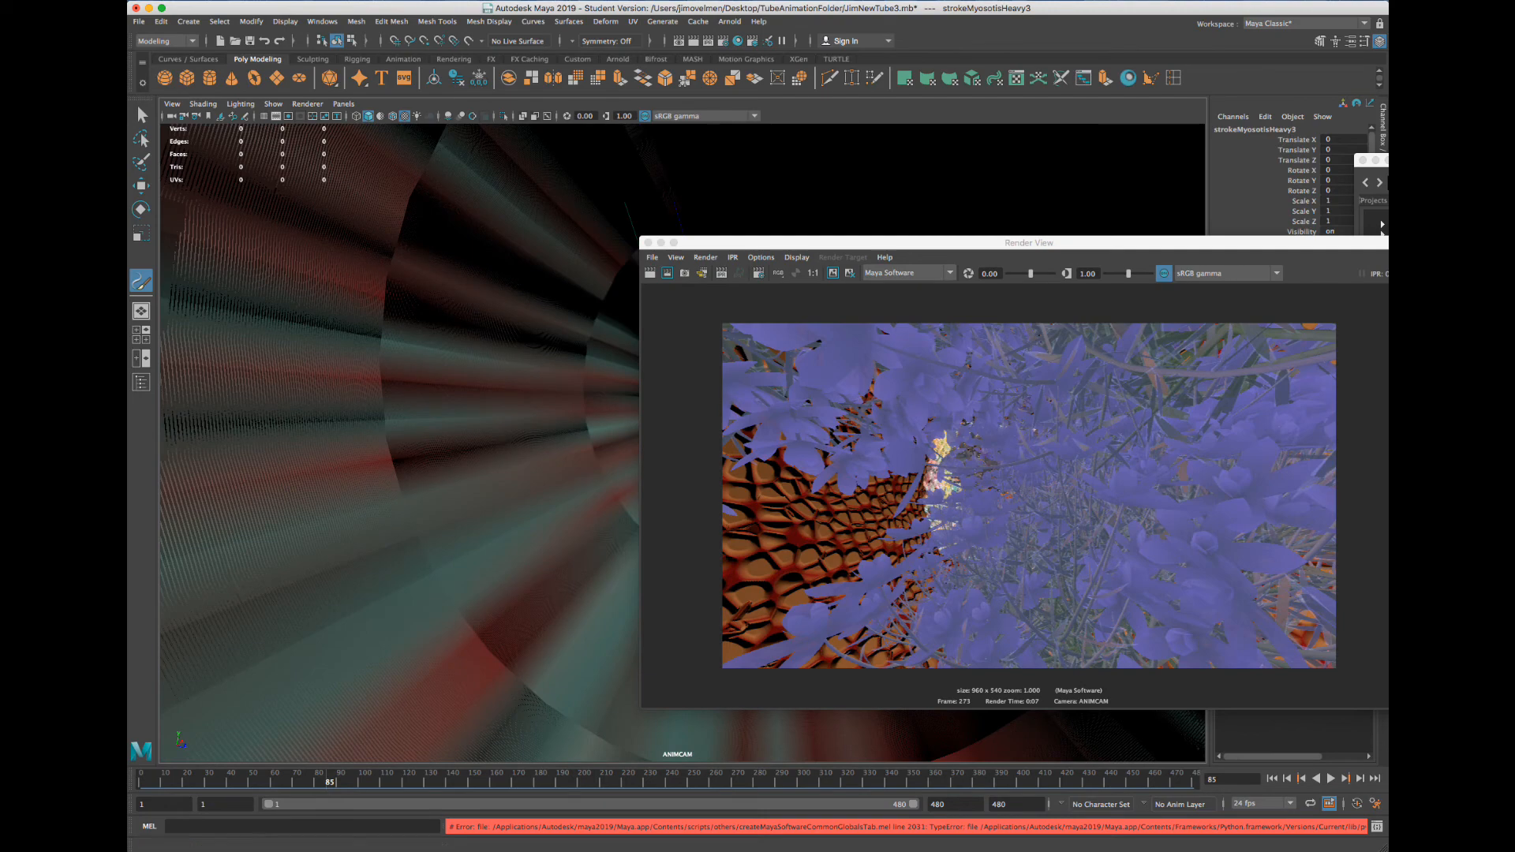
pyautogui.moveTo(1327, 244); pyautogui.dragTo(1046, 218)
pyautogui.moveTo(1377, 161); pyautogui.dragTo(780, 124)
pyautogui.click(842, 434)
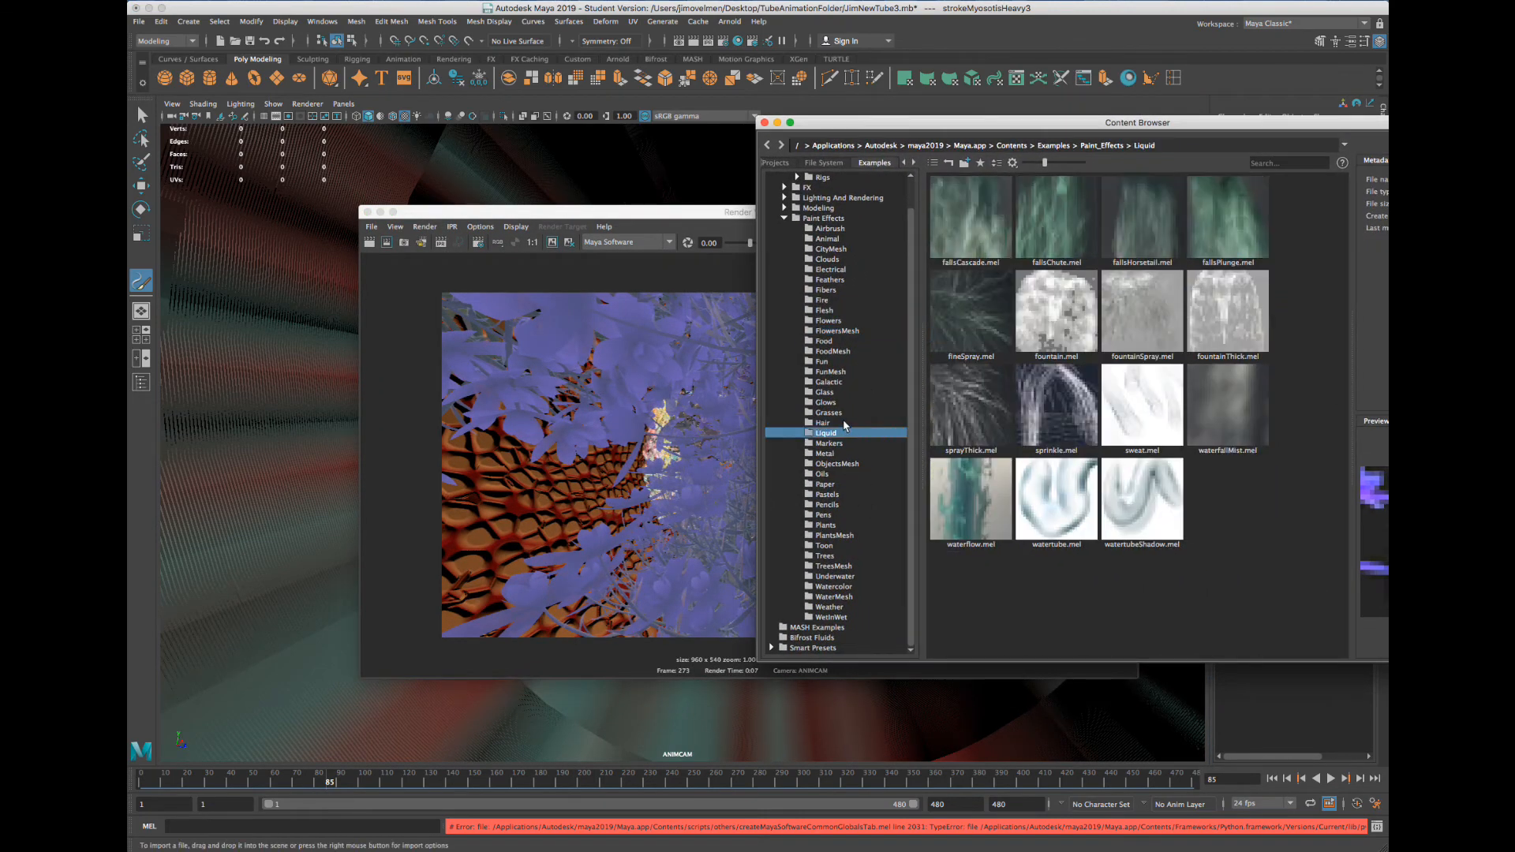
pyautogui.click(844, 424)
pyautogui.click(844, 433)
pyautogui.click(845, 444)
pyautogui.press('Down')
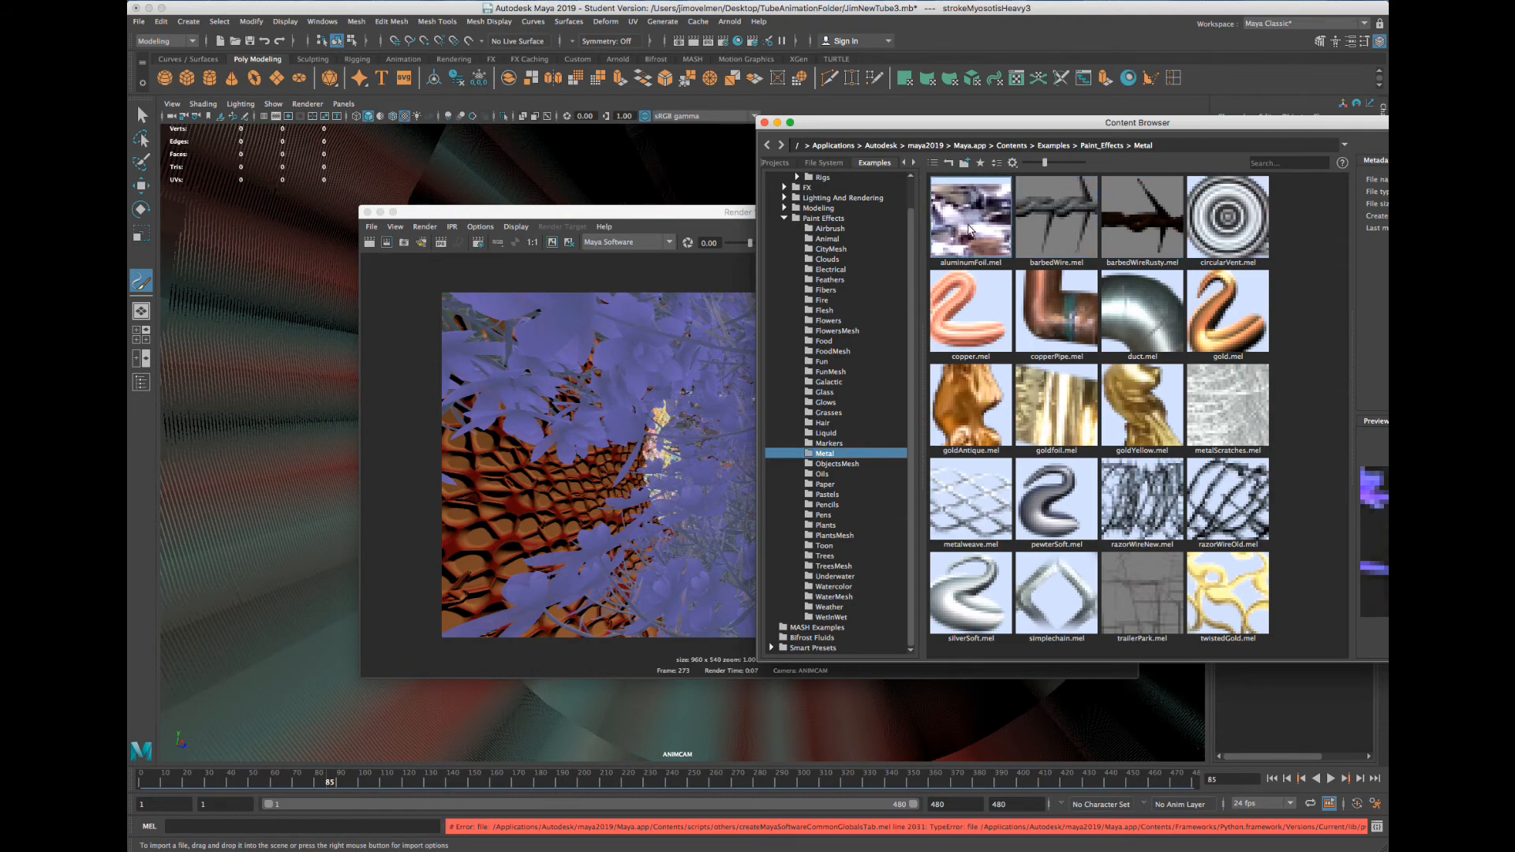
pyautogui.click(1142, 498)
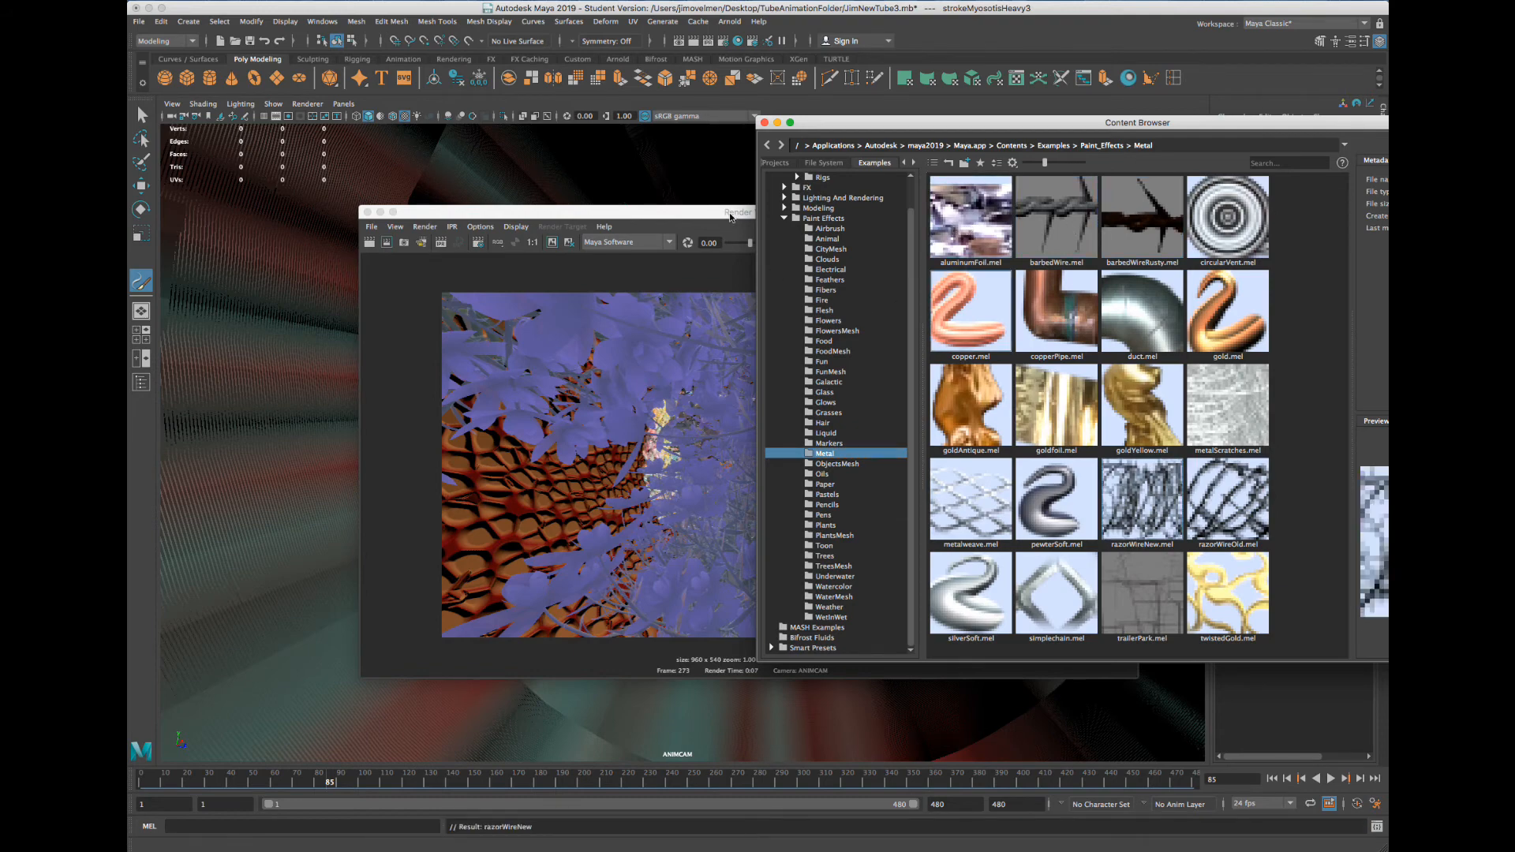
# Try a razorWireNew stroke on the tunnel's inner wall at frame 85, and undo it
pyautogui.moveTo(552, 212); pyautogui.dragTo(837, 744)
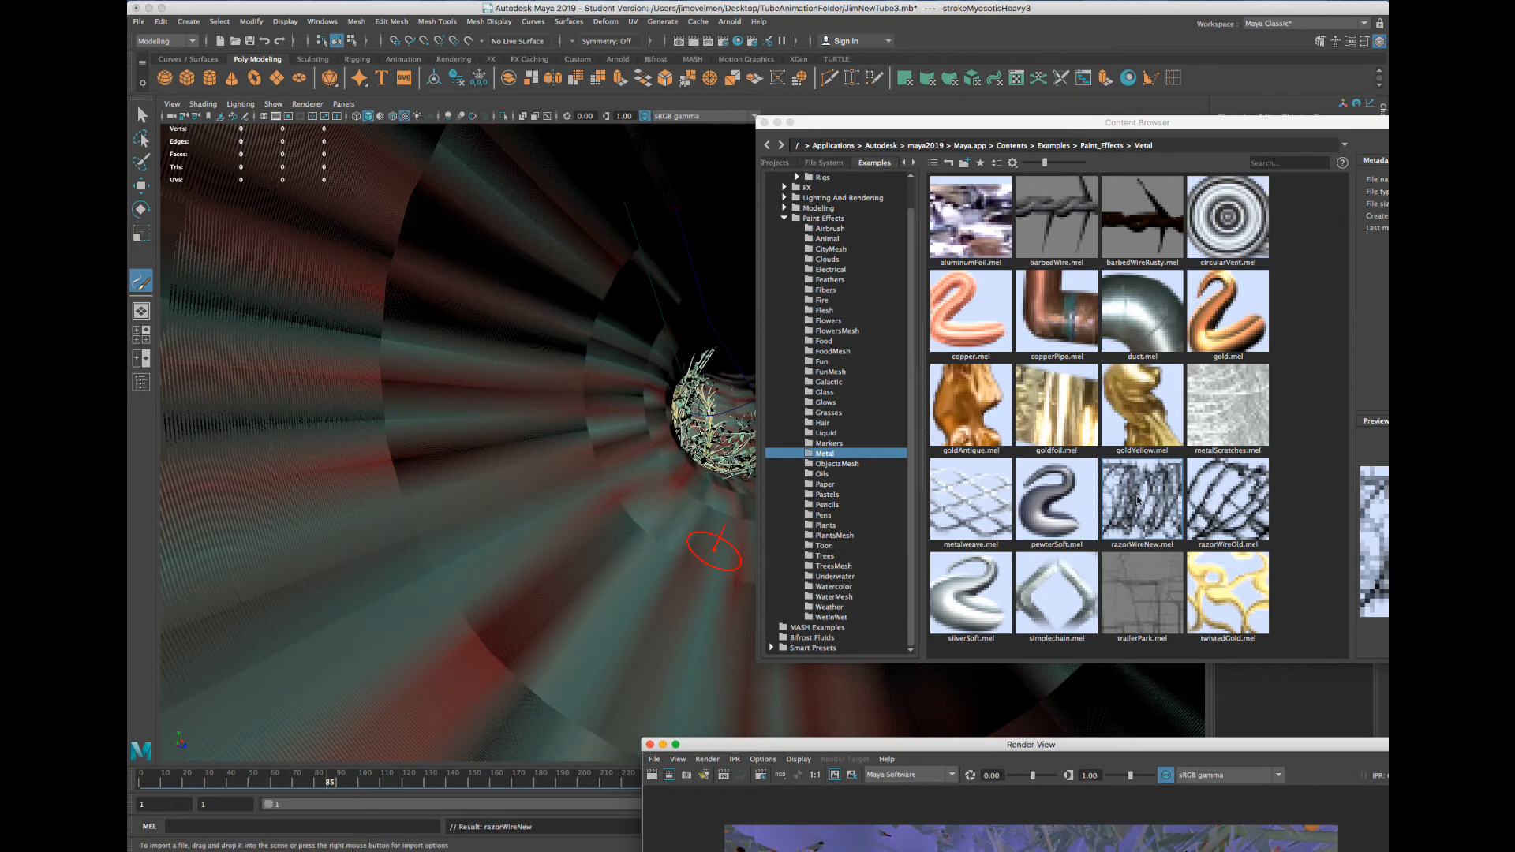
pyautogui.click(1141, 502)
pyautogui.click(337, 539)
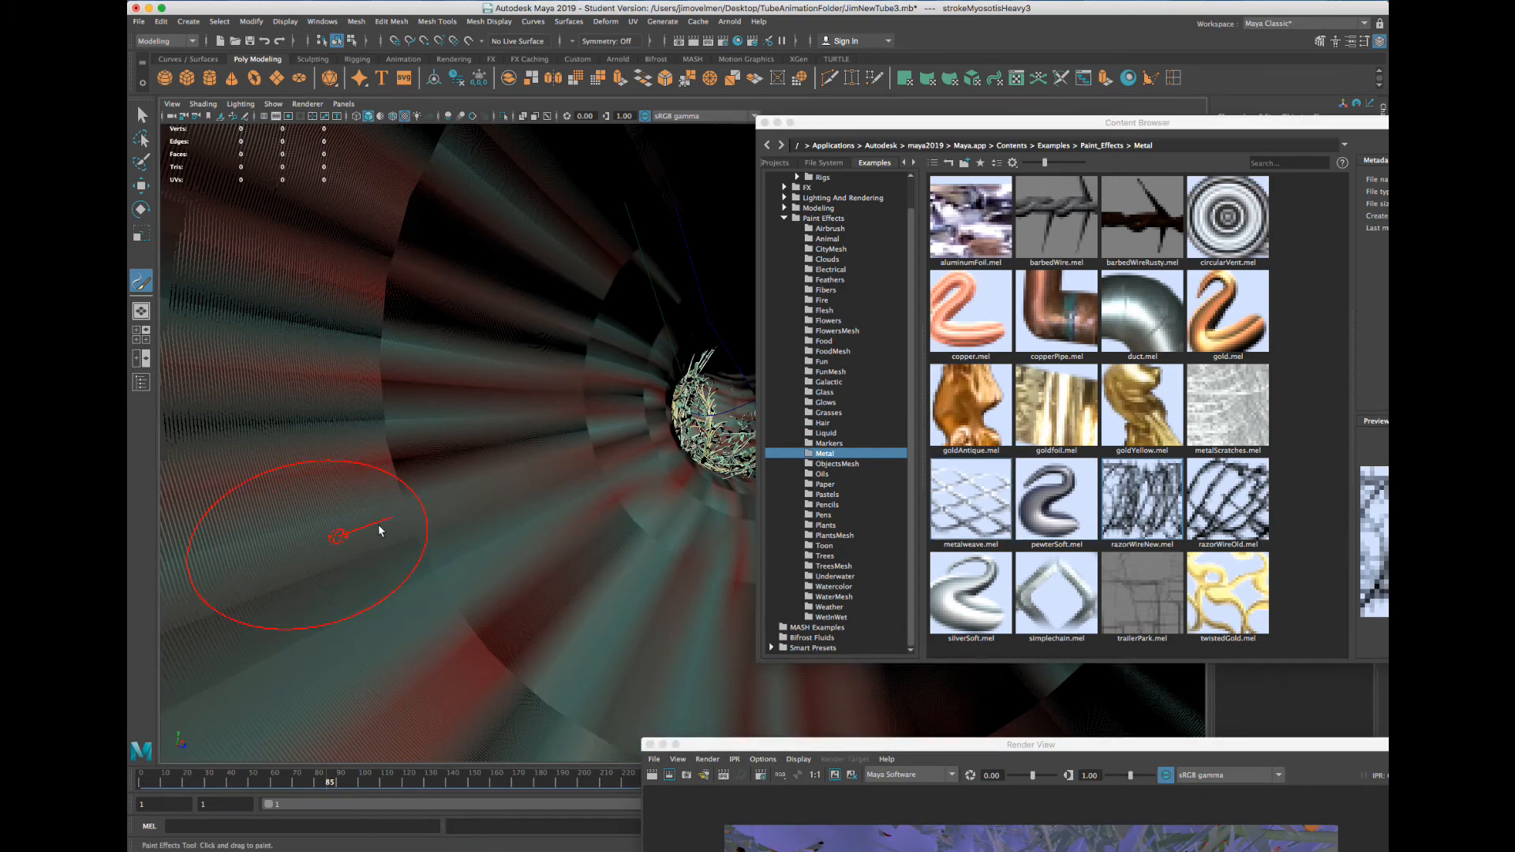
pyautogui.moveTo(493, 412); pyautogui.dragTo(665, 547)
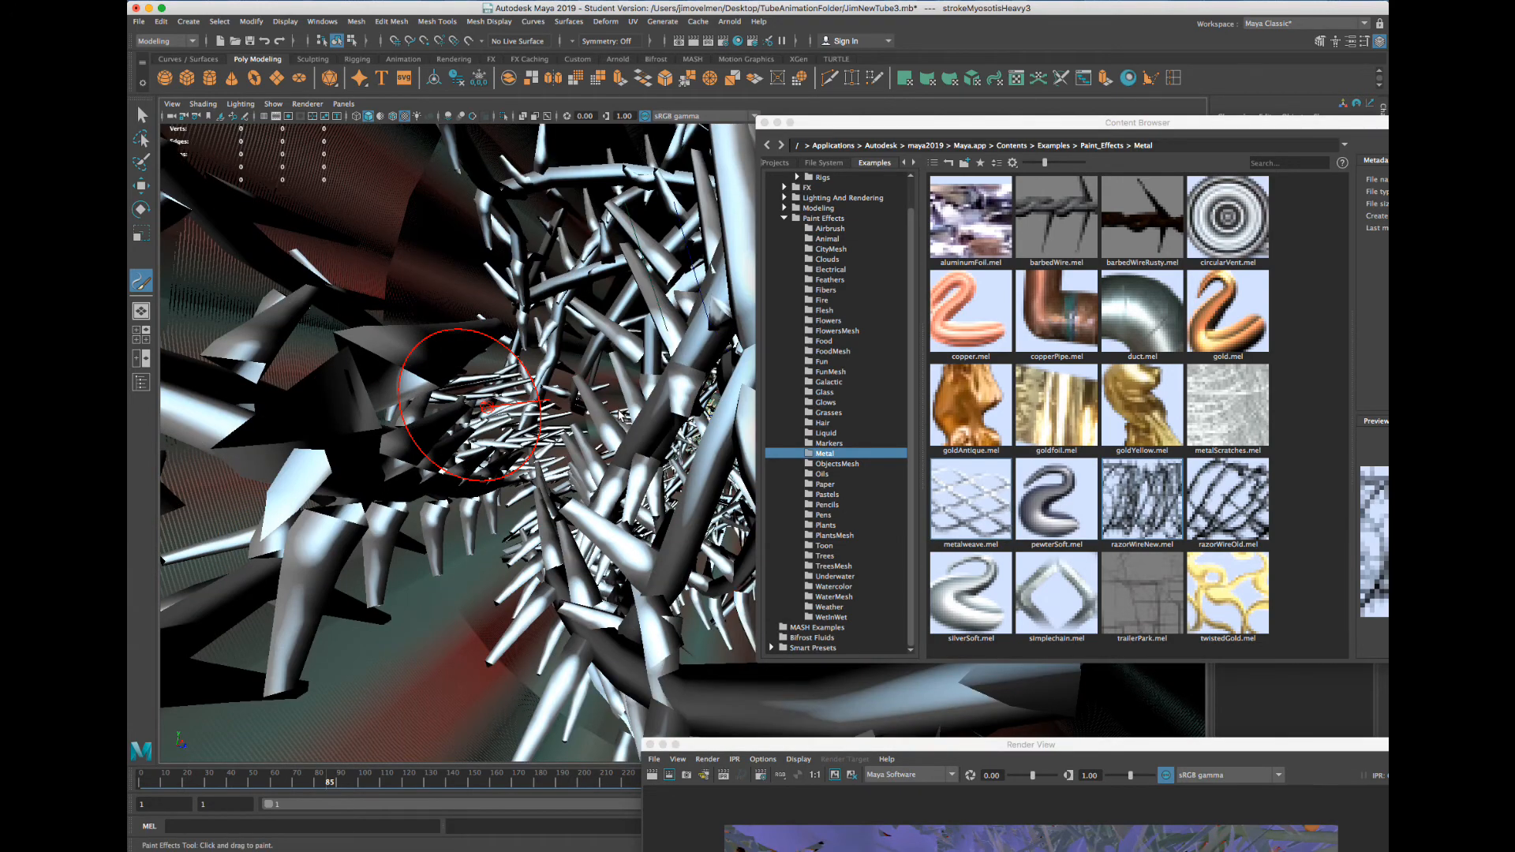
pyautogui.press('z')
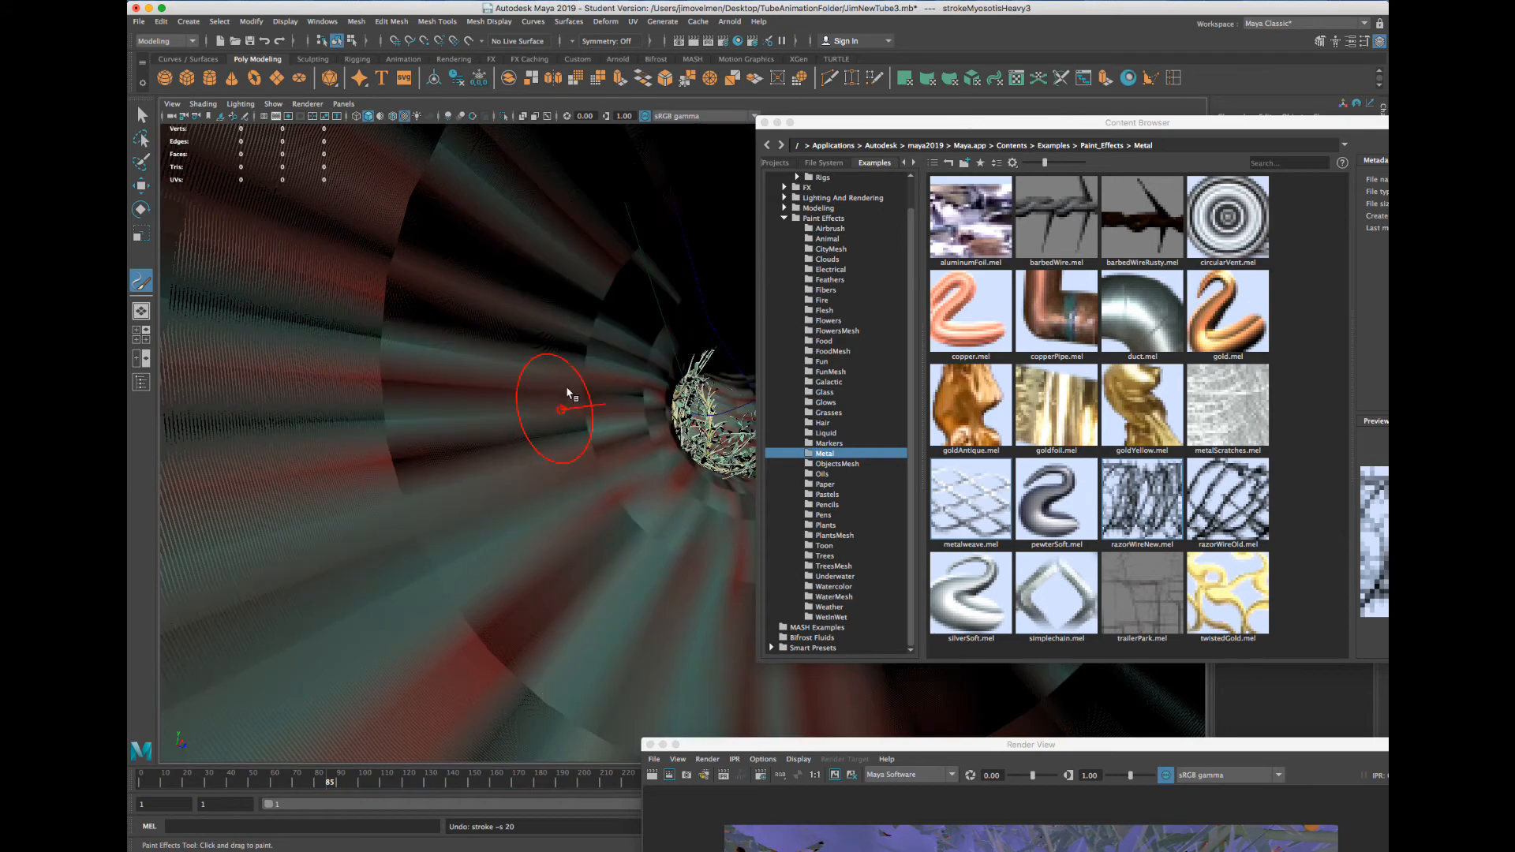
# Resize the brush and paint a goldfoil stroke from the Metal brushes around the tunnel's inner wall at frame 85
pyautogui.press('b')
pyautogui.moveTo(591, 362); pyautogui.dragTo(526, 371)
pyautogui.moveTo(610, 311); pyautogui.dragTo(648, 469)
pyautogui.click(1049, 413)
pyautogui.moveTo(515, 436)
pyautogui.mouseDown()
pyautogui.moveTo(609, 605)
pyautogui.moveTo(789, 710)
pyautogui.moveTo(695, 205)
pyautogui.moveTo(401, 581)
pyautogui.moveTo(510, 531)
pyautogui.mouseUp()
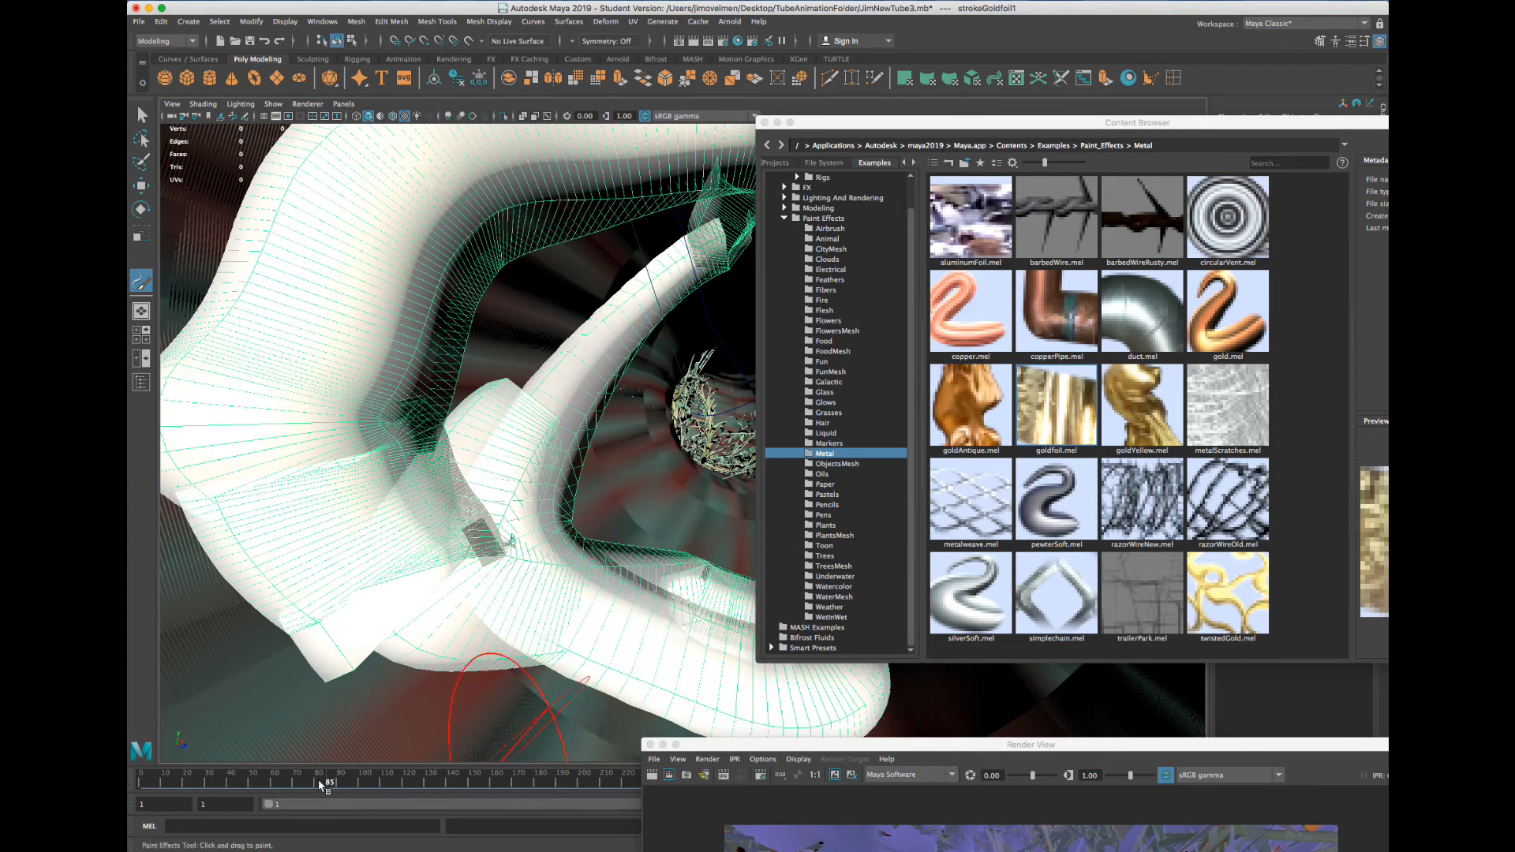
# Go to frame 30 and choose the space brush from the Galactic Paint Effects examples
pyautogui.moveTo(330, 782); pyautogui.dragTo(209, 783)
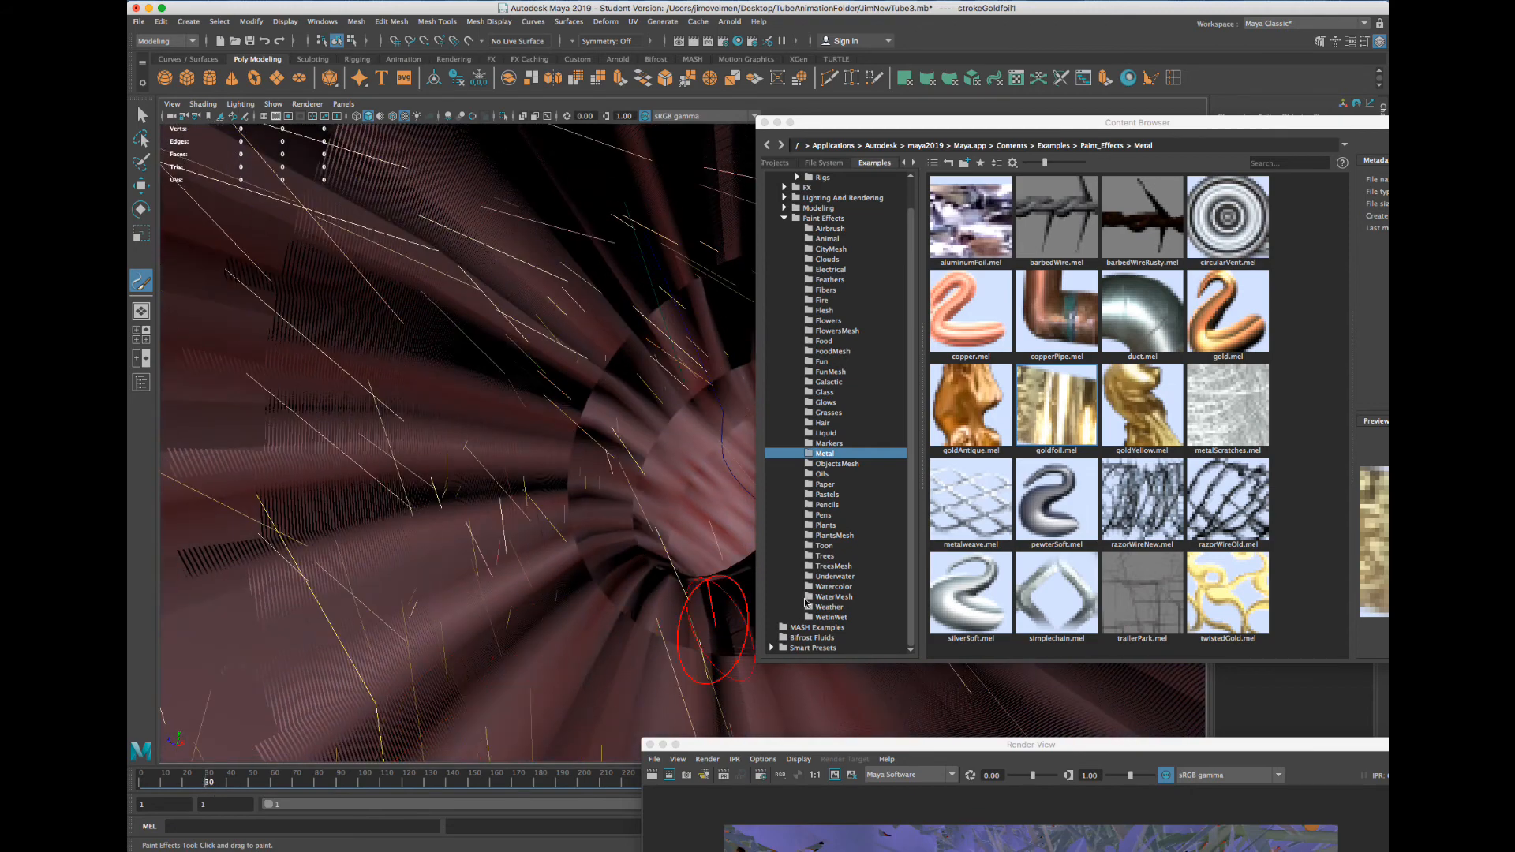
pyautogui.click(913, 557)
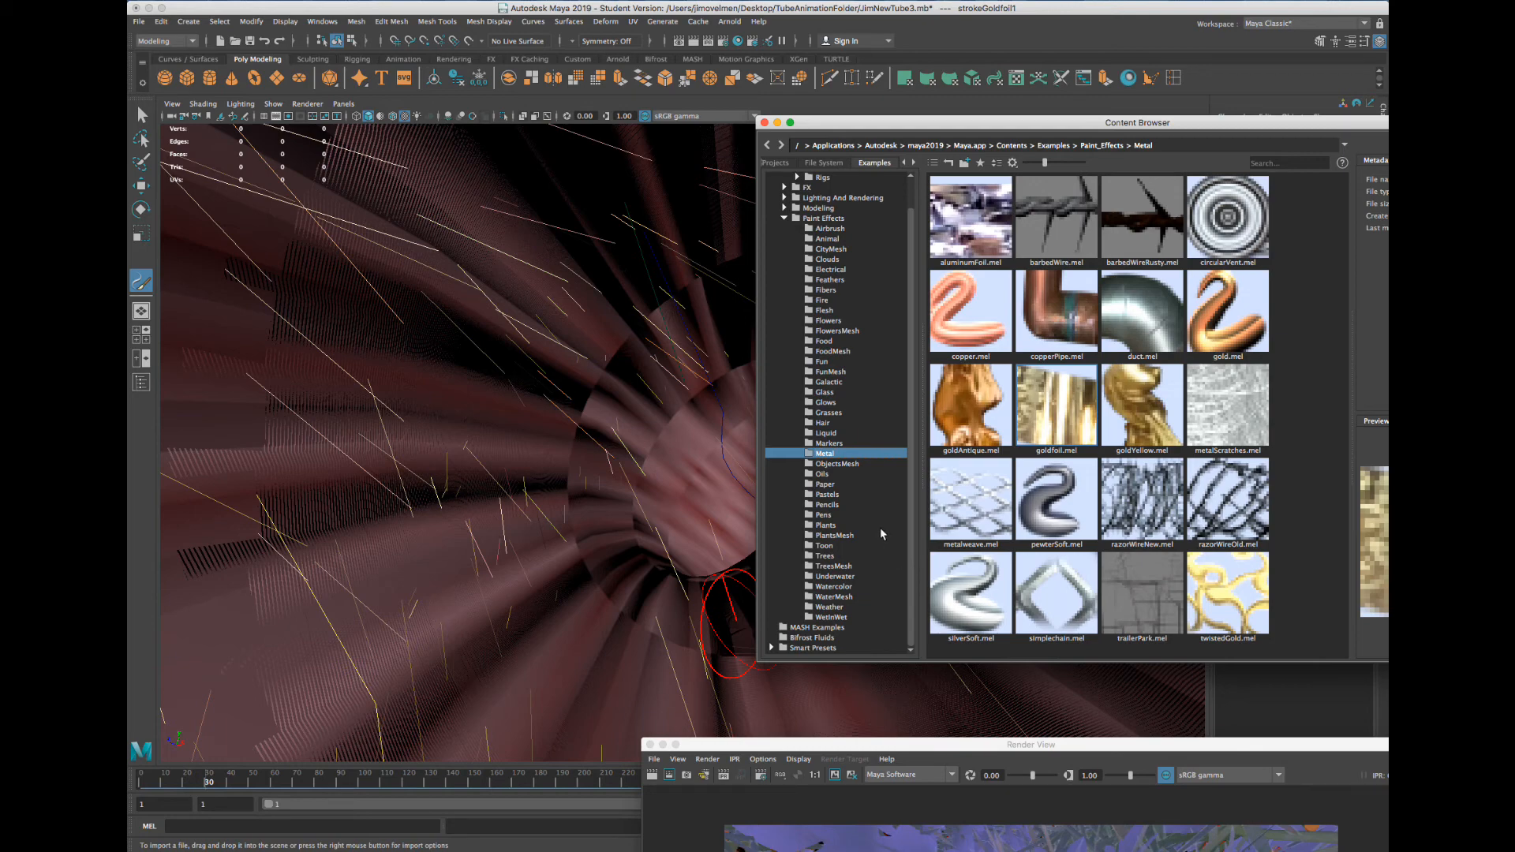
pyautogui.click(852, 383)
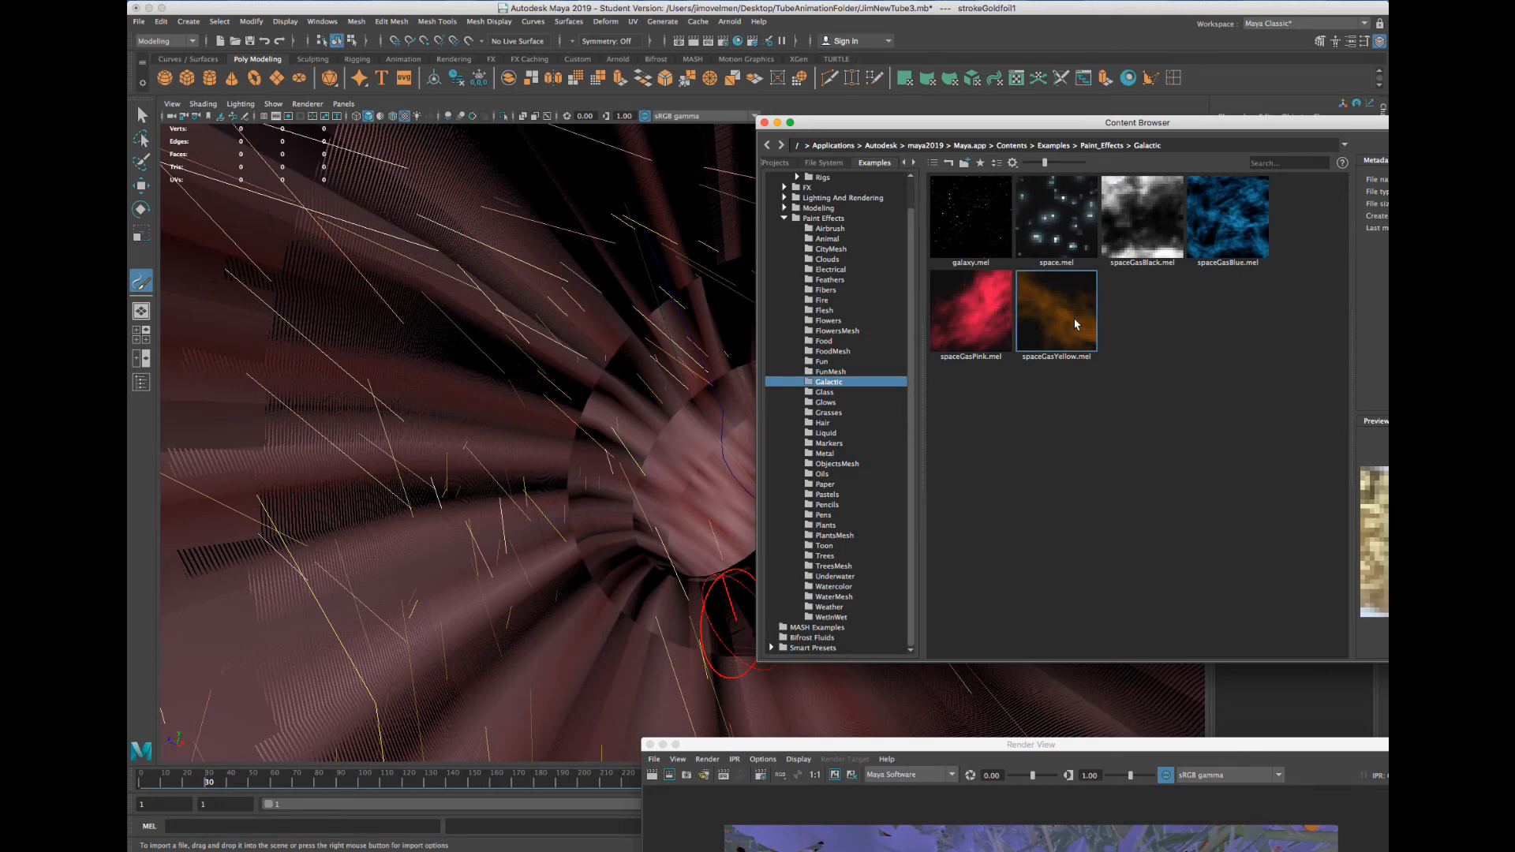
pyautogui.click(1069, 232)
pyautogui.moveTo(1044, 126); pyautogui.dragTo(1361, 148)
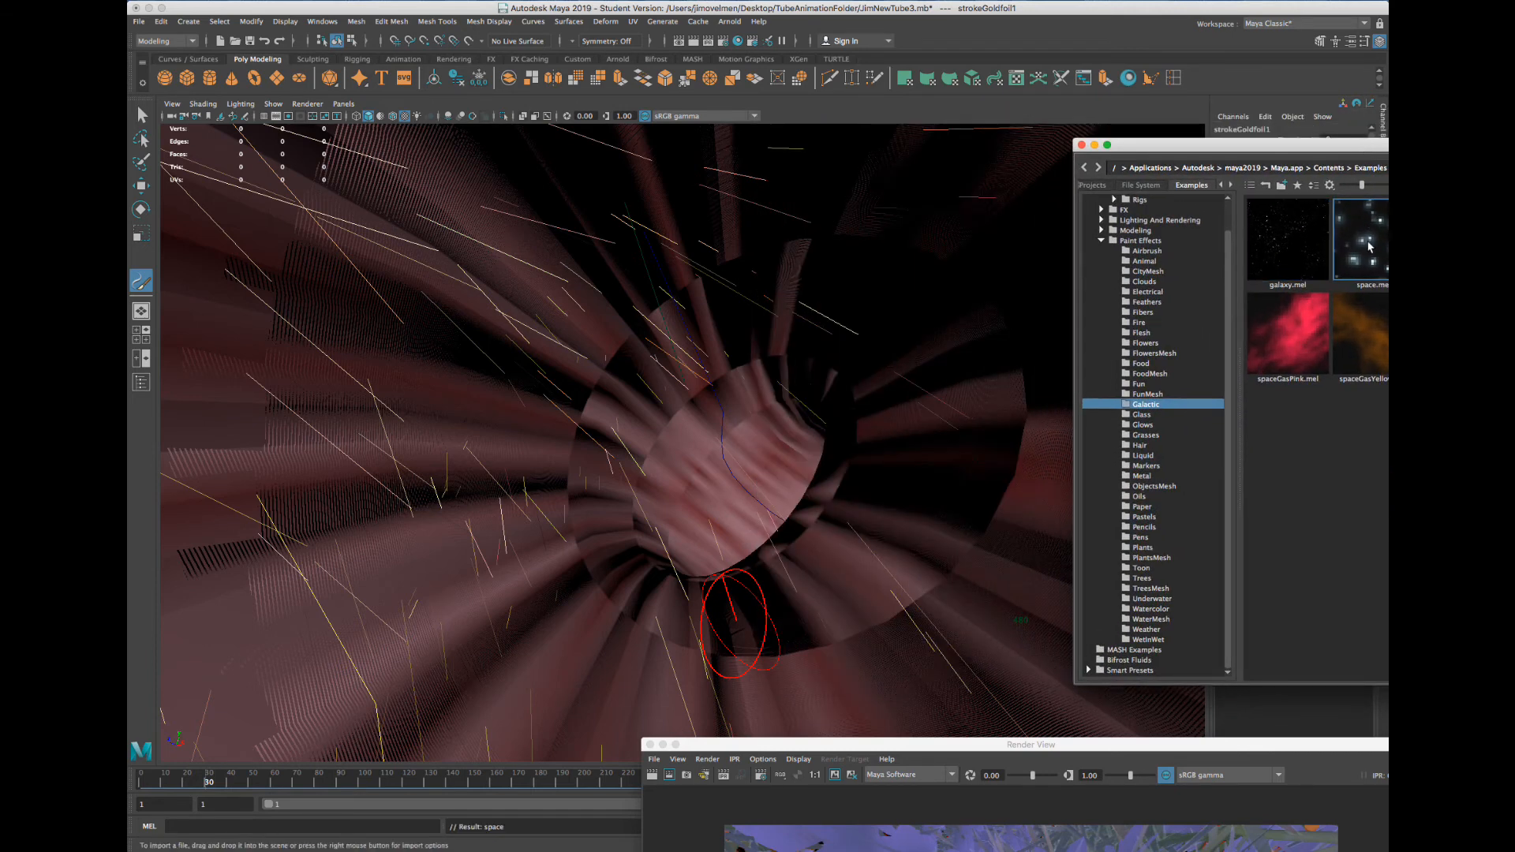
pyautogui.moveTo(1208, 148); pyautogui.dragTo(910, 159)
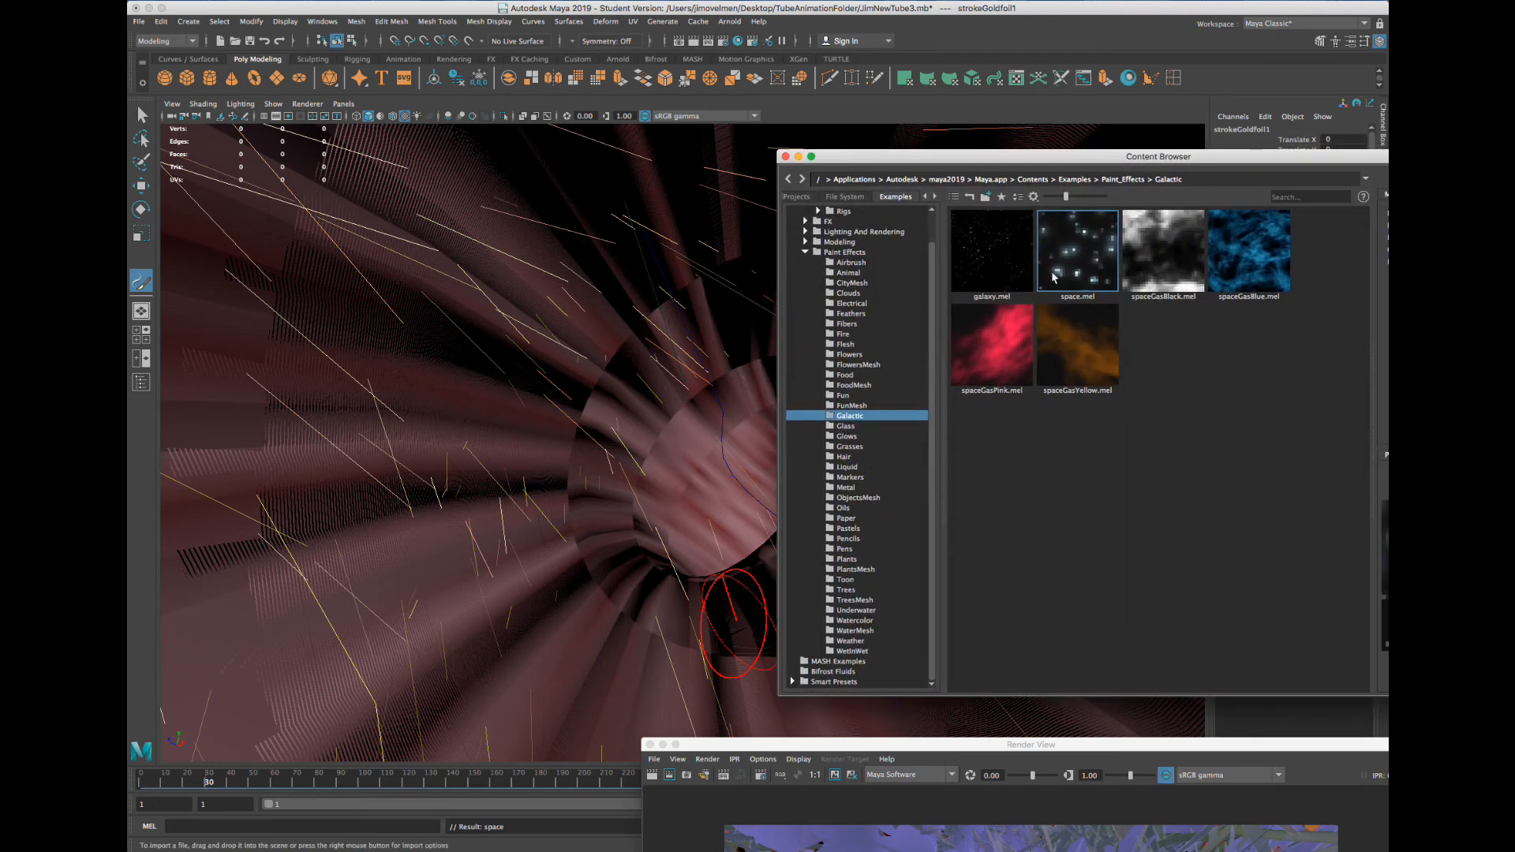
# Paint a looping stroke of space stars around the tunnel's inner wall at frame 30
pyautogui.click(443, 472)
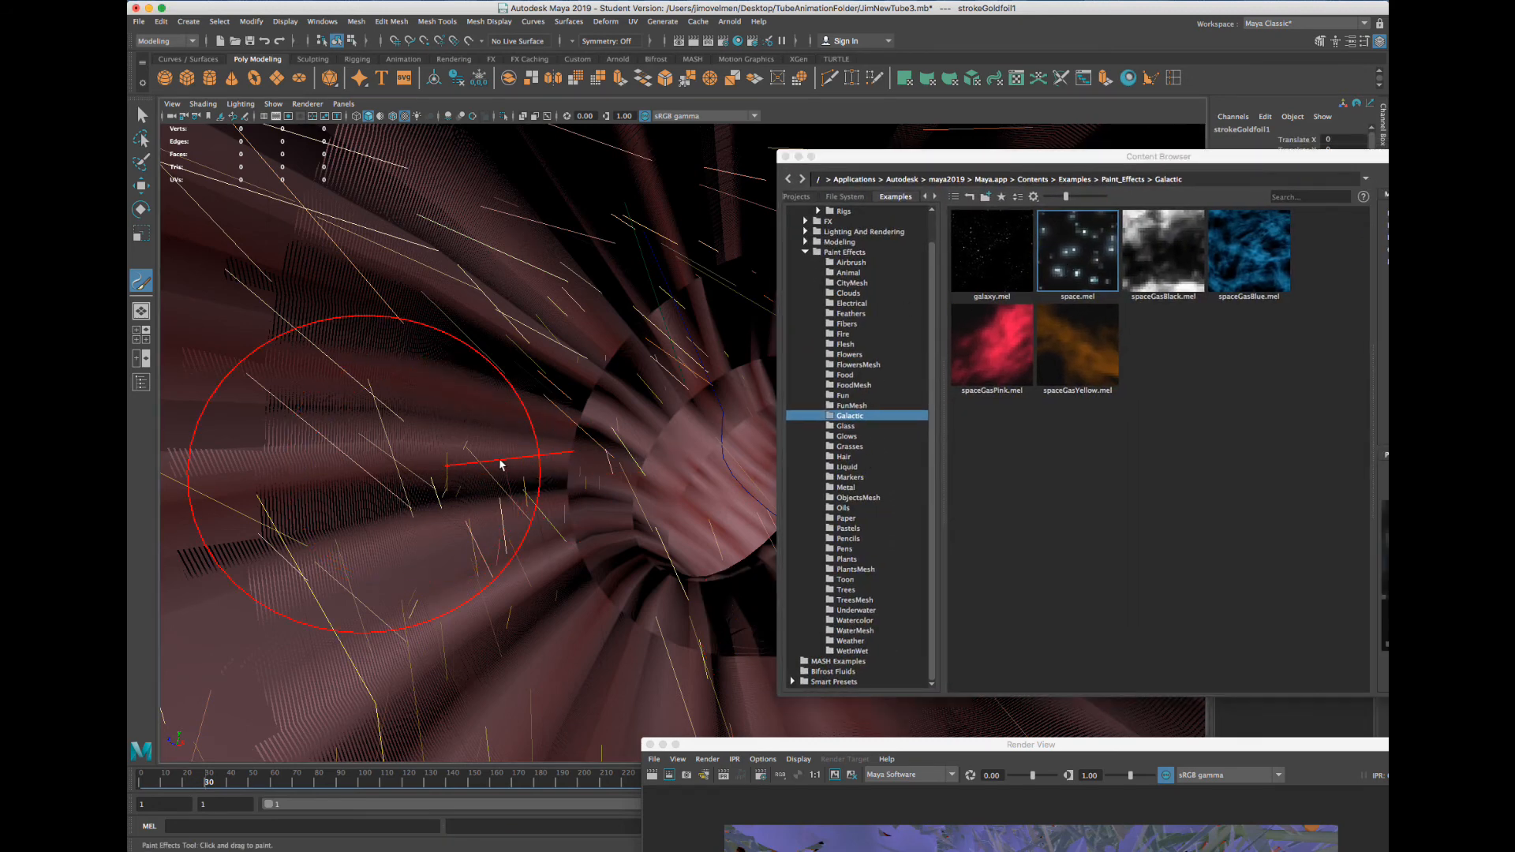
pyautogui.moveTo(638, 329); pyautogui.dragTo(542, 533)
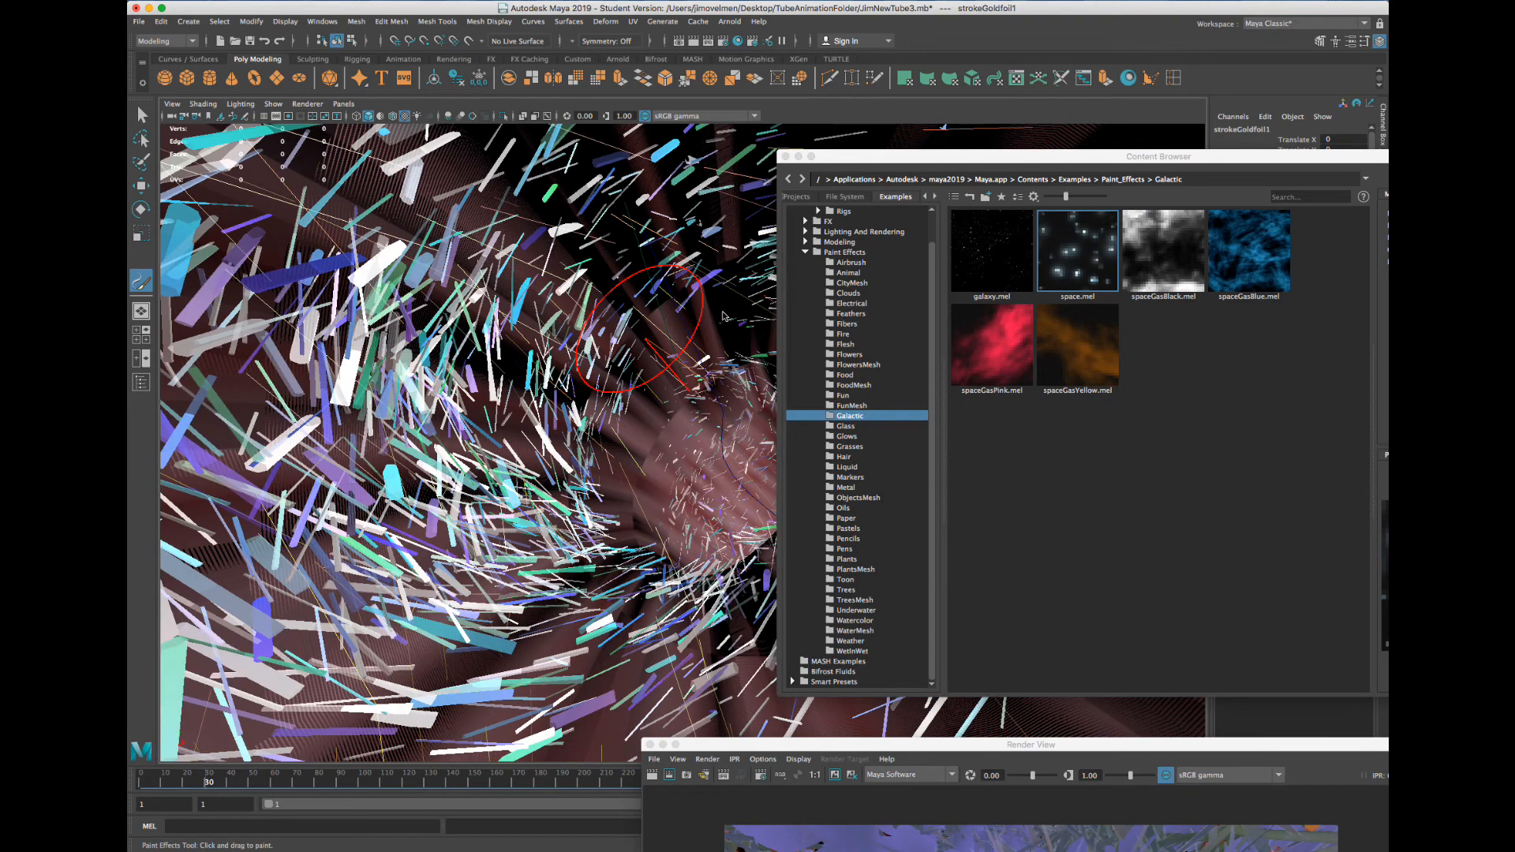
pyautogui.moveTo(970, 158); pyautogui.dragTo(1354, 159)
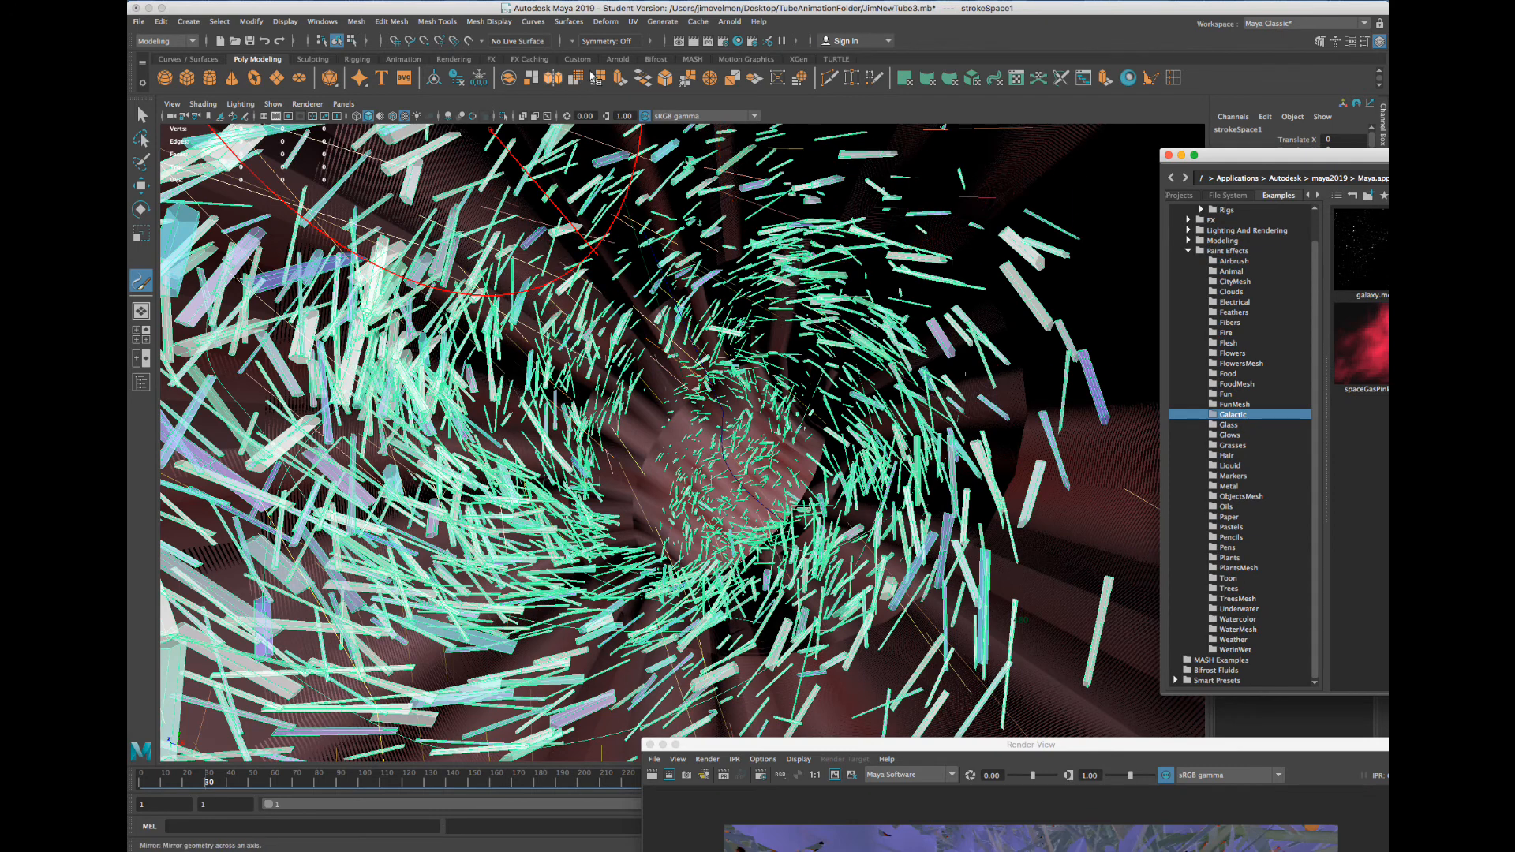
# Test-render the space stroke at frames 30 and 38
pyautogui.moveTo(806, 751); pyautogui.dragTo(528, 110)
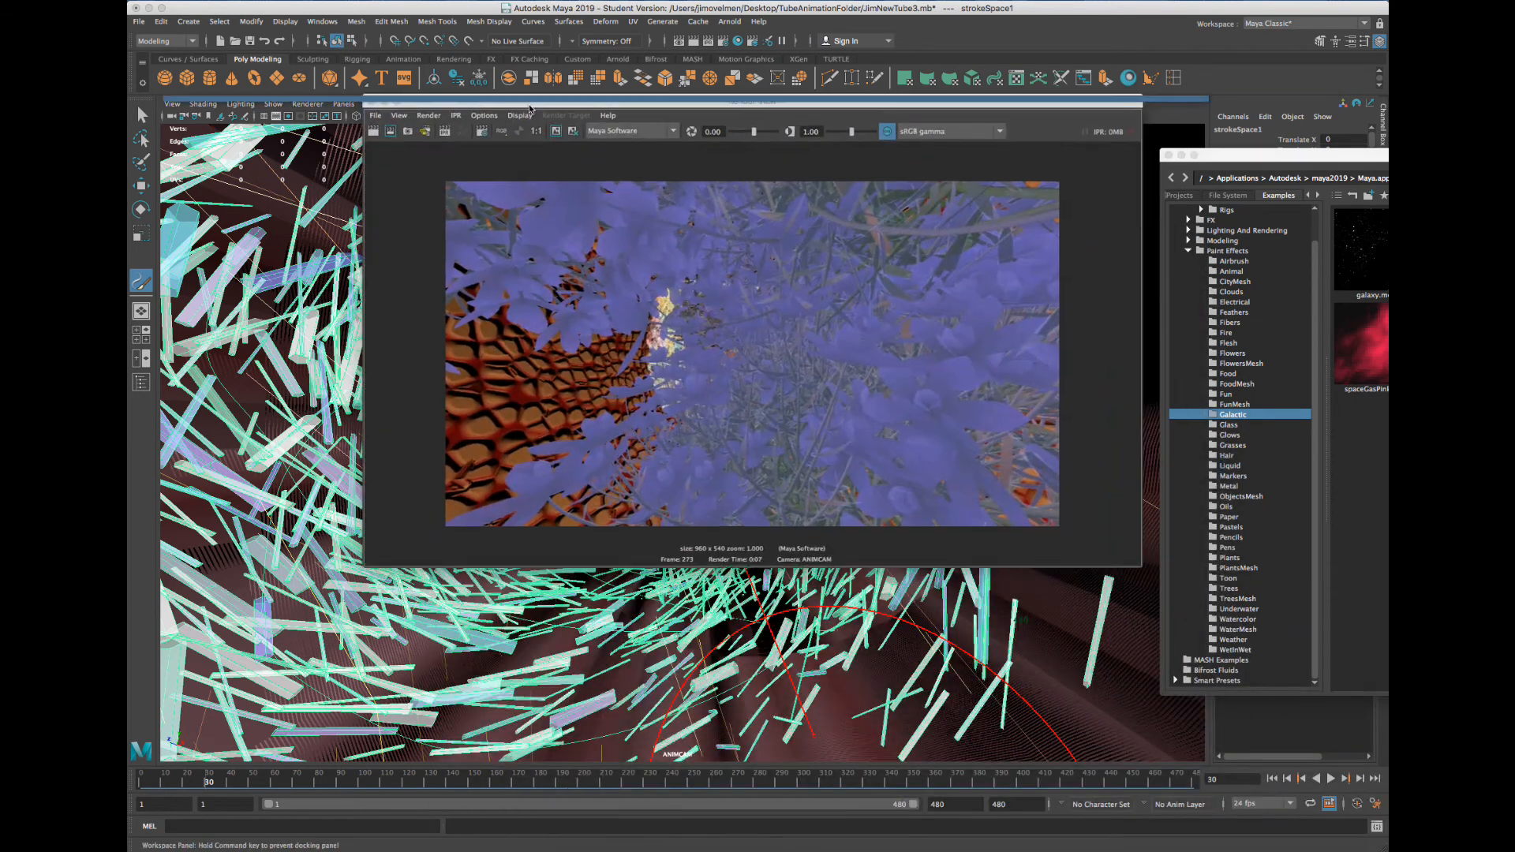
pyautogui.click(373, 135)
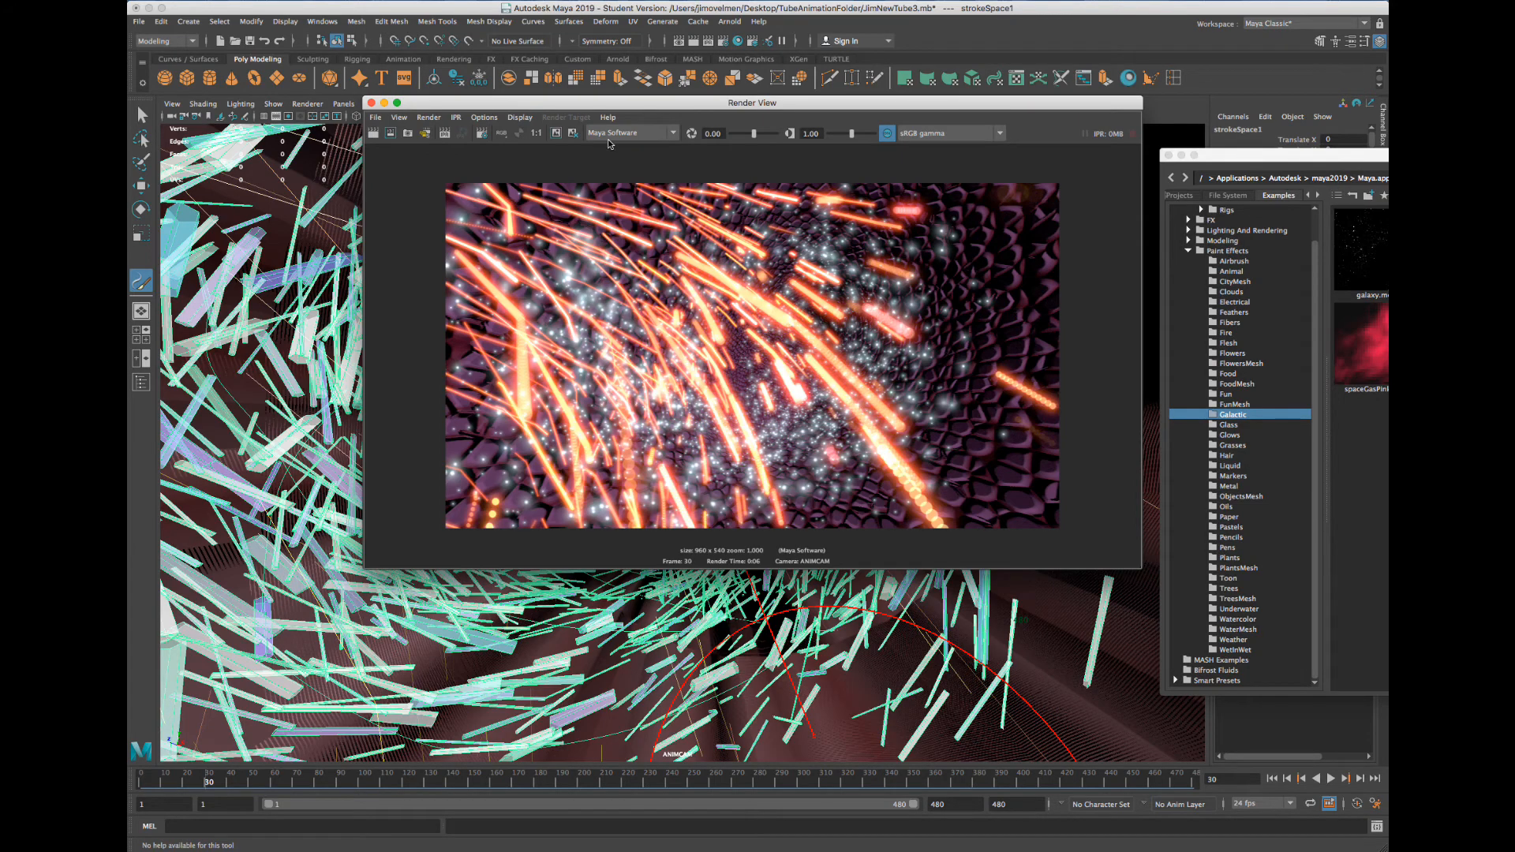
pyautogui.moveTo(583, 107); pyautogui.dragTo(805, 141)
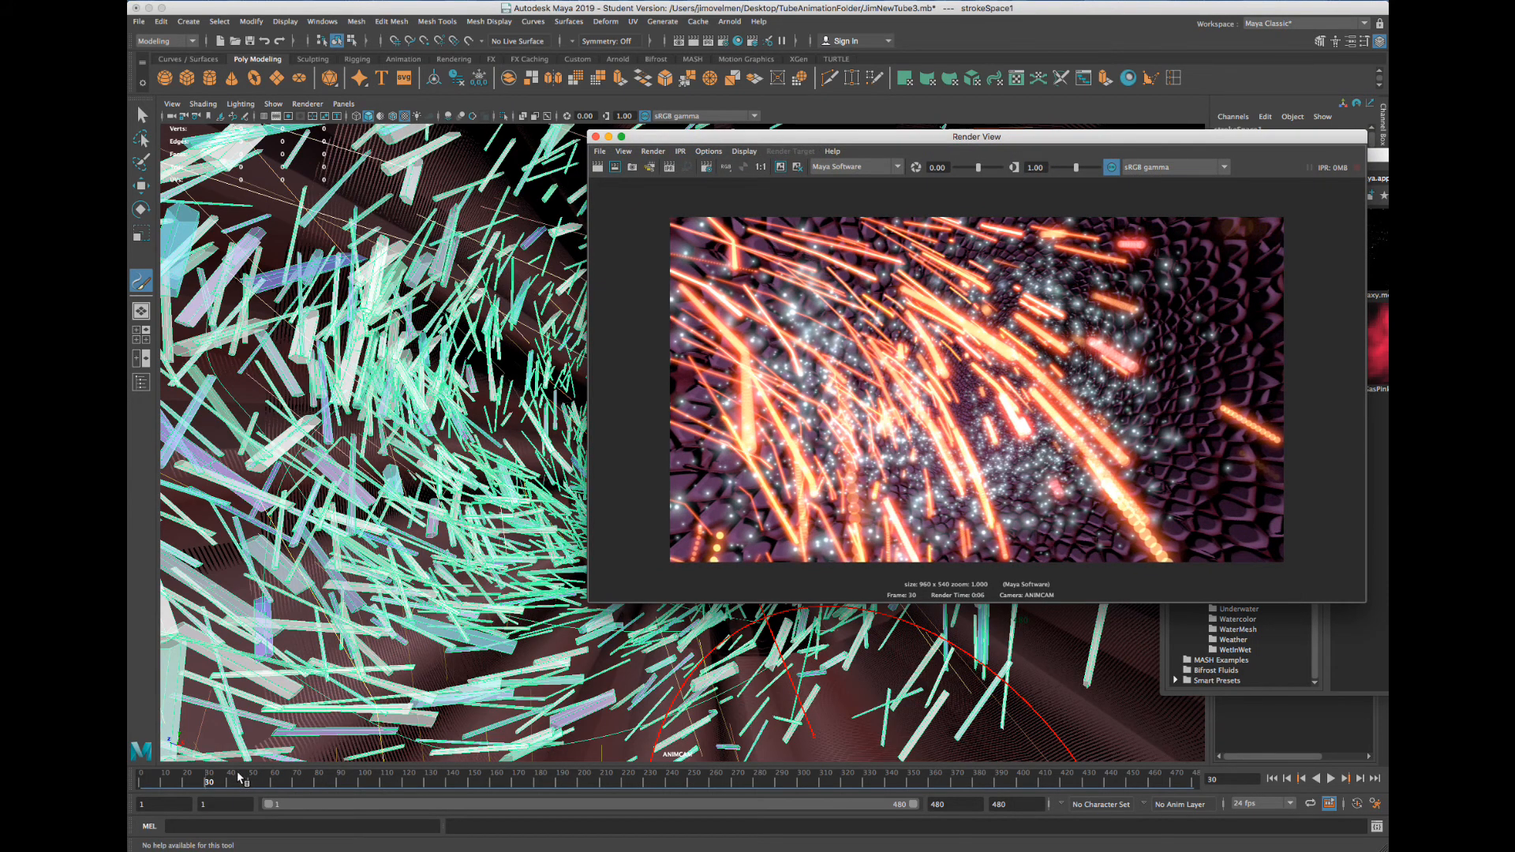
pyautogui.moveTo(212, 781); pyautogui.dragTo(227, 782)
pyautogui.click(599, 168)
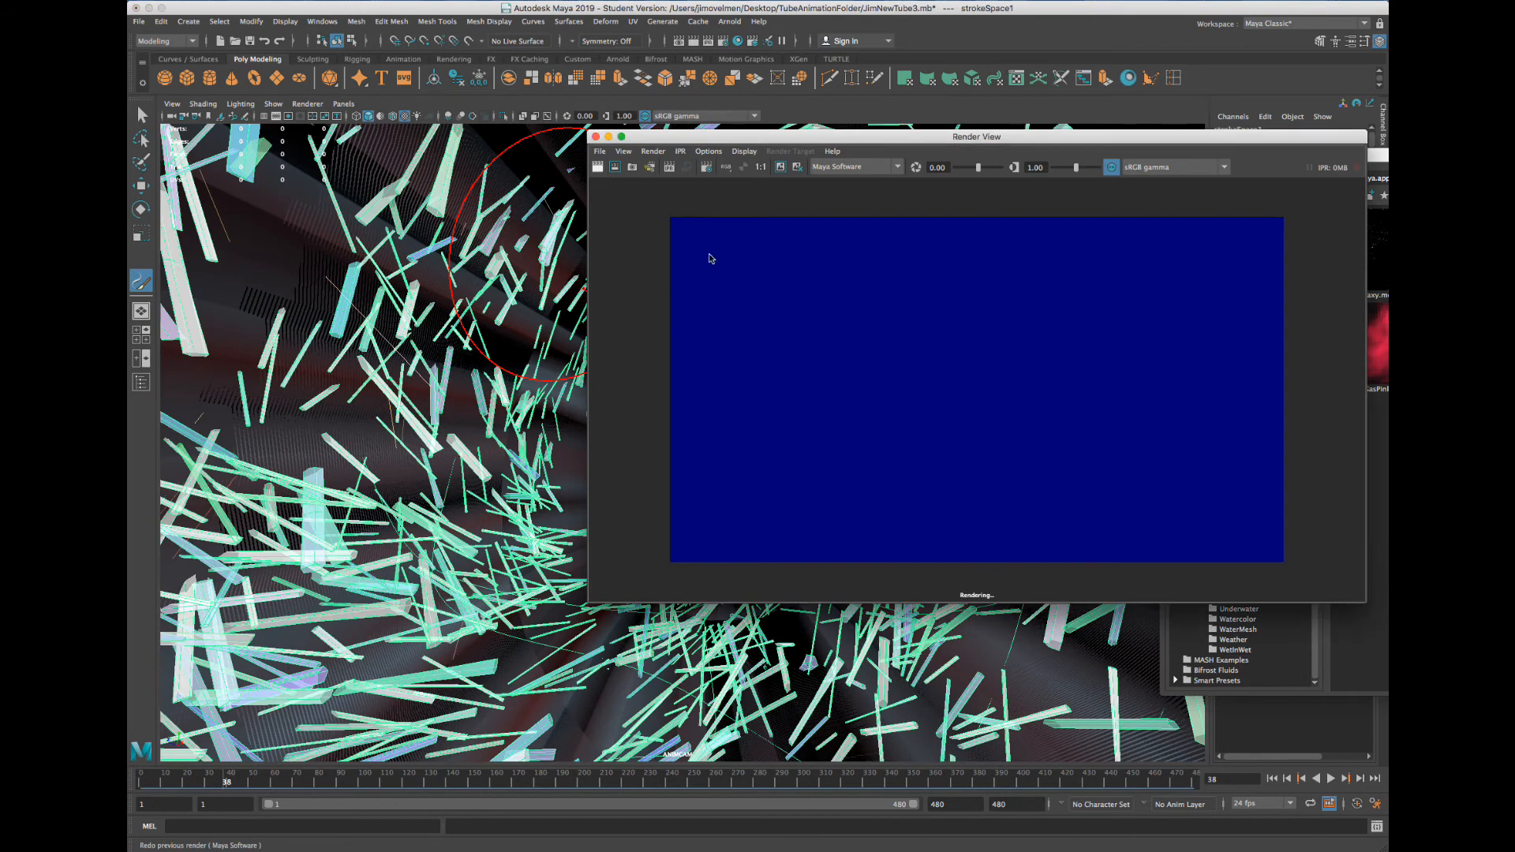
pyautogui.moveTo(1018, 140); pyautogui.dragTo(705, 164)
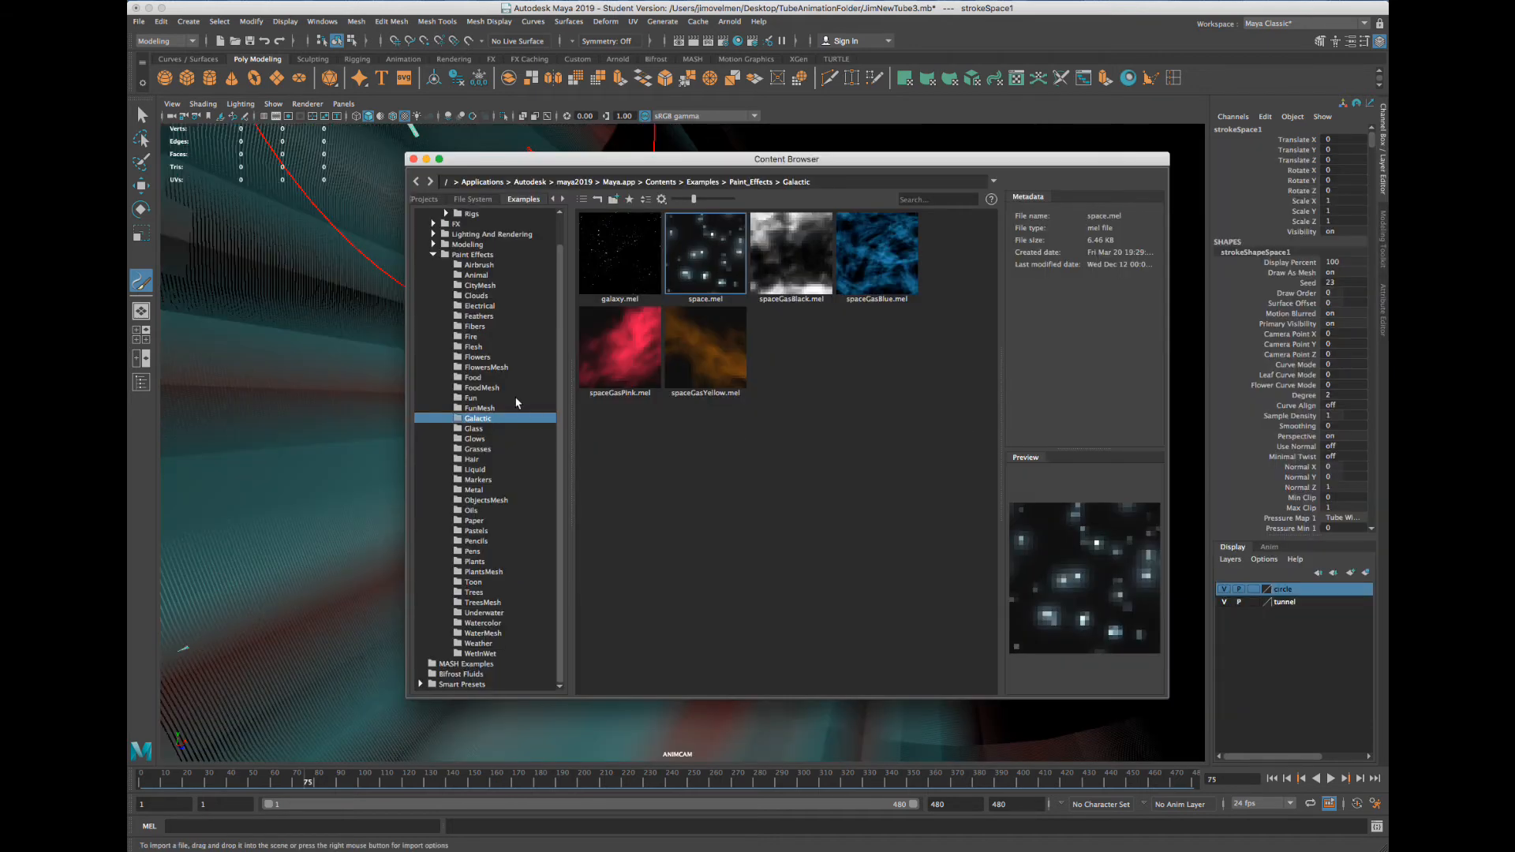
# Browse the FunMesh, Fun and Food brushes, choose pretzels, and paint two strokes inside the tunnel at frame 75
pyautogui.click(503, 407)
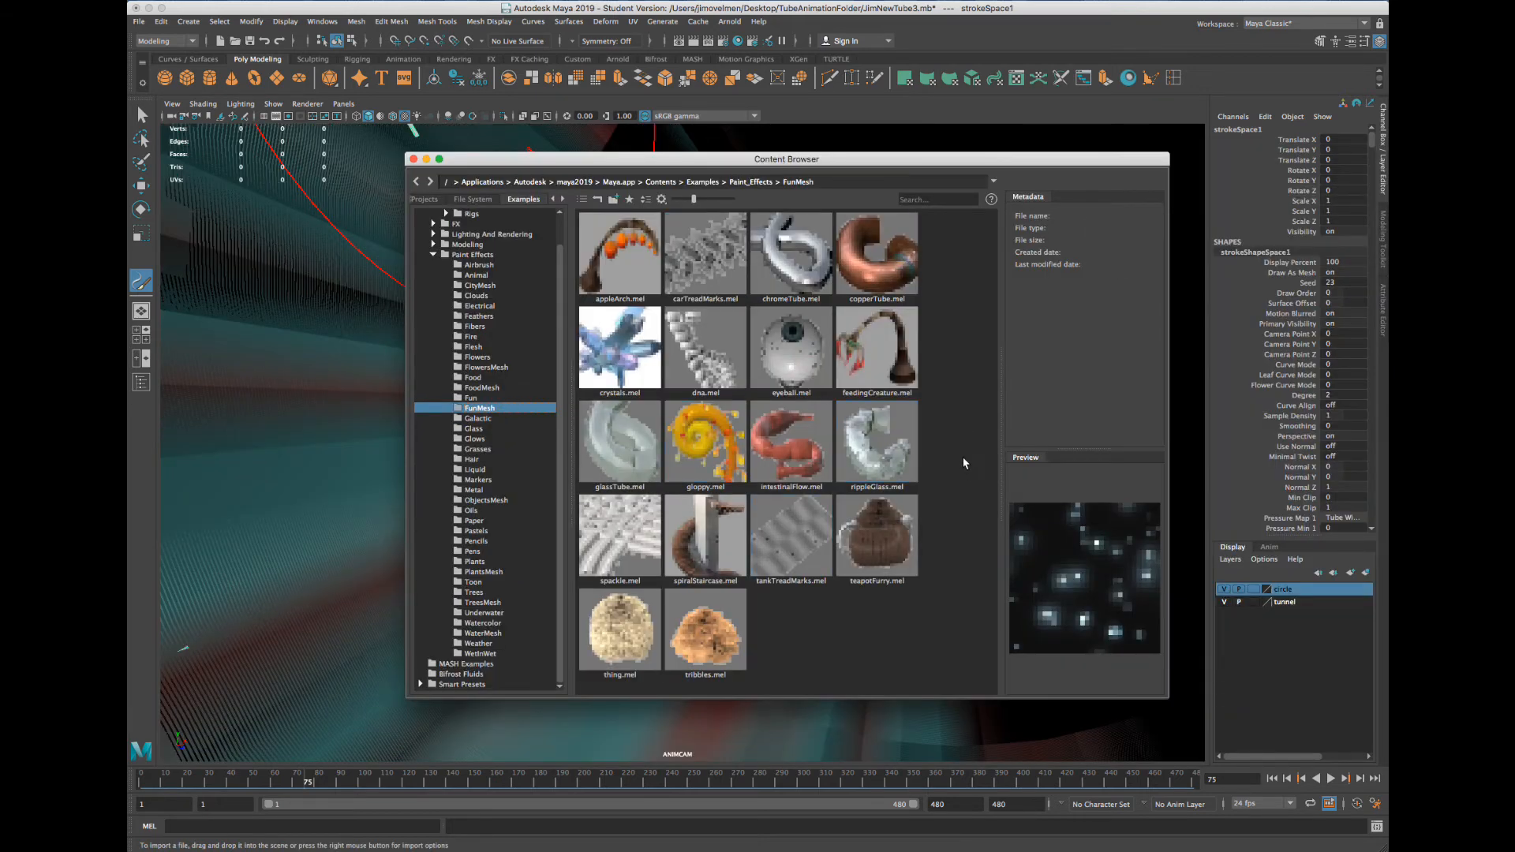
pyautogui.moveTo(834, 159); pyautogui.dragTo(979, 157)
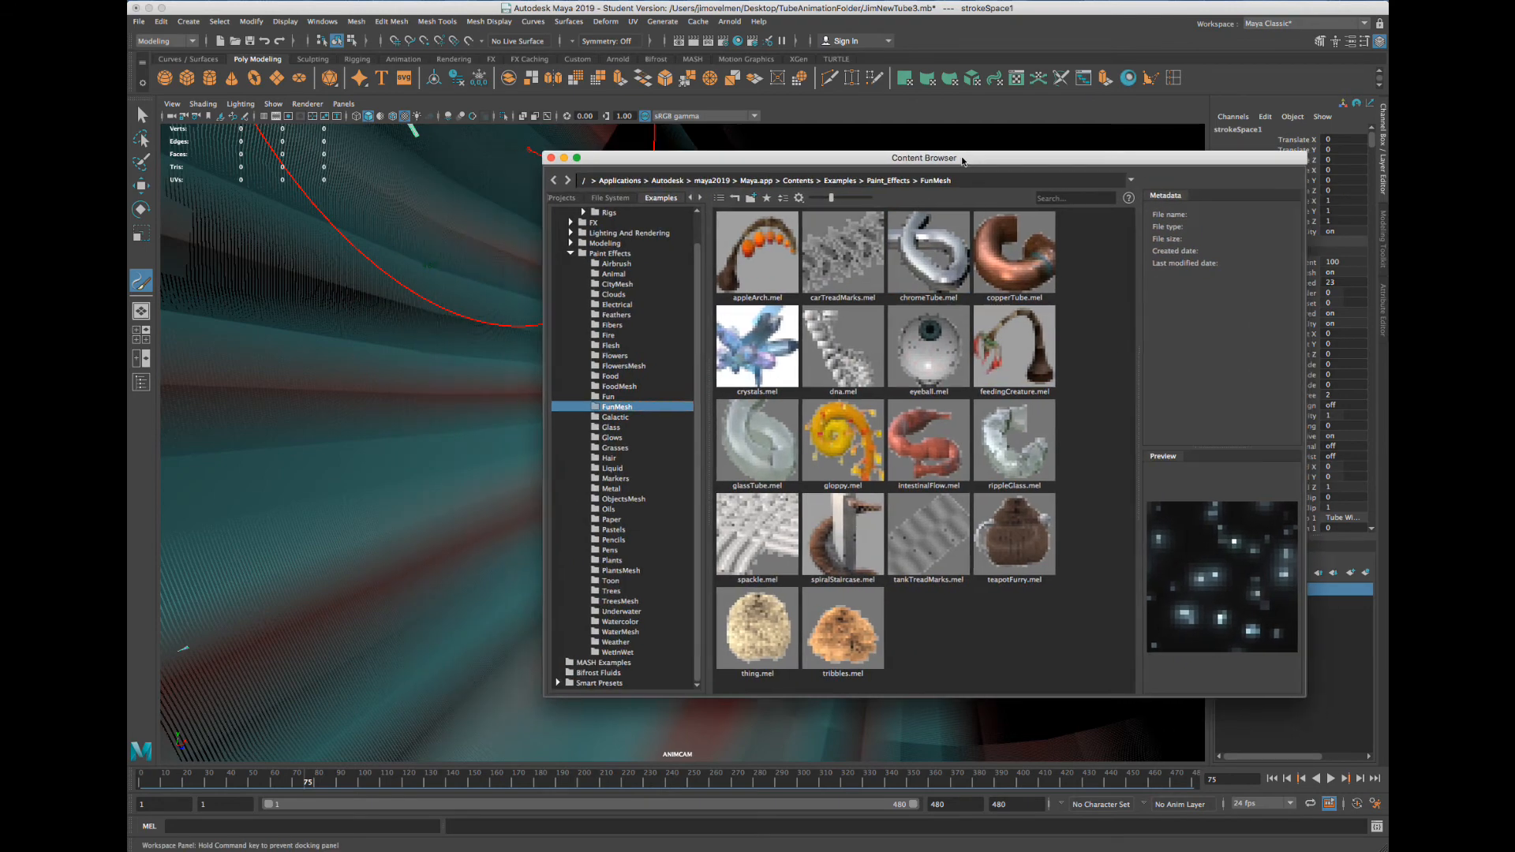
pyautogui.click(616, 397)
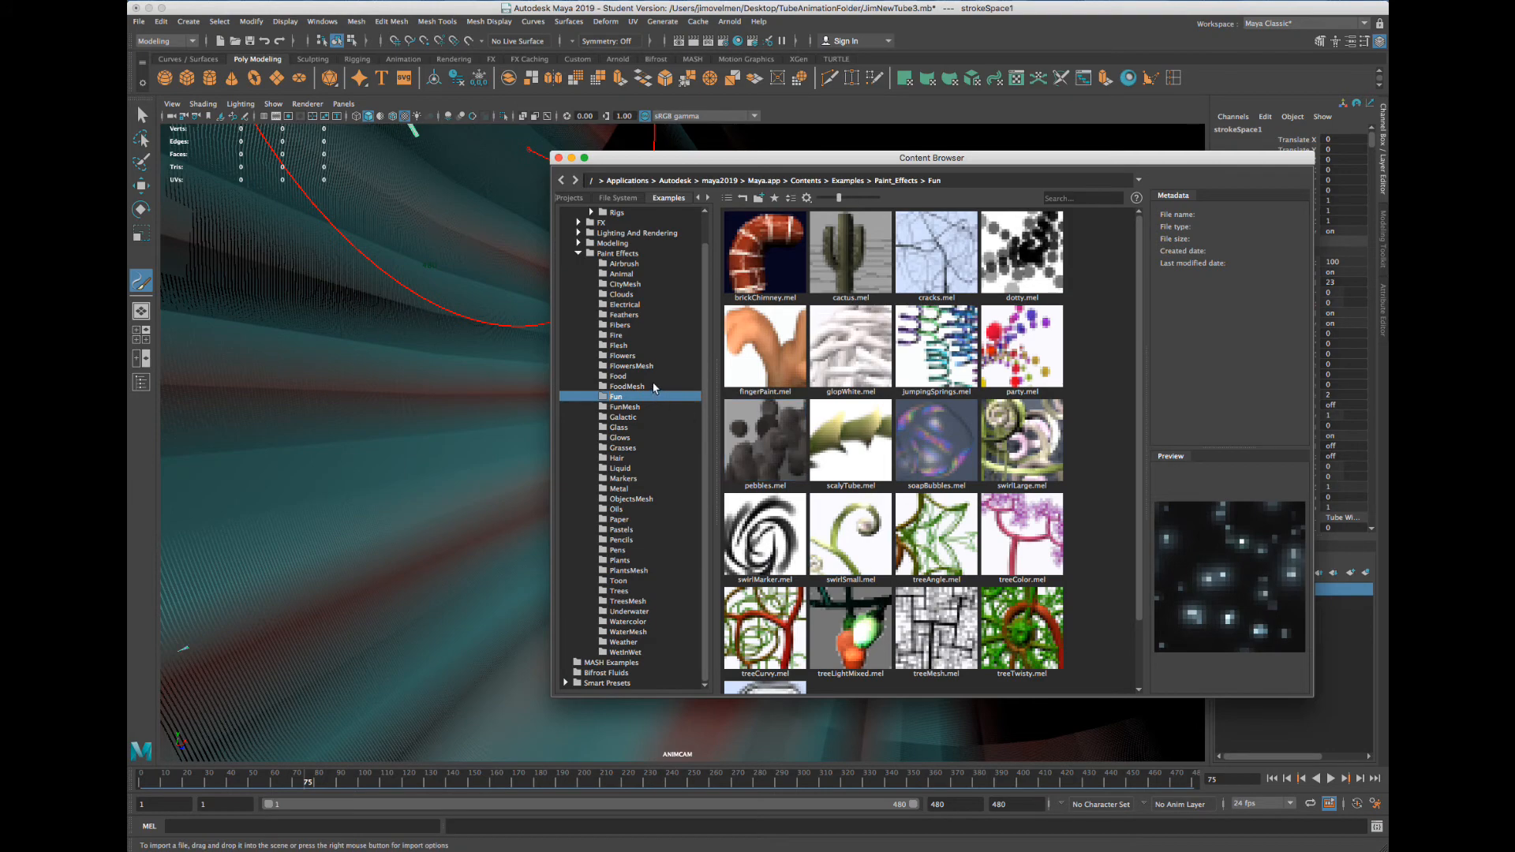
pyautogui.click(652, 377)
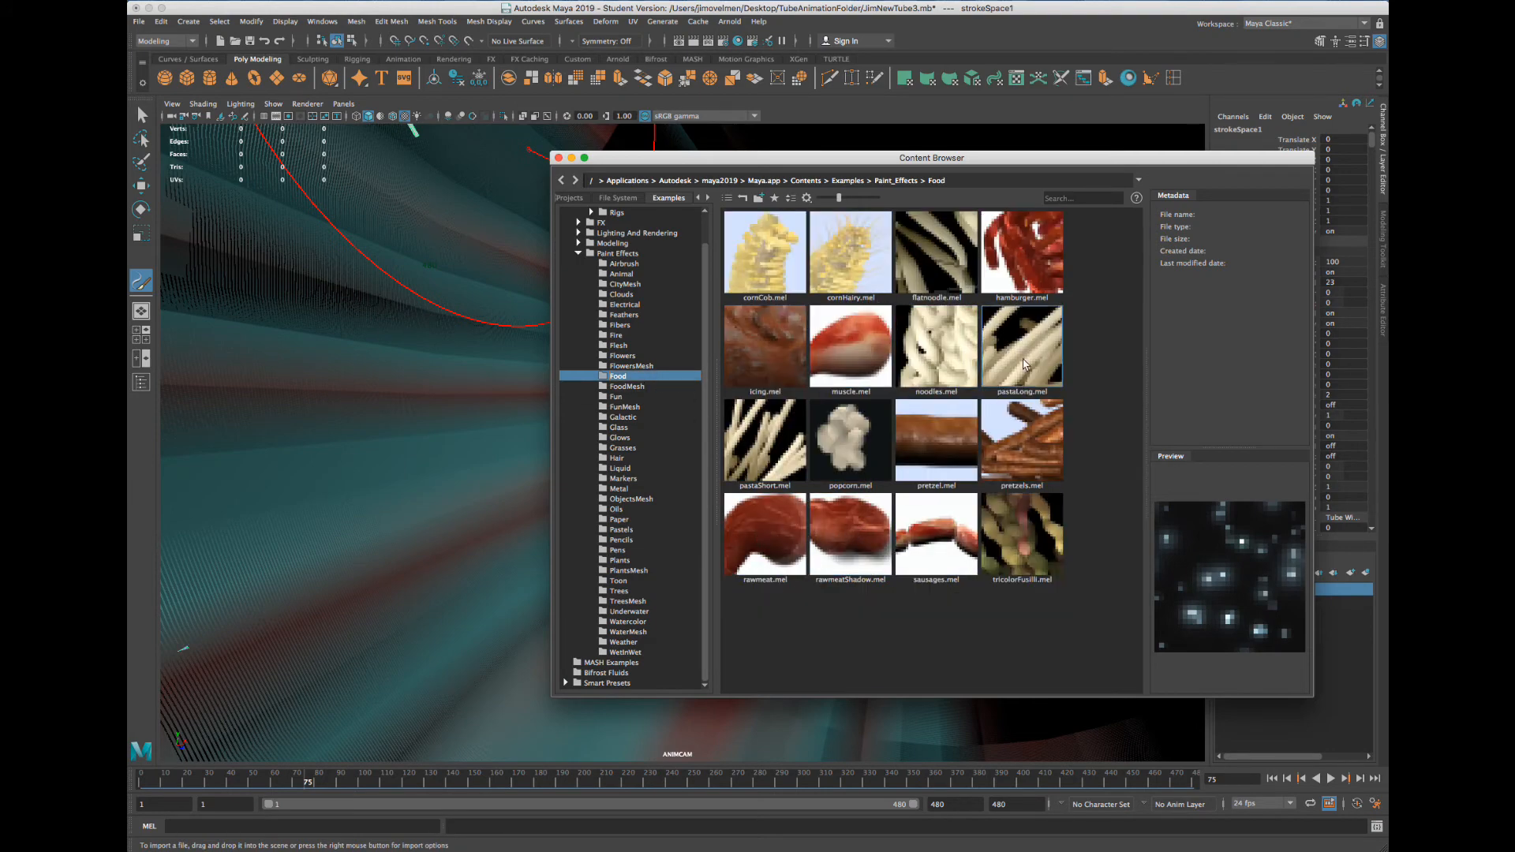
pyautogui.click(1029, 439)
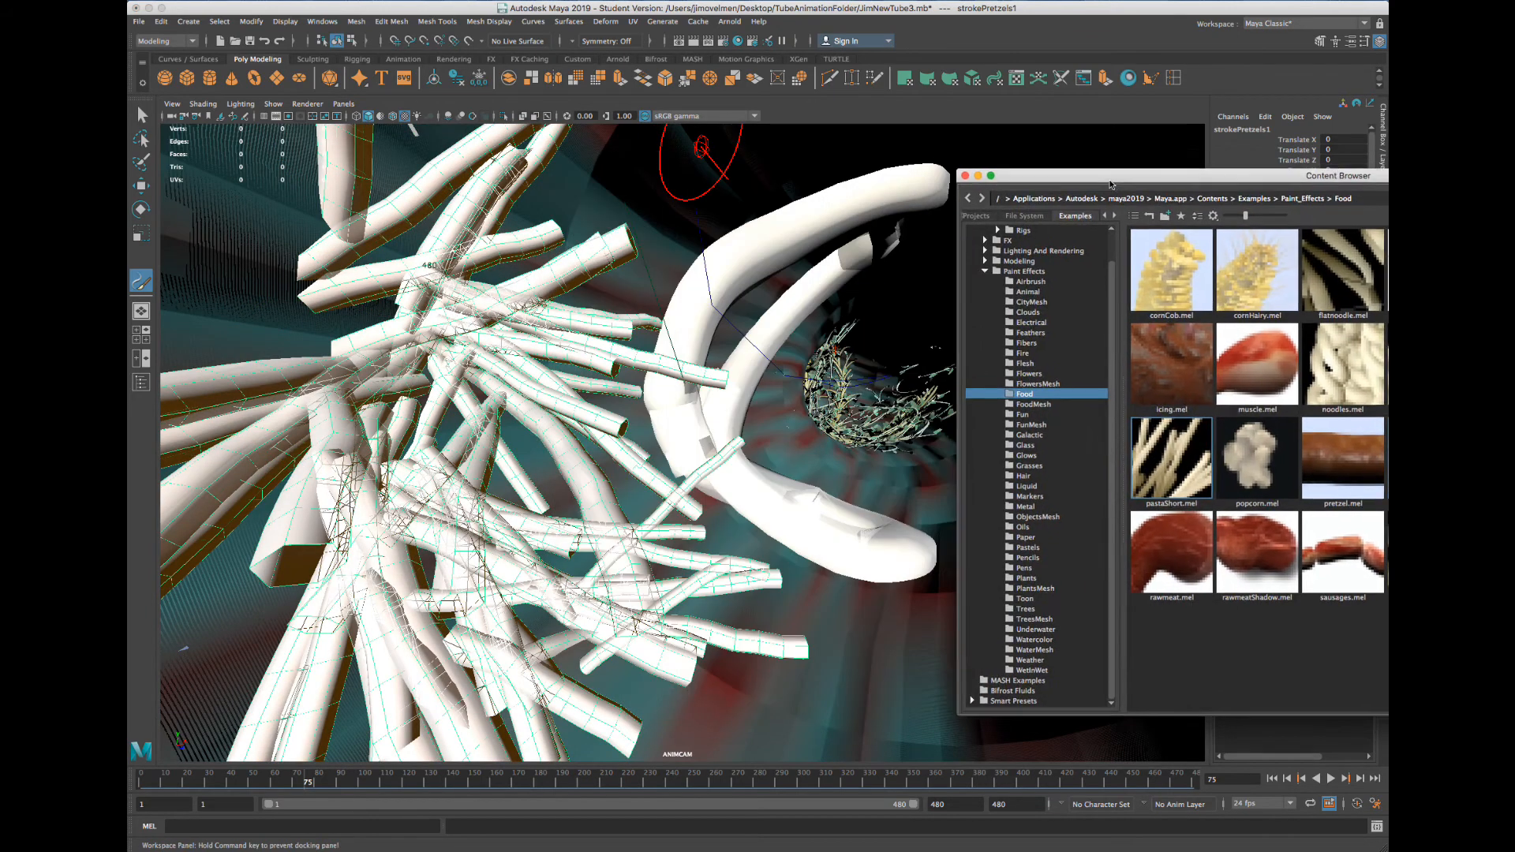
pyautogui.moveTo(792, 439)
pyautogui.mouseDown()
pyautogui.moveTo(907, 355)
pyautogui.moveTo(694, 182)
pyautogui.moveTo(489, 205)
pyautogui.mouseUp()
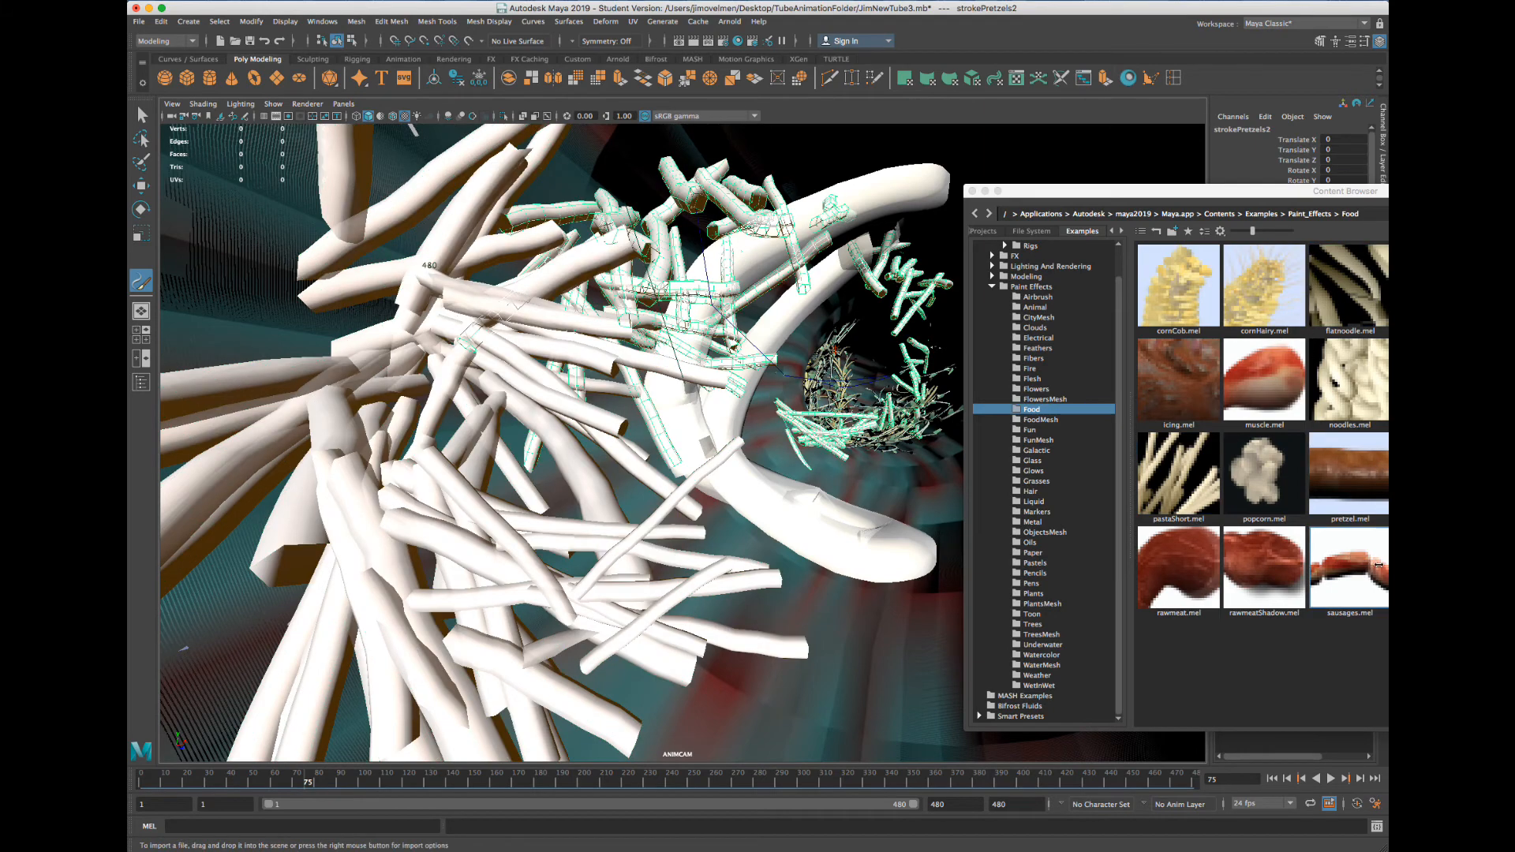
# Choose the hairyArm brush from Flesh, paint a stroke inside the tunnel at frame 75, and test-render the frame
pyautogui.click(1043, 379)
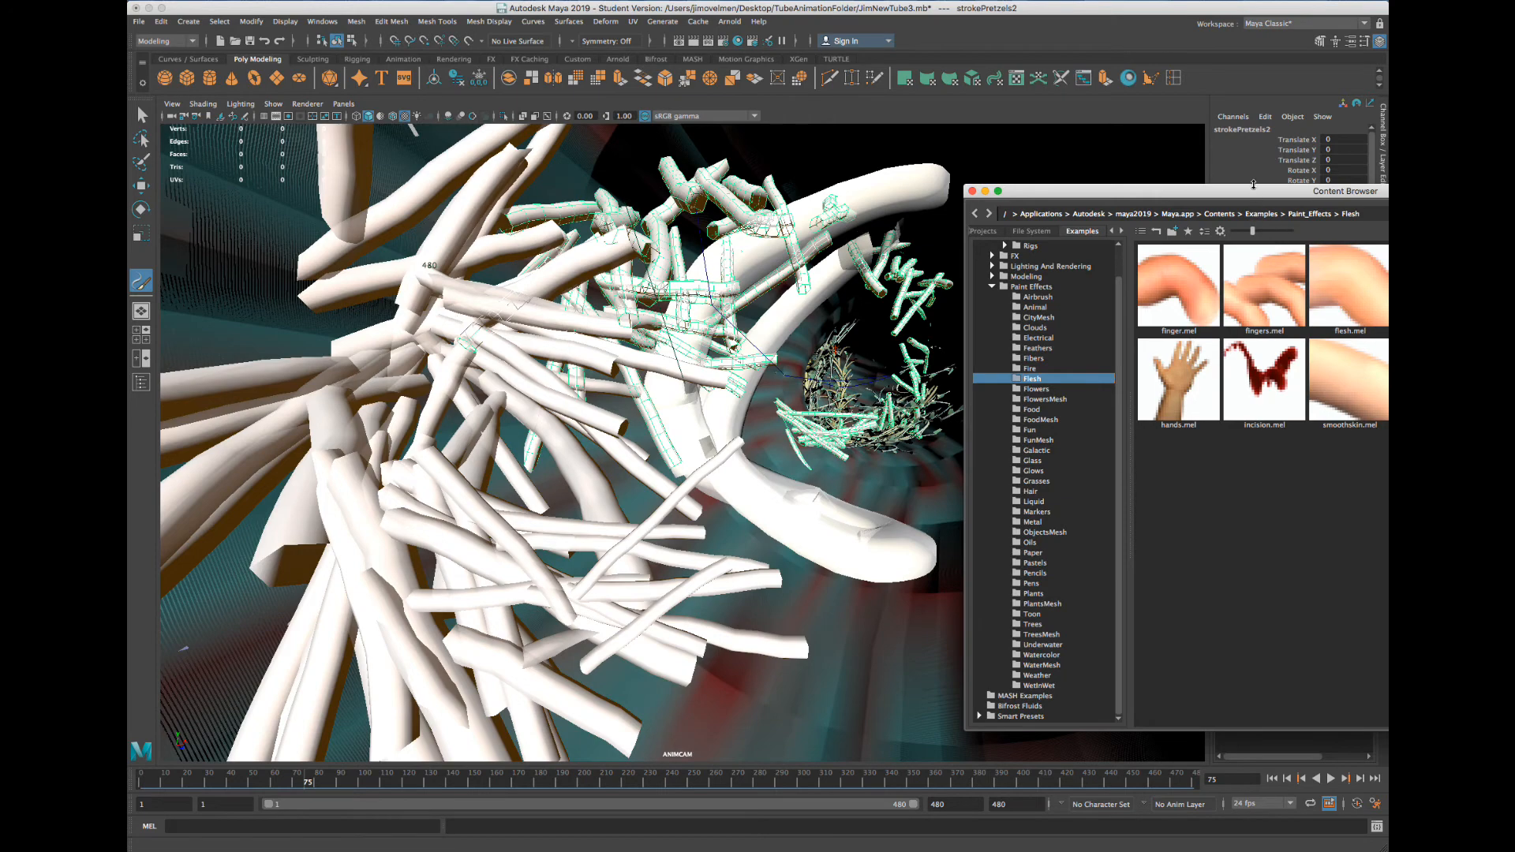
pyautogui.moveTo(1220, 191)
pyautogui.mouseDown()
pyautogui.moveTo(743, 340)
pyautogui.moveTo(858, 294)
pyautogui.mouseUp()
pyautogui.click(961, 461)
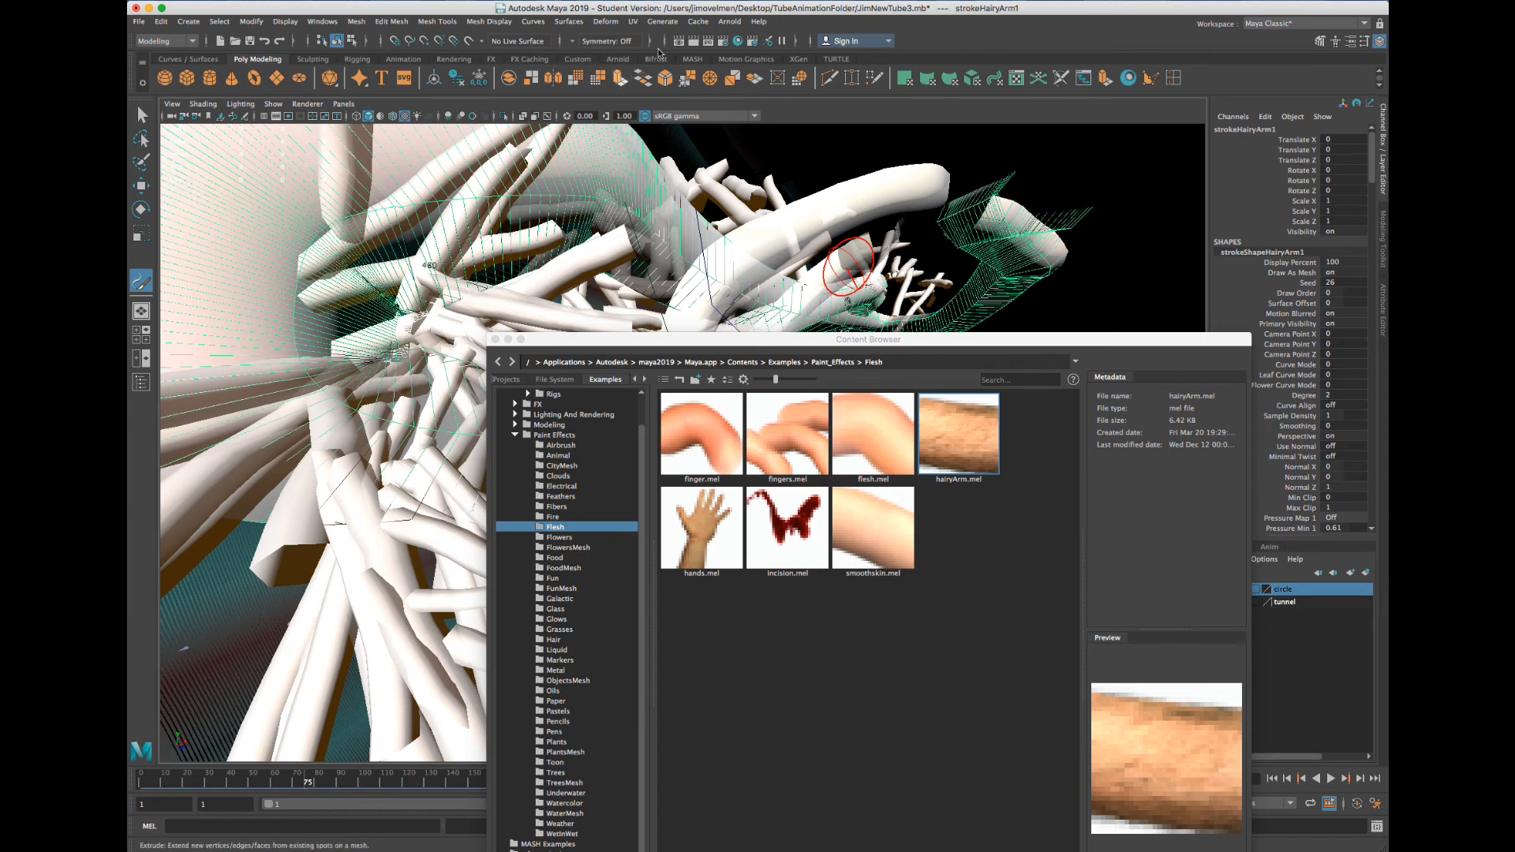
pyautogui.click(680, 45)
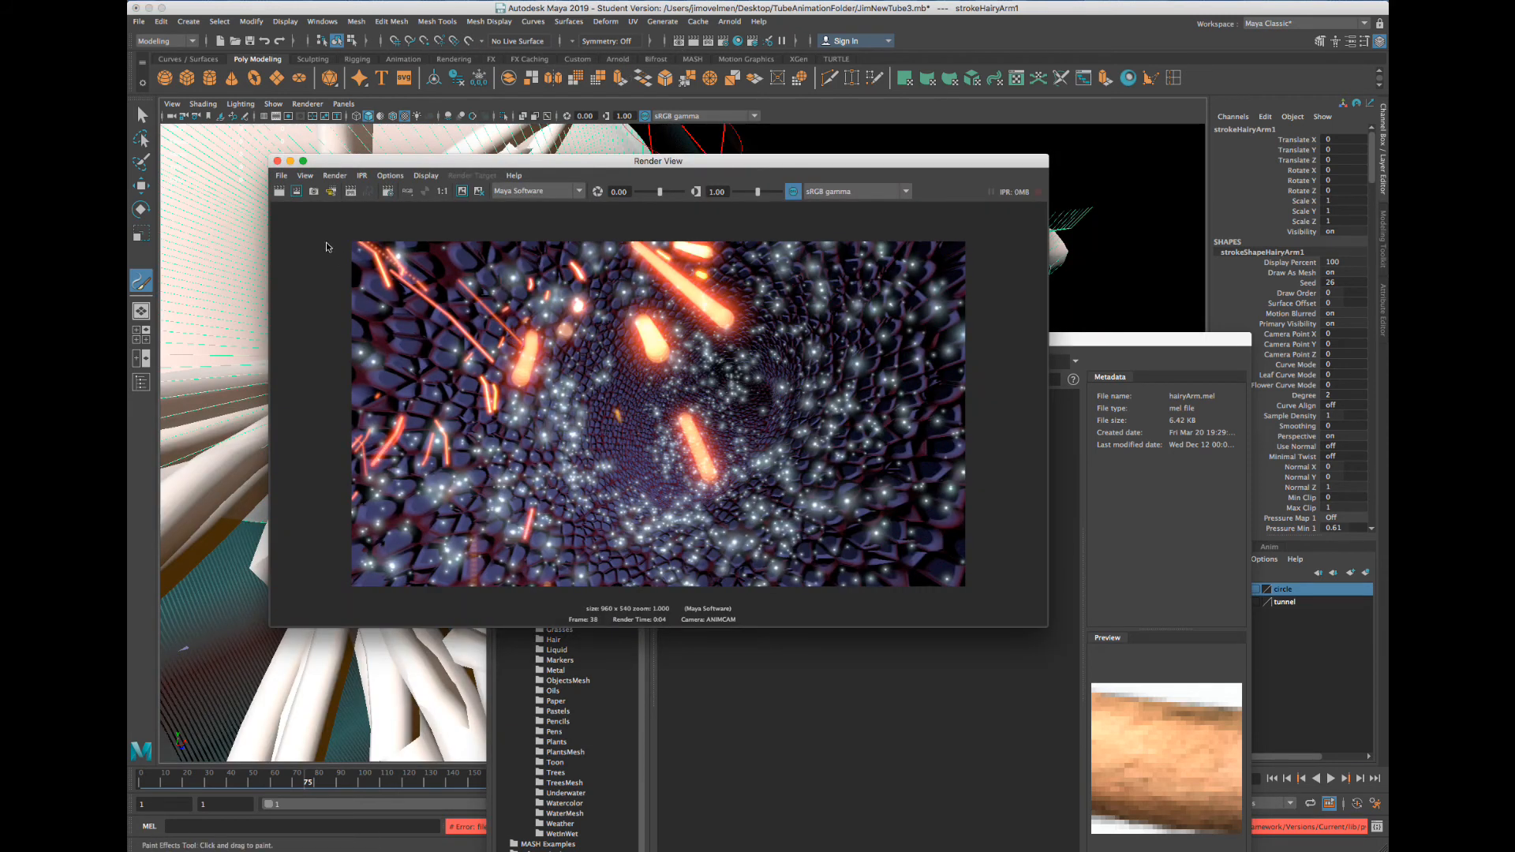
pyautogui.click(278, 192)
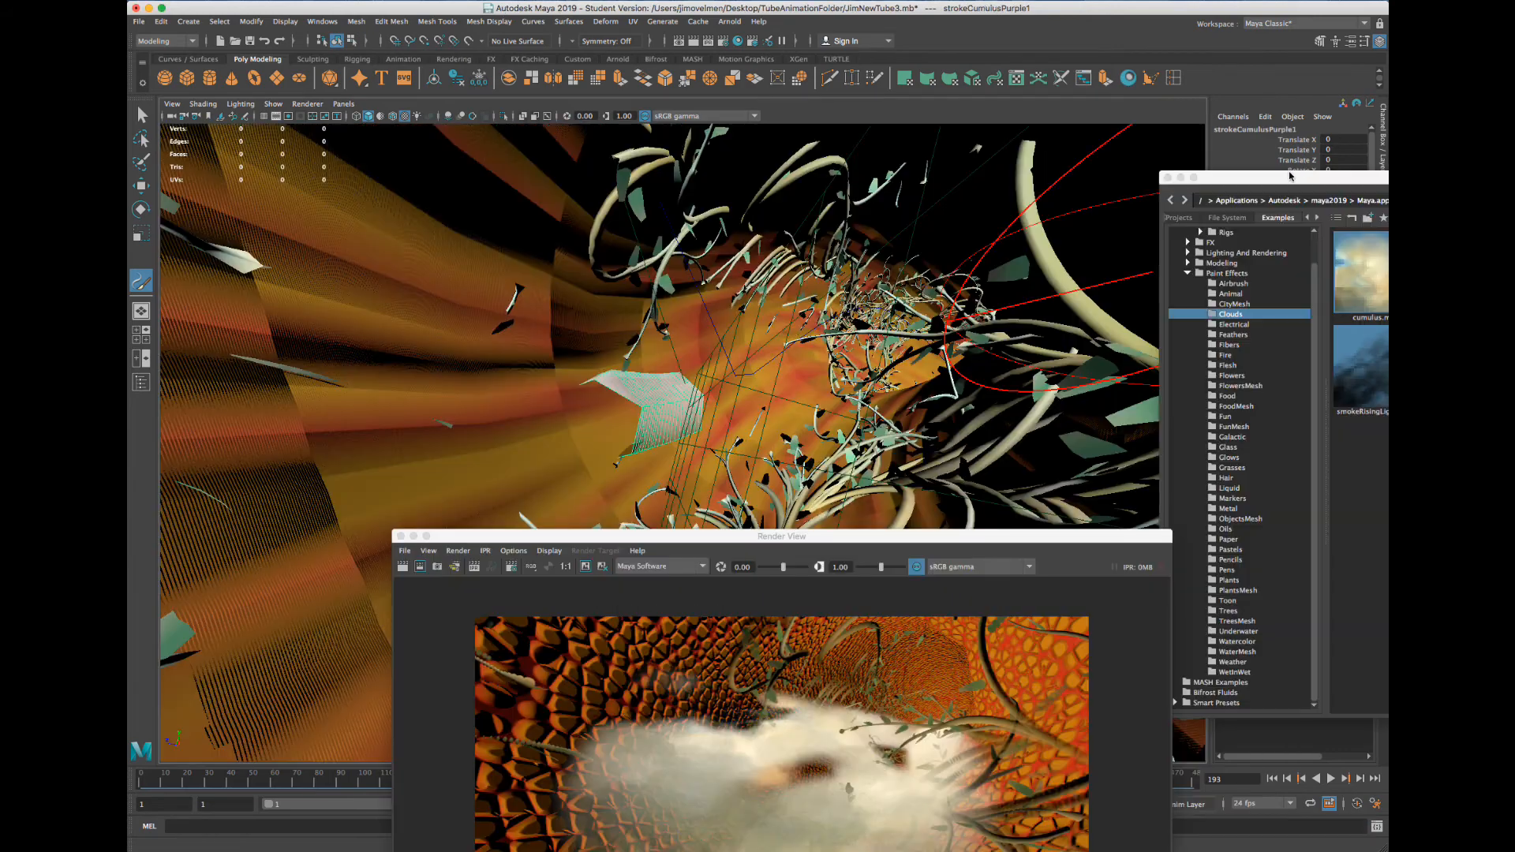
# Browse the Clouds brushes, choose cumulusPurple, and paint a second cloud stroke inside the tunnel at frame 193
pyautogui.moveTo(1314, 169); pyautogui.dragTo(584, 168)
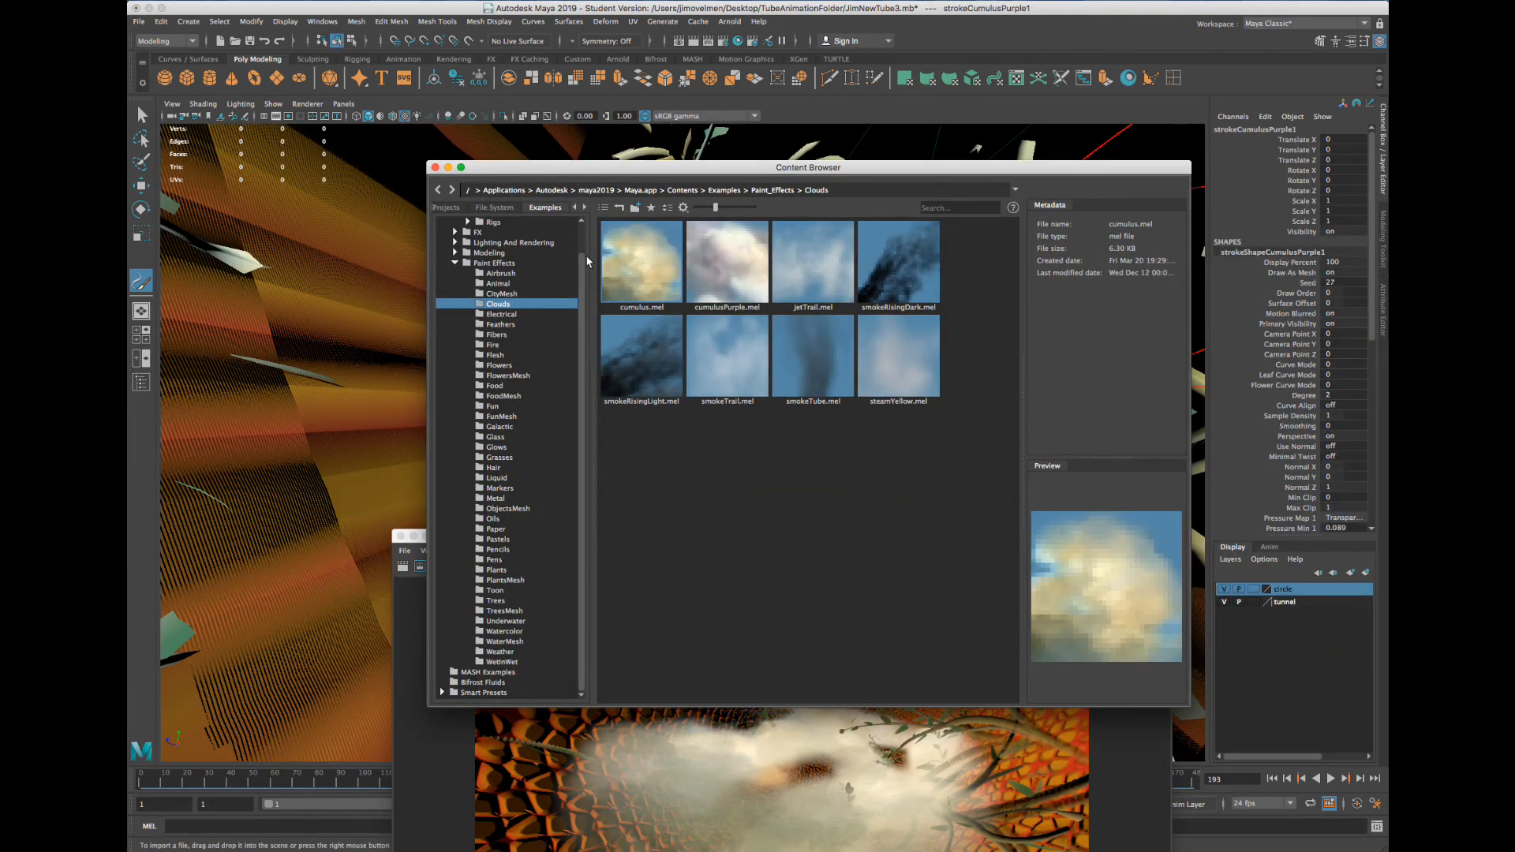
pyautogui.click(520, 294)
pyautogui.click(516, 305)
pyautogui.click(649, 374)
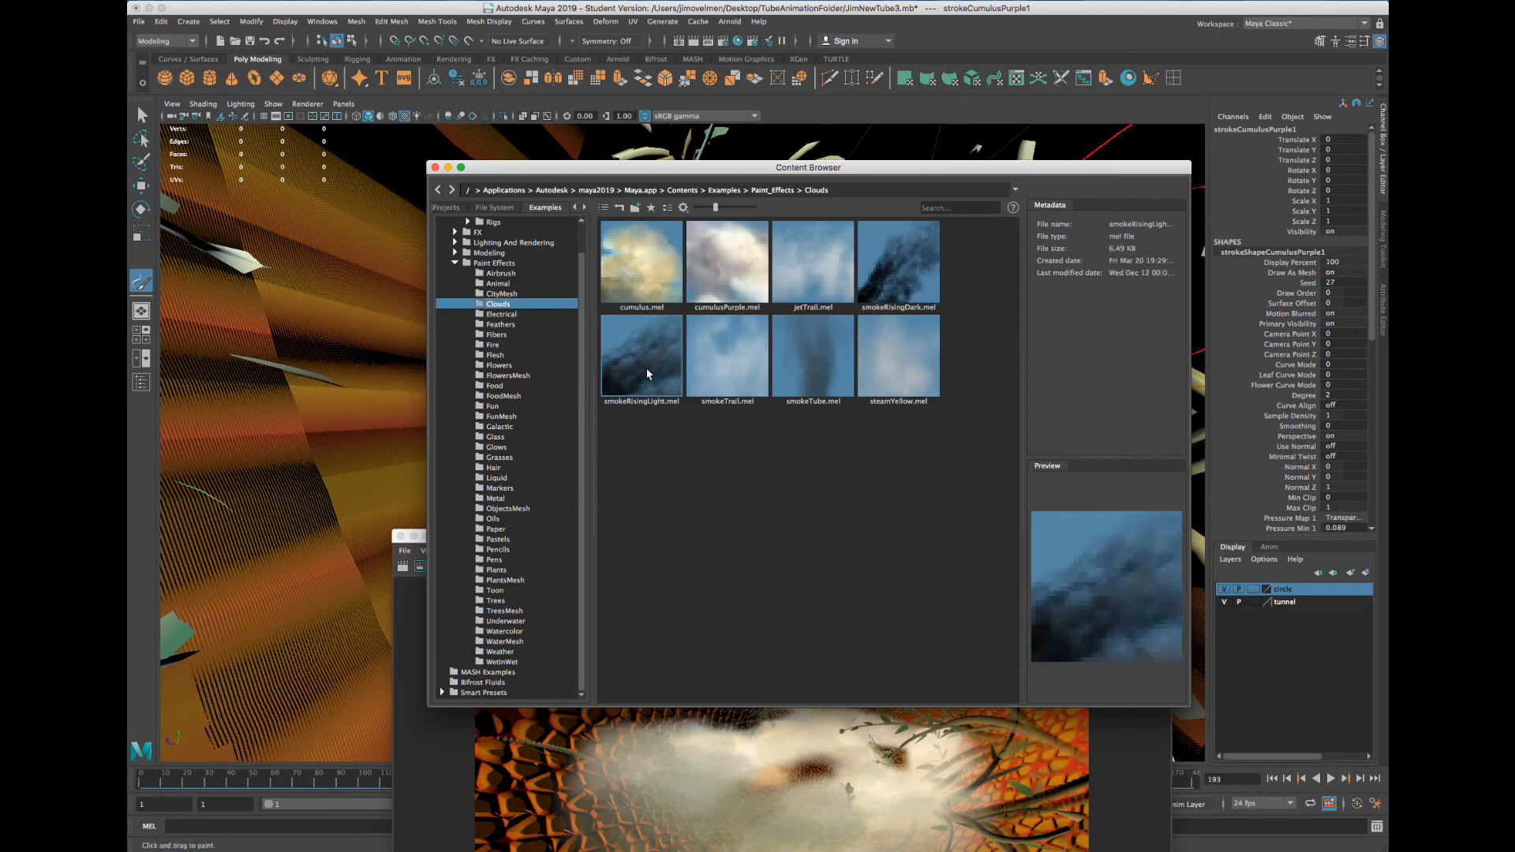
pyautogui.click(643, 240)
pyautogui.click(738, 268)
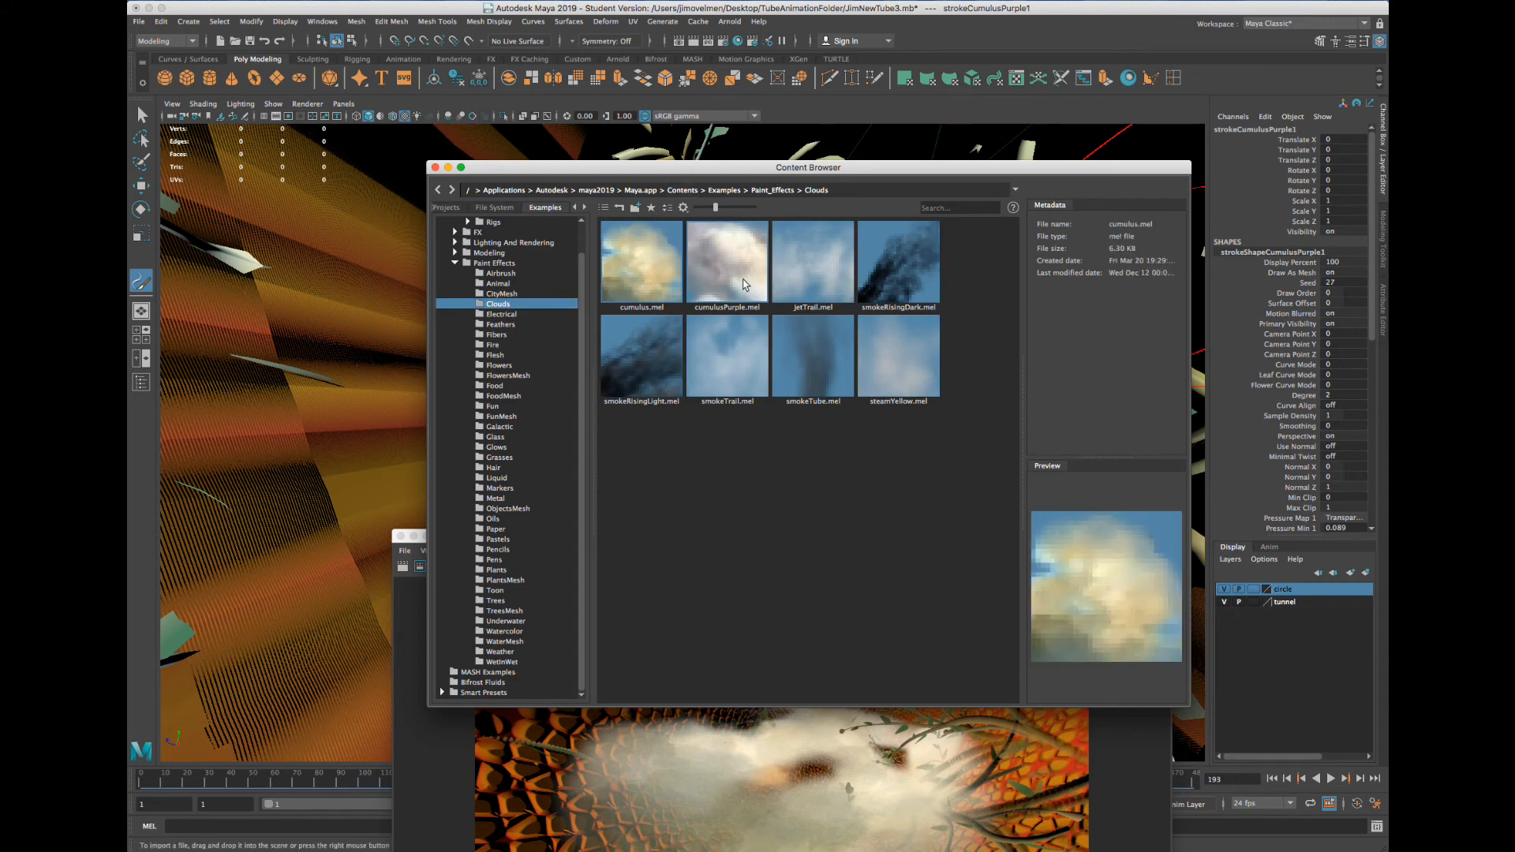
pyautogui.moveTo(894, 169); pyautogui.dragTo(1053, 169)
pyautogui.moveTo(663, 402)
pyautogui.mouseDown()
pyautogui.moveTo(750, 331)
pyautogui.moveTo(757, 411)
pyautogui.moveTo(721, 393)
pyautogui.mouseUp()
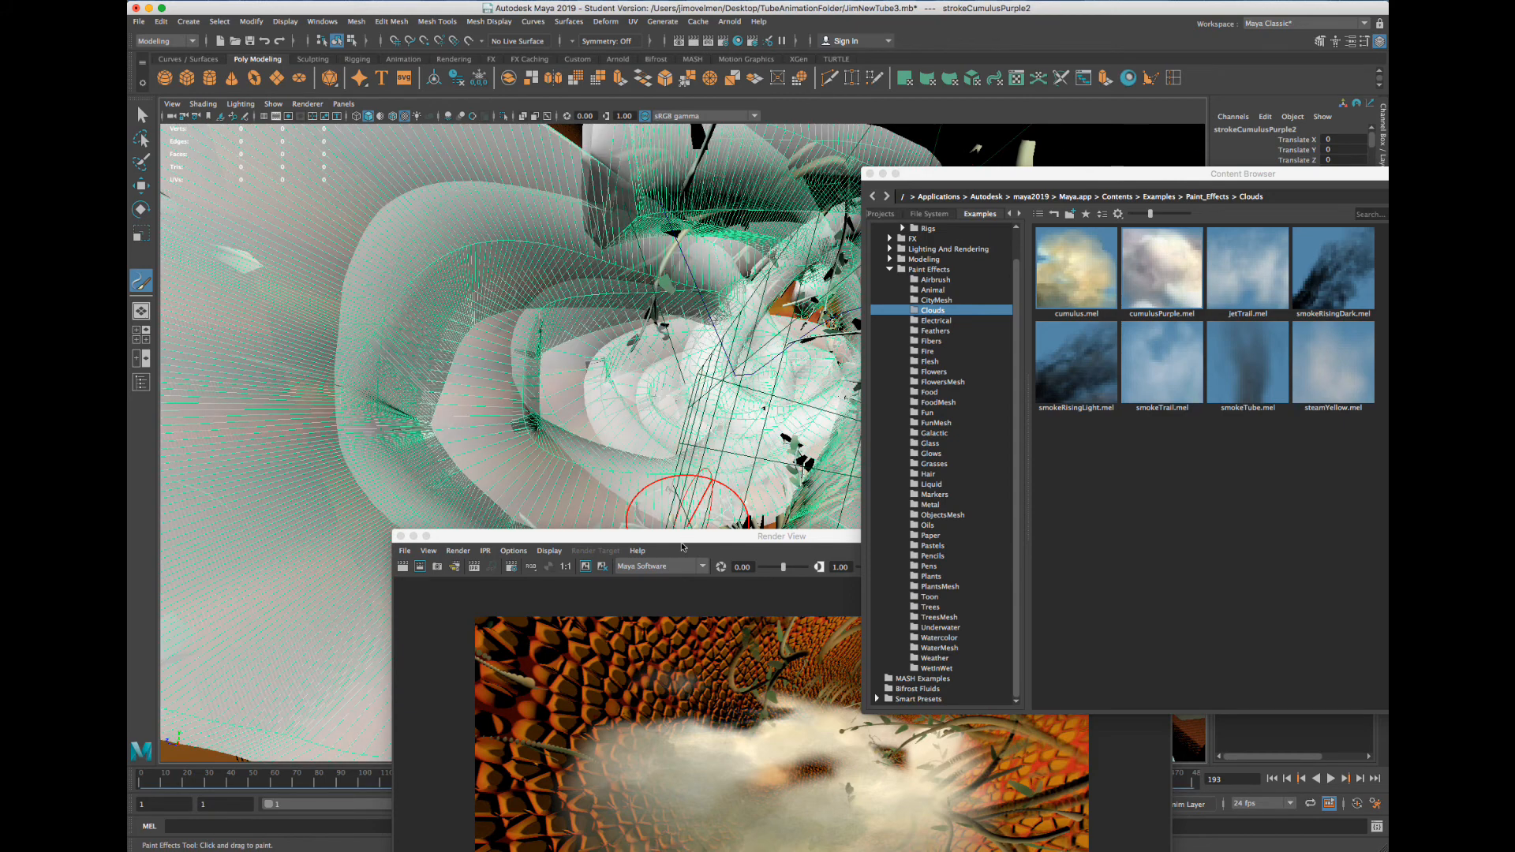
# Test-render the cloud stroke at frames 193 and 200, and enlarge the render window
pyautogui.moveTo(681, 537); pyautogui.dragTo(561, 174)
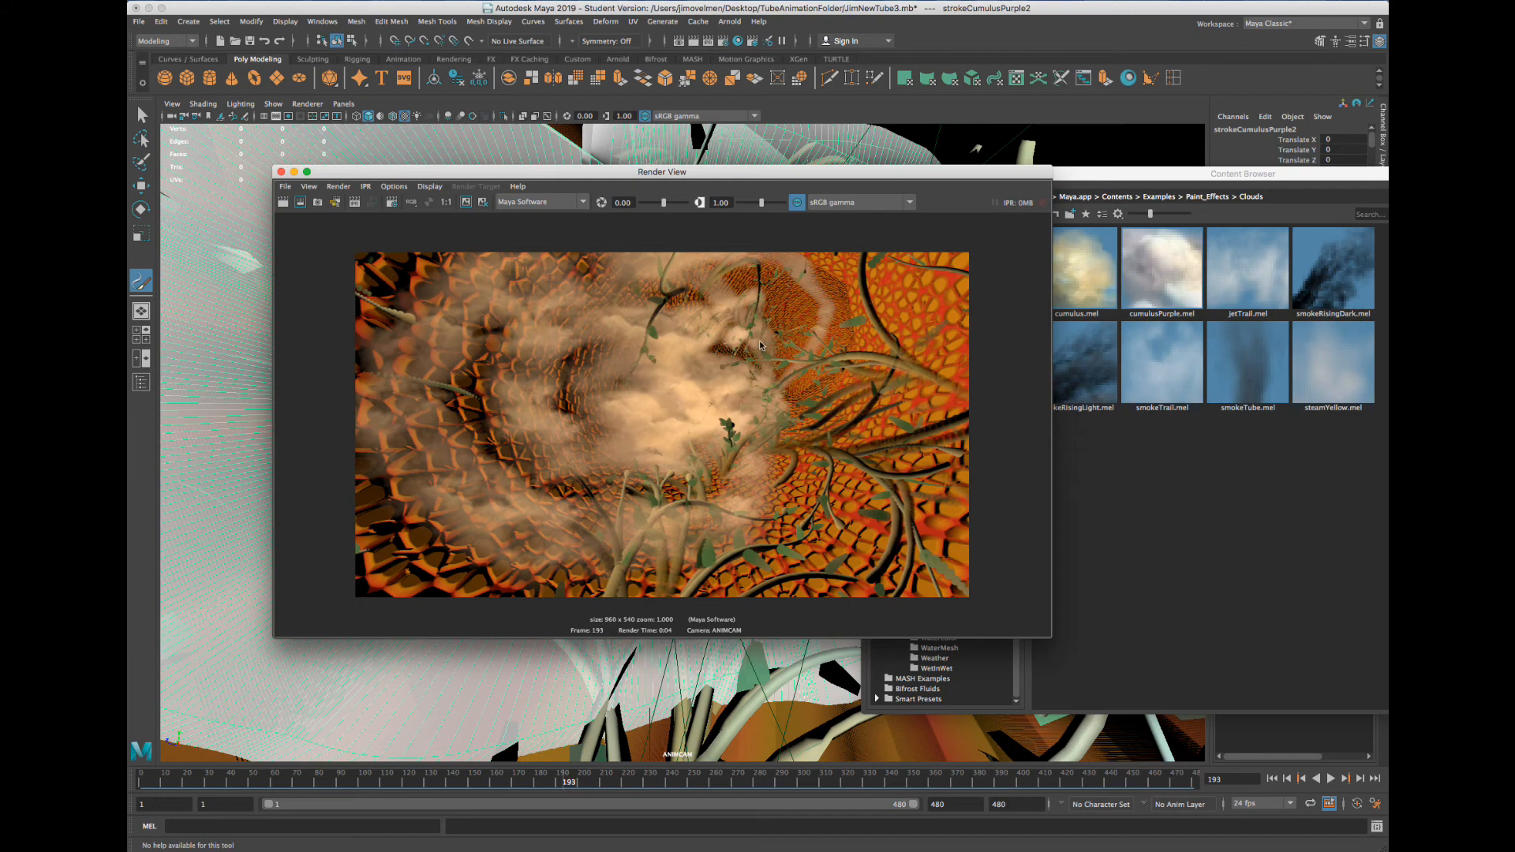
pyautogui.click(584, 777)
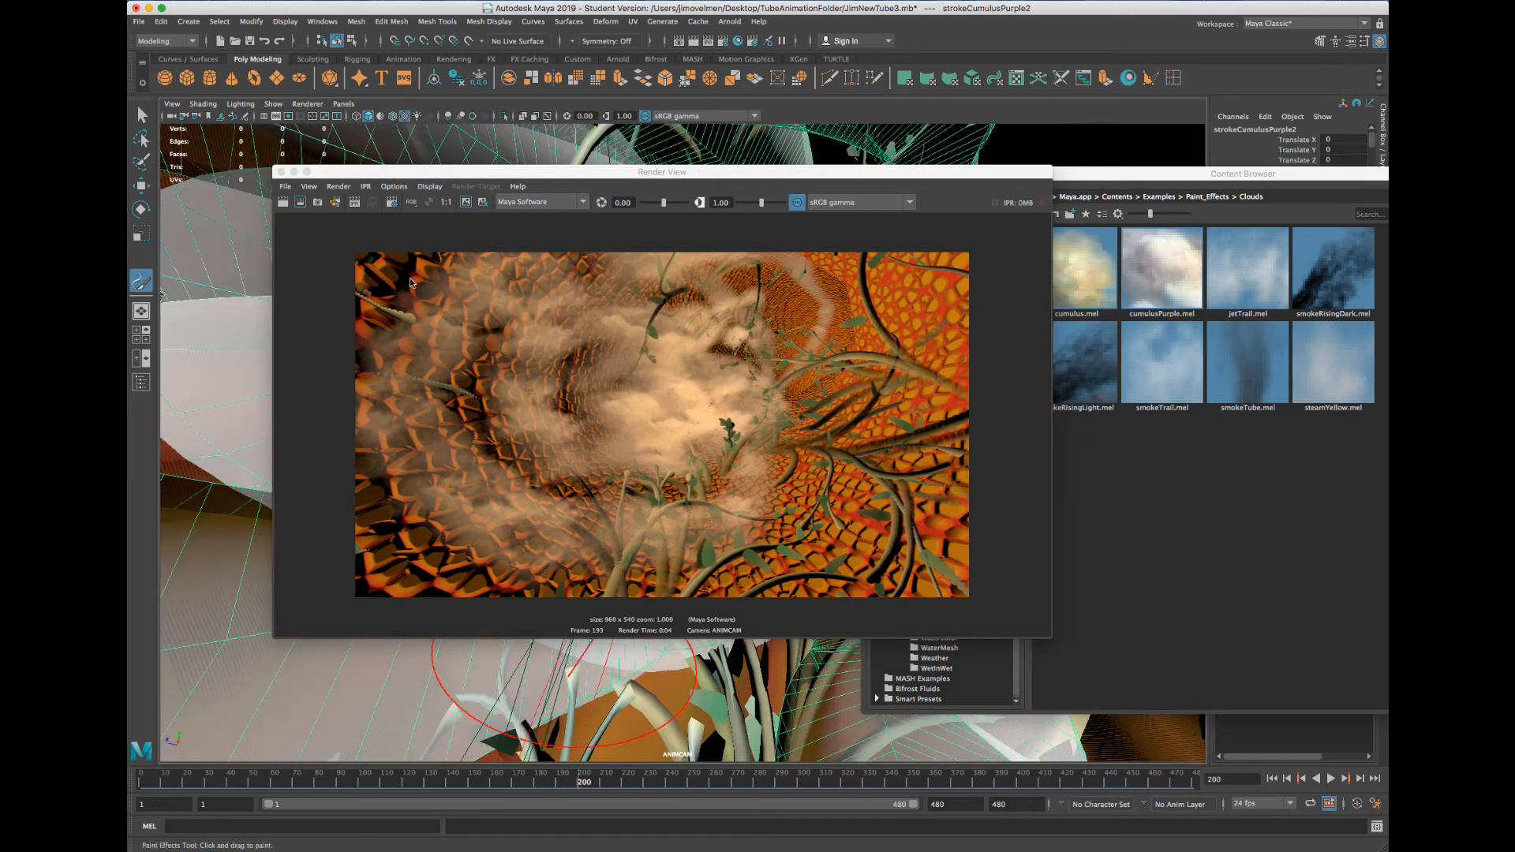
pyautogui.click(283, 202)
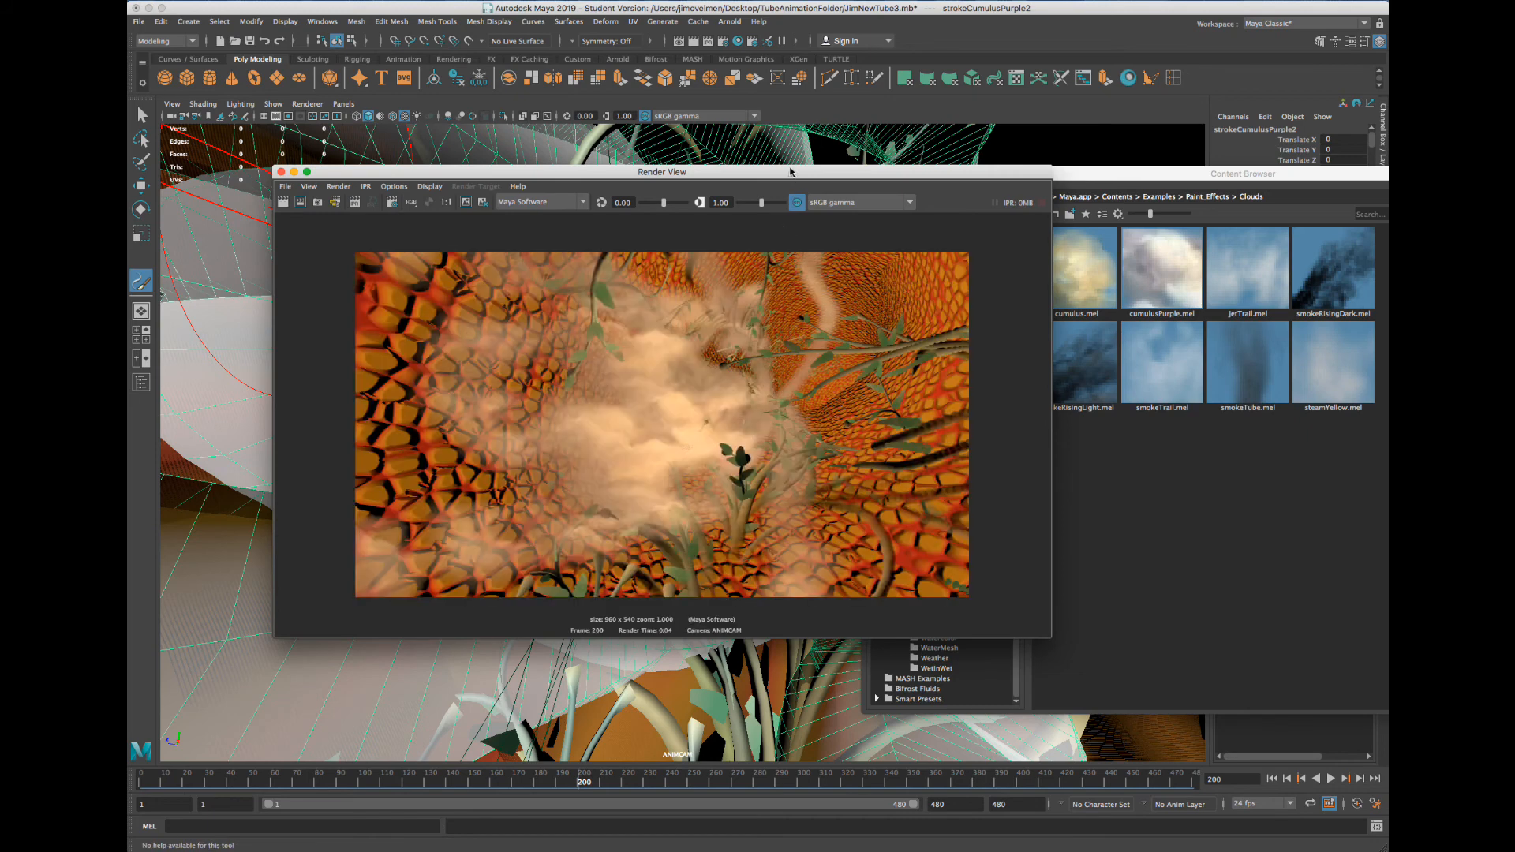
pyautogui.moveTo(791, 171); pyautogui.dragTo(783, 127)
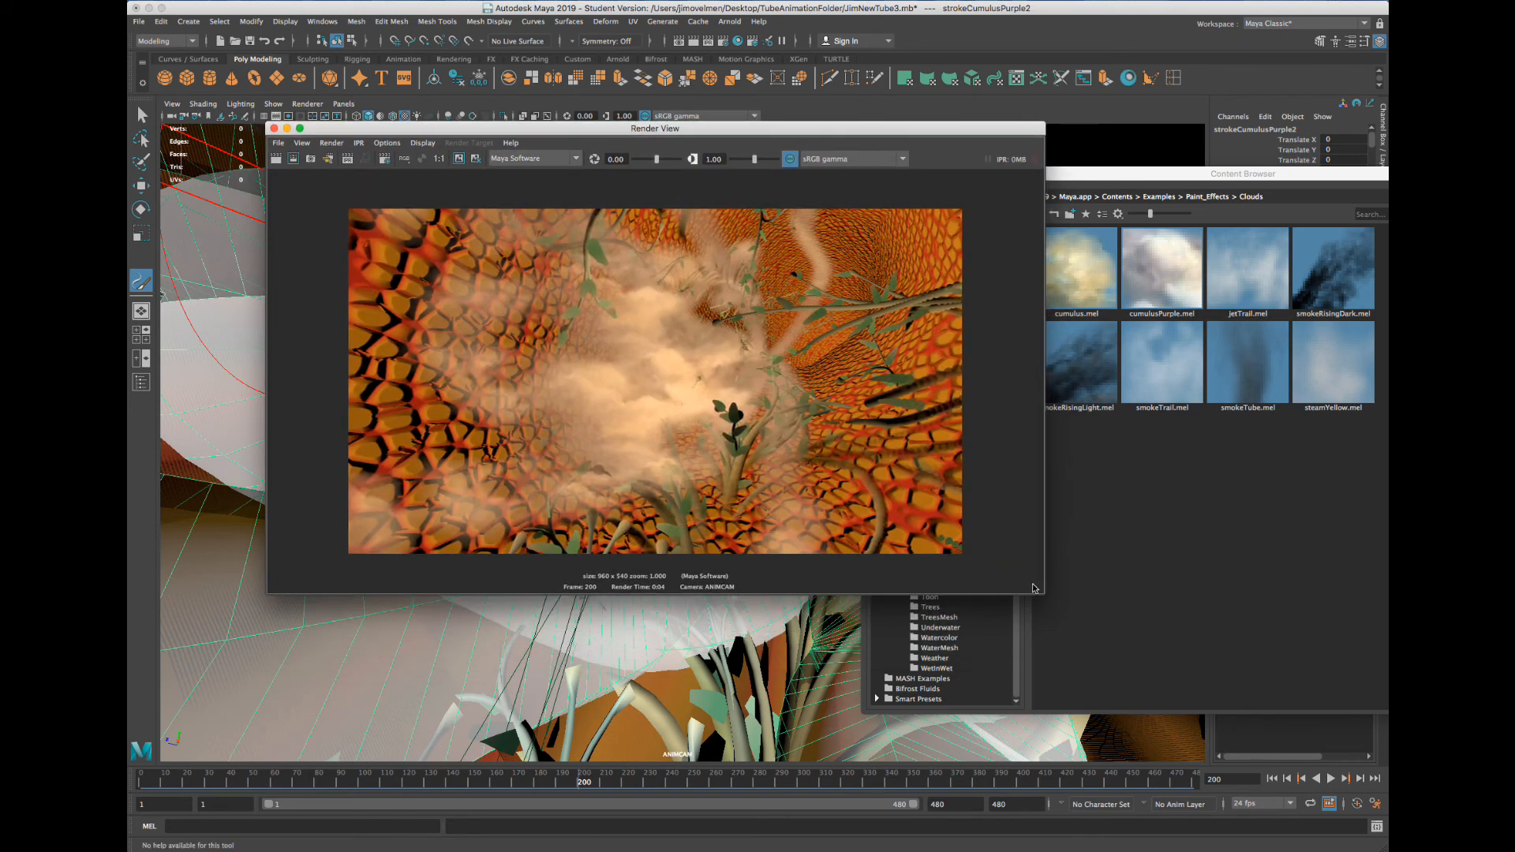
pyautogui.moveTo(1035, 588); pyautogui.dragTo(1166, 695)
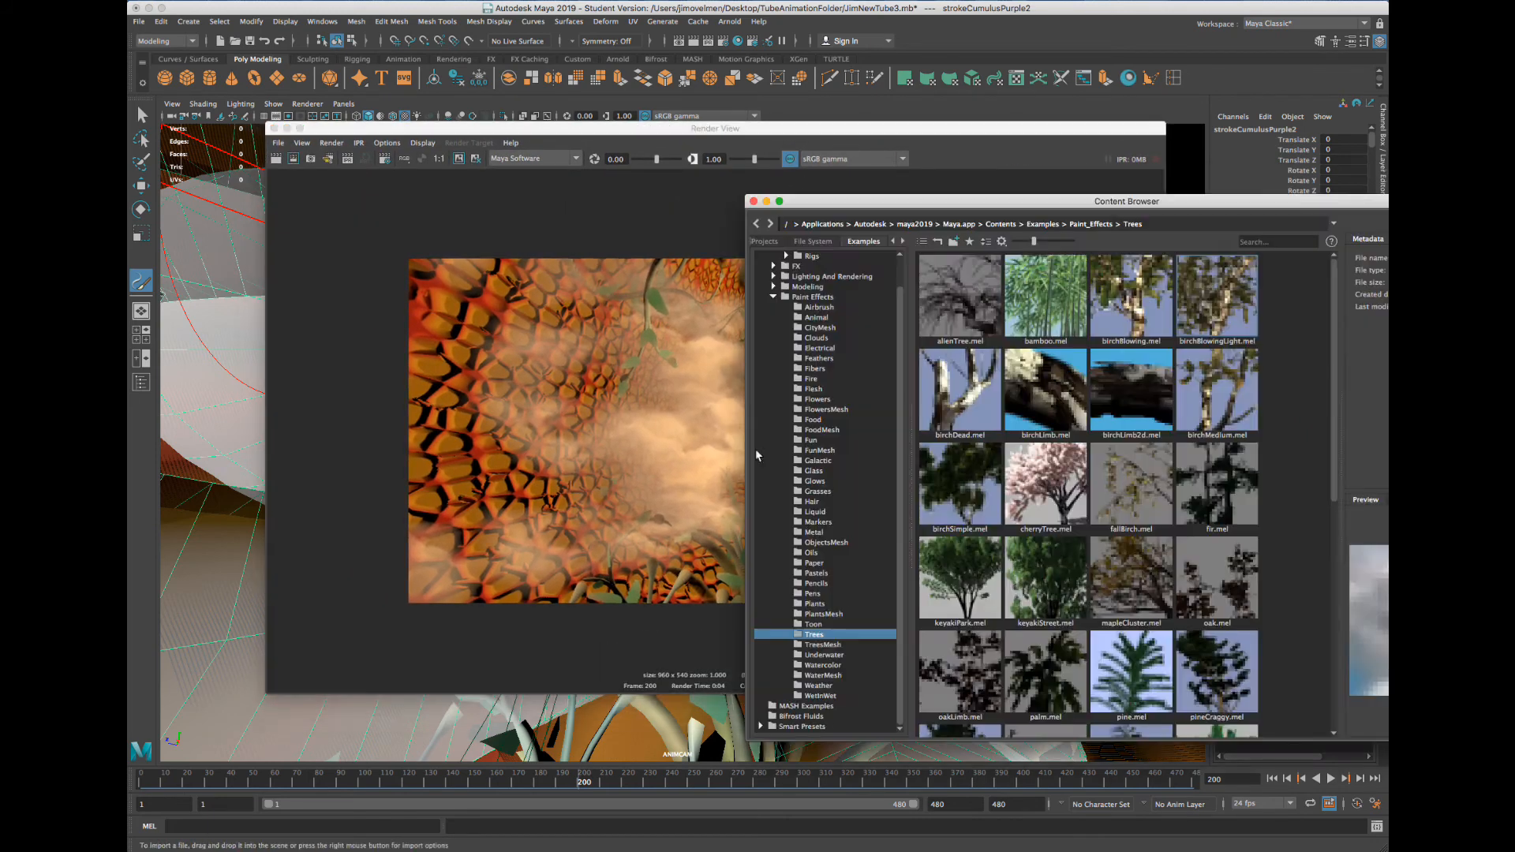
# Browse the Toon and Underwater brushes and choose the bubbles brush
pyautogui.click(814, 625)
pyautogui.scroll(-2, 1089, 513)
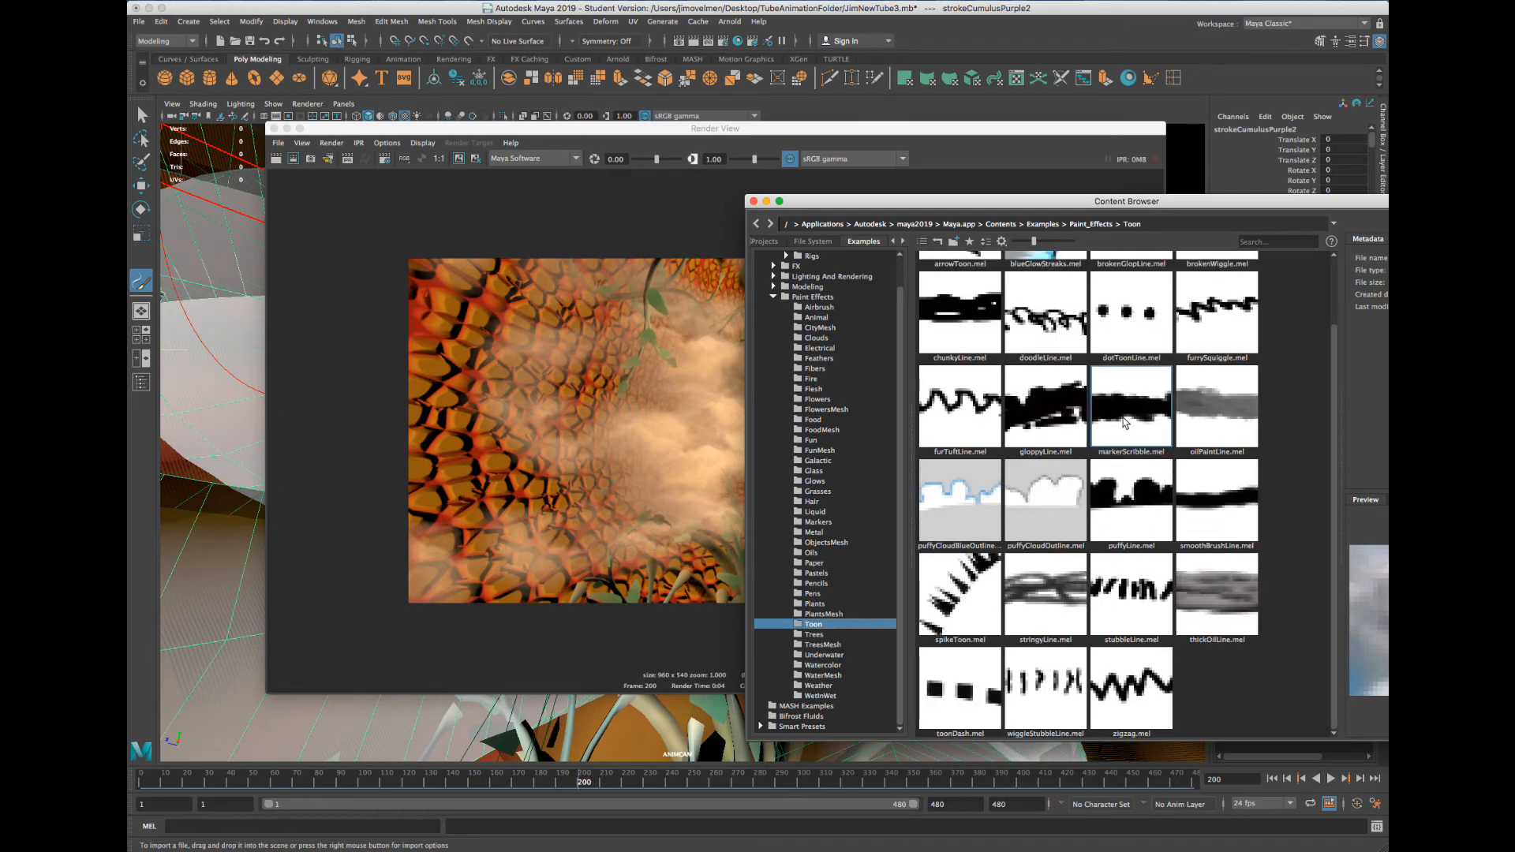
pyautogui.click(823, 655)
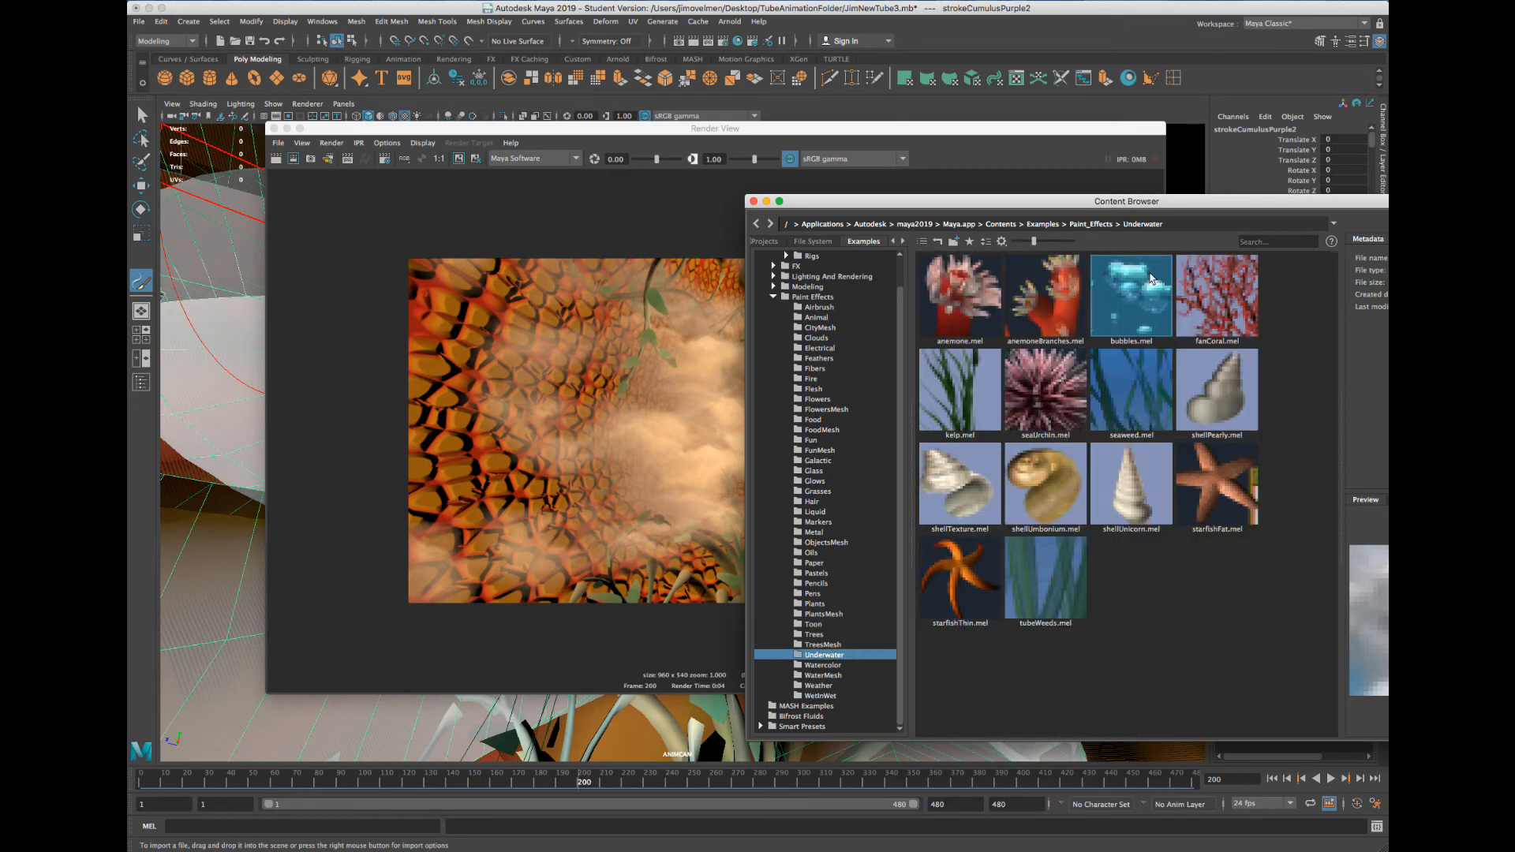
pyautogui.click(1144, 296)
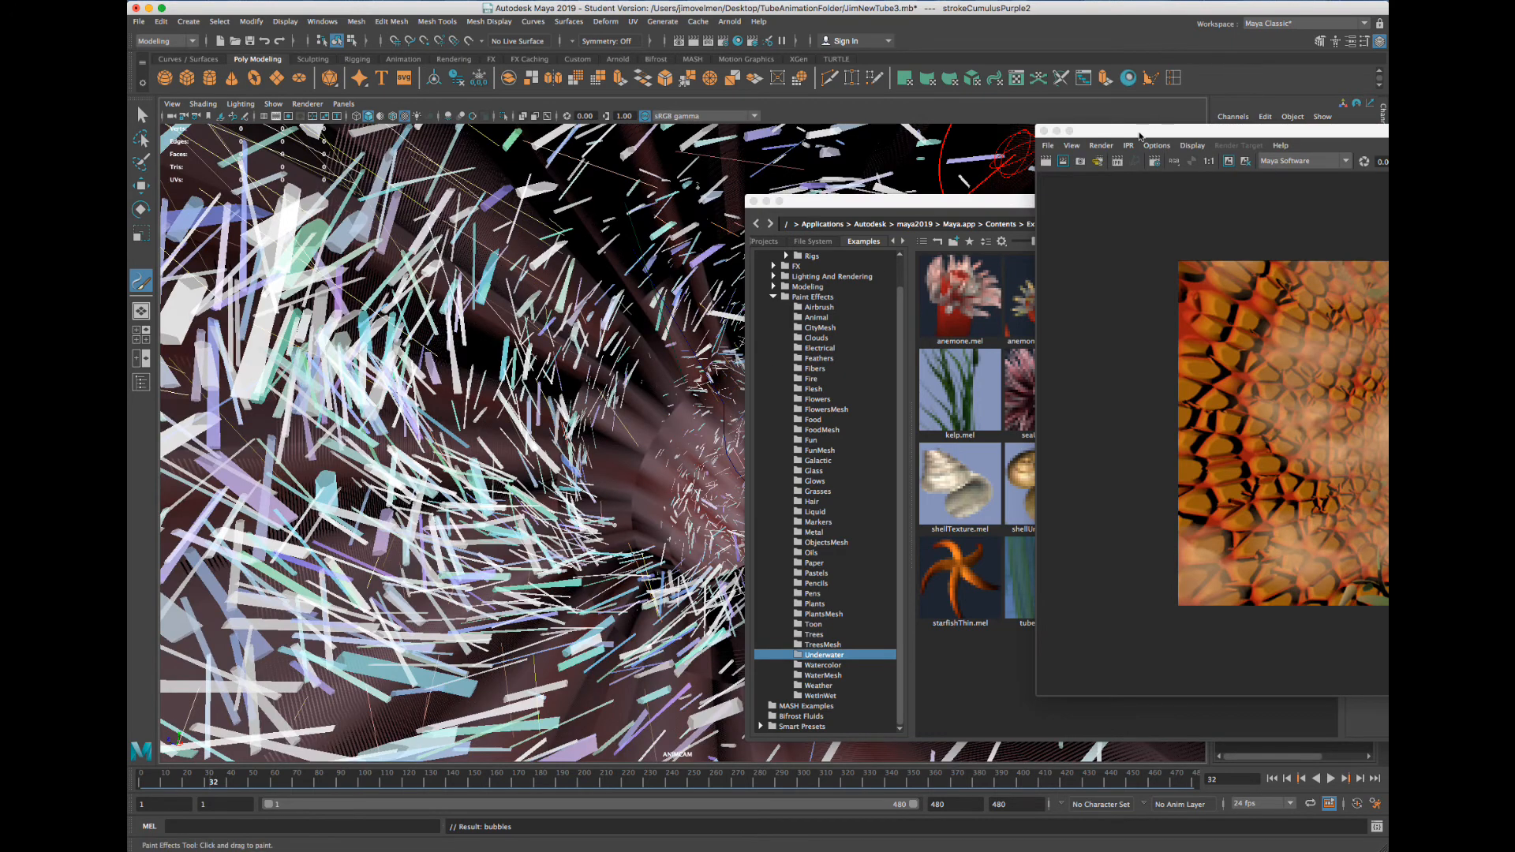
# Paint a stroke of bubbles around the tunnel's inner wall at frame 97
pyautogui.moveTo(1142, 136)
pyautogui.mouseDown()
pyautogui.moveTo(669, 150)
pyautogui.moveTo(774, 160)
pyautogui.mouseUp()
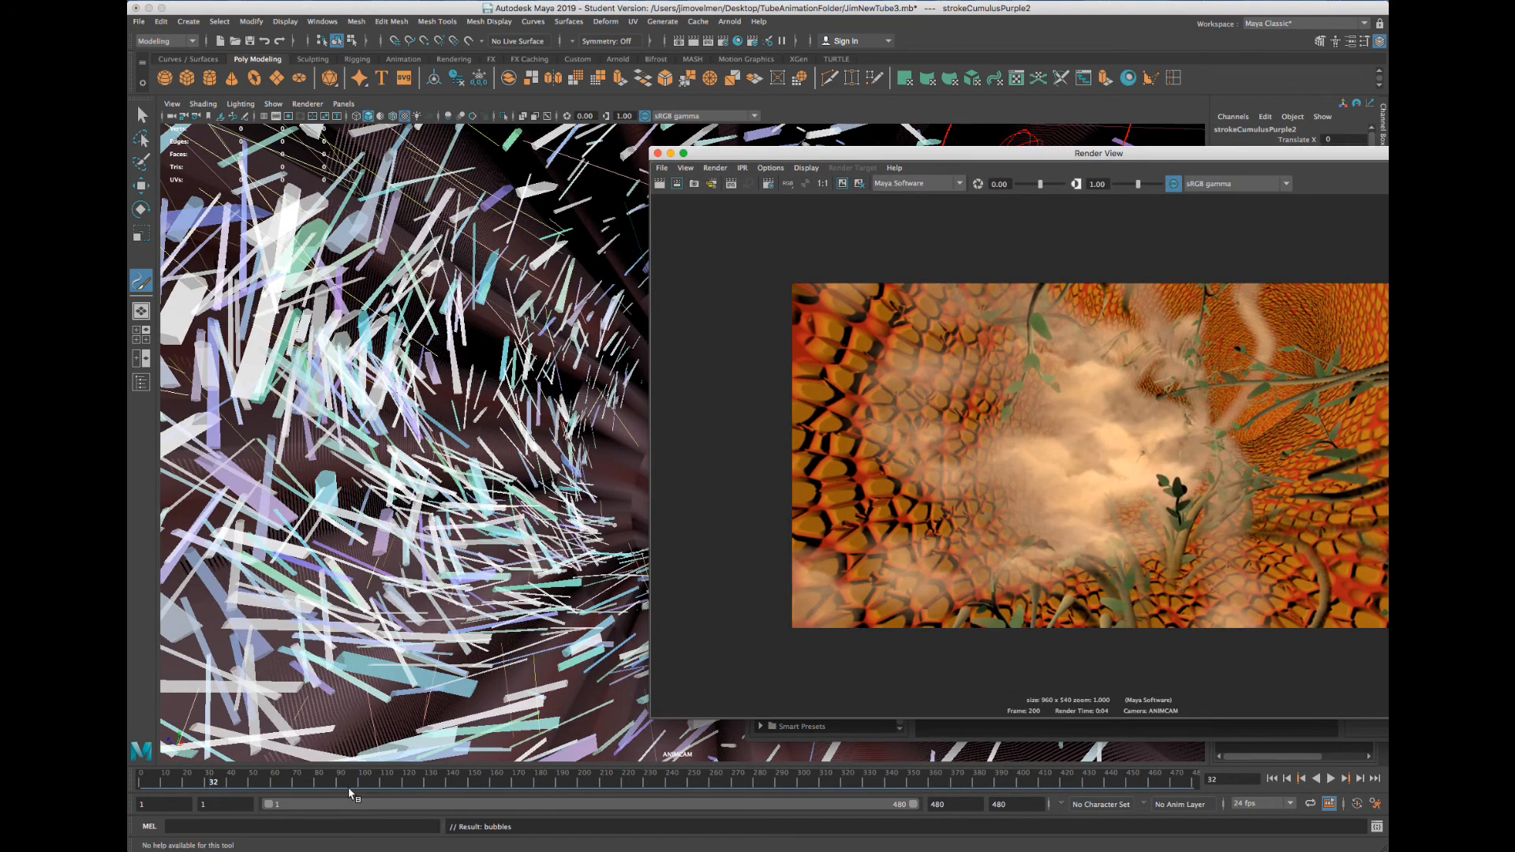
pyautogui.moveTo(416, 782); pyautogui.dragTo(356, 783)
pyautogui.moveTo(813, 158); pyautogui.dragTo(1190, 512)
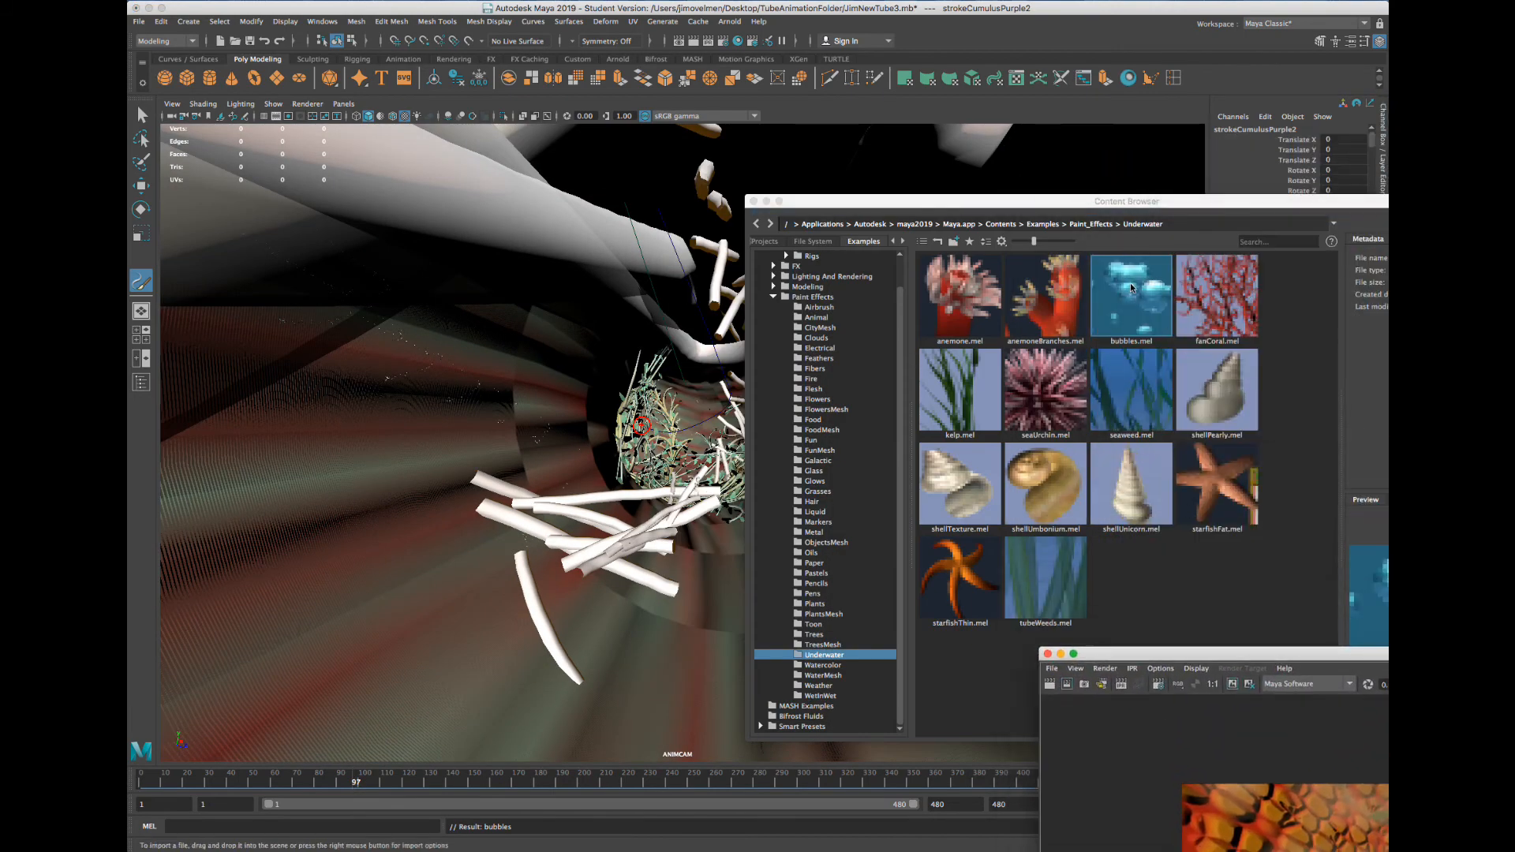
pyautogui.click(352, 495)
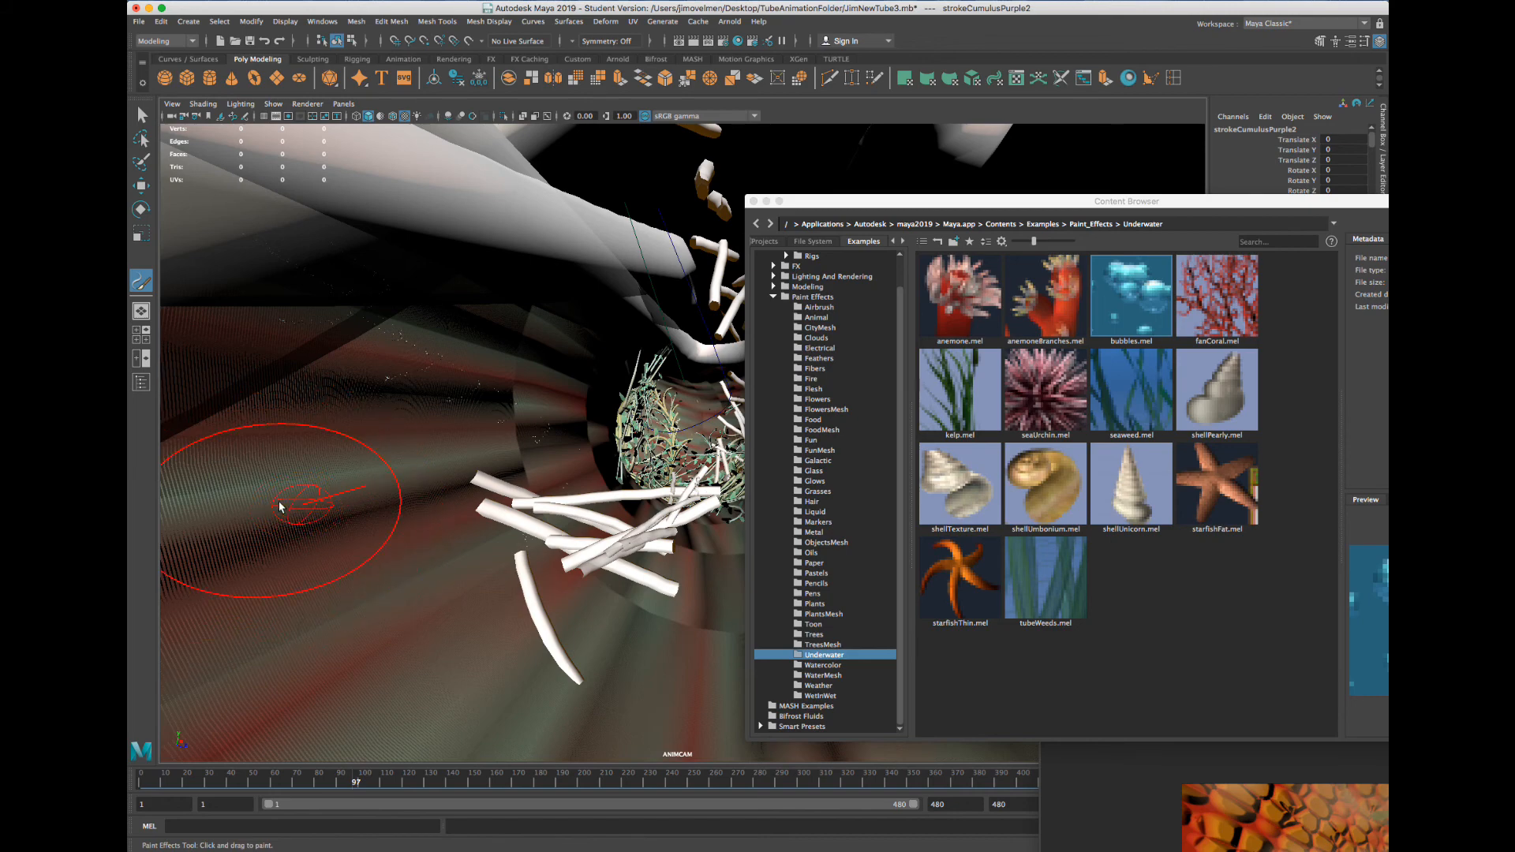
pyautogui.moveTo(333, 448); pyautogui.dragTo(775, 412)
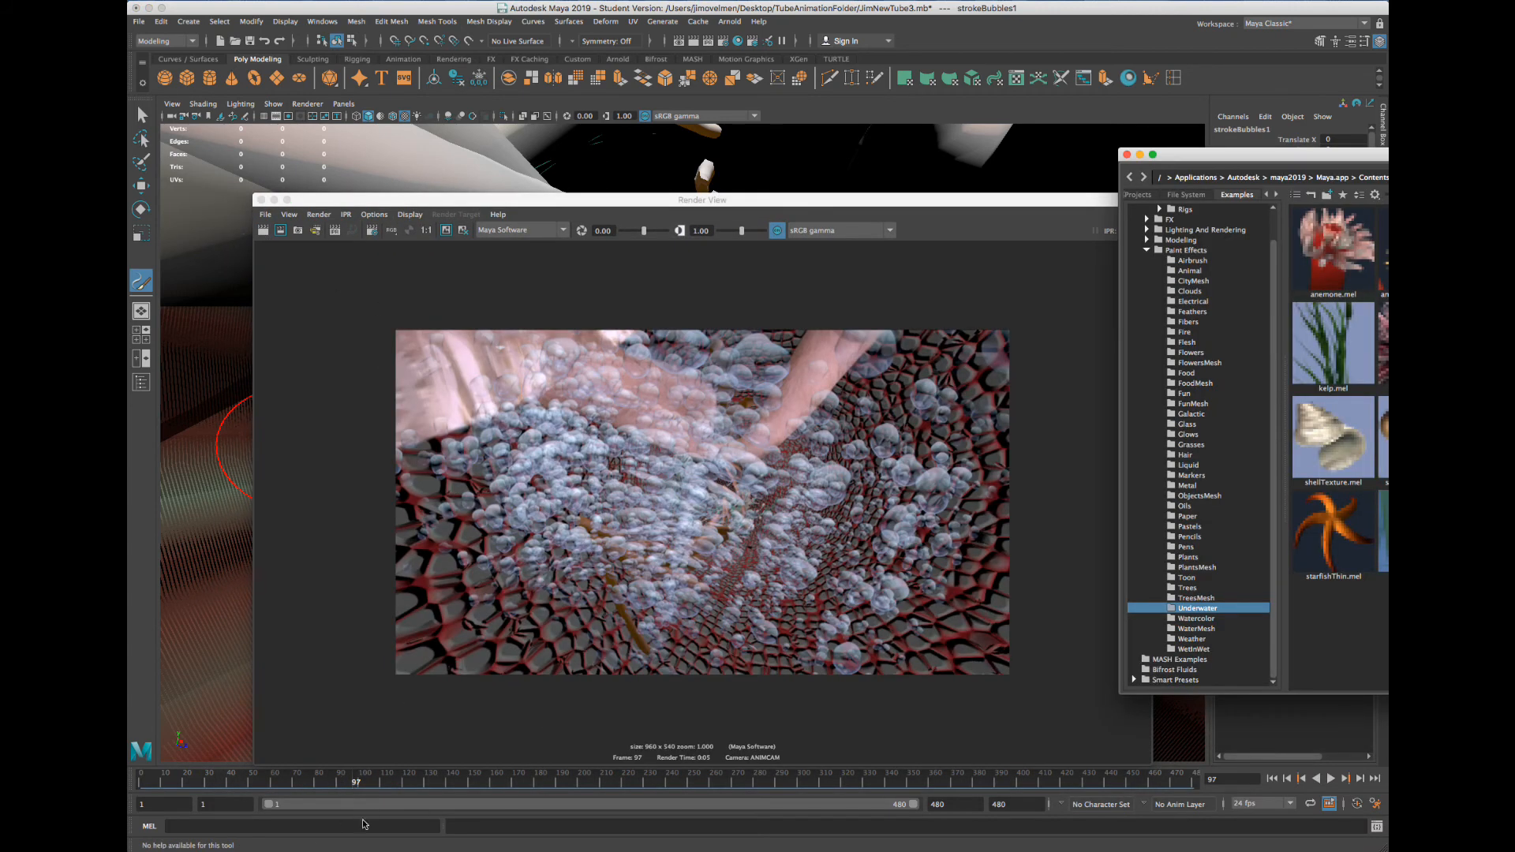
# Go to frame 106 and bring the Content Browser in front of the render window
pyautogui.moveTo(356, 787); pyautogui.dragTo(374, 783)
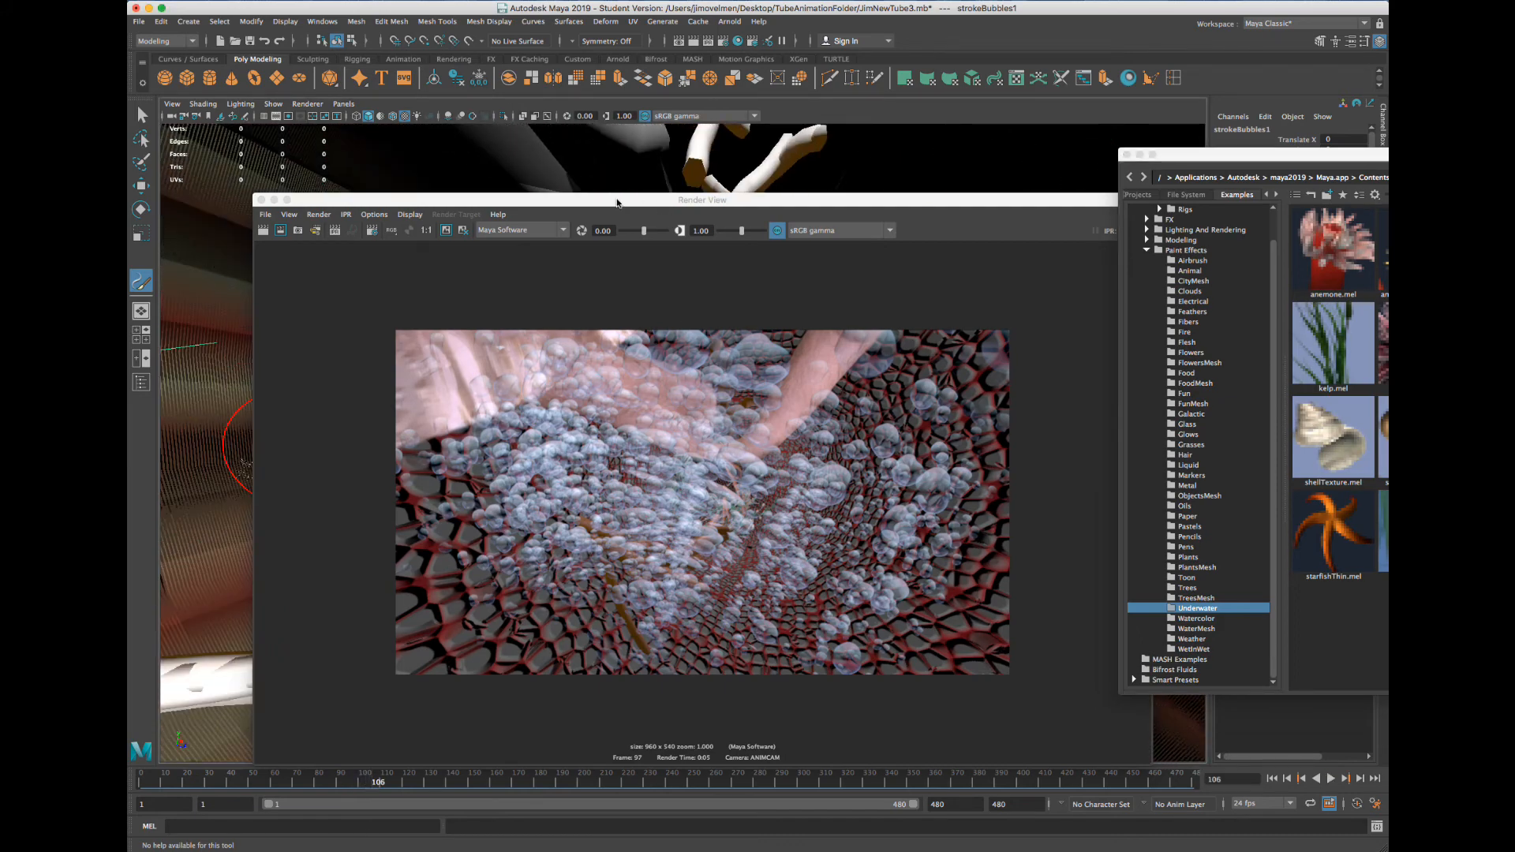
pyautogui.moveTo(617, 203); pyautogui.dragTo(597, 148)
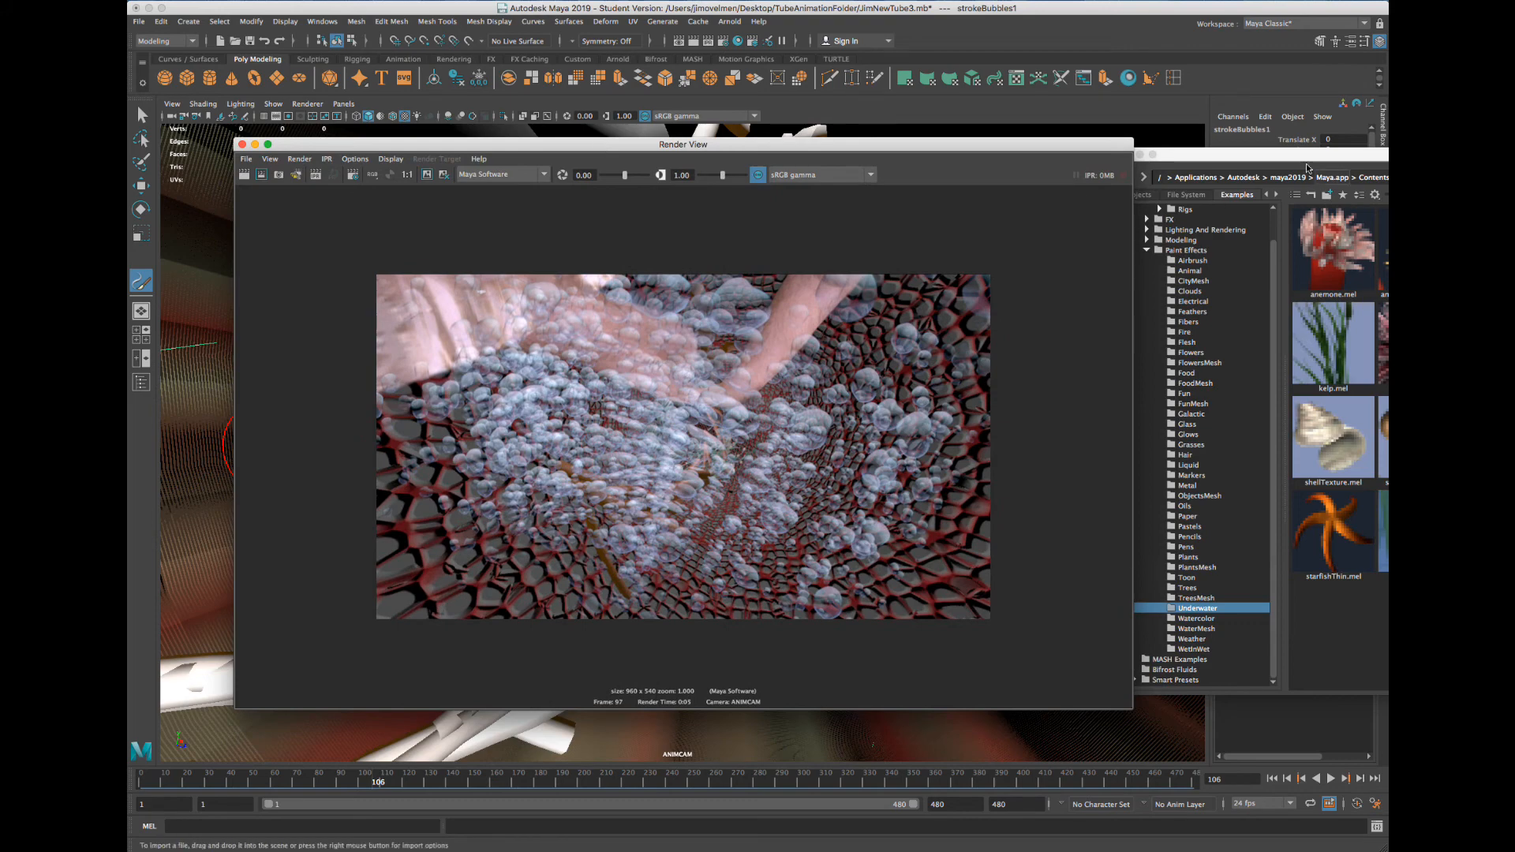
pyautogui.moveTo(1269, 156); pyautogui.dragTo(629, 235)
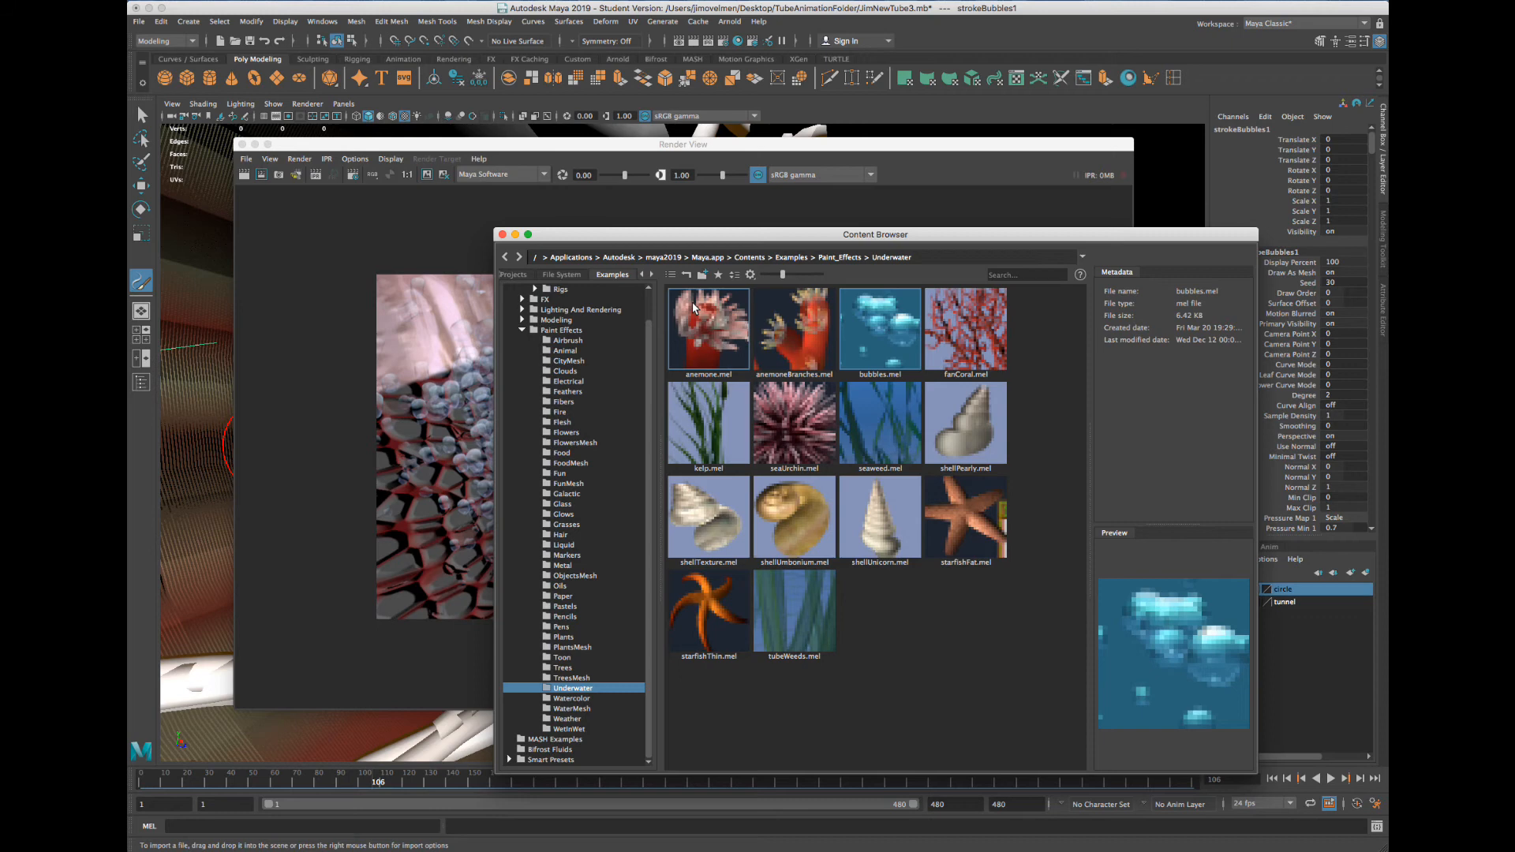
# Browse the Paint Effects brush categories, including Airbrush, FlowersMesh, PlantsMesh, Watercolor and Weather, for further stroke ideas
pyautogui.click(562, 535)
pyautogui.click(570, 361)
pyautogui.click(568, 341)
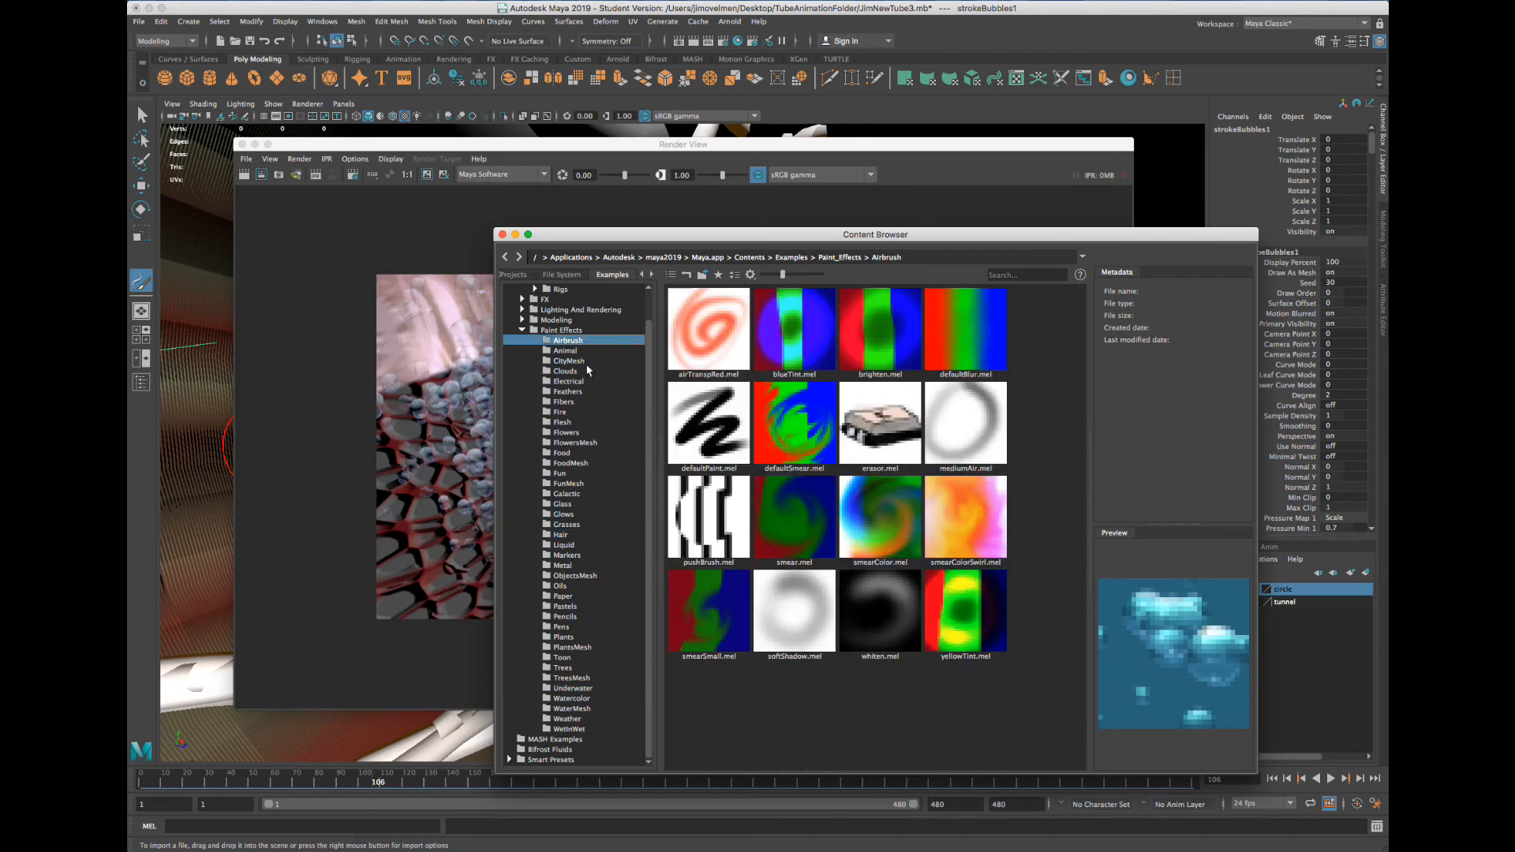
pyautogui.click(567, 371)
pyautogui.click(579, 442)
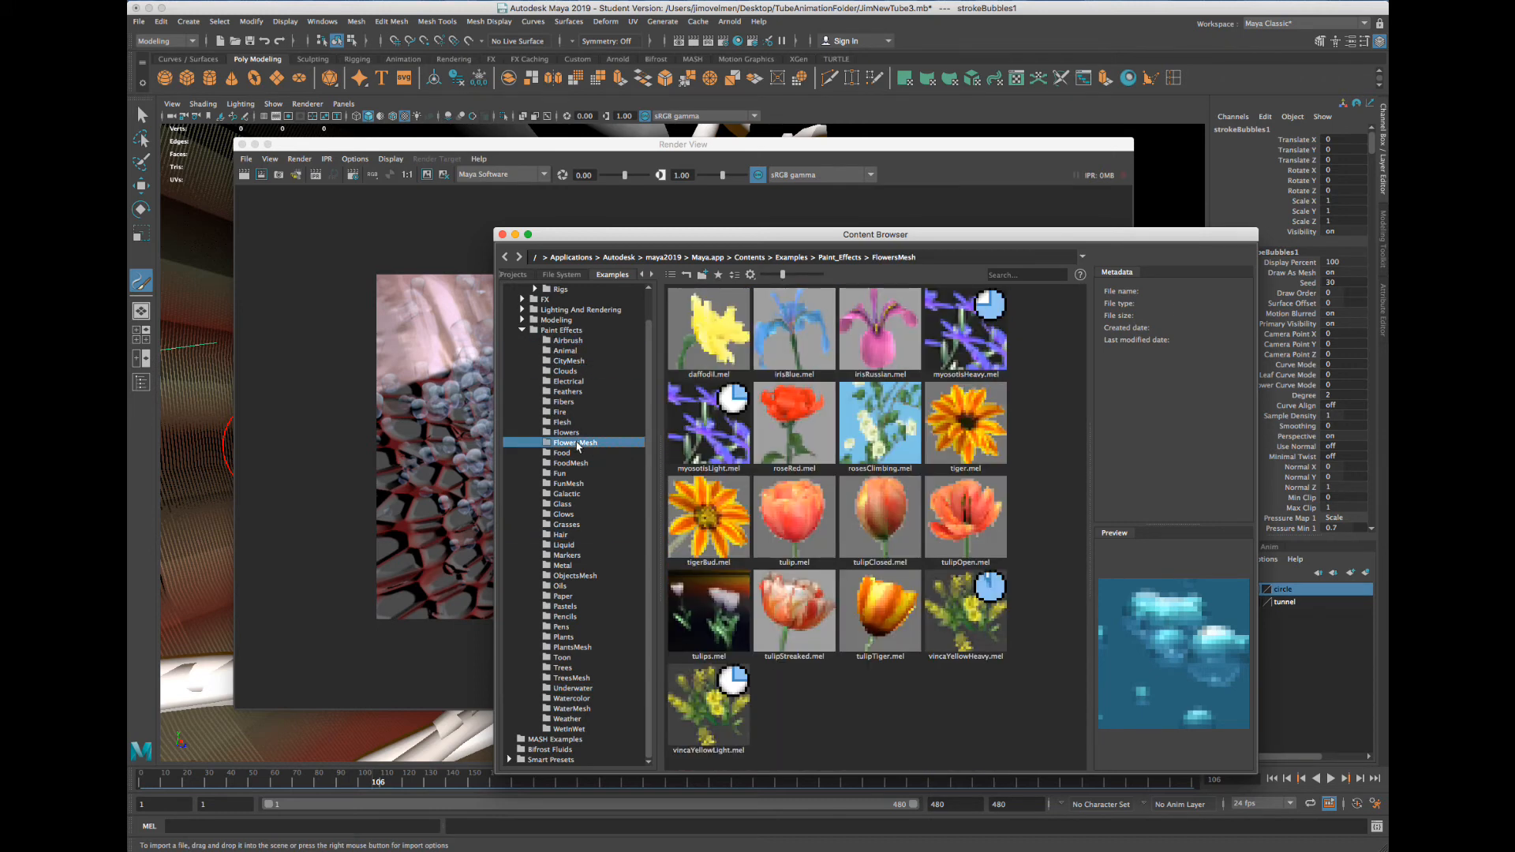
pyautogui.click(594, 340)
pyautogui.click(588, 730)
pyautogui.click(588, 719)
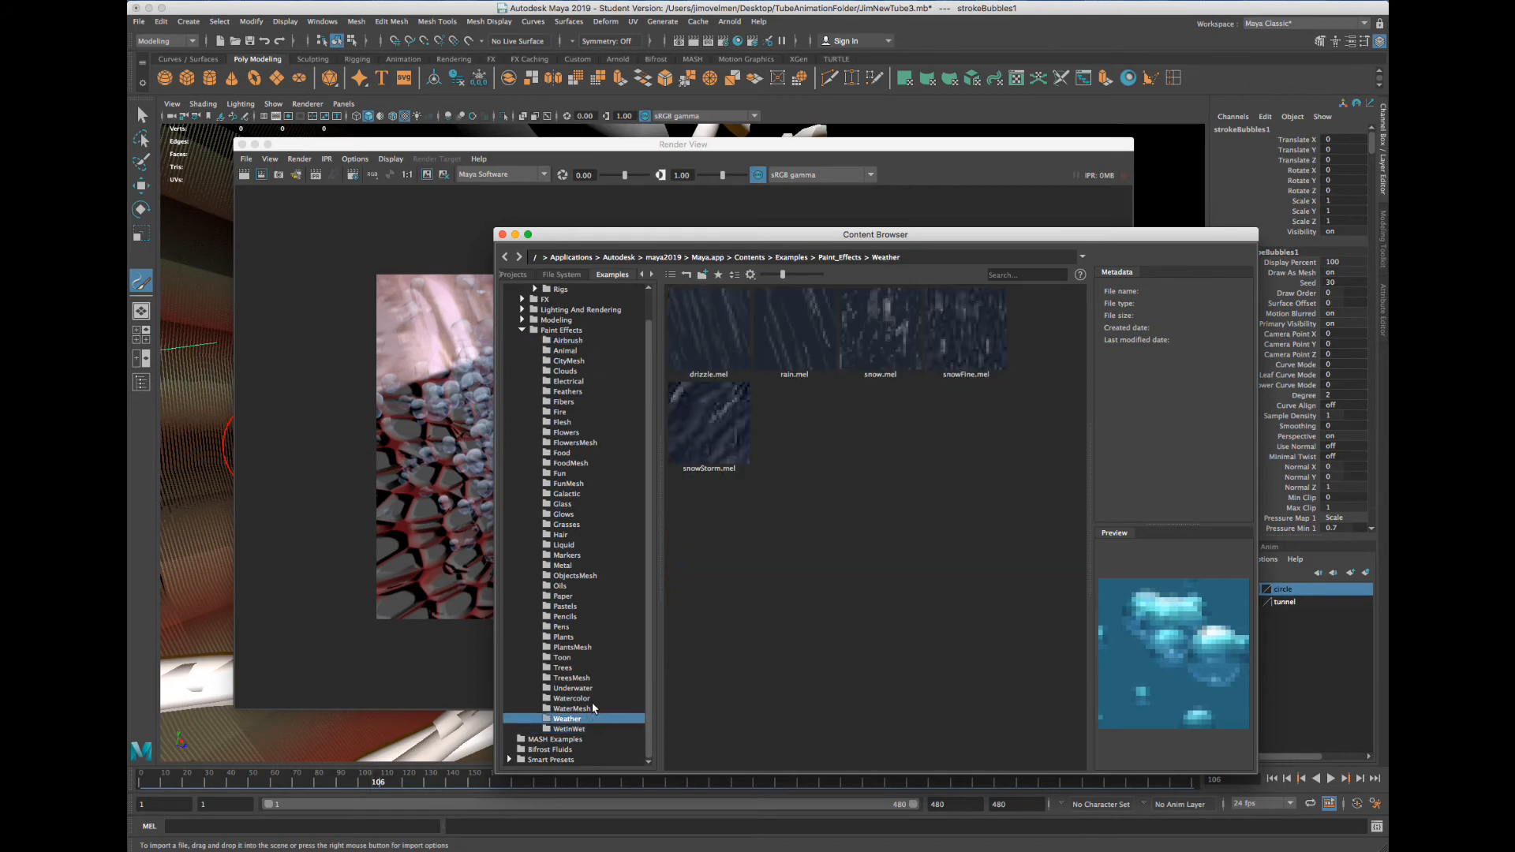
pyautogui.click(591, 708)
pyautogui.click(590, 688)
pyautogui.click(584, 668)
pyautogui.click(590, 648)
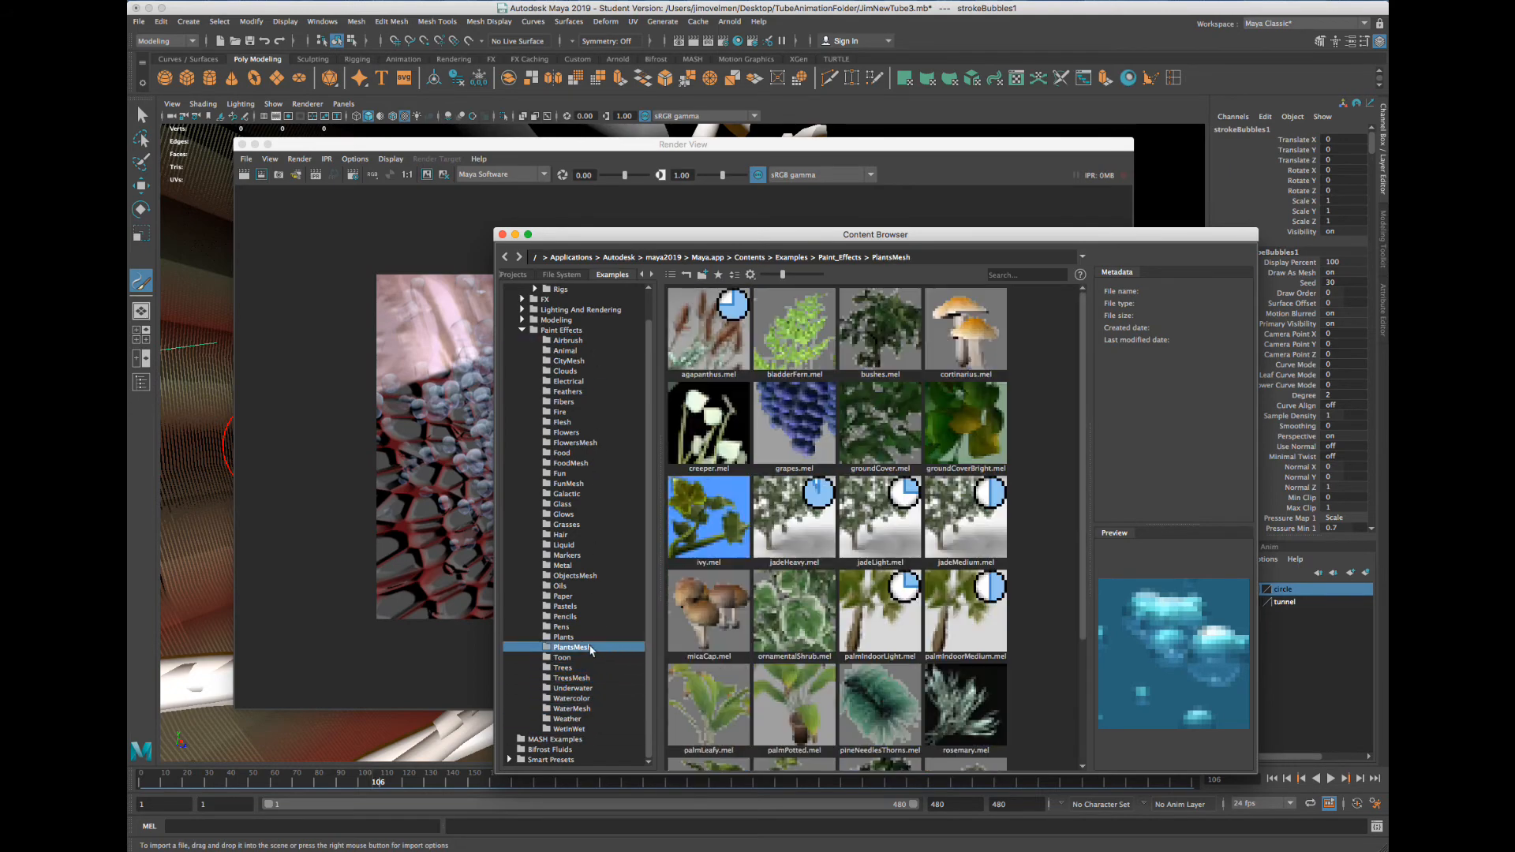
pyautogui.click(584, 677)
pyautogui.click(577, 730)
pyautogui.click(586, 719)
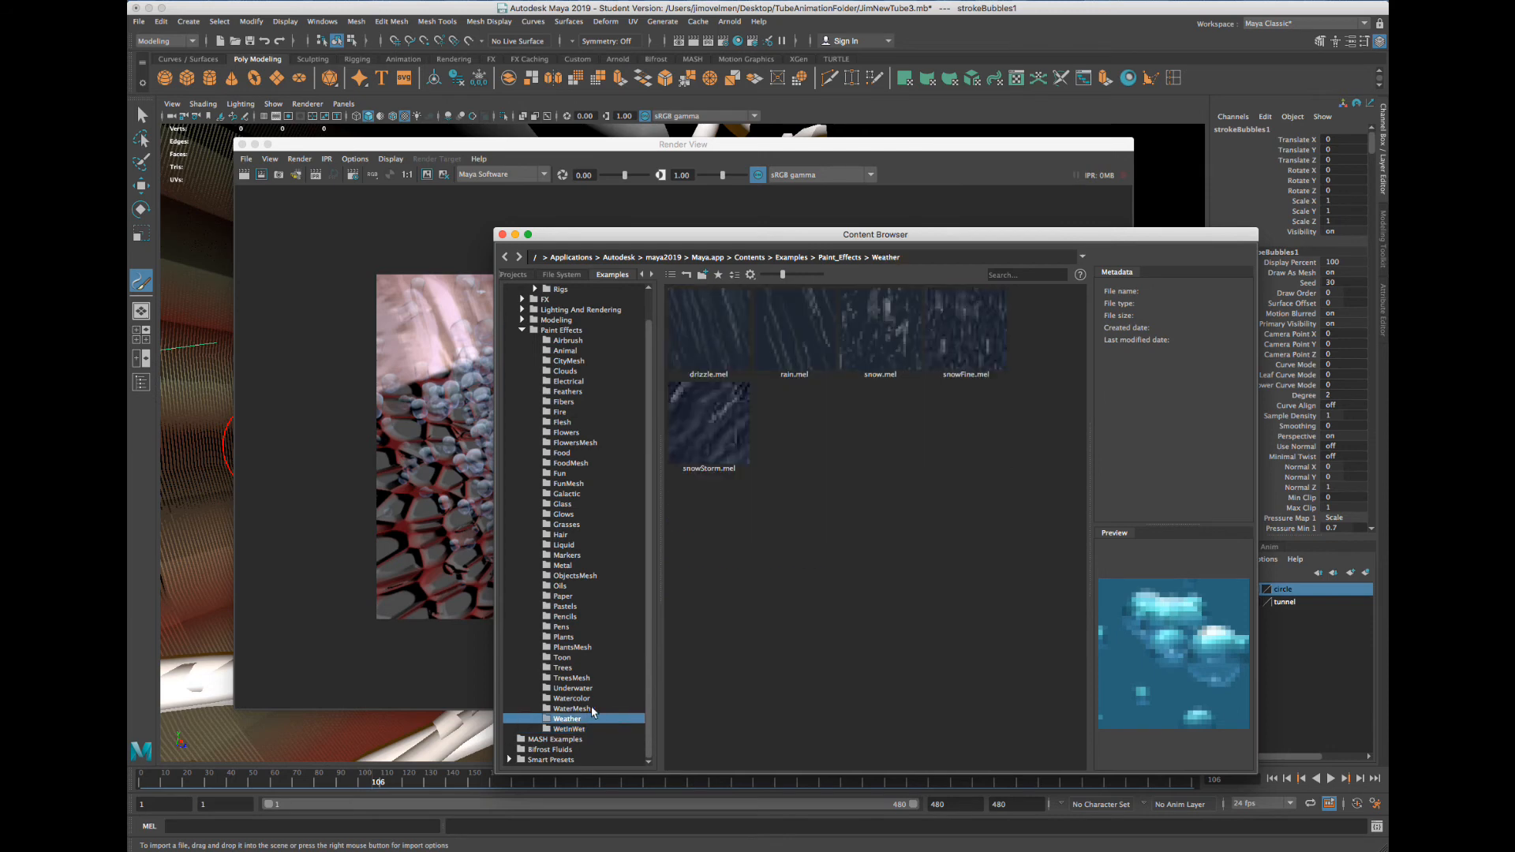
pyautogui.click(592, 708)
pyautogui.click(596, 699)
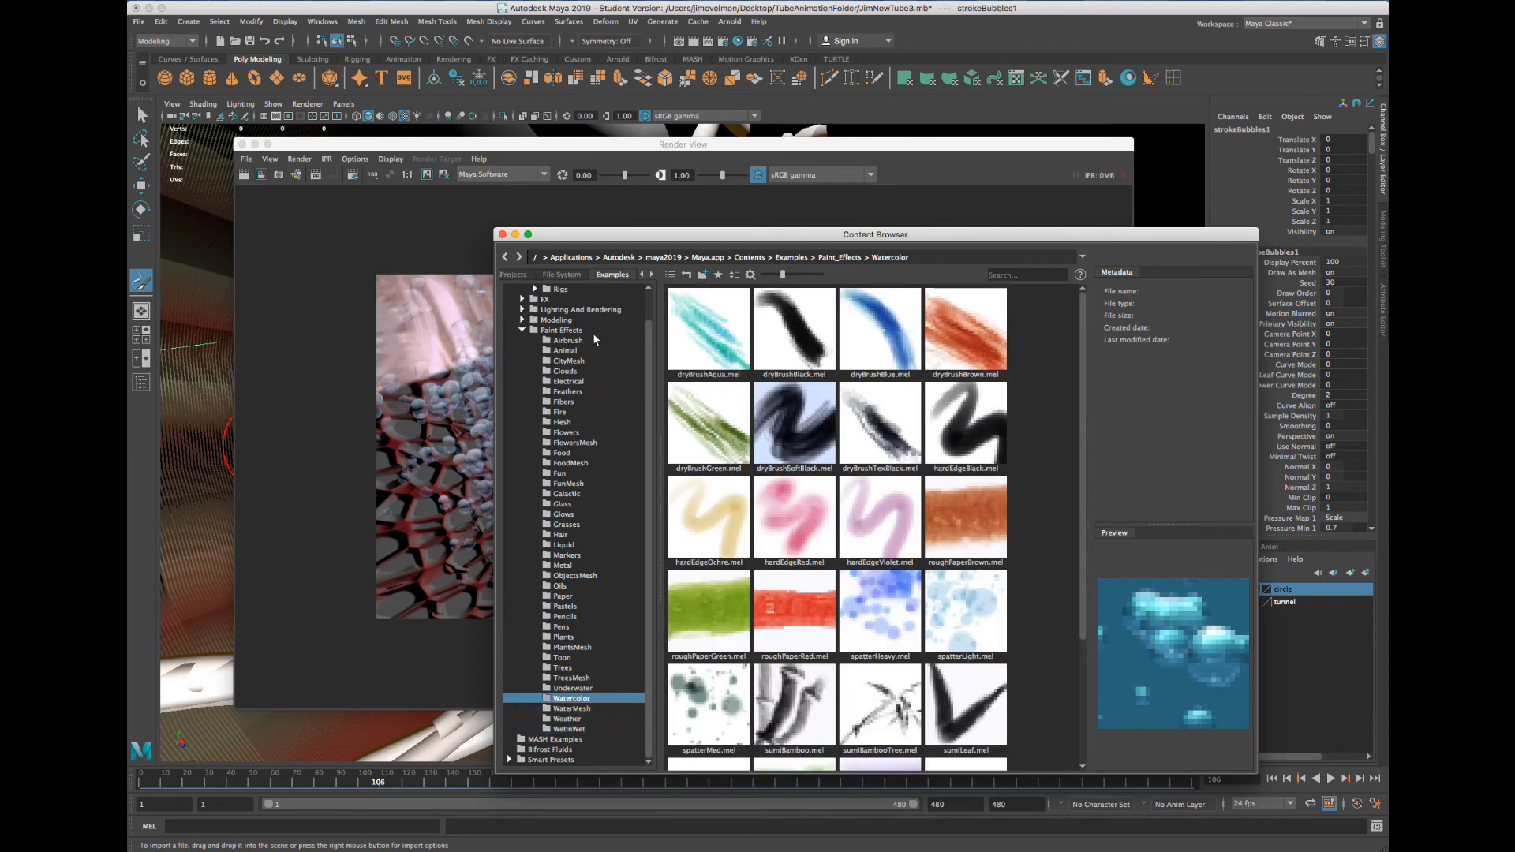
pyautogui.click(596, 516)
pyautogui.click(582, 719)
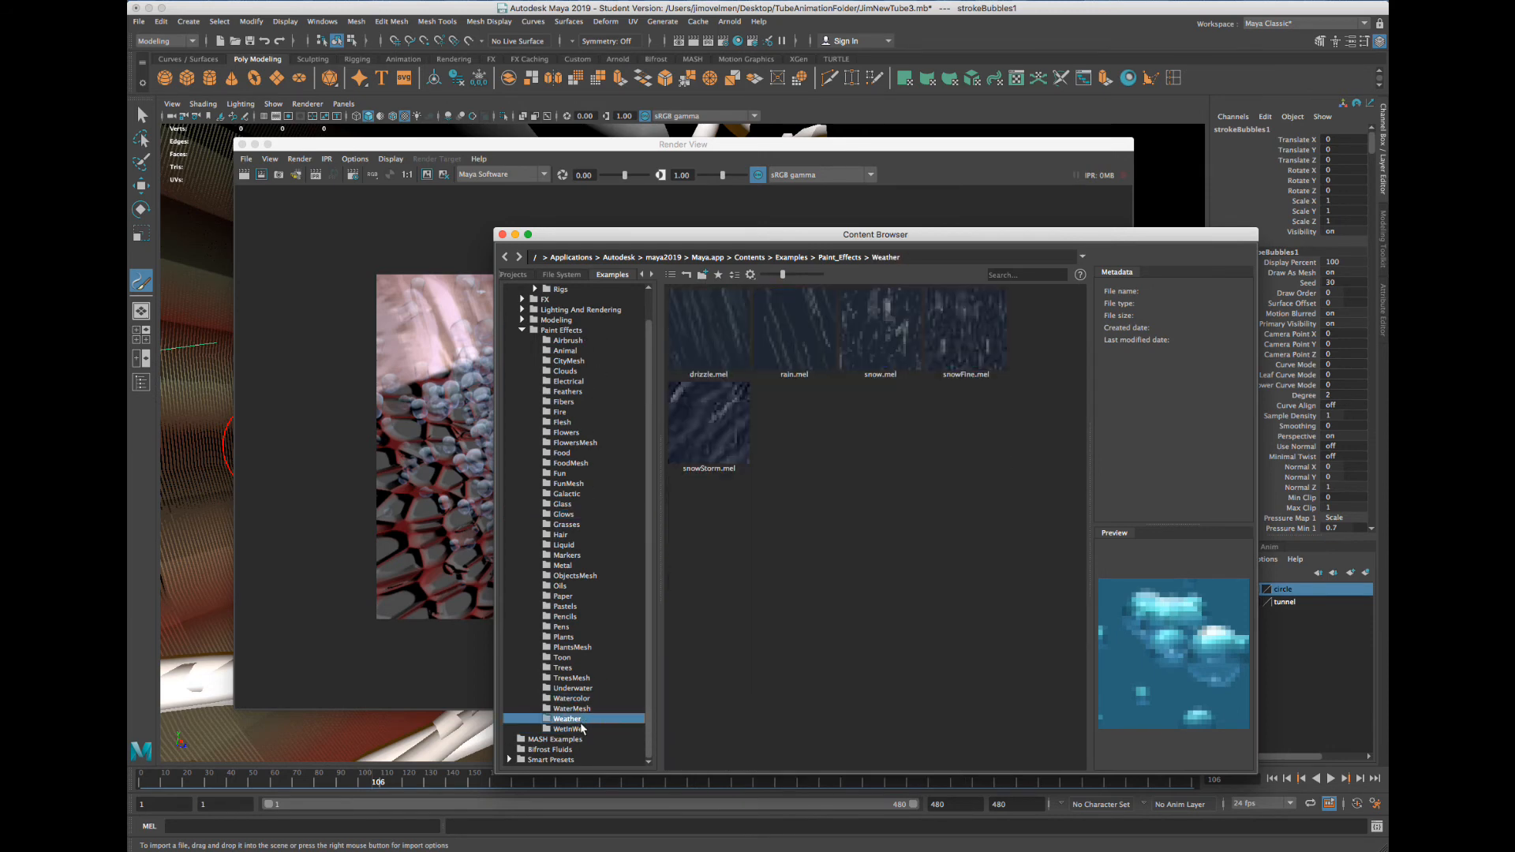
pyautogui.click(562, 627)
pyautogui.click(572, 576)
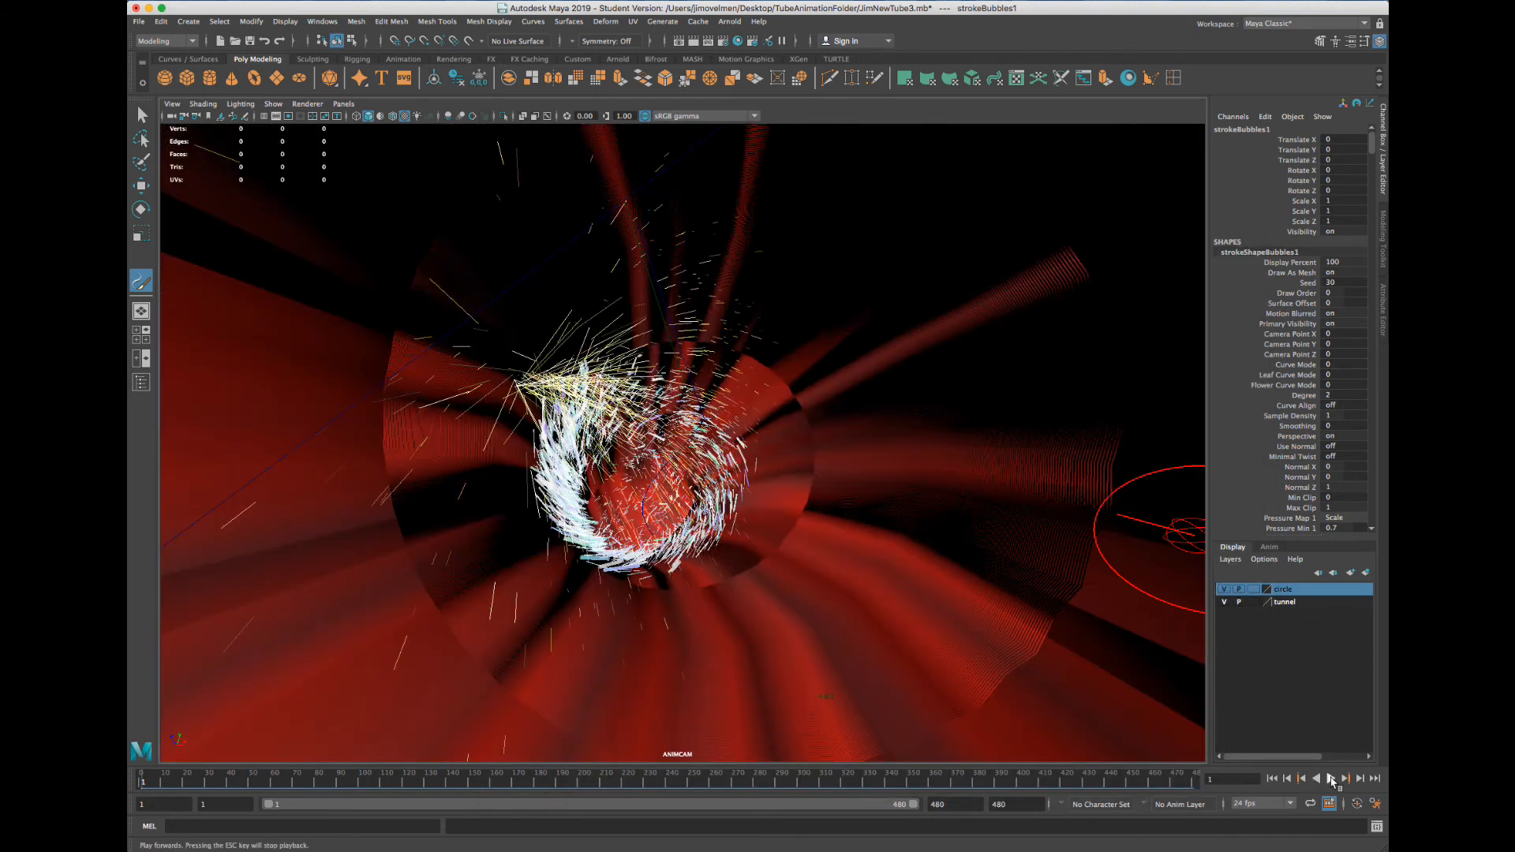
# Play the camera animation from frame 1 and review frames 183 to 259, switching between wireframe and shaded display
pyautogui.click(1332, 780)
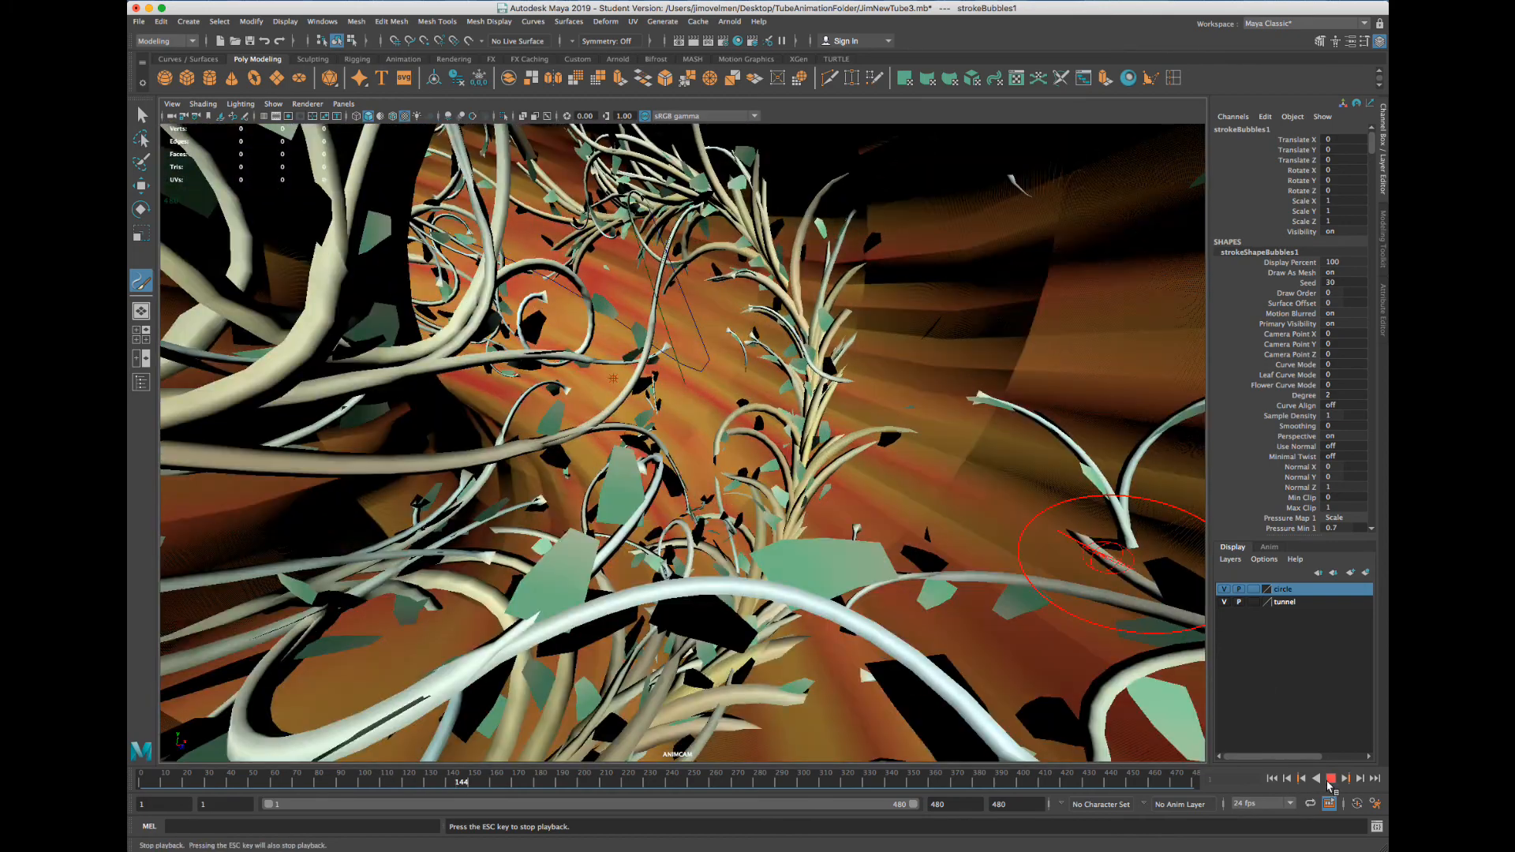
pyautogui.click(1331, 780)
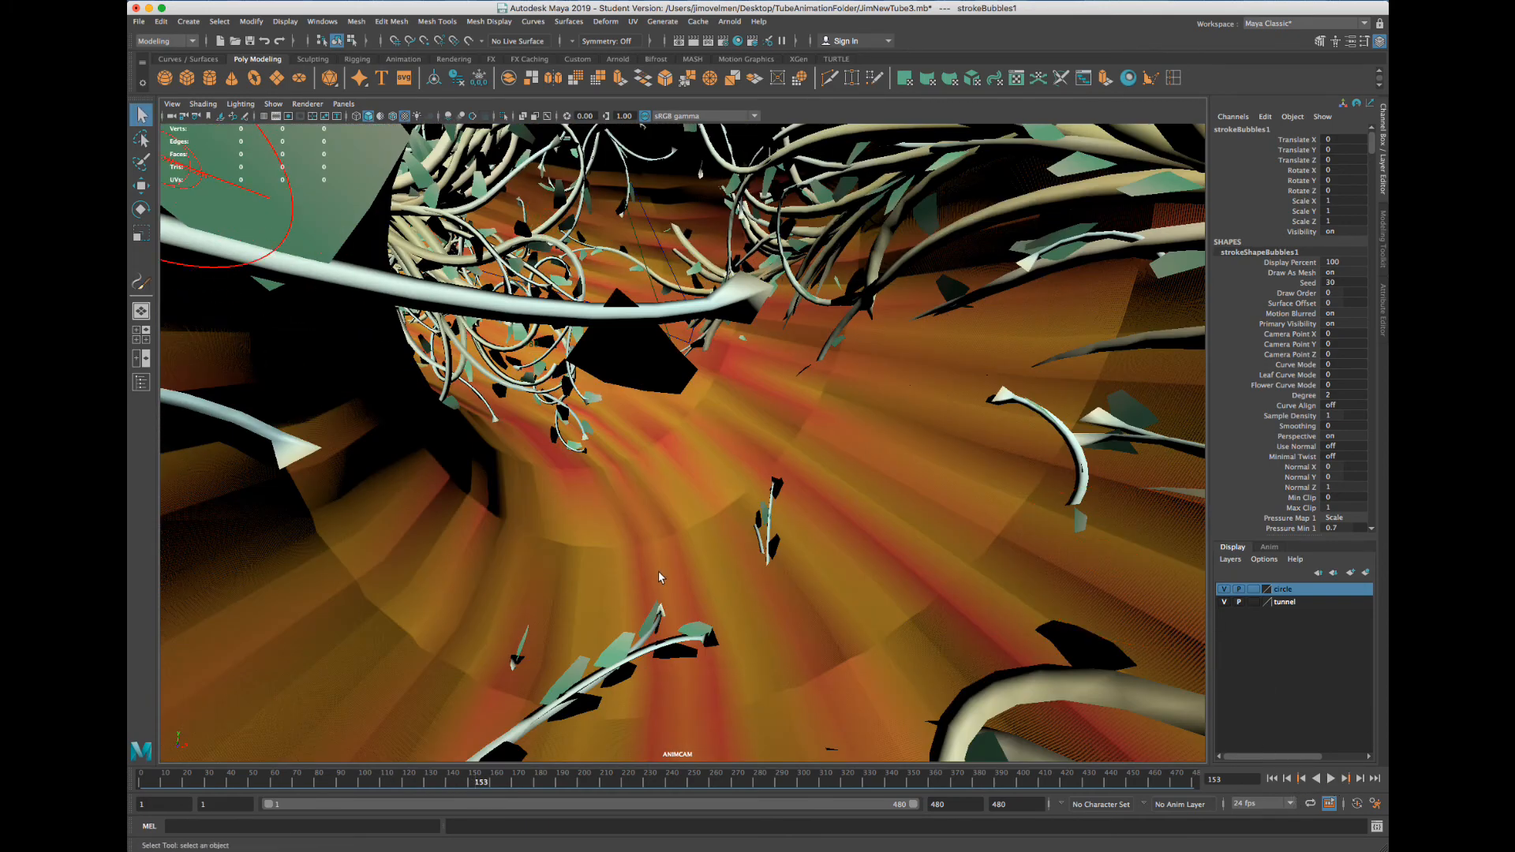
pyautogui.press('4')
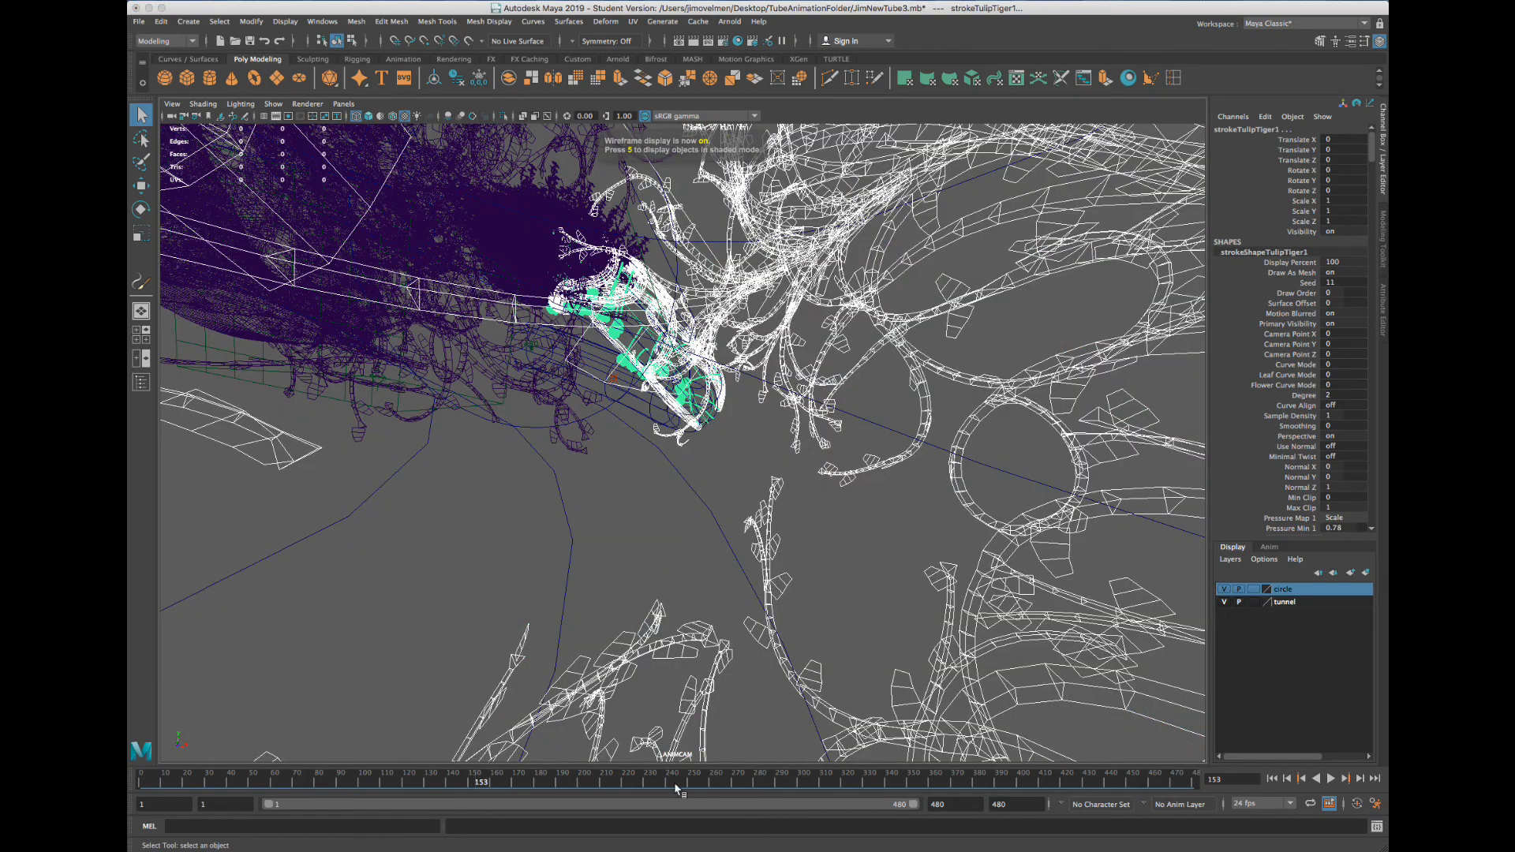
pyautogui.moveTo(502, 783); pyautogui.dragTo(543, 783)
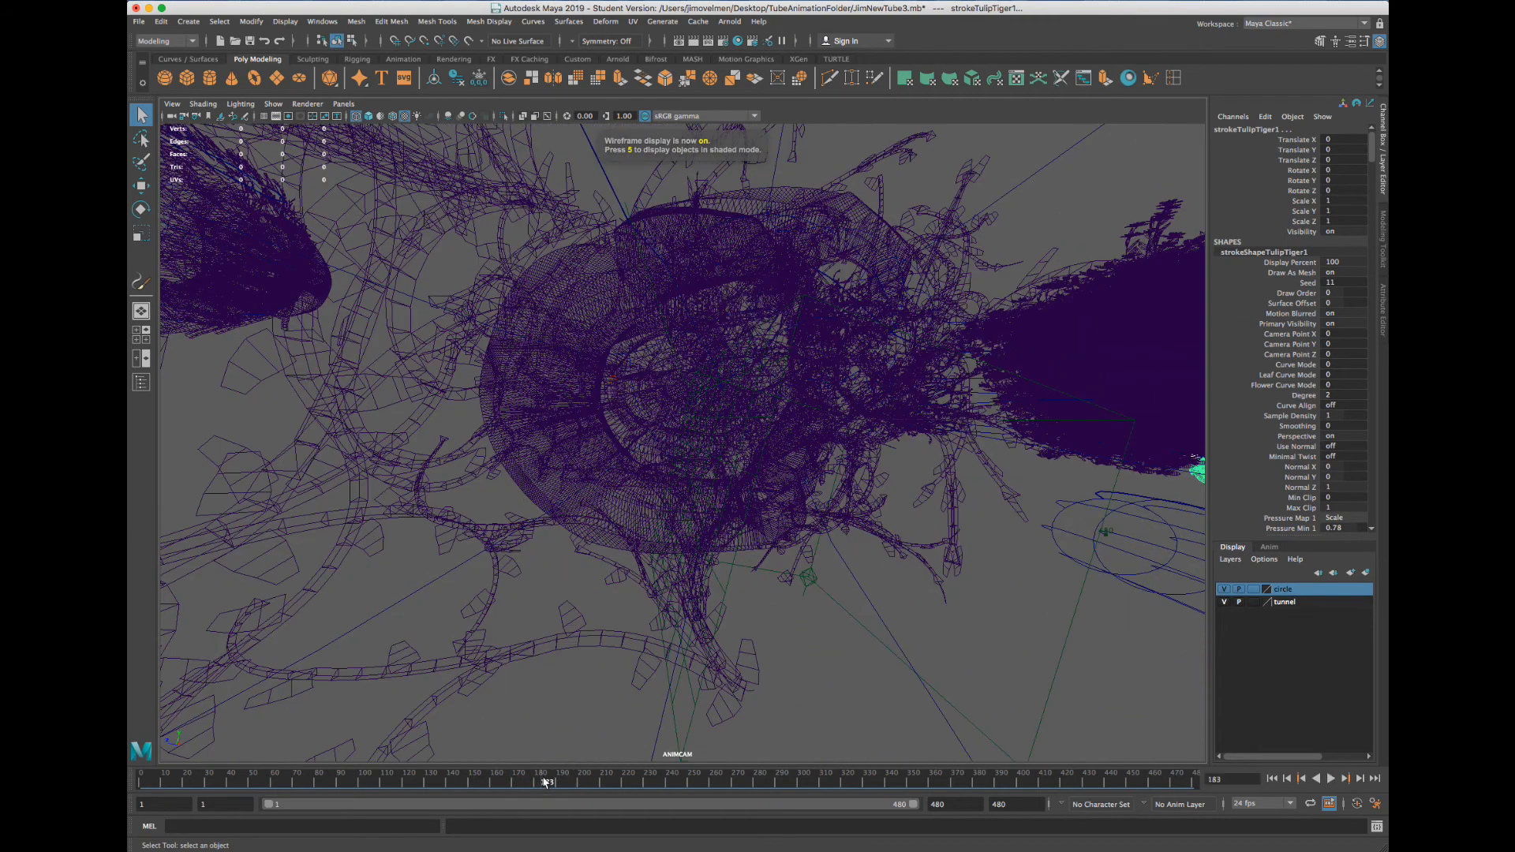
pyautogui.press('5')
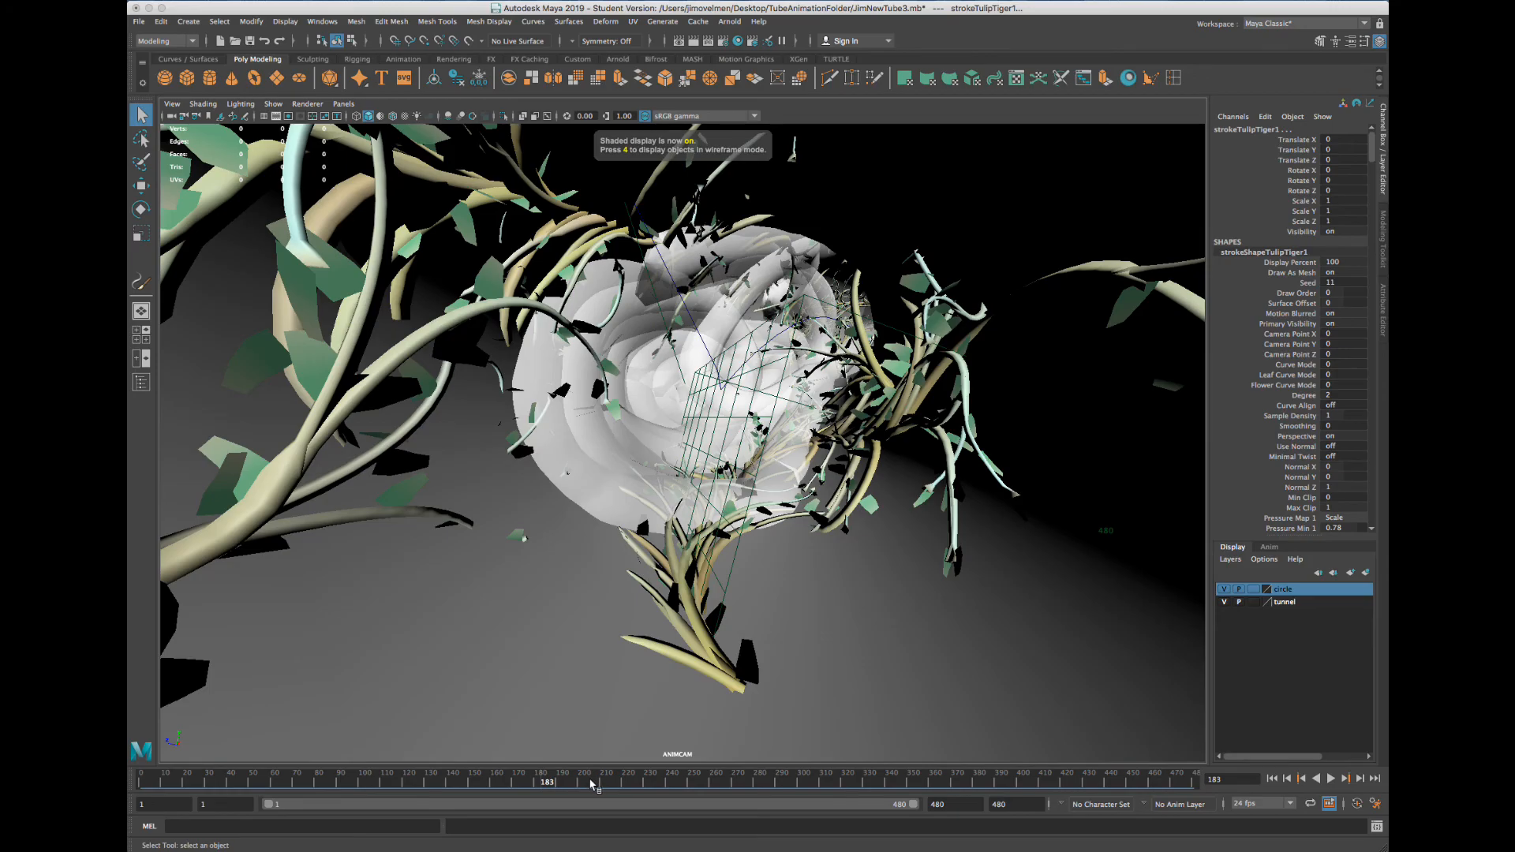
pyautogui.press('4')
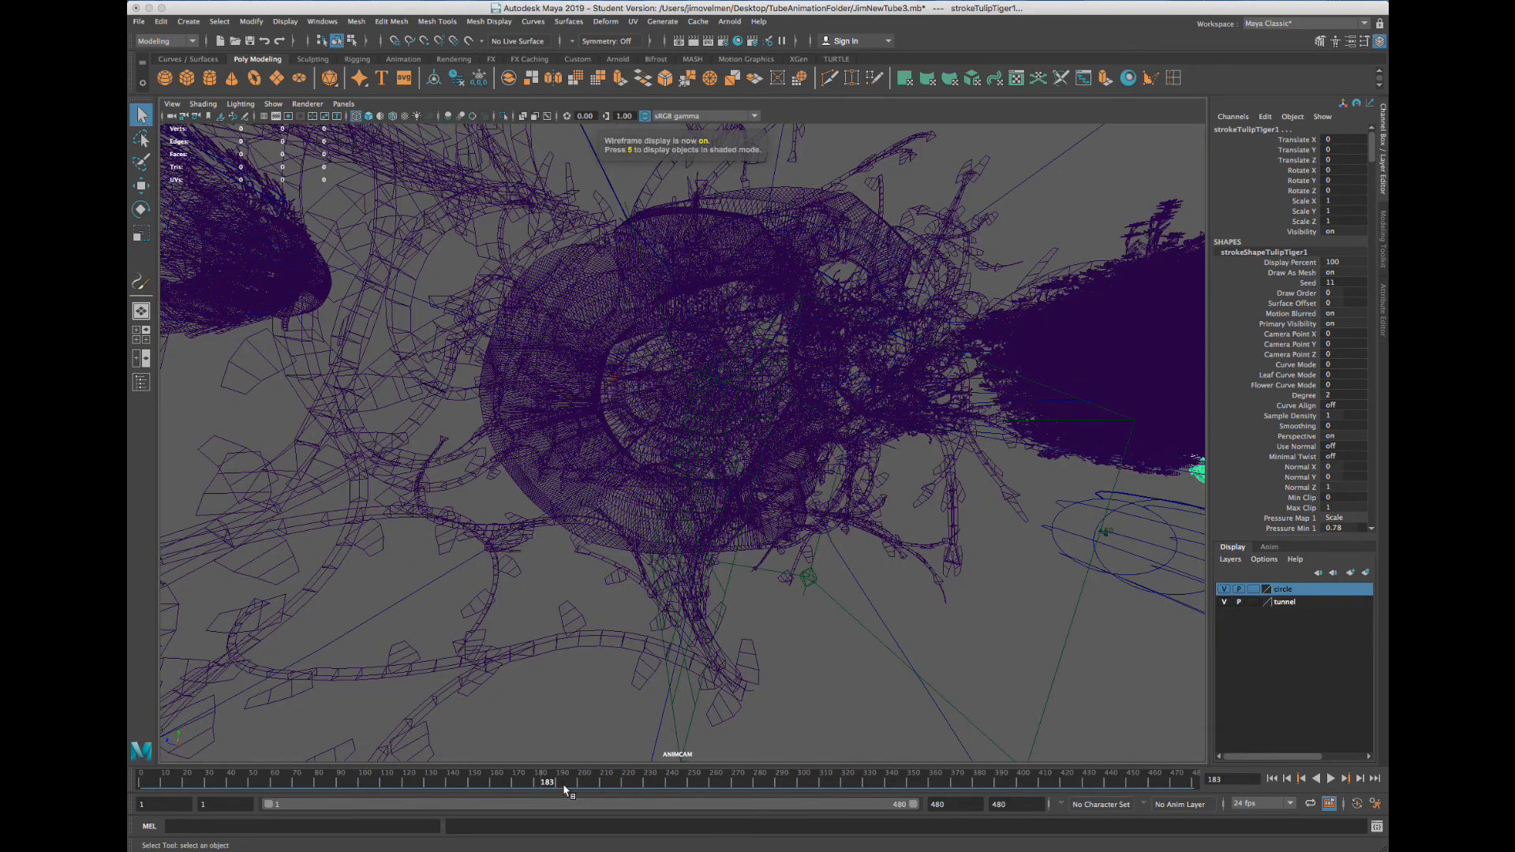
pyautogui.hotkey('alt', 'v')
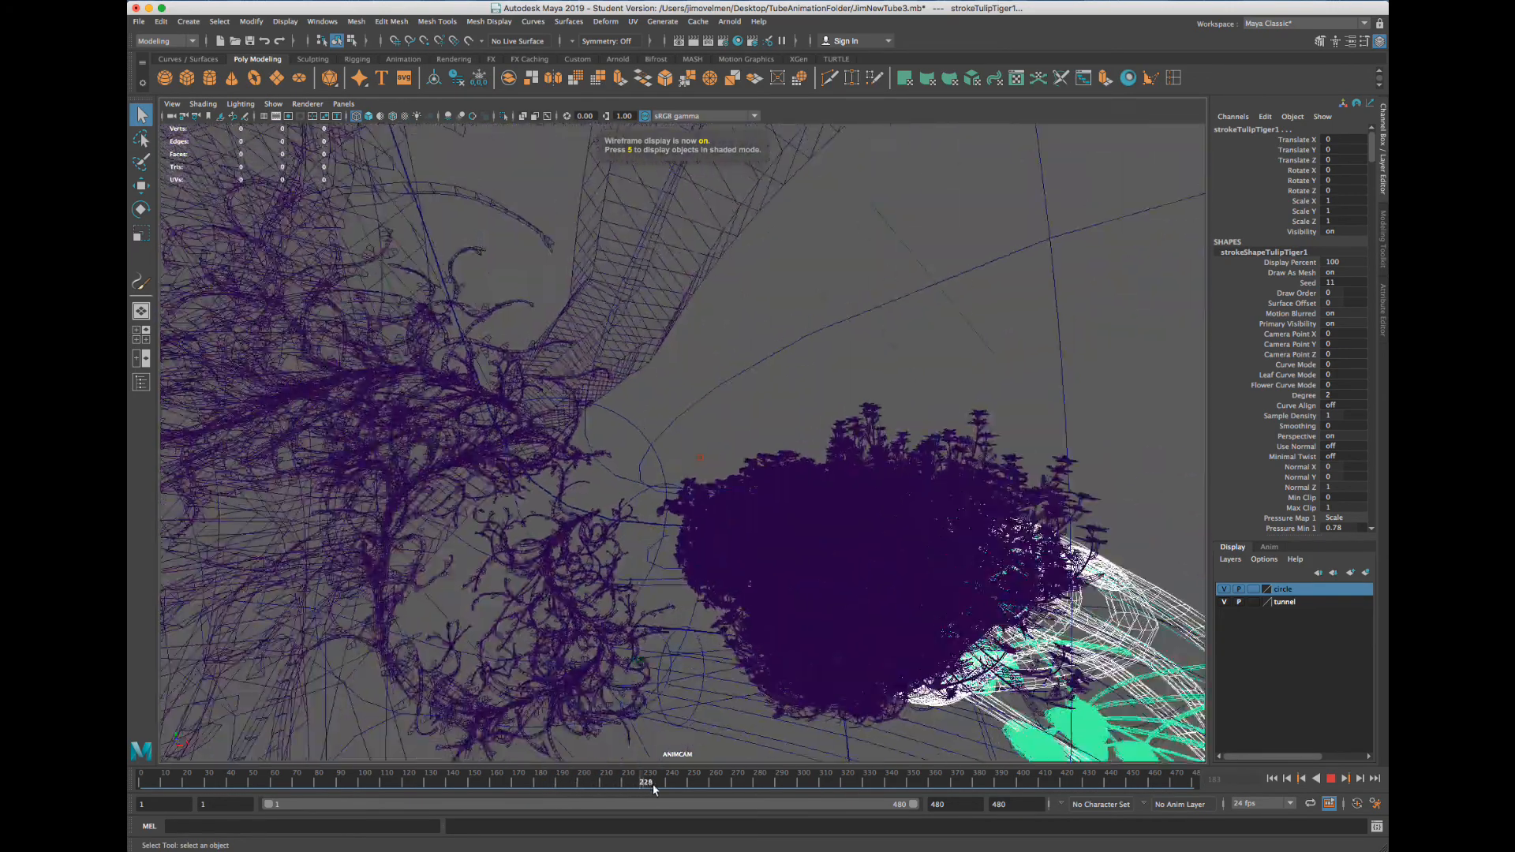
pyautogui.click(709, 780)
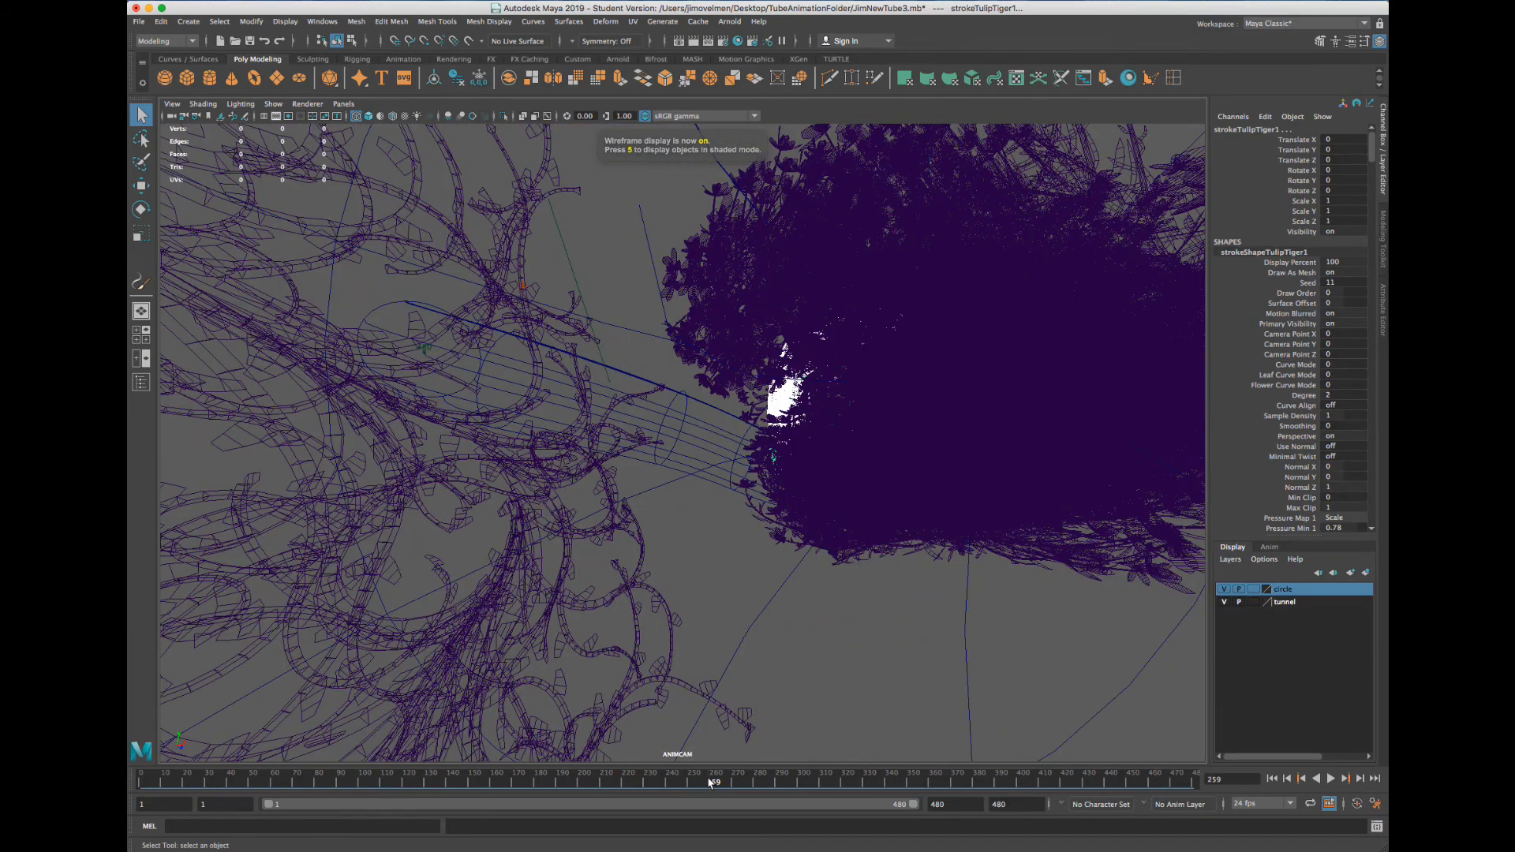
# Save the scene and test-render frame 208 with the Maya Hardware 2.0 renderer
pyautogui.moveTo(709, 781); pyautogui.dragTo(596, 780)
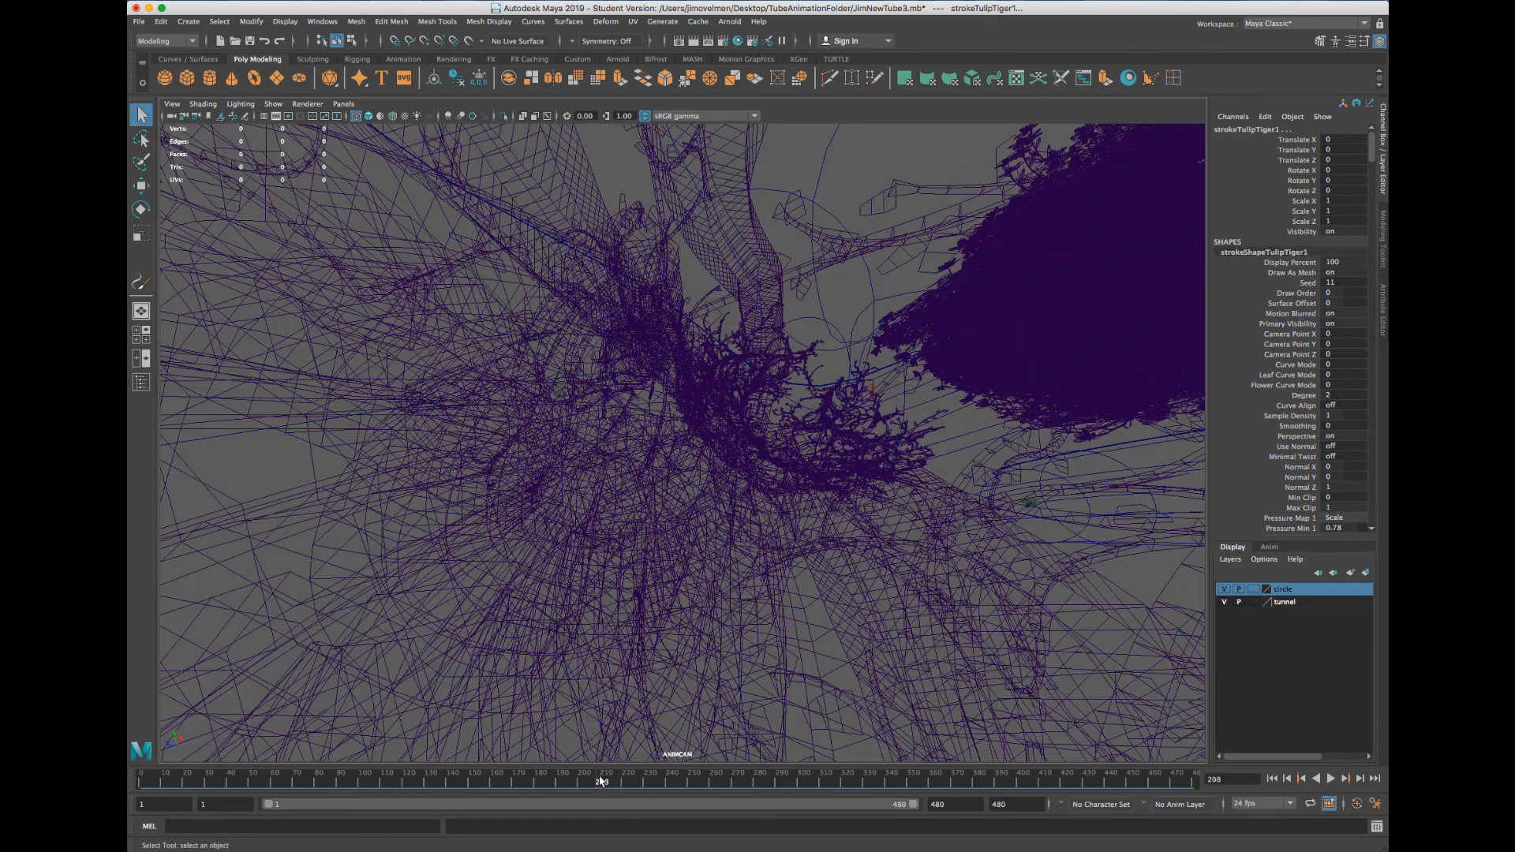
pyautogui.click(681, 43)
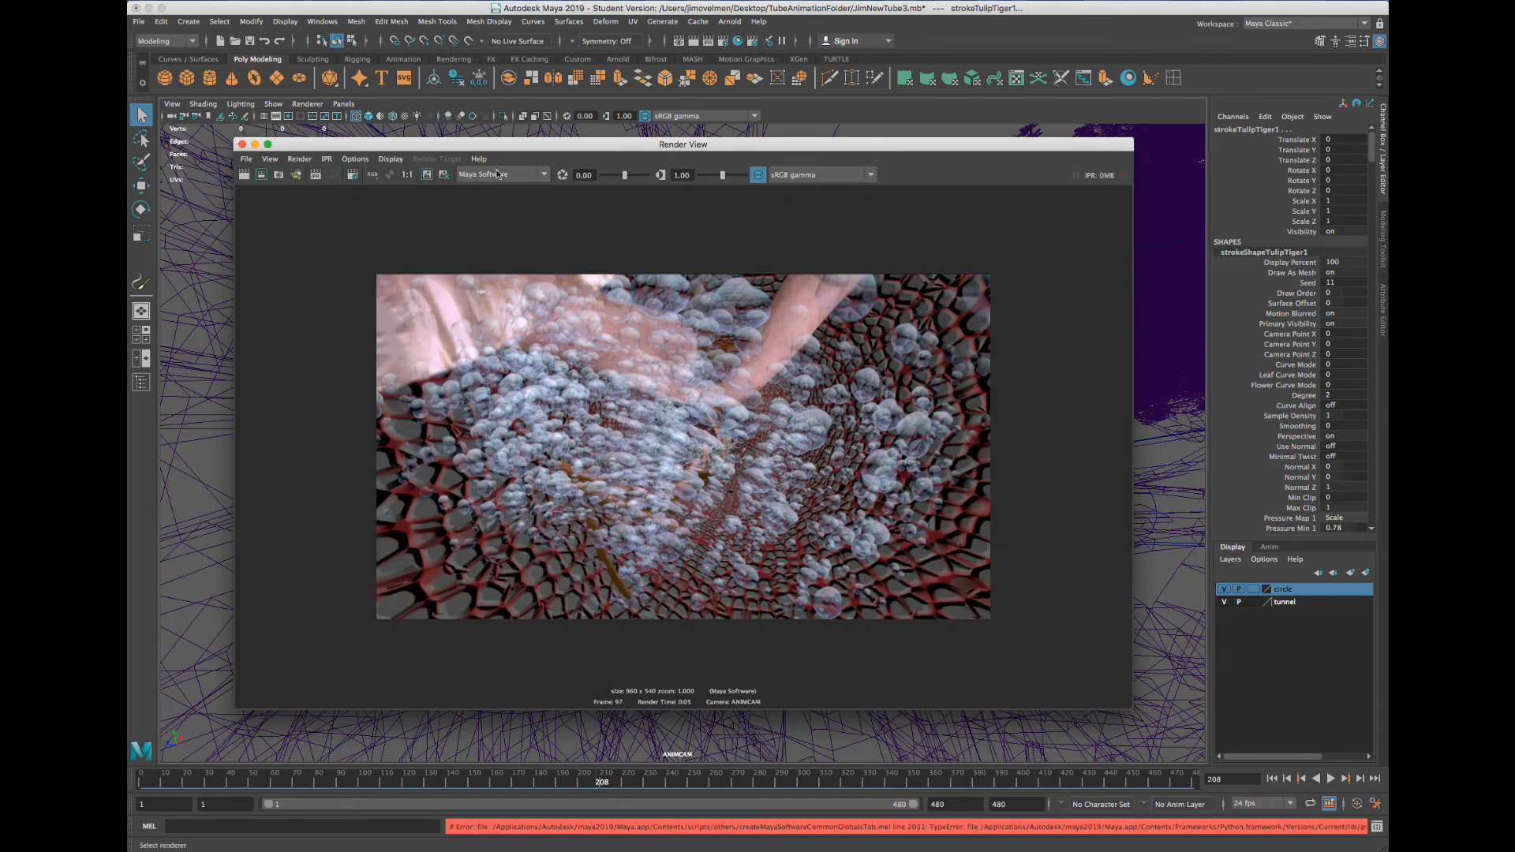
pyautogui.press('super+s')
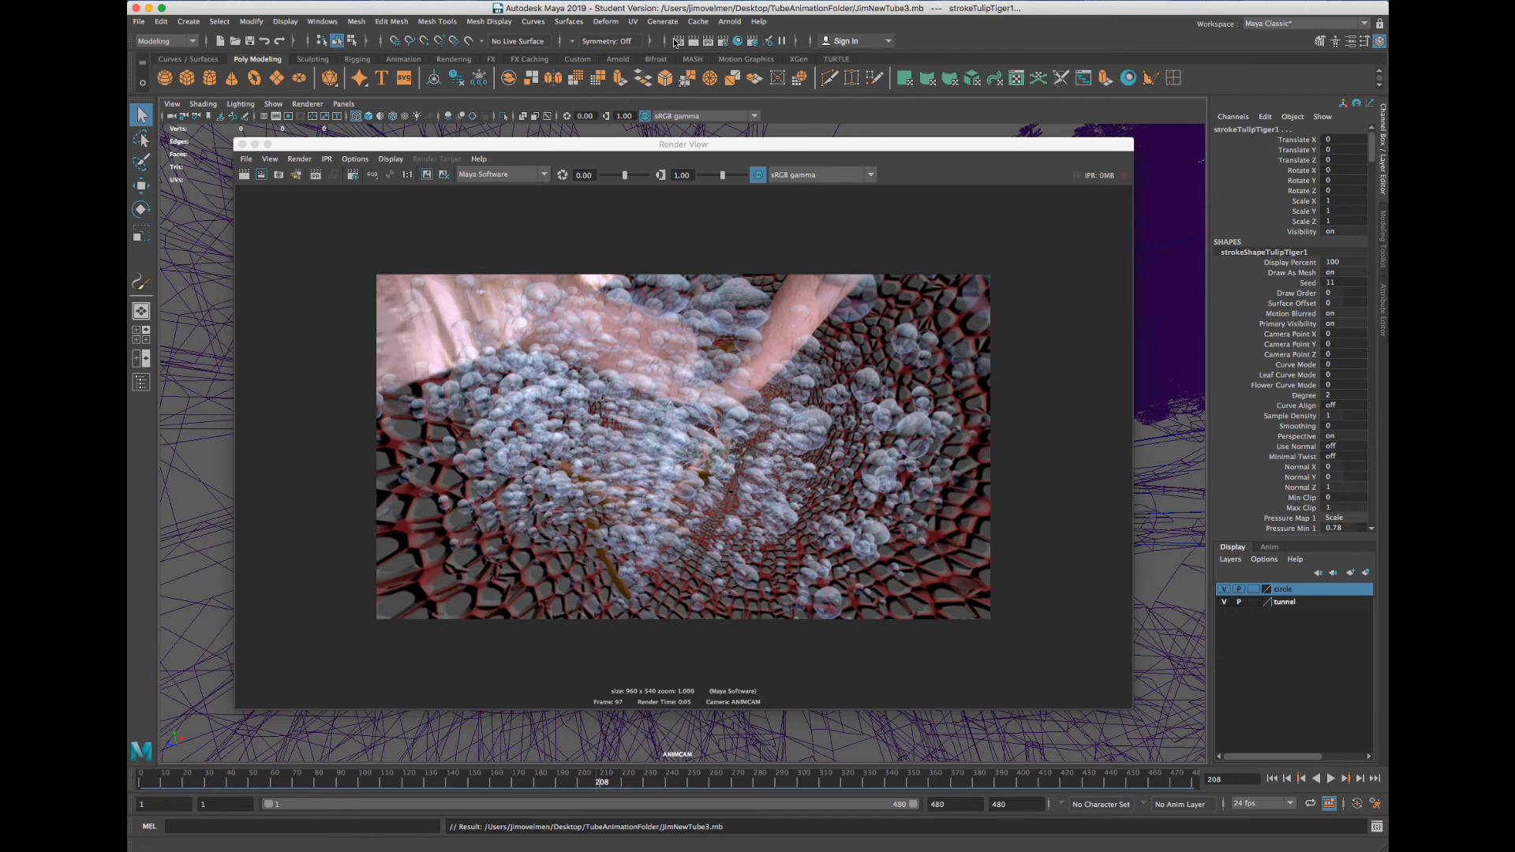
pyautogui.click(520, 178)
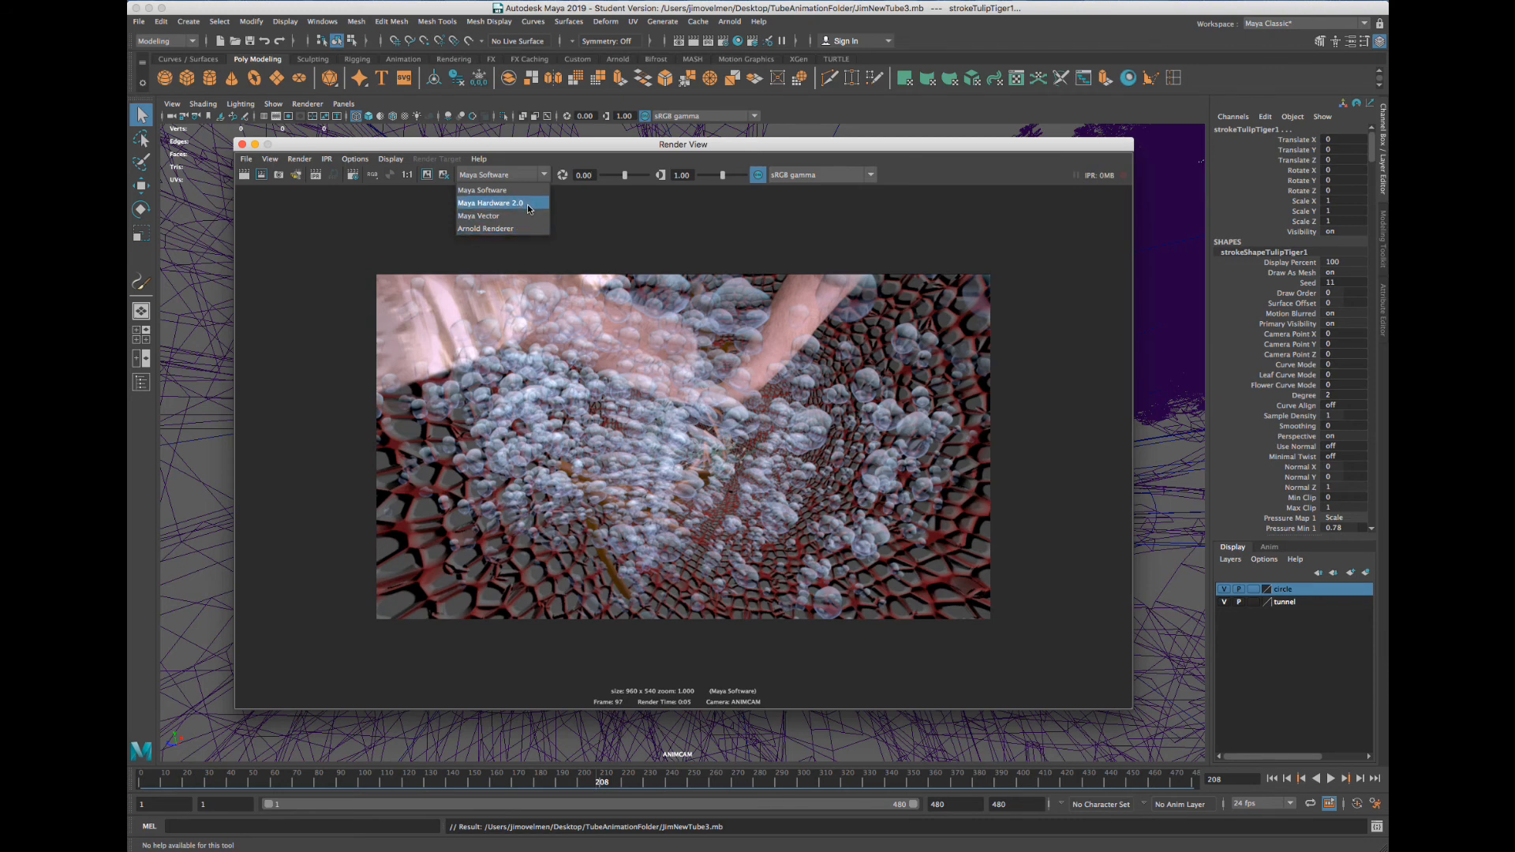
pyautogui.click(529, 204)
pyautogui.click(246, 176)
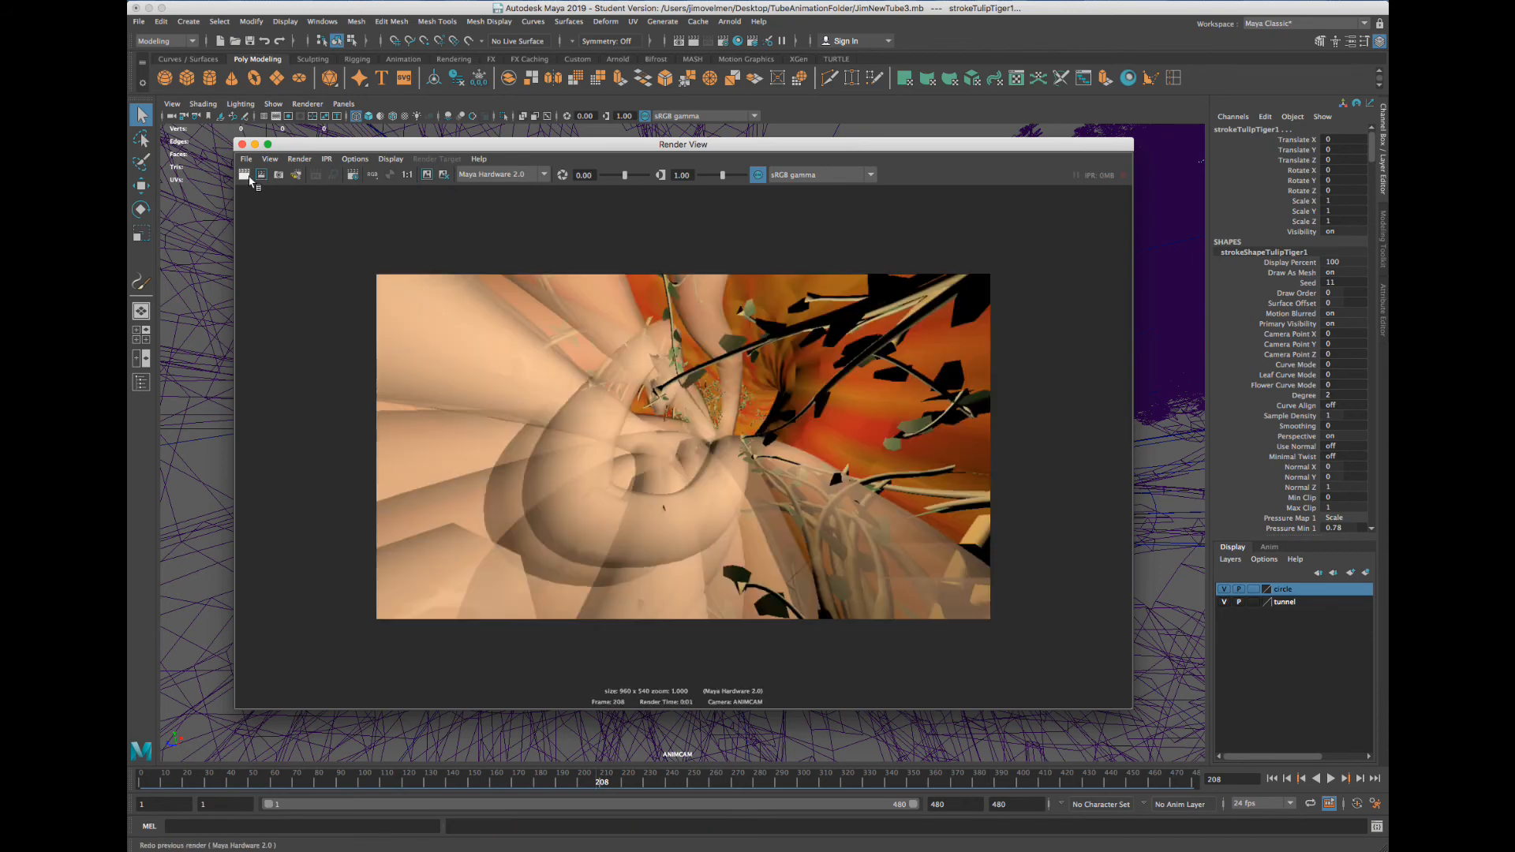
# Switch the renderer back to Maya Software and close the render window
pyautogui.moveTo(626, 152); pyautogui.dragTo(572, 165)
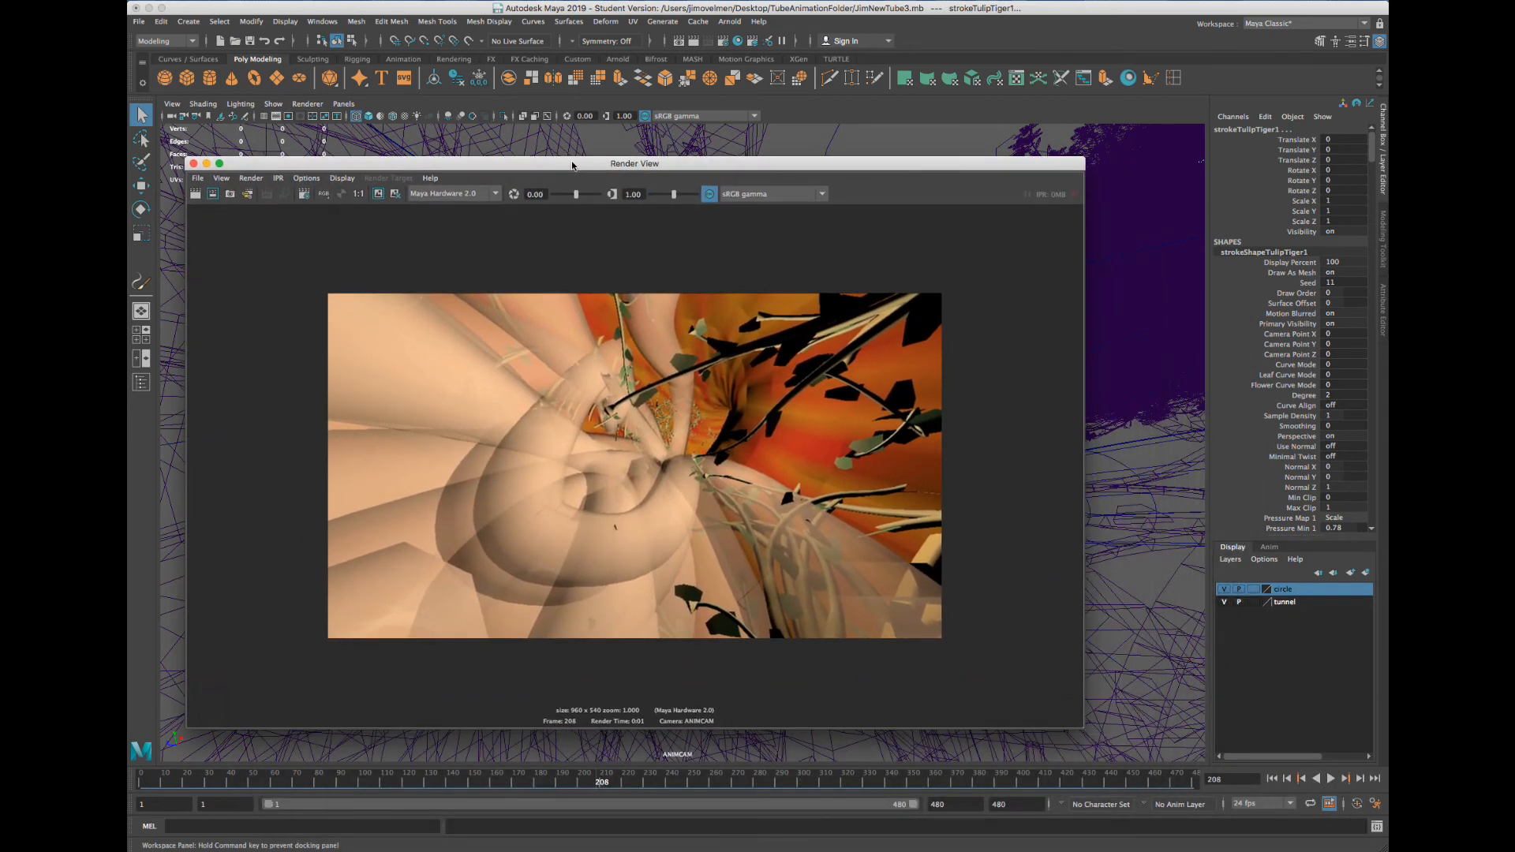
pyautogui.click(488, 196)
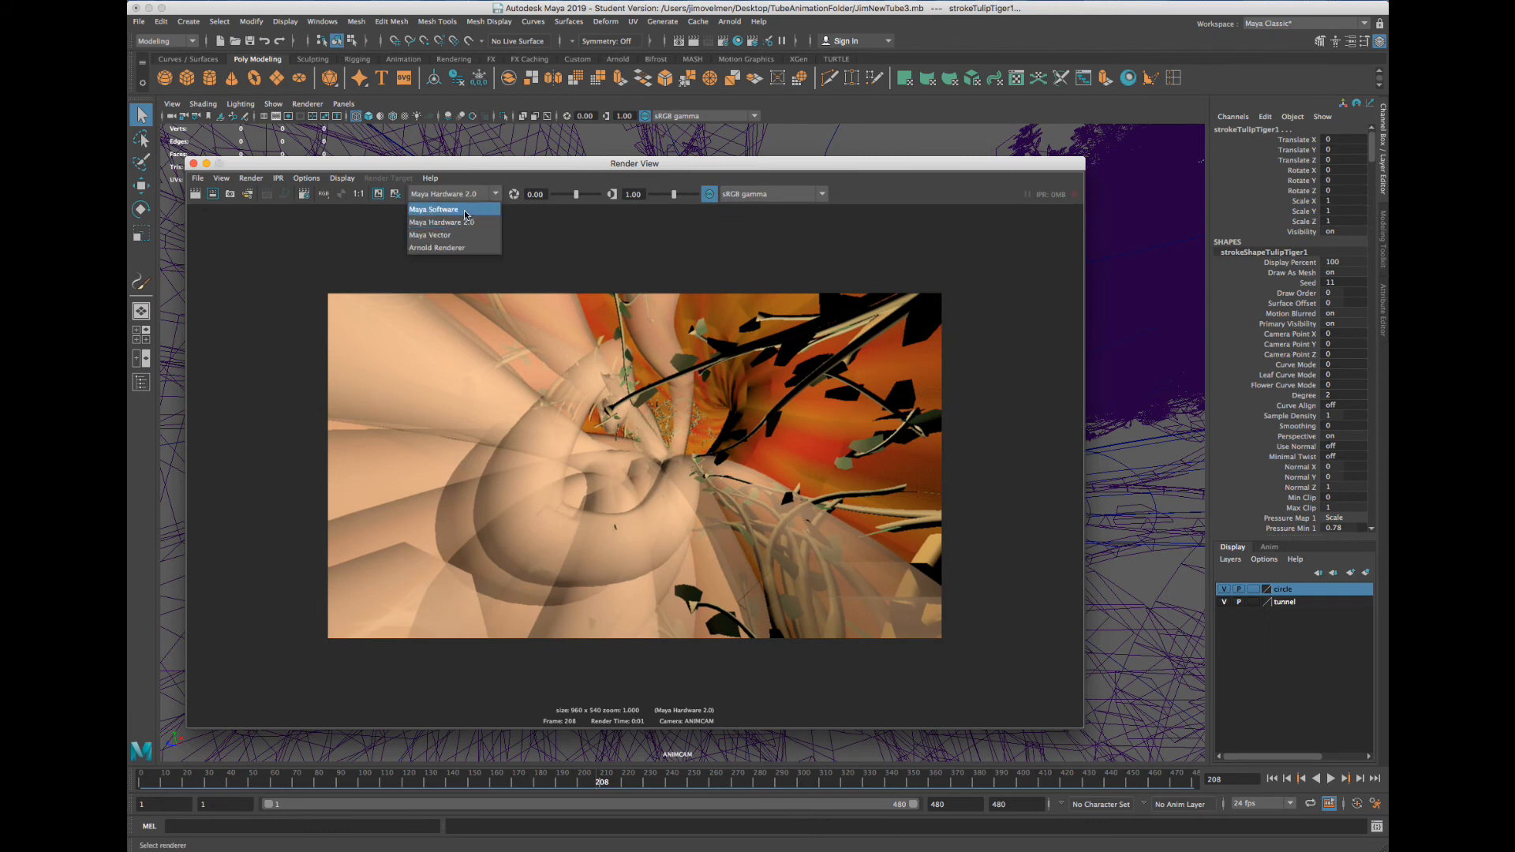
pyautogui.click(465, 211)
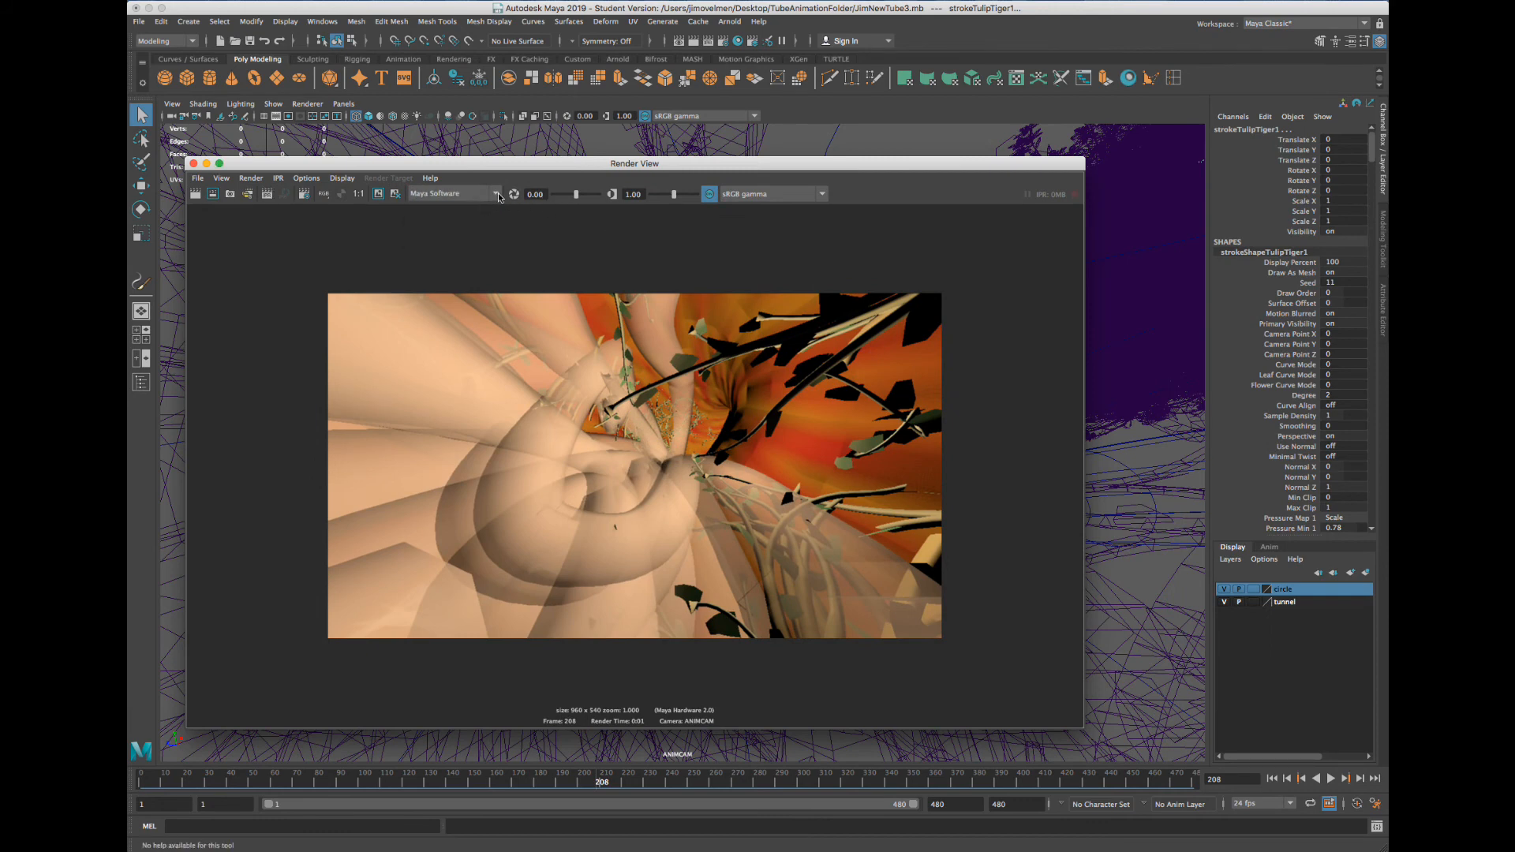
pyautogui.click(468, 194)
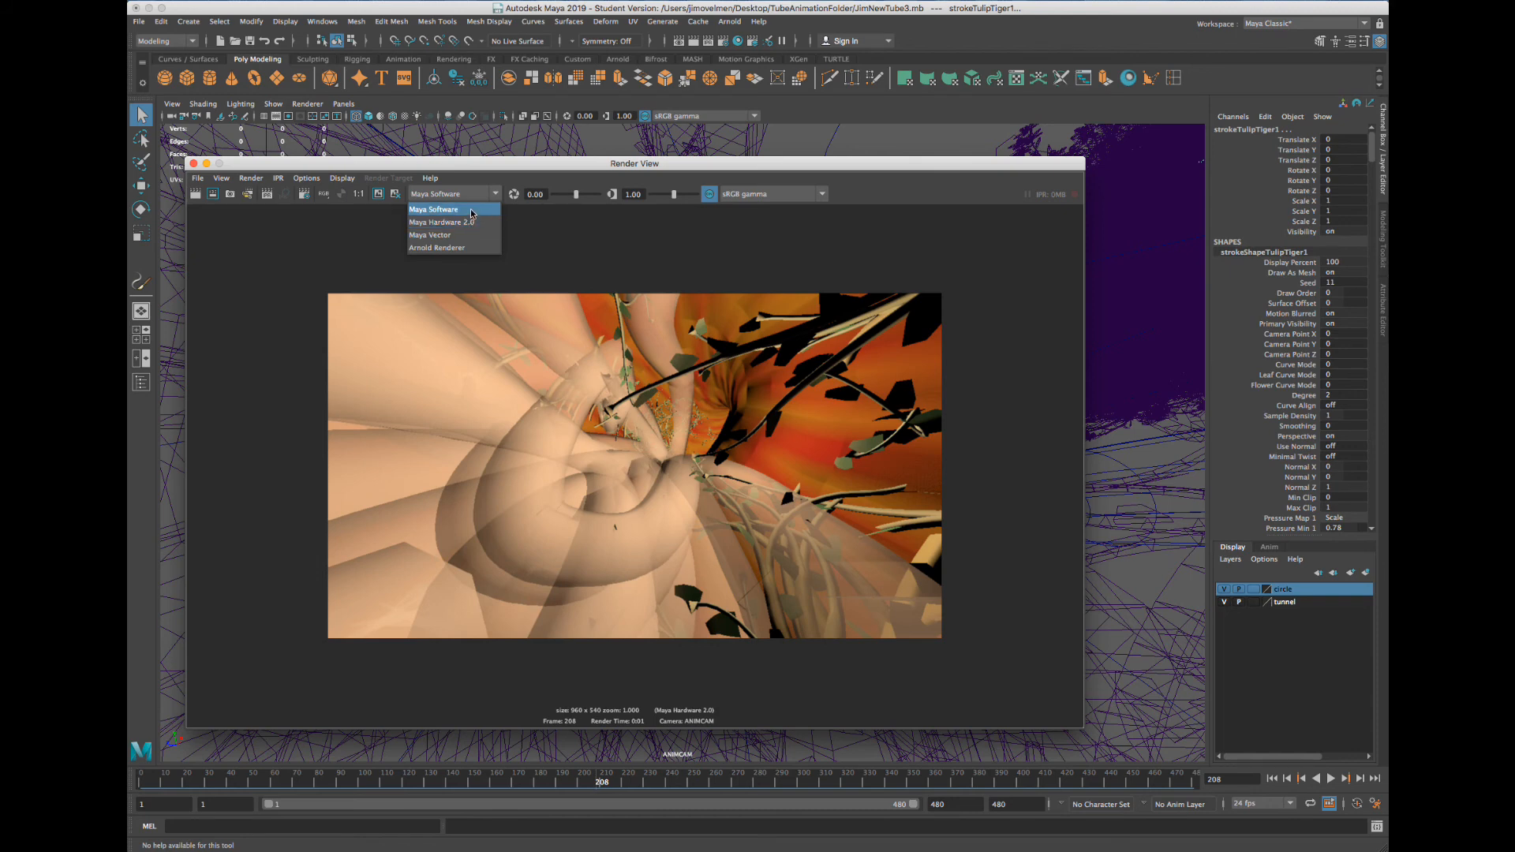
pyautogui.click(471, 211)
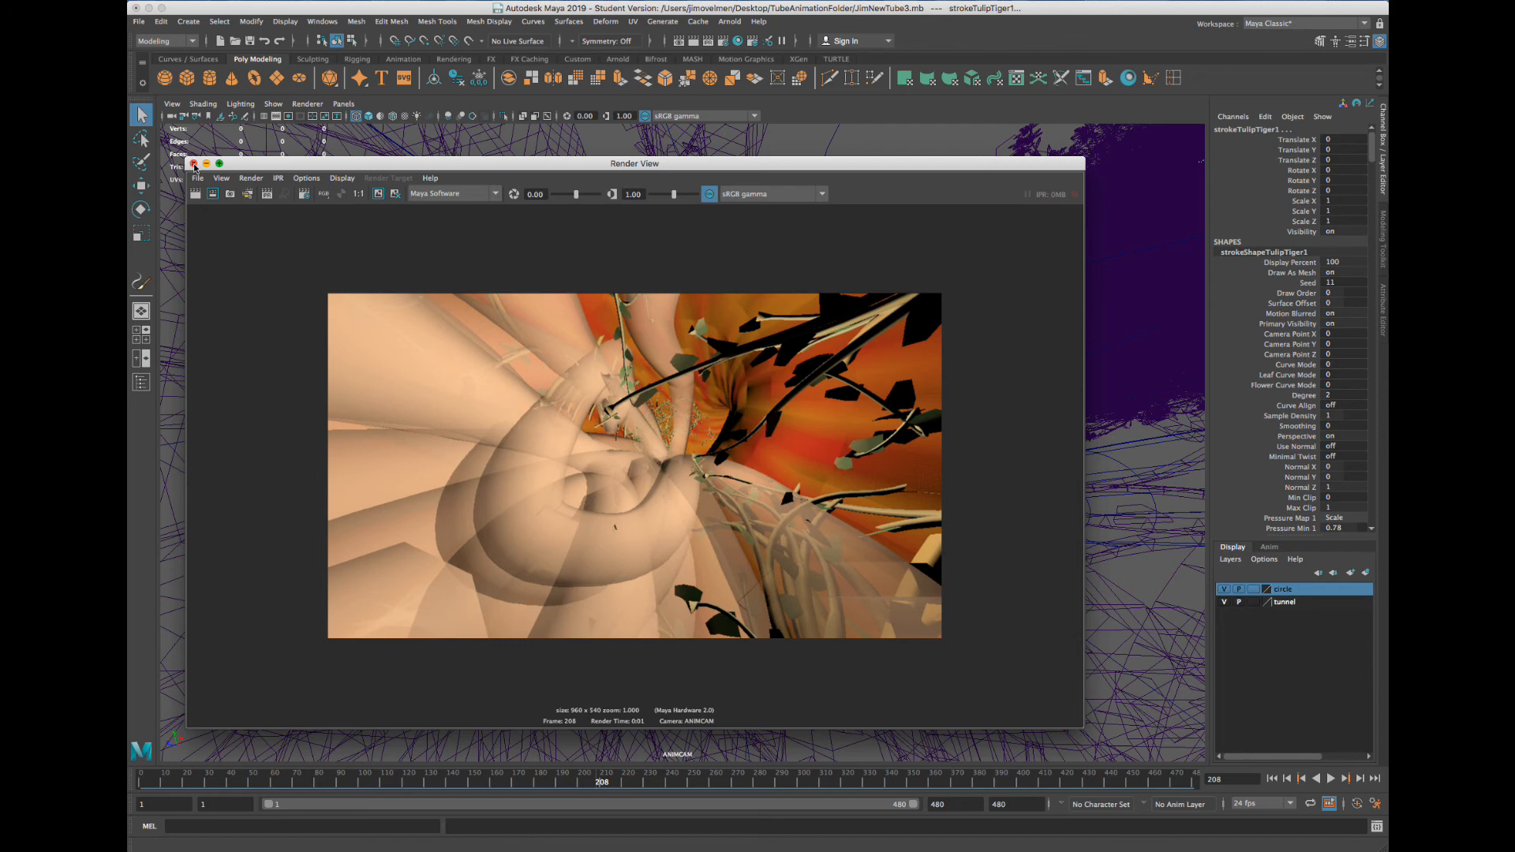
pyautogui.click(193, 164)
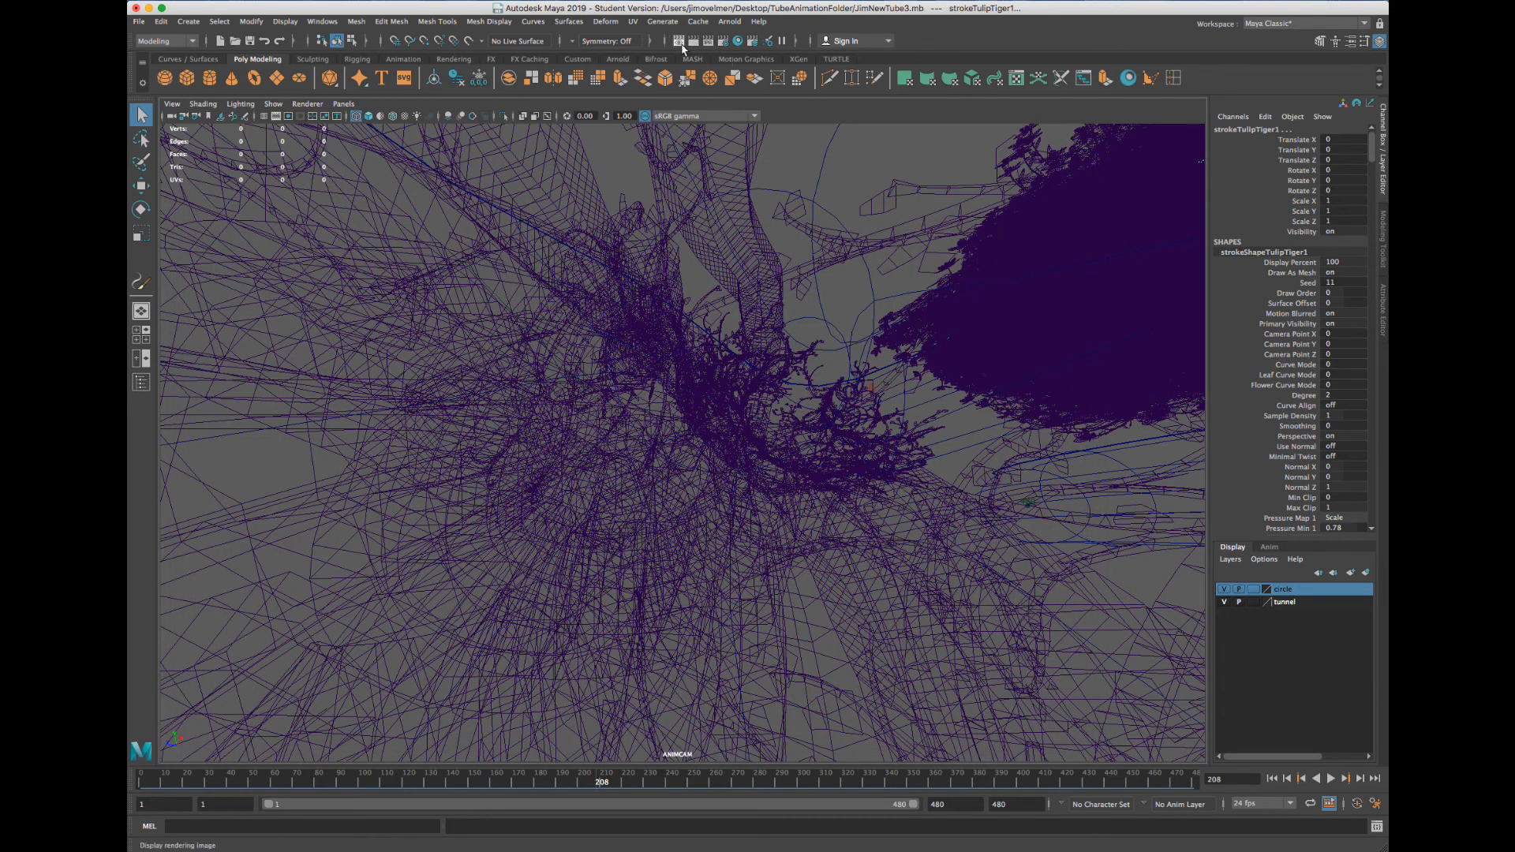
# Return to frame 1 and set the render output to file name prefix MayaTubeRender and image format JPEG (jpg)
pyautogui.click(140, 782)
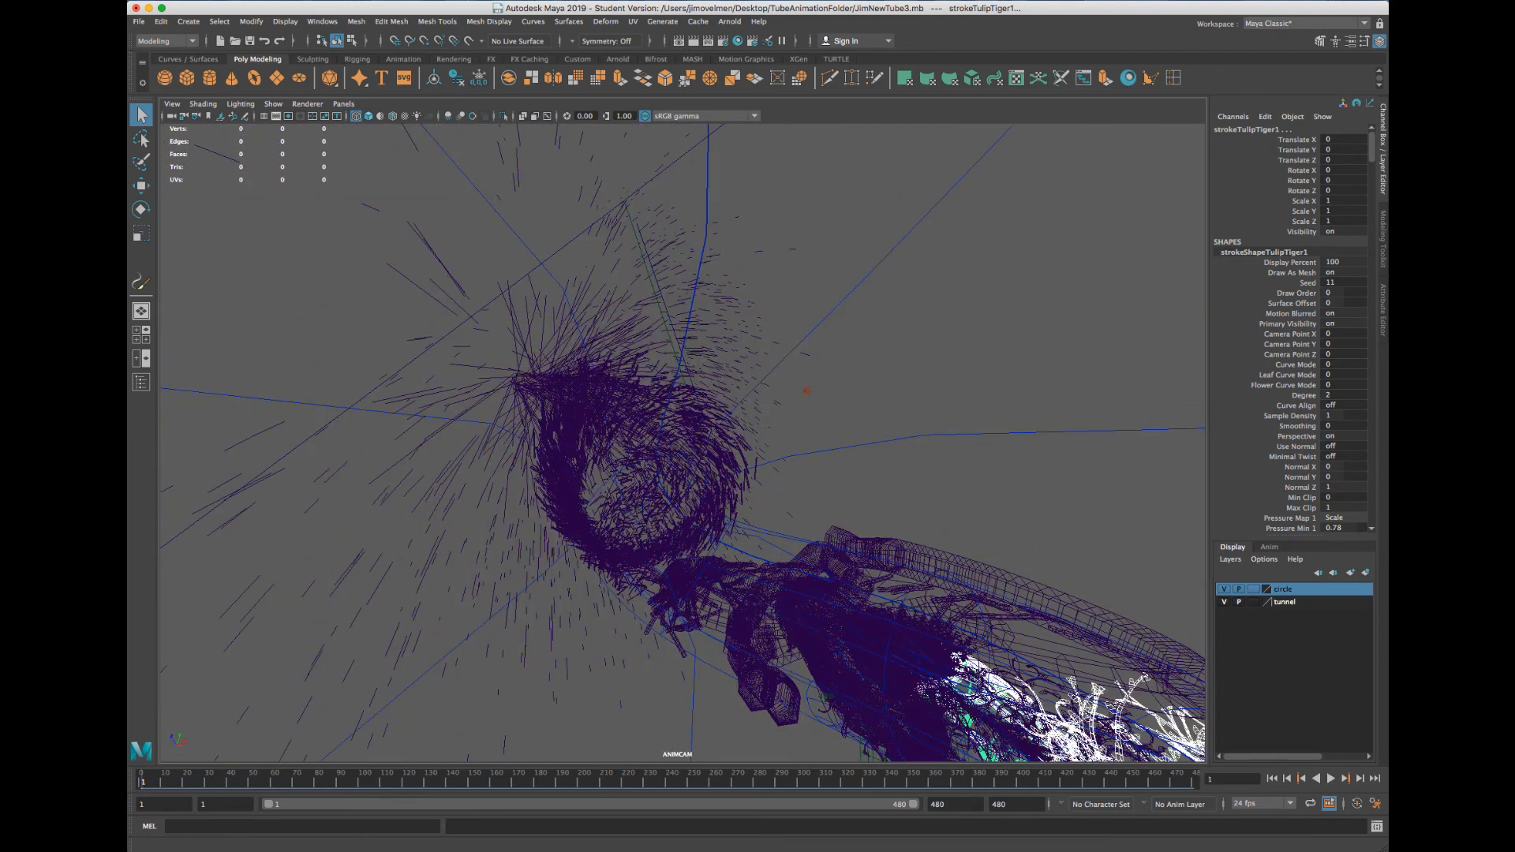
pyautogui.click(726, 45)
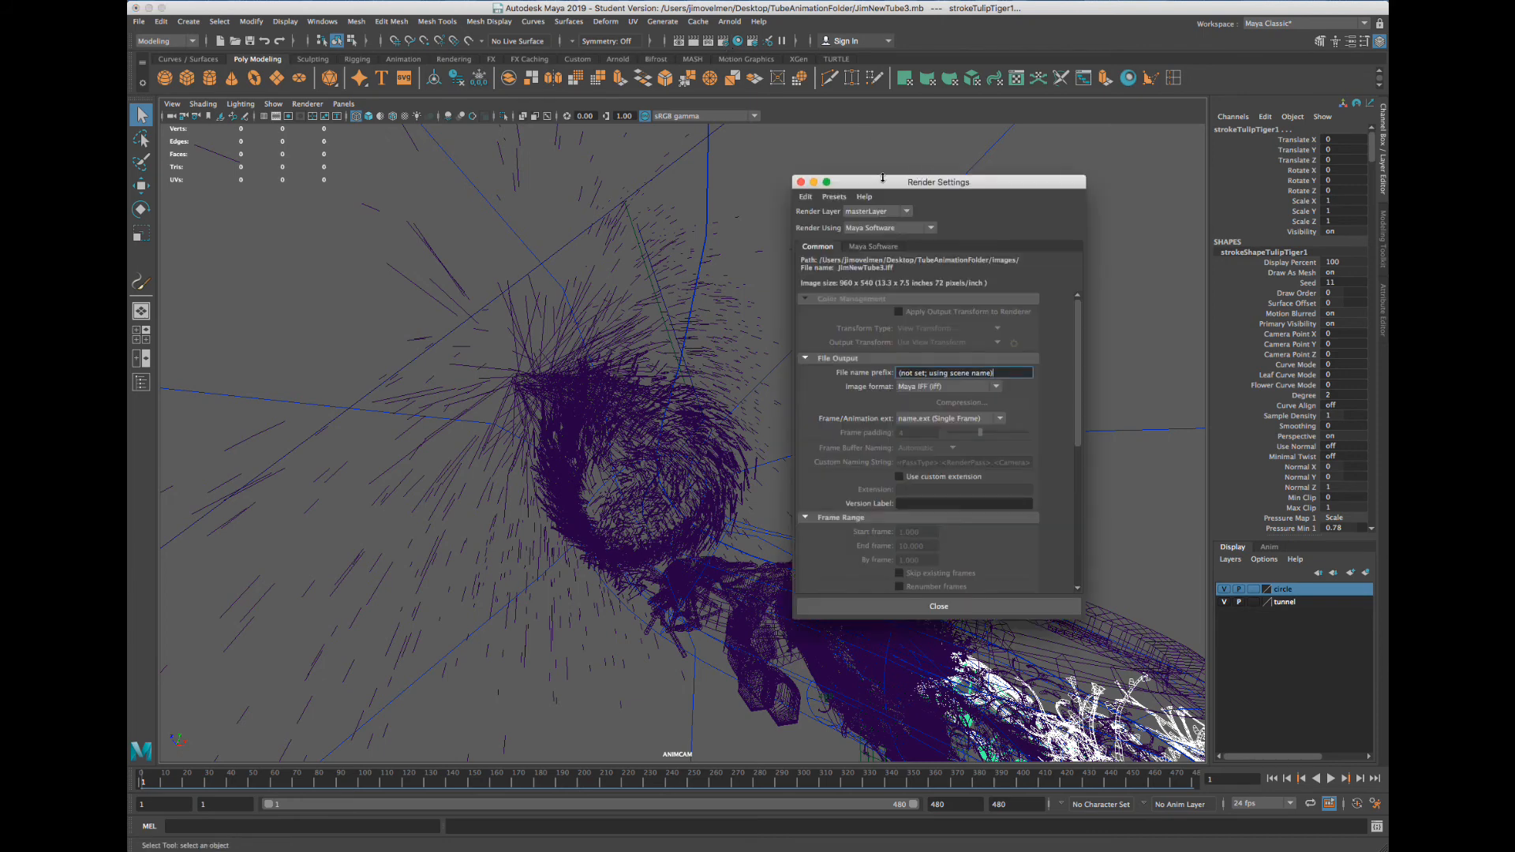
pyautogui.moveTo(808, 579); pyautogui.dragTo(967, 756)
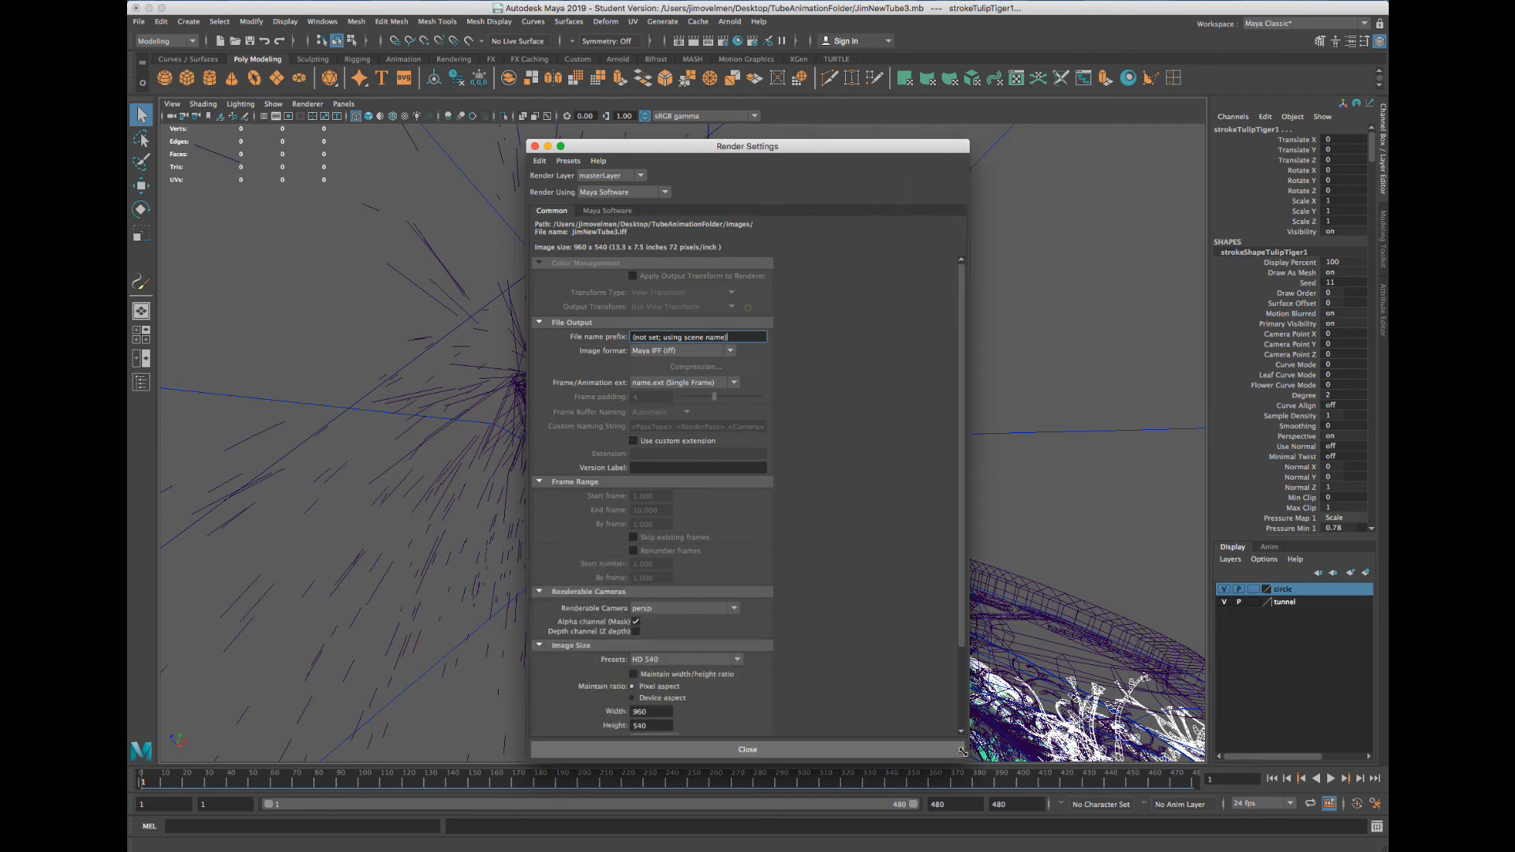
pyautogui.click(732, 338)
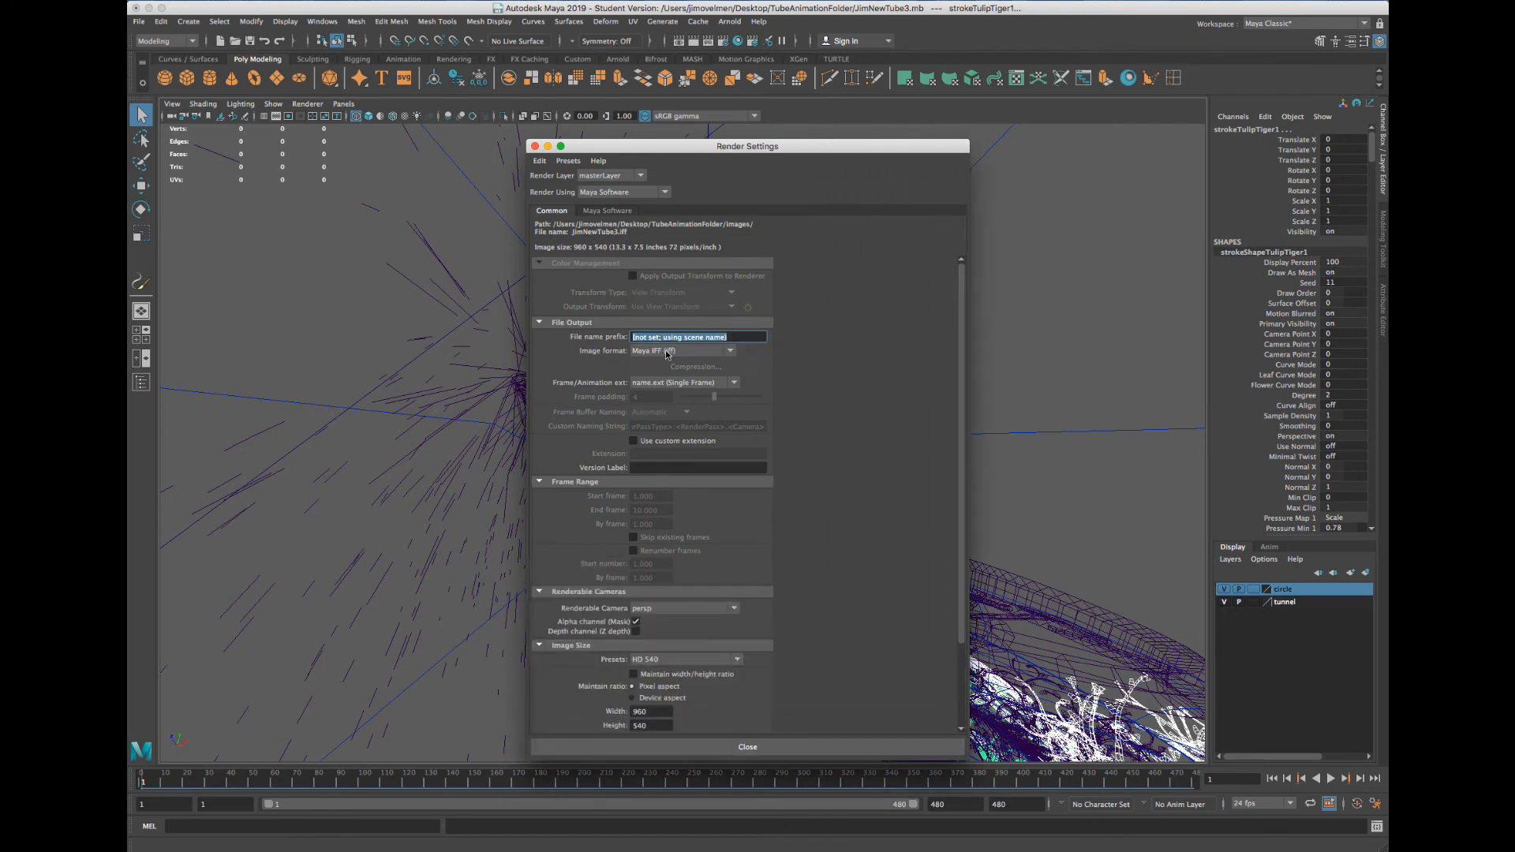
pyautogui.write('MayaTubeRender')
pyautogui.click(666, 352)
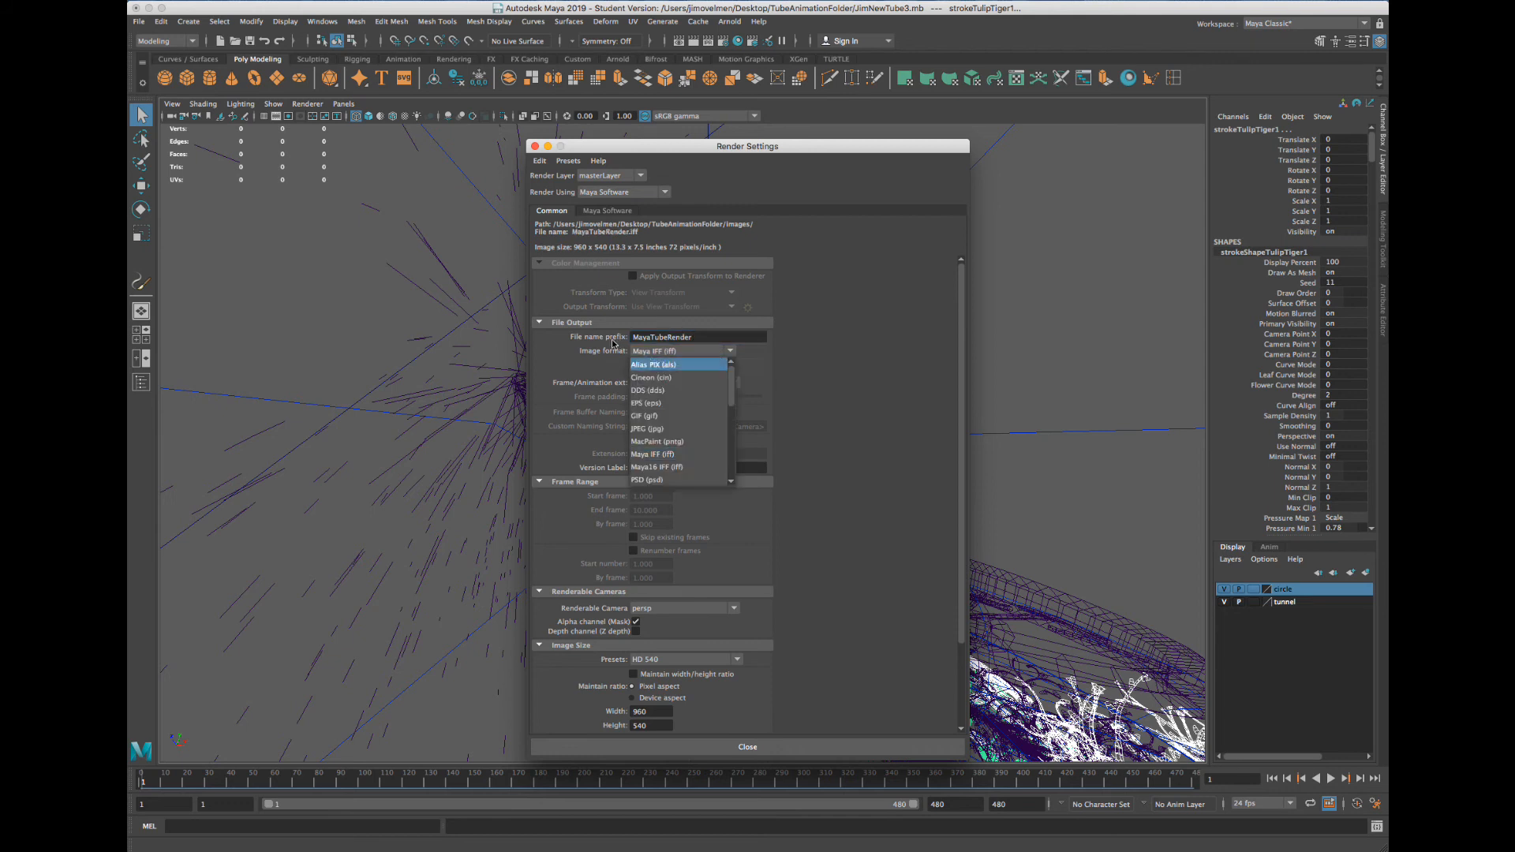
pyautogui.click(675, 429)
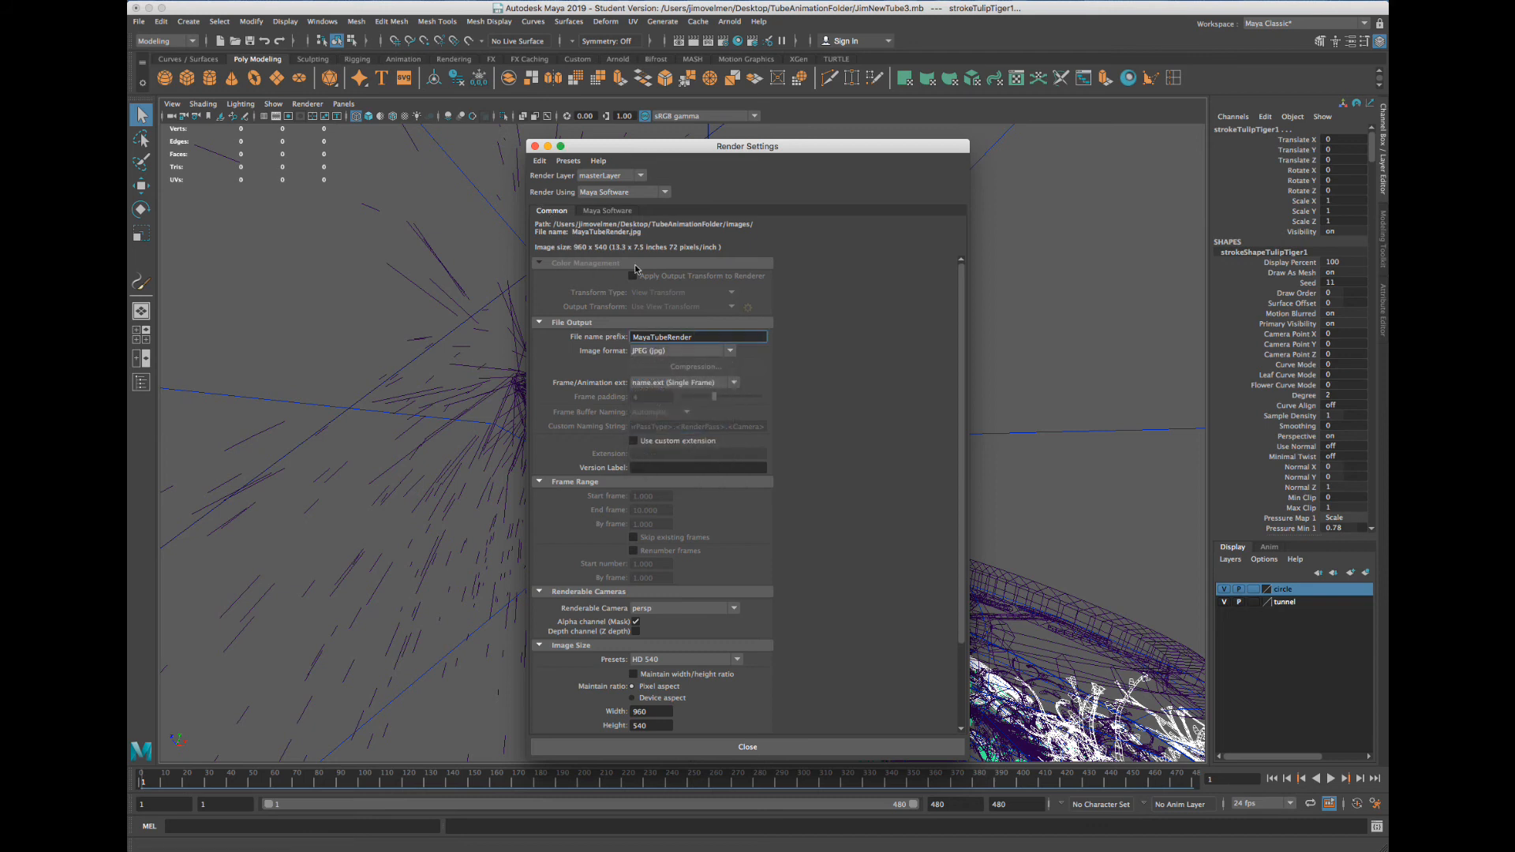
# Set the frame/animation extension to name.#.ext and the end frame of the render range to 480
pyautogui.click(651, 383)
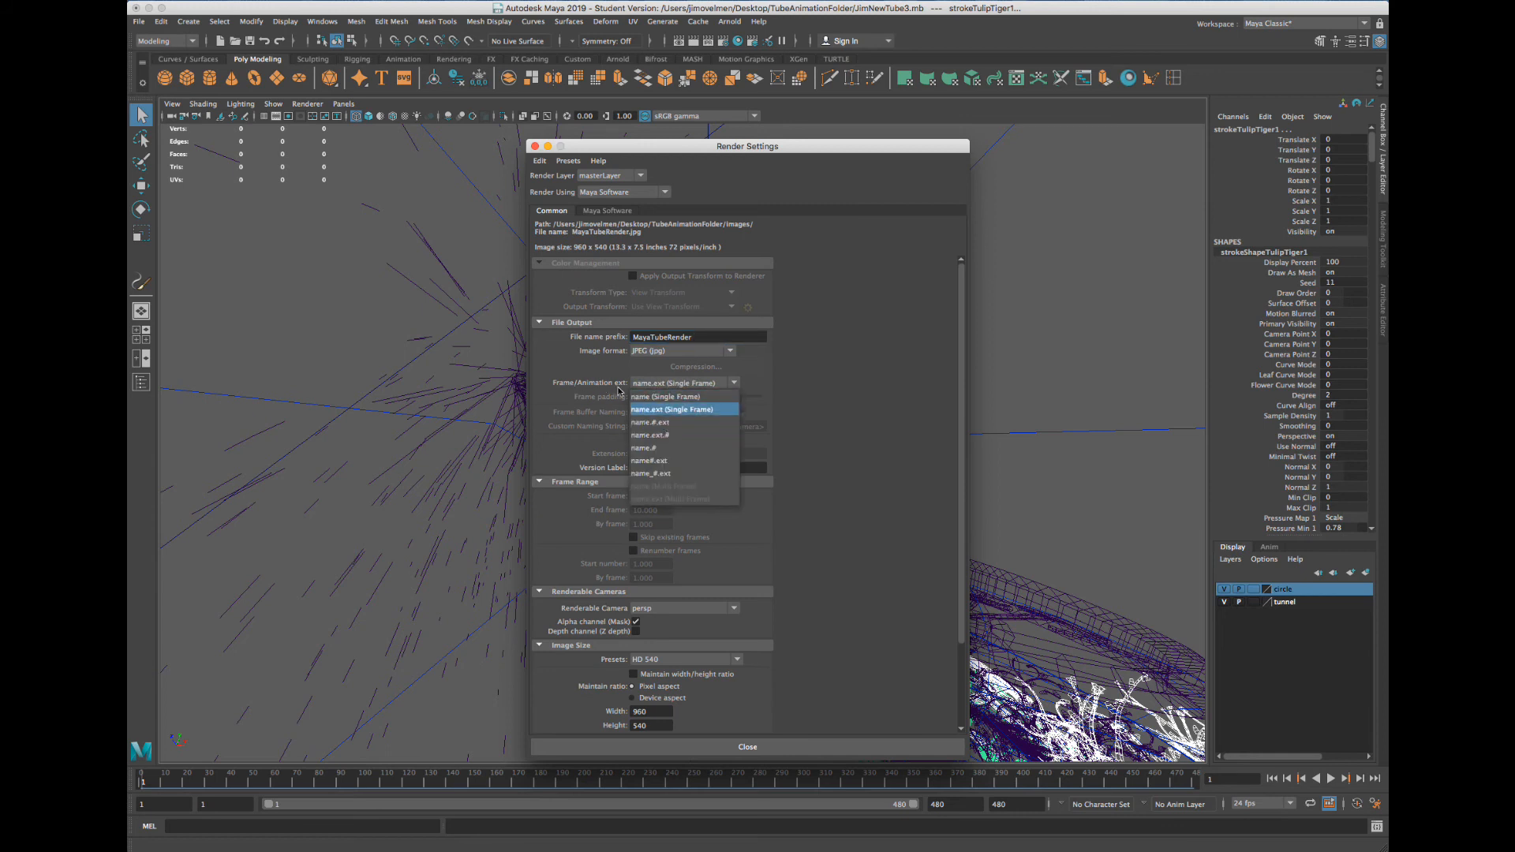
pyautogui.click(677, 424)
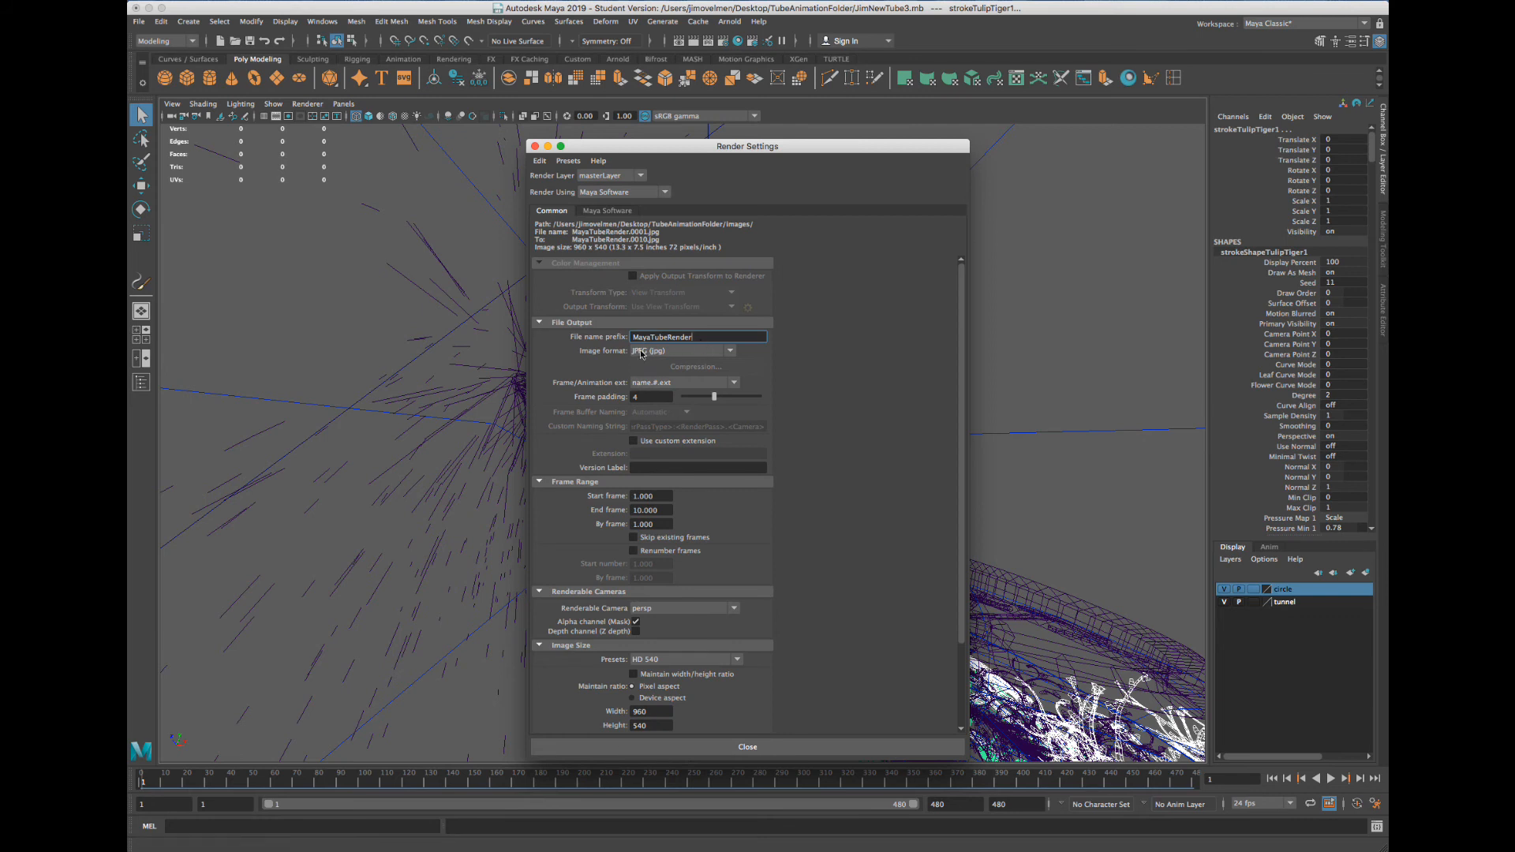
pyautogui.click(728, 352)
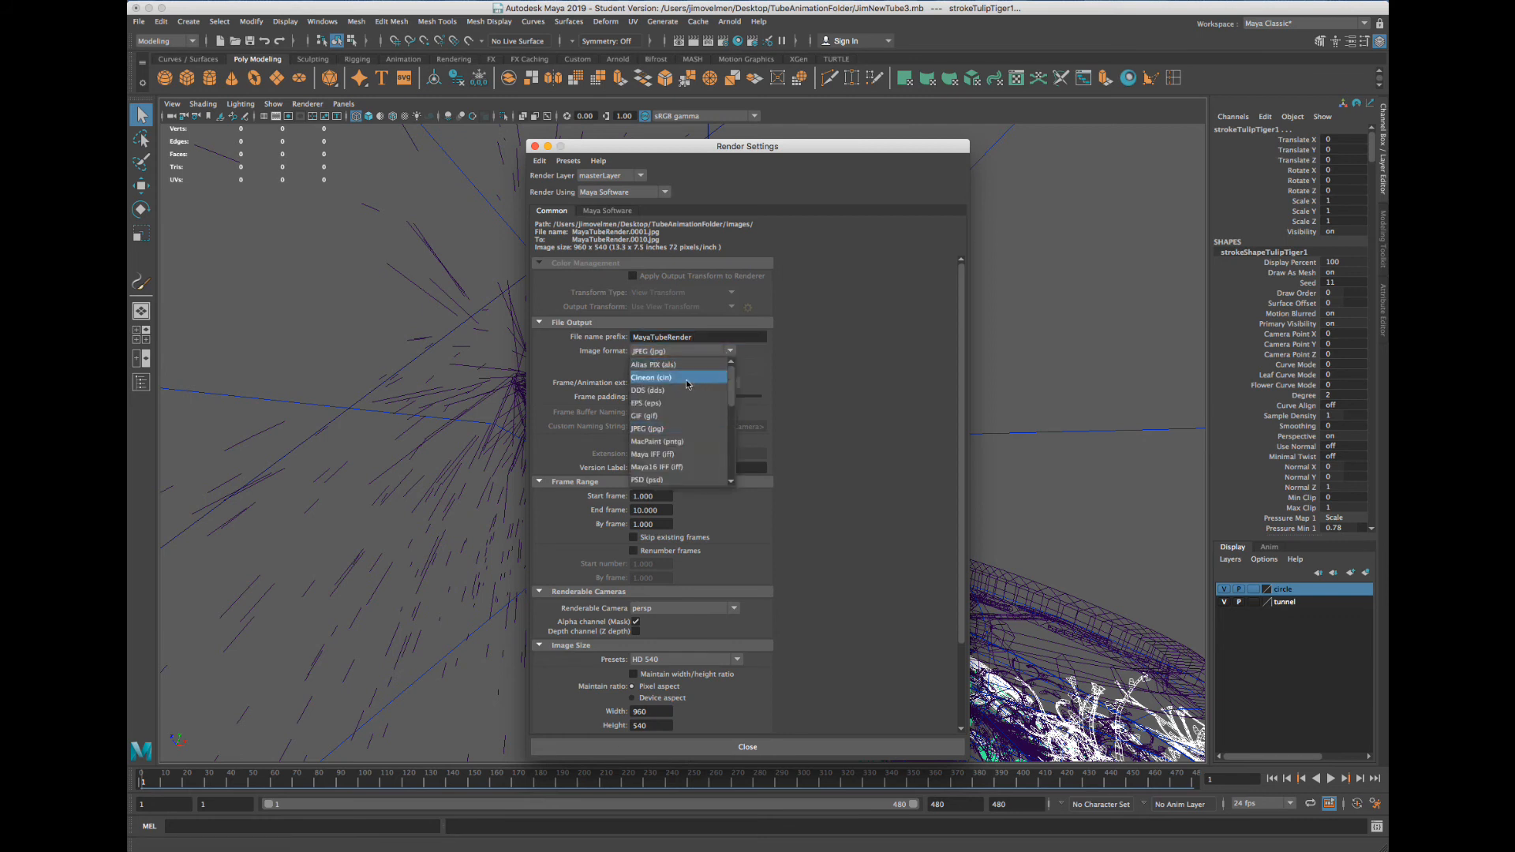
pyautogui.click(653, 454)
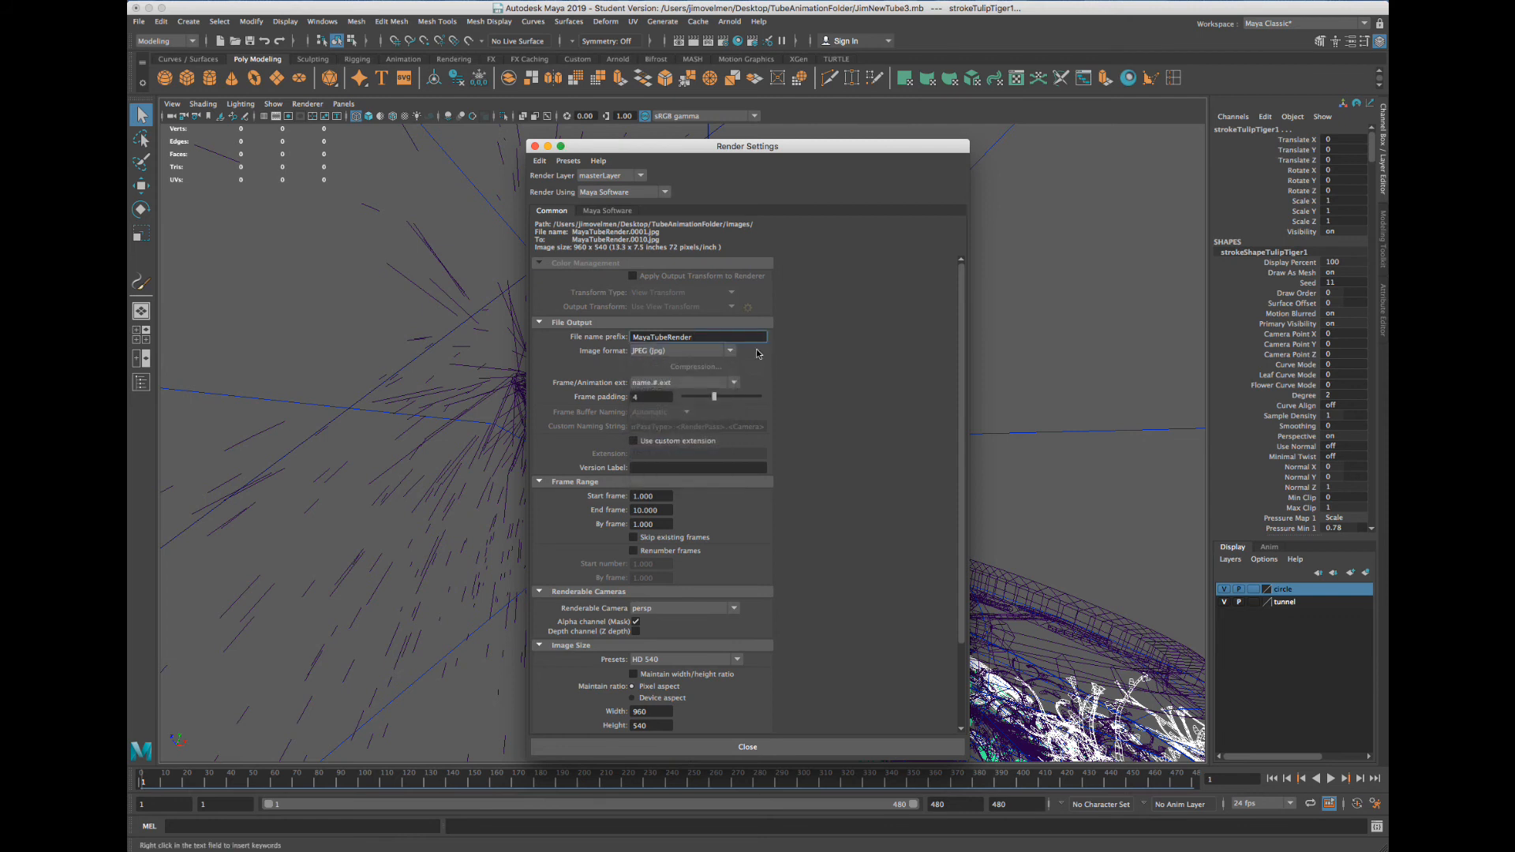
pyautogui.click(671, 384)
pyautogui.click(672, 422)
pyautogui.doubleClick(664, 510)
pyautogui.write('480')
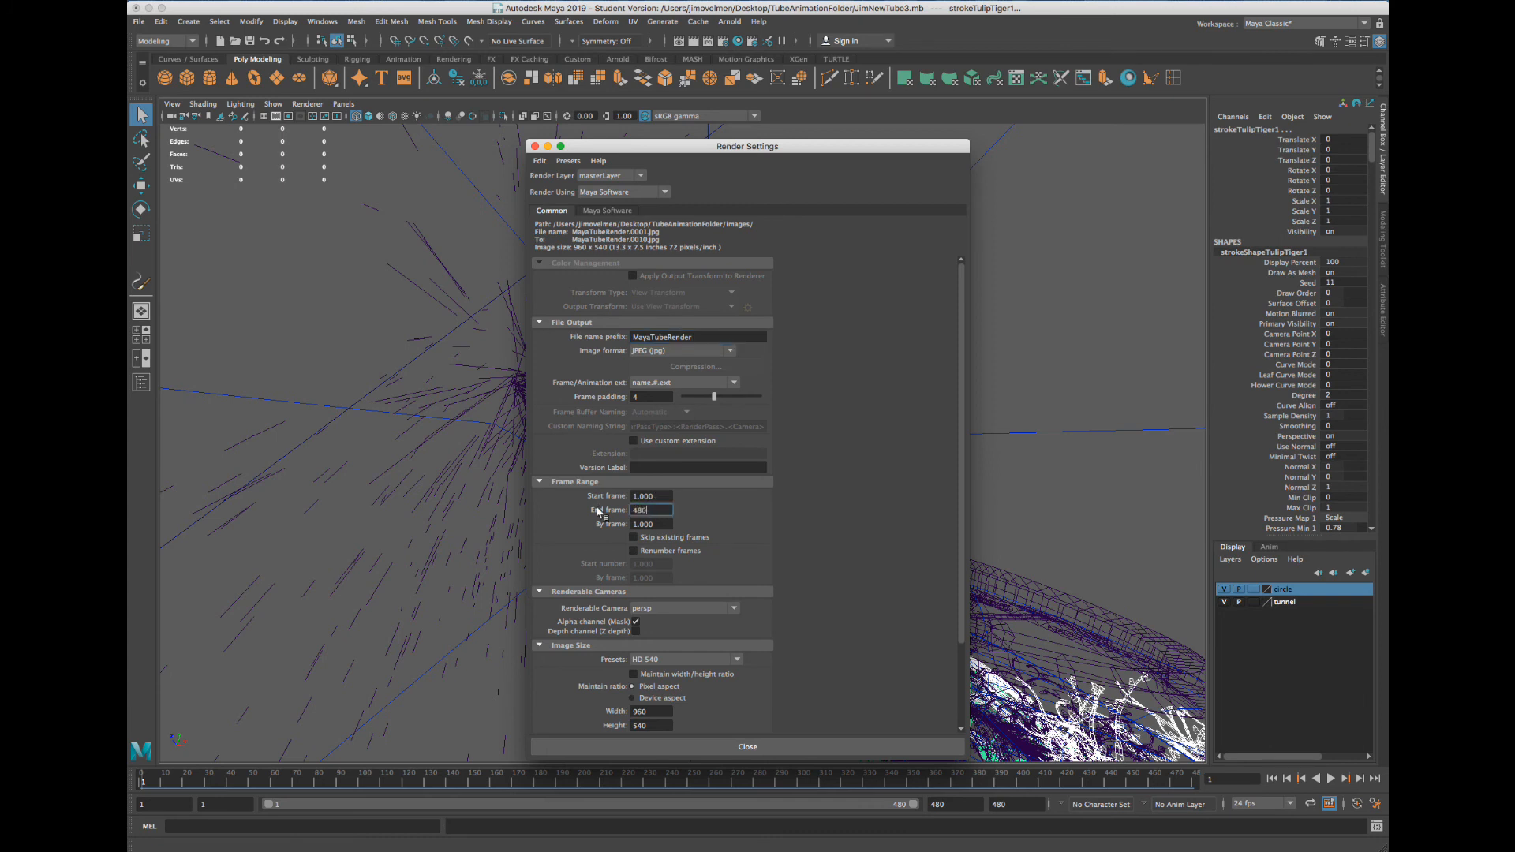
pyautogui.click(657, 496)
# Choose ANIMCAM as the renderable camera and HD 1080 as the image size preset
pyautogui.scroll(-3, 766, 584)
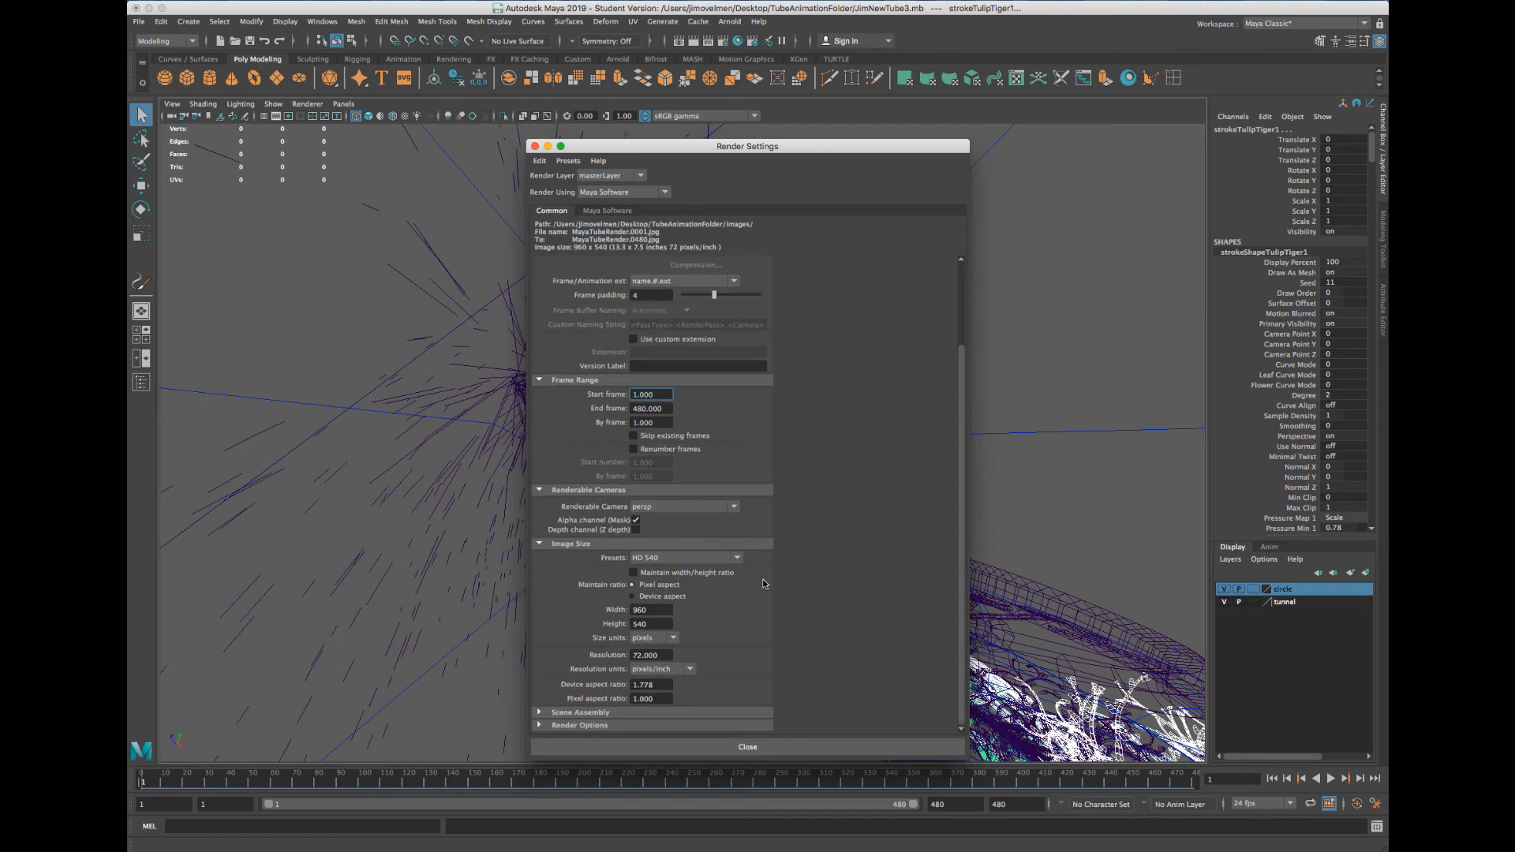
pyautogui.click(655, 508)
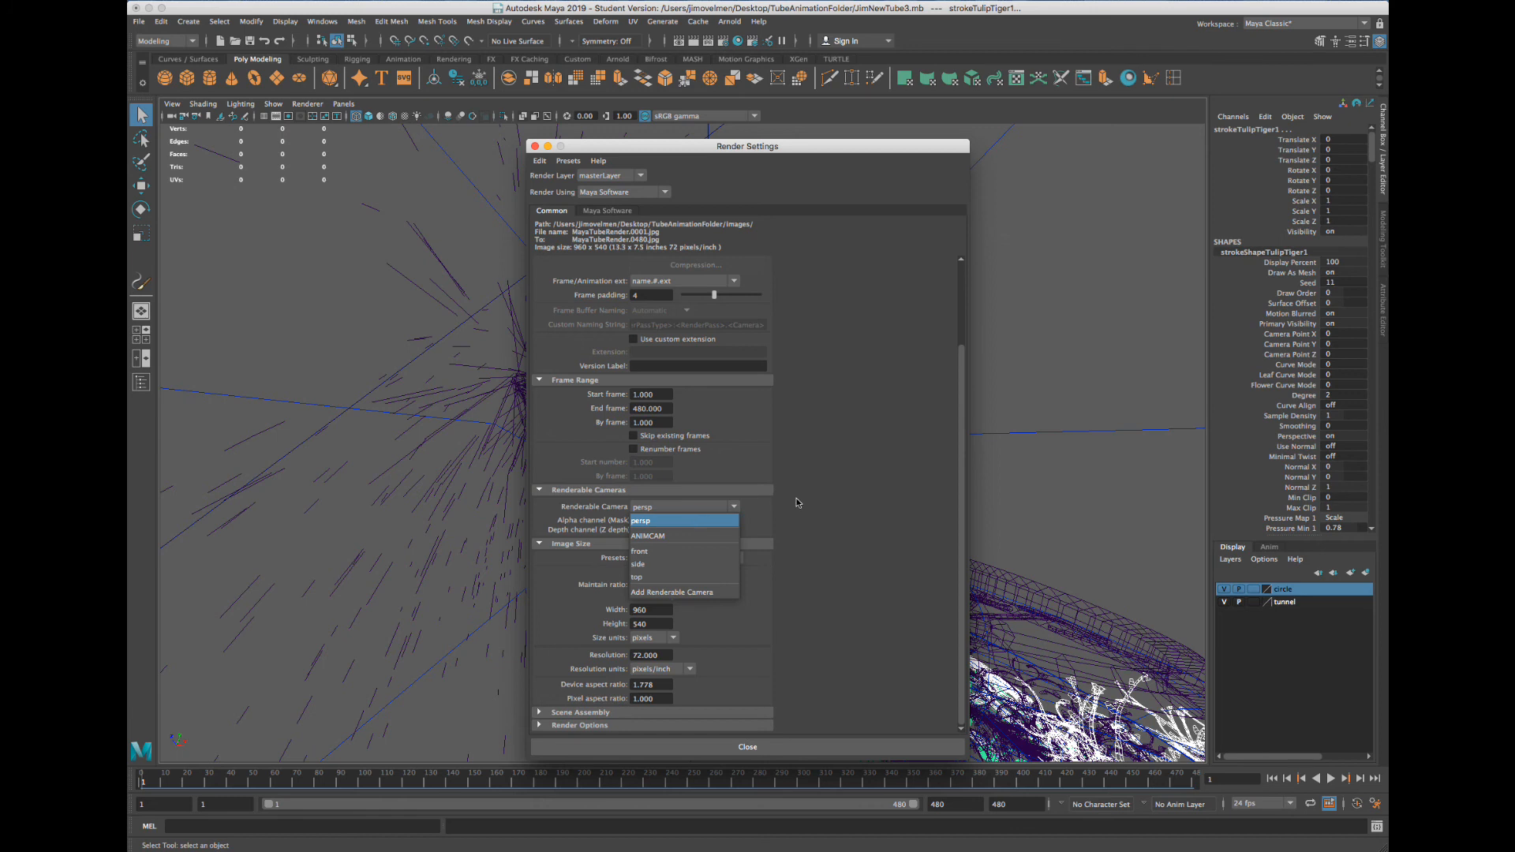
pyautogui.click(669, 537)
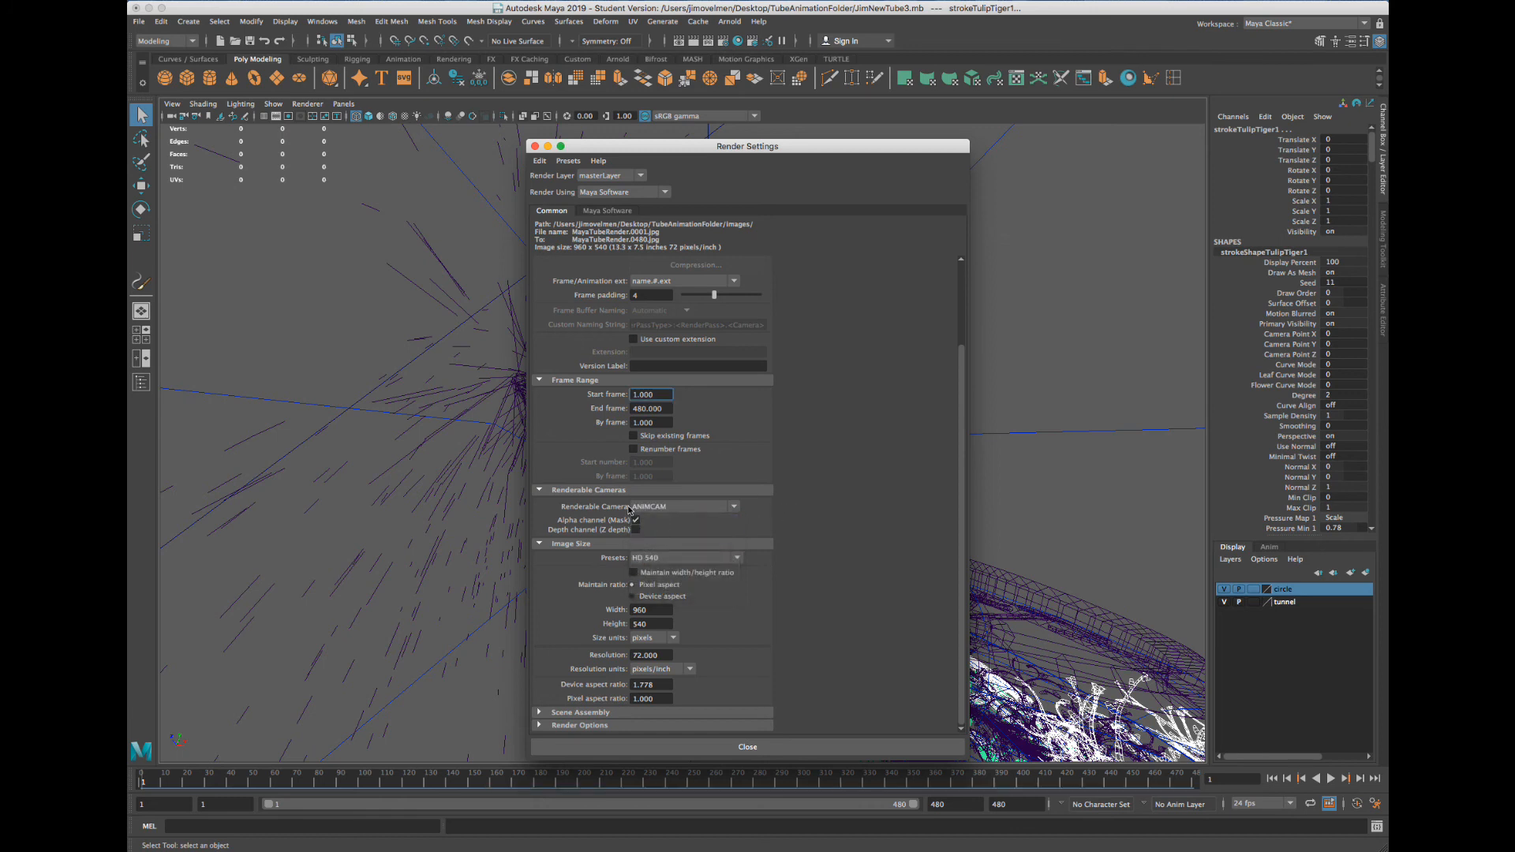
pyautogui.click(671, 559)
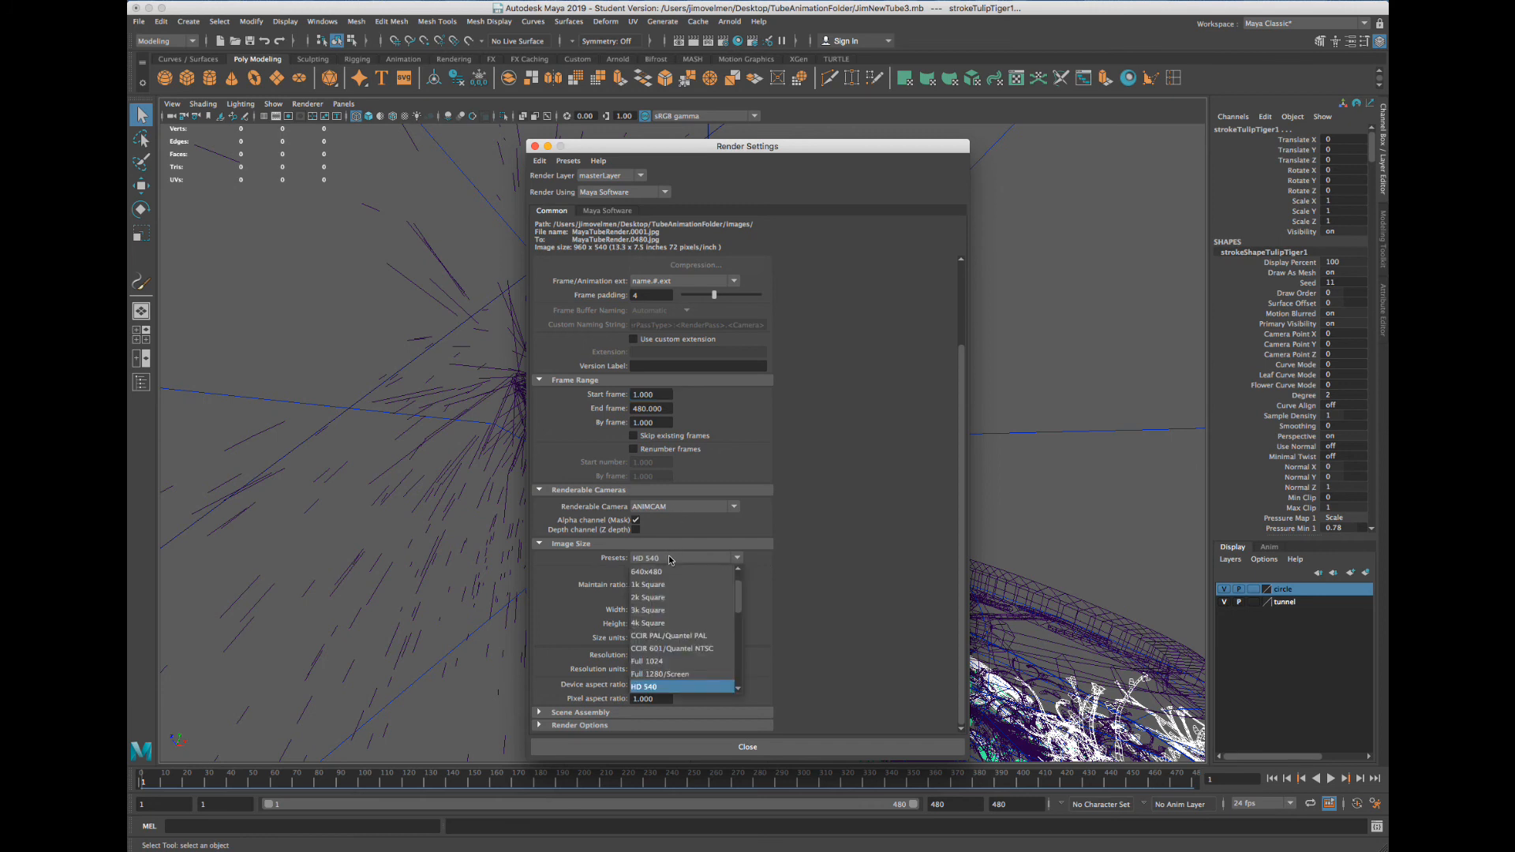
pyautogui.scroll(-4, 739, 603)
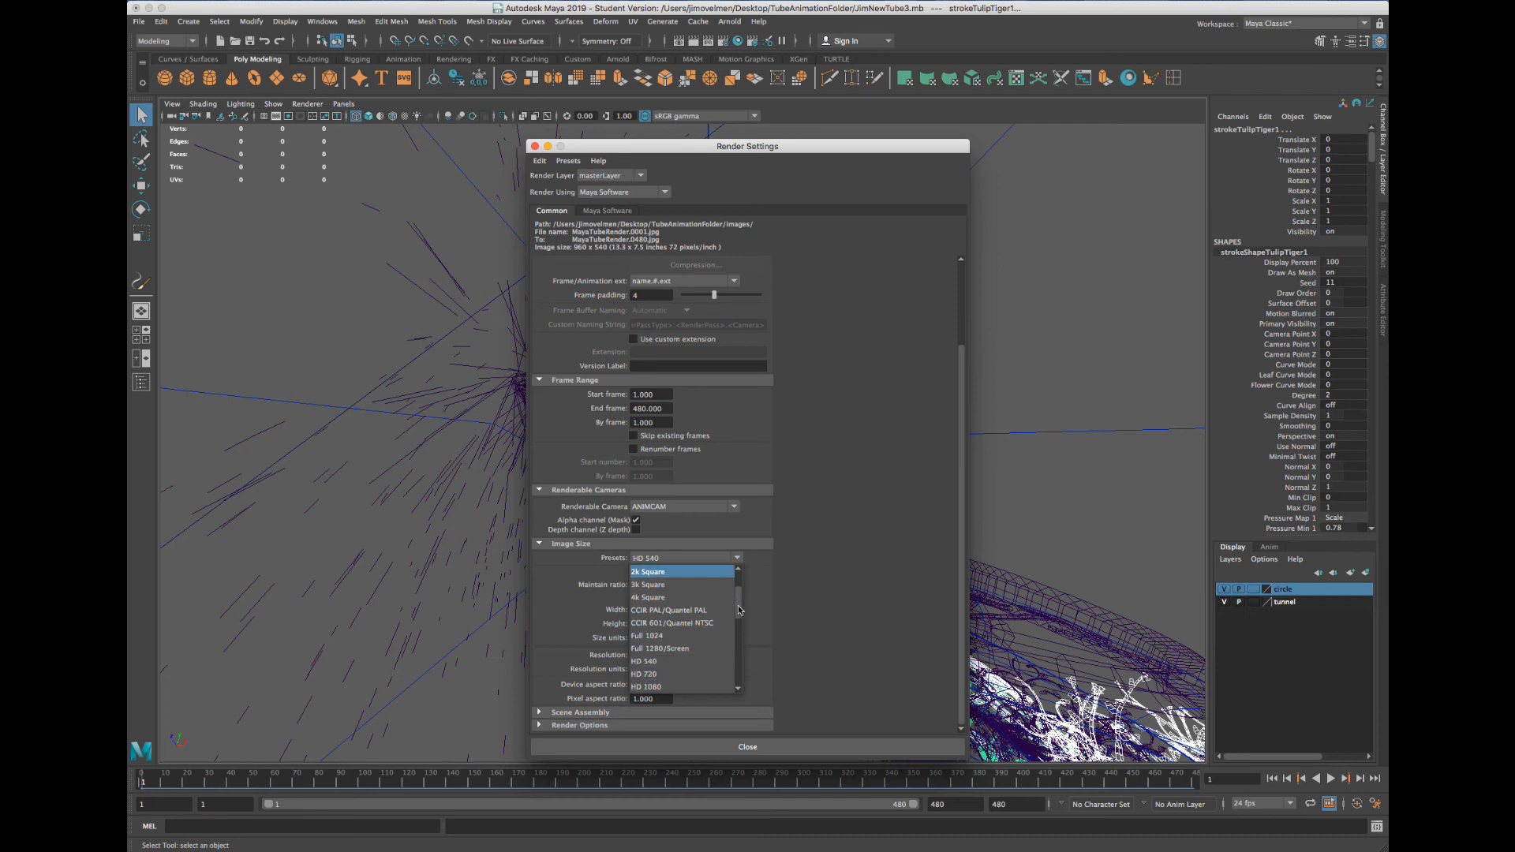
pyautogui.click(659, 662)
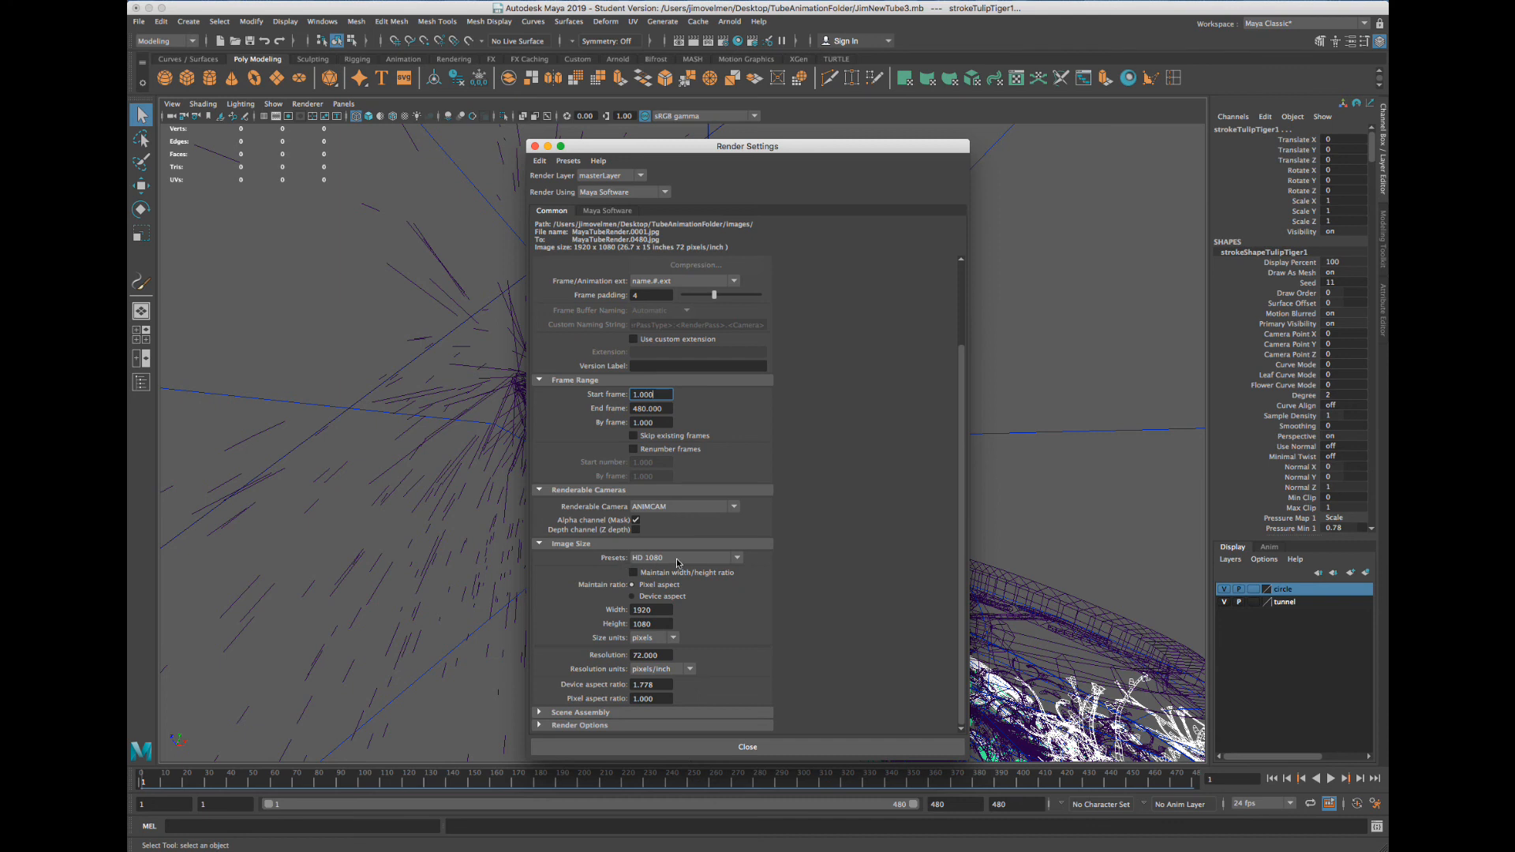
# Review the common render settings and the Maya Software edge anti-aliasing options, and close the render settings
pyautogui.scroll(2, 928, 406)
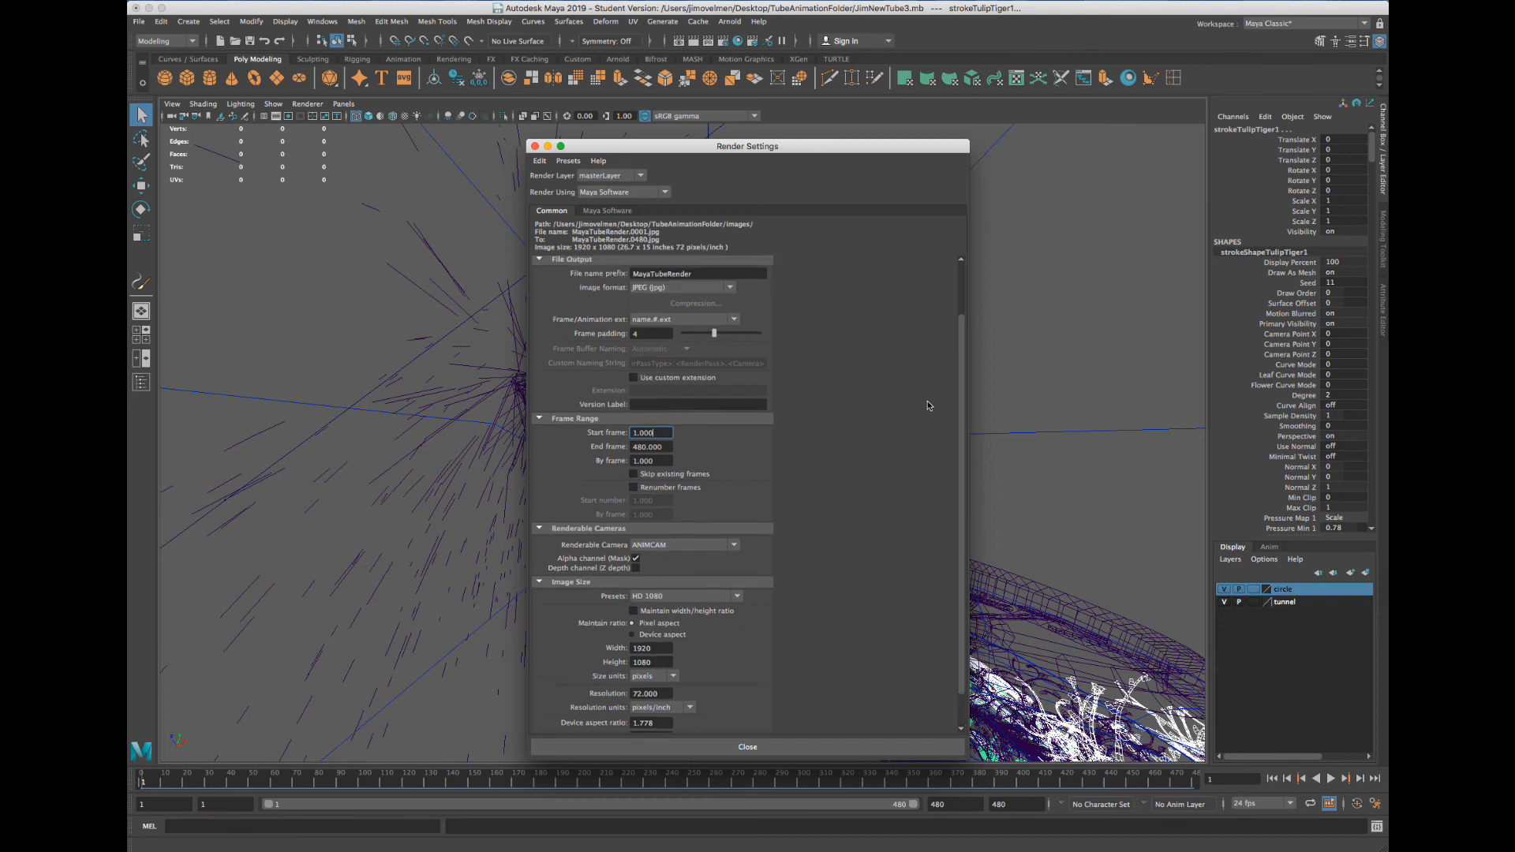
pyautogui.scroll(2, 929, 406)
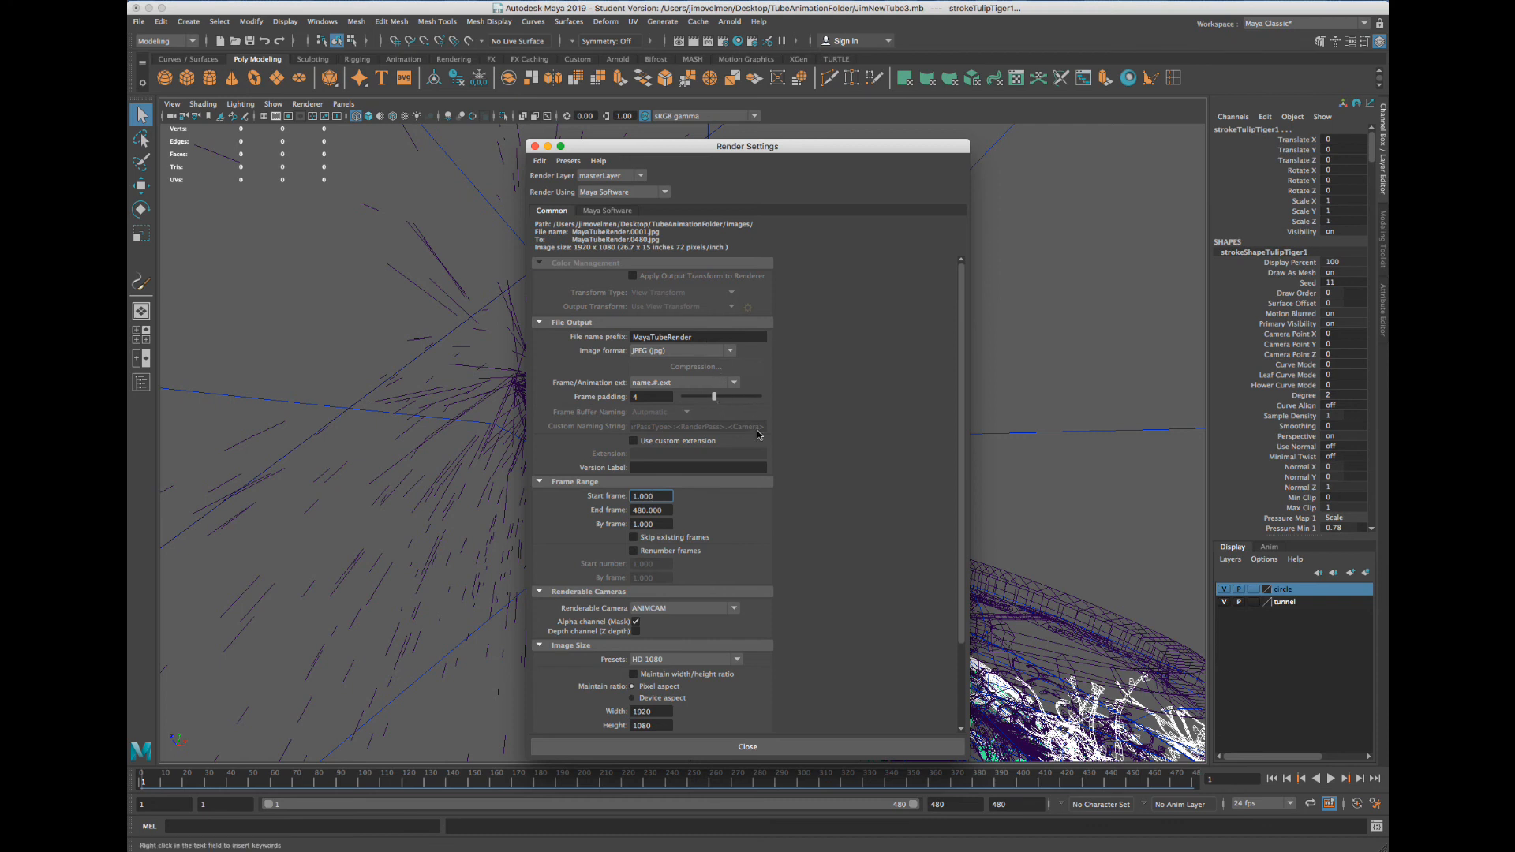
pyautogui.scroll(-3, 758, 434)
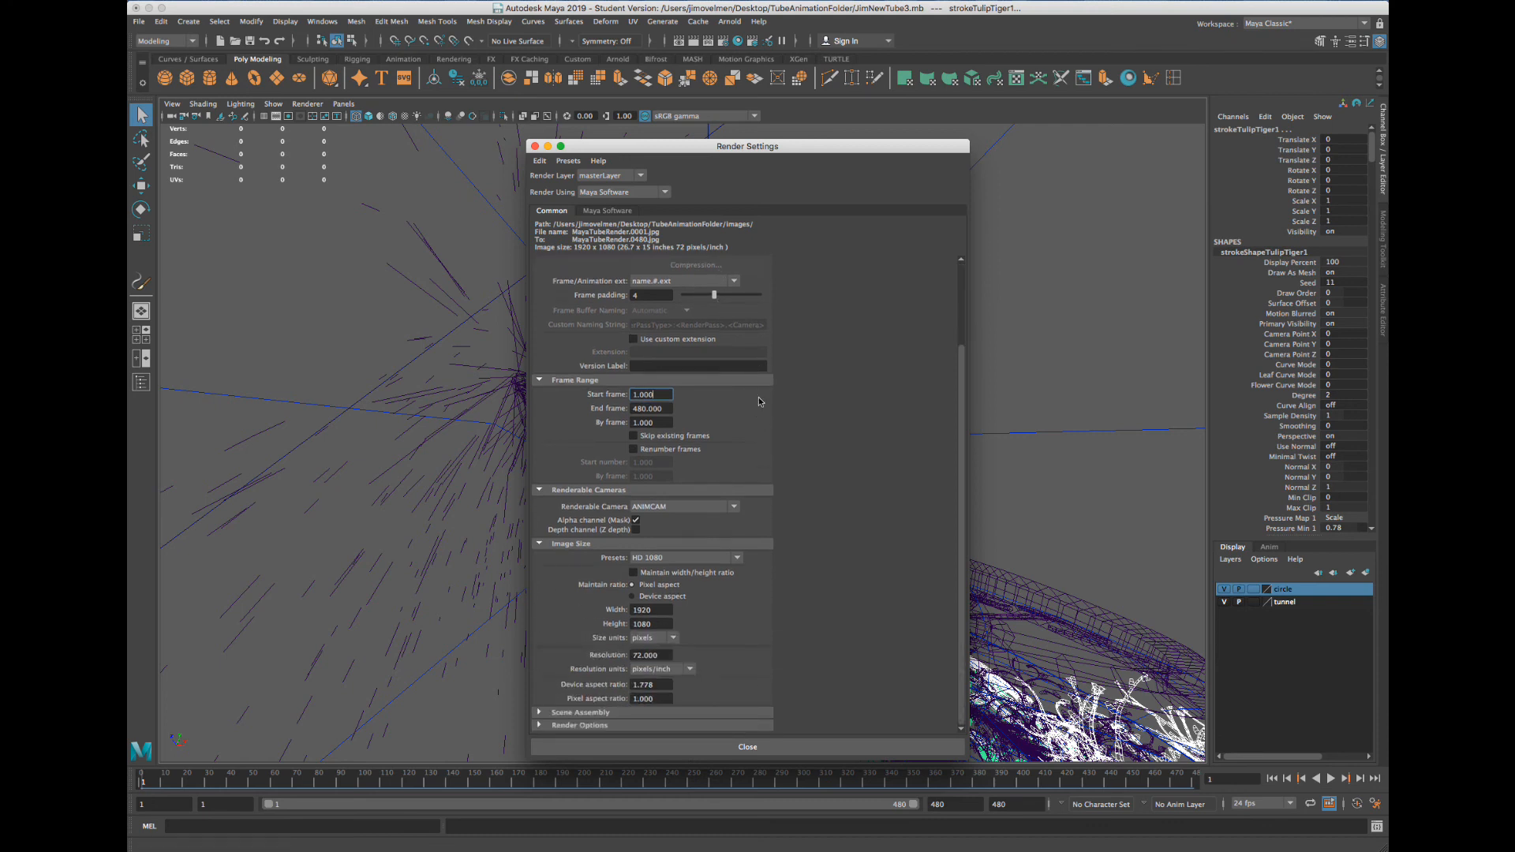
pyautogui.scroll(3, 771, 412)
pyautogui.click(608, 211)
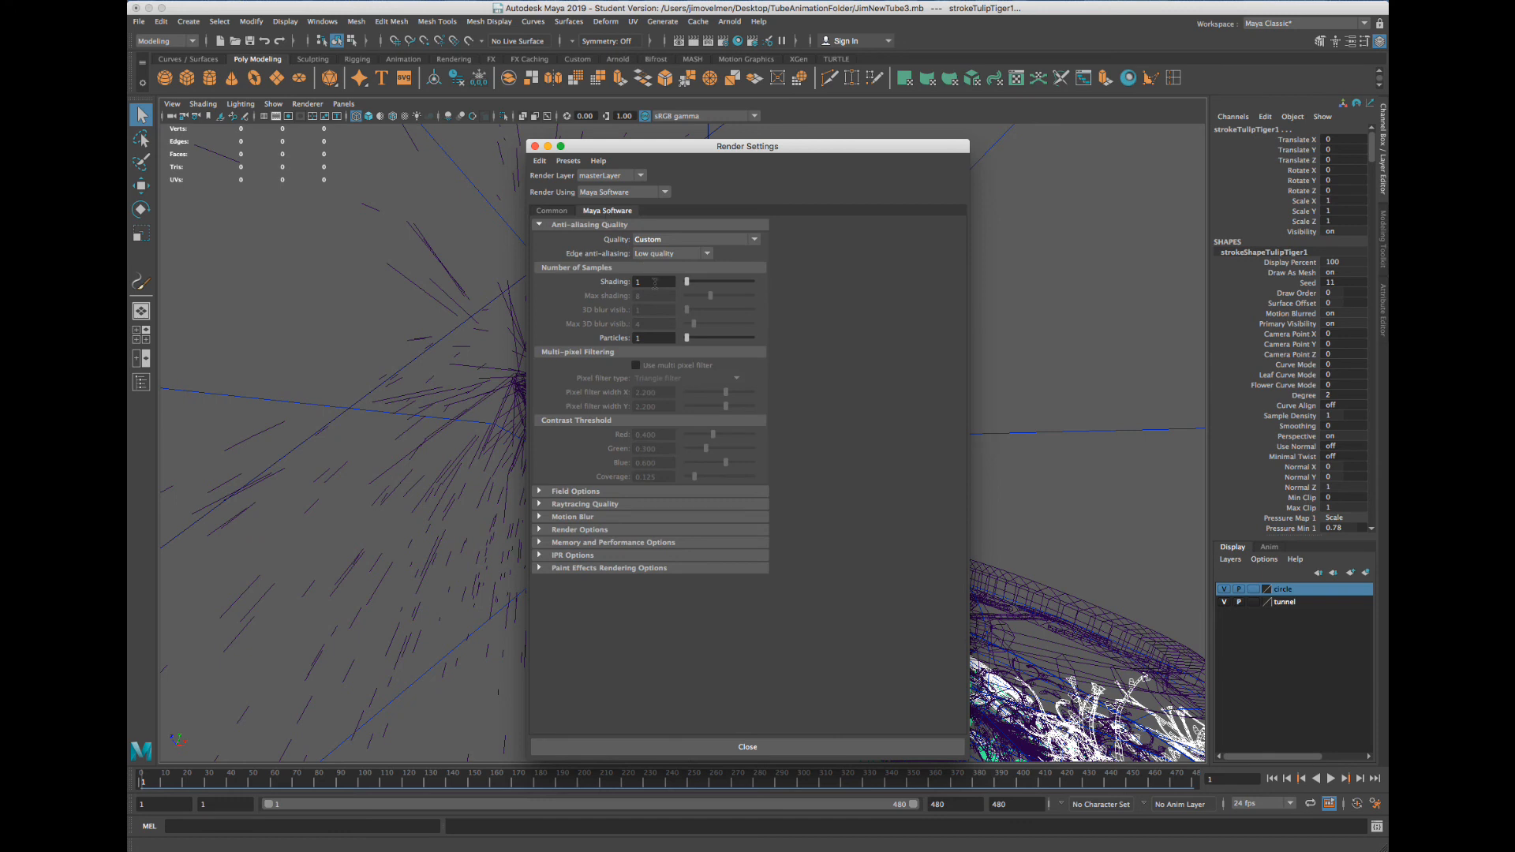
pyautogui.click(698, 254)
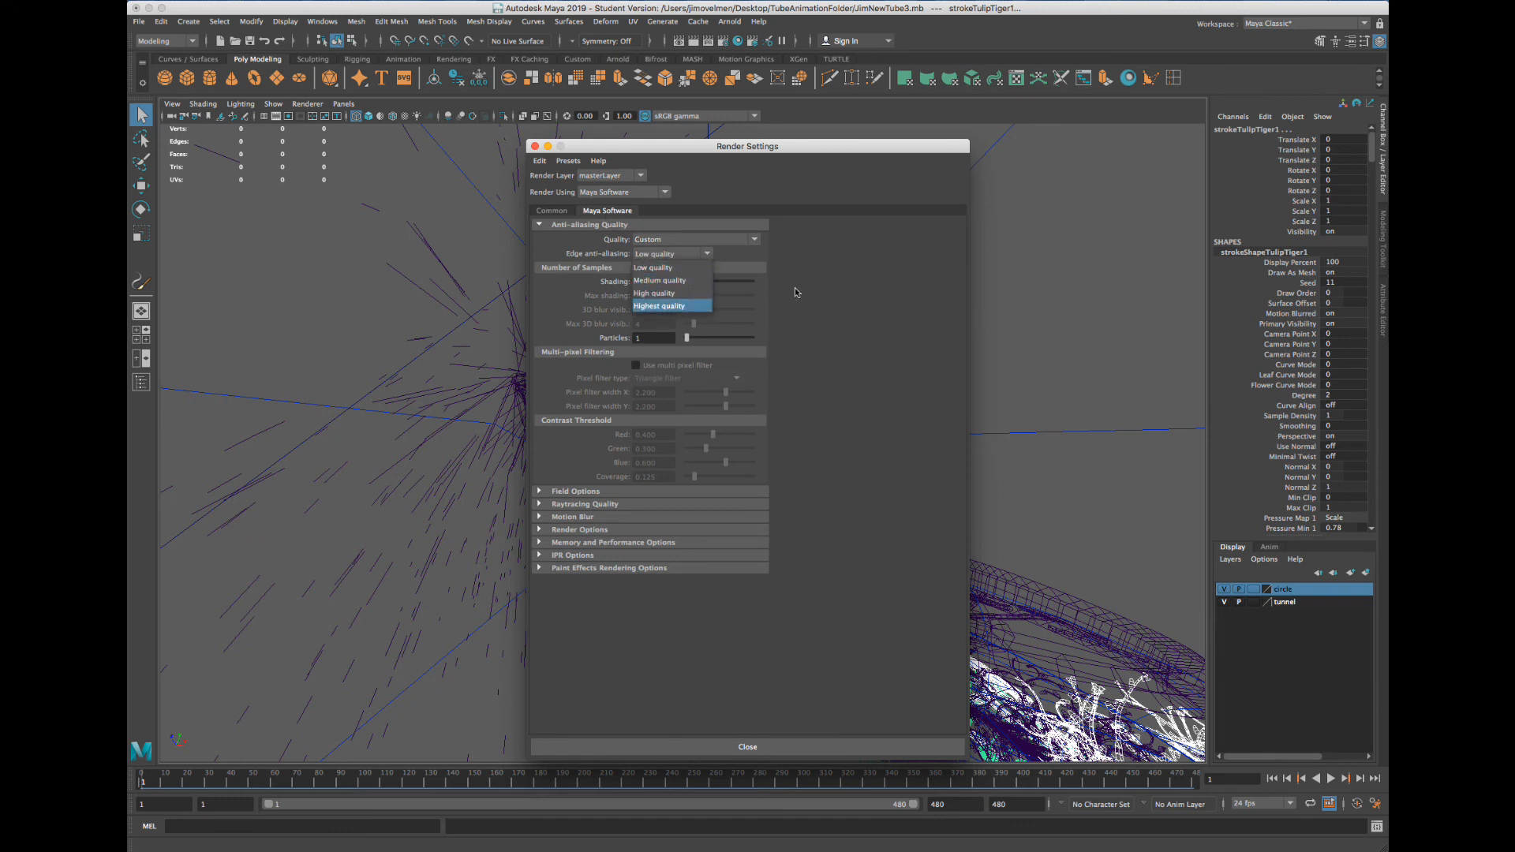
pyautogui.click(679, 247)
pyautogui.click(556, 211)
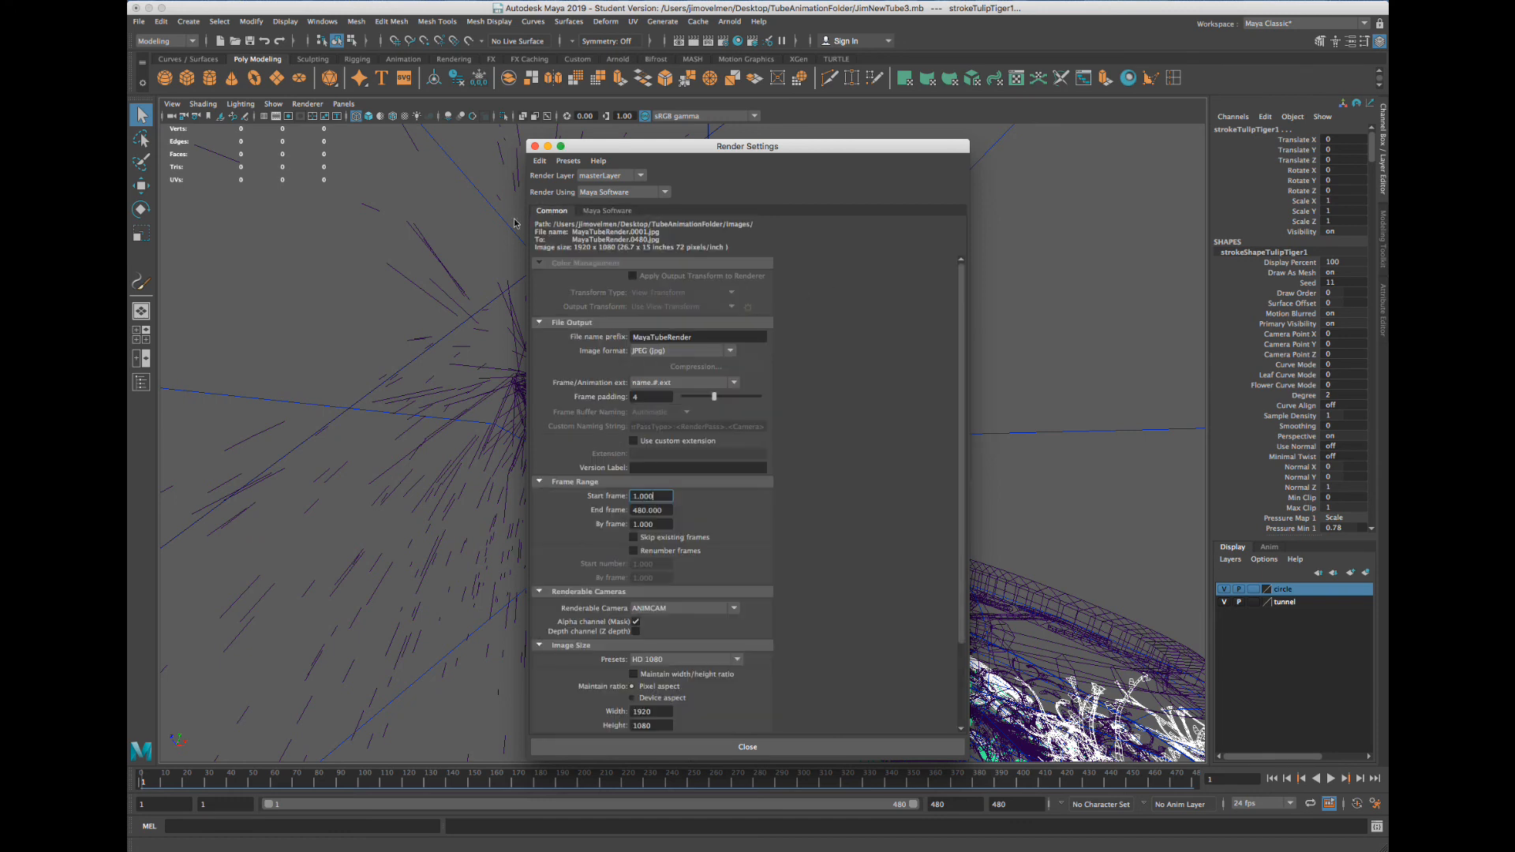
pyautogui.click(747, 746)
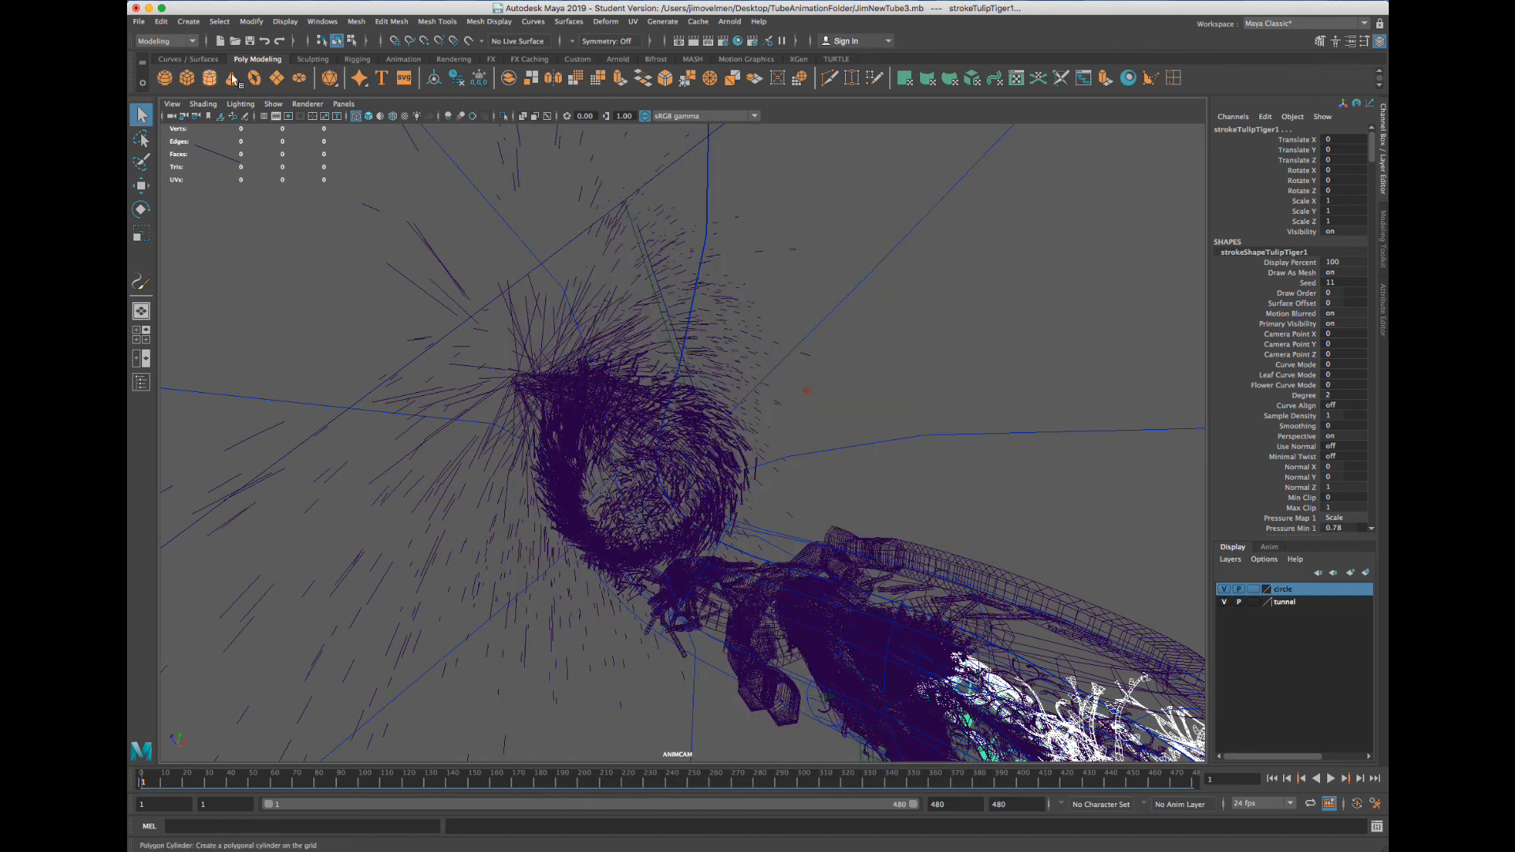
# Save the scene and create a new project folder named NewTubeAnim on the Desktop
pyautogui.press('super+s')
pyautogui.click(947, 475)
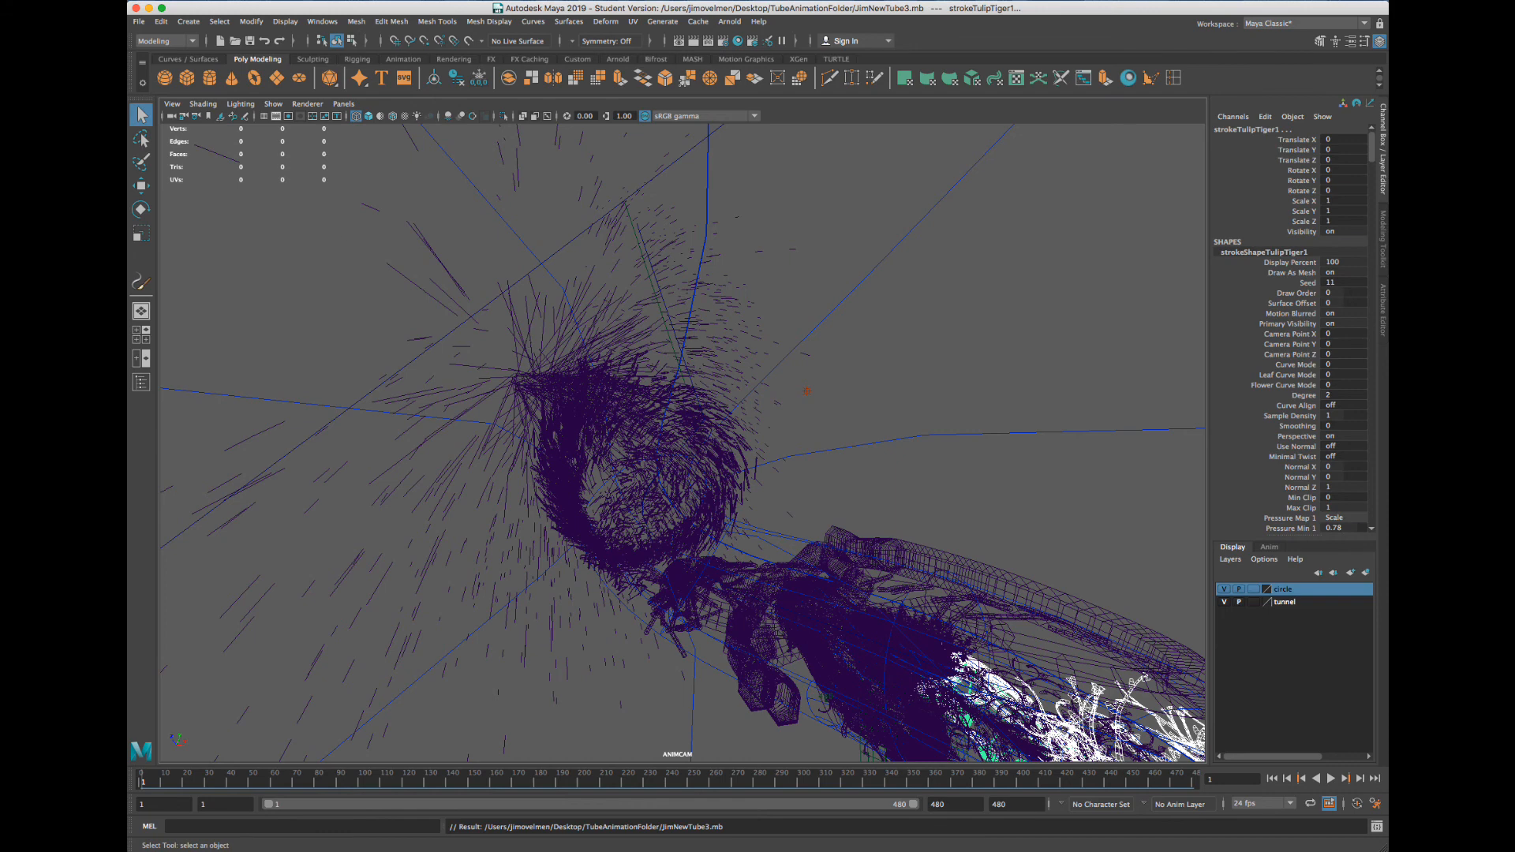
pyautogui.click(139, 25)
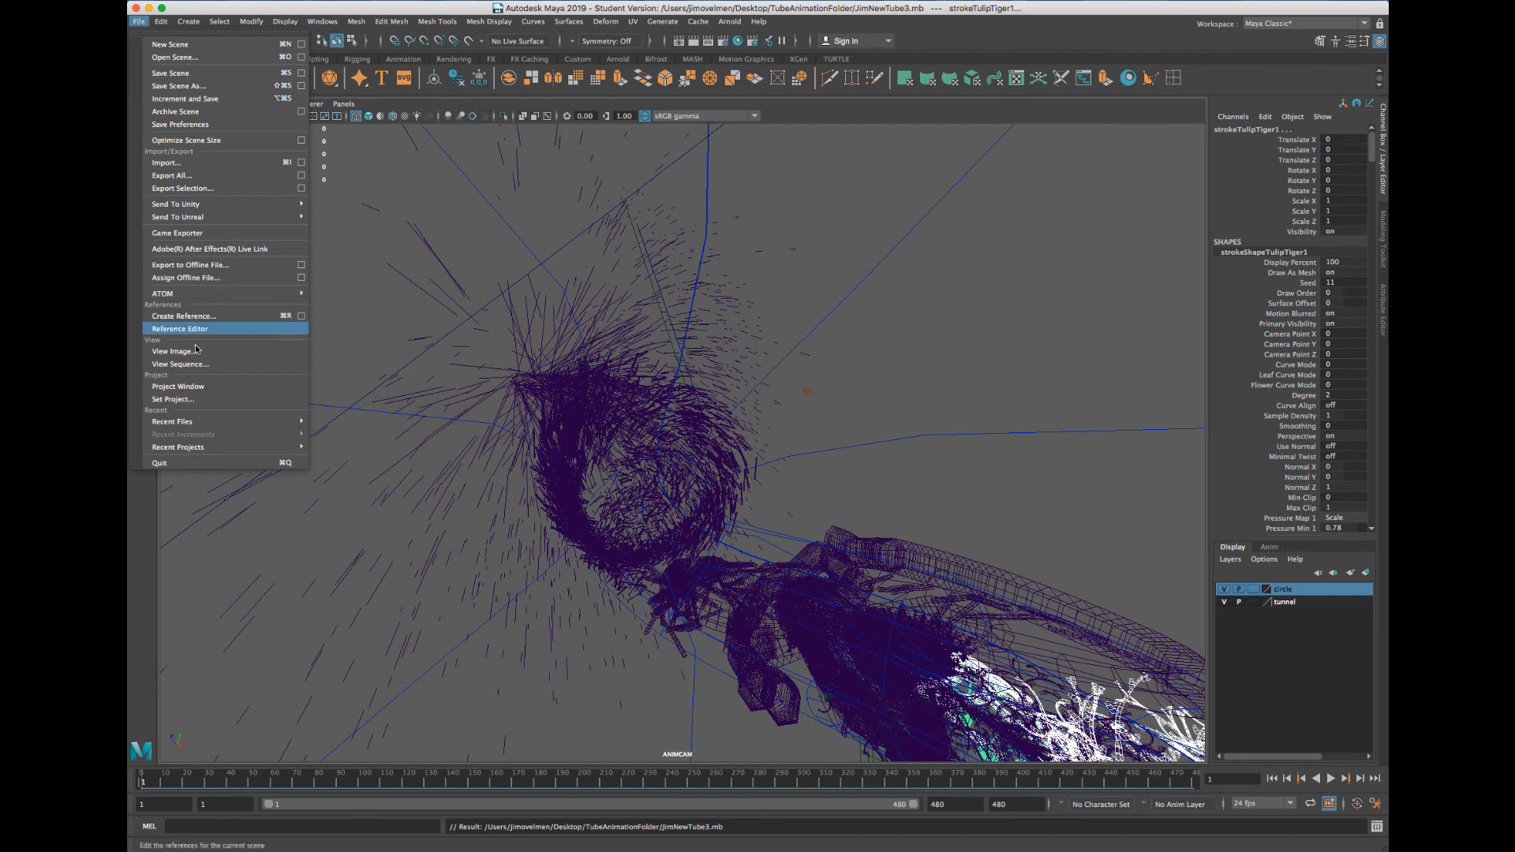
pyautogui.click(248, 395)
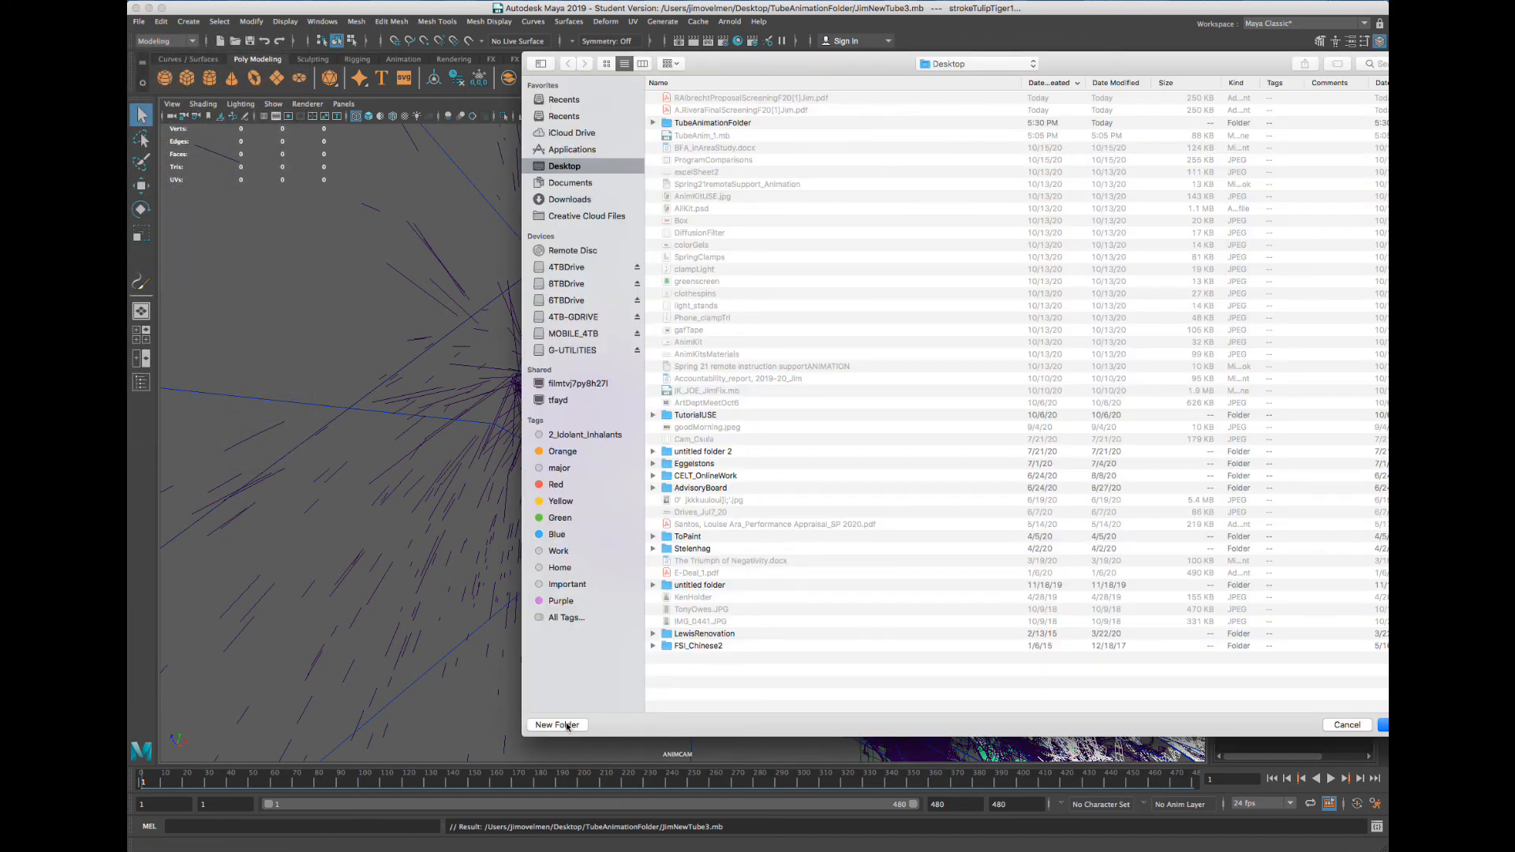
pyautogui.click(557, 725)
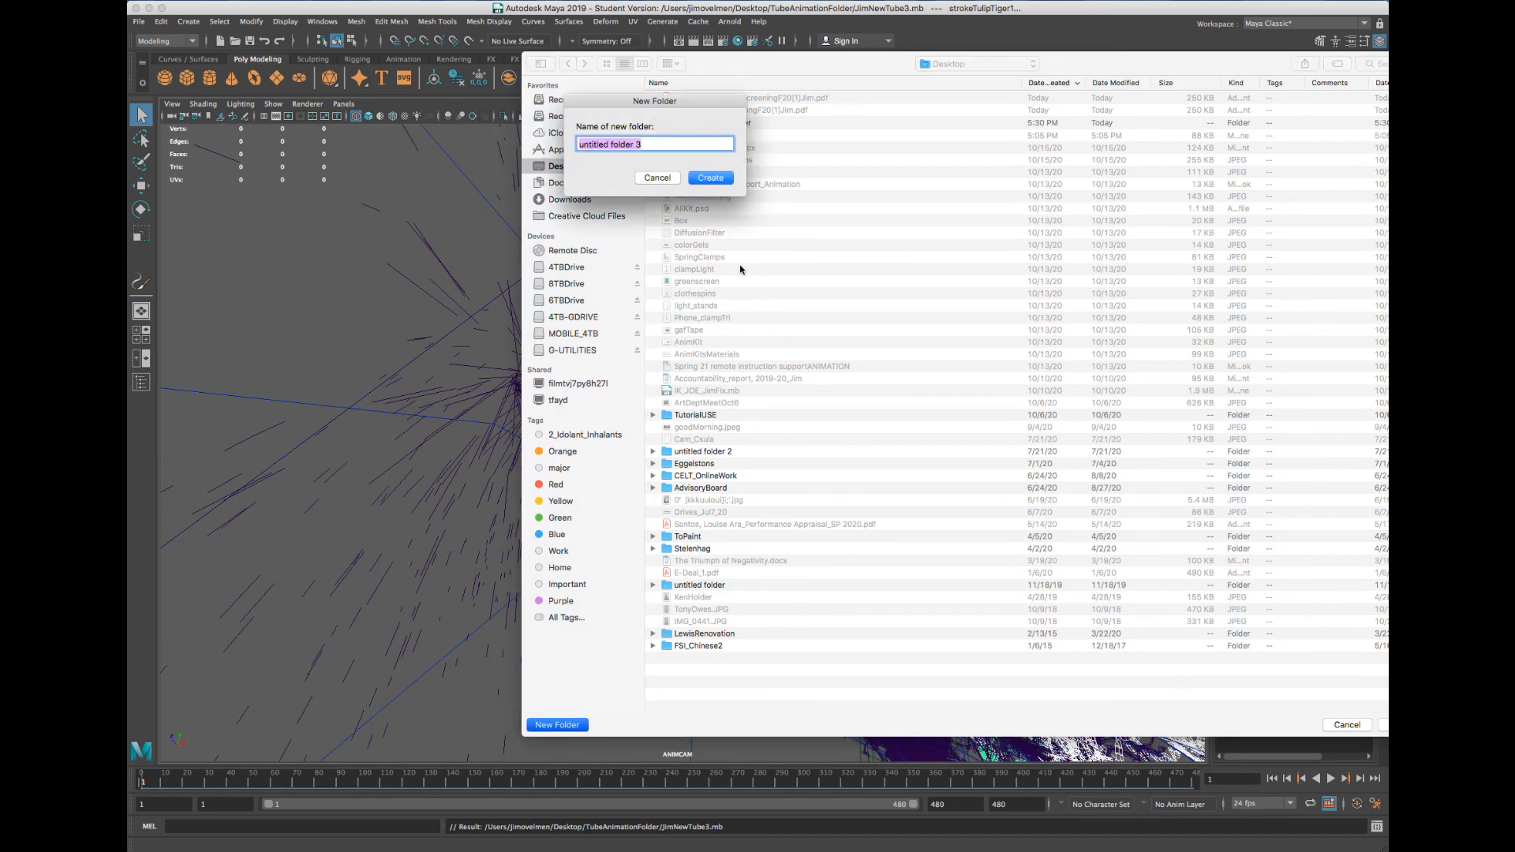
pyautogui.write('NewTubeAnim')
pyautogui.click(711, 179)
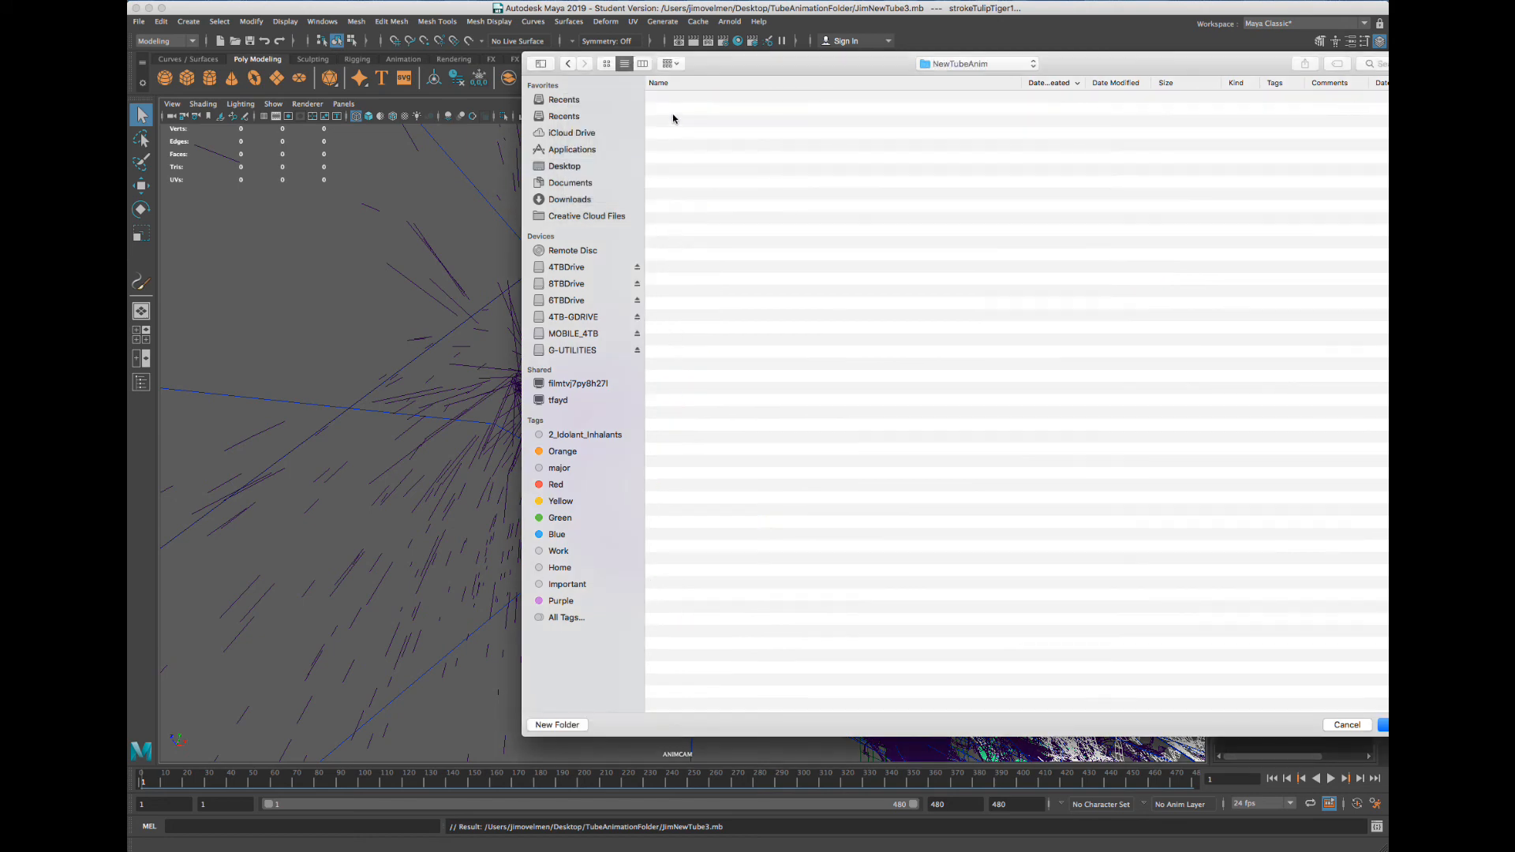
# Set the NewTubeAnim folder as the project with a default workspace, and clear the selection in the scene
pyautogui.moveTo(1207, 56); pyautogui.dragTo(973, 64)
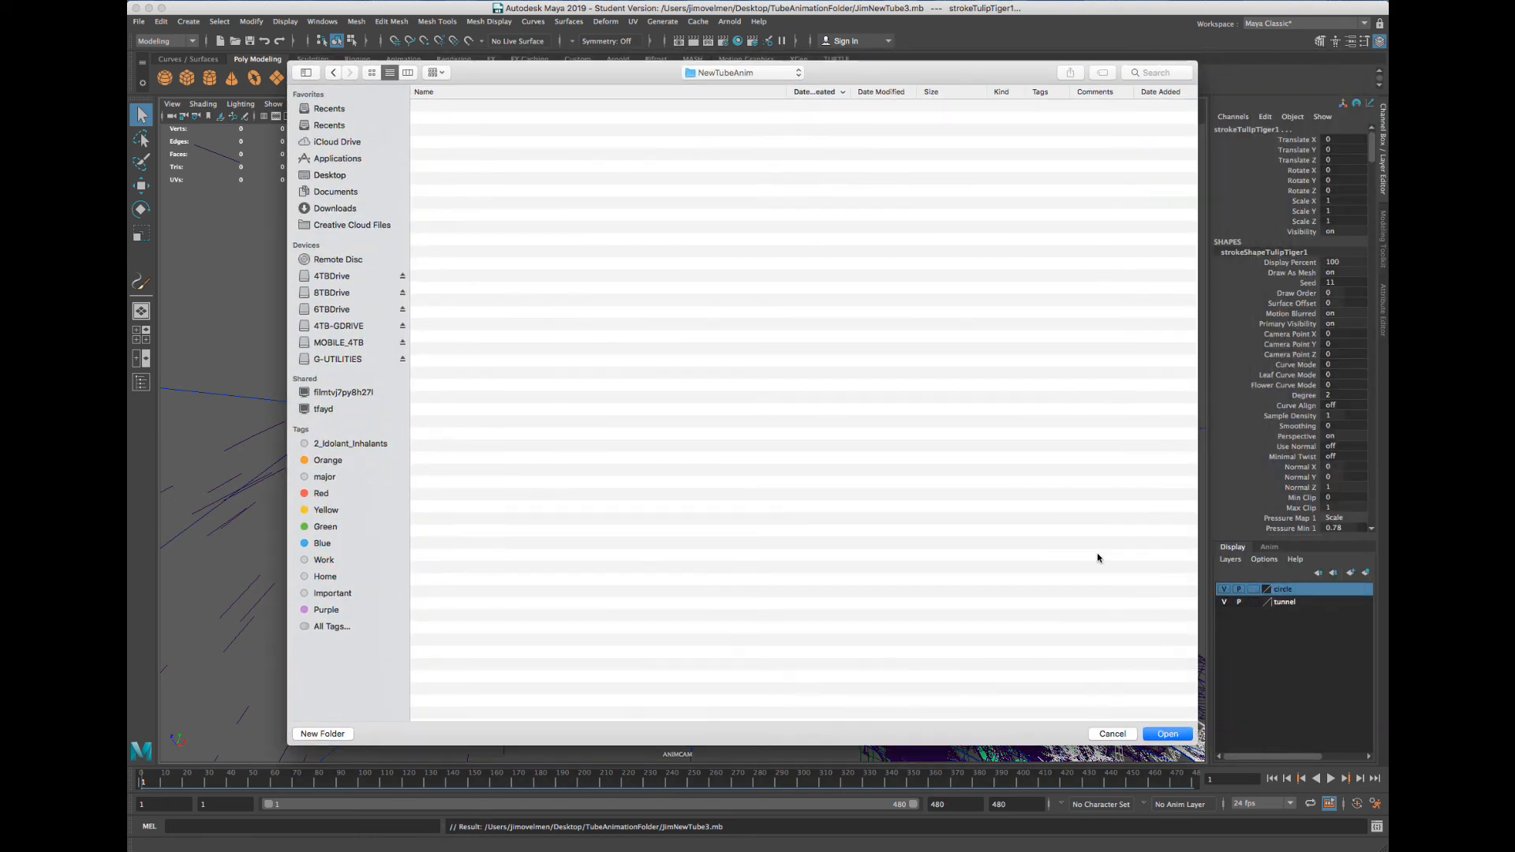
pyautogui.click(1166, 735)
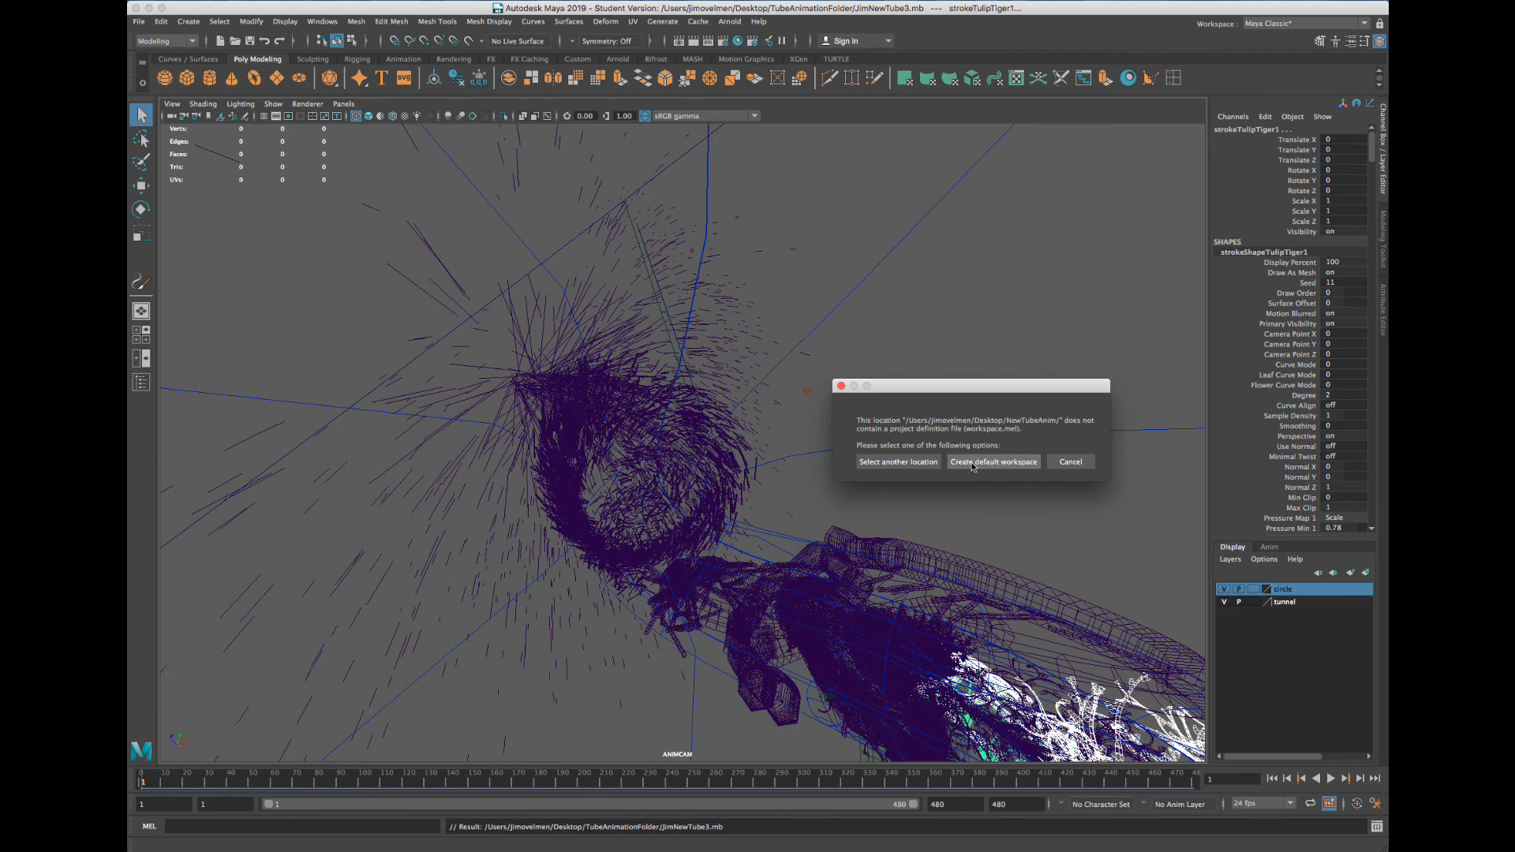
pyautogui.click(973, 464)
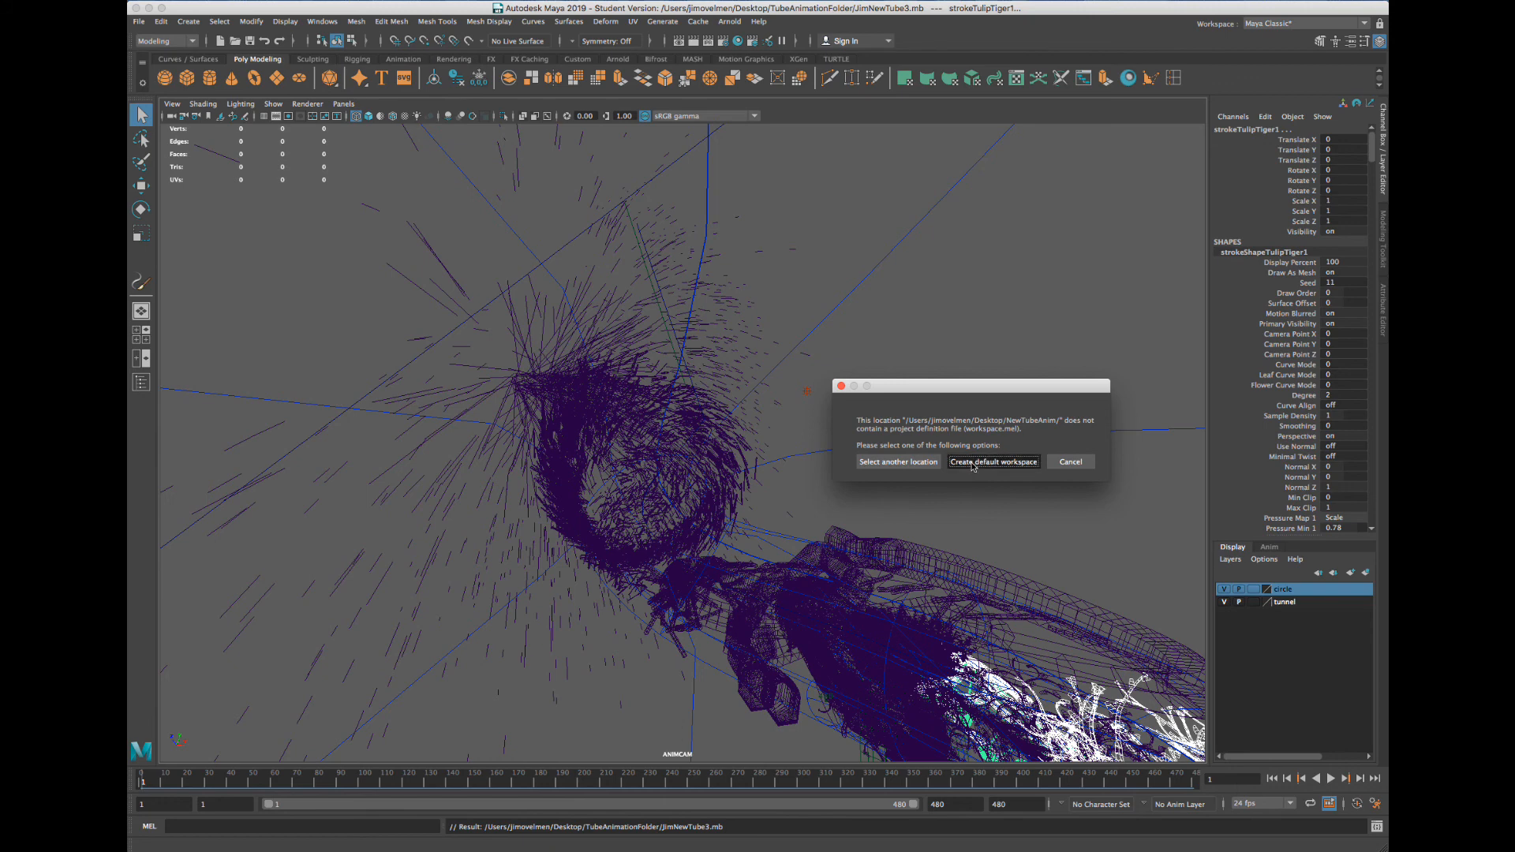
pyautogui.click(345, 213)
pyautogui.click(138, 22)
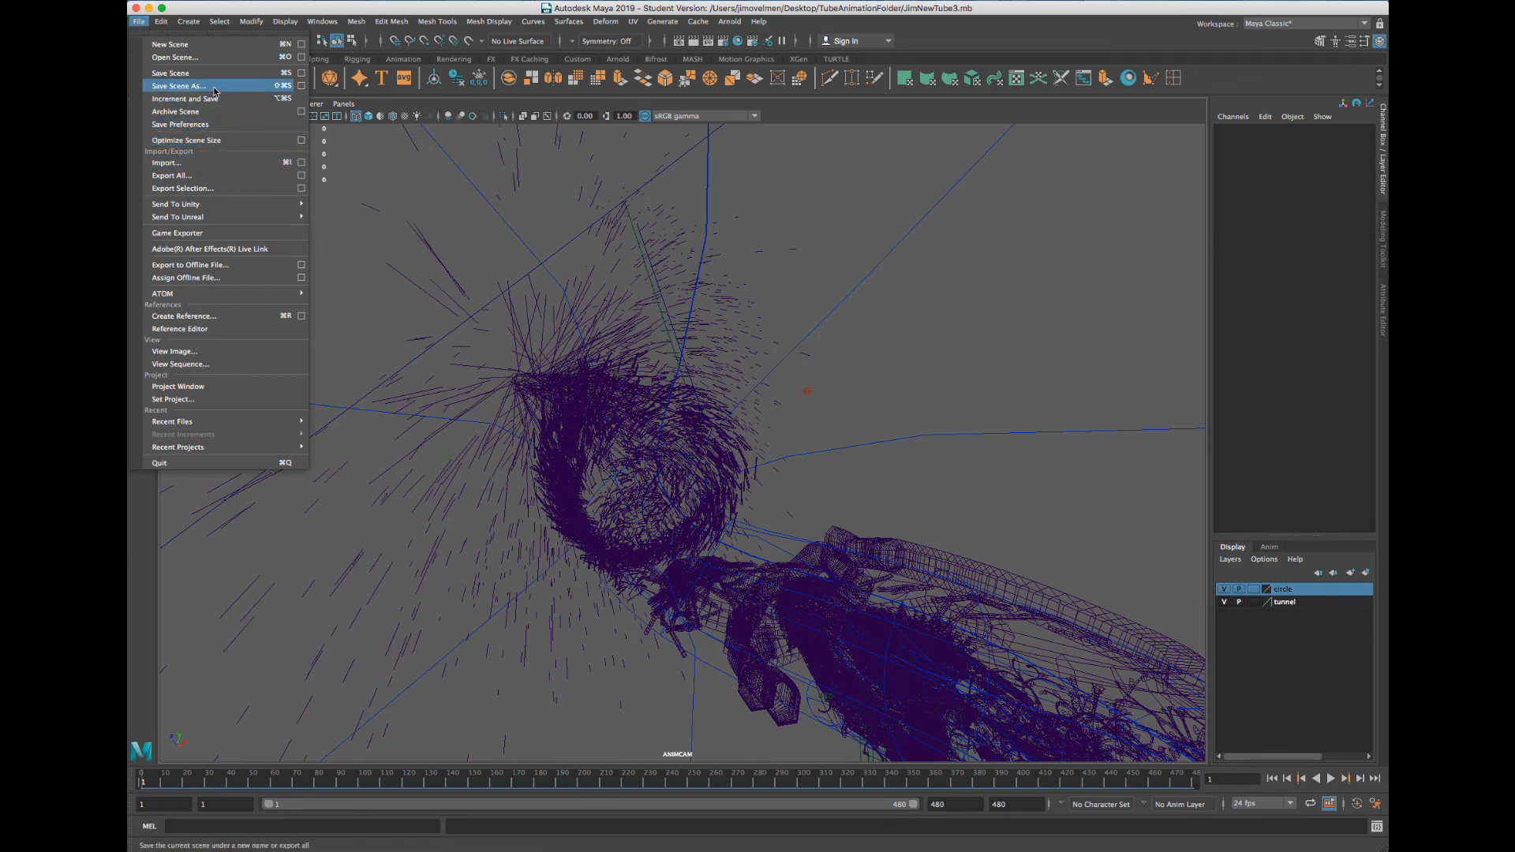
pyautogui.click(189, 86)
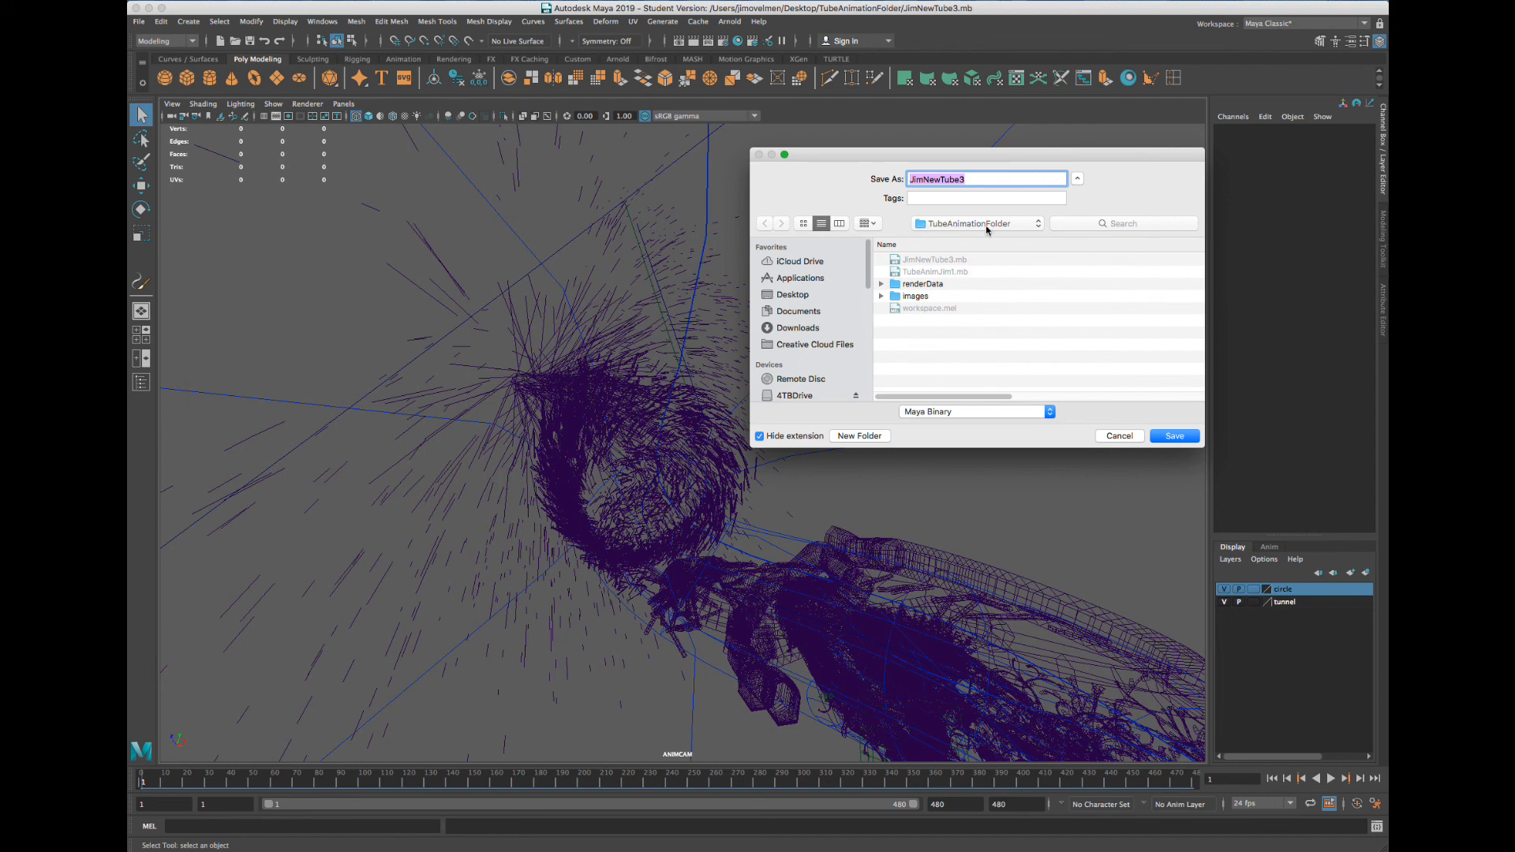
pyautogui.click(1119, 435)
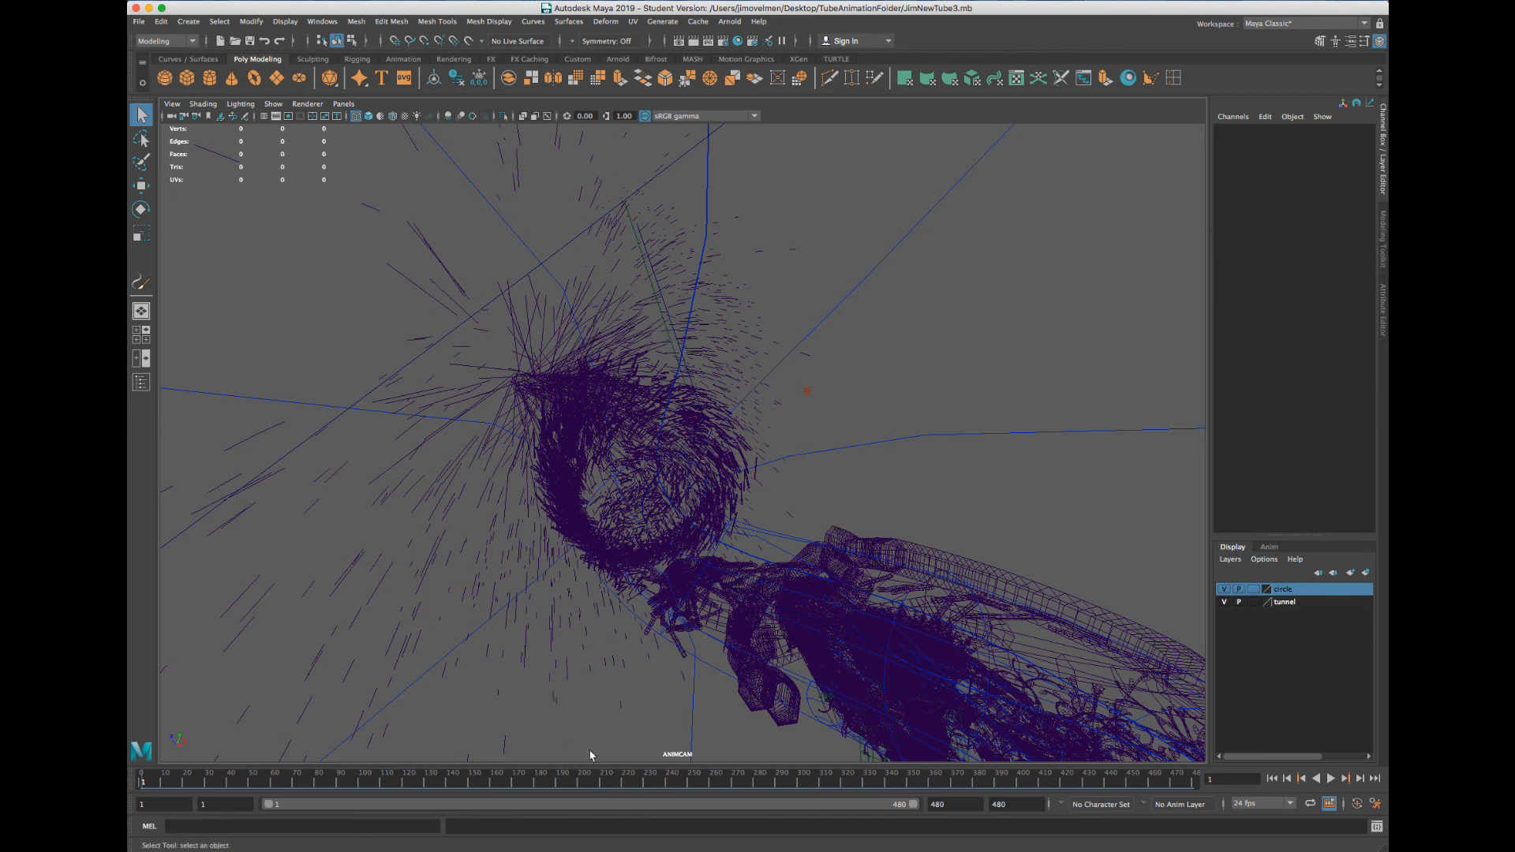
# Preview the animation through ANIMCAM by scrubbing and playing the timeline, ending at frame 1
pyautogui.moveTo(625, 775)
pyautogui.mouseDown()
pyautogui.moveTo(257, 743)
pyautogui.moveTo(478, 776)
pyautogui.moveTo(1018, 788)
pyautogui.moveTo(477, 807)
pyautogui.moveTo(142, 794)
pyautogui.mouseUp()
pyautogui.hotkey('alt', 'v')
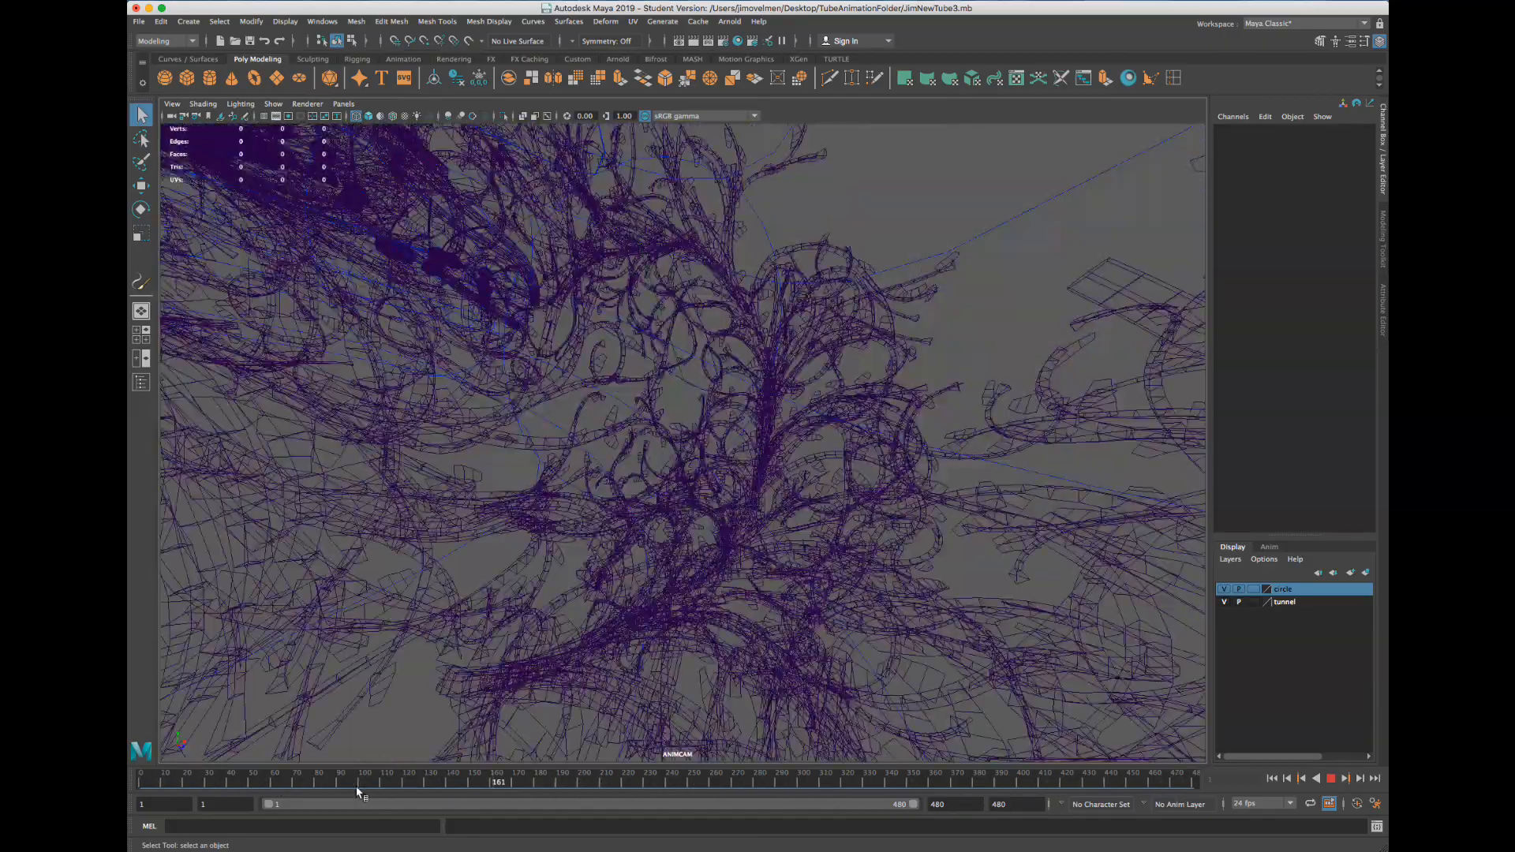
pyautogui.hotkey('alt', 'v')
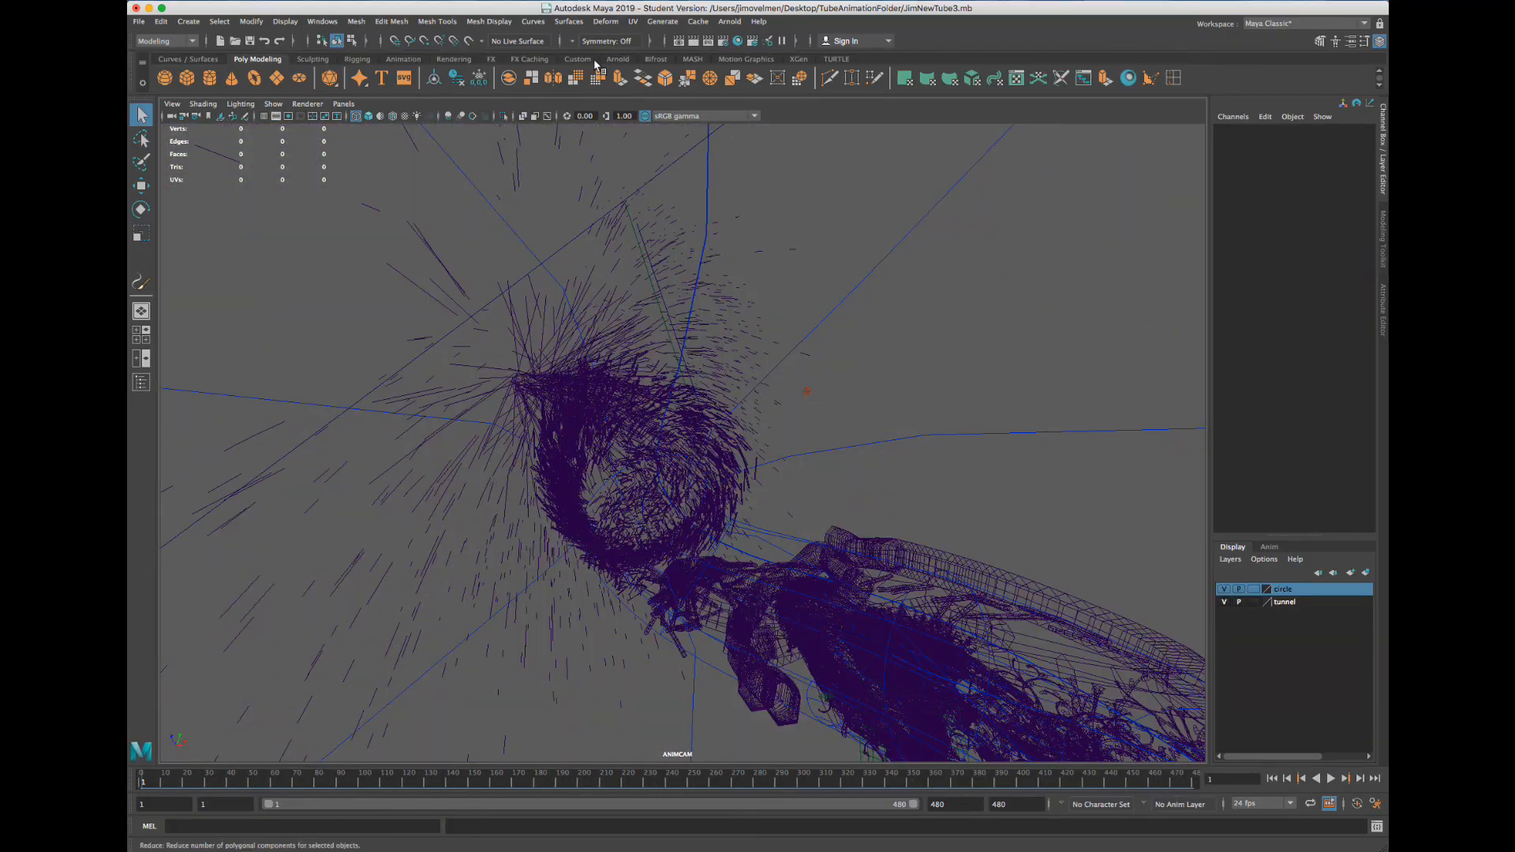
# Start a batch render of the animation with Maya Software and open the Script Editor to follow its progress
pyautogui.click(165, 41)
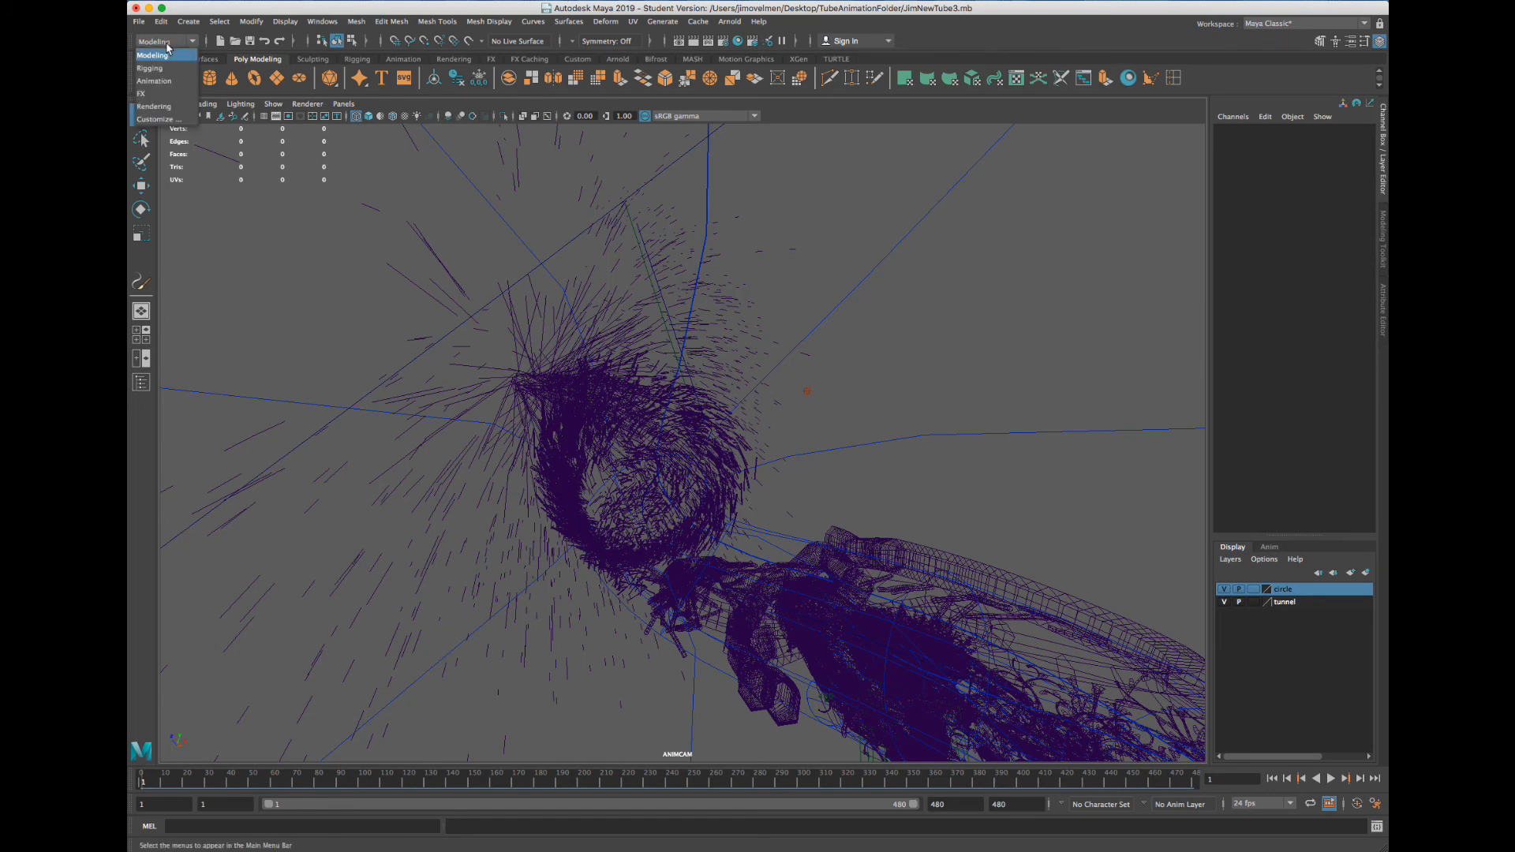
pyautogui.click(157, 109)
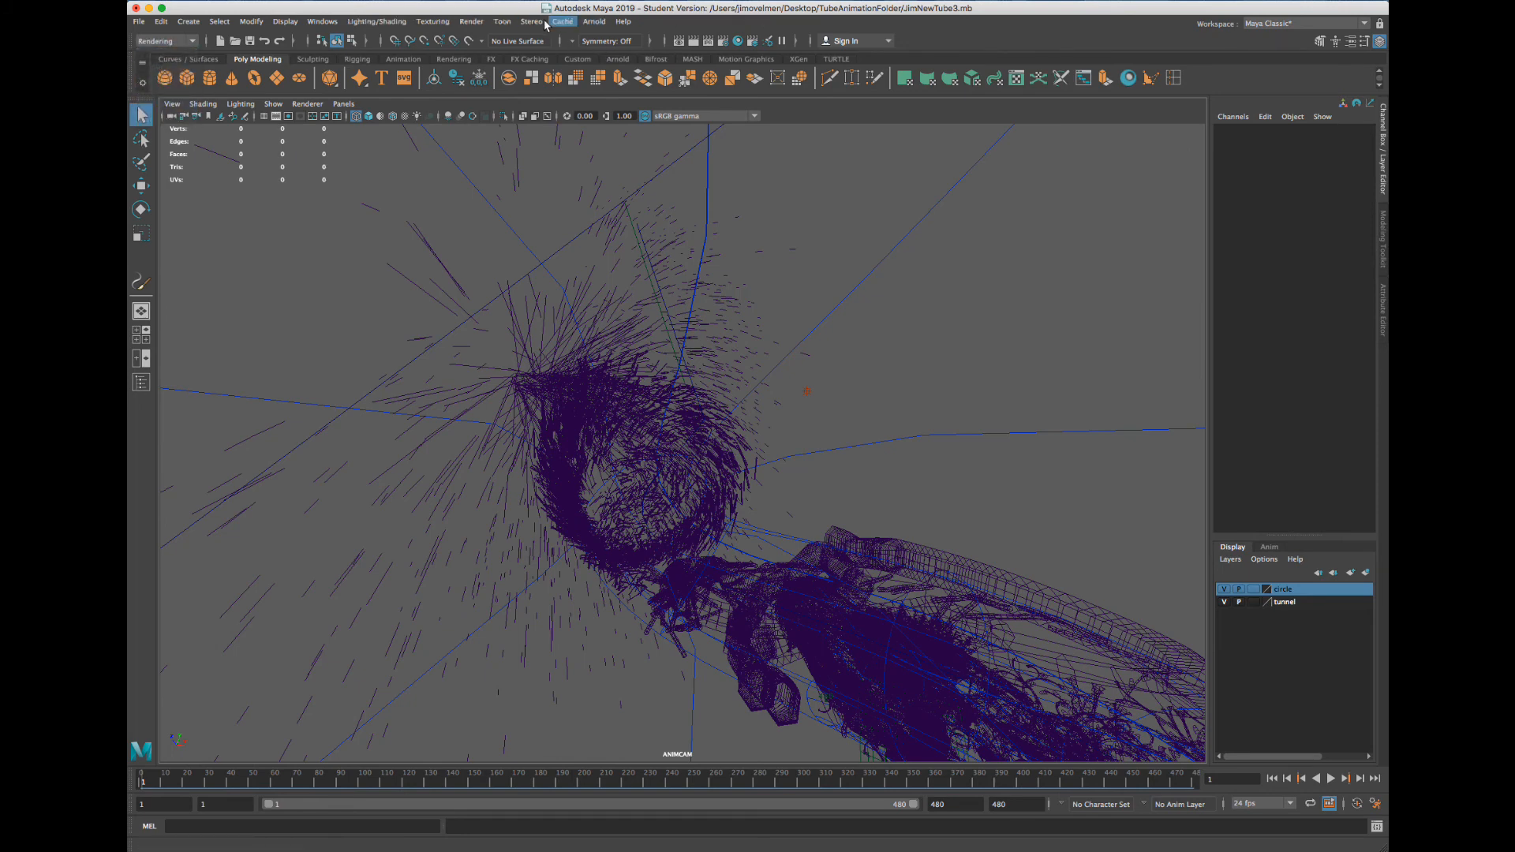
pyautogui.click(474, 23)
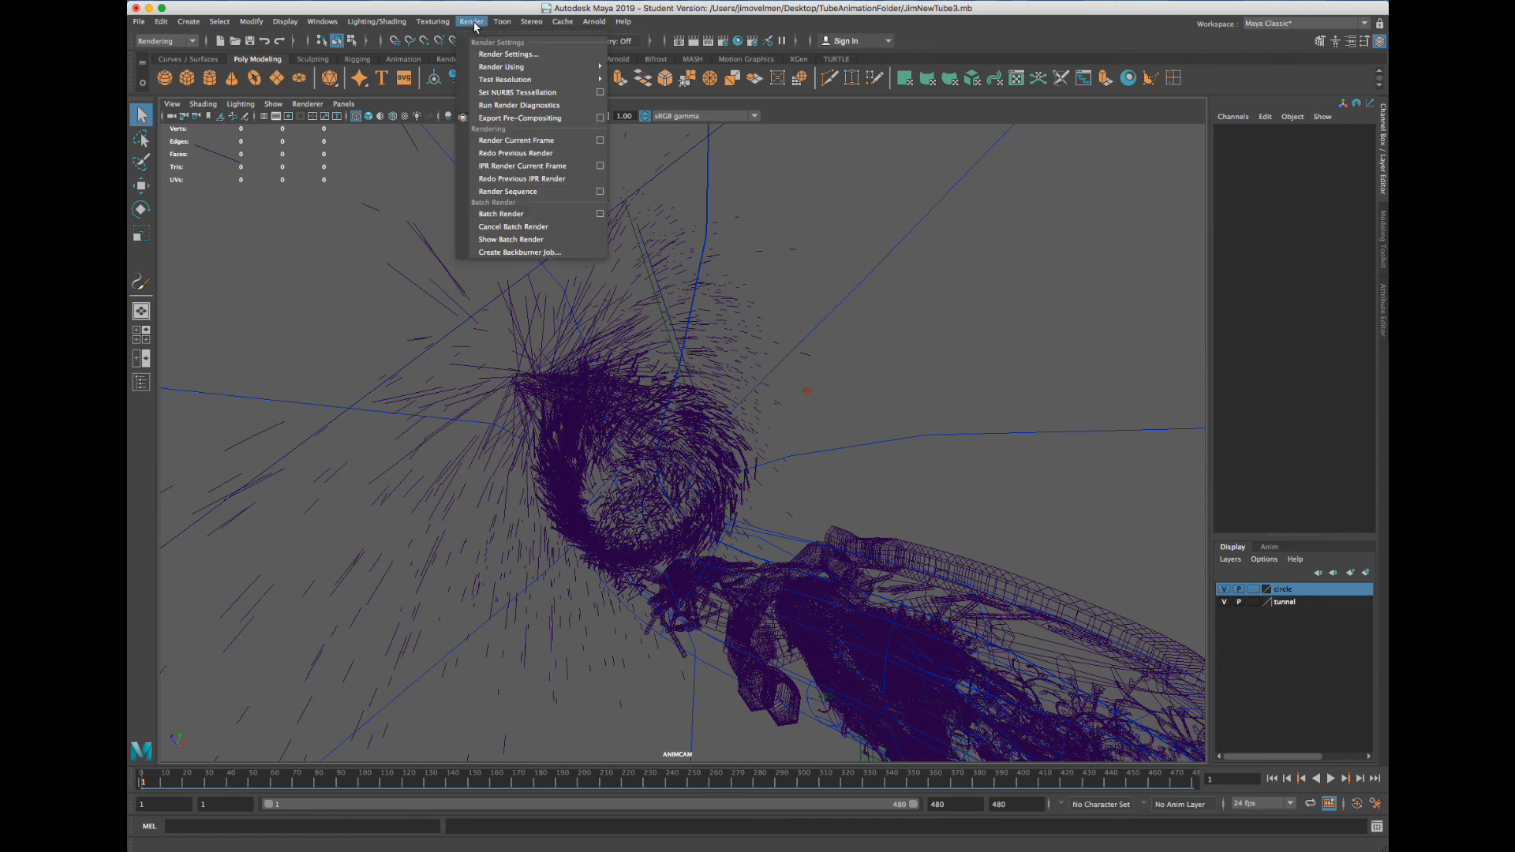
pyautogui.click(515, 215)
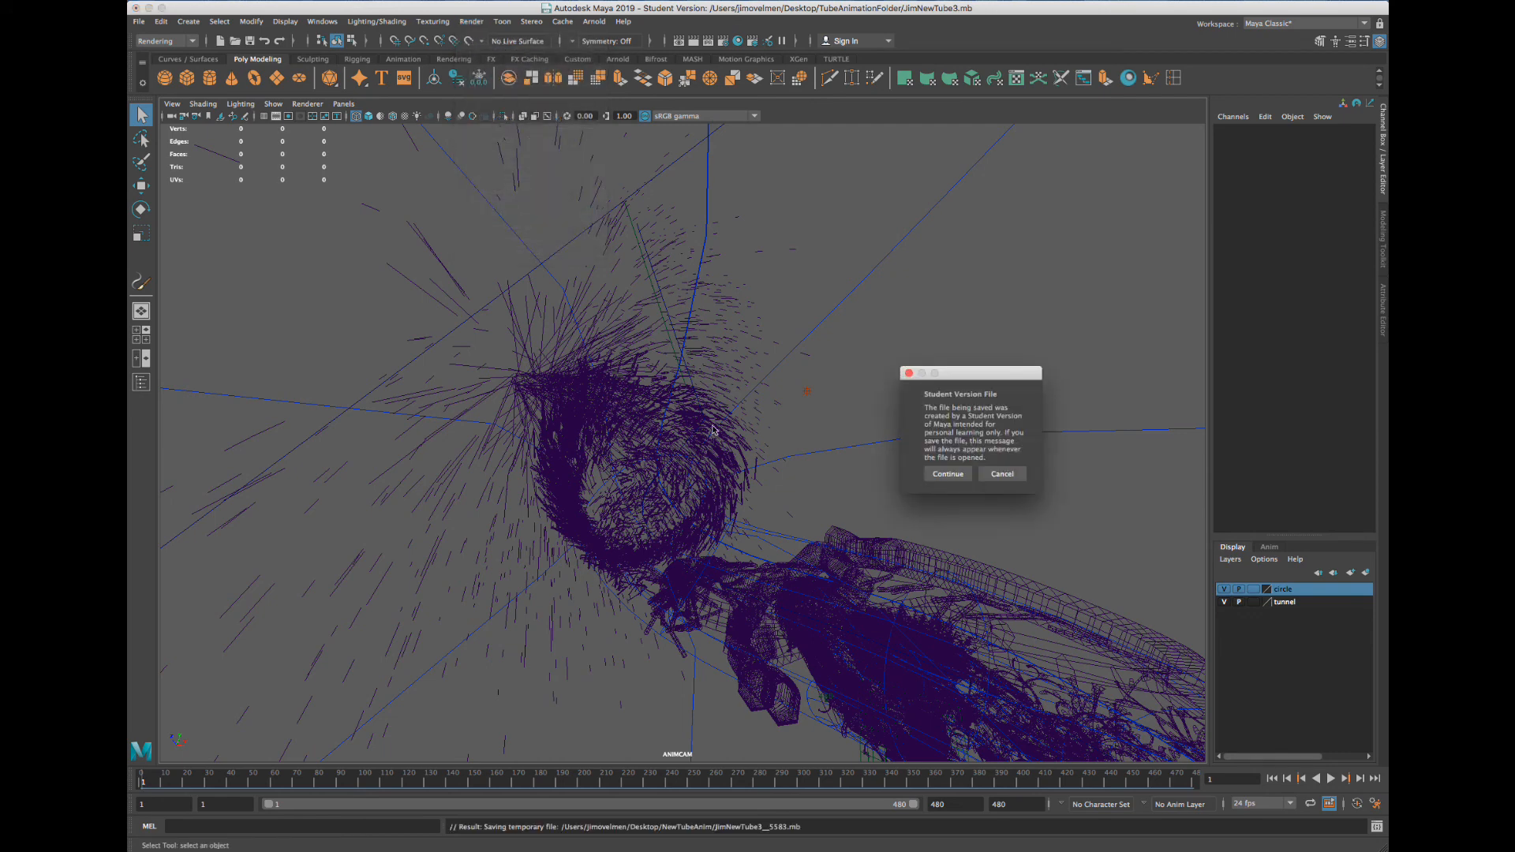
pyautogui.click(947, 475)
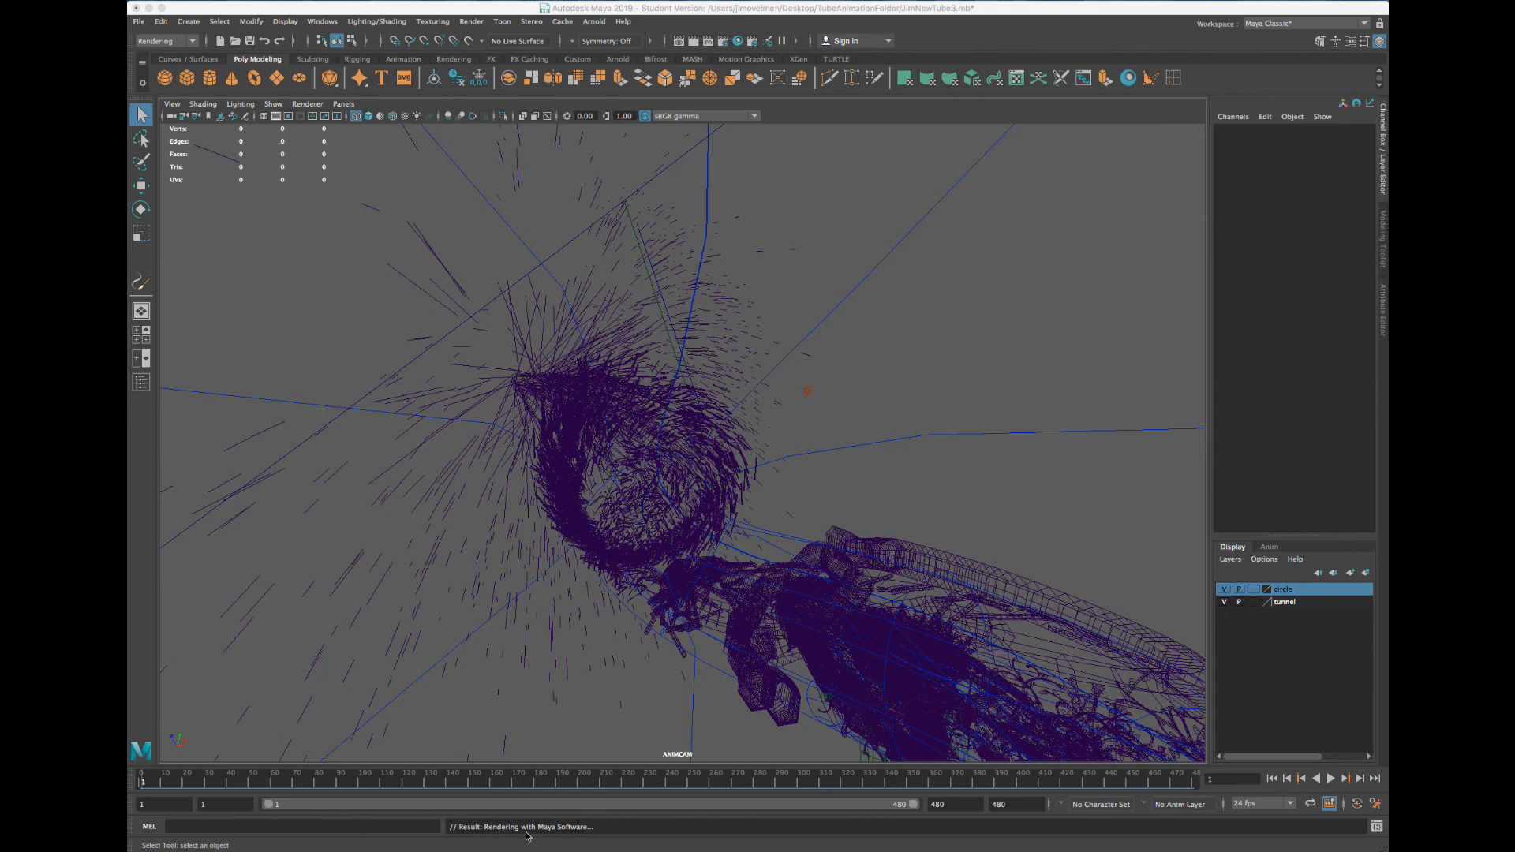
pyautogui.click(1377, 829)
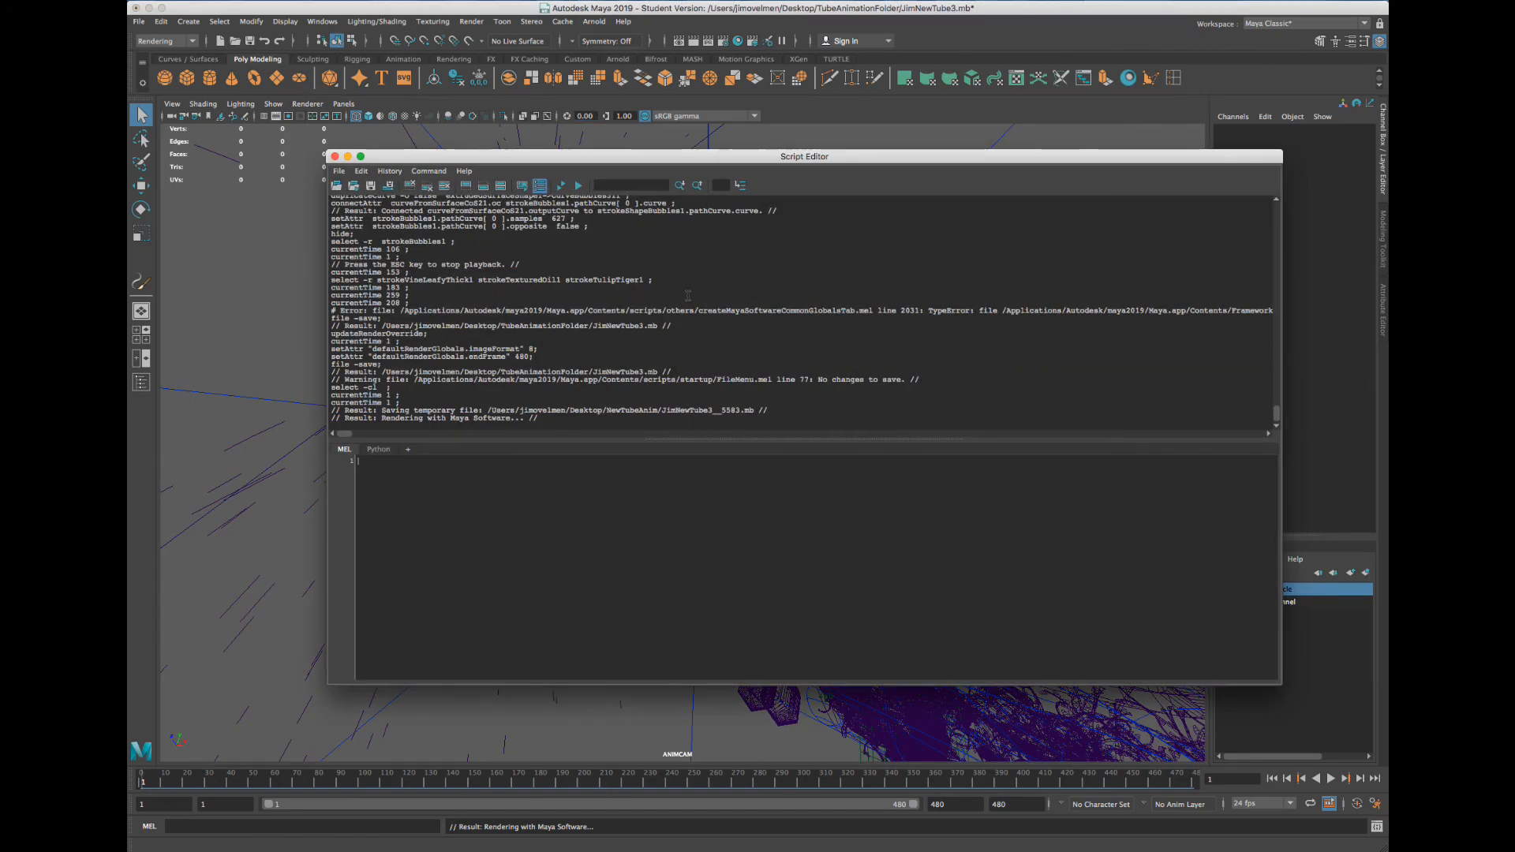
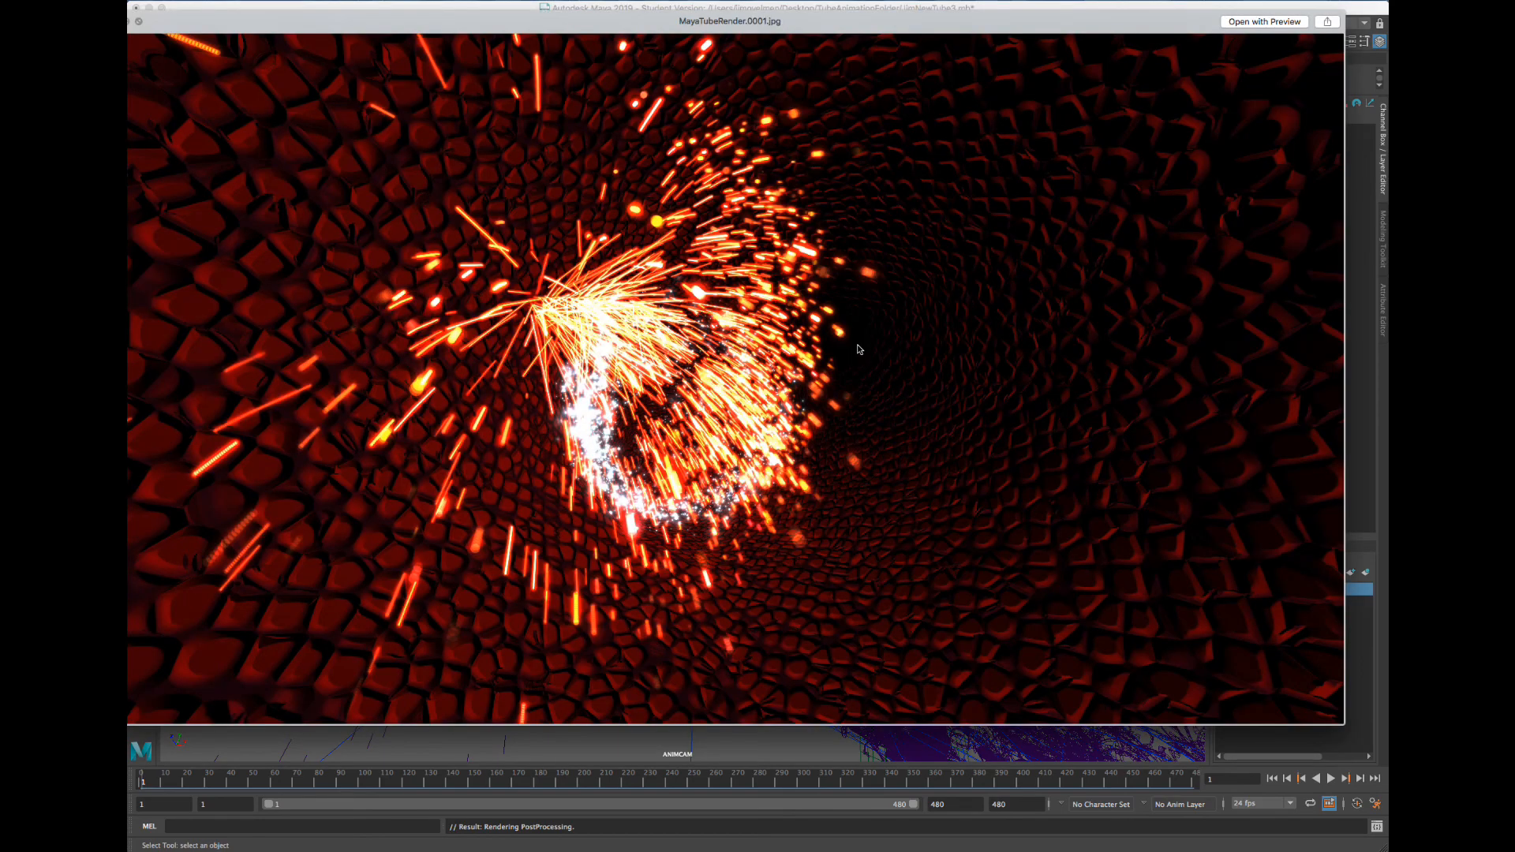
# Flip forward and back through the first rendered MayaTubeRender frames in Quick Look to check the motion, and close the preview
pyautogui.press('Down')
pyautogui.press('Down')
pyautogui.press('Down')
pyautogui.press('Down')
pyautogui.press('Down')
pyautogui.press('Down')
pyautogui.press('Down')
pyautogui.press('Down')
pyautogui.press('Down')
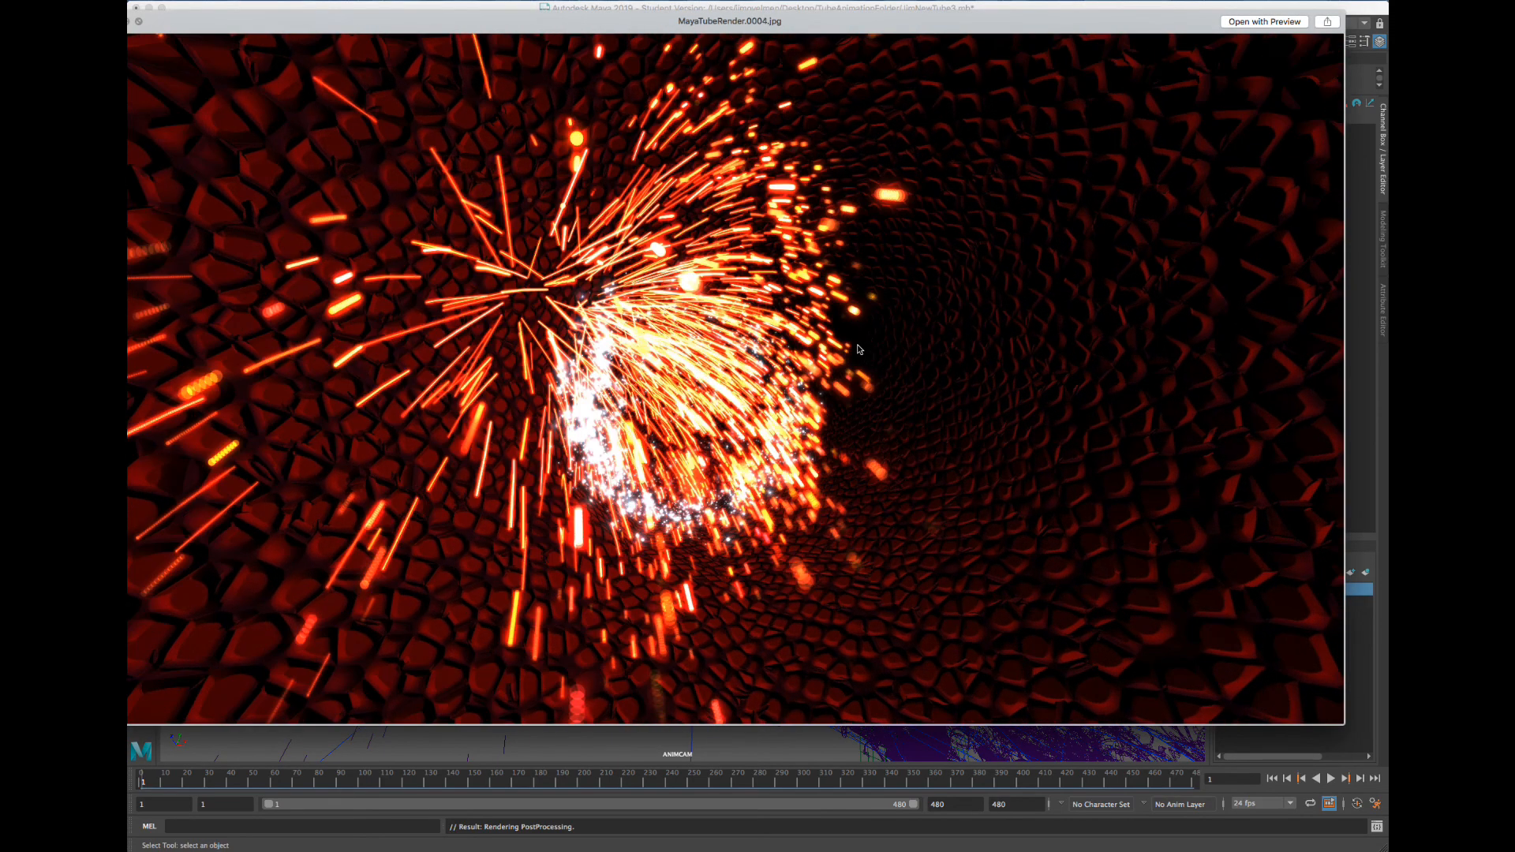
pyautogui.press('Down')
pyautogui.press('Down')
pyautogui.press('Down')
pyautogui.press('Down')
pyautogui.press('Down')
pyautogui.press('Down')
pyautogui.press('Down')
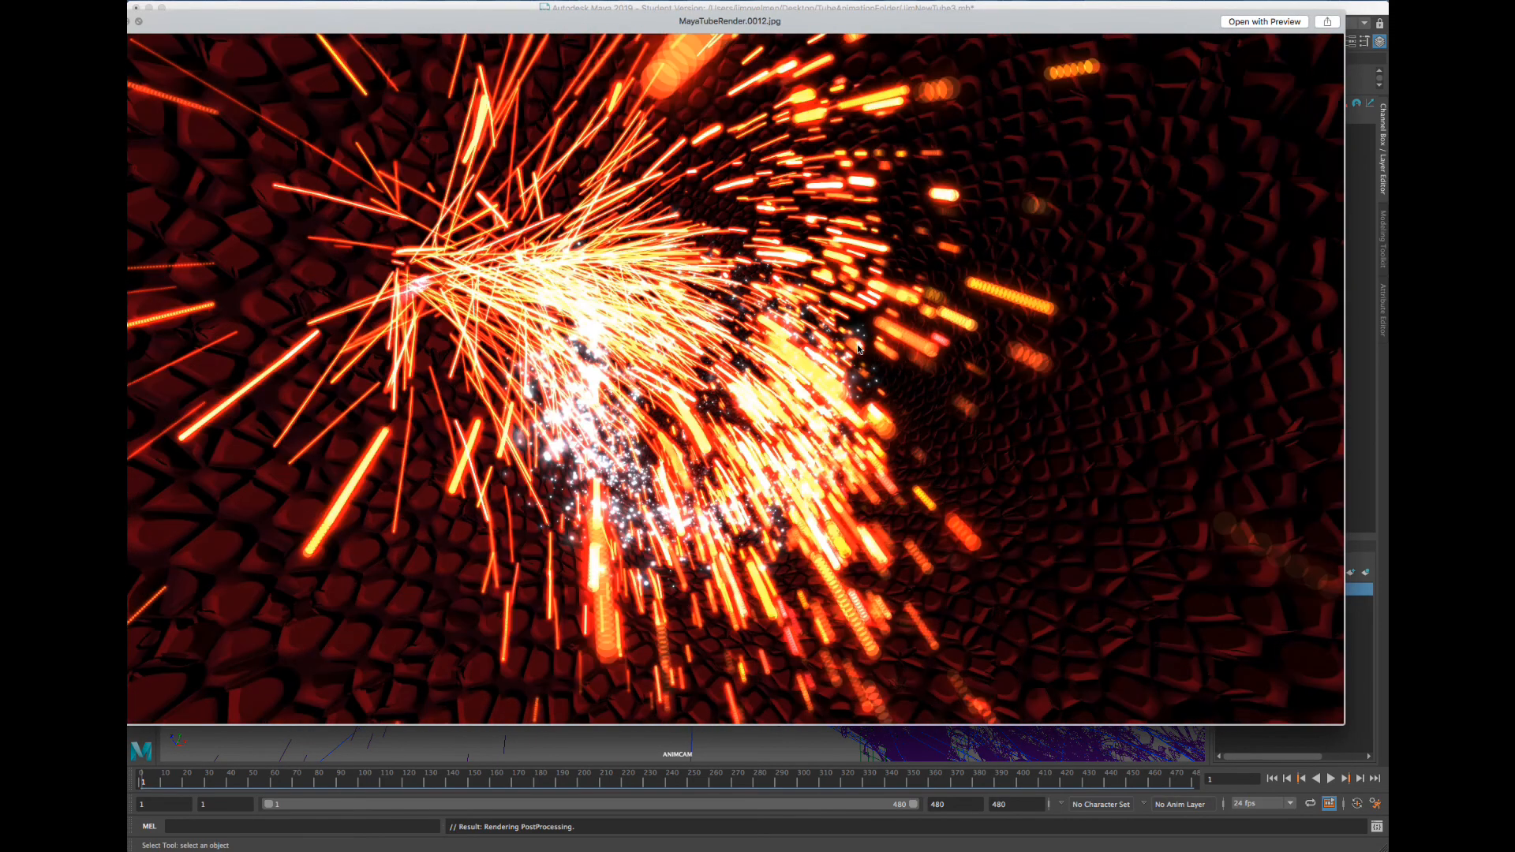
pyautogui.press('Up')
pyautogui.press('Up')
pyautogui.press('Up')
pyautogui.press('Up')
pyautogui.press('Up')
pyautogui.press('Up')
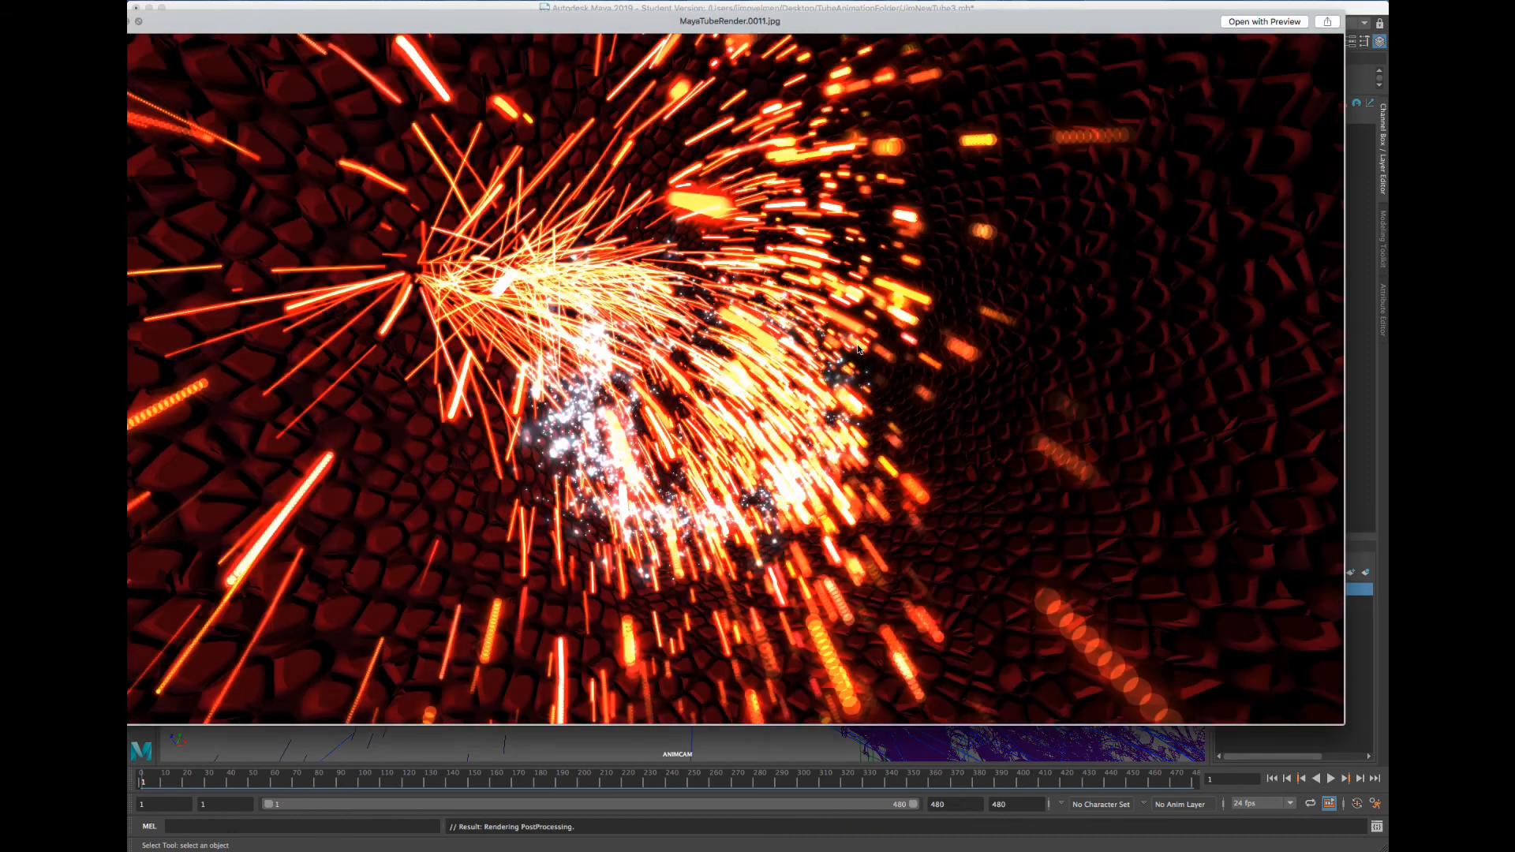
pyautogui.press('Up')
pyautogui.press('Up')
pyautogui.press('Up')
pyautogui.press('Up')
pyautogui.press('Up')
pyautogui.press('Up')
pyautogui.press('Up')
pyautogui.press('Up')
pyautogui.press('Up')
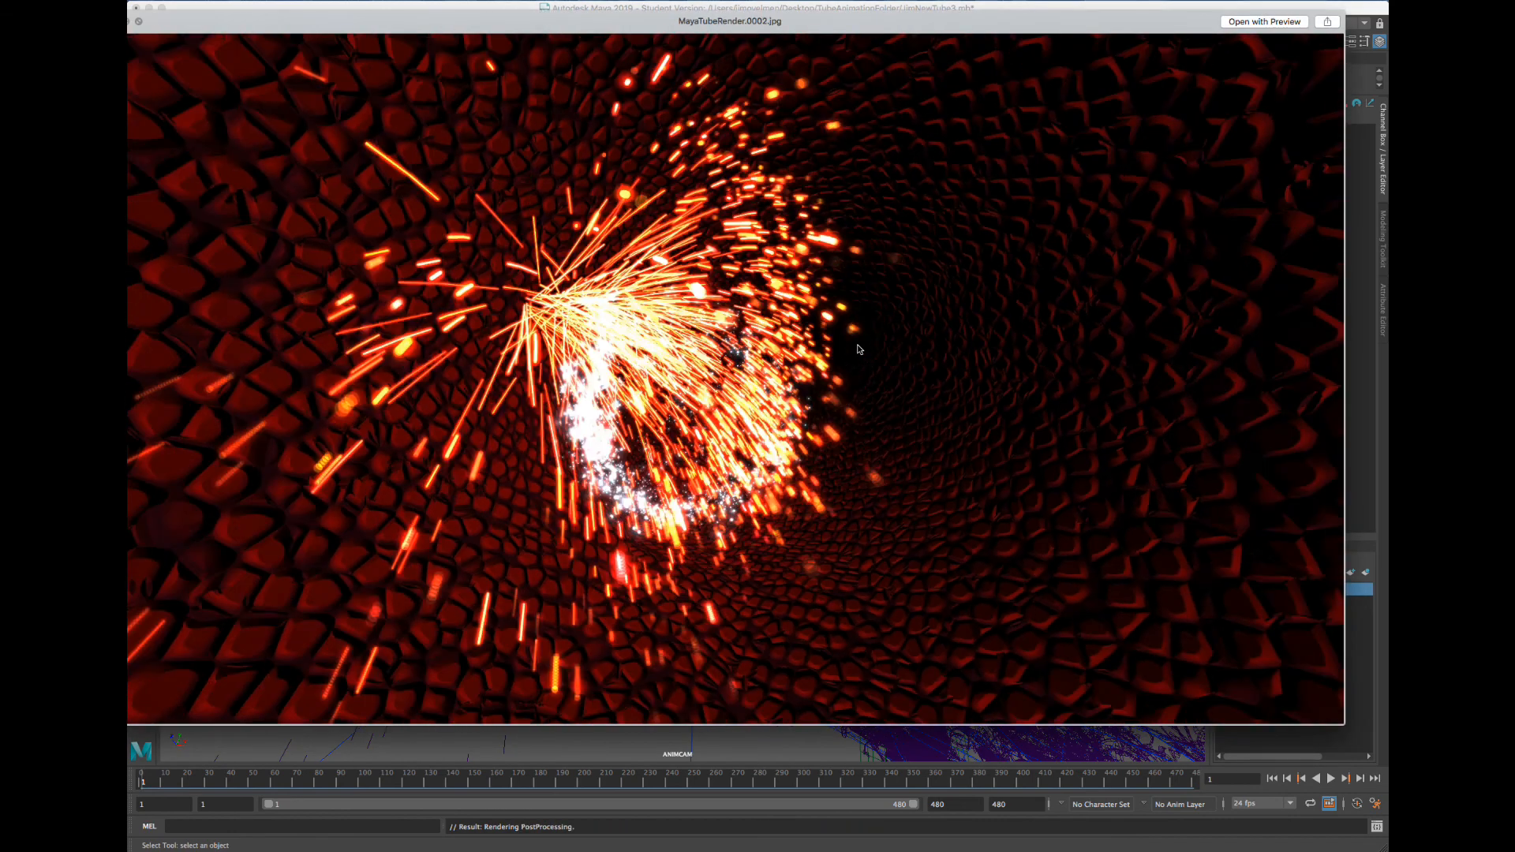
pyautogui.press('Up')
pyautogui.press('space')
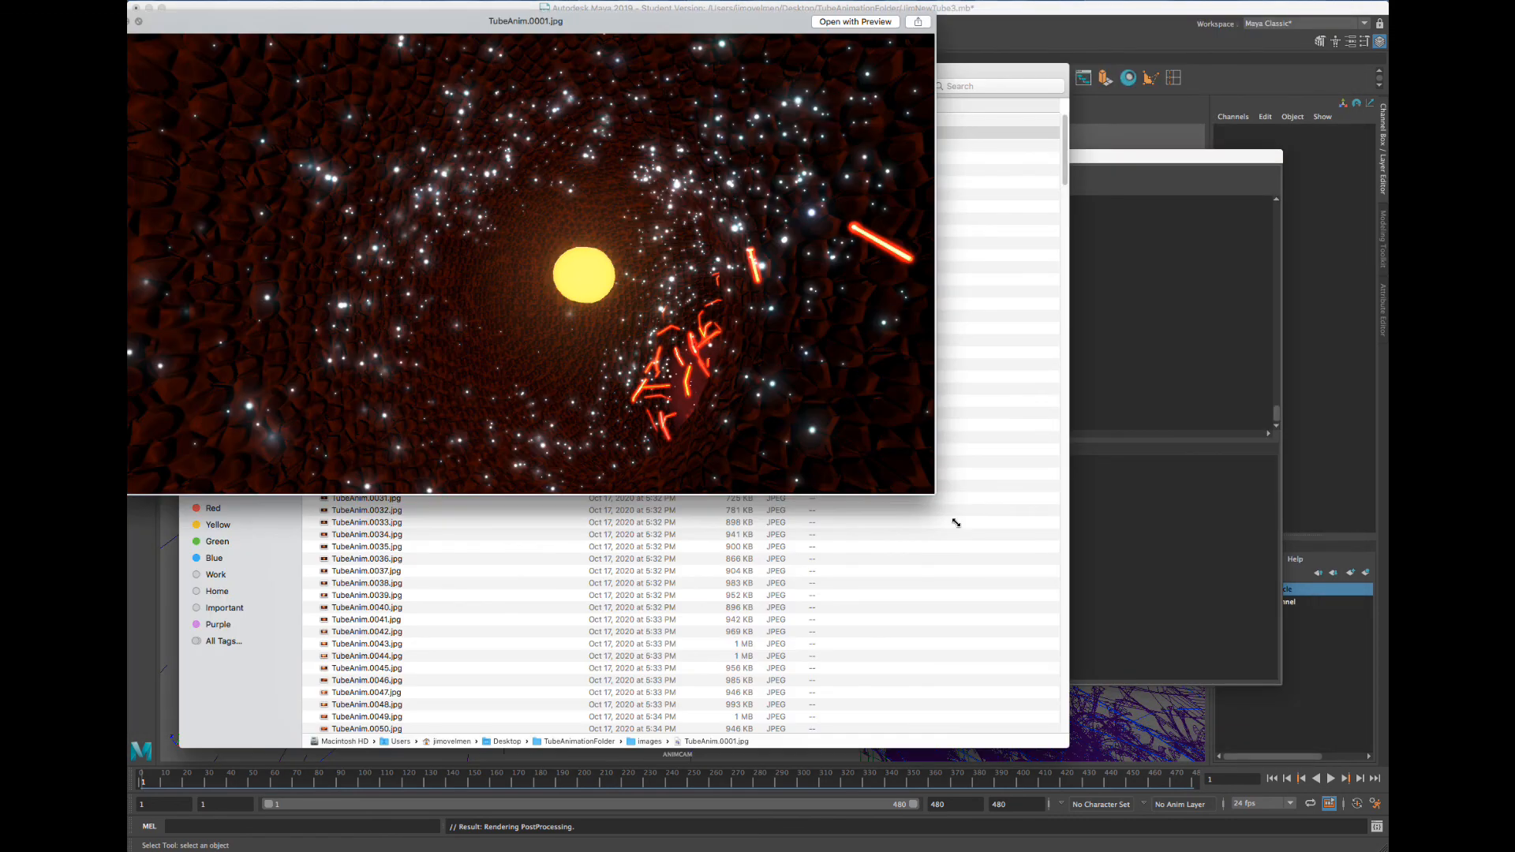
# Enlarge the preview of TubeAnim.0001.jpg and step forward through the TubeAnim frames rendered earlier
pyautogui.moveTo(931, 498); pyautogui.dragTo(1124, 641)
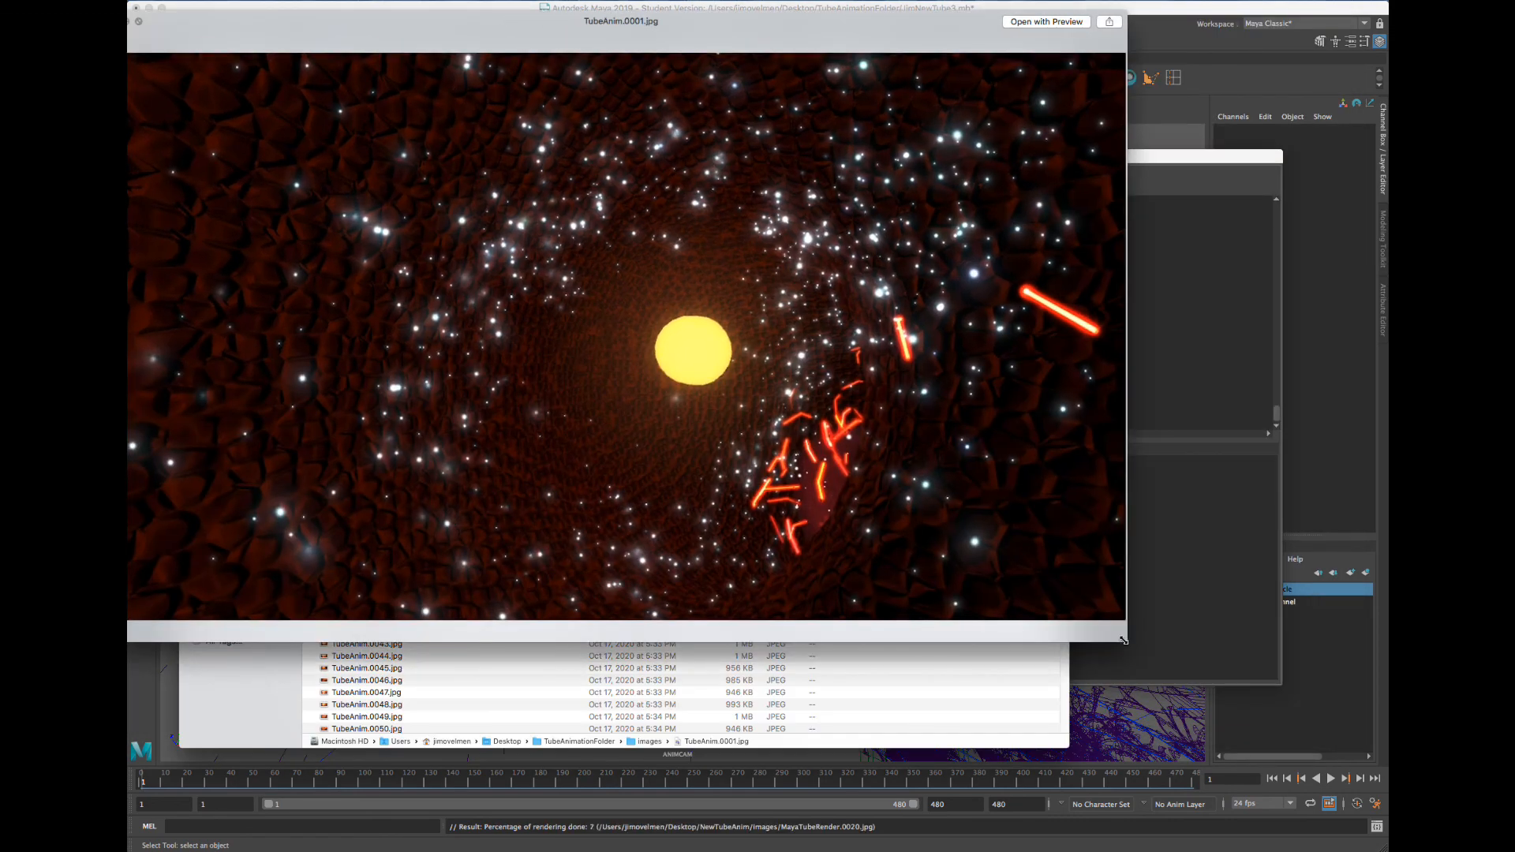
pyautogui.press('Down')
pyautogui.press('Down')
pyautogui.press('Down')
pyautogui.press('Down')
pyautogui.press('Down')
pyautogui.press('Down')
pyautogui.press('Down')
pyautogui.press('Down')
pyautogui.press('Down')
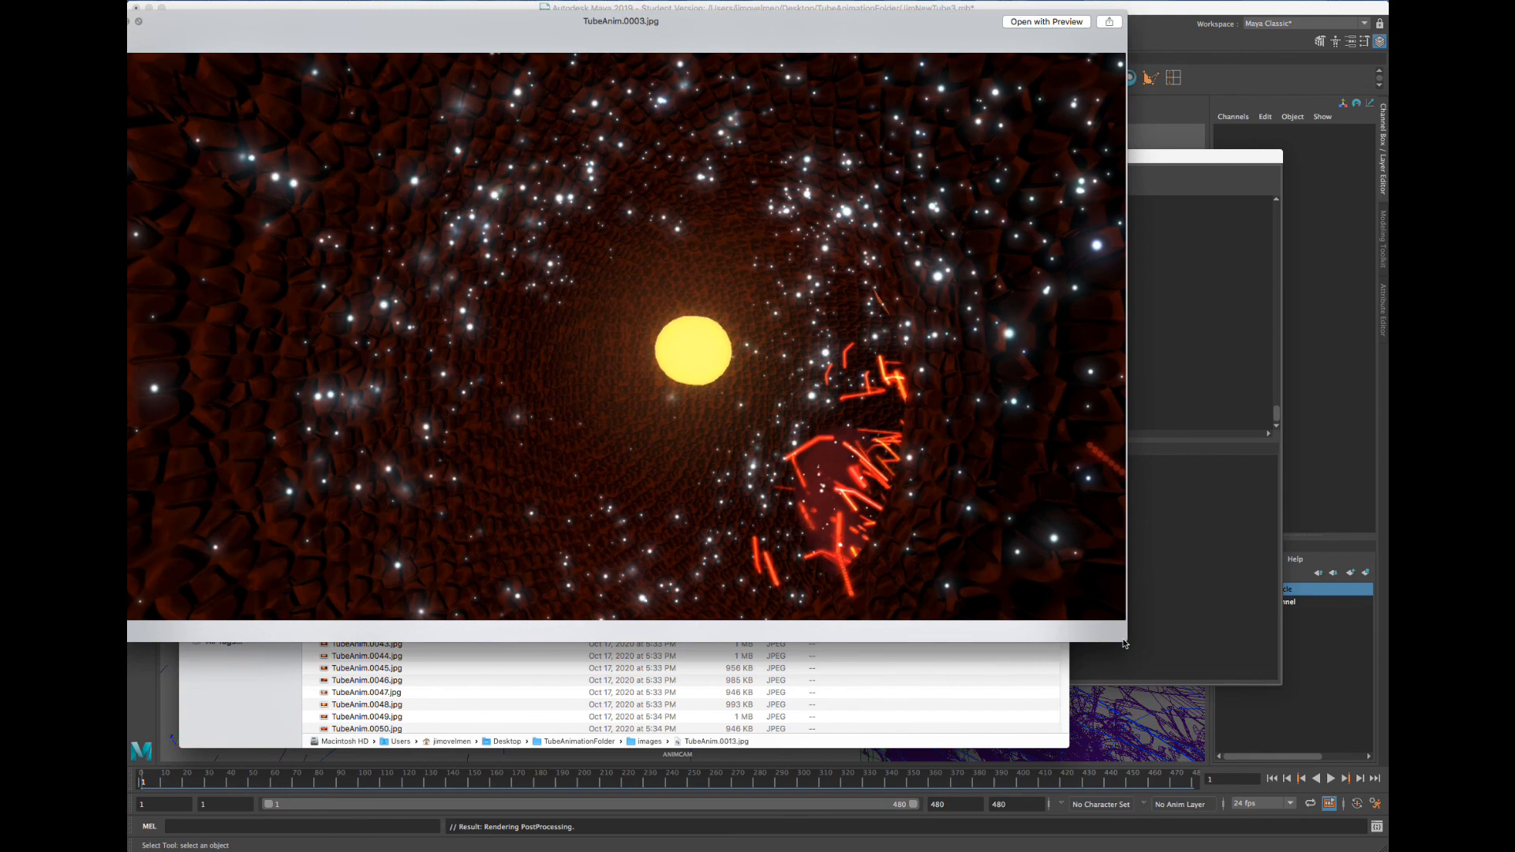
pyautogui.press('Down')
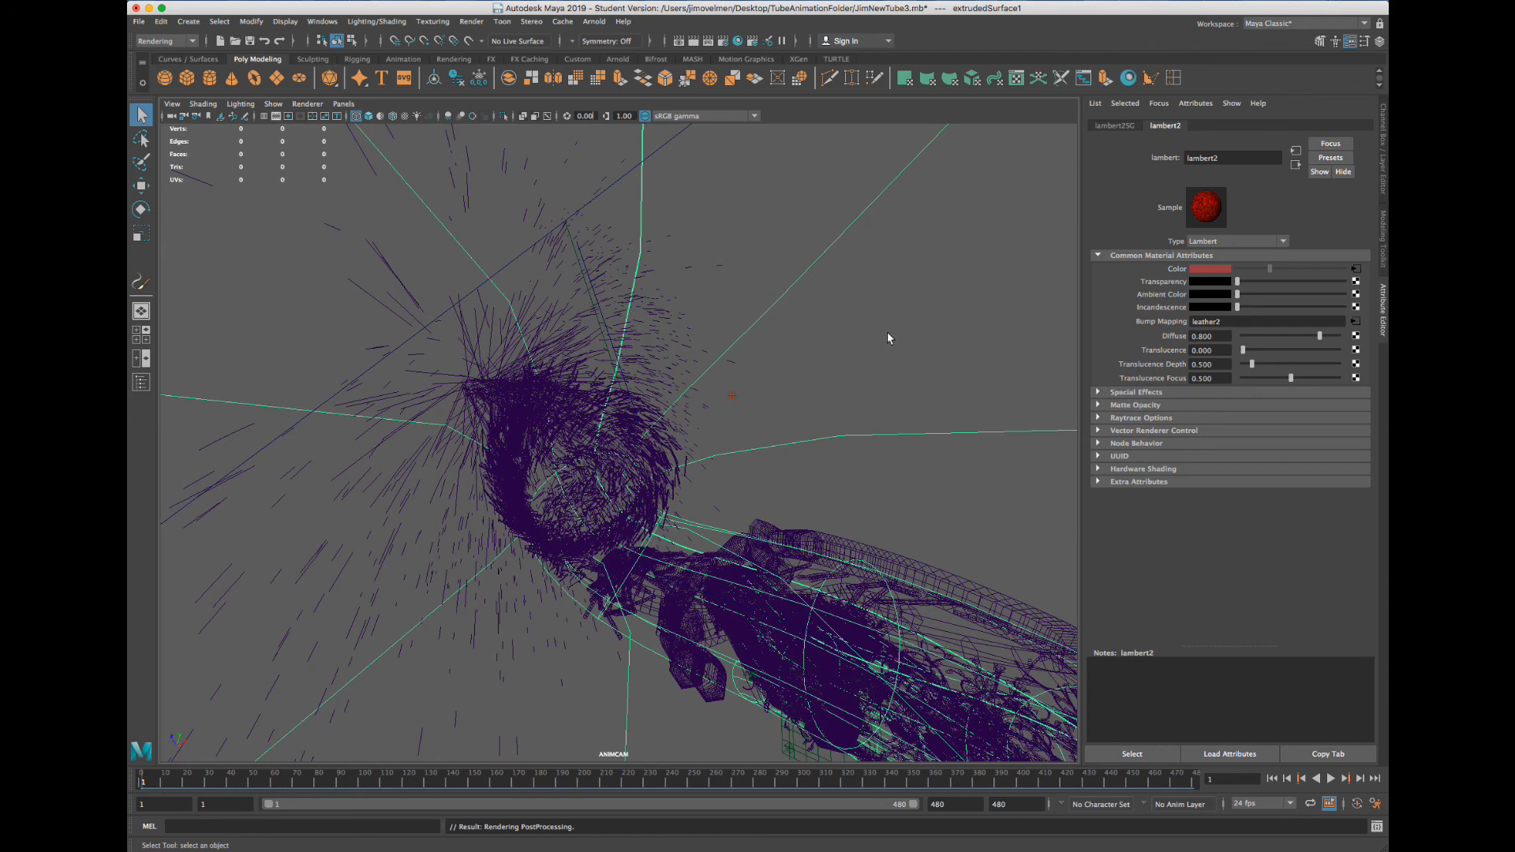
# Inspect the special effects of the tunnel's lambert2 material, leaving Glow Intensity at 0
pyautogui.click(1099, 393)
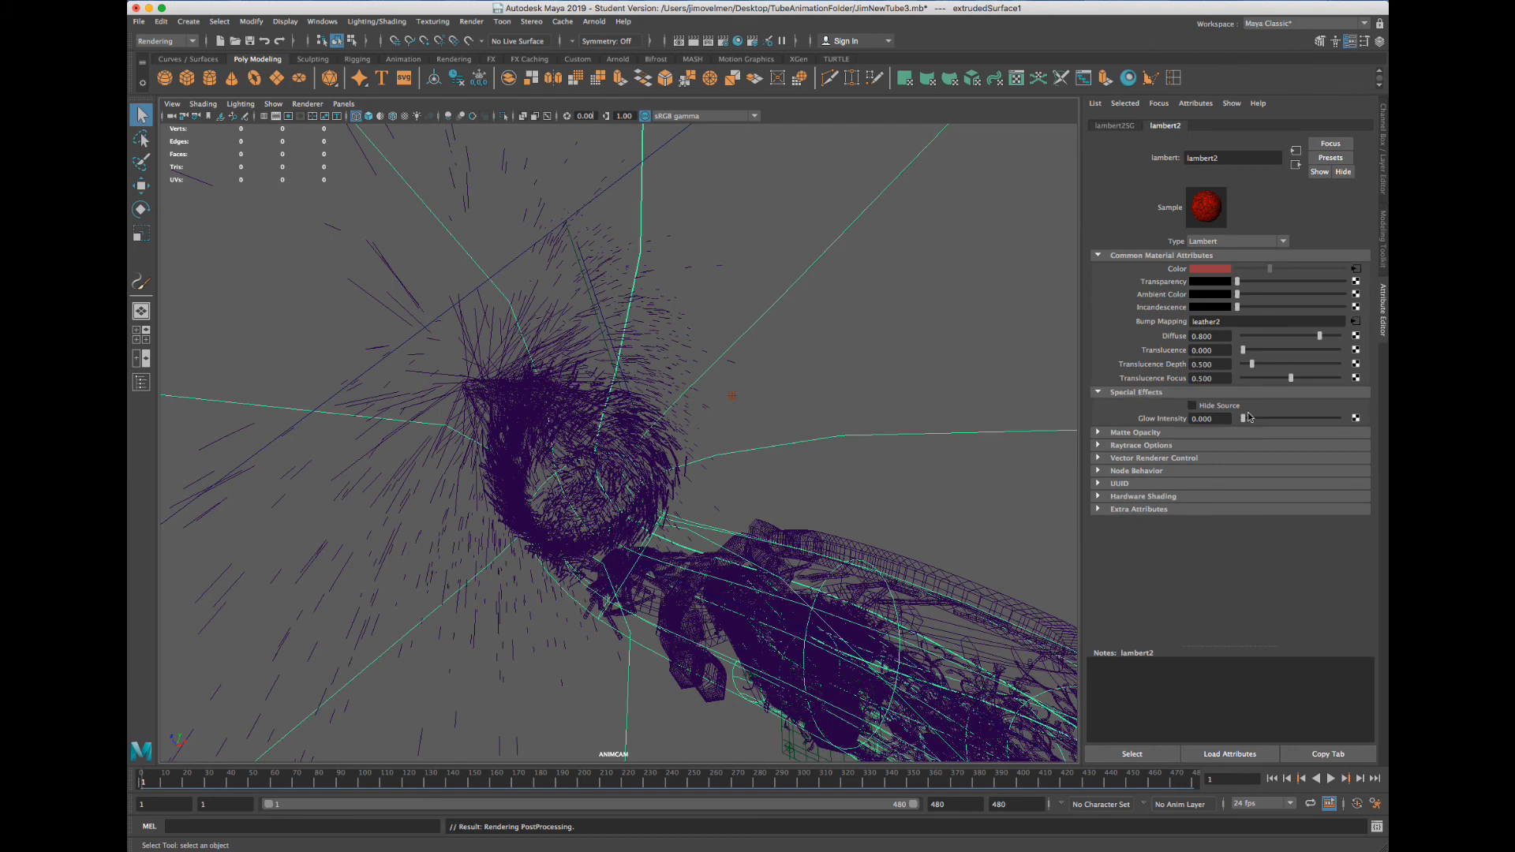
pyautogui.moveTo(1249, 416); pyautogui.dragTo(1237, 421)
# Switch to Finder, examine the tunnel shading in the preview of TubeAnim.0190.jpg, and close the preview
pyautogui.press('super+Tab')
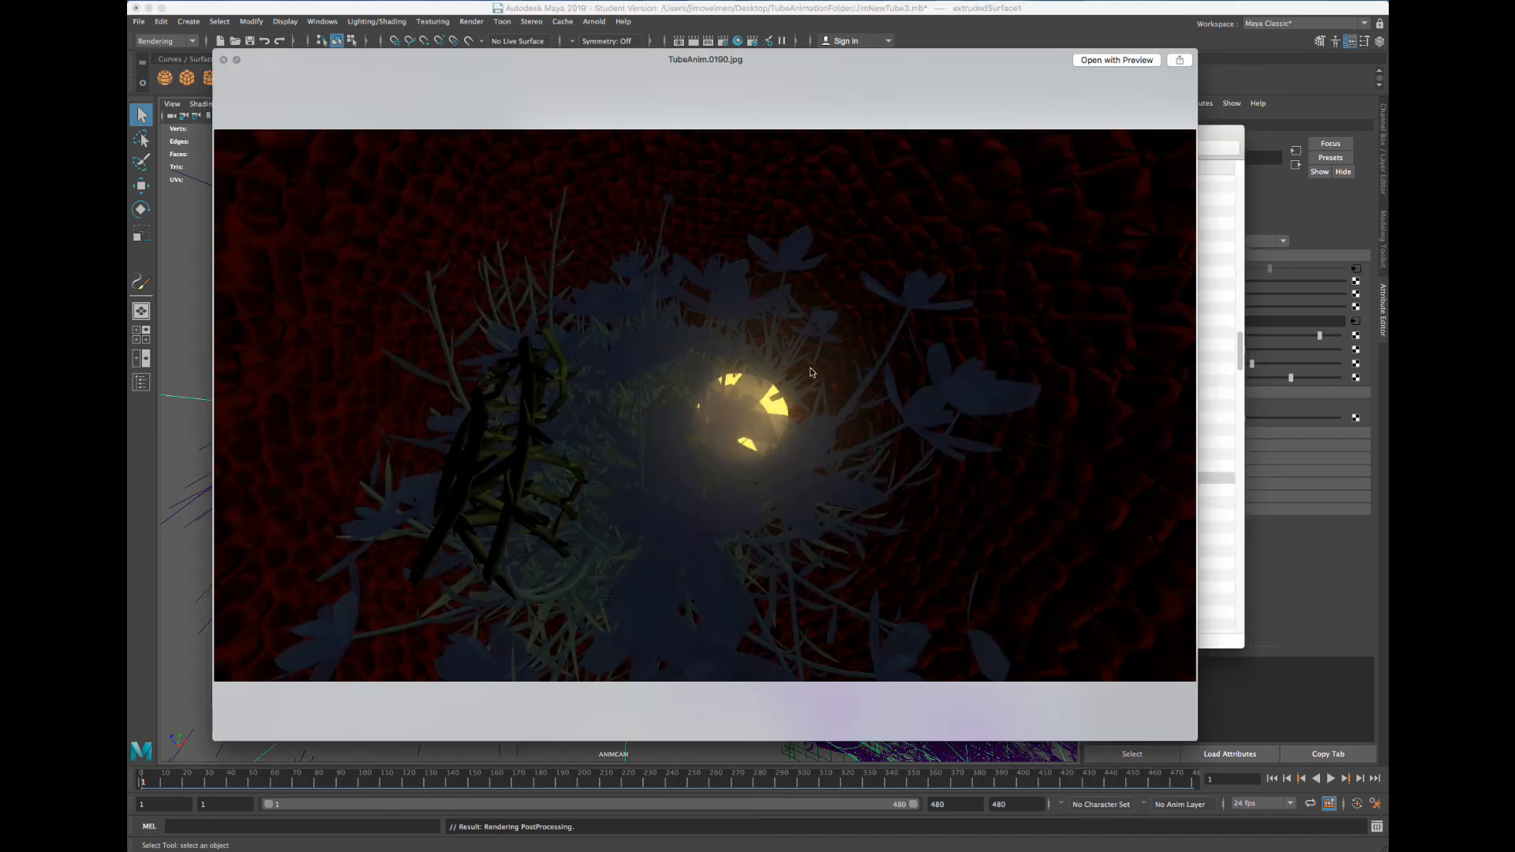
pyautogui.moveTo(677, 74); pyautogui.dragTo(668, 72)
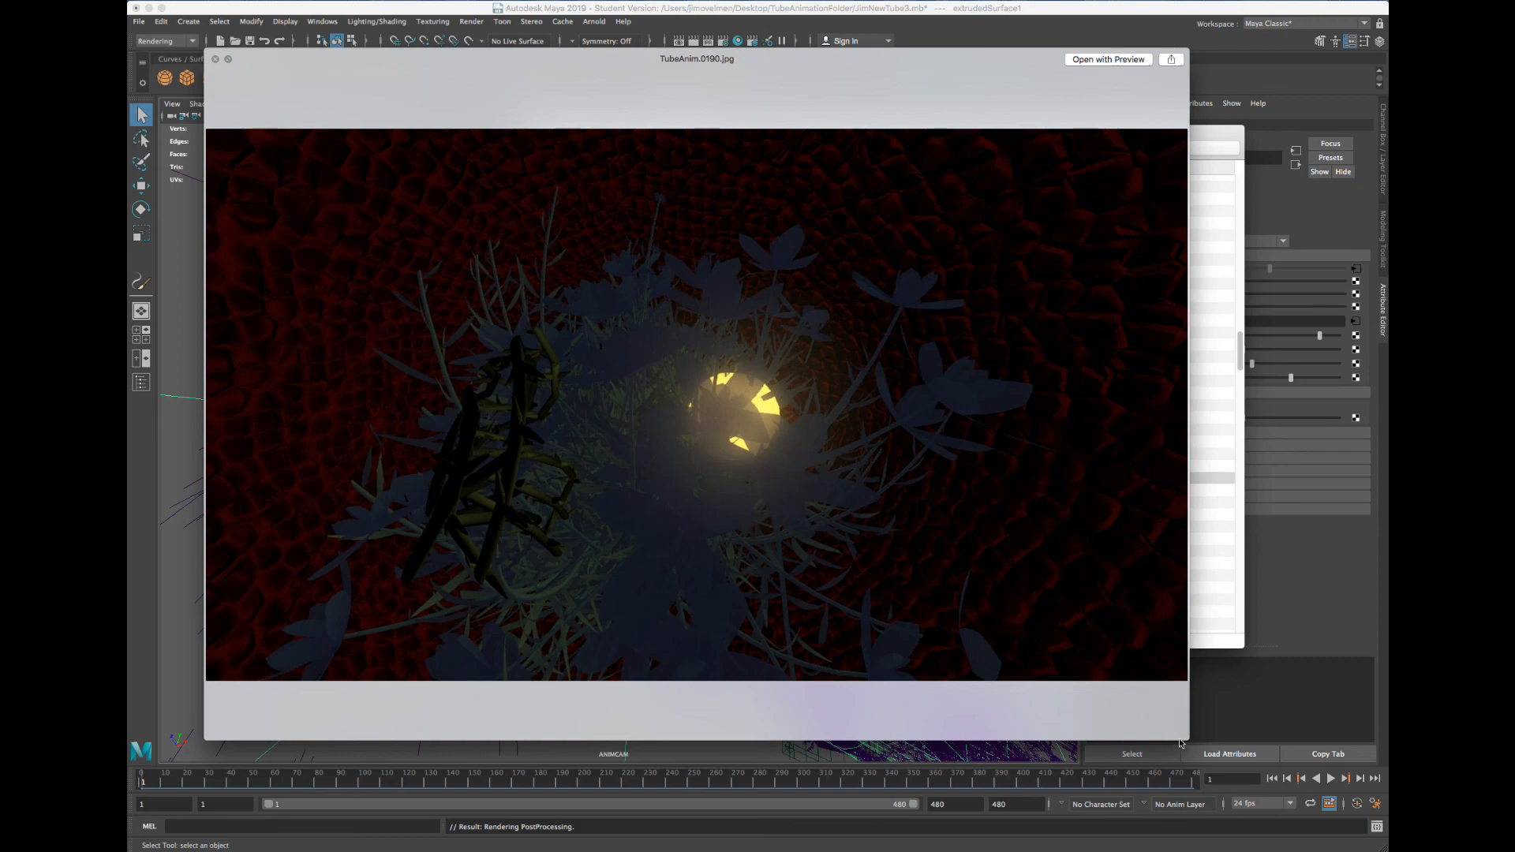
pyautogui.click(216, 60)
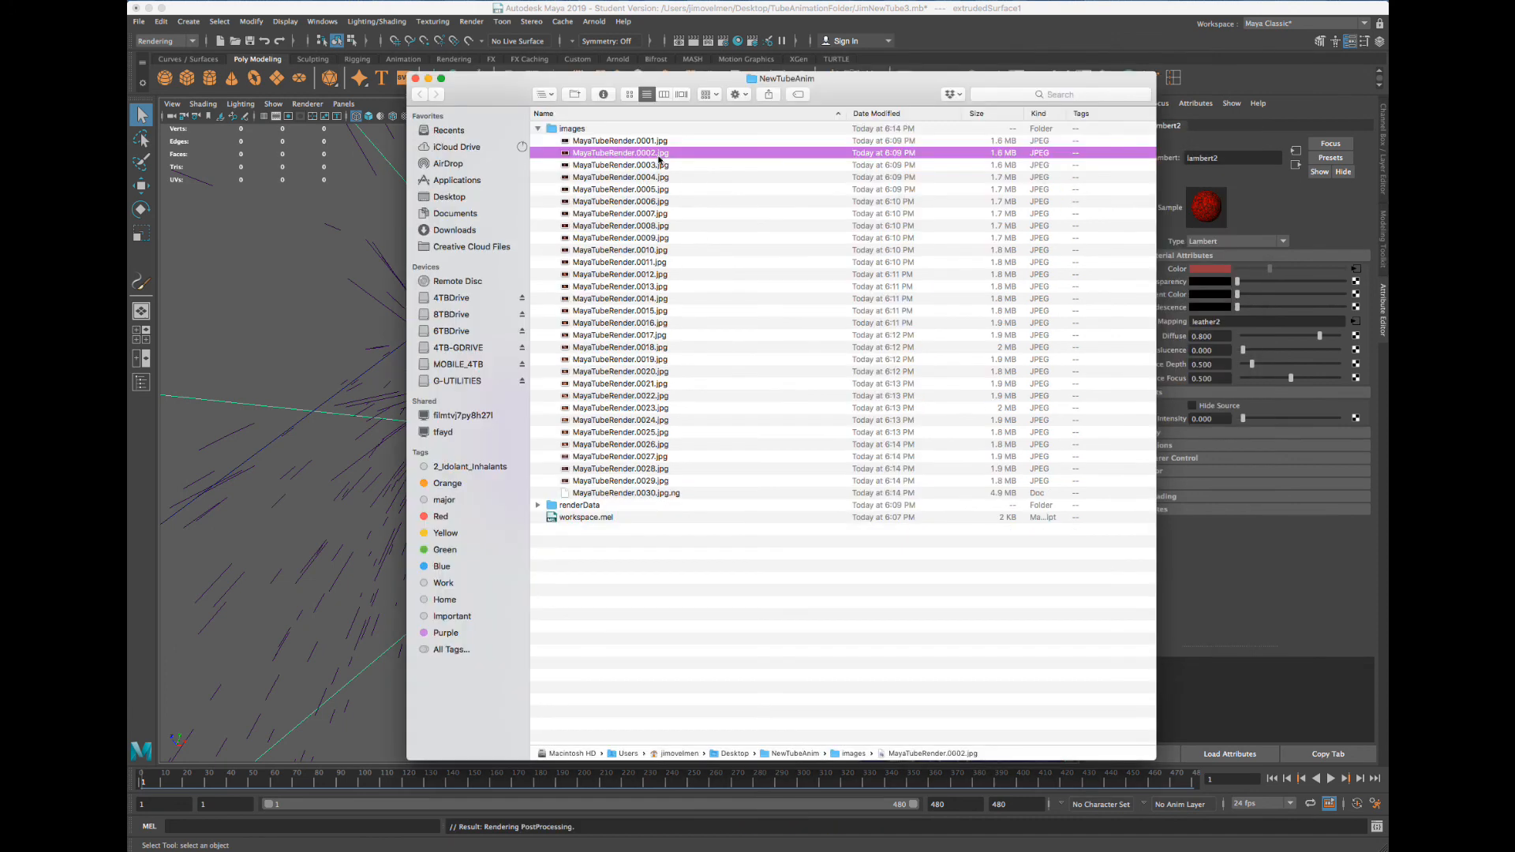
# Preview MayaTubeRender.0001.jpg and step forward through the newly rendered frames to examine the sparks and tunnel
pyautogui.click(631, 141)
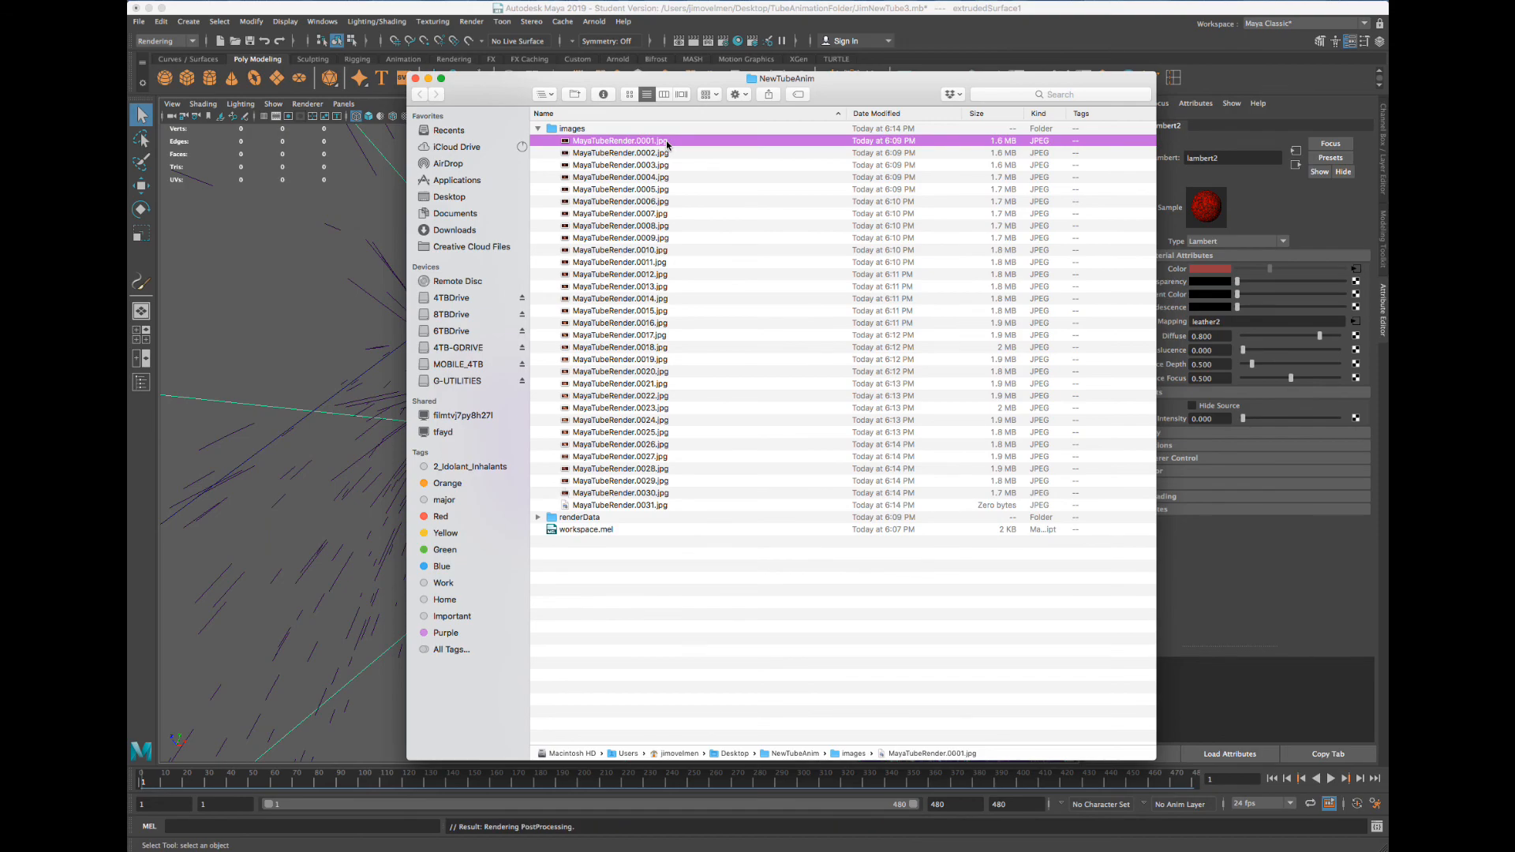
pyautogui.press('space')
pyautogui.press('Down')
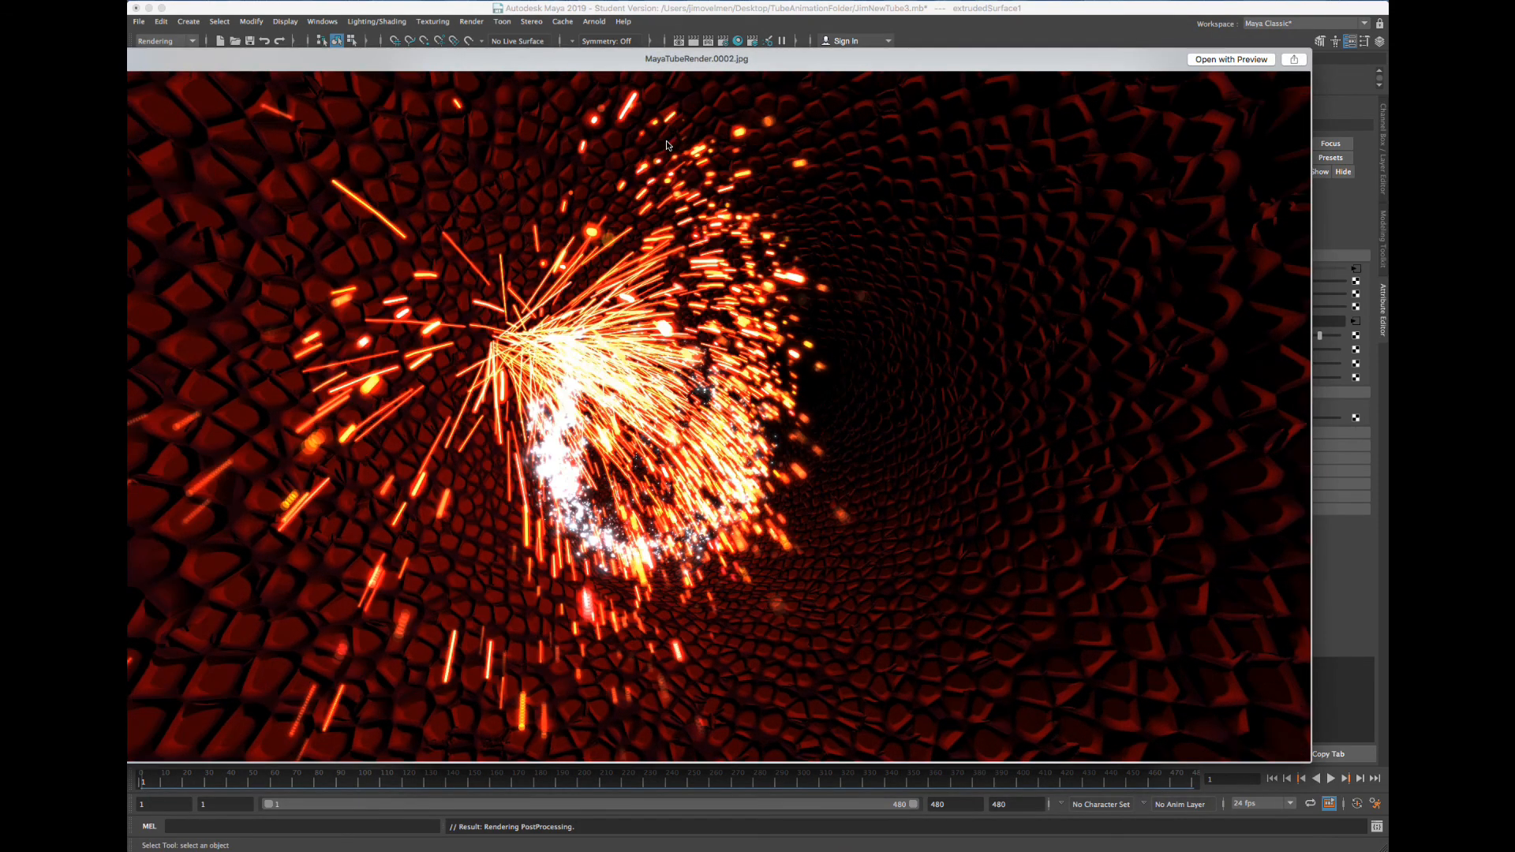
pyautogui.press('Down')
pyautogui.press('Down')
pyautogui.press('Down')
pyautogui.press('Down')
pyautogui.press('Down')
pyautogui.press('Down')
pyautogui.press('Down')
pyautogui.press('Down')
pyautogui.press('Down')
pyautogui.press('Down')
pyautogui.press('Down')
pyautogui.press('Down')
pyautogui.press('Down')
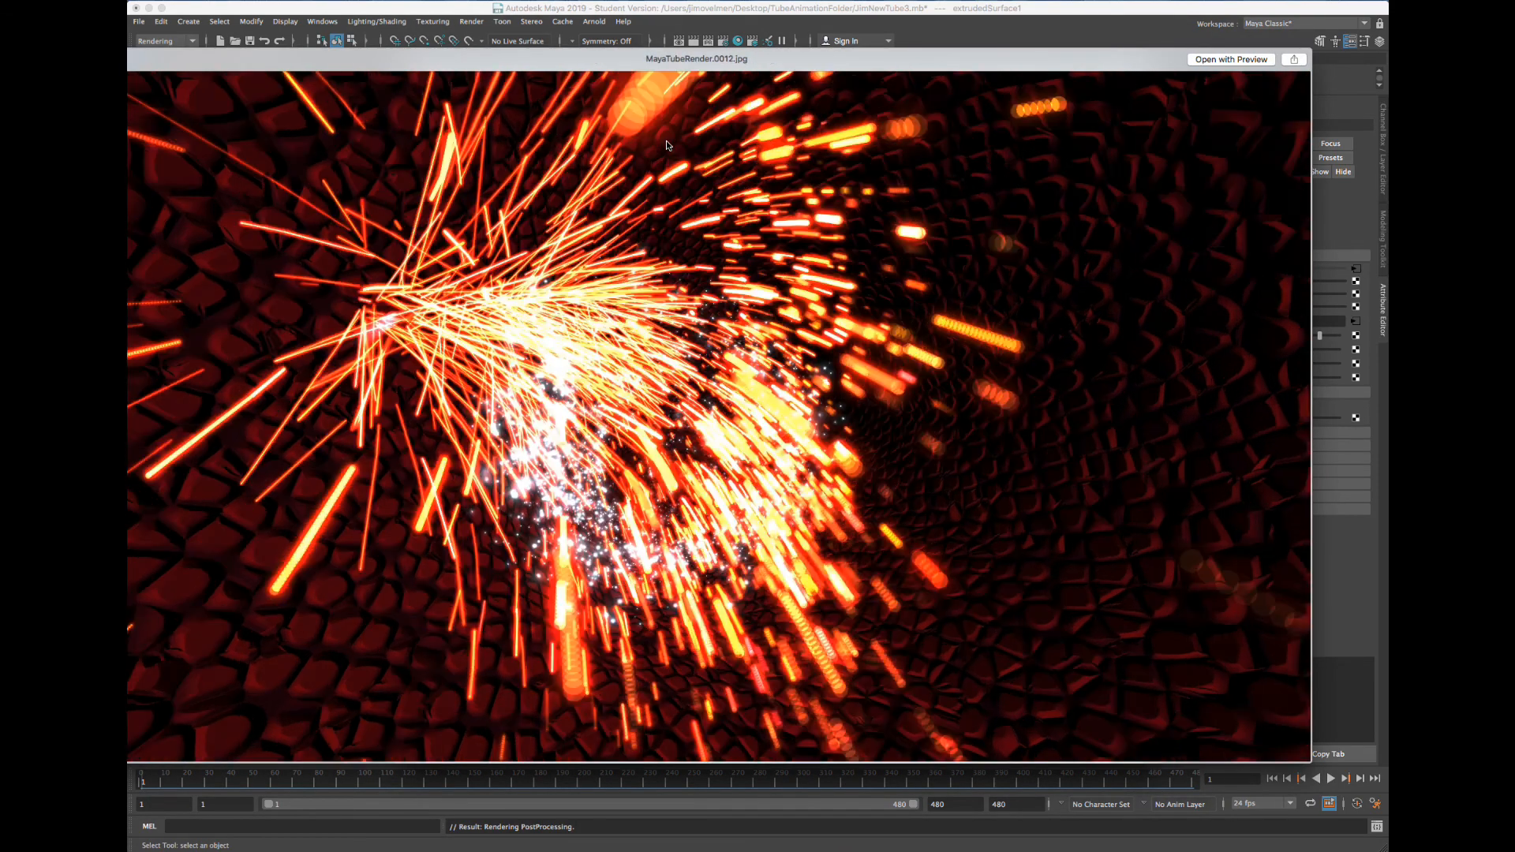
pyautogui.press('Down')
pyautogui.press('Down')
pyautogui.press('Down')
pyautogui.press('Down')
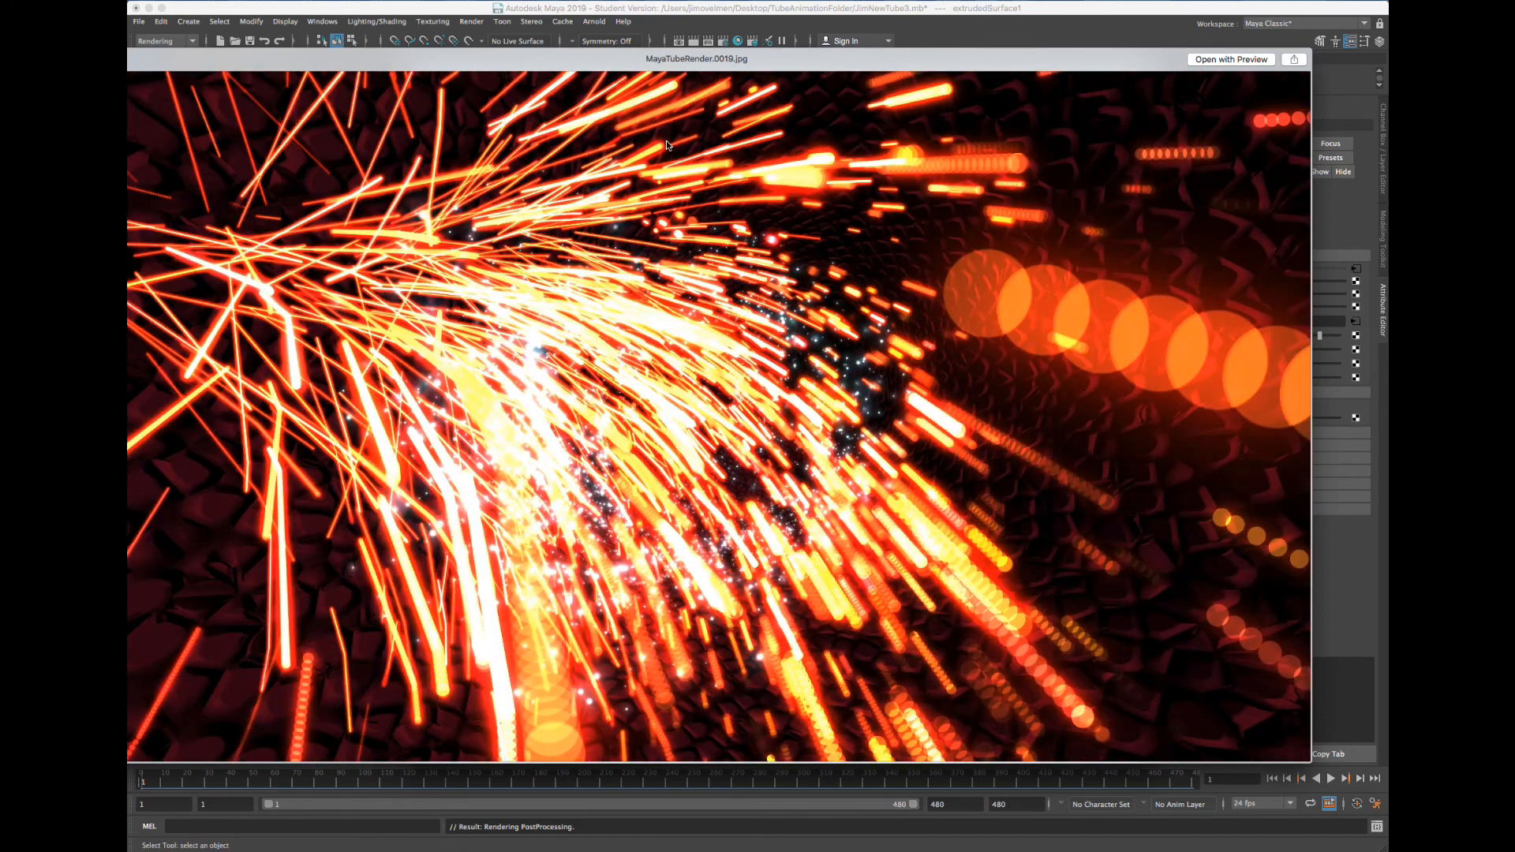
pyautogui.press('Down')
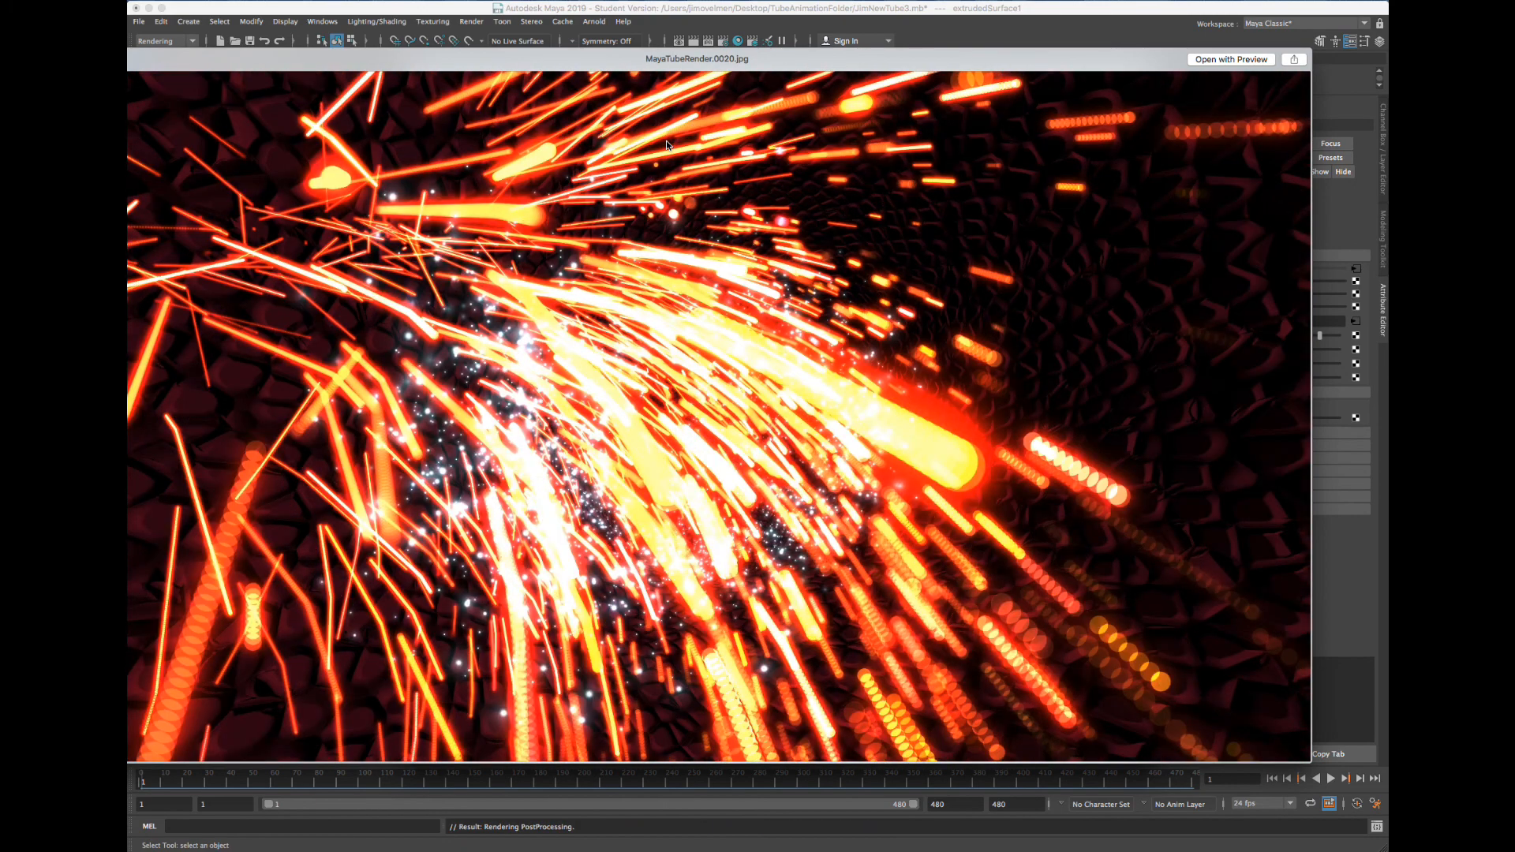
pyautogui.press('Down')
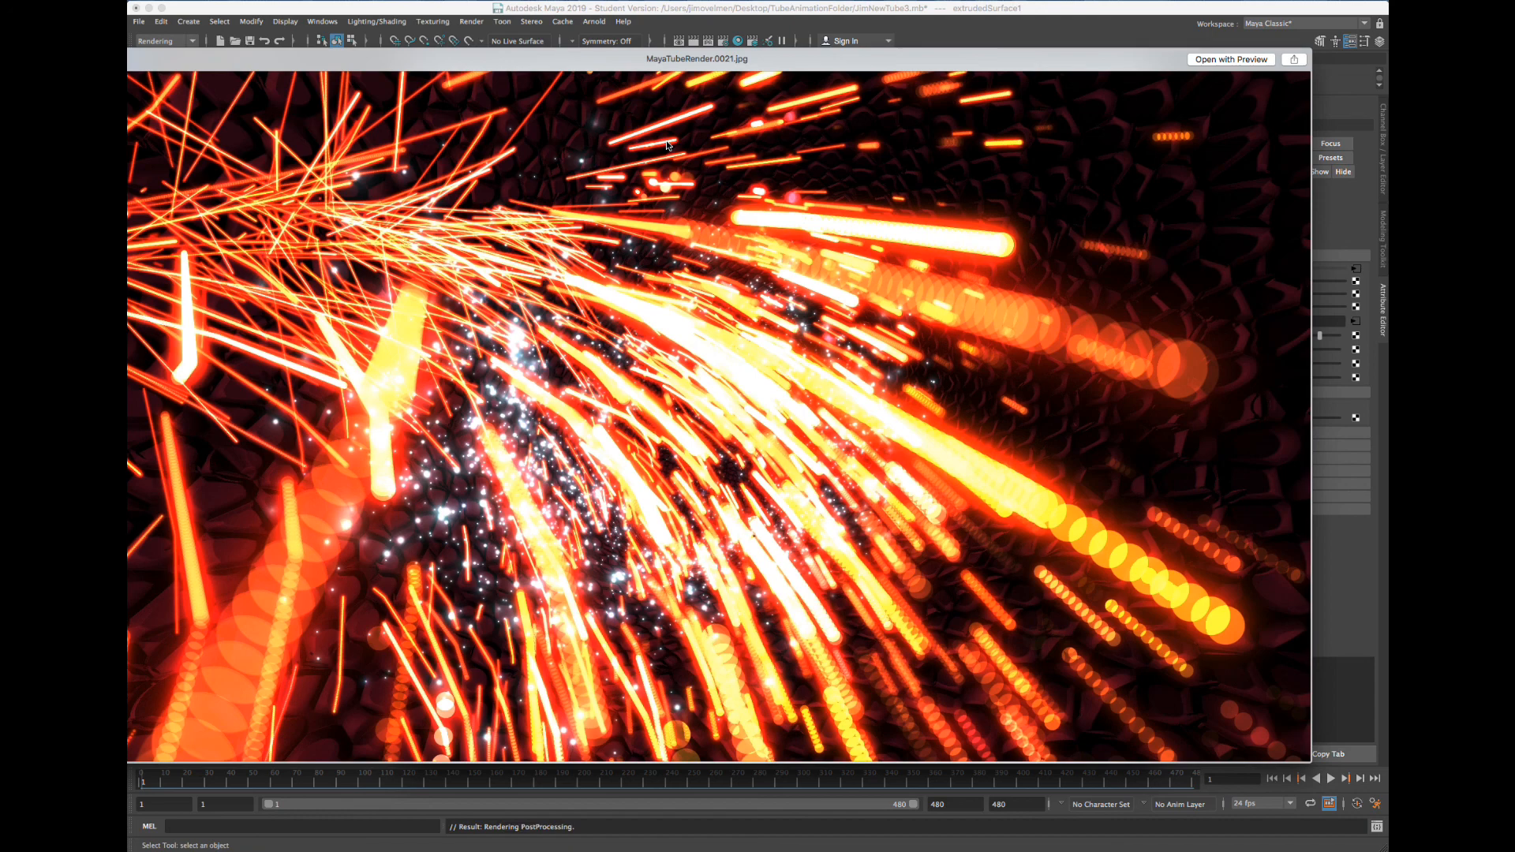
pyautogui.press('Down')
pyautogui.press('Down')
pyautogui.press('Down')
pyautogui.press('Down')
pyautogui.press('Down')
pyautogui.press('Down')
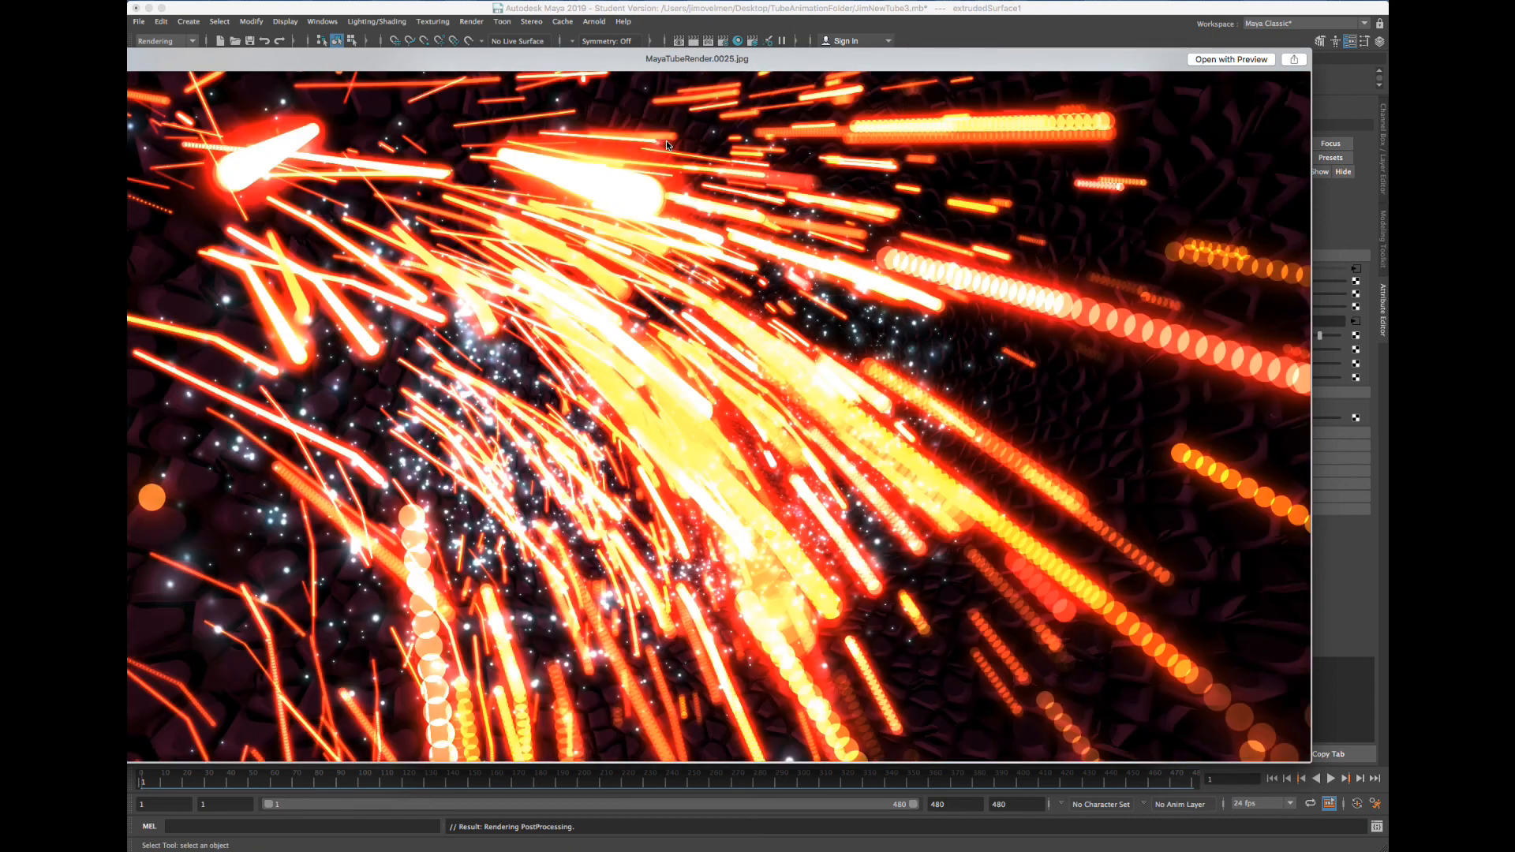